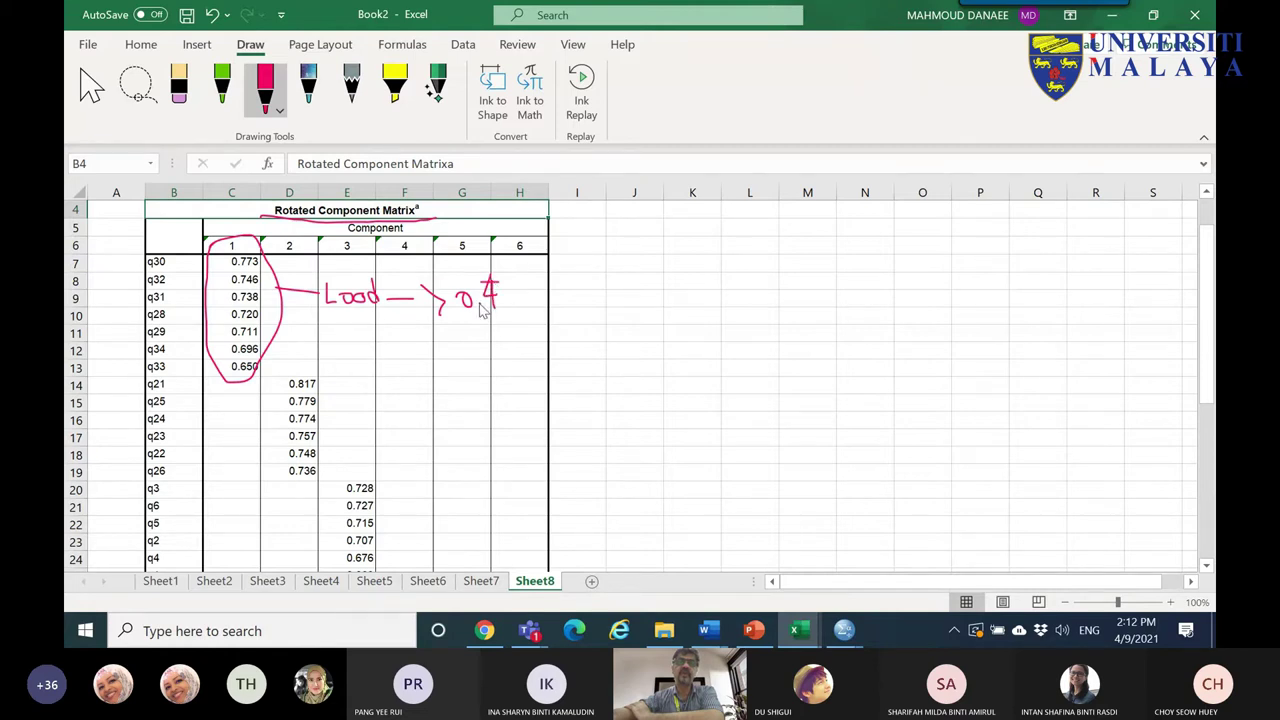
- Handwrite an arrow from the 0.4 loading threshold to an underlined and ticked 0.3 in pink ink
left_click(478, 304)
mouse_move(508, 297)
left_mouse_down()
mouse_move(590, 297)
mouse_move(582, 307)
mouse_move(620, 313)
mouse_move(613, 292)
mouse_move(659, 298)
mouse_move(650, 307)
mouse_move(664, 315)
left_mouse_up()
left_click(631, 305)
left_click_drag(674, 296, 705, 281)
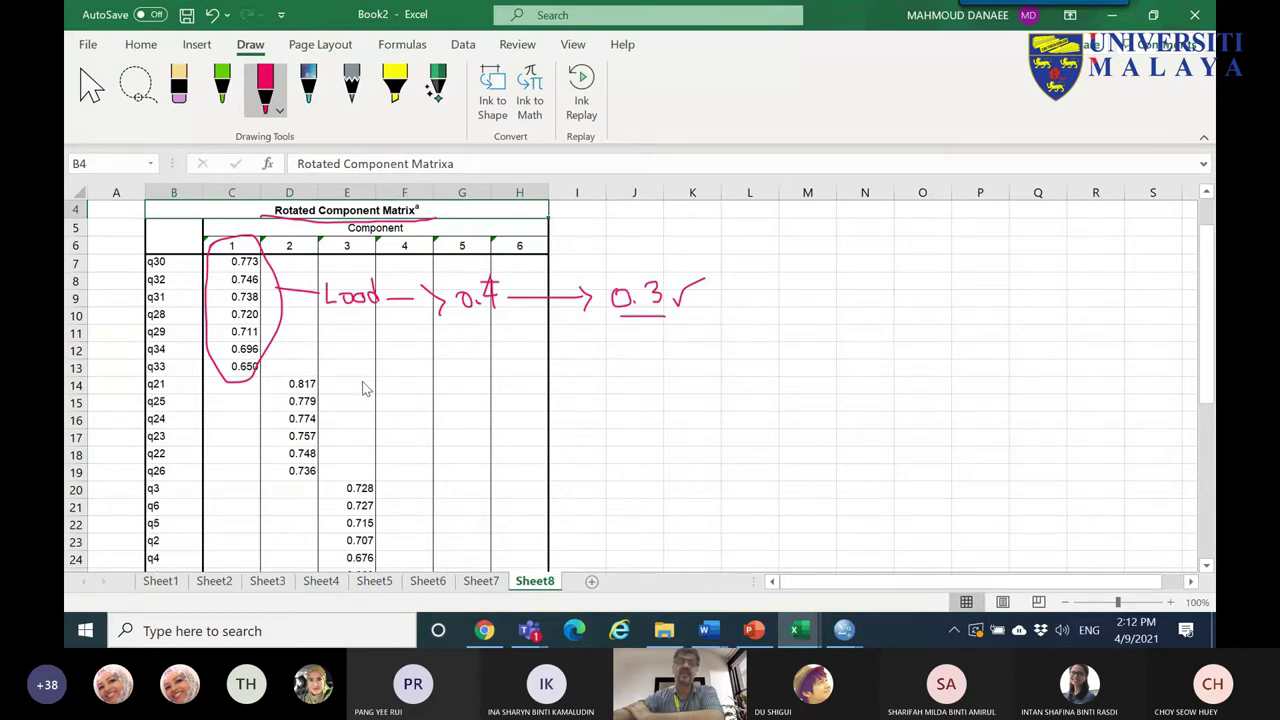
- Circle item q21 in pink ink and erase the extra loop drawn around its empty component 3 cell
mouse_move(170, 390)
left_mouse_down()
mouse_move(129, 386)
mouse_move(172, 390)
left_mouse_up()
mouse_move(368, 397)
left_mouse_down()
mouse_move(338, 392)
mouse_move(360, 378)
mouse_move(368, 390)
mouse_move(333, 385)
left_mouse_up()
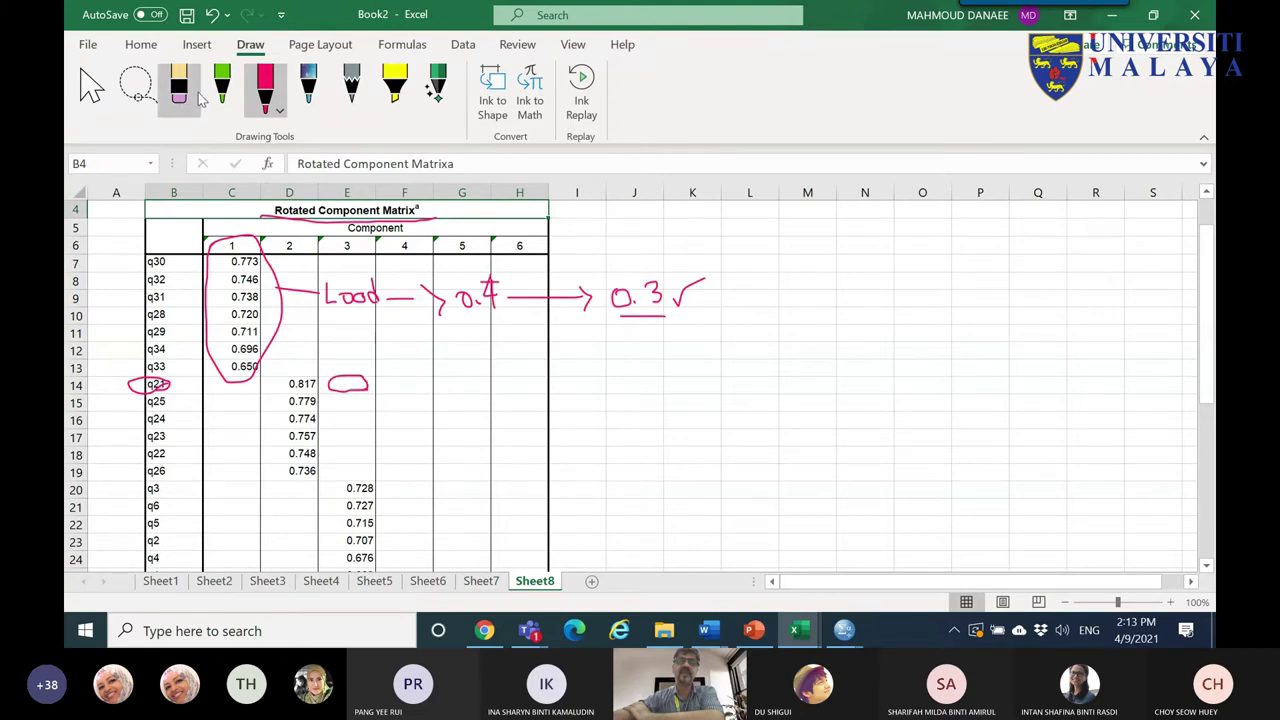
left_click(340, 388)
- Enter 0.766 in cell E14 as the loading of q21 on component 3
left_click(91, 90)
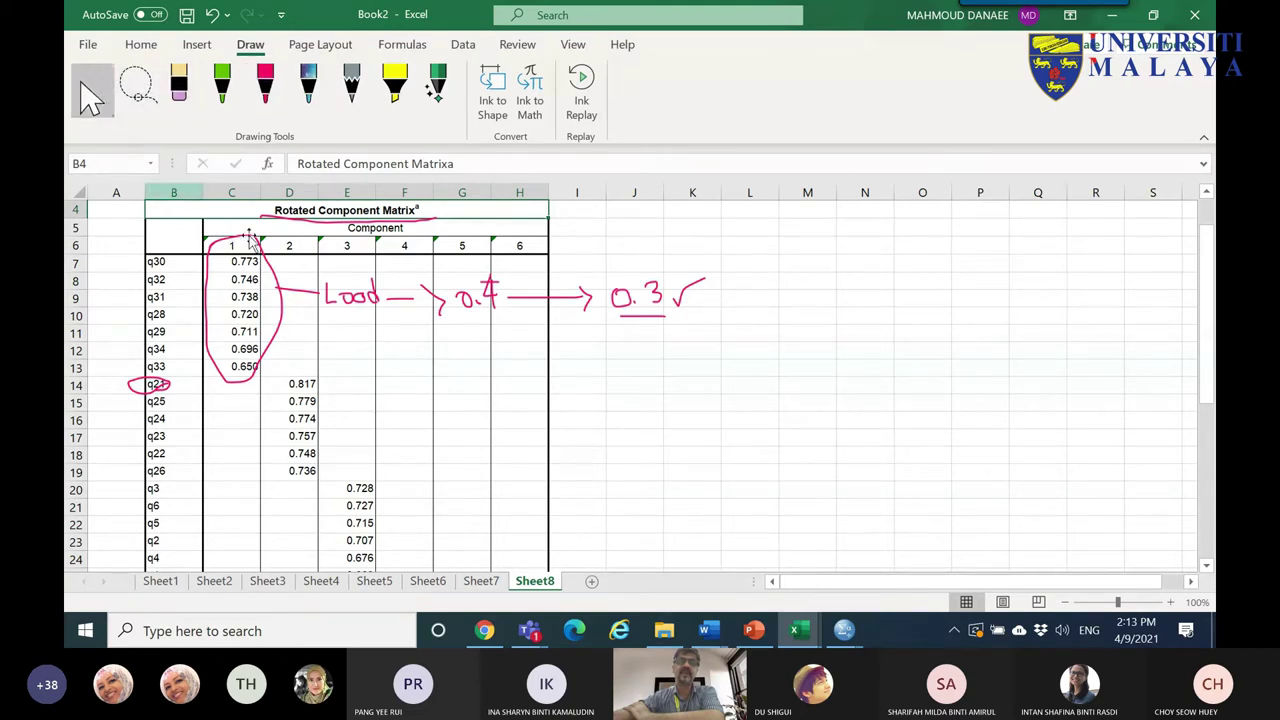
left_click(347, 386)
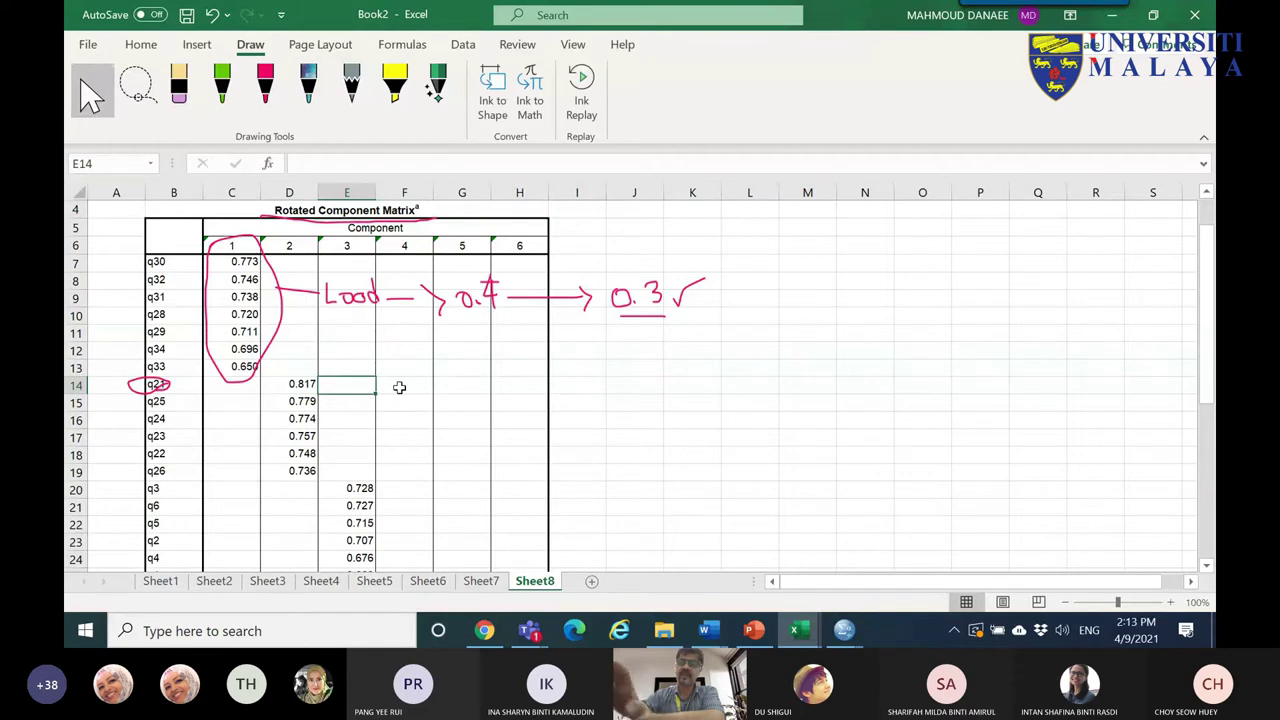
type("0.766")
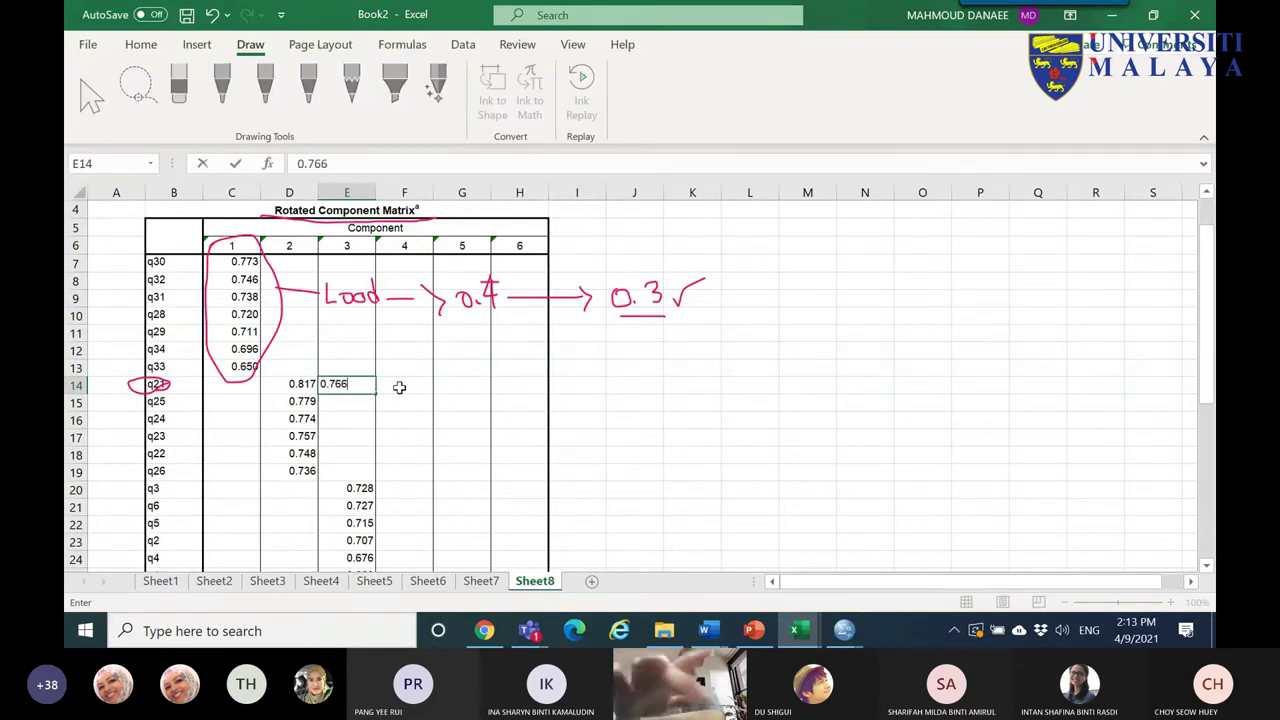
left_click(408, 384)
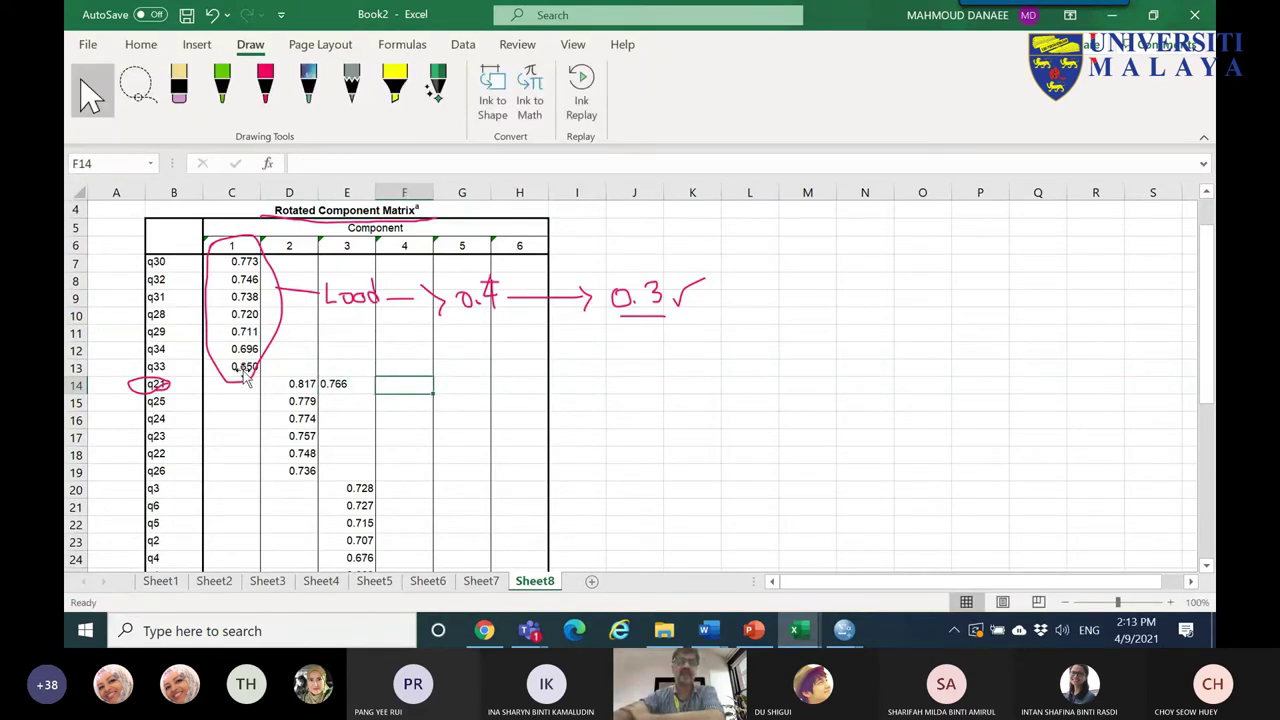
- Highlight the q21 row and the component 2 and 3 headings, and move the pink circle squarely over q21
left_click_drag(172, 390, 340, 393)
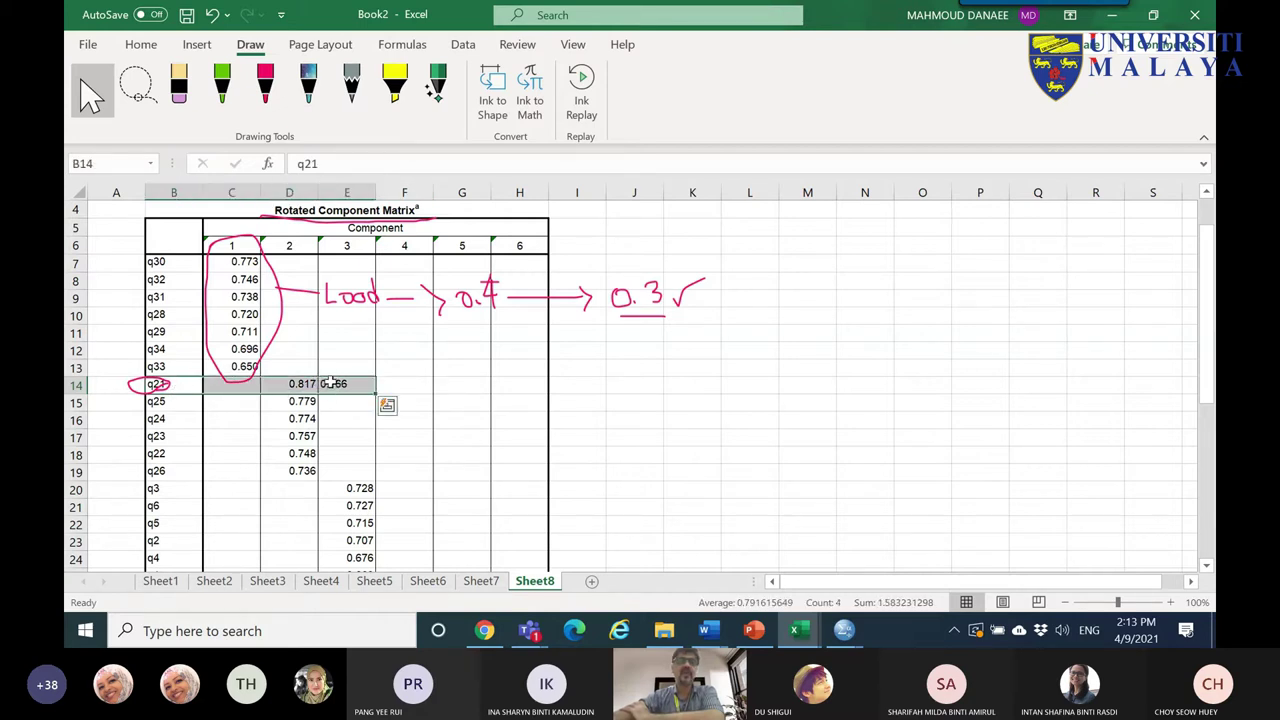
left_click(355, 248)
left_click(305, 246)
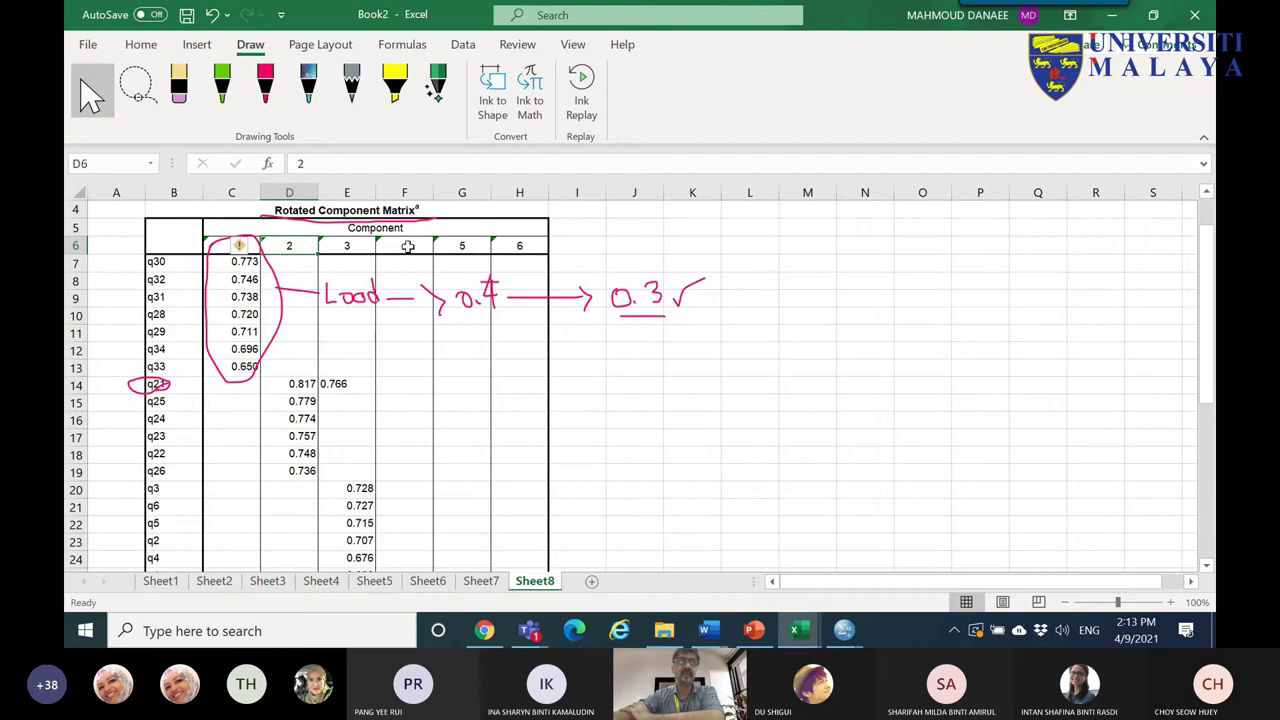
left_click(160, 386)
mouse_move(160, 386)
left_mouse_down()
mouse_move(360, 386)
mouse_move(170, 386)
left_mouse_up()
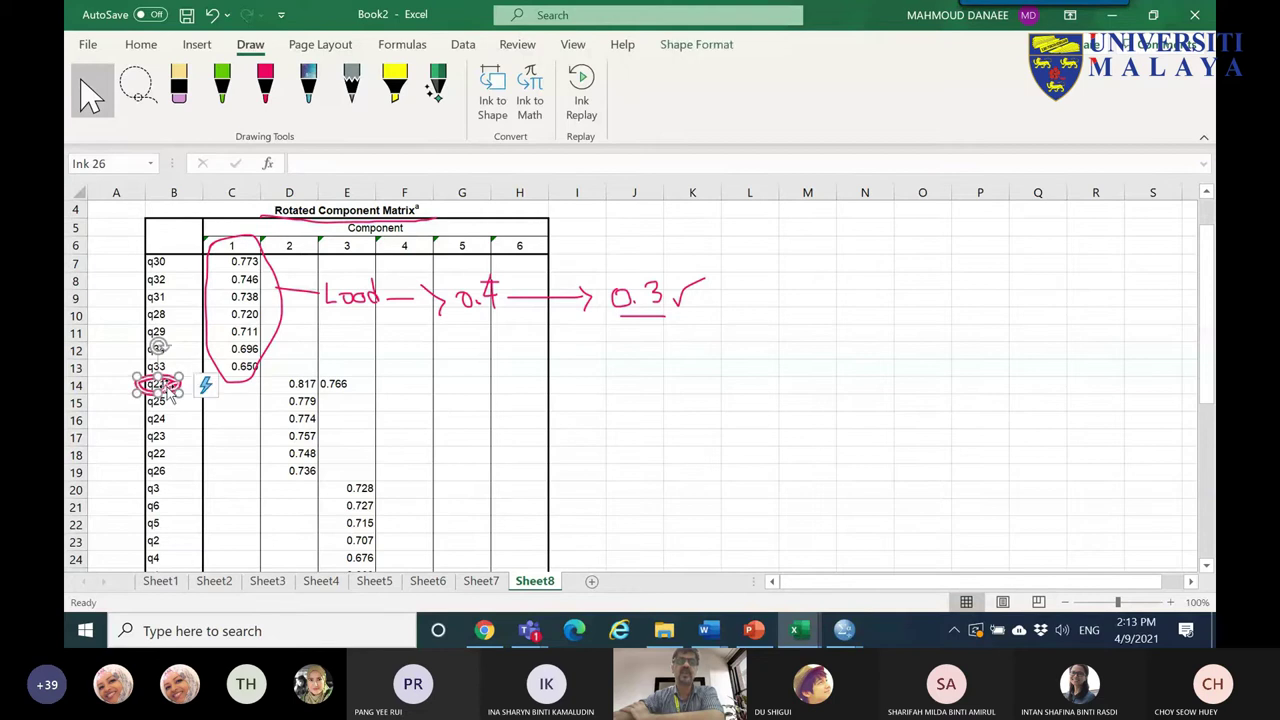
- Circle q21's loadings 0.817 and 0.766 in green ink and draw an arrow to an underlined handwritten note "collinearity"
left_click(222, 86)
mouse_move(380, 399)
left_mouse_down()
mouse_move(309, 408)
mouse_move(278, 398)
mouse_move(279, 379)
mouse_move(346, 372)
mouse_move(373, 407)
left_mouse_up()
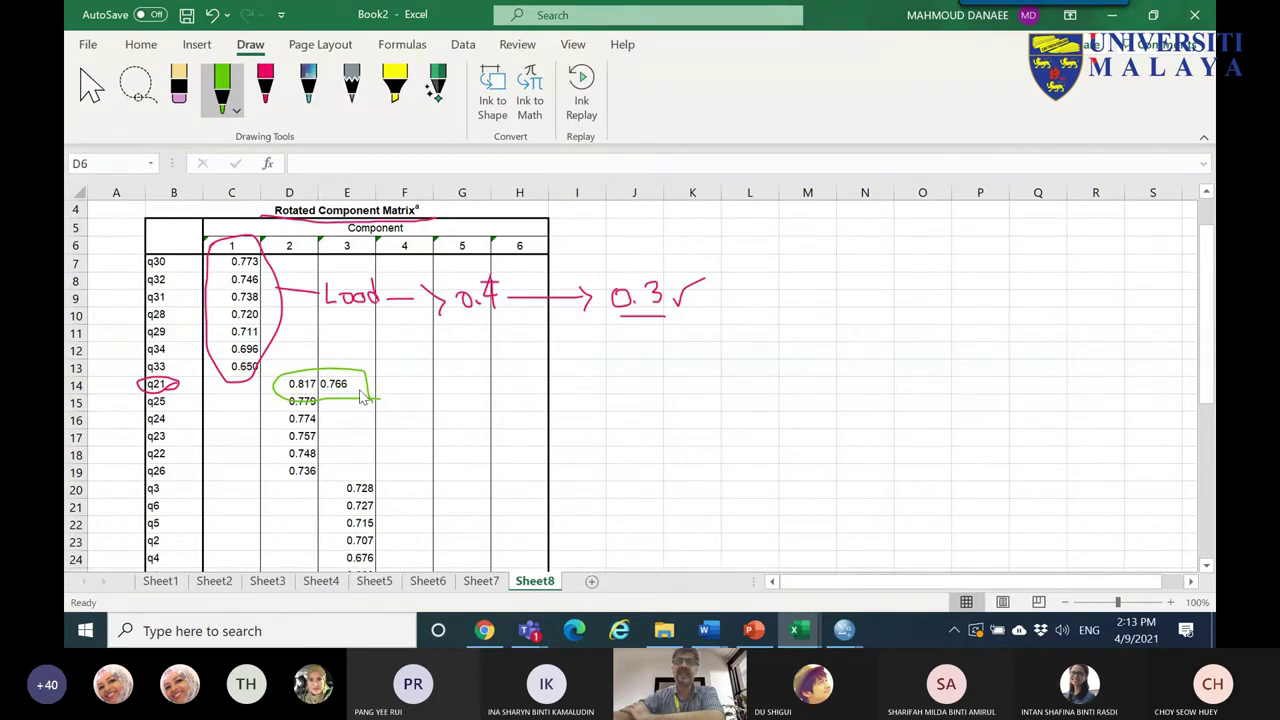
mouse_move(365, 398)
left_mouse_down()
mouse_move(573, 388)
mouse_move(582, 403)
mouse_move(615, 394)
left_mouse_up()
mouse_move(628, 384)
left_mouse_down()
mouse_move(663, 395)
mouse_move(659, 377)
mouse_move(686, 391)
mouse_move(736, 385)
mouse_move(751, 404)
mouse_move(728, 377)
left_mouse_up()
left_click_drag(607, 412, 787, 415)
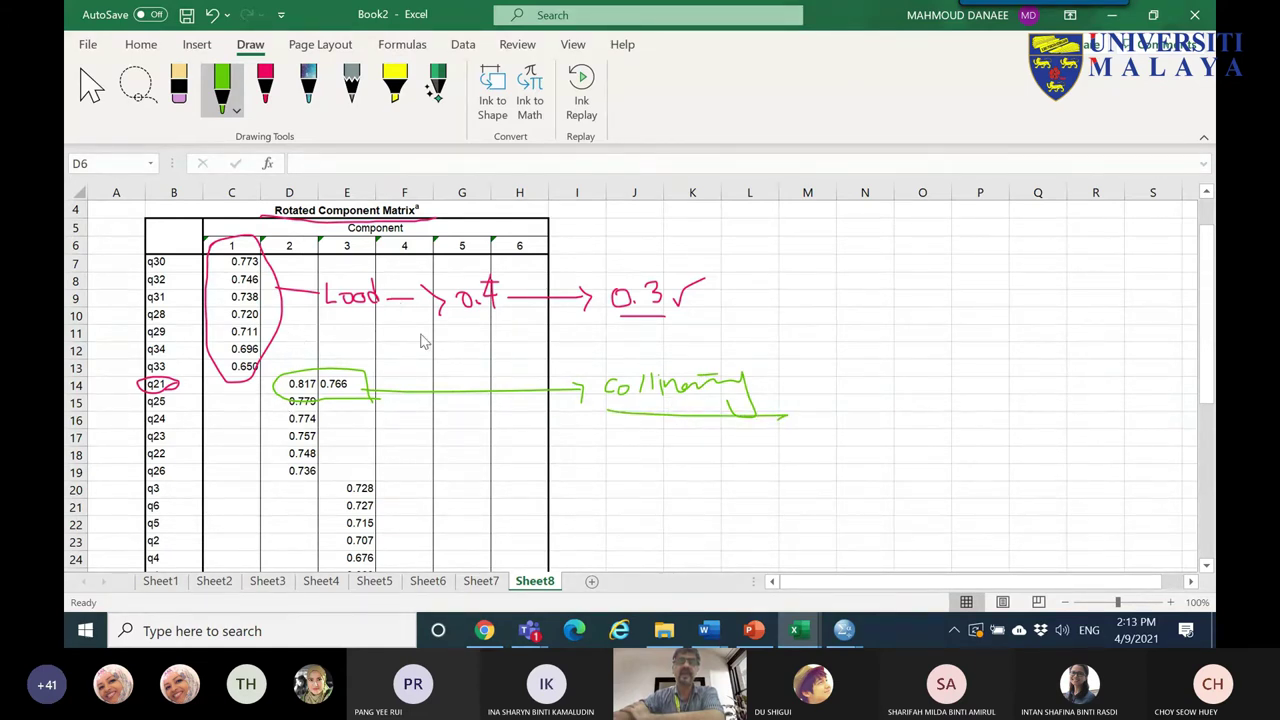
- Circle the component 2 and 3 headings in green ink and cross out item q21
left_click_drag(302, 250, 356, 251)
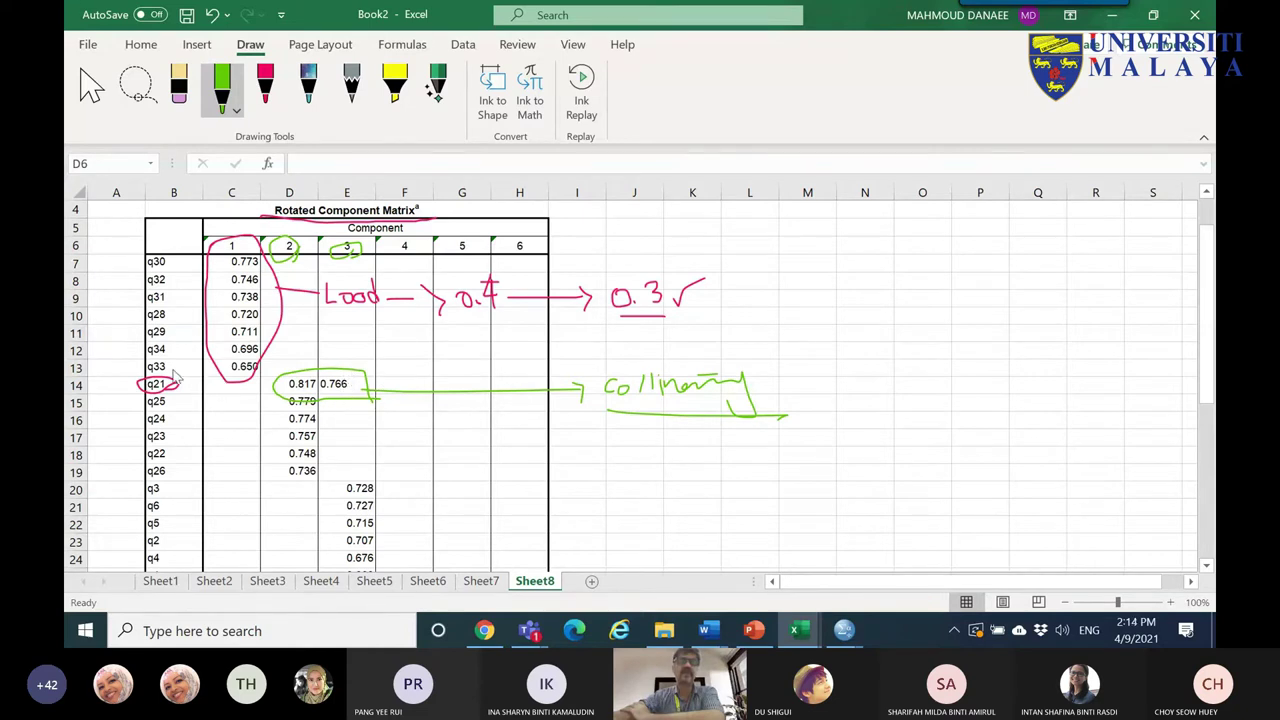
left_click_drag(163, 386, 176, 374)
- Circle and link the 0.4 and 0.3 thresholds in green ink, and write an underlined, crossed-out "Load" note beside them
mouse_move(690, 318)
left_mouse_down()
mouse_move(588, 302)
mouse_move(602, 266)
mouse_move(672, 270)
mouse_move(680, 325)
left_mouse_up()
mouse_move(486, 320)
left_mouse_down()
mouse_move(516, 316)
mouse_move(548, 277)
mouse_move(602, 290)
left_mouse_up()
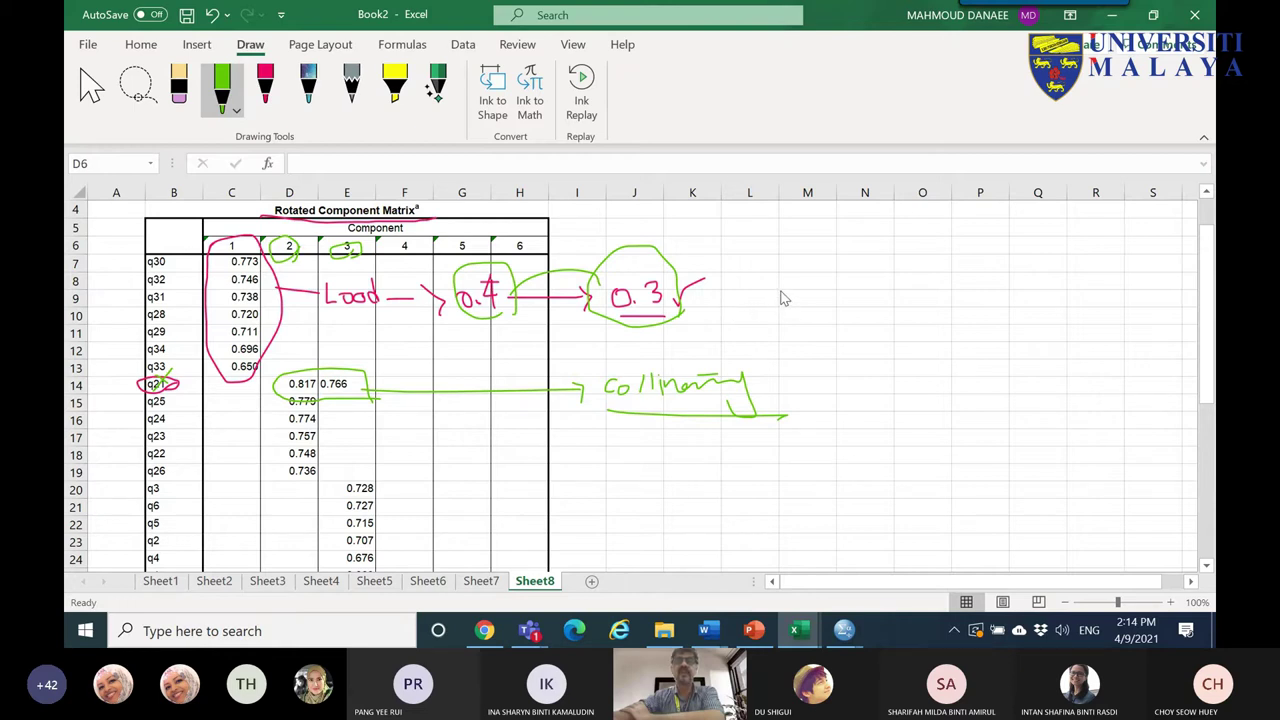
mouse_move(738, 315)
left_mouse_down()
mouse_move(773, 298)
mouse_move(776, 318)
mouse_move(855, 318)
left_mouse_up()
mouse_move(754, 324)
left_mouse_down()
mouse_move(861, 322)
mouse_move(779, 348)
left_mouse_up()
left_click_drag(785, 288, 830, 343)
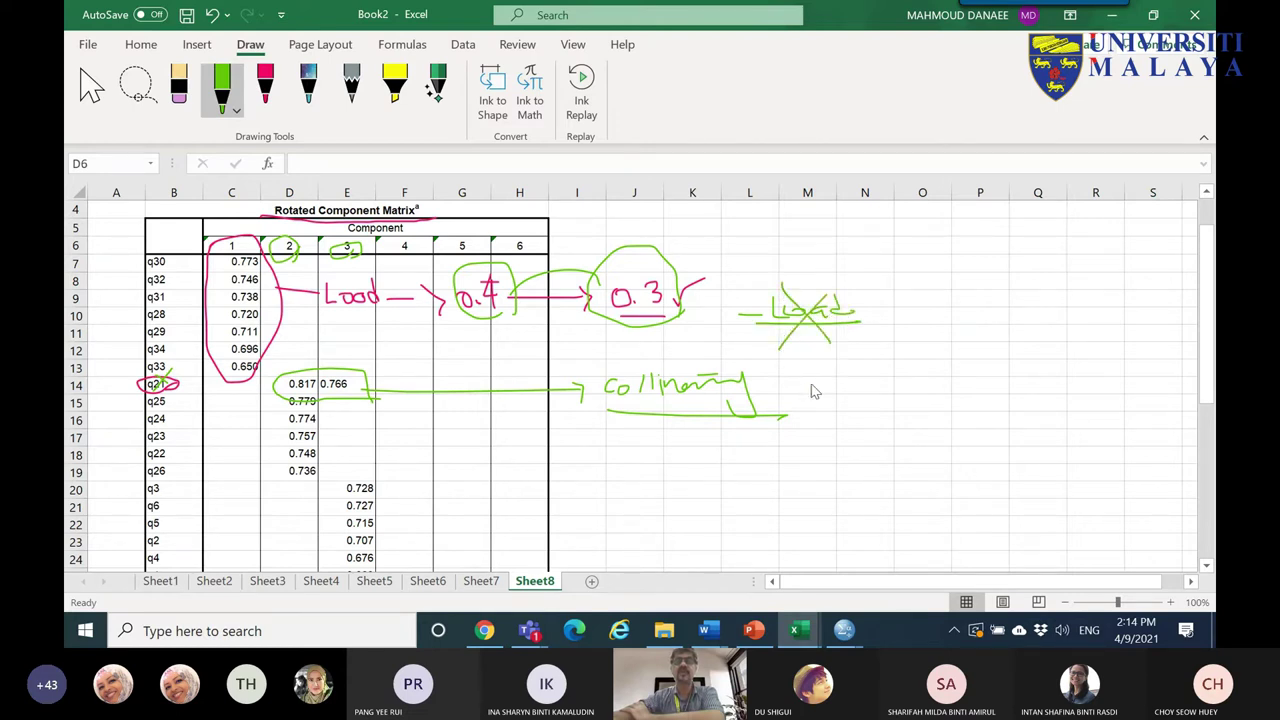
- Switch to PowerPoint to view the Factor loadings slide and return to the Excel workbook
left_click(754, 630)
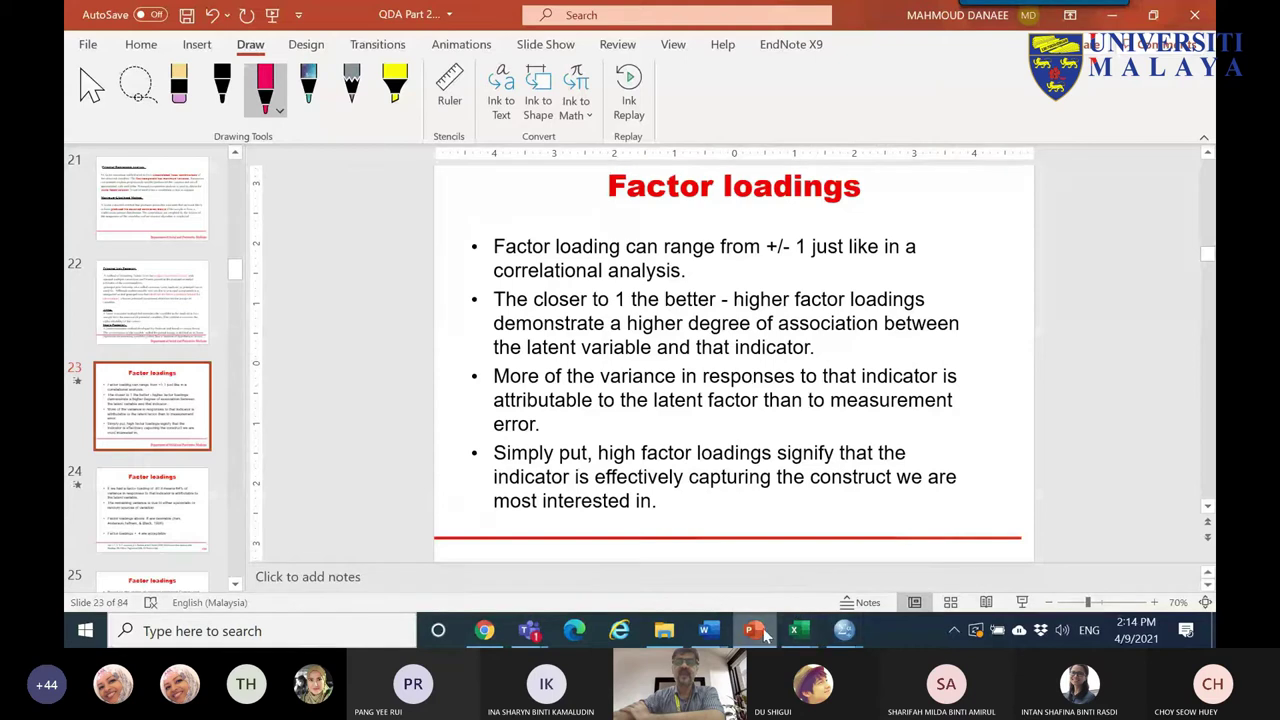
left_click(893, 572)
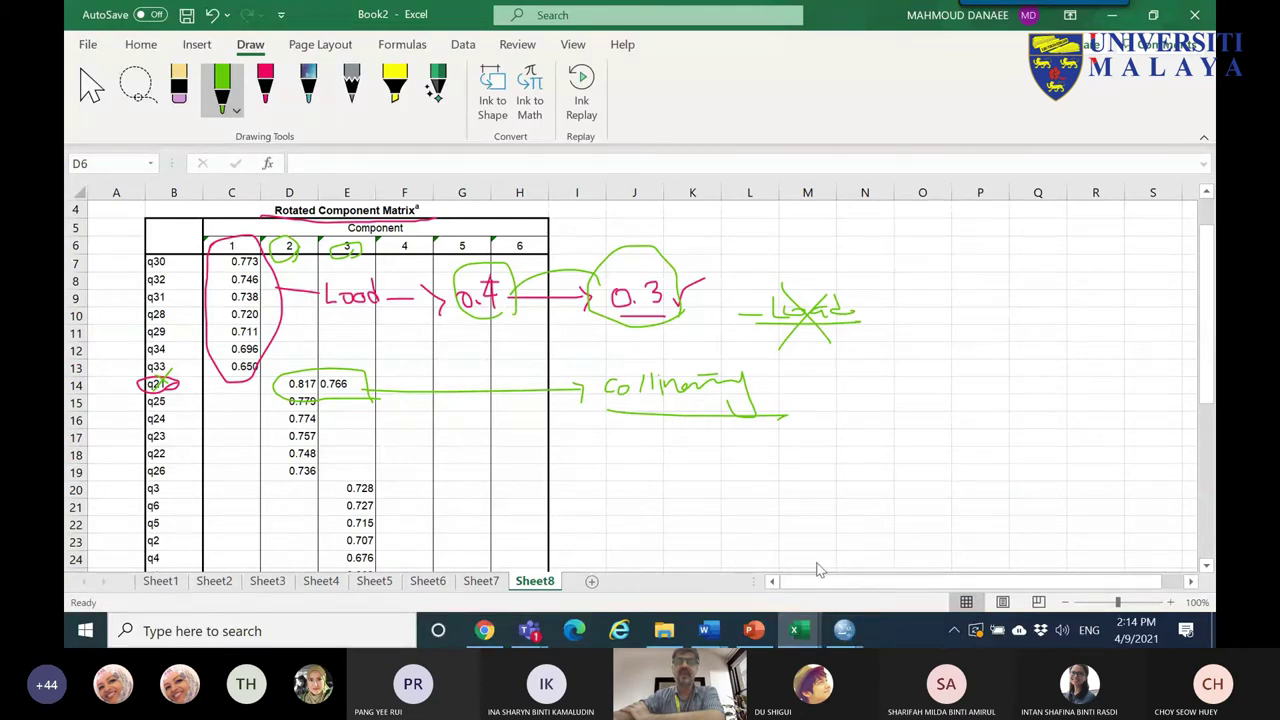
- Circle the component headings 1, 4, 5 and 6 in green ink and draw a short pink line out from heading 6
mouse_move(208, 268)
left_mouse_down()
mouse_move(236, 232)
mouse_move(244, 266)
mouse_move(210, 258)
left_mouse_up()
mouse_move(408, 262)
left_mouse_down()
mouse_move(407, 229)
mouse_move(424, 237)
mouse_move(417, 258)
mouse_move(441, 238)
mouse_move(532, 260)
mouse_move(498, 240)
mouse_move(538, 258)
left_mouse_up()
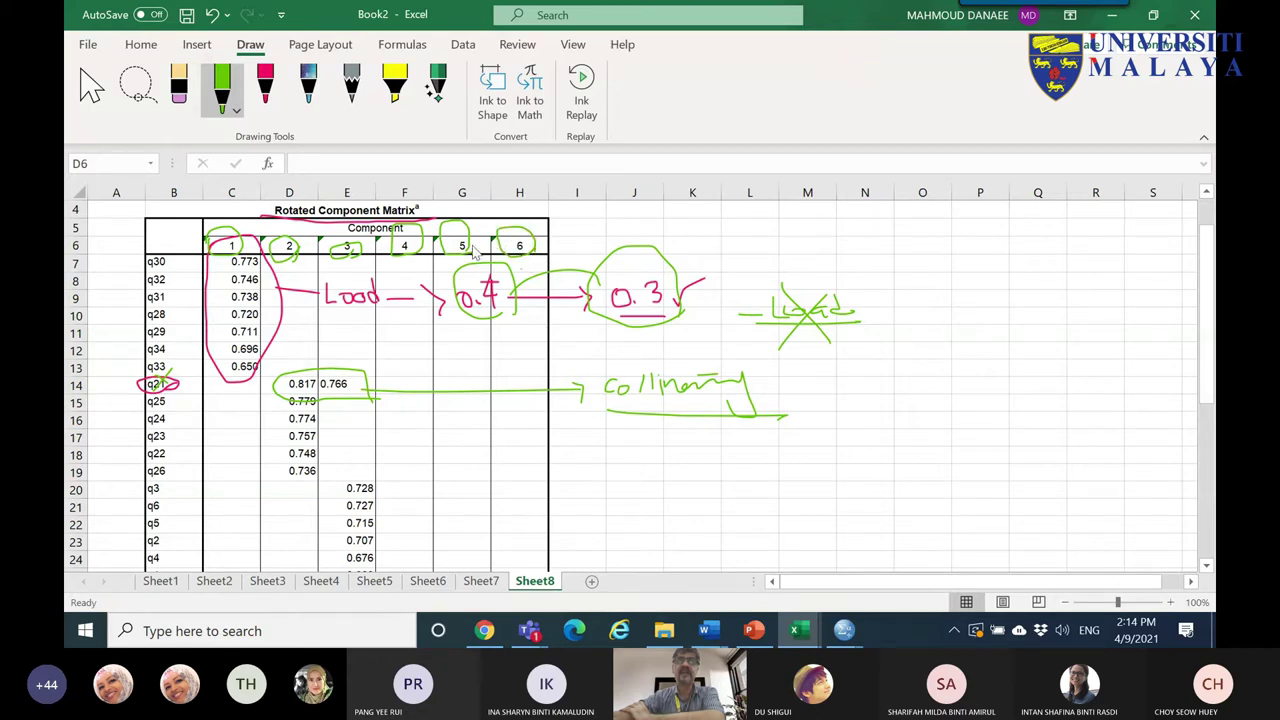
left_click(265, 86)
left_click_drag(535, 240, 588, 238)
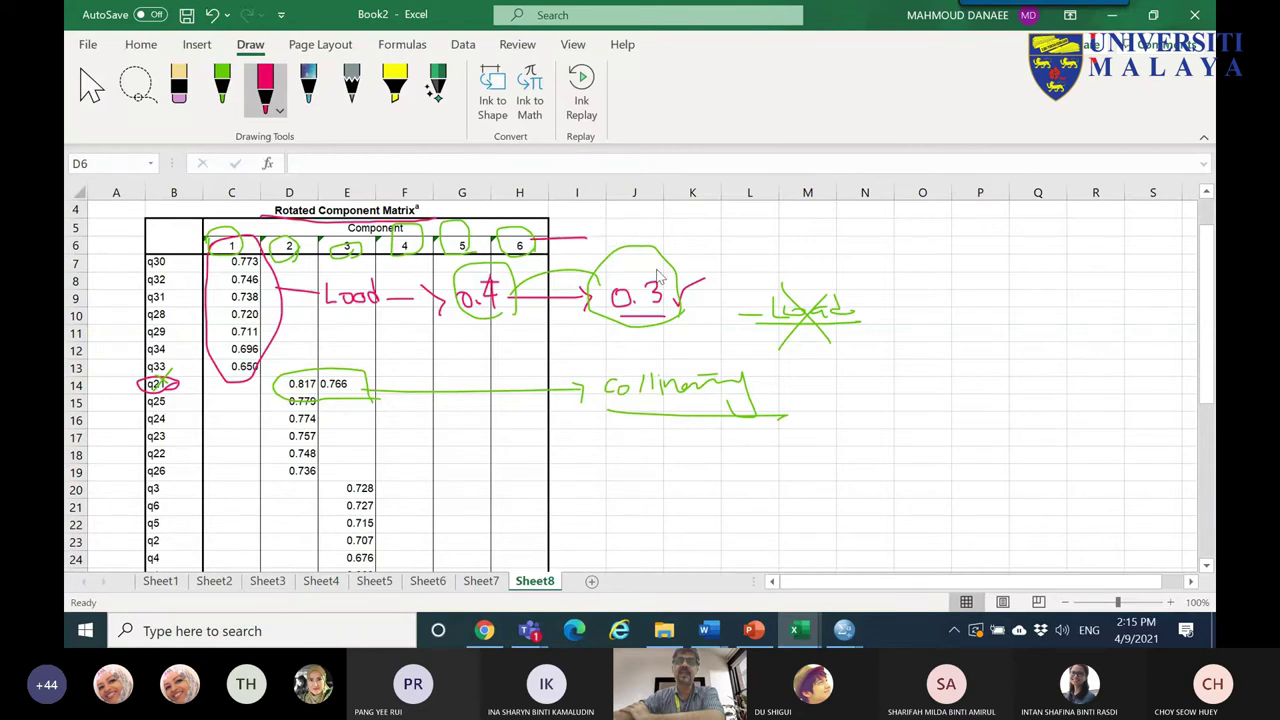
- Switch to the EFA2.sav dataset in SPSS and reopen the Factor Analysis dialog
mouse_move(843, 630)
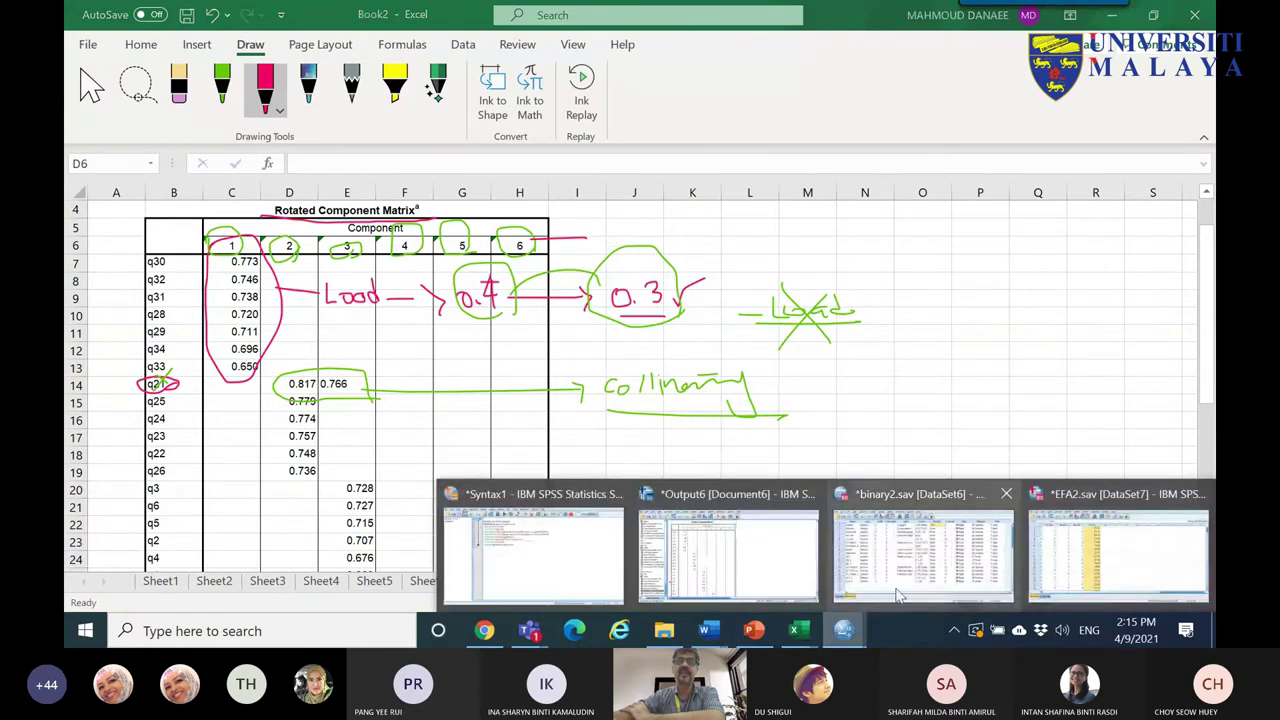
left_click(898, 596)
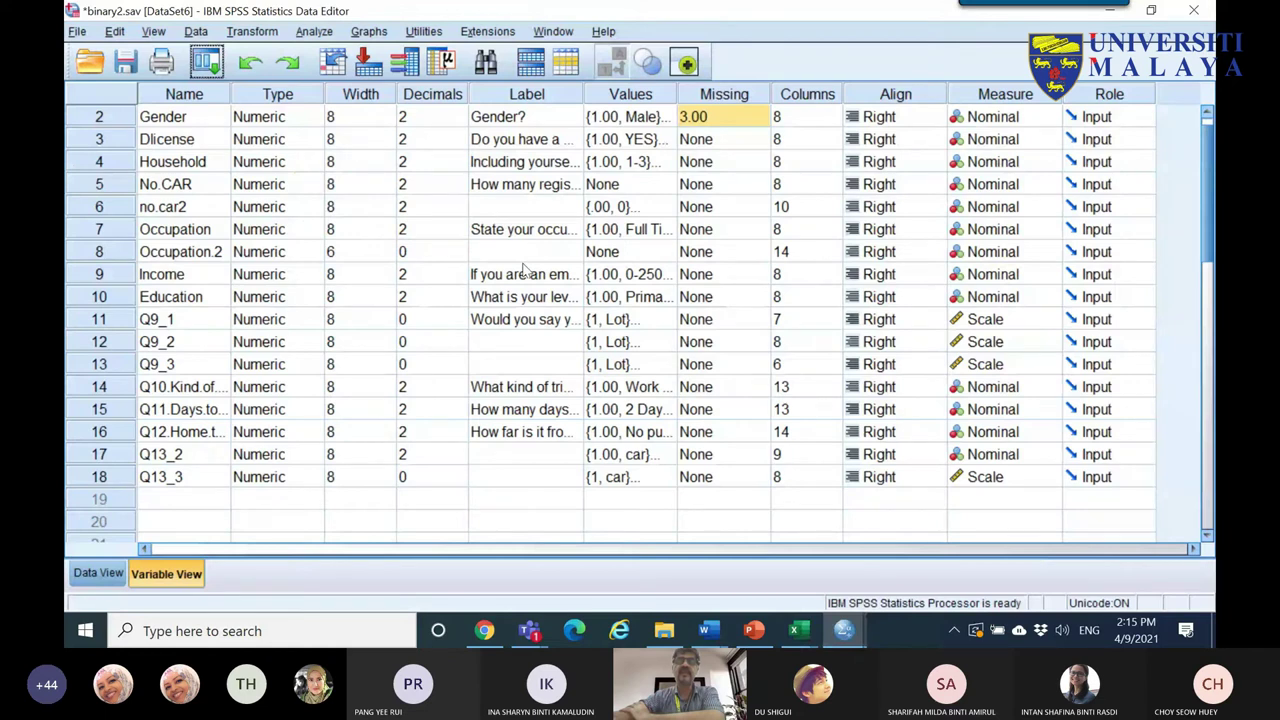
mouse_move(843, 630)
left_click(1123, 557)
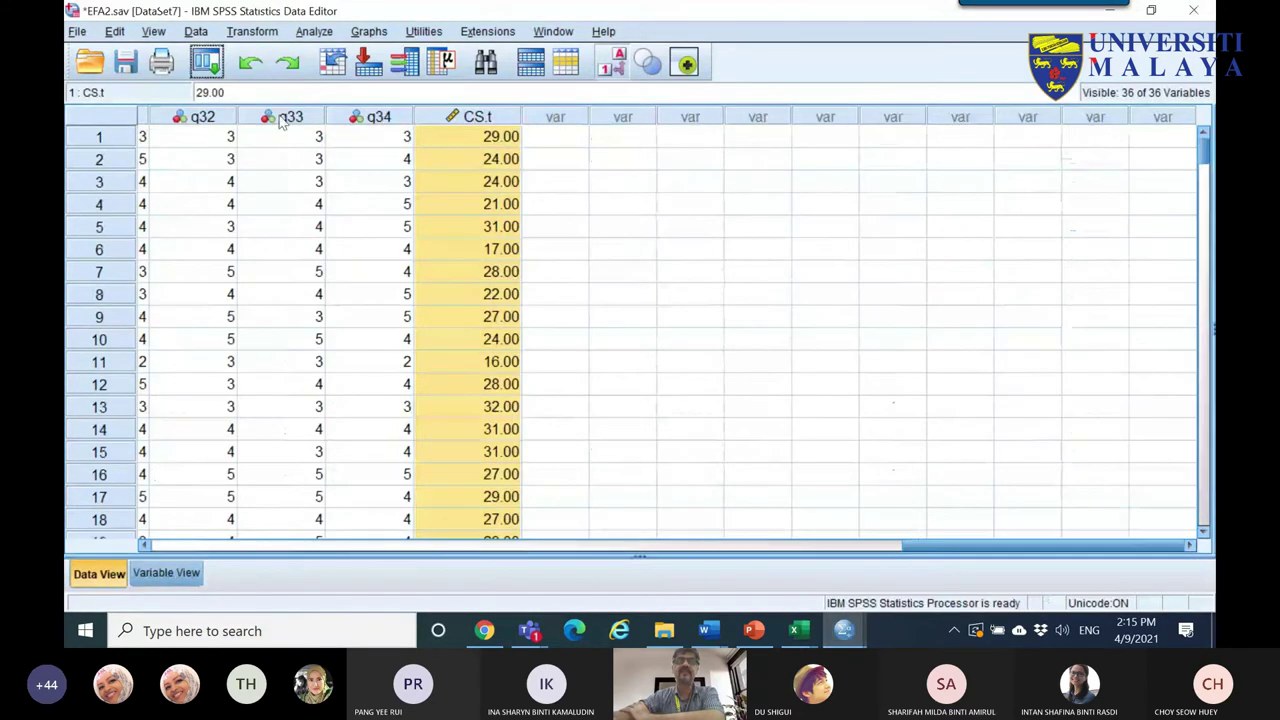
left_click(208, 64)
left_click(231, 94)
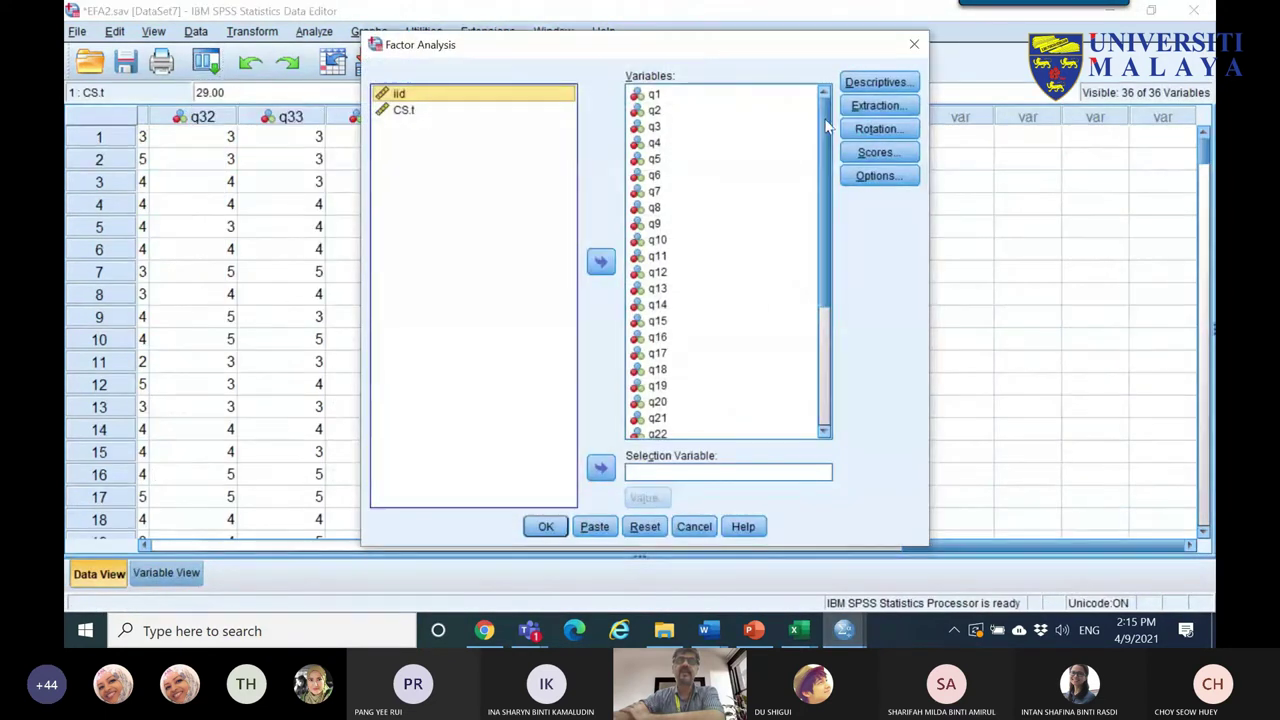
- Keep principal components extraction based on eigenvalues greater than 1 and run the factor analysis
left_click(878, 107)
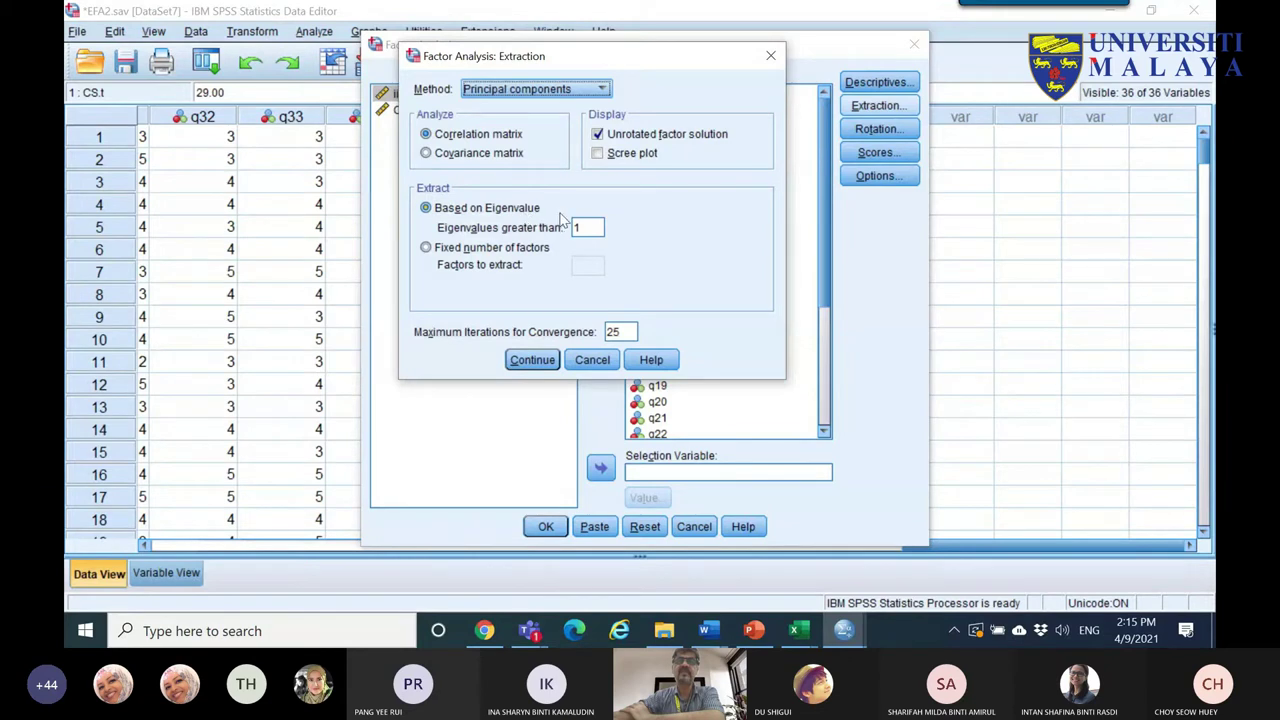
double_click(598, 227)
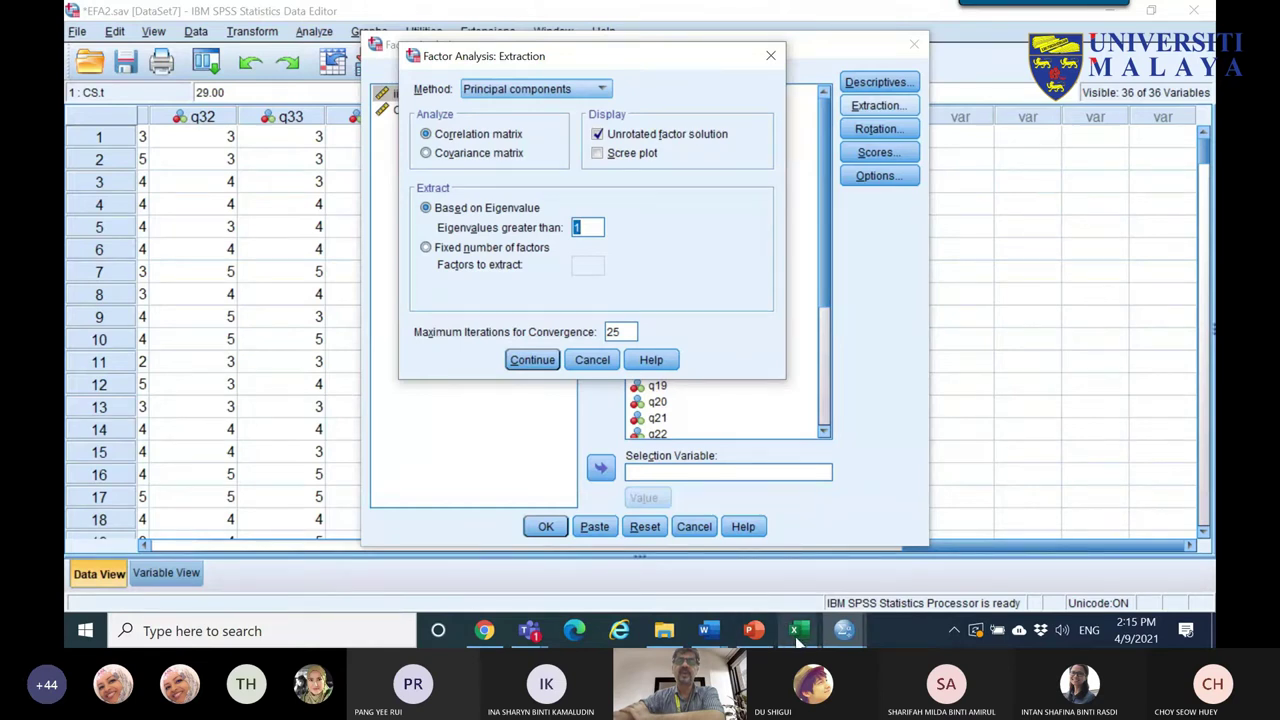
left_click(532, 360)
left_click(545, 526)
- Find the Total Variance Explained table in the newest factor analysis output and copy it
scroll(478, 376, "down", 15)
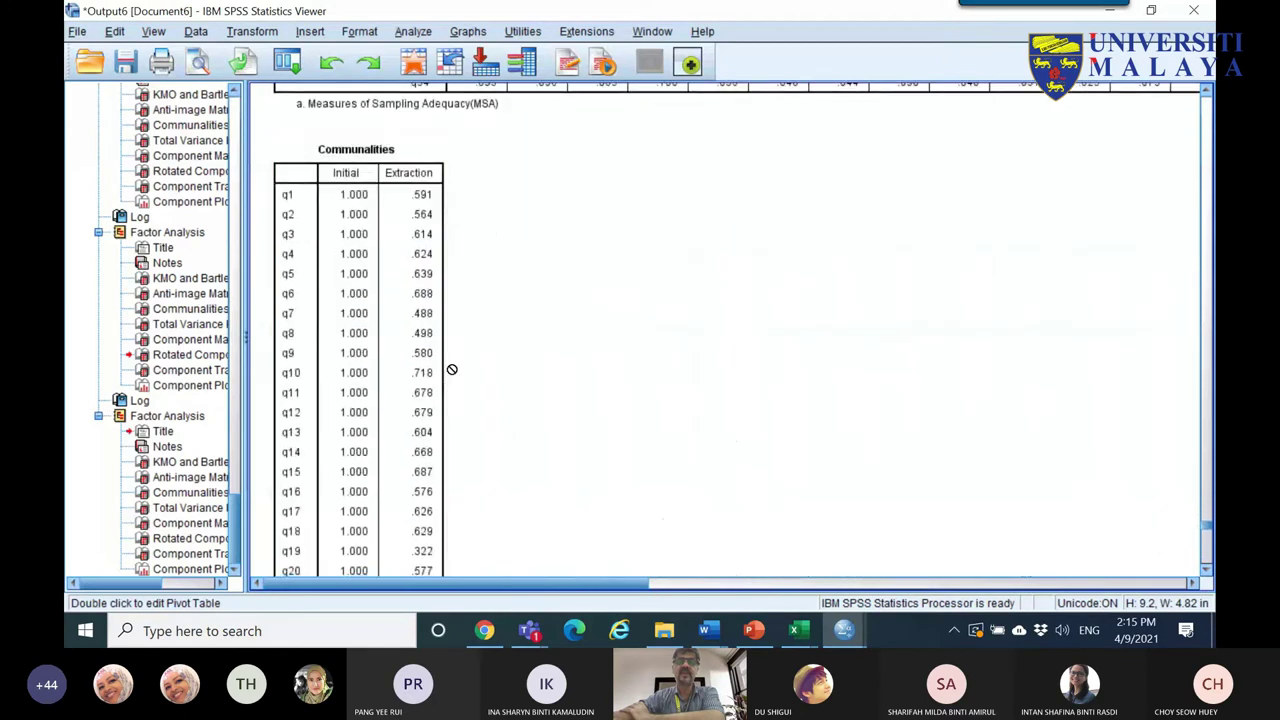
scroll(451, 369, "down", 5)
right_click(421, 277)
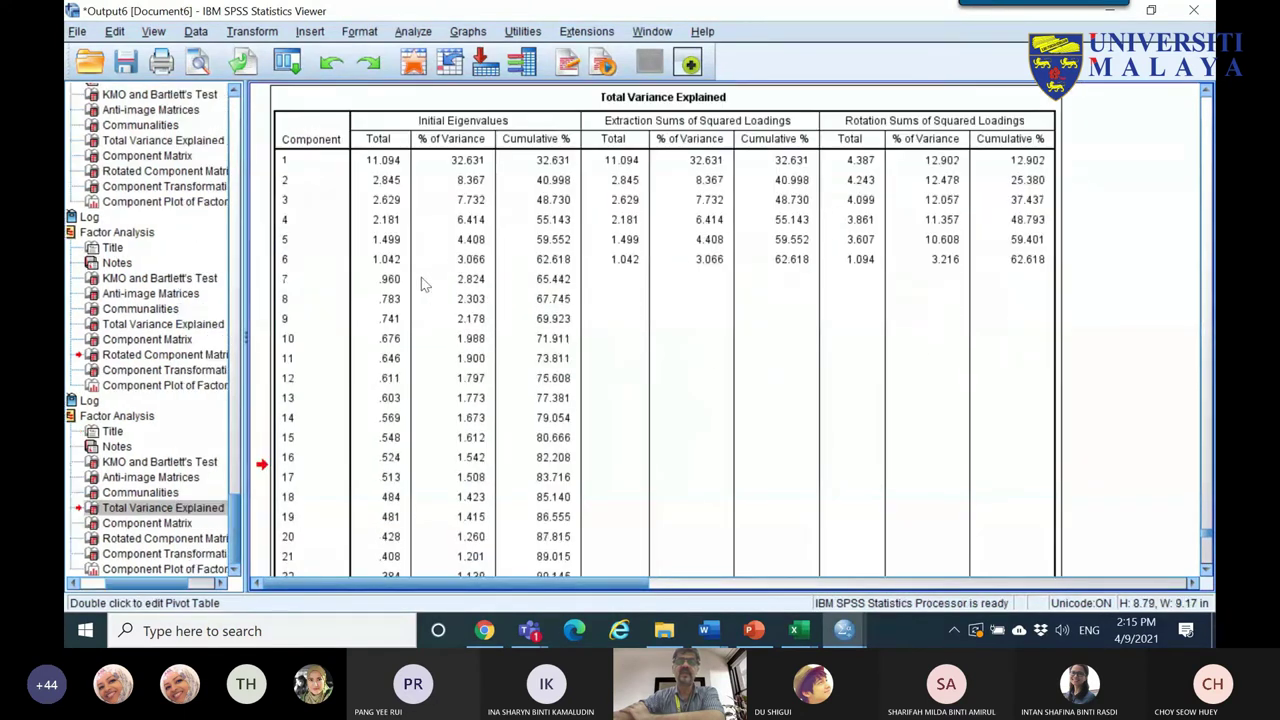
left_click(440, 313)
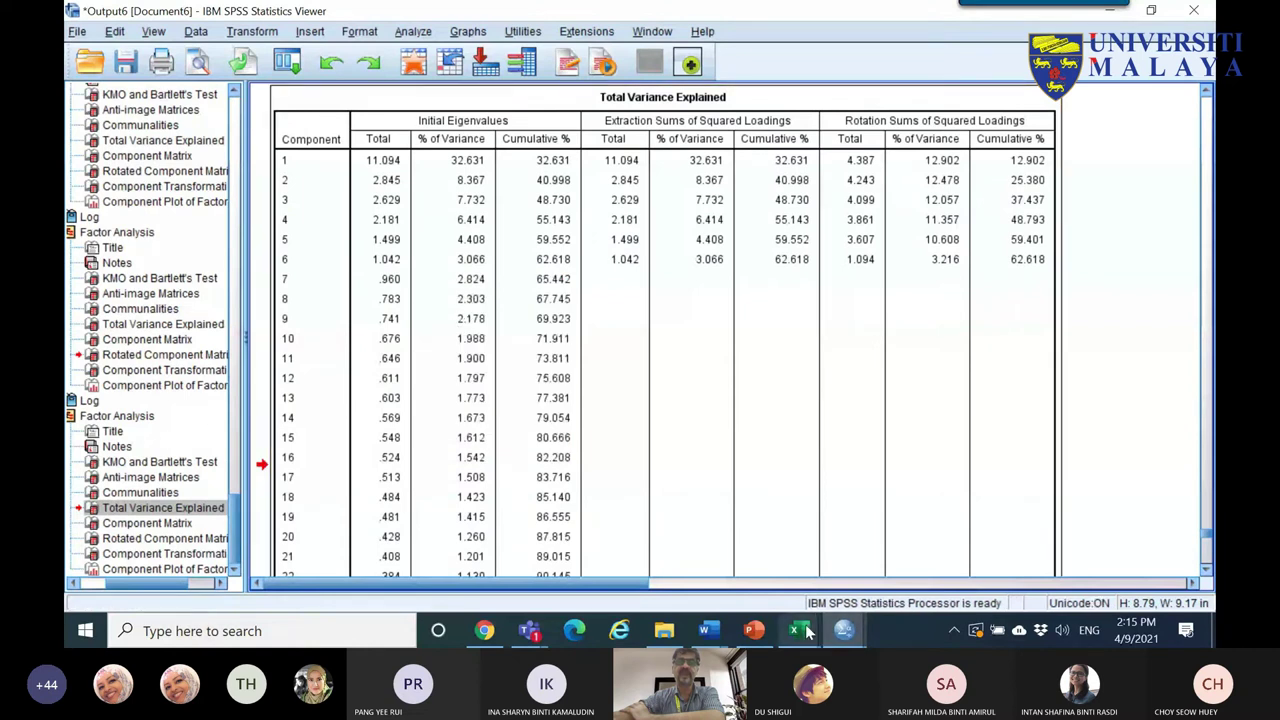
- Return to the Excel workbook, add a new sheet and paste the Total Variance Explained table at cell B2
mouse_move(797, 630)
left_click(857, 600)
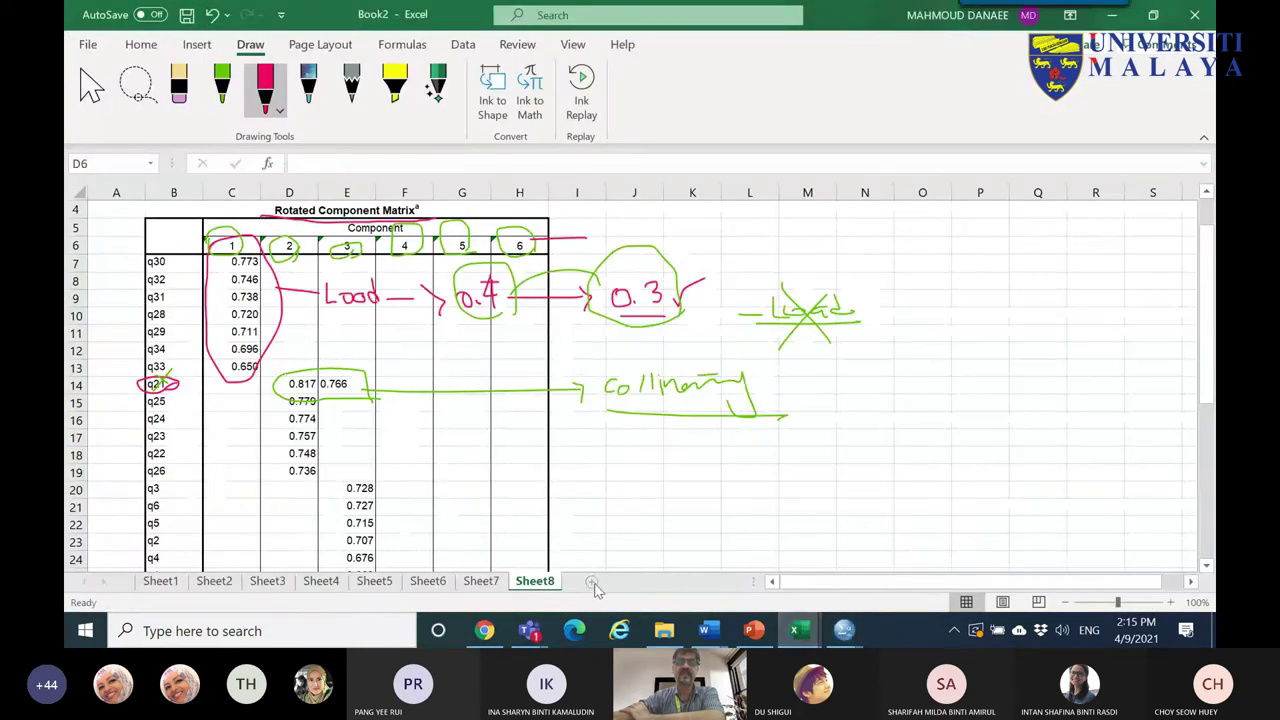
left_click(588, 581)
left_click(91, 87)
right_click(172, 228)
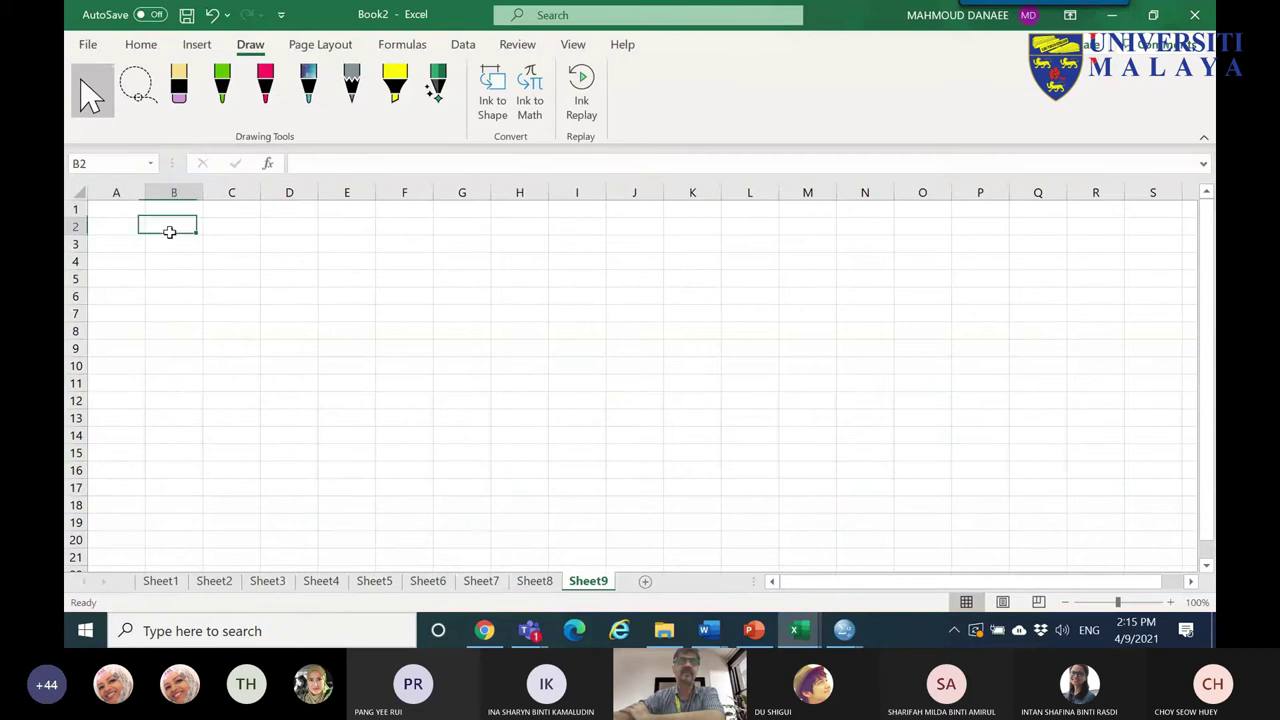
left_click(213, 187)
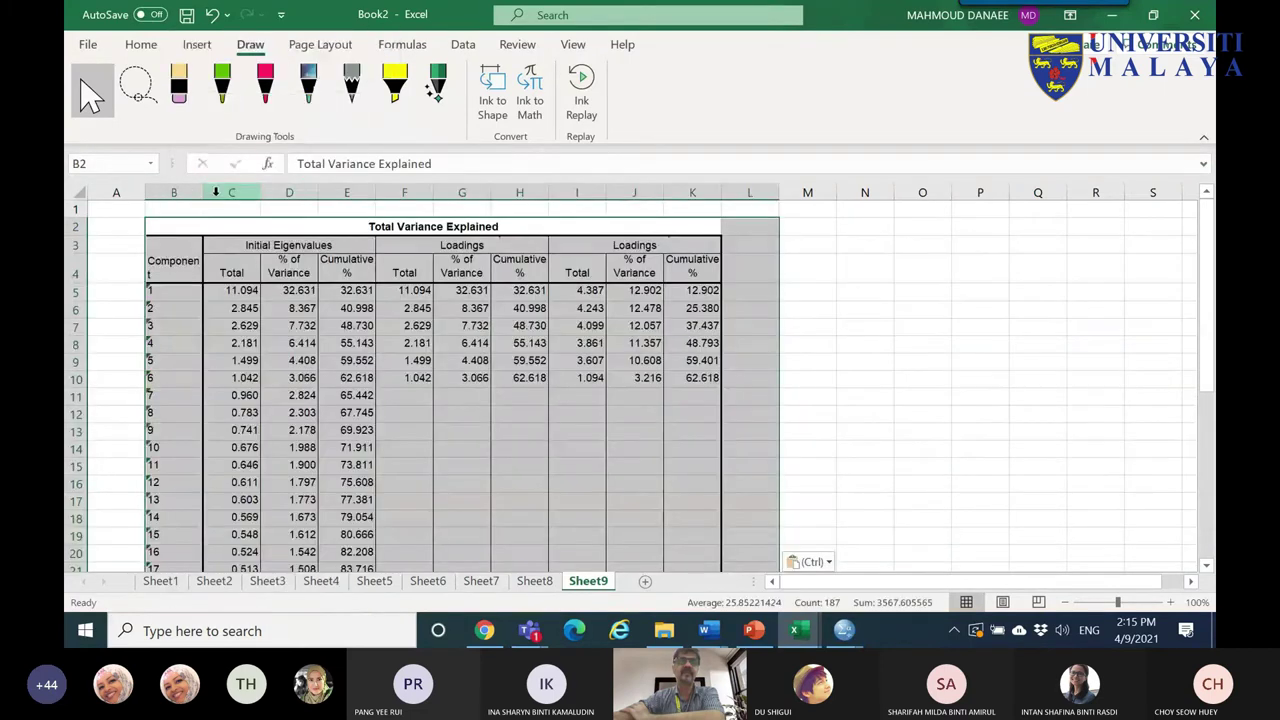
- Circle the initial eigenvalues 1.042 and 0.960 of components 6 and 7 in pink ink
left_click(265, 87)
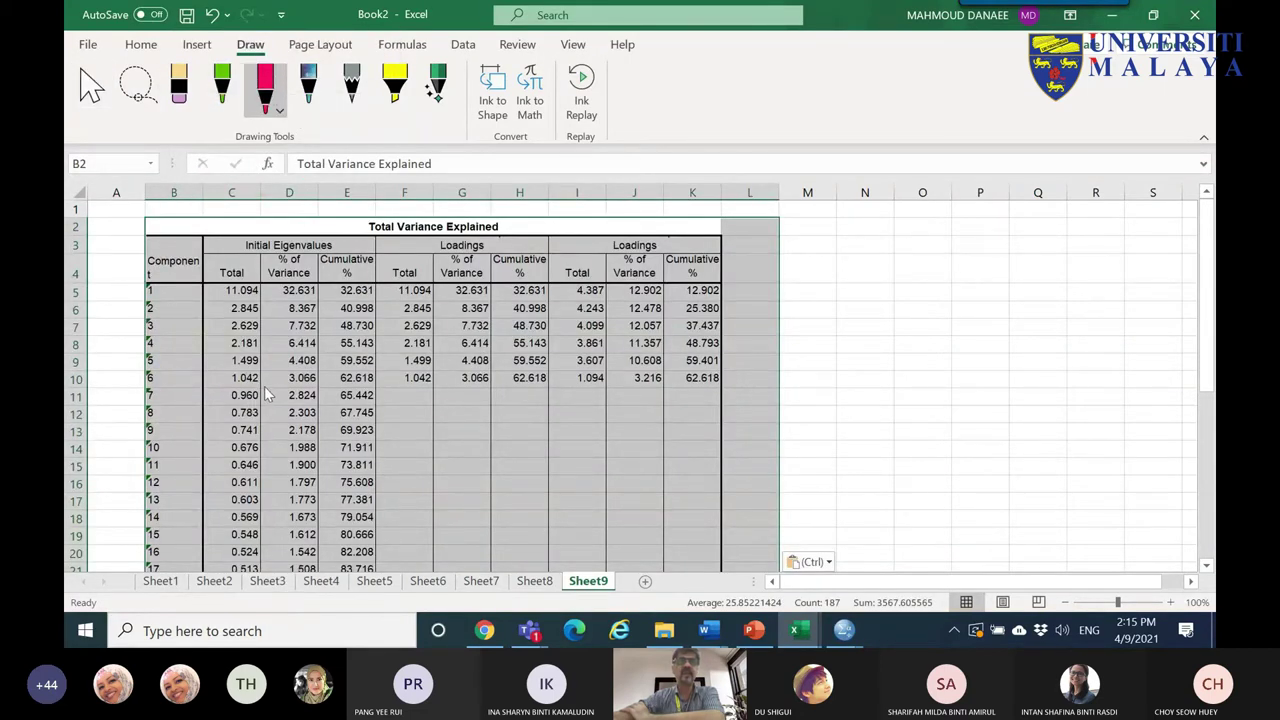
mouse_move(255, 390)
left_mouse_down()
mouse_move(220, 389)
mouse_move(218, 374)
mouse_move(268, 384)
left_mouse_up()
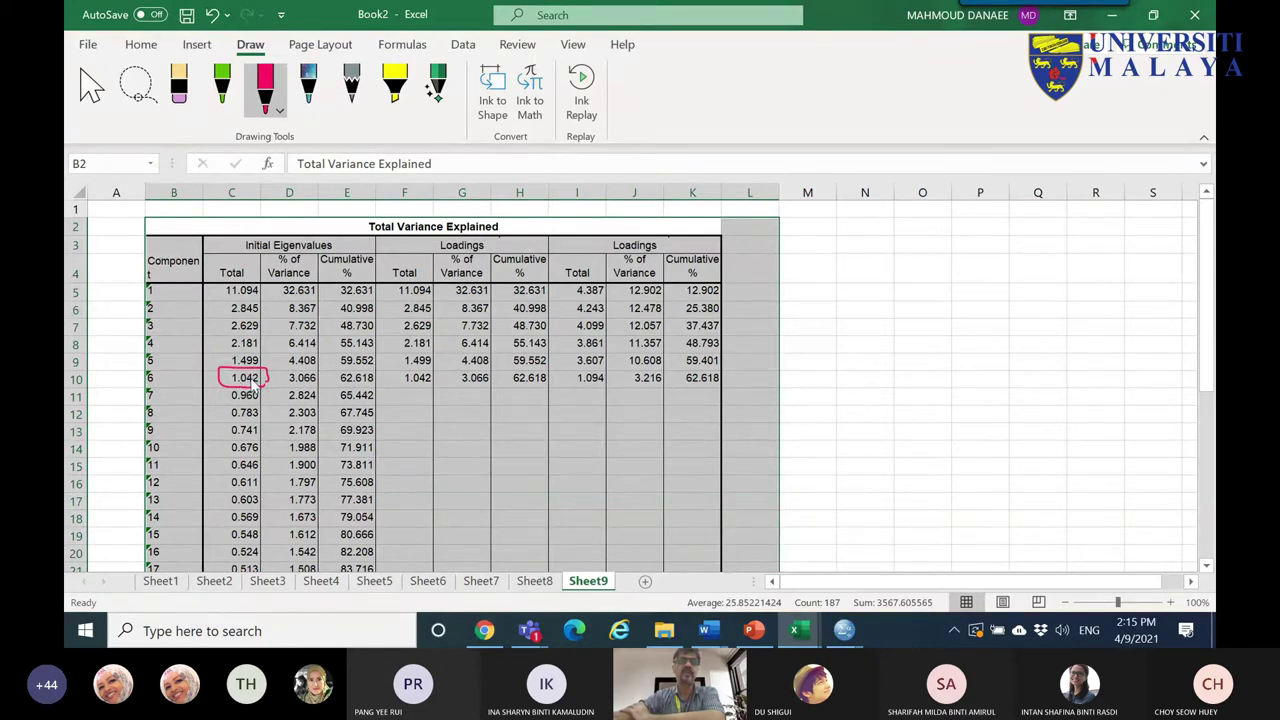
mouse_move(259, 402)
left_mouse_down()
mouse_move(228, 401)
mouse_move(260, 405)
left_mouse_up()
- Draw a line from 0.960 to a boxed handwritten 0.999, and an arrow pointing between components 6 and 7
mouse_move(264, 400)
left_mouse_down()
mouse_move(592, 431)
mouse_move(615, 421)
left_mouse_up()
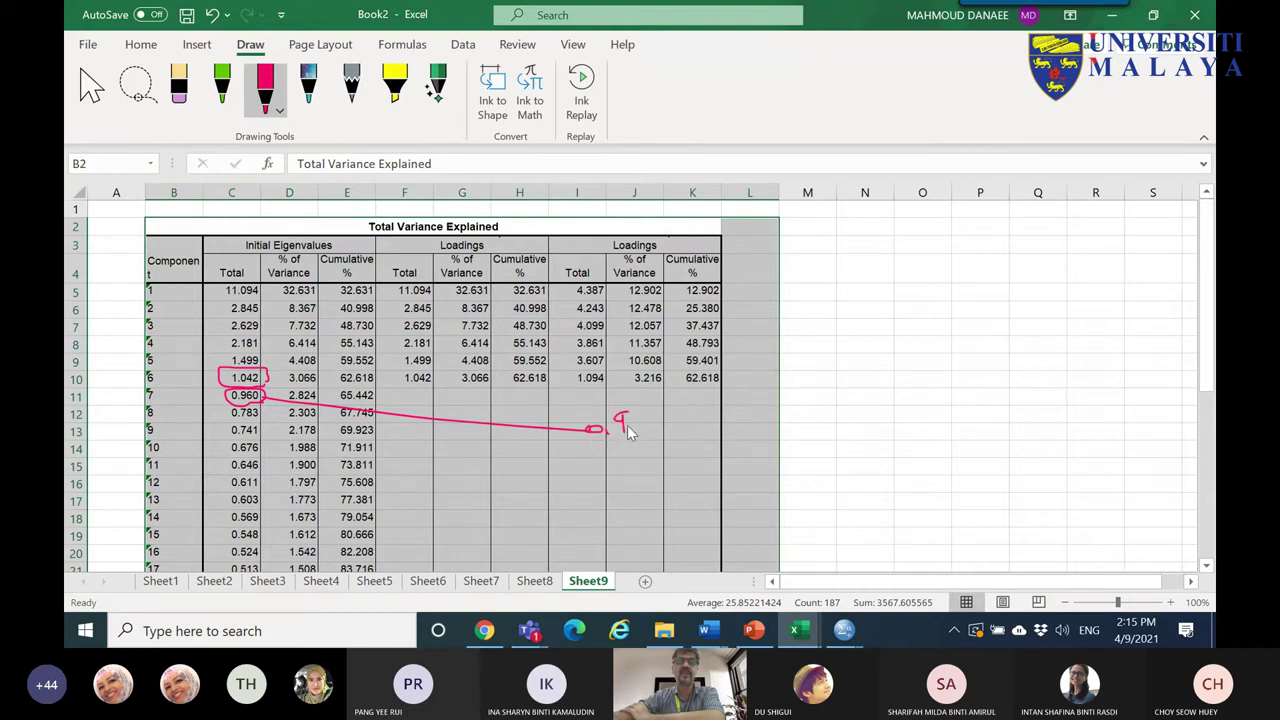
mouse_move(609, 436)
left_mouse_down()
mouse_move(676, 410)
mouse_move(590, 412)
mouse_move(592, 442)
left_mouse_up()
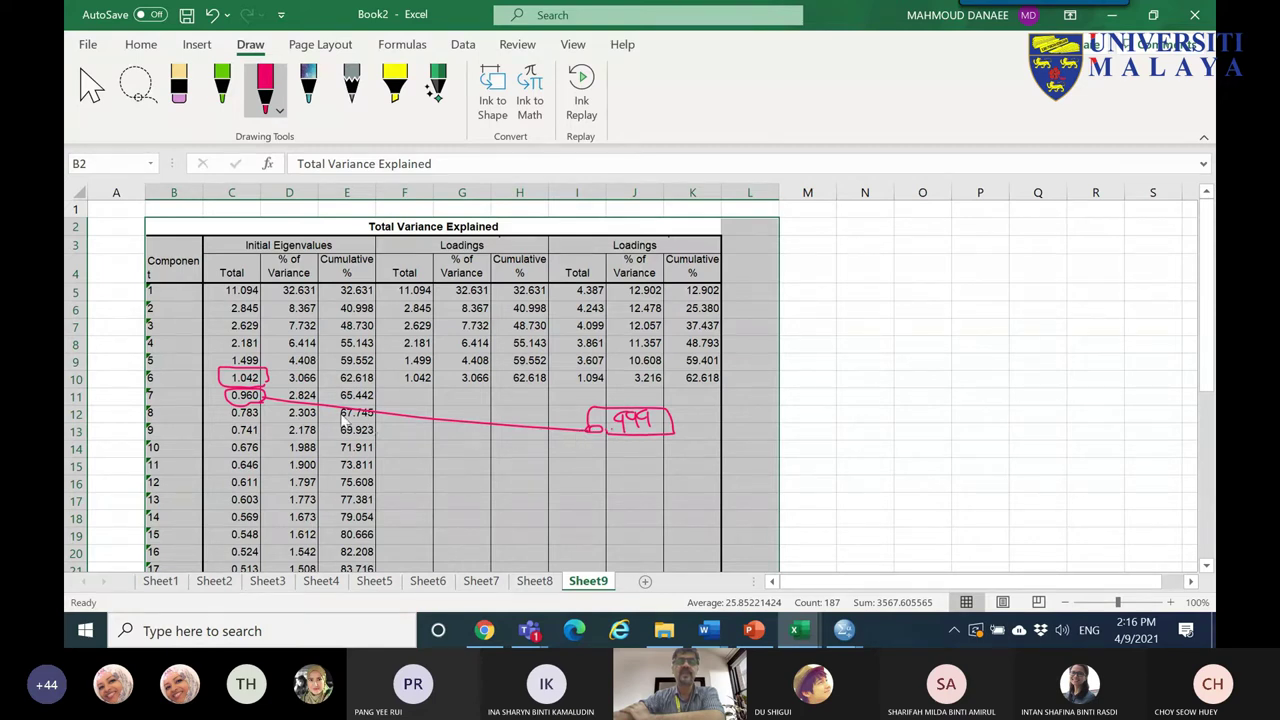
left_click_drag(131, 391, 104, 386)
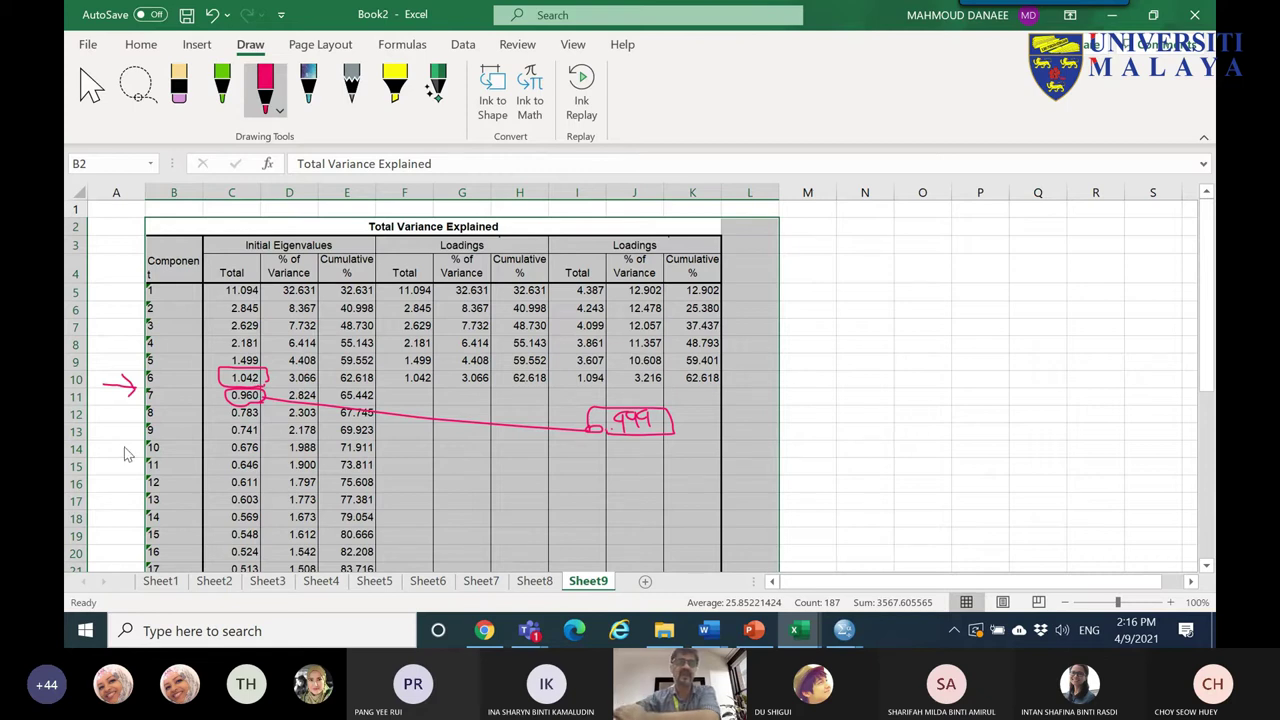
- Handwrite a circled 1 and an outlined fraction of B over W in pink ink beside the Total Variance Explained table
mouse_move(873, 296)
left_mouse_down()
mouse_move(872, 357)
mouse_move(855, 270)
mouse_move(912, 348)
left_mouse_up()
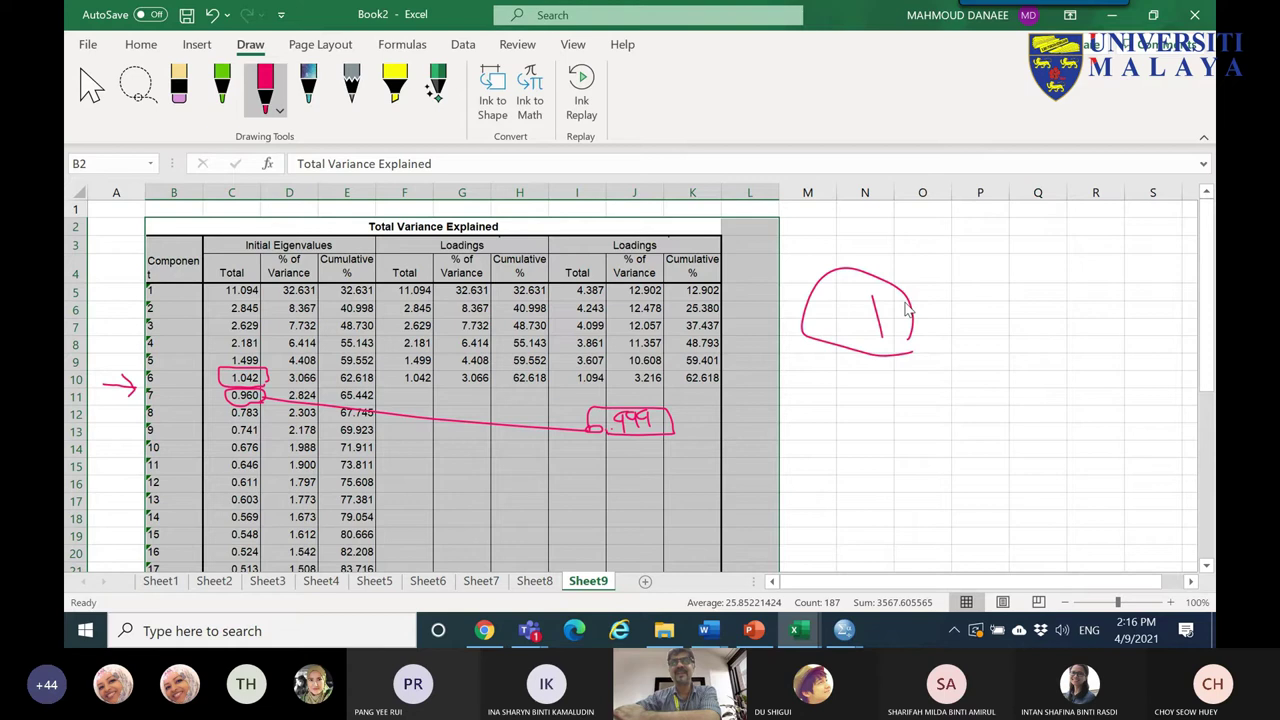
mouse_move(941, 252)
left_mouse_down()
mouse_move(958, 268)
mouse_move(942, 282)
mouse_move(962, 330)
mouse_move(978, 305)
left_mouse_up()
left_click(1008, 340)
mouse_move(1008, 345)
left_mouse_down()
mouse_move(988, 229)
mouse_move(1010, 348)
left_mouse_up()
left_click_drag(914, 302, 1008, 297)
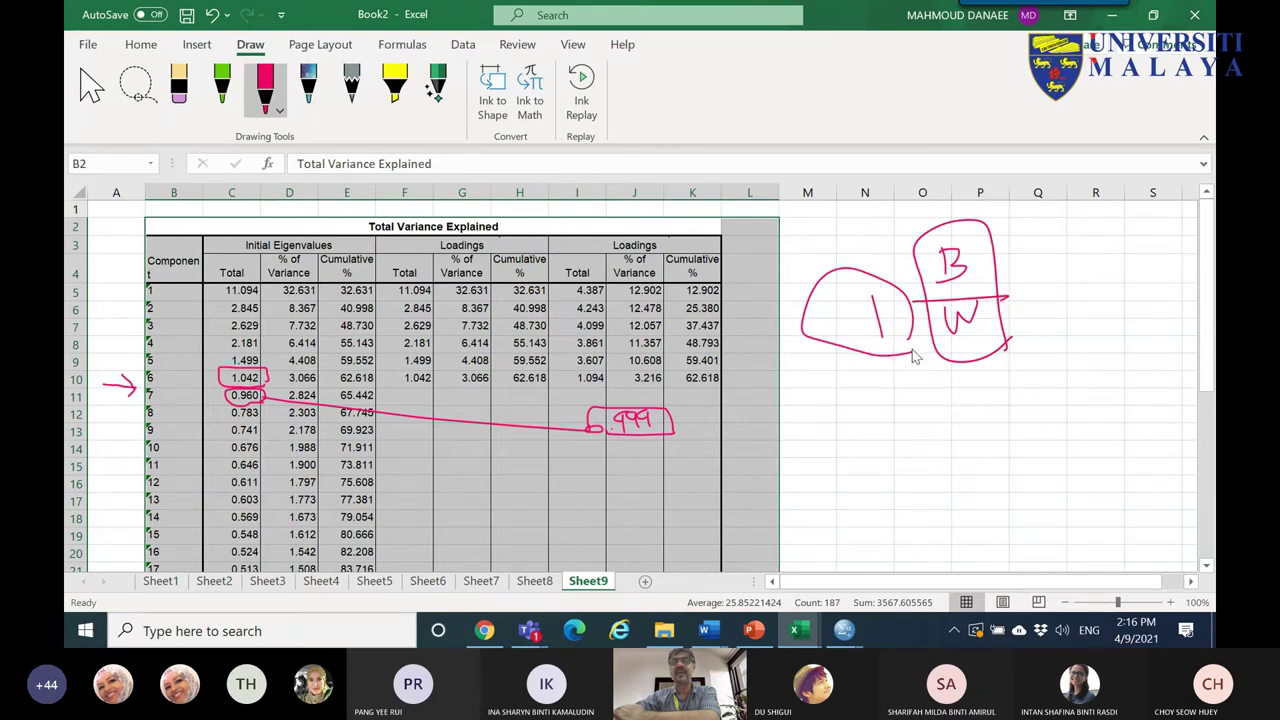
left_click_drag(906, 346, 898, 360)
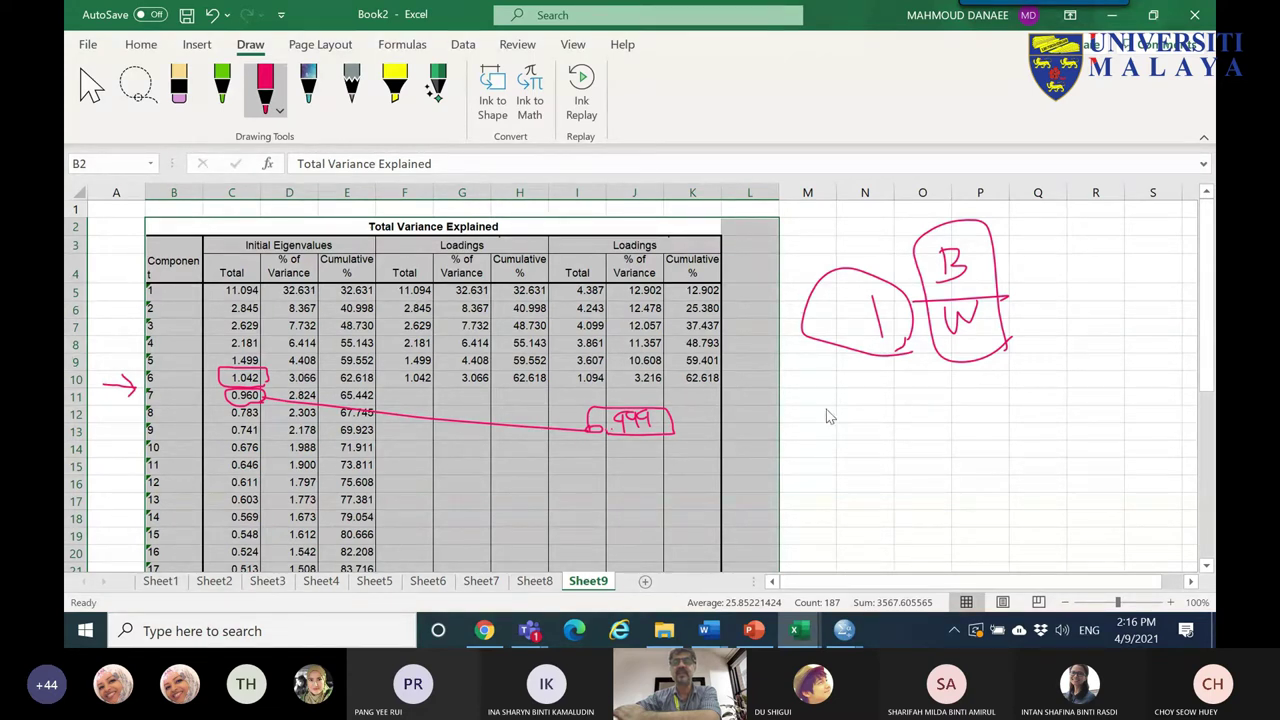
- Handwrite "Parallel analysis" below the B over W fraction and circle the phrase in pink ink
mouse_move(812, 401)
left_mouse_down()
mouse_move(936, 410)
mouse_move(936, 388)
mouse_move(1010, 404)
left_mouse_up()
mouse_move(857, 450)
left_mouse_down()
mouse_move(852, 460)
mouse_move(955, 459)
left_mouse_up()
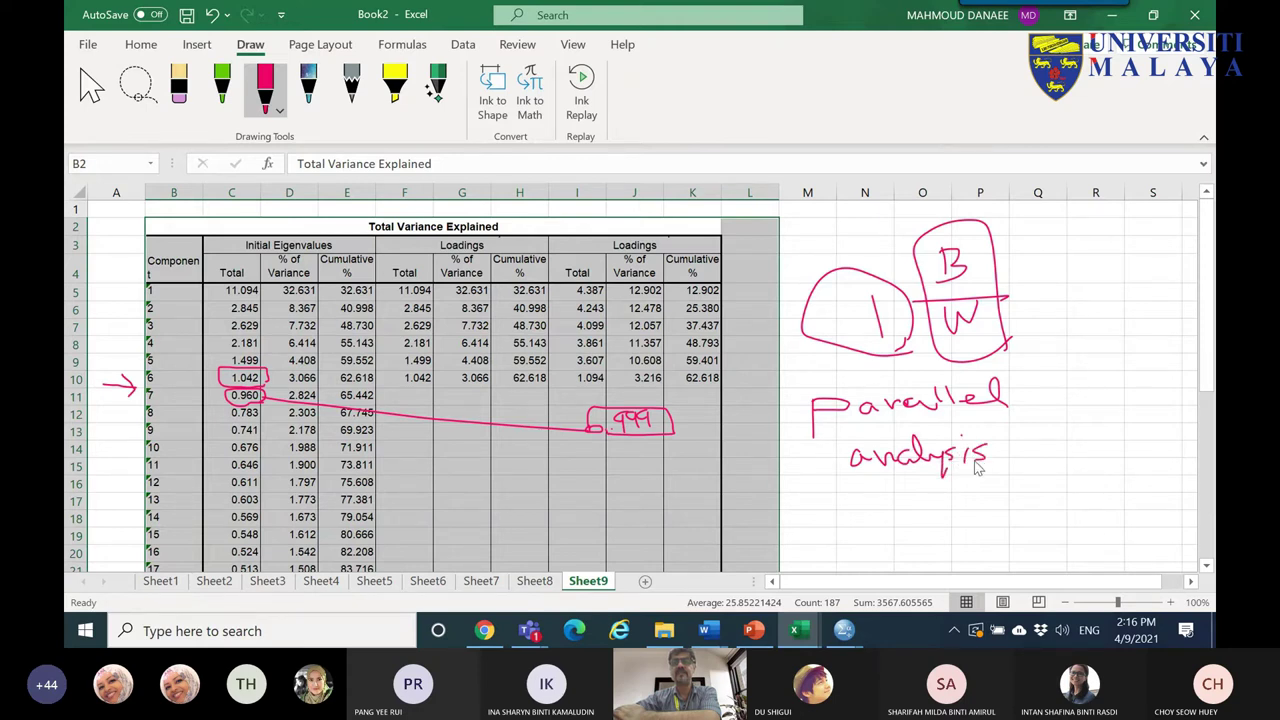
mouse_move(820, 452)
left_mouse_down()
mouse_move(955, 365)
mouse_move(990, 481)
mouse_move(848, 468)
left_mouse_up()
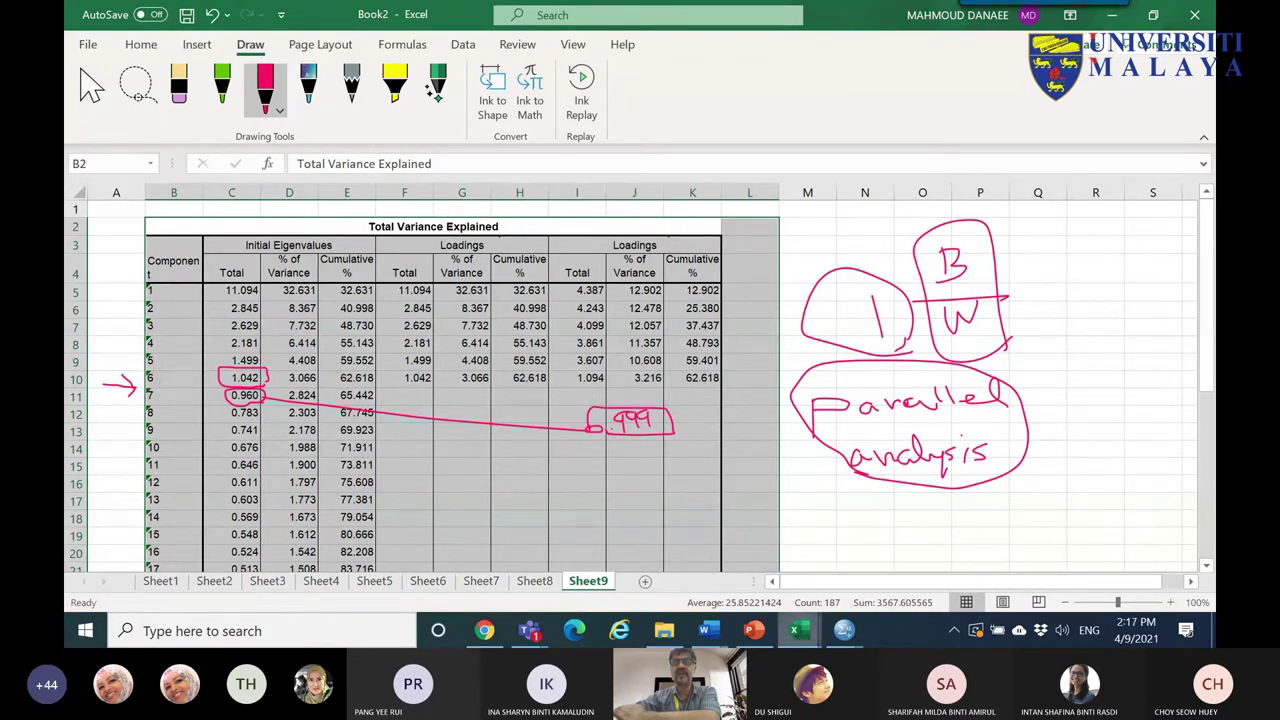
- Switch to the PowerPoint deck and look through the slides on factor loadings, extraction and rotation for parallel analysis material
left_click(754, 630)
left_click(172, 493)
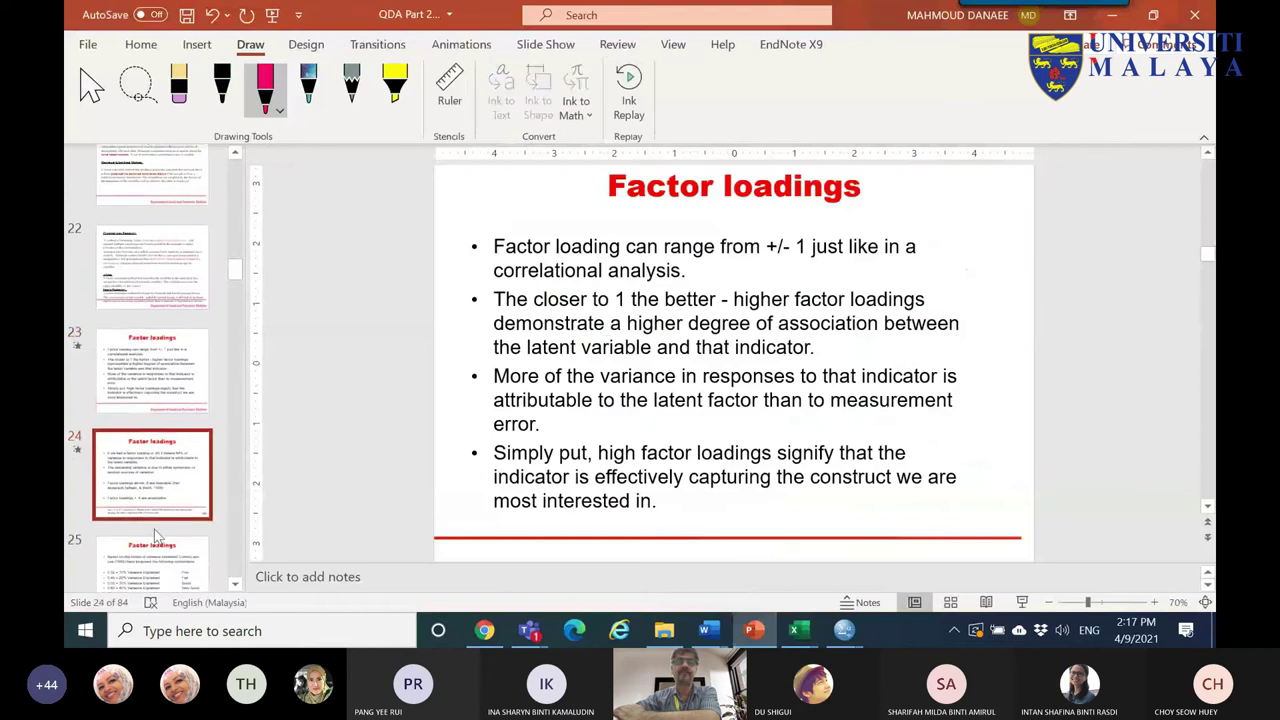
key("Down")
key("Down")
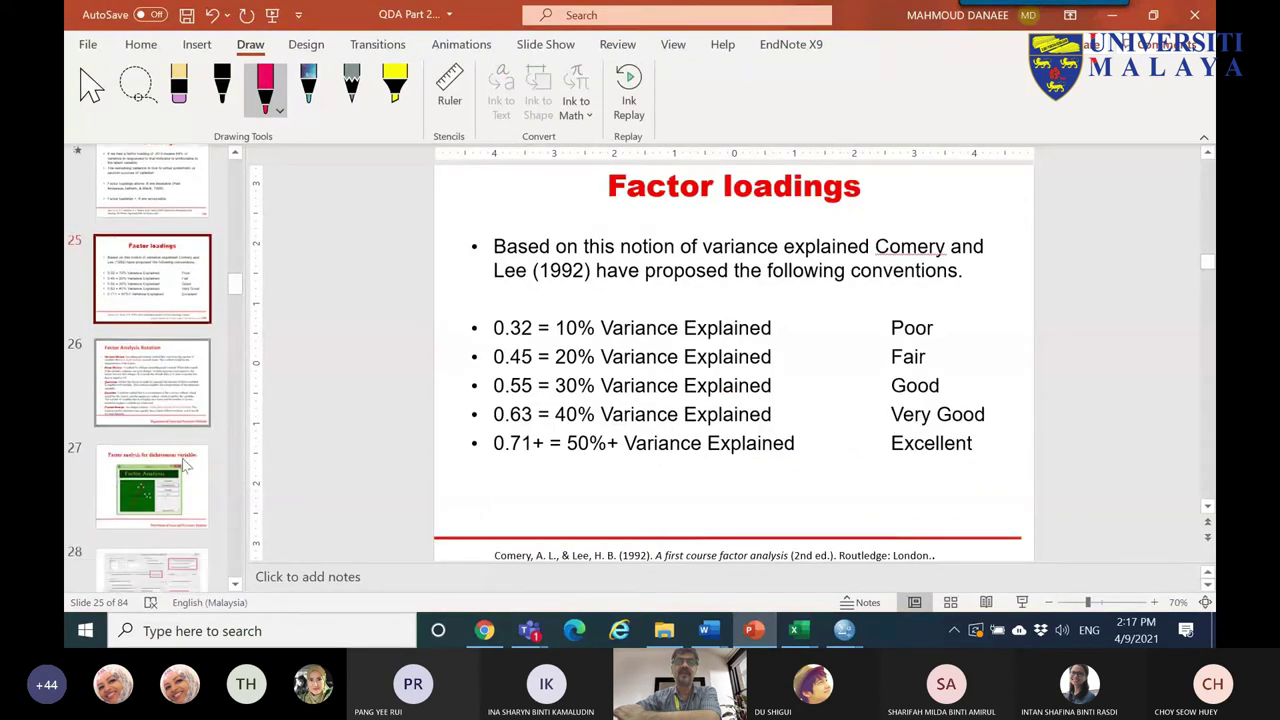
scroll(182, 380, "down", 4)
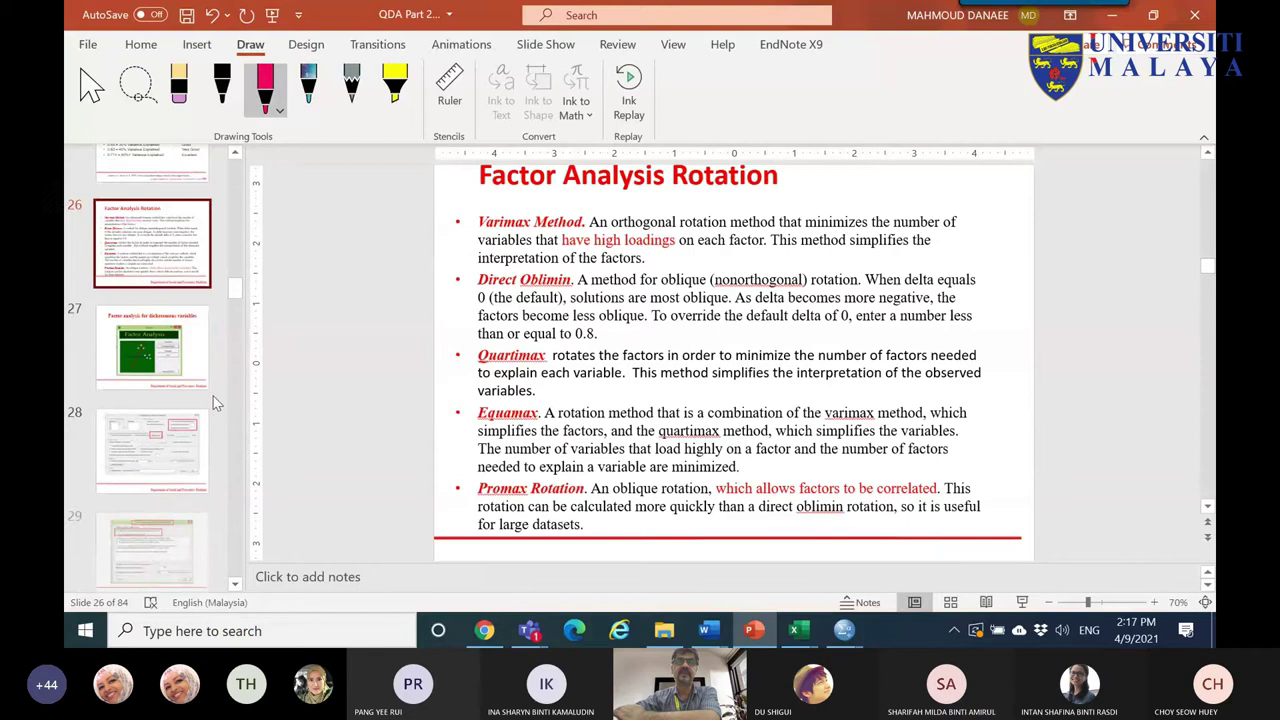
scroll(175, 398, "up", 10)
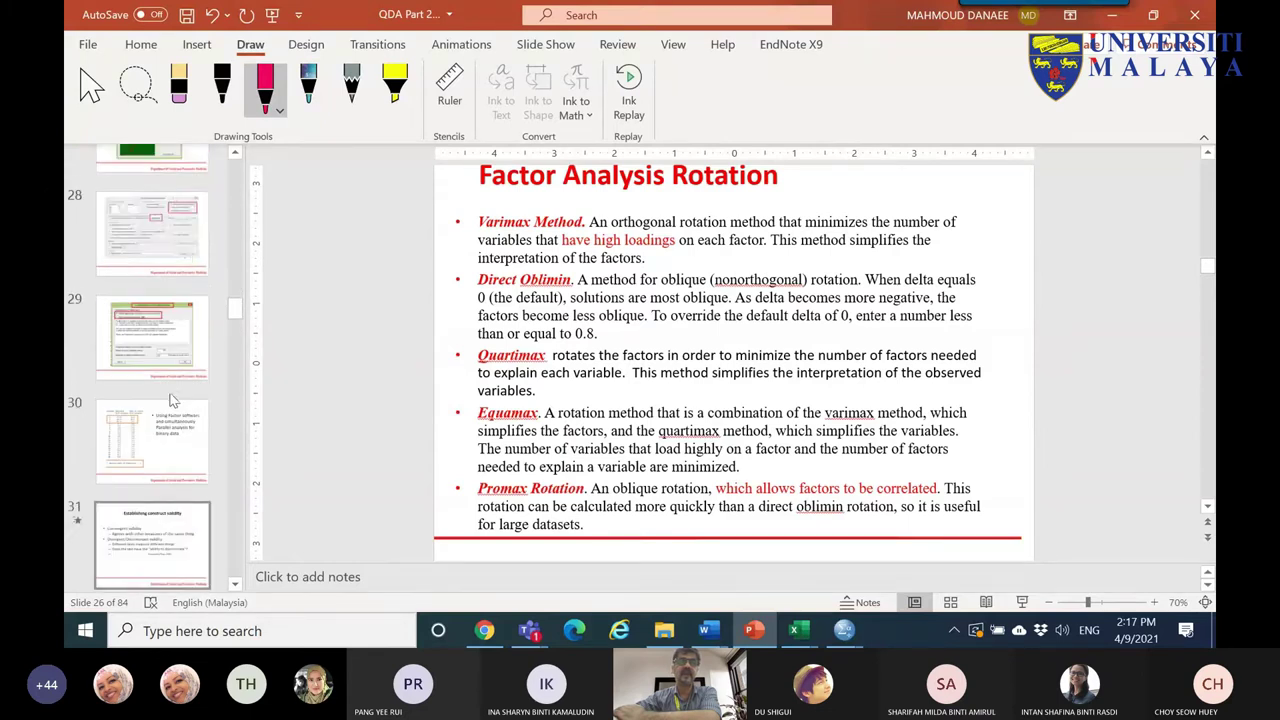
scroll(125, 545, "up", 4)
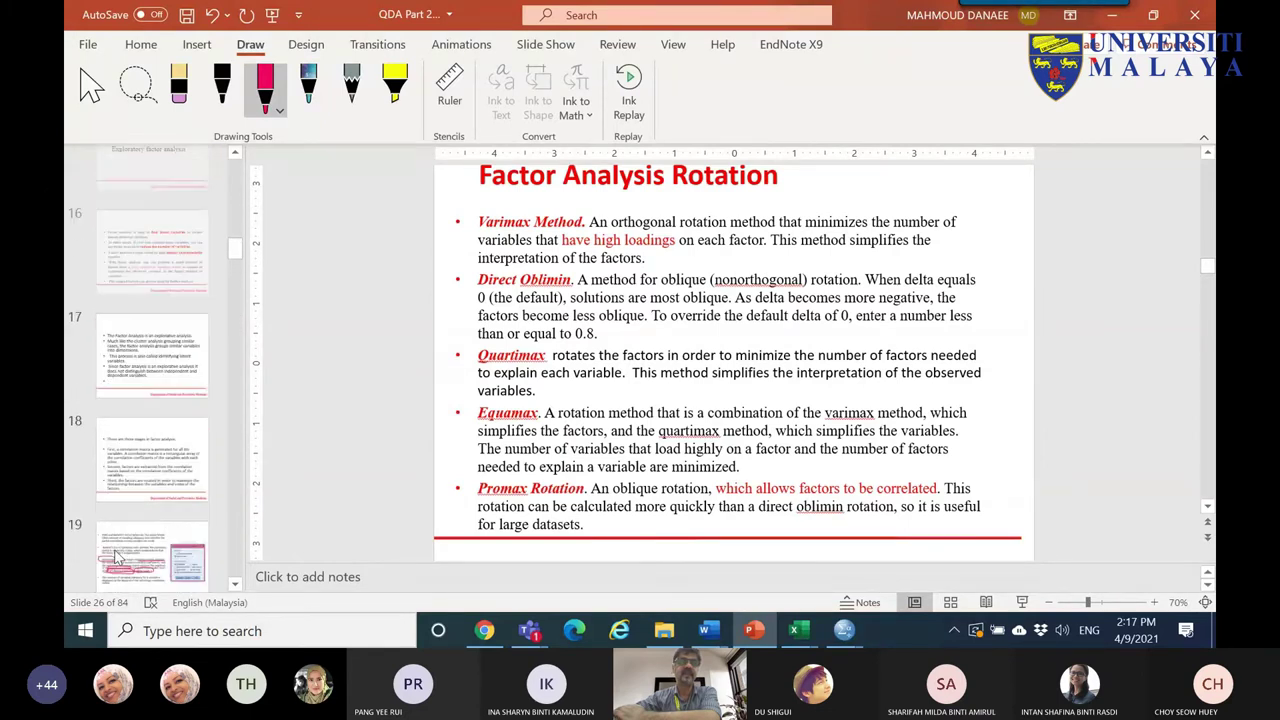
scroll(119, 548, "down", 3)
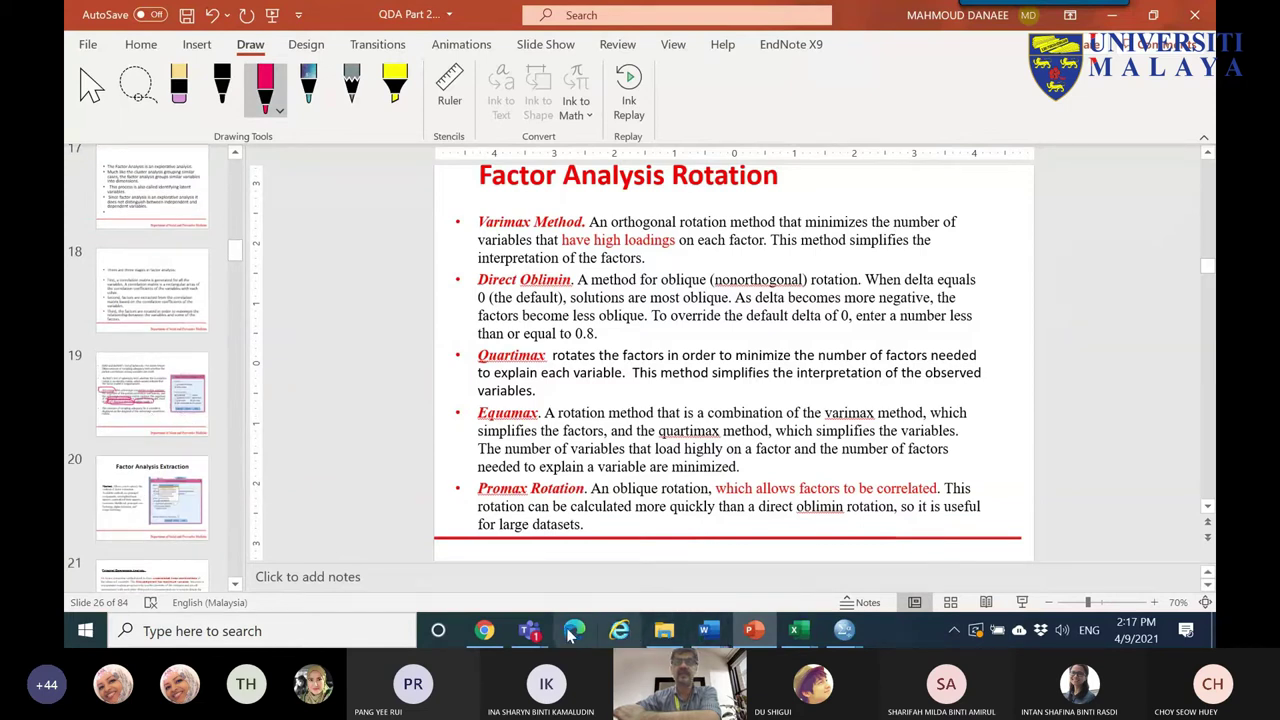
- Switch to Chrome, close the ResearchGate and inbox tabs, and search Google for "parallel analysis"
left_click(484, 630)
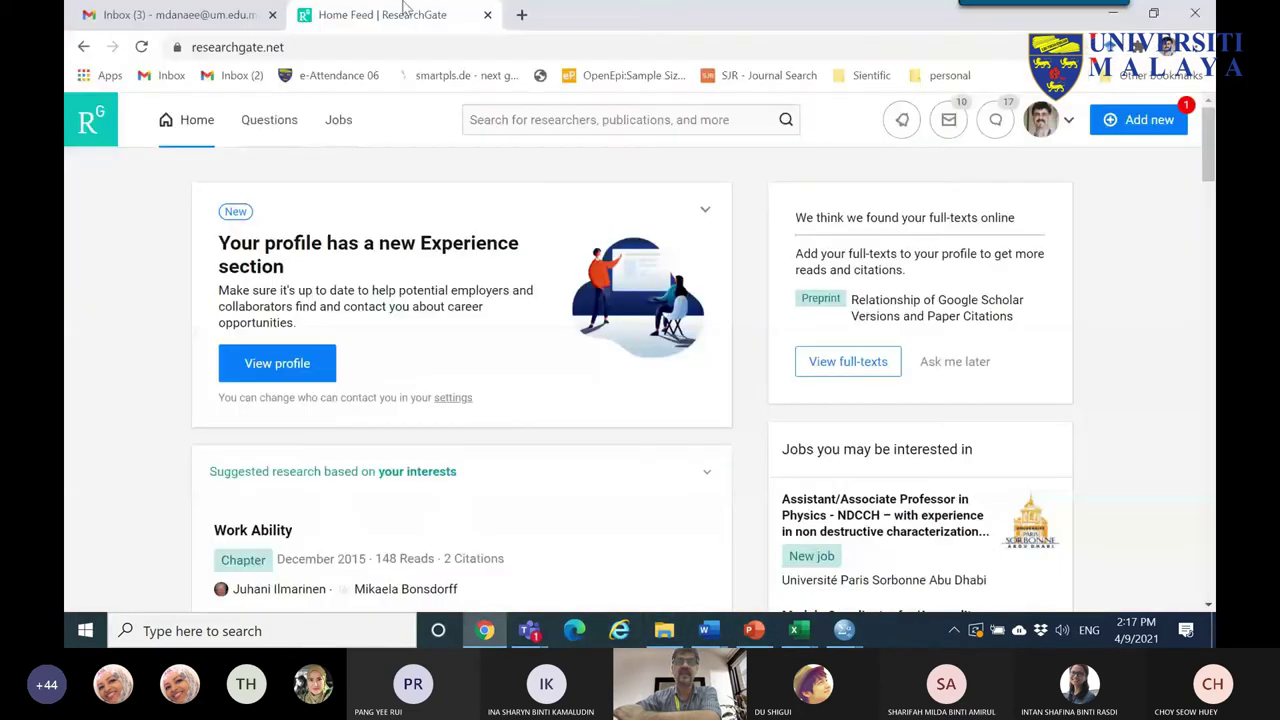
left_click(487, 14)
left_click(301, 14)
left_click(272, 15)
left_click(512, 404)
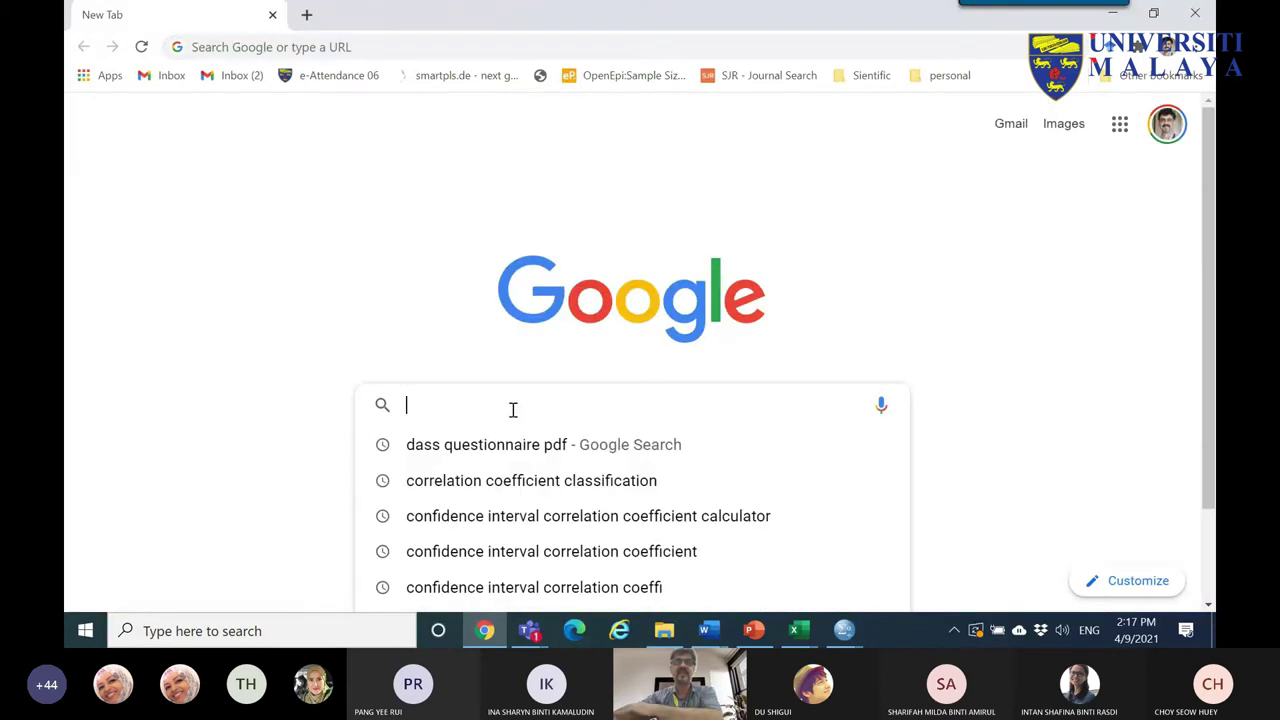
type("par")
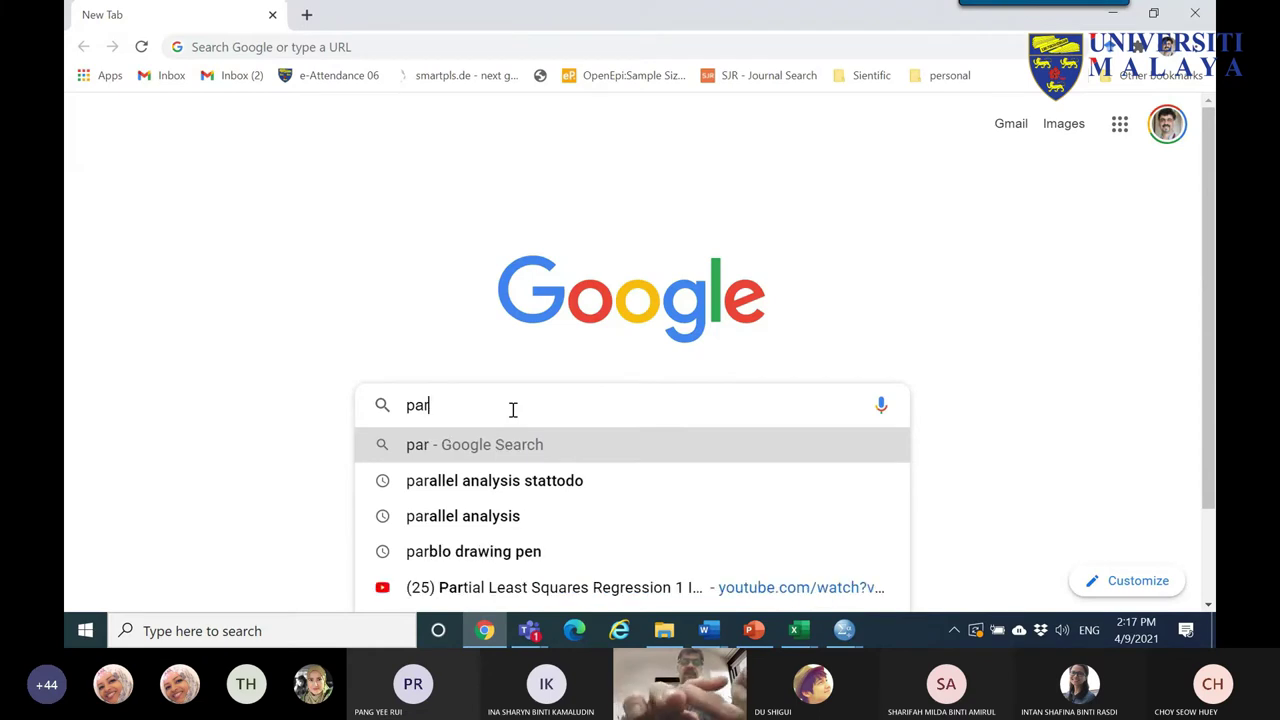
left_click(463, 516)
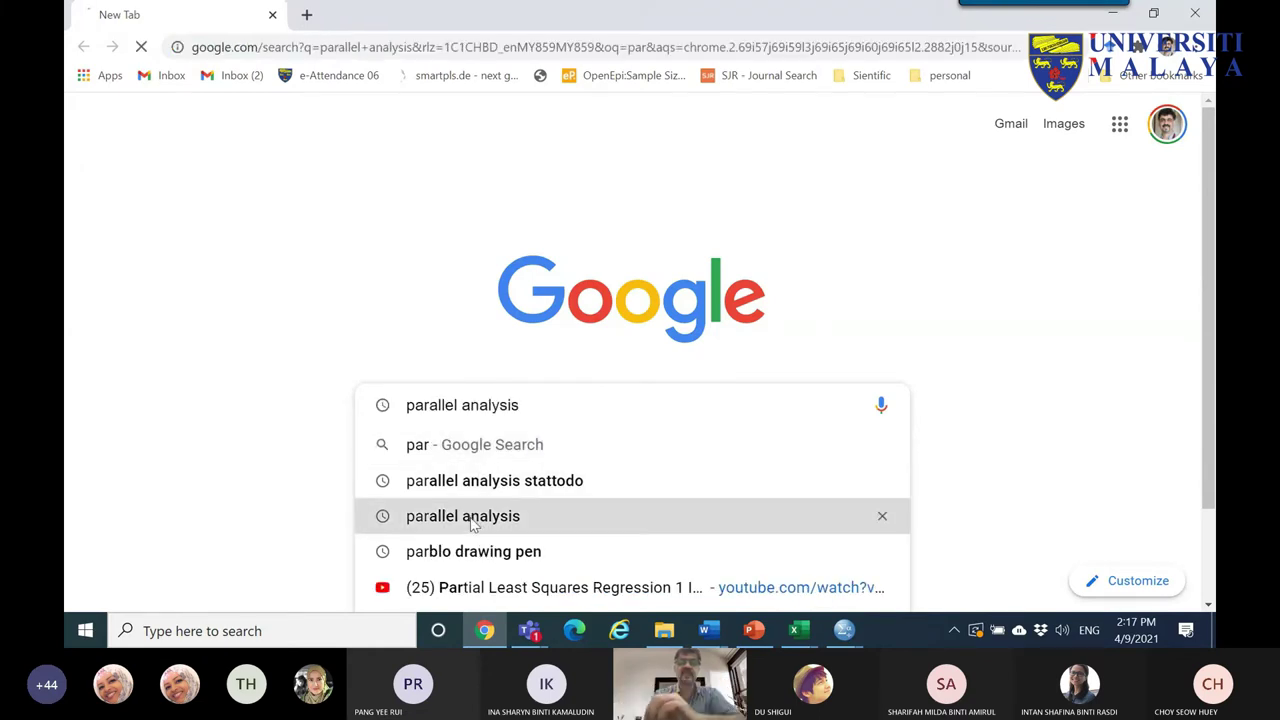
- Read the definition of parallel analysis in the search results, highlighting its purpose in the summary panel and the featured snippet
scroll(471, 375, "down", 3)
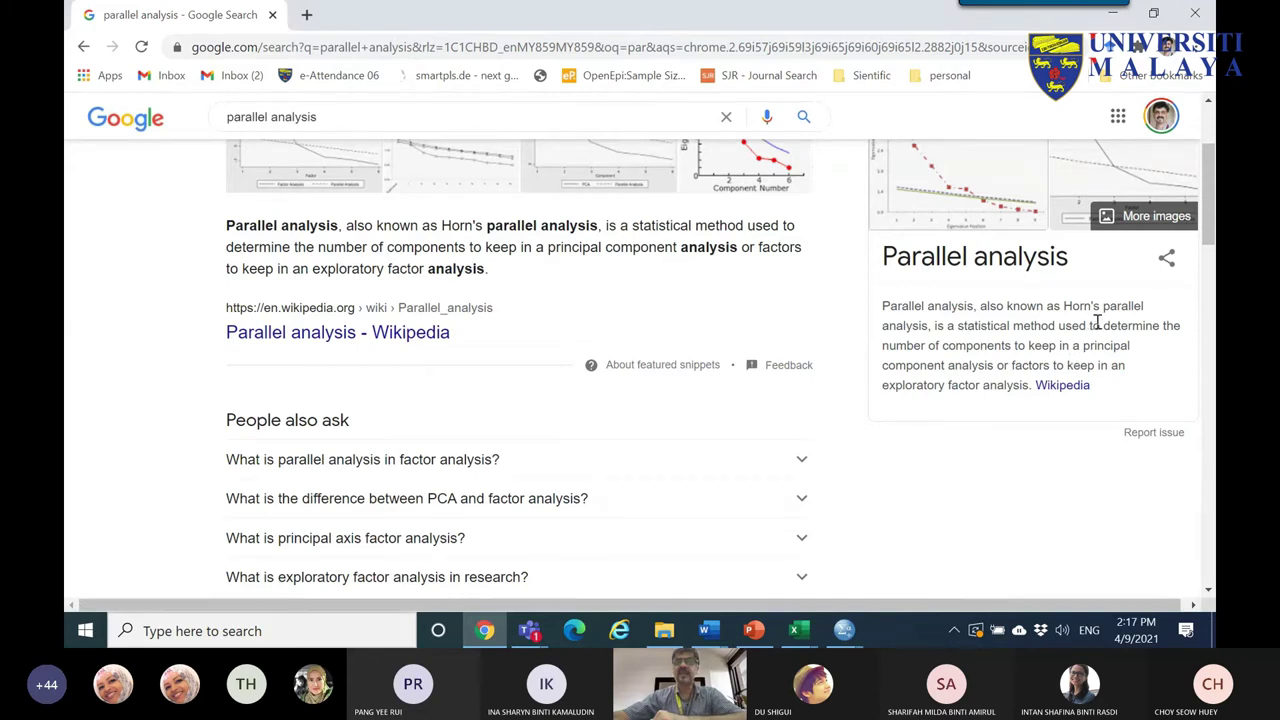
left_click_drag(1090, 326, 1145, 367)
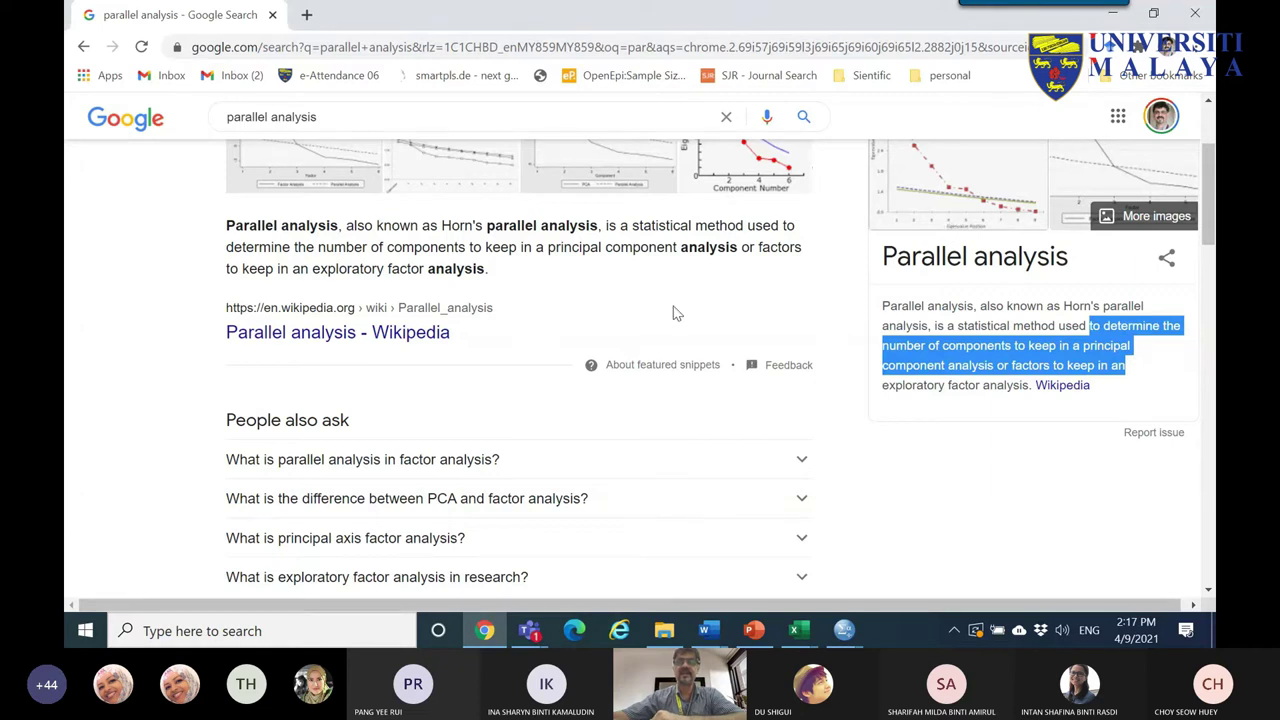
scroll(640, 307, "up", 2)
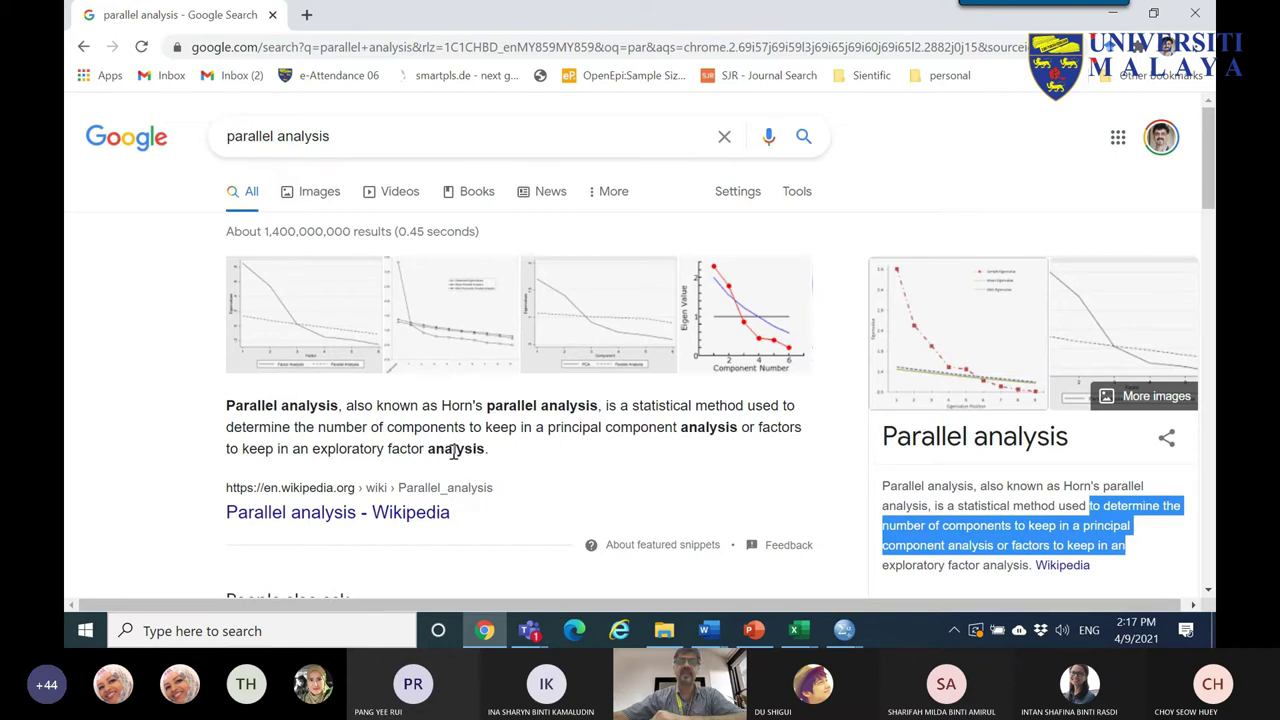
left_click_drag(487, 450, 207, 415)
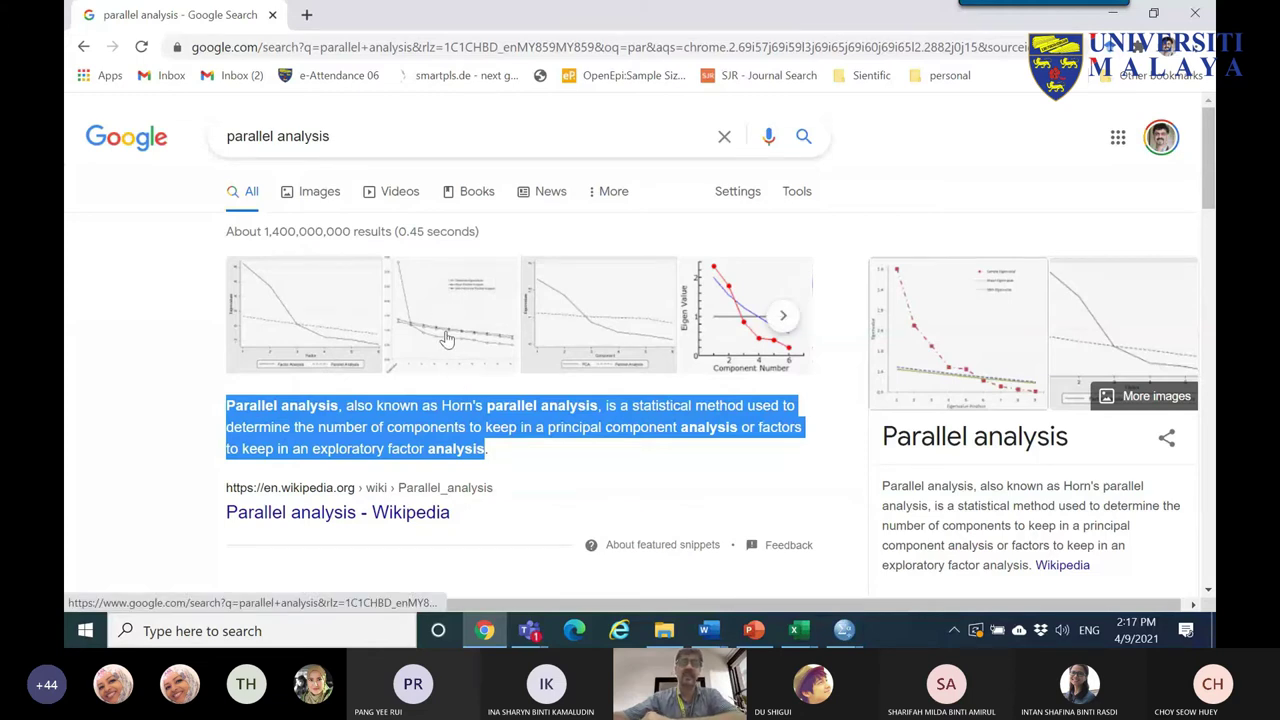
- Search Google for "parallel analysis spss" and look through the tutorial videos on SPSS syntax and Eigenvalue Monte Carlo Simulation
left_click(306, 14)
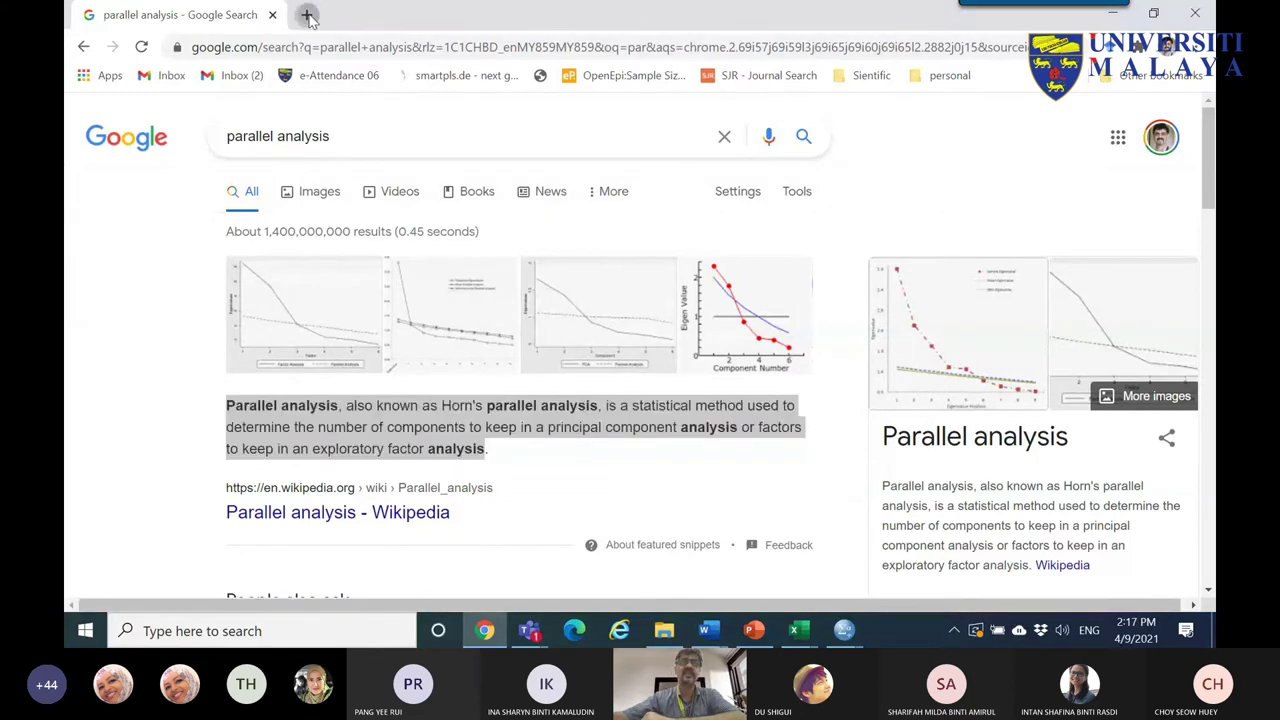
left_click(180, 14)
left_click(331, 146)
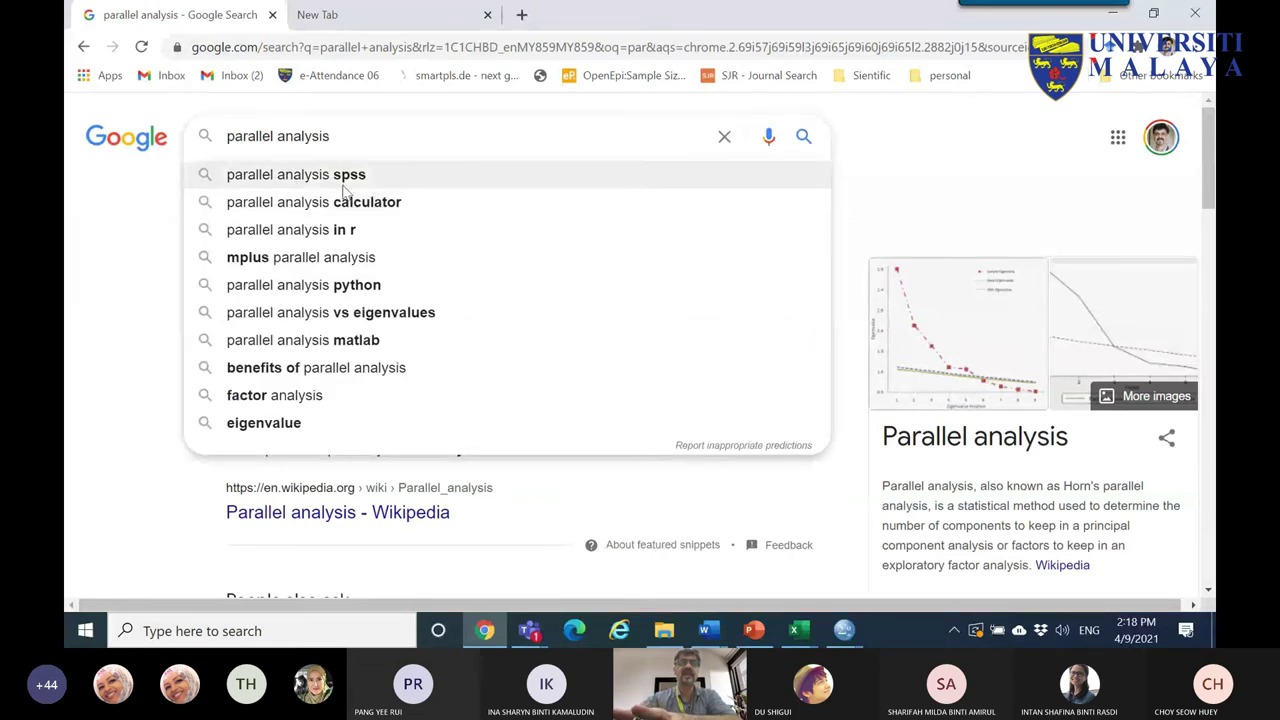
left_click(358, 180)
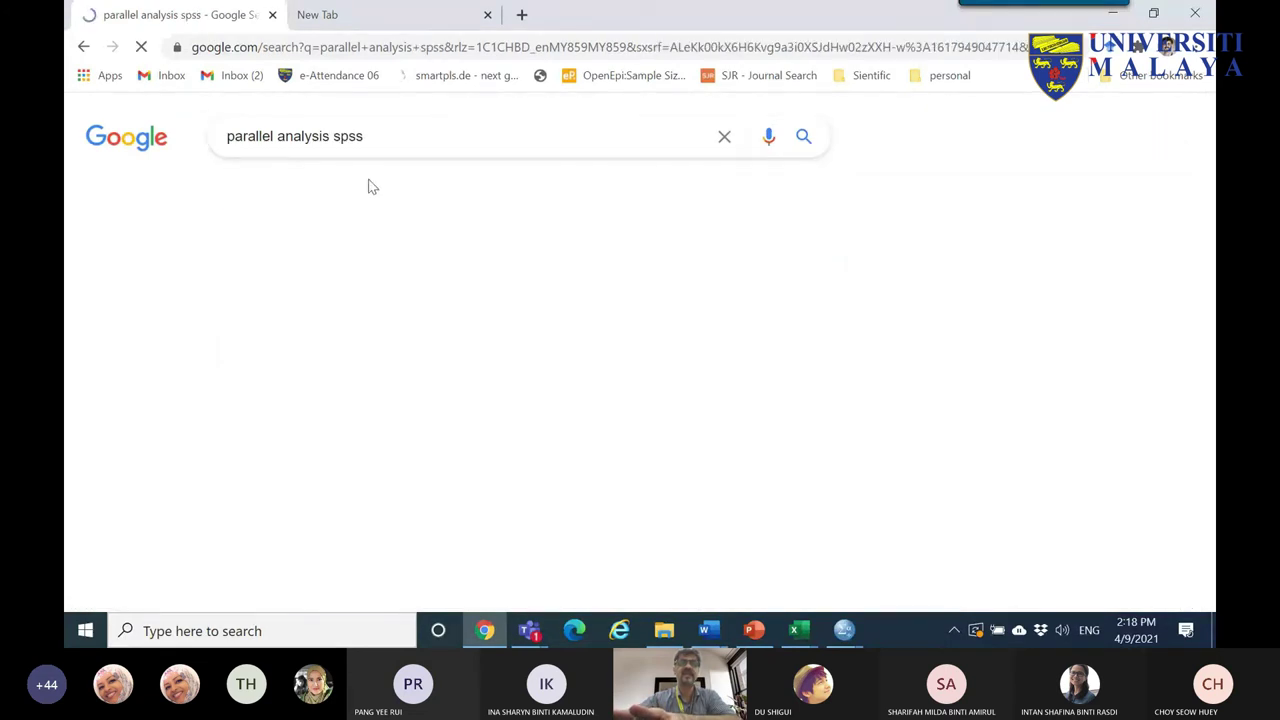
scroll(440, 434, "down", 1)
scroll(440, 434, "down", 2)
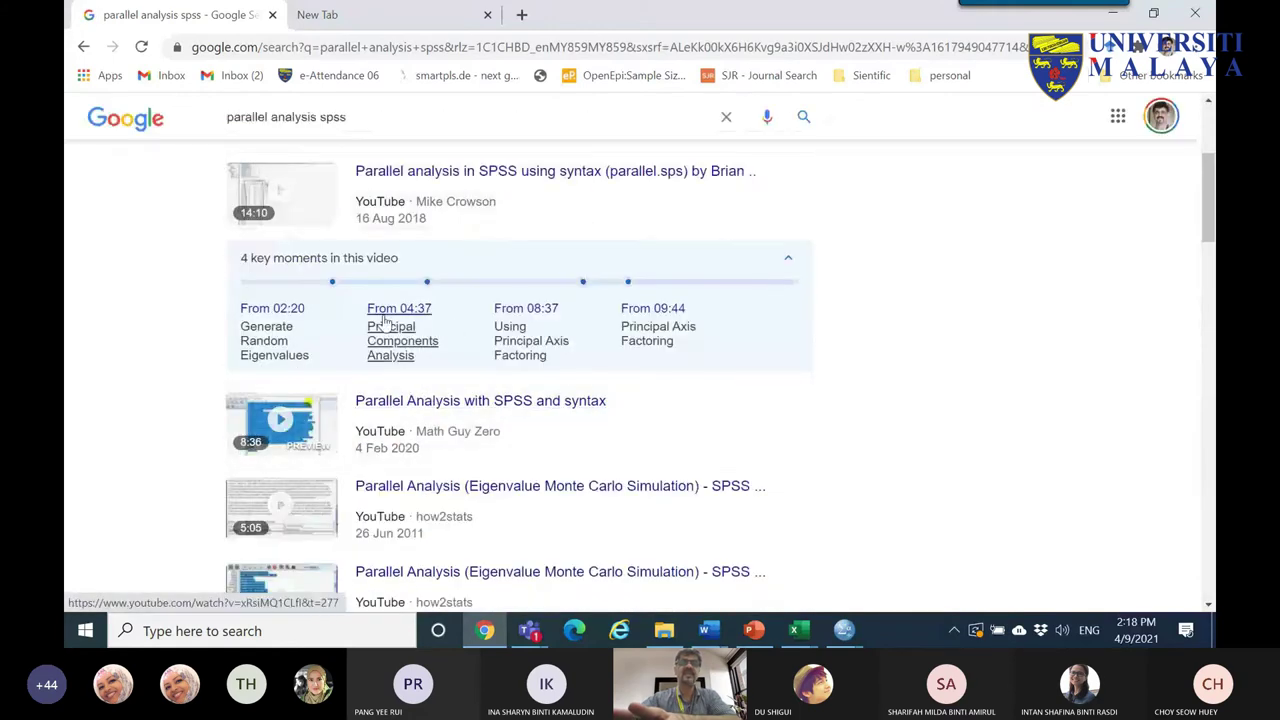
scroll(449, 329, "up", 3)
scroll(443, 421, "down", 1)
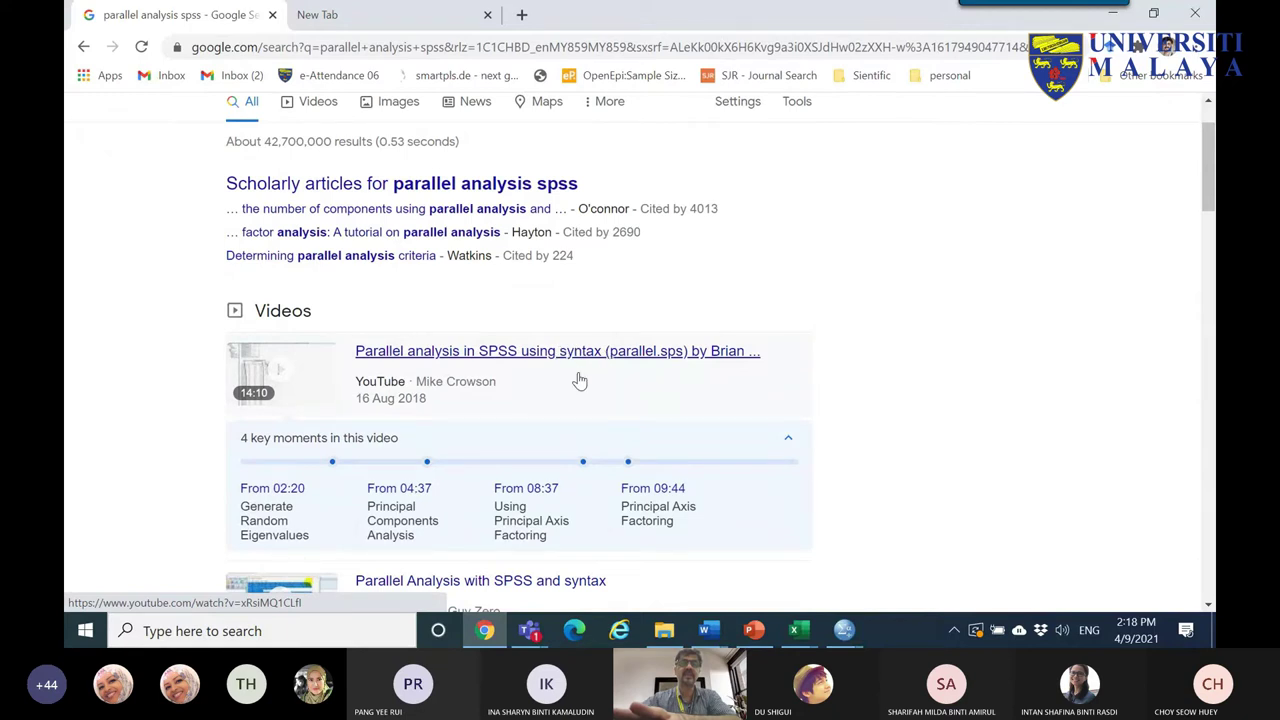
scroll(540, 390, "down", 2)
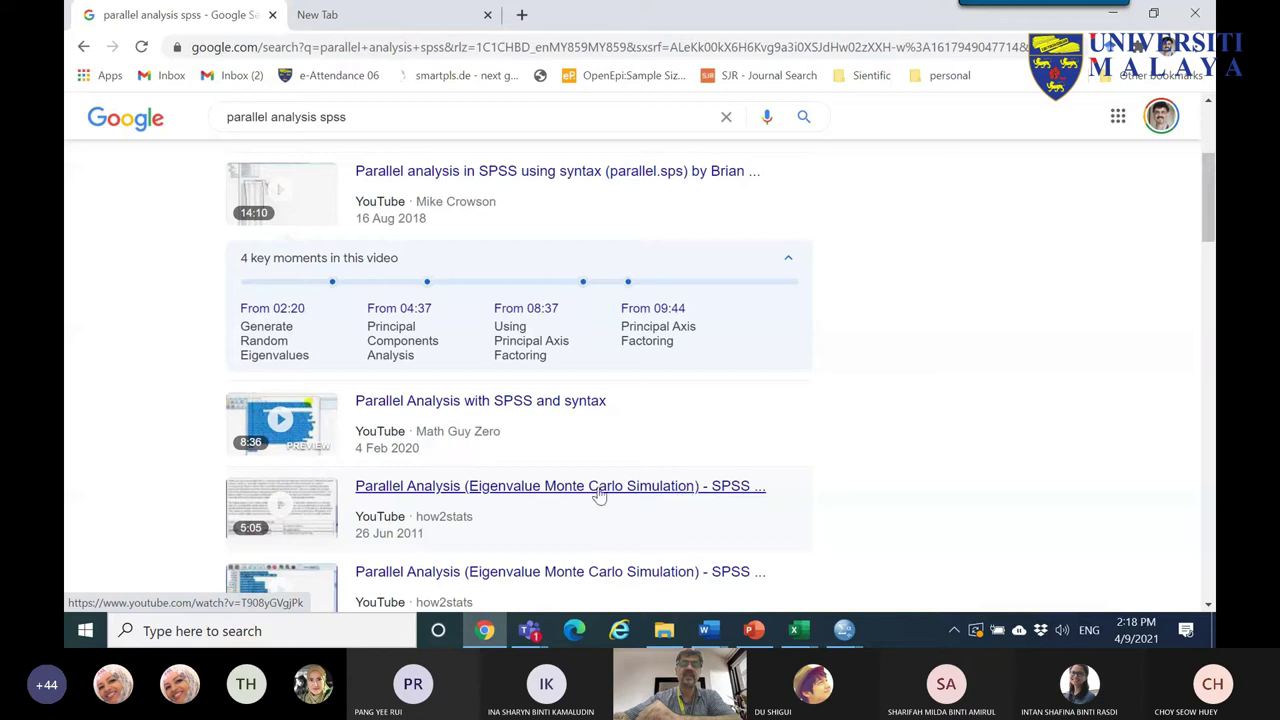
scroll(429, 449, "down", 2)
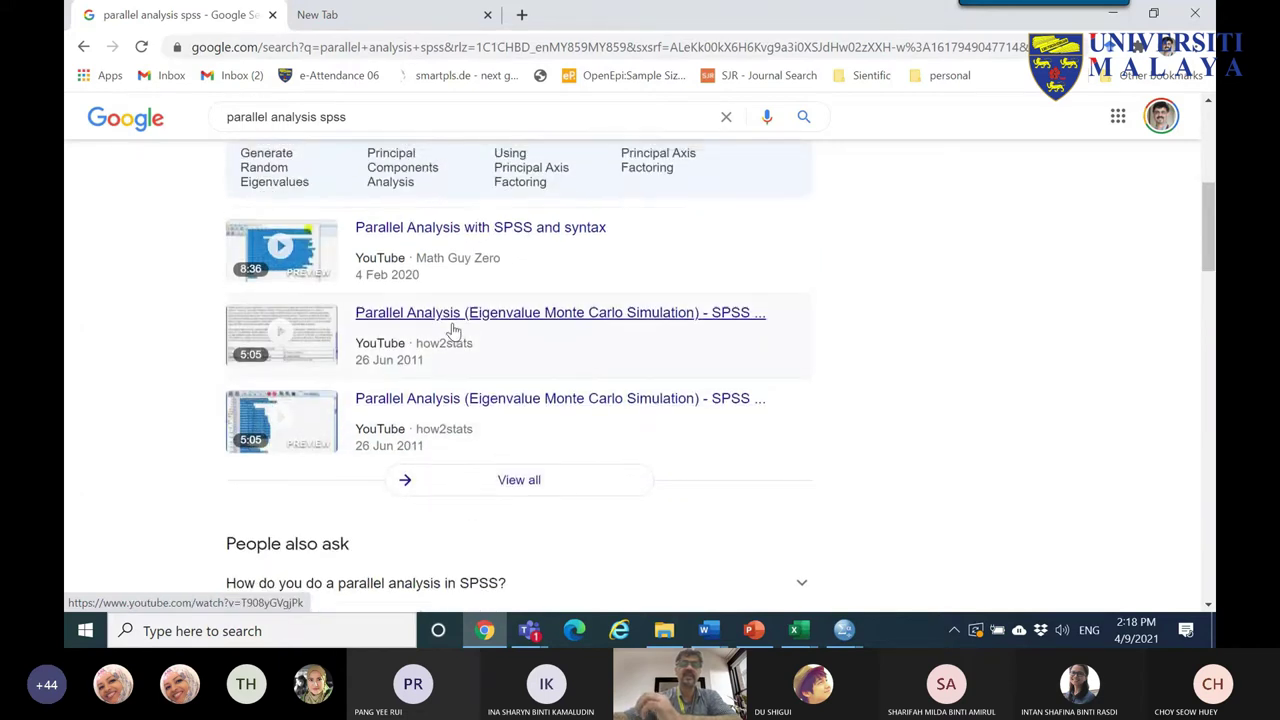
scroll(449, 334, "up", 5)
- Search Google for "parallel analysis calculator" and open the Parallel Analysis Engine page in its own tab to view its specification form
double_click(363, 135)
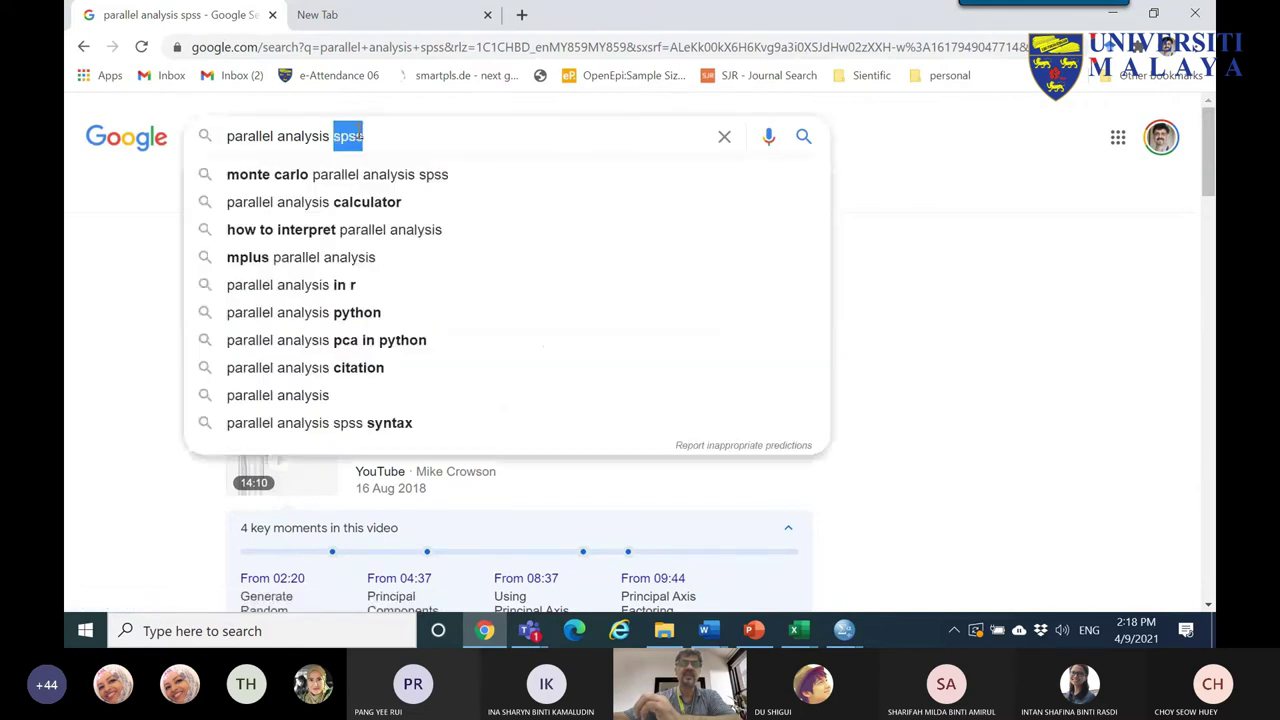
left_click(393, 207)
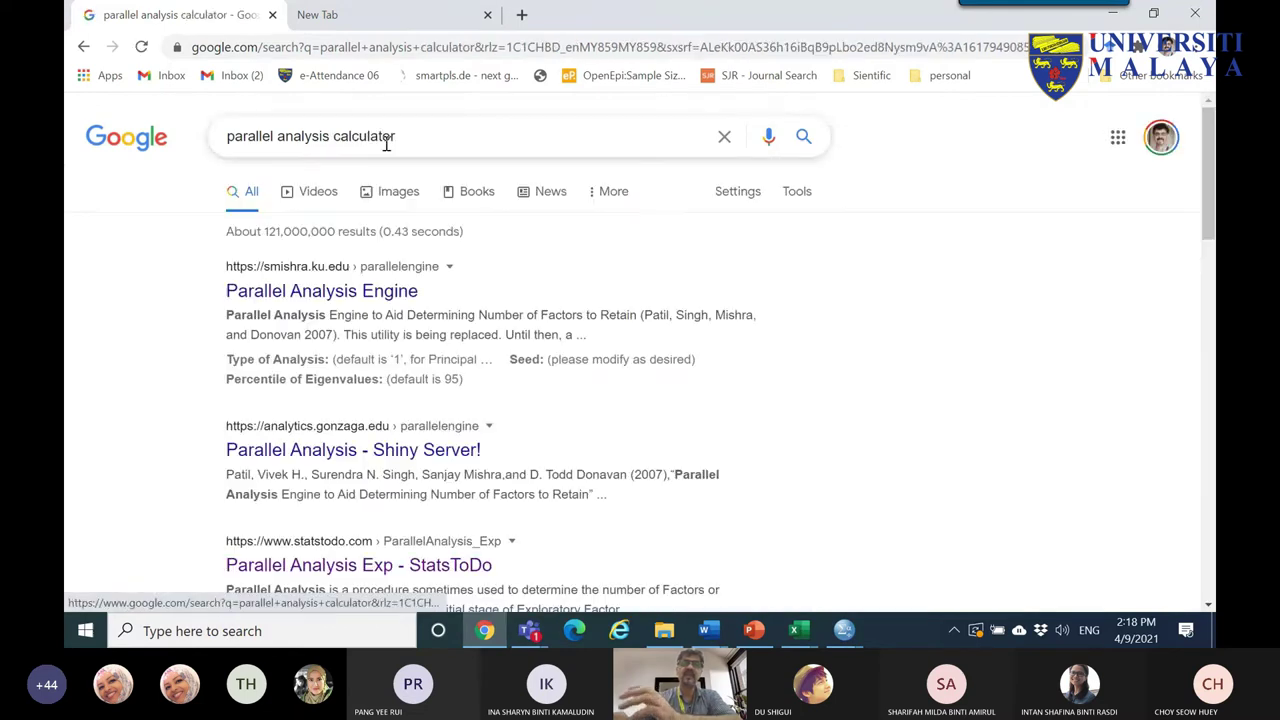
middle_click(296, 289)
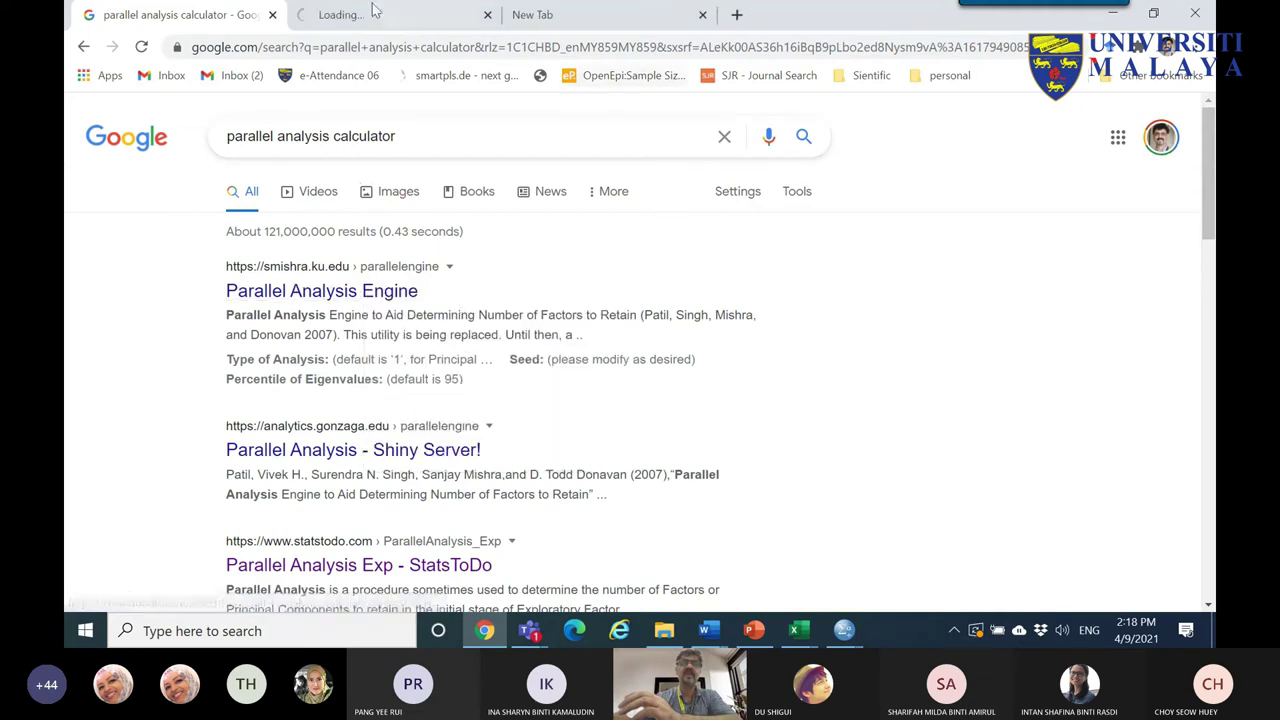
left_click(395, 15)
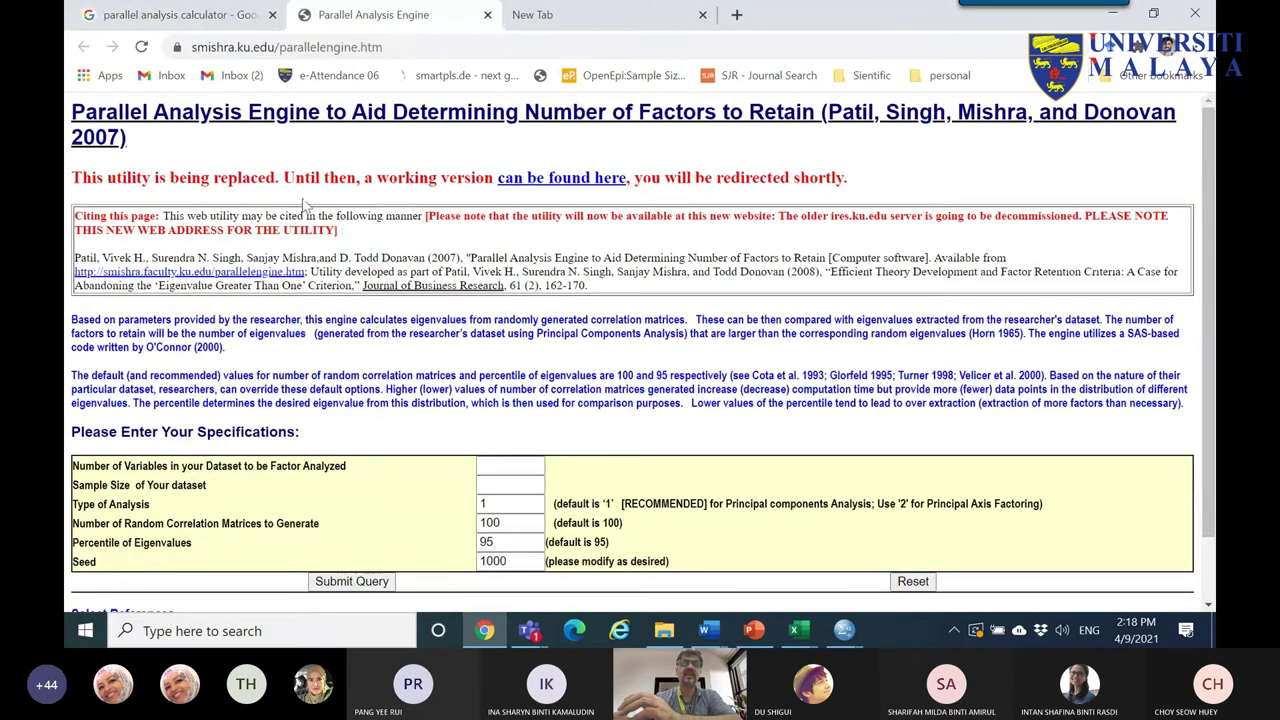
scroll(364, 311, "down", 1)
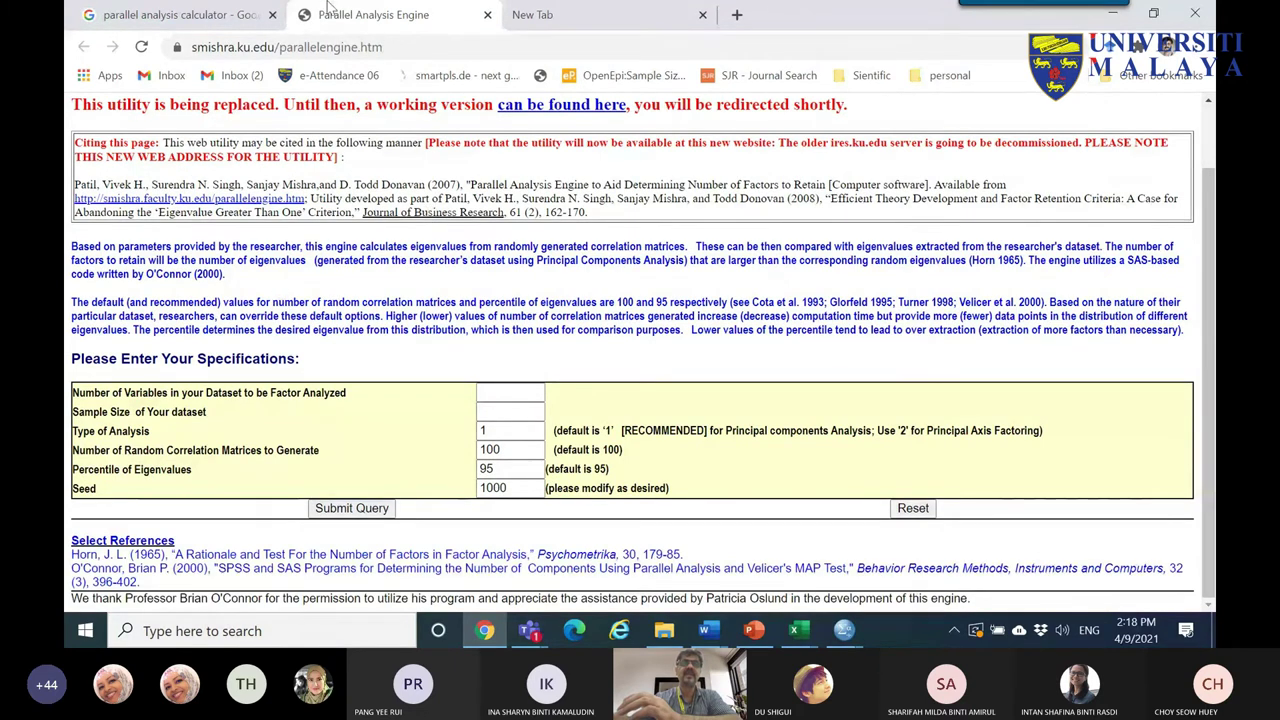
- Search Google for "parallel analysis stattodo" and open the Parallel Analysis Exp page on StatsToDo
left_click(230, 14)
double_click(365, 136)
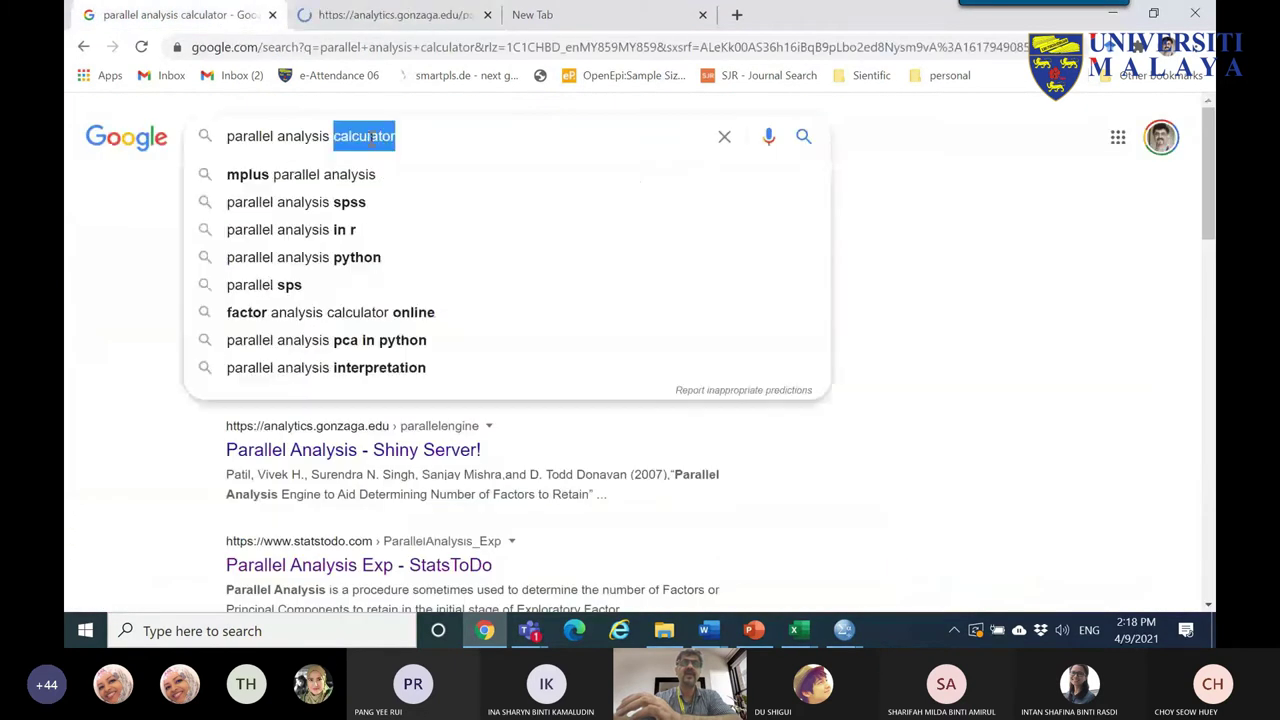
type("st")
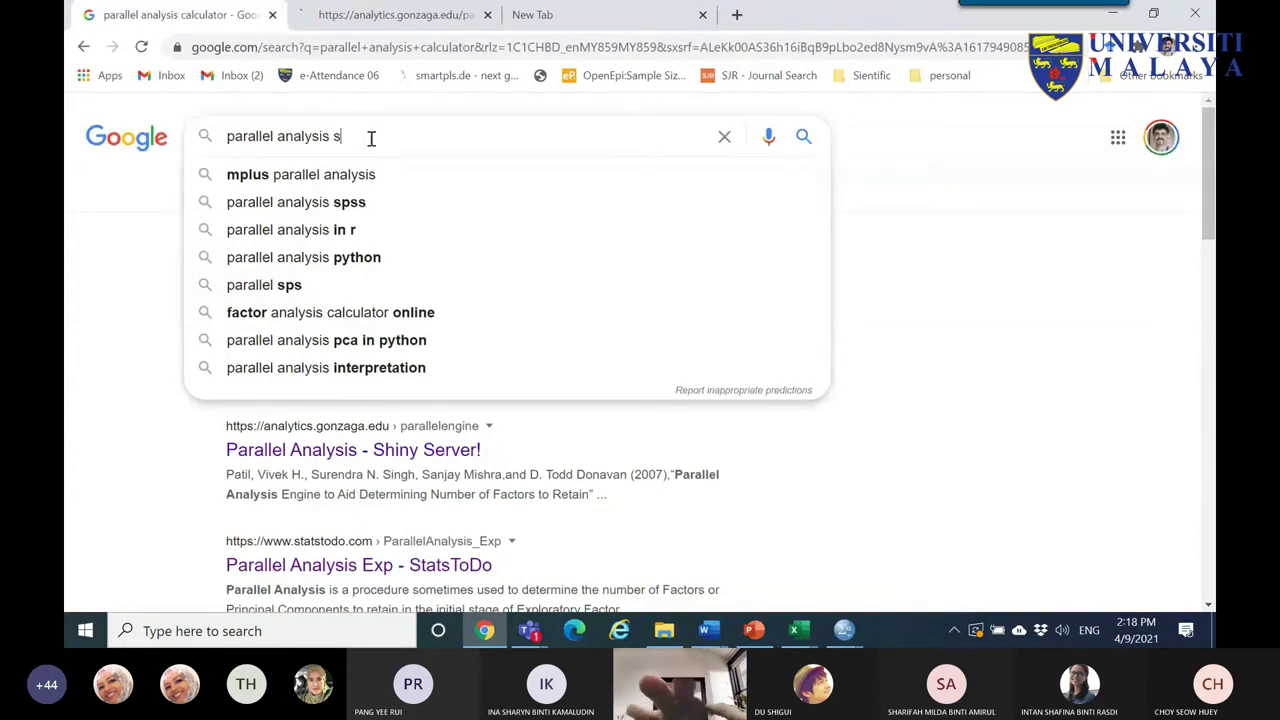
left_click(370, 177)
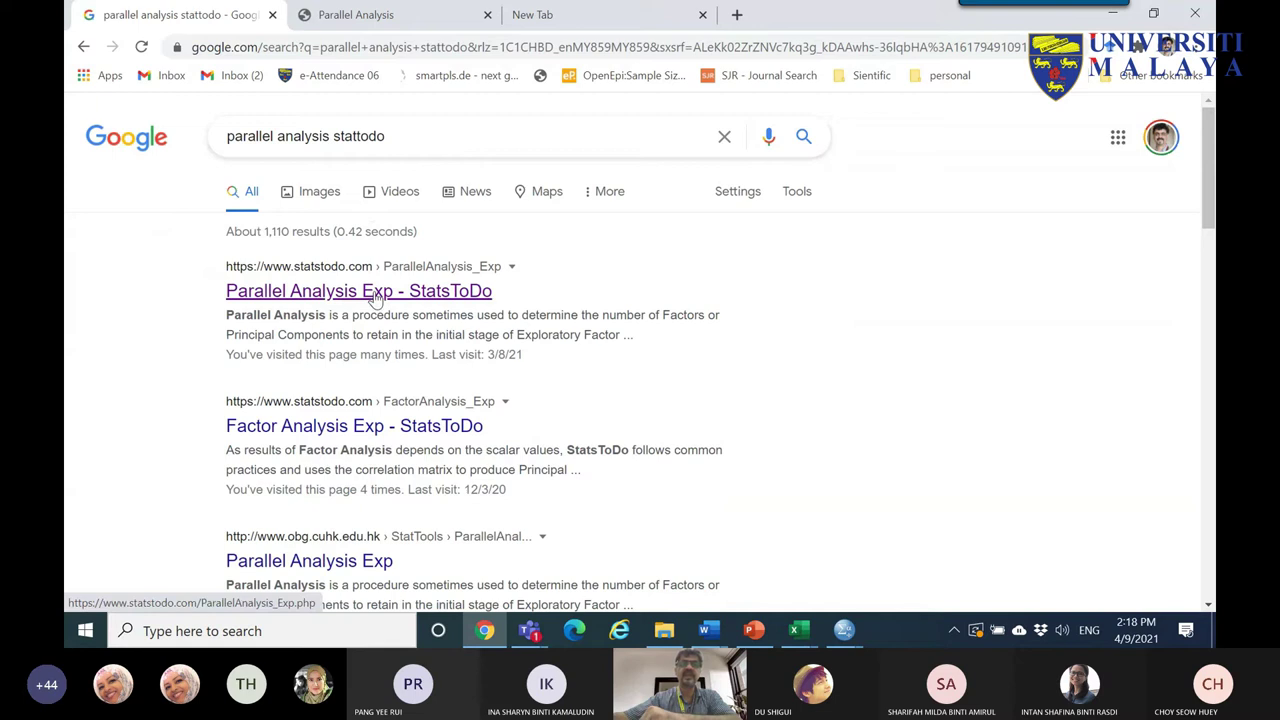
left_click(340, 293)
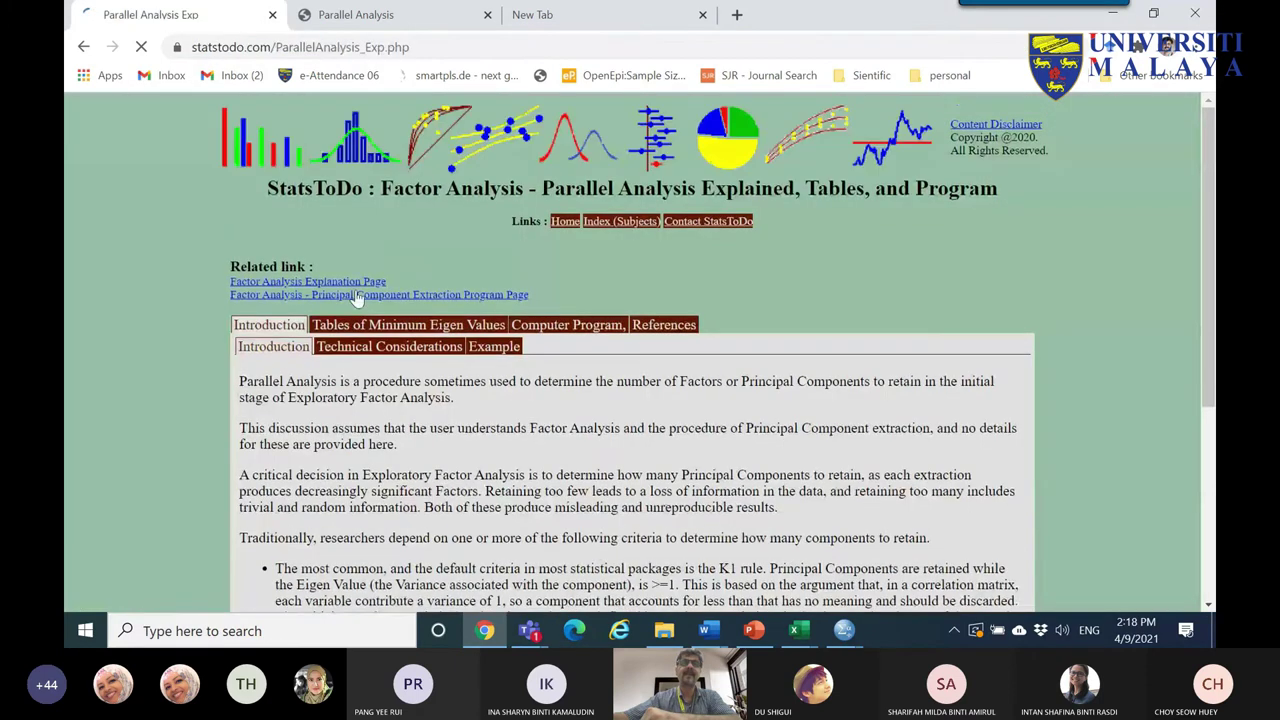
- Open the Computer Program section of the StatsToDo page and read the parallel analysis notes down to its parameter form
left_click(577, 324)
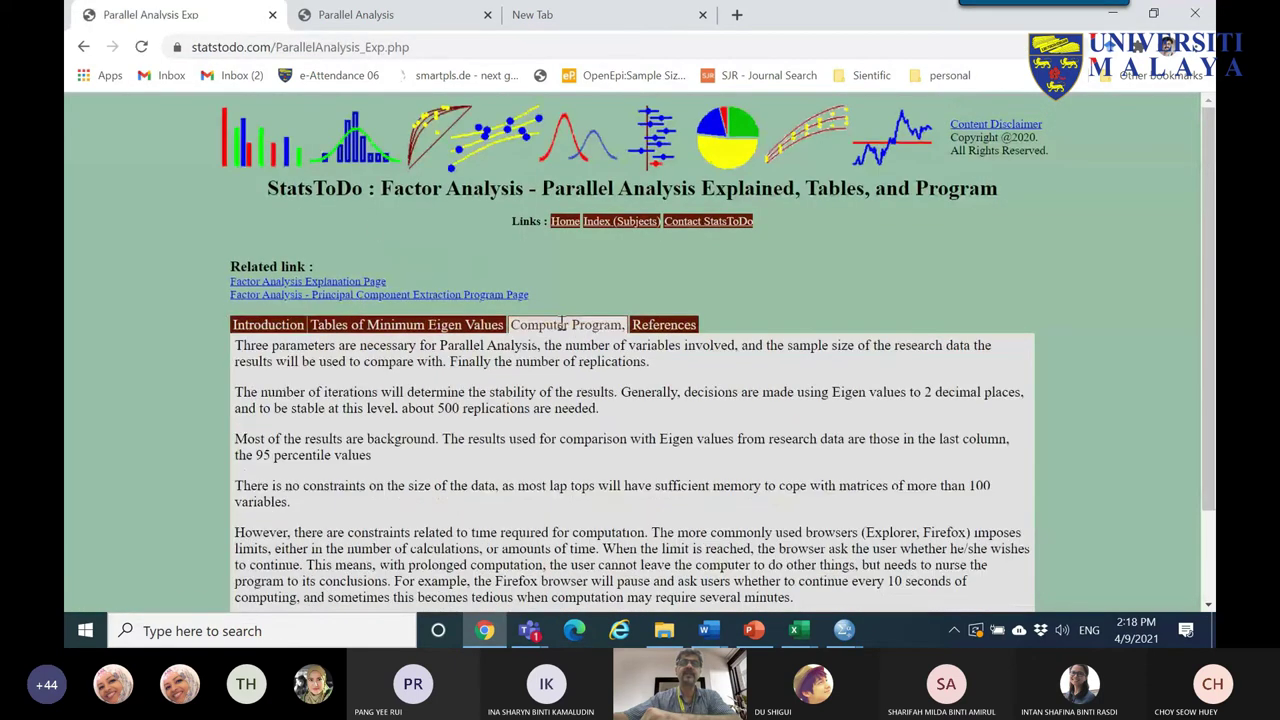
scroll(560, 325, "down", 1)
left_click_drag(245, 237, 731, 483)
left_click(693, 450)
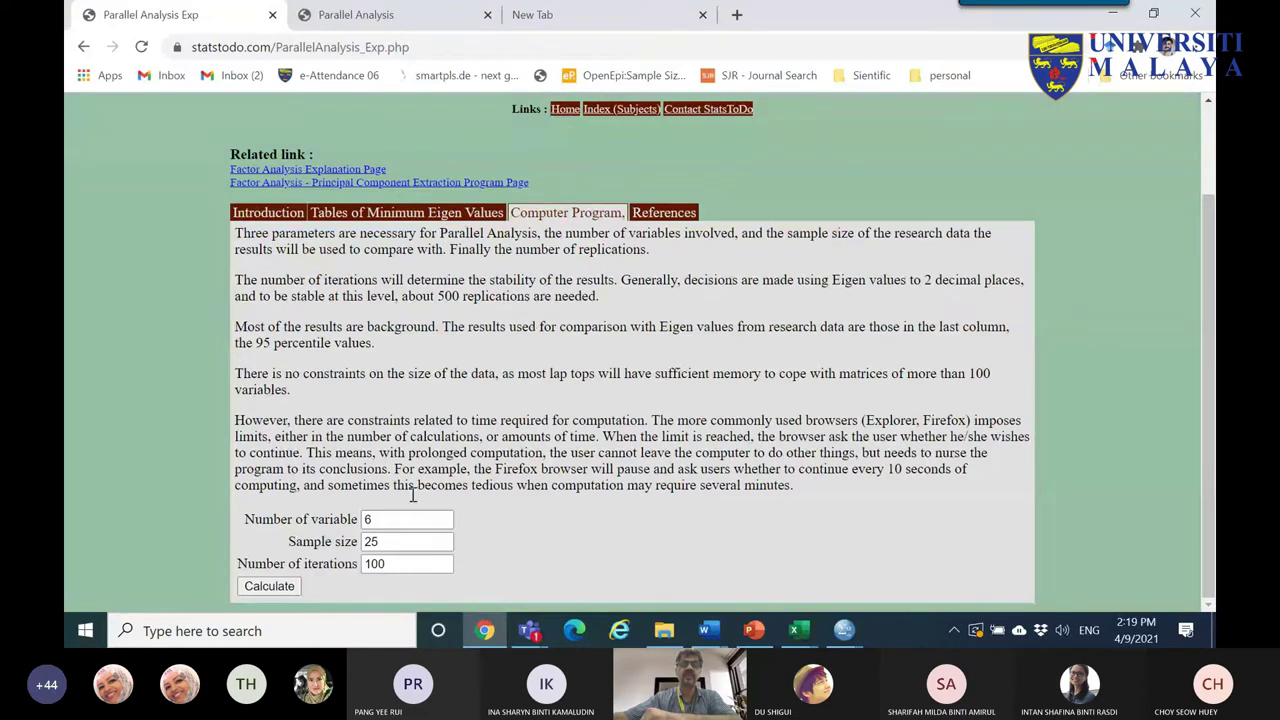
double_click(366, 519)
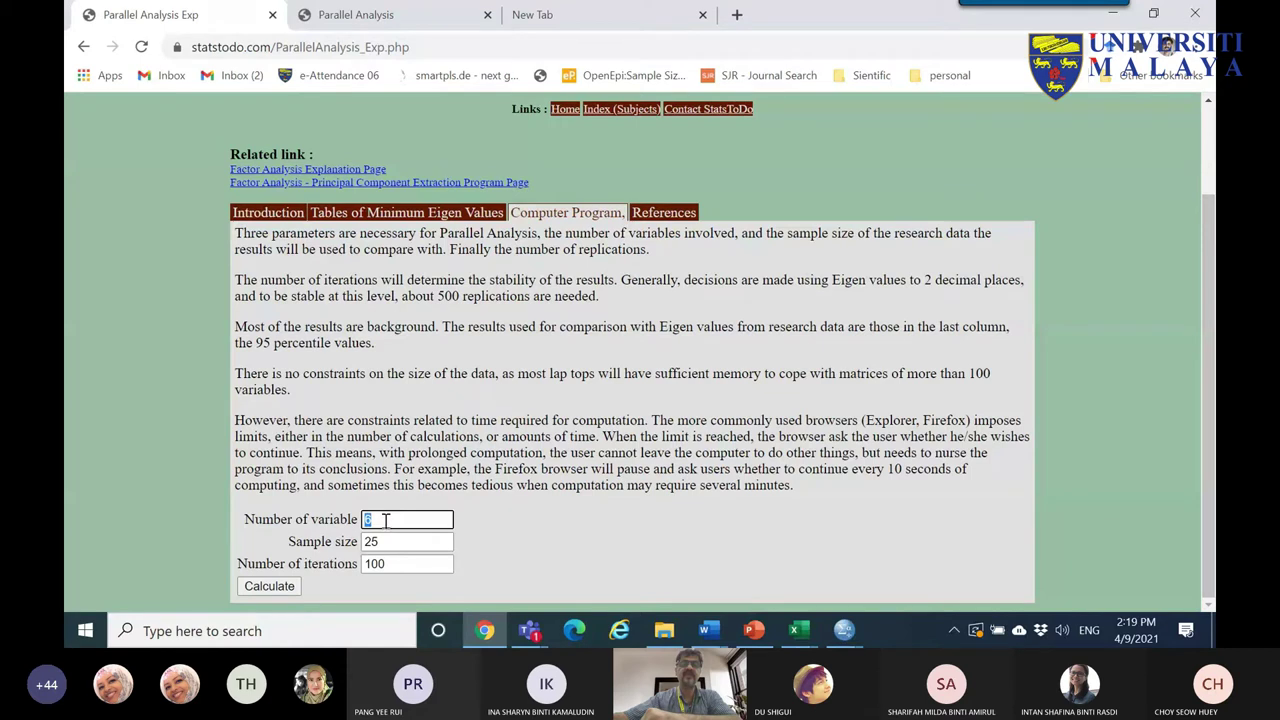
- Switch to the EFA2.sav data set in SPSS and delete the CS.t variable from the variable list
mouse_move(844, 630)
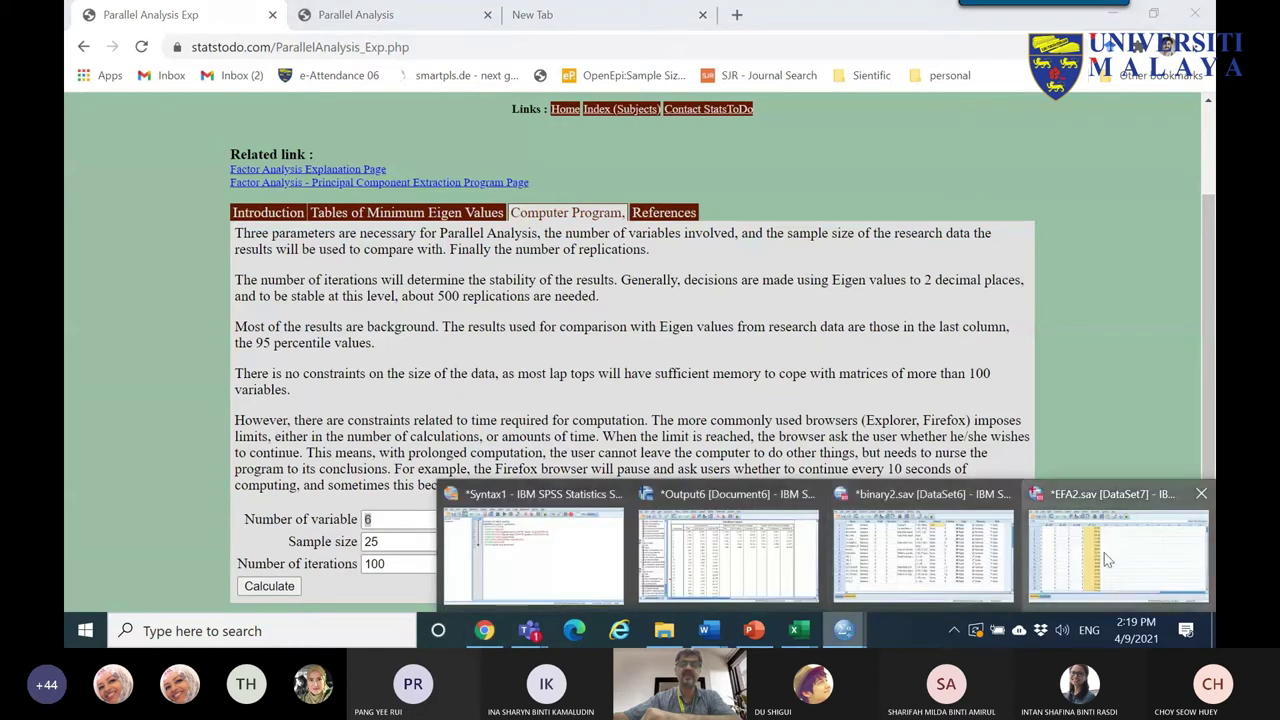
left_click(1090, 585)
left_click(168, 574)
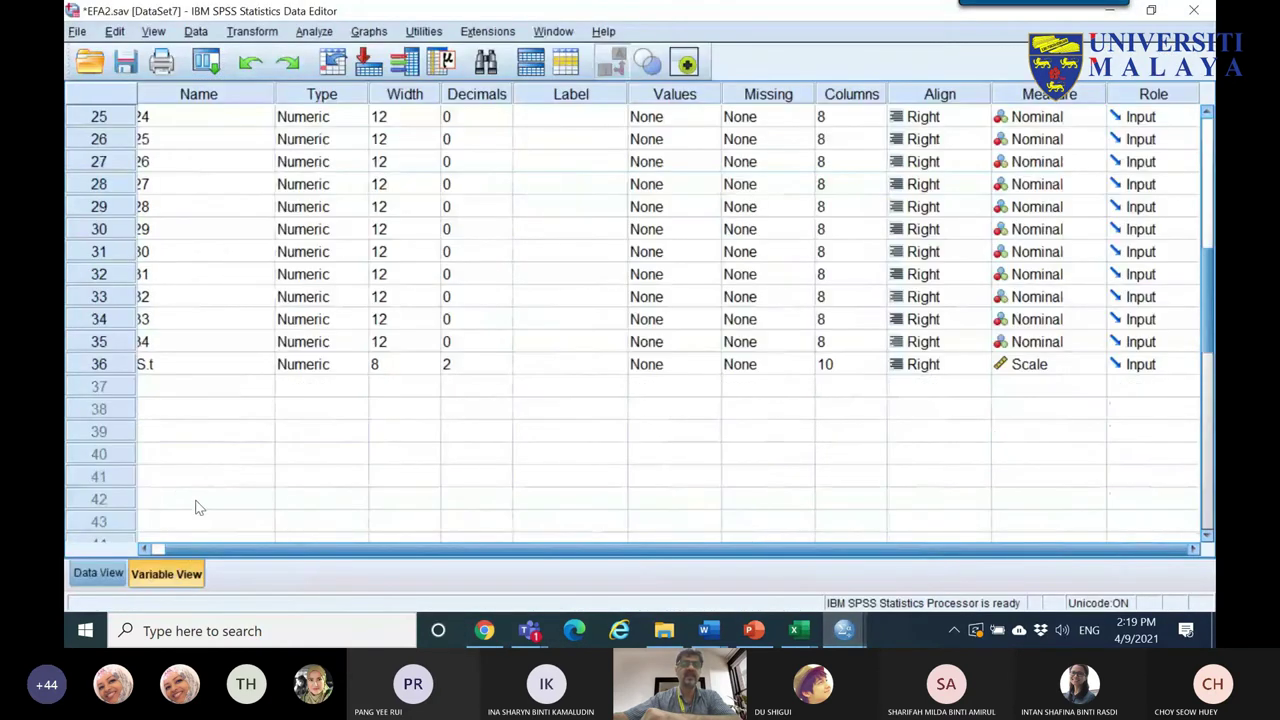
left_click(145, 549)
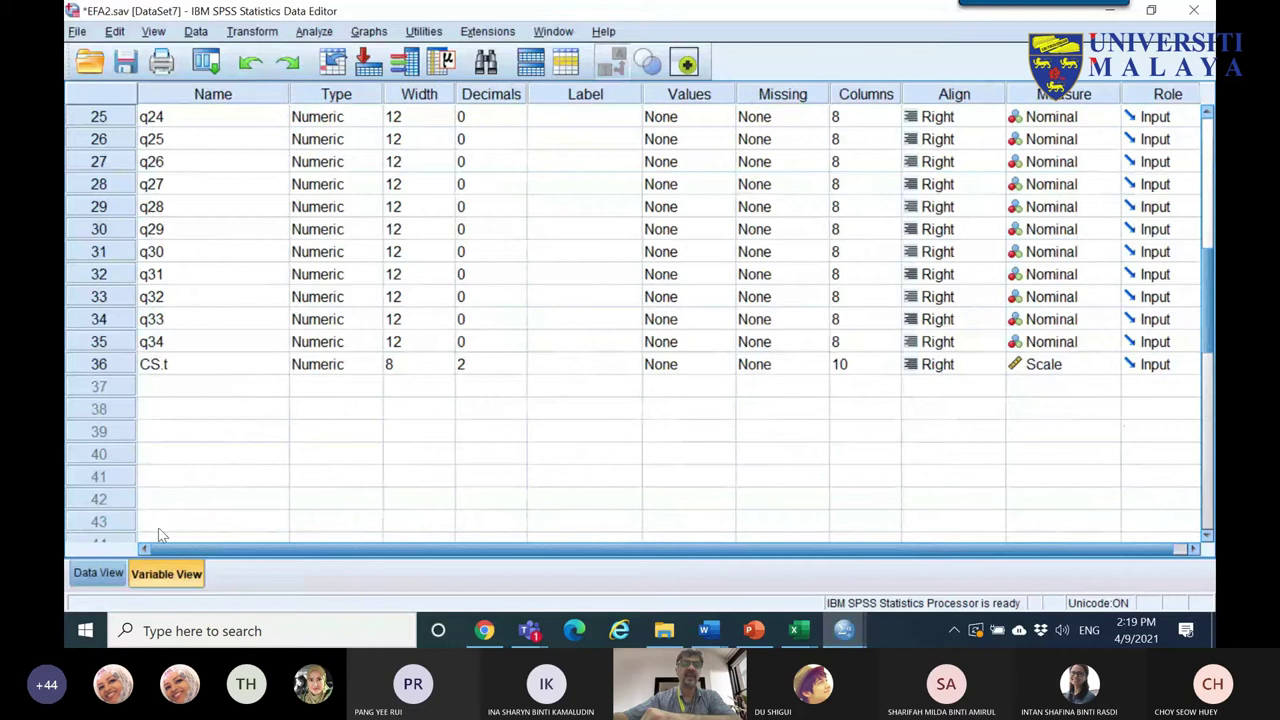
left_click(108, 344)
left_click(113, 364)
right_click(113, 364)
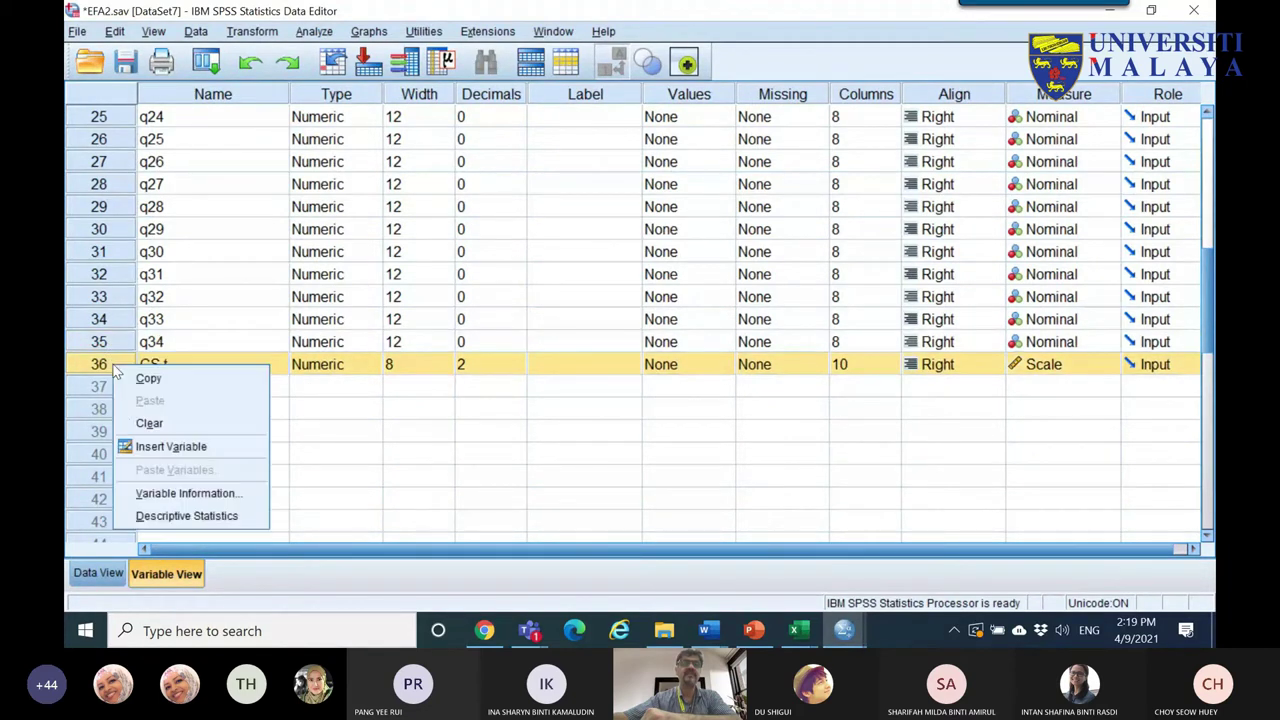
left_click(122, 420)
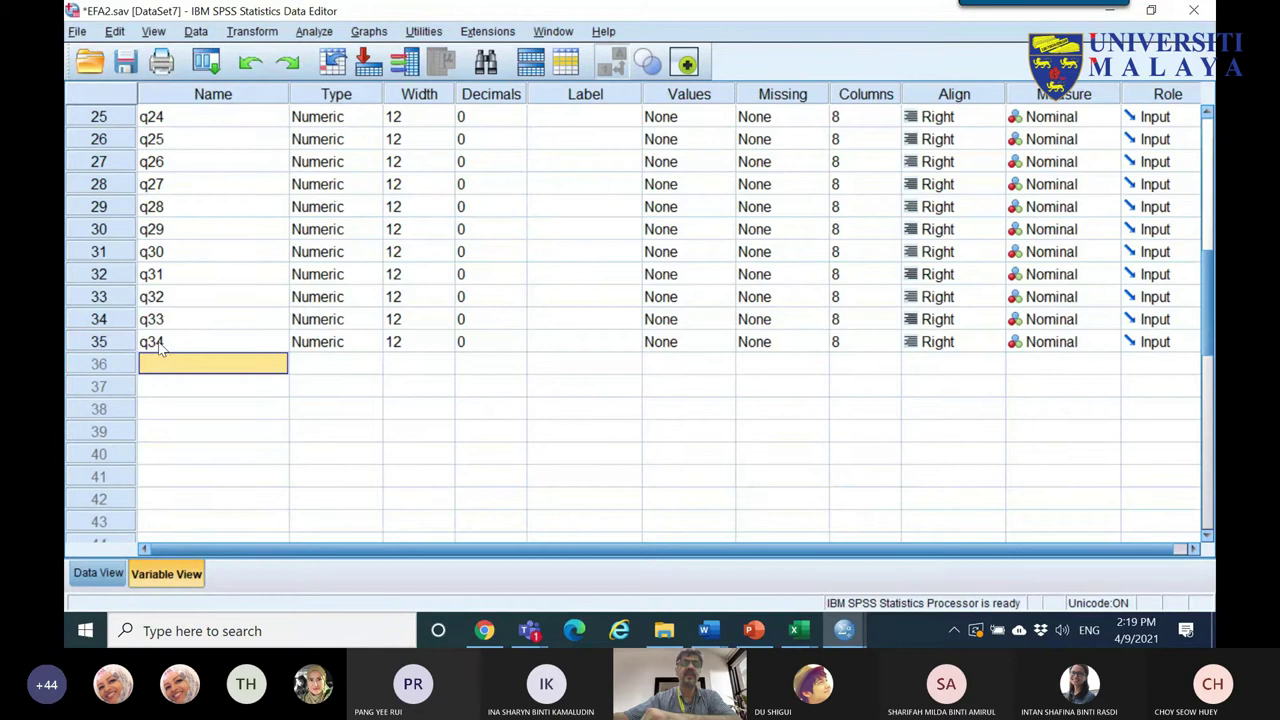
- Check the sample size by going to the last case in the EFA2.sav data rows
left_click(98, 573)
scroll(248, 360, "down", 20)
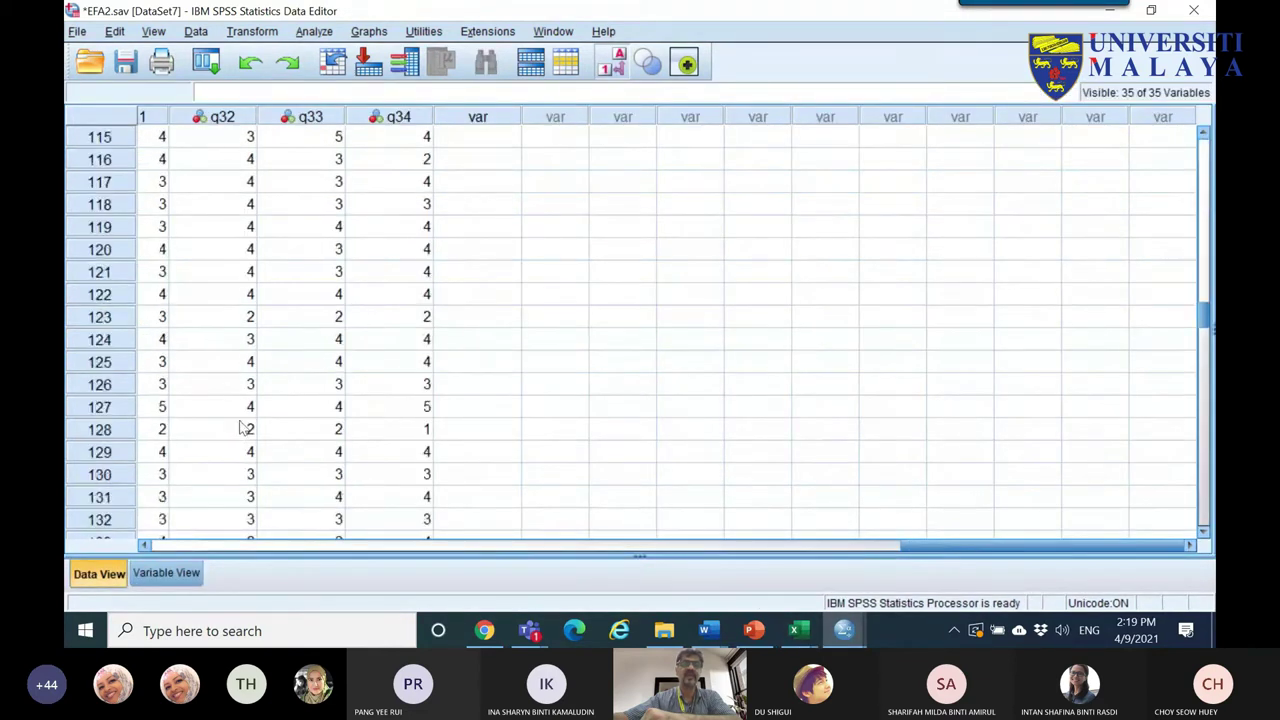
scroll(248, 435, "down", 20)
scroll(238, 432, "up", 6)
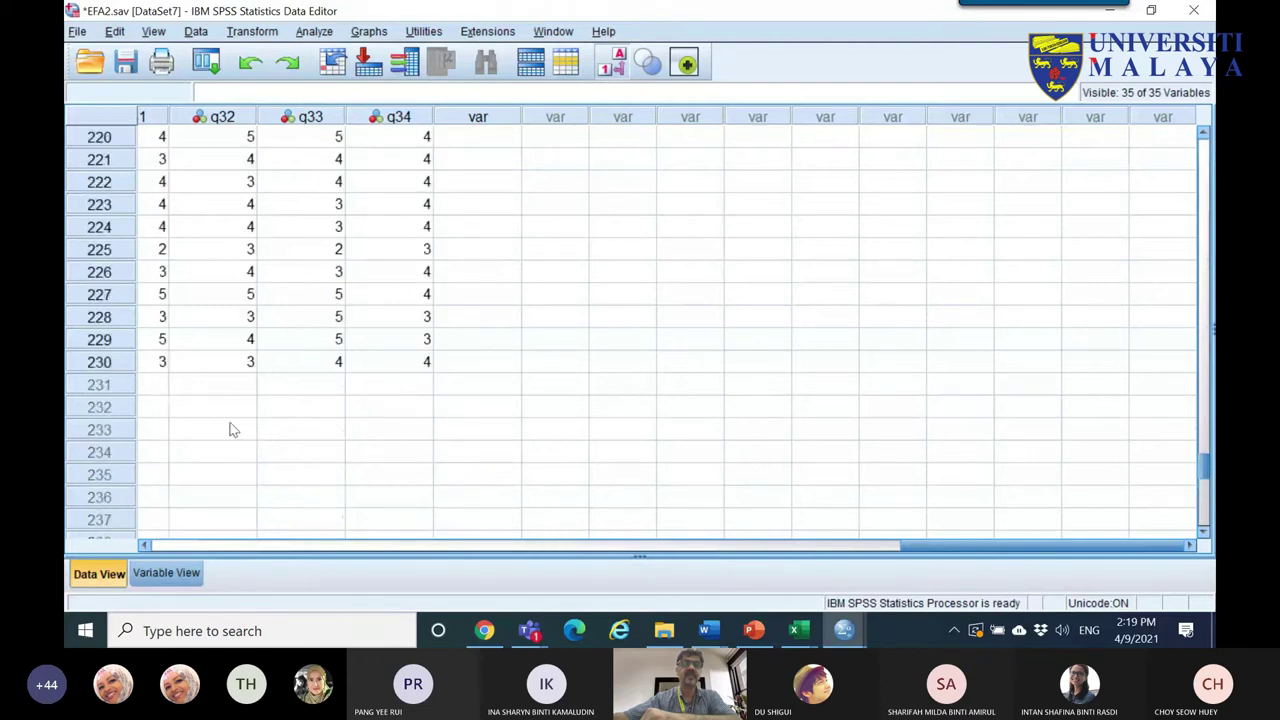
left_click(117, 366)
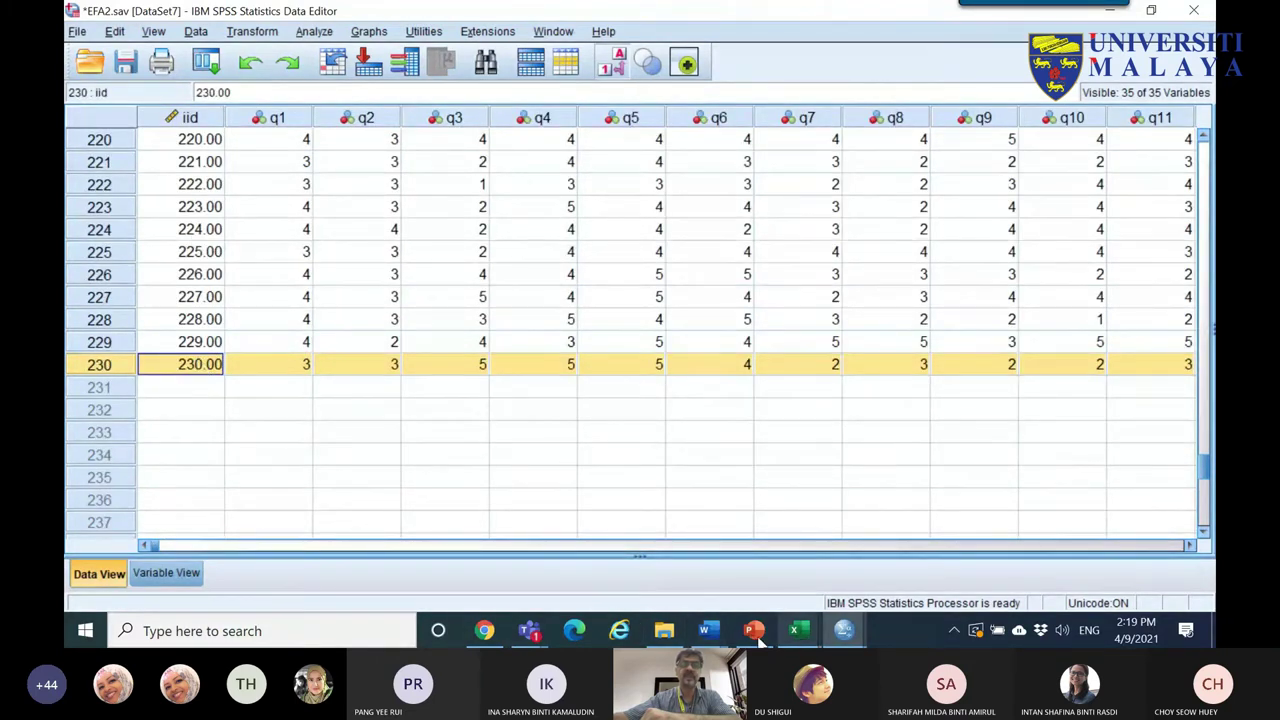
- Return to StatsToDo in Chrome and set the number of variables to 34 and the sample size to 230
left_click(484, 631)
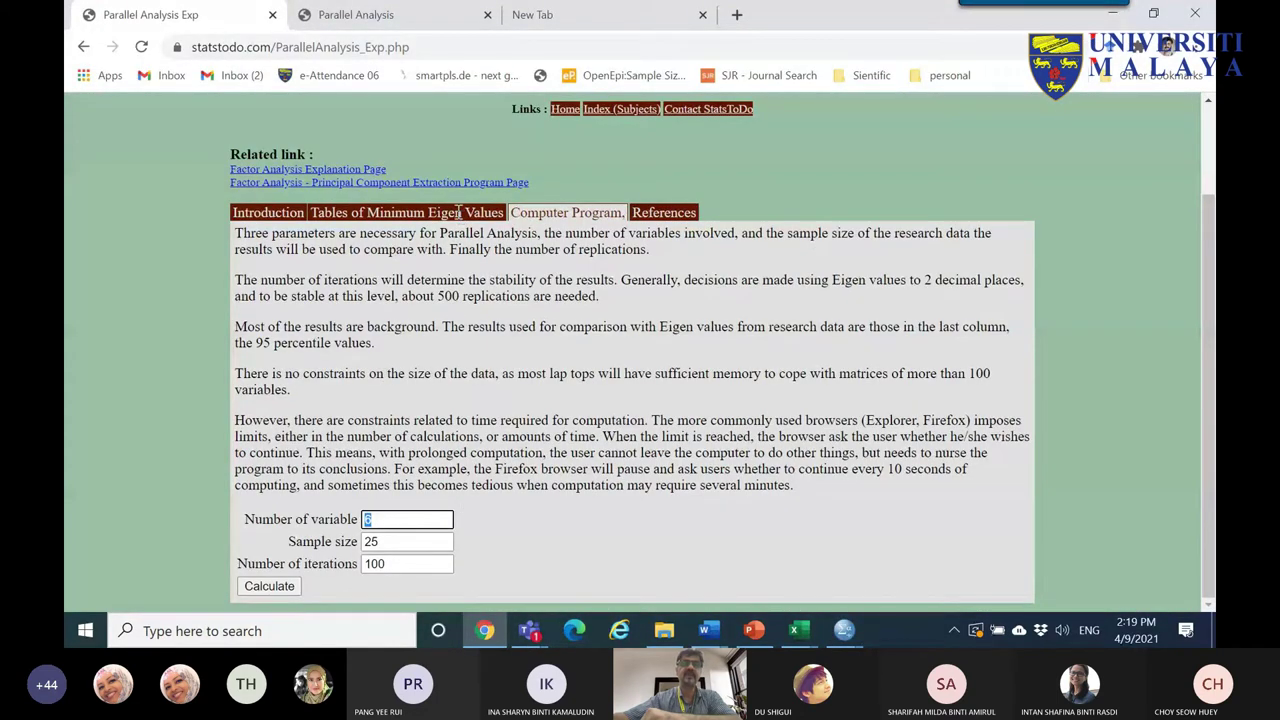
type("34")
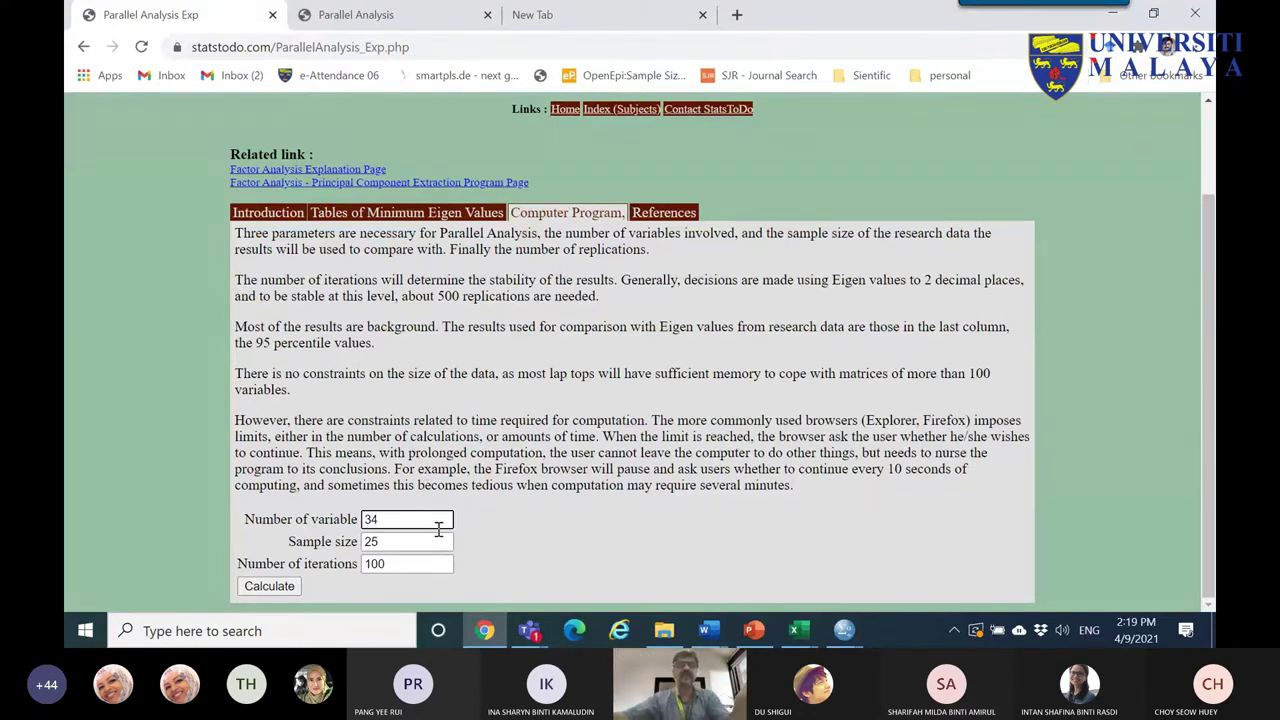
double_click(389, 541)
type("230")
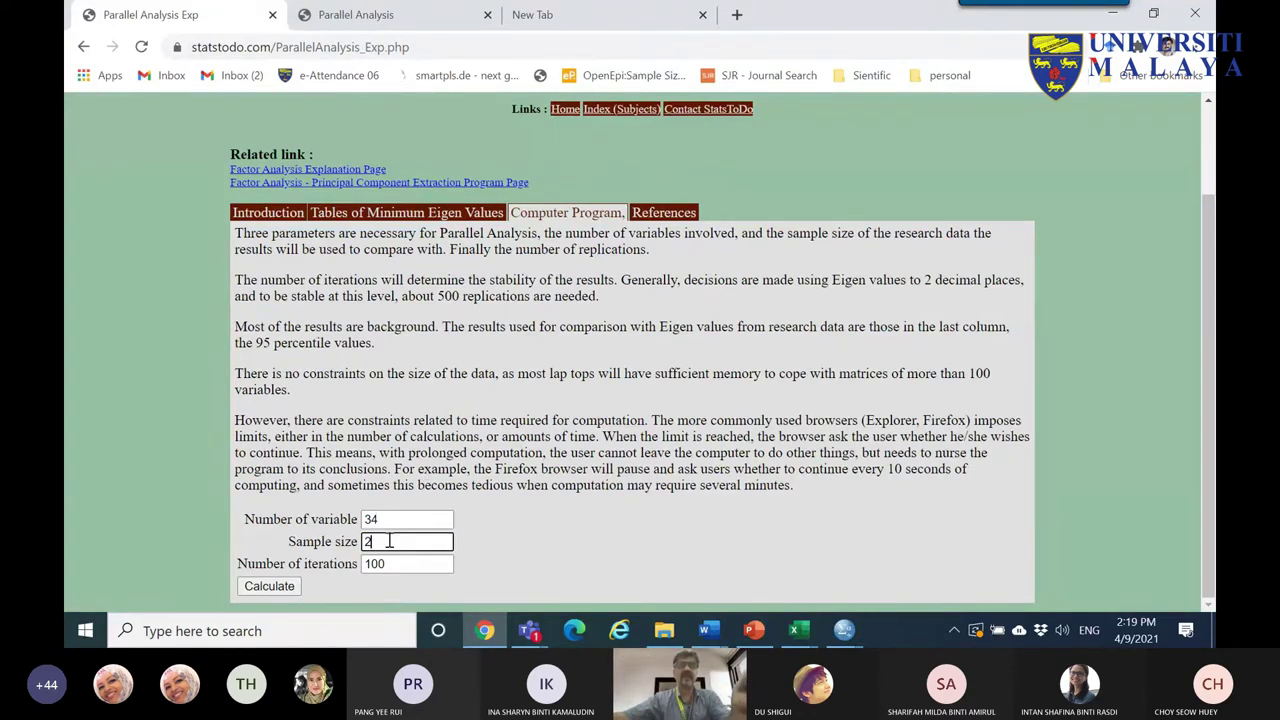
- Review the entered parameters and run the parallel analysis calculation with 100 iterations
left_click(400, 566)
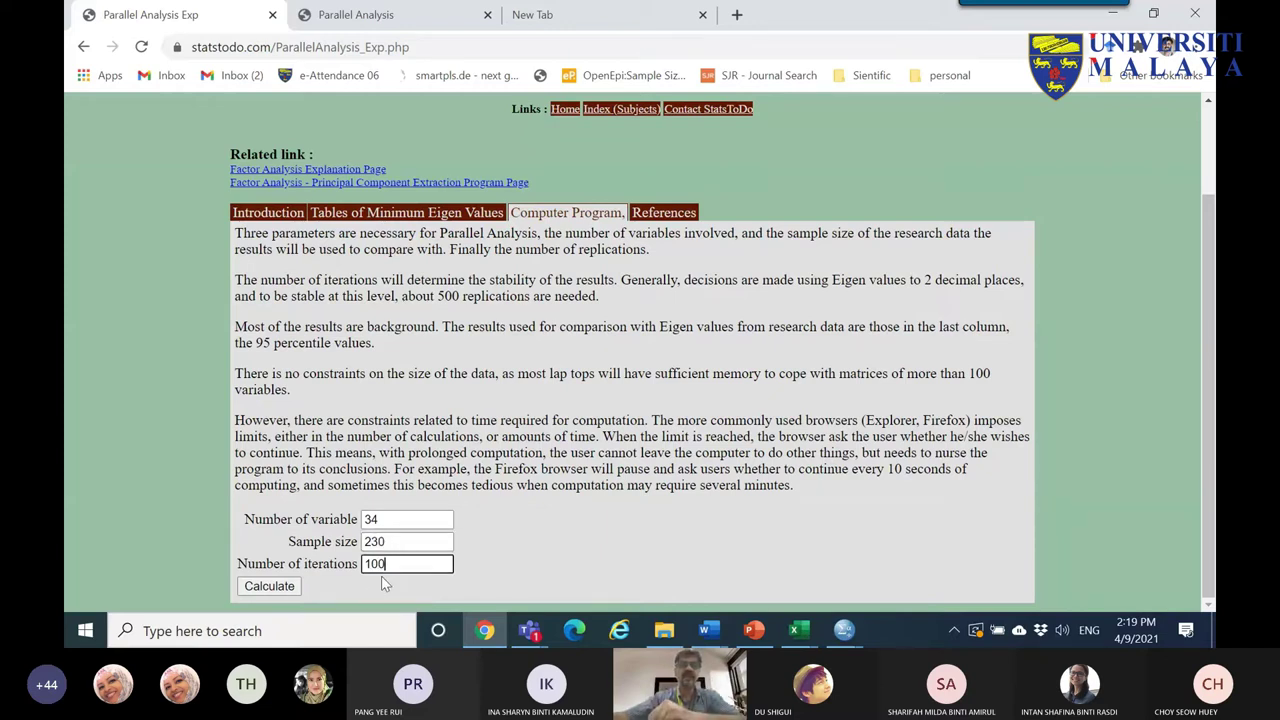
left_click_drag(398, 564, 366, 564)
left_click_drag(660, 376, 820, 378)
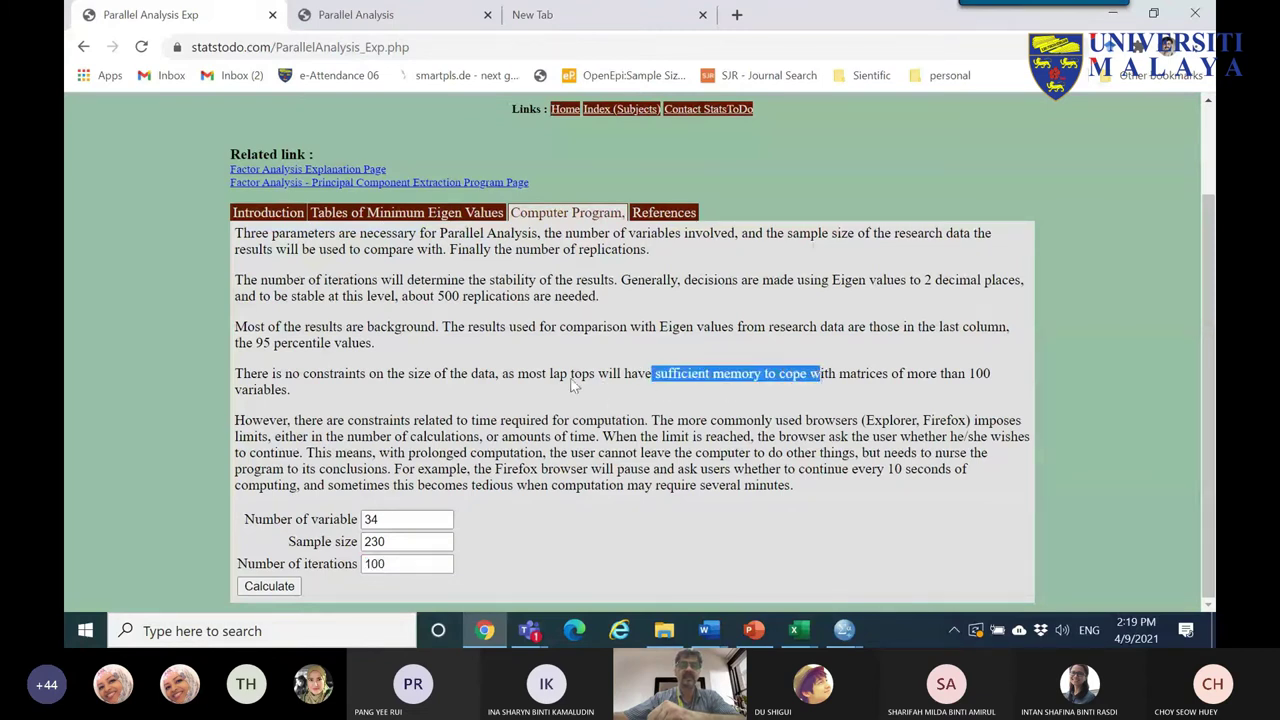
left_click(372, 524)
double_click(368, 541)
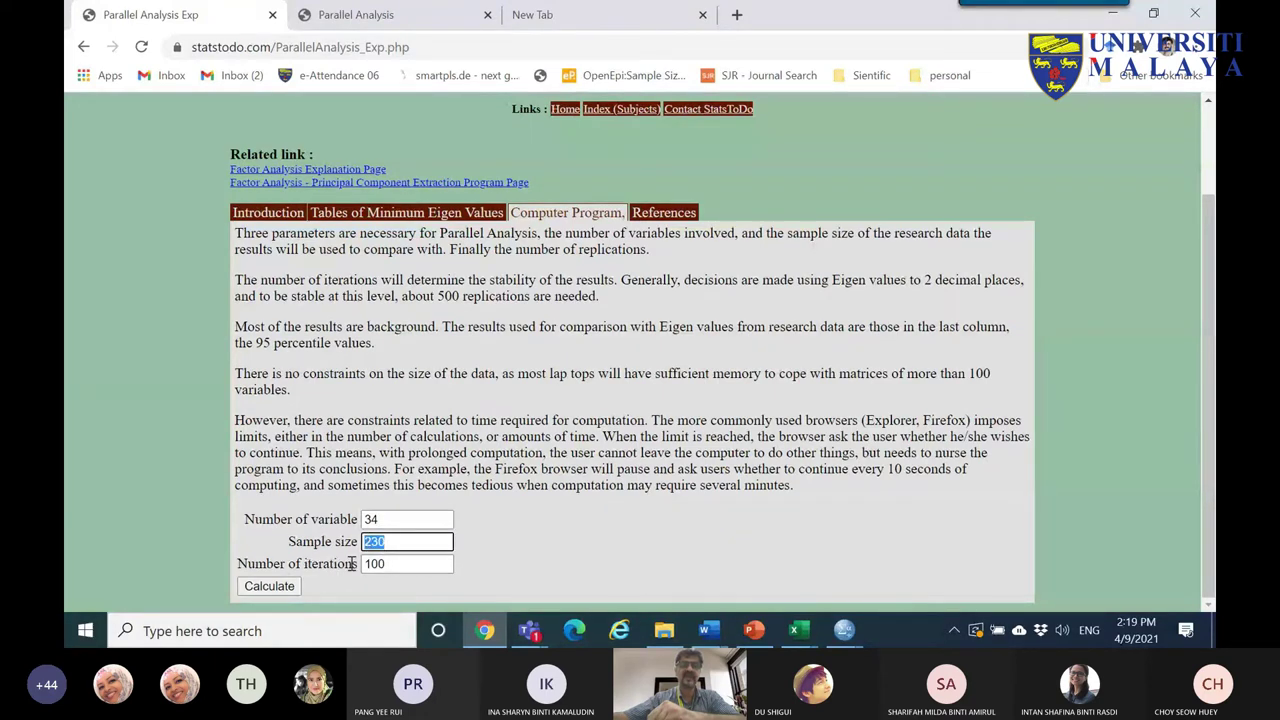
left_click(395, 564)
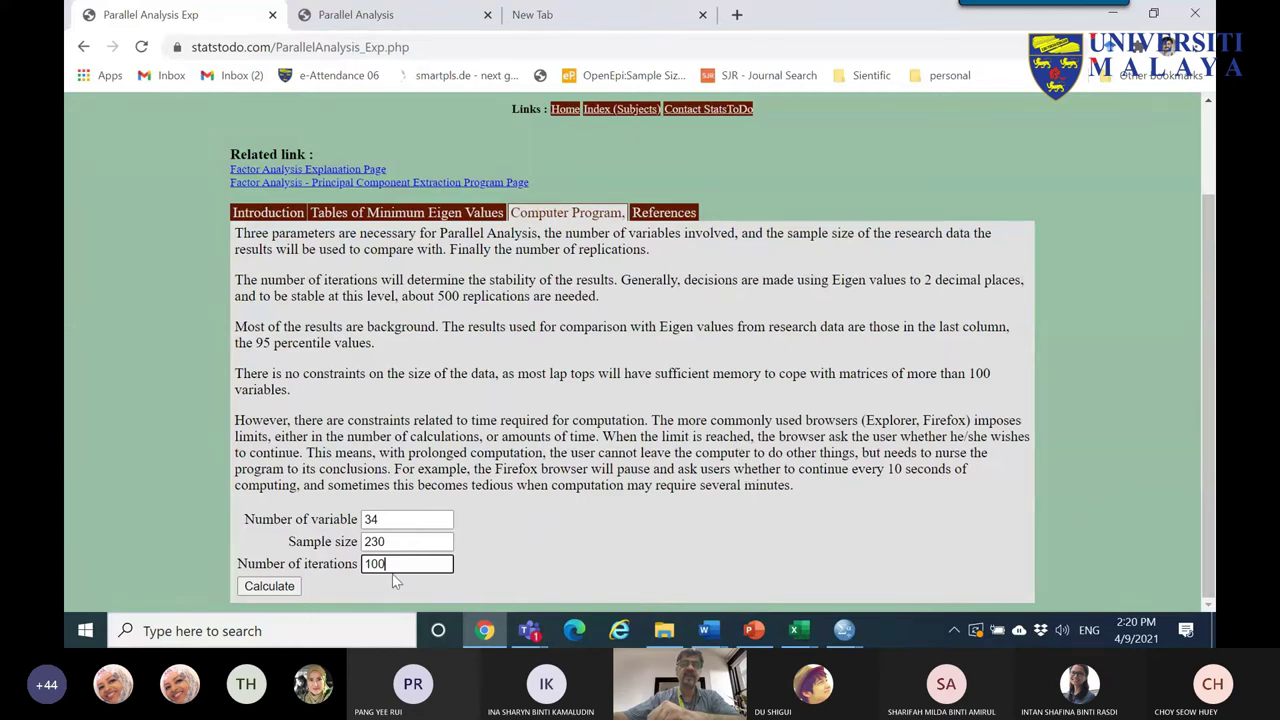
left_click(270, 587)
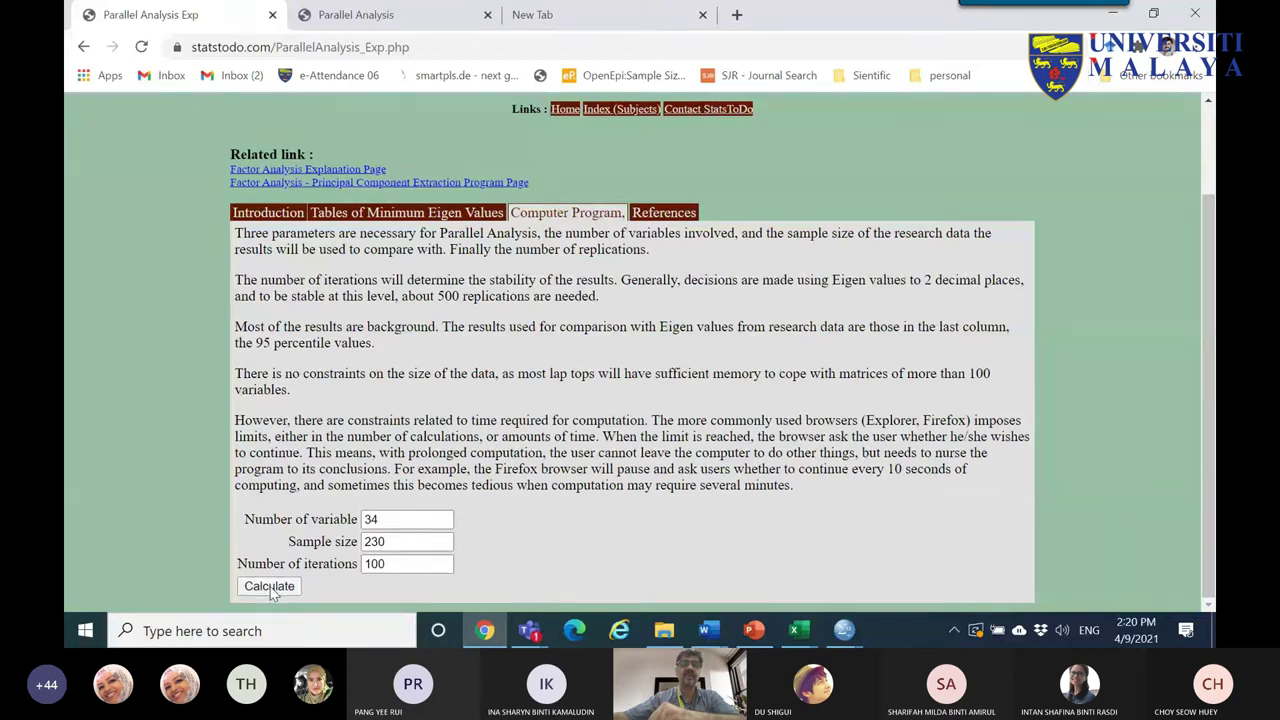
- Copy the whole results table with the Mean, SD and 95 percentile columns for F_1 to F_34
scroll(349, 425, "down", 5)
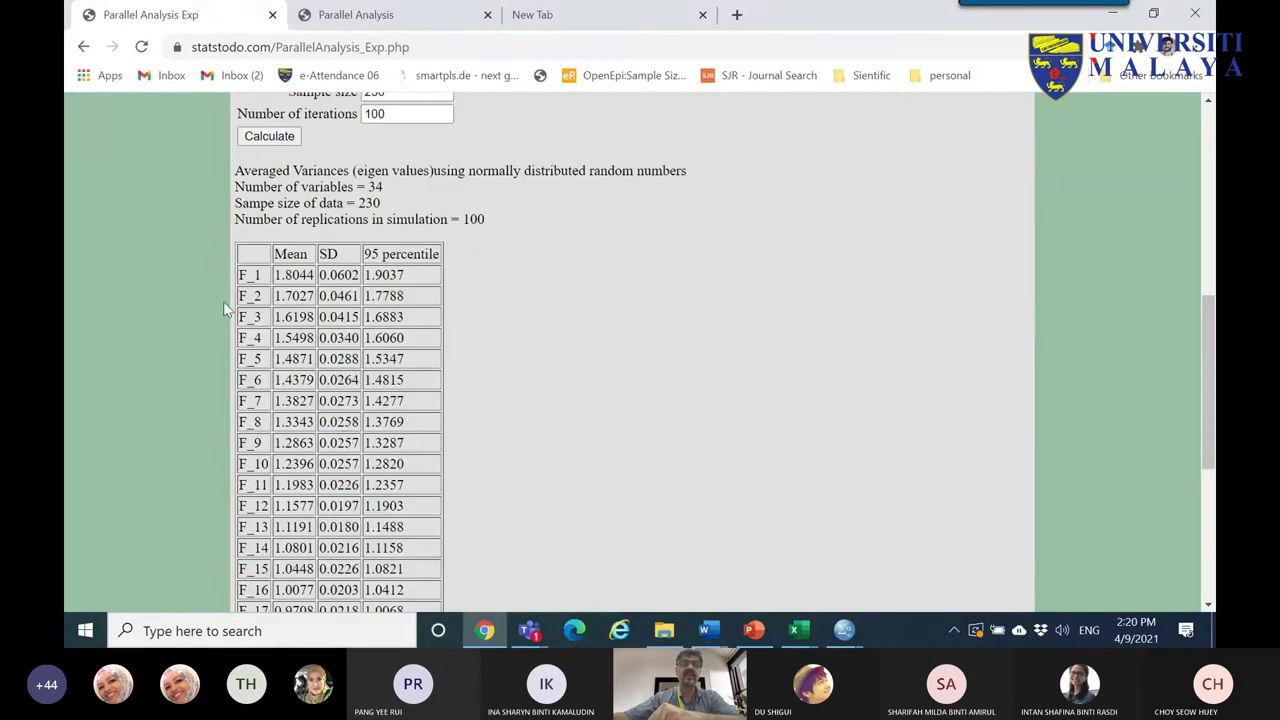
left_click_drag(246, 254, 412, 597)
right_click(368, 522)
left_click(393, 511)
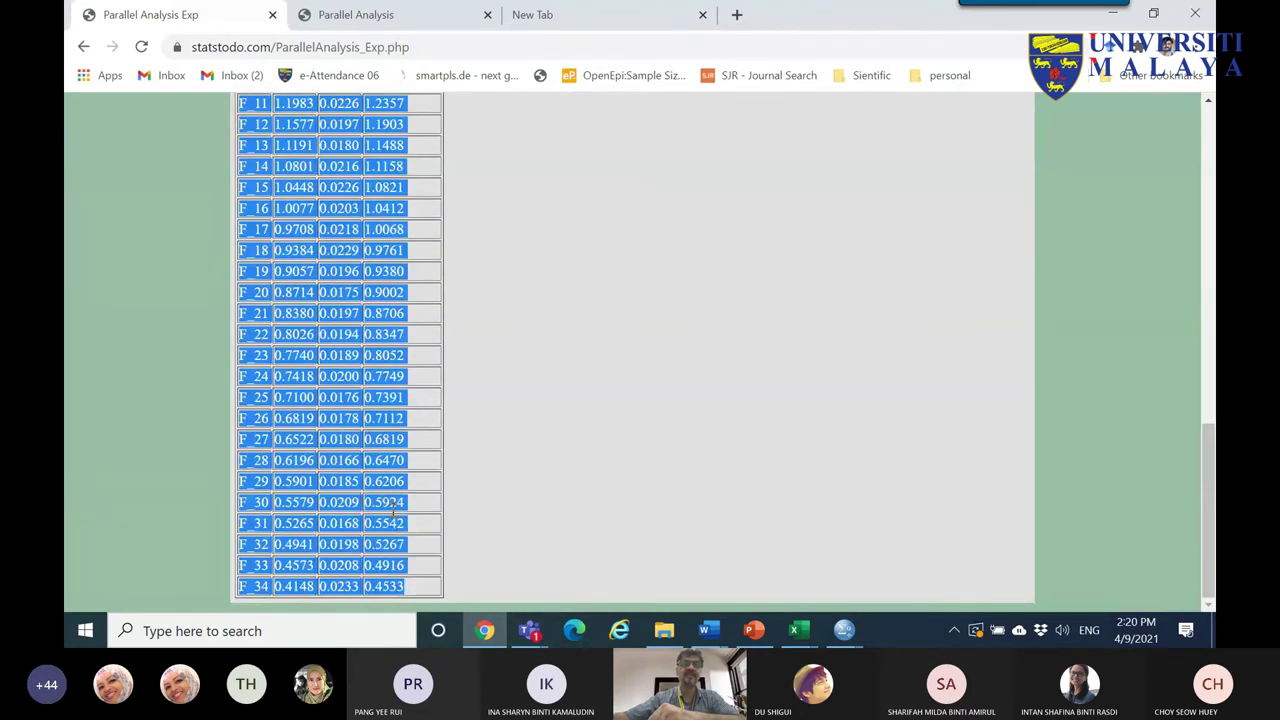
scroll(357, 246, "up", 5)
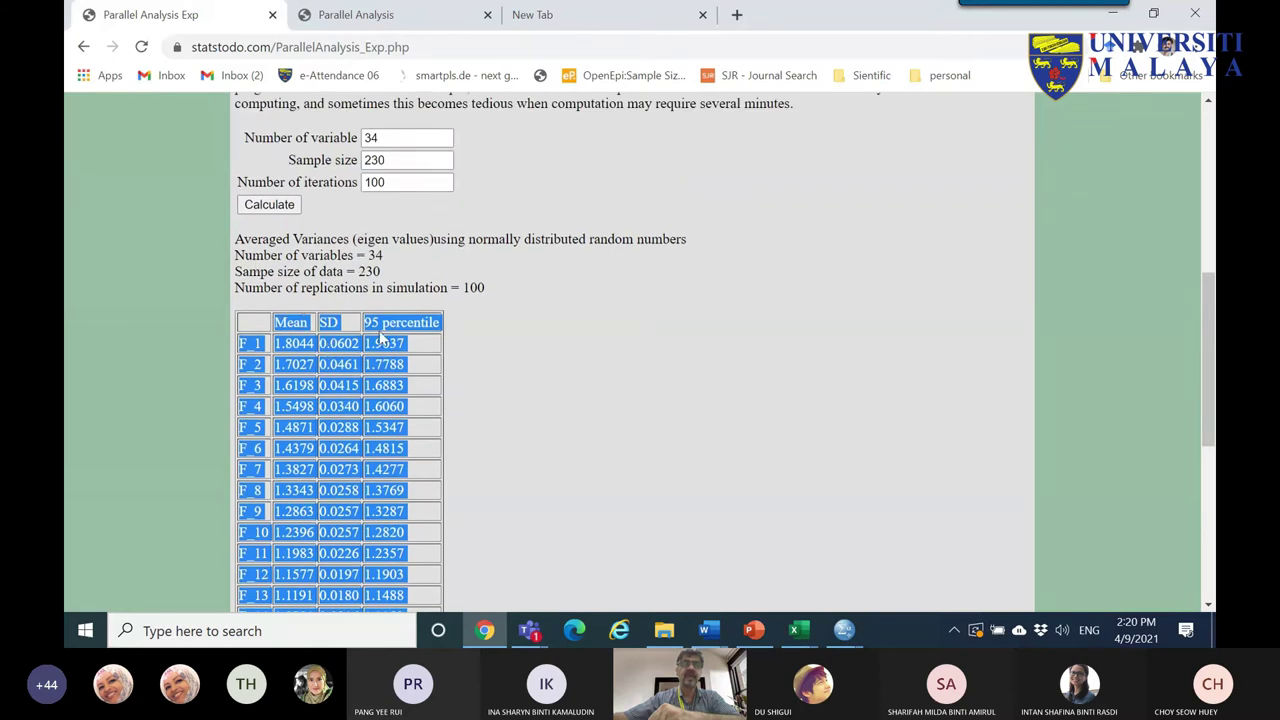
- Switch to Book2 in Excel and paste the copied table into a new worksheet at D3, matching destination formatting
left_click(796, 630)
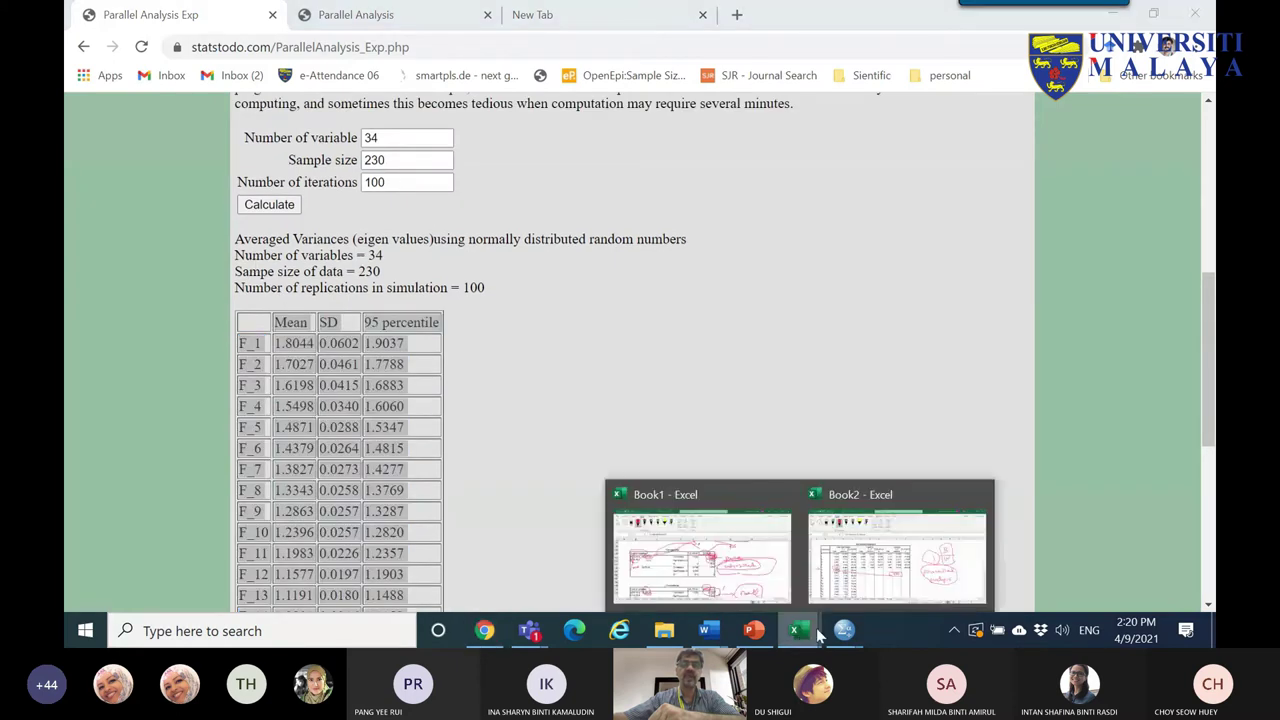
left_click(900, 575)
left_click(645, 581)
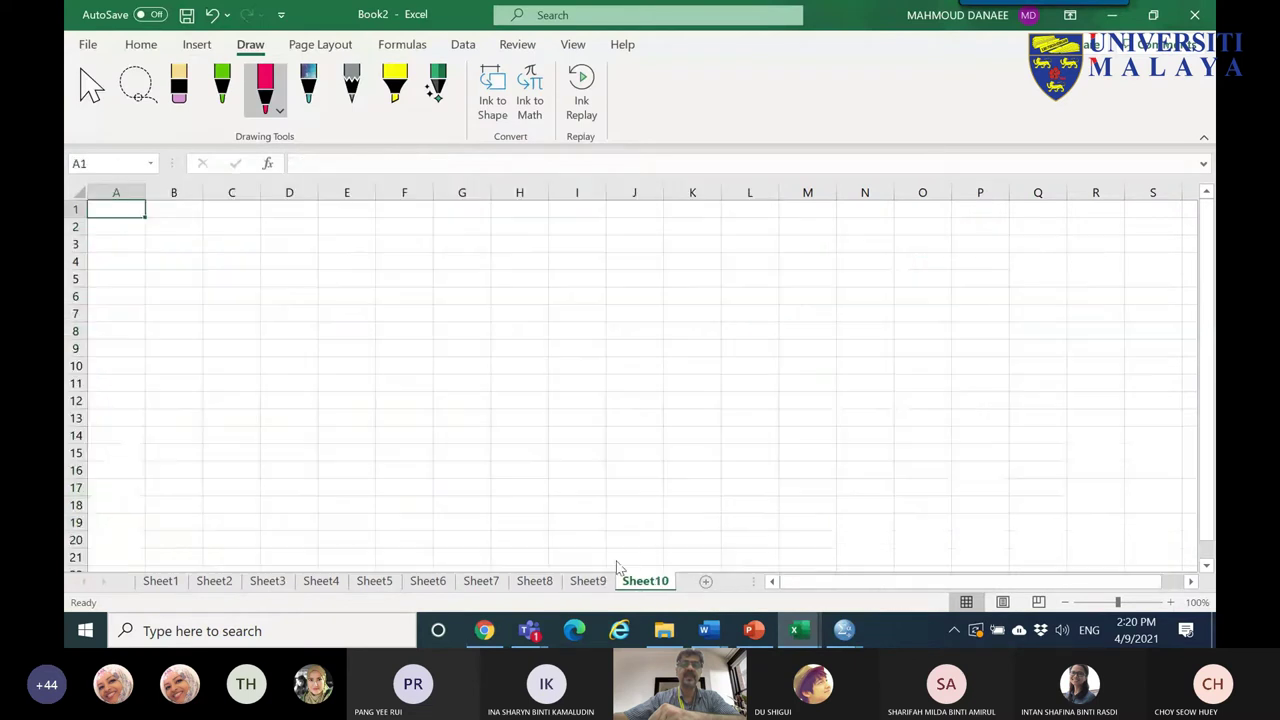
left_click(282, 240)
right_click(283, 240)
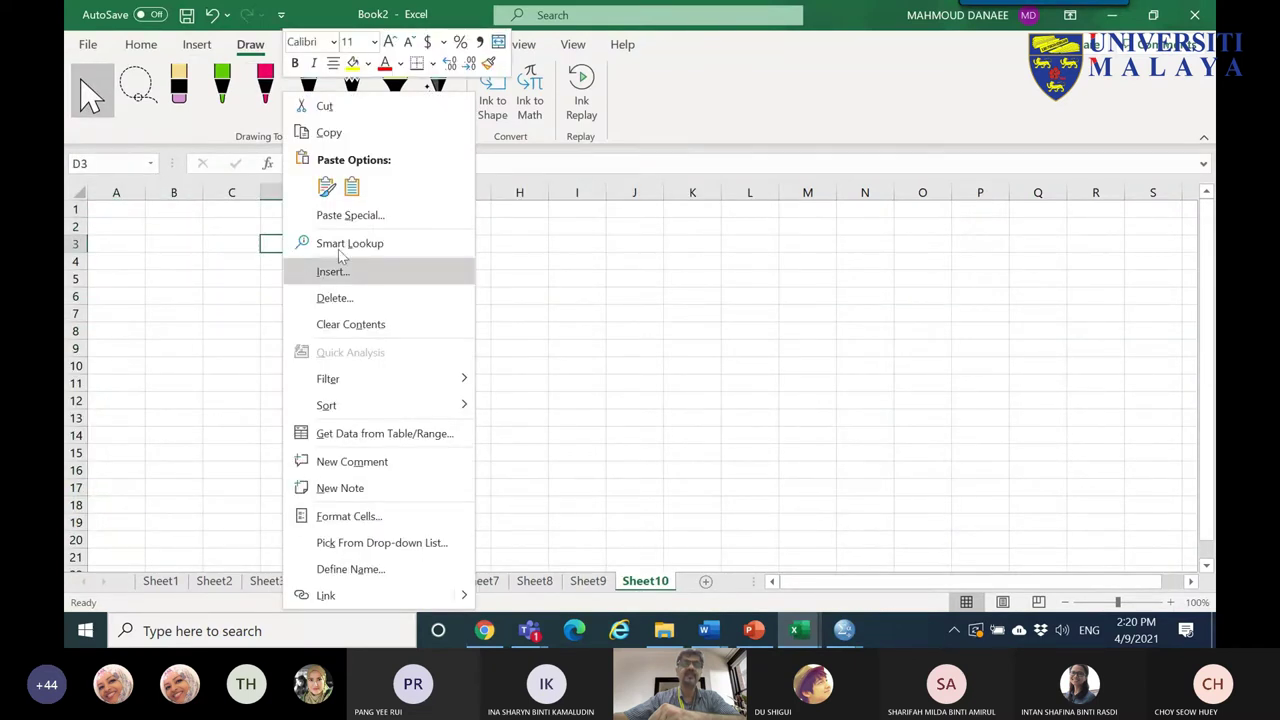
left_click(352, 188)
- Move the Mean, SD and 95 percentile headings one column over to E3:G3, replacing the existing cell contents
left_click_drag(293, 244, 443, 293)
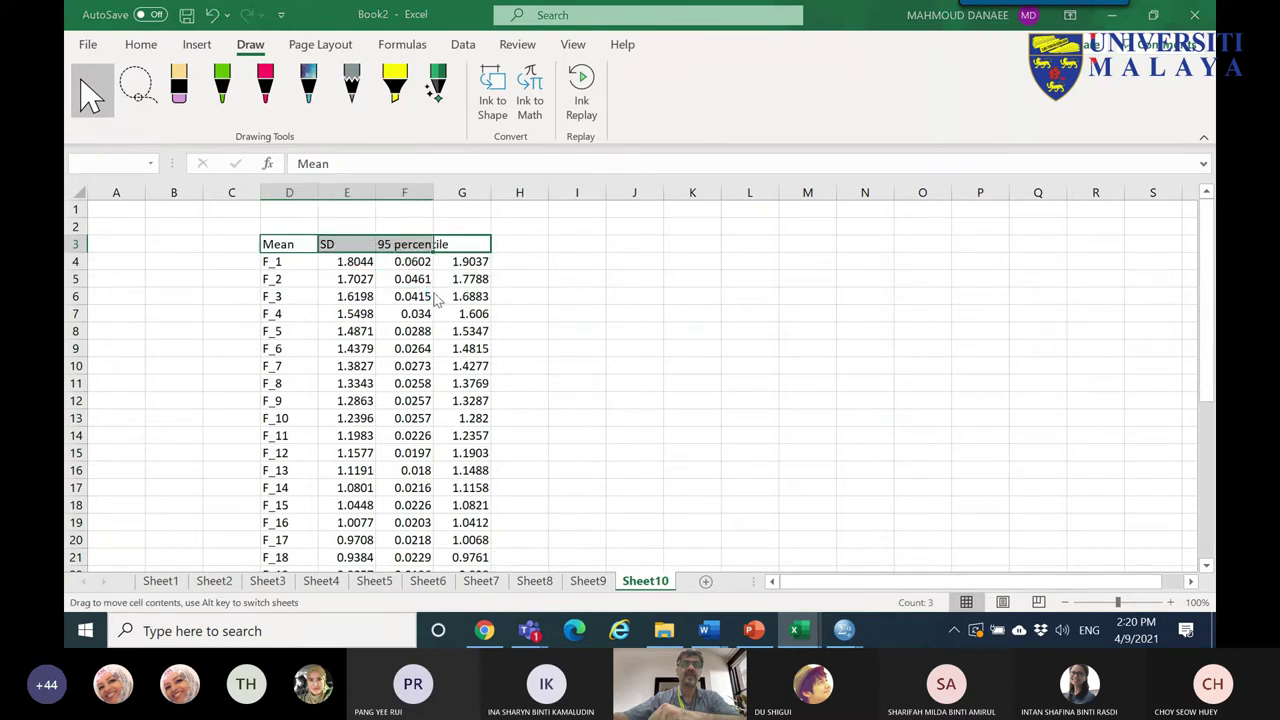
left_click(655, 365)
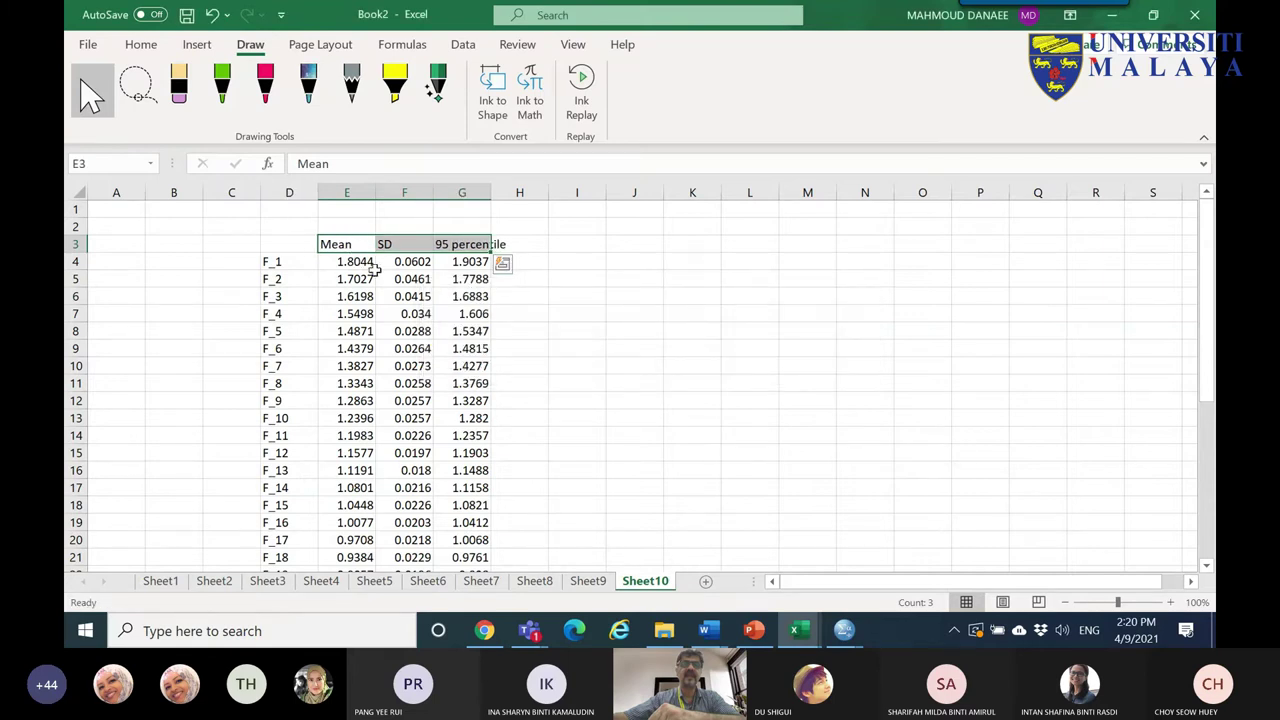
left_click(360, 278)
- Look through the pasted factor rows from F_1 to F_34
left_click(281, 260)
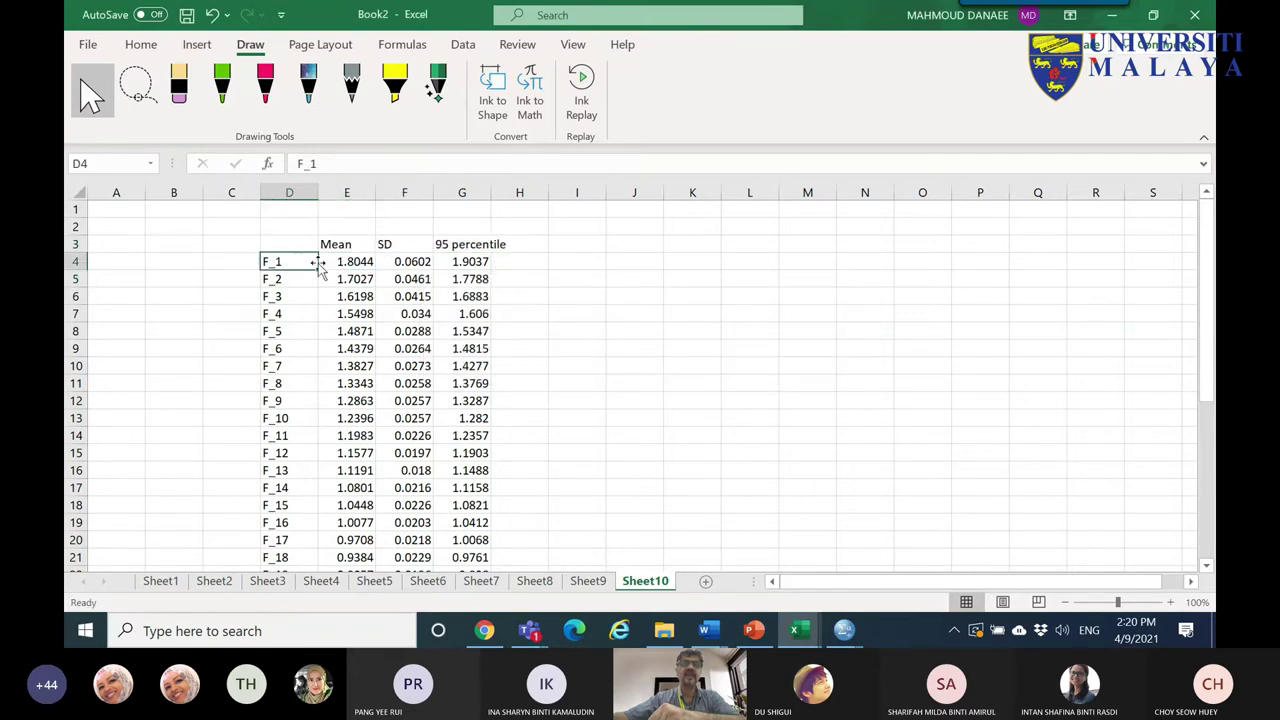
scroll(288, 290, "down", 10)
left_click(286, 315)
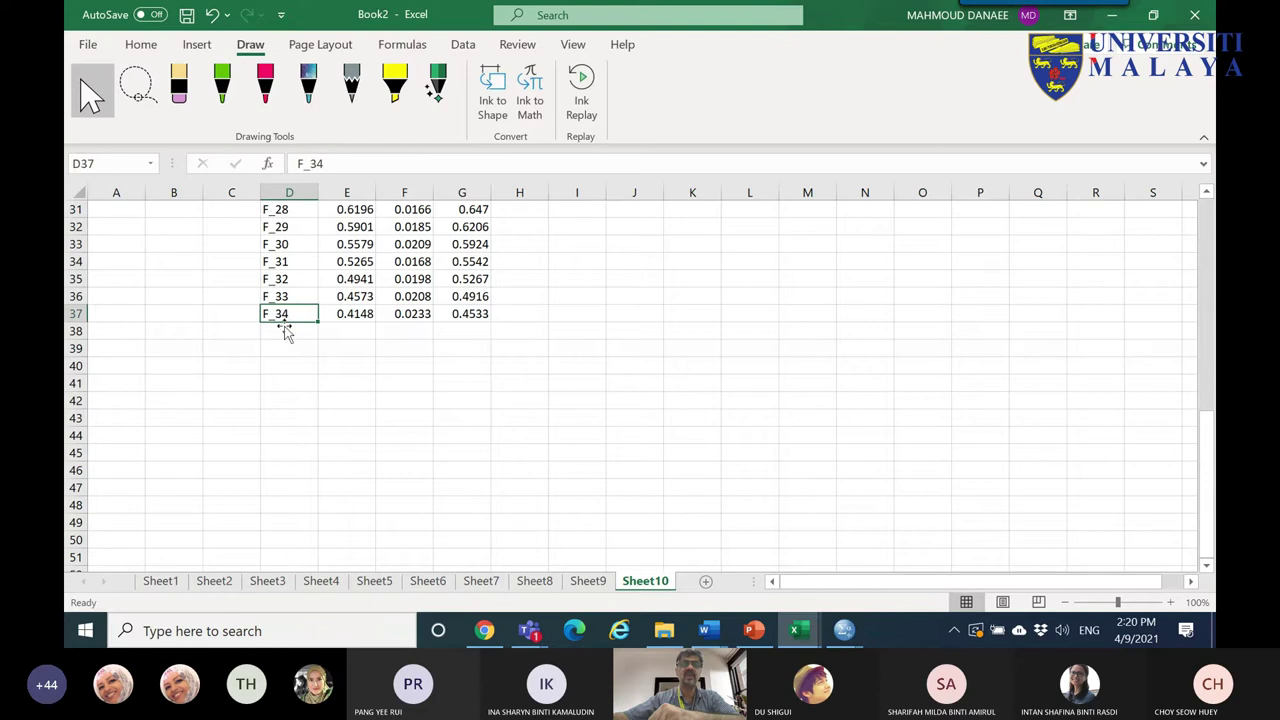
scroll(283, 332, "up", 10)
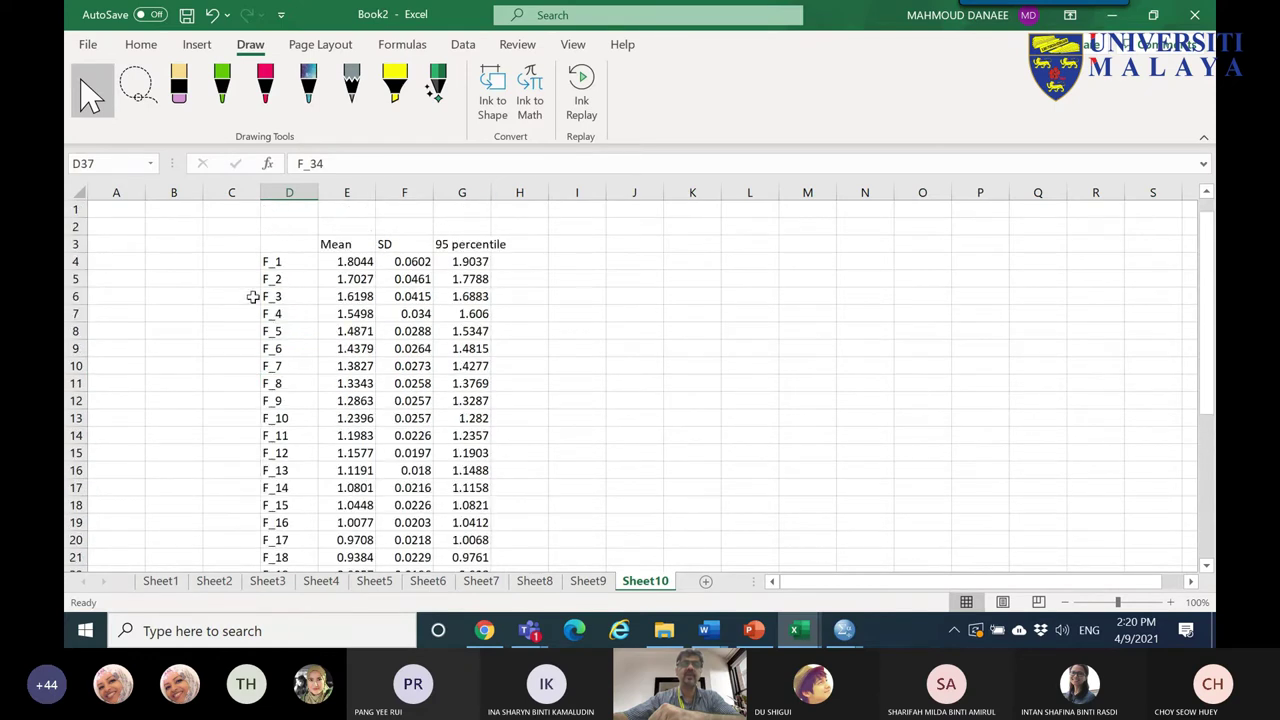
- Widen column G to fit the 95 percentile heading
left_click(342, 249)
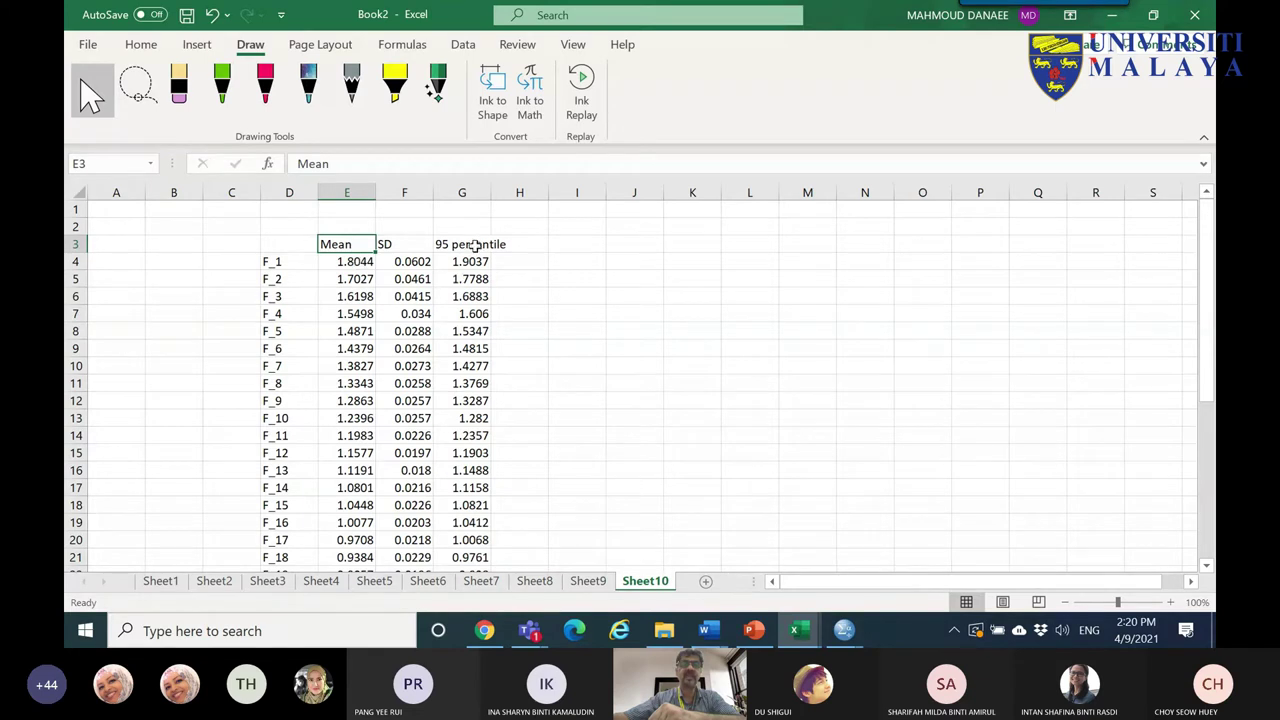
left_click(472, 248)
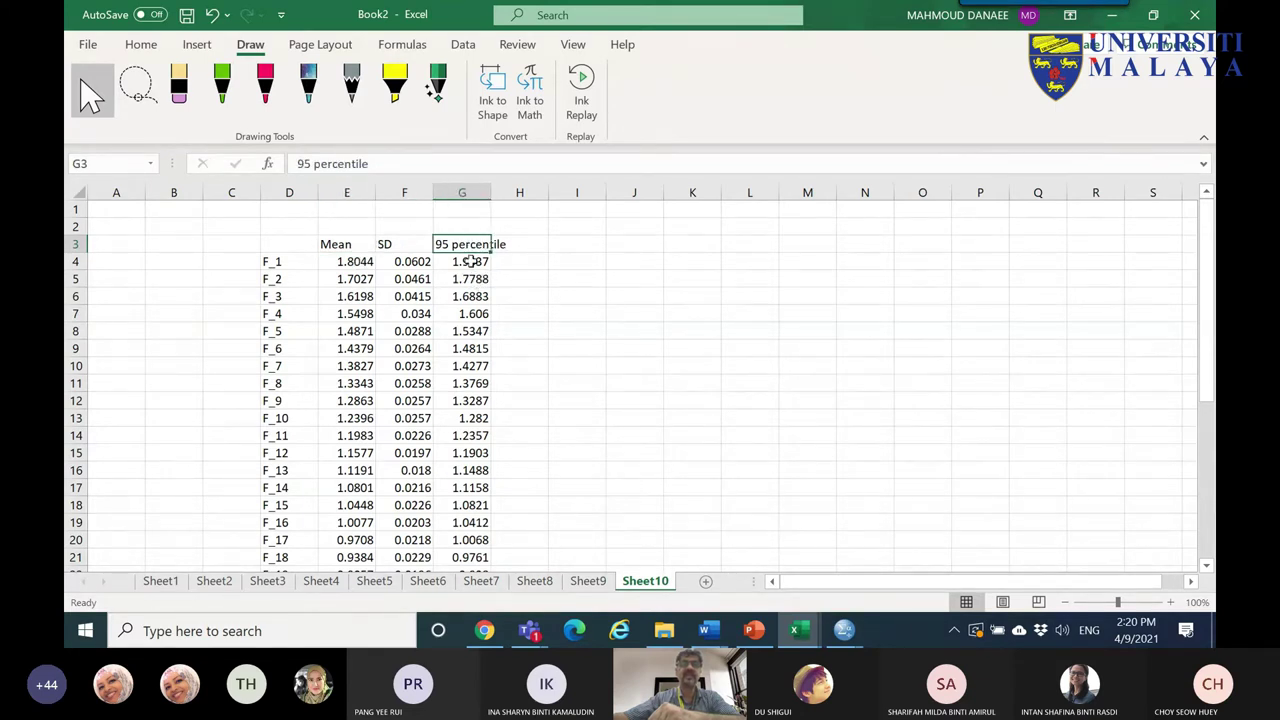
left_click(474, 194)
left_click_drag(490, 192, 514, 192)
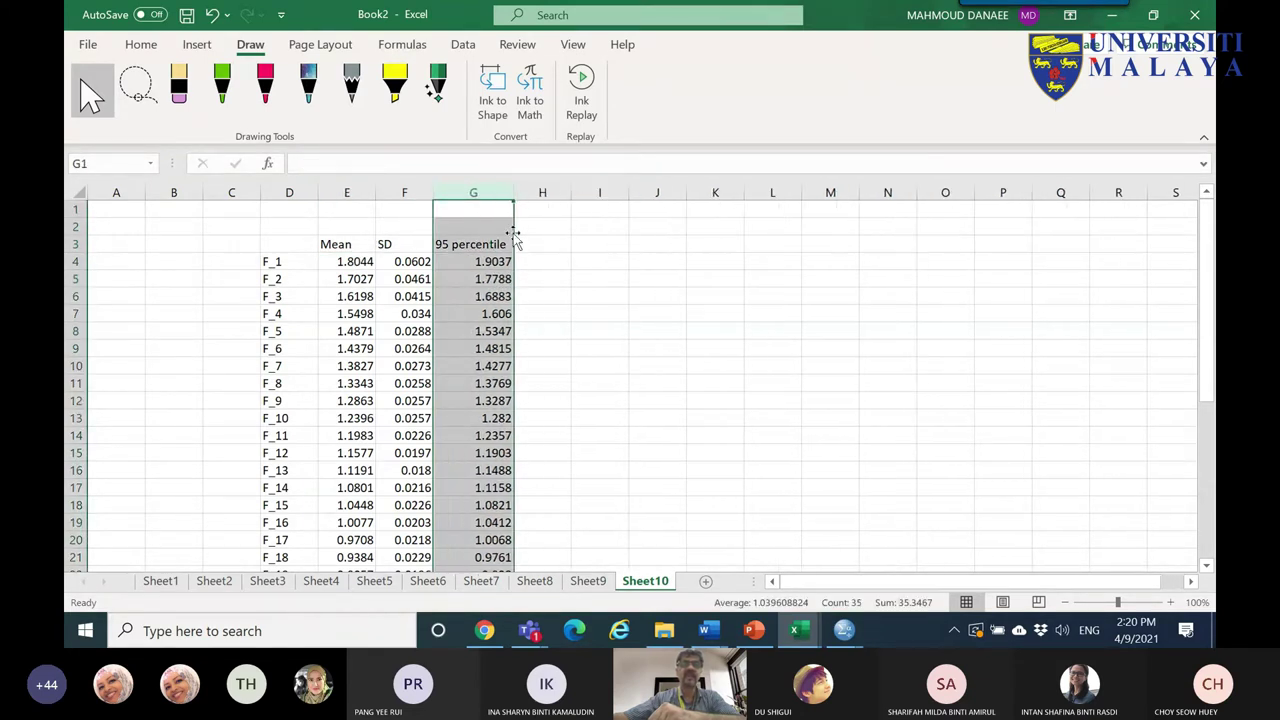
- Highlight the F_1 to F_7 simulated values and bring up the Total Variance Explained table on Sheet9 for comparison
left_click_drag(489, 263, 488, 350)
left_click_drag(285, 262, 473, 367)
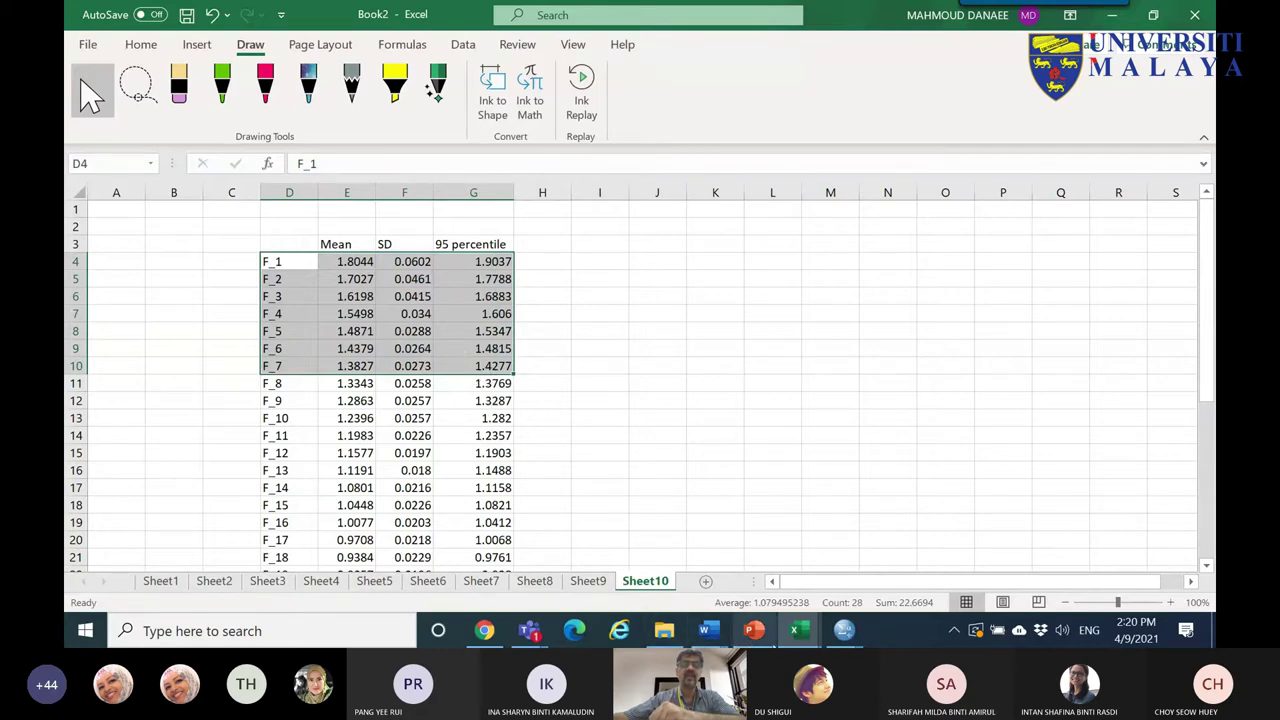
left_click(588, 581)
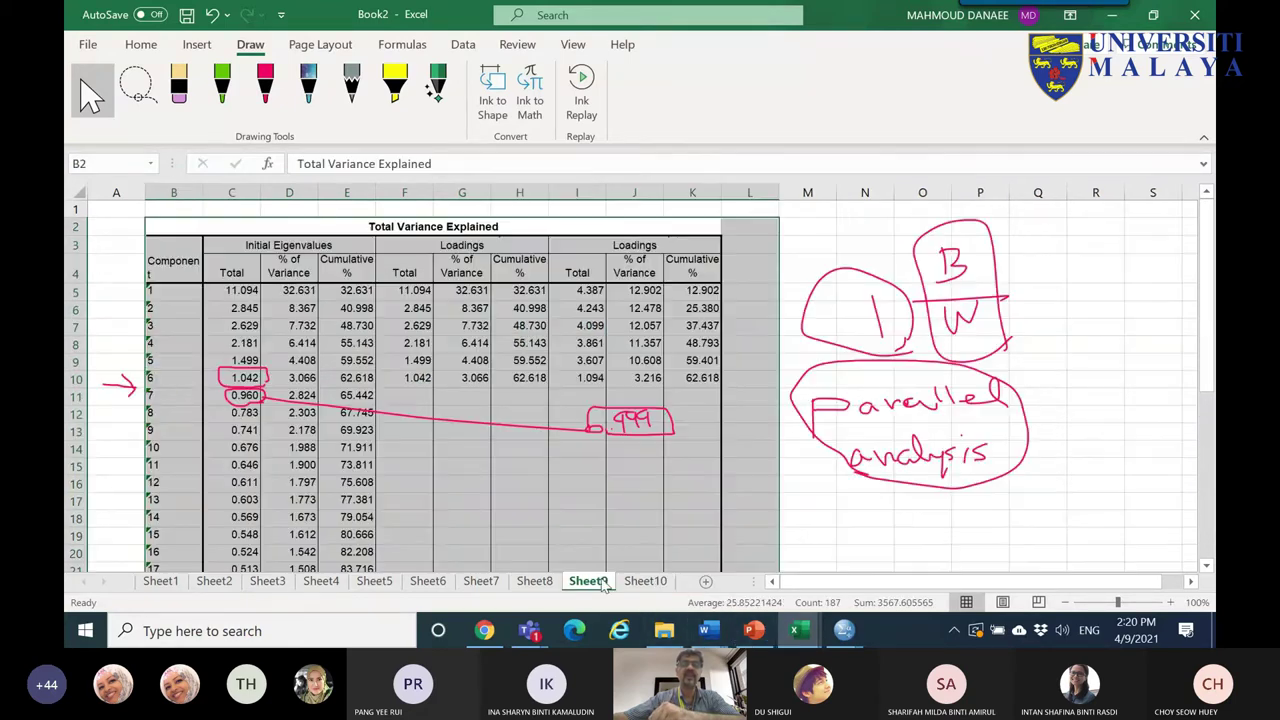
- Copy columns B:E of the Total Variance Explained table on Sheet9 into columns I:L of Sheet10
left_click(175, 289)
left_click(166, 247)
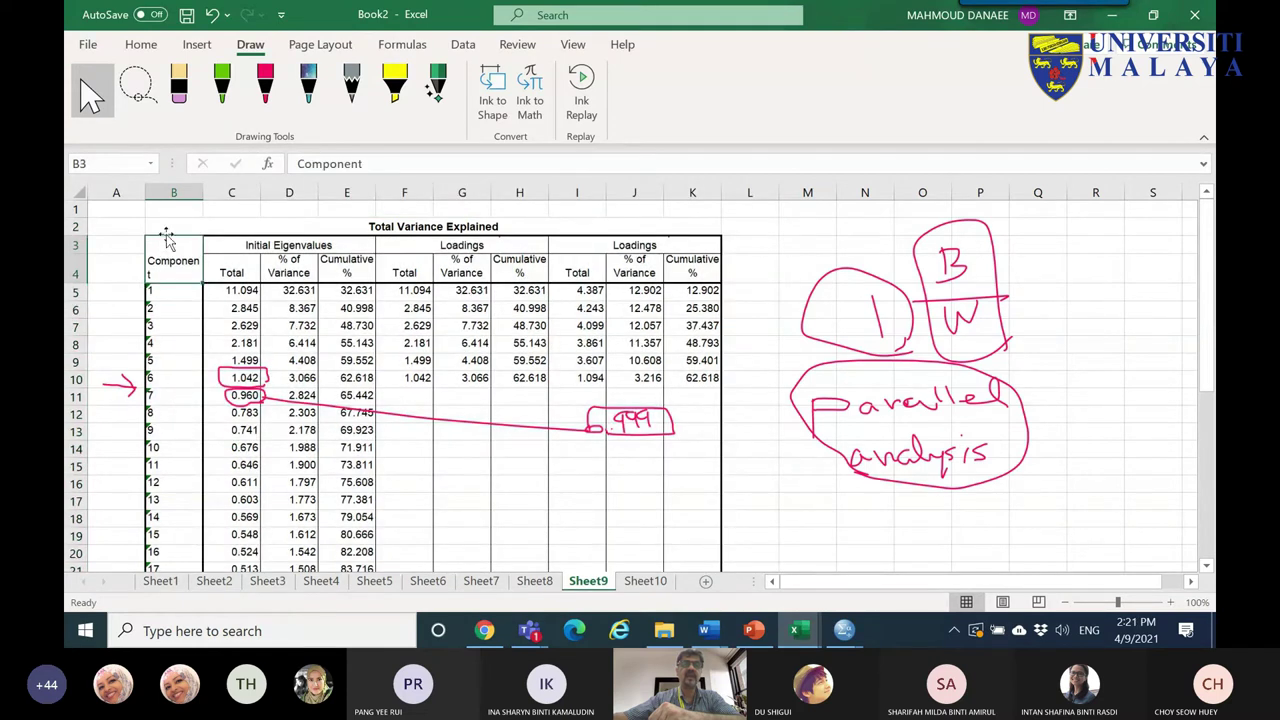
left_click_drag(173, 192, 333, 238)
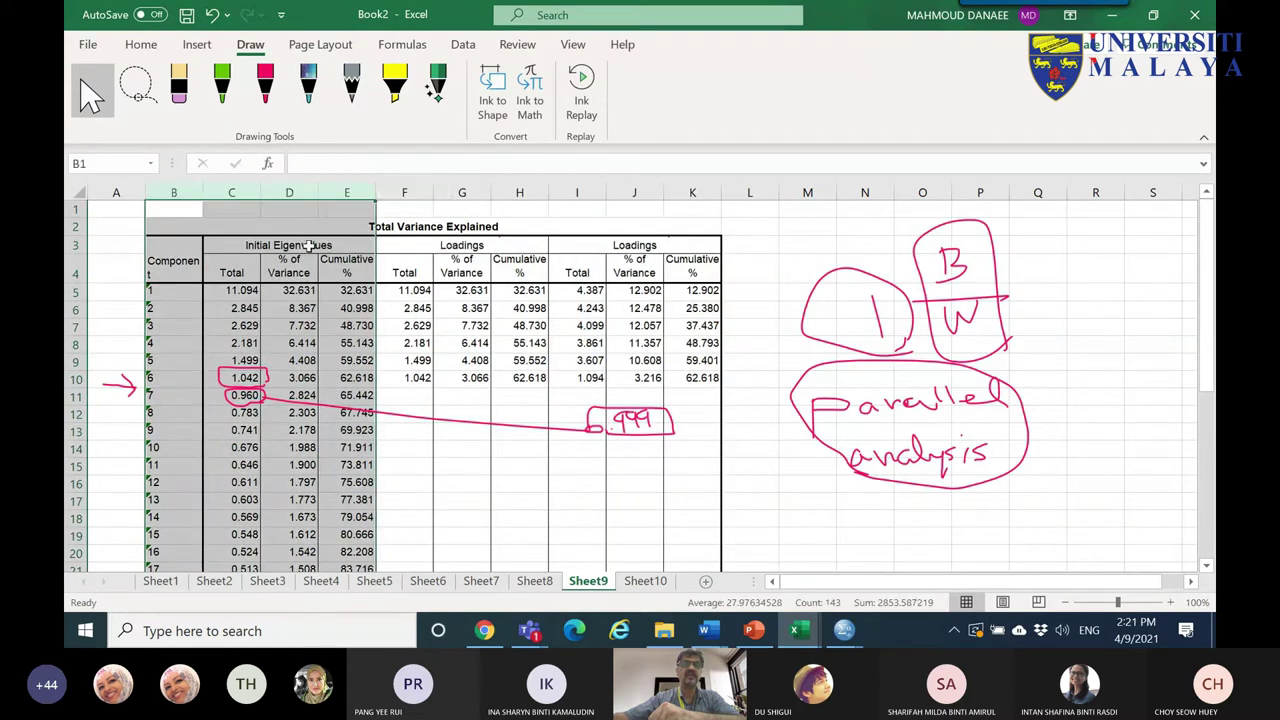
right_click(305, 244)
left_click(343, 283)
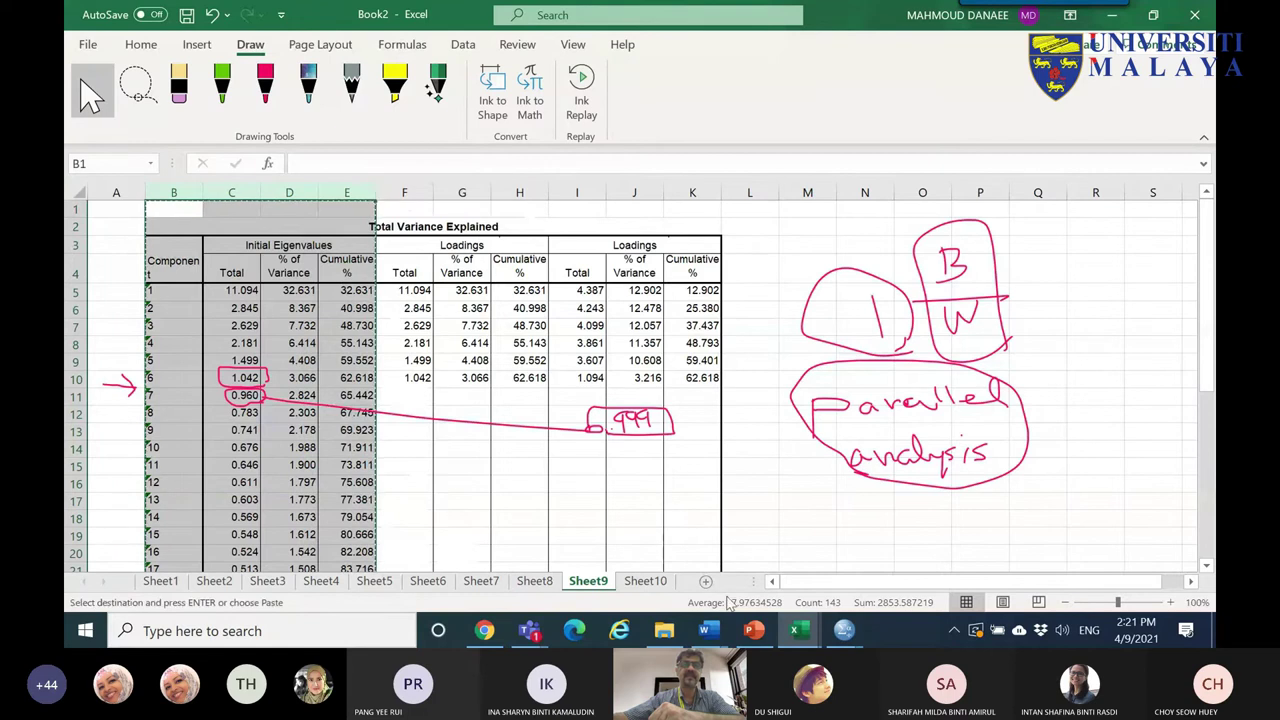
left_click(656, 588)
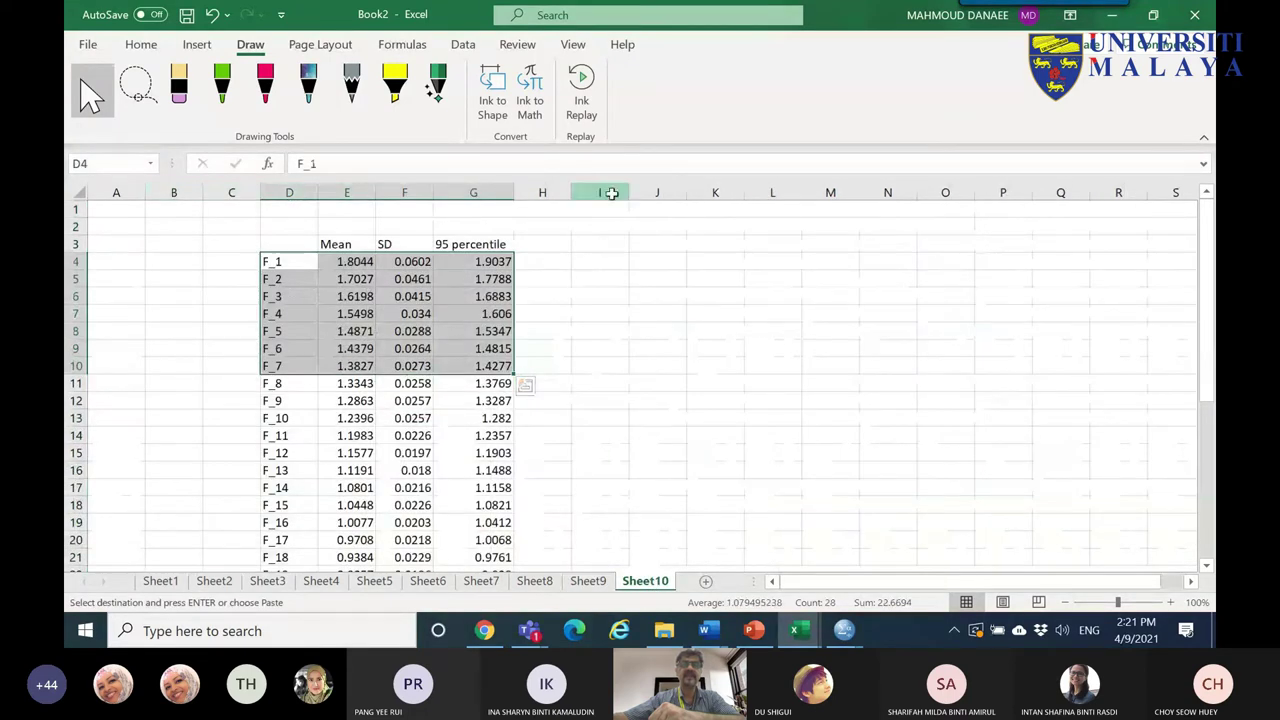
left_click_drag(609, 192, 768, 215)
right_click(768, 215)
left_click(800, 345)
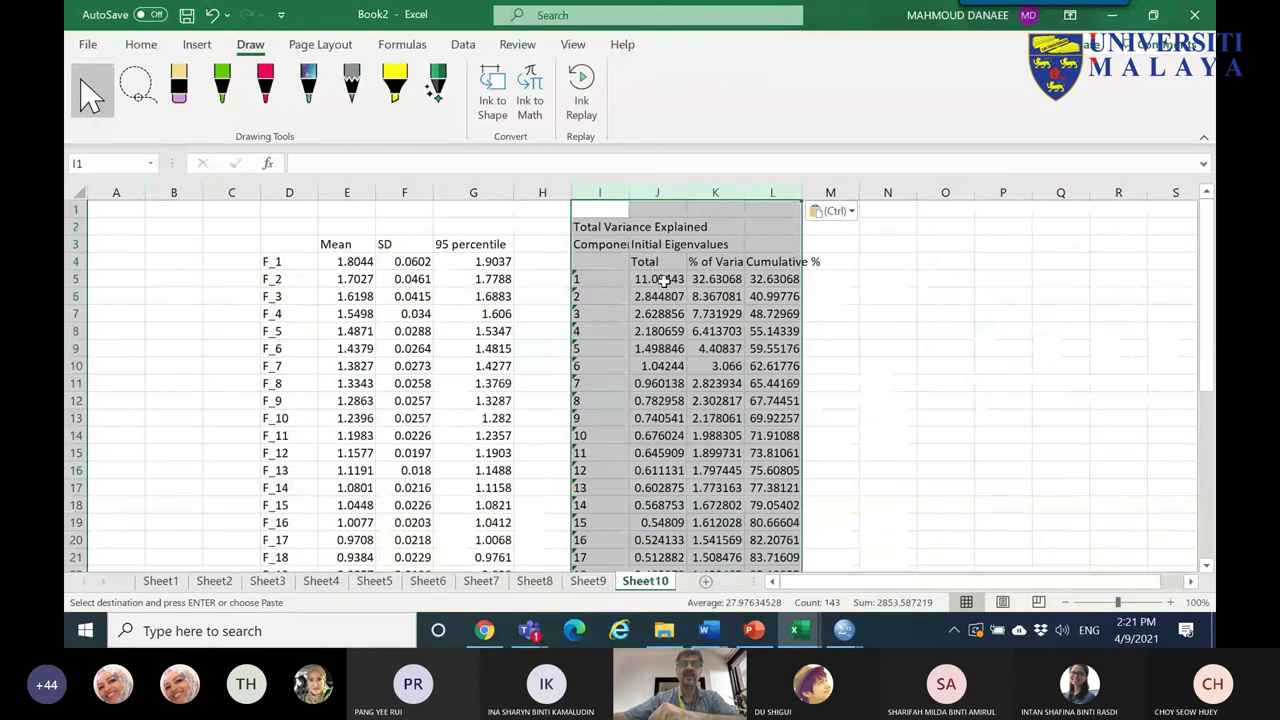
- Copy the 34 Total initial eigenvalues from J5:J38 into column H starting at H4, beside the 95 percentile values
left_click_drag(662, 279, 655, 525)
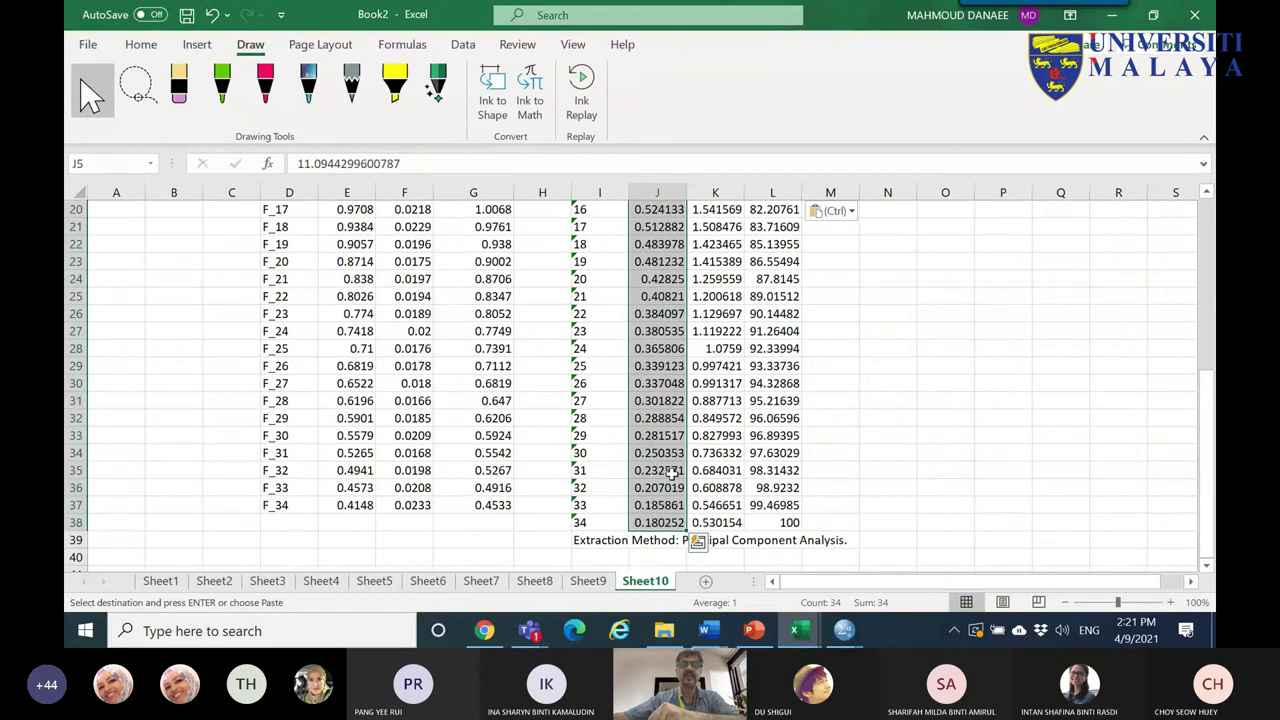
scroll(657, 422, "up", 6)
right_click(658, 284)
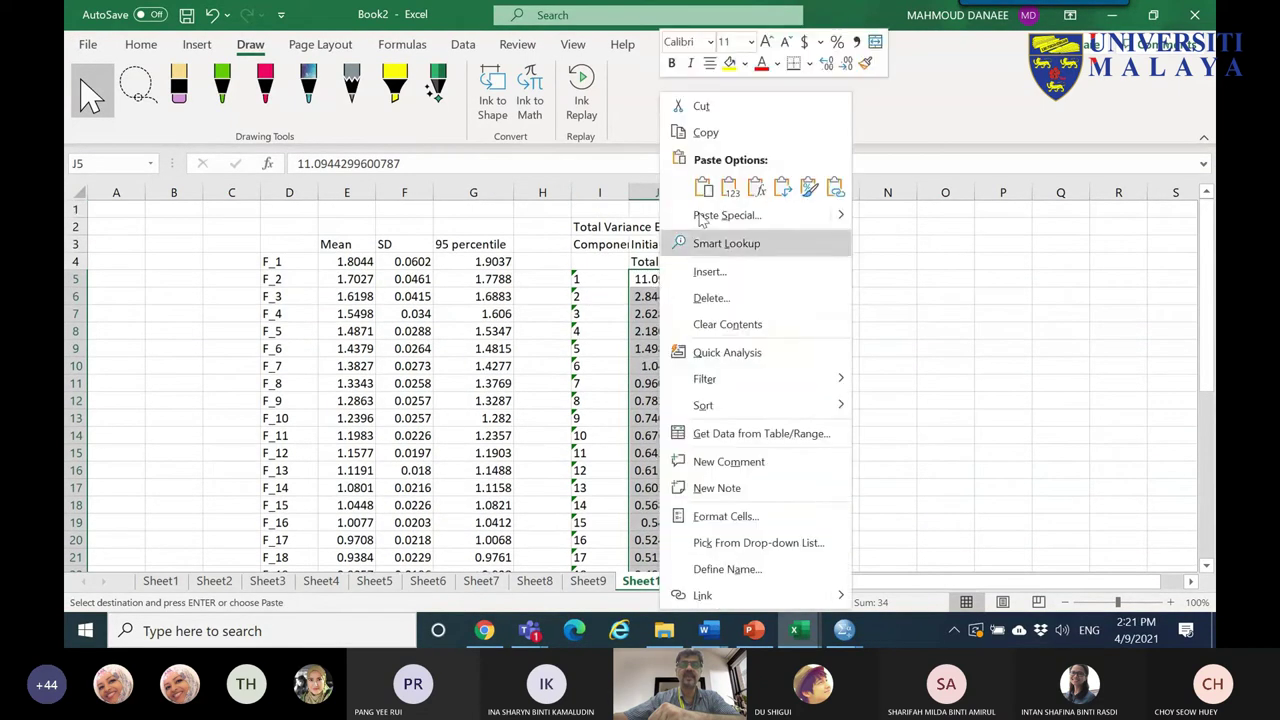
left_click(700, 132)
left_click(542, 264)
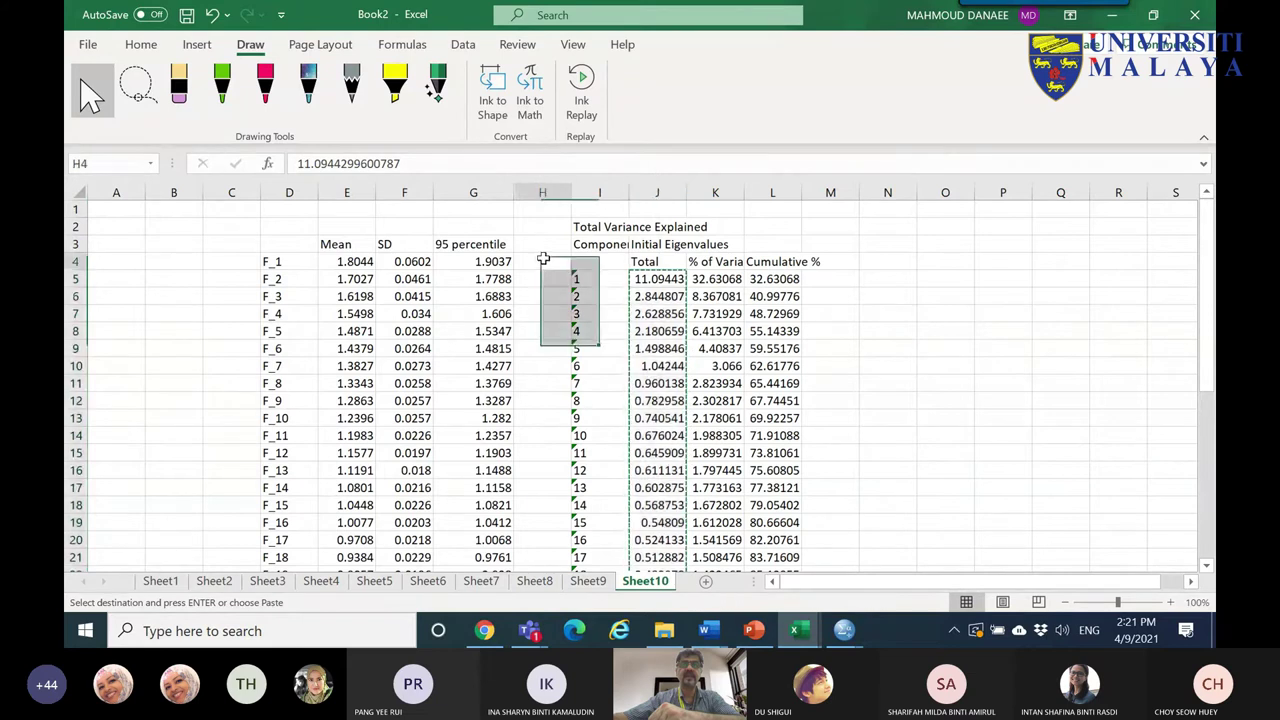
right_click(545, 265)
left_click(614, 187)
- Clear the contents of columns I through N on Sheet10
left_click(592, 188)
left_click_drag(592, 188, 875, 190)
key("Delete")
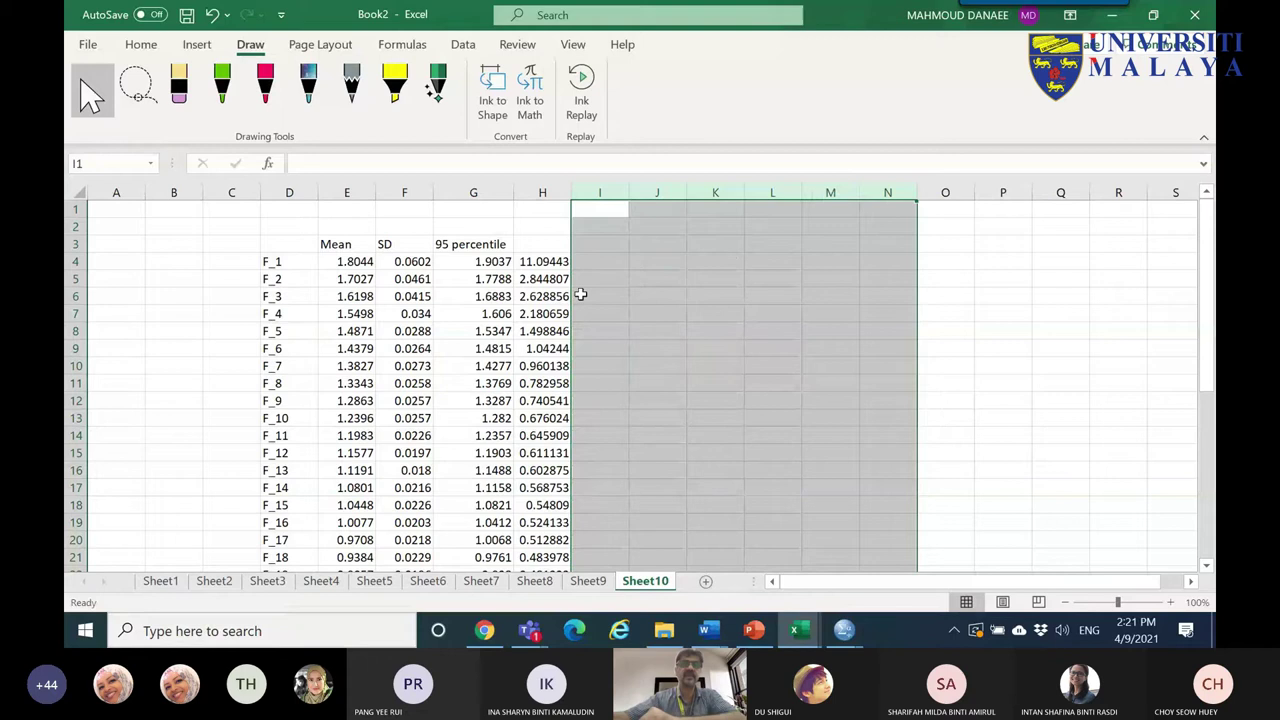
- Move the 95 percentile heading up to G2 and enter Simulated as the heading in G3
left_click(450, 240)
left_click_drag(471, 253, 473, 244)
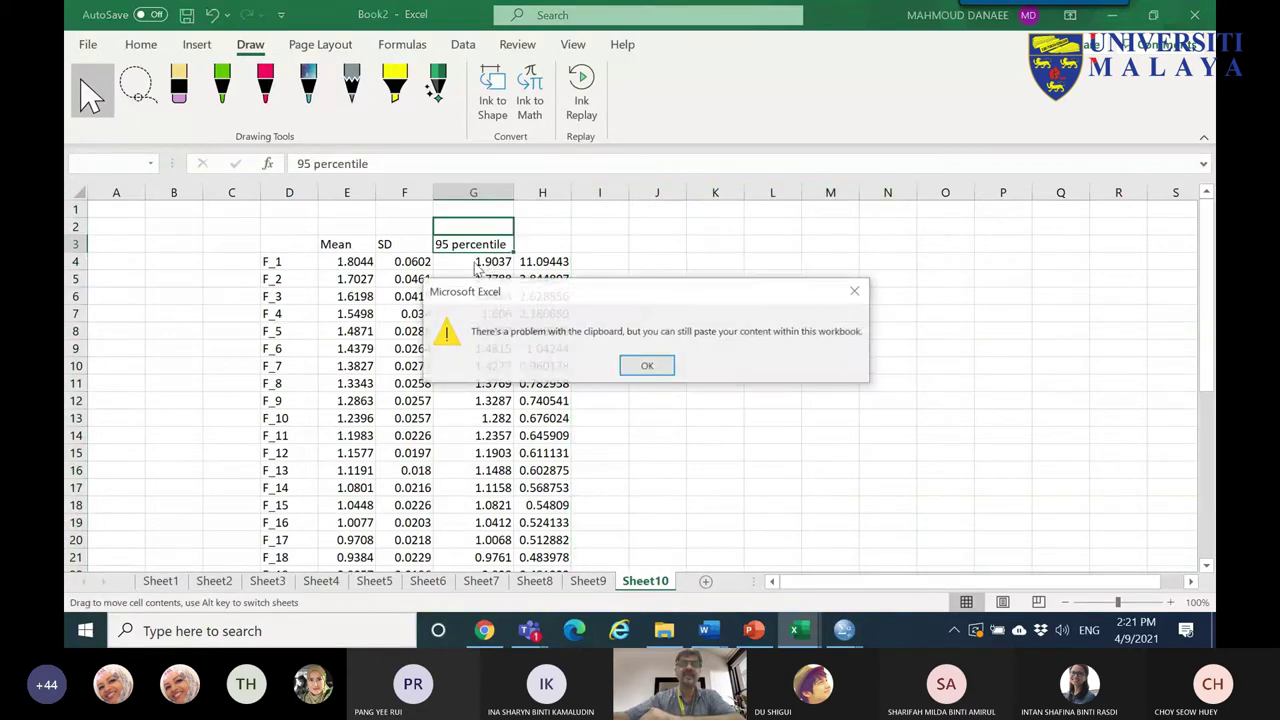
left_click(656, 367)
left_click(497, 248)
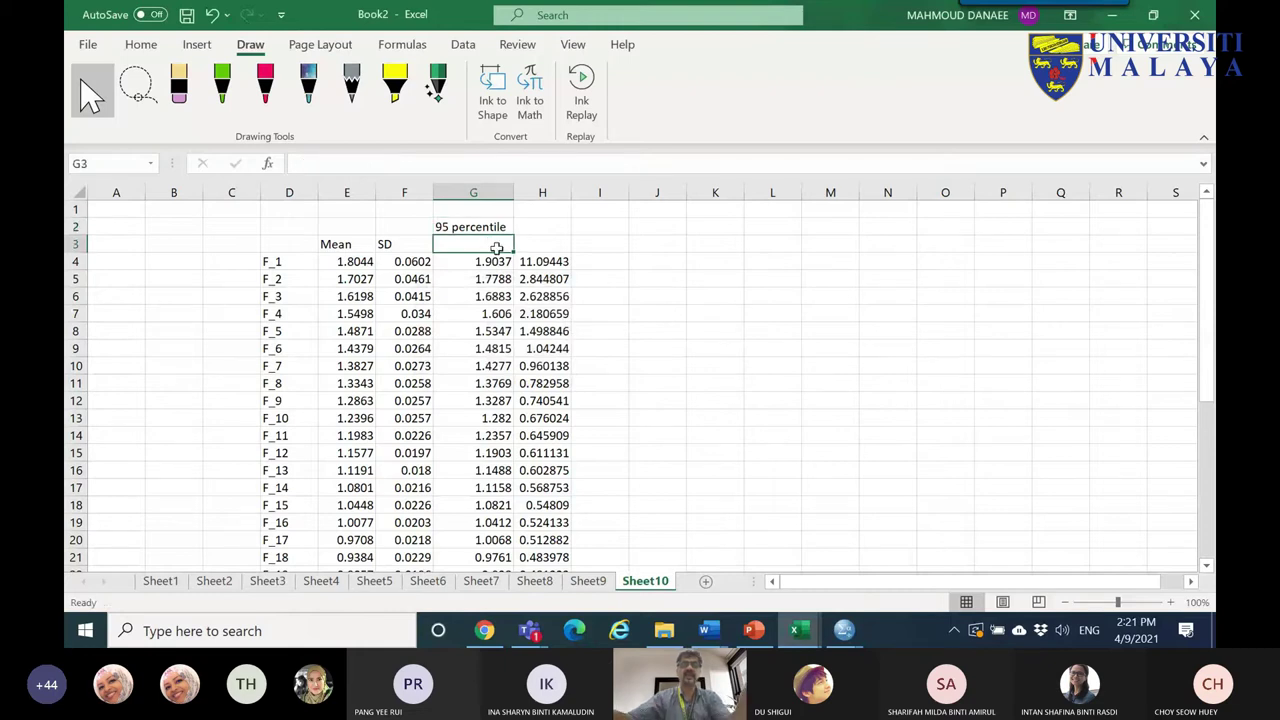
type("Simu")
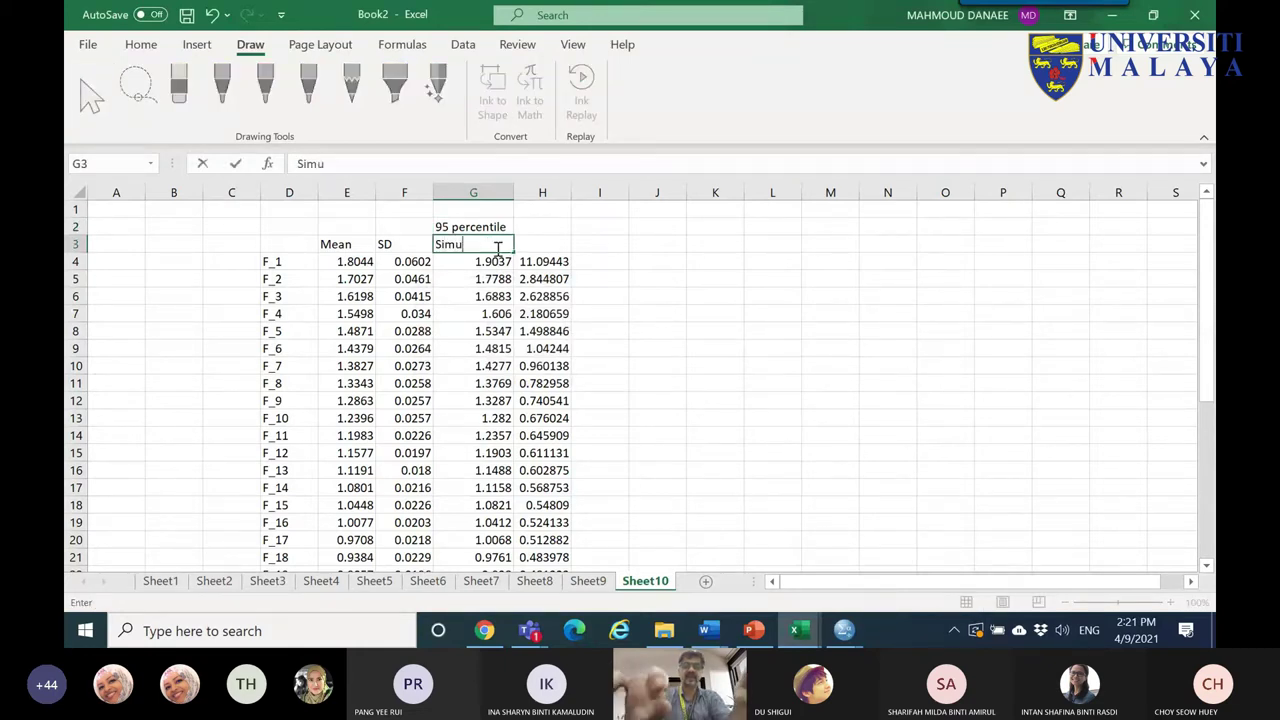
type("lated")
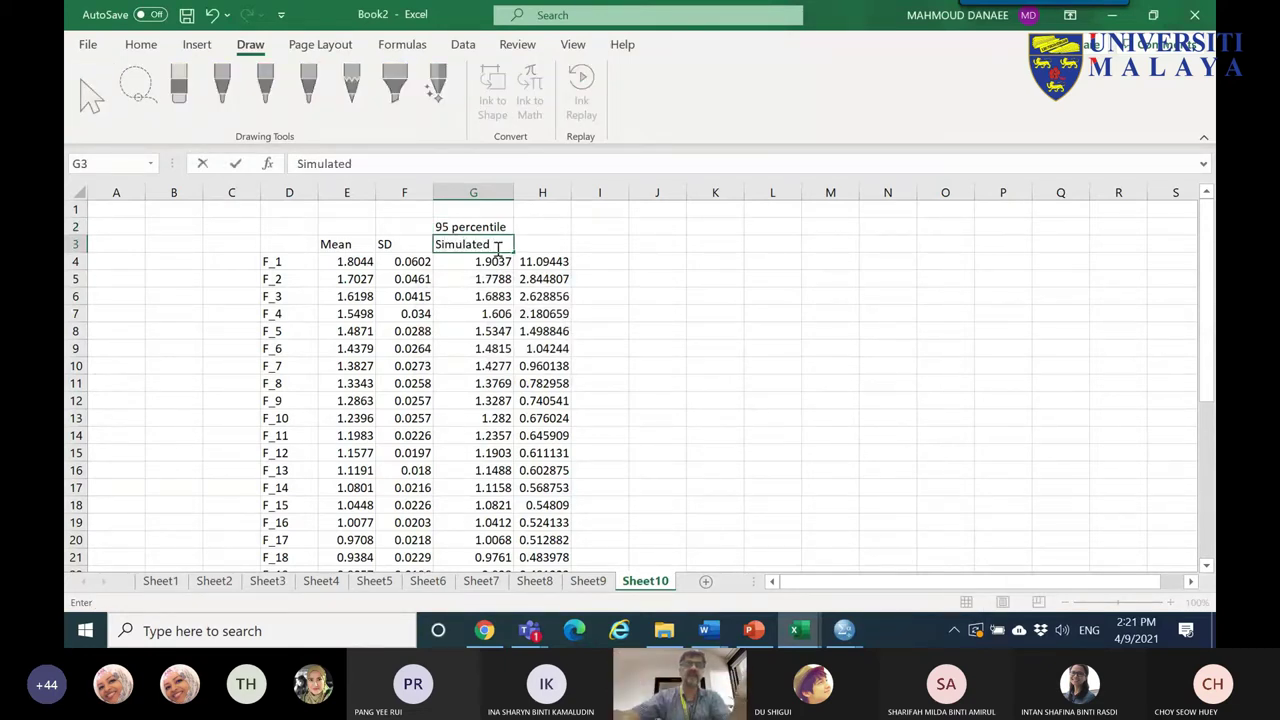
- Enter Actual as the heading in H3 above the copied eigenvalues
left_click(536, 245)
type("A")
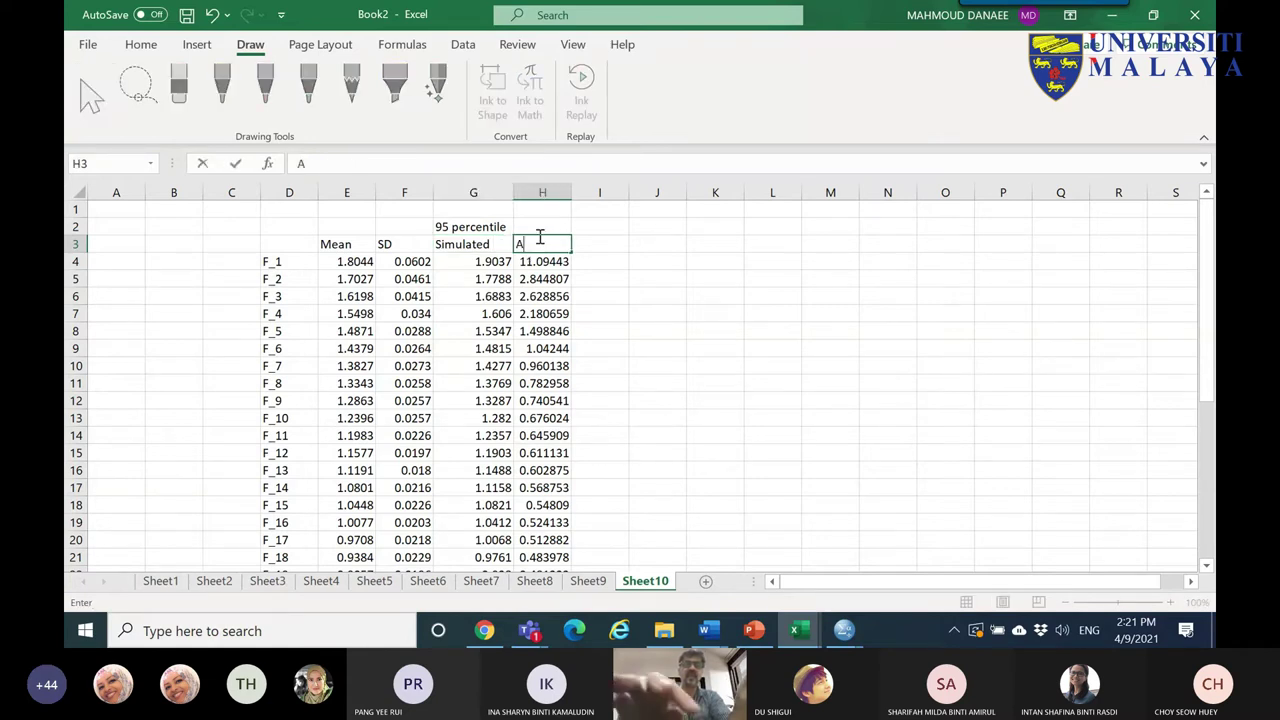
type("ctual")
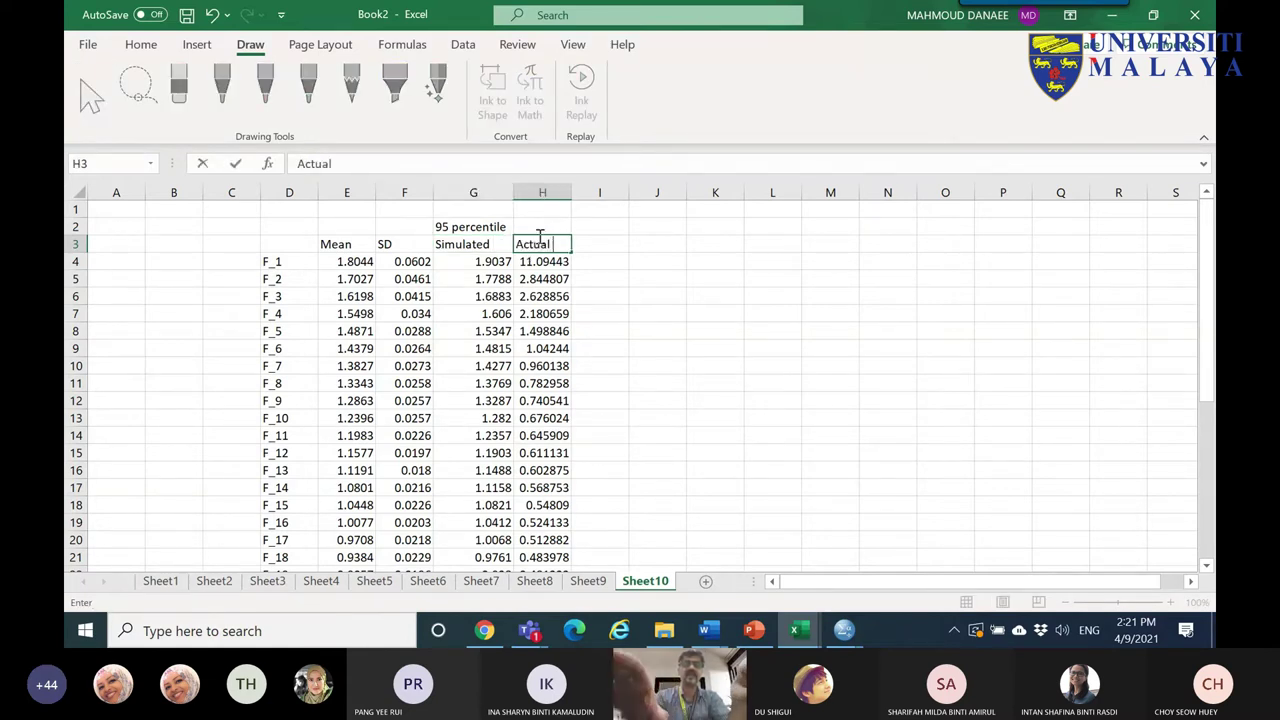
left_click(600, 279)
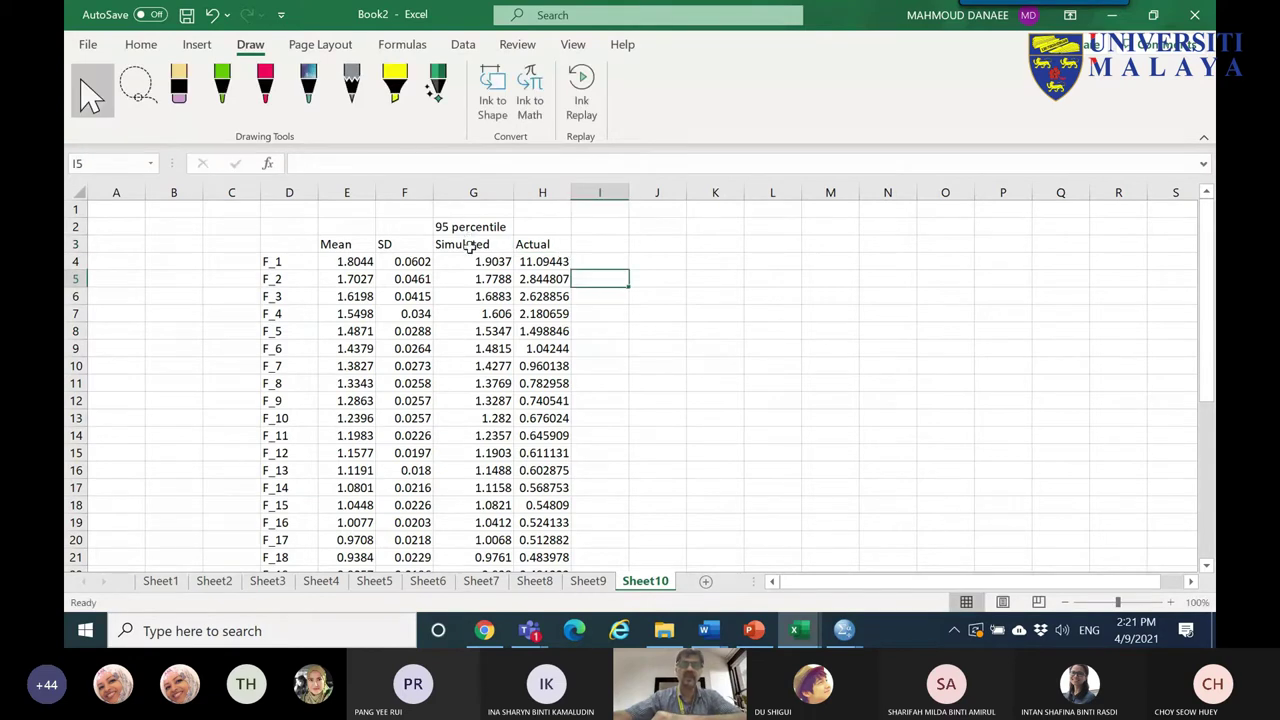
- Draw red check marks in column I beside the F_1, F_2, F_3 and F_4 rows
scroll(605, 335, "up", 6)
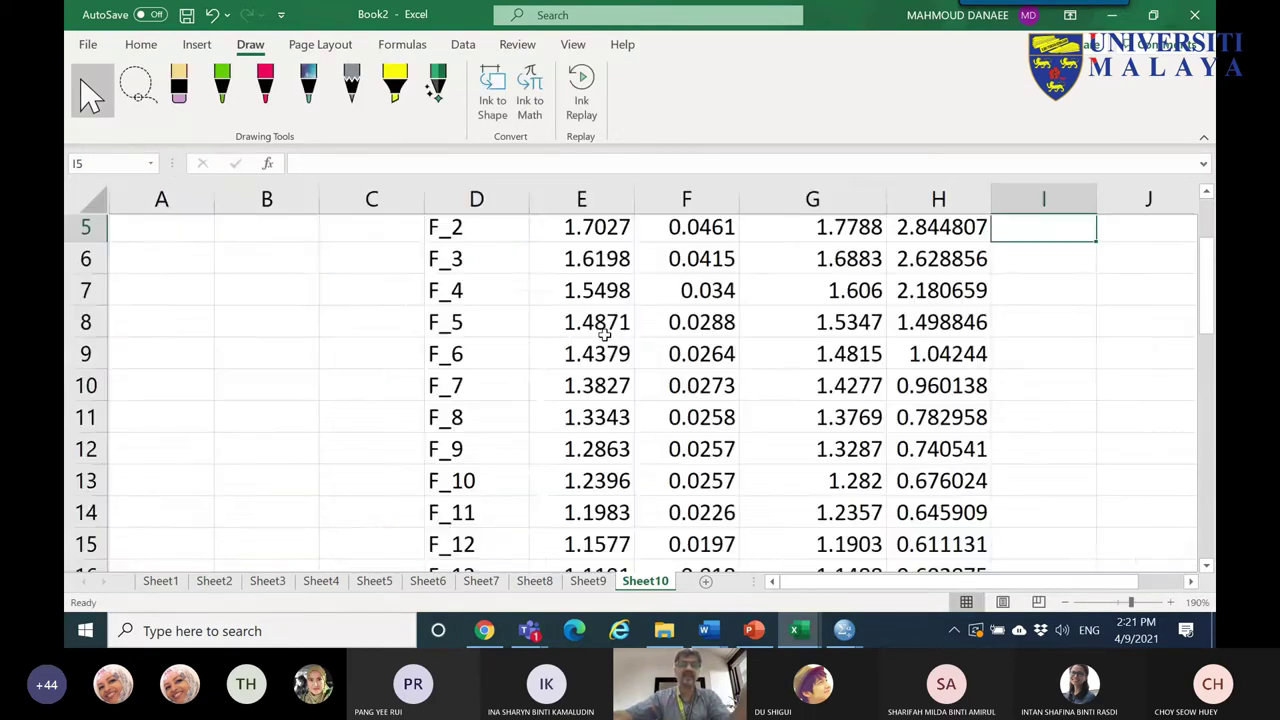
scroll(877, 383, "up", 2)
left_click(978, 330)
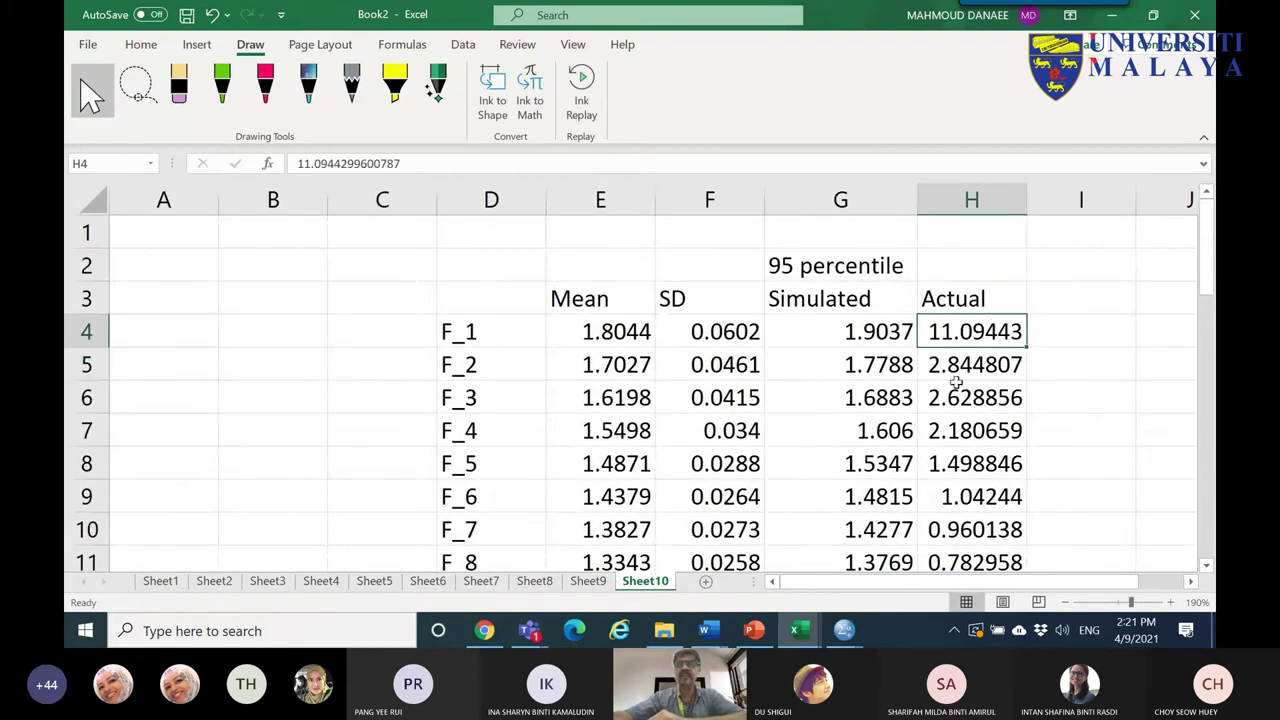
left_click(265, 88)
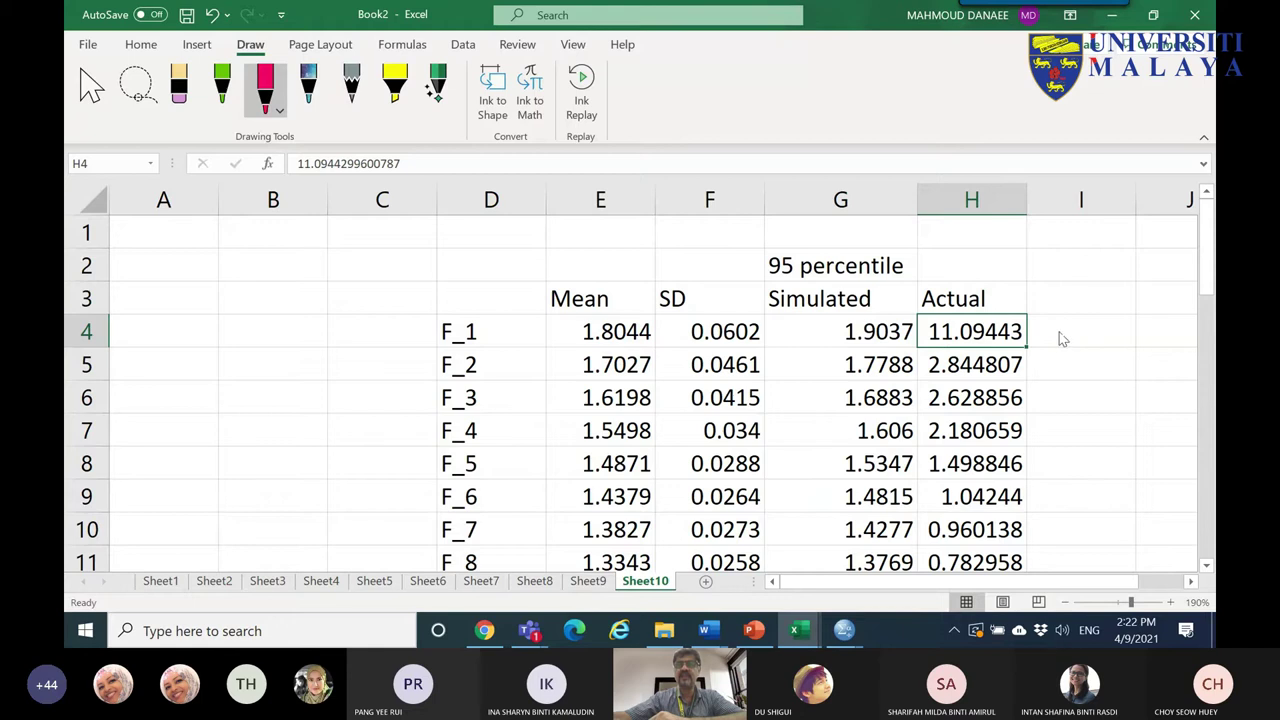
left_click_drag(1058, 330, 1090, 310)
left_click_drag(1067, 372, 1093, 346)
left_click_drag(1070, 412, 1092, 393)
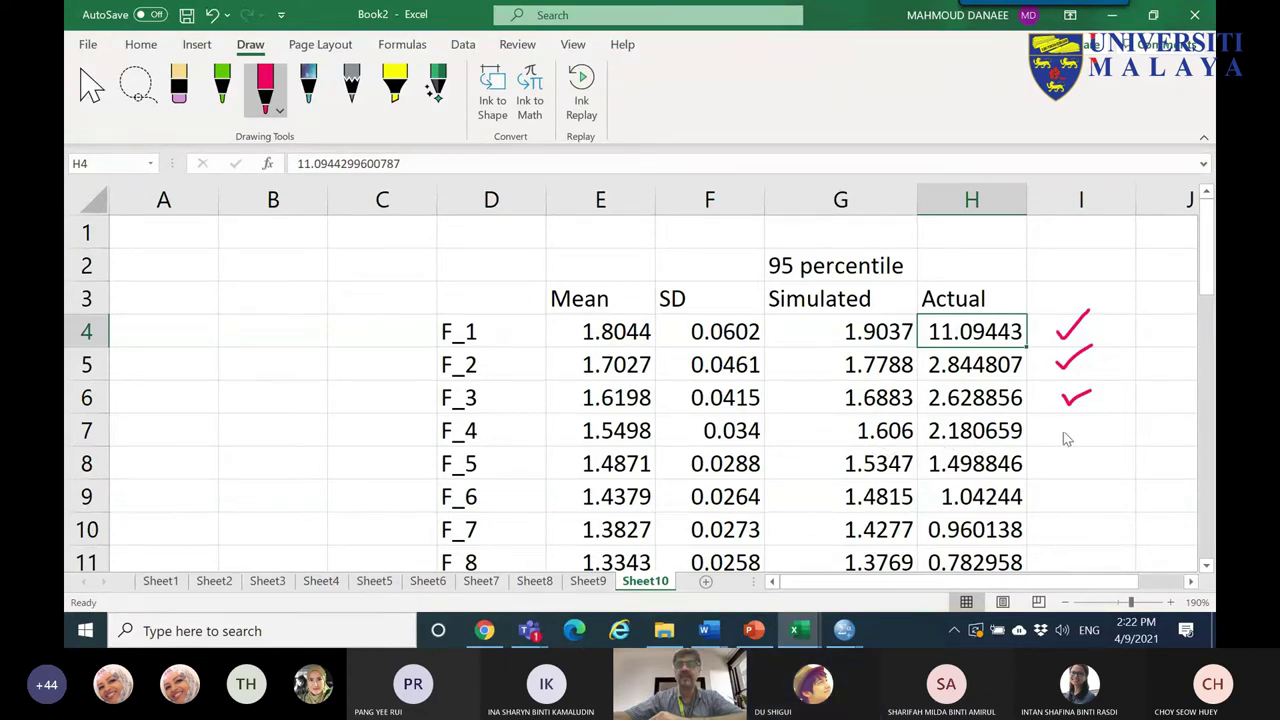
left_click_drag(1070, 442, 1108, 414)
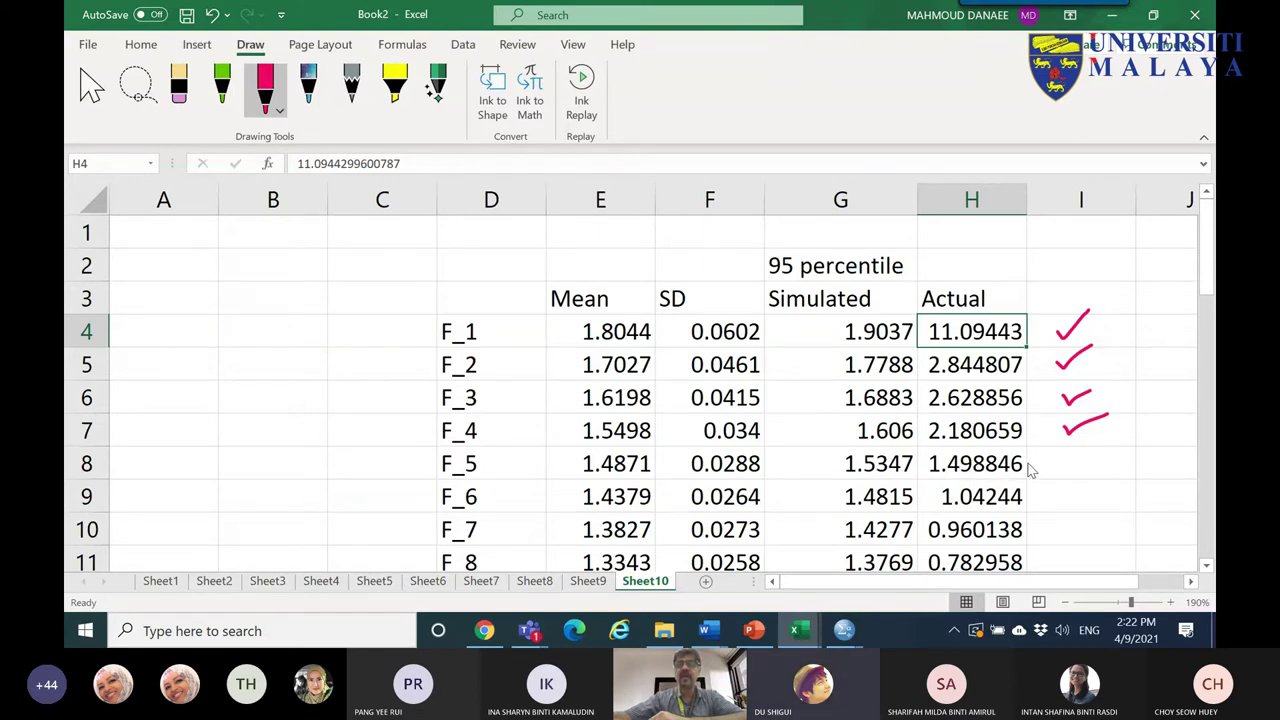
- Circle the 95 in the percentile heading and mark up the F_5 row with a circled mean, underlined actual value, small cross and check mark
mouse_move(847, 283)
left_mouse_down()
mouse_move(805, 296)
mouse_move(768, 256)
mouse_move(824, 279)
left_mouse_up()
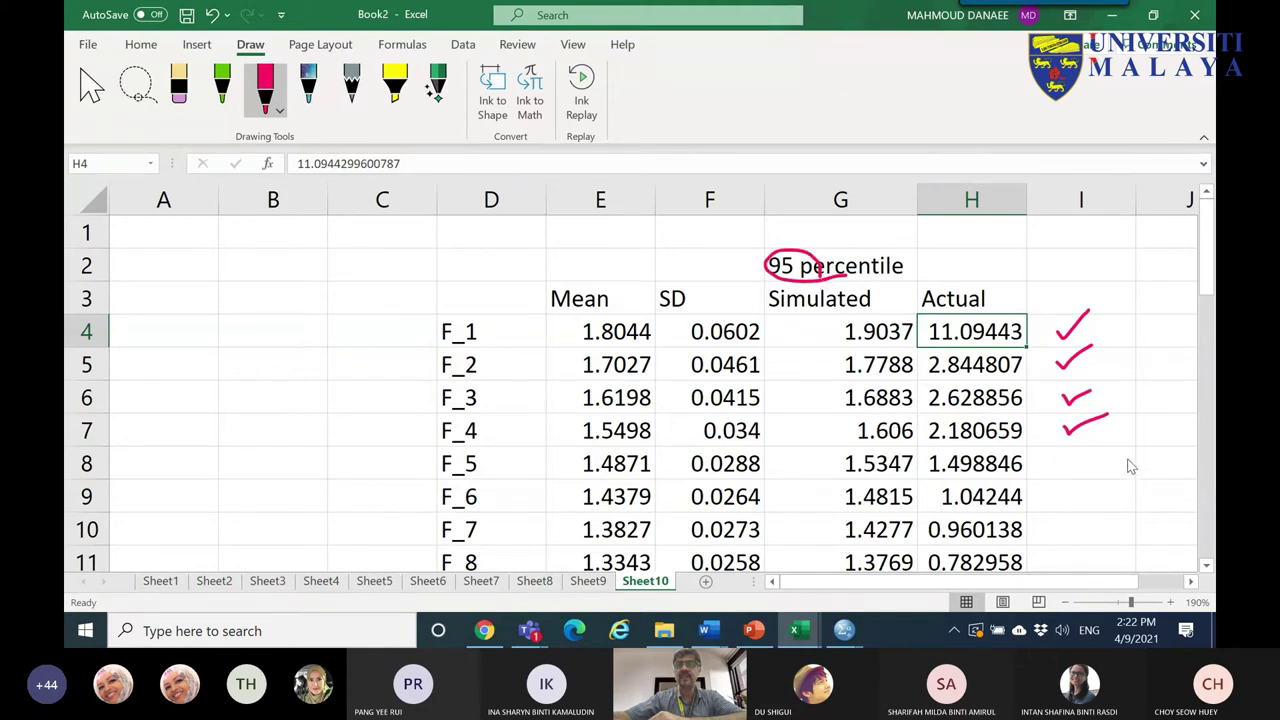
left_click_drag(1133, 460, 1122, 464)
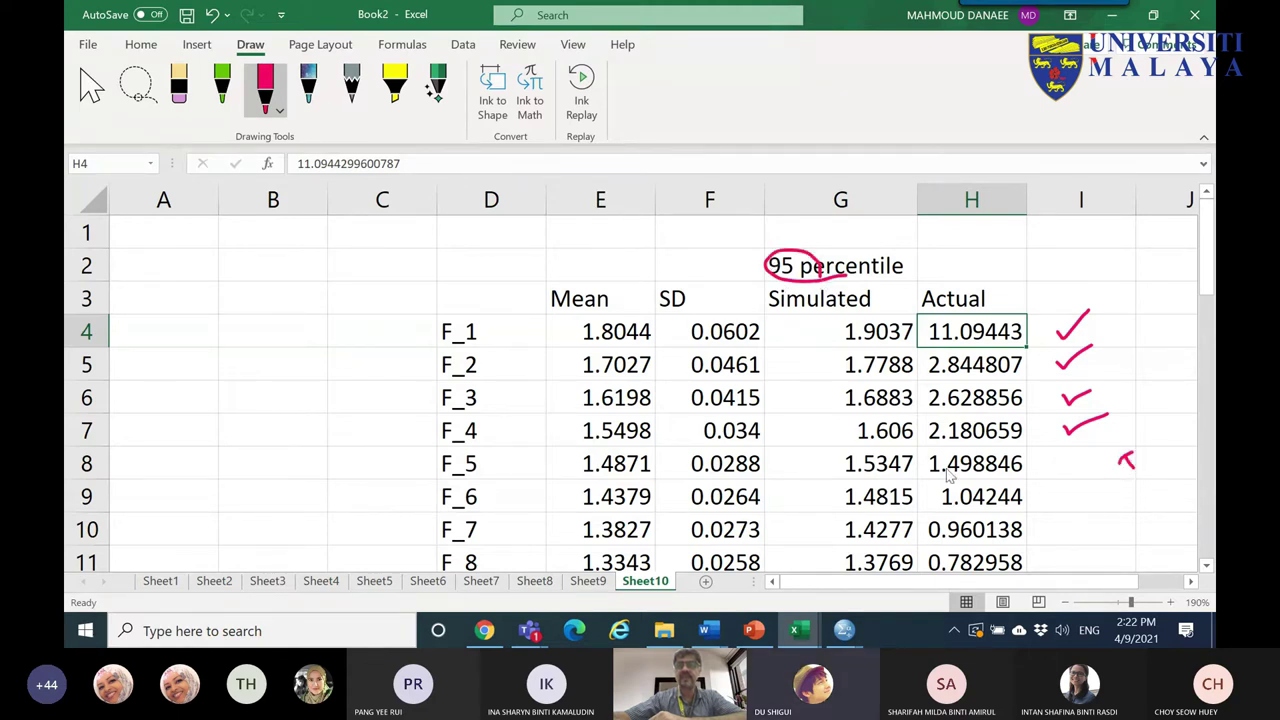
mouse_move(652, 473)
left_mouse_down()
mouse_move(569, 472)
mouse_move(574, 456)
mouse_move(652, 455)
left_mouse_up()
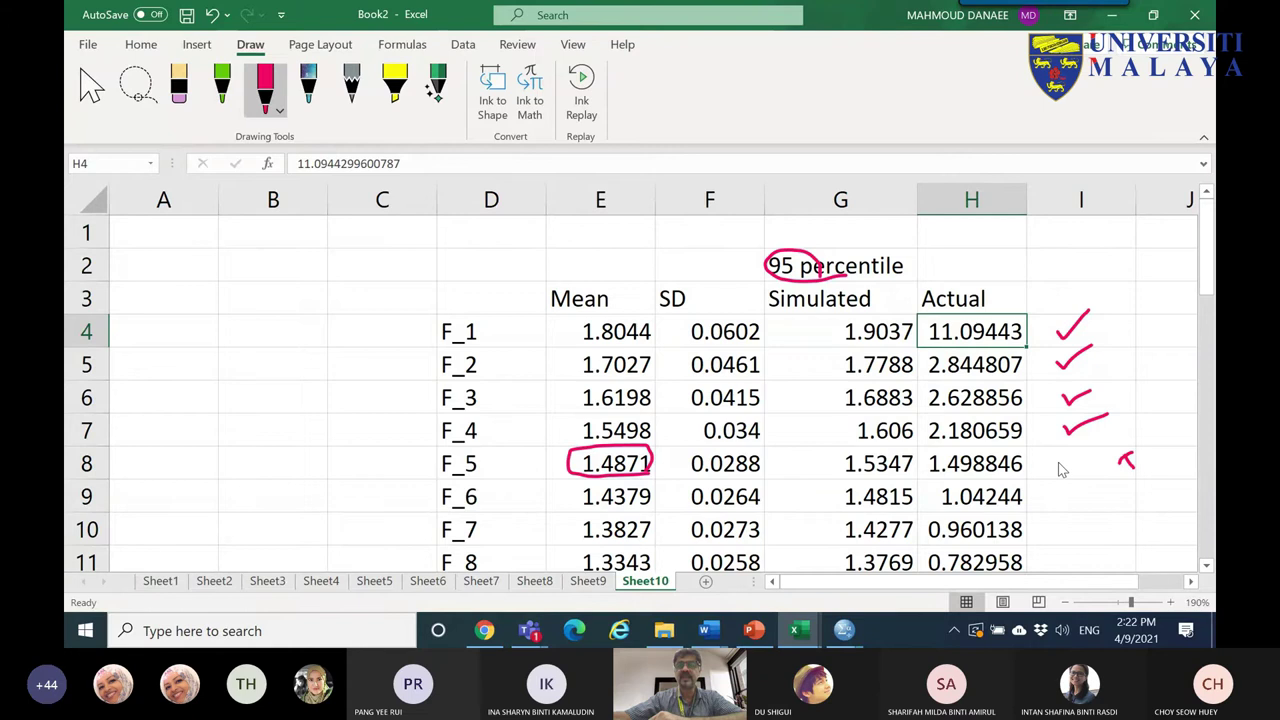
left_click_drag(1066, 474, 1091, 453)
left_click_drag(954, 476, 984, 476)
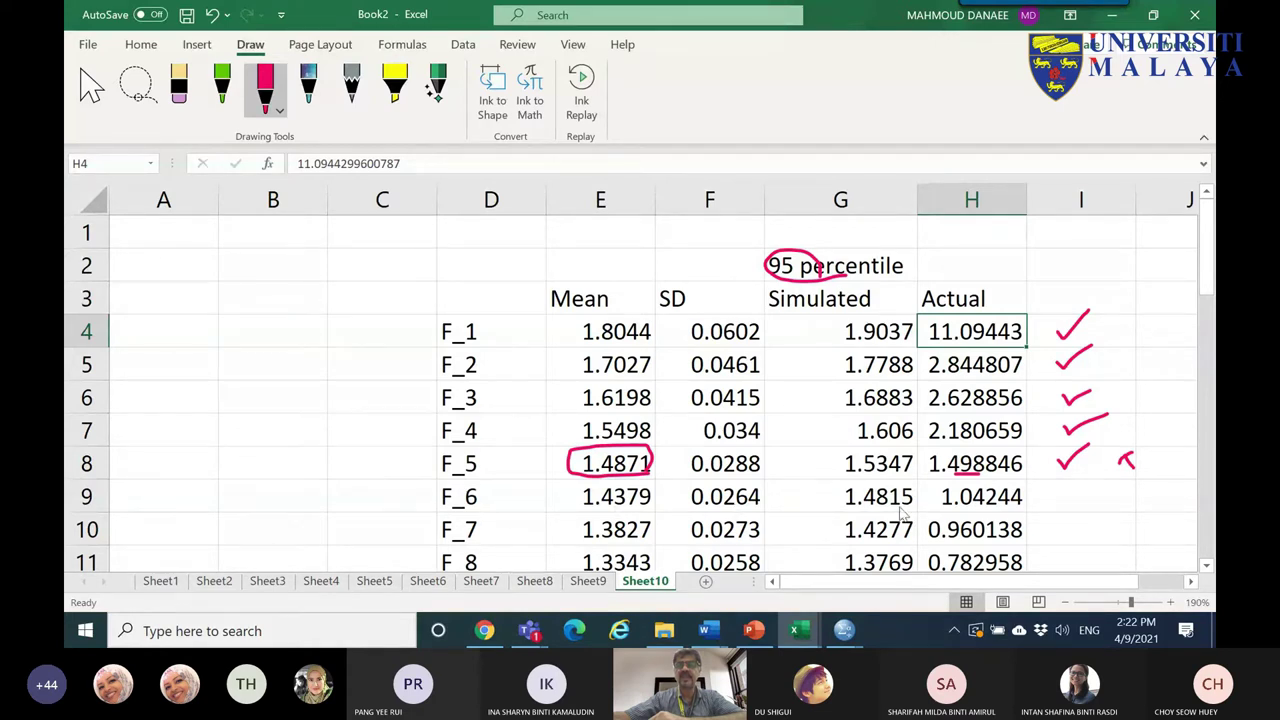
- Underline the F_6 actual, simulated and mean values with a red cross beside them, and draw braces on both sides of rows F_1 to F_5
left_click_drag(1001, 510, 938, 515)
left_click_drag(844, 508, 912, 510)
left_click_drag(577, 510, 651, 509)
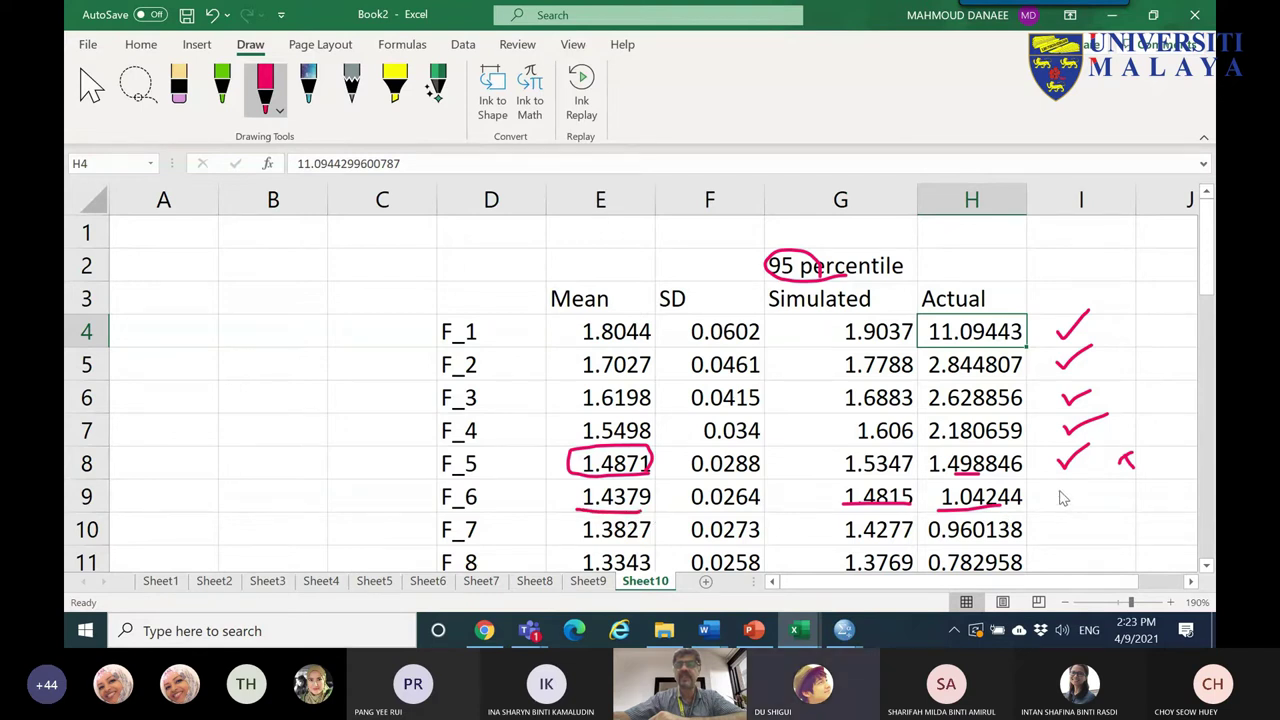
mouse_move(1058, 489)
left_mouse_down()
mouse_move(1080, 513)
mouse_move(1058, 509)
left_mouse_up()
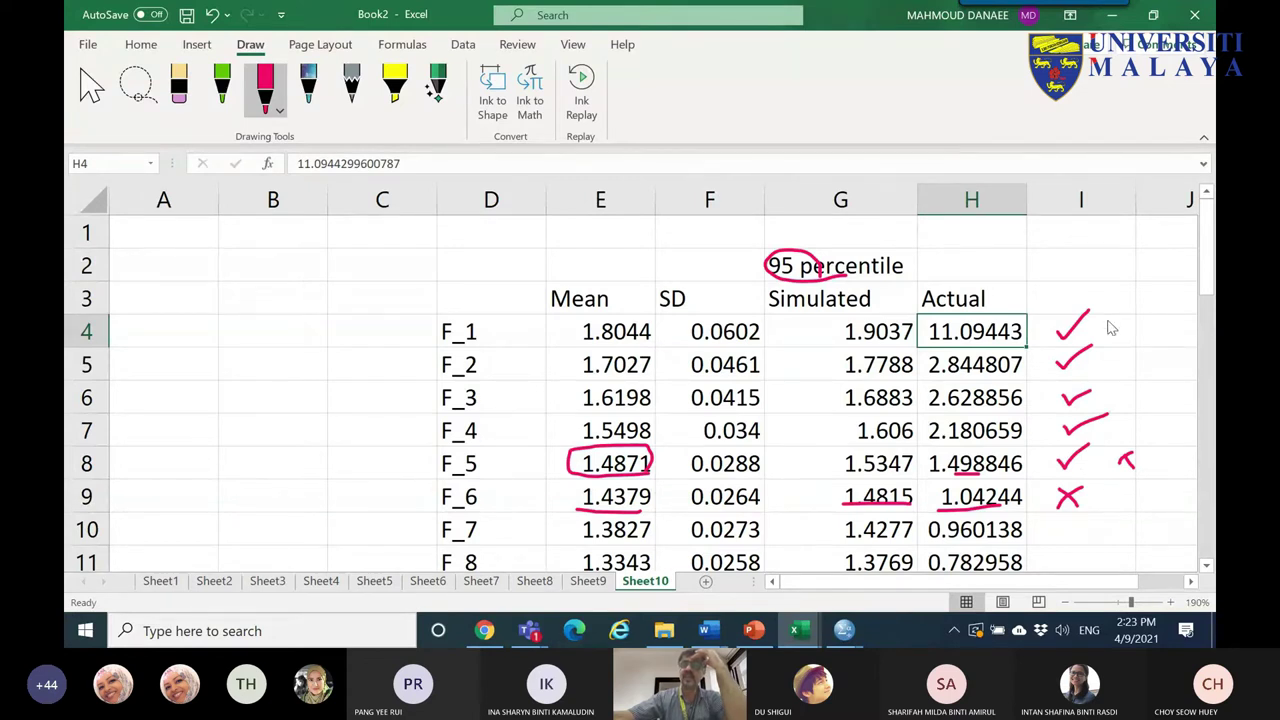
mouse_move(1107, 318)
left_mouse_down()
mouse_move(1136, 342)
mouse_move(1138, 408)
mouse_move(1108, 473)
left_mouse_up()
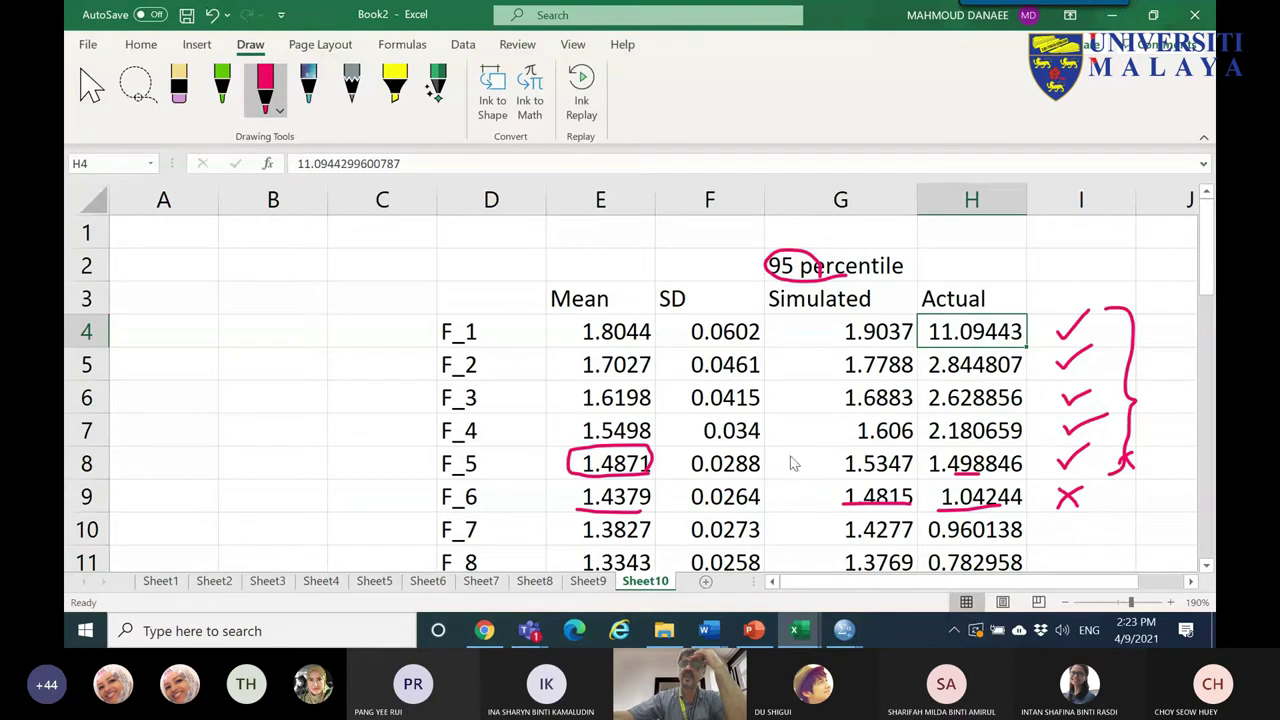
left_click_drag(419, 324, 405, 474)
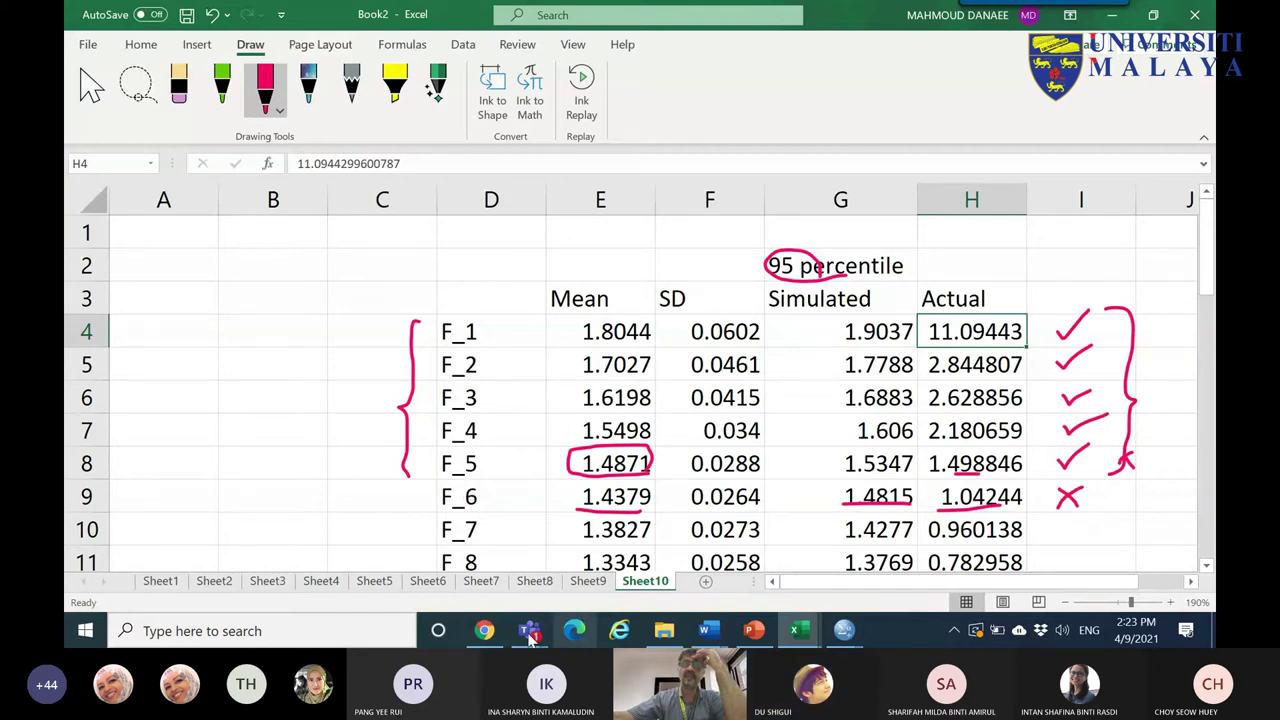
- Switch to Chrome, shorten the Google search to parallel analysis and show image results
left_click(484, 630)
left_click(83, 47)
left_click(83, 47)
double_click(357, 136)
key("BackSpace")
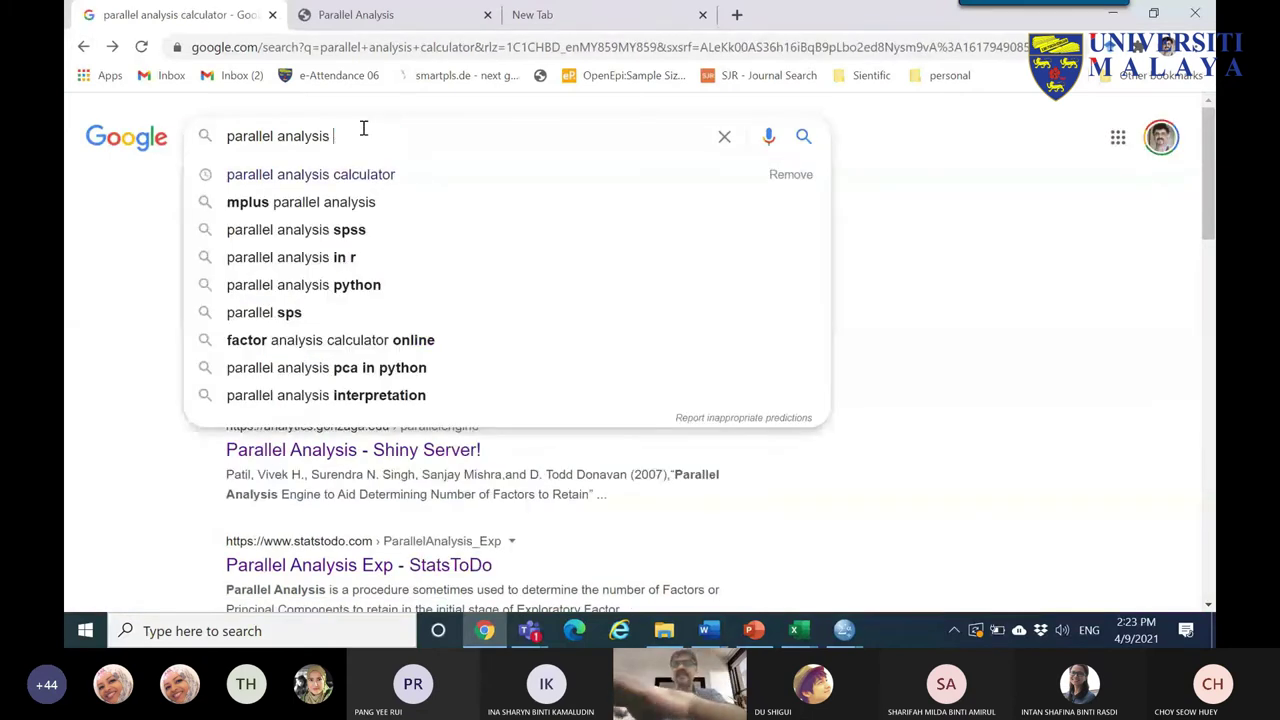
key("Return")
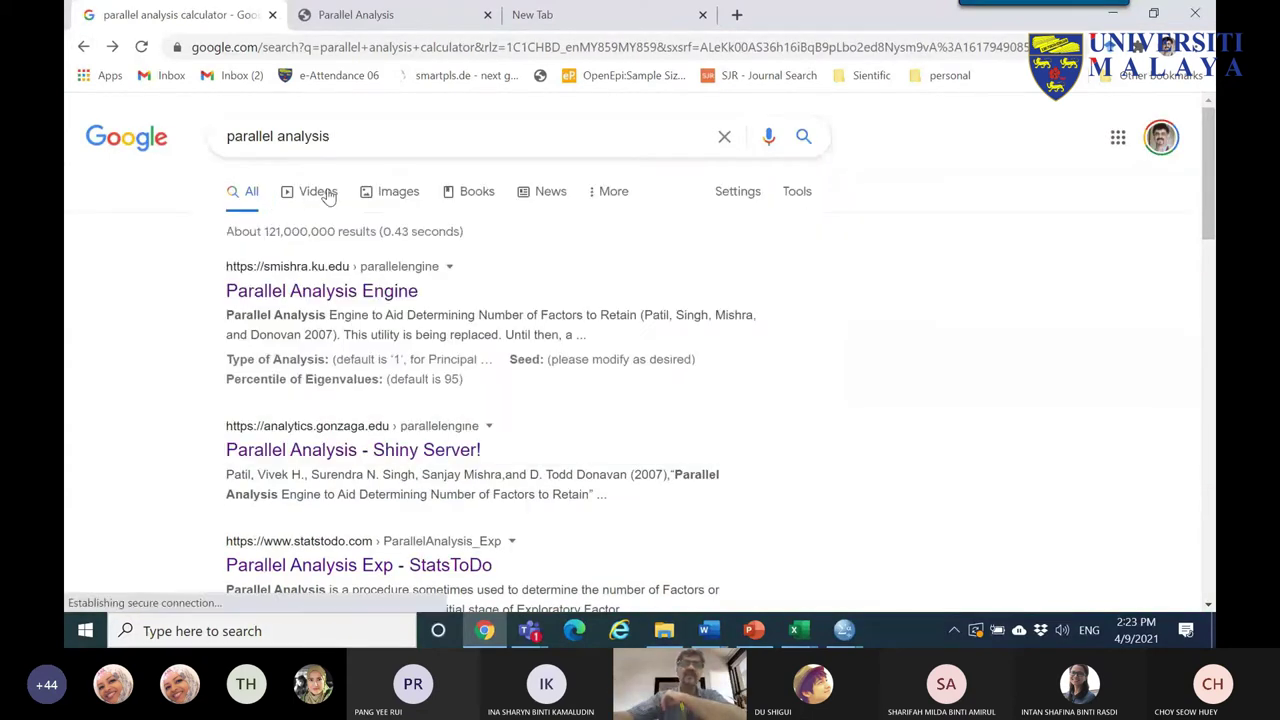
left_click(398, 191)
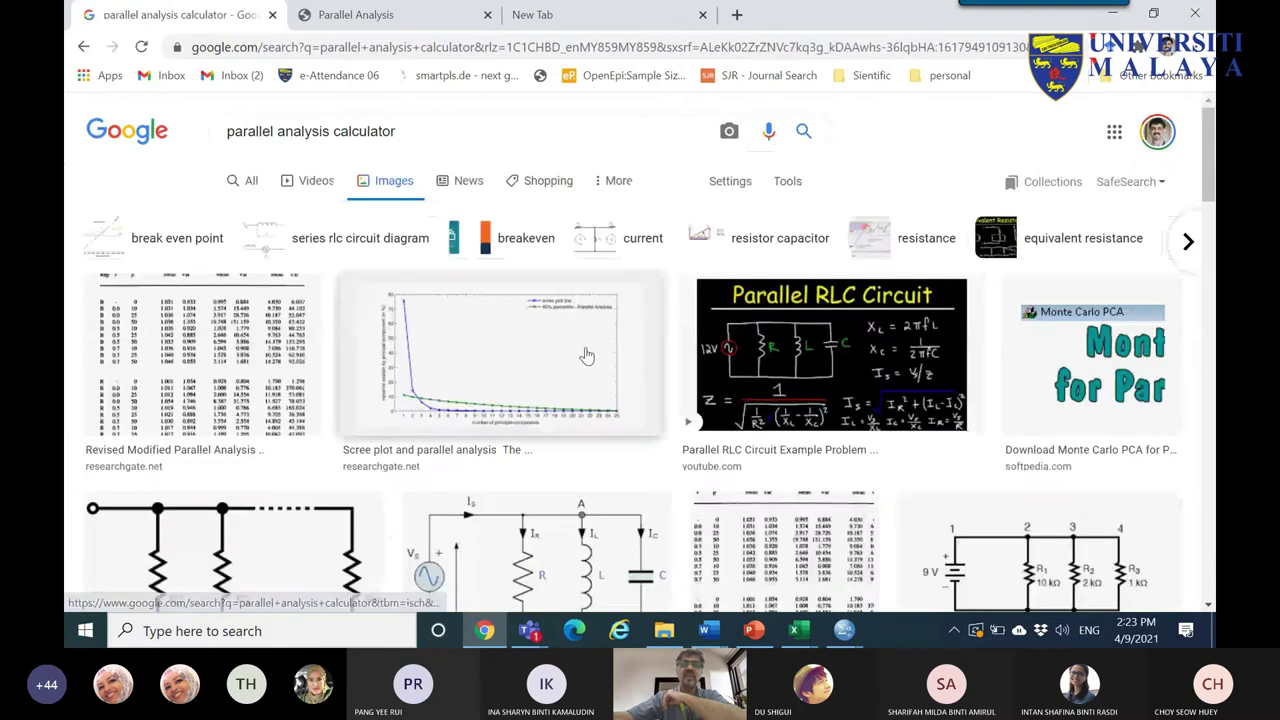
- Search Google Images for parallel analysis and open the StatsToDo Parallel Analysis Exp plot
double_click(368, 130)
key("BackSpace")
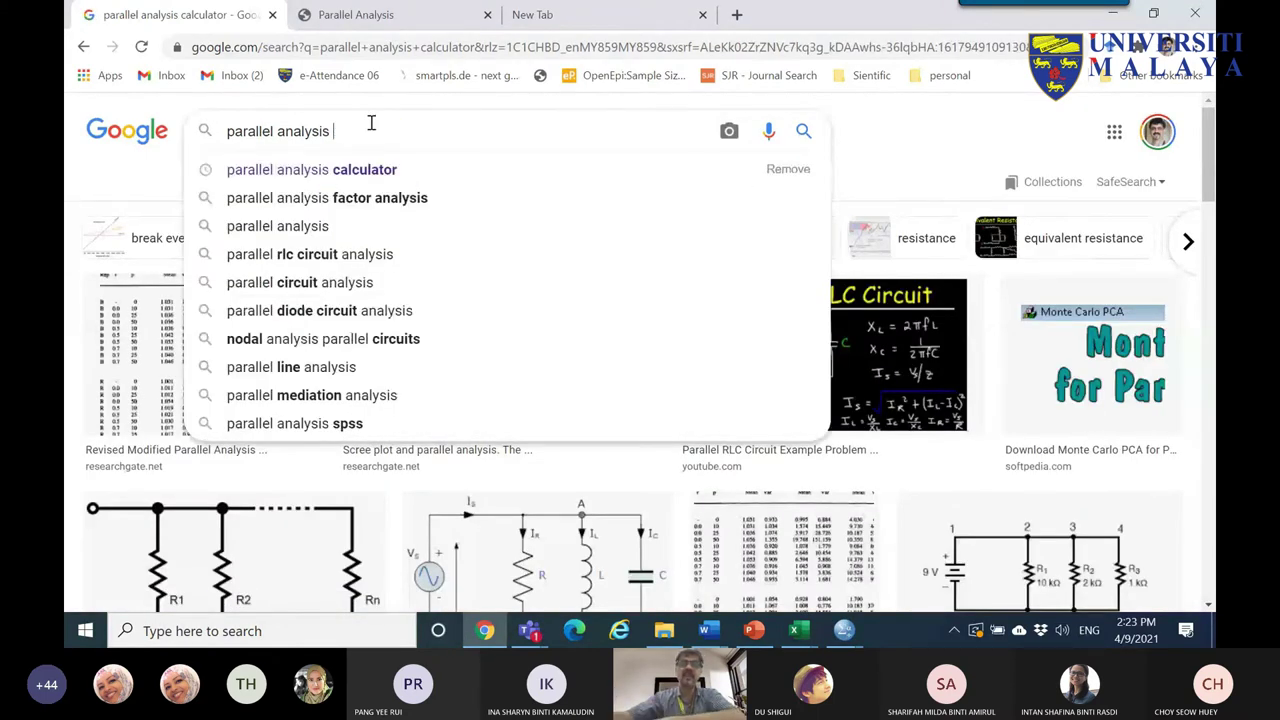
key("Return")
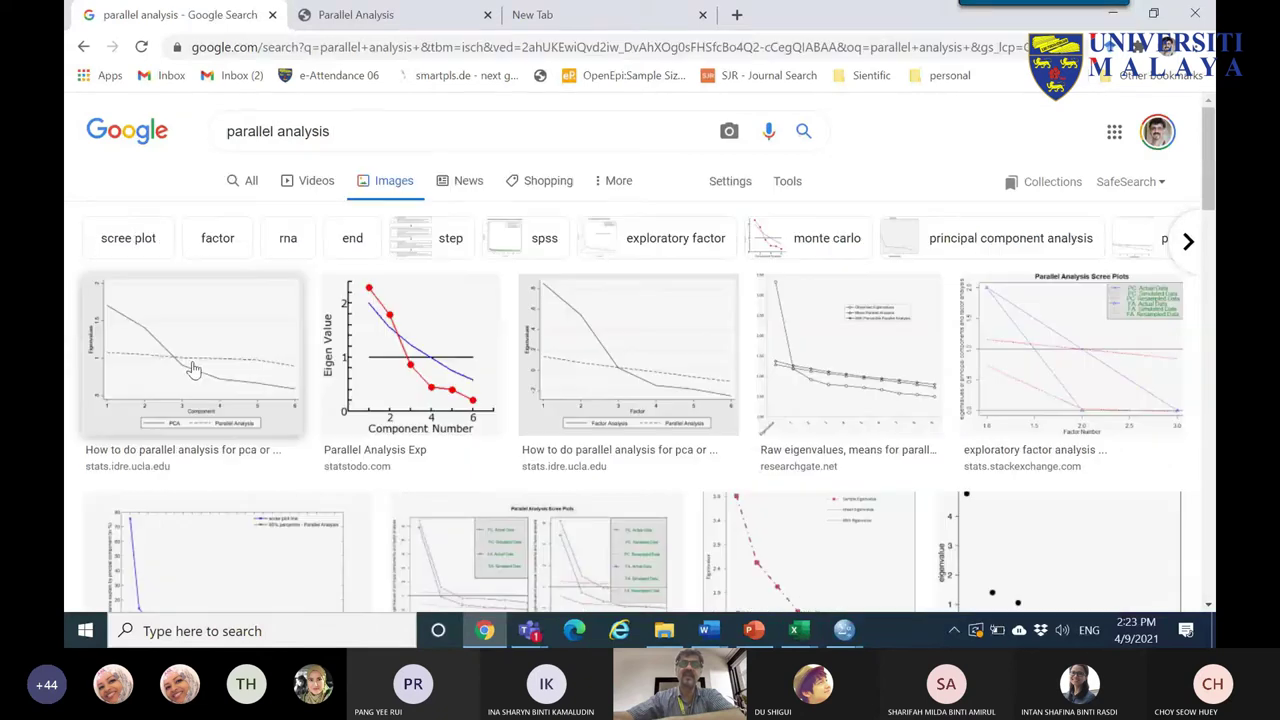
left_click(856, 360)
left_click(450, 240)
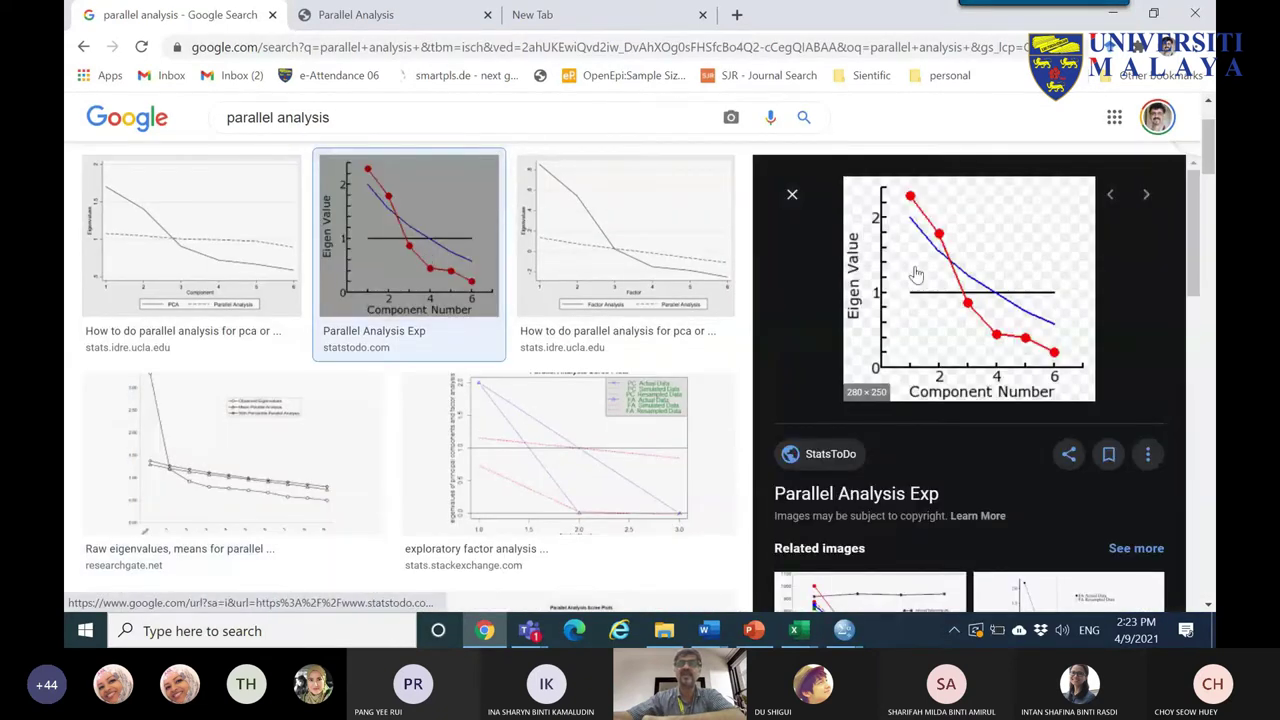
- Open the ResearchGate plot of observed eigenvalues with mean and 95th percentile parallel analysis
left_click(283, 430)
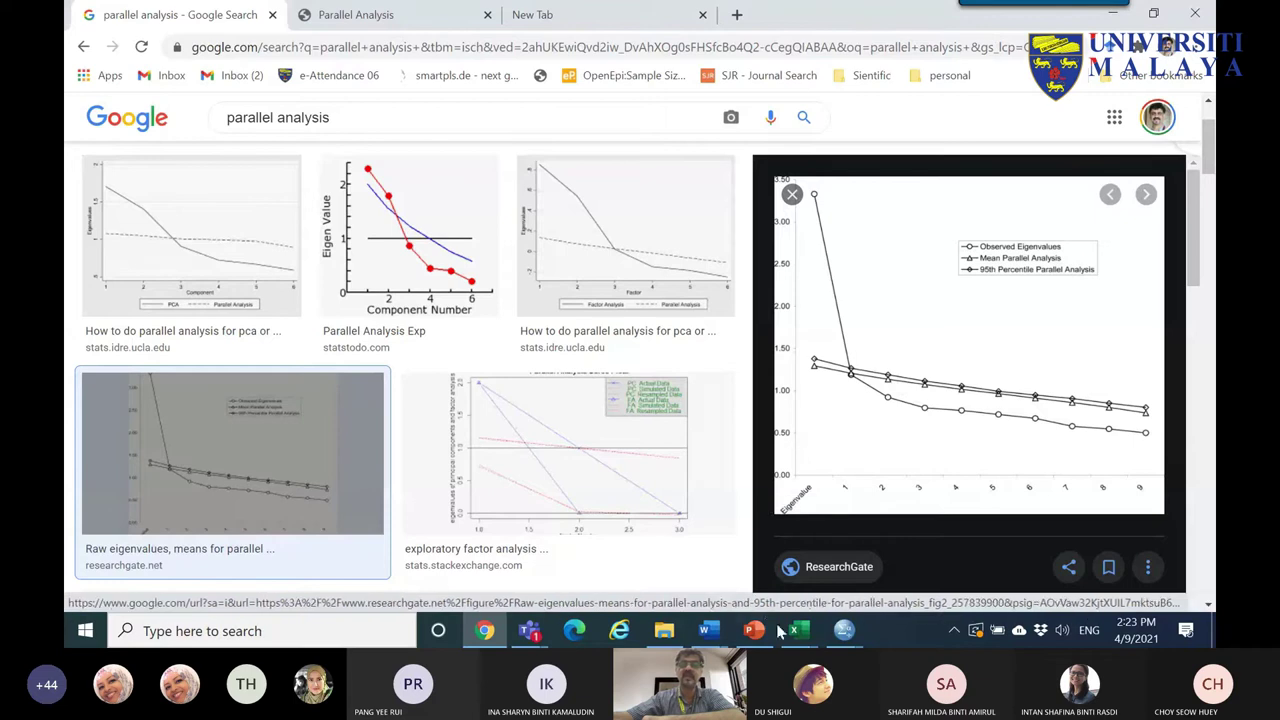
- Switch to Book2 in Excel and insert a line chart with markers from the full Simulated and Actual columns, including headings
mouse_move(800, 640)
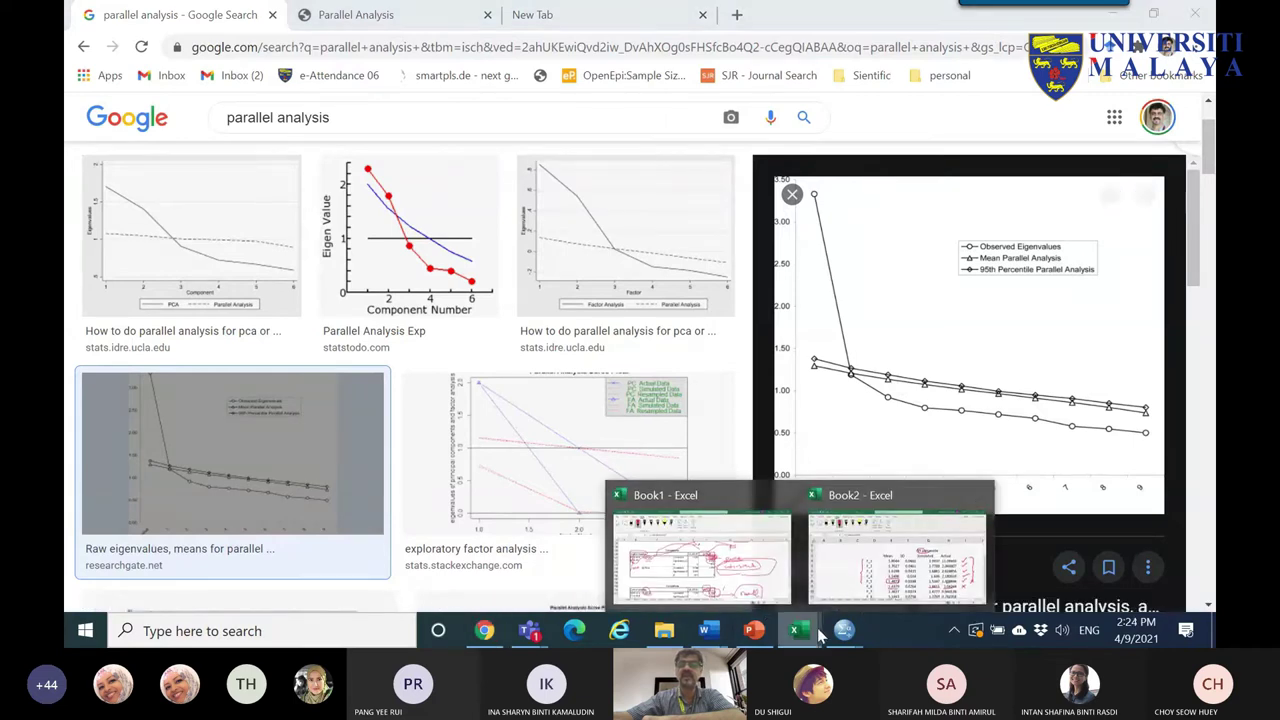
left_click(890, 545)
left_click(91, 88)
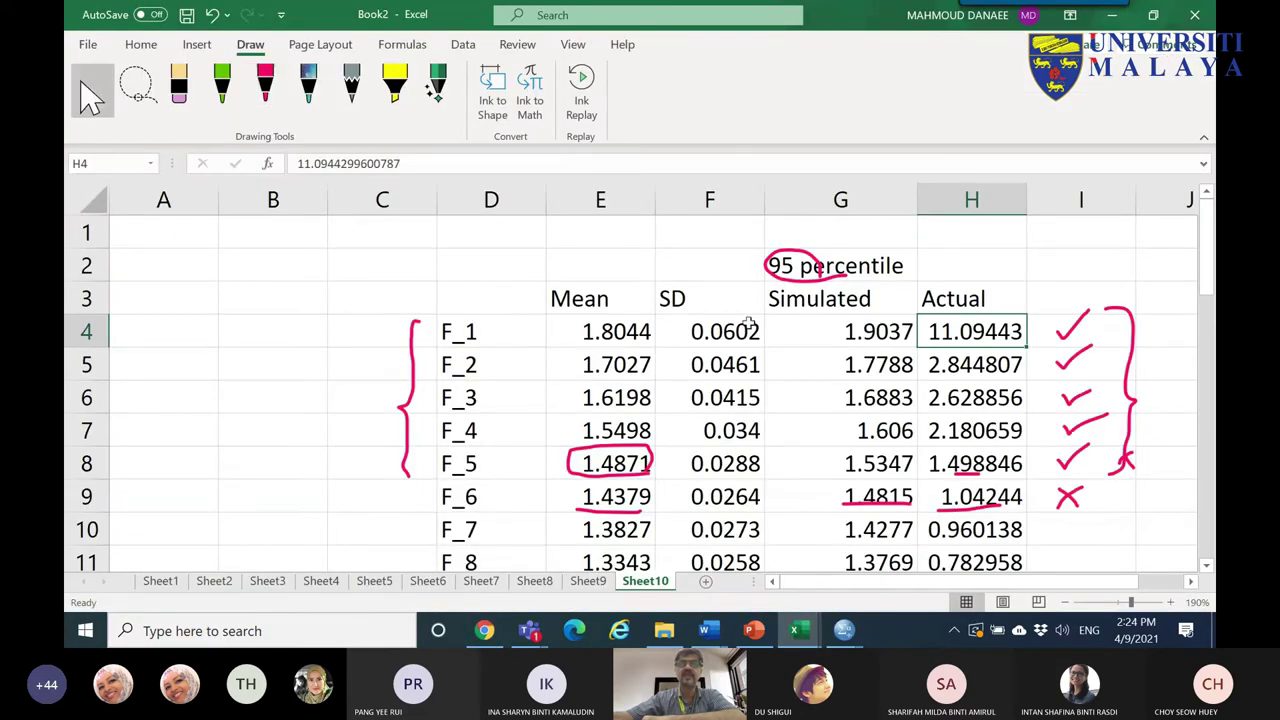
mouse_move(823, 301)
left_mouse_down()
mouse_move(880, 566)
mouse_move(968, 562)
mouse_move(967, 530)
left_mouse_up()
scroll(980, 485, "up", 5)
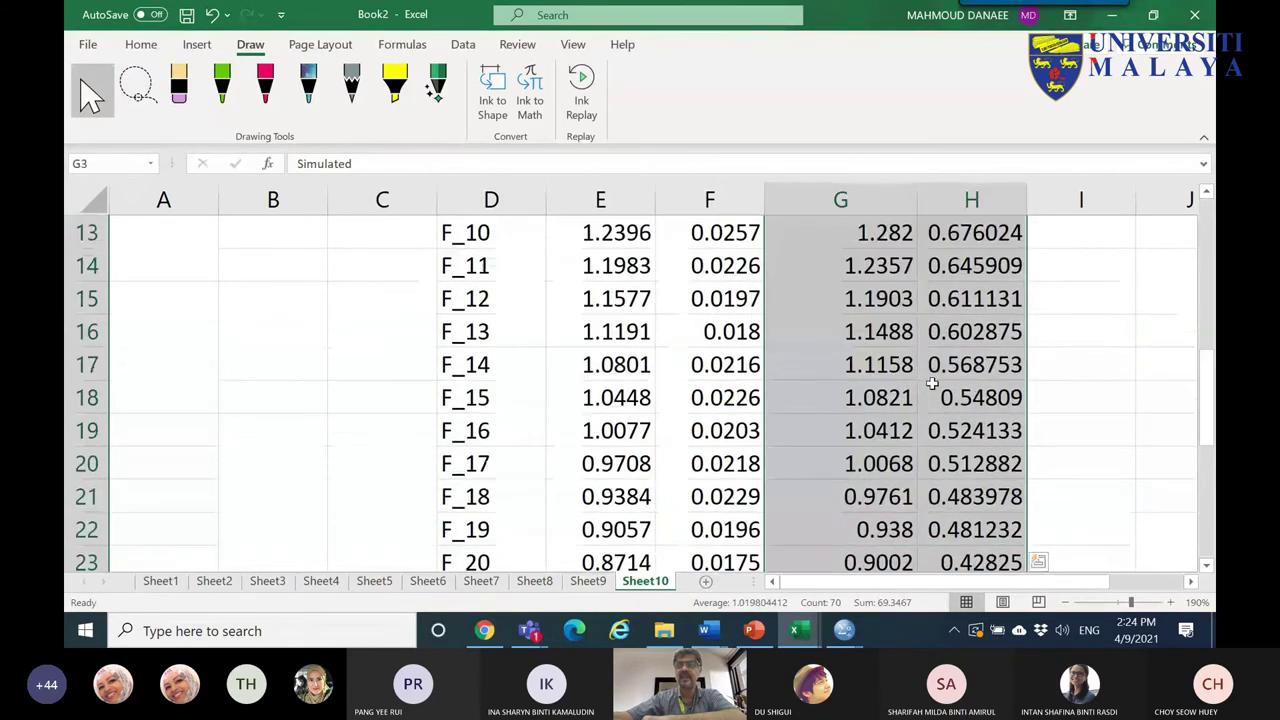
left_click(199, 41)
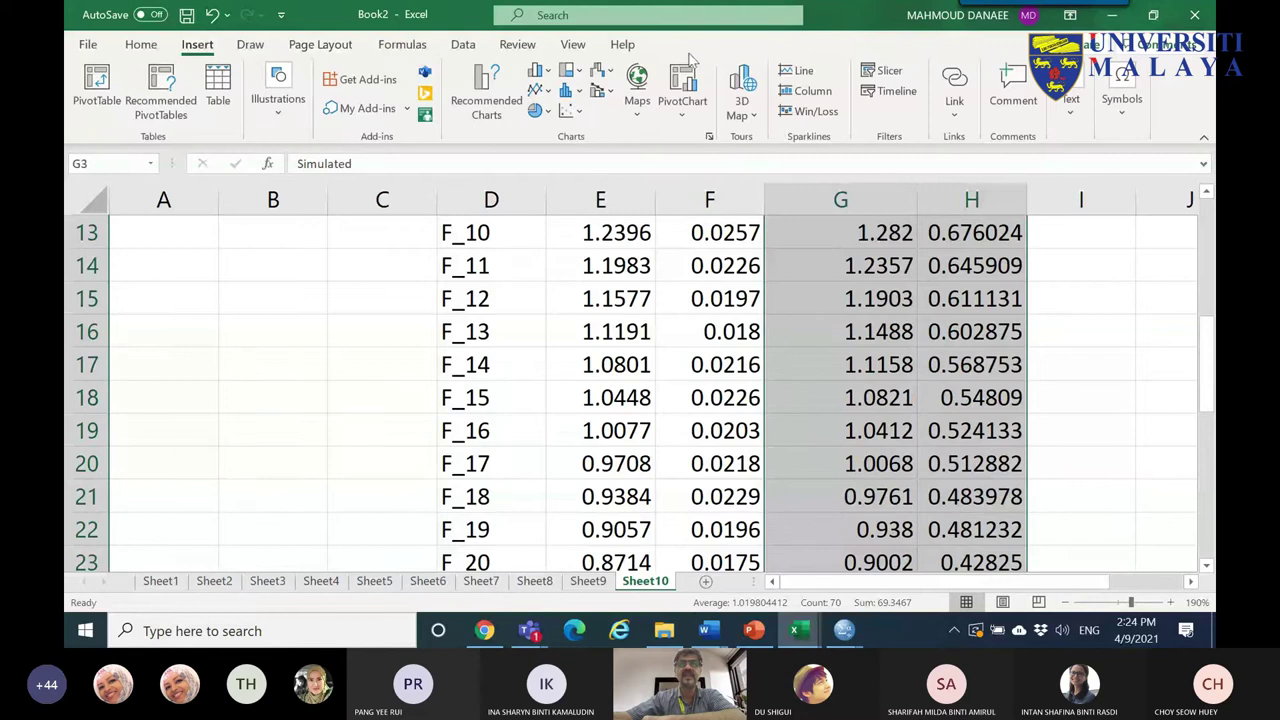
left_click(540, 92)
left_click(703, 150)
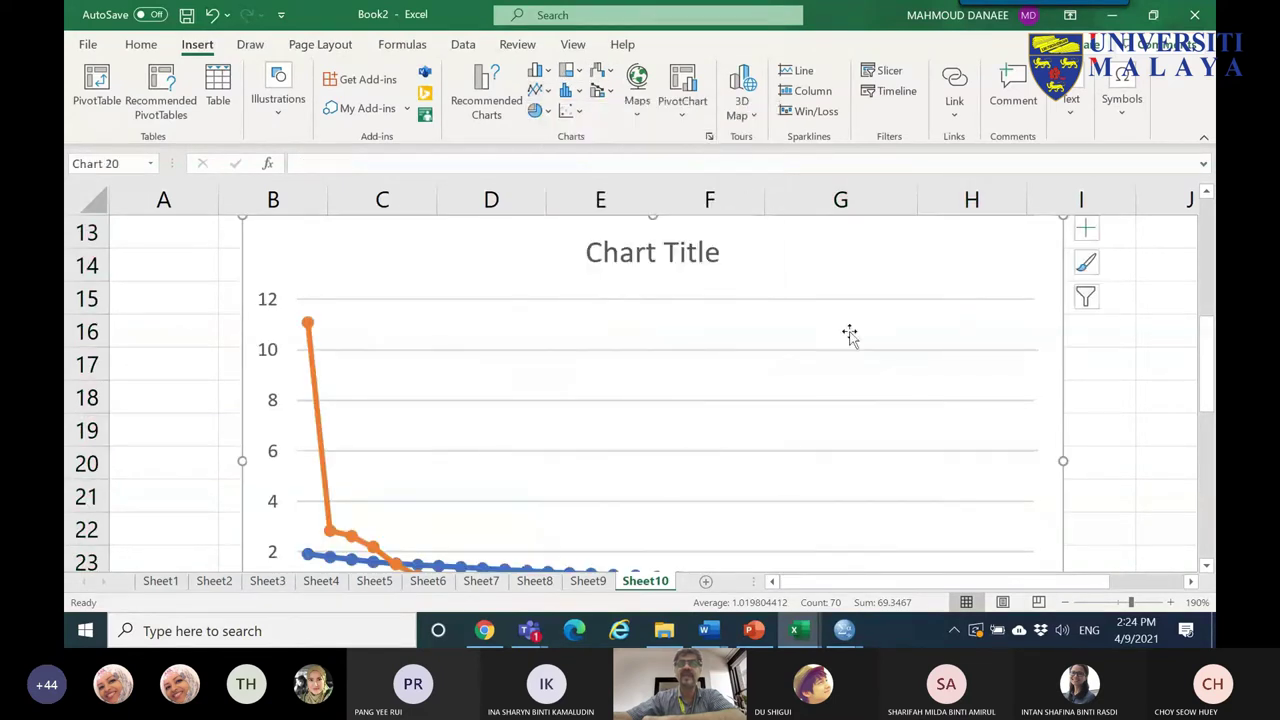
- Move the chart off the factor labels and Mean column so that it starts around column F, row 11
scroll(870, 360, "down", 2)
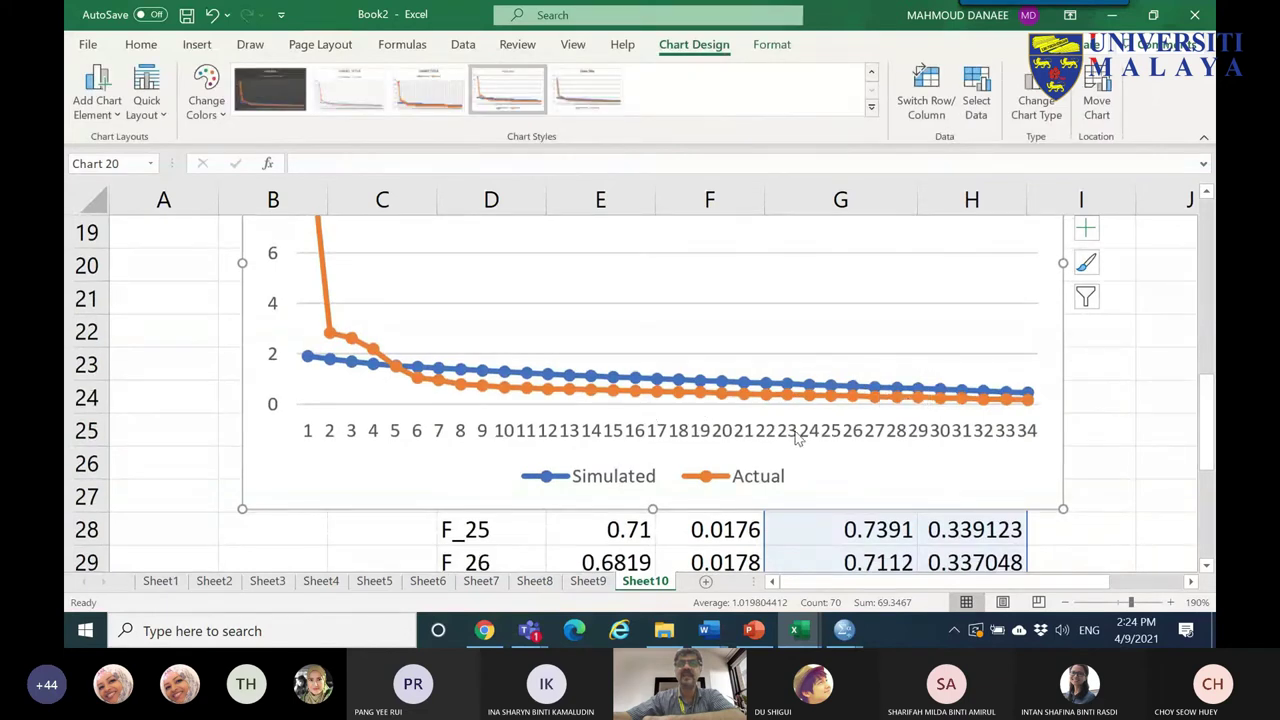
scroll(794, 434, "up", 2)
left_click_drag(494, 263, 814, 277)
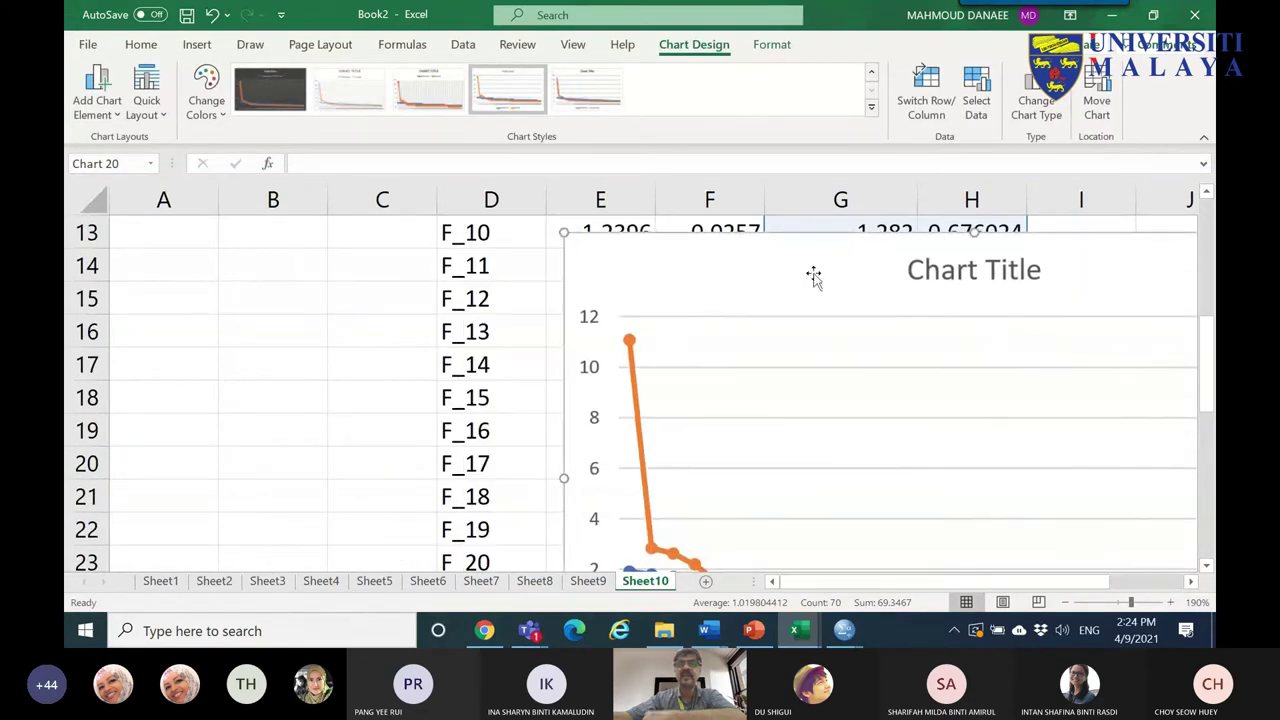
scroll(784, 325, "down", 3)
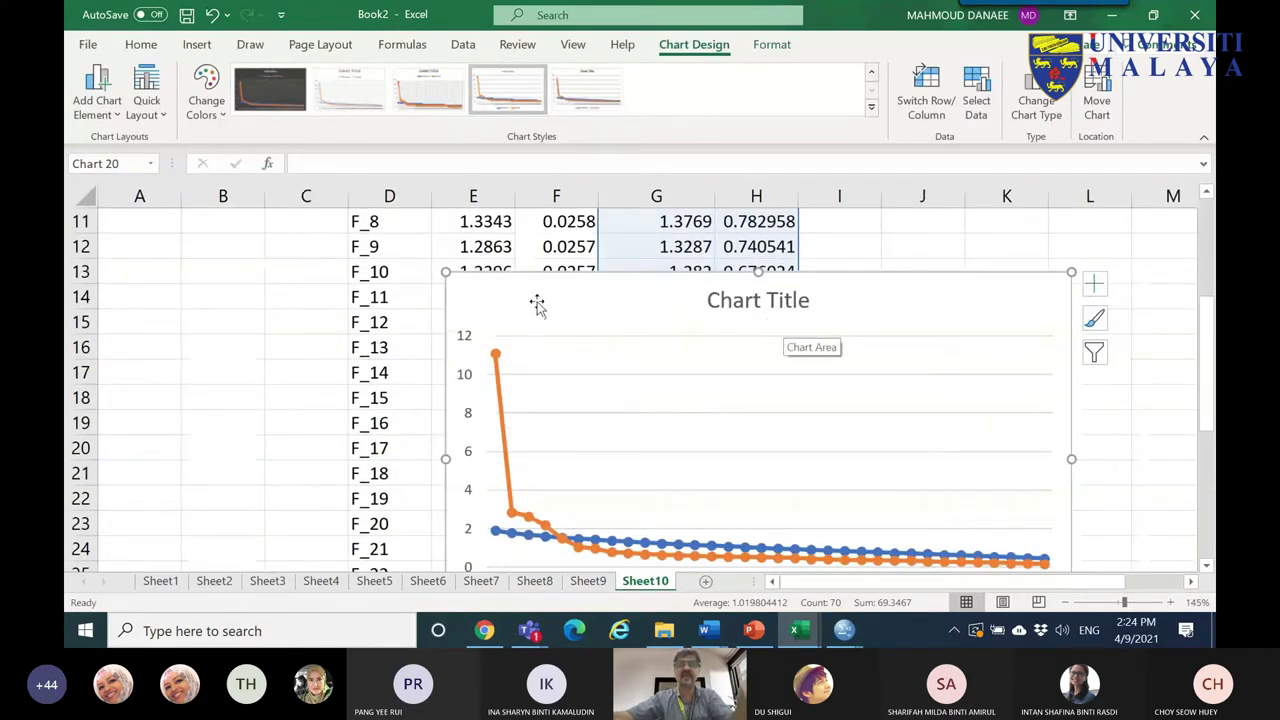
left_click_drag(534, 300, 628, 251)
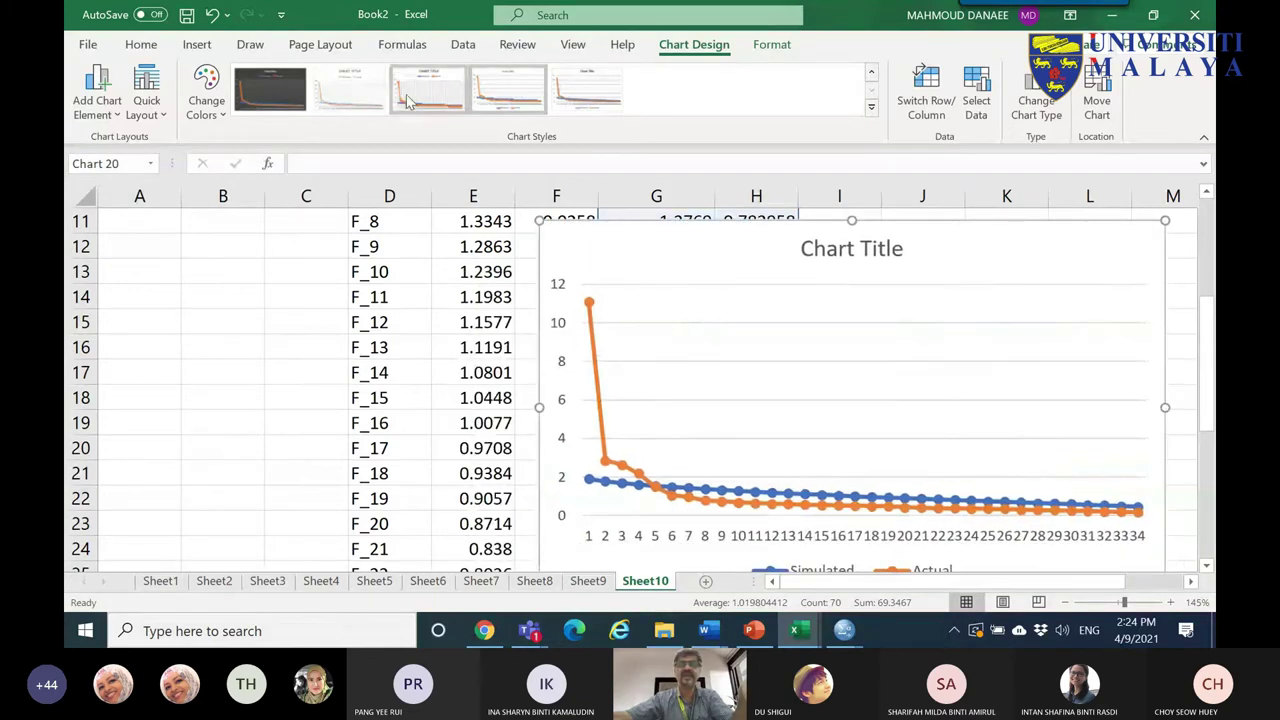
- In pink ink, circle the first five Actual points on the chart, cross out the sixth and write 5 beside the title
left_click(251, 44)
left_click(265, 85)
mouse_move(597, 303)
left_mouse_down()
mouse_move(592, 314)
mouse_move(585, 296)
mouse_move(600, 313)
left_mouse_up()
mouse_move(607, 466)
left_mouse_down()
mouse_move(611, 455)
mouse_move(638, 465)
mouse_move(641, 484)
left_mouse_up()
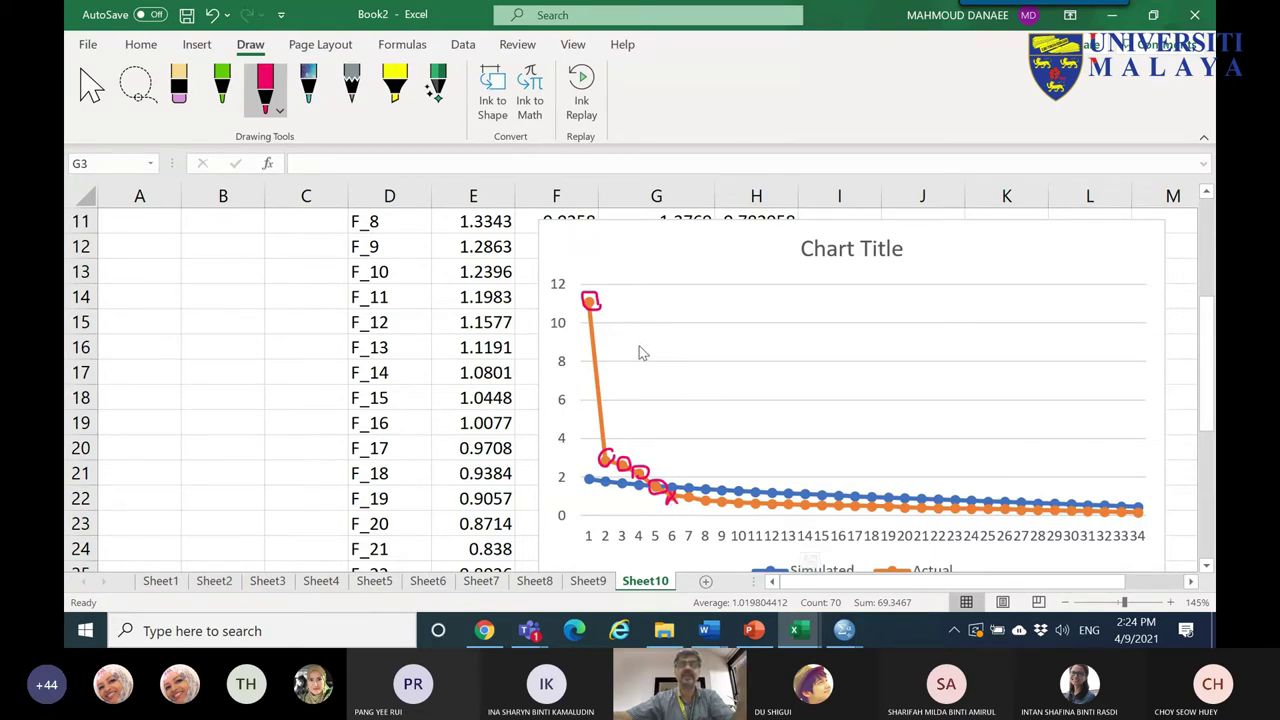
left_click_drag(705, 240, 685, 270)
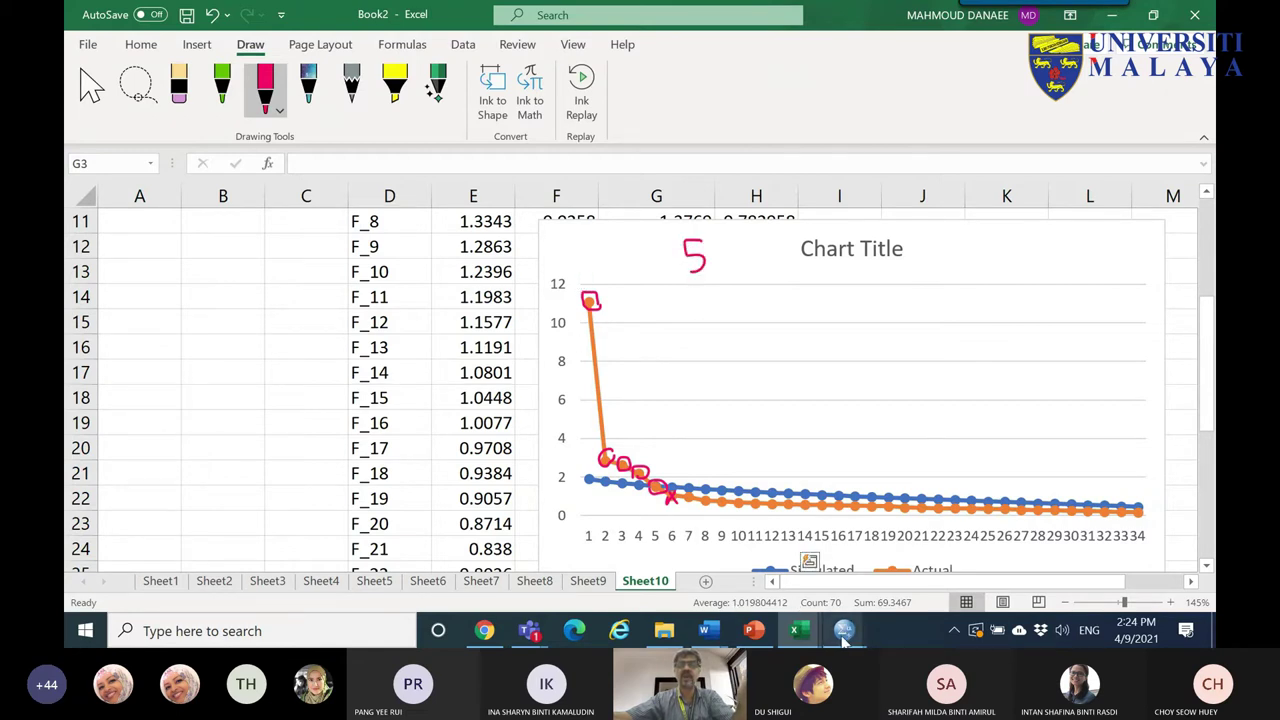
- Switch to the EFA2.sav data in SPSS and rerun the factor analysis with a fixed number of 5 factors to extract
mouse_move(845, 641)
left_click(1174, 541)
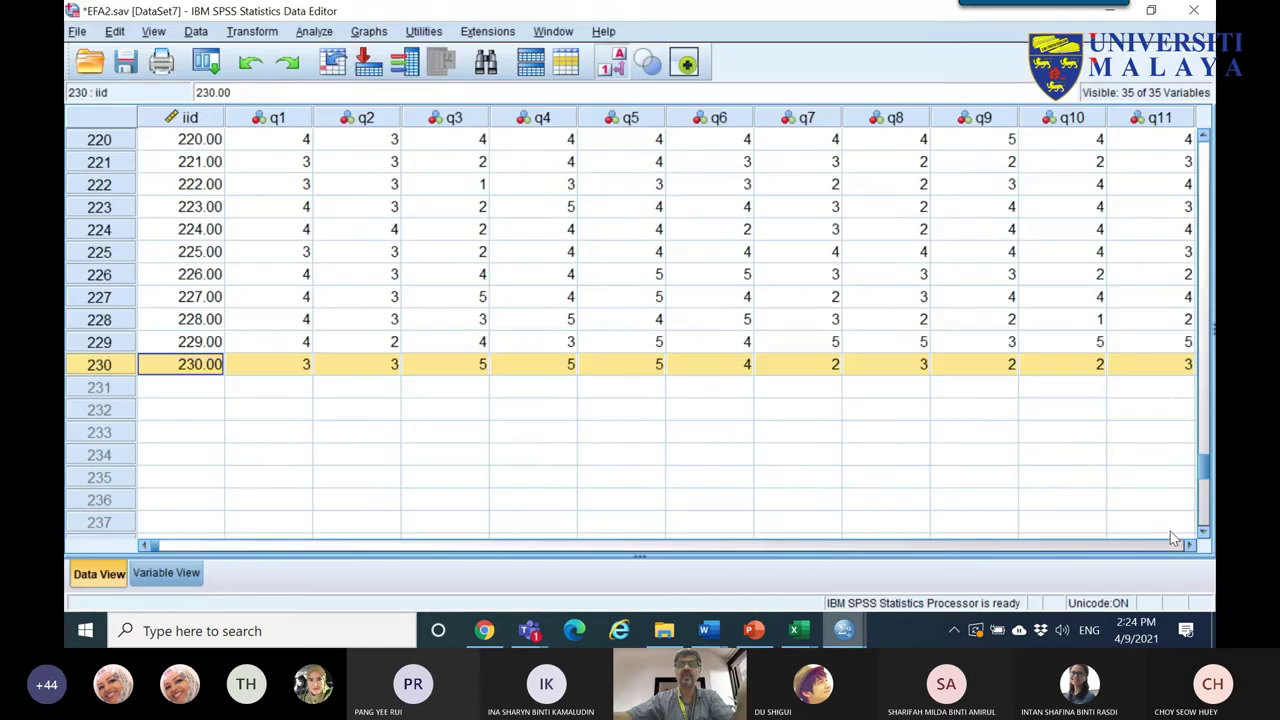
left_click(209, 68)
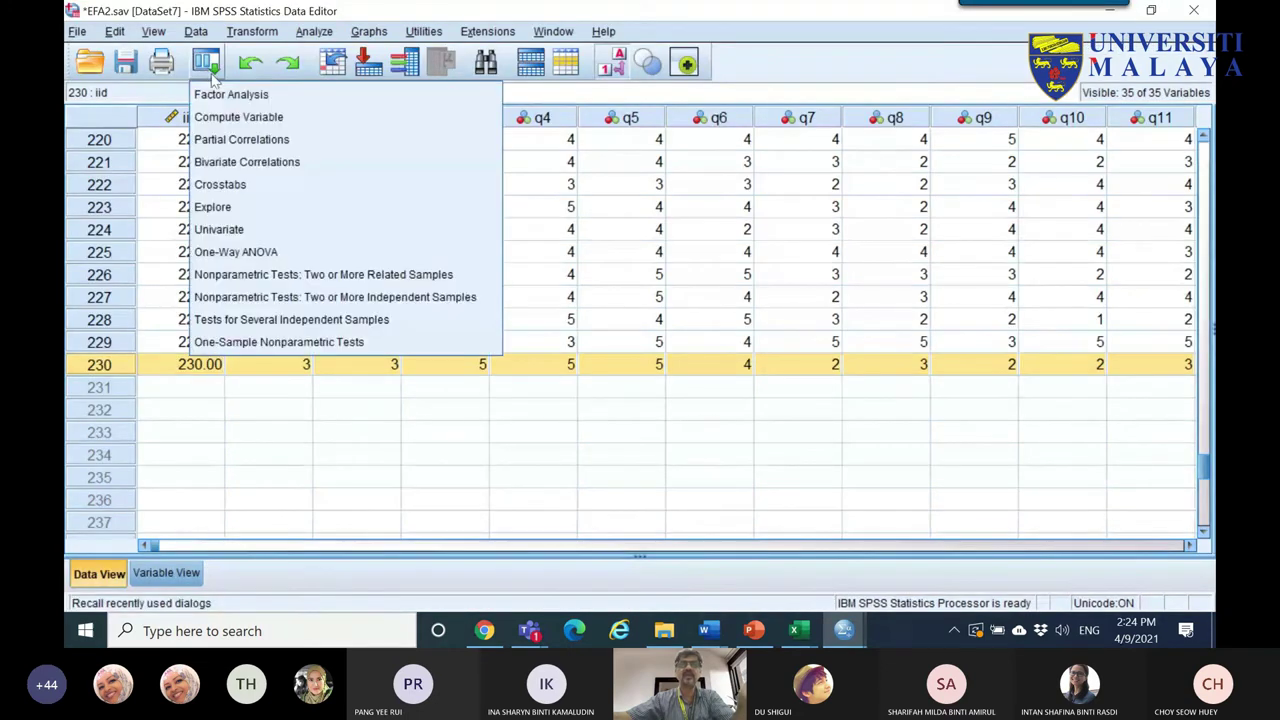
left_click(220, 95)
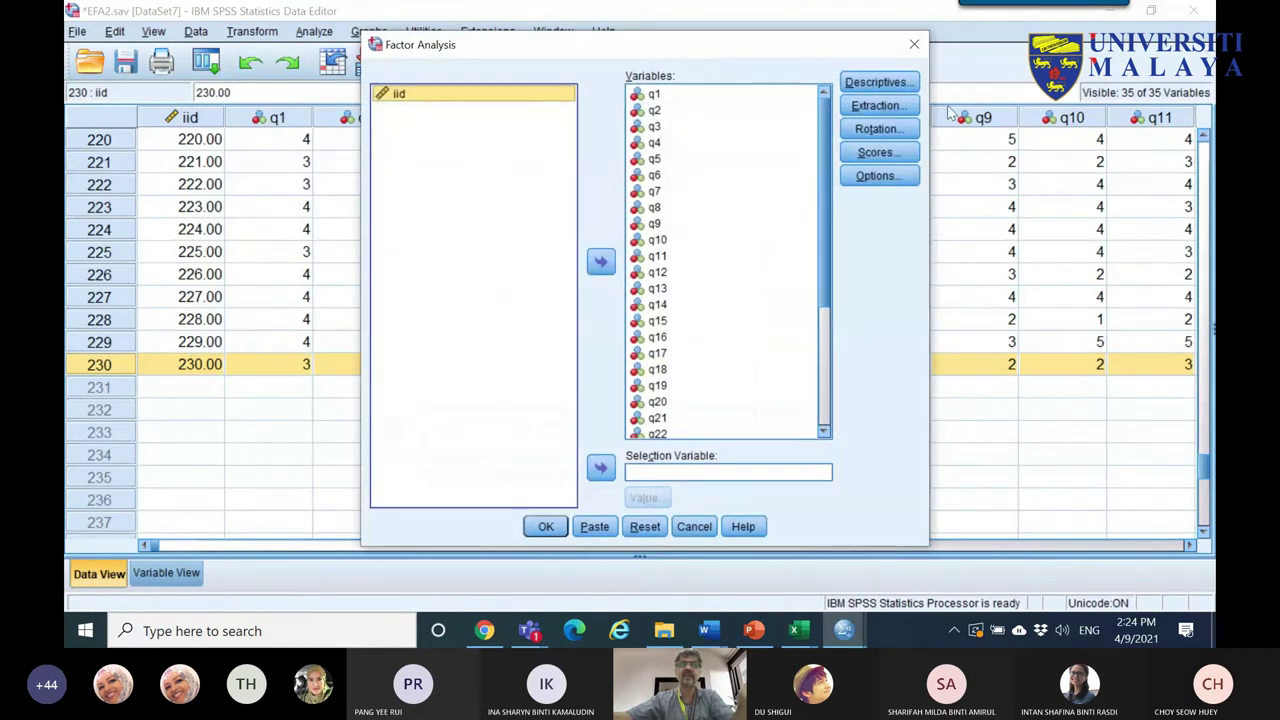
left_click(895, 108)
left_click(448, 250)
left_click(585, 266)
type("5")
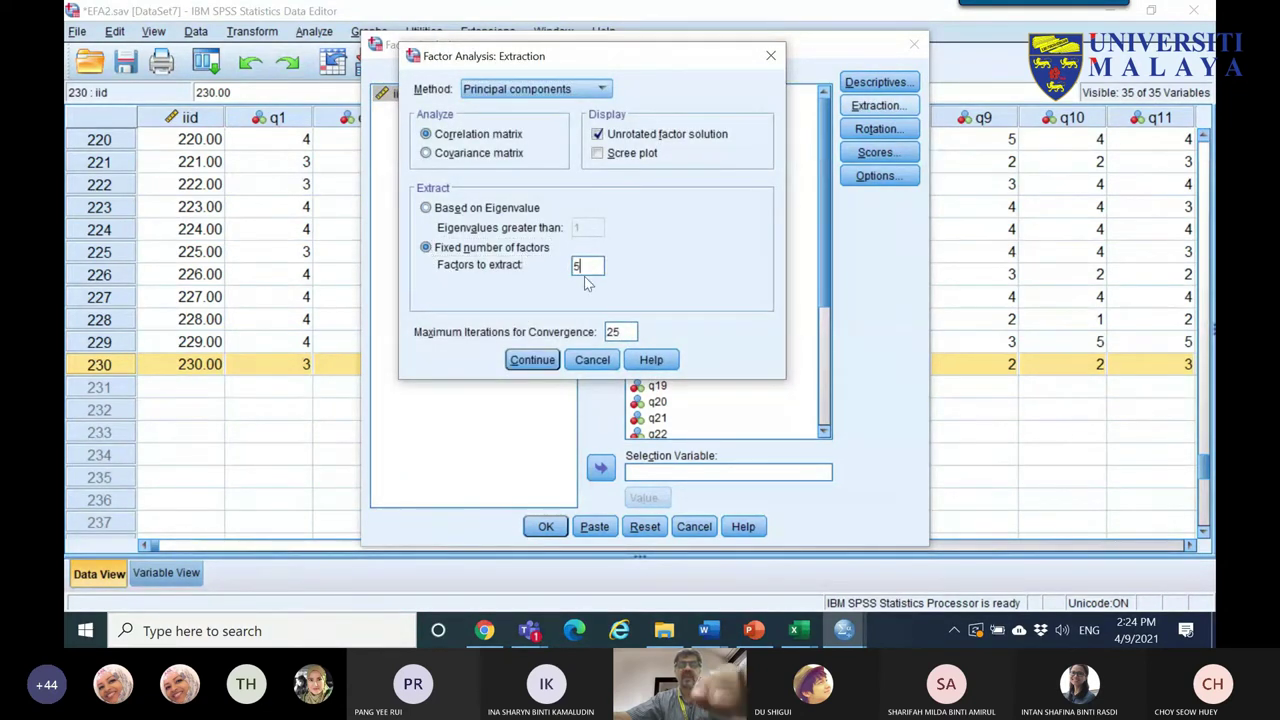
left_click(532, 362)
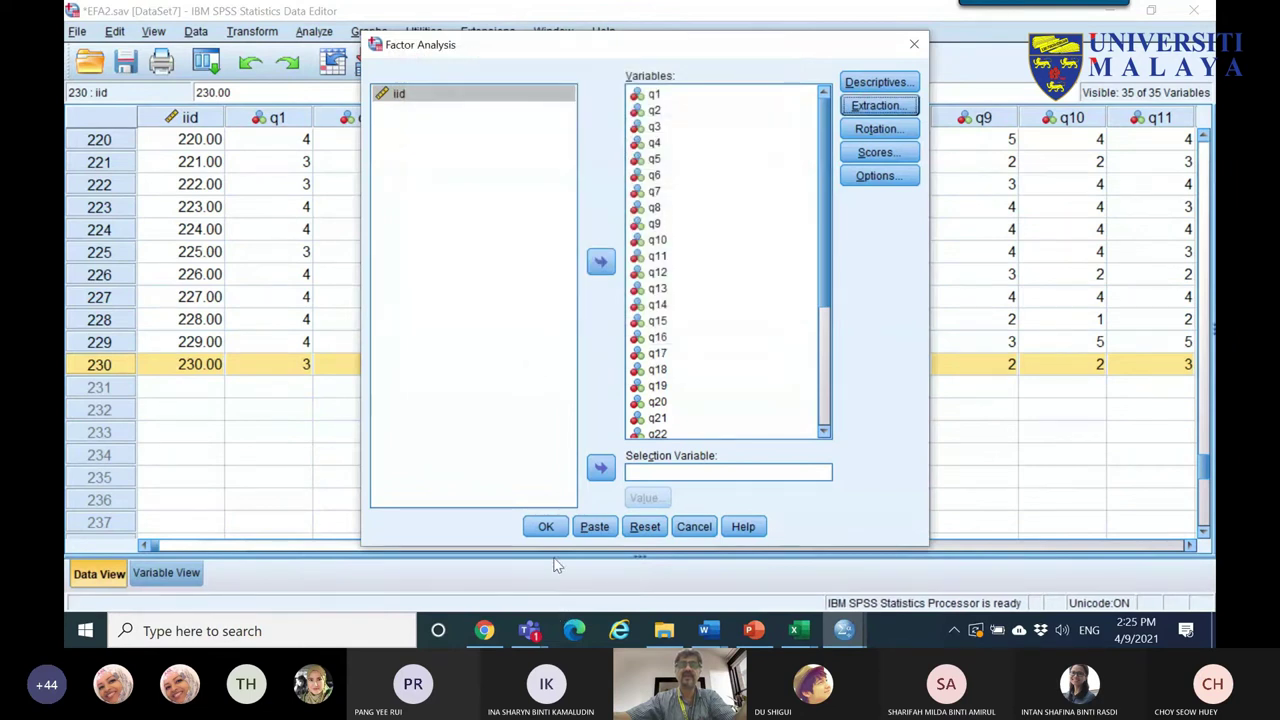
left_click(546, 527)
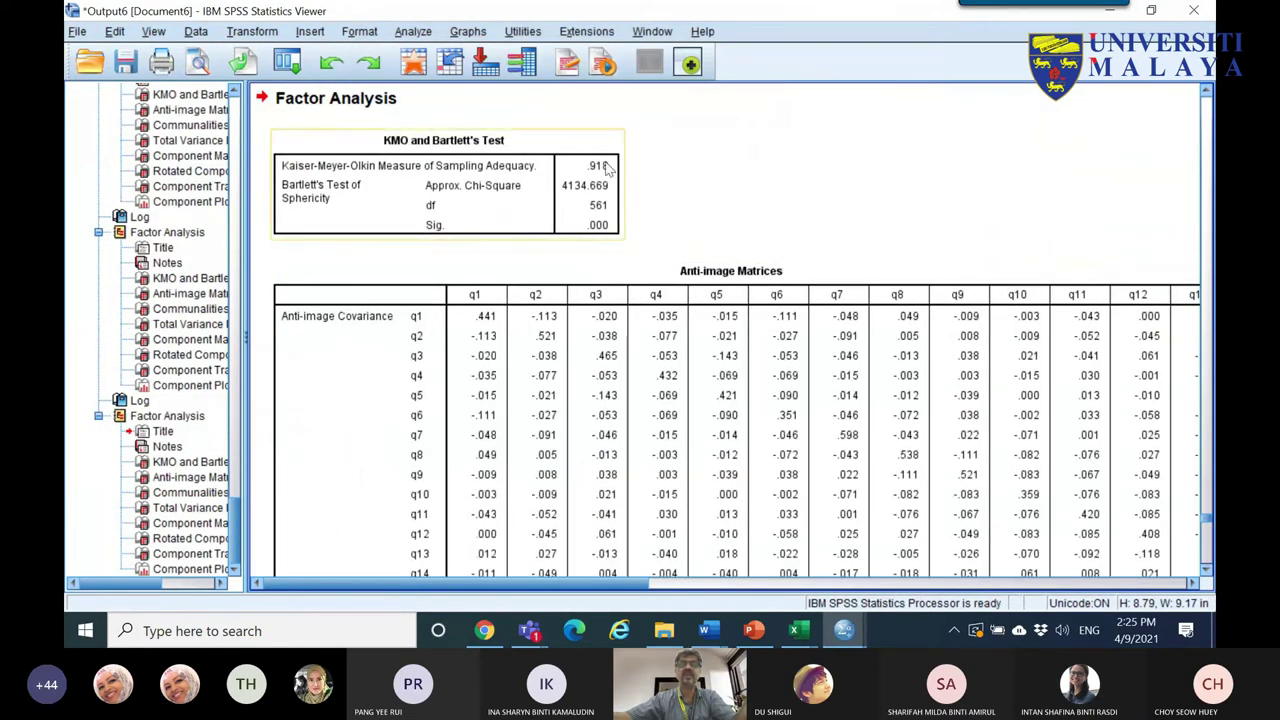
- Find the Total Variance Explained table in the new factor analysis output and copy it
scroll(663, 200, "down", 10)
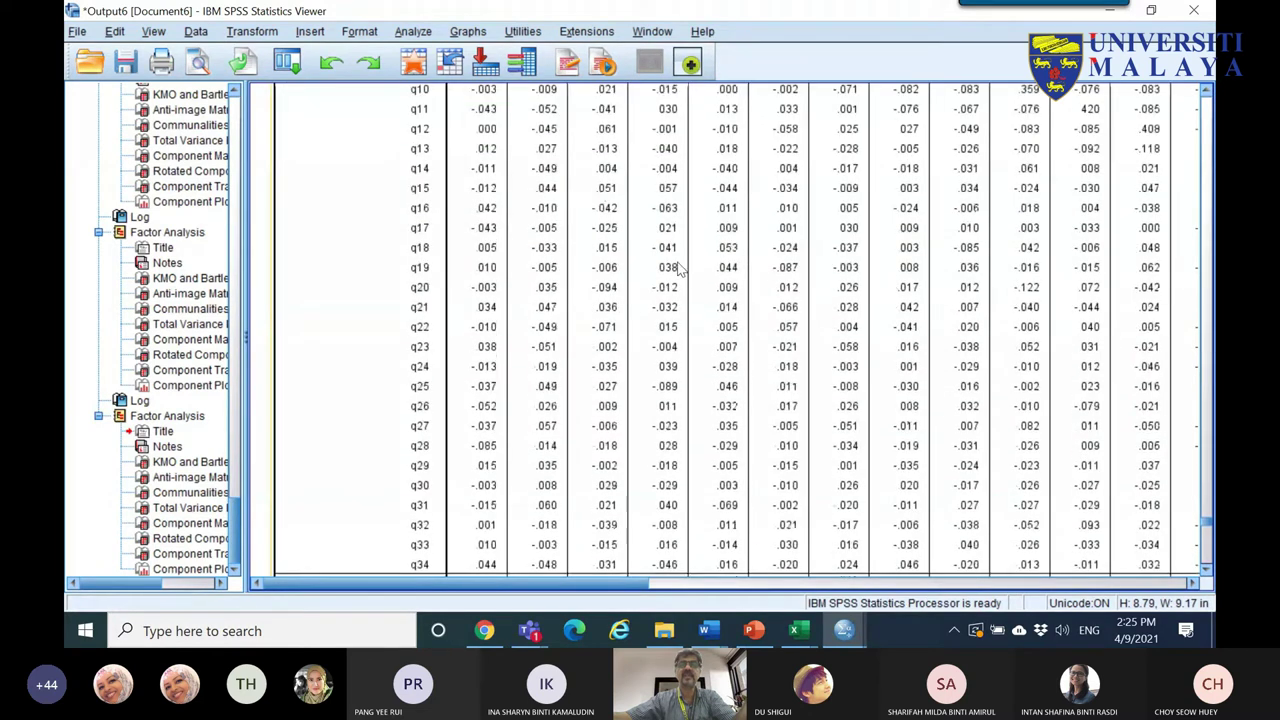
scroll(605, 285, "down", 15)
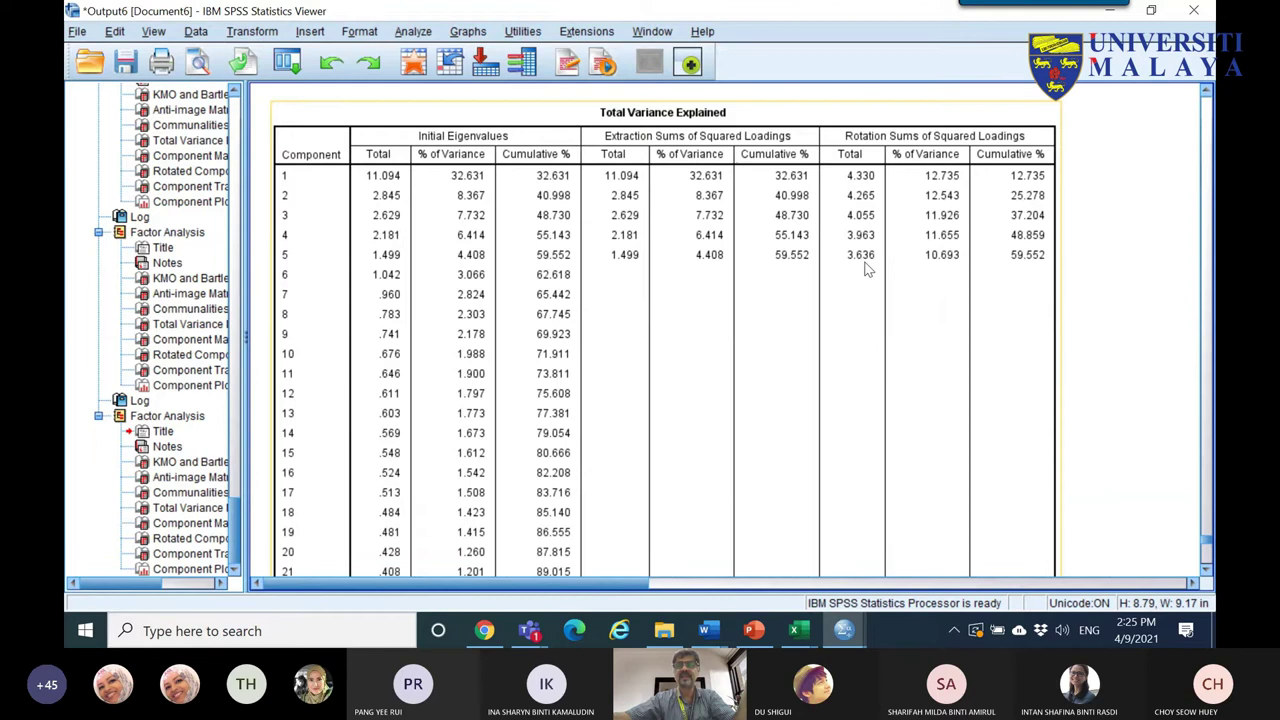
left_click(830, 260)
right_click(820, 276)
left_click(847, 312)
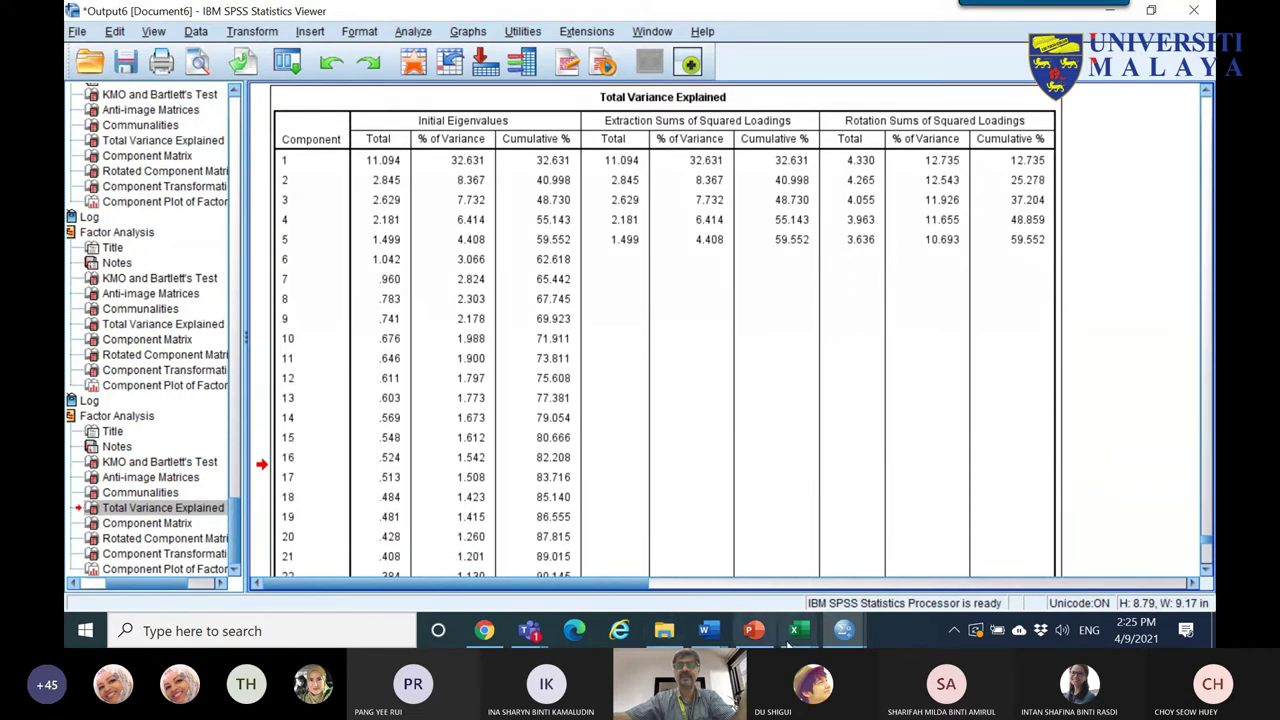
- Return to Book2 in Excel, add a new sheet and paste the Total Variance Explained table at B3
mouse_move(793, 640)
left_click(890, 550)
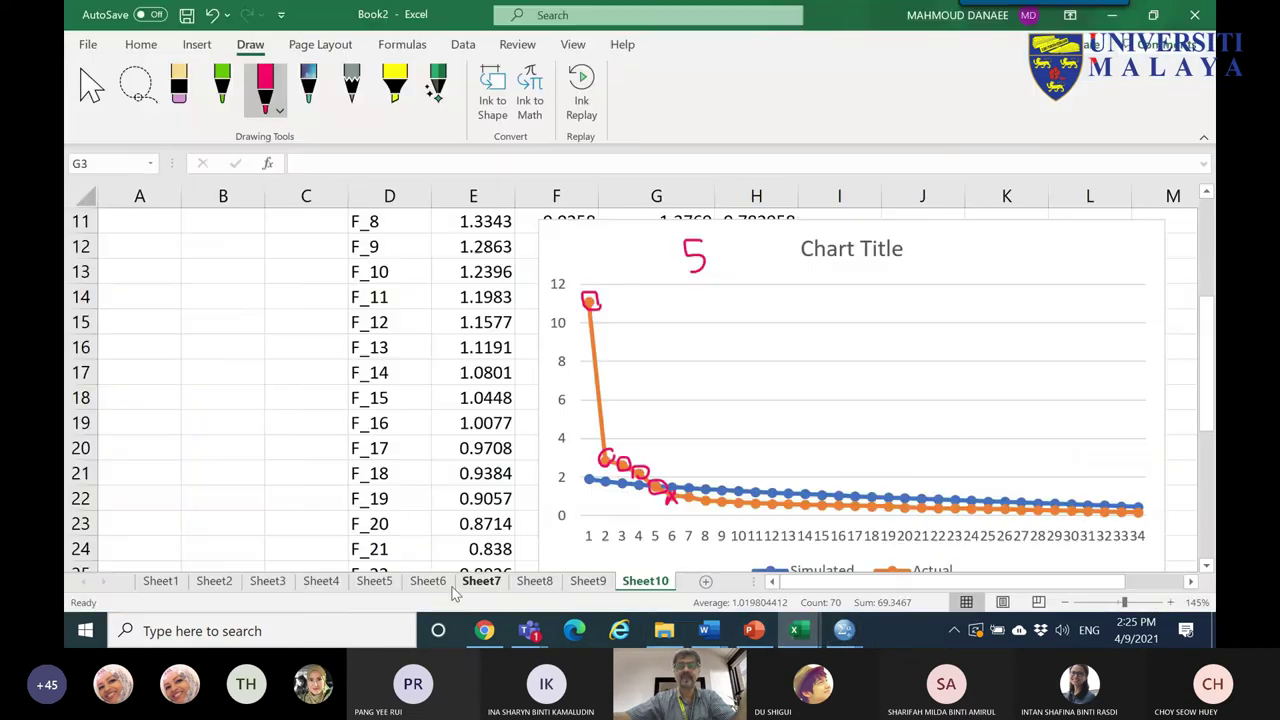
left_click(705, 582)
left_click(92, 88)
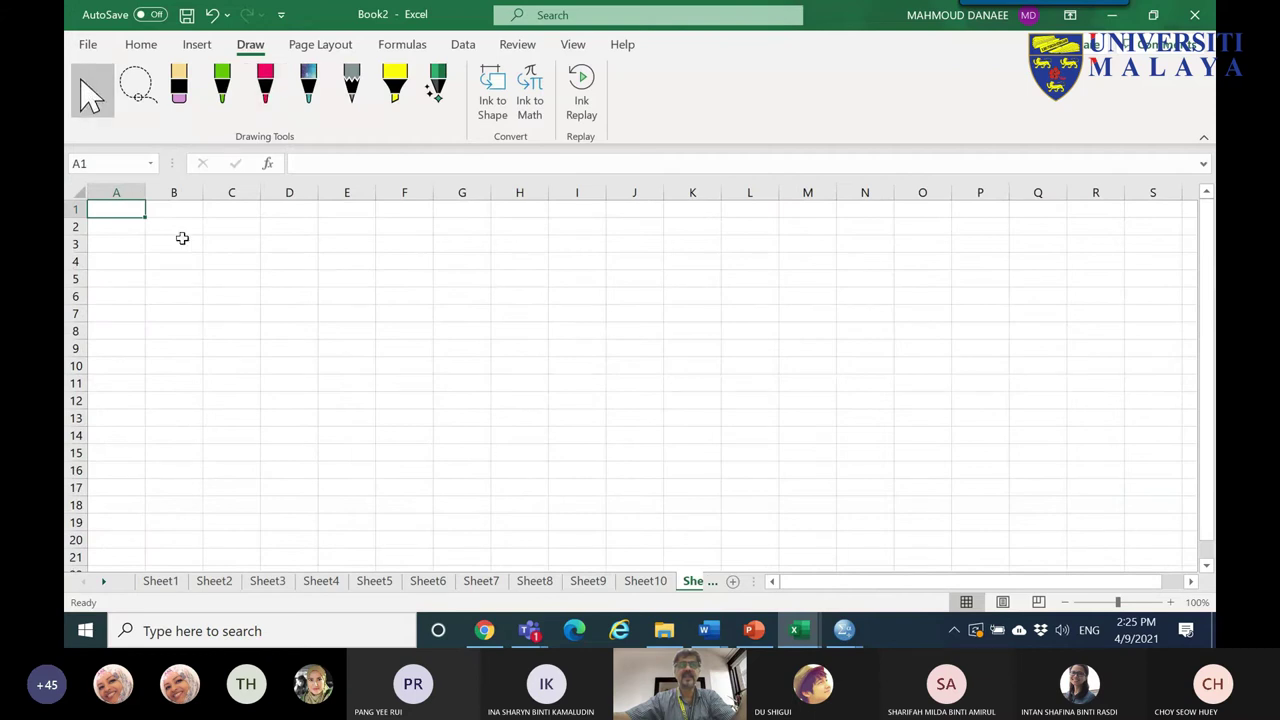
right_click(182, 238)
left_click(220, 183)
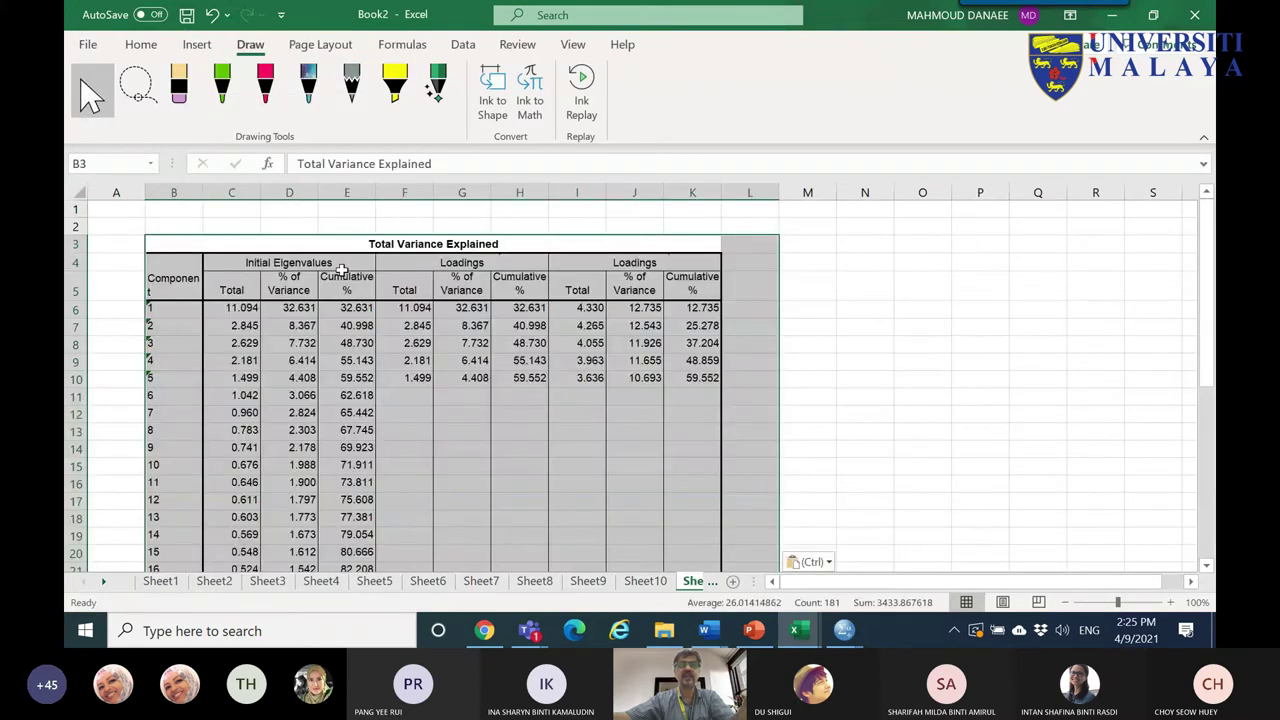
- In pink ink, box 59.552, write > 50% with a check mark beside it and bracket the five extraction totals
left_click(266, 88)
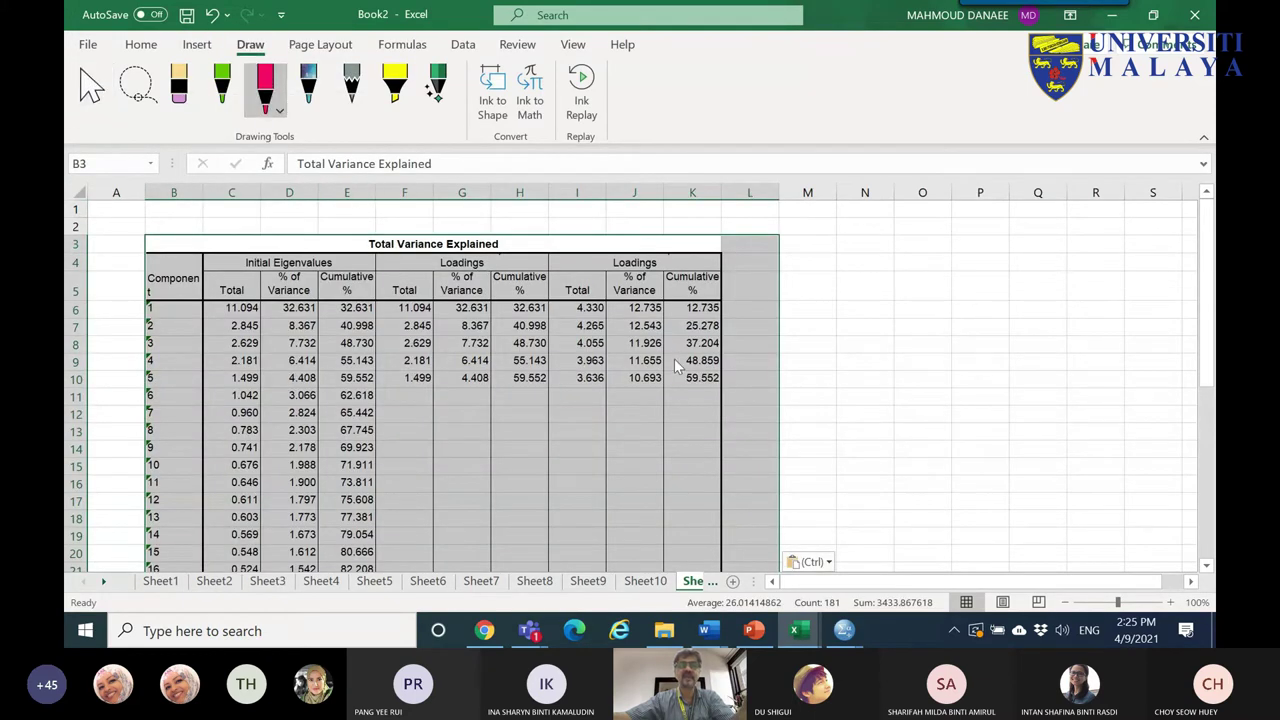
left_click_drag(672, 370, 734, 372)
mouse_move(718, 400)
left_mouse_down()
mouse_move(673, 386)
mouse_move(674, 374)
mouse_move(743, 397)
left_mouse_up()
mouse_move(806, 364)
left_mouse_down()
mouse_move(790, 372)
mouse_move(796, 384)
mouse_move(823, 369)
mouse_move(826, 396)
mouse_move(842, 358)
mouse_move(905, 330)
left_mouse_up()
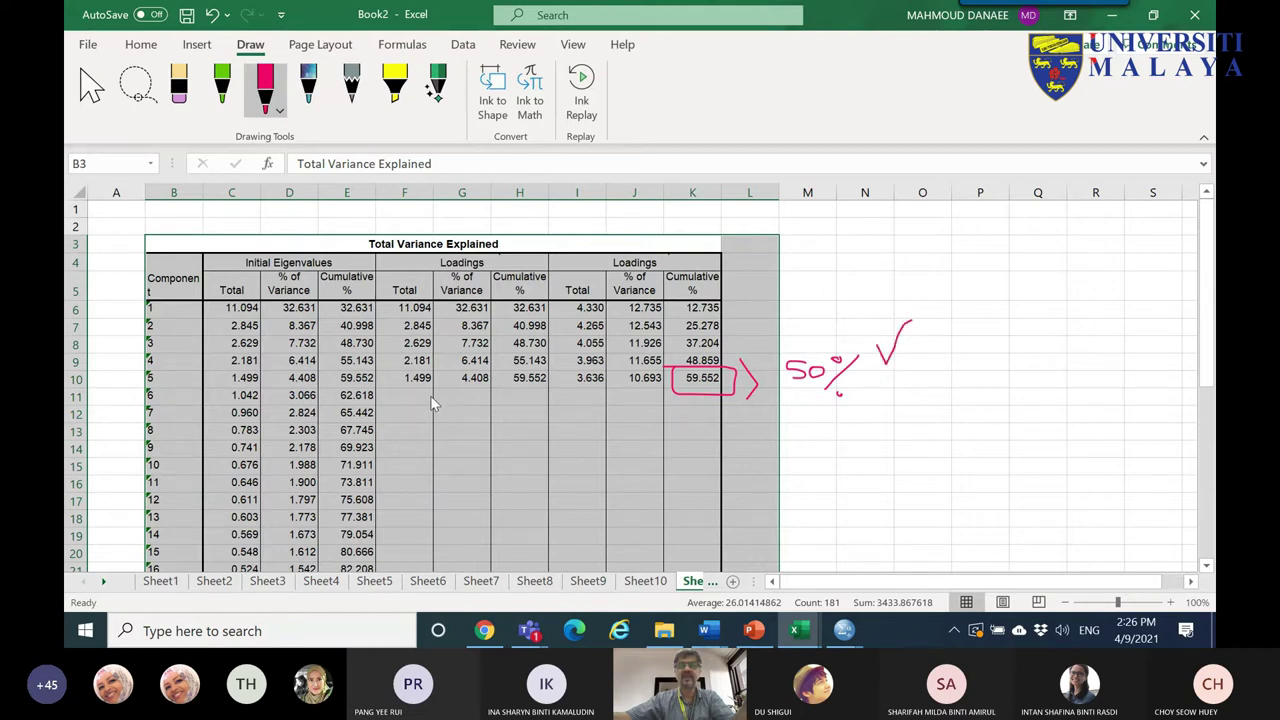
left_click_drag(401, 298, 410, 392)
- Switch to the SPSS Output6 viewer and copy the Rotated Component Matrix of the five-factor solution
left_click(845, 628)
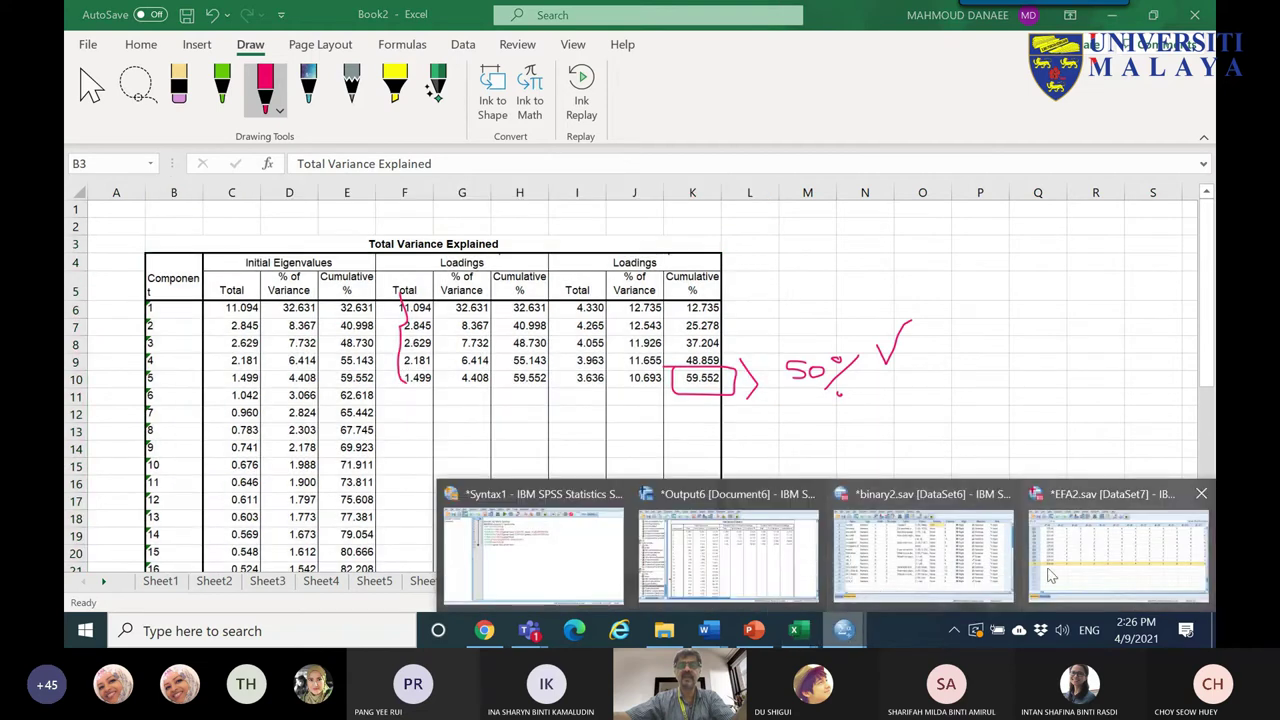
left_click(713, 556)
scroll(458, 336, "down", 10)
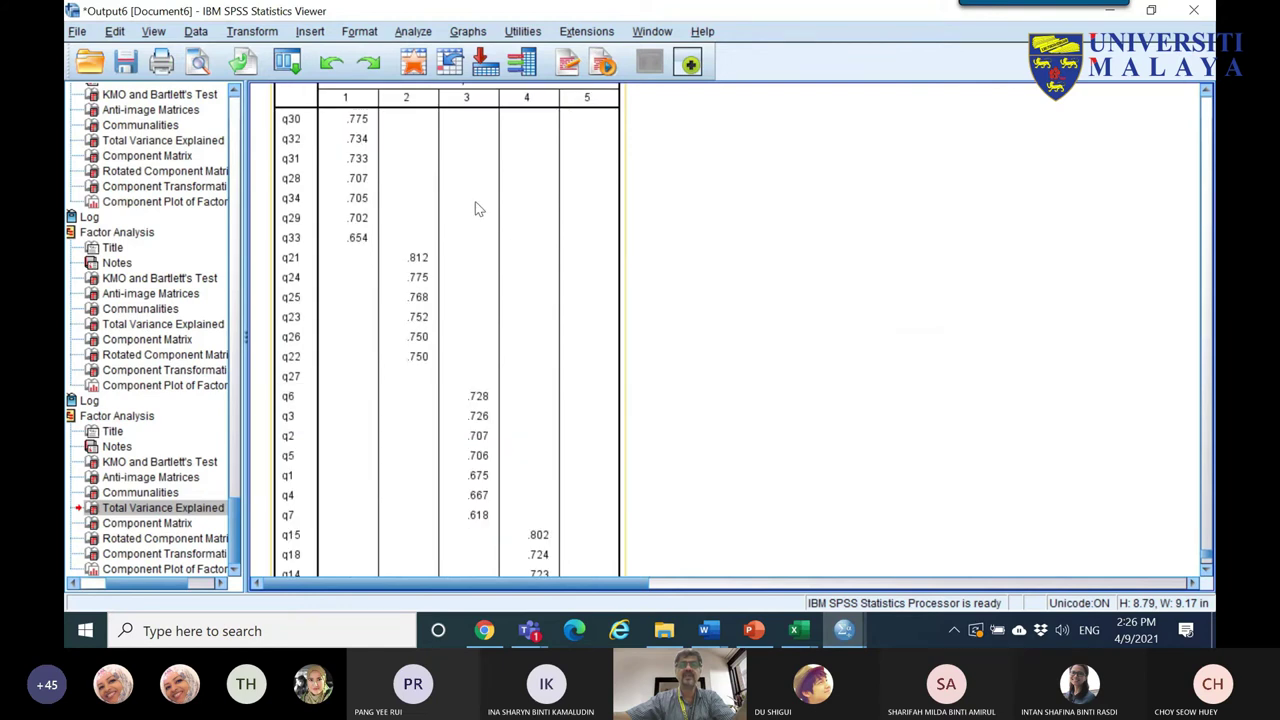
right_click(474, 197)
left_click(490, 226)
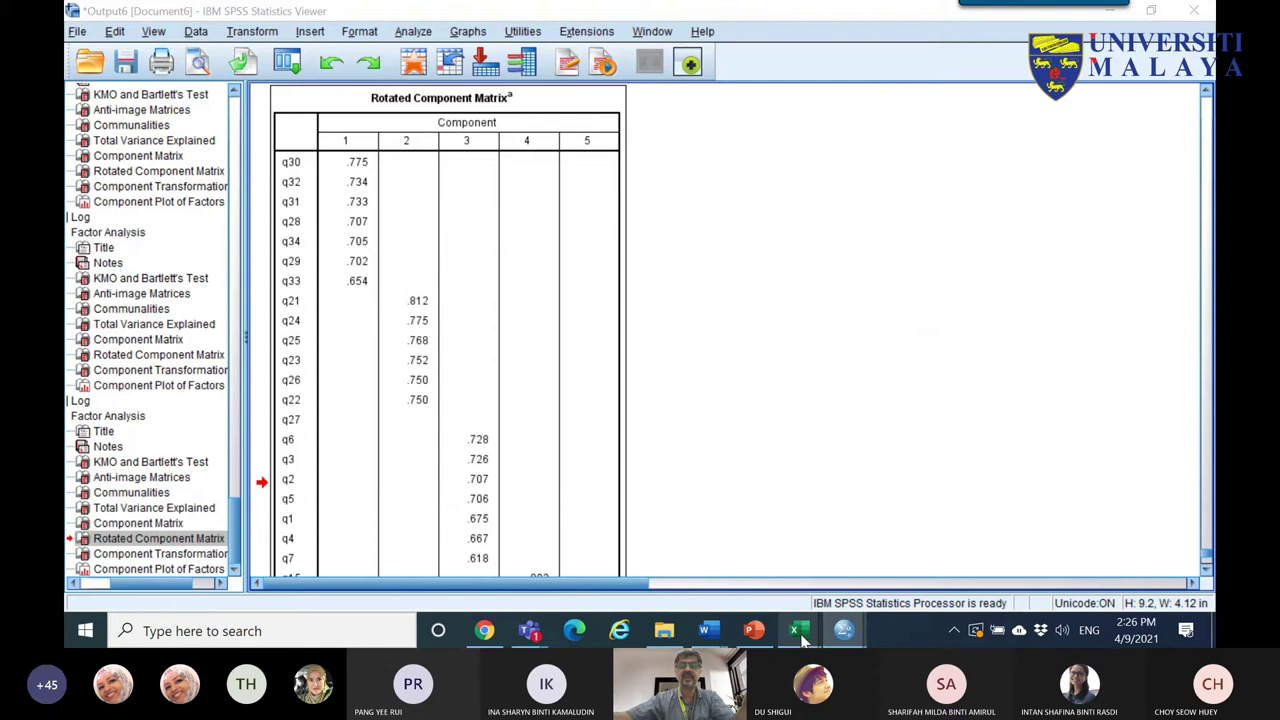
- Return to Book2 in Excel, add another sheet and paste the Rotated Component Matrix at B2
mouse_move(796, 628)
left_click(747, 588)
left_click(733, 581)
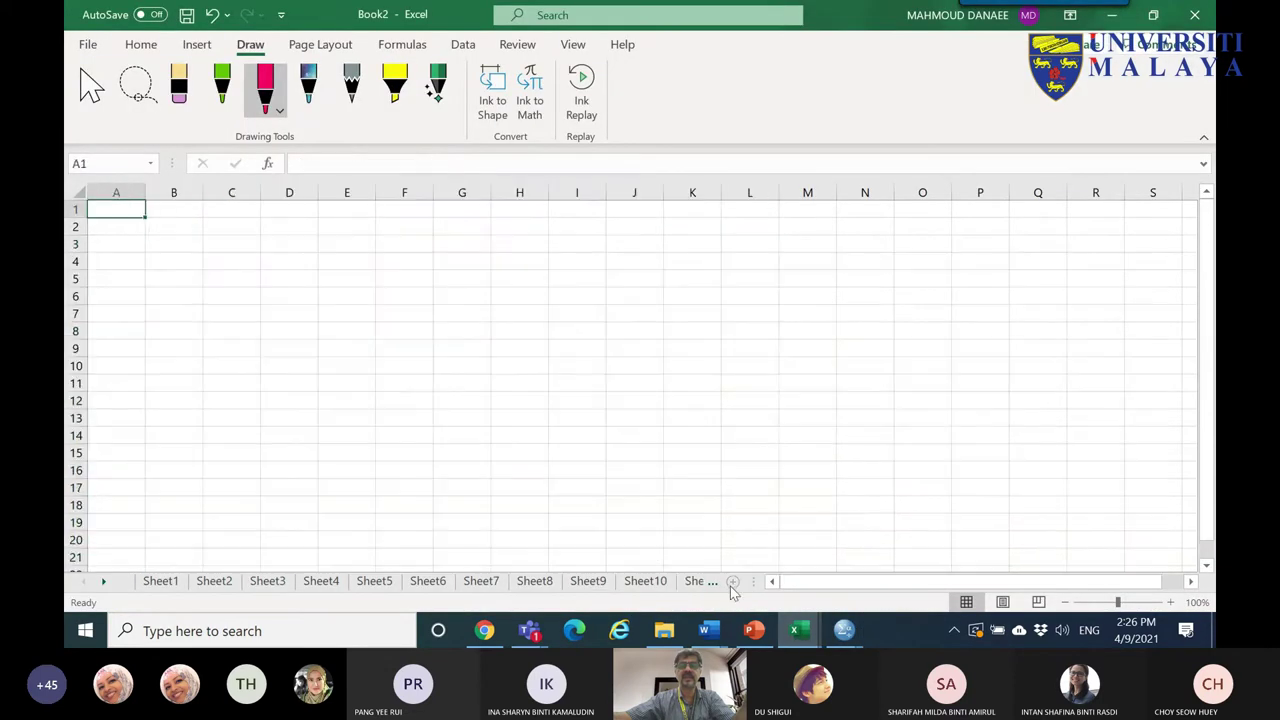
left_click(93, 92)
right_click(152, 224)
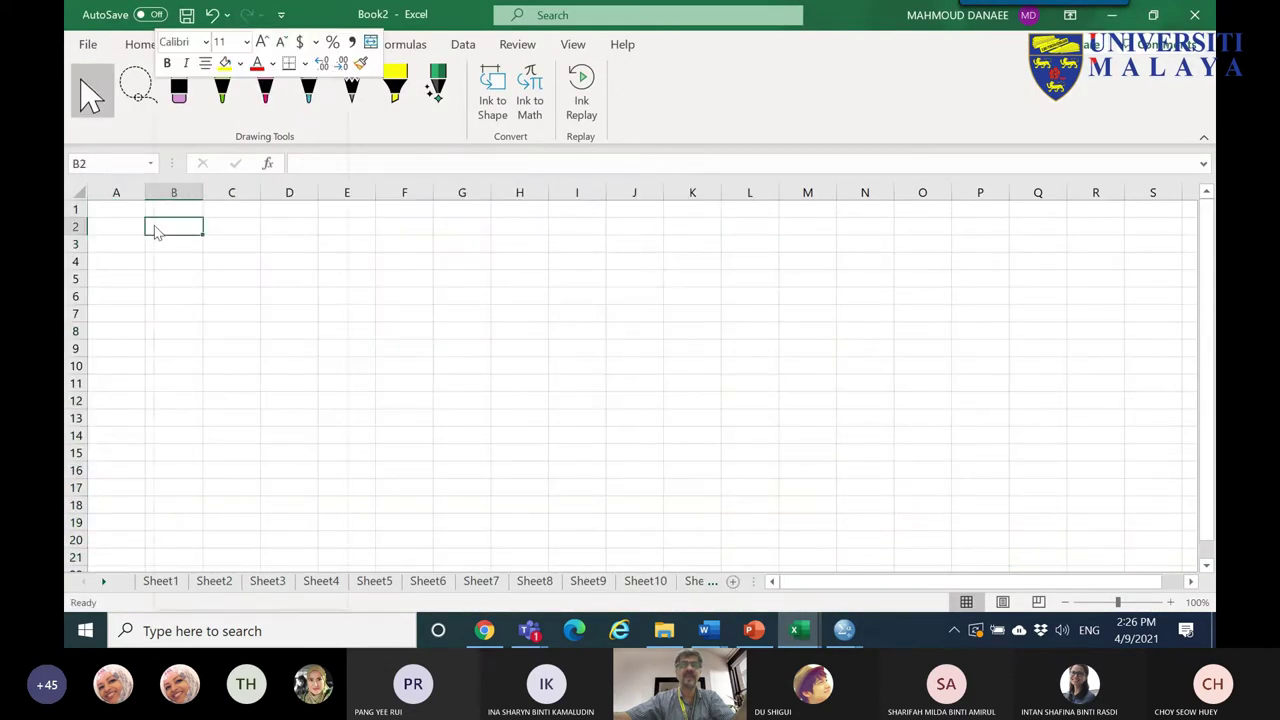
left_click(192, 183)
- Circle component headings 1 to 3 in green and outline the item groups q30 to q33 and q21 to q22 with yellow highlighter
scroll(418, 338, "down", 3)
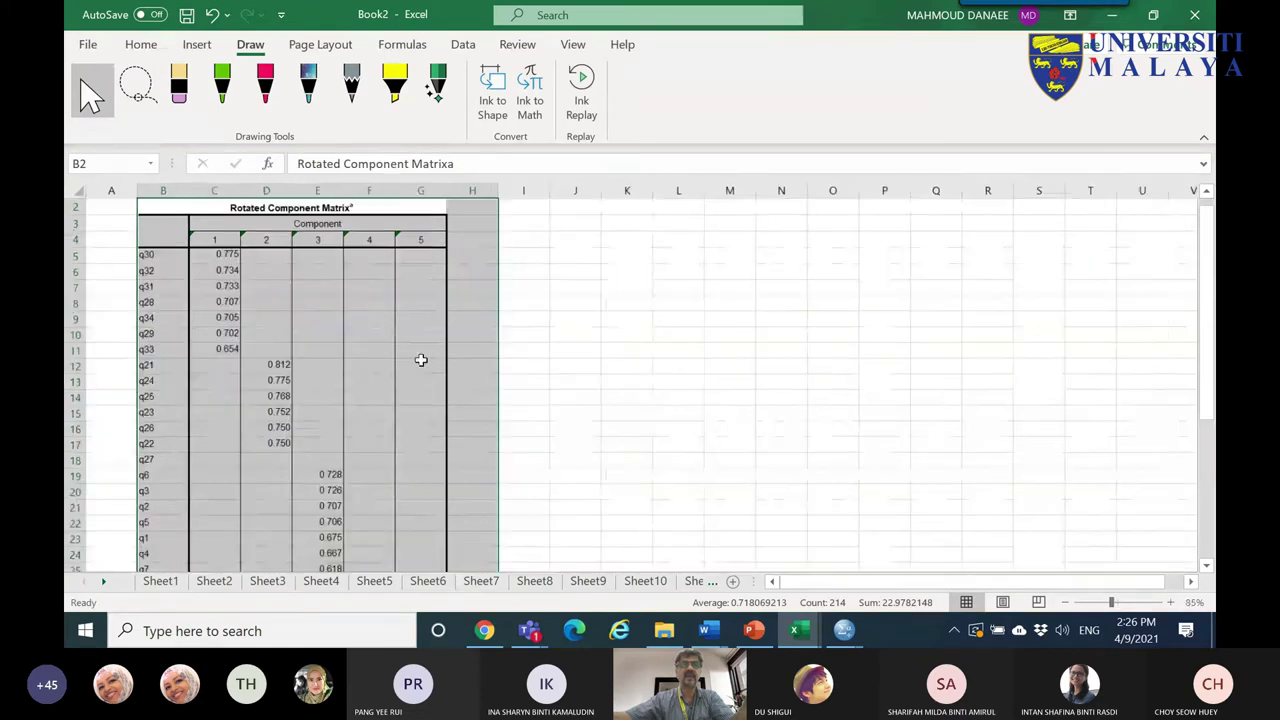
scroll(410, 338, "up", 4)
scroll(408, 333, "up", 1)
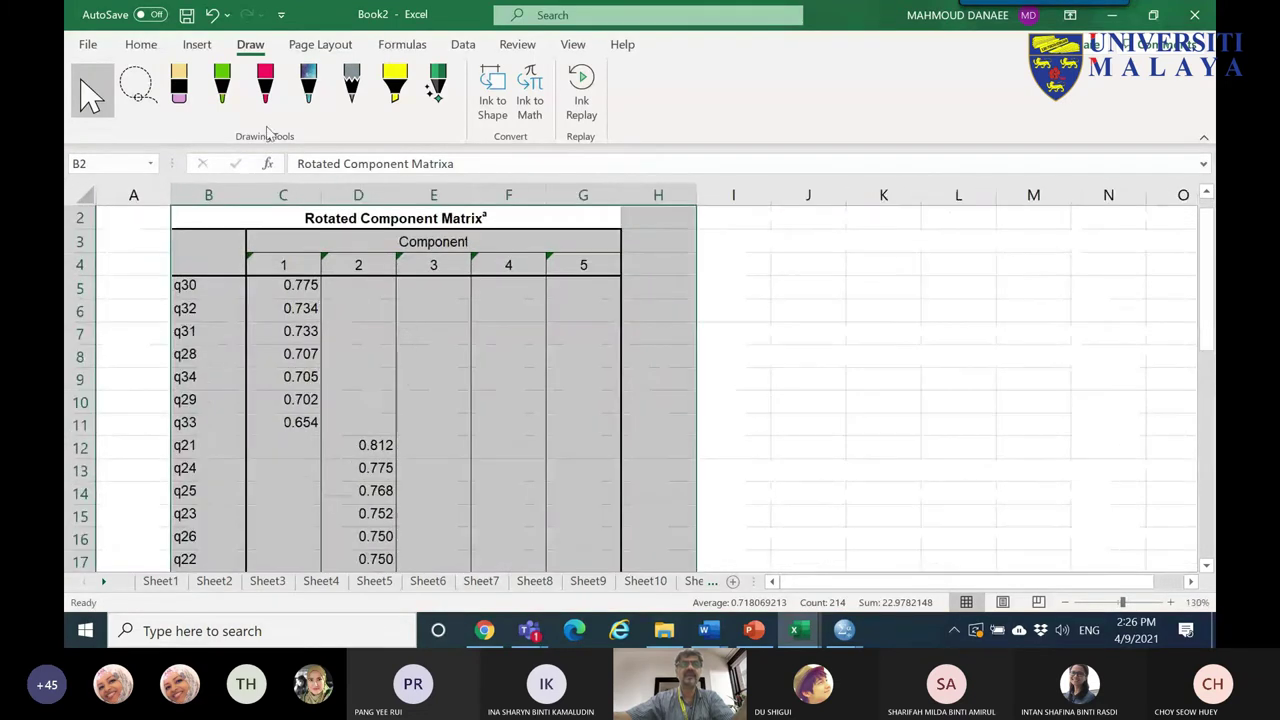
left_click(222, 85)
mouse_move(281, 283)
left_mouse_down()
mouse_move(346, 258)
mouse_move(428, 256)
mouse_move(440, 268)
left_mouse_up()
left_click(396, 105)
mouse_move(306, 270)
left_mouse_down()
mouse_move(302, 420)
mouse_move(213, 425)
mouse_move(171, 350)
mouse_move(185, 278)
mouse_move(296, 287)
left_mouse_up()
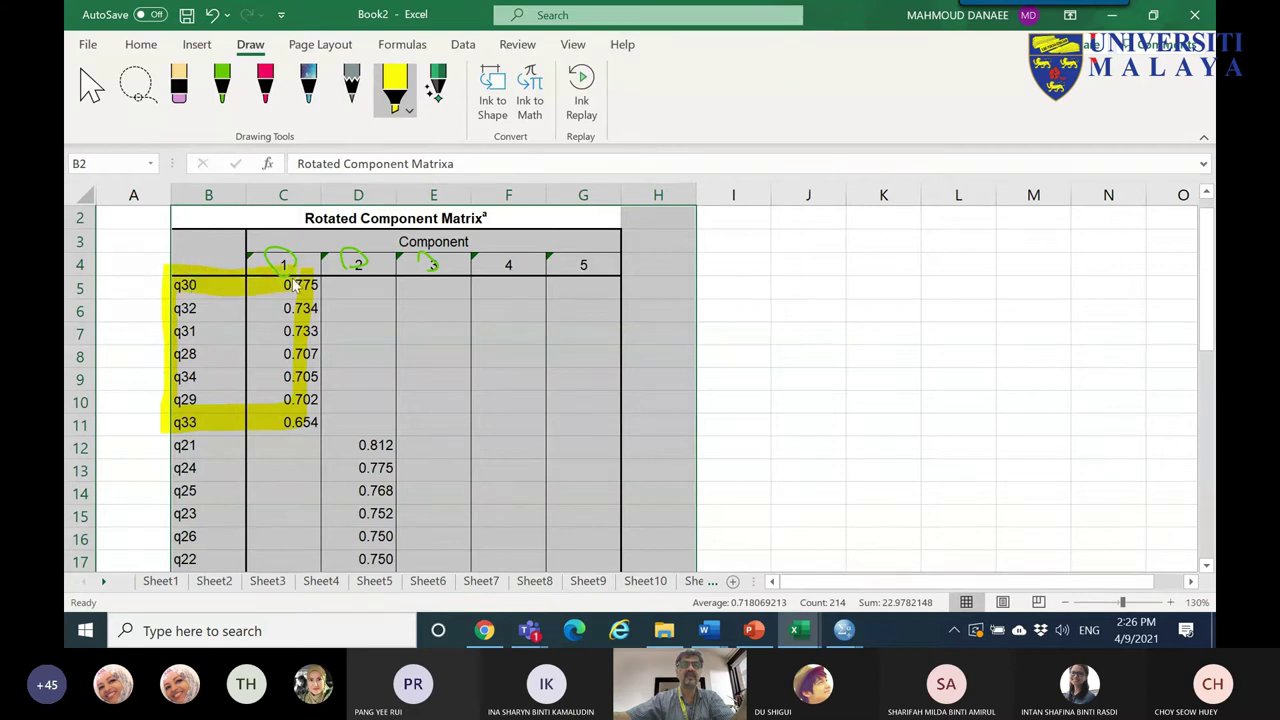
mouse_move(190, 440)
left_mouse_down()
mouse_move(187, 548)
mouse_move(387, 562)
mouse_move(400, 521)
mouse_move(385, 448)
mouse_move(200, 440)
left_mouse_up()
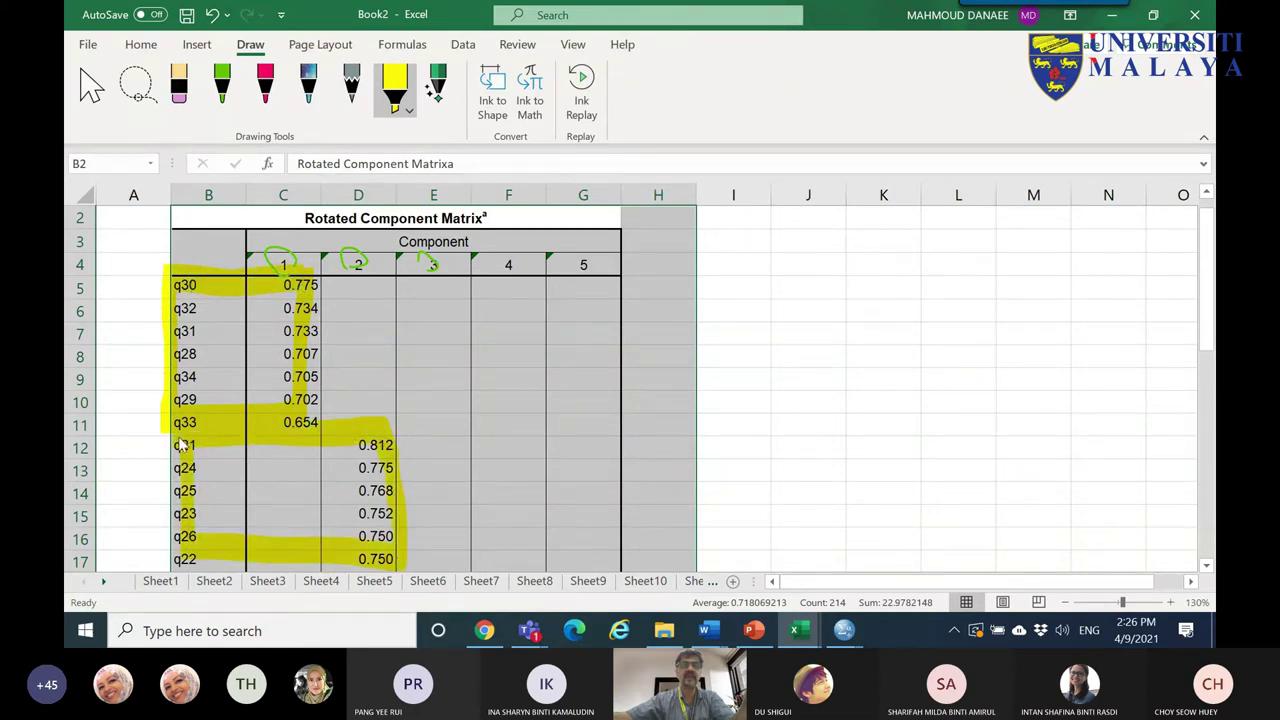
- Strike through the q19 row of the rotated matrix in pink ink and write < 0.4 beside it
left_click_drag(1203, 297, 1208, 456)
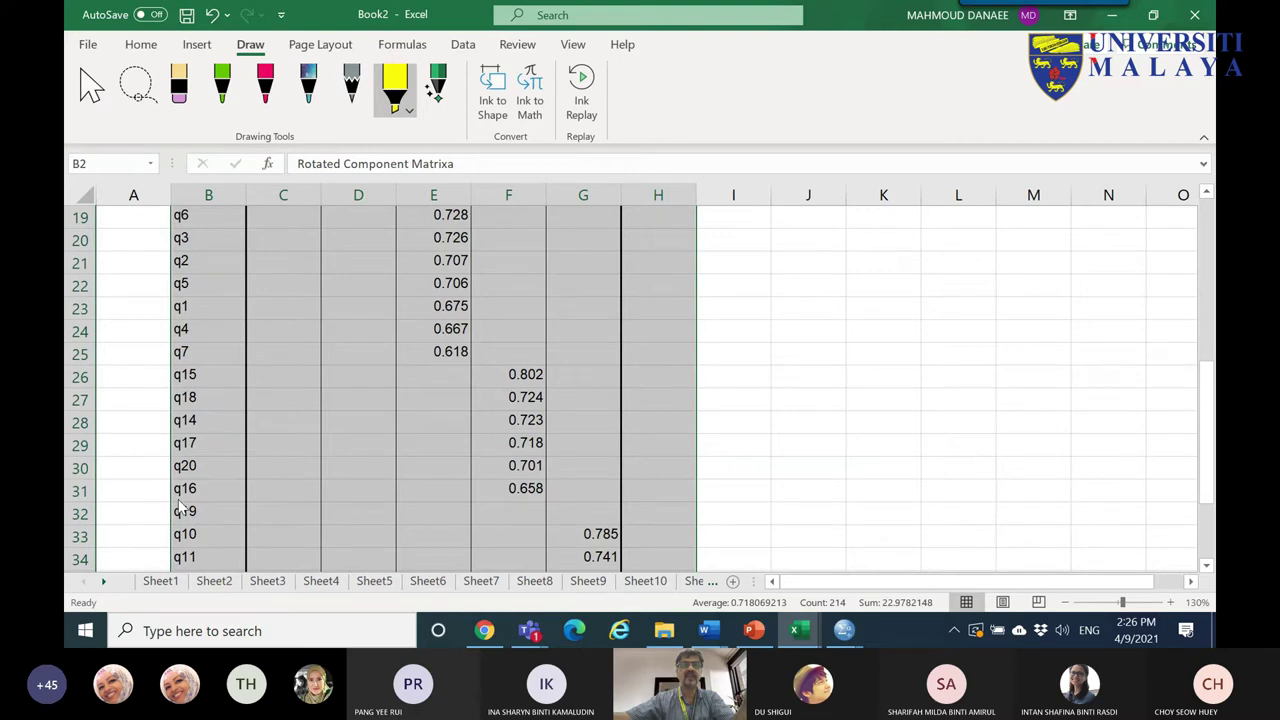
left_click(265, 85)
left_click_drag(176, 511, 693, 515)
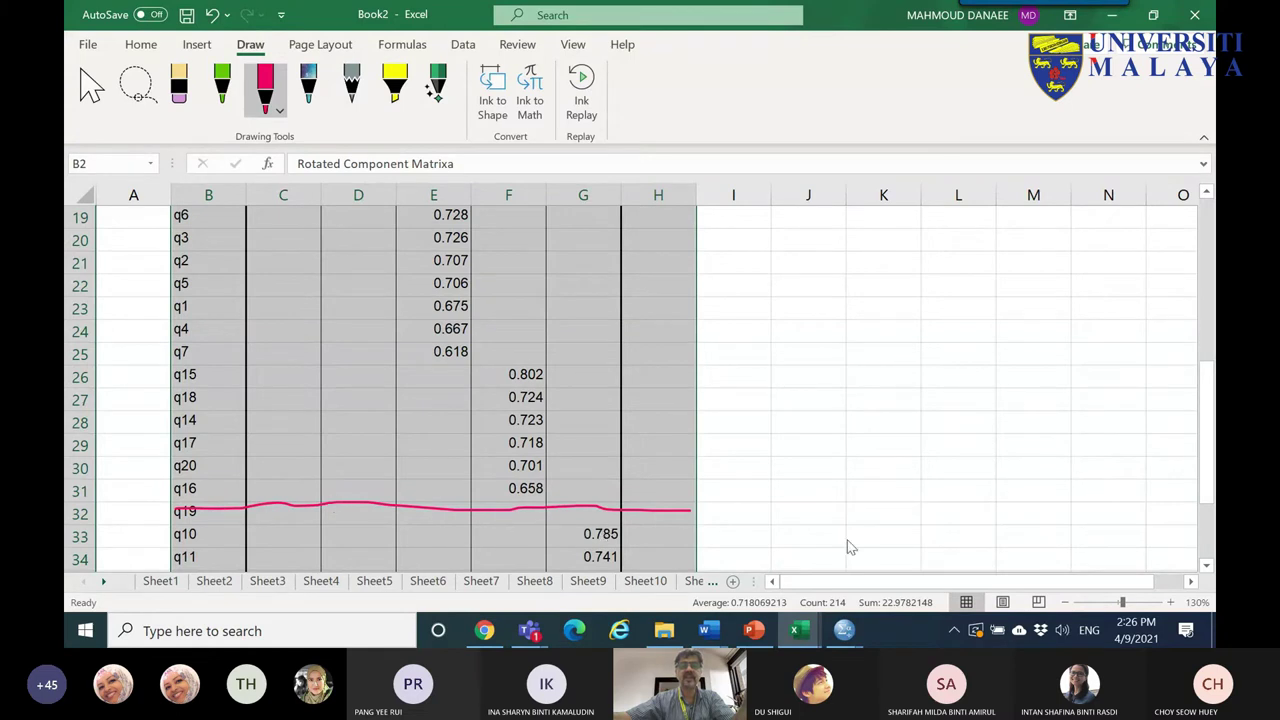
mouse_move(818, 484)
left_mouse_down()
mouse_move(829, 537)
mouse_move(858, 522)
mouse_move(832, 518)
mouse_move(902, 534)
left_mouse_up()
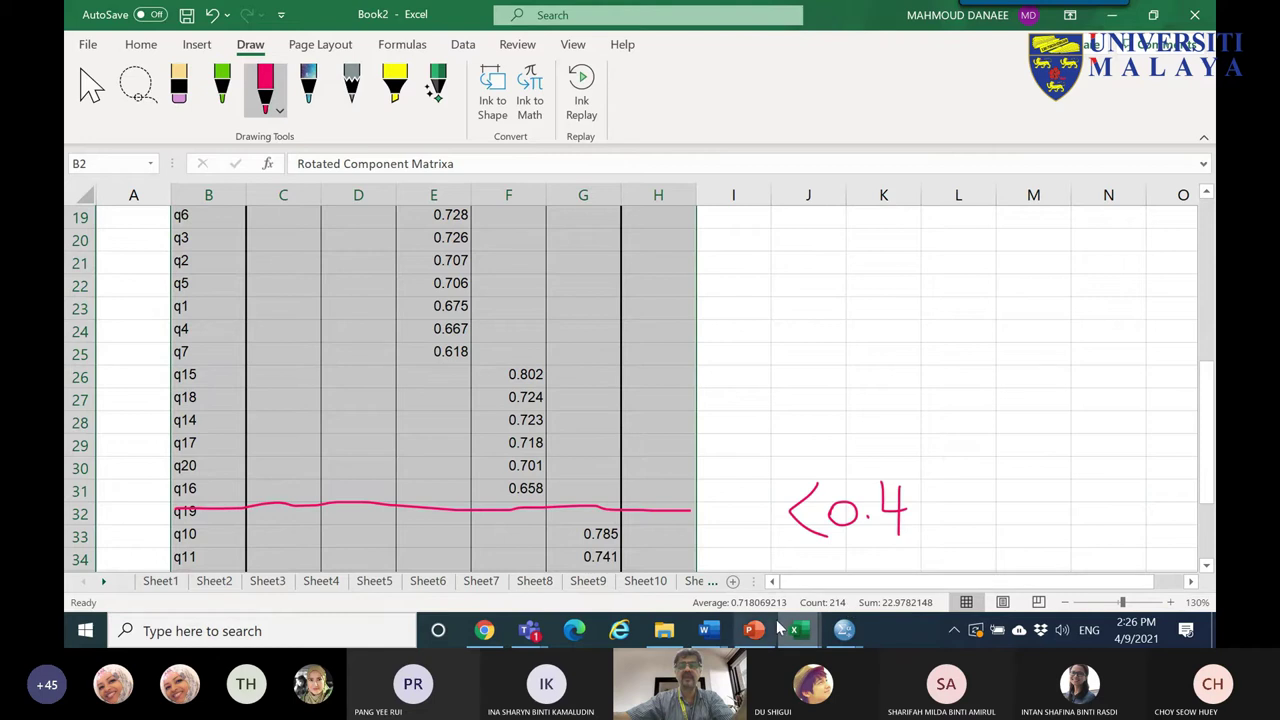
- Switch to EFA2.sav in SPSS and rerun the factor analysis, suppressing coefficients with an absolute value below .3
mouse_move(846, 630)
left_click(1110, 545)
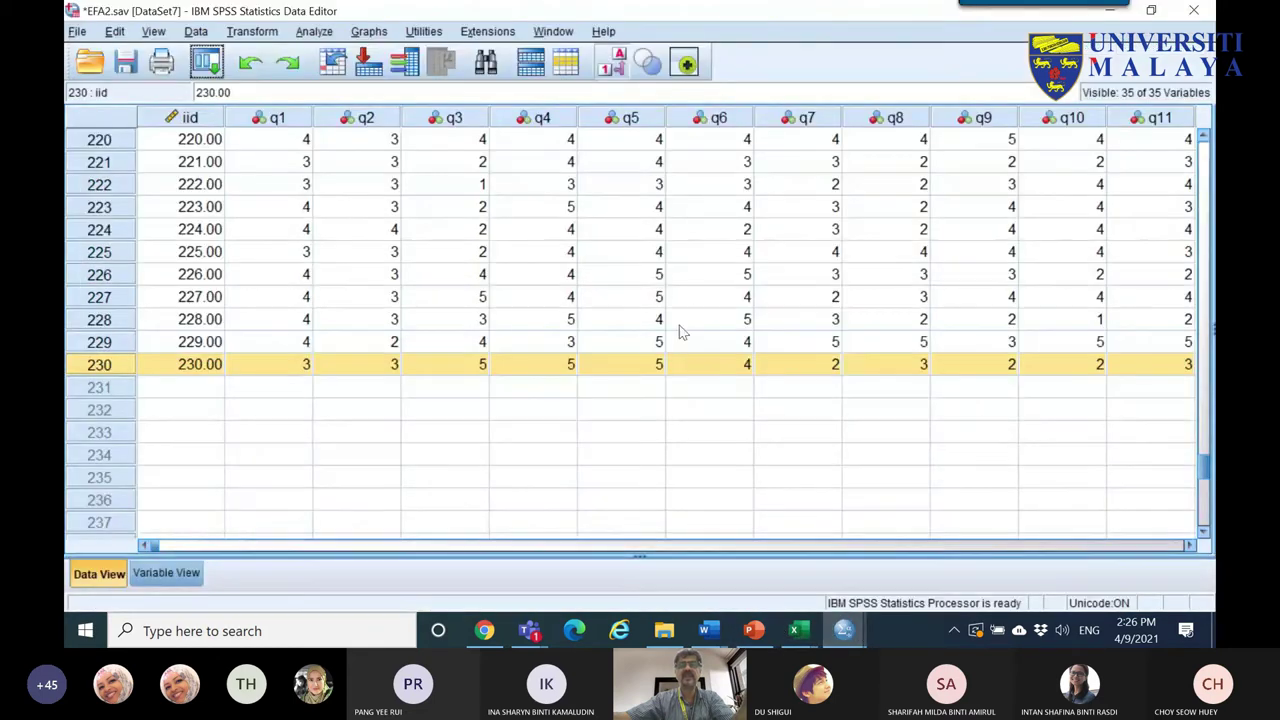
left_click(206, 63)
left_click(226, 104)
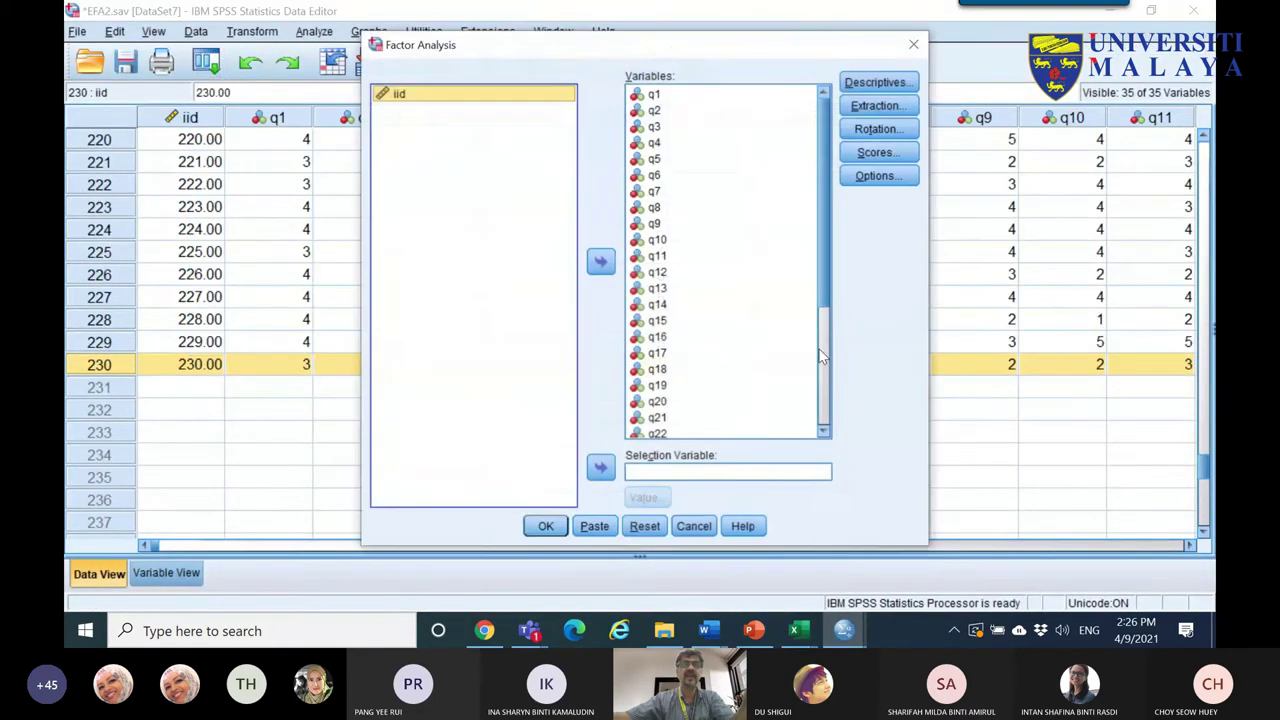
left_click(877, 176)
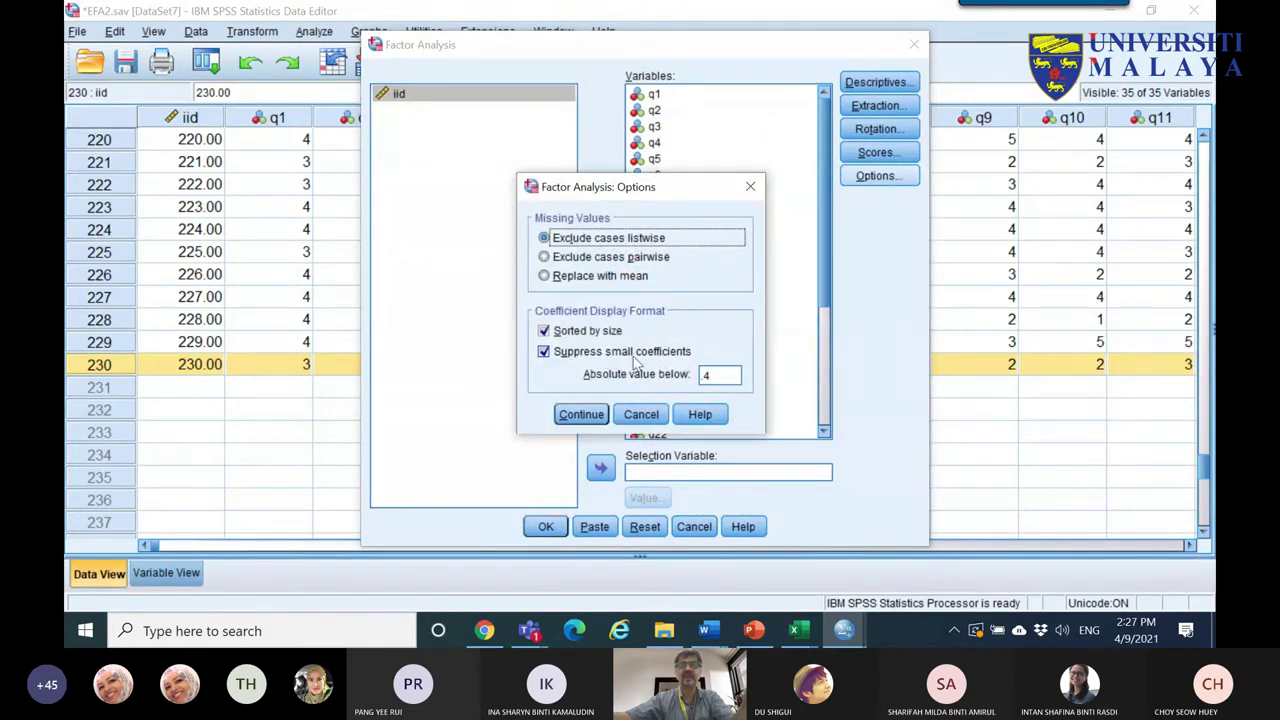
double_click(716, 376)
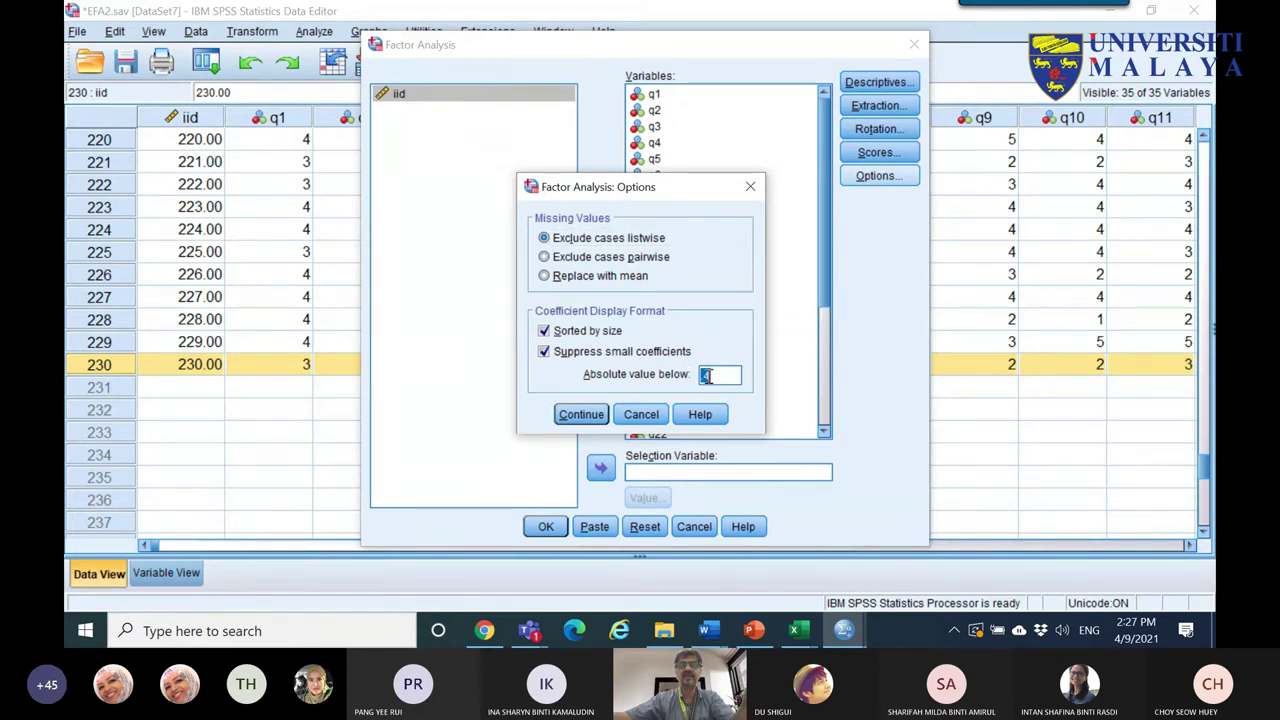
type("3")
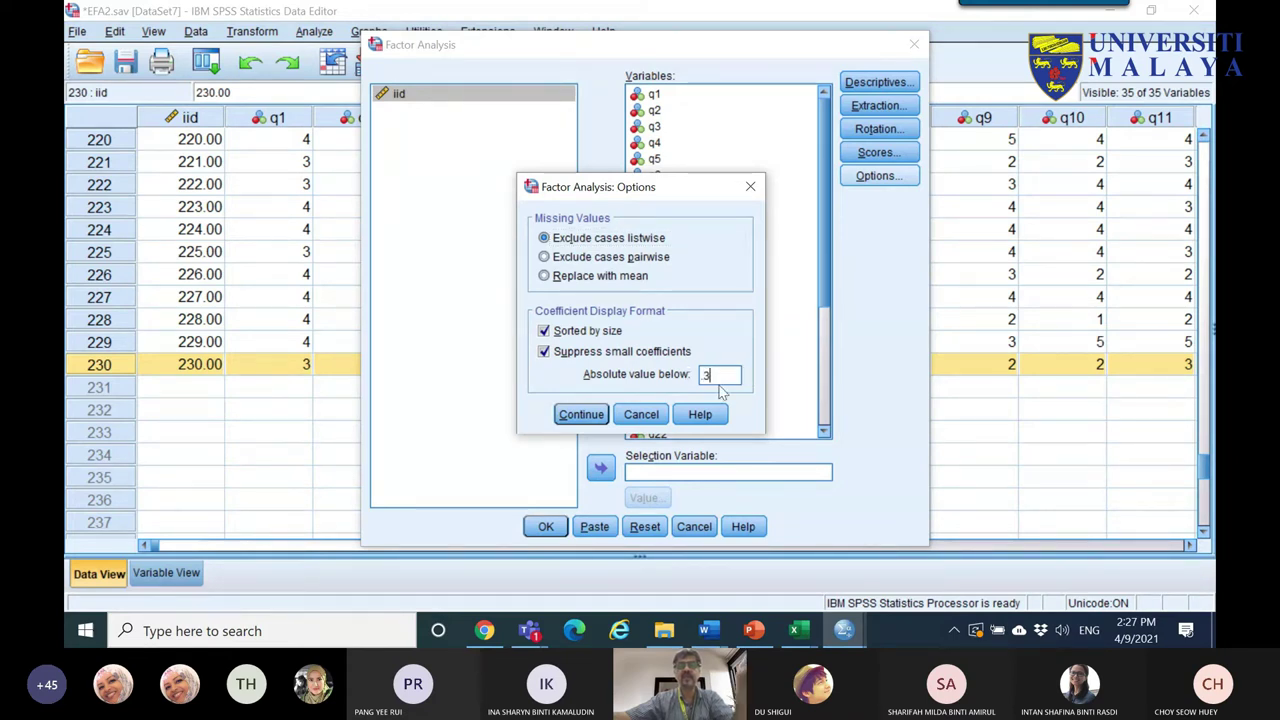
left_click(581, 414)
left_click(545, 526)
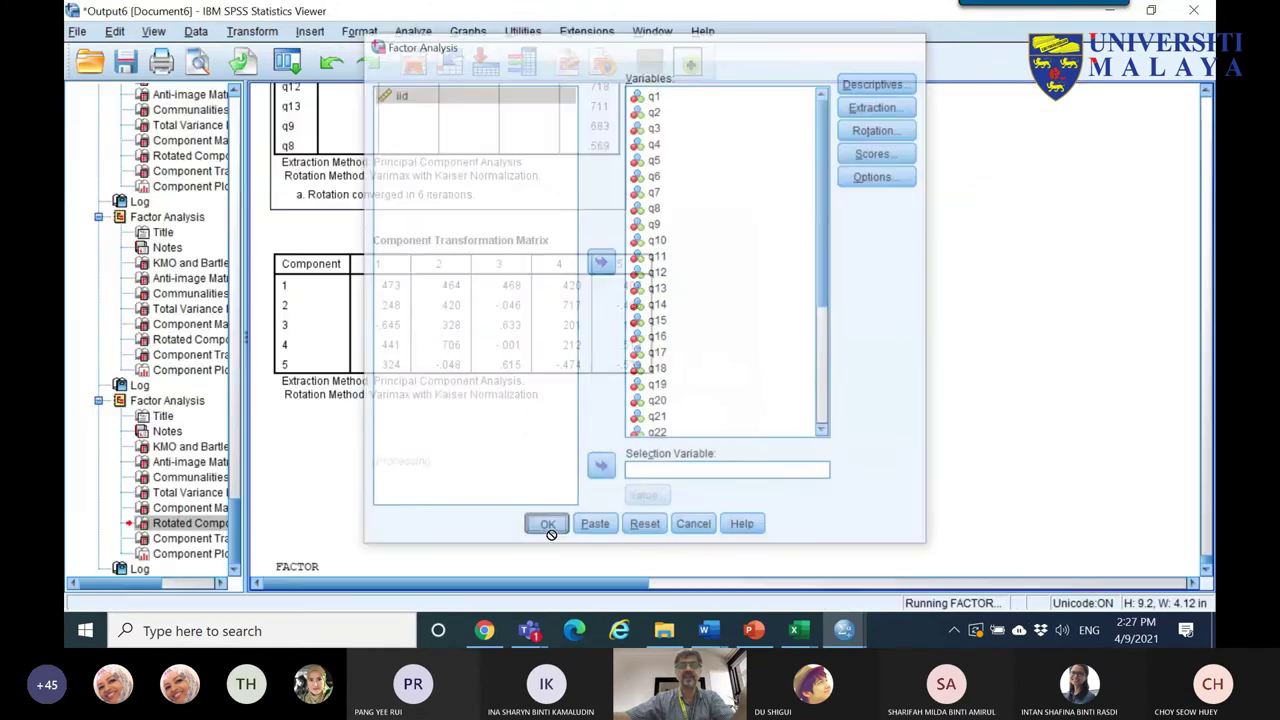
- Examine q19's loading in the new Rotated Component Matrix and view the Component Plot in Rotated Space
scroll(537, 430, "down", 15)
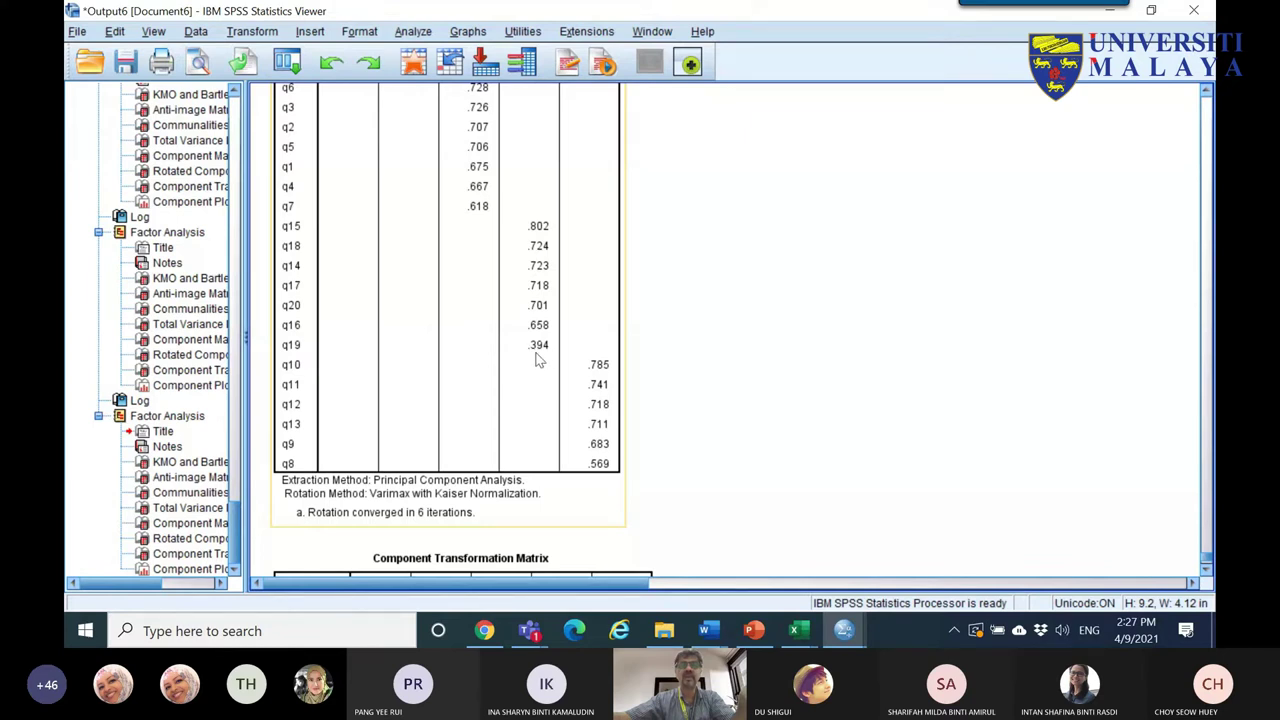
scroll(514, 243, "up", 4)
scroll(512, 300, "down", 9)
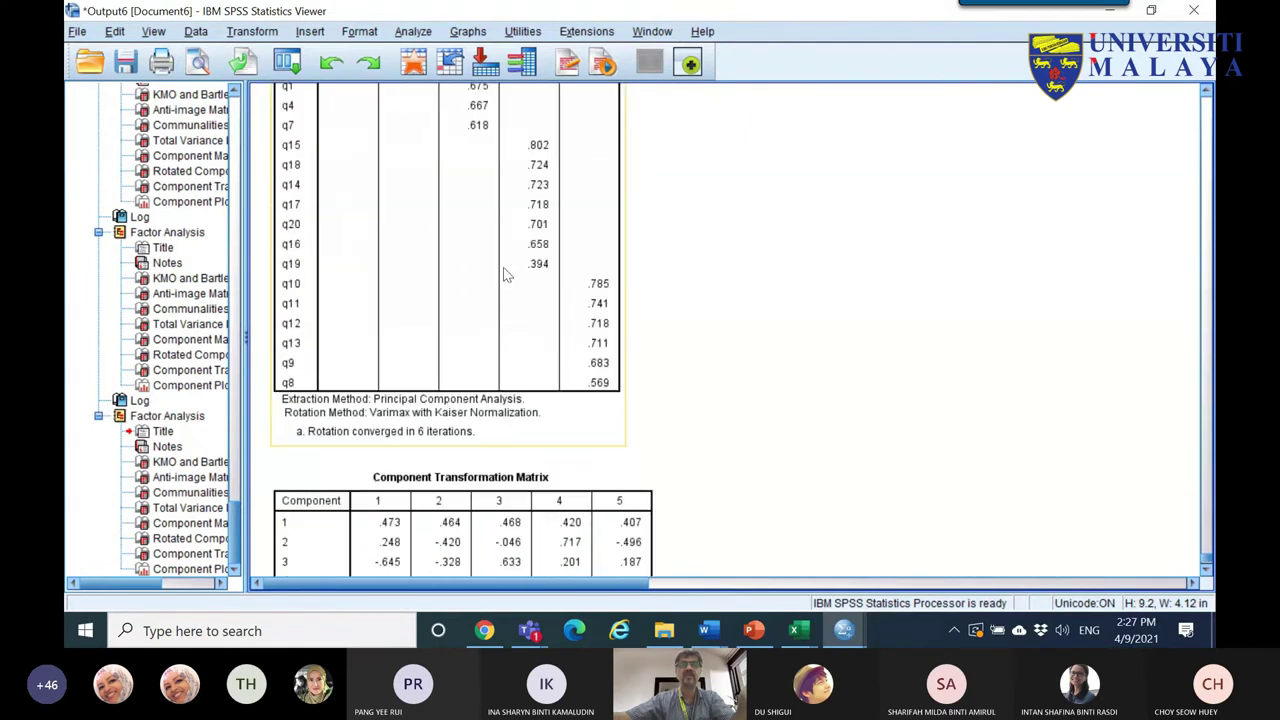
scroll(416, 228, "down", 6)
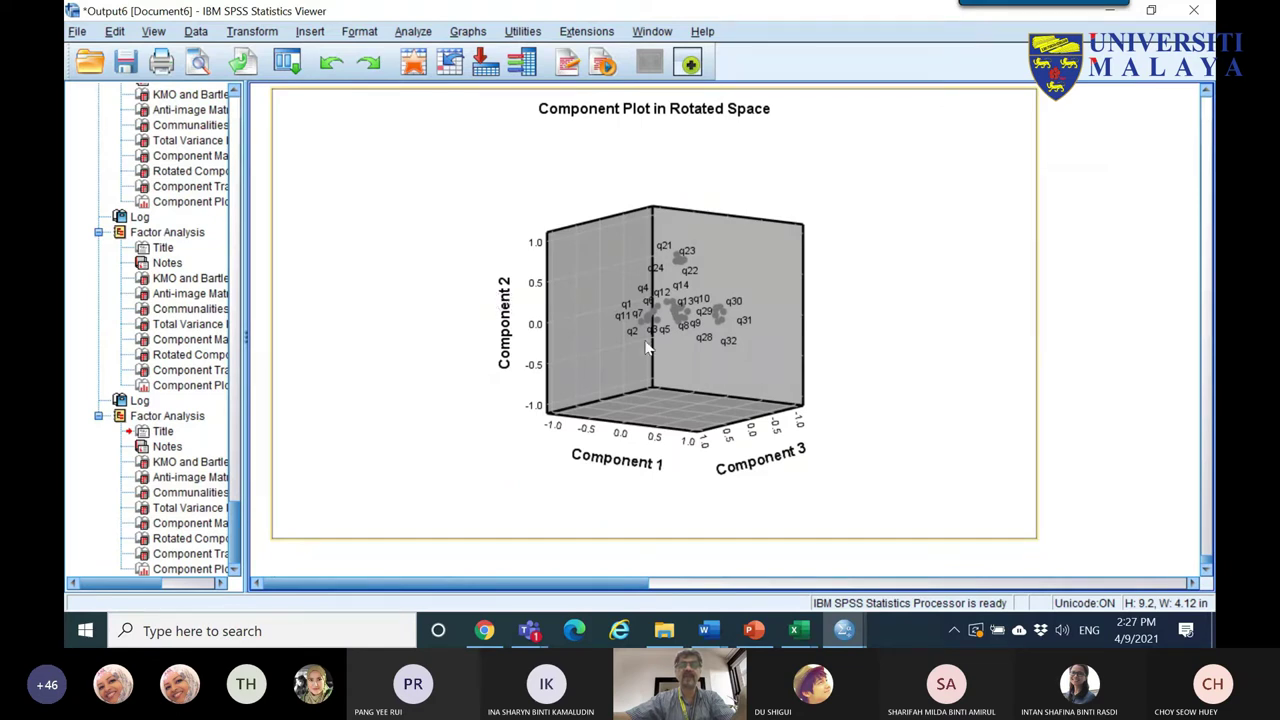
- Open the Component Plot in Rotated Space in the Chart Editor, inspect its item clusters, and close the editor
left_click(721, 313)
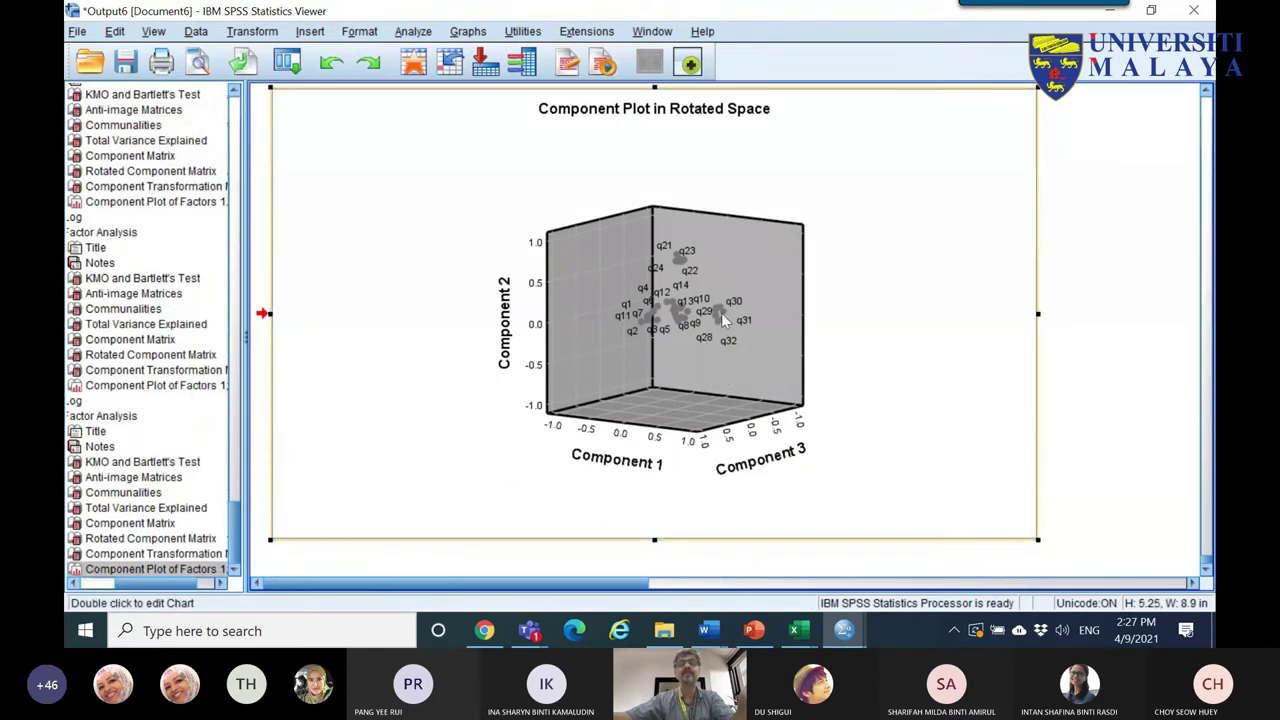
right_click(914, 198)
left_click(935, 227)
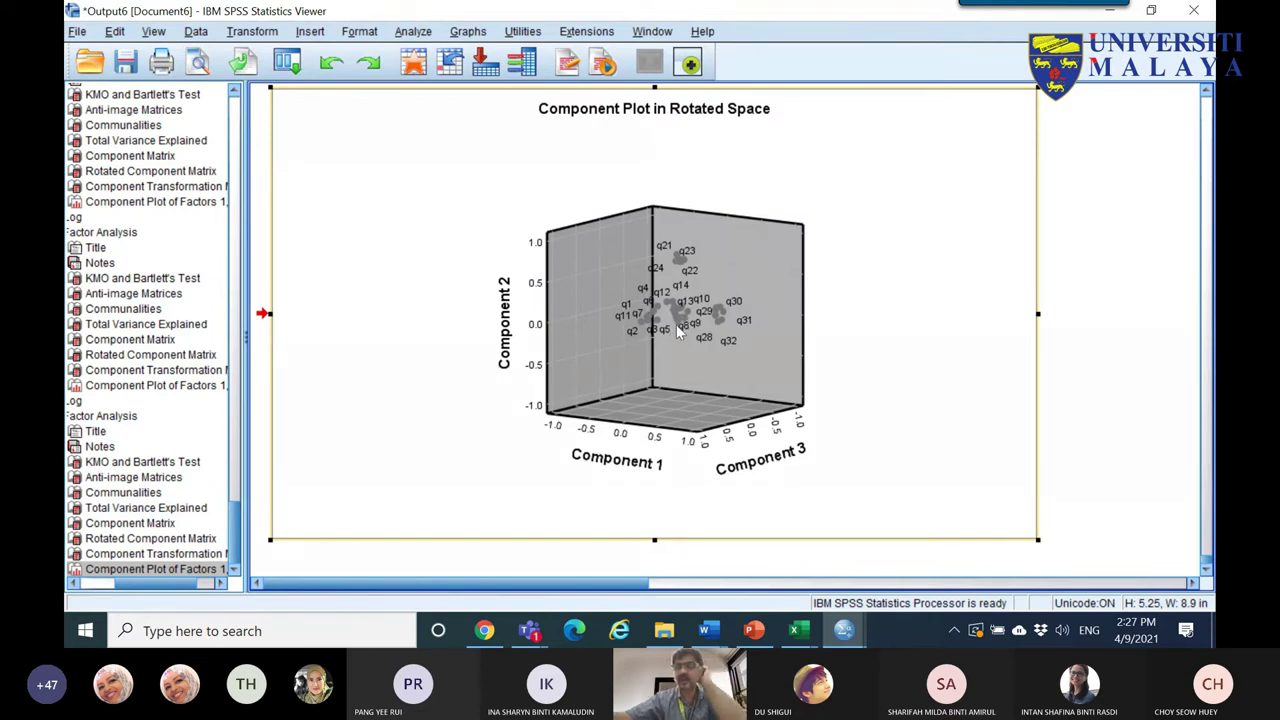
double_click(705, 348)
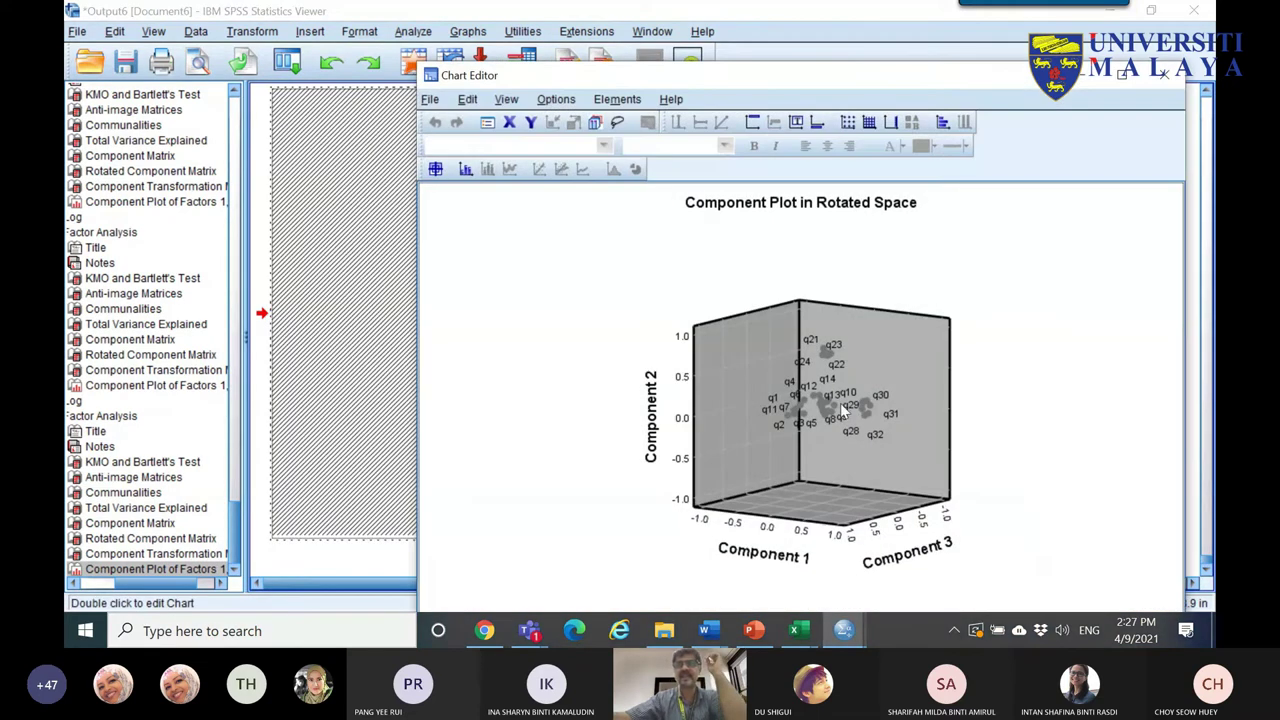
double_click(843, 410)
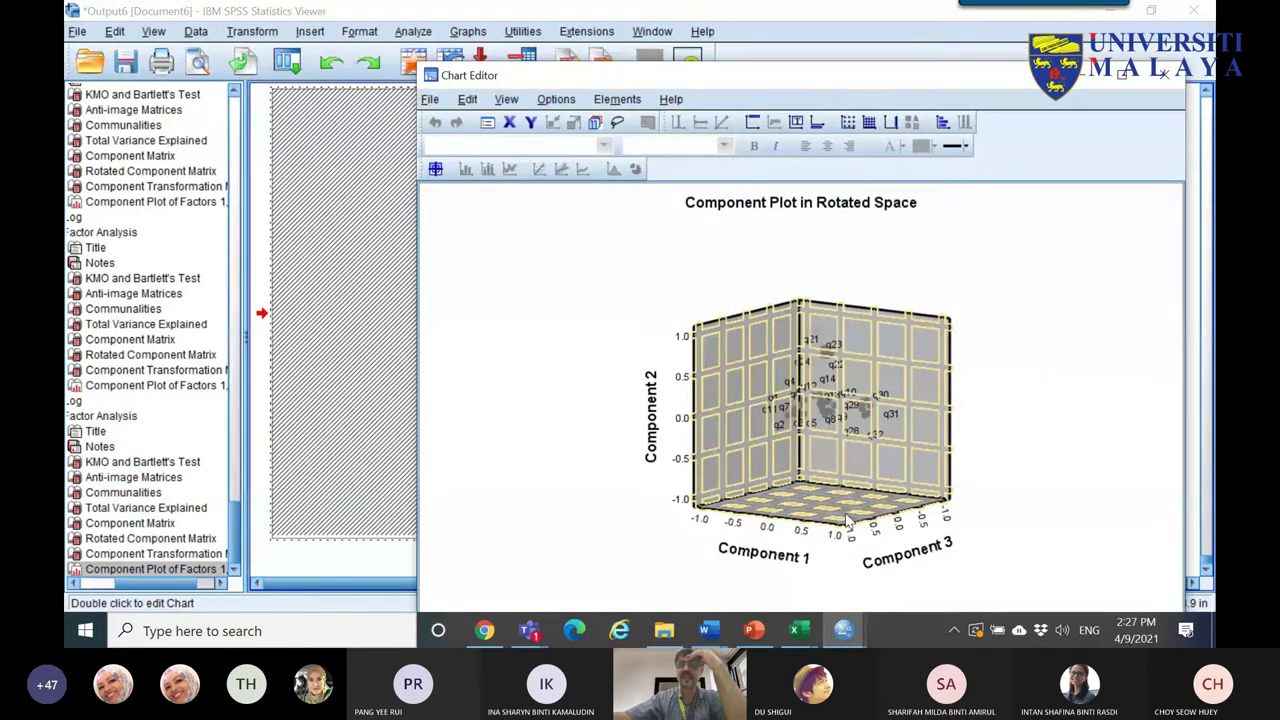
left_click(1005, 436)
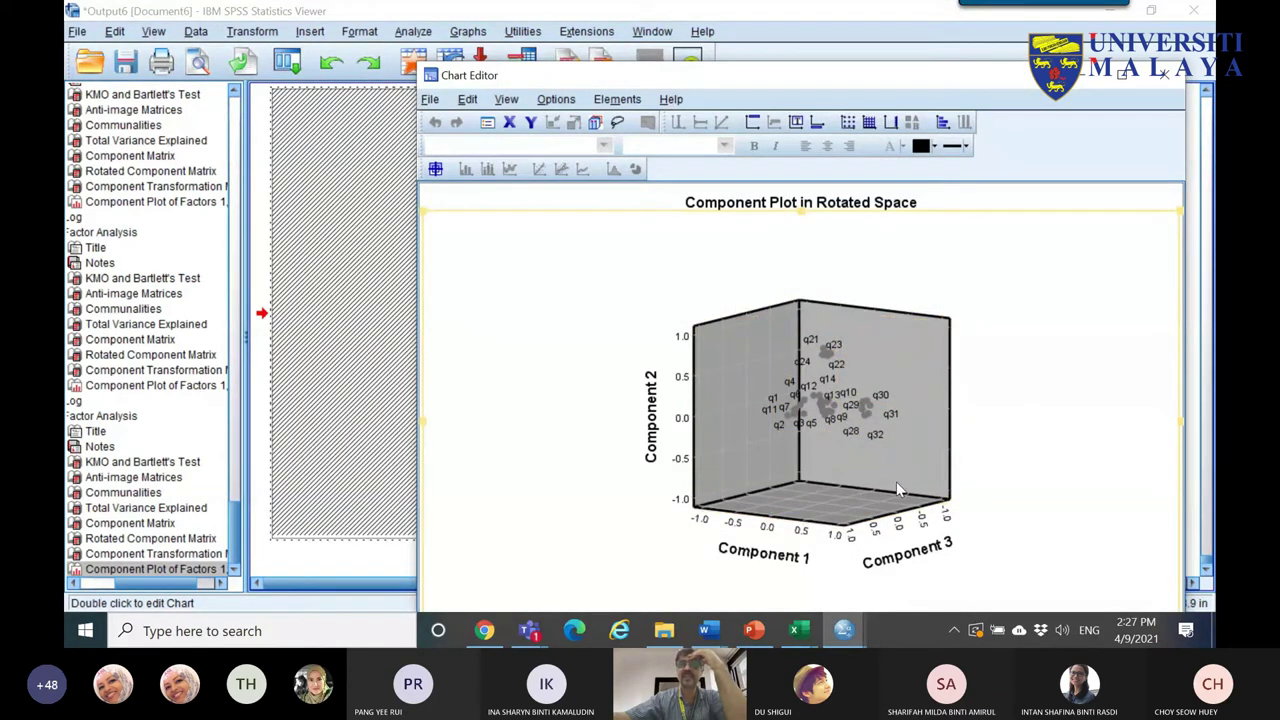
left_click(813, 501)
left_click(766, 291)
left_click(1168, 76)
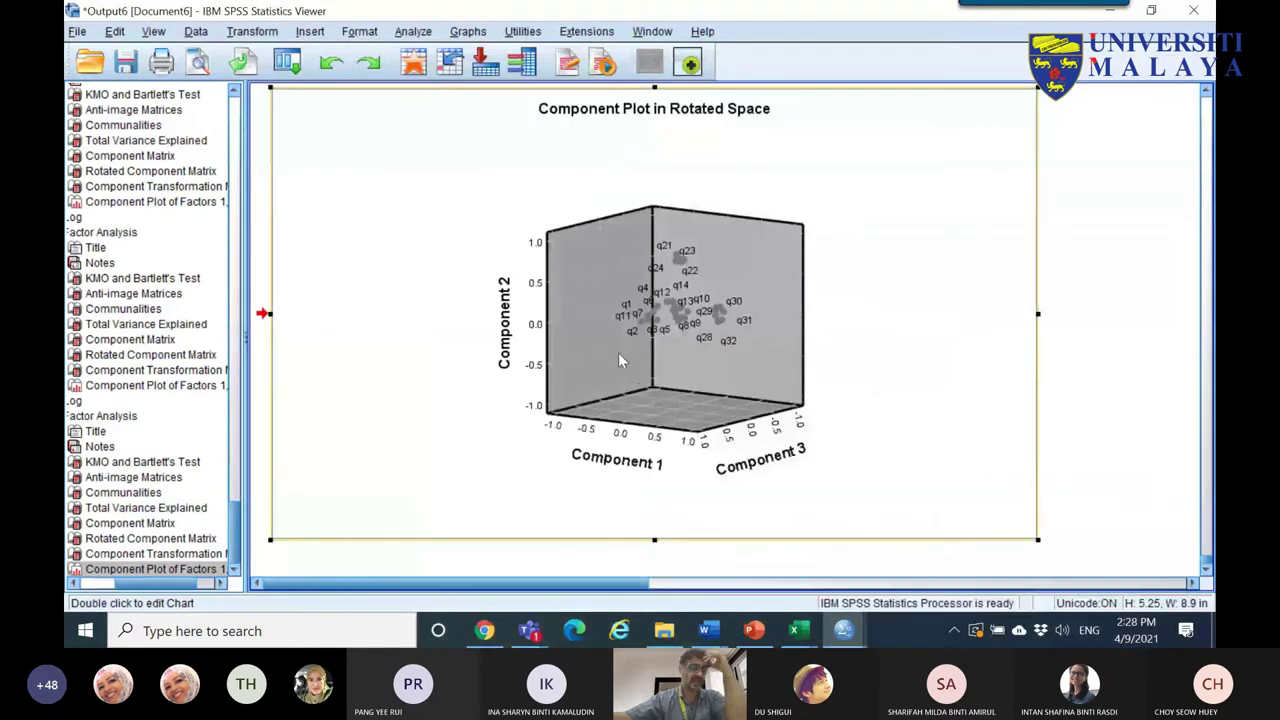
- Look back over the Rotated Component Matrix and switch to the Factor Analysis Rotation slide in PowerPoint
scroll(620, 360, "up", 8)
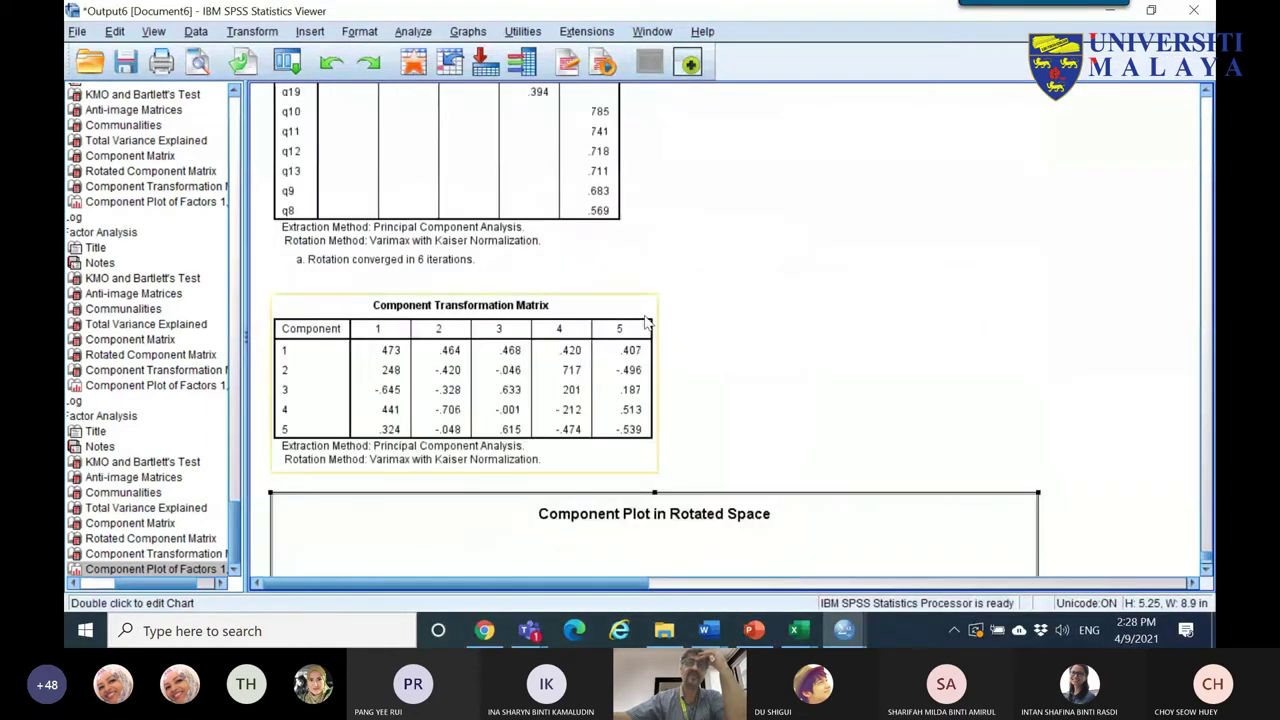
scroll(646, 322, "up", 6)
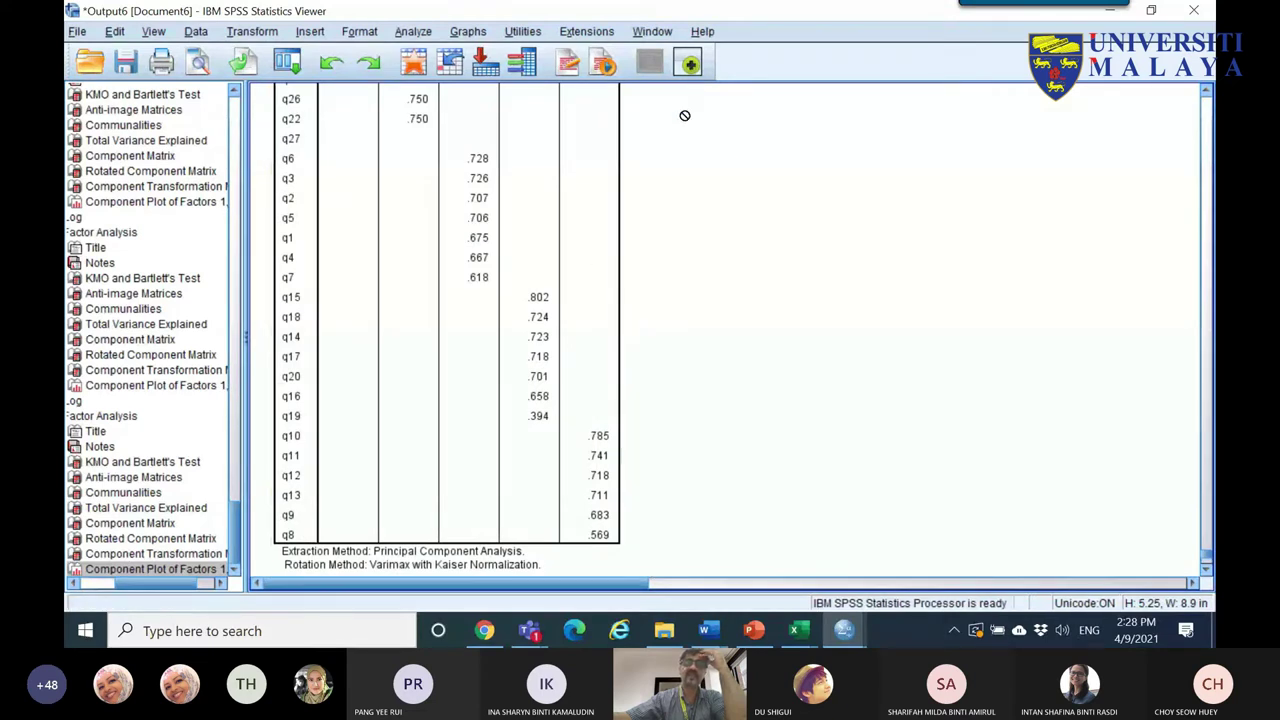
left_click(753, 630)
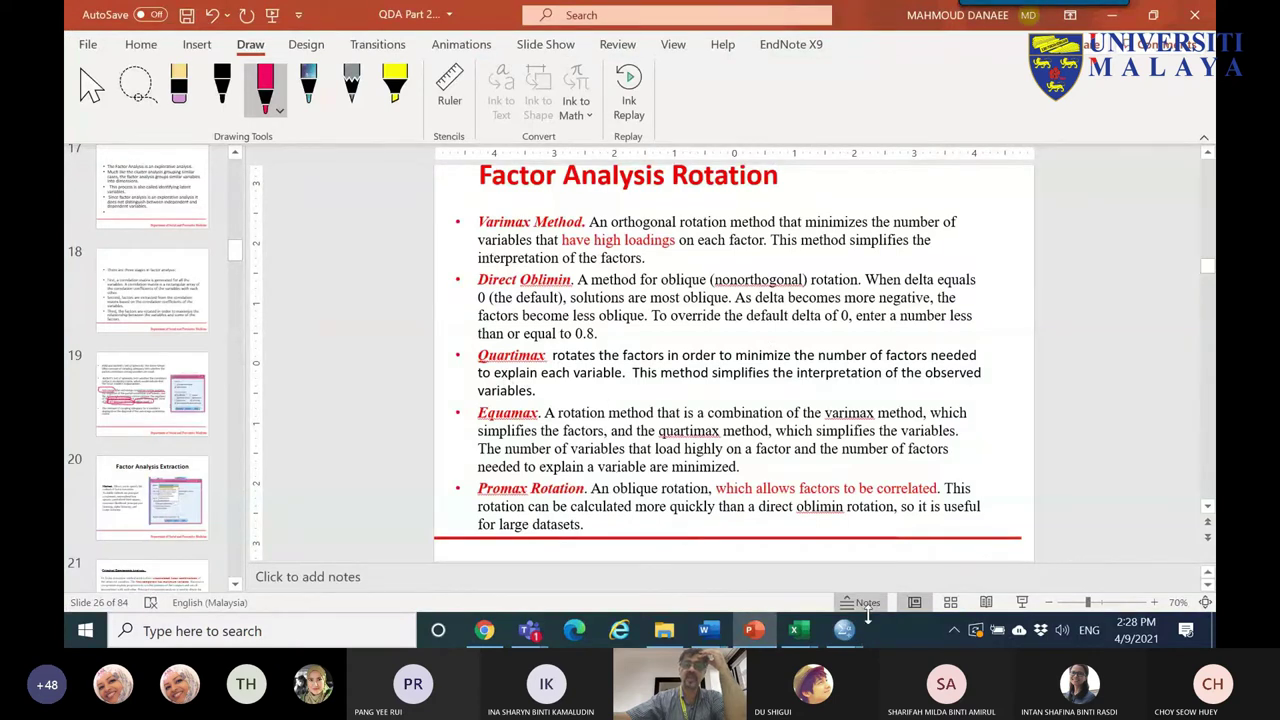
- Switch to EFA2.sav in SPSS and open the online help page for Factor Analysis
mouse_move(846, 636)
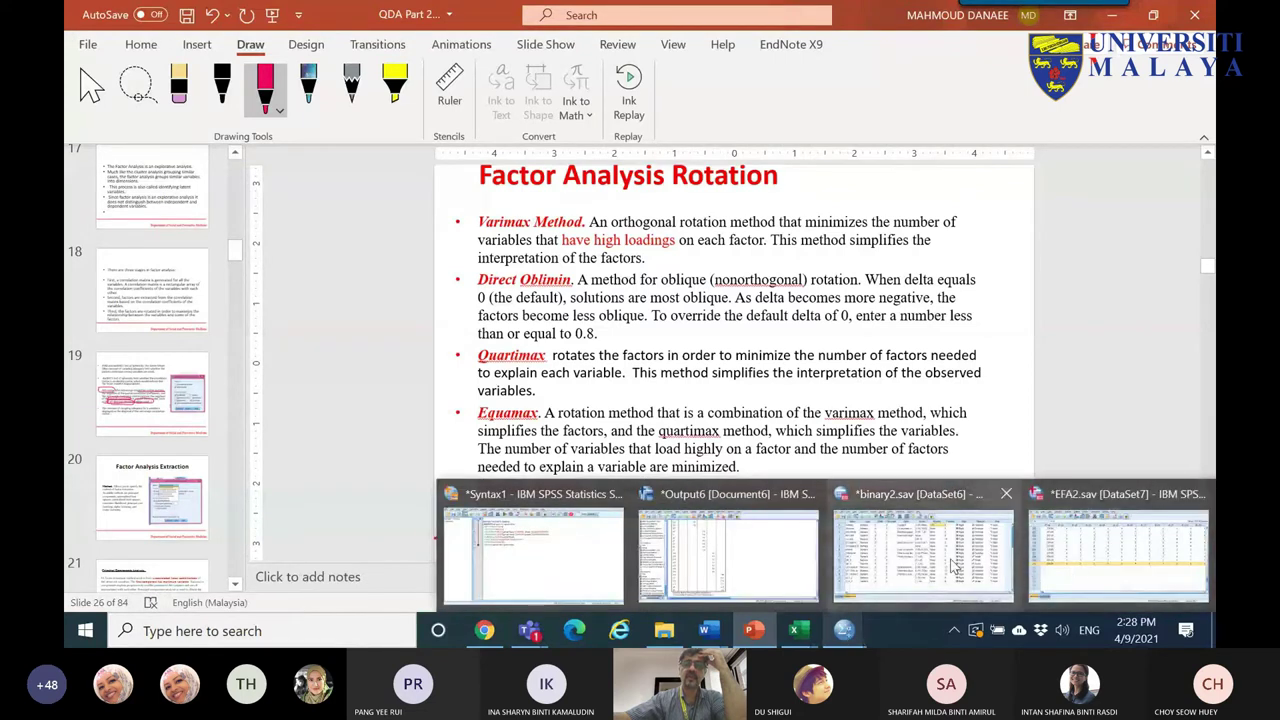
left_click(888, 595)
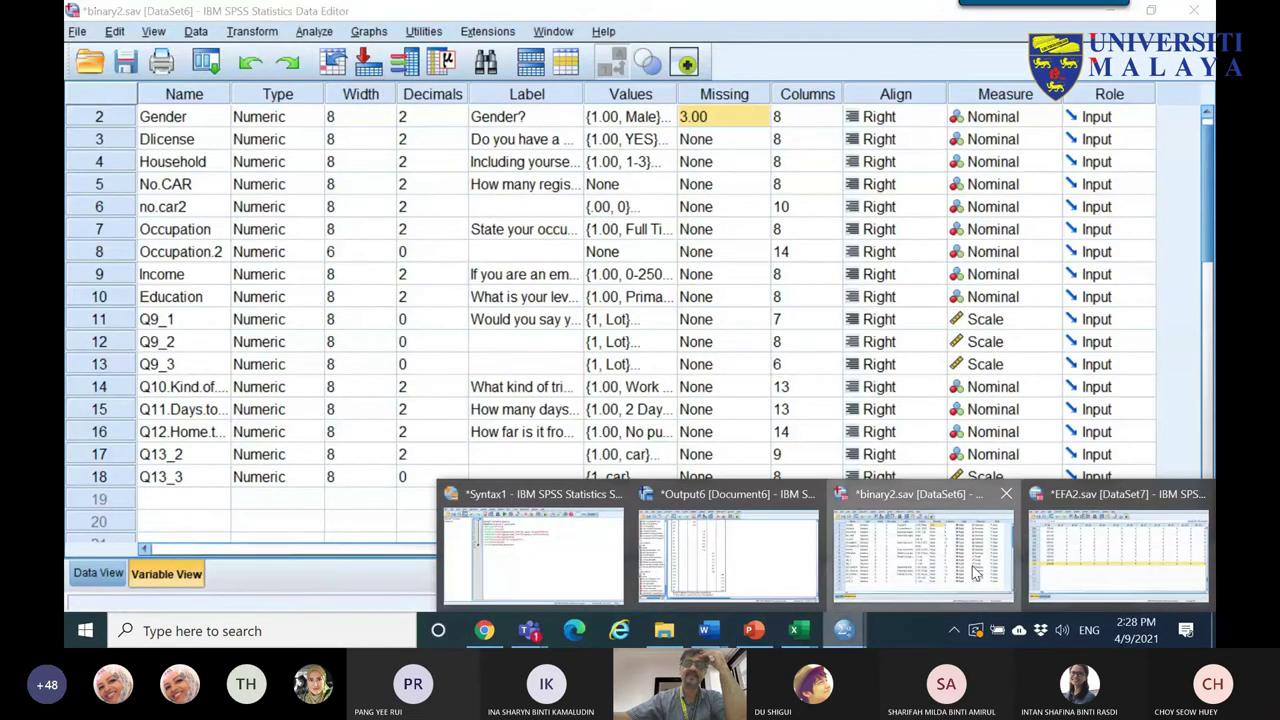
mouse_move(850, 632)
left_click(1118, 555)
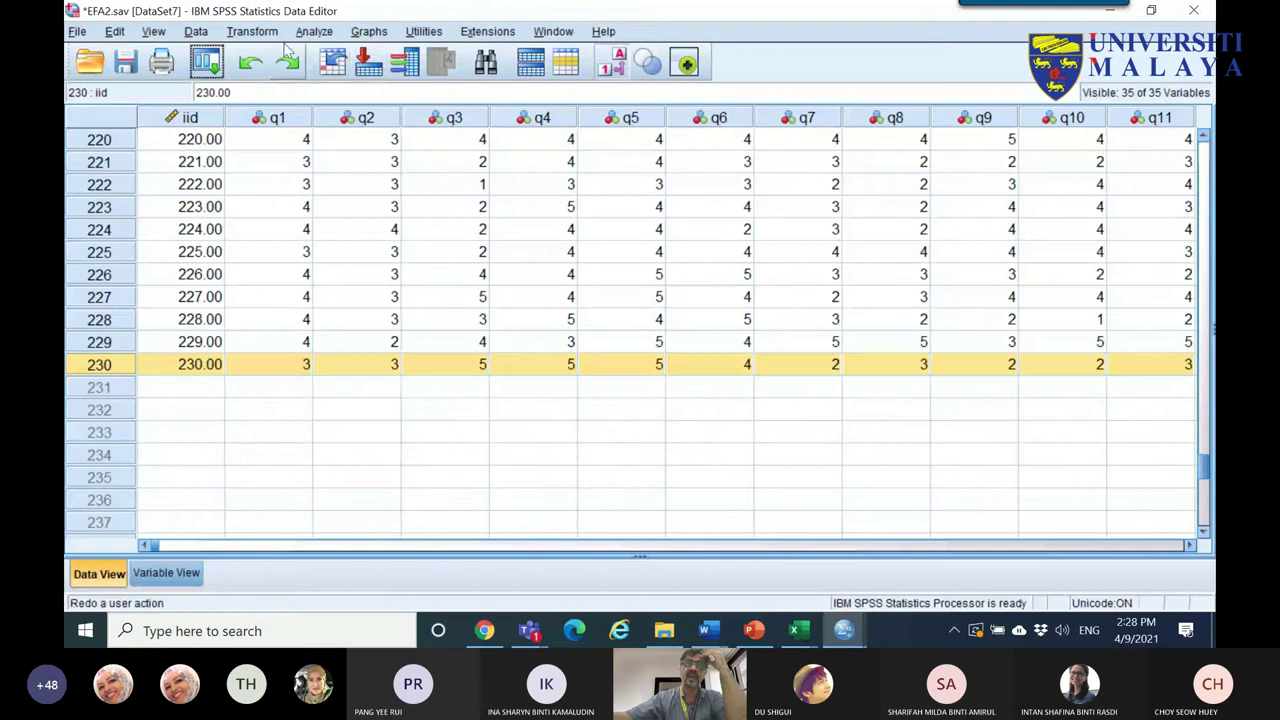
left_click(441, 63)
left_click(256, 95)
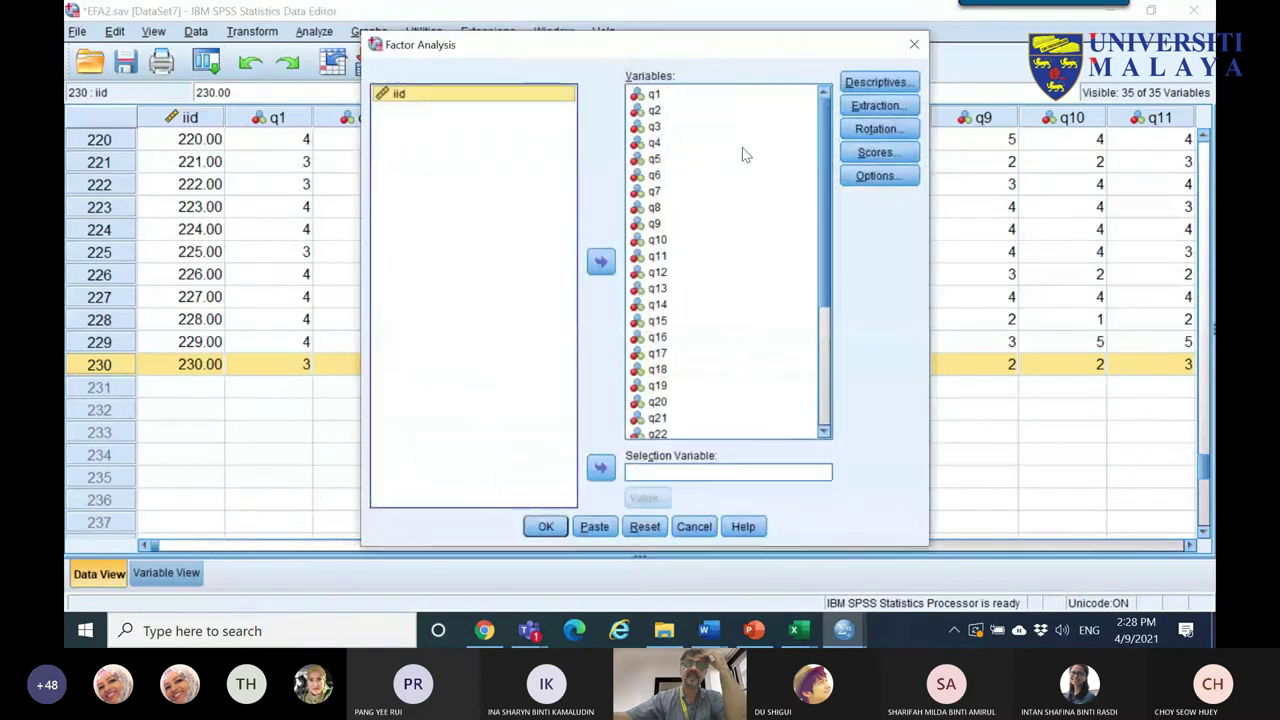
left_click(743, 526)
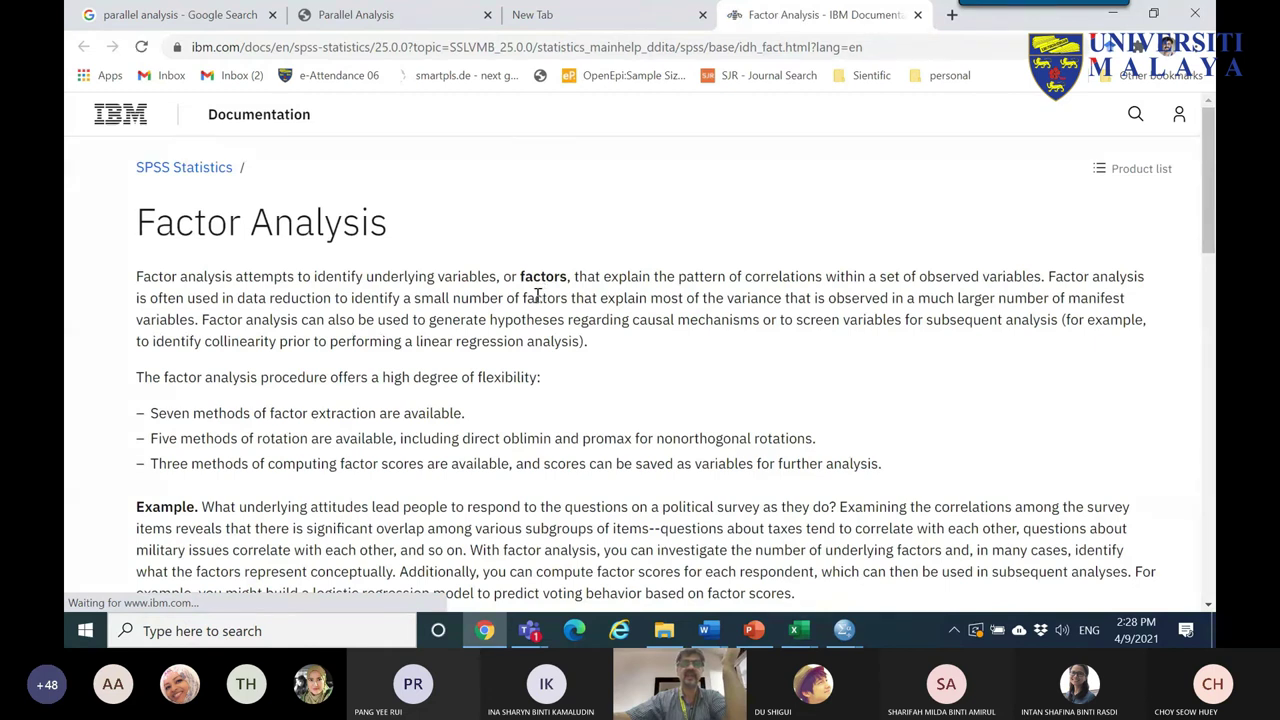
- Read the Assumptions paragraph of the help page and highlight the phrase on bivariate normal distribution for each pair of variables
scroll(343, 299, "down", 6)
left_click_drag(138, 216, 643, 281)
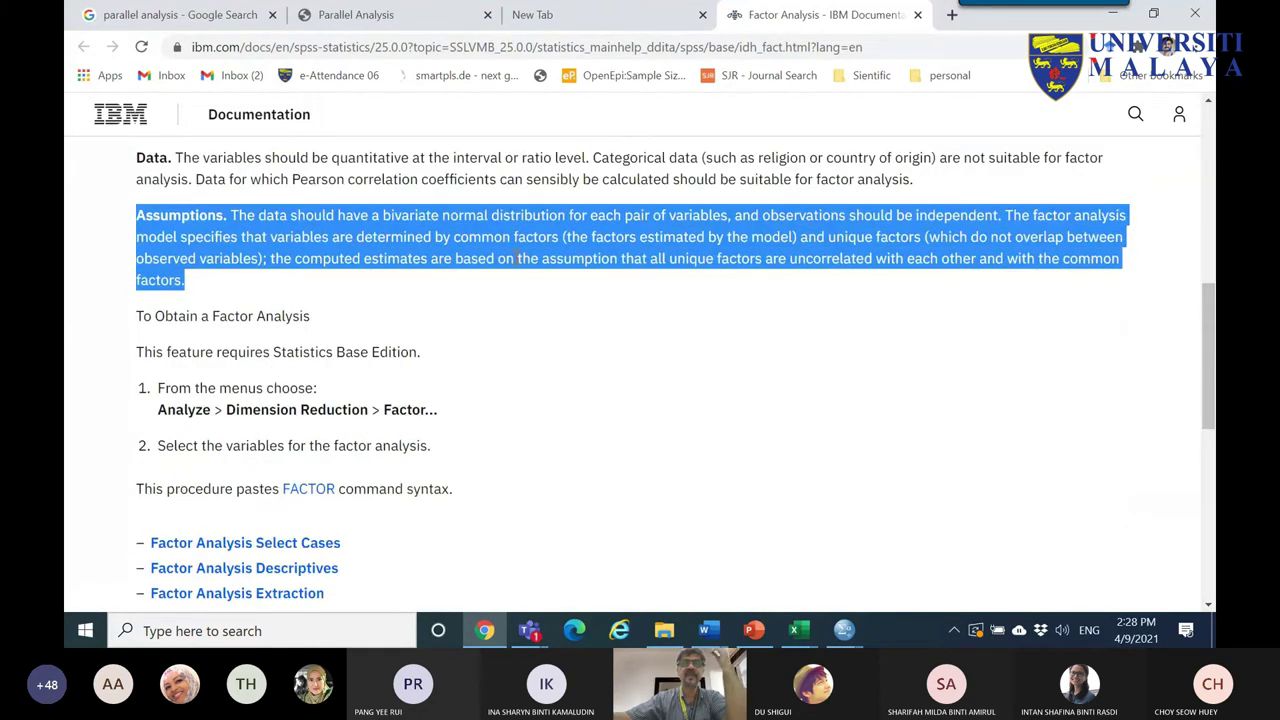
left_click(407, 232)
left_click_drag(236, 212, 437, 220)
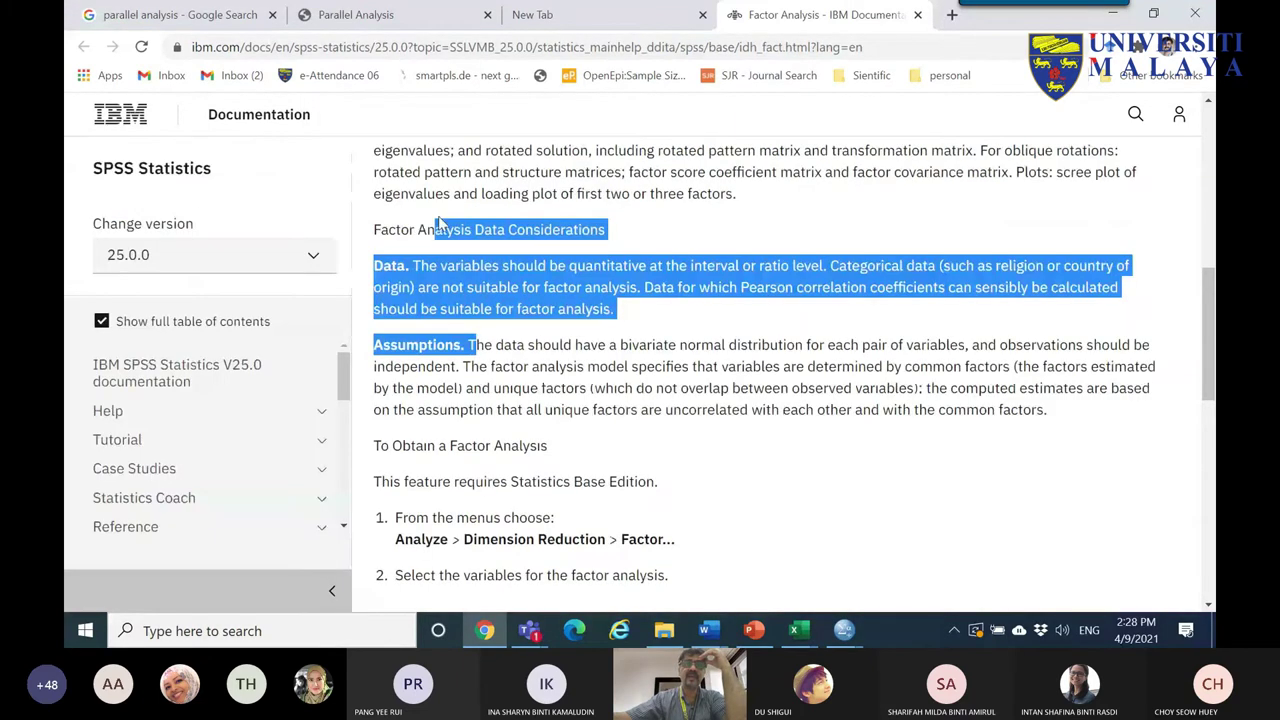
left_click(630, 282)
left_click_drag(628, 345, 971, 350)
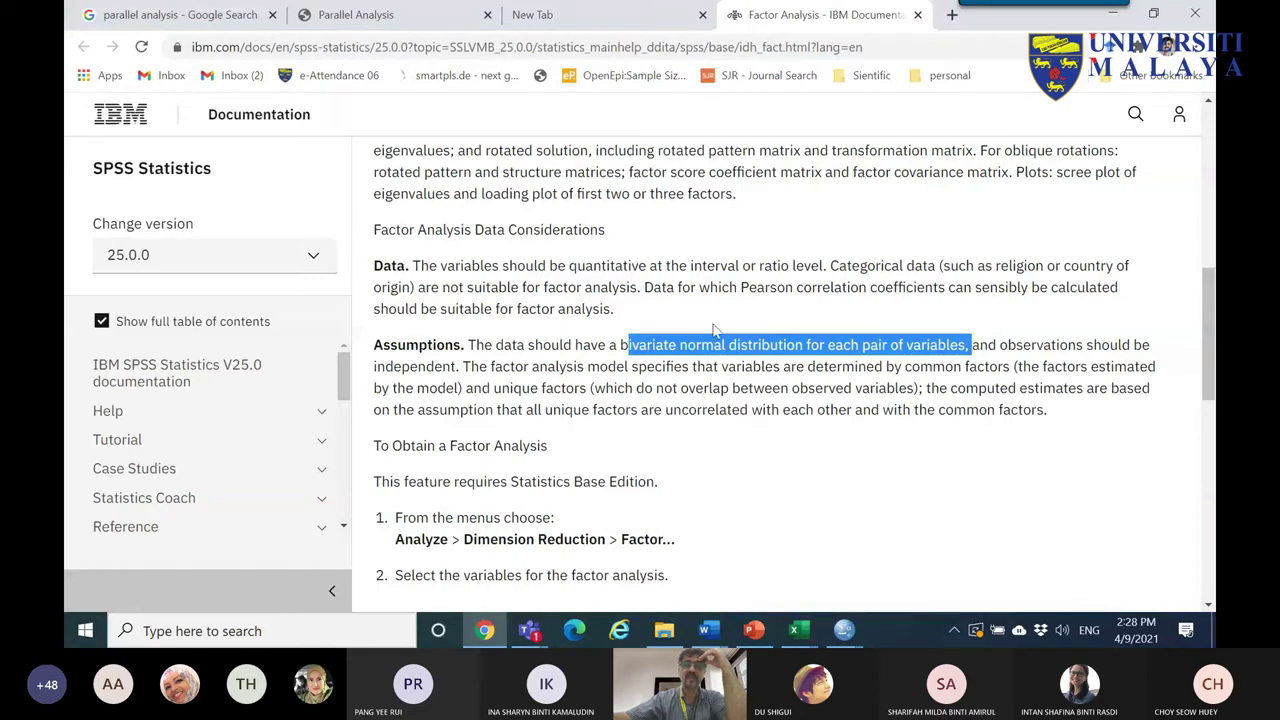
- Return to EFA2.sav in SPSS, dismiss the Factor Analysis dialog, and select the item data from q1 onward
left_click(843, 630)
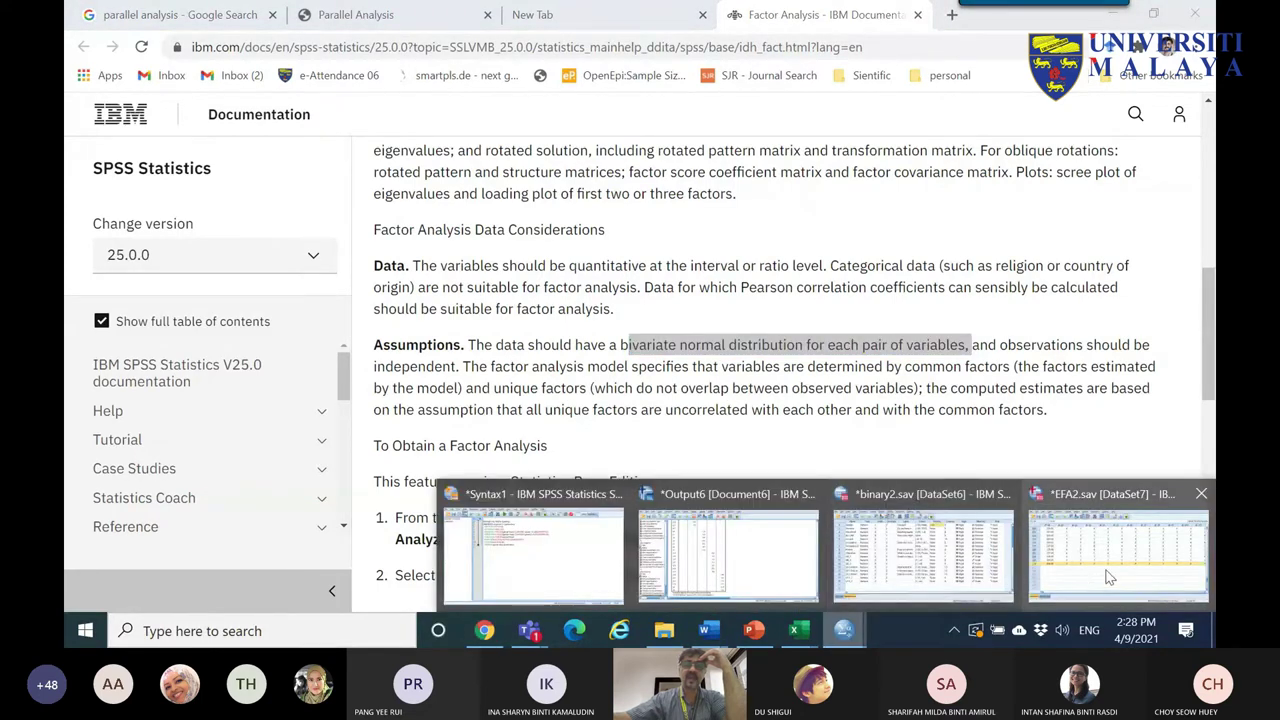
left_click(1108, 576)
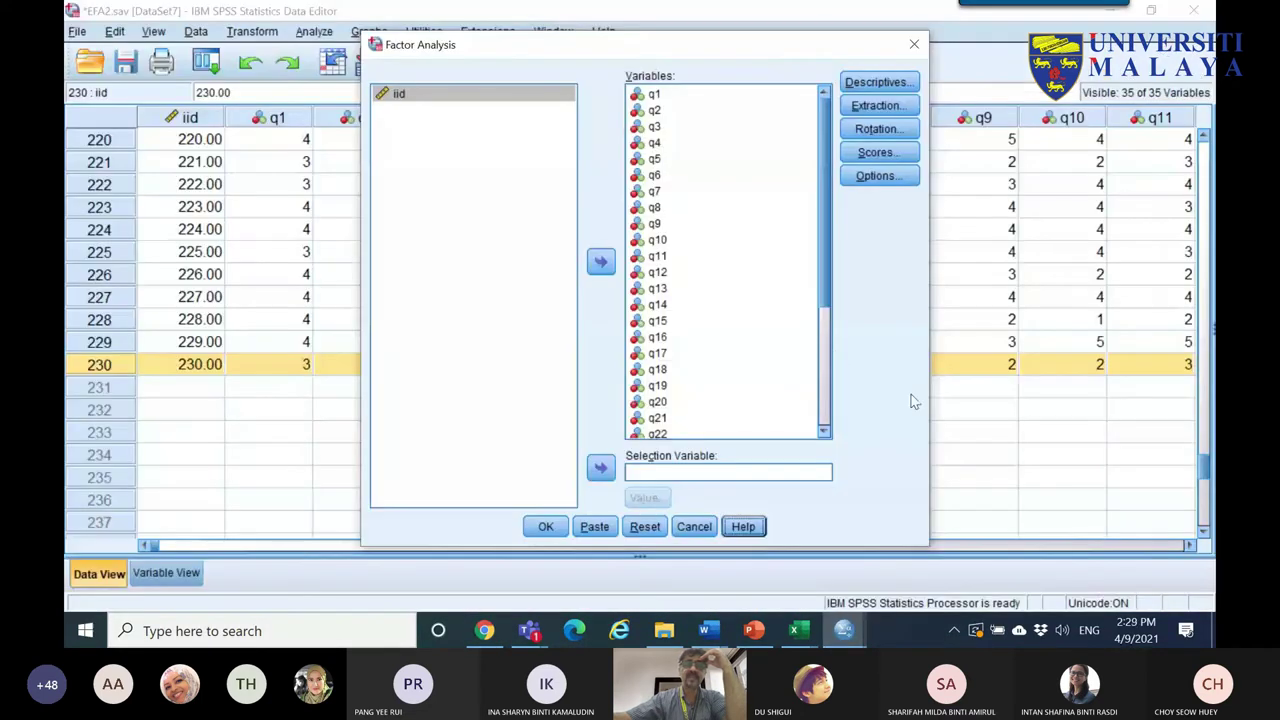
left_click(694, 527)
key("ctrl+a")
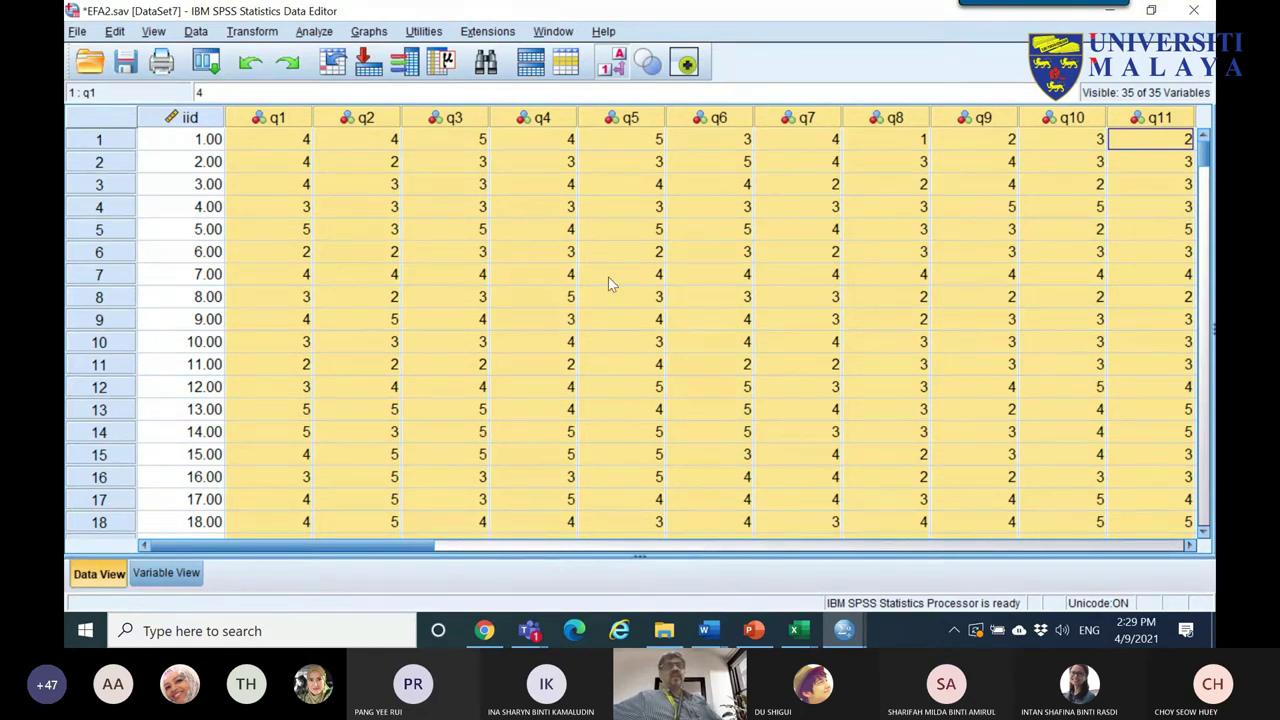
- Open the Factor Analysis extraction settings to review the method and matrix options, and dismiss the dialogs without running the analysis
left_click(318, 33)
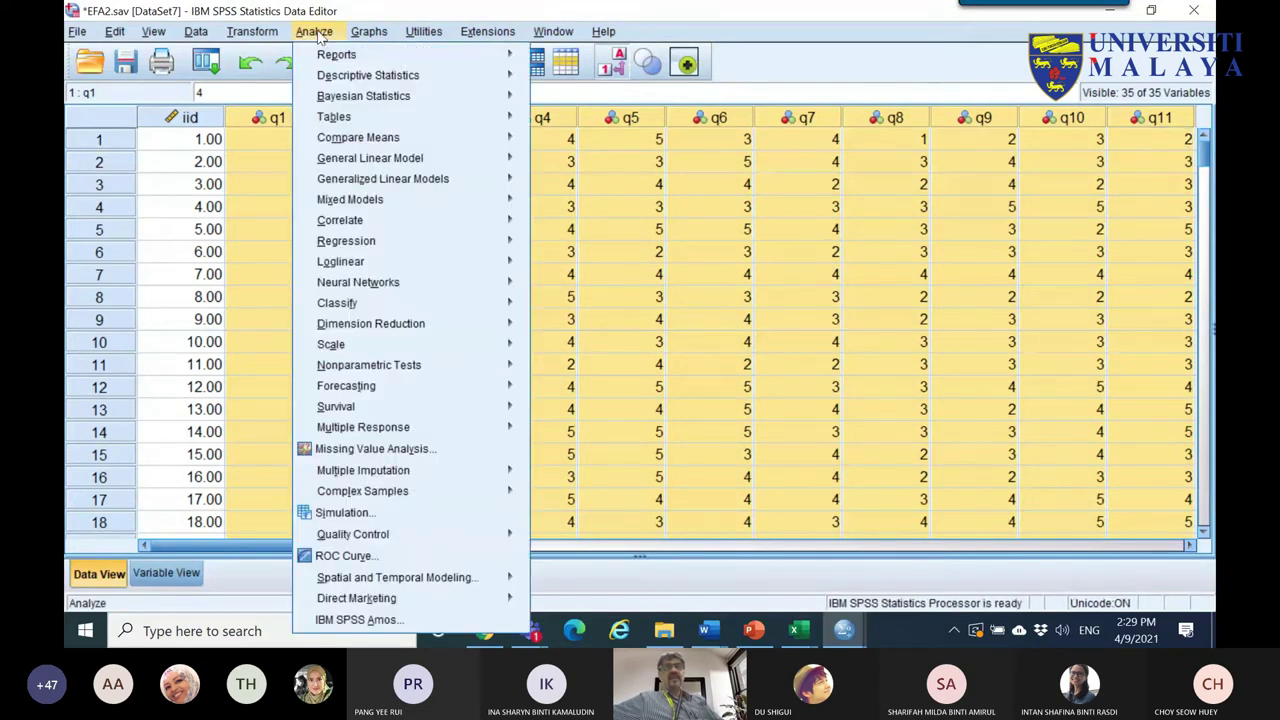
mouse_move(390, 324)
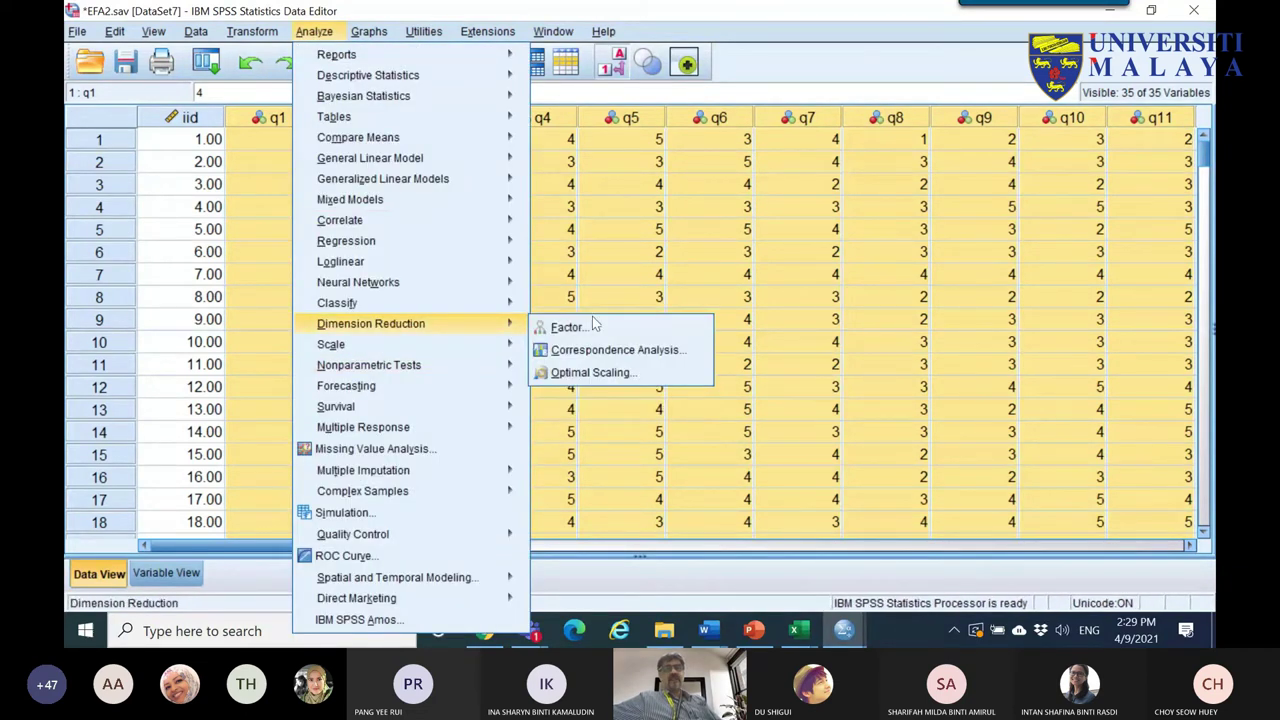
left_click(600, 327)
left_click(906, 110)
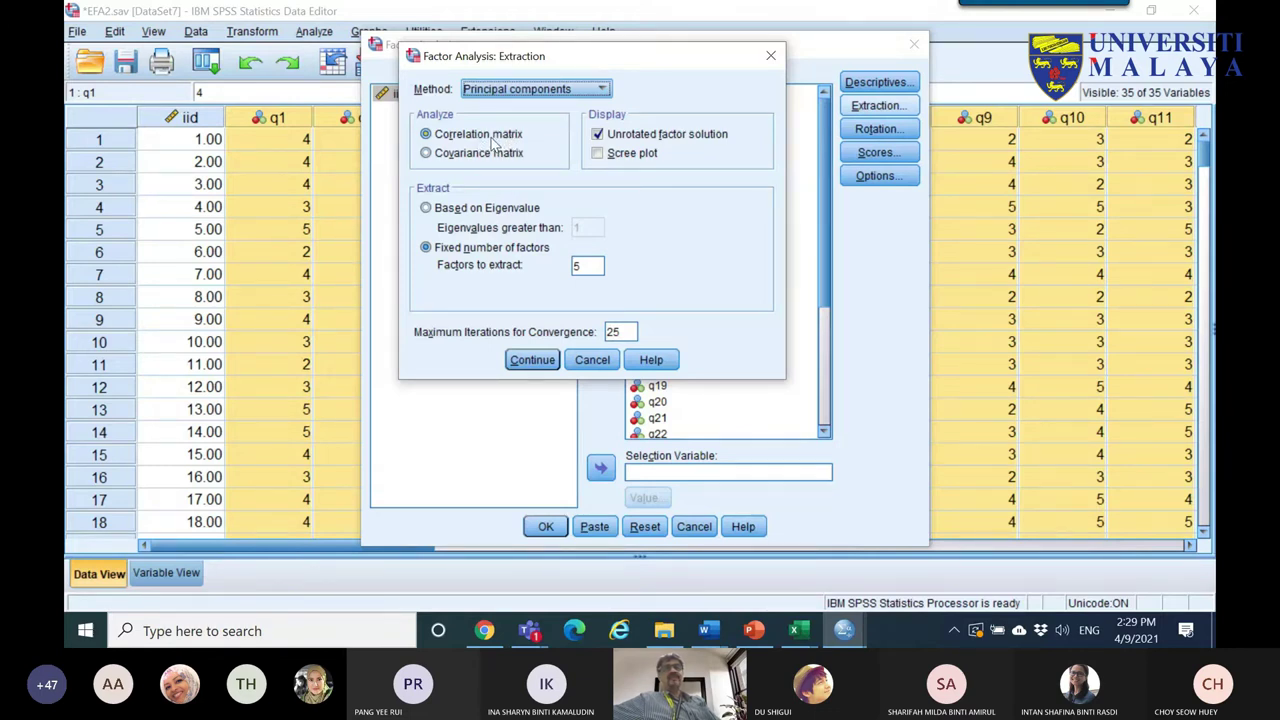
left_click(590, 360)
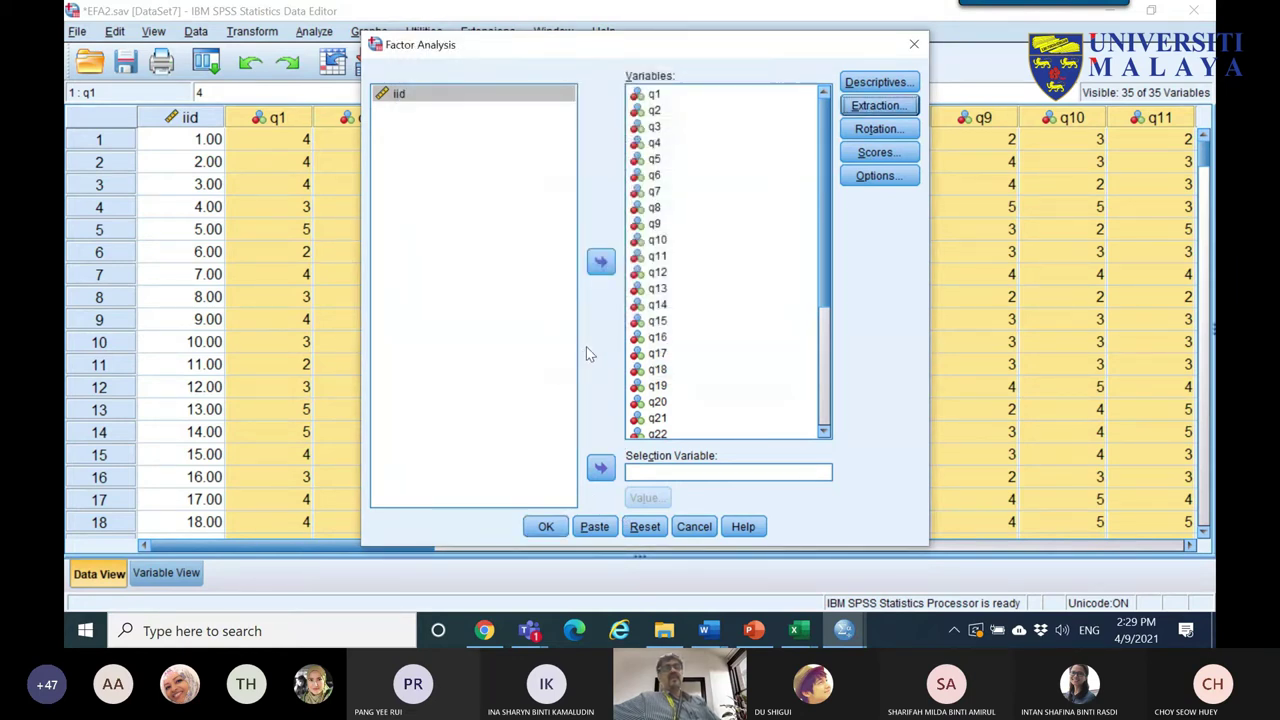
left_click(694, 527)
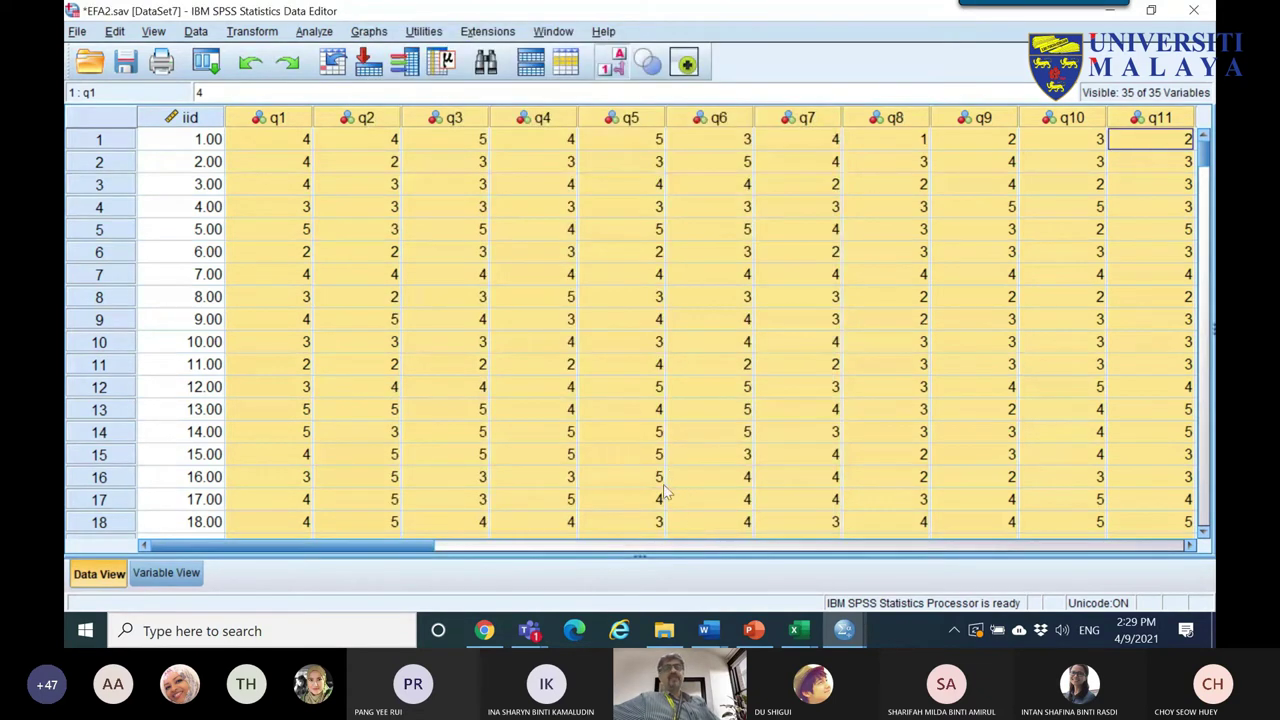
- Switch to PowerPoint, open the slide on factor analysis for dichotomous variables, and circle the name Factor in red ink
left_click(754, 630)
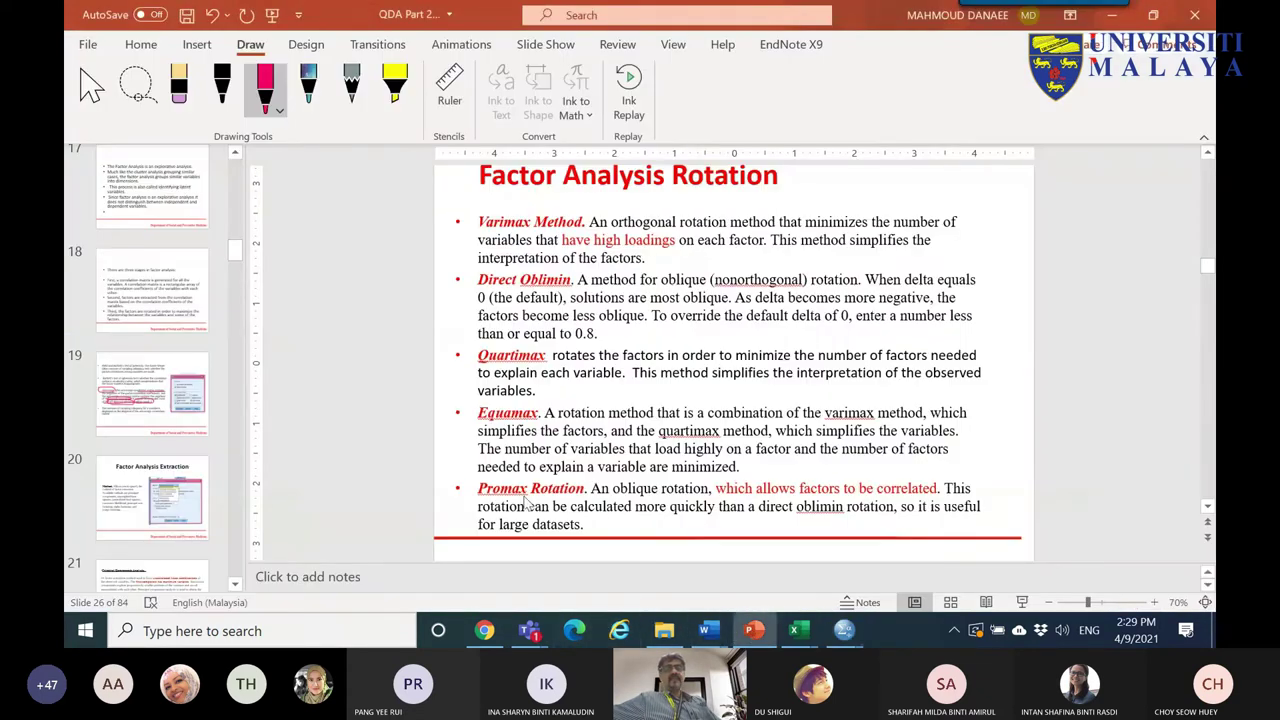
scroll(168, 517, "up", 3)
scroll(168, 517, "down", 5)
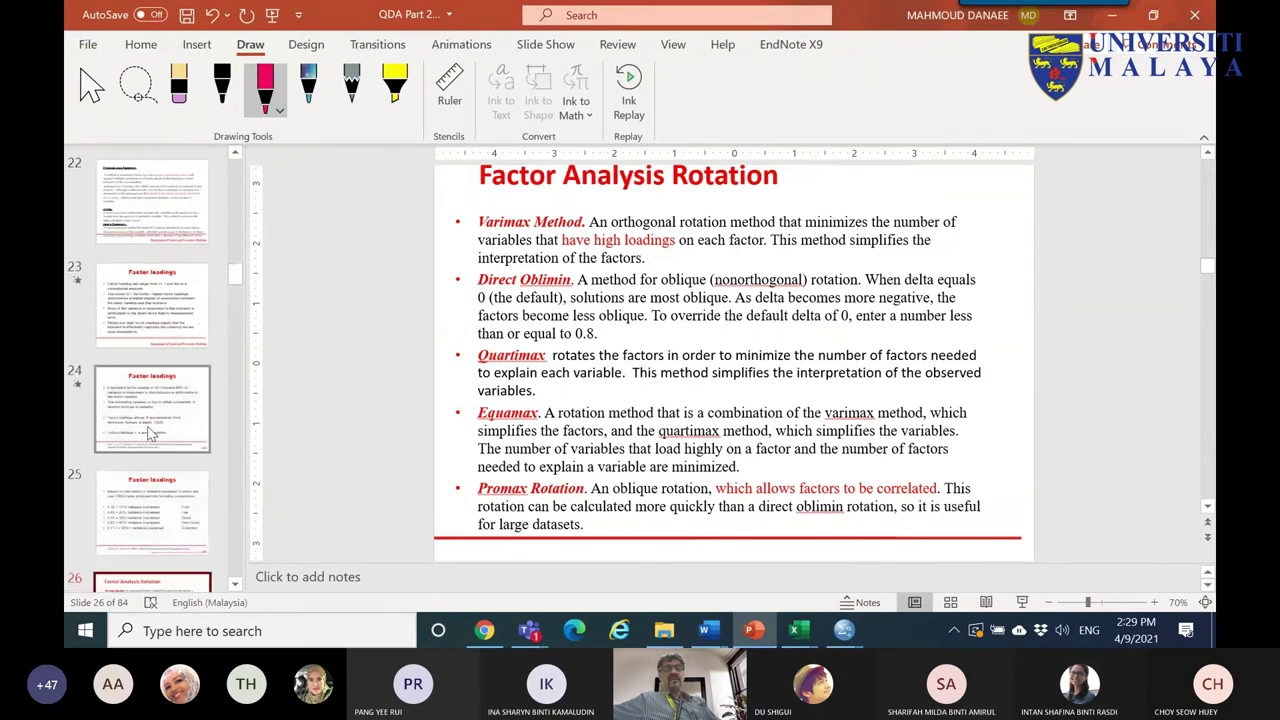
left_click(178, 447)
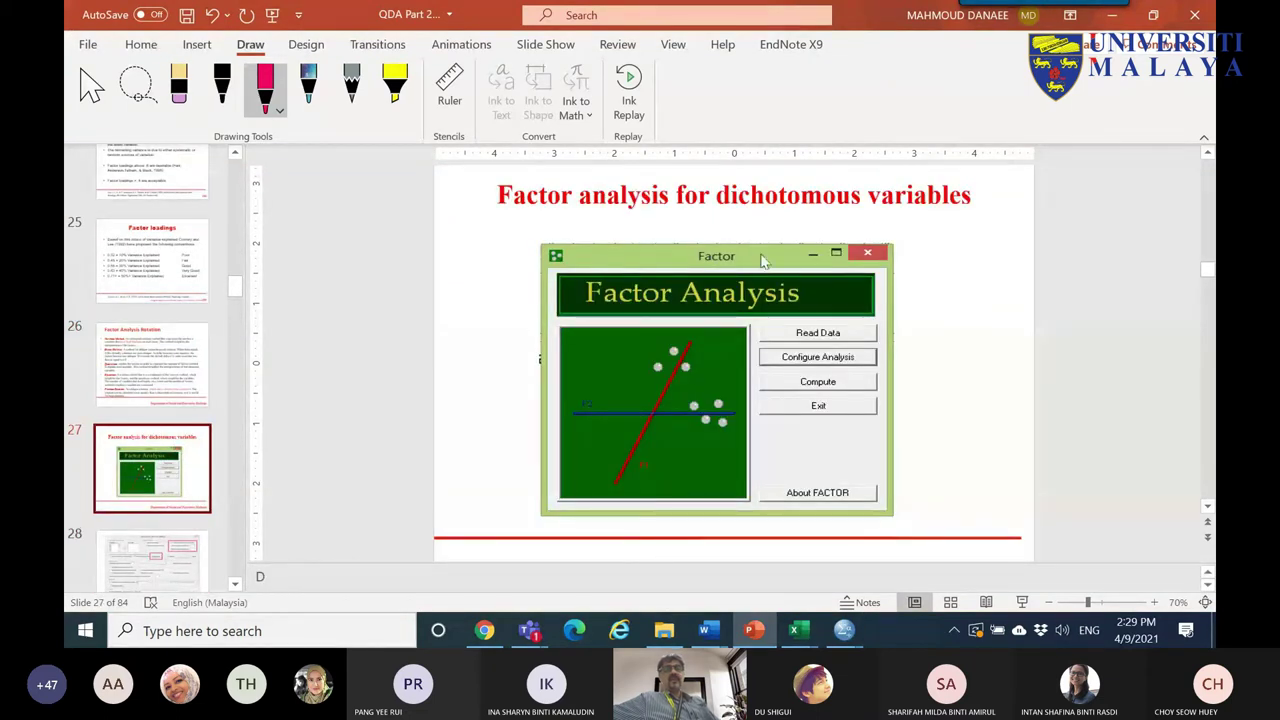
mouse_move(673, 253)
left_mouse_down()
mouse_move(668, 237)
mouse_move(727, 257)
mouse_move(700, 268)
mouse_move(684, 257)
left_mouse_up()
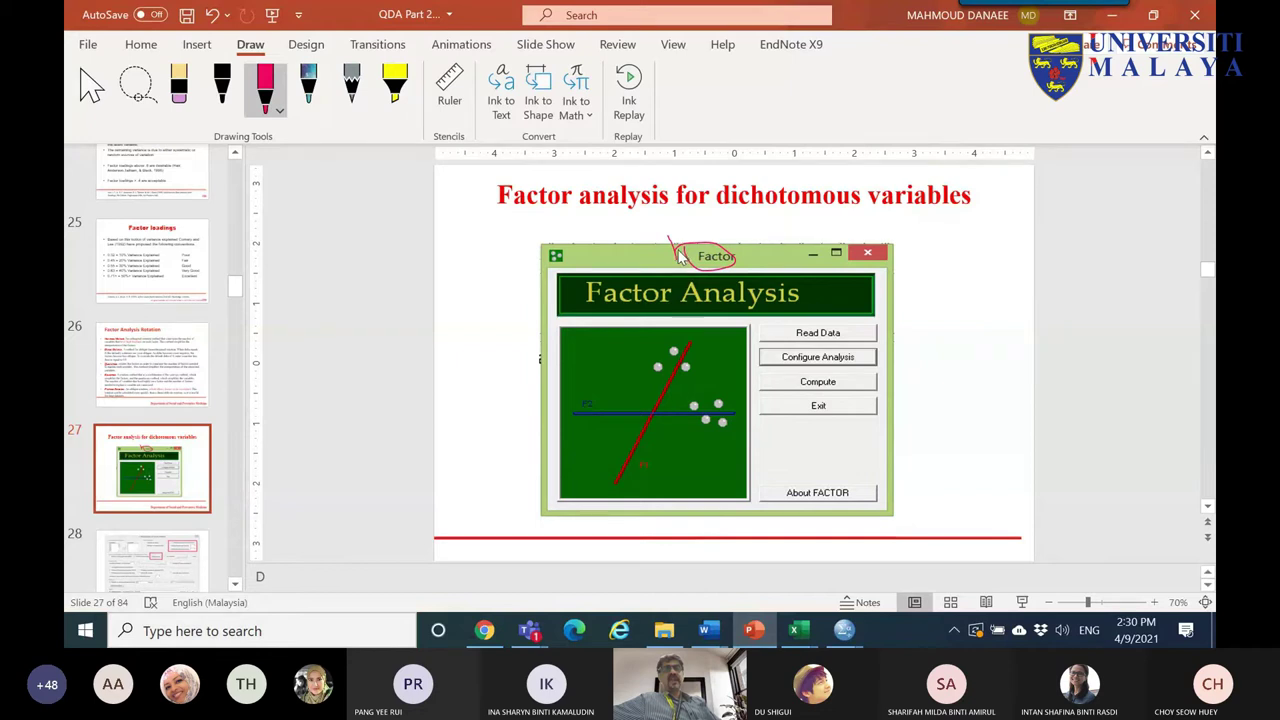
scroll(533, 371, "down", 1)
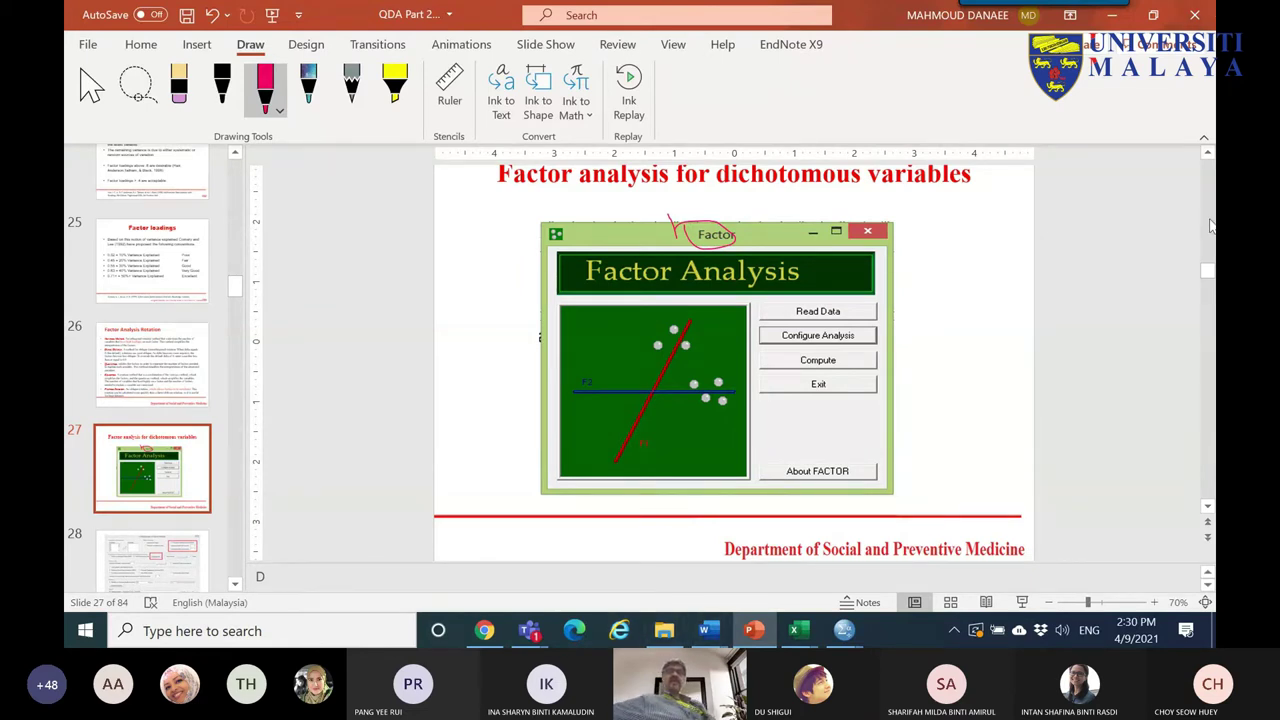
- Switch to Chrome, search in a new tab for "factor software spain", and open the Universitat Rovira i Virgili documentation result
left_click(485, 630)
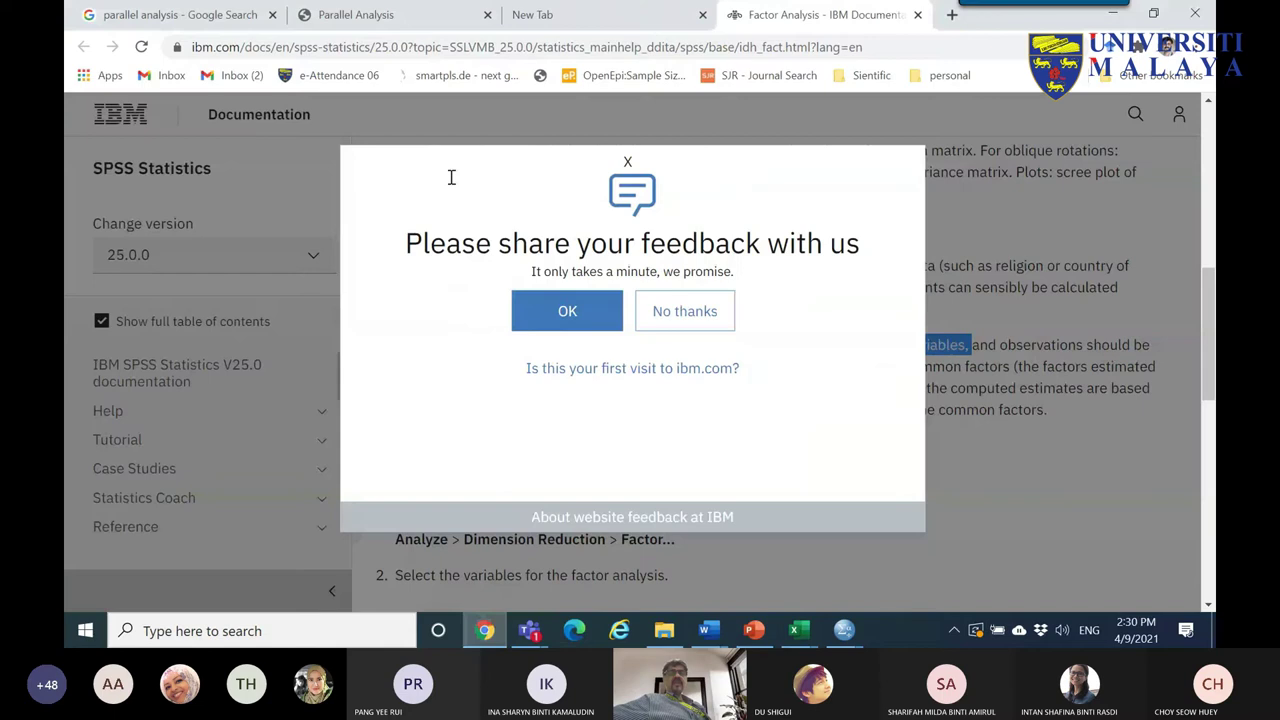
left_click(951, 14)
type("fa")
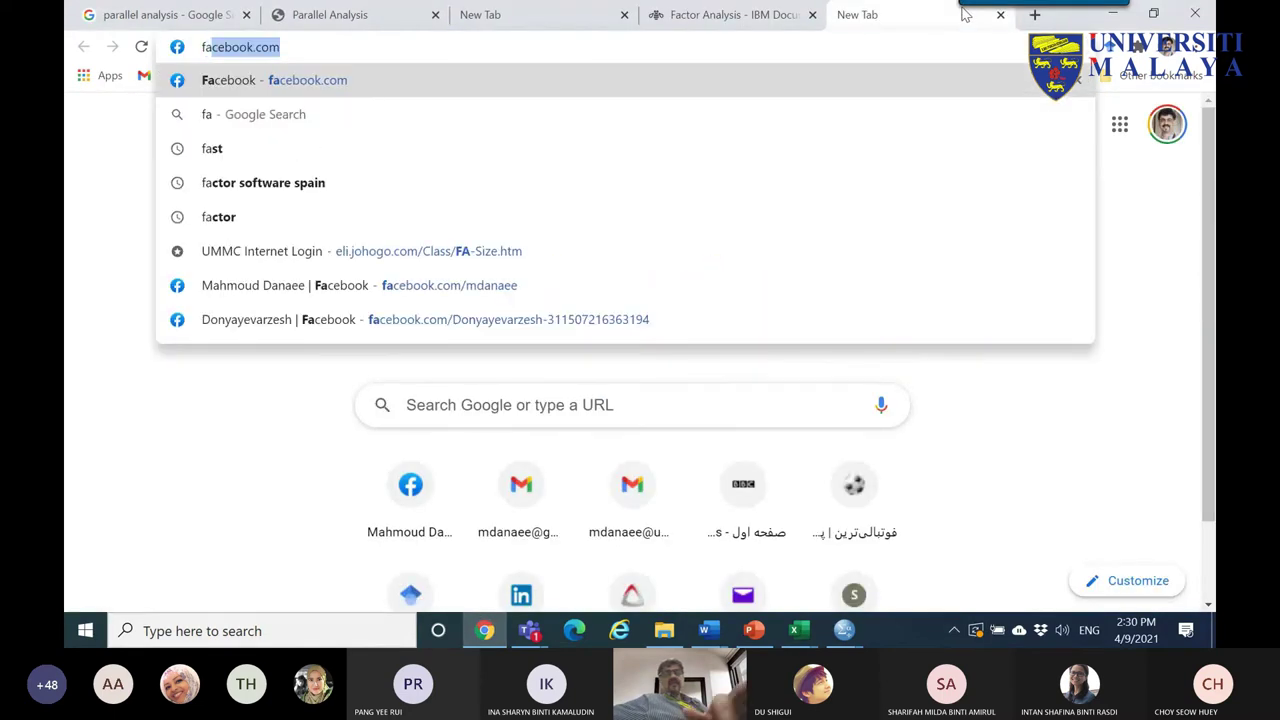
type("ct")
left_click(322, 116)
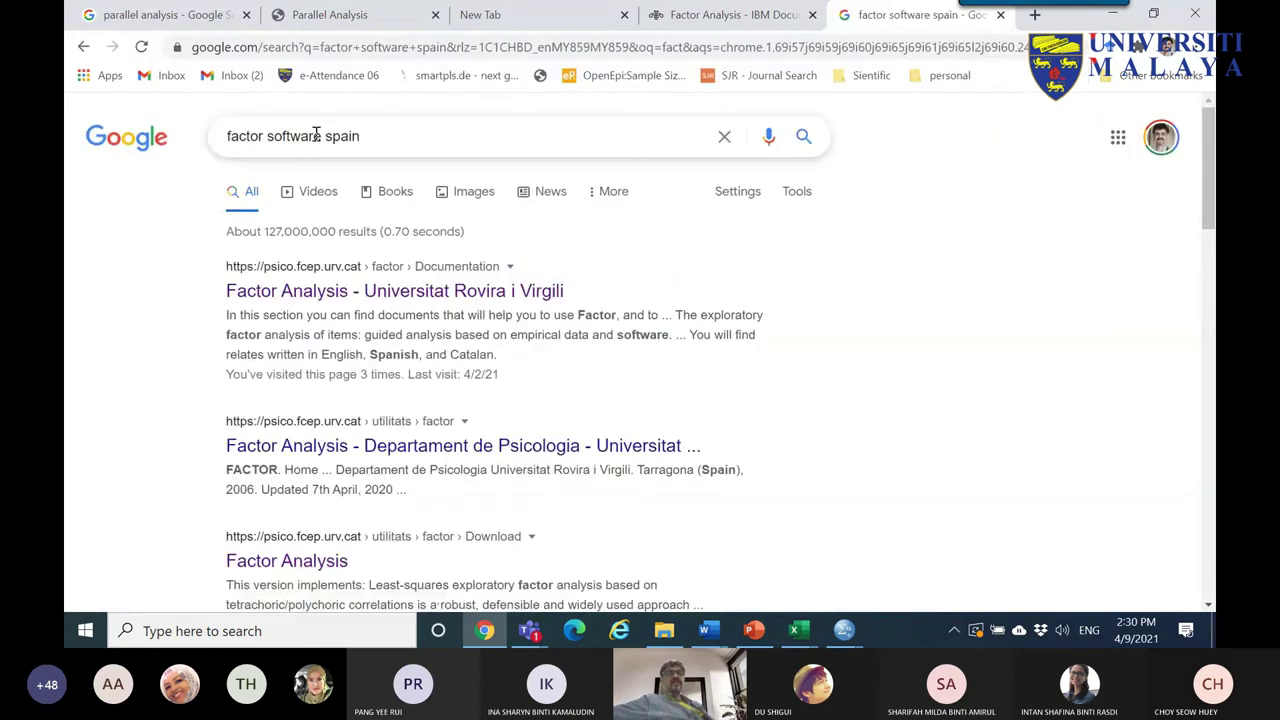
left_click(505, 291)
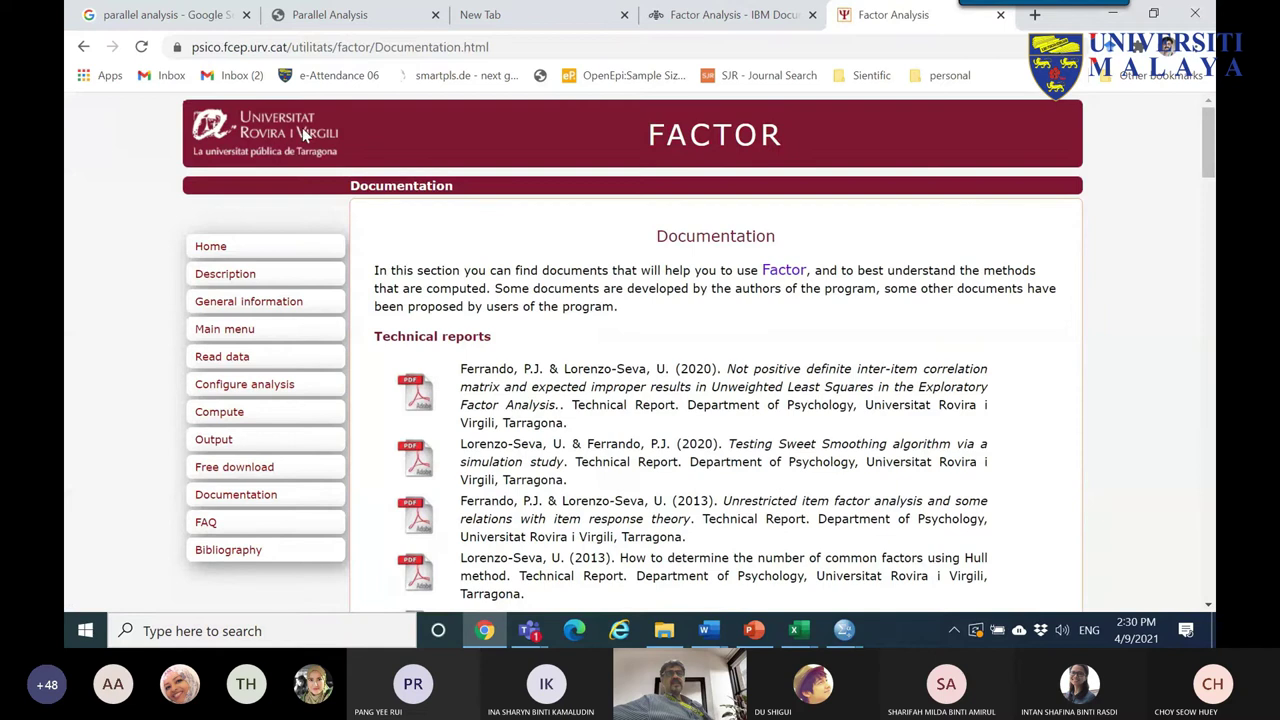
- Open the FACTOR manual's home page and highlight the department line and the "Updated 7th April, 2020" line
left_click(207, 250)
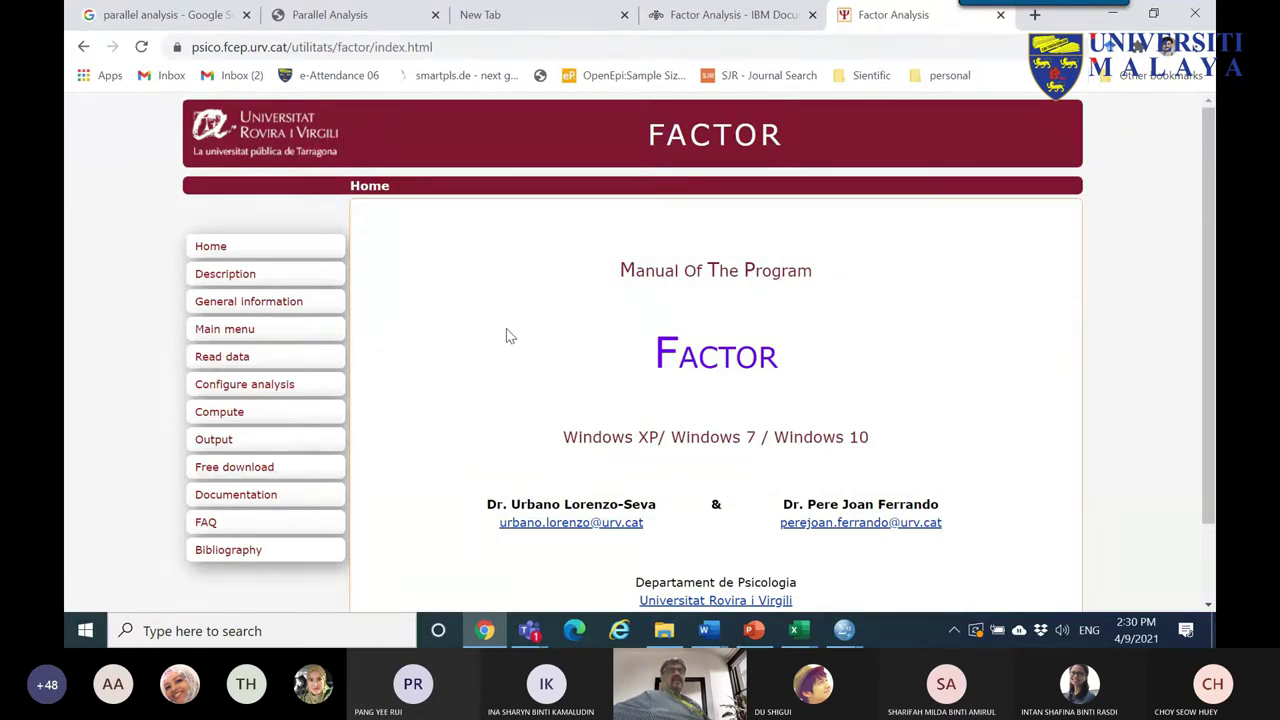
scroll(508, 427, "down", 1)
scroll(508, 430, "down", 1)
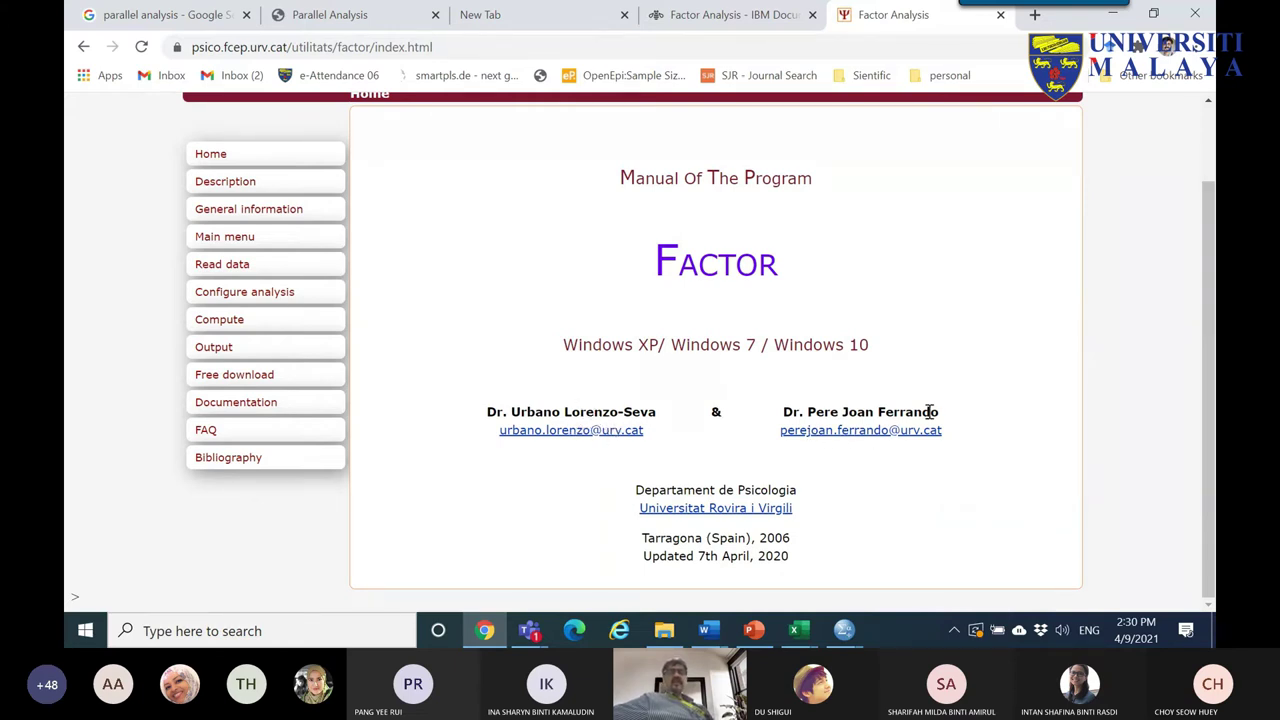
left_click_drag(812, 502, 621, 496)
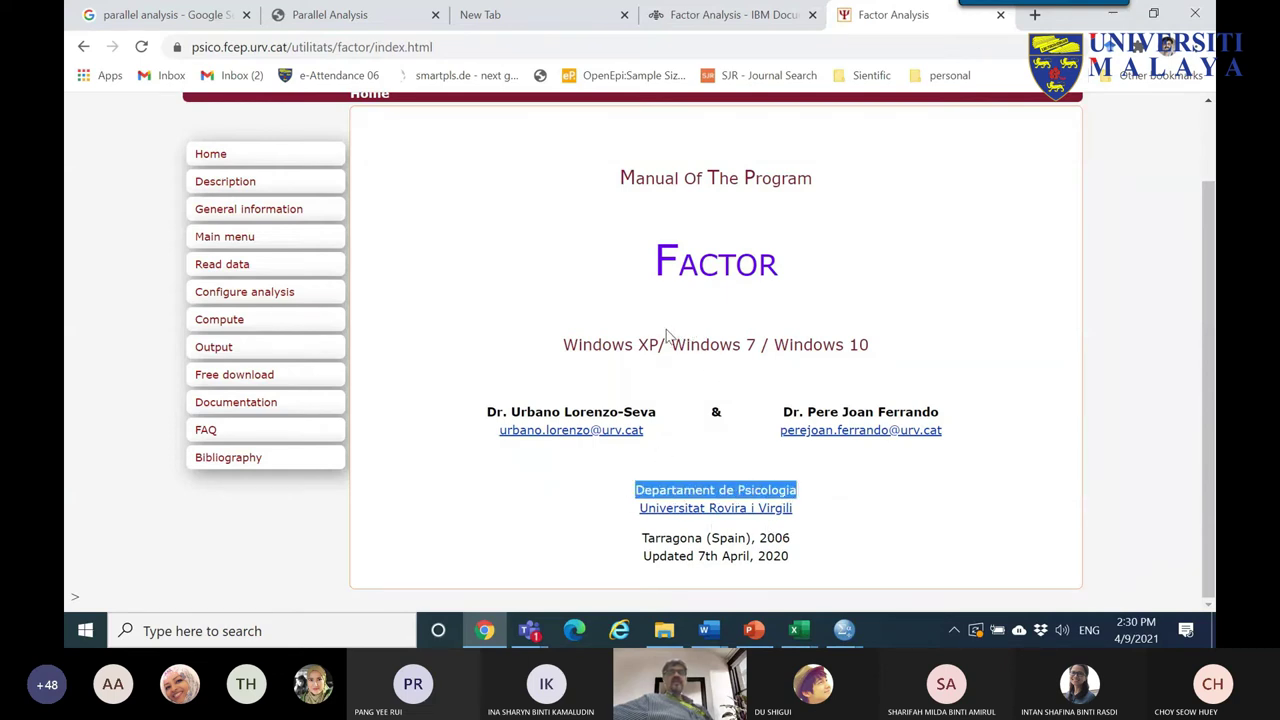
left_click_drag(796, 564, 632, 563)
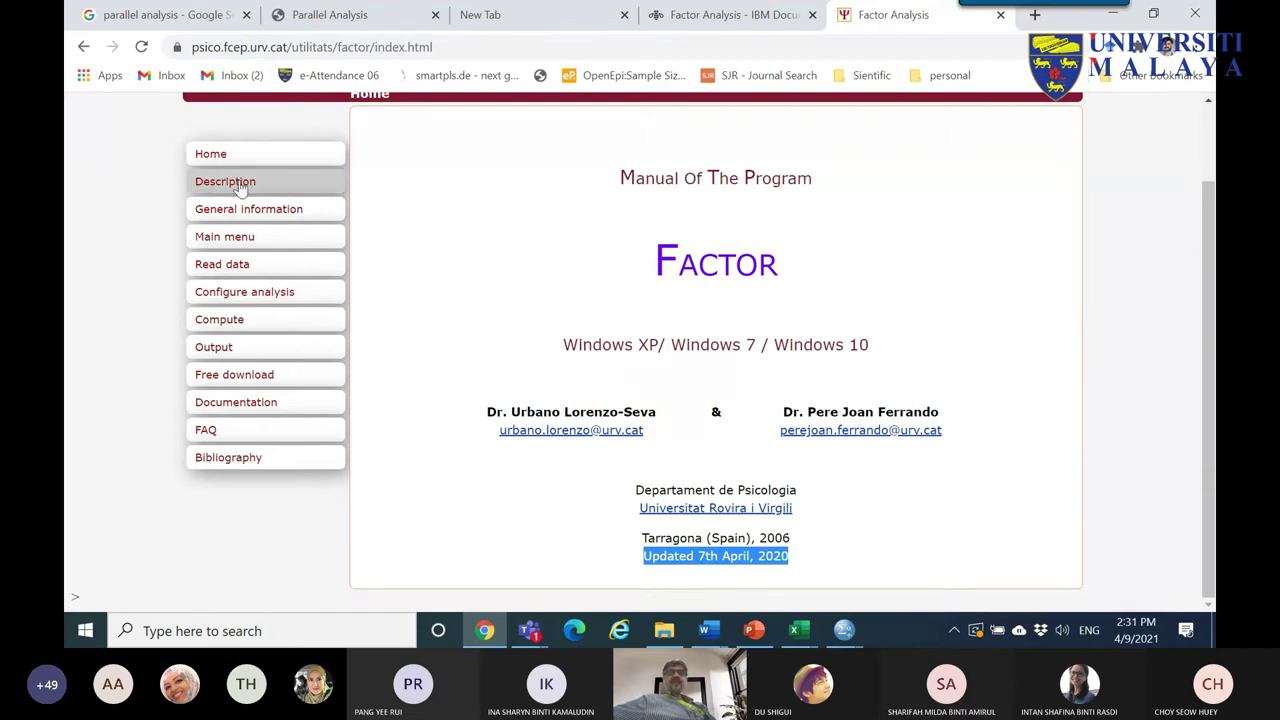
- Read through the Description page of FACTOR, covering its extraction methods, fit indices and procedures for determining the number of factors
left_click(240, 189)
scroll(500, 277, "down", 2)
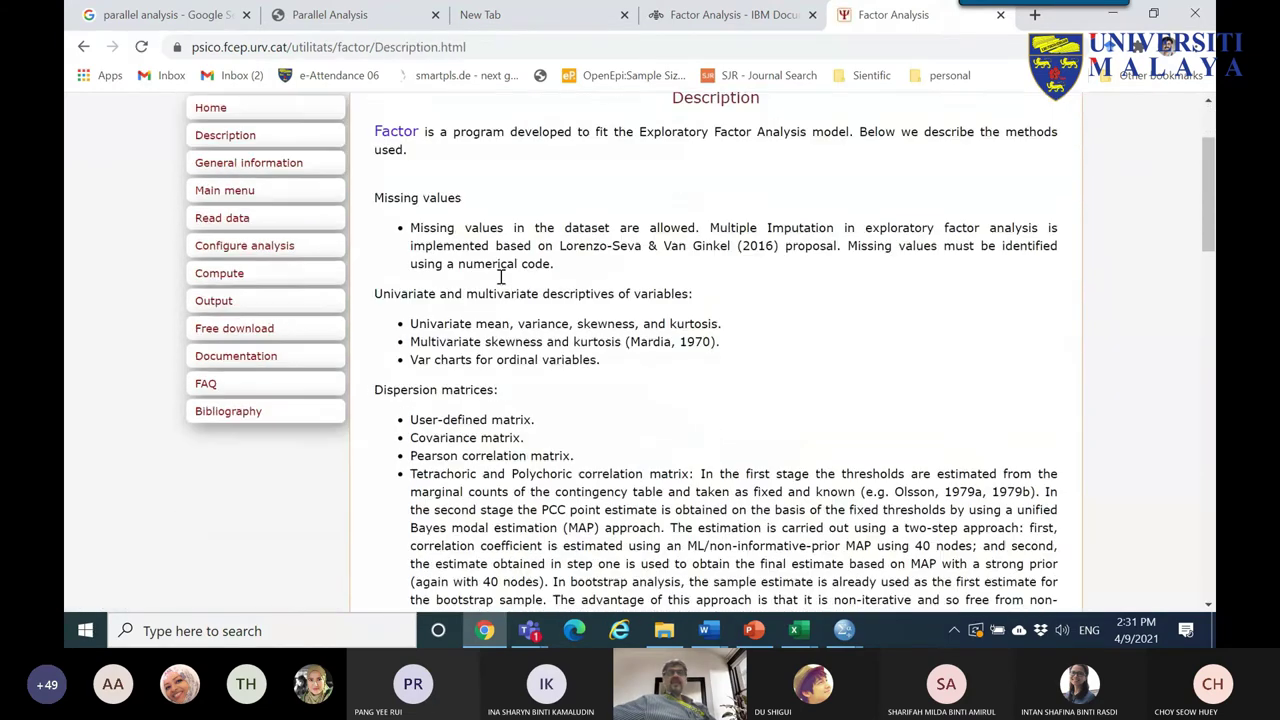
scroll(500, 277, "down", 10)
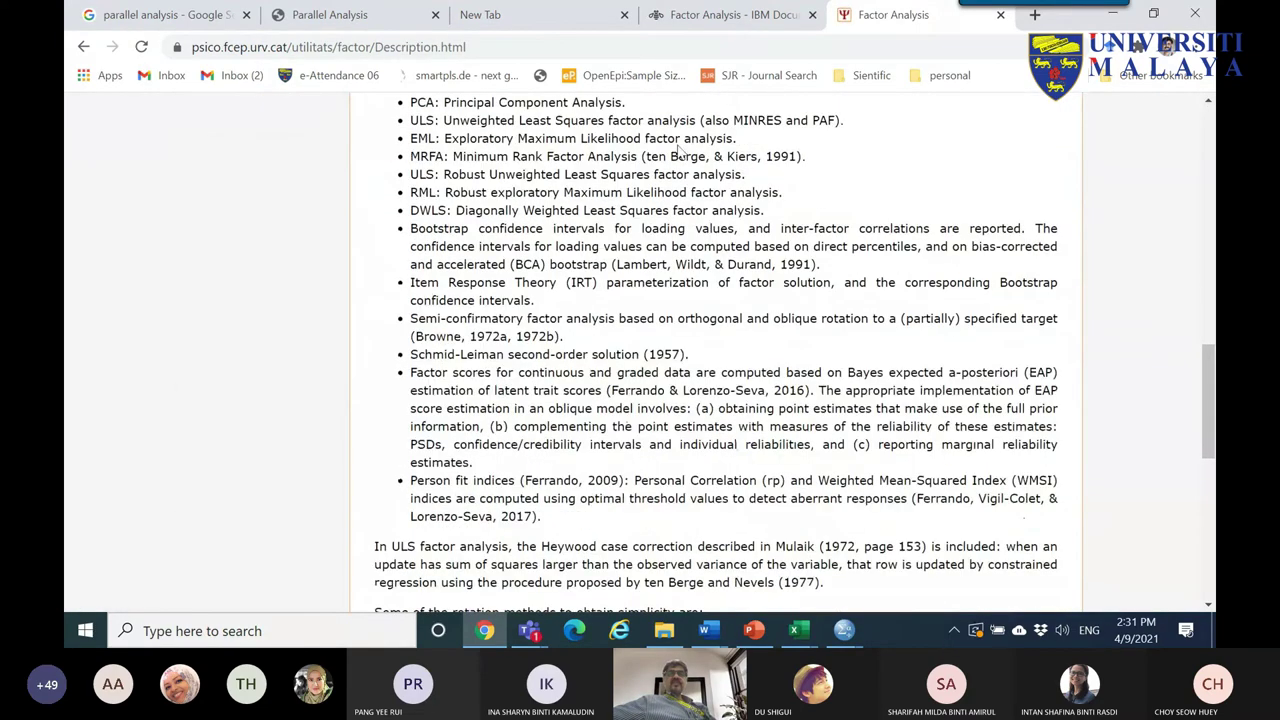
scroll(604, 278, "down", 4)
scroll(604, 278, "down", 3)
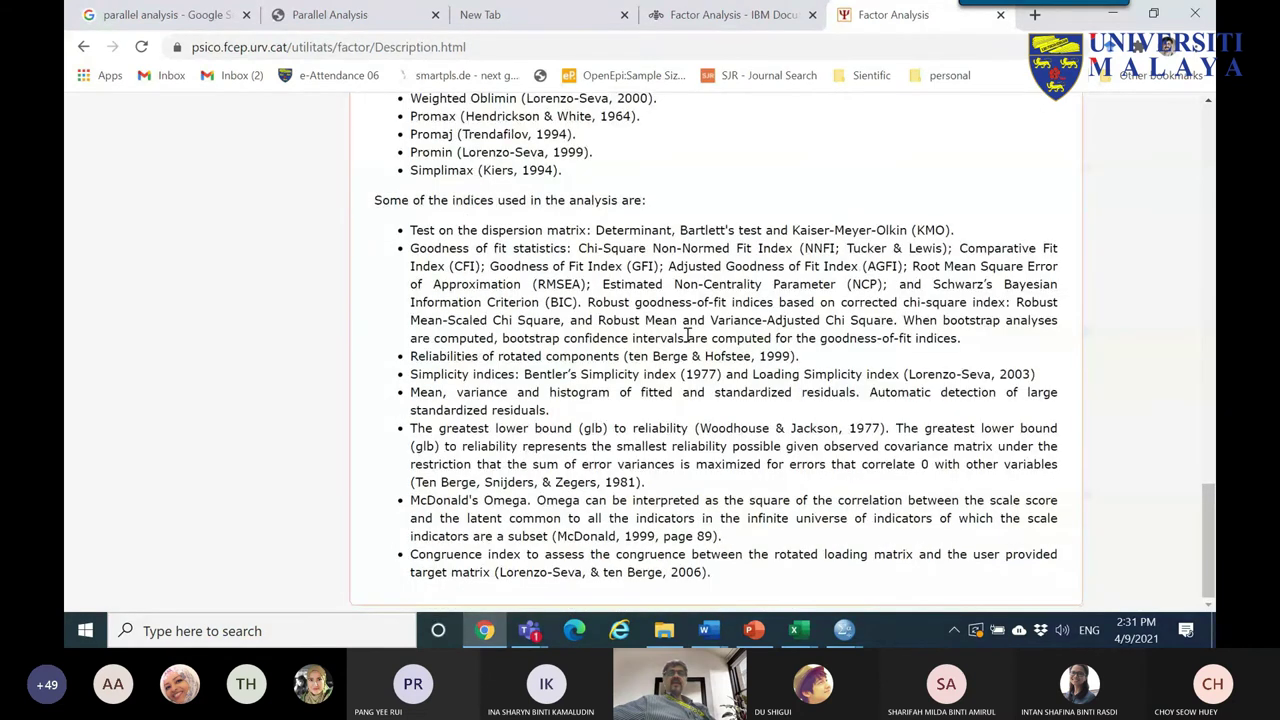
scroll(381, 233, "up", 20)
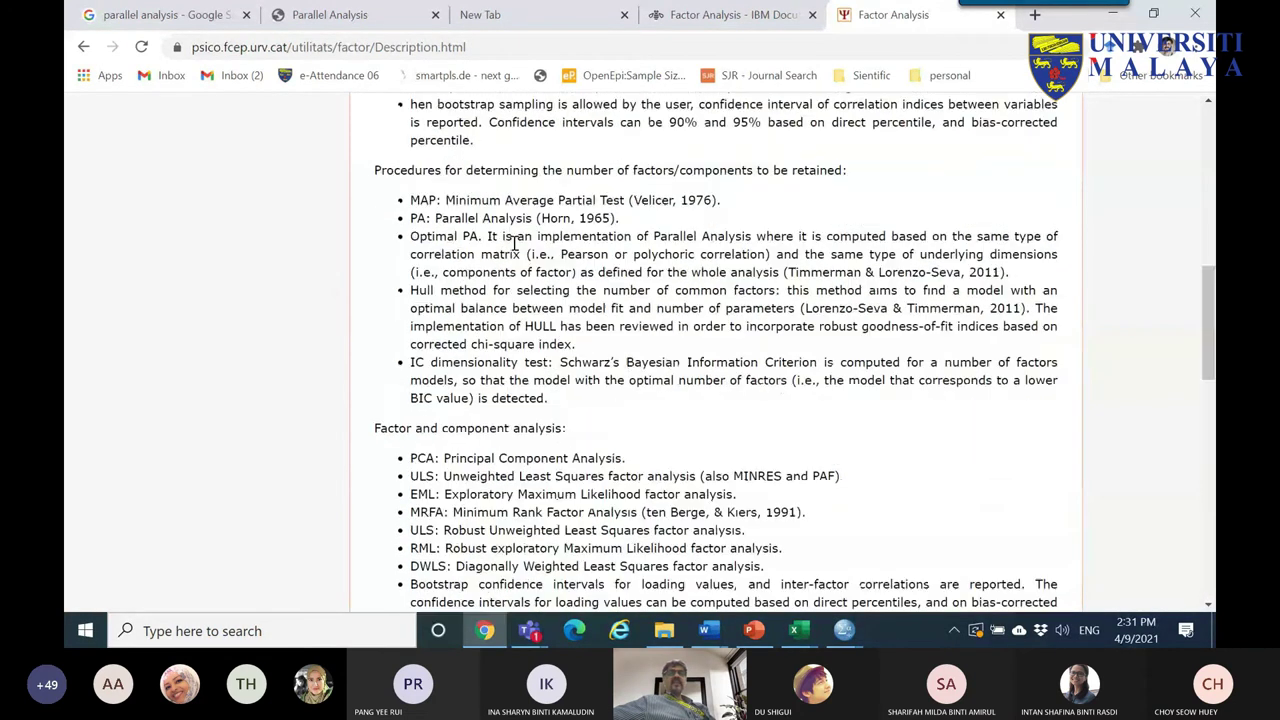
- Look over the General information, Main menu and Read data pages of the FACTOR manual
left_click(238, 302)
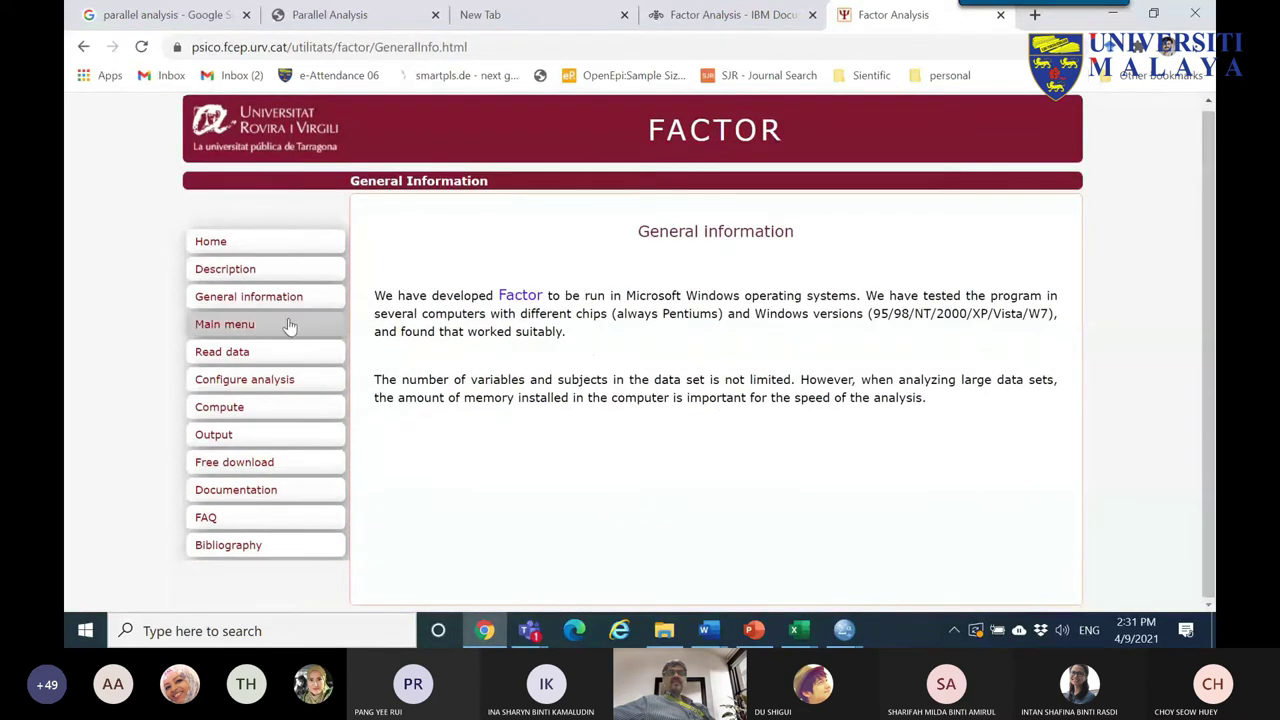
left_click(252, 316)
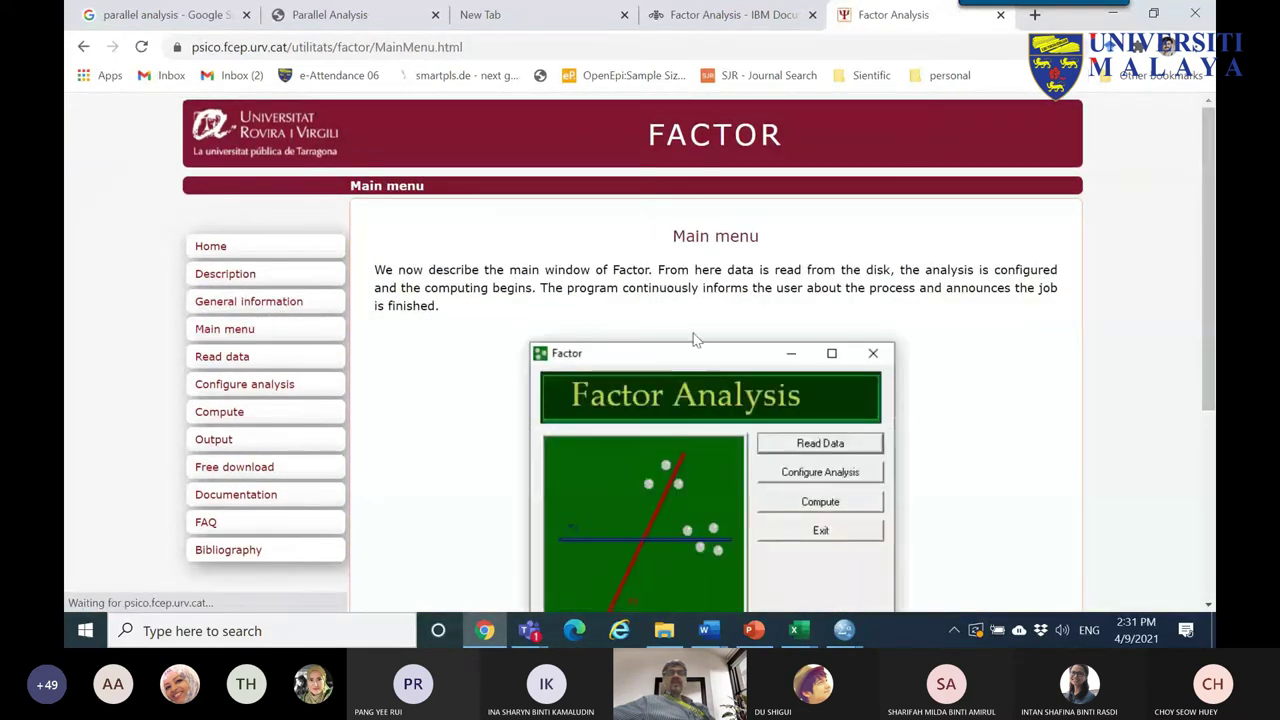
scroll(725, 333, "down", 4)
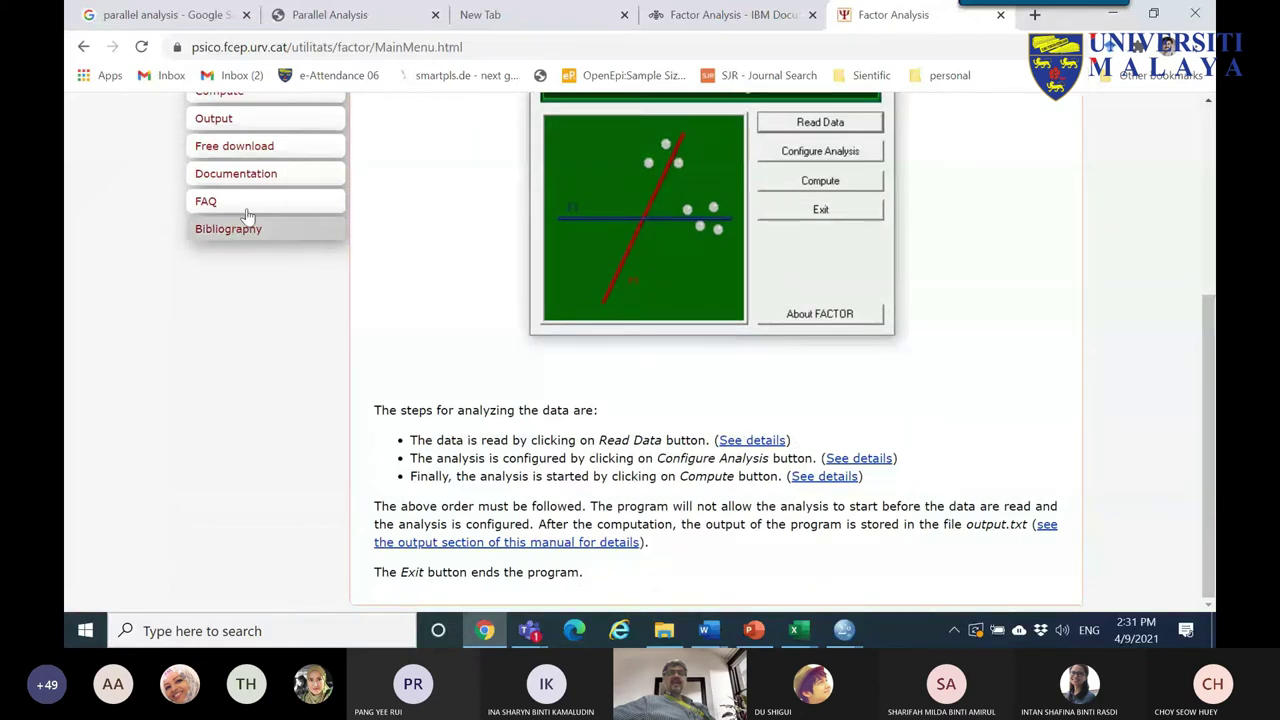
scroll(255, 230, "up", 3)
left_click(250, 305)
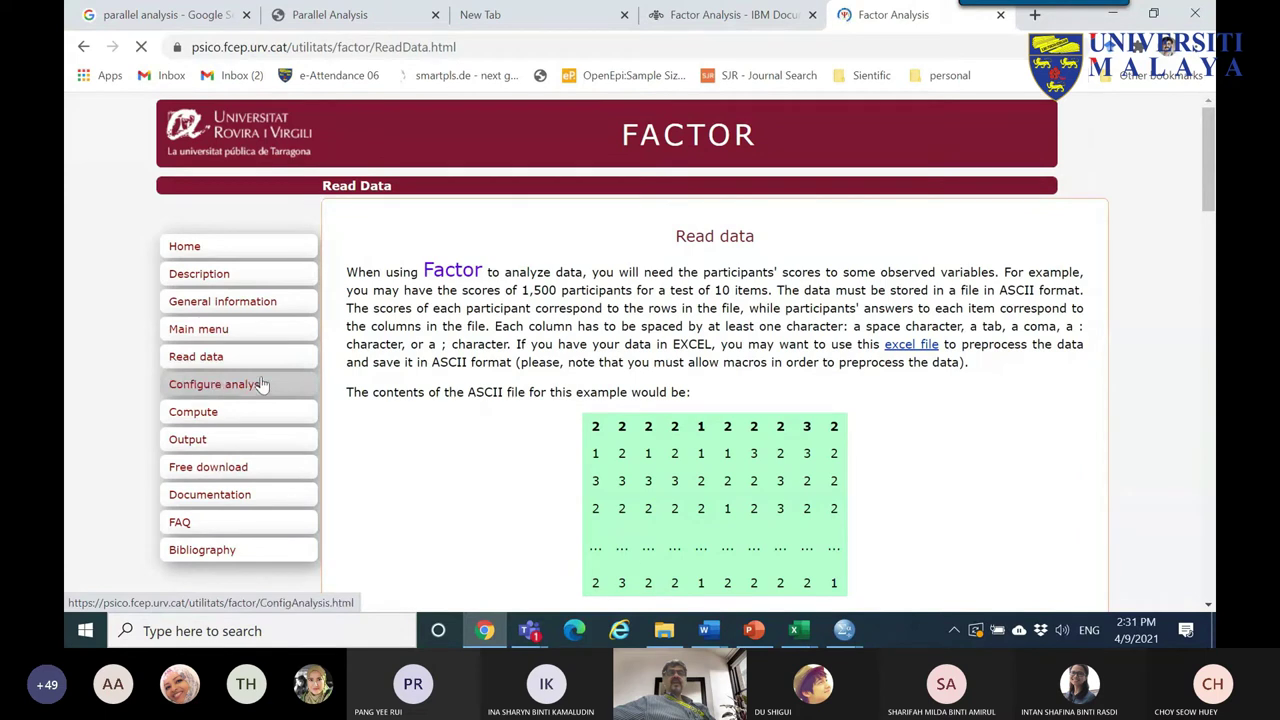
- Look through the manual from Configure analysis to the Free download page and highlight the "Free download" heading
left_click(262, 384)
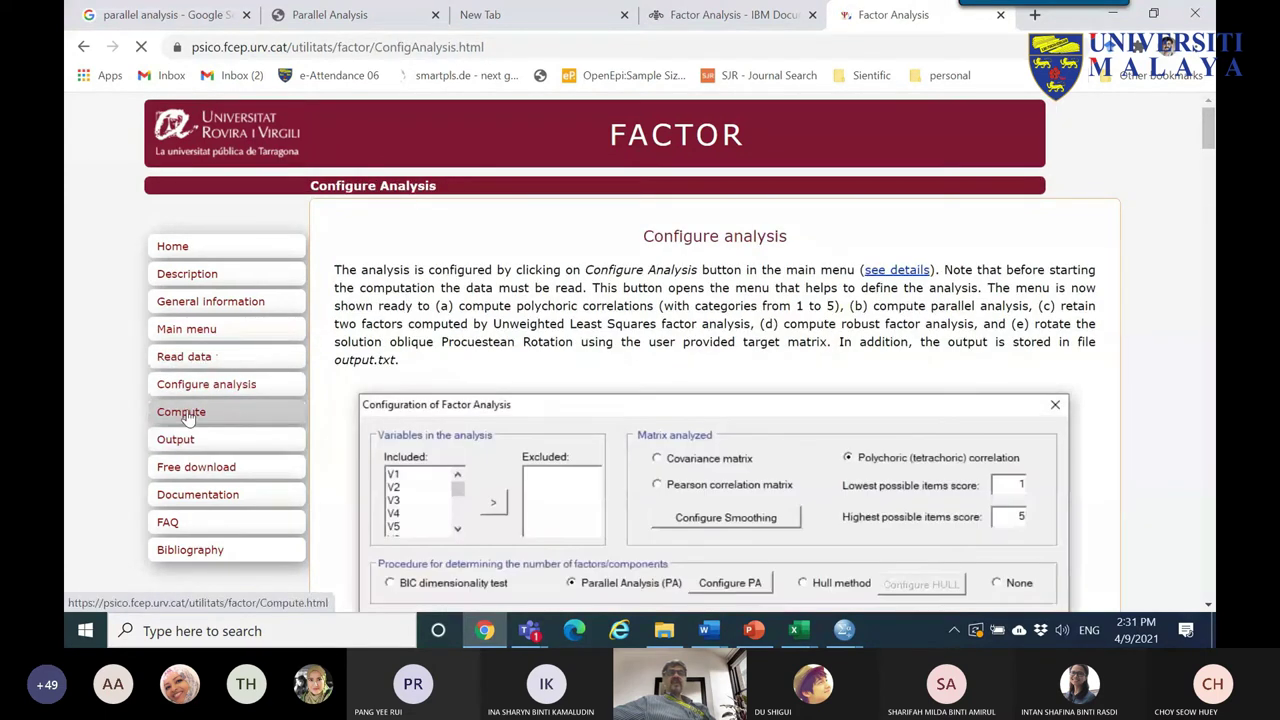
left_click(268, 410)
left_click(240, 443)
left_click(122, 468)
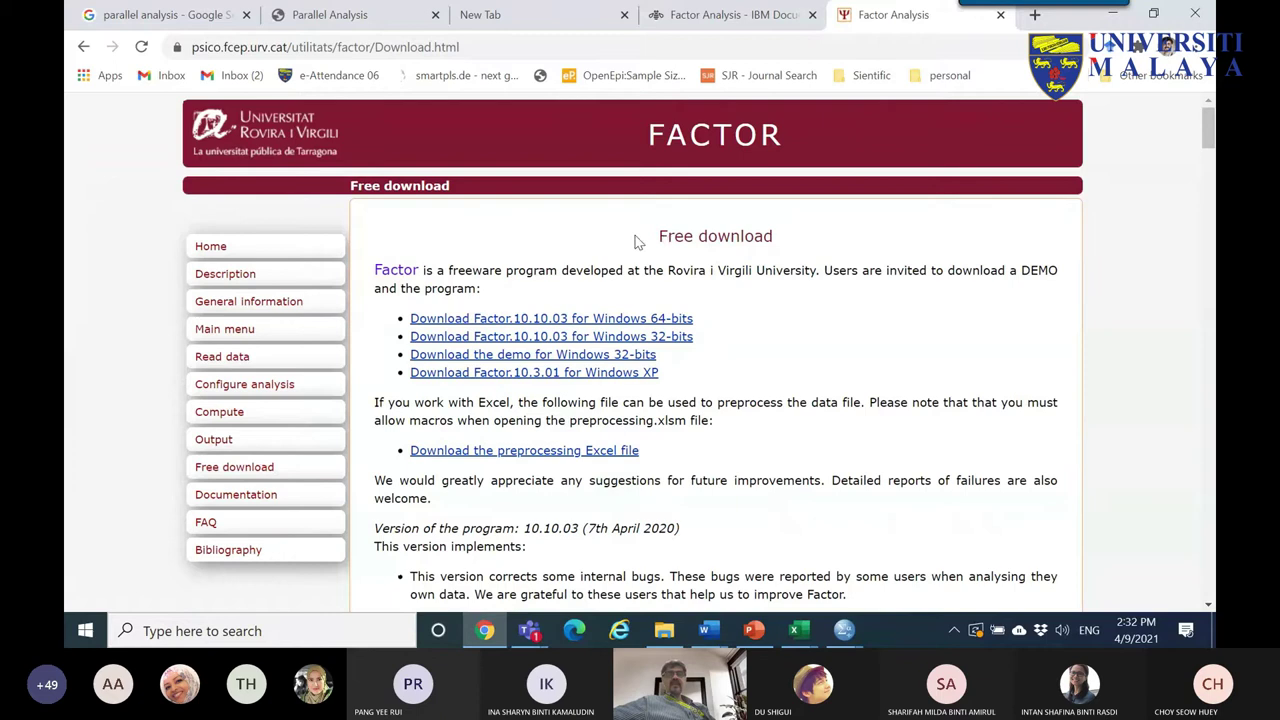
left_click_drag(636, 241, 812, 248)
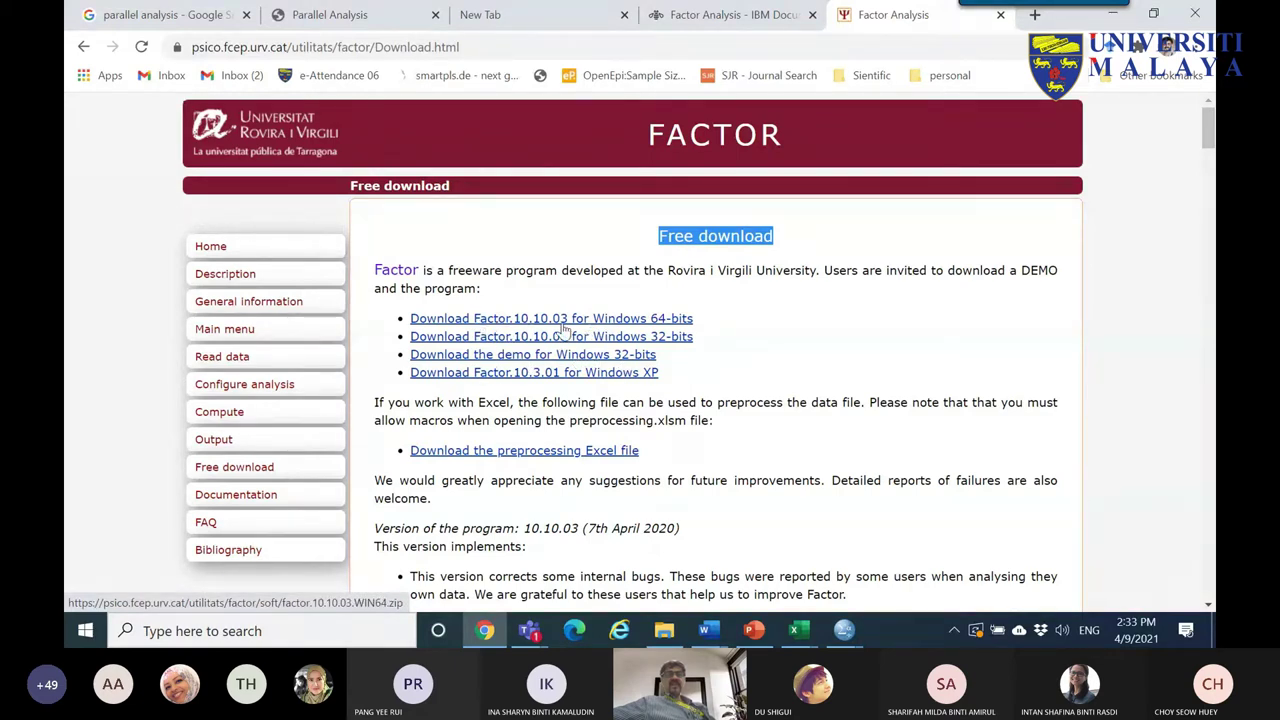
- Launch the Factor program from the desktop, open its data-reading settings, and select the number of bootstrap samples
left_click(1213, 630)
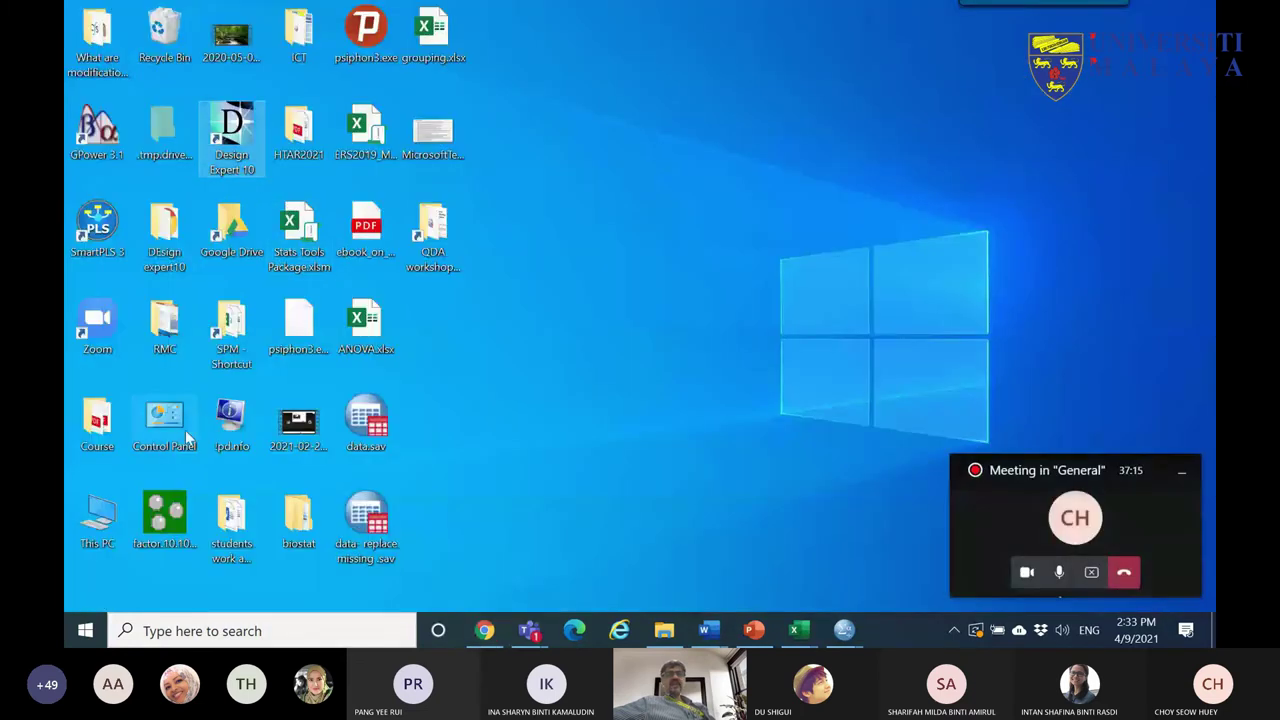
double_click(170, 512)
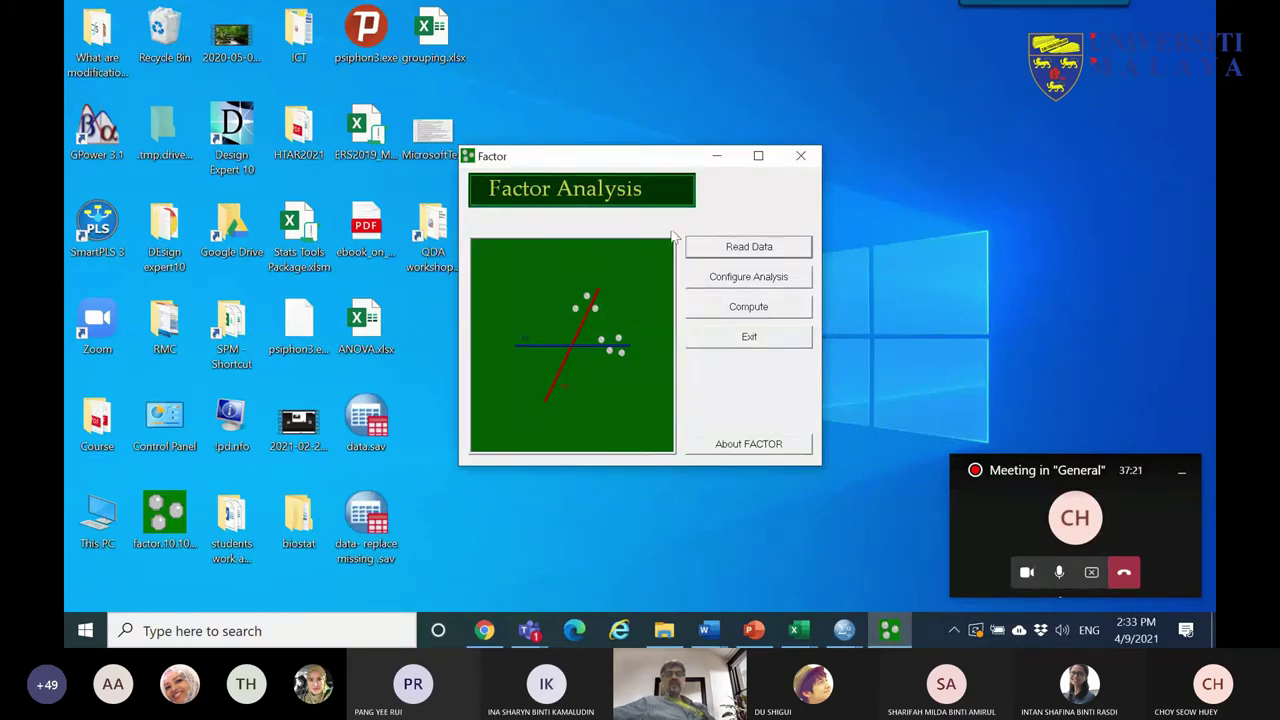
left_click(754, 252)
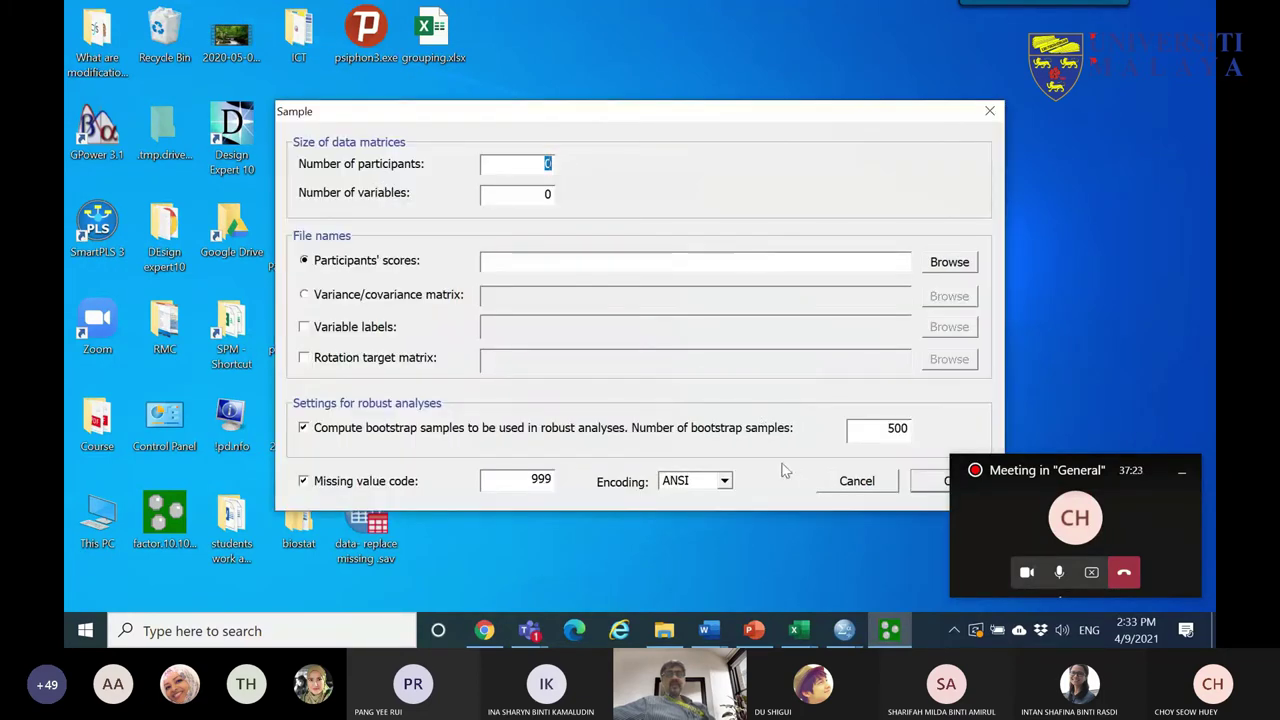
left_click_drag(884, 430, 912, 438)
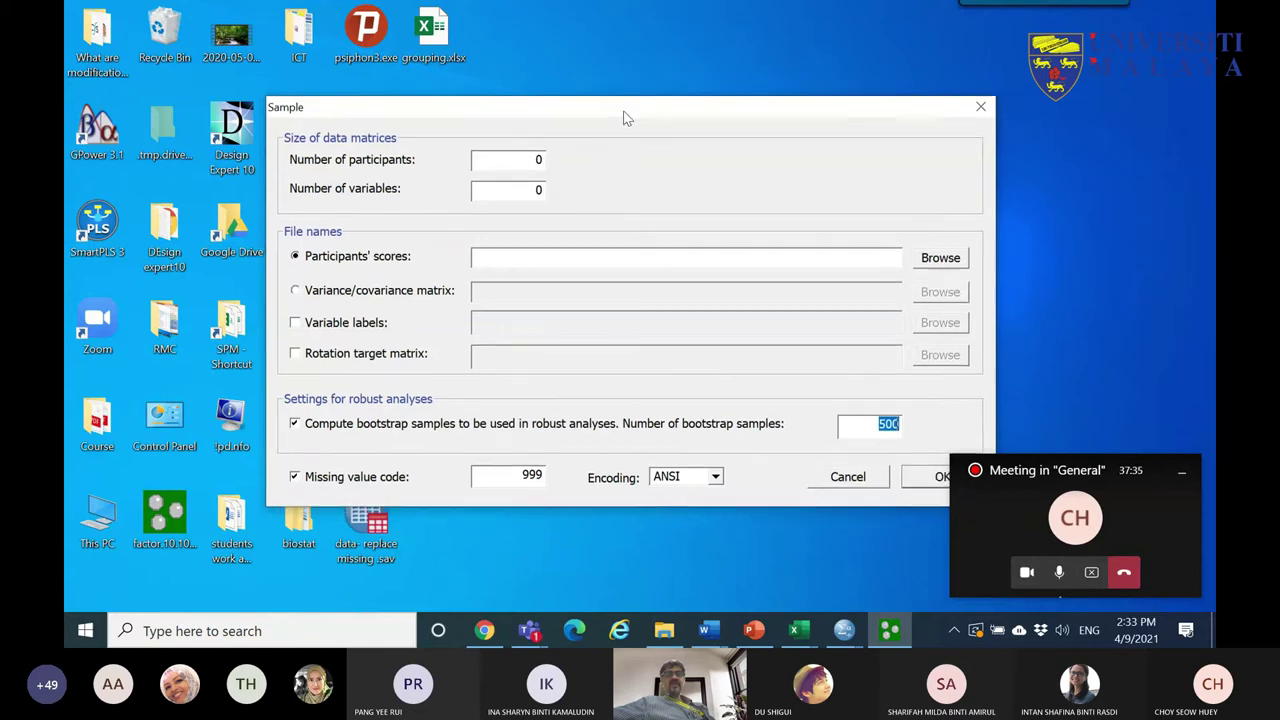
left_click_drag(626, 117, 580, 25)
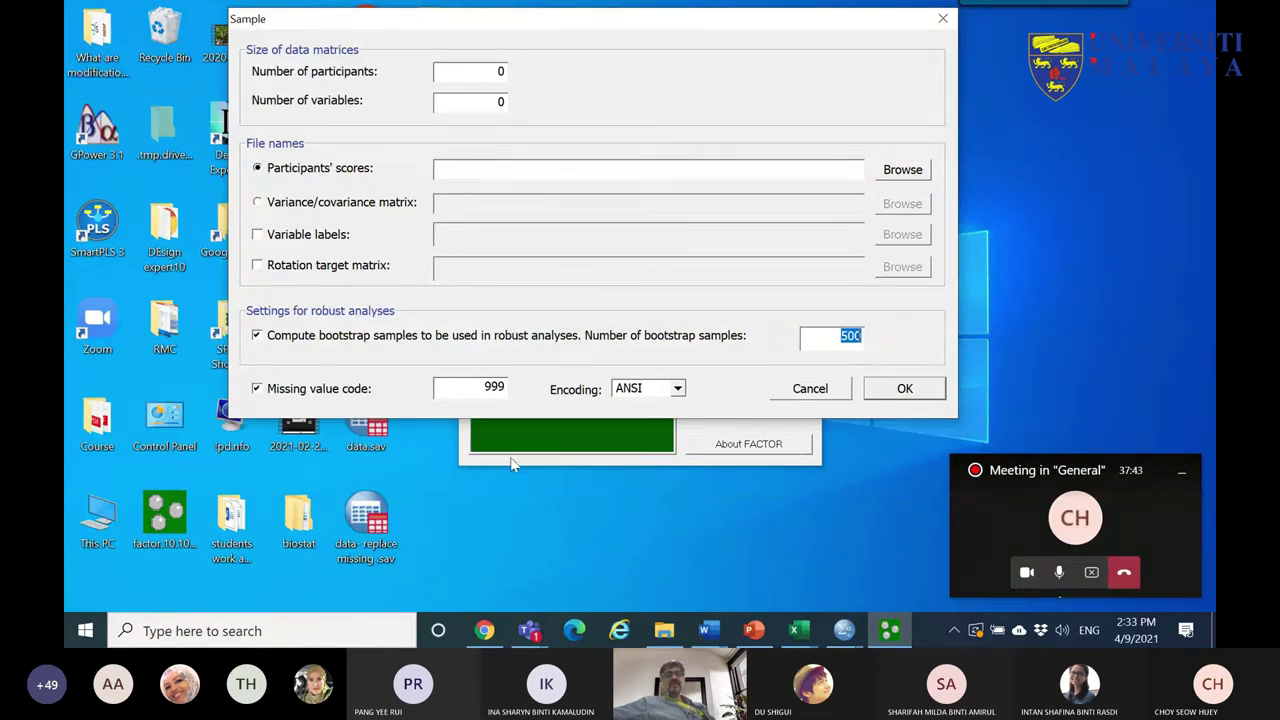
- Open the bookmarked page "The Minimum Sample Size in Factor Analysis" in a new Chrome tab and go to its sample size rules
left_click(484, 630)
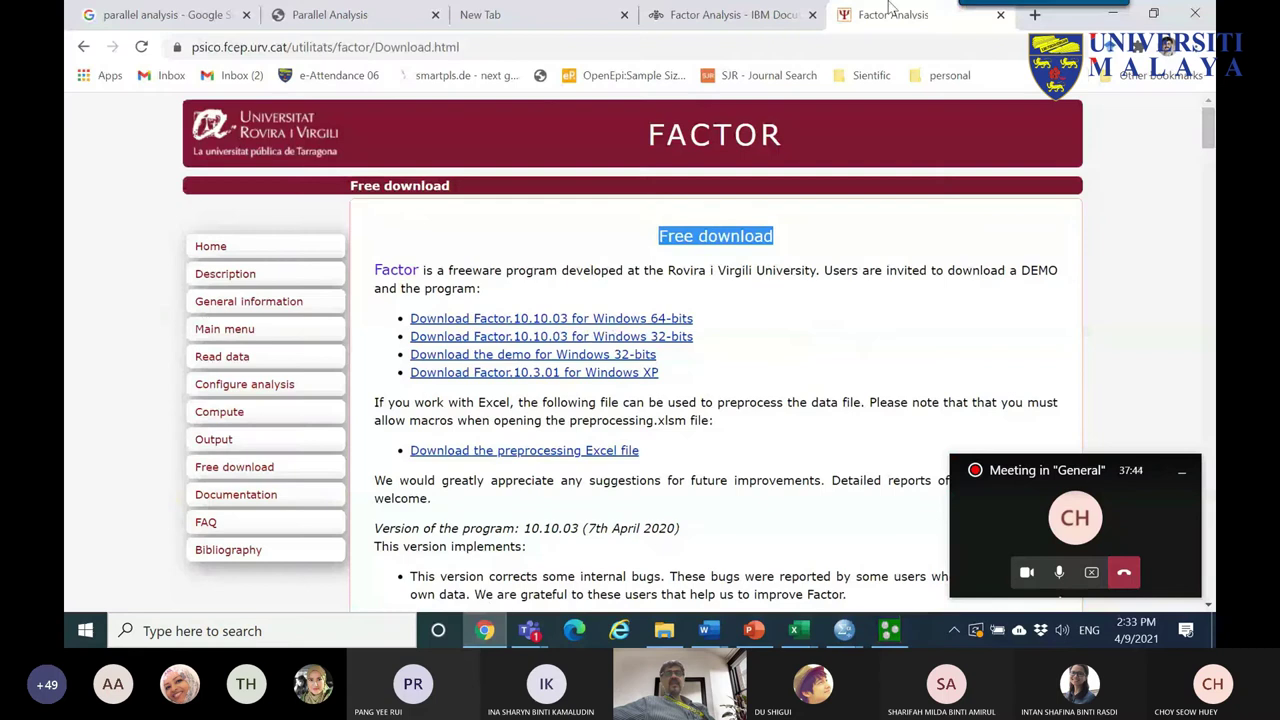
left_click(1034, 14)
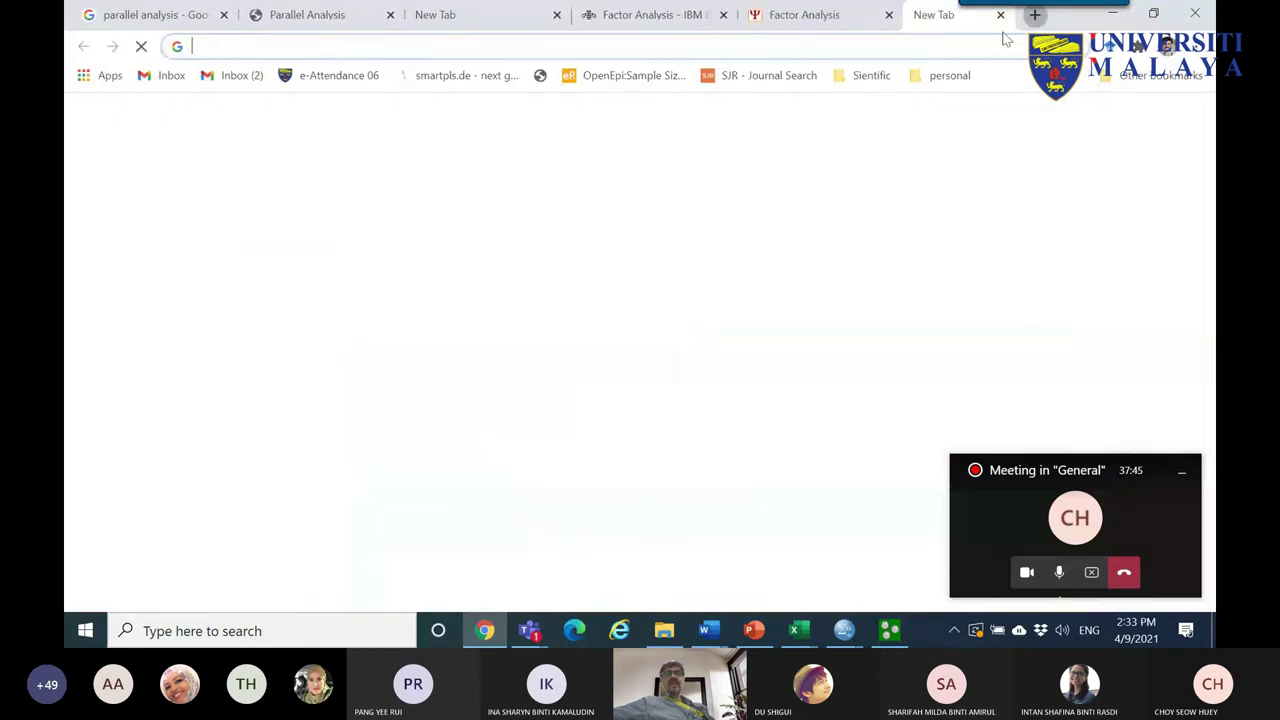
left_click(864, 76)
left_click(933, 207)
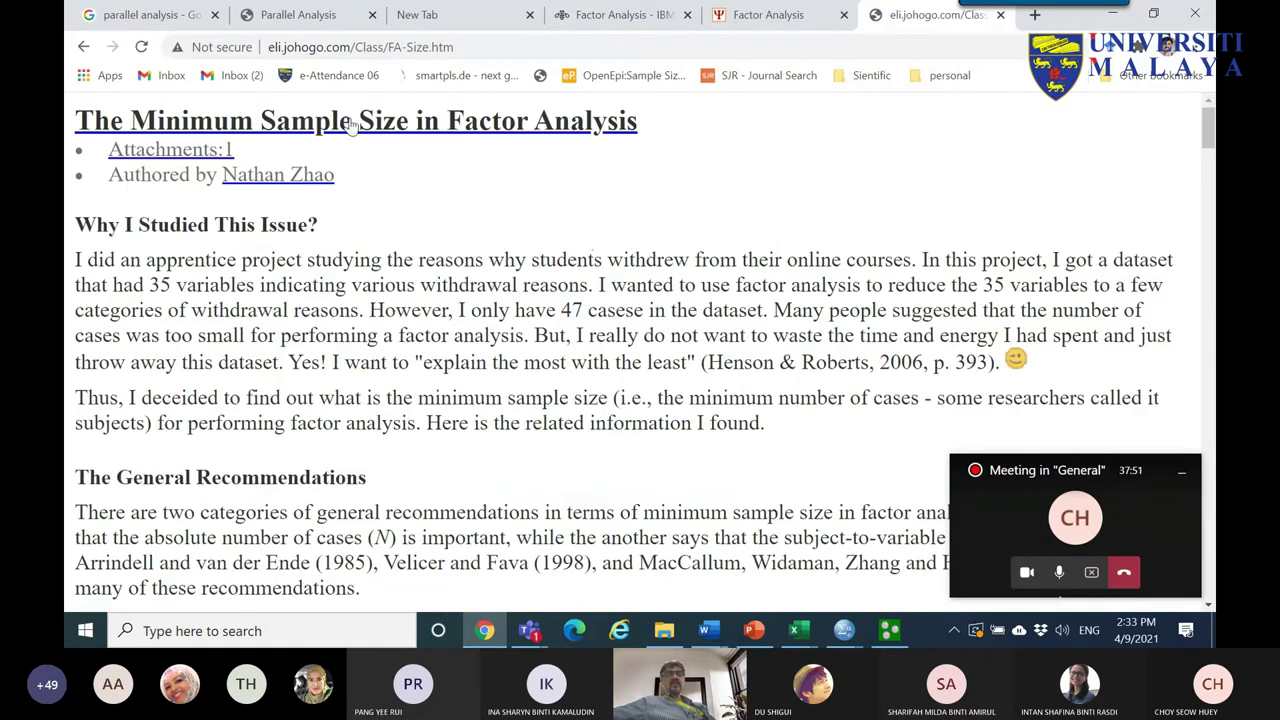
scroll(484, 326, "down", 3)
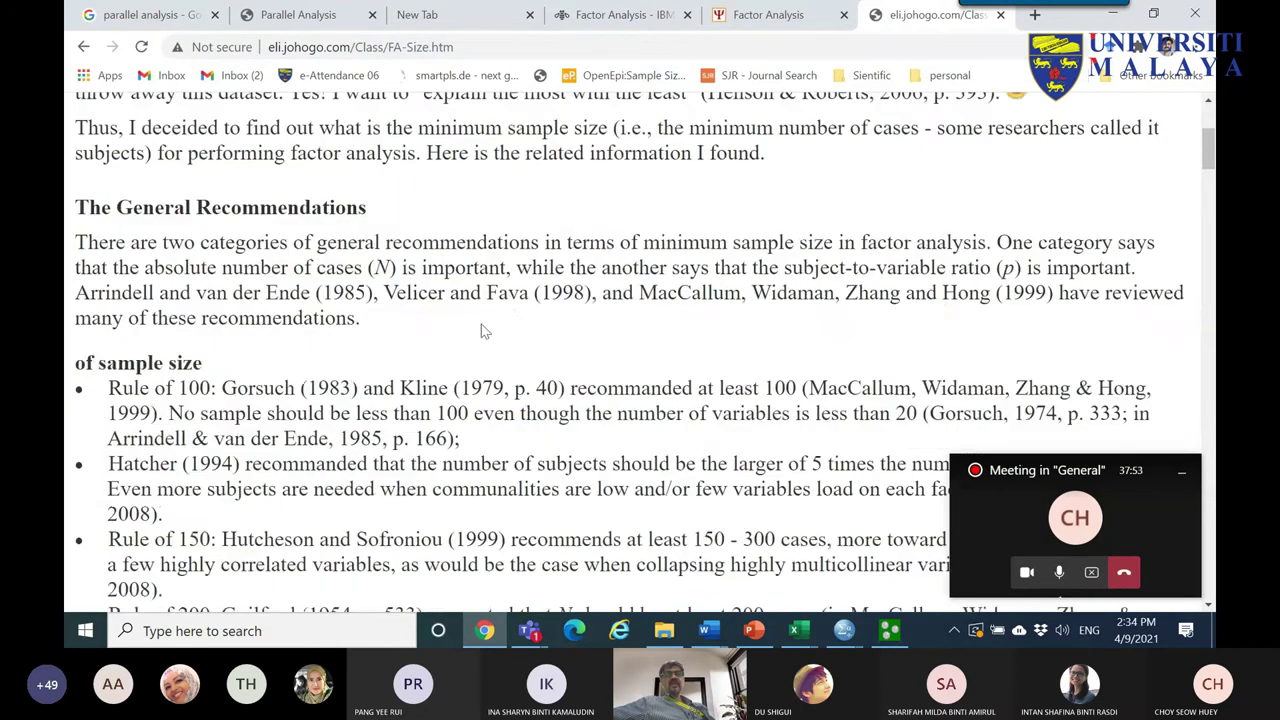
scroll(395, 300, "down", 2)
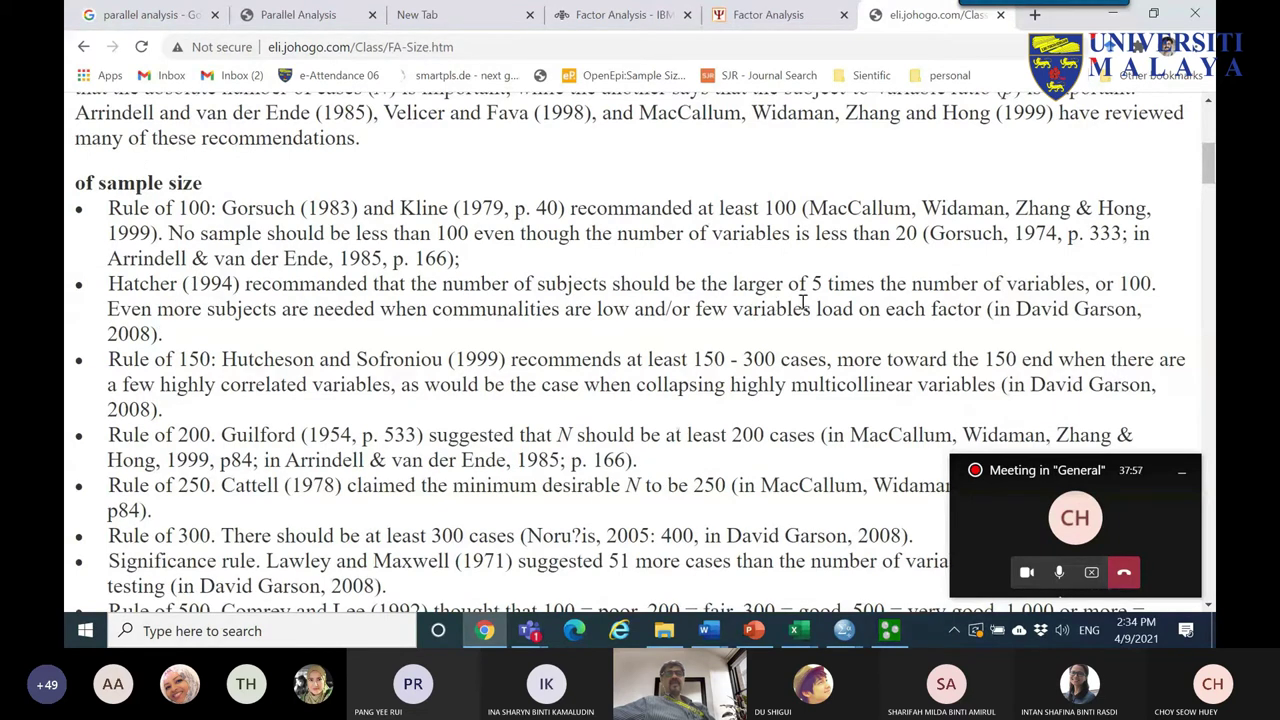
- Read through the sample size rules, highlighting the Rule of 100, the Hatcher recommendation and the Rule of 150
left_click_drag(121, 359, 786, 384)
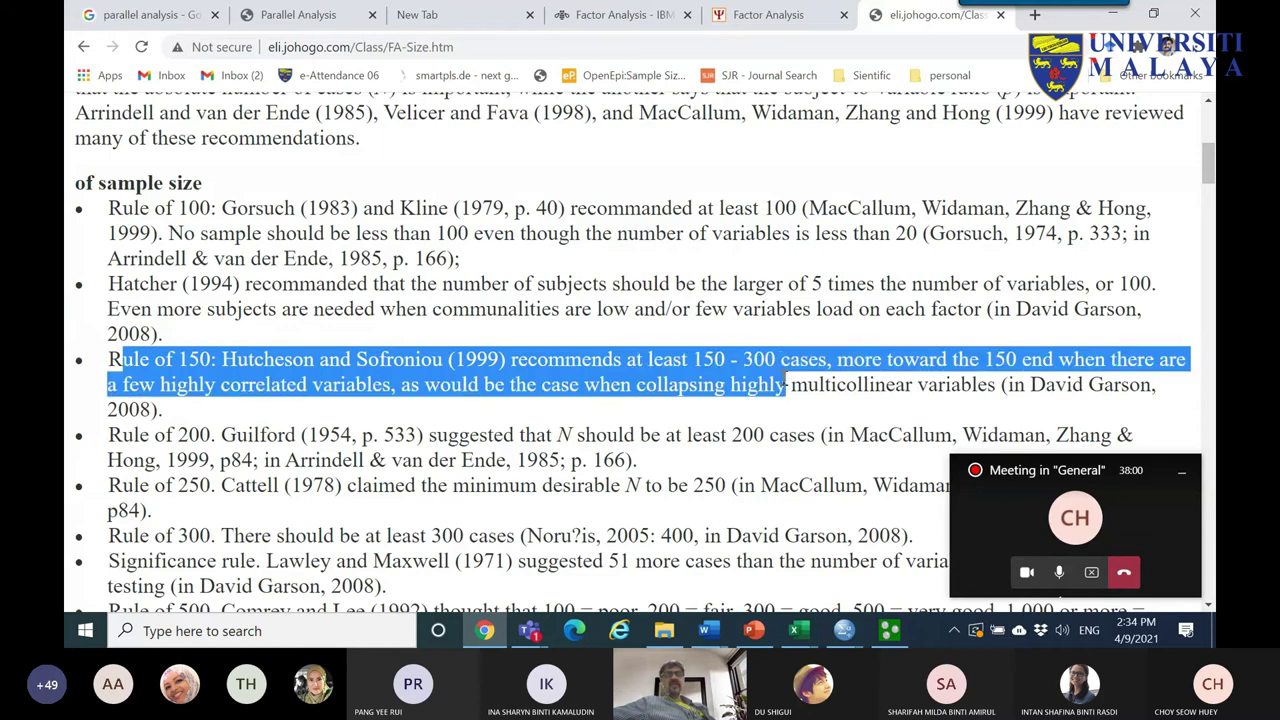
left_click_drag(194, 333, 88, 208)
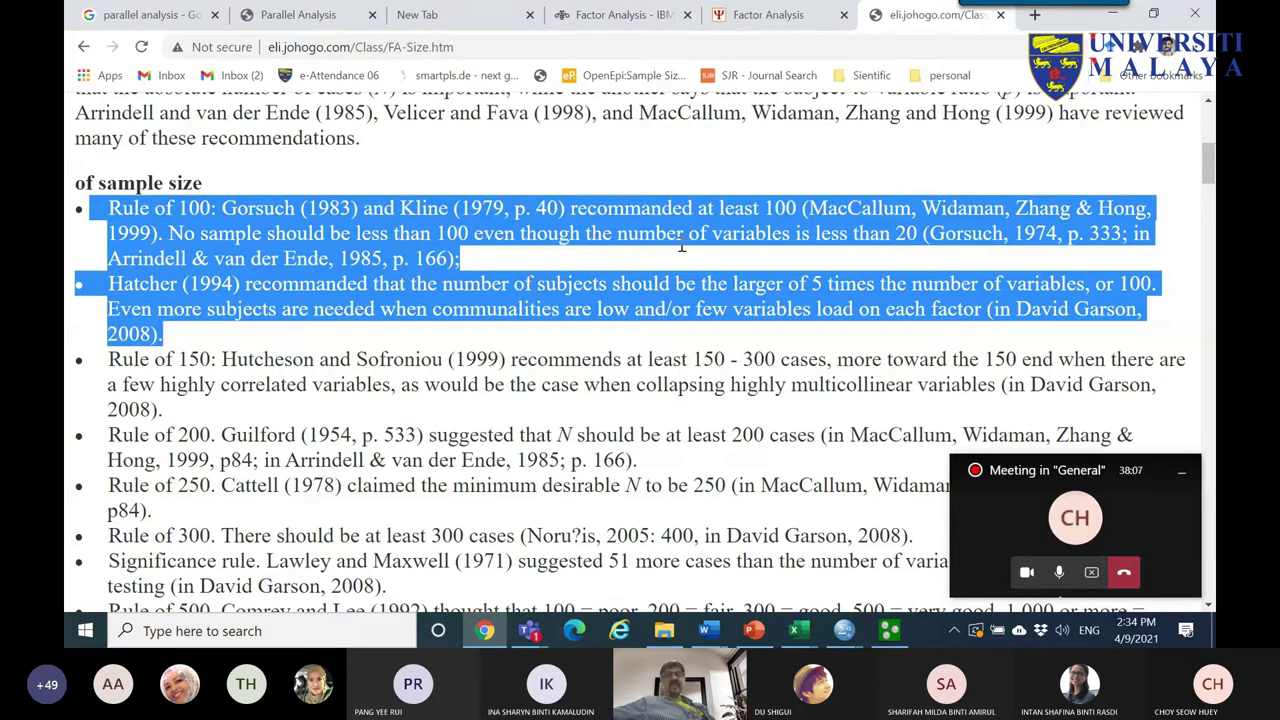
left_click(744, 223)
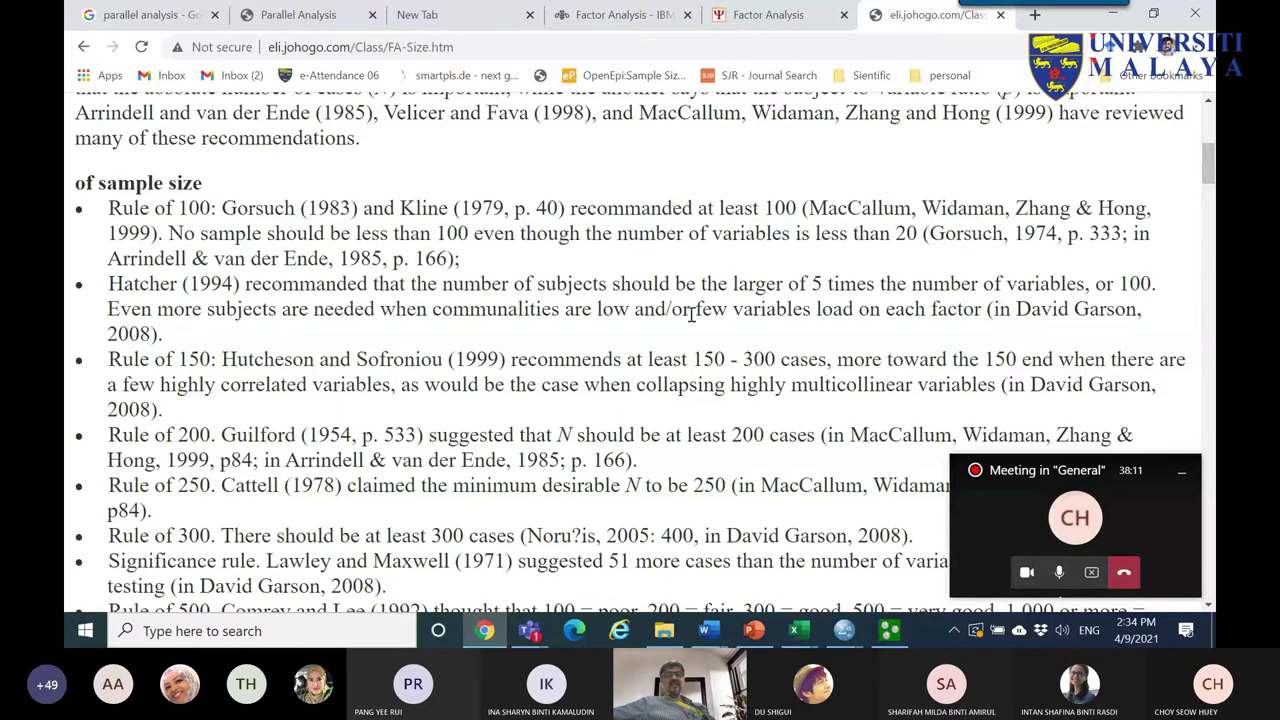
left_click_drag(109, 362, 245, 487)
left_click(629, 381)
left_click_drag(511, 360, 744, 362)
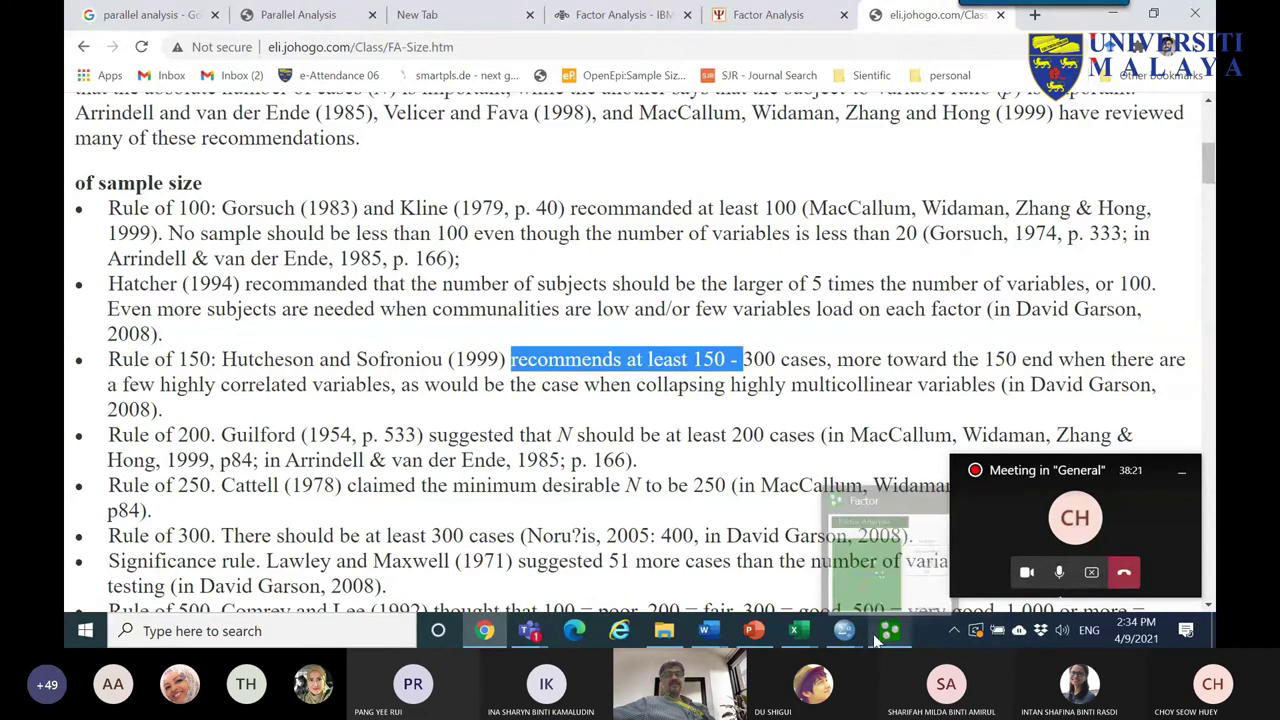
mouse_move(889, 640)
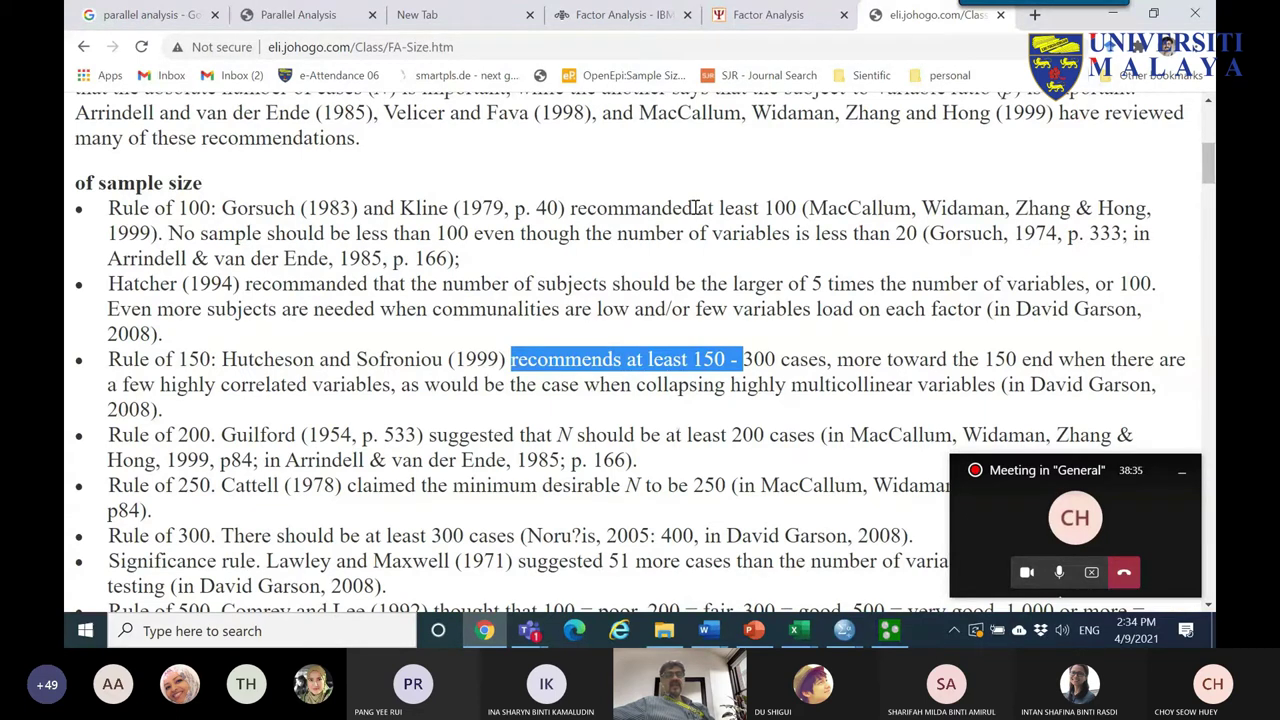
left_click_drag(212, 360, 178, 360)
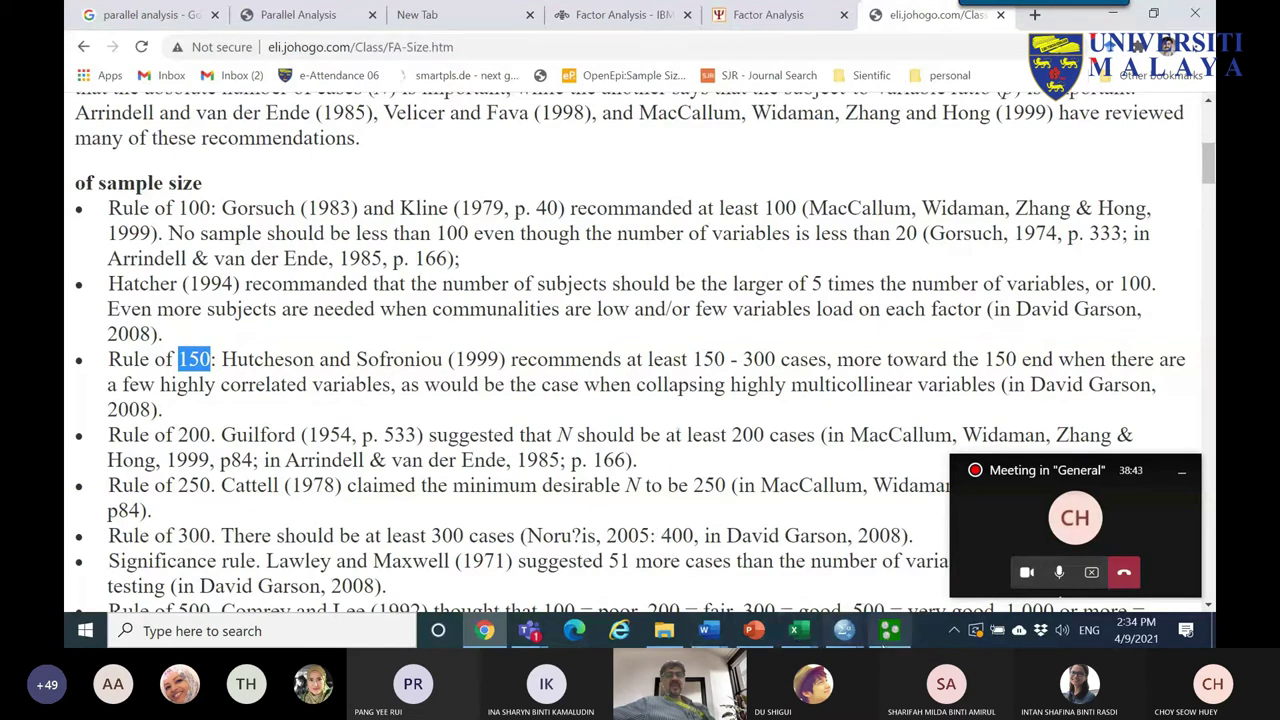
- Switch back to Factor and cancel its data-reading settings
left_click(889, 630)
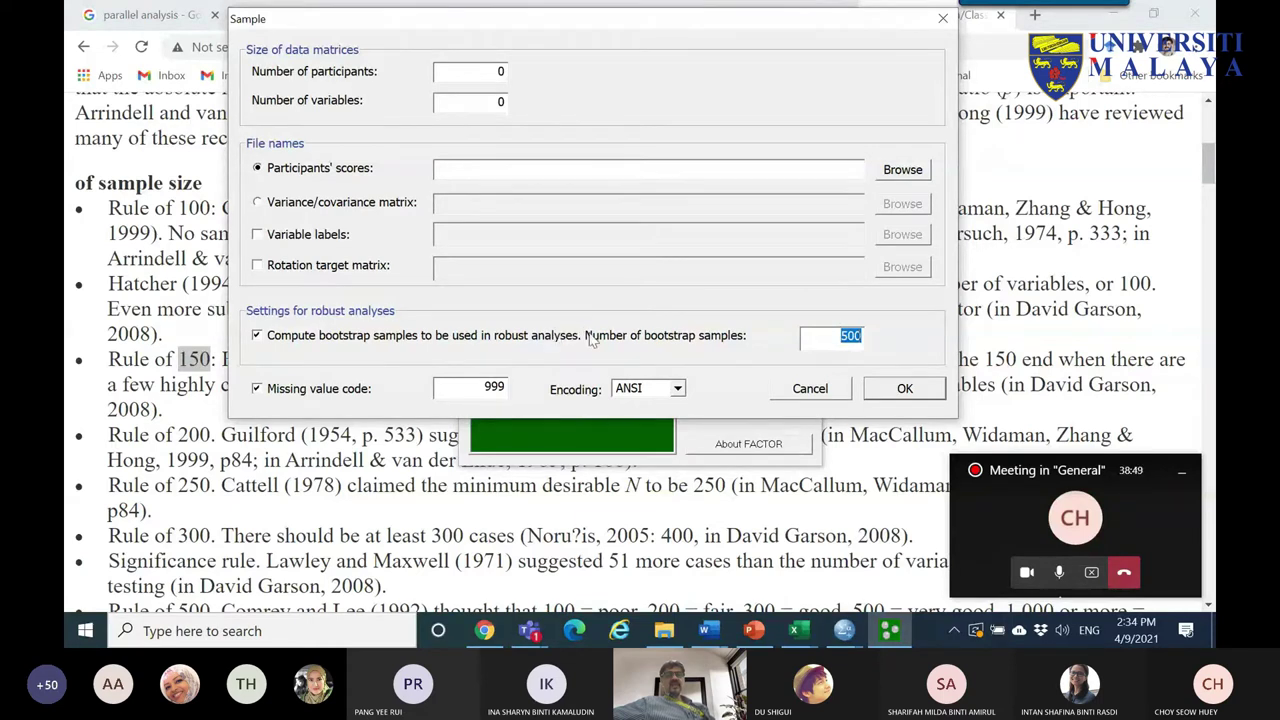
left_click(541, 339)
left_click(826, 398)
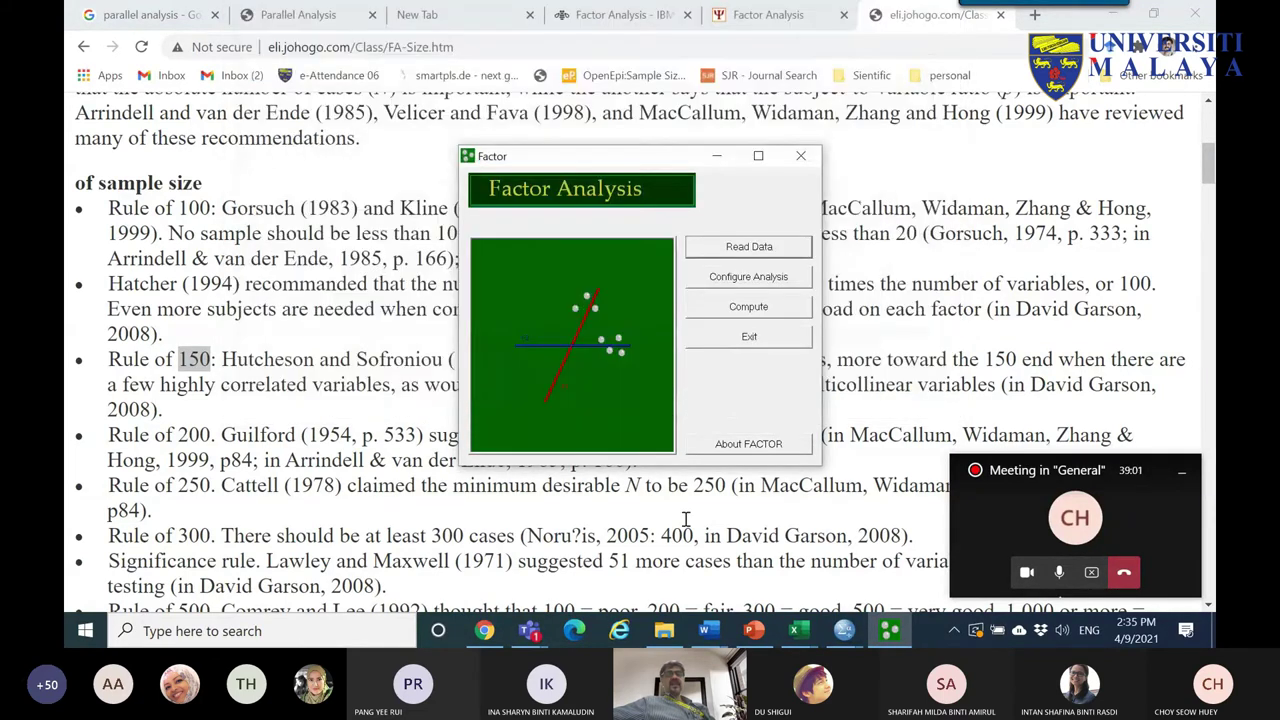
- Switch to PowerPoint and examine the Polychoric (tetrachoric) correlation settings on slide 28, Configuration of Factor Analysis
left_click(753, 630)
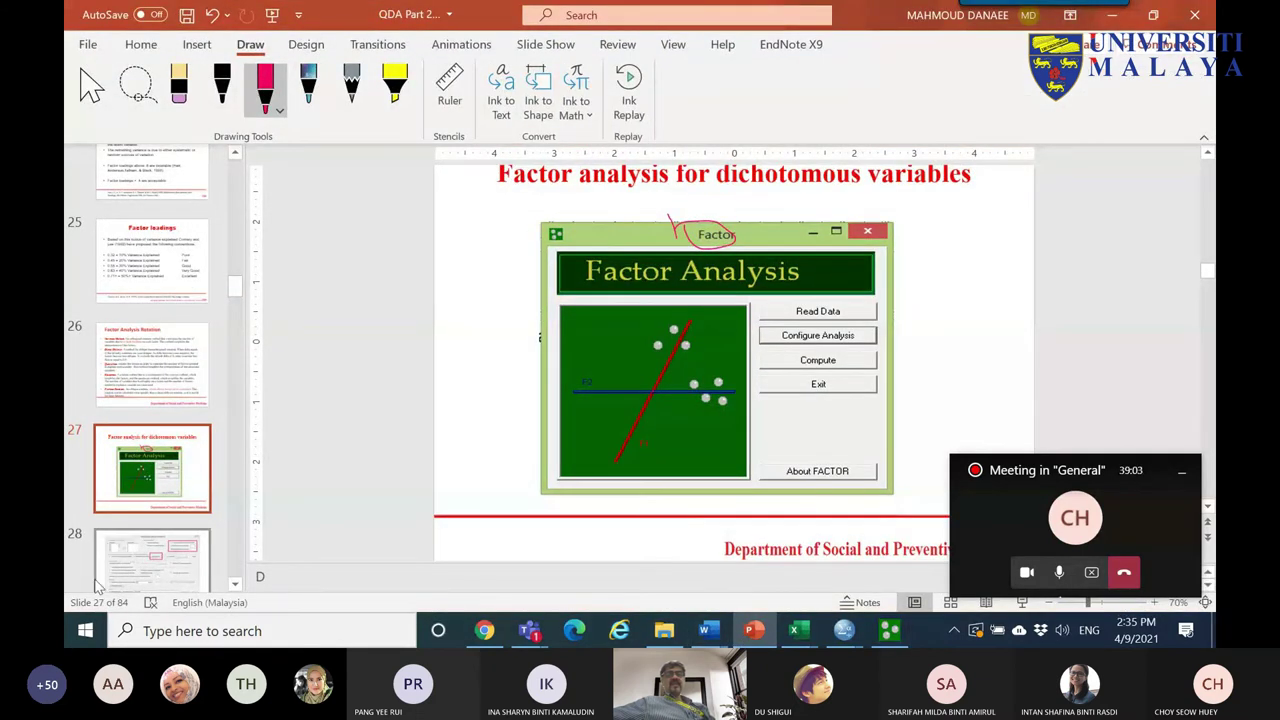
scroll(678, 260, "down", 1)
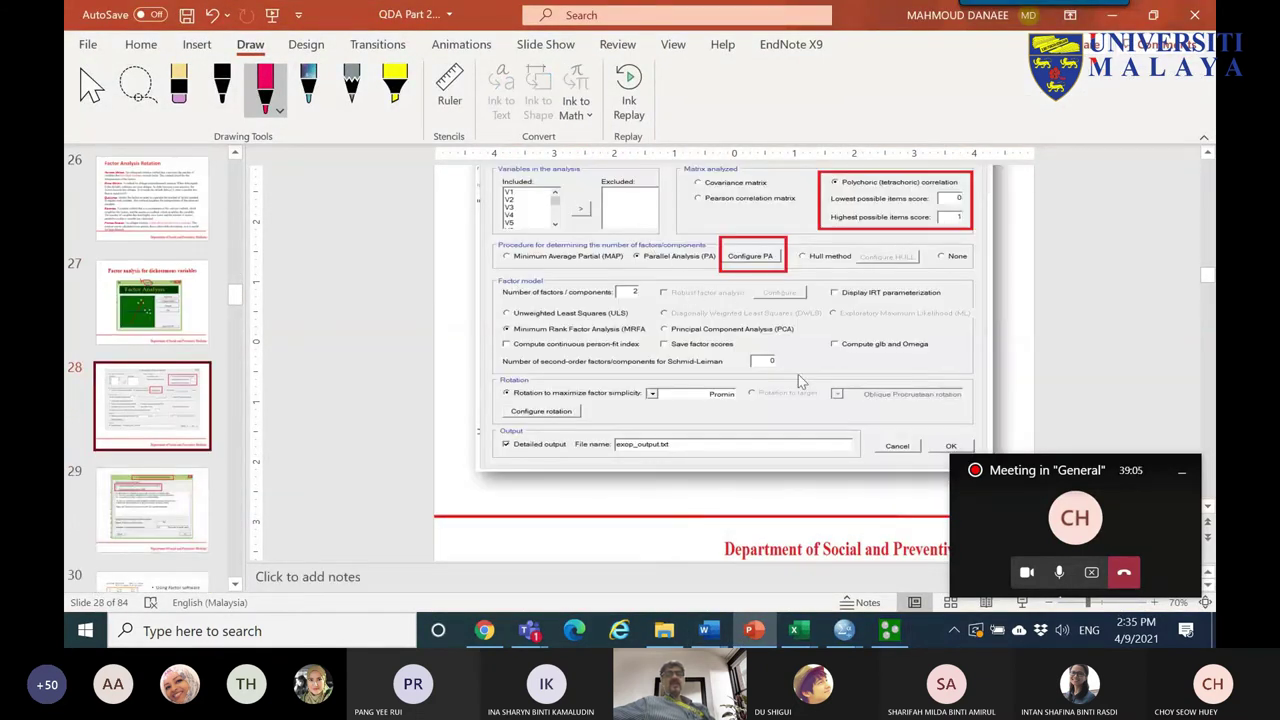
scroll(790, 382, "up", 1)
scroll(790, 382, "up", 10)
scroll(877, 357, "down", 2)
scroll(900, 315, "up", 1)
scroll(1022, 293, "down", 5)
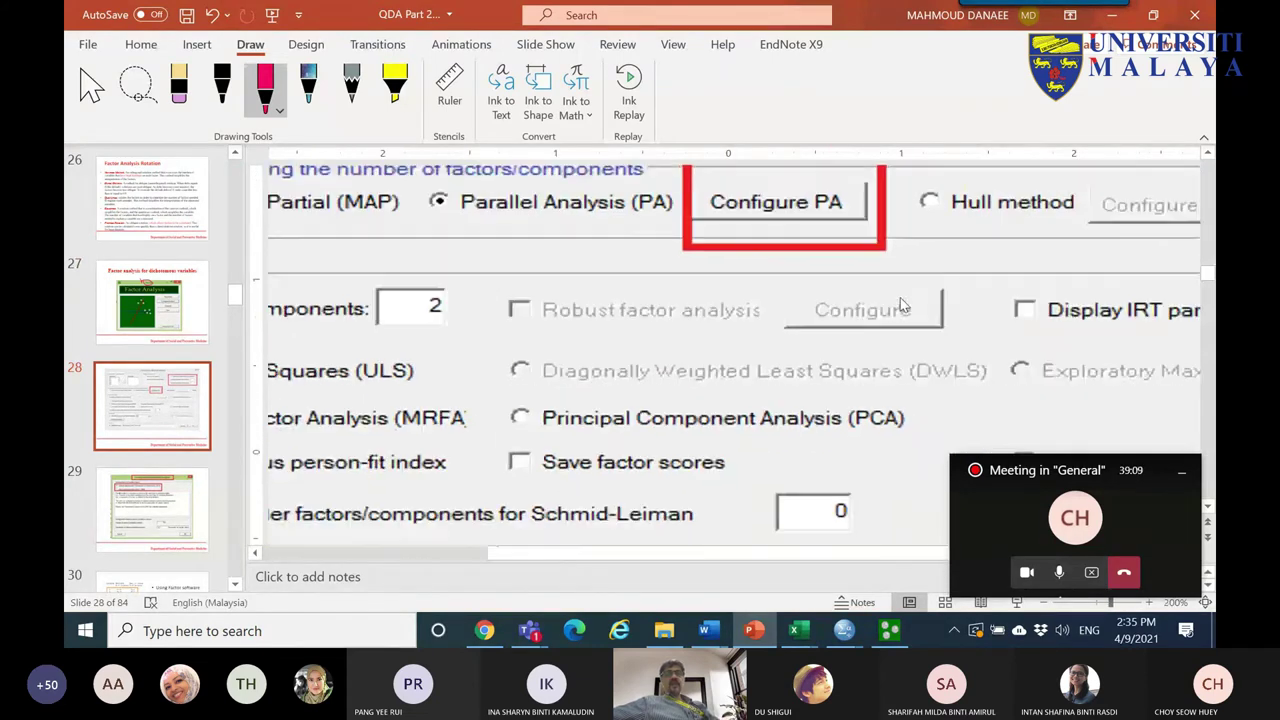
scroll(1022, 293, "up", 3)
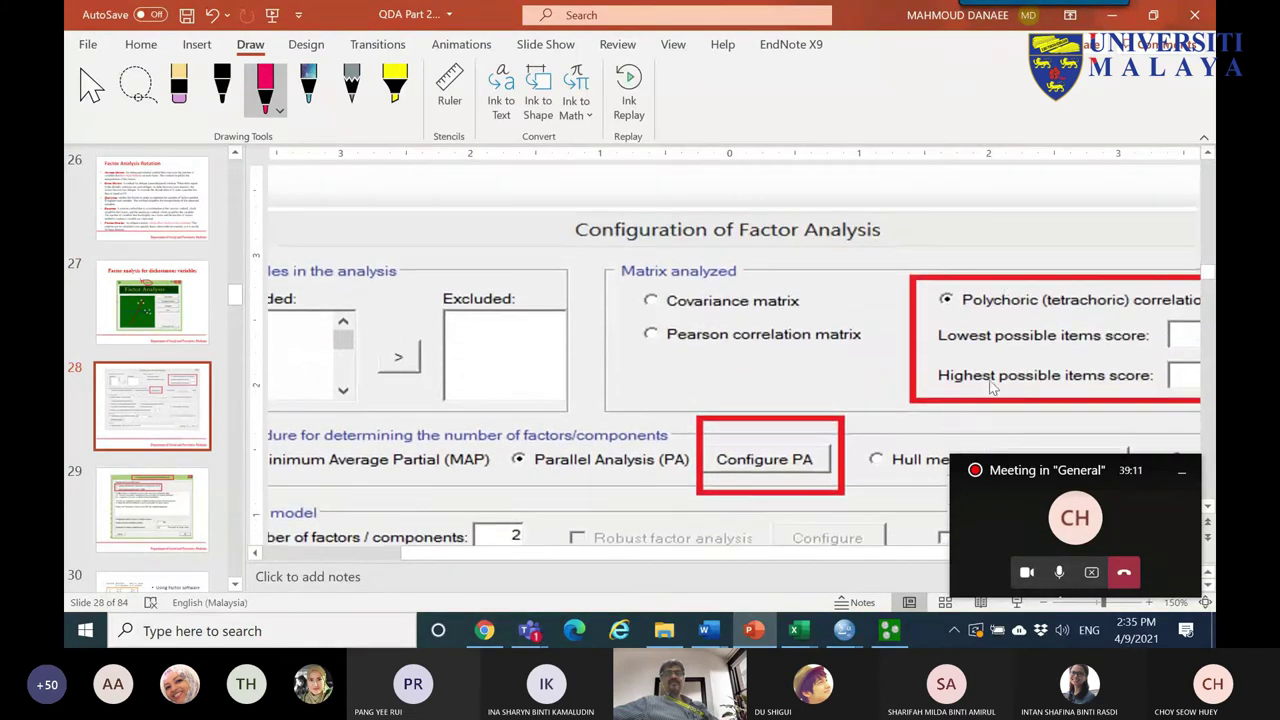
left_click_drag(726, 556, 858, 556)
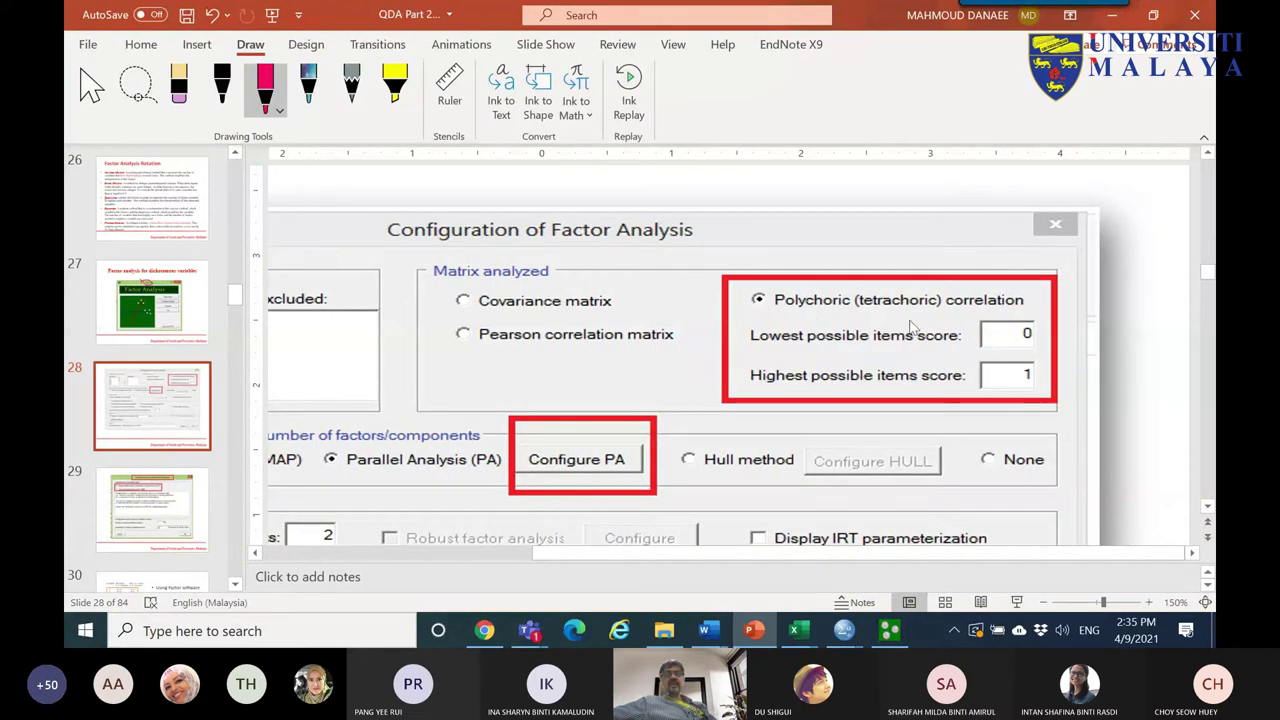
- Ink an arrow to Polychoric (tetrachoric) correlation on the slide and mark the Pearson correlation matrix option with a line and a loop
left_click(279, 108)
mouse_move(836, 198)
left_mouse_down()
mouse_move(866, 300)
mouse_move(880, 282)
left_mouse_up()
left_click_drag(740, 336, 680, 342)
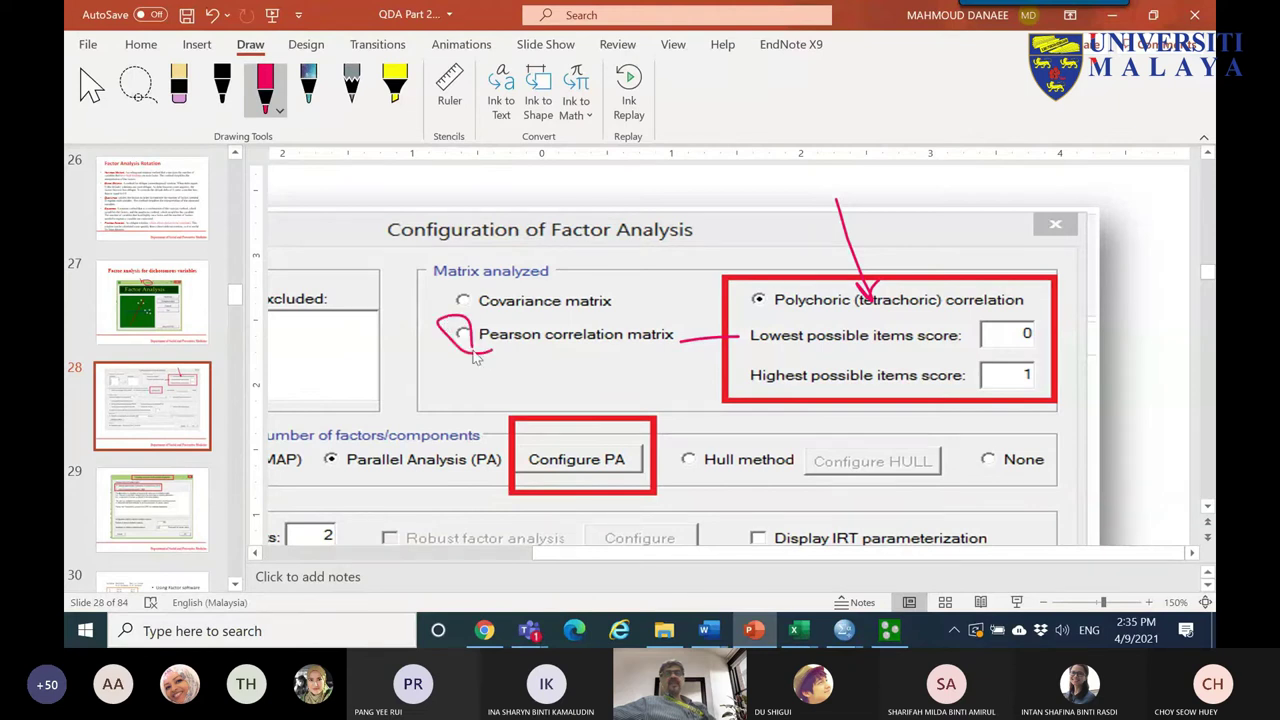
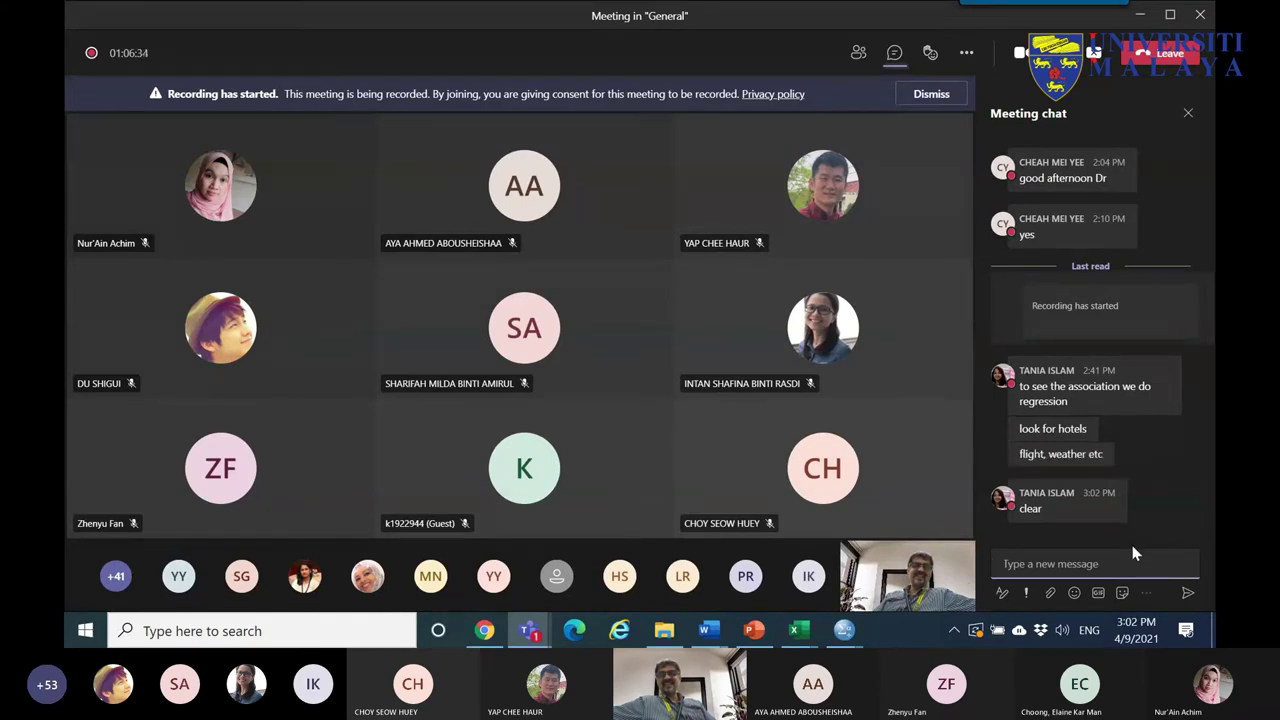
- Check the replies in the Teams meeting chat and open the participants list
left_click(1140, 560)
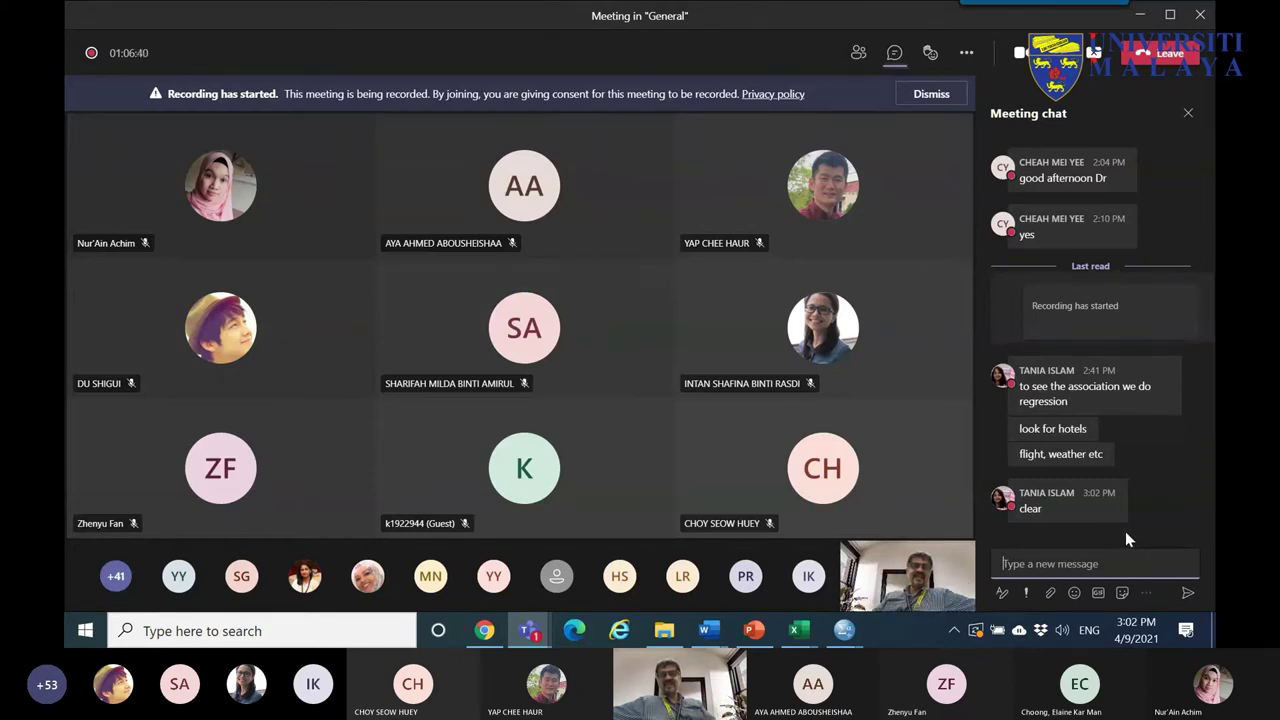
left_click(1123, 528)
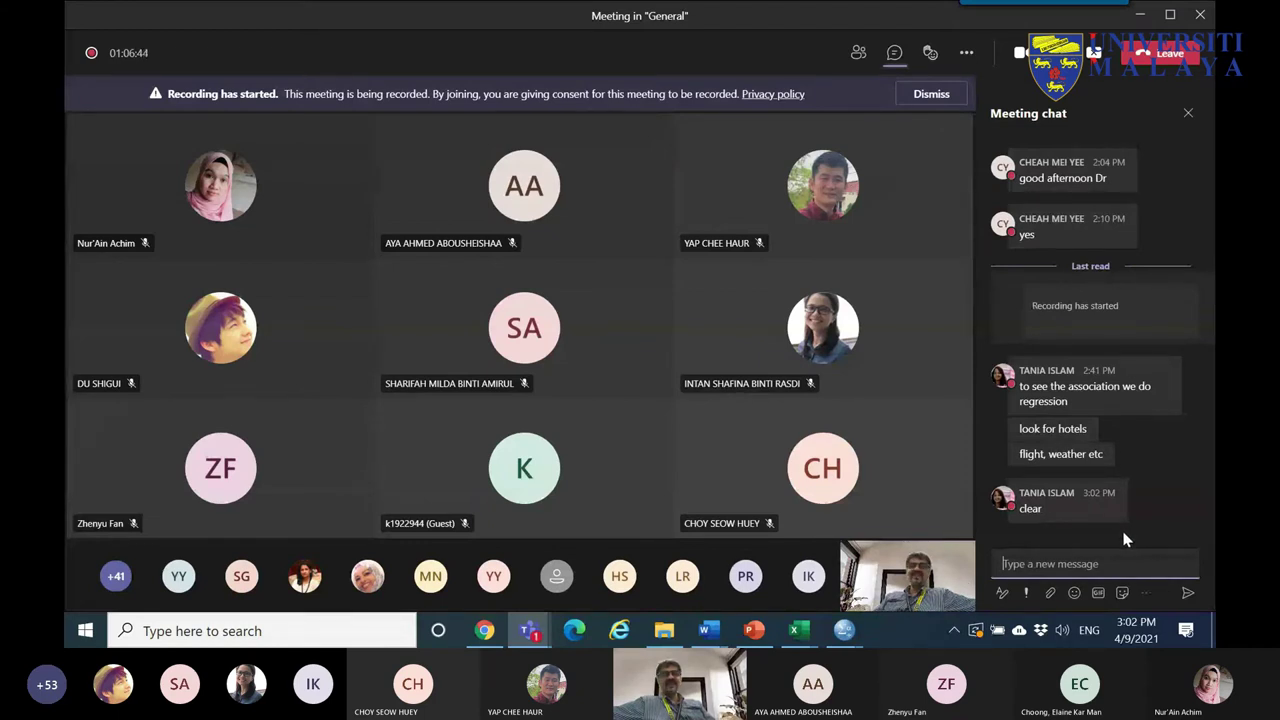
left_click(1120, 531)
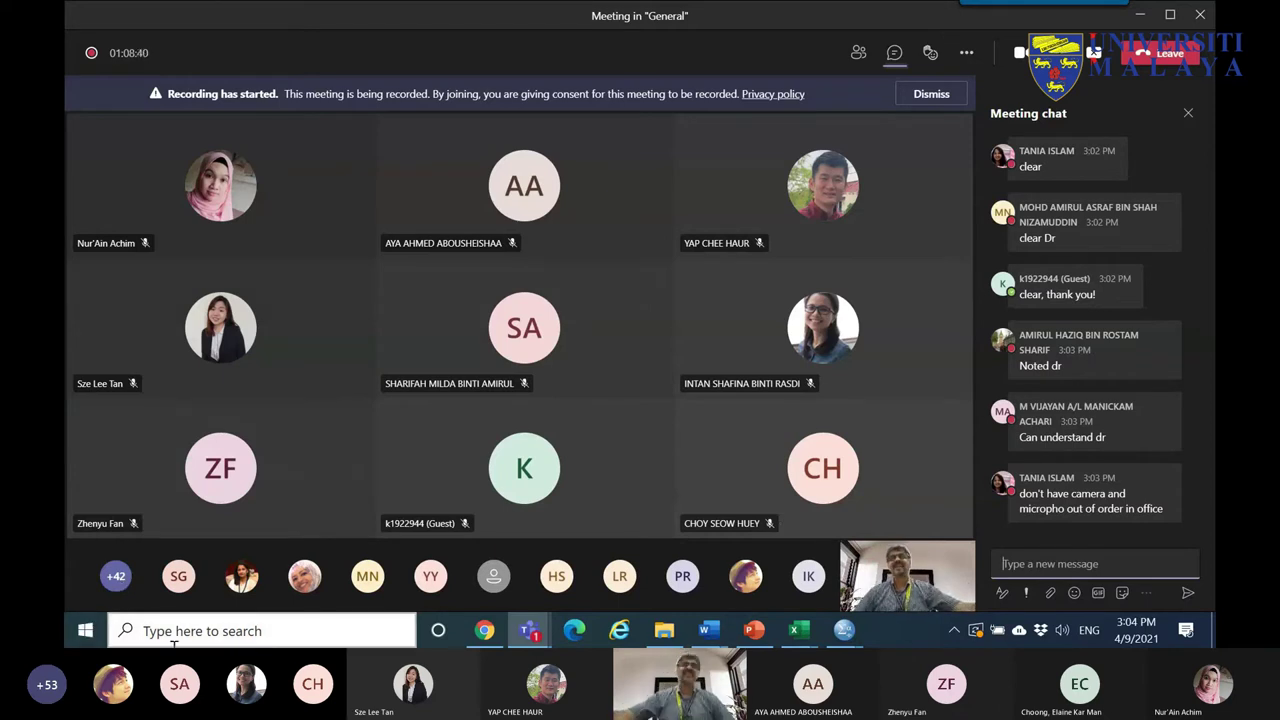
left_click(859, 58)
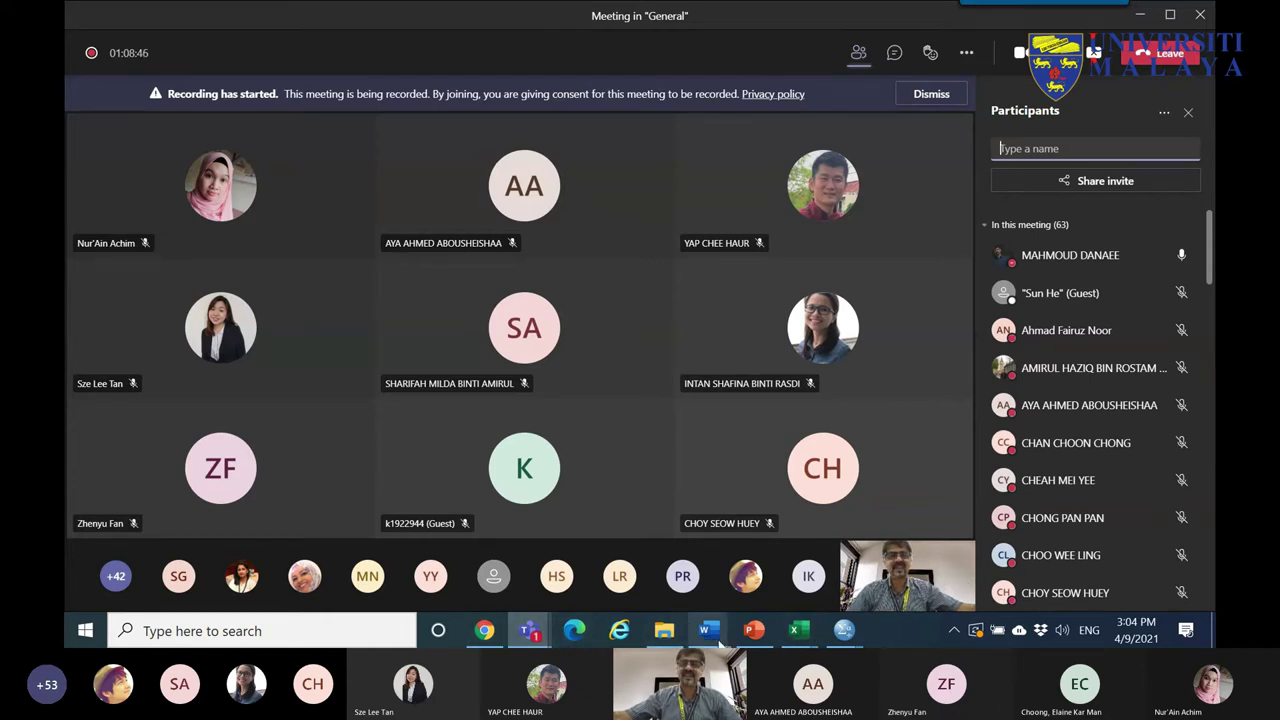
- Bring up the REGRESSION.sav data set in SPSS
mouse_move(844, 630)
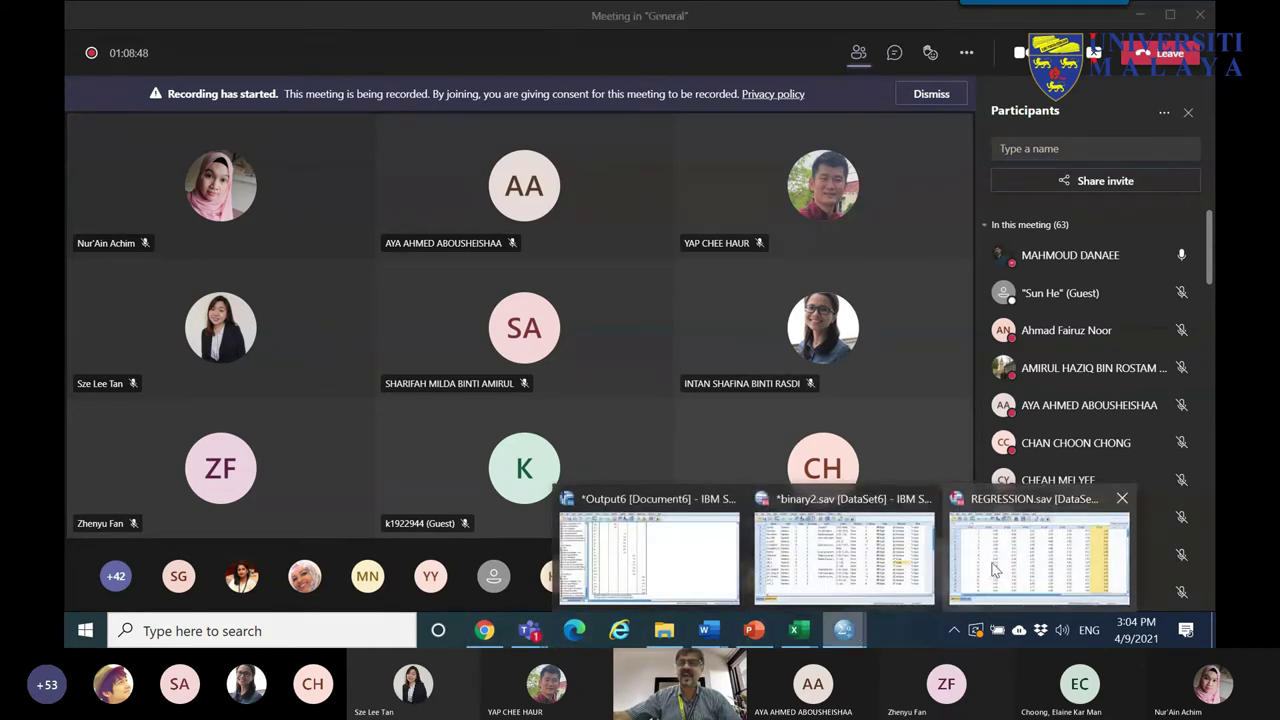
left_click(1040, 540)
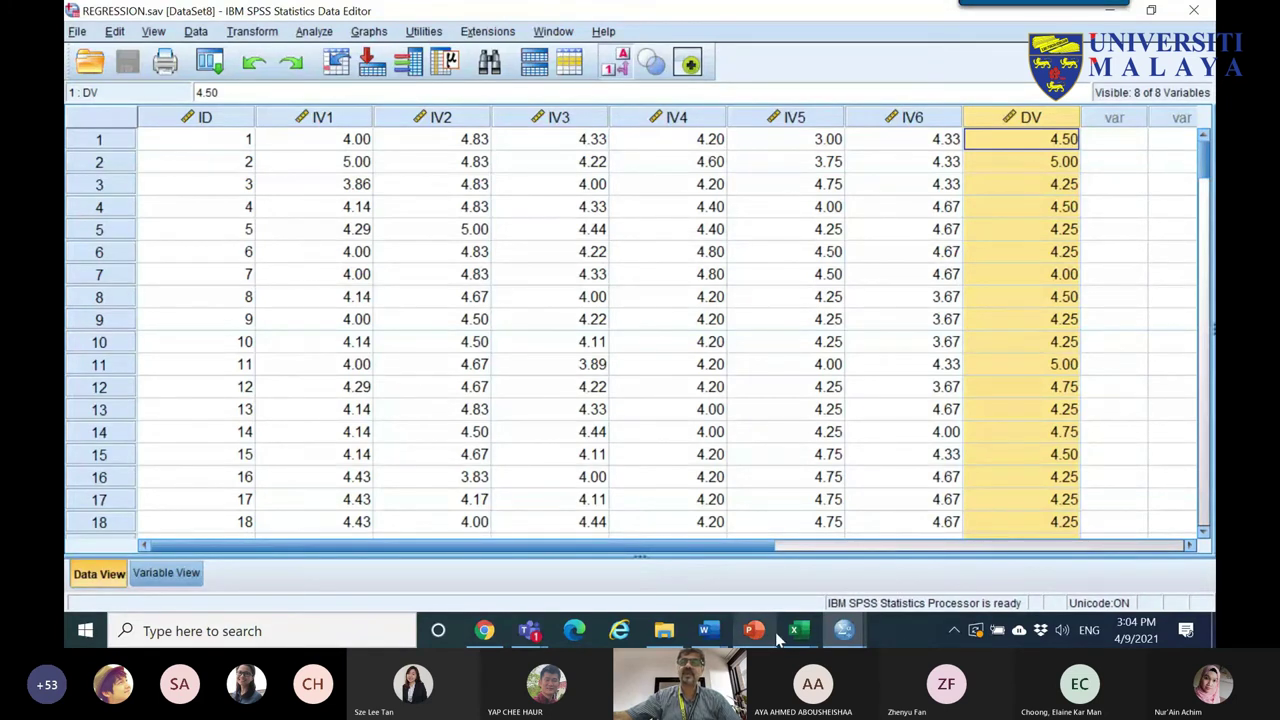
- Switch to the Word document, clear all its content and pick the pinkish-red pen for drawing
mouse_move(725, 635)
left_click(652, 578)
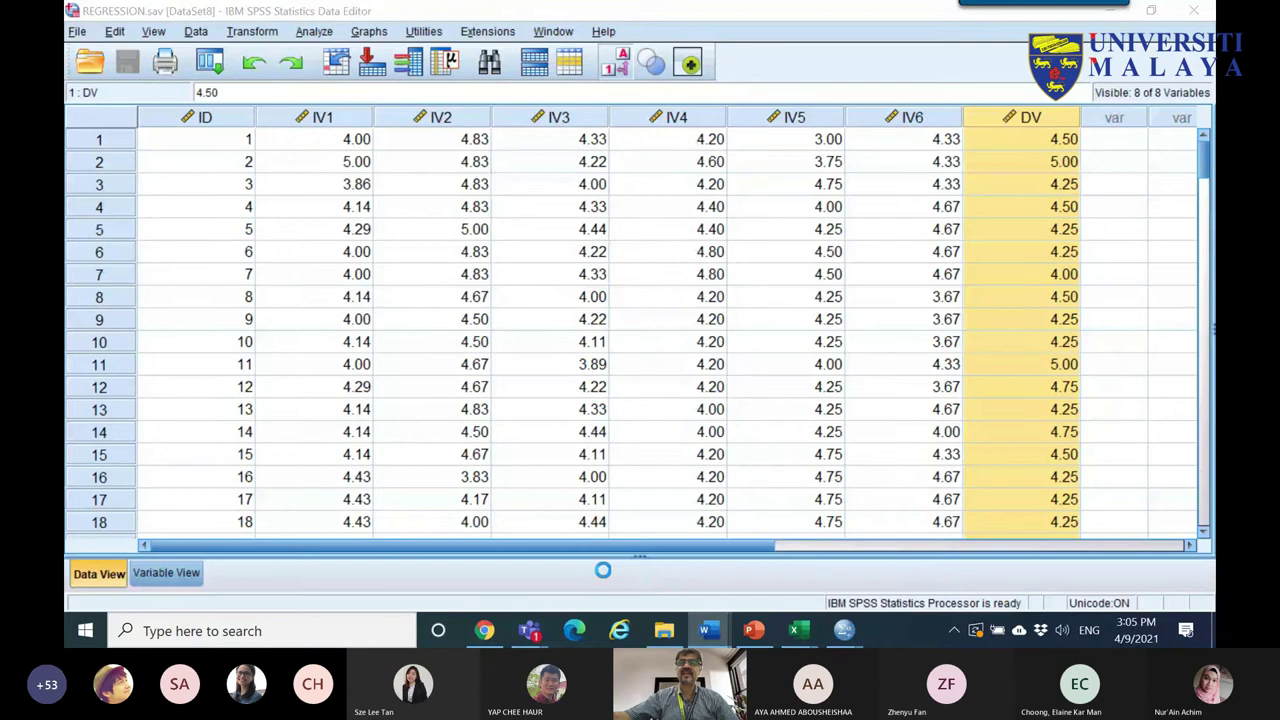
key("ctrl+a")
key("Delete")
left_click(265, 85)
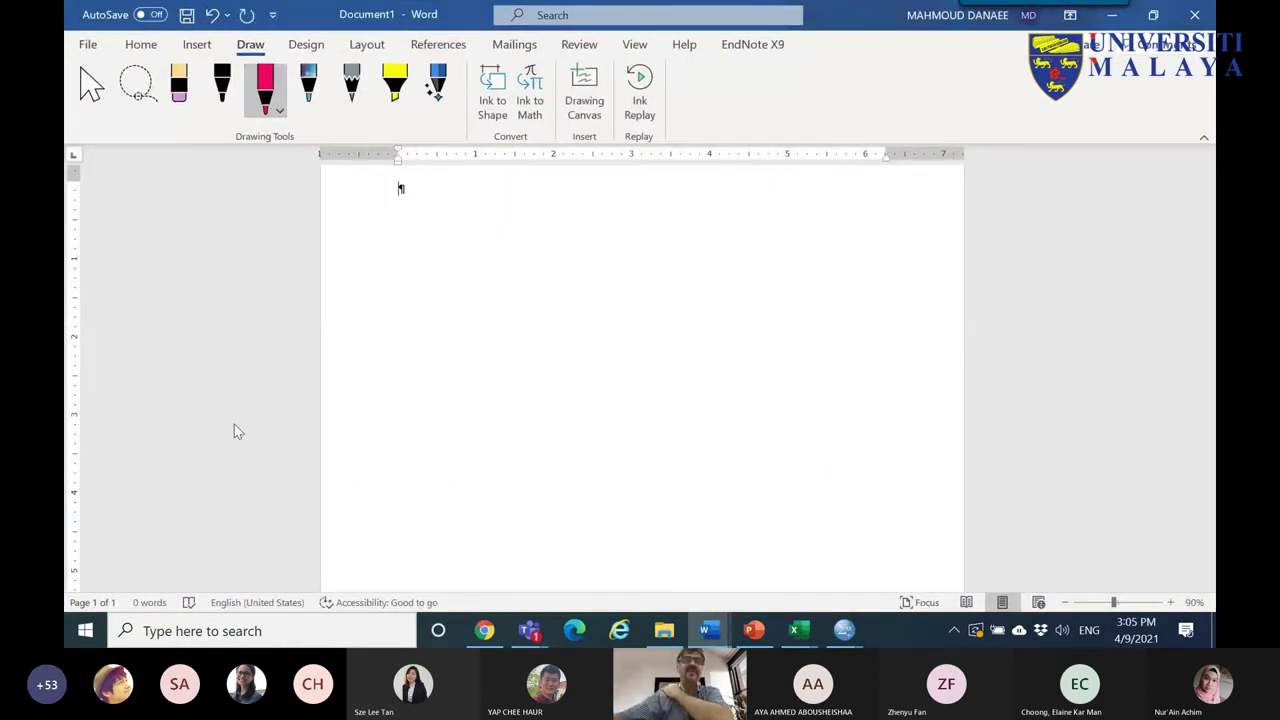
- Handwrite "simple" near the top of the page and draw X with an arrow to DV beneath it
mouse_move(506, 245)
left_mouse_down()
mouse_move(475, 265)
mouse_move(520, 252)
mouse_move(555, 266)
mouse_move(556, 290)
mouse_move(583, 240)
mouse_move(586, 264)
mouse_move(622, 262)
left_mouse_up()
left_click(514, 222)
mouse_move(518, 322)
left_mouse_down()
mouse_move(542, 358)
mouse_move(508, 376)
mouse_move(666, 340)
mouse_move(670, 352)
left_mouse_up()
mouse_move(700, 296)
left_mouse_down()
mouse_move(694, 322)
mouse_move(741, 322)
left_mouse_up()
left_click_drag(744, 308, 783, 289)
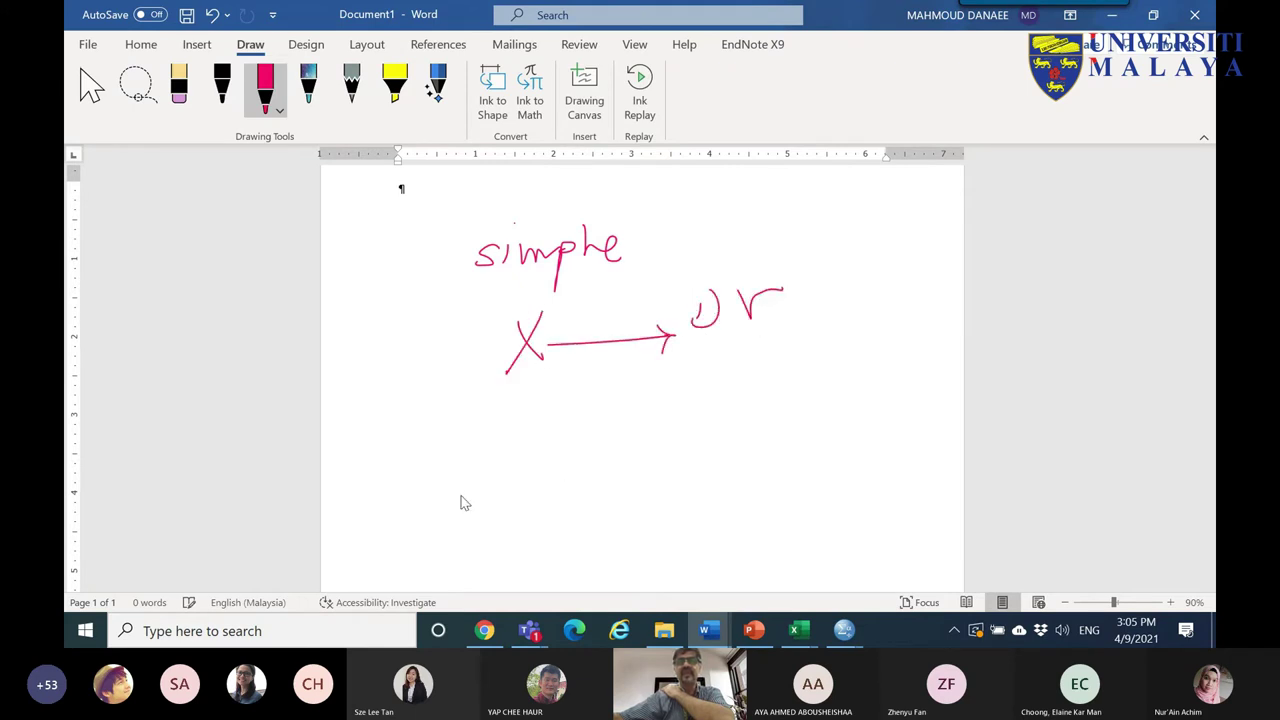
- Handwrite the heading "Multiple" below the simple regression diagram
left_click_drag(440, 473, 445, 445)
left_click_drag(448, 447, 476, 464)
left_click_drag(482, 448, 532, 460)
left_click_drag(506, 446, 544, 444)
left_click_drag(549, 446, 564, 466)
left_click_drag(562, 436, 597, 456)
left_click(560, 418)
- Handwrite X1, X2, X3 and X5 in a column under "Multiple", followed by continuation dots
scroll(540, 462, "down", 3)
mouse_move(508, 364)
left_mouse_down()
mouse_move(533, 388)
mouse_move(519, 393)
mouse_move(544, 395)
mouse_move(527, 430)
left_mouse_up()
left_click(507, 412)
left_click_drag(526, 414, 510, 432)
mouse_move(535, 424)
left_mouse_down()
mouse_move(547, 436)
mouse_move(516, 474)
mouse_move(552, 482)
mouse_move(514, 518)
mouse_move(538, 518)
left_mouse_up()
left_click(521, 530)
left_click(521, 551)
left_click(522, 563)
- Draw an arrow from each of the four X variables to a Y and circle the Y
left_click_drag(578, 375, 660, 413)
left_click_drag(565, 430, 628, 430)
left_click_drag(567, 468, 648, 441)
left_click_drag(572, 510, 642, 470)
mouse_move(679, 414)
left_mouse_down()
mouse_move(711, 474)
mouse_move(663, 466)
left_mouse_up()
mouse_move(627, 394)
left_mouse_down()
mouse_move(664, 411)
mouse_move(633, 447)
mouse_move(646, 451)
mouse_move(634, 505)
left_mouse_up()
mouse_move(690, 407)
left_mouse_down()
mouse_move(719, 459)
mouse_move(718, 410)
left_mouse_up()
- Circle the DV in the simple diagram and underline the headings "simple" and "Multiple"
scroll(755, 378, "up", 2)
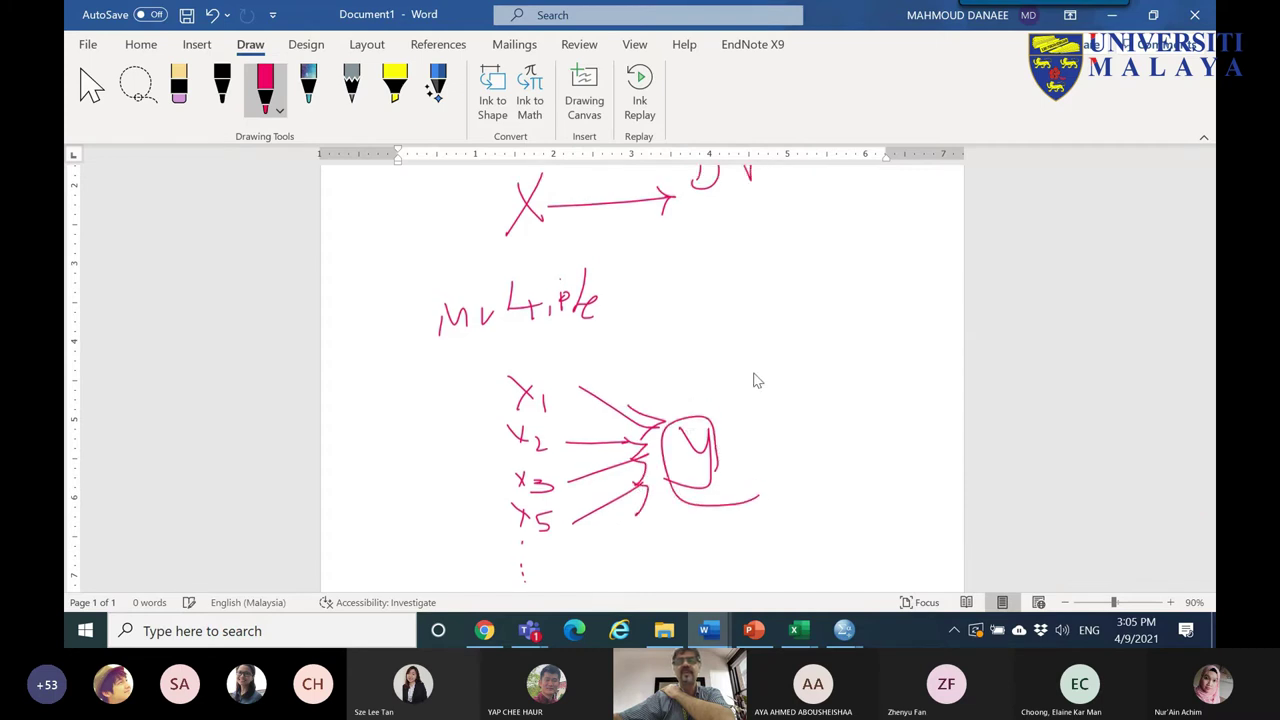
left_click_drag(730, 230, 770, 297)
left_click_drag(484, 241, 658, 222)
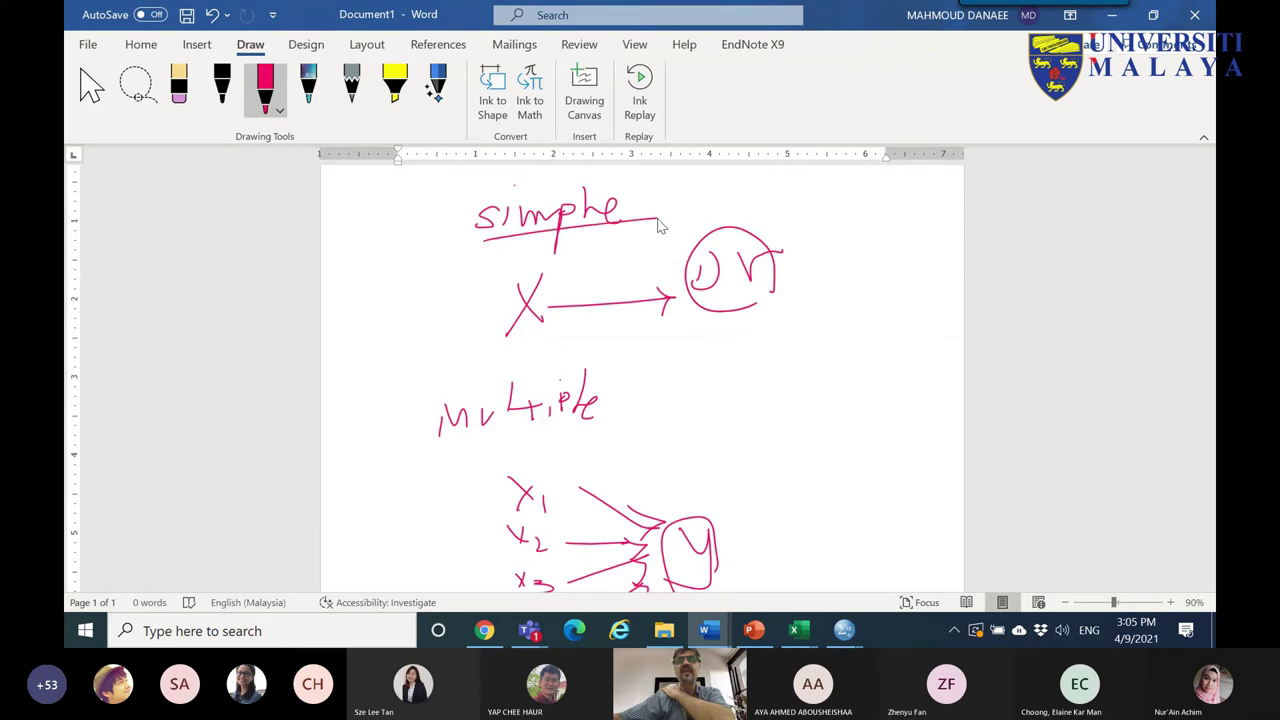
scroll(654, 240, "down", 2)
left_click_drag(446, 333, 648, 318)
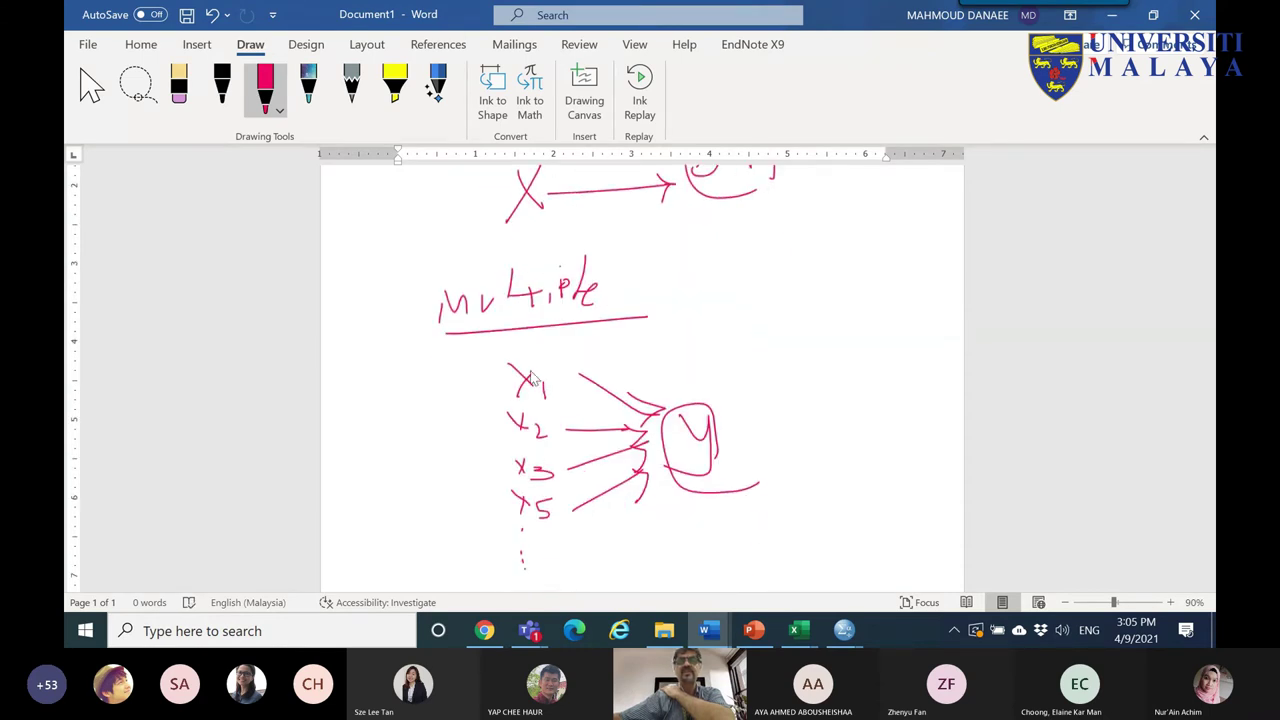
- Switch back to the REGRESSION.sav data set in SPSS and go to the IV1 variable
scroll(751, 366, "up", 2)
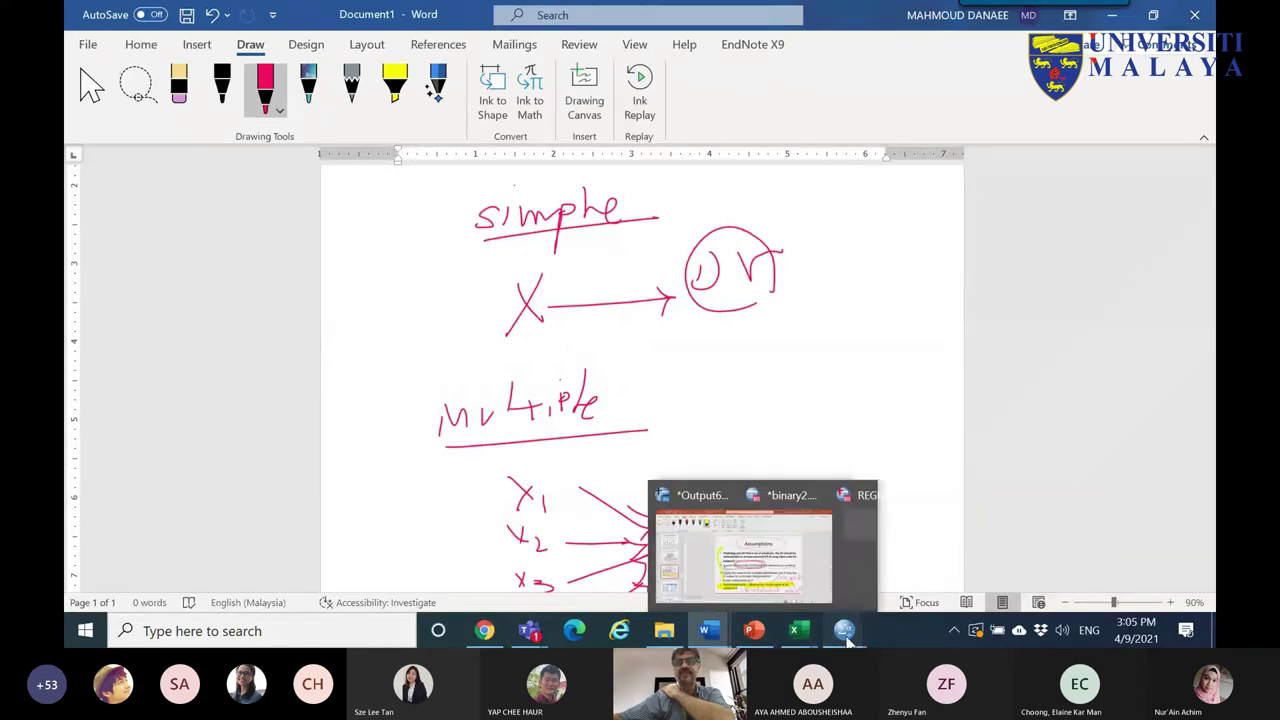
left_click(1065, 545)
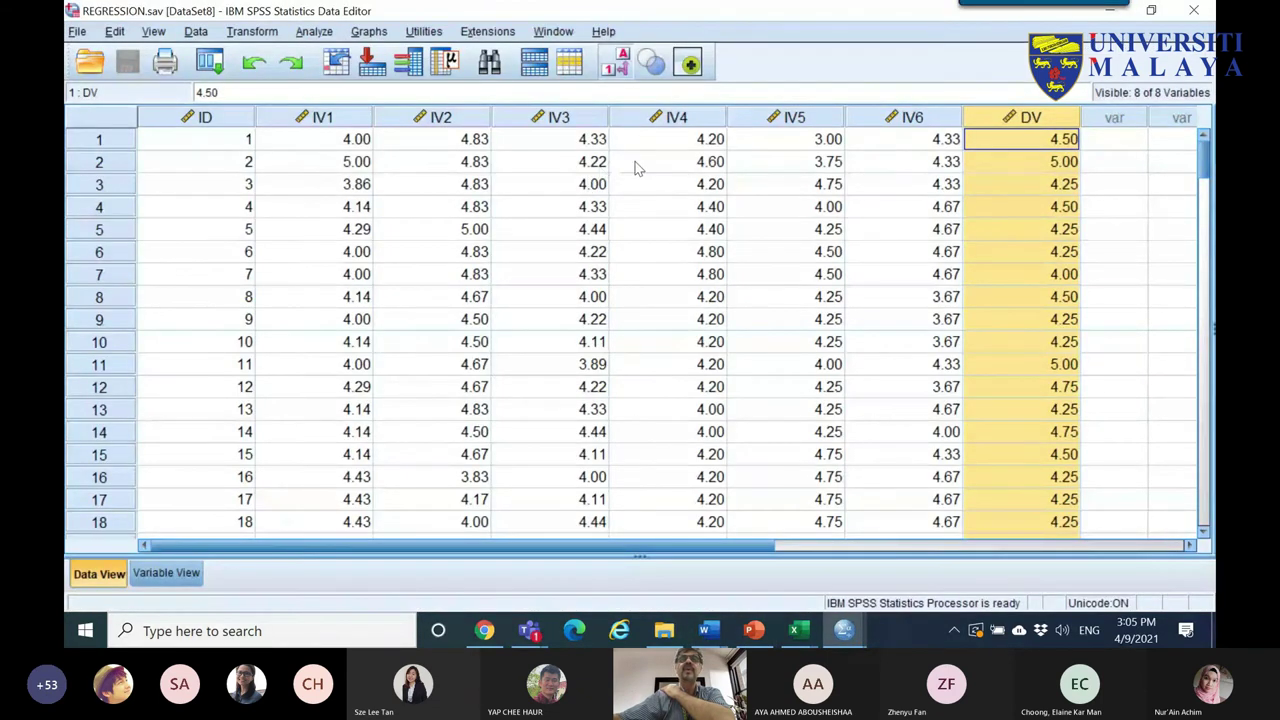
left_click(354, 118)
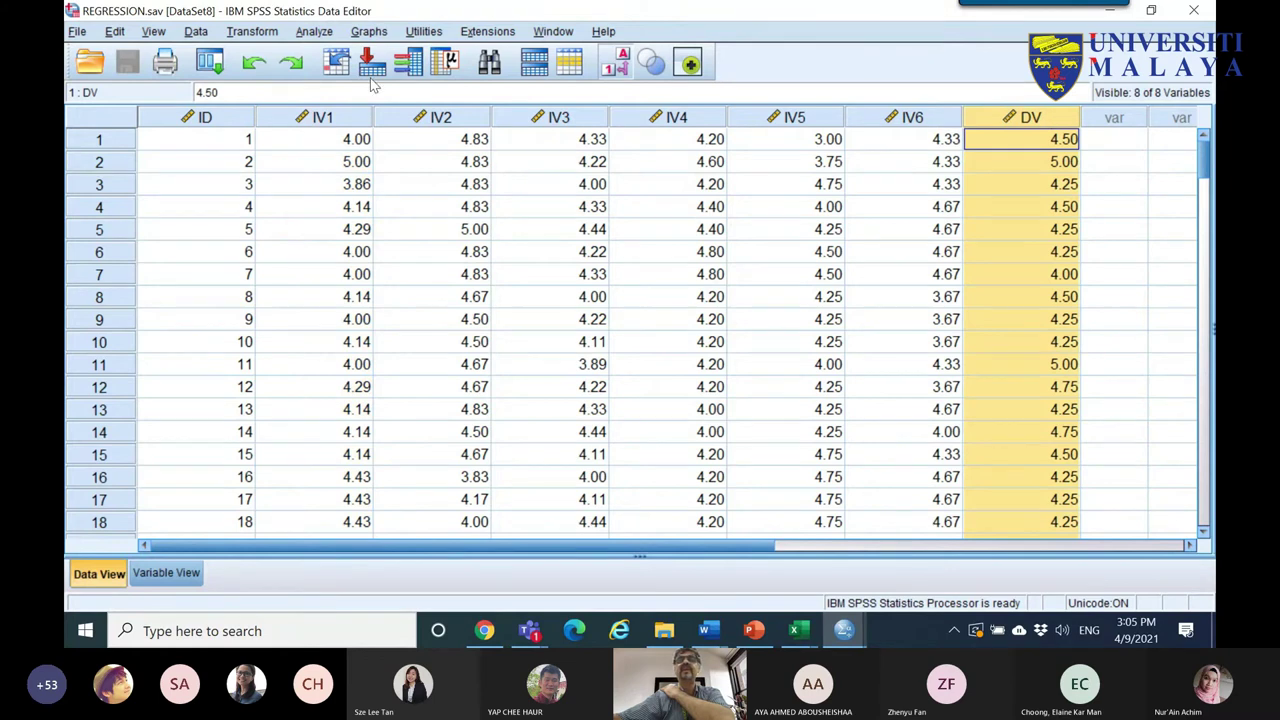
- Run Explore on DV as the dependent variable, with normality plots with tests enabled
left_click(314, 32)
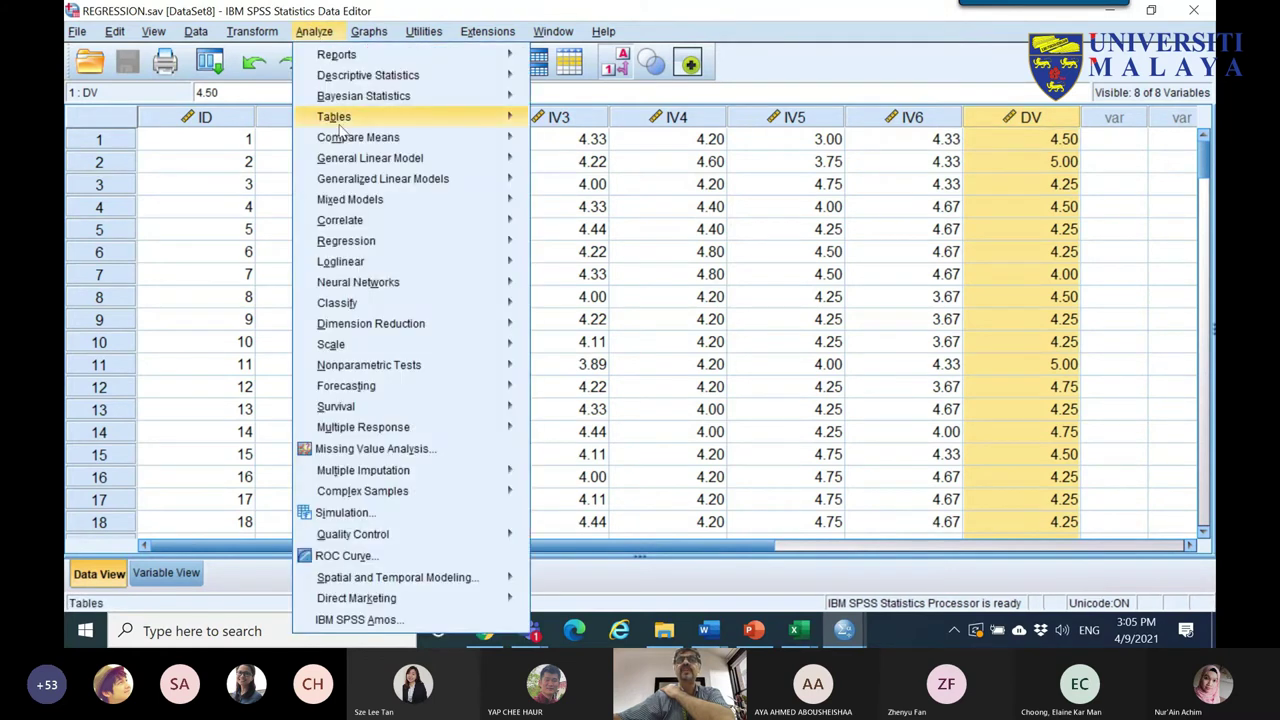
mouse_move(400, 75)
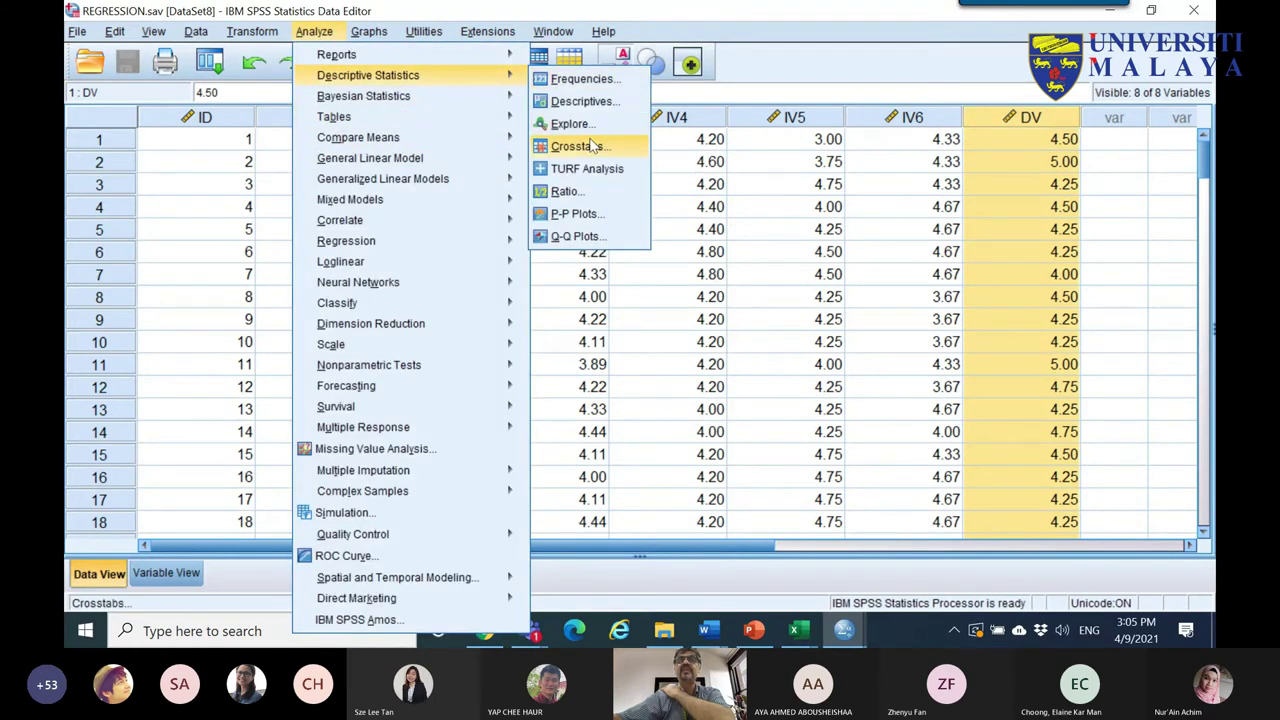
left_click(569, 124)
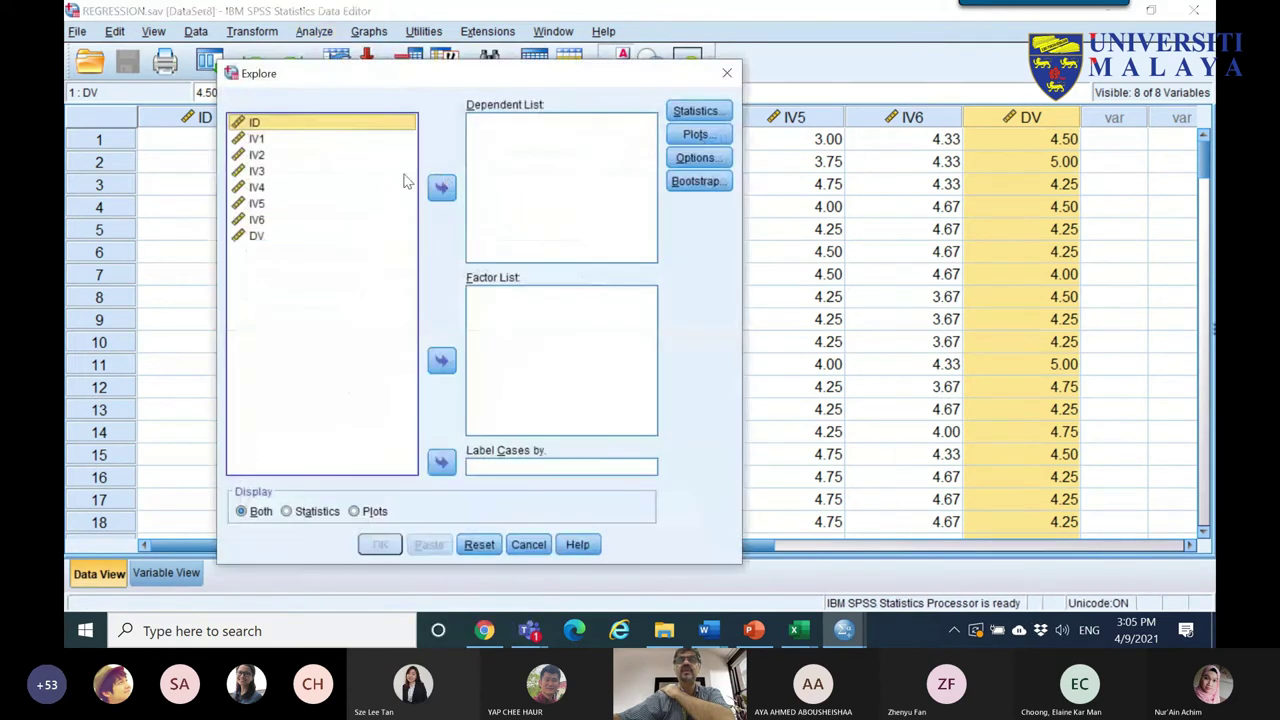
left_click(265, 236)
left_click(697, 136)
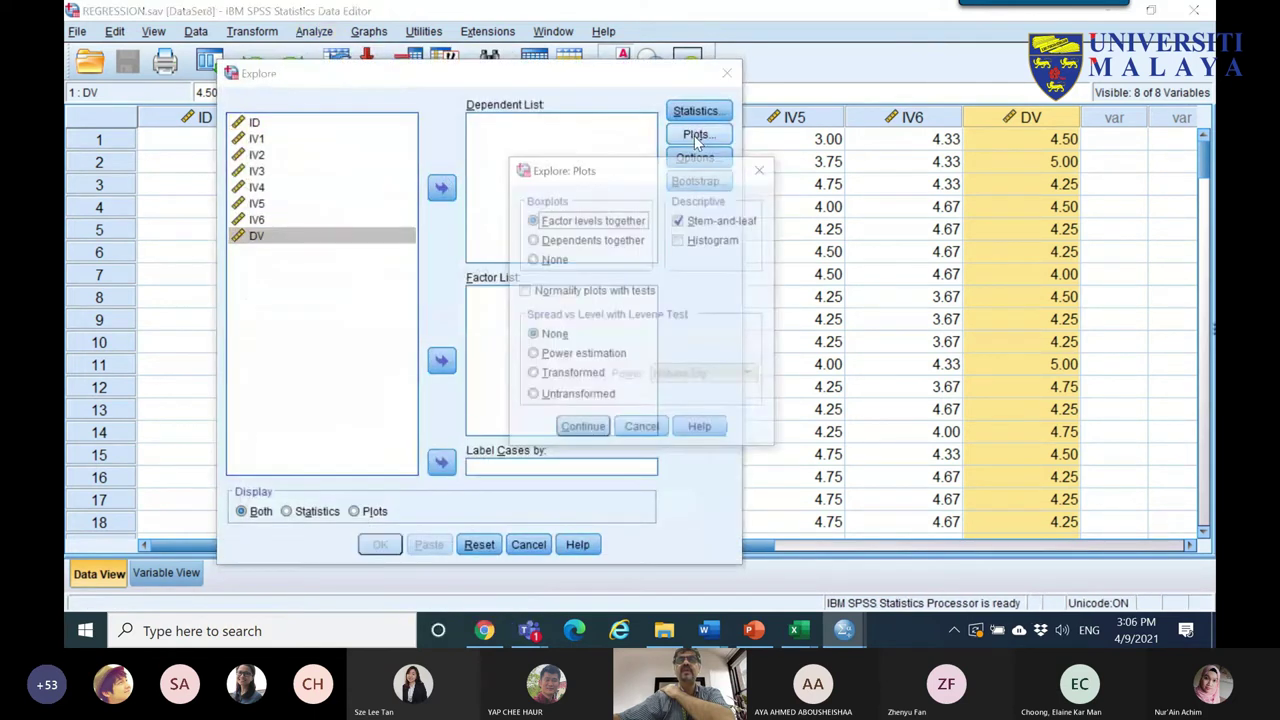
left_click(524, 291)
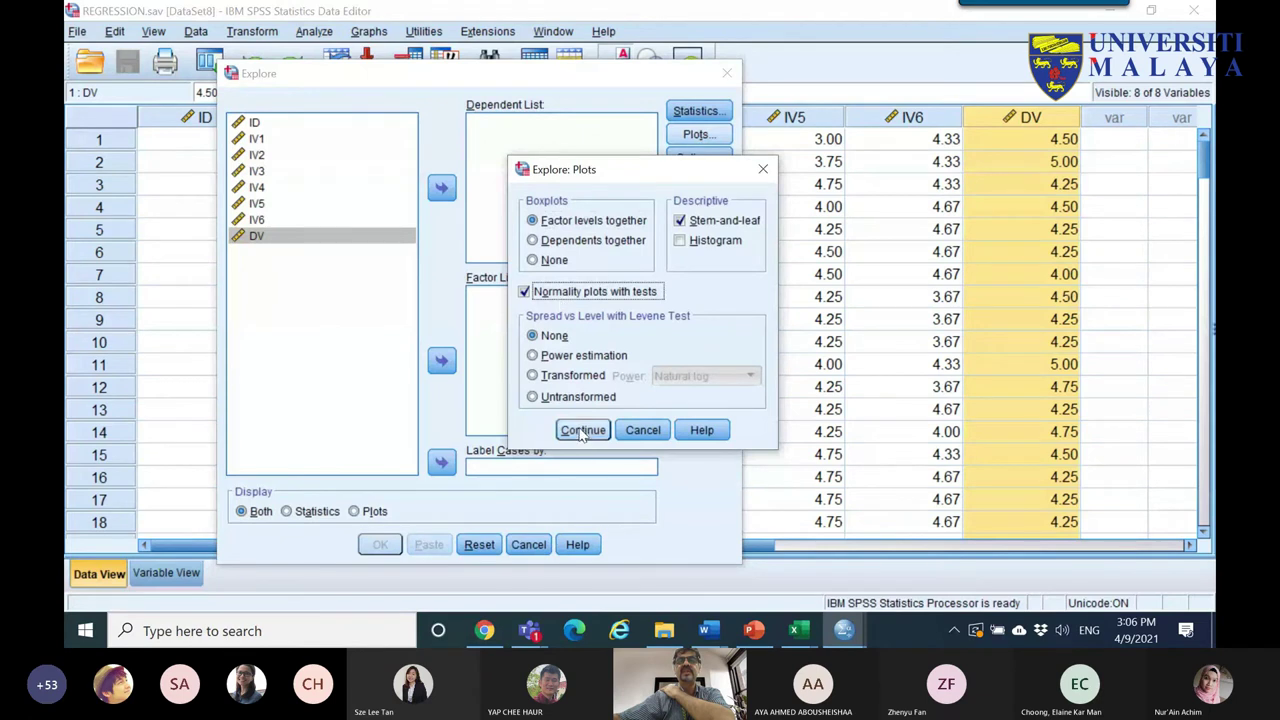
left_click(583, 430)
left_click(441, 187)
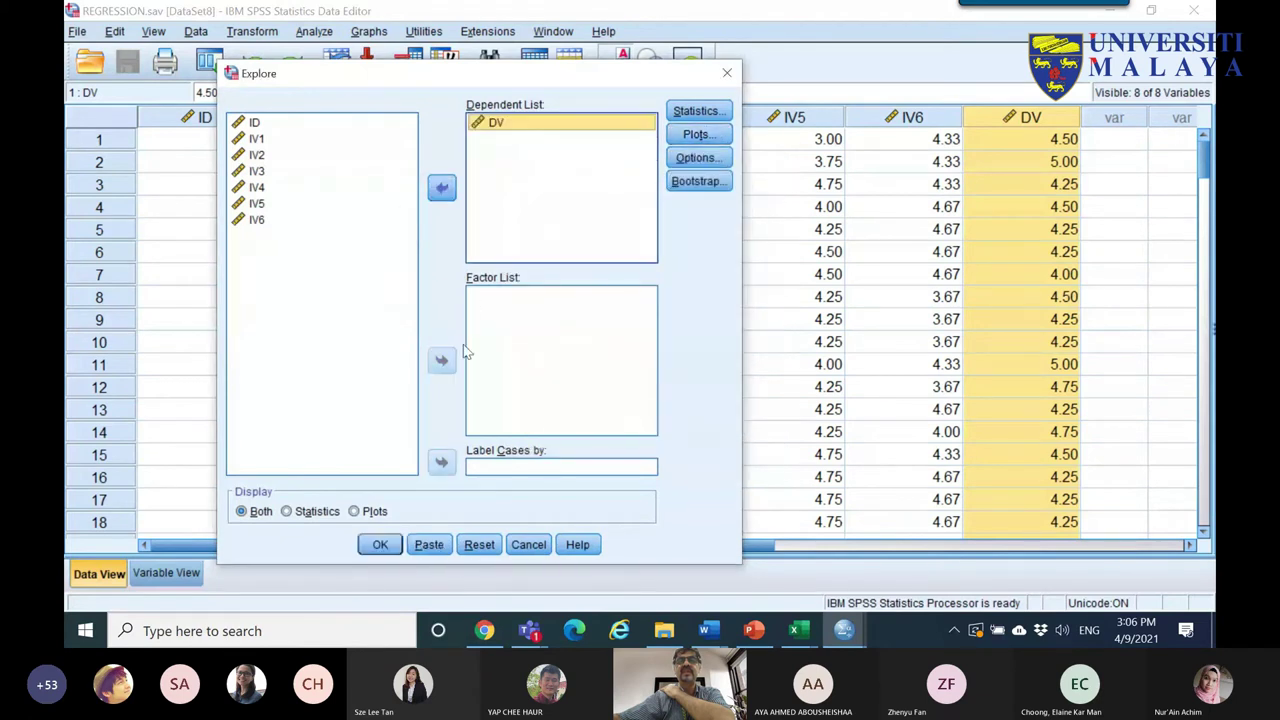
left_click(379, 551)
- Show the Explore output full size and examine the Normal Q-Q plot and boxplot of DV
mouse_move(845, 640)
left_click(646, 545)
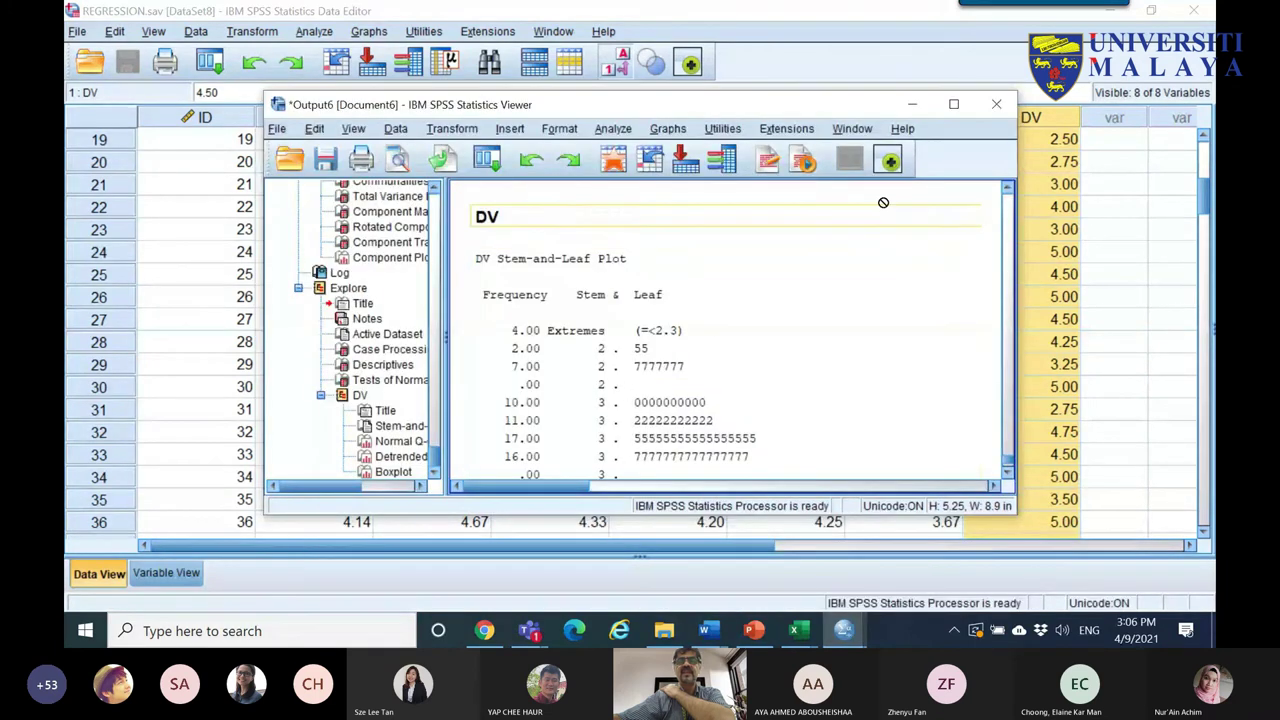
left_click(953, 104)
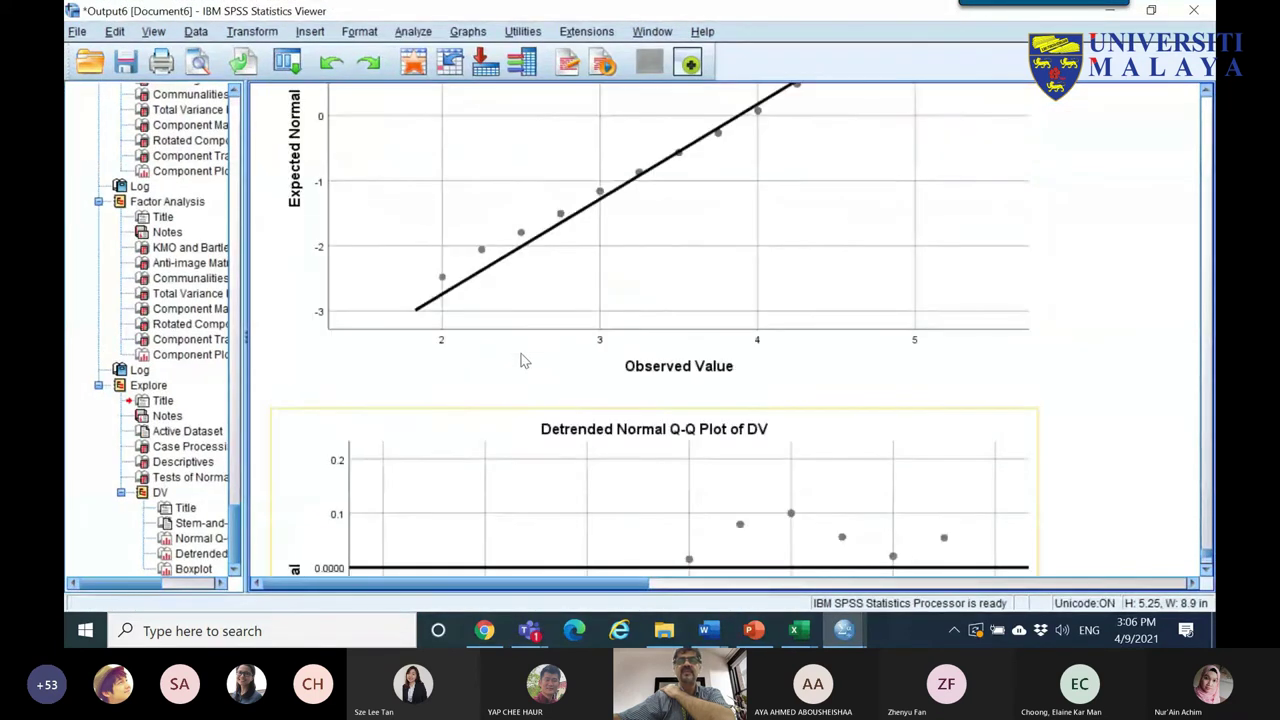
scroll(520, 360, "up", 4)
scroll(521, 357, "down", 2)
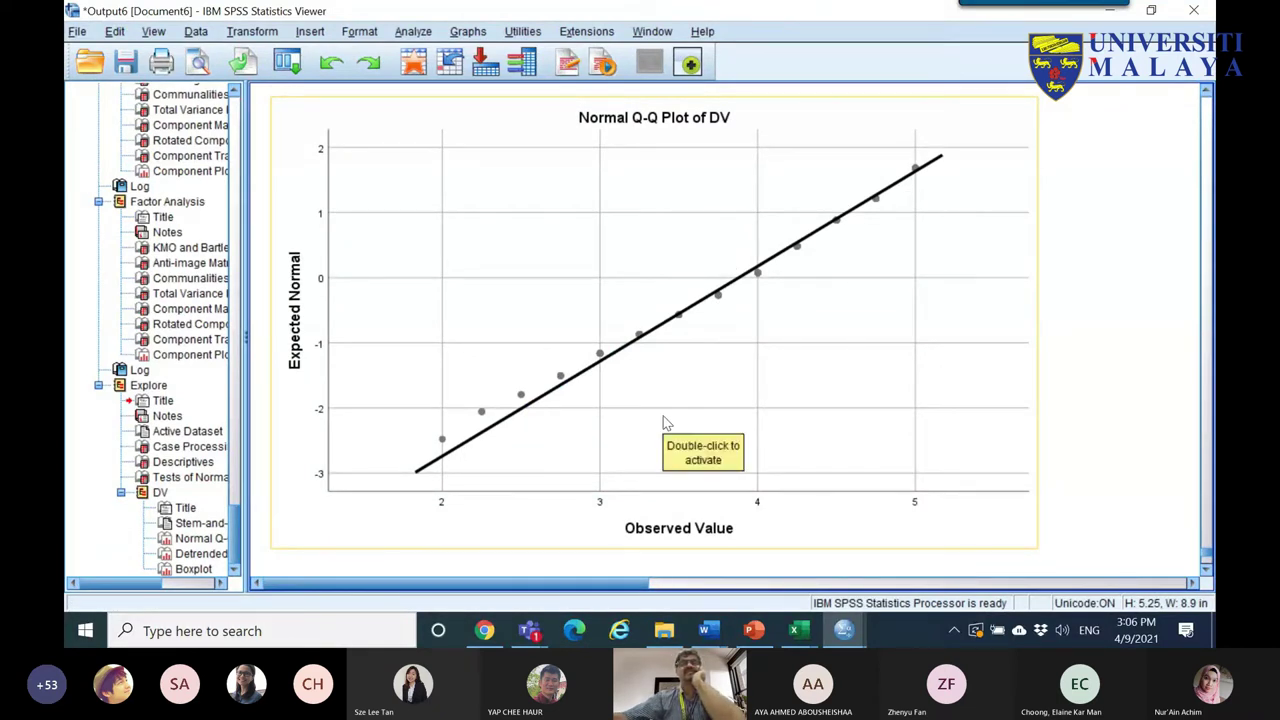
scroll(667, 423, "down", 10)
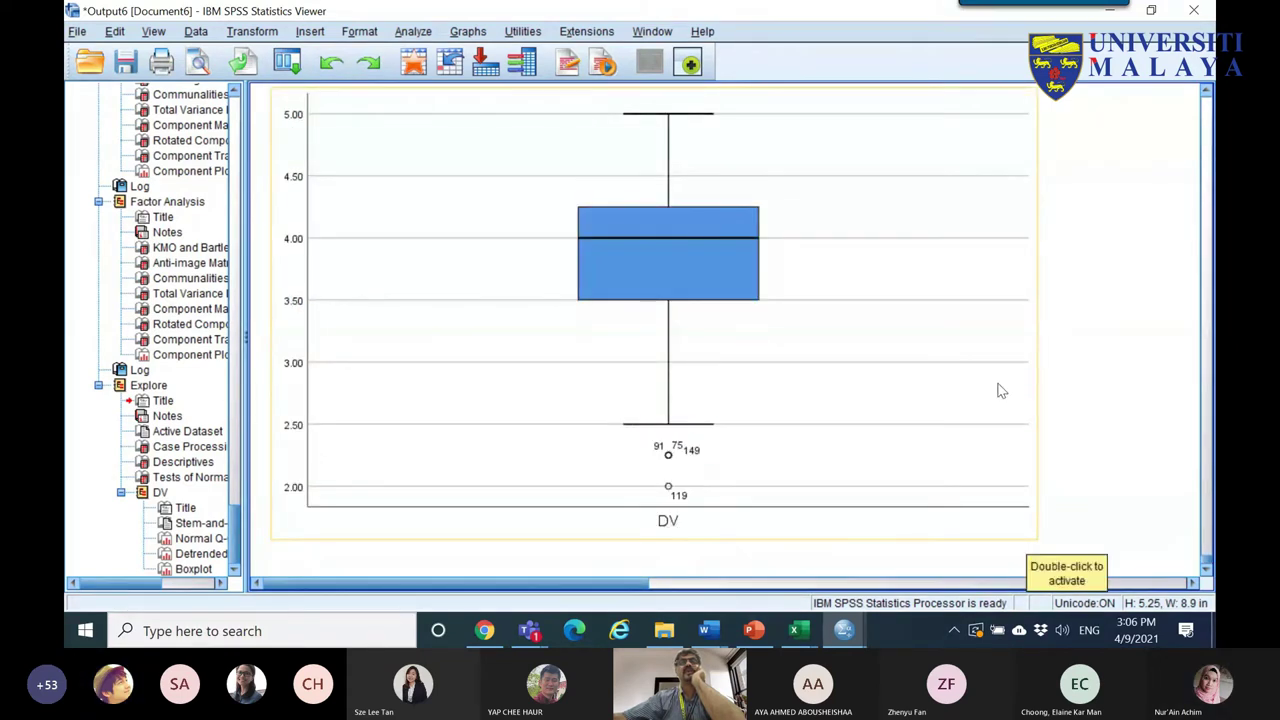
- Open the DV boxplot in the Chart Editor, select its outlier markers, and close the editor
left_click(681, 485)
double_click(679, 462)
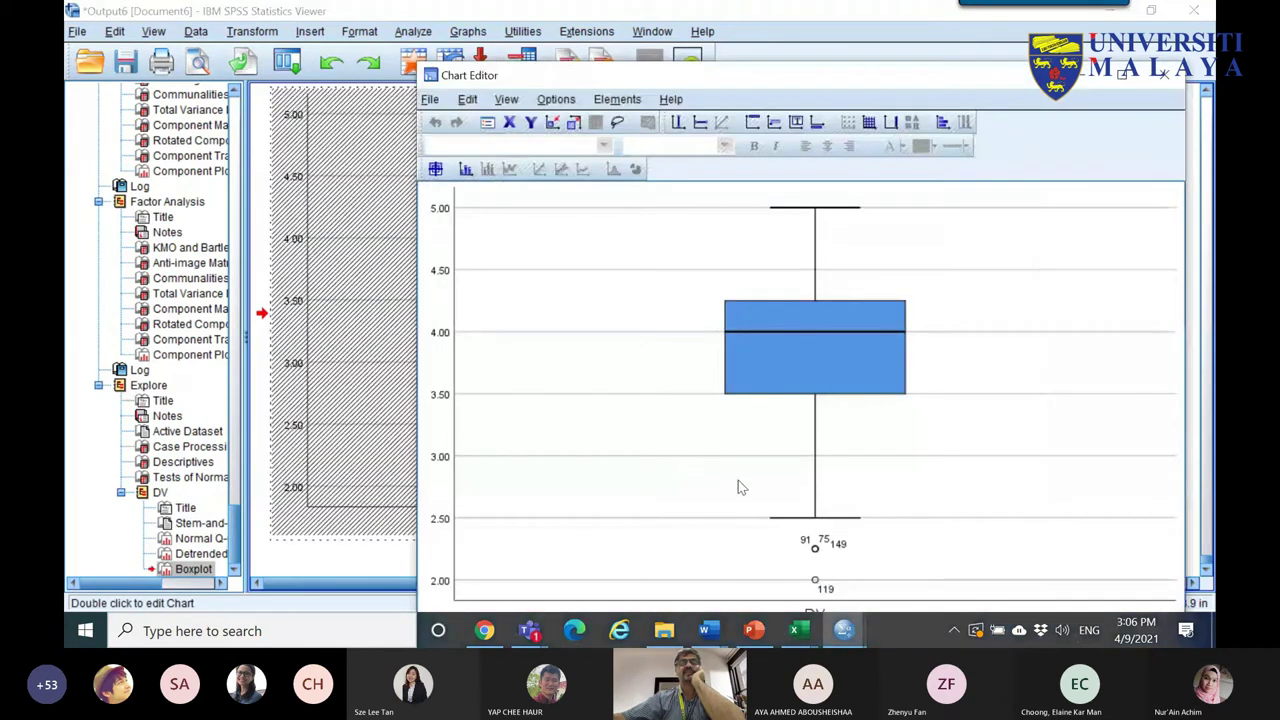
left_click(815, 549)
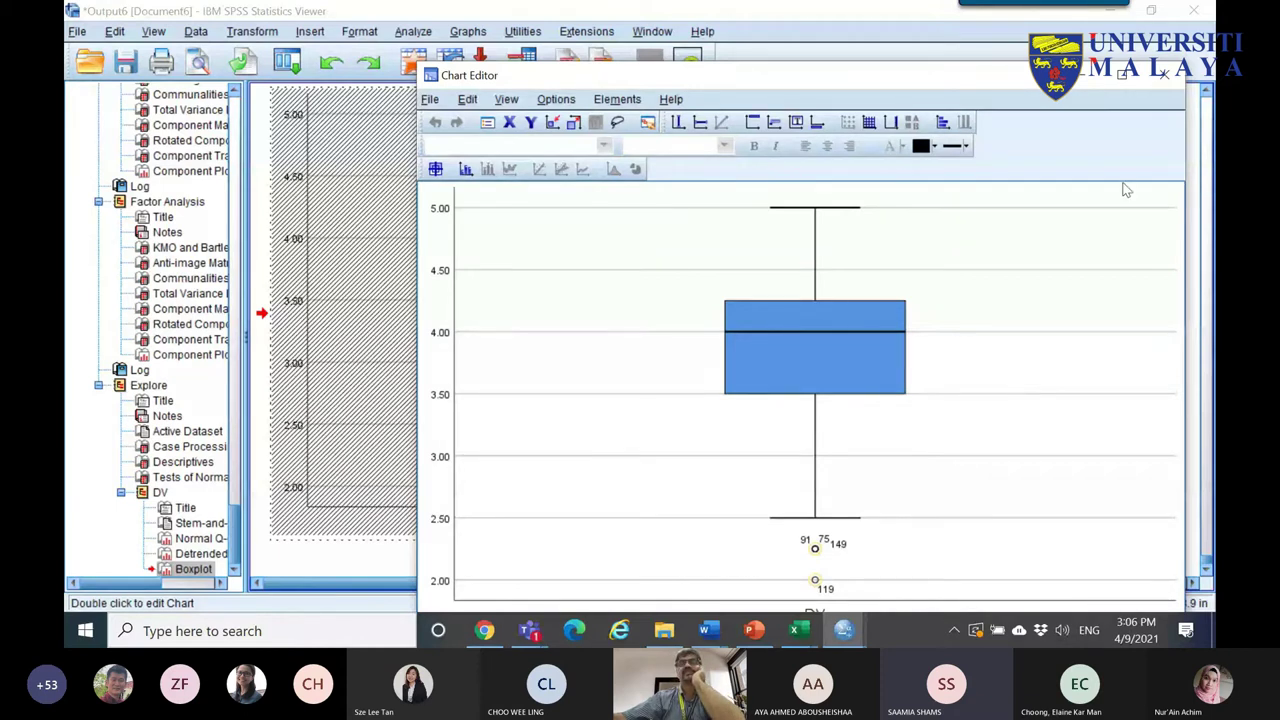
left_click(1176, 84)
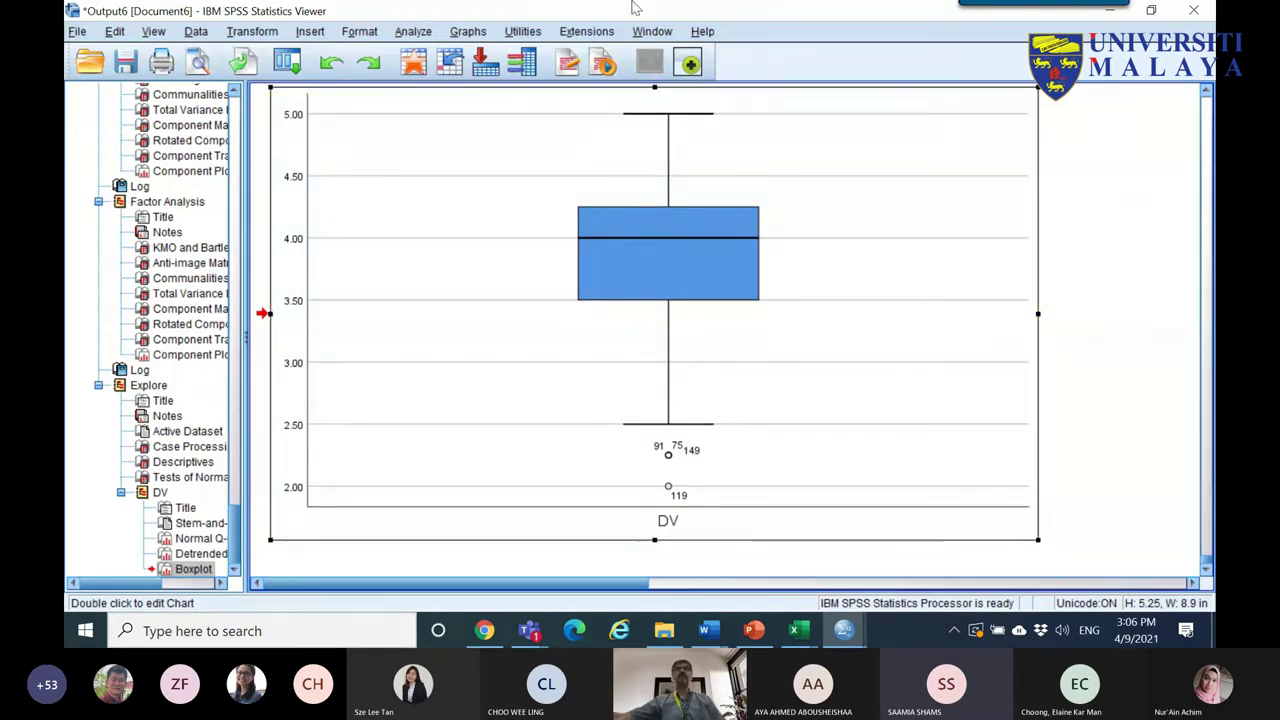
- Switch to the Word drawing and draw a circled star in black with an arrow leading to "Cr"
left_click(705, 630)
left_click(648, 572)
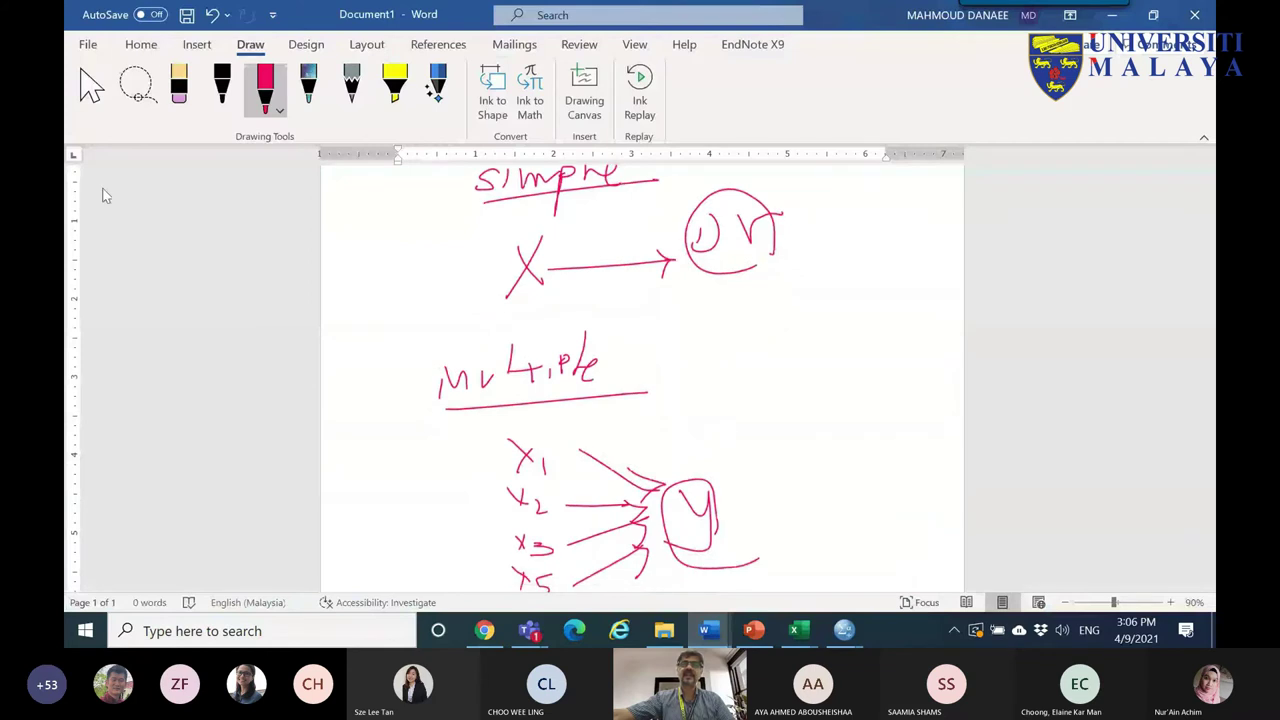
mouse_move(788, 338)
left_mouse_down()
mouse_move(800, 301)
mouse_move(828, 340)
mouse_move(786, 320)
mouse_move(800, 314)
mouse_move(786, 334)
mouse_move(828, 312)
mouse_move(895, 336)
mouse_move(917, 315)
left_mouse_up()
mouse_move(828, 338)
left_mouse_down()
mouse_move(763, 337)
mouse_move(822, 333)
left_mouse_up()
- Handwrite an underlined "o can be Ignored" under the star note, and write an X below it
left_click_drag(789, 386, 795, 384)
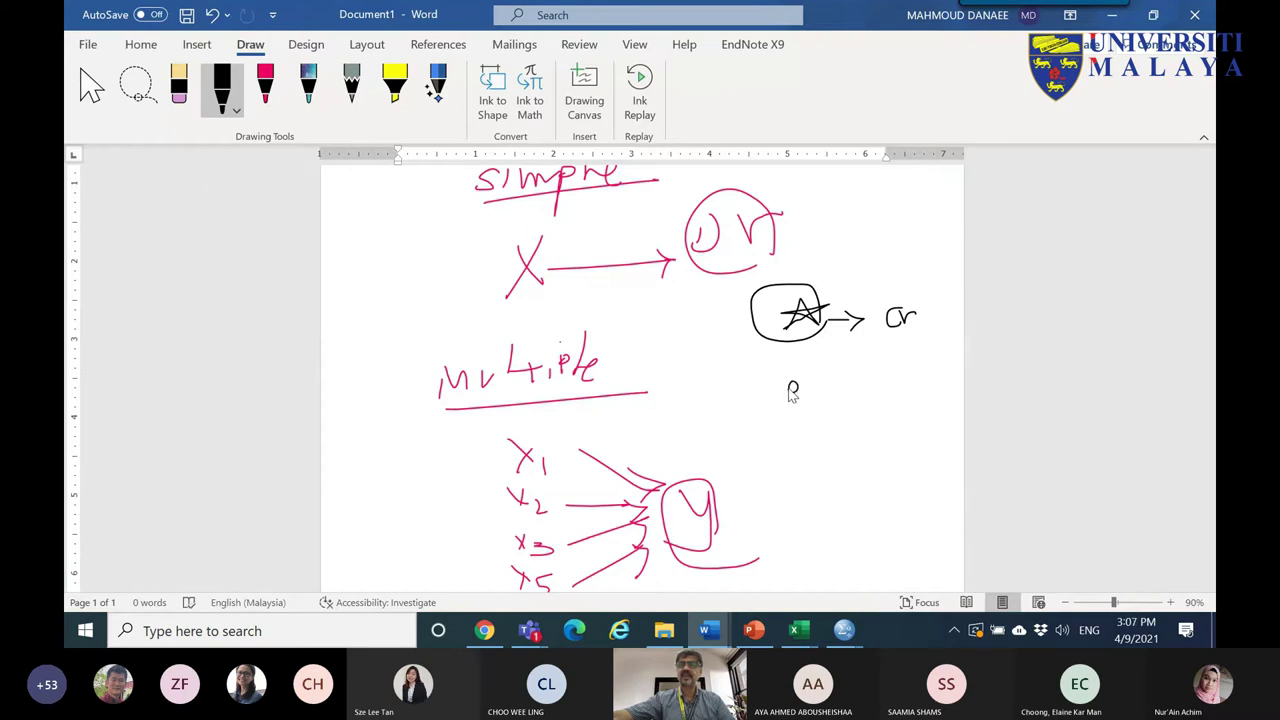
mouse_move(837, 380)
left_mouse_down()
mouse_move(840, 397)
mouse_move(926, 386)
left_mouse_up()
mouse_move(852, 410)
left_mouse_down()
mouse_move(863, 424)
mouse_move(951, 420)
left_mouse_up()
left_click_drag(815, 443, 936, 427)
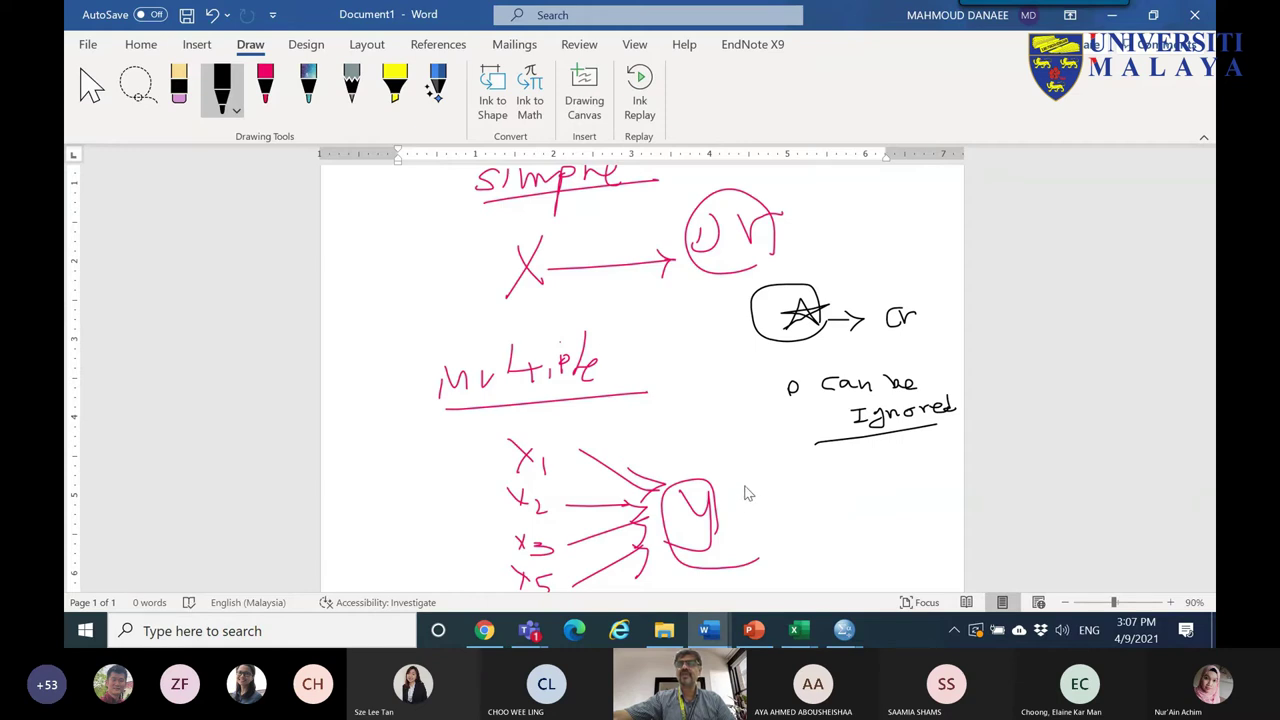
mouse_move(797, 481)
left_mouse_down()
mouse_move(826, 496)
mouse_move(792, 517)
left_mouse_up()
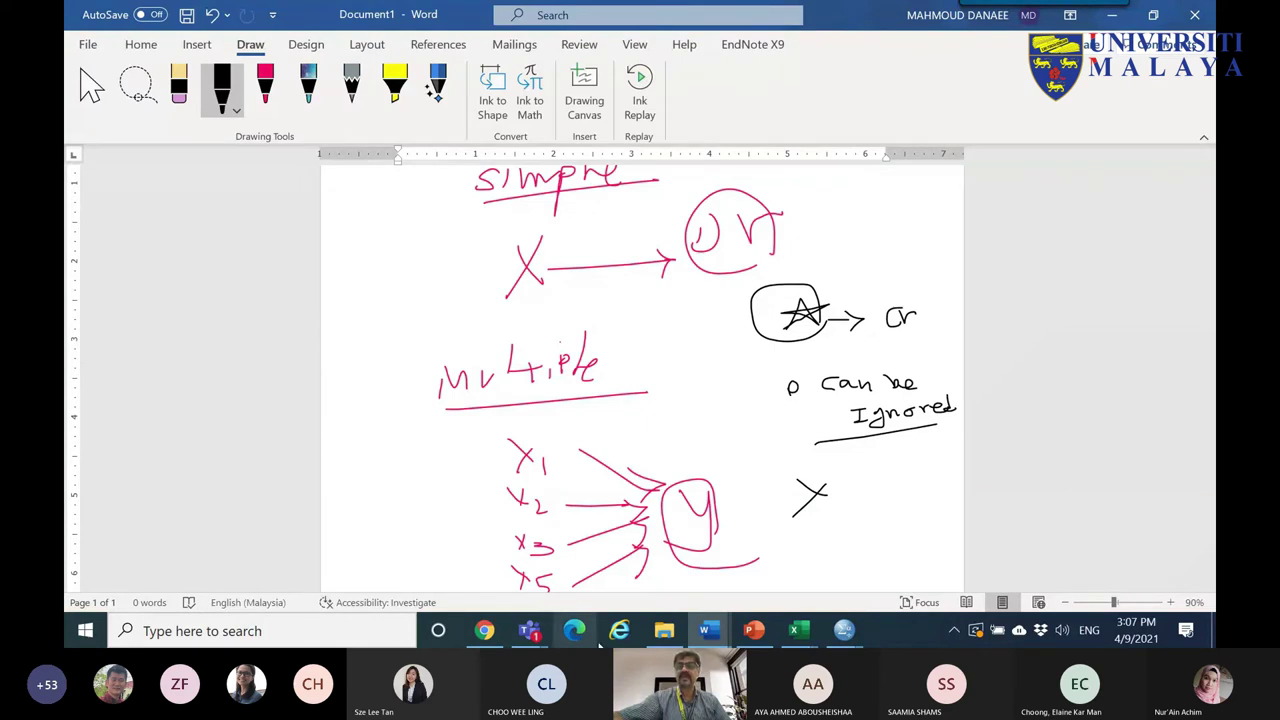
- Switch to REGRESSION.sav in SPSS and set up a Linear Regression with IV1 as independent and DV as dependent
mouse_move(866, 641)
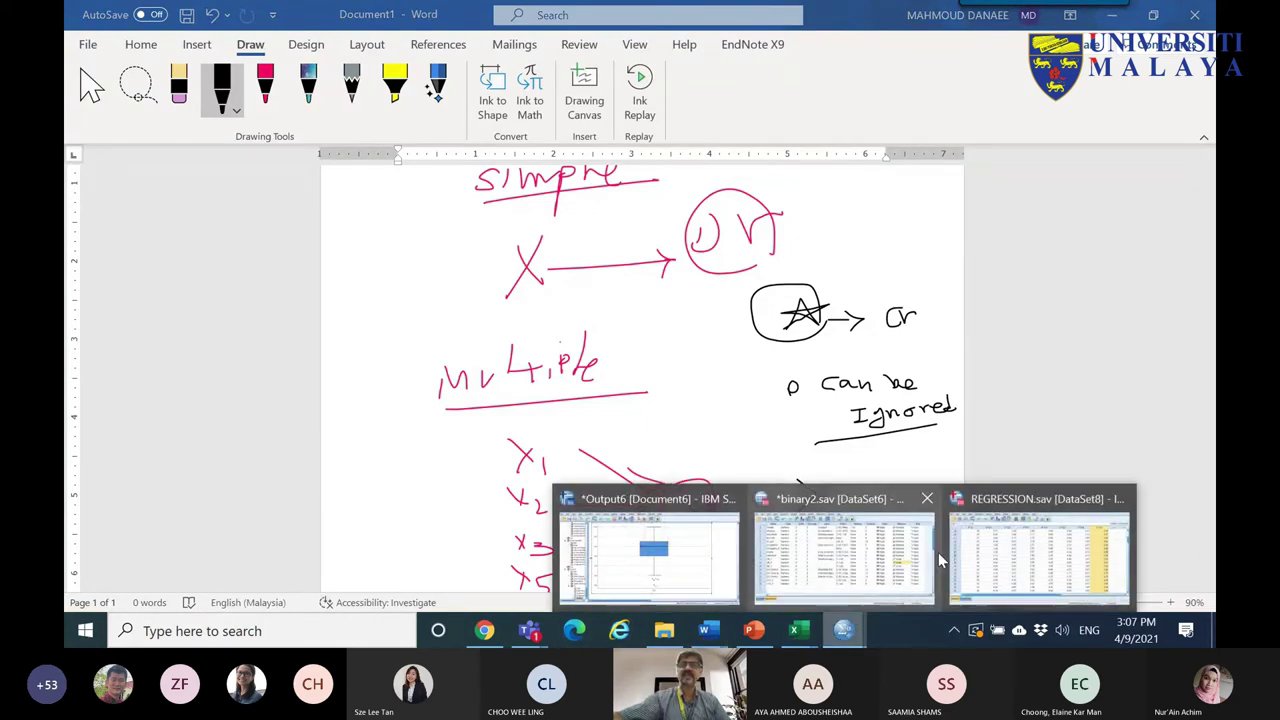
left_click(1035, 548)
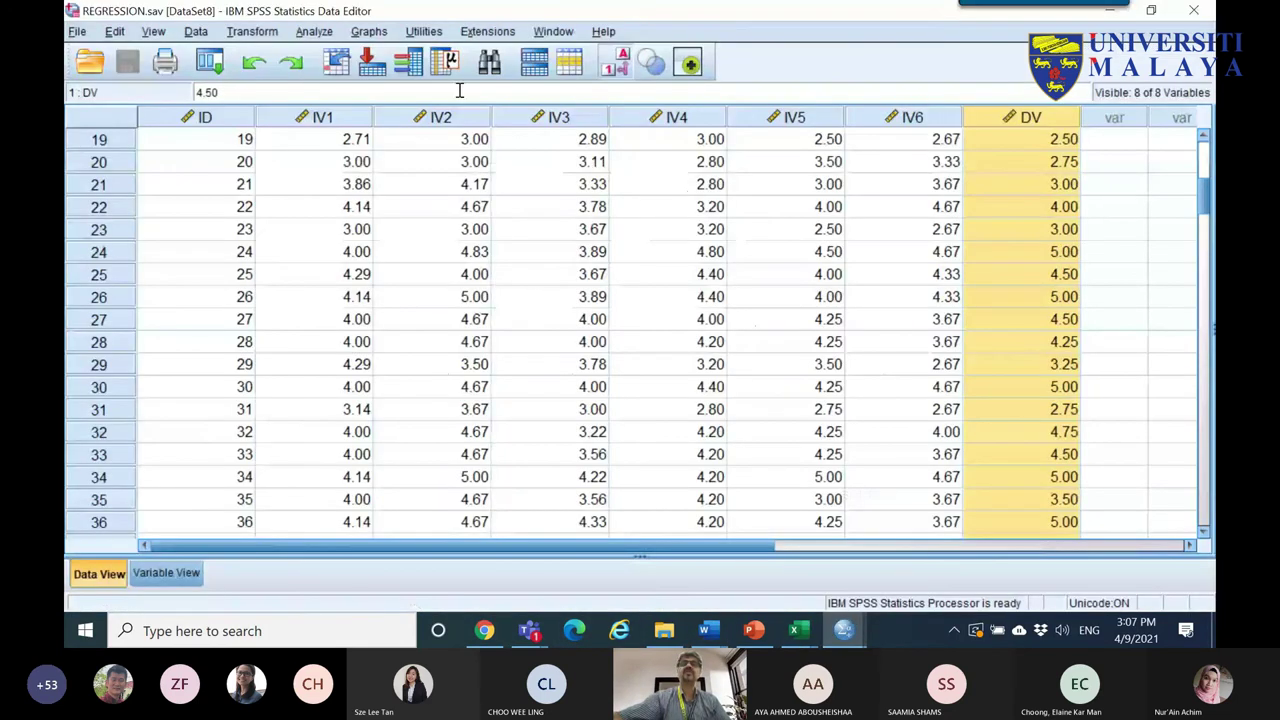
left_click(320, 34)
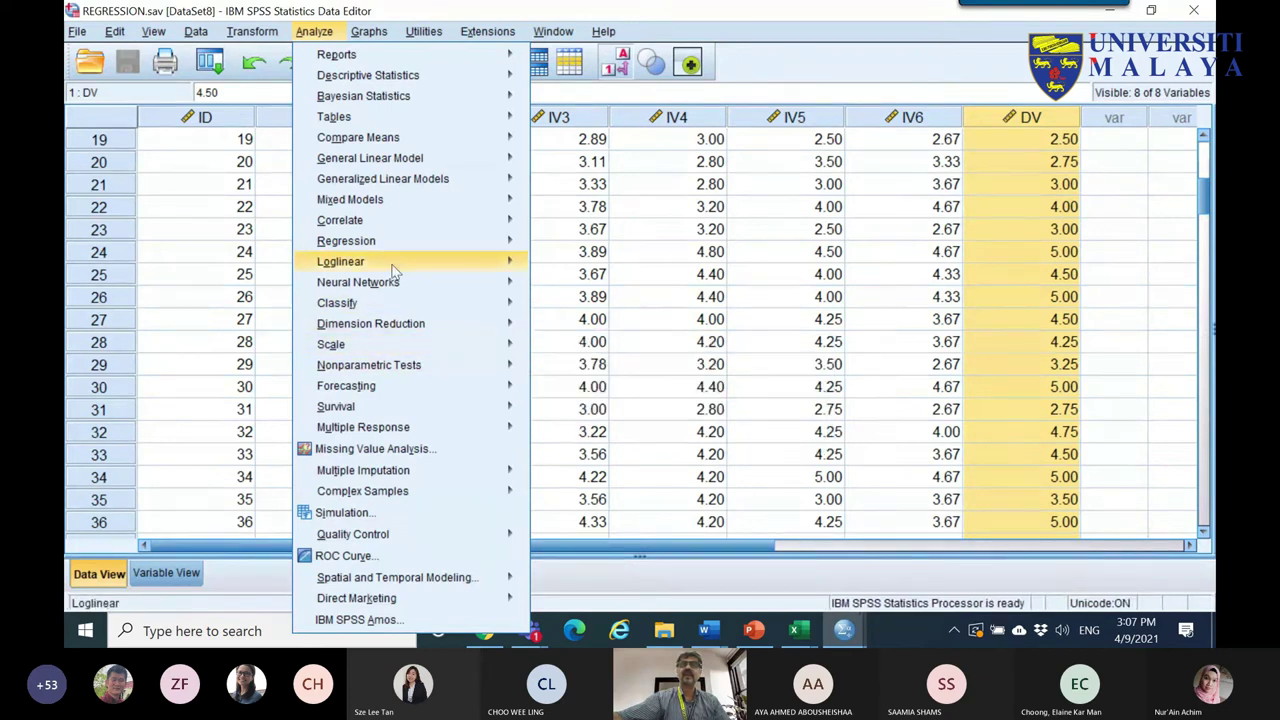
mouse_move(404, 250)
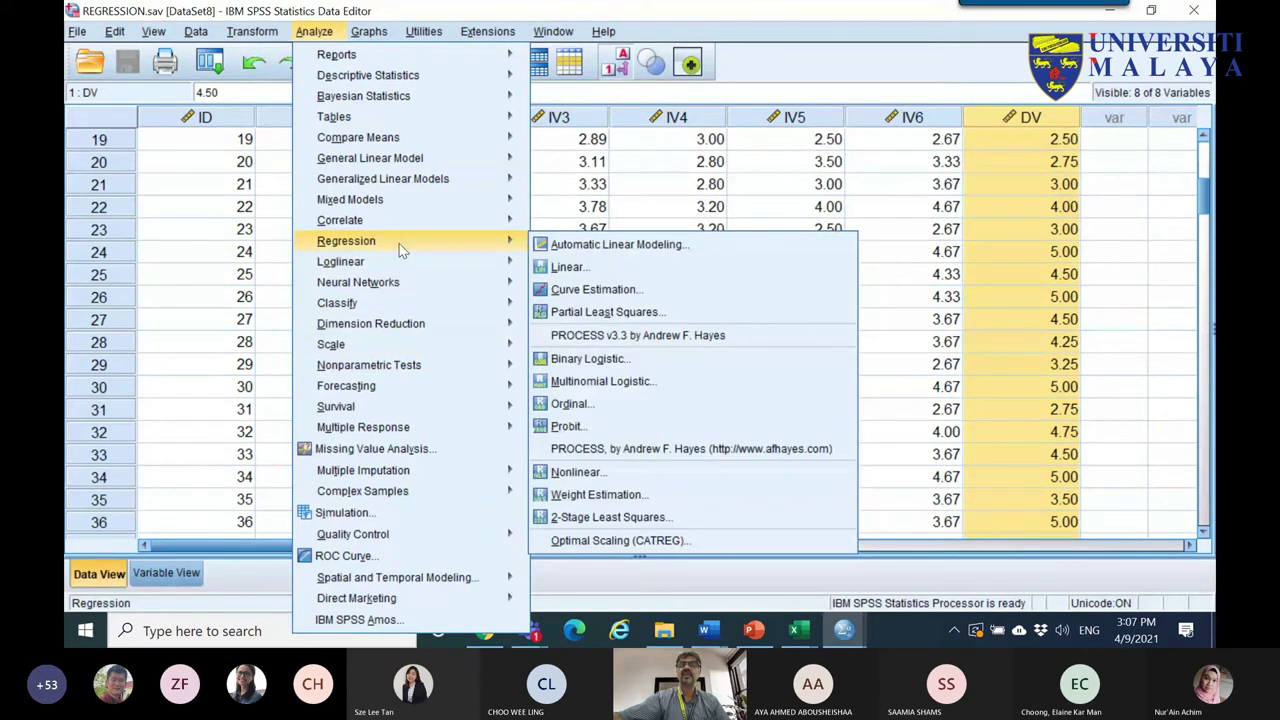
left_click(570, 268)
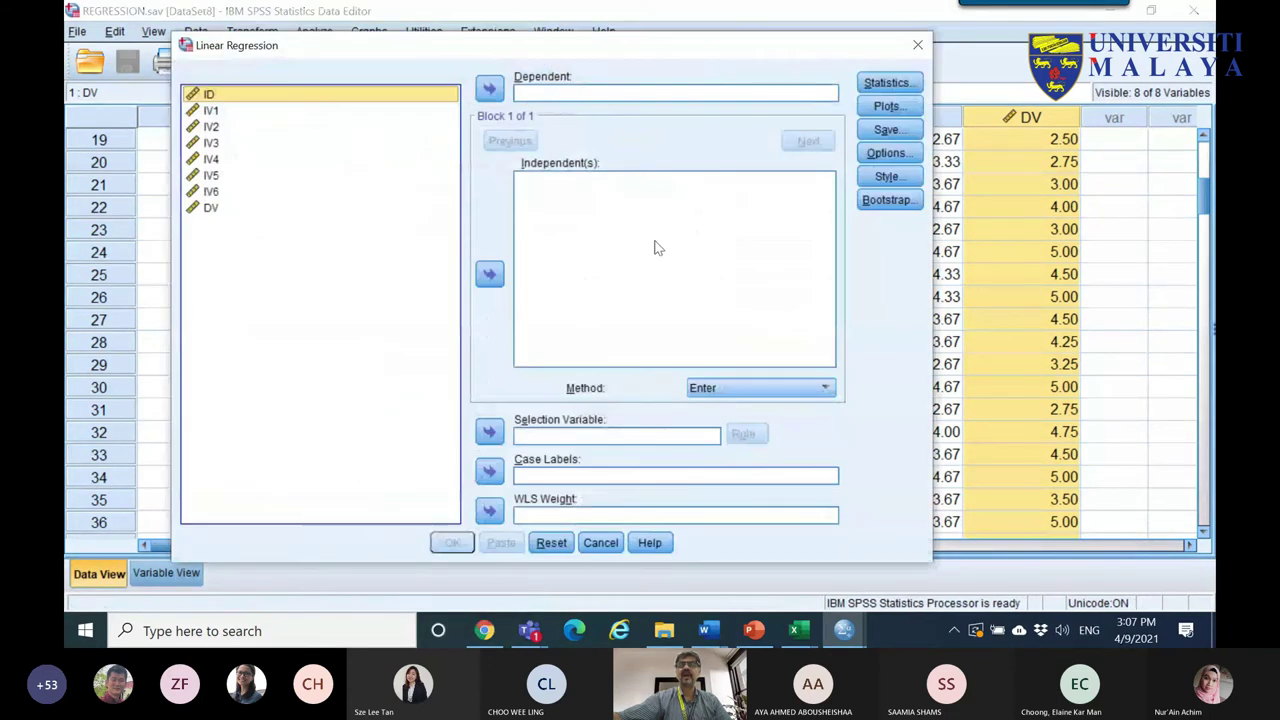
left_click(218, 112)
left_click(489, 273)
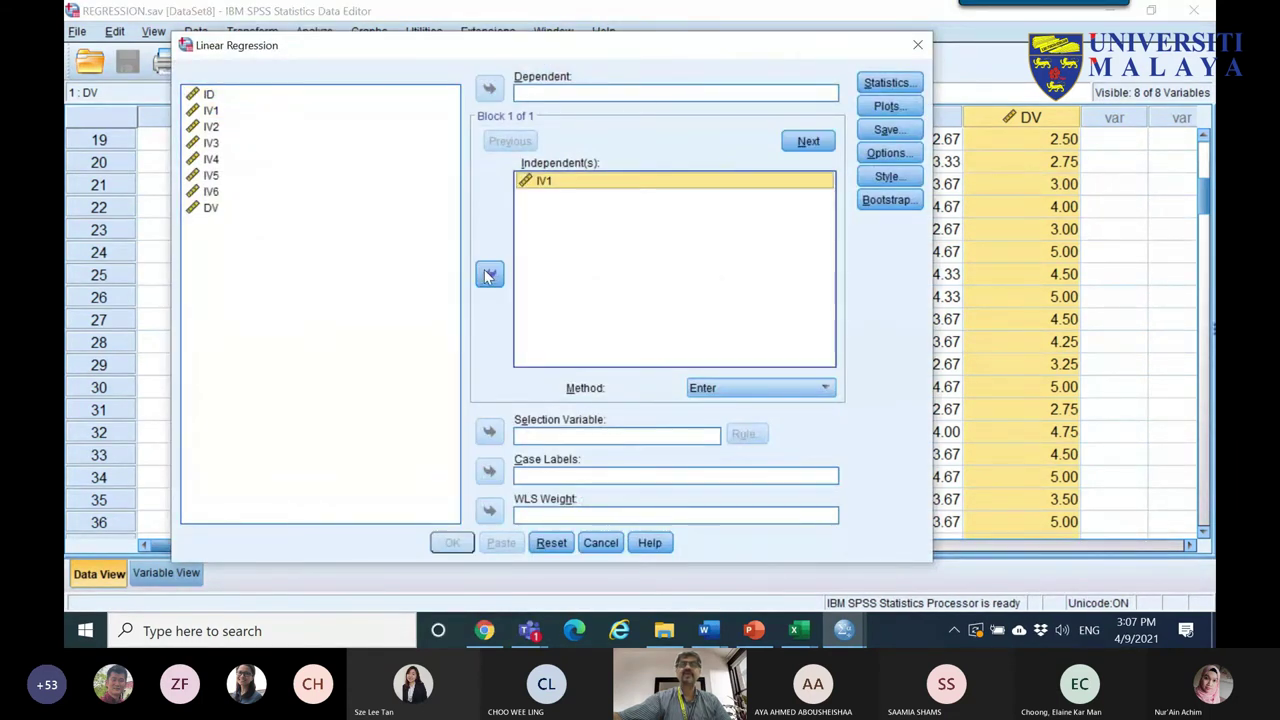
left_click(232, 209)
left_click(489, 88)
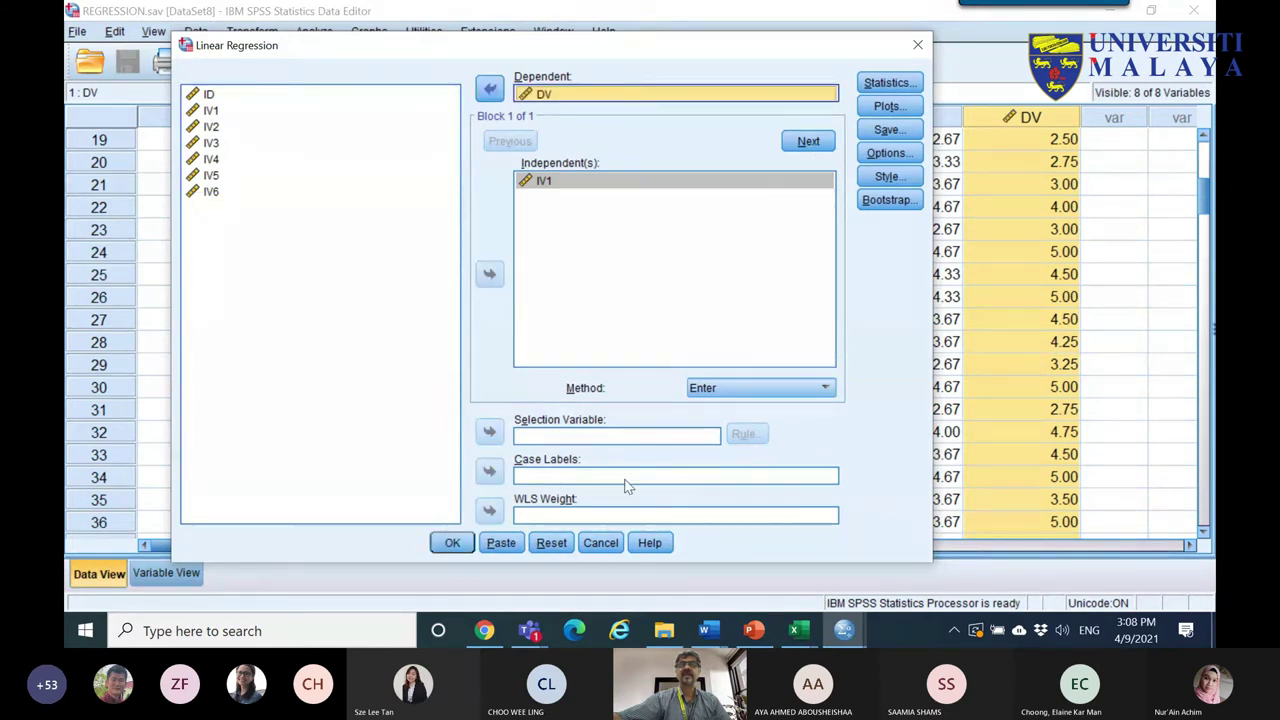
left_click(453, 543)
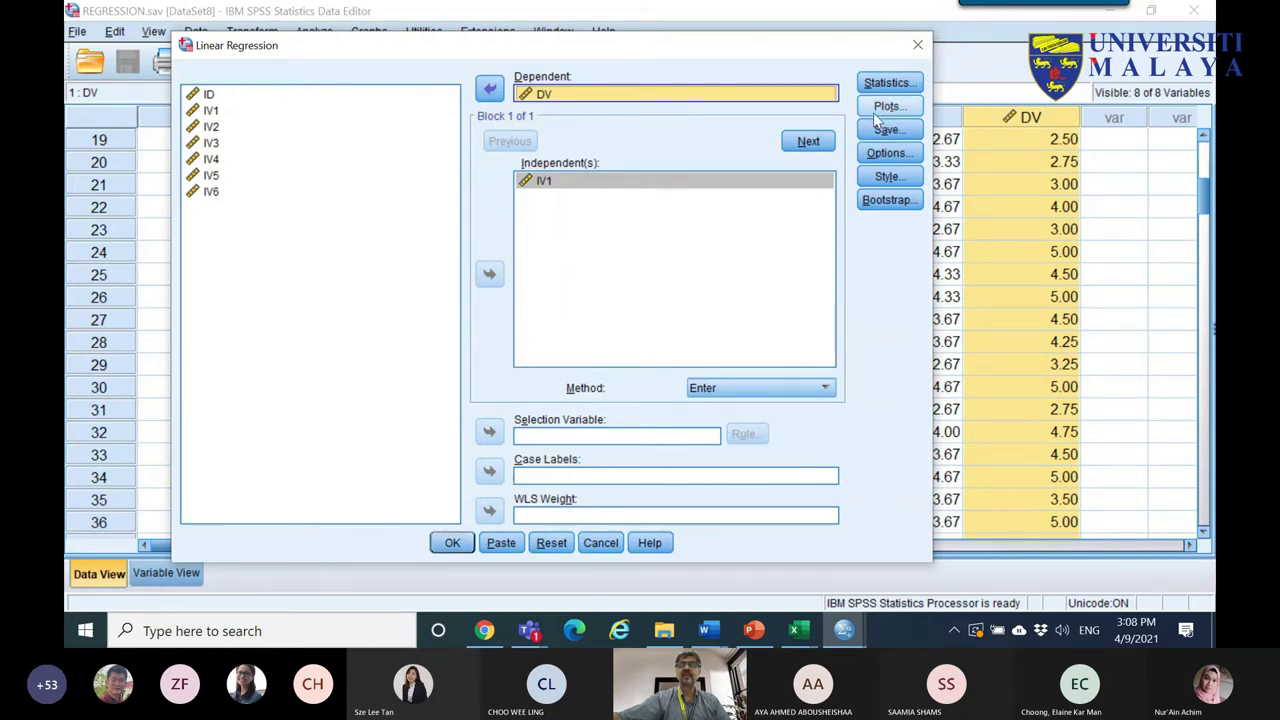
- Switch to the PowerPoint Assumptions slide and extend the yellow highlight below "values of X"
key("alt+Tab")
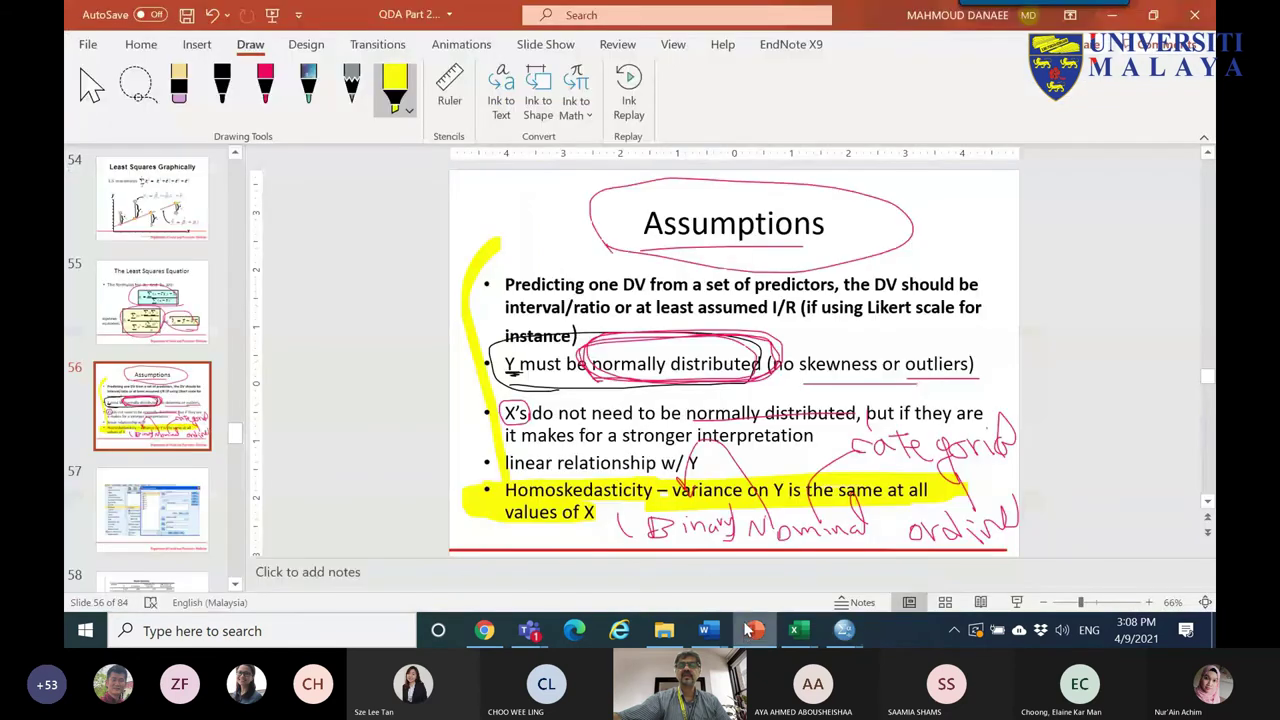
mouse_move(624, 510)
left_mouse_down()
mouse_move(605, 545)
mouse_move(518, 528)
mouse_move(612, 482)
mouse_move(540, 515)
mouse_move(572, 537)
left_mouse_up()
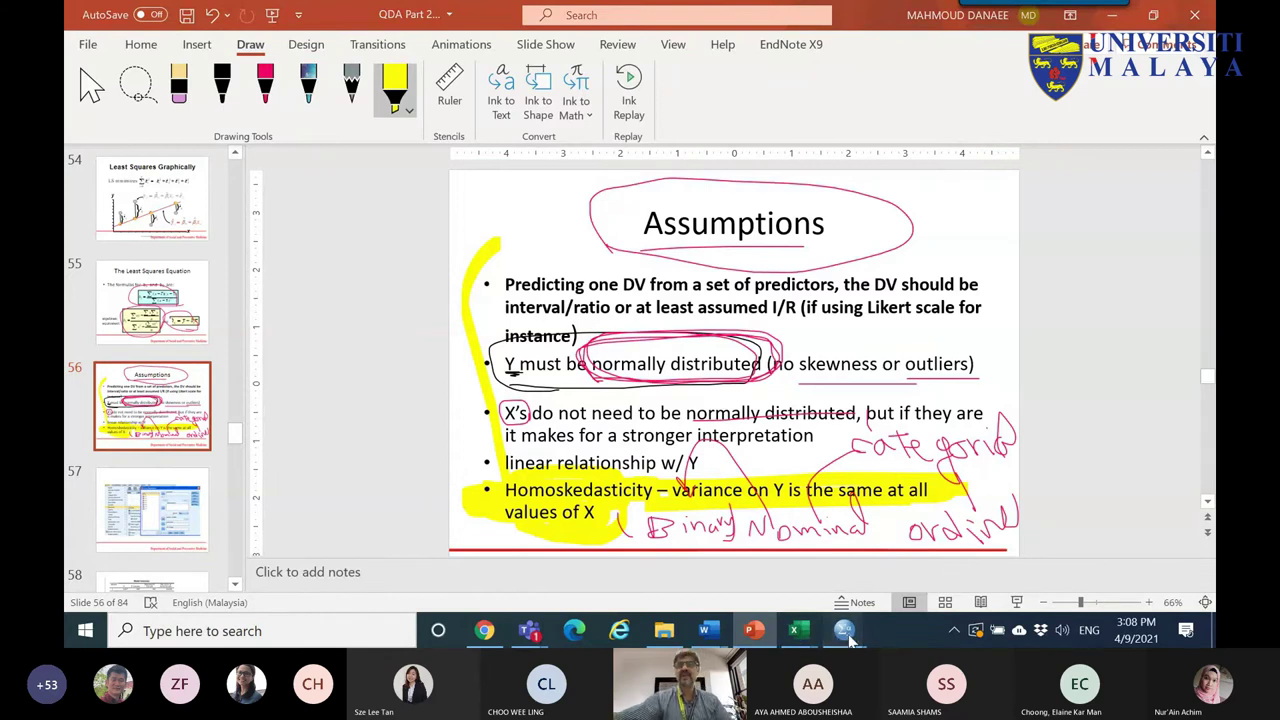
- Switch to the Word document and handwrite y = a + b x in black below the multiple regression diagram
mouse_move(844, 630)
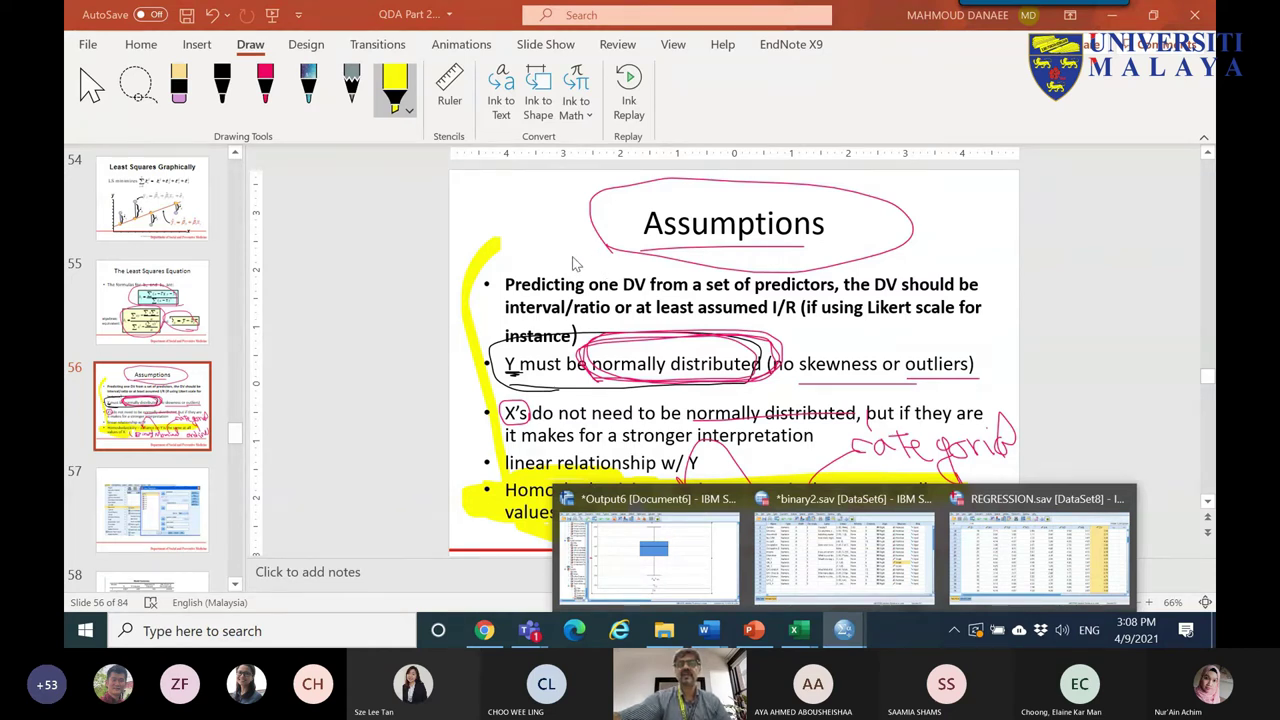
left_click(814, 641)
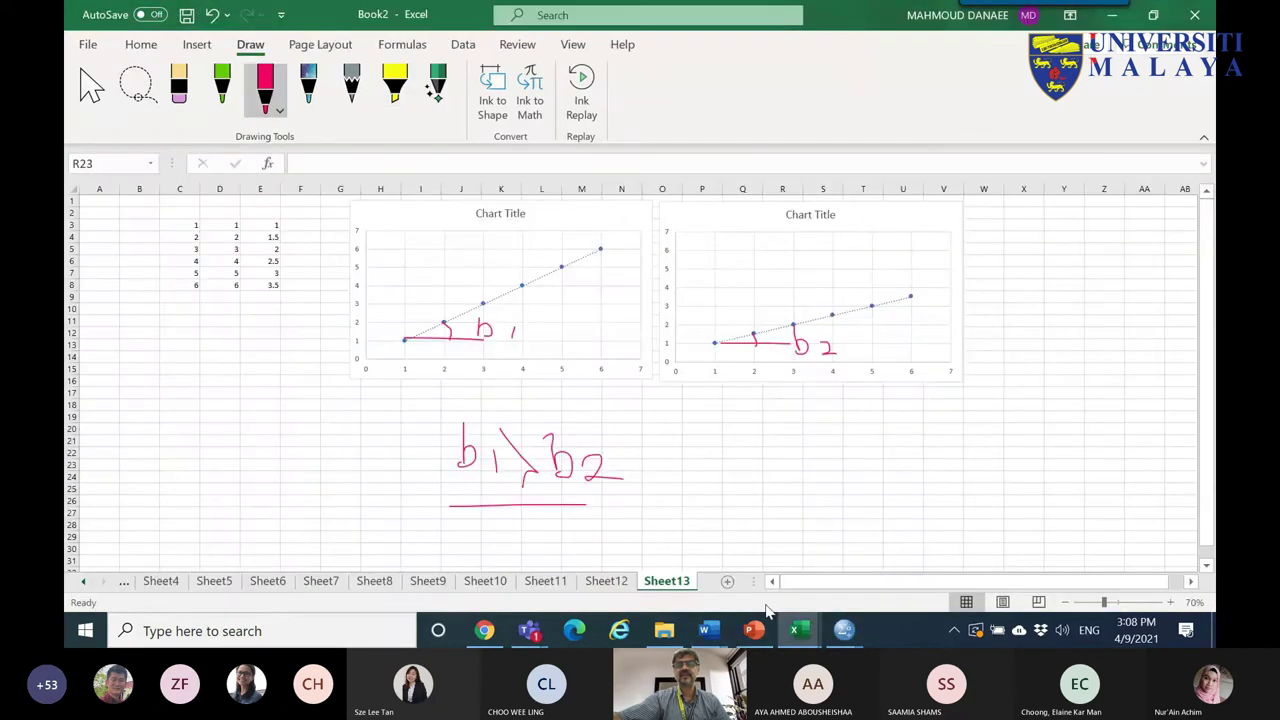
mouse_move(706, 630)
left_click(612, 545)
scroll(625, 455, "down", 6)
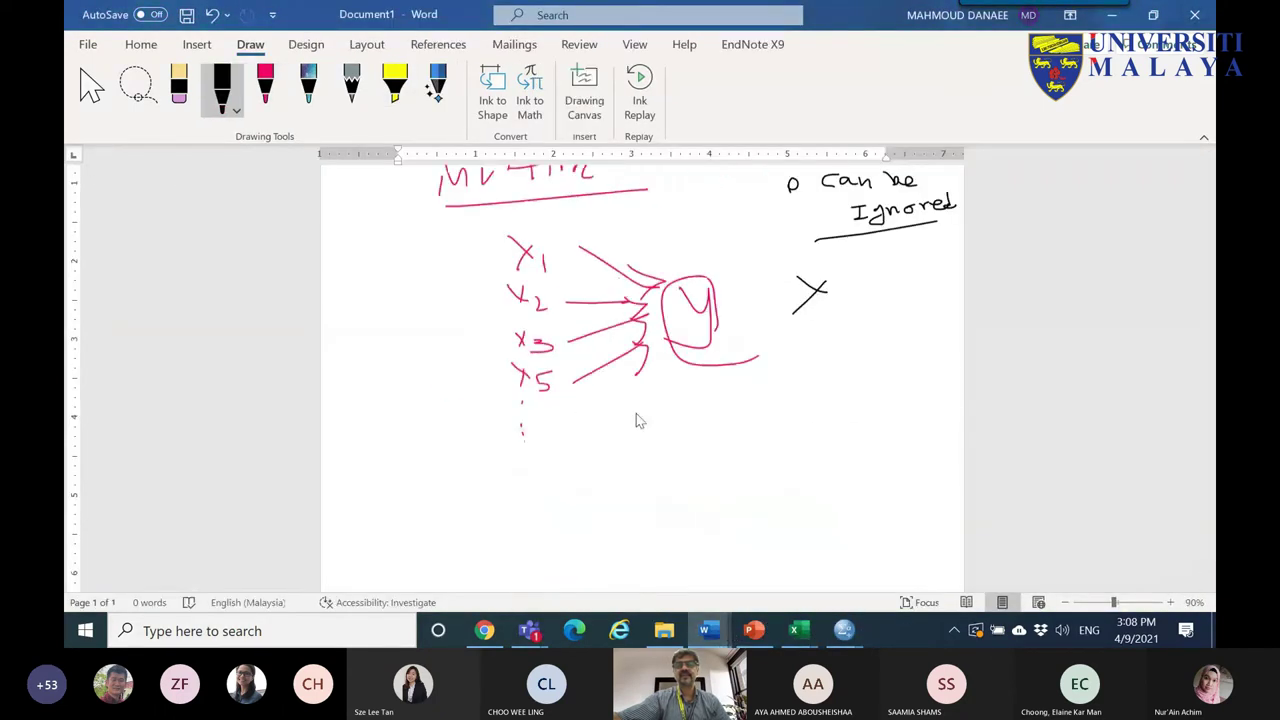
left_click(219, 88)
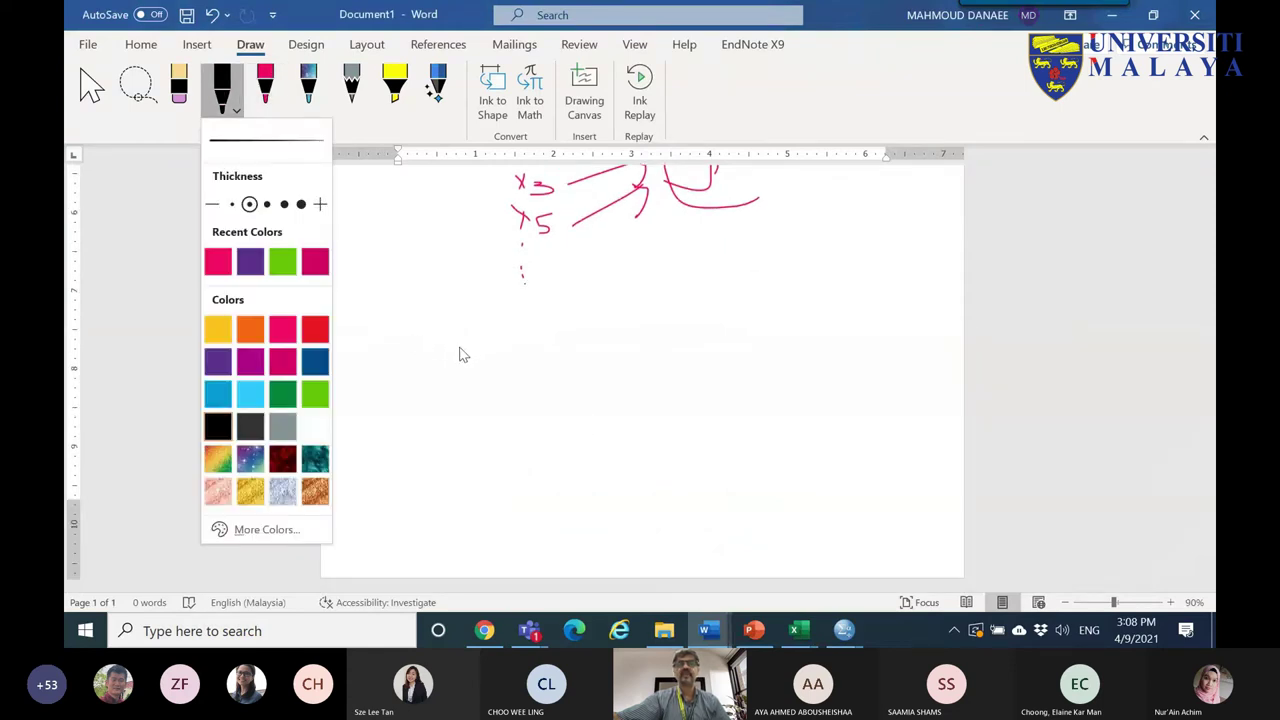
left_click(474, 340)
left_click_drag(470, 330, 480, 366)
mouse_move(497, 341)
left_mouse_down()
mouse_move(537, 330)
mouse_move(565, 349)
mouse_move(598, 356)
left_mouse_up()
left_click_drag(578, 343, 612, 341)
mouse_move(632, 292)
left_mouse_down()
mouse_move(634, 337)
mouse_move(620, 343)
mouse_move(702, 339)
mouse_move(683, 344)
left_mouse_up()
- Handwrite y = 2 + 2b under the equation, and write the example values y = 9 and x = 3 below
mouse_move(482, 391)
left_mouse_down()
mouse_move(505, 418)
mouse_move(561, 403)
mouse_move(530, 396)
mouse_move(604, 398)
left_mouse_up()
mouse_move(607, 391)
left_mouse_down()
mouse_move(659, 370)
mouse_move(647, 390)
mouse_move(690, 393)
left_mouse_up()
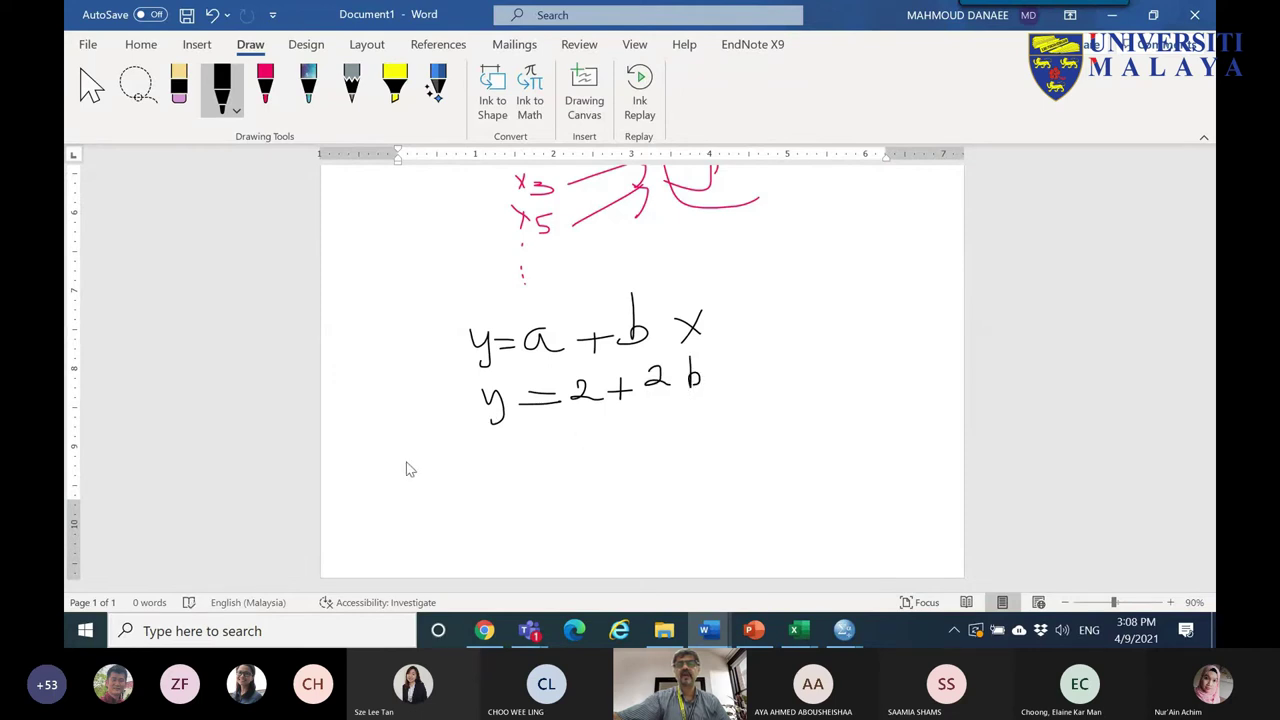
mouse_move(368, 498)
left_mouse_down()
mouse_move(338, 535)
mouse_move(404, 502)
left_mouse_up()
left_click_drag(382, 511, 404, 510)
mouse_move(357, 551)
left_mouse_down()
mouse_move(390, 557)
mouse_move(421, 555)
left_mouse_up()
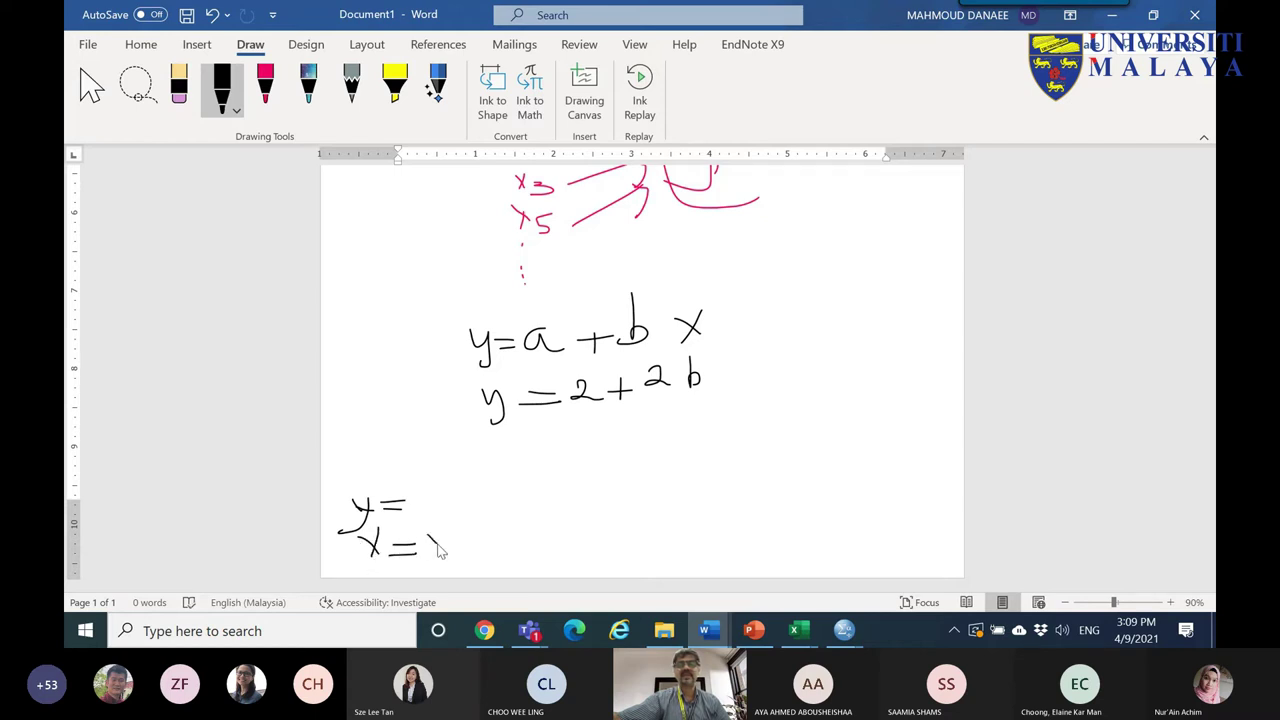
left_click_drag(441, 541, 449, 558)
mouse_move(446, 488)
left_mouse_down()
mouse_move(430, 500)
mouse_move(450, 486)
mouse_move(444, 524)
left_mouse_up()
- Handwrite the prediction ŷ = 2 + 2 × 3 = 8 beside the example values and draw connecting lines from the 9 and the 8
mouse_move(440, 466)
left_mouse_down()
mouse_move(449, 512)
mouse_move(422, 535)
mouse_move(453, 550)
mouse_move(530, 517)
mouse_move(587, 413)
mouse_move(572, 421)
mouse_move(679, 446)
mouse_move(666, 472)
mouse_move(653, 441)
mouse_move(777, 449)
mouse_move(793, 423)
mouse_move(790, 441)
mouse_move(851, 425)
mouse_move(879, 440)
mouse_move(900, 437)
mouse_move(880, 428)
mouse_move(908, 410)
mouse_move(929, 424)
mouse_move(923, 447)
mouse_move(909, 400)
mouse_move(935, 401)
mouse_move(940, 451)
mouse_move(916, 412)
mouse_move(944, 458)
mouse_move(871, 474)
left_mouse_up()
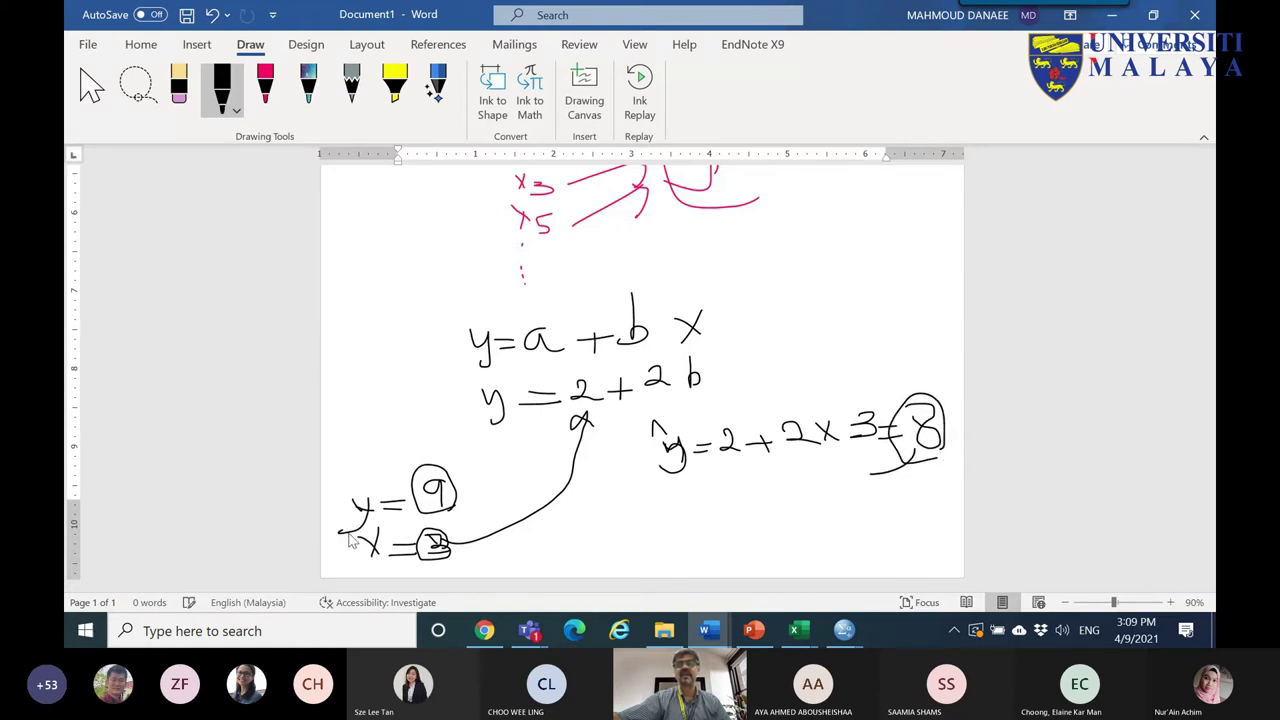
left_click_drag(456, 508, 655, 515)
left_click_drag(893, 455, 742, 490)
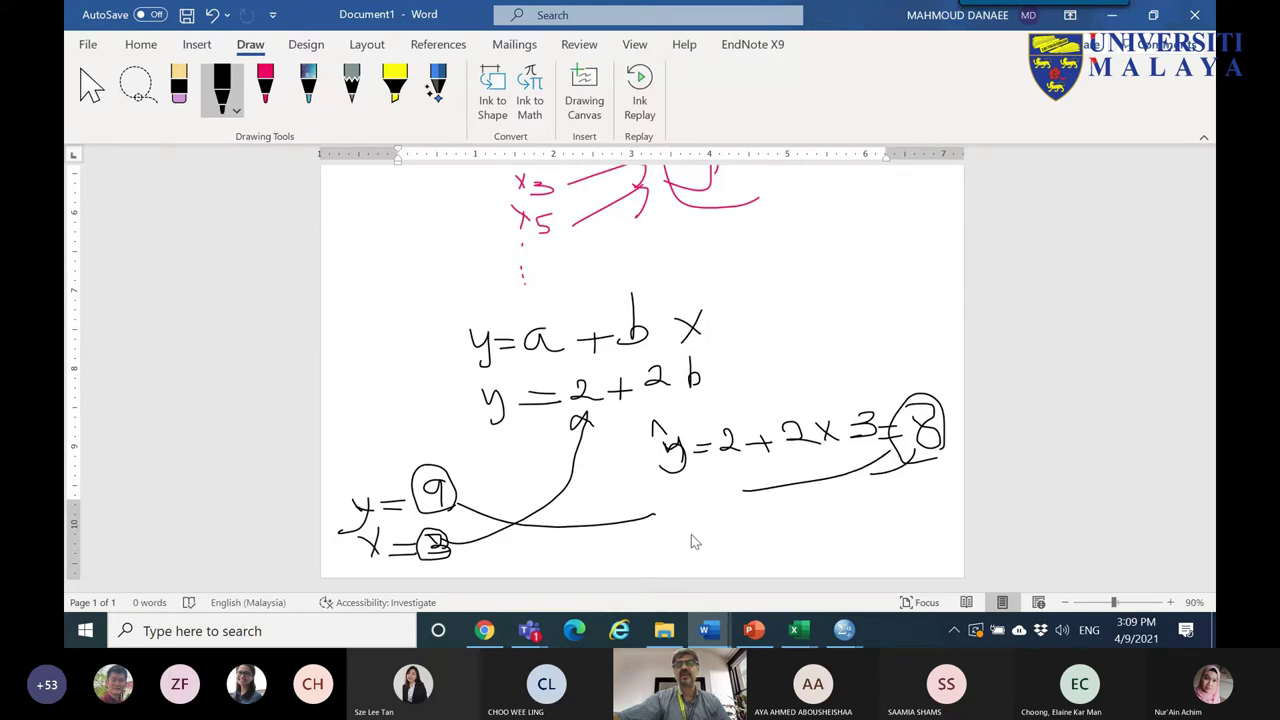
- Handwrite y − ŷ = 1 = Er below the prediction and underline the error term twice
mouse_move(698, 526)
left_mouse_down()
mouse_move(796, 504)
mouse_move(805, 523)
mouse_move(767, 543)
mouse_move(831, 517)
mouse_move(806, 510)
mouse_move(898, 497)
mouse_move(891, 509)
mouse_move(948, 505)
left_mouse_up()
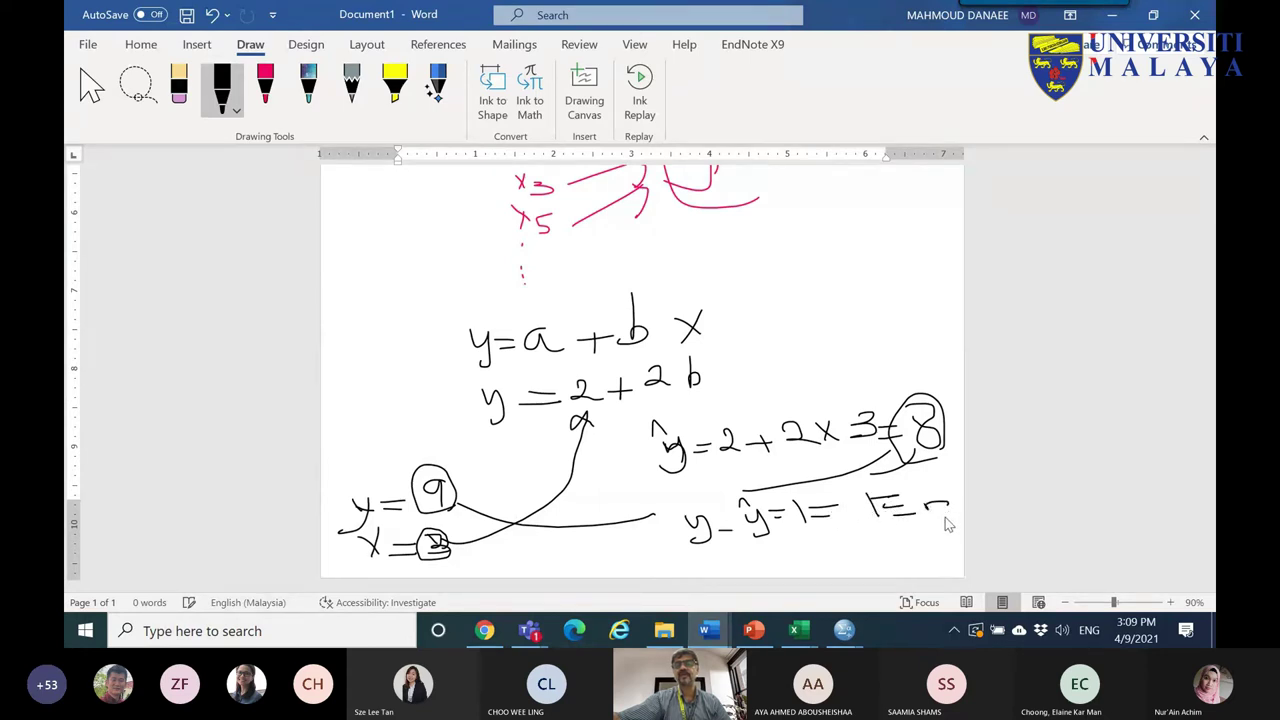
left_click_drag(872, 525, 948, 518)
left_click_drag(878, 537, 944, 530)
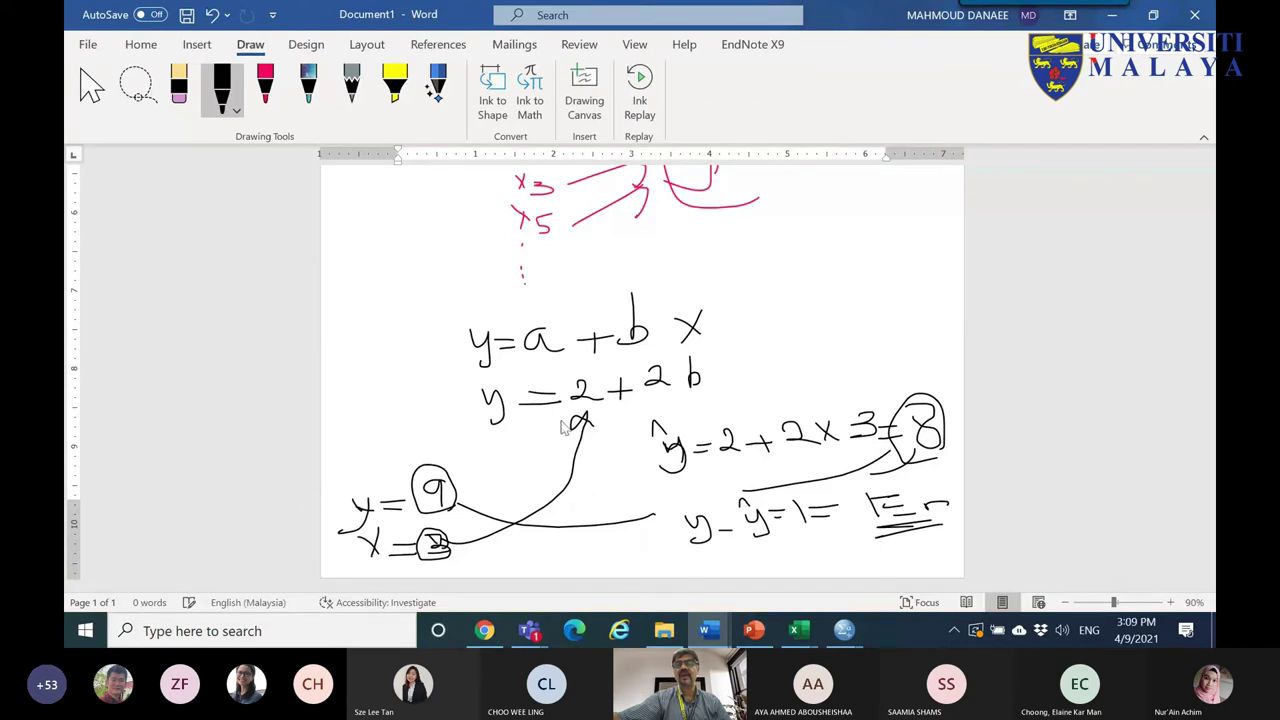
- Switch to REGRESSION.sav in SPSS, run the linear regression with unstandardized predicted values saved, and return to the data
mouse_move(844, 630)
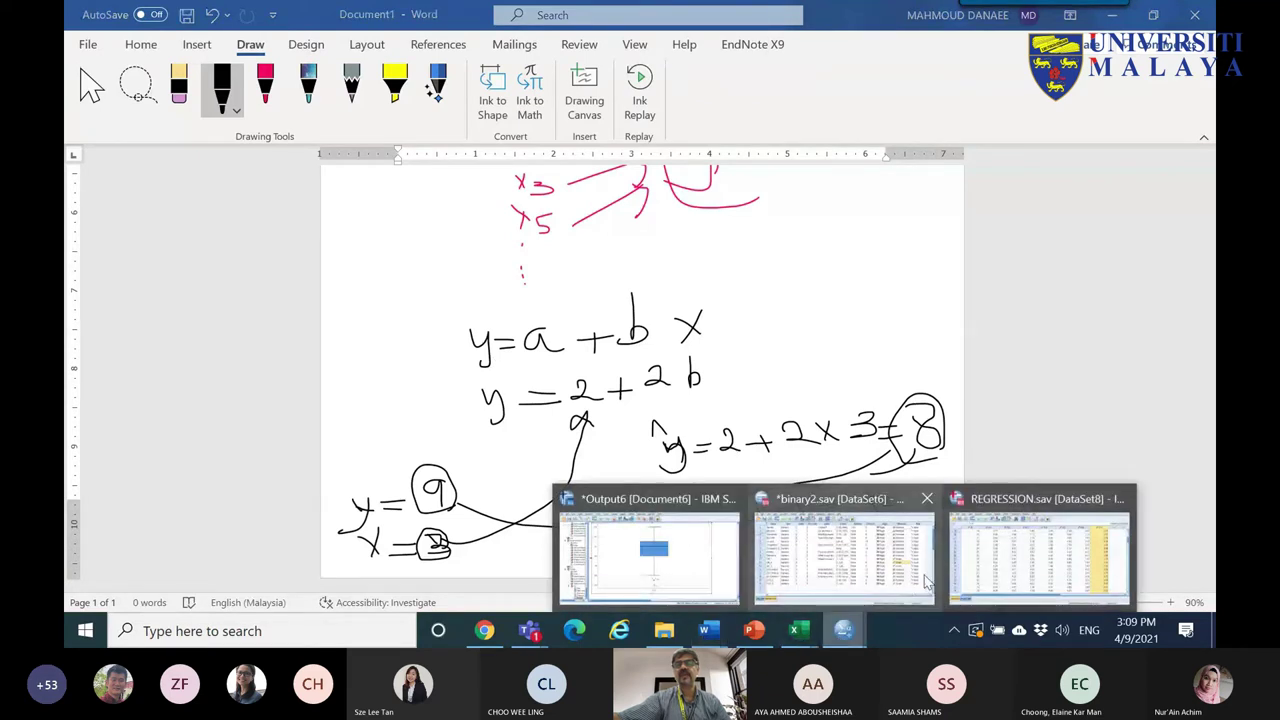
left_click(1030, 555)
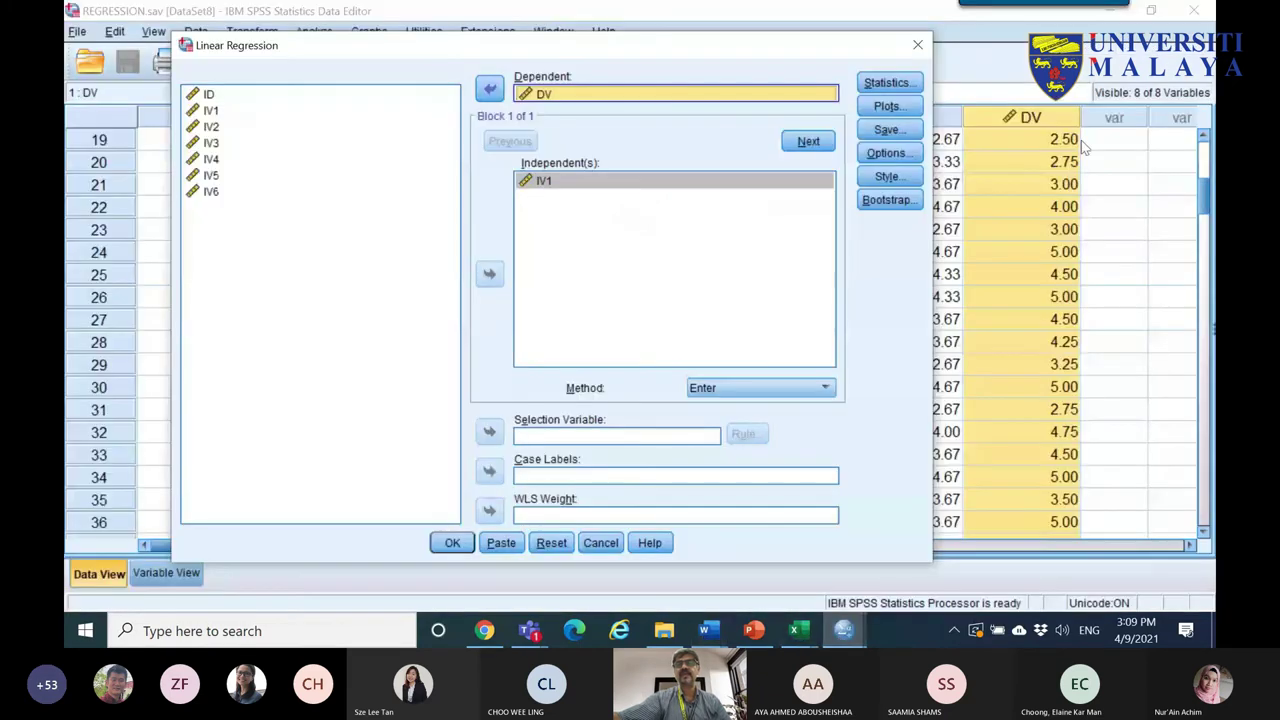
left_click(908, 130)
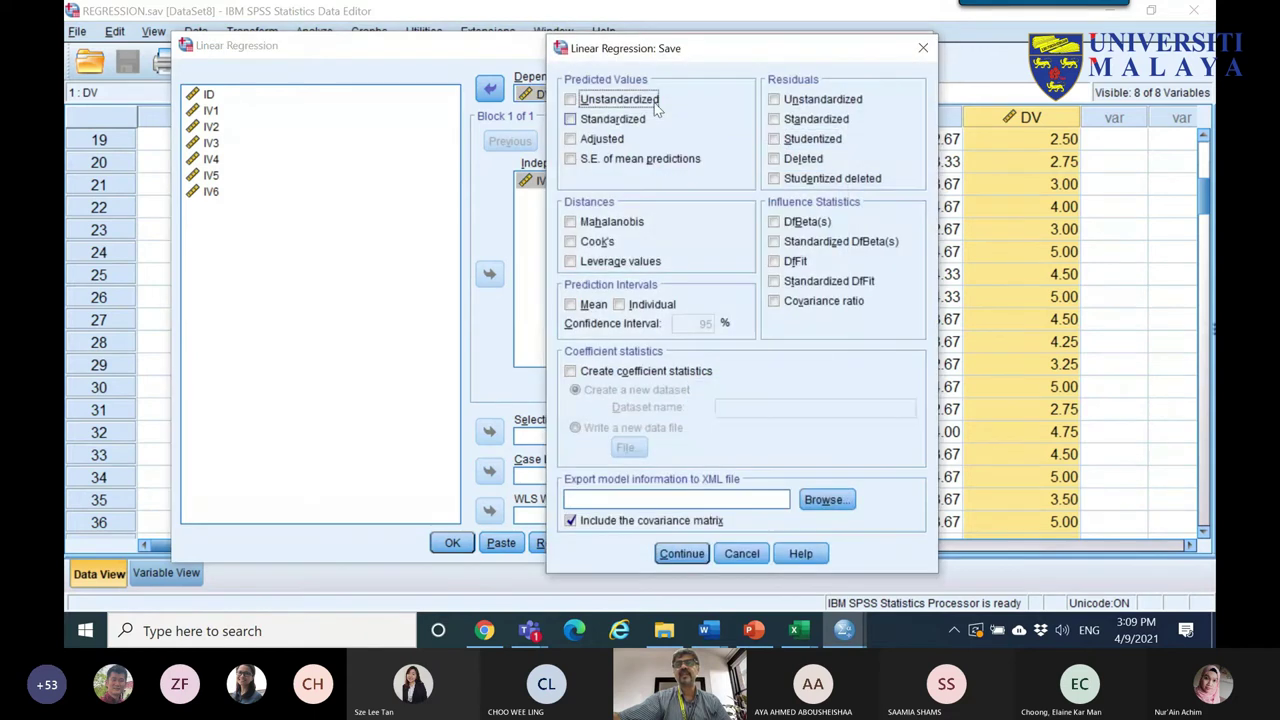
left_click(588, 100)
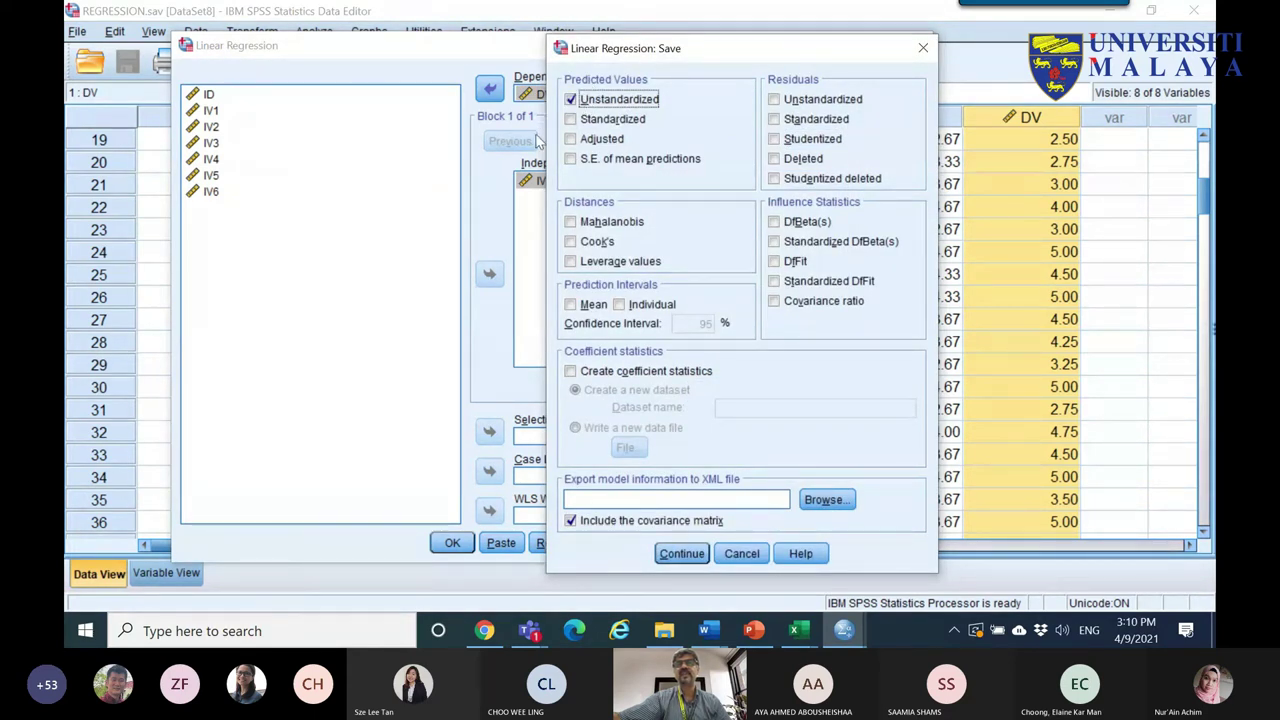
left_click(683, 553)
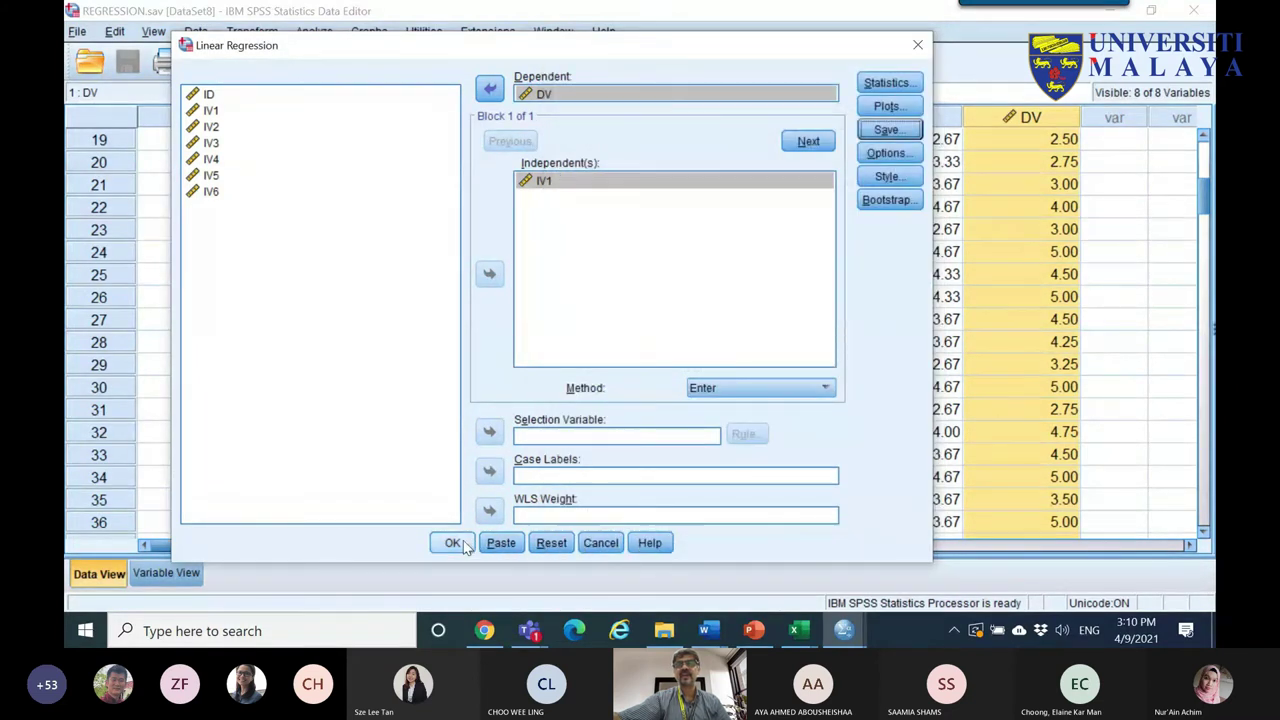
left_click(452, 543)
key("alt+Tab")
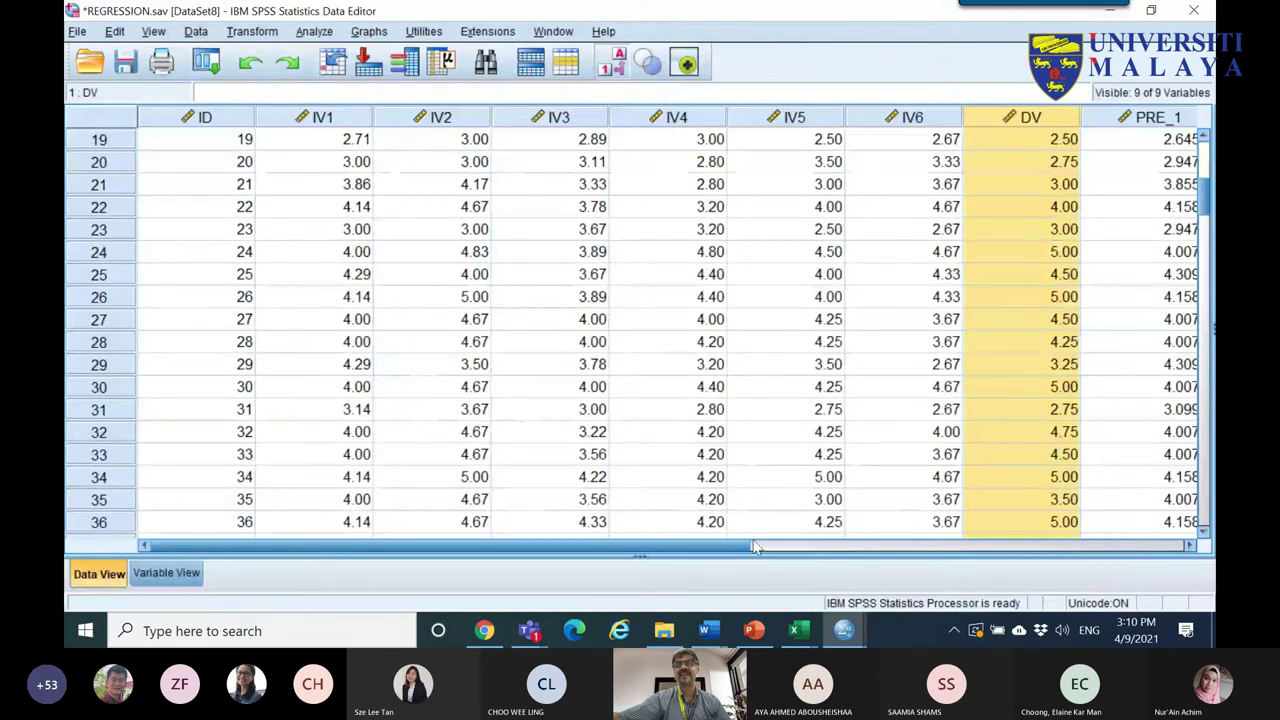
- Compare the DV, PRE_1 and IV1 columns in the data set
left_click_drag(755, 547, 850, 547)
left_click(885, 111)
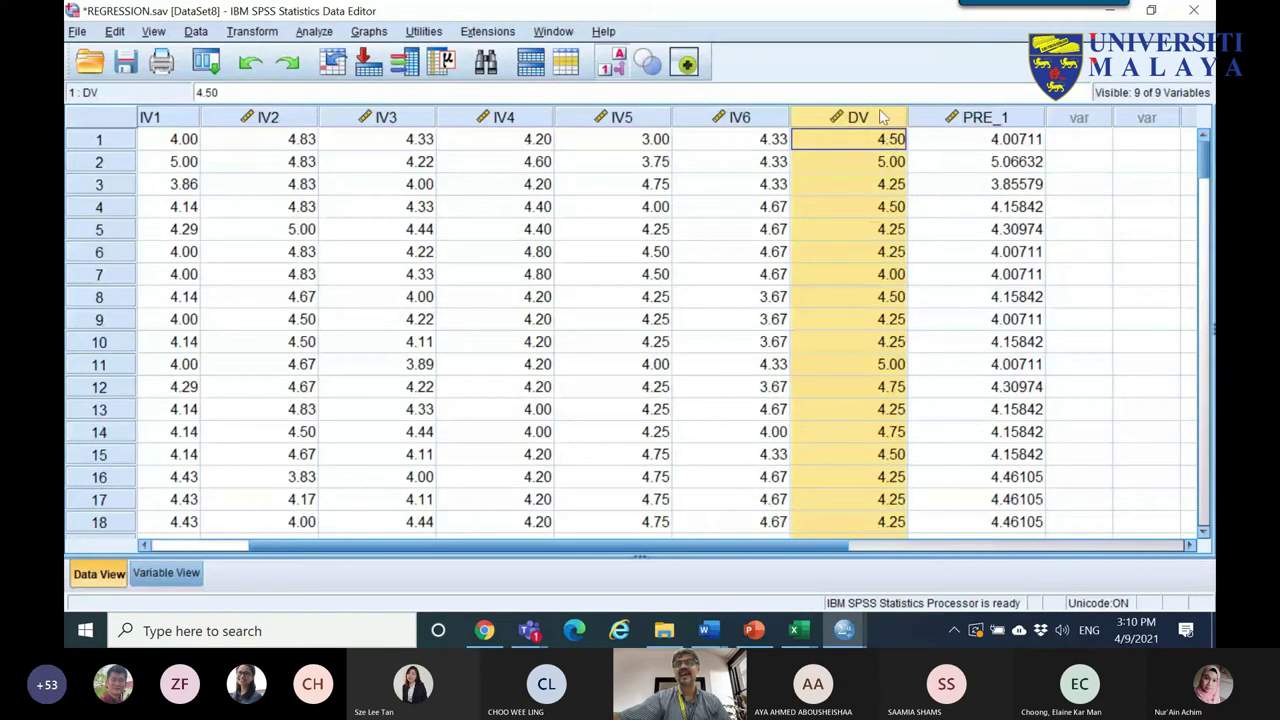
left_click(983, 120)
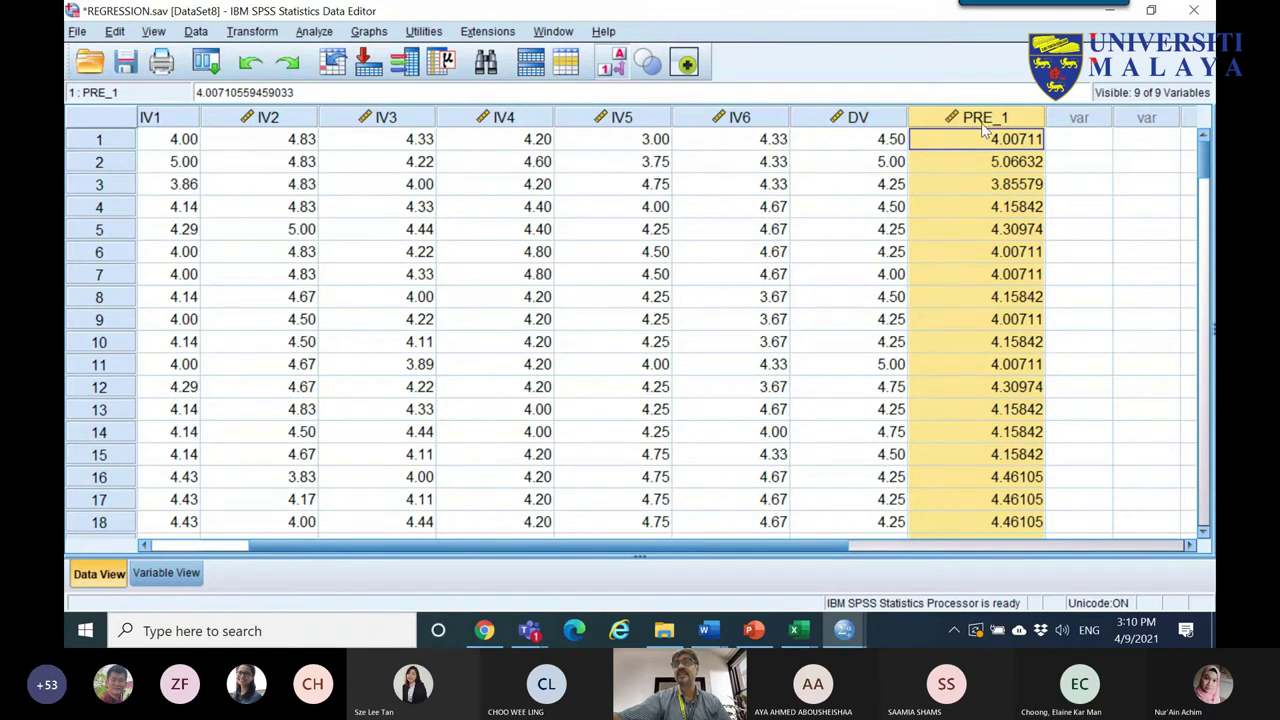
left_click_drag(750, 547, 652, 547)
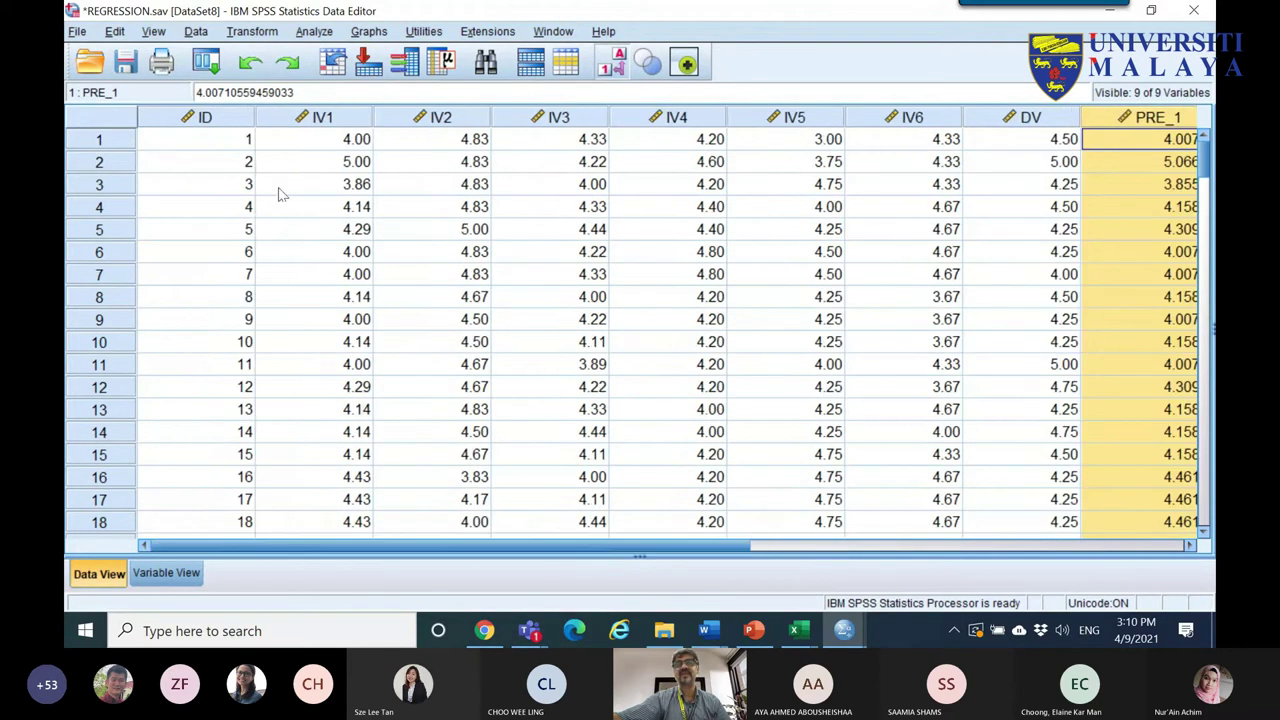
left_click(331, 119)
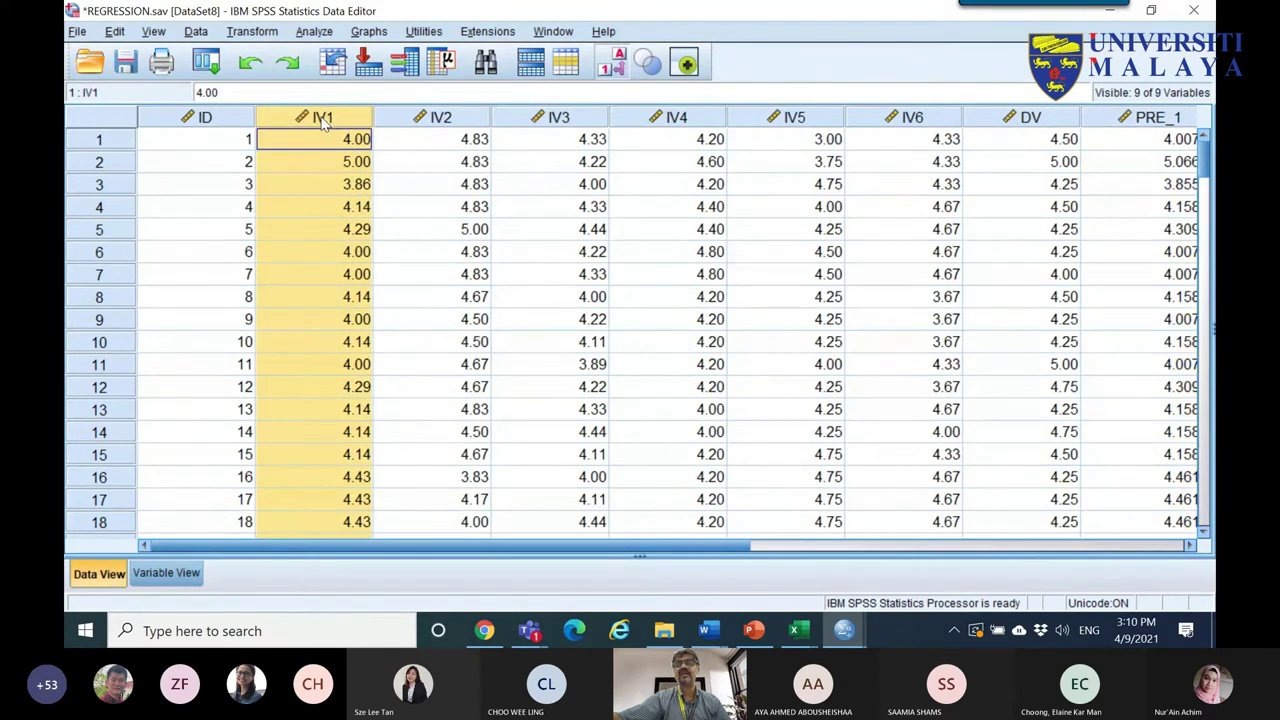
- Rerun the linear regression of DV on IV1, saving unstandardized residuals along with the unstandardized predicted values
left_click(207, 64)
left_click(224, 90)
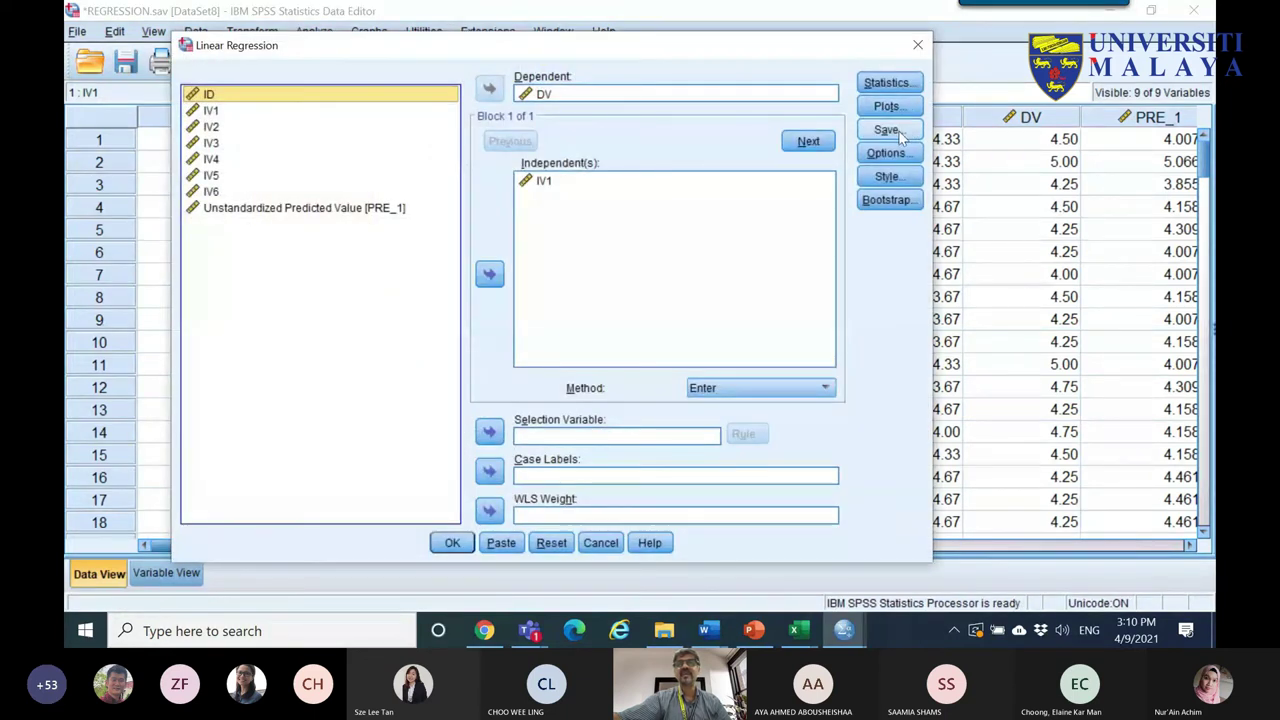
left_click(890, 130)
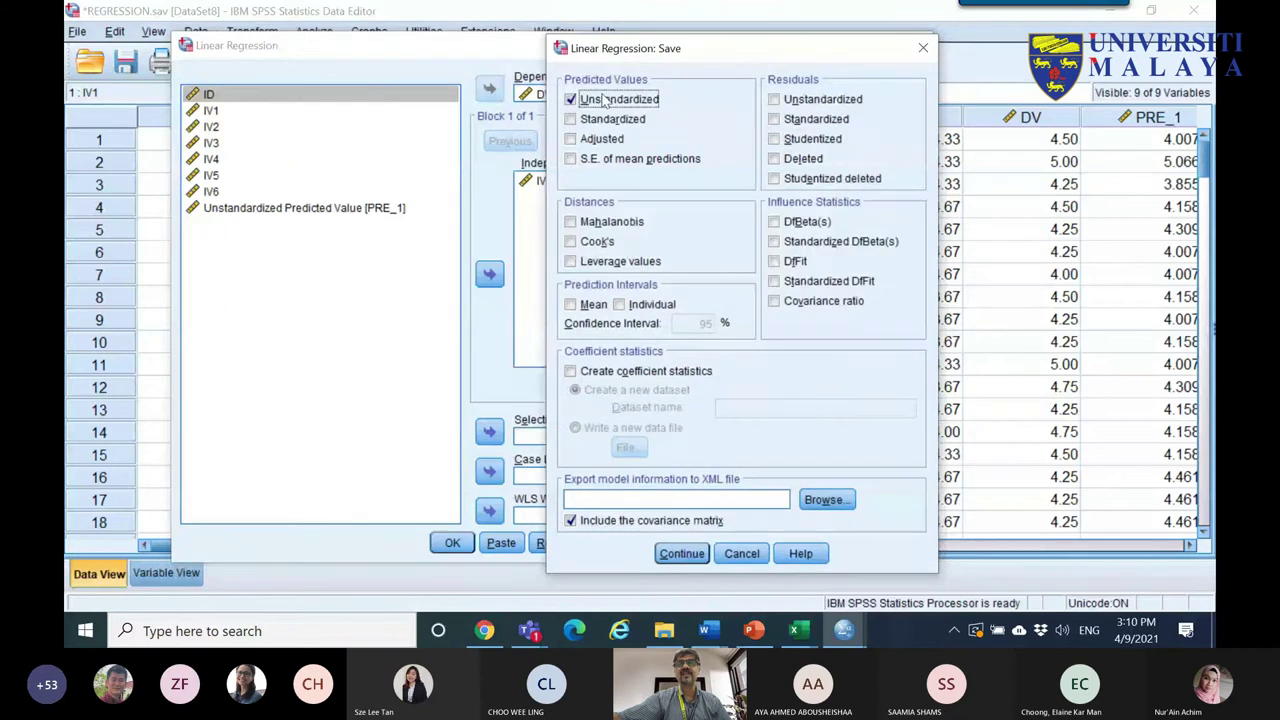
left_click(812, 100)
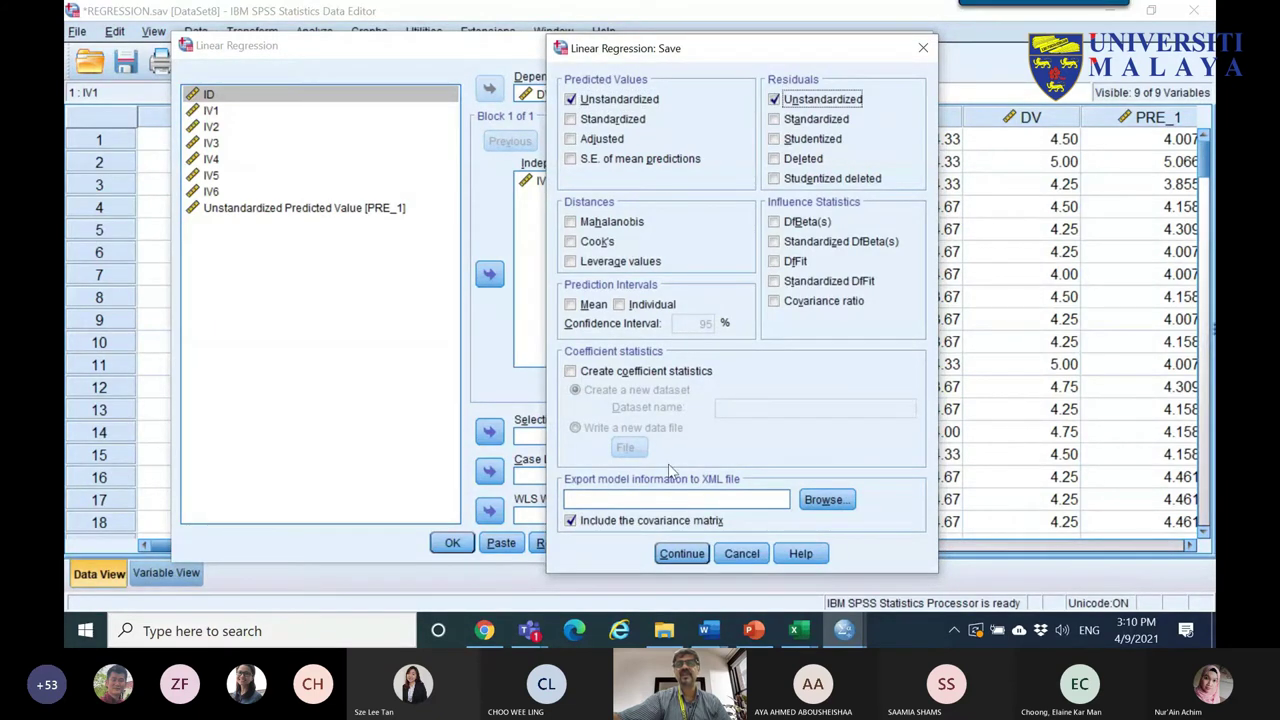
left_click(670, 553)
left_click(450, 543)
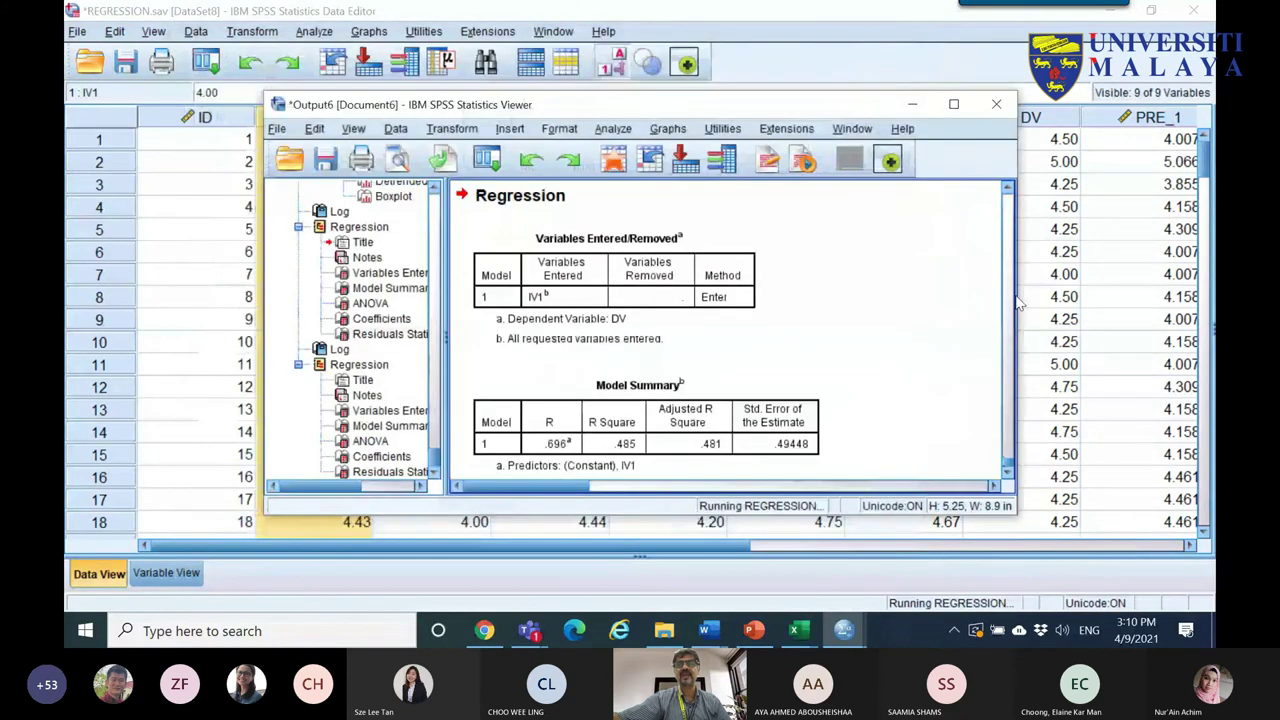
- Put the regression output out of the way and delete the old PRE_1 column from the data set
left_click(930, 106)
right_click(1150, 117)
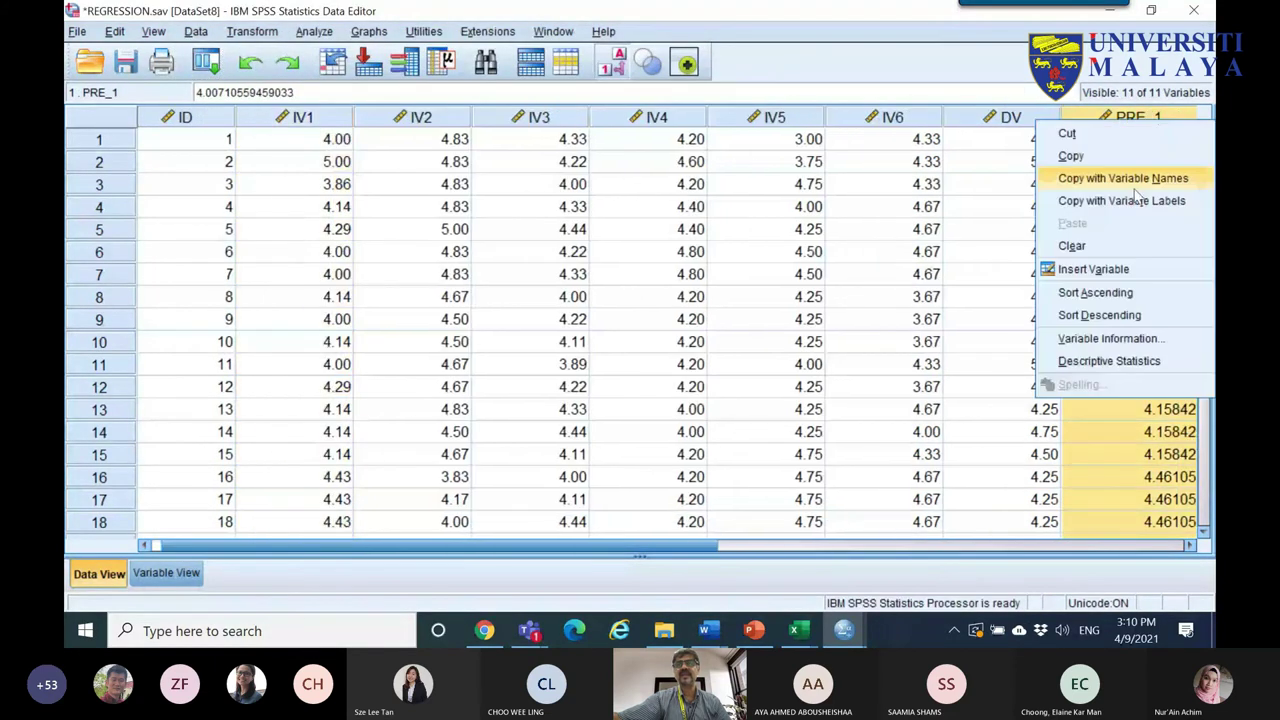
left_click(1075, 244)
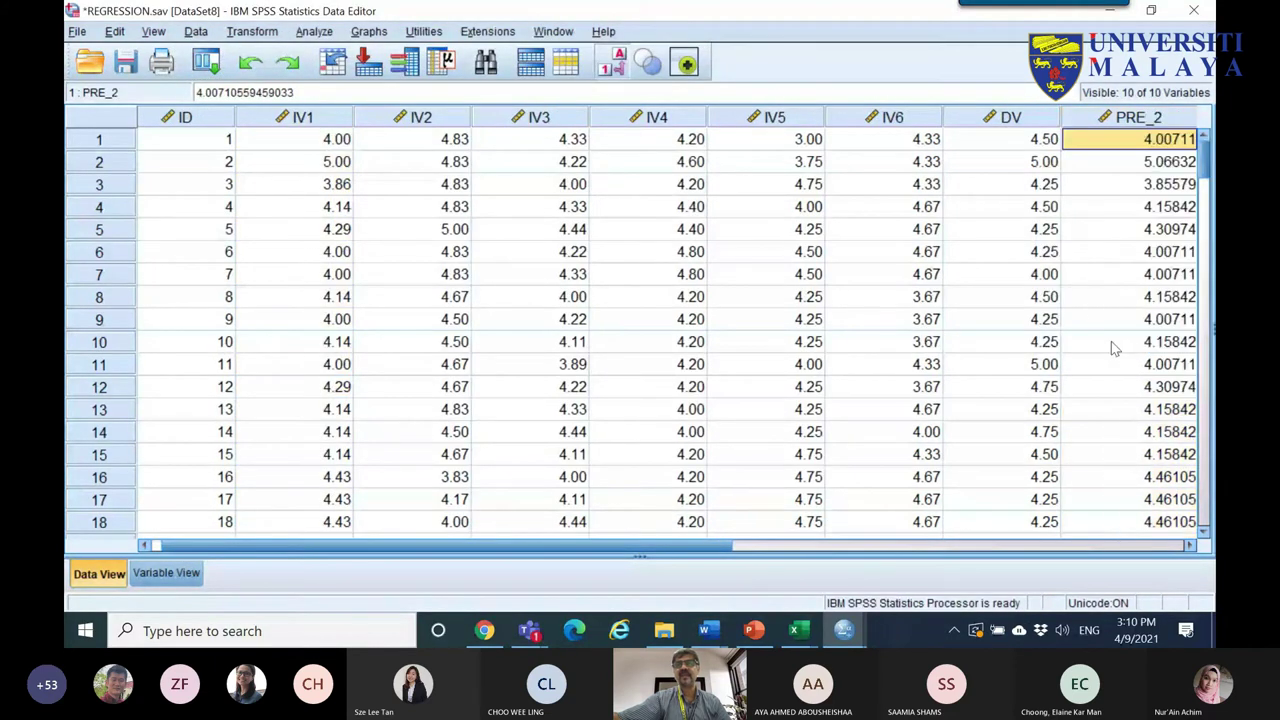
- Compare the first case's DV, PRE_2 and RES_1 values to relate observed scores, predictions and residuals
left_click(1191, 545)
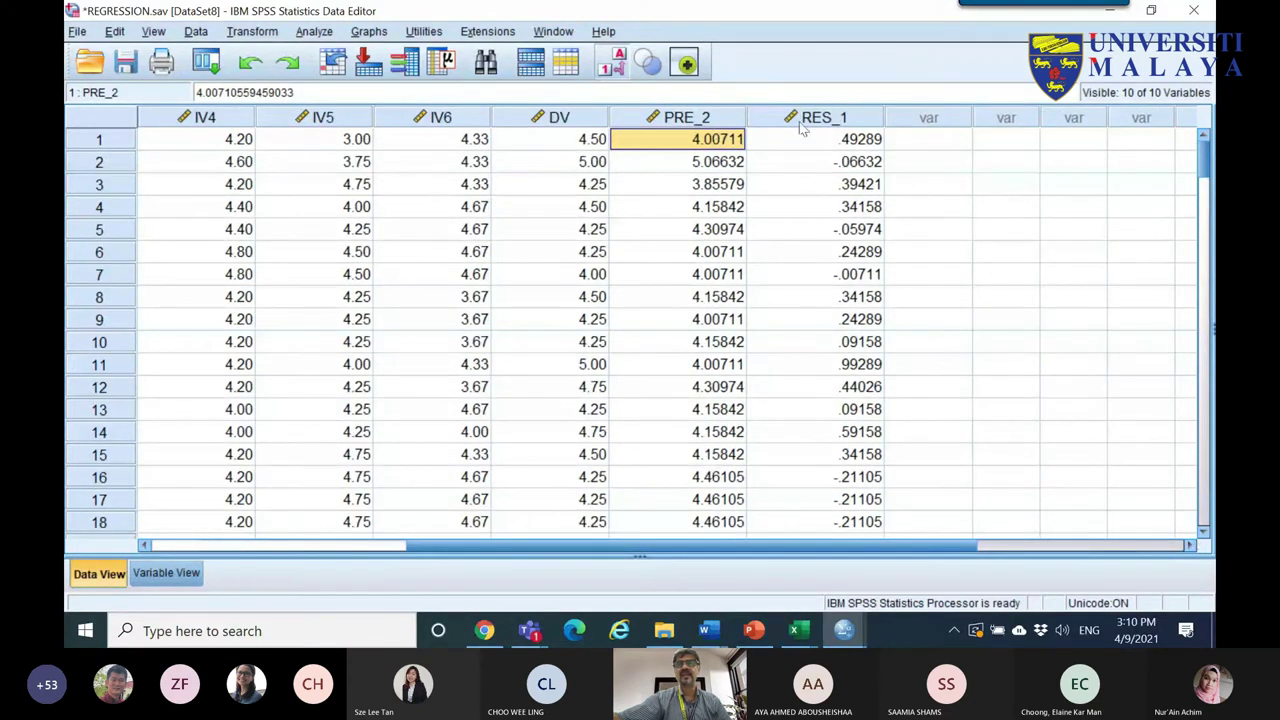
left_click(834, 146)
left_click(714, 143)
left_click(836, 145)
left_click(572, 145)
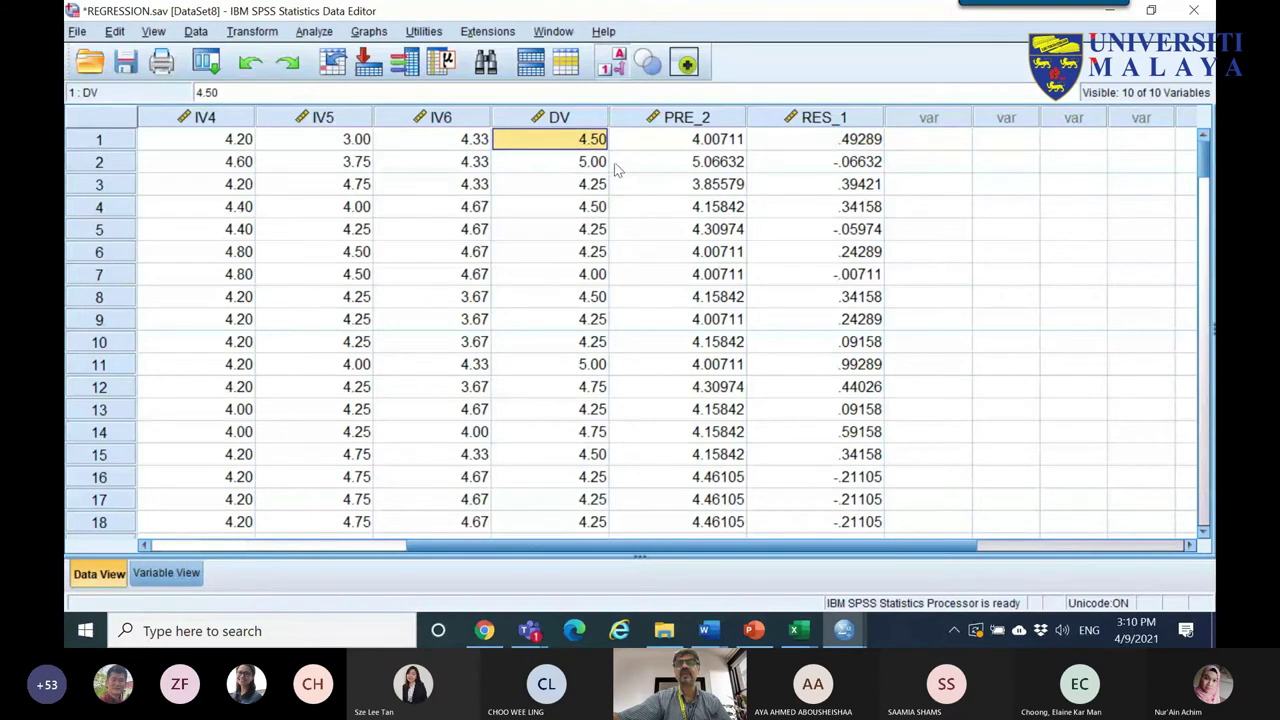
left_click(714, 118)
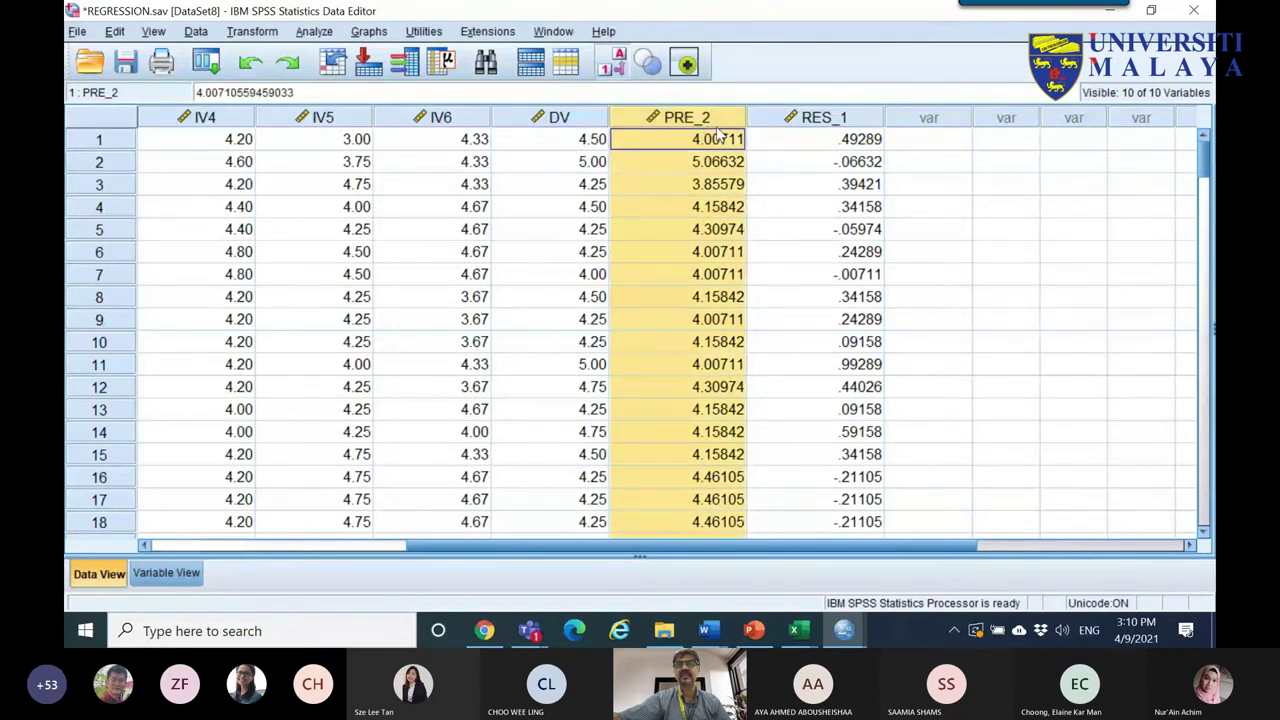
- Review the RES_1 residuals across the cases
left_click(828, 120)
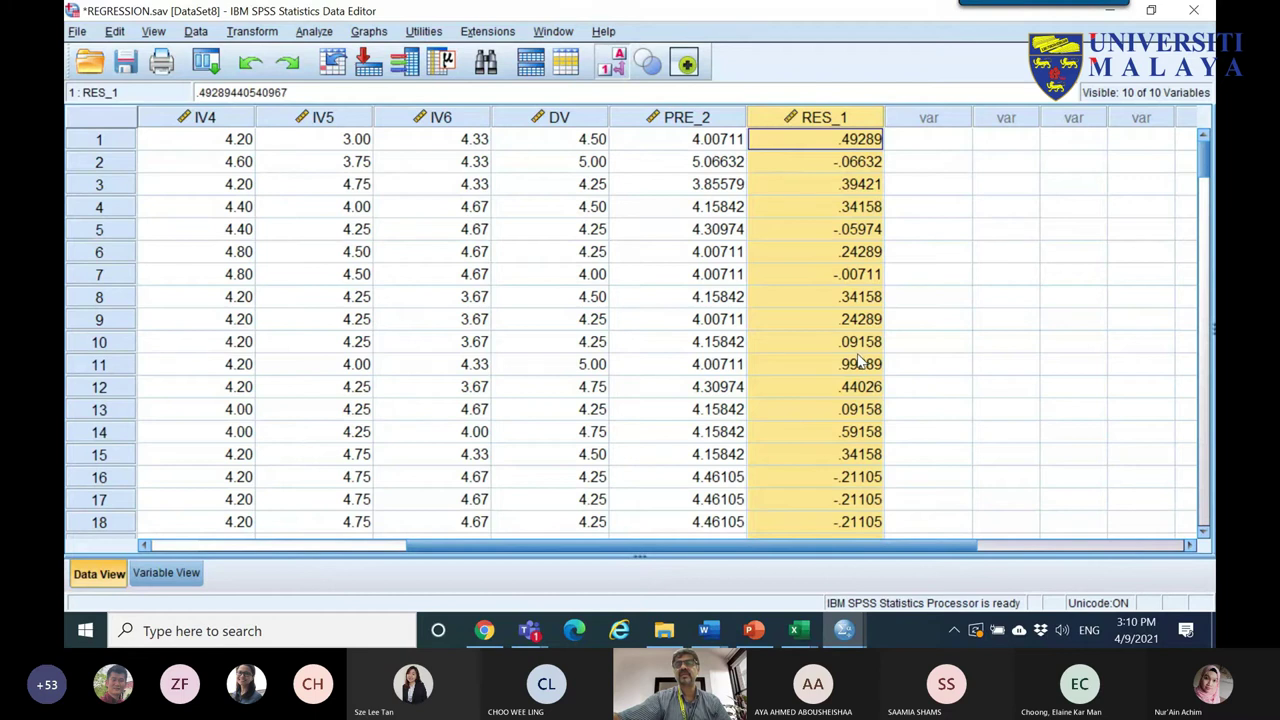
scroll(854, 290, "down", 13)
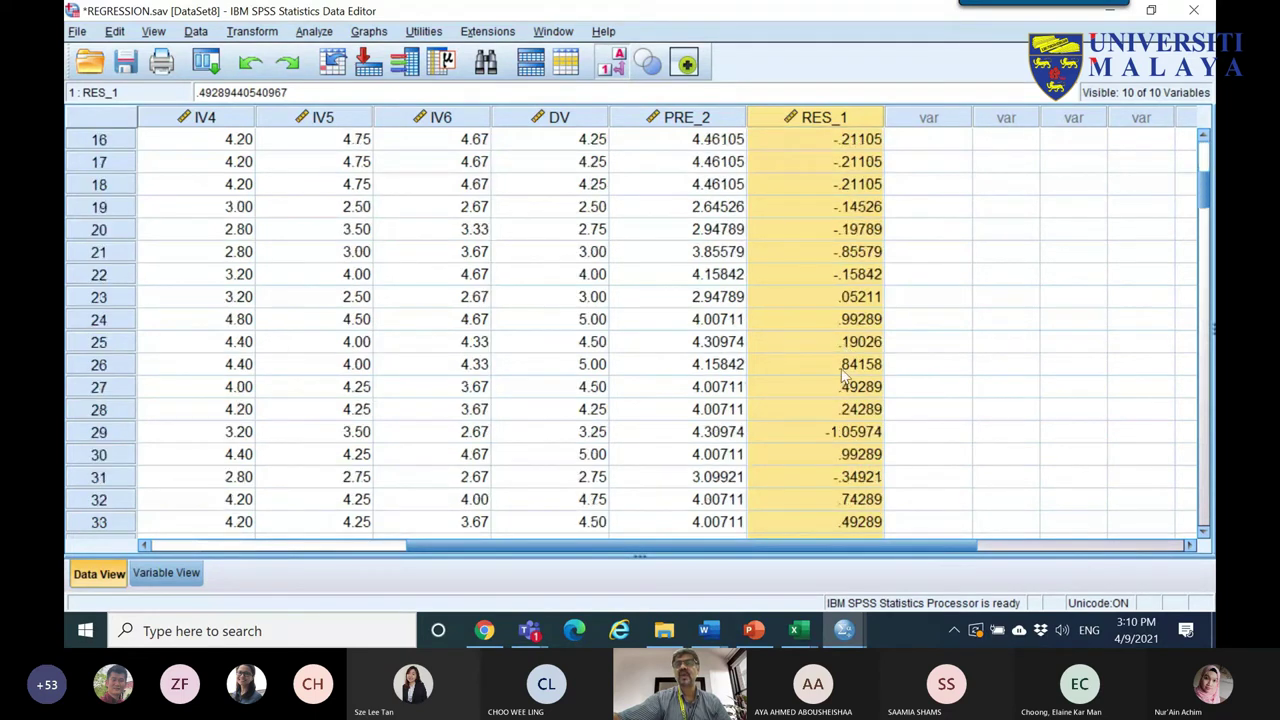
scroll(828, 296, "down", 20)
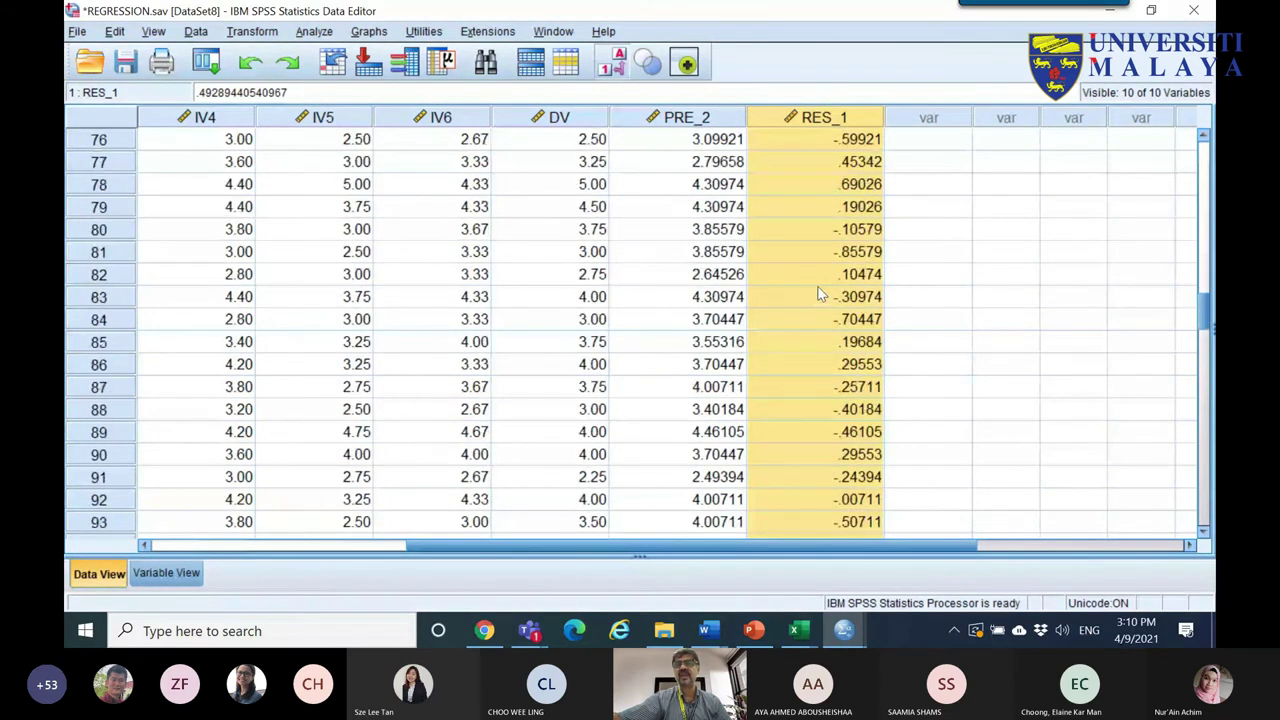
scroll(812, 291, "down", 13)
scroll(808, 295, "up", 14)
scroll(830, 172, "up", 20)
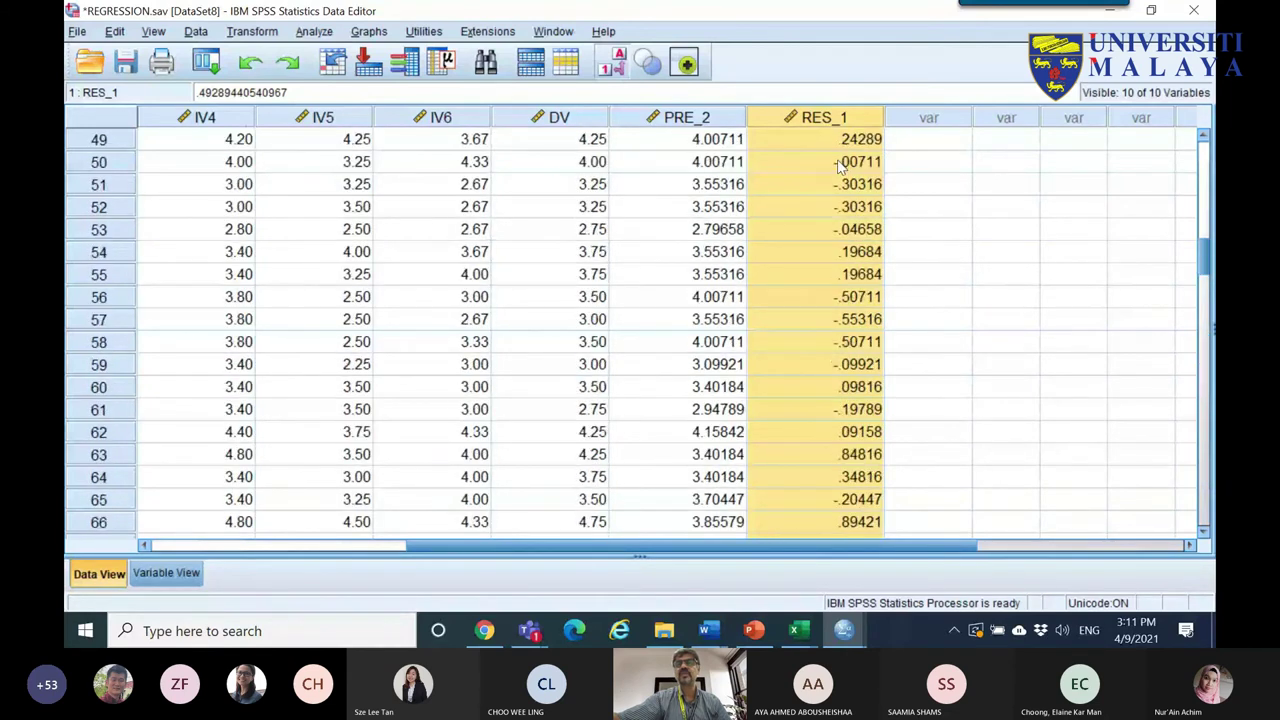
scroll(858, 172, "up", 6)
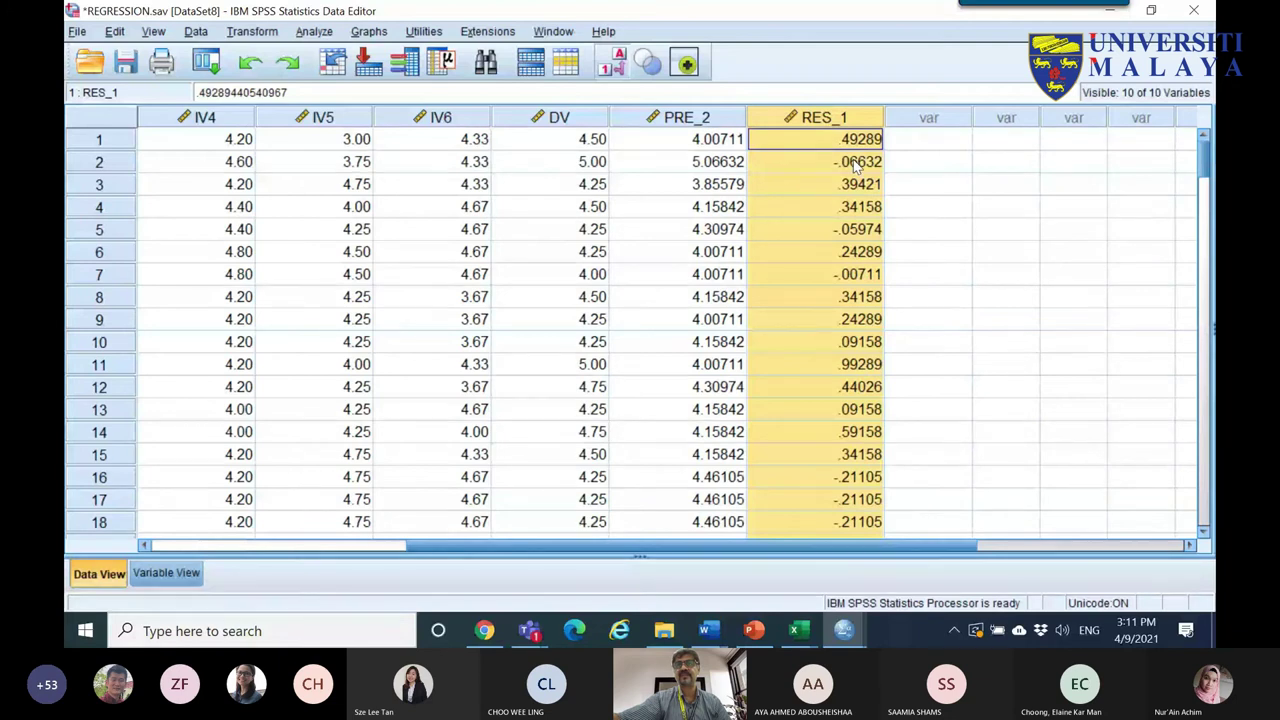
- Copy the DV, PRE_2 and RES_1 columns together from the data set
left_click(578, 118)
left_click(676, 118)
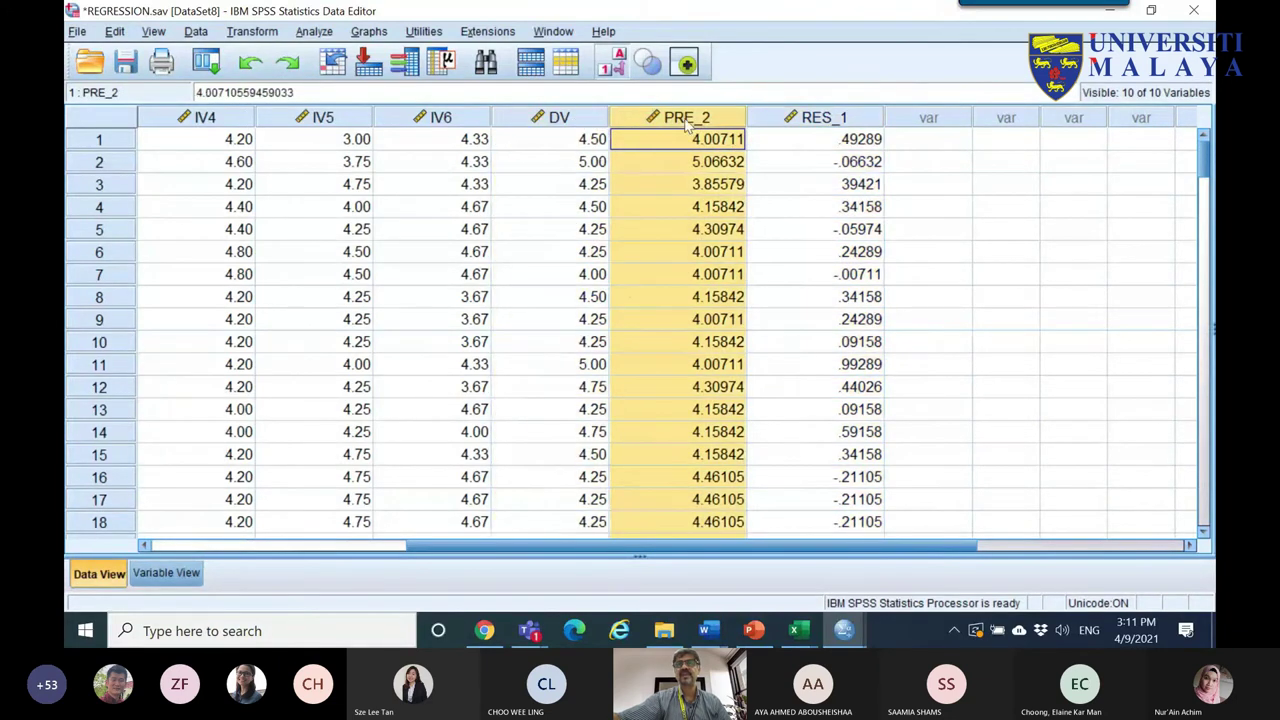
left_click_drag(578, 118, 884, 112)
right_click(852, 114)
left_click(878, 143)
- Switch to the Book2 workbook in Excel, add a new sheet and paste the copied columns starting at cell D2
mouse_move(797, 630)
left_click(917, 556)
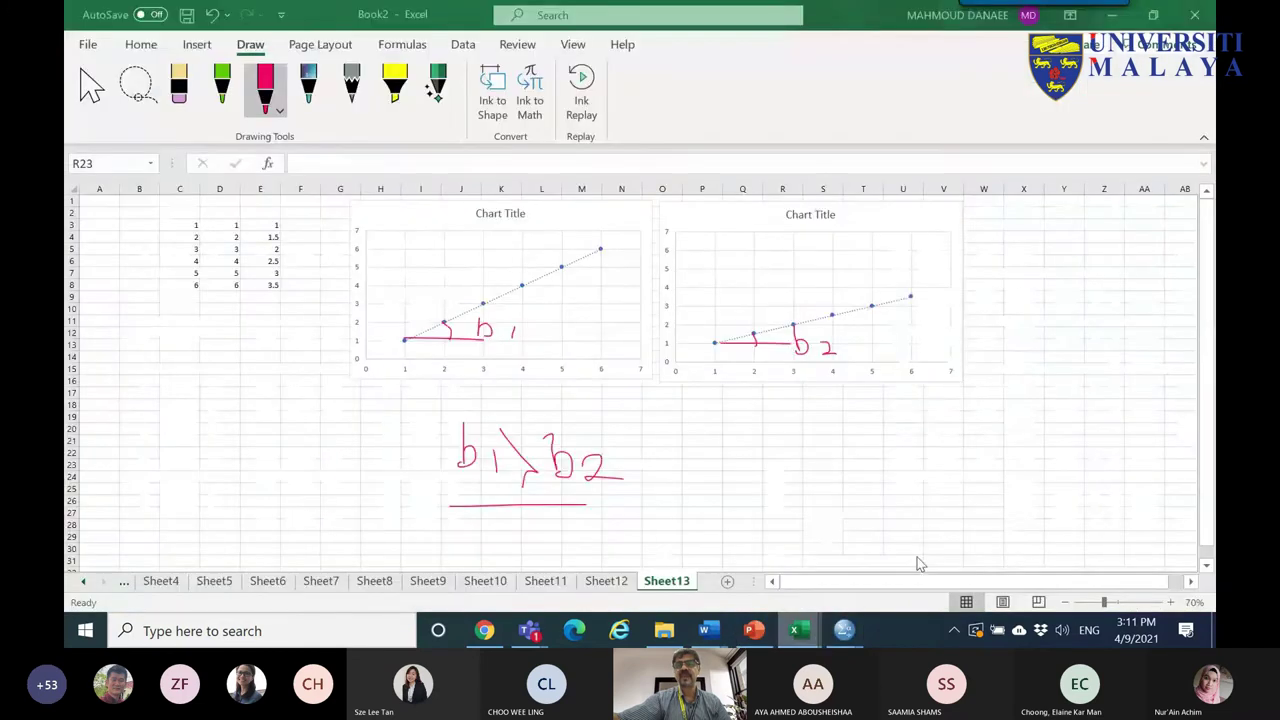
left_click(728, 582)
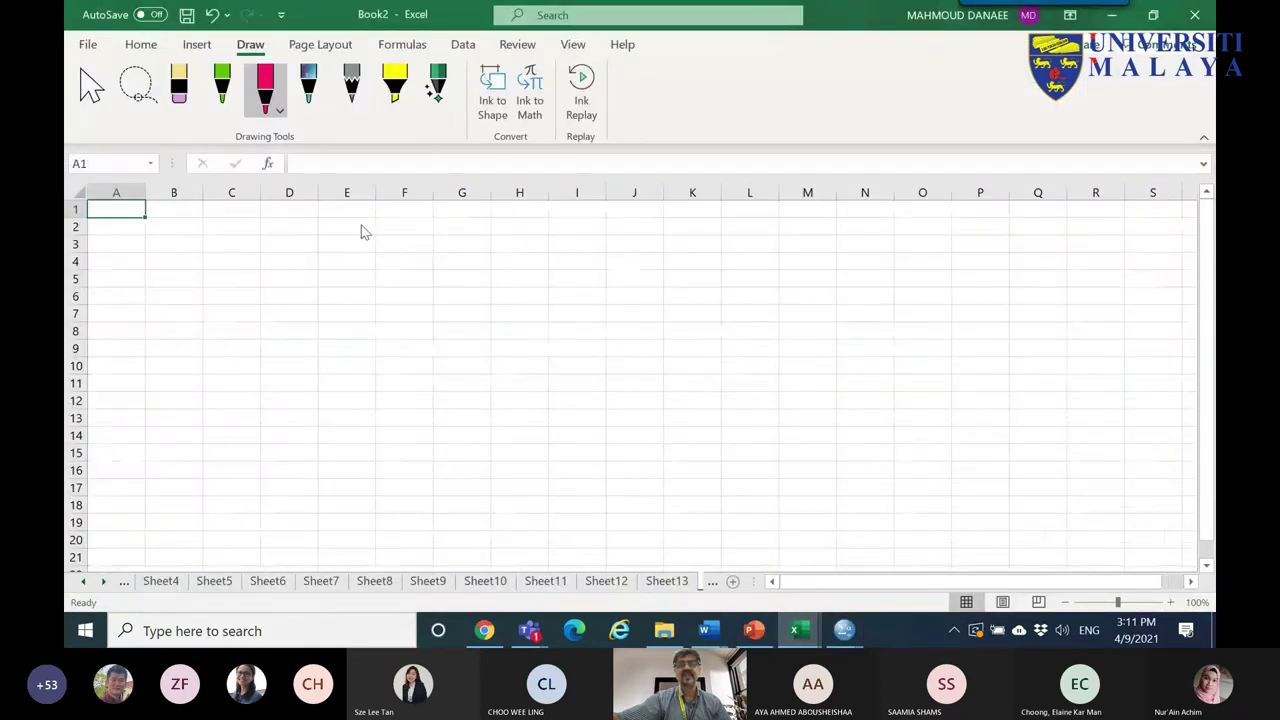
right_click(289, 226)
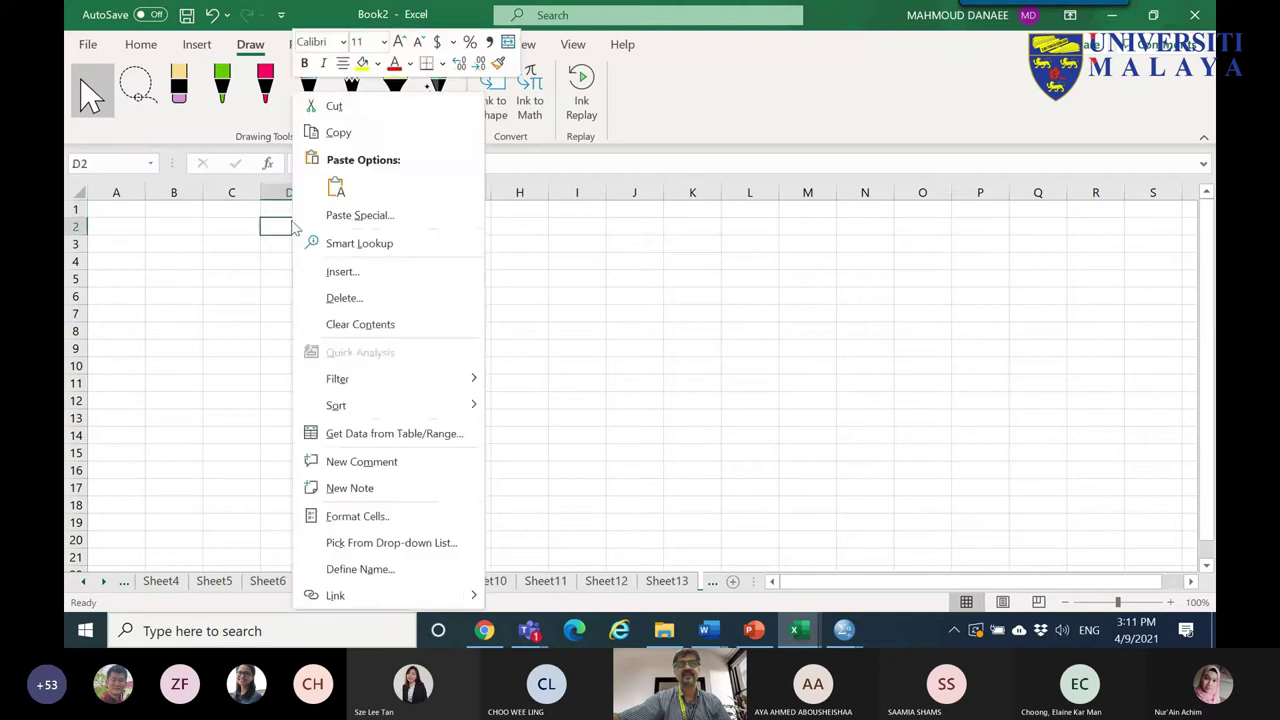
left_click(337, 183)
left_click(400, 297)
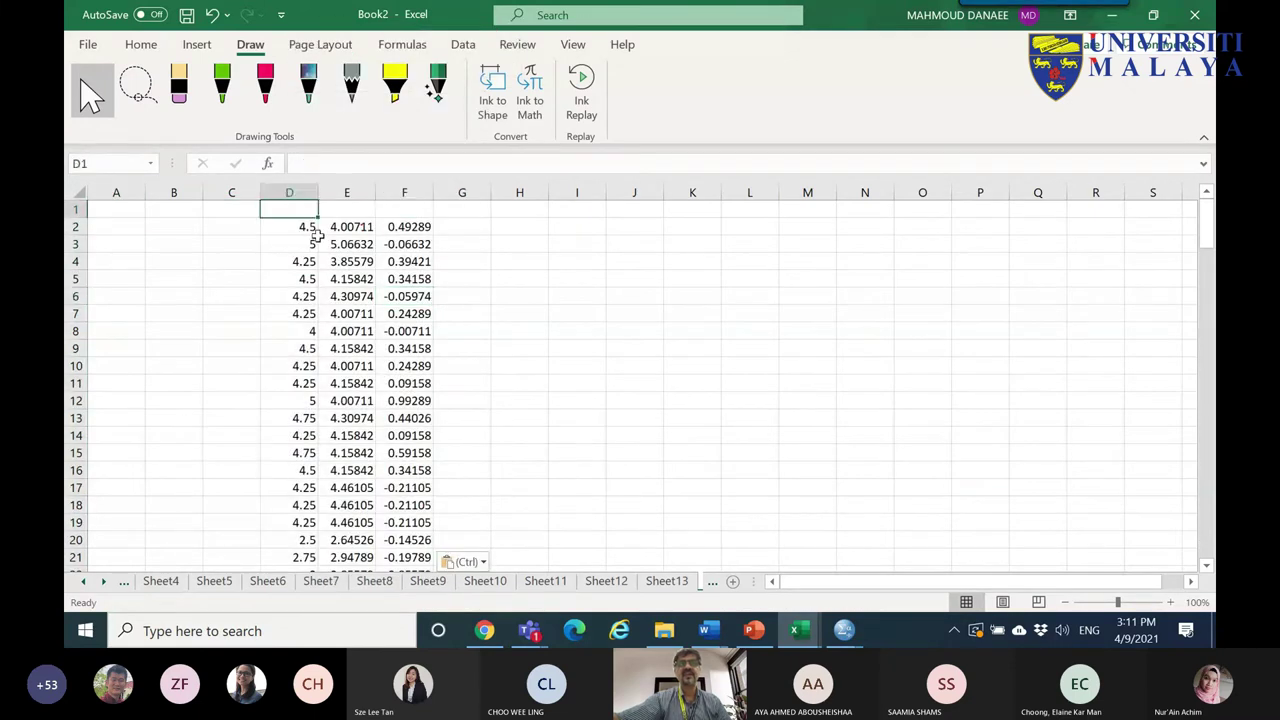
- Add predicted value and residual in G2 with =E2+F2 and fill the formula down for all rows
left_click(346, 193)
left_click(367, 244)
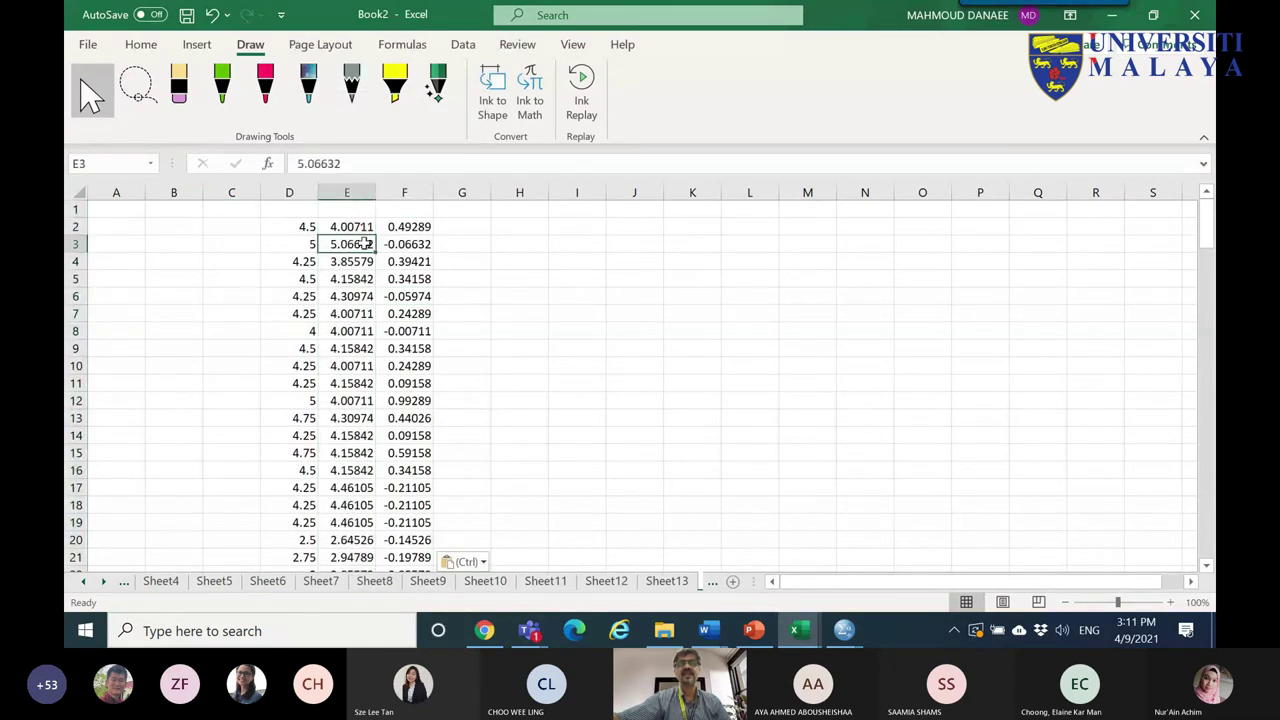
left_click(445, 227)
type("=")
left_click(346, 227)
type("+")
left_click(418, 228)
key("Return")
left_click(470, 225)
double_click(491, 234)
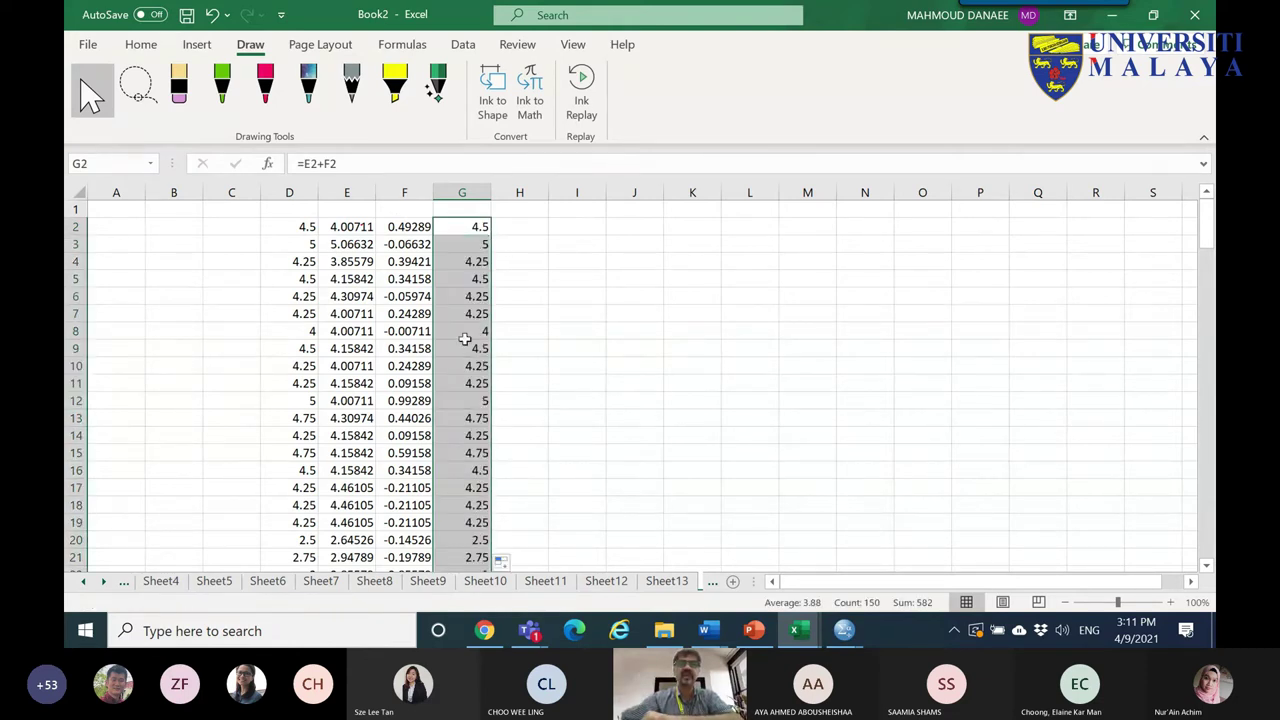
- Circle the upper values of columns D and G with the green pen to show that they match
left_click(307, 228)
left_click(289, 192)
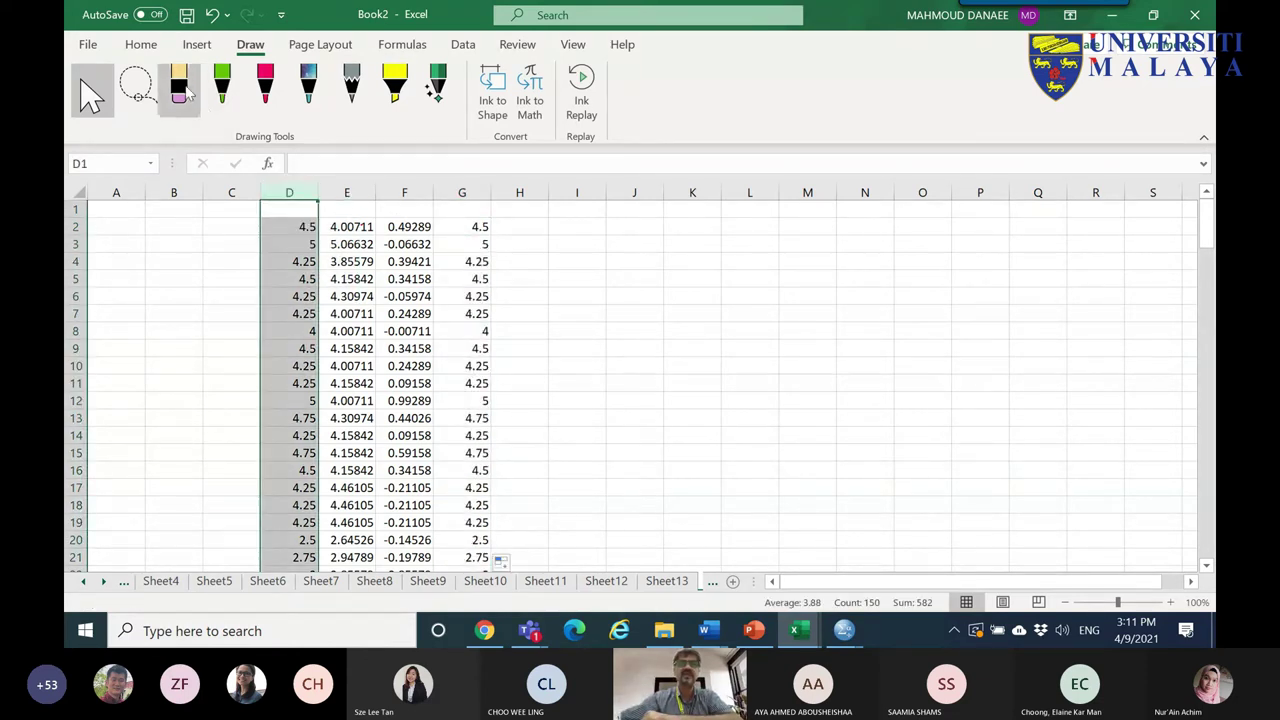
left_click(222, 85)
mouse_move(310, 352)
left_mouse_down()
mouse_move(292, 272)
mouse_move(312, 210)
mouse_move(302, 348)
left_mouse_up()
mouse_move(476, 352)
left_mouse_down()
mouse_move(462, 215)
mouse_move(508, 243)
mouse_move(487, 343)
left_mouse_up()
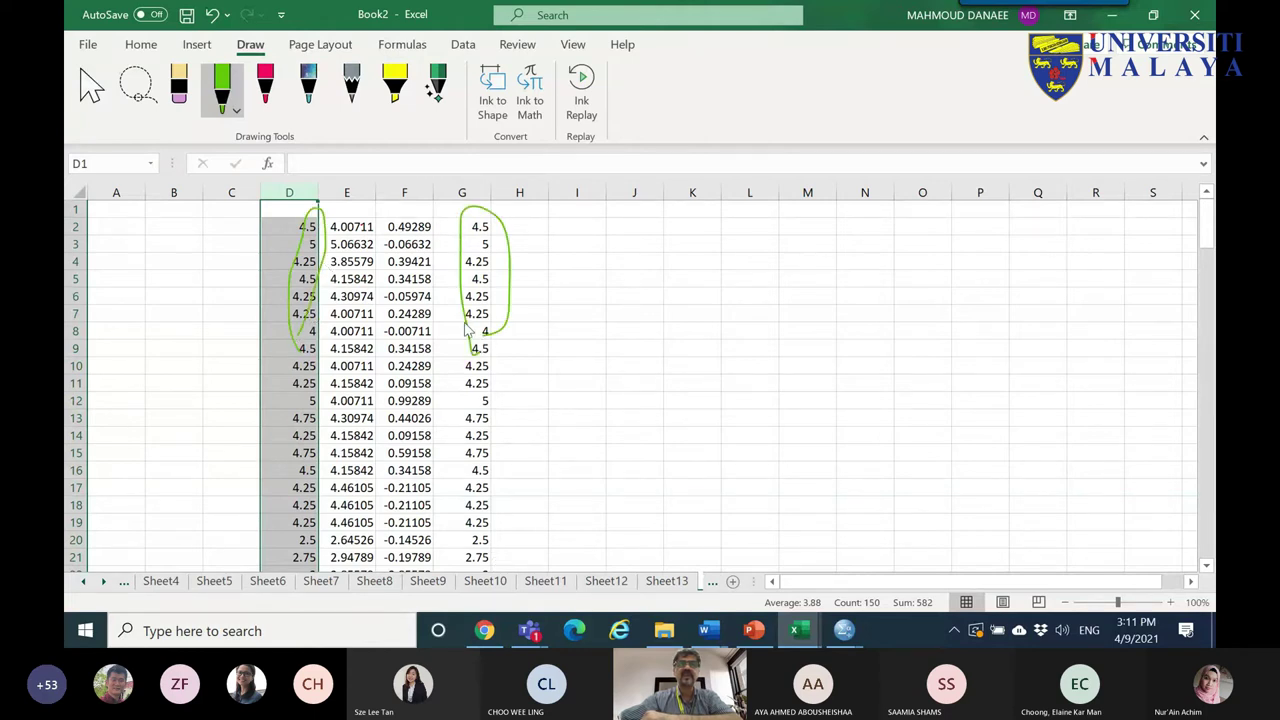
- Circle the first predicted value, mark the first two residuals and draw an arrow down column F in green ink
mouse_move(335, 240)
left_mouse_down()
mouse_move(367, 208)
mouse_move(330, 228)
left_mouse_up()
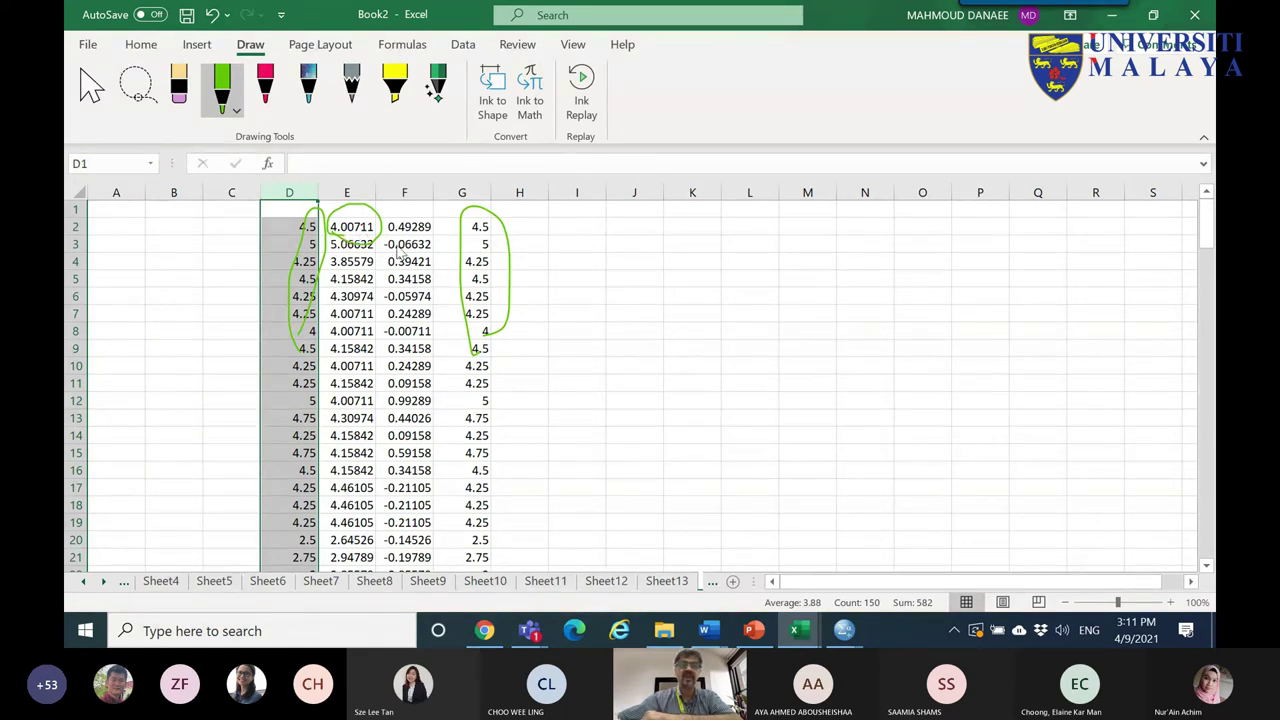
mouse_move(390, 238)
left_mouse_down()
mouse_move(421, 246)
mouse_move(426, 213)
mouse_move(386, 227)
left_mouse_up()
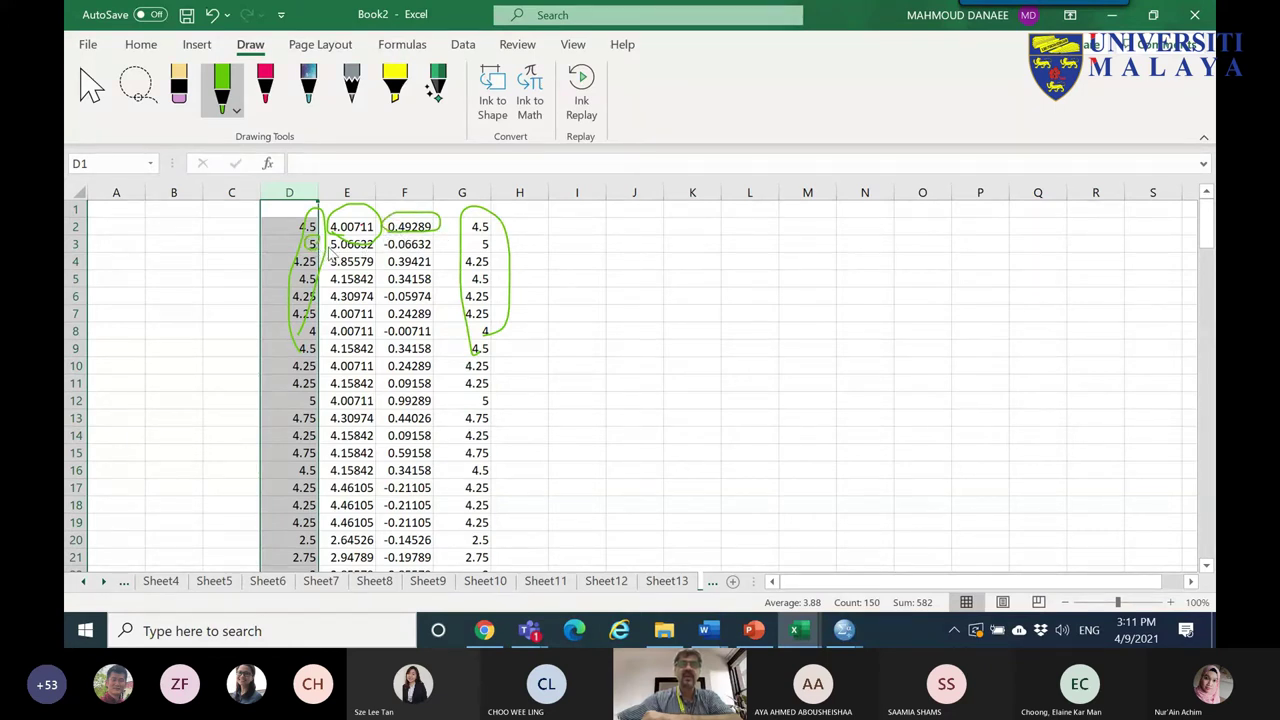
mouse_move(381, 252)
left_mouse_down()
mouse_move(422, 259)
mouse_move(382, 254)
mouse_move(418, 368)
mouse_move(420, 455)
mouse_move(414, 440)
left_mouse_up()
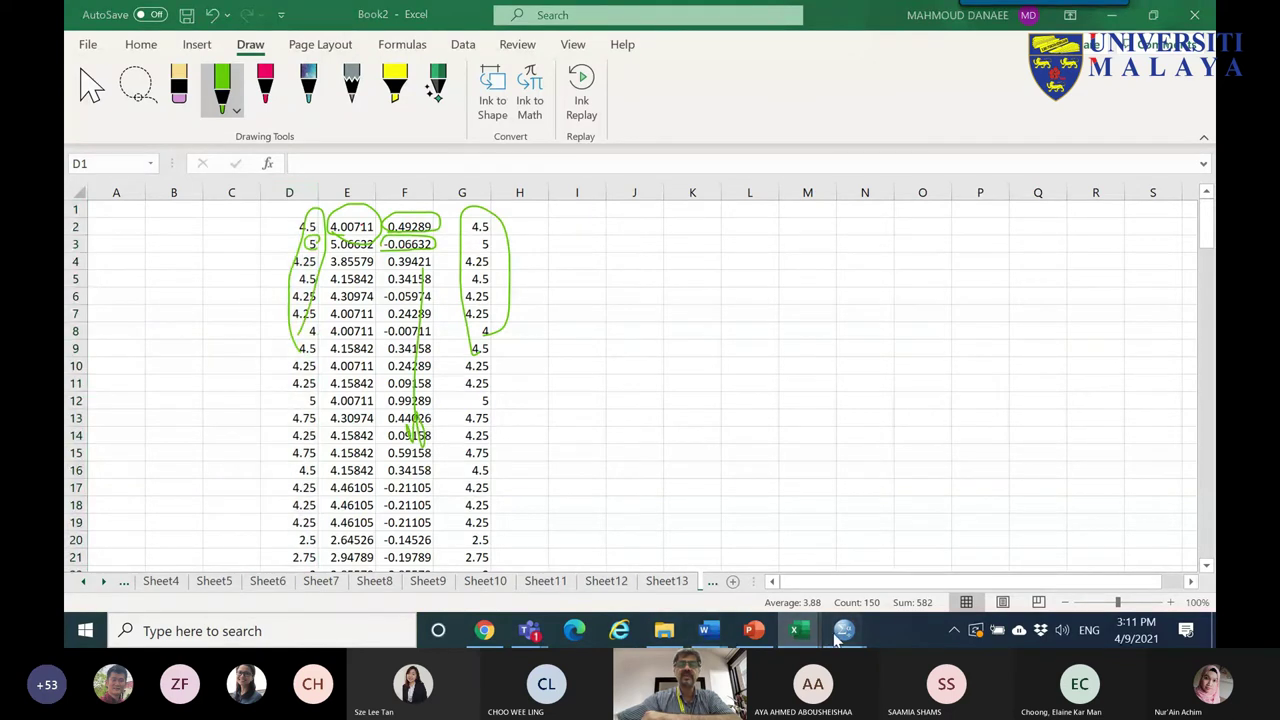
- Switch back to REGRESSION.sav in SPSS and turn off saving unstandardized predicted values and residuals for the linear regression
mouse_move(843, 630)
left_click(1024, 542)
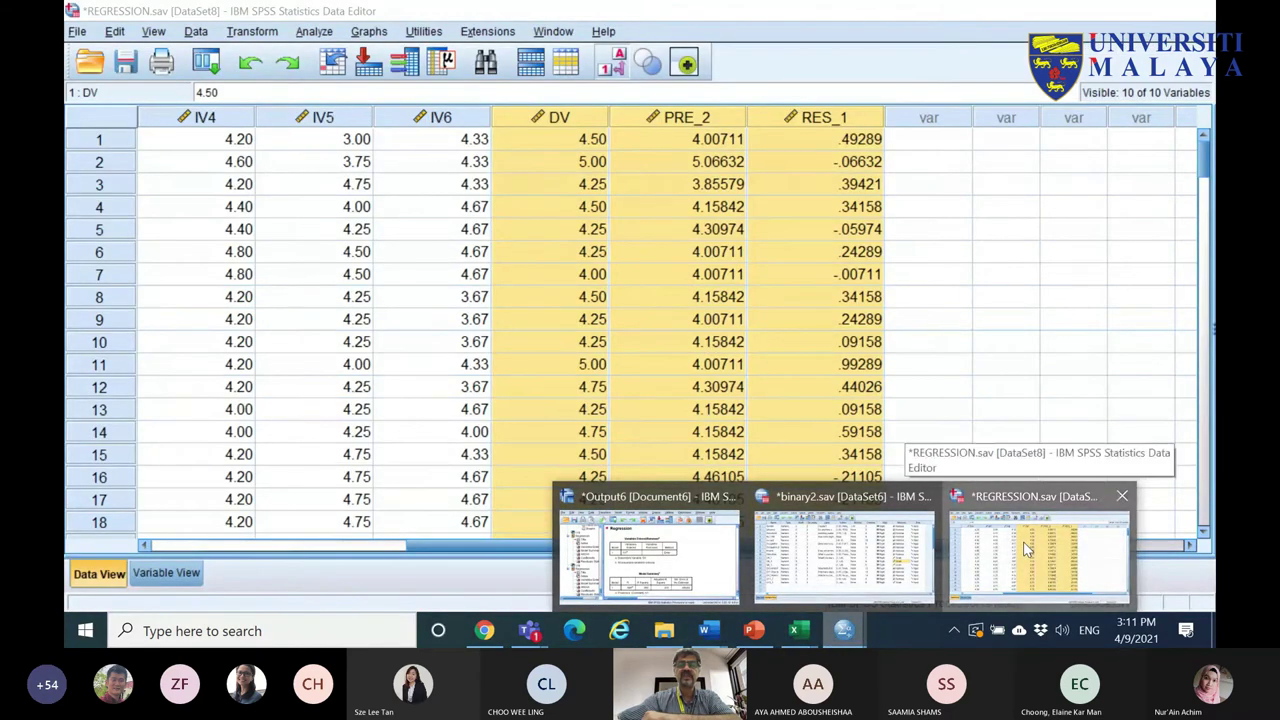
left_click(206, 63)
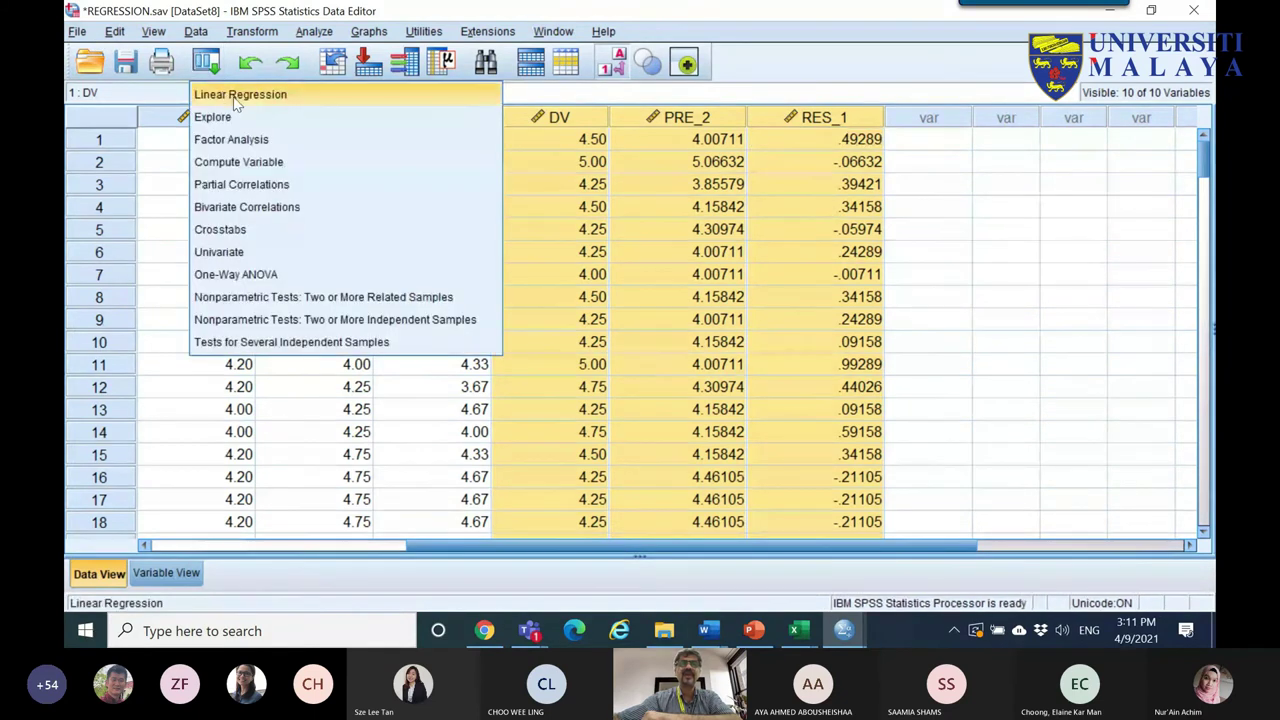
left_click(237, 96)
left_click(887, 129)
left_click(820, 99)
left_click(615, 99)
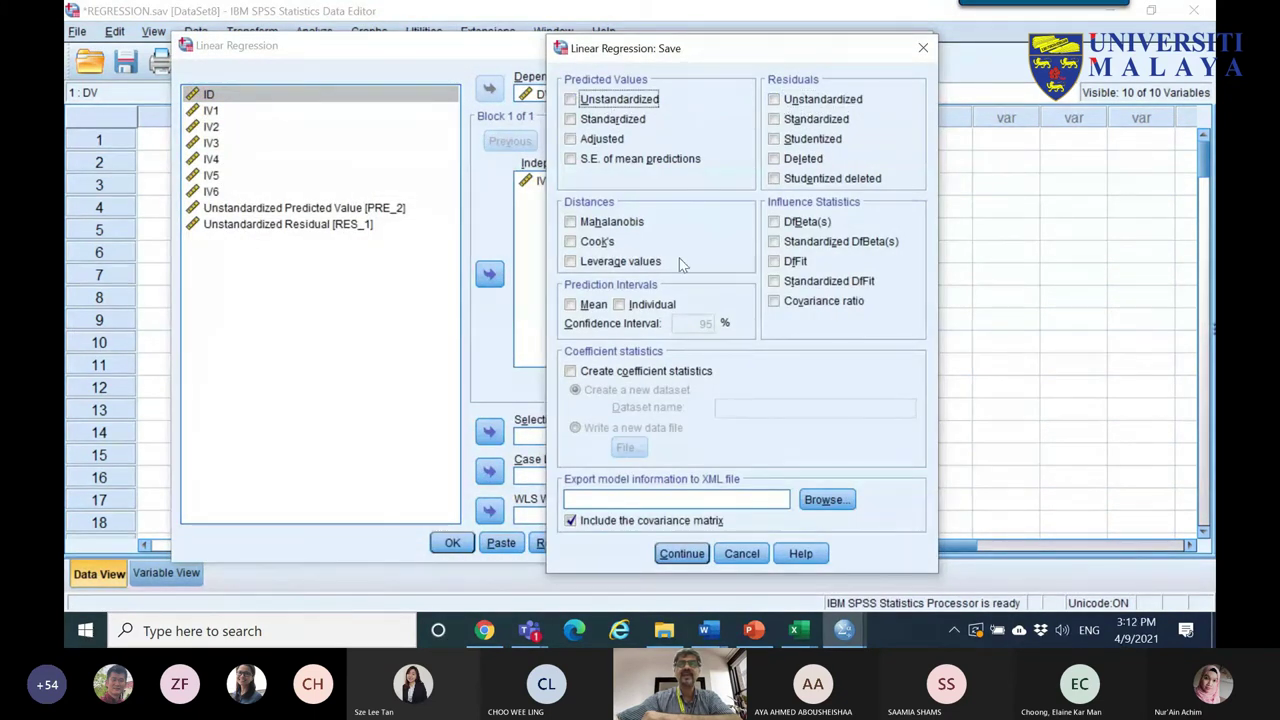
left_click(680, 553)
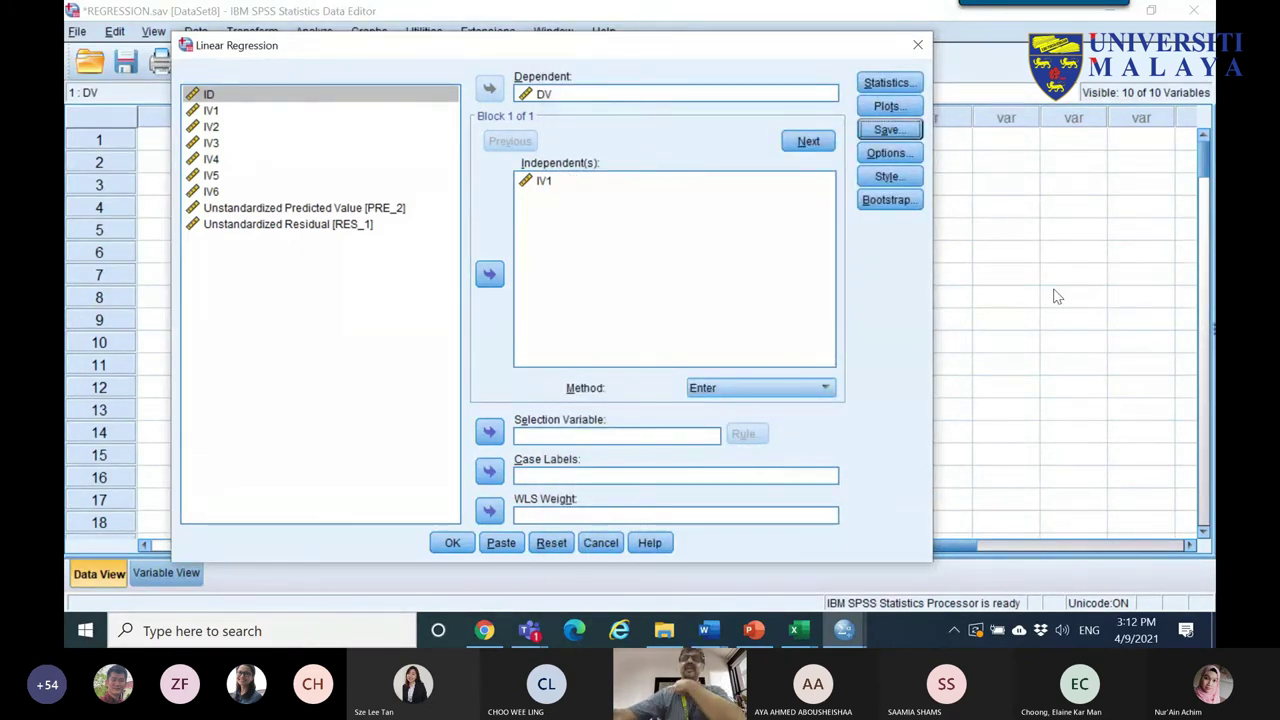
- Turn on the normal probability plot and the histogram of standardized residuals for the linear regression
left_click(886, 106)
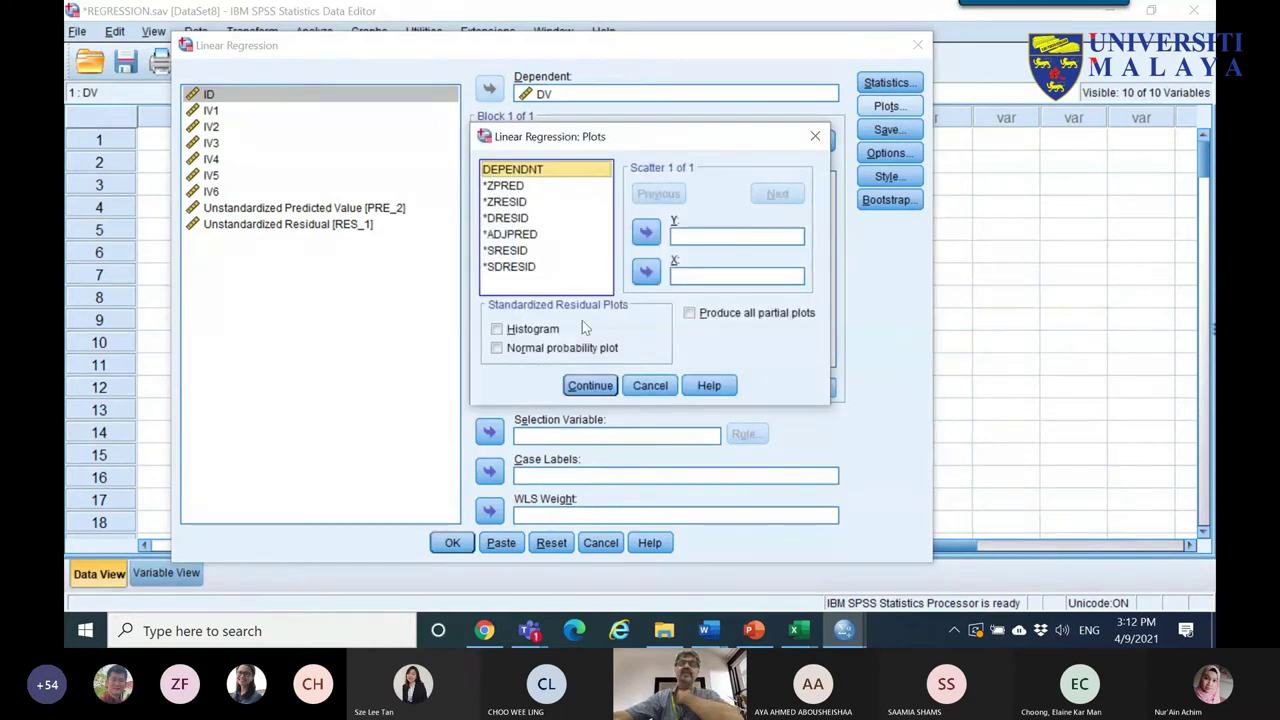
left_click(535, 349)
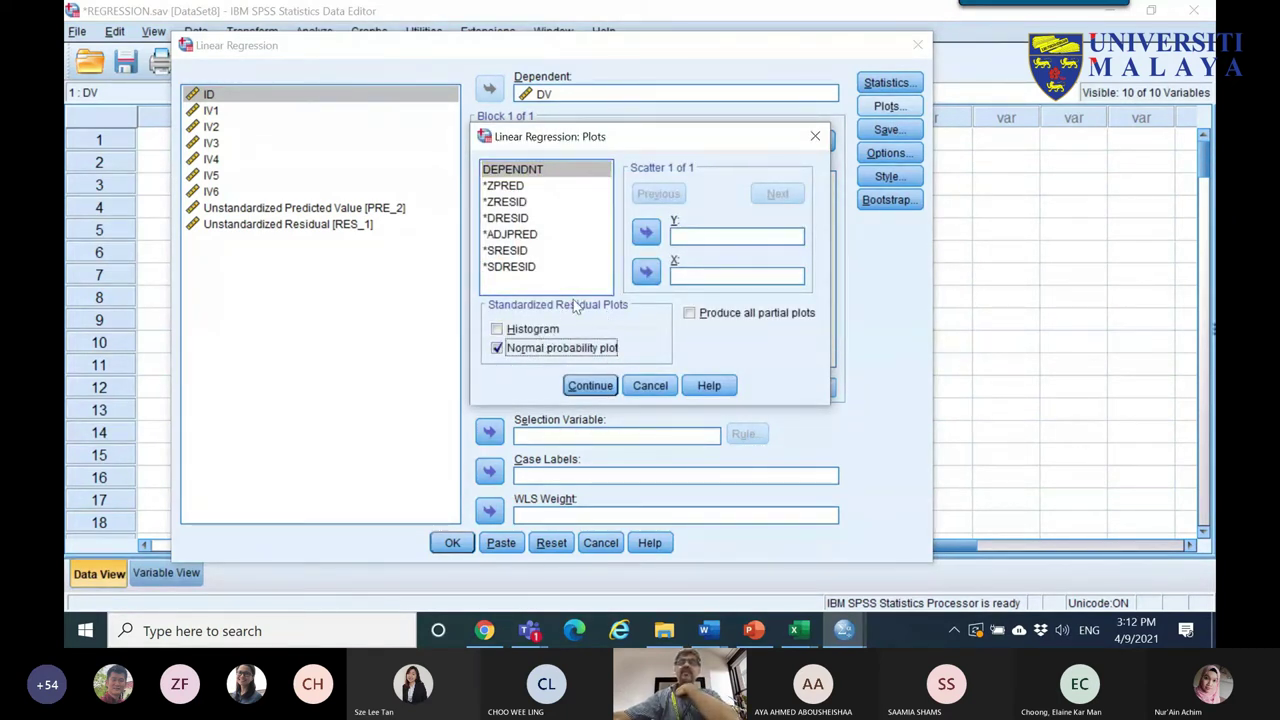
left_click(535, 330)
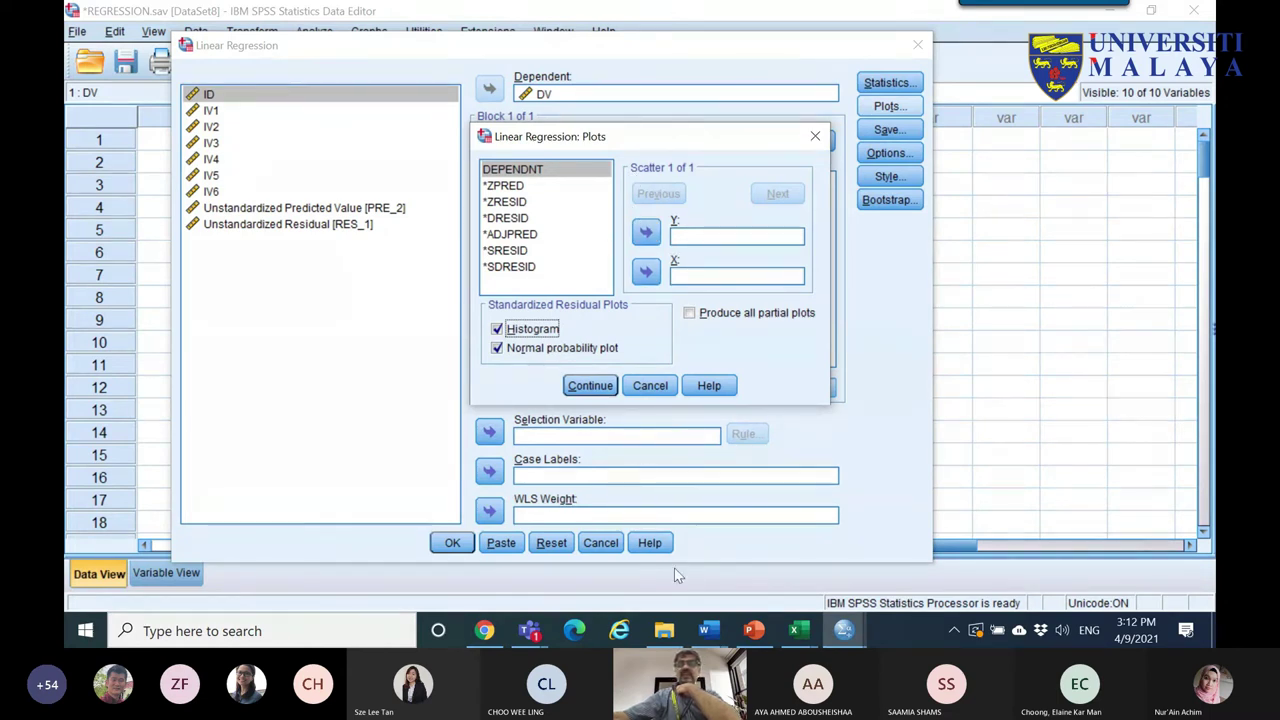
- Glance at the Assumptions slide in PowerPoint, return to SPSS and set the scatter plot to *ZPRED on X and *ZRESID on Y
left_click(751, 632)
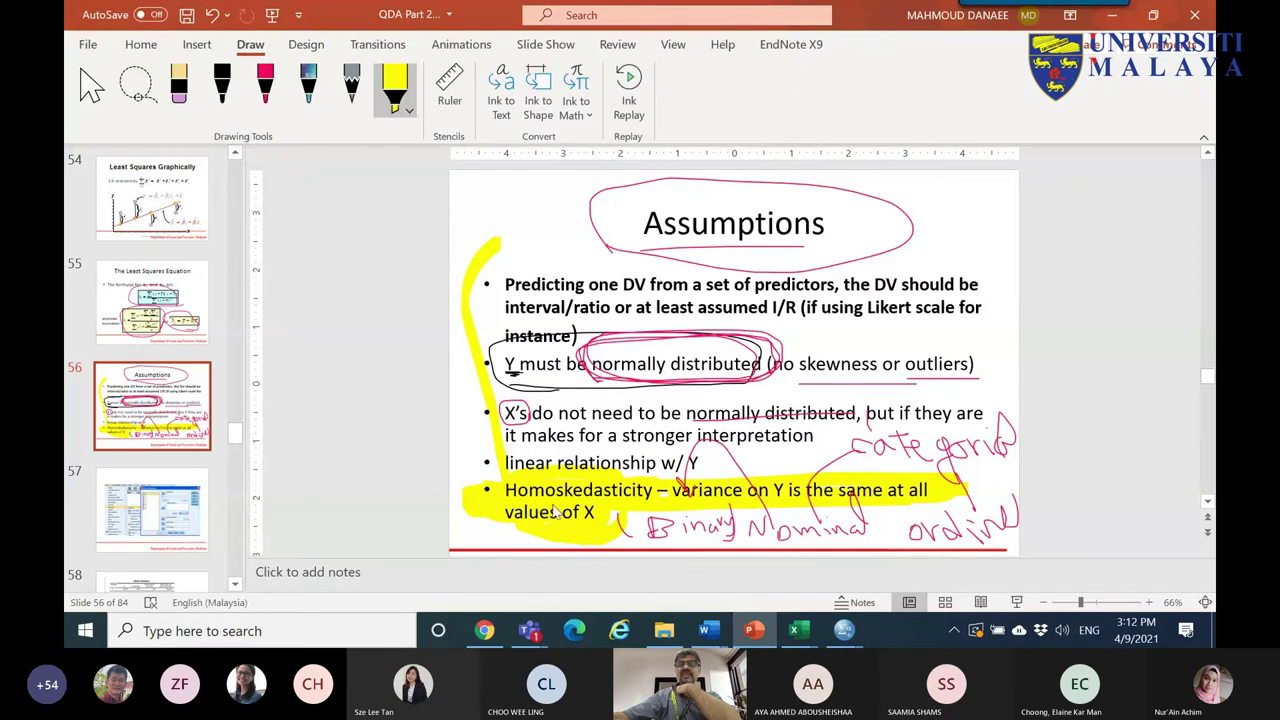
mouse_move(844, 630)
left_click(1019, 557)
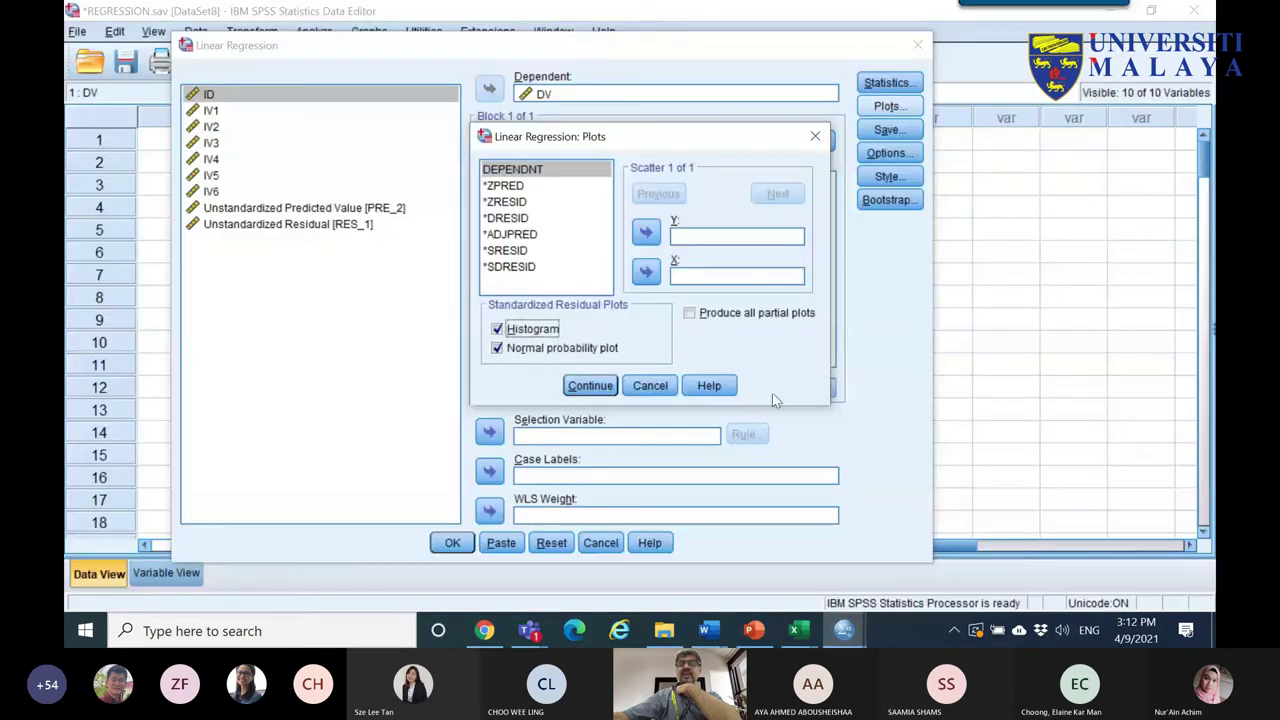
left_click(515, 186)
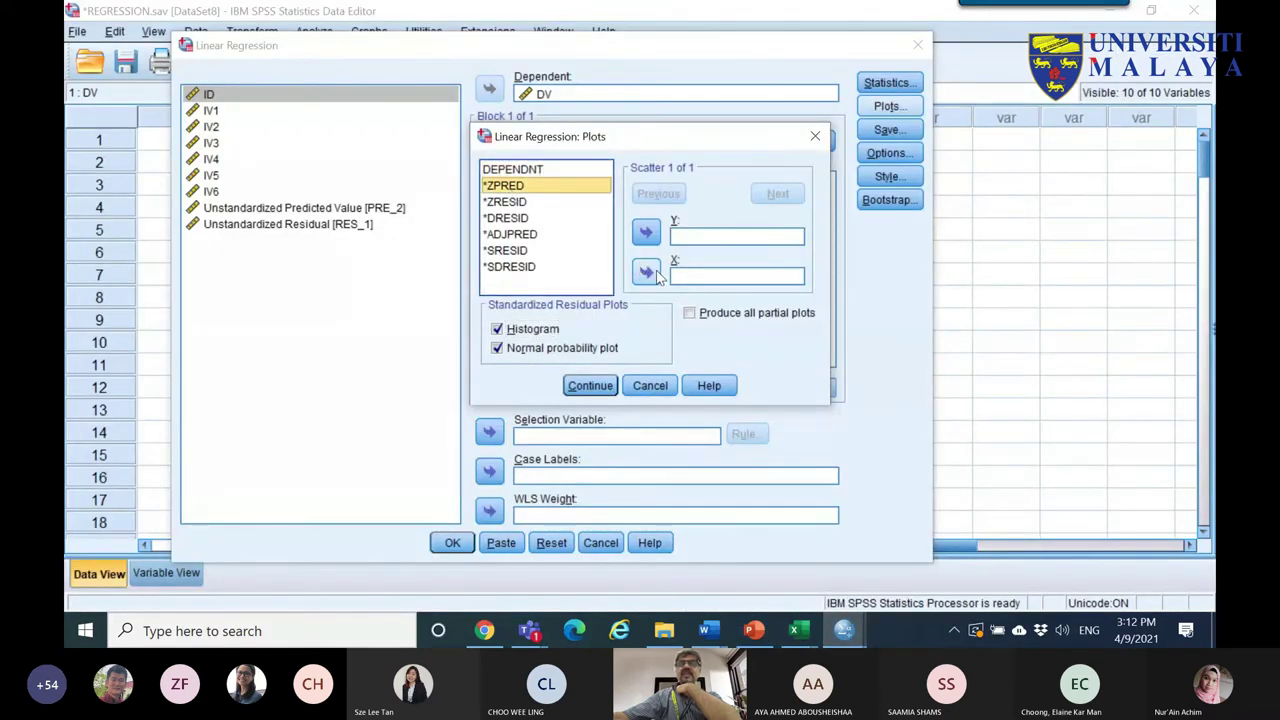
left_click(646, 274)
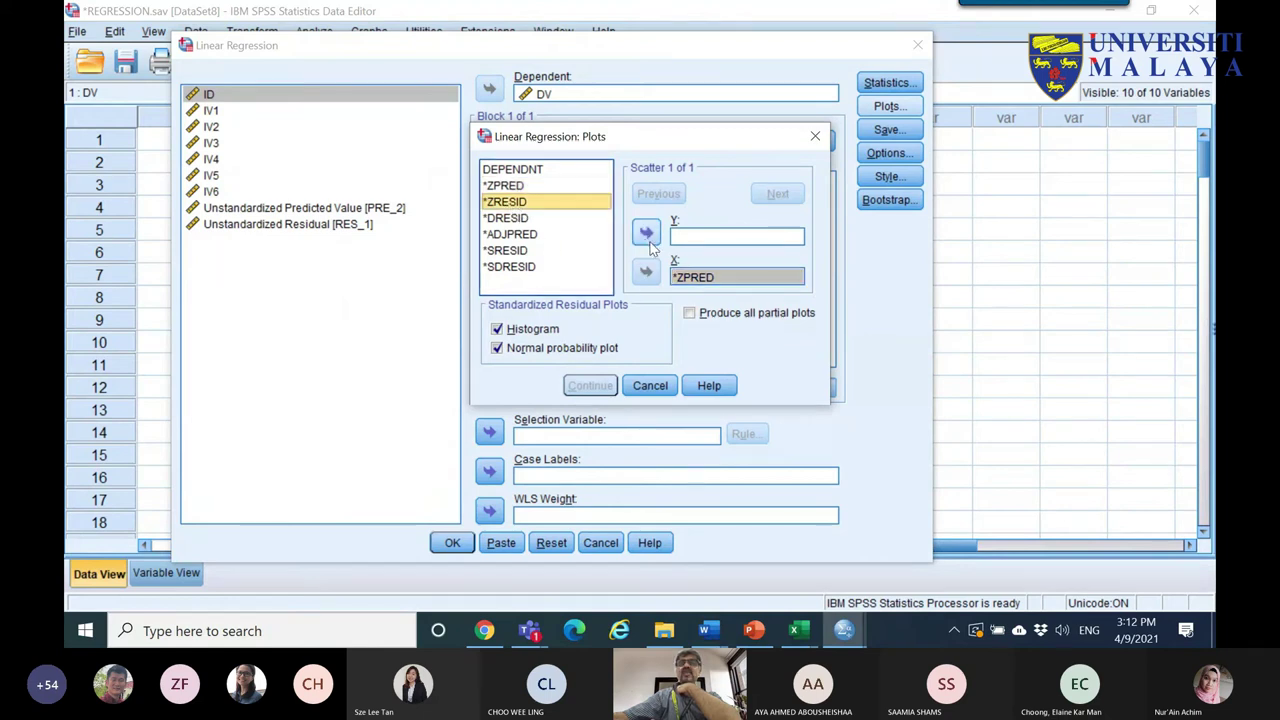
left_click(646, 232)
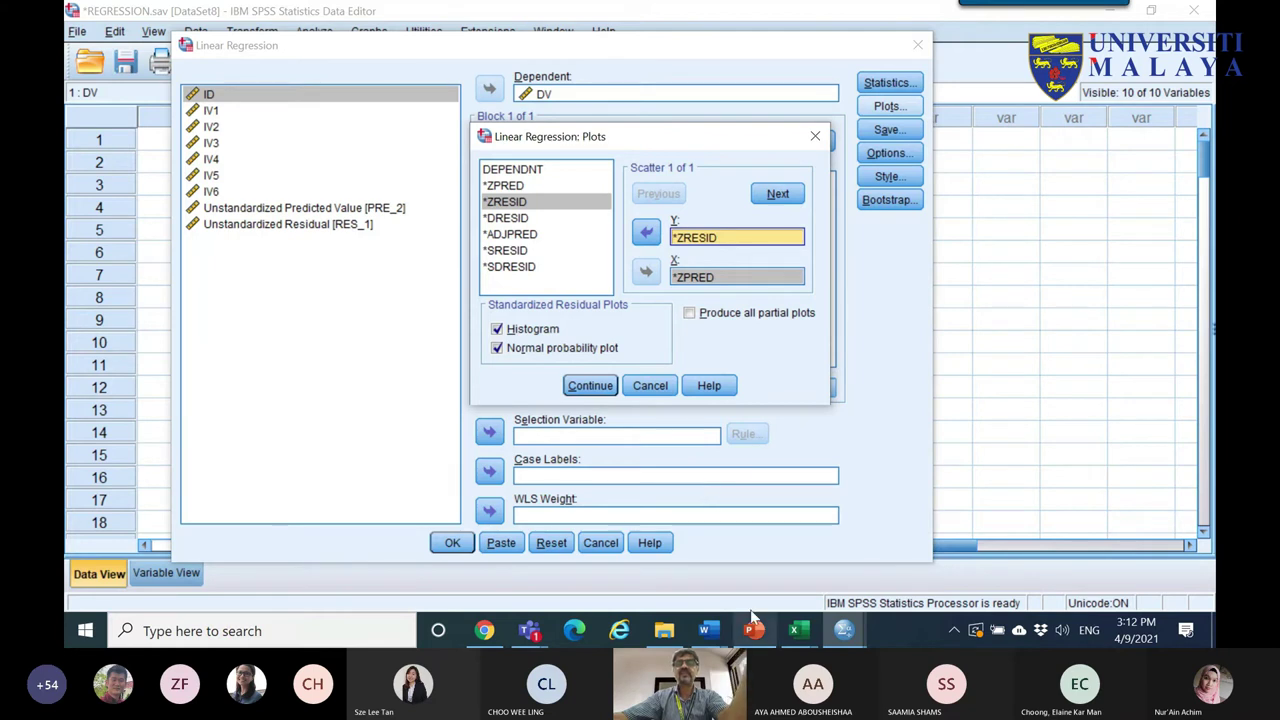
- Switch to Document1 in Word and delete all of its handwritten content
mouse_move(706, 630)
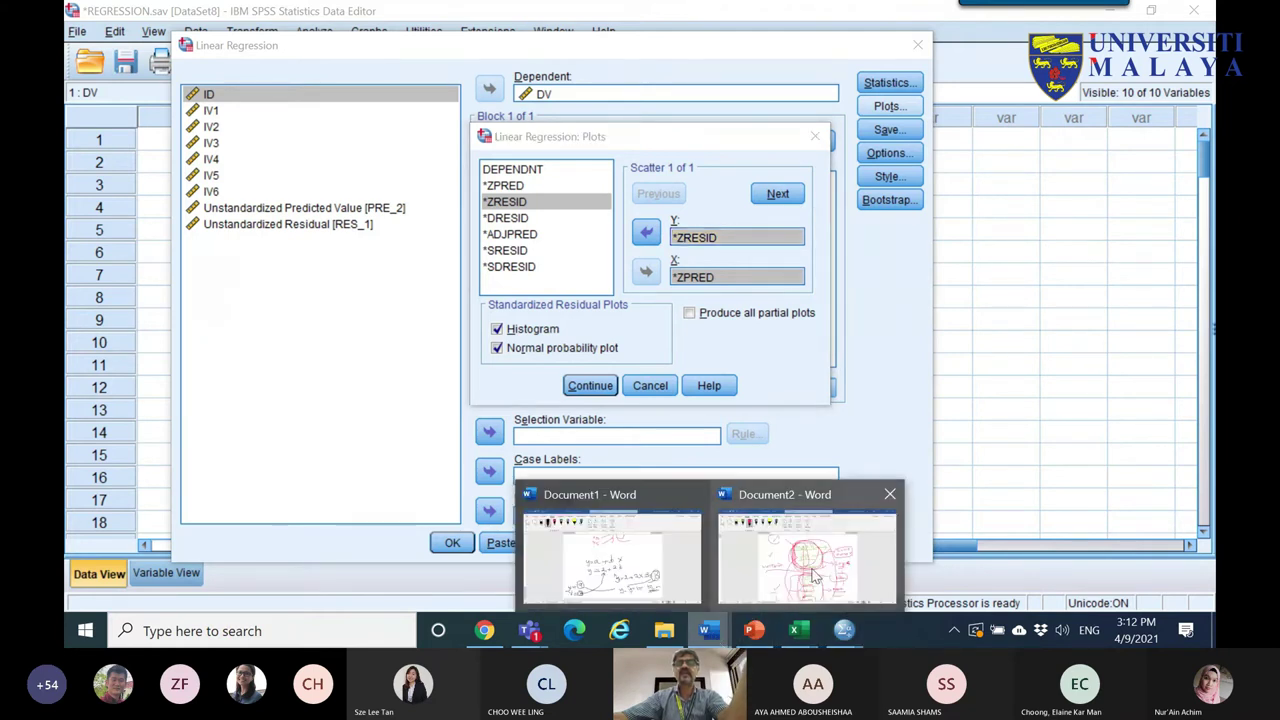
left_click(600, 550)
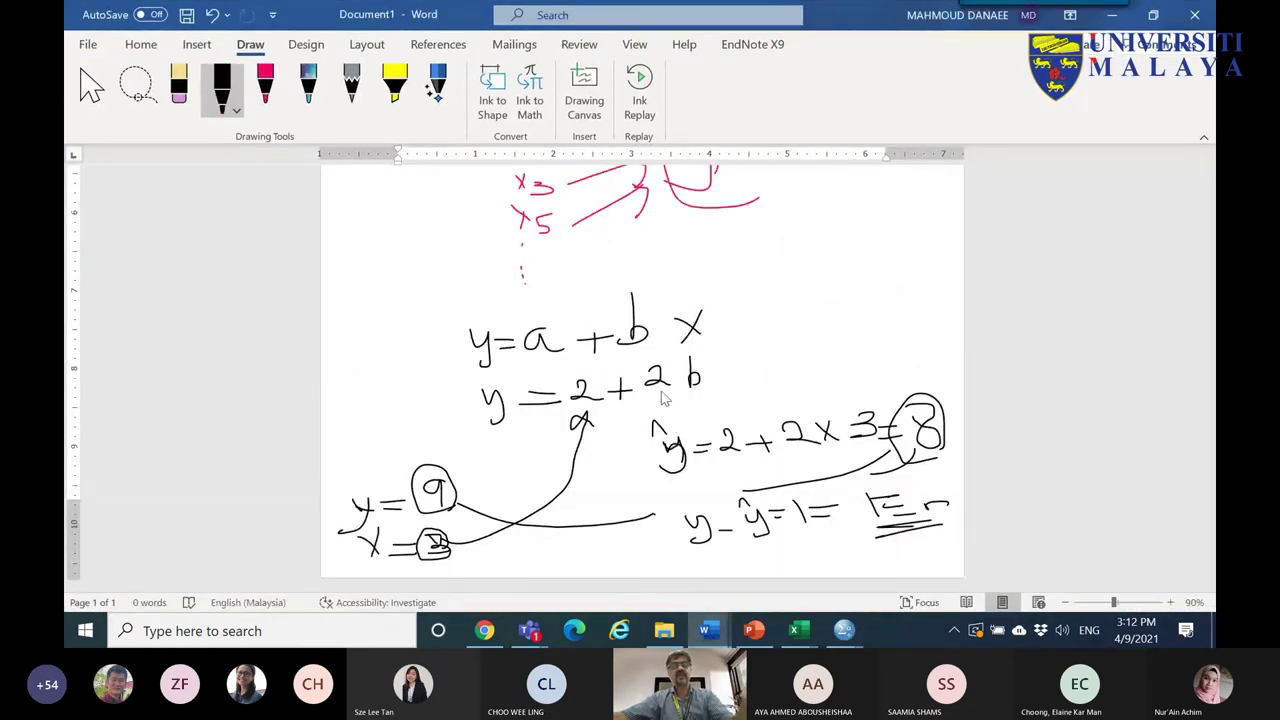
key("ctrl+a")
key("Delete")
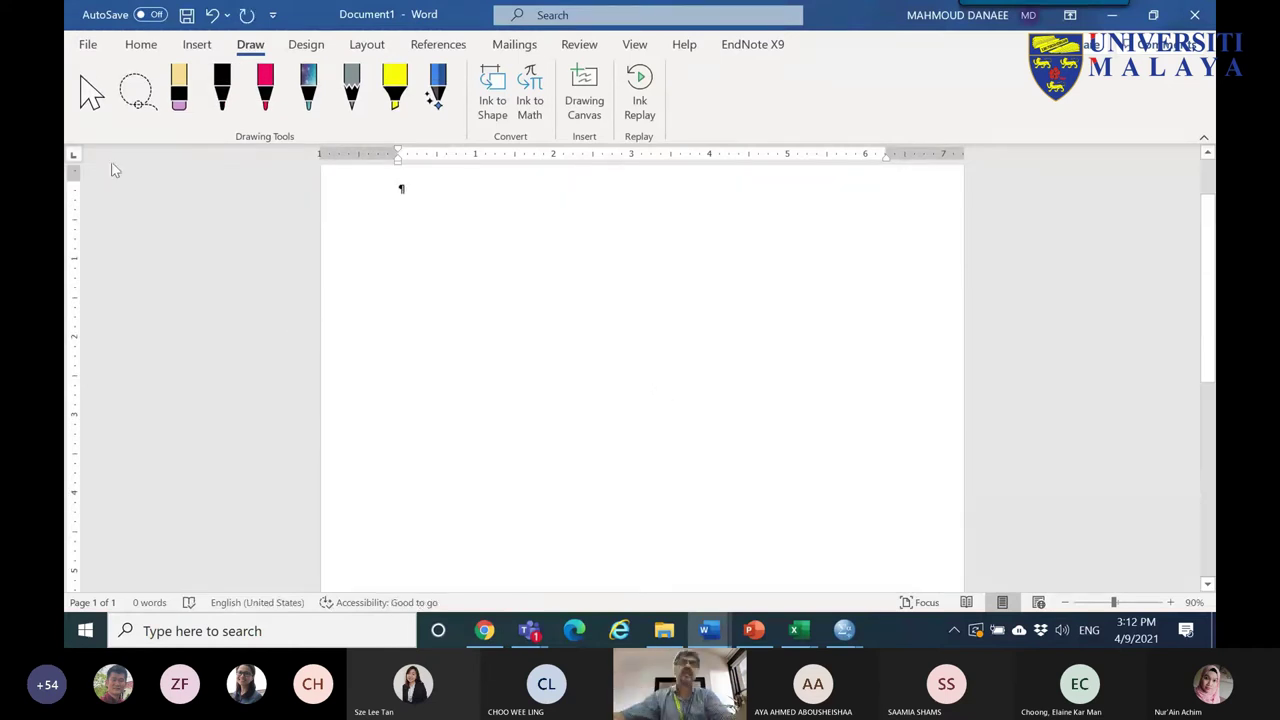
- Sketch a vertical and a long horizontal axis in black ink, labelling the horizontal one Pr with Low and H at its ends
left_click(222, 86)
left_click_drag(411, 258, 403, 368)
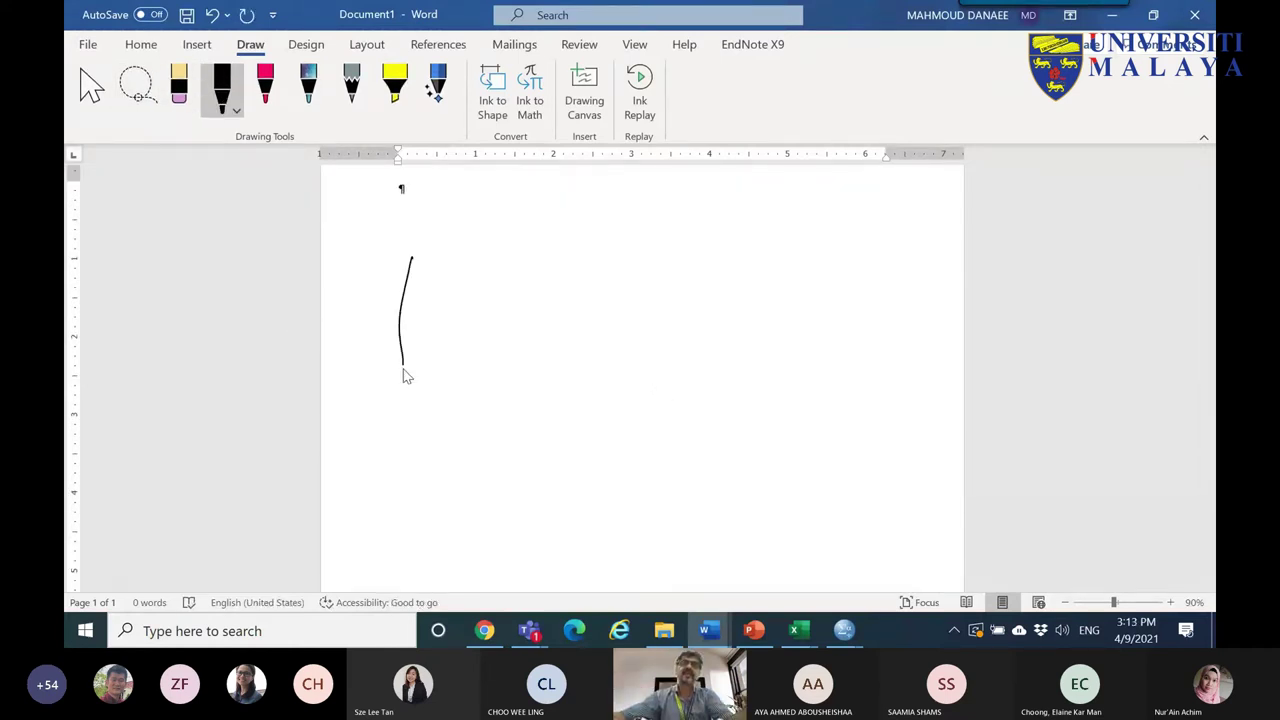
left_click_drag(384, 423, 852, 424)
mouse_move(572, 460)
left_mouse_down()
mouse_move(574, 497)
mouse_move(571, 472)
mouse_move(608, 483)
left_mouse_up()
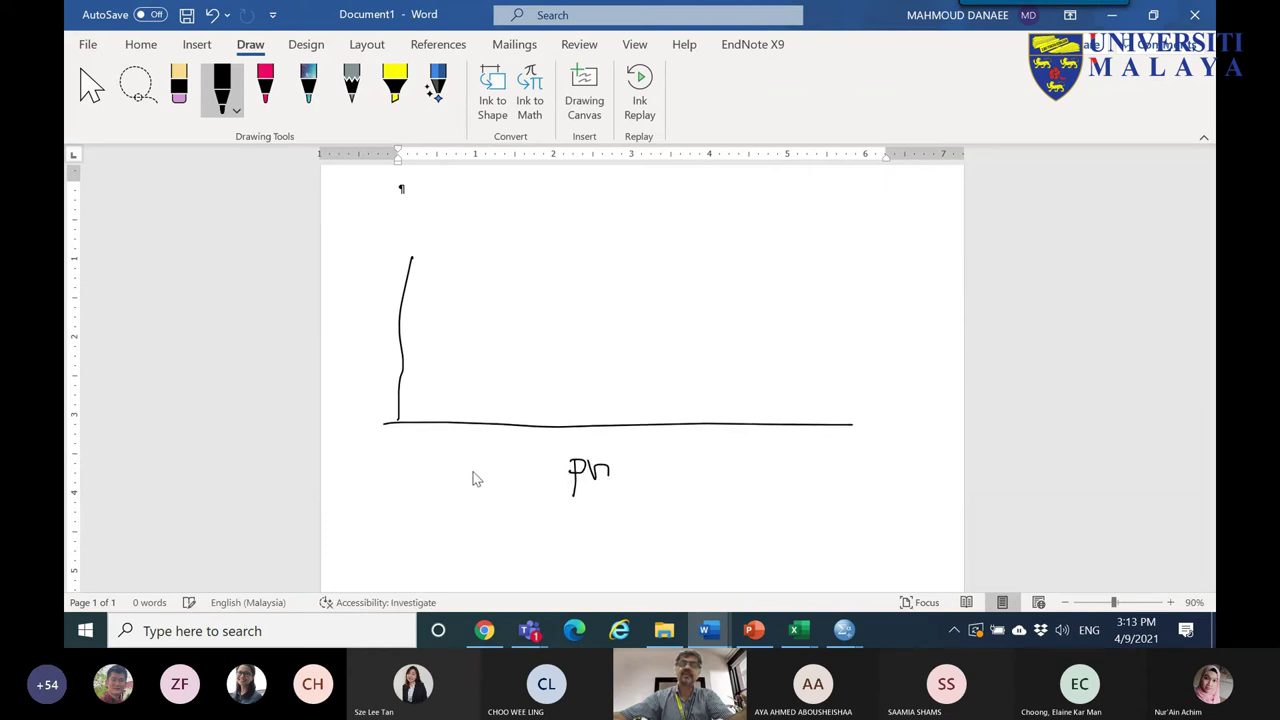
left_click_drag(403, 452, 481, 442)
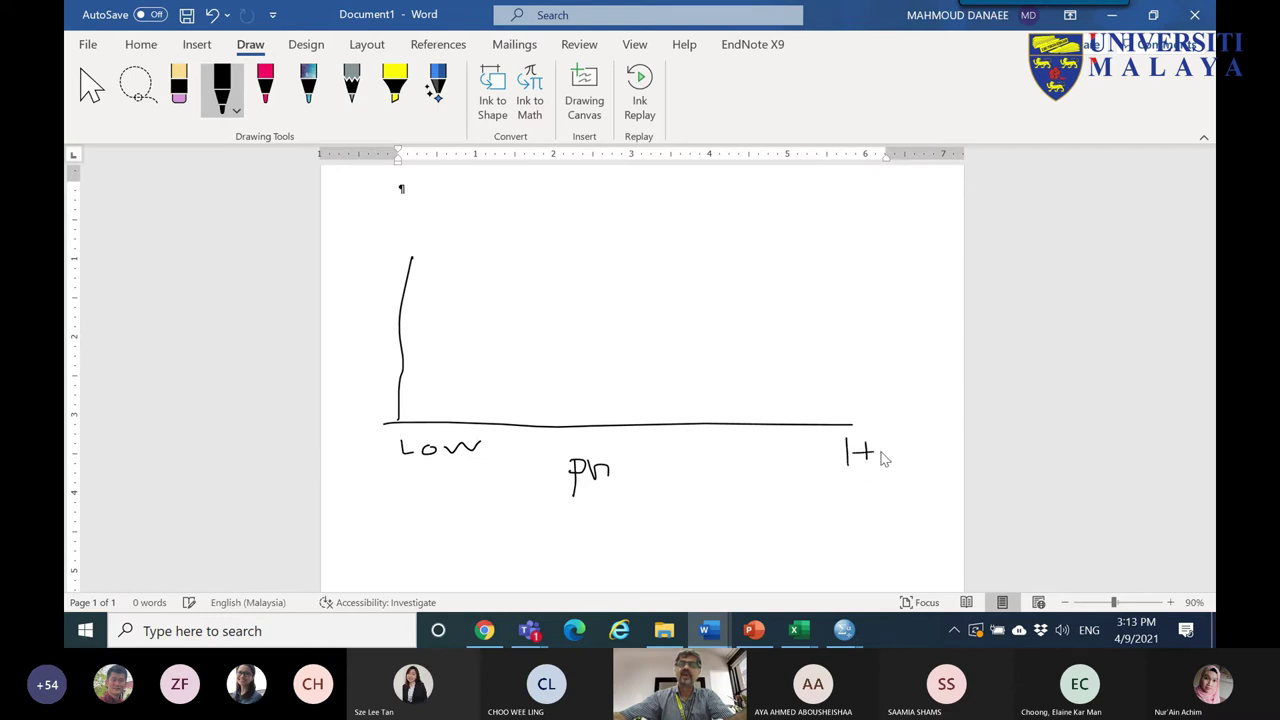
- Write ŷ below the Pr label and mark the vertical axis with Er and a two-headed arrow in black ink
left_click_drag(615, 513, 623, 541)
mouse_move(359, 287)
left_mouse_down()
mouse_move(357, 397)
mouse_move(364, 366)
left_mouse_up()
mouse_move(350, 308)
left_mouse_down()
mouse_move(371, 316)
mouse_move(345, 340)
mouse_move(372, 333)
left_mouse_up()
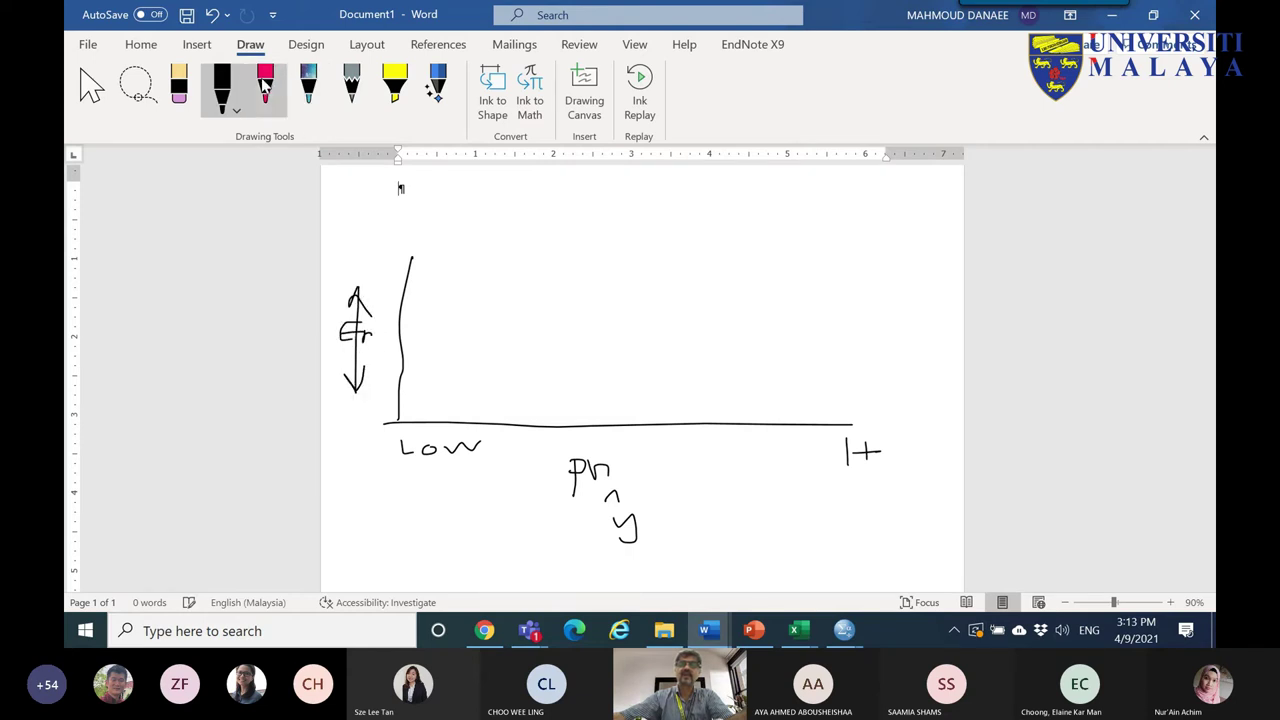
- Scatter small circles in pink ink that rise from the Low end to the H end of the sketched chart
left_click(265, 85)
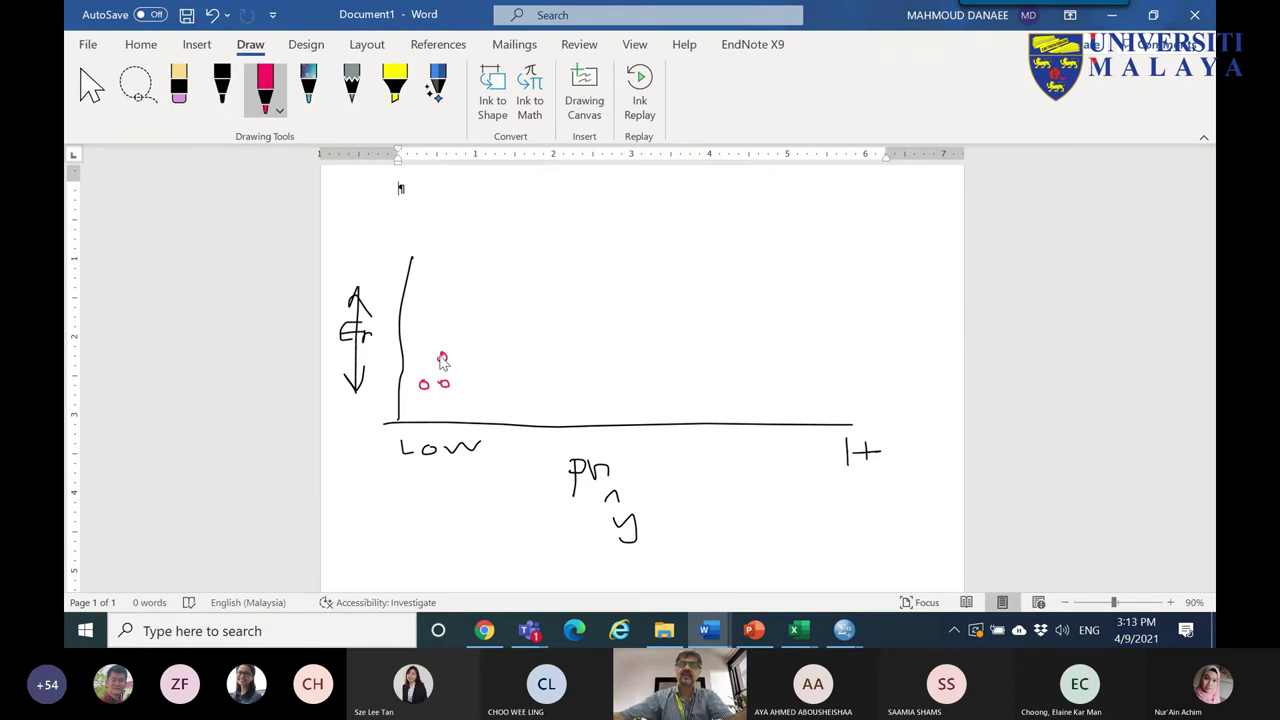
left_click_drag(488, 365, 484, 346)
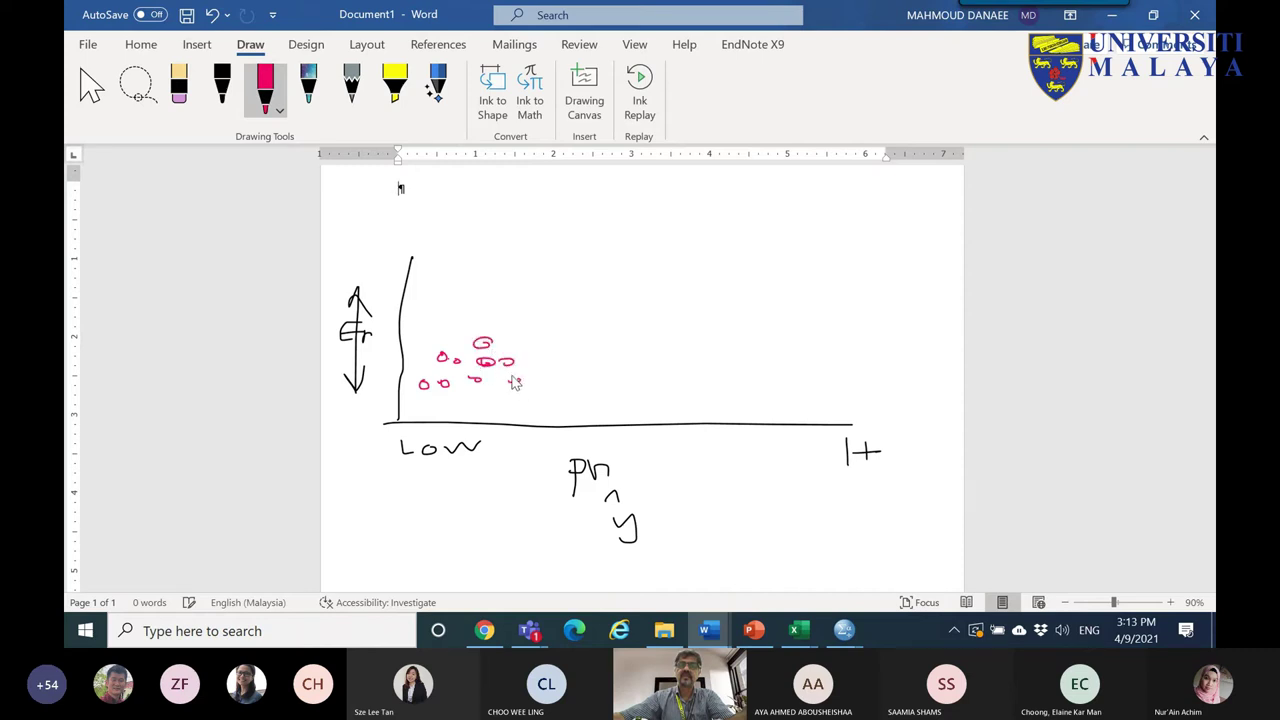
left_click_drag(596, 318, 529, 325)
left_click_drag(644, 262, 652, 260)
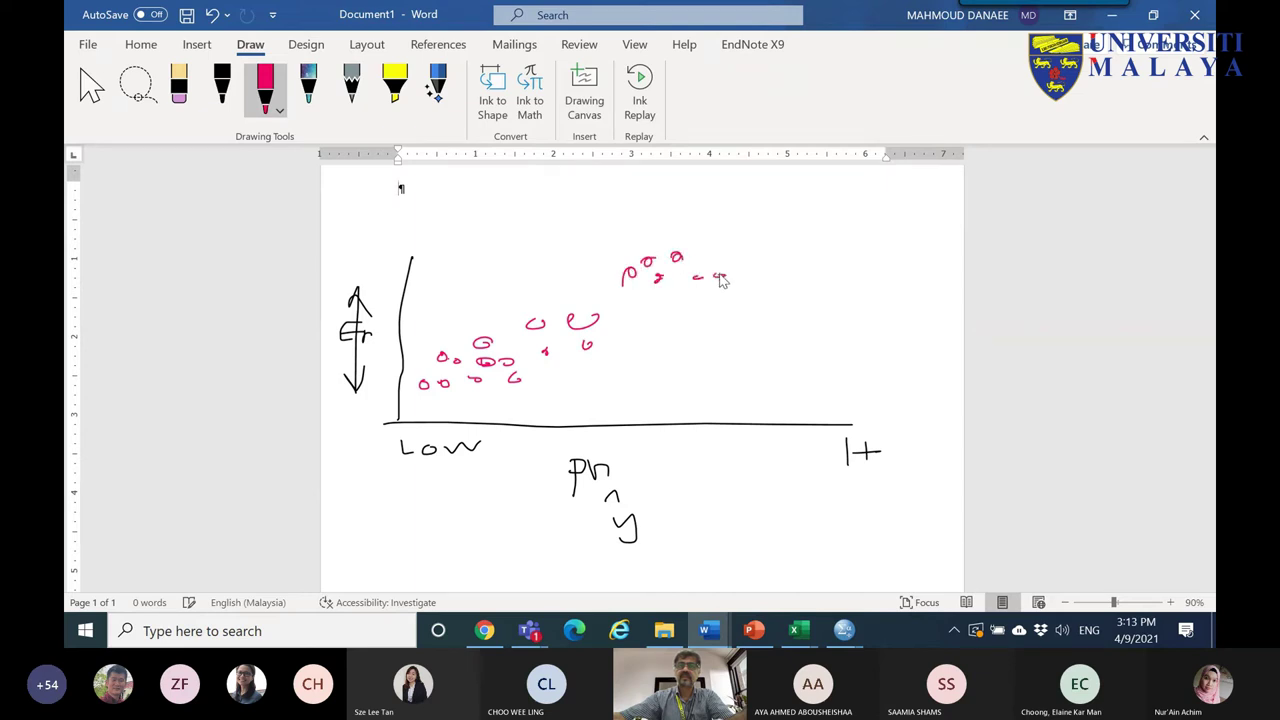
mouse_move(760, 280)
left_mouse_down()
mouse_move(756, 270)
mouse_move(791, 274)
left_mouse_up()
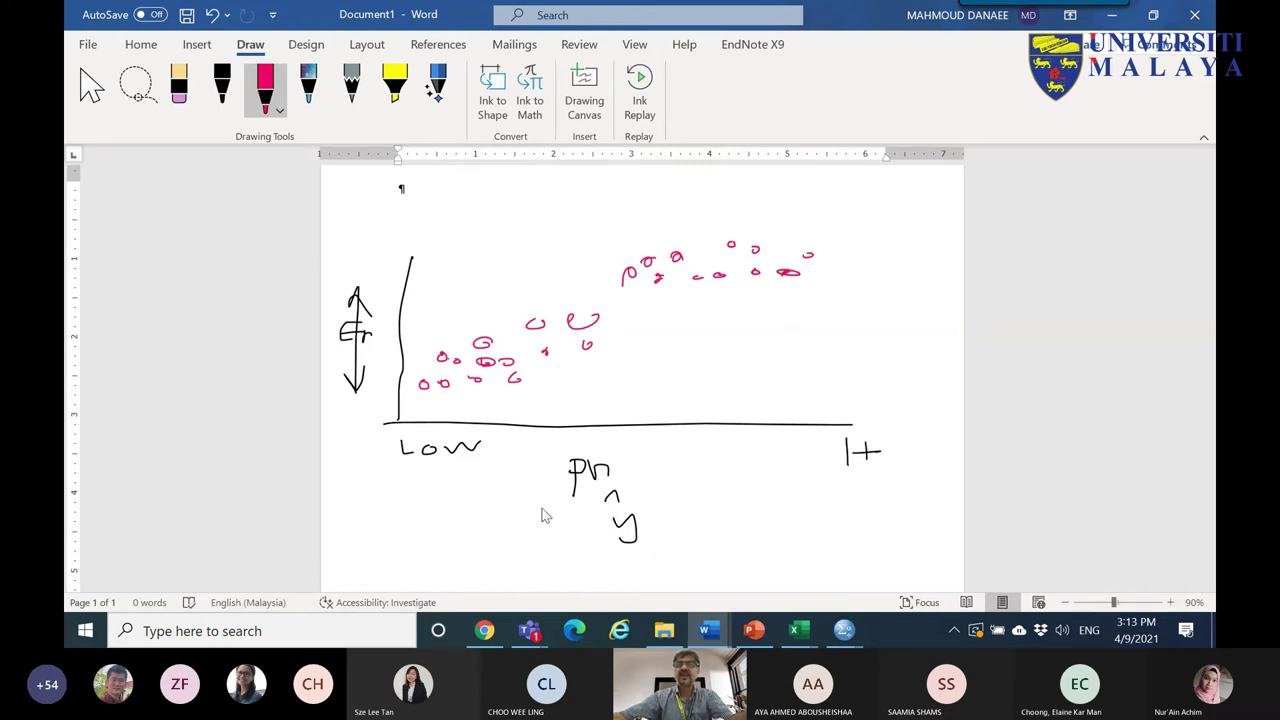
- Box the Pr and Low labels and circle ŷ in pink ink
mouse_move(549, 496)
left_mouse_down()
mouse_move(629, 484)
mouse_move(625, 455)
mouse_move(555, 438)
mouse_move(548, 494)
left_mouse_up()
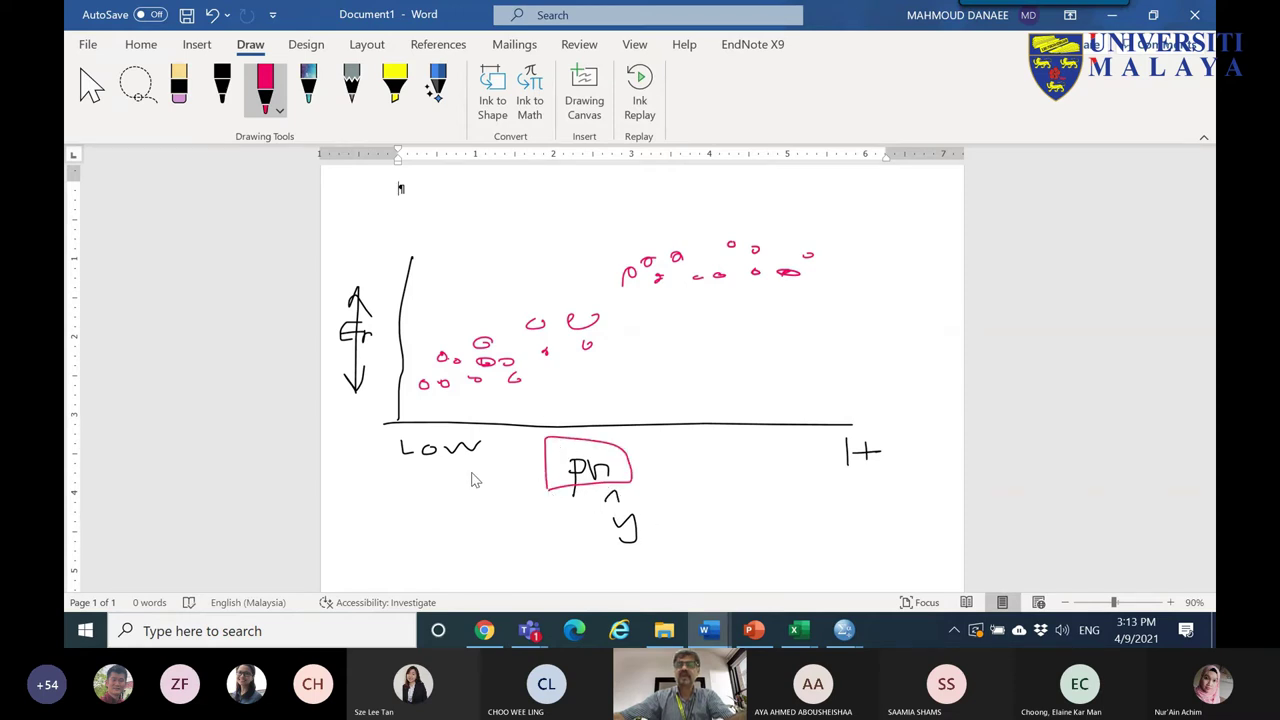
mouse_move(380, 476)
left_mouse_down()
mouse_move(480, 469)
mouse_move(474, 426)
mouse_move(373, 426)
mouse_move(381, 466)
left_mouse_up()
mouse_move(606, 558)
left_mouse_down()
mouse_move(586, 520)
mouse_move(655, 525)
mouse_move(603, 562)
left_mouse_up()
- Circle the H label and draw horizontal pink lines from the low and high point groups to the vertical axis
mouse_move(484, 356)
left_mouse_down()
mouse_move(388, 357)
mouse_move(380, 370)
left_mouse_up()
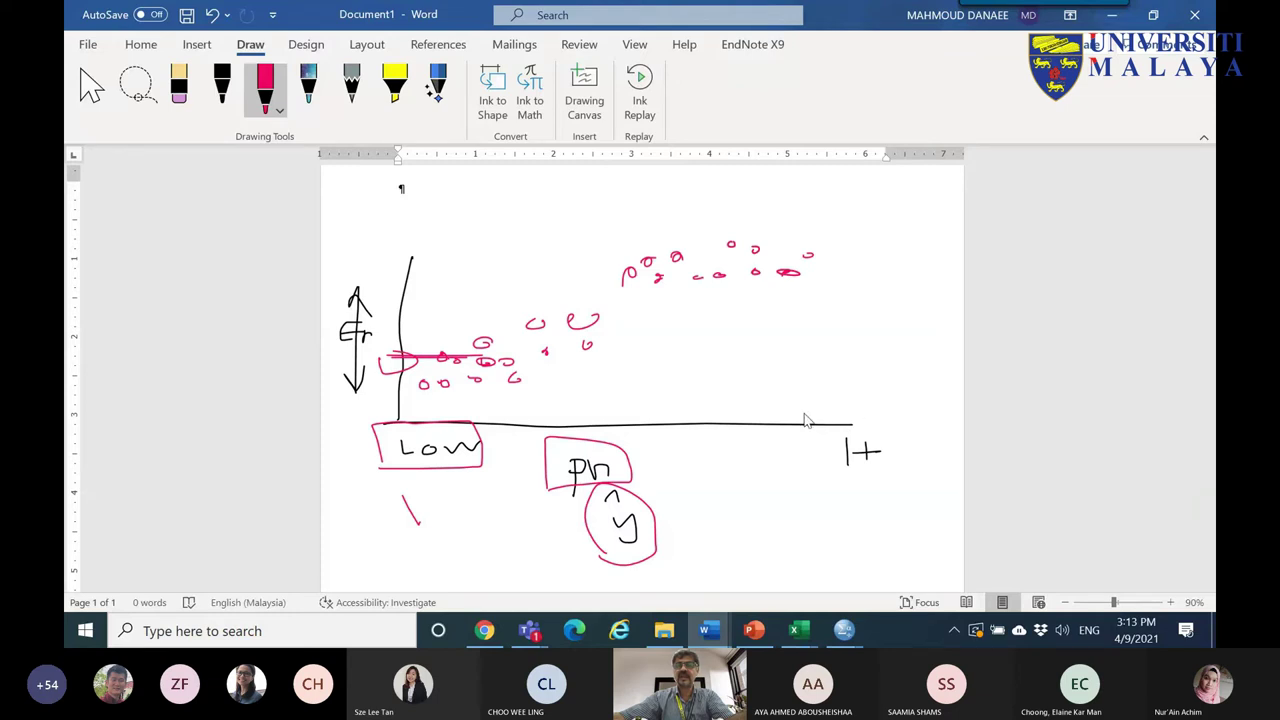
mouse_move(874, 481)
left_mouse_down()
mouse_move(860, 429)
mouse_move(878, 478)
left_mouse_up()
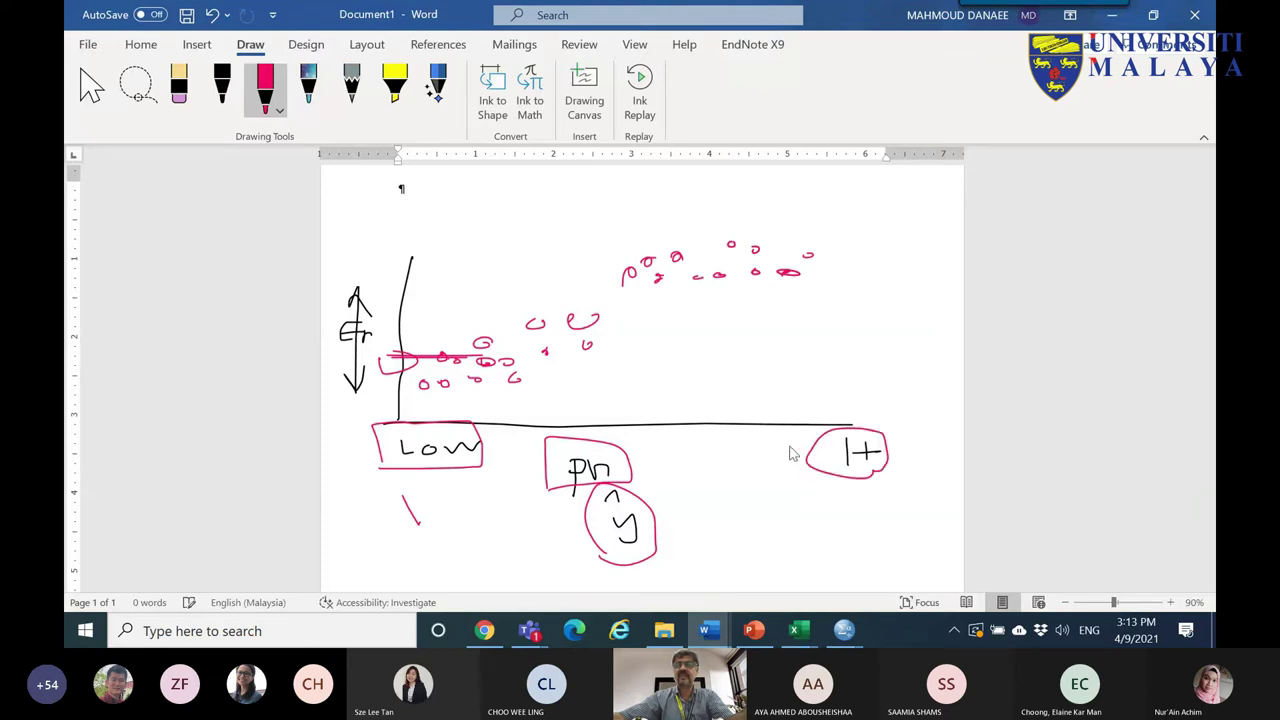
left_click_drag(810, 252, 392, 249)
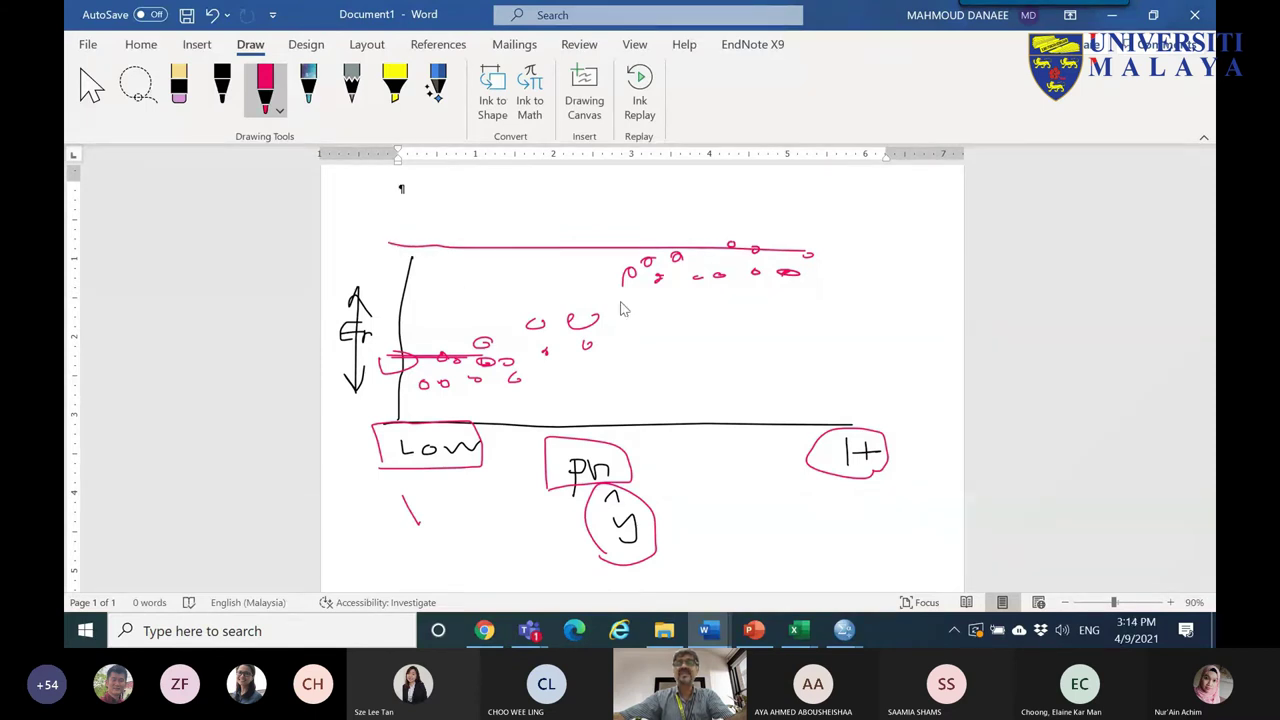
- Switch to the Assumptions slide in PowerPoint and erase the pen and highlighter ink from it
left_click(484, 630)
left_click(765, 637)
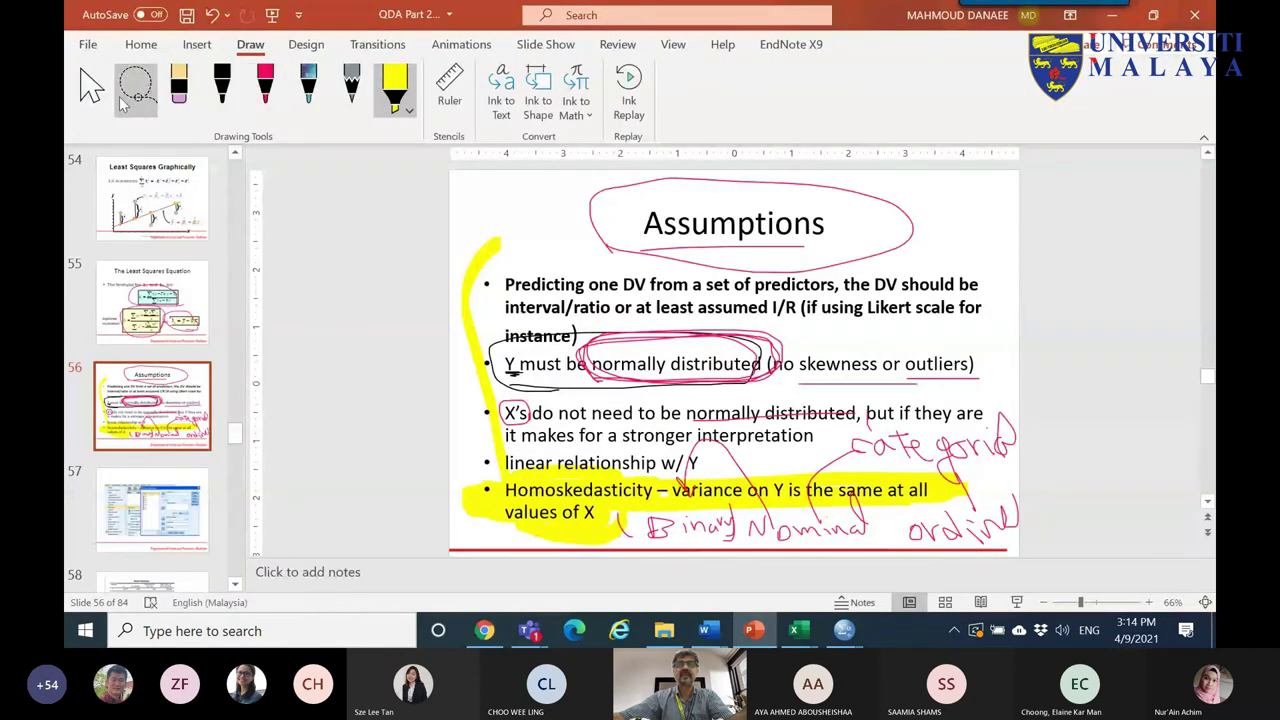
left_click(92, 90)
left_click(594, 492)
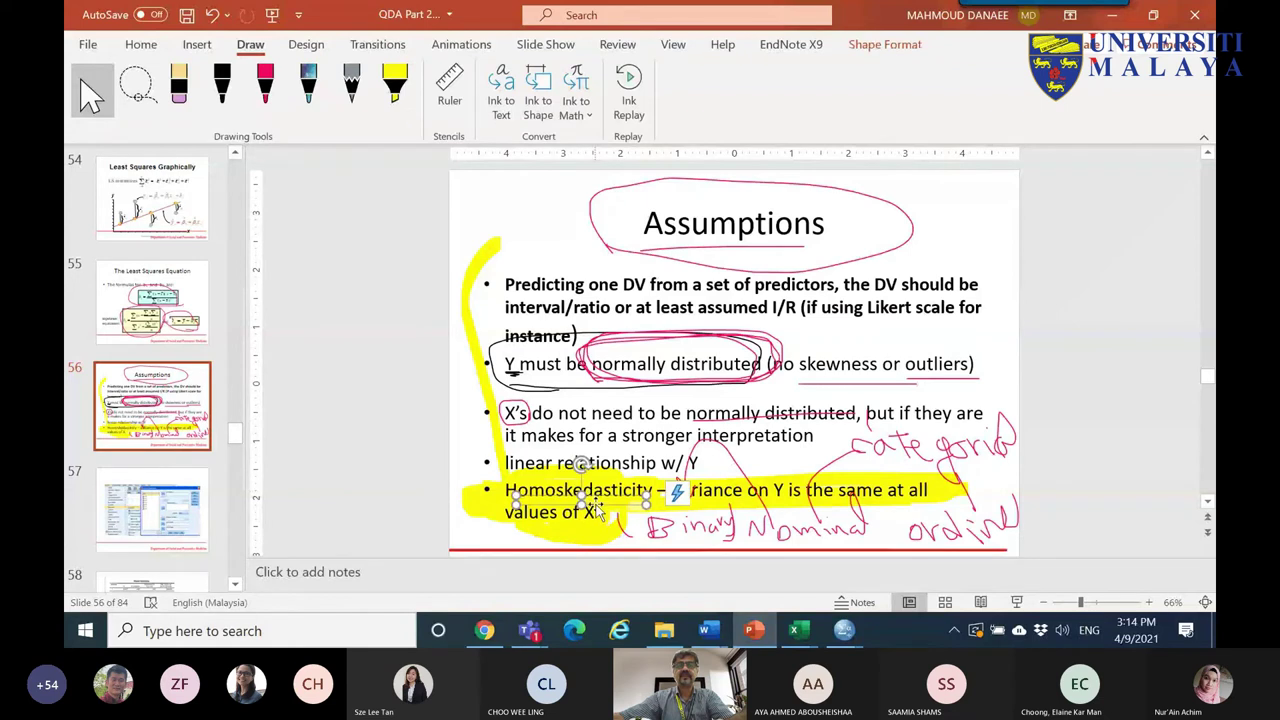
left_click(622, 503)
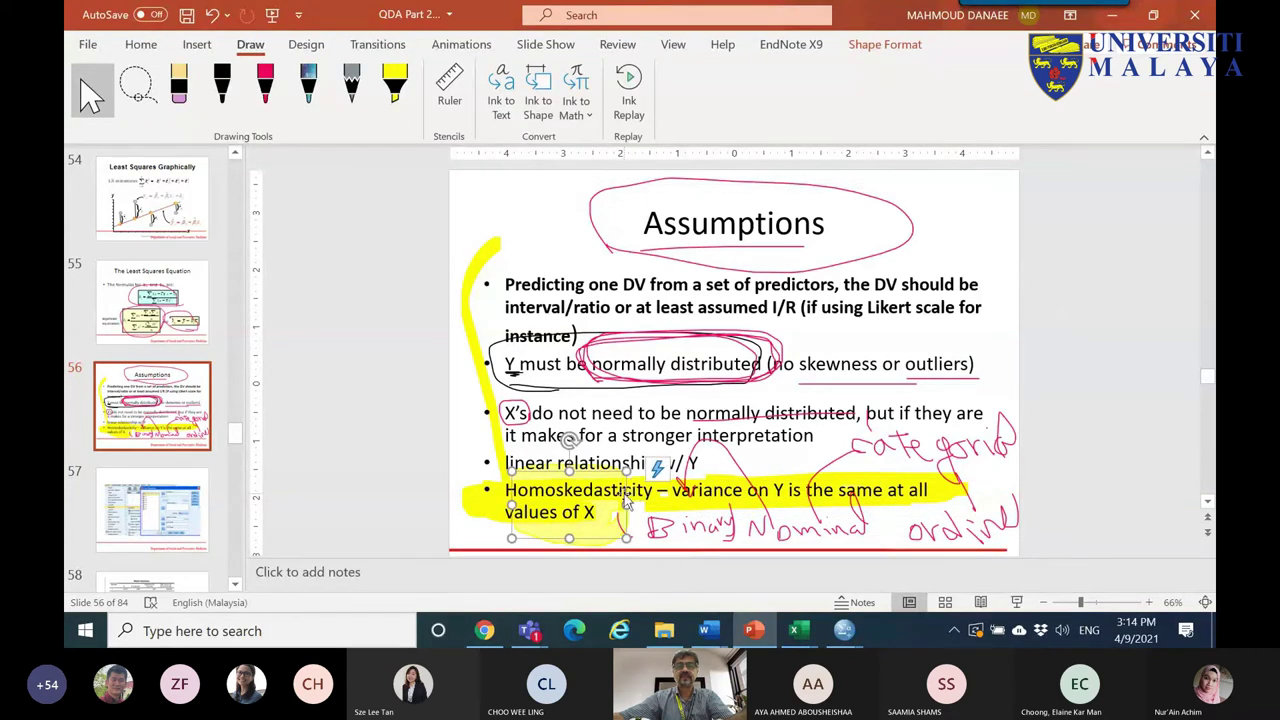
left_click(178, 85)
mouse_move(475, 290)
left_mouse_down()
mouse_move(600, 505)
mouse_move(700, 500)
mouse_move(625, 520)
mouse_move(707, 515)
mouse_move(613, 397)
mouse_move(597, 301)
mouse_move(945, 380)
mouse_move(893, 403)
mouse_move(960, 440)
mouse_move(870, 500)
mouse_move(908, 538)
left_mouse_up()
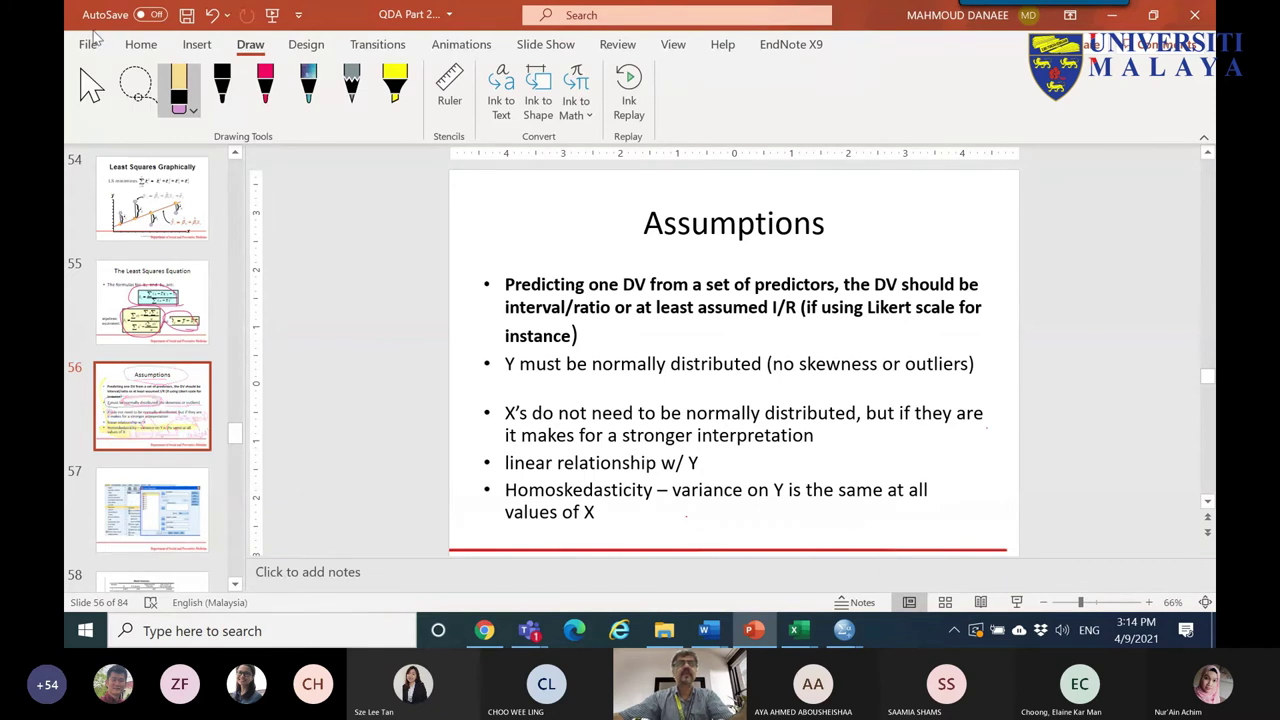
- Copy the word Homoskedasticity from the last bullet of the Assumptions slide
key("Escape")
left_click(522, 488)
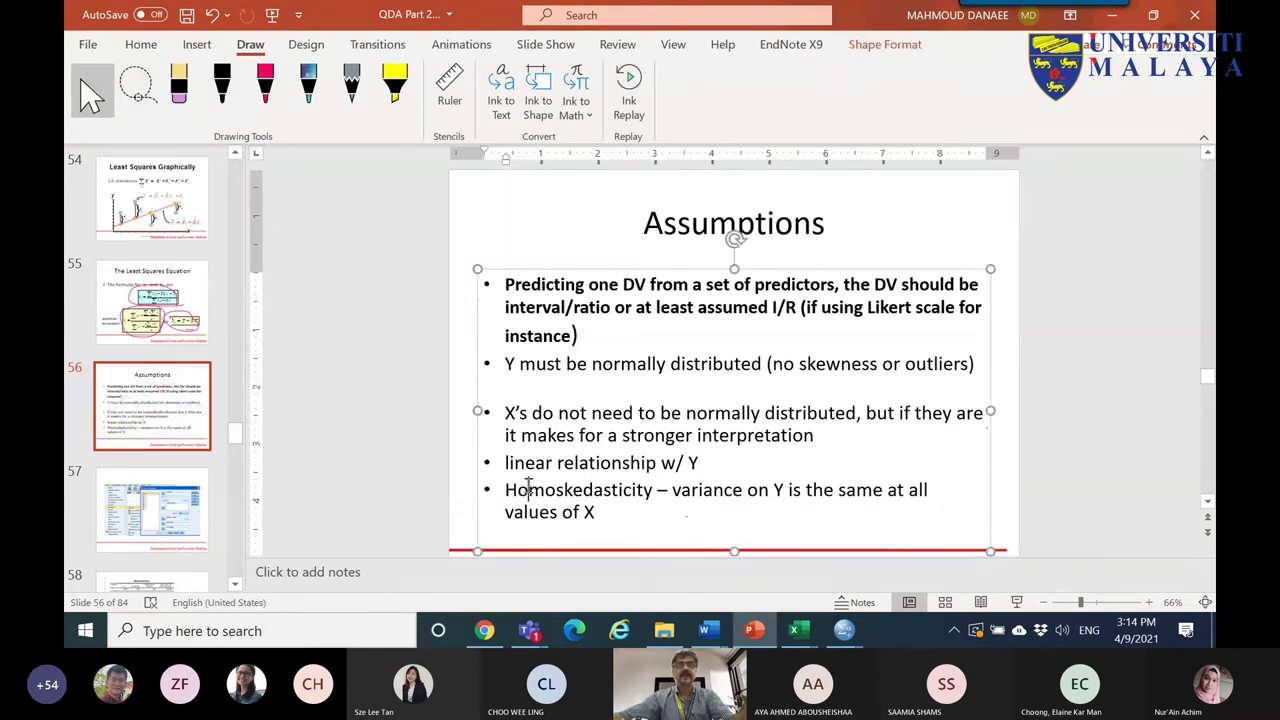
triple_click(528, 488)
double_click(529, 489)
key("ctrl+c")
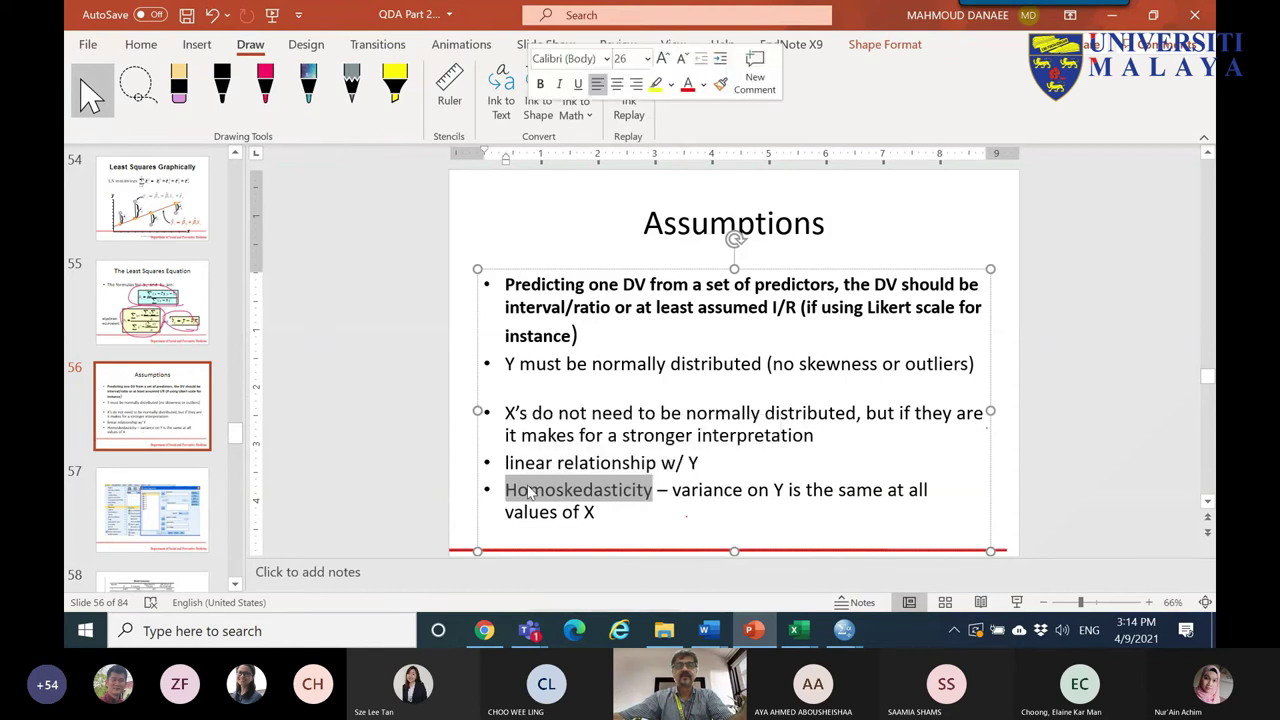
right_click(529, 489)
left_click(566, 152)
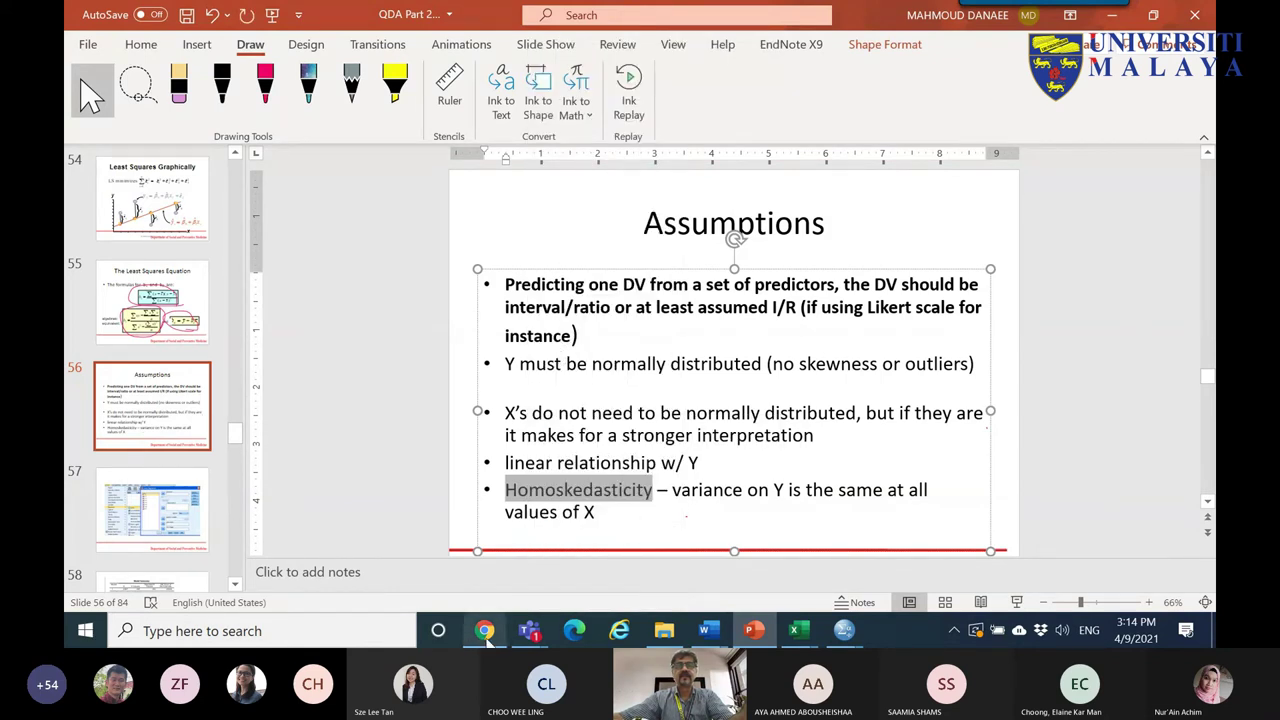
- Search Google for the copied word Homoskedasticity in a new Chrome tab and follow the suggested spelling Homoscedasticity
left_click(485, 632)
left_click(1017, 29)
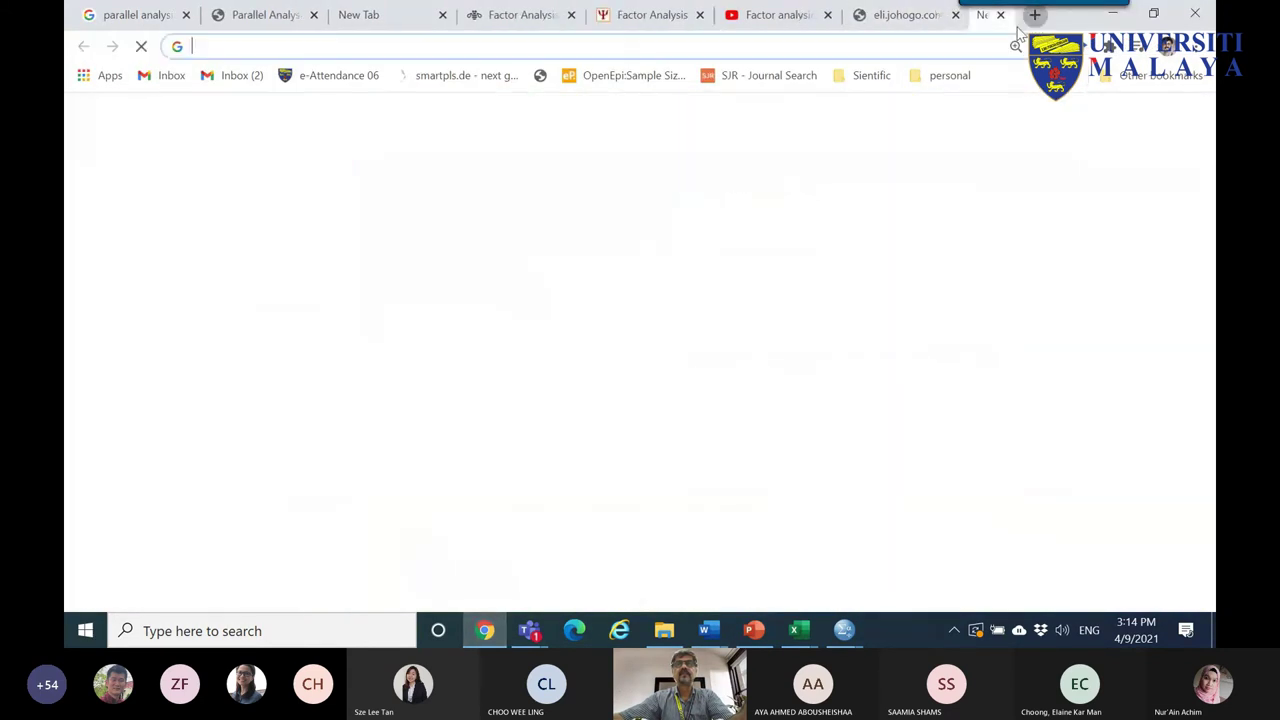
left_click(663, 400)
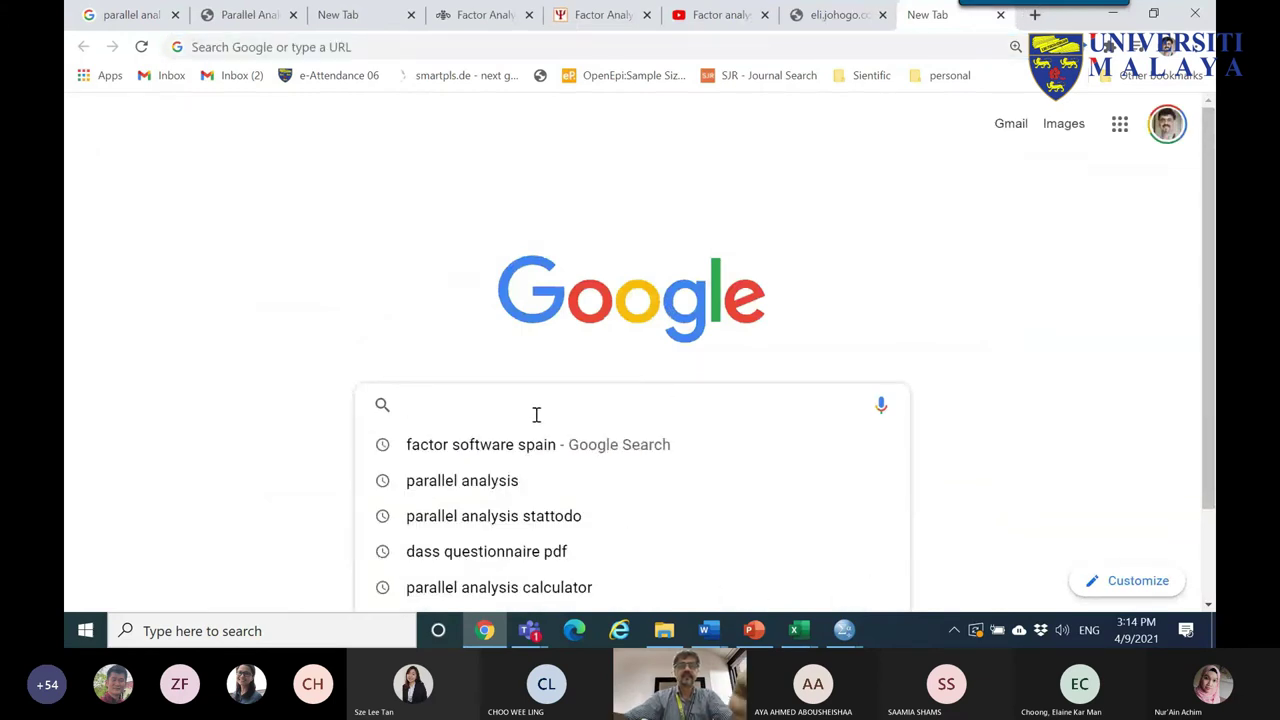
key("ctrl+v")
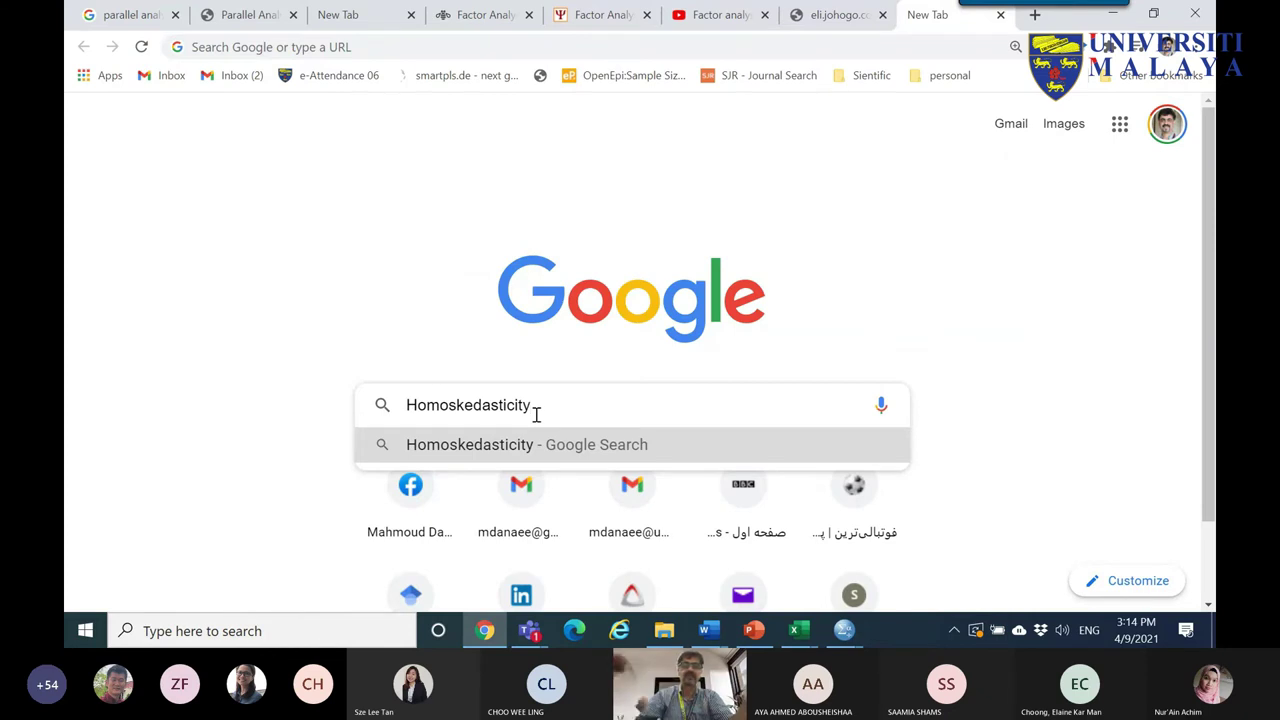
key("Return")
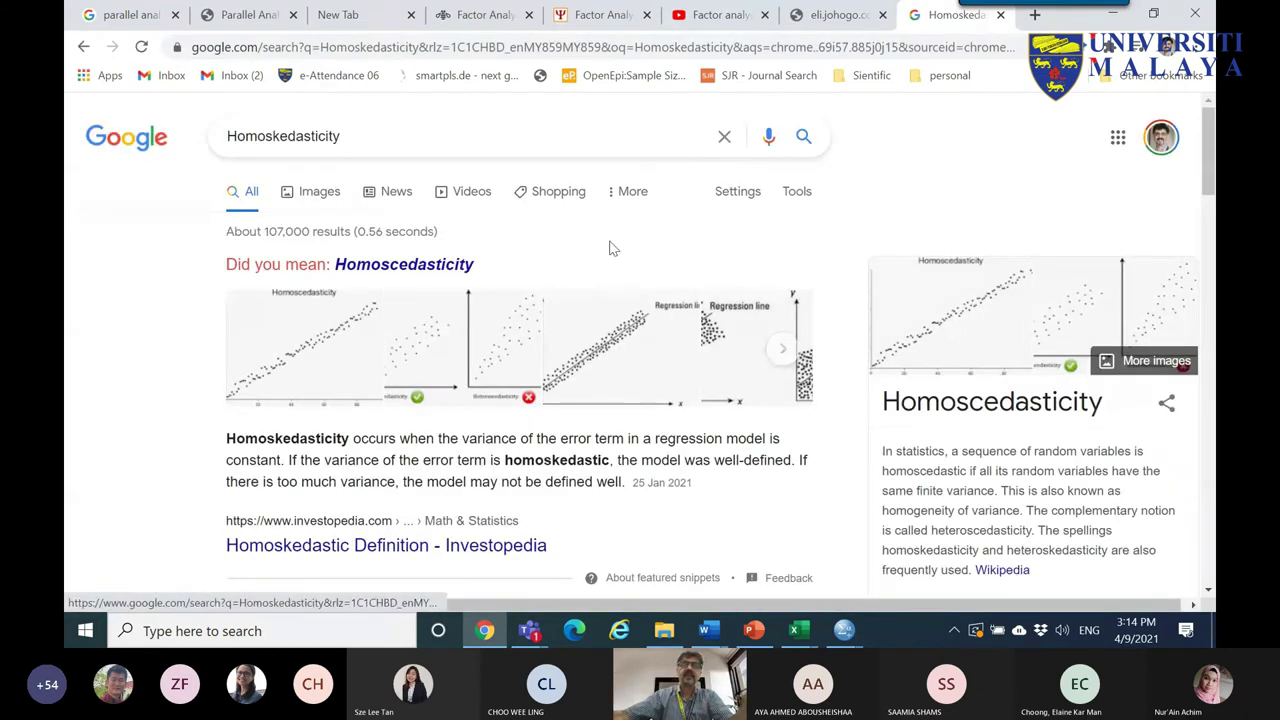
left_click(397, 268)
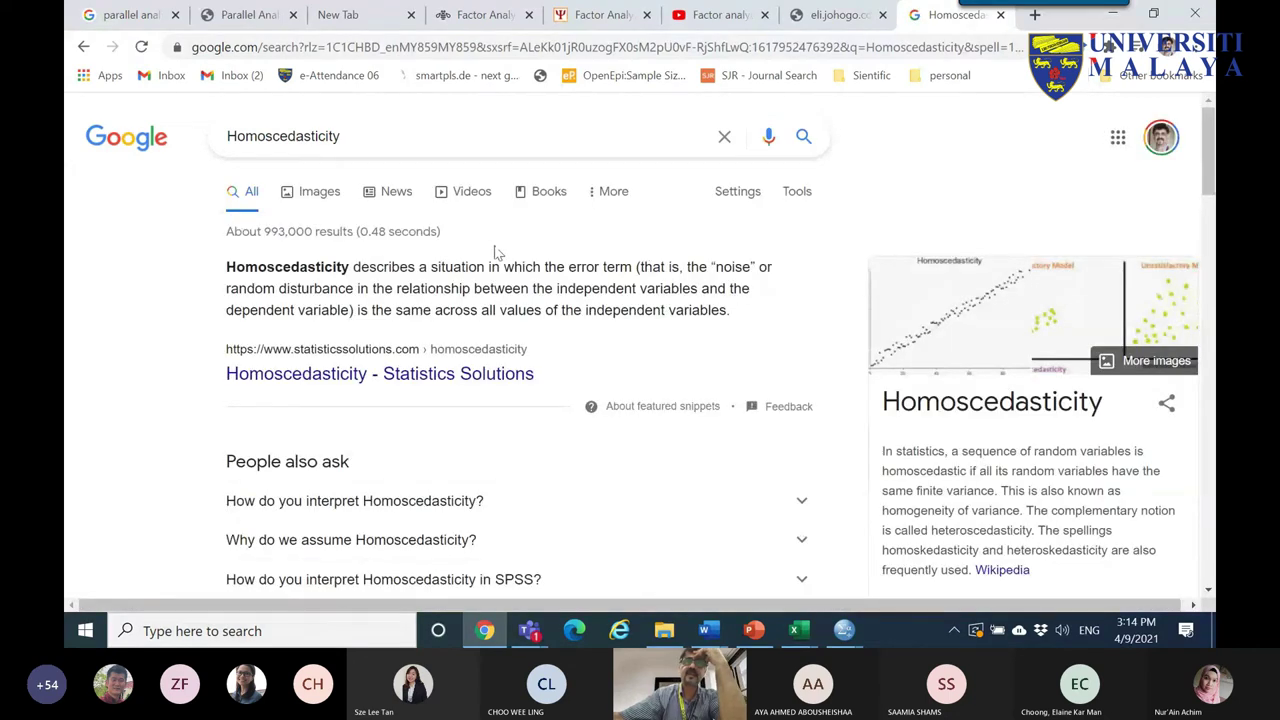
- Show the image results for Homoscedasticity, preview the Stata residual plot, and open the source page of the ResearchGate homoscedasticity example
left_click(319, 191)
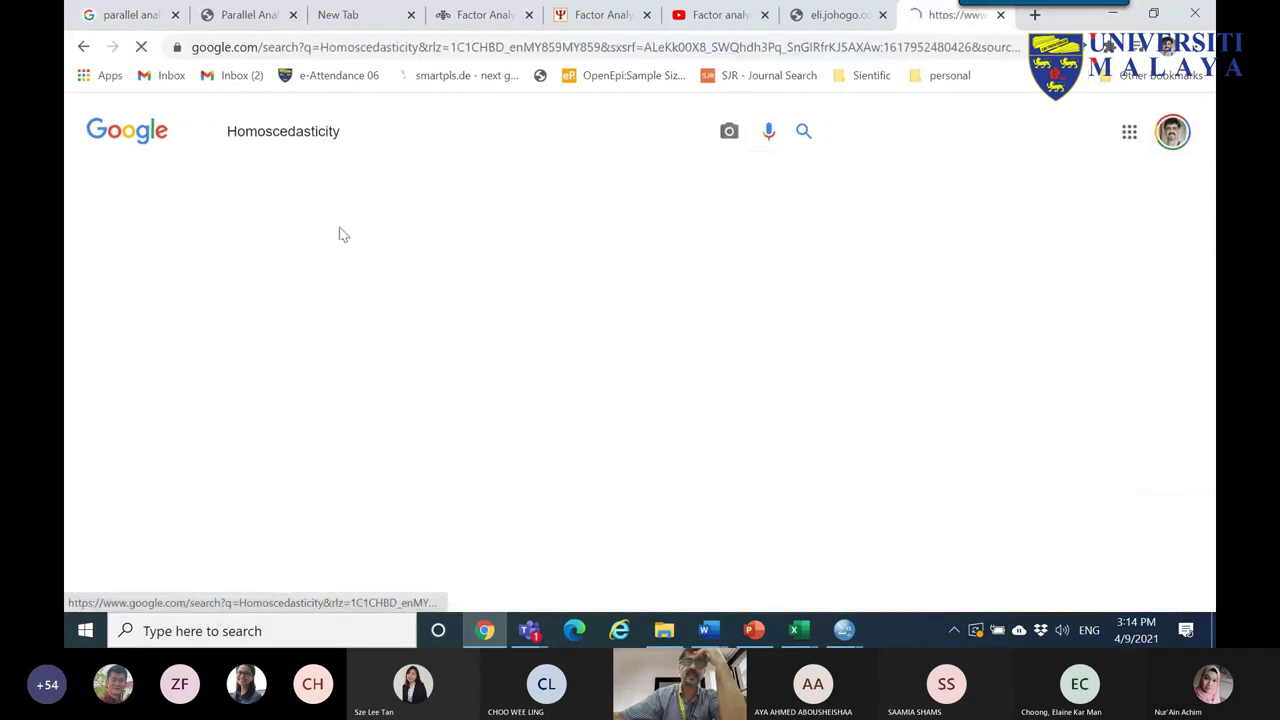
scroll(480, 280, "down", 2)
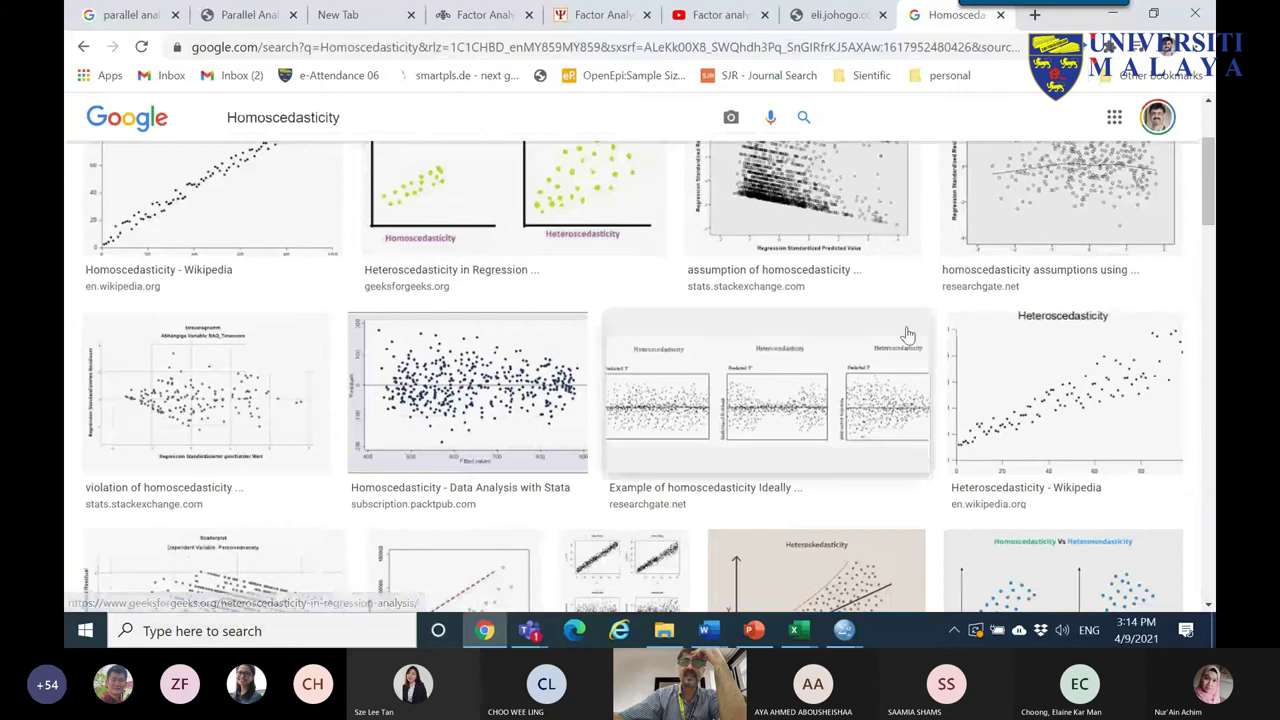
left_click(463, 400)
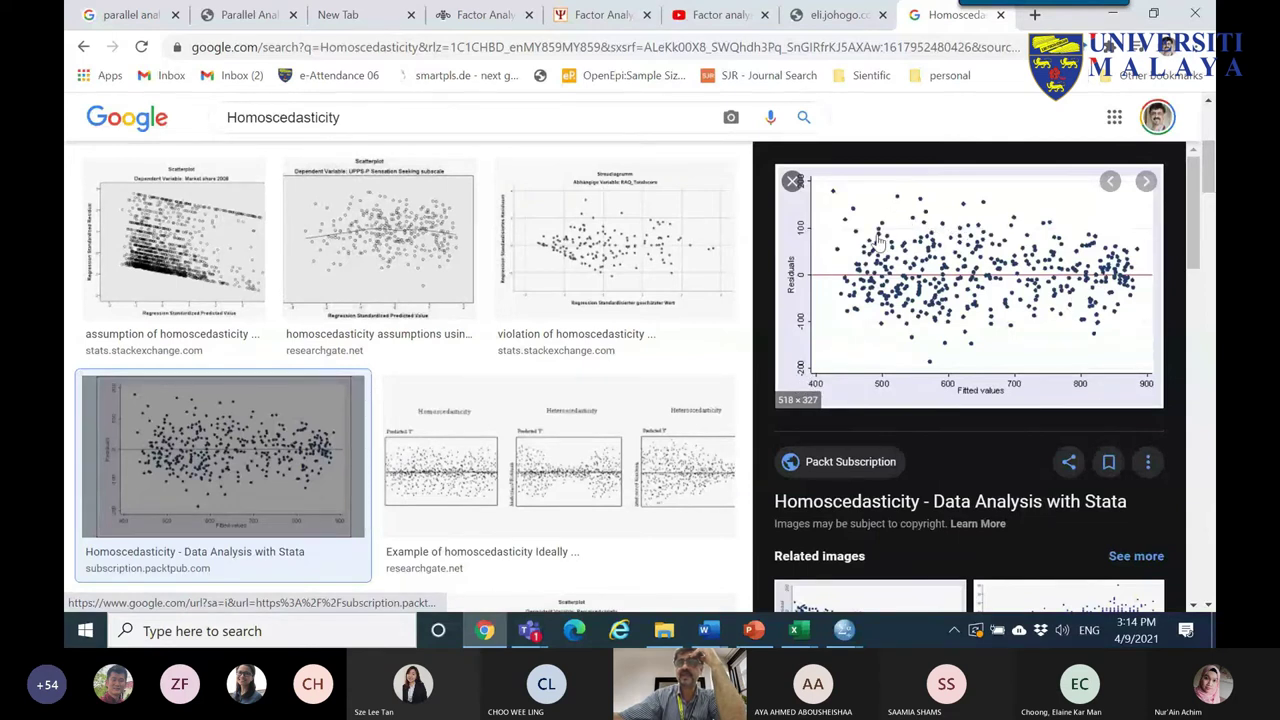
left_click(492, 516)
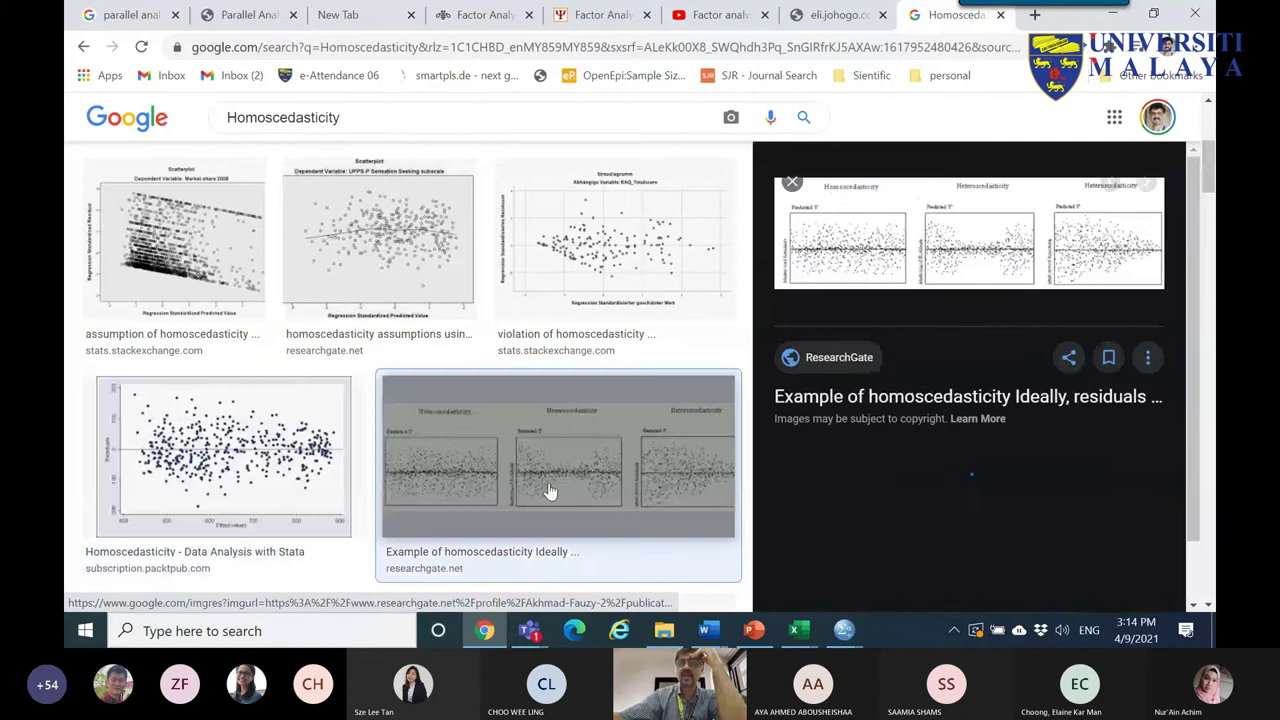
left_click(926, 416)
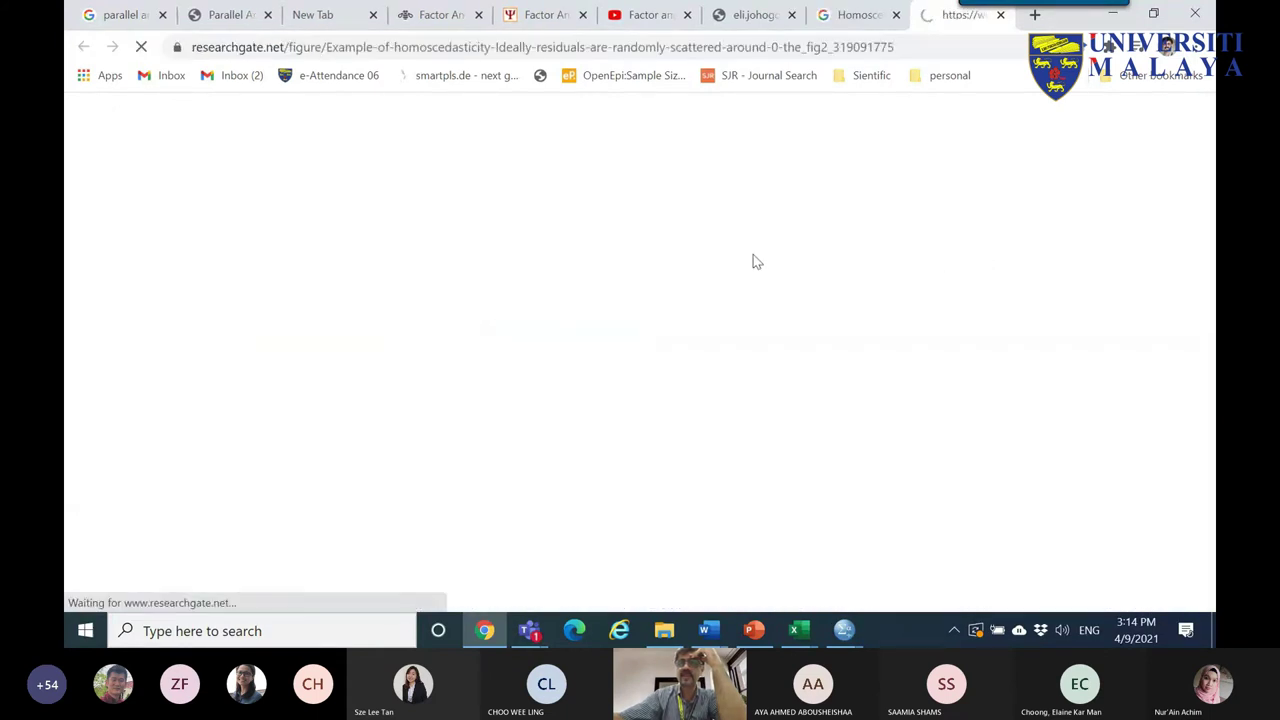
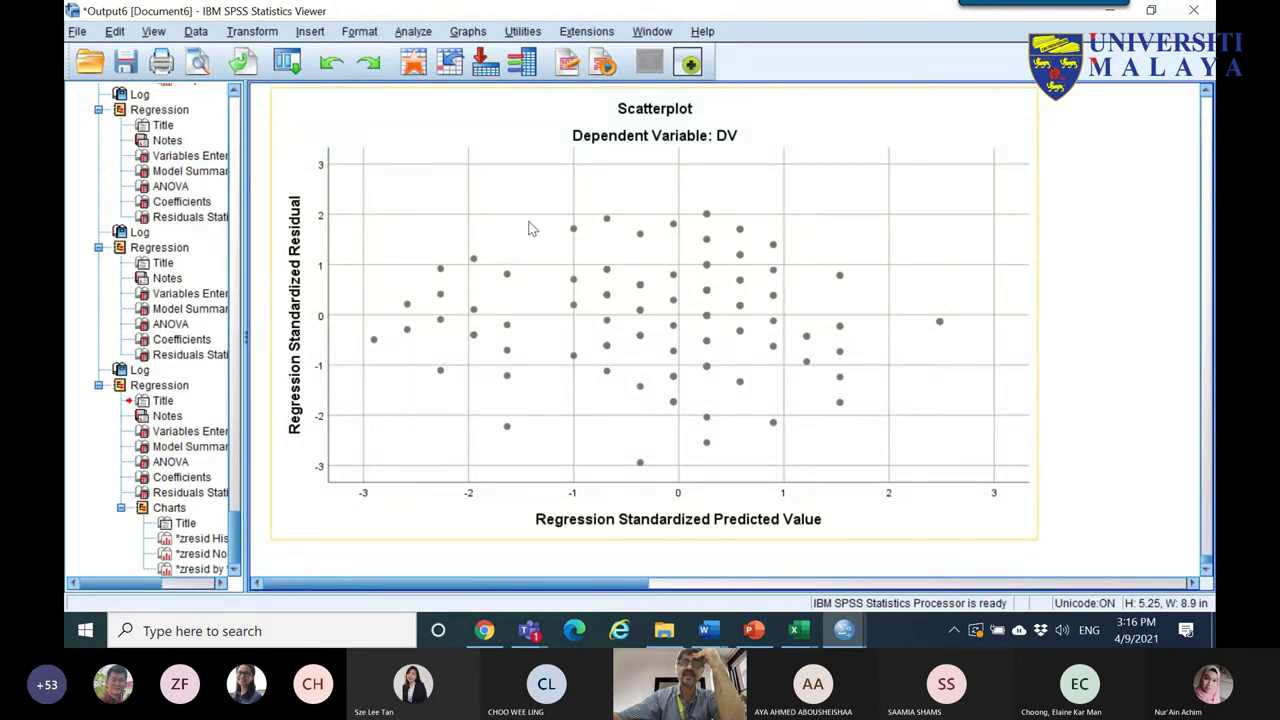
- Copy the SPSS residual scatterplot of DV and paste it onto a new blank sheet in the Excel workbook Book2
right_click(403, 189)
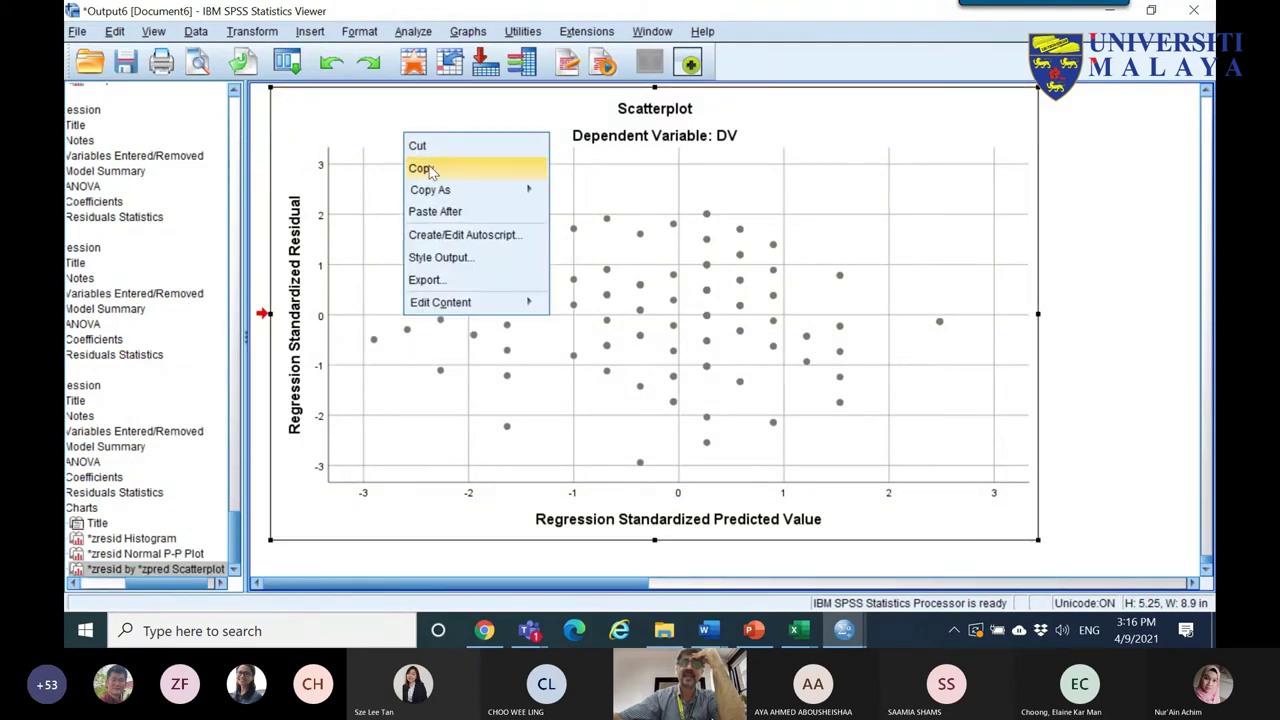
left_click(430, 215)
mouse_move(815, 645)
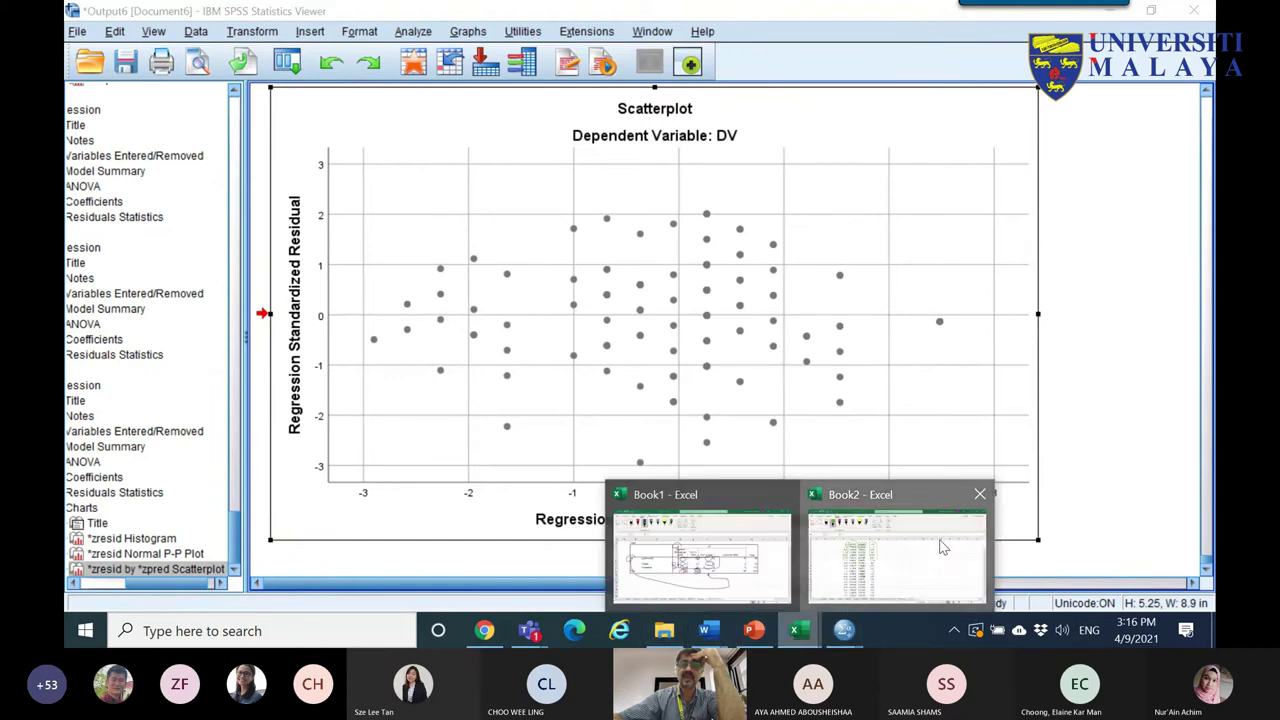
left_click(890, 560)
left_click(733, 582)
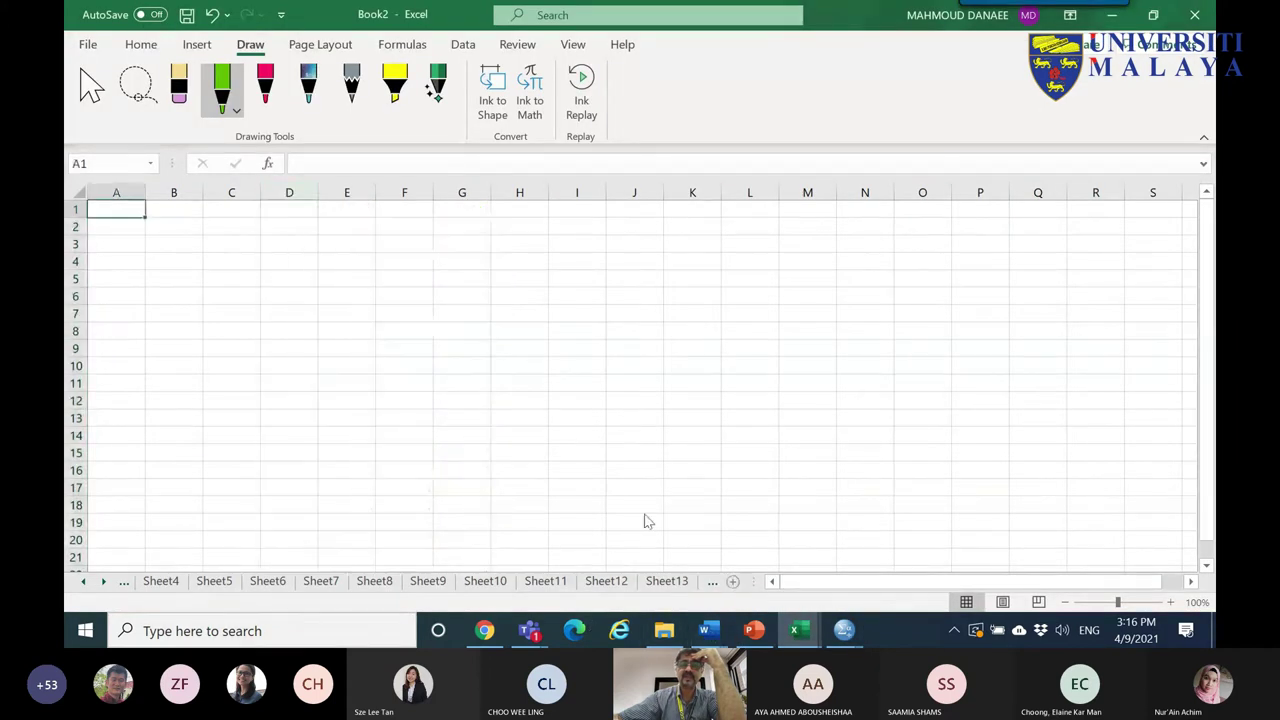
right_click(257, 248)
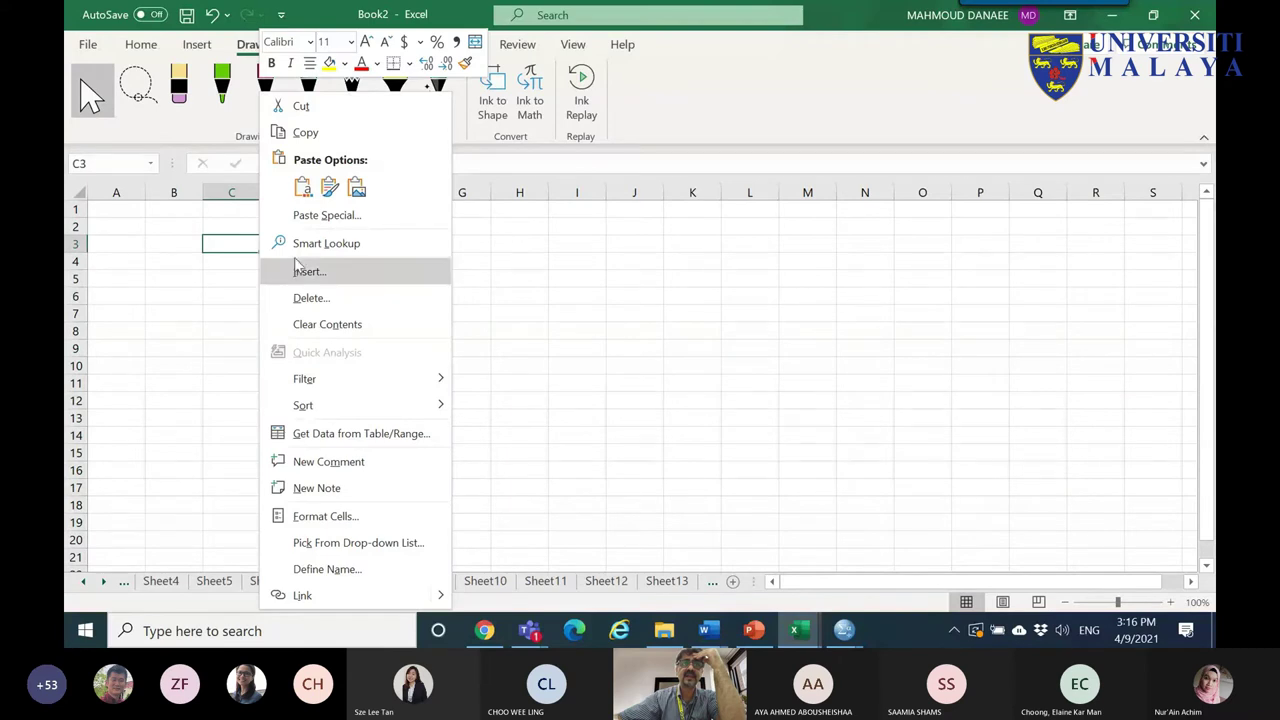
left_click(331, 188)
scroll(615, 343, "down", 2)
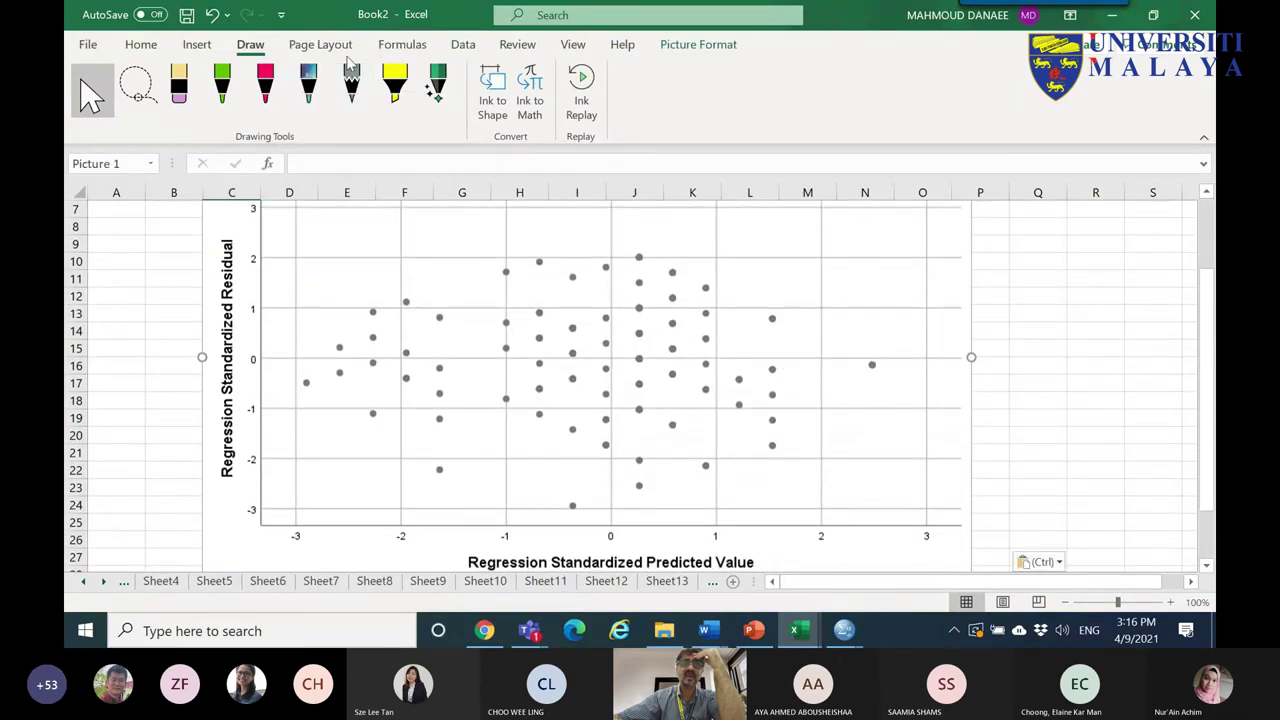
- Box in the scatterplot points with pink pen lines and add an arrow pointing to a handwritten Homo label beside the plot
left_click(265, 85)
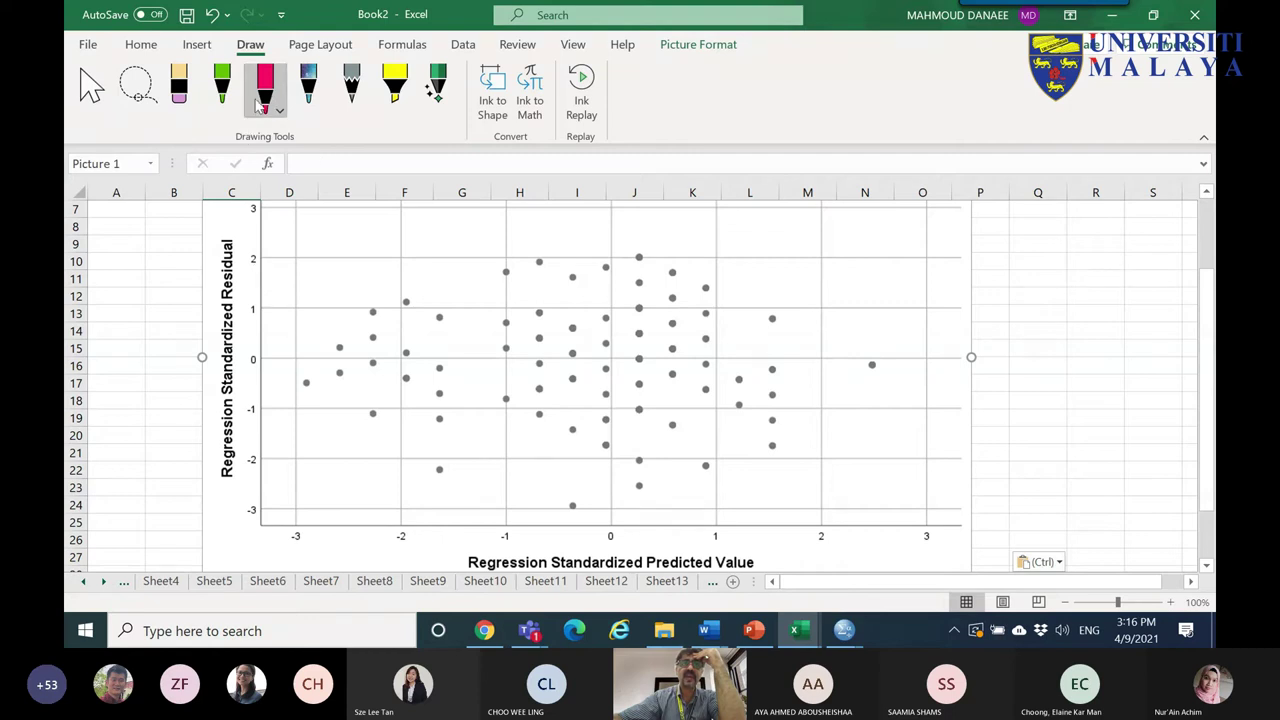
left_click_drag(264, 262, 877, 254)
mouse_move(265, 492)
left_mouse_down()
mouse_move(560, 499)
mouse_move(900, 480)
left_mouse_up()
left_click_drag(800, 256, 796, 472)
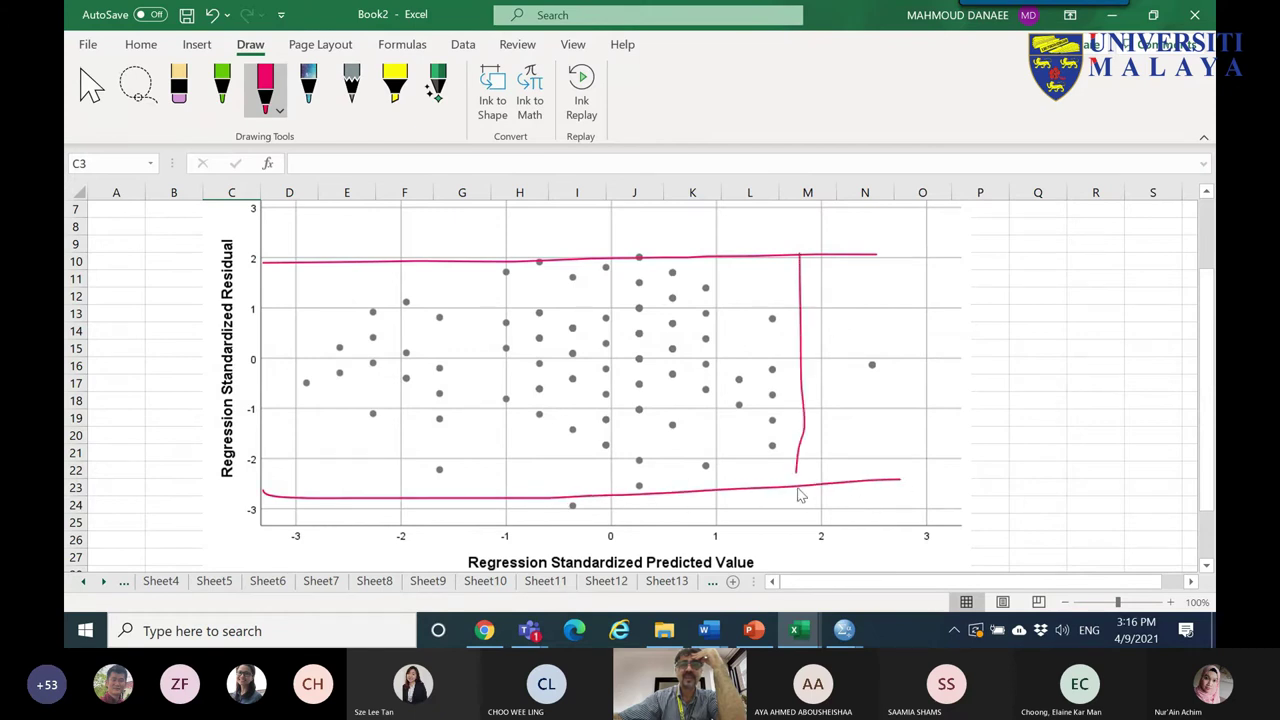
left_click_drag(310, 414, 323, 545)
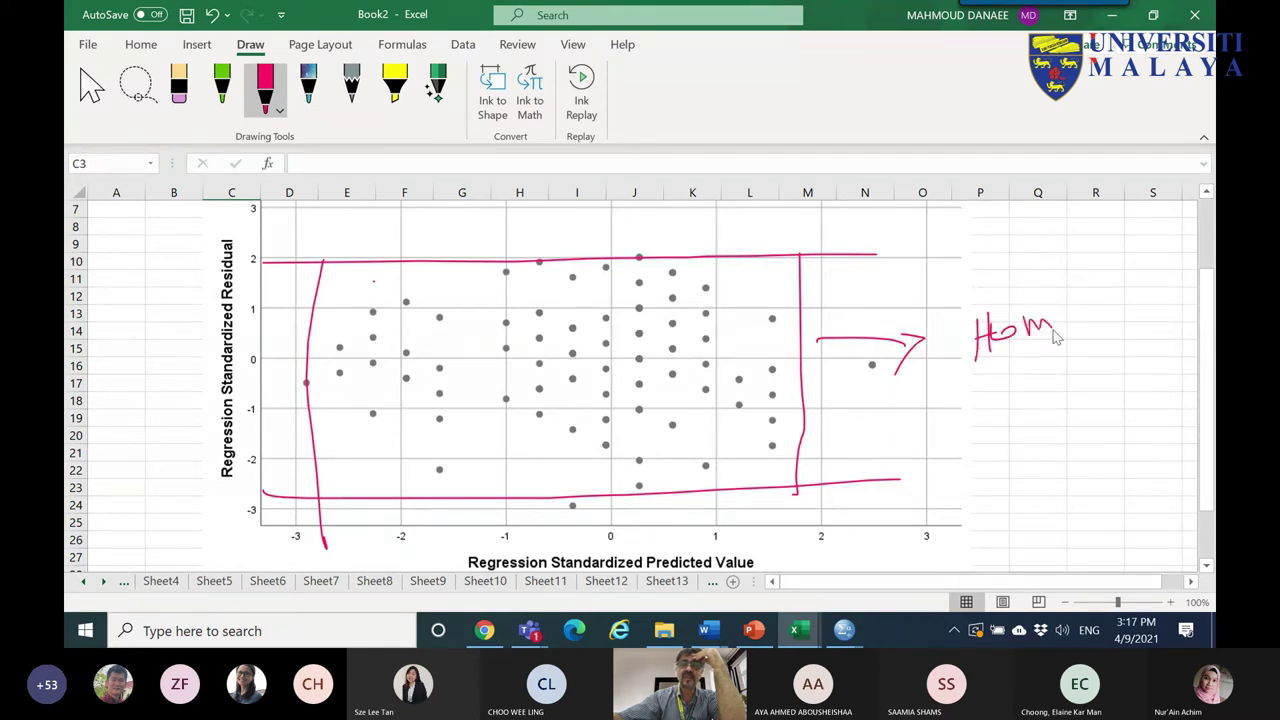
- Draw a pink narrowing wedge across the scatterplot points and a curved stroke leading up to a handwritten Hete label
left_click_drag(335, 288, 672, 425)
left_click_drag(753, 461, 298, 484)
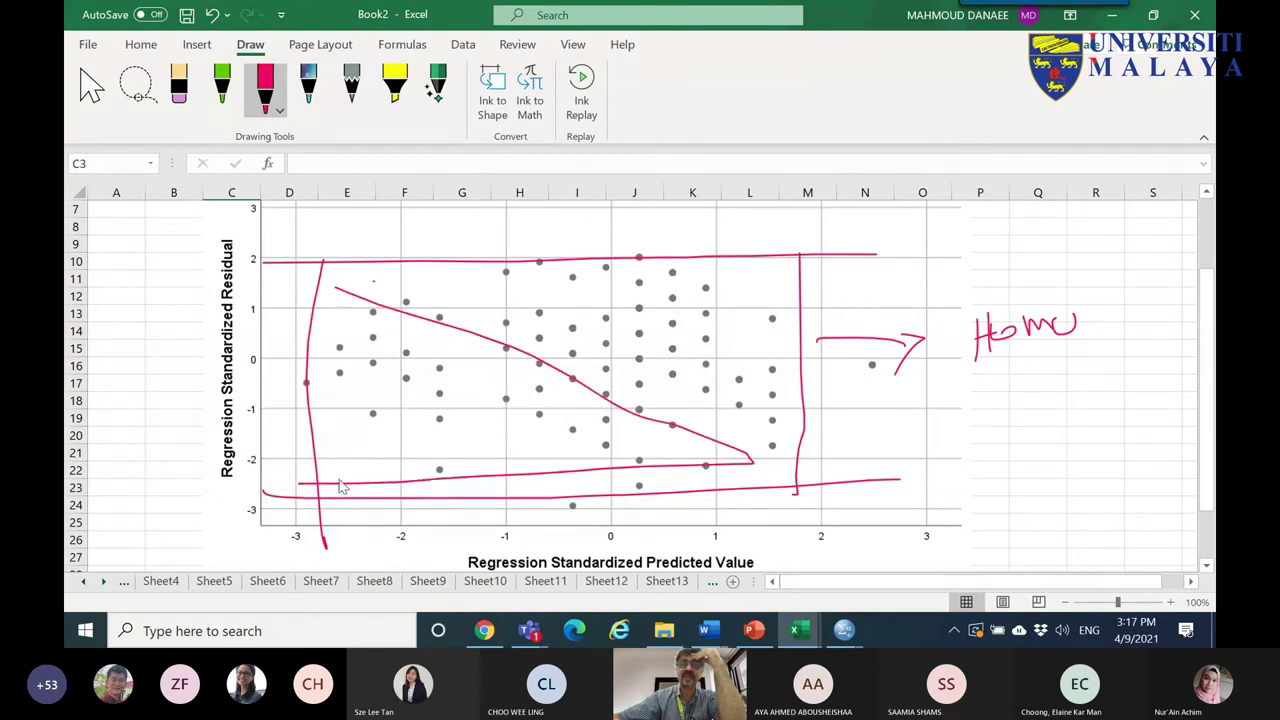
left_click_drag(674, 315, 865, 254)
left_click_drag(913, 207, 913, 262)
left_click_drag(930, 218, 930, 245)
left_click_drag(925, 236, 958, 234)
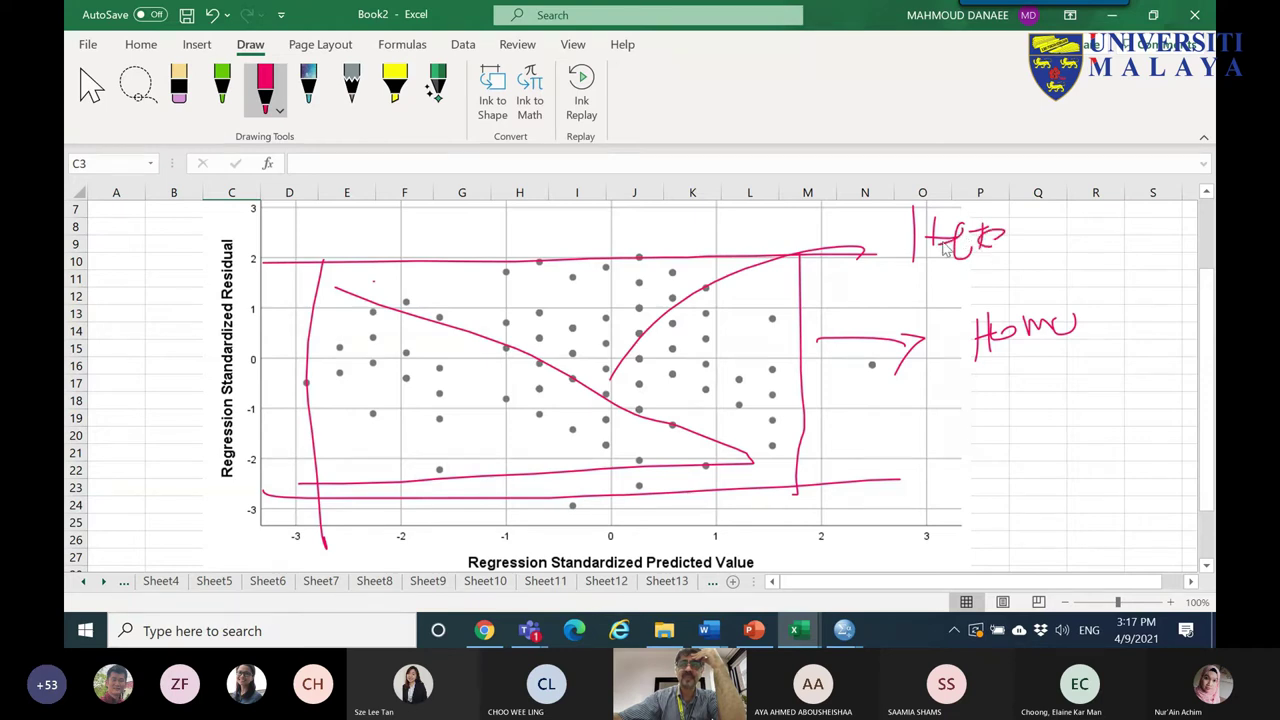
mouse_move(824, 617)
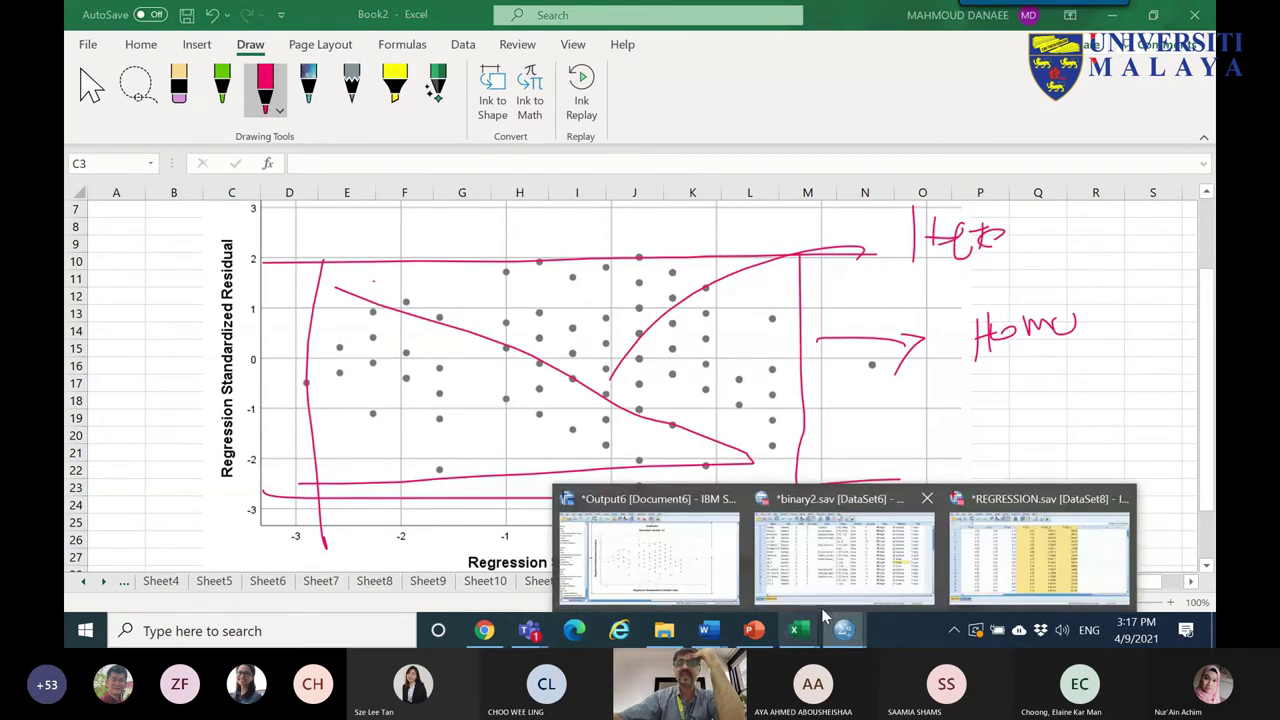
left_click(1035, 558)
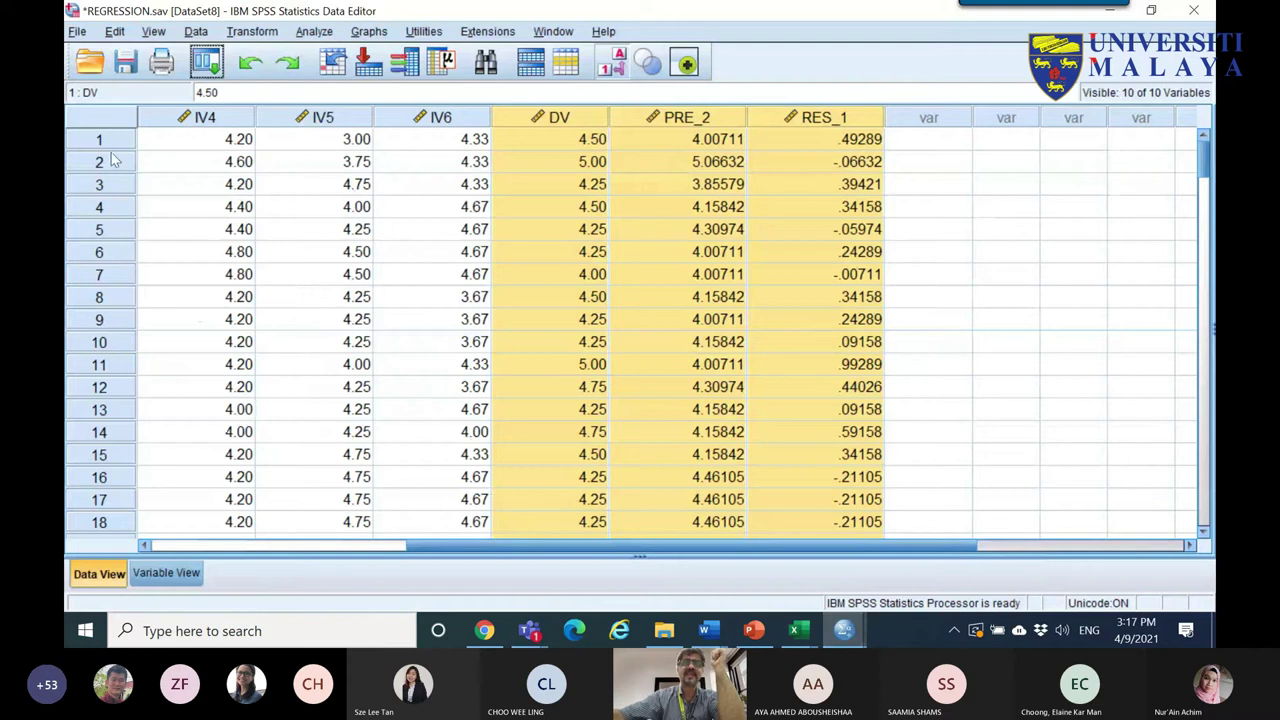
- Switch to Chrome, search Google Images for "Homoscedasticity test spss" and look through the example plots
left_click(480, 634)
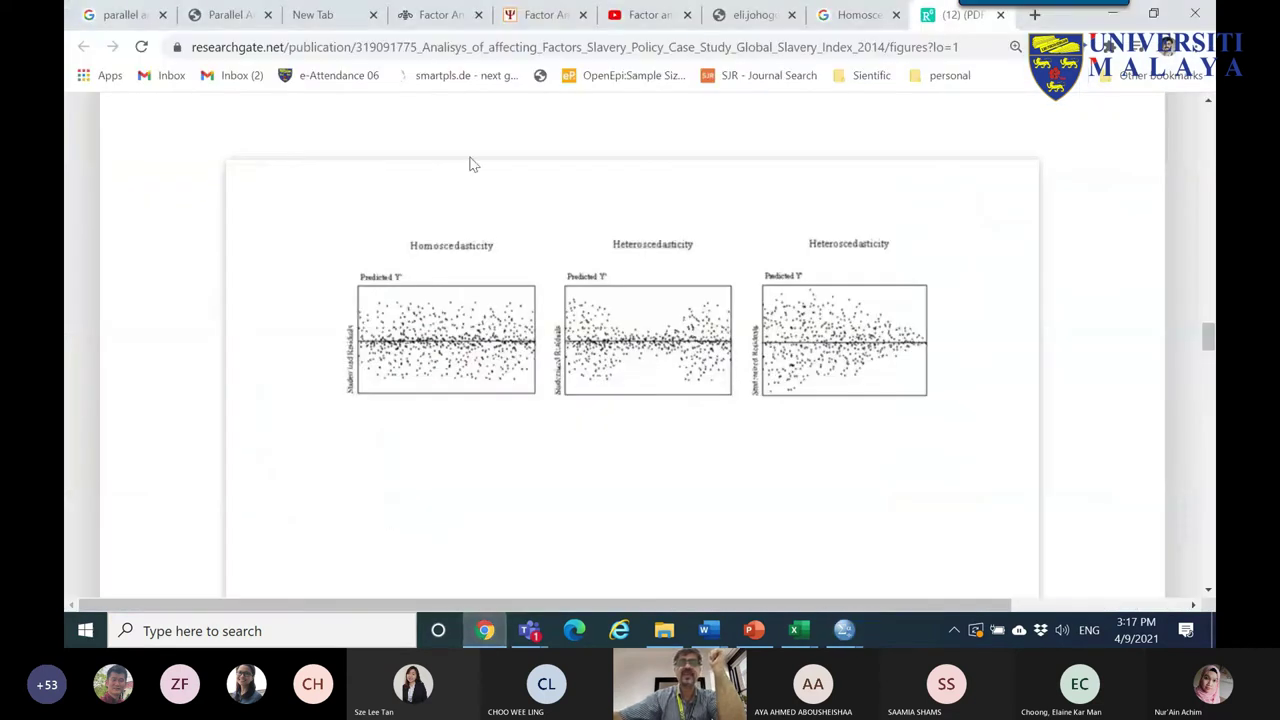
left_click(1035, 15)
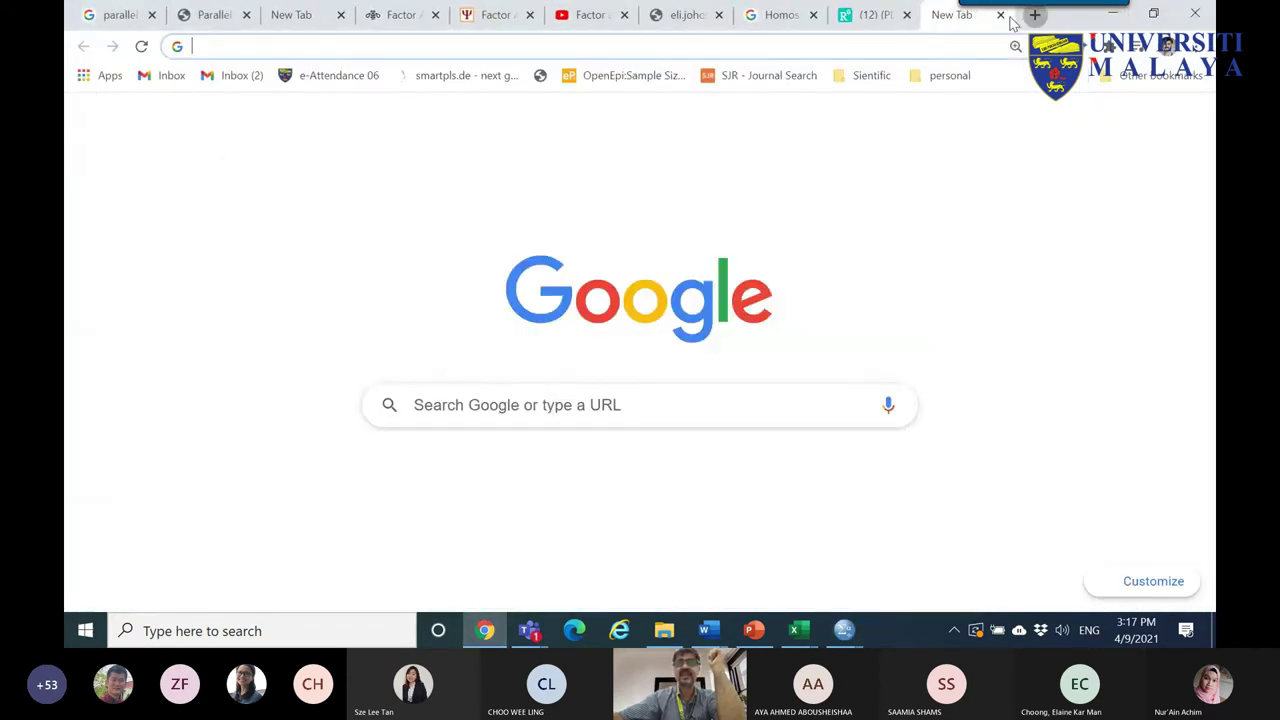
left_click(778, 14)
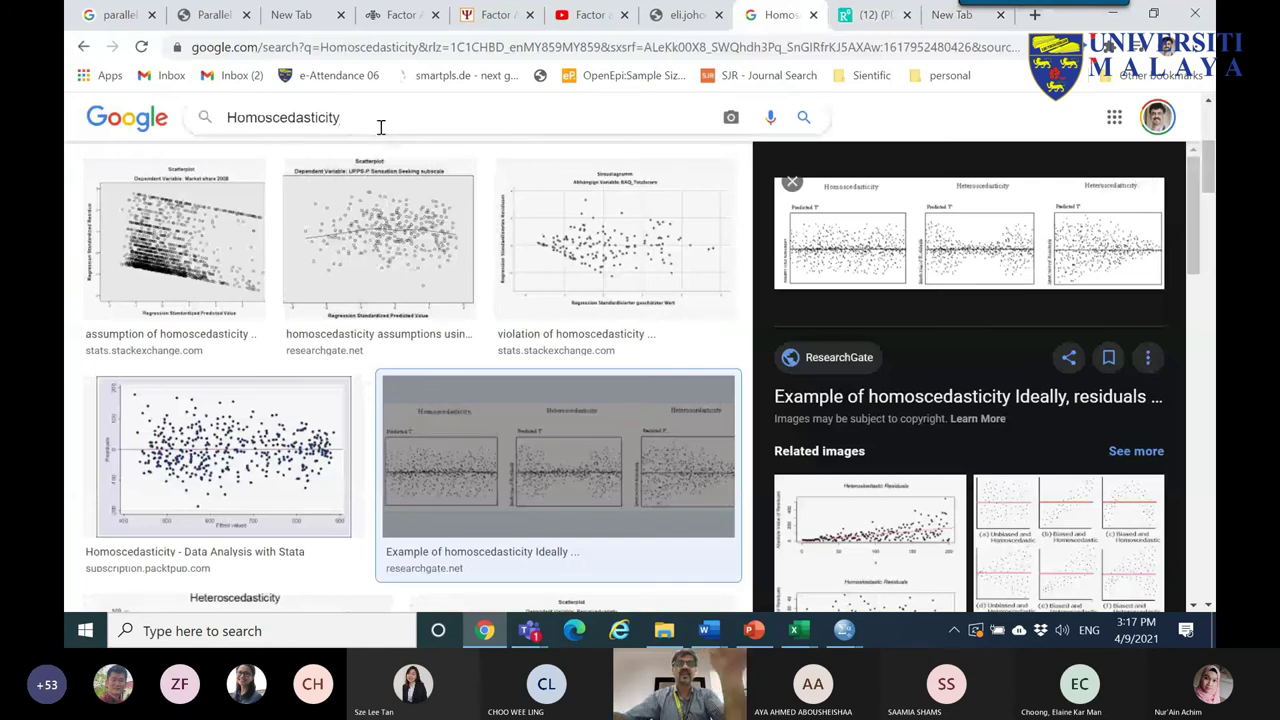
type("test spss")
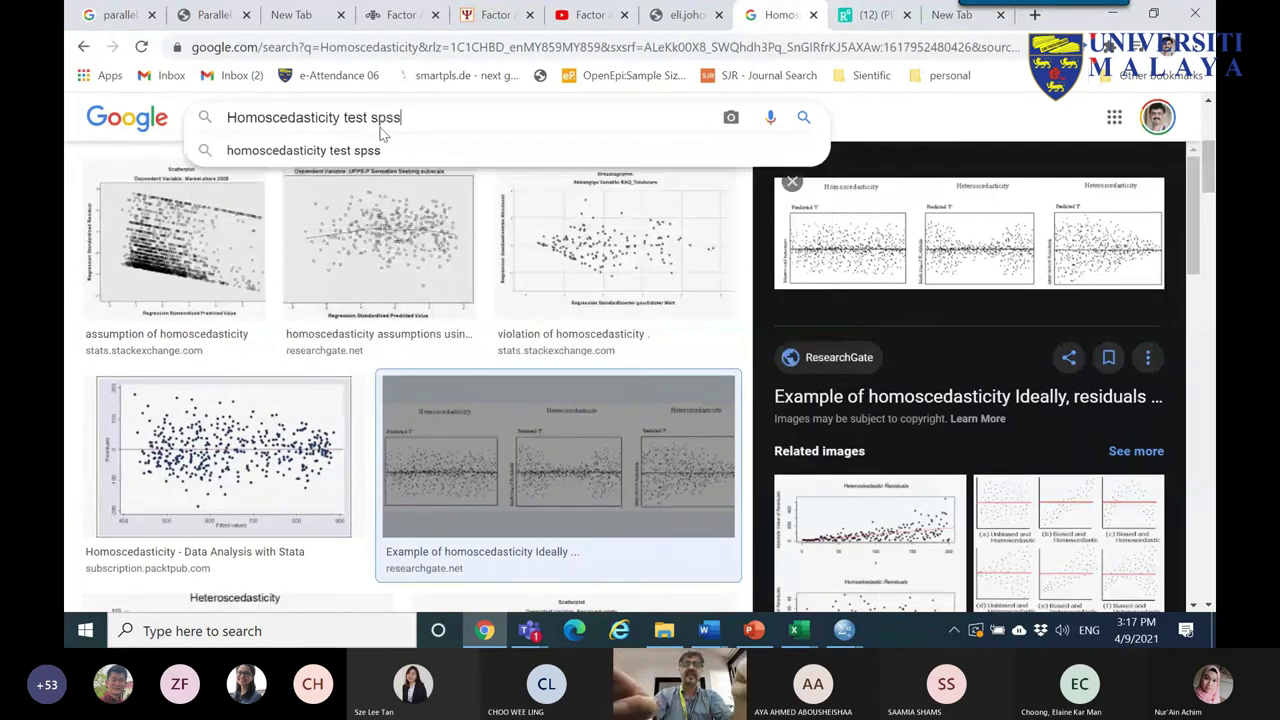
key("Return")
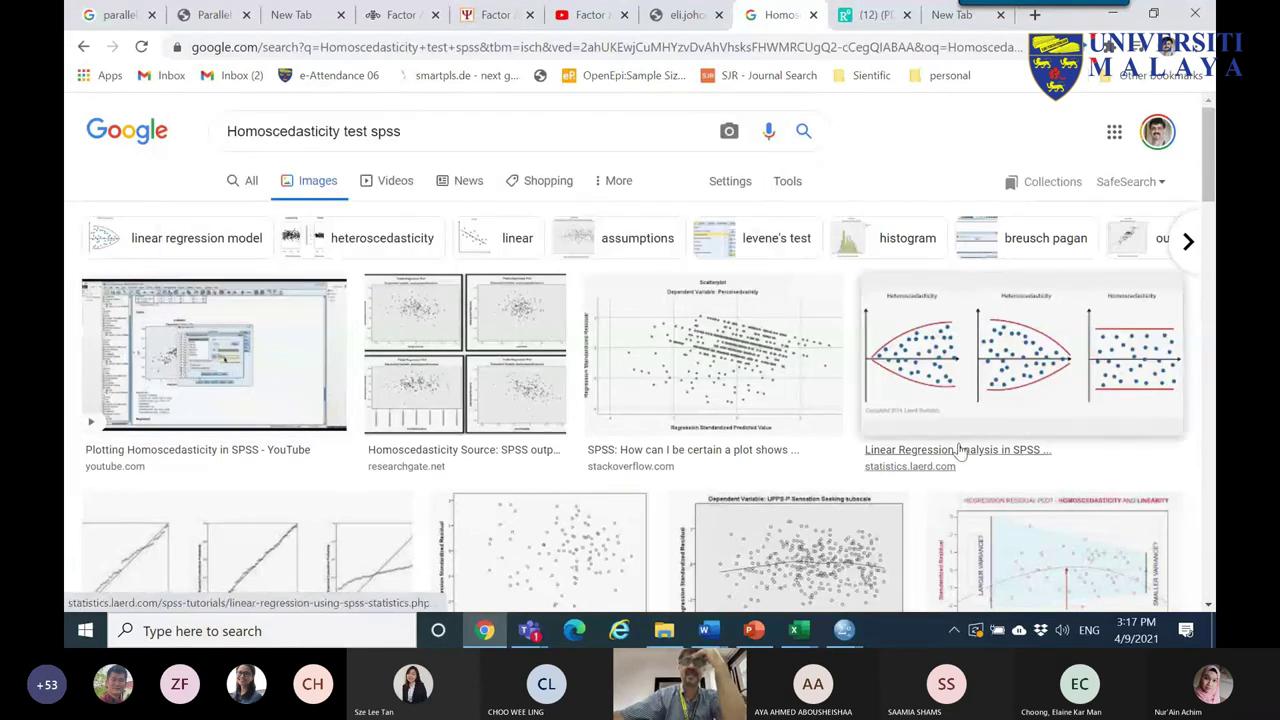
scroll(370, 393, "down", 5)
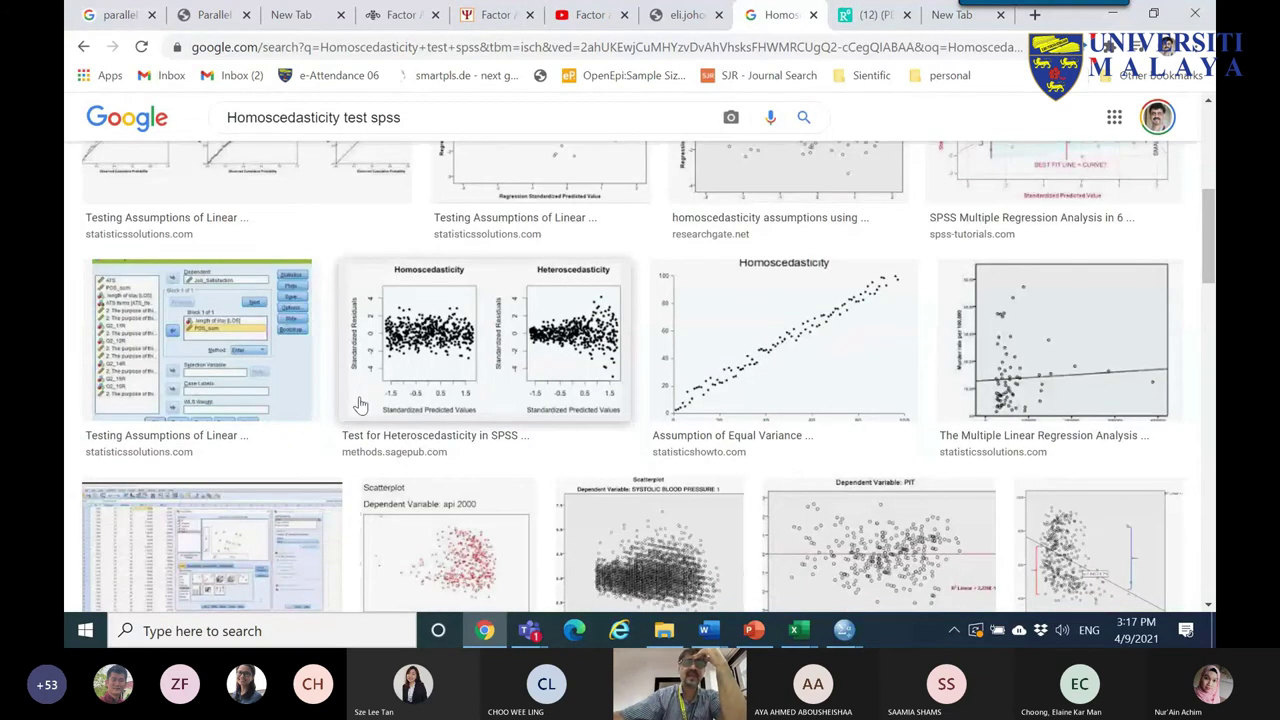
scroll(360, 404, "down", 3)
scroll(325, 441, "down", 5)
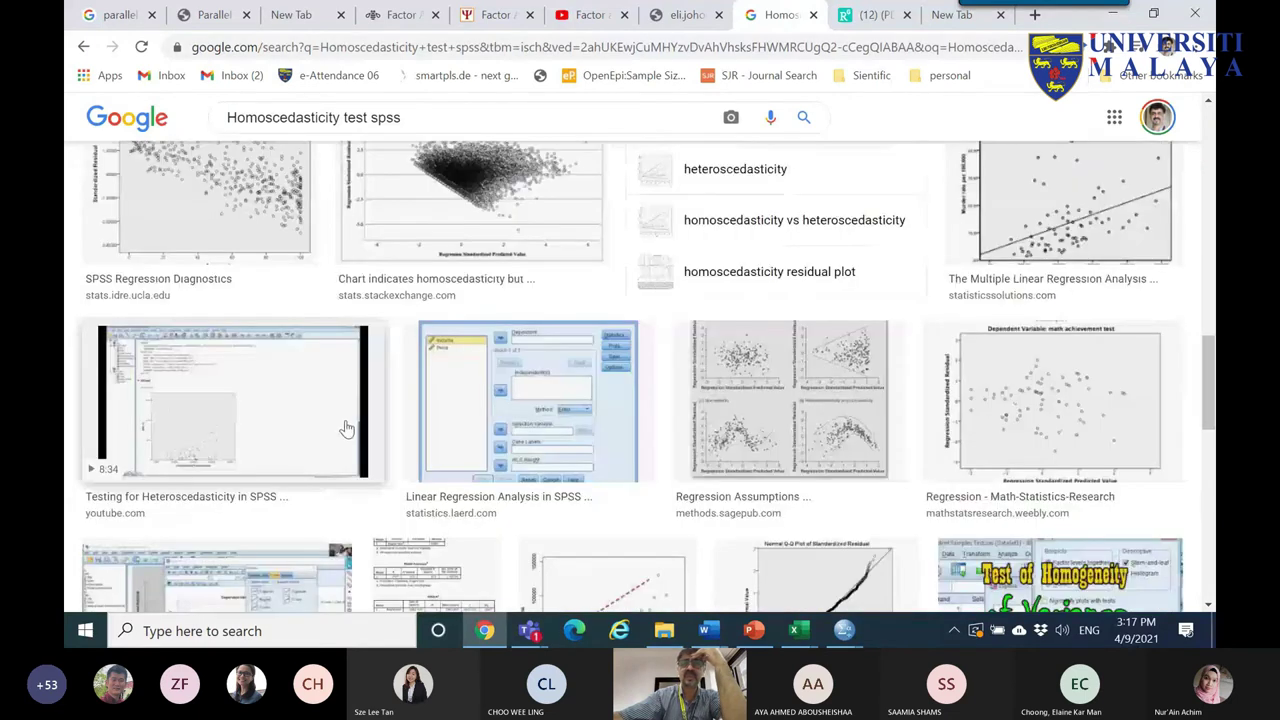
scroll(375, 405, "down", 5)
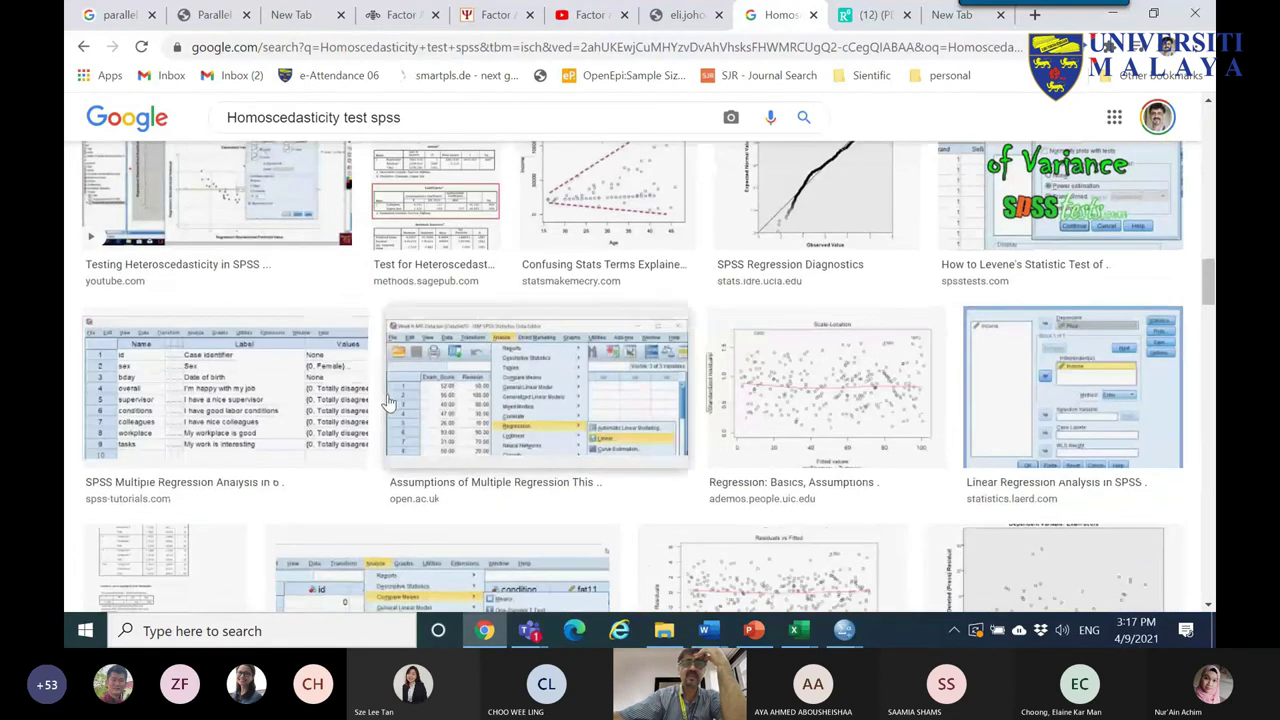
scroll(340, 325, "up", 8)
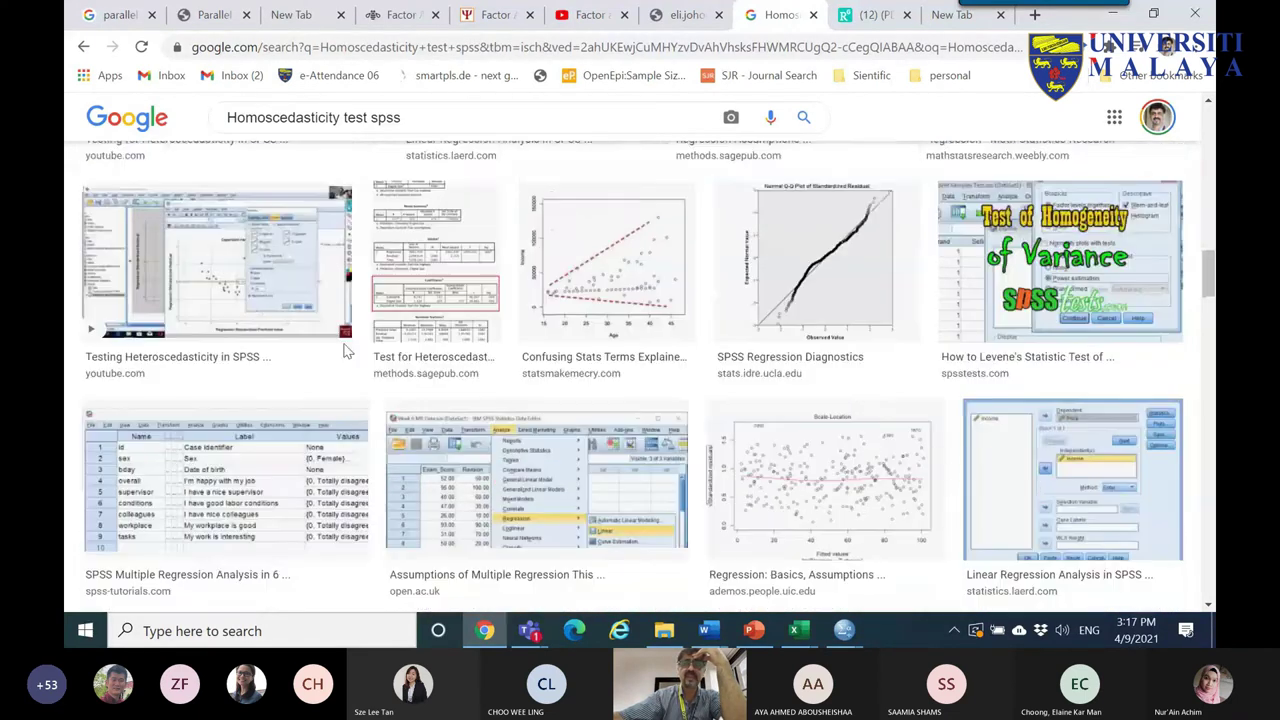
scroll(340, 325, "up", 5)
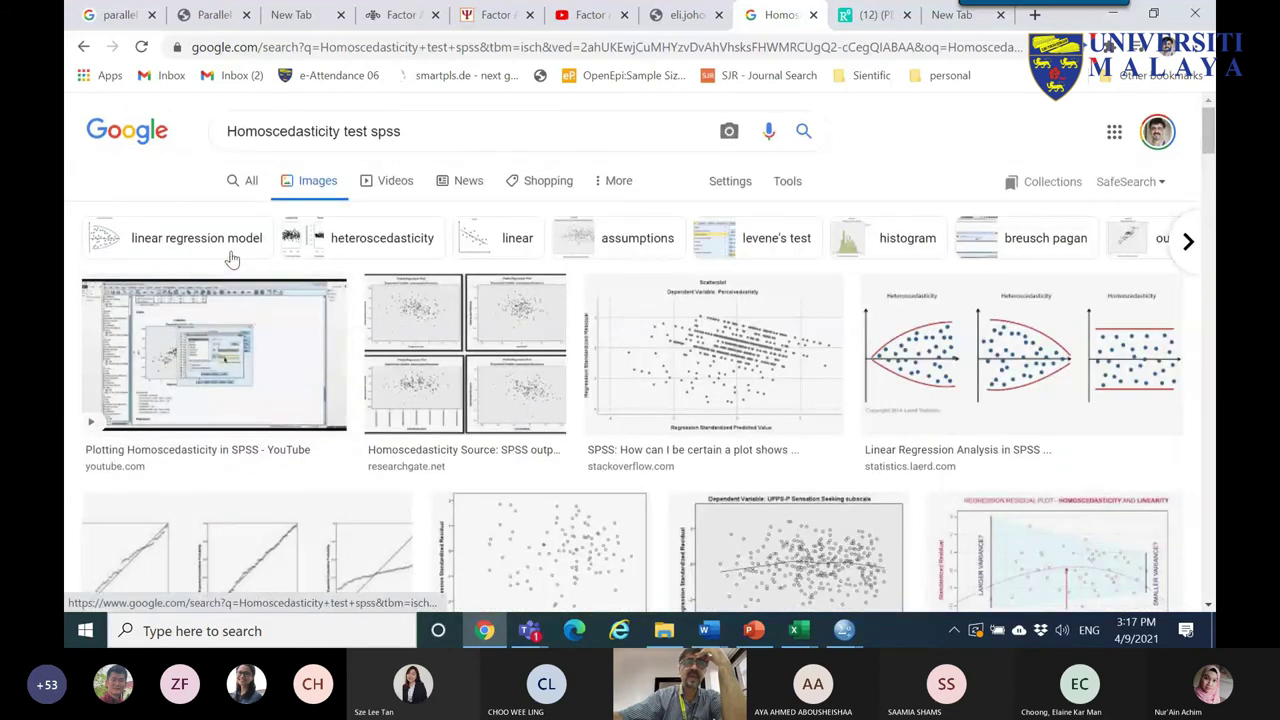
- Switch to the general web results and search Google for "Homoscedasticity test spss macro"
left_click(251, 183)
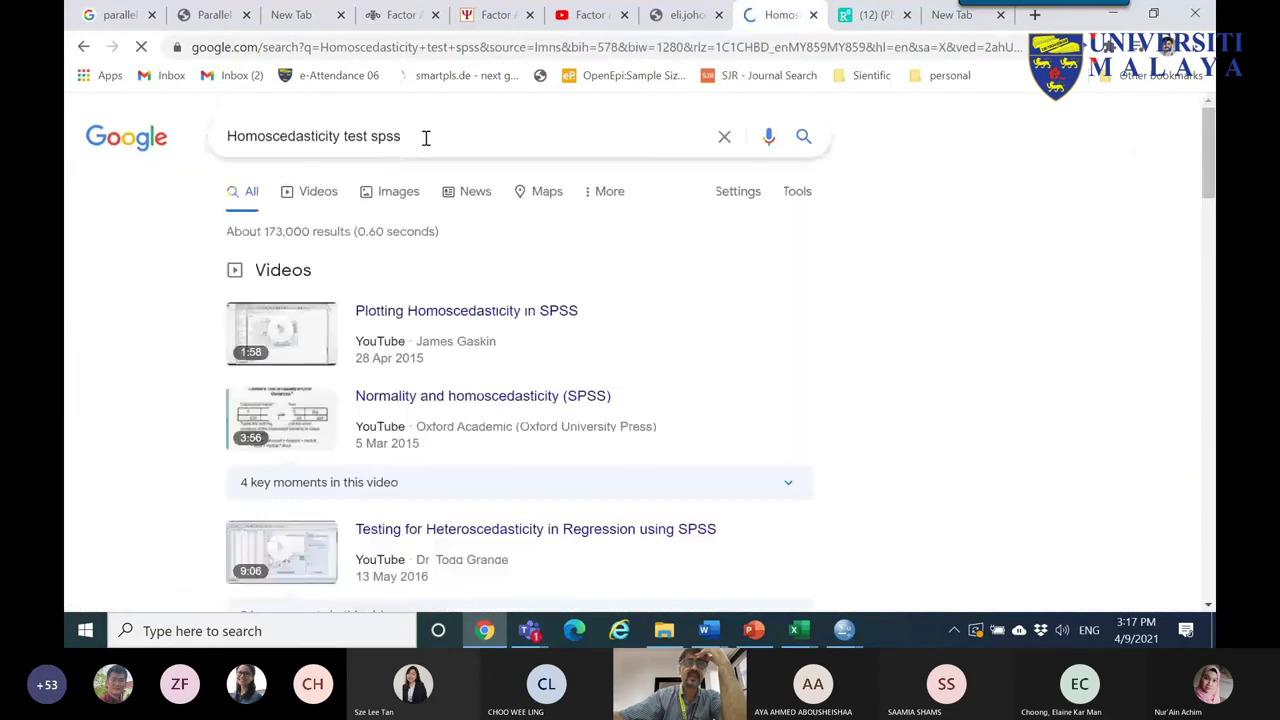
left_click(416, 128)
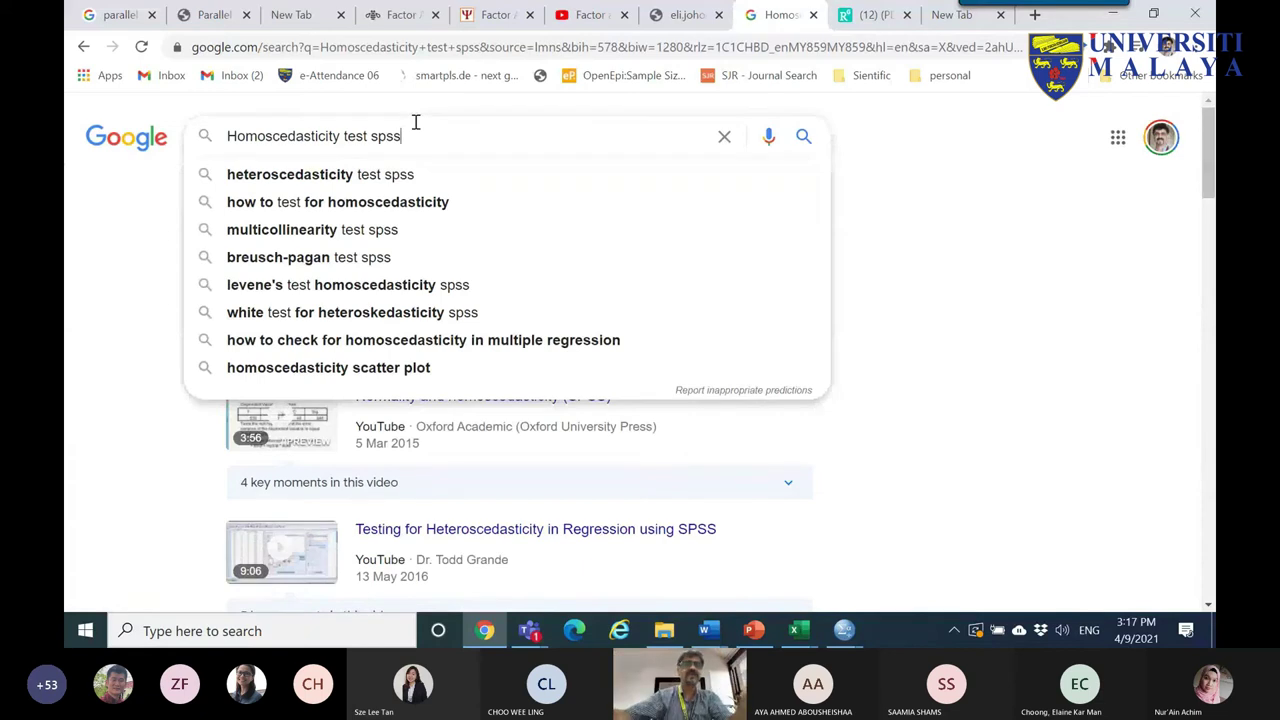
type("m")
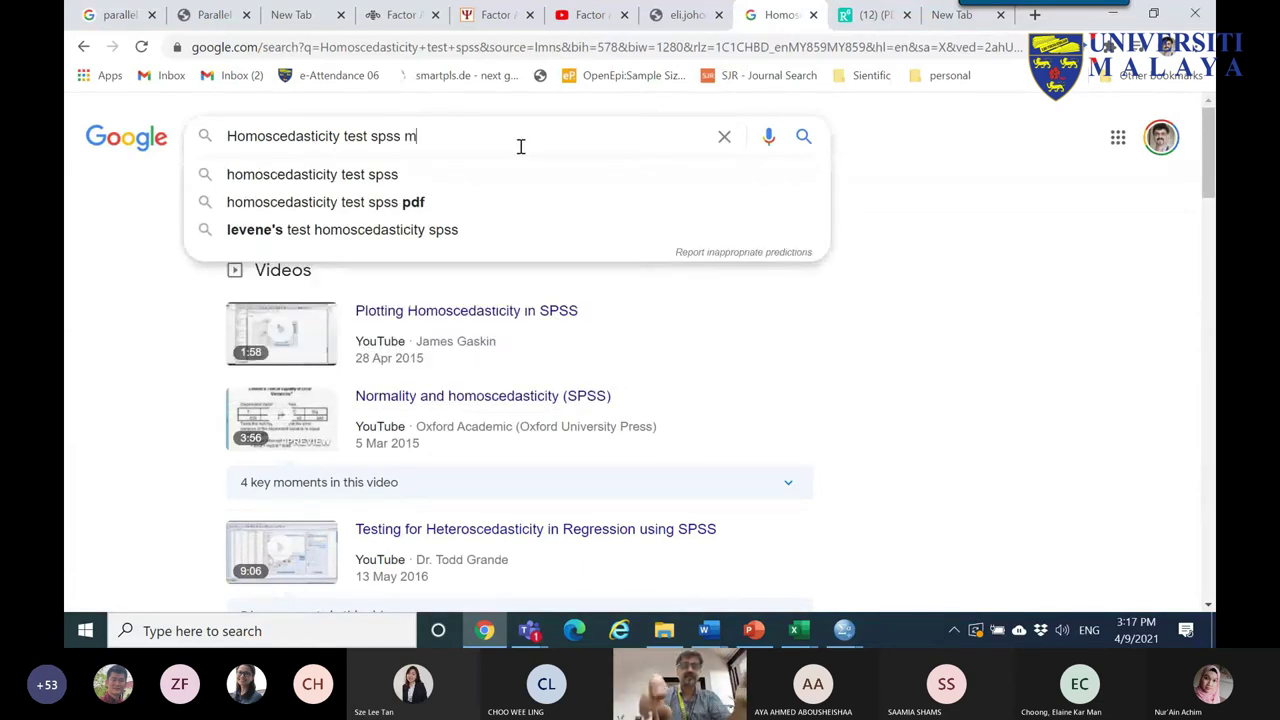
type("acro")
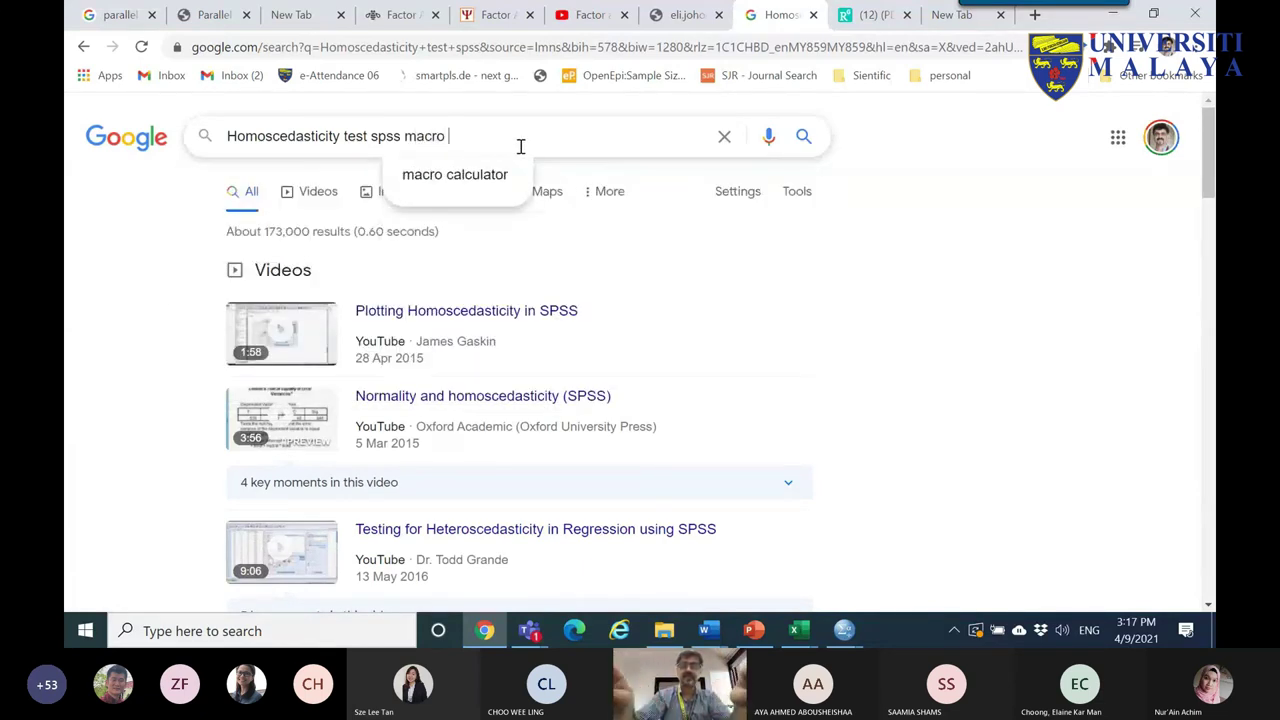
key("Return")
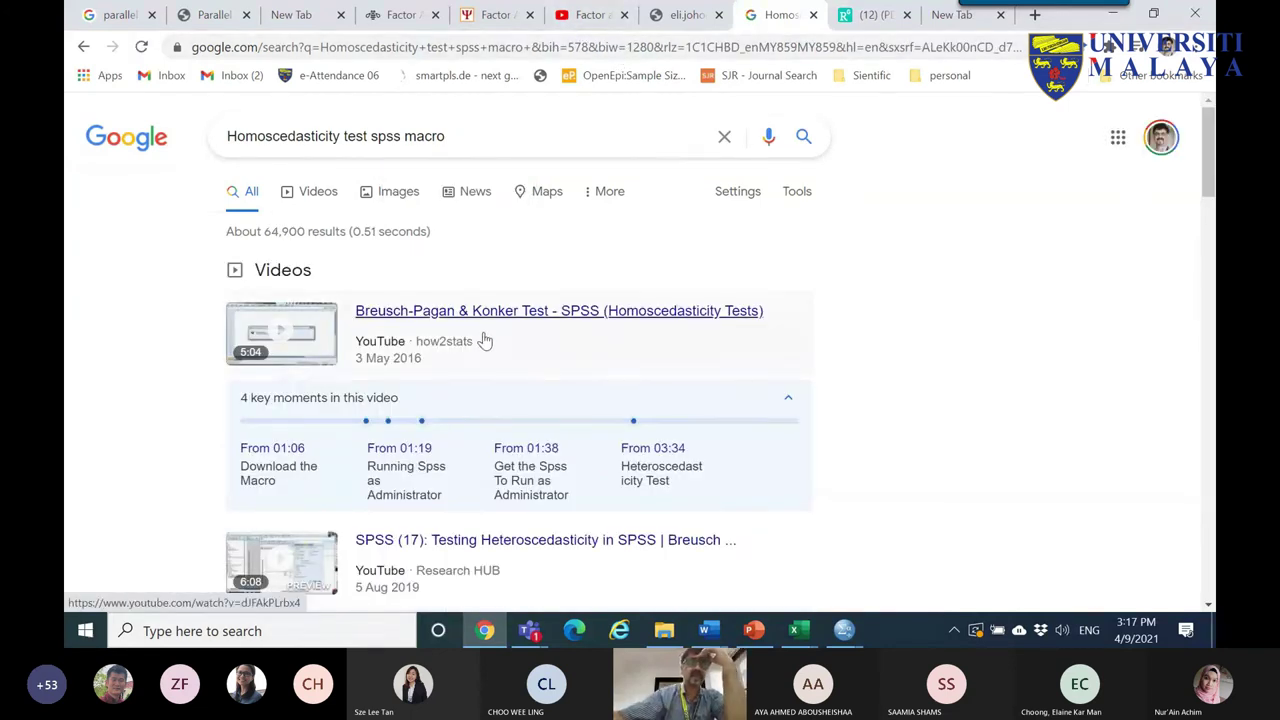
- Open the YouTube video "Breusch-Pagan & Konker Test - SPSS (Homoscedasticity Tests)" in a new tab and skip its advert
right_click(585, 313)
left_click(640, 321)
left_click(795, 18)
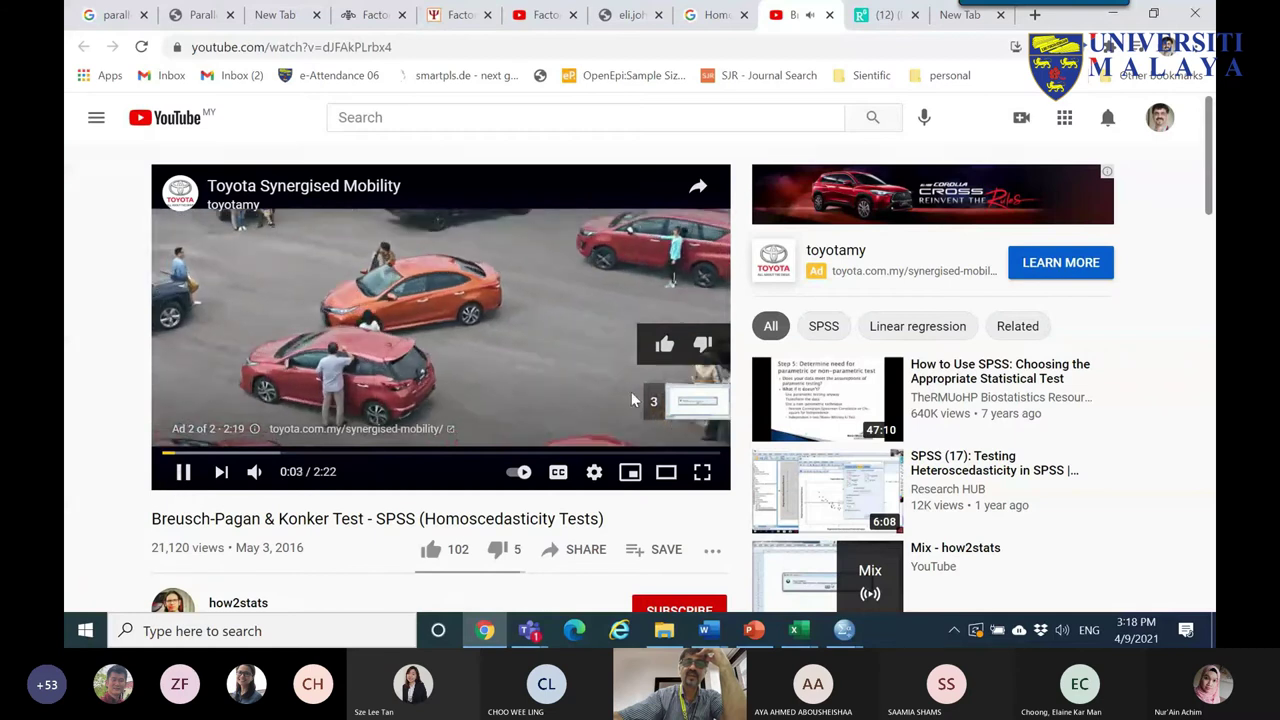
left_click(682, 416)
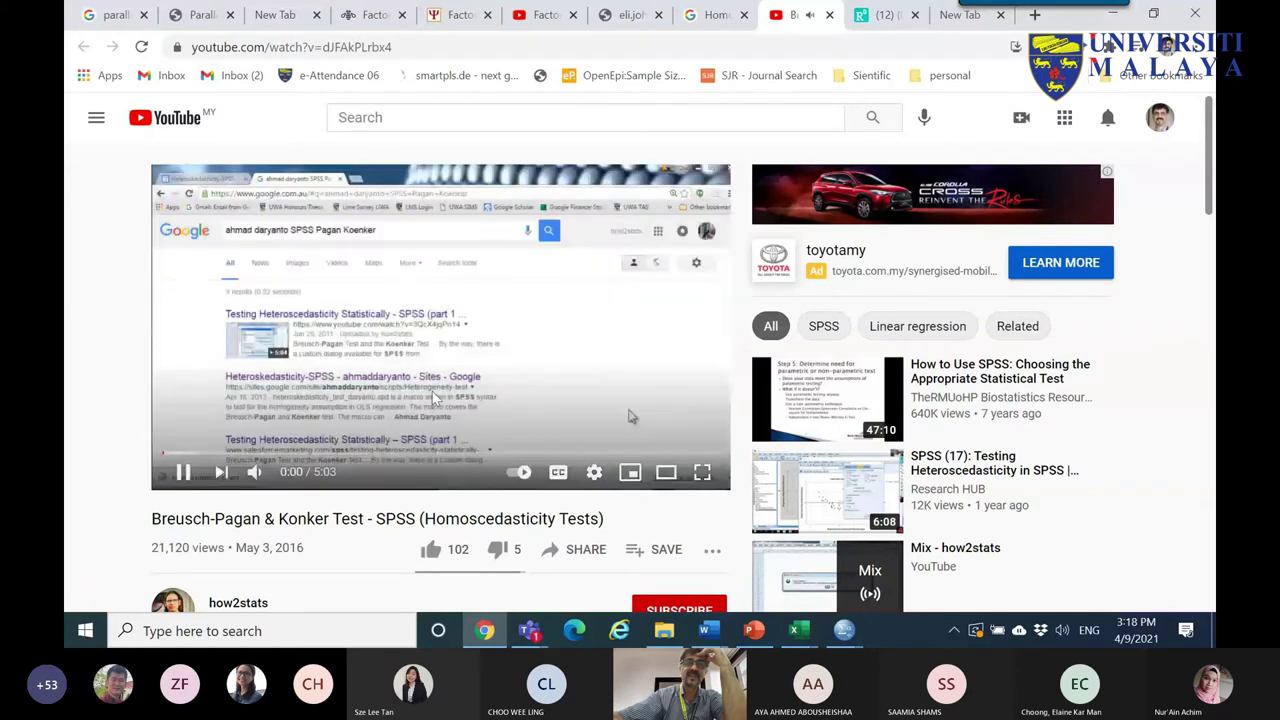
- Skim the Breusch-Pagan video from the macro download page to the heteroskedasticity test entry in SPSS's Regression menu at 3:06
left_click(213, 455)
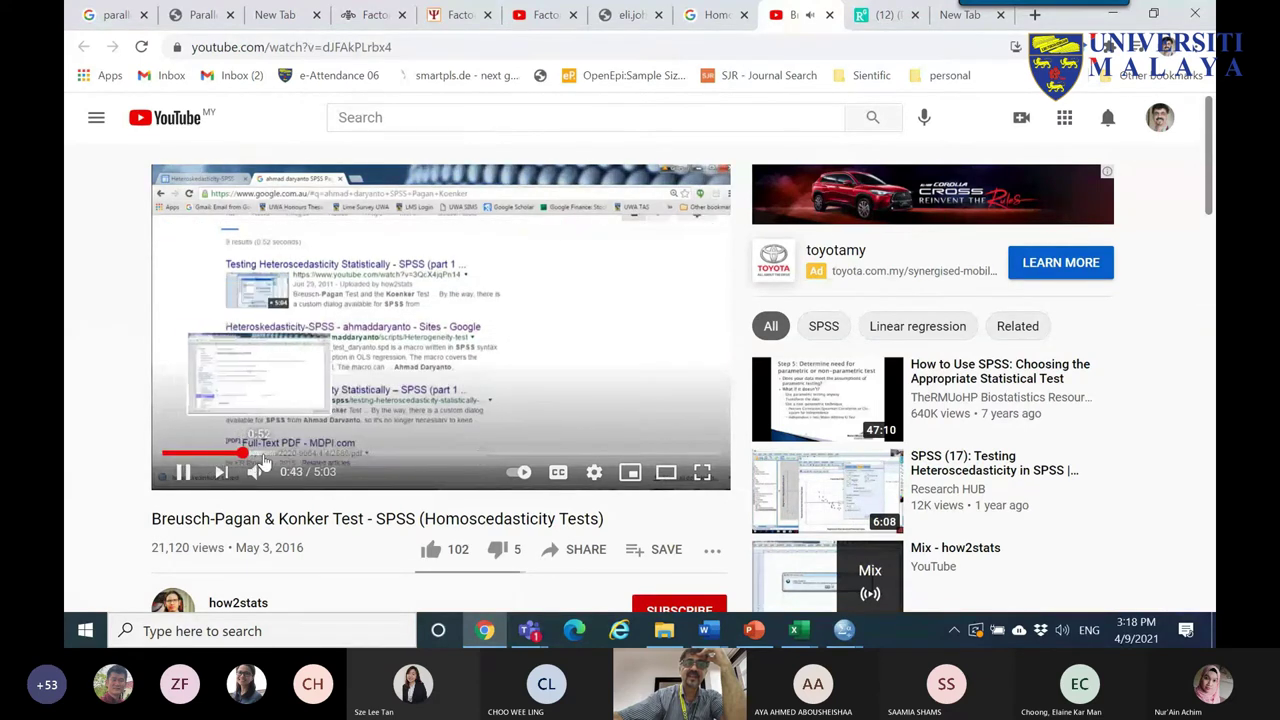
left_click(272, 455)
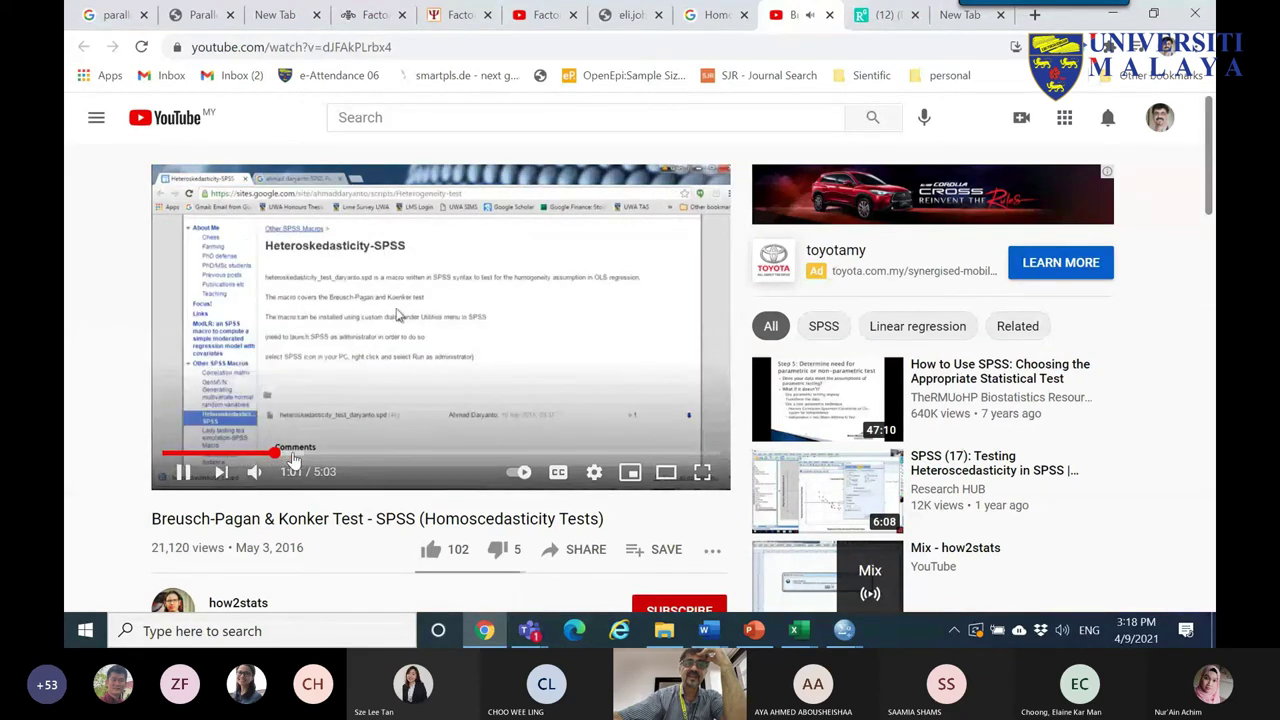
left_click(294, 456)
left_click(389, 404)
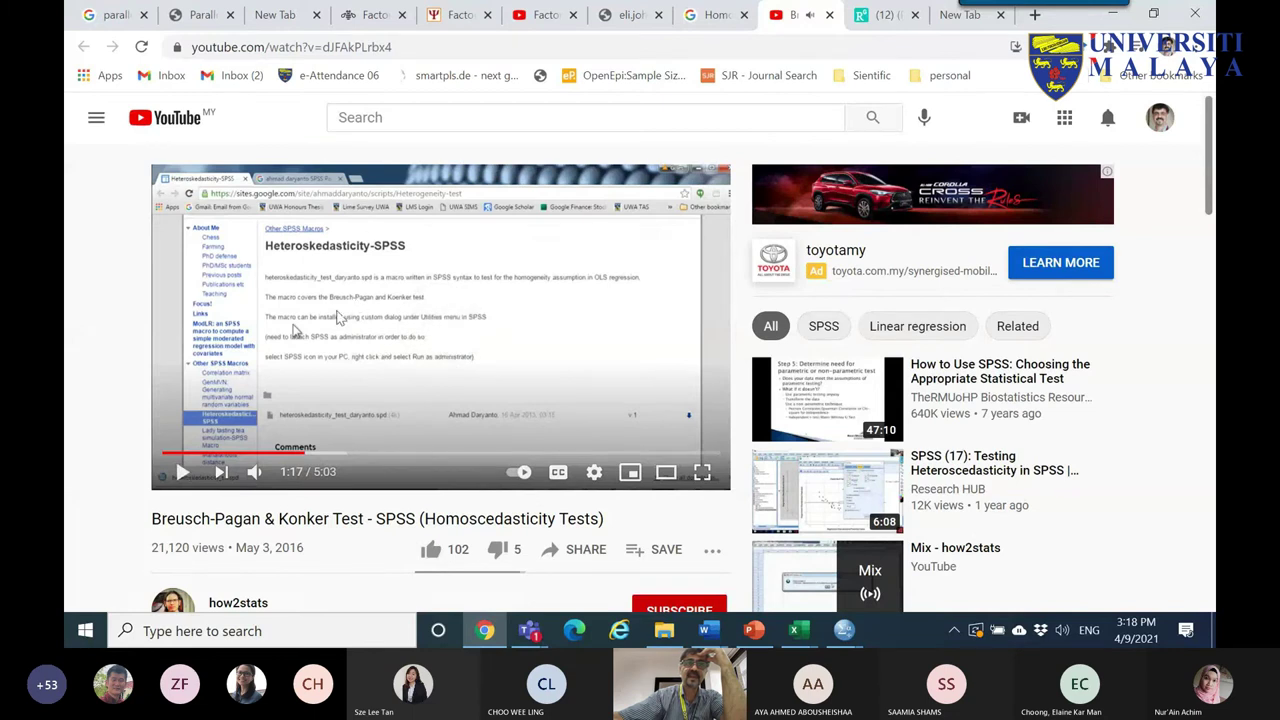
left_click_drag(340, 455, 510, 457)
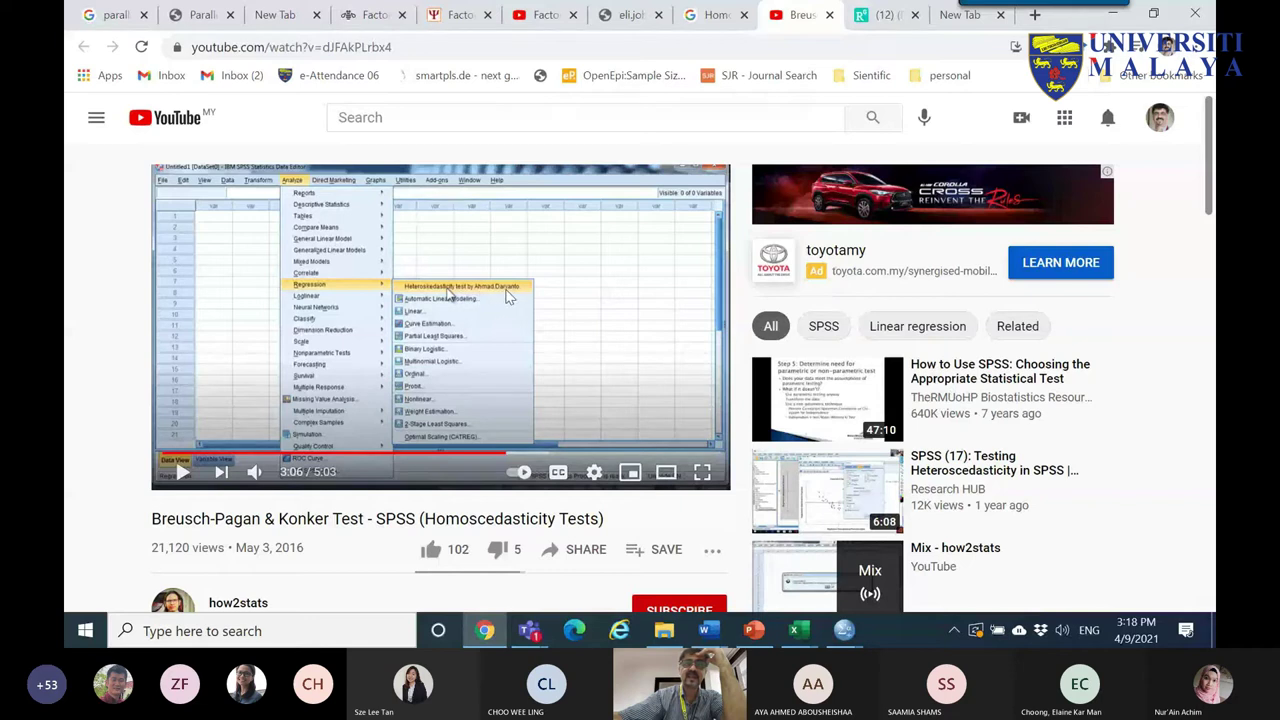
- View the video full screen and jump back to the Google results listing the Heteroskedasticity-SPSS macro site
left_click(702, 472)
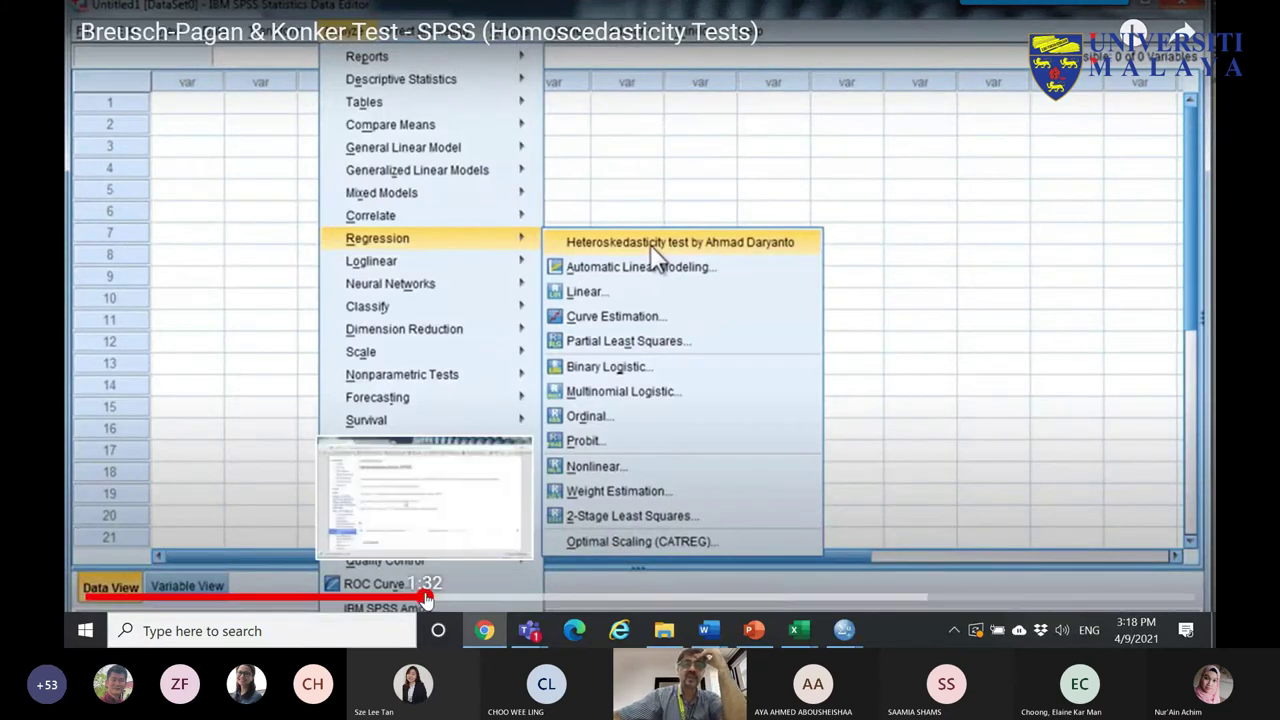
left_click(424, 597)
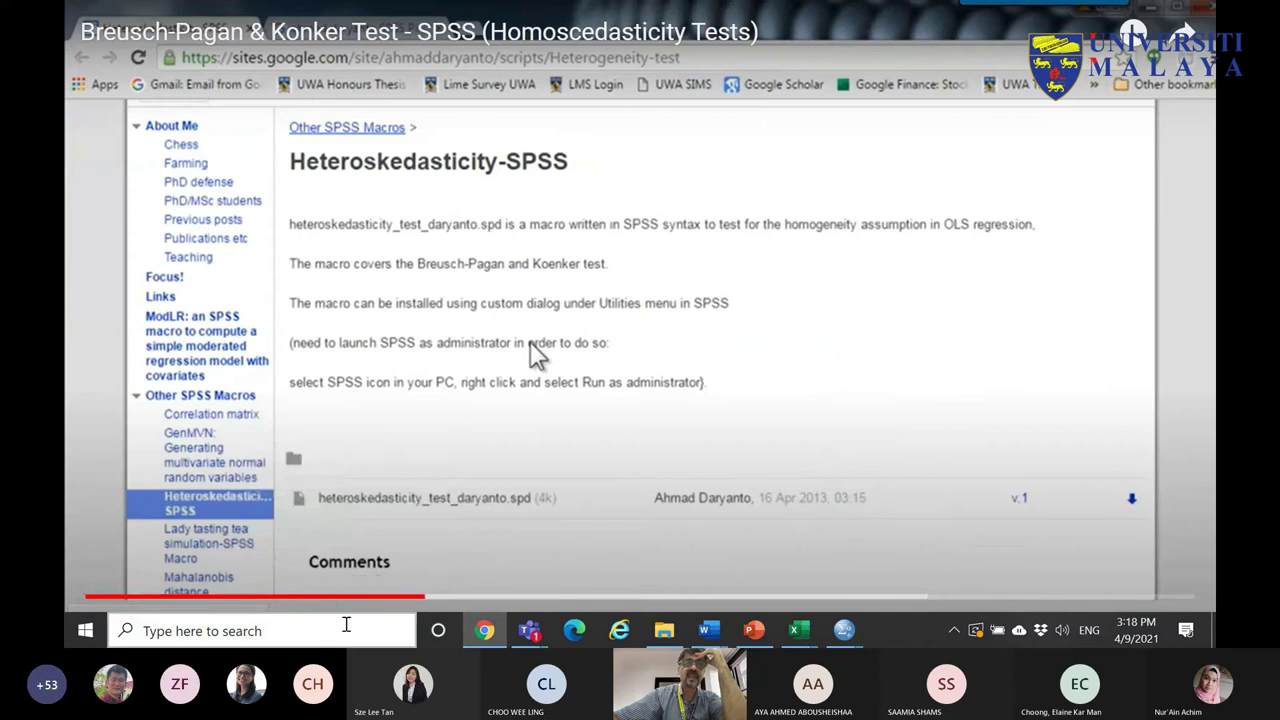
left_click(374, 597)
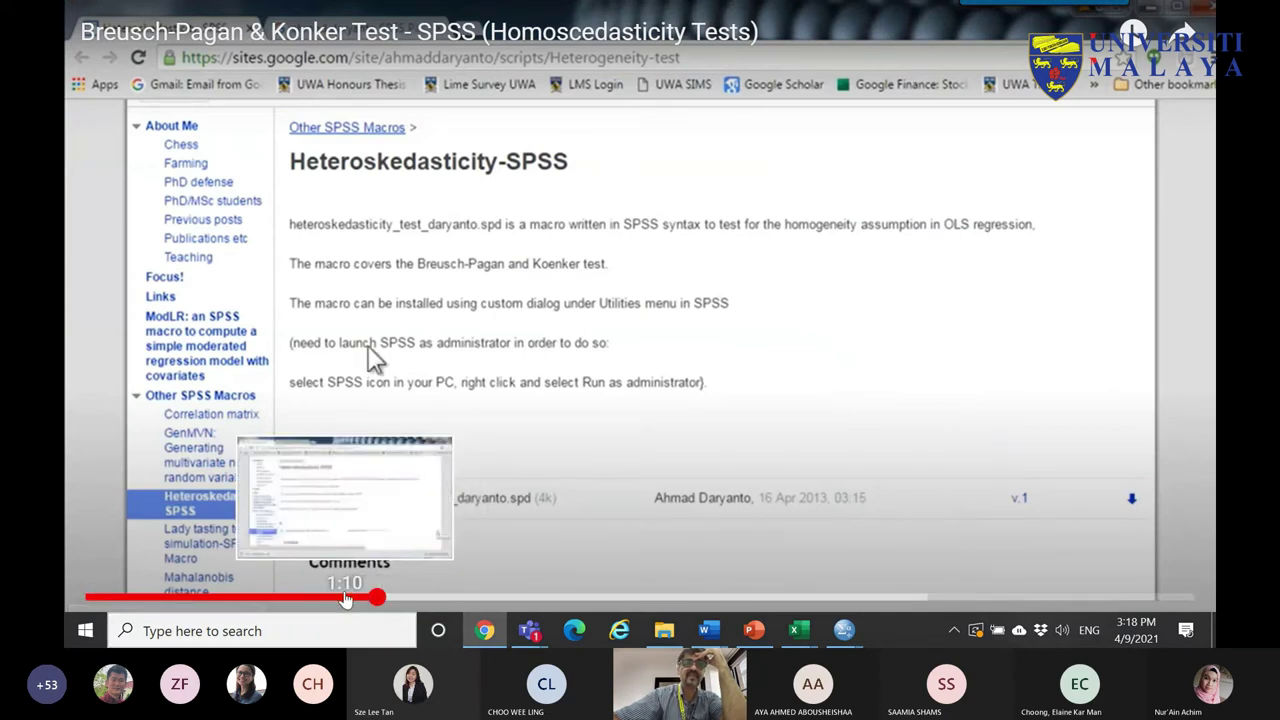
left_click_drag(344, 598, 268, 600)
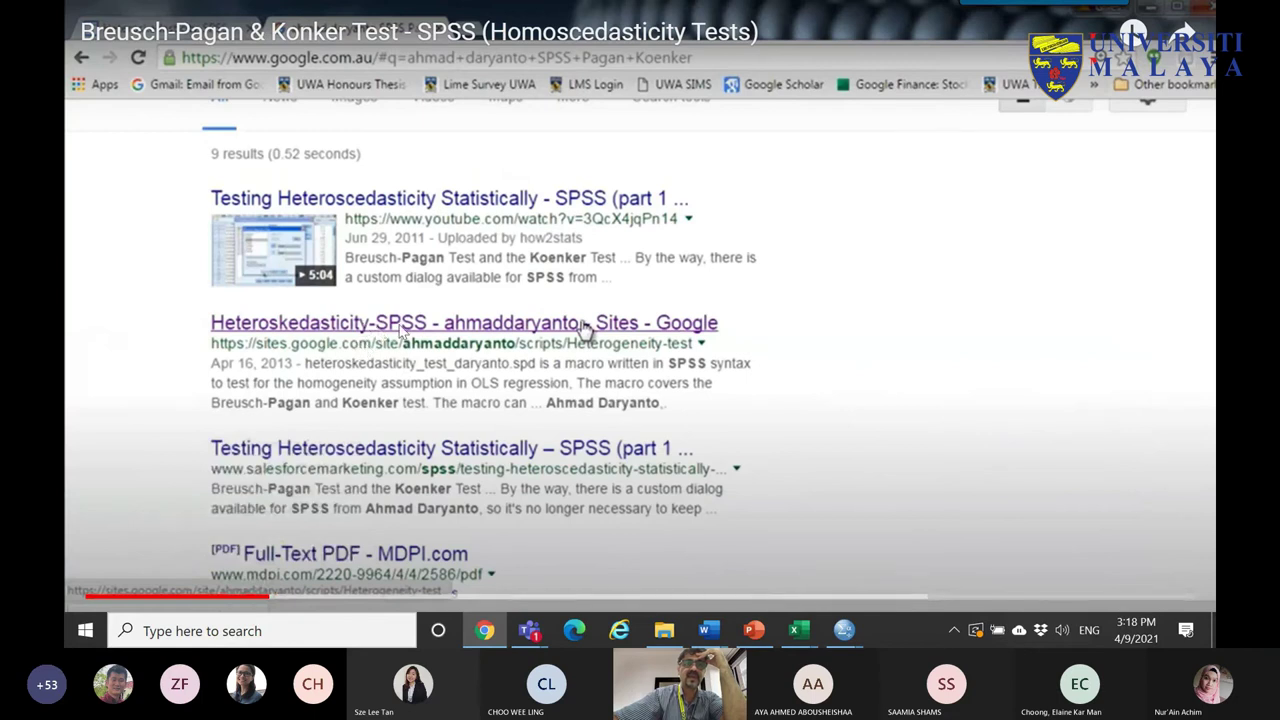
key("alt+Tab")
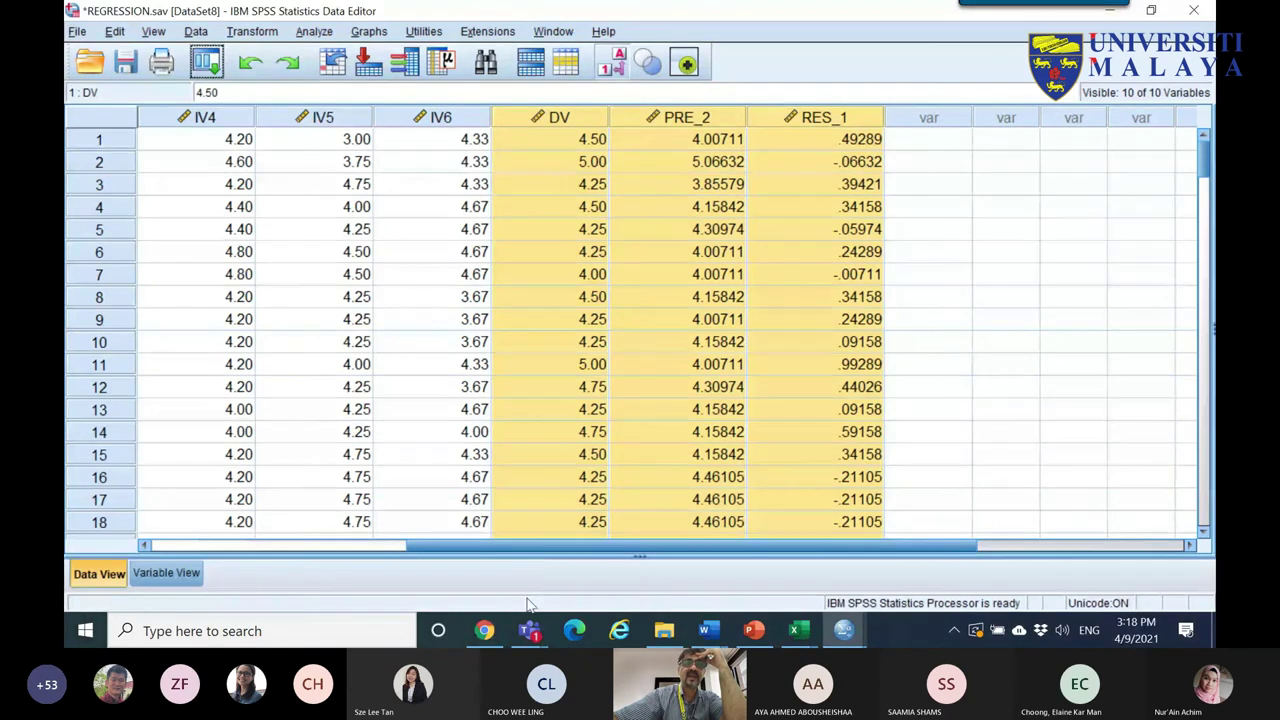
key("alt+Tab")
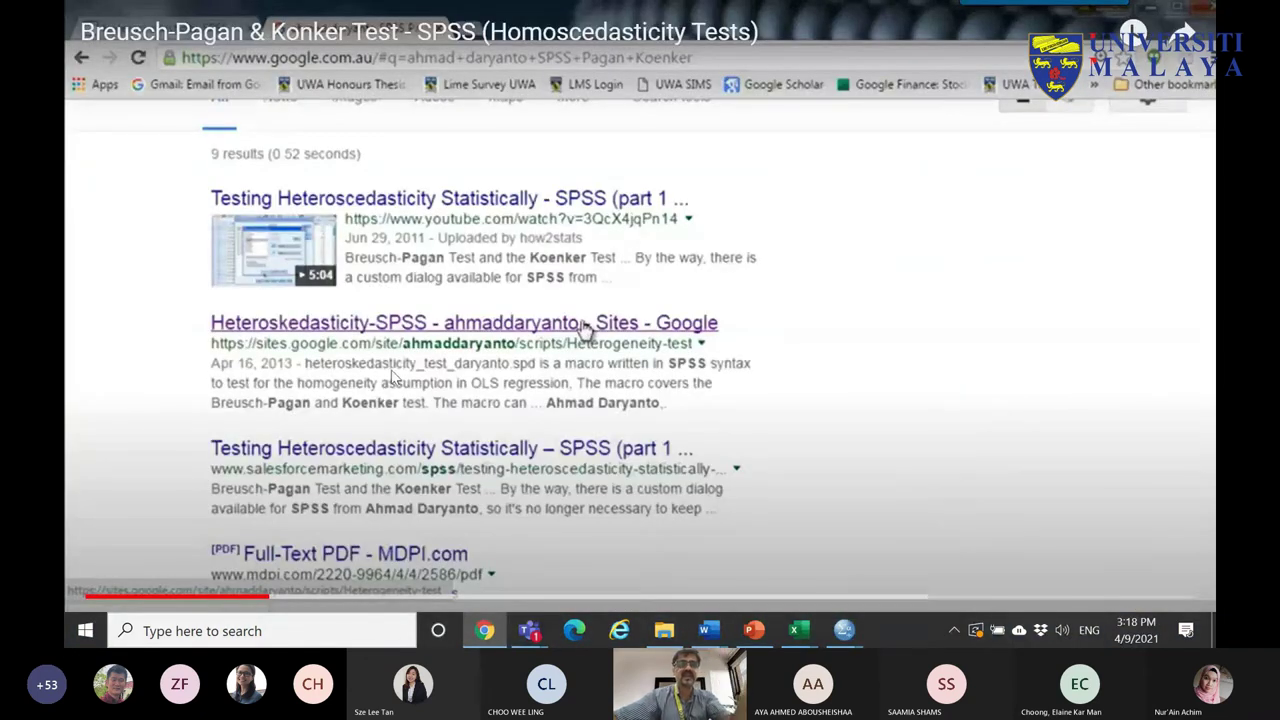
- Return to the Google search, add the macro author's first name to the query, and open the Heteroskedasticity Google Sites result
key("Escape")
left_click(717, 14)
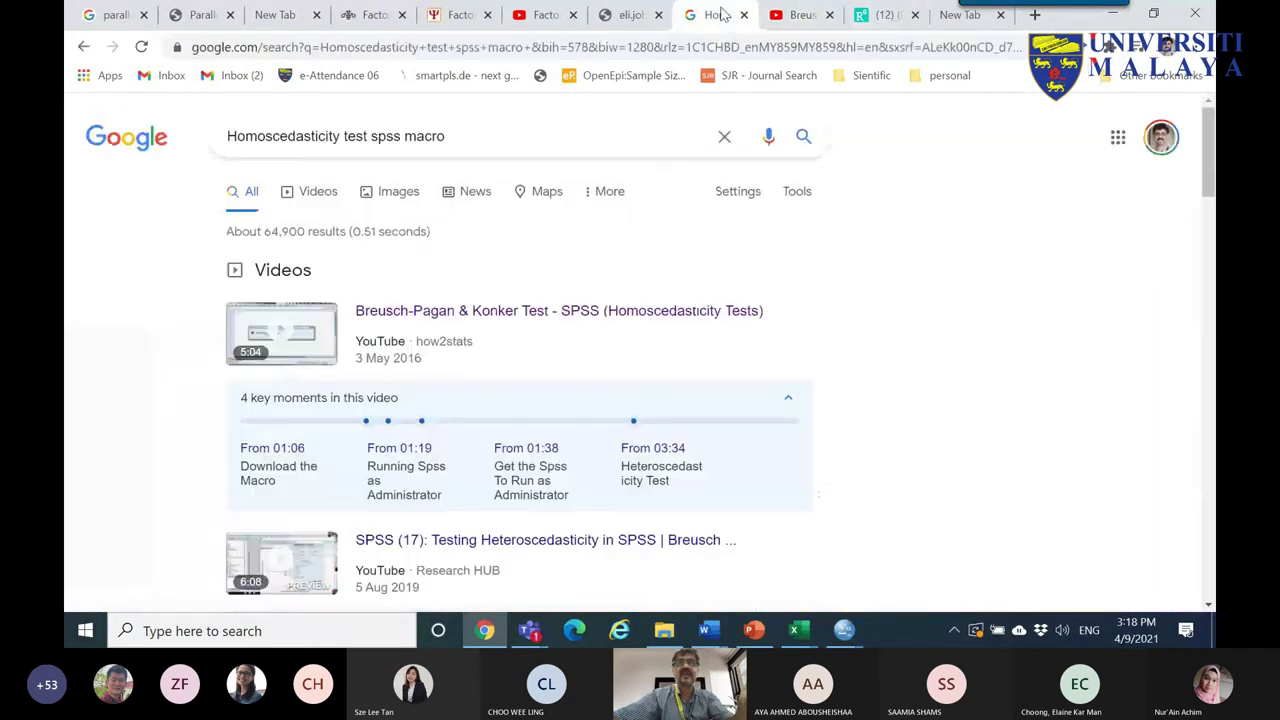
left_click(466, 138)
type("ahmad")
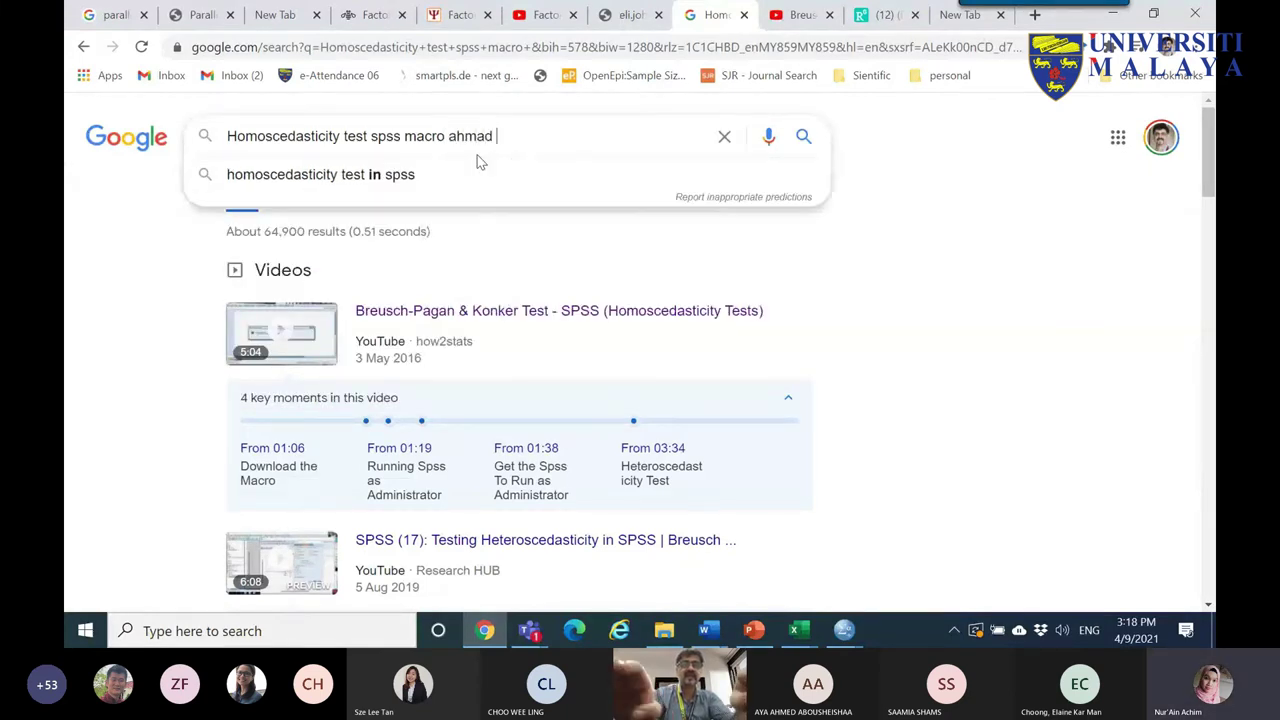
key("Return")
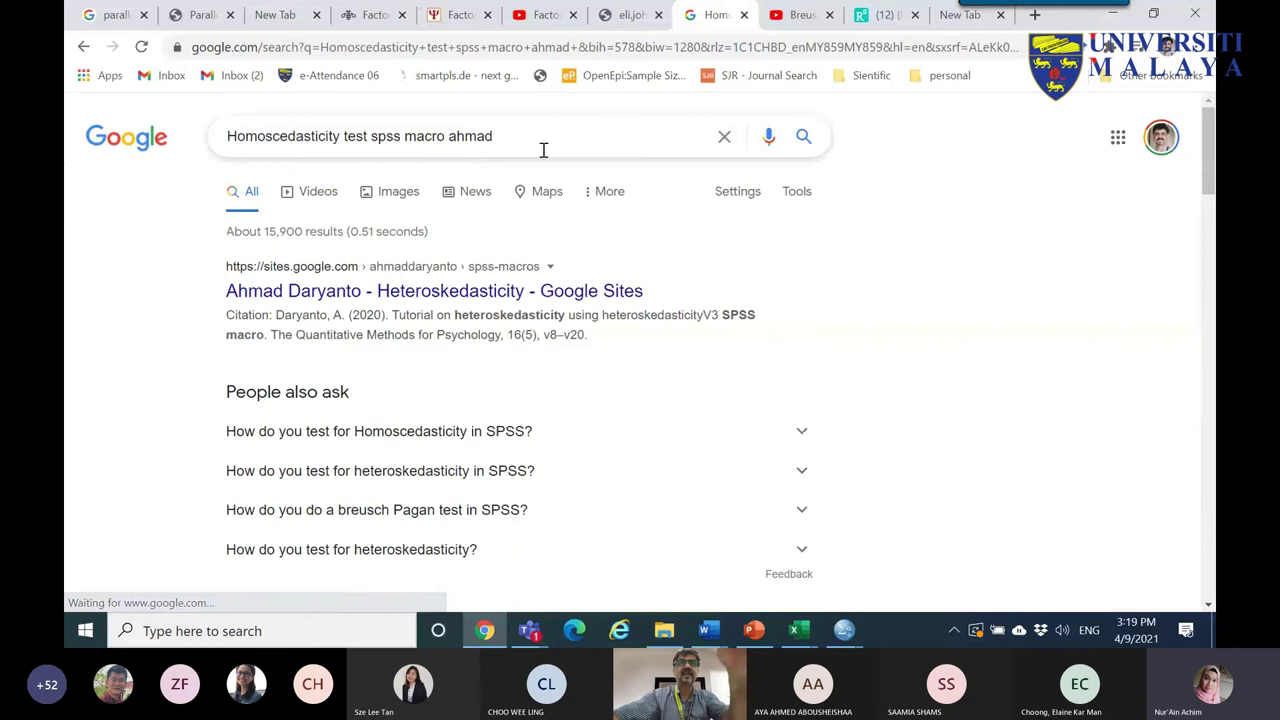
left_click(512, 292)
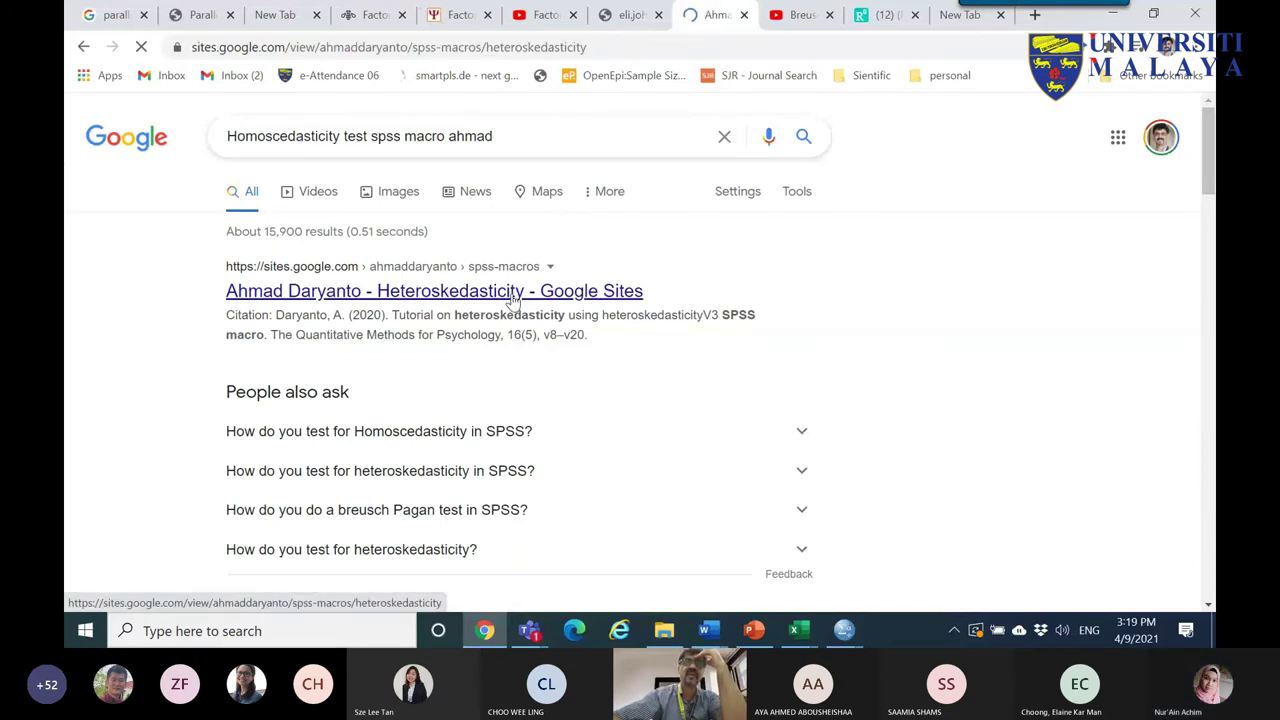
- Review the macro's citation and installation instructions, and open the shared Drive folder holding the HeteroskedasticityV3 files
scroll(512, 292, "down", 1)
scroll(512, 292, "down", 4)
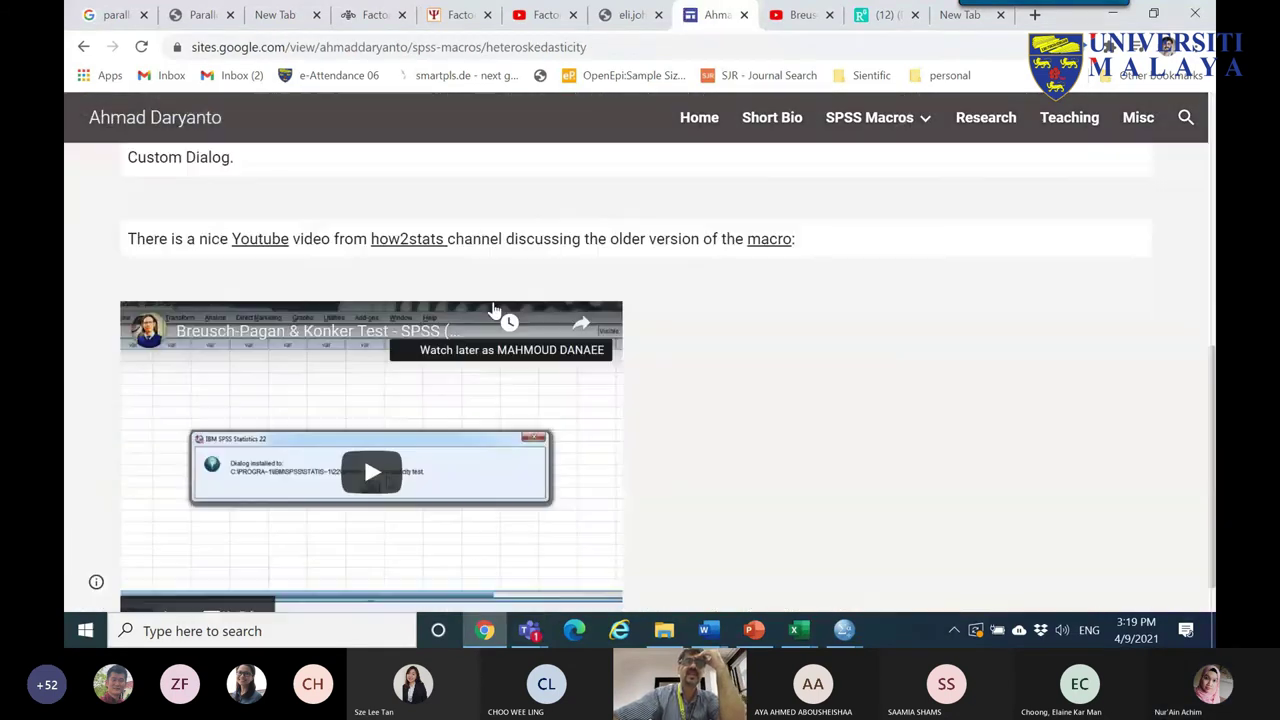
scroll(729, 320, "up", 6)
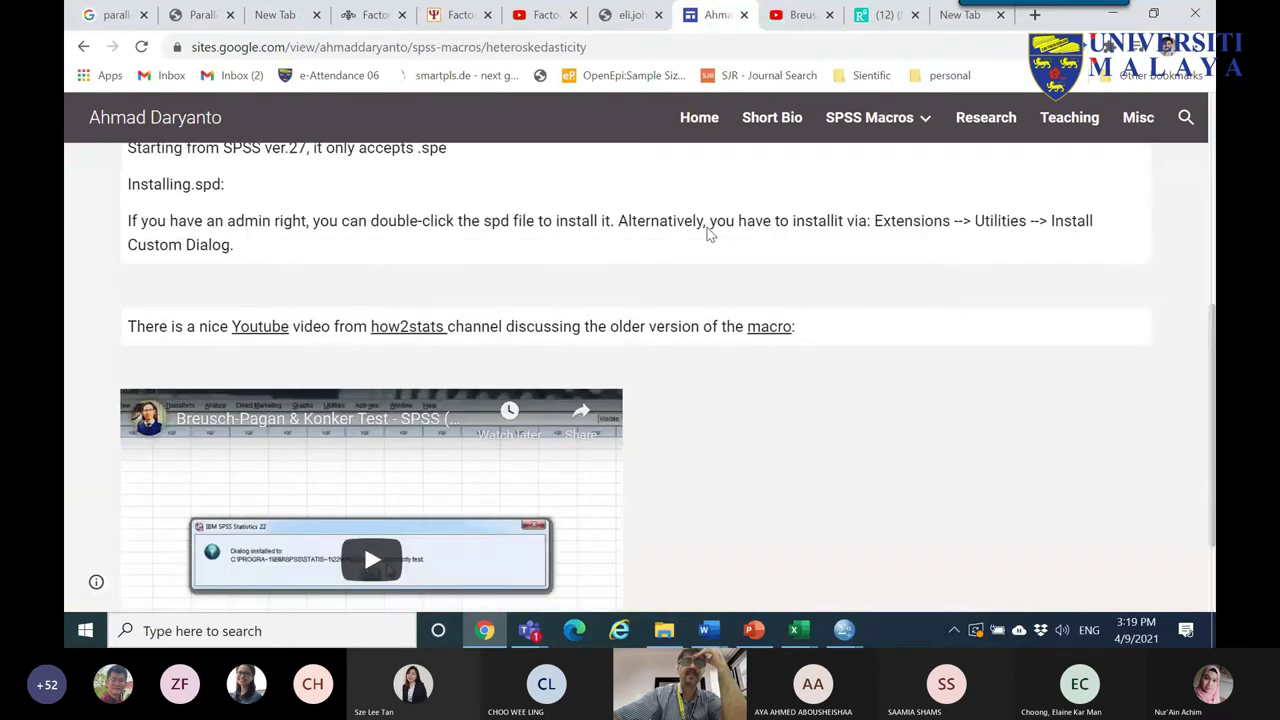
scroll(503, 284, "down", 3)
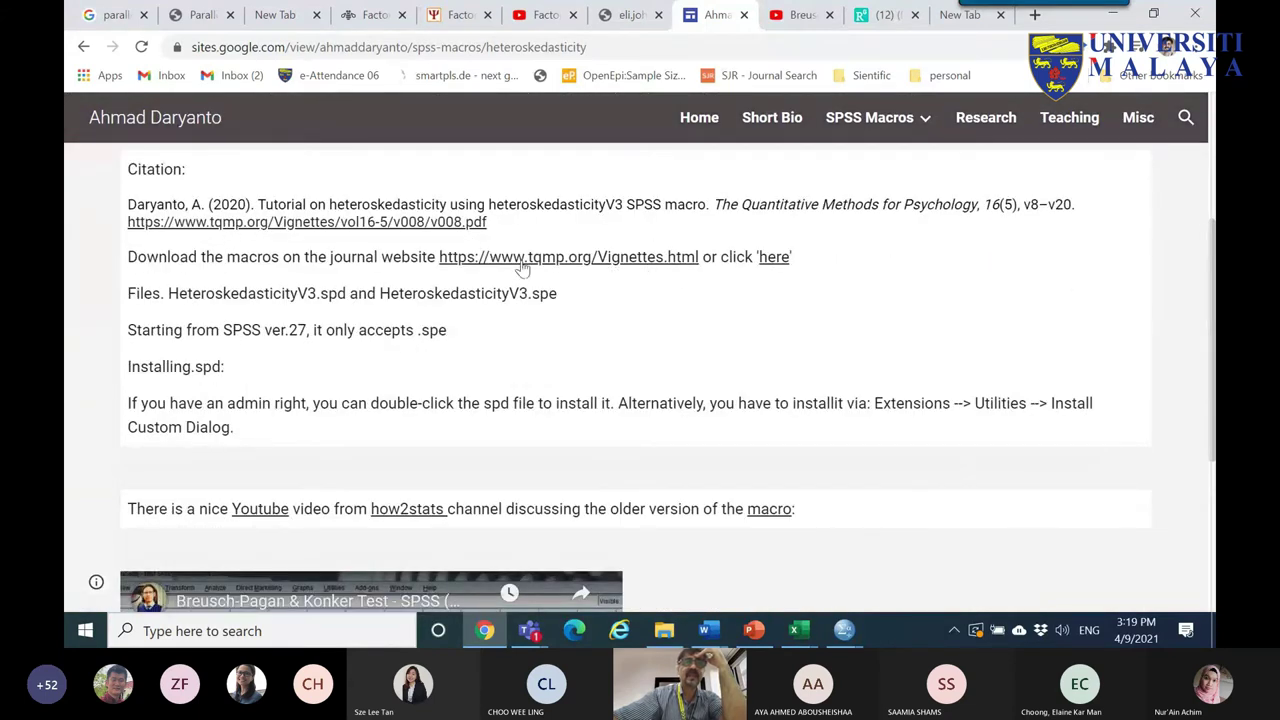
left_click(775, 257)
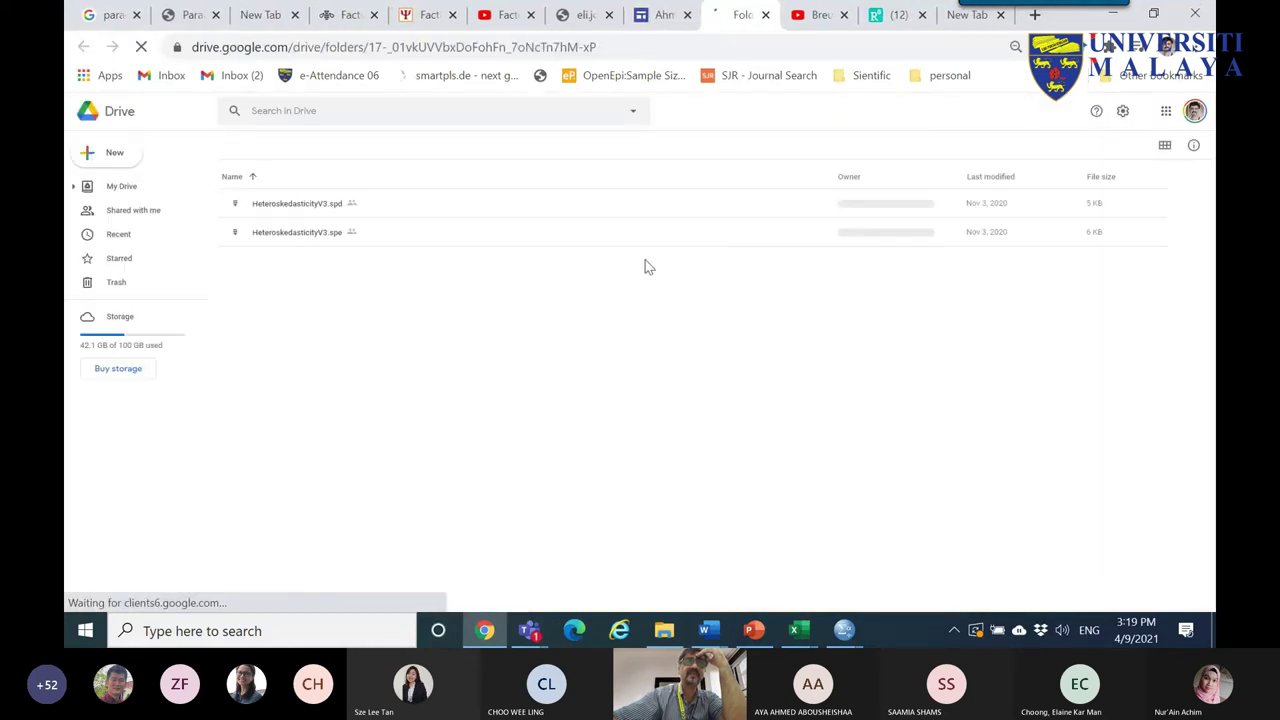
- Download HeteroskedasticityV3.spd from the Drive folder and save it to the Desktop
left_click(300, 207)
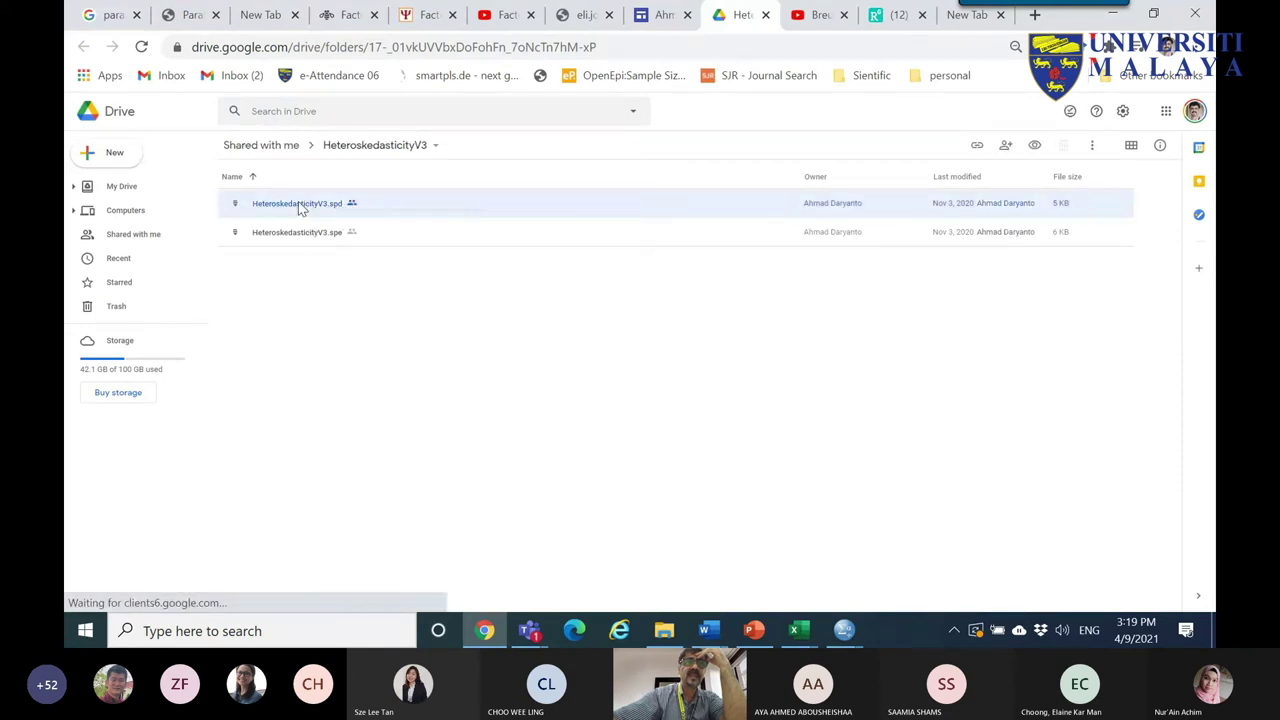
right_click(300, 207)
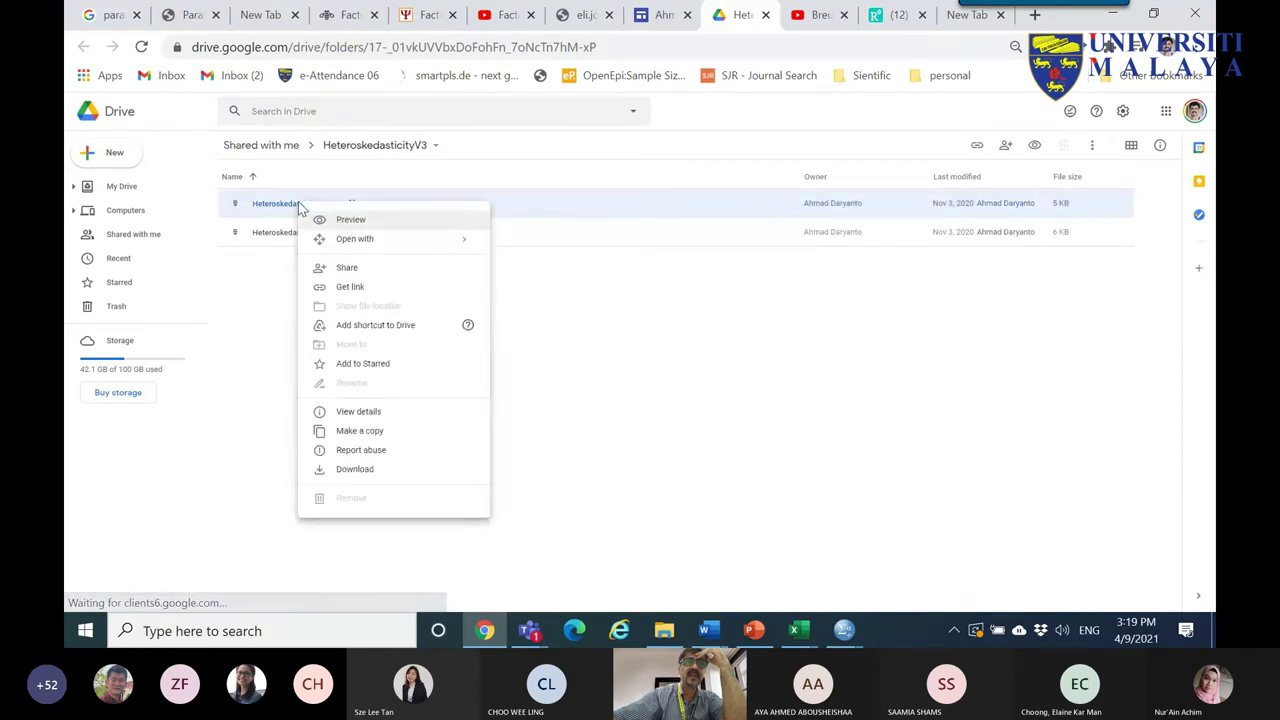
left_click(365, 470)
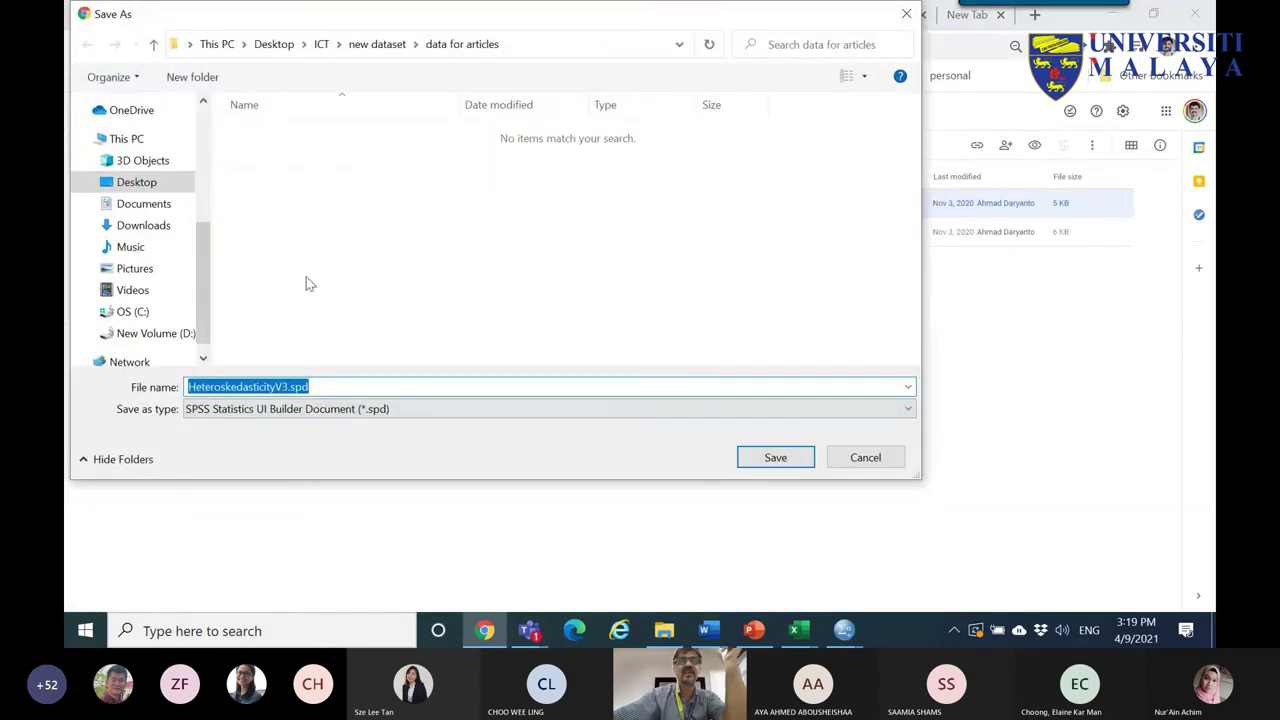
left_click(137, 186)
left_click(775, 457)
- Switch to the REGRESSION.sav data in SPSS and try to install HeteroskedasticityV3.spd as a custom dialog in compatibility mode
mouse_move(855, 628)
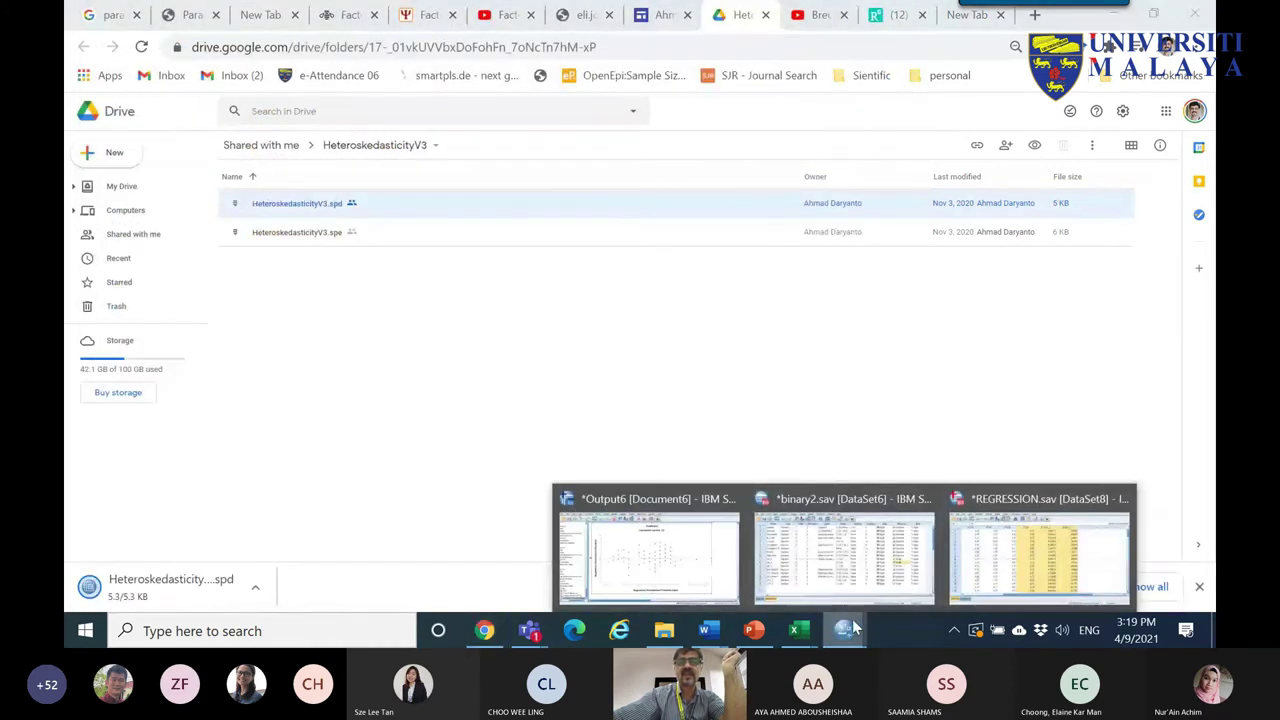
left_click(1040, 555)
left_click(488, 31)
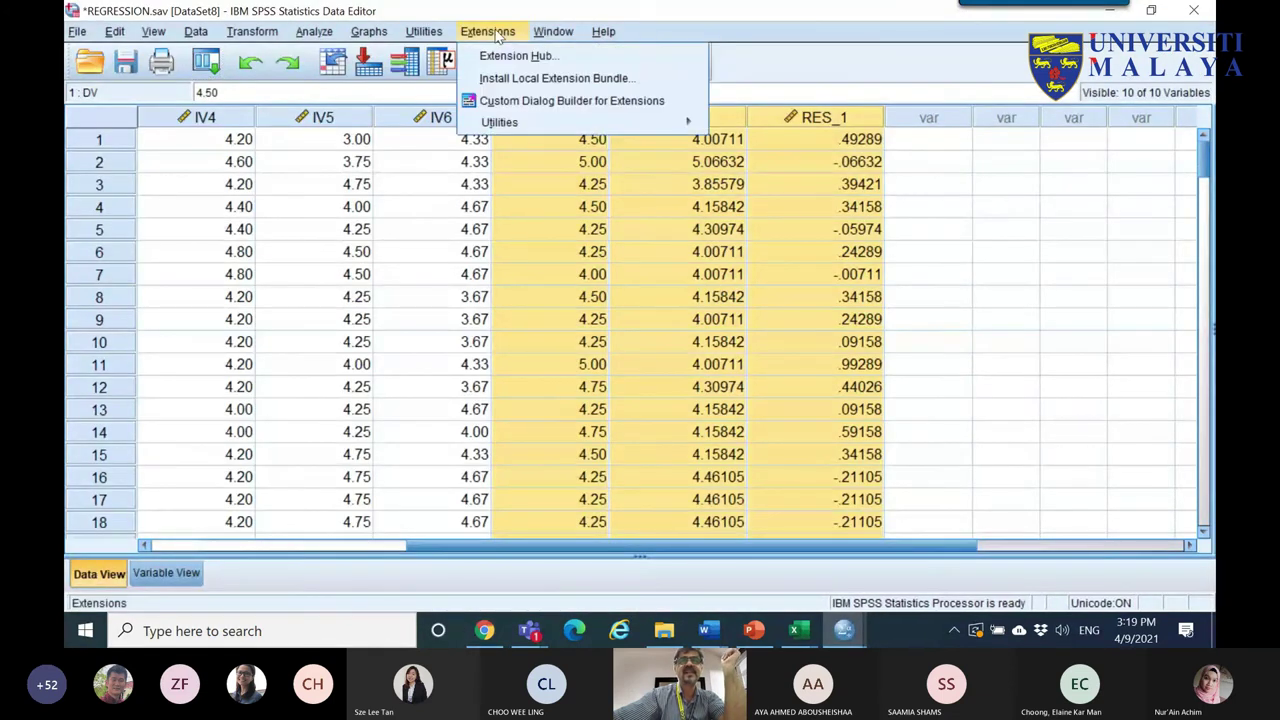
mouse_move(548, 127)
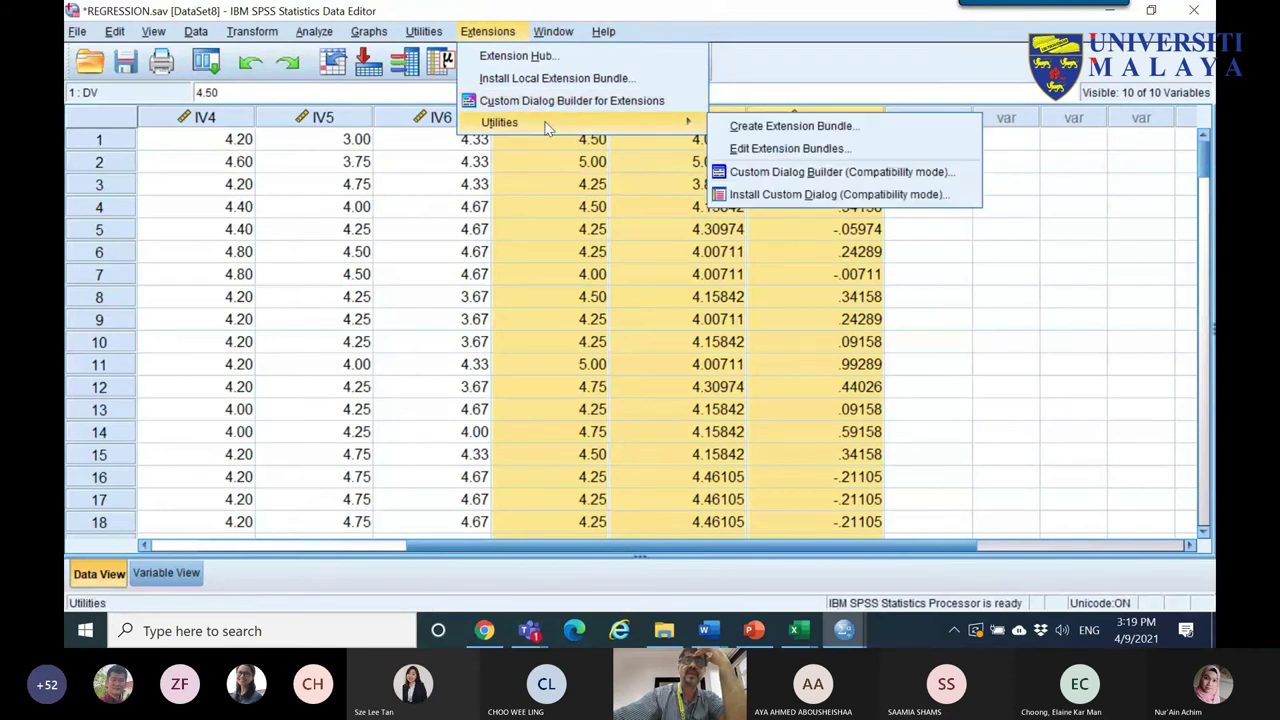
left_click(803, 195)
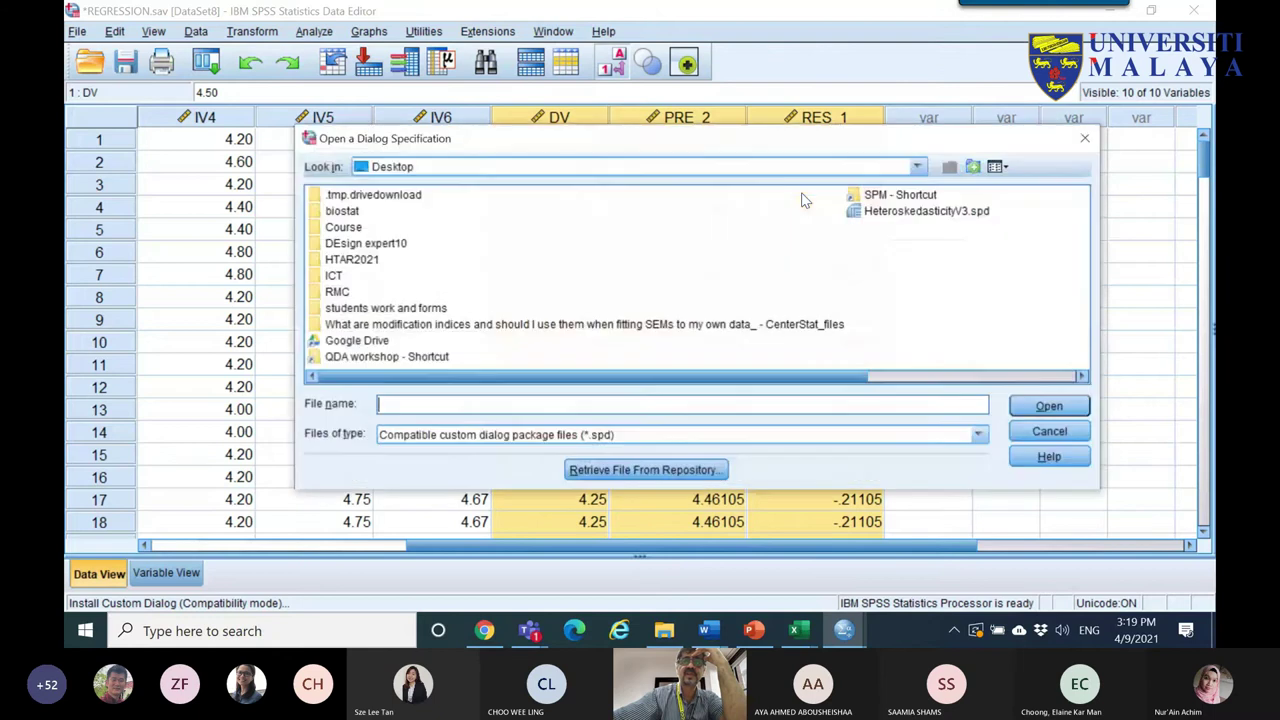
left_click(875, 214)
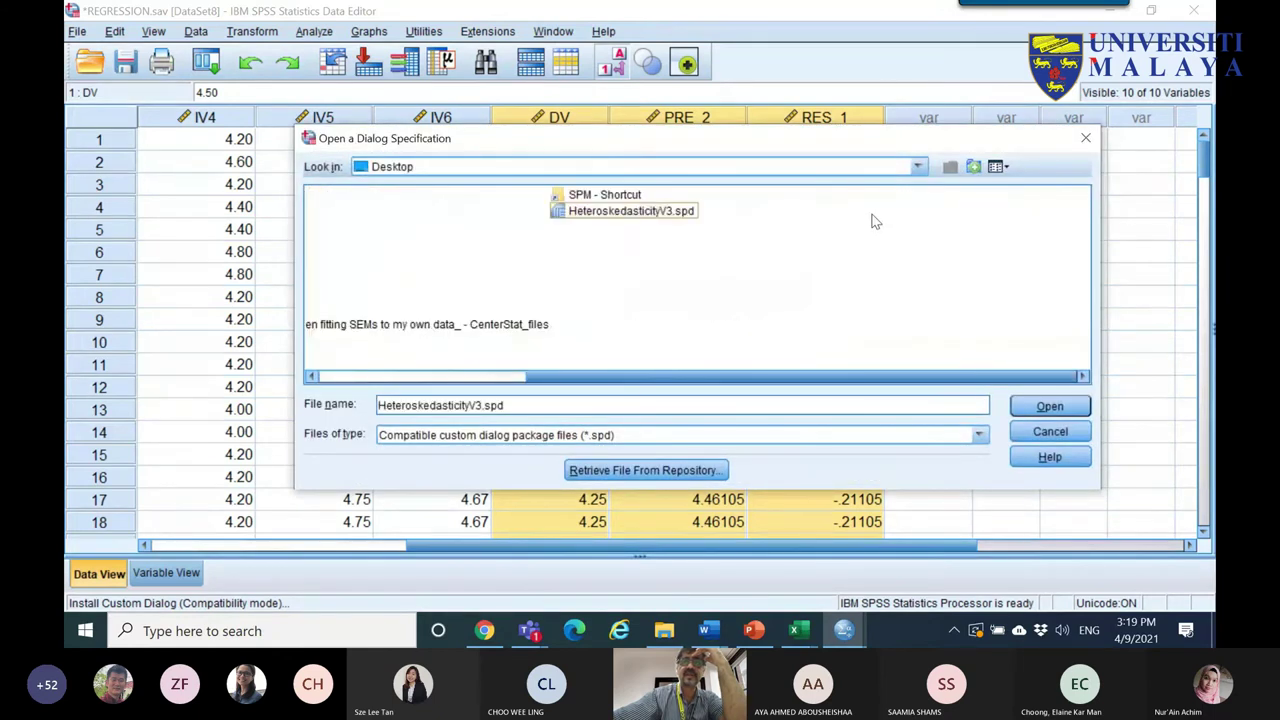
double_click(657, 213)
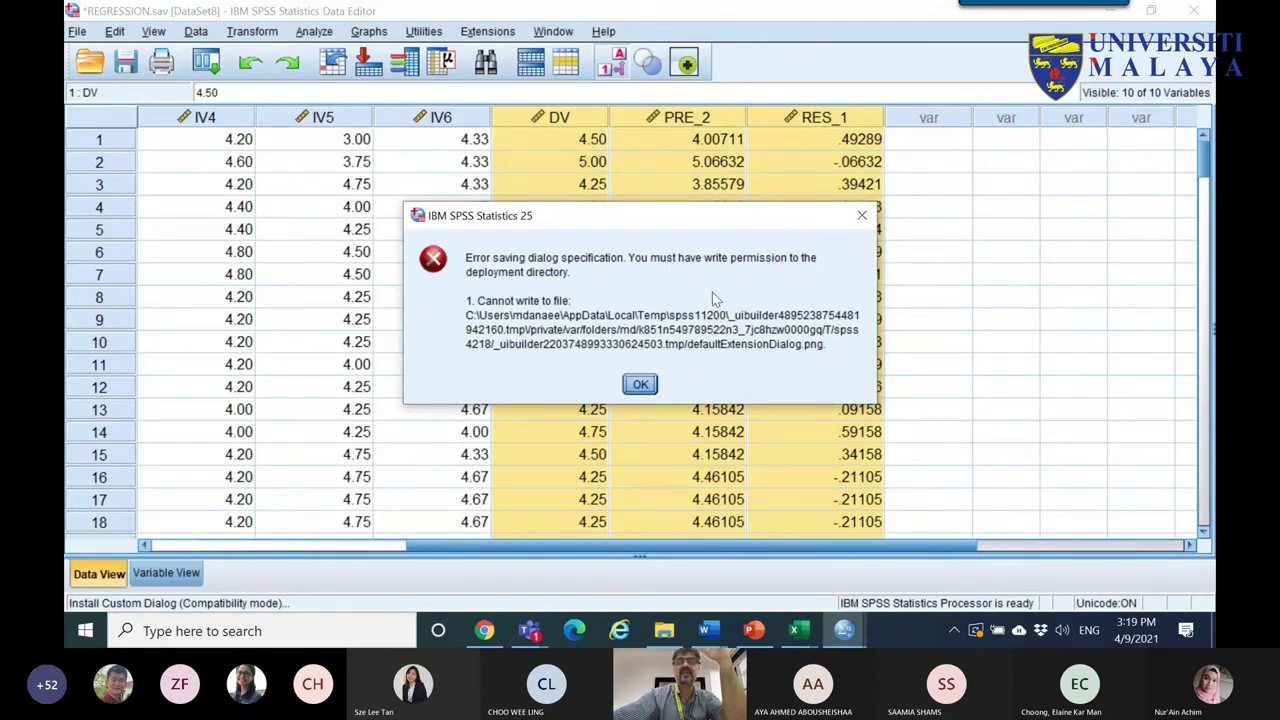
left_click(641, 385)
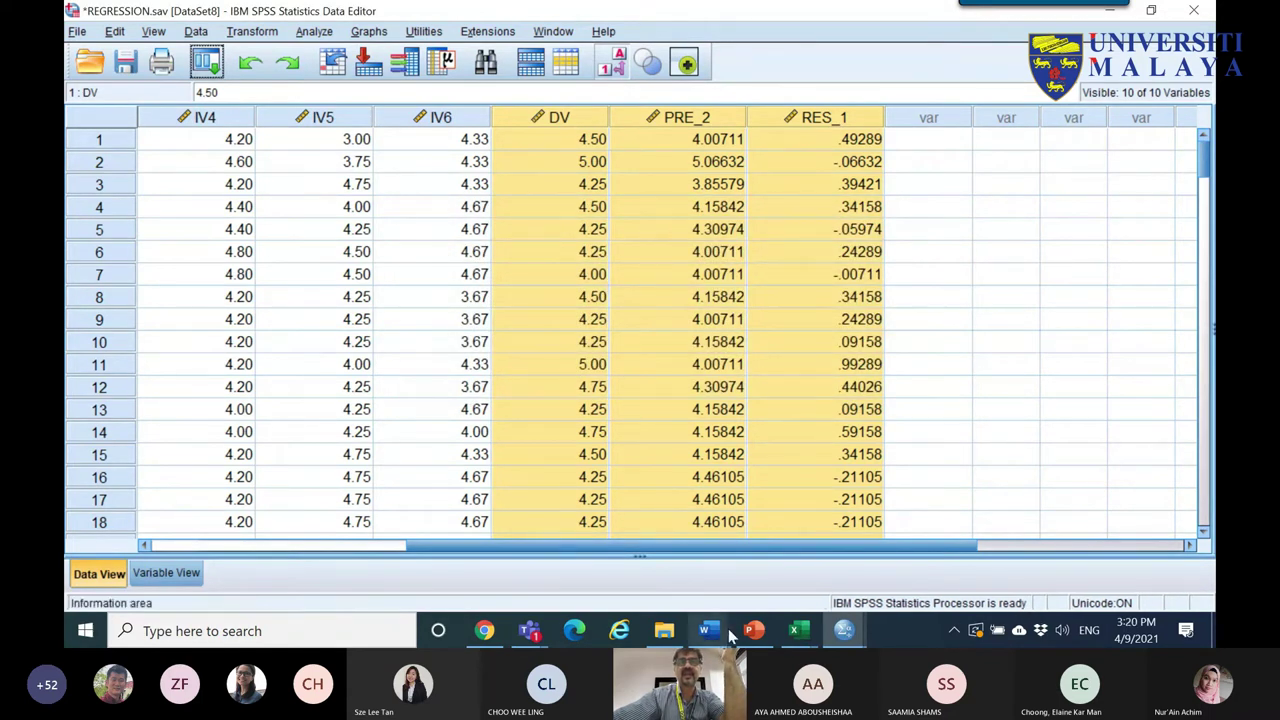
- Switch to Chrome, return to the Heteroskedasticity macro page and copy its web address
left_click(484, 630)
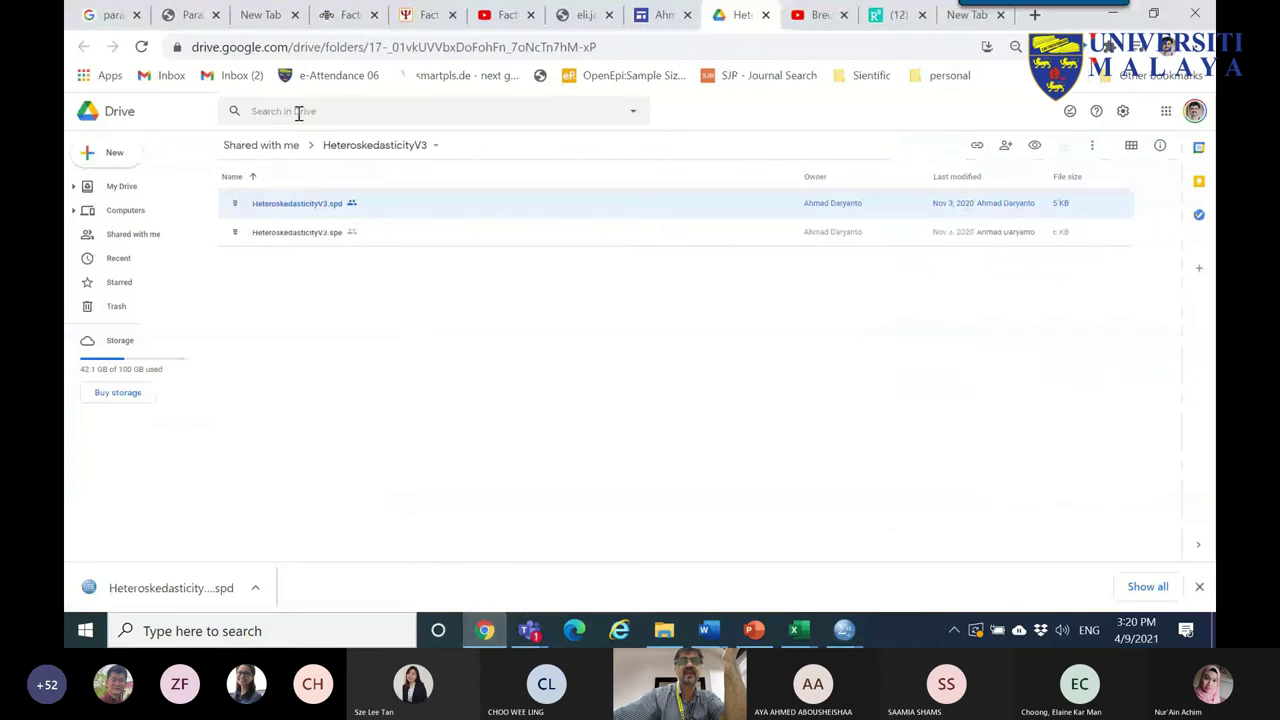
left_click(83, 47)
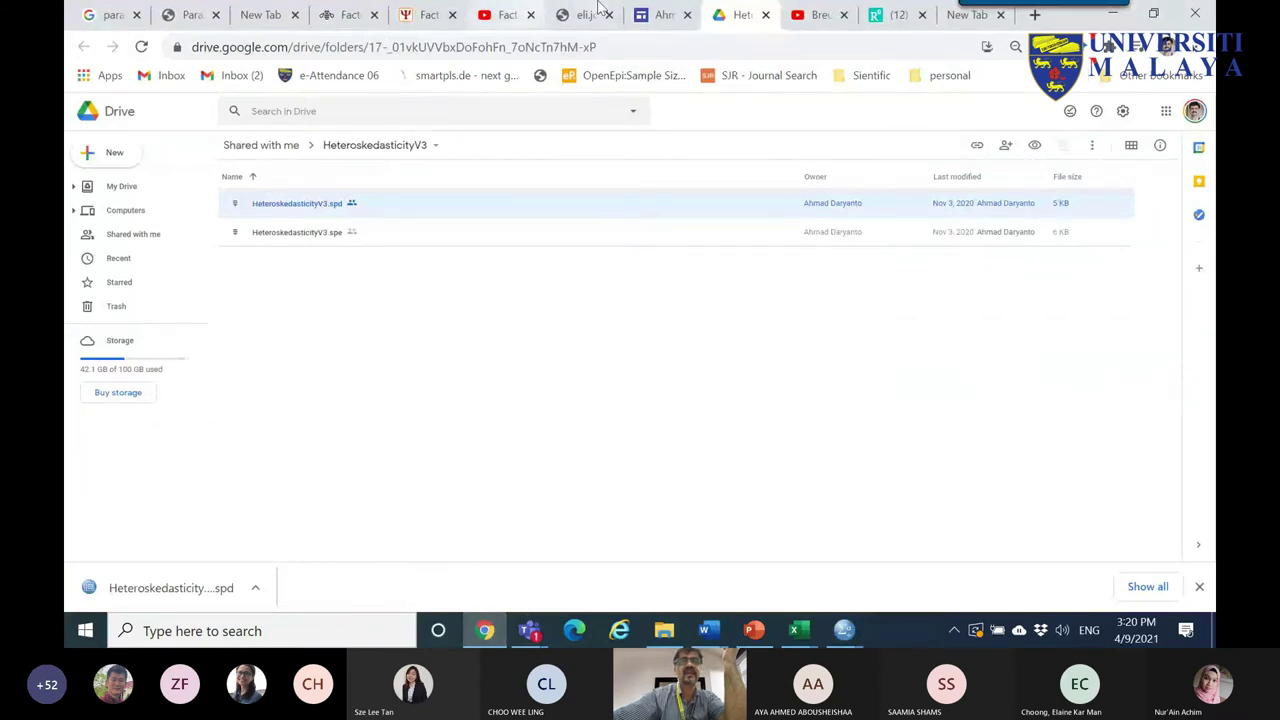
scroll(640, 300, "up", 2)
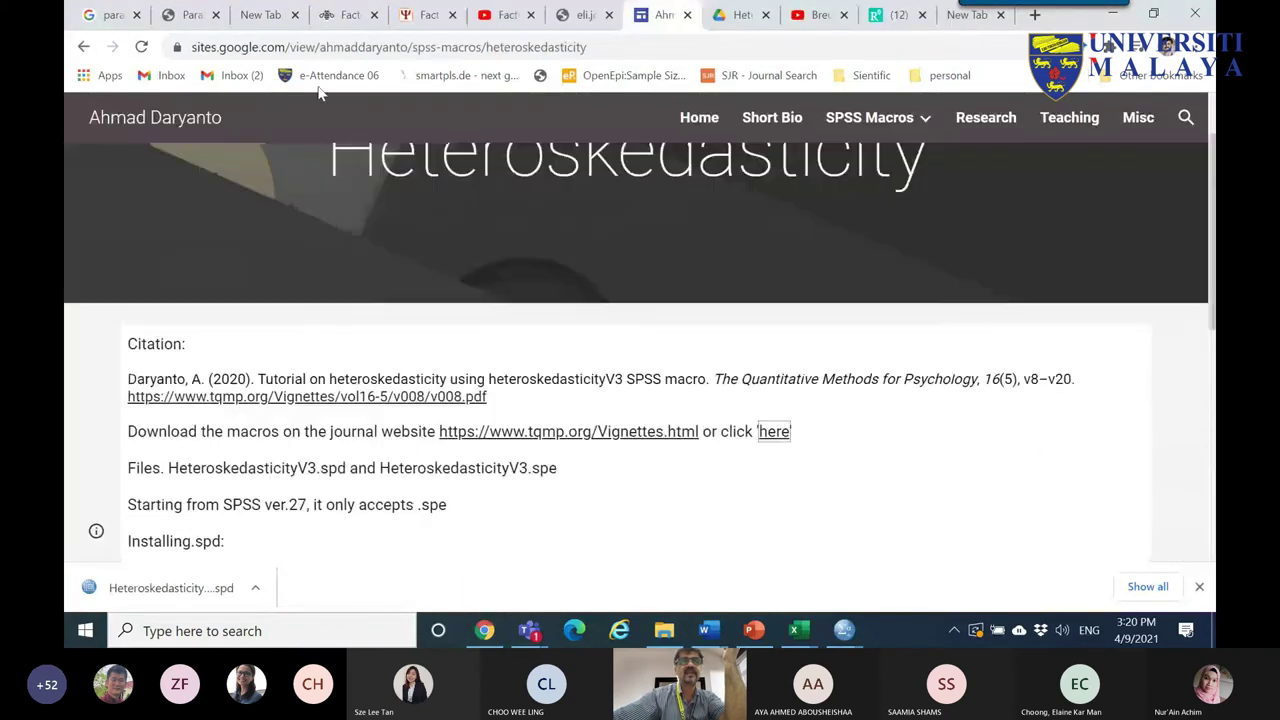
left_click(332, 47)
right_click(330, 47)
left_click(372, 168)
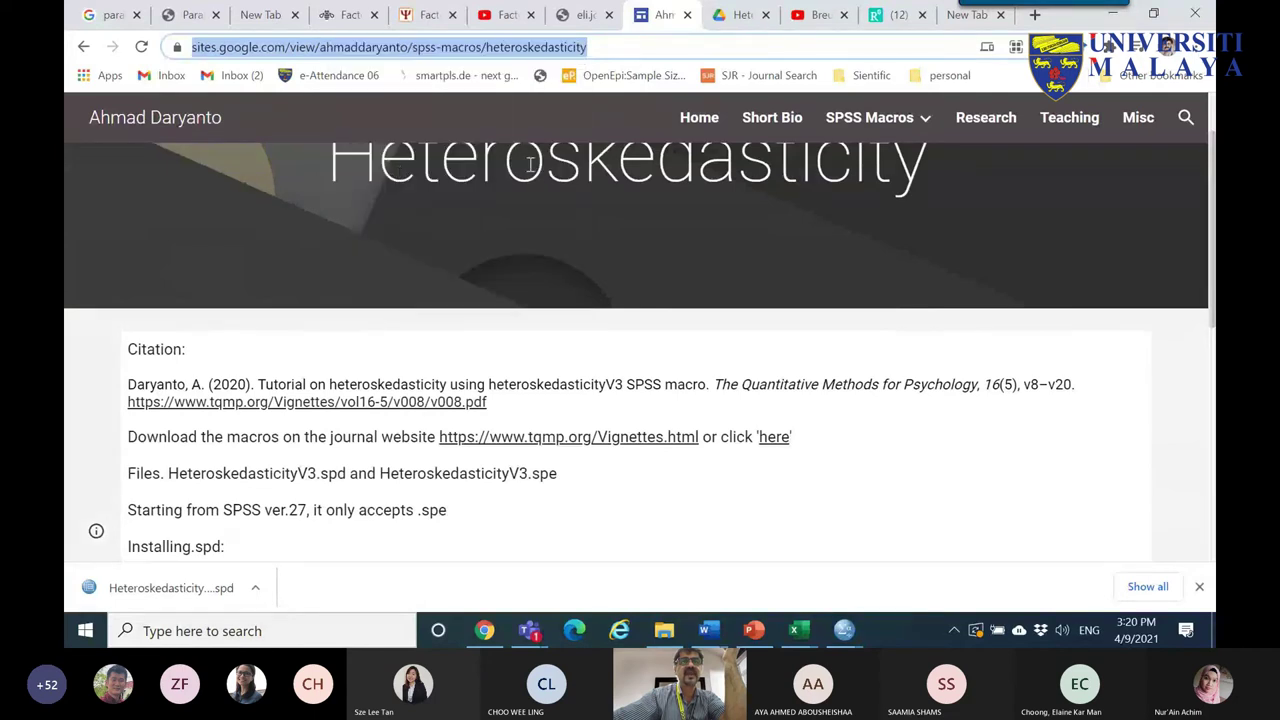
- Switch to the Teams meeting, open its chat and send the copied Heteroskedasticity macro page link to the participants
left_click(532, 632)
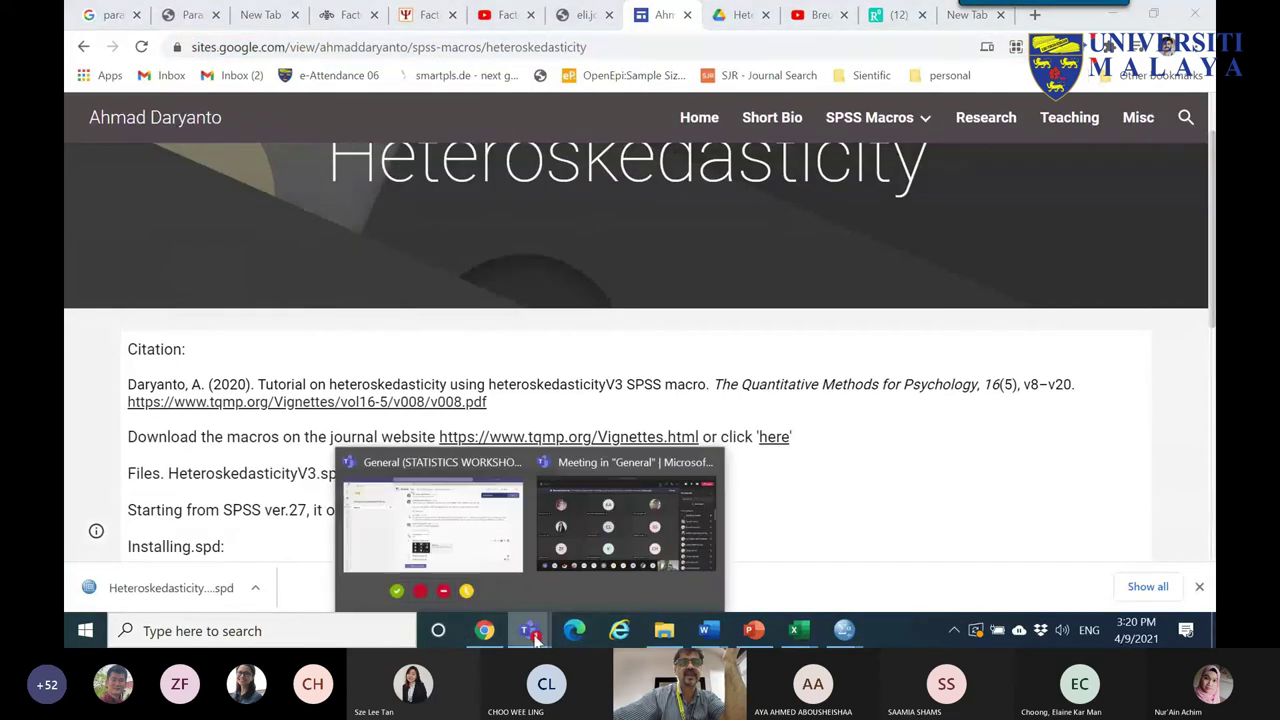
left_click(586, 527)
left_click(895, 58)
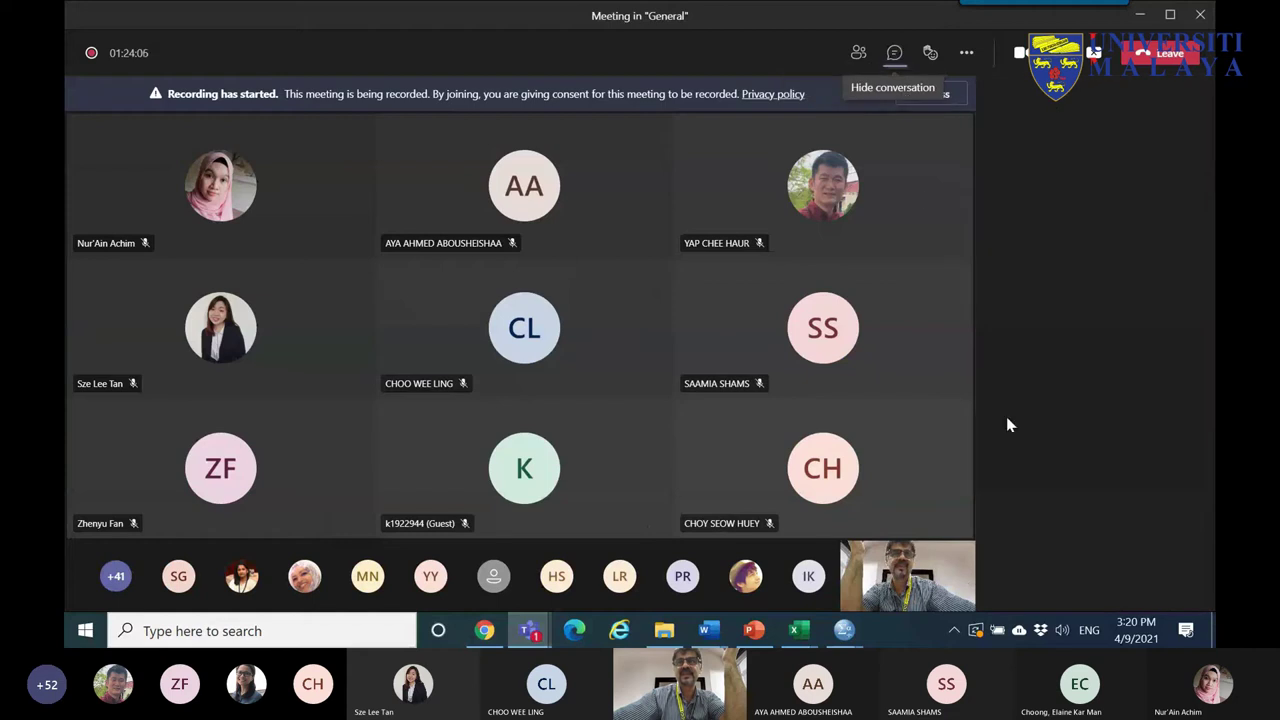
right_click(1036, 562)
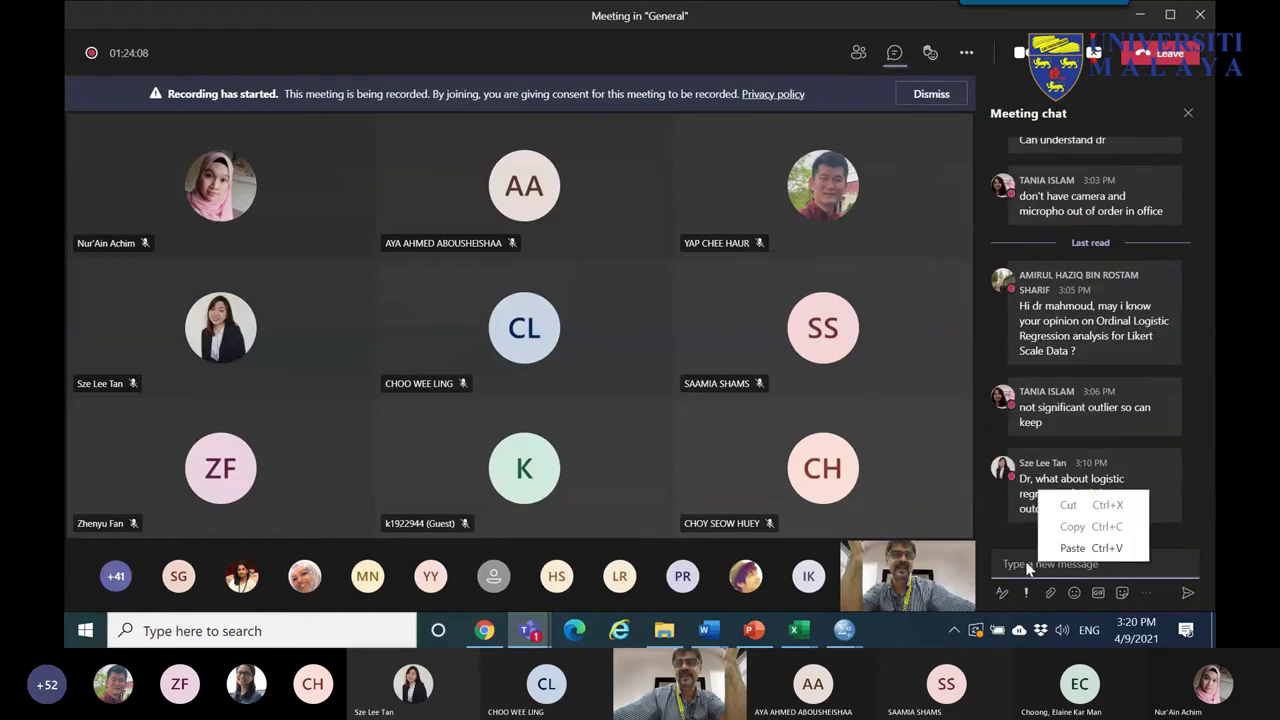
left_click(1075, 550)
right_click(1065, 564)
left_click(1080, 549)
left_click(1188, 593)
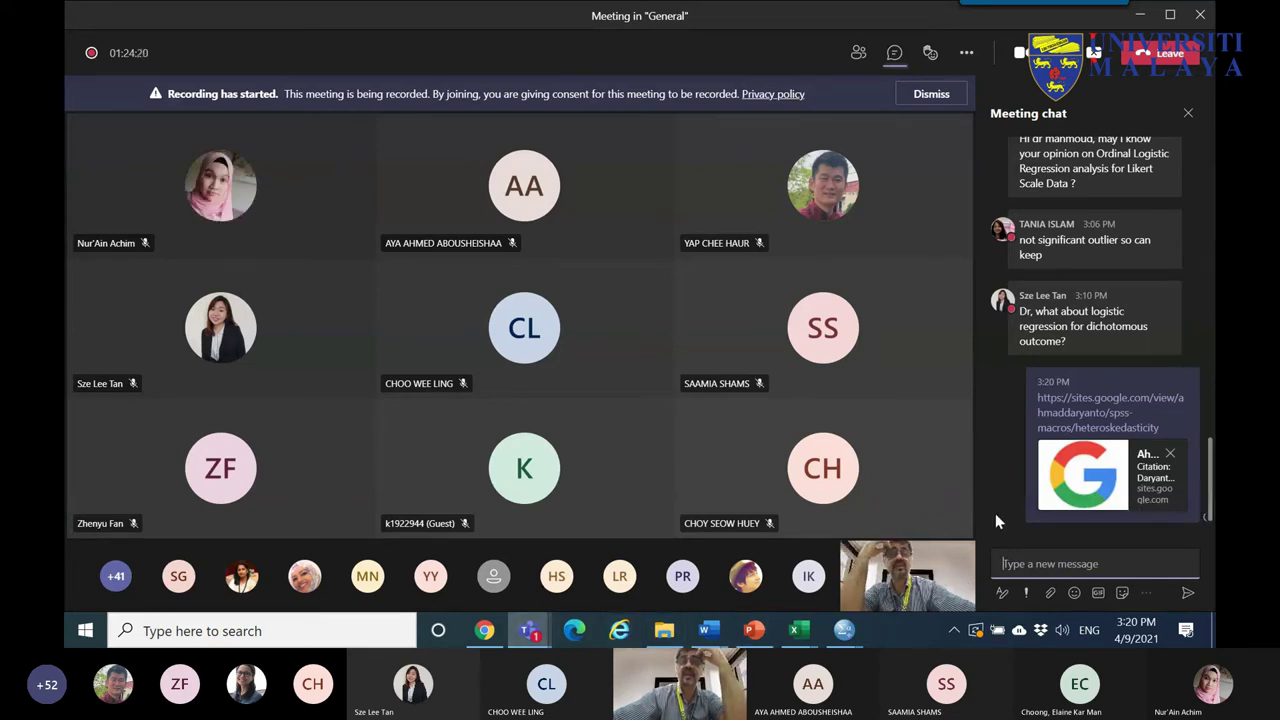
- Switch back to Chrome, return to the HeteroskedasticityV3 Drive folder and download HeteroskedasticityV3.spe to the Desktop
left_click(846, 633)
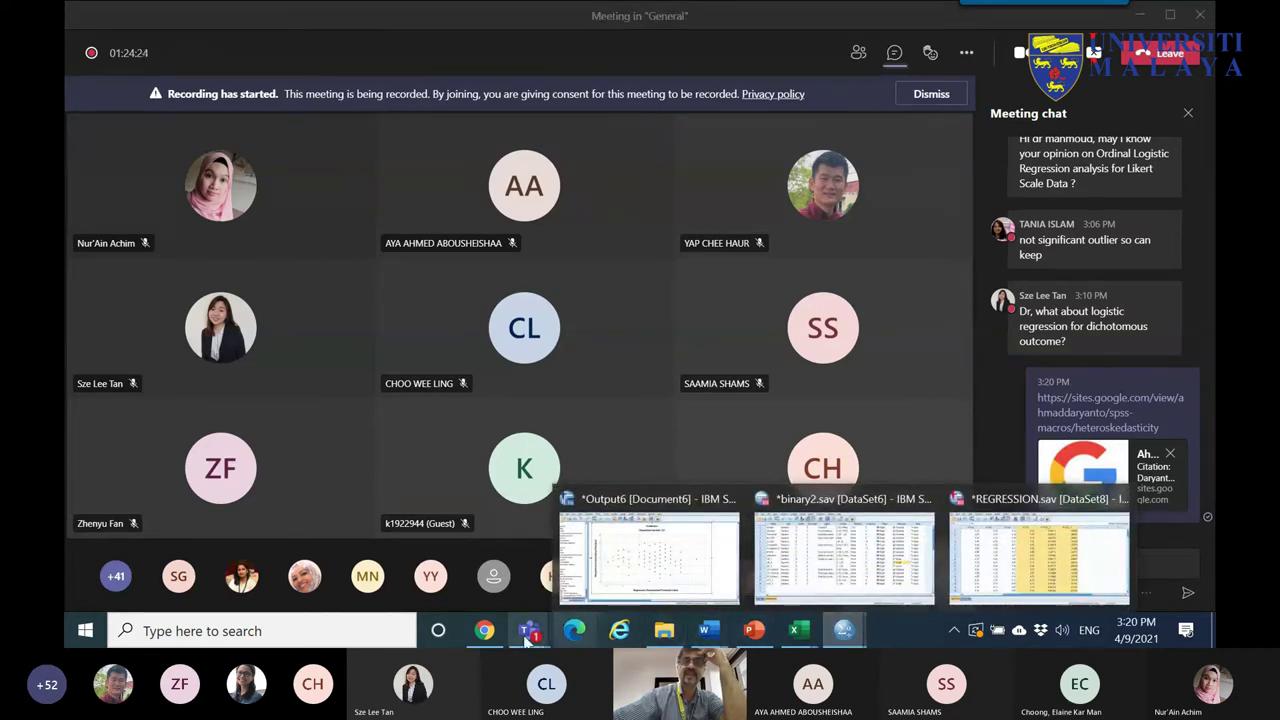
left_click(484, 630)
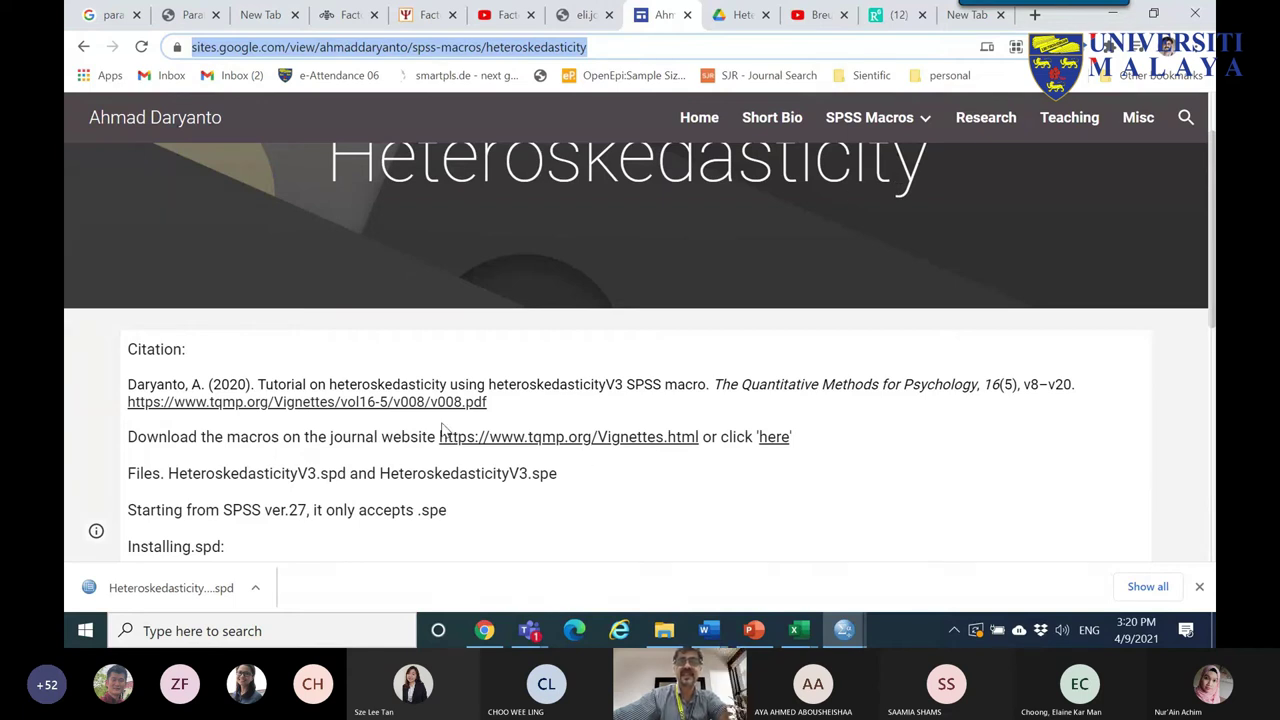
scroll(473, 447, "down", 1)
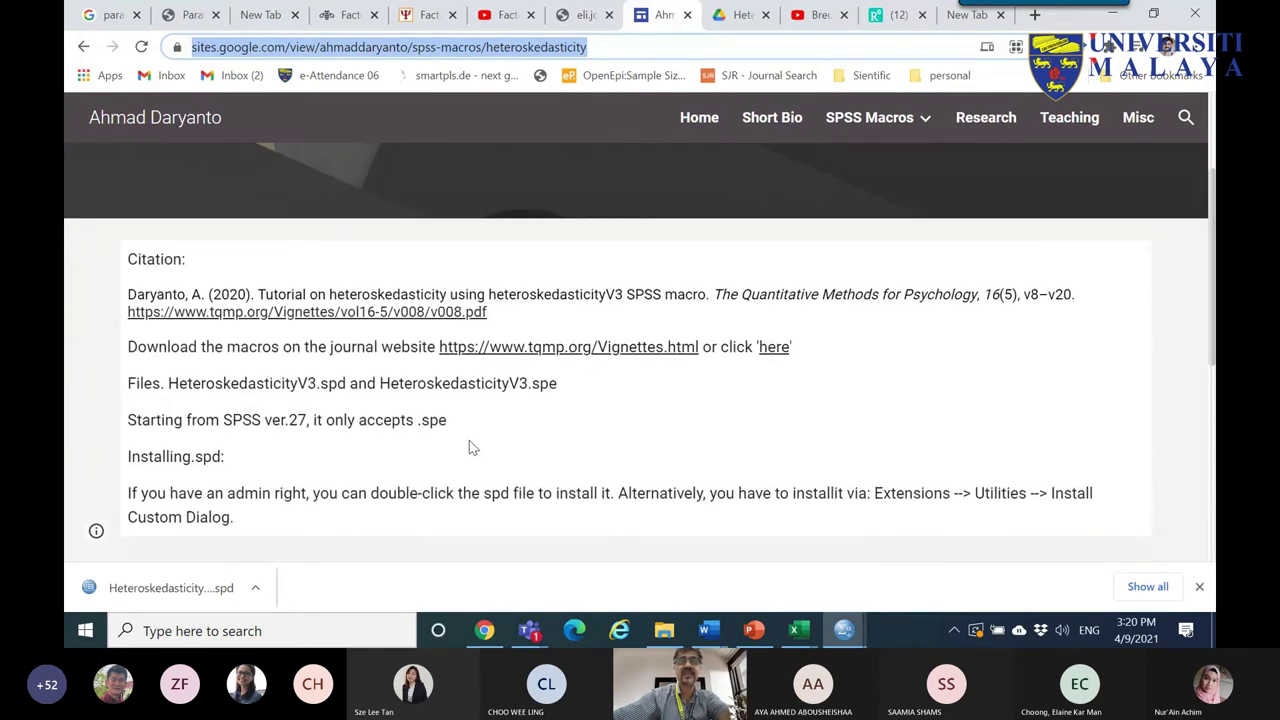
left_click(773, 349)
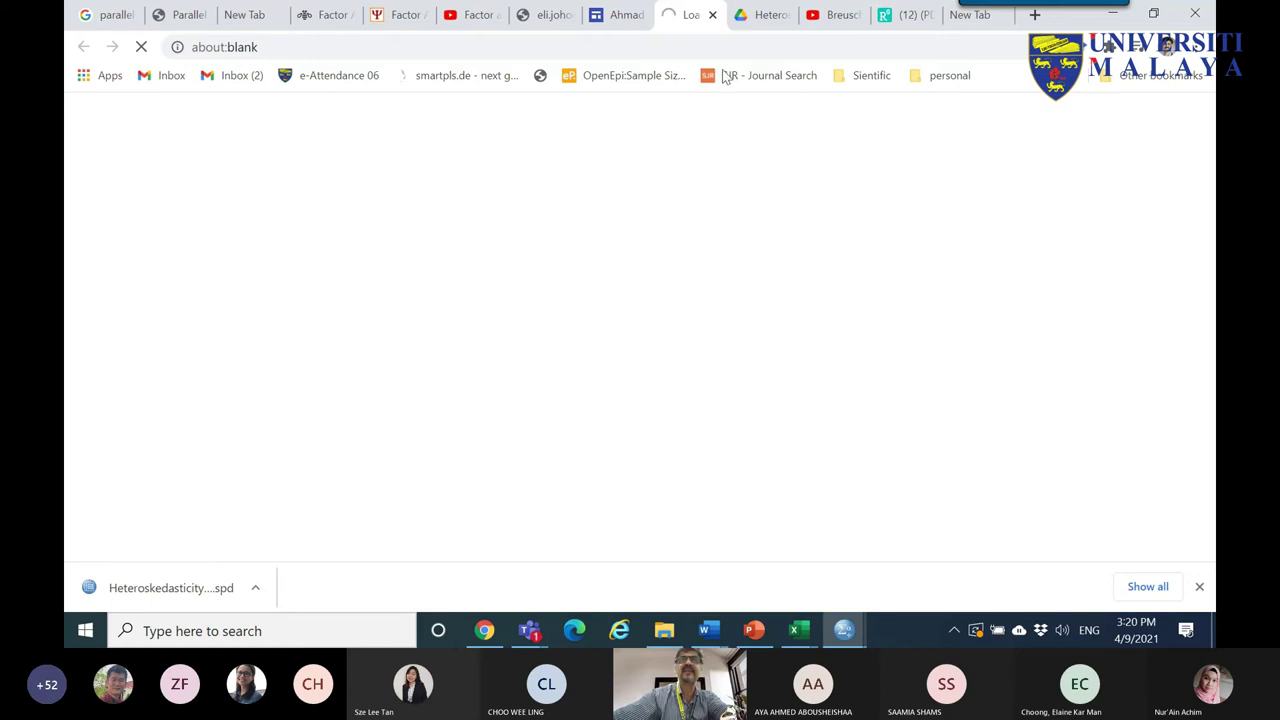
left_click(750, 14)
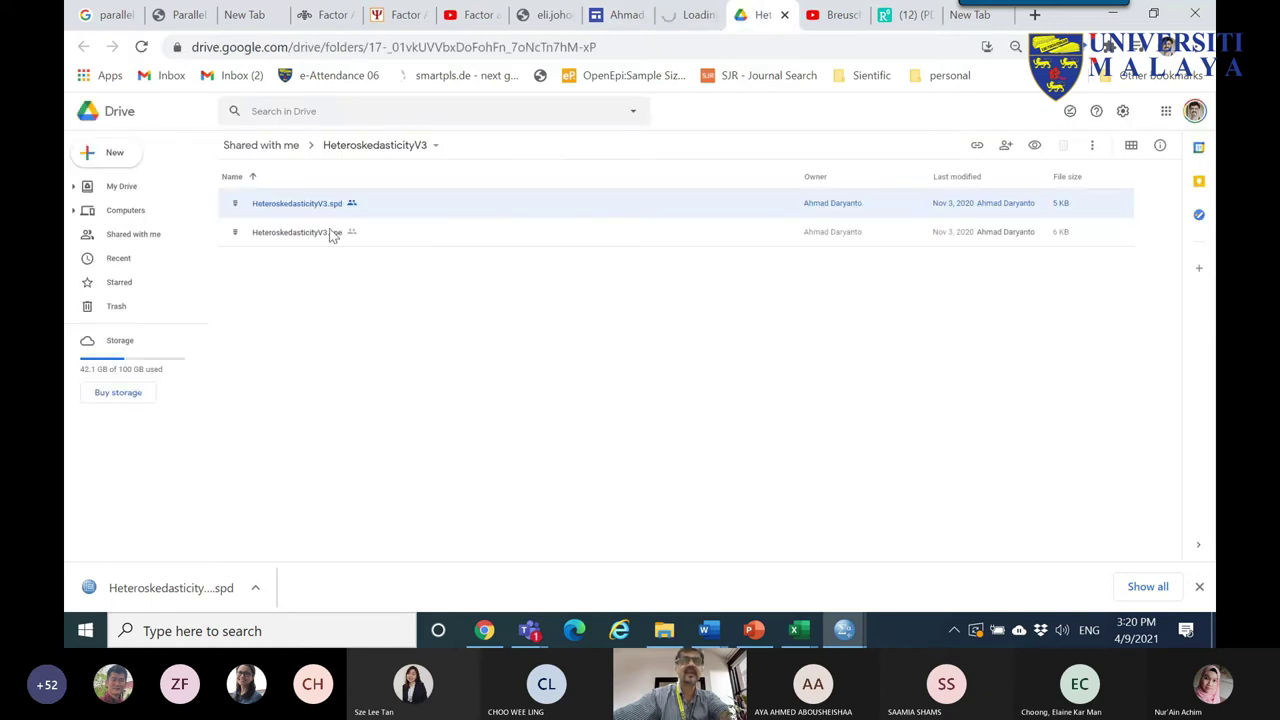
right_click(333, 236)
left_click(396, 498)
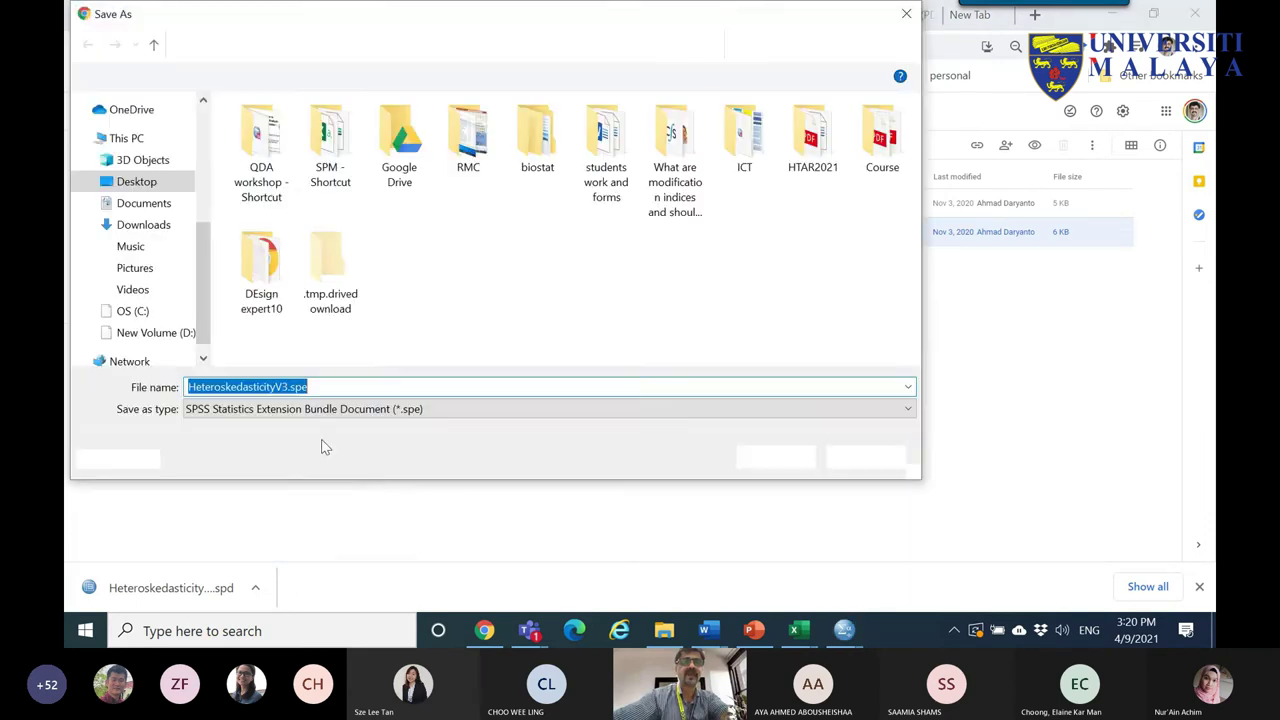
left_click(775, 458)
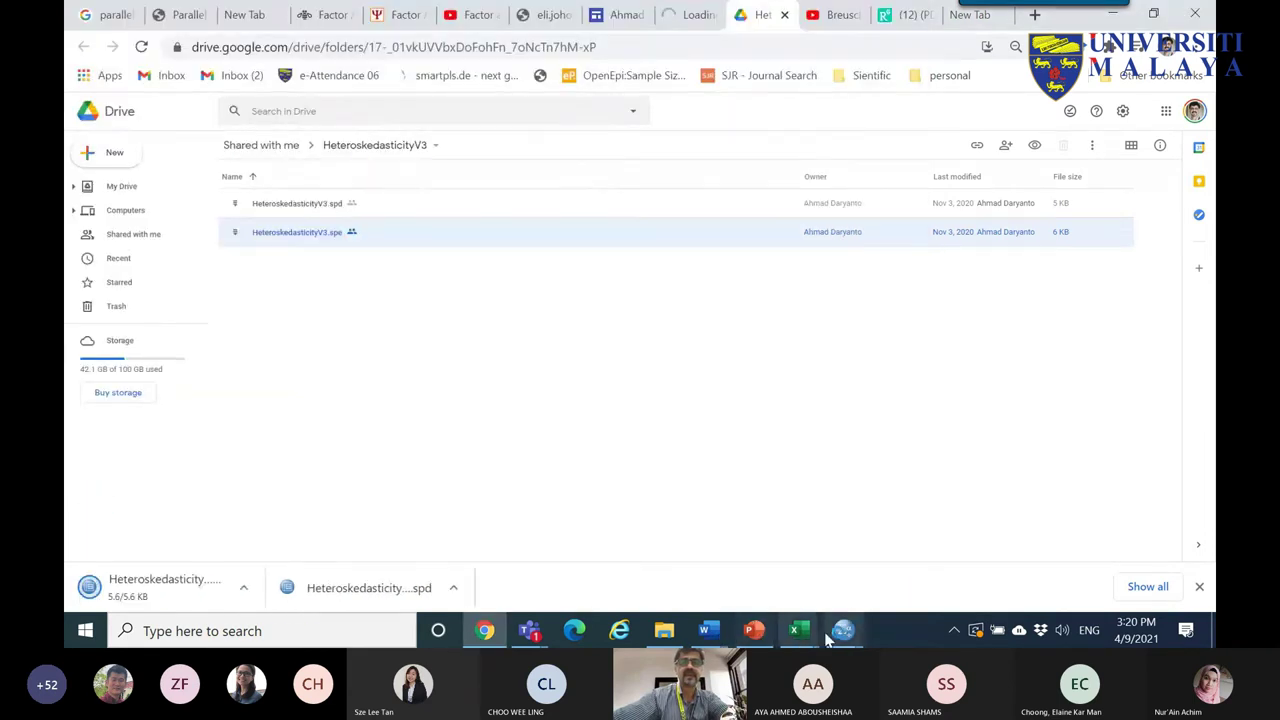
mouse_move(843, 630)
left_click(1010, 577)
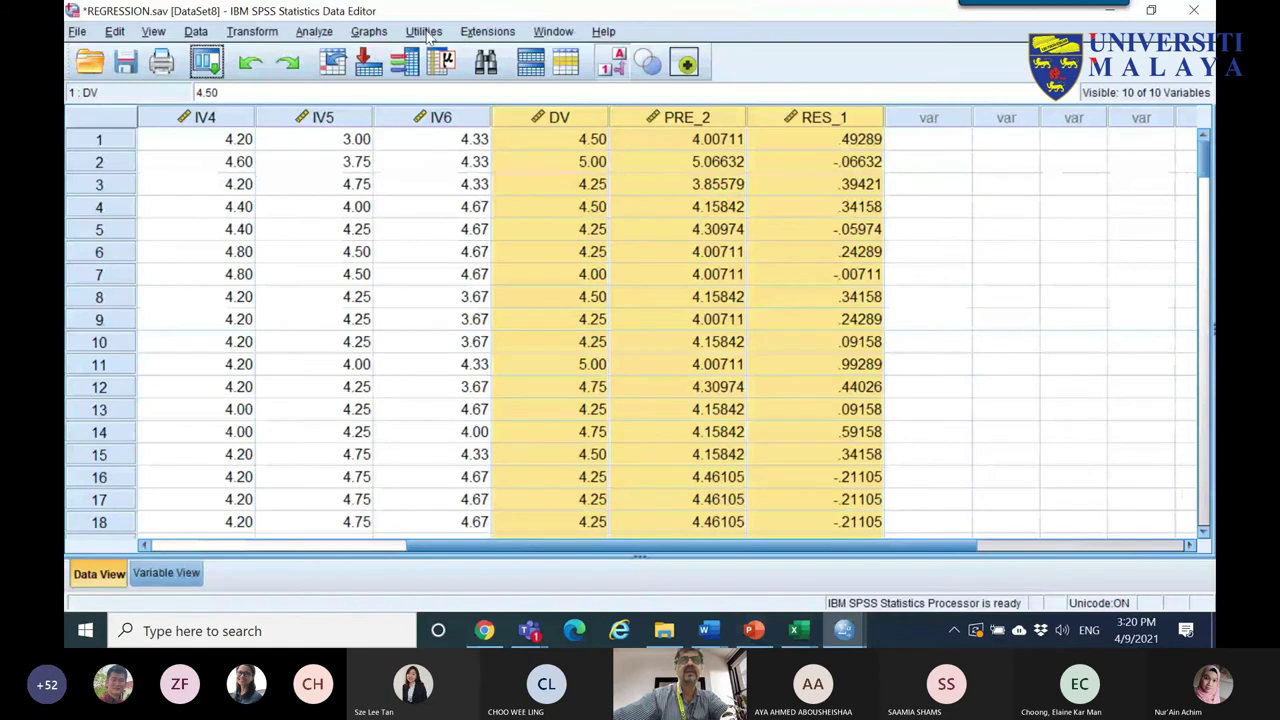
left_click(424, 31)
mouse_move(527, 124)
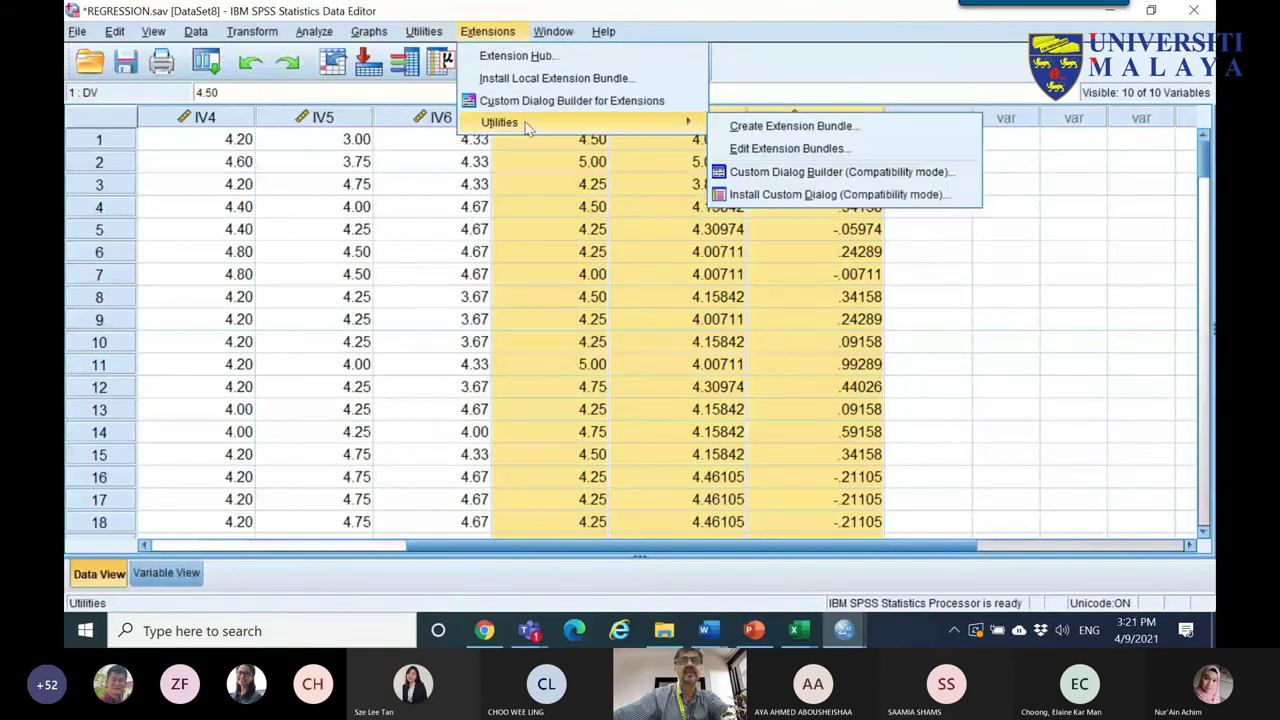
left_click(776, 194)
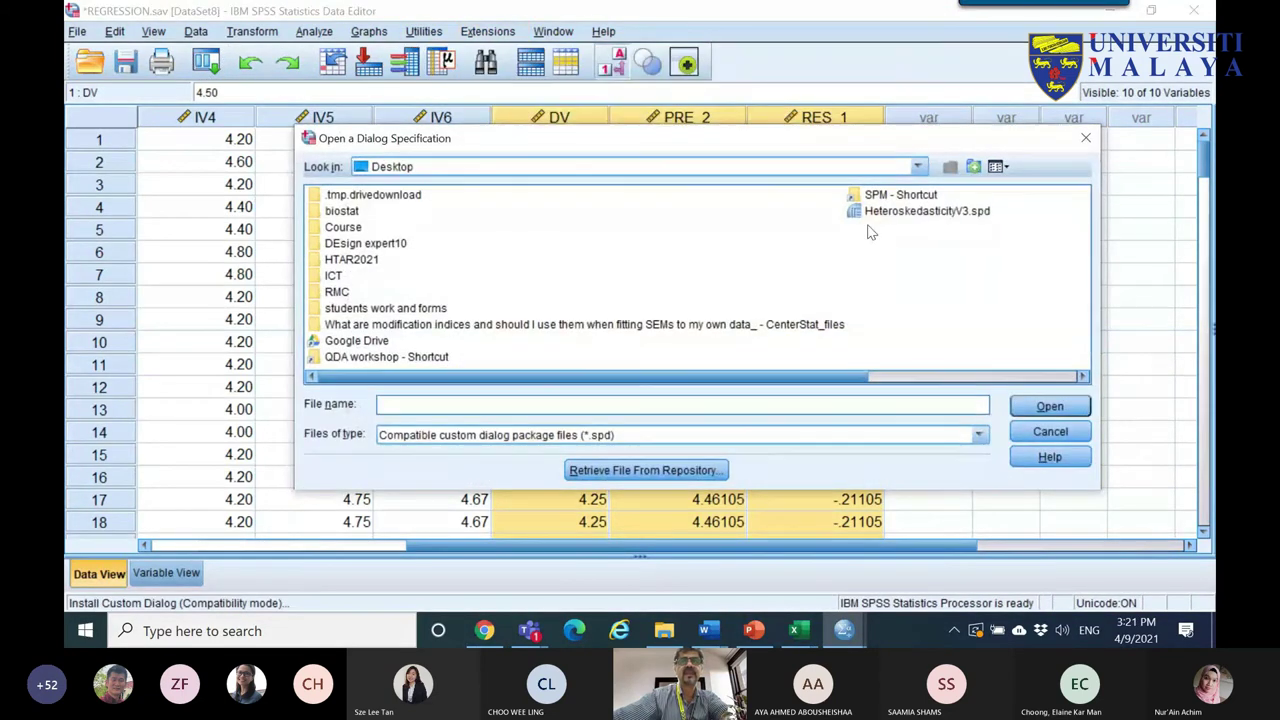
left_click(1050, 431)
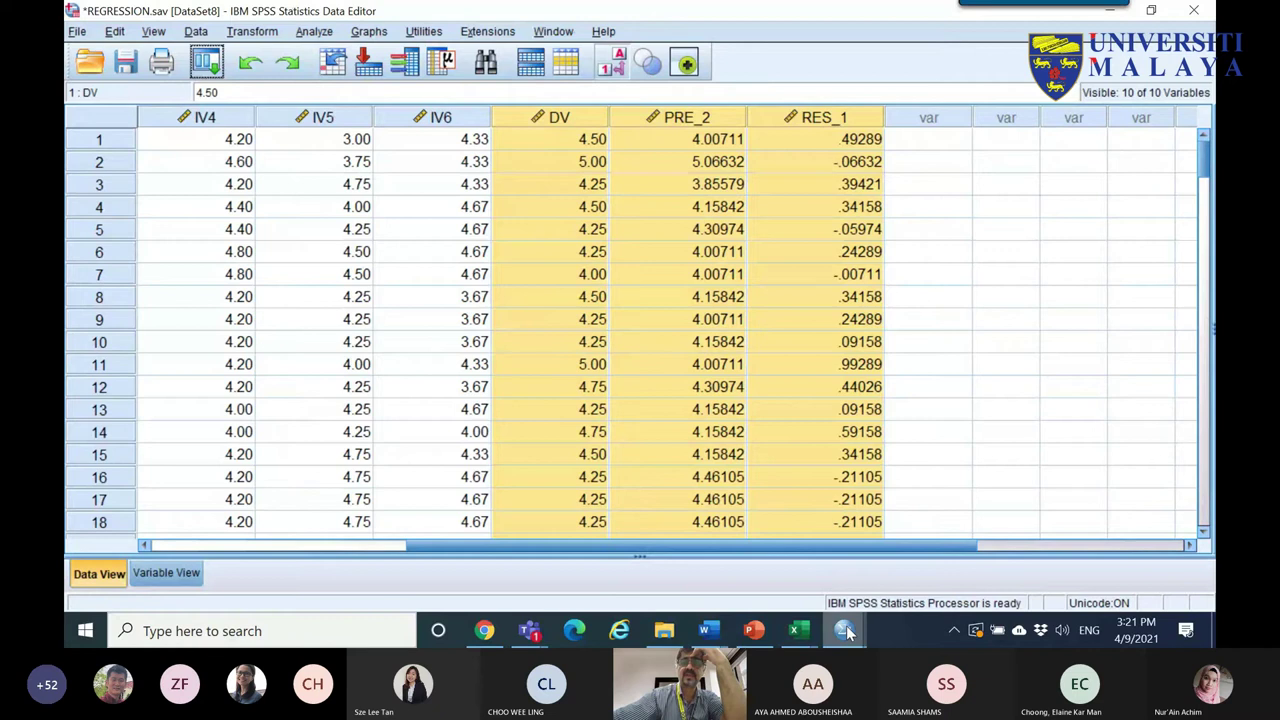
- Switch to the binary2.sav data in SPSS and try to install HeteroskedasticityV3.spd as a custom dialog in compatibility mode, overwriting the previous version
left_click(650, 550)
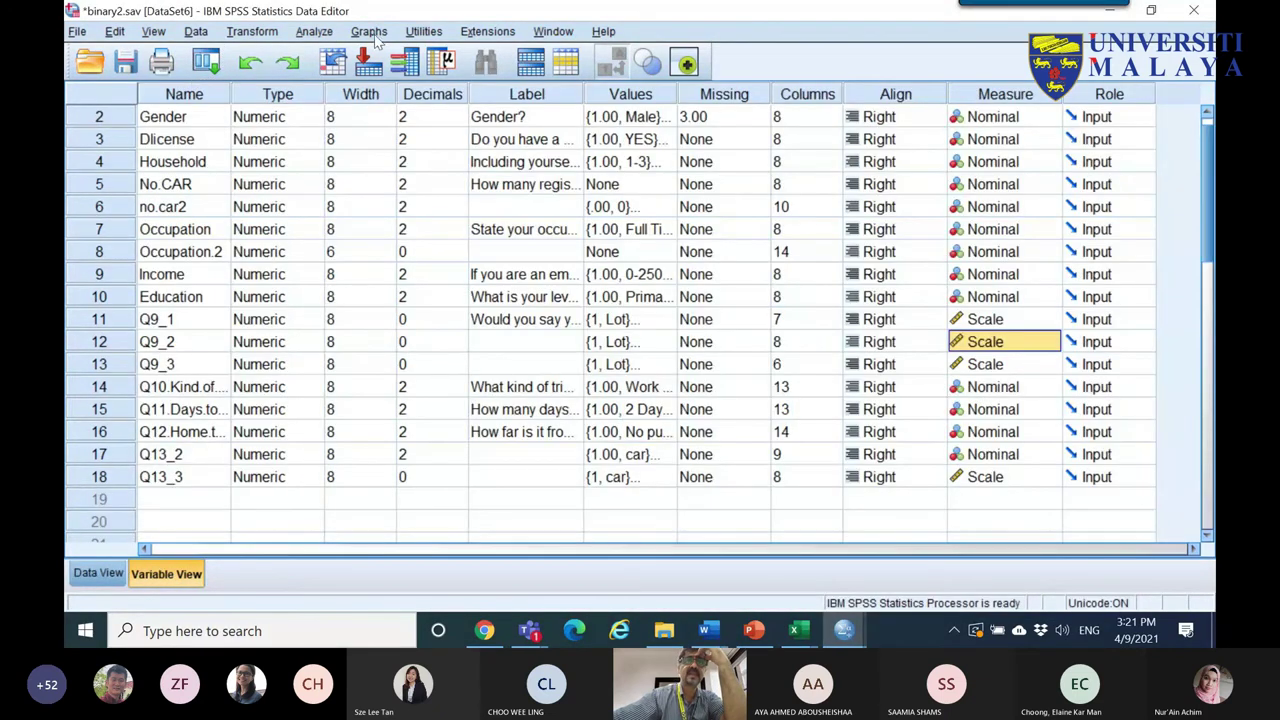
left_click(424, 33)
mouse_move(487, 31)
mouse_move(515, 122)
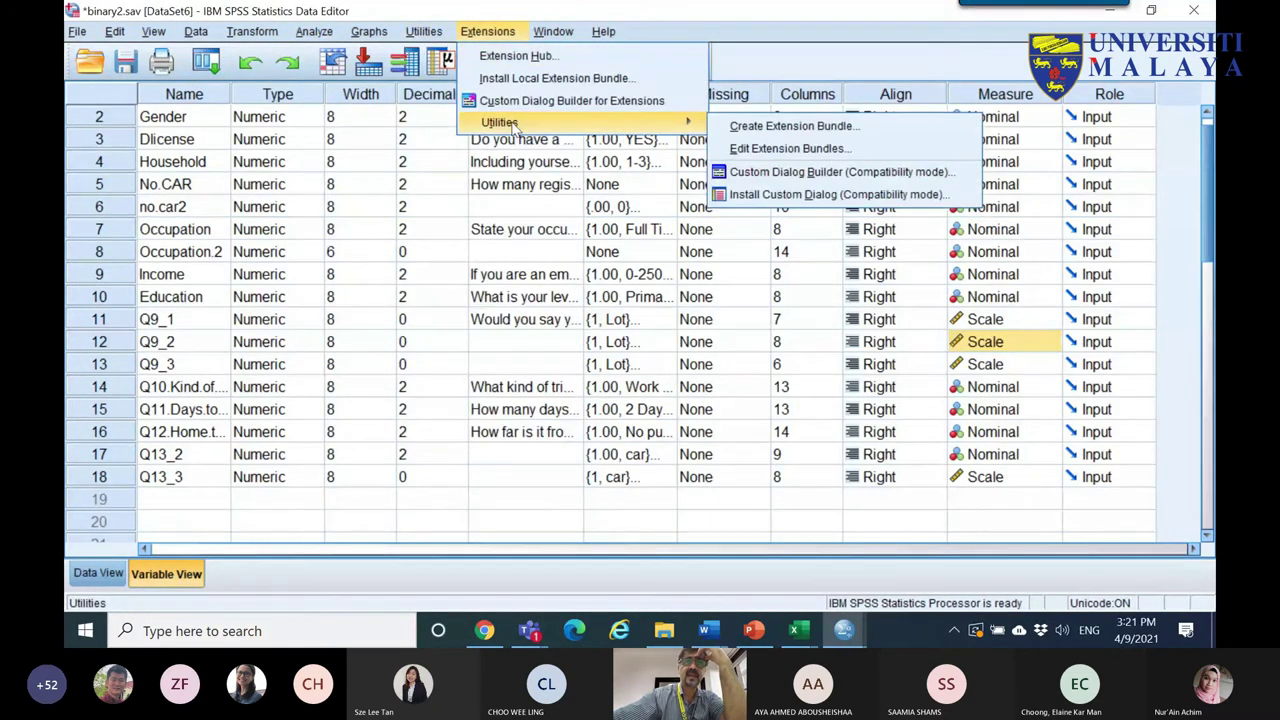
left_click(795, 196)
left_click(950, 212)
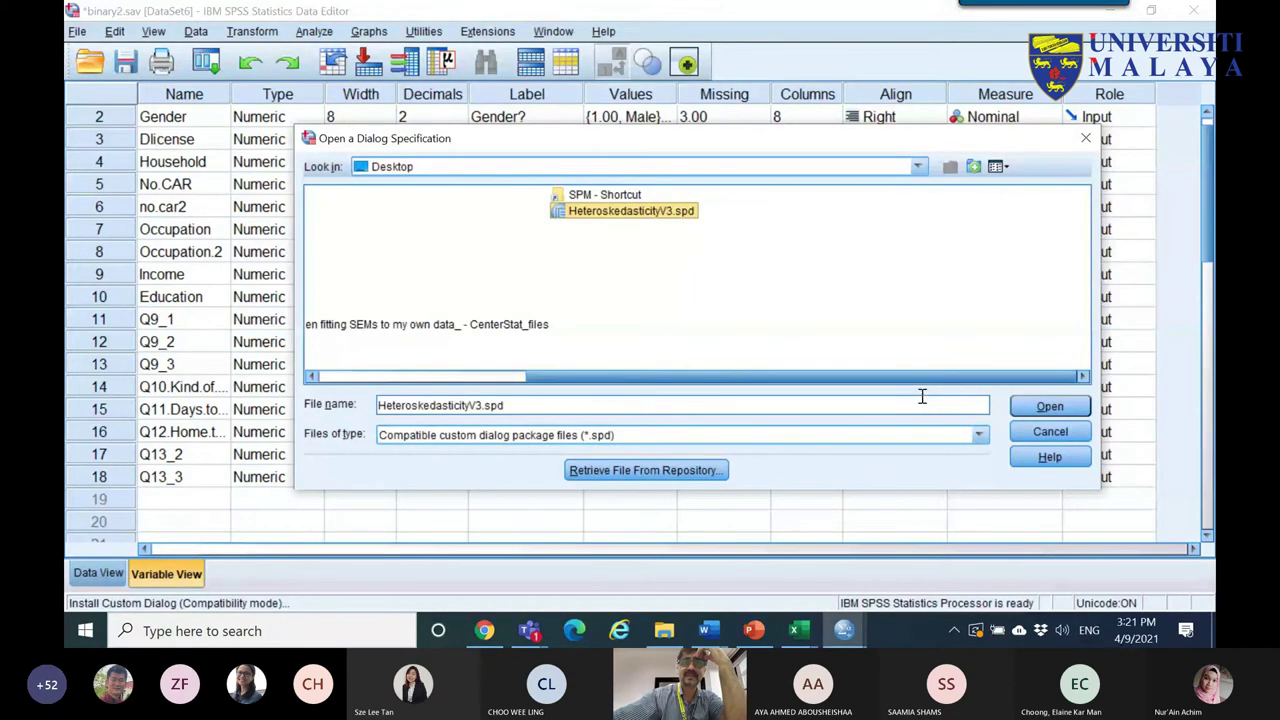
left_click(1068, 407)
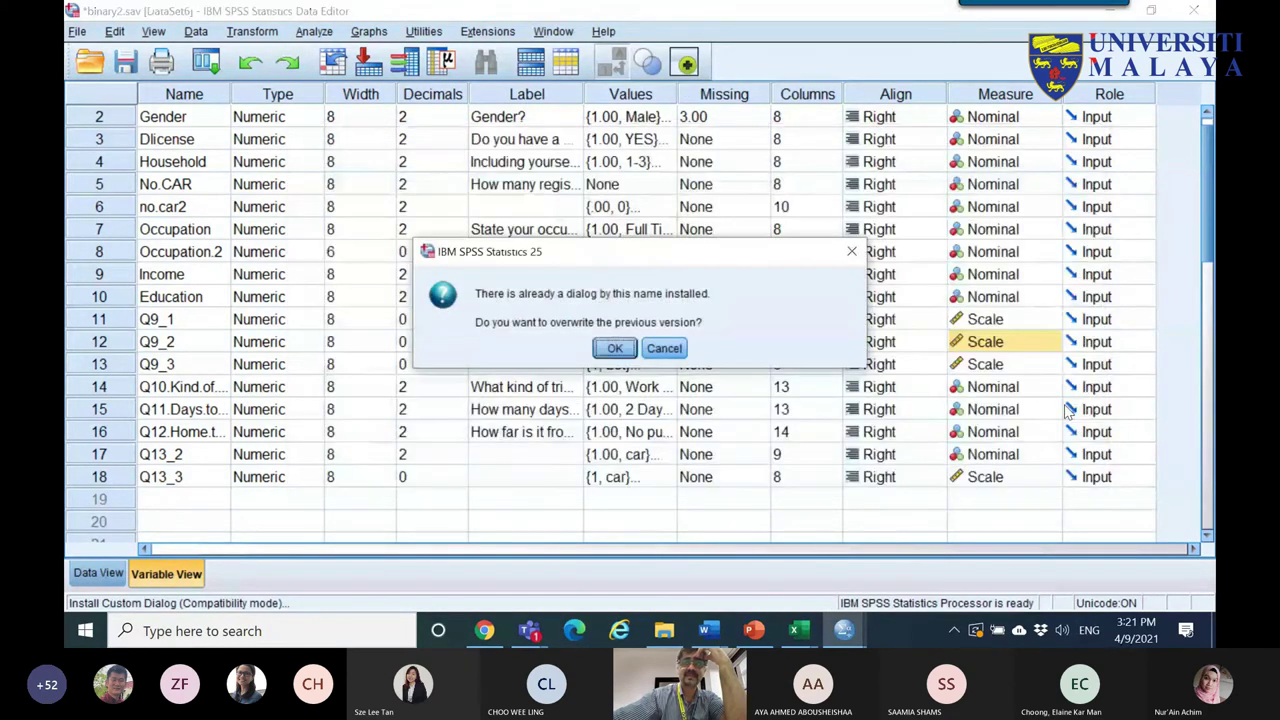
left_click(615, 348)
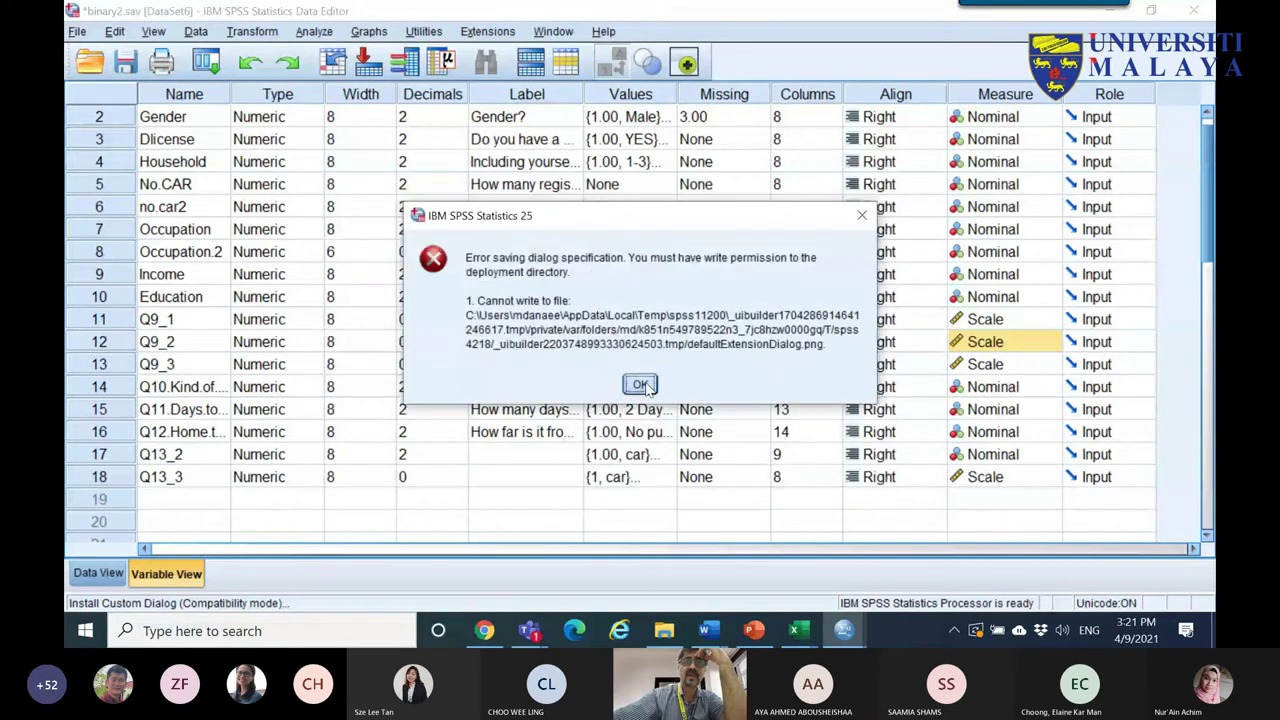
left_click(640, 386)
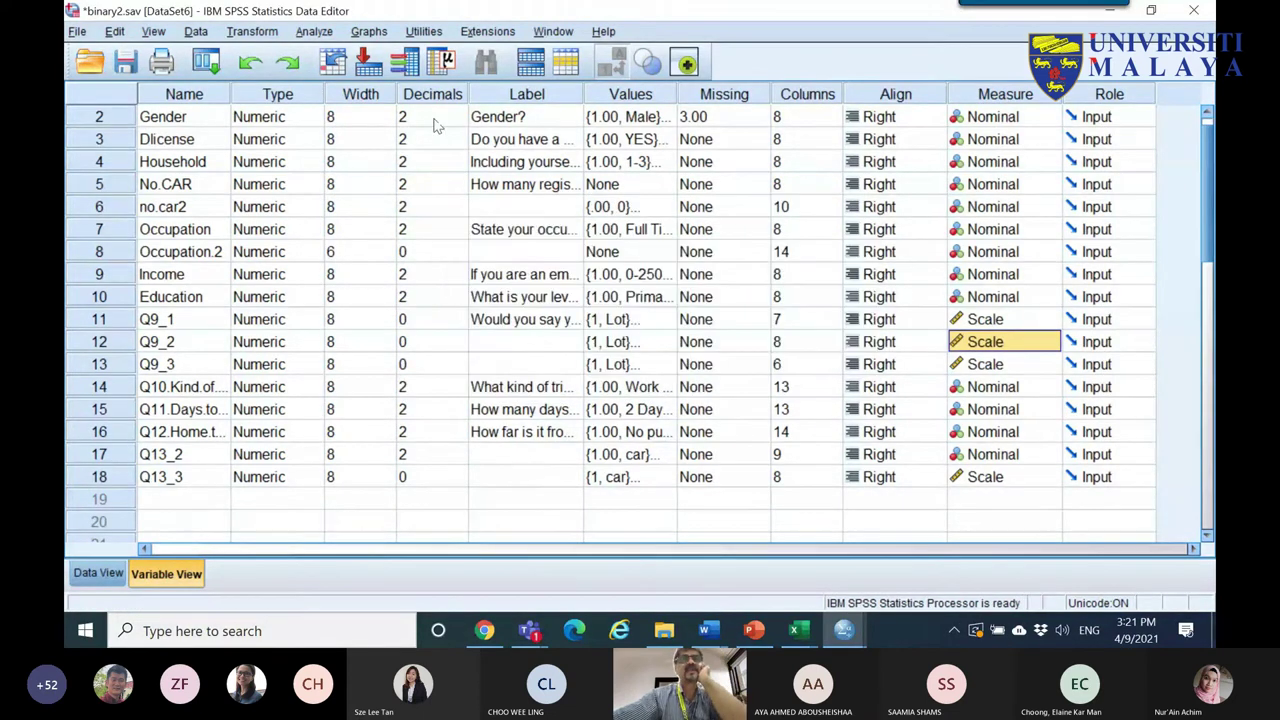
- Check the list of regression procedures for the heteroskedasticity test
left_click(316, 31)
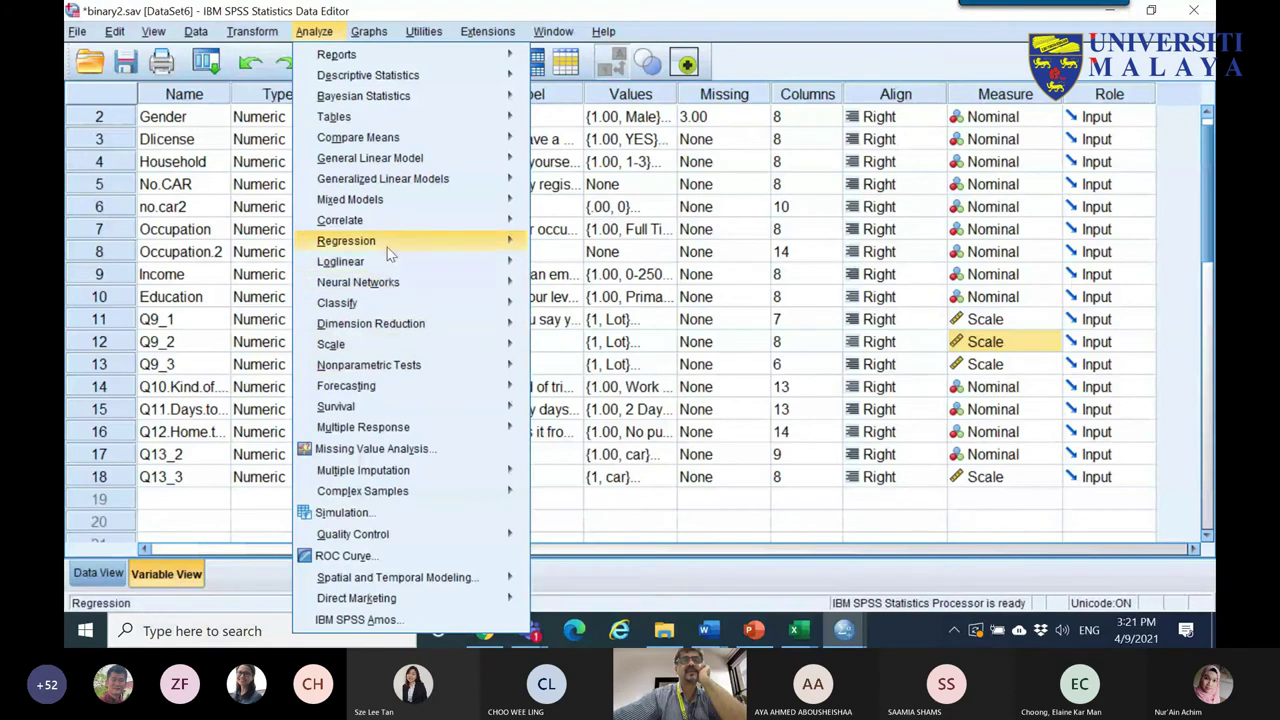
mouse_move(398, 248)
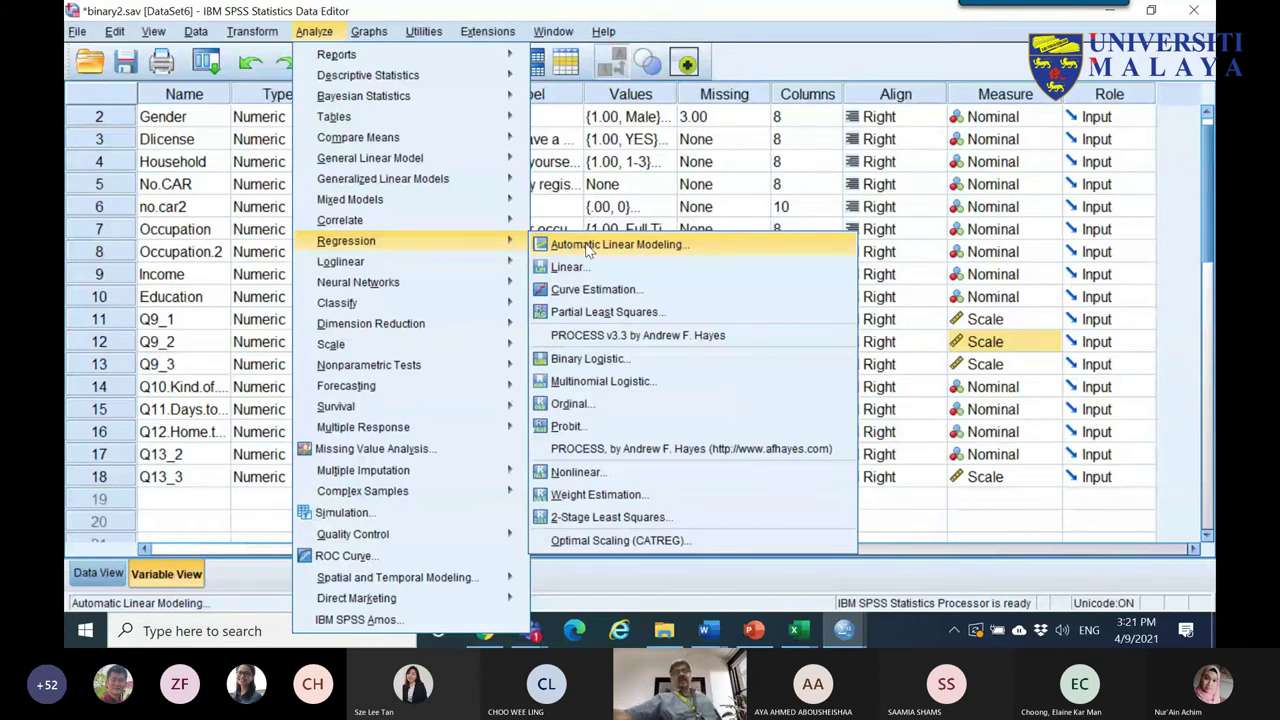
mouse_move(484, 630)
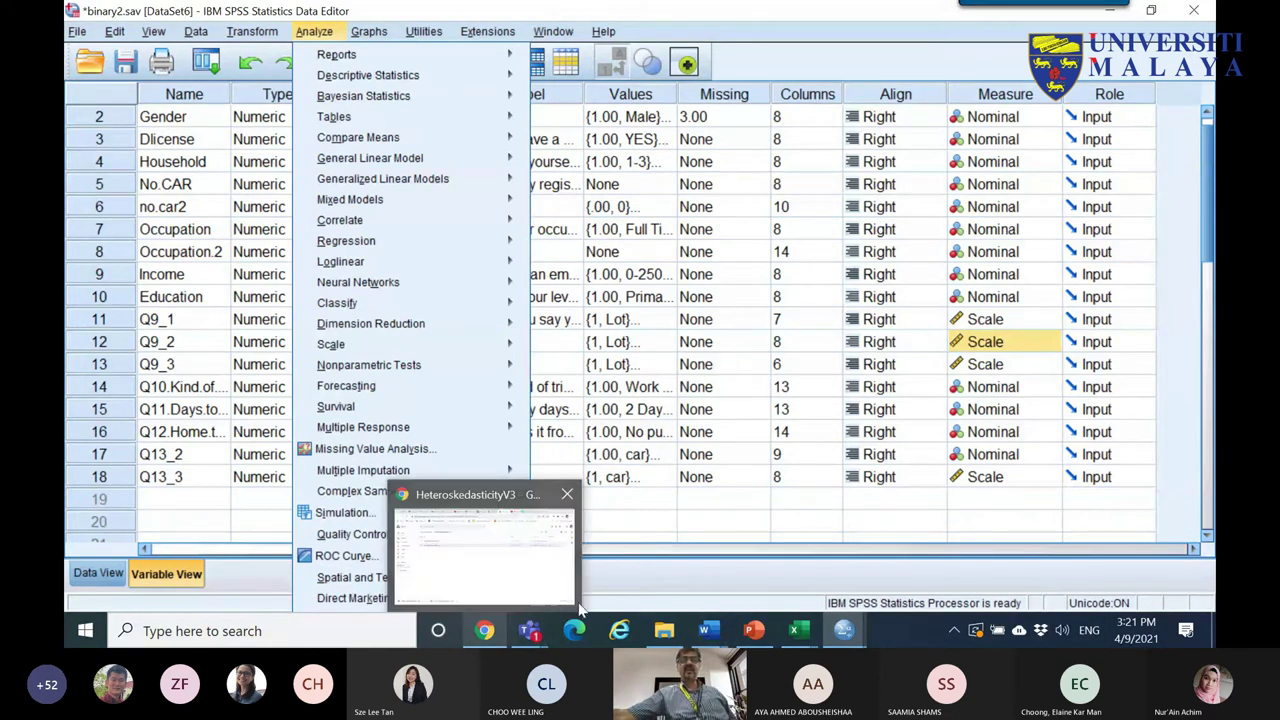
- Switch to Chrome and close the Drive folder, Breusch-Pagan video, ResearchGate and trailing blank tabs
left_click(484, 630)
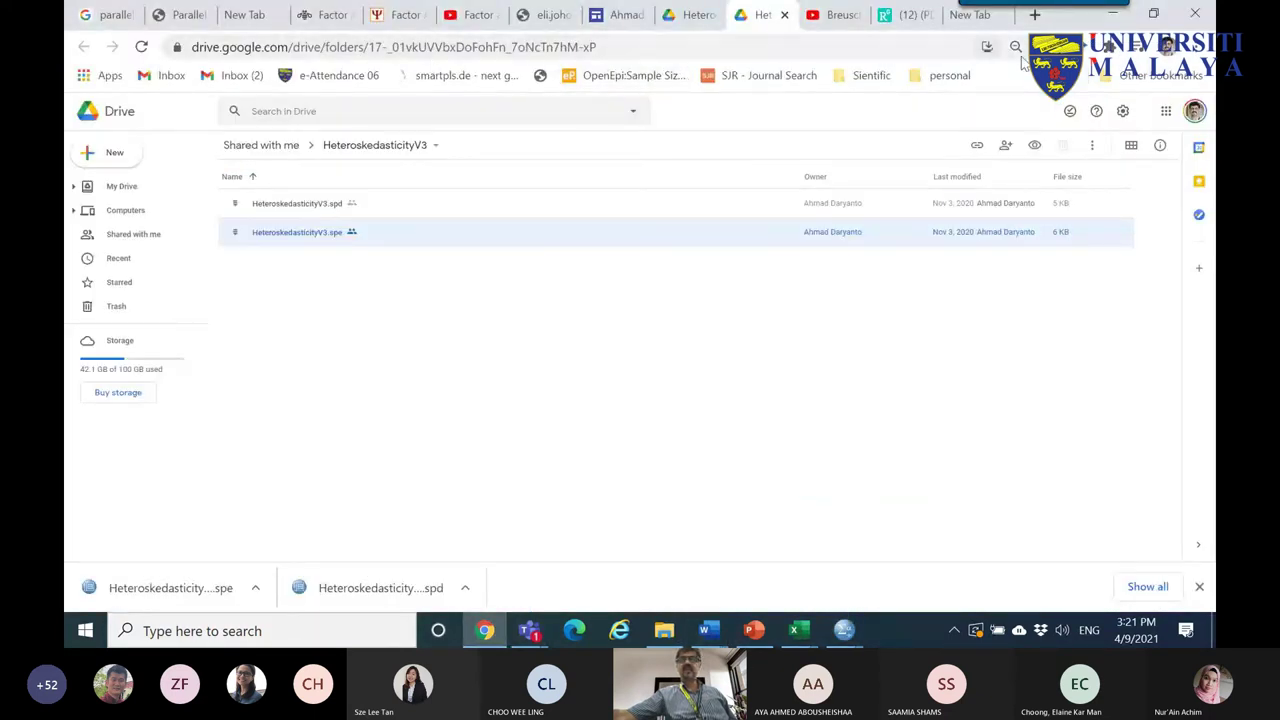
key("ctrl+d")
left_click(934, 209)
left_click(784, 15)
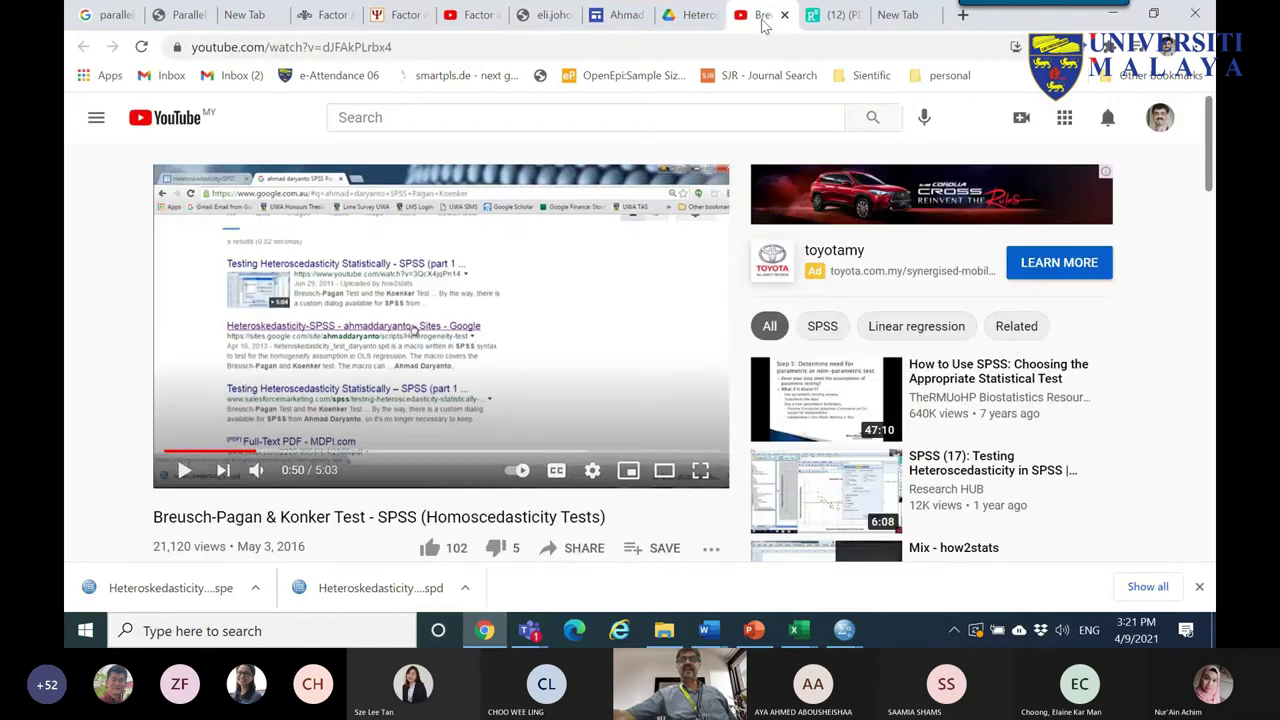
left_click(784, 15)
left_click(784, 15)
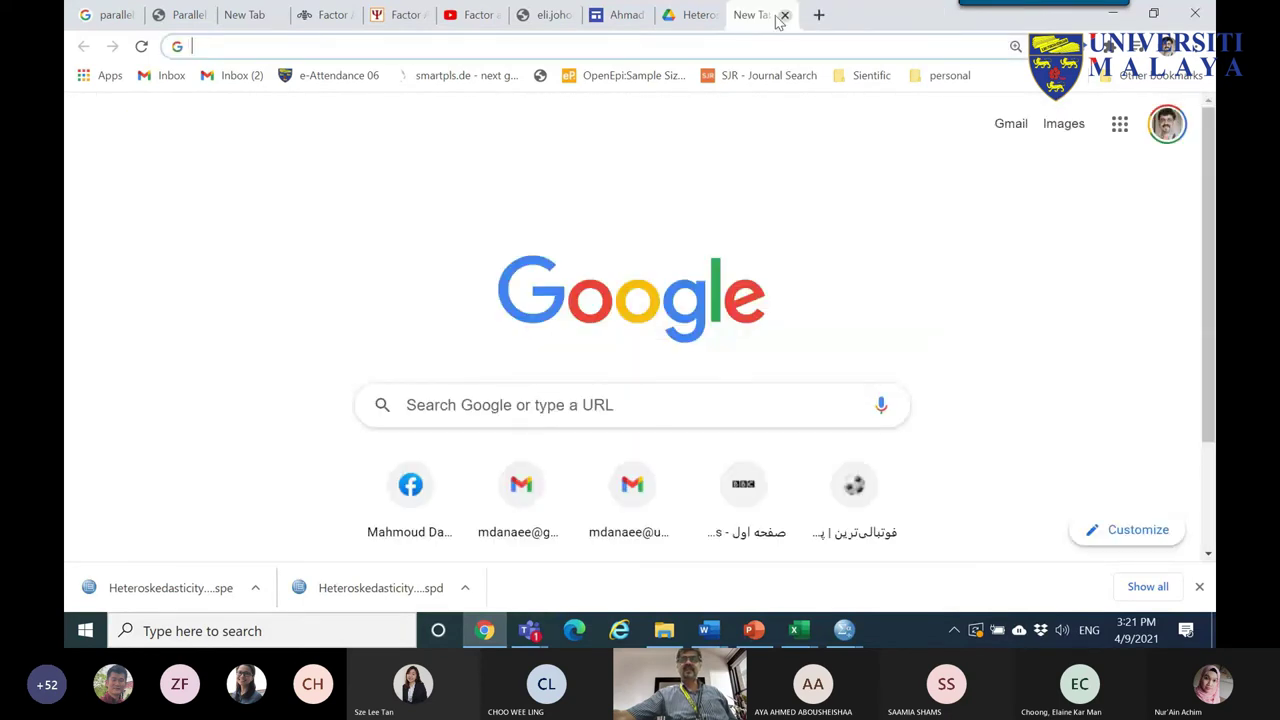
left_click(784, 15)
left_click(784, 15)
key("ctrl+shift+t")
left_click(784, 15)
- Close the macro page, sample-size, Factor Analysis and IBM documentation tabs, and return to the Teams meeting window
scroll(474, 314, "down", 5)
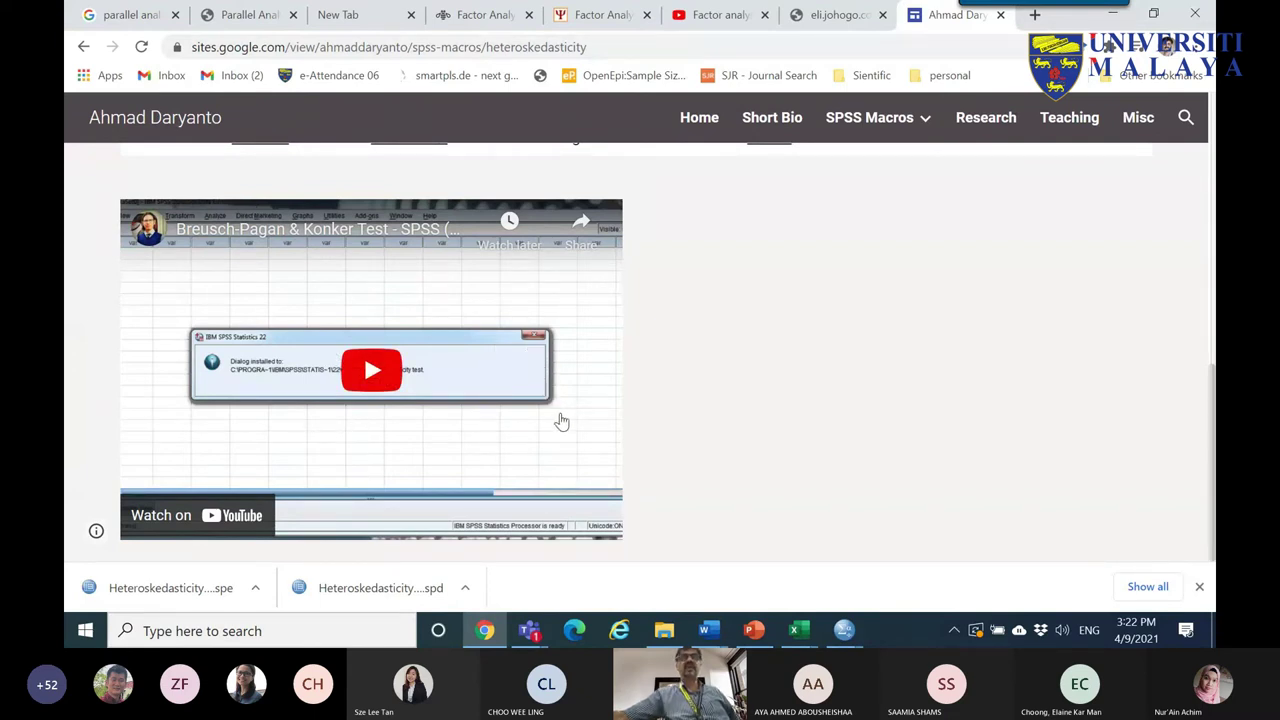
left_click(1001, 16)
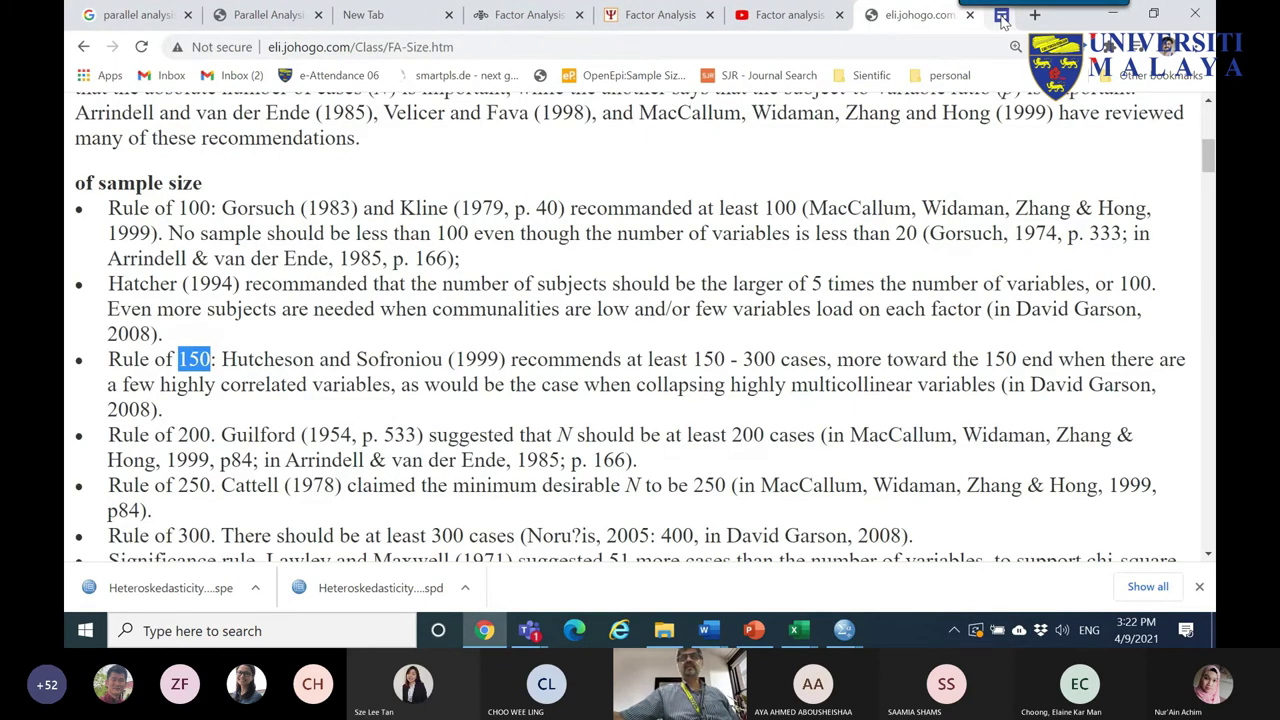
left_click(1001, 15)
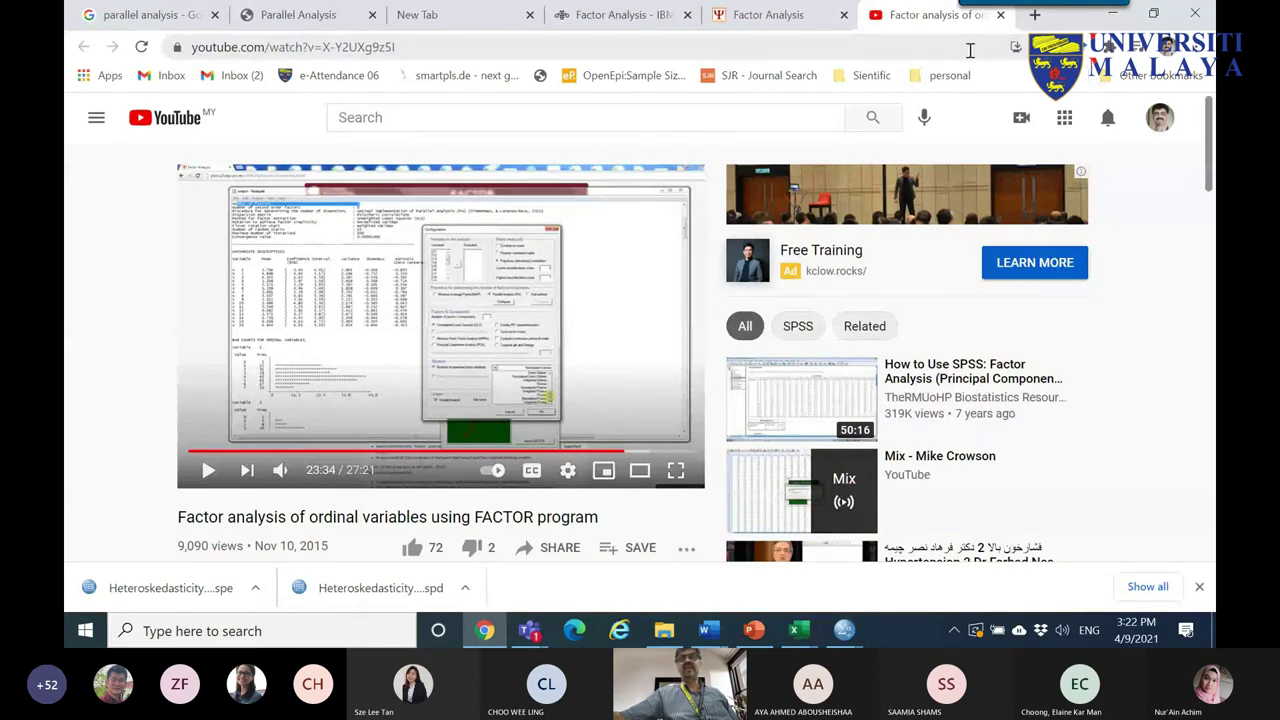
left_click(766, 14)
left_click(843, 14)
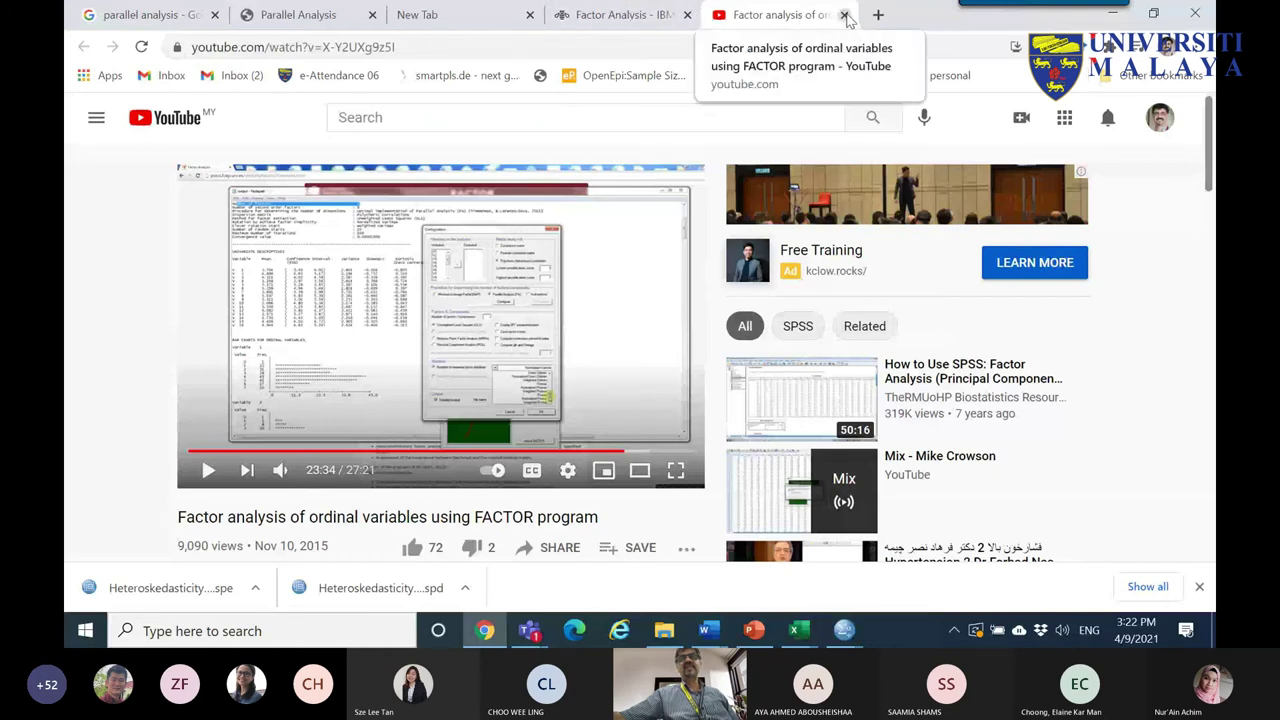
left_click(657, 14)
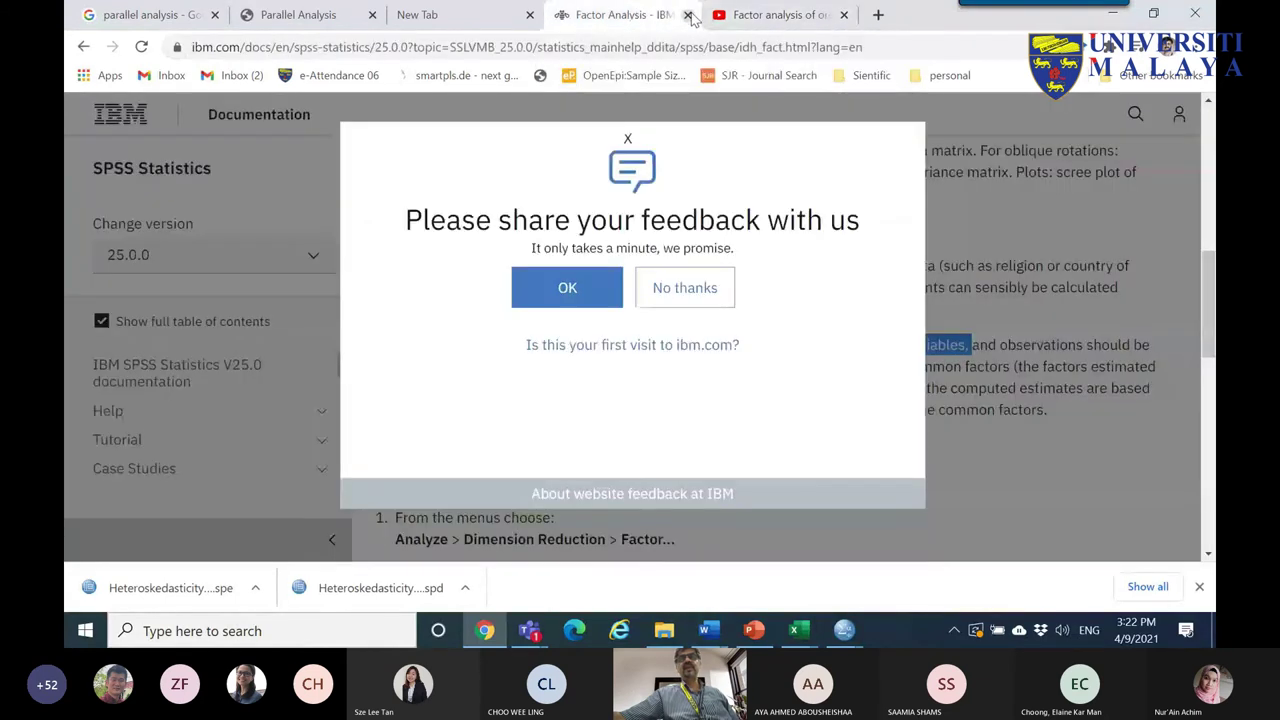
left_click(687, 14)
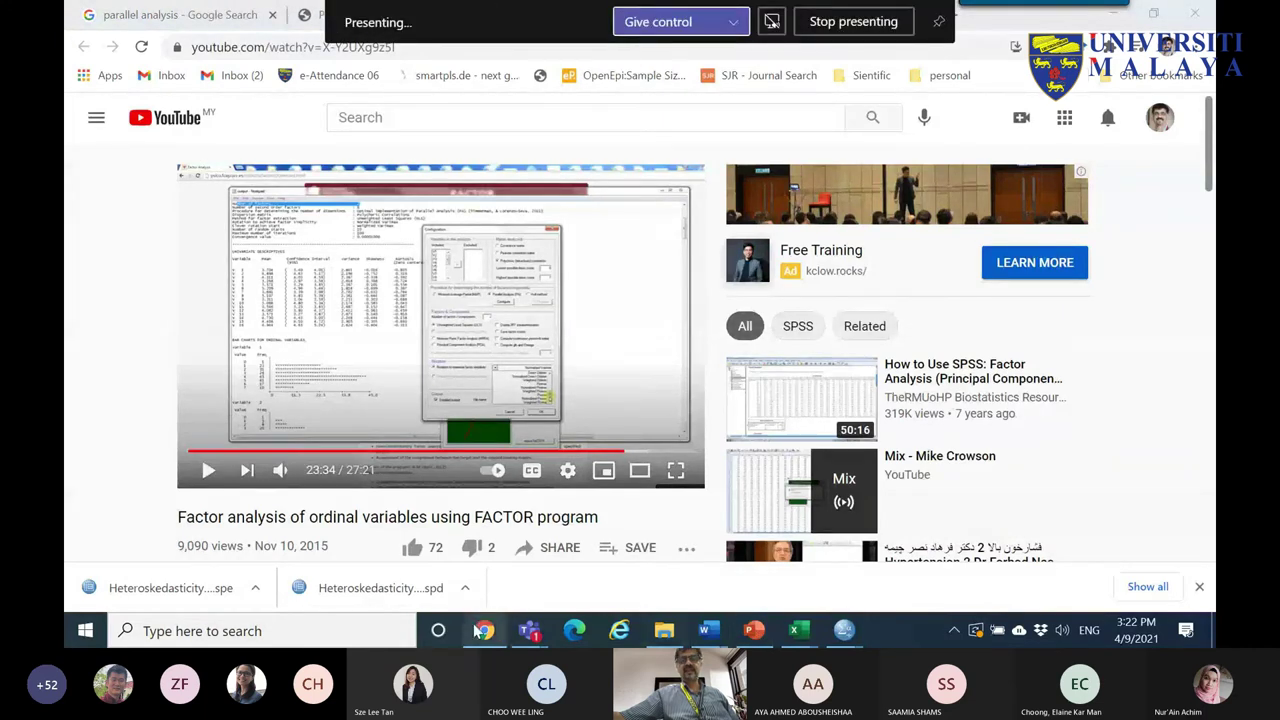
mouse_move(530, 630)
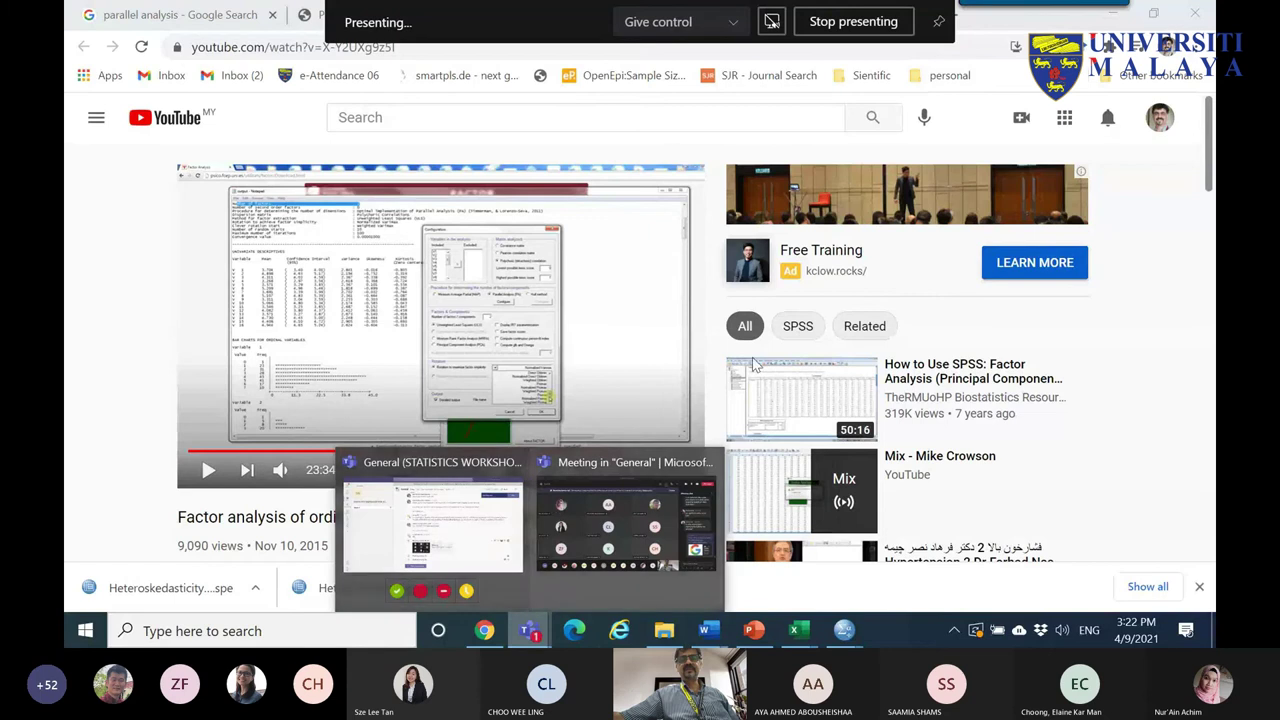
left_click(700, 505)
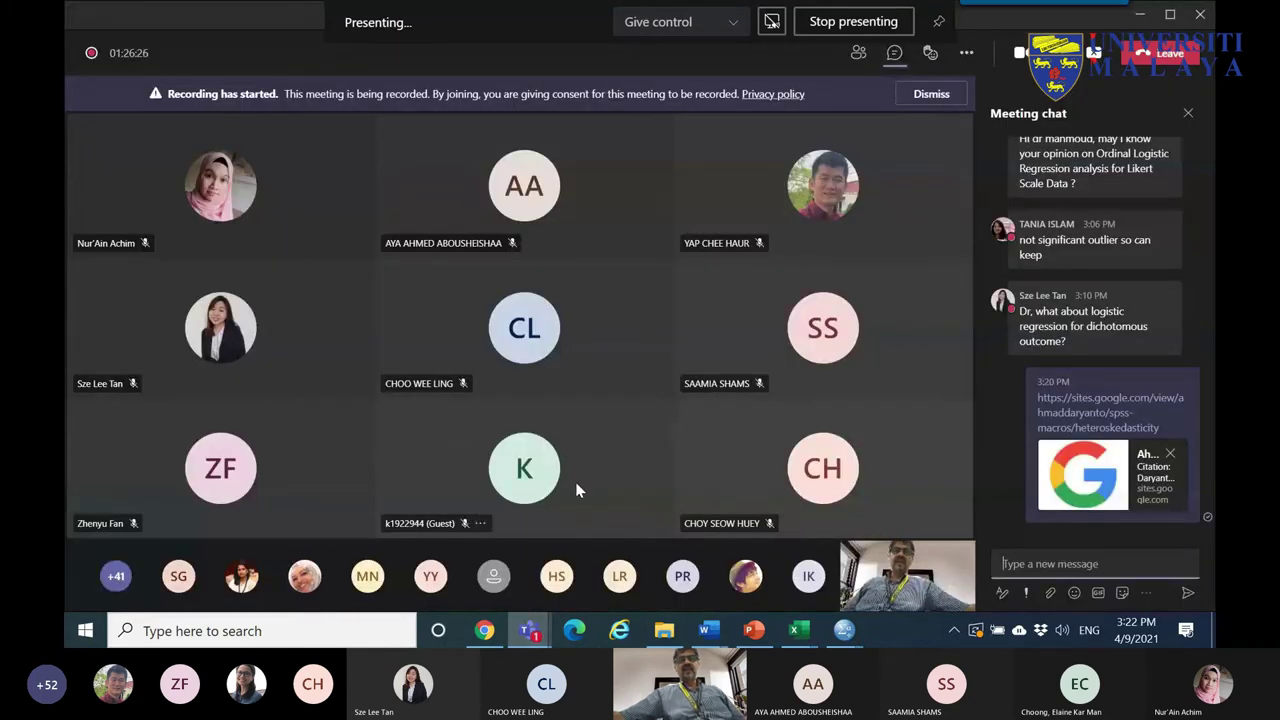
- Switch to the REGRESSION.sav data in SPSS and clear the PRE_2 and RES_1 variables
mouse_move(848, 635)
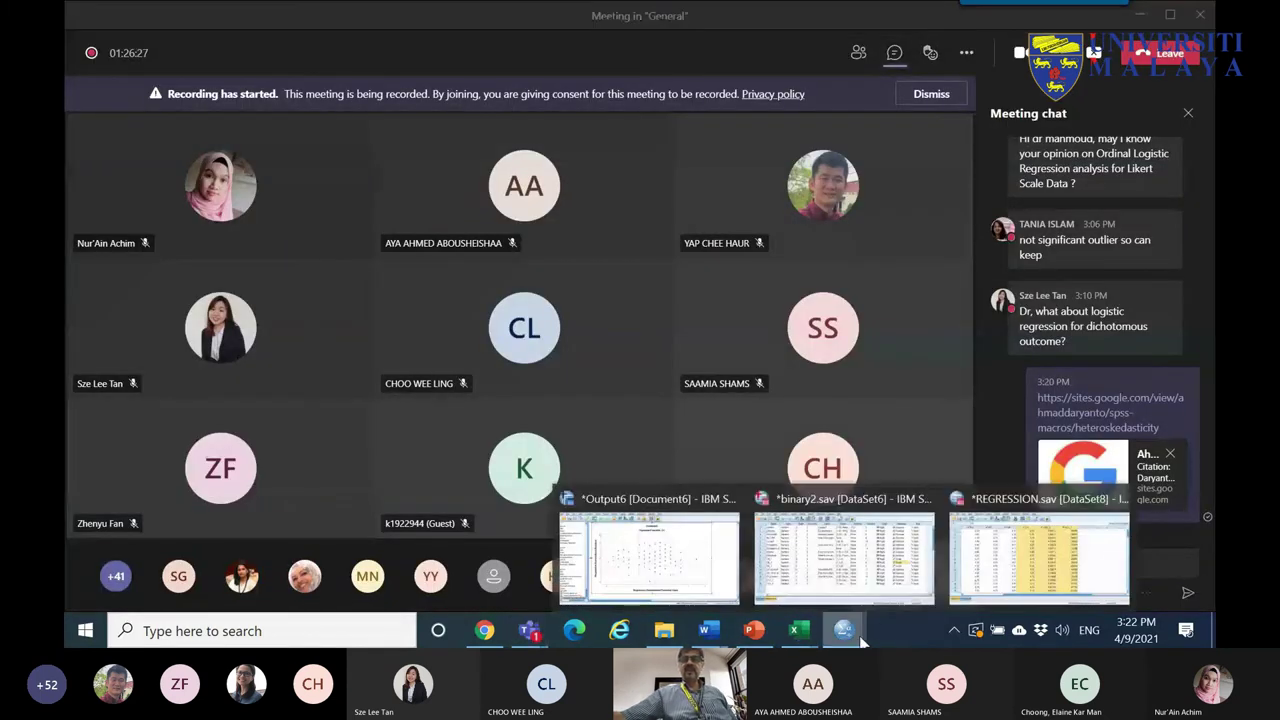
left_click(1034, 565)
left_click(700, 190)
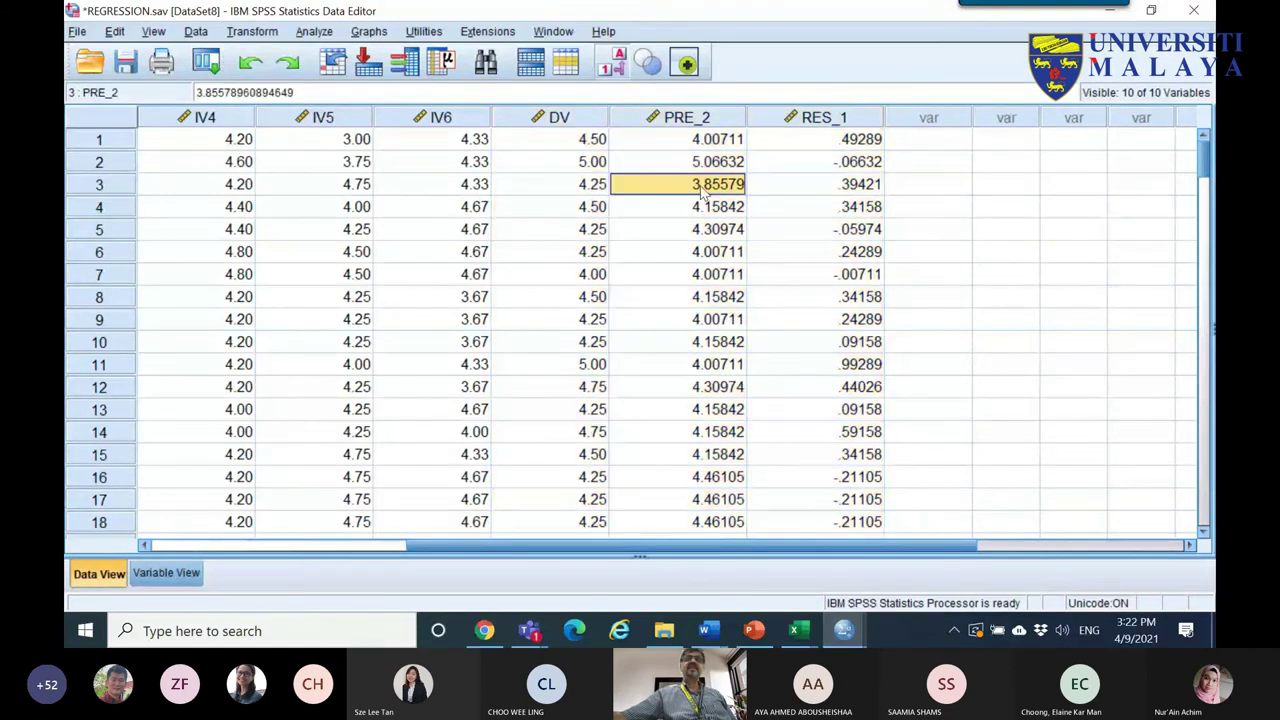
left_click_drag(840, 117, 688, 118)
right_click(690, 120)
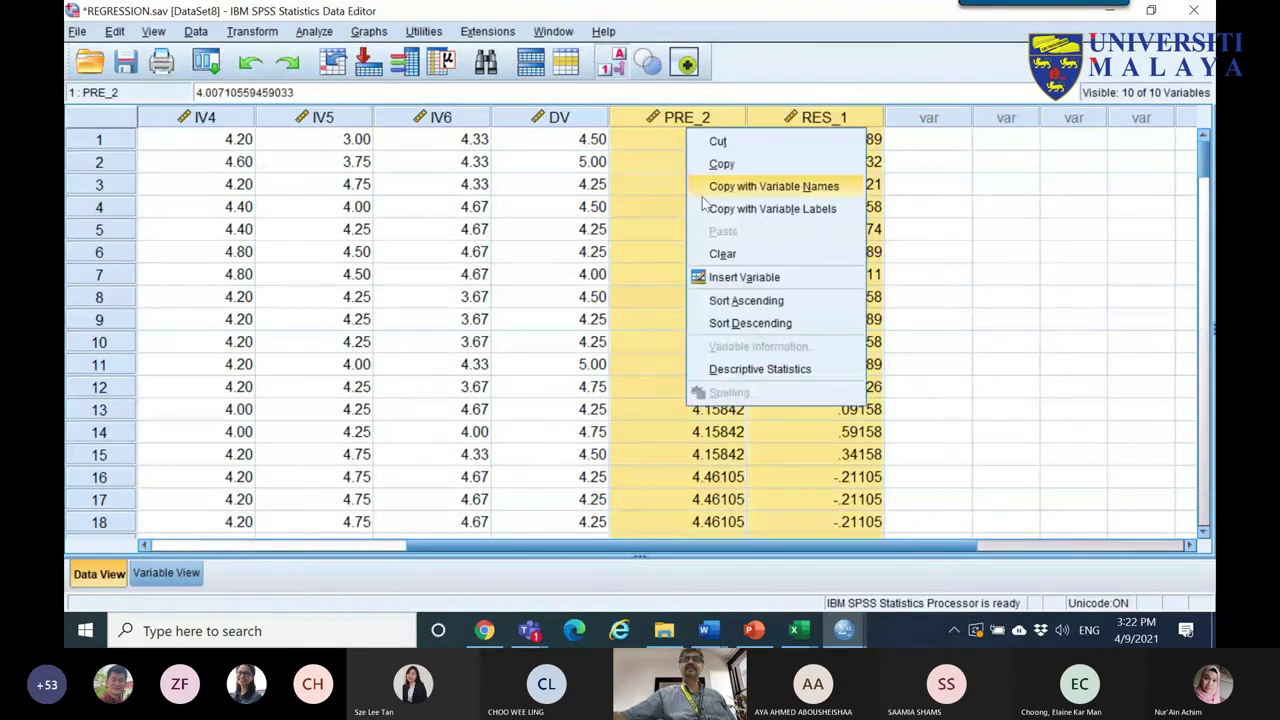
left_click(718, 252)
- Rerun the recent linear regression with IV1 as predictor and DV as dependent variable
left_click(205, 62)
left_click(225, 97)
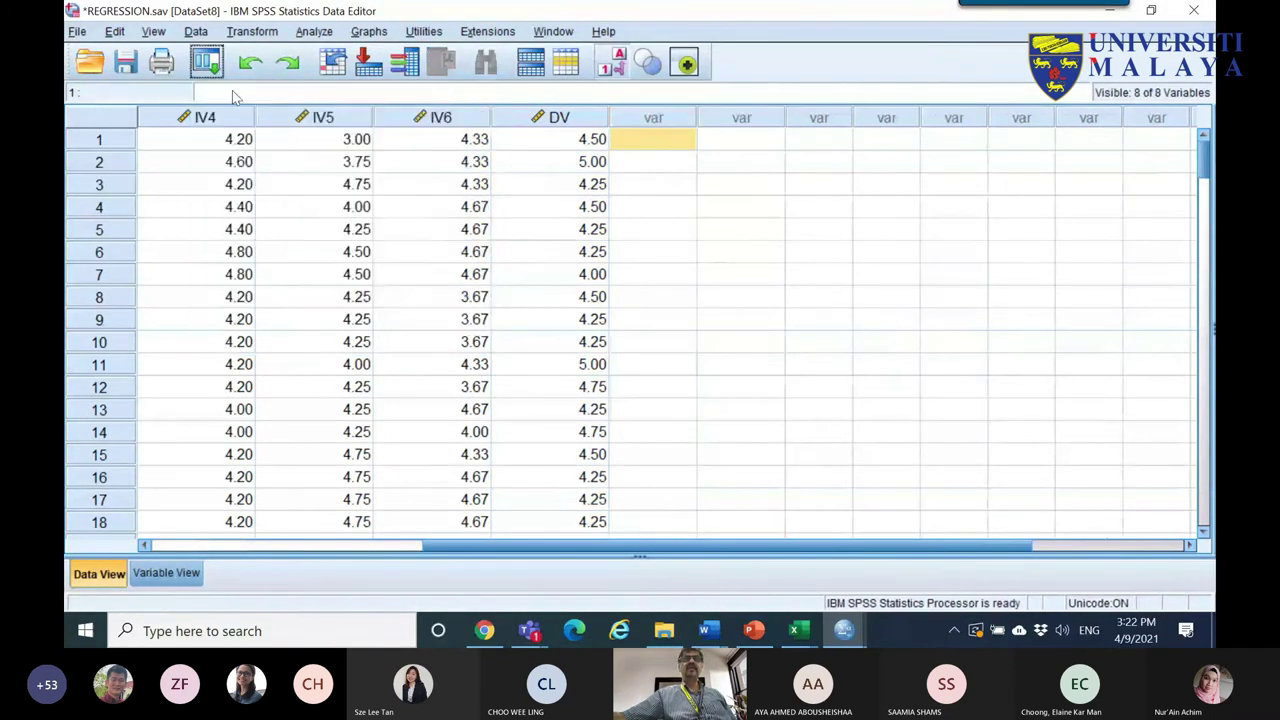
left_click(452, 542)
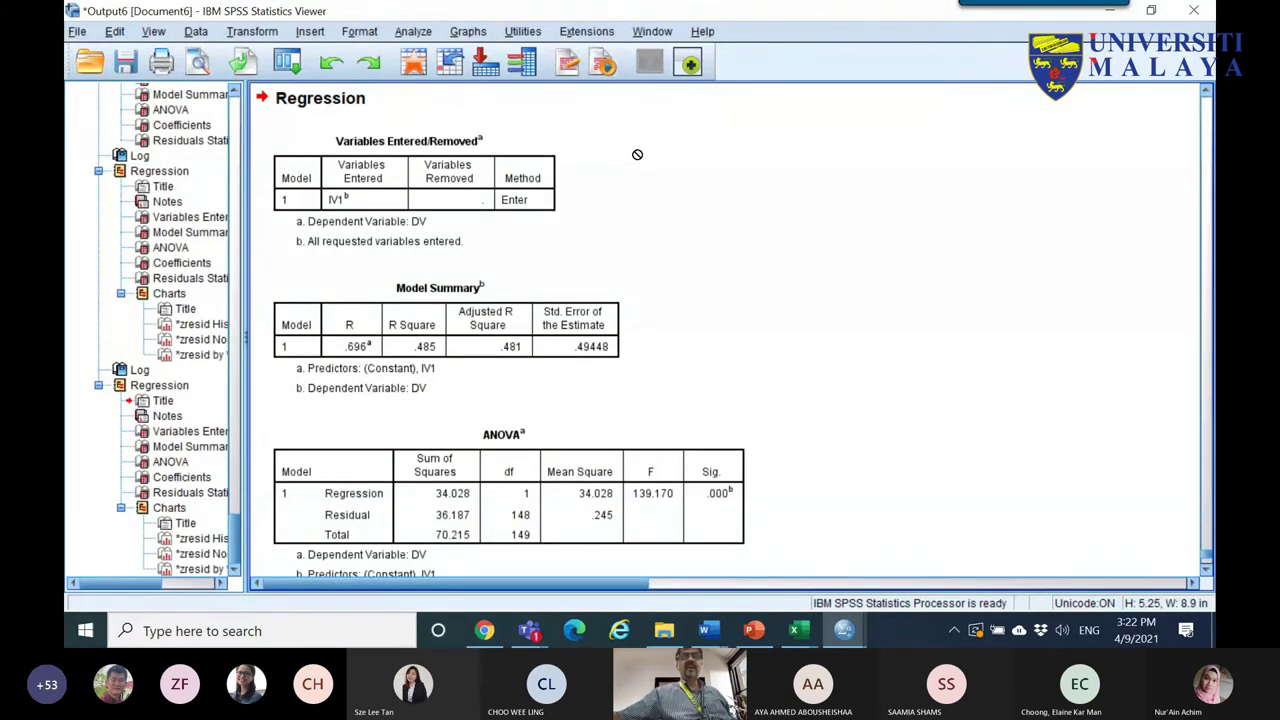
- Copy the latest regression's Model Summary table and paste it into a new sheet of the Book2 workbook in Excel
left_click(437, 348)
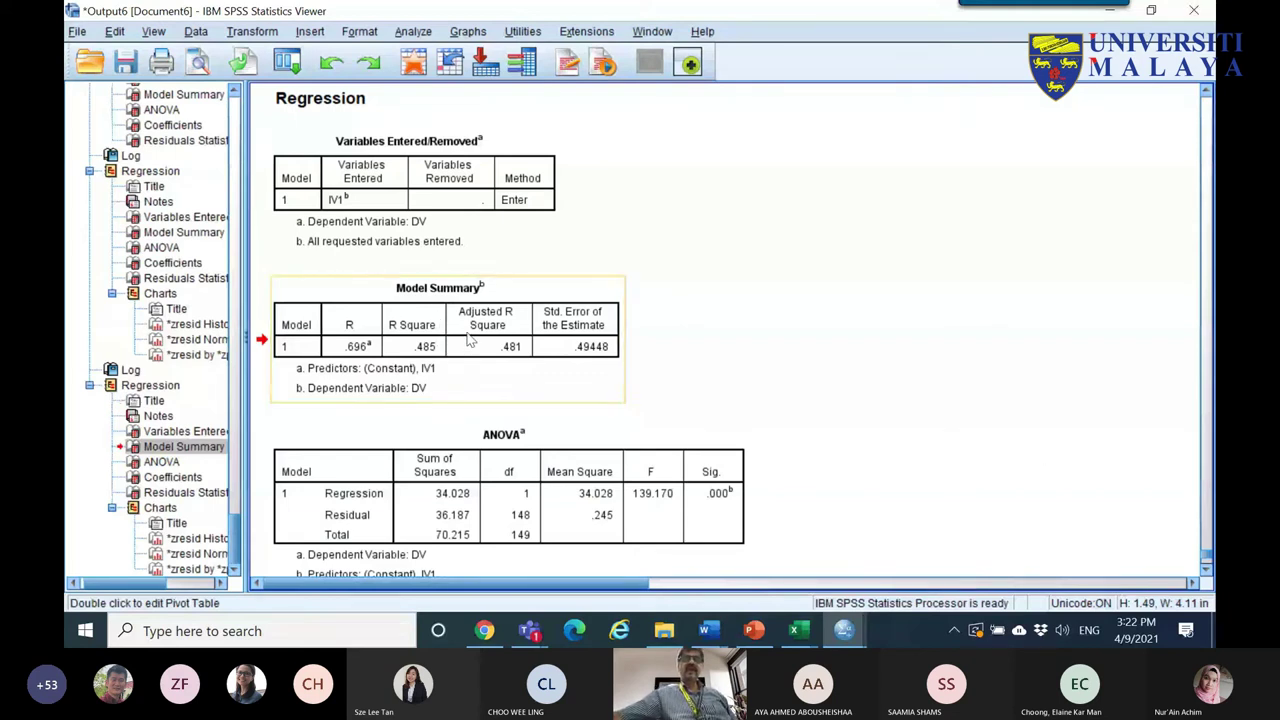
right_click(380, 298)
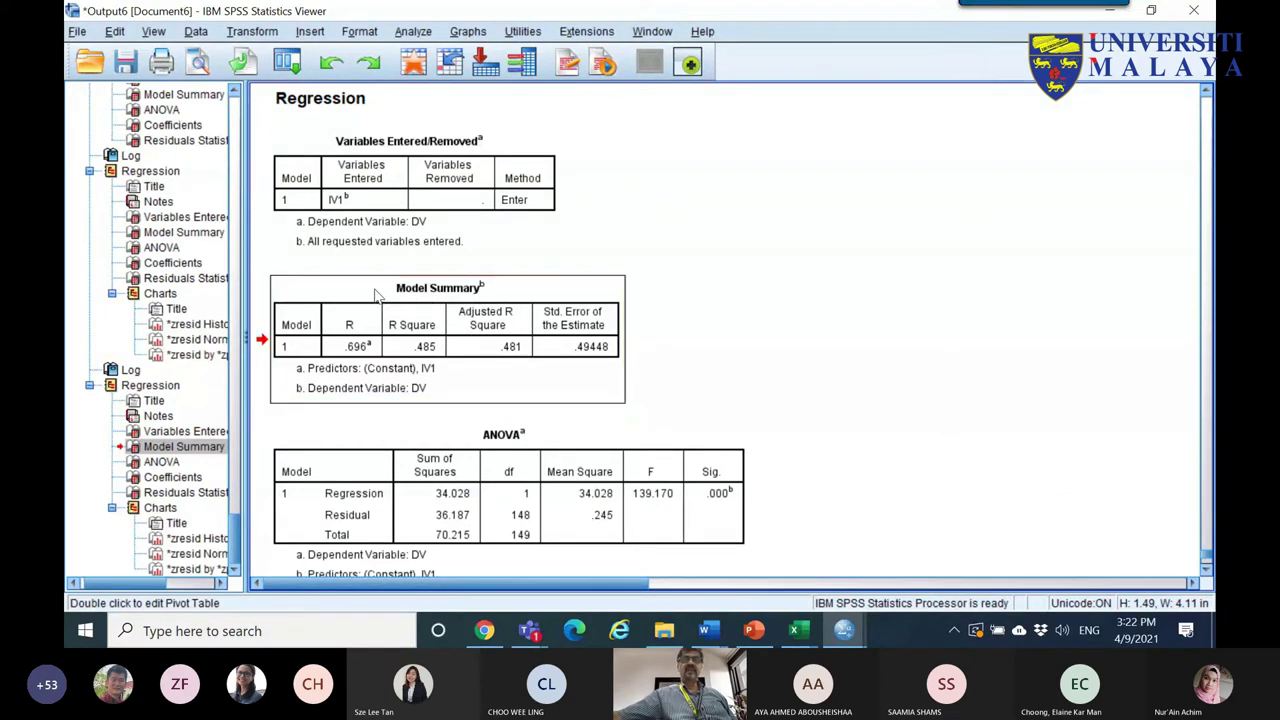
left_click(396, 322)
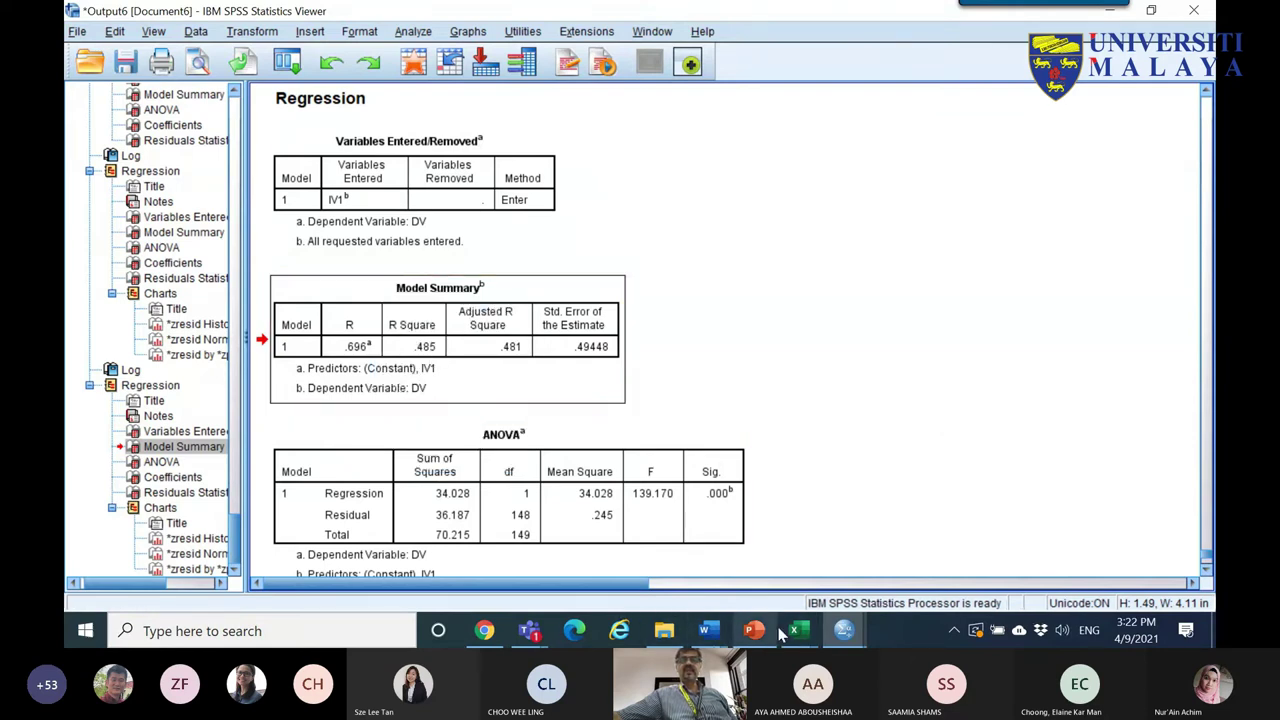
mouse_move(817, 631)
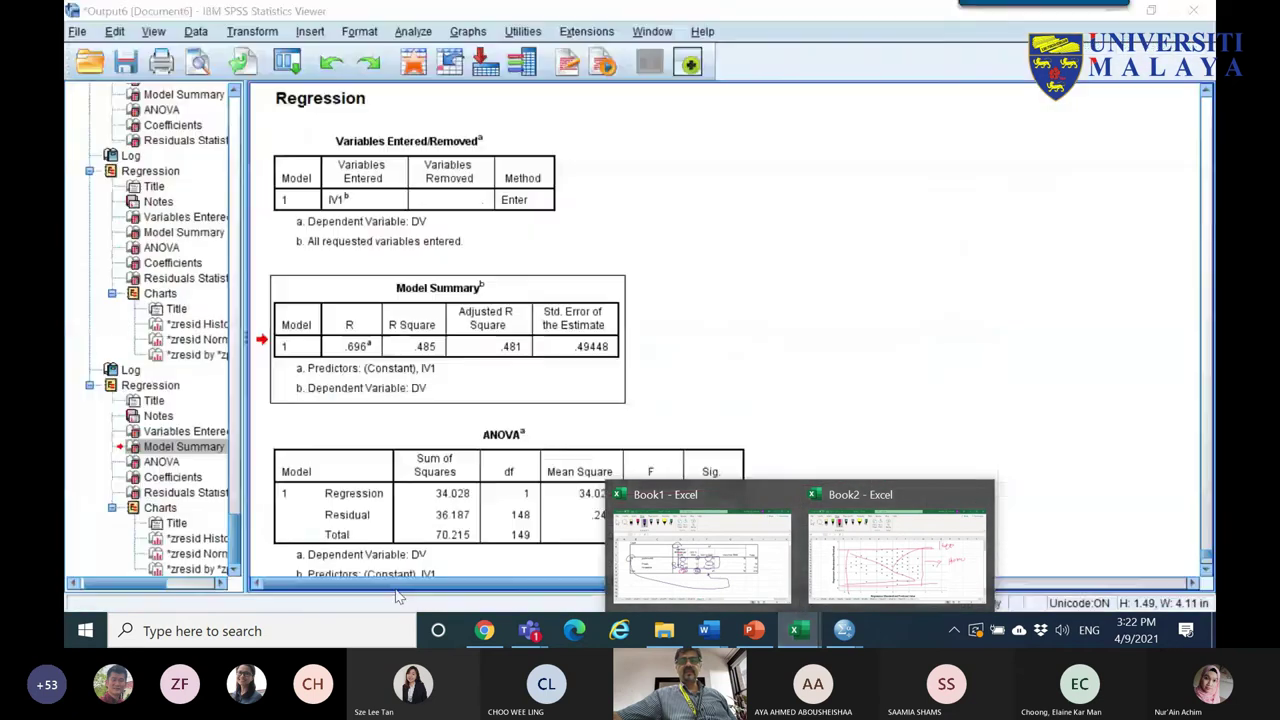
left_click(925, 587)
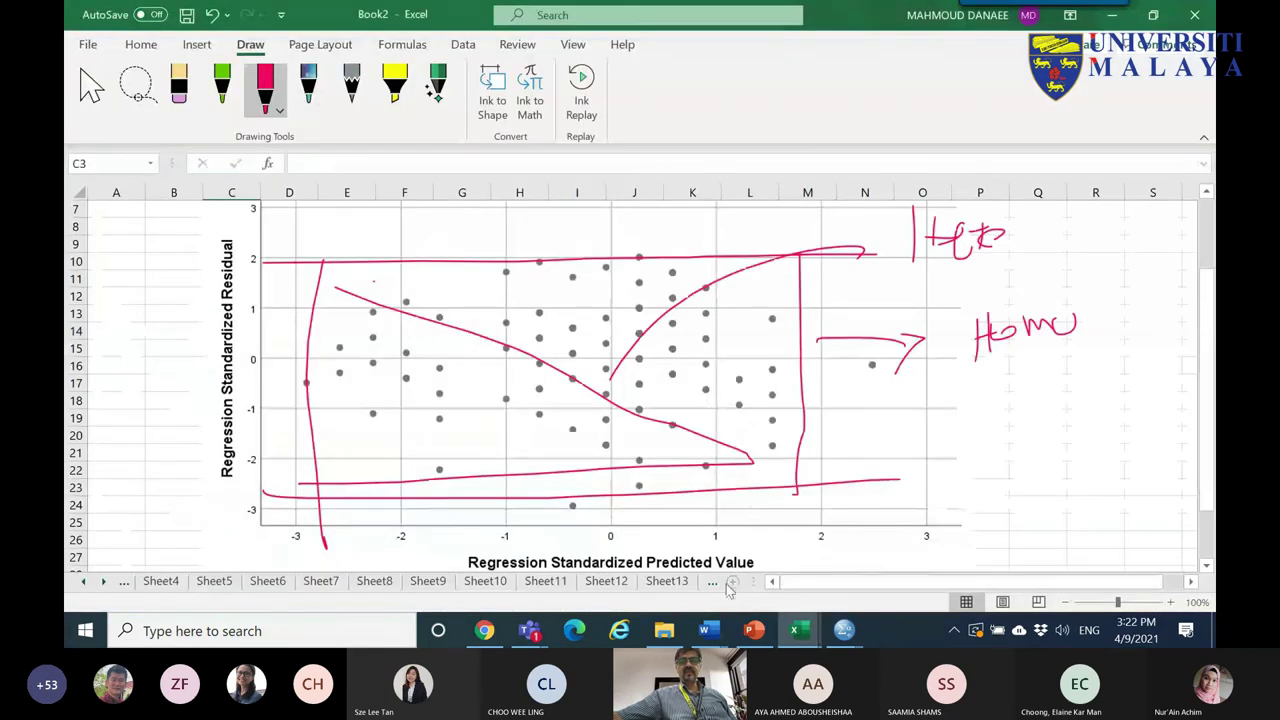
left_click(732, 582)
left_click(91, 87)
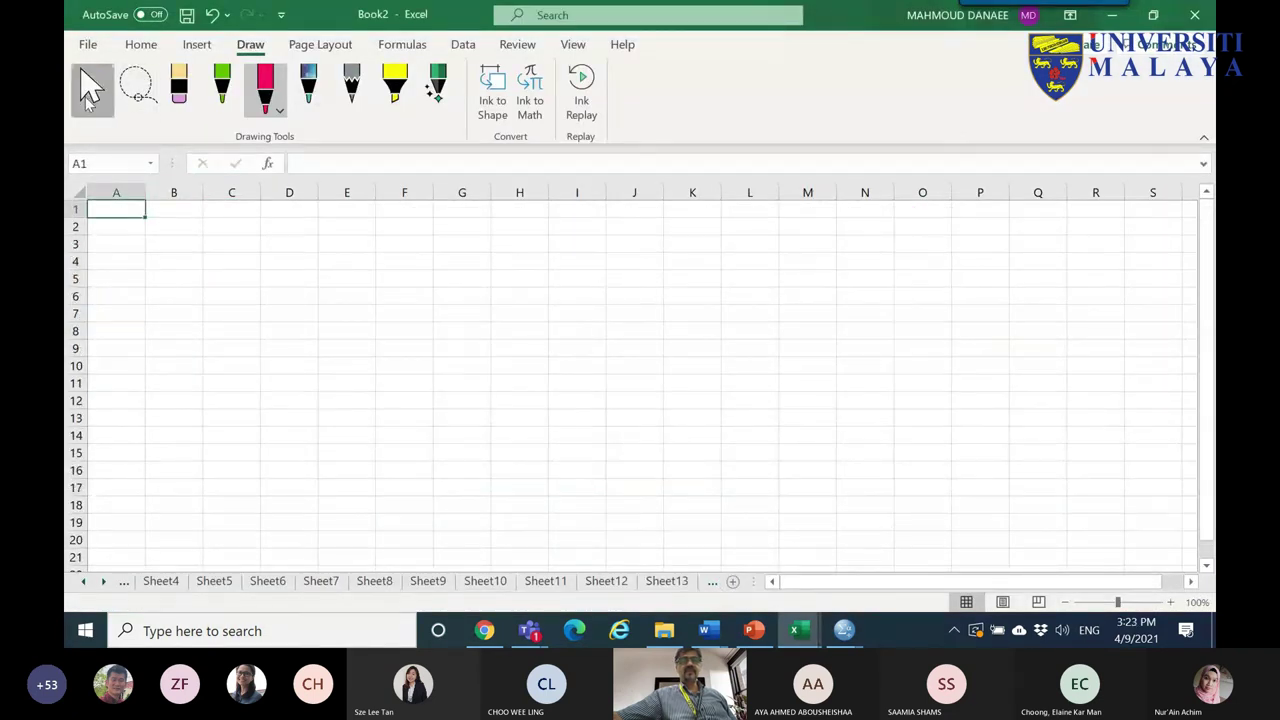
right_click(205, 262)
left_click(246, 186)
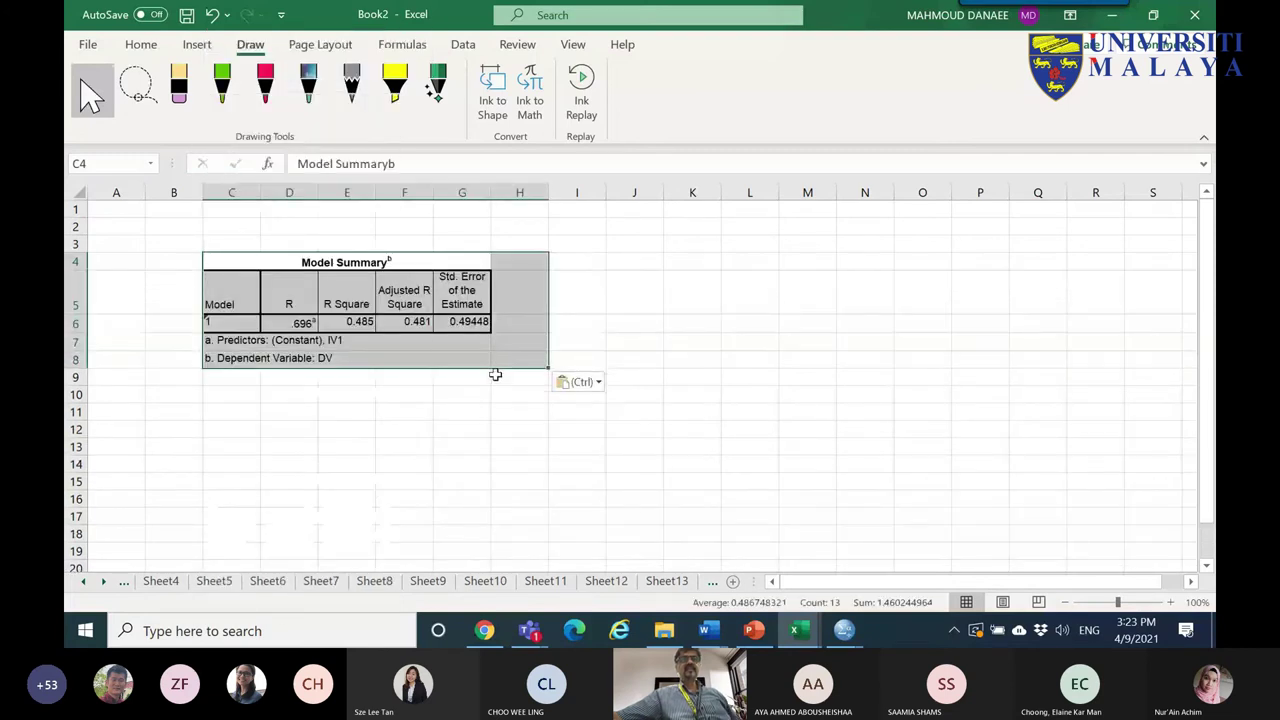
- Circle the Adjusted R Square value in pink ink, link it to a handwritten "coefficient of determination" and add "CD" underlined below
scroll(563, 332, "up", 6)
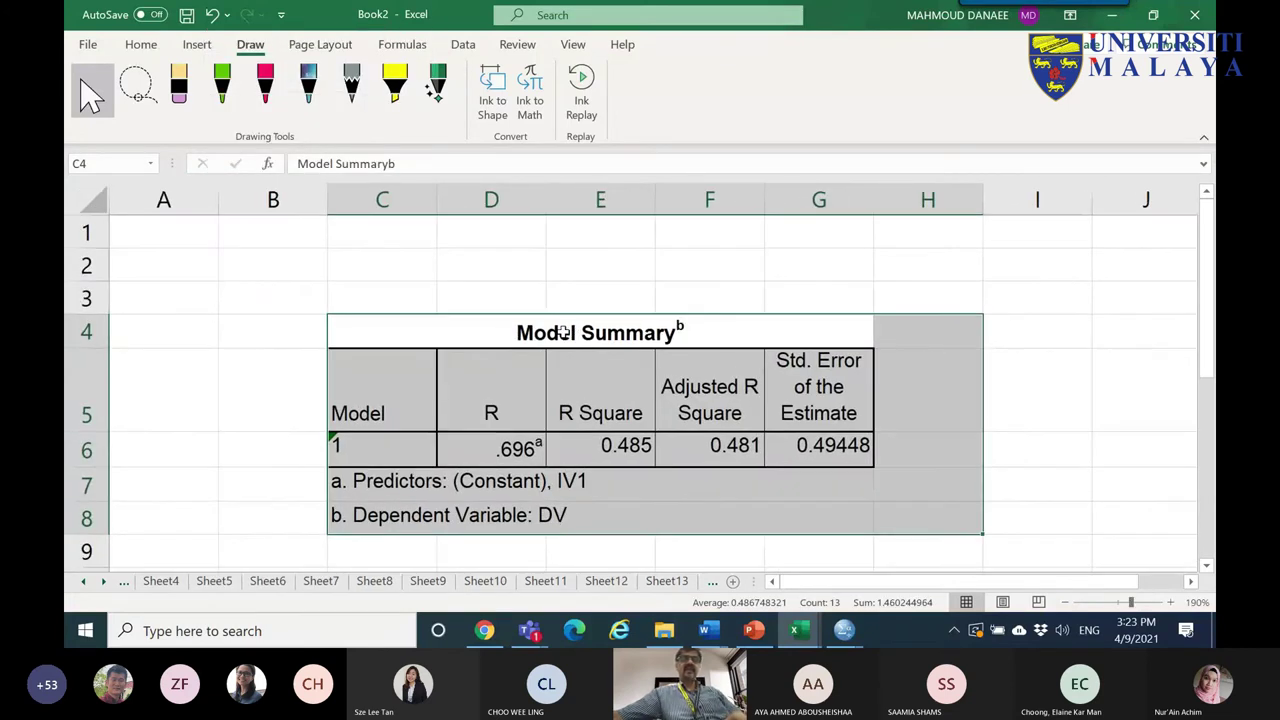
left_click(268, 100)
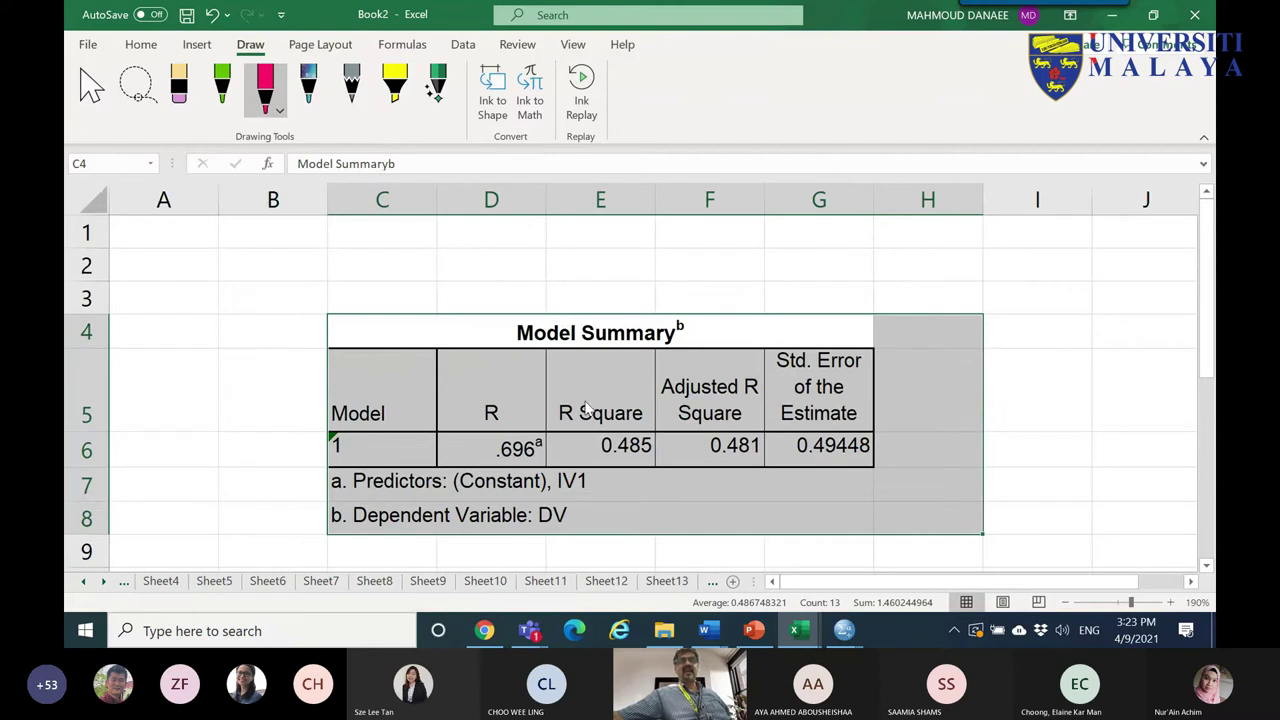
mouse_move(770, 471)
left_mouse_down()
mouse_move(678, 439)
mouse_move(675, 405)
left_mouse_up()
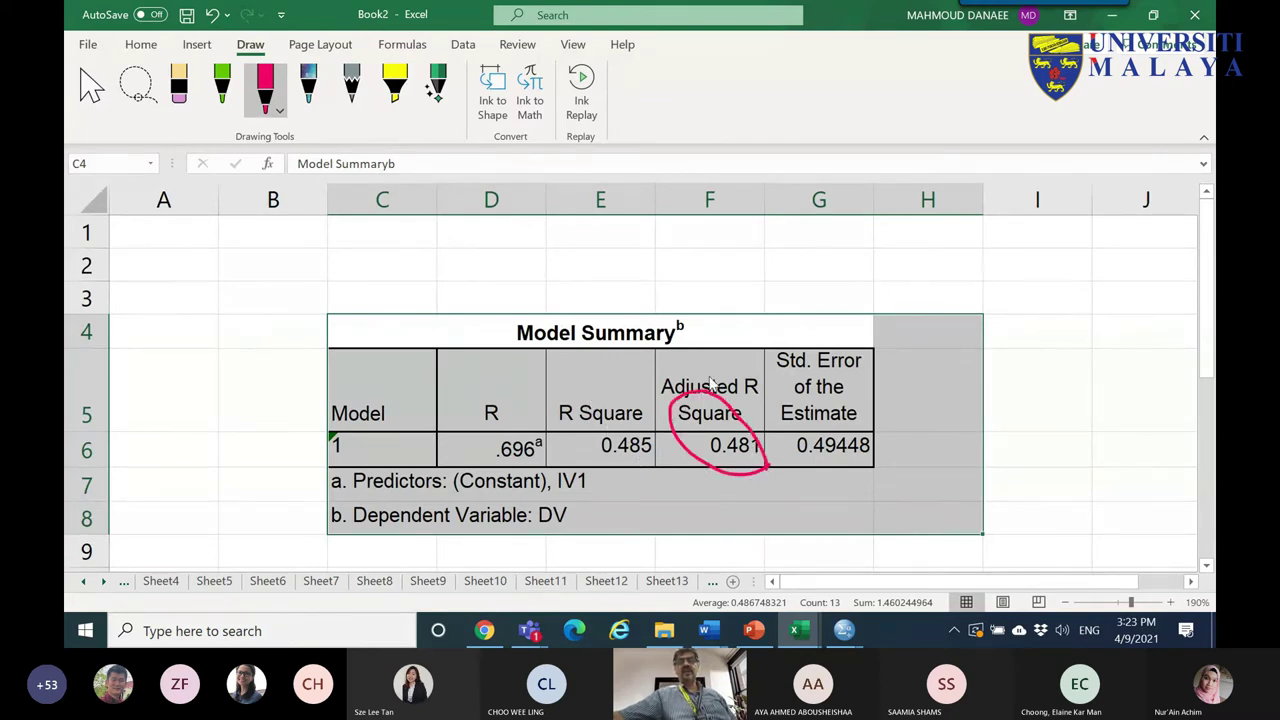
mouse_move(787, 262)
left_mouse_down()
mouse_move(823, 277)
mouse_move(842, 250)
mouse_move(846, 277)
mouse_move(873, 256)
mouse_move(867, 243)
mouse_move(882, 284)
mouse_move(896, 281)
mouse_move(898, 257)
mouse_move(936, 280)
mouse_move(927, 263)
mouse_move(997, 262)
left_mouse_up()
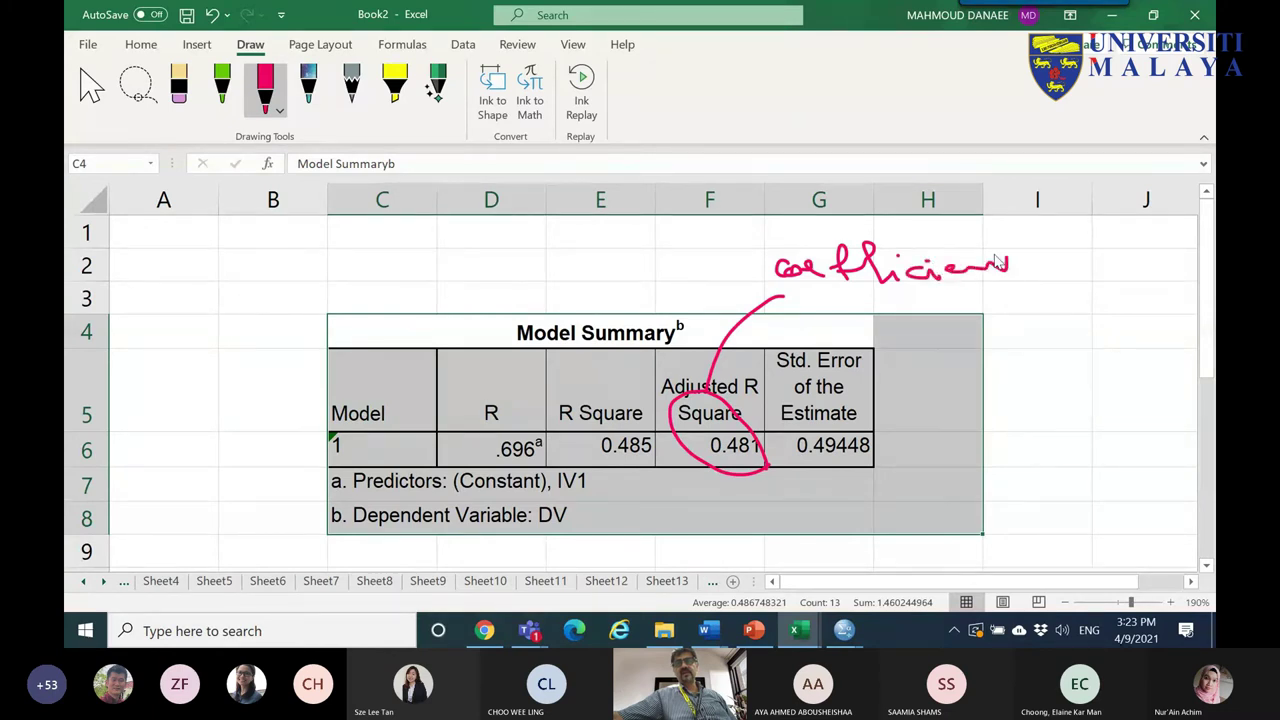
mouse_move(1022, 309)
left_mouse_down()
mouse_move(1050, 335)
mouse_move(1058, 389)
mouse_move(1099, 372)
mouse_move(1103, 384)
mouse_move(1135, 371)
mouse_move(1185, 380)
left_mouse_up()
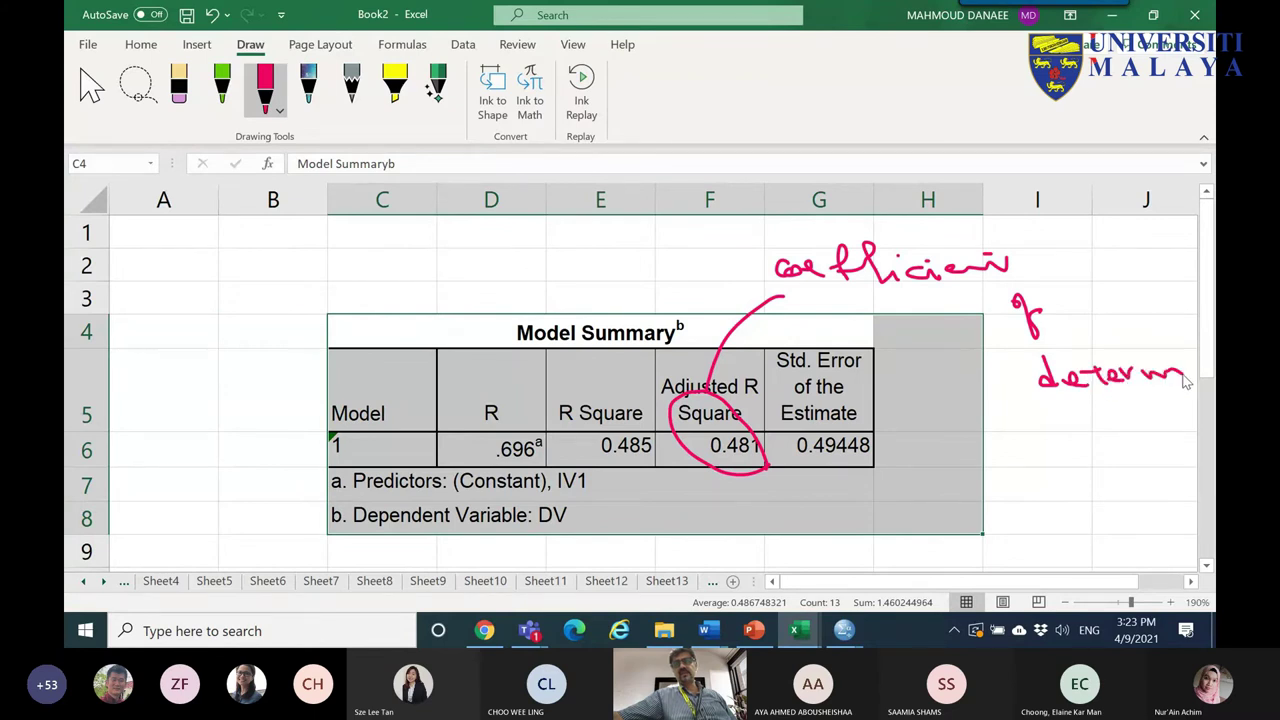
left_click(1155, 583)
mouse_move(209, 361)
left_mouse_down()
mouse_move(211, 372)
mouse_move(326, 358)
mouse_move(336, 373)
mouse_move(355, 359)
mouse_move(407, 381)
left_mouse_up()
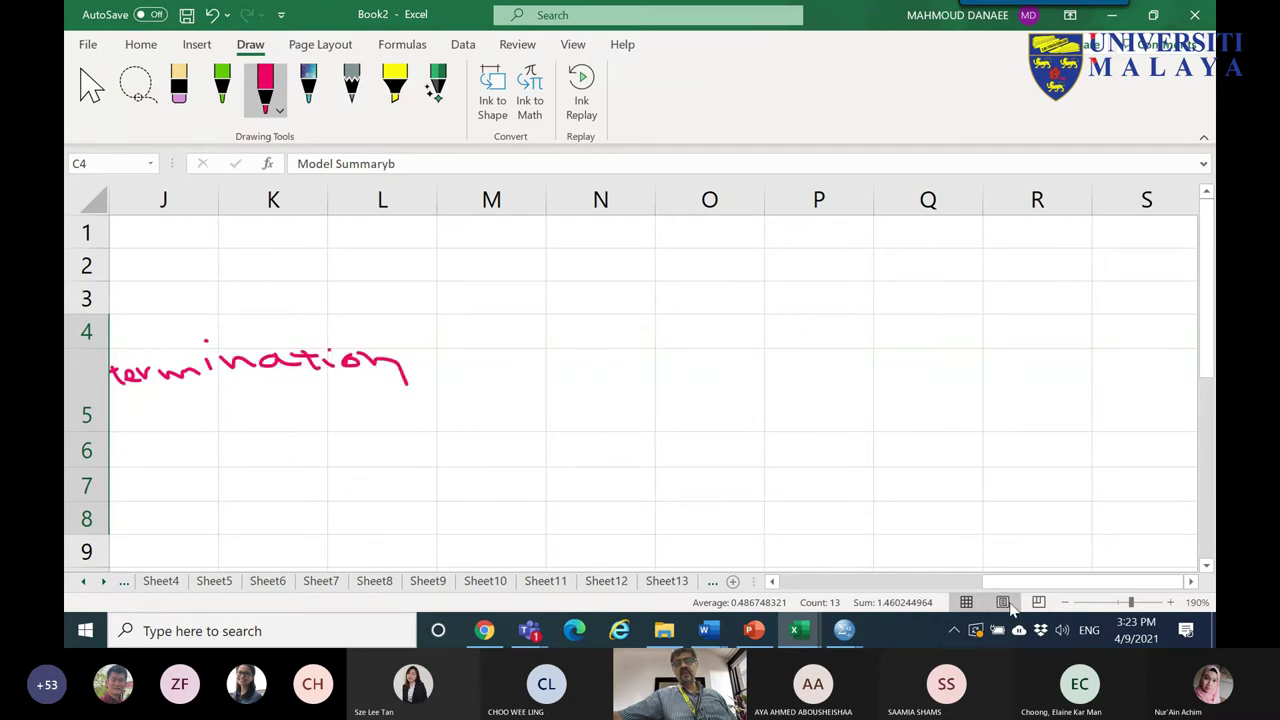
left_click_drag(1010, 582, 860, 600)
mouse_move(856, 412)
left_mouse_down()
mouse_move(853, 434)
mouse_move(873, 423)
left_mouse_up()
left_click_drag(816, 462, 896, 458)
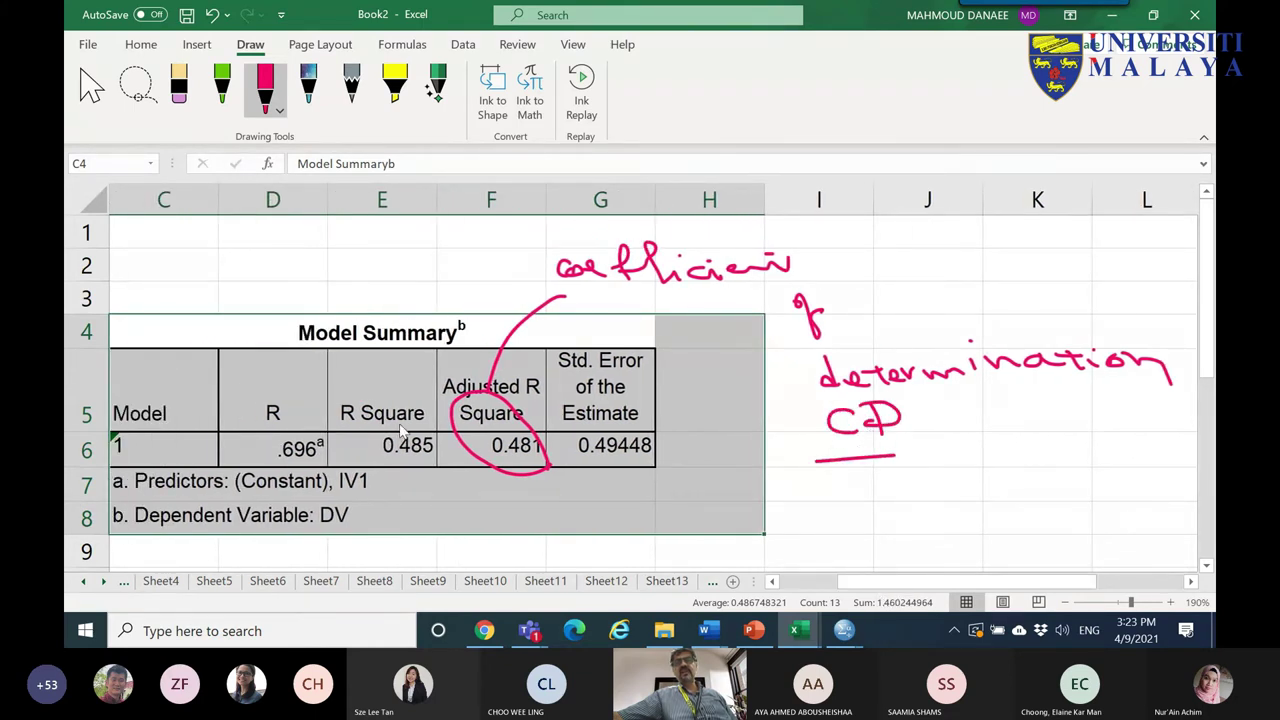
- Circle R Square and link it to the determination note, then circle DV and IV1, joining them with an arrow marked "48.5%"
mouse_move(420, 463)
left_mouse_down()
mouse_move(450, 415)
mouse_move(436, 460)
mouse_move(750, 468)
mouse_move(820, 388)
left_mouse_up()
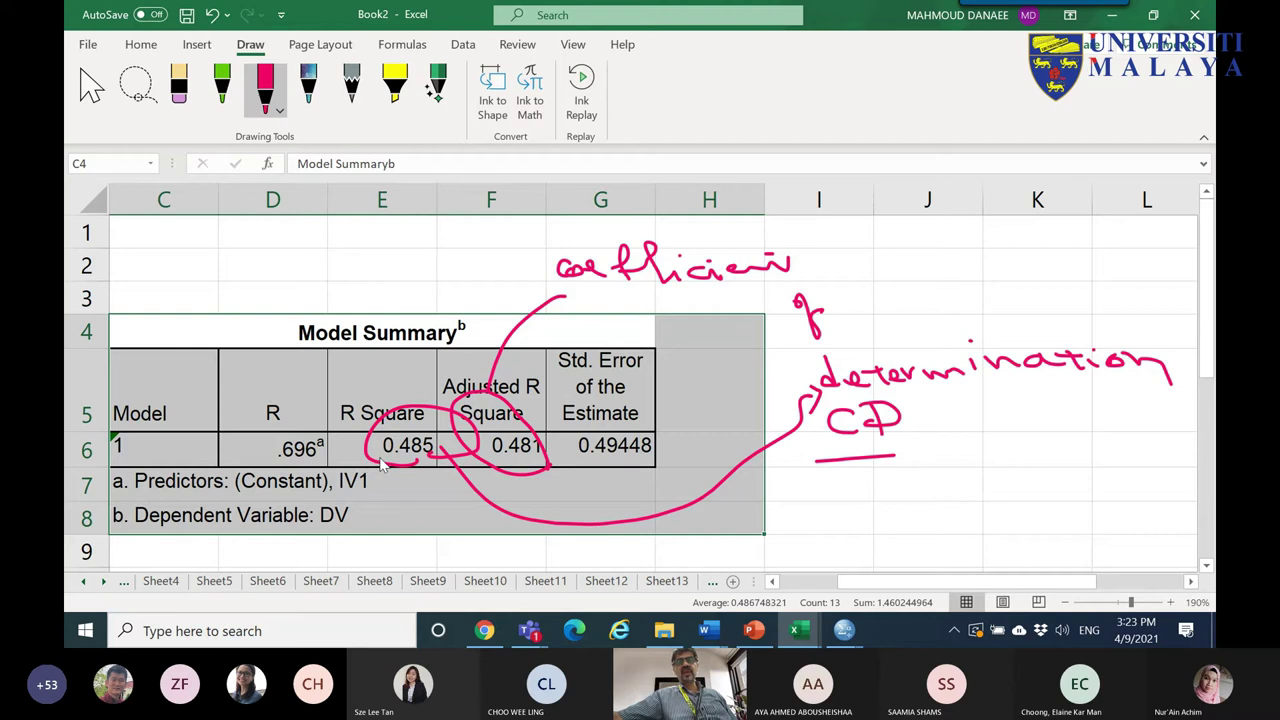
scroll(497, 561, "left", 2)
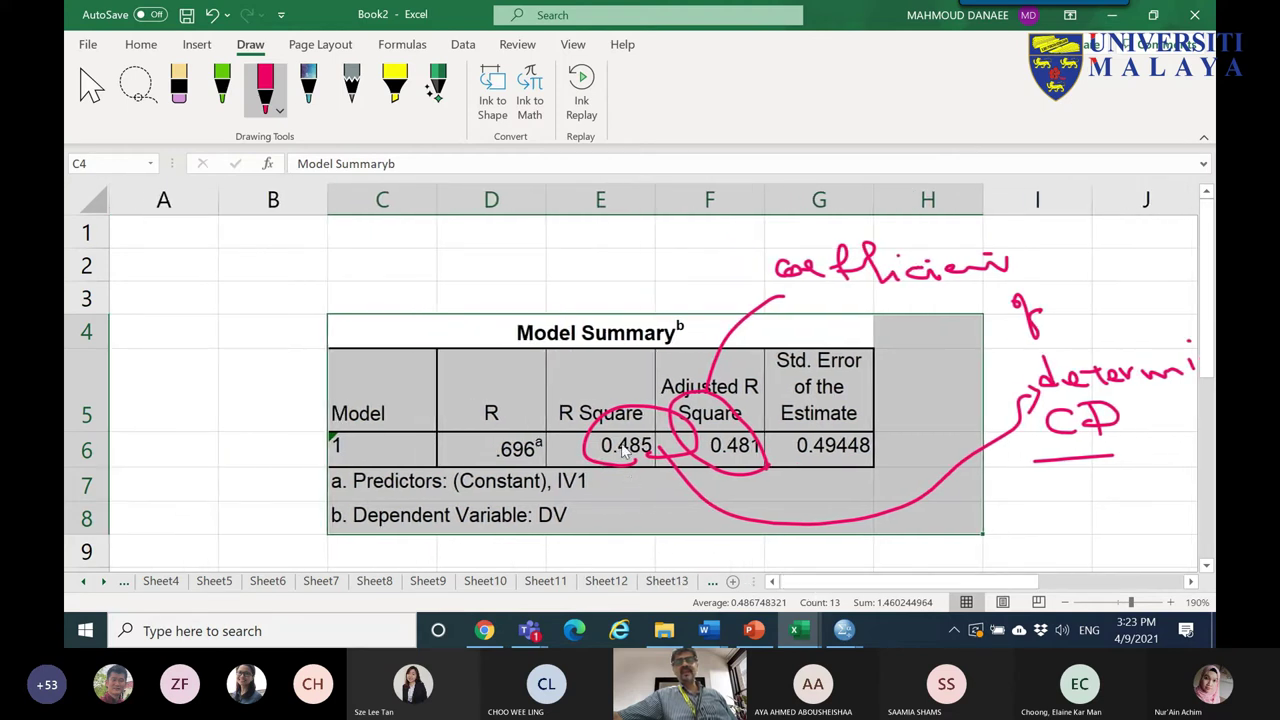
mouse_move(570, 524)
left_mouse_down()
mouse_move(537, 535)
mouse_move(550, 498)
mouse_move(580, 522)
left_mouse_up()
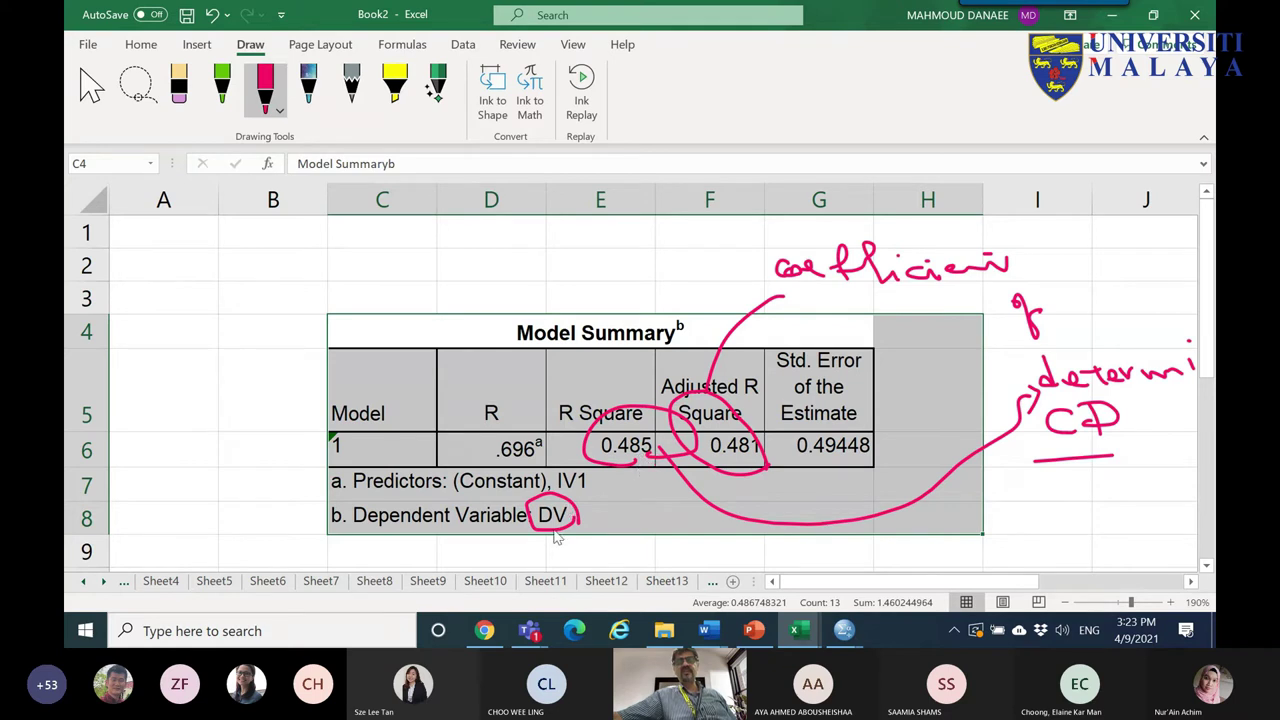
mouse_move(598, 478)
left_mouse_down()
mouse_move(605, 505)
mouse_move(576, 514)
mouse_move(592, 522)
mouse_move(648, 520)
mouse_move(640, 508)
mouse_move(650, 524)
mouse_move(680, 508)
mouse_move(684, 530)
mouse_move(703, 527)
left_mouse_up()
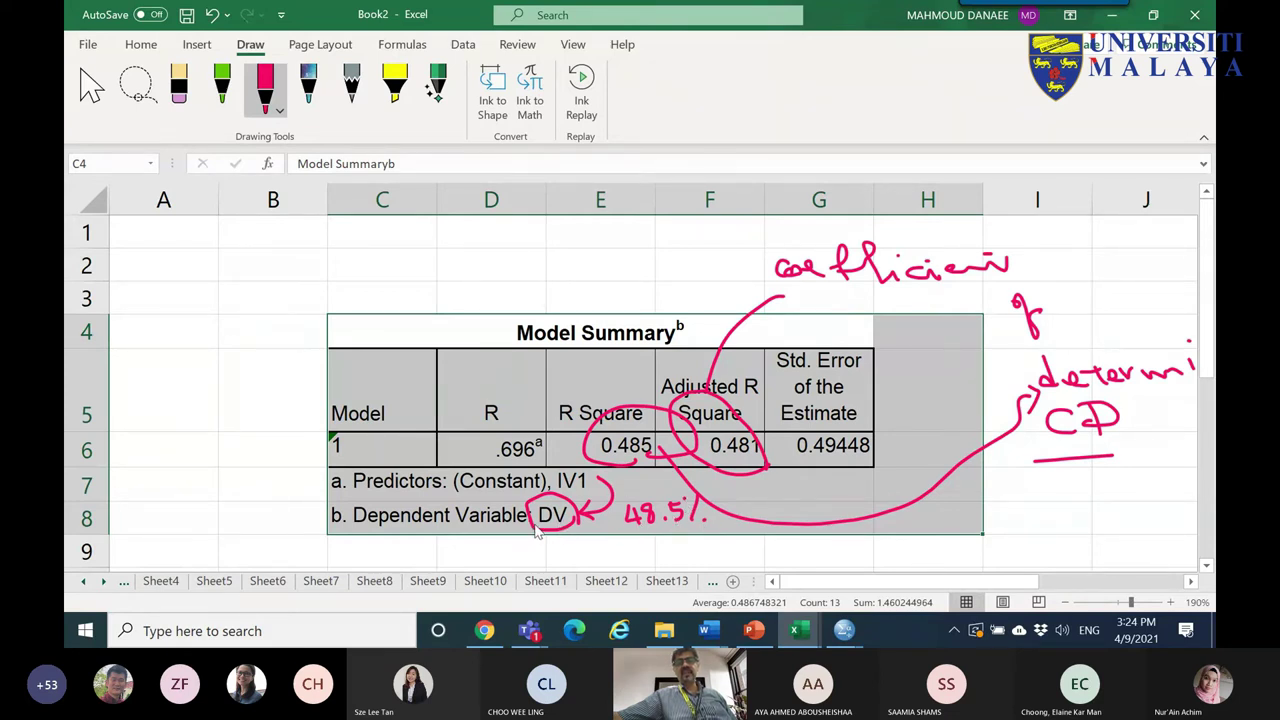
mouse_move(552, 500)
left_mouse_down()
mouse_move(570, 469)
mouse_move(588, 498)
left_mouse_up()
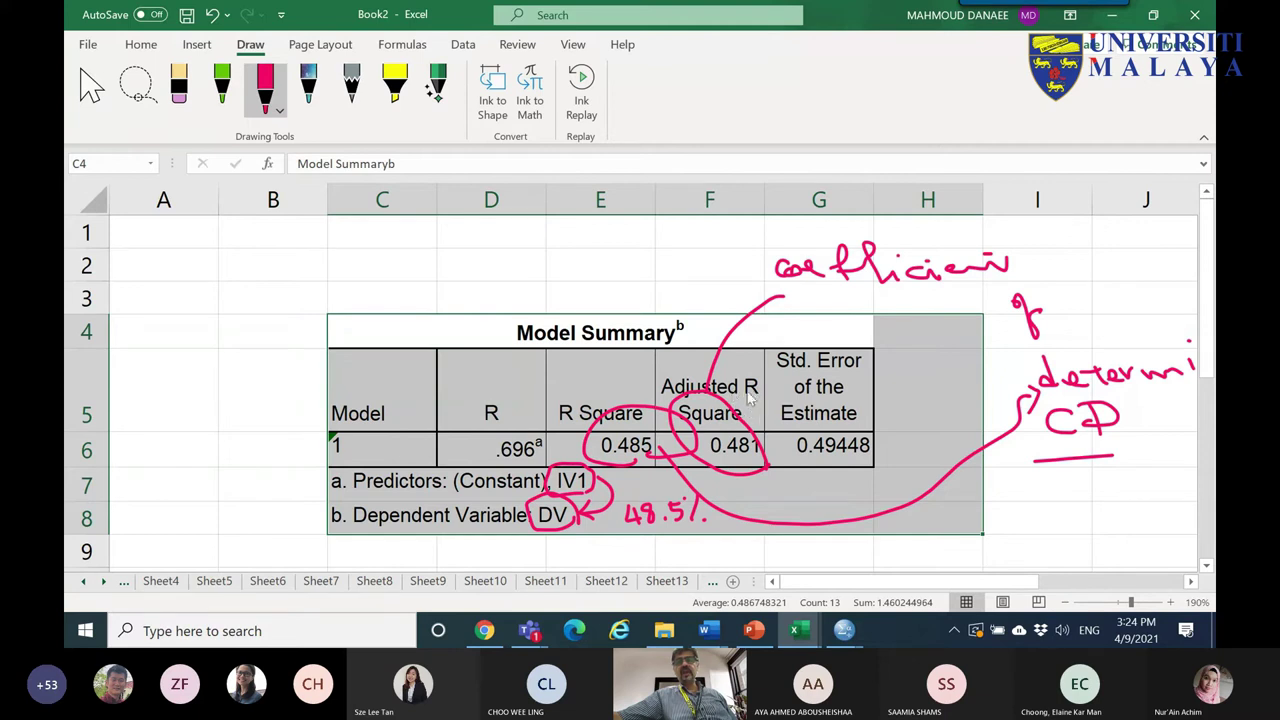
- In green ink, circle "Adjusted", connect the two R Square values, write "raw" above R Square and "MLR" above Adjusted, and circle R Square
left_click(222, 88)
mouse_move(662, 397)
left_mouse_down()
mouse_move(716, 405)
mouse_move(722, 356)
mouse_move(664, 398)
mouse_move(676, 400)
left_mouse_up()
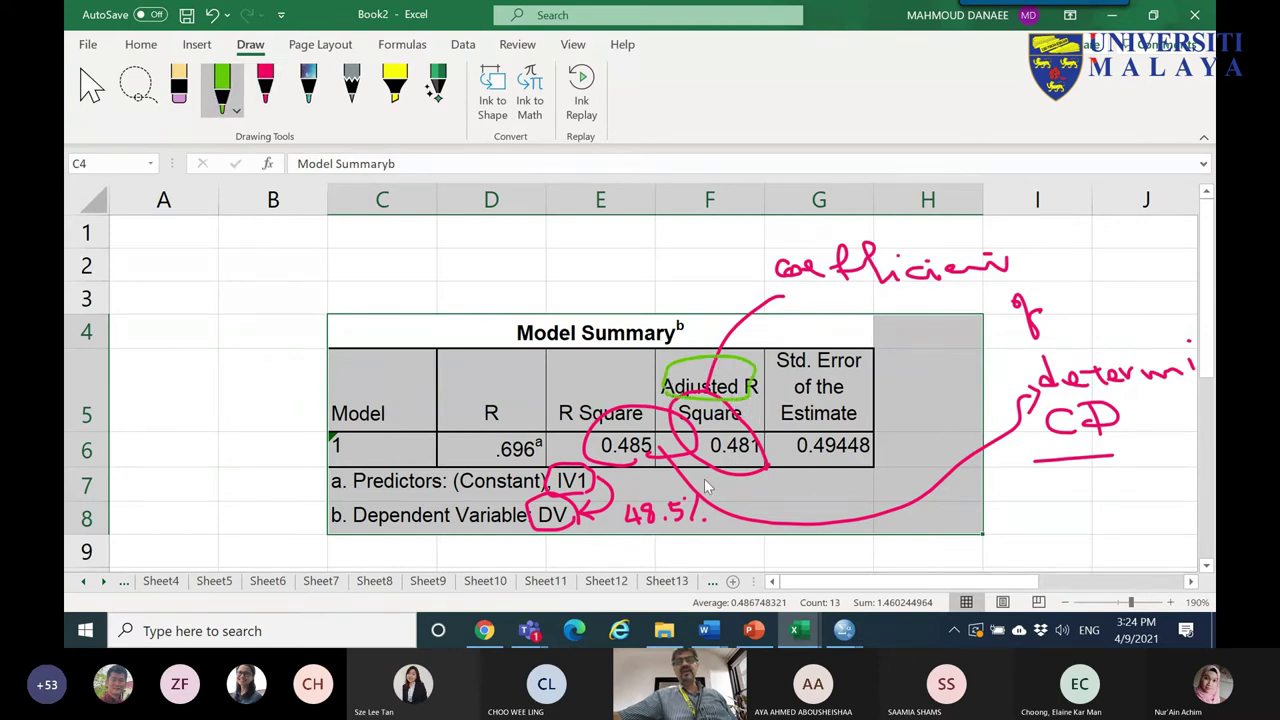
mouse_move(645, 458)
left_mouse_down()
mouse_move(697, 474)
mouse_move(733, 462)
left_mouse_up()
mouse_move(618, 390)
left_mouse_down()
mouse_move(646, 365)
mouse_move(576, 358)
mouse_move(585, 372)
mouse_move(595, 356)
mouse_move(610, 367)
mouse_move(611, 340)
mouse_move(640, 372)
left_mouse_up()
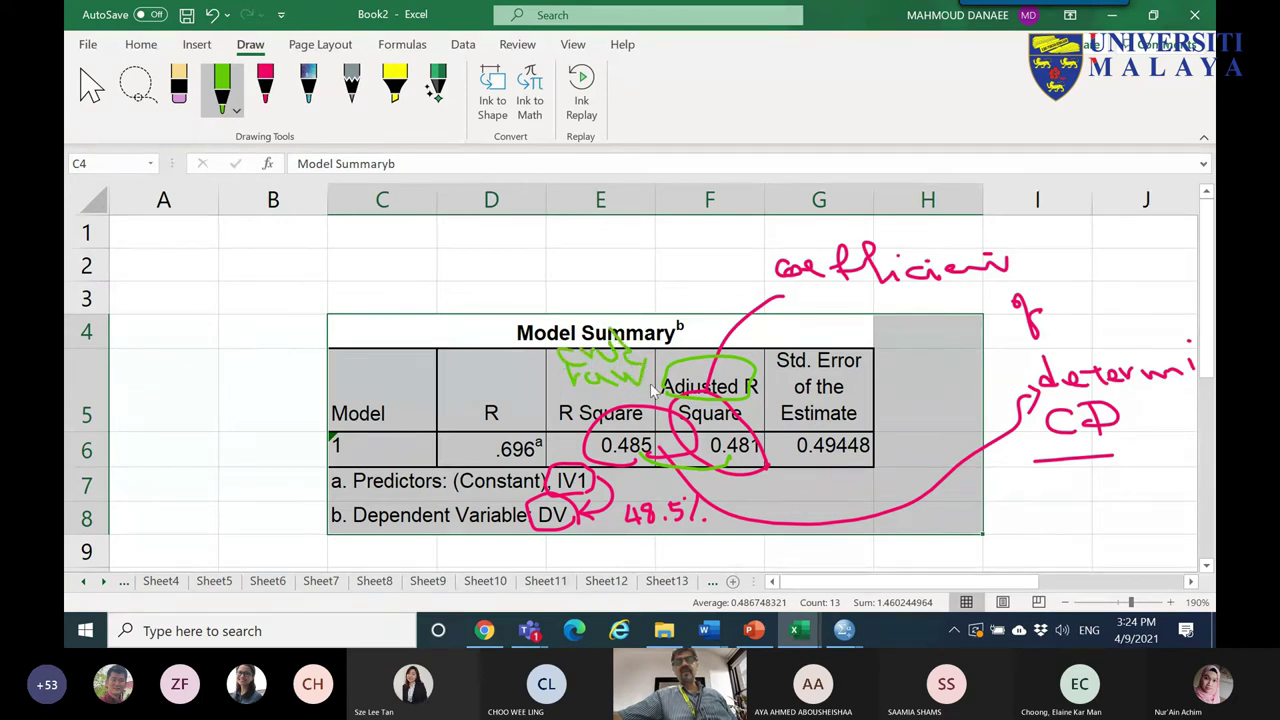
mouse_move(736, 466)
left_mouse_down()
mouse_move(624, 471)
mouse_move(692, 479)
mouse_move(725, 467)
mouse_move(672, 469)
mouse_move(737, 479)
mouse_move(680, 481)
mouse_move(715, 466)
mouse_move(668, 483)
mouse_move(752, 476)
mouse_move(677, 456)
left_mouse_up()
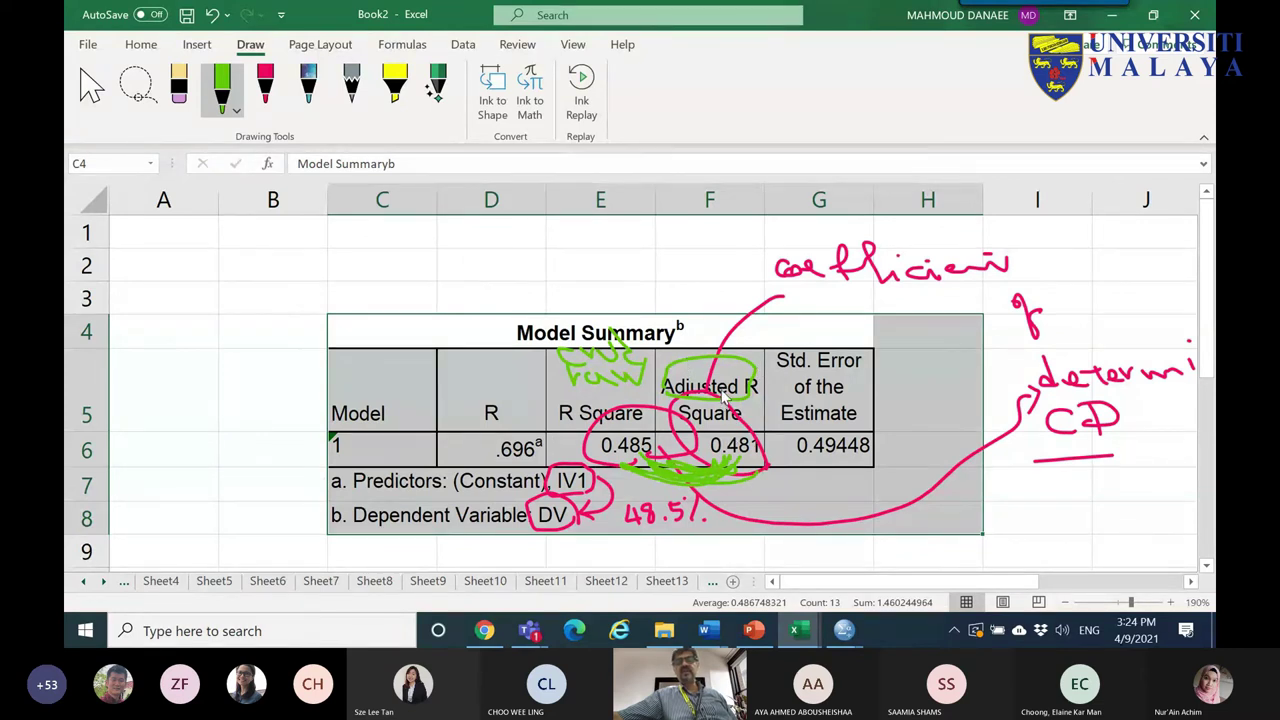
mouse_move(708, 355)
left_mouse_down()
mouse_move(666, 255)
mouse_move(708, 267)
mouse_move(713, 239)
mouse_move(739, 258)
left_mouse_up()
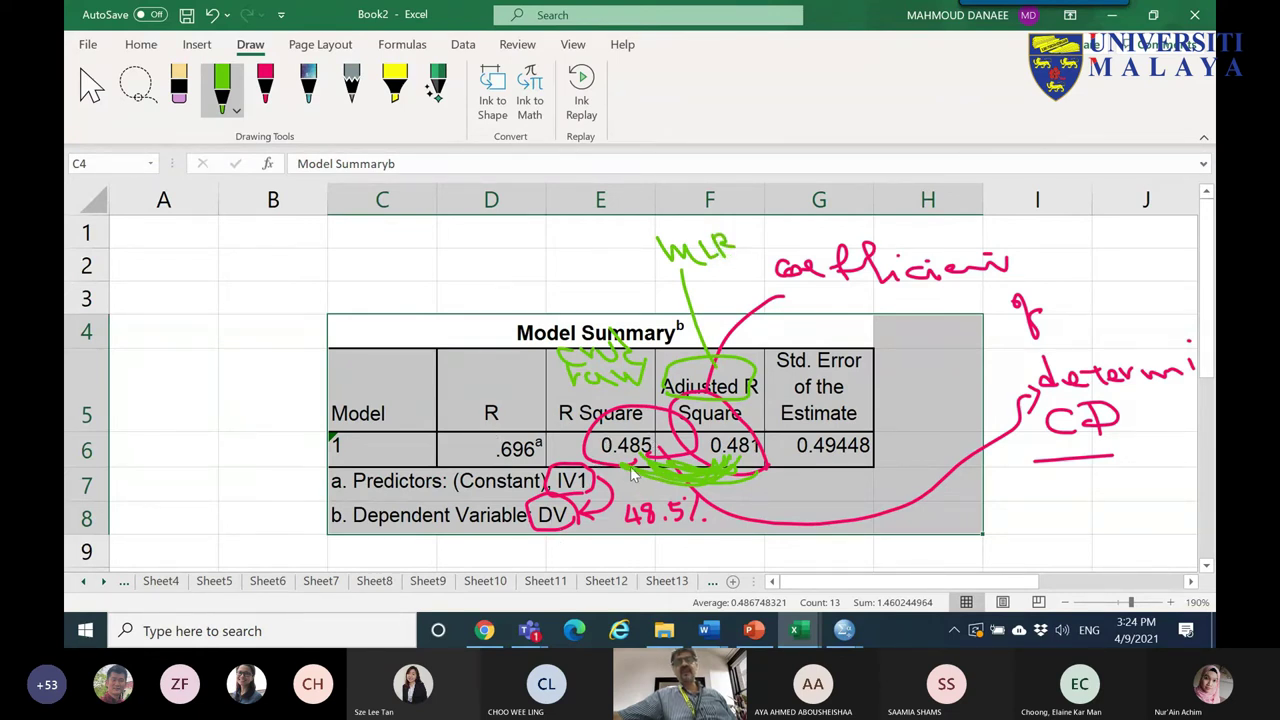
mouse_move(648, 462)
left_mouse_down()
mouse_move(600, 419)
mouse_move(645, 448)
mouse_move(593, 488)
mouse_move(618, 416)
mouse_move(617, 462)
left_mouse_up()
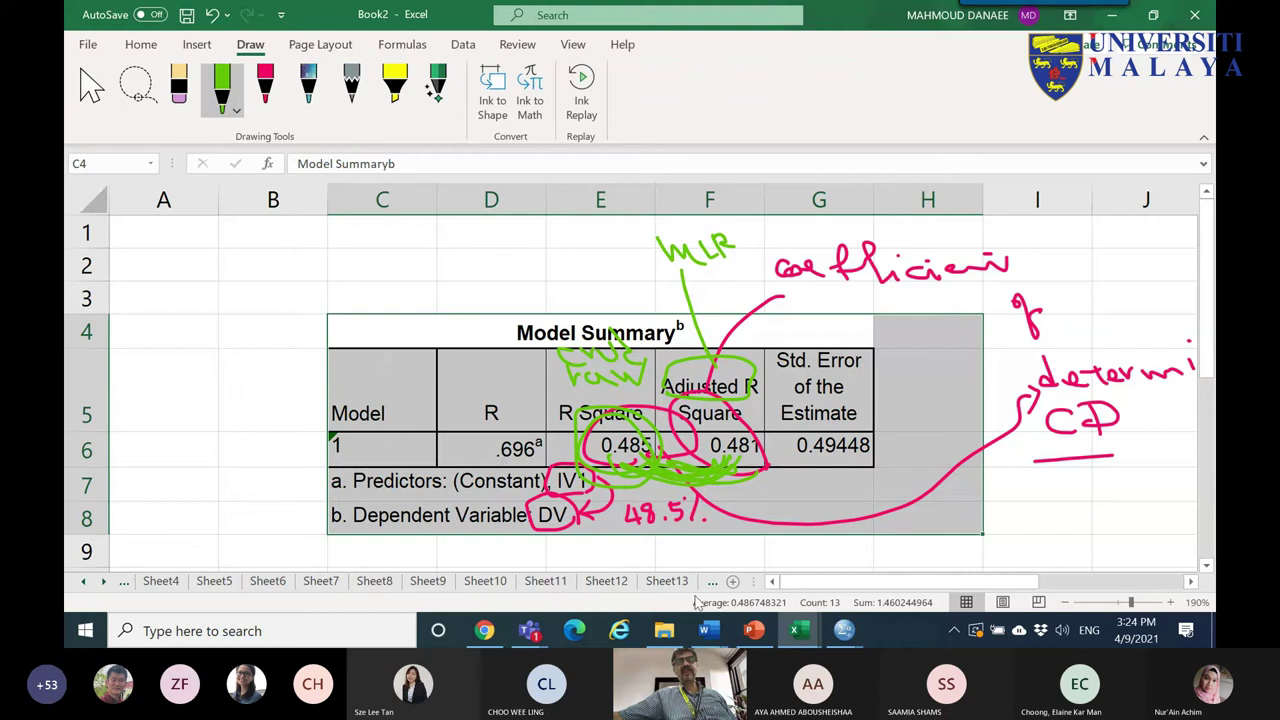
- Switch to the SPSS output and copy the ANOVA table of the latest regression
left_click(844, 630)
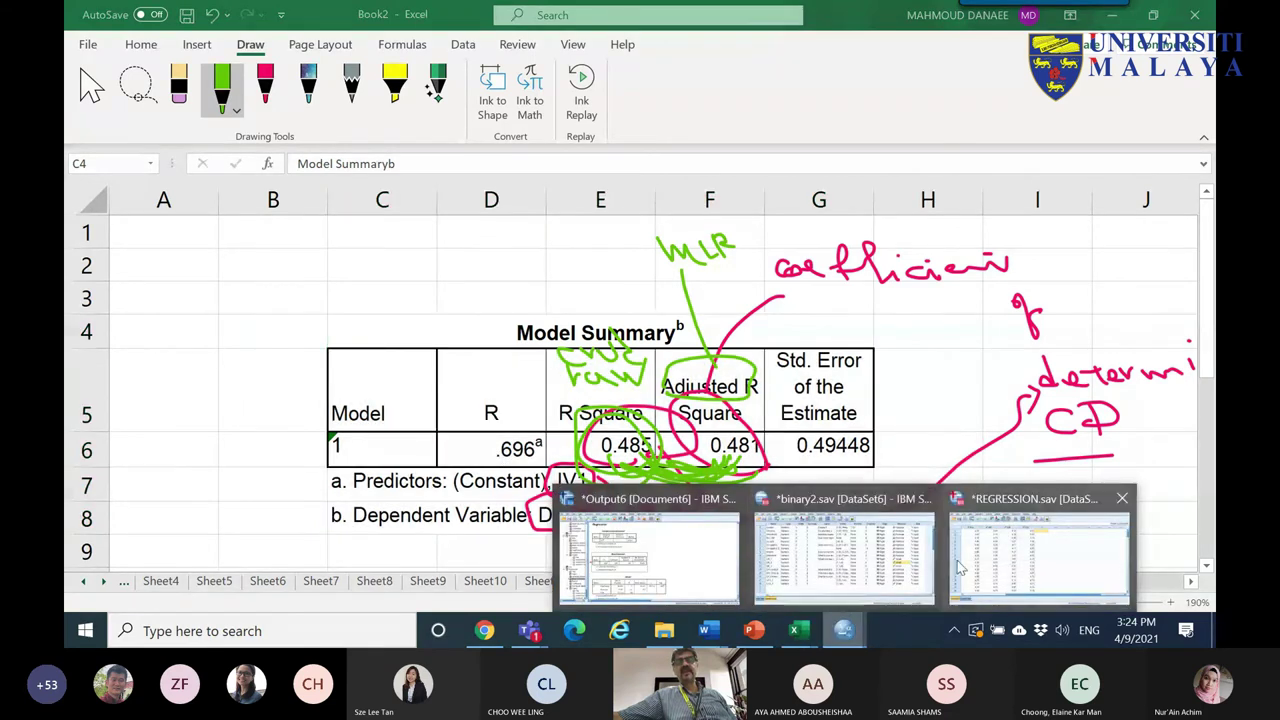
left_click(606, 573)
scroll(508, 232, "down", 3)
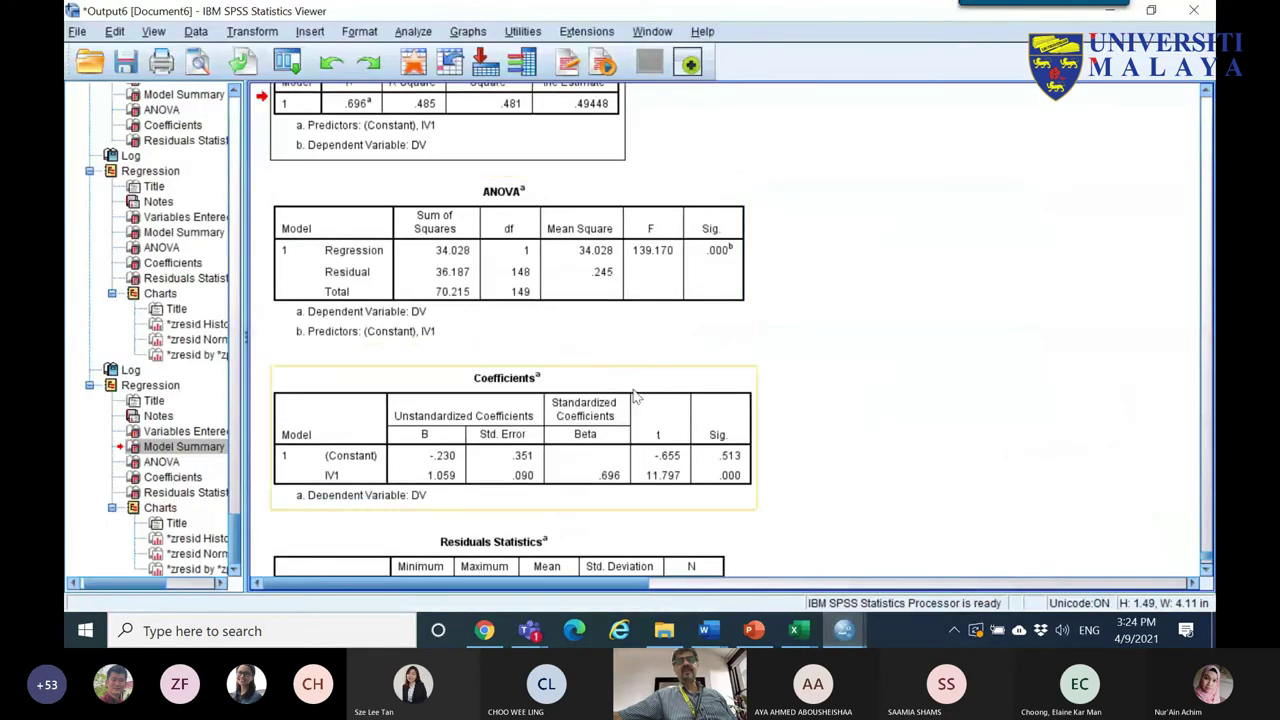
right_click(508, 232)
left_click(533, 263)
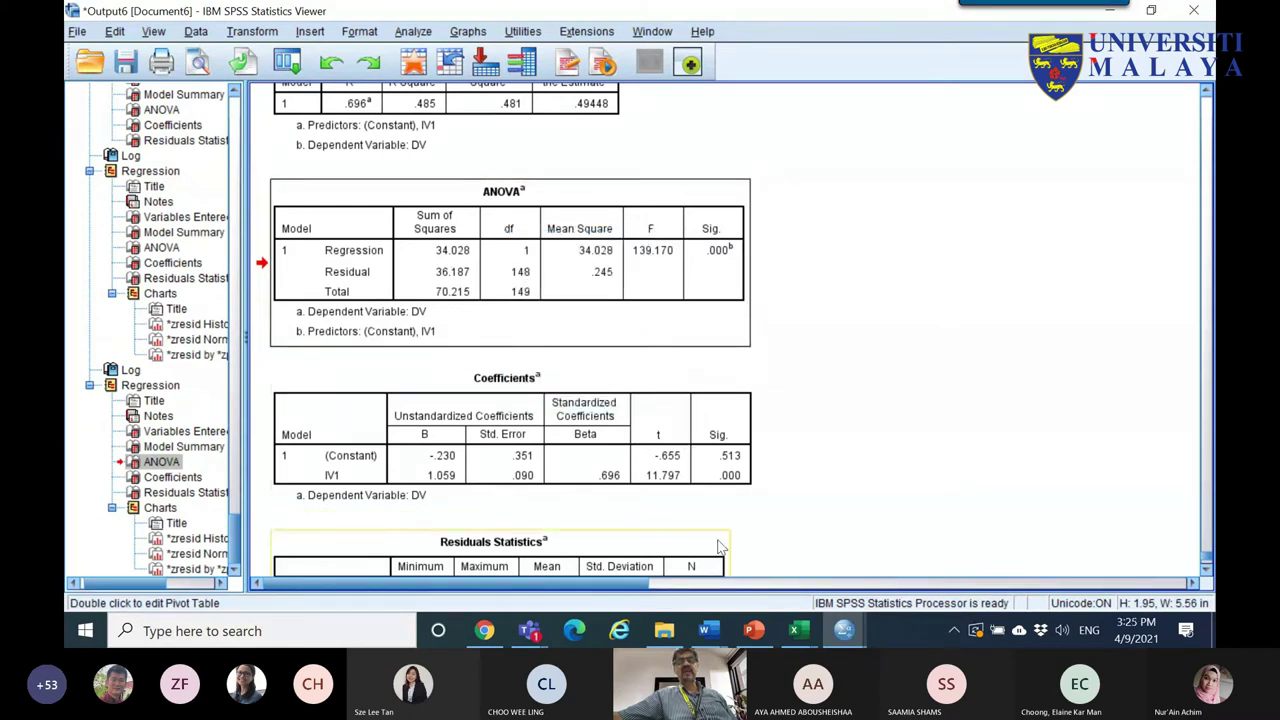
- Paste the ANOVA table at cell C15, below the Model Summary, in the Book2 workbook in Excel
mouse_move(795, 630)
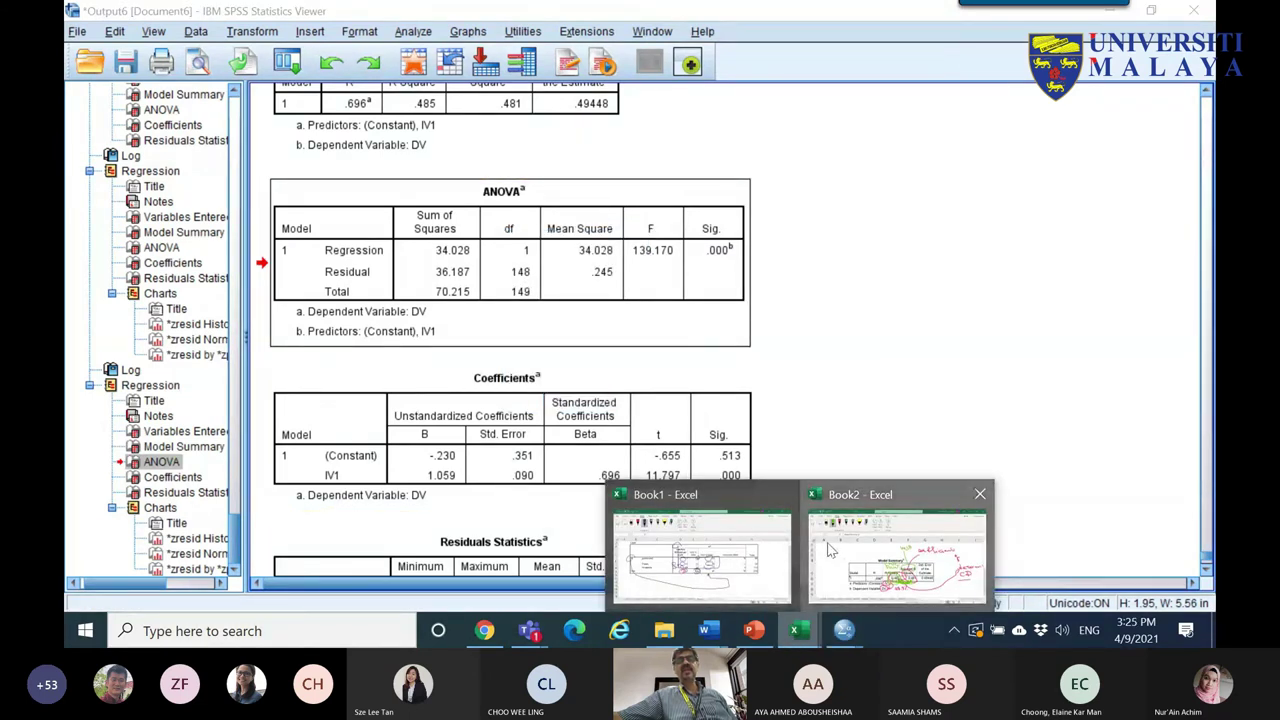
left_click(900, 555)
left_click(91, 88)
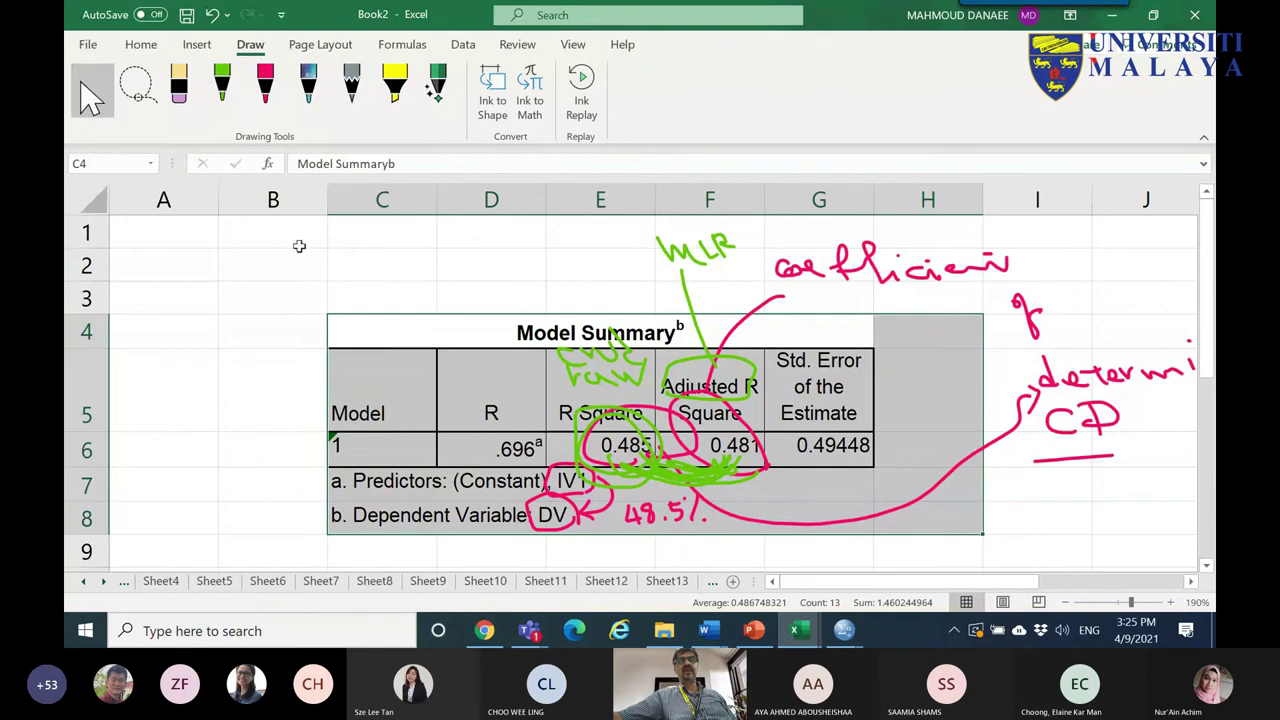
scroll(300, 300, "down", 4)
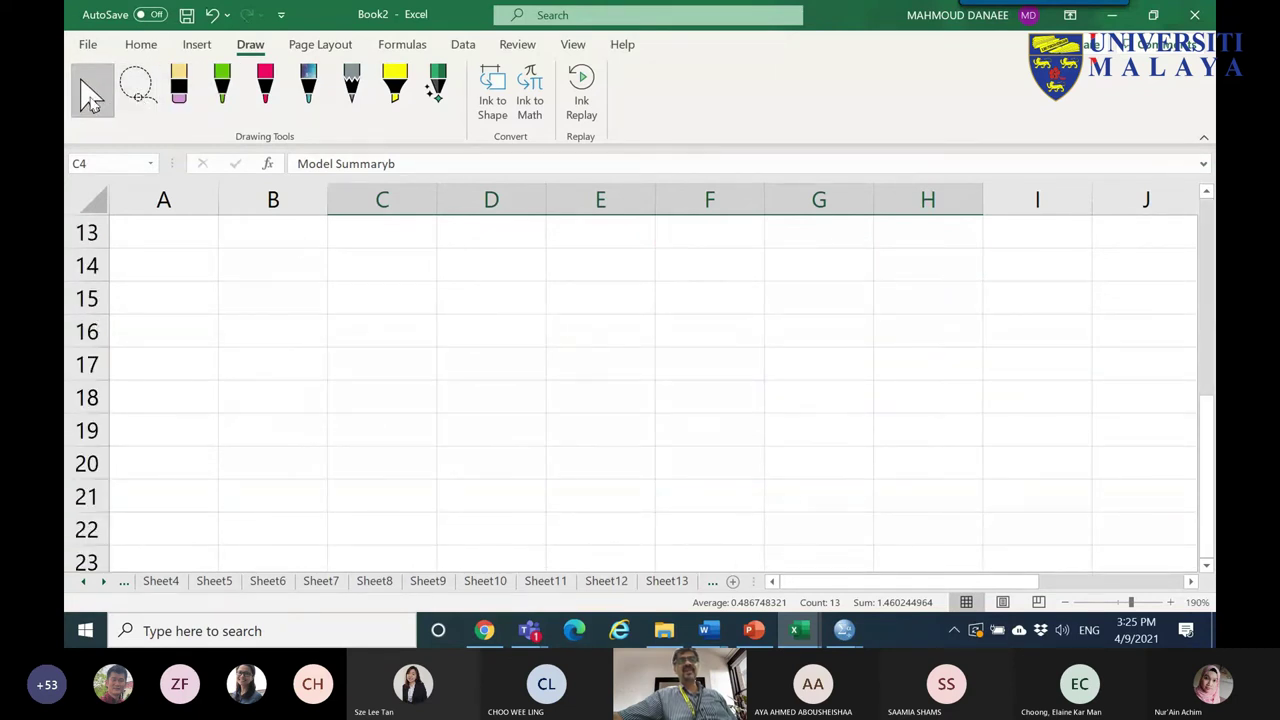
left_click(368, 303)
right_click(368, 303)
left_click(404, 188)
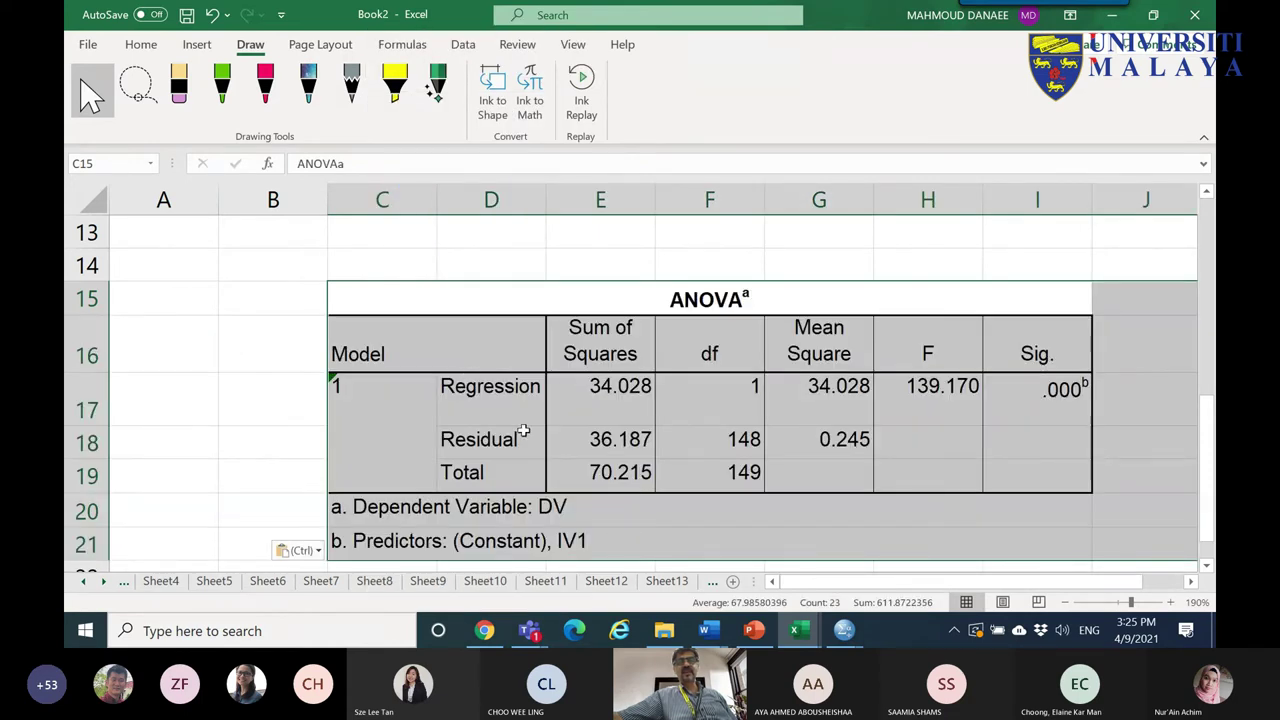
- In pink ink, circle the ANOVA title and "Regression", and underline the Regression row's Mean Square and Sig. values
left_click(265, 88)
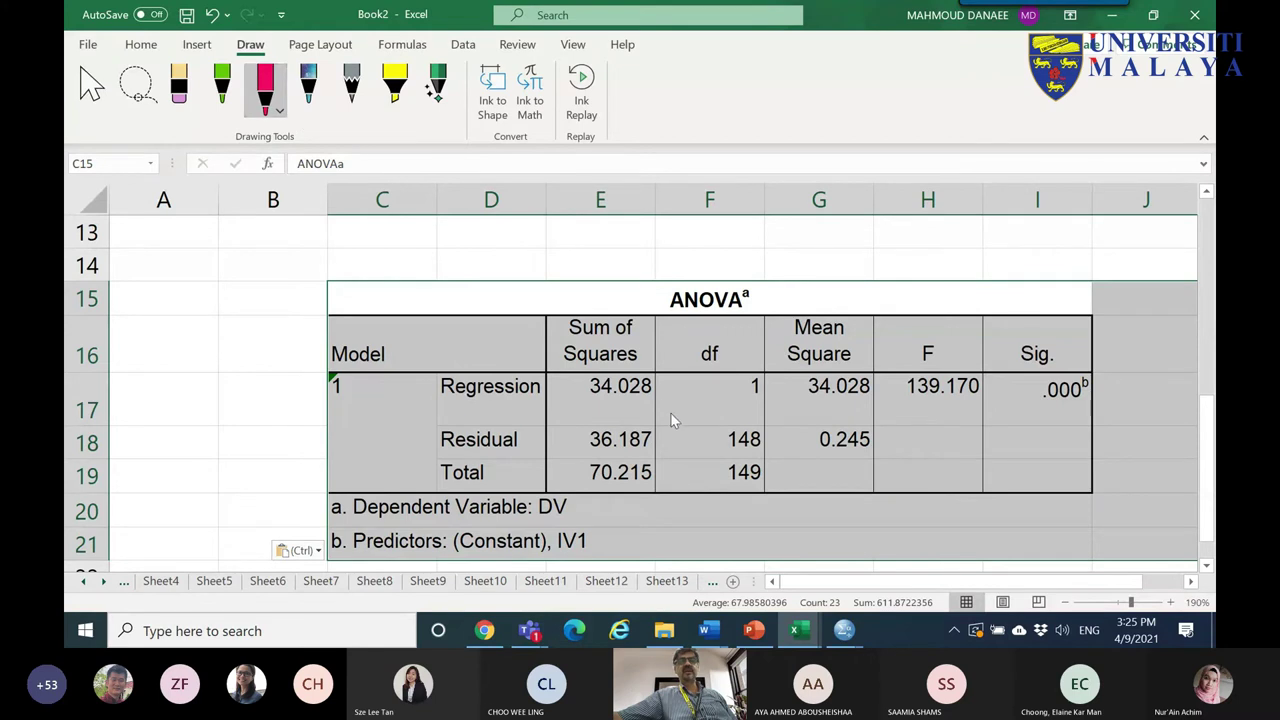
left_click_drag(622, 297, 752, 317)
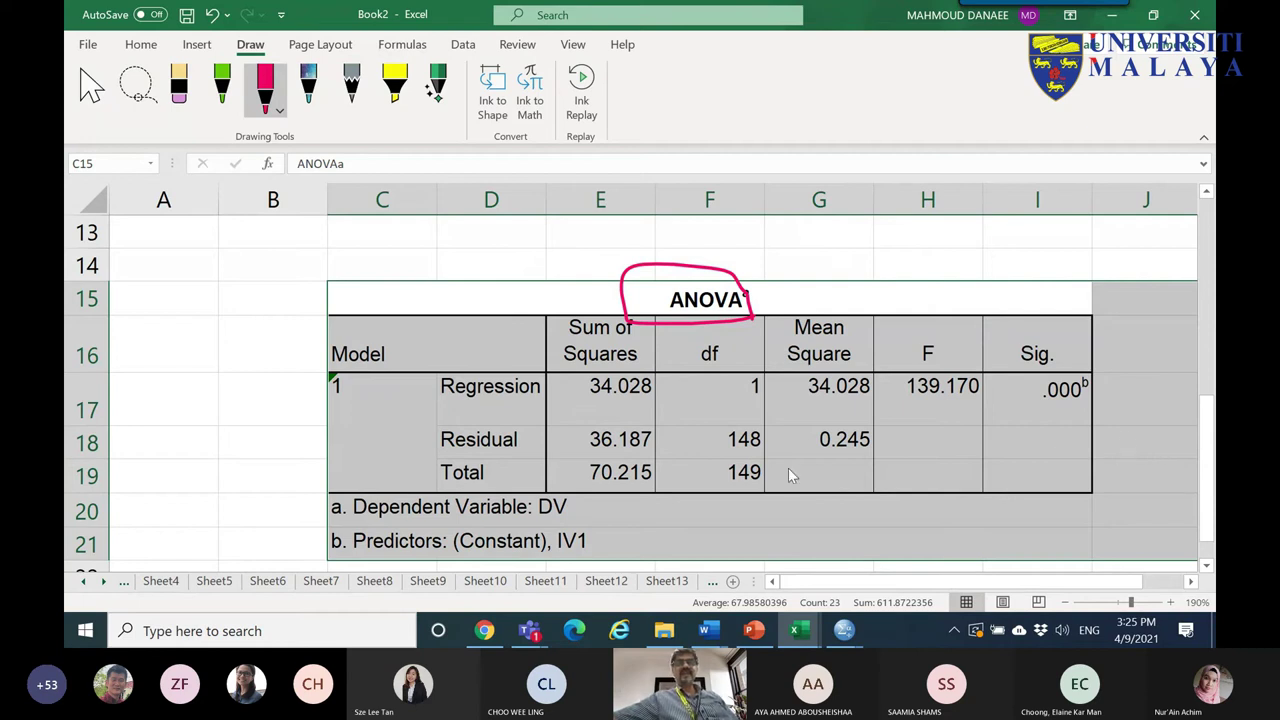
mouse_move(480, 425)
left_mouse_down()
mouse_move(429, 373)
mouse_move(511, 360)
mouse_move(544, 406)
left_mouse_up()
mouse_move(766, 405)
left_mouse_down()
mouse_move(862, 404)
mouse_move(838, 410)
left_mouse_up()
left_click_drag(1006, 400, 1082, 400)
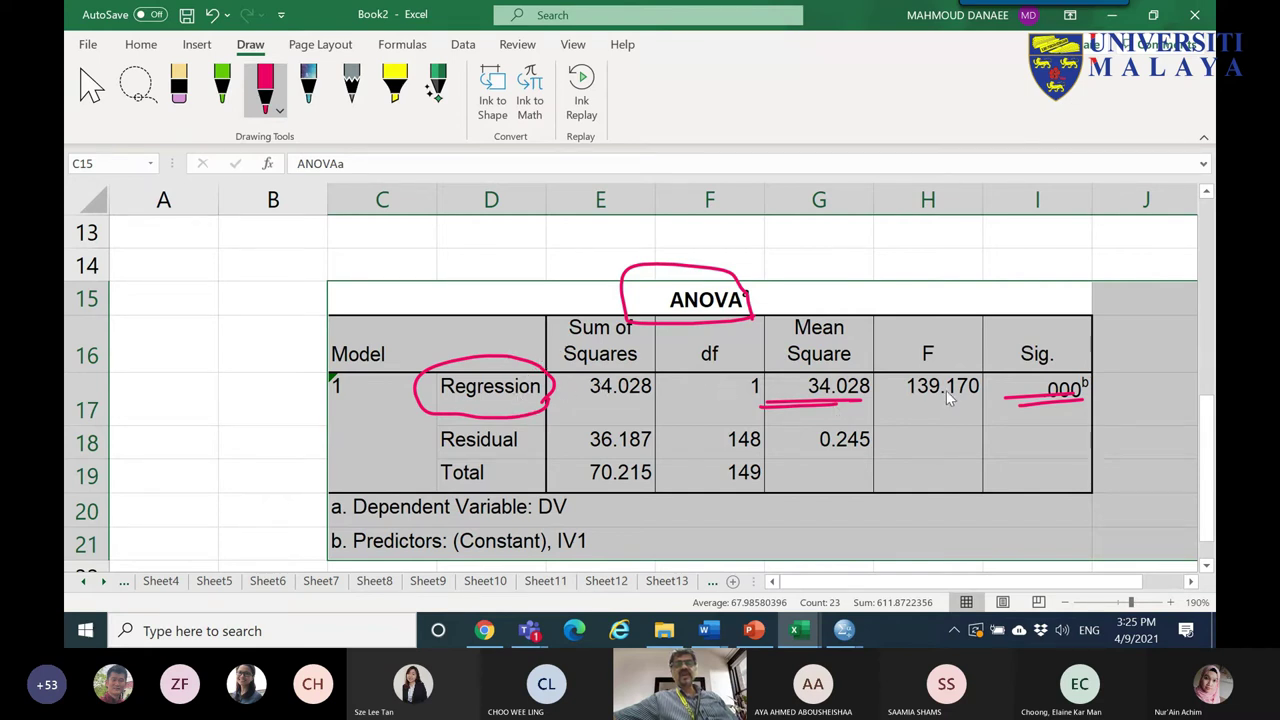
- Circle the Regression Sum of Squares and both Mean Square values, drawing arrows from the Mean Squares to "Regression" and "Residual"
mouse_move(655, 395)
left_mouse_down()
mouse_move(577, 379)
mouse_move(660, 392)
left_mouse_up()
mouse_move(865, 398)
left_mouse_down()
mouse_move(794, 405)
mouse_move(780, 379)
mouse_move(856, 363)
mouse_move(864, 408)
left_mouse_up()
mouse_move(783, 381)
left_mouse_down()
mouse_move(603, 344)
mouse_move(546, 352)
left_mouse_up()
mouse_move(878, 453)
left_mouse_down()
mouse_move(805, 428)
mouse_move(852, 455)
mouse_move(790, 438)
mouse_move(523, 434)
mouse_move(542, 446)
left_mouse_up()
- Examine the predicted values in PRE_2 against the residuals in RES_1 in the REGRESSION.sav dataset in SPSS
mouse_move(844, 630)
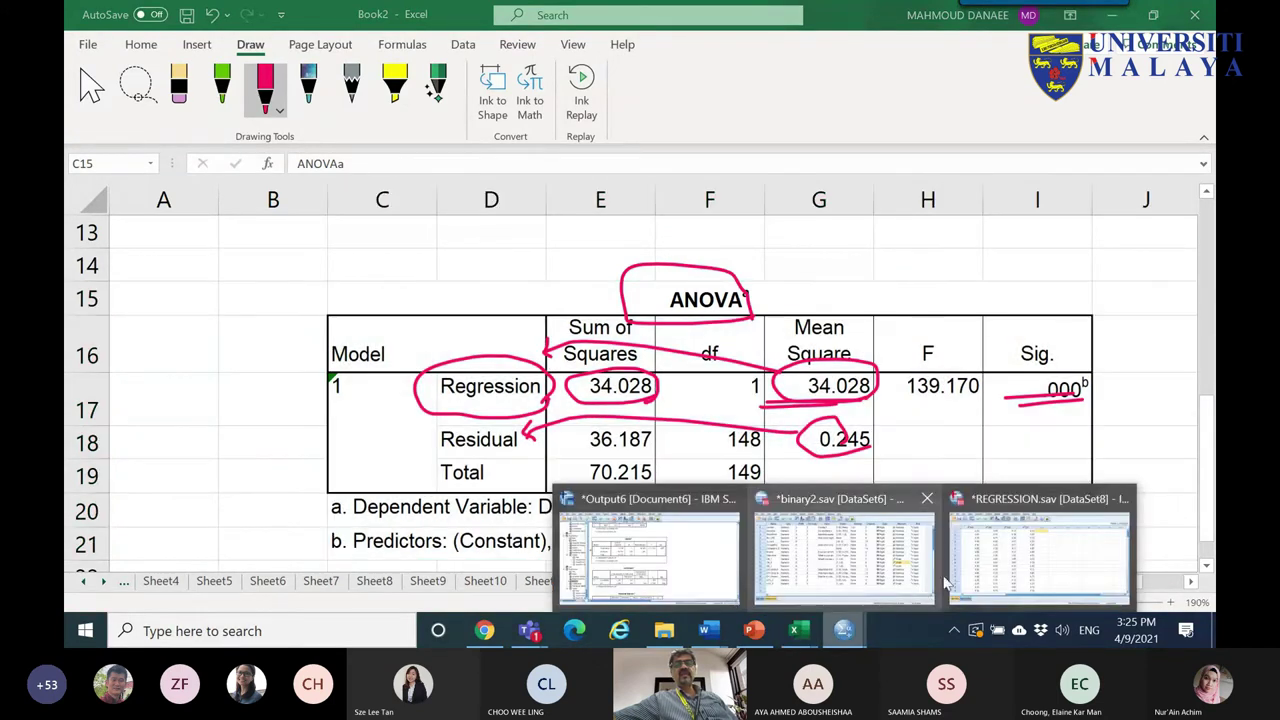
left_click(1038, 550)
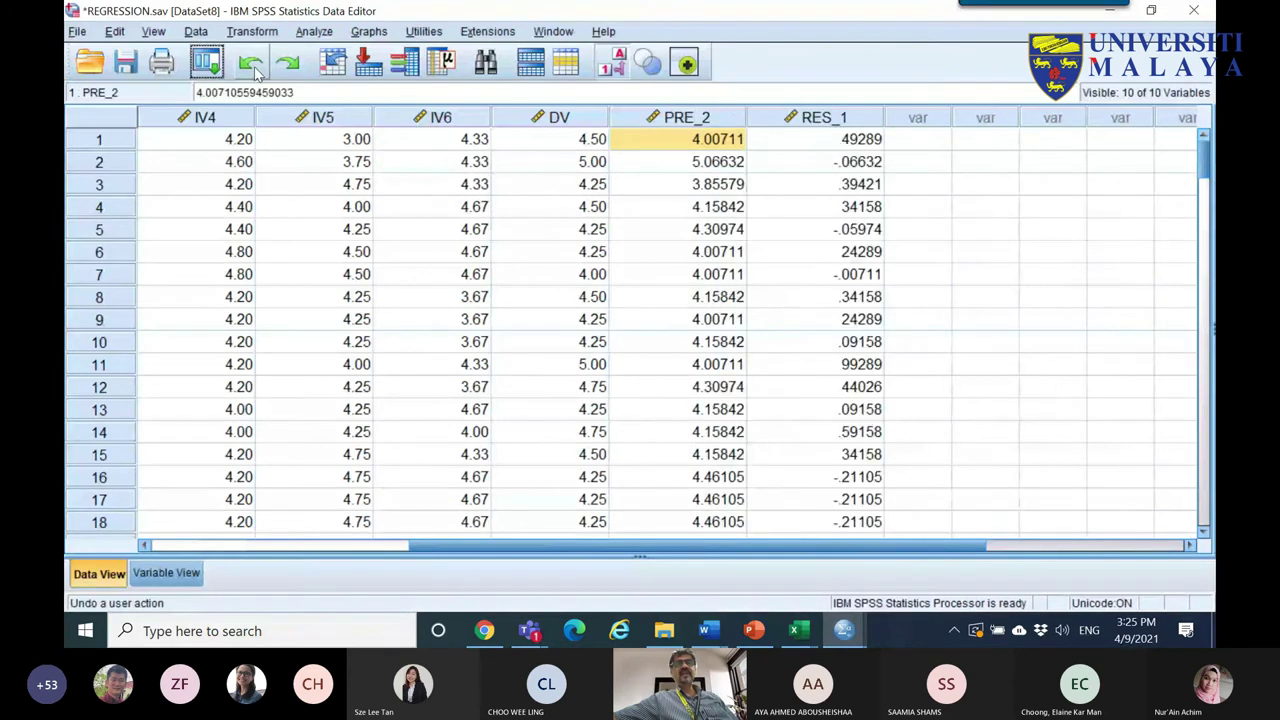
left_click(712, 118)
left_click(828, 120)
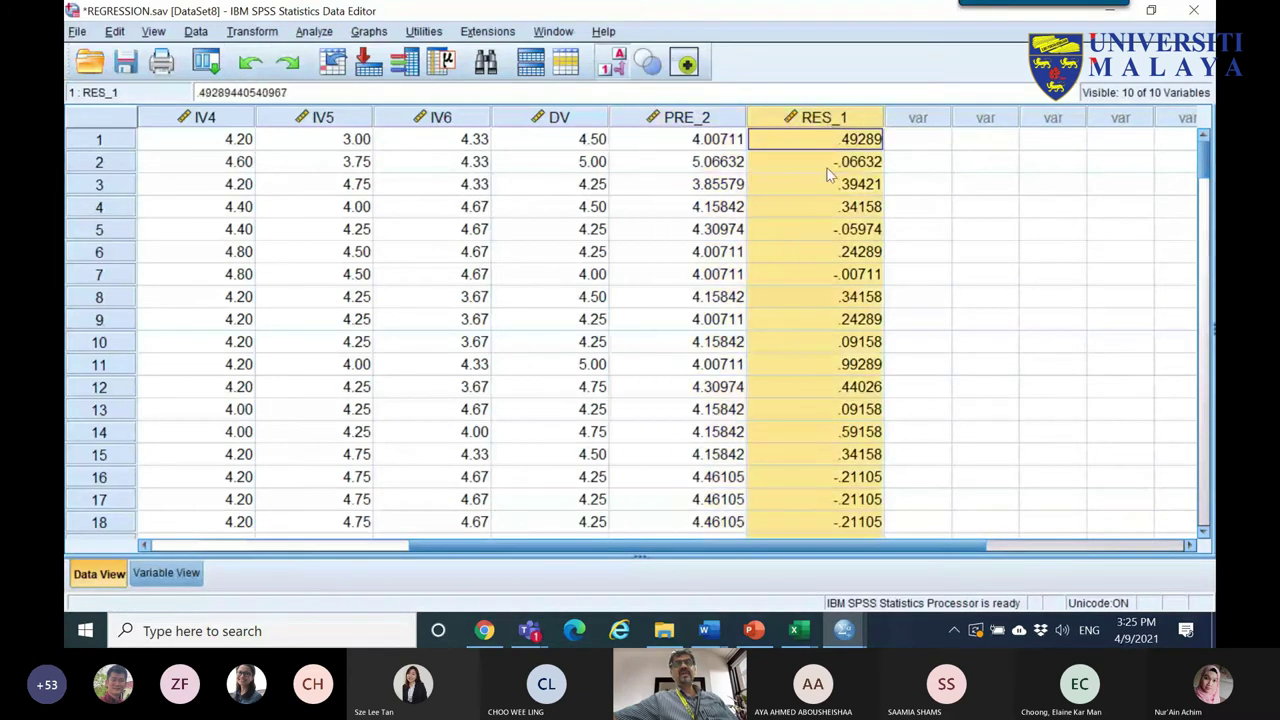
left_click(712, 118)
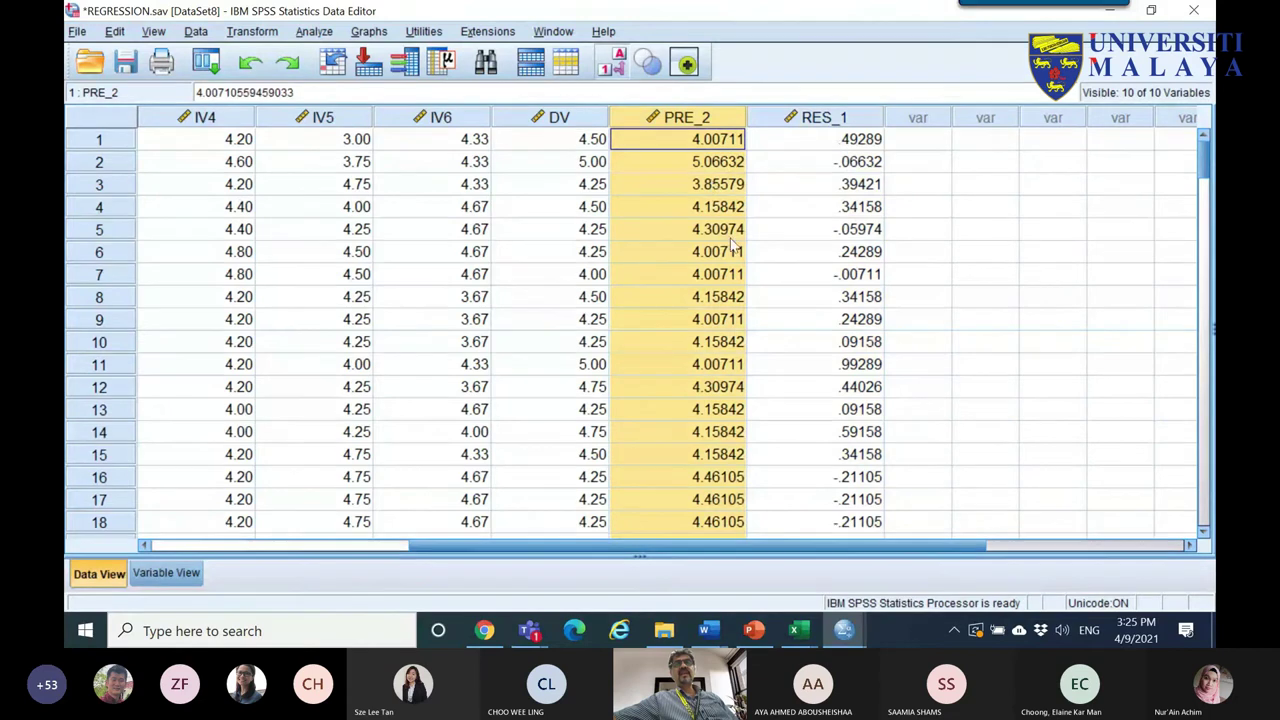
left_click(844, 118)
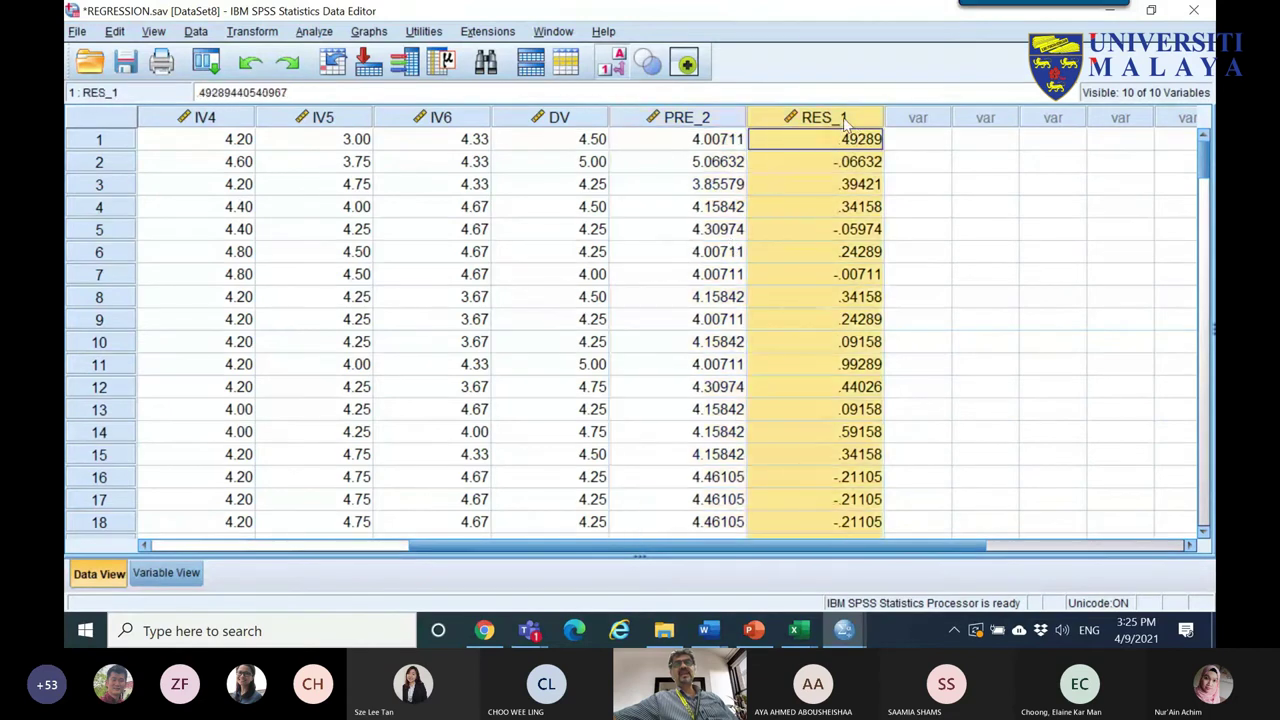
left_click(728, 120)
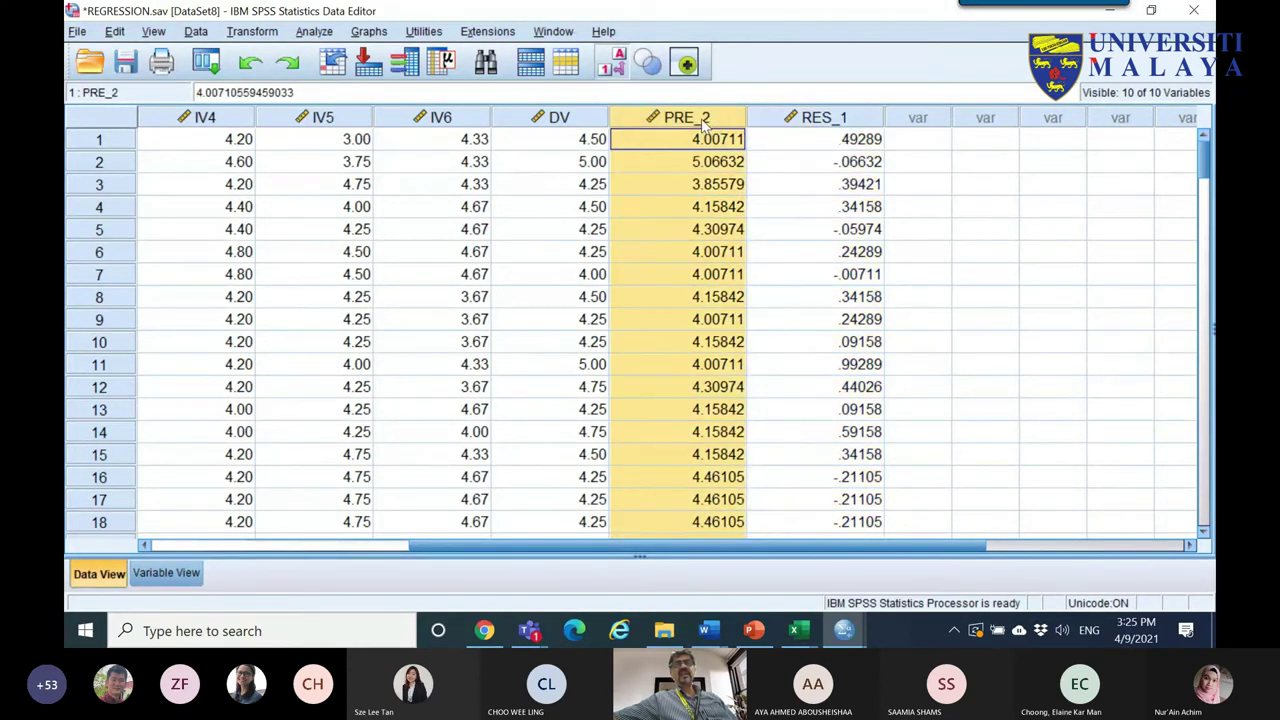
left_click(825, 120)
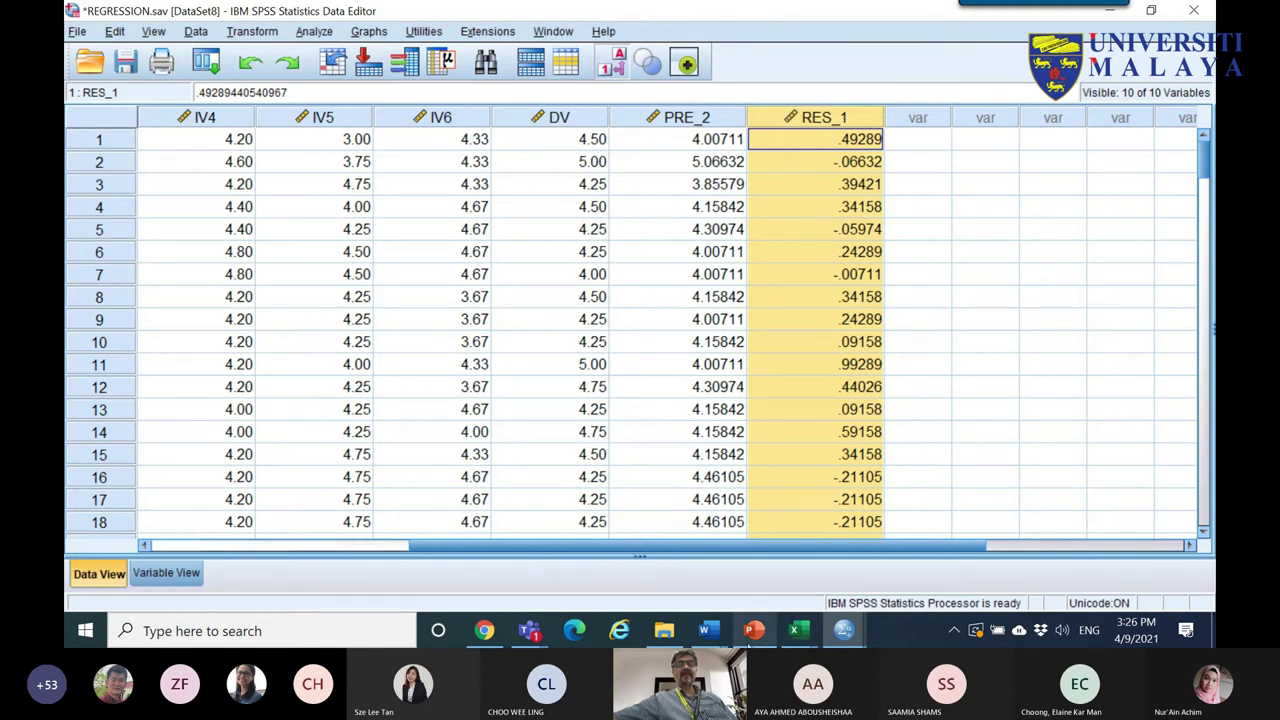
- Return to the Book2 workbook in Excel and circle the Sig. heading and its value in the ANOVA table
mouse_move(753, 640)
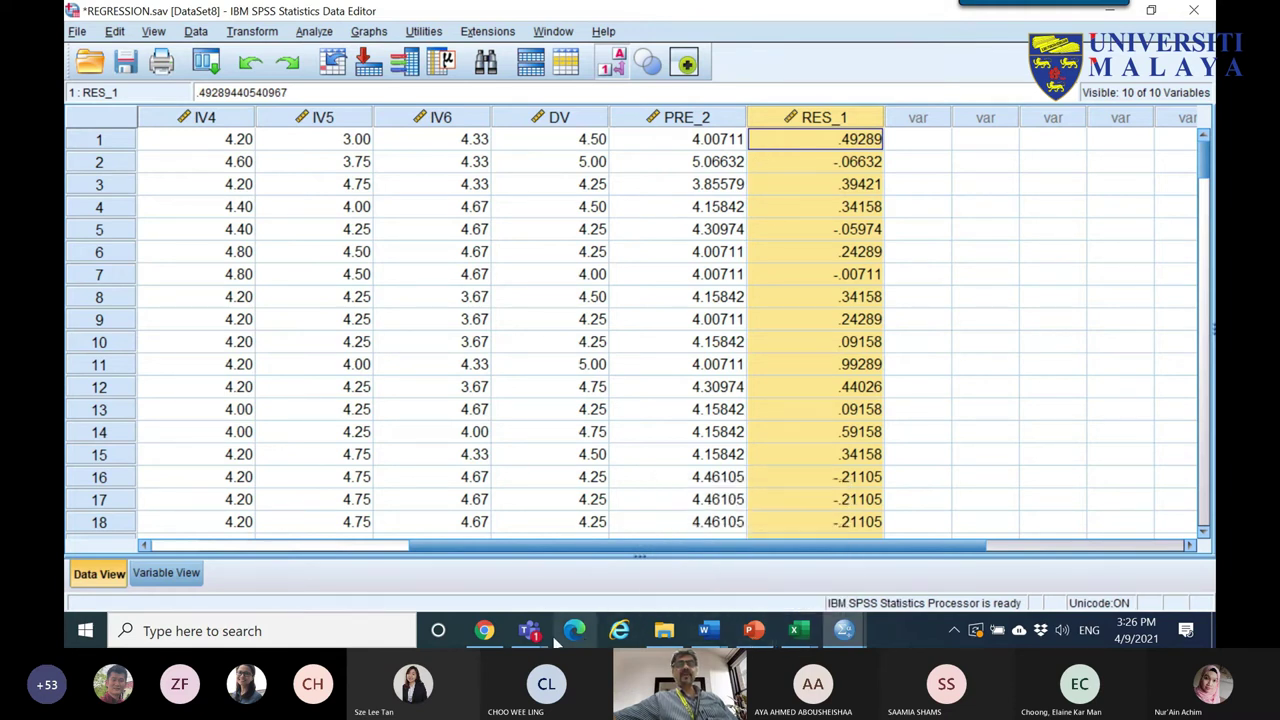
mouse_move(845, 632)
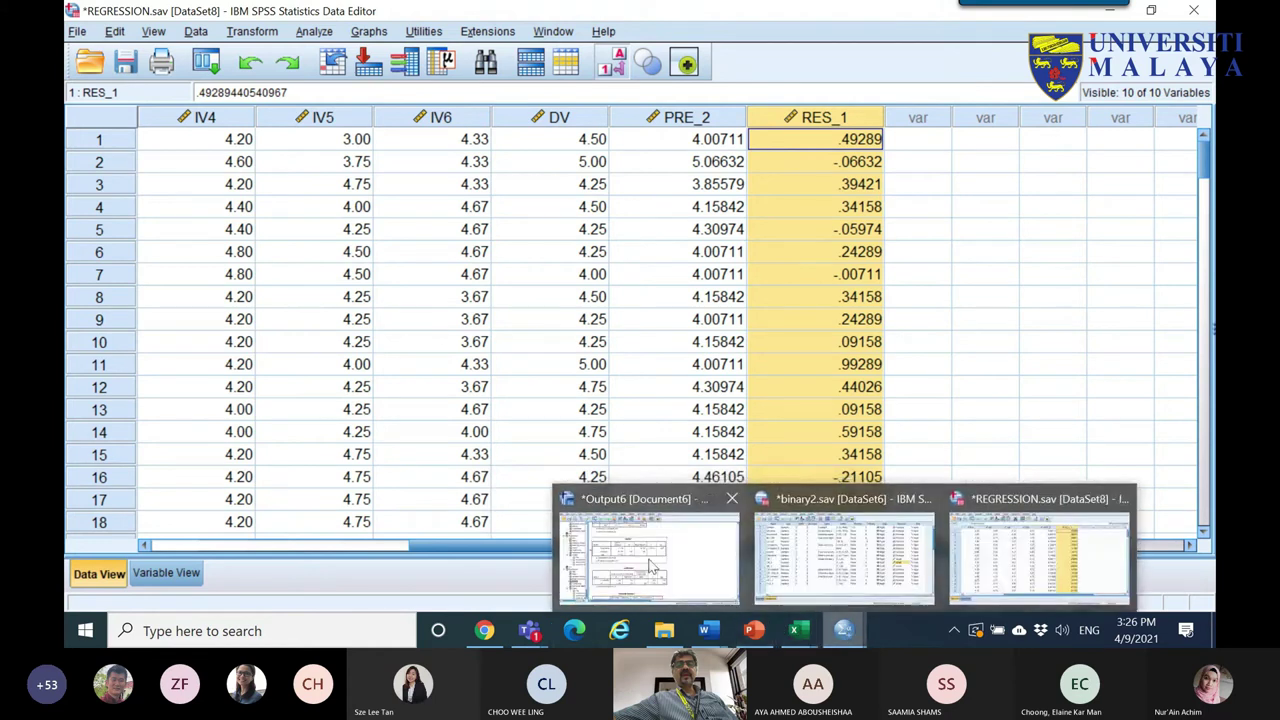
left_click(655, 550)
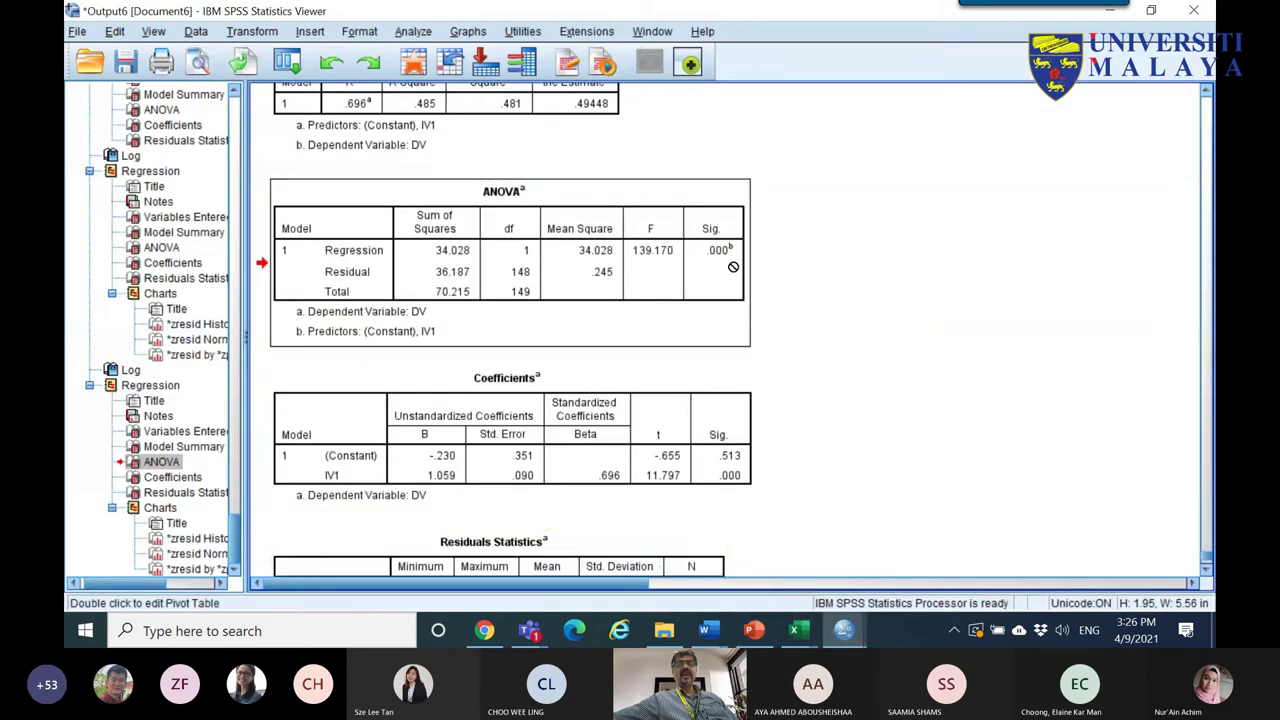
mouse_move(797, 630)
left_click(866, 600)
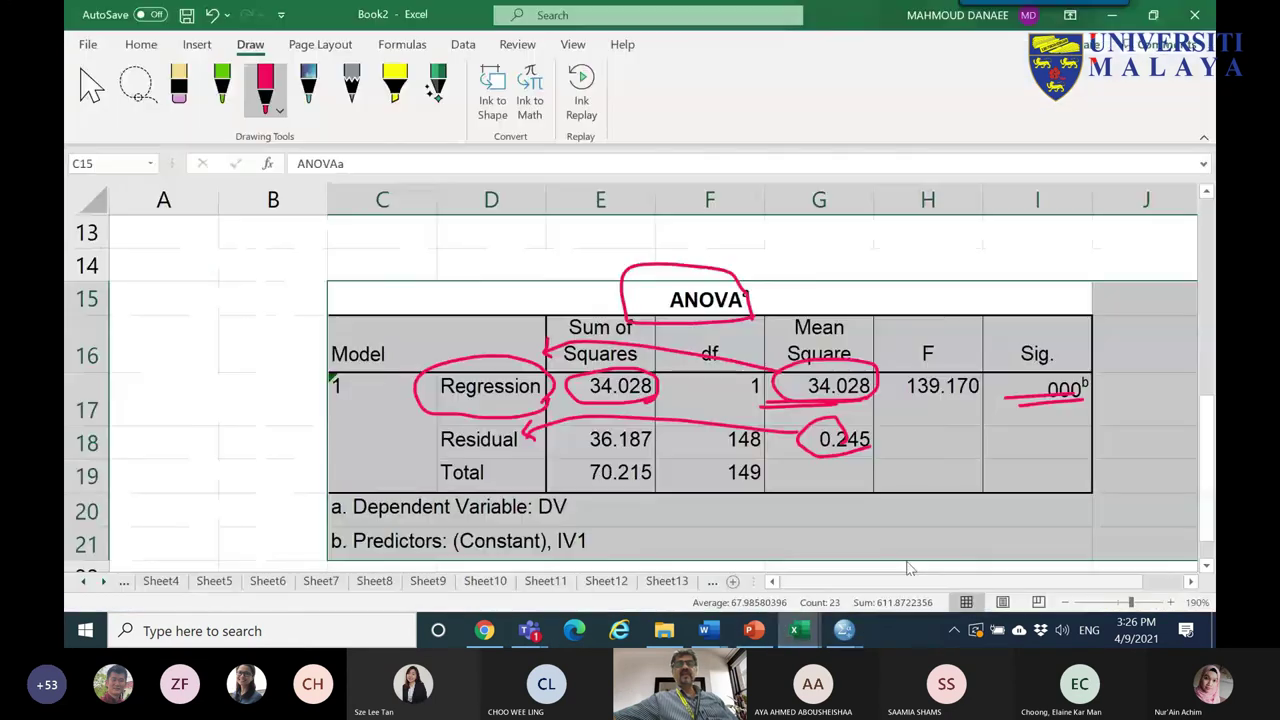
mouse_move(1114, 406)
left_mouse_down()
mouse_move(1043, 435)
mouse_move(999, 347)
mouse_move(1062, 330)
mouse_move(1099, 373)
mouse_move(1106, 410)
left_mouse_up()
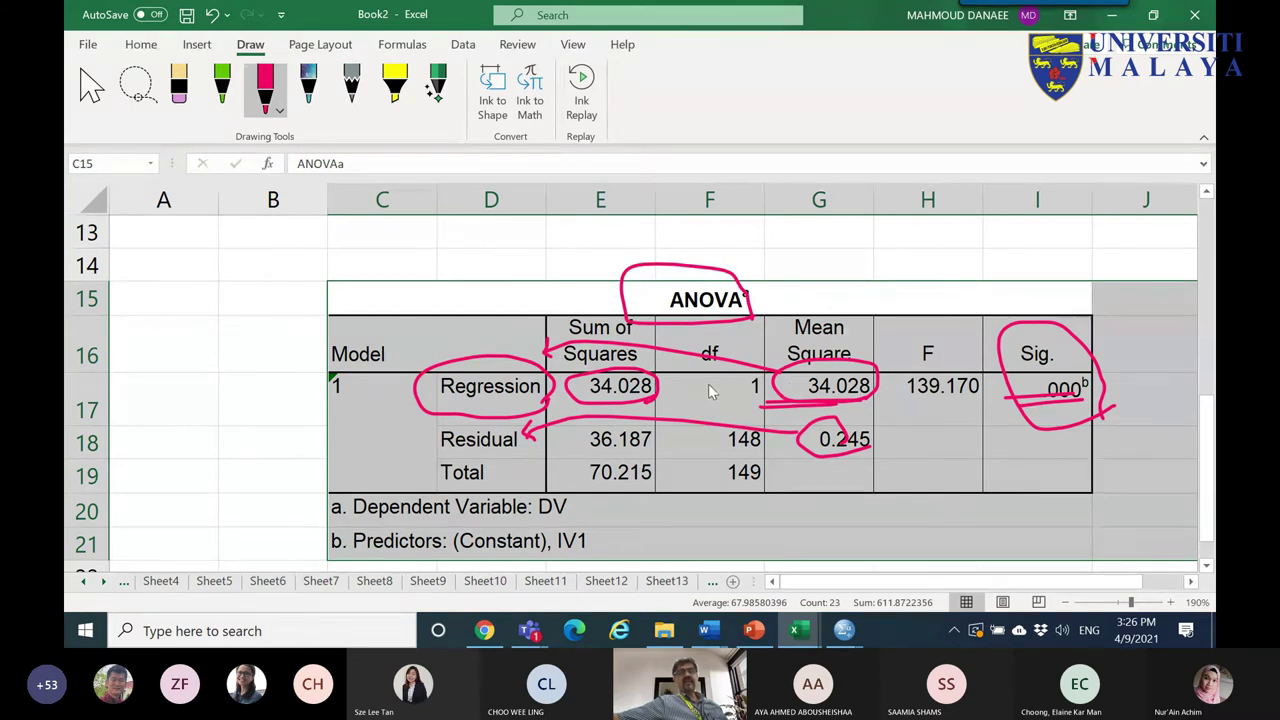
mouse_move(1208, 400)
left_mouse_down()
mouse_move(1208, 312)
mouse_move(1208, 400)
left_mouse_up()
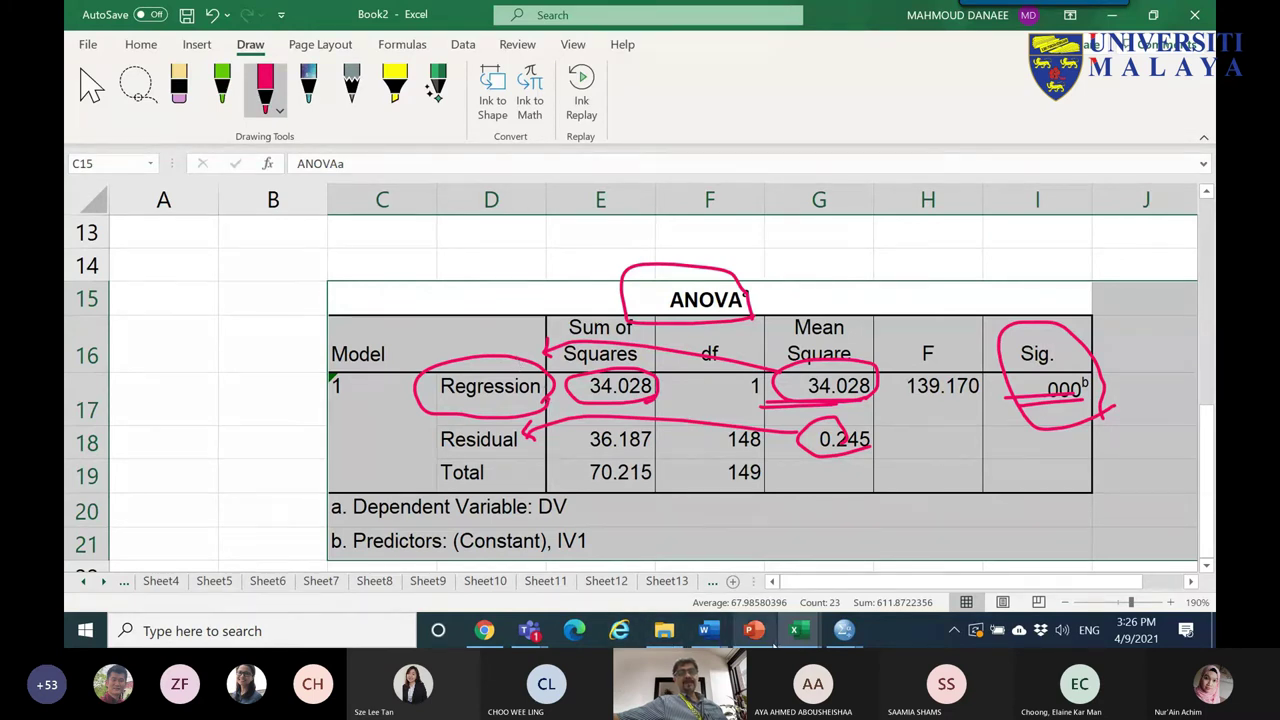
- Switch to the SPSS output and copy the Coefficients table of the latest regression
left_click(845, 632)
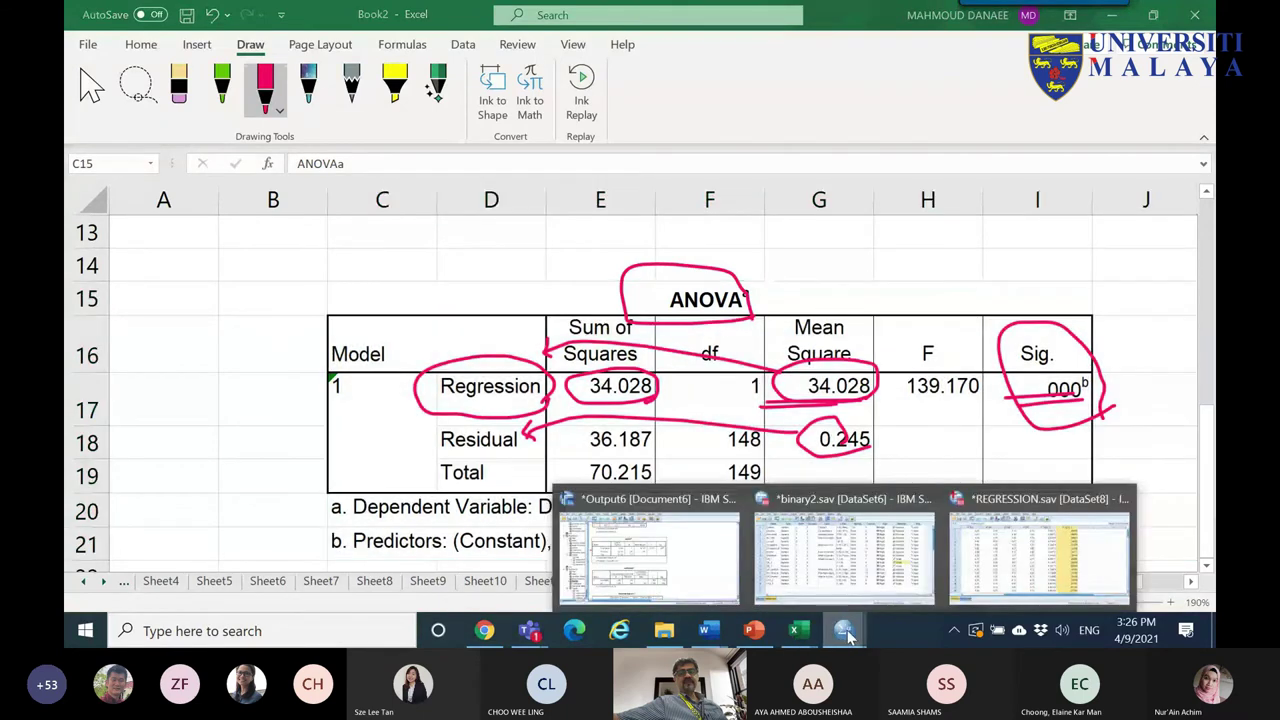
left_click(613, 562)
scroll(556, 340, "down", 2)
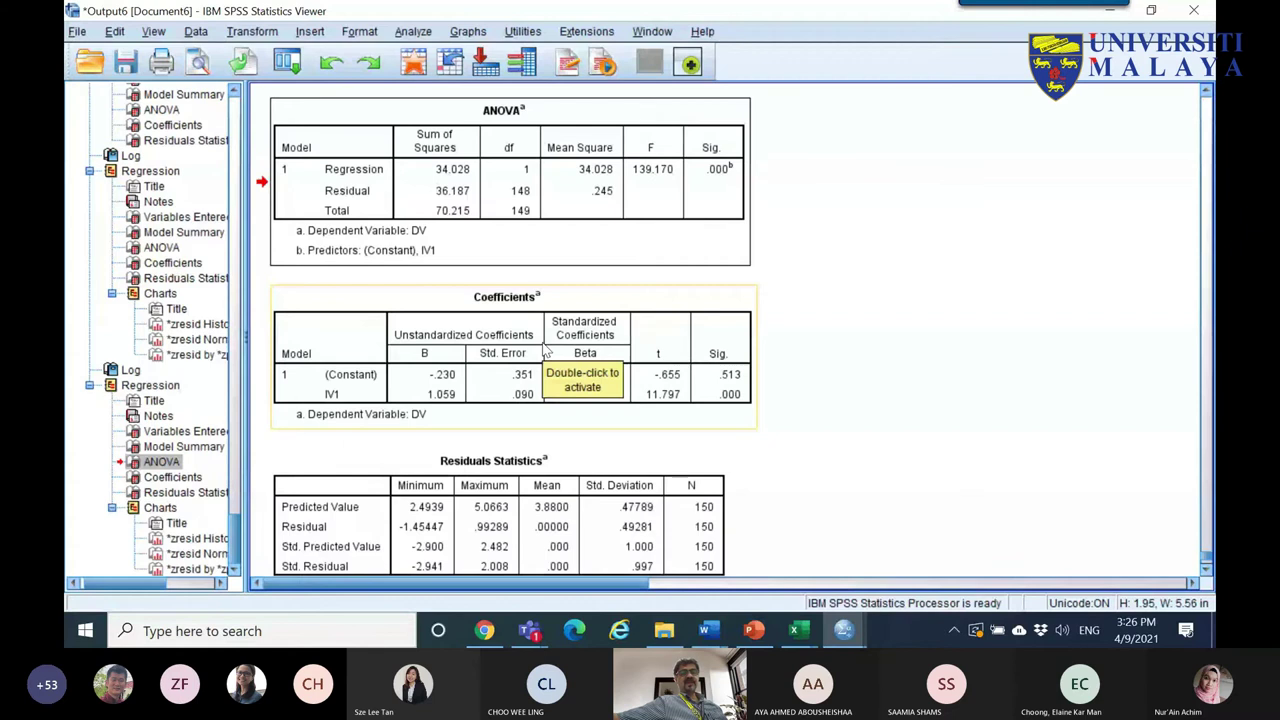
left_click(545, 348)
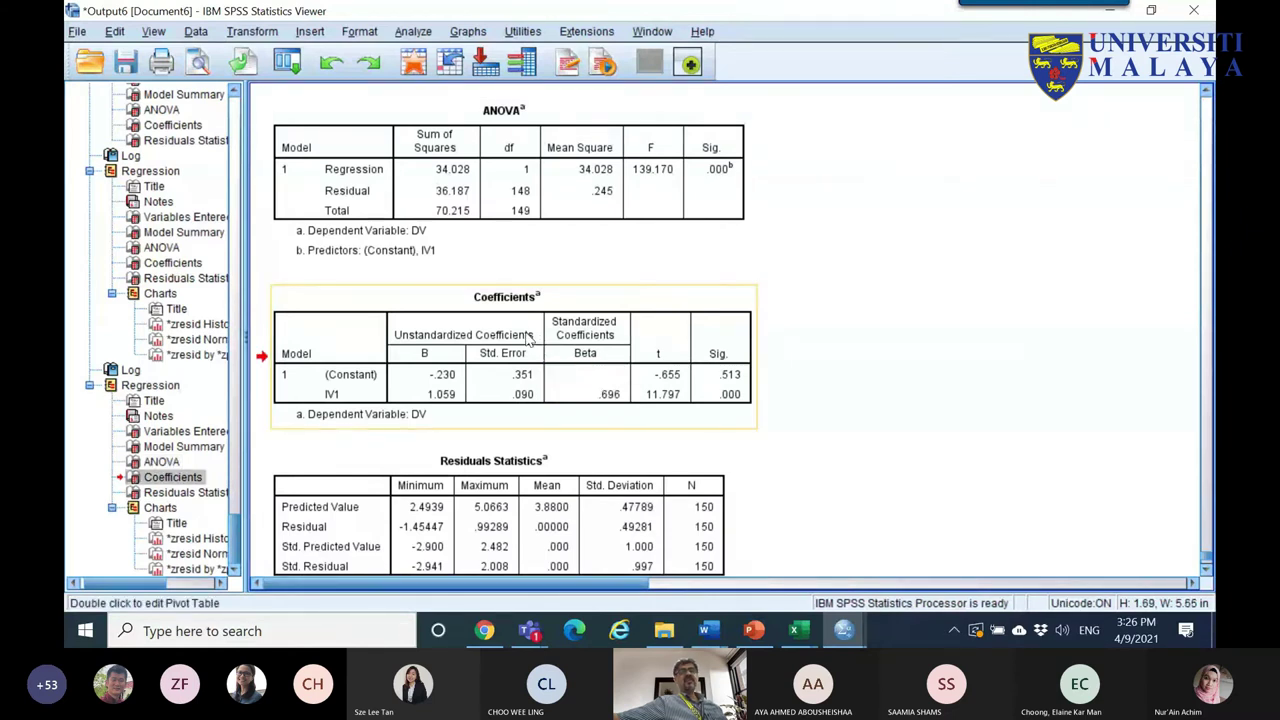
right_click(528, 338)
left_click(574, 368)
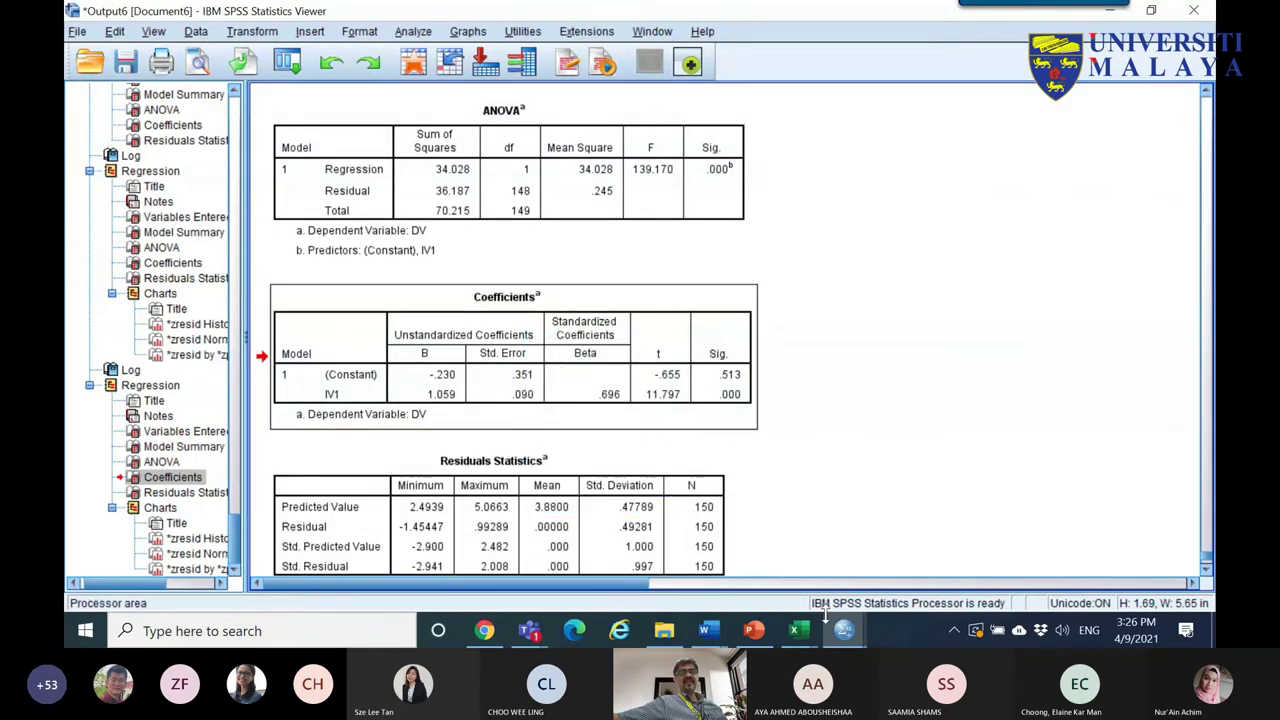
- Replace the entire content of Document1 in Word with the copied Coefficients table and hide the formatting marks
mouse_move(706, 630)
left_click(642, 565)
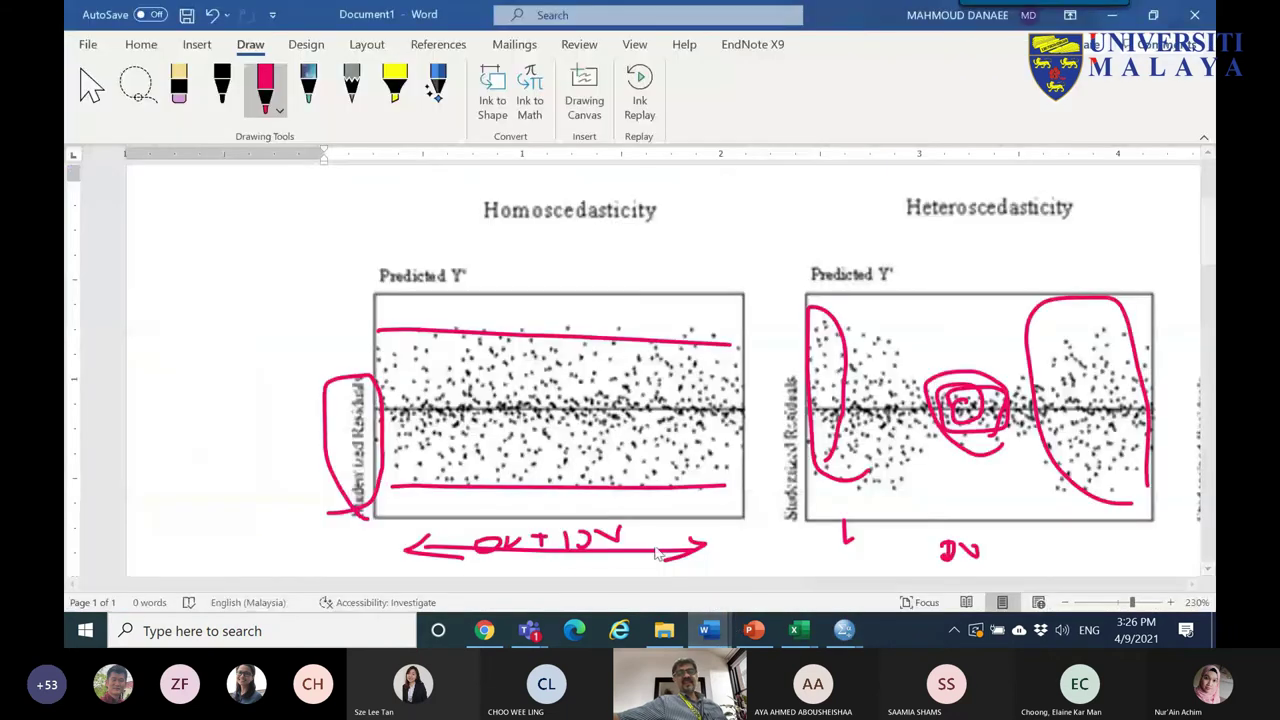
key("ctrl+a")
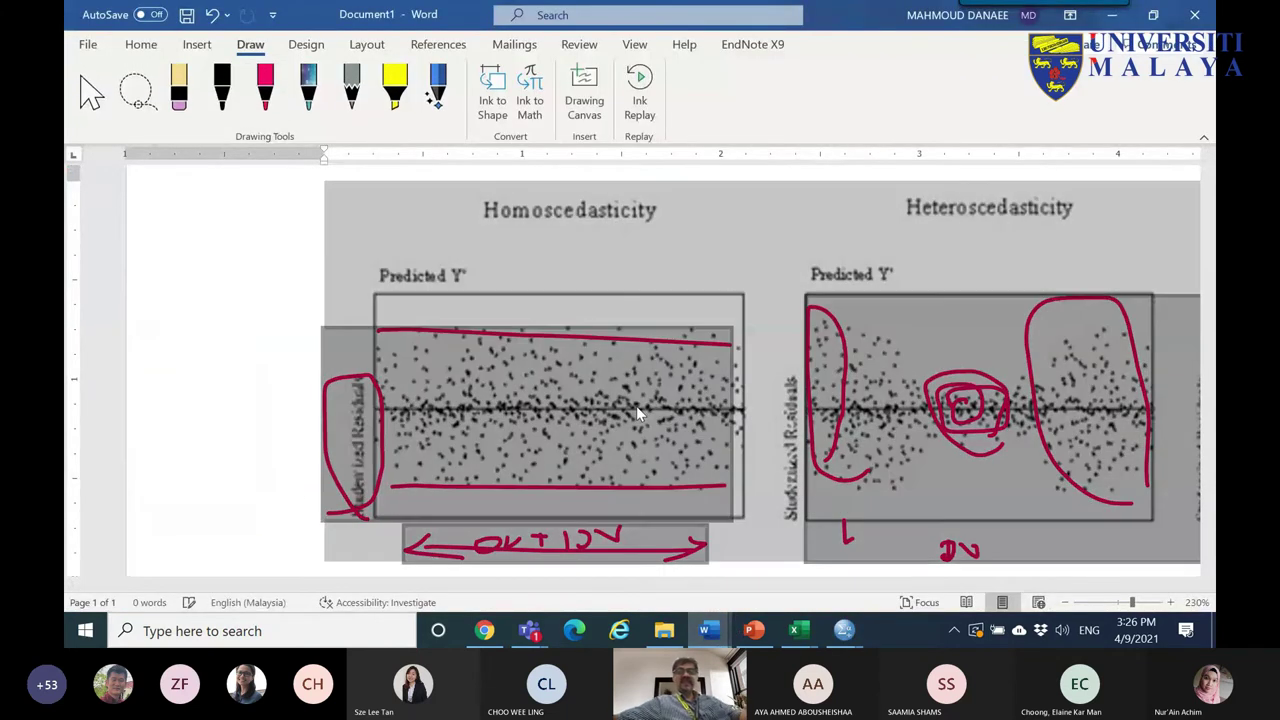
key("Delete")
key("ctrl+v")
scroll(549, 352, "down", 5)
scroll(549, 352, "down", 3)
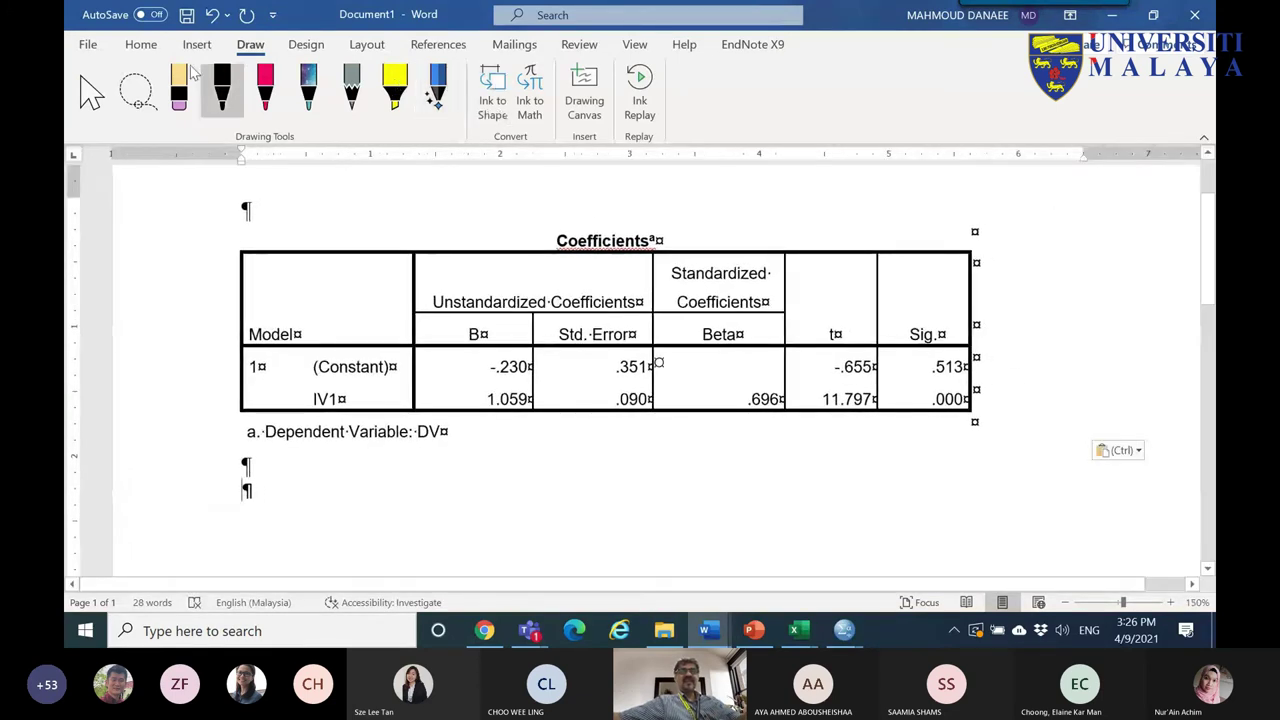
left_click(141, 45)
left_click(611, 78)
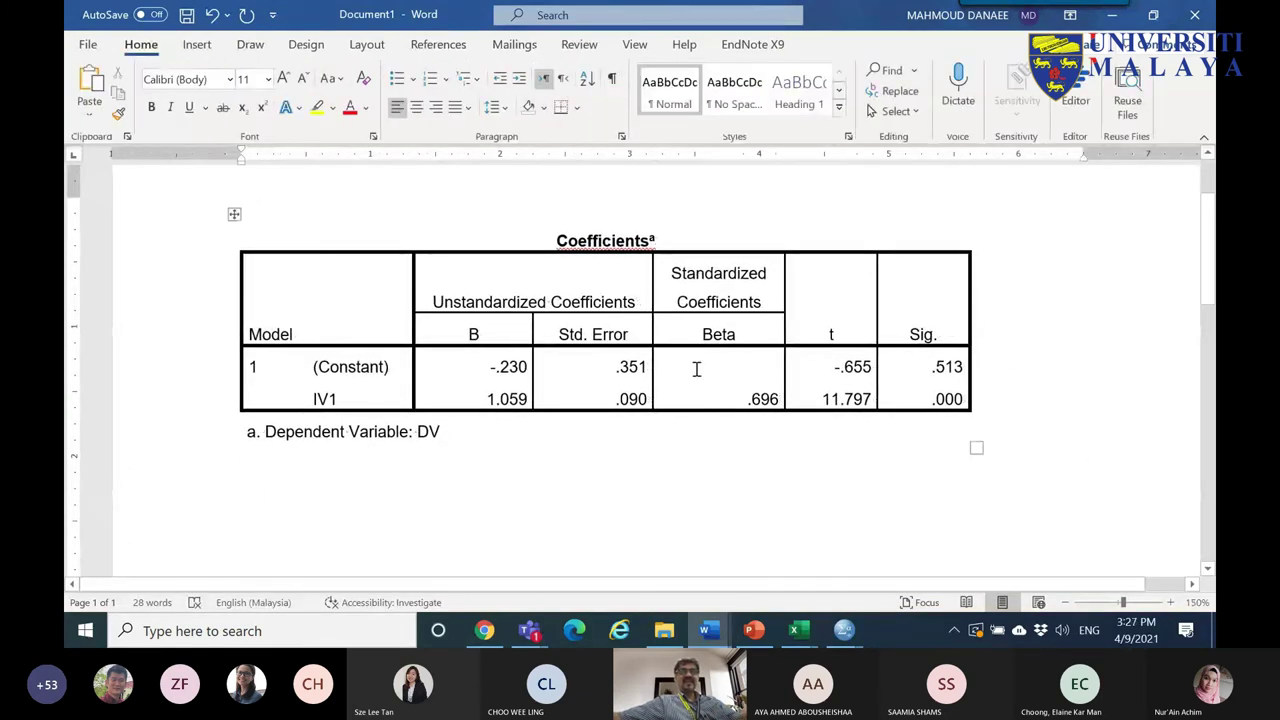
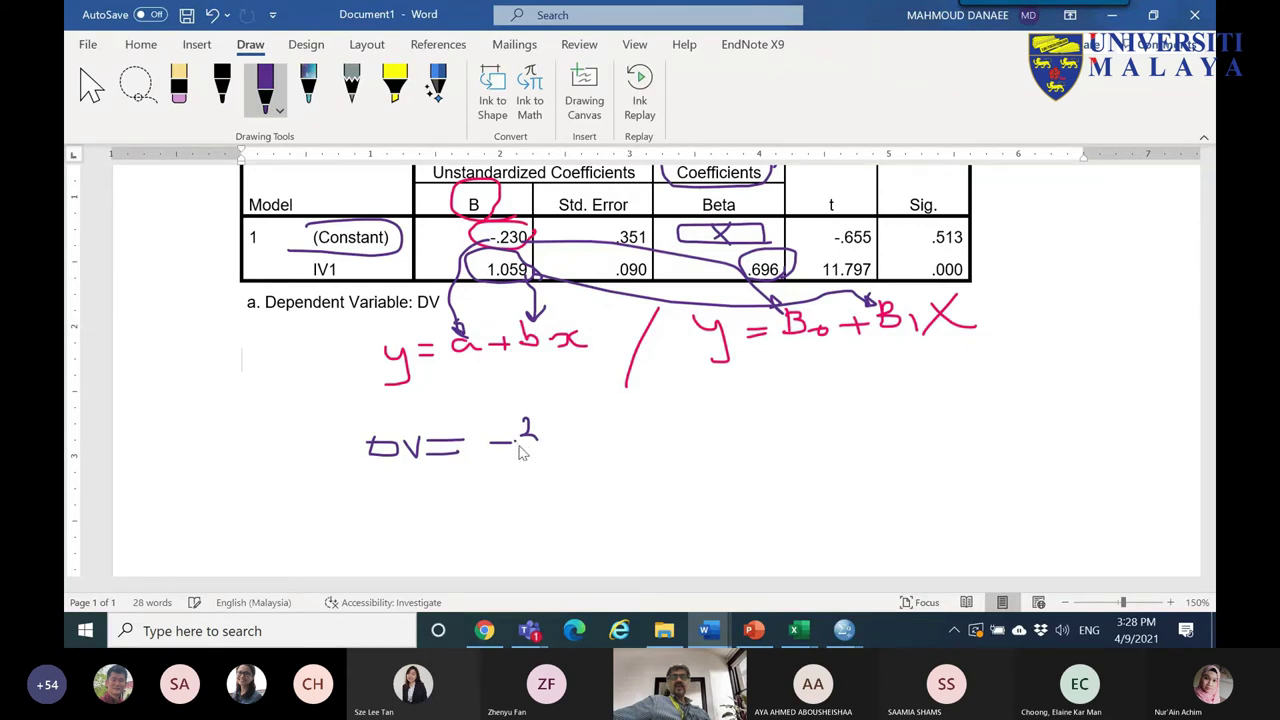
- Complete the handwritten purple equation below the general formulas as "DV = -.230 + 1.059 (IV)"
left_click_drag(538, 421, 550, 436)
mouse_move(578, 428)
left_mouse_down()
mouse_move(623, 435)
mouse_move(622, 454)
mouse_move(658, 426)
mouse_move(658, 440)
mouse_move(695, 434)
mouse_move(749, 410)
mouse_move(718, 412)
mouse_move(729, 422)
mouse_move(717, 431)
mouse_move(754, 419)
mouse_move(747, 411)
mouse_move(765, 428)
mouse_move(795, 408)
mouse_move(781, 417)
mouse_move(828, 406)
mouse_move(816, 406)
mouse_move(810, 424)
mouse_move(860, 400)
left_mouse_up()
left_click(668, 433)
left_click_drag(868, 392, 872, 426)
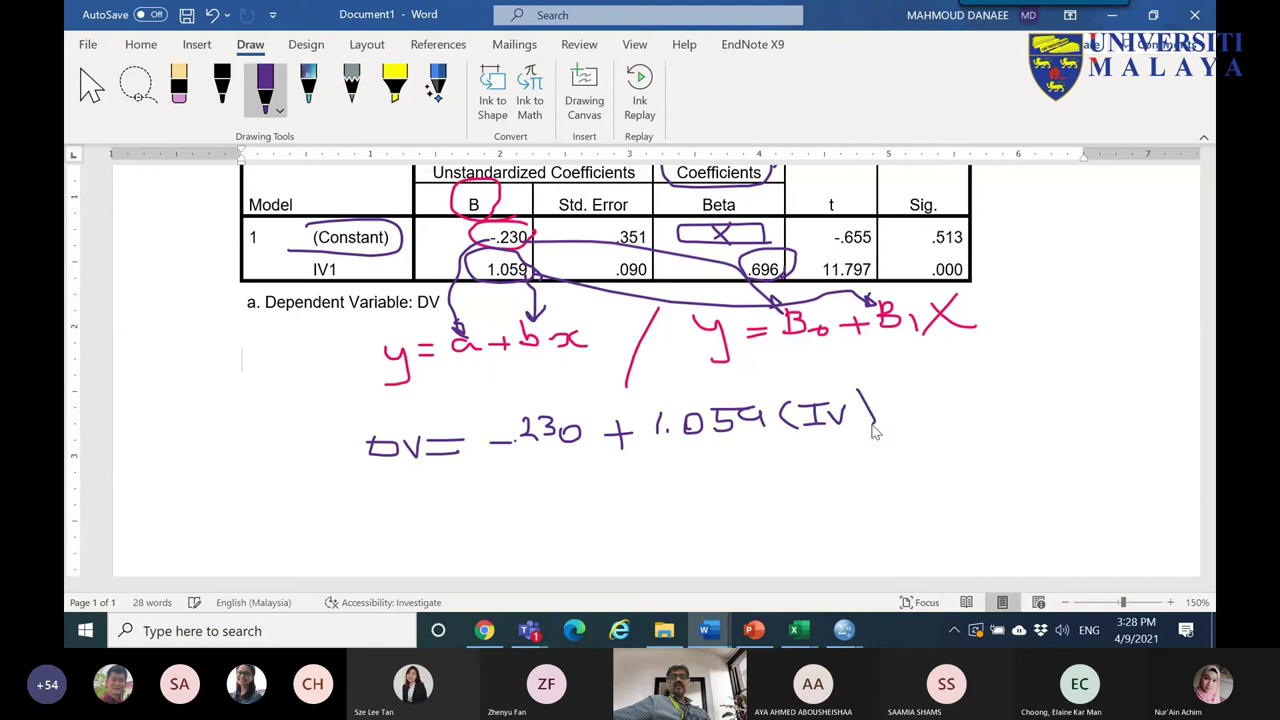
- Draw an arrow pointing to DV in the handwritten equation, underline DV, and add an upward arrow beneath IV
left_click_drag(297, 452, 352, 450)
mouse_move(342, 436)
left_mouse_down()
mouse_move(342, 462)
mouse_move(421, 465)
left_mouse_up()
mouse_move(830, 462)
left_mouse_down()
mouse_move(826, 442)
mouse_move(830, 485)
left_mouse_up()
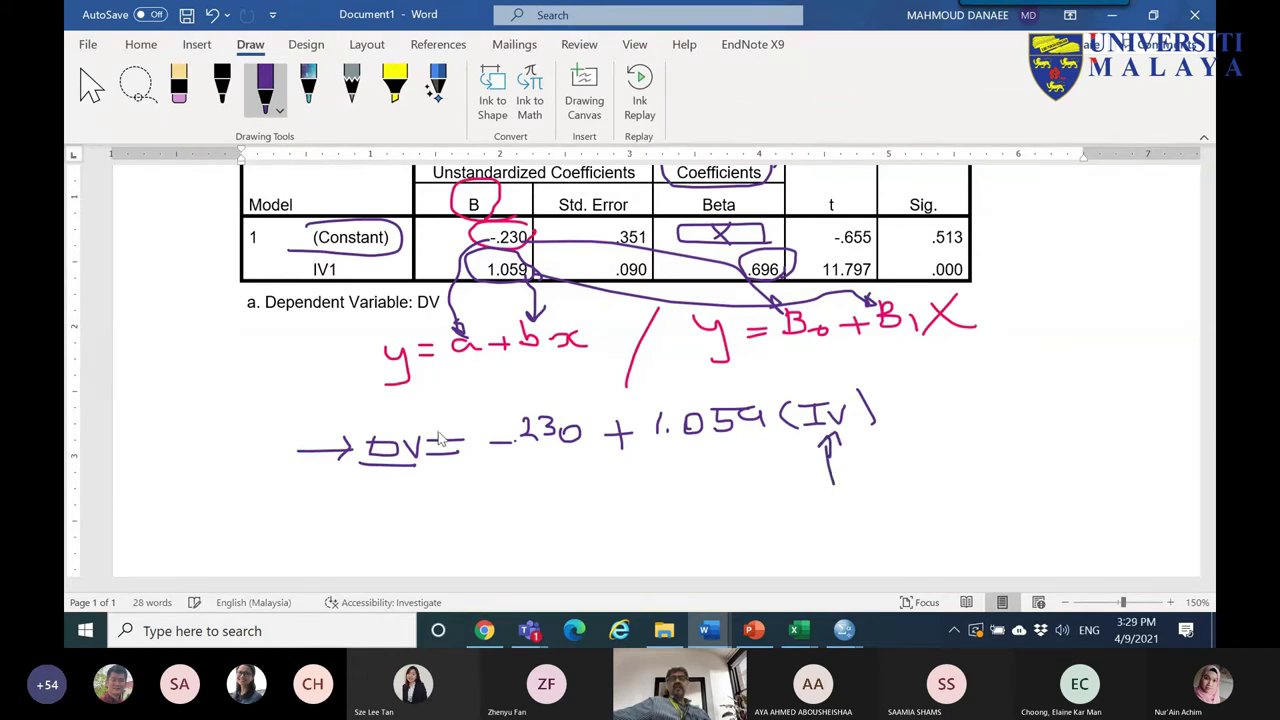
- Close the handwritten equation with a square bracket and write "48.5%" beside it
mouse_move(880, 381)
left_mouse_down()
mouse_move(927, 442)
mouse_move(988, 392)
mouse_move(986, 412)
mouse_move(998, 402)
mouse_move(1008, 416)
mouse_move(1056, 366)
mouse_move(1040, 386)
mouse_move(1058, 408)
left_mouse_up()
left_click(1031, 400)
left_click_drag(1120, 325, 1097, 428)
left_click(1137, 422)
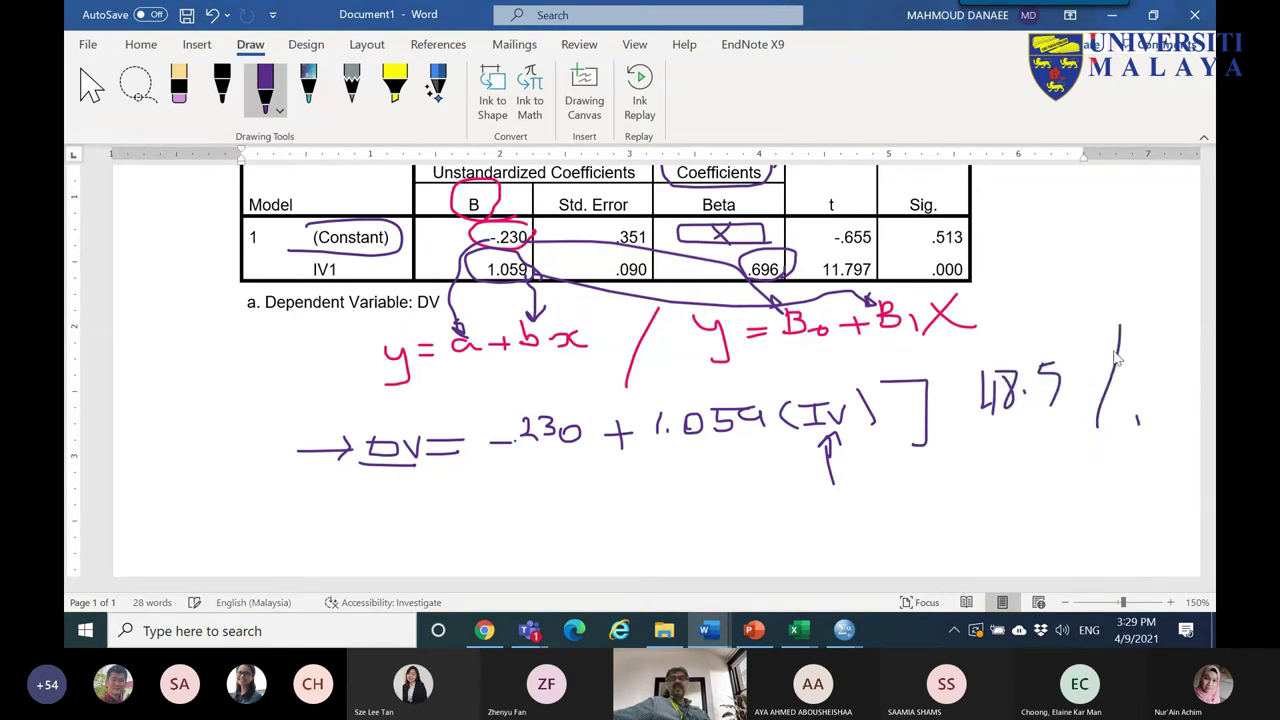
- Circle DV in the handwritten equation in purple and circle the "48.5%" beside it in pink
mouse_move(320, 482)
left_mouse_down()
mouse_move(439, 423)
mouse_move(291, 430)
mouse_move(316, 480)
left_mouse_up()
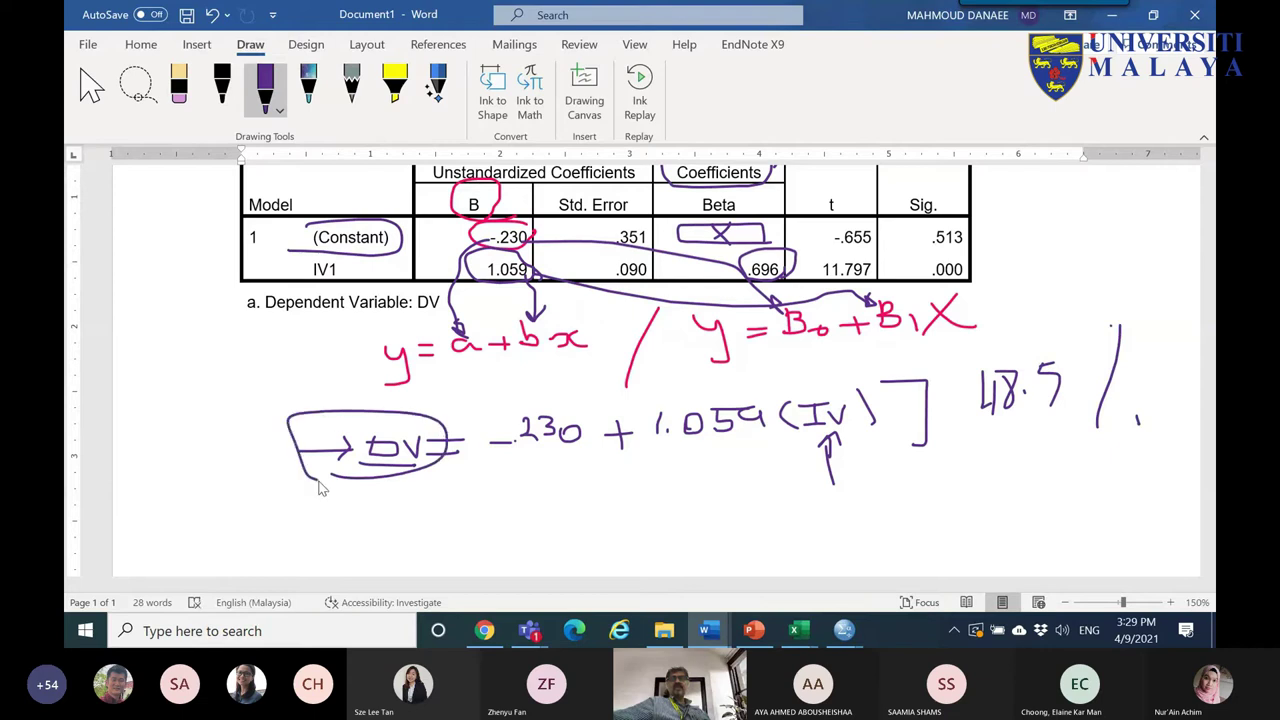
left_click(265, 90)
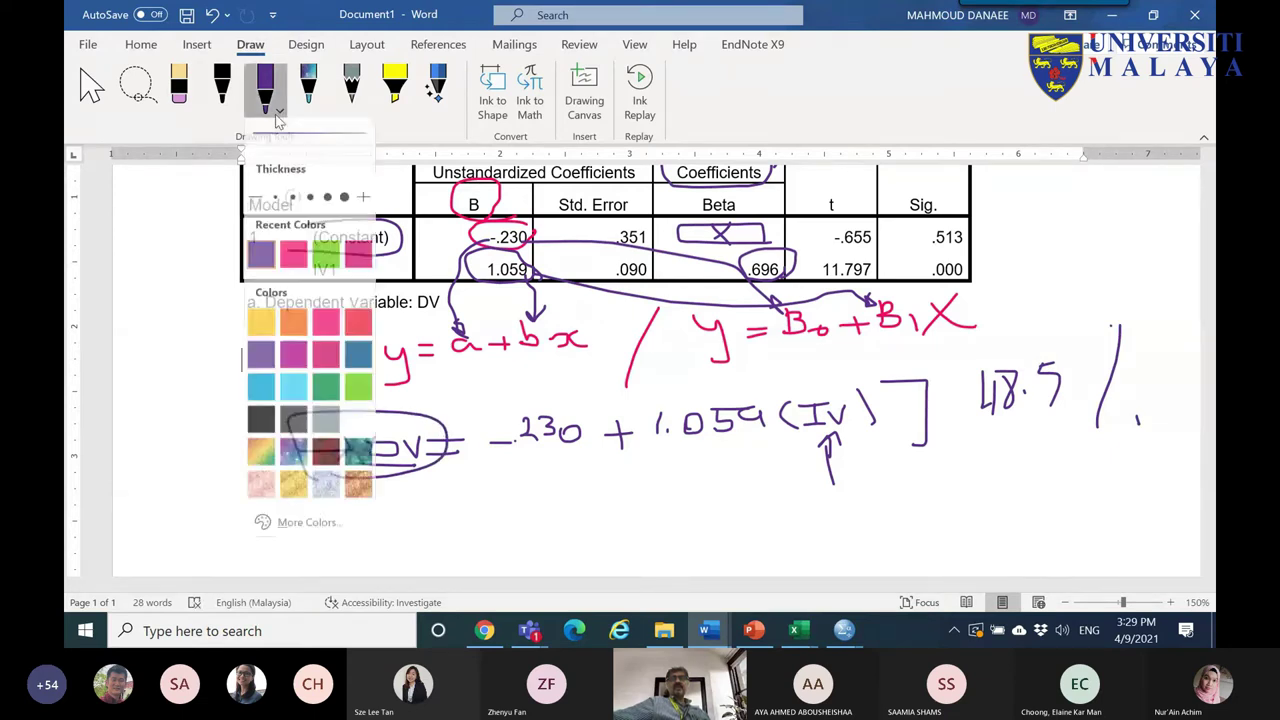
left_click(293, 261)
mouse_move(1100, 456)
left_mouse_down()
mouse_move(972, 414)
mouse_move(1027, 314)
mouse_move(1124, 385)
mouse_move(1133, 458)
left_mouse_up()
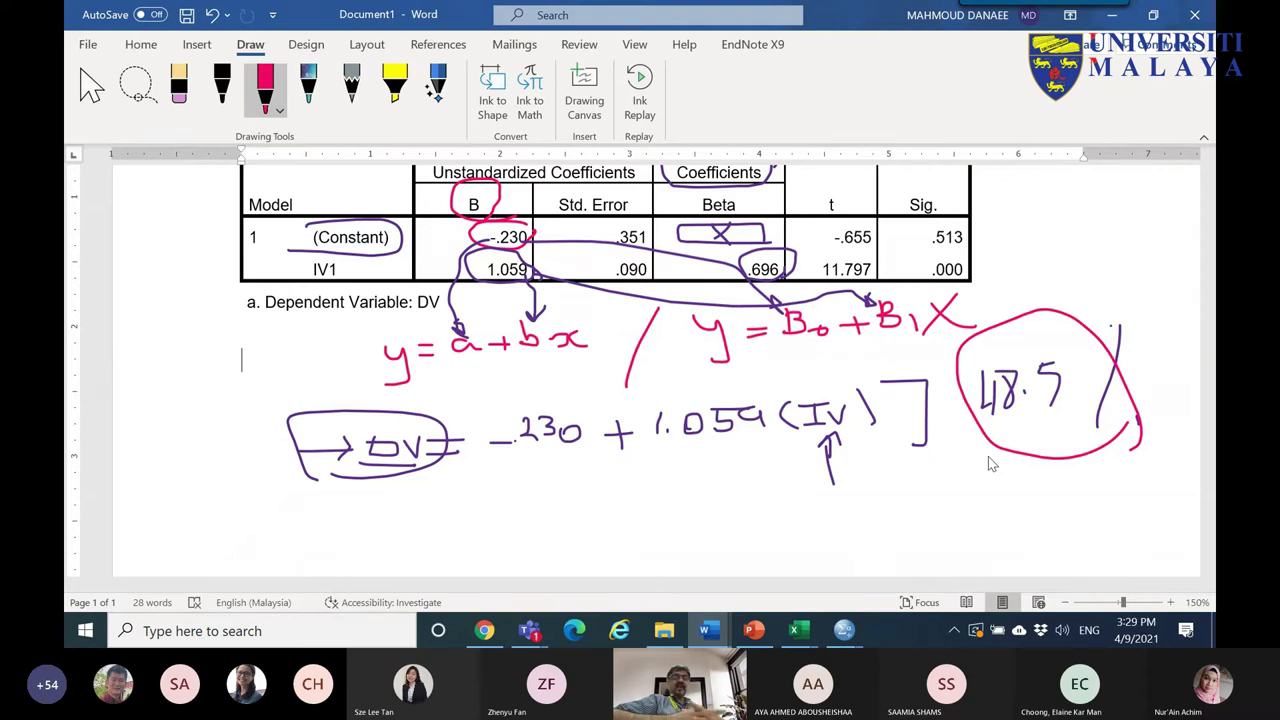
- In the blank area below, handwrite "My" and a column of X1, X2, X3 and X4 in pink ink
scroll(672, 493, "down", 3)
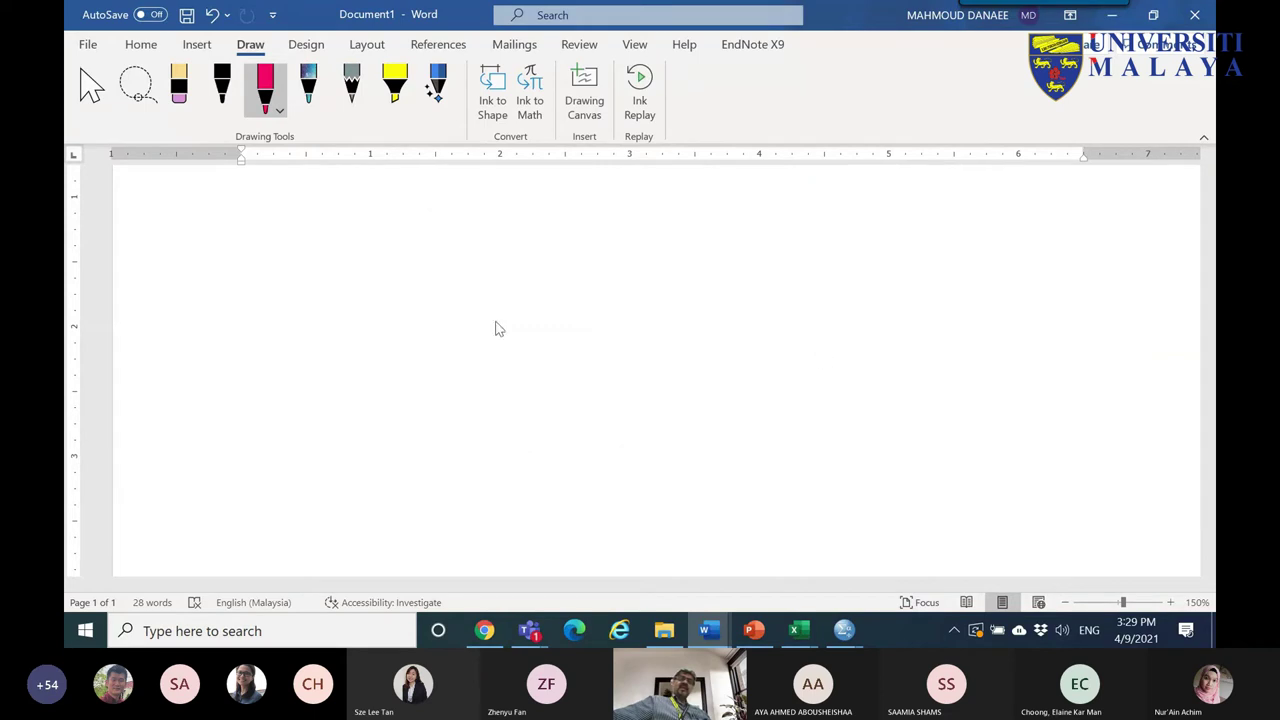
mouse_move(690, 318)
left_mouse_down()
mouse_move(713, 288)
mouse_move(726, 322)
mouse_move(742, 295)
mouse_move(760, 345)
left_mouse_up()
mouse_move(290, 216)
left_mouse_down()
mouse_move(316, 264)
mouse_move(287, 262)
mouse_move(322, 322)
mouse_move(294, 337)
mouse_move(324, 402)
left_mouse_up()
mouse_move(333, 369)
left_mouse_down()
mouse_move(320, 400)
mouse_move(330, 459)
left_mouse_up()
left_click_drag(327, 429, 316, 480)
left_click_drag(350, 248, 350, 266)
left_click_drag(340, 310, 357, 322)
left_click_drag(351, 386, 353, 404)
left_click_drag(348, 460, 355, 484)
- Draw a line from each of X1 to X4 toward "My" and circle "My"
left_click_drag(393, 264, 545, 309)
left_click_drag(396, 348, 482, 348)
left_click_drag(388, 409, 454, 394)
left_click_drag(441, 478, 538, 434)
left_click_drag(720, 414, 800, 405)
- Write "R=" beside the circle, link a double-underlined "CS" beneath it, and draw a loose curve around X1
mouse_move(812, 217)
left_mouse_down()
mouse_move(815, 262)
mouse_move(816, 244)
mouse_move(847, 271)
mouse_move(861, 251)
left_mouse_up()
left_click_drag(848, 262, 866, 259)
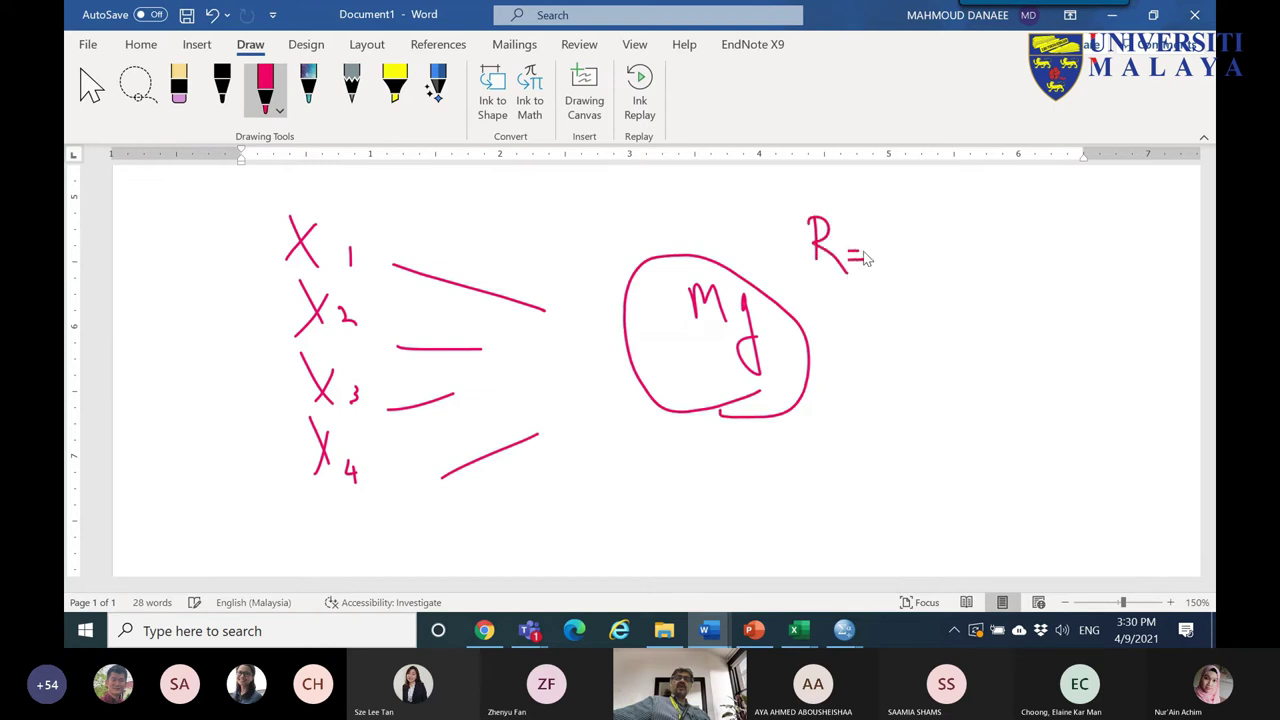
left_click_drag(696, 410, 660, 508)
left_click_drag(620, 524, 667, 529)
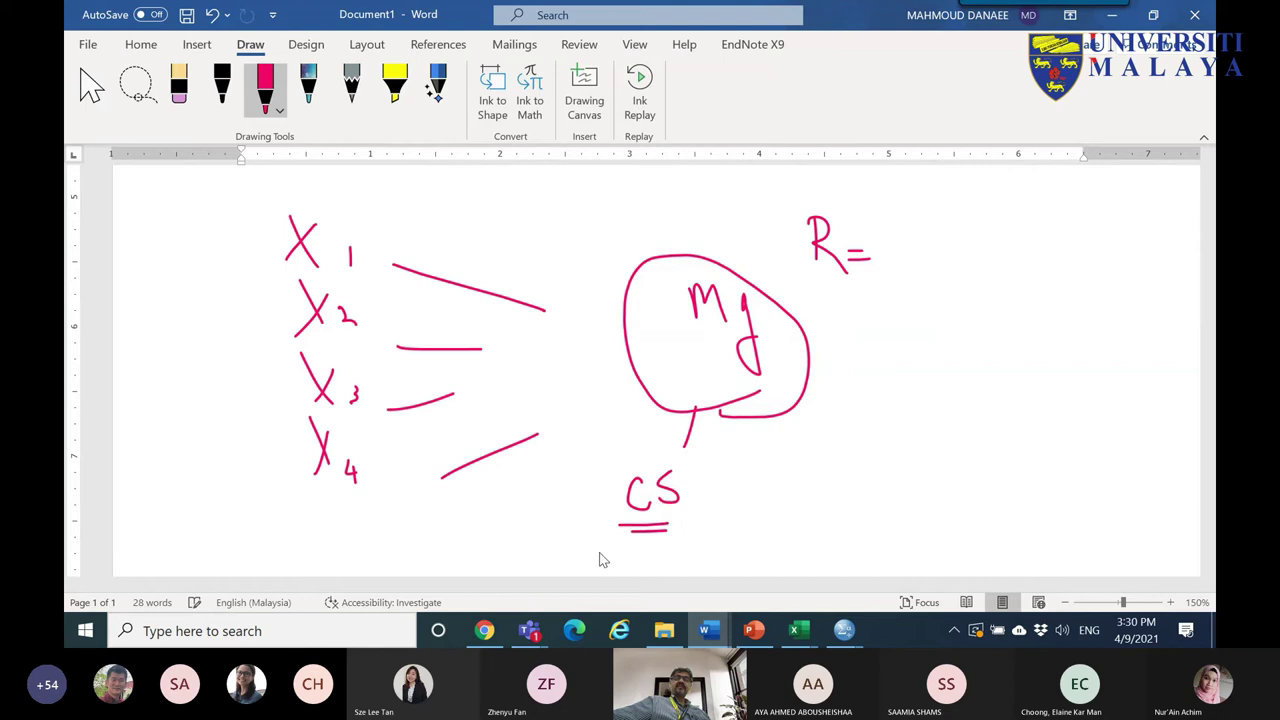
mouse_move(150, 222)
left_mouse_down()
mouse_move(290, 218)
mouse_move(250, 254)
left_mouse_up()
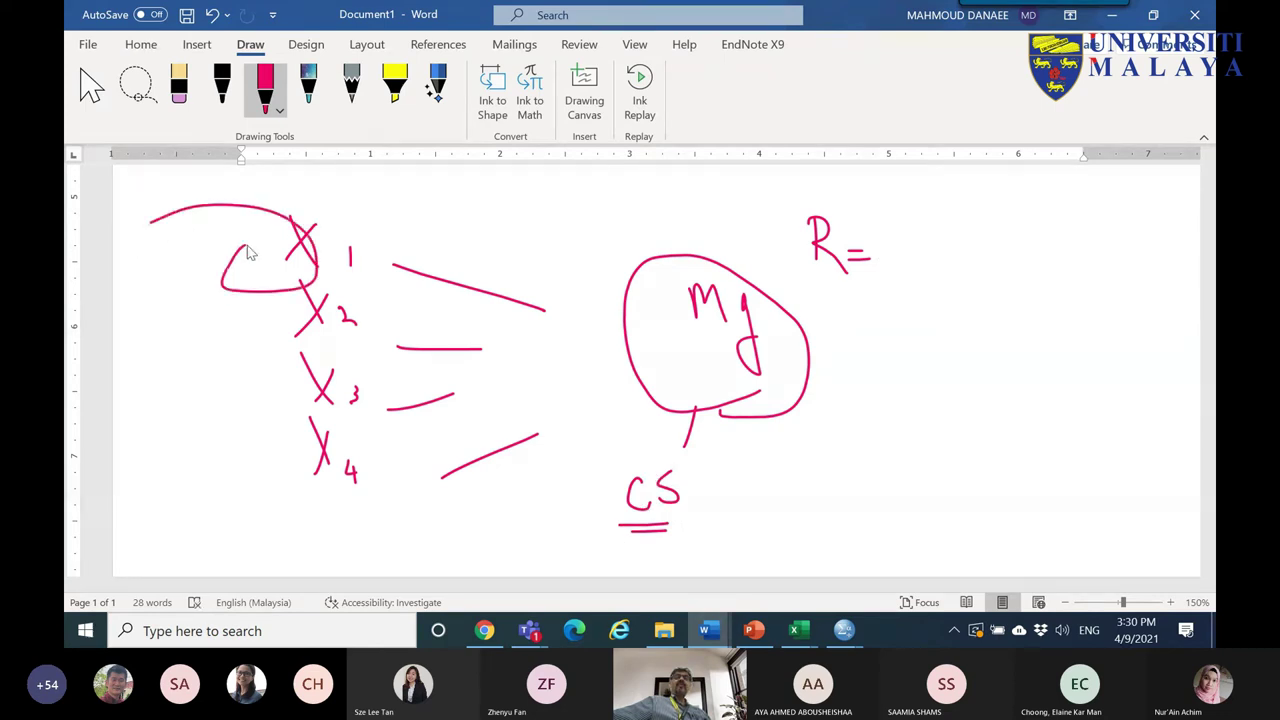
- Complete the handwritten expression as "R² = 94%" and underline it
mouse_move(919, 218)
left_mouse_down()
mouse_move(909, 257)
mouse_move(938, 229)
mouse_move(975, 232)
left_mouse_up()
left_click_drag(966, 210, 966, 265)
left_click_drag(1016, 192, 995, 266)
left_click(1020, 274)
left_click(1004, 187)
left_click_drag(865, 296, 1155, 283)
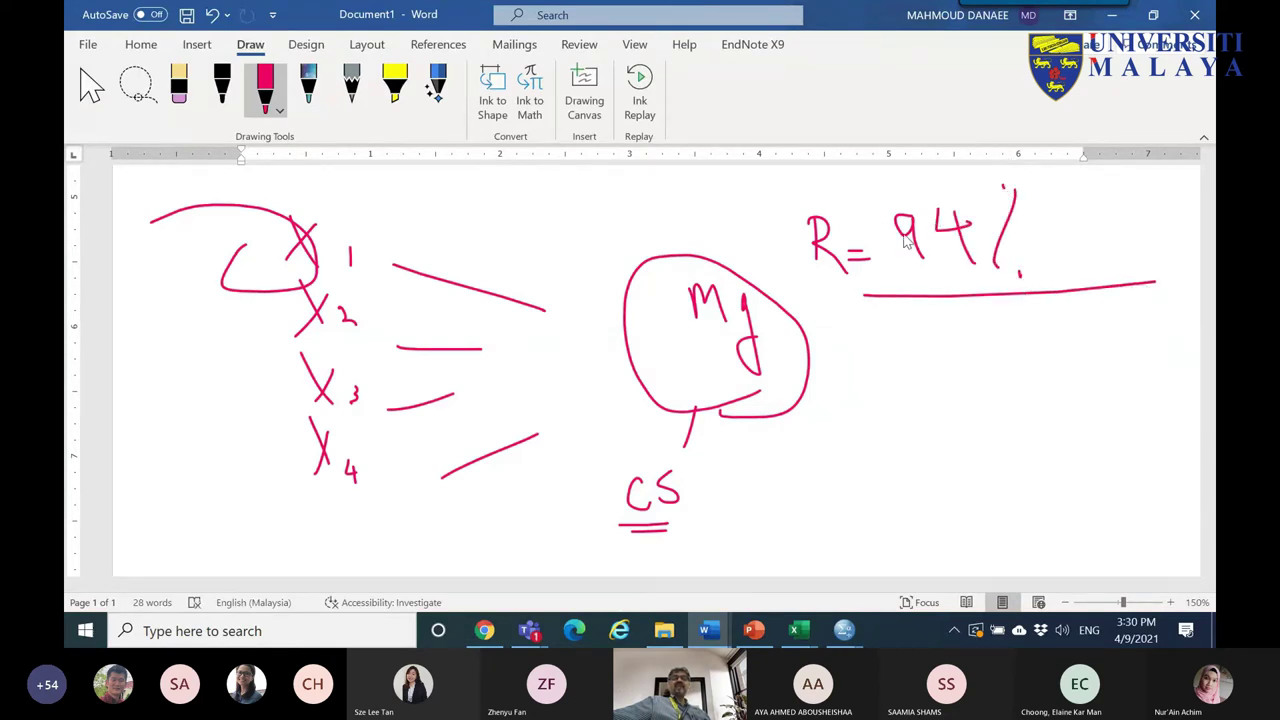
left_click_drag(831, 192, 853, 211)
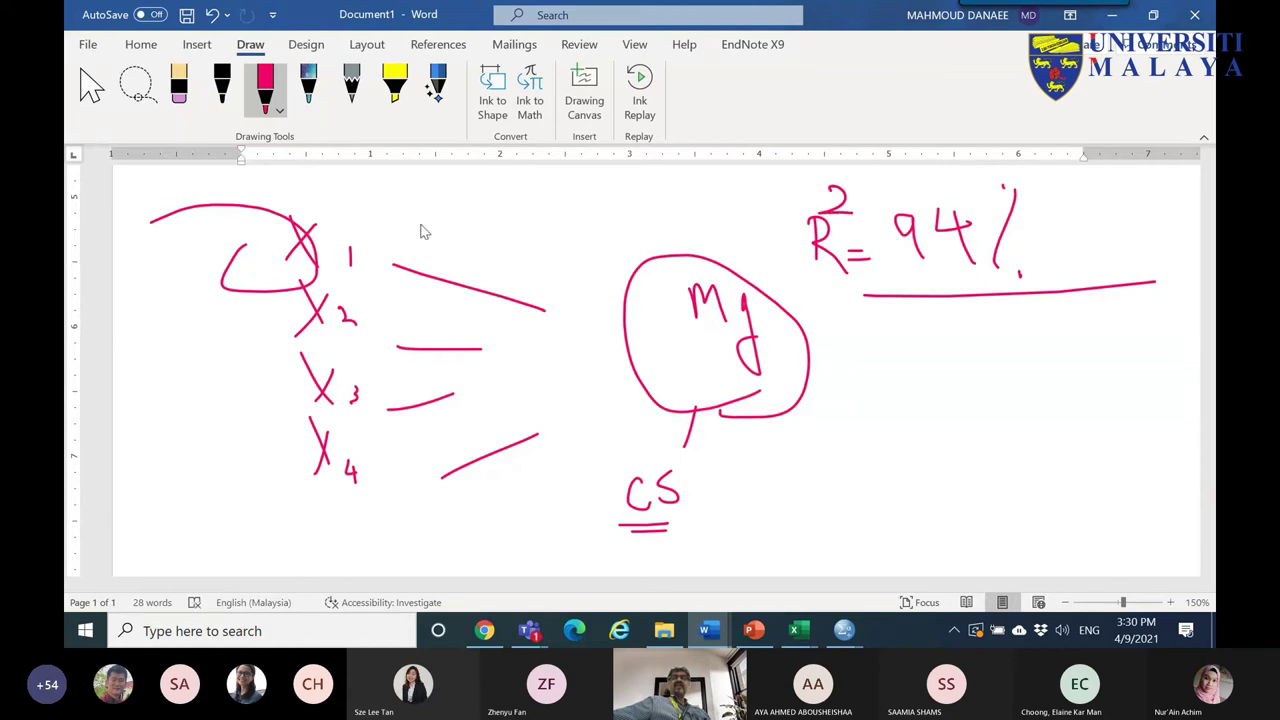
- Circle "CS" with small marks beside it, circle each of X1 to X4, and underline "94%" again
mouse_move(675, 528)
left_mouse_down()
mouse_move(613, 498)
mouse_move(697, 473)
mouse_move(682, 507)
mouse_move(726, 497)
mouse_move(686, 526)
left_mouse_up()
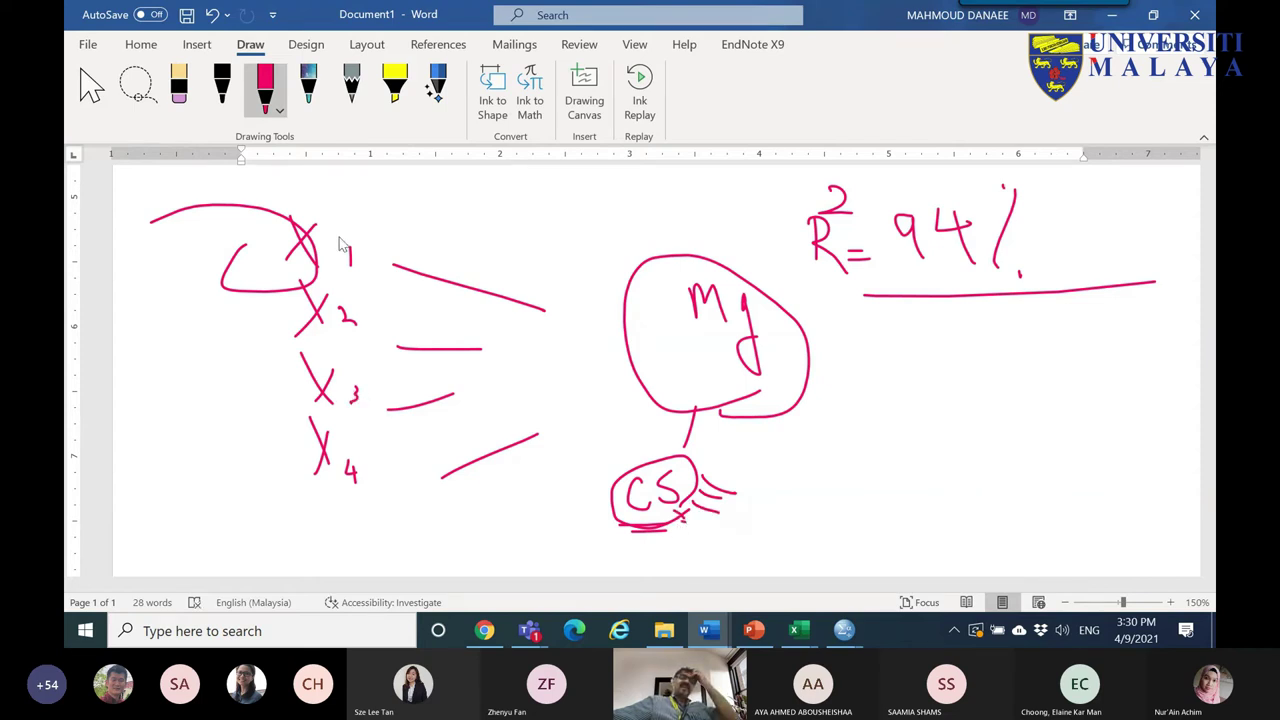
mouse_move(352, 256)
left_mouse_down()
mouse_move(325, 208)
mouse_move(363, 305)
mouse_move(337, 337)
mouse_move(304, 337)
mouse_move(361, 292)
mouse_move(363, 337)
left_mouse_up()
left_click_drag(350, 400, 372, 368)
mouse_move(362, 460)
left_mouse_down()
mouse_move(378, 450)
mouse_move(370, 425)
left_mouse_up()
left_click_drag(880, 265, 1014, 240)
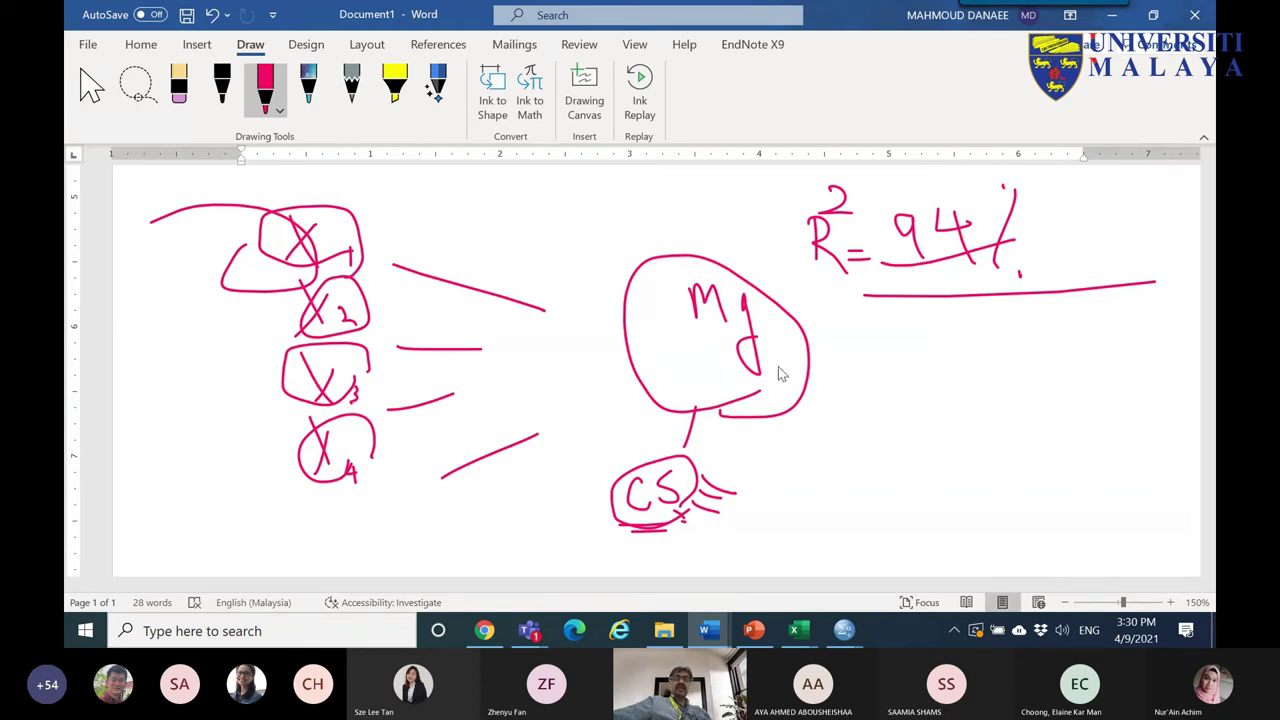
- Switch to the Teams meeting window and check the meeting chat
mouse_move(522, 640)
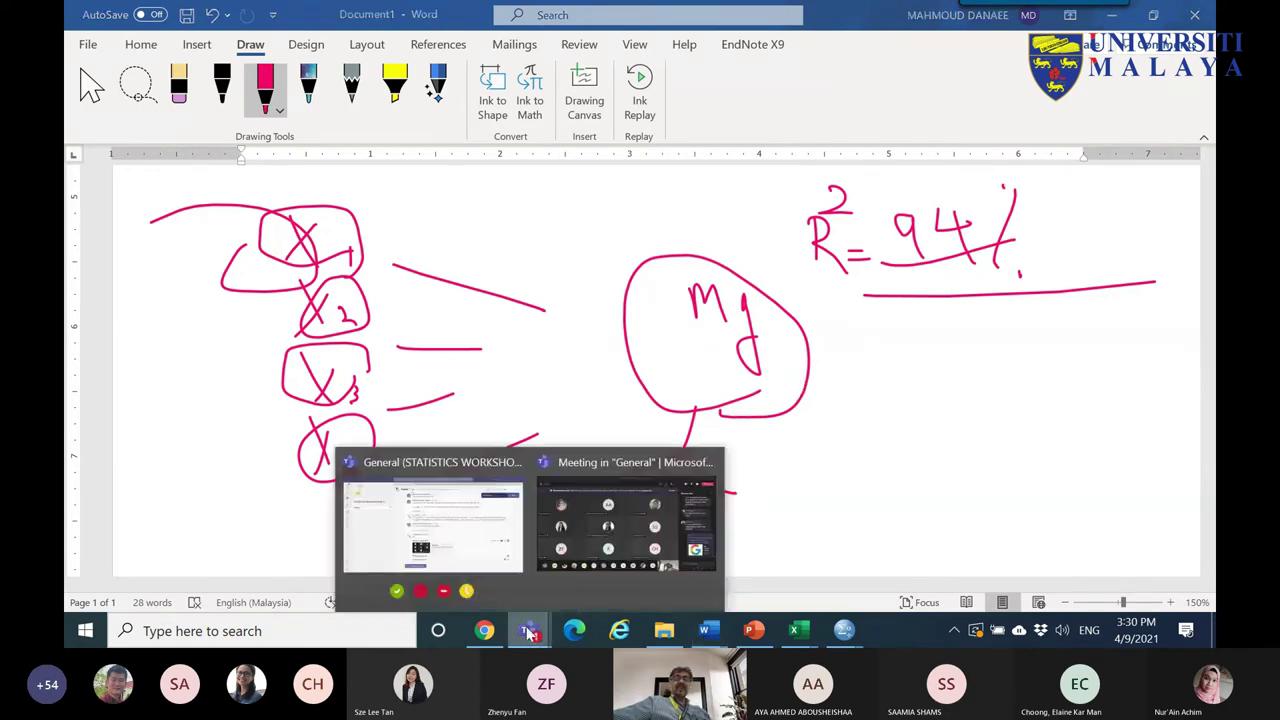
left_click(644, 520)
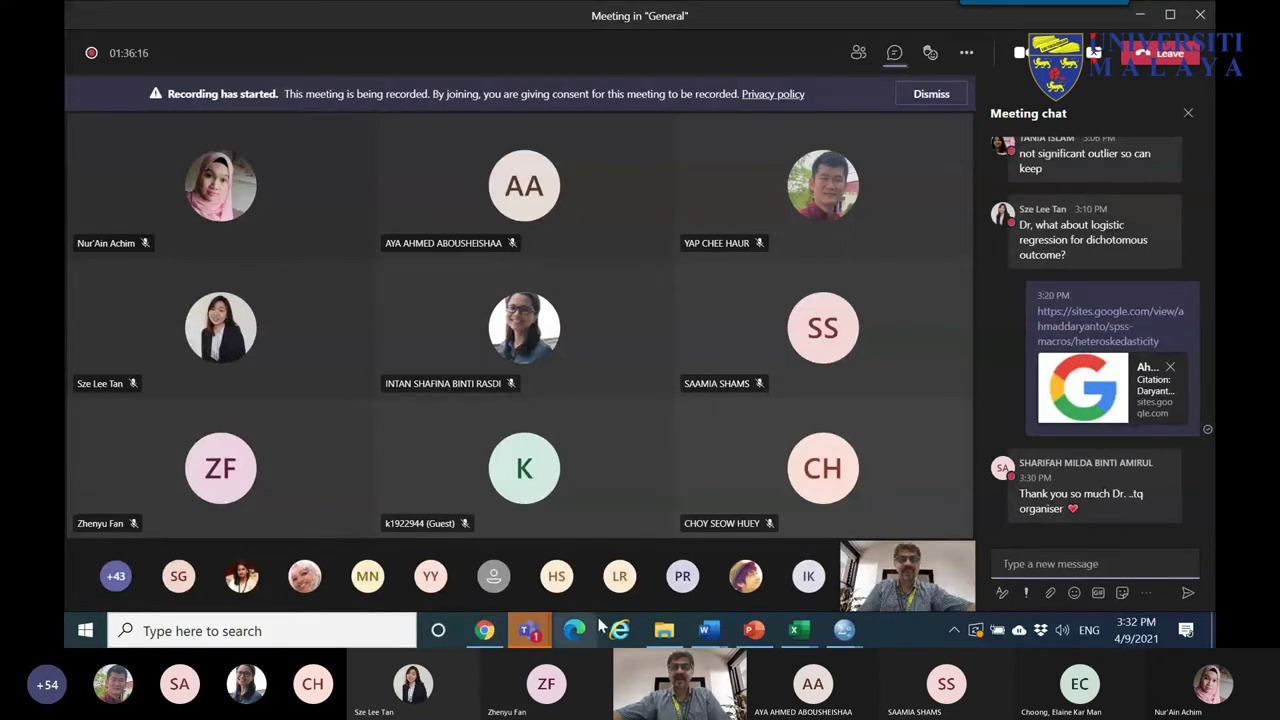
- Switch to REGRESSION.sav in SPSS and delete the PRE_2 and RES_1 variables
mouse_move(851, 637)
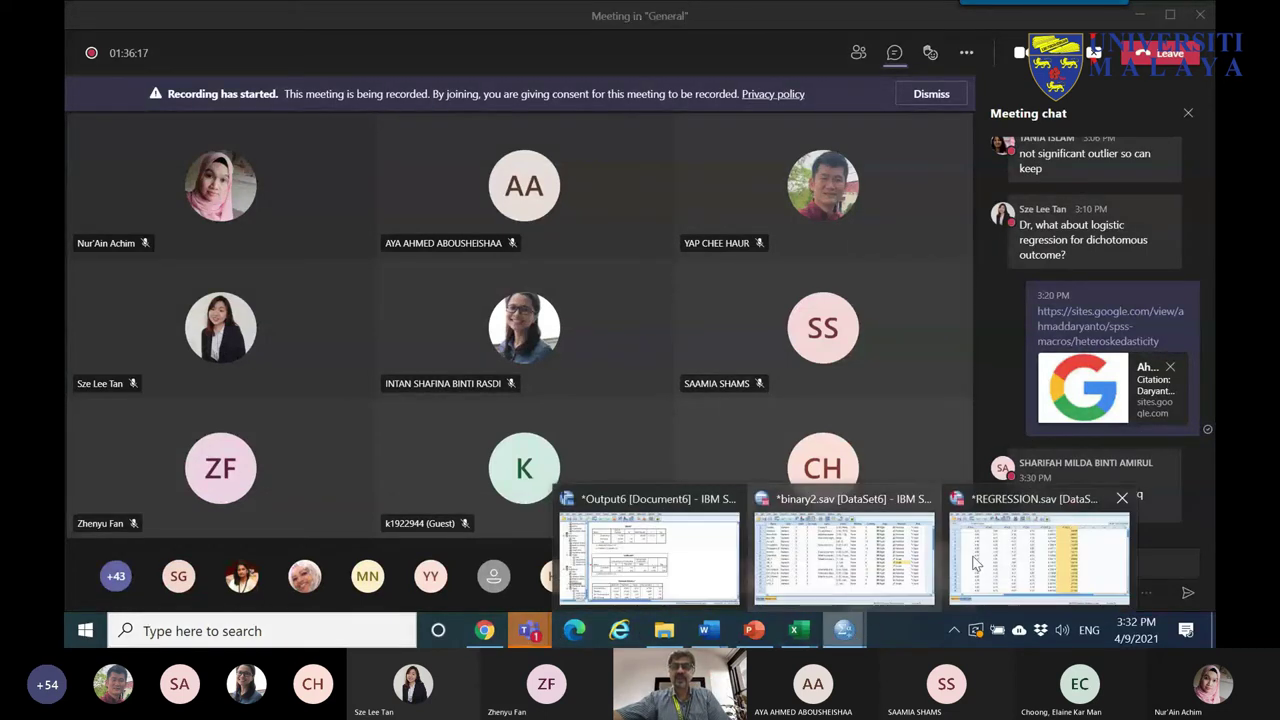
left_click(1035, 555)
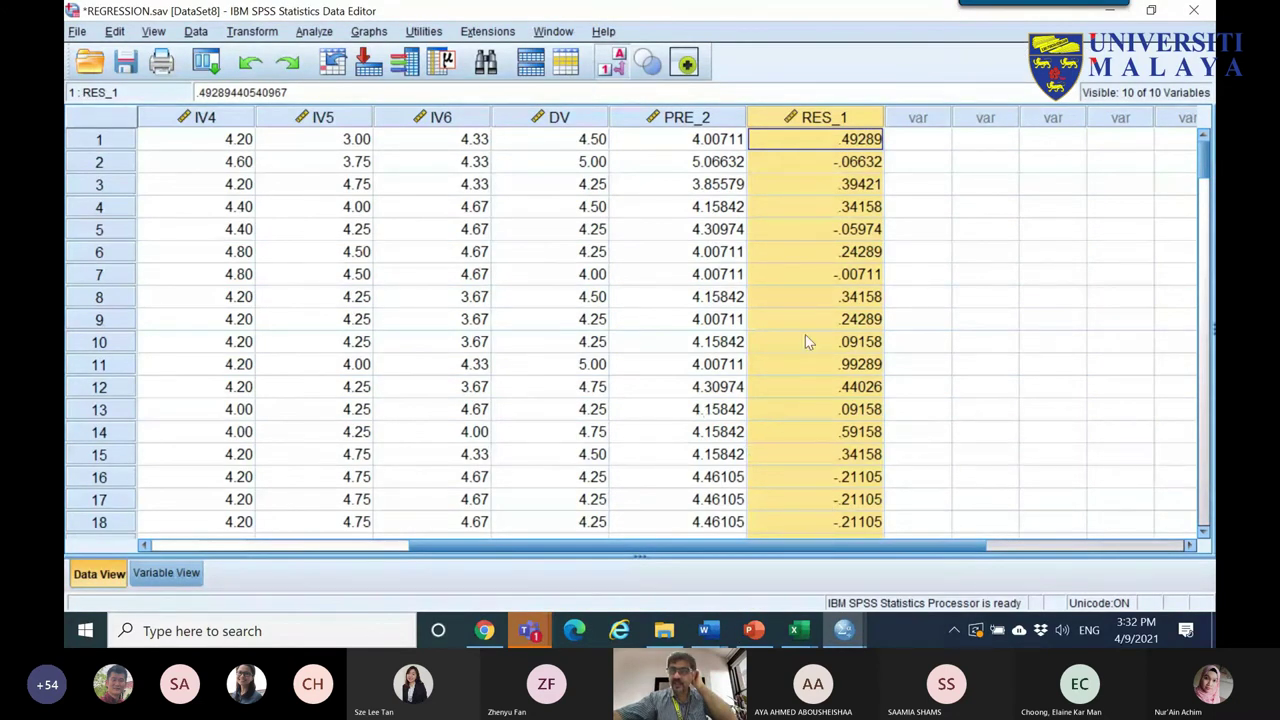
left_click(720, 120, "shift")
right_click(834, 117)
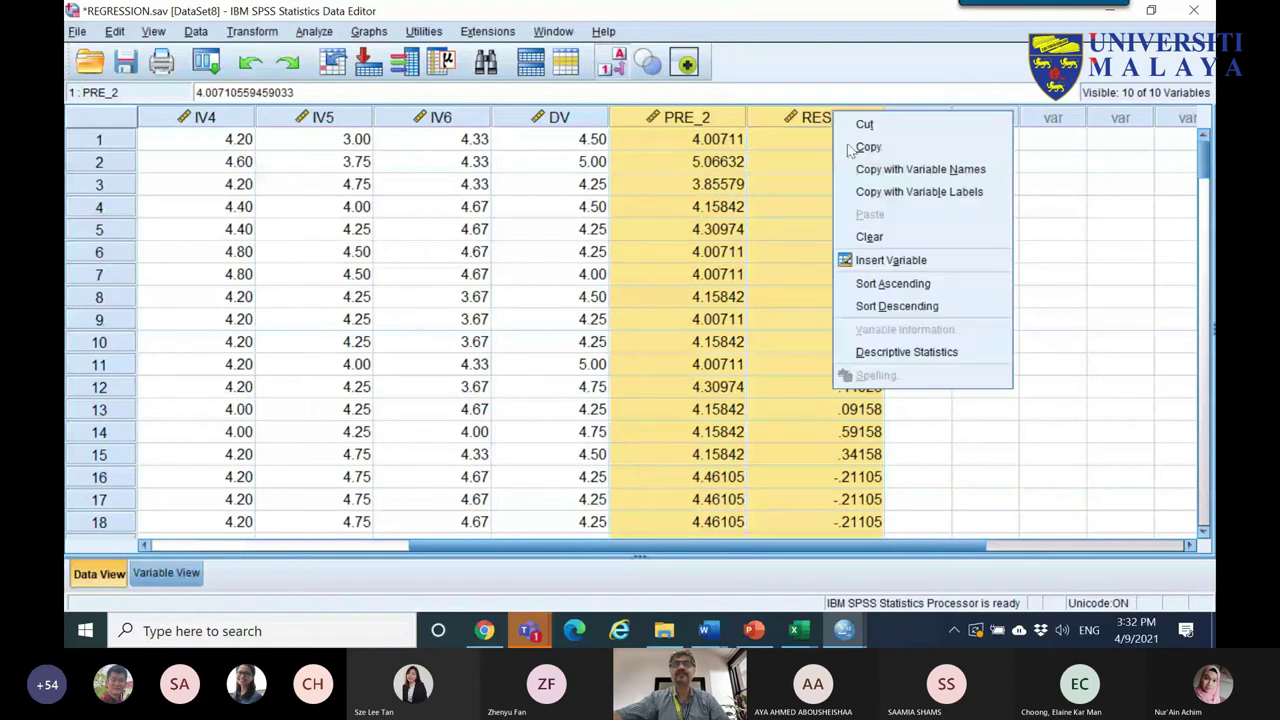
left_click(898, 235)
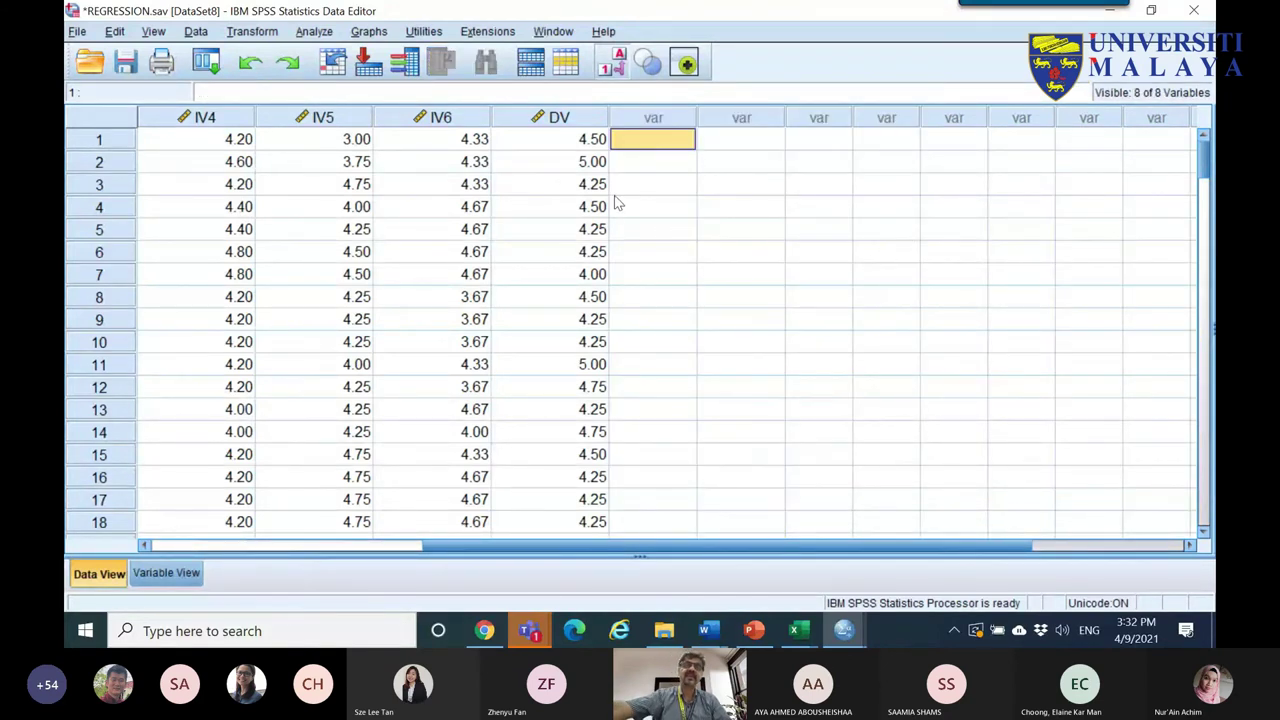
- Open the Linear Regression setup, add IV2 through IV6 to the independent variables alongside IV1, and display the available entry methods
left_click(326, 34)
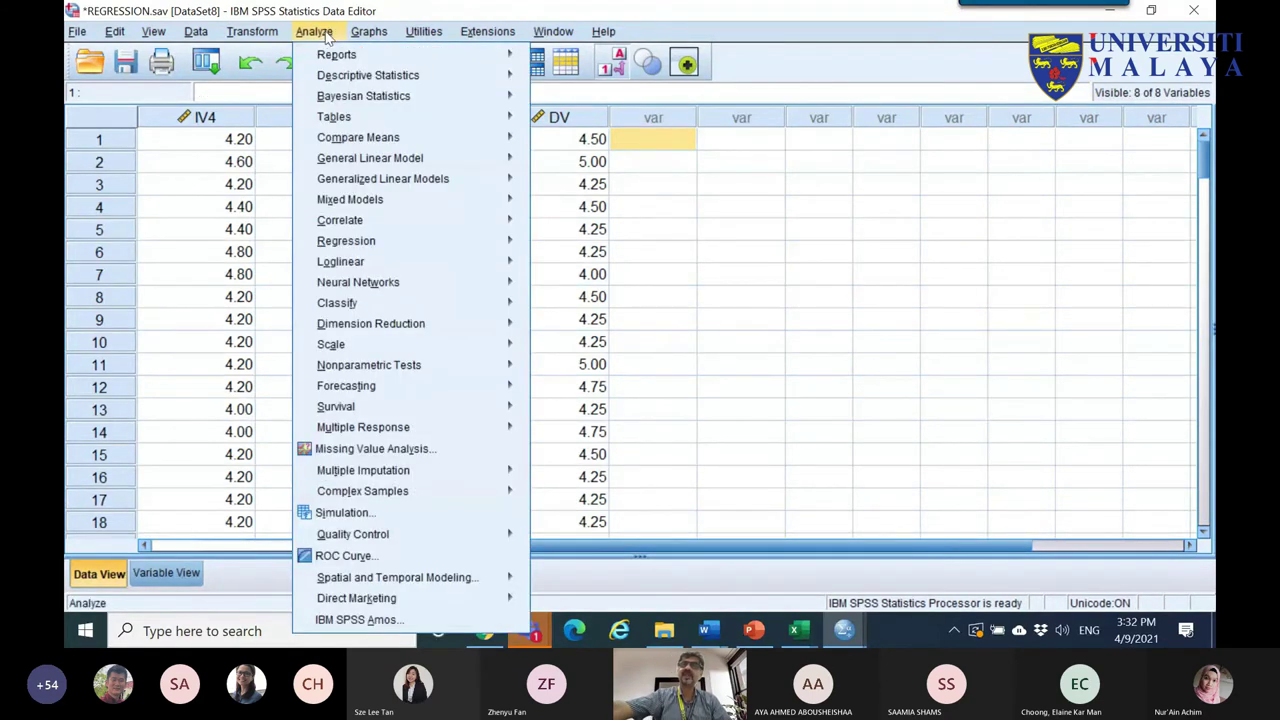
mouse_move(370, 198)
mouse_move(382, 241)
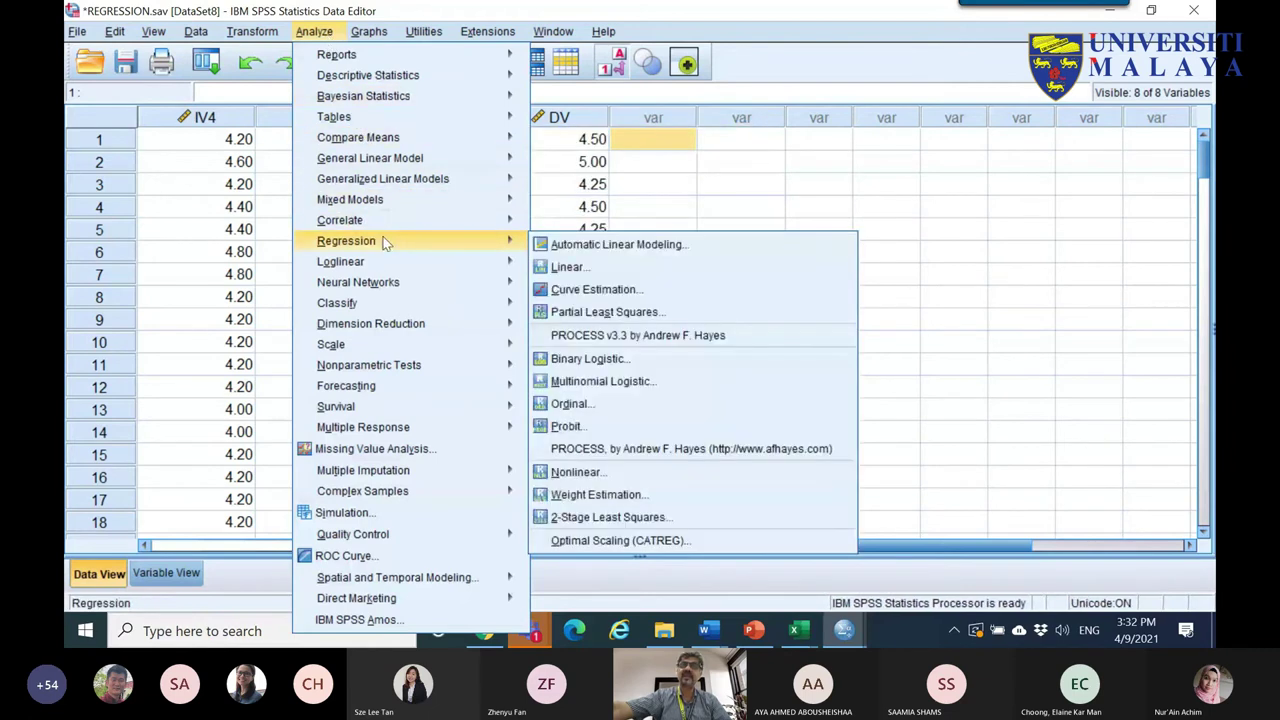
left_click(578, 268)
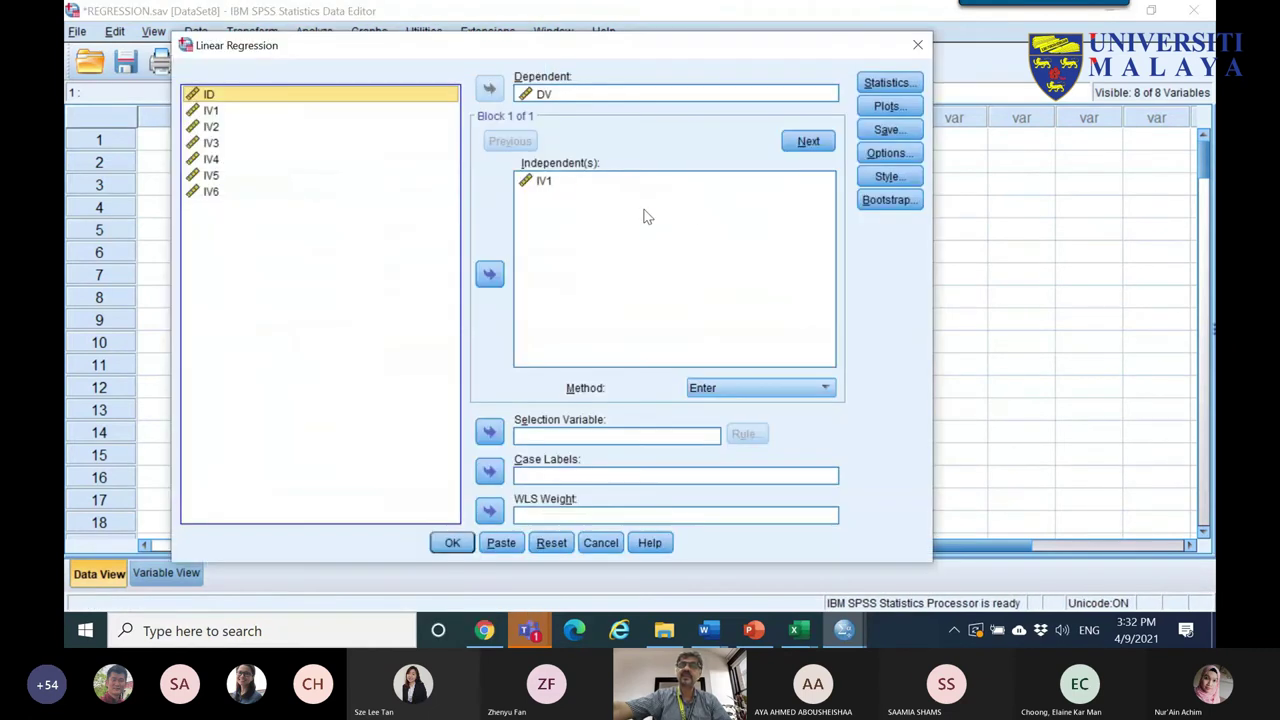
left_click(543, 183)
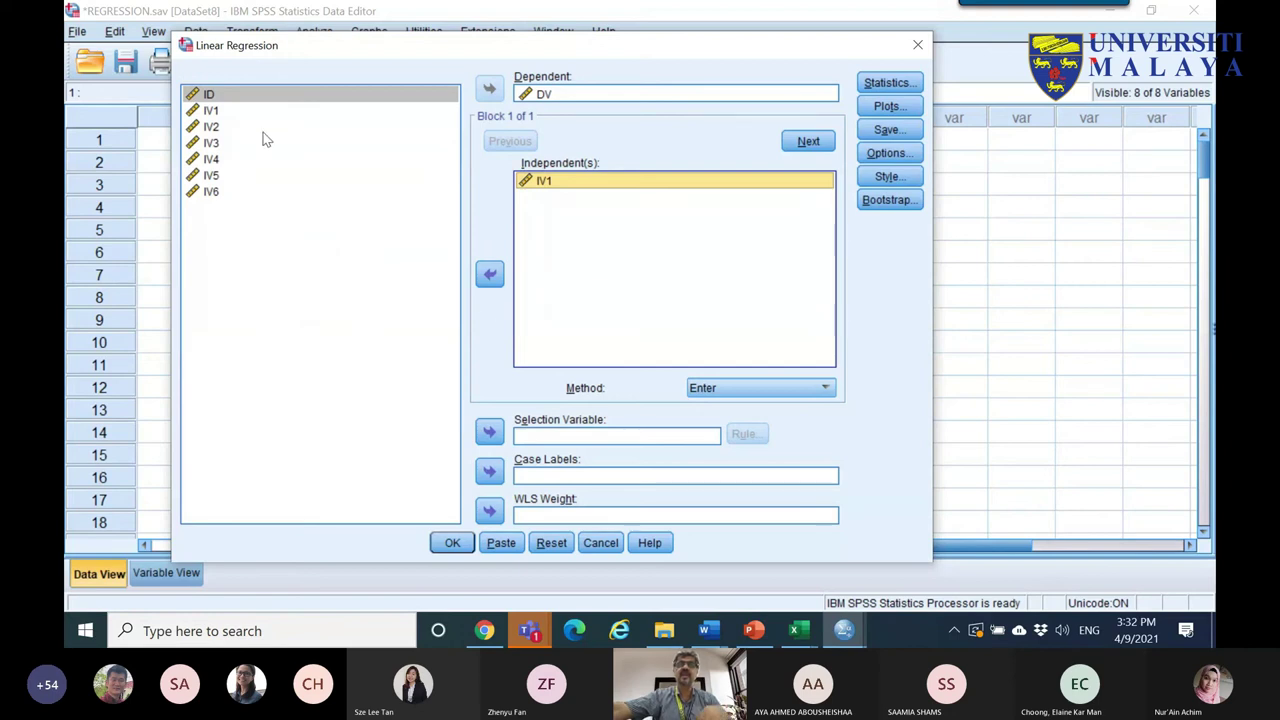
left_click(211, 127)
left_click(250, 191, "shift")
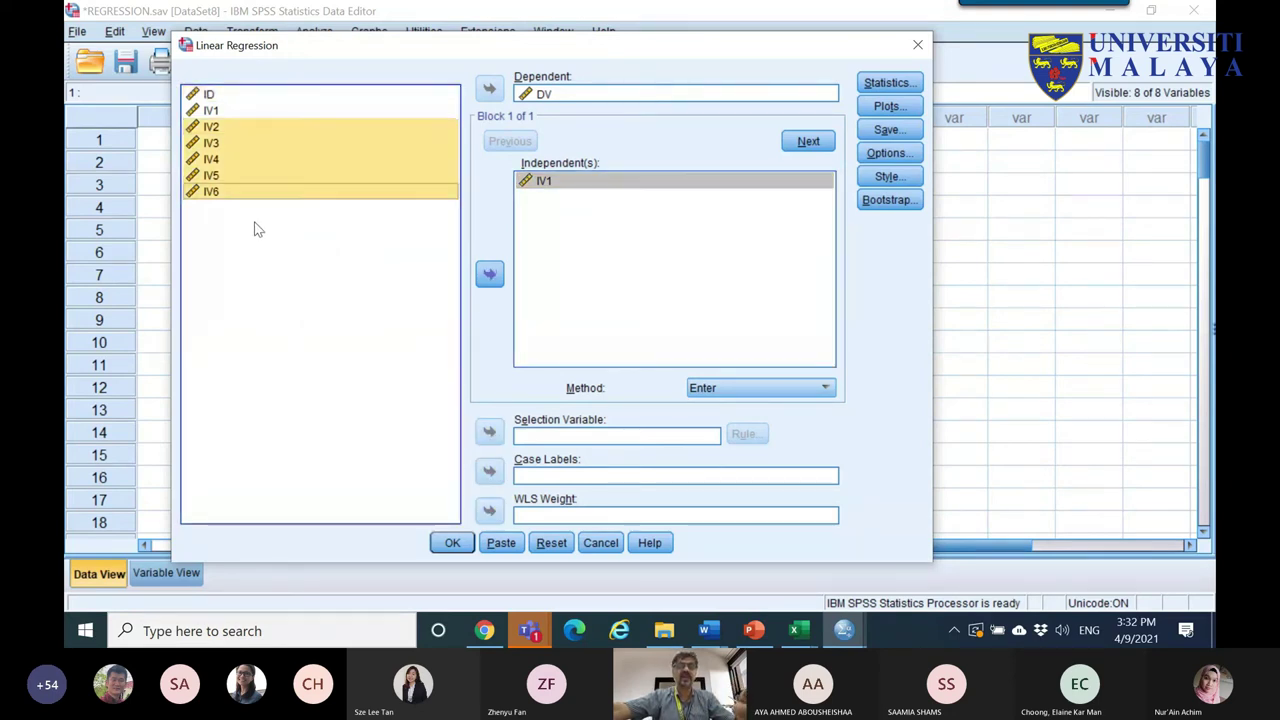
left_click(488, 284)
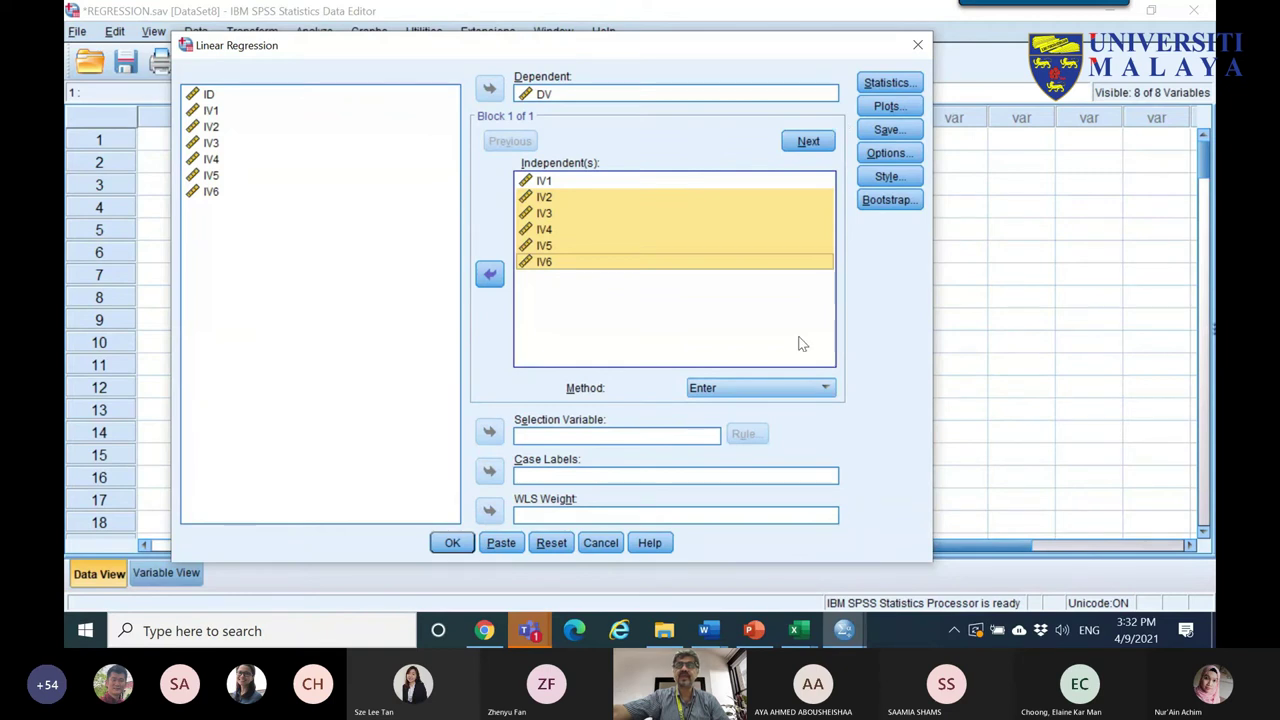
left_click(808, 385)
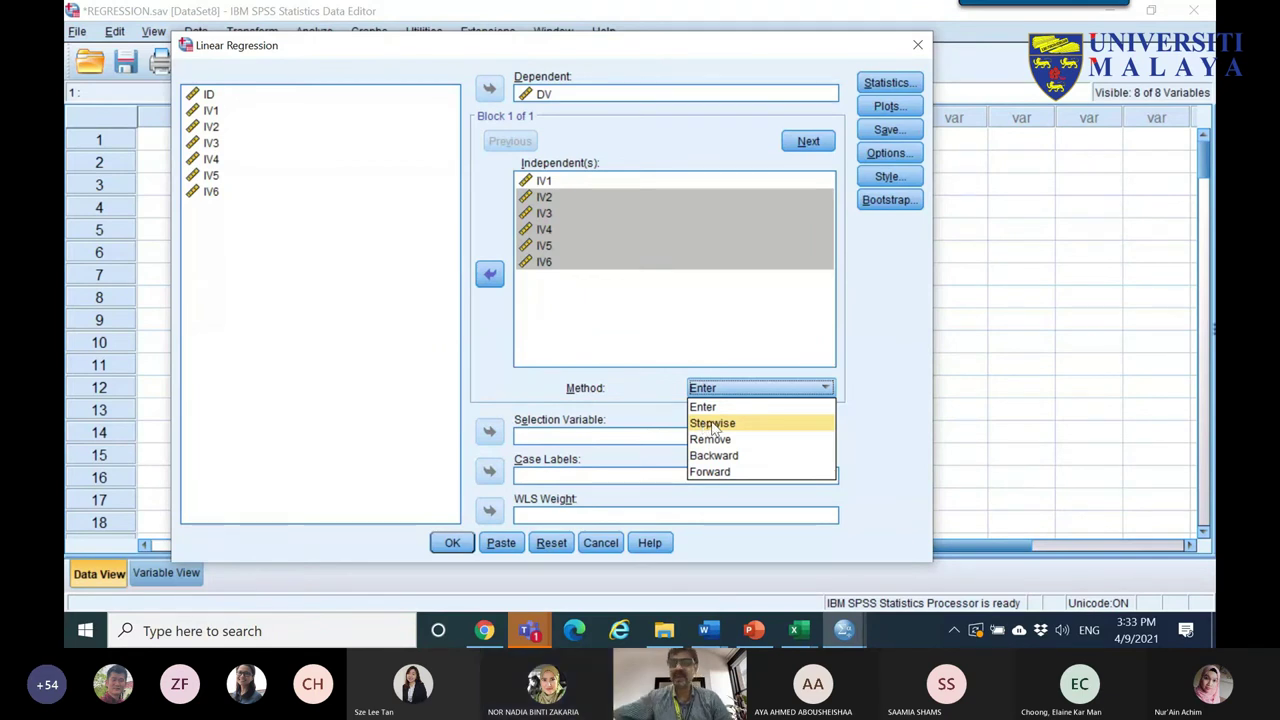
- Switch to Document1 in Word and delete all of its content
left_click(705, 630)
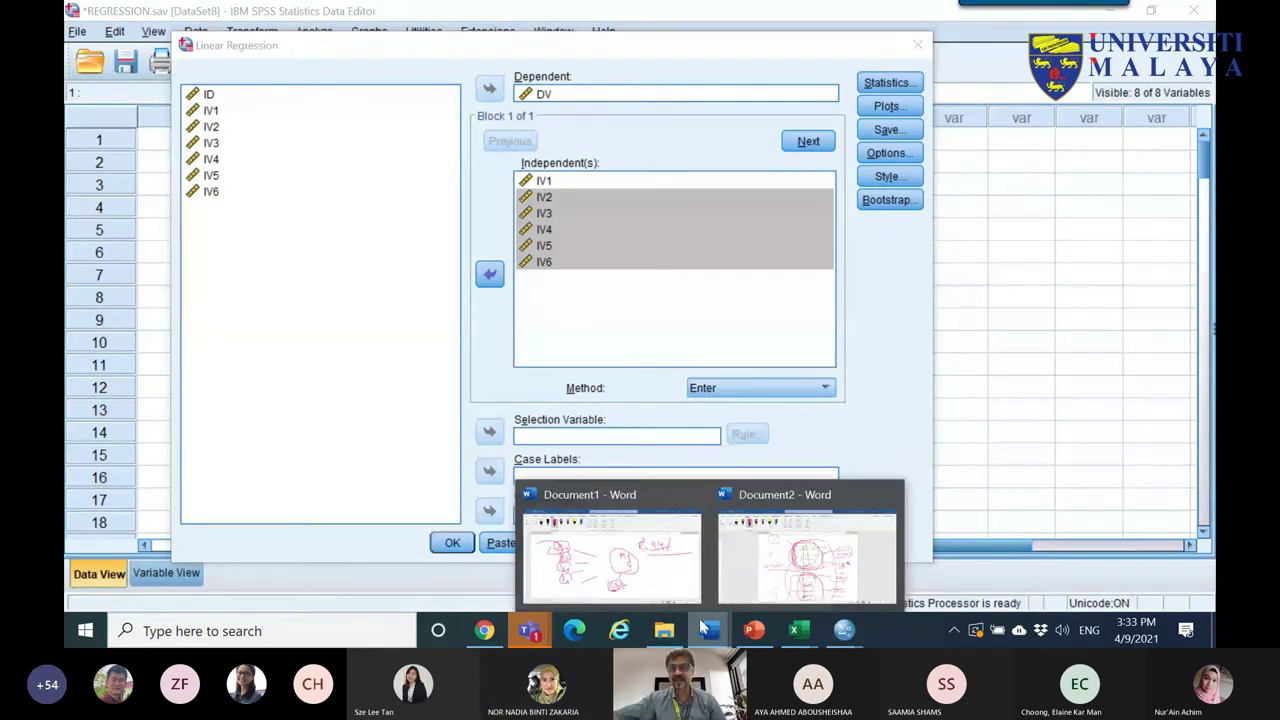
left_click(650, 568)
key("ctrl+a")
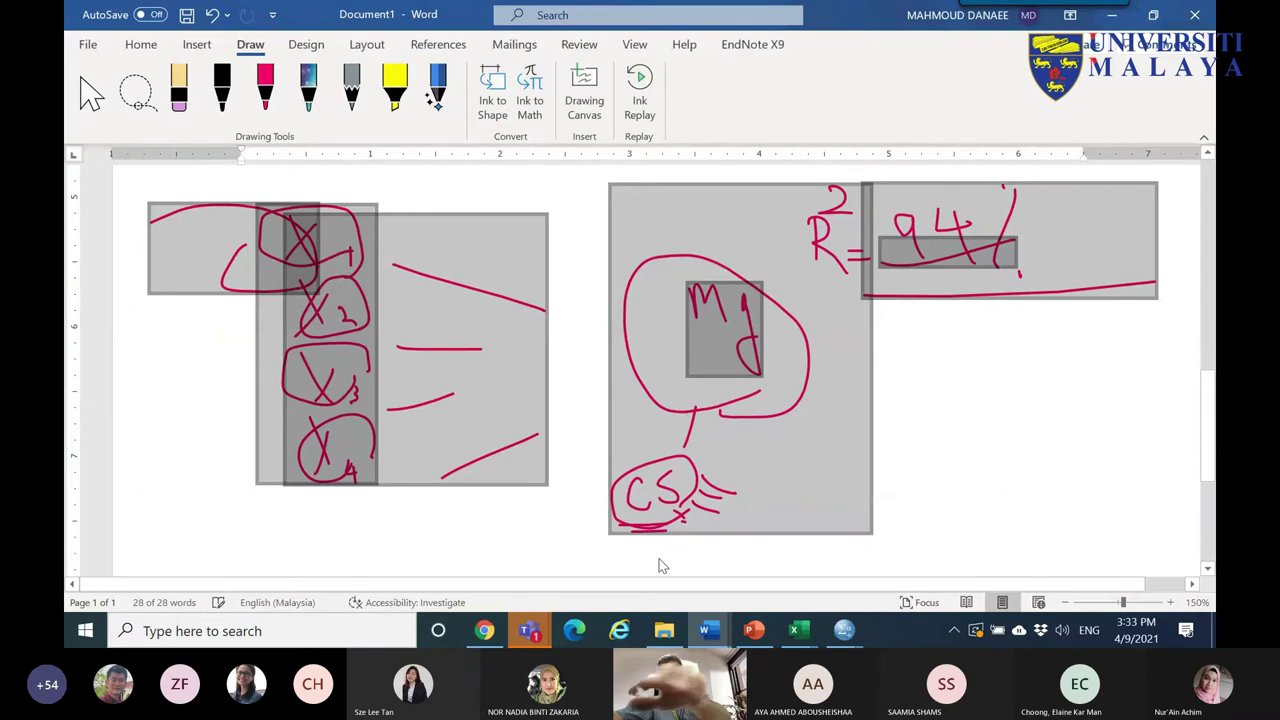
key("Delete")
- Handwrite "Exploratory" with "Explanatory" beneath it in black ink on the empty page
left_click(222, 88)
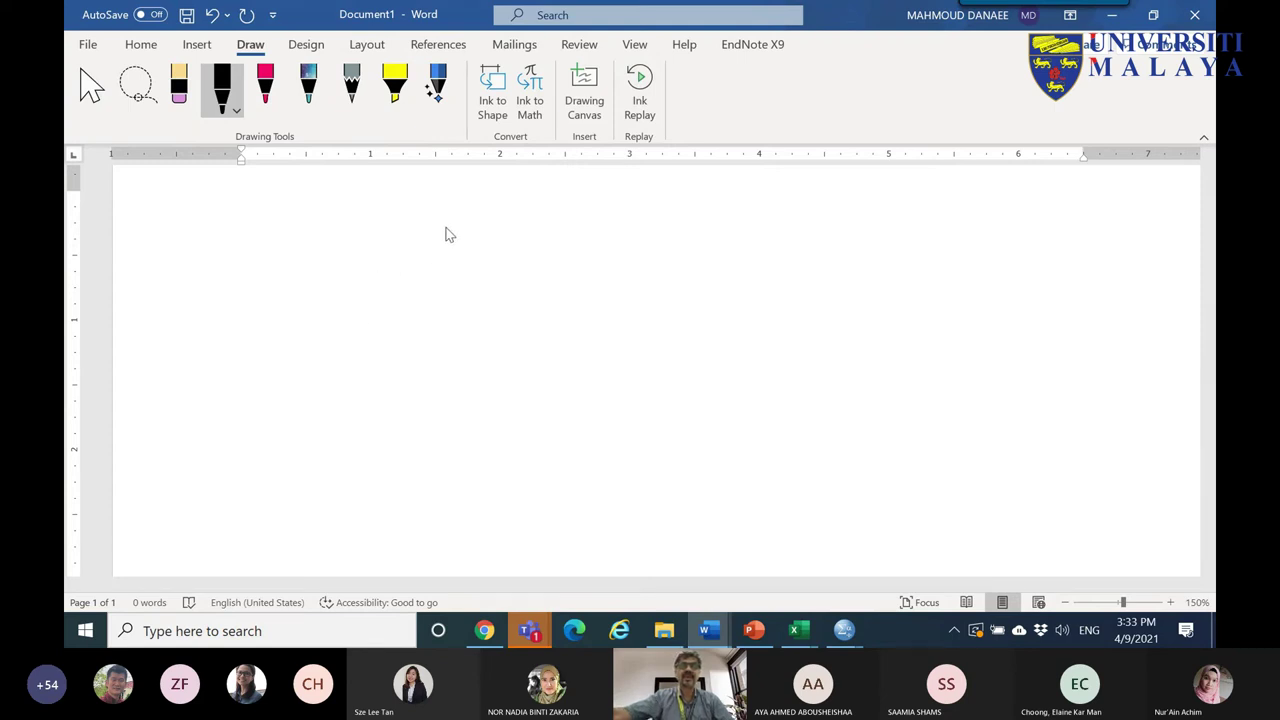
mouse_move(411, 224)
left_mouse_down()
mouse_move(402, 266)
mouse_move(431, 223)
mouse_move(430, 267)
mouse_move(480, 256)
mouse_move(469, 266)
mouse_move(514, 284)
mouse_move(532, 251)
mouse_move(514, 241)
mouse_move(512, 275)
mouse_move(513, 243)
mouse_move(745, 234)
mouse_move(791, 209)
mouse_move(805, 274)
left_mouse_up()
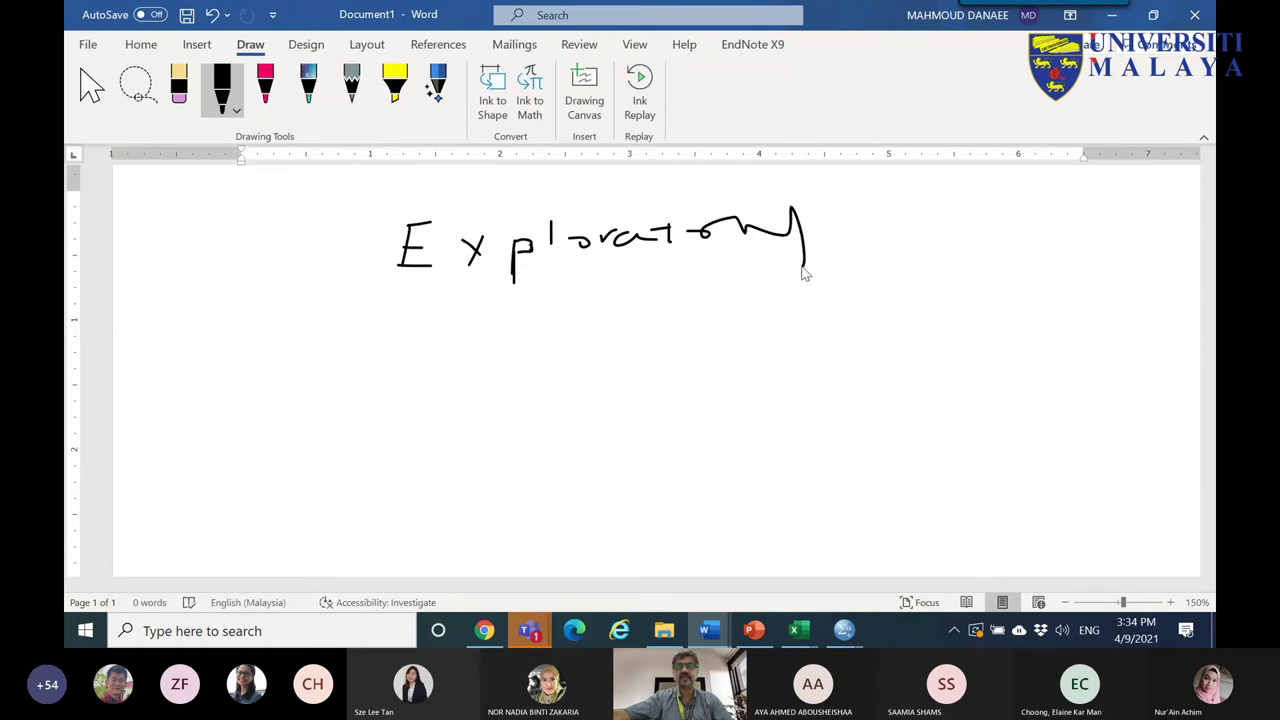
mouse_move(391, 357)
left_mouse_down()
mouse_move(392, 389)
mouse_move(412, 356)
mouse_move(410, 372)
left_mouse_up()
mouse_move(392, 388)
left_mouse_down()
mouse_move(457, 382)
mouse_move(446, 382)
left_mouse_up()
mouse_move(497, 362)
left_mouse_down()
mouse_move(488, 405)
mouse_move(501, 376)
left_mouse_up()
left_click_drag(532, 347, 531, 368)
mouse_move(572, 355)
left_mouse_down()
mouse_move(558, 368)
mouse_move(632, 368)
mouse_move(738, 338)
left_mouse_up()
mouse_move(740, 340)
left_mouse_down()
mouse_move(817, 347)
mouse_move(862, 358)
mouse_move(840, 380)
left_mouse_up()
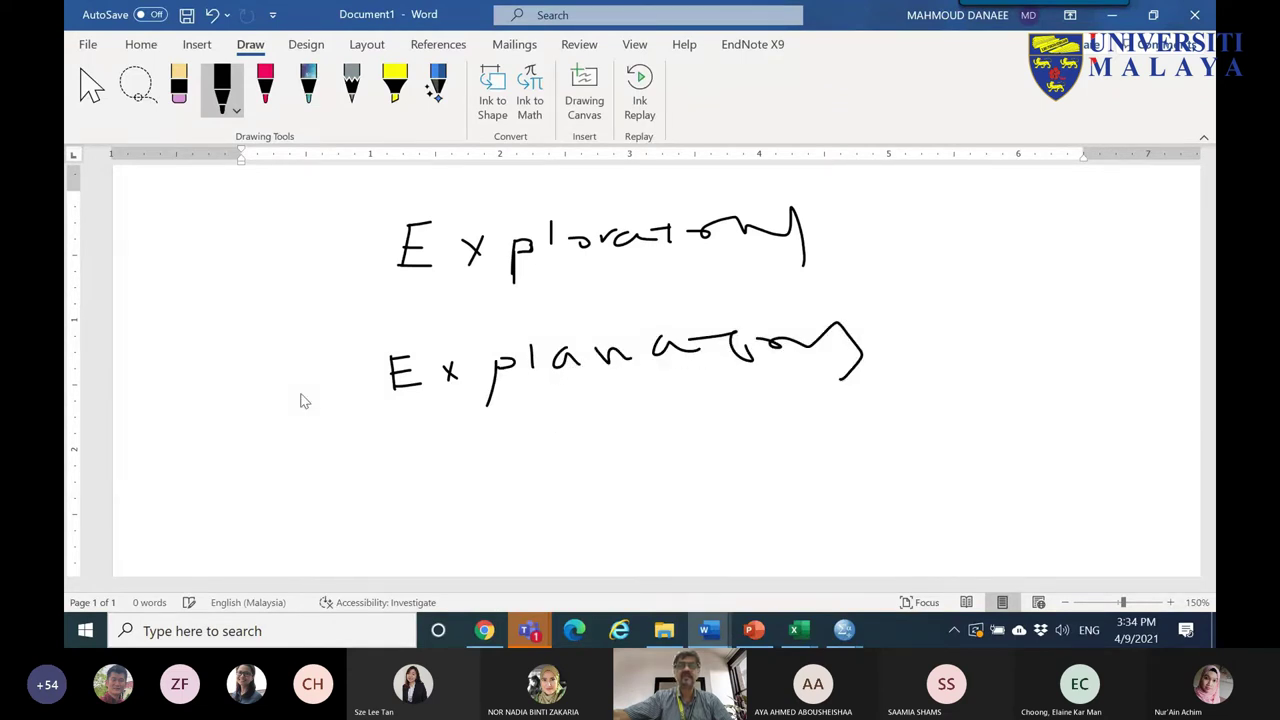
- Bracket the two words under an underlined "Reg" in black and draw an arrow leading away from "Exploratory"
left_click_drag(343, 220, 353, 425)
mouse_move(820, 203)
left_mouse_down()
mouse_move(844, 230)
mouse_move(820, 270)
mouse_move(924, 244)
mouse_move(914, 238)
mouse_move(946, 241)
left_mouse_up()
mouse_move(148, 302)
left_mouse_down()
mouse_move(175, 345)
mouse_move(201, 325)
mouse_move(205, 391)
mouse_move(264, 334)
left_mouse_up()
left_click_drag(151, 423, 208, 418)
- Underline "Exploratory" and "Explanatory" in pink and complete the head of the arrow beside "Exploratory"
left_click(265, 88)
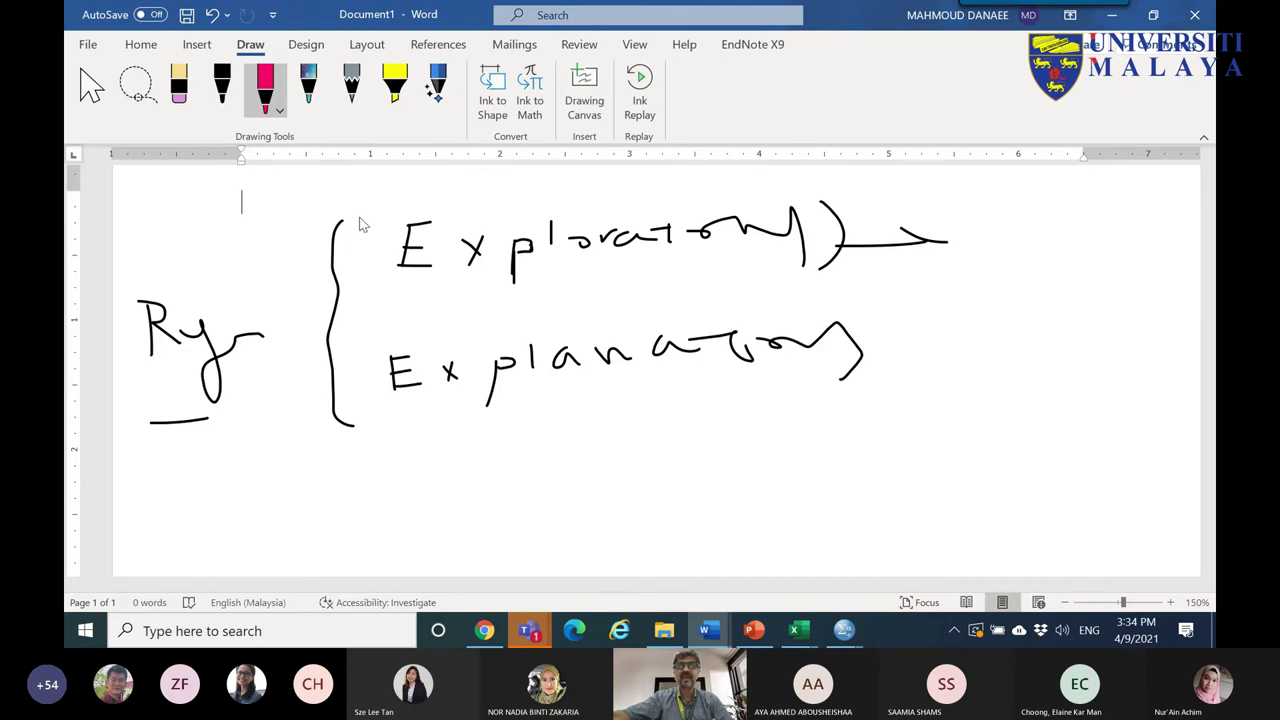
left_click_drag(411, 301, 836, 270)
left_click_drag(398, 423, 823, 411)
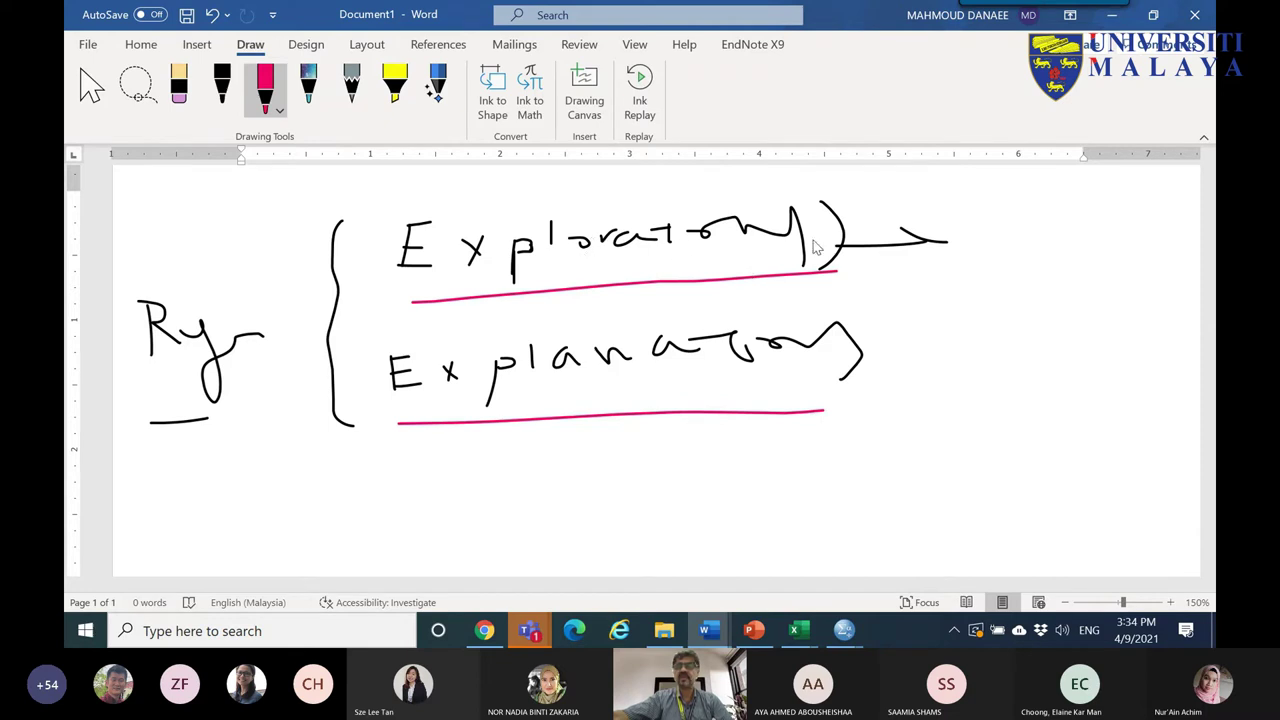
left_click_drag(950, 243, 901, 263)
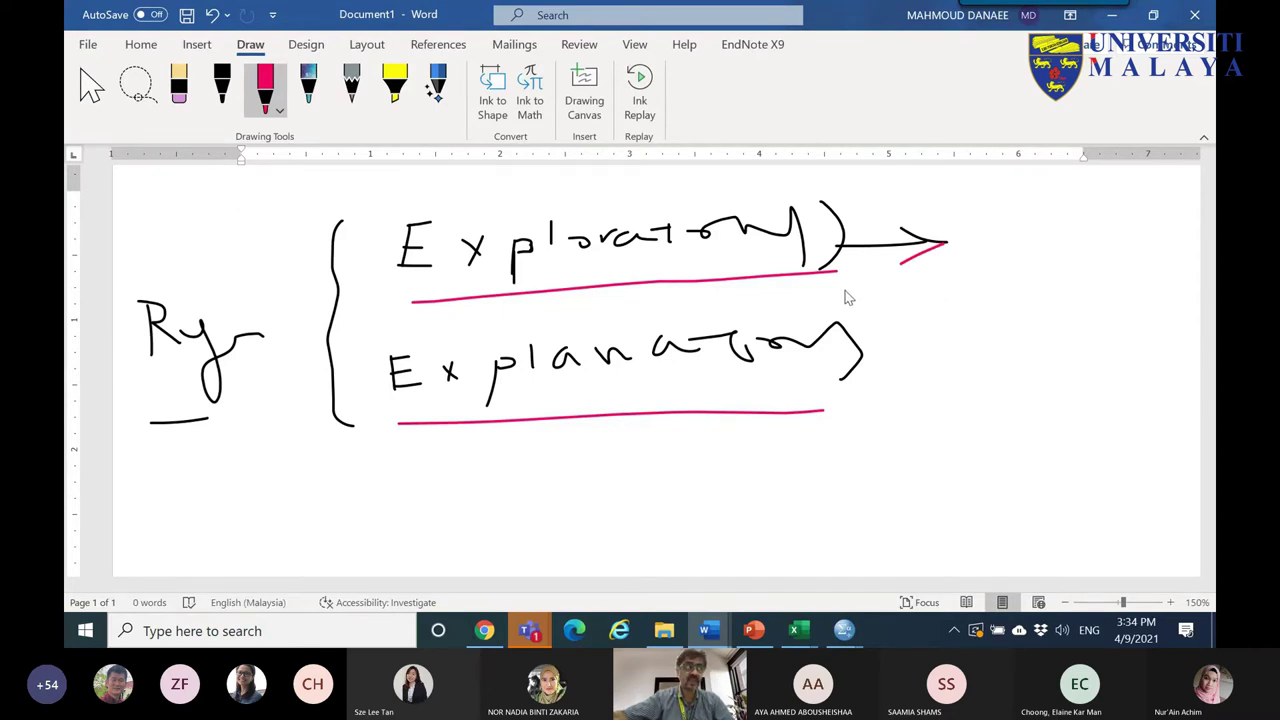
- Circle "Explanatory" in pink and draw an arrow from it to the handwritten word "prediction"
mouse_move(368, 390)
left_mouse_down()
mouse_move(439, 356)
mouse_move(897, 325)
mouse_move(395, 410)
left_mouse_up()
mouse_move(551, 420)
left_mouse_down()
mouse_move(551, 437)
mouse_move(626, 466)
left_mouse_up()
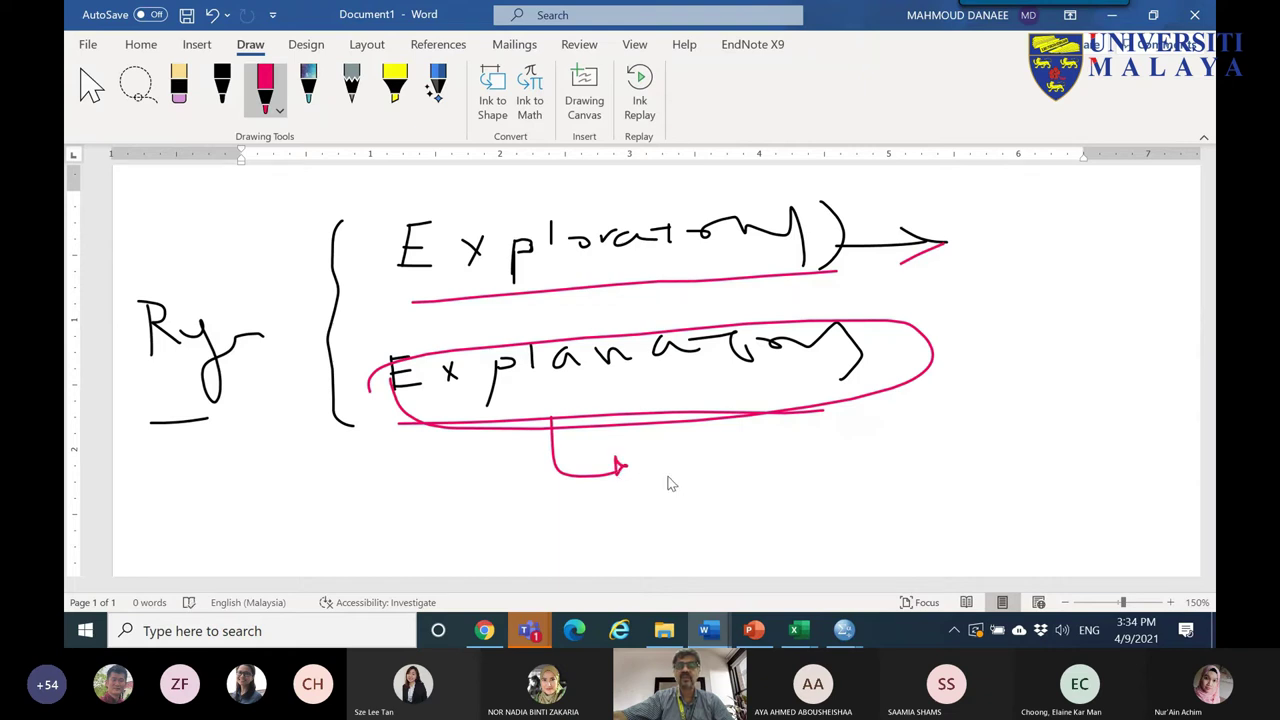
left_click_drag(659, 478, 658, 492)
mouse_move(659, 466)
left_mouse_down()
mouse_move(686, 470)
mouse_move(662, 481)
left_mouse_up()
mouse_move(686, 486)
left_mouse_down()
mouse_move(700, 461)
mouse_move(725, 472)
left_mouse_up()
mouse_move(744, 441)
left_mouse_down()
mouse_move(759, 467)
mouse_move(754, 447)
mouse_move(884, 462)
left_mouse_up()
- Write "Sig" below "prediction" and circle it in pink
mouse_move(742, 502)
left_mouse_down()
mouse_move(769, 539)
mouse_move(716, 540)
left_mouse_up()
mouse_move(805, 498)
left_mouse_down()
mouse_move(808, 520)
mouse_move(857, 482)
mouse_move(838, 545)
left_mouse_up()
left_click_drag(918, 543, 770, 576)
left_click_drag(775, 455, 885, 500)
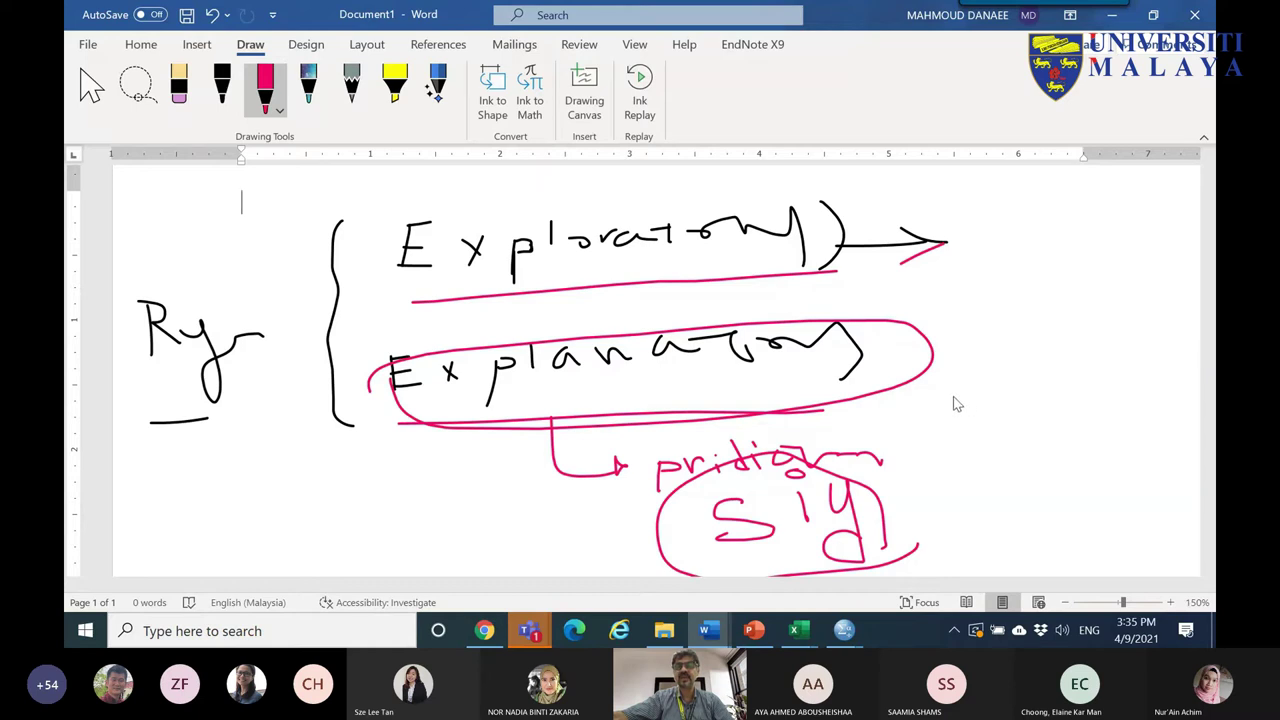
- Switch to the SPSS Linear Regression setup for REGRESSION.sav, keep the Enter method and run the regression of DV on IV1 to IV6
mouse_move(852, 640)
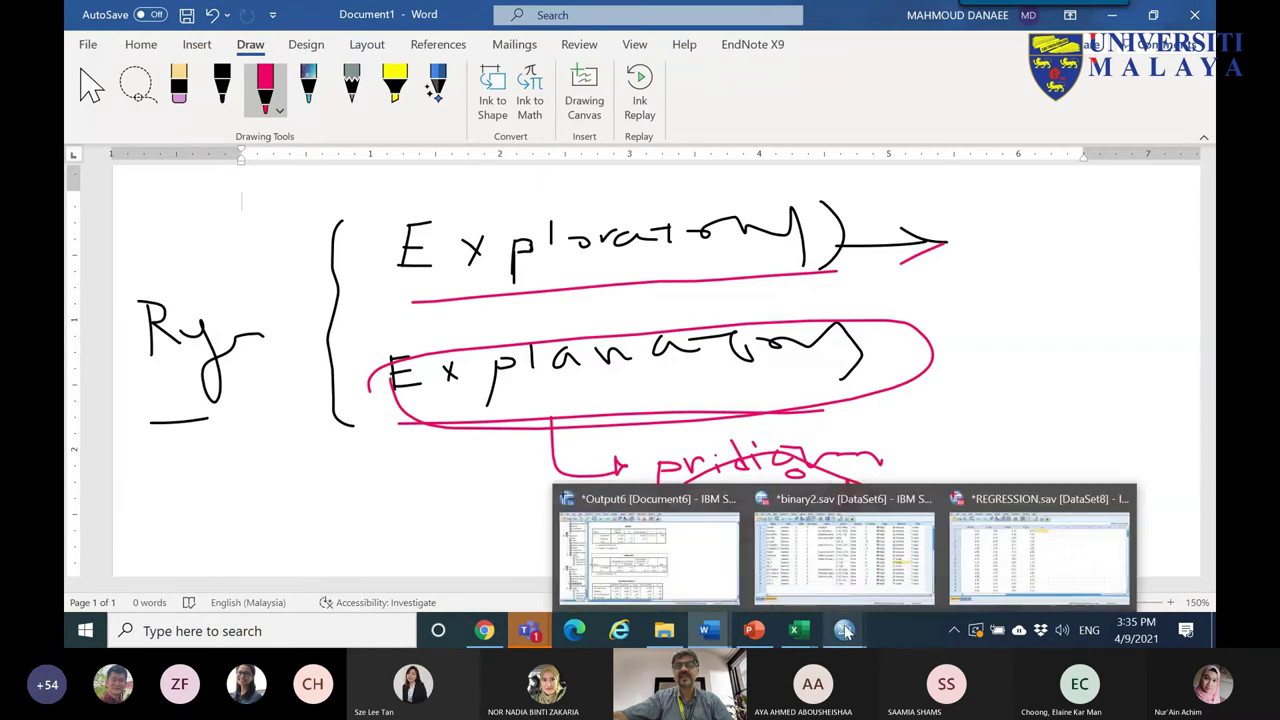
left_click(1000, 550)
left_click(727, 390)
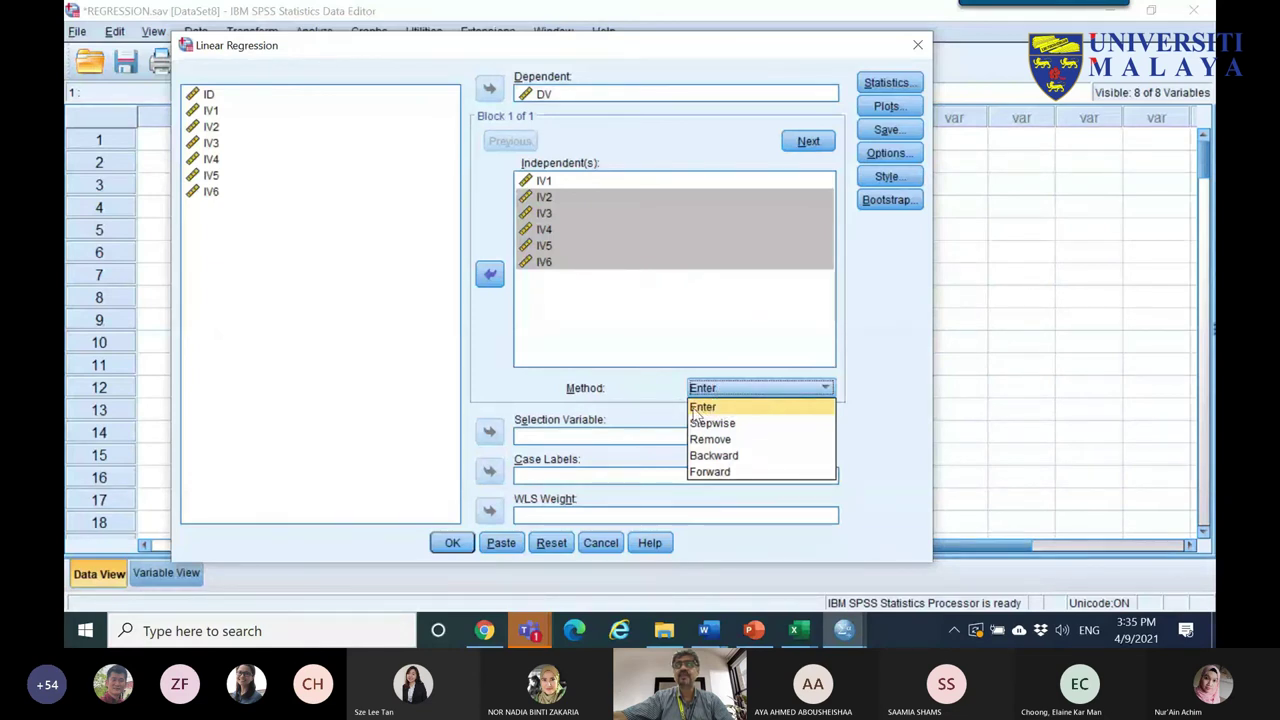
left_click(697, 410)
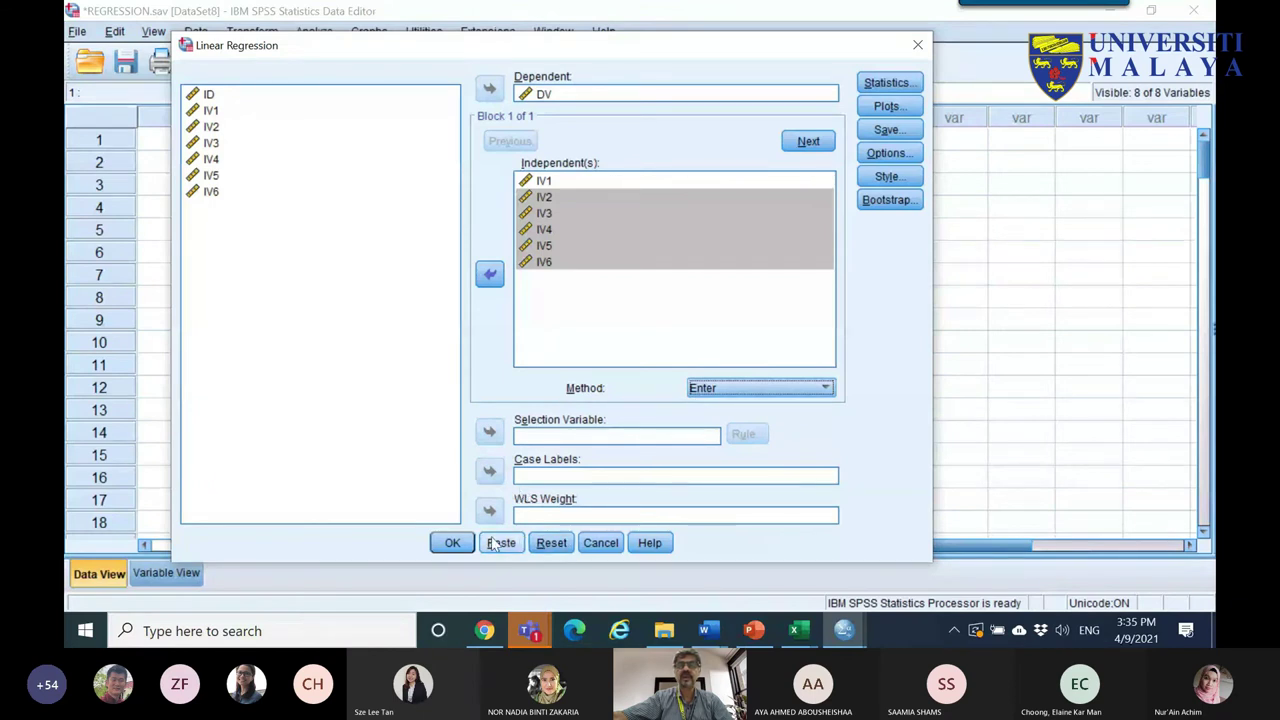
left_click(452, 542)
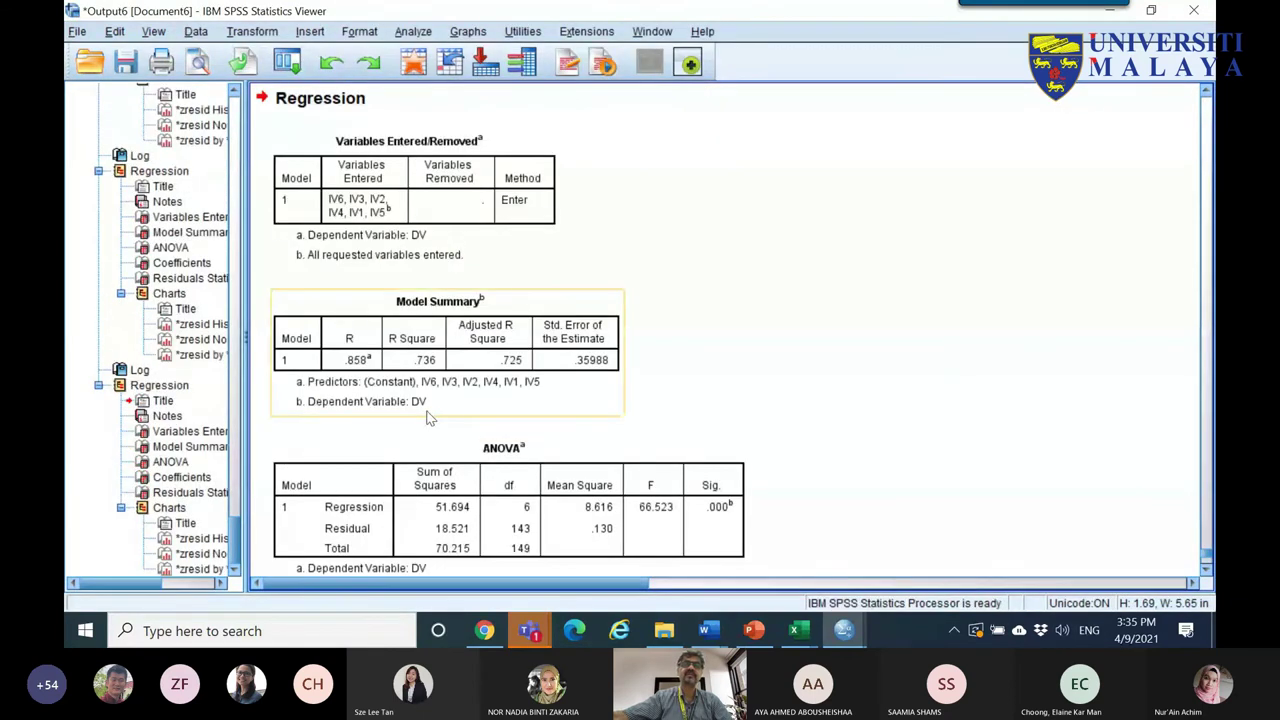
- Review the Variables Entered/Removed, Model Summary and ANOVA tables of the new regression output
scroll(580, 183, "up", 5)
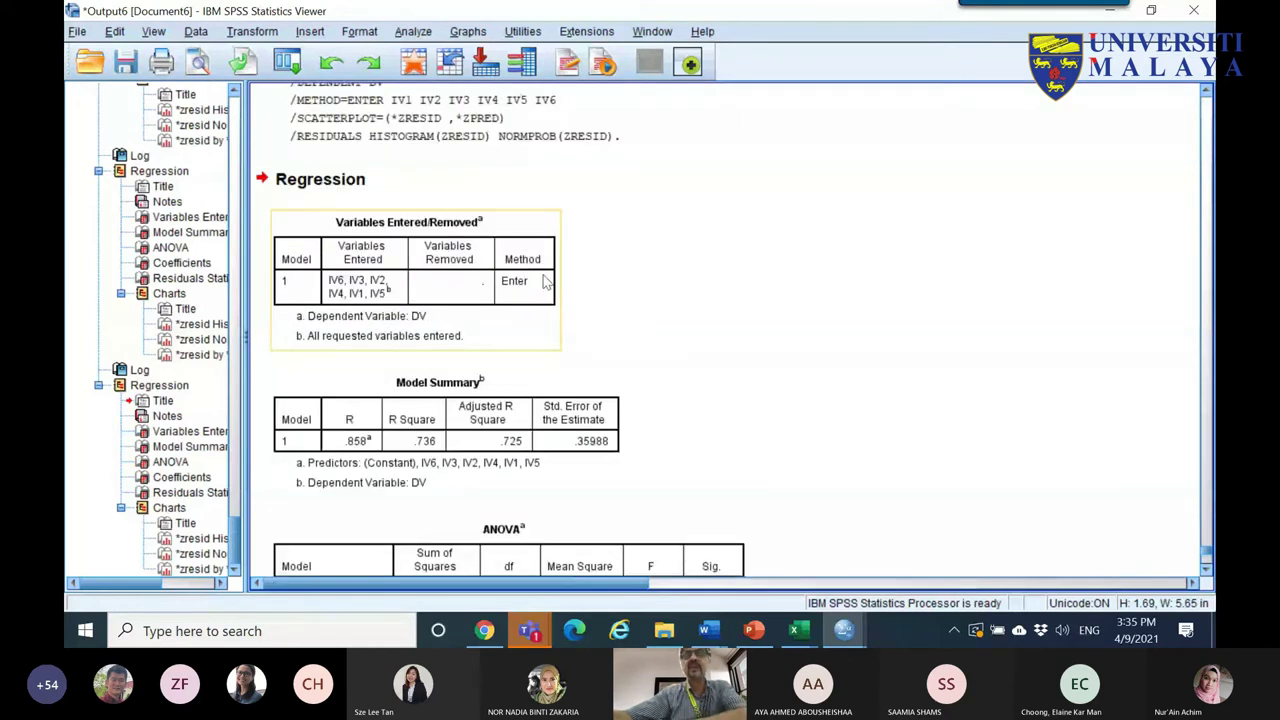
left_click(495, 272)
left_click(502, 410)
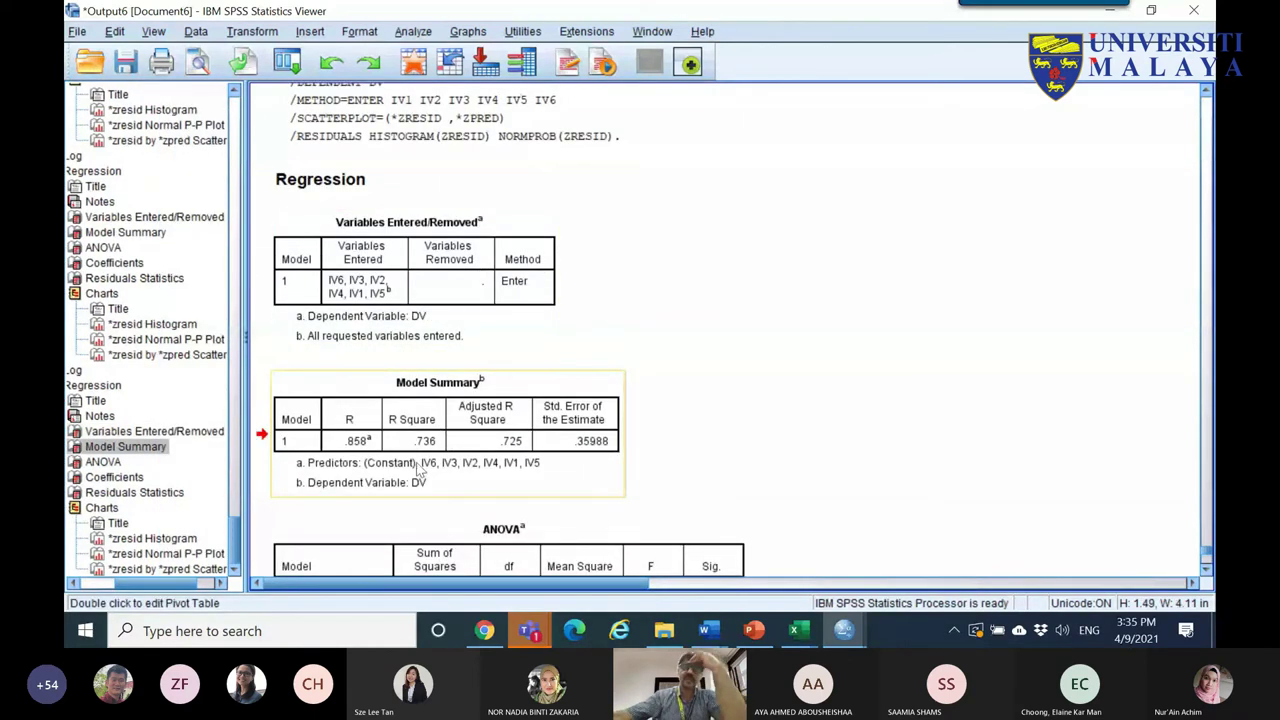
scroll(516, 428, "down", 4)
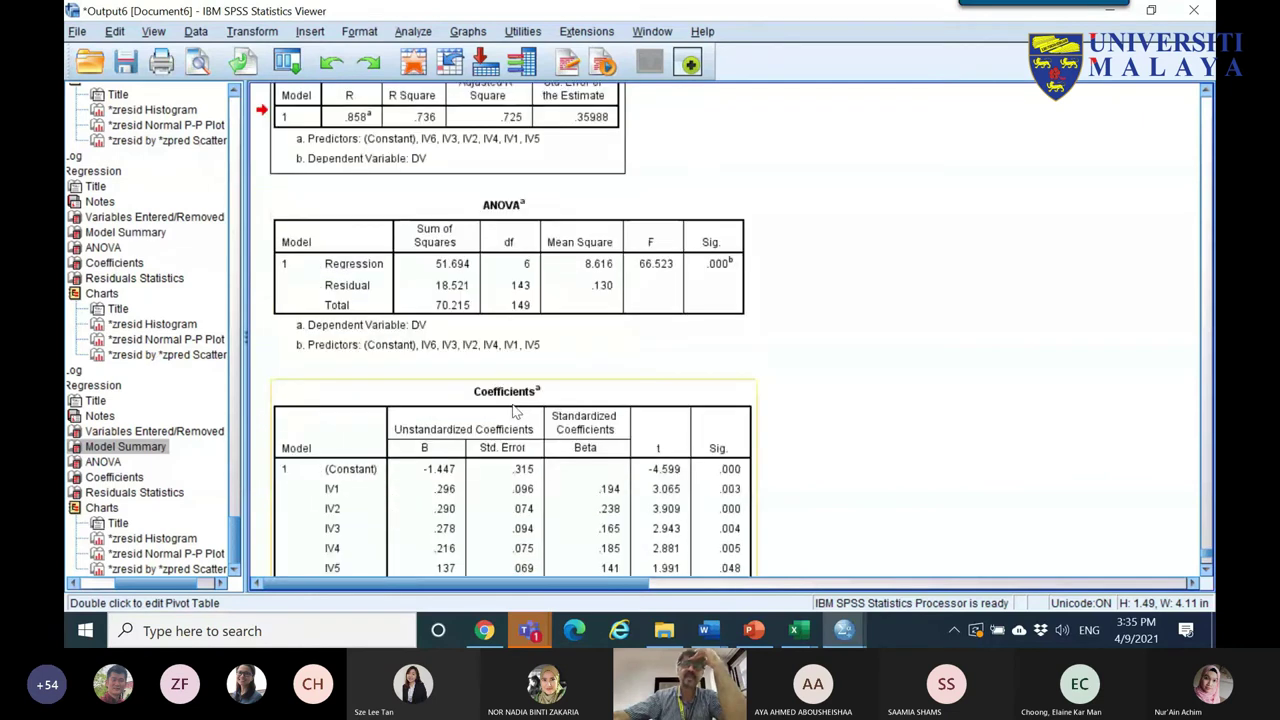
double_click(718, 265)
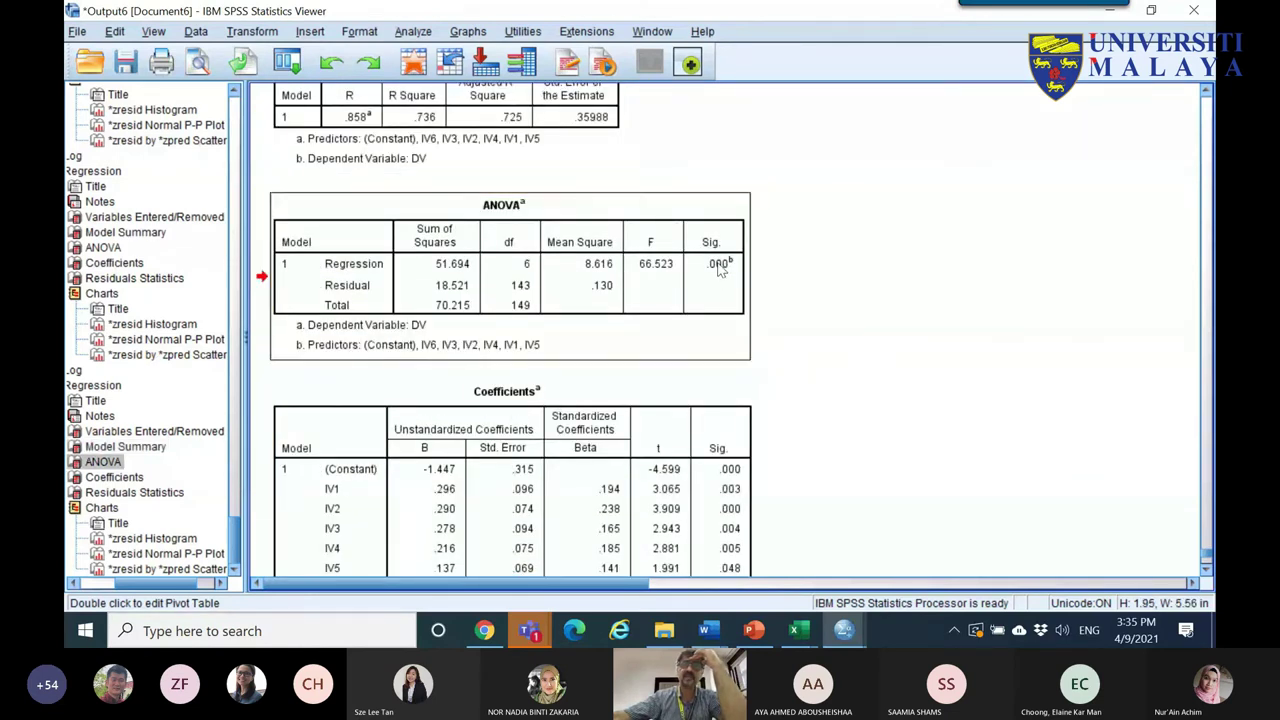
left_click(515, 372)
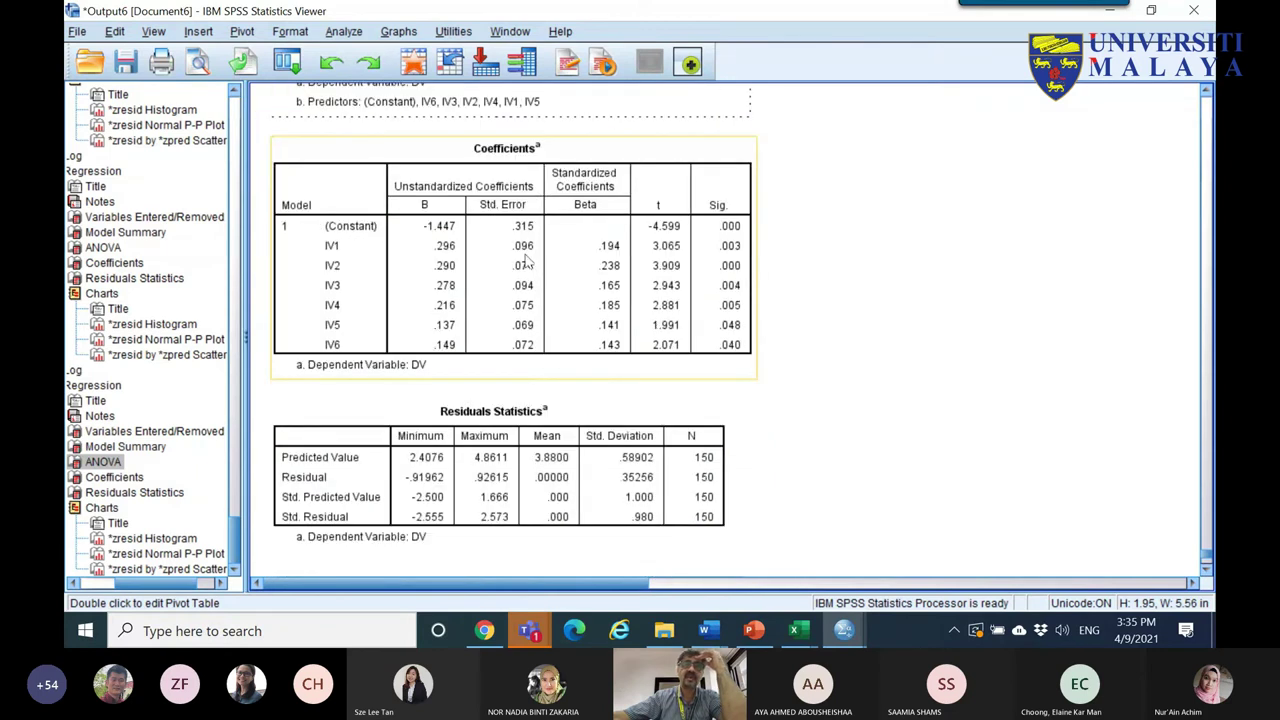
- Copy the new Coefficients table and paste it at cell C4 of a blank sheet in the Excel workbook Book2
scroll(560, 270, "up", 2)
right_click(503, 376)
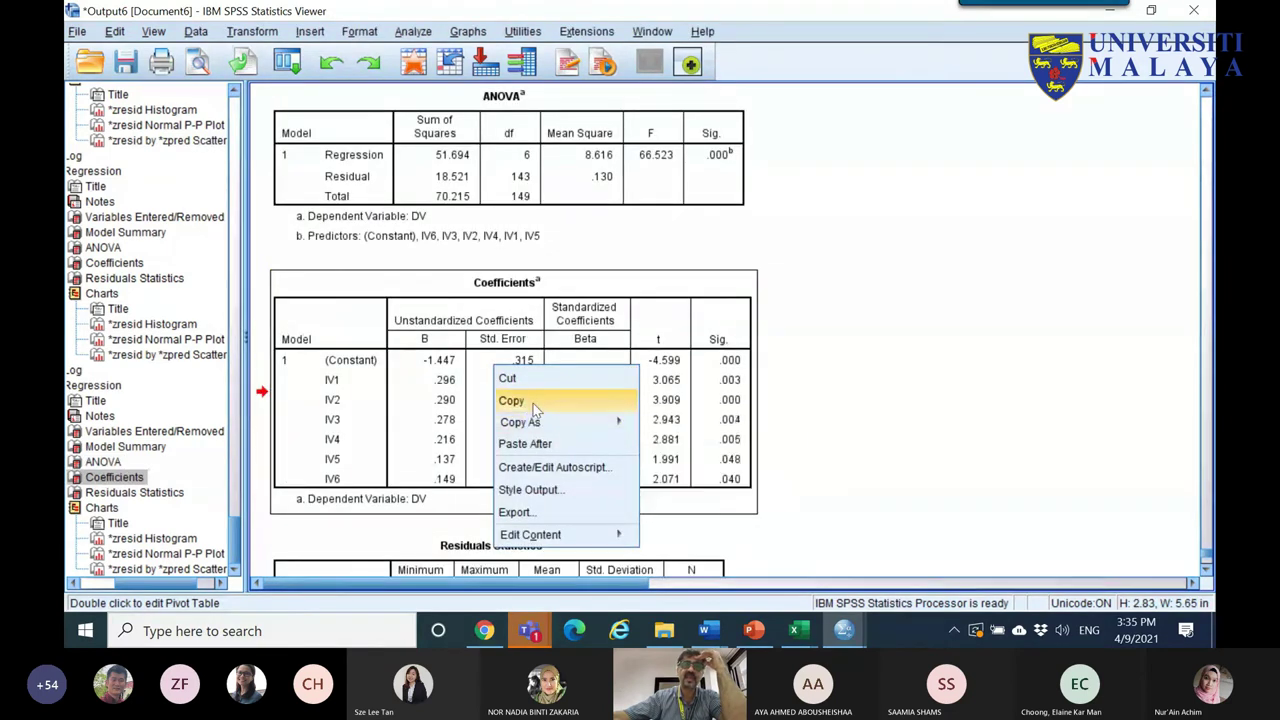
left_click(515, 401)
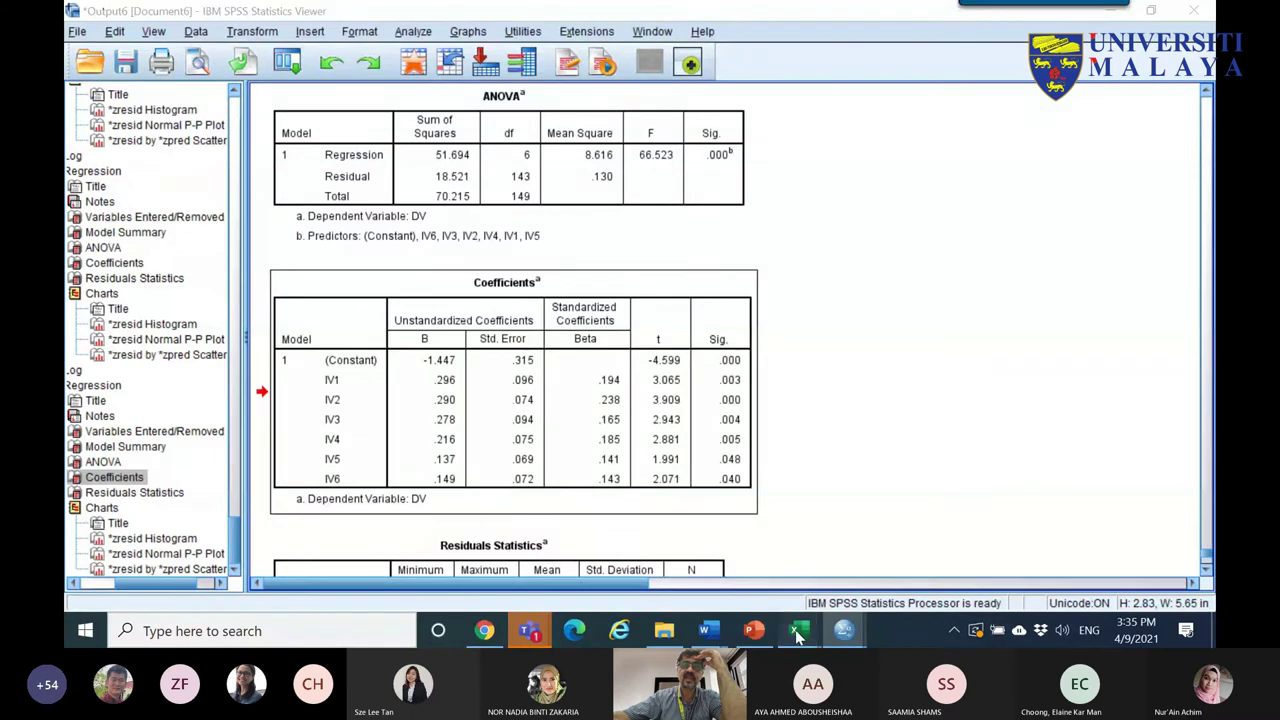
mouse_move(796, 630)
left_click(913, 580)
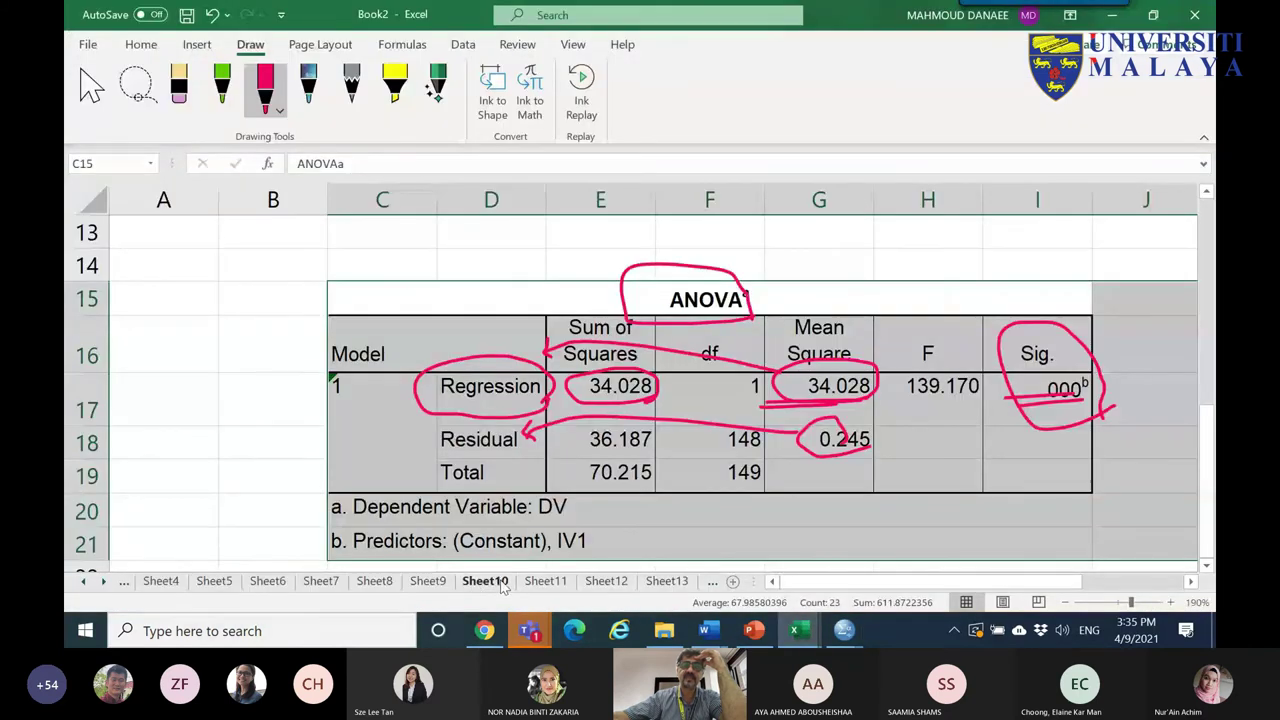
left_click(717, 581)
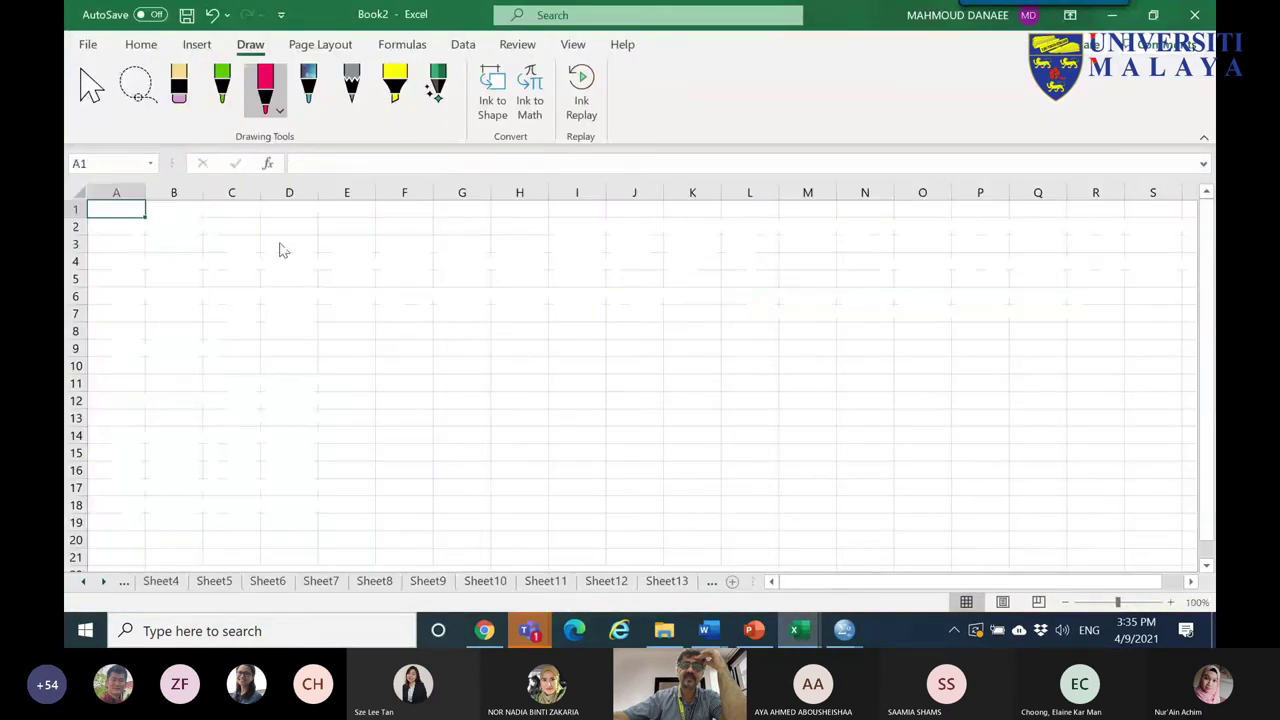
left_click(91, 88)
right_click(216, 260)
left_click(261, 187)
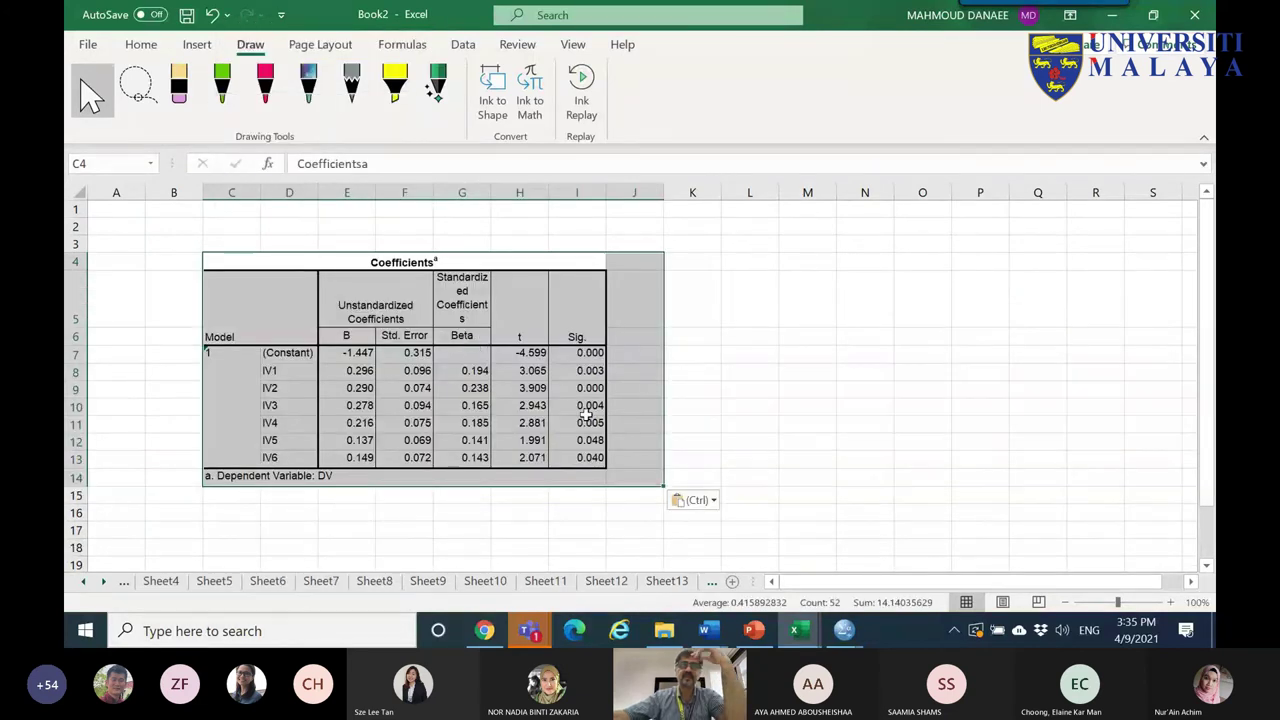
- Outline the Sig. values of IV1 to IV6 in the pasted Coefficients table with pink ink
scroll(765, 360, "up", 5)
scroll(766, 371, "down", 2)
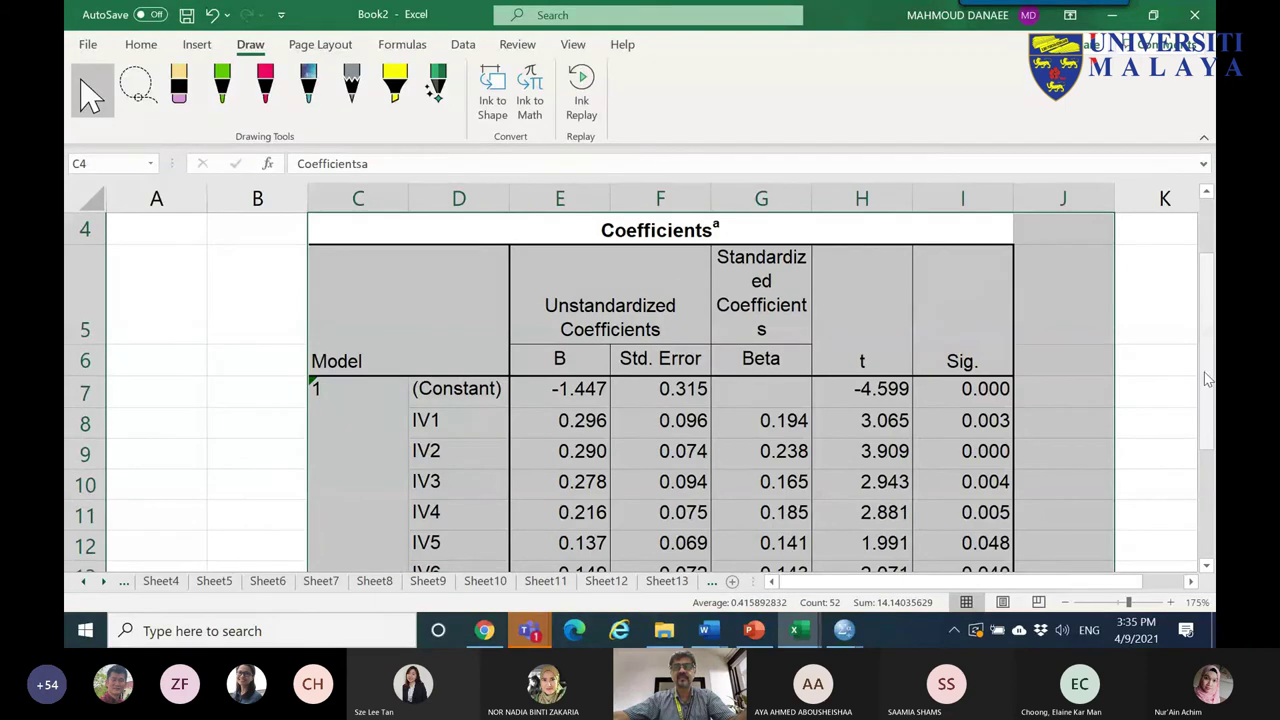
scroll(1196, 415, "down", 1)
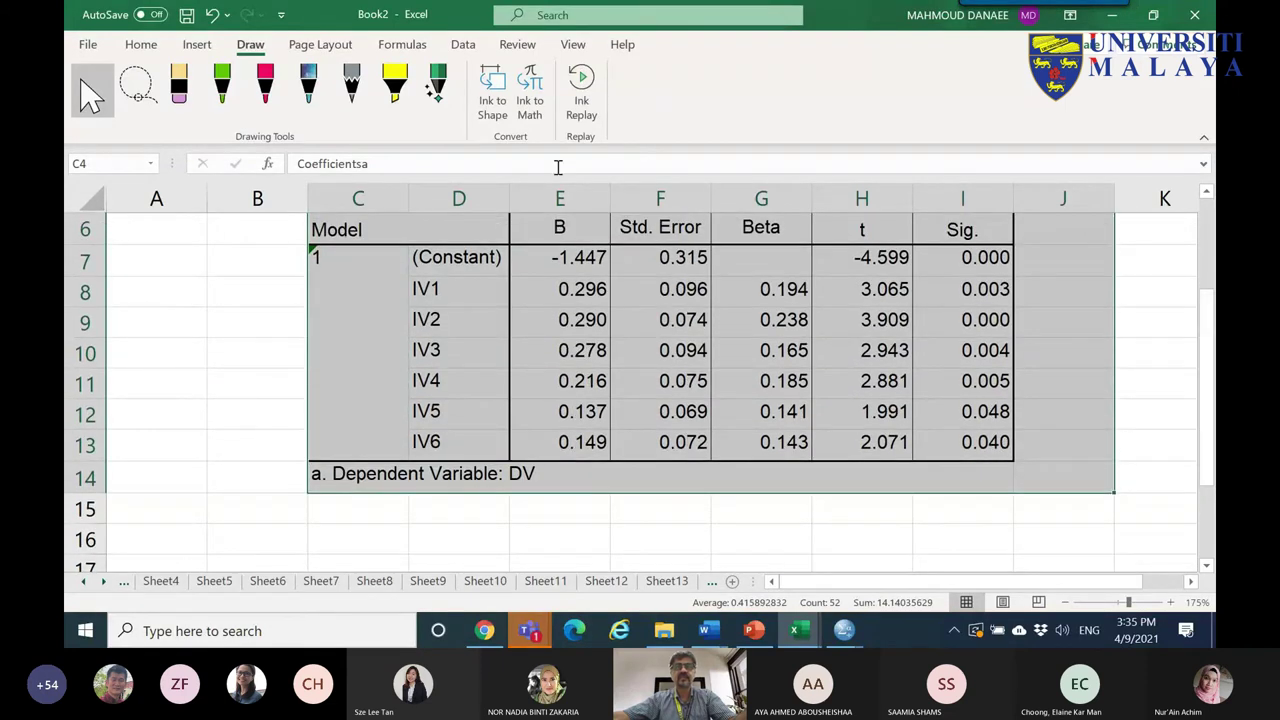
left_click(265, 85)
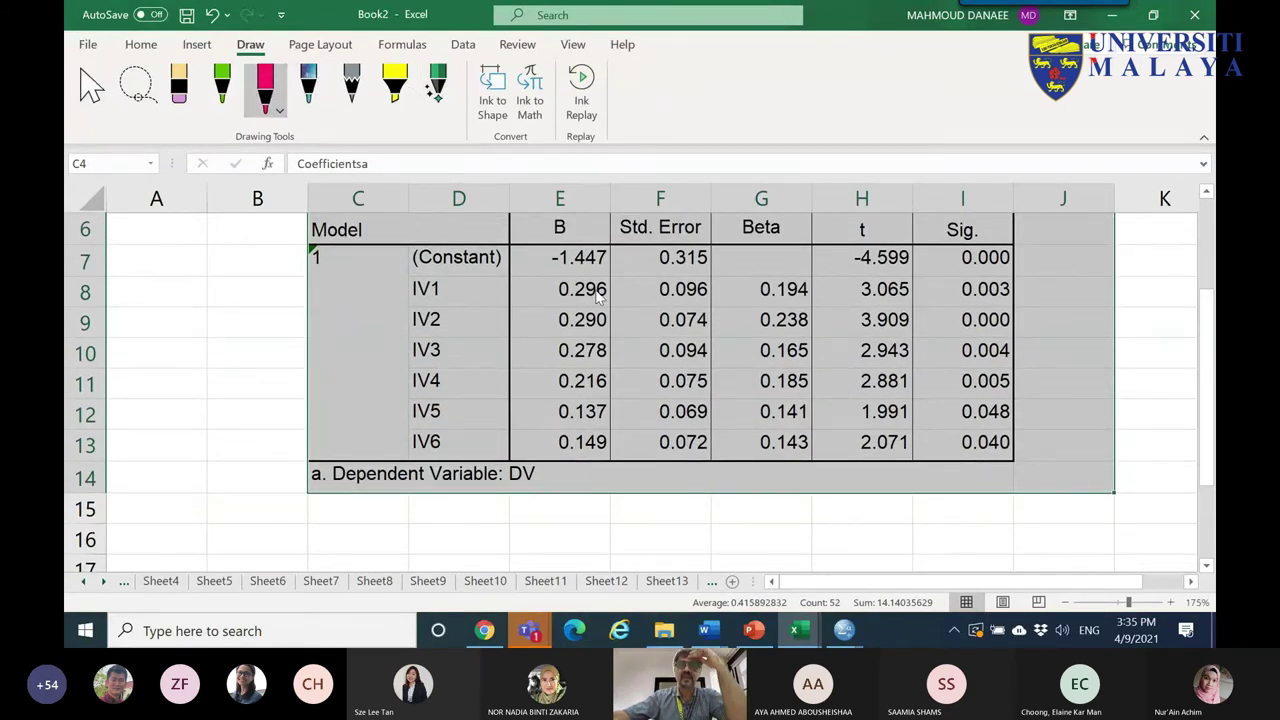
mouse_move(952, 280)
left_mouse_down()
mouse_move(1024, 273)
mouse_move(1030, 326)
left_mouse_up()
mouse_move(1036, 450)
left_mouse_down()
mouse_move(956, 456)
mouse_move(946, 272)
left_mouse_up()
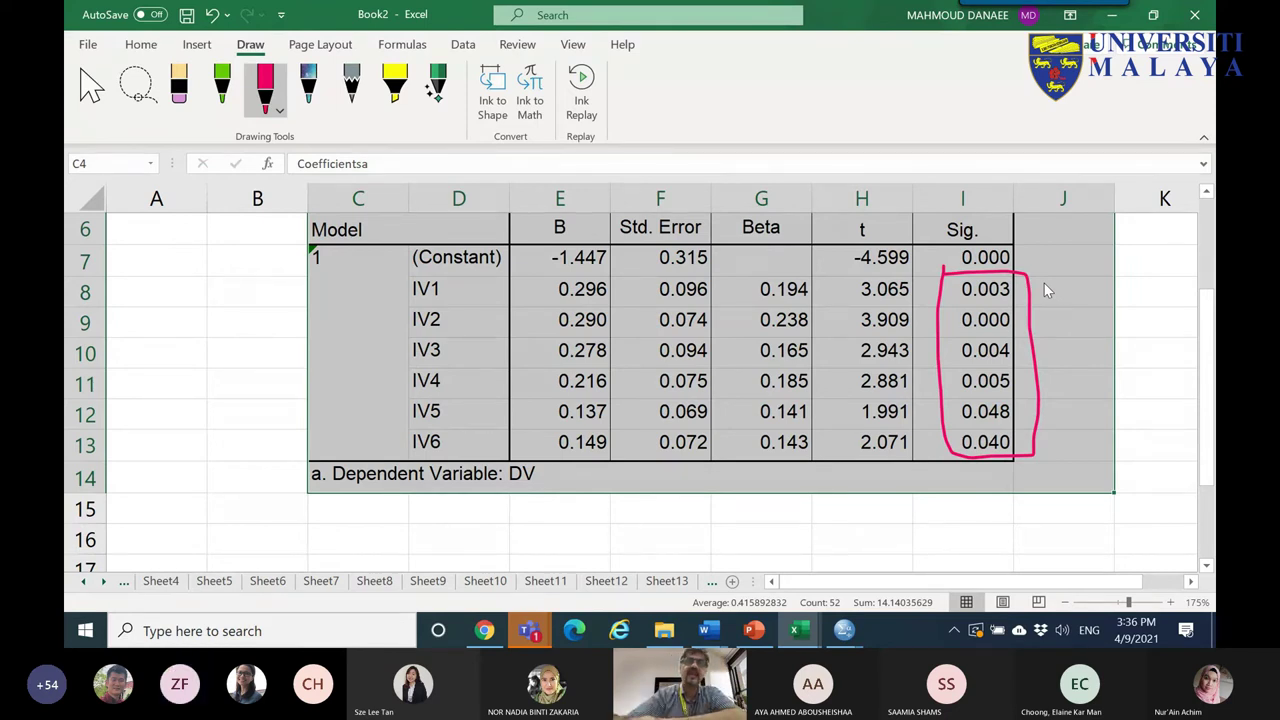
- Outline the B values of IV1 to IV6 in pink, and mark IV1 and IV2 with crosses and a bracket
mouse_move(598, 280)
left_mouse_down()
mouse_move(625, 325)
mouse_move(614, 443)
mouse_move(556, 460)
mouse_move(537, 342)
mouse_move(544, 268)
mouse_move(578, 272)
left_mouse_up()
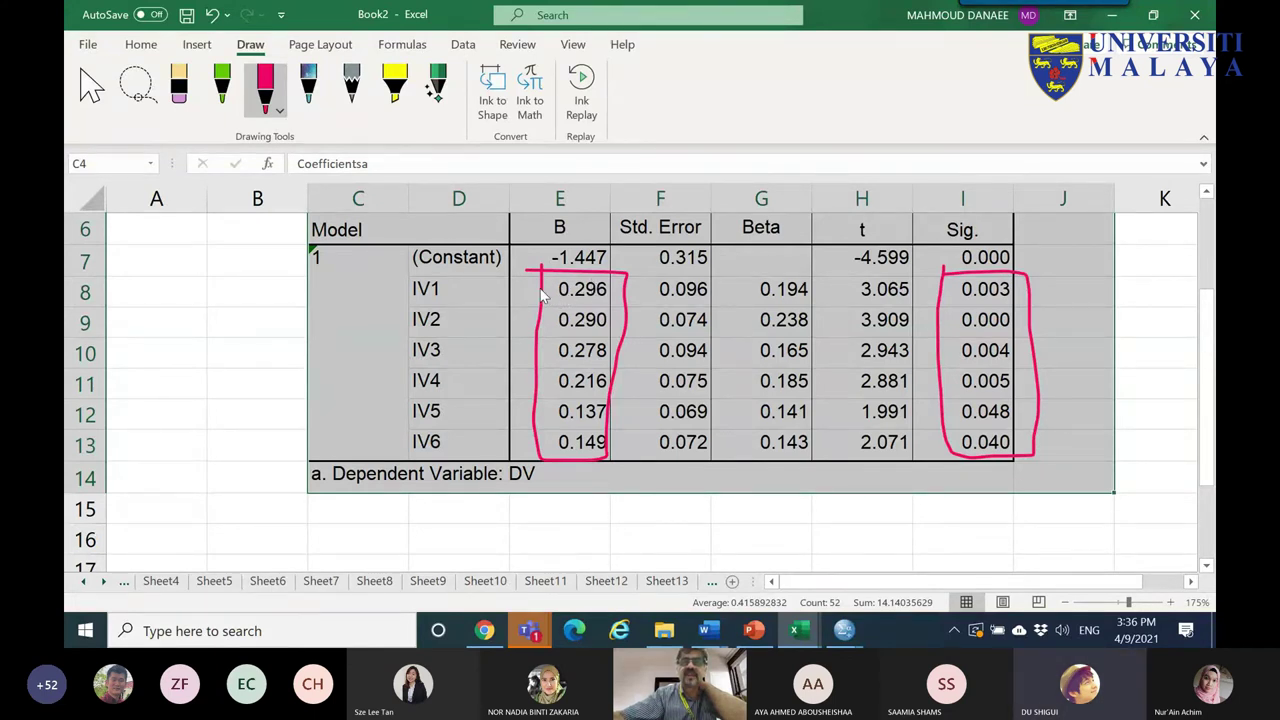
mouse_move(535, 288)
left_mouse_down()
mouse_move(523, 301)
mouse_move(542, 340)
mouse_move(524, 342)
left_mouse_up()
mouse_move(410, 272)
left_mouse_down()
mouse_move(389, 315)
mouse_move(432, 340)
left_mouse_up()
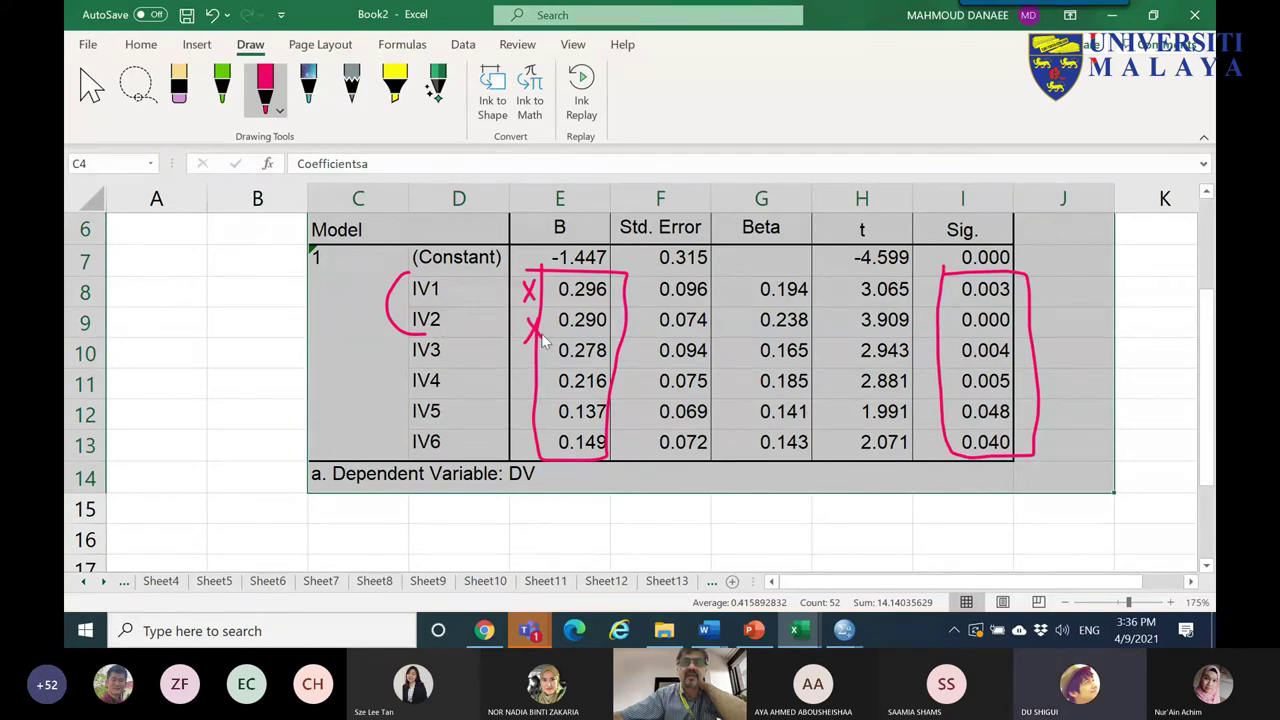
- Circle IV2's B value, underline the constant's t value, and box the Beta values of IV1 and IV2 below a downward arrow
mouse_move(622, 330)
left_mouse_down()
mouse_move(560, 327)
mouse_move(597, 320)
left_mouse_up()
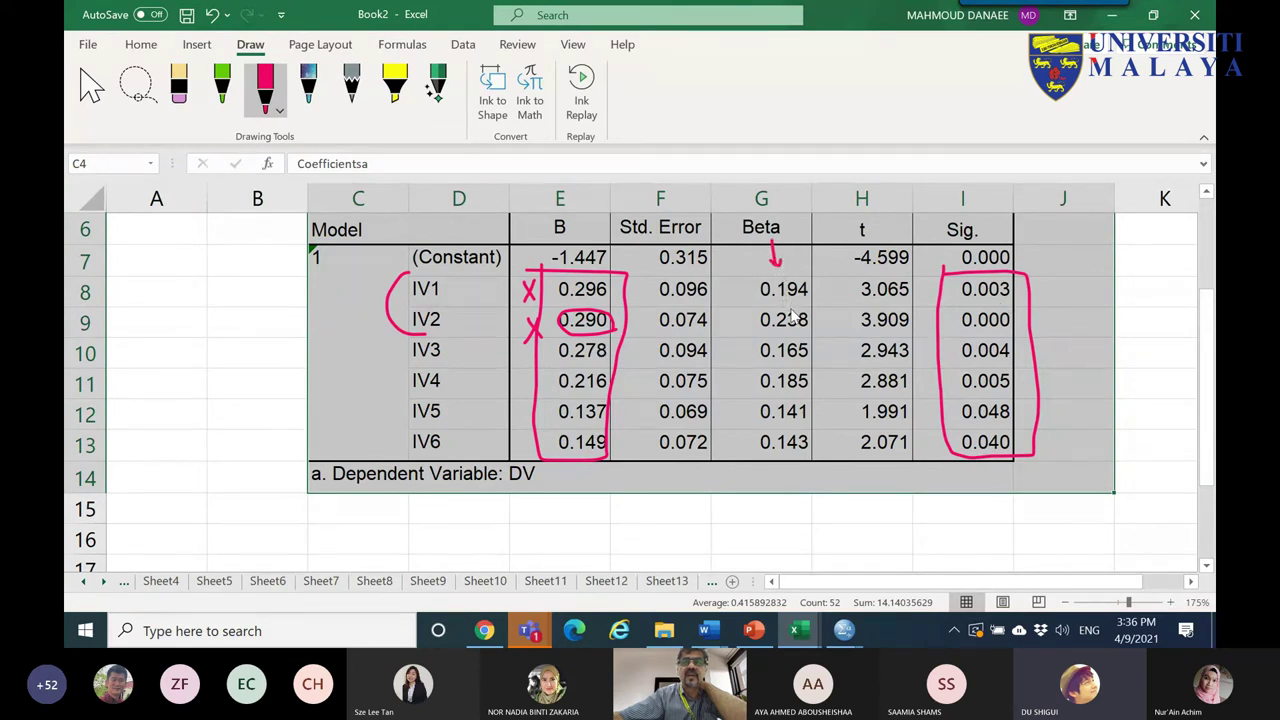
left_click_drag(848, 265, 931, 266)
mouse_move(741, 284)
left_mouse_down()
mouse_move(815, 284)
mouse_move(819, 352)
mouse_move(742, 341)
mouse_move(740, 290)
left_mouse_up()
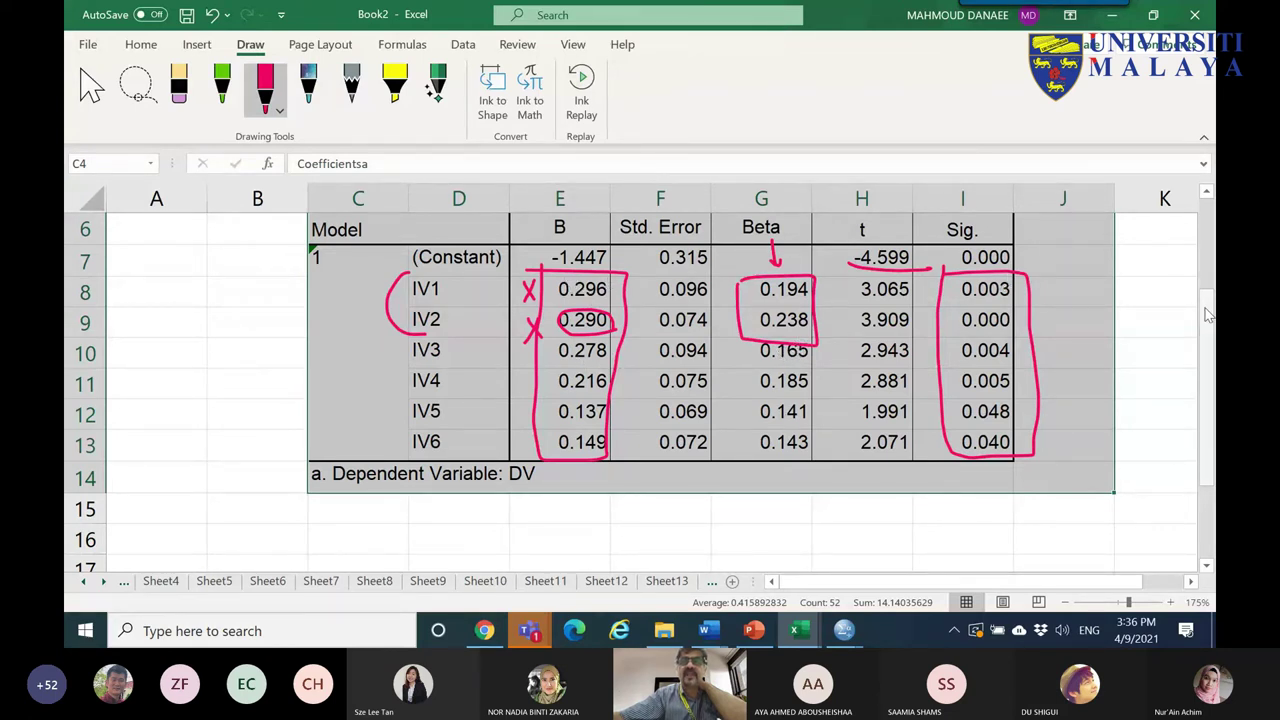
- Circle the "Unstandardized Coefficients" heading and IV1, and draw an arrow from IV1 to its underlined B value
scroll(1208, 300, "up", 2)
mouse_move(683, 316)
left_mouse_down()
mouse_move(647, 335)
mouse_move(571, 345)
mouse_move(670, 280)
left_mouse_up()
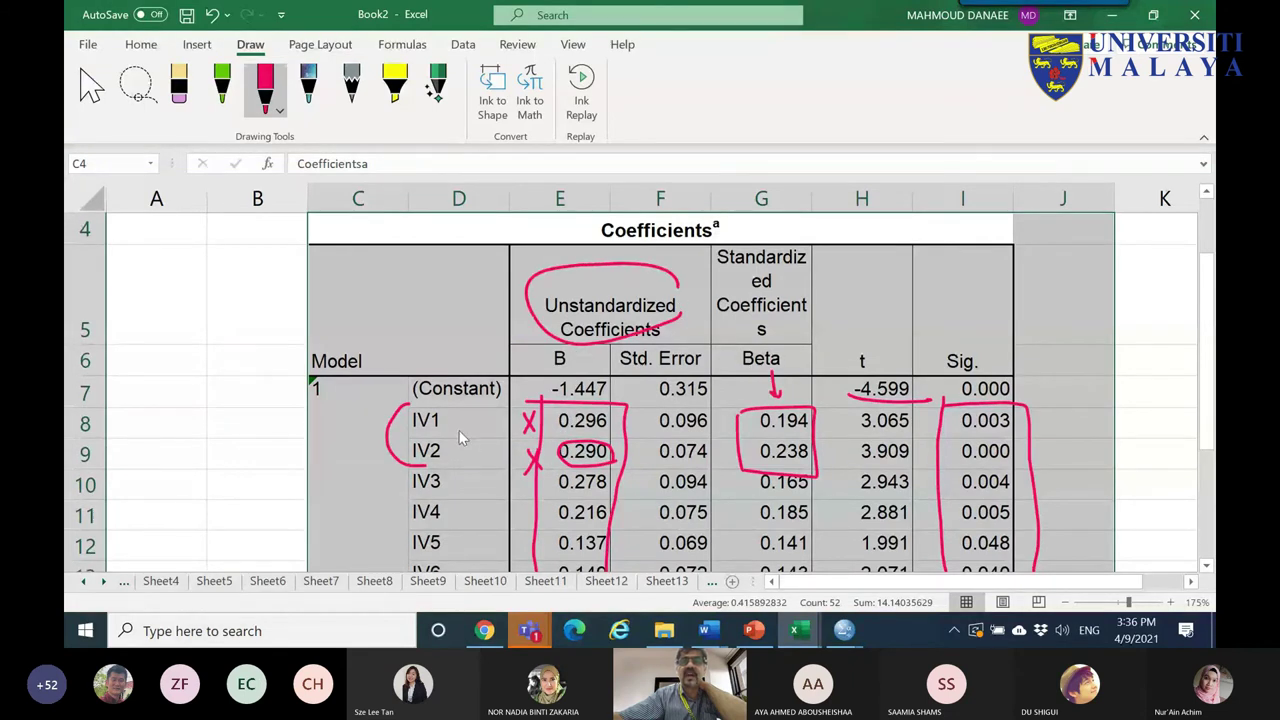
mouse_move(435, 426)
left_mouse_down()
mouse_move(406, 410)
mouse_move(445, 425)
mouse_move(537, 420)
mouse_move(590, 440)
left_mouse_up()
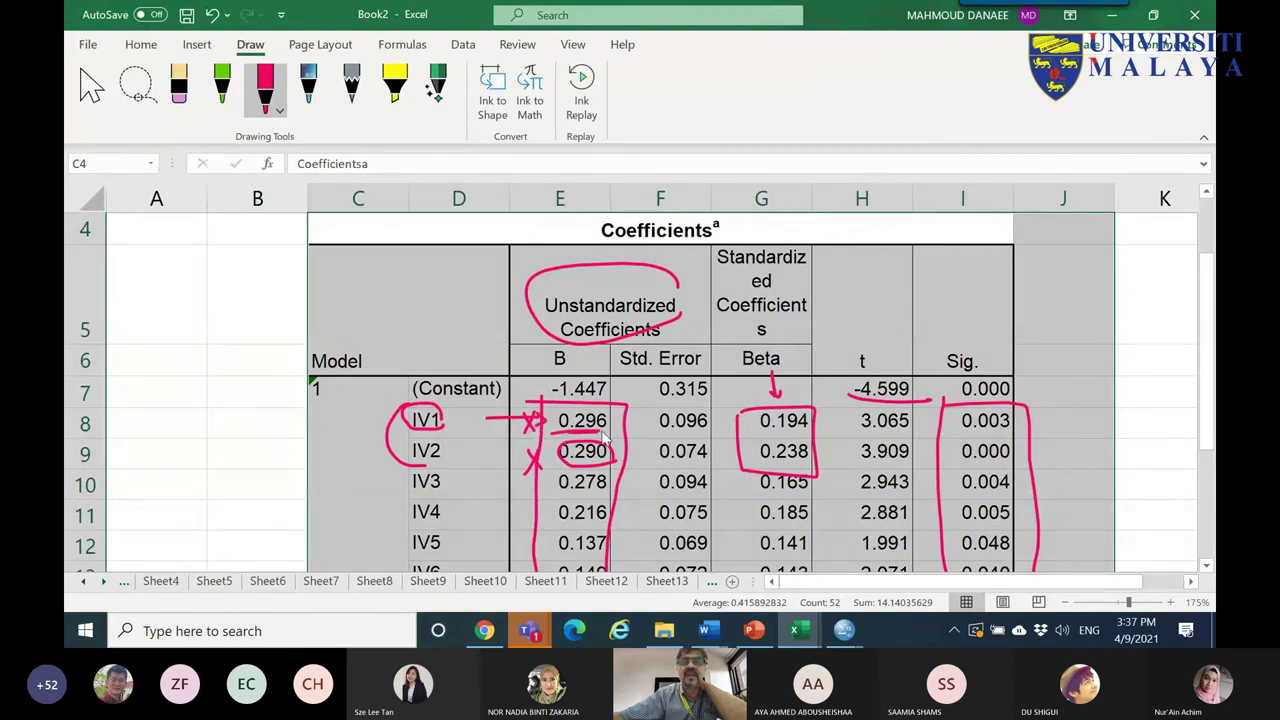
- Circle the "Standardized Coefficients" and "Beta" headings and IV2's Beta value, and draw an arrow from IV2 to that value
mouse_move(796, 318)
left_mouse_down()
mouse_move(727, 332)
mouse_move(731, 236)
mouse_move(794, 314)
left_mouse_up()
mouse_move(803, 468)
left_mouse_down()
mouse_move(749, 457)
mouse_move(790, 434)
mouse_move(815, 455)
left_mouse_up()
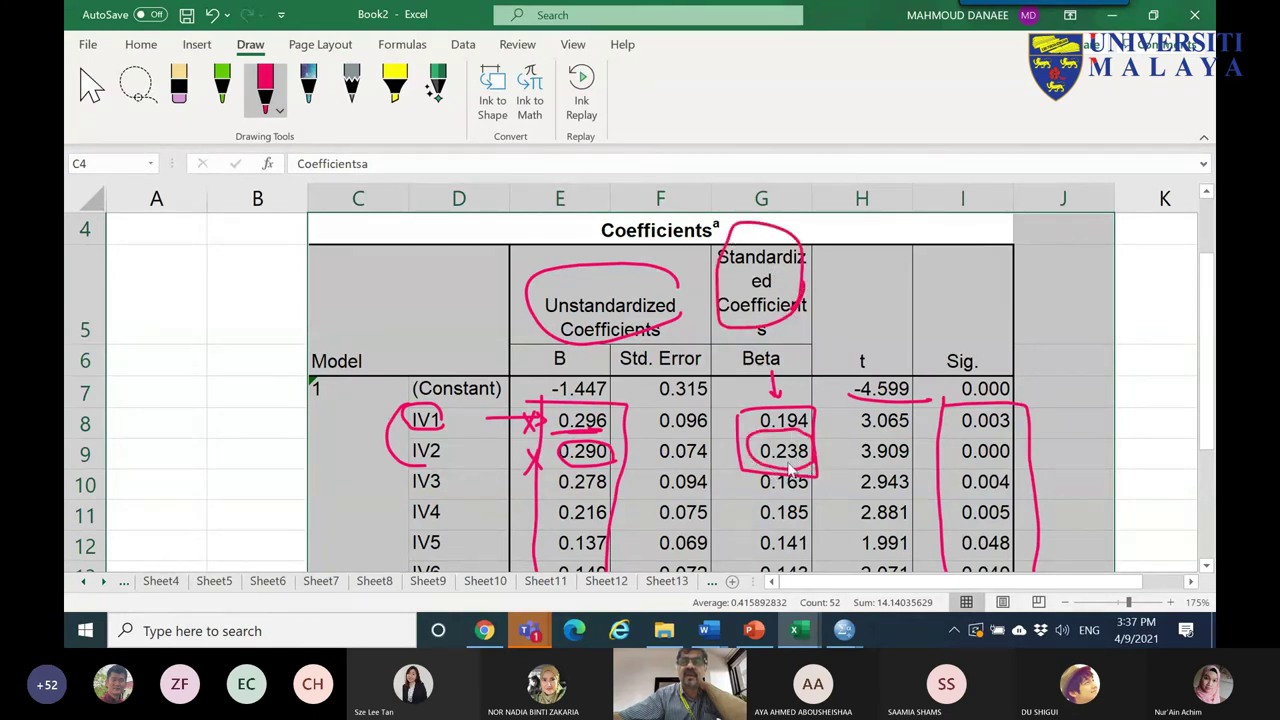
left_click_drag(440, 452, 718, 452)
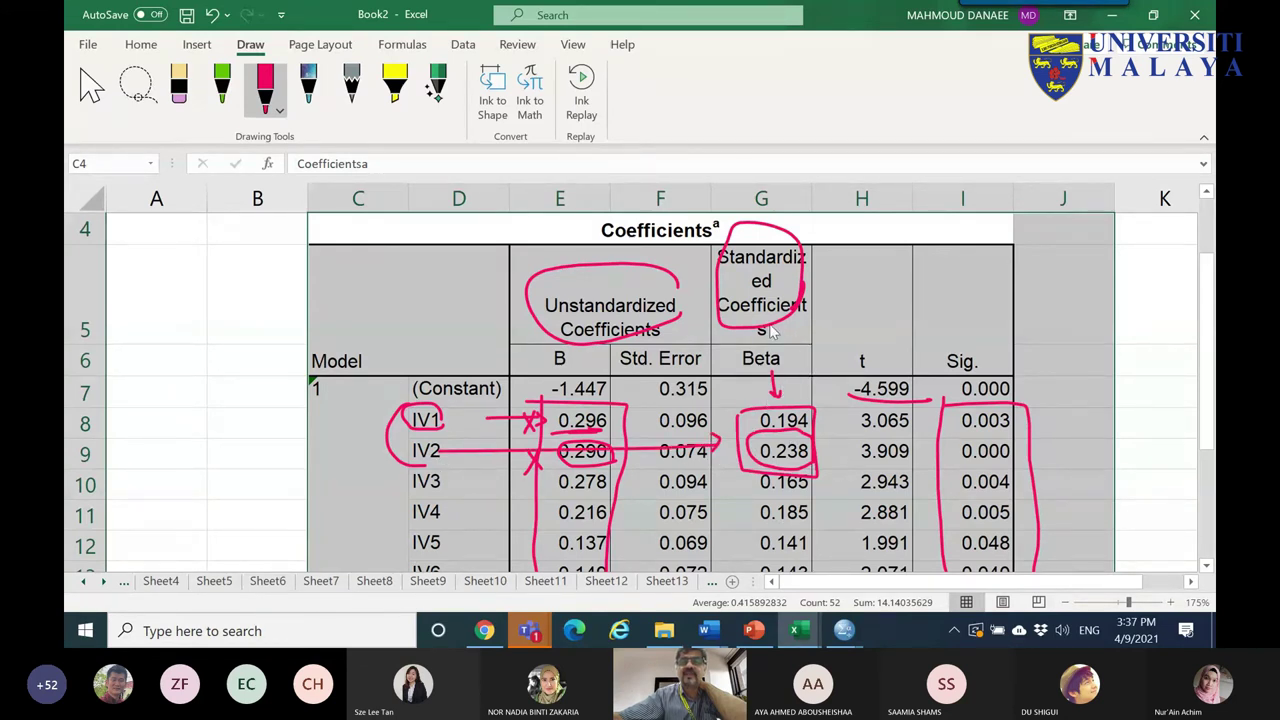
left_click_drag(782, 370, 788, 353)
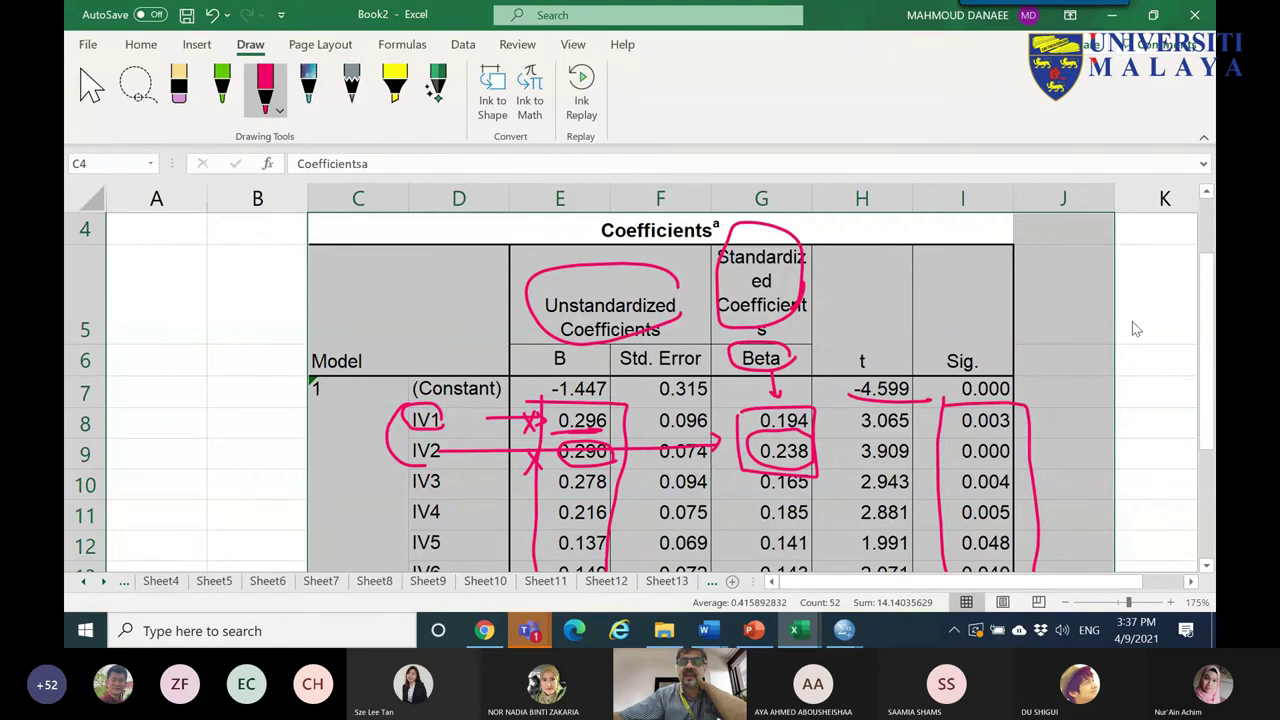
left_click_drag(1207, 313, 1184, 428)
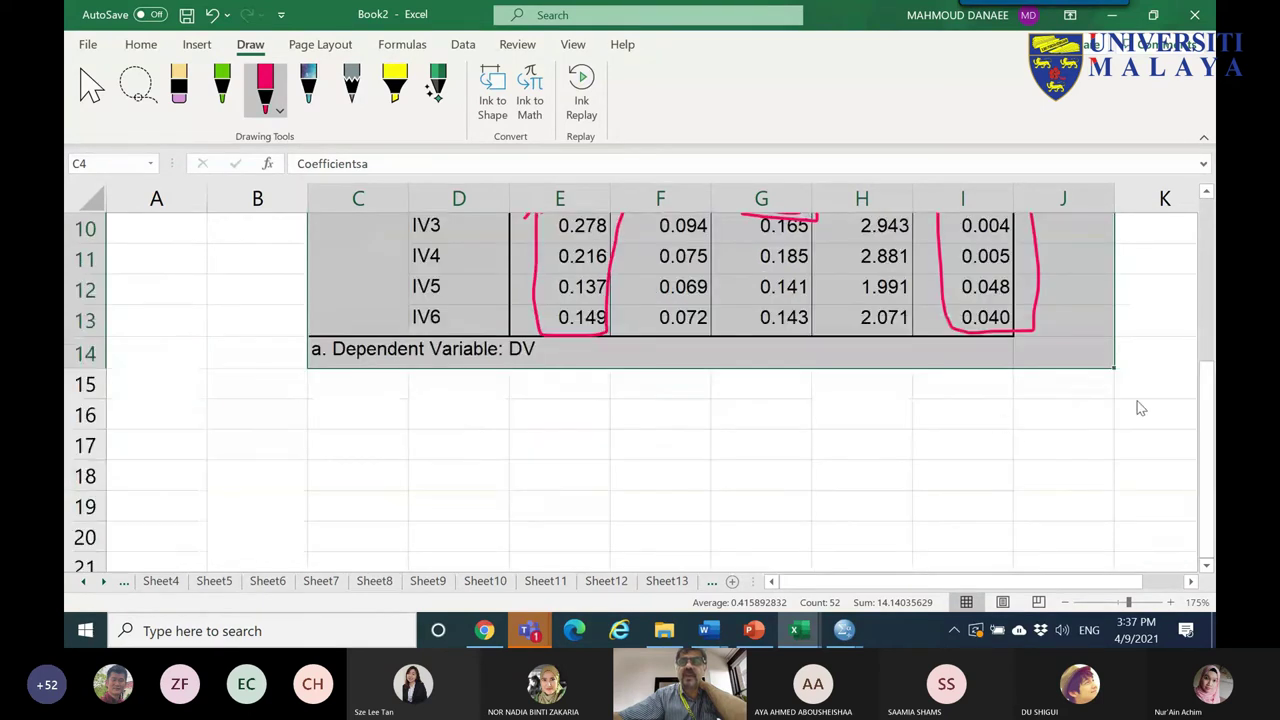
scroll(1203, 388, "up", 3)
scroll(790, 415, "down", 1)
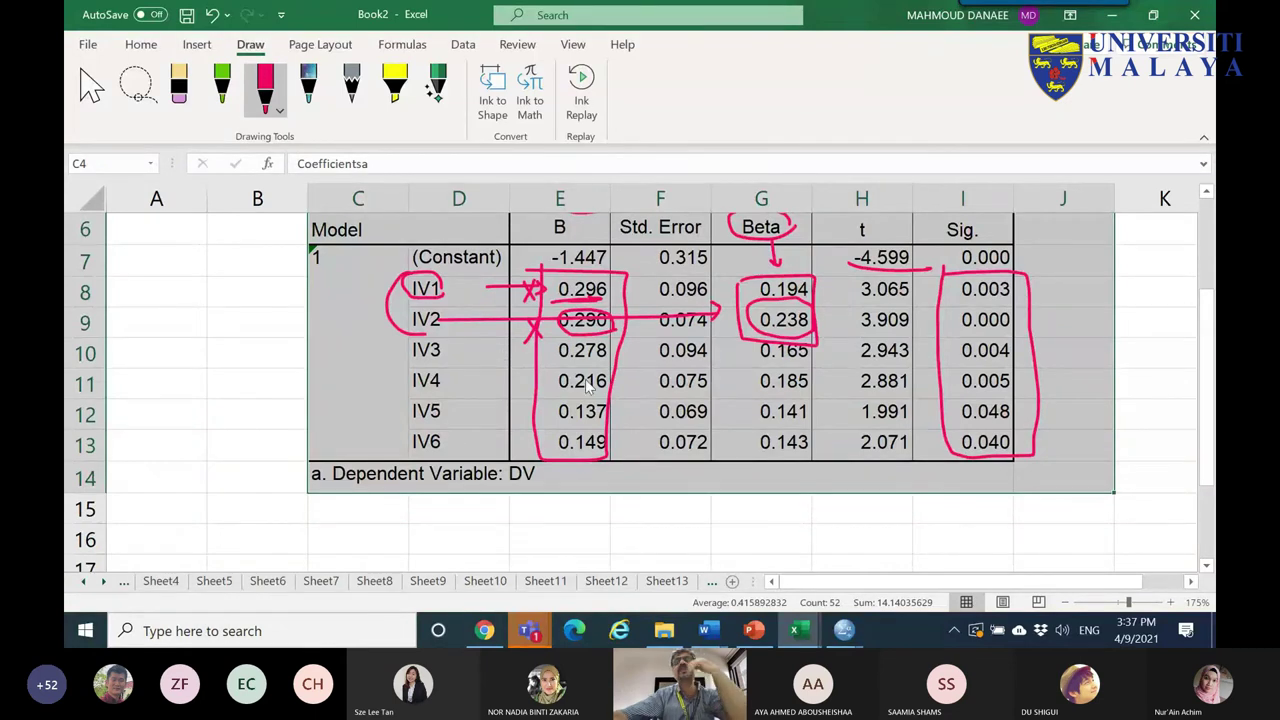
- Switch to the REGRESSION.sav data in SPSS and copy the entire IV6 column
left_click(844, 630)
left_click(1022, 545)
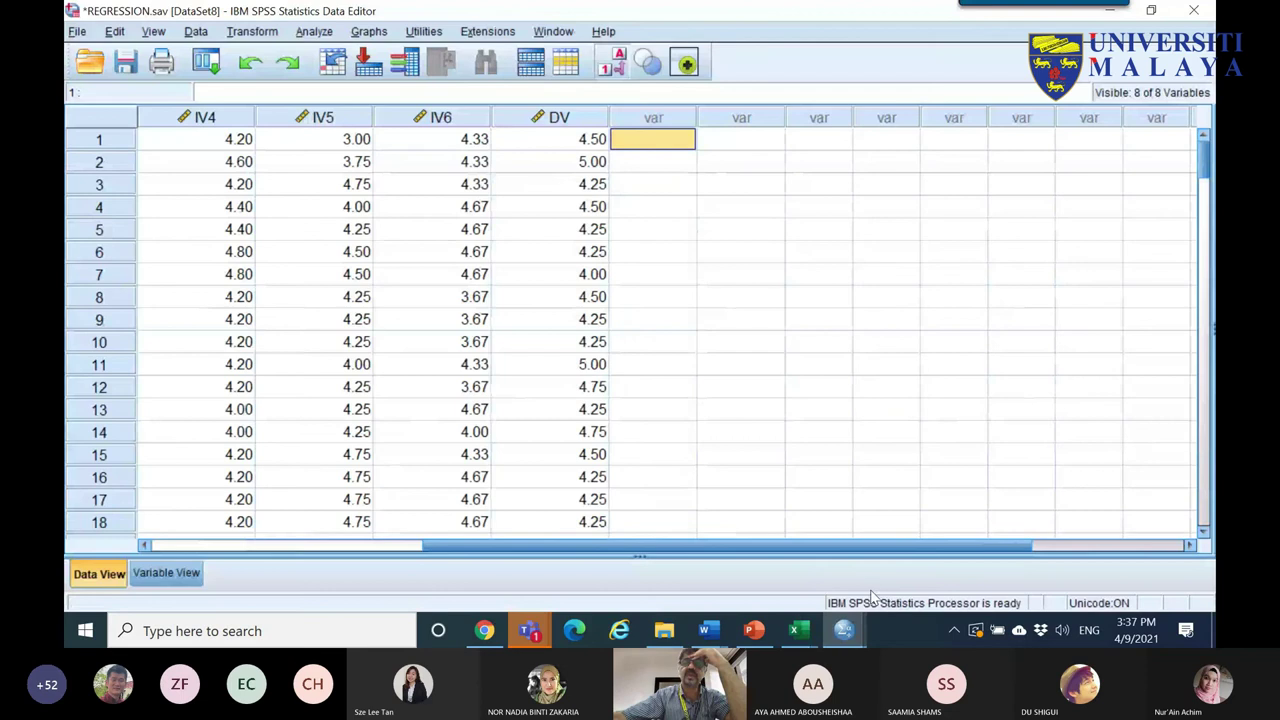
right_click(455, 118)
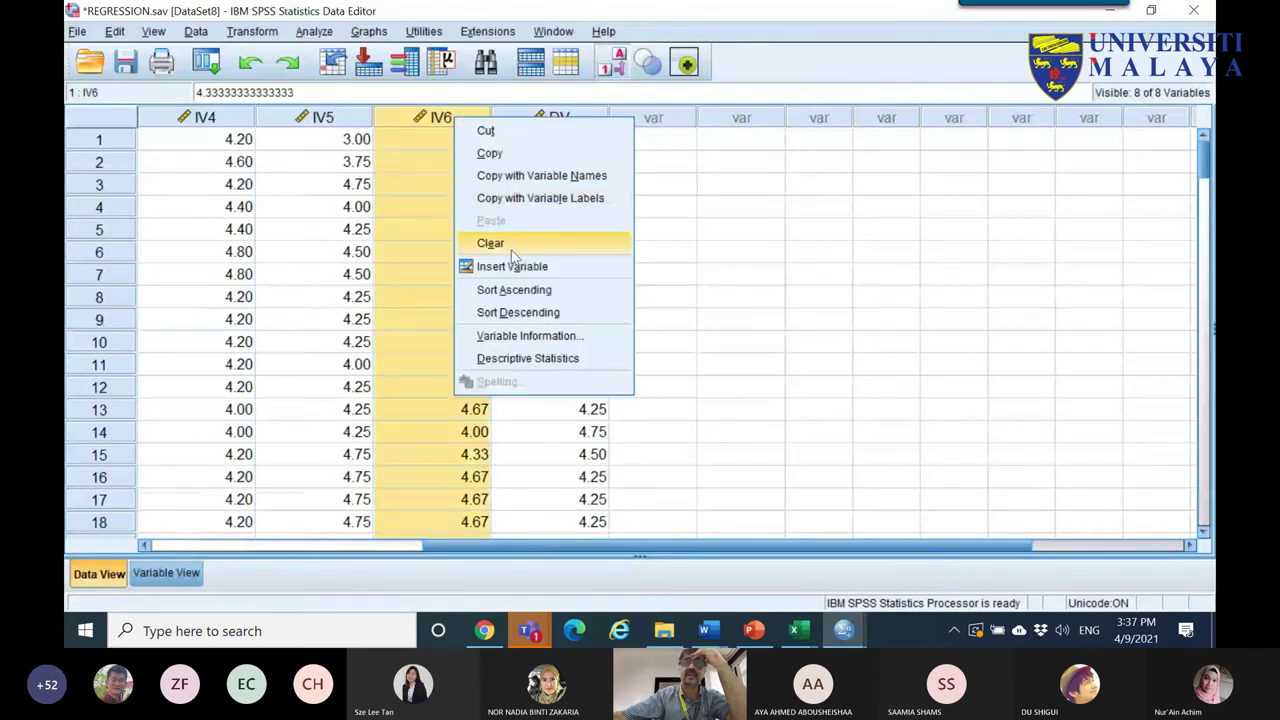
left_click(506, 156)
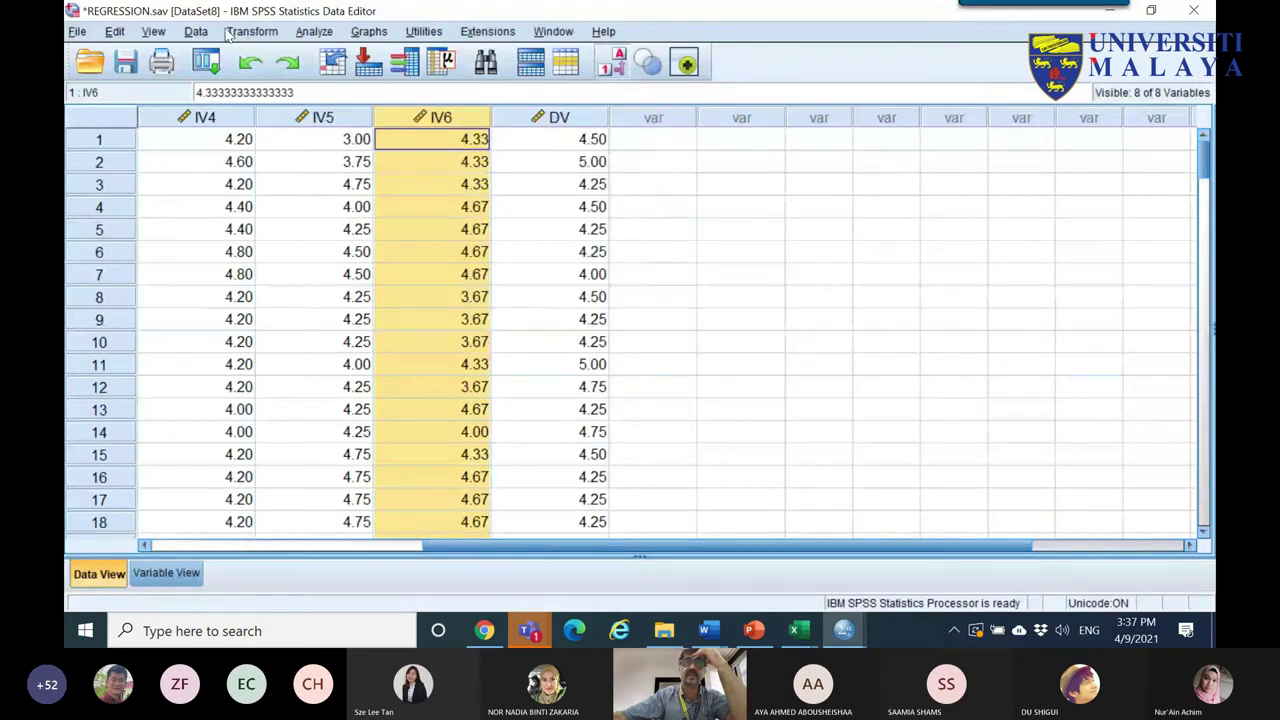
right_click(411, 128)
left_click(440, 161)
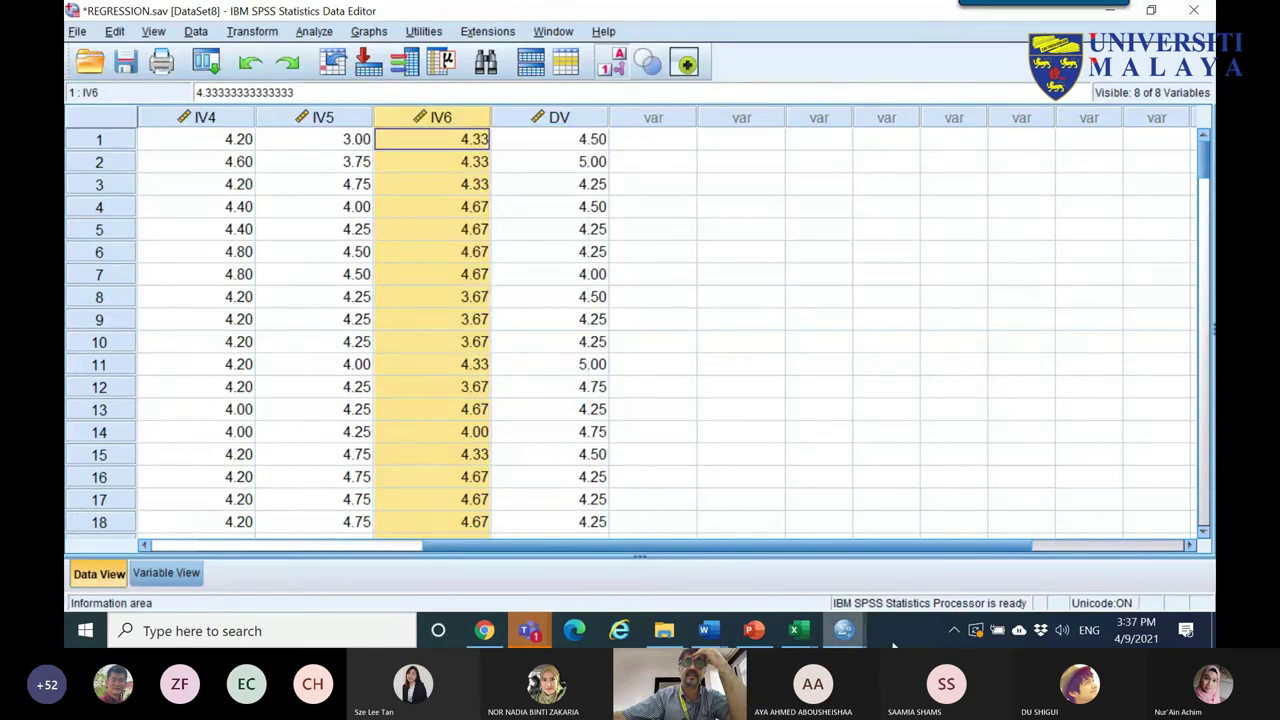
- Switch to the Excel workbook, add a new worksheet, and paste the copied IV6 values from cell D1 down
mouse_move(797, 630)
left_click(873, 570)
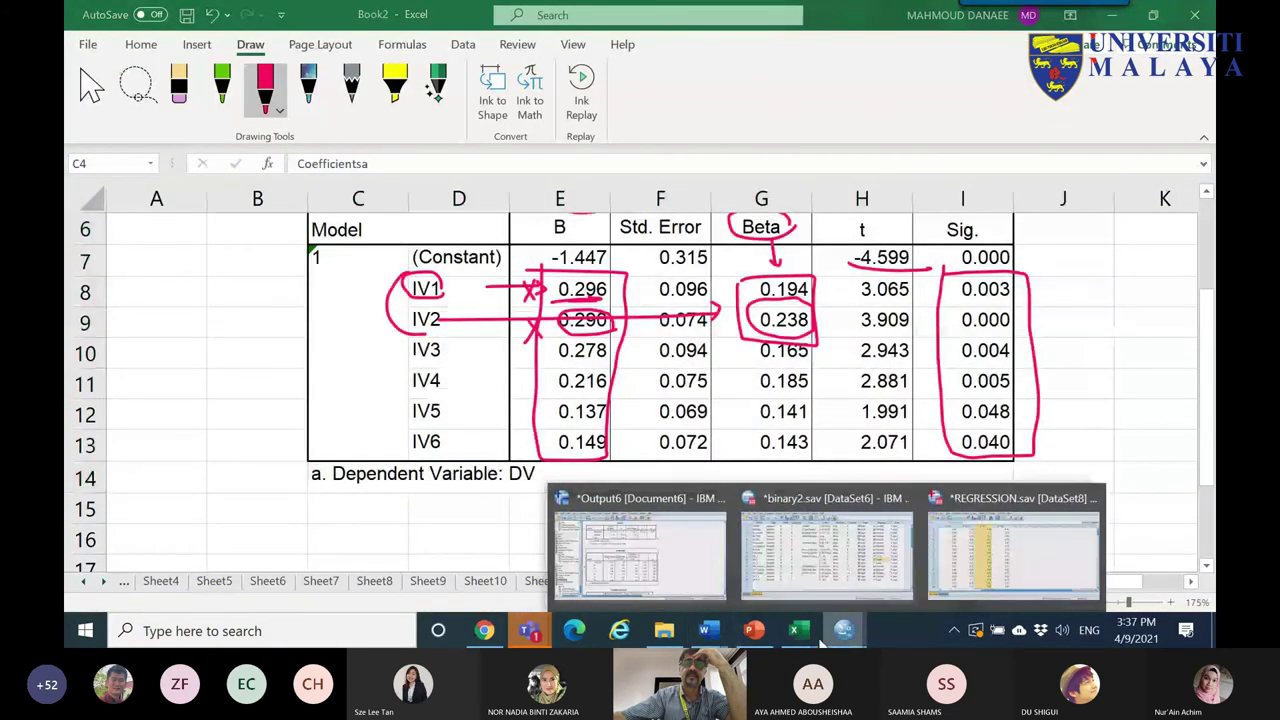
mouse_move(790, 645)
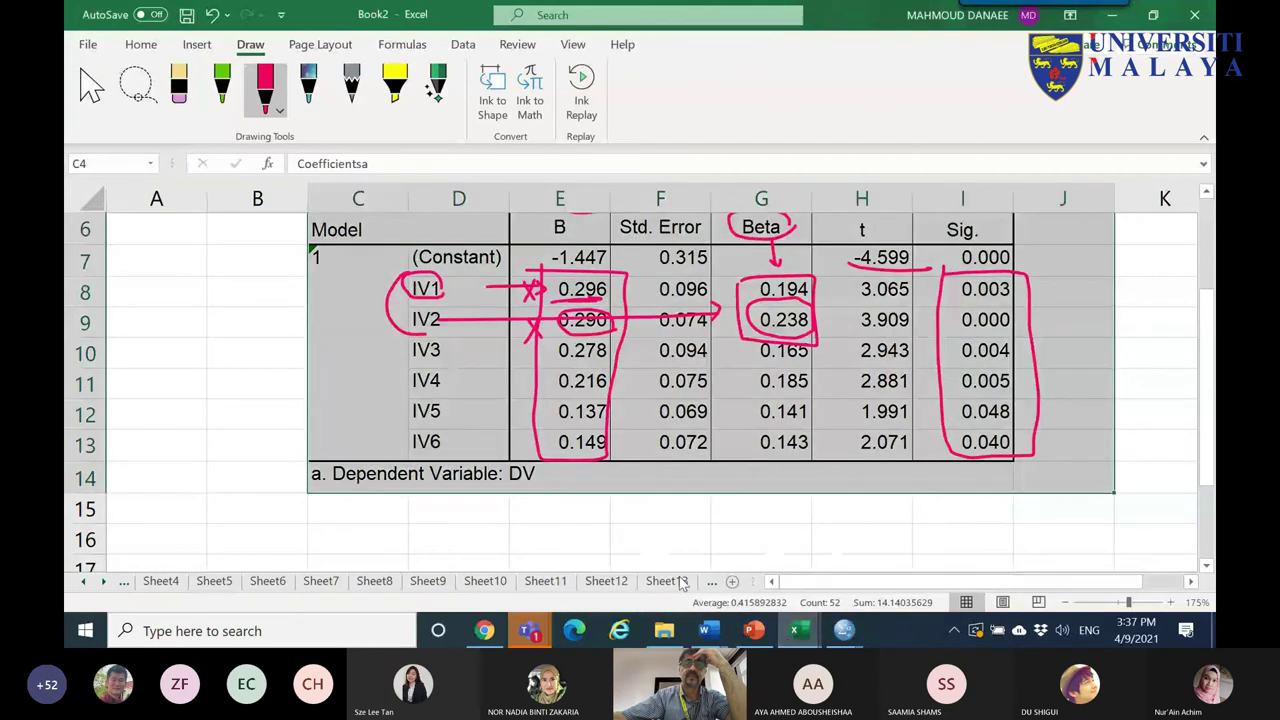
left_click(666, 581)
left_click(734, 582)
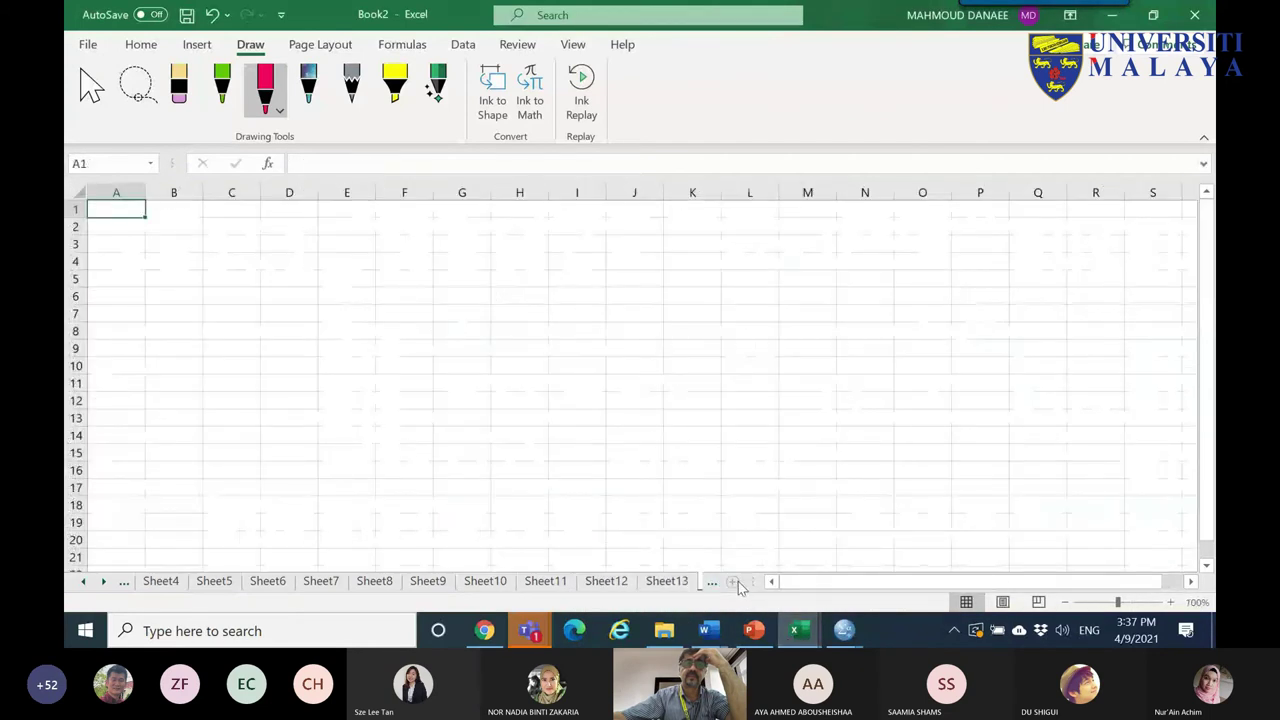
right_click(310, 209)
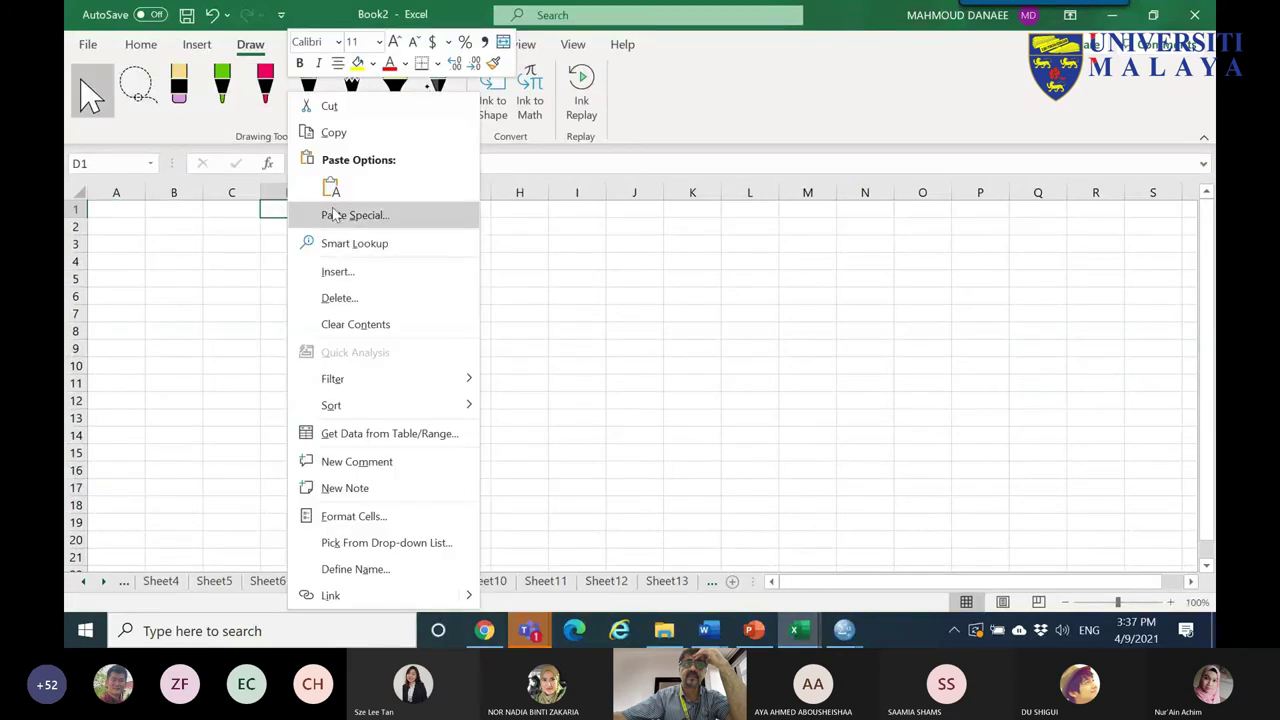
left_click(297, 181)
- Enter the formula =D1/10 in cell E1 to divide the first IV6 value by 10
left_click_drag(349, 226, 350, 204)
left_click(347, 192)
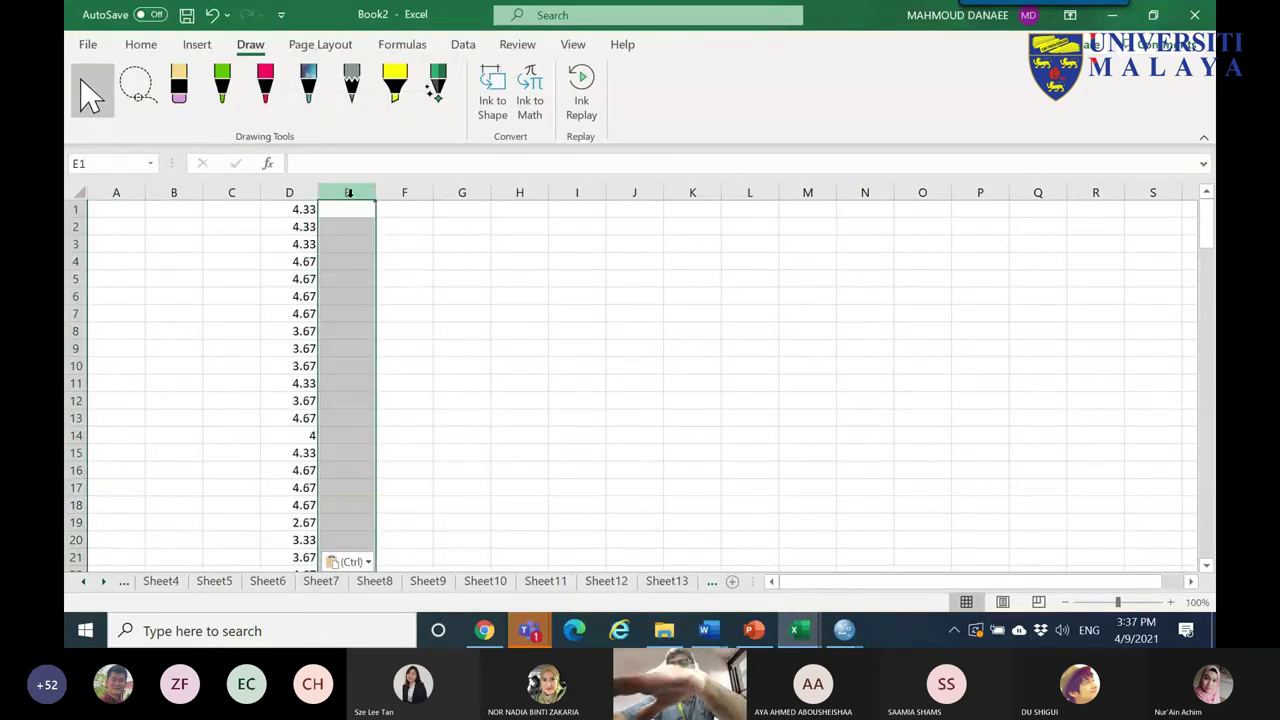
type("=")
left_click(303, 209)
type("/10")
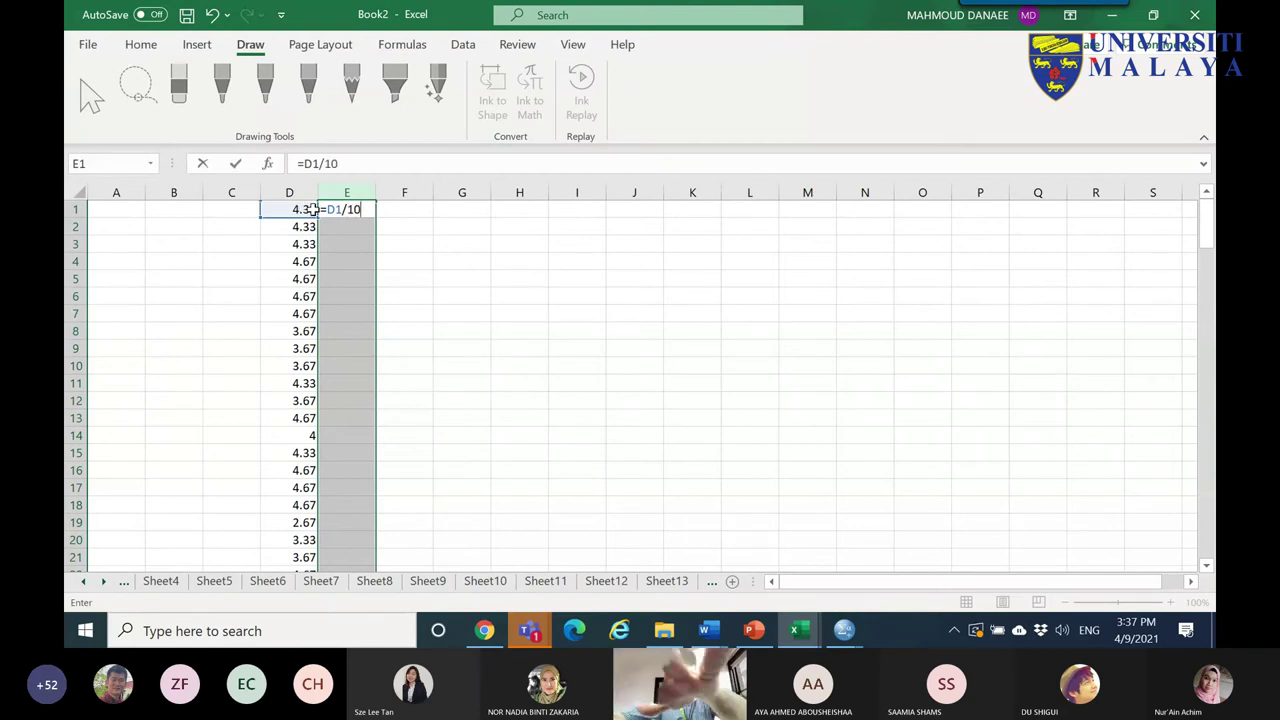
key("Return")
- Fill the E1 formula down alongside all the values in column D and copy the filled cells
left_click(337, 208)
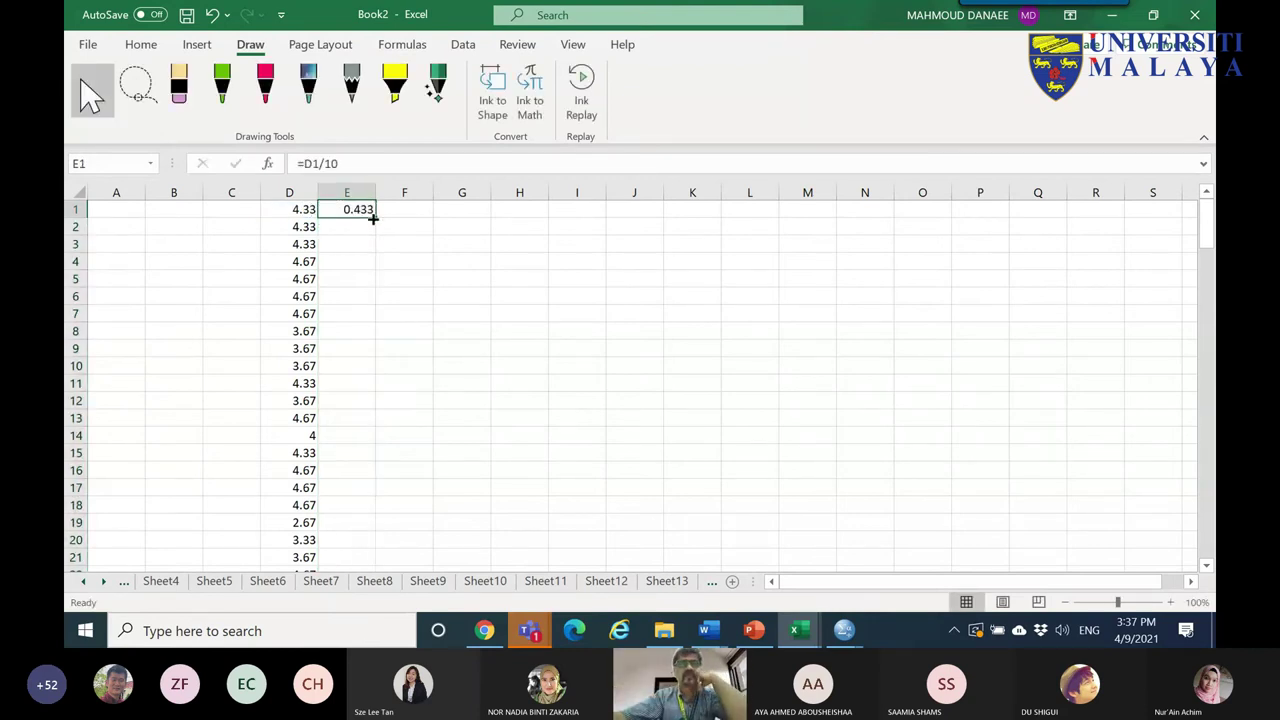
double_click(374, 217)
right_click(357, 234)
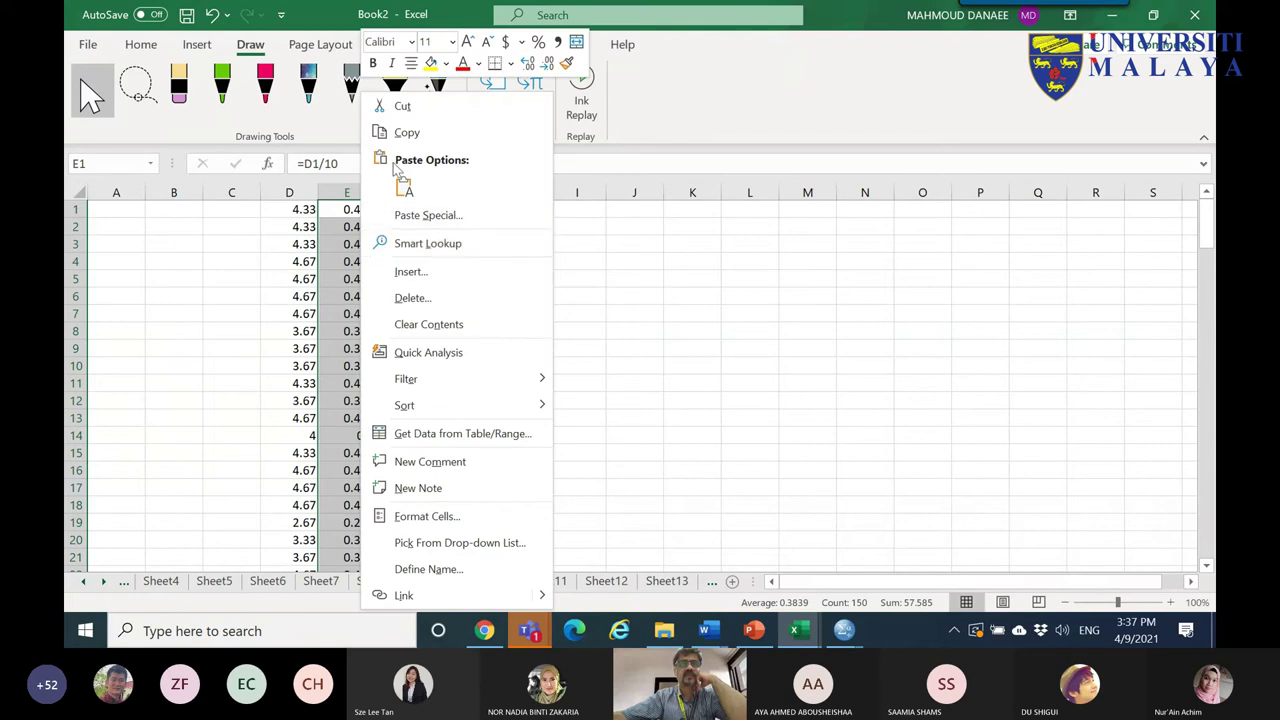
left_click(408, 147)
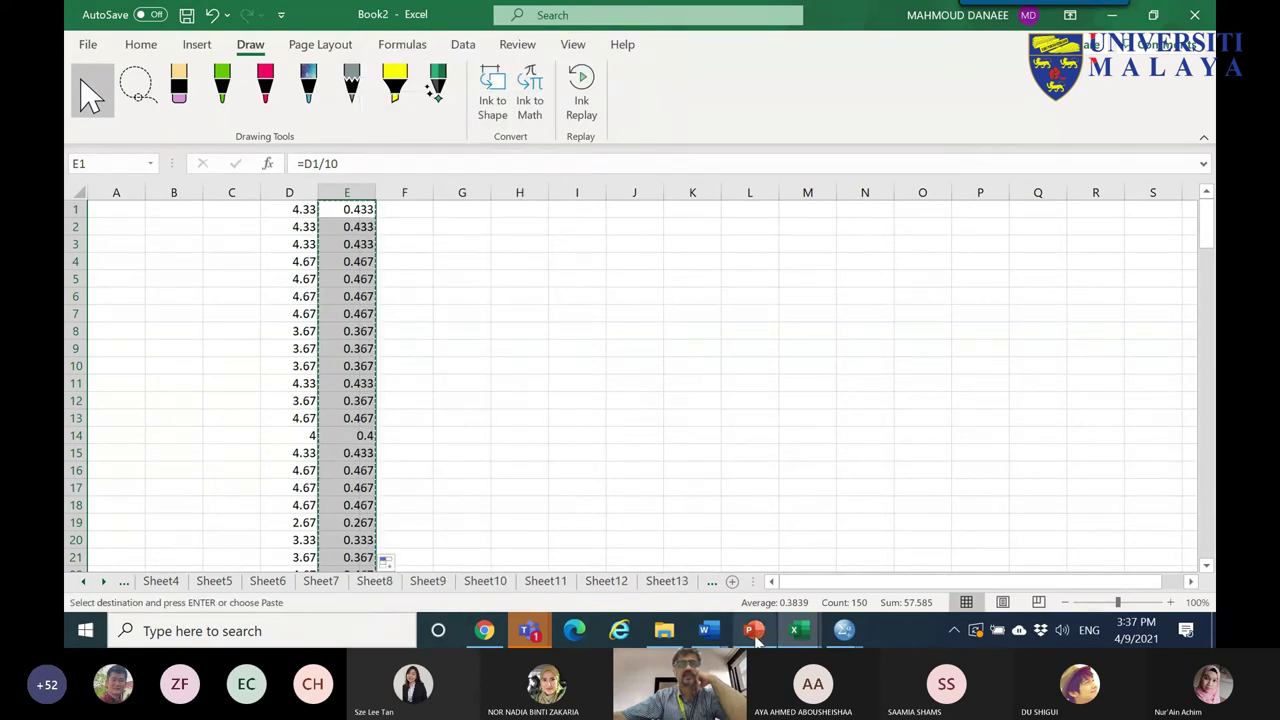
- Switch to the REGRESSION.sav data in SPSS and paste the rescaled values over IV6 starting at row 1
mouse_move(757, 640)
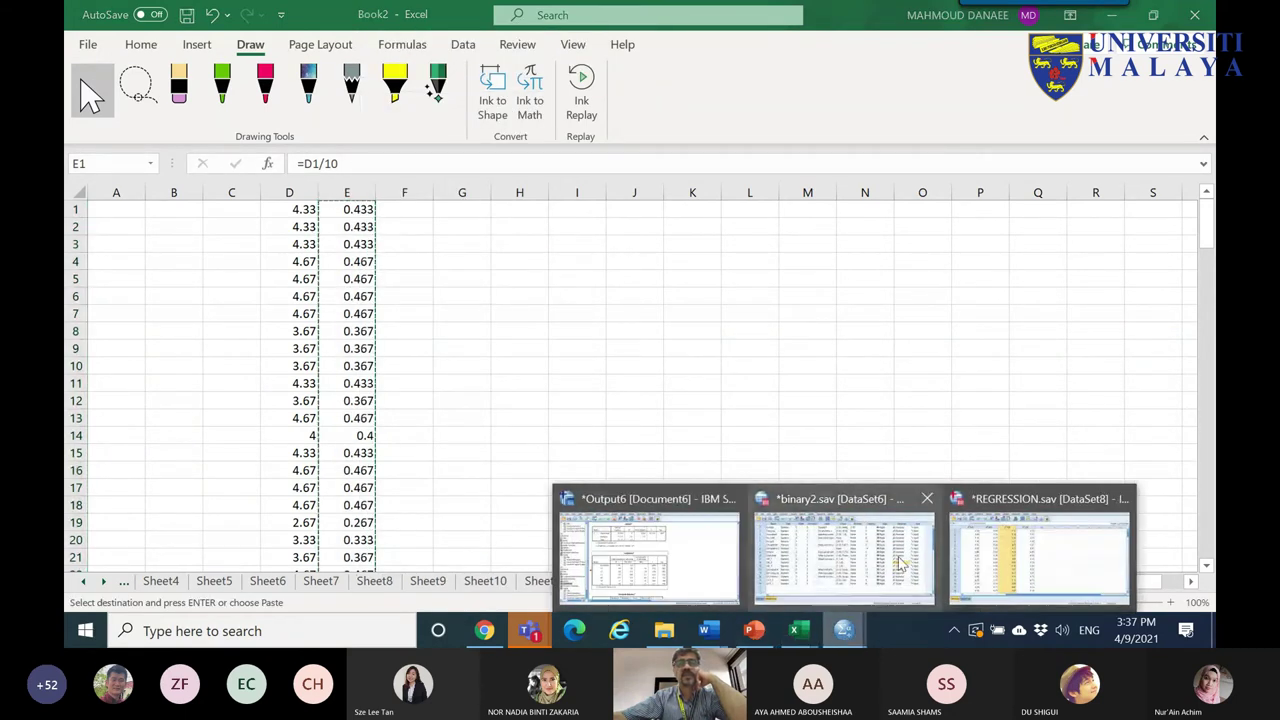
left_click(1034, 550)
left_click(466, 163)
left_click(458, 140)
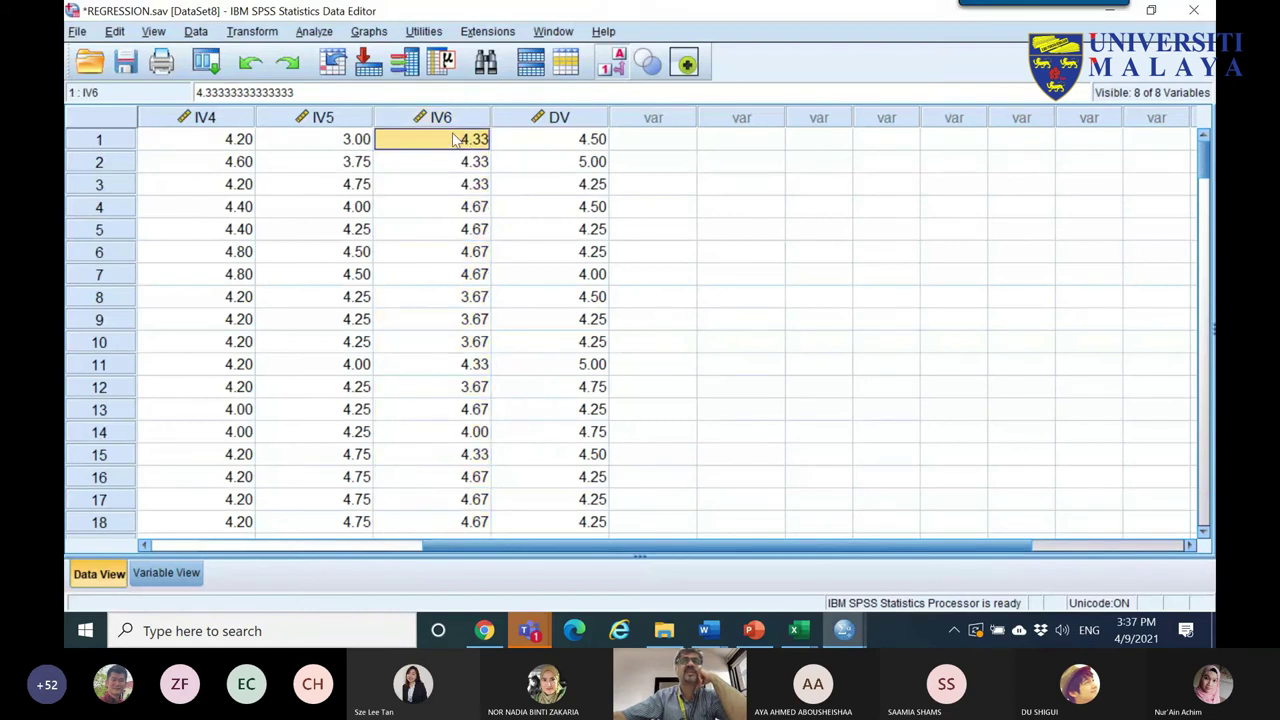
right_click(453, 135)
left_click(490, 237)
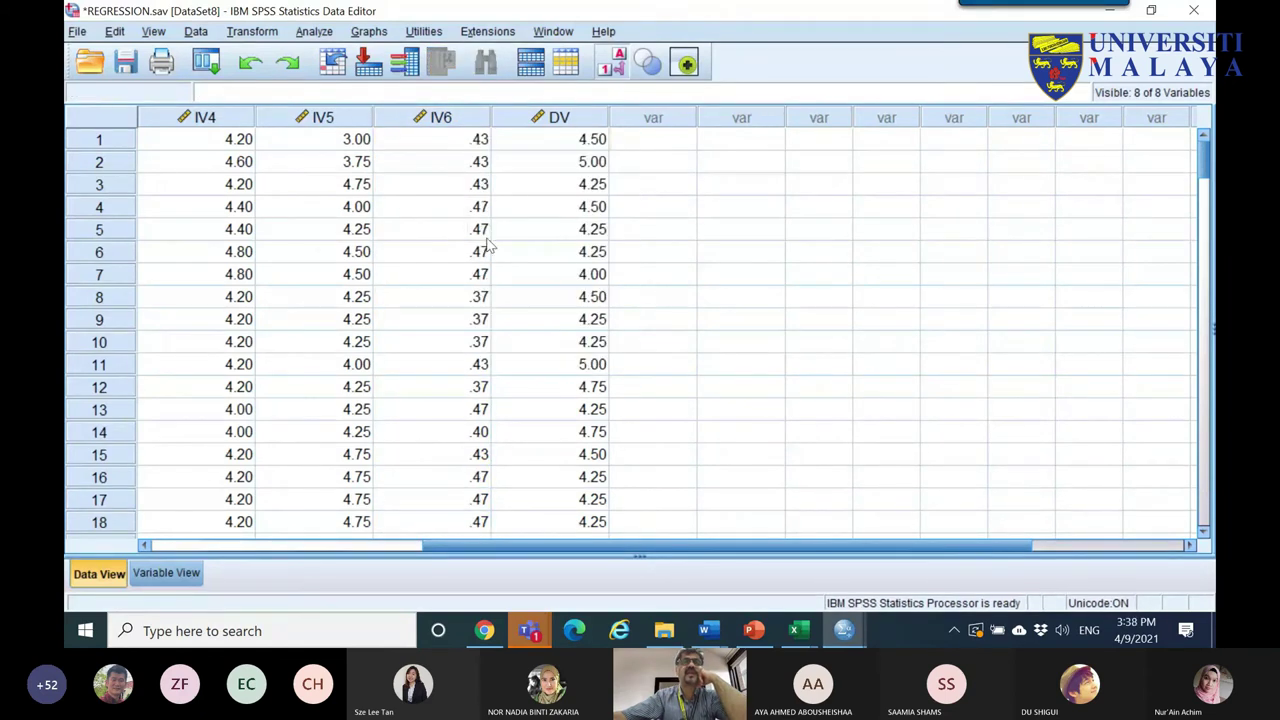
- Rerun the recent Linear Regression with DV as dependent, IV1 to IV6 as independents, and the Enter method
left_click(467, 120)
left_click(206, 63)
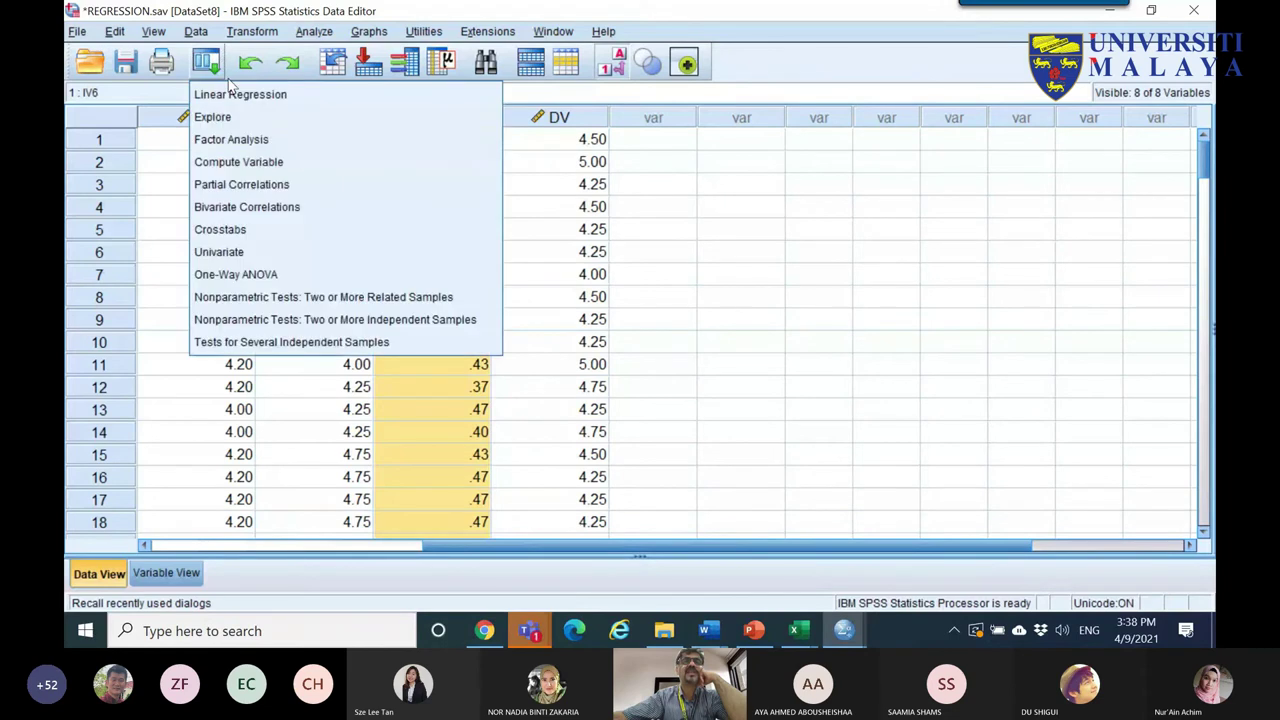
left_click(264, 96)
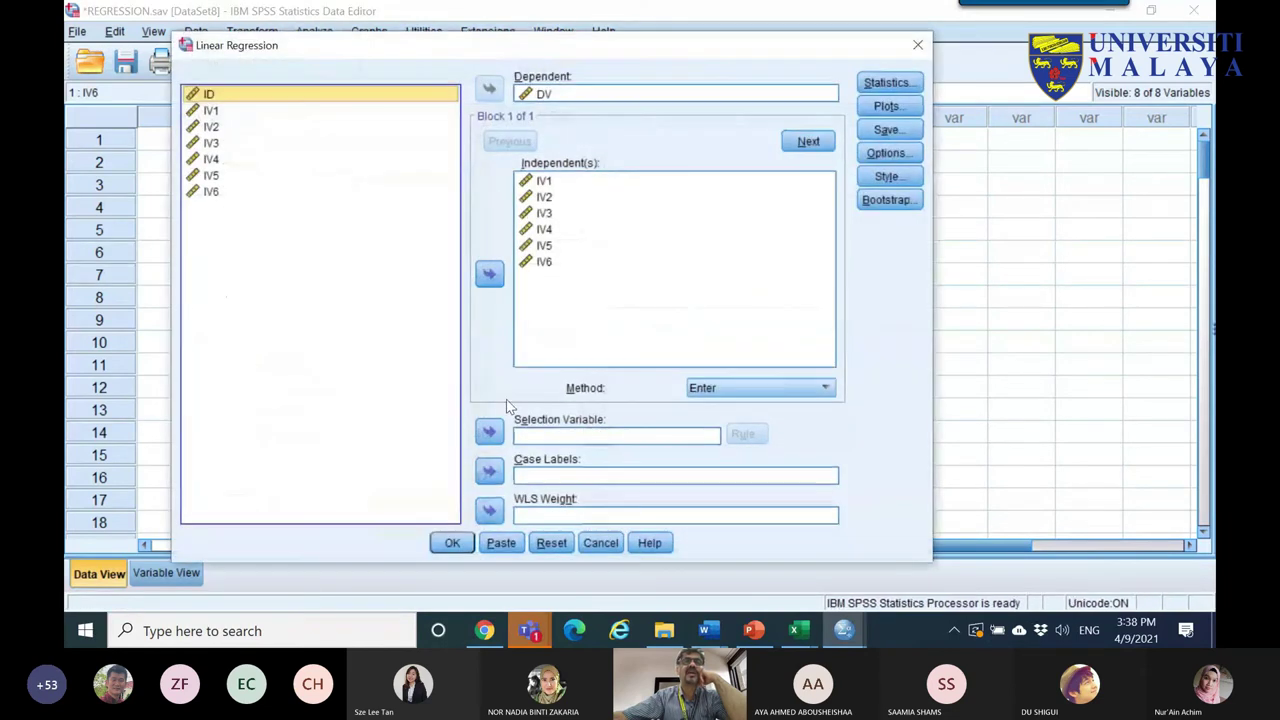
left_click(449, 540)
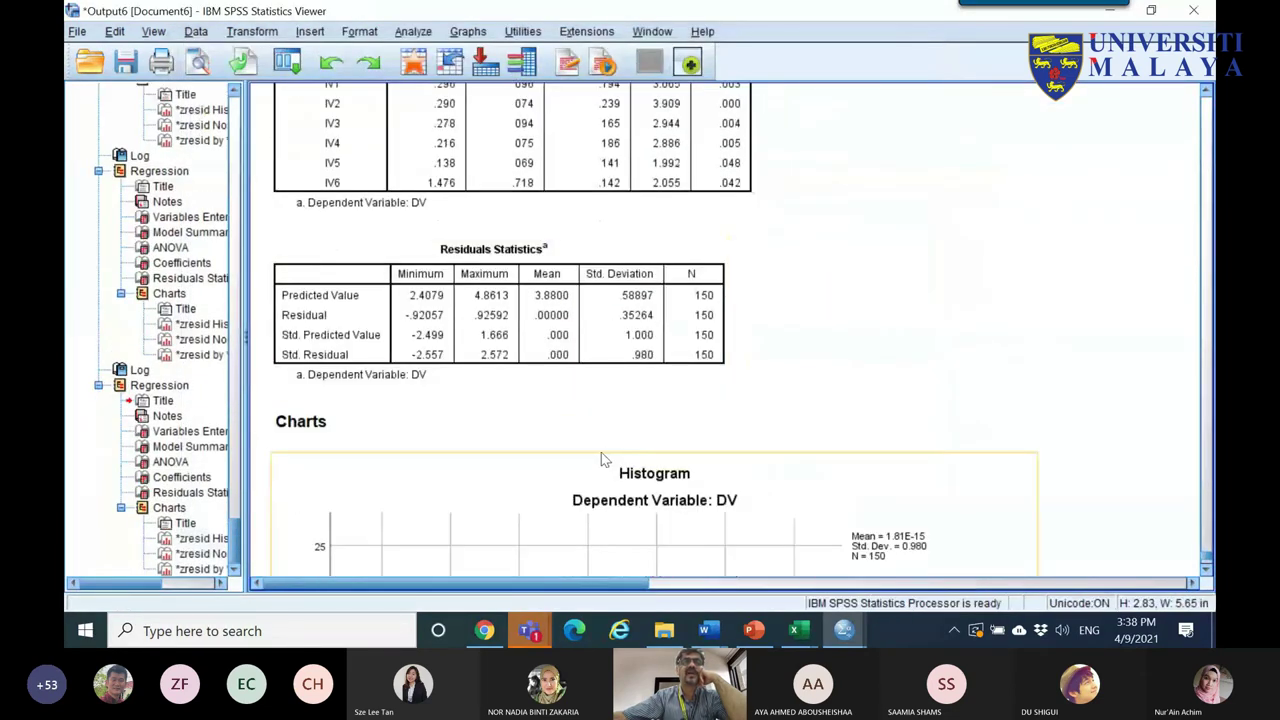
- Select the Coefficients table of the newest regression output and copy it
scroll(601, 452, "up", 1)
left_click(601, 452)
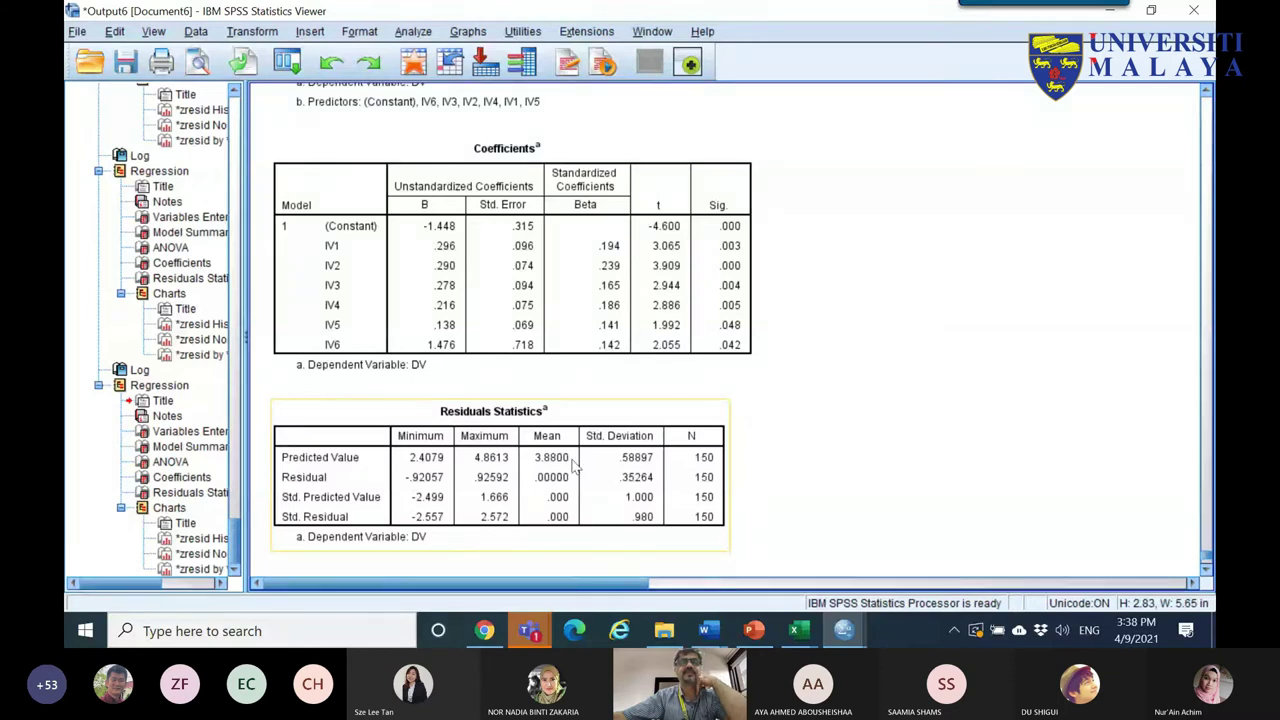
left_click(549, 346)
right_click(524, 254)
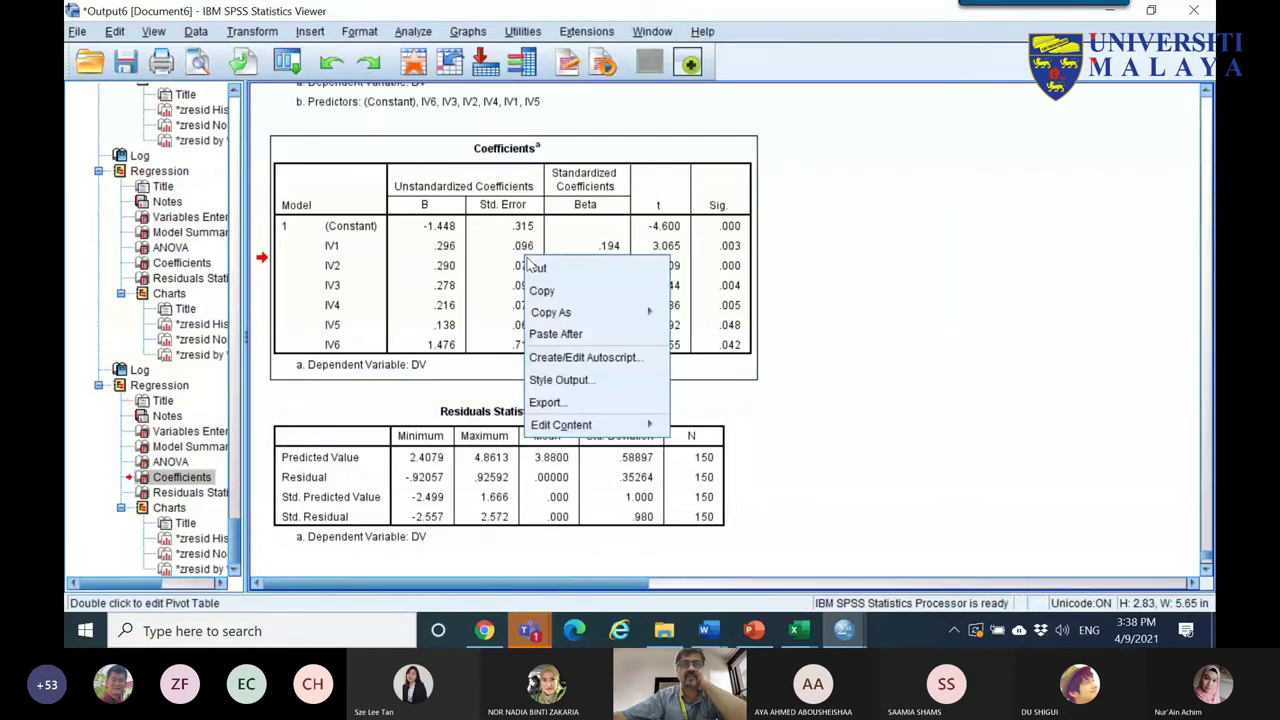
- Copy the last regression's Coefficients table and switch to Sheet17 of the Book2 workbook in Excel
left_click(560, 288)
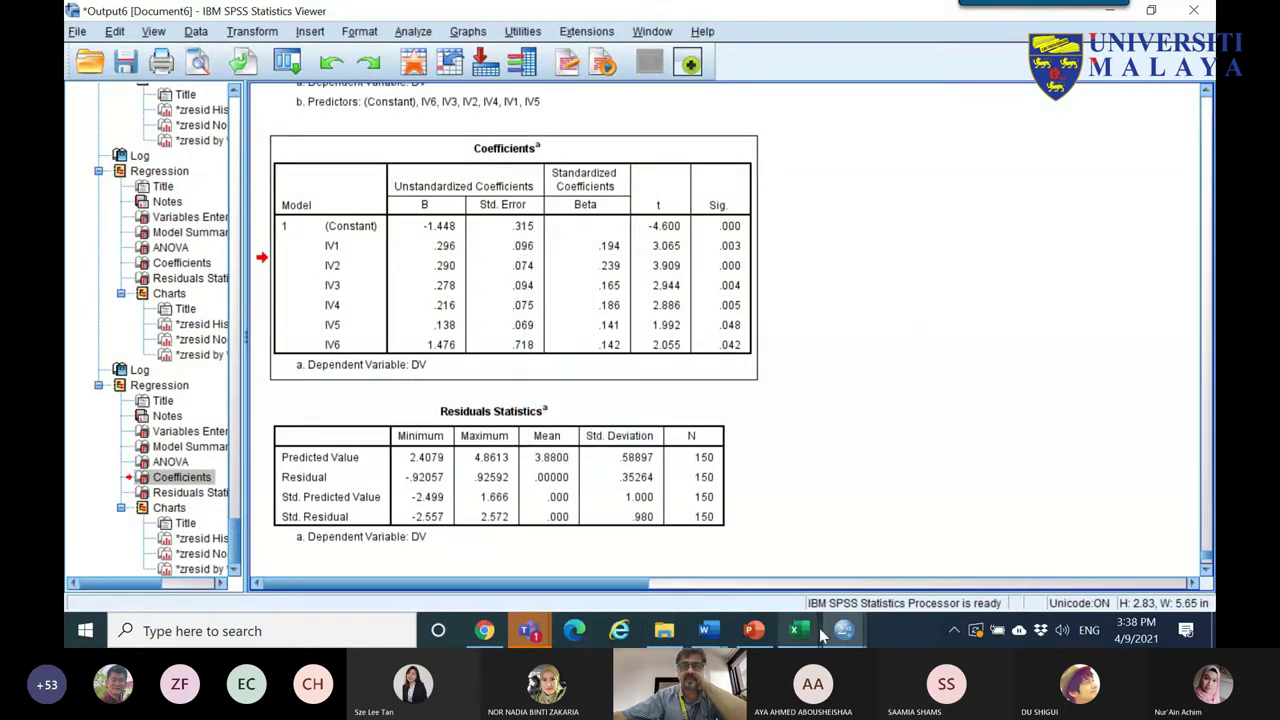
mouse_move(797, 630)
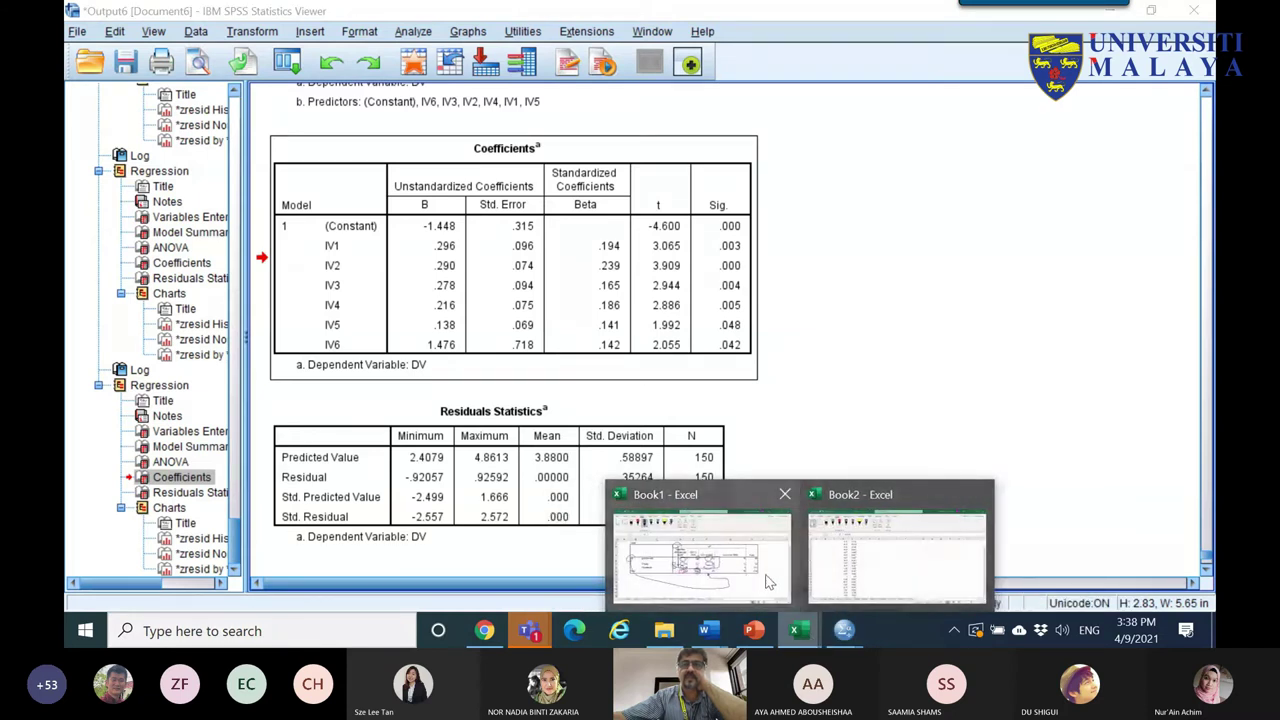
left_click(850, 575)
left_click(690, 582)
left_click(705, 583)
left_click(705, 583)
left_click(694, 585)
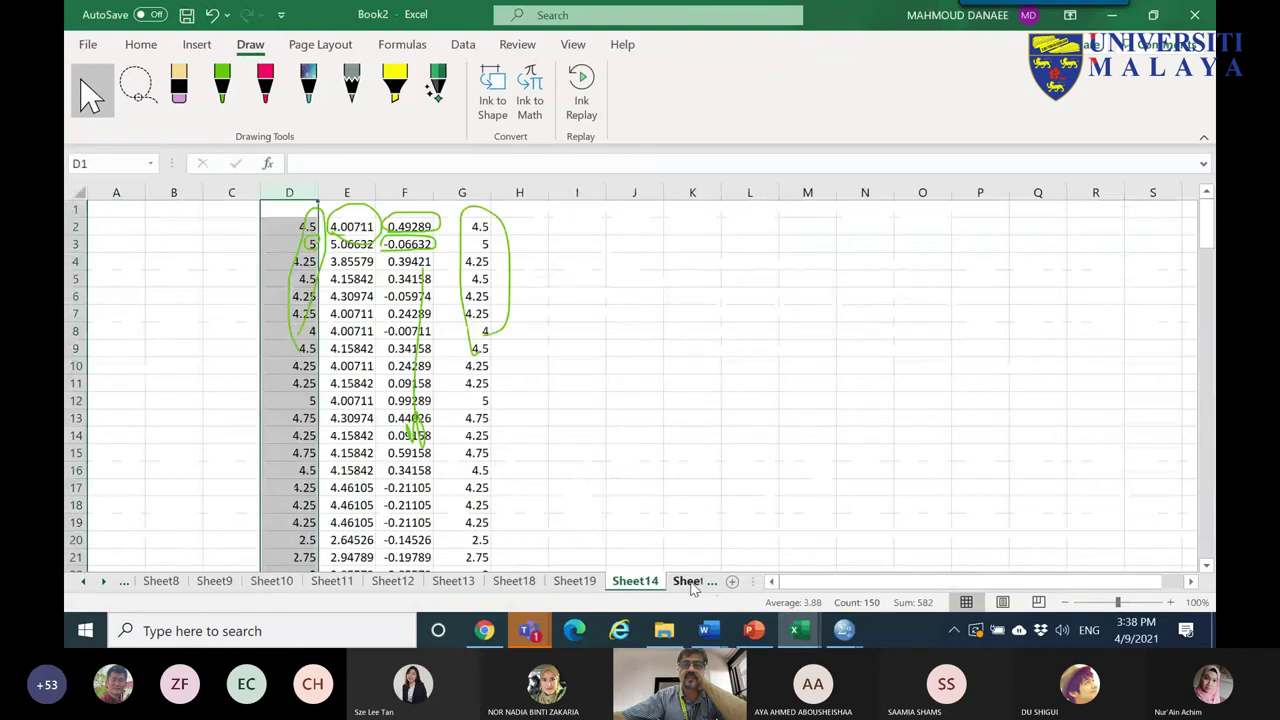
left_click(694, 585)
left_click(692, 585)
left_click(670, 585)
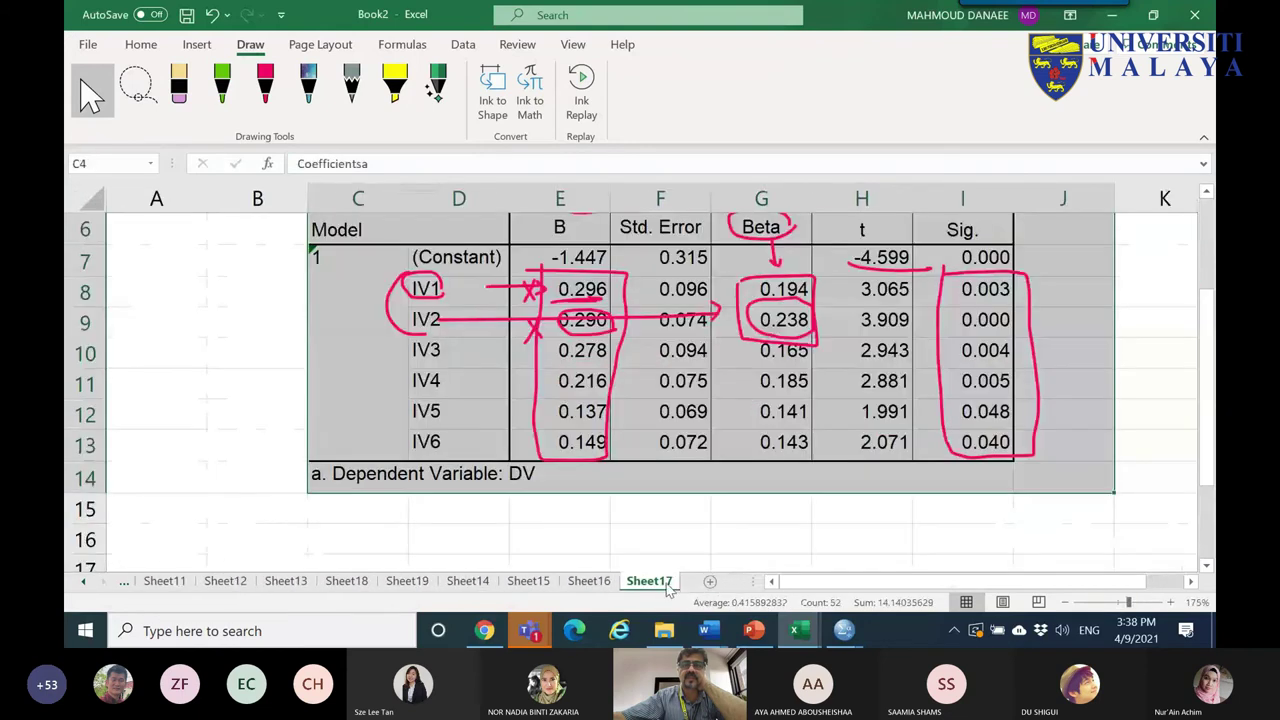
- Paste the copied Coefficients table below the existing one on Sheet17, starting at cell C16
scroll(357, 334, "down", 2)
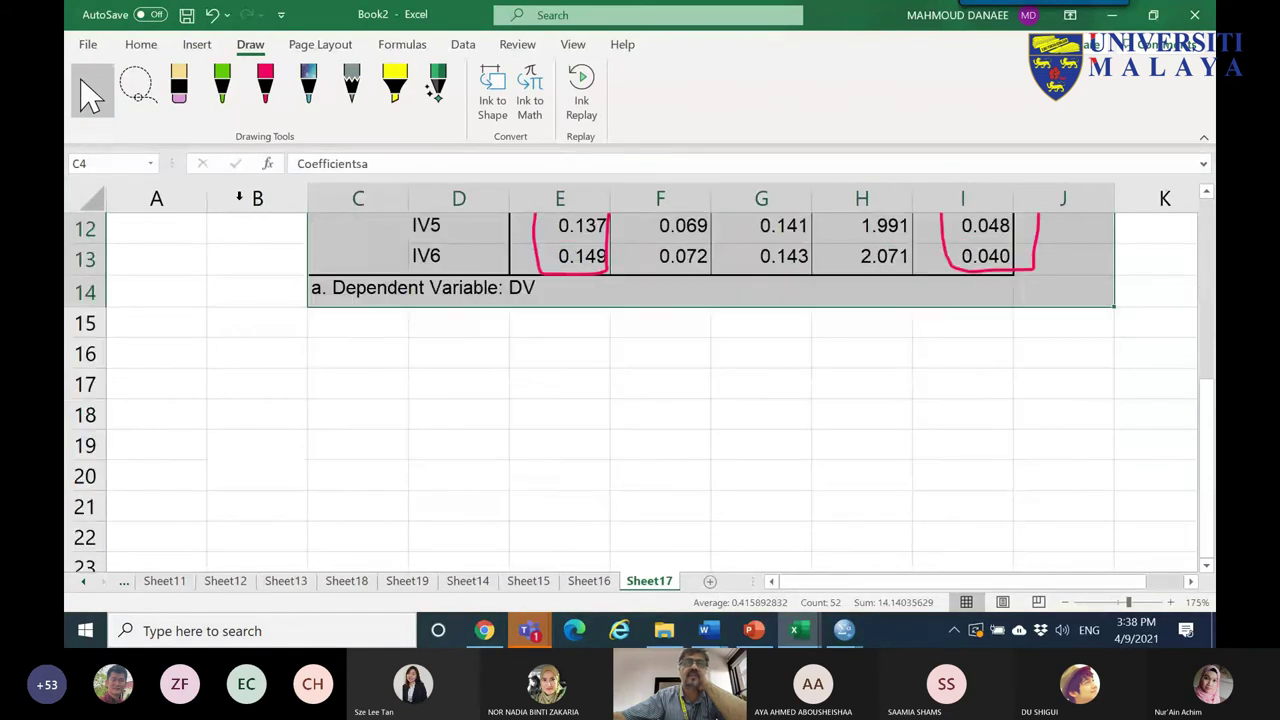
right_click(330, 358)
left_click(358, 112)
scroll(586, 385, "down", 3)
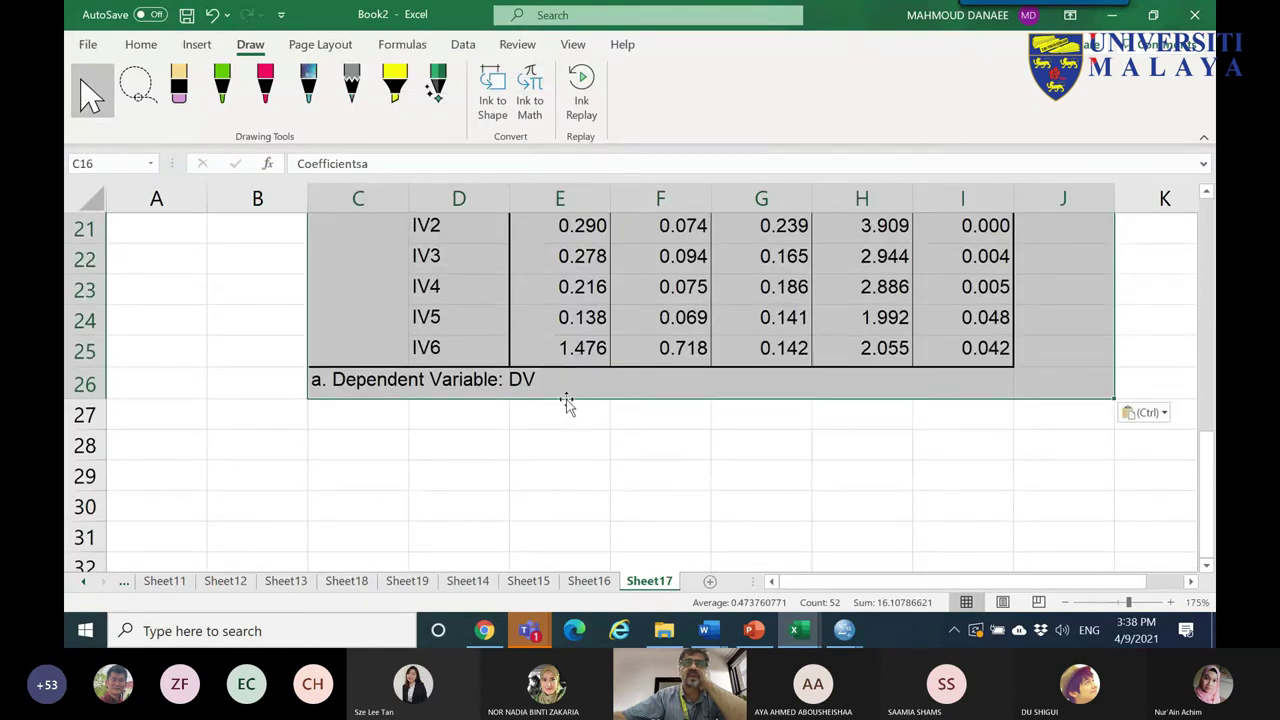
- With a purple pen, circle IV6's B value in the upper Coefficients table and write /10 beside IV6
scroll(567, 403, "up", 5)
left_click(592, 447)
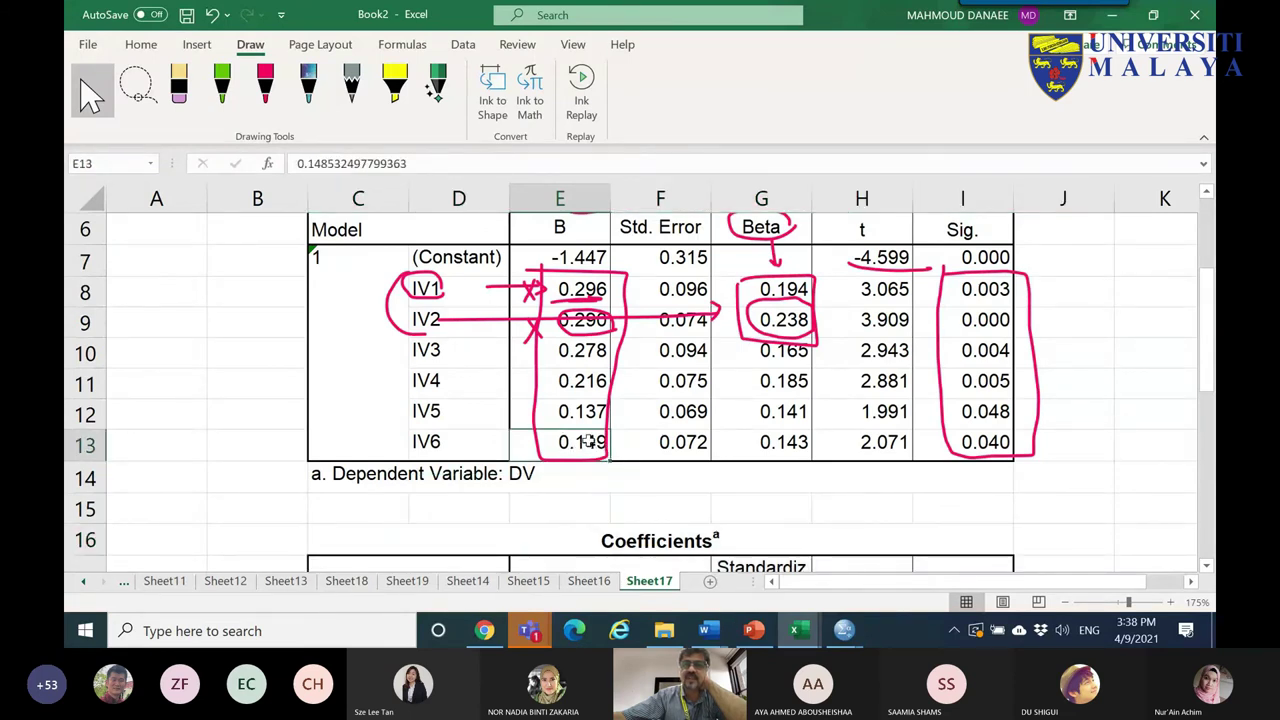
left_click(266, 82)
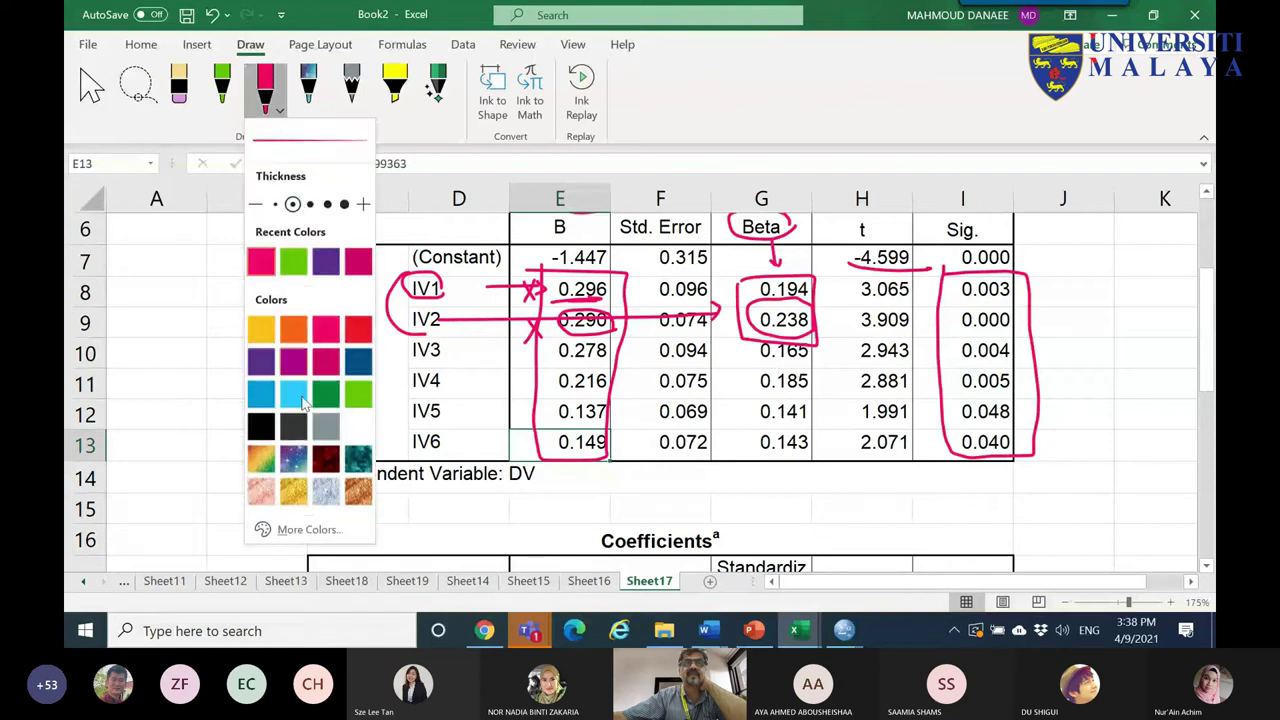
left_click(266, 362)
mouse_move(548, 458)
left_mouse_down()
mouse_move(530, 440)
mouse_move(585, 426)
mouse_move(625, 463)
left_mouse_up()
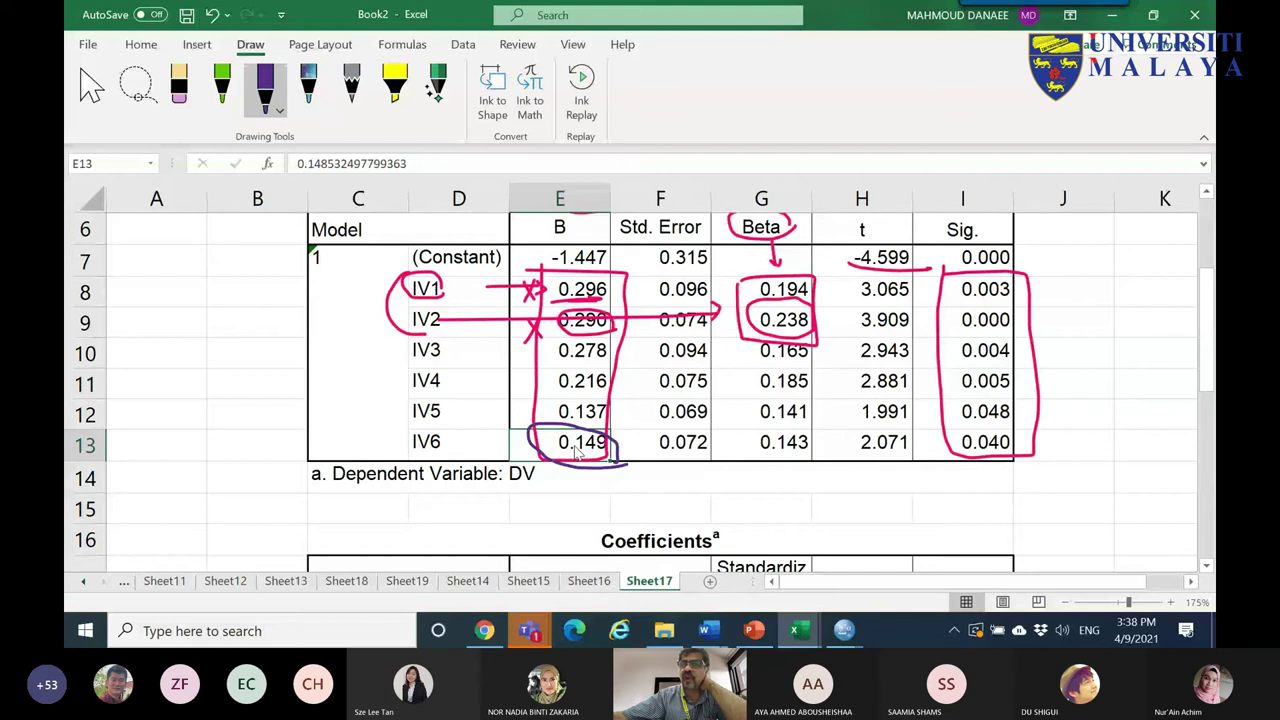
left_click_drag(460, 436, 449, 451)
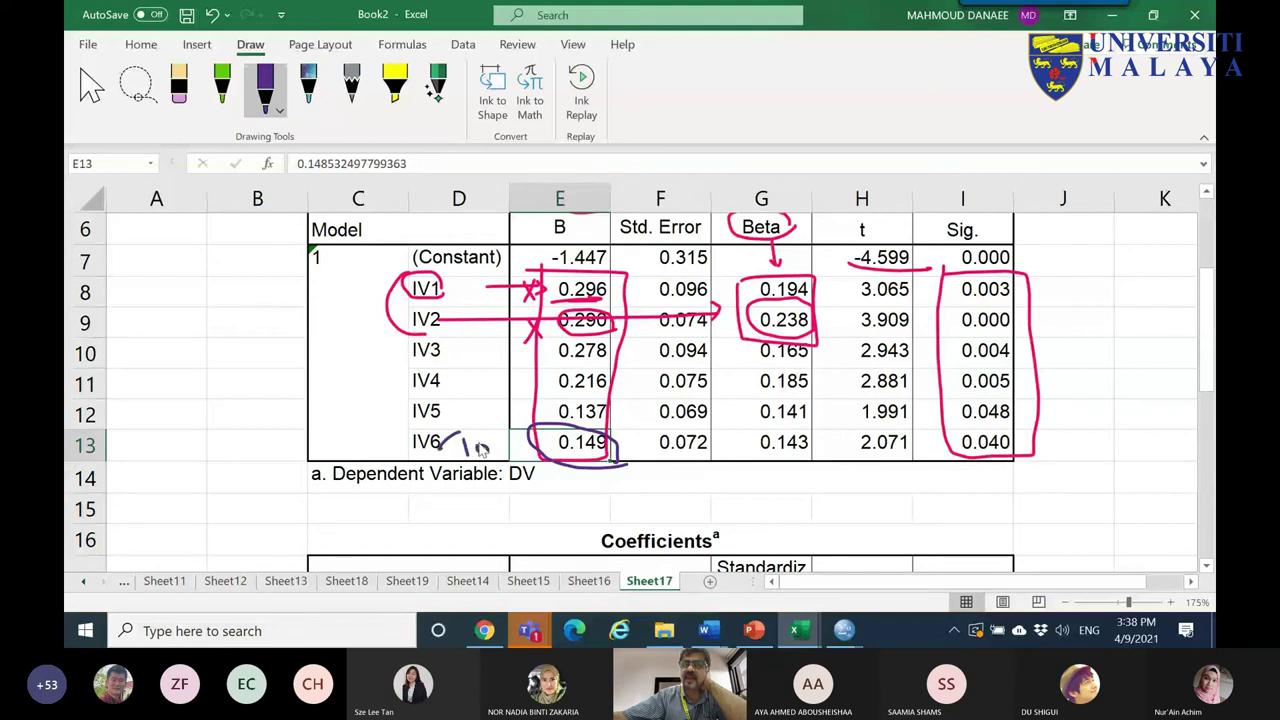
- Box IV6's B value in the lower Coefficients table and circle its Beta value in both tables
left_click_drag(1196, 368, 1211, 545)
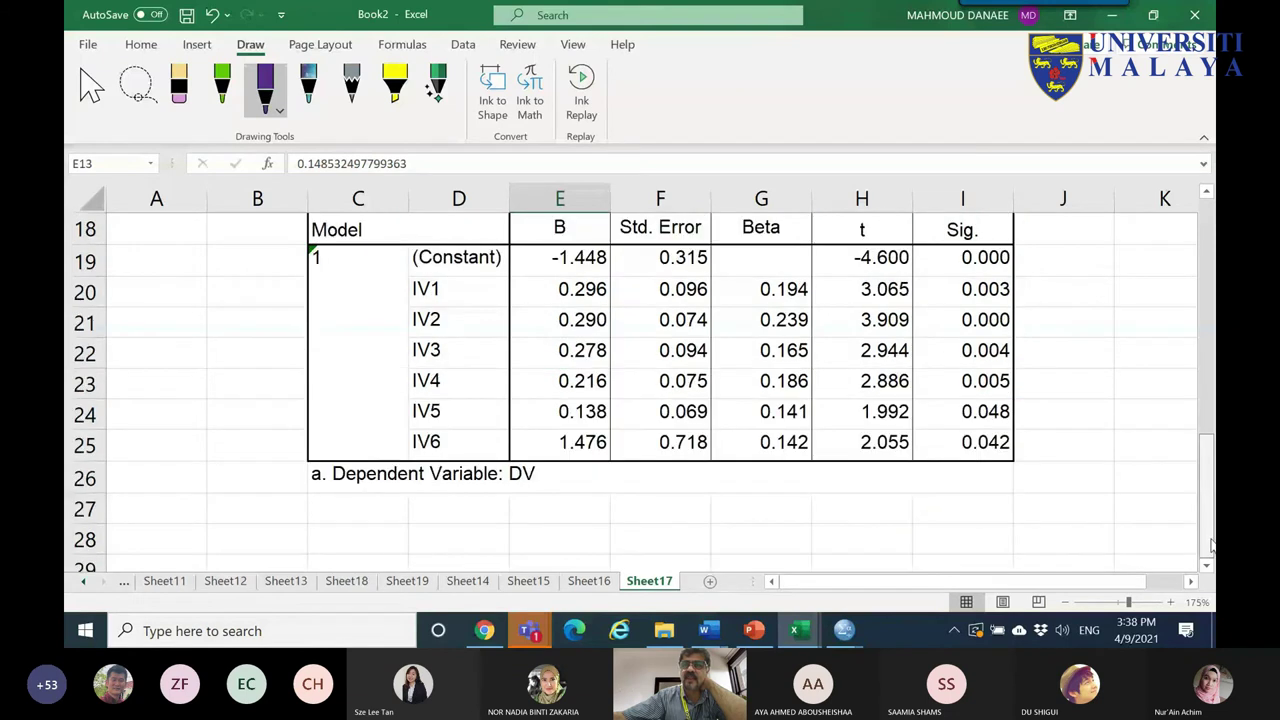
mouse_move(530, 428)
left_mouse_down()
mouse_move(627, 435)
mouse_move(620, 465)
mouse_move(542, 463)
mouse_move(546, 435)
mouse_move(546, 447)
mouse_move(492, 447)
left_mouse_up()
mouse_move(800, 472)
left_mouse_down()
mouse_move(738, 449)
mouse_move(765, 429)
mouse_move(817, 434)
mouse_move(800, 470)
left_mouse_up()
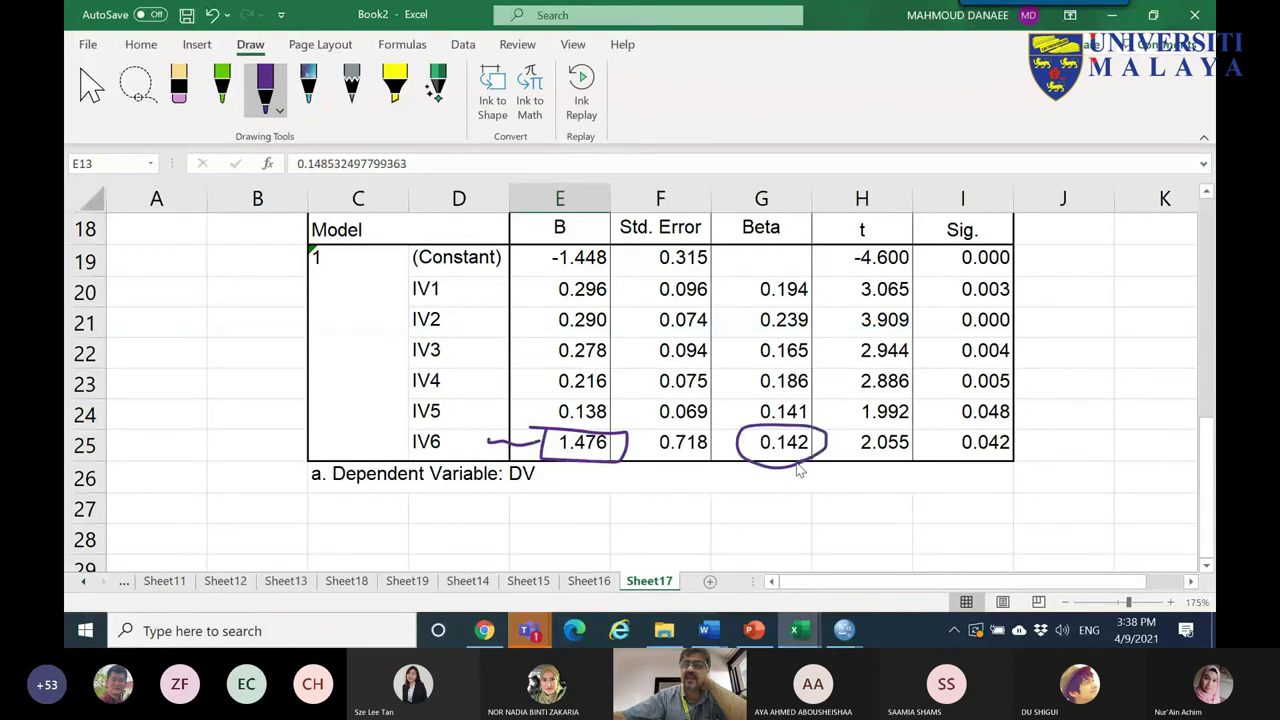
left_click_drag(1206, 470, 1206, 332)
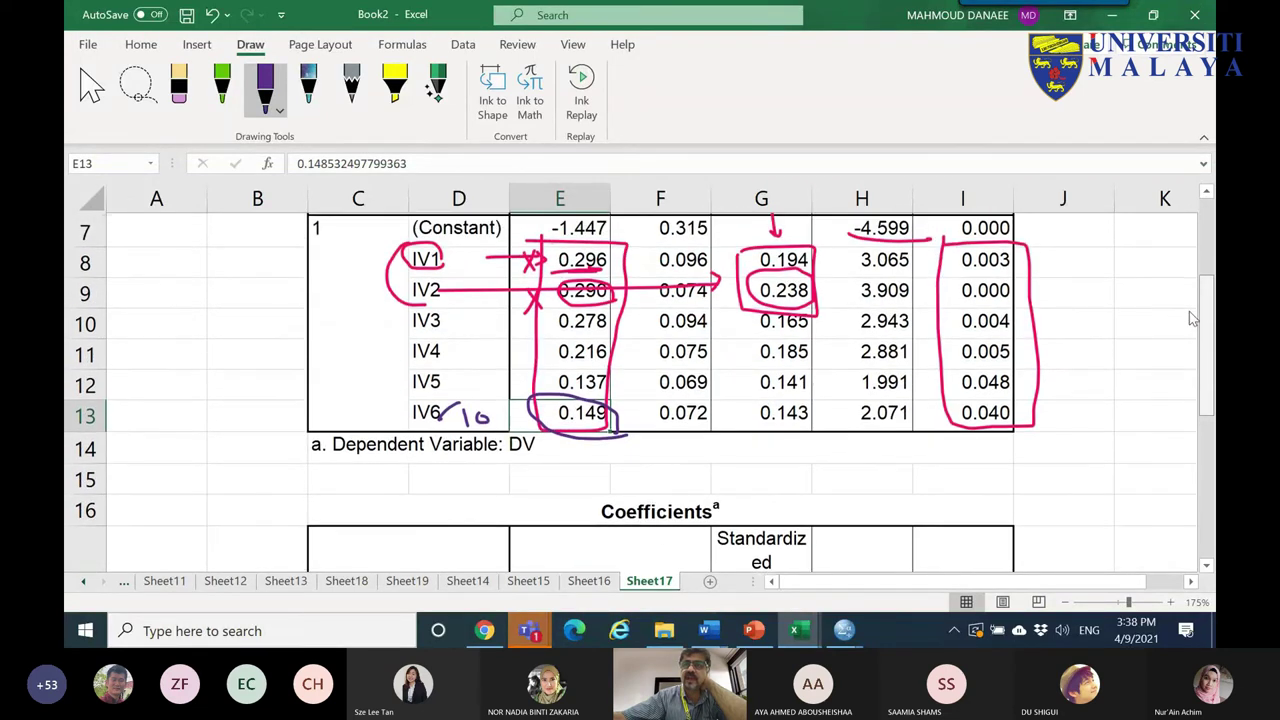
mouse_move(765, 425)
left_mouse_down()
mouse_move(758, 392)
mouse_move(820, 440)
mouse_move(752, 402)
mouse_move(795, 392)
left_mouse_up()
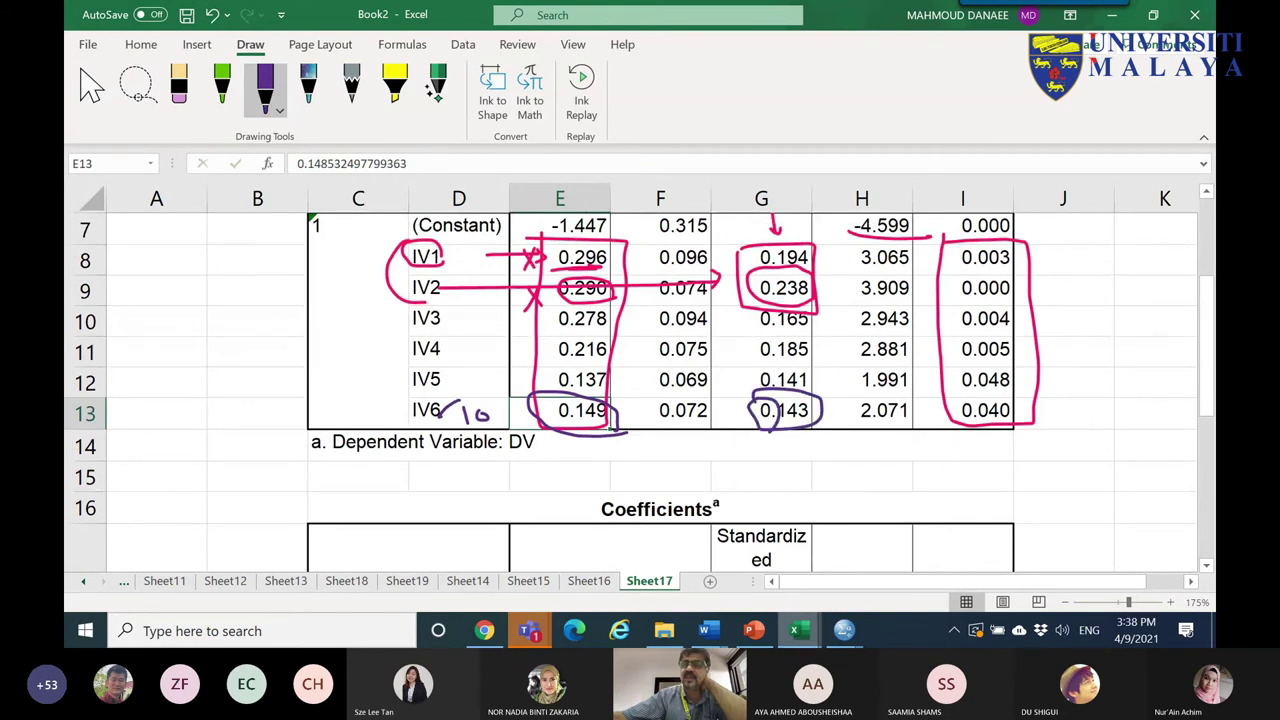
- Annotate the Unstandardized Coefficients heading with "masure scale" and the Standardized Coefficients heading with "Free fro scale", each on a drawn leader line
mouse_move(800, 635)
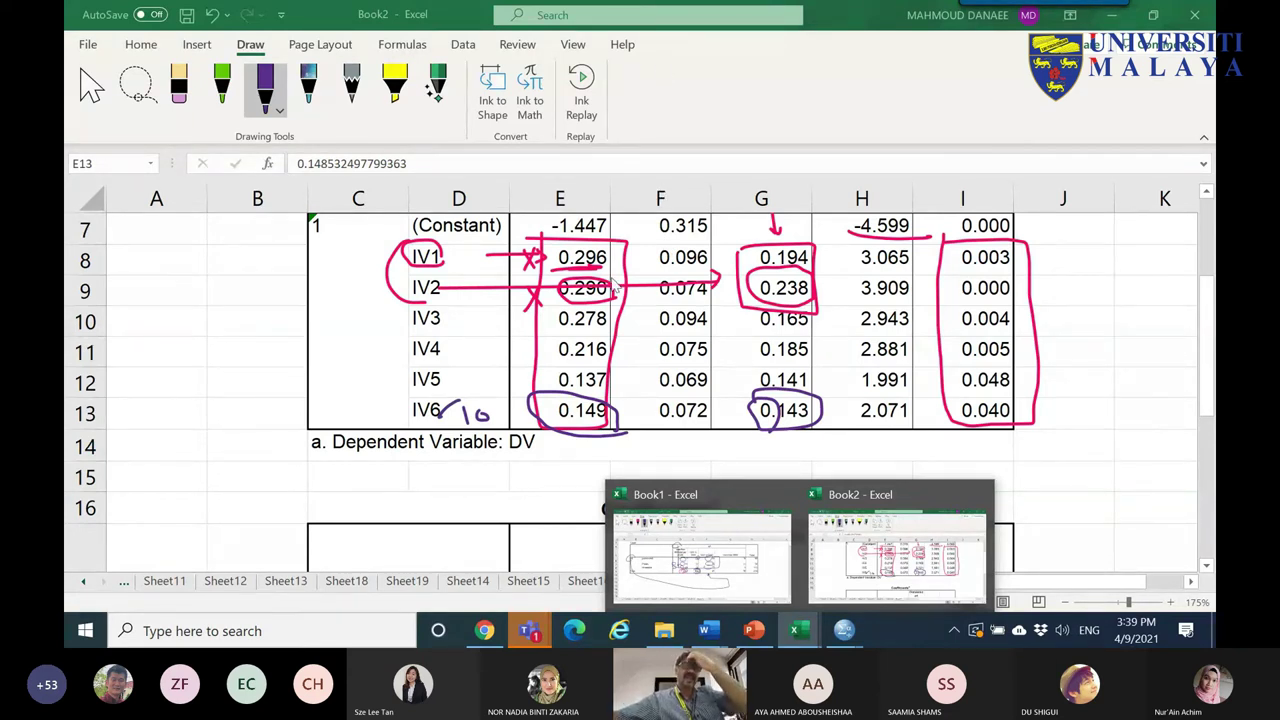
scroll(591, 340, "up", 2)
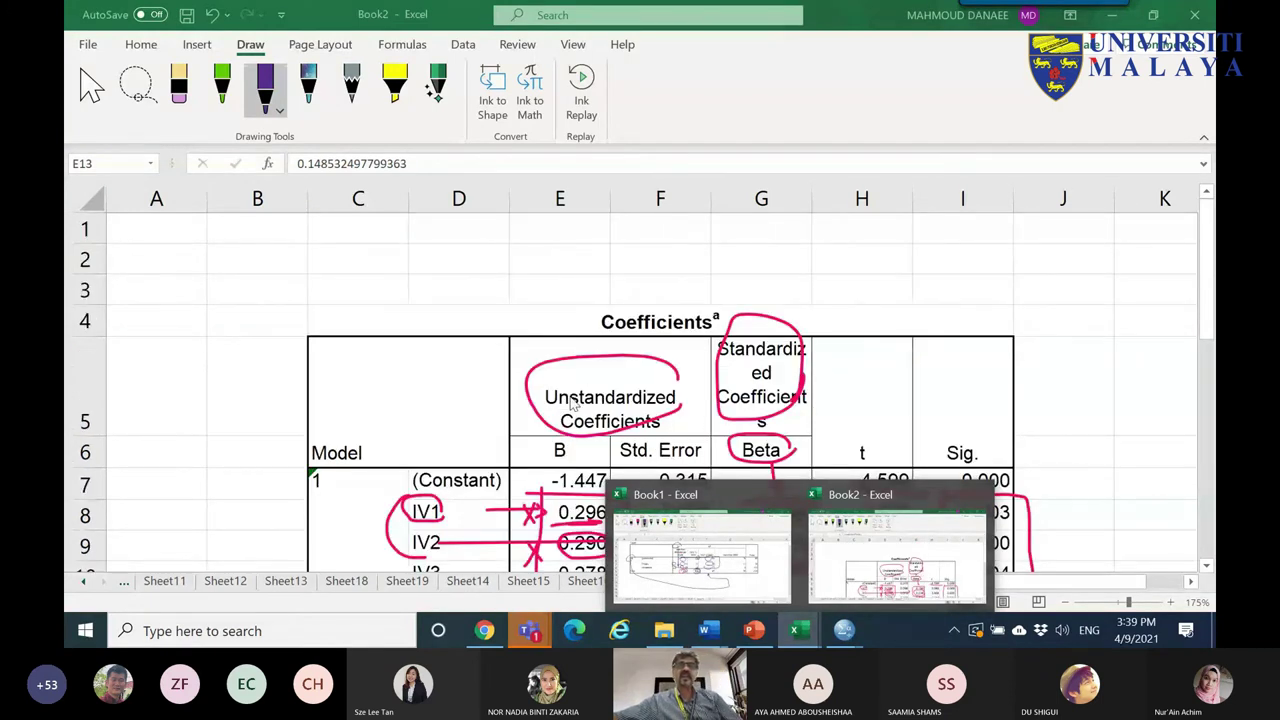
left_click(495, 283)
left_click_drag(593, 370, 491, 259)
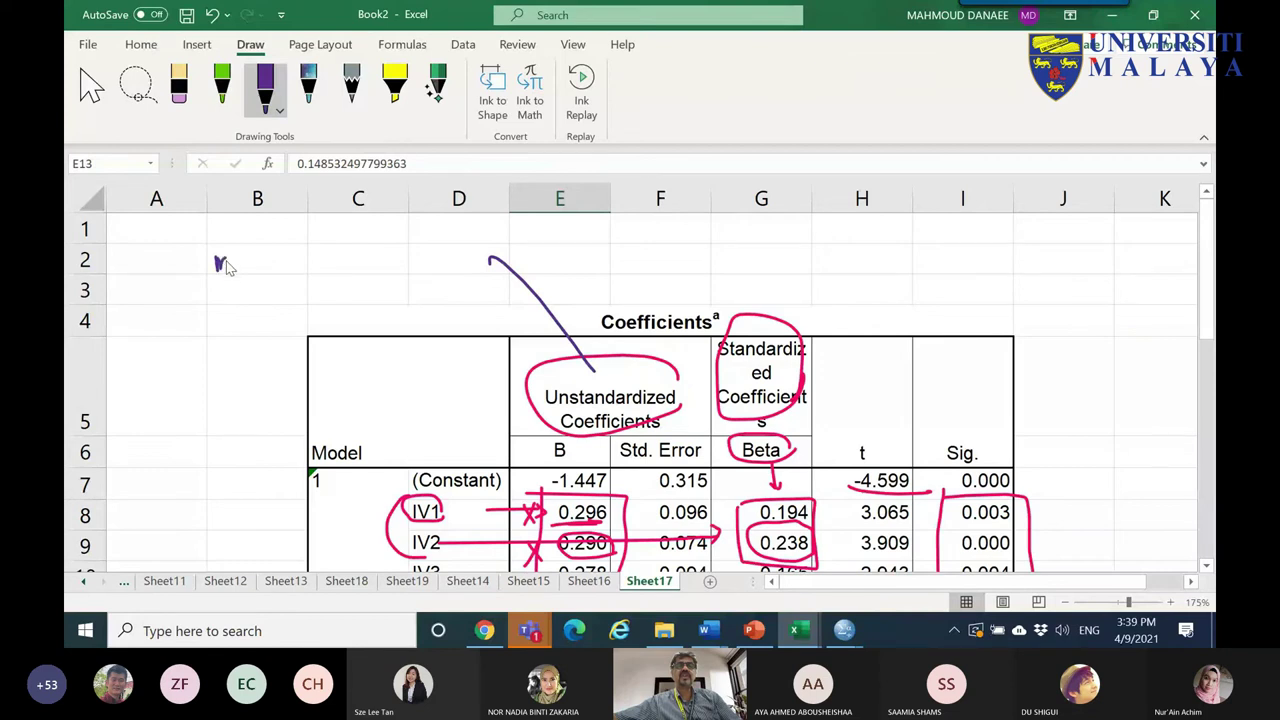
mouse_move(243, 265)
left_mouse_down()
mouse_move(265, 267)
mouse_move(332, 250)
left_mouse_up()
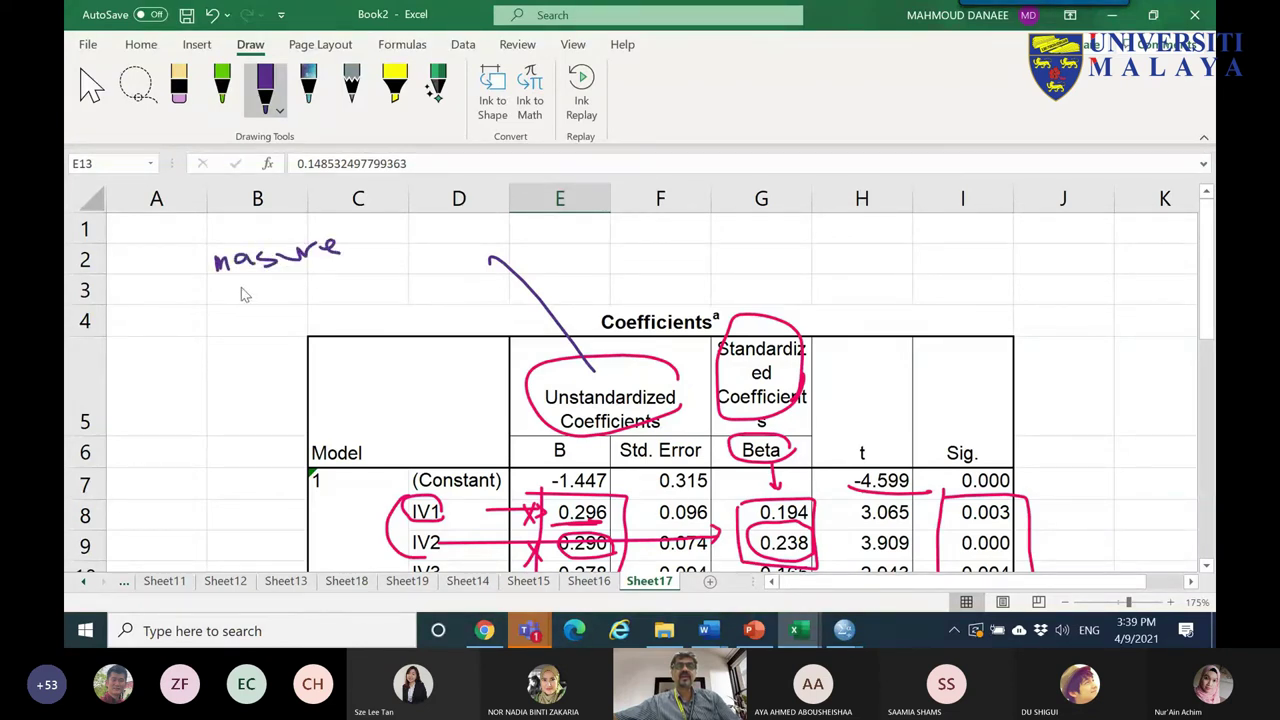
left_click_drag(312, 288, 357, 284)
mouse_move(767, 348)
left_mouse_down()
mouse_move(848, 243)
mouse_move(905, 258)
mouse_move(898, 266)
mouse_move(1010, 257)
left_mouse_up()
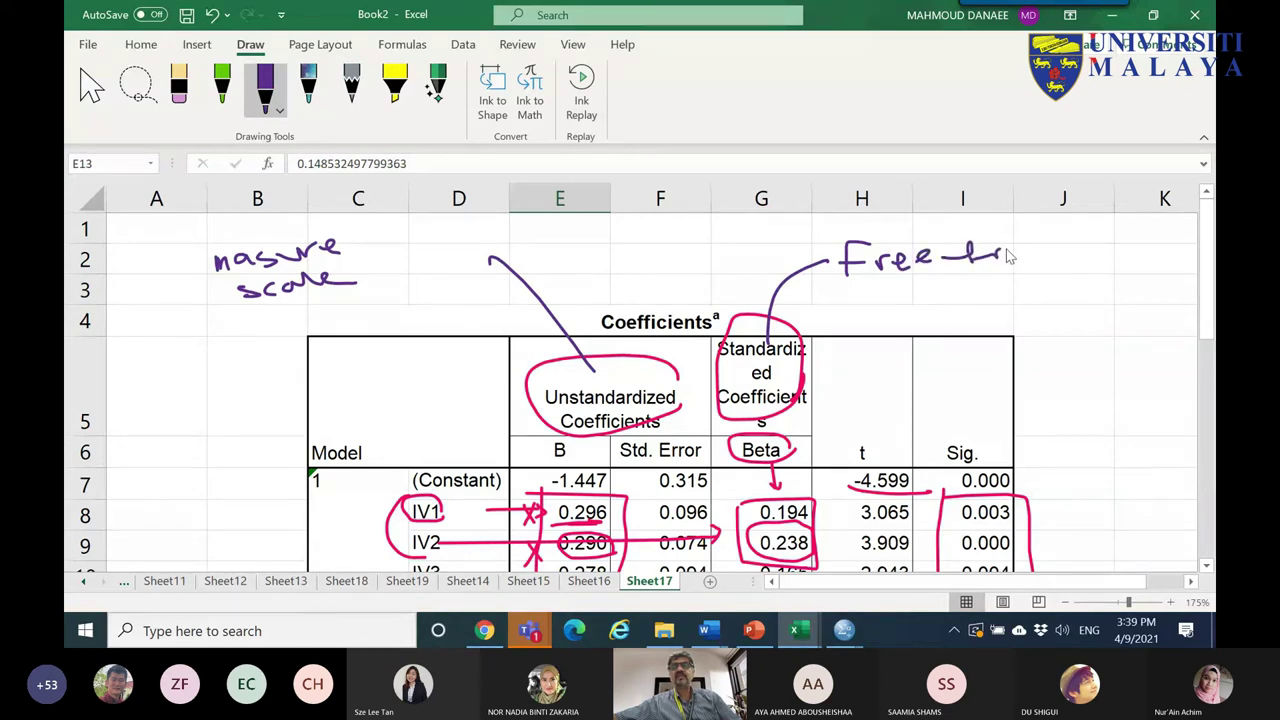
mouse_move(927, 293)
left_mouse_down()
mouse_move(922, 310)
mouse_move(1012, 288)
left_mouse_up()
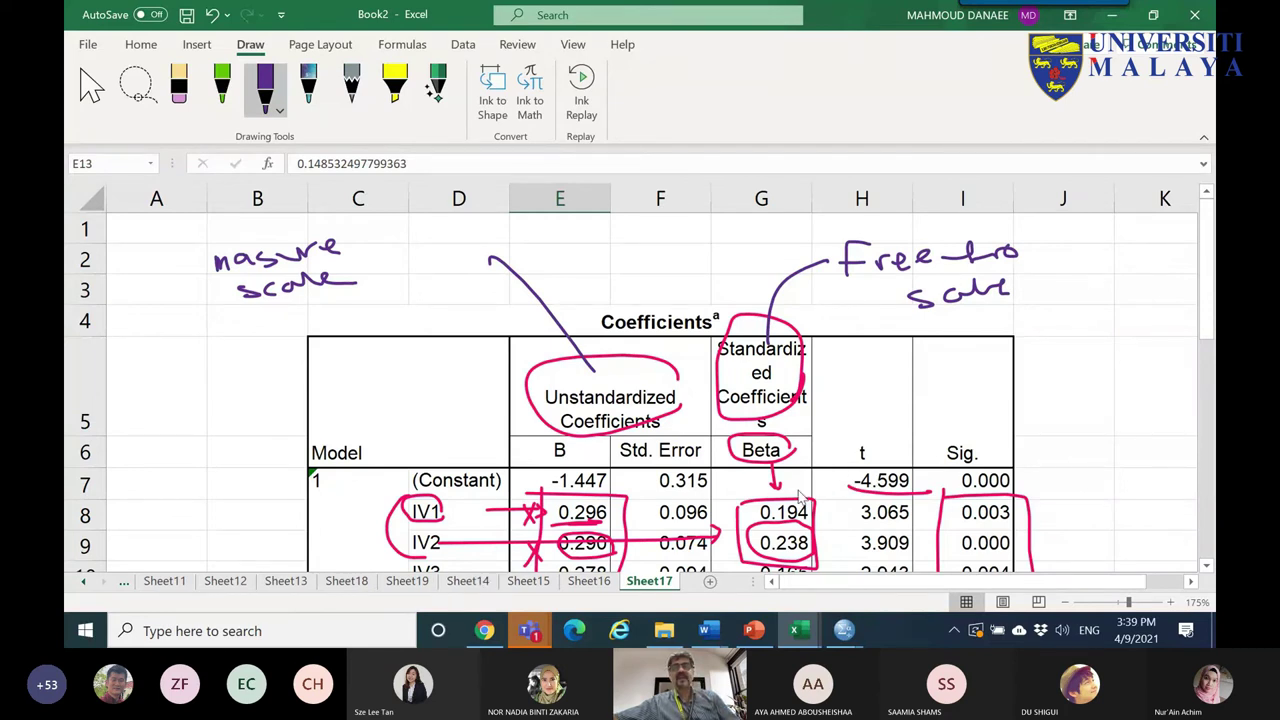
- Draw a loop around the upper part of the Beta column in the lower table, linked to IV6's circled Beta
scroll(1207, 270, "down", 4)
scroll(1207, 270, "up", 1)
scroll(784, 426, "down", 3)
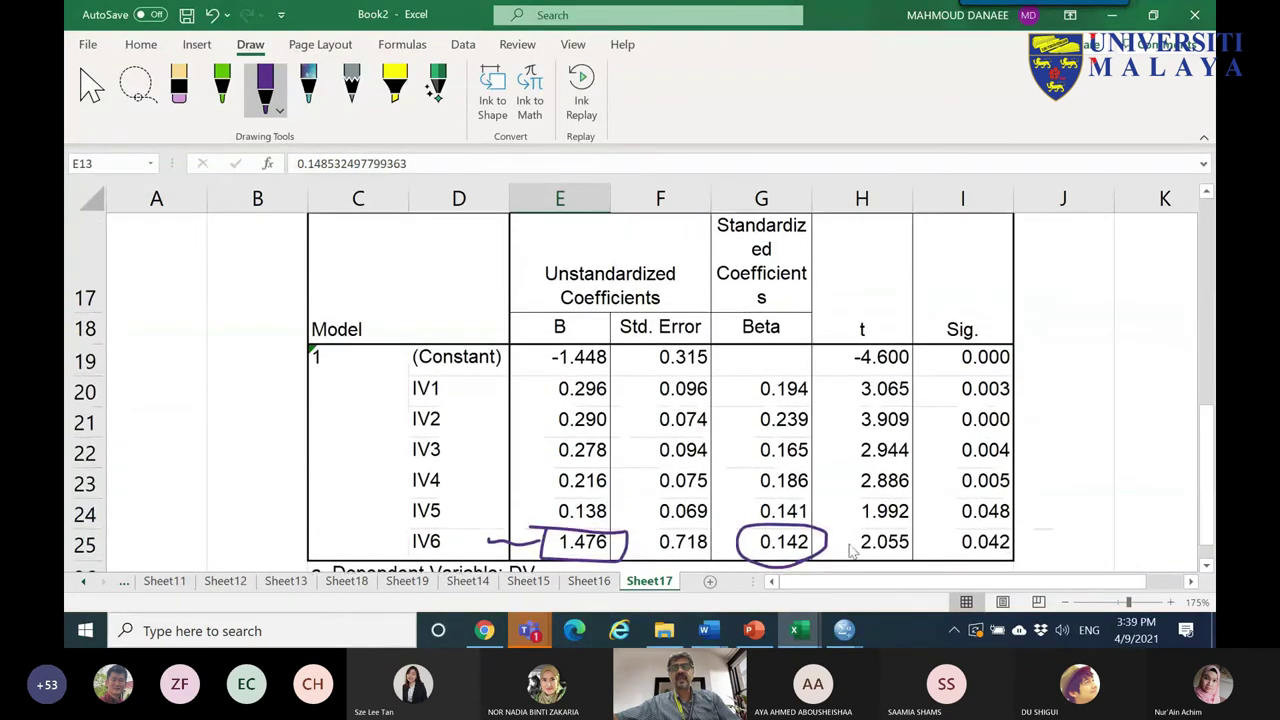
mouse_move(818, 433)
left_mouse_down()
mouse_move(676, 382)
mouse_move(885, 439)
mouse_move(738, 532)
left_mouse_up()
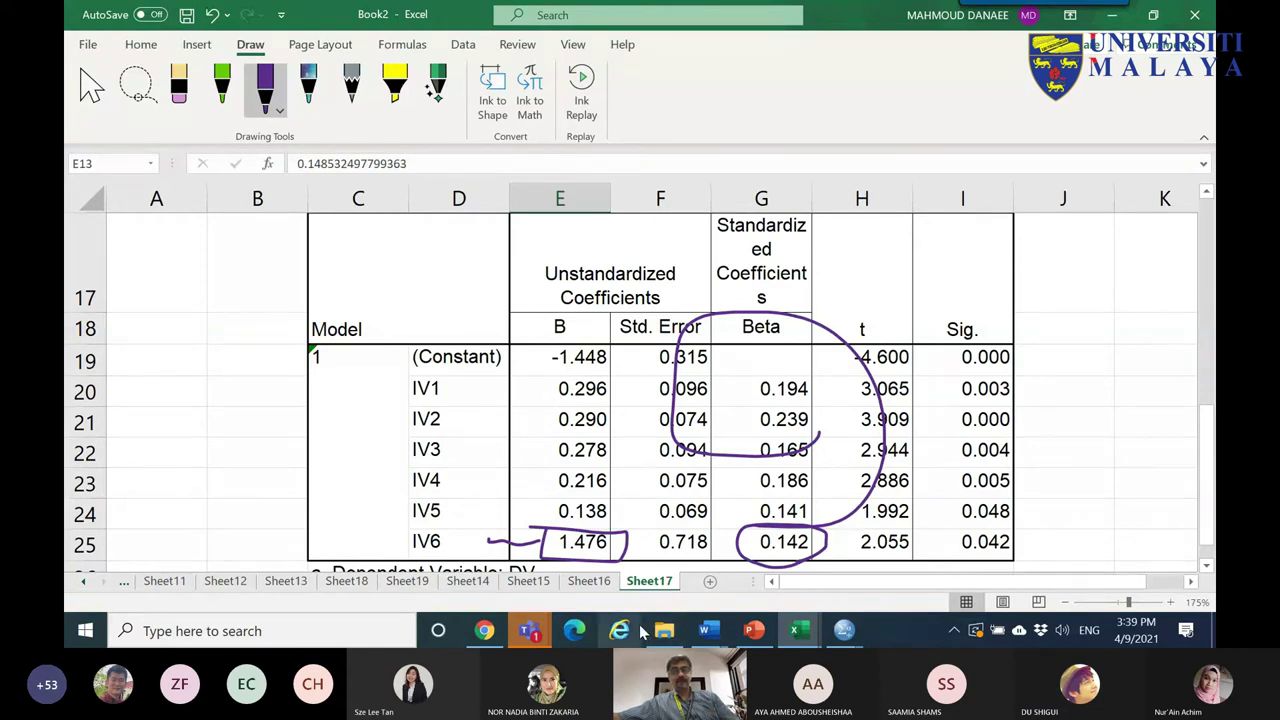
- Check the Assumptions slide in PowerPoint and review the variables and cases of REGRESSION.sav in SPSS
mouse_move(756, 625)
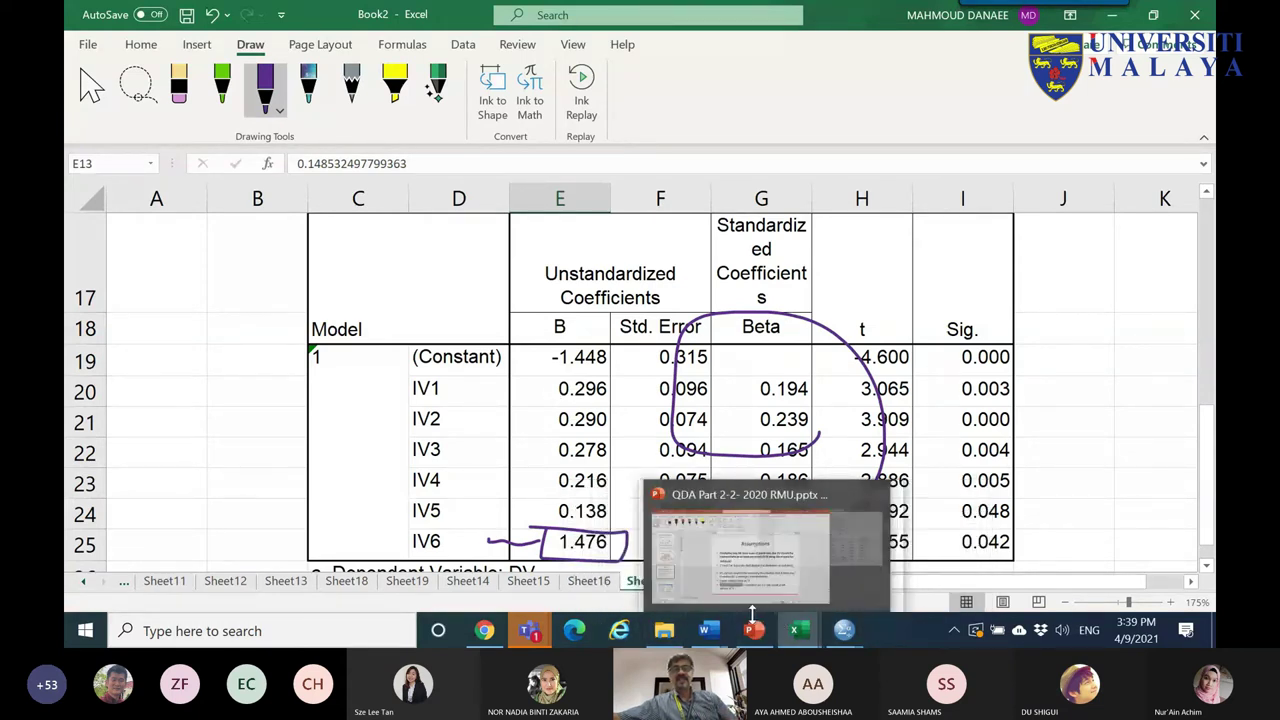
left_click(774, 578)
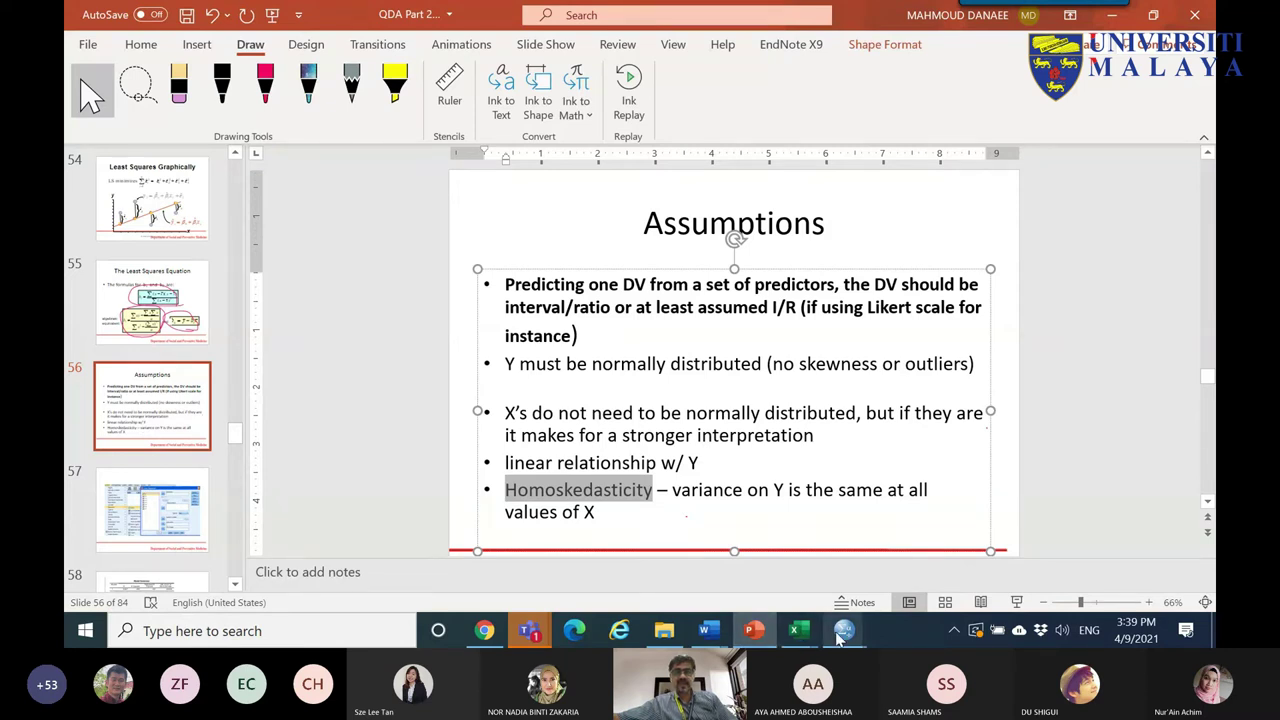
mouse_move(840, 638)
left_click(1040, 530)
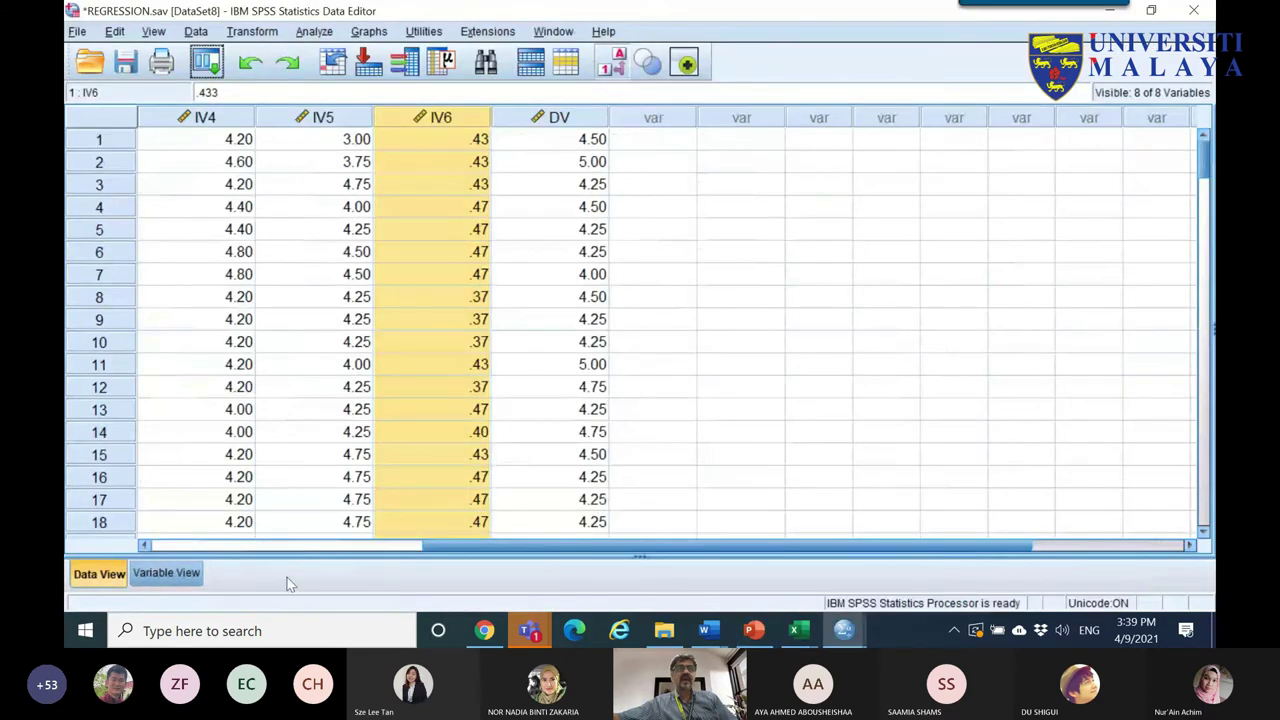
left_click(265, 546)
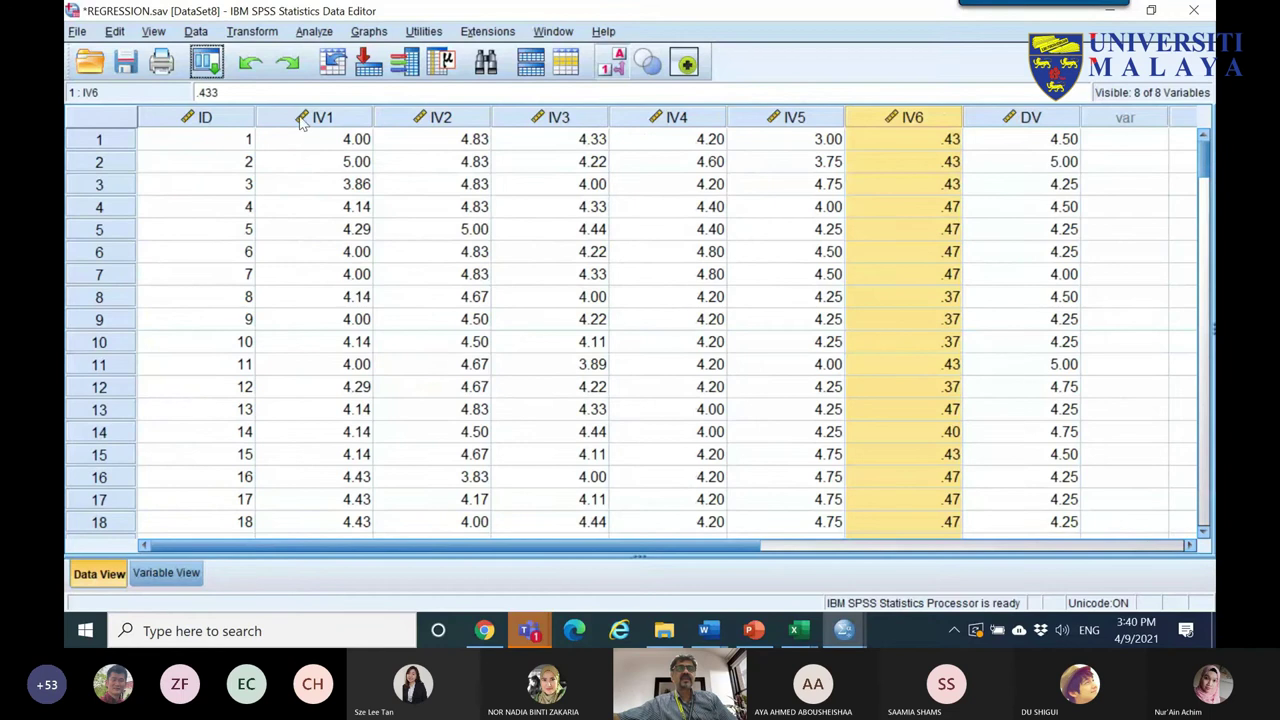
scroll(283, 147, "down", 20)
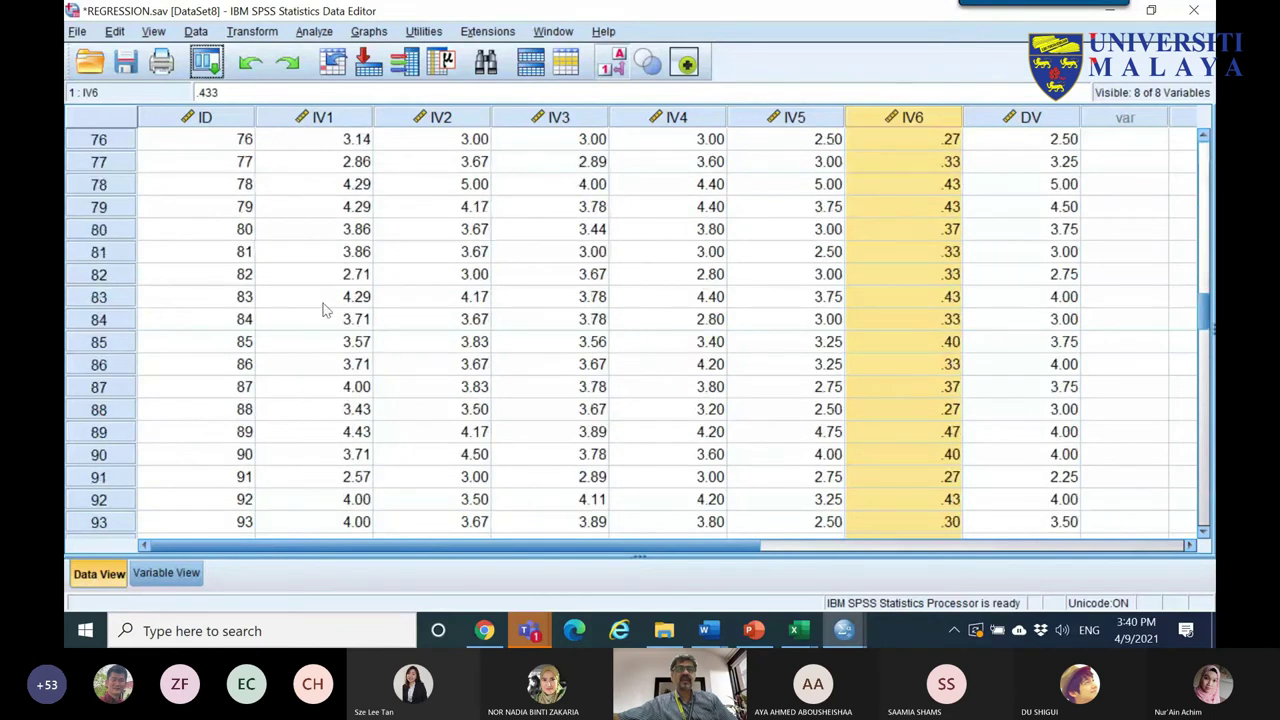
scroll(322, 310, "down", 20)
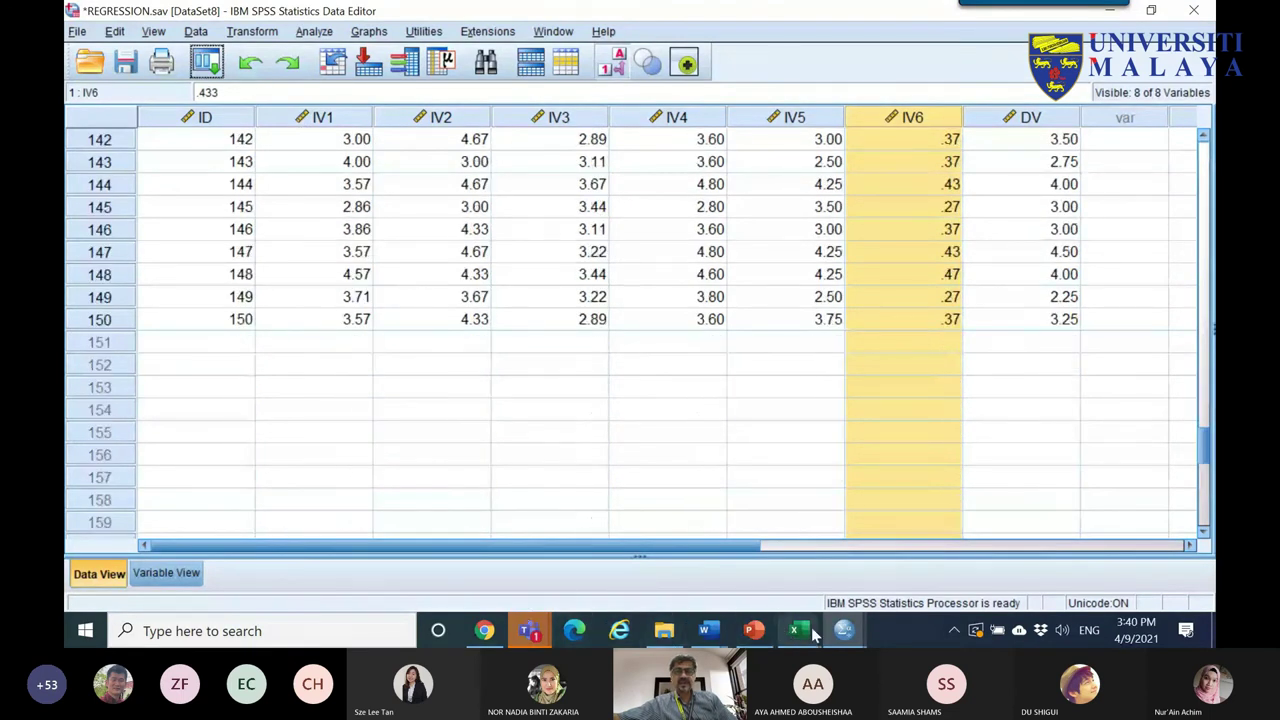
- Switch to the binary2.sav dataset and show its data values, highlighting the Gender, Dlicense and Household columns
left_click(852, 556)
scroll(140, 319, "up", 1)
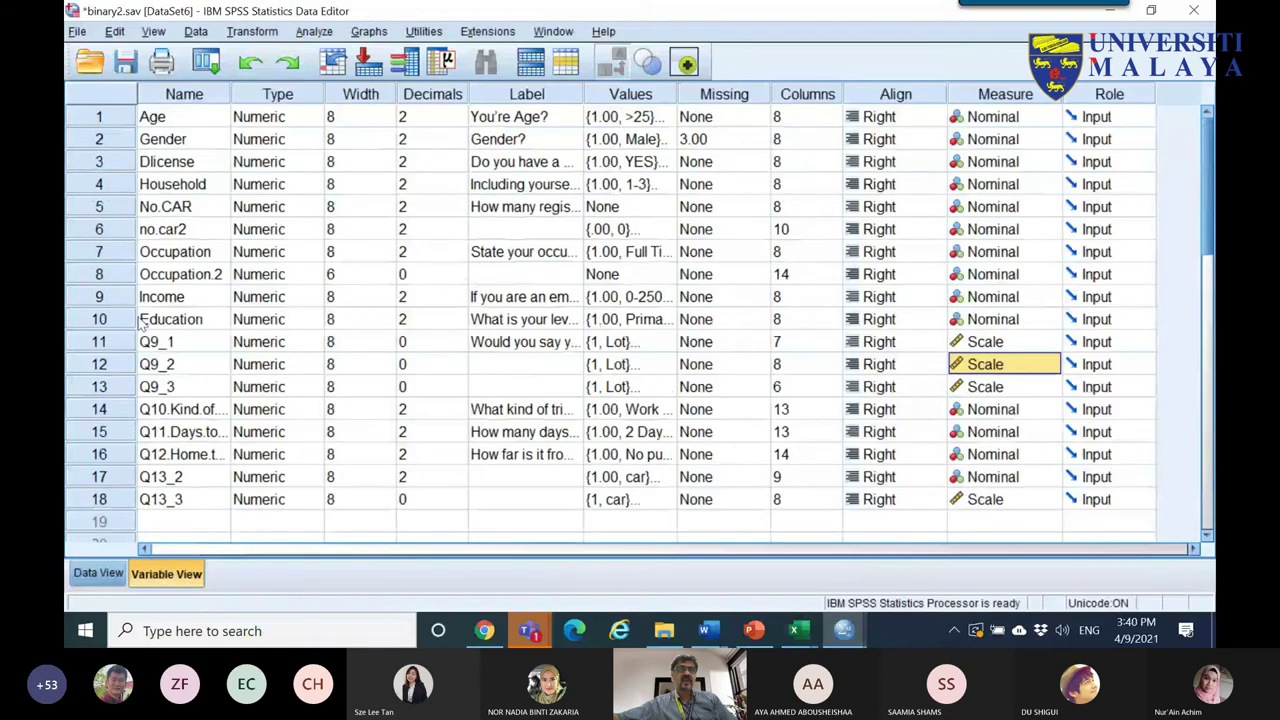
left_click(120, 143)
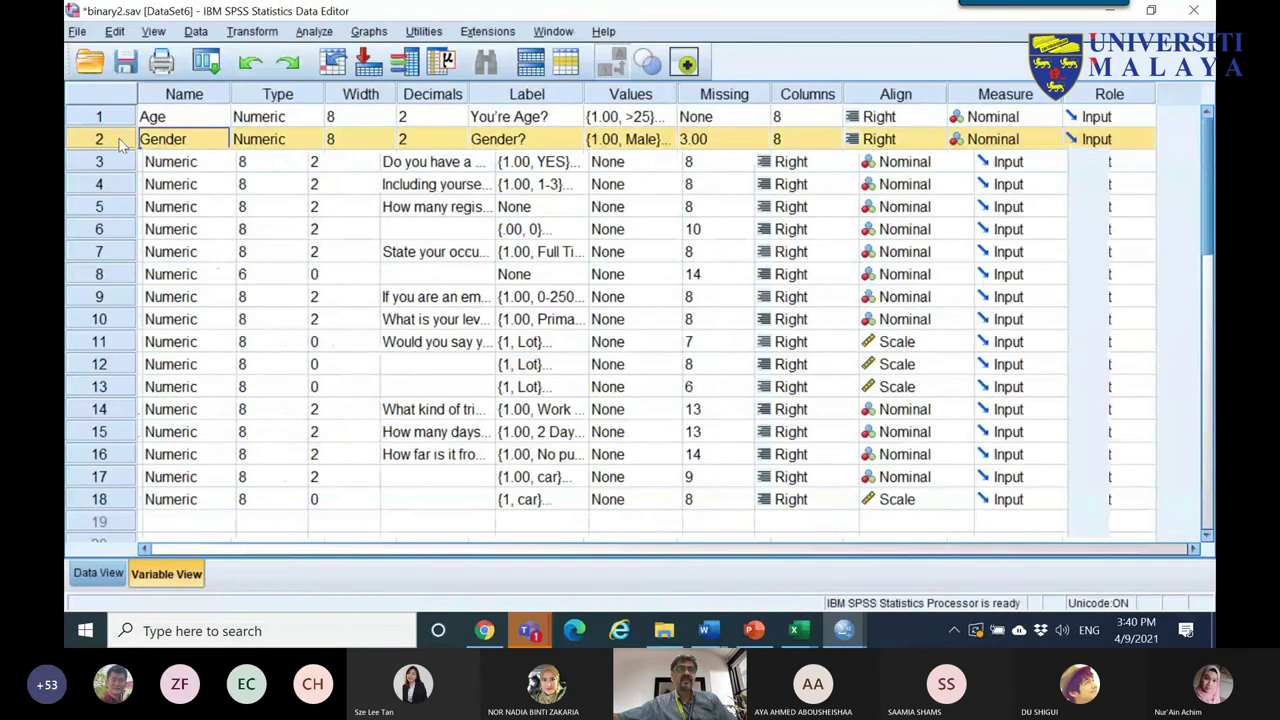
left_click_drag(190, 118, 376, 145)
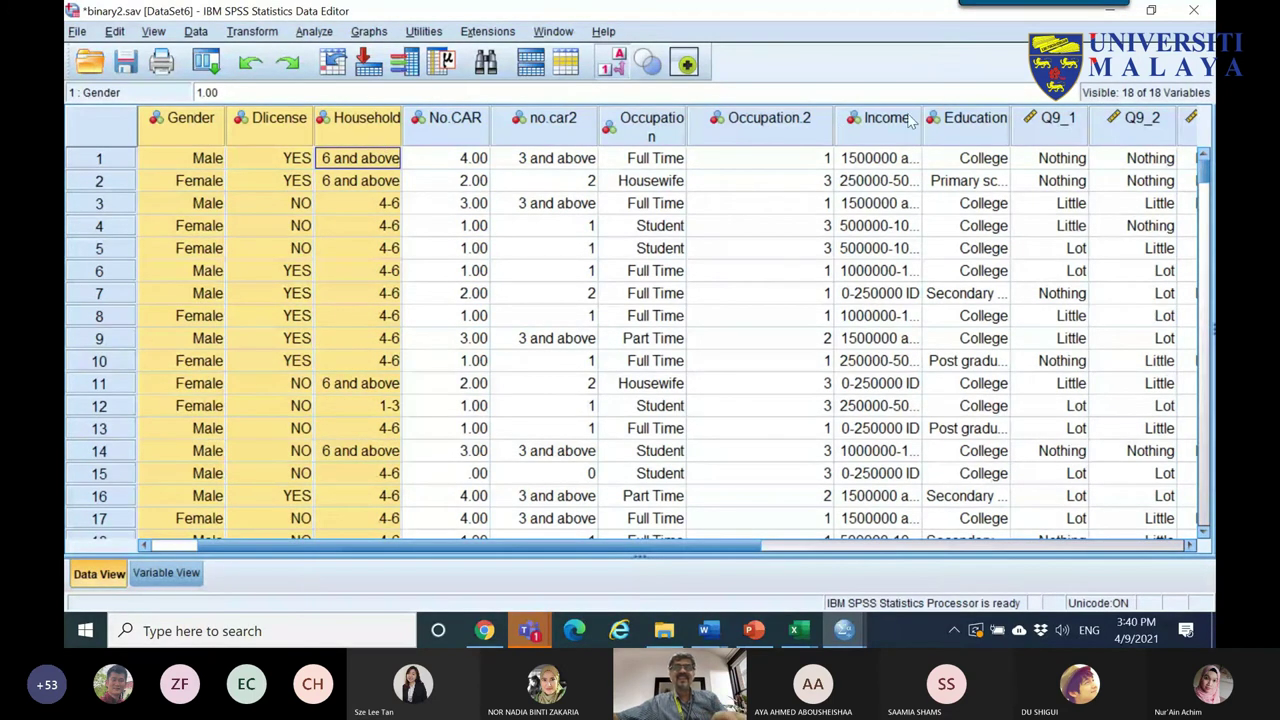
- Move the Income and Education columns directly after the Gender column in binary2.sav
left_click(886, 127)
left_click_drag(340, 150, 490, 140)
left_click(270, 140)
left_click(370, 140)
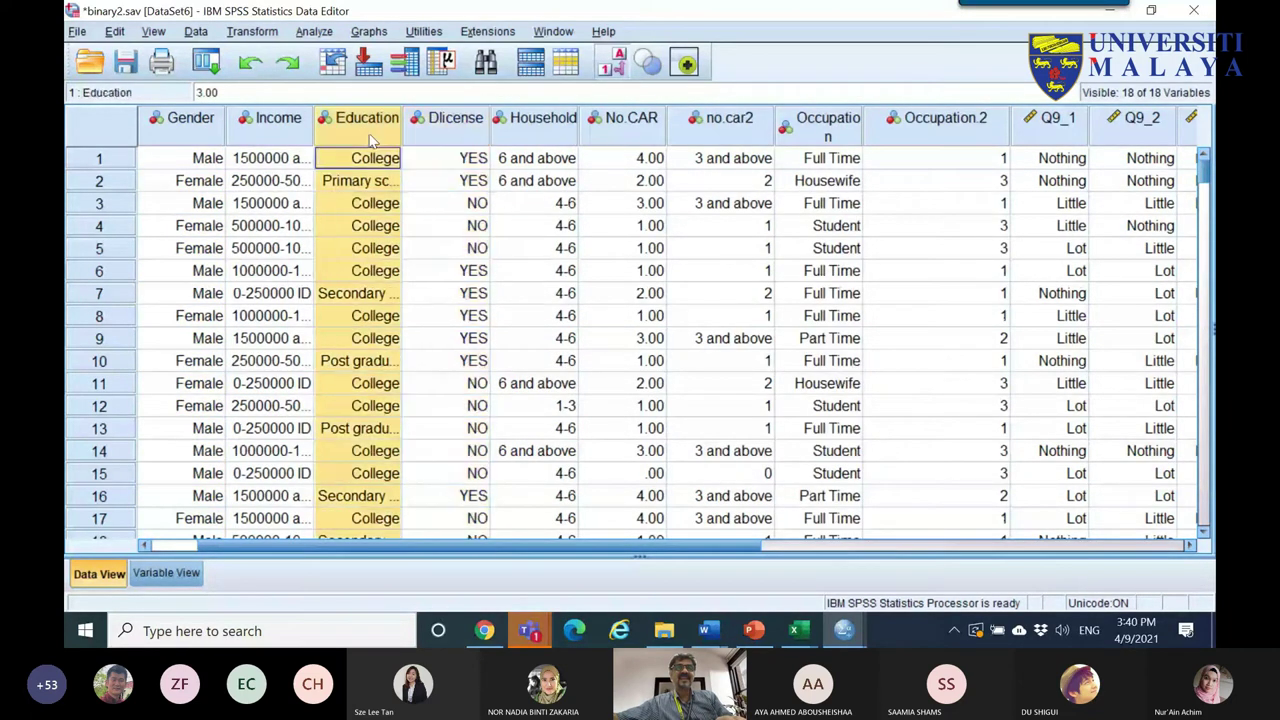
- Select the Income, Education and Dlicense columns and examine the binary2.sav cases down to around row 127
left_click(297, 122)
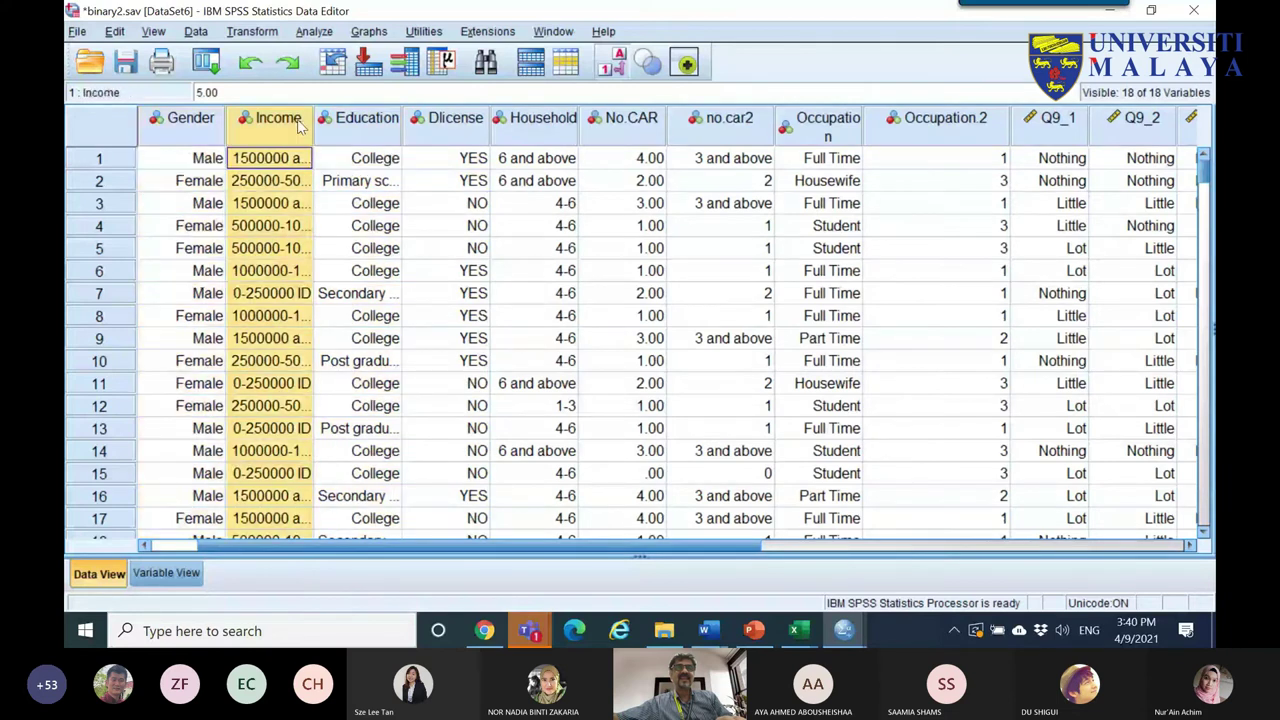
left_click(460, 133, "shift")
right_click(460, 133)
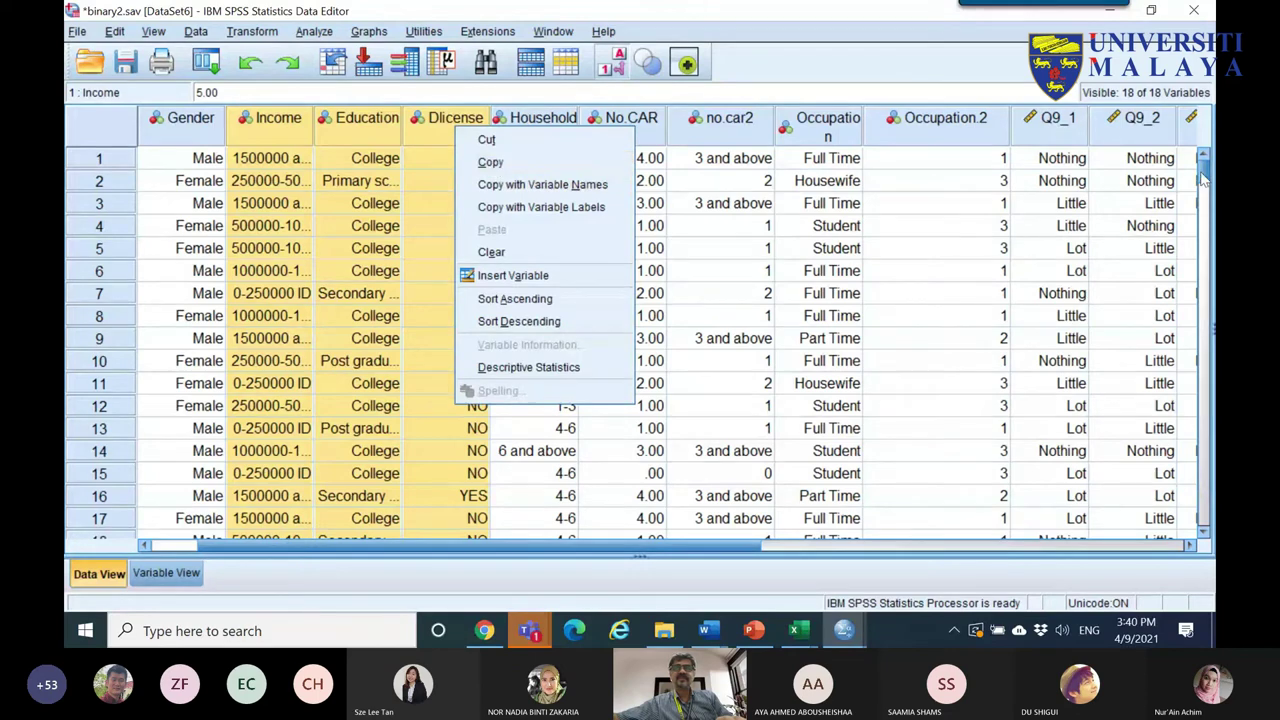
left_click_drag(1205, 177, 1207, 335)
right_click(601, 298)
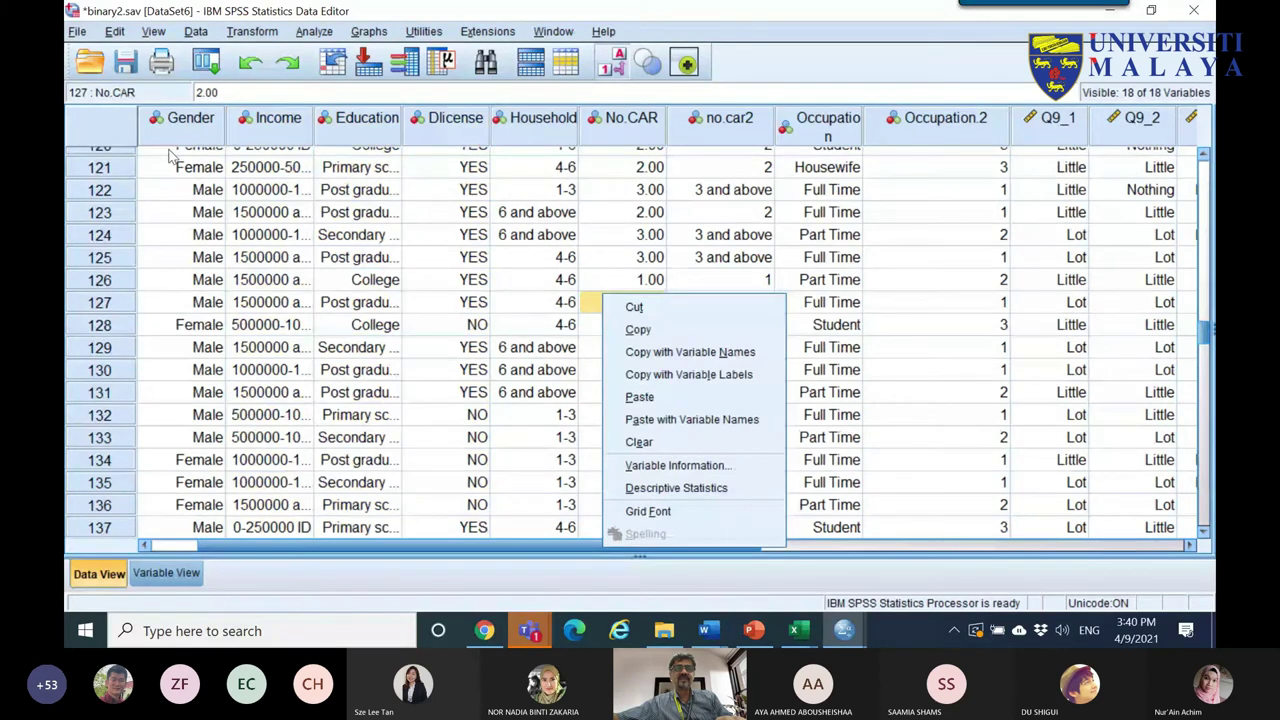
- Copy the Gender, Income, Education and Dlicense columns from binary2.sav
left_click(212, 136)
left_click(437, 138, "shift")
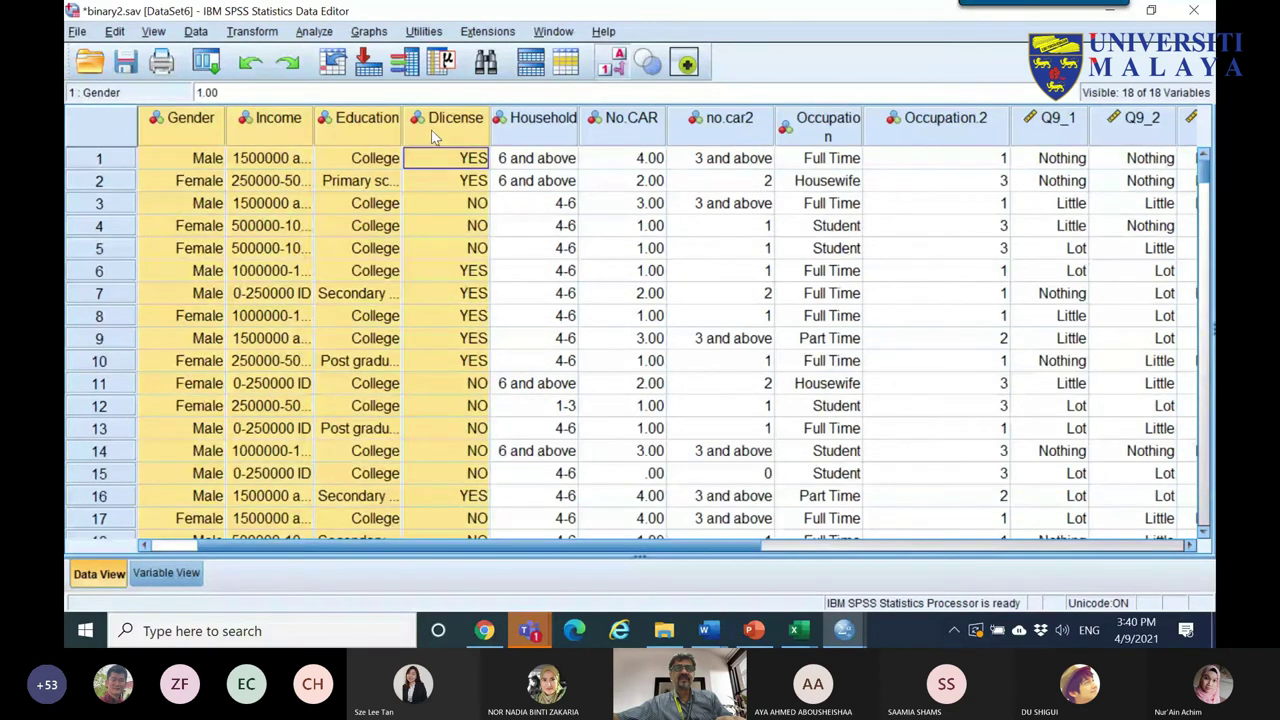
right_click(437, 138)
left_click(480, 164)
- Switch to REGRESSION.sav and paste the four copied variables into the empty columns directly after DV
mouse_move(844, 630)
left_click(1040, 540)
scroll(630, 495, "up", 15)
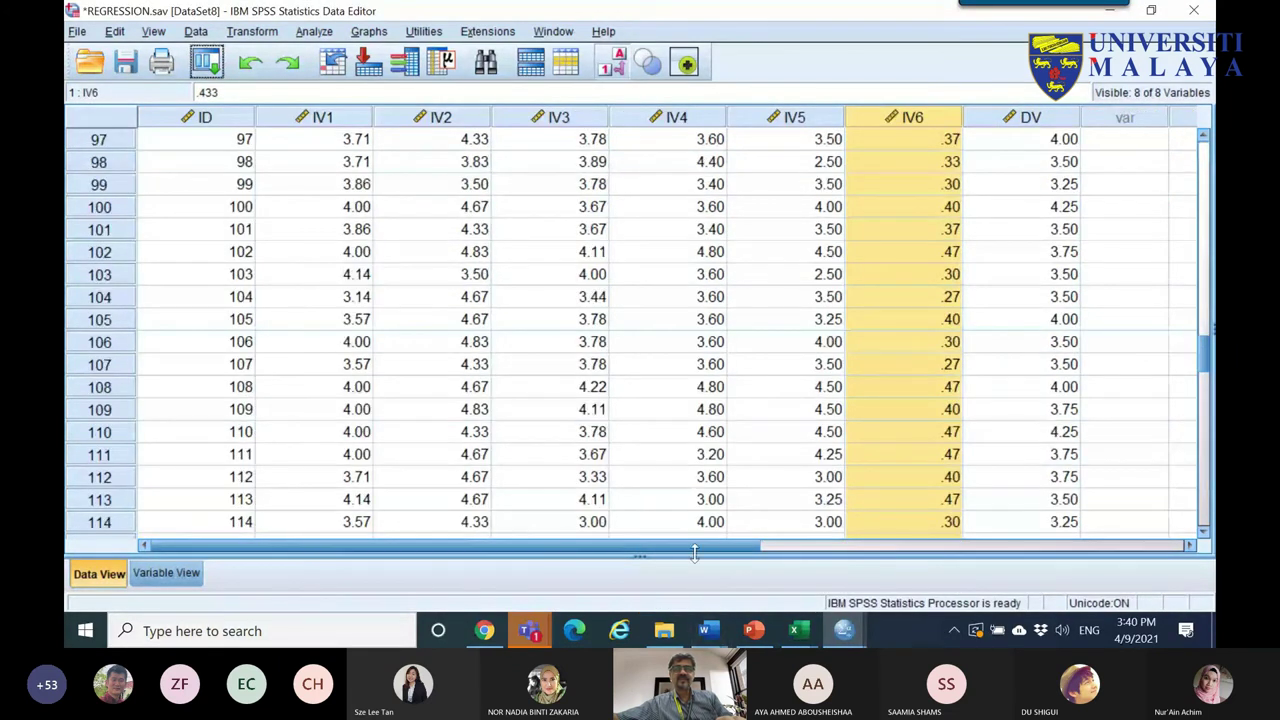
left_click_drag(694, 548, 1142, 545)
scroll(556, 189, "up", 3)
left_click_drag(395, 118, 655, 118)
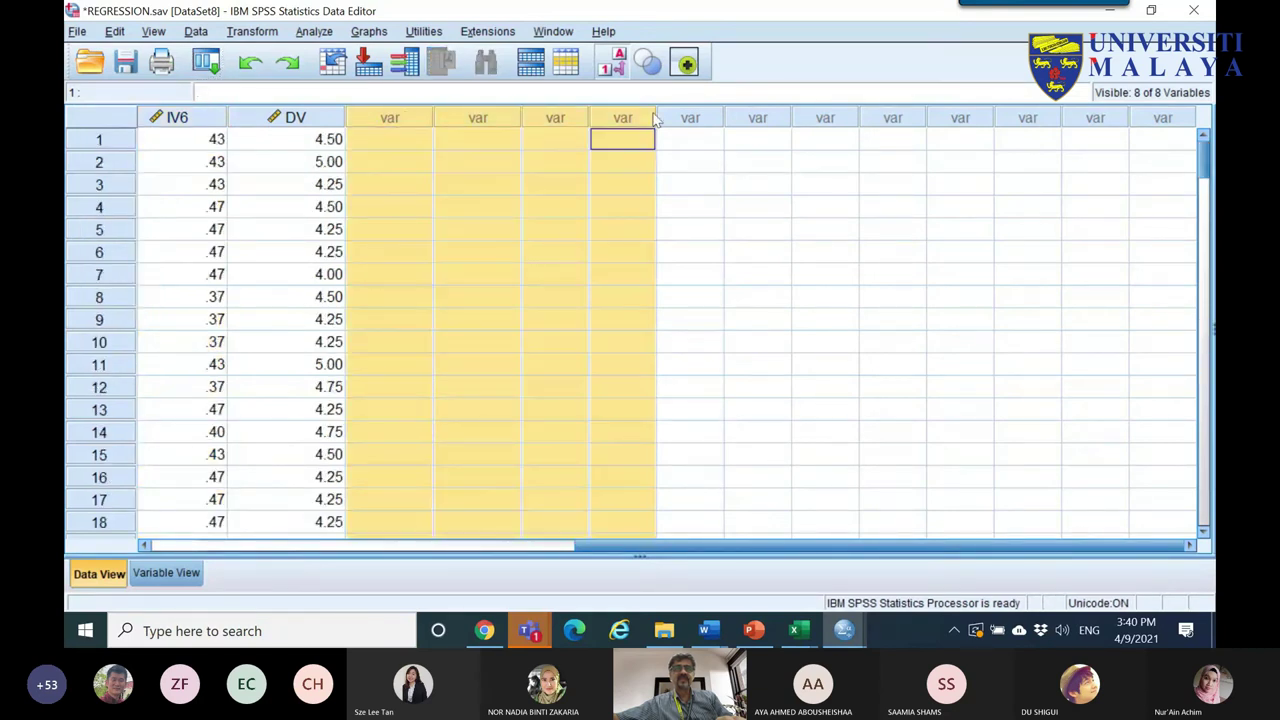
right_click(558, 144)
left_click(620, 246)
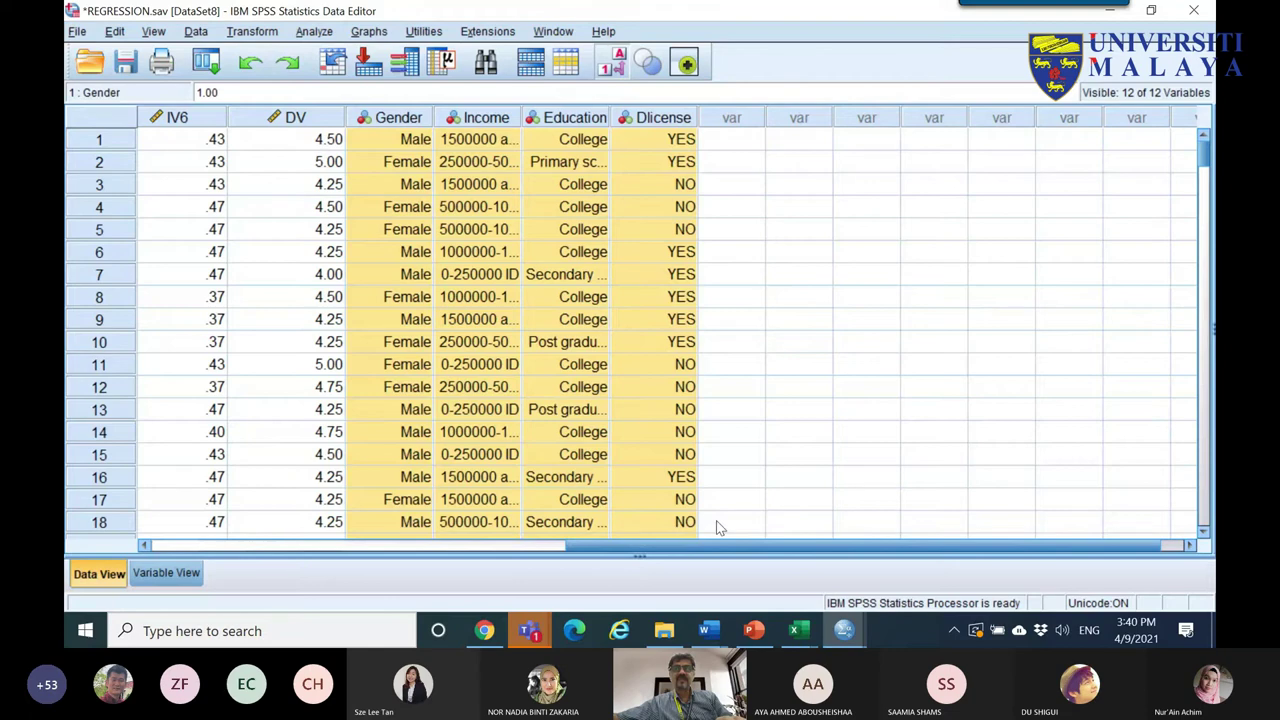
- Clear the surplus cases from row 151 through row 232 in REGRESSION.sav
scroll(1023, 355, "down", 20)
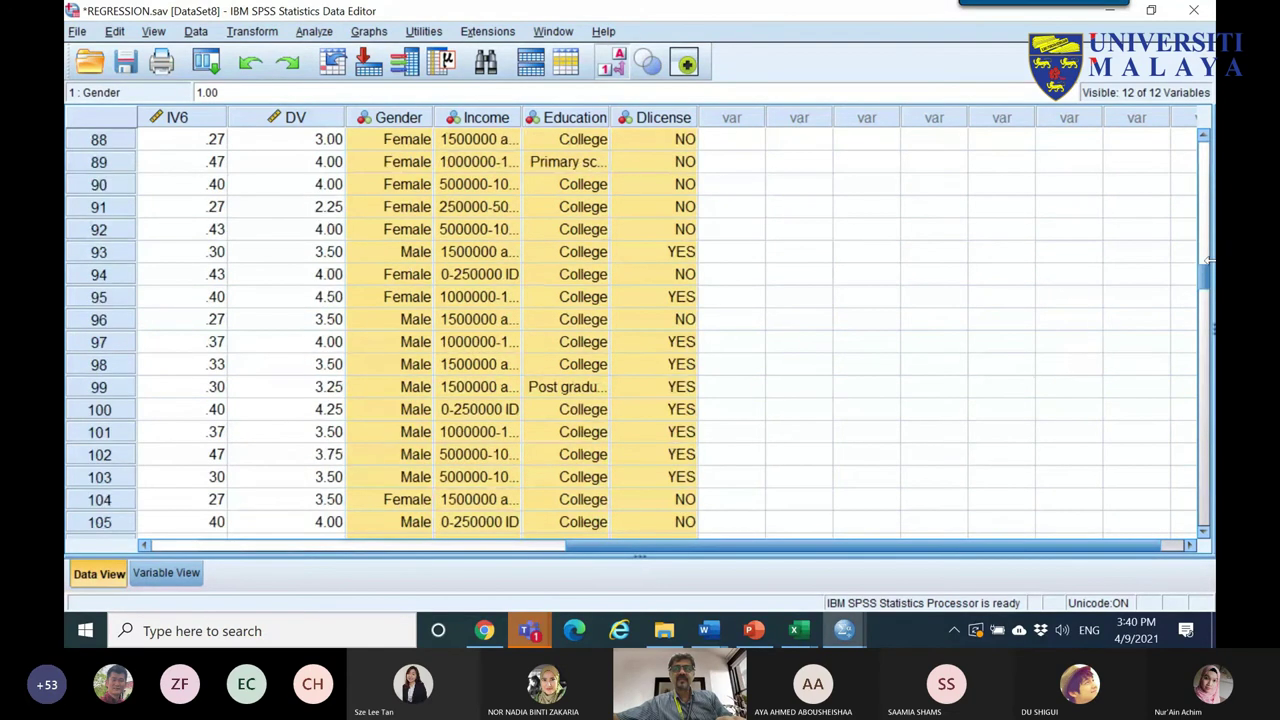
left_click_drag(1210, 282, 1208, 470)
left_click_drag(1072, 545, 657, 545)
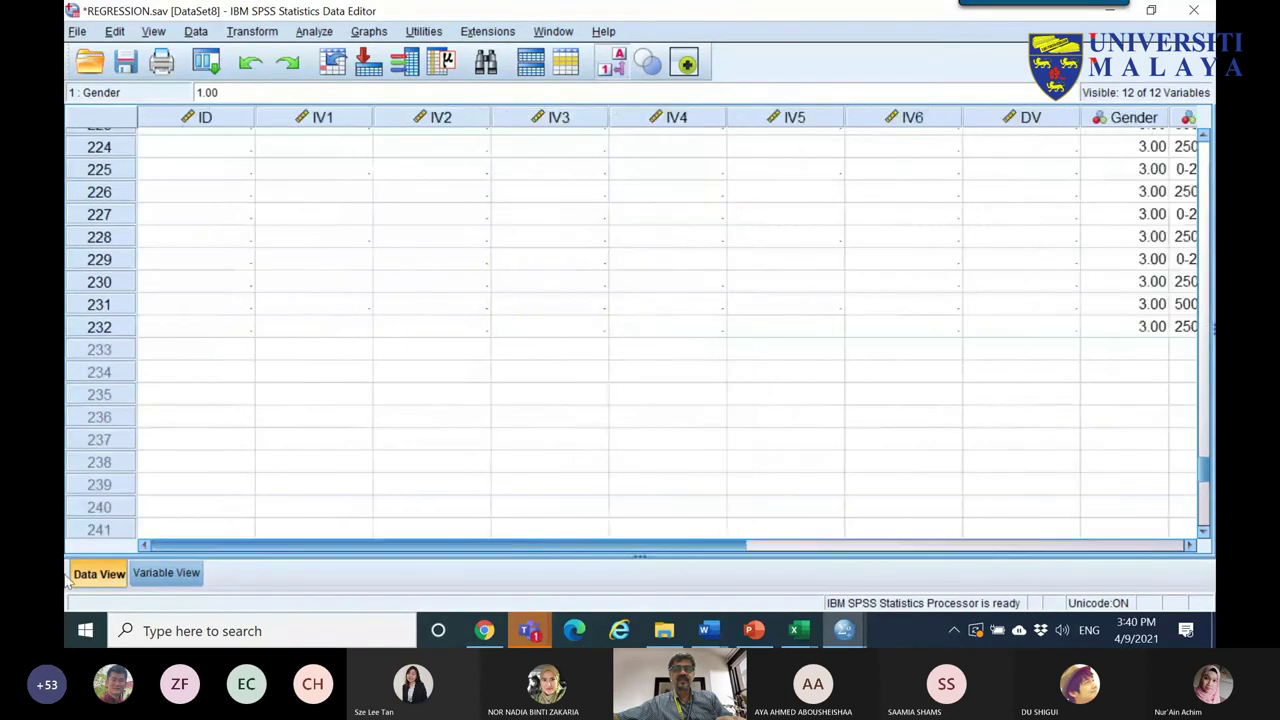
scroll(80, 370, "up", 20)
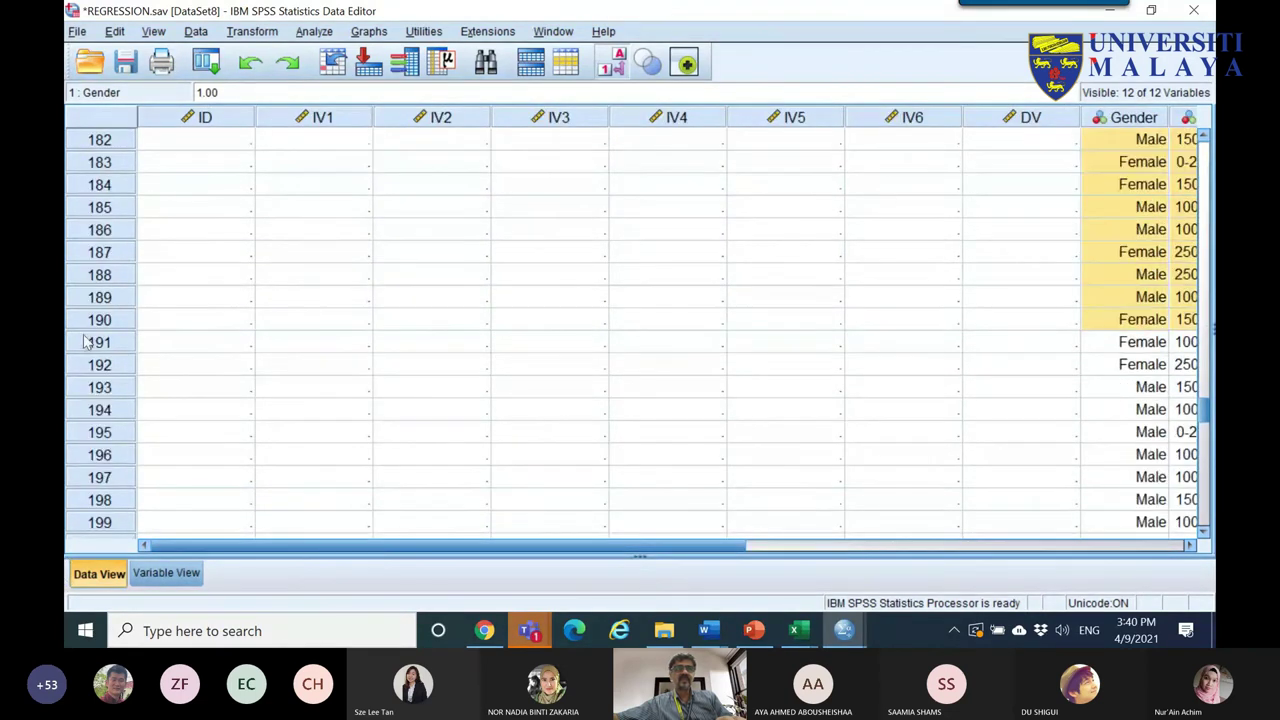
scroll(124, 280, "up", 7)
left_click_drag(104, 321, 158, 455)
right_click(98, 453)
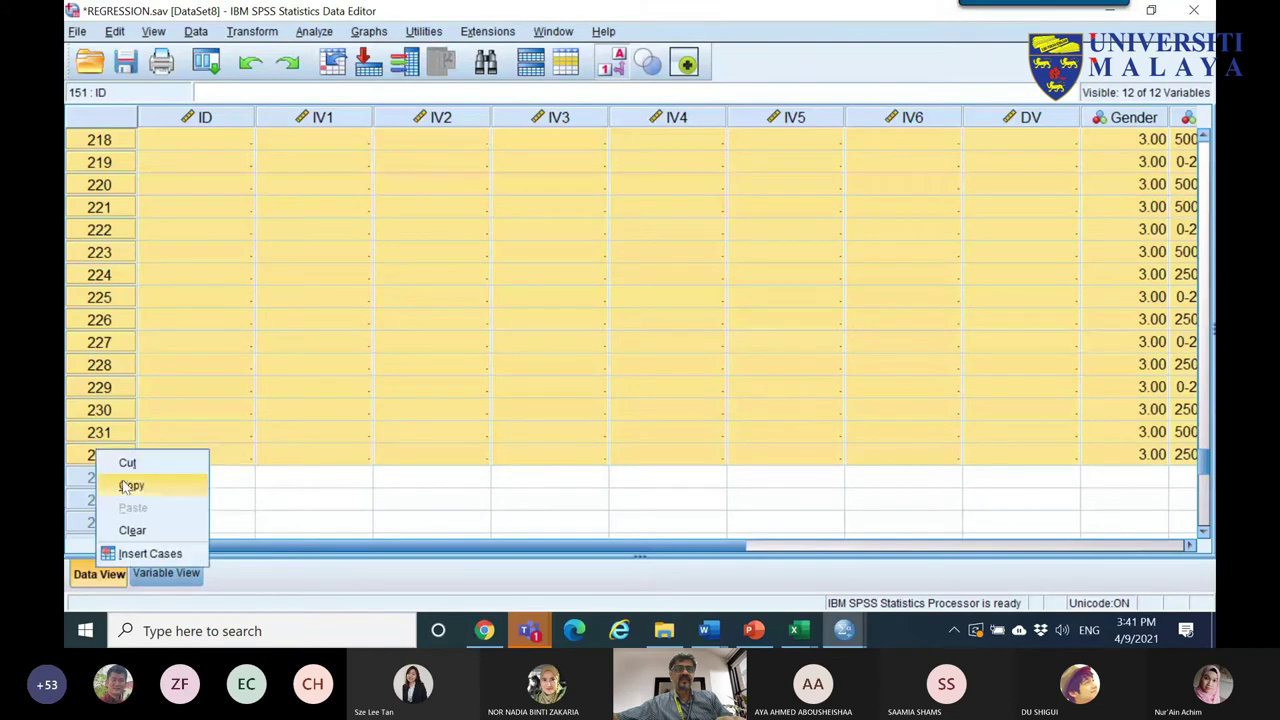
left_click(133, 531)
scroll(480, 200, "up", 5)
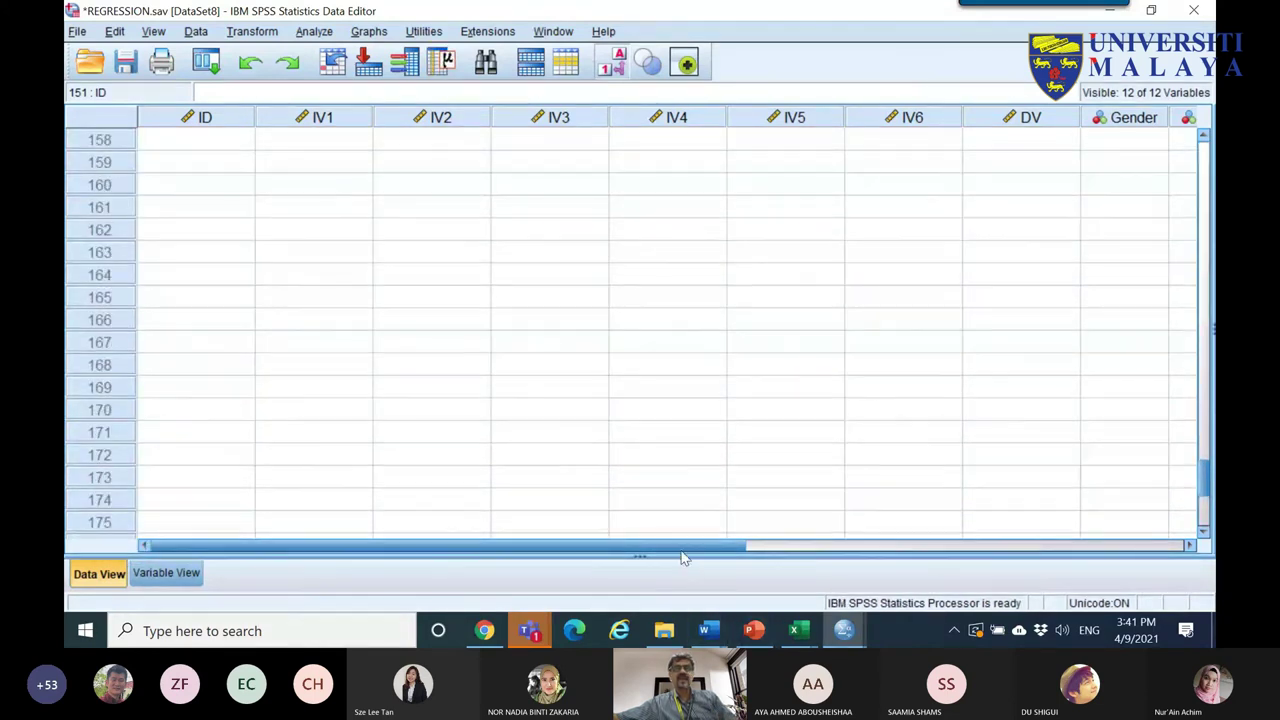
- Move the Gender, Income, Education and Dlicense variables directly after ID, and highlight their columns in the data
left_click(166, 573)
left_click_drag(85, 292, 85, 370)
left_click_drag(97, 310, 115, 132)
key("ctrl+t")
left_click(308, 119)
left_click(390, 119)
left_click(482, 119)
left_click(550, 122)
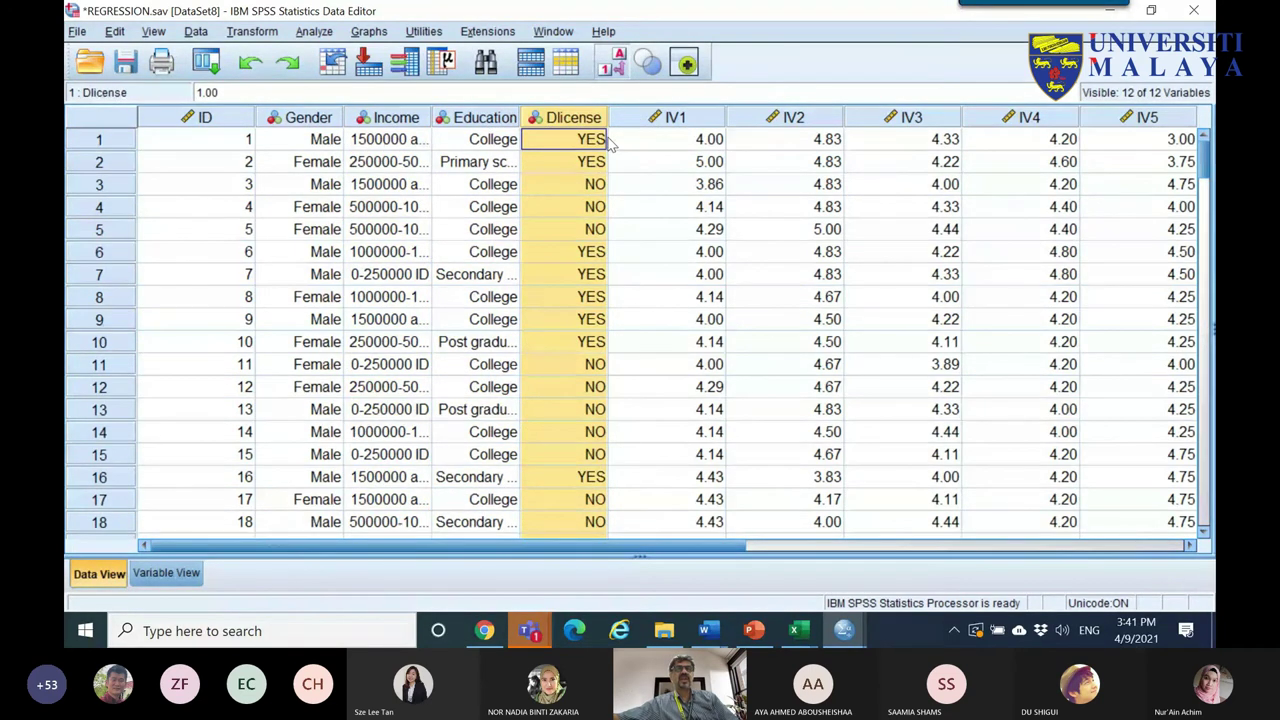
left_click_drag(325, 120, 567, 120)
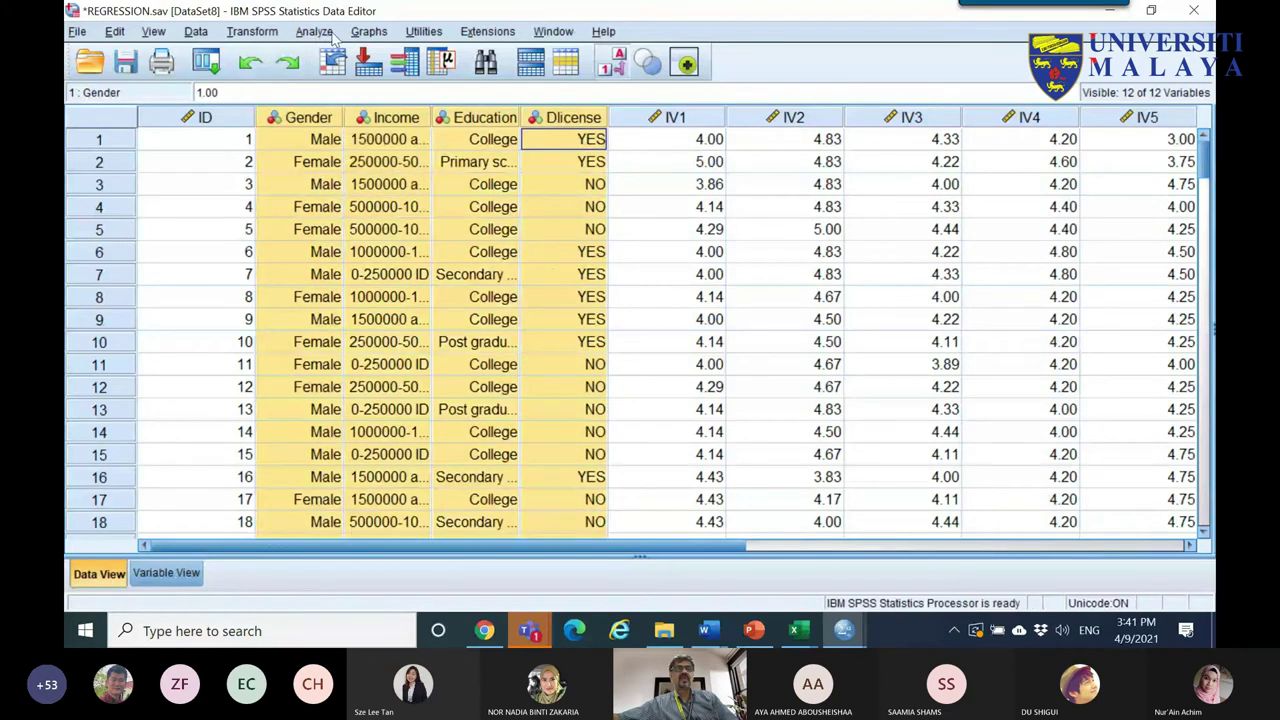
- Open Linear Regression and remove IV1 through IV6 from the independent variables
left_click(368, 31)
mouse_move(288, 36)
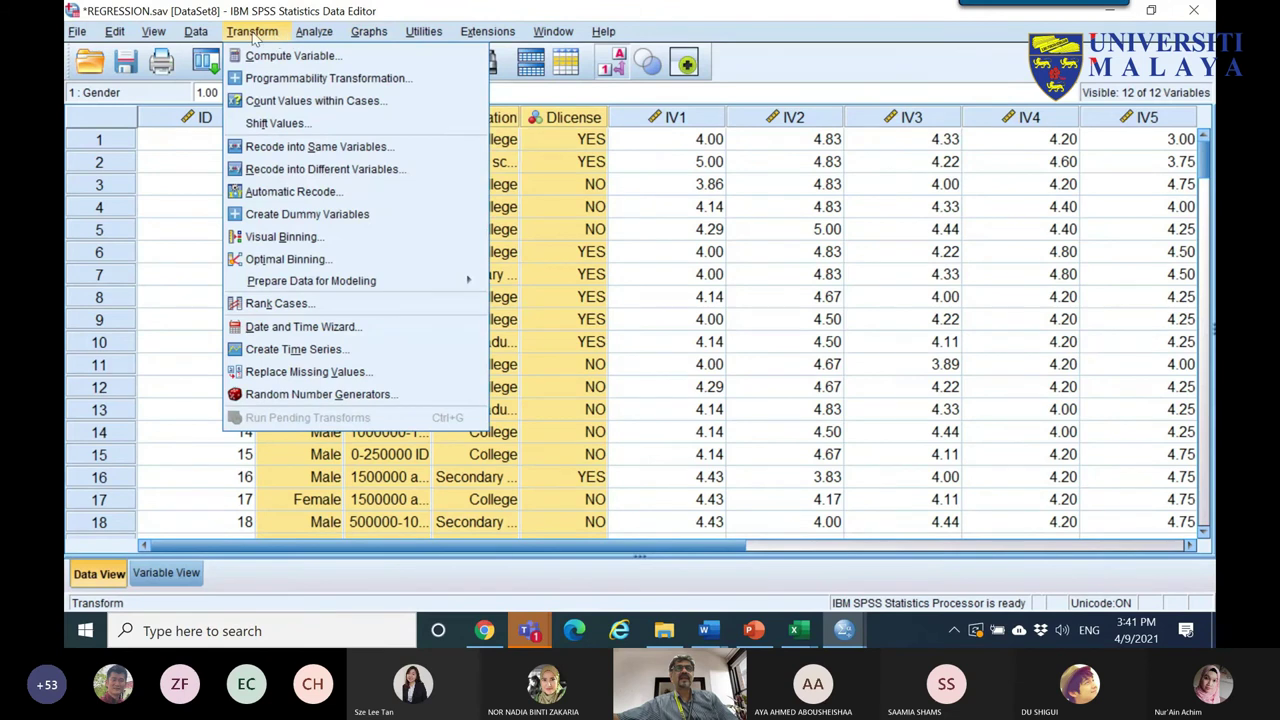
mouse_move(348, 245)
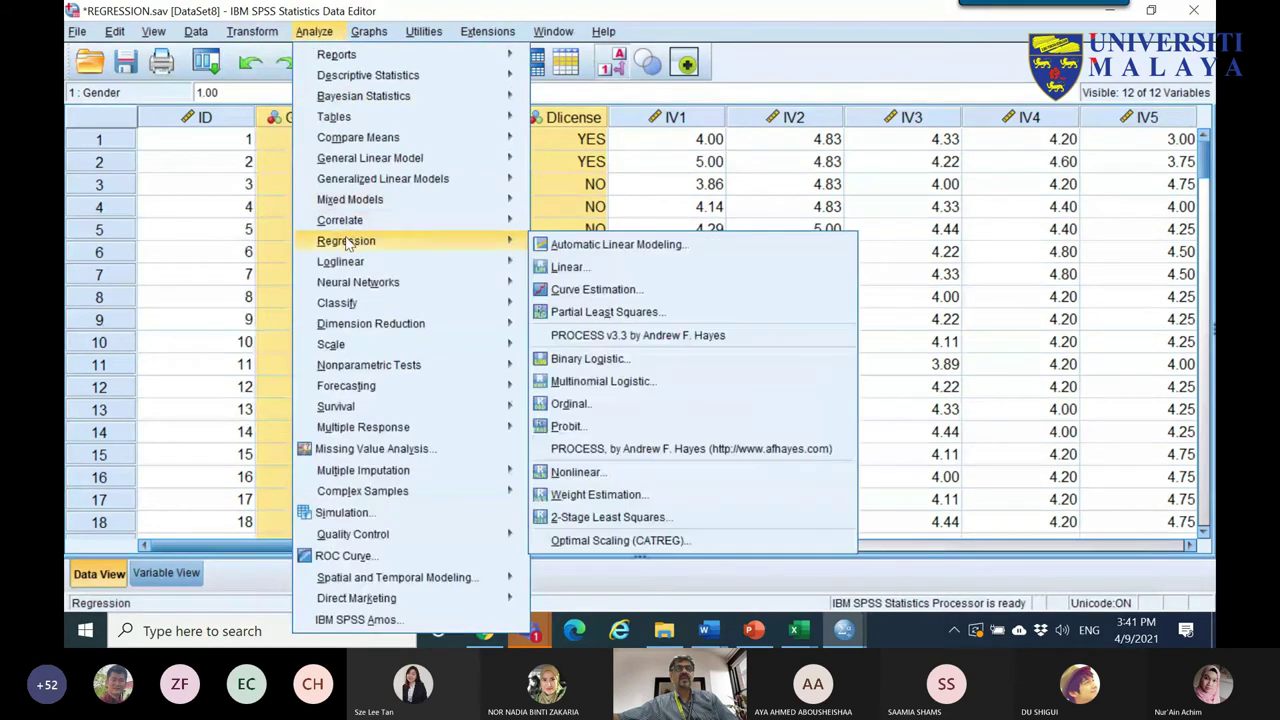
left_click(590, 270)
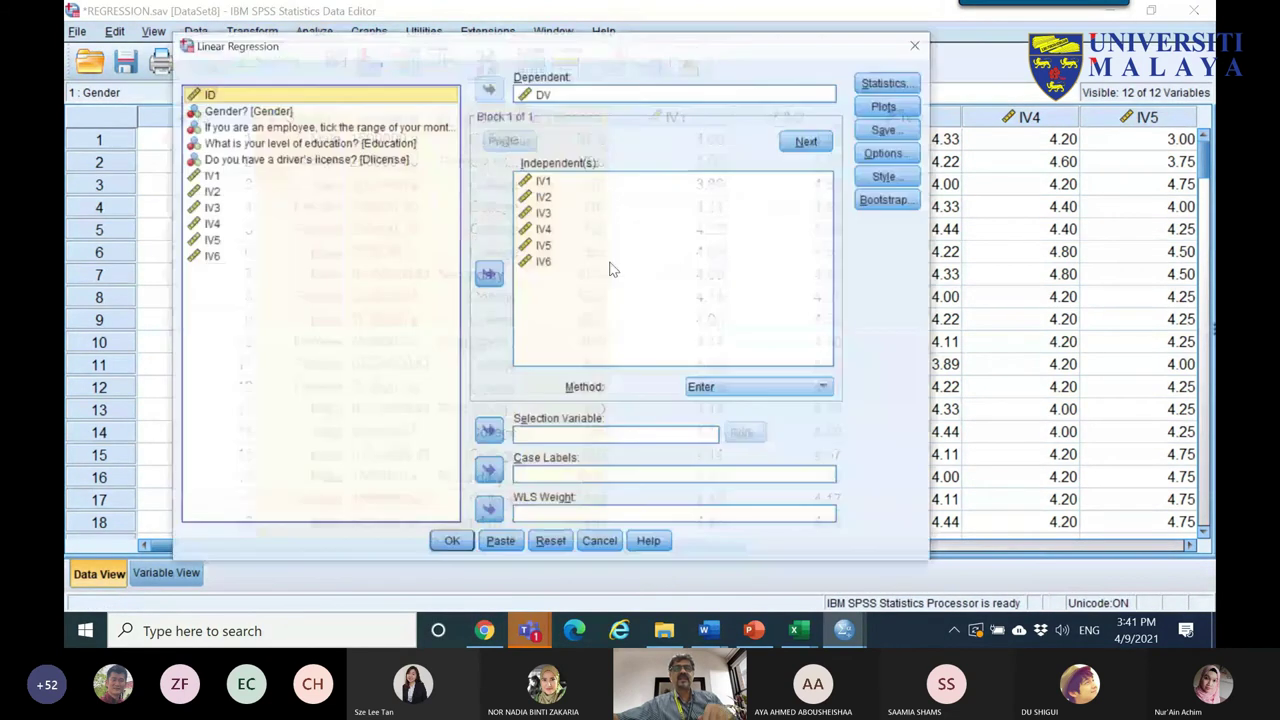
left_click(545, 182)
left_click(545, 264, "shift")
left_click(489, 276)
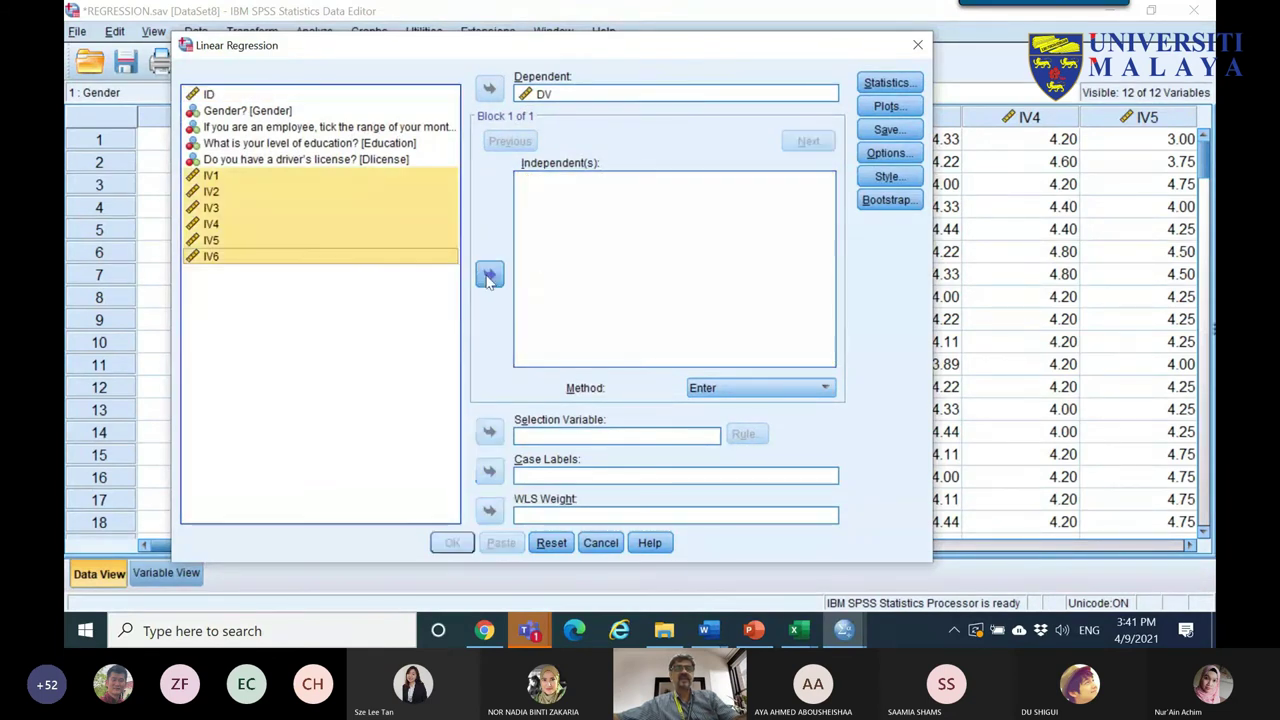
- Assign Gender, Income, Education and Dlicense as the independent variables of the first regression block
left_click(218, 132)
left_click(220, 110)
right_click(200, 190)
left_click(248, 280)
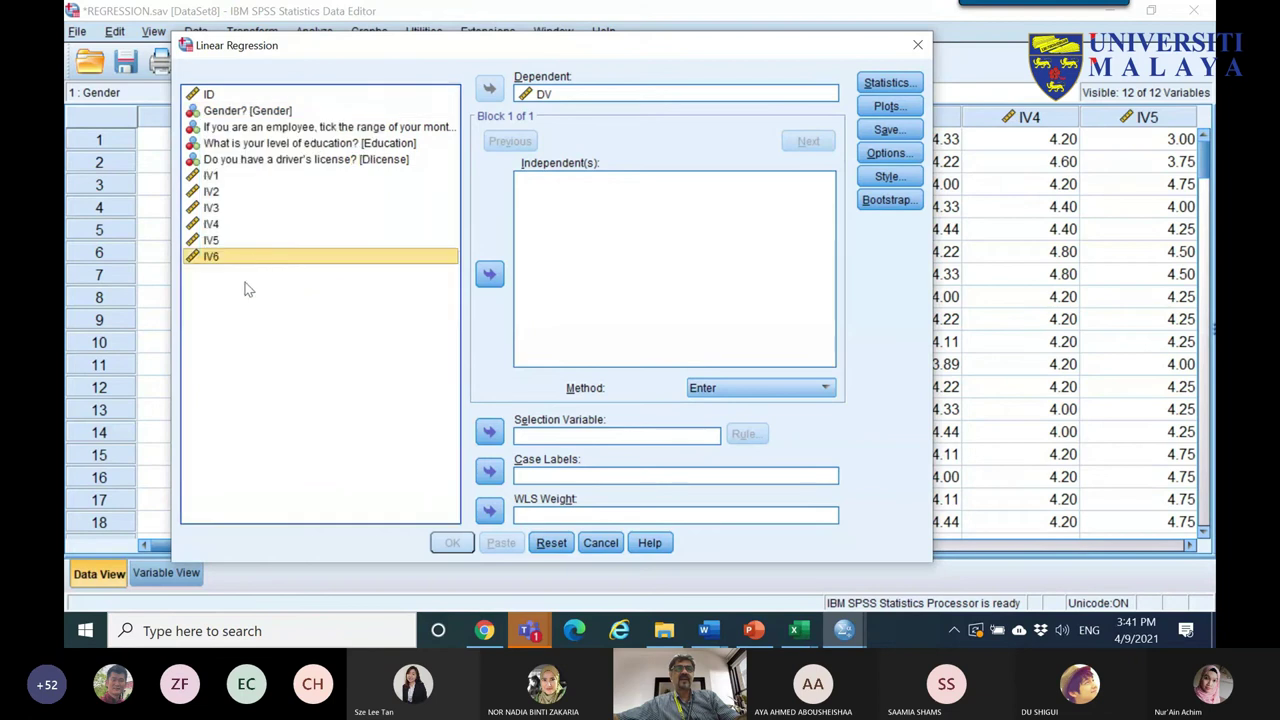
left_click(270, 175, "shift")
left_click(262, 113)
left_click(270, 160, "ctrl")
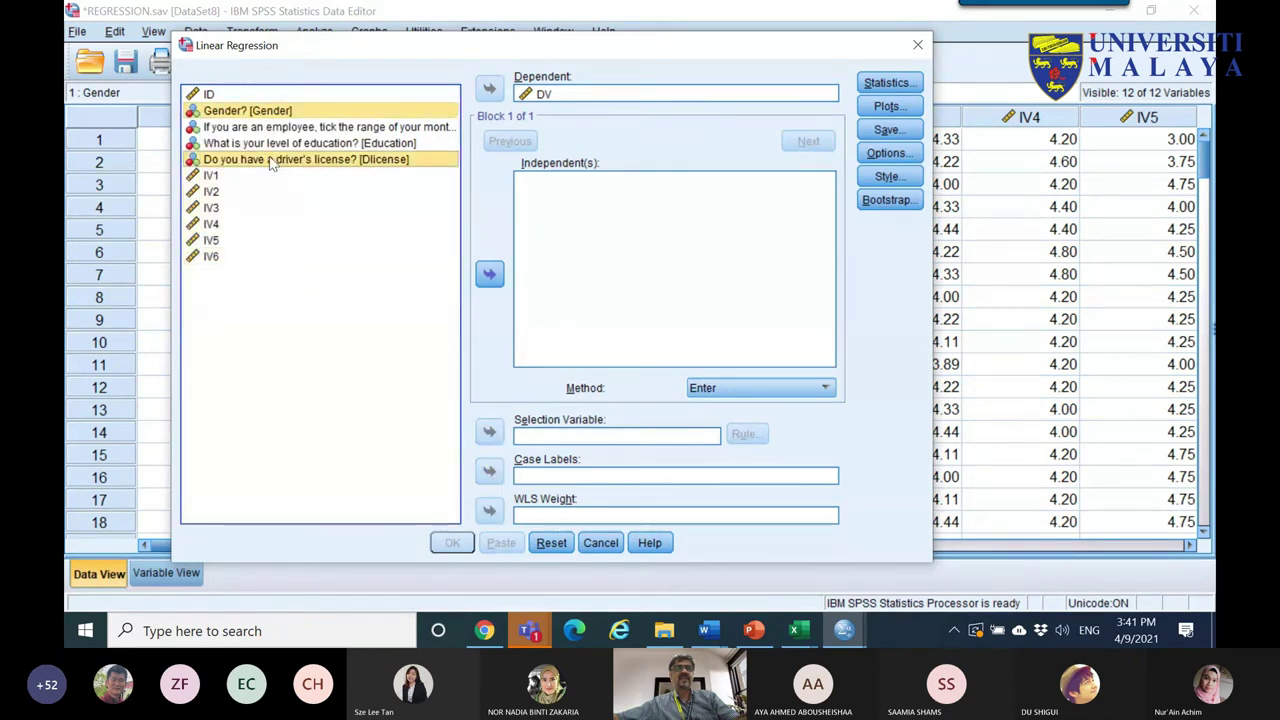
left_click(303, 128)
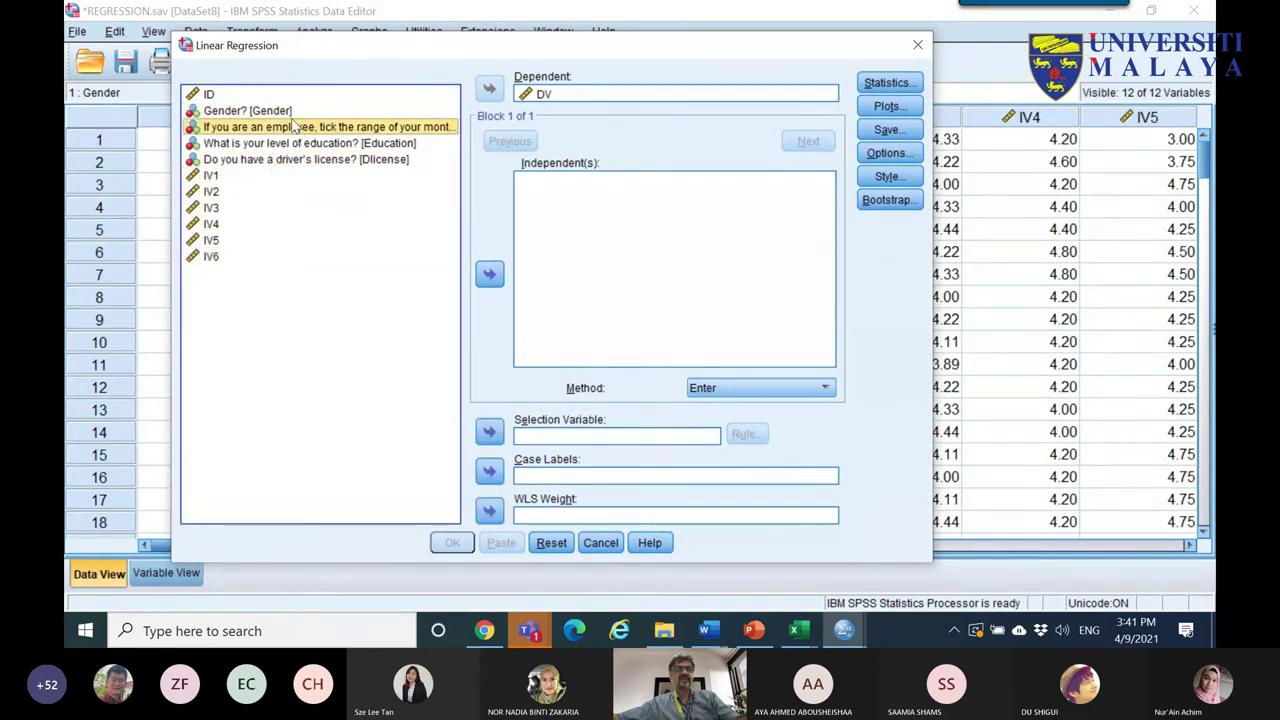
left_click(292, 113)
left_click(298, 160, "shift")
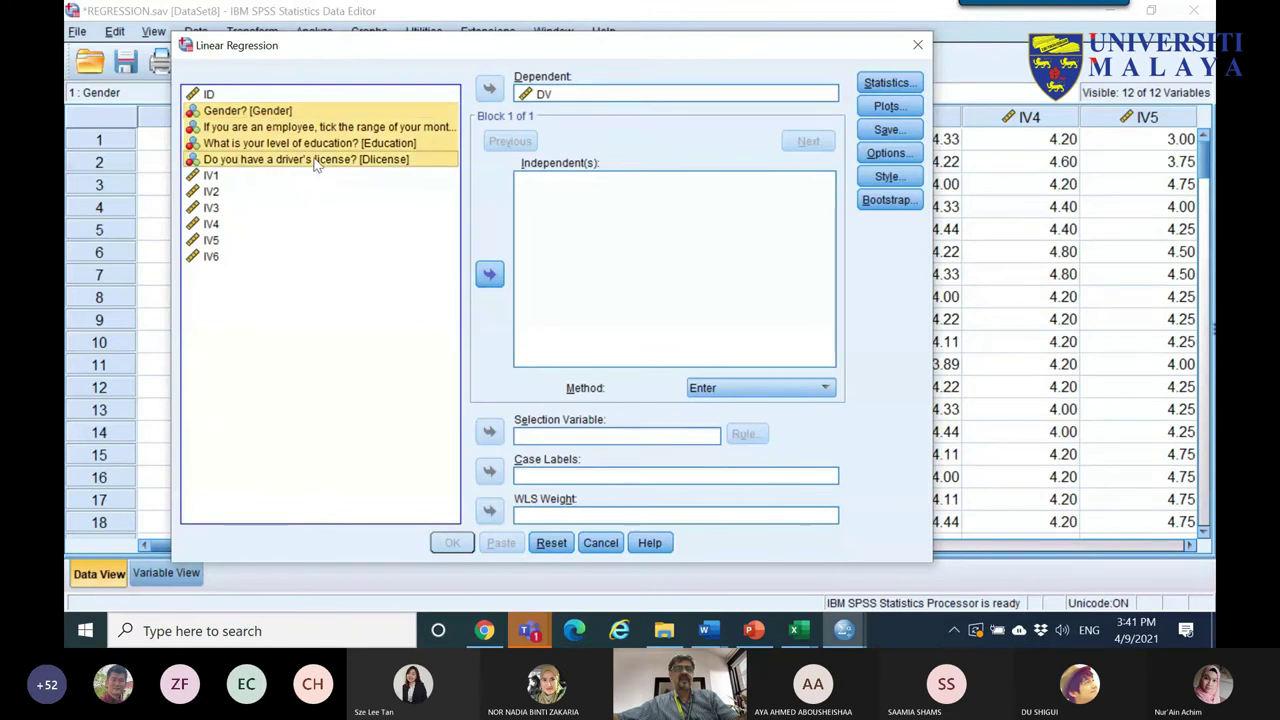
left_click(489, 273)
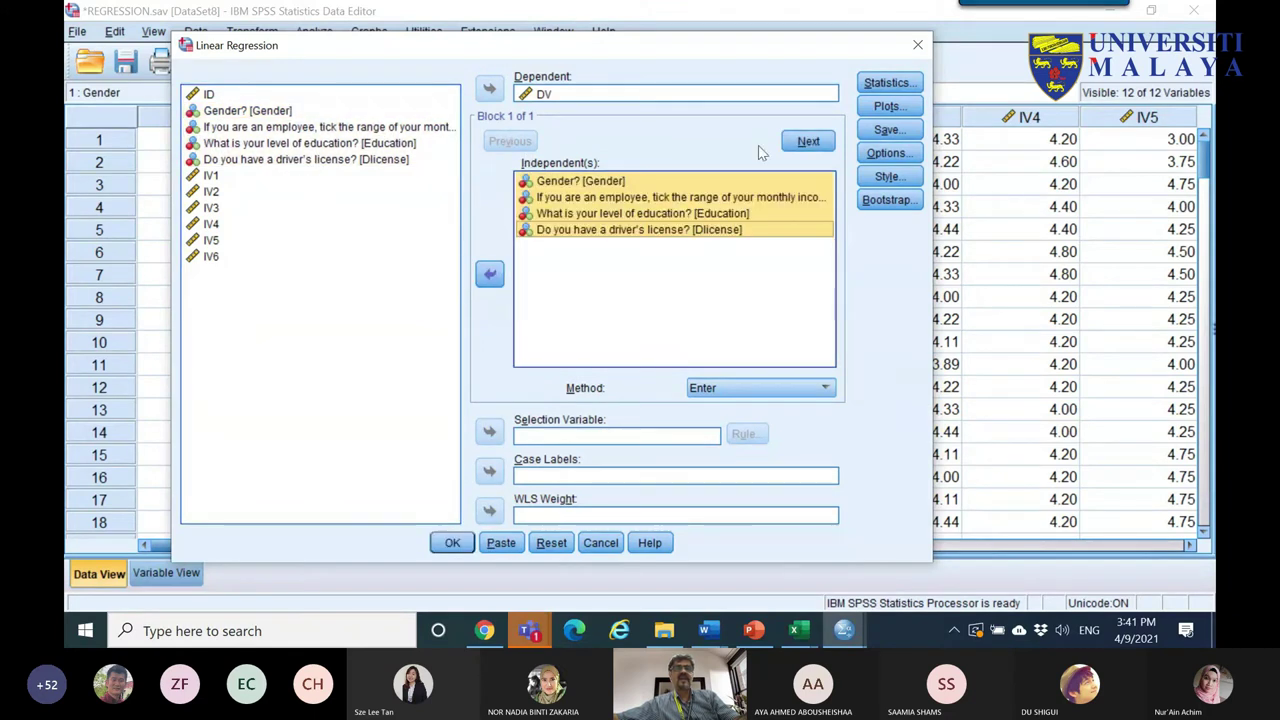
- Add a second block containing IV1 through IV6 and run the regression on DV
left_click(809, 141)
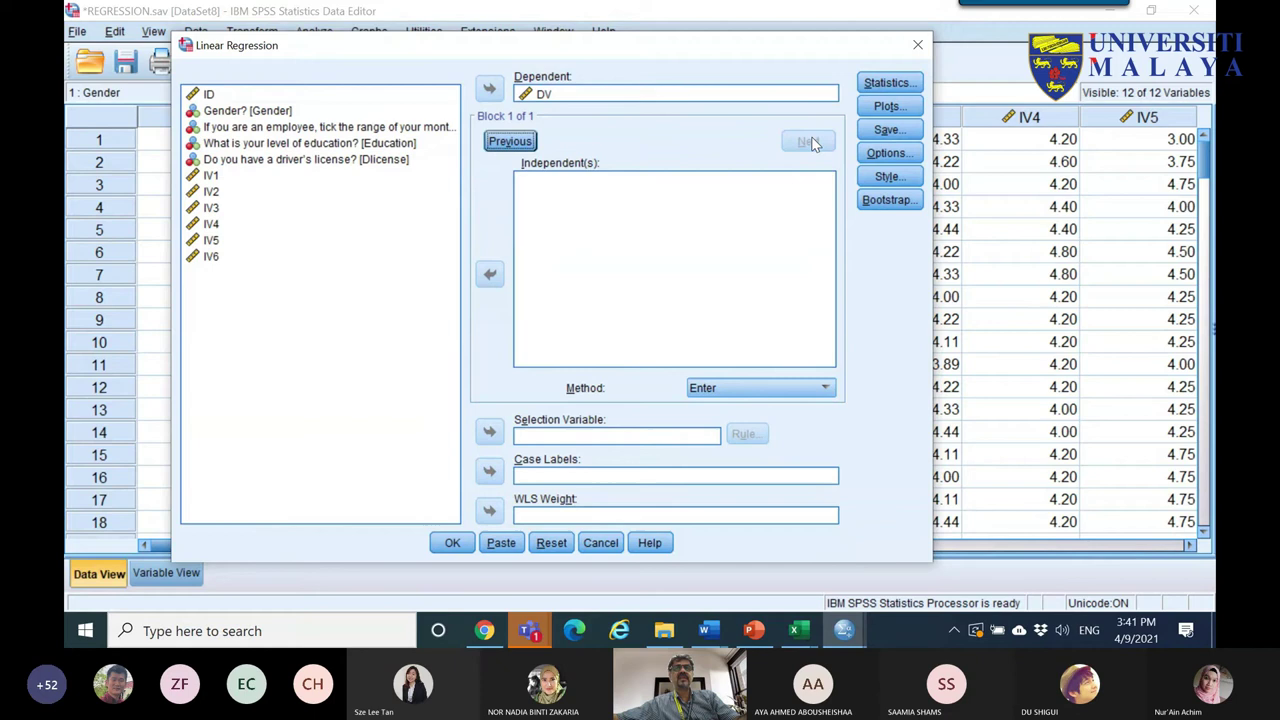
left_click(213, 177)
left_click(211, 257, "shift")
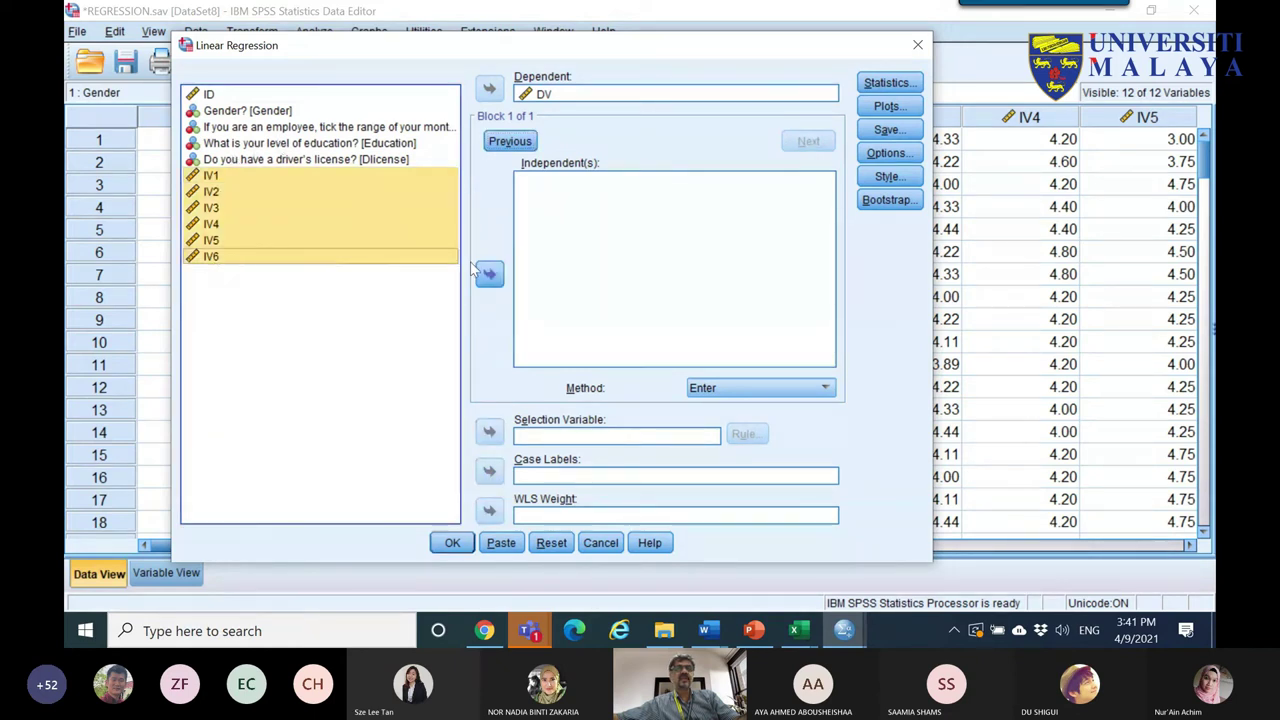
left_click(489, 273)
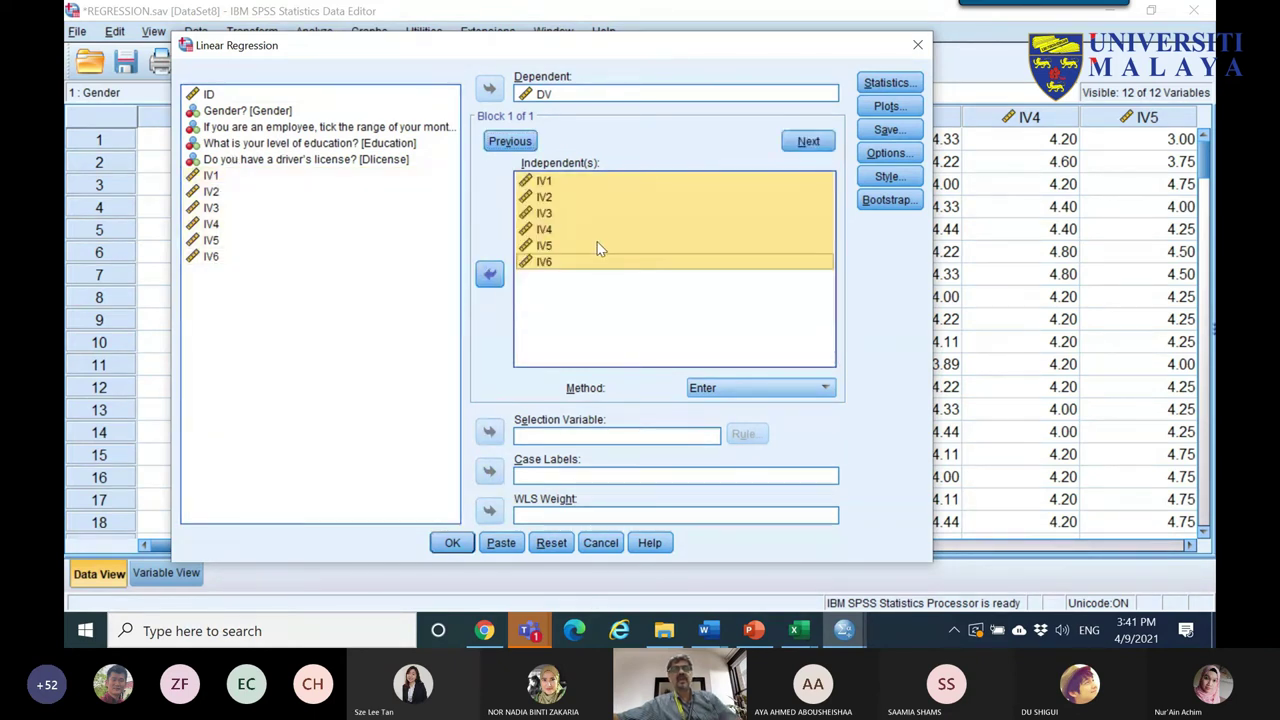
left_click(452, 542)
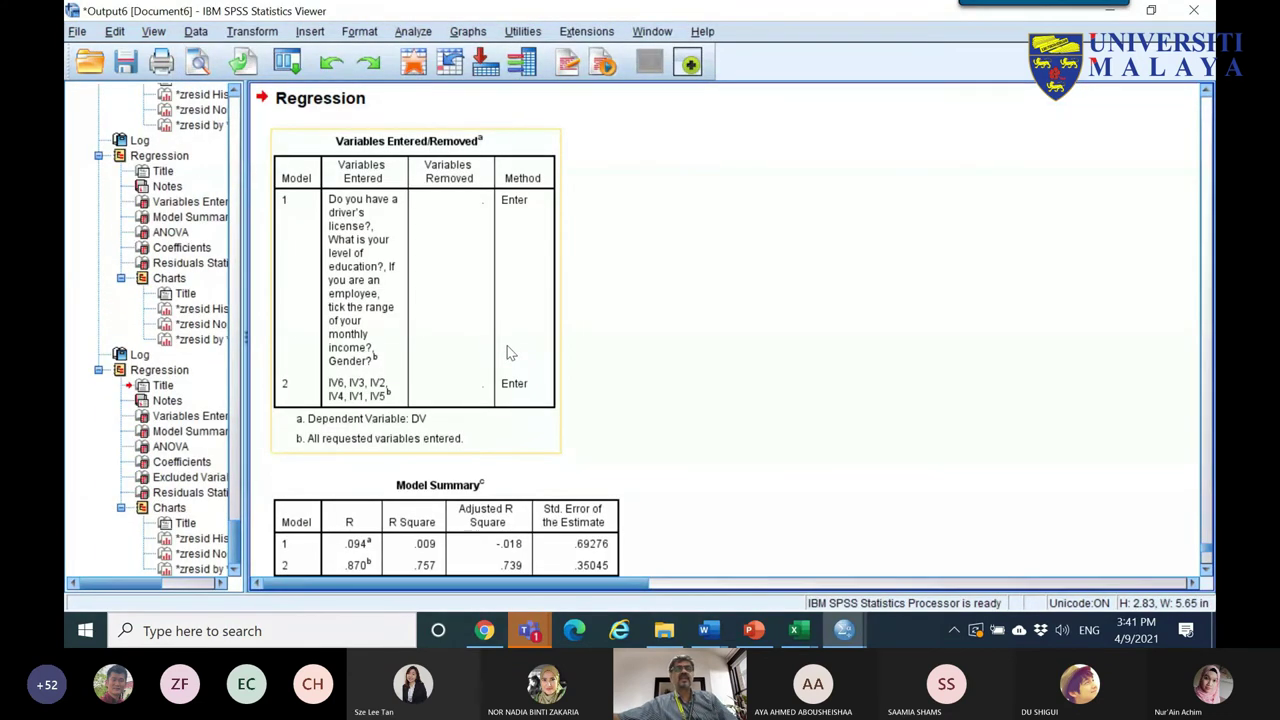
- Examine the Model Summary, ANOVA, Coefficients and Excluded Variables tables for both regression models
scroll(507, 352, "down", 5)
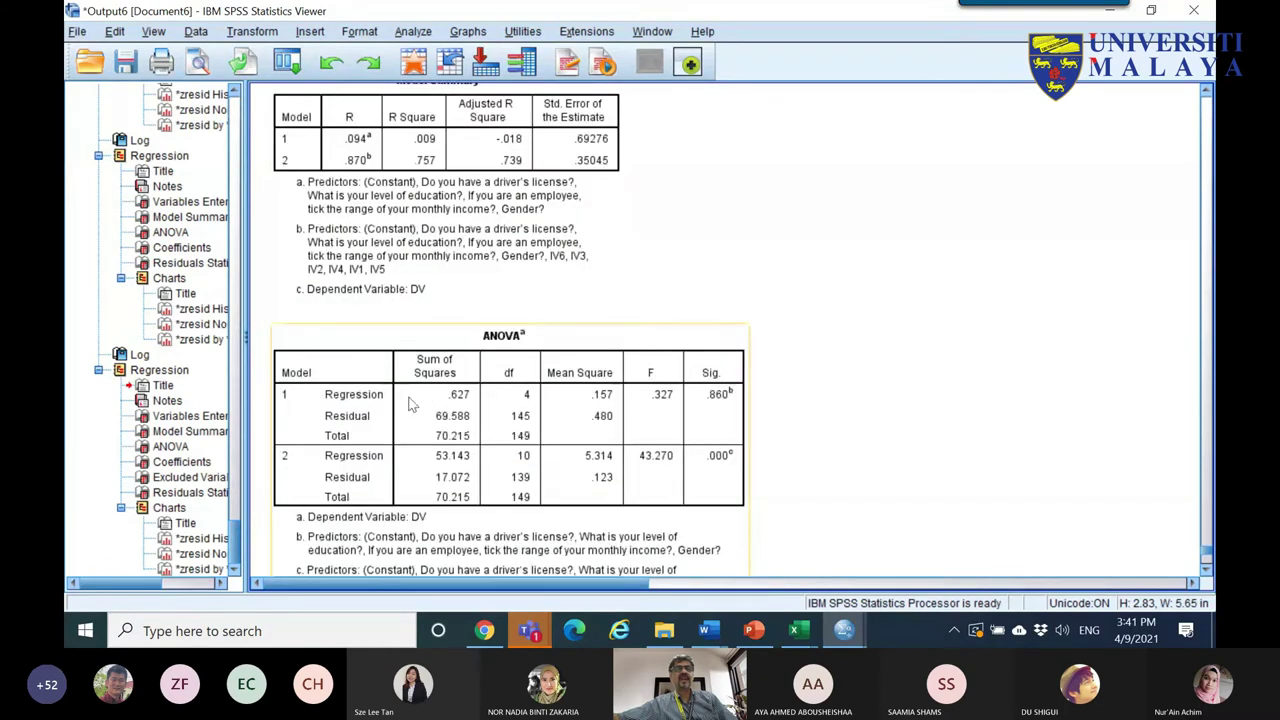
left_click(368, 148)
left_click(584, 395)
scroll(590, 382, "down", 10)
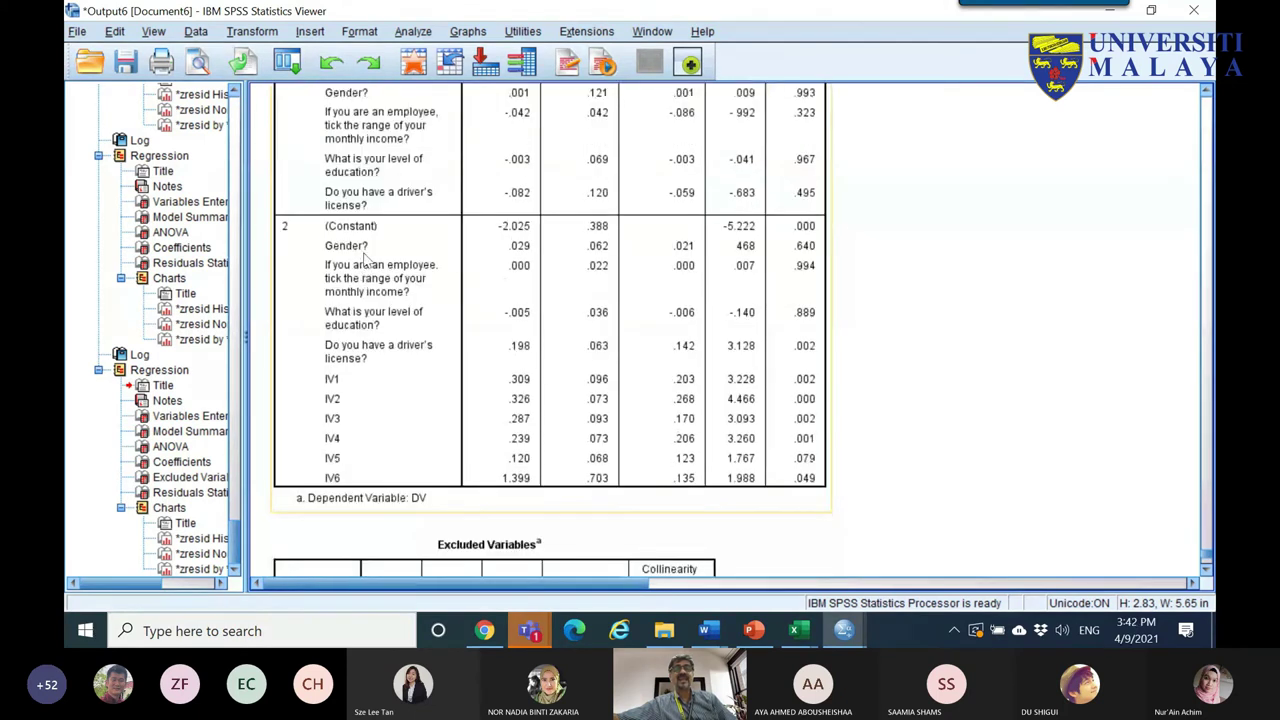
left_click(335, 396)
scroll(324, 296, "down", 5)
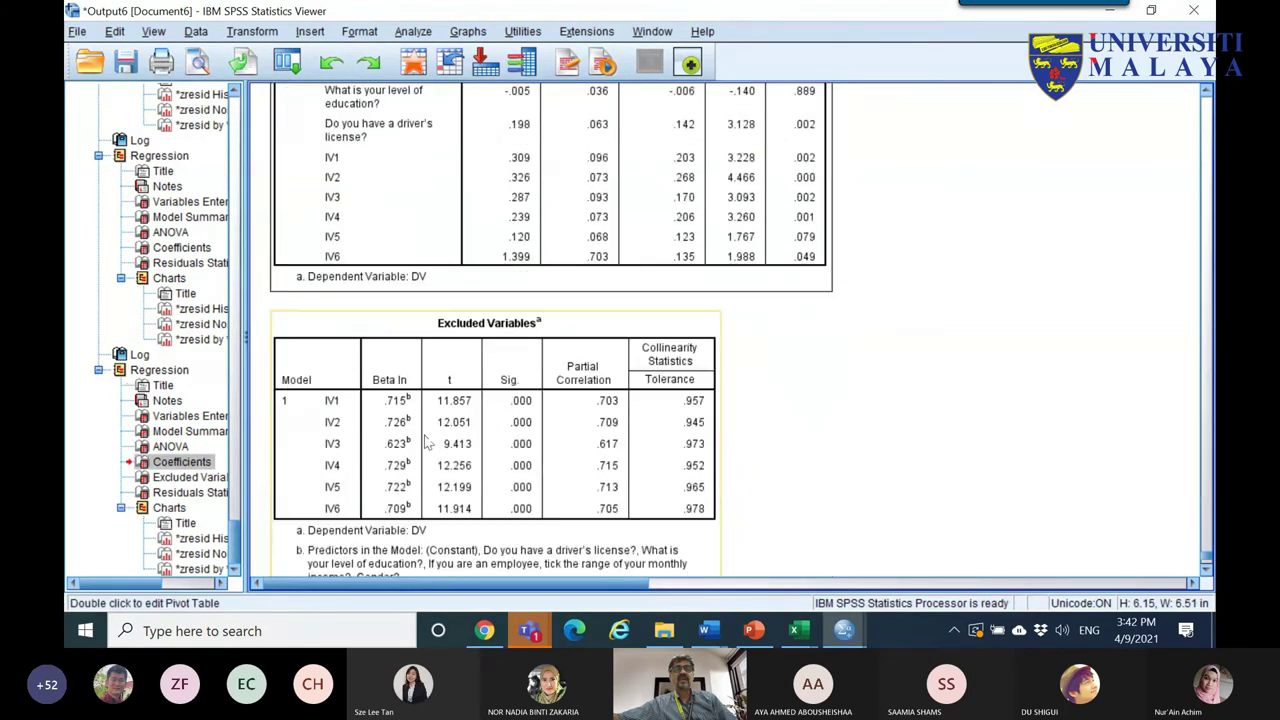
scroll(324, 296, "up", 3)
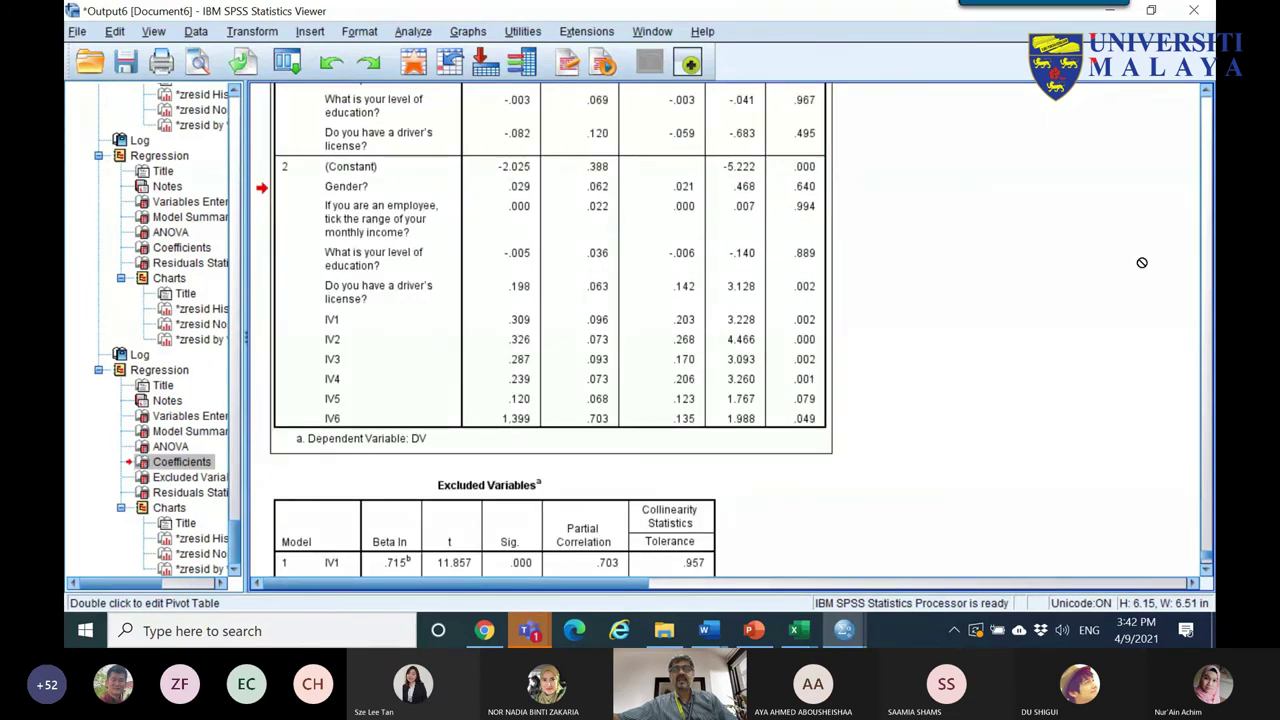
- Close the regression output and clear the labels of Gender, Income, Education and Dlicense in REGRESSION.sav
left_click(1193, 10)
left_click(645, 339)
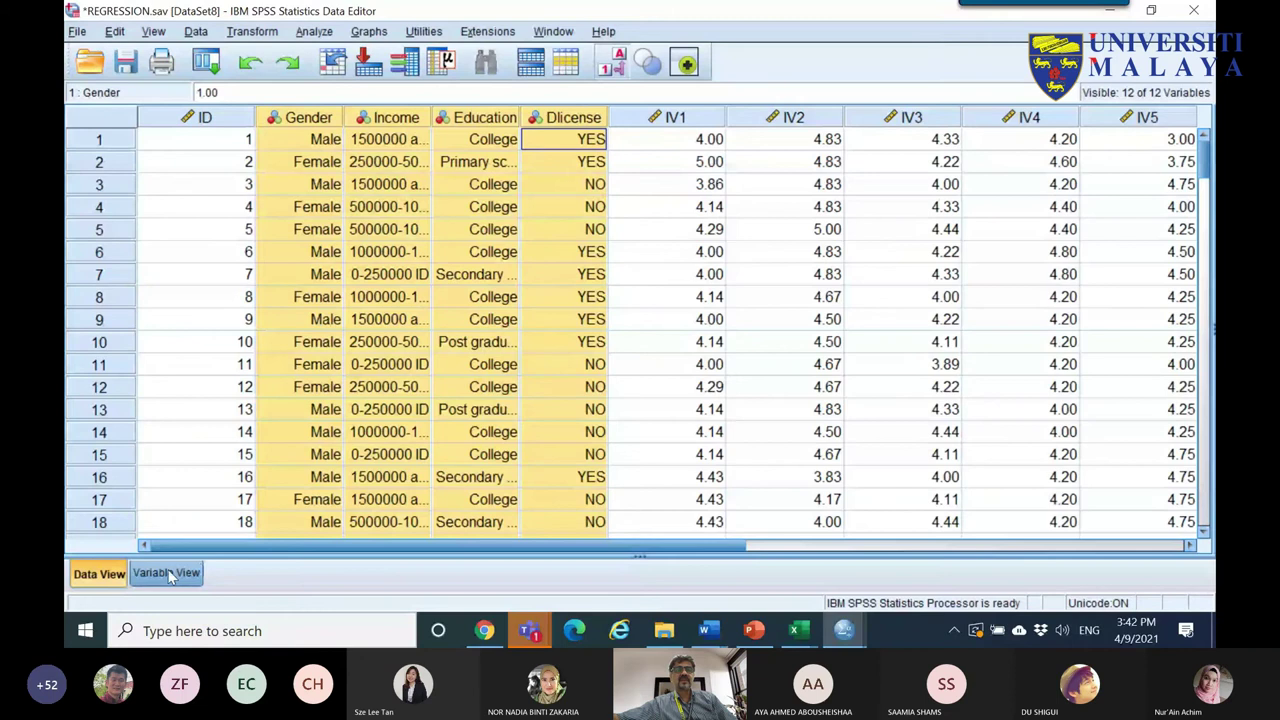
left_click(166, 572)
right_click(547, 226)
left_click(515, 229)
right_click(512, 226)
left_click(535, 248)
left_click_drag(525, 145, 534, 214)
right_click(536, 212)
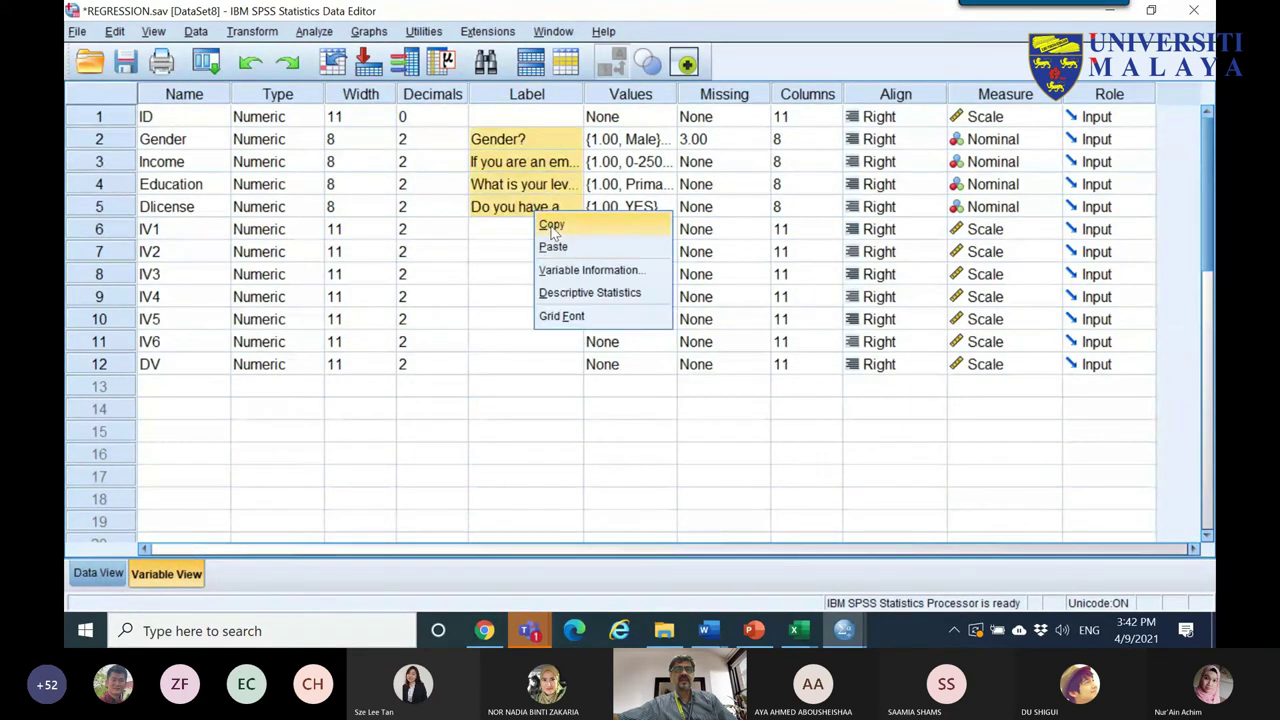
left_click(550, 274)
- Rerun the Linear Regression with the same two blocks and show the new Coefficients table
left_click(206, 63)
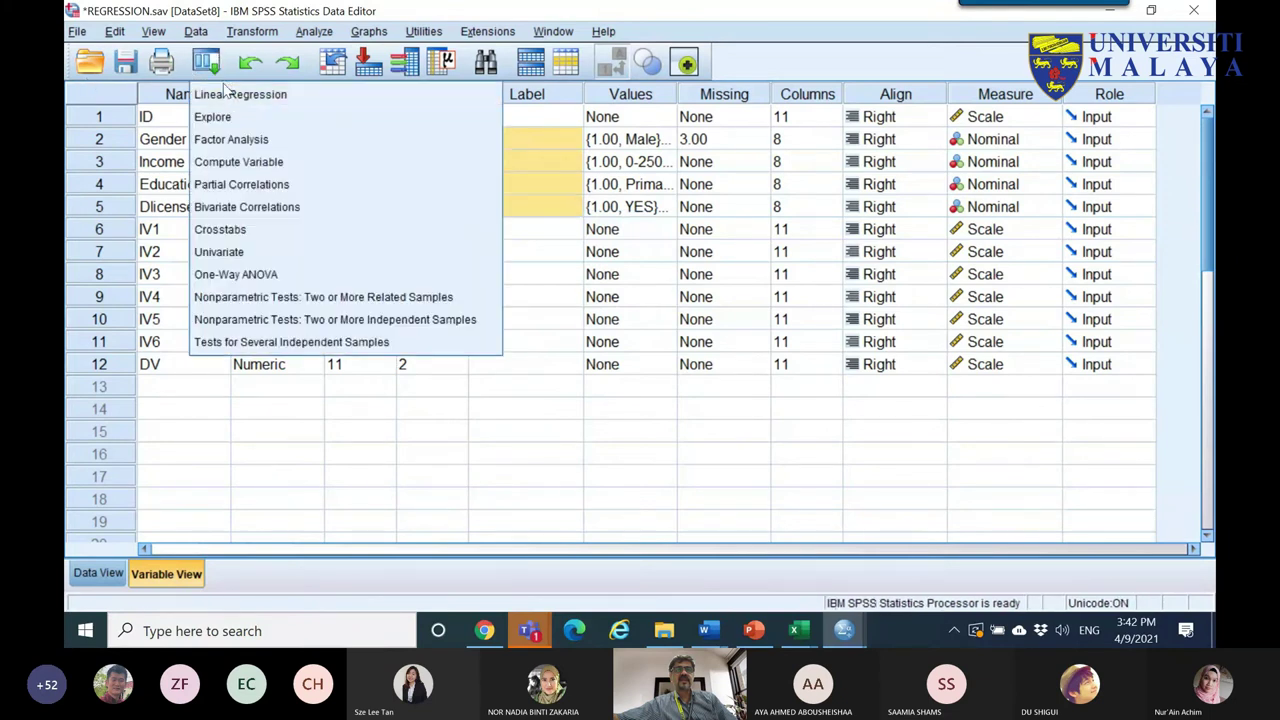
left_click(257, 94)
left_click(452, 544)
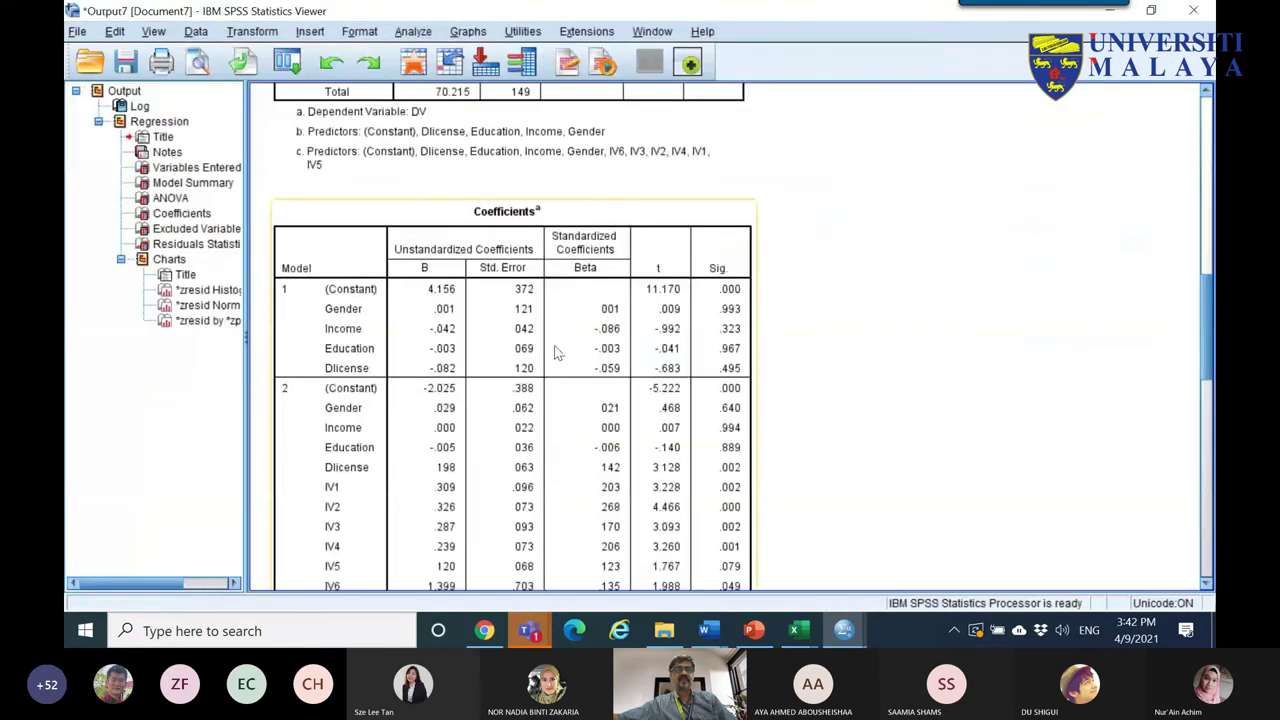
scroll(557, 350, "down", 3)
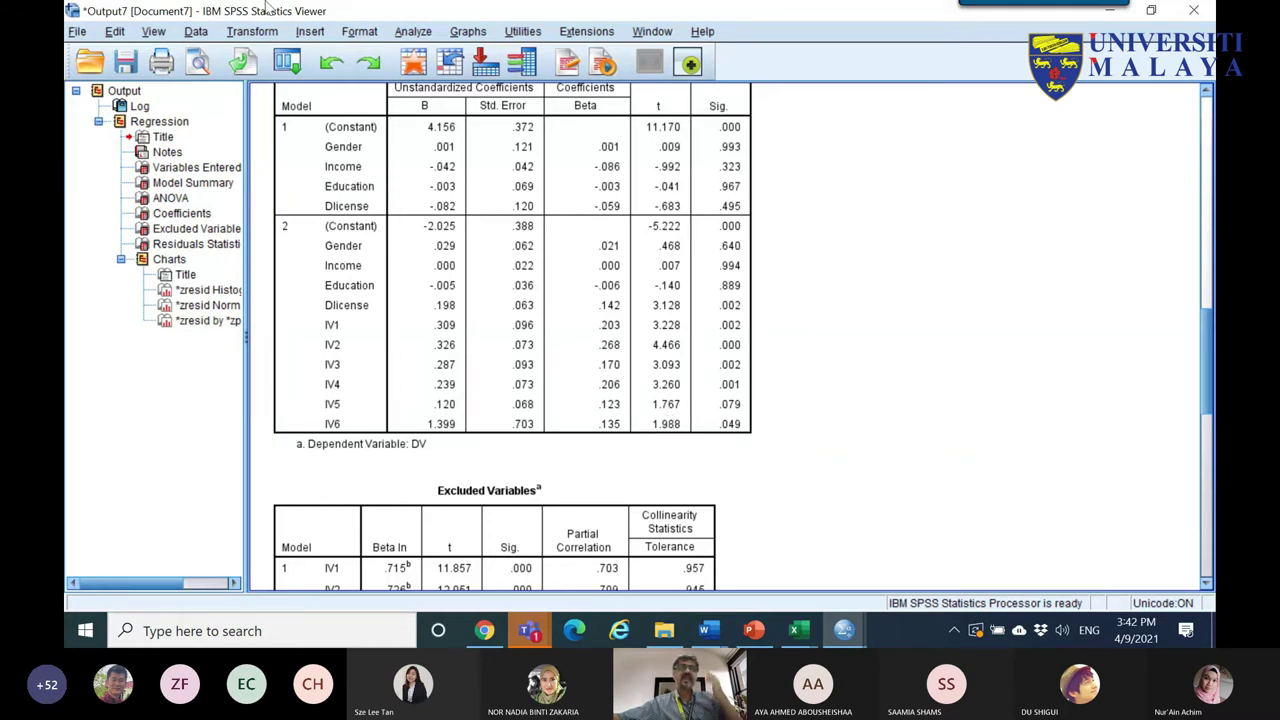
- Copy the regression output's Coefficients table and switch to the Book2 workbook in Excel
left_click(182, 213)
right_click(647, 224)
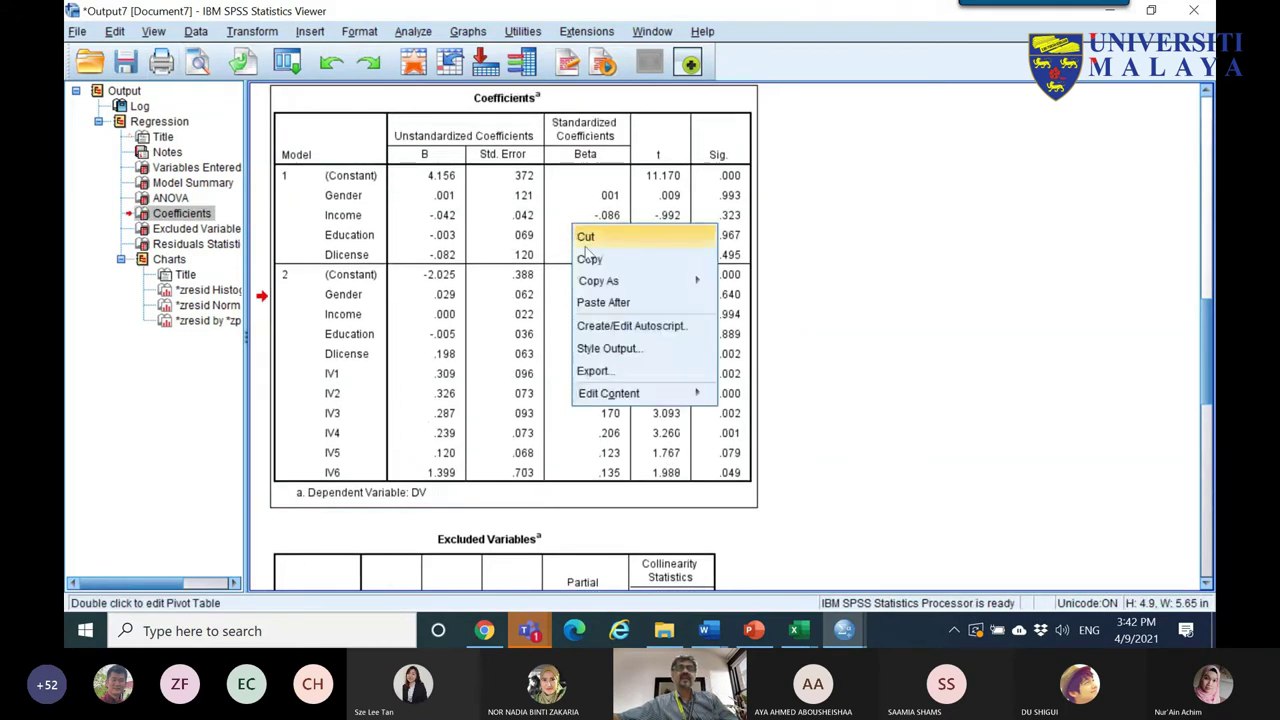
left_click(663, 254)
left_click(797, 630)
left_click(900, 555)
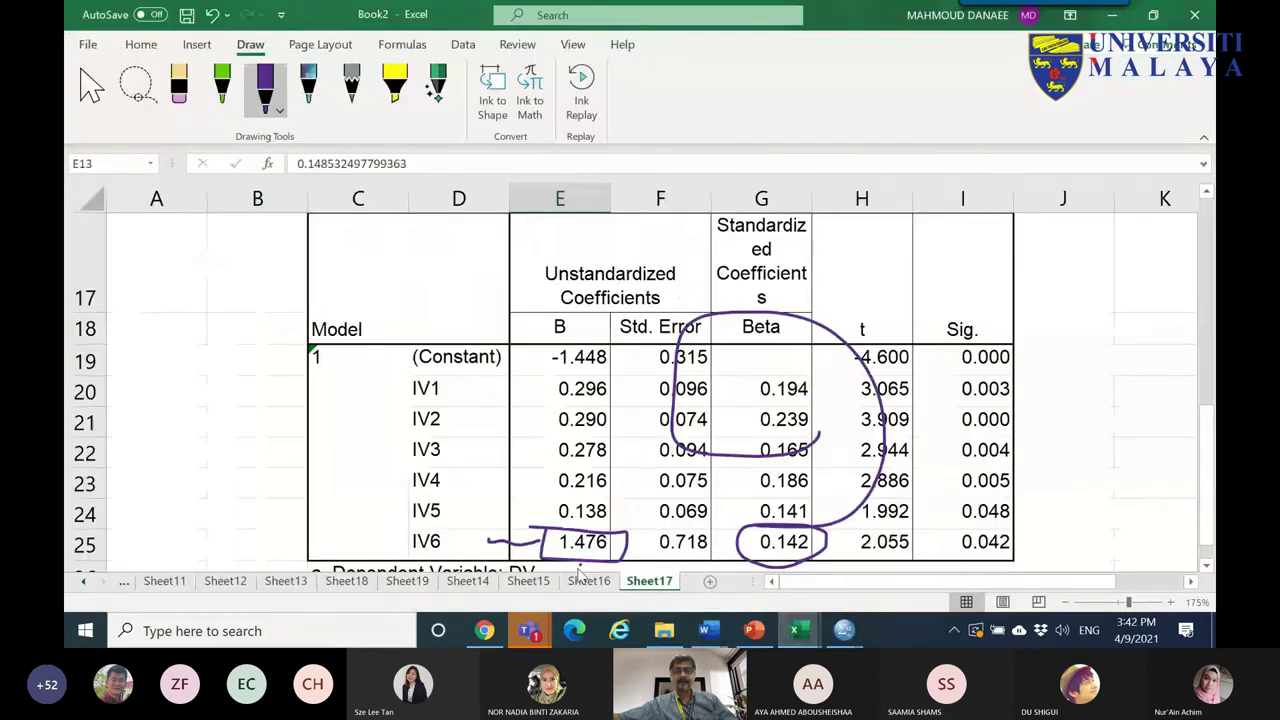
- Paste the Coefficients table into Sheet17 at cell B50, below the existing table
left_click(91, 85)
scroll(300, 240, "down", 11)
left_click(290, 232)
right_click(292, 232)
left_click(339, 187)
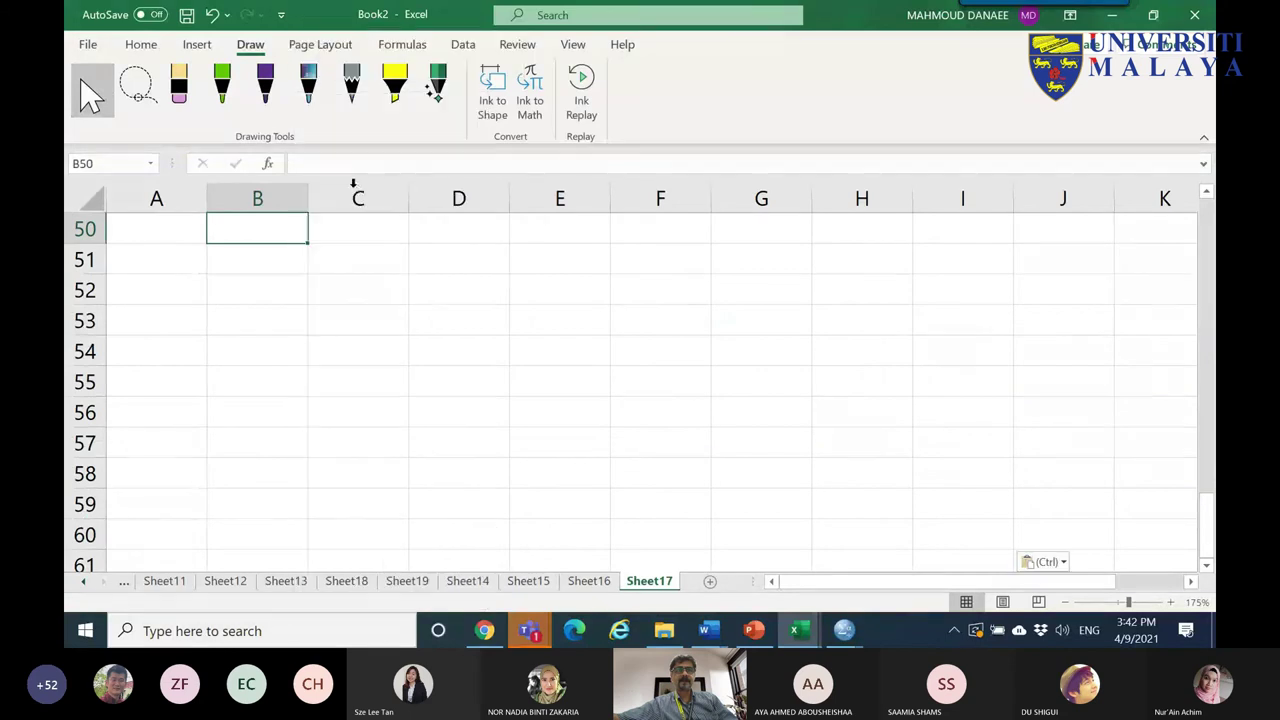
scroll(455, 305, "down", 4)
scroll(463, 314, "up", 2)
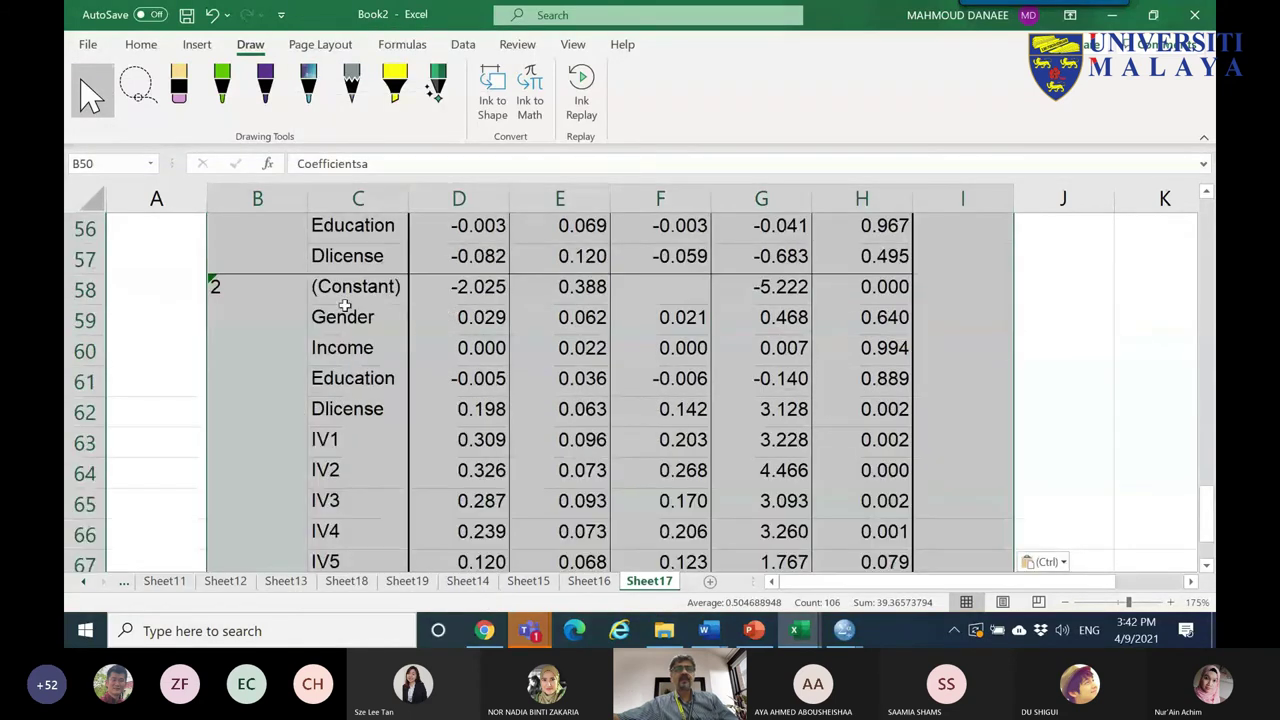
- Outline the Gender to Dlicense rows of model 2 in green ink and handwrite "SD" beside them
left_click(222, 85)
mouse_move(296, 312)
left_mouse_down()
mouse_move(510, 328)
mouse_move(845, 312)
mouse_move(912, 358)
mouse_move(910, 398)
mouse_move(832, 397)
left_mouse_up()
mouse_move(912, 425)
left_mouse_down()
mouse_move(315, 417)
mouse_move(300, 411)
mouse_move(298, 296)
mouse_move(898, 302)
mouse_move(928, 415)
mouse_move(880, 419)
left_mouse_up()
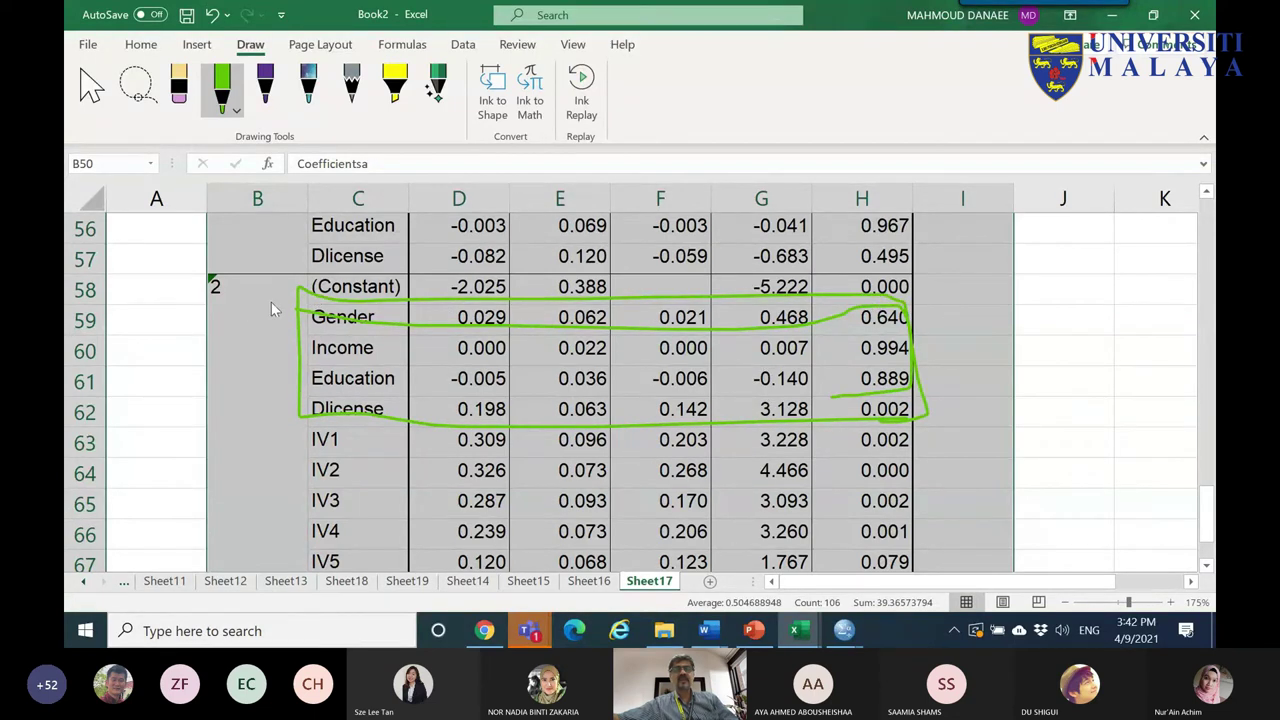
left_click_drag(215, 372, 213, 367)
left_click_drag(230, 346, 232, 368)
- Change the pen colour to pink and circle the IV5 row of model 2
left_click(236, 110)
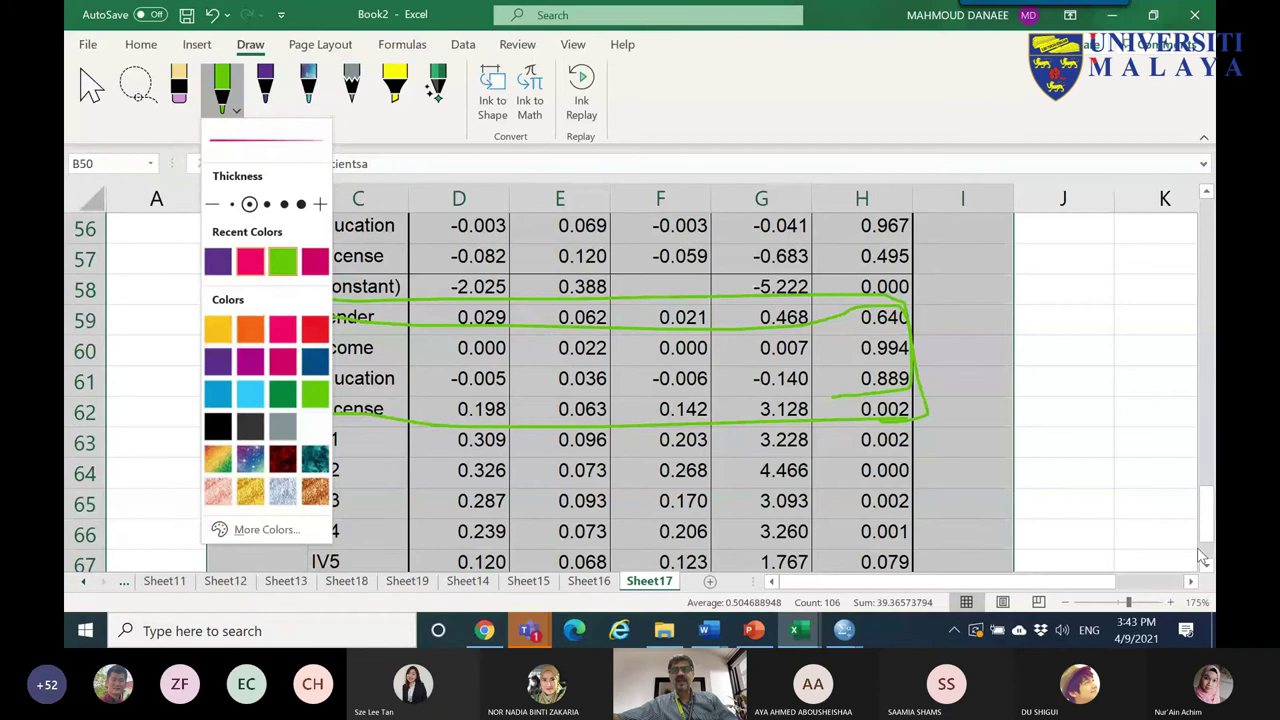
scroll(1160, 553, "down", 1)
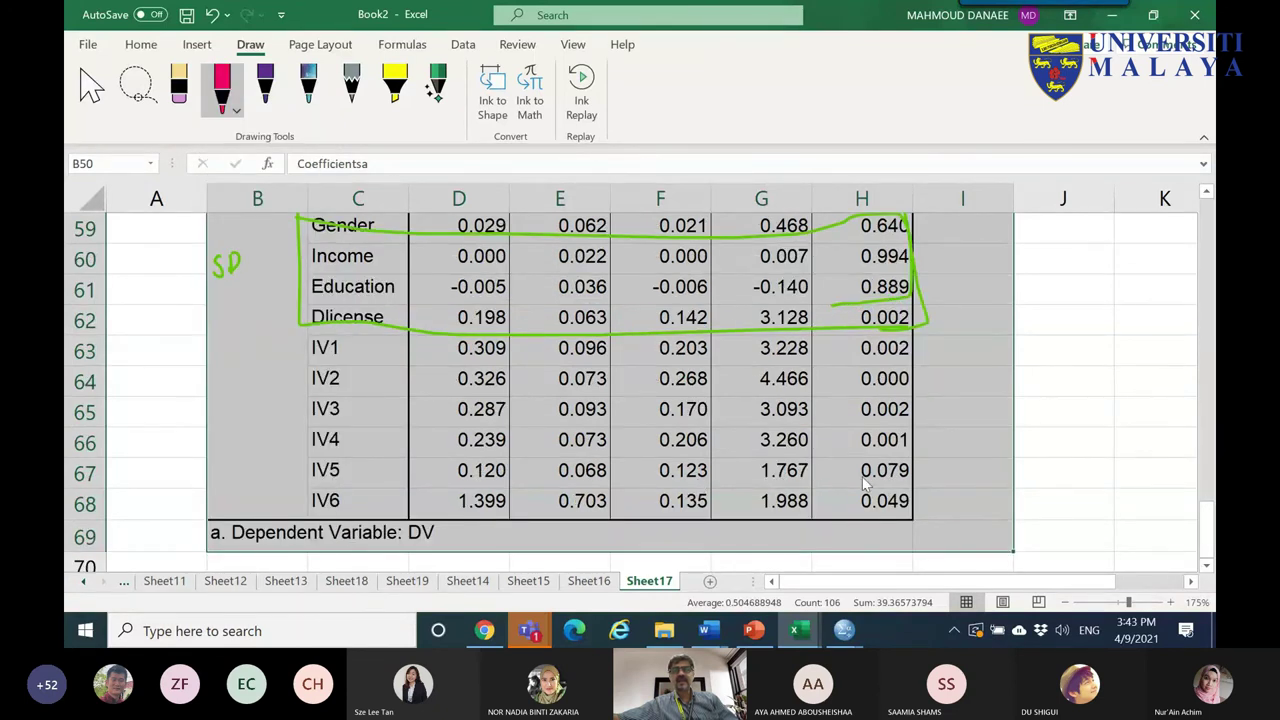
mouse_move(288, 459)
left_mouse_down()
mouse_move(873, 446)
mouse_move(926, 464)
mouse_move(909, 487)
mouse_move(741, 496)
mouse_move(296, 488)
left_mouse_up()
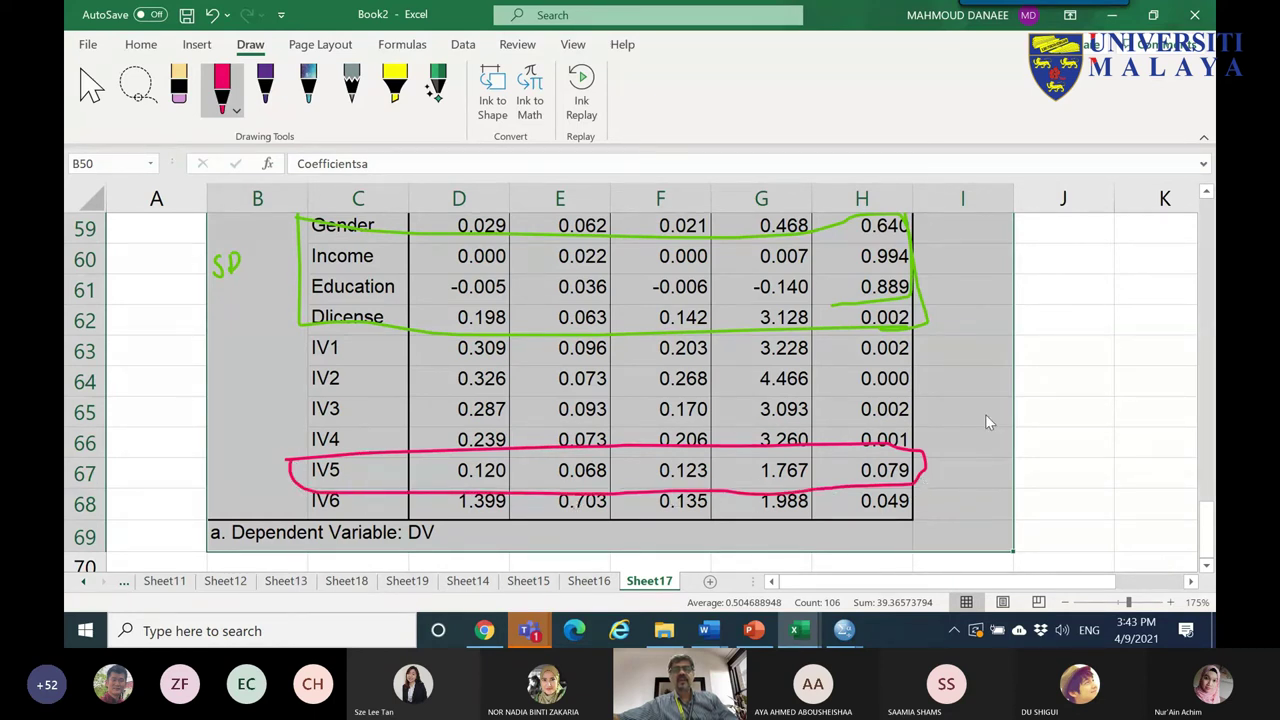
- Handwrite "BG" and "SD" in pink beside the Sig. values of model 2's demographic rows
scroll(1208, 510, "up", 1)
scroll(1210, 510, "up", 1)
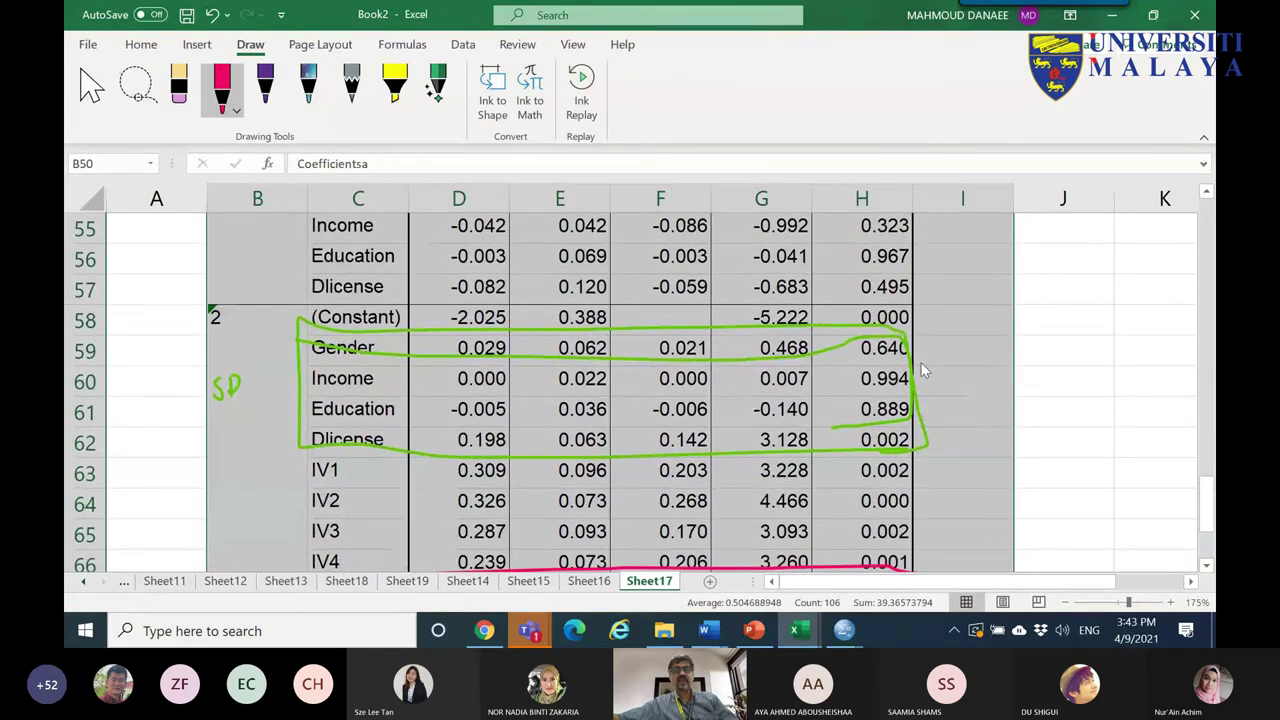
mouse_move(950, 348)
left_mouse_down()
mouse_move(963, 379)
mouse_move(943, 377)
mouse_move(1012, 366)
mouse_move(966, 428)
left_mouse_up()
left_click_drag(1000, 402, 1006, 425)
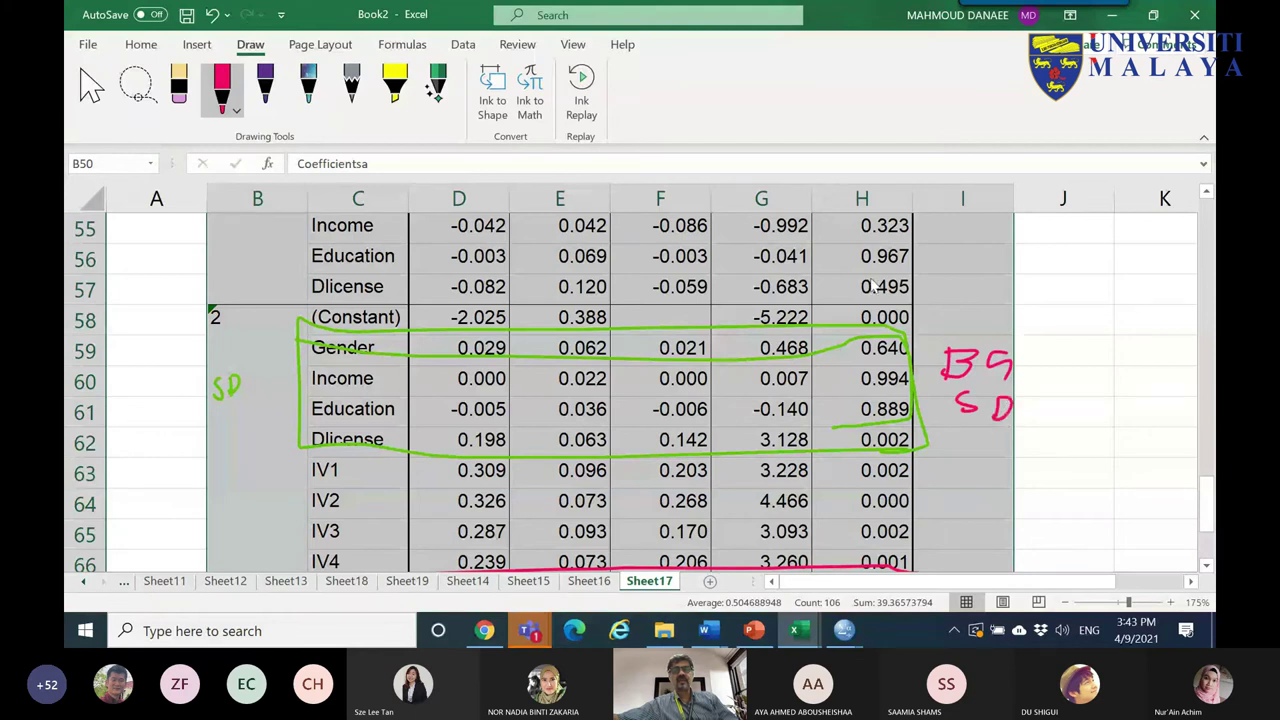
mouse_move(1208, 495)
left_mouse_down()
mouse_move(1210, 440)
mouse_move(1160, 434)
mouse_move(1210, 463)
mouse_move(1207, 502)
left_mouse_up()
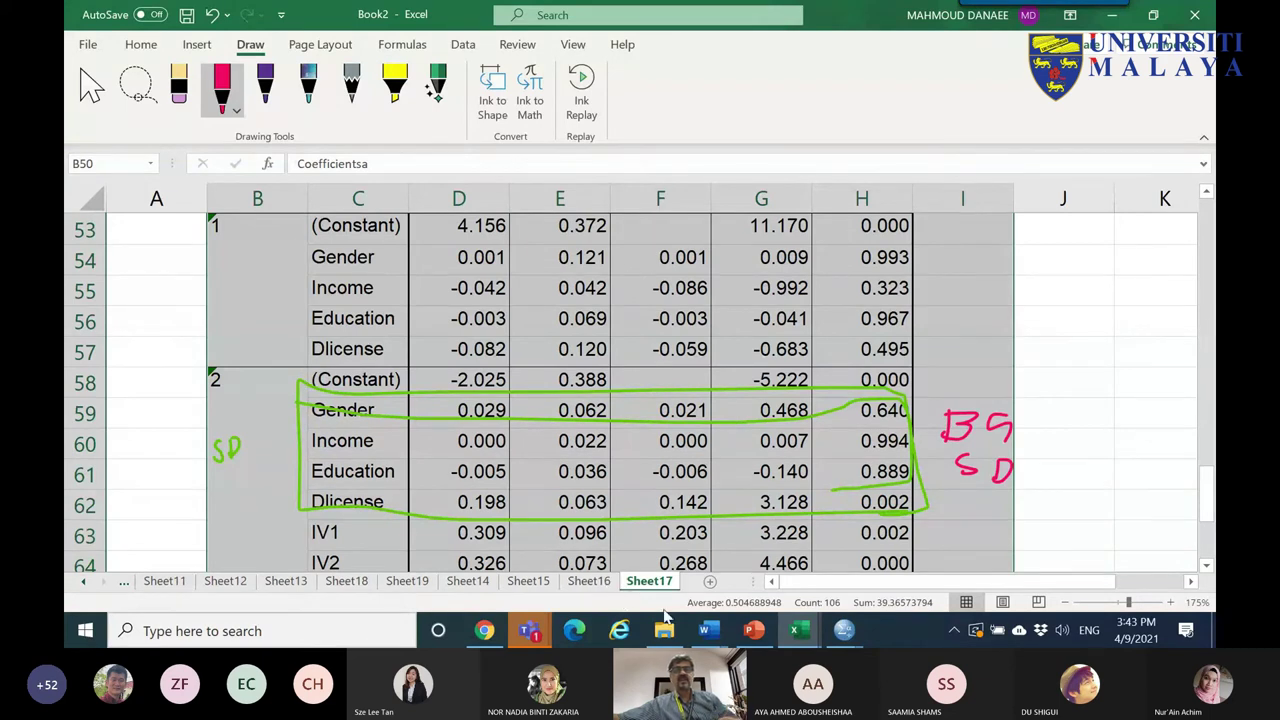
- Switch to Document1 in Word, circle "Explanatory" and the prediction note in pink, and draw an arrow from "Explanatory"
mouse_move(708, 632)
left_click(600, 530)
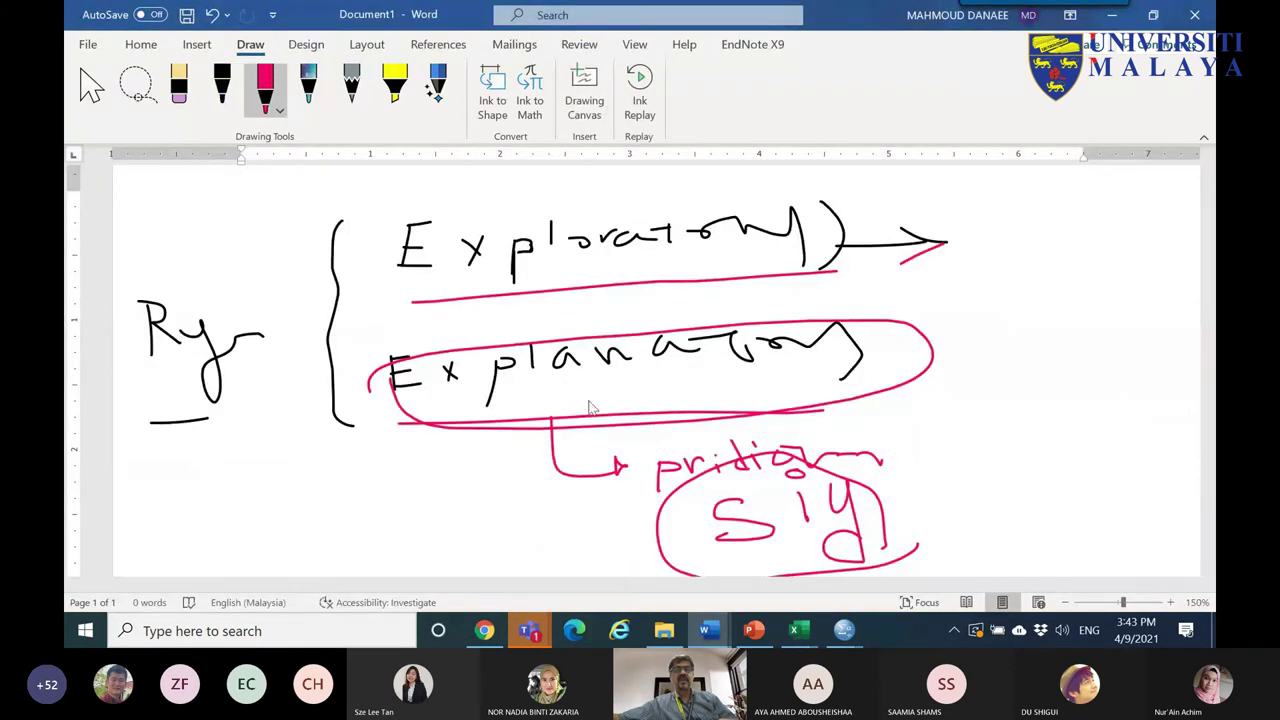
mouse_move(393, 396)
left_mouse_down()
mouse_move(544, 426)
mouse_move(676, 416)
mouse_move(868, 366)
mouse_move(873, 316)
mouse_move(542, 311)
mouse_move(376, 335)
mouse_move(352, 392)
left_mouse_up()
mouse_move(705, 480)
left_mouse_down()
mouse_move(642, 482)
mouse_move(785, 427)
mouse_move(902, 457)
mouse_move(879, 482)
mouse_move(634, 487)
left_mouse_up()
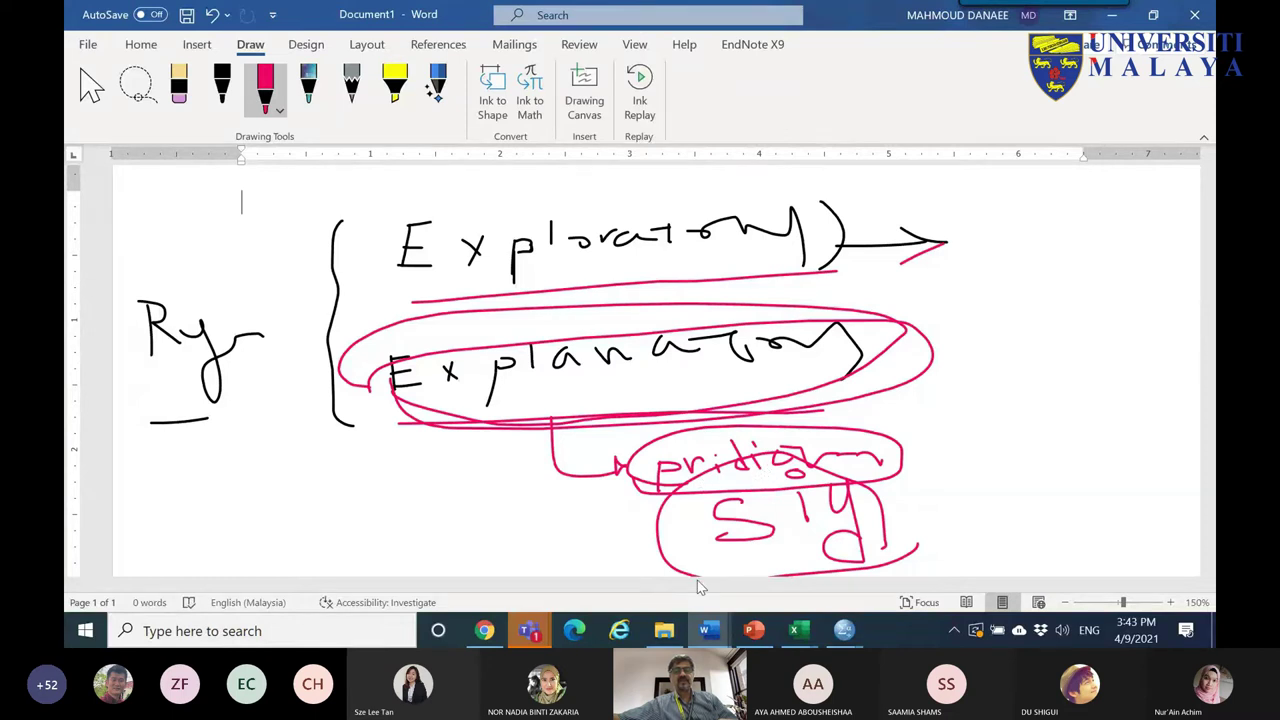
mouse_move(776, 376)
left_mouse_down()
mouse_move(960, 434)
mouse_move(966, 449)
left_mouse_up()
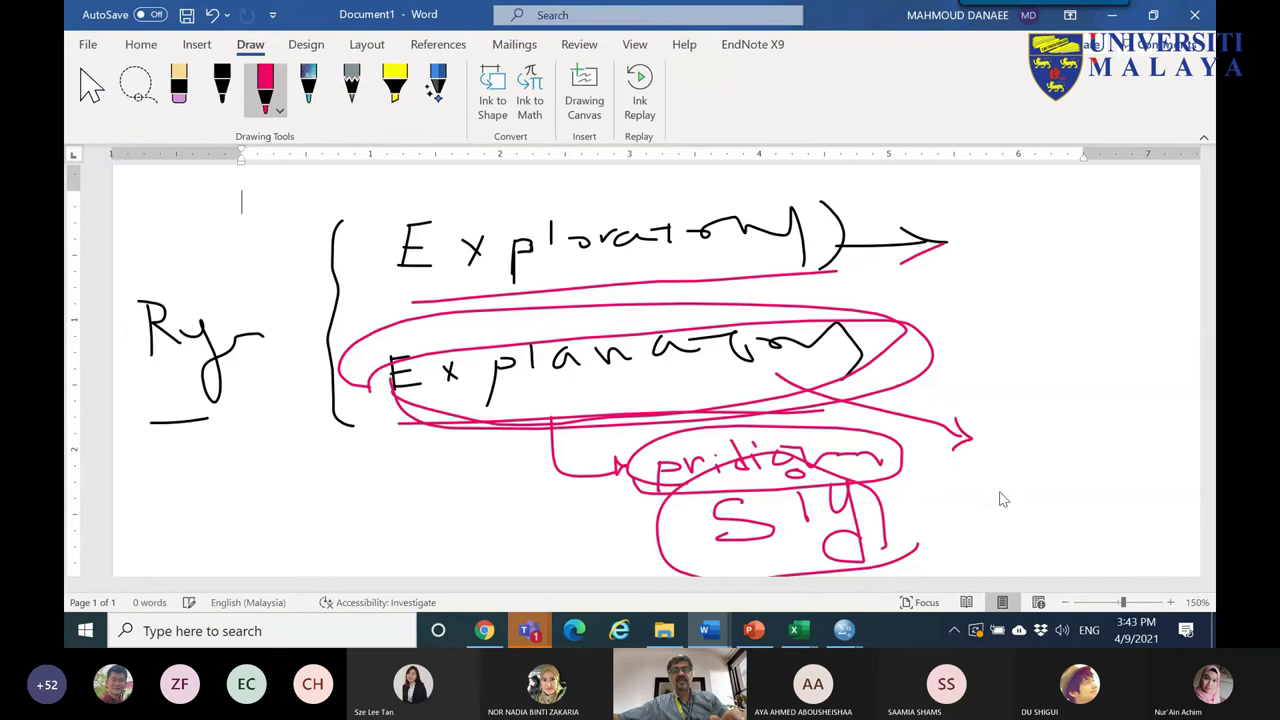
- Handwrite "Multi Collinearity" with a question mark beside "Explanatory" and underline the note in pink
left_click_drag(984, 497, 987, 502)
mouse_move(996, 352)
left_mouse_down()
mouse_move(988, 382)
mouse_move(1021, 365)
mouse_move(1024, 375)
mouse_move(1008, 376)
mouse_move(1023, 362)
mouse_move(1028, 382)
mouse_move(1037, 359)
mouse_move(1056, 373)
mouse_move(1123, 365)
mouse_move(1111, 349)
mouse_move(1168, 376)
left_mouse_up()
mouse_move(888, 386)
left_mouse_down()
mouse_move(944, 349)
mouse_move(946, 392)
left_mouse_up()
mouse_move(1008, 342)
left_mouse_down()
mouse_move(997, 400)
mouse_move(1087, 405)
mouse_move(1065, 452)
mouse_move(1081, 407)
mouse_move(1067, 415)
mouse_move(1059, 456)
mouse_move(1073, 410)
mouse_move(1089, 410)
mouse_move(1065, 442)
mouse_move(1064, 500)
mouse_move(1120, 489)
left_mouse_up()
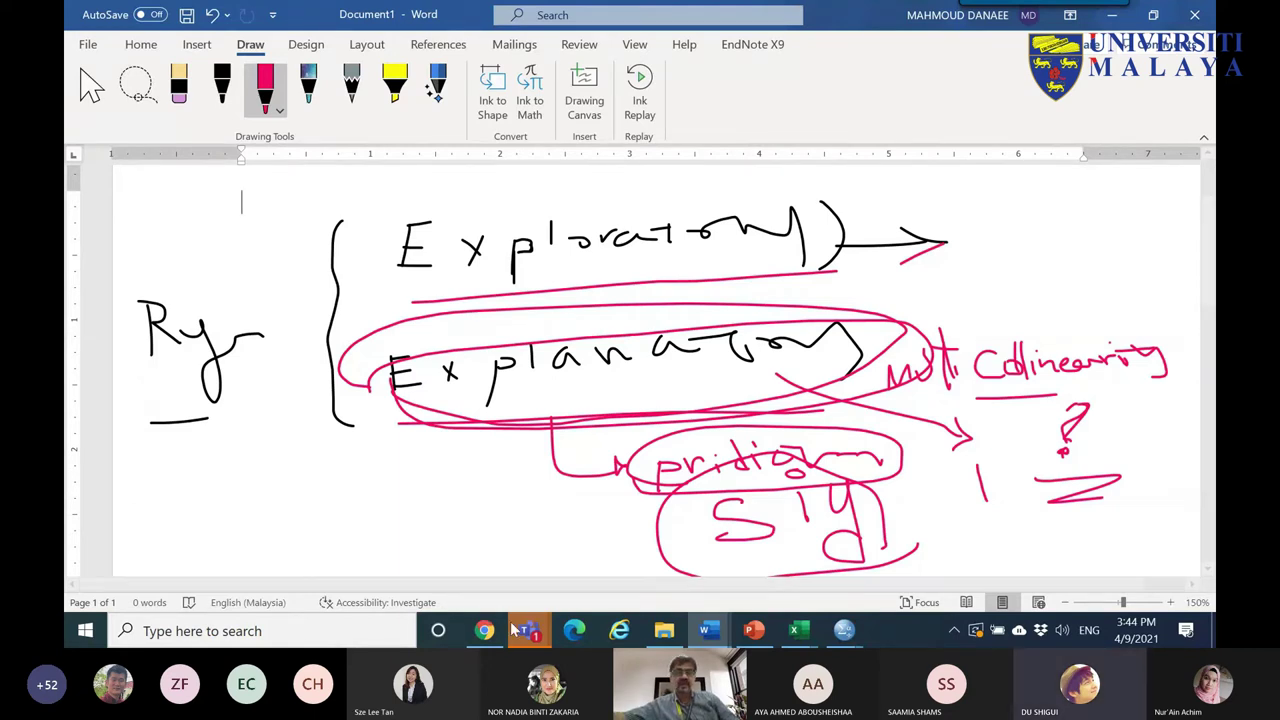
- Switch to the Teams meeting window and check the participants and the meeting chat
mouse_move(529, 630)
left_click(622, 498)
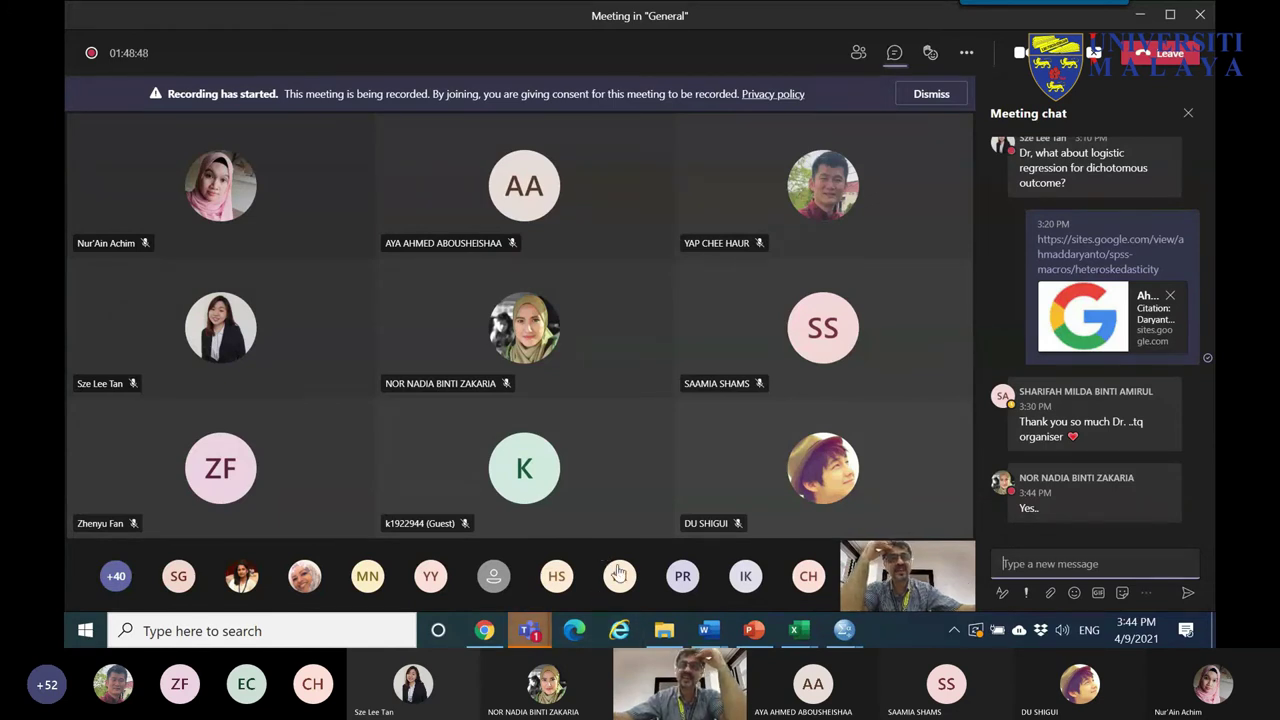
left_click(619, 574)
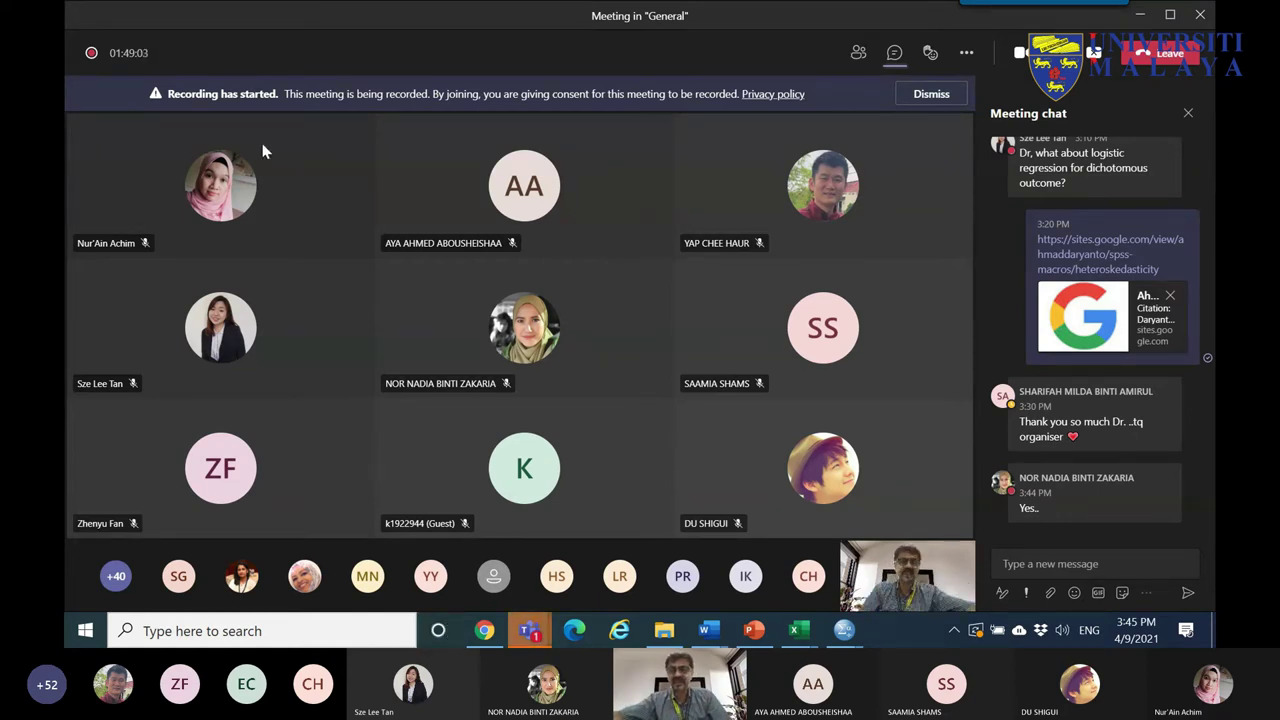
- Switch to REGRESSION.sav in SPSS and examine the IV1 variable's definition and its data column
mouse_move(844, 630)
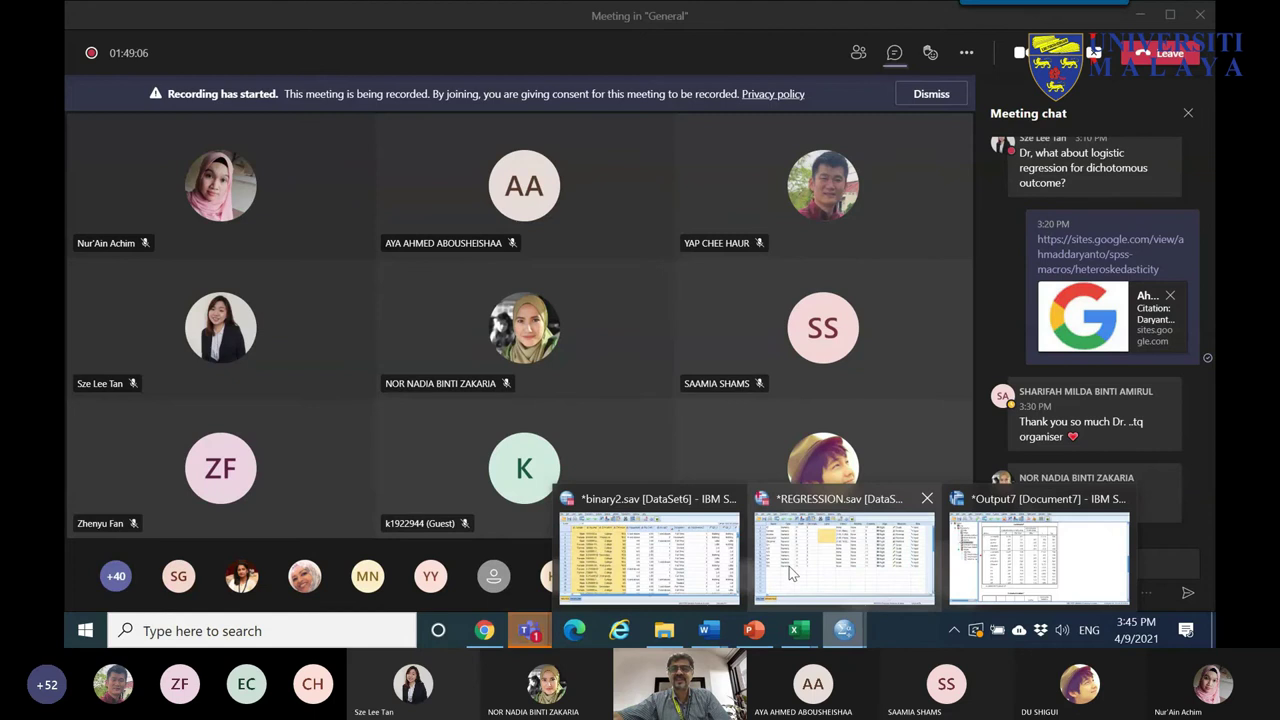
left_click(850, 557)
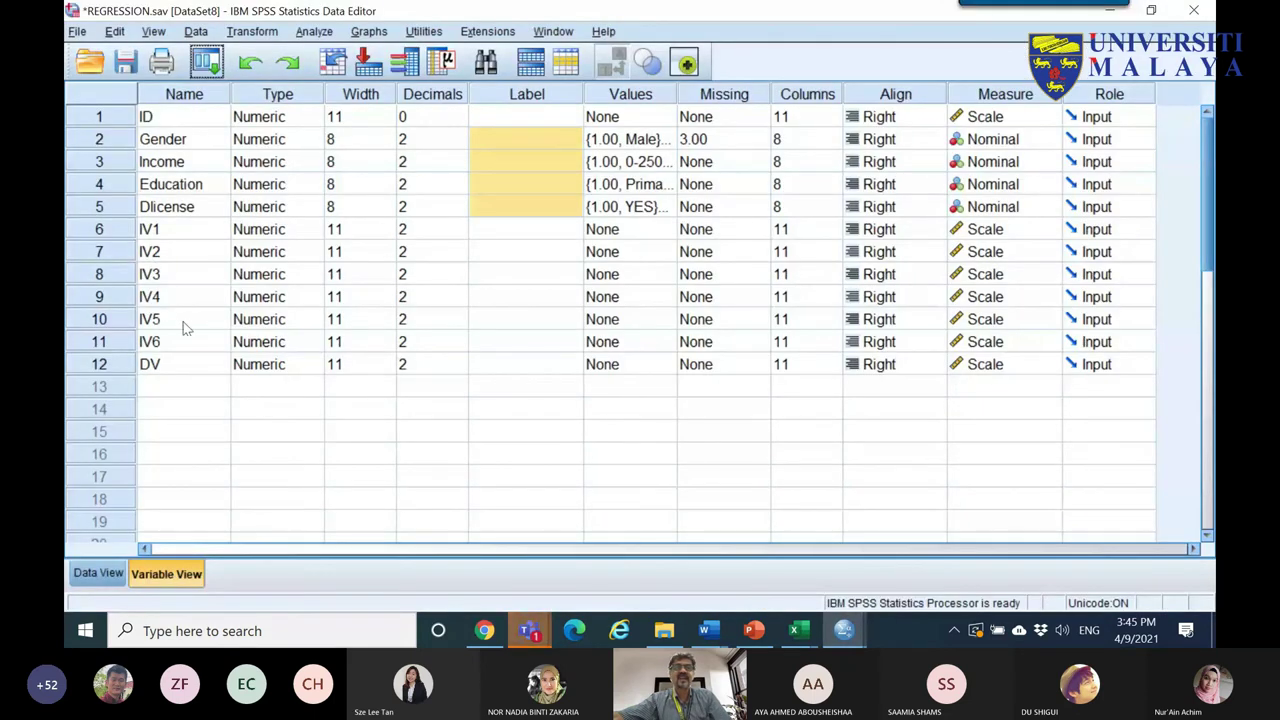
left_click(127, 230)
key("ctrl+t")
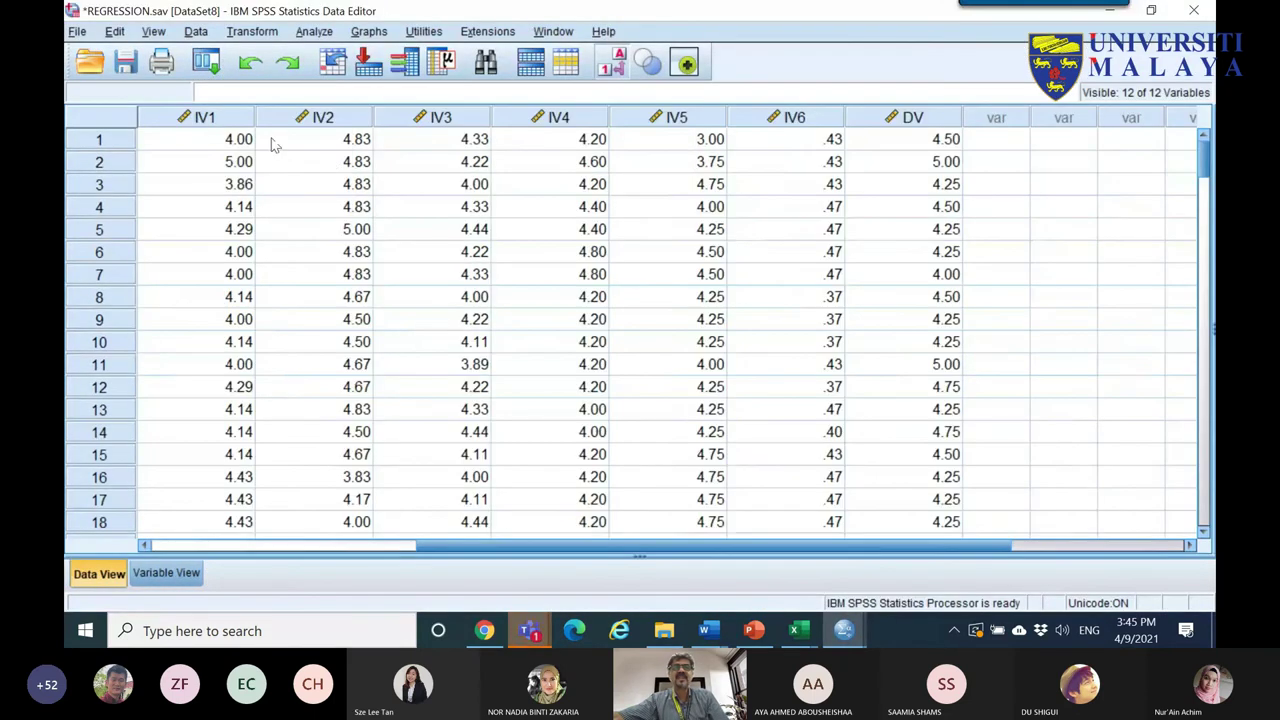
left_click(205, 118)
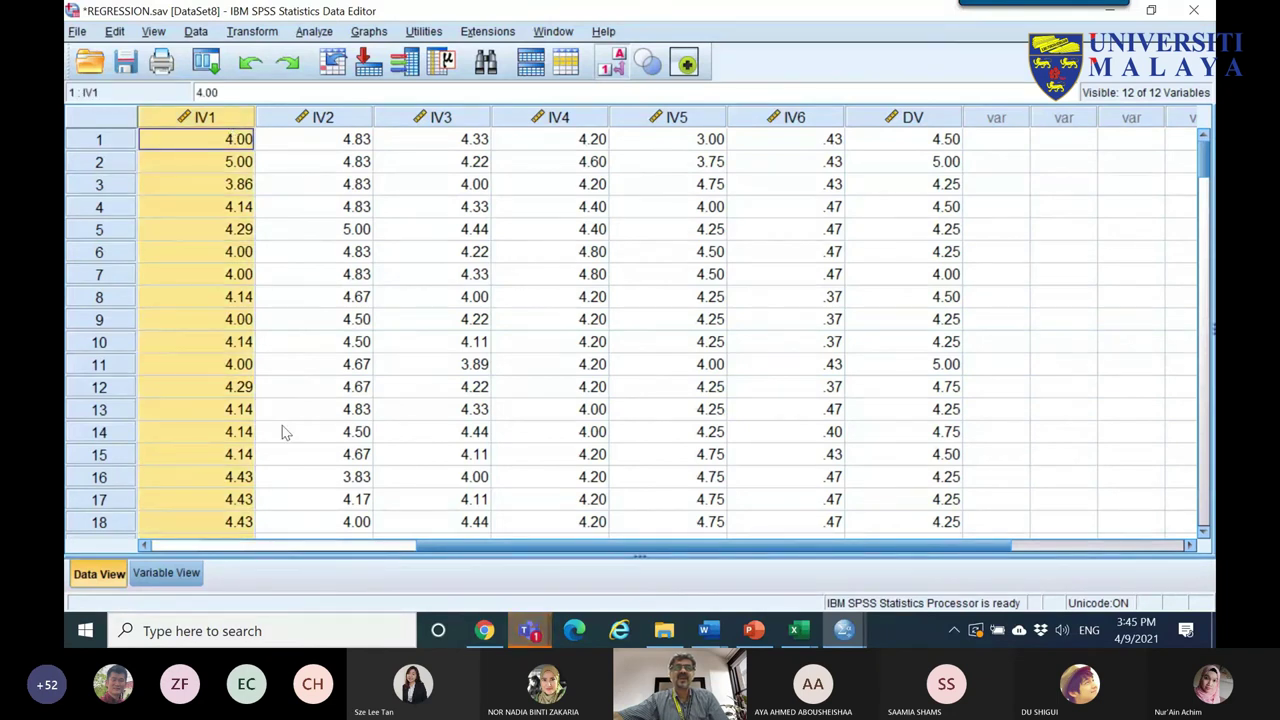
key("ctrl+t")
left_click(160, 229)
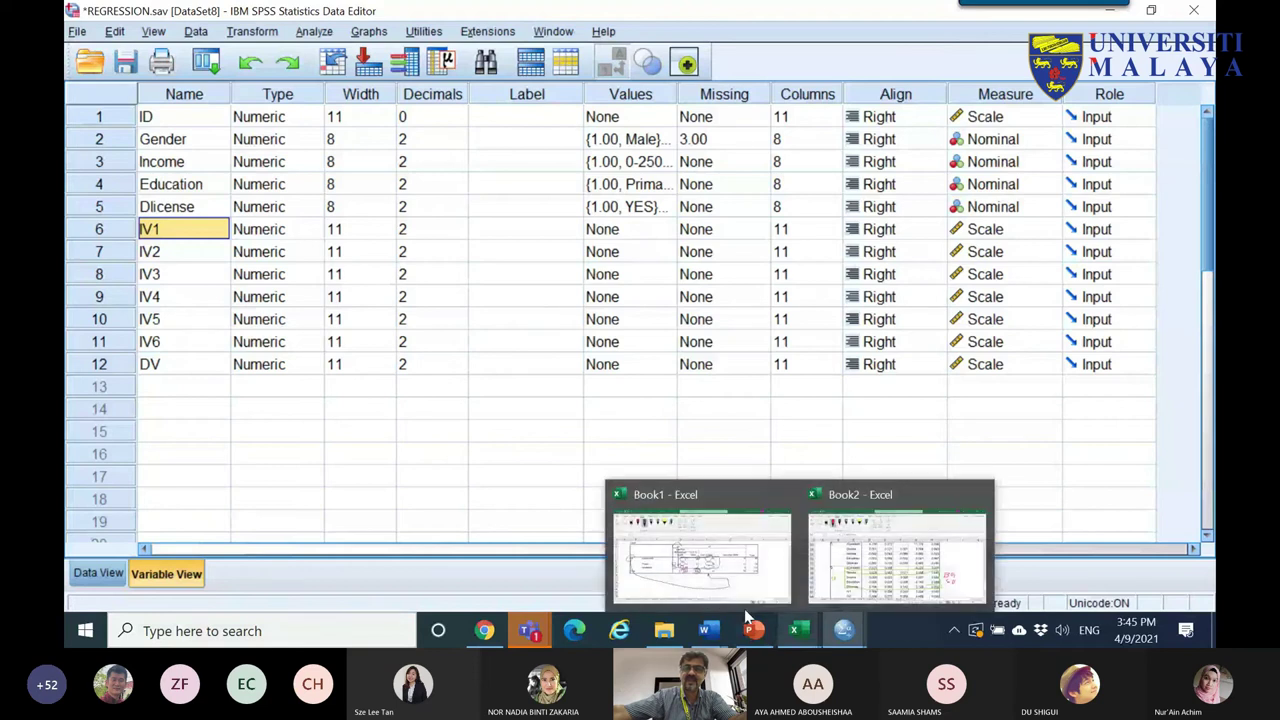
double_click(110, 229)
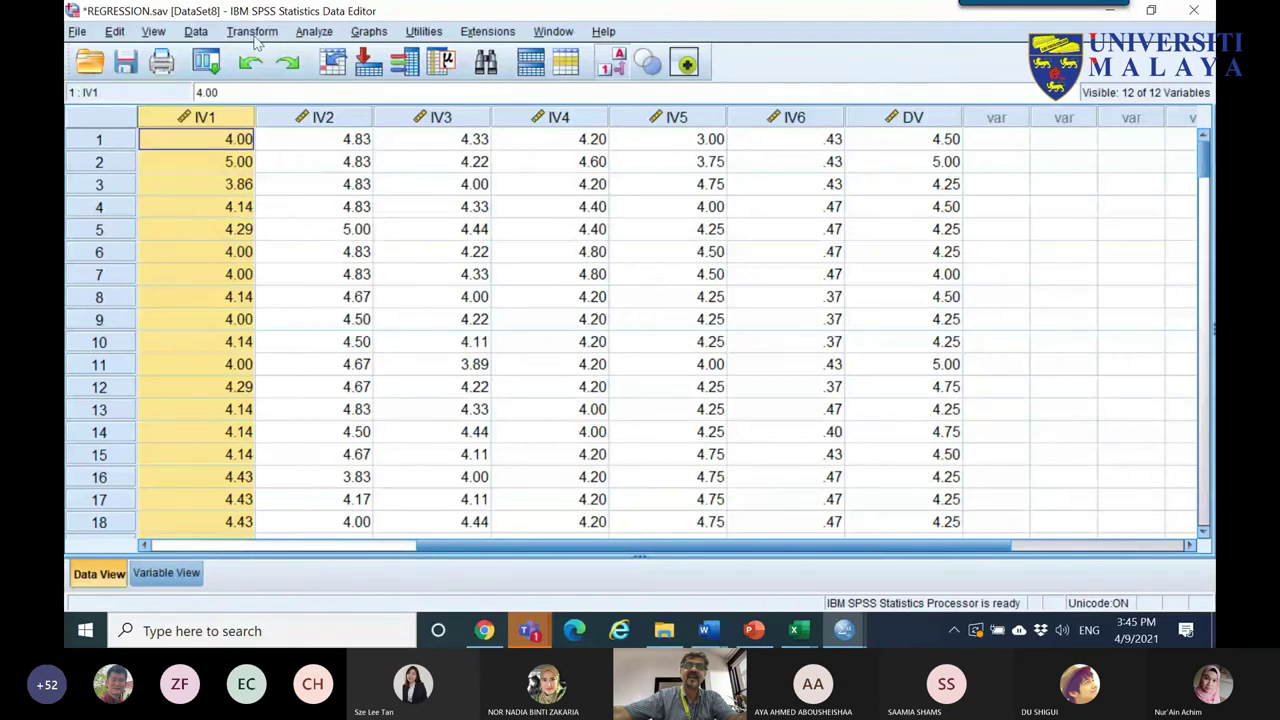
- Start a Compute Variable command with "index" as the target variable
left_click(318, 32)
mouse_move(252, 31)
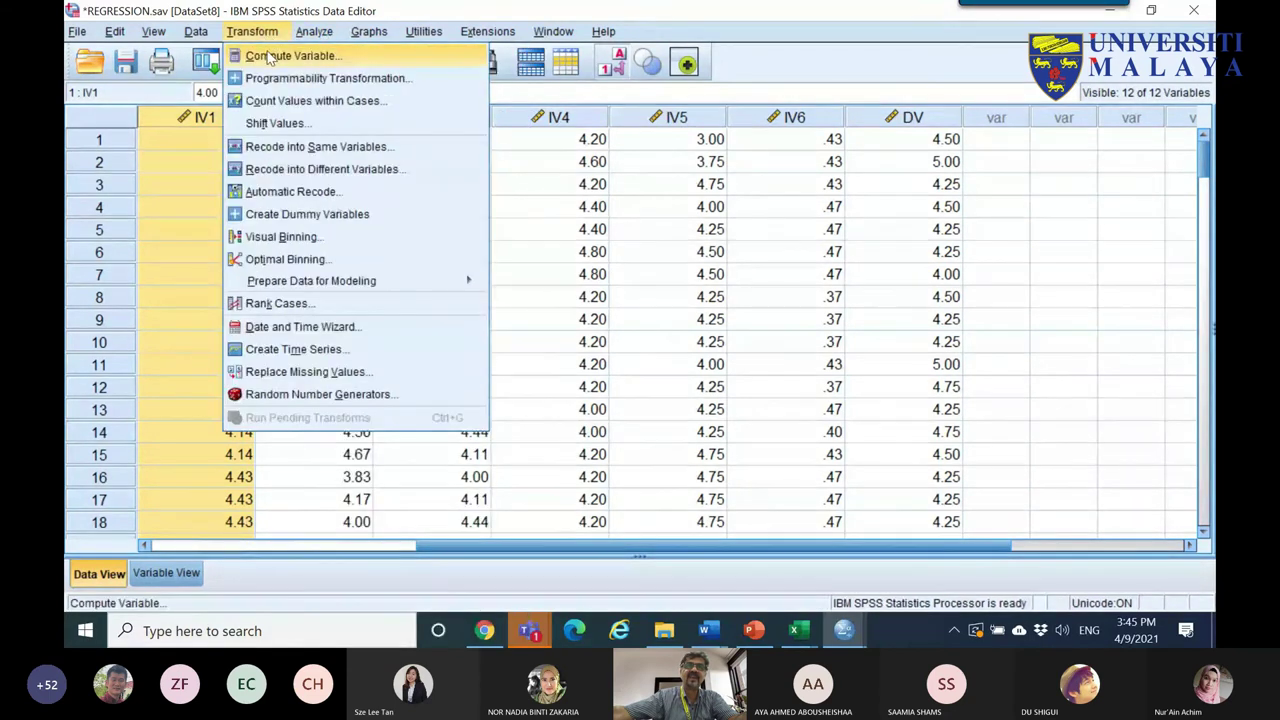
left_click(270, 54)
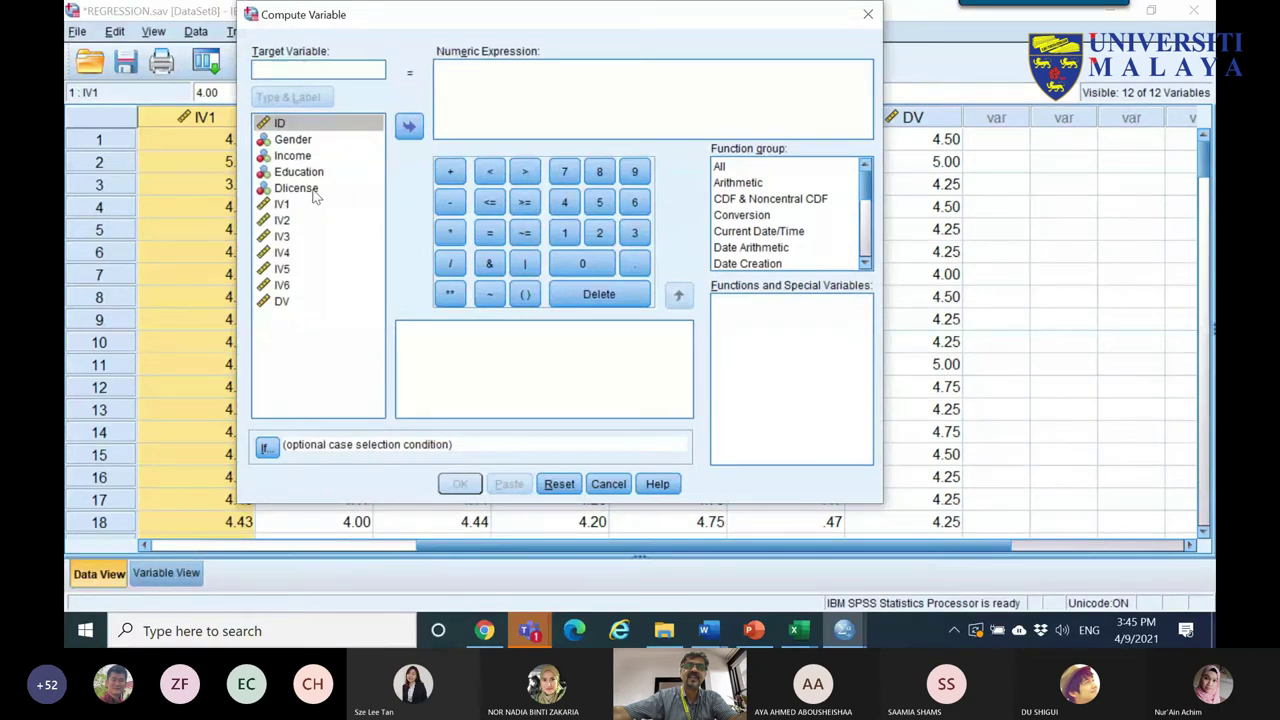
left_click(279, 68)
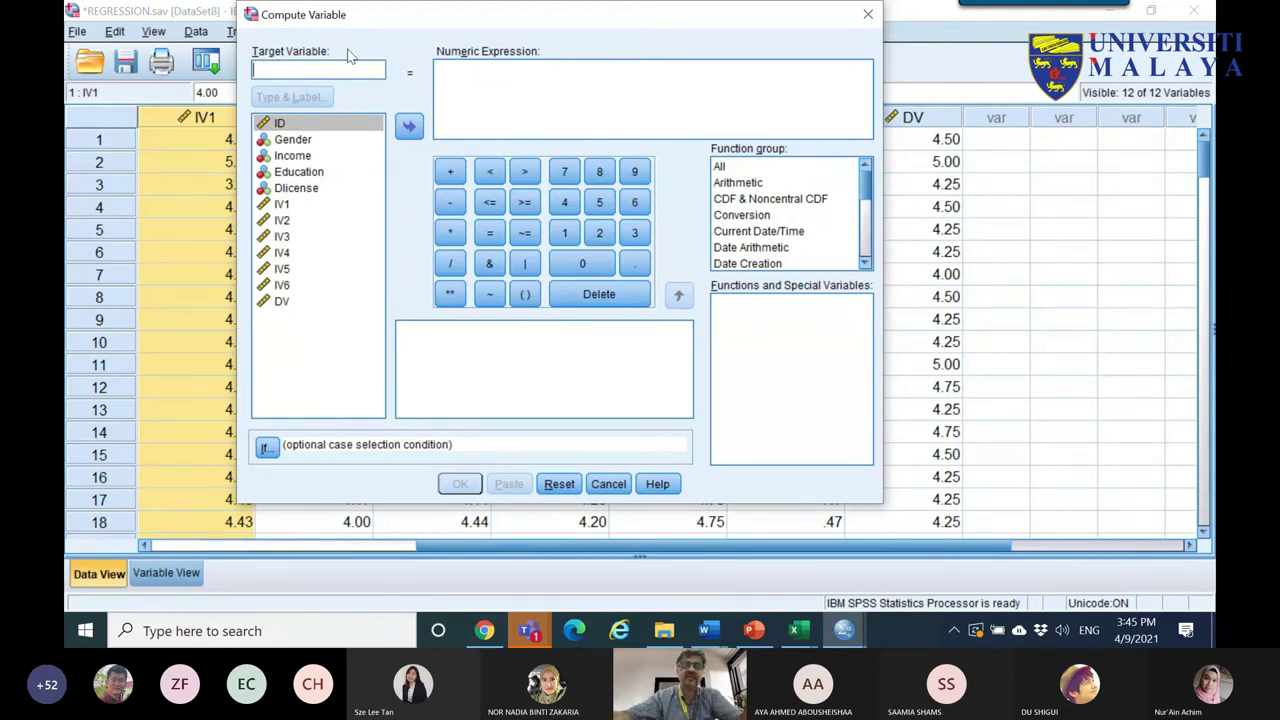
type("index")
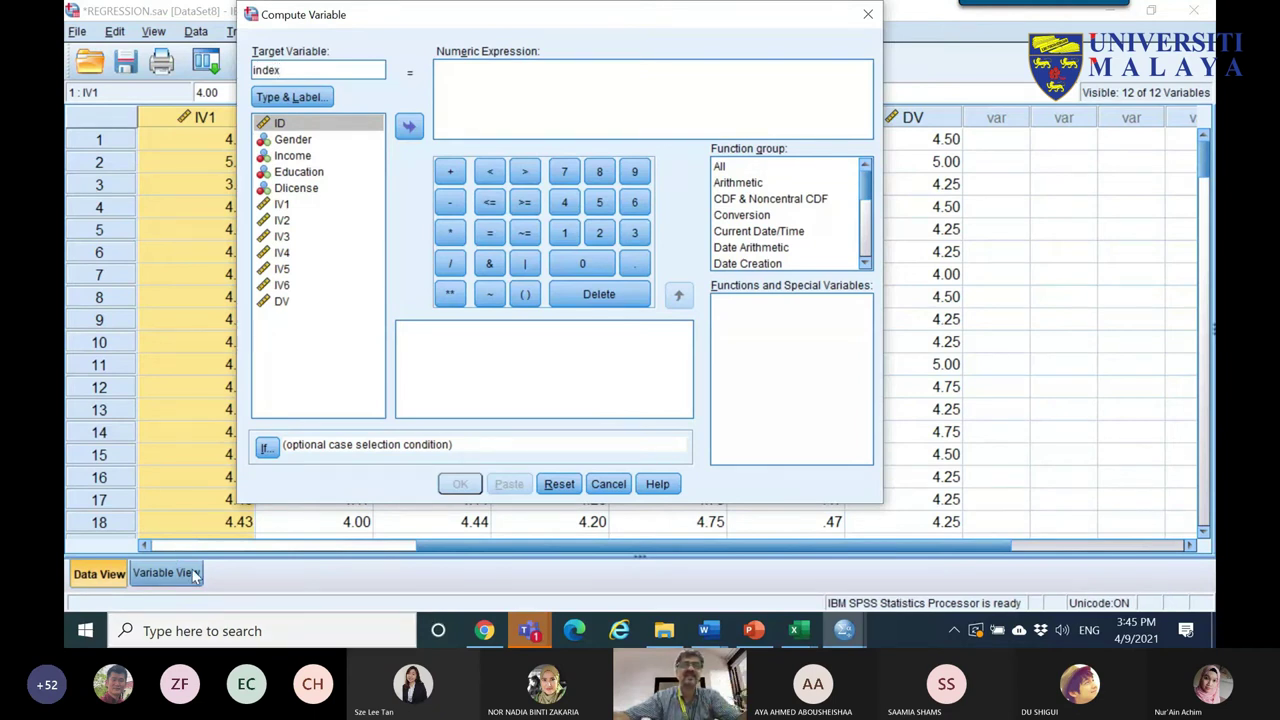
- Build the numeric expression (IV4 + IV3) / IV6 for the index variable
left_click(282, 252)
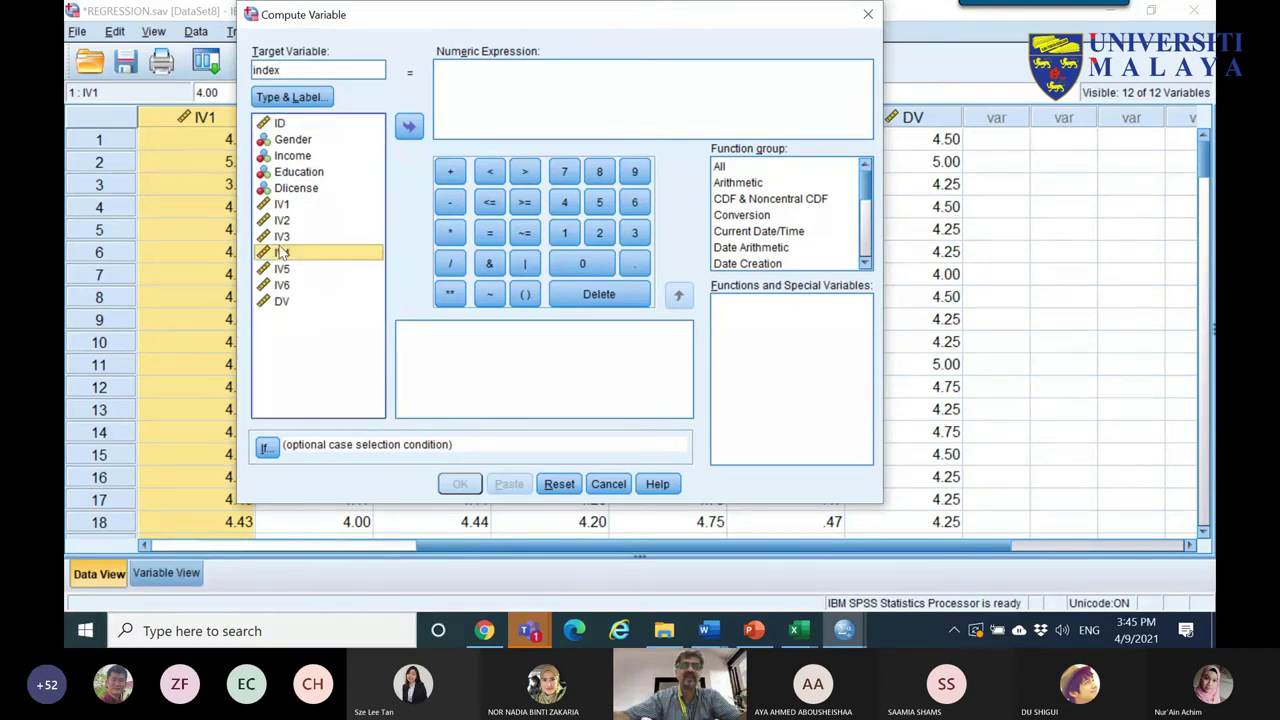
left_click(409, 126)
left_click(450, 171)
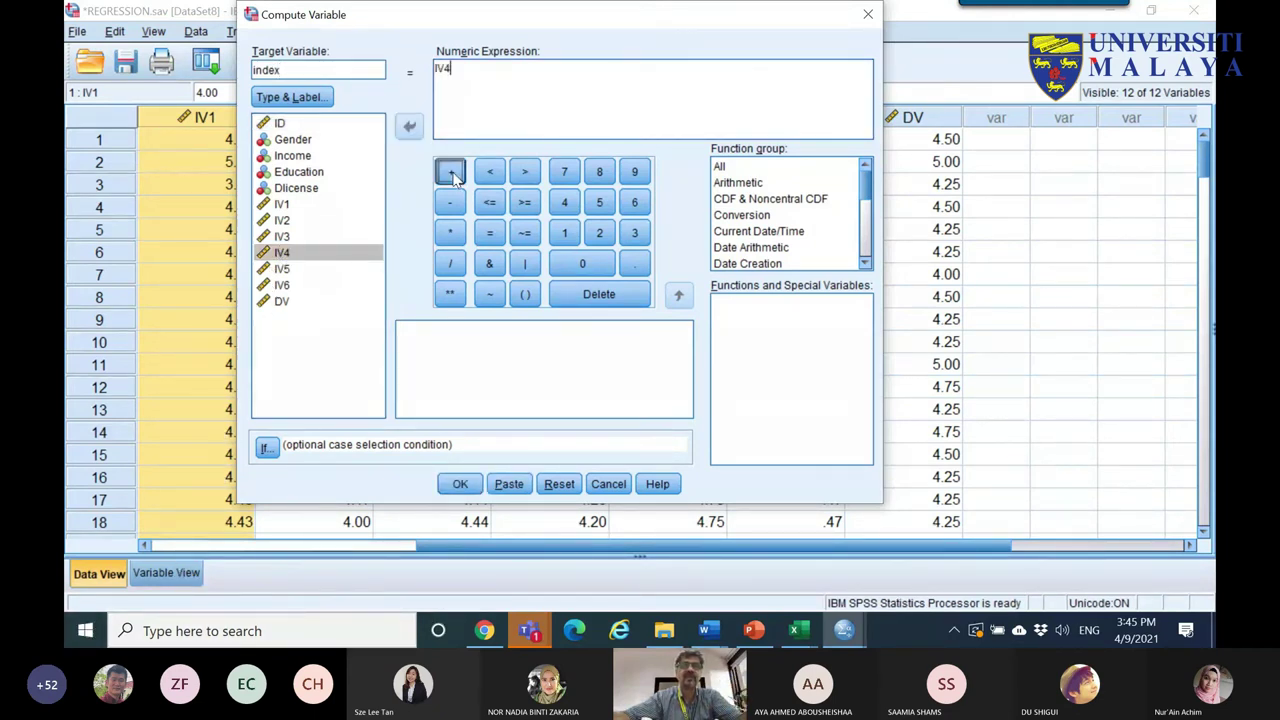
left_click(283, 236)
left_click(409, 126)
left_click_drag(505, 75, 440, 68)
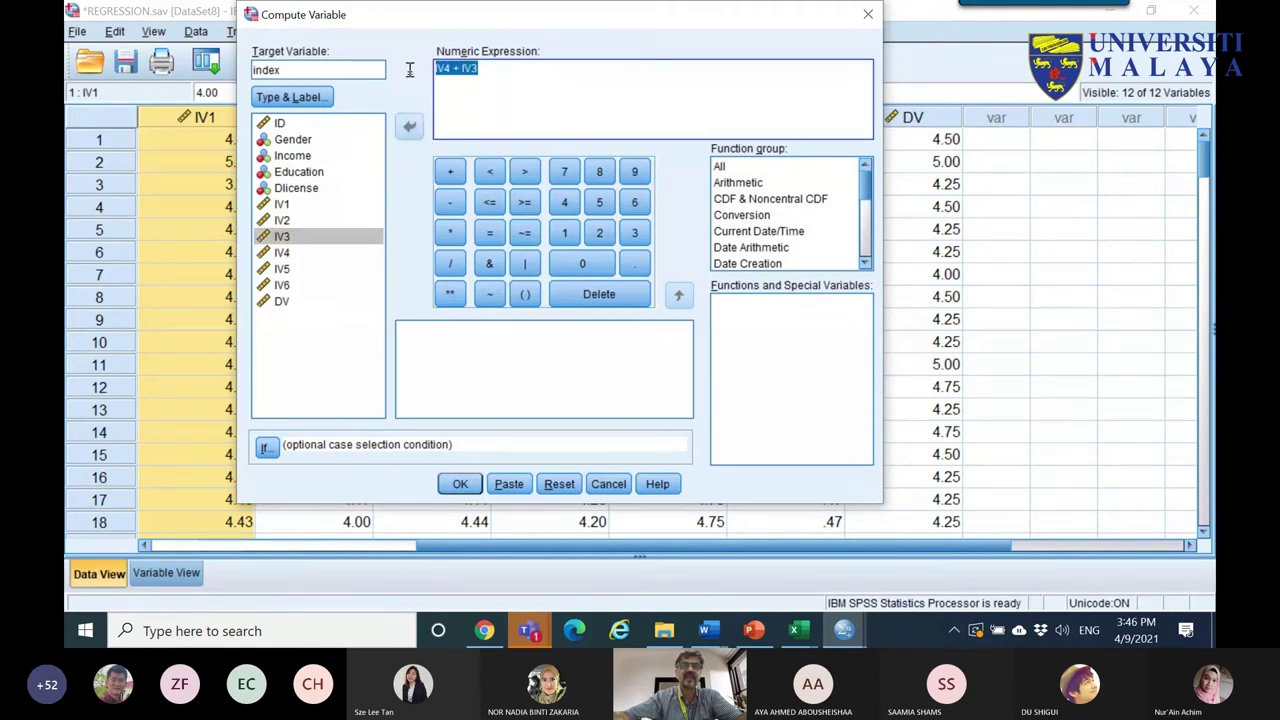
left_click(524, 293)
left_click(450, 263)
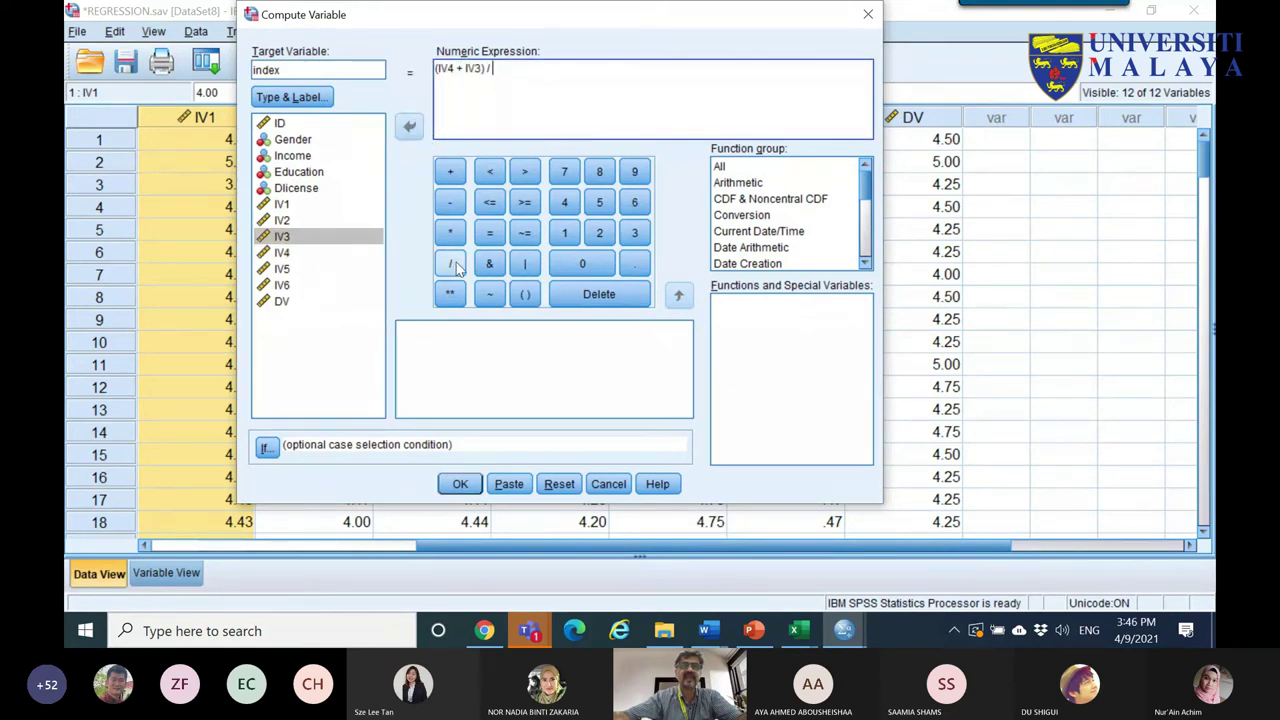
left_click(304, 286)
left_click(409, 126)
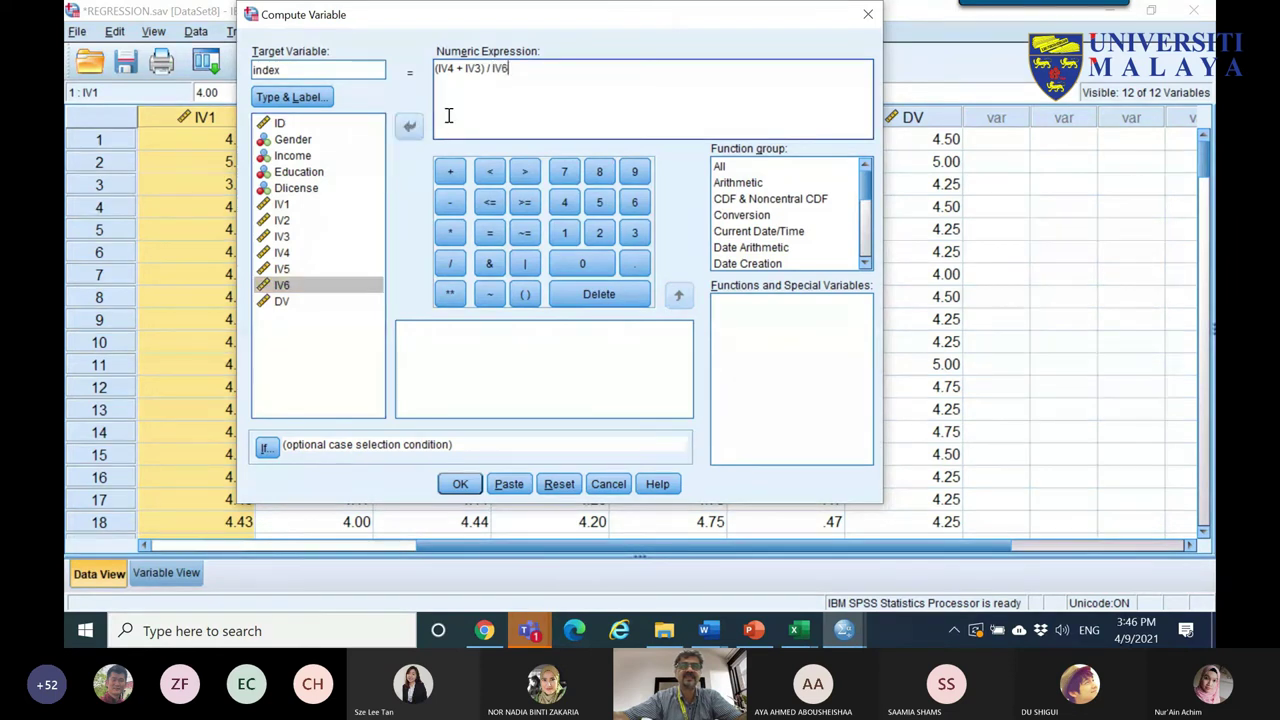
- Enclose the whole numeric expression in parentheses and multiply it by 100
left_click_drag(491, 72, 434, 69)
left_click(524, 293)
left_click(450, 232)
left_click(564, 232)
left_click(582, 263)
left_click(582, 263)
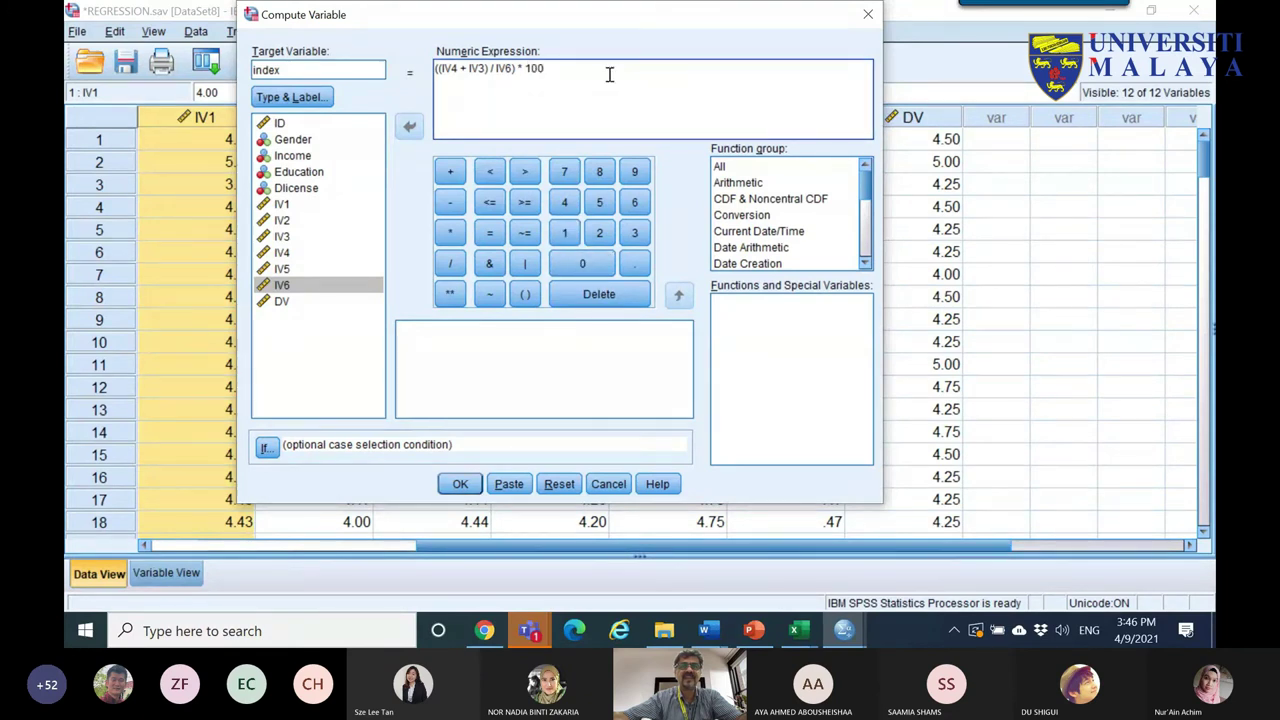
- Enclose the numeric expression in another pair of parentheses and divide it by IV5
left_click_drag(608, 74, 387, 68)
left_click(524, 293)
left_click(450, 263)
left_click(282, 268)
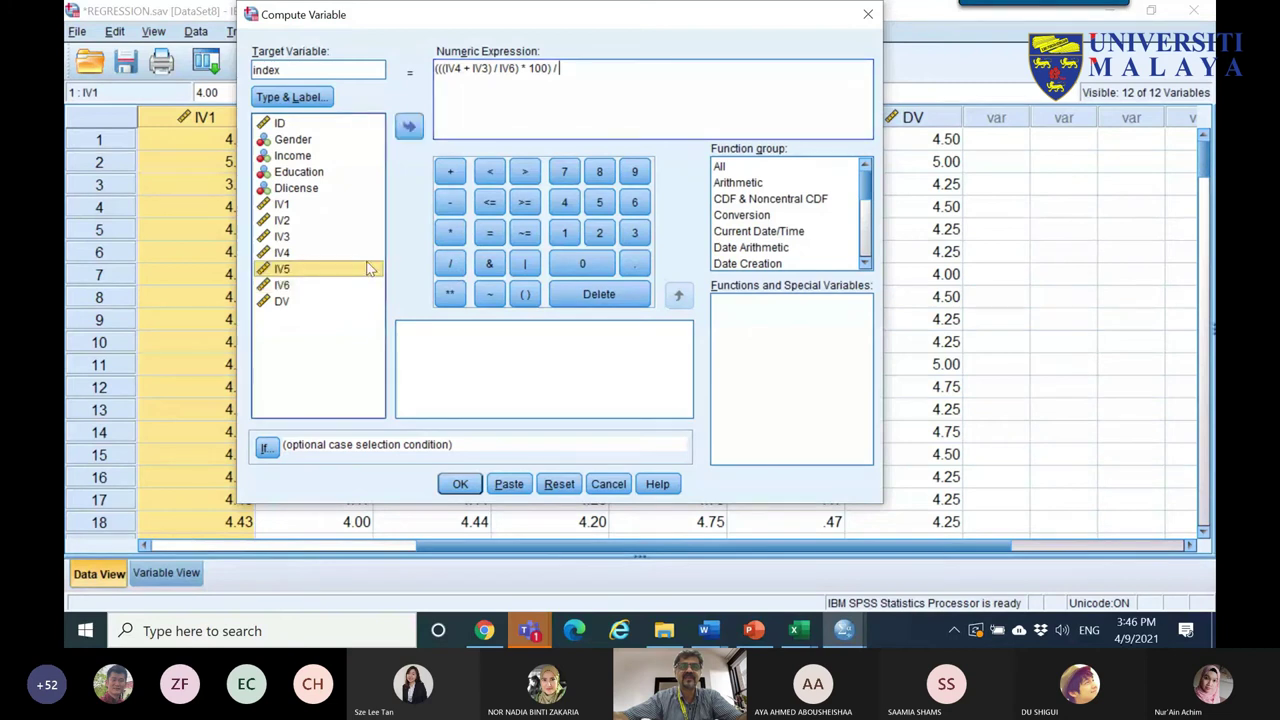
left_click(409, 126)
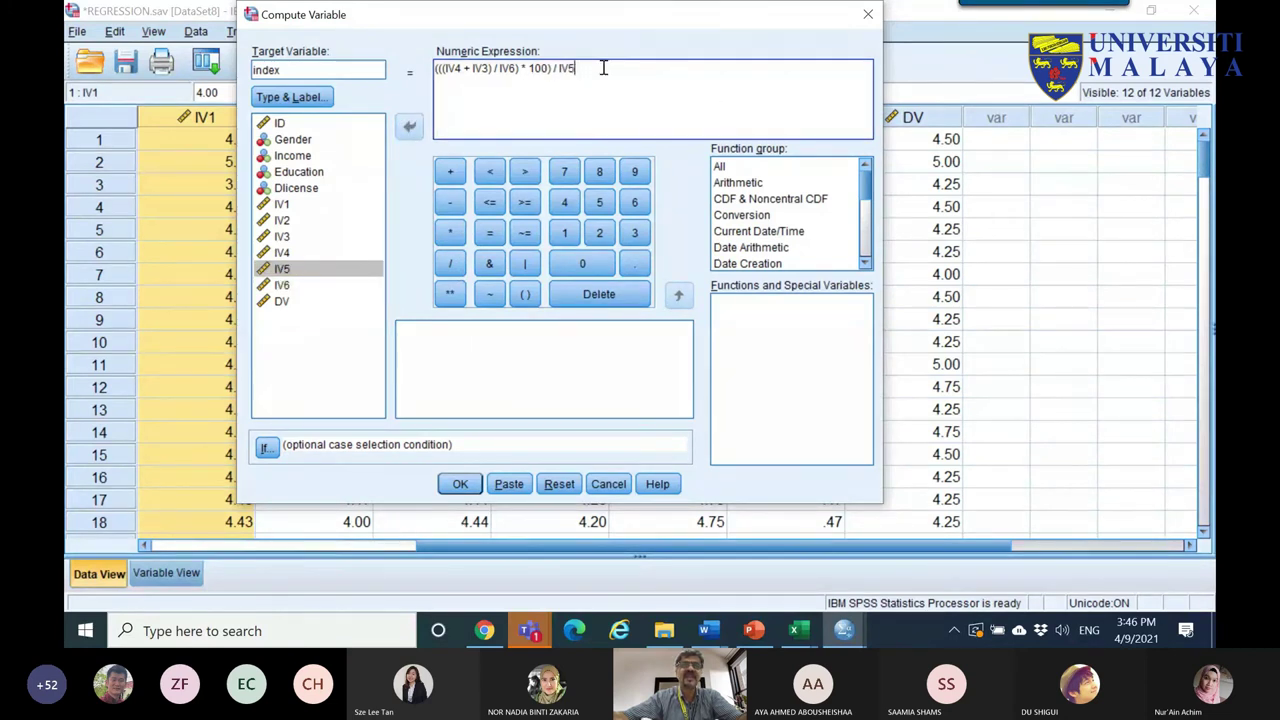
- Run the index computation and close the output viewer without saving its contents
left_click(455, 486)
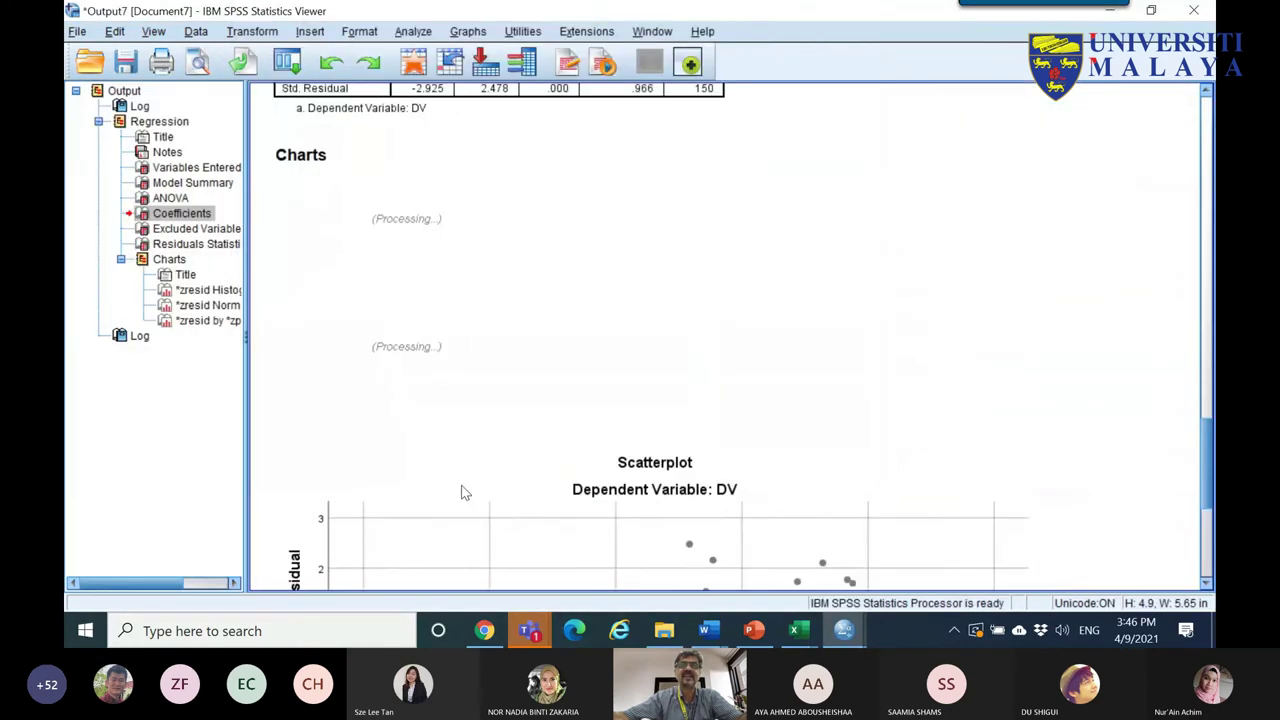
left_click(1195, 11)
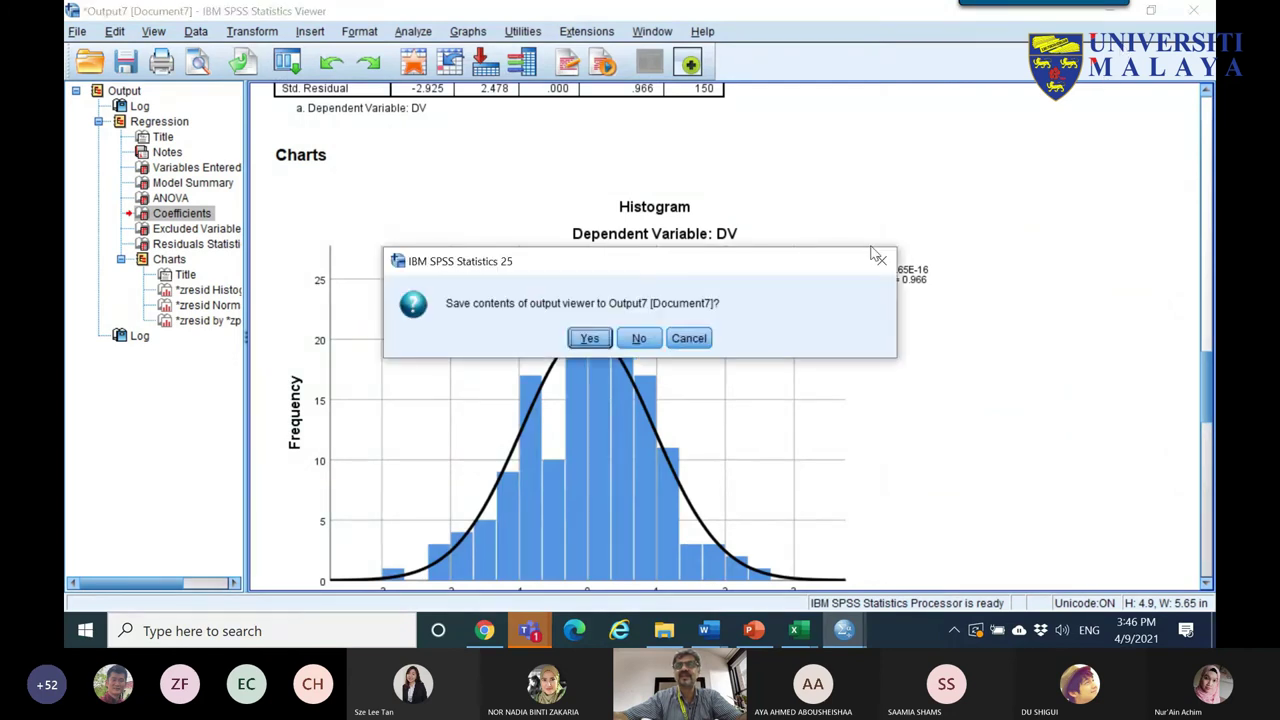
left_click(643, 337)
left_click(1040, 119)
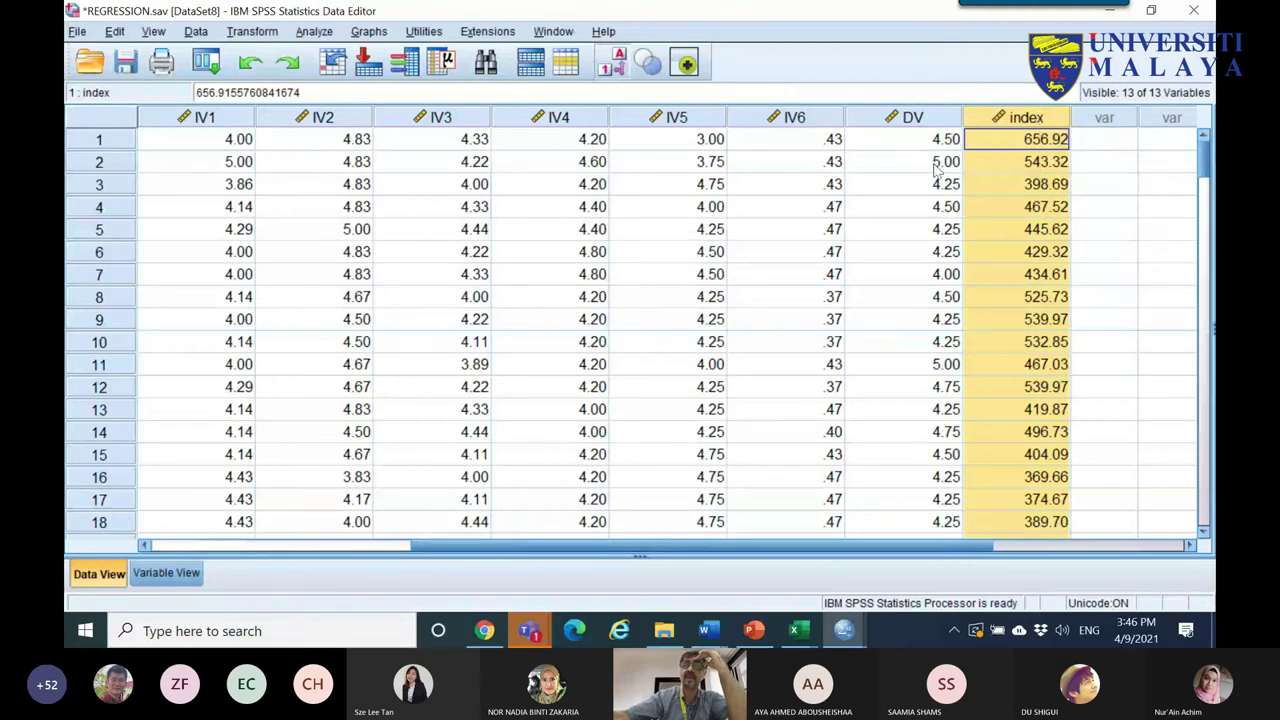
left_click(207, 63)
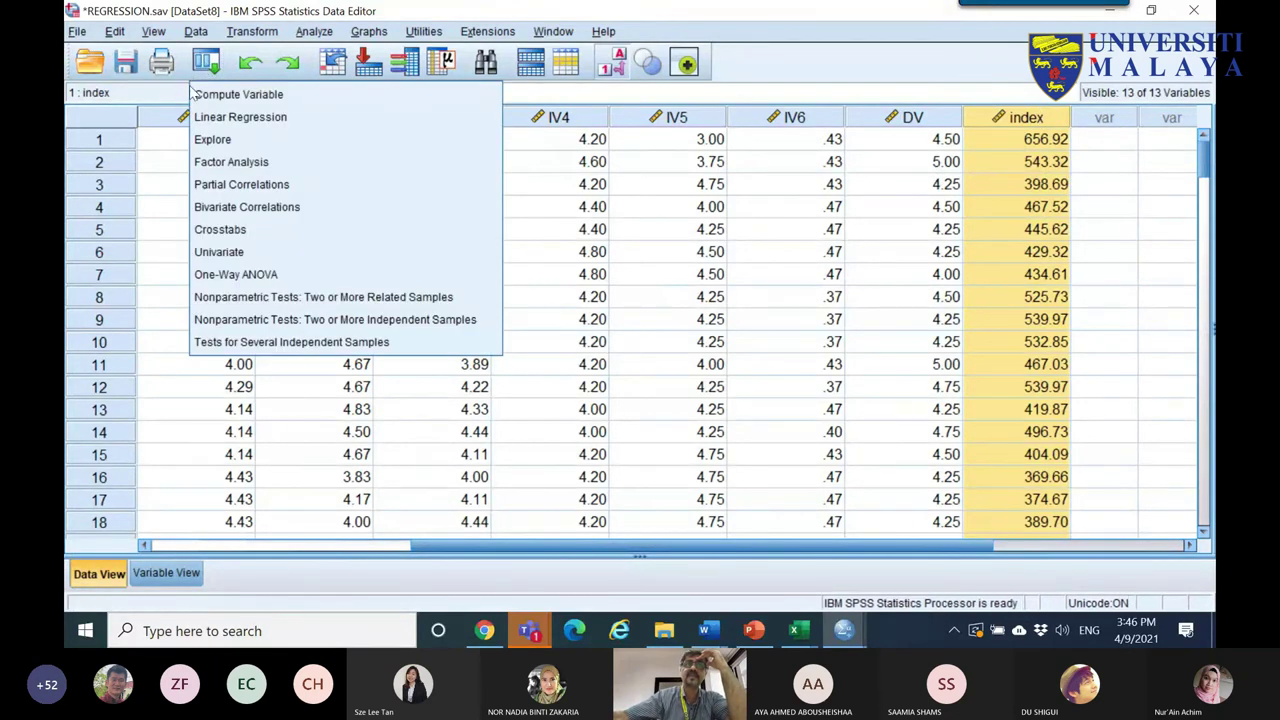
left_click(205, 93)
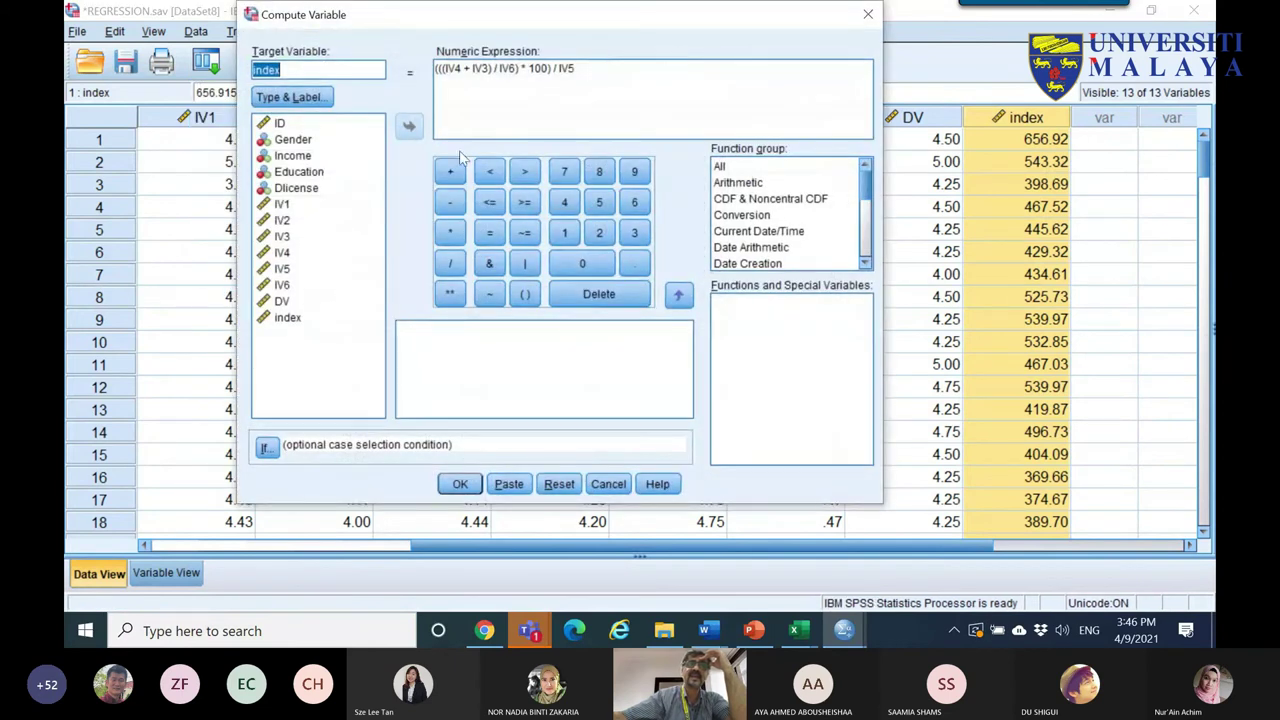
left_click(608, 484)
- Add index to the independents in block 2 of the linear regression on DV and run it
left_click(198, 68)
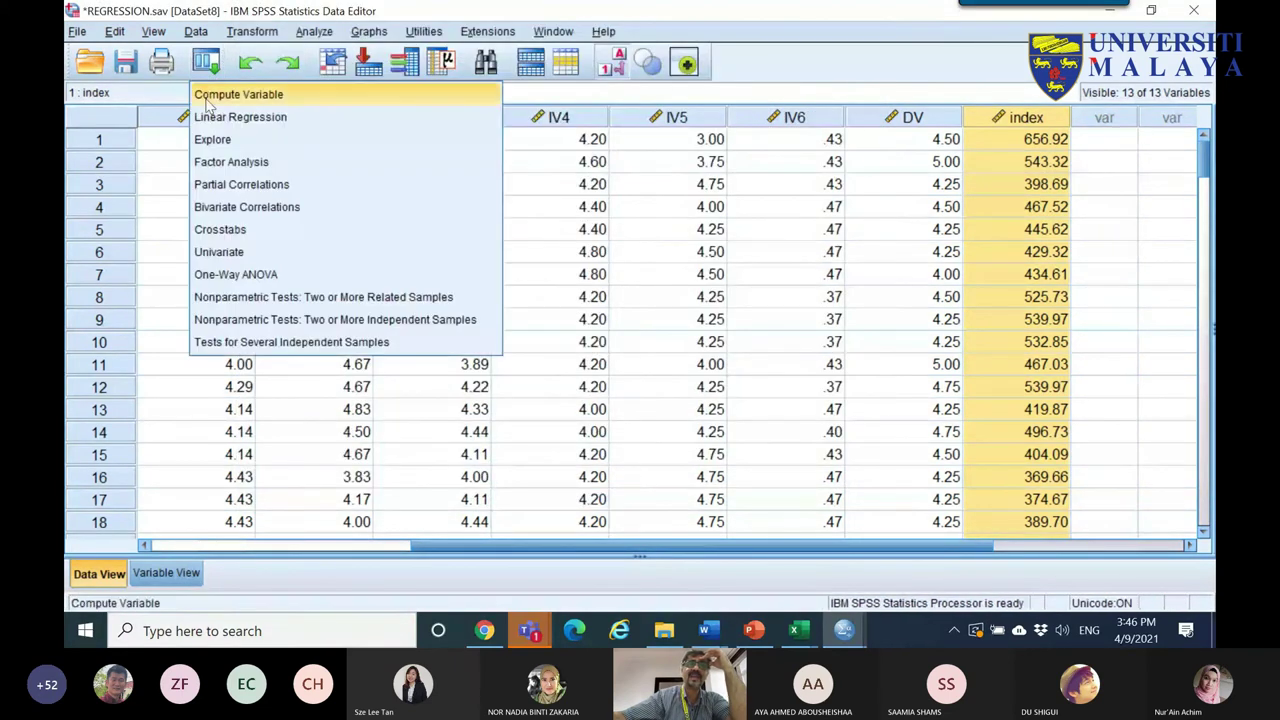
left_click(214, 117)
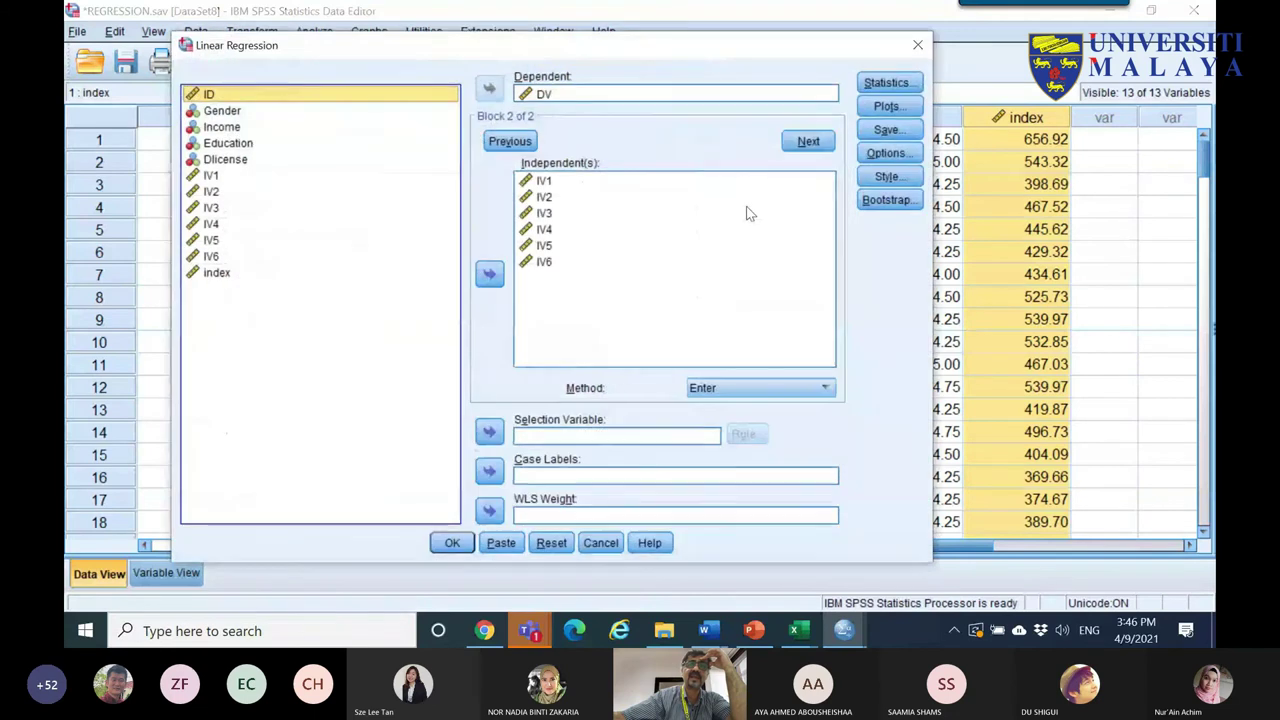
left_click(215, 273)
left_click(489, 277)
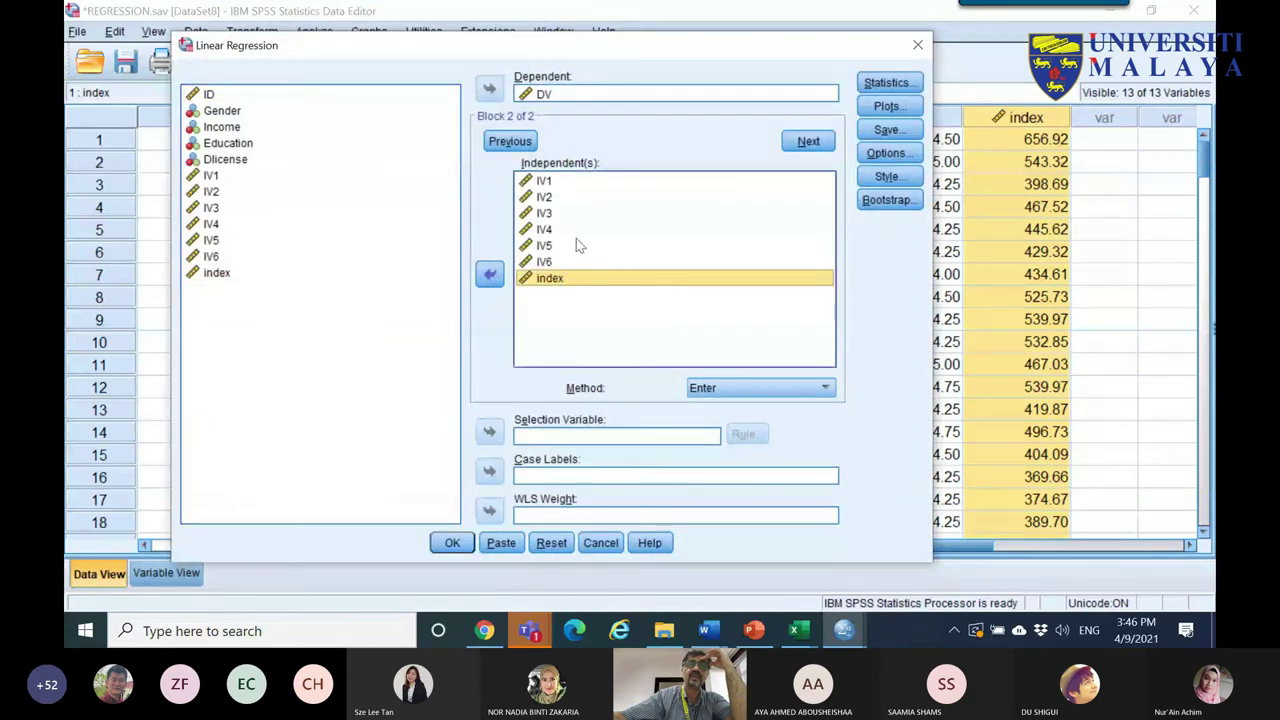
left_click(455, 546)
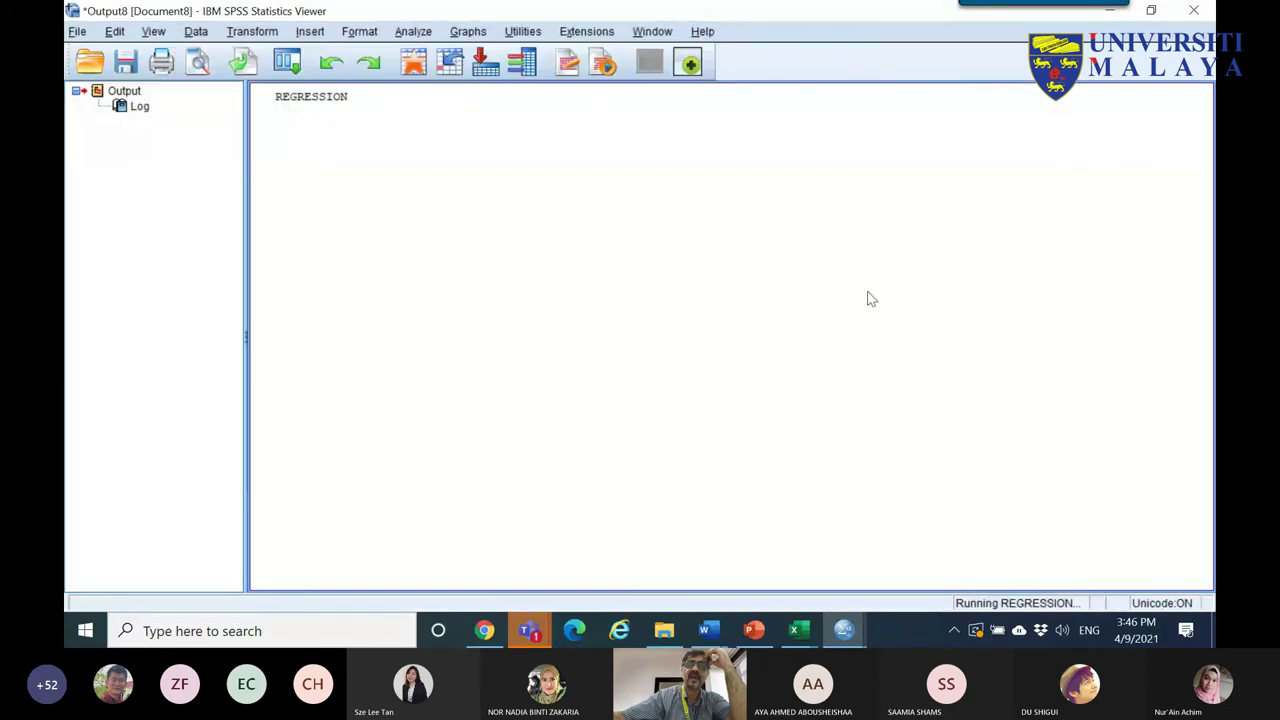
scroll(752, 272, "down", 9)
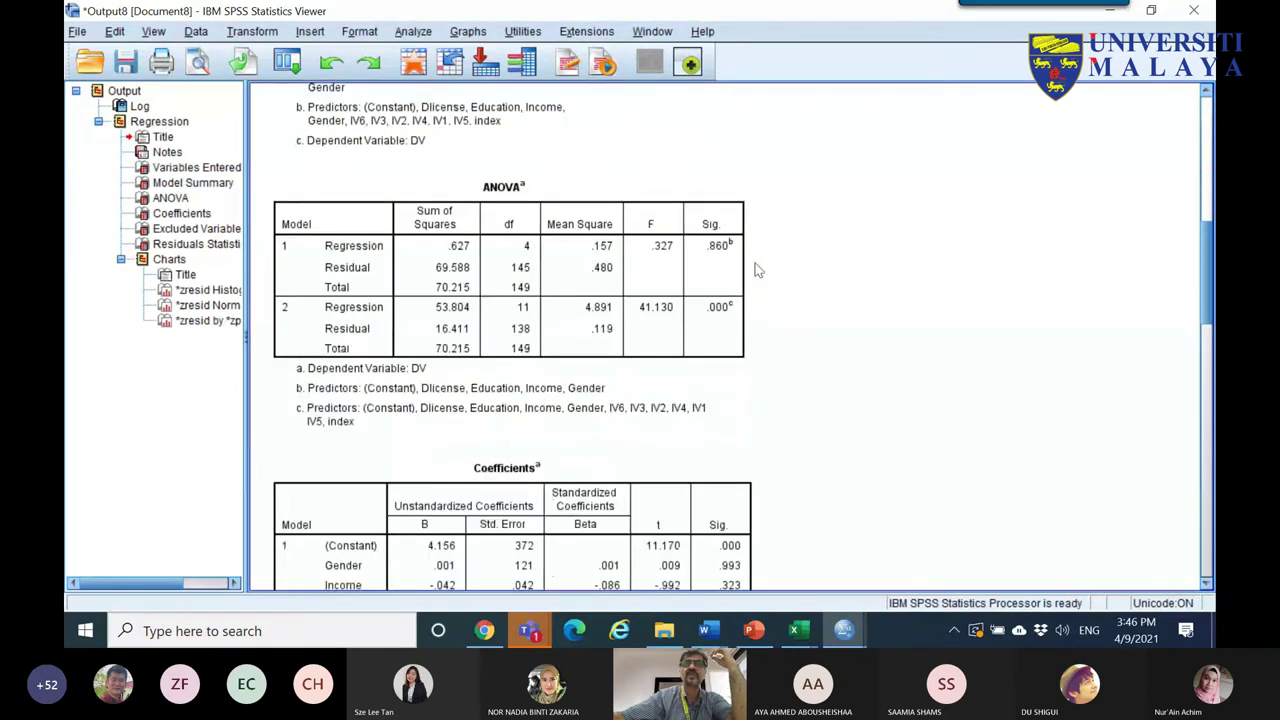
scroll(715, 255, "down", 10)
scroll(720, 266, "up", 4)
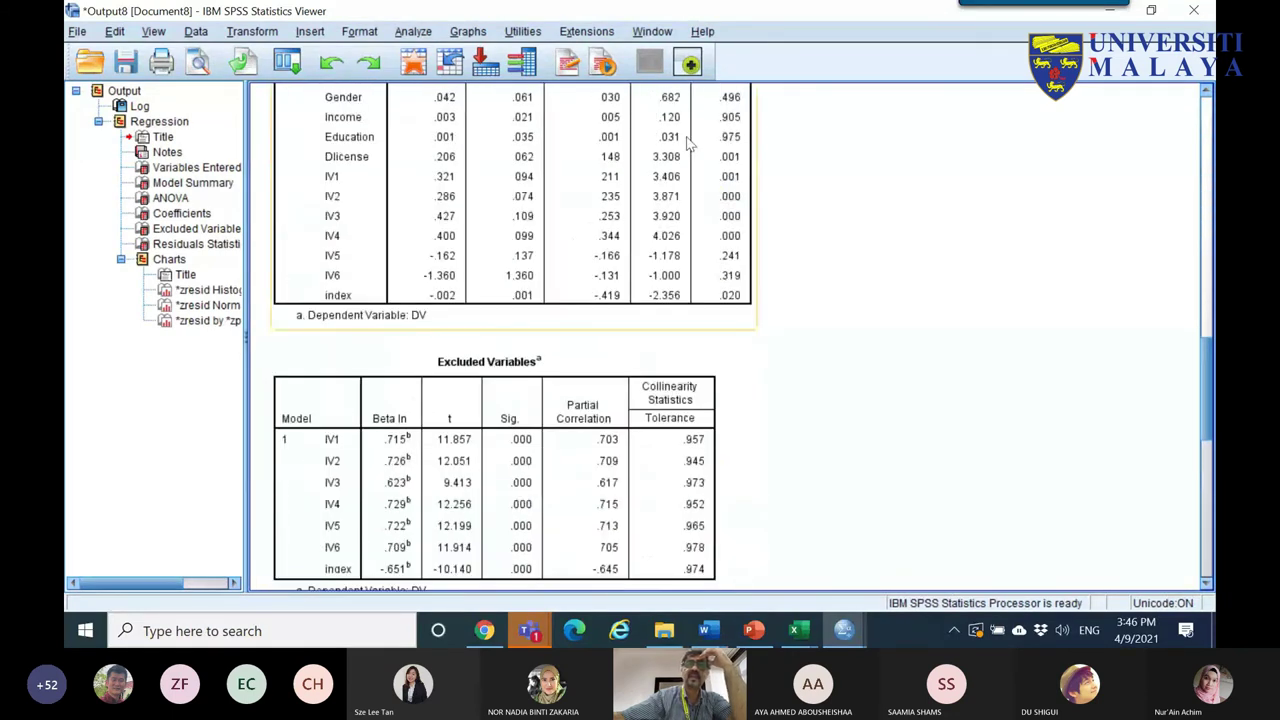
scroll(643, 240, "up", 2)
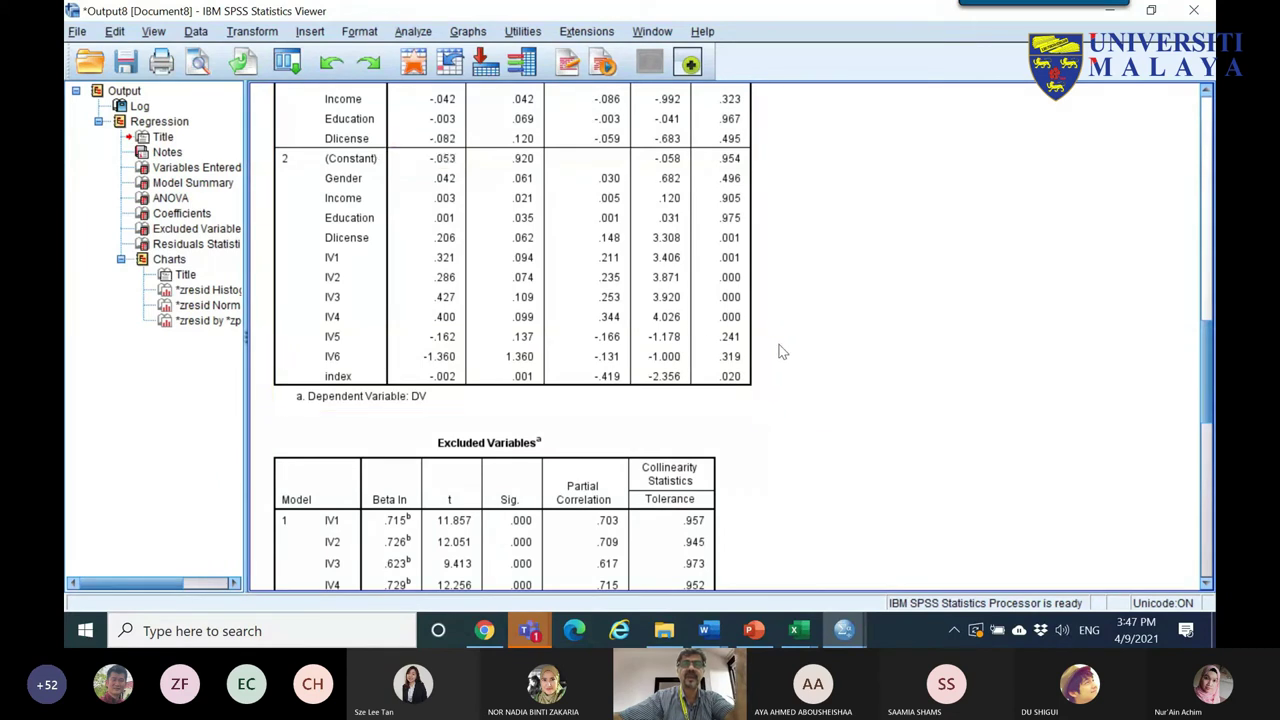
- Run two-tailed Pearson bivariate correlations on IV1 to IV6, DV and index
left_click(415, 33)
mouse_move(458, 222)
left_click(714, 229)
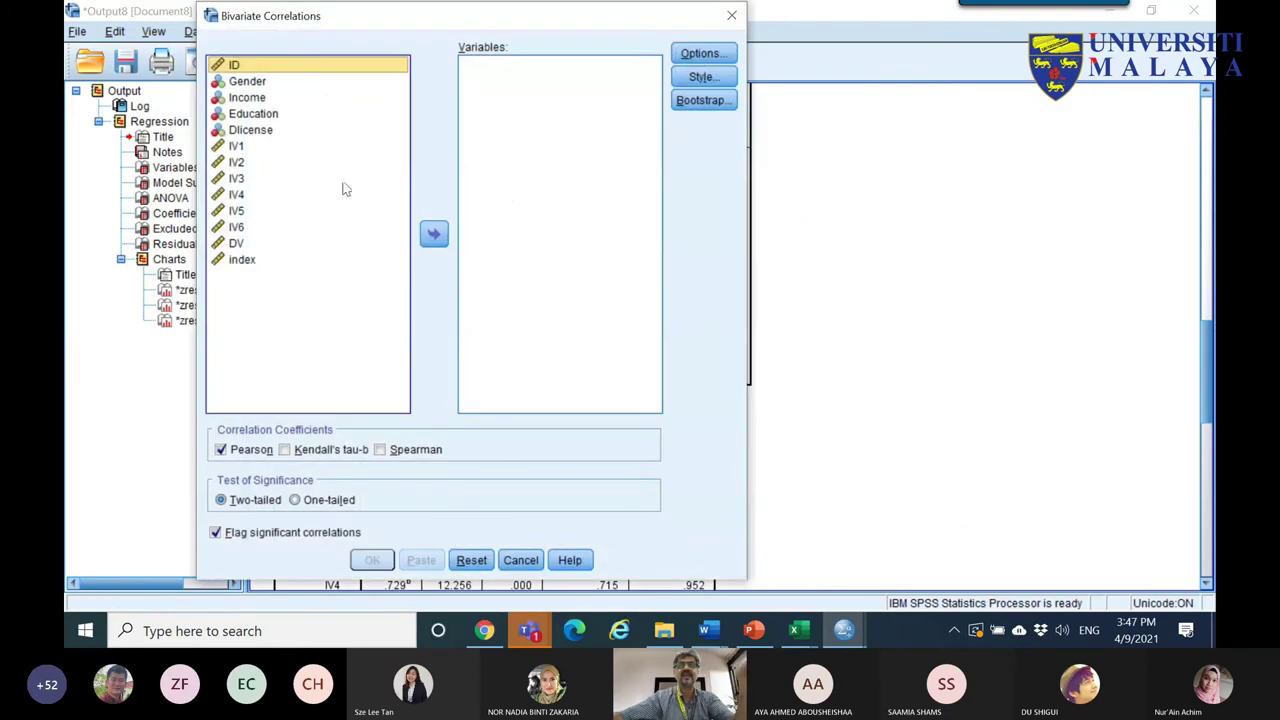
left_click(252, 150)
left_click(289, 297, "shift")
left_click(433, 233)
left_click(372, 560)
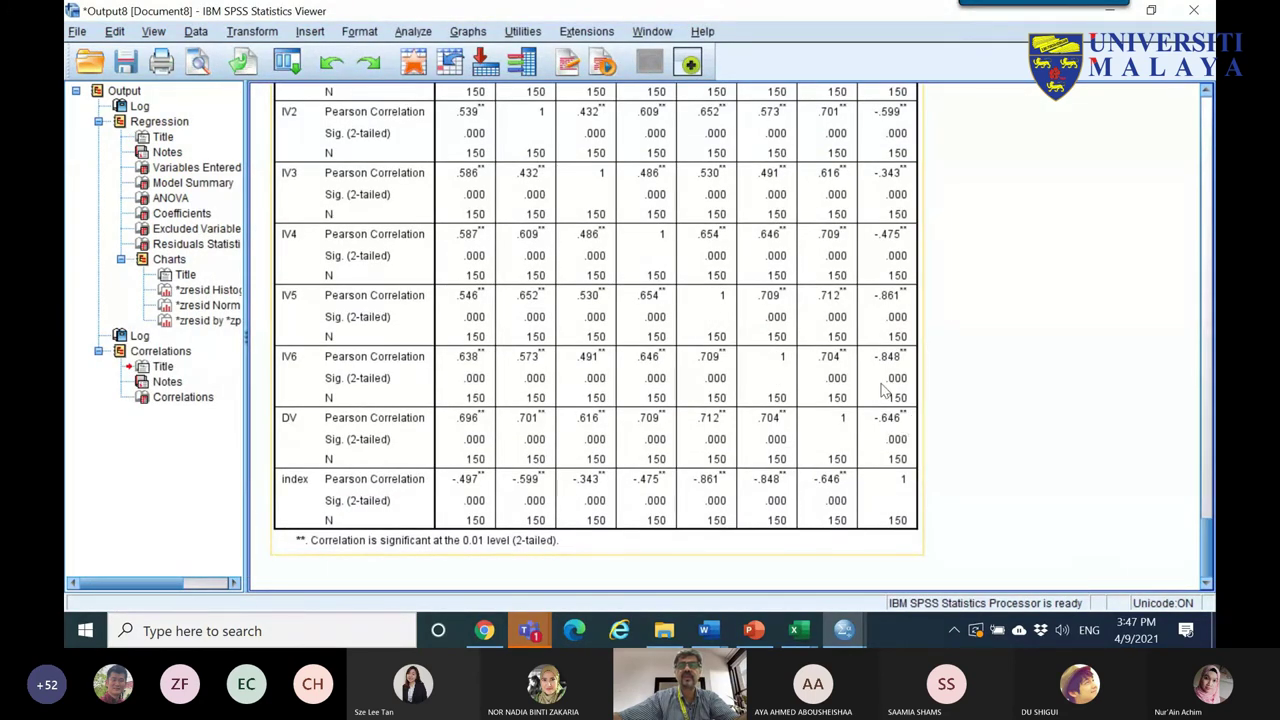
- Copy the Correlations table from the output
scroll(870, 405, "up", 2)
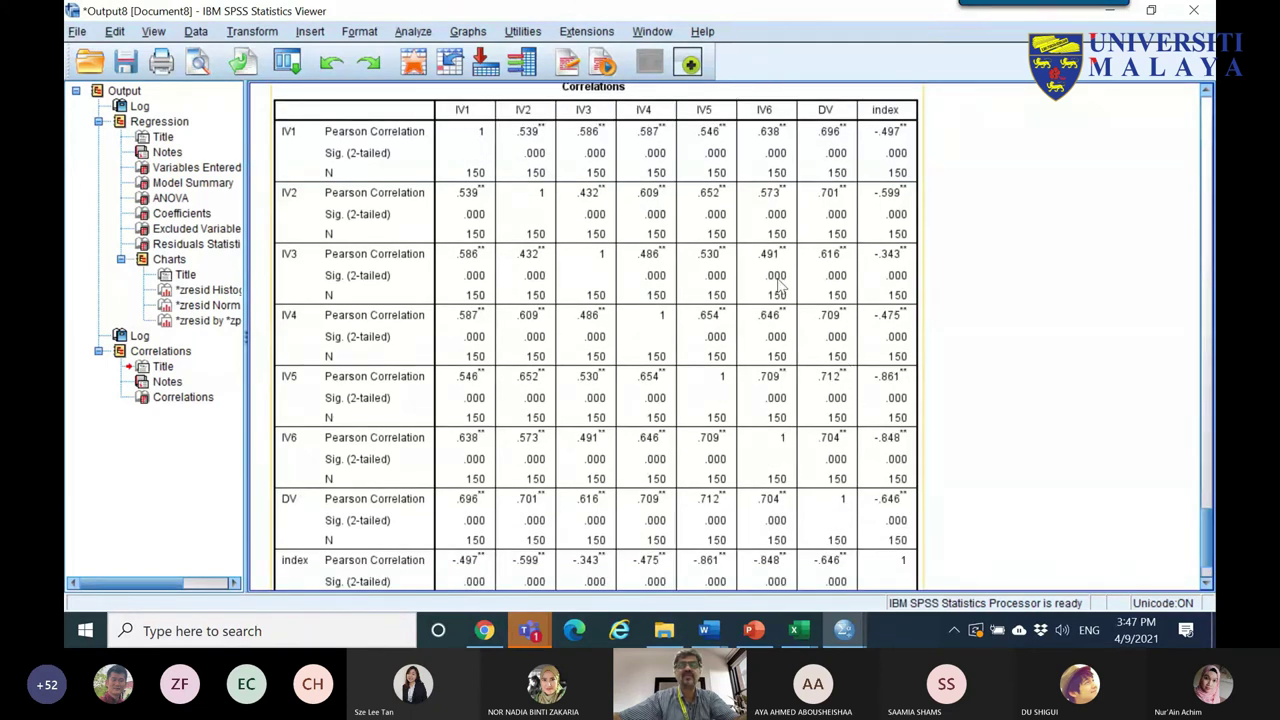
left_click(500, 117)
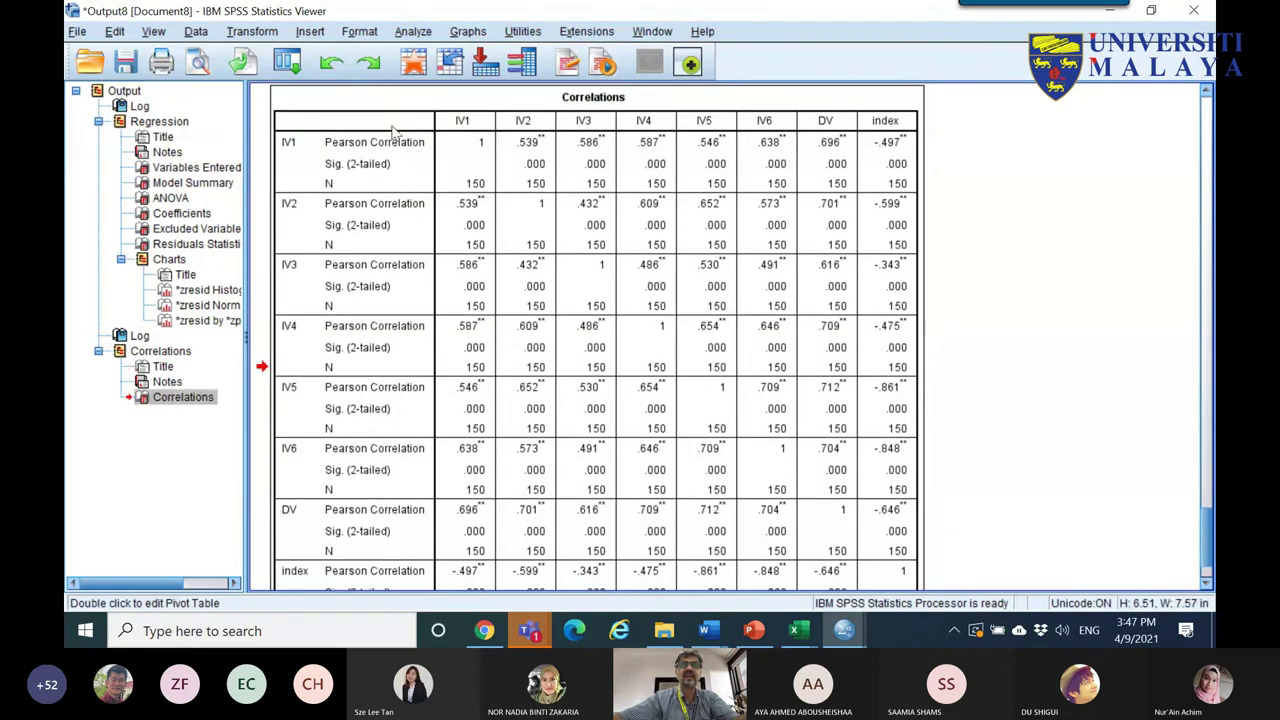
right_click(392, 130)
left_click(405, 160)
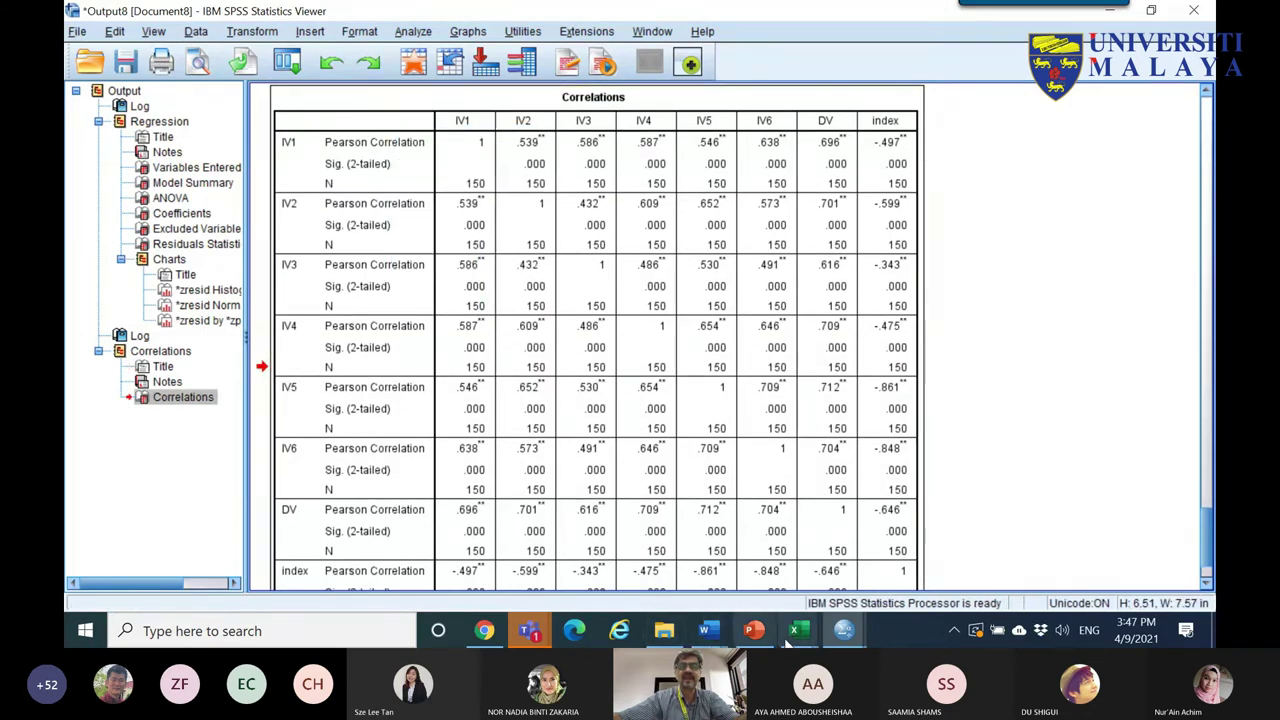
- Switch to Excel and paste the Correlations table at cell B73 of Sheet17, below the coefficients table
mouse_move(795, 630)
left_click(912, 578)
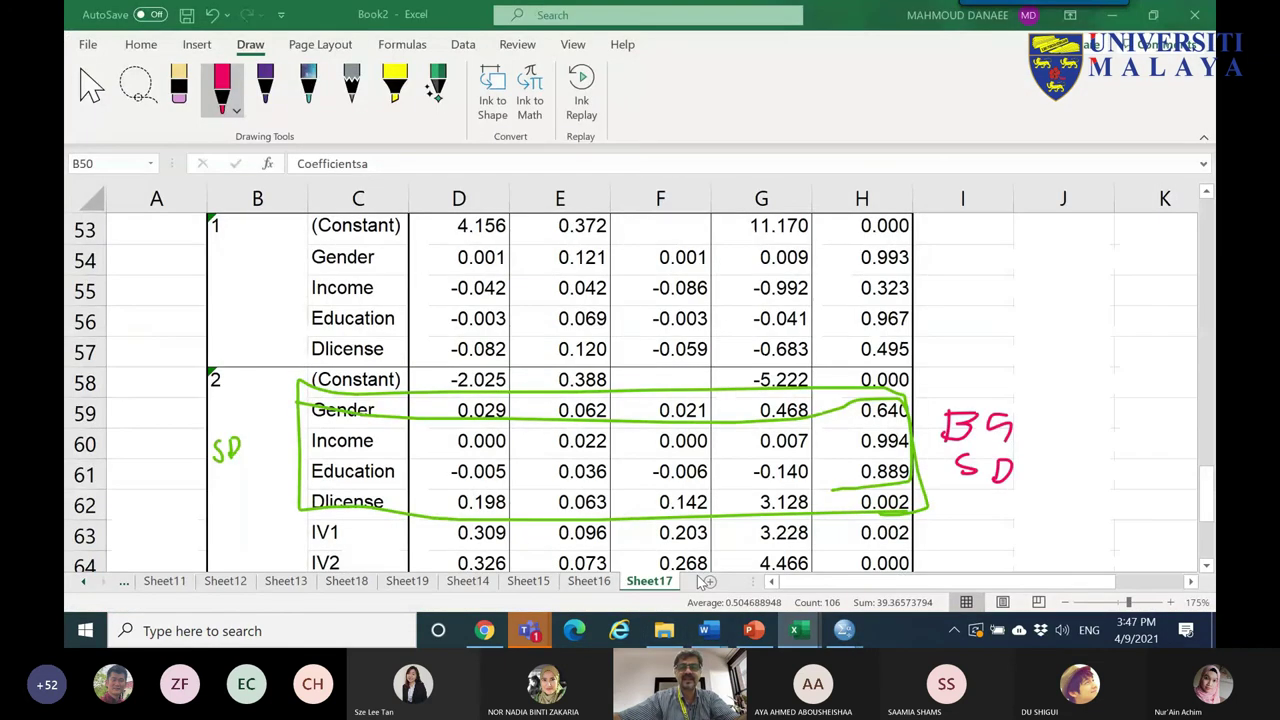
scroll(1208, 555, "down", 4)
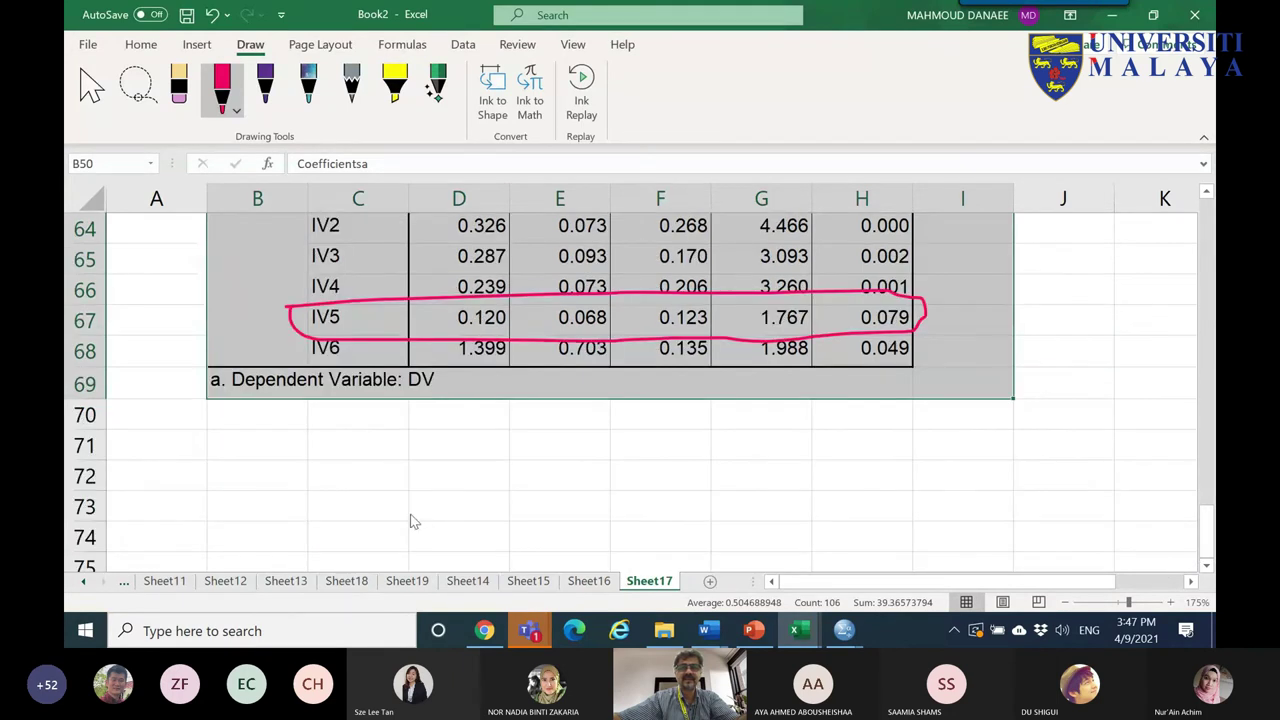
key("Escape")
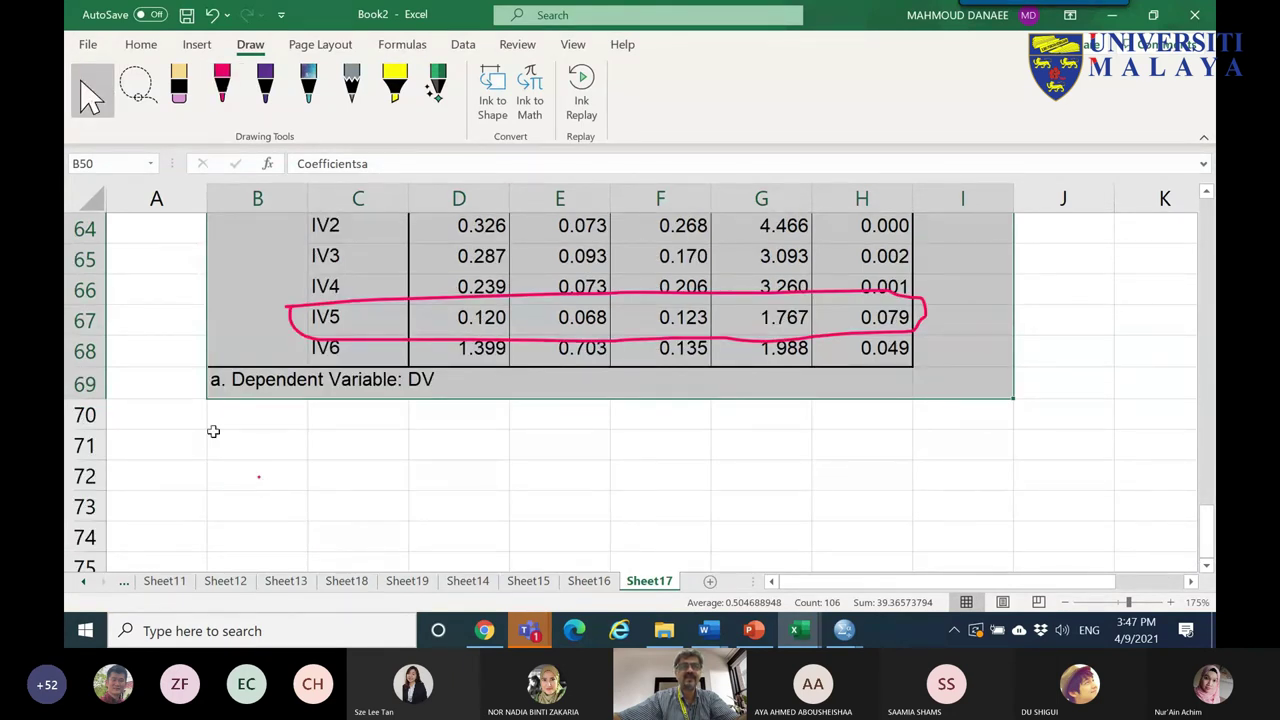
right_click(251, 507)
left_click(301, 187)
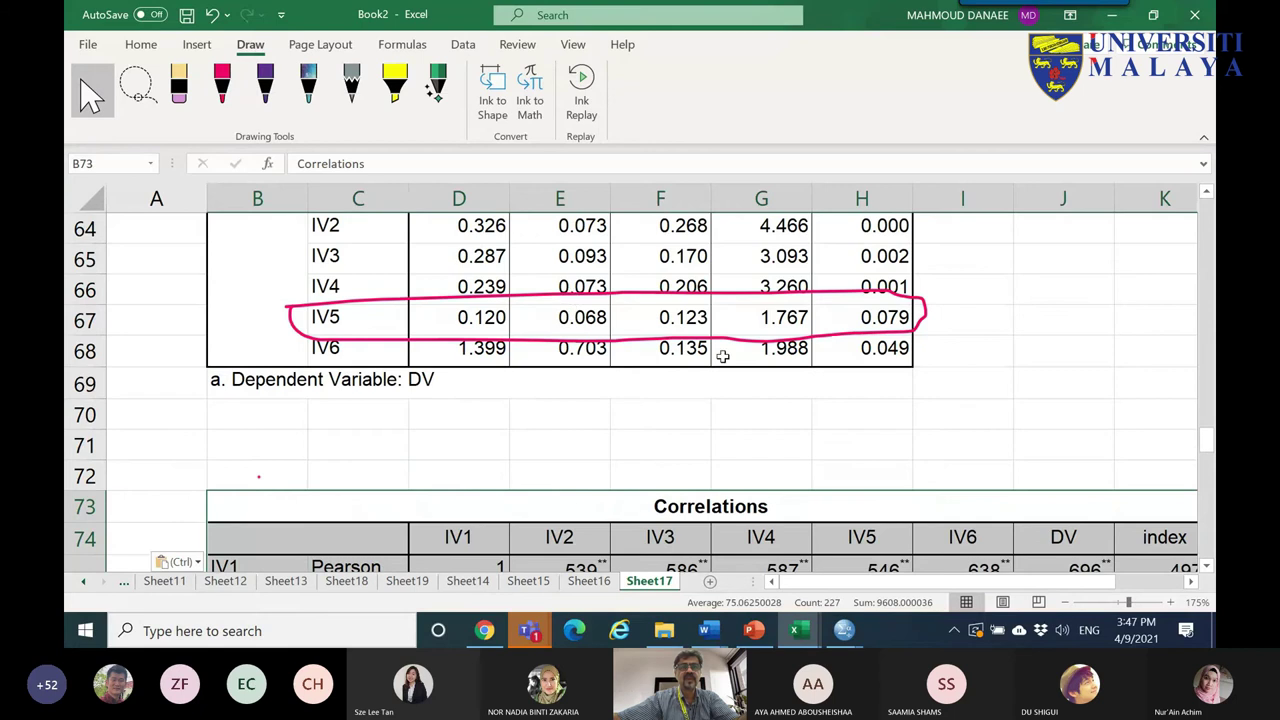
- Circle the index column heading of the pasted correlation table with the red pen
scroll(723, 354, "down", 1)
scroll(785, 418, "down", 4)
scroll(792, 432, "down", 2)
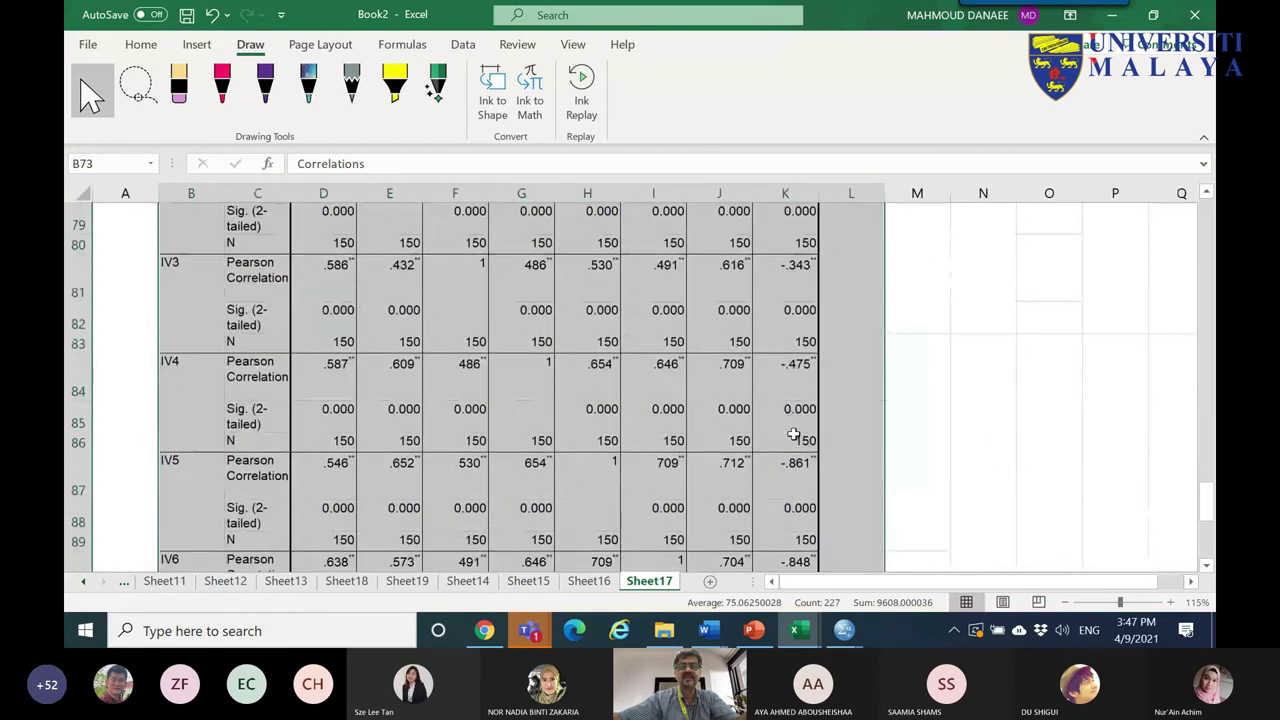
left_click(800, 460)
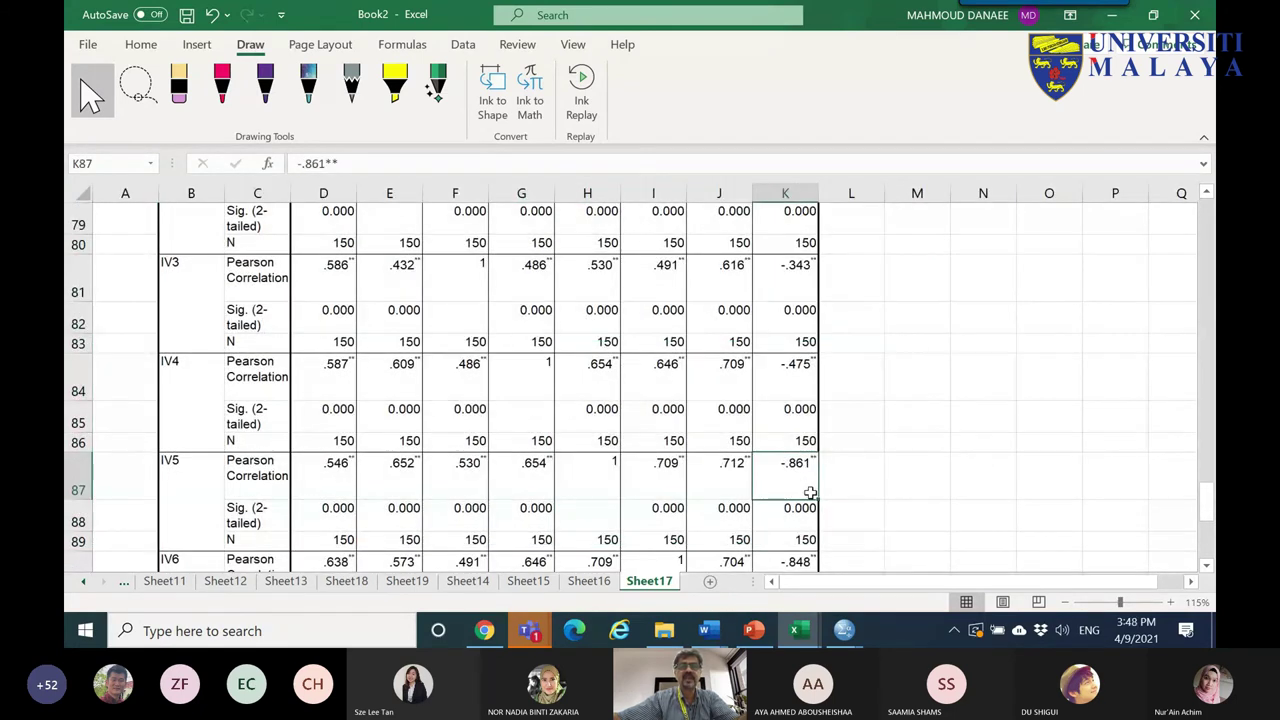
scroll(805, 480, "up", 4)
left_click(787, 350)
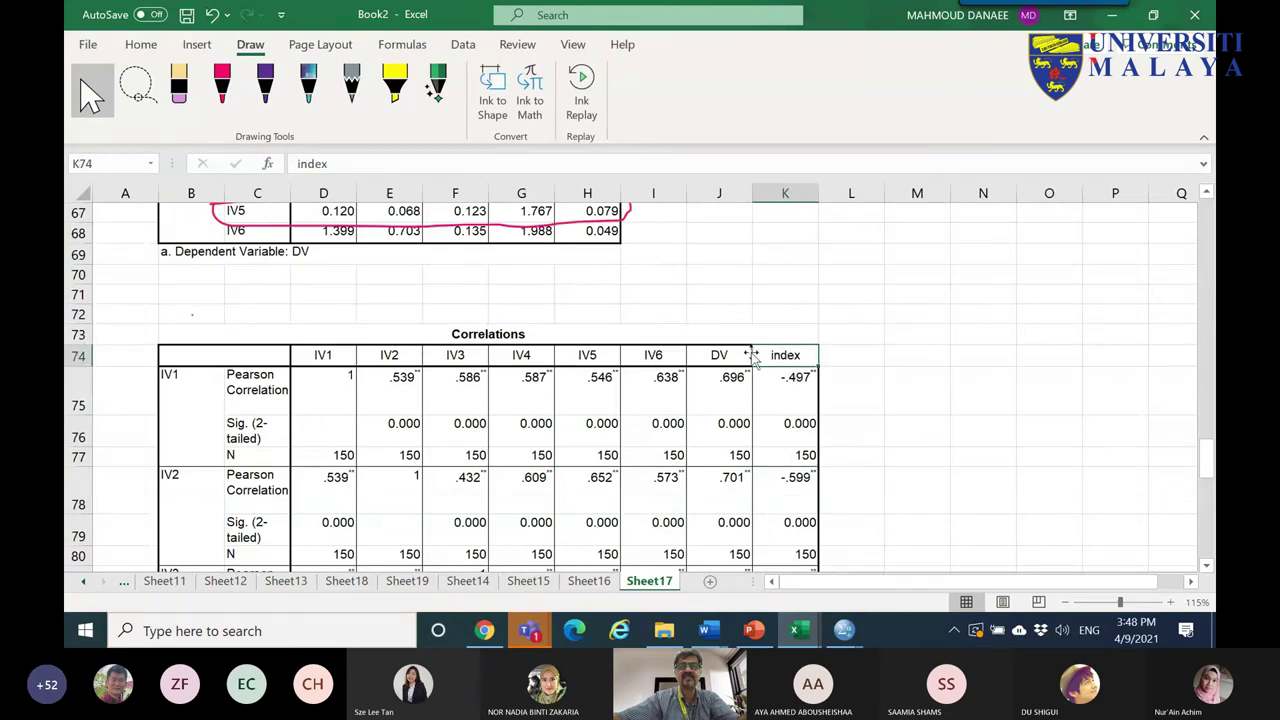
left_click(222, 85)
mouse_move(815, 358)
left_mouse_down()
mouse_move(741, 354)
mouse_move(814, 368)
left_mouse_up()
- Circle the correlations of IV5 and IV6 with index and outline the IV6 correlation row
left_click_drag(1207, 458, 1207, 536)
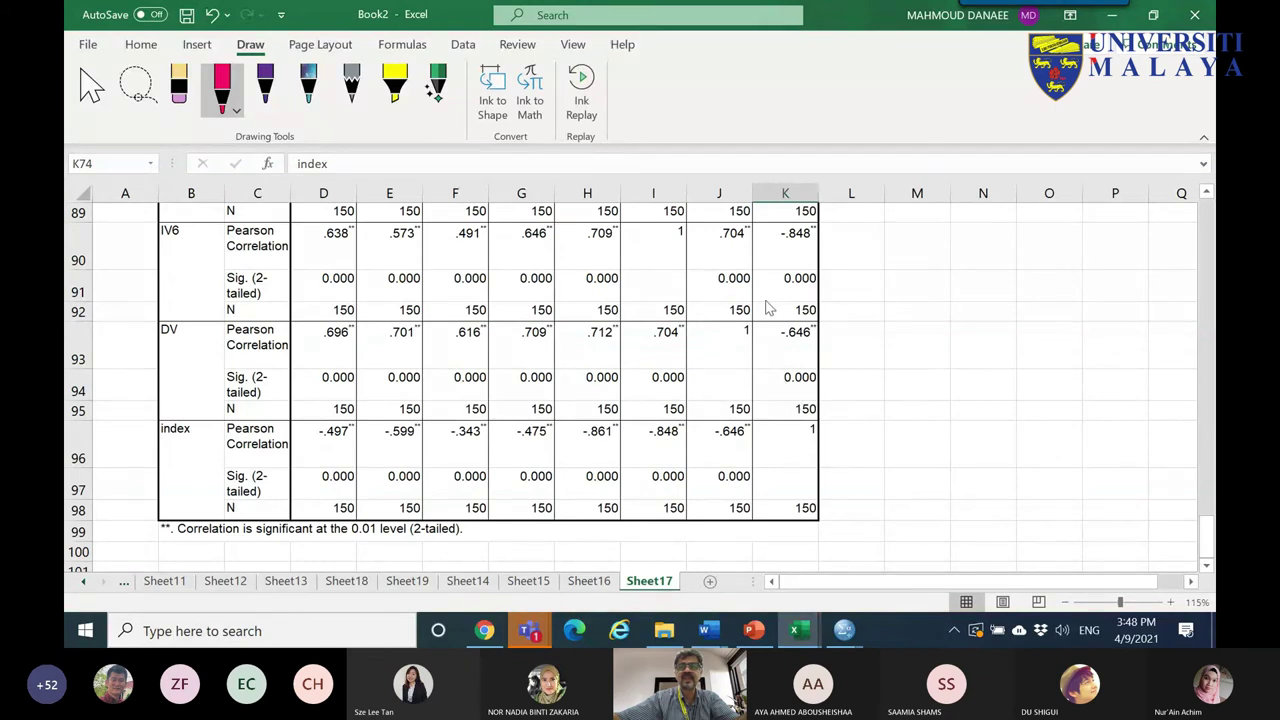
mouse_move(813, 258)
left_mouse_down()
mouse_move(316, 269)
mouse_move(127, 241)
mouse_move(160, 225)
mouse_move(547, 216)
mouse_move(821, 223)
mouse_move(834, 247)
mouse_move(769, 261)
mouse_move(826, 245)
mouse_move(793, 266)
mouse_move(770, 233)
mouse_move(815, 224)
mouse_move(796, 266)
left_mouse_up()
scroll(780, 234, "up", 2)
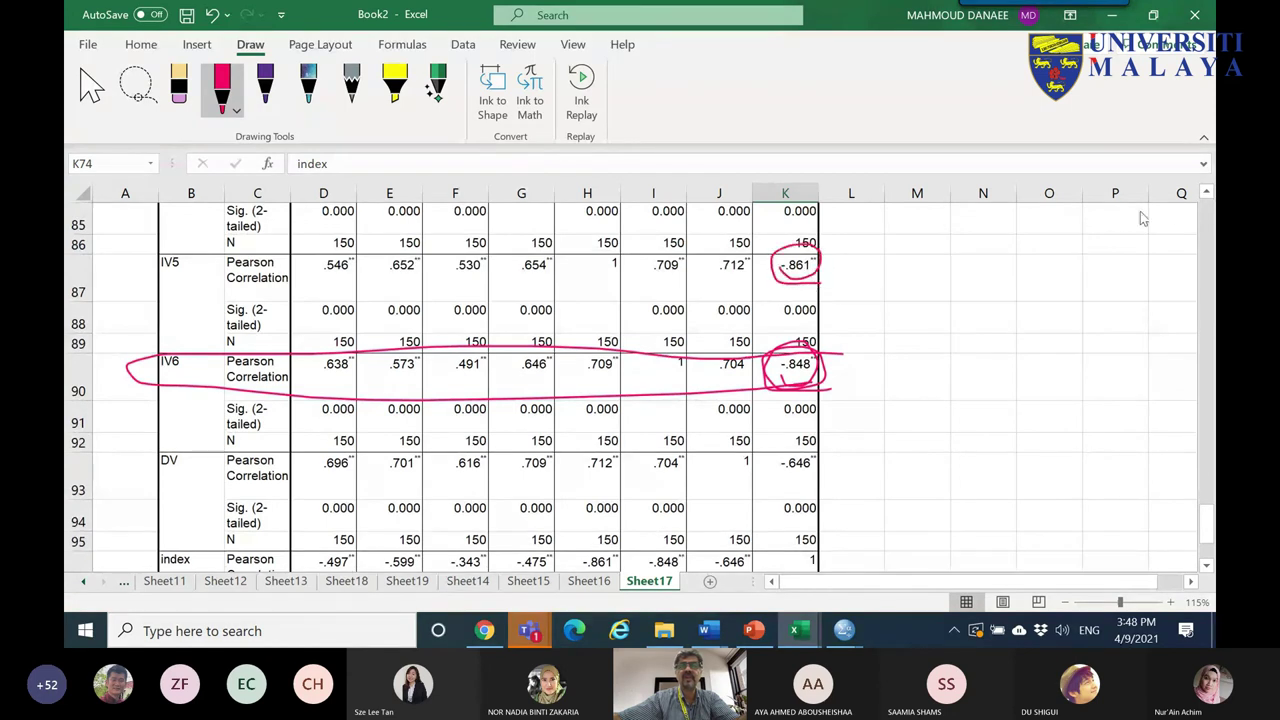
- Examine the index column of the correlation table from the IV5 and IV6 rows up to its heading
left_click(1206, 192)
left_click(1206, 192)
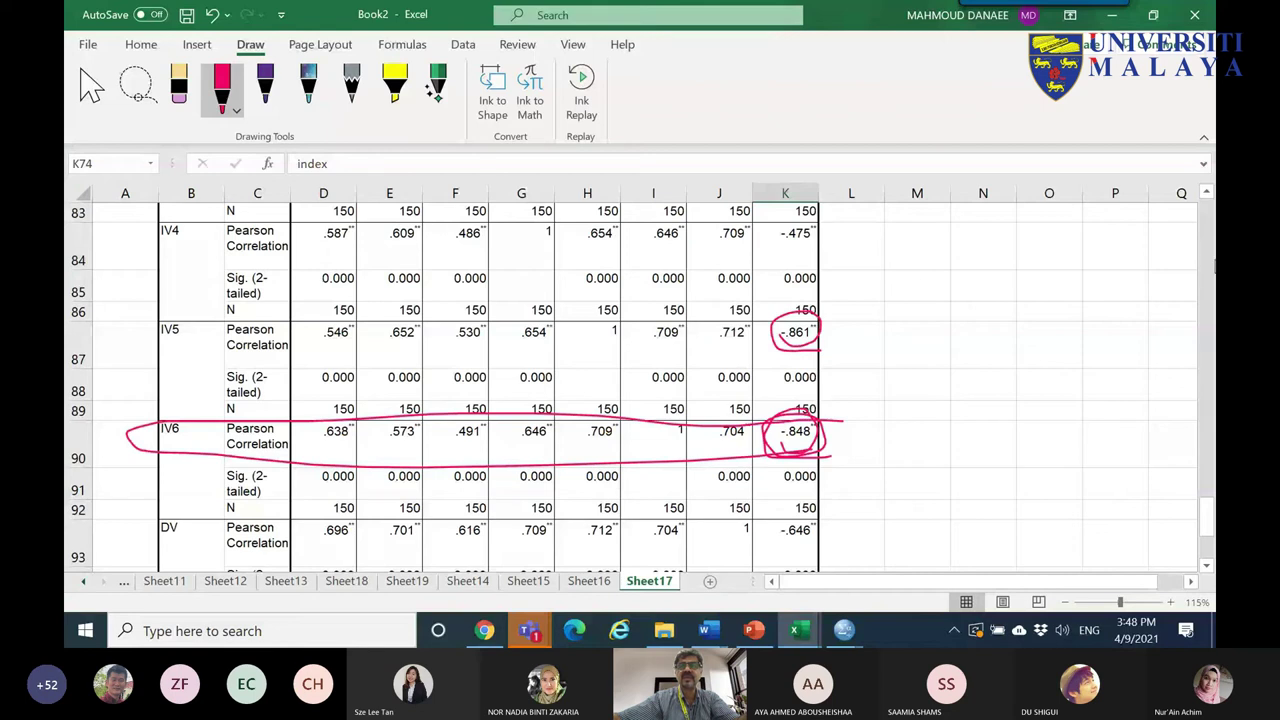
left_click(1206, 194)
left_click(1206, 194)
left_click(1206, 194)
left_click(1206, 194)
left_click(1206, 194)
left_click(1206, 194)
left_click(1206, 194)
left_click(1206, 194)
left_click(1206, 194)
left_click(1206, 194)
left_click(1206, 194)
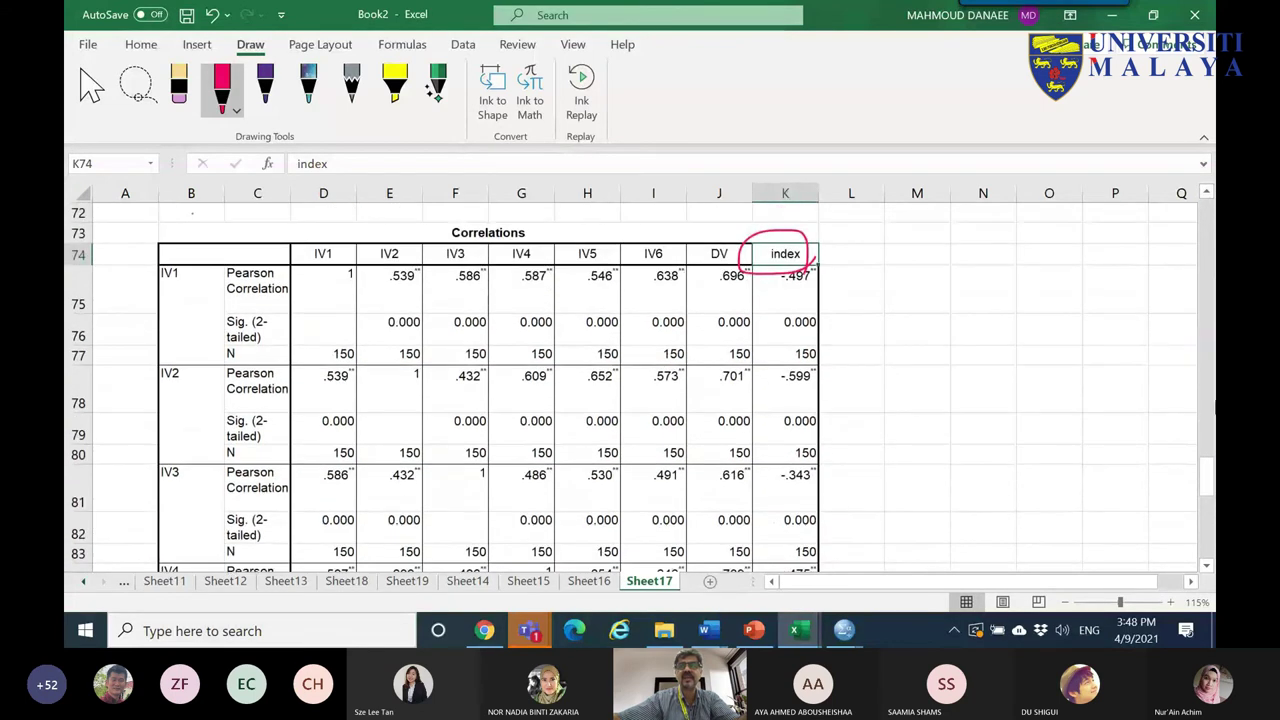
- Handwrite "IV > 0.8 collinearity" beside the correlation table, underline the condition and cross the note out
scroll(1086, 514, "down", 1)
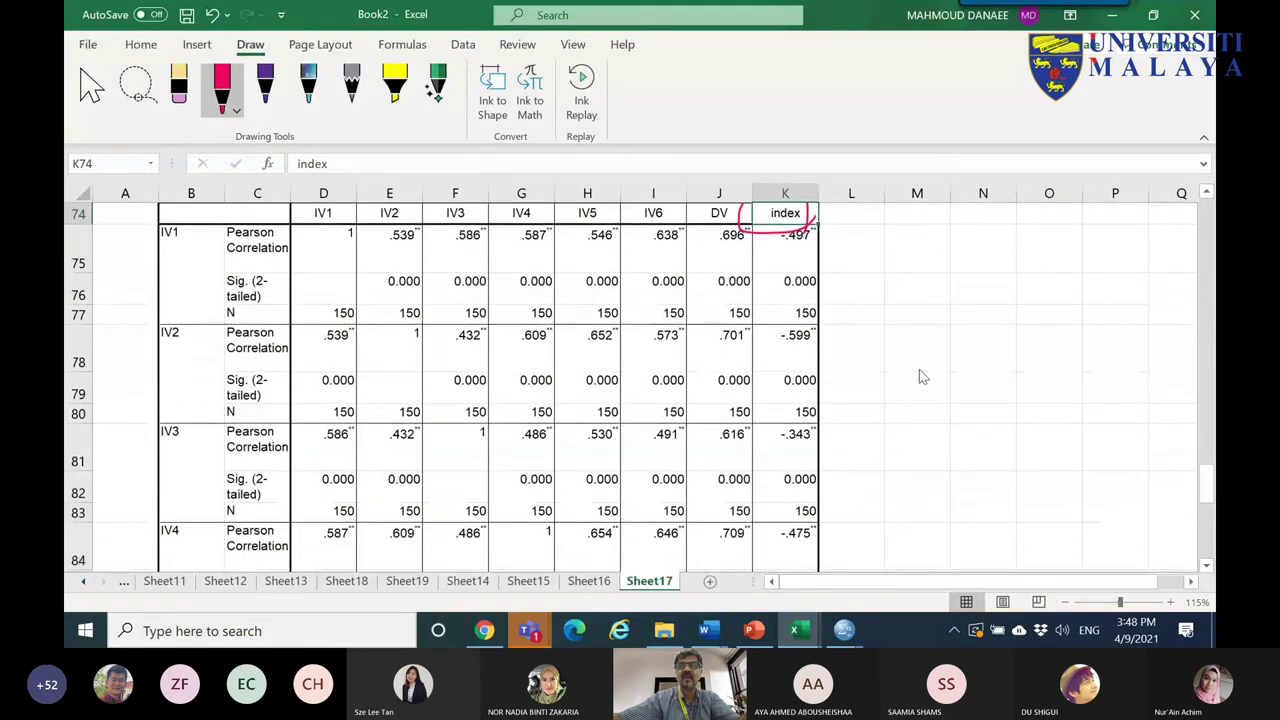
mouse_move(870, 356)
left_mouse_down()
mouse_move(919, 355)
mouse_move(905, 386)
left_mouse_up()
mouse_move(876, 388)
left_mouse_down()
mouse_move(925, 384)
mouse_move(950, 355)
mouse_move(963, 393)
left_mouse_up()
mouse_move(1003, 352)
left_mouse_down()
mouse_move(998, 372)
mouse_move(1020, 355)
left_mouse_up()
mouse_move(1032, 368)
left_mouse_down()
mouse_move(1025, 325)
mouse_move(1029, 364)
mouse_move(937, 459)
mouse_move(953, 452)
mouse_move(972, 470)
mouse_move(969, 440)
mouse_move(1021, 448)
mouse_move(1081, 427)
mouse_move(1137, 440)
left_mouse_up()
left_click_drag(1058, 403, 1082, 400)
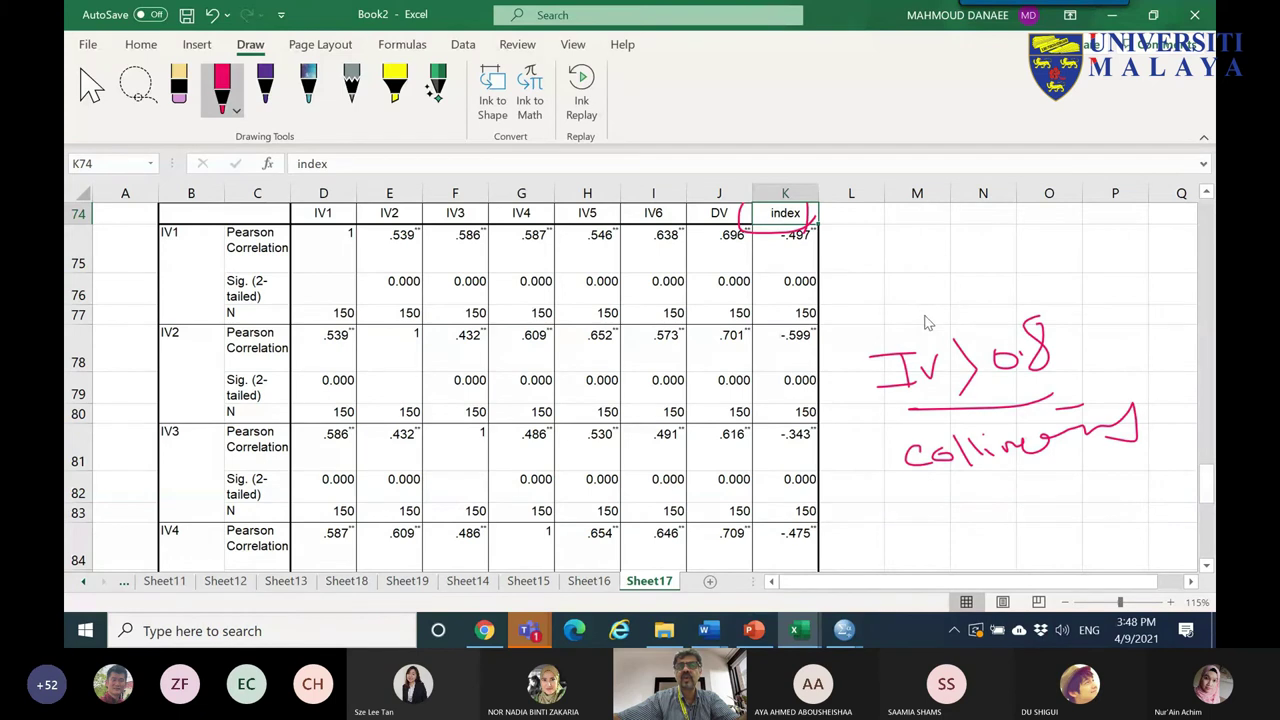
left_click_drag(991, 279, 944, 432)
left_click_drag(944, 360, 1064, 488)
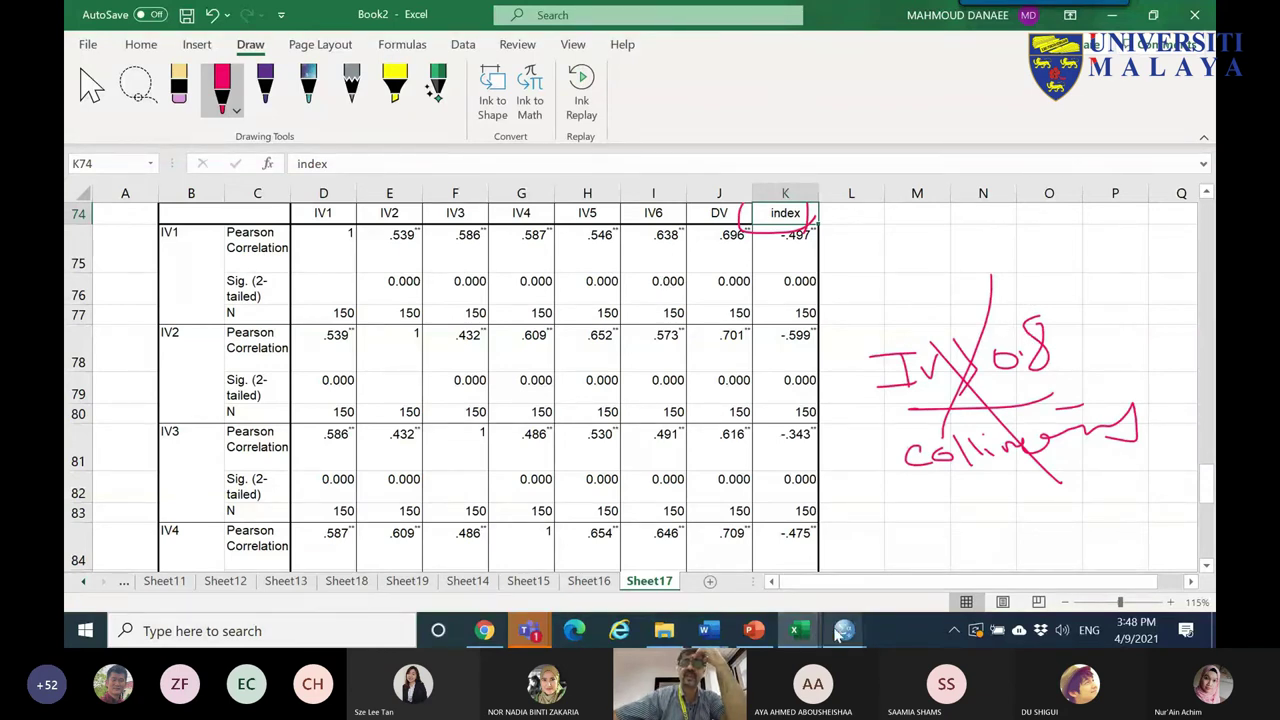
- Switch to the SPSS data editor and rerun the two-block linear regression on DV with collinearity diagnostics enabled
mouse_move(843, 630)
left_click(845, 572)
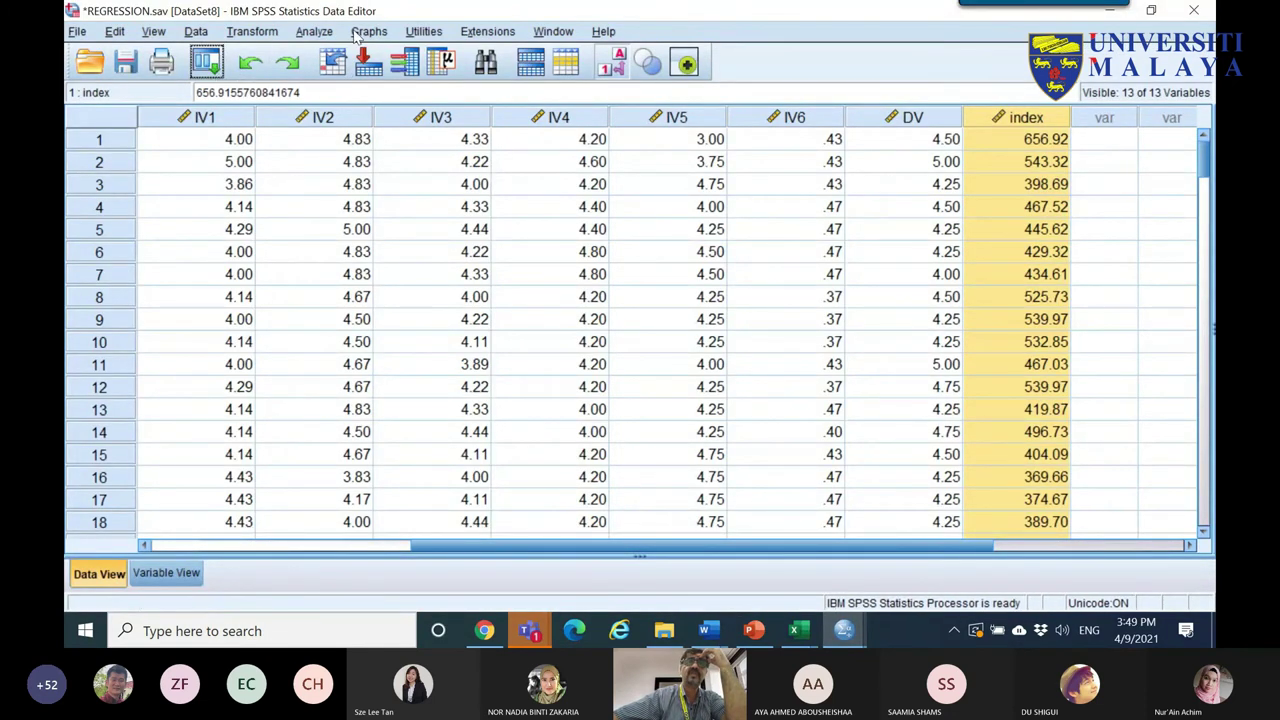
left_click(314, 31)
mouse_move(360, 245)
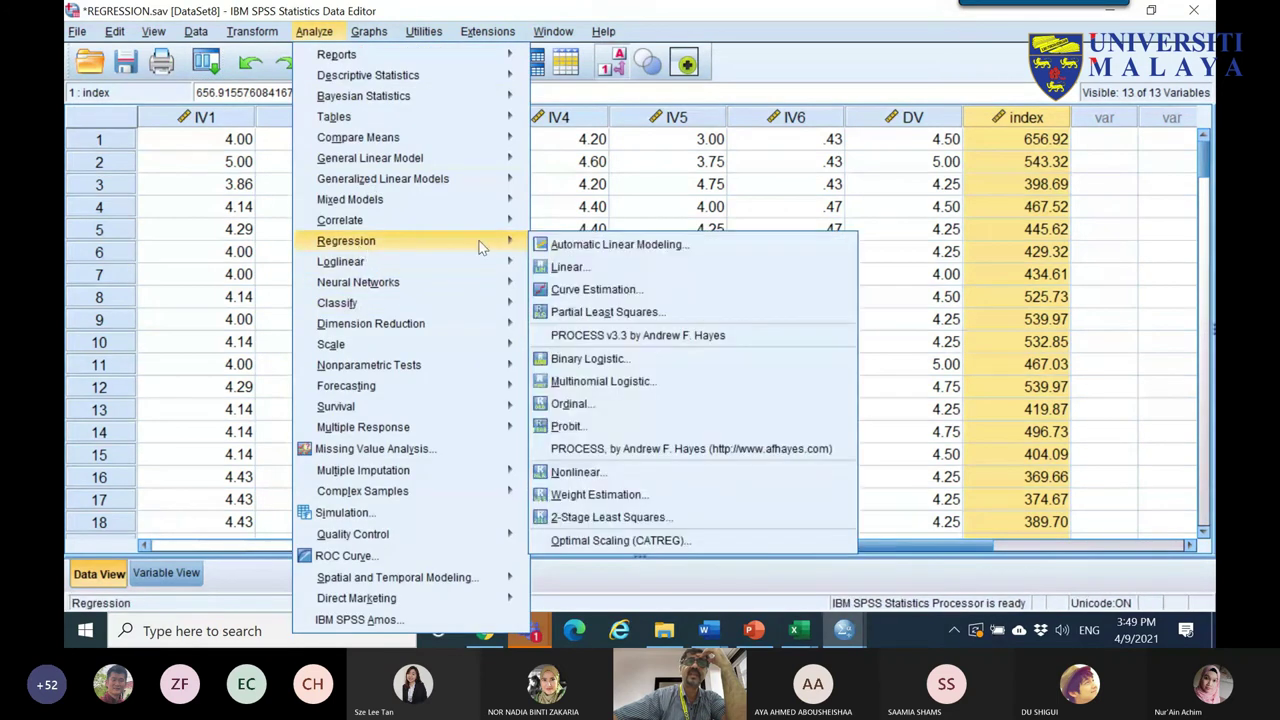
left_click(593, 264)
left_click(886, 82)
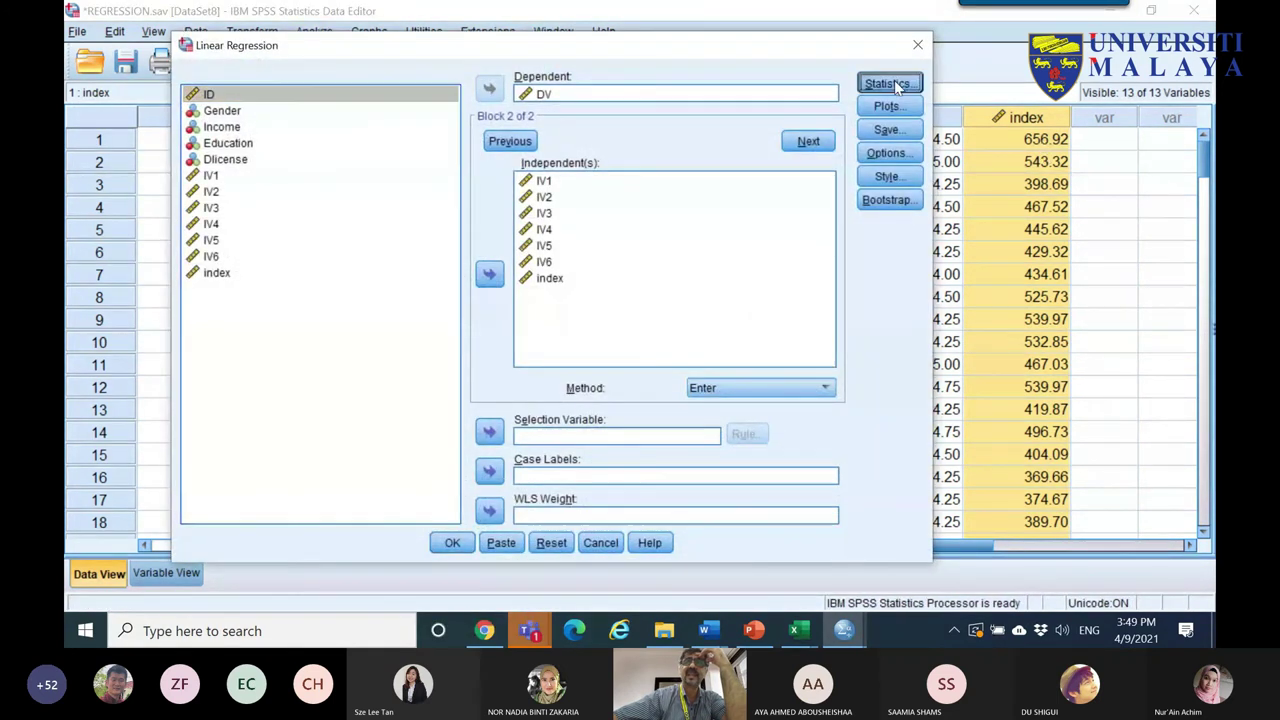
left_click(675, 287)
left_click(680, 288)
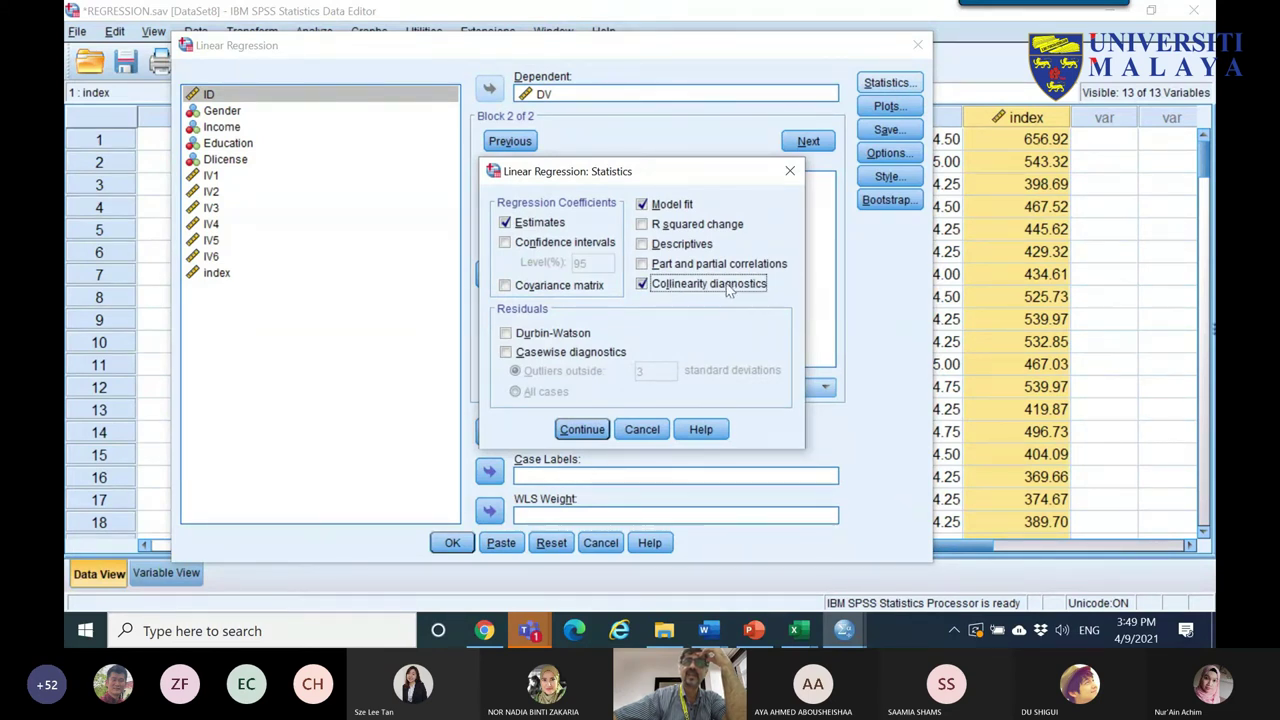
left_click(606, 437)
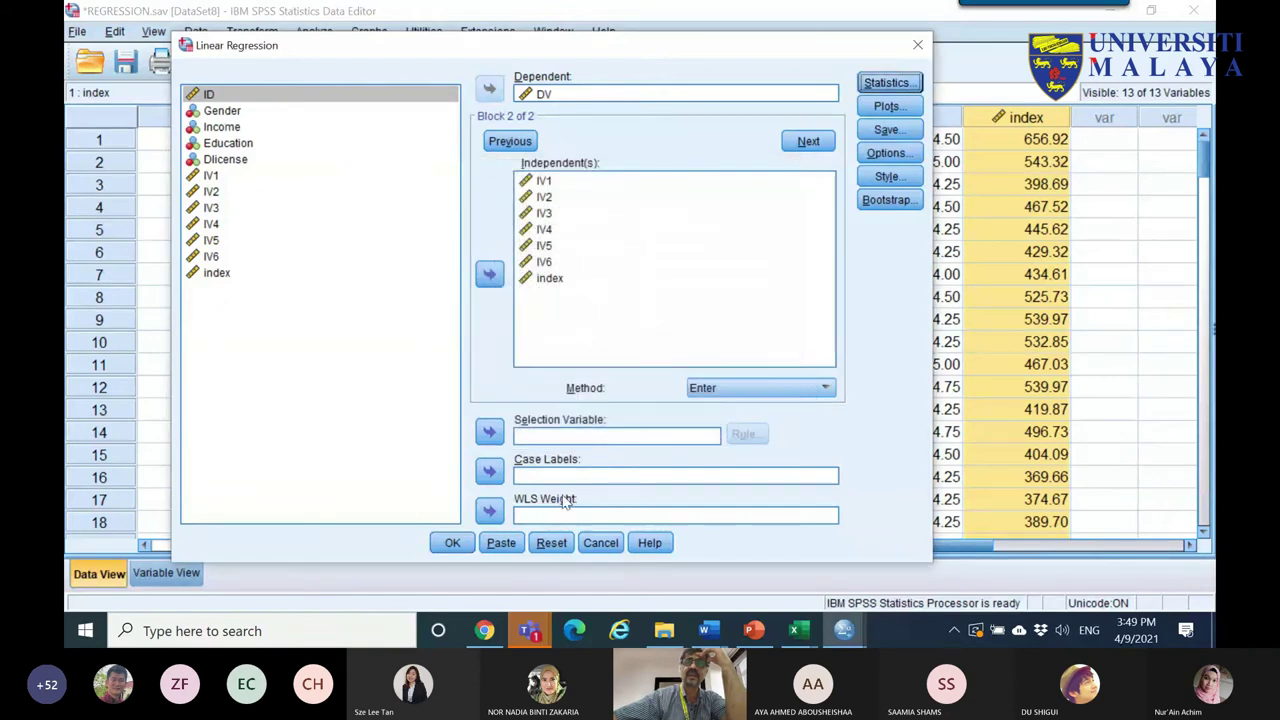
left_click(452, 542)
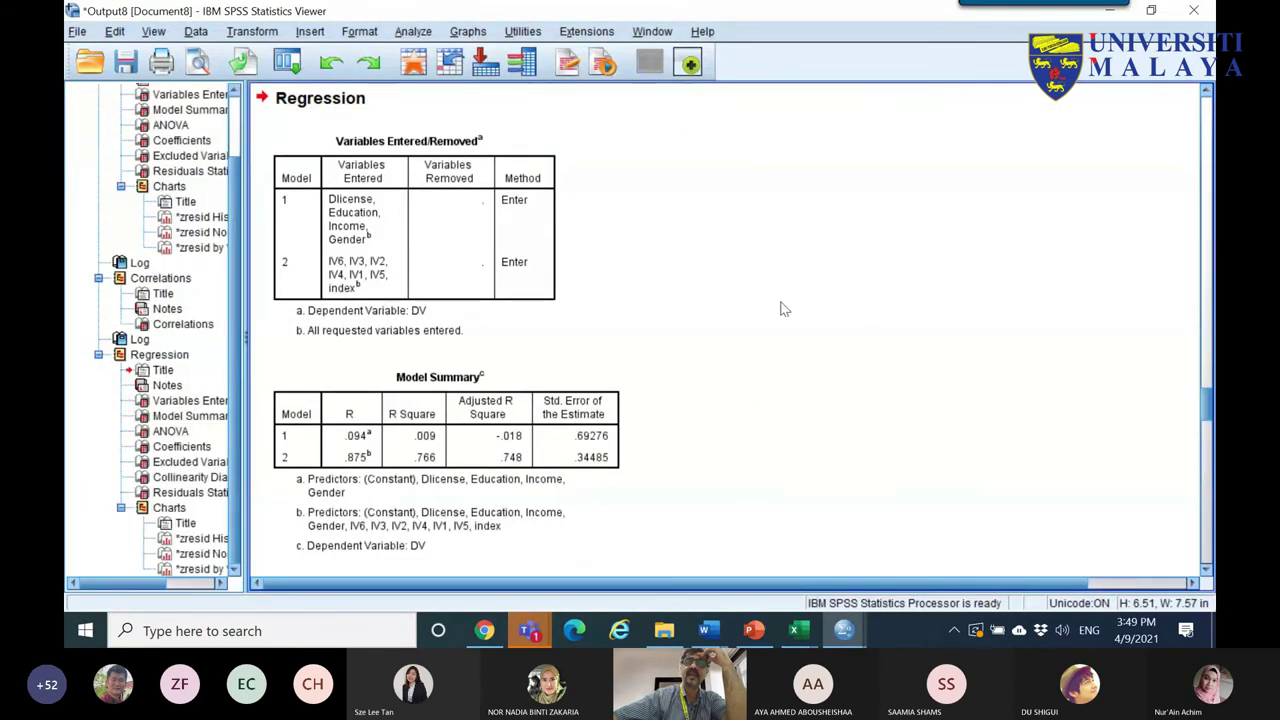
- Inspect the collinearity statistics in the new Coefficients output table and copy the whole table
scroll(745, 312, "down", 10)
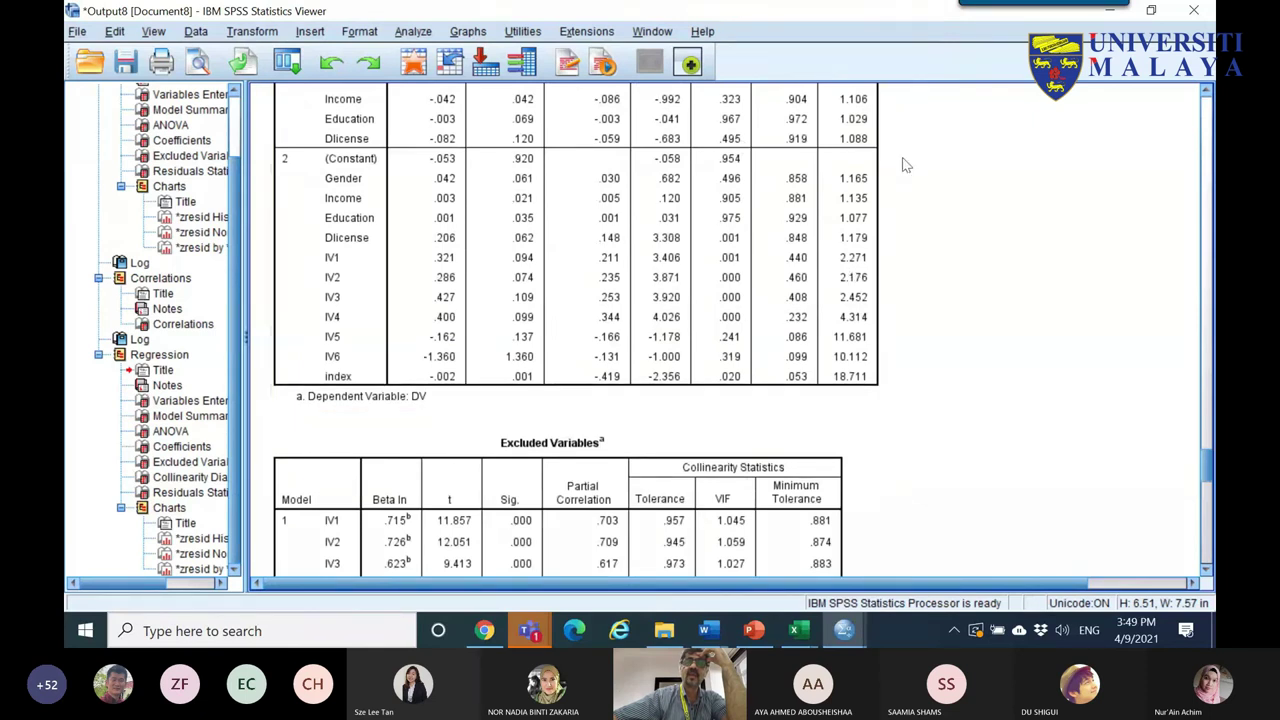
scroll(868, 230, "up", 3)
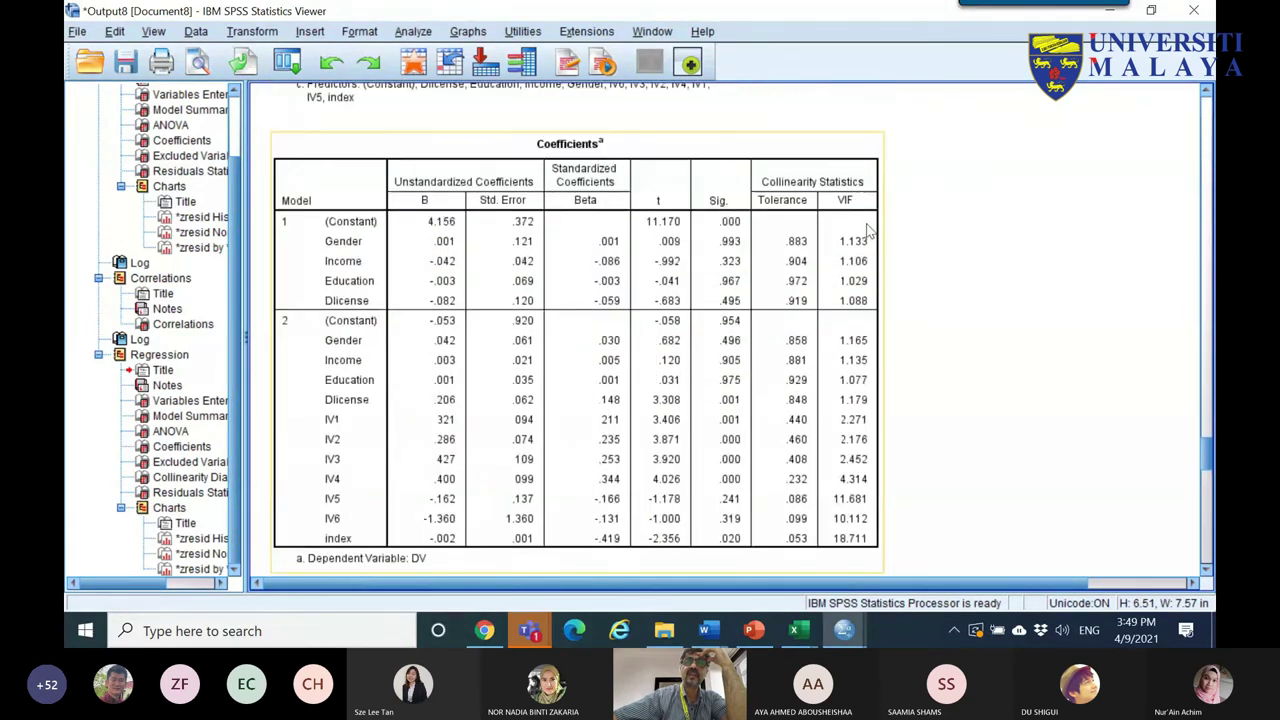
double_click(795, 203)
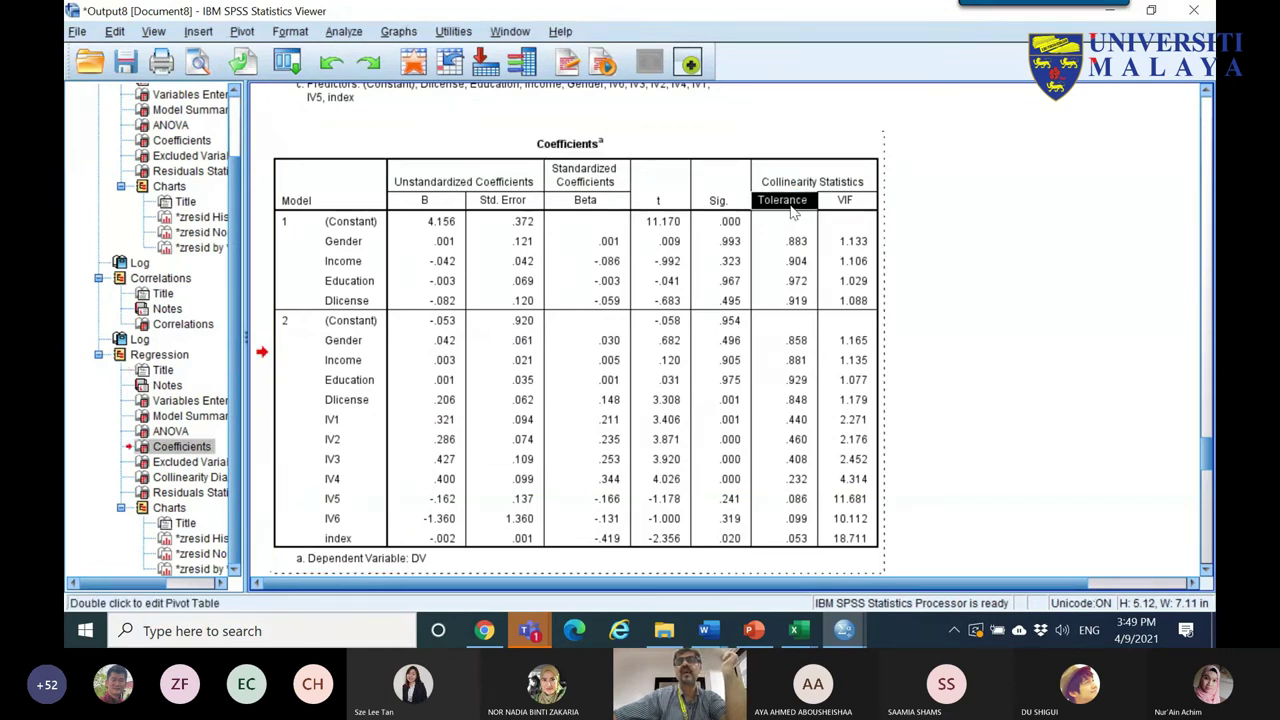
key("Right")
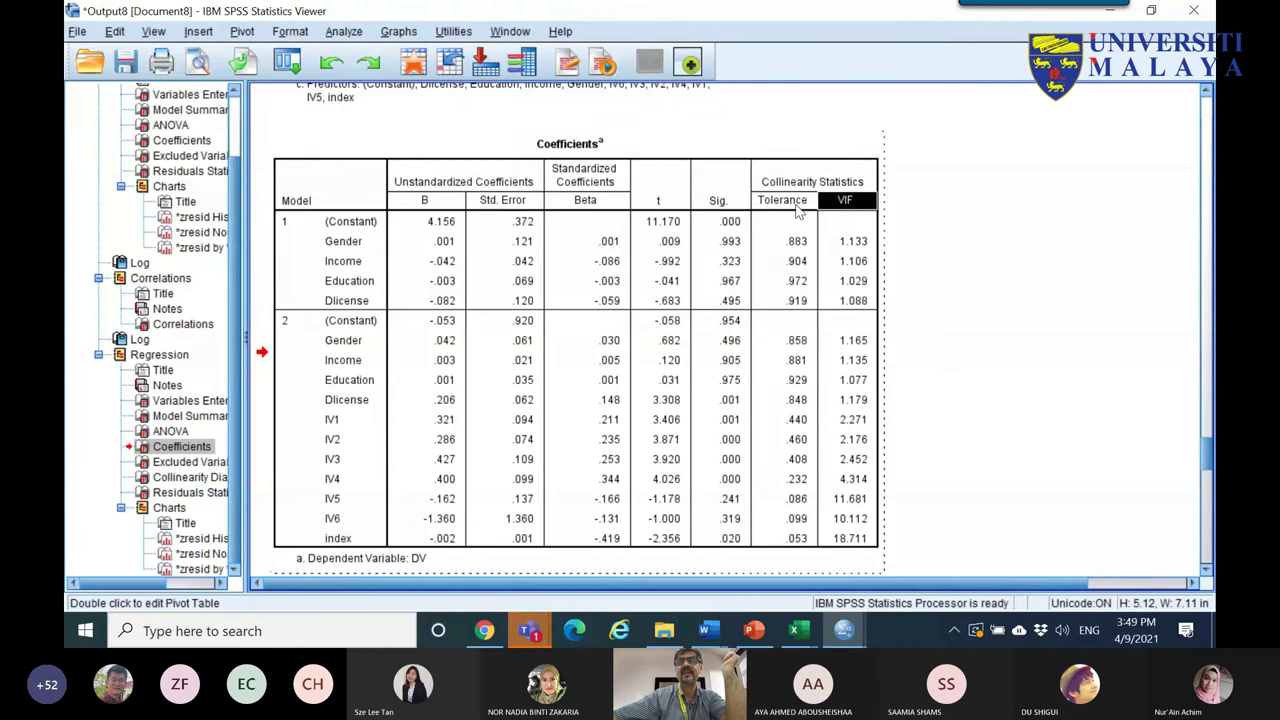
left_click(330, 170)
right_click(319, 172)
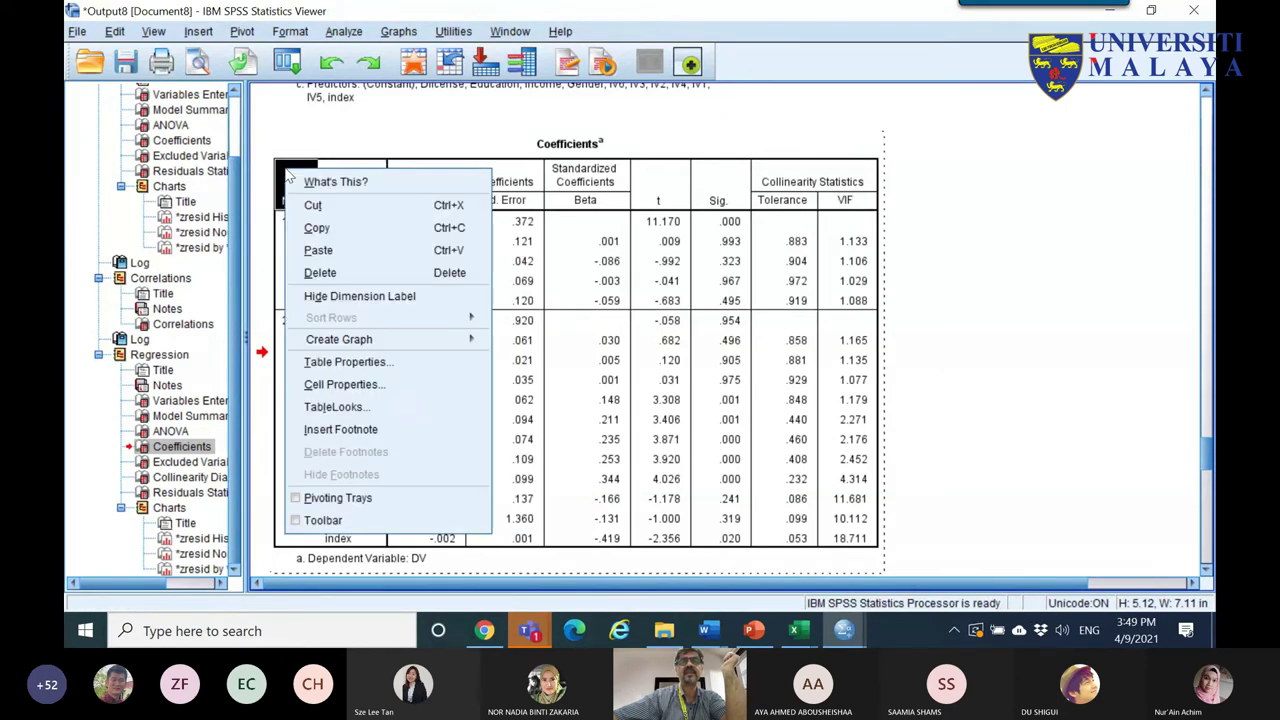
key("Escape")
key("Escape")
right_click(715, 276)
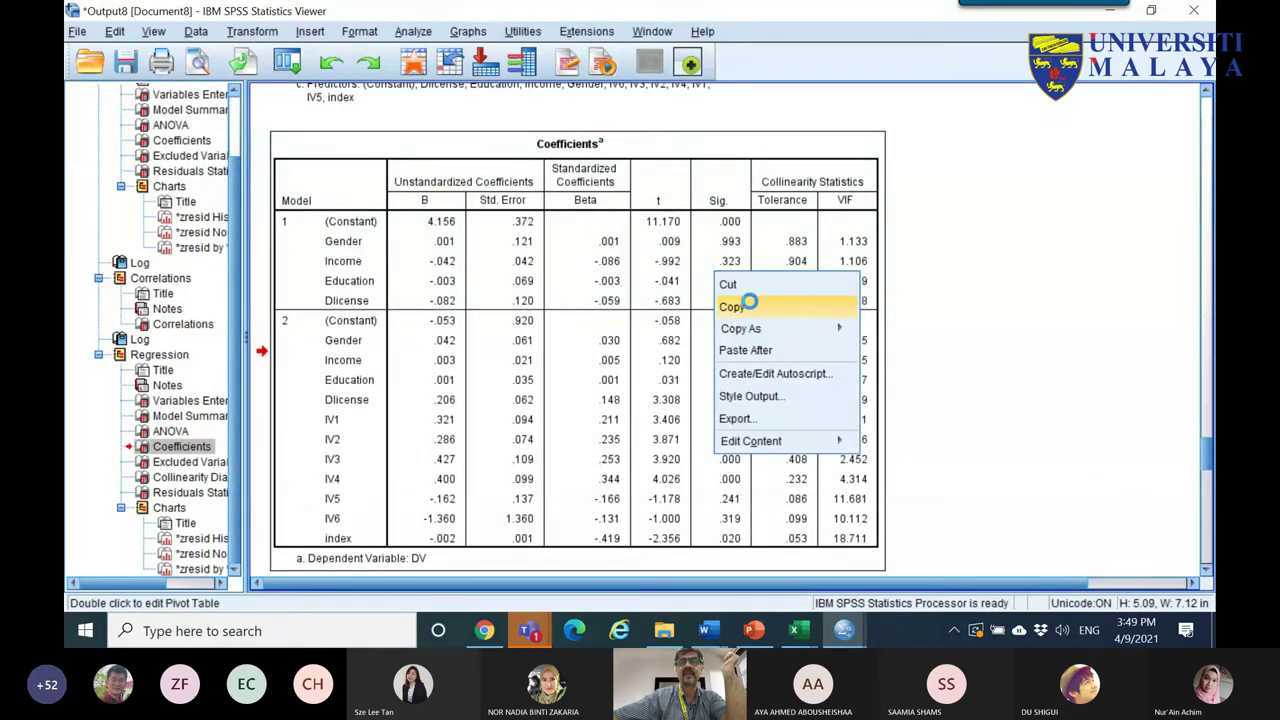
left_click(742, 306)
- Switch to Excel and paste the copied Coefficients table below the correlation table on Sheet17, starting at cell B108
mouse_move(795, 630)
left_click(922, 553)
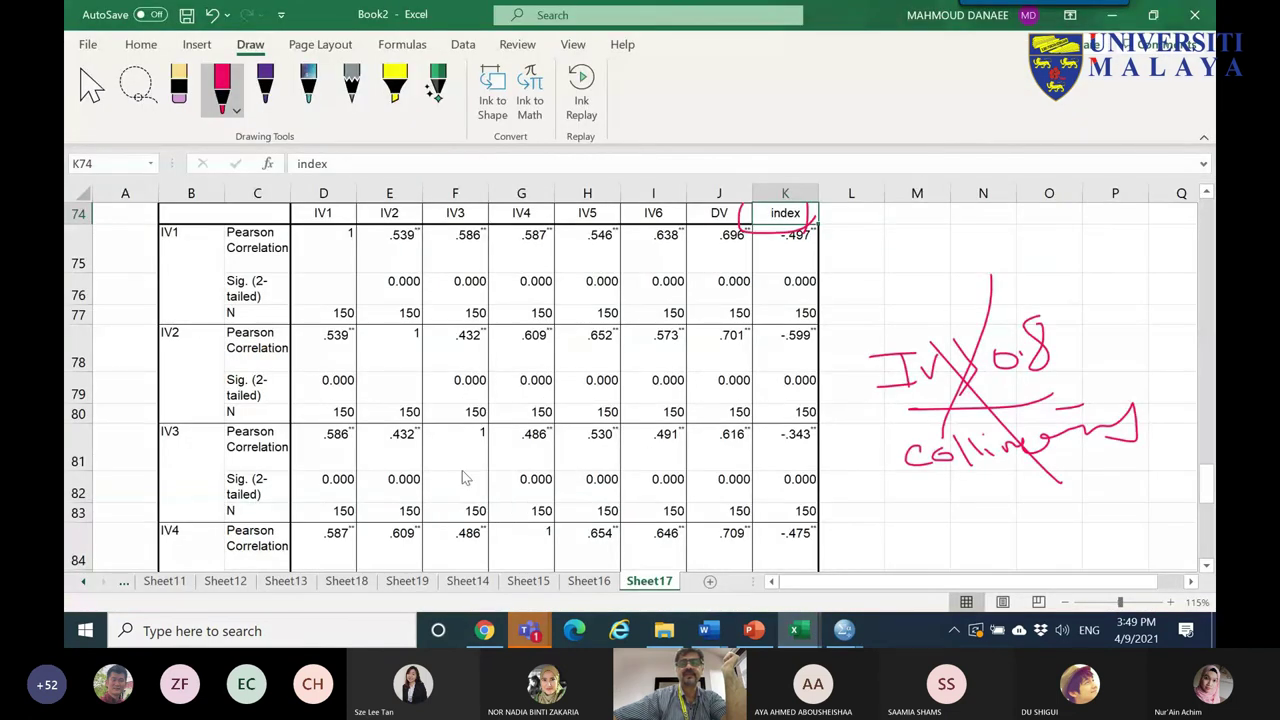
scroll(1208, 568, "down", 8)
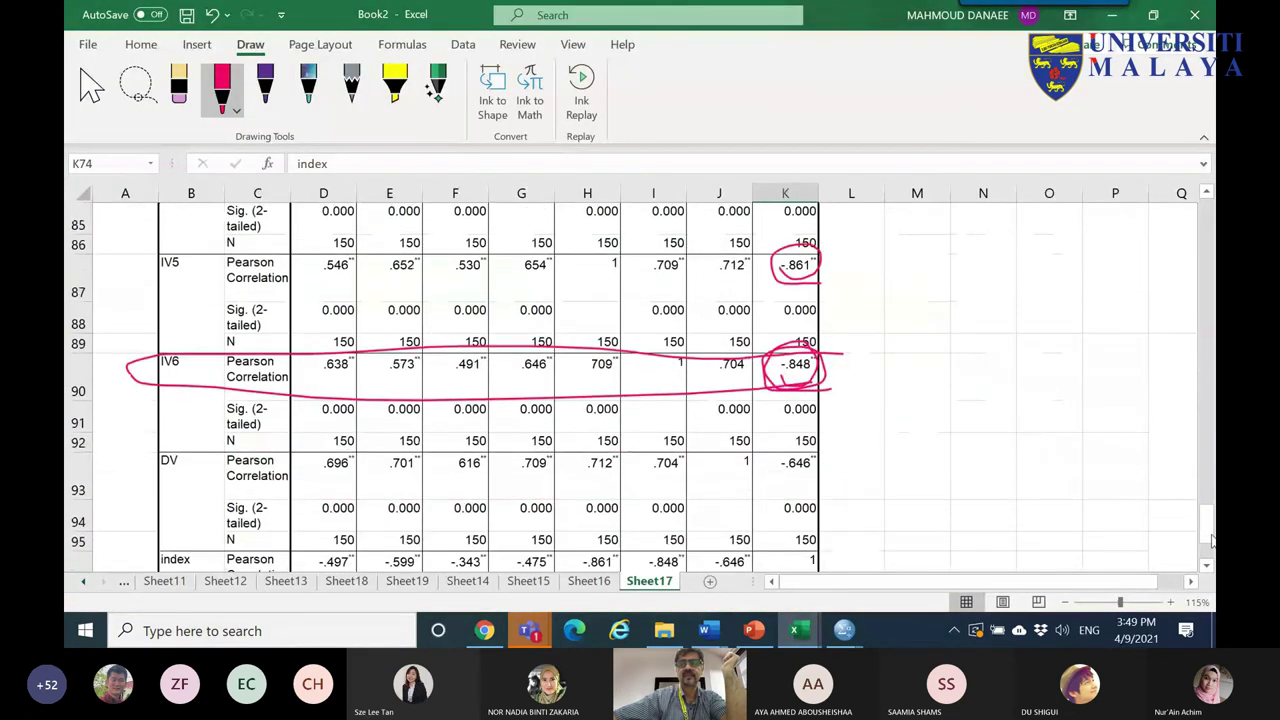
scroll(1208, 568, "down", 3)
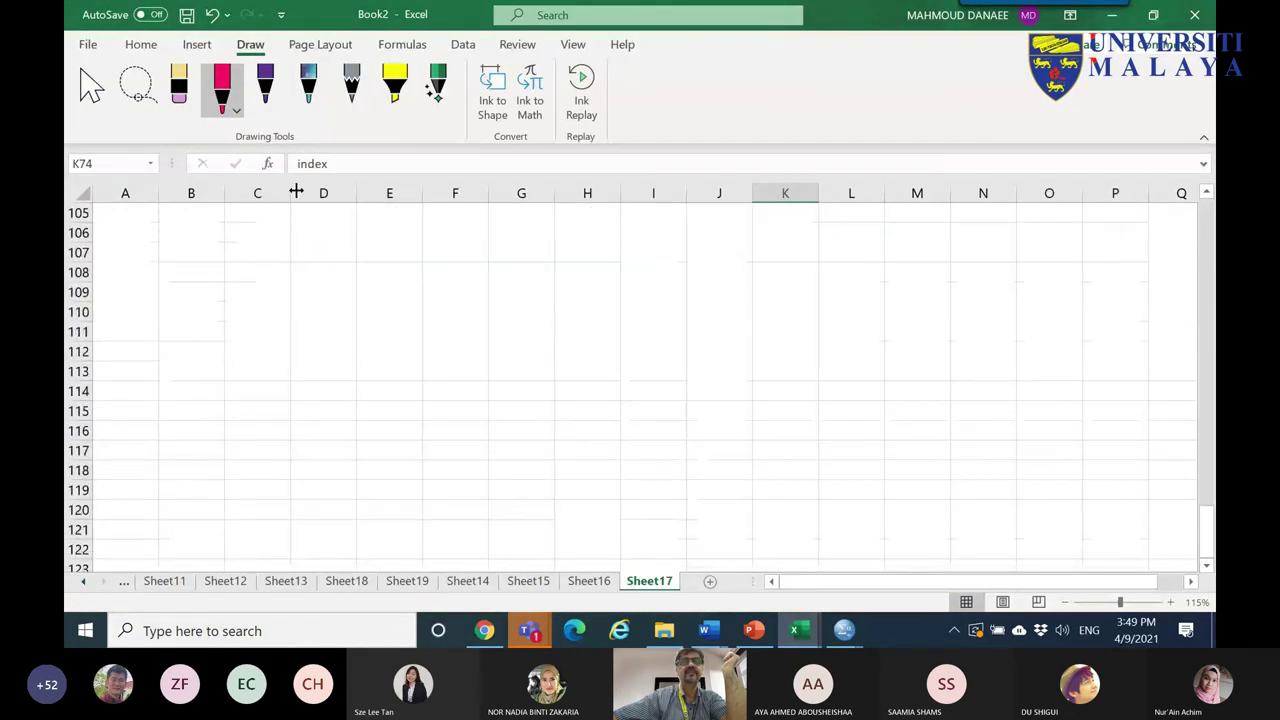
left_click(92, 90)
left_click(200, 232)
right_click(206, 271)
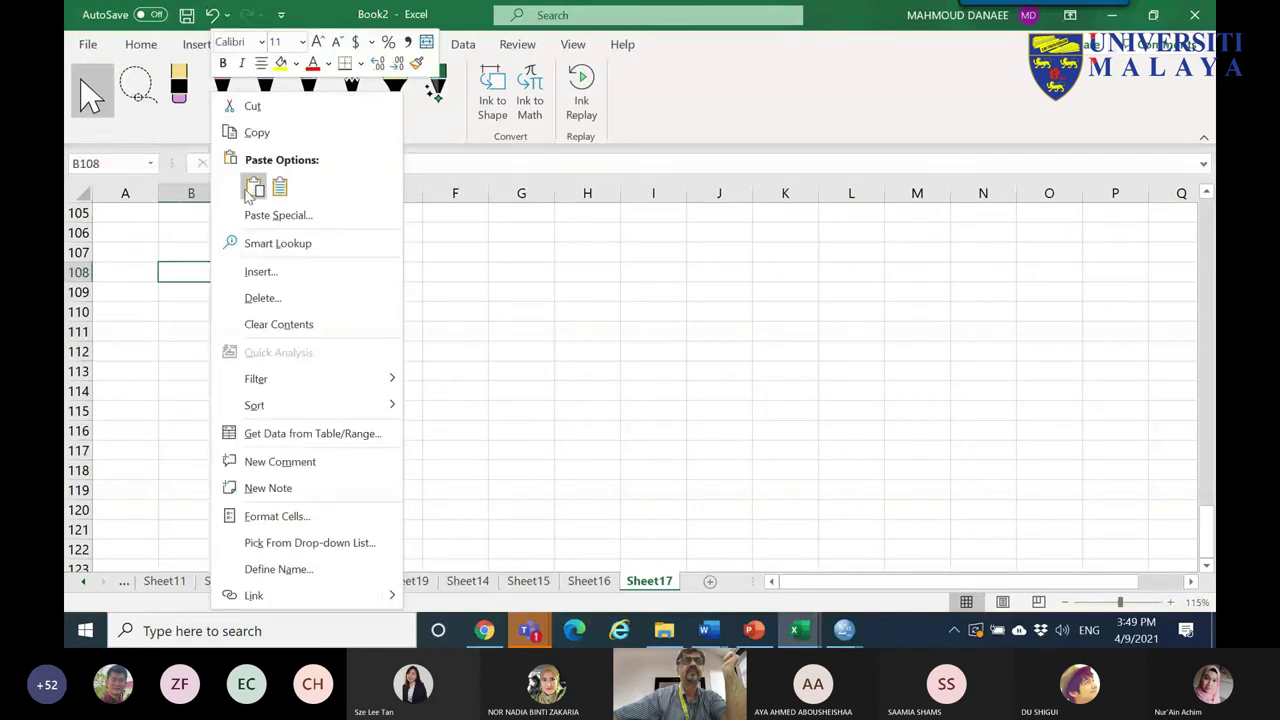
left_click(254, 188)
scroll(634, 277, "down", 2)
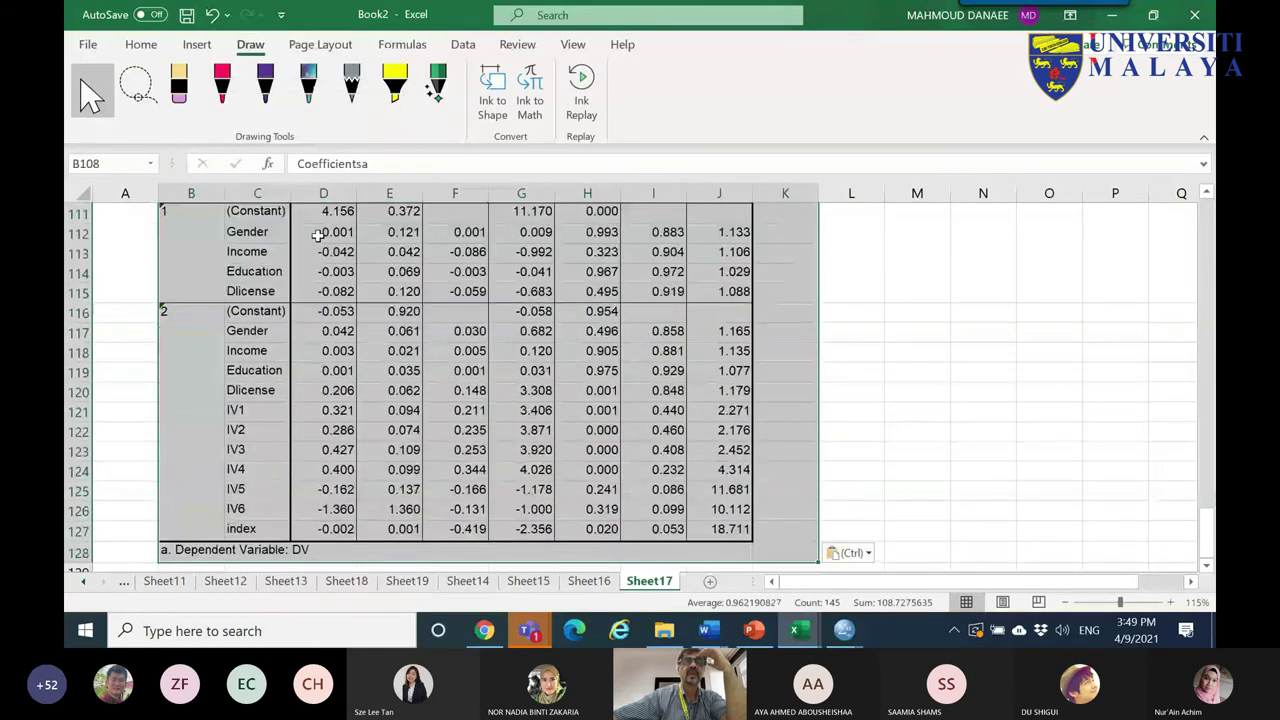
- Mark the Collinearity Statistics heading of the pasted table with a red pen bracket and a downward arrow
left_click(224, 90)
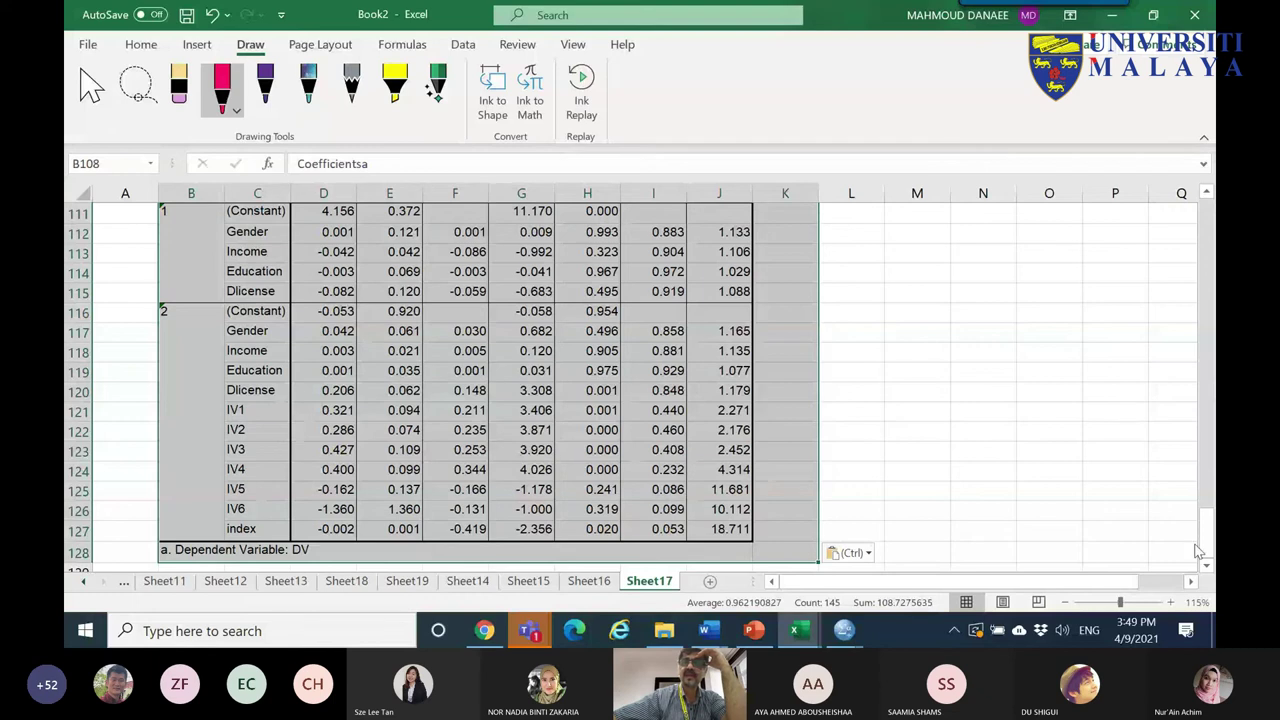
scroll(1198, 550, "up", 4)
mouse_move(685, 396)
left_mouse_down()
mouse_move(750, 398)
mouse_move(750, 410)
left_mouse_up()
left_click_drag(620, 400, 622, 413)
left_click_drag(659, 290, 660, 308)
left_click_drag(655, 366, 690, 372)
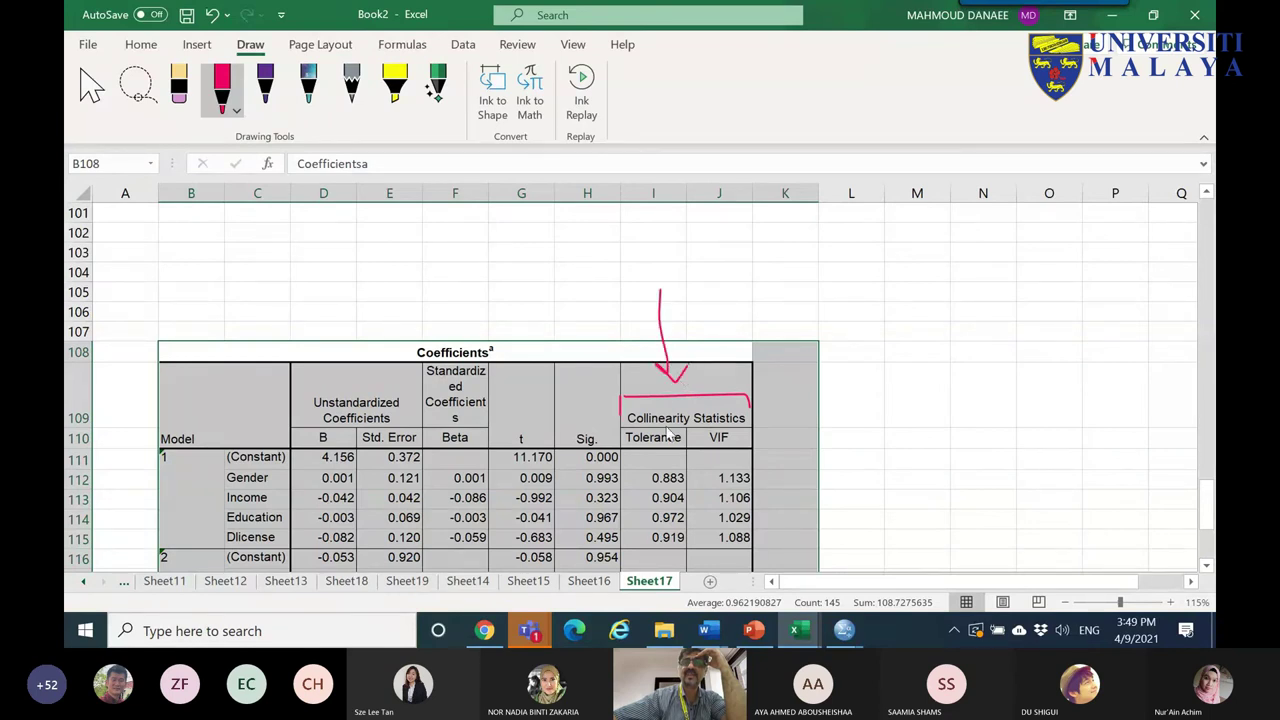
- Circle Collinearity and the VIF heading, and handwrite "Variance Inflation Factor" beside the table with a line to VIF
mouse_move(632, 432)
left_mouse_down()
mouse_move(693, 433)
mouse_move(685, 411)
mouse_move(640, 431)
left_mouse_up()
mouse_move(729, 451)
left_mouse_down()
mouse_move(702, 444)
mouse_move(741, 451)
mouse_move(832, 402)
mouse_move(826, 342)
mouse_move(852, 363)
mouse_move(912, 350)
mouse_move(900, 328)
mouse_move(930, 345)
mouse_move(993, 338)
left_mouse_up()
mouse_move(848, 394)
left_mouse_down()
mouse_move(906, 386)
mouse_move(921, 402)
mouse_move(1062, 364)
left_mouse_up()
mouse_move(888, 430)
left_mouse_down()
mouse_move(880, 456)
mouse_move(1042, 410)
left_mouse_up()
- Draw a curved arrow from Tolerance to a handwritten 1/VIF and enclose the Variance Inflation Factor note
mouse_move(632, 436)
left_mouse_down()
mouse_move(586, 342)
mouse_move(708, 275)
mouse_move(750, 282)
mouse_move(700, 293)
left_mouse_up()
mouse_move(790, 330)
left_mouse_down()
mouse_move(790, 386)
mouse_move(925, 470)
left_mouse_up()
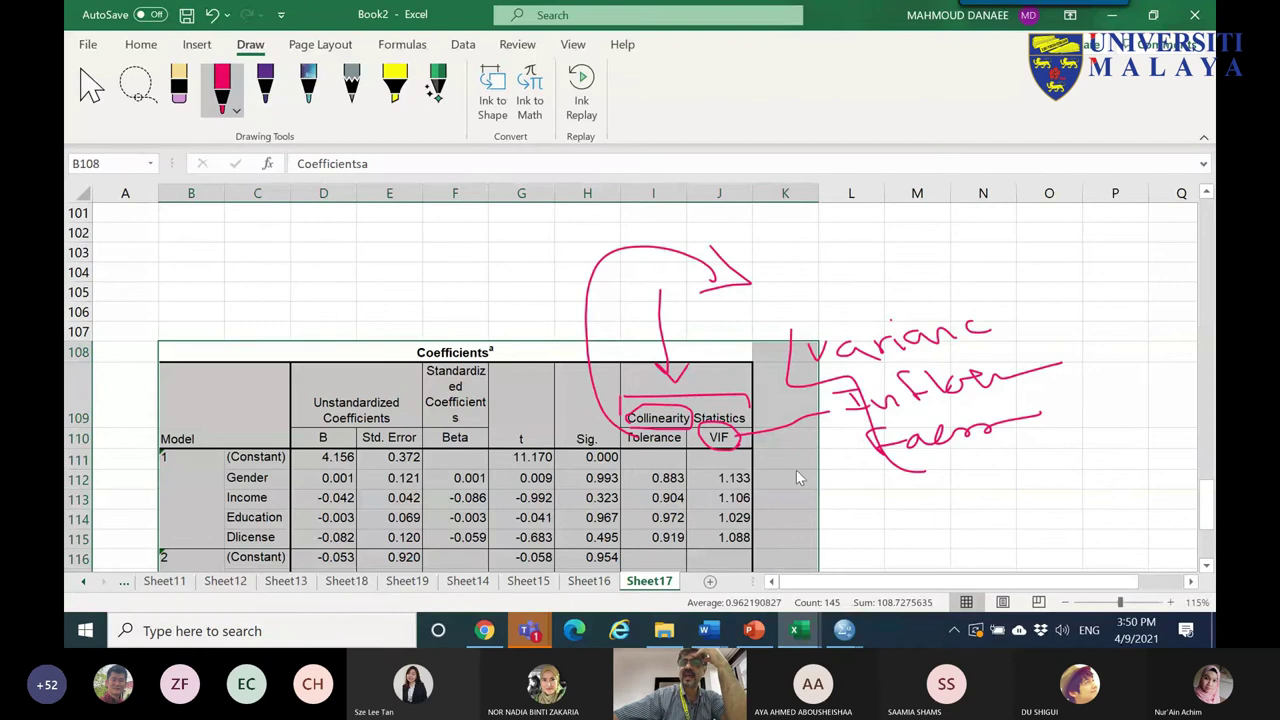
mouse_move(766, 210)
left_mouse_down()
mouse_move(785, 245)
mouse_move(776, 268)
mouse_move(815, 270)
left_mouse_up()
mouse_move(822, 274)
left_mouse_down()
mouse_move(834, 300)
mouse_move(866, 298)
left_mouse_up()
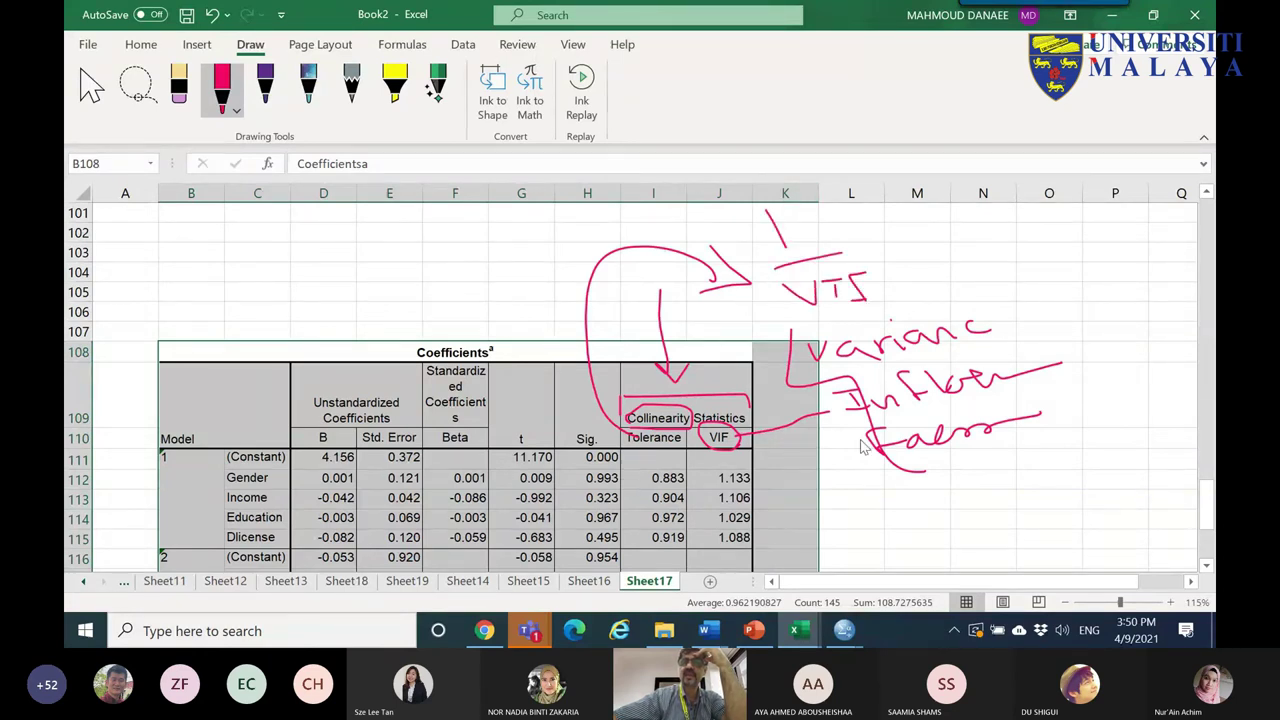
mouse_move(1075, 458)
left_mouse_down()
mouse_move(780, 356)
mouse_move(991, 341)
mouse_move(1005, 482)
left_mouse_up()
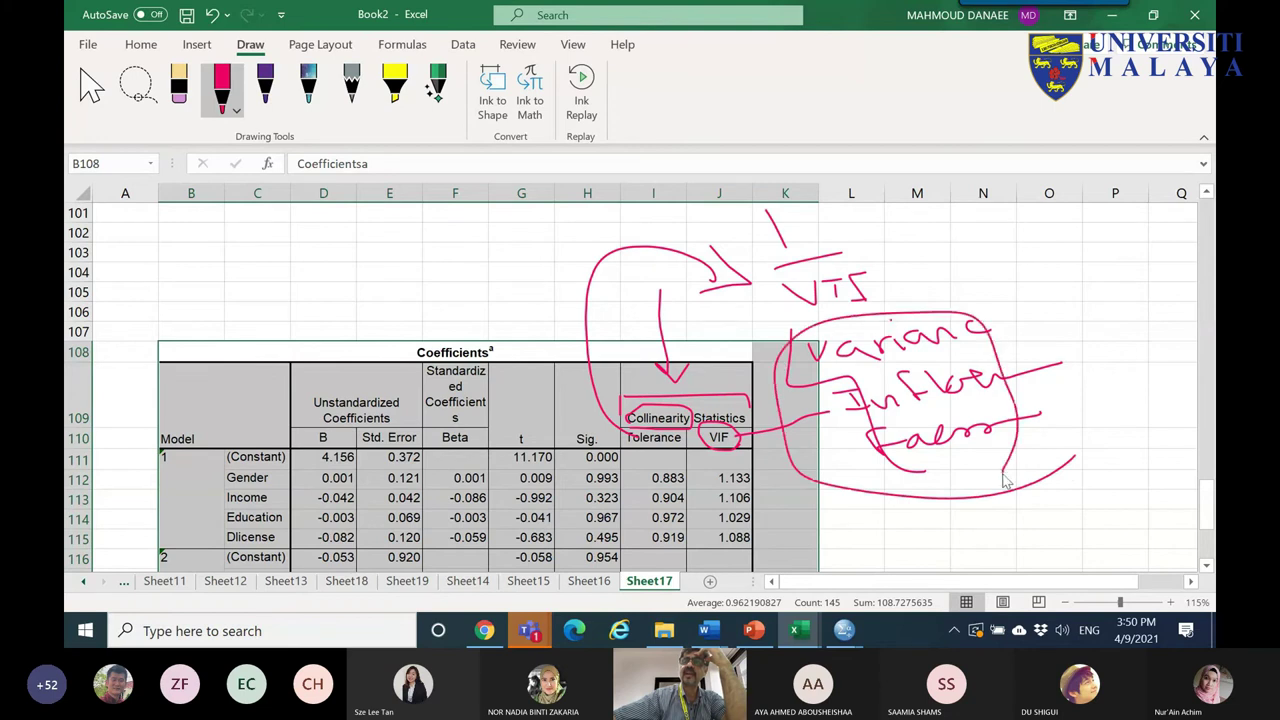
- Draw a line out from VIF and handwrite the underlined cut-offs "> 5", "> 10" and "3.5" beside the table
mouse_move(732, 446)
left_mouse_down()
mouse_move(843, 535)
mouse_move(876, 530)
left_mouse_up()
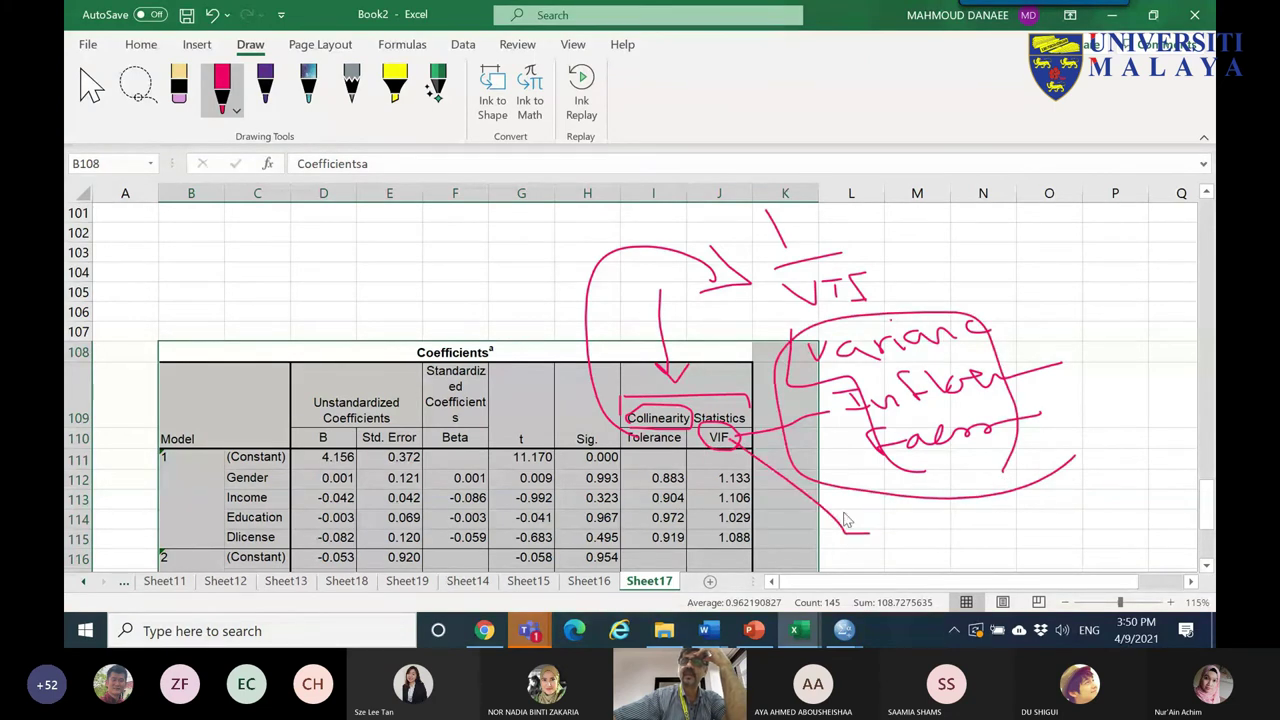
scroll(845, 519, "down", 3)
scroll(913, 428, "up", 1)
left_click_drag(884, 398, 896, 434)
mouse_move(940, 400)
left_mouse_down()
mouse_move(952, 416)
mouse_move(942, 432)
mouse_move(968, 400)
left_mouse_up()
mouse_move(885, 441)
left_mouse_down()
mouse_move(904, 486)
mouse_move(949, 466)
mouse_move(958, 485)
mouse_move(931, 496)
mouse_move(949, 495)
mouse_move(955, 448)
mouse_move(927, 441)
mouse_move(959, 441)
mouse_move(910, 445)
left_mouse_up()
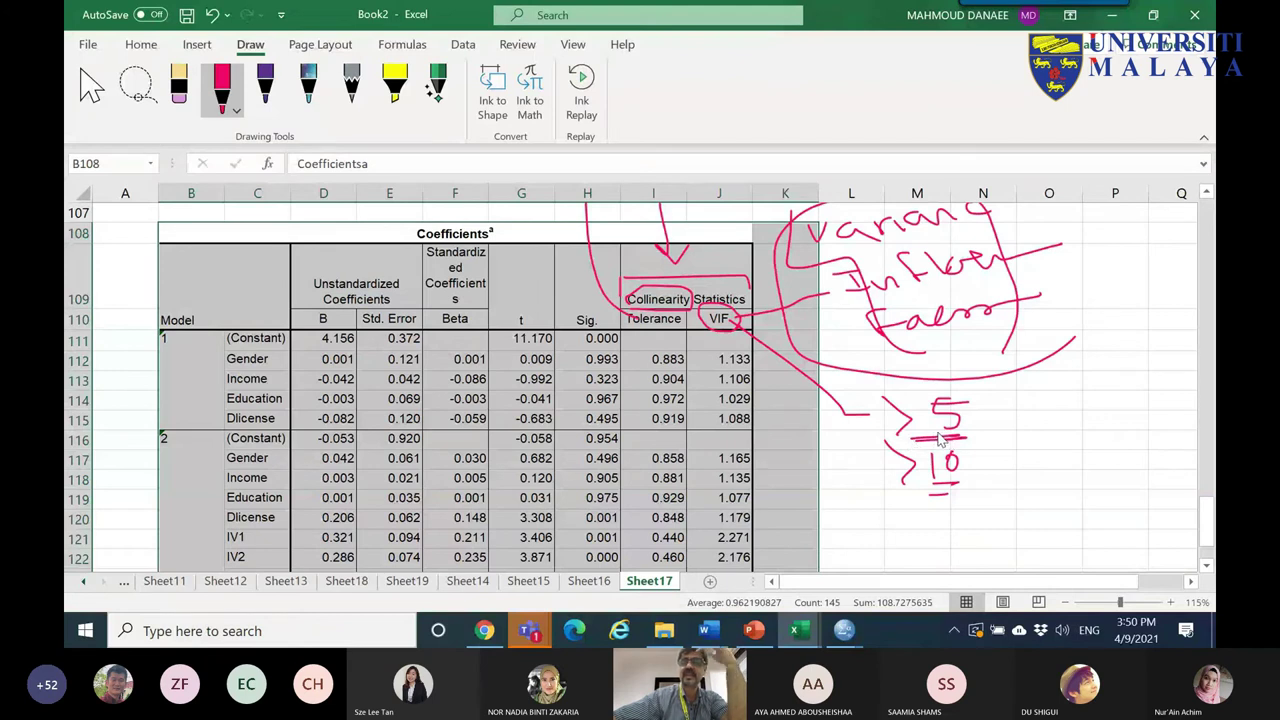
mouse_move(1027, 400)
left_mouse_down()
mouse_move(1082, 393)
mouse_move(1073, 405)
mouse_move(1087, 410)
mouse_move(1034, 429)
mouse_move(1068, 430)
left_mouse_up()
left_click(1051, 414)
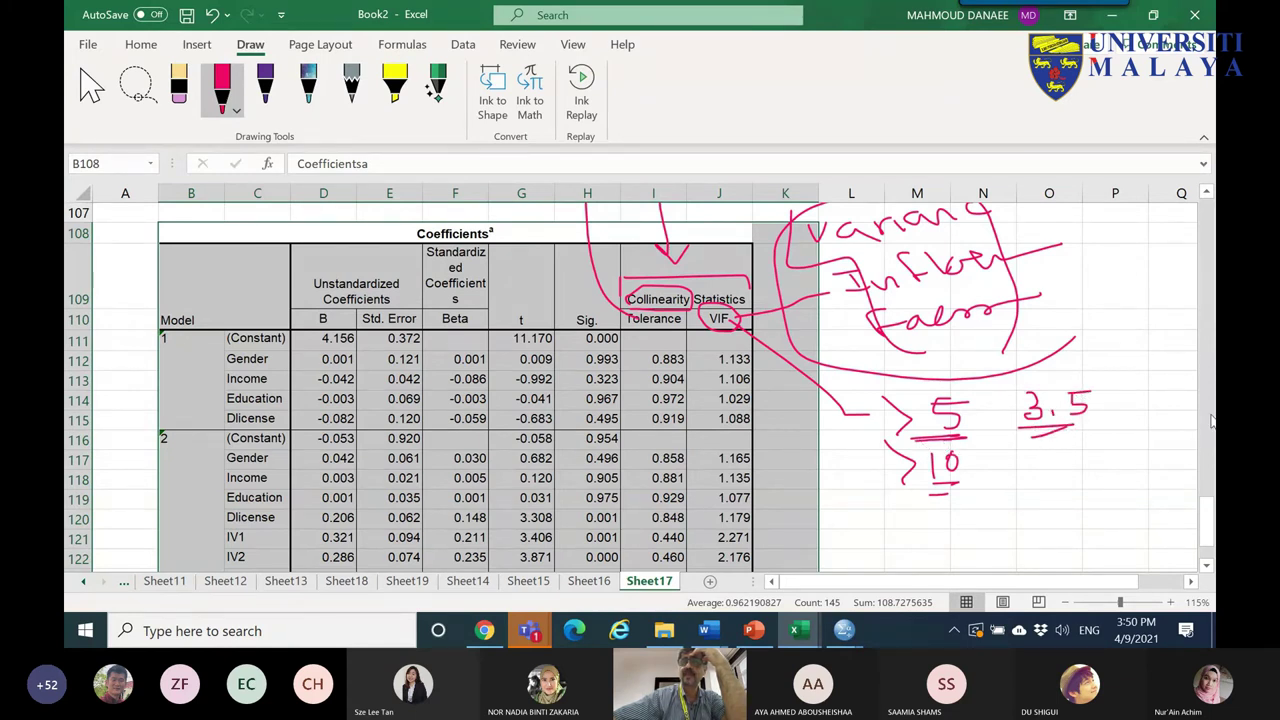
- Circle the VIF values of IV5, IV6 and index together, mark their row labels, and add a line beside the values
scroll(1206, 560, "down", 2)
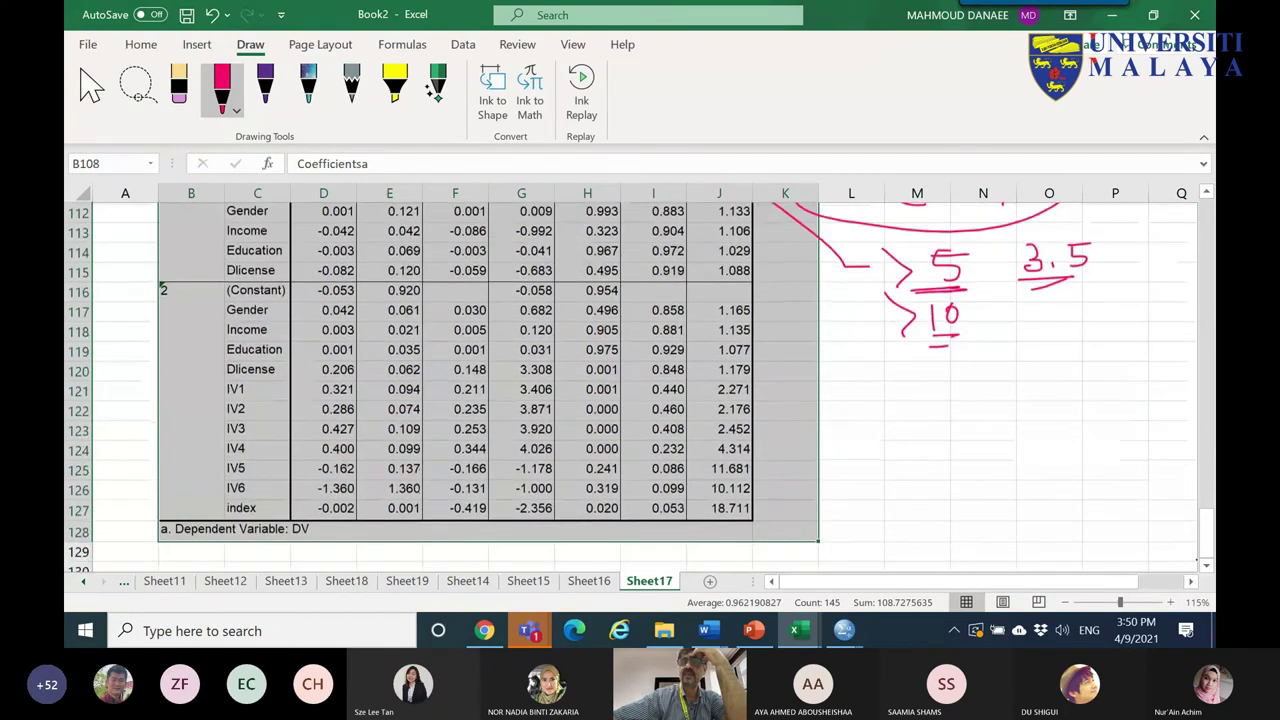
mouse_move(696, 463)
left_mouse_down()
mouse_move(768, 472)
mouse_move(763, 537)
mouse_move(706, 545)
mouse_move(700, 466)
left_mouse_up()
mouse_move(262, 503)
left_mouse_down()
mouse_move(221, 511)
mouse_move(241, 501)
mouse_move(209, 484)
mouse_move(261, 490)
mouse_move(250, 475)
mouse_move(223, 485)
mouse_move(256, 474)
left_mouse_up()
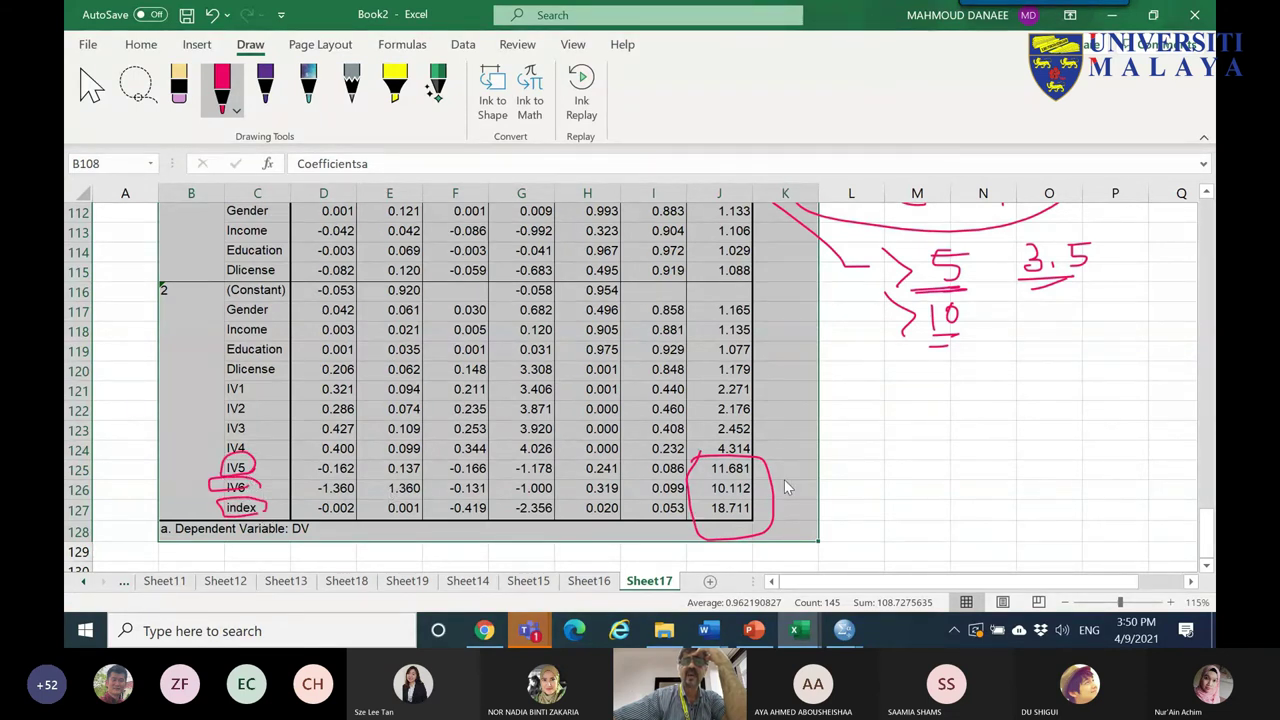
left_click_drag(768, 488, 818, 482)
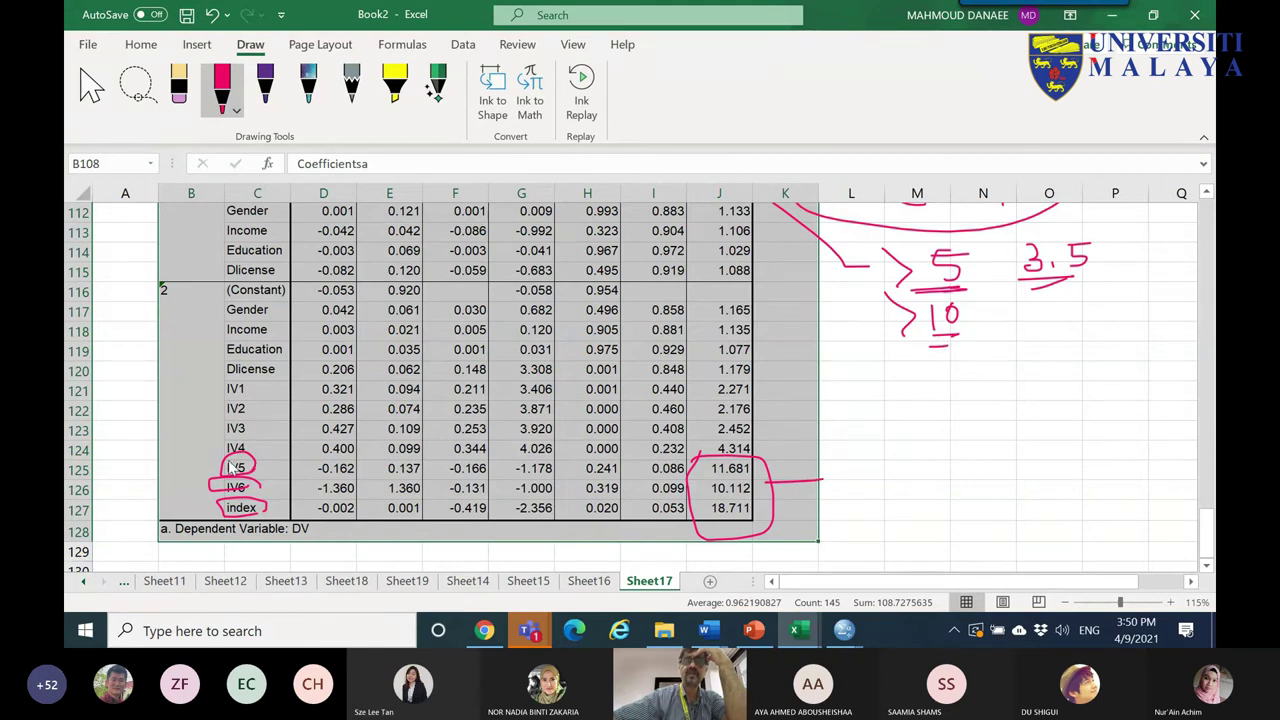
- Draw lines linking IV5 and IV6 to index, point from IV5 to its B coefficient, and circle IV6's B coefficient
mouse_move(228, 466)
left_mouse_down()
mouse_move(199, 460)
mouse_move(173, 484)
mouse_move(181, 512)
left_mouse_up()
left_click_drag(249, 470, 322, 467)
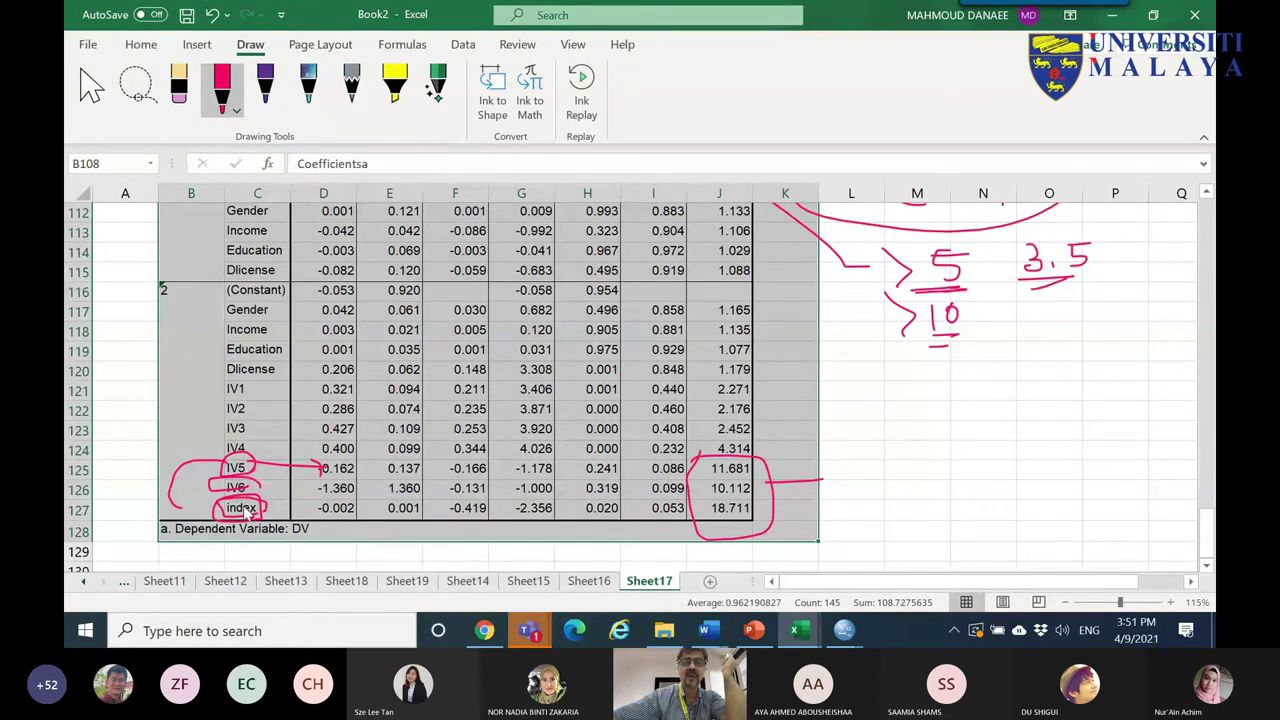
mouse_move(243, 506)
left_mouse_down()
mouse_move(204, 495)
mouse_move(252, 495)
left_mouse_up()
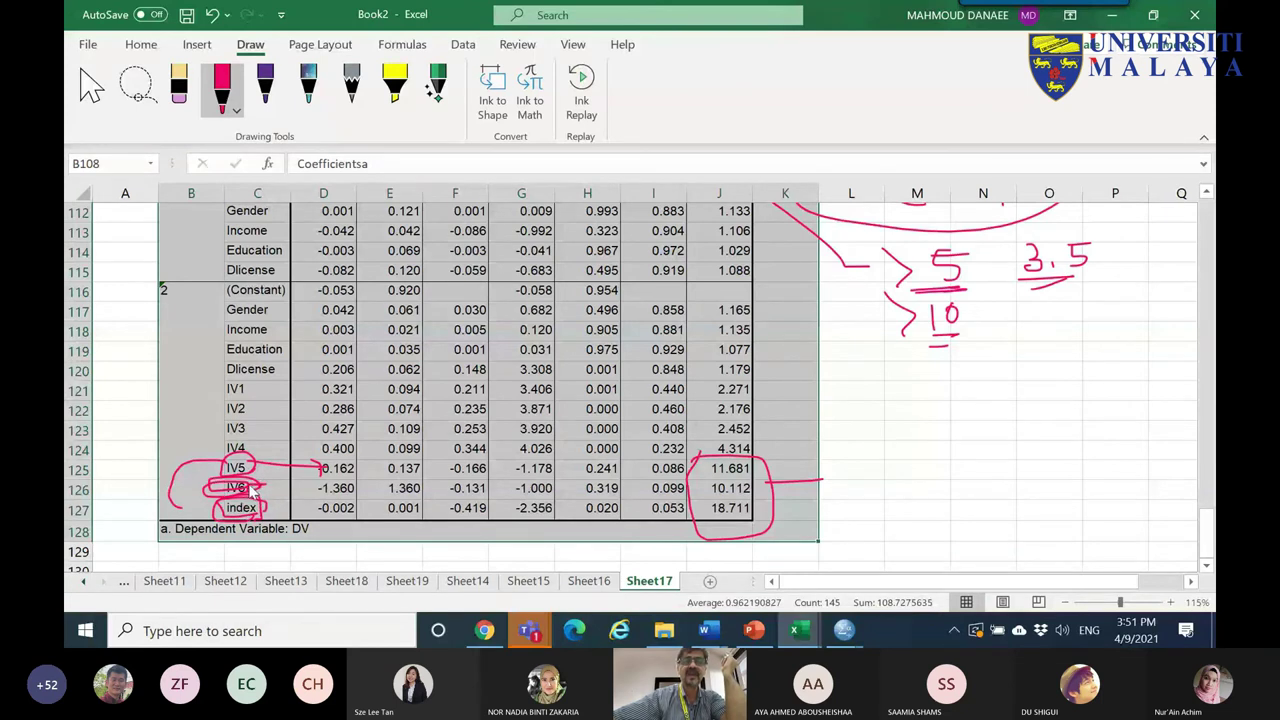
mouse_move(350, 490)
left_mouse_down()
mouse_move(305, 489)
mouse_move(350, 488)
left_mouse_up()
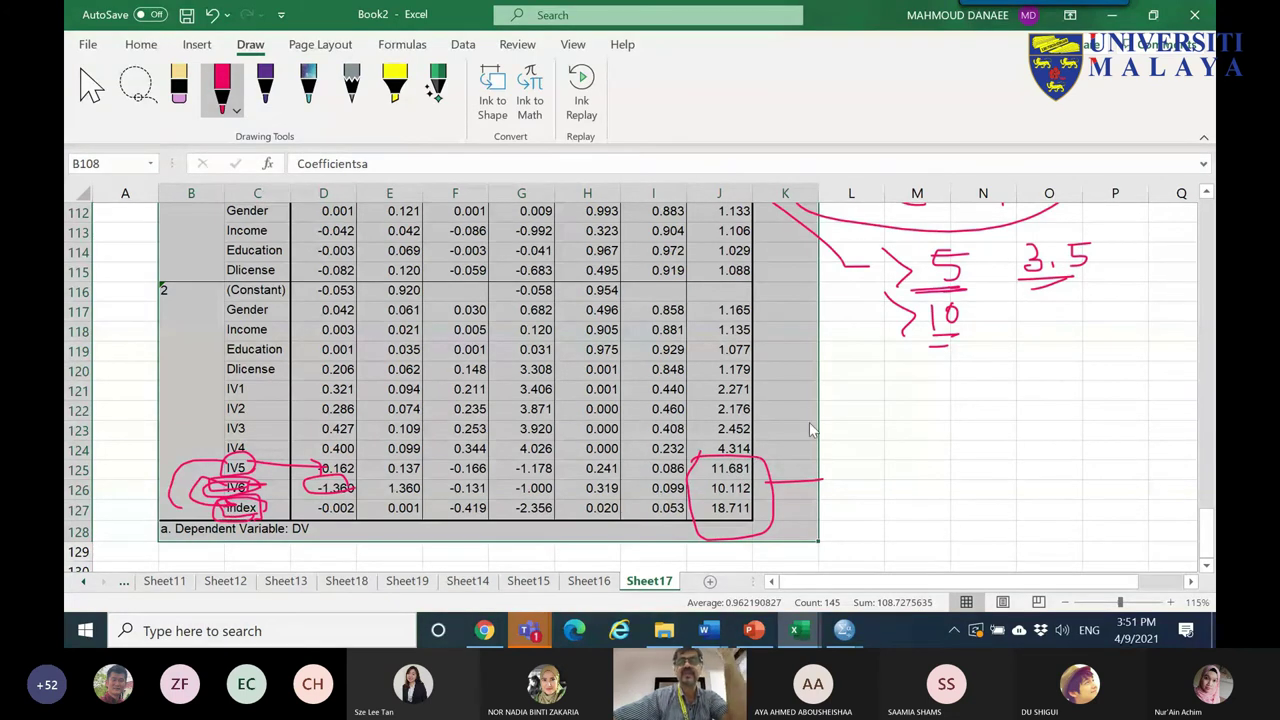
- Handwrite a "D" beside the coefficients table, and switch back to the SPSS data editor
mouse_move(879, 409)
left_mouse_down()
mouse_move(880, 436)
mouse_move(920, 422)
left_mouse_up()
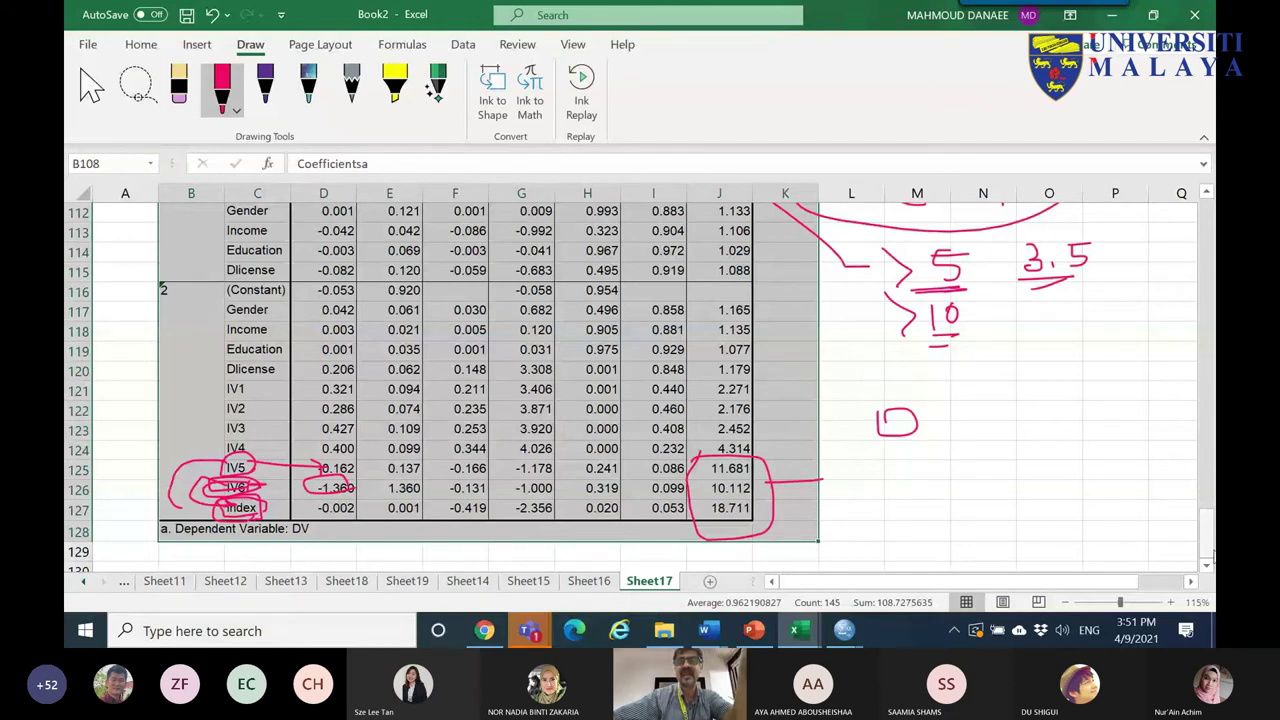
mouse_move(1210, 540)
left_mouse_down()
mouse_move(1210, 488)
mouse_move(1210, 540)
left_mouse_up()
mouse_move(846, 645)
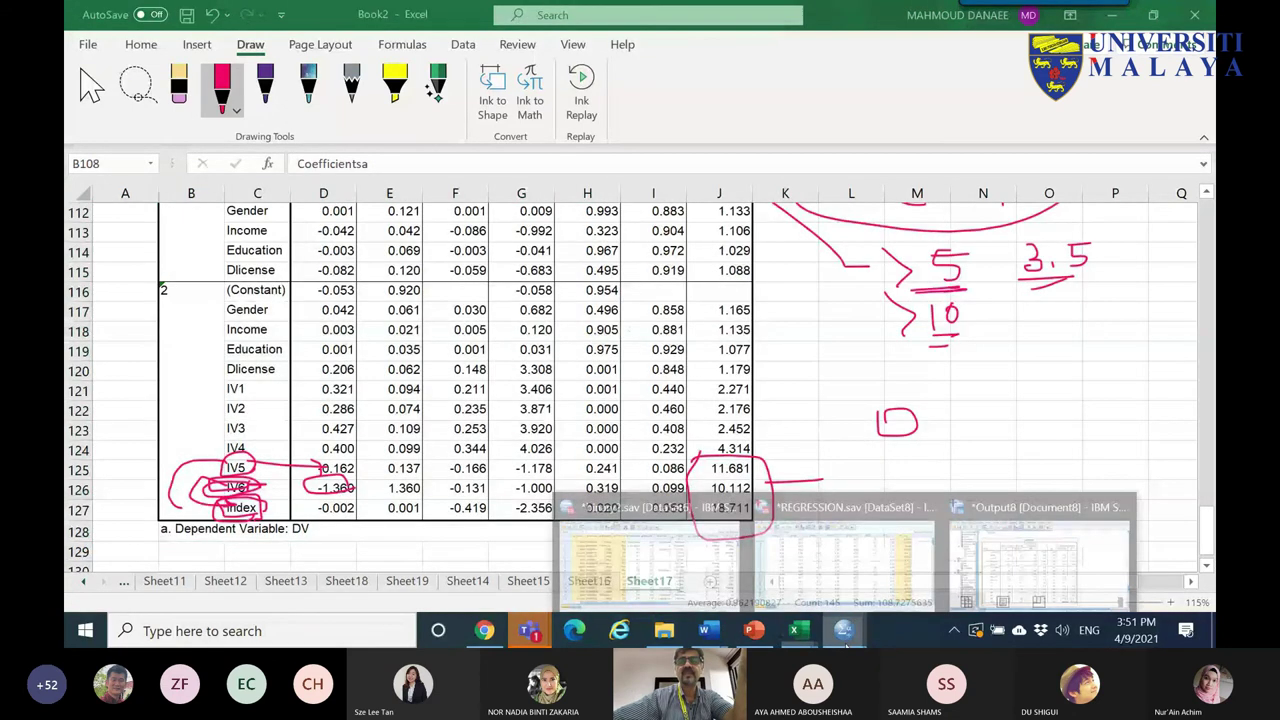
left_click(1040, 540)
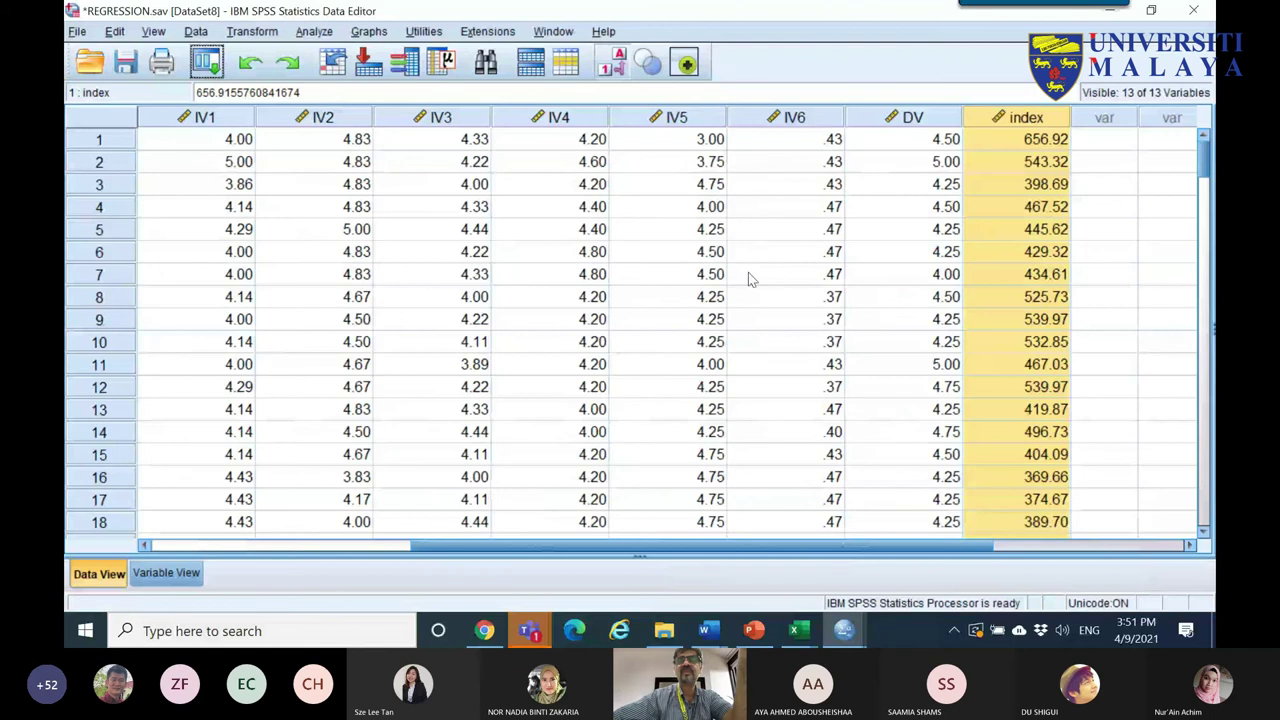
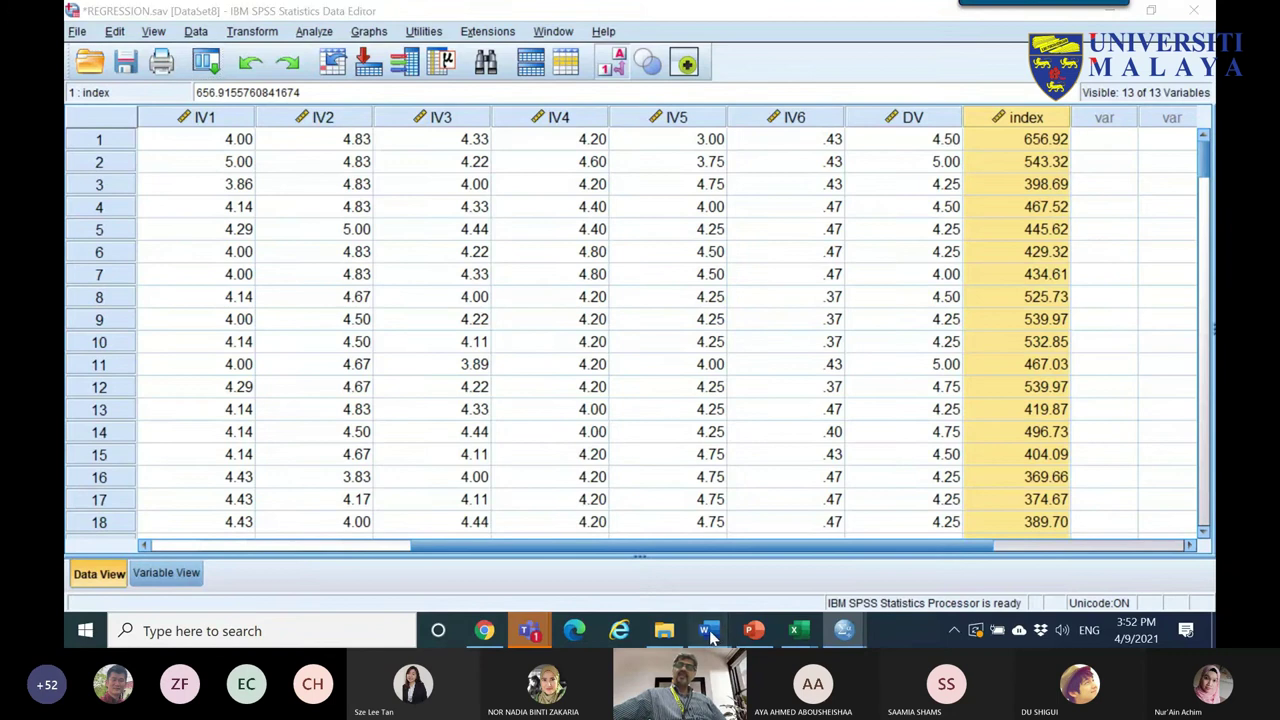
- Underline "Explanatory" in the handwritten Word notes, and return to the REGRESSION.sav data in SPSS
mouse_move(706, 630)
left_click(628, 580)
left_click_drag(455, 396, 708, 381)
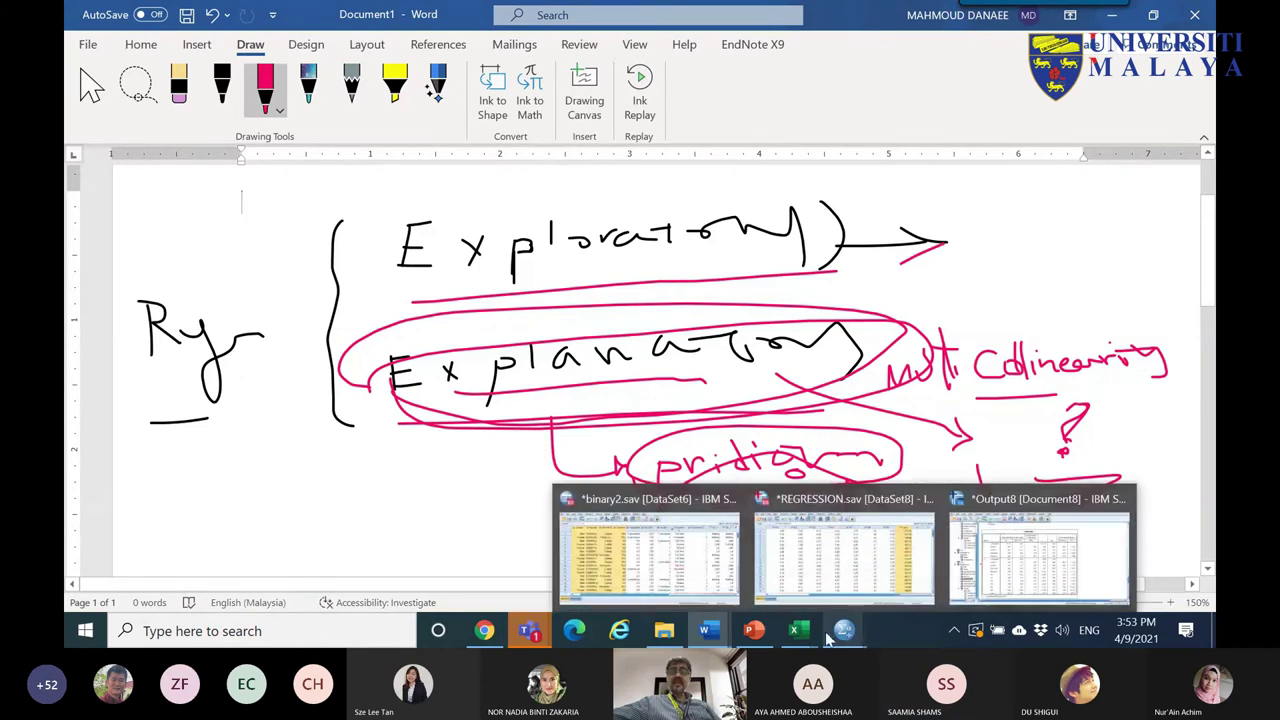
mouse_move(508, 645)
mouse_move(753, 630)
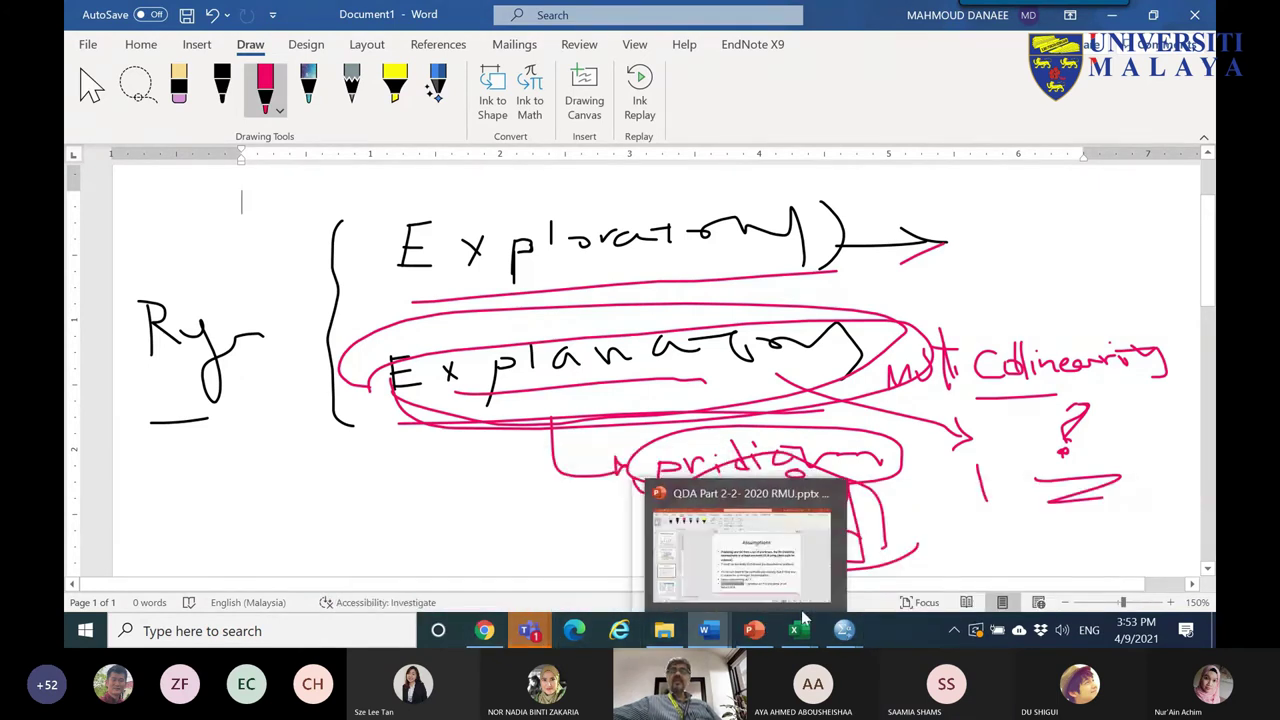
mouse_move(845, 630)
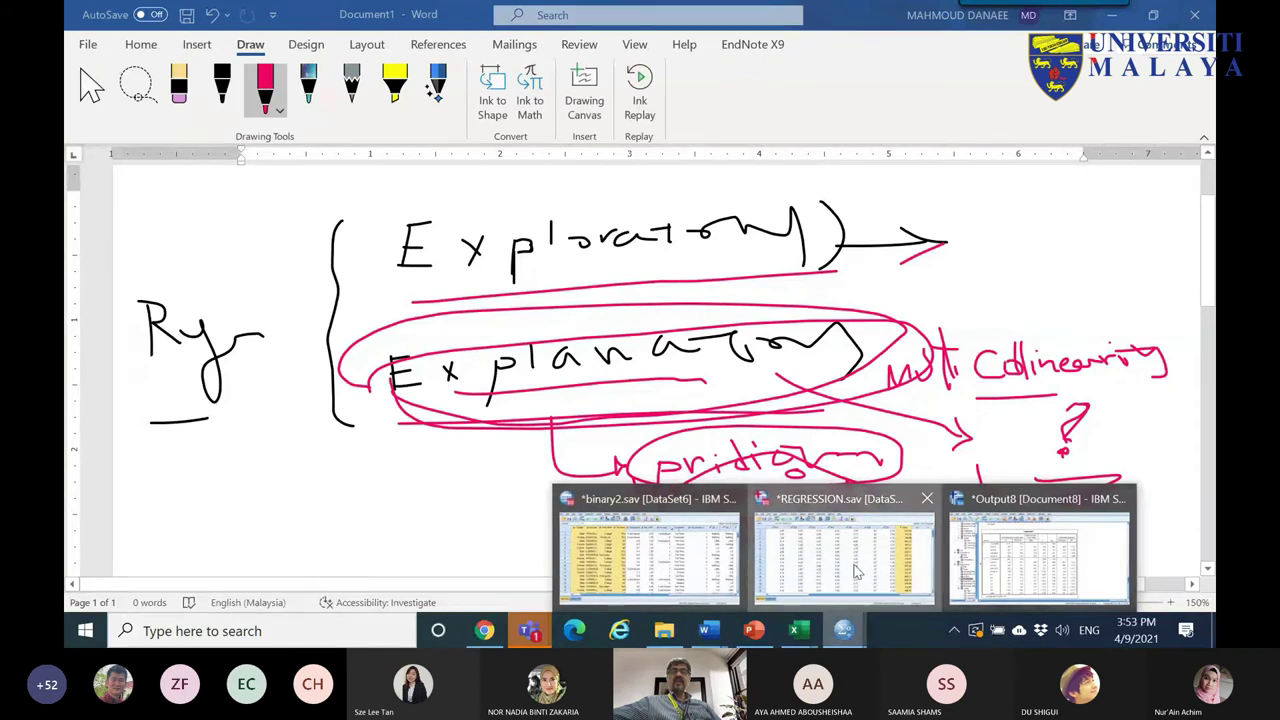
left_click(858, 570)
- Reopen the linear regression setup and set the method of block 2 to Stepwise
left_click(206, 63)
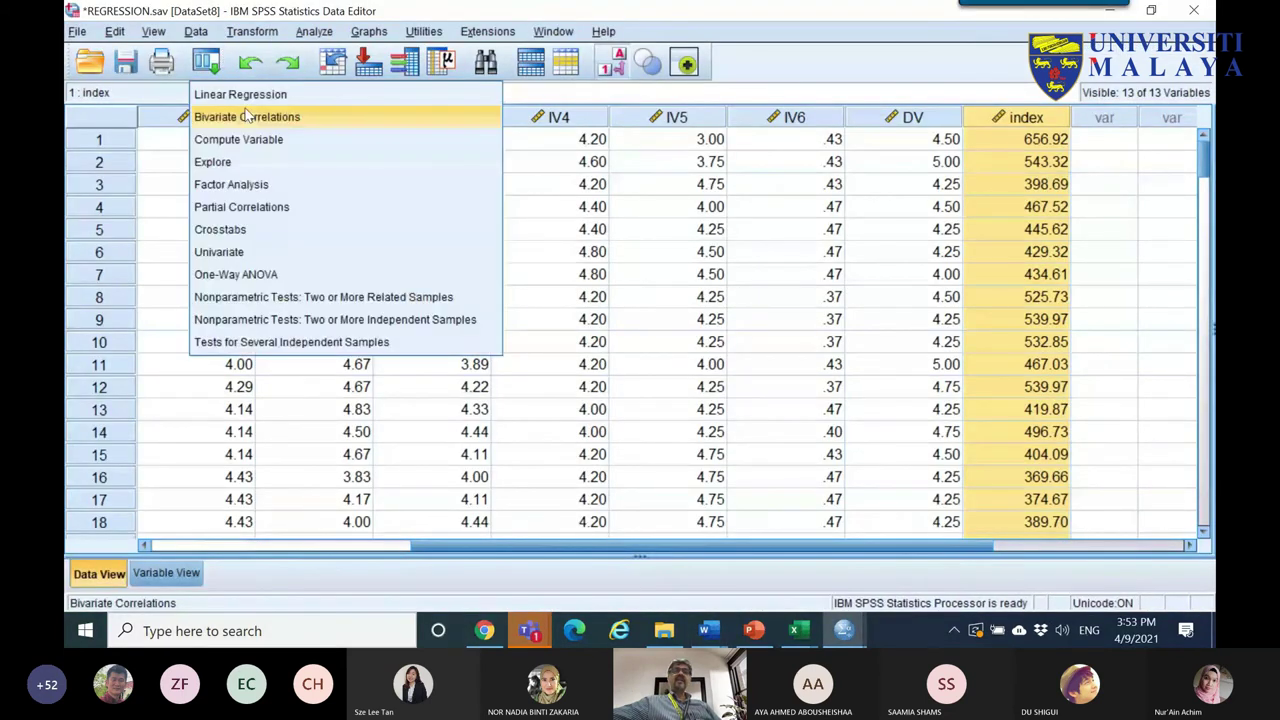
left_click(240, 94)
left_click(745, 388)
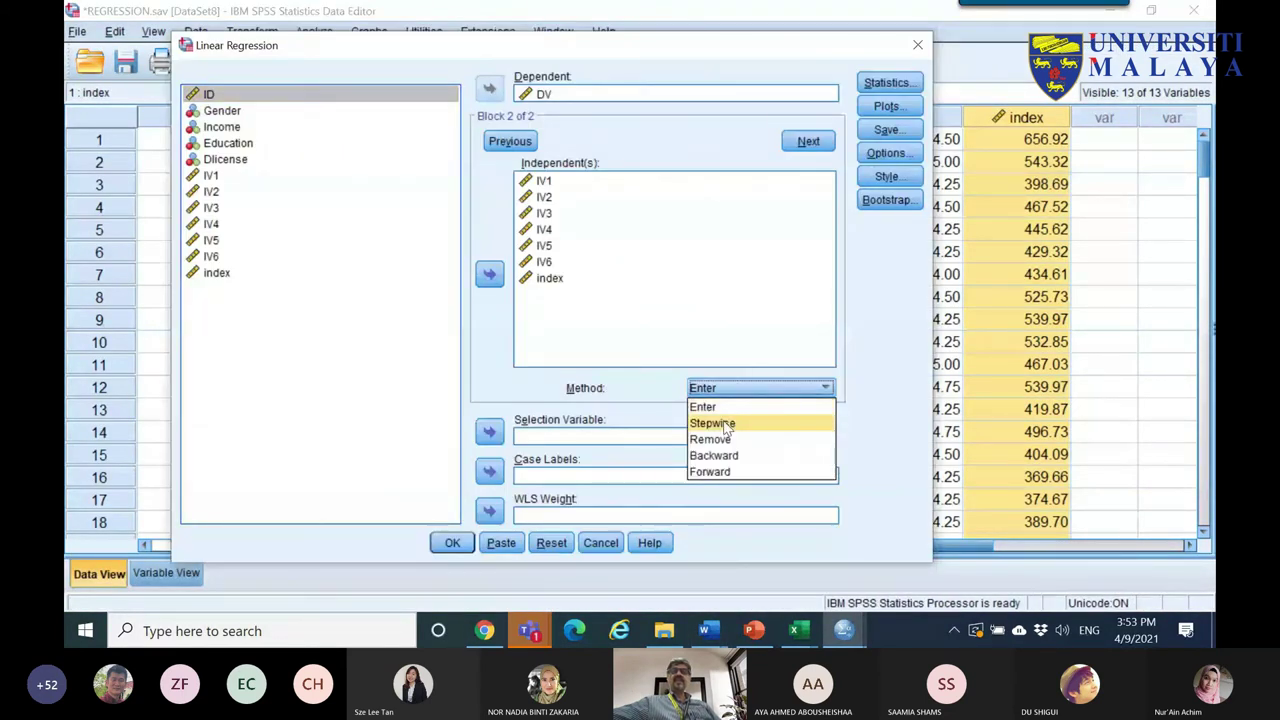
left_click(726, 424)
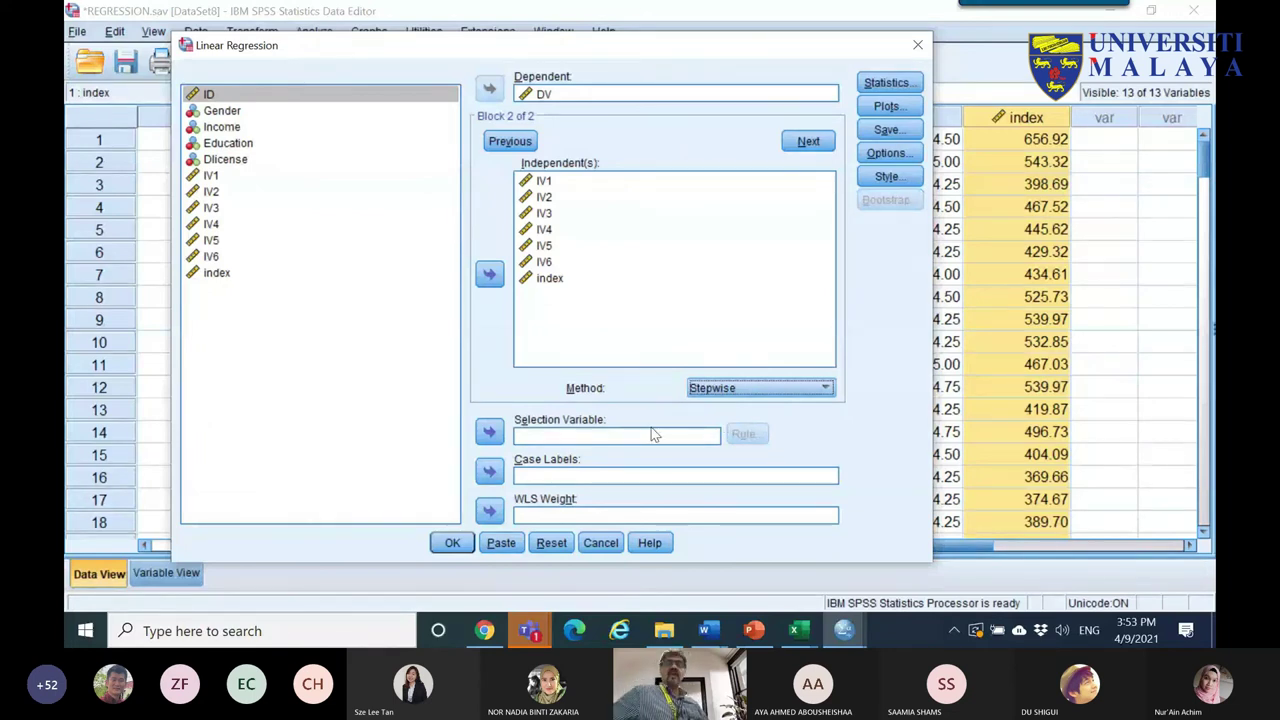
key("alt")
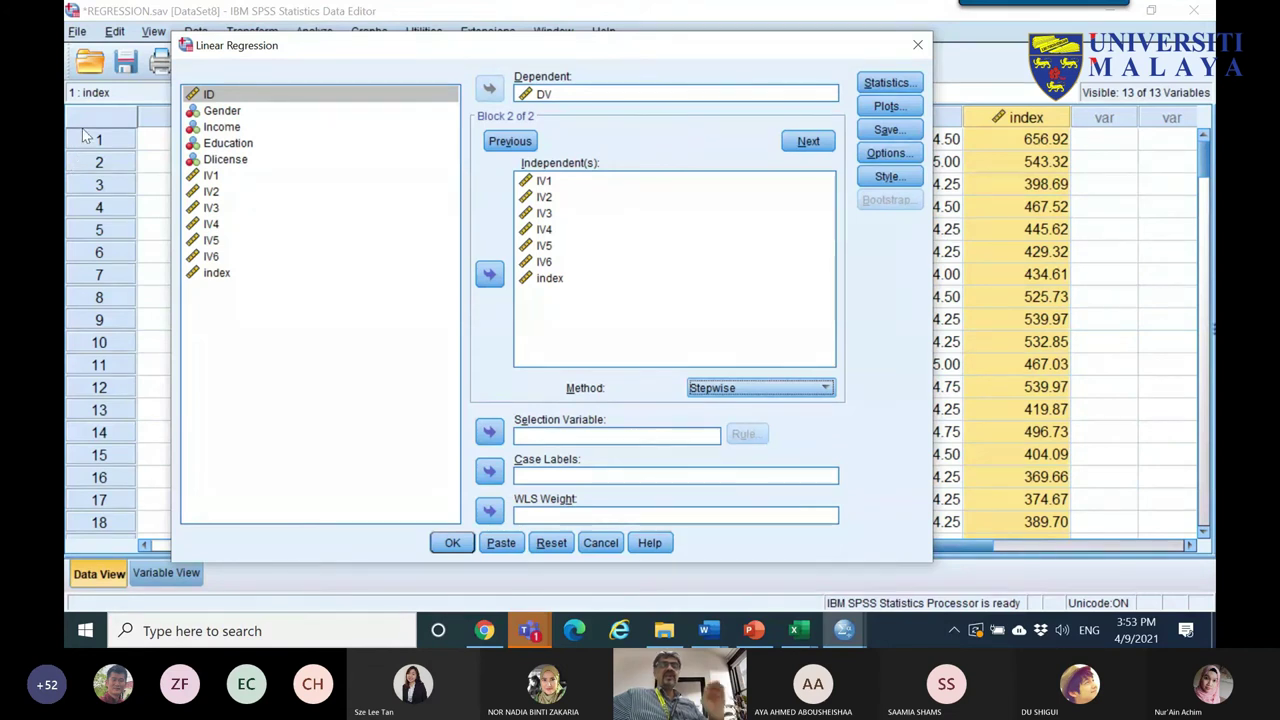
- Take Gender, Income, Education and Dlicense out of the first block and add them to the block holding IV1 to index
left_click(509, 141)
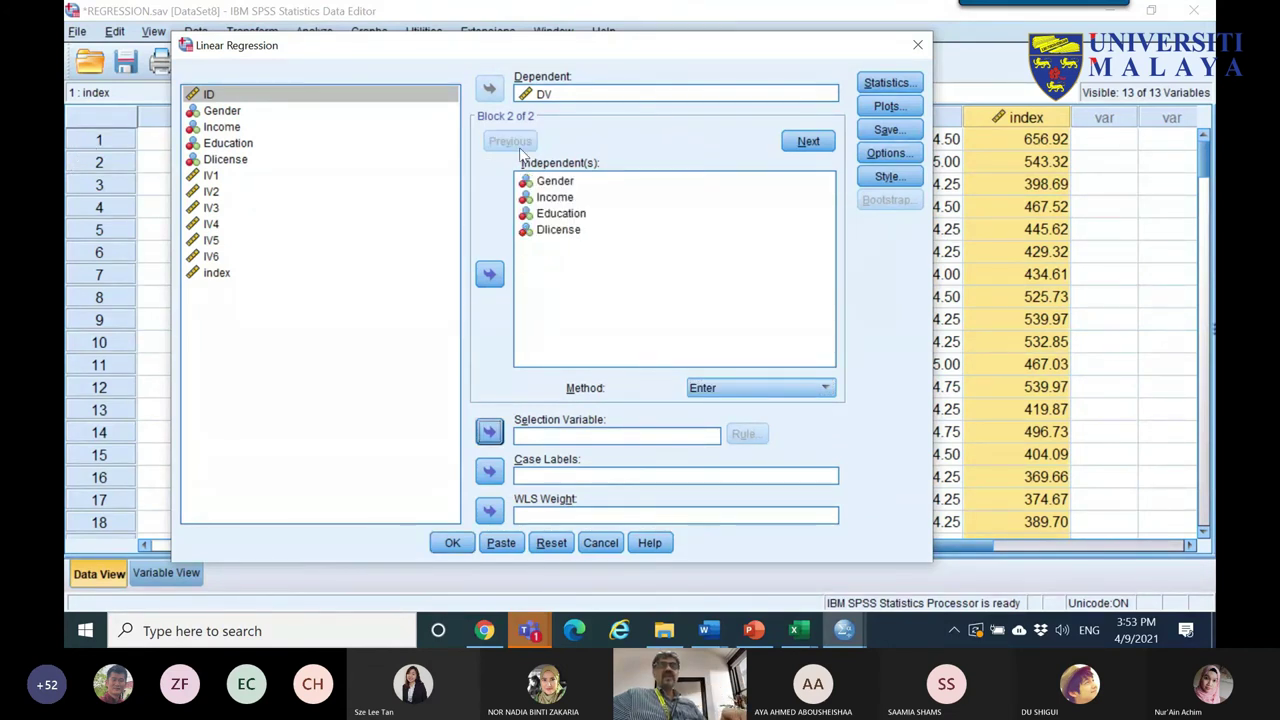
left_click(570, 248)
left_click(556, 186, "shift")
left_click(489, 273)
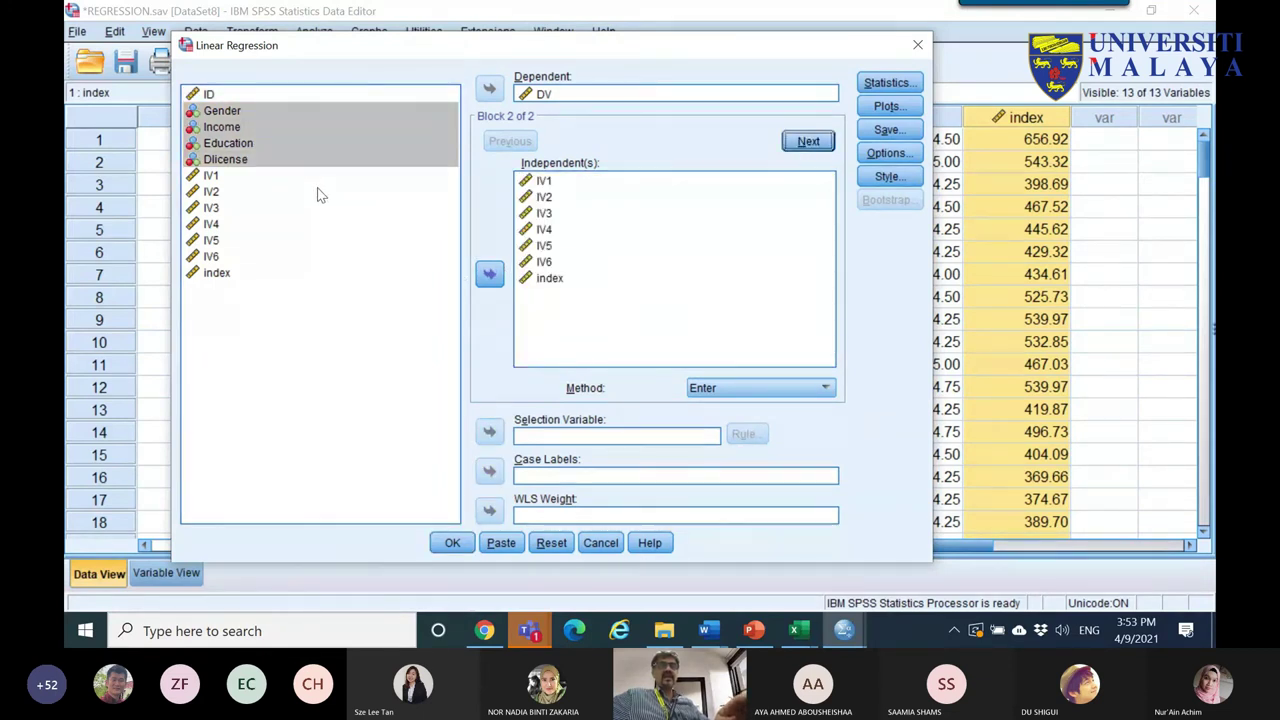
left_click(489, 273)
- Reorder the predictors so IV1 to IV6 follow the demographic variables, and remove index from the block
left_click(552, 278)
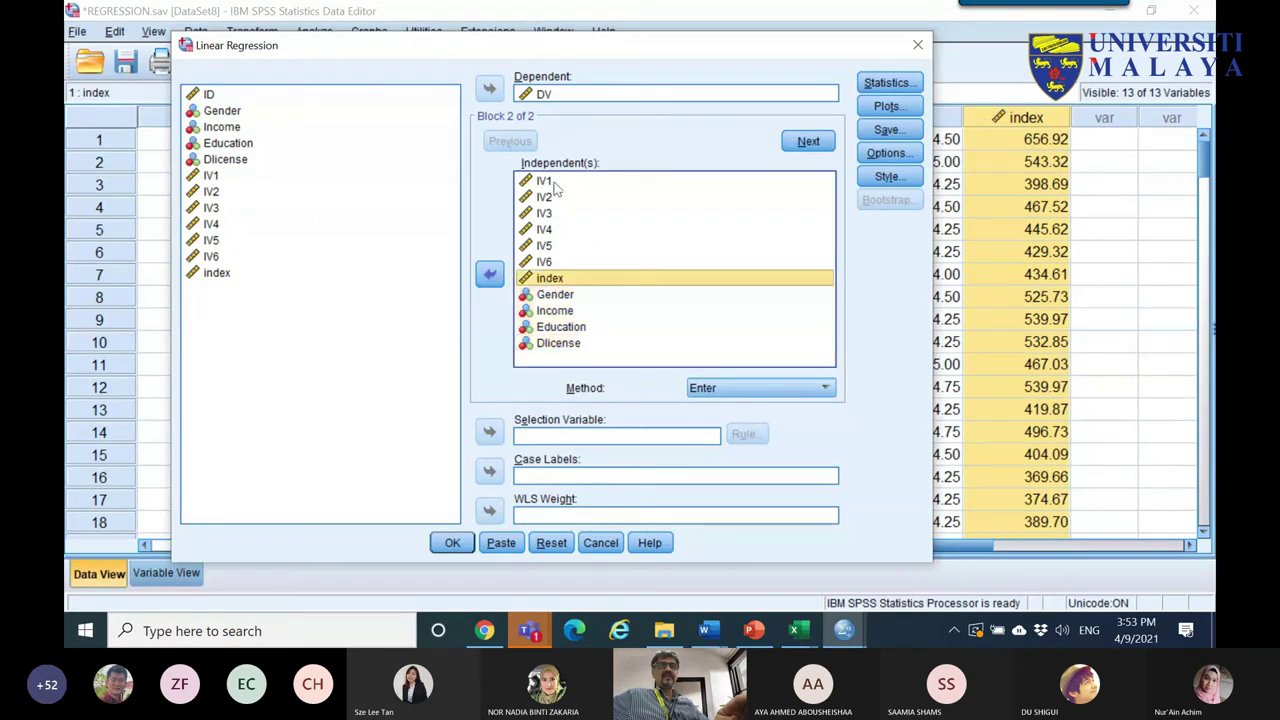
left_click(550, 182, "shift")
double_click(489, 276)
left_click(515, 343)
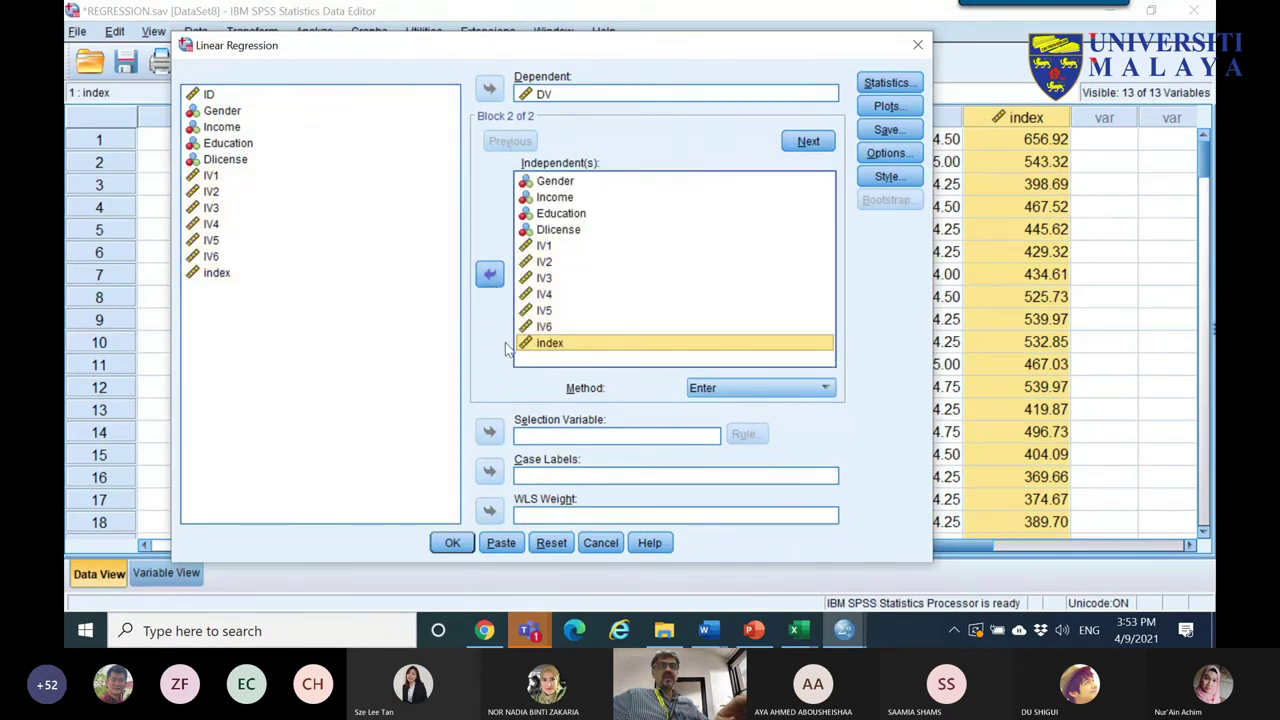
left_click(489, 276)
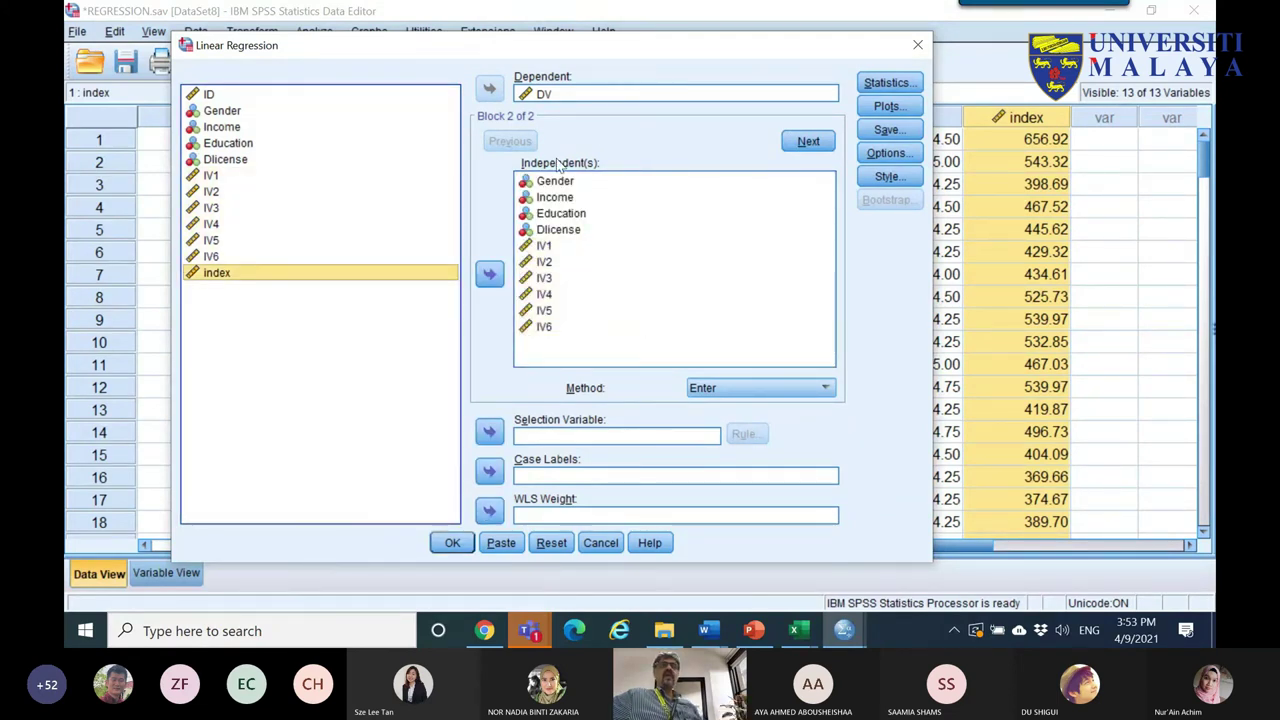
- Run the regression of DV with the Stepwise method and the R squared change statistic
left_click(770, 395)
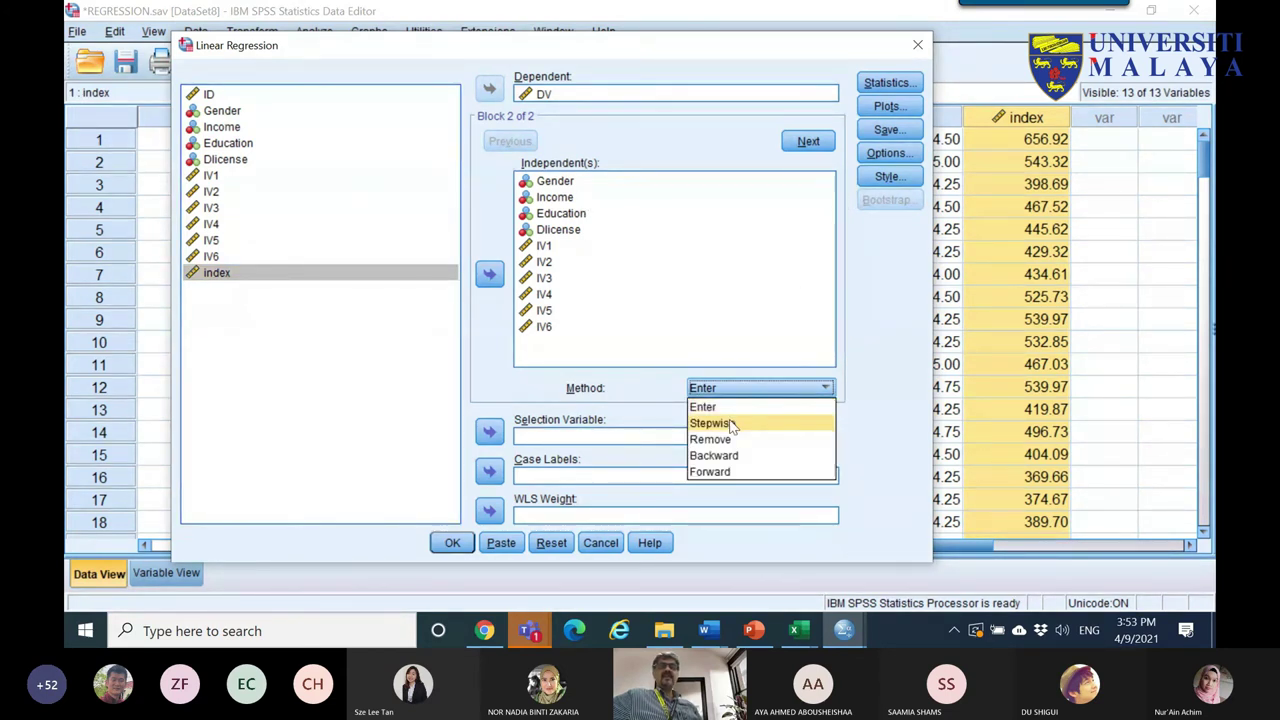
left_click(733, 424)
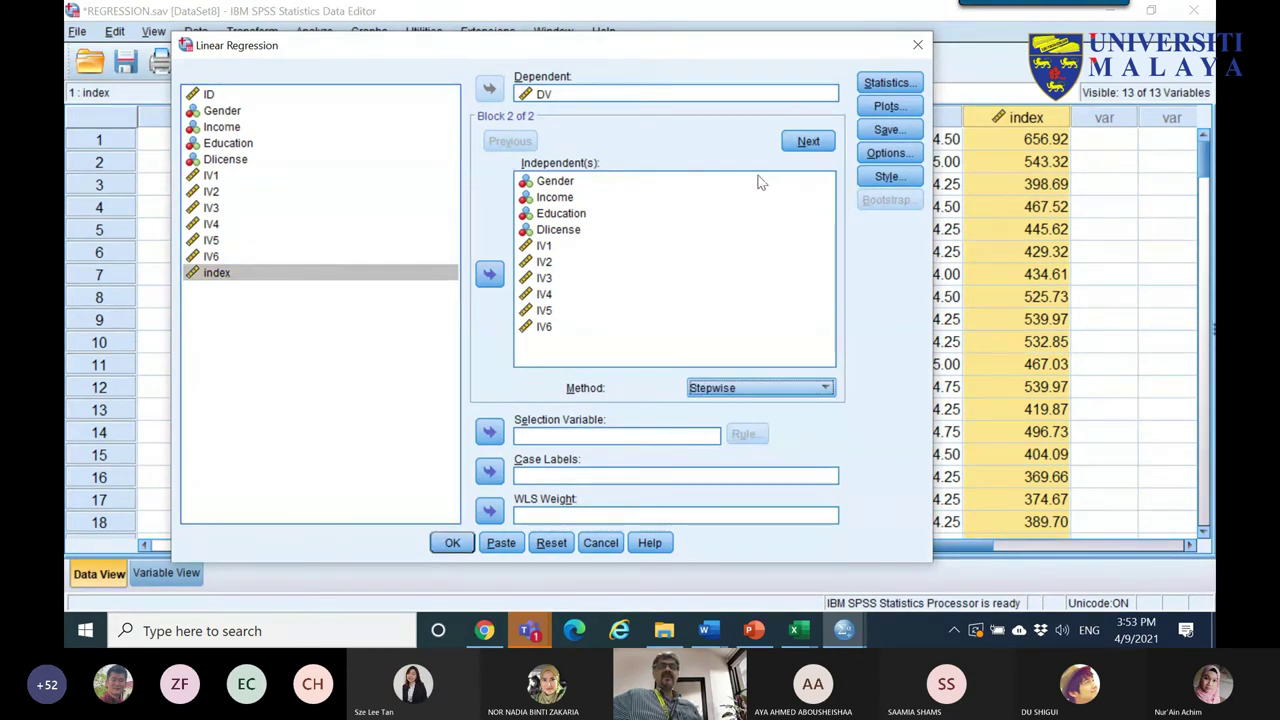
left_click(886, 83)
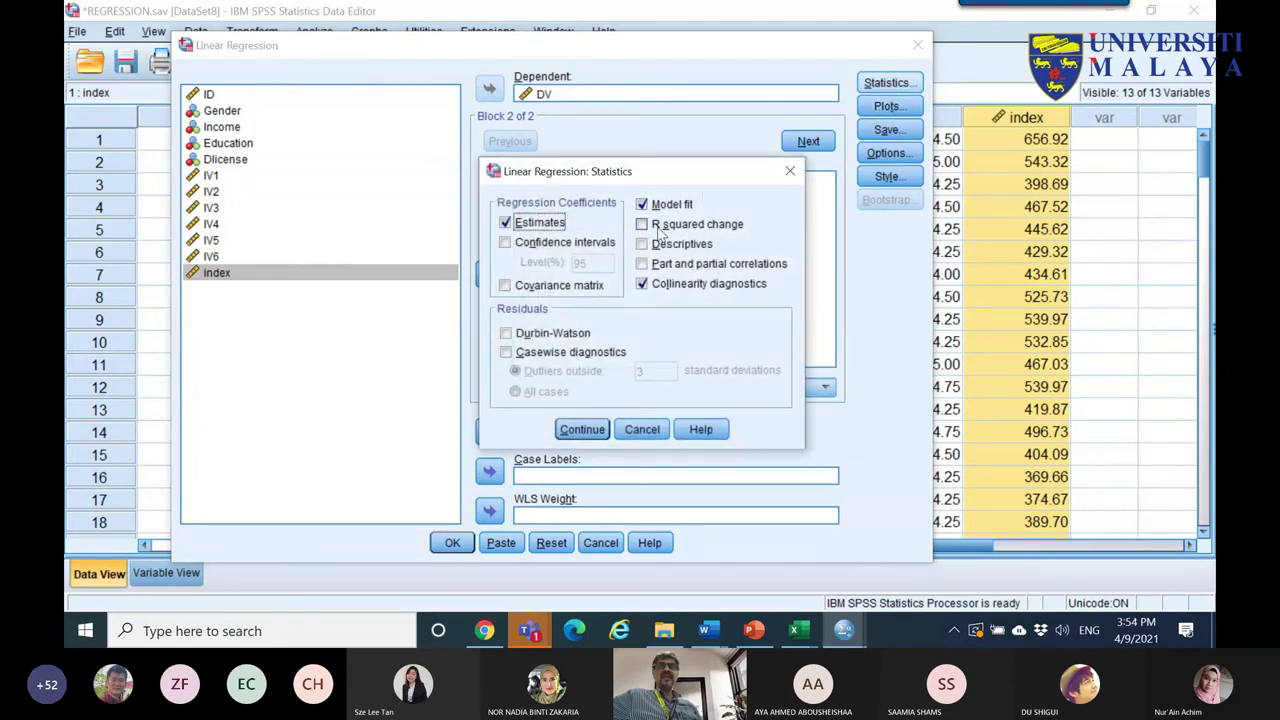
left_click(664, 230)
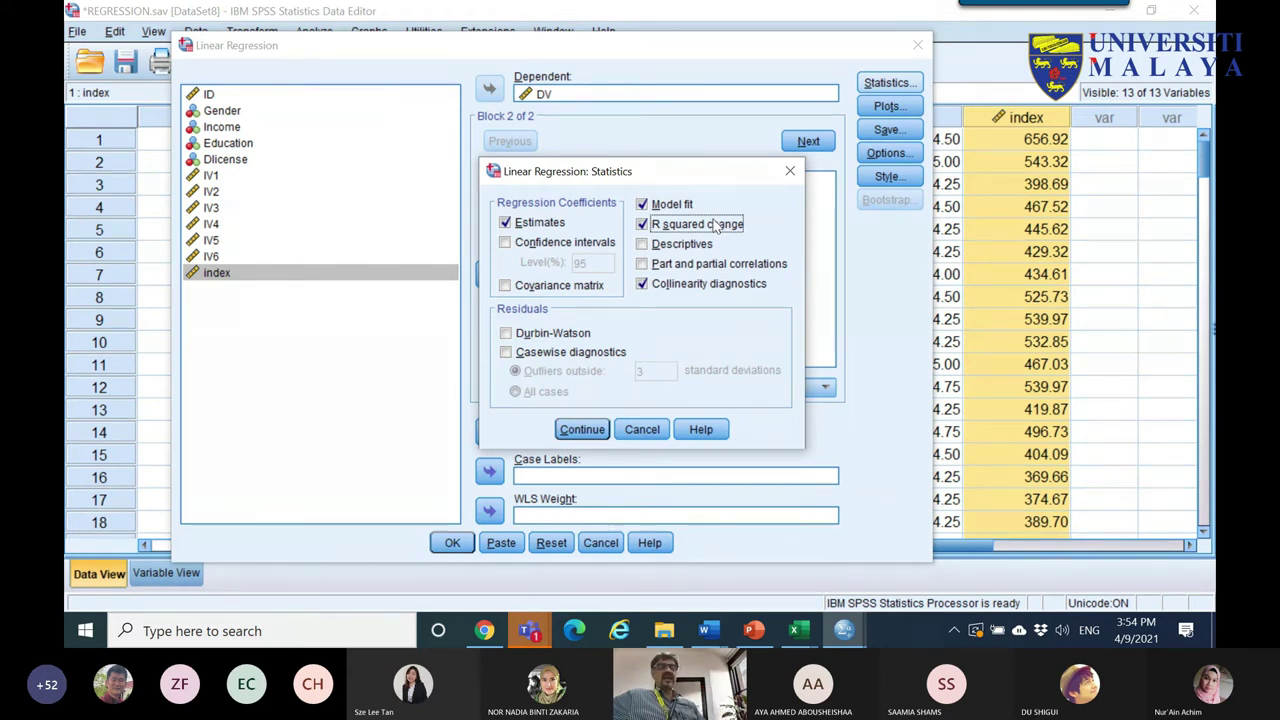
left_click(582, 429)
left_click(452, 542)
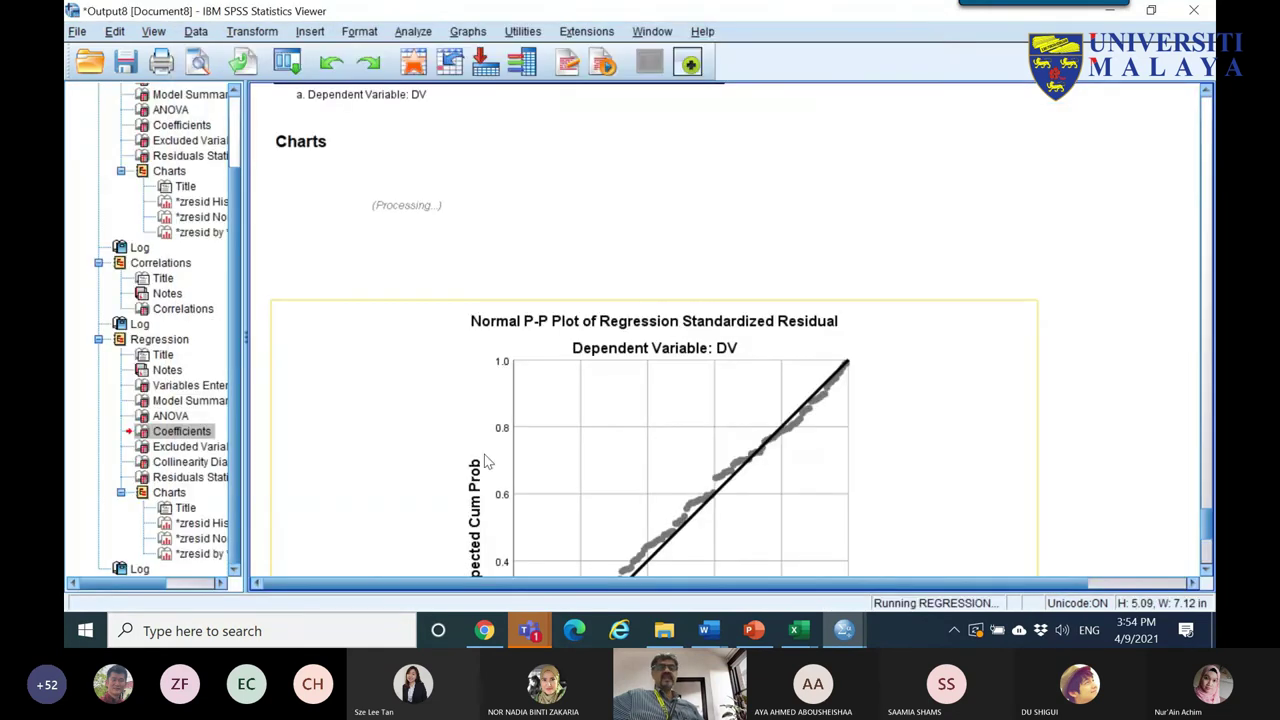
- Examine the order of variables entered in the stepwise output and the Model Summary table
scroll(608, 234, "down", 2)
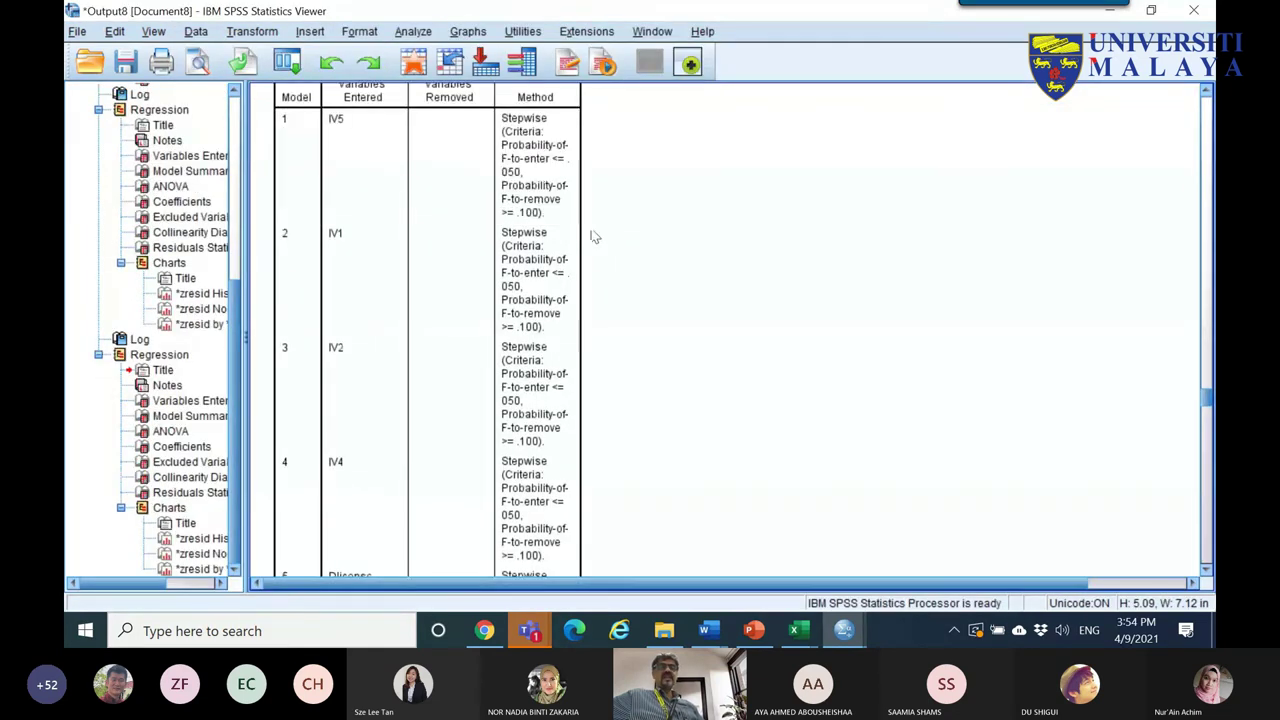
left_click(405, 230)
scroll(405, 230, "up", 4)
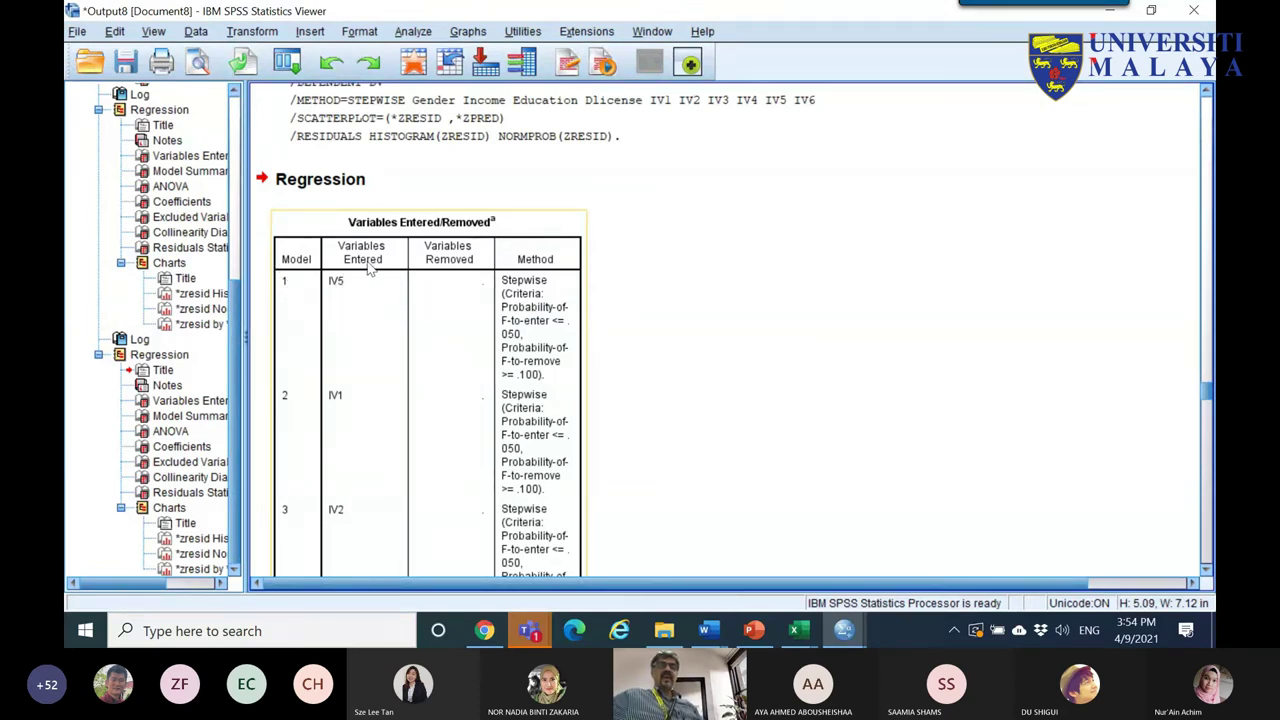
scroll(358, 335, "down", 3)
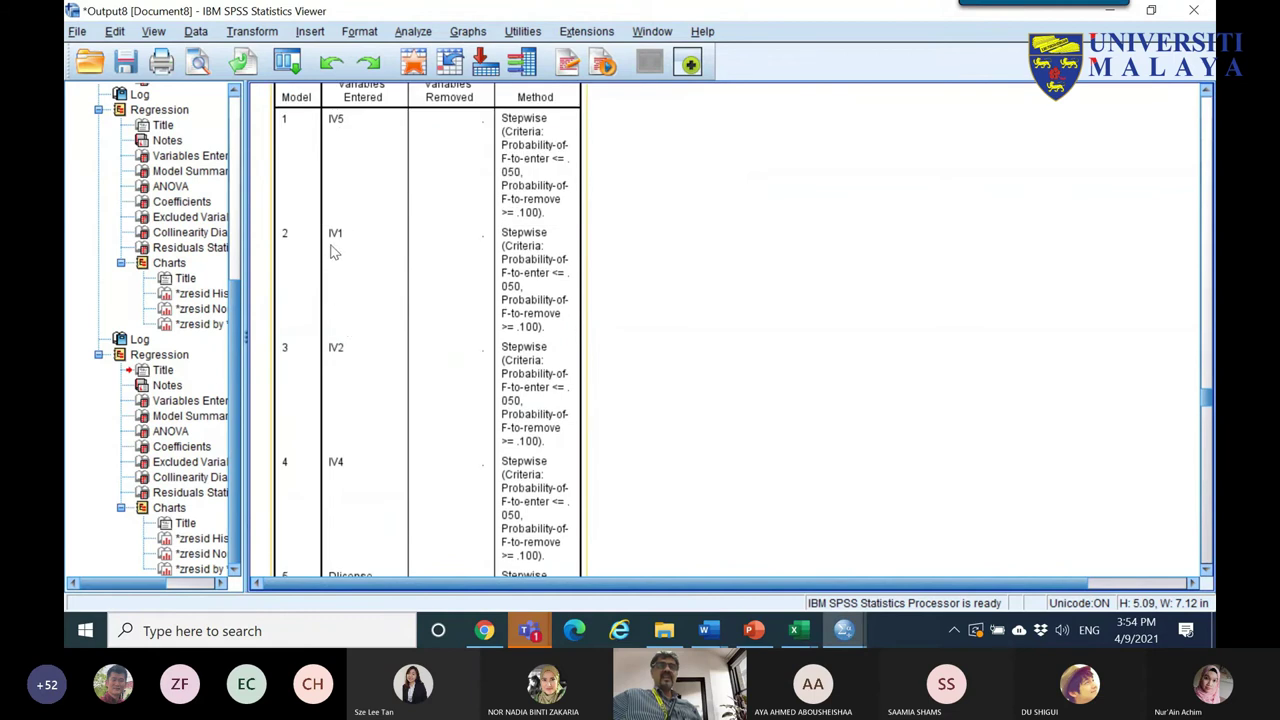
scroll(333, 340, "down", 7)
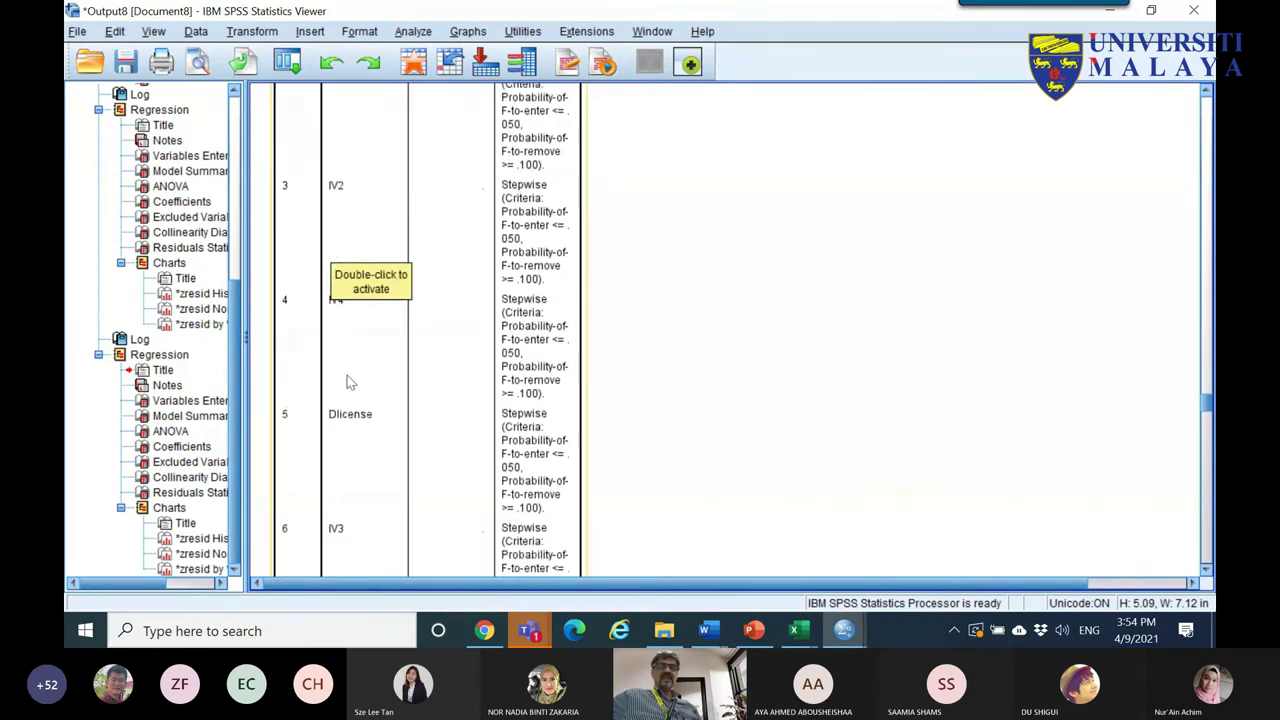
scroll(348, 326, "down", 3)
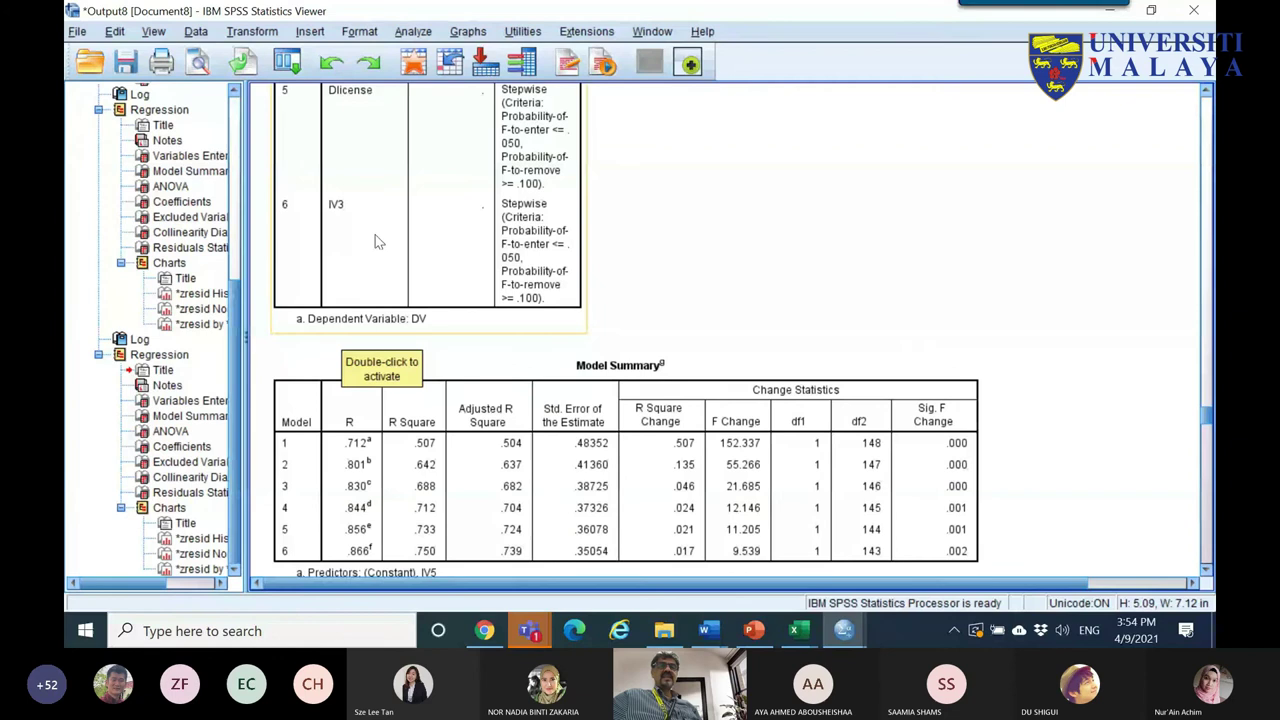
scroll(352, 276, "down", 3)
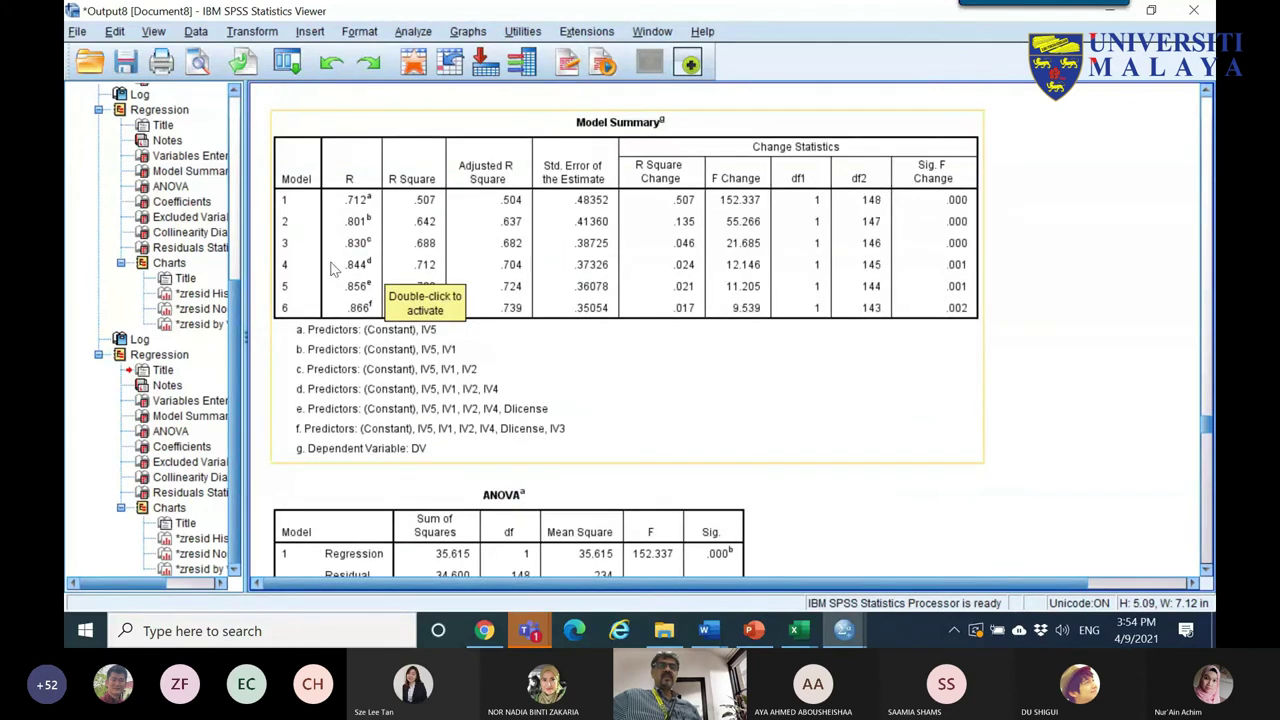
- Activate the Model Summary table and highlight model 1's row and its predictors footnote
left_click(405, 342)
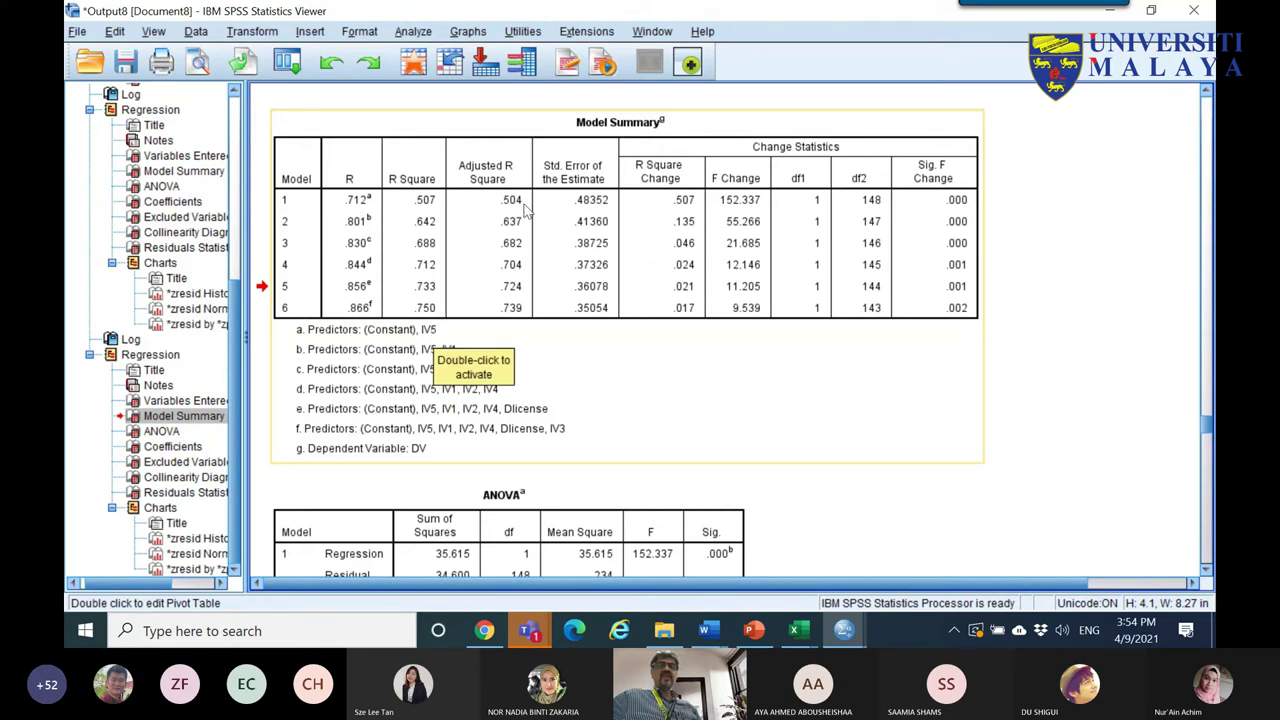
double_click(966, 200)
left_click(966, 200)
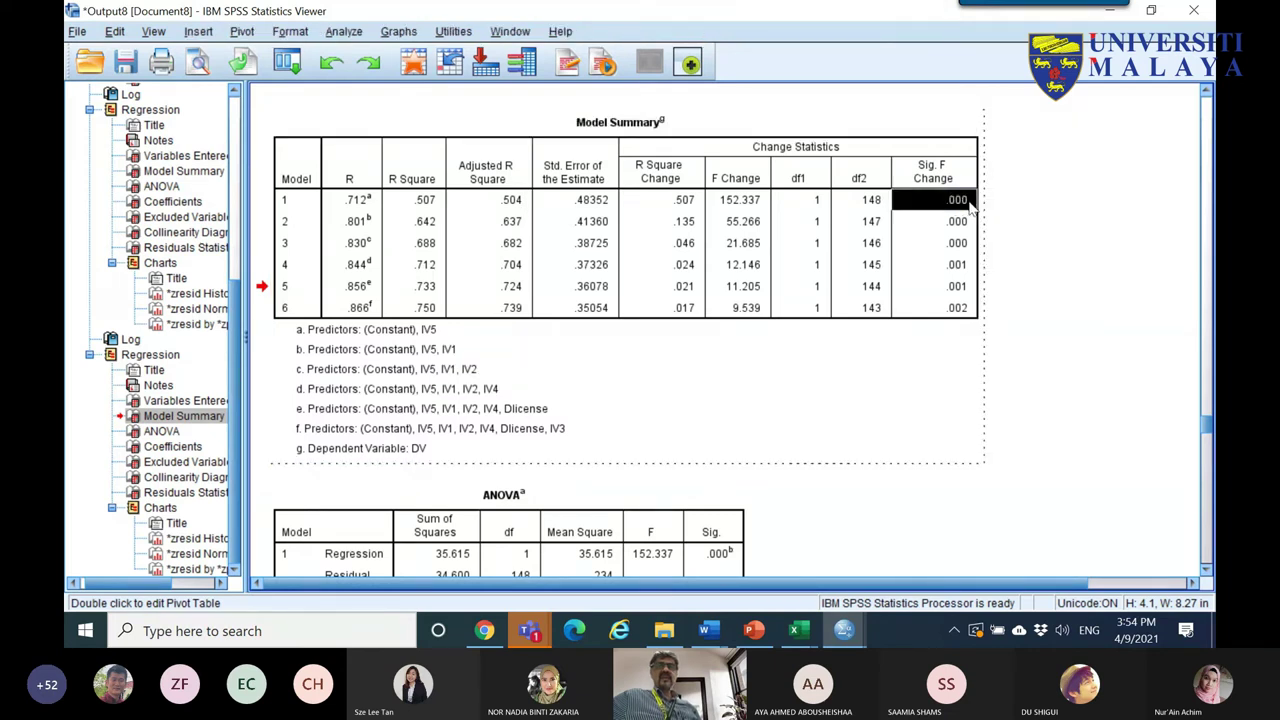
left_click_drag(292, 205, 970, 201)
left_click(366, 333)
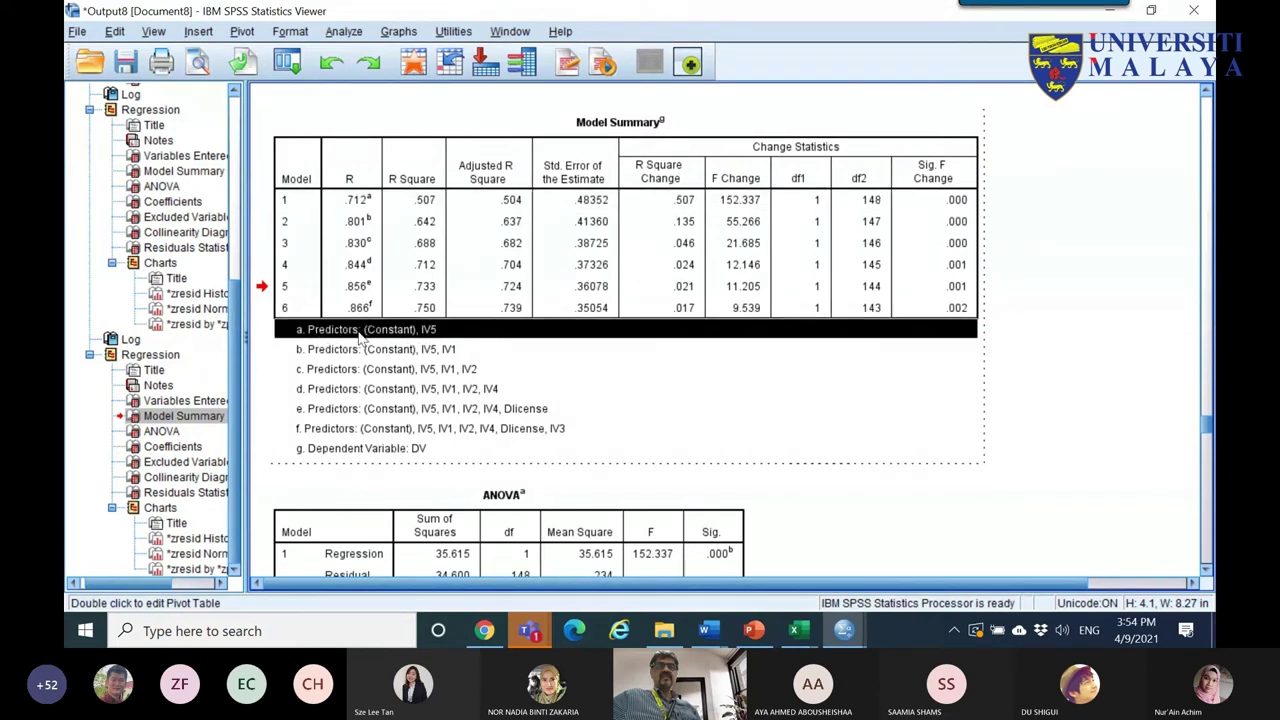
- Highlight the predictors footnotes and R Square Change values of models 2 and 3, including model 2's full row
left_click(358, 350)
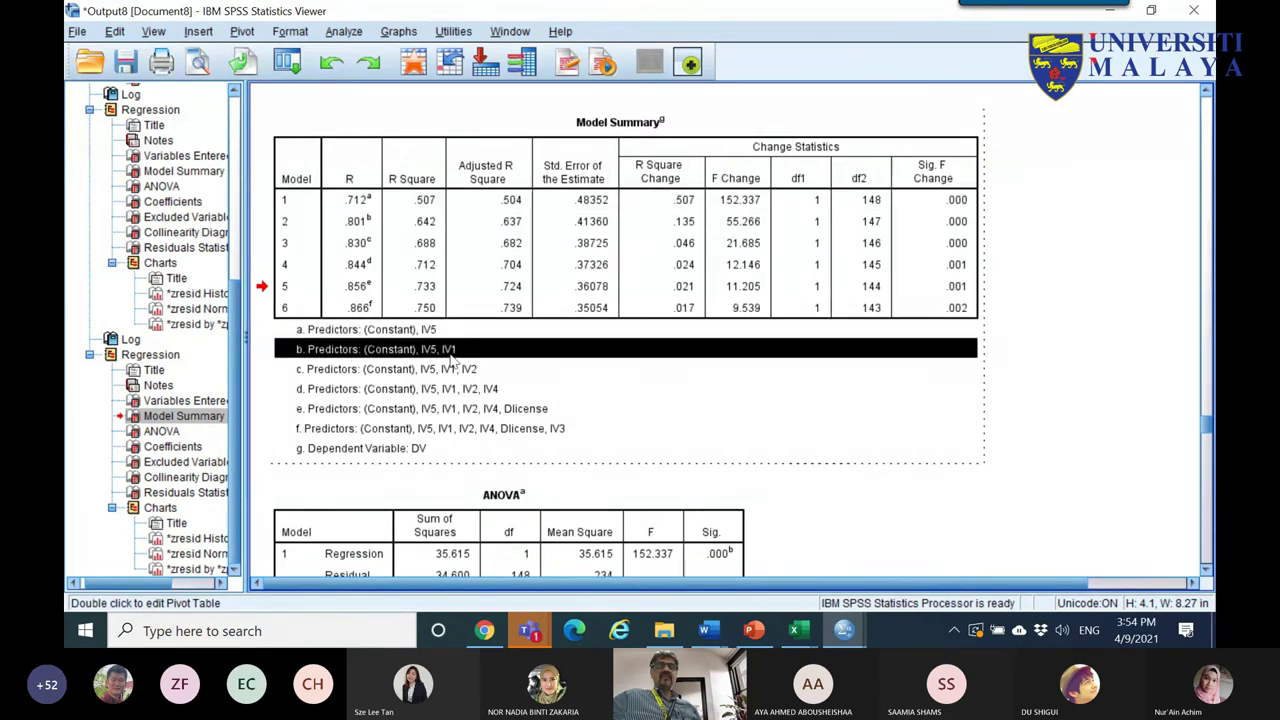
left_click_drag(285, 222, 1009, 228)
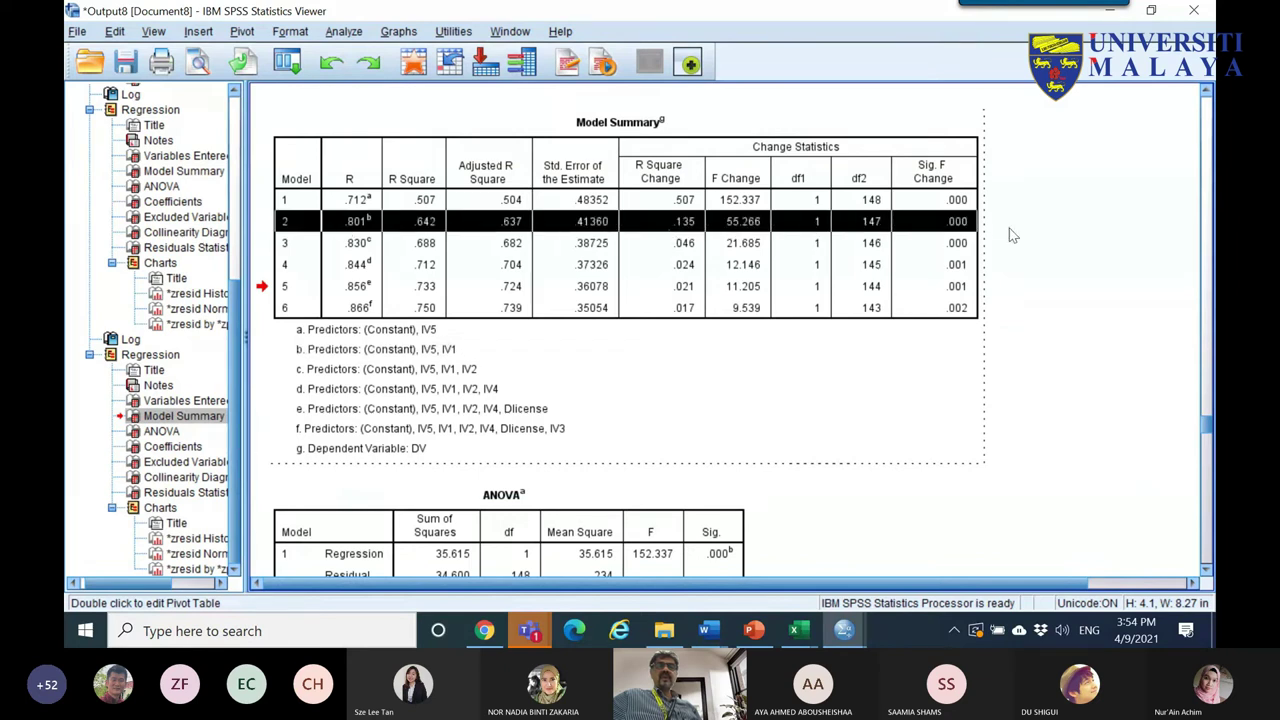
left_click(688, 228)
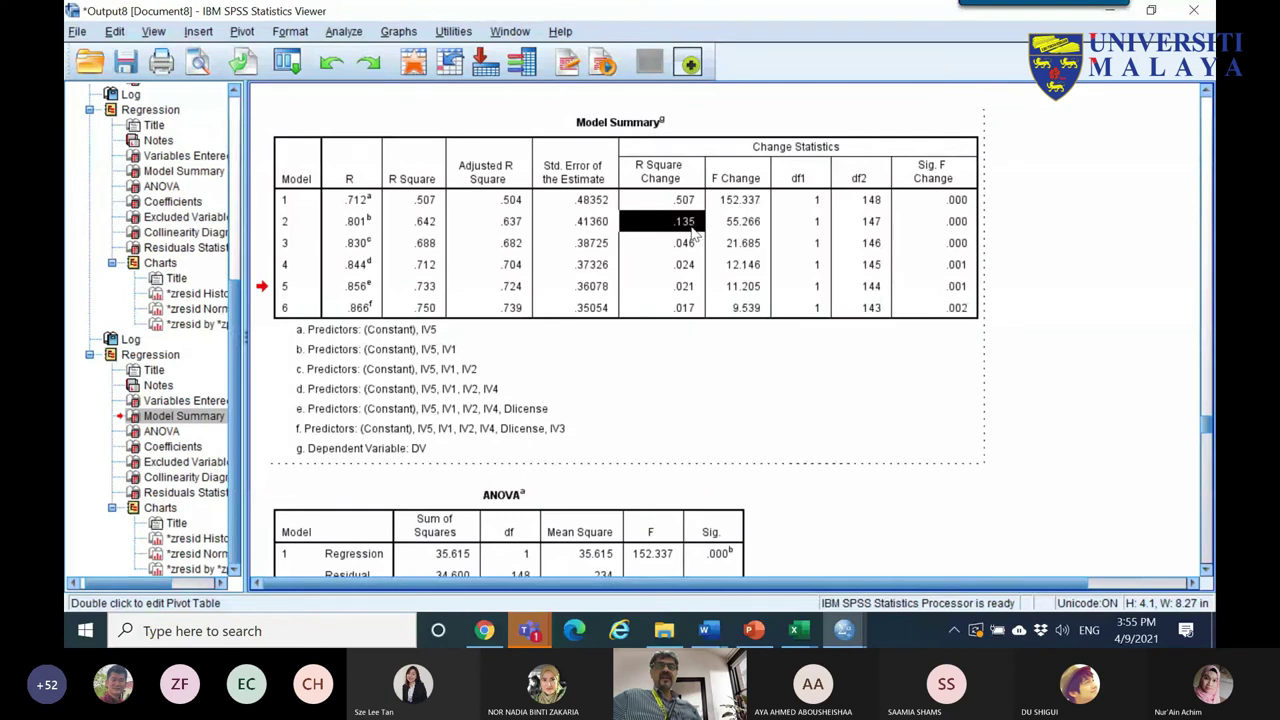
left_click(455, 351)
left_click(461, 370)
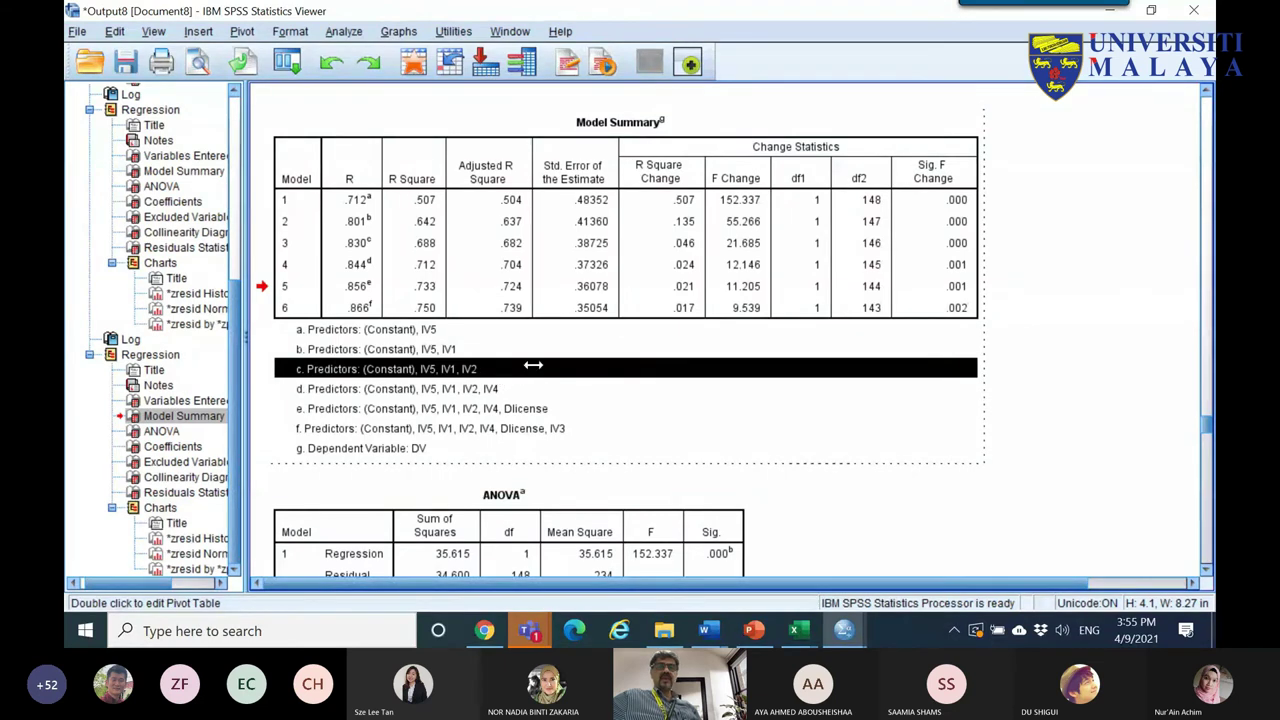
left_click(684, 249)
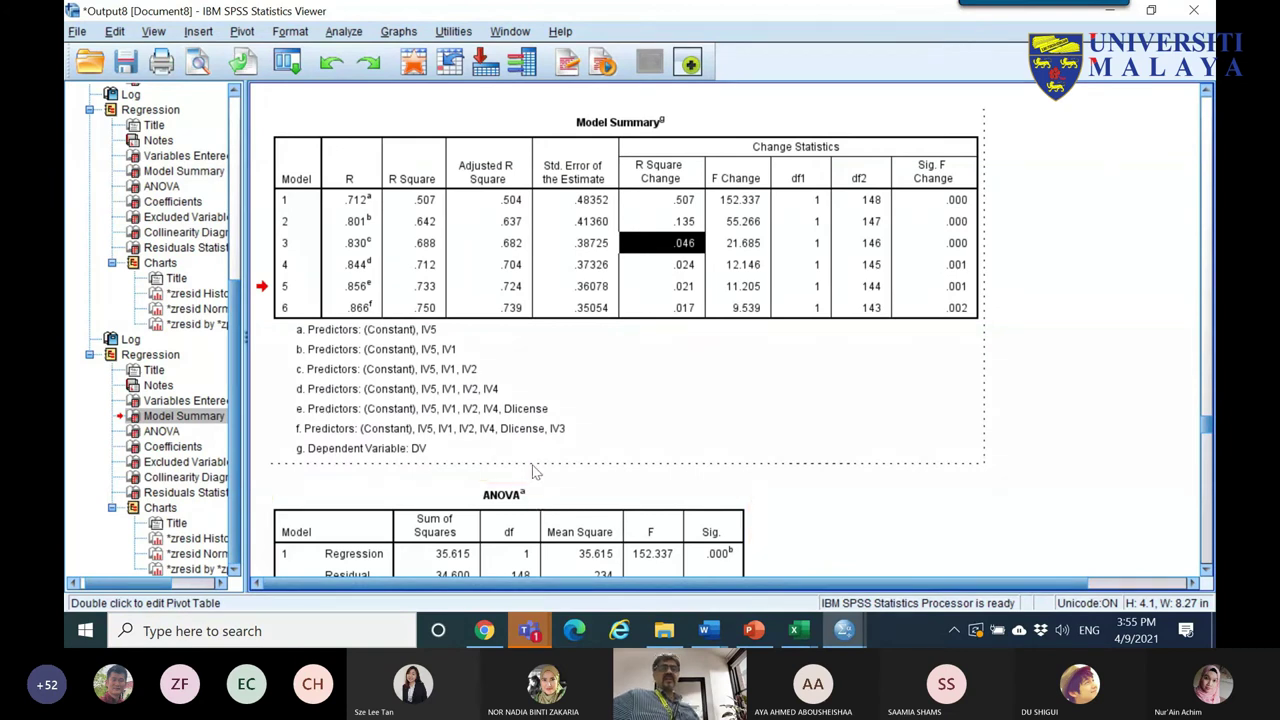
- Highlight the predictors footnotes of models 6 and 5, and select the R Square Change values of all six models
left_click(554, 429)
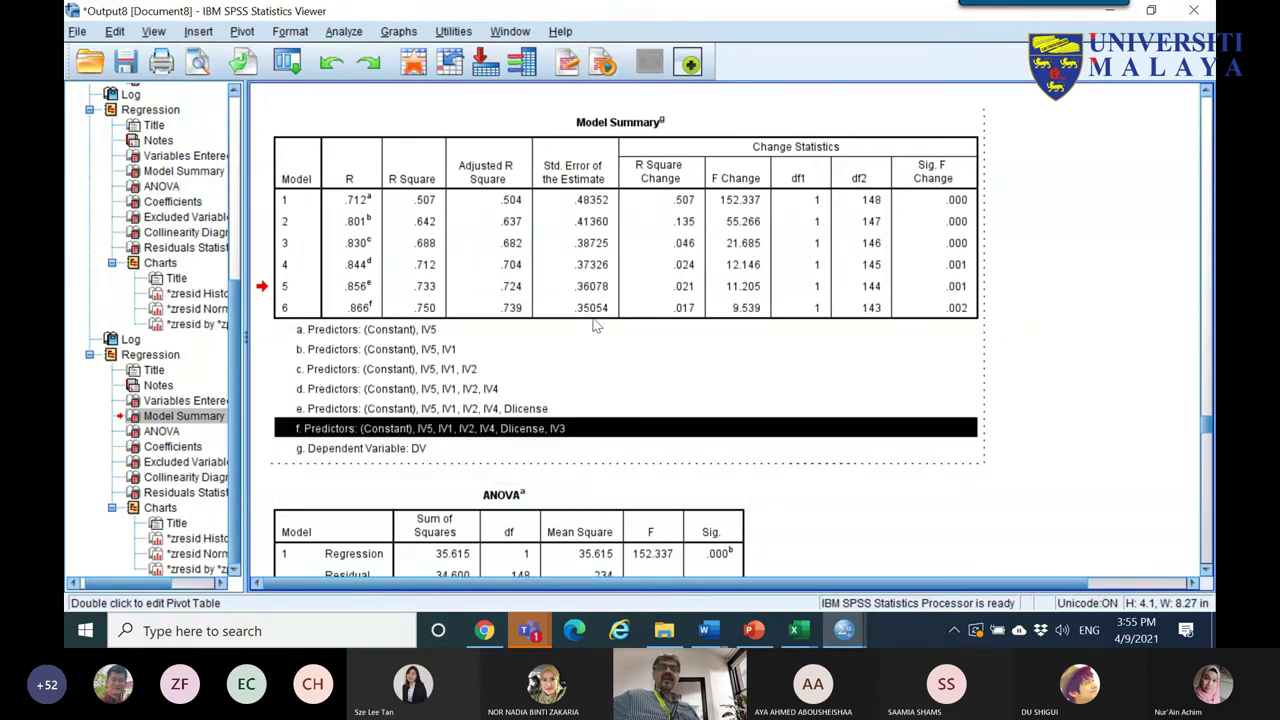
left_click(368, 293)
left_click(290, 294)
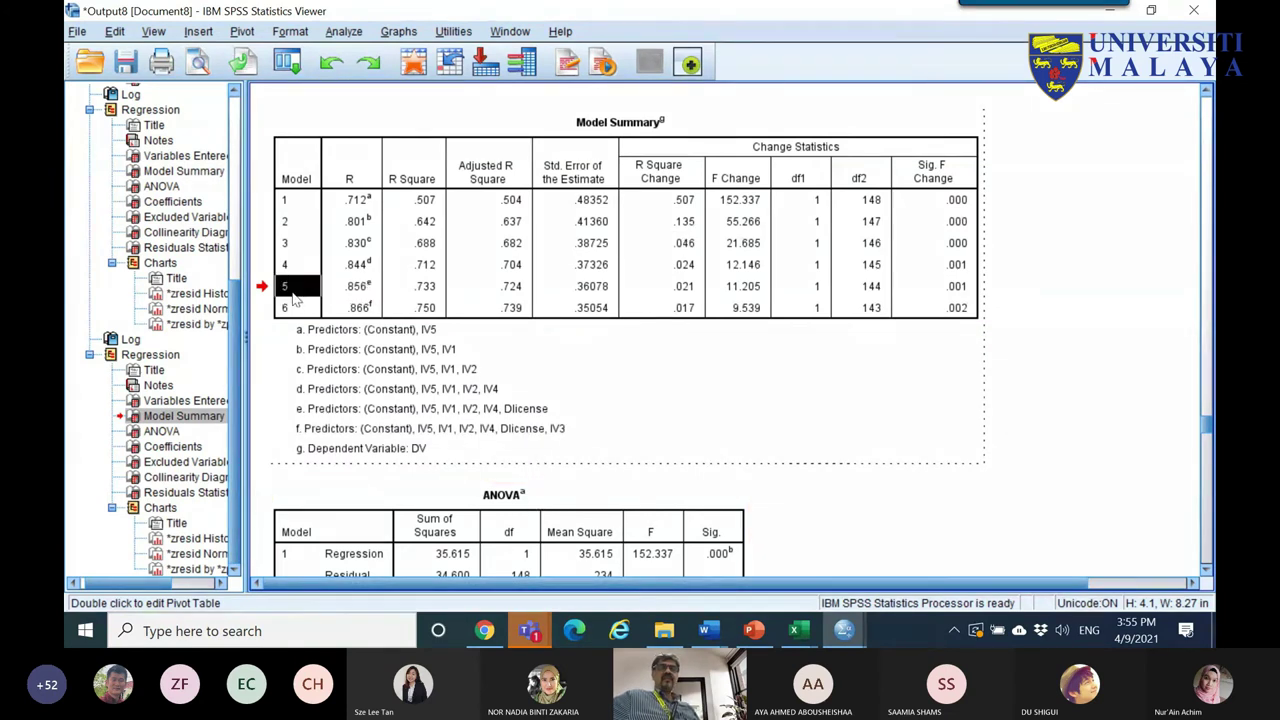
left_click(338, 410)
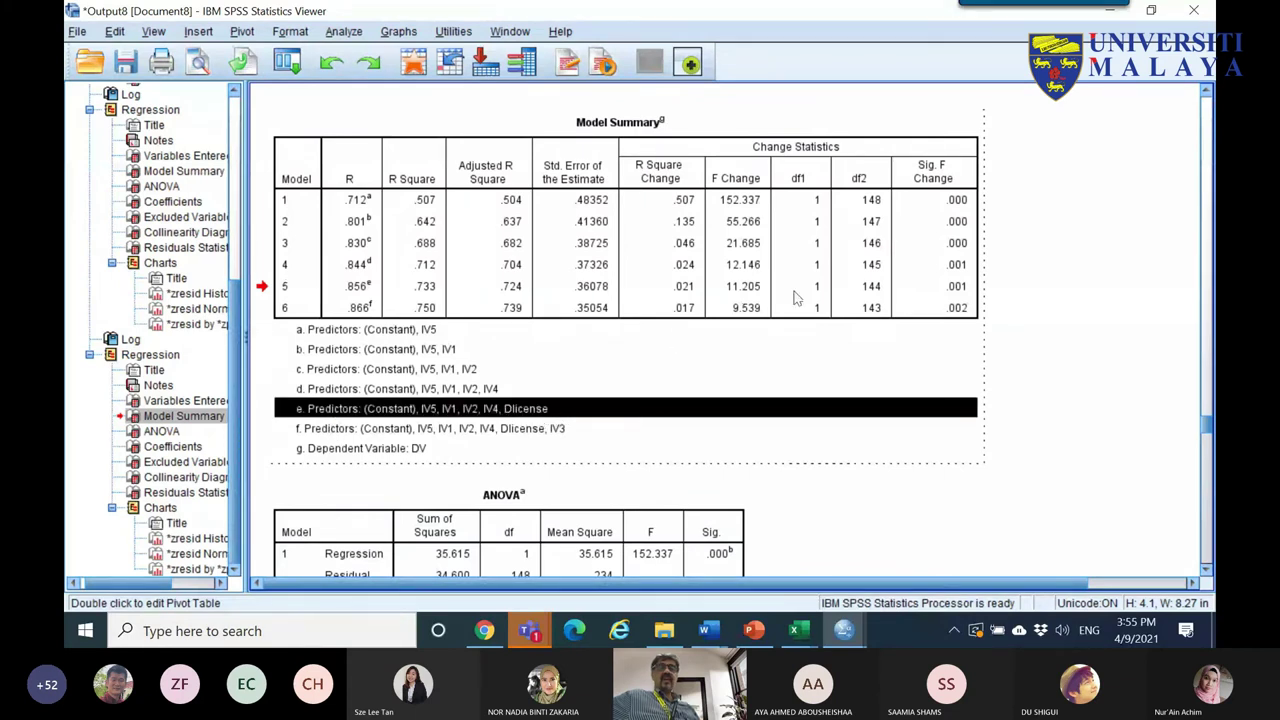
left_click_drag(688, 202, 692, 318)
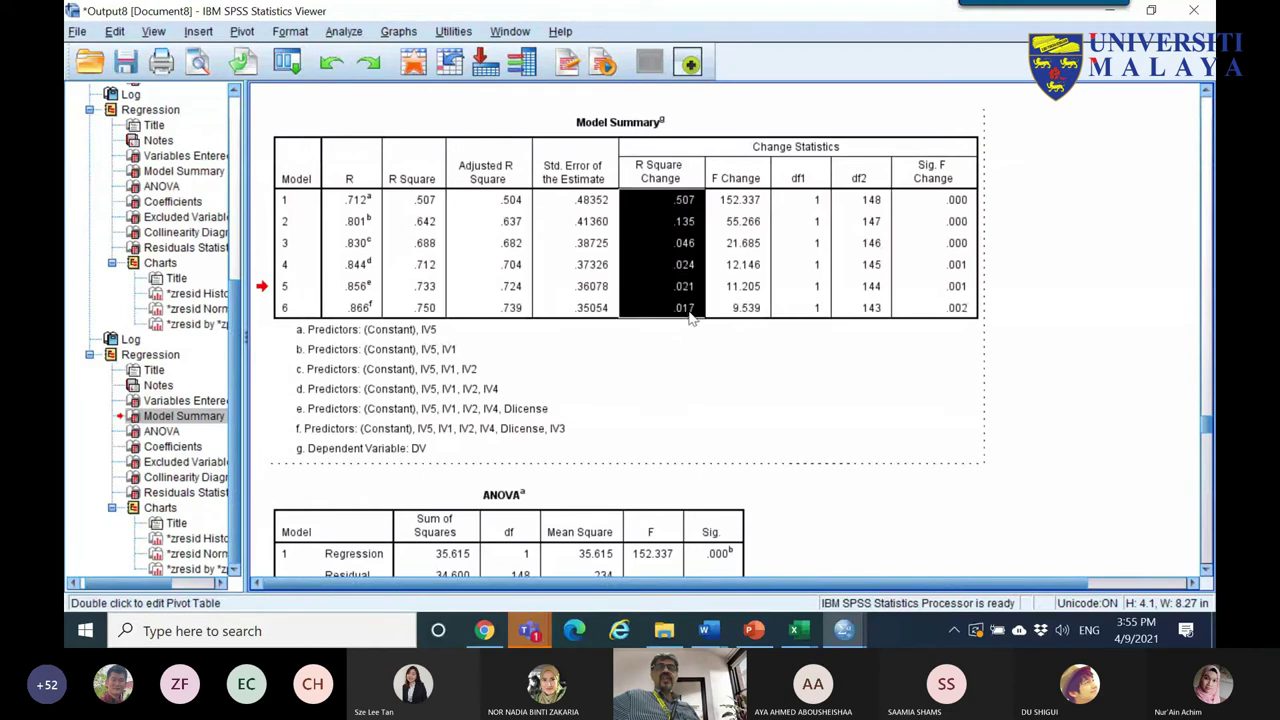
- Highlight the Sig. F Change values of all six models and examine the stepwise ANOVA and Coefficients tables
left_click_drag(958, 203, 953, 315)
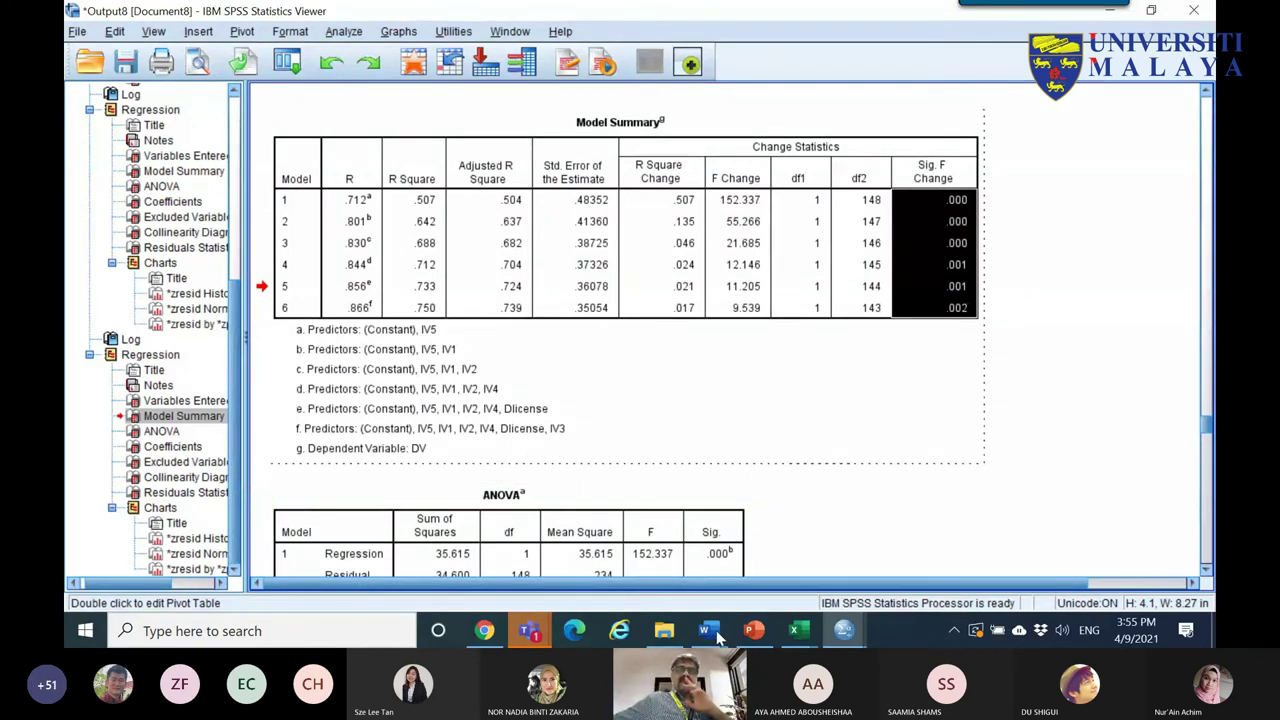
scroll(700, 397, "down", 5)
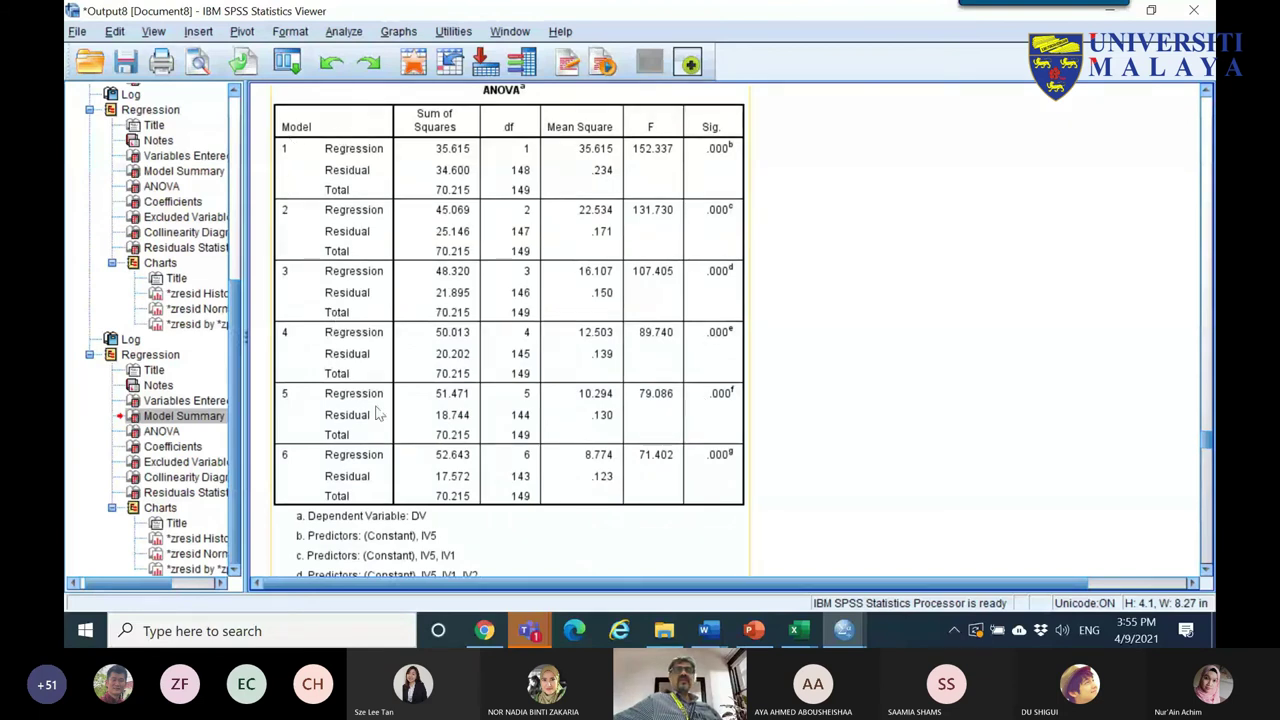
scroll(378, 413, "down", 3)
left_click(372, 320)
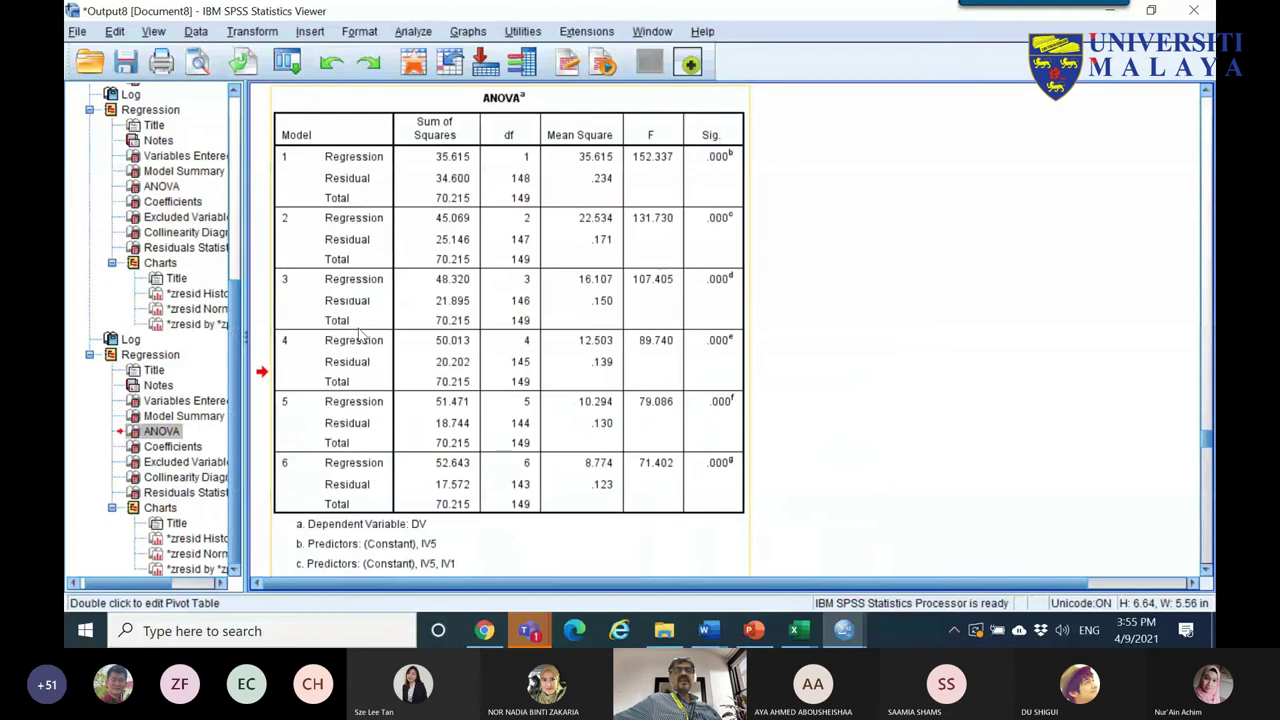
scroll(358, 333, "down", 5)
scroll(400, 370, "down", 4)
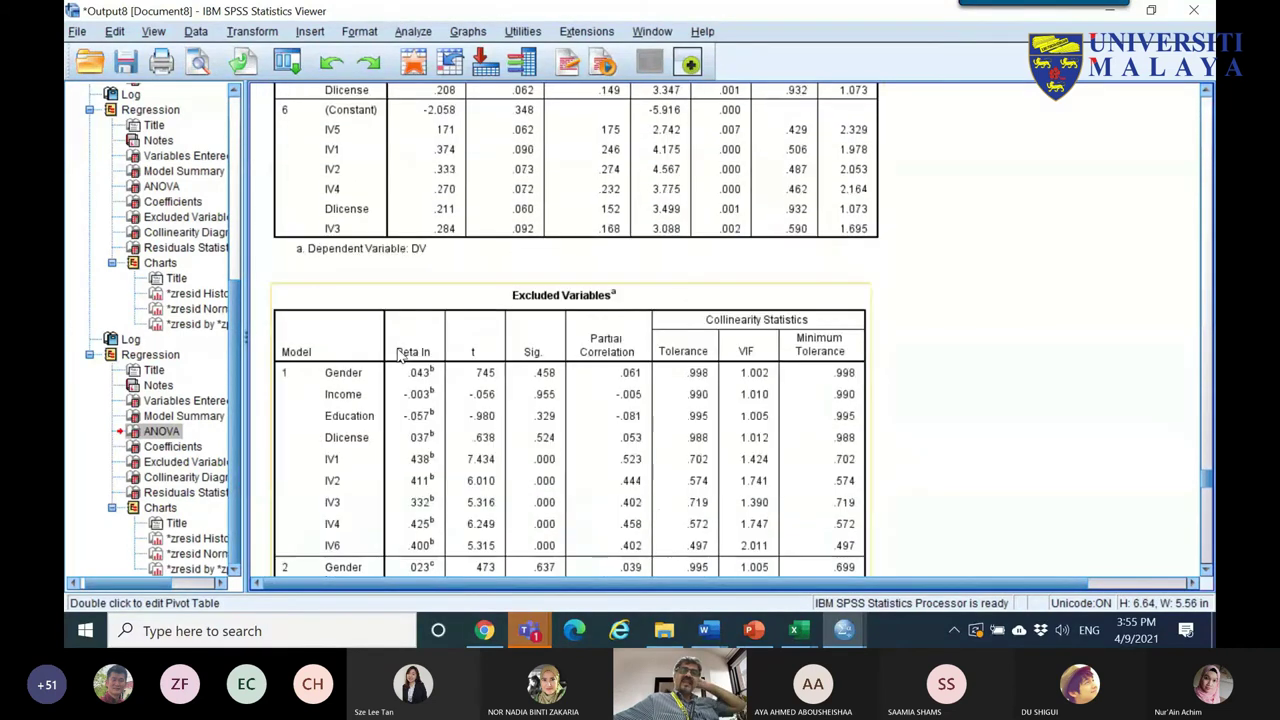
scroll(886, 324, "up", 4)
scroll(677, 290, "up", 4)
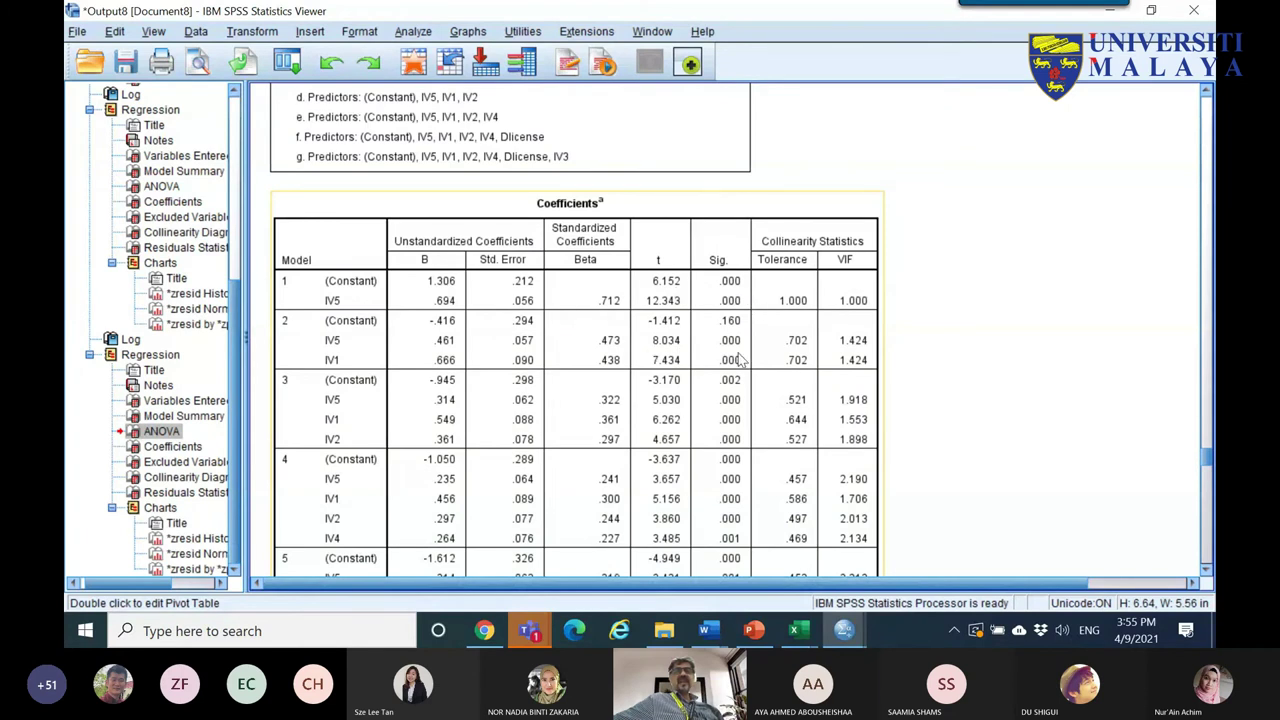
scroll(703, 360, "down", 4)
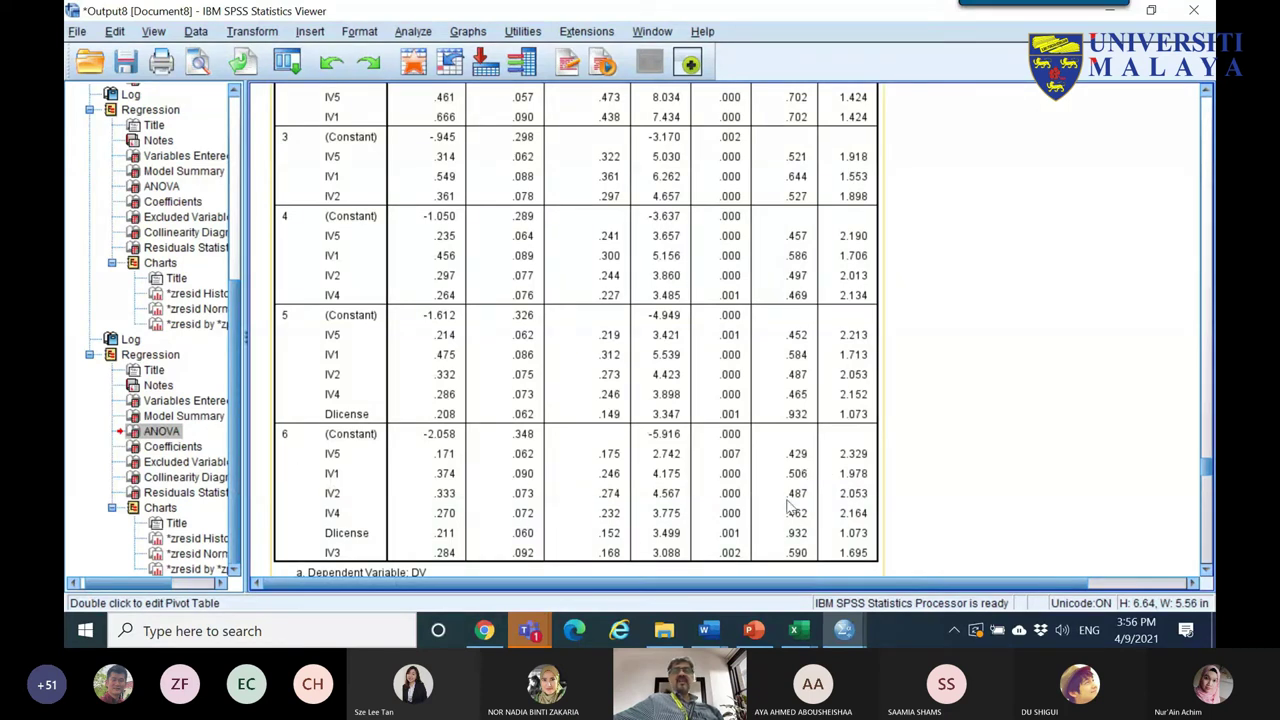
- Activate the Coefficients table and highlight all of model 6's rows, from the constant to IV3
left_click(734, 497)
scroll(734, 478, "down", 5)
scroll(734, 400, "up", 5)
double_click(734, 320)
scroll(734, 320, "down", 11)
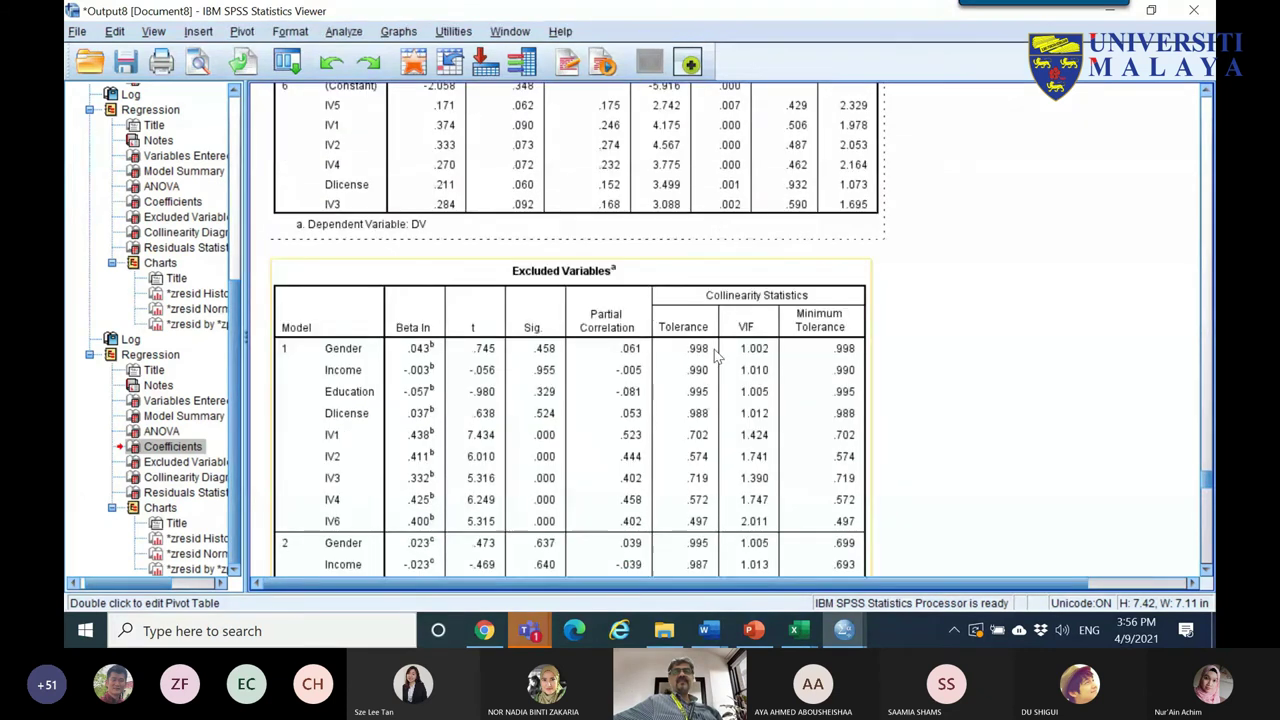
scroll(734, 260, "up", 3)
left_click(733, 172)
left_click_drag(733, 180, 738, 290)
left_click_drag(330, 172, 835, 292)
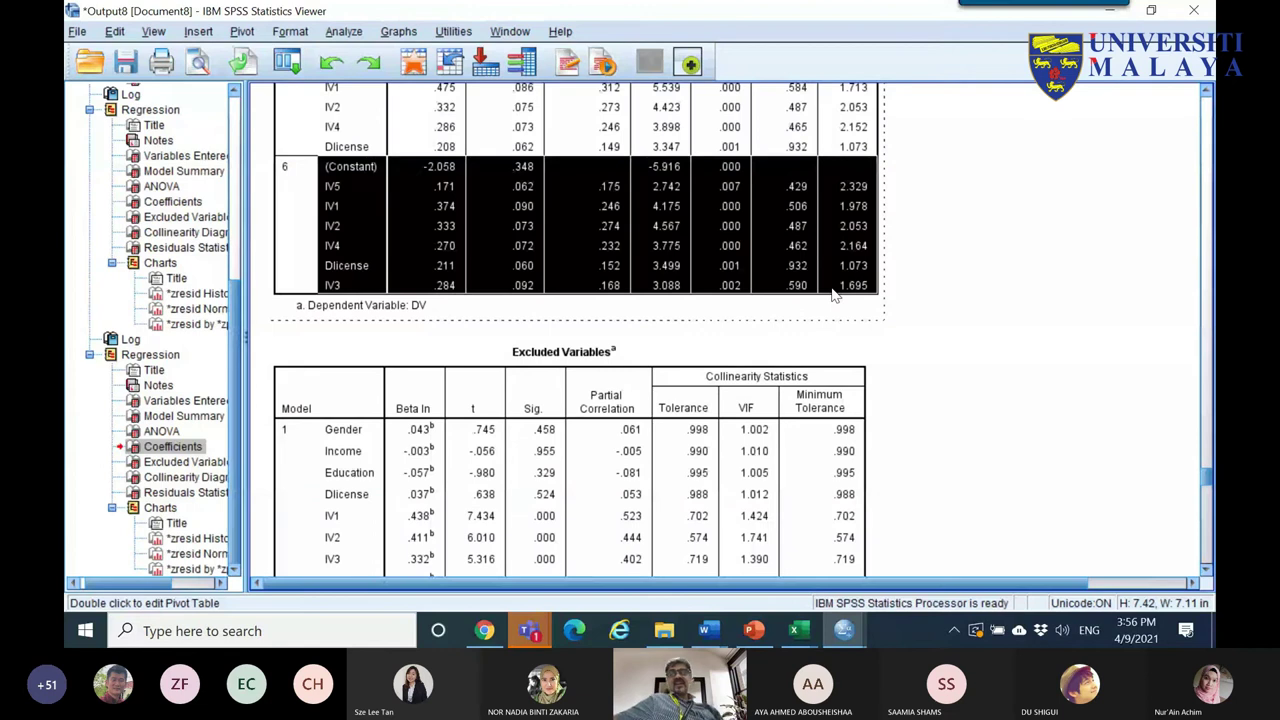
left_click(659, 405)
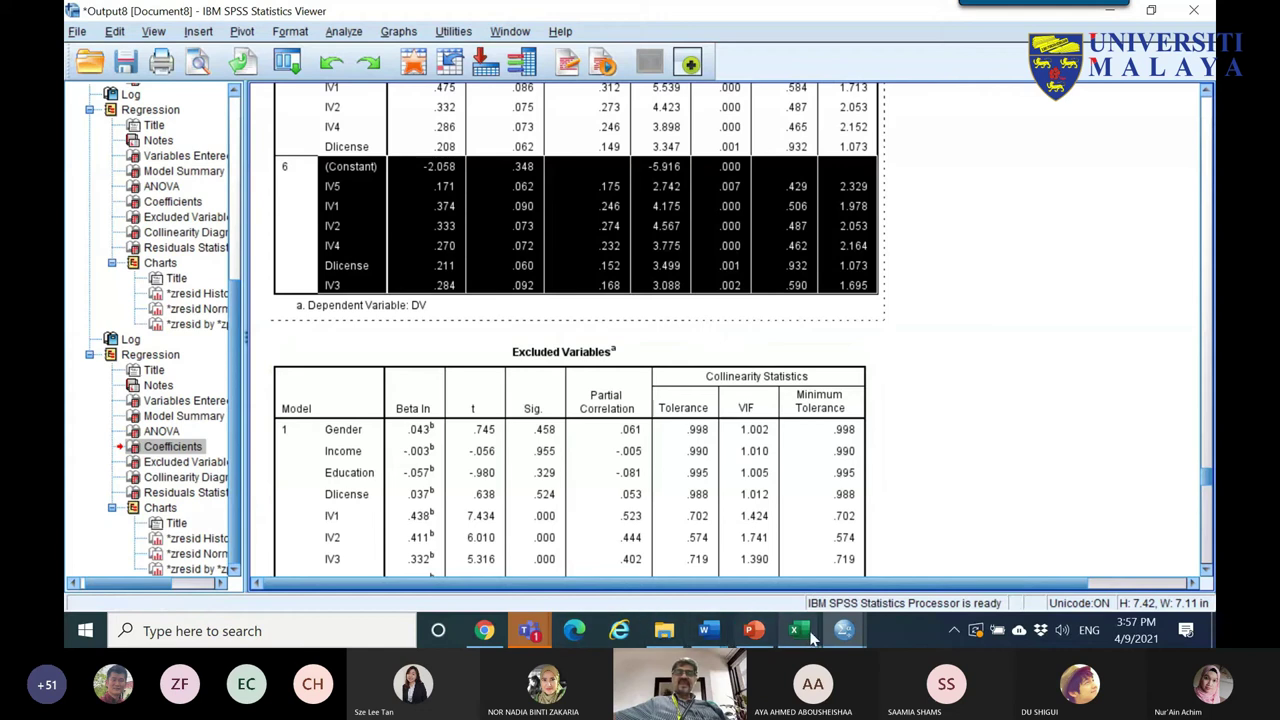
- Set up Automatic Linear Modeling on the REGRESSION.sav data with DV as the target and index removed from the predictors
mouse_move(843, 632)
left_click(843, 560)
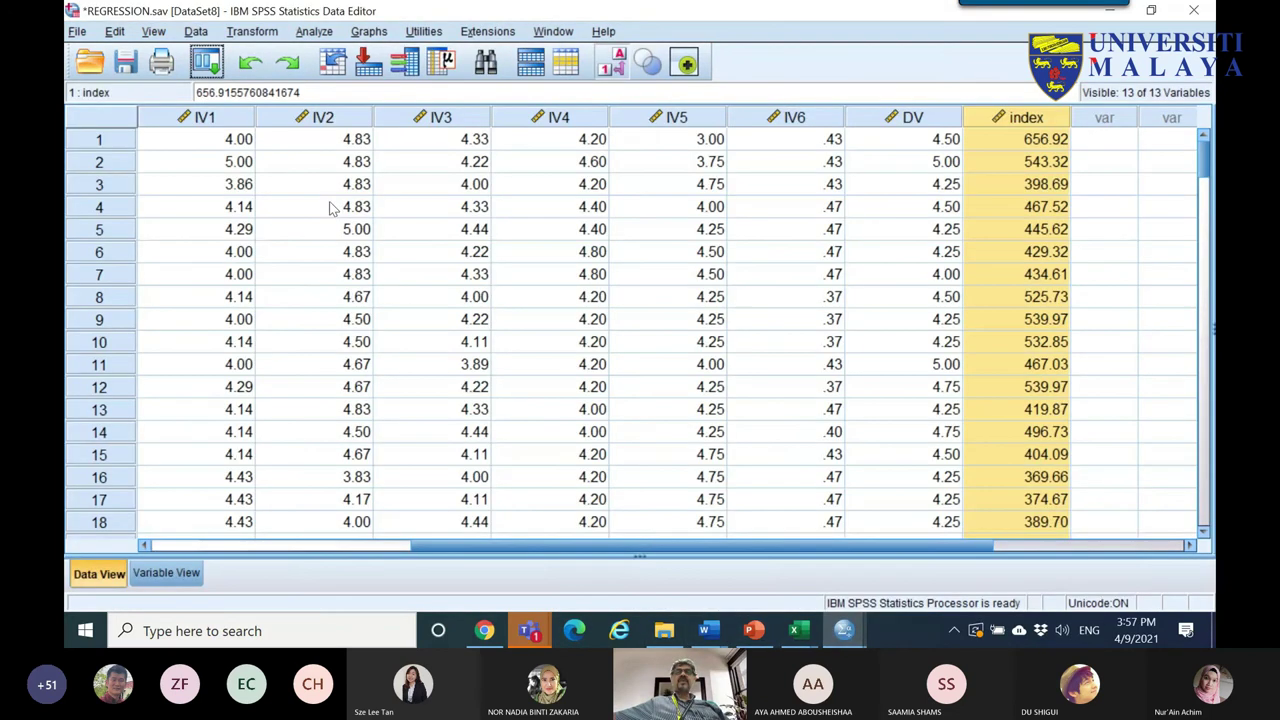
left_click(310, 31)
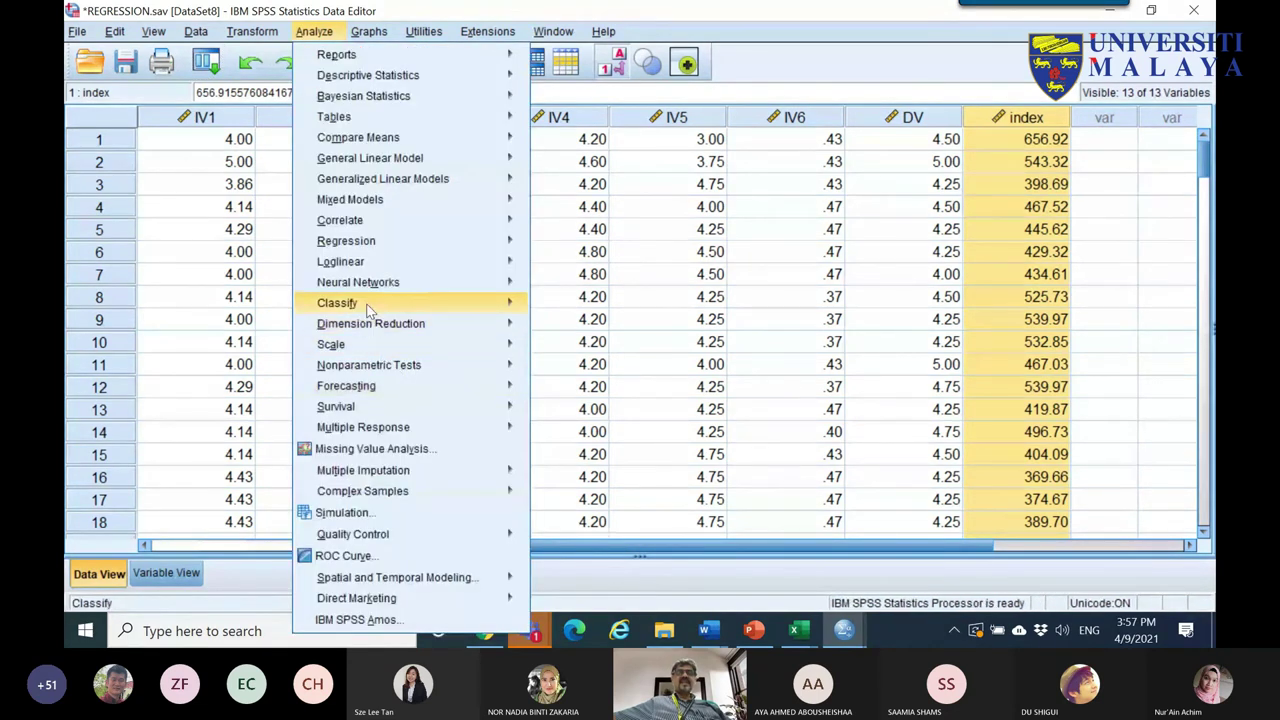
mouse_move(358, 264)
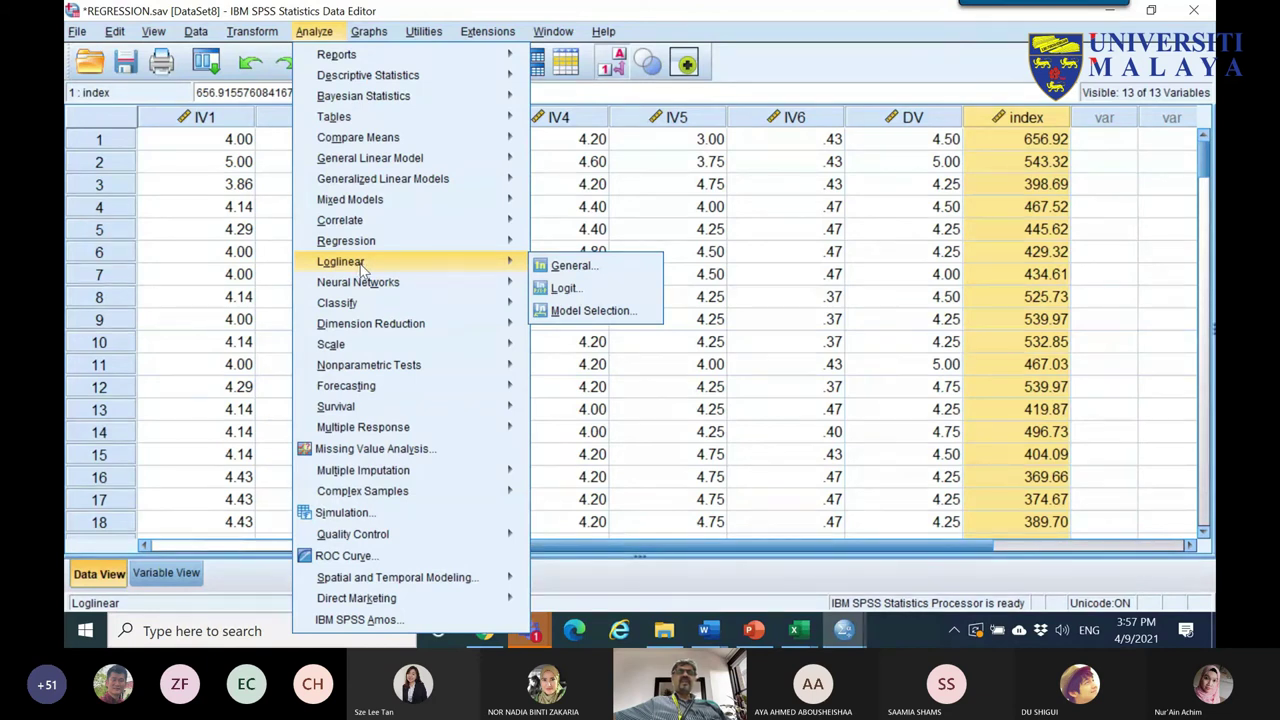
mouse_move(390, 242)
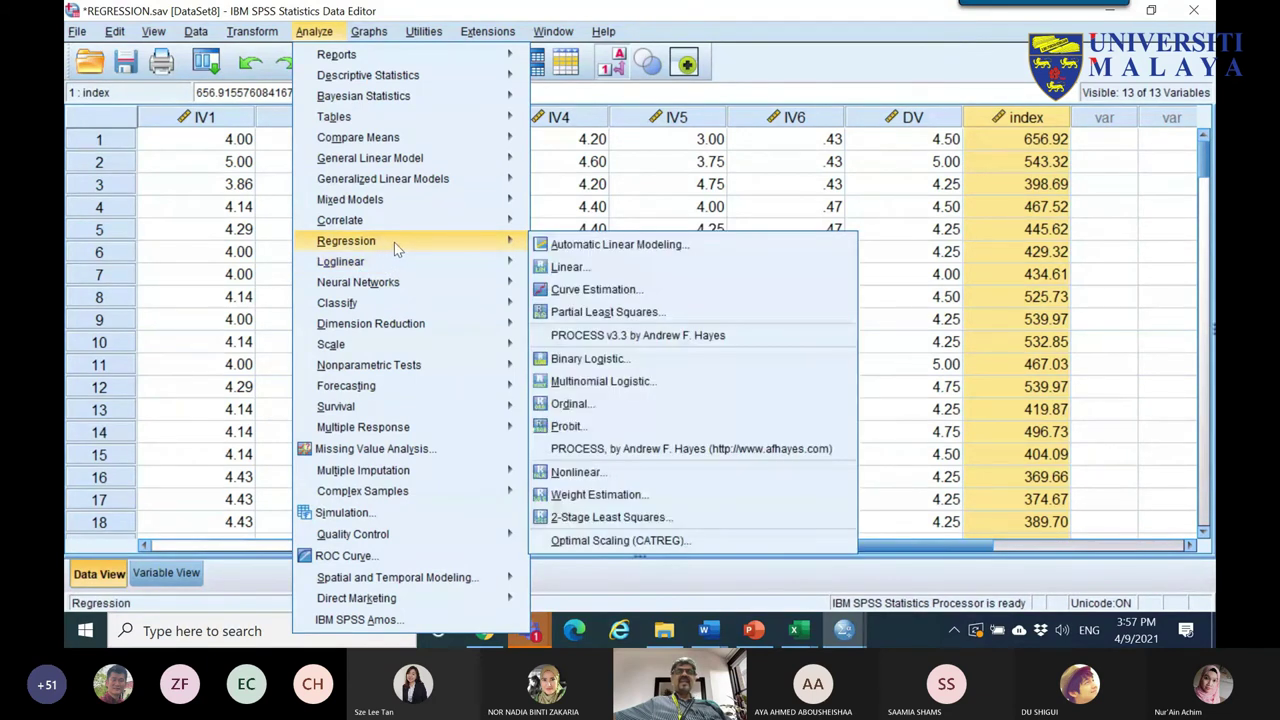
left_click(668, 250)
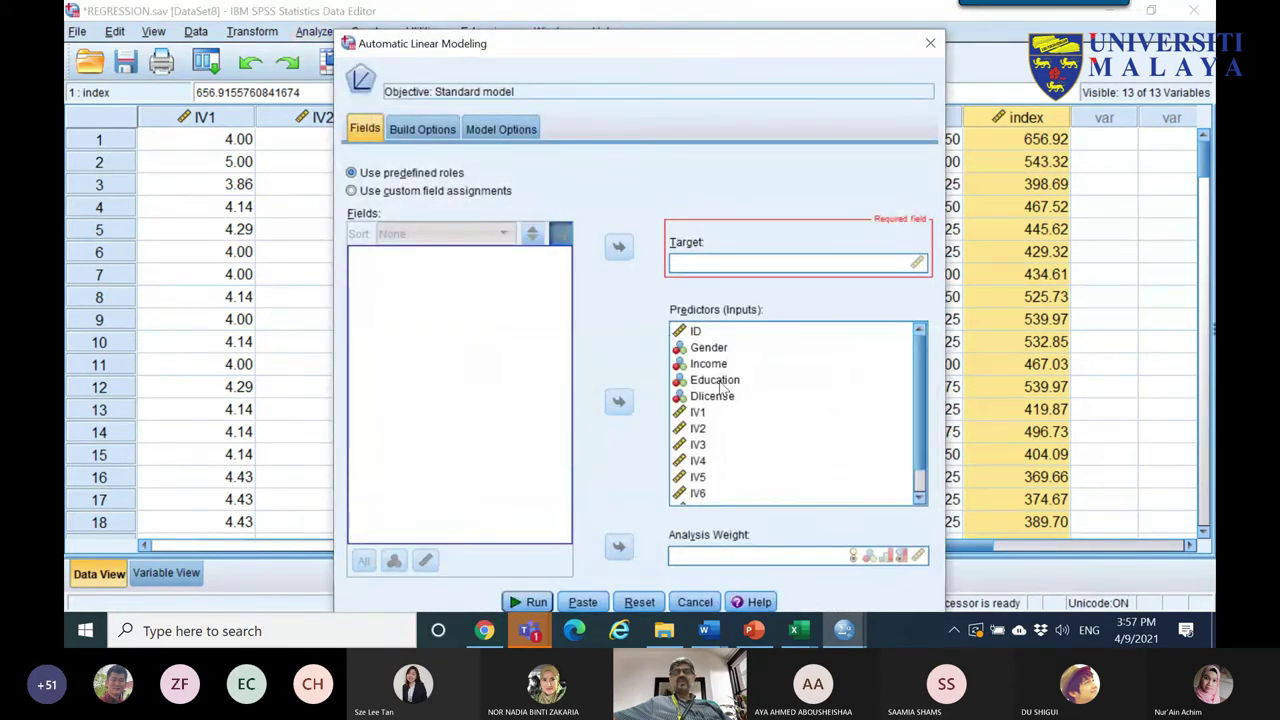
scroll(720, 448, "down", 1)
left_click(706, 488)
left_click(618, 401)
left_click(618, 250)
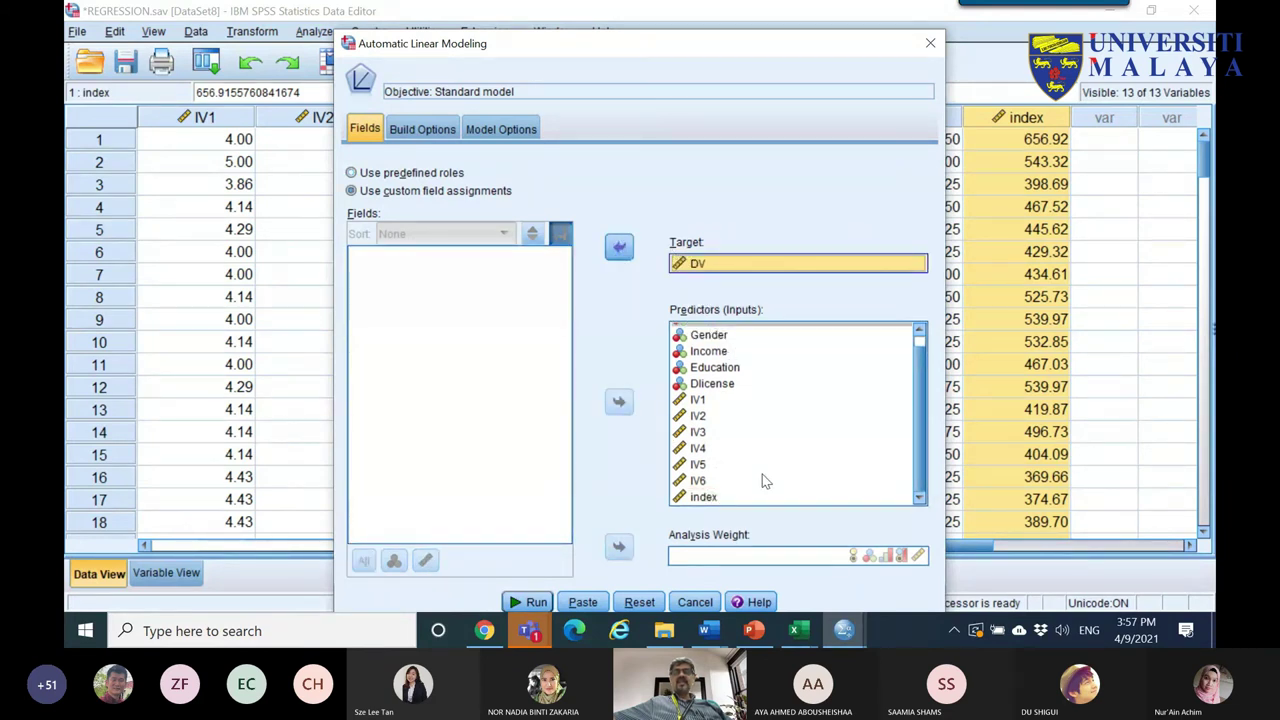
left_click(705, 497)
left_click(618, 401)
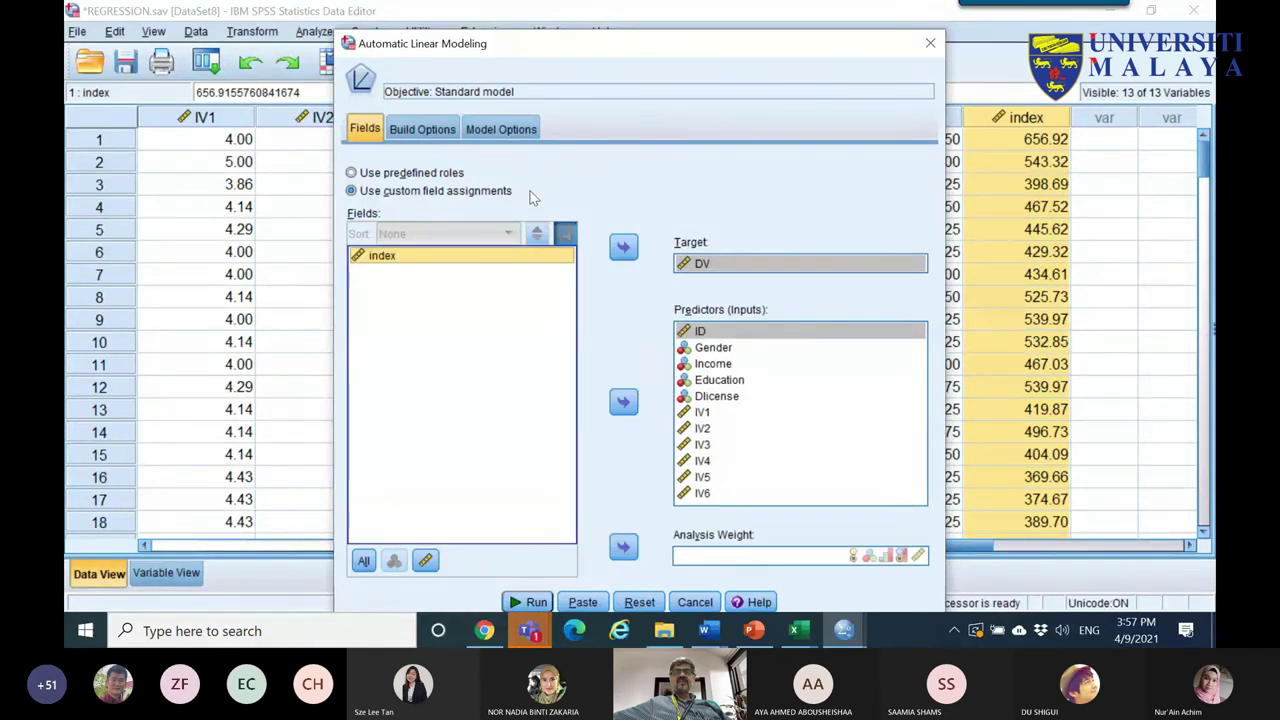
- Review the model's objectives and basics, and choose Forward stepwise selection with Information Criterion (AICC) for entry/removal
left_click(445, 133)
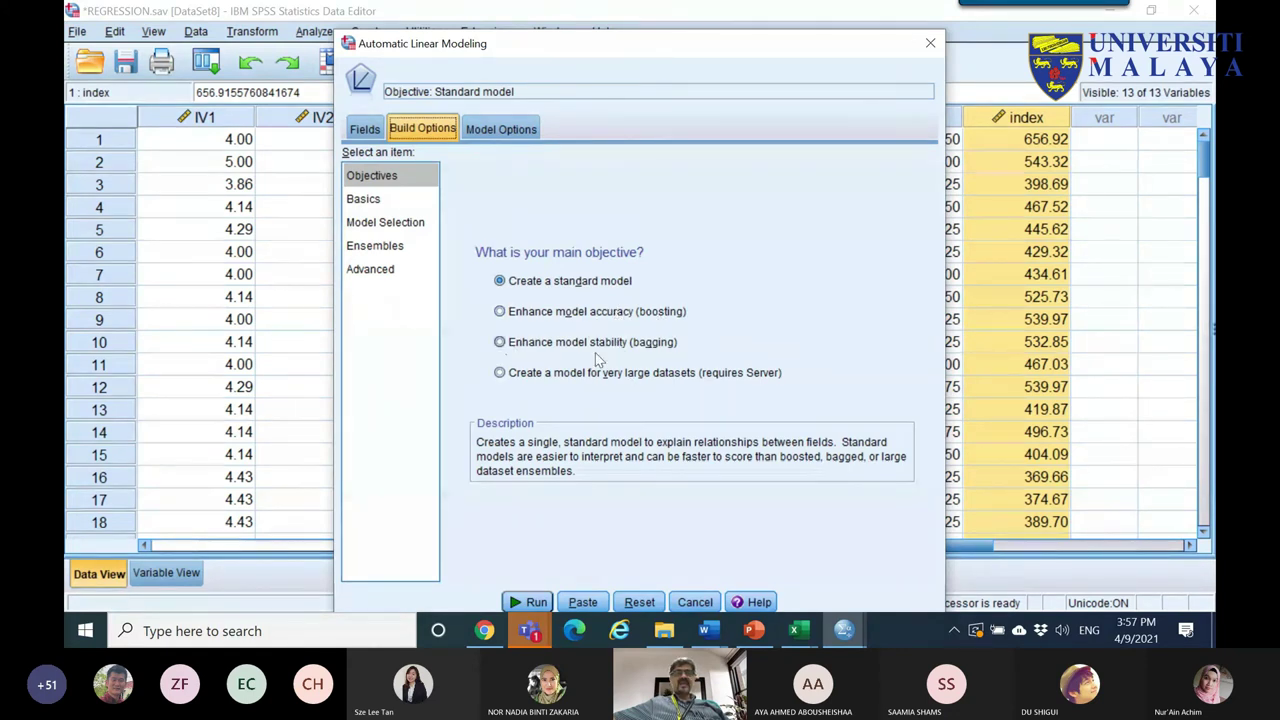
left_click(377, 208)
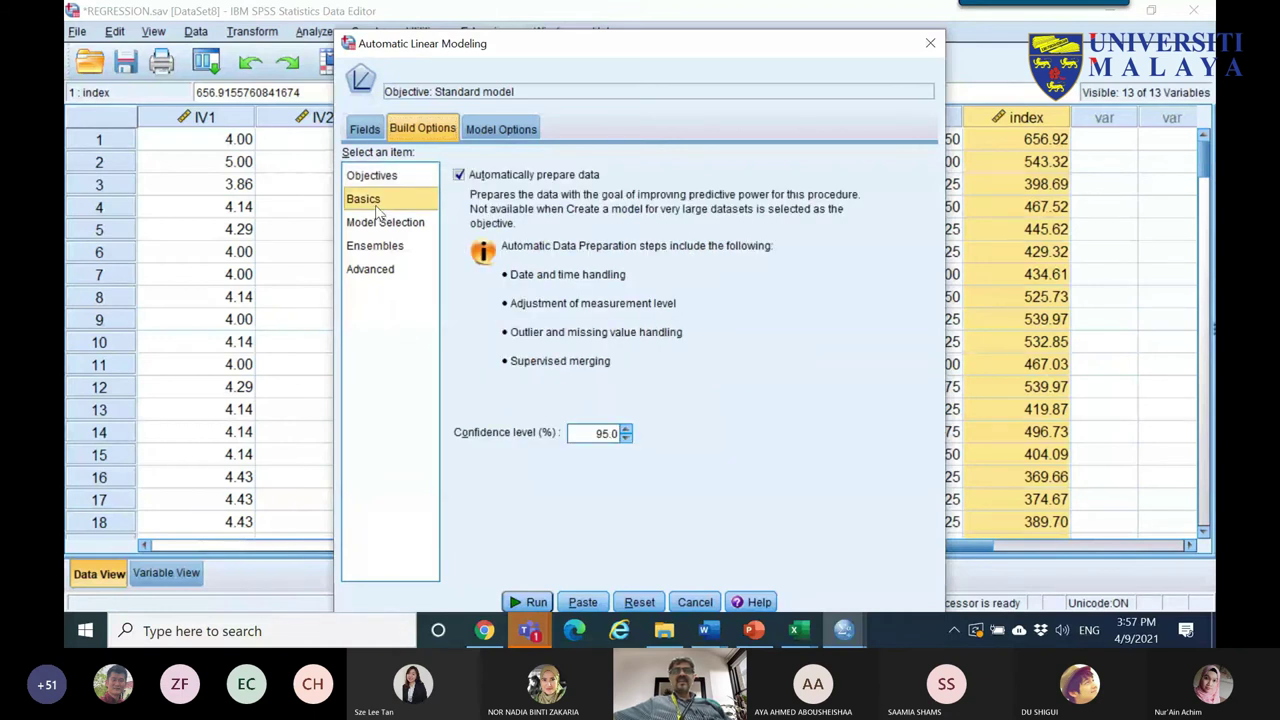
left_click(380, 228)
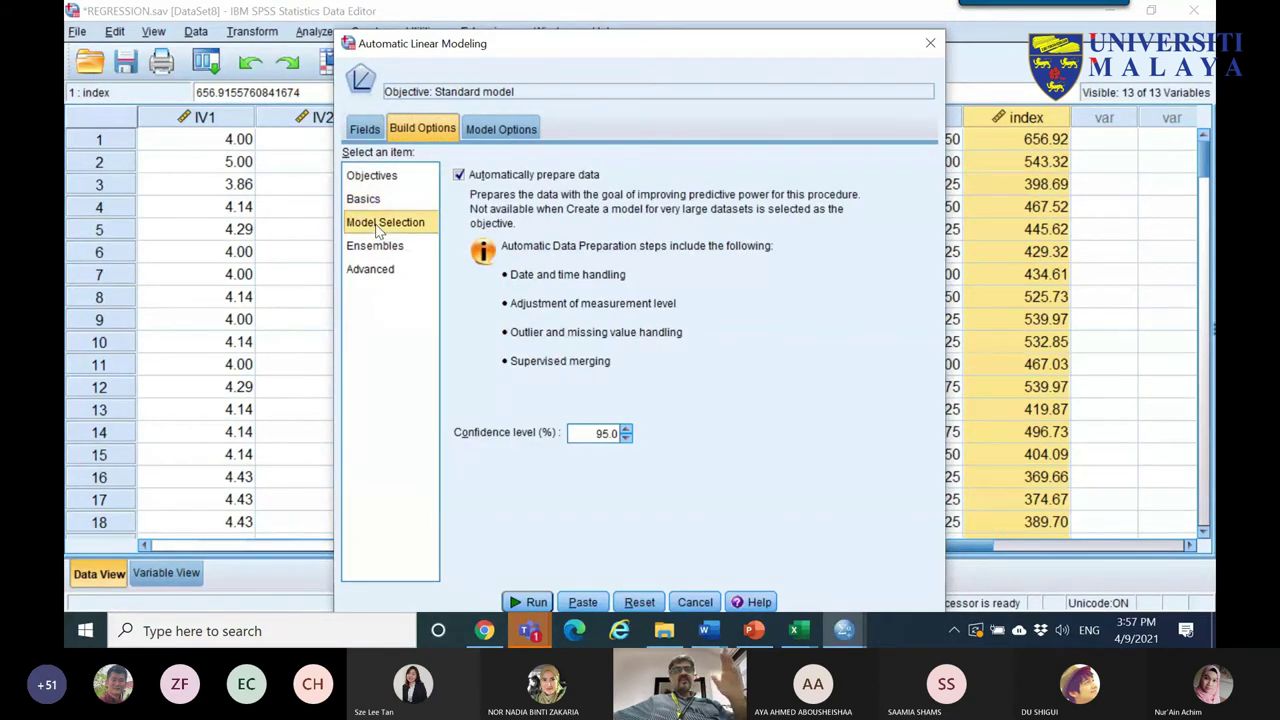
left_click(632, 185)
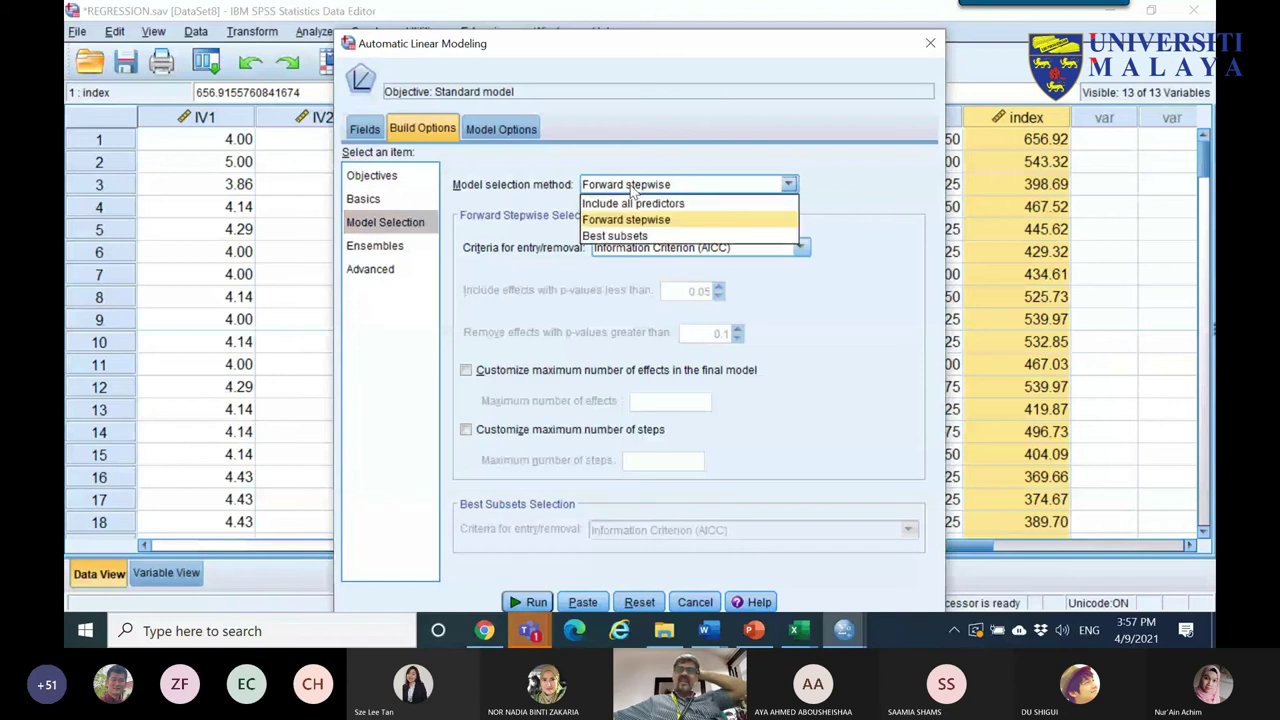
left_click(618, 189)
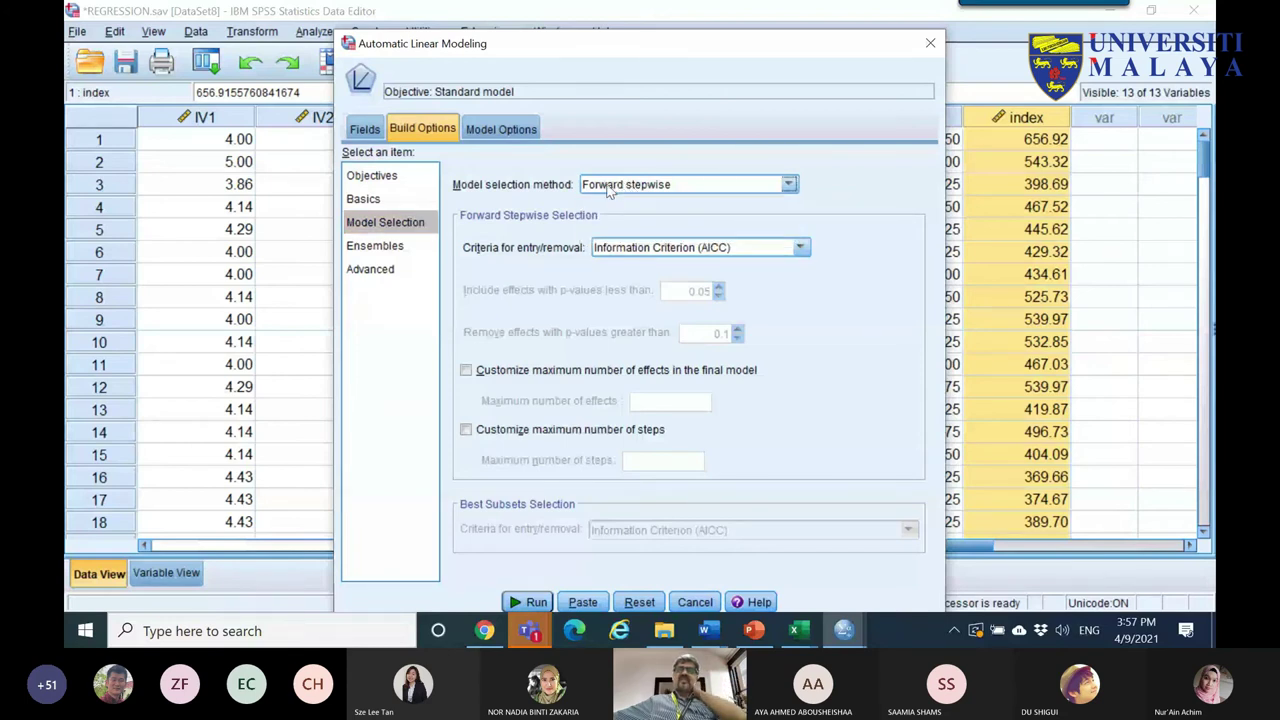
left_click(609, 190)
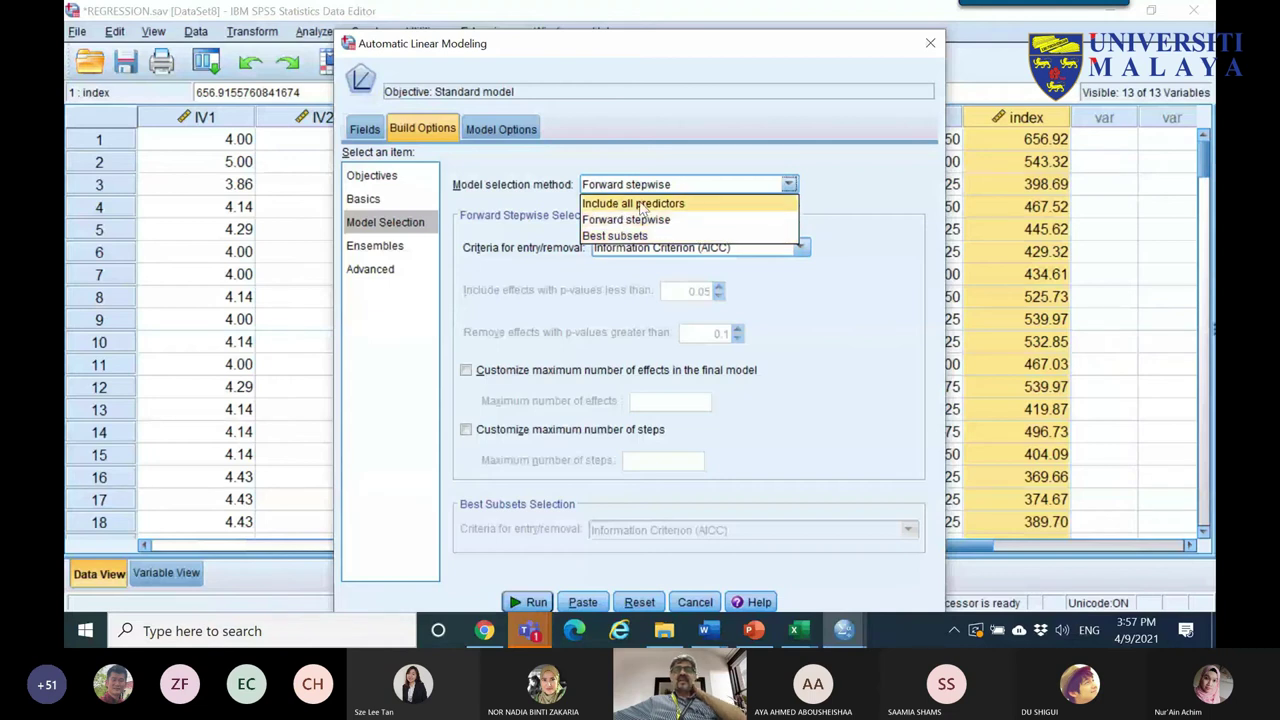
left_click(646, 205)
left_click(645, 186)
left_click(630, 221)
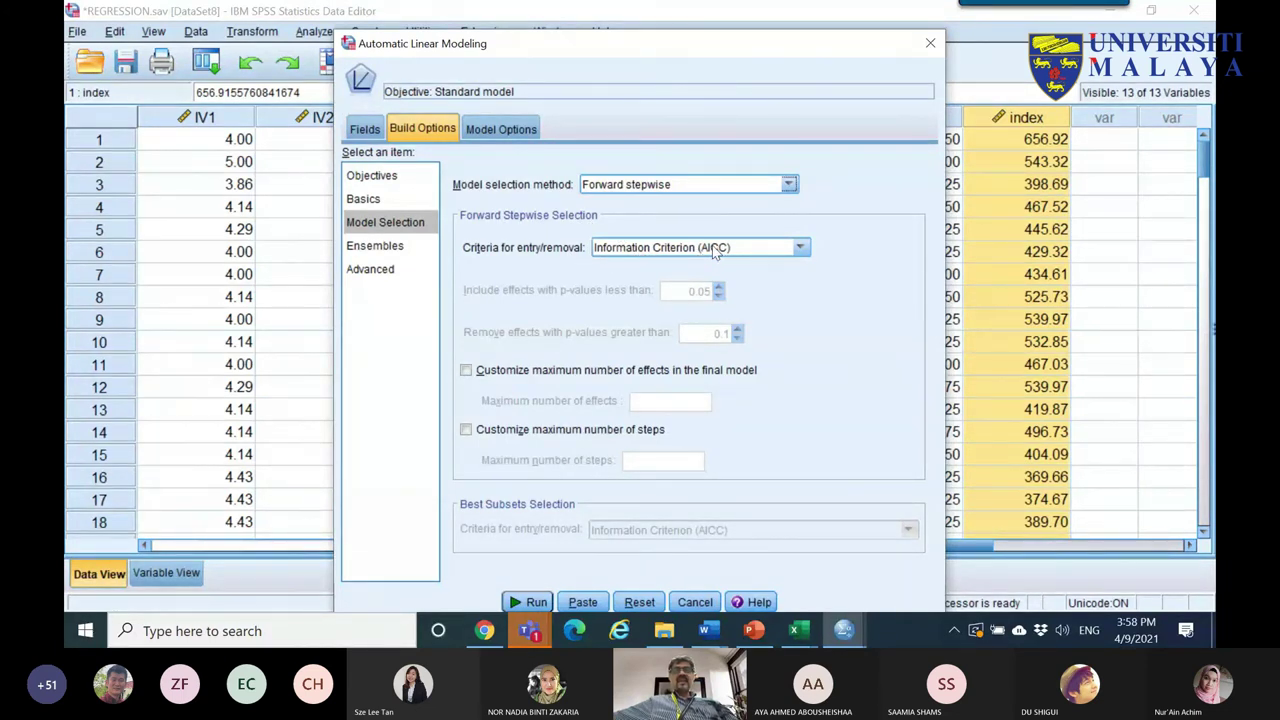
left_click(673, 249)
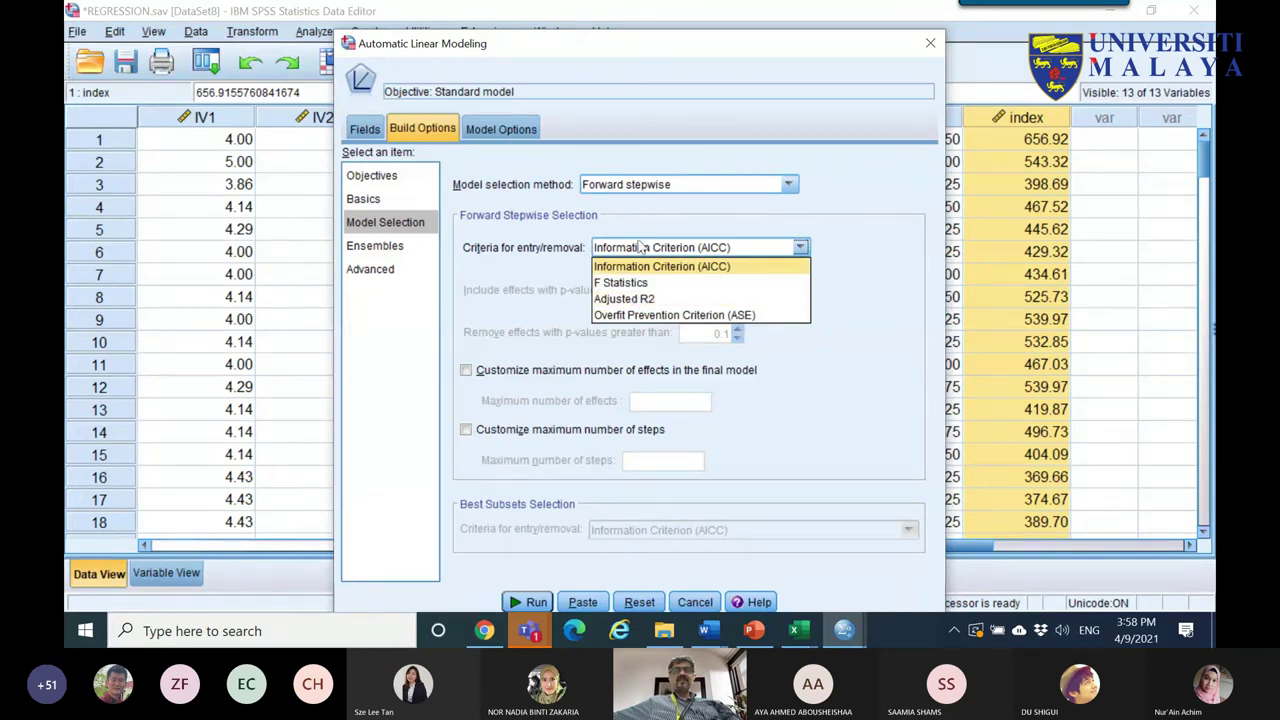
left_click(690, 268)
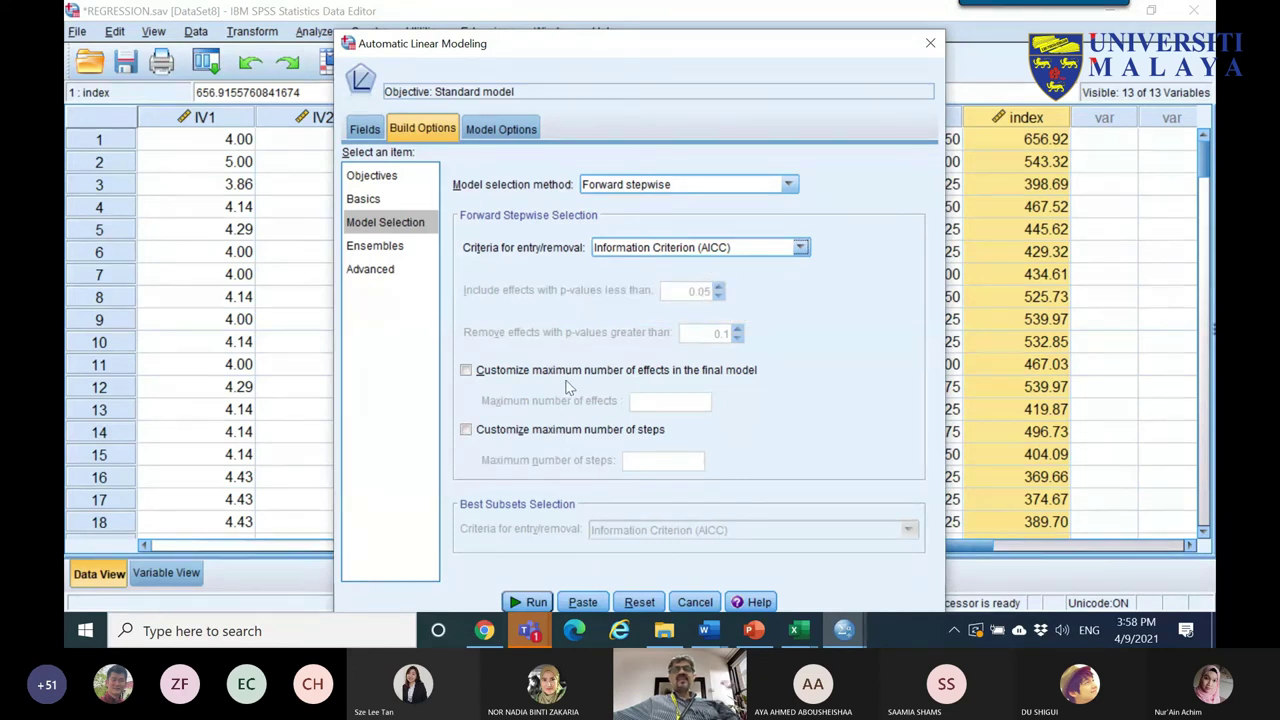
- Check the ensemble settings and the save and export options, and run the automatic linear model
left_click(368, 247)
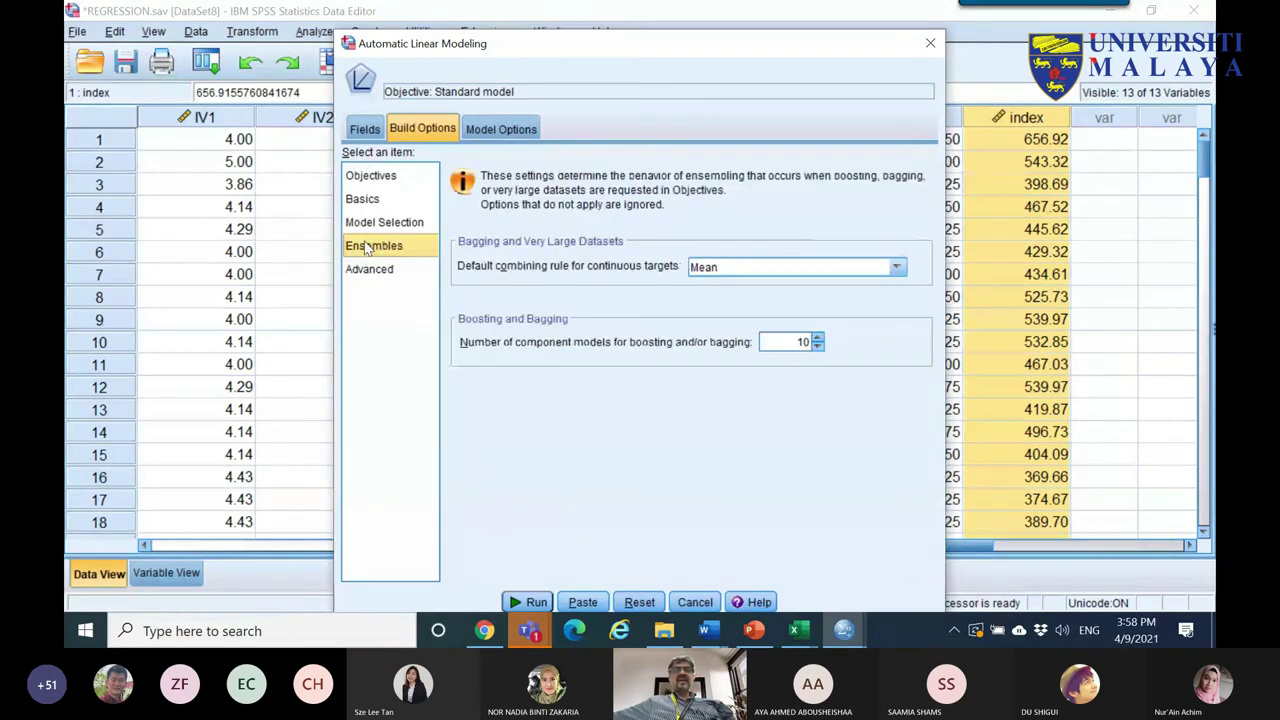
left_click(500, 129)
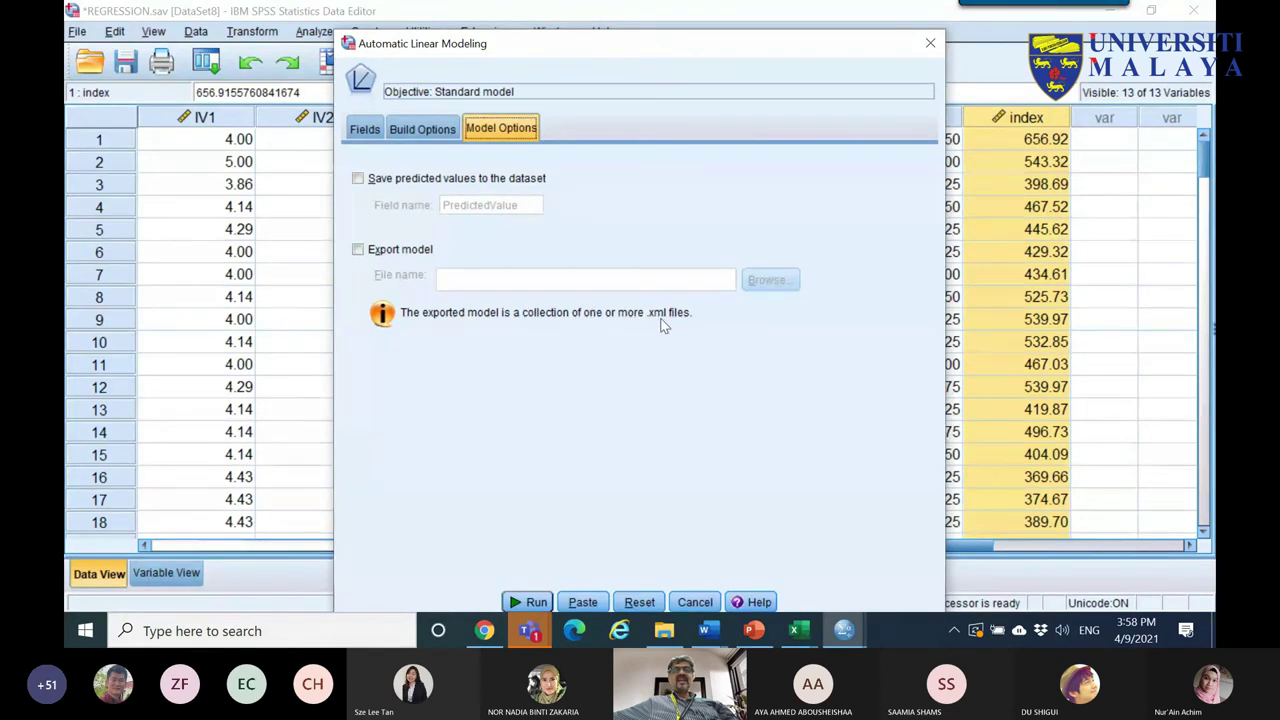
left_click(528, 602)
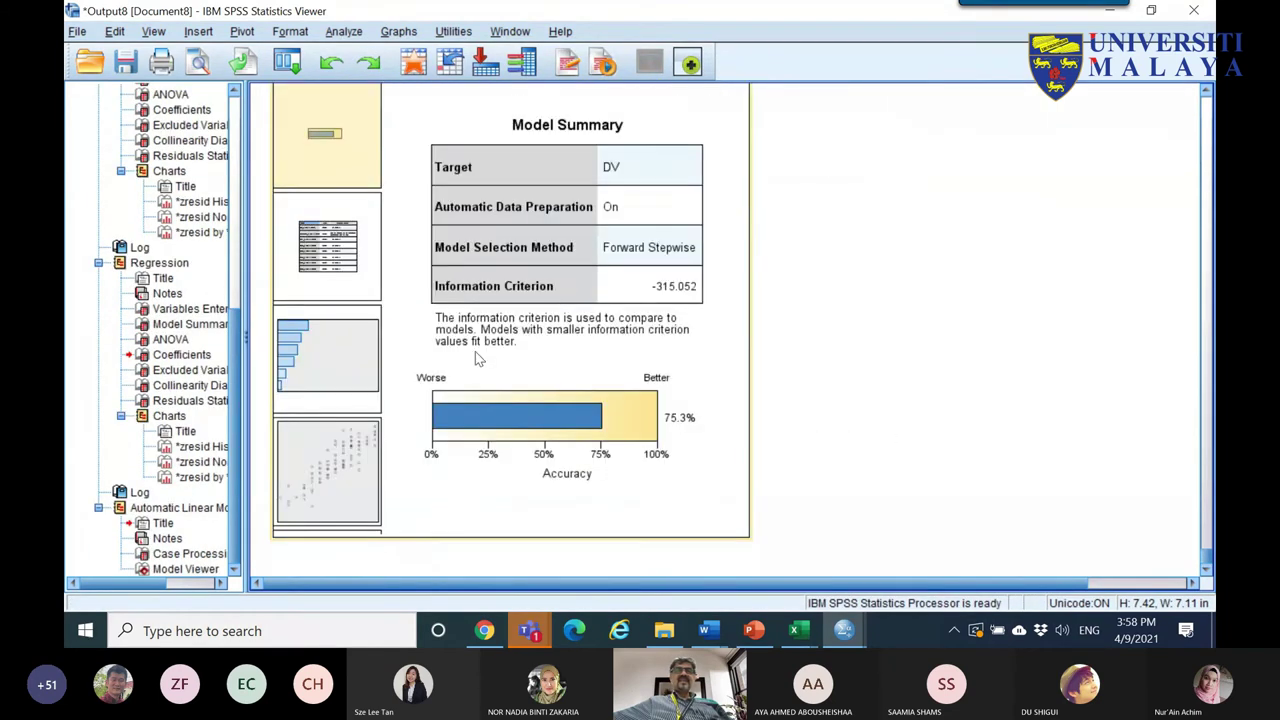
- Open the automatic linear model's output in the Model Viewer and examine its Predictor Importance chart
scroll(500, 300, "down", 3)
scroll(435, 262, "up", 1)
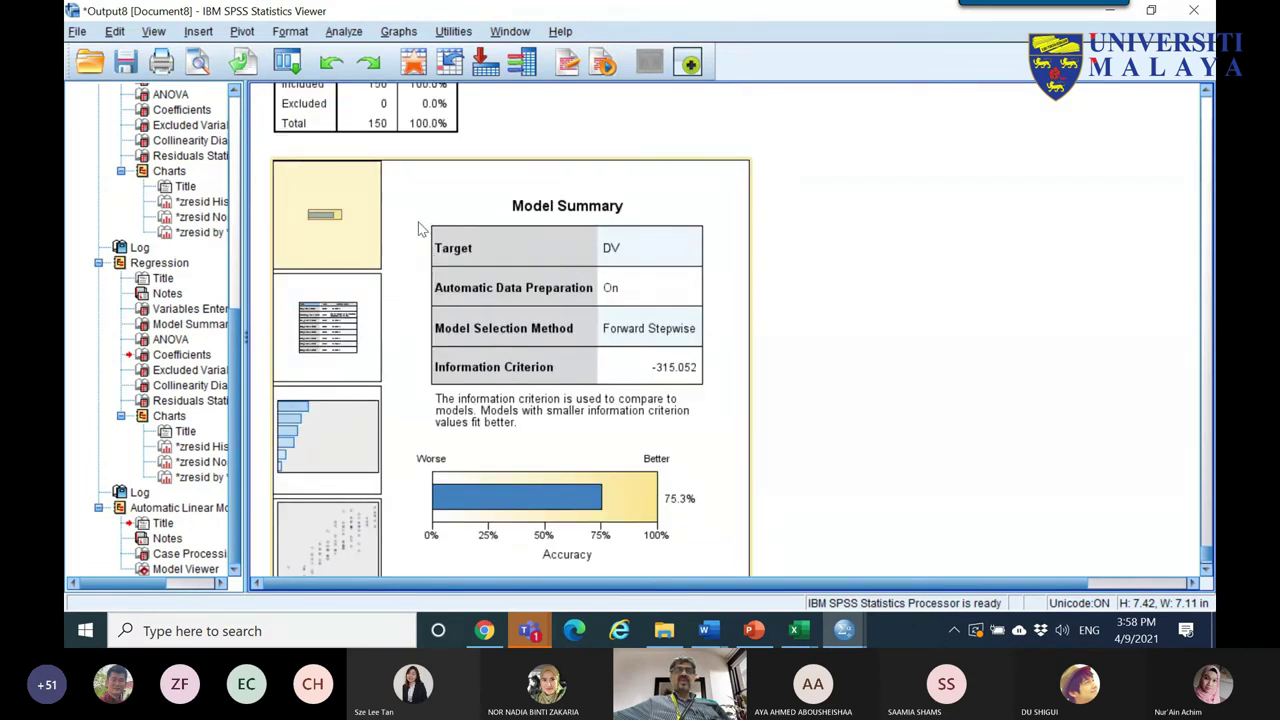
left_click(422, 190)
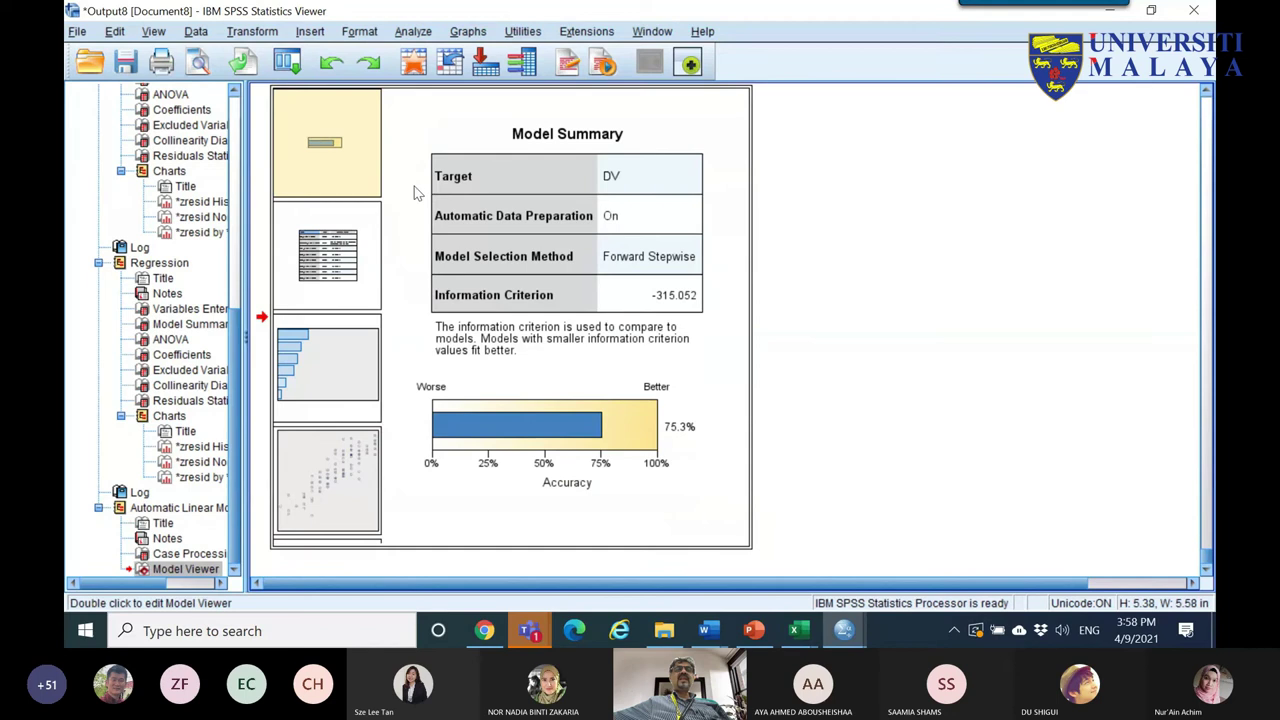
double_click(418, 193)
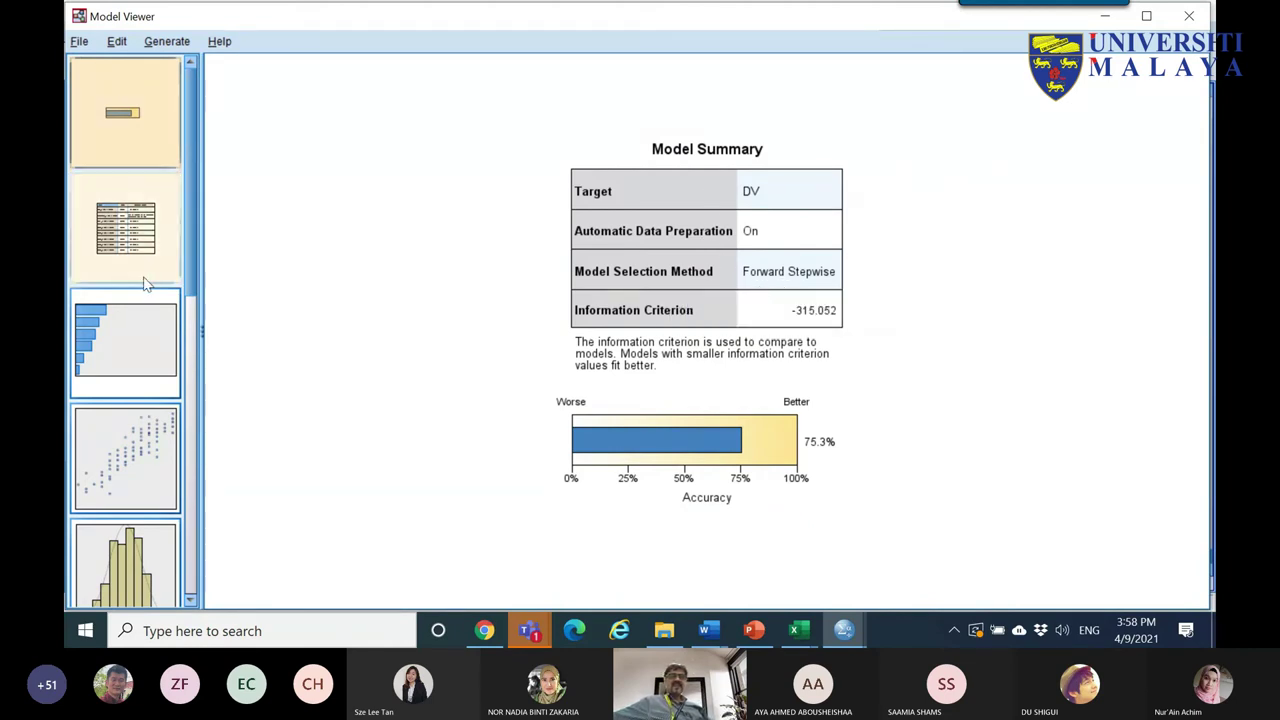
left_click(106, 321)
mouse_move(565, 185)
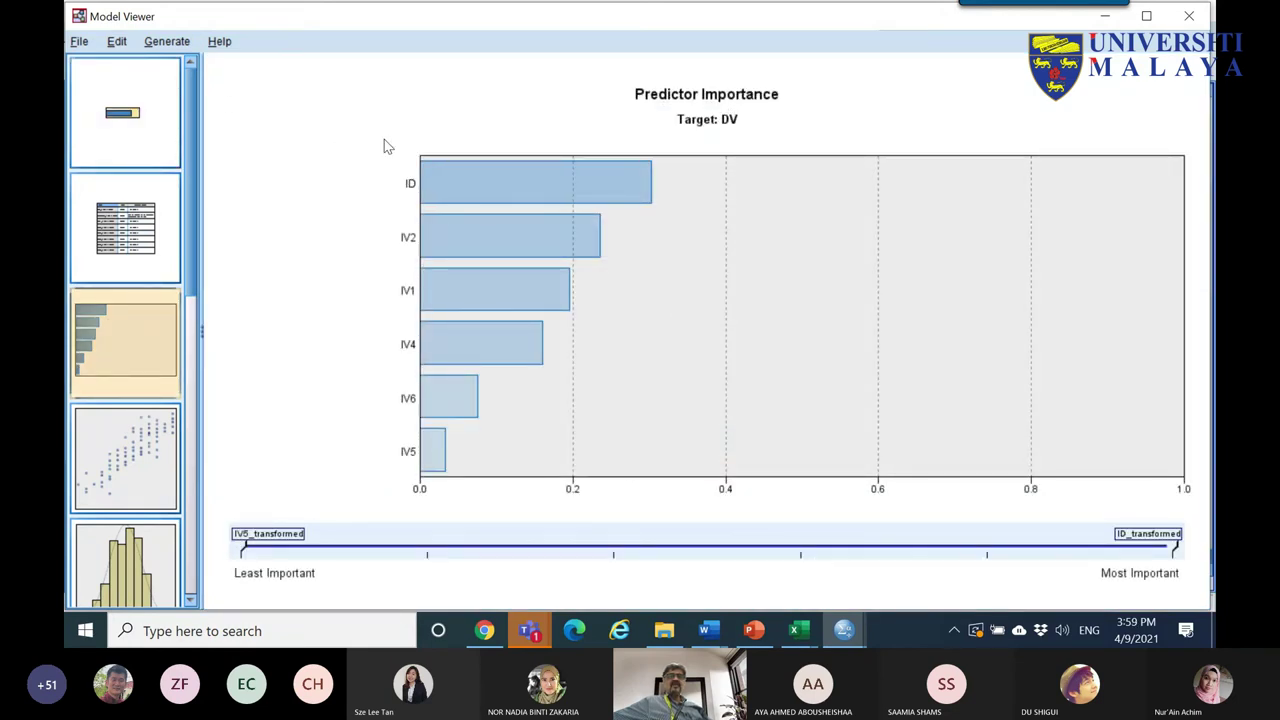
- Close the Model Viewer and rerun Automatic Linear Modeling with ID removed from the predictors
left_click(1189, 16)
left_click(288, 64)
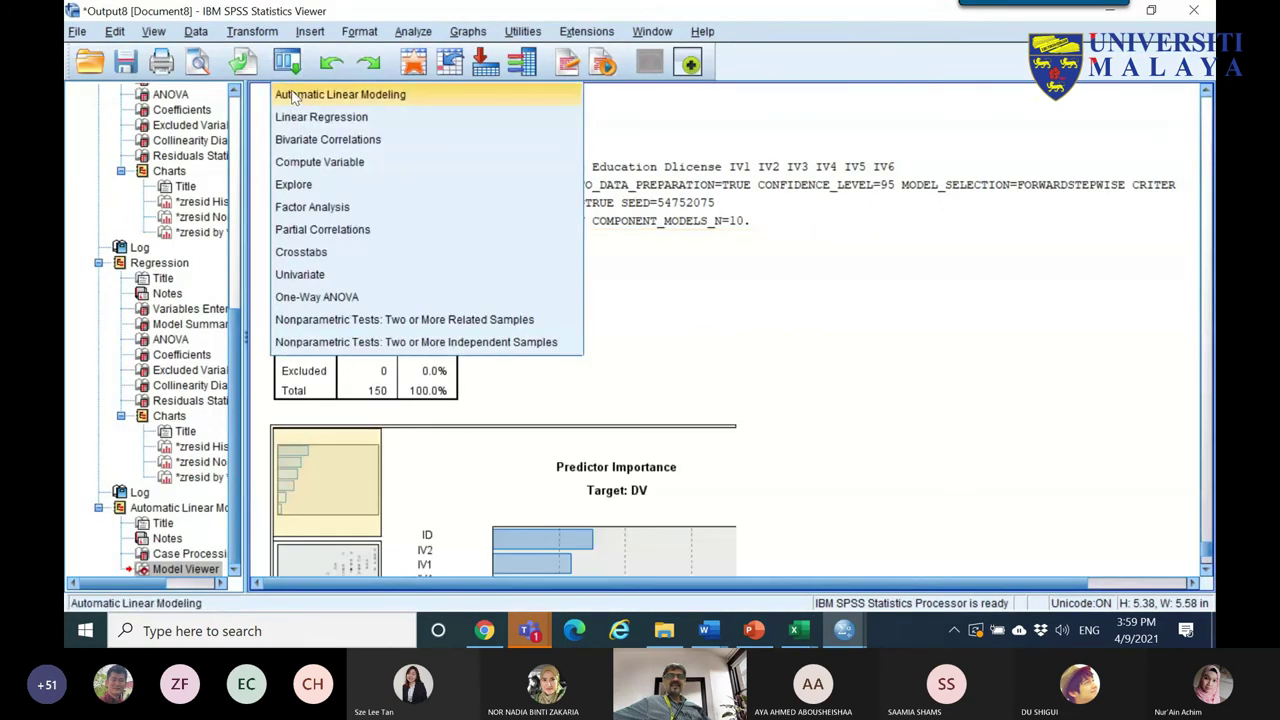
left_click(460, 97)
left_click(366, 129)
left_click(705, 331)
left_click(623, 403)
left_click(531, 602)
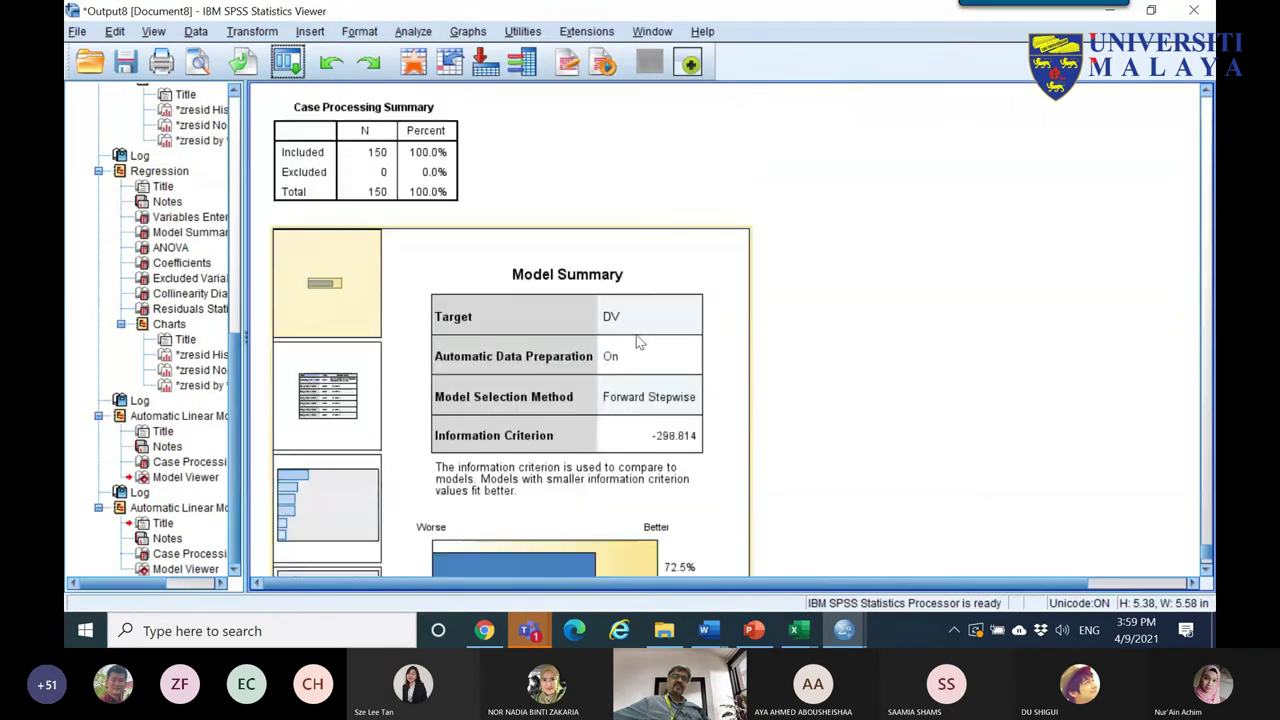
- Open the rerun automatic linear model's output and examine its Automatic Data Preparation table and Predictor Importance chart
double_click(396, 317)
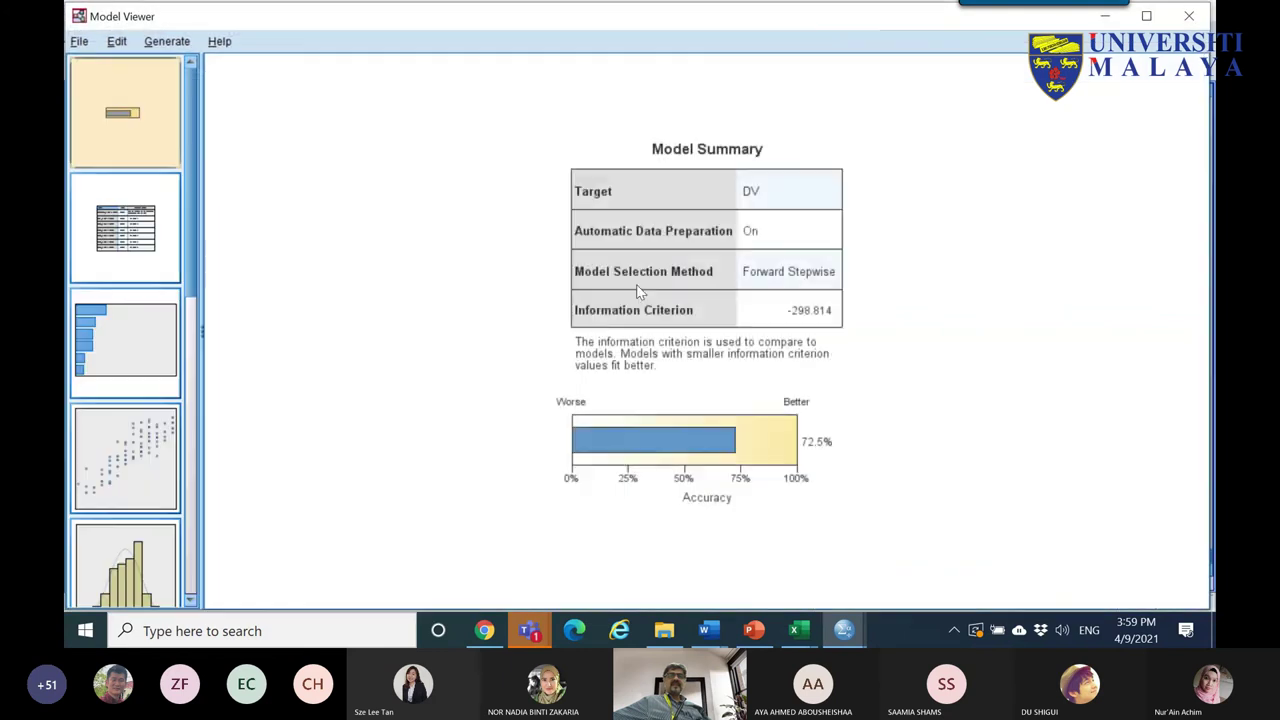
left_click(129, 245)
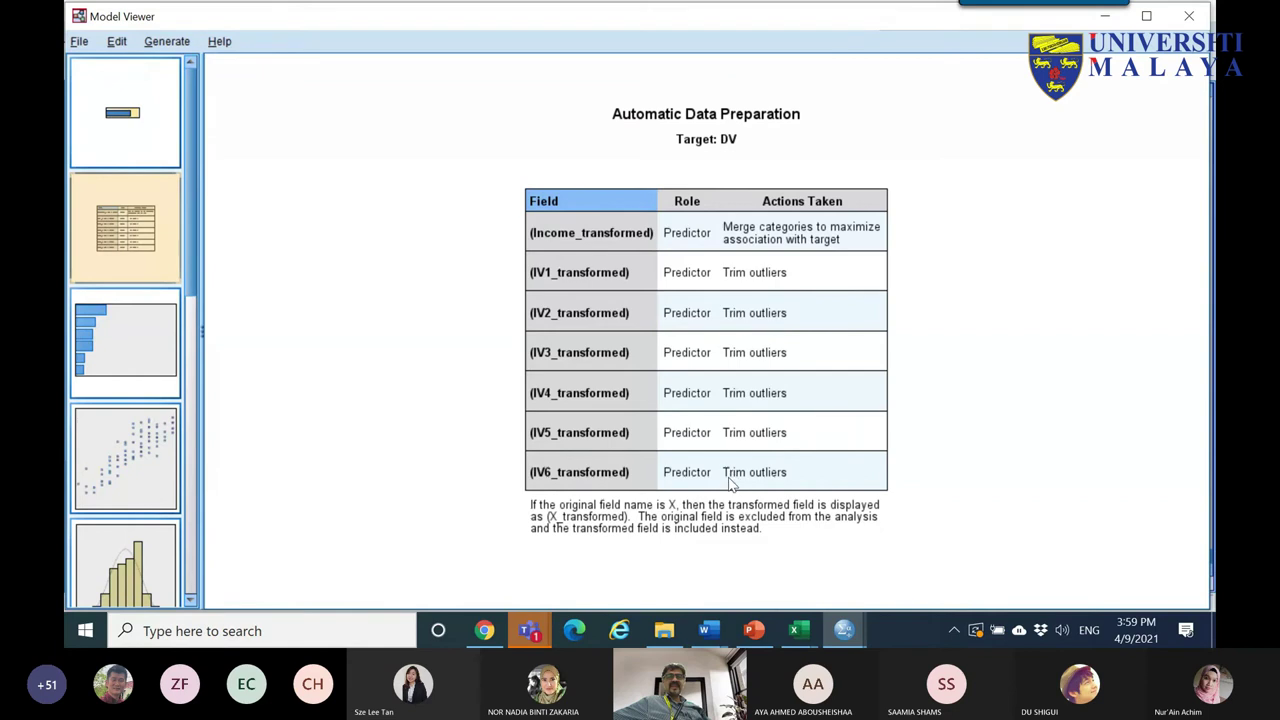
left_click(111, 371)
mouse_move(543, 197)
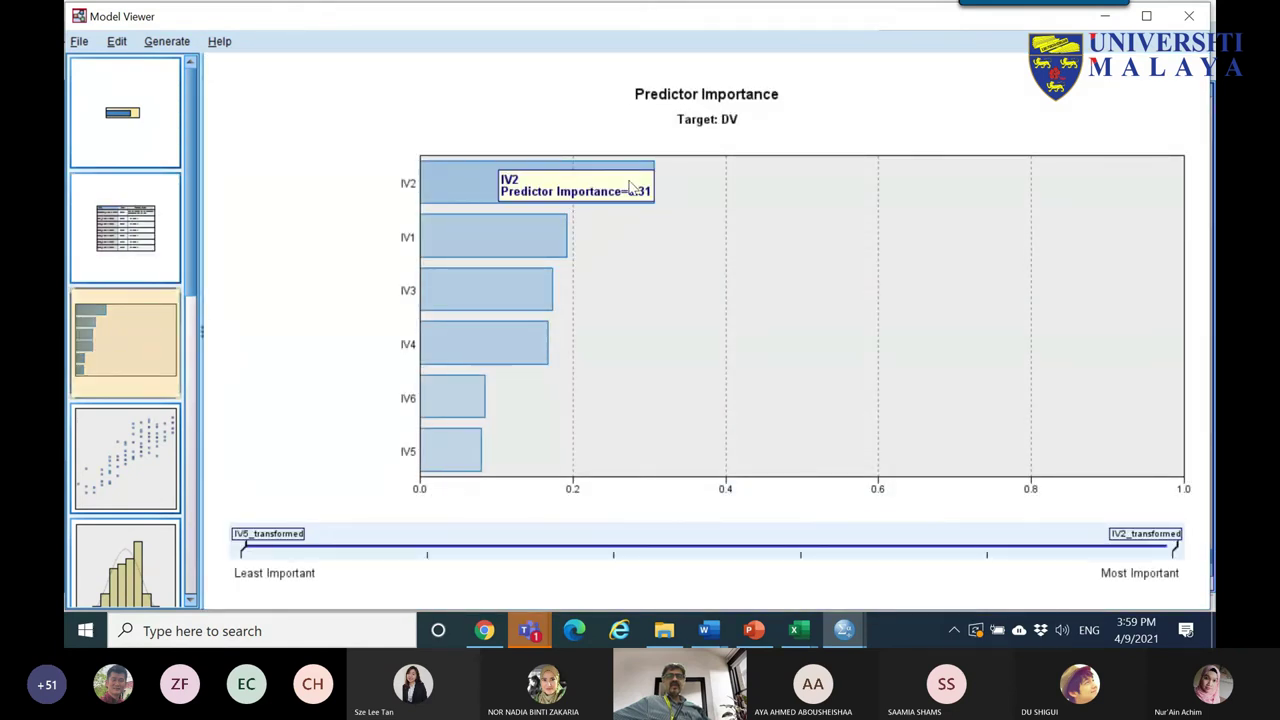
- Narrow the Predictor Importance chart to the predictors from IV3 to IV2, and restore the full range down to IV5
left_click(246, 552)
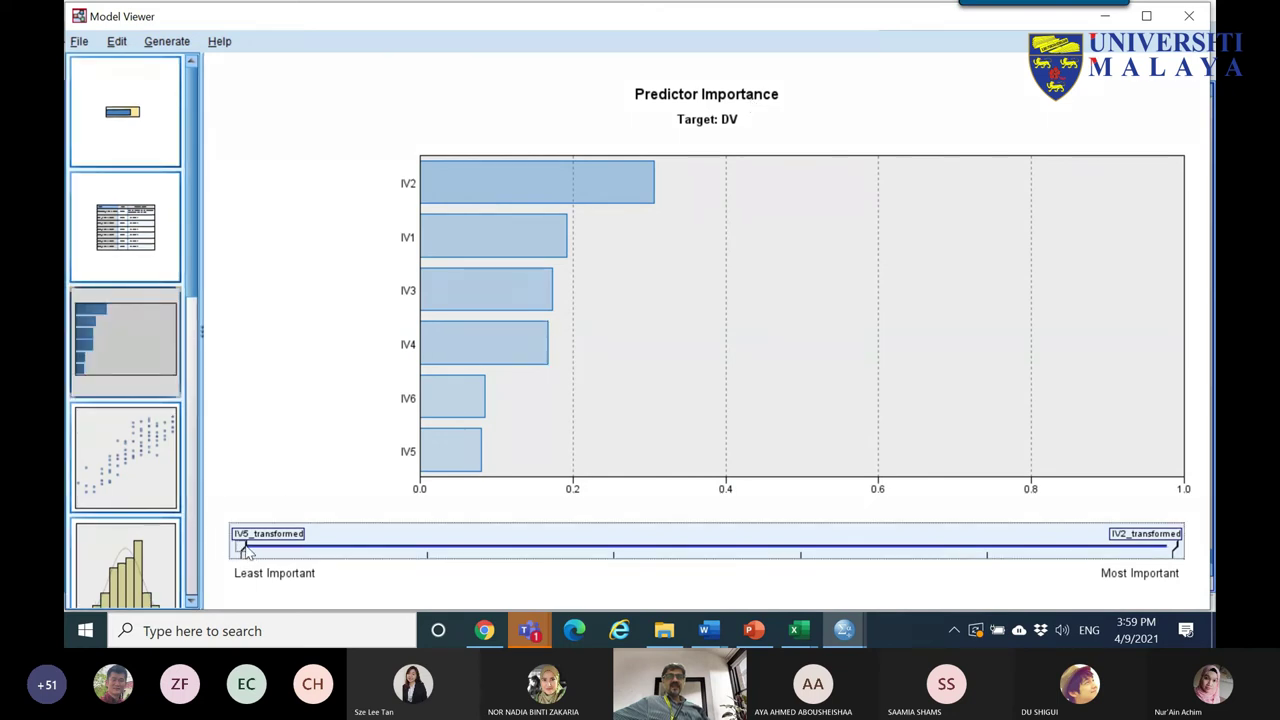
left_click(541, 556)
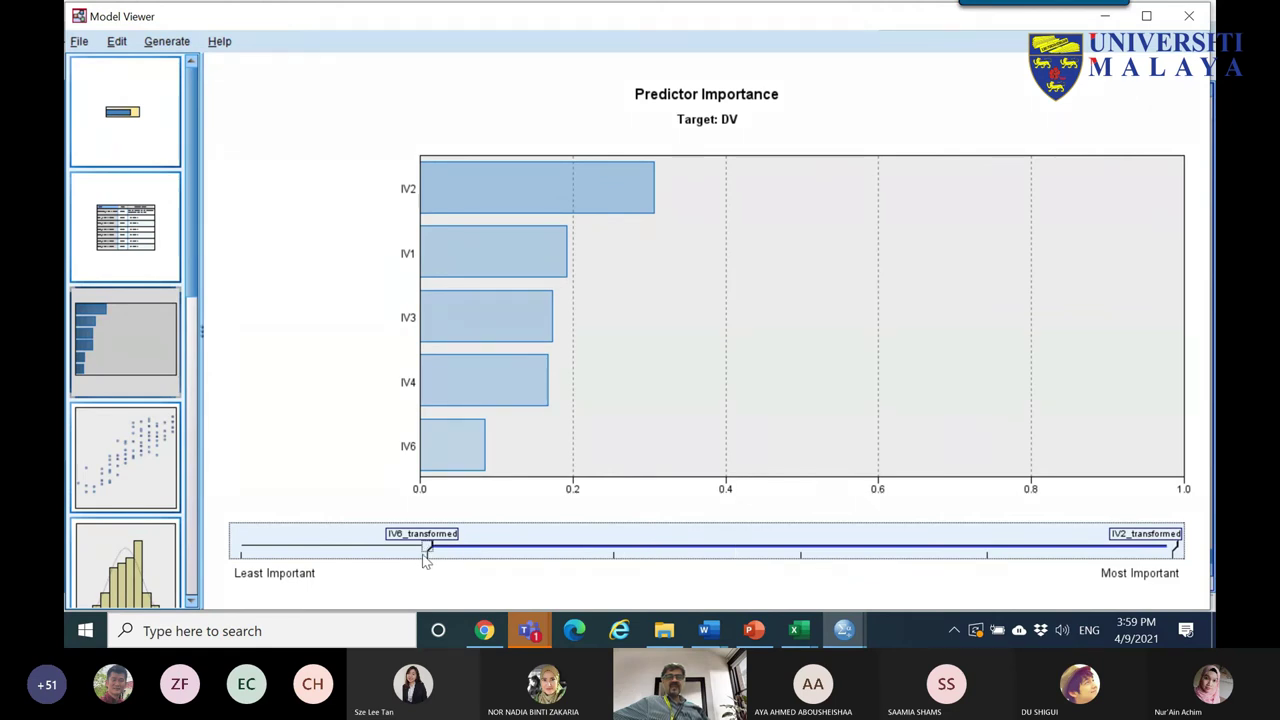
left_click_drag(428, 550, 737, 551)
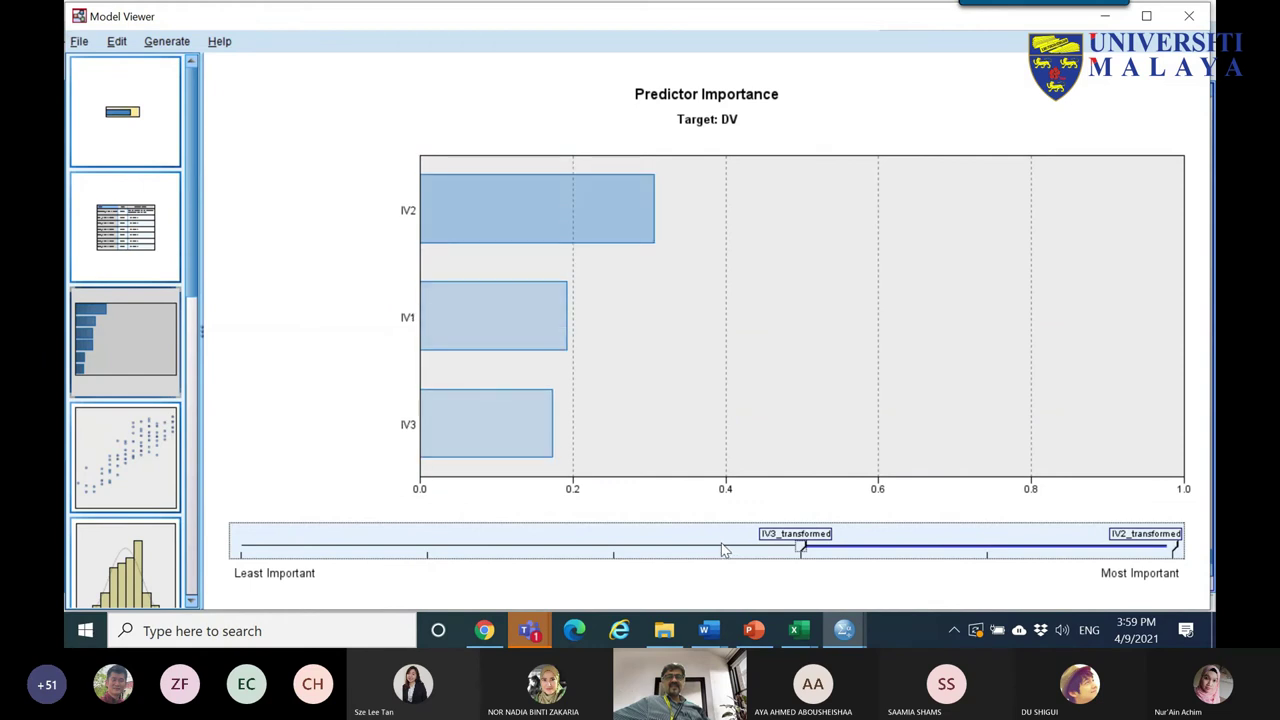
left_click_drag(720, 540, 248, 548)
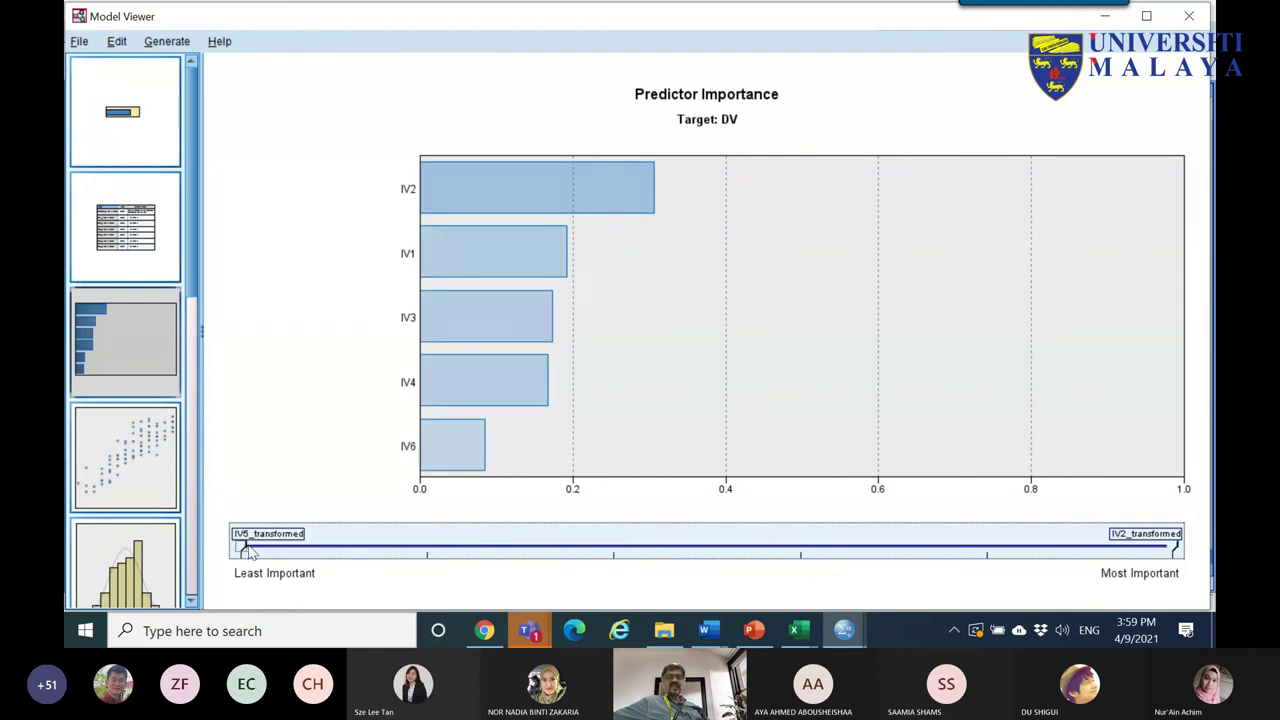
- Examine the model's Predicted by Observed plot, Residuals histogram and Outliers table with Cook's distances
left_click(110, 438)
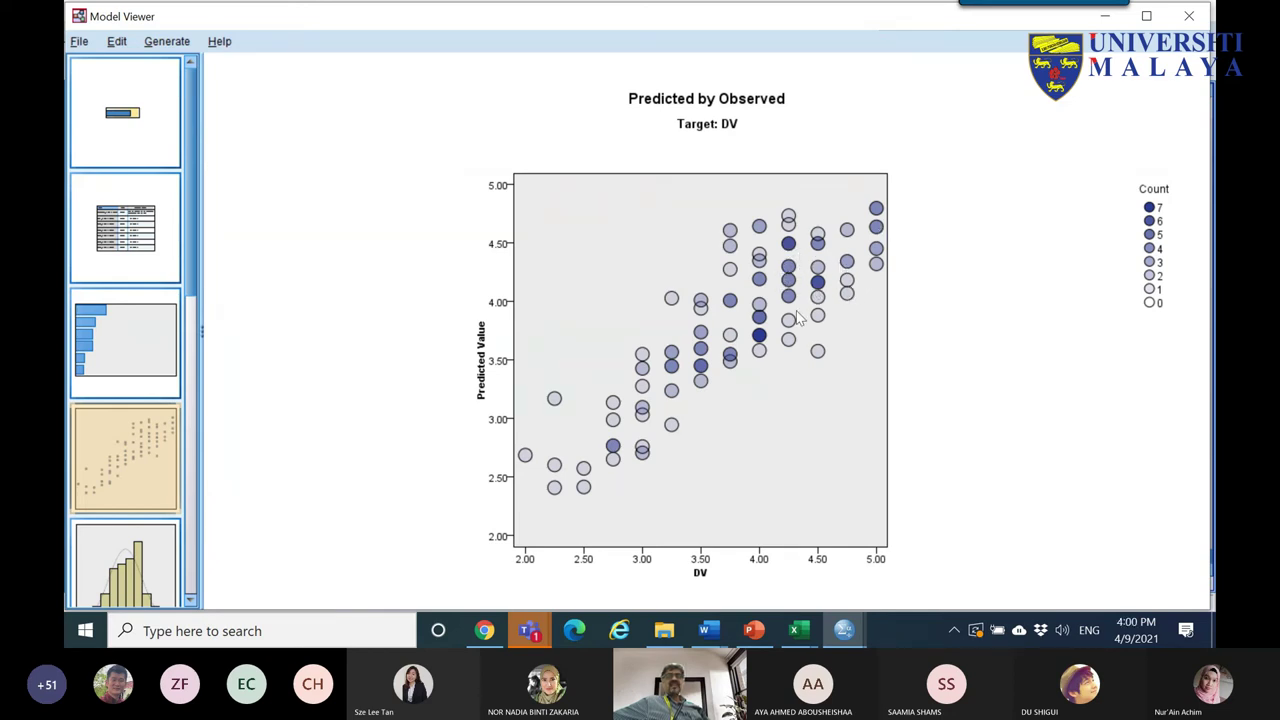
left_click(110, 570)
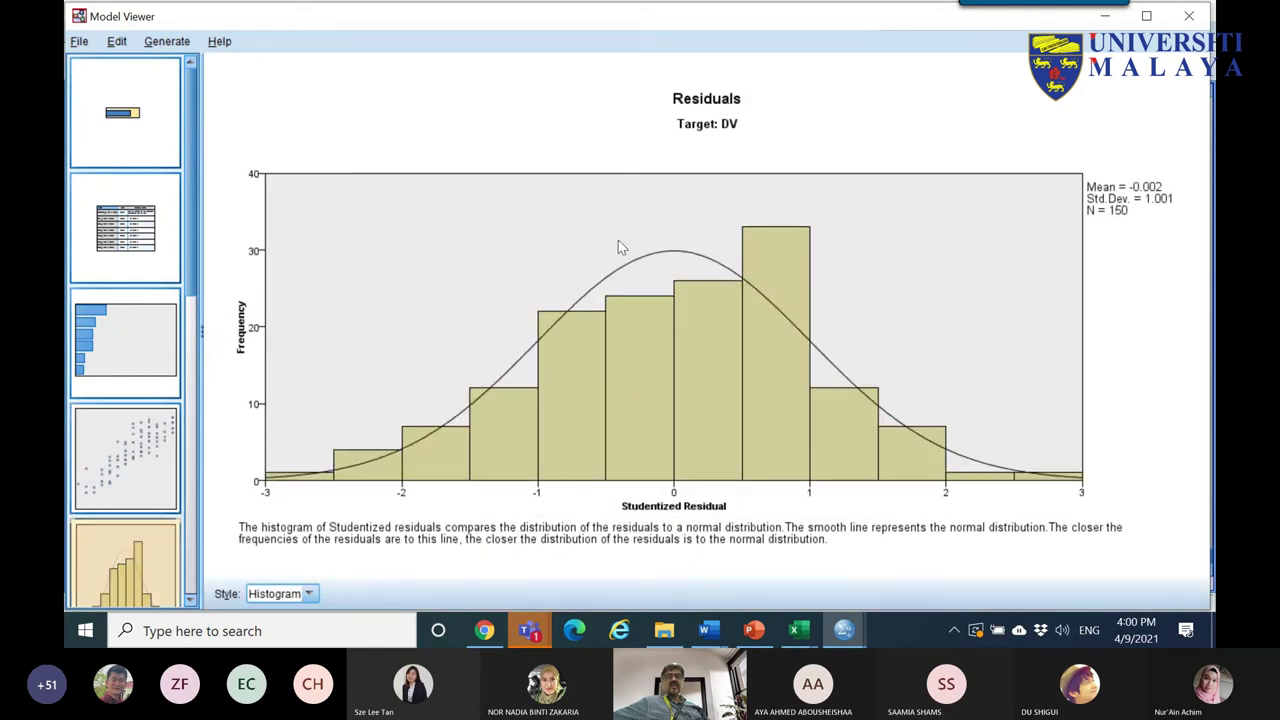
key("Down")
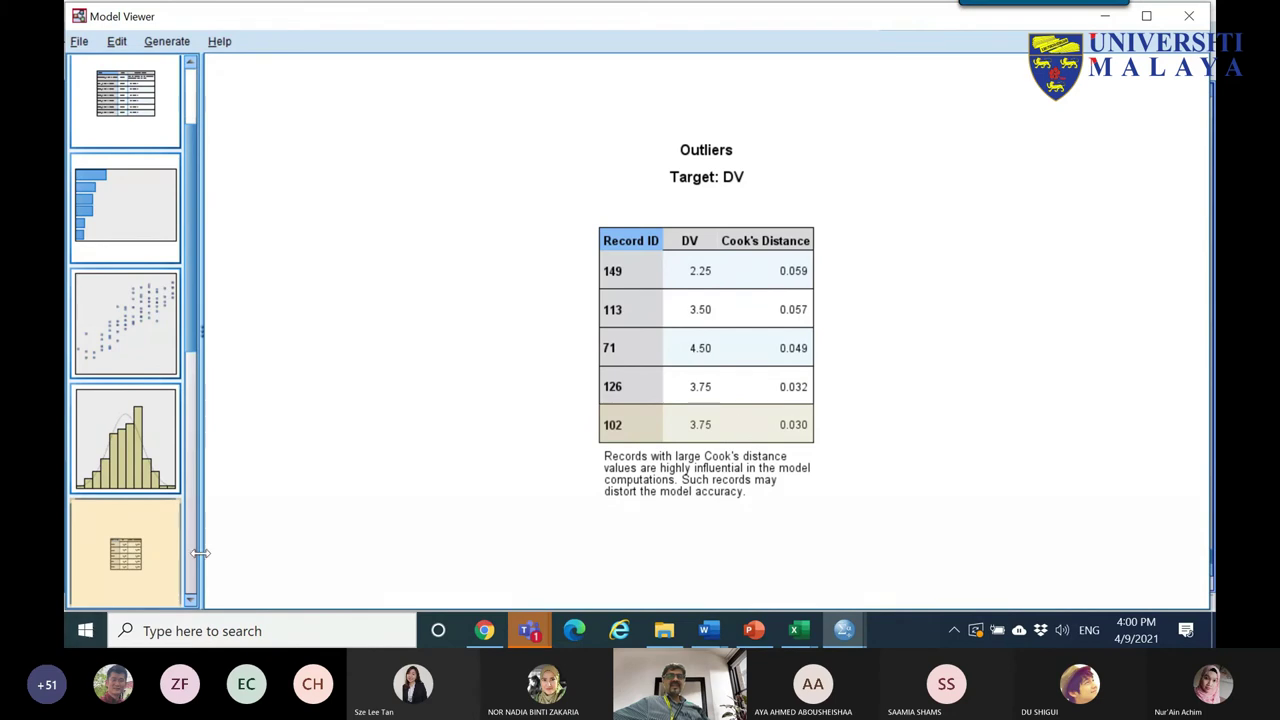
scroll(126, 530, "down", 3)
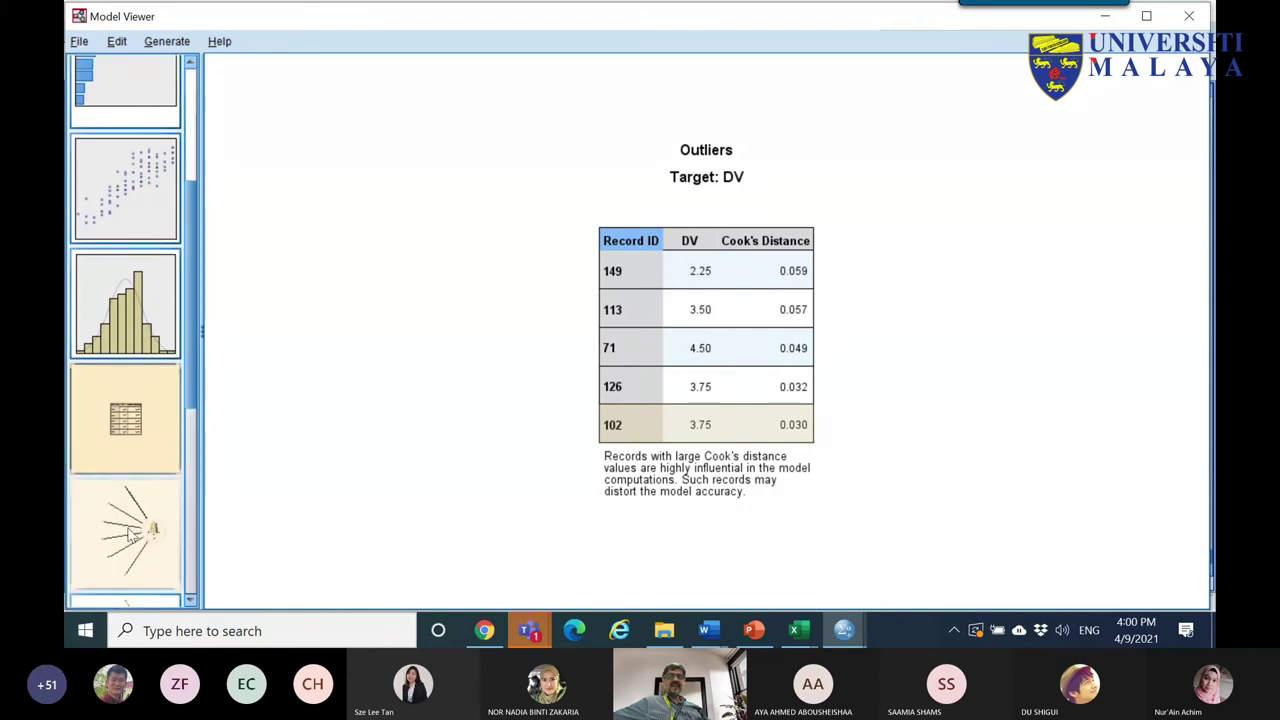
- Examine the model's Effects diagram and limit it to effects with significance values less than .01
left_click(128, 540)
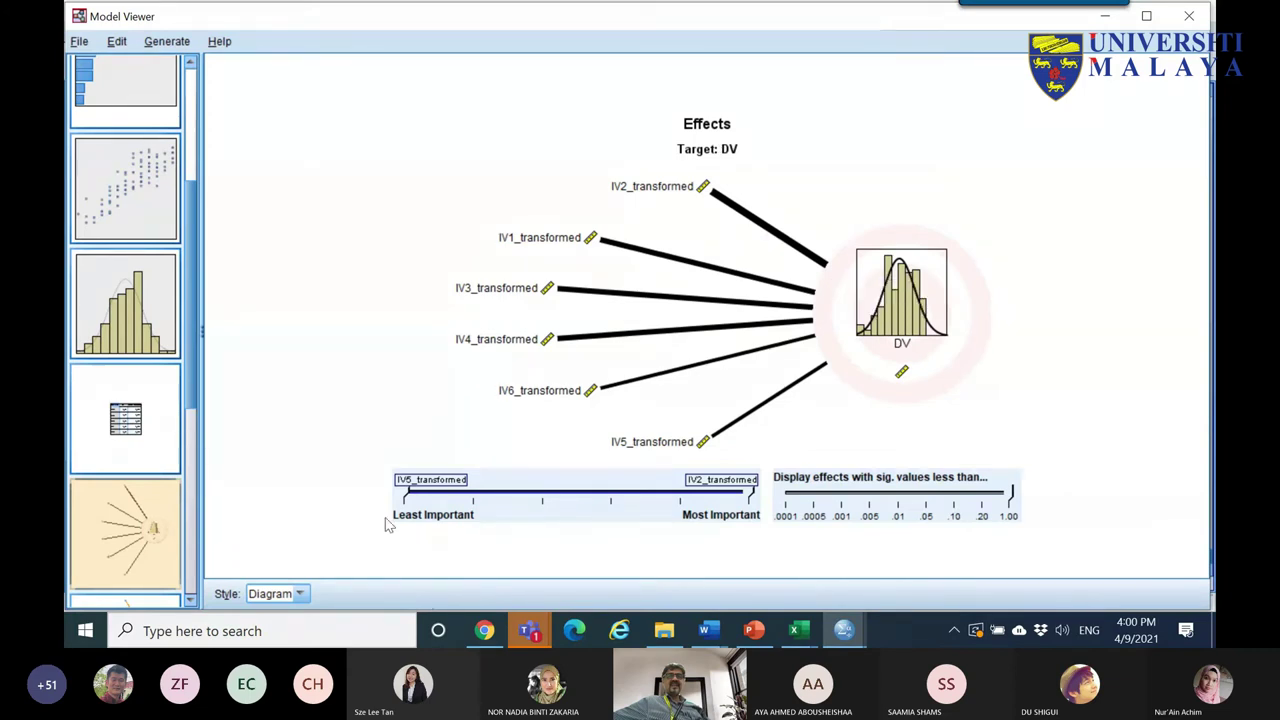
left_click_drag(410, 497, 410, 470)
left_click_drag(1008, 500, 908, 500)
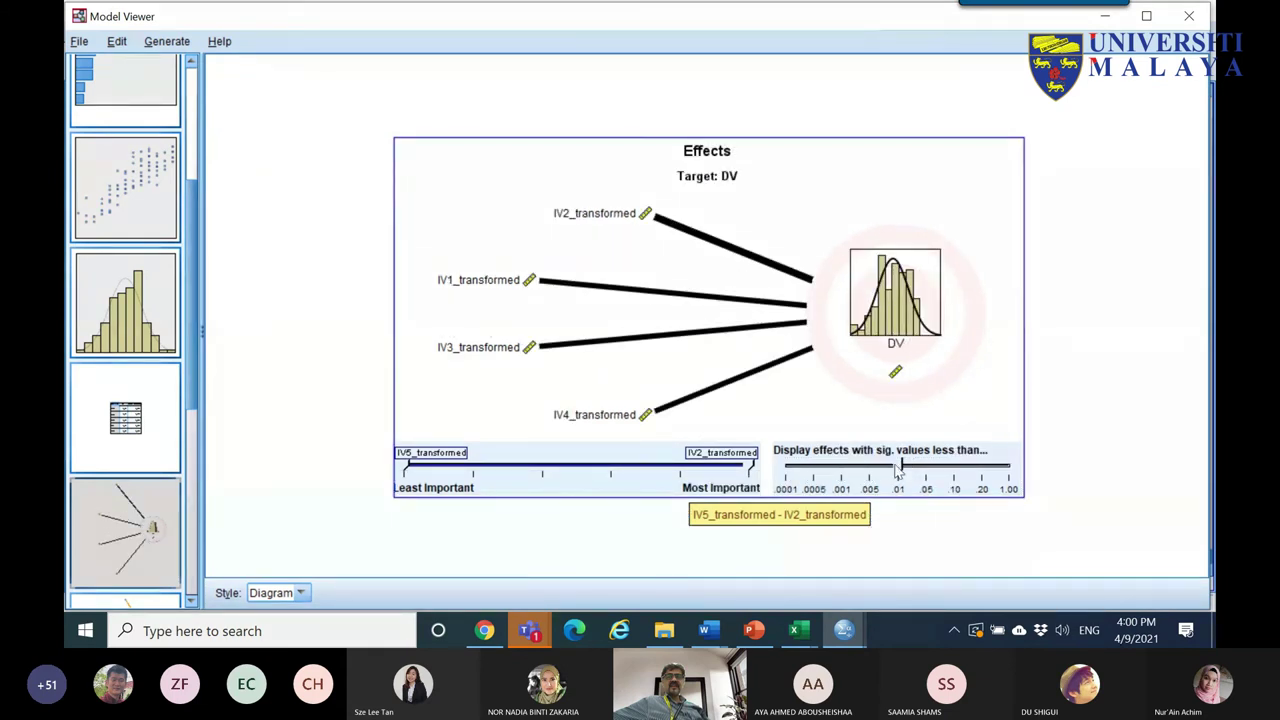
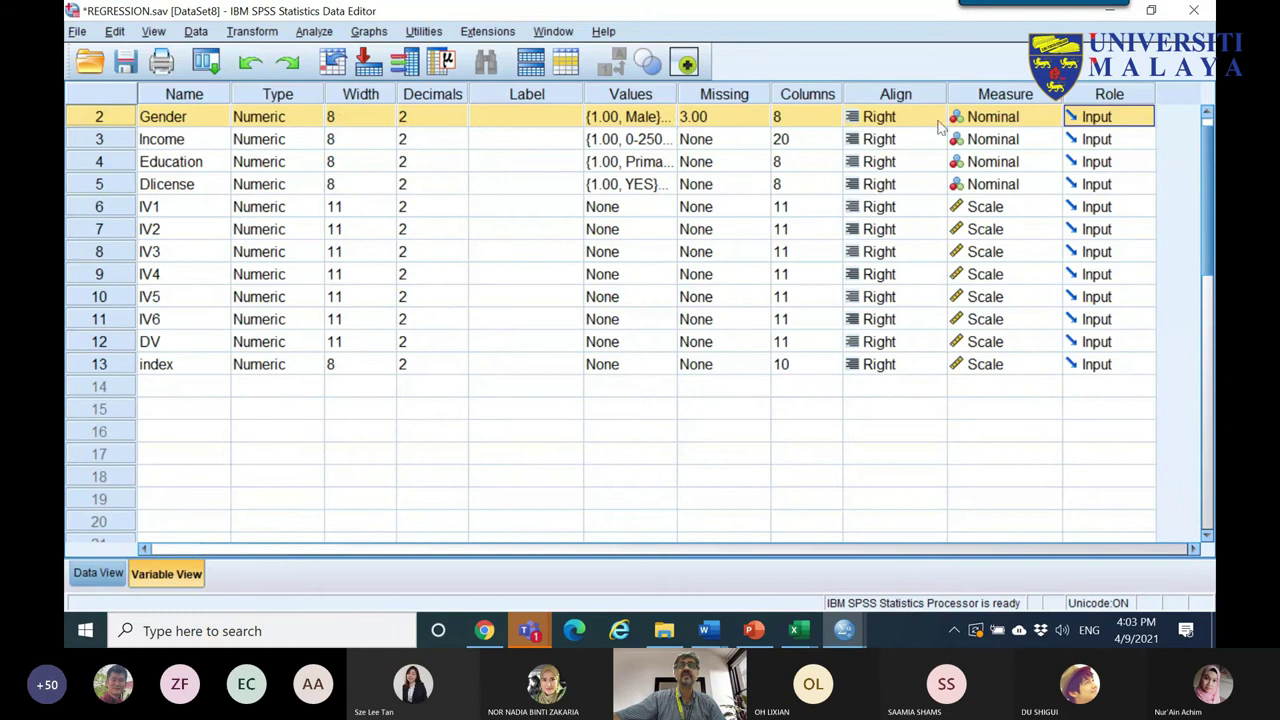
- Set the measurement level of Income, Education and Dlicense to Ordinal, and return to the data view of REGRESSION.sav
left_click(1030, 142)
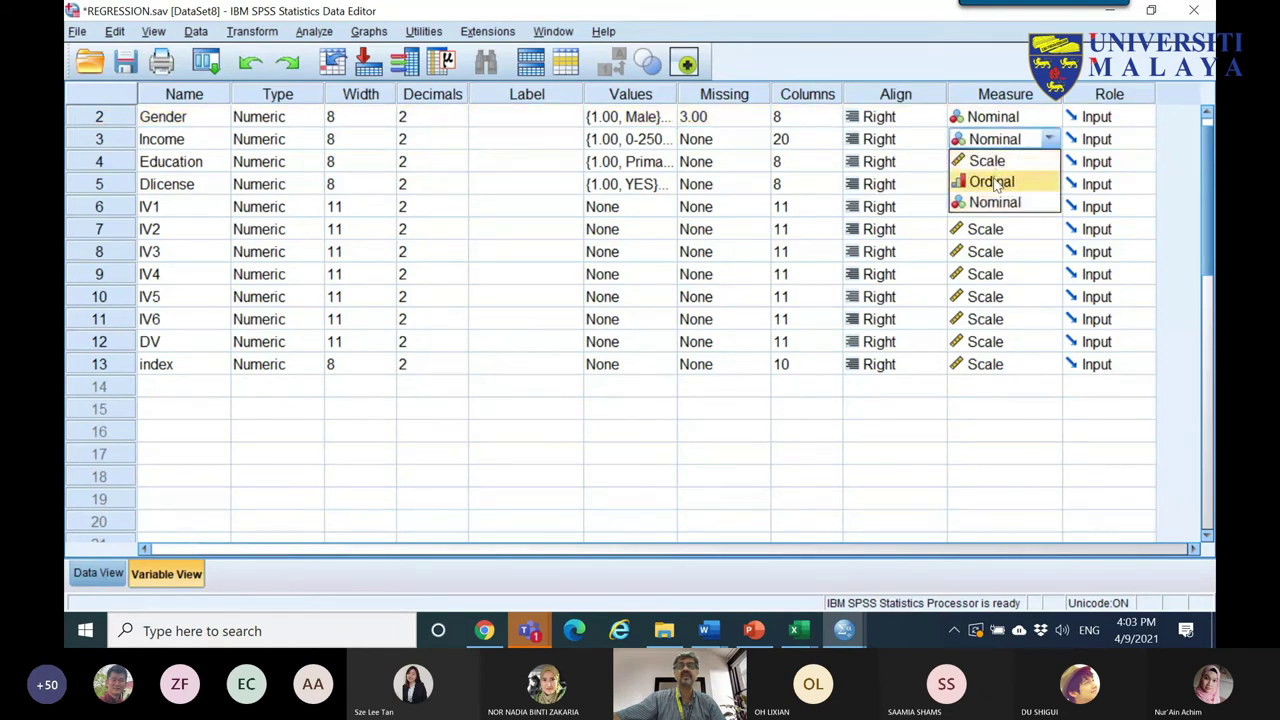
left_click(990, 182)
left_click(1005, 161)
left_click(991, 204)
left_click(1005, 184)
left_click(1000, 227)
left_click(620, 208)
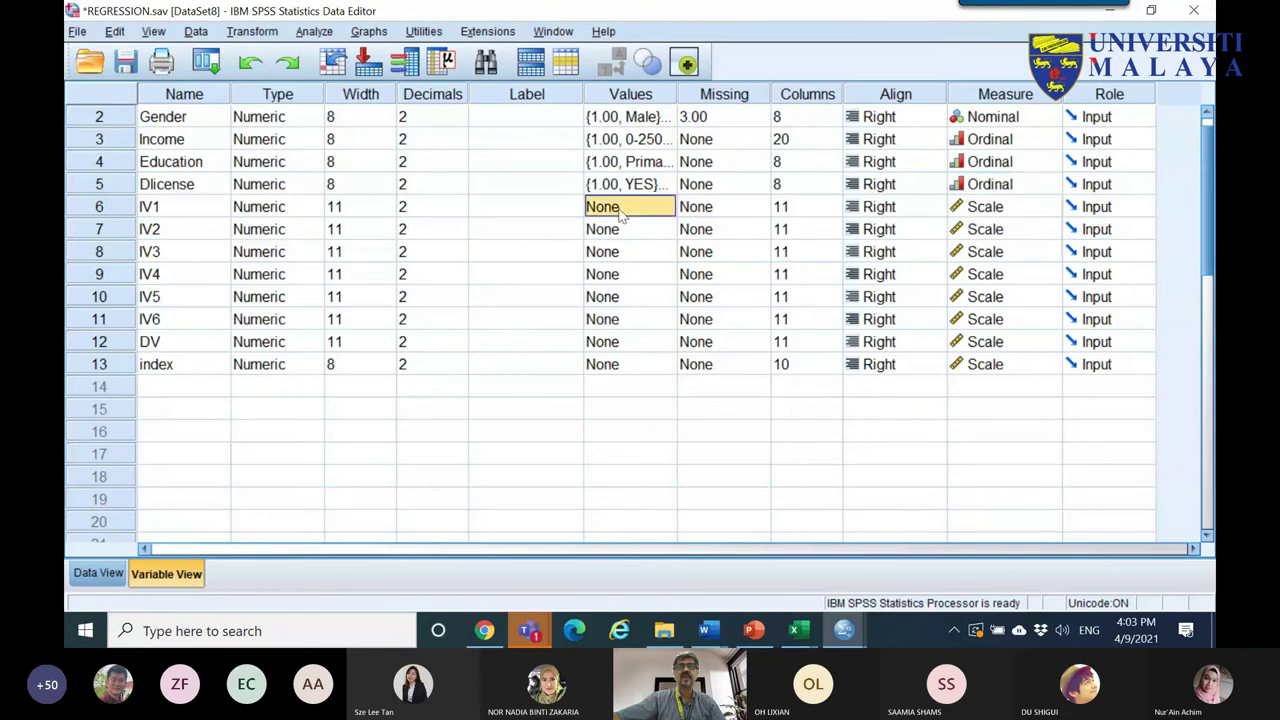
left_click(98, 574)
left_click(314, 122)
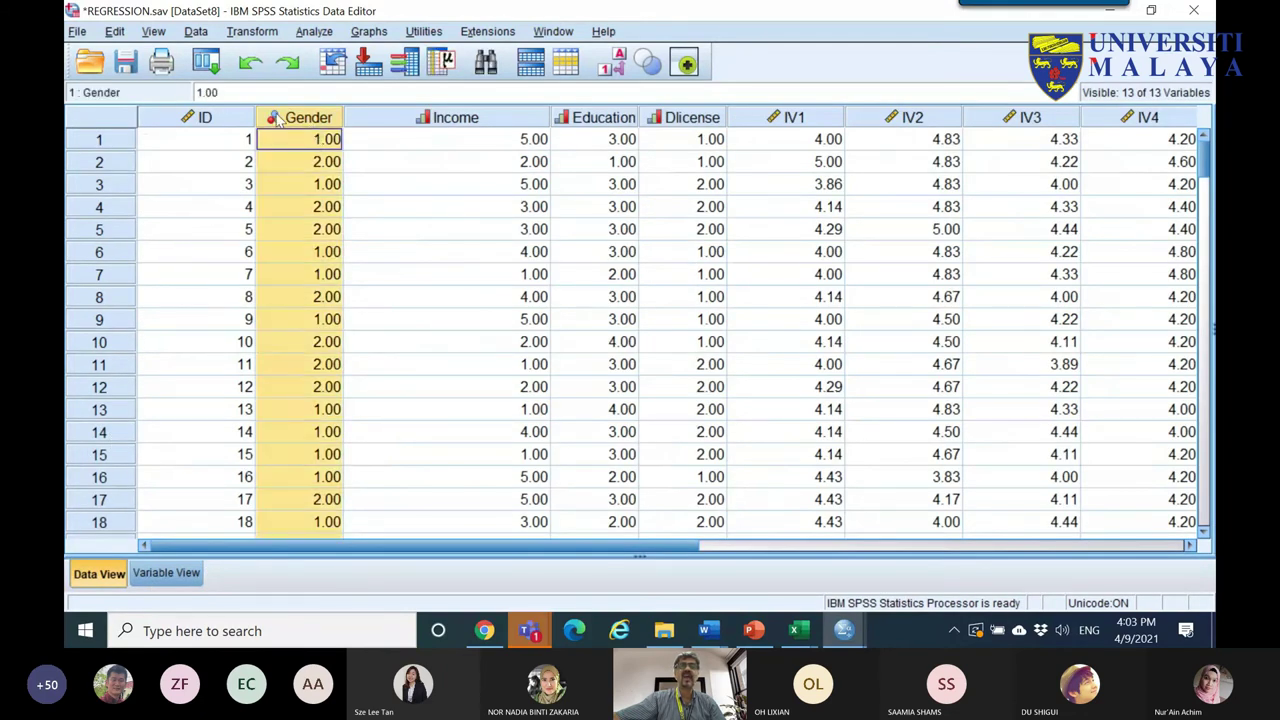
right_click(289, 118)
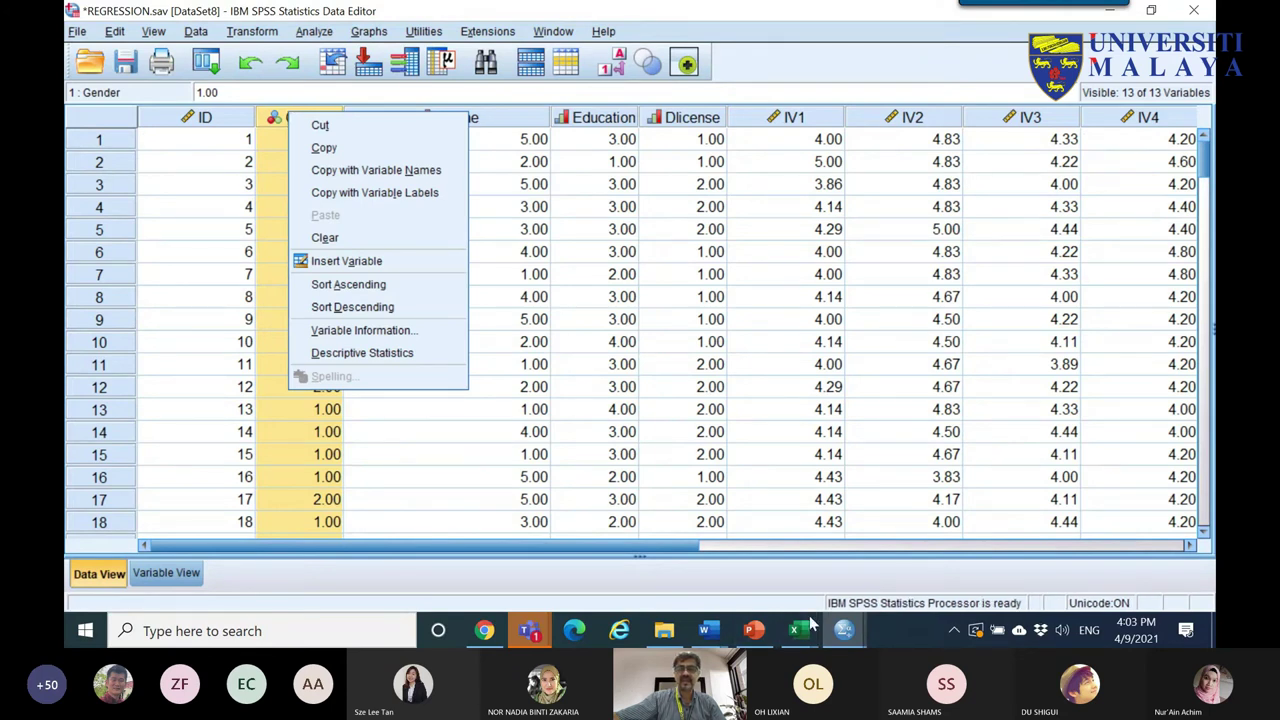
right_click(240, 123)
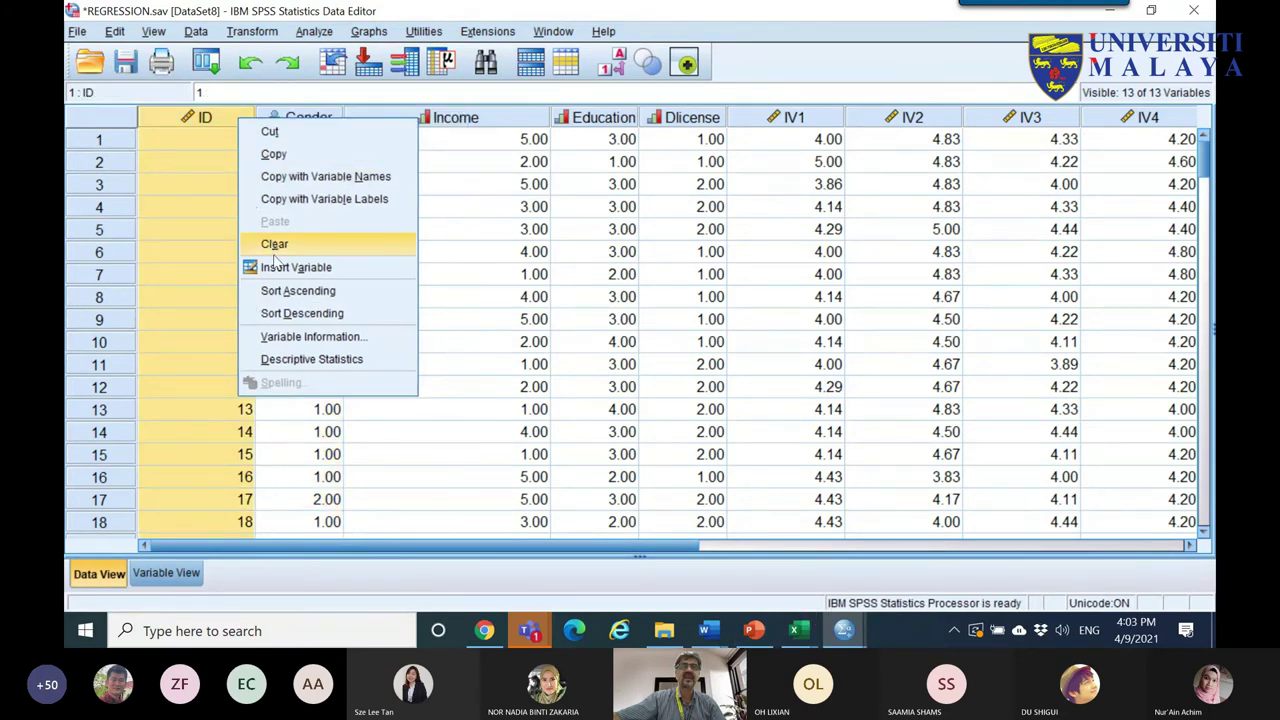
left_click(273, 154)
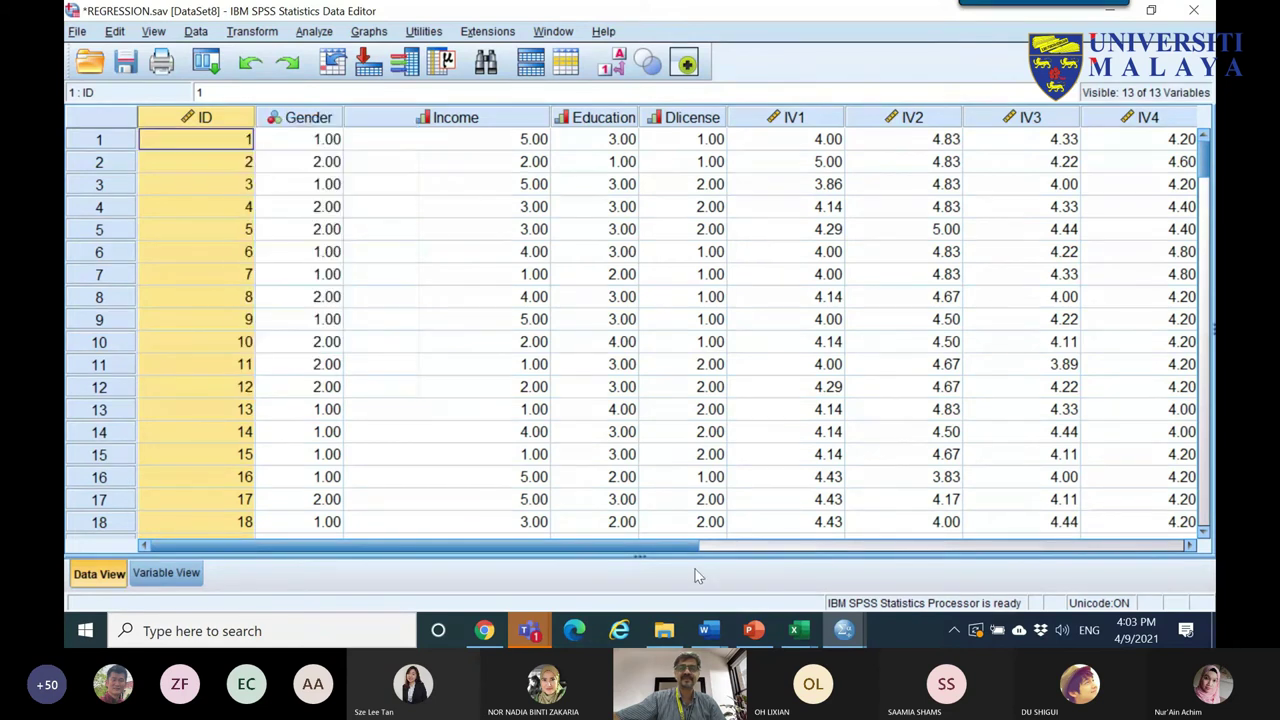
- Switch to the binary2.sav dataset and copy its Occupation.2 column
mouse_move(843, 630)
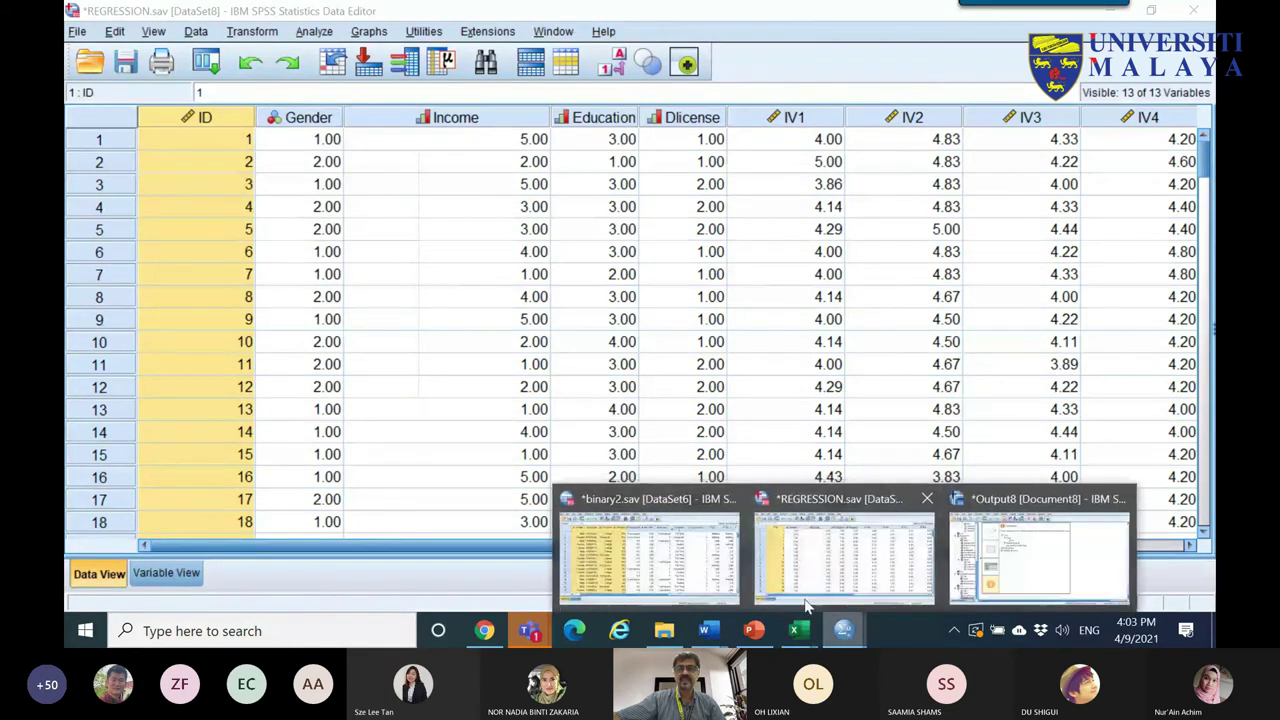
left_click(668, 550)
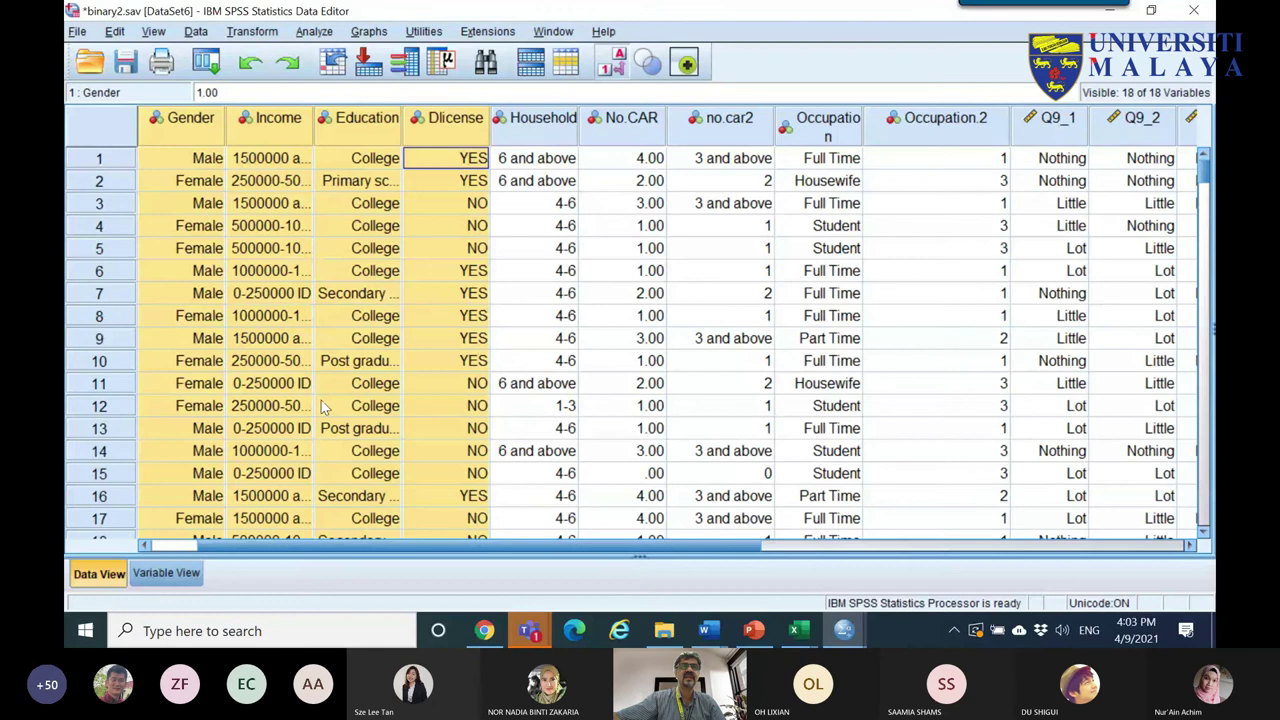
scroll(190, 540, "left", 1)
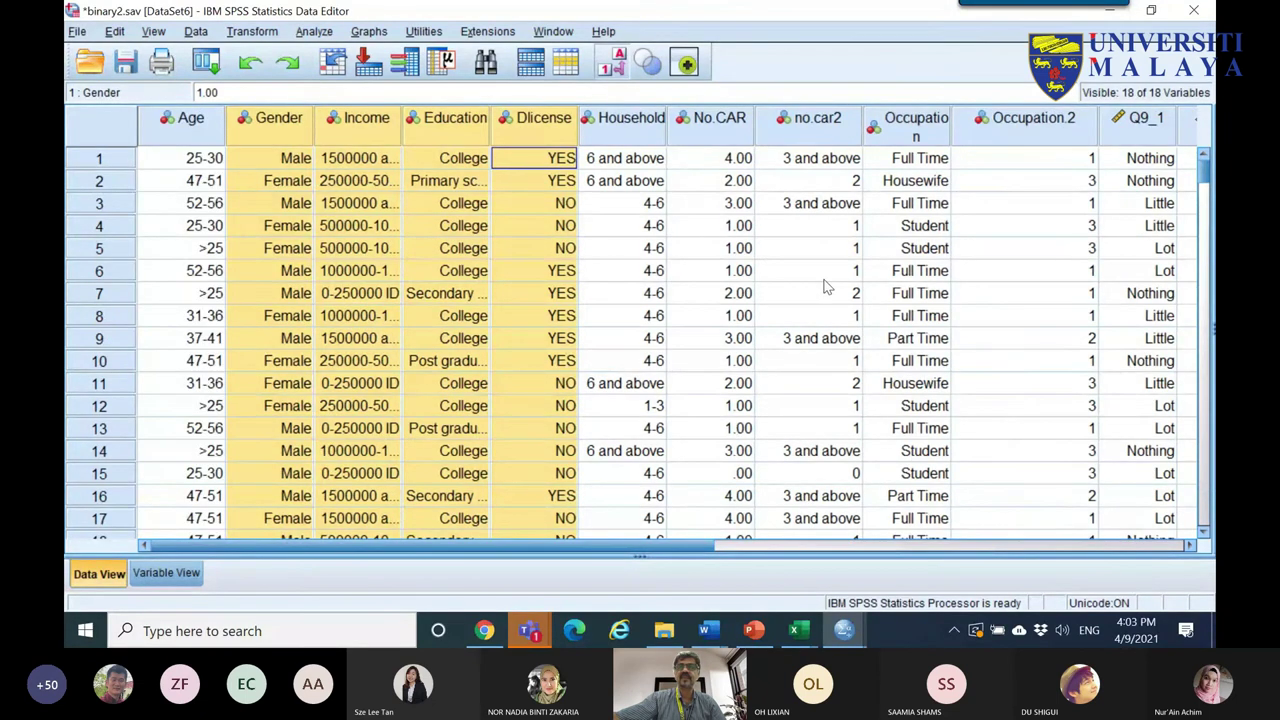
left_click(1060, 120)
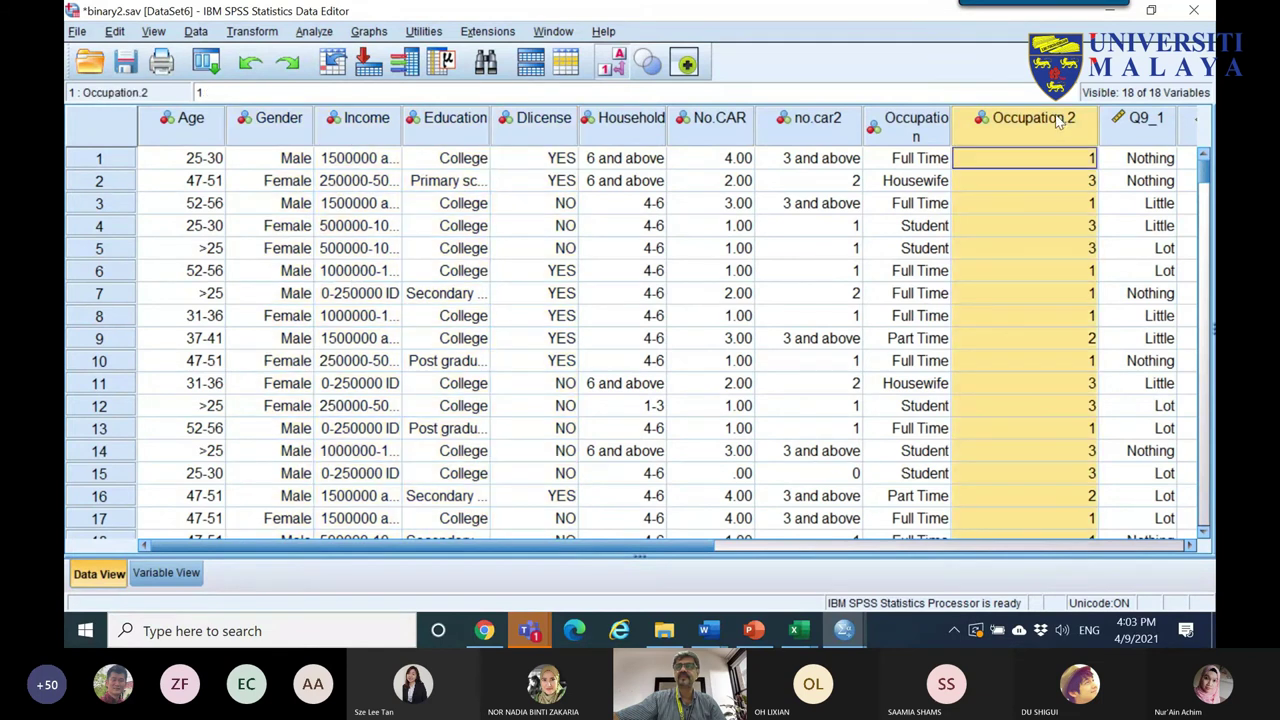
right_click(1058, 121)
left_click(1071, 155)
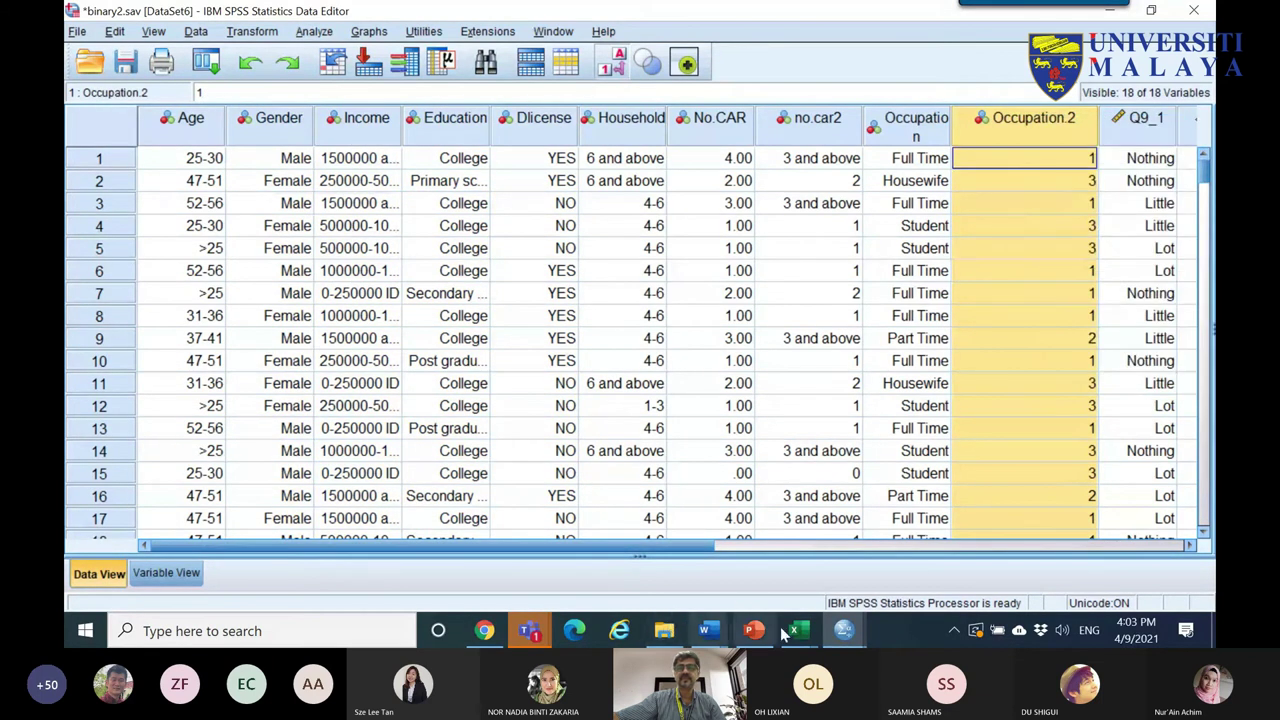
- Back in REGRESSION.sav, insert a variable before Gender holding the copied Occupation.2 data, and display value labels in the data view
mouse_move(838, 638)
left_click(845, 555)
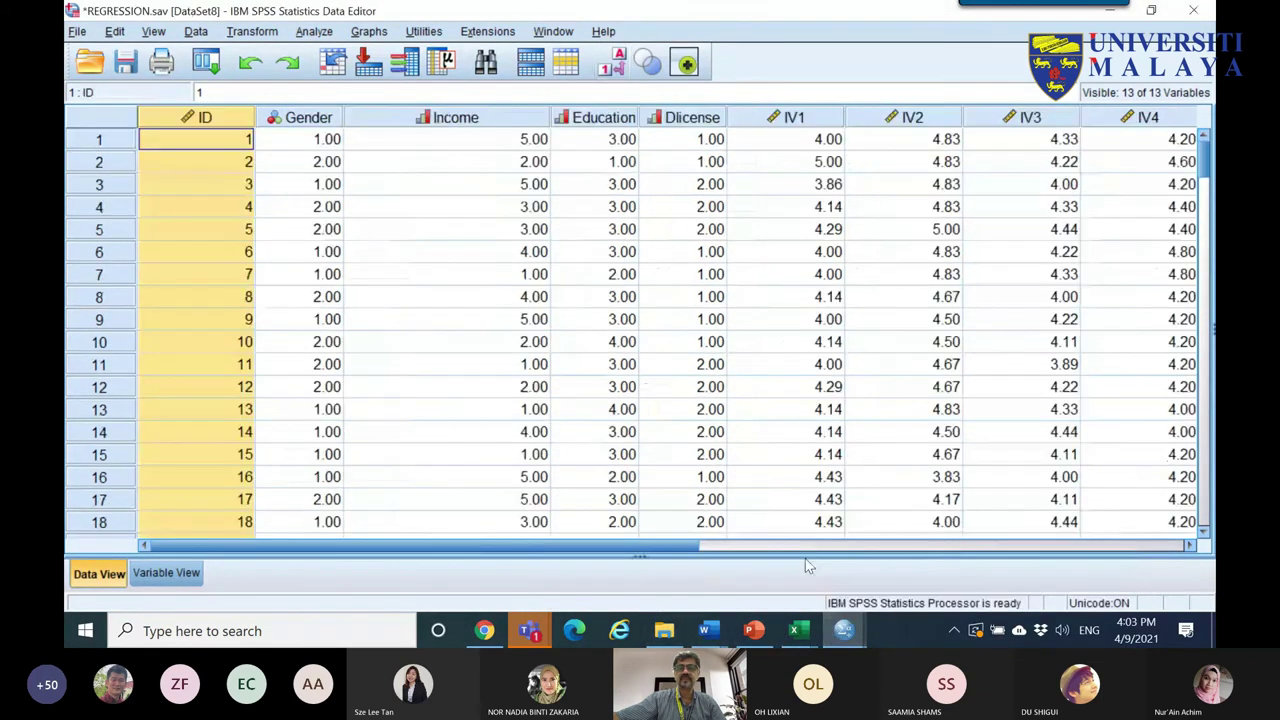
right_click(318, 118)
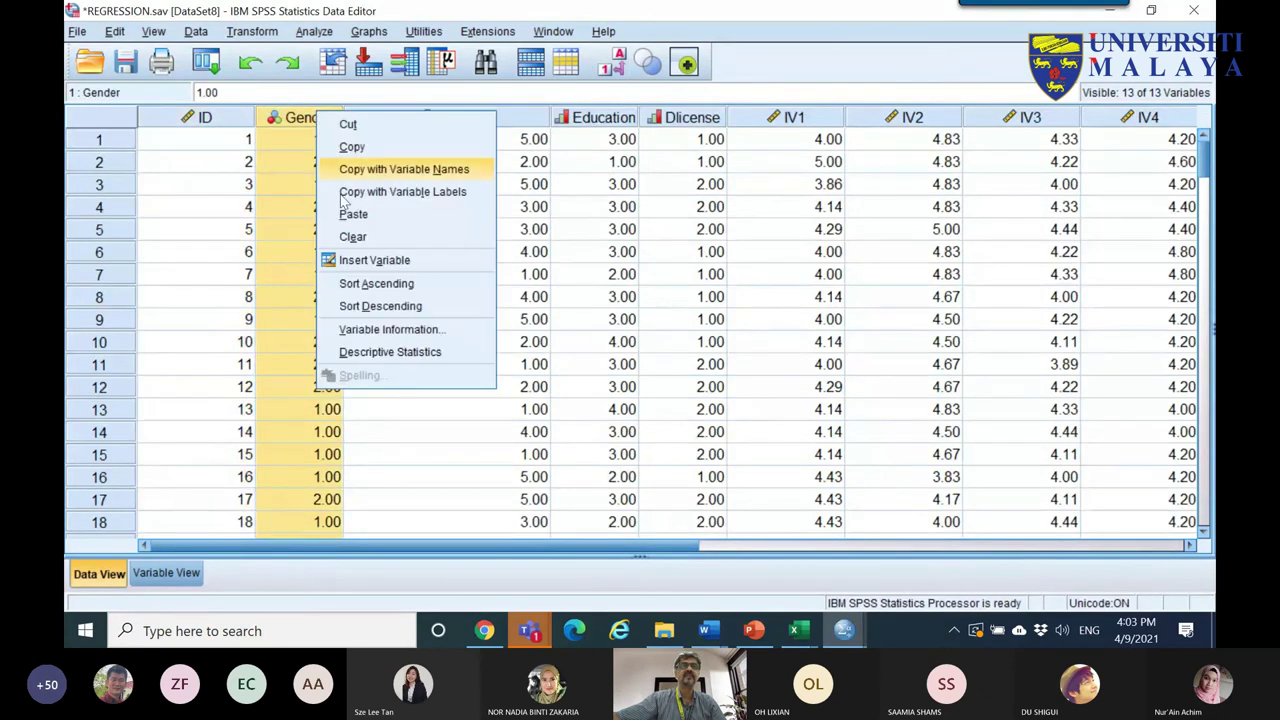
left_click(370, 265)
right_click(305, 127)
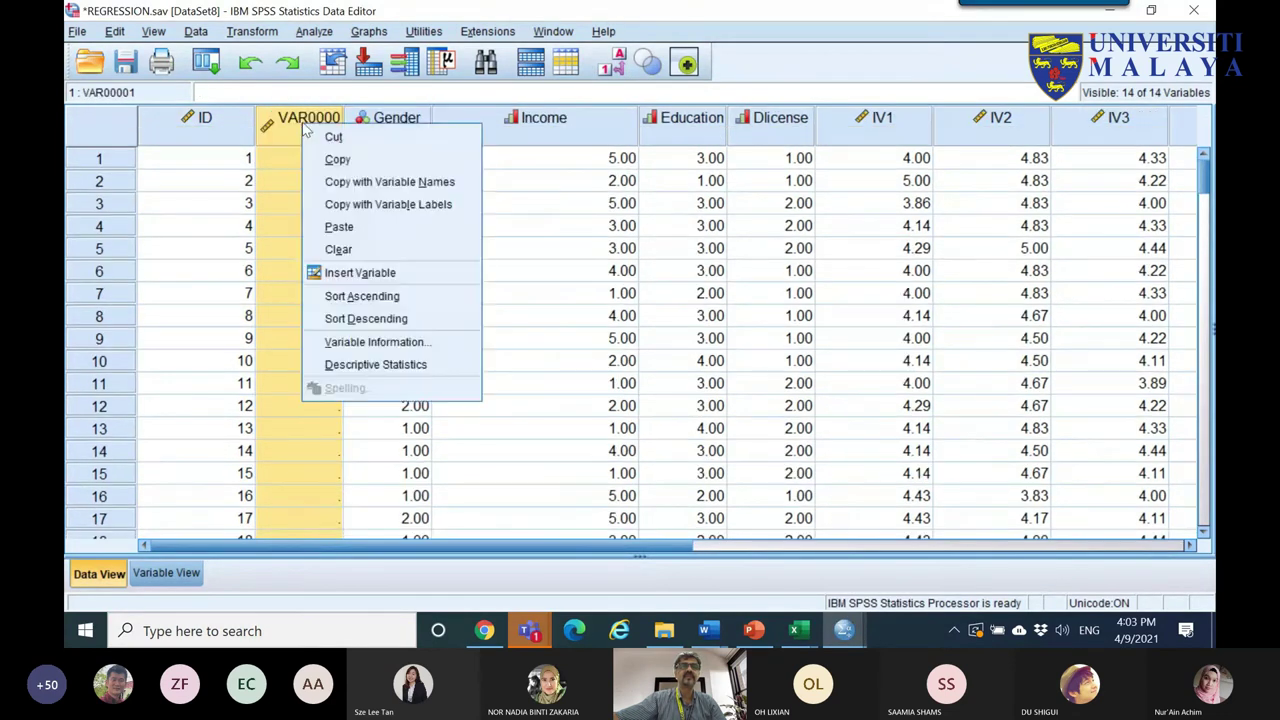
left_click(340, 226)
left_click(389, 162)
left_click(357, 119)
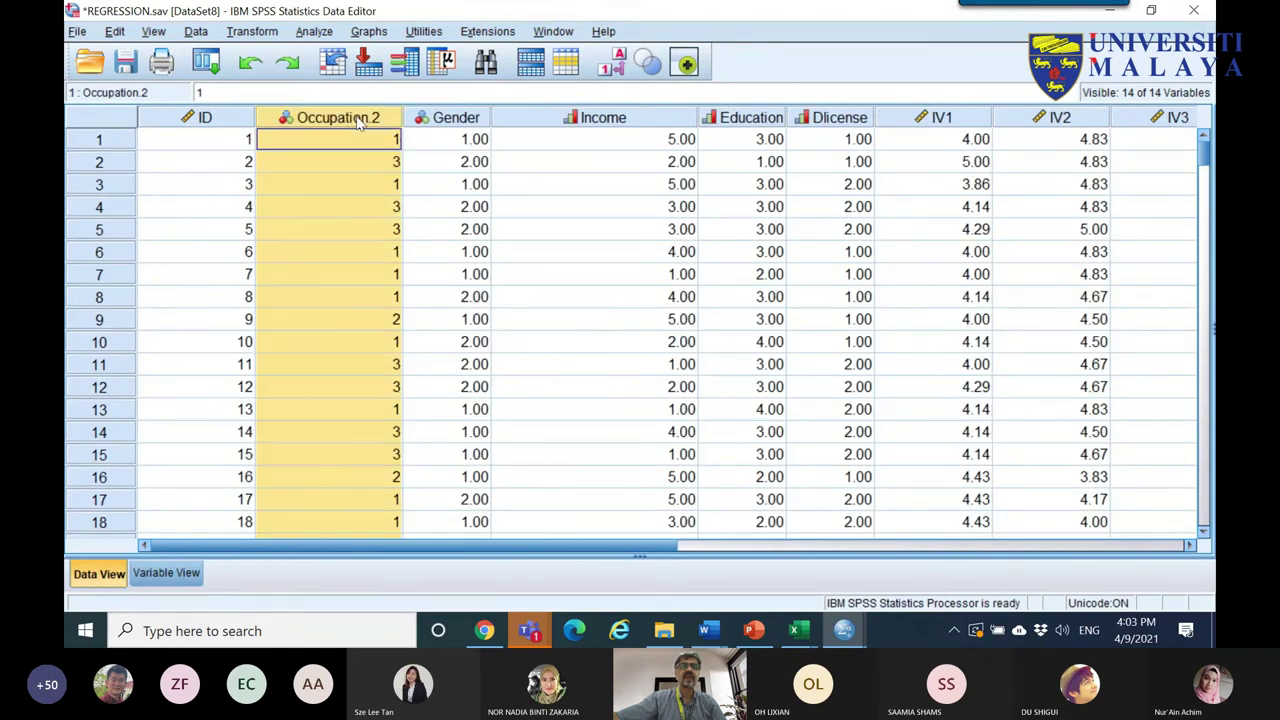
left_click(612, 63)
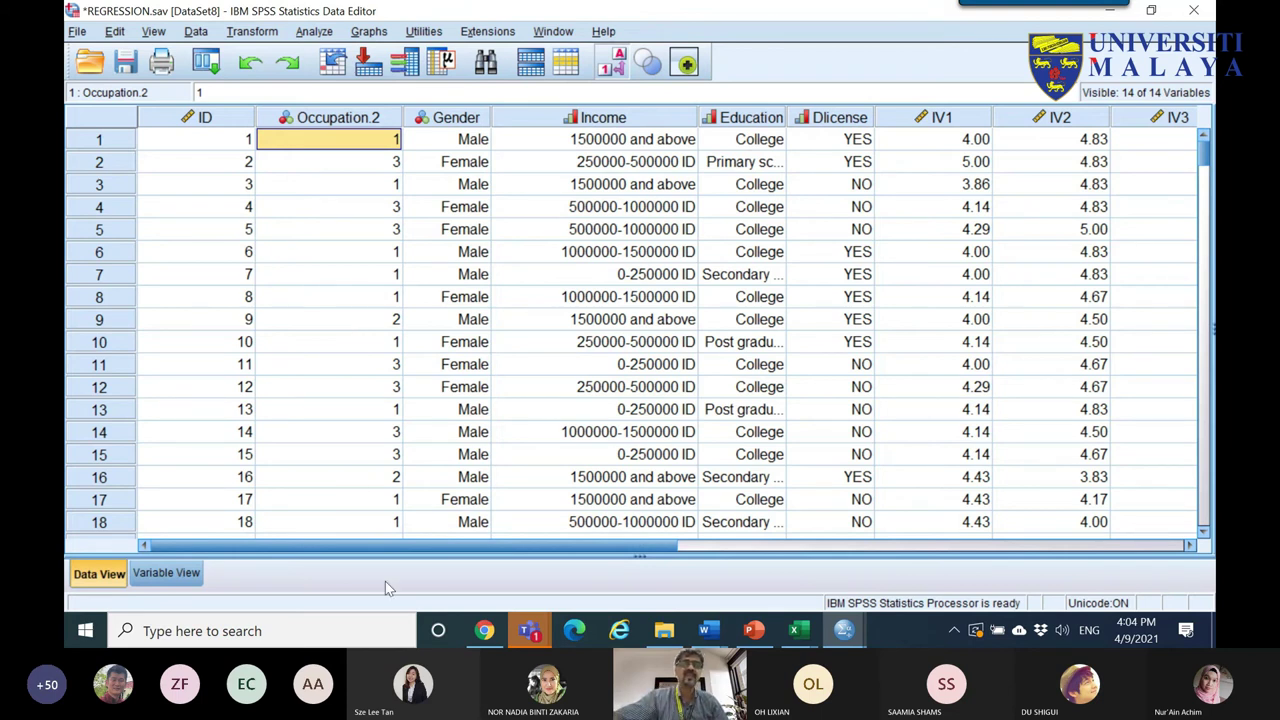
- Switch to Chrome and search YouTube for "dummy variables regression"
left_click(484, 630)
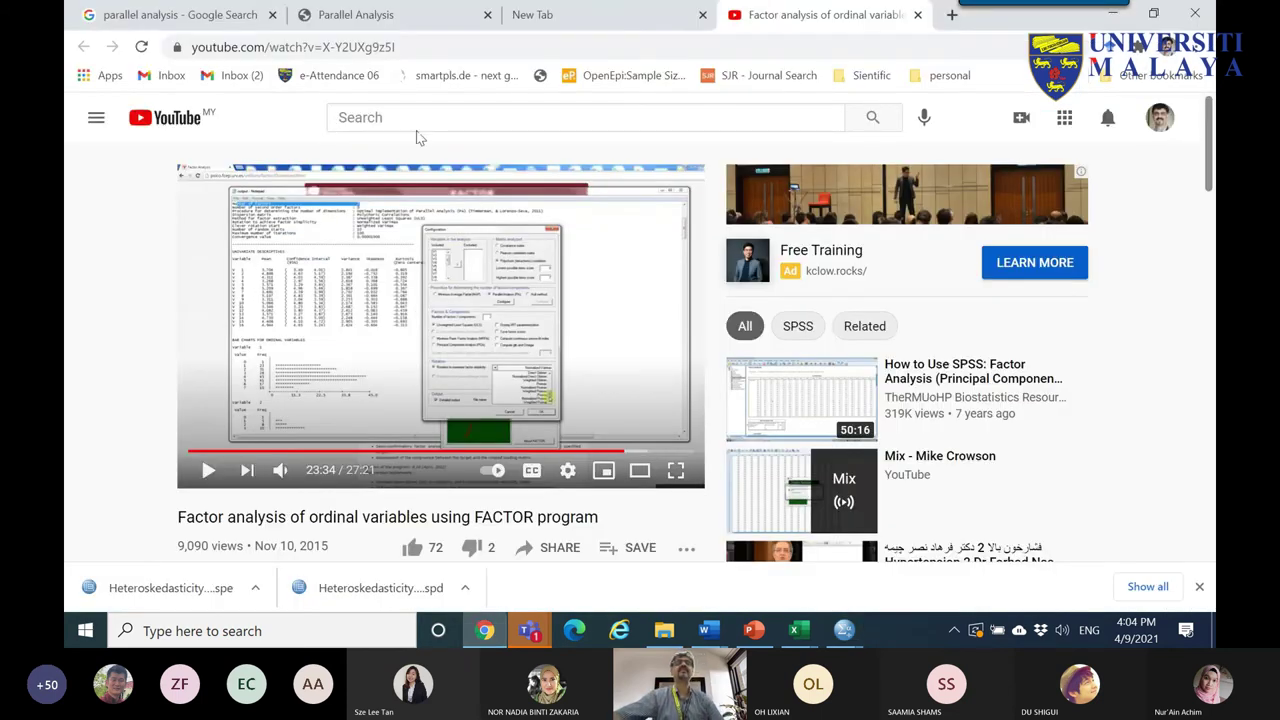
left_click(420, 118)
type("du")
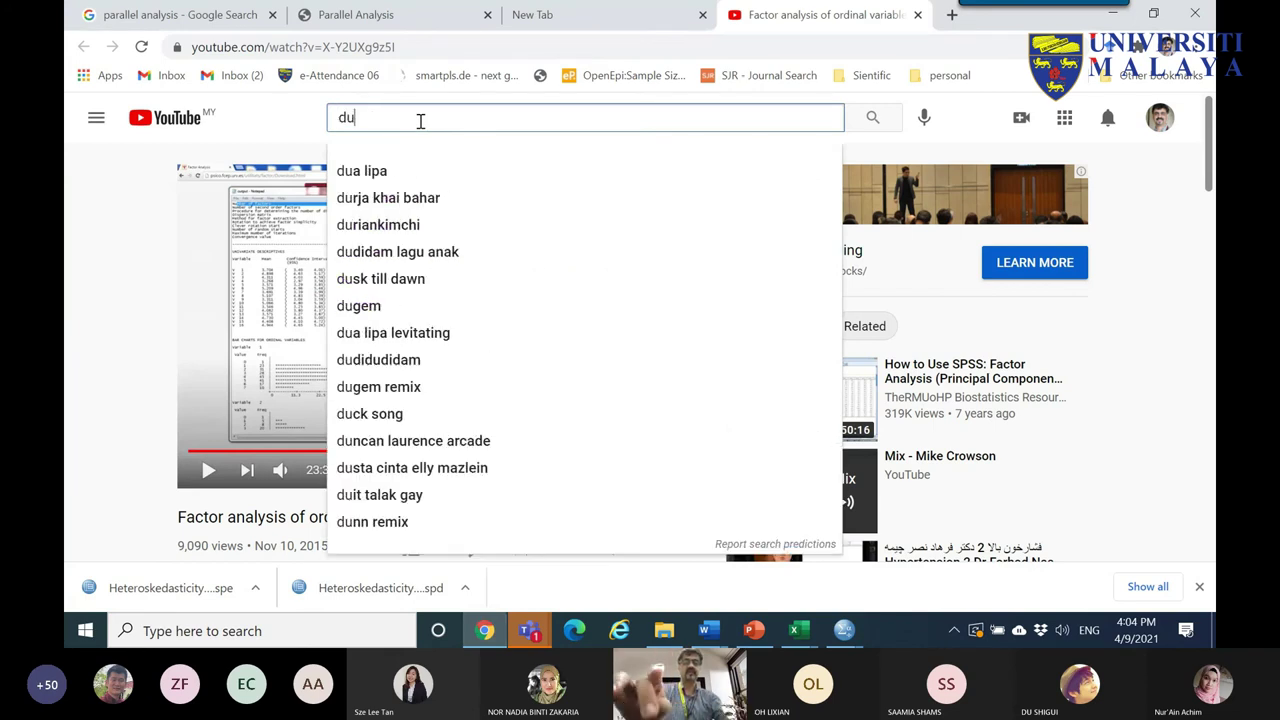
type("mmy varia")
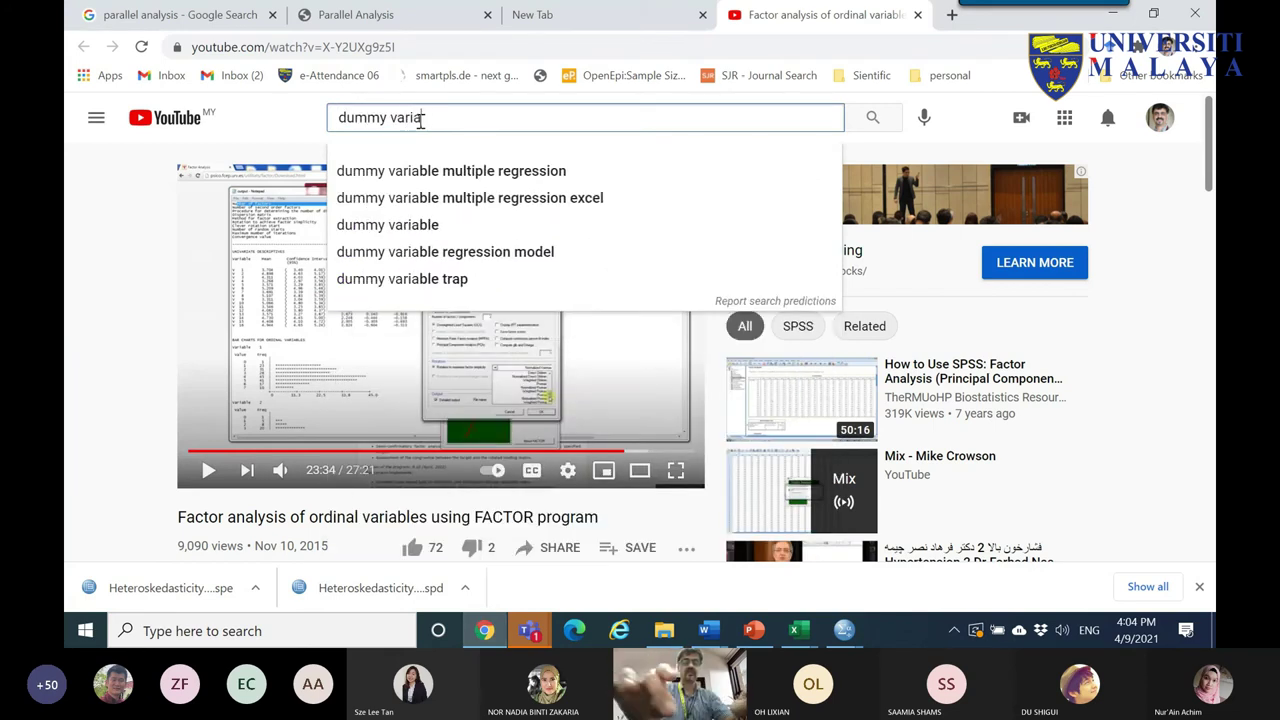
type("bles regression")
key("Return")
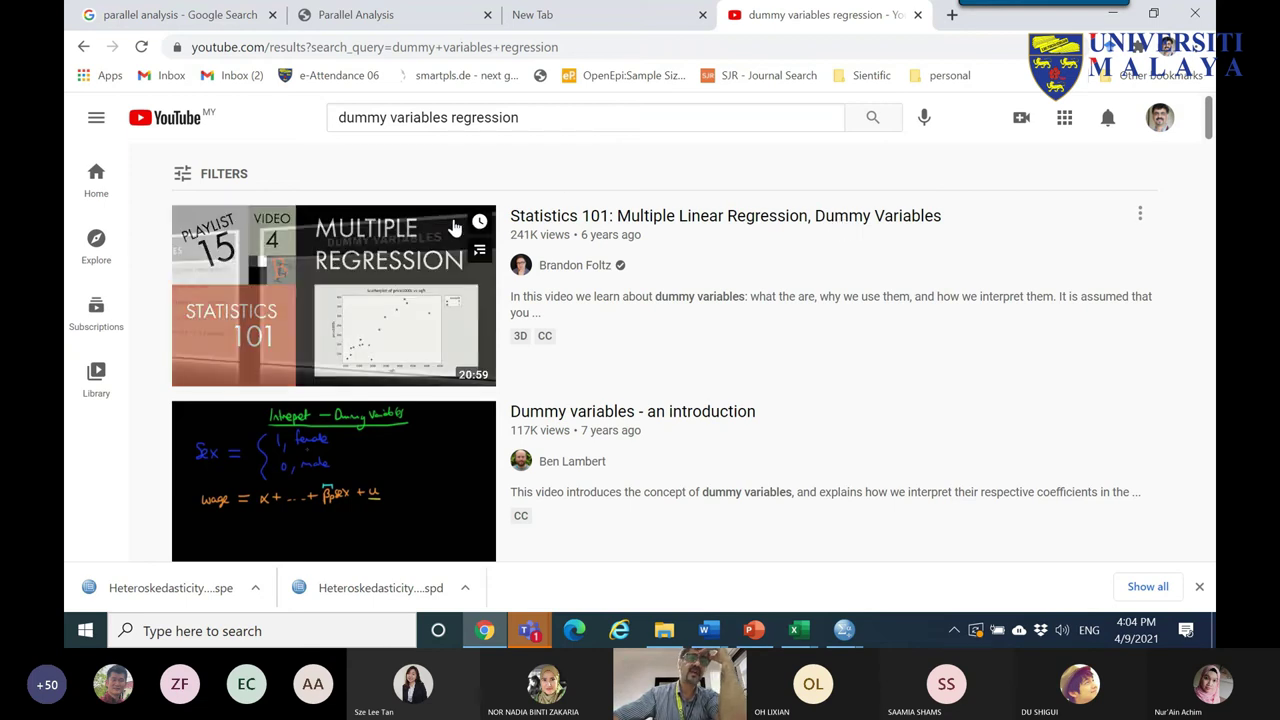
- Copy the search phrase "dummy variables regression" from the YouTube search
triple_click(435, 114)
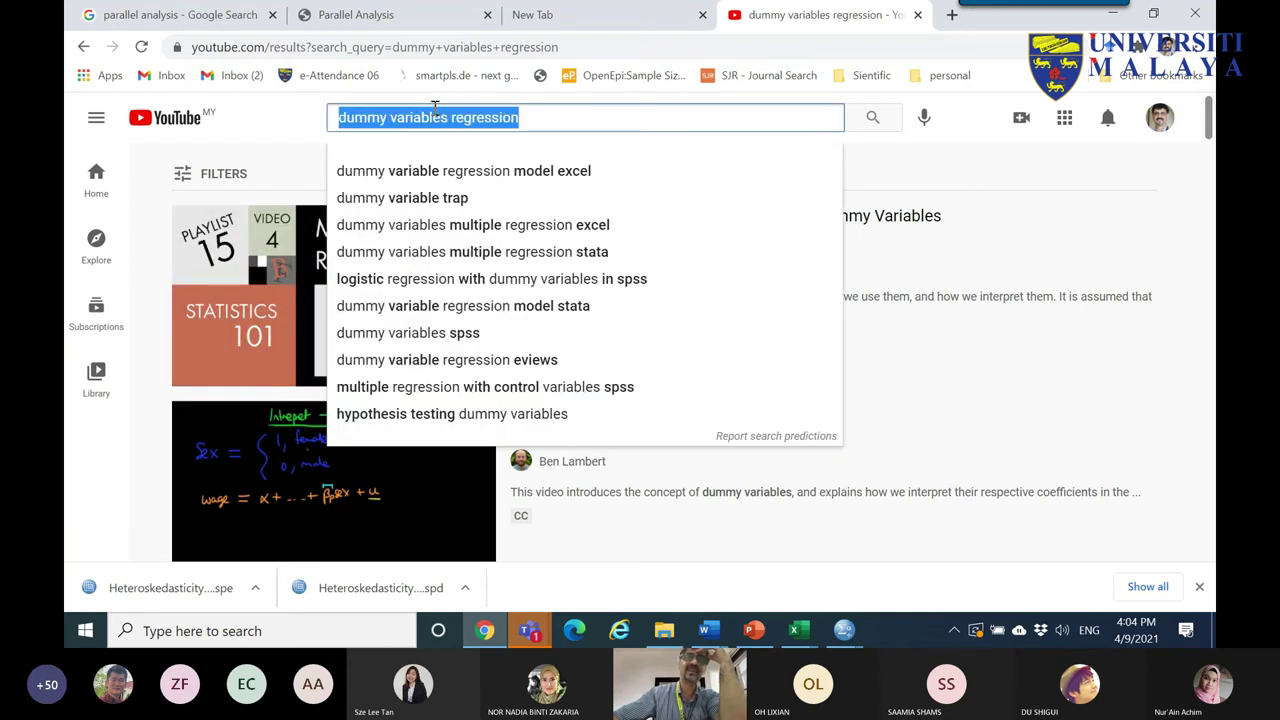
right_click(432, 117)
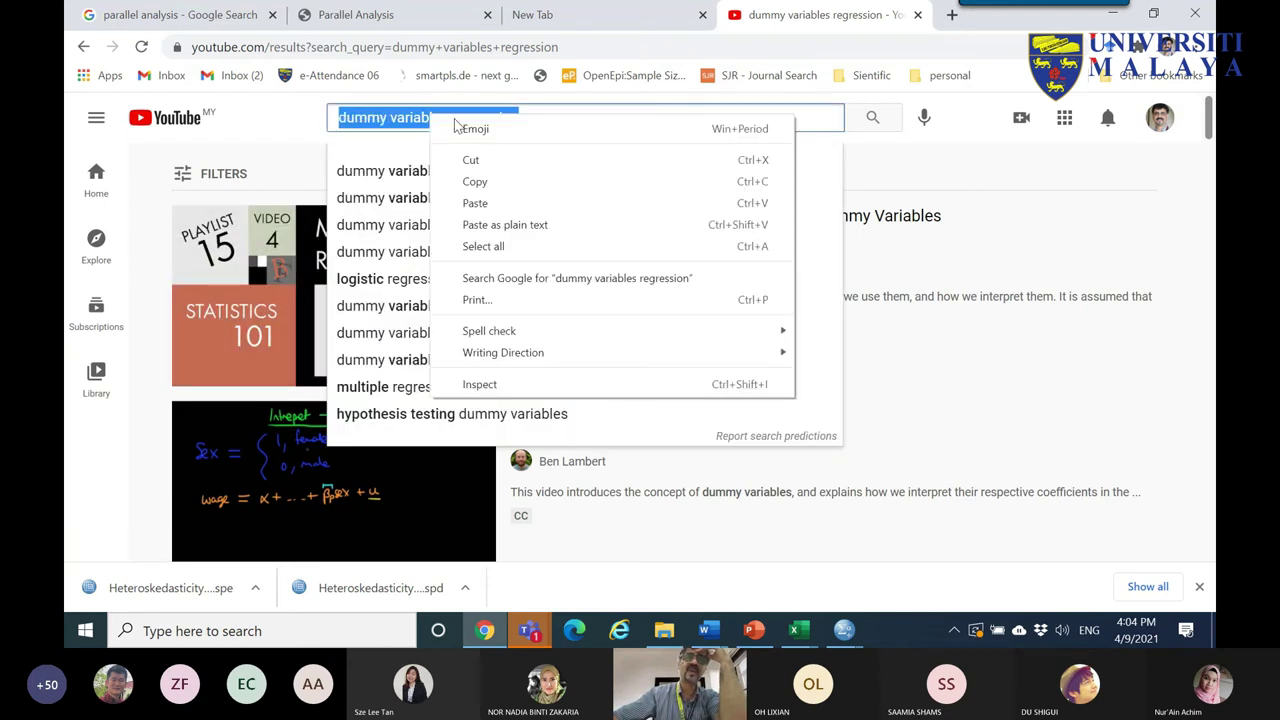
left_click(493, 190)
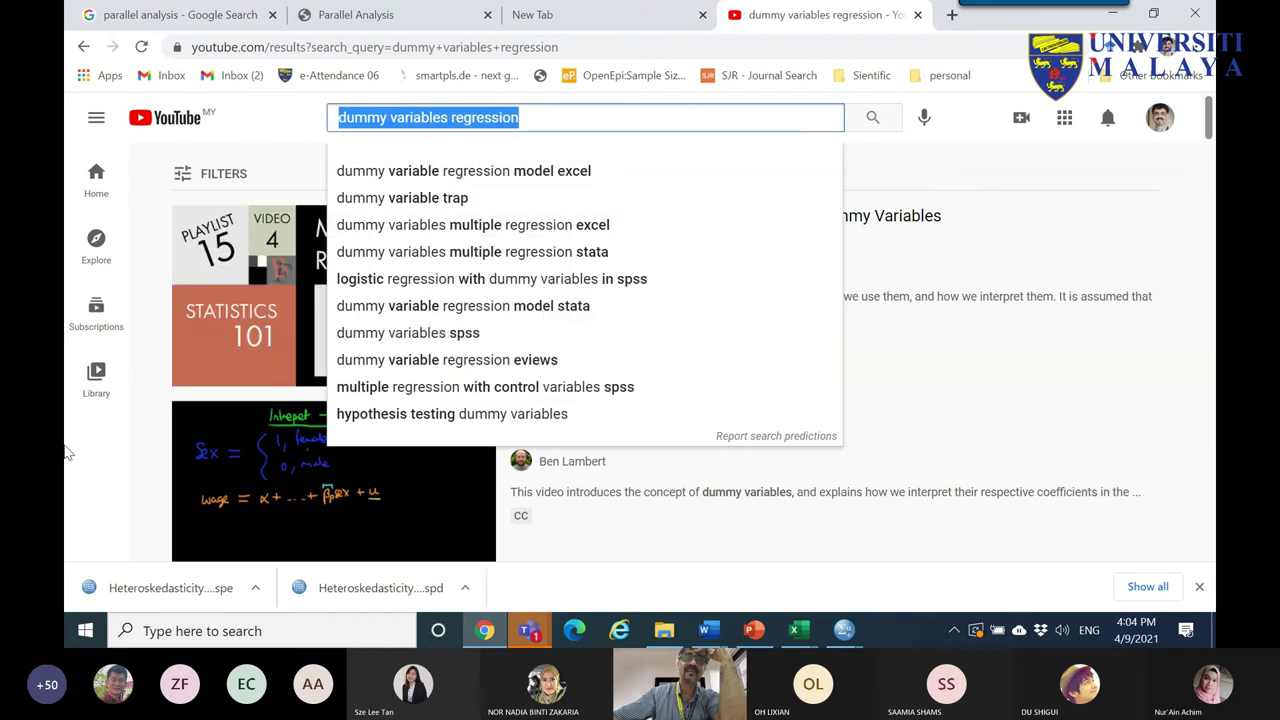
left_click(70, 508)
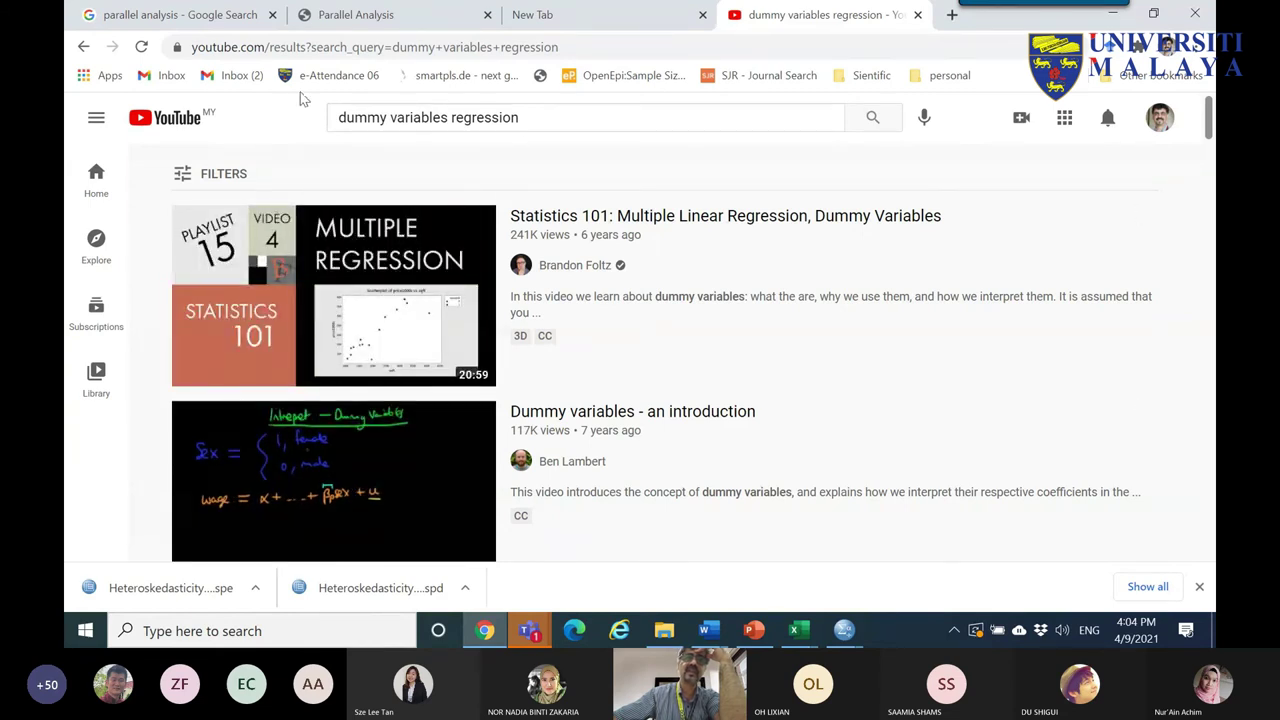
left_click(494, 121)
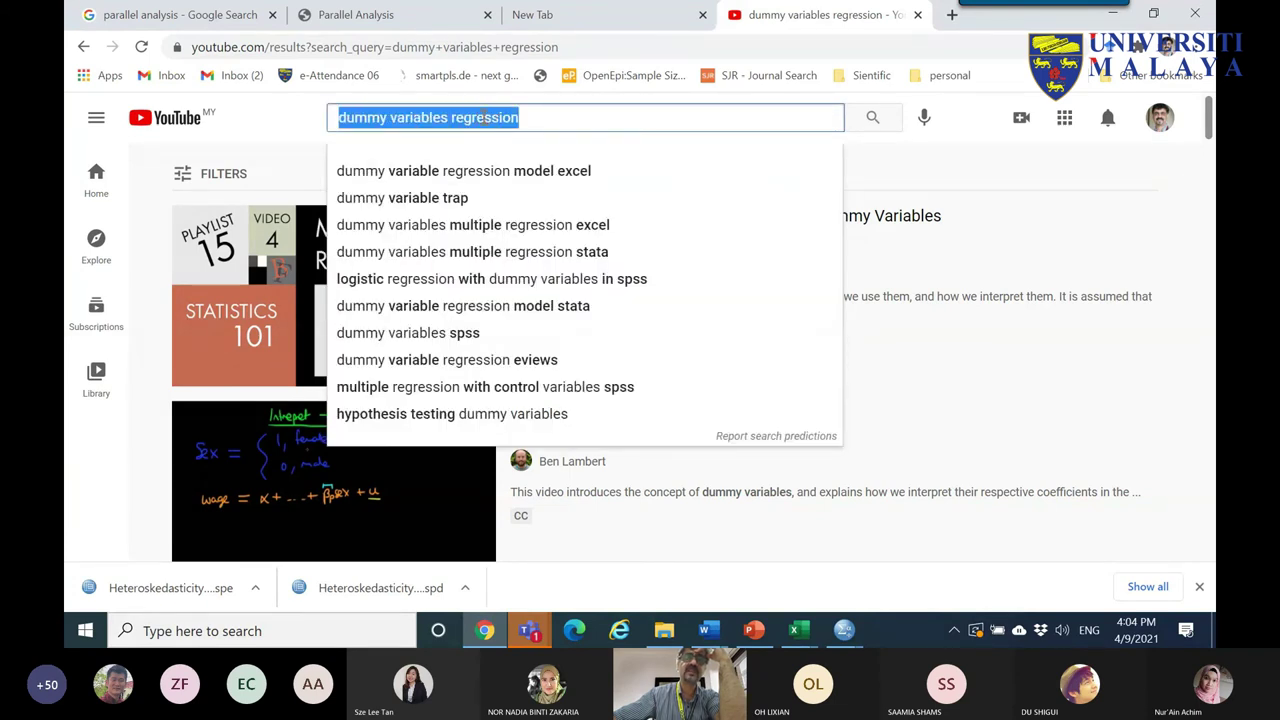
- Switch to REGRESSION.sav in SPSS and insert two new variables between Occupation.2 and Gender
left_click(846, 636)
left_click(836, 556)
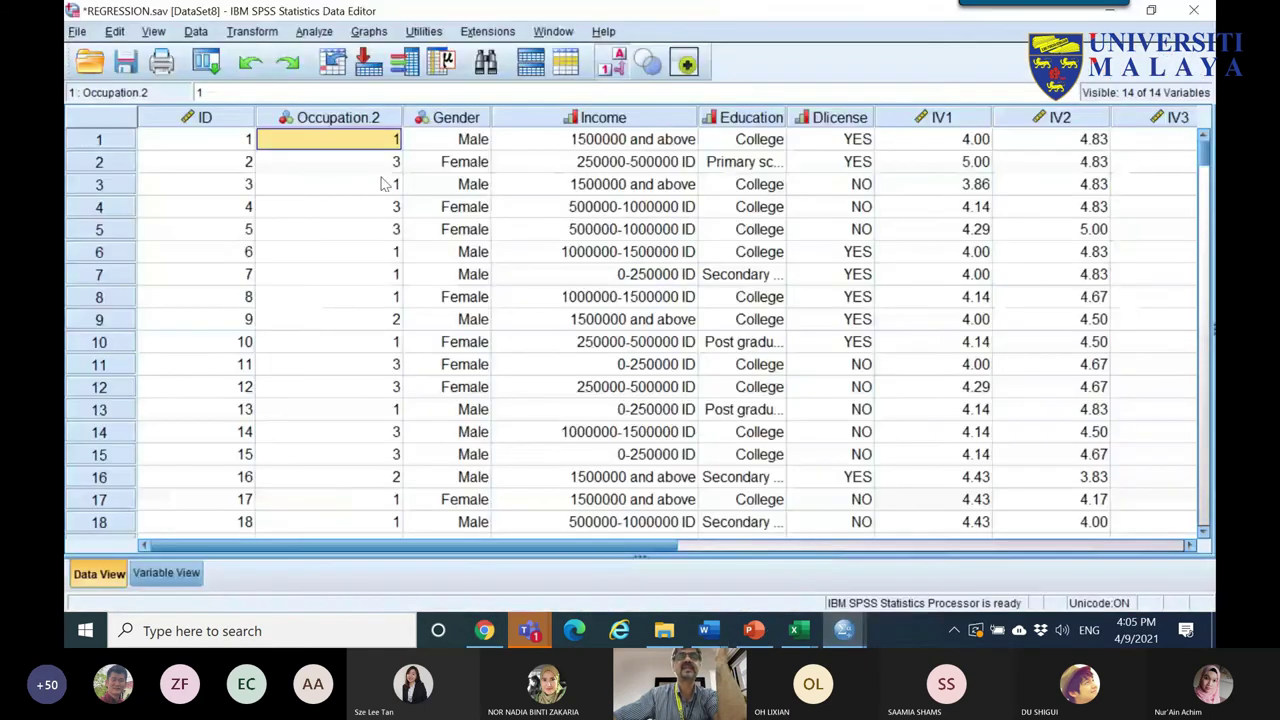
right_click(432, 120)
left_click(470, 263)
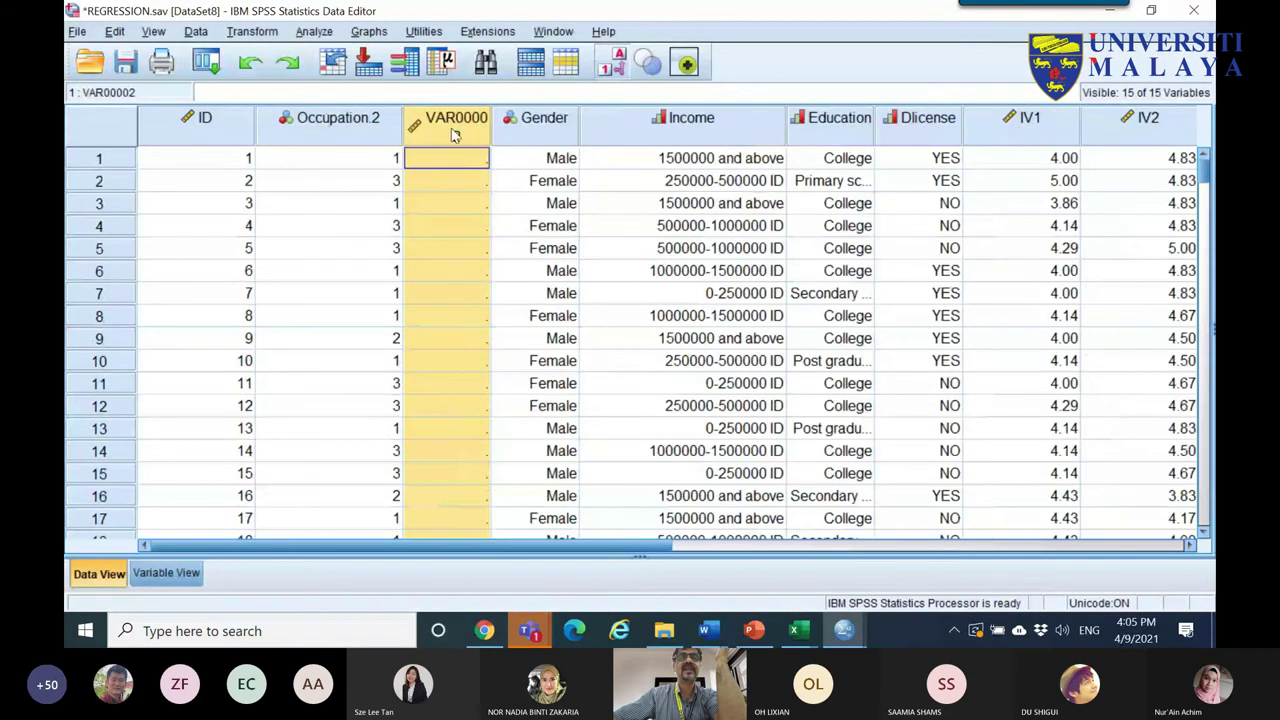
right_click(455, 135)
left_click(500, 279)
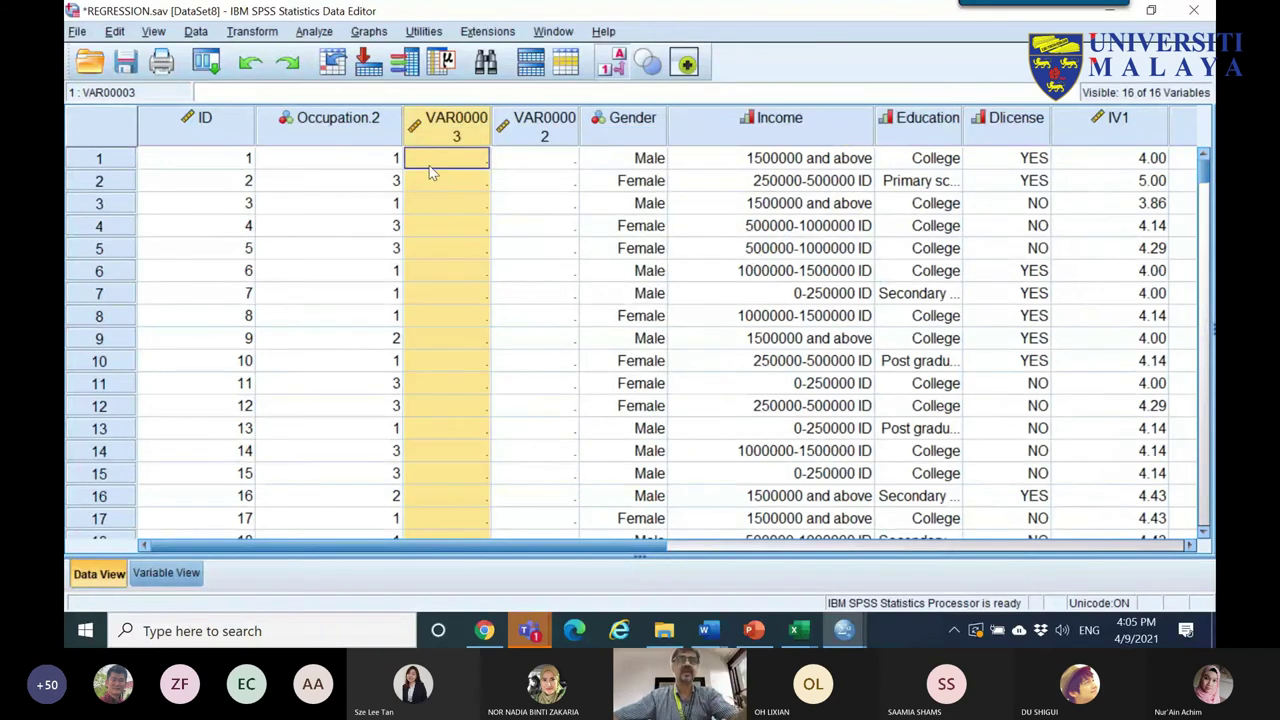
left_click(376, 134)
right_click(376, 134)
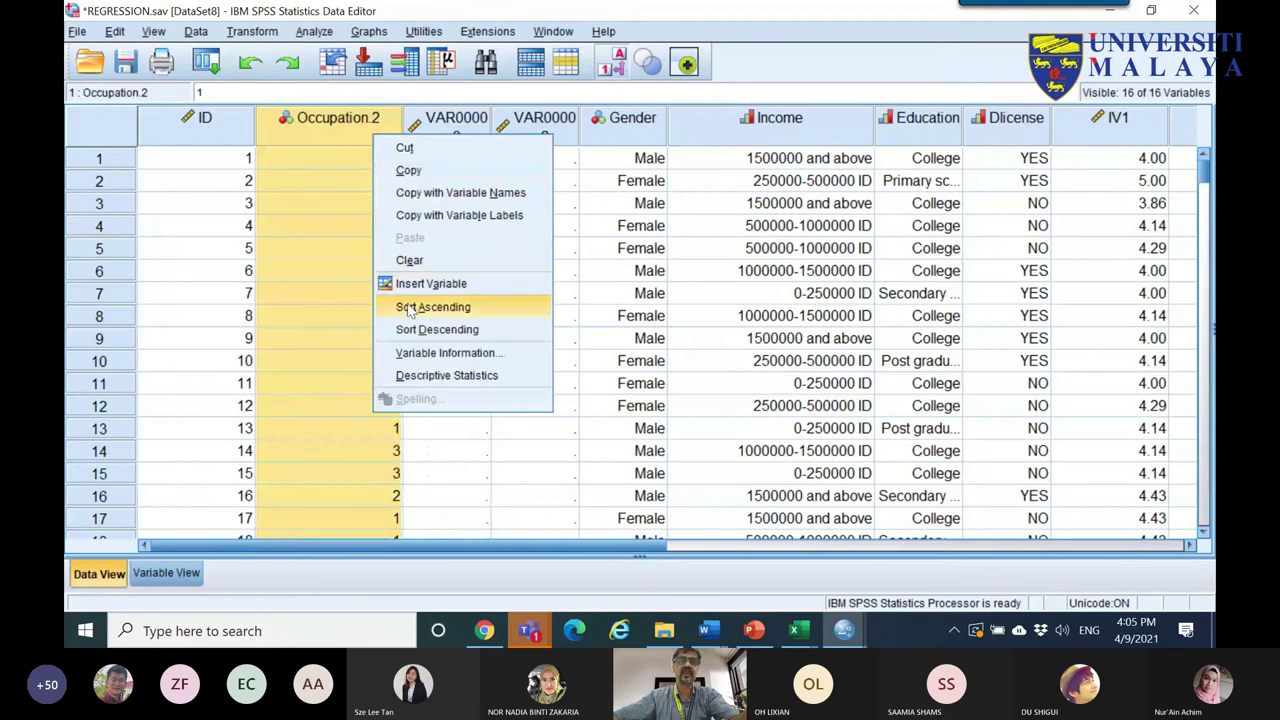
left_click(283, 333)
- Delete the surplus cases 151 to 232, which hold only Occupation.2 data
scroll(283, 333, "down", 20)
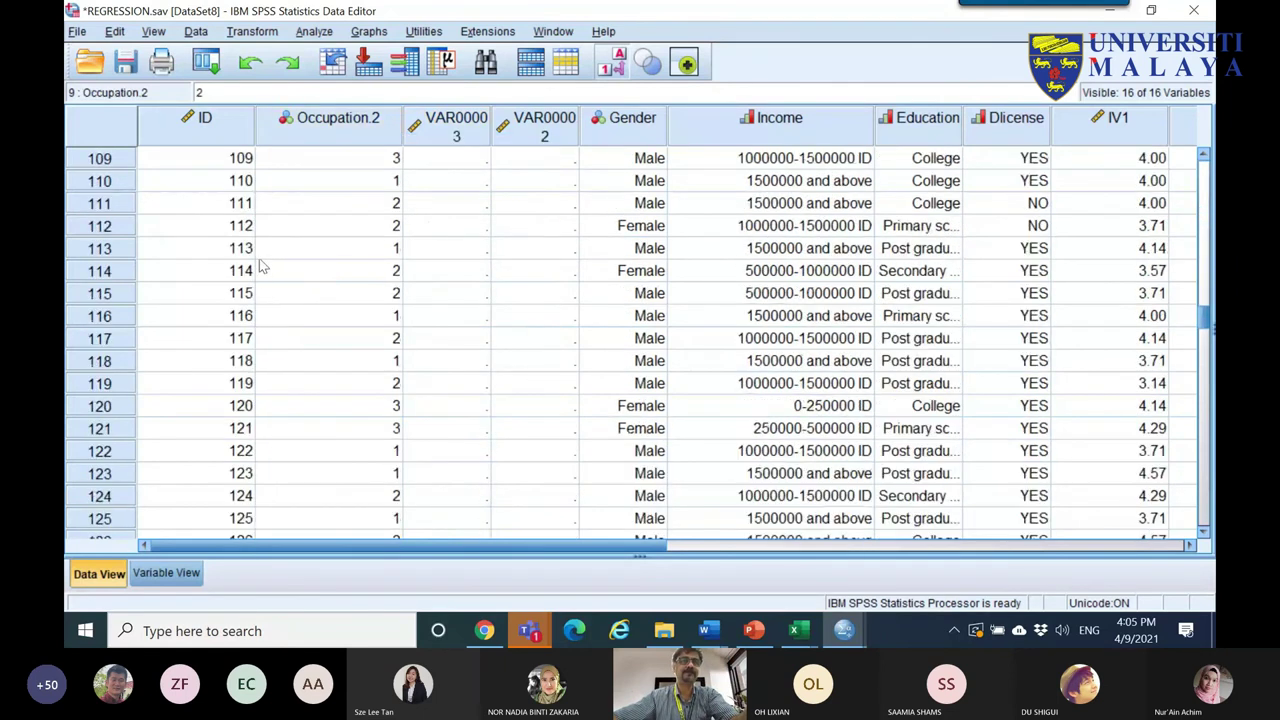
scroll(255, 250, "down", 5)
scroll(250, 245, "up", 10)
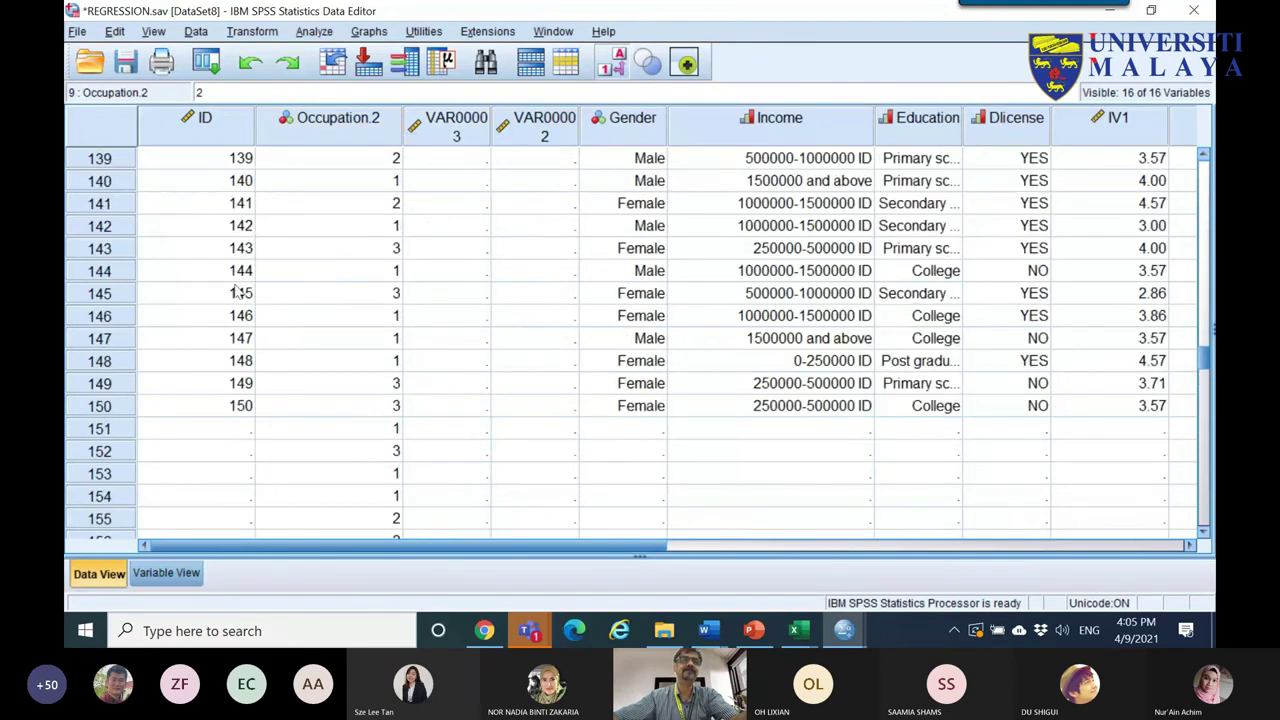
left_click_drag(130, 432, 274, 318)
right_click(113, 318)
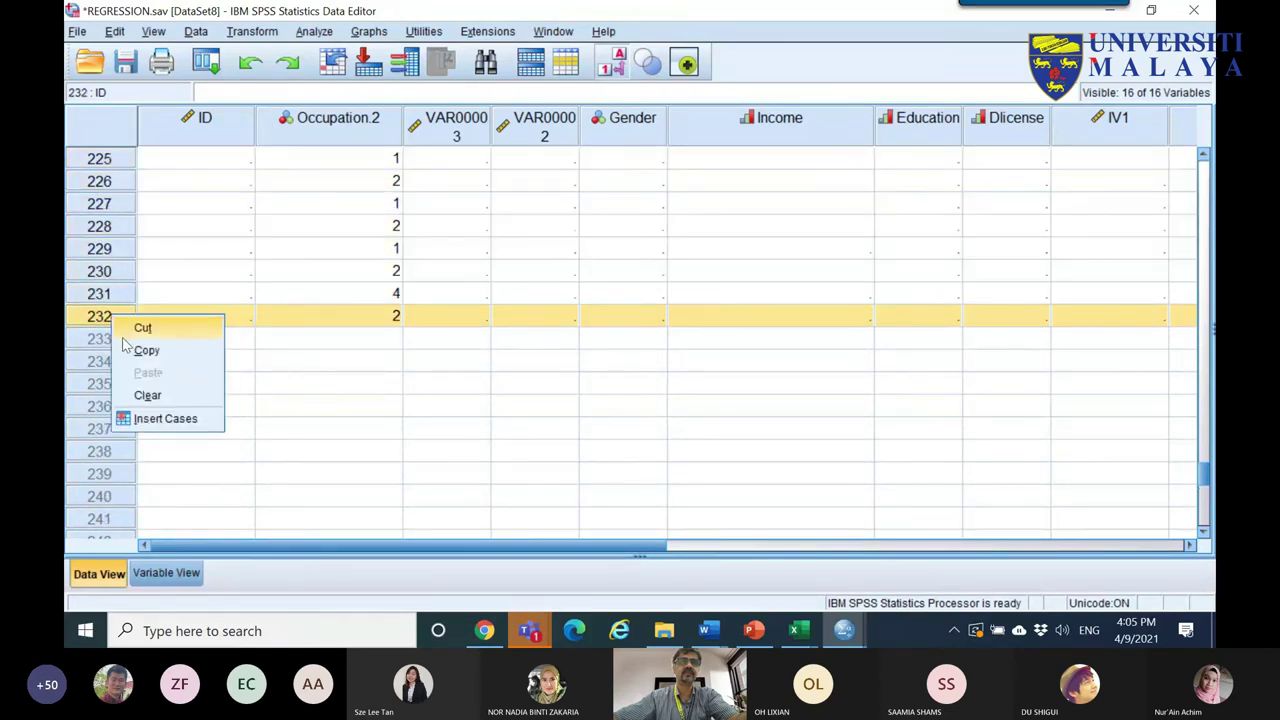
left_click_drag(100, 342, 73, 378)
right_click(104, 378)
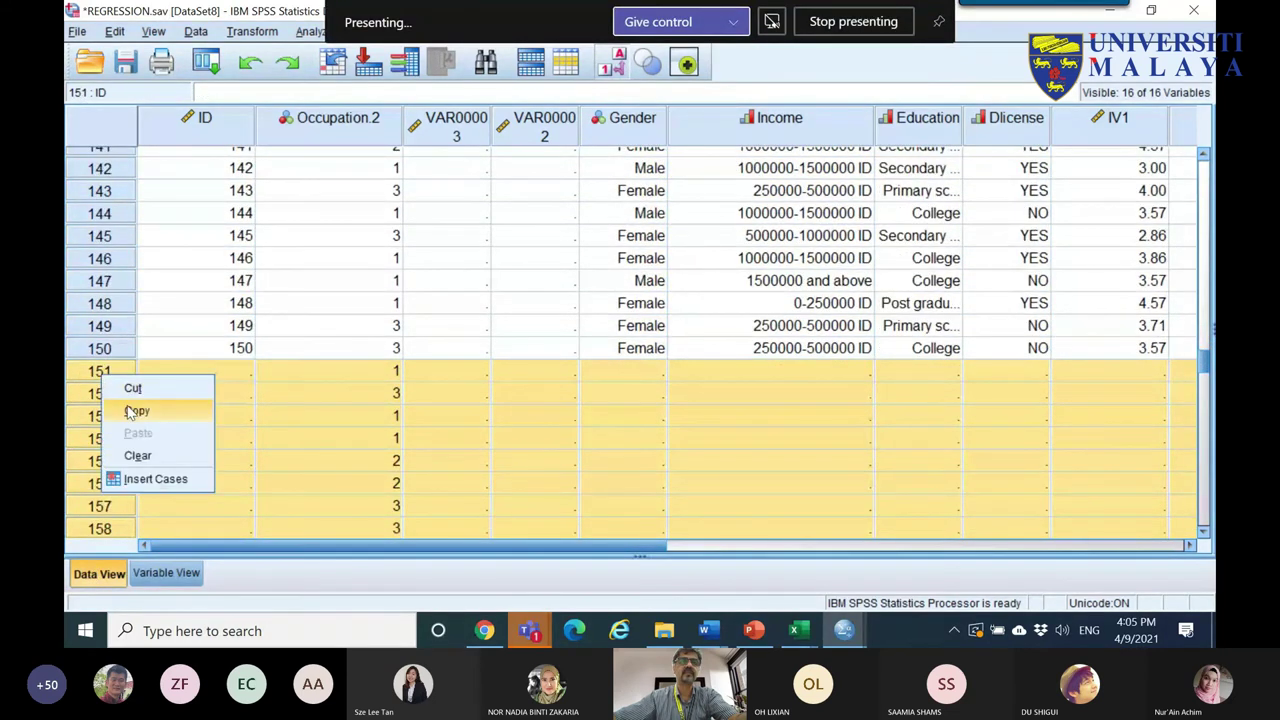
left_click(138, 452)
- Sort the cases in ascending order of Occupation.2
right_click(387, 135)
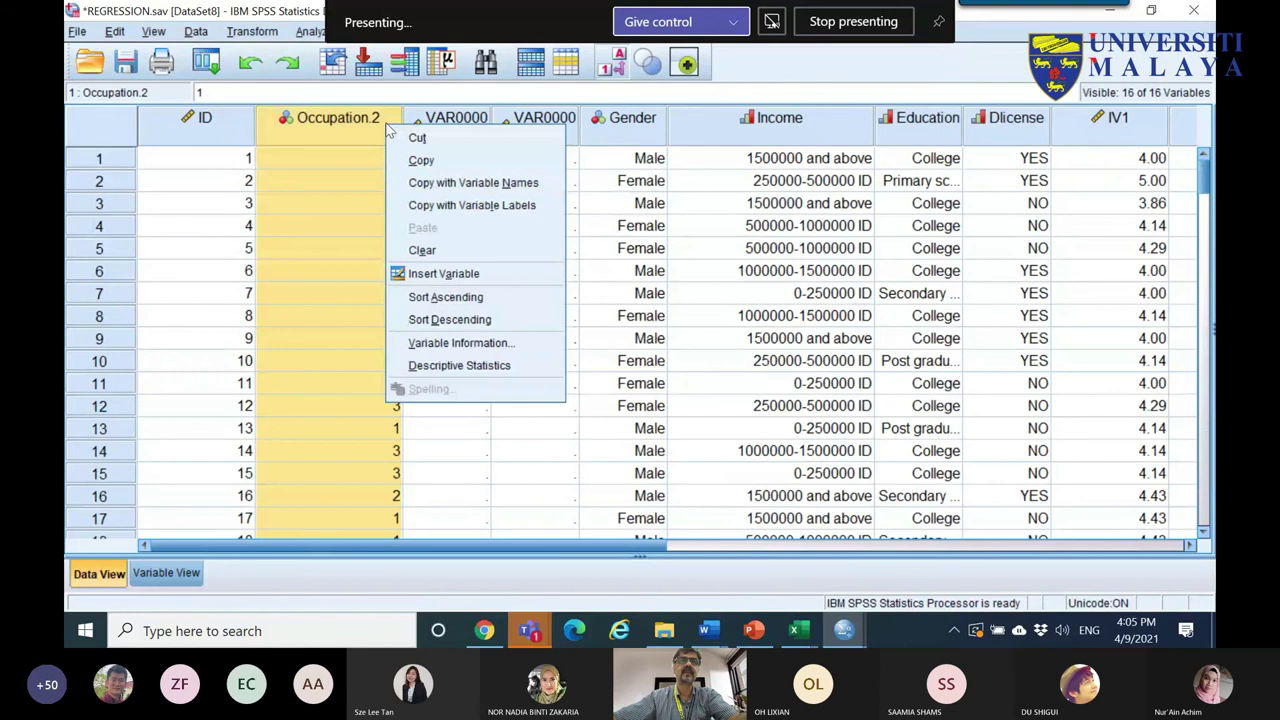
left_click(450, 296)
left_click(445, 205)
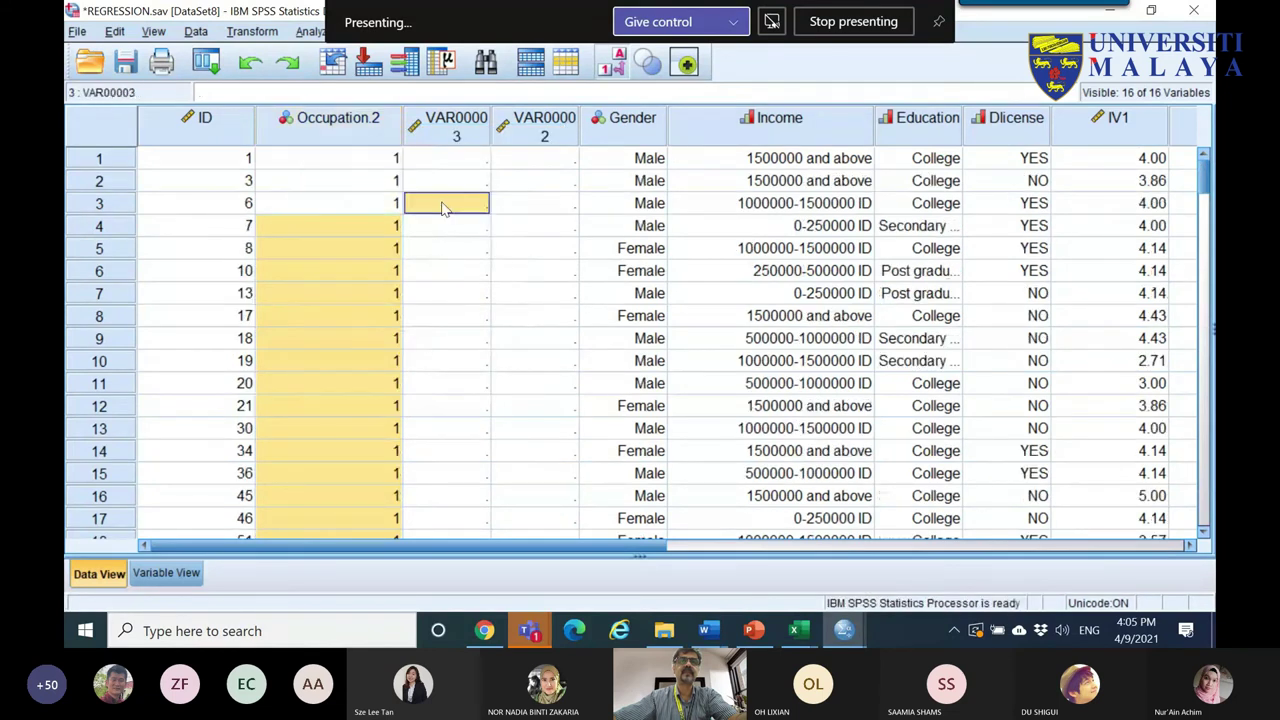
left_click(396, 160)
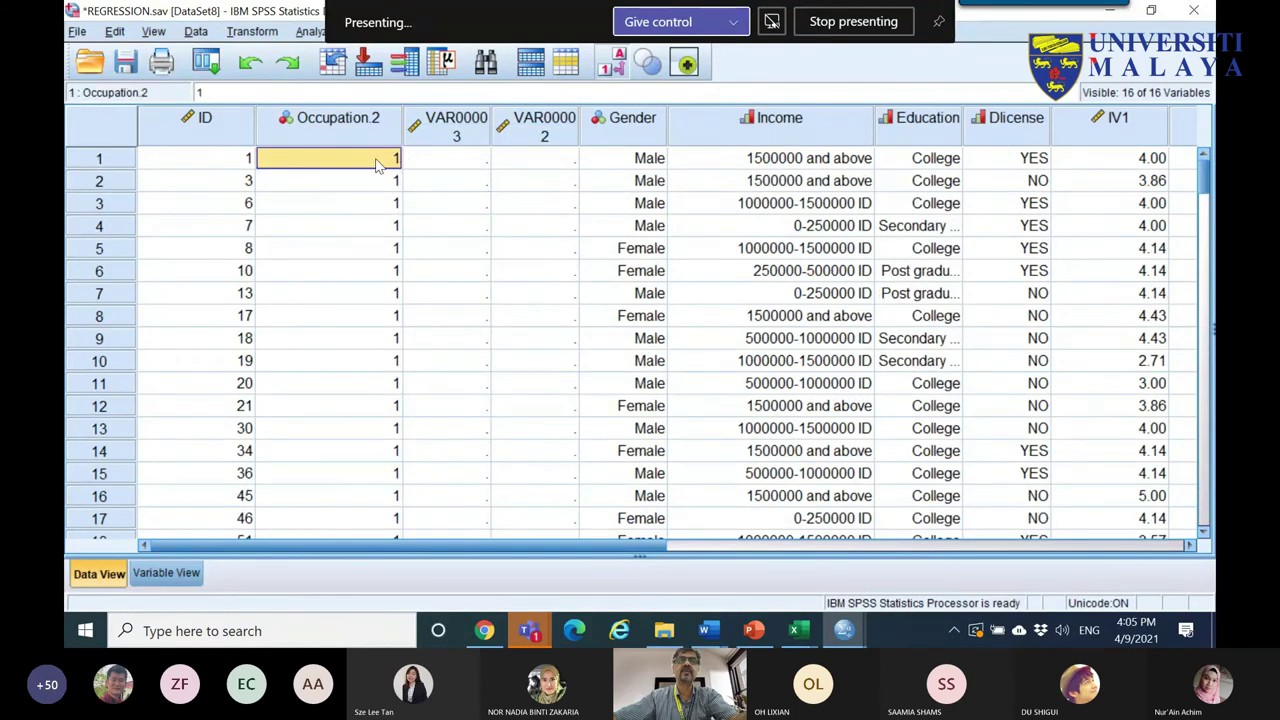
- Rename the two new variables after Occupation.2 as gov and pr
left_click(447, 163)
double_click(452, 129)
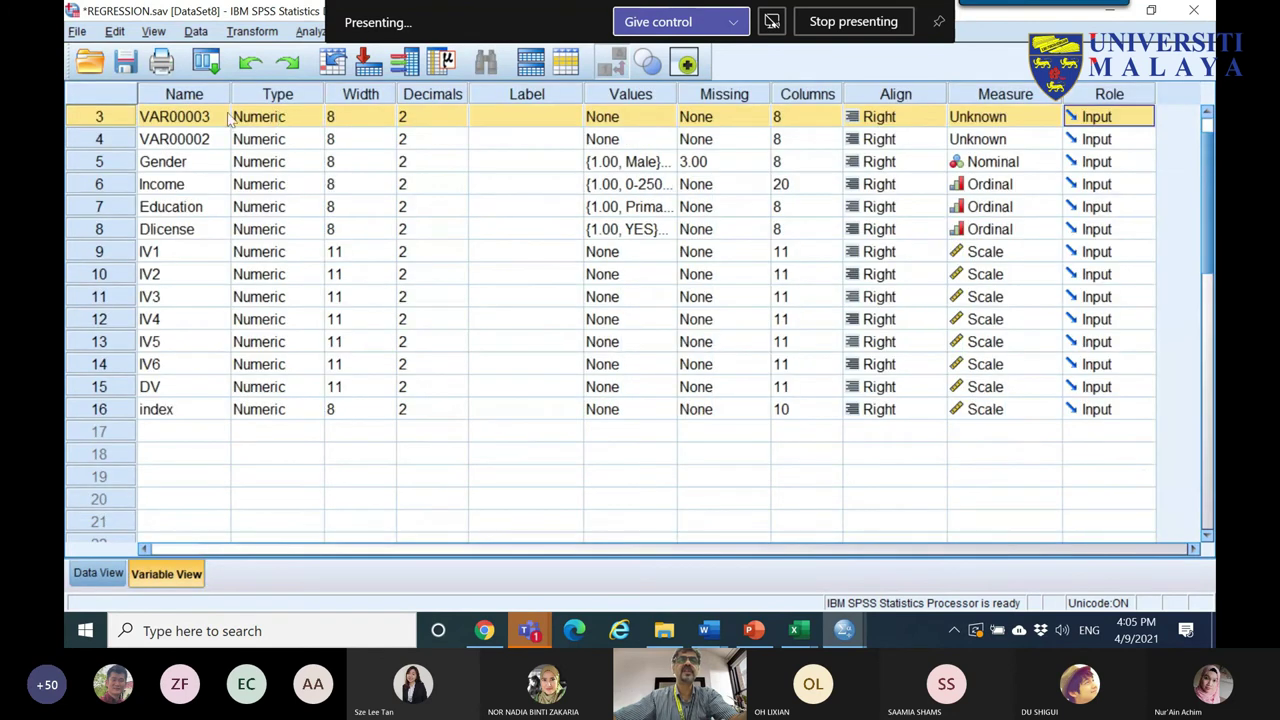
type("gov")
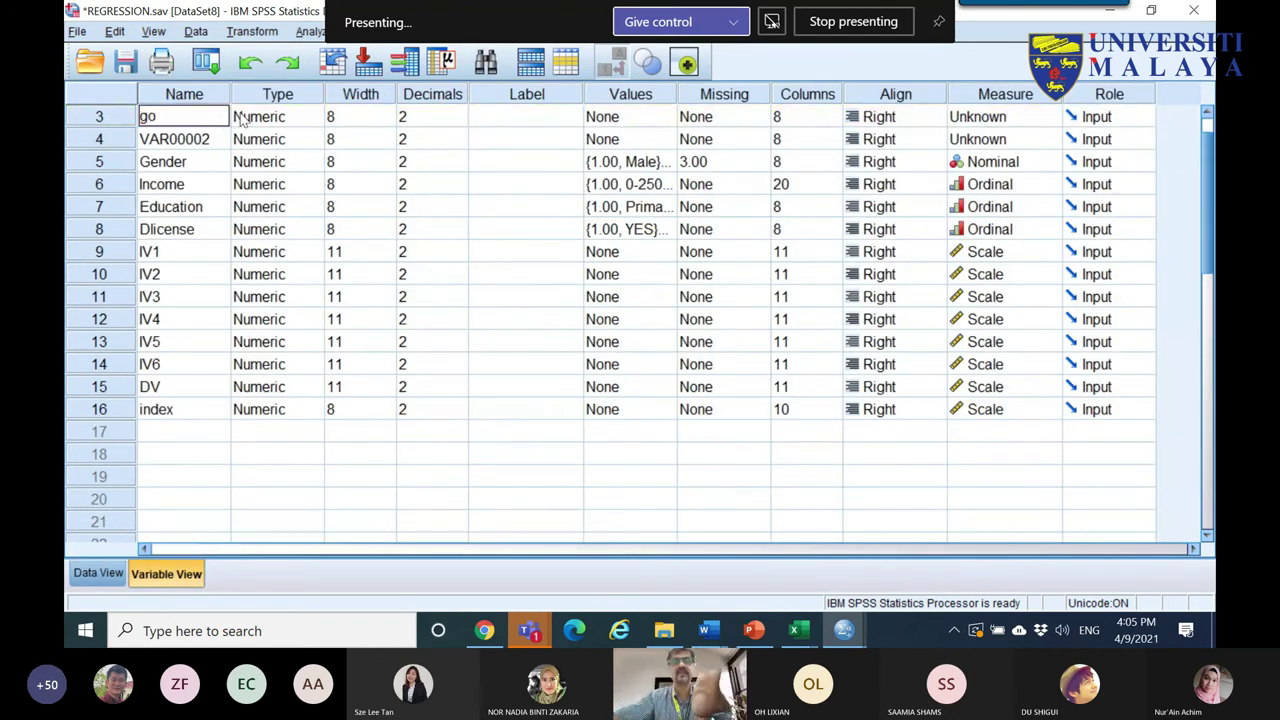
left_click(177, 147)
type("pr")
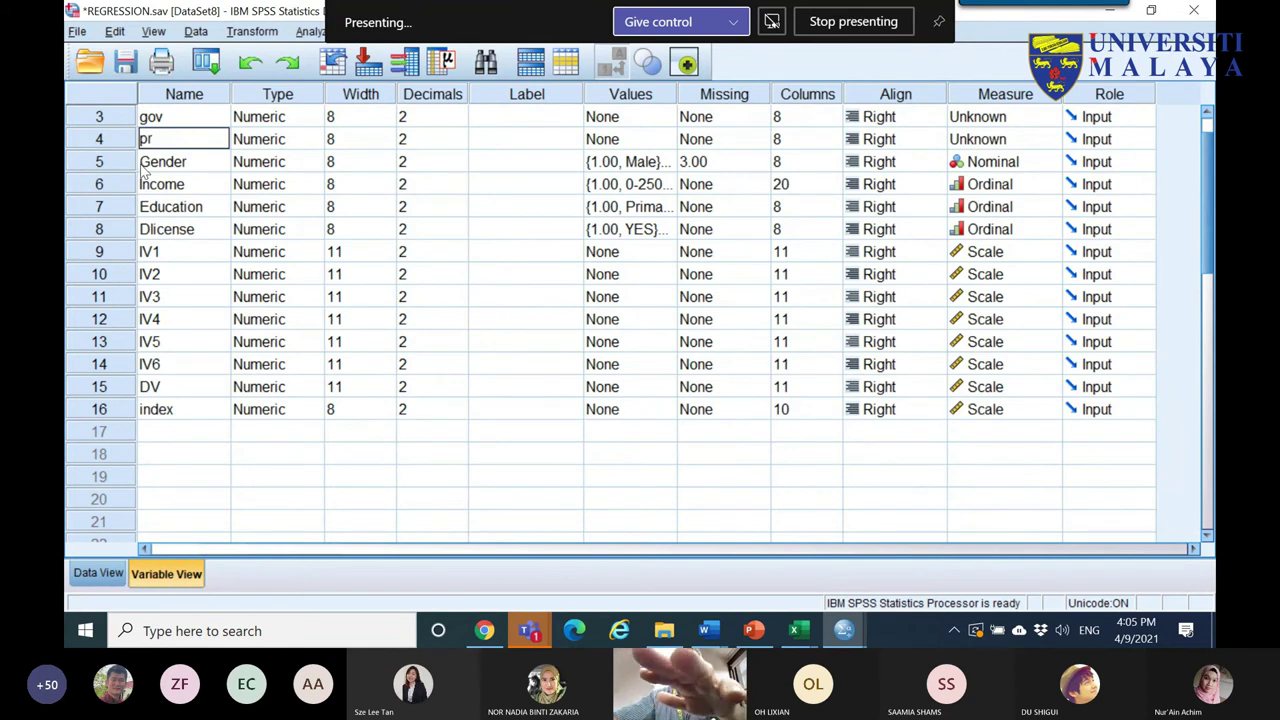
- Insert another variable before Gender, name it self, and return to the data view
left_click(143, 172)
right_click(125, 165)
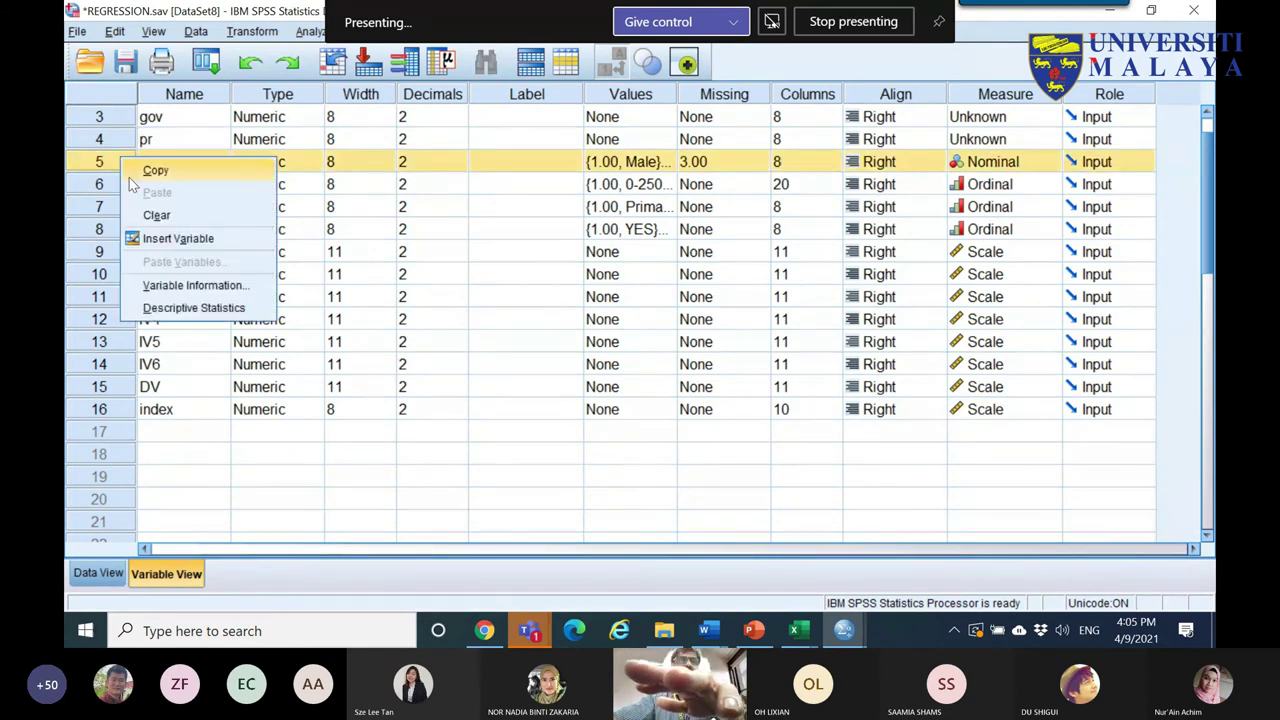
left_click(110, 158)
left_click(180, 162)
left_click(182, 161)
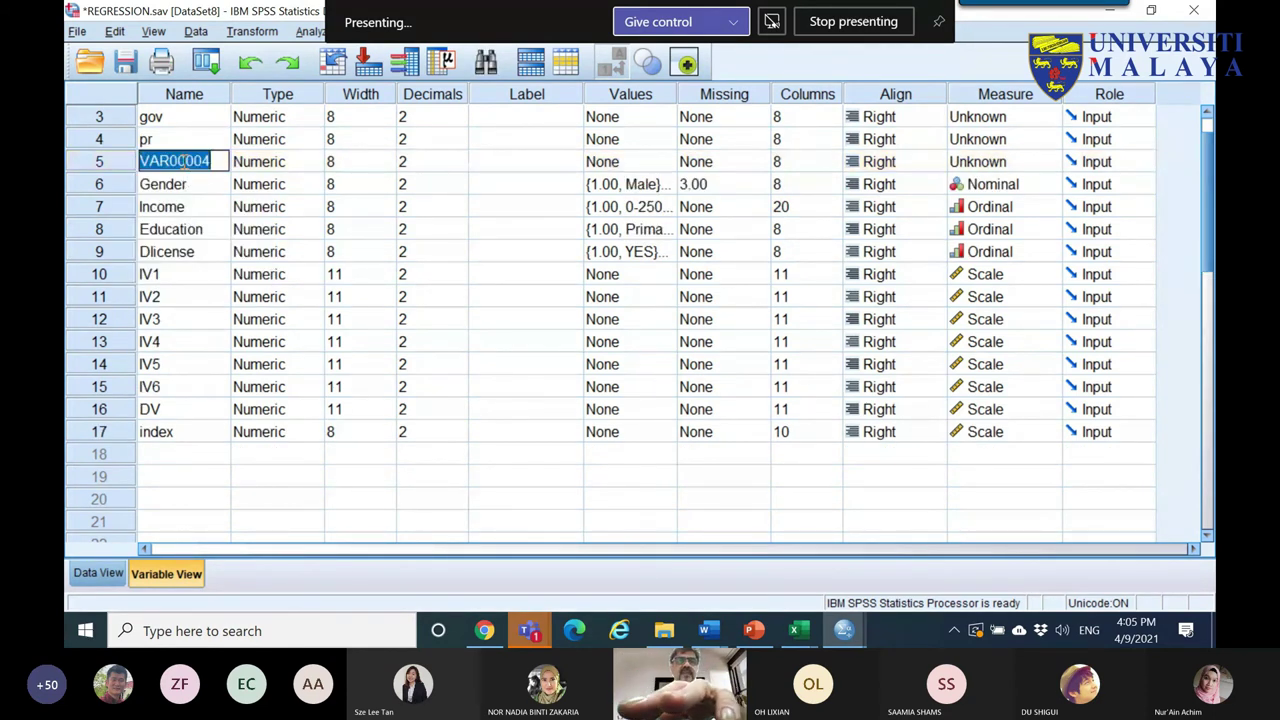
type("self")
left_click(175, 190)
left_click(98, 573)
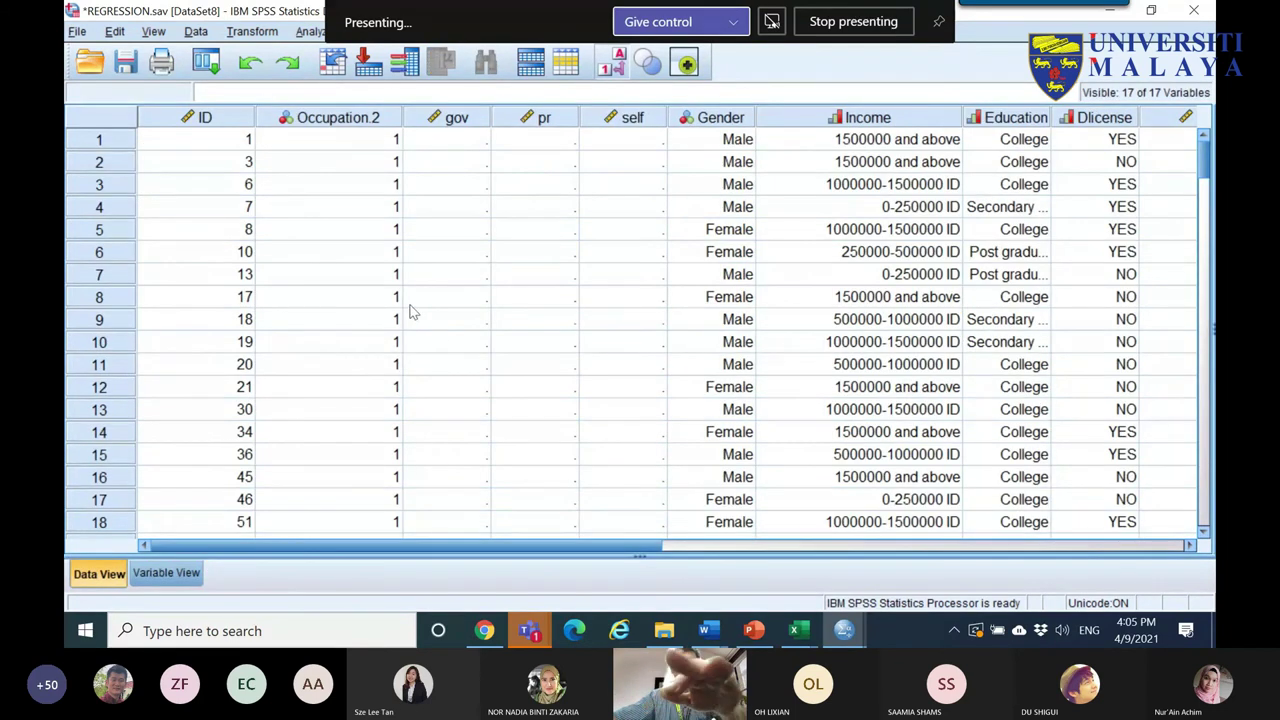
- Code the first case of occupation 1 with gov 1, pr 0 and self 0
left_click(467, 140)
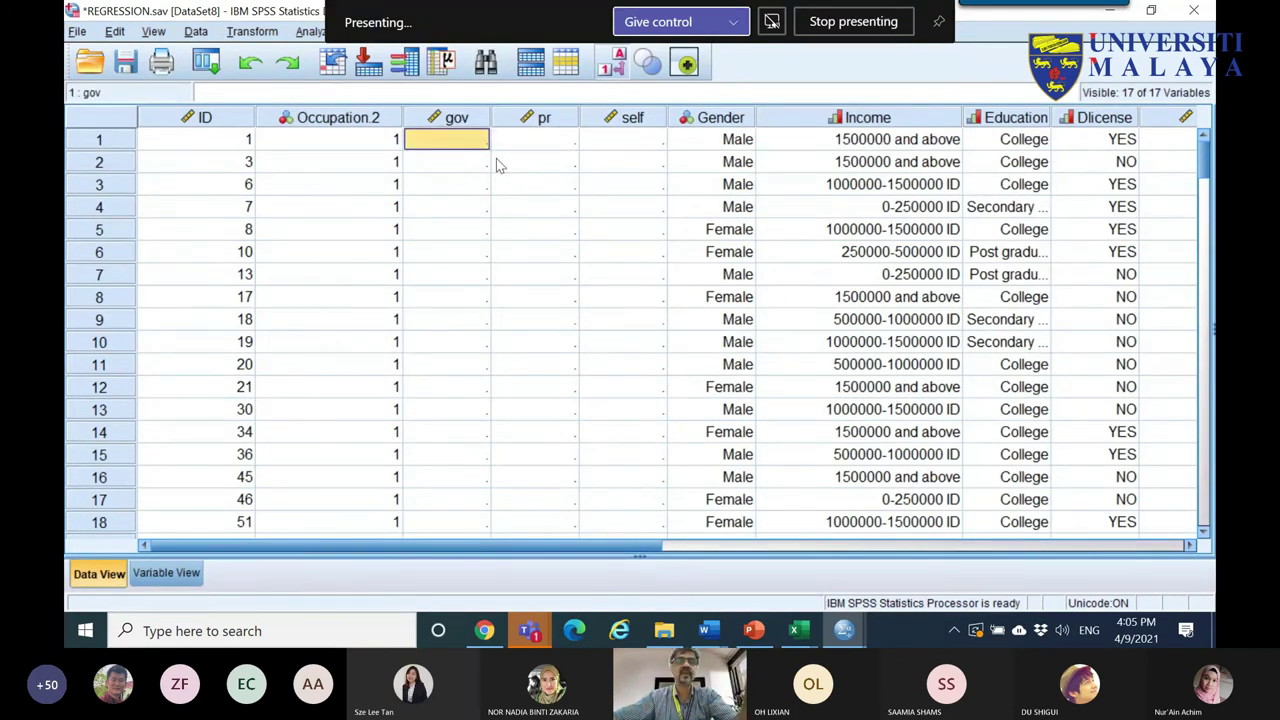
type("1")
left_click(531, 141)
type("0")
left_click(591, 143)
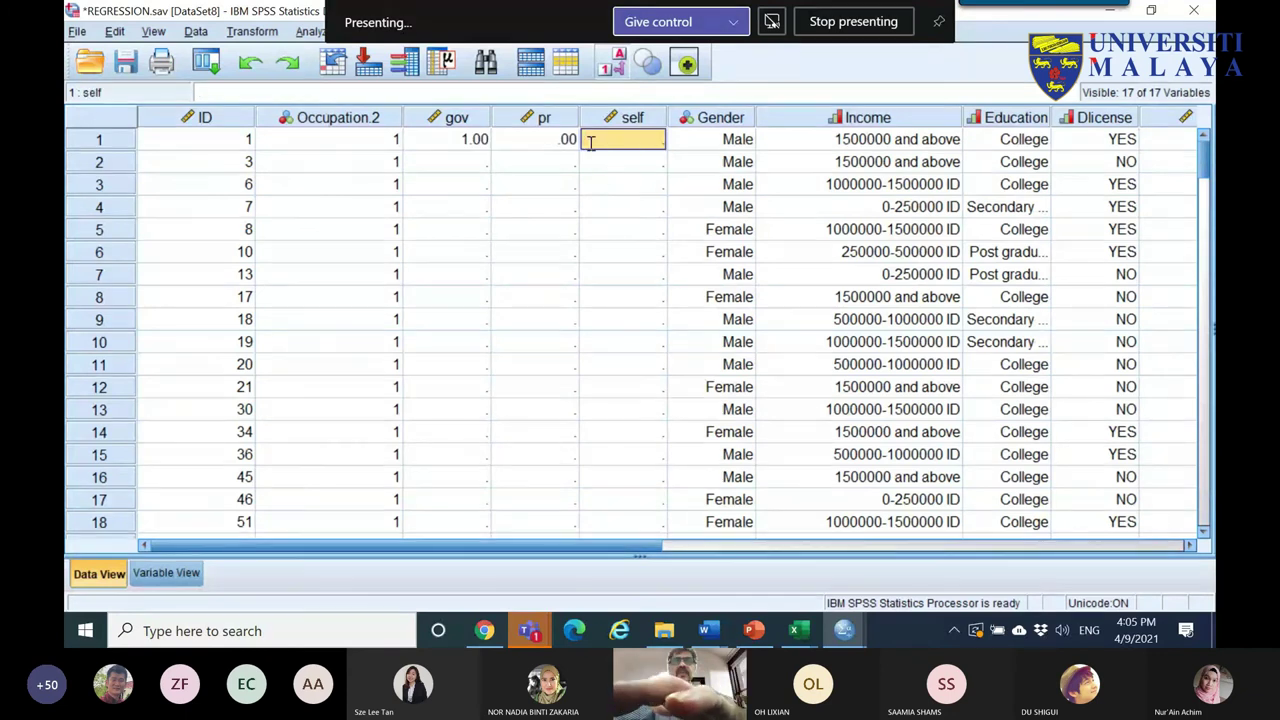
type("0")
left_click(599, 183)
left_click(435, 163)
- Copy the first case's gov, pr and self codes to the remaining occupation 1 cases, rows 2 to 54
left_click_drag(463, 140, 614, 143)
right_click(614, 143)
left_click(649, 177)
left_click_drag(445, 162, 608, 332)
right_click(608, 332)
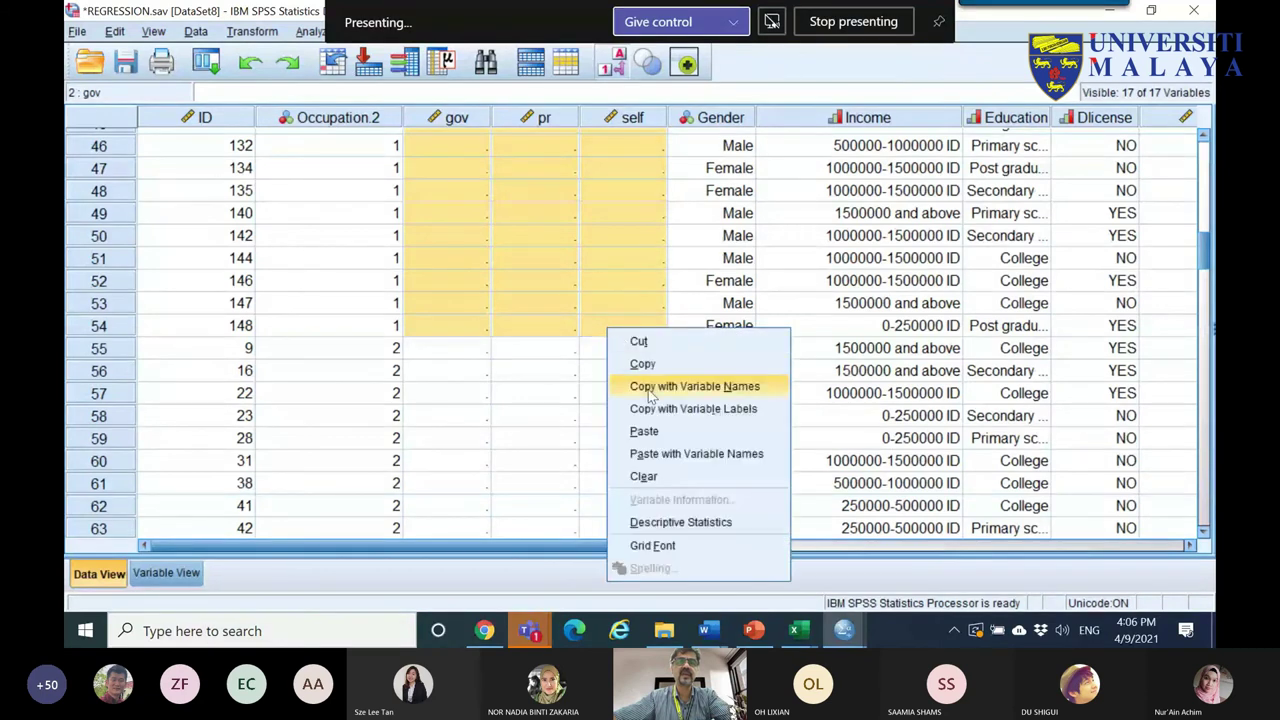
left_click(657, 432)
- Code row 55, the first occupation 2 case, with gov 0, pr 1 and self 0
left_click(447, 348)
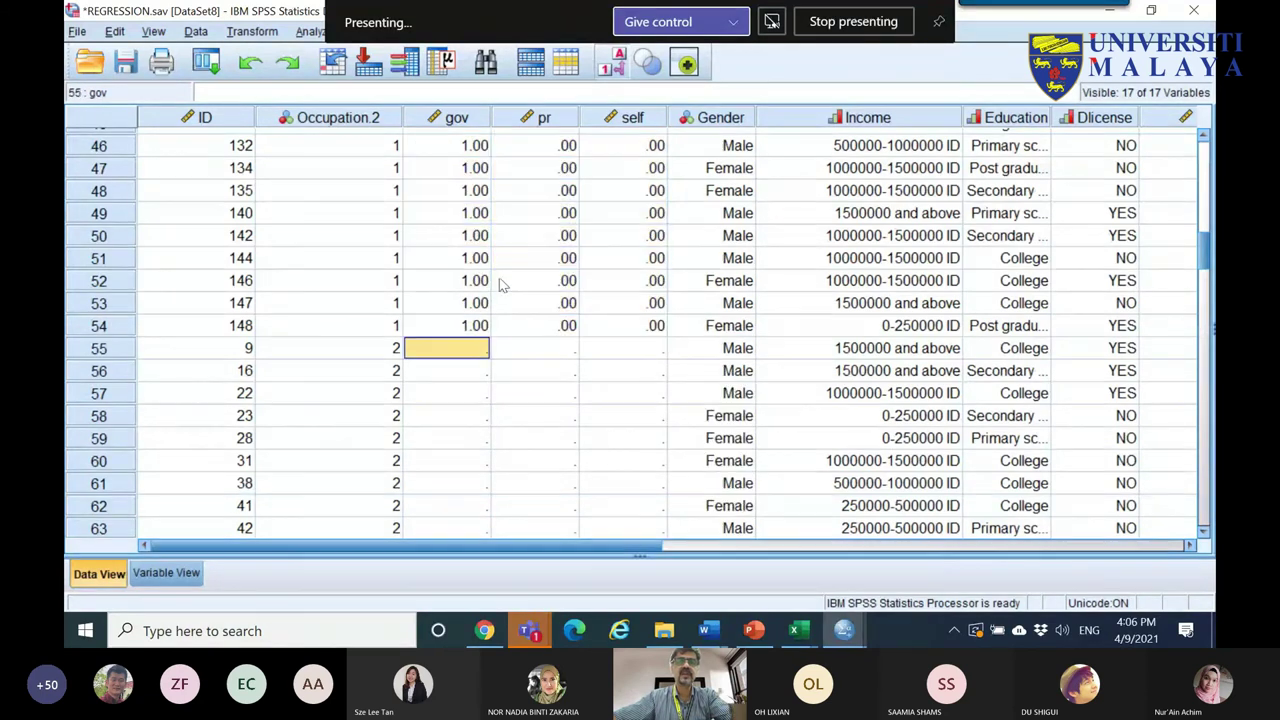
left_click(531, 348)
type("1")
key("Return")
left_click(490, 352)
type("0")
key("Tab")
key("Tab")
type("0")
key("Return")
- Copy row 55's gov, pr and self codes to the remaining occupation 2 cases, rows 56 to 90
left_click_drag(470, 348, 623, 350)
right_click(626, 350)
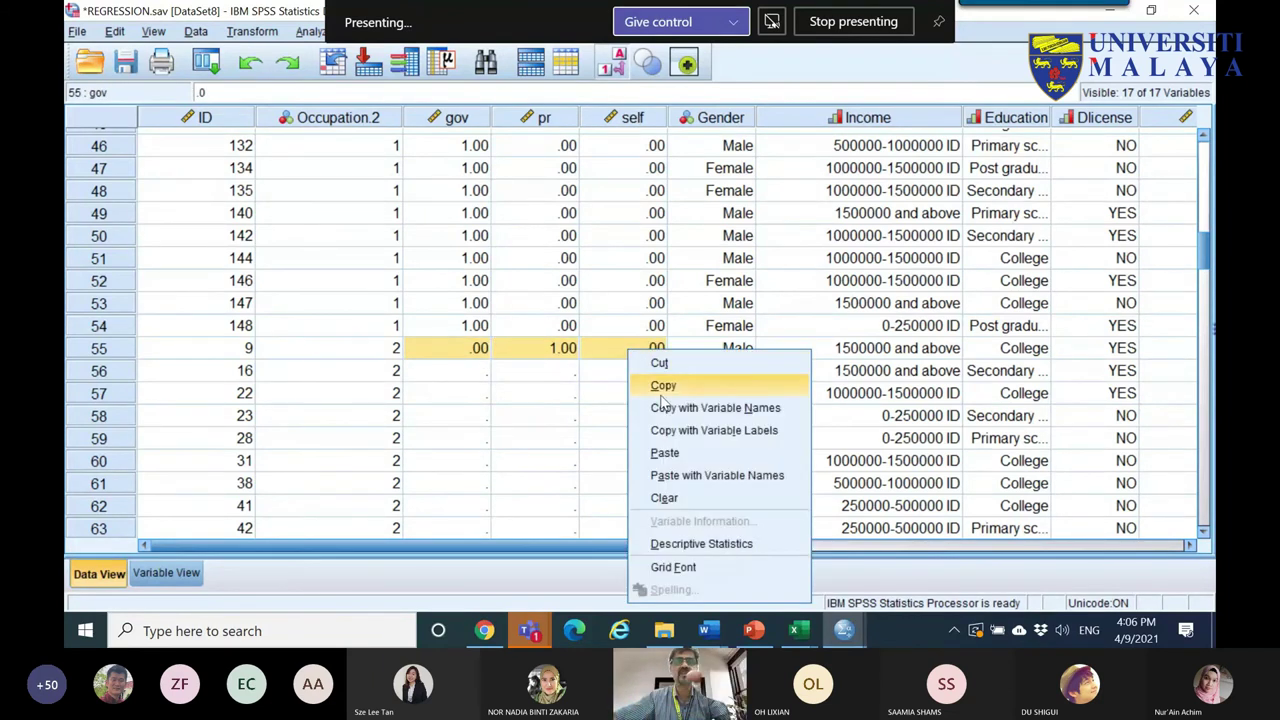
left_click(664, 386)
left_click_drag(489, 378, 651, 263)
right_click(651, 263)
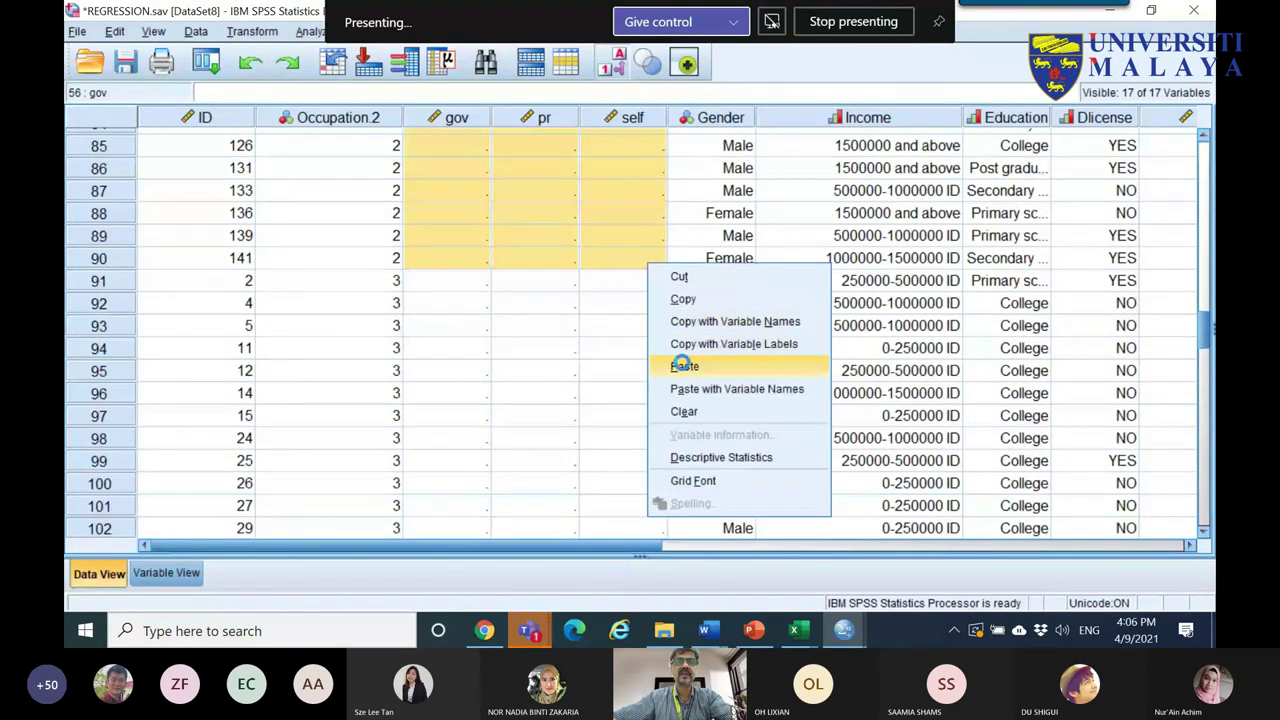
left_click(685, 365)
- Code row 91, the first occupation 3 case, with gov 0, pr 0 and self 1
left_click(628, 285)
type("1")
left_click(623, 283)
left_click(486, 284)
type("0")
left_click(532, 285)
type("0")
- Copy row 91's gov, pr and self codes to the remaining occupation 3 cases, rows 92 to 150
left_click(498, 302)
left_click(623, 280)
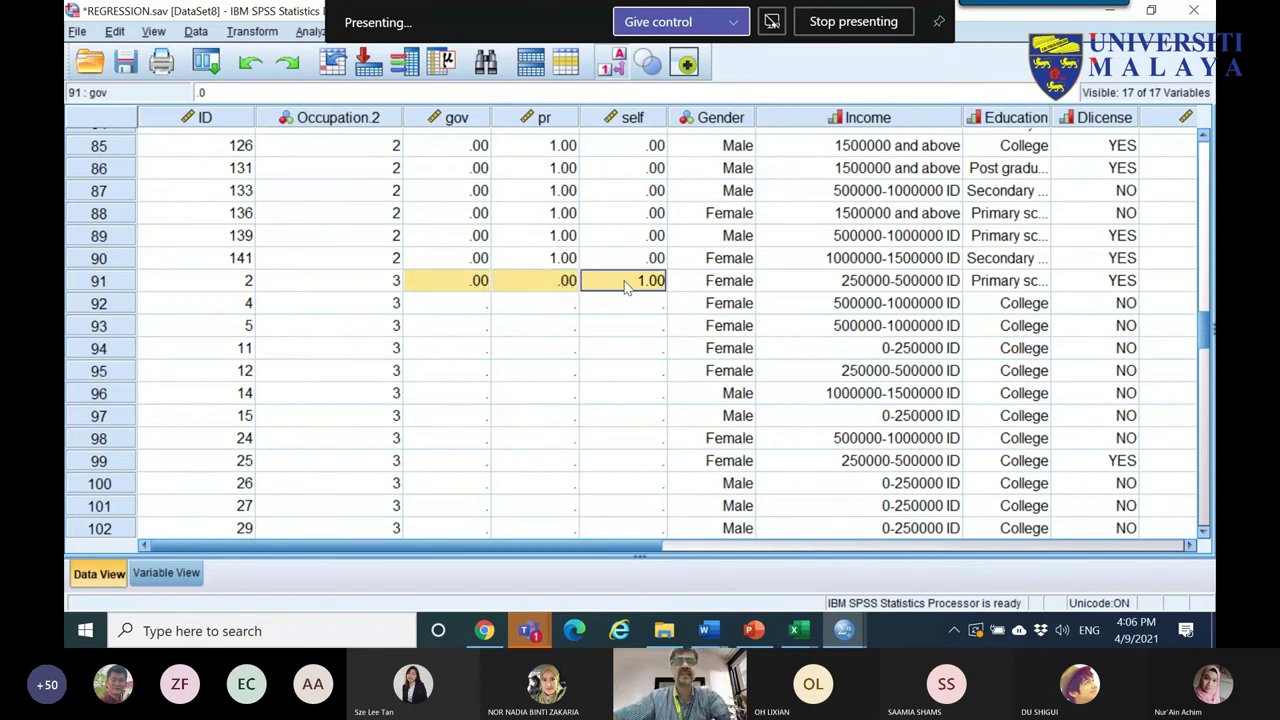
right_click(628, 282)
left_click(634, 317)
left_click(476, 314)
left_click_drag(476, 314, 654, 241)
right_click(654, 241)
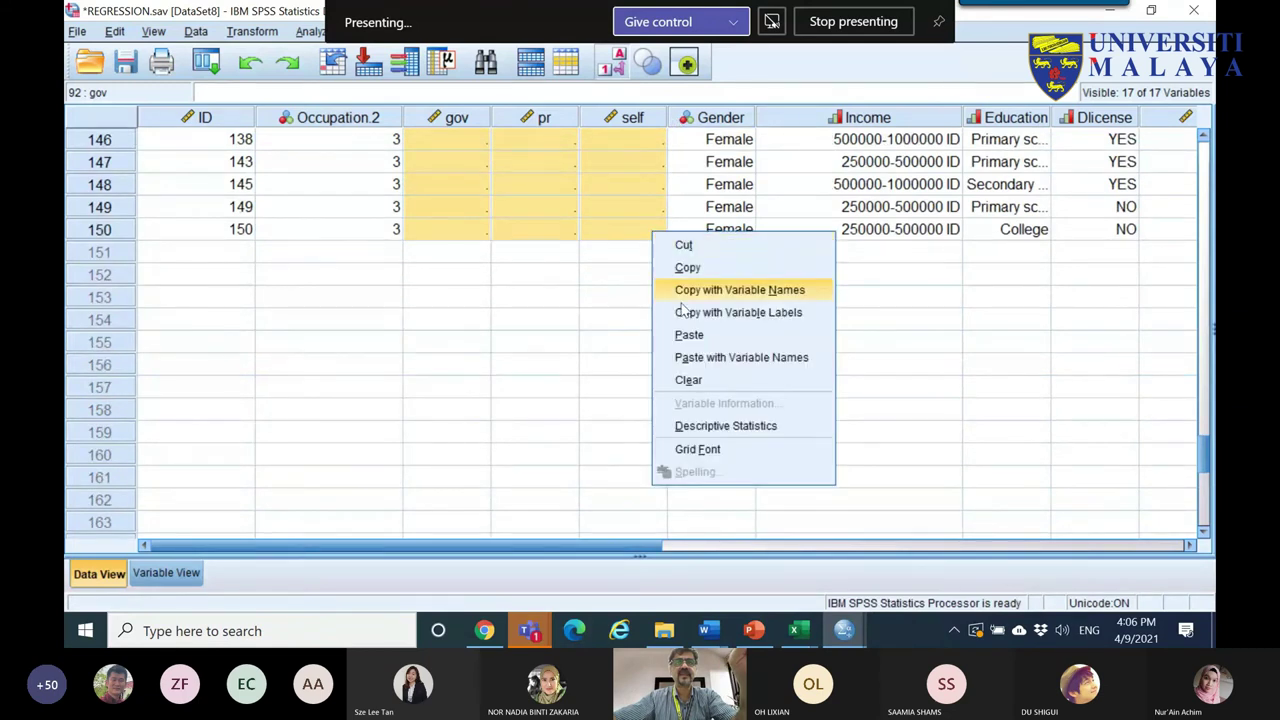
left_click(662, 333)
- Review the gov, pr and self dummy columns one after another from the first case
scroll(523, 238, "up", 20)
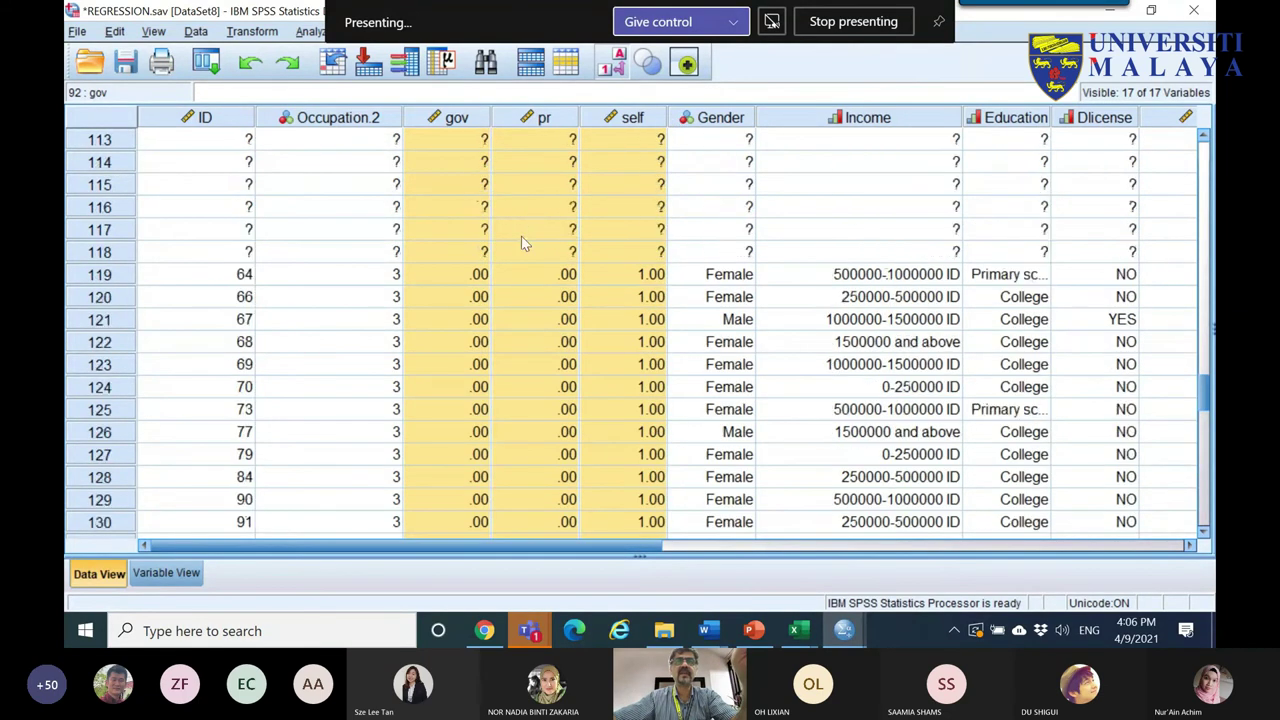
left_click(456, 118)
left_click(538, 121)
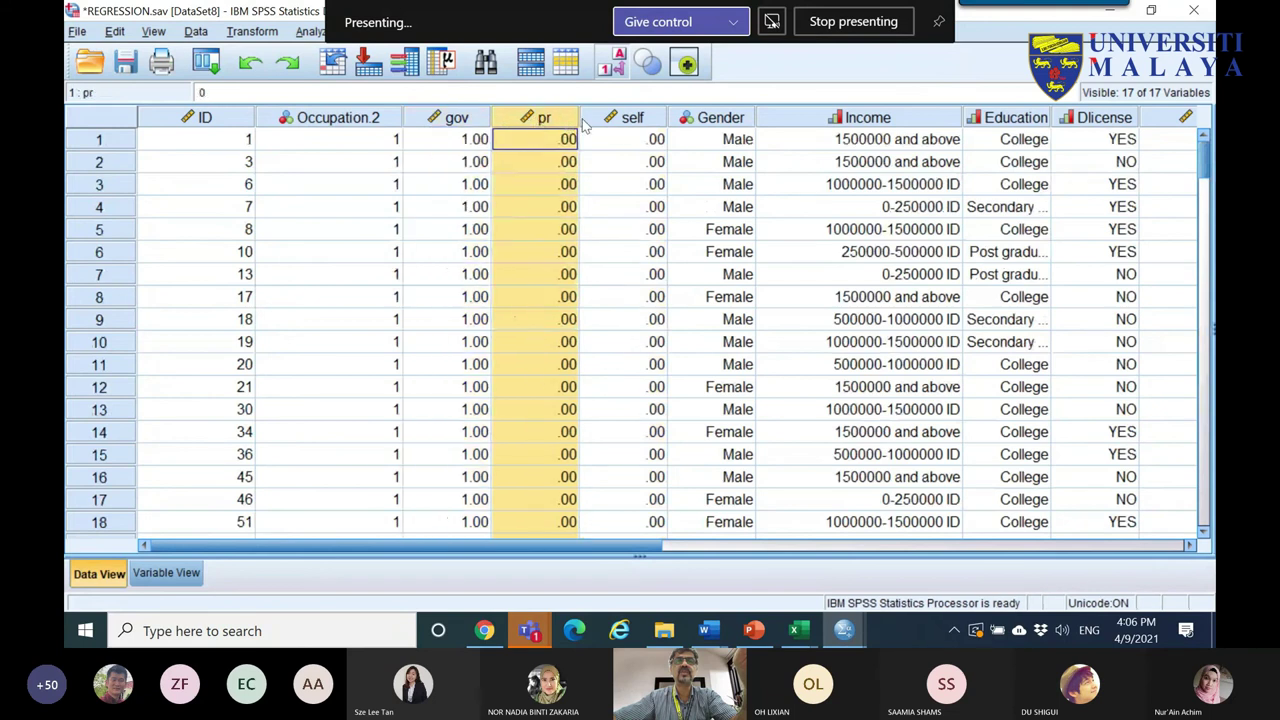
left_click(602, 121)
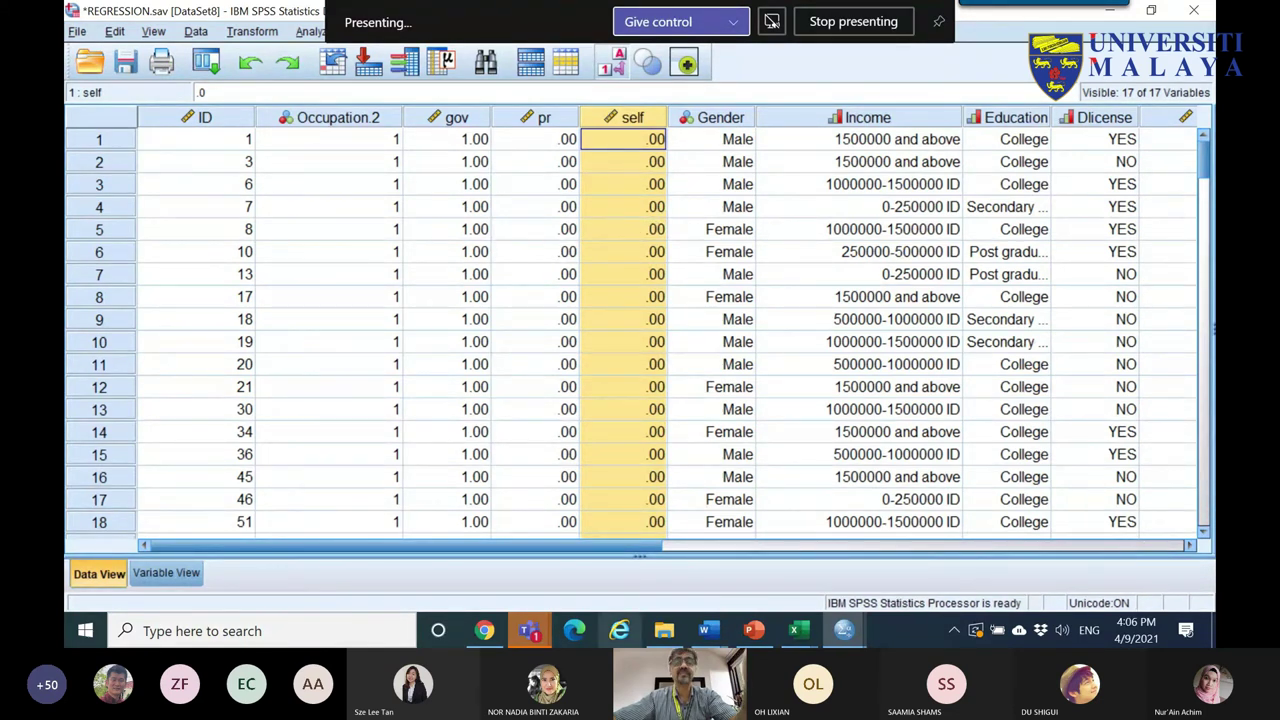
- Switch to Chrome and open the YouTube video "Statistics 101: Multiple Linear Regression, Dummy Variables"
left_click(752, 630)
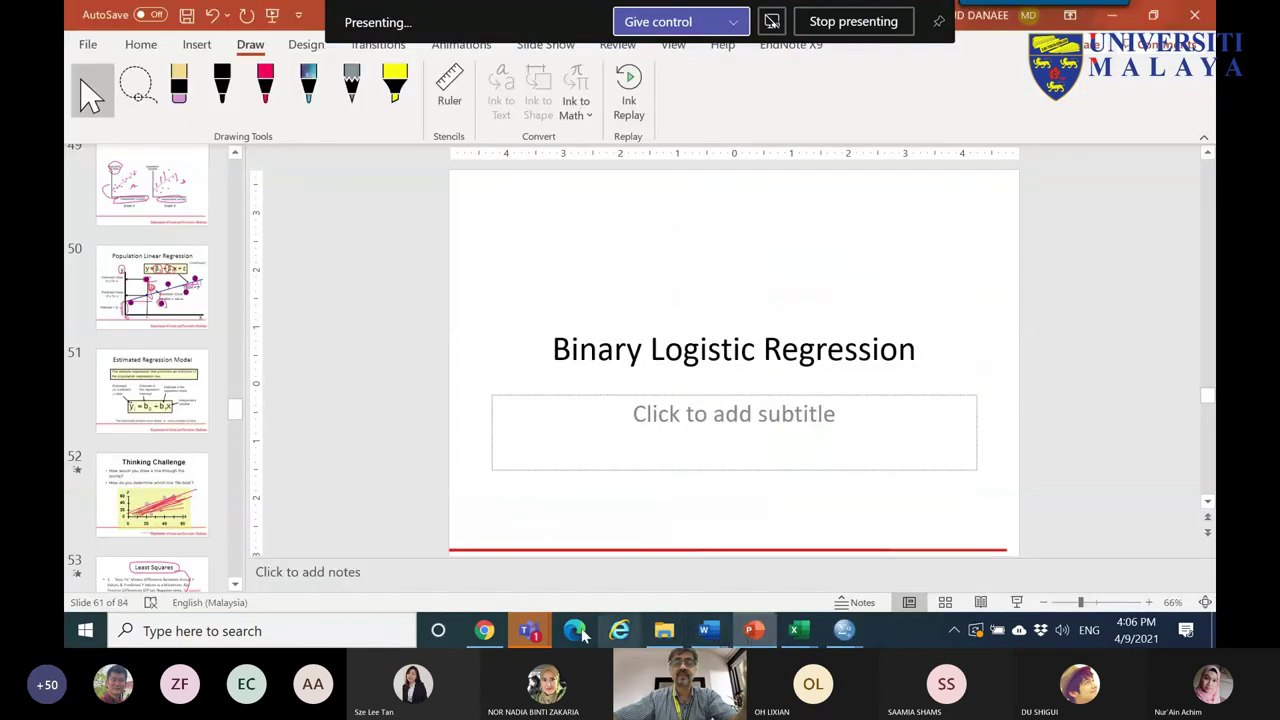
left_click(484, 630)
left_click(975, 244)
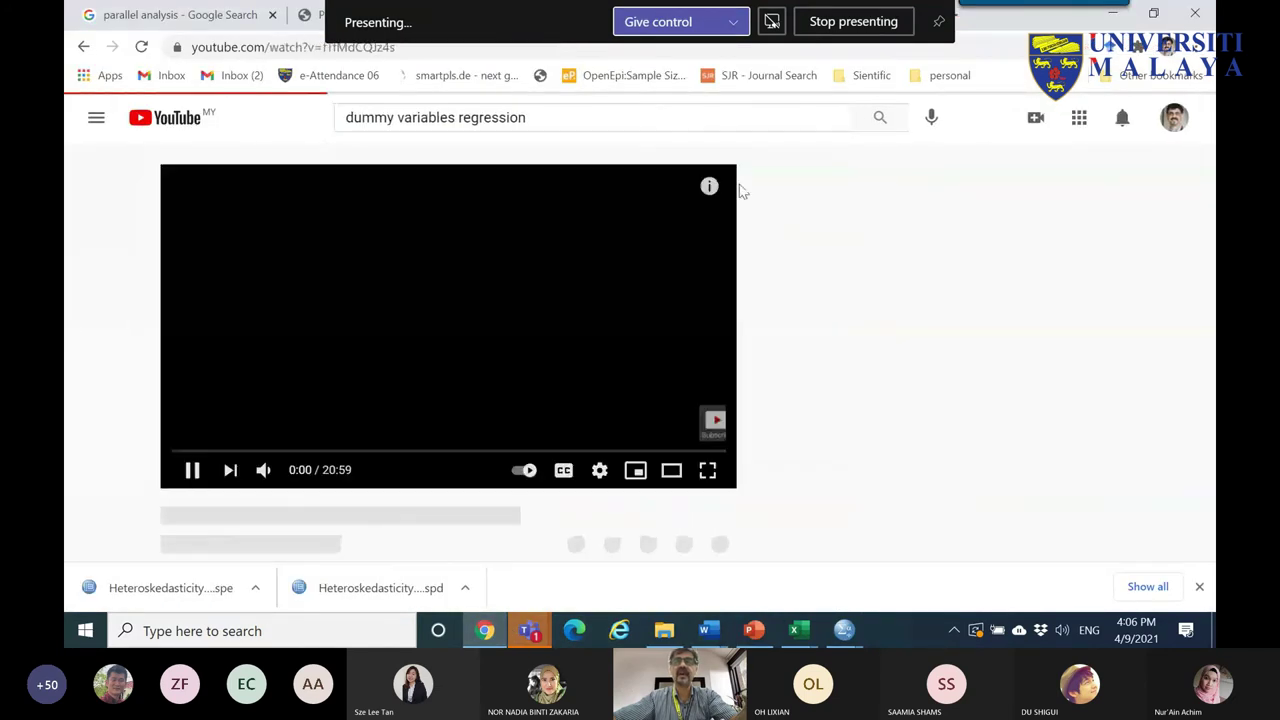
- Return to the "dummy variables regression" search results and look through the listed videos on dummy coding, including those using SPSS
left_click(83, 47)
scroll(300, 300, "down", 5)
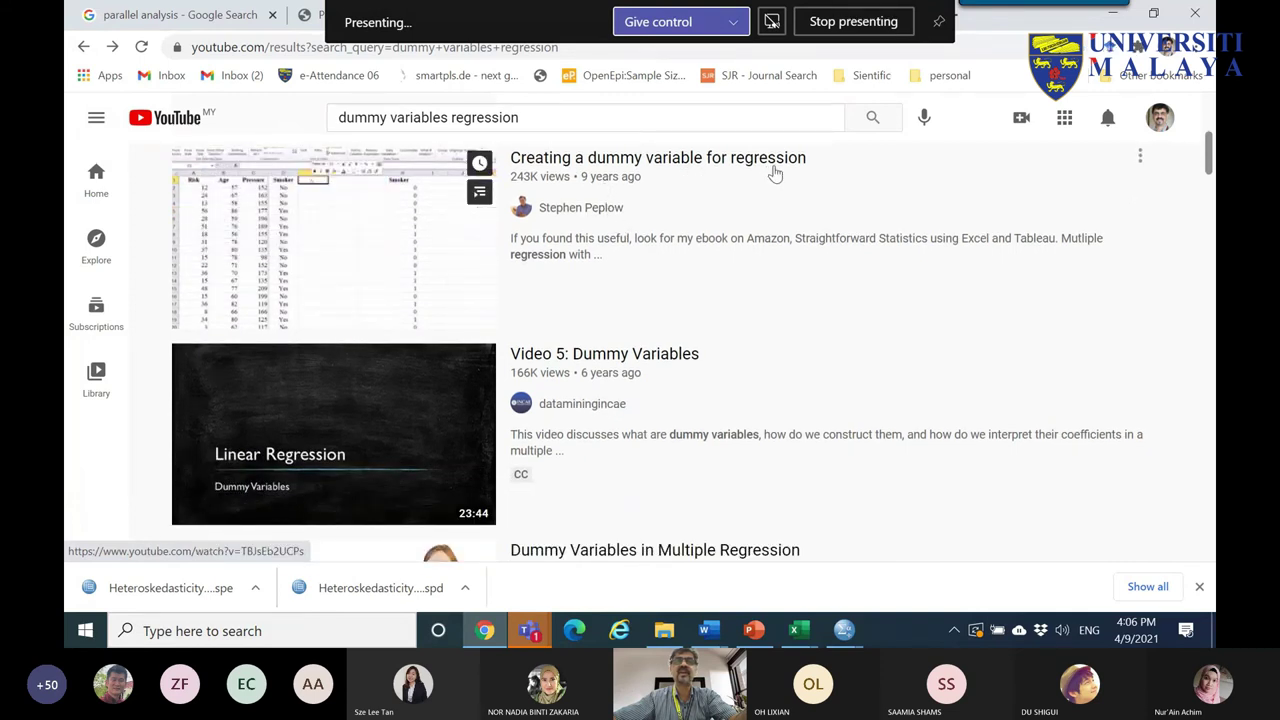
scroll(583, 268, "down", 2)
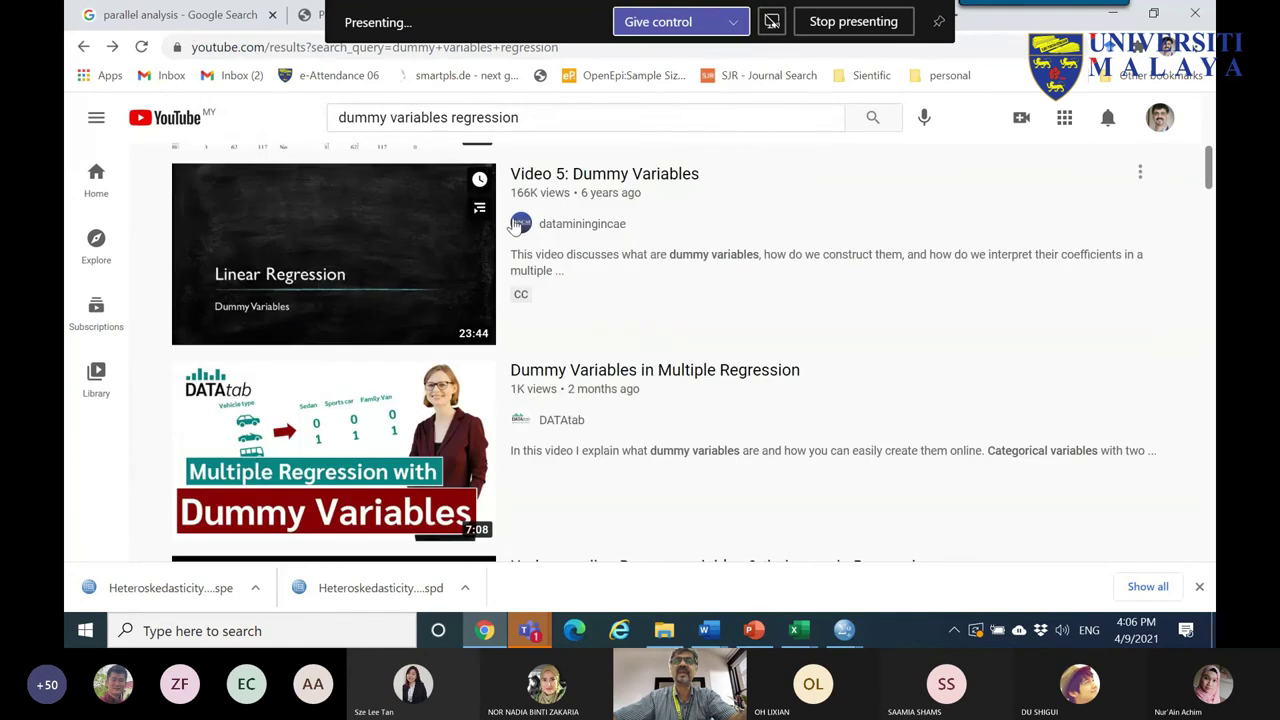
scroll(580, 263, "down", 4)
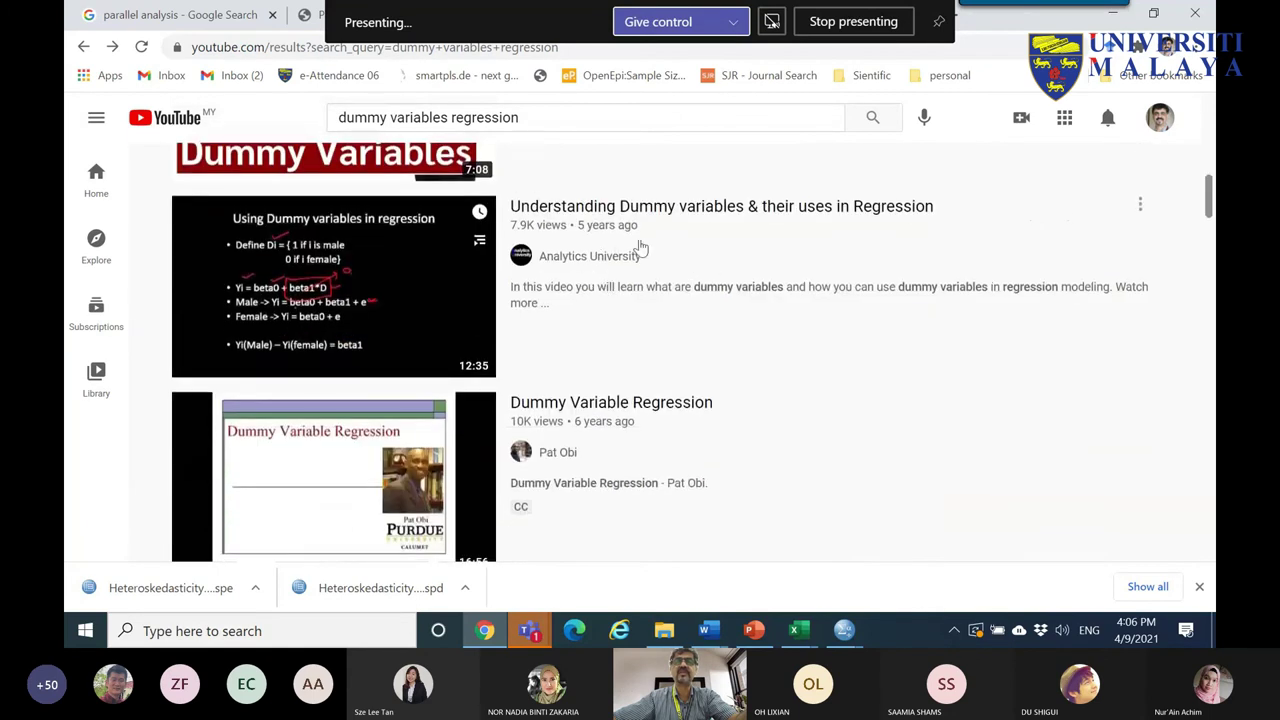
scroll(634, 260, "down", 5)
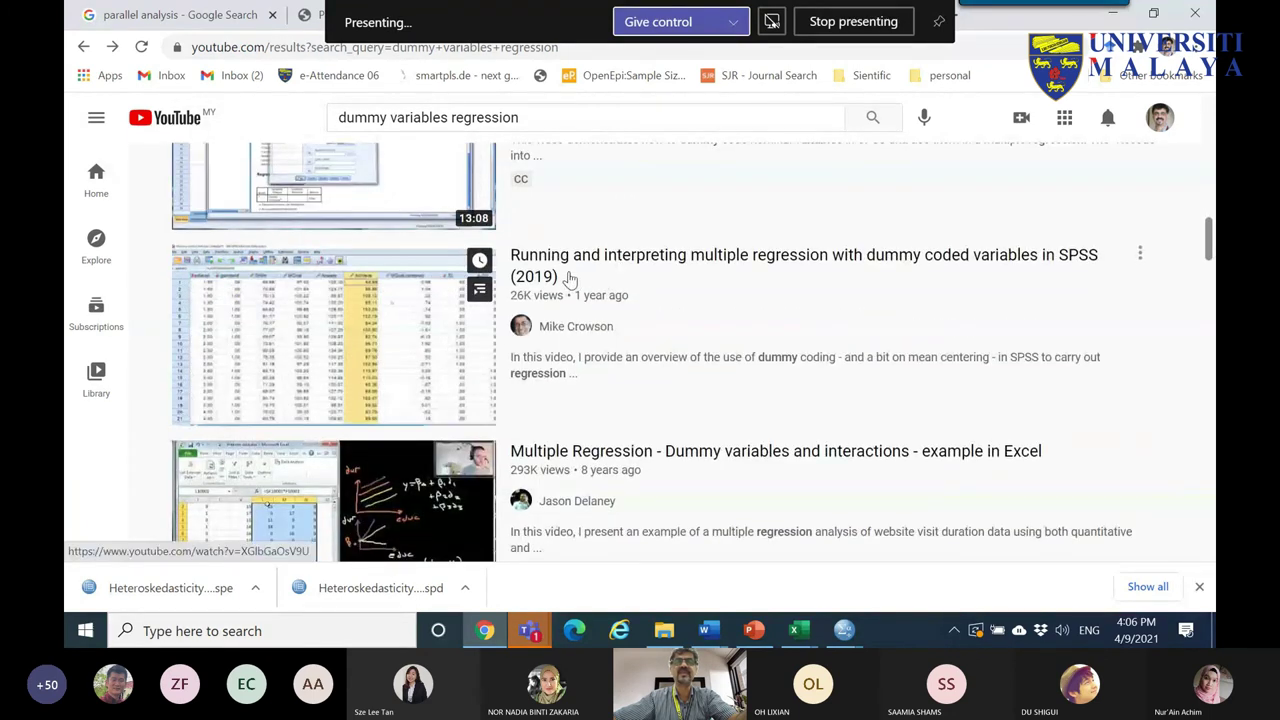
scroll(560, 280, "down", 1)
scroll(590, 286, "down", 2)
scroll(592, 288, "down", 3)
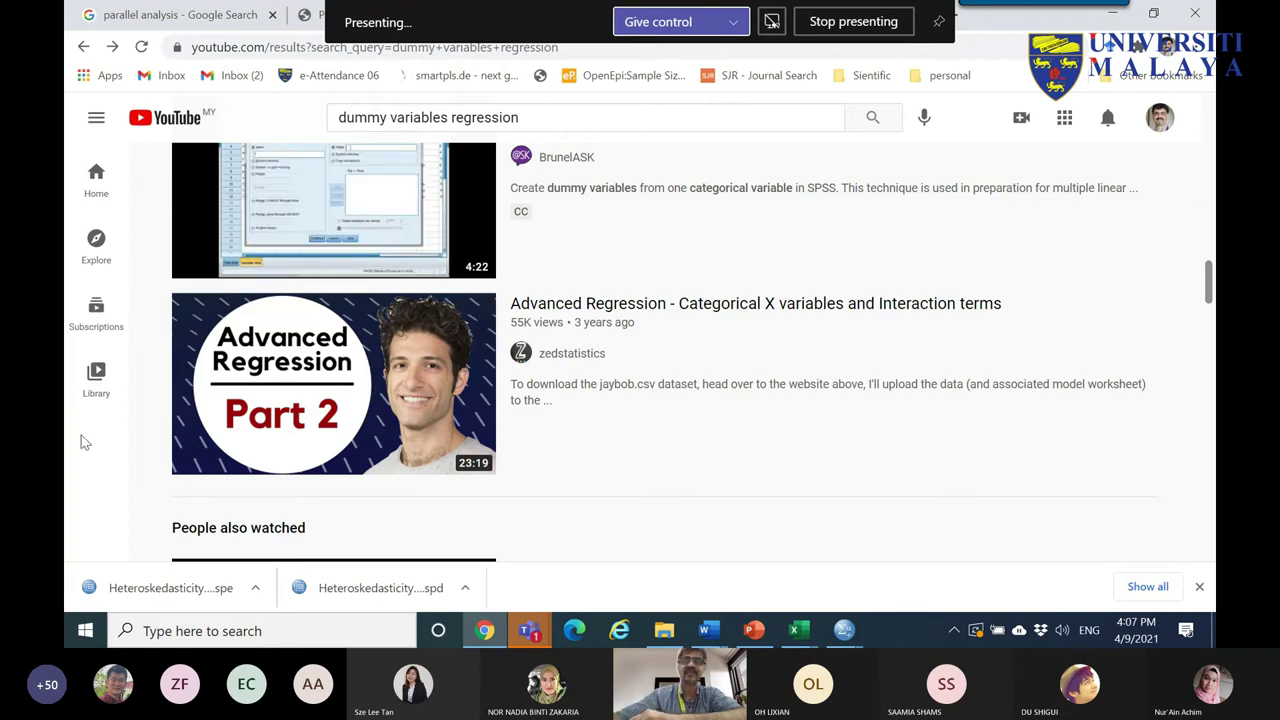
- Switch to PowerPoint and highlight the title text "Binary Logistic Regression" on slide 61
left_click(487, 631)
left_click(734, 349)
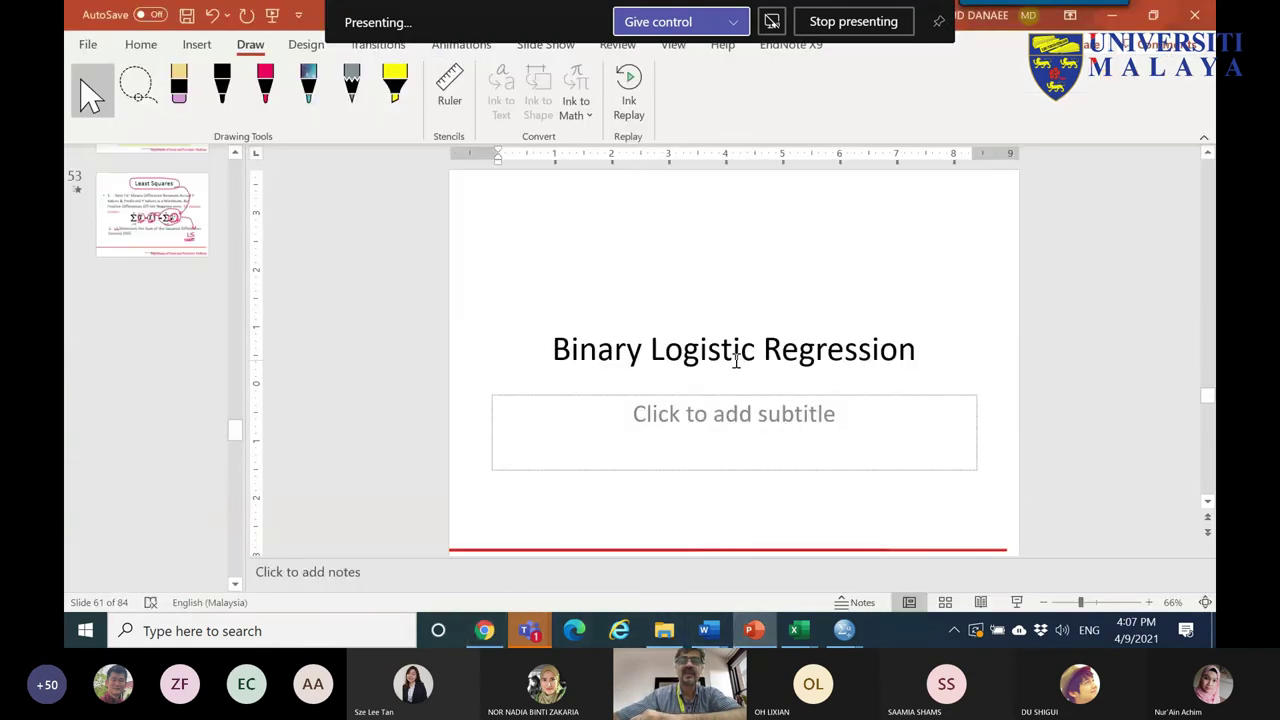
left_click_drag(556, 349, 856, 357)
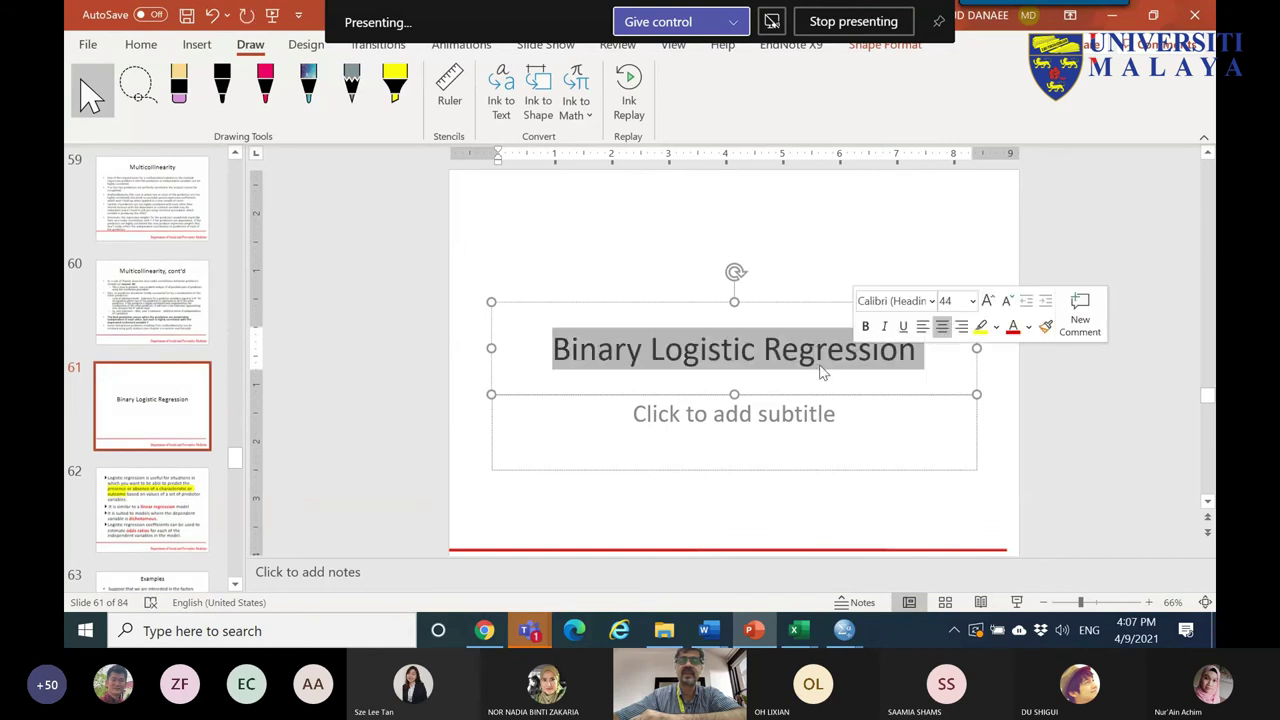
- Open slide 62 and highlight the phrases "to predict" and "It is similar to a linear regression" in turn
left_click(207, 500)
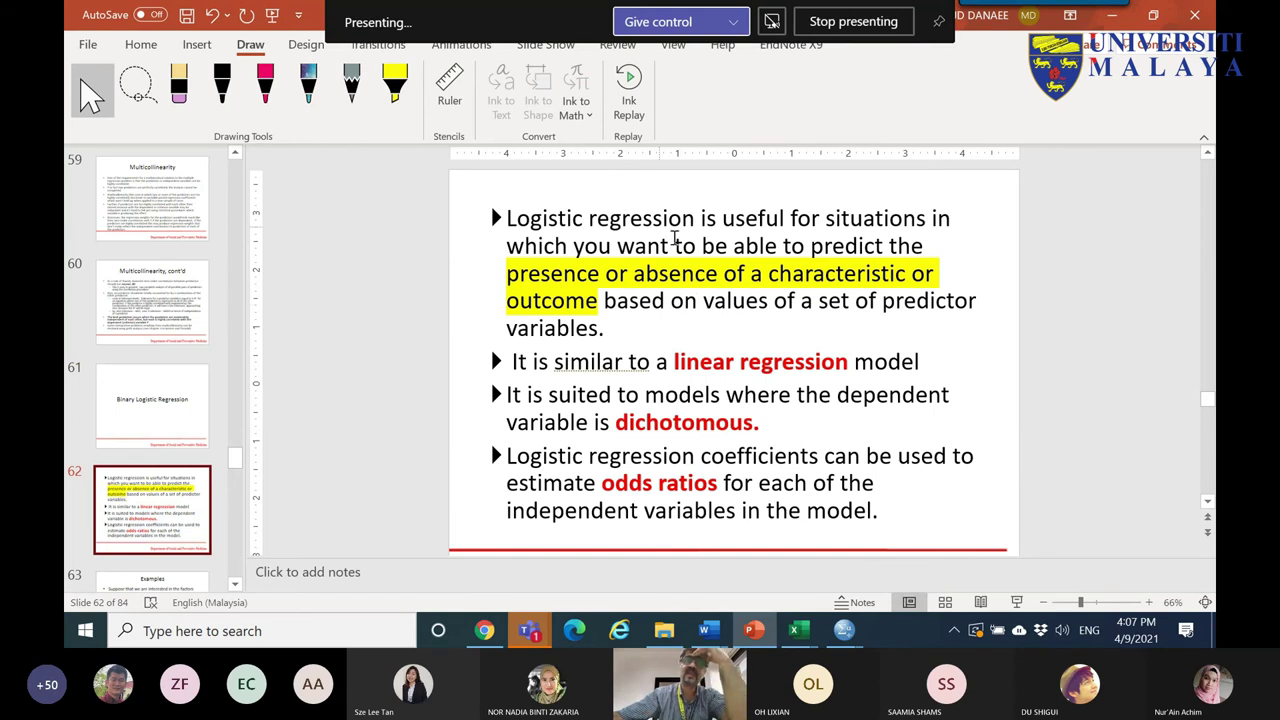
left_click_drag(809, 246, 888, 250)
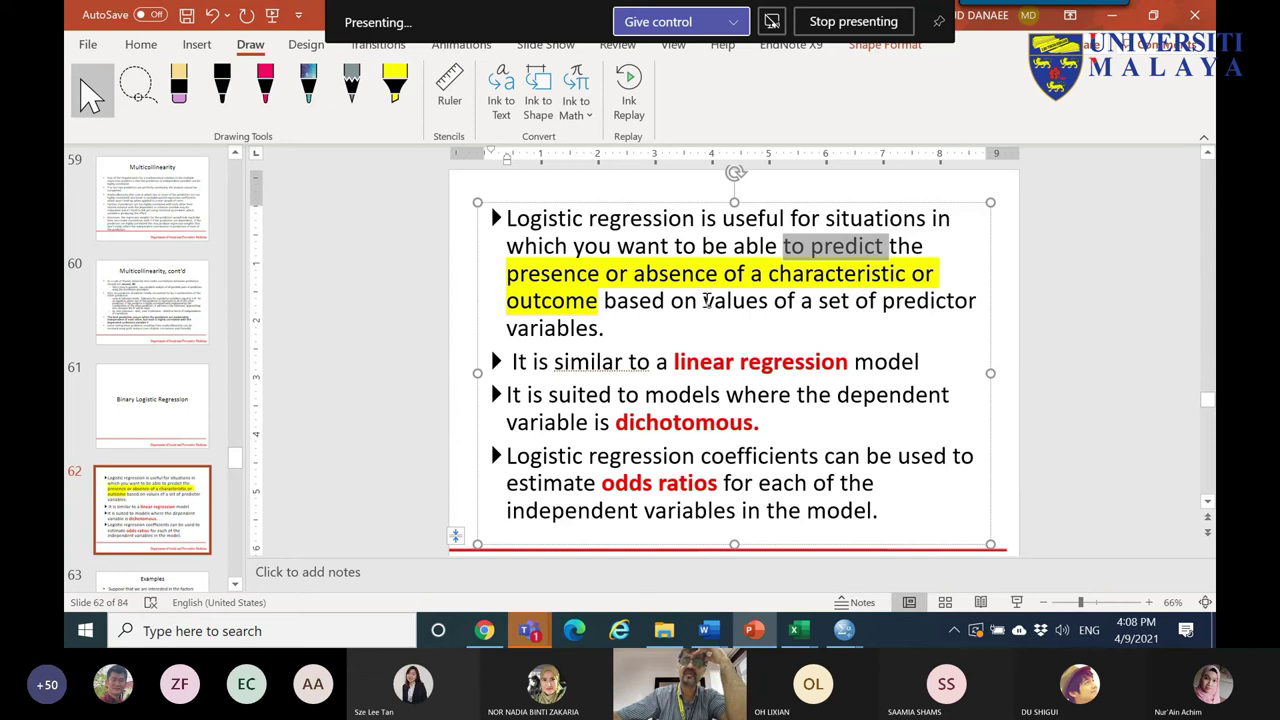
left_click_drag(512, 363, 852, 366)
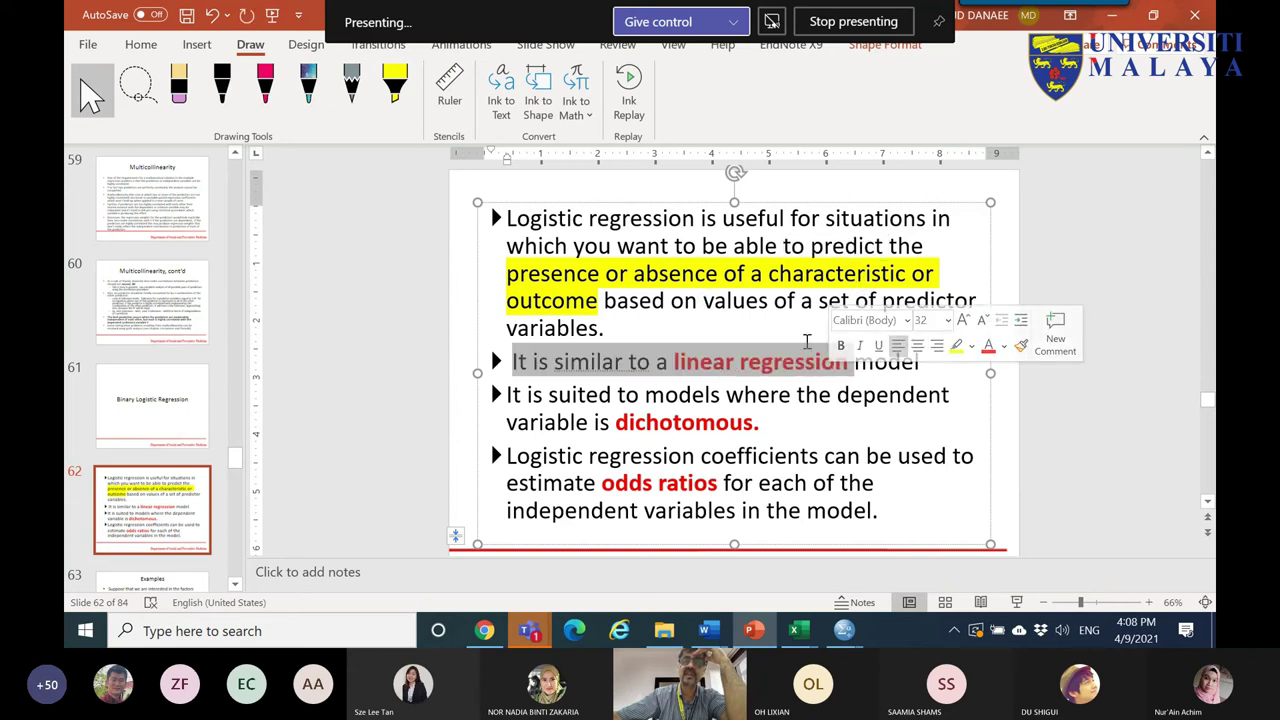
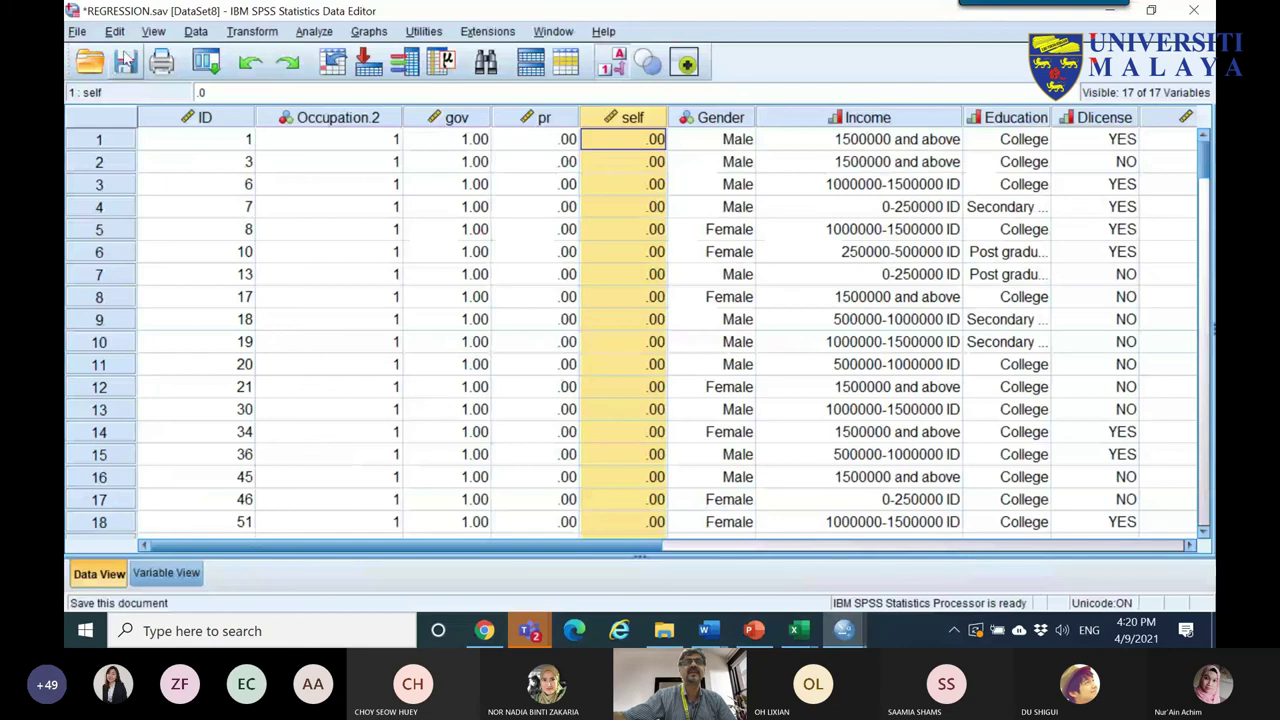
- Close the SPSS data file REGRESSION.sav and its output viewer
left_click(1194, 10)
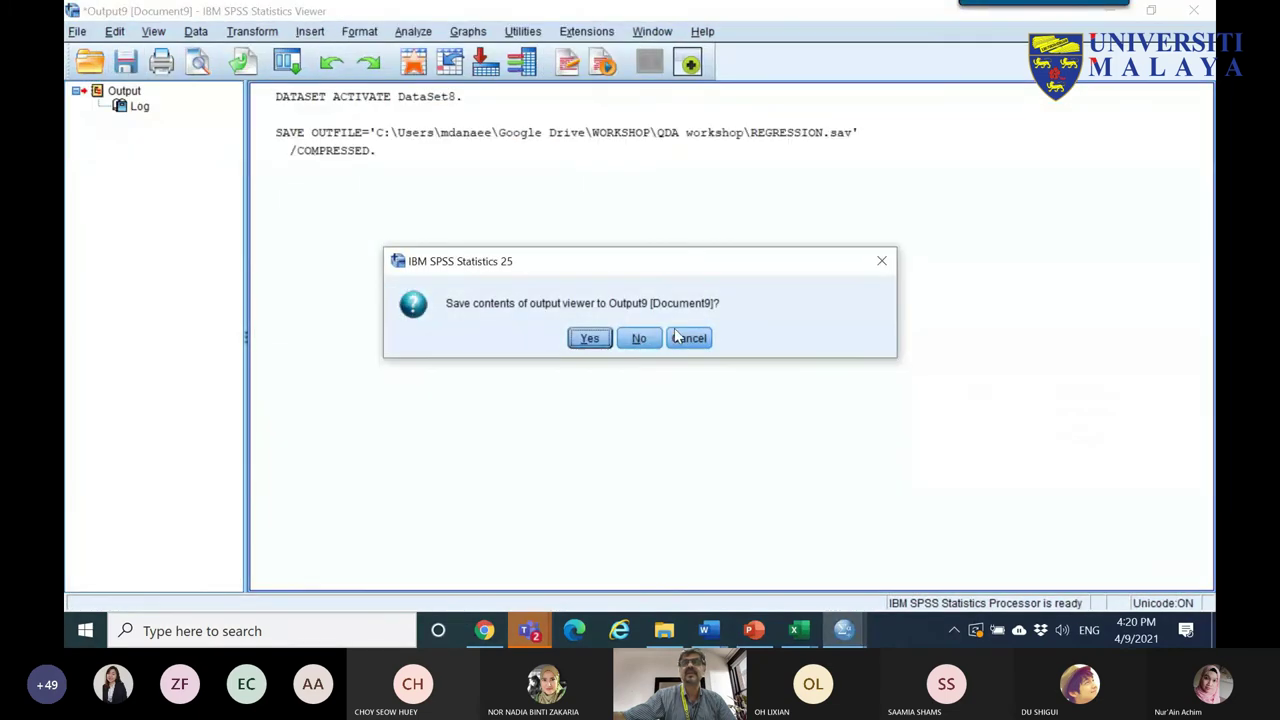
- Close the output viewer without saving and open binary2.sav from the QDA workshop folder
left_click(636, 336)
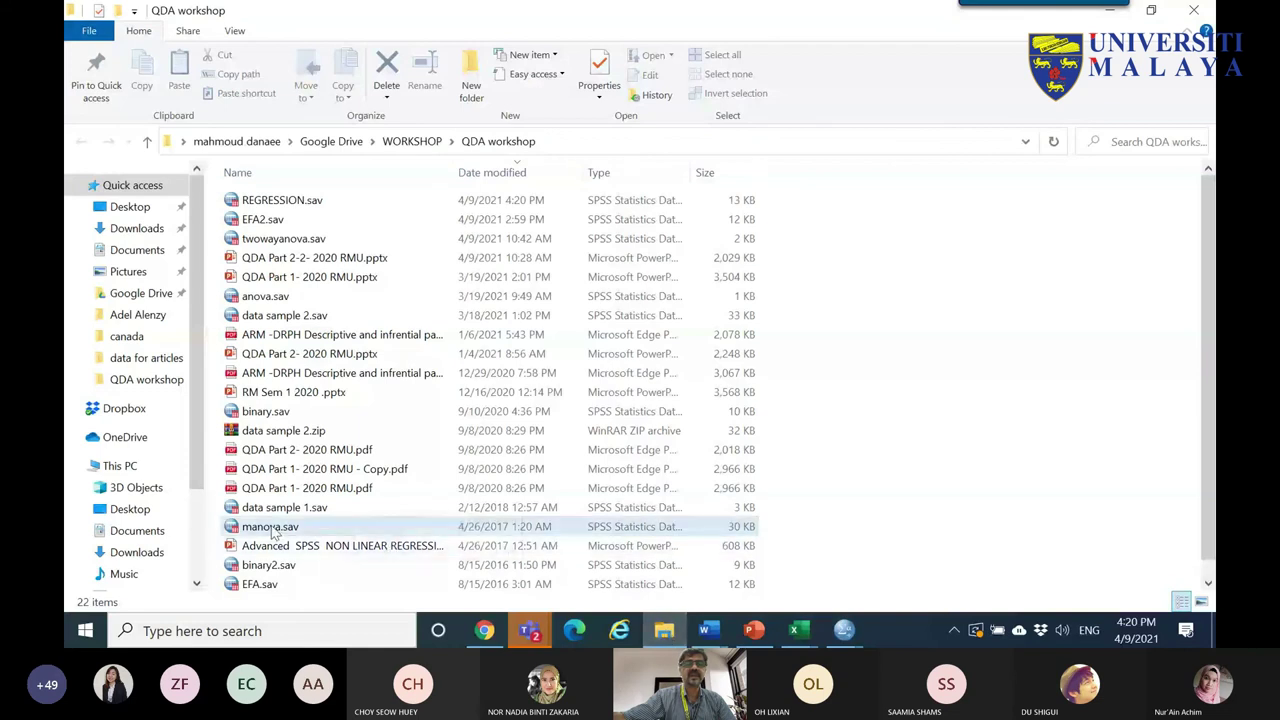
left_click(270, 566)
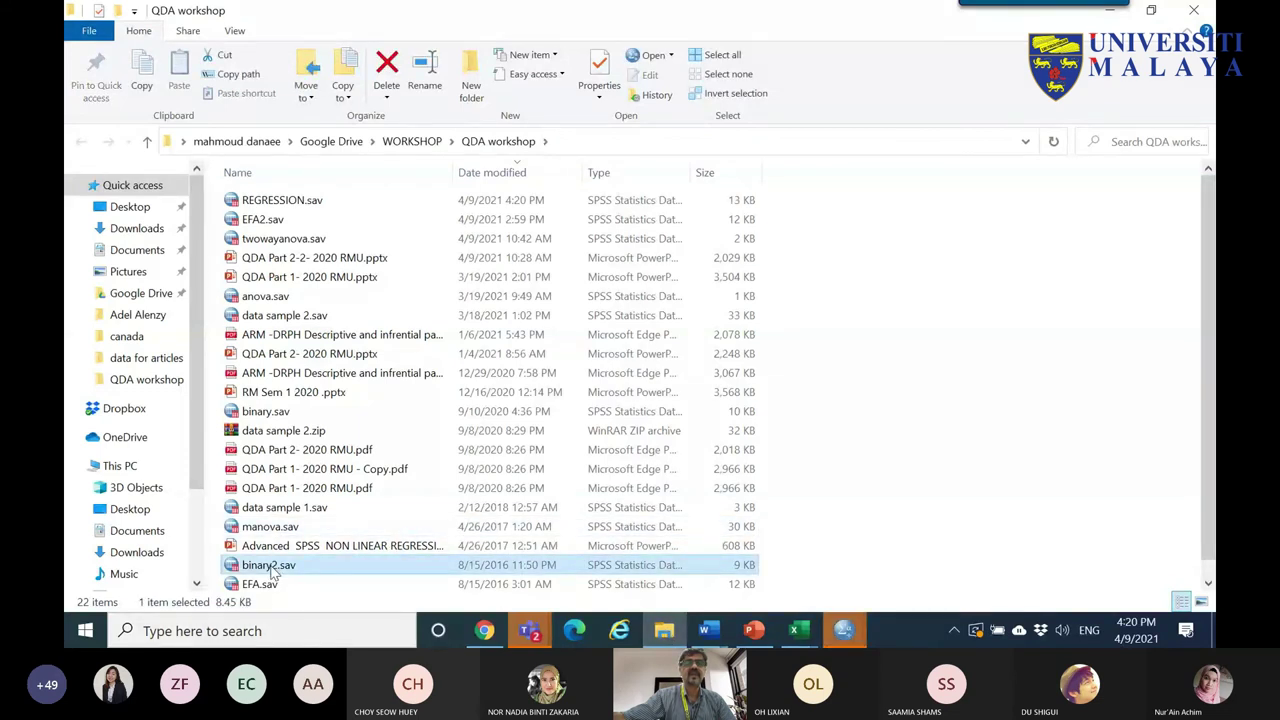
- Close the REGRESSION.sav dataset, the new output document without saving, and the duplicate Untitled5 dataset
mouse_move(843, 630)
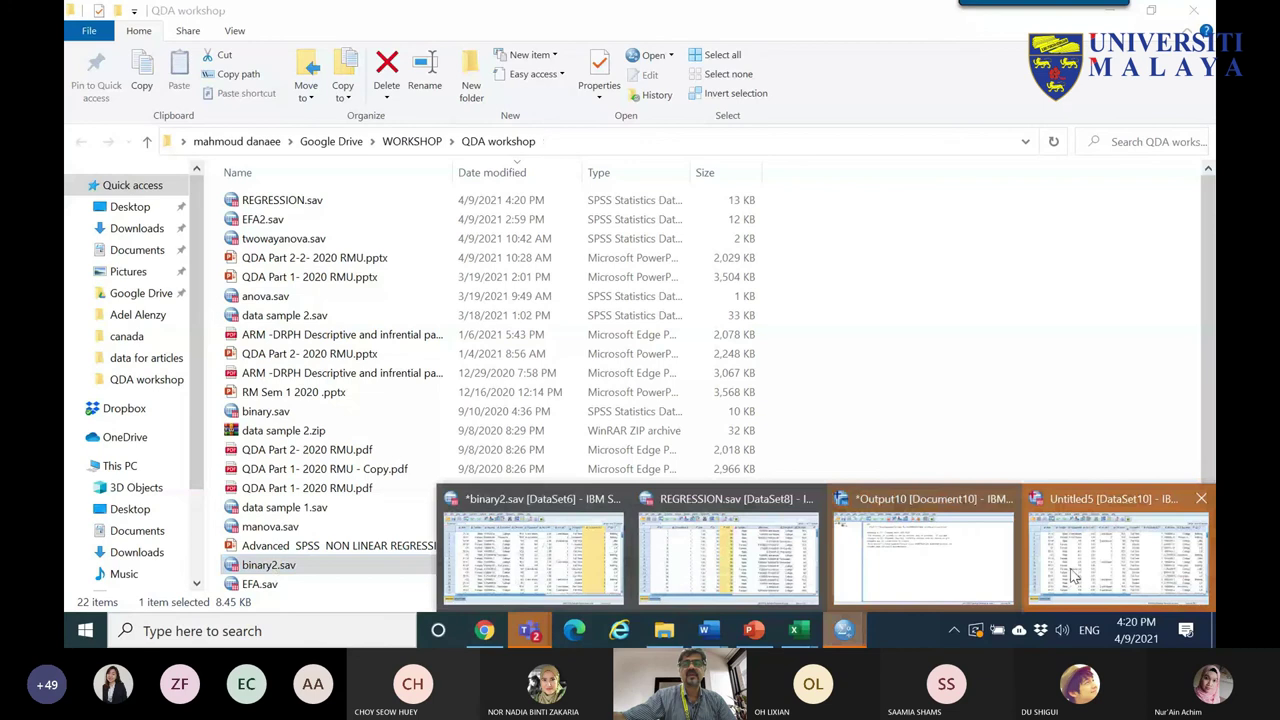
left_click(811, 498)
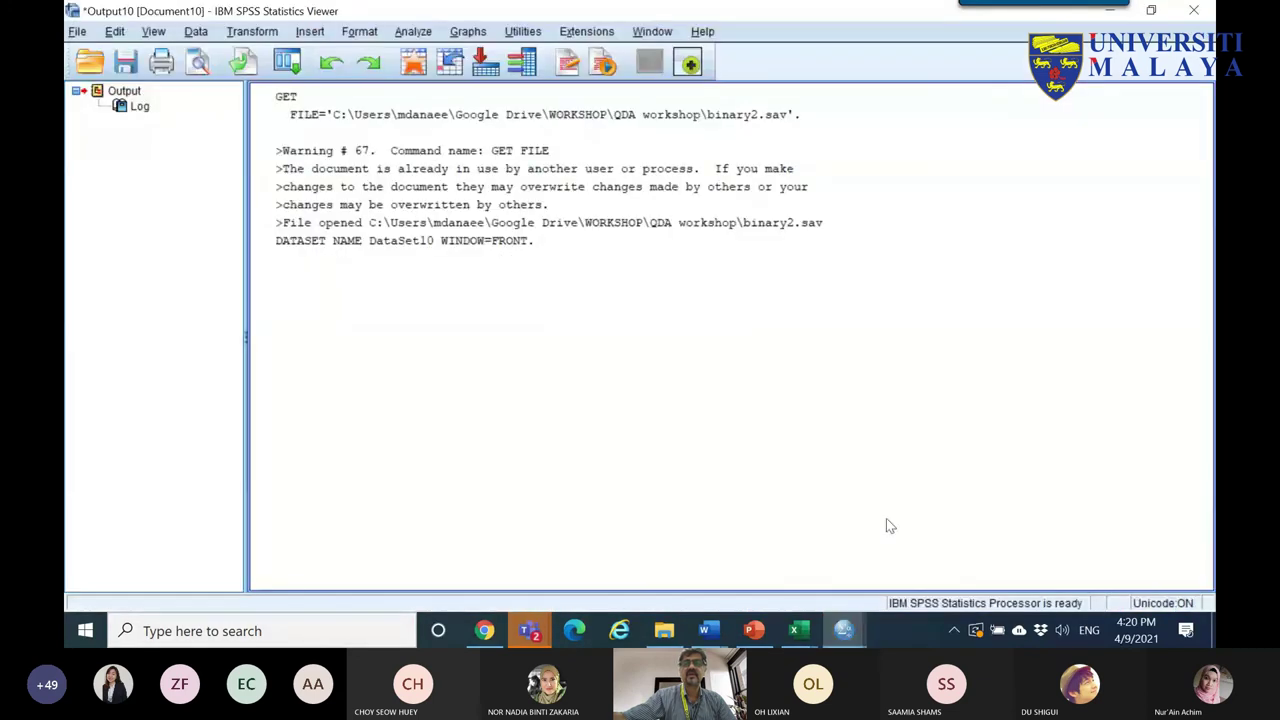
mouse_move(850, 630)
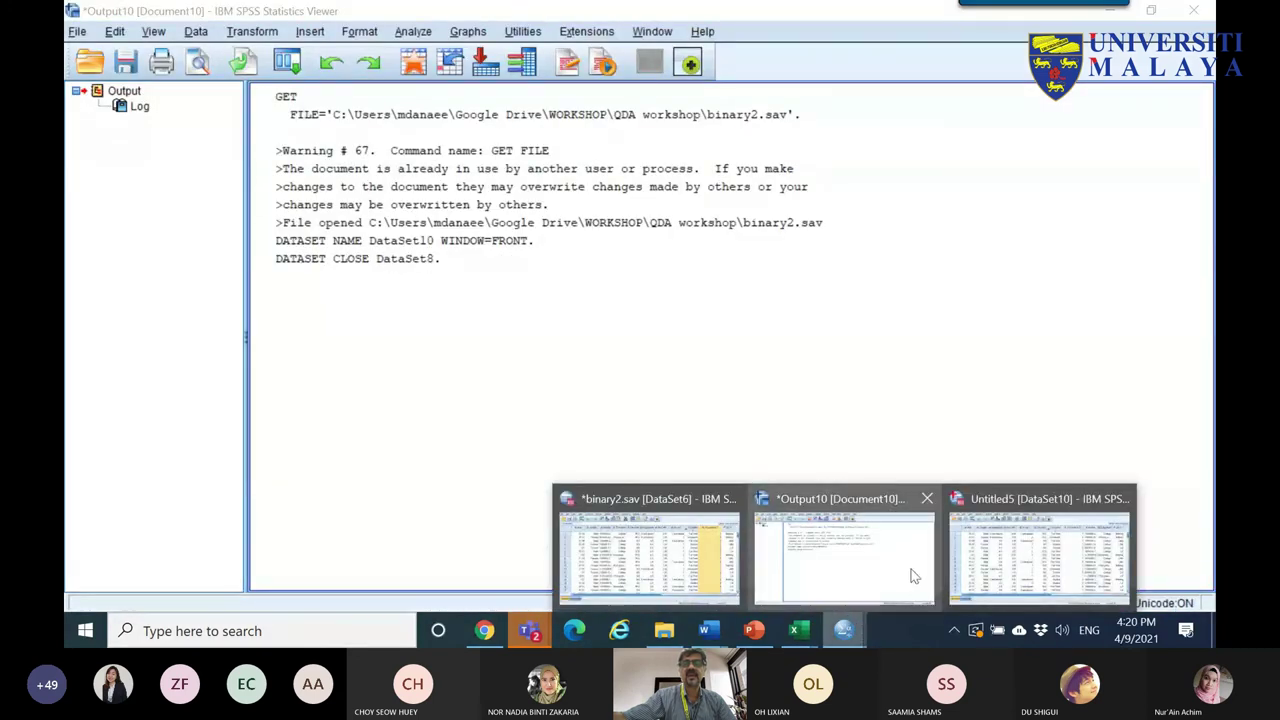
left_click(927, 499)
left_click(638, 338)
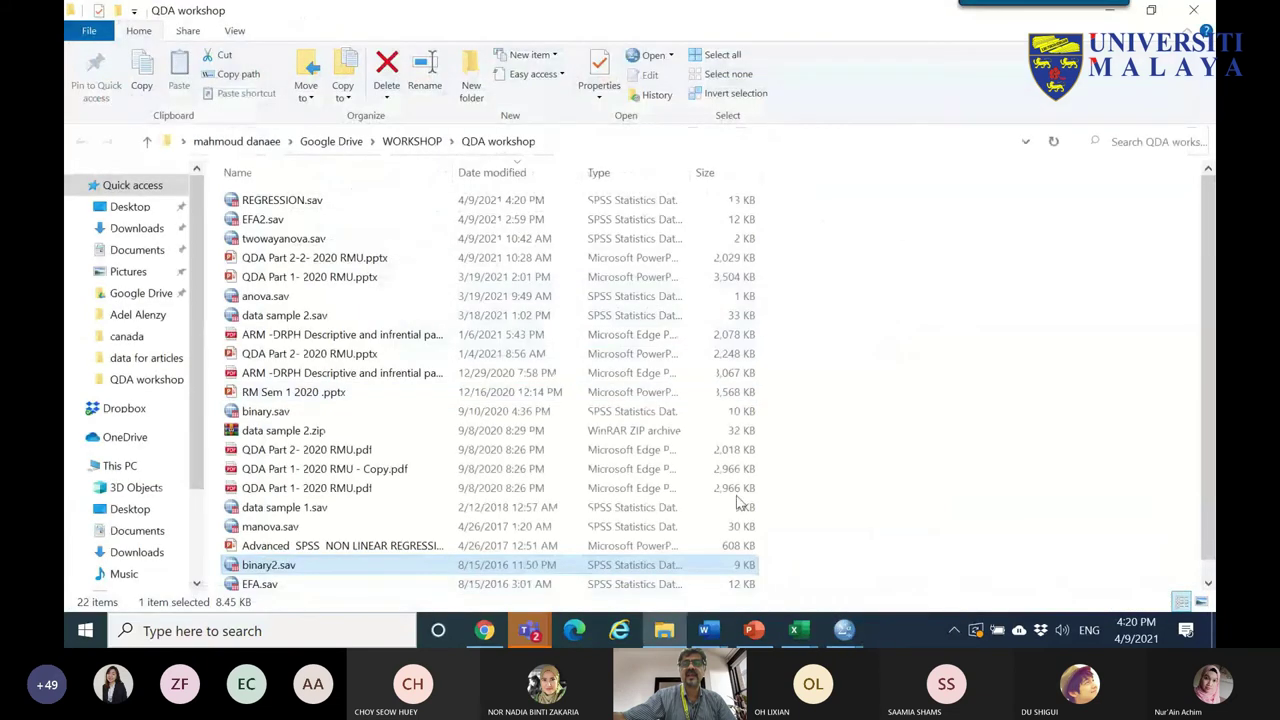
mouse_move(843, 630)
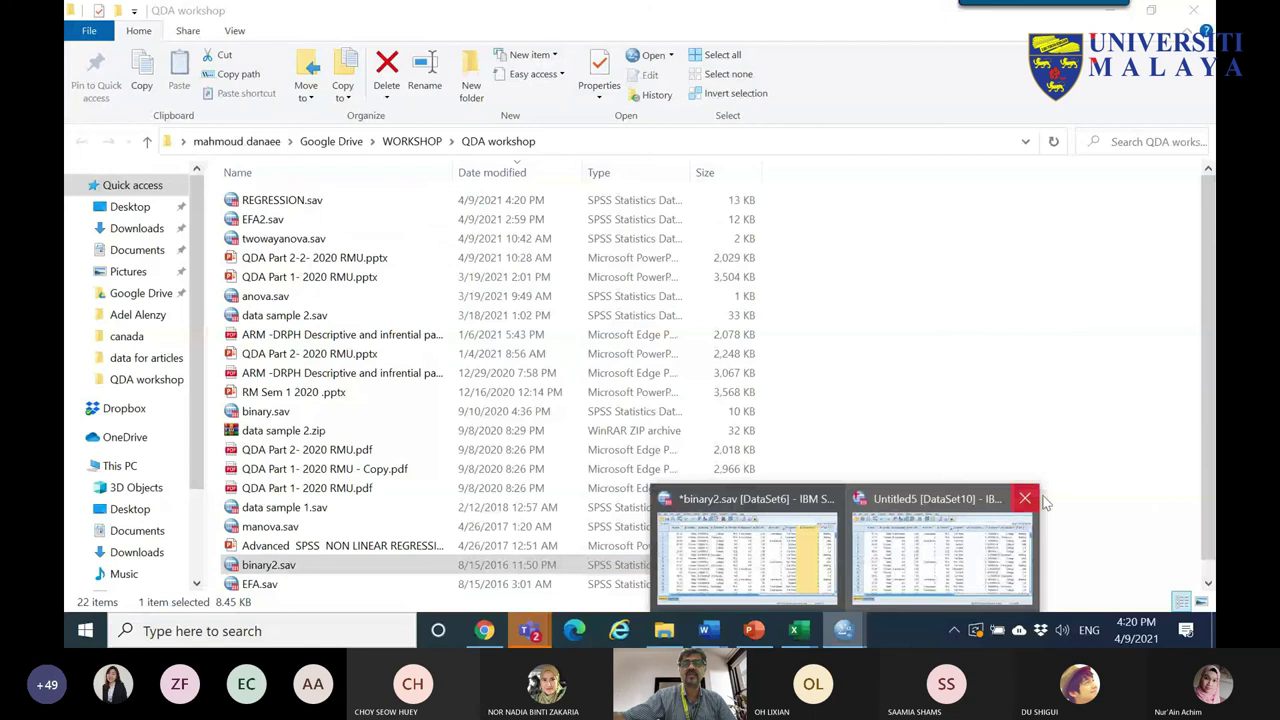
left_click(1040, 499)
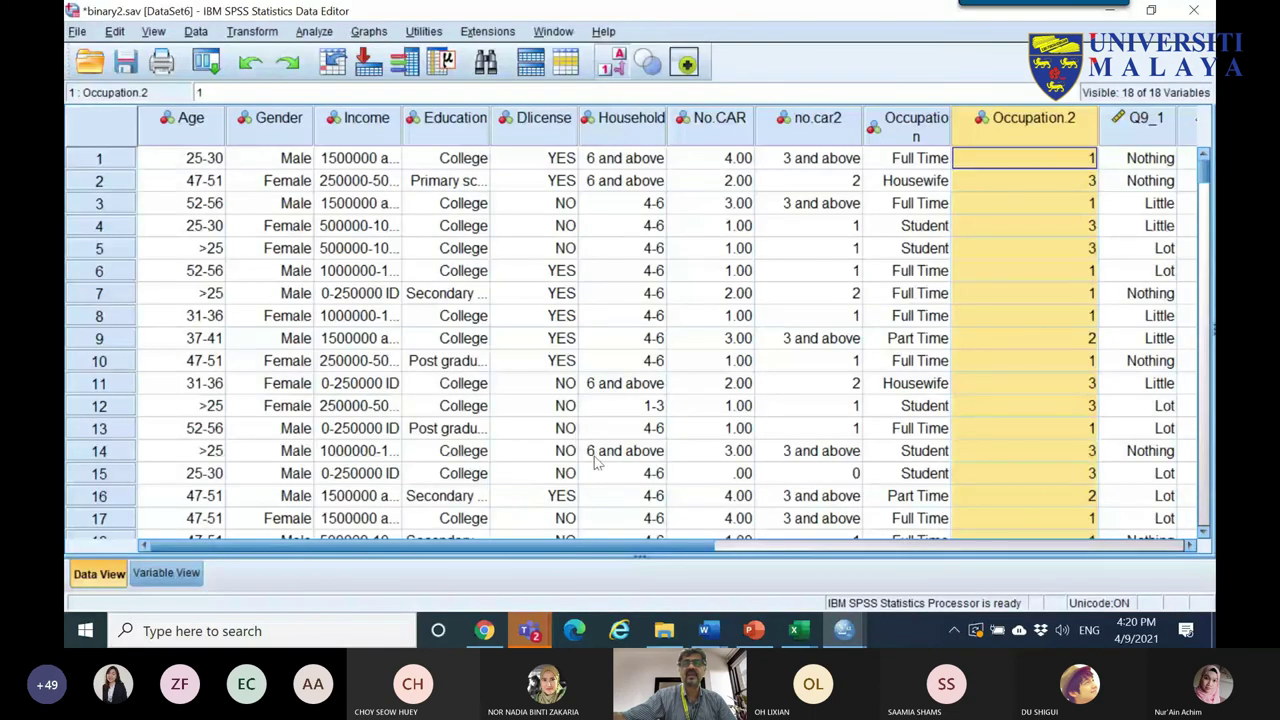
- Sort the QDA workshop folder by file type and open binary.sav in the SPSS data editor
left_click(664, 630)
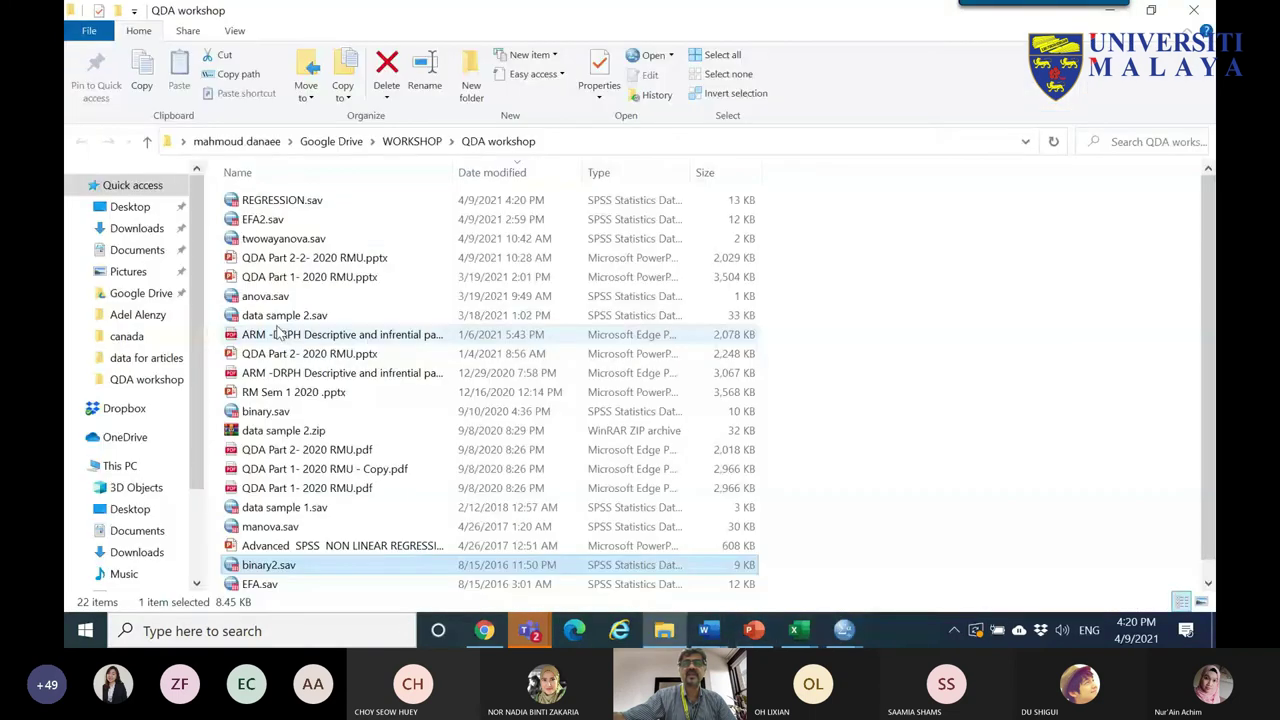
left_click(595, 173)
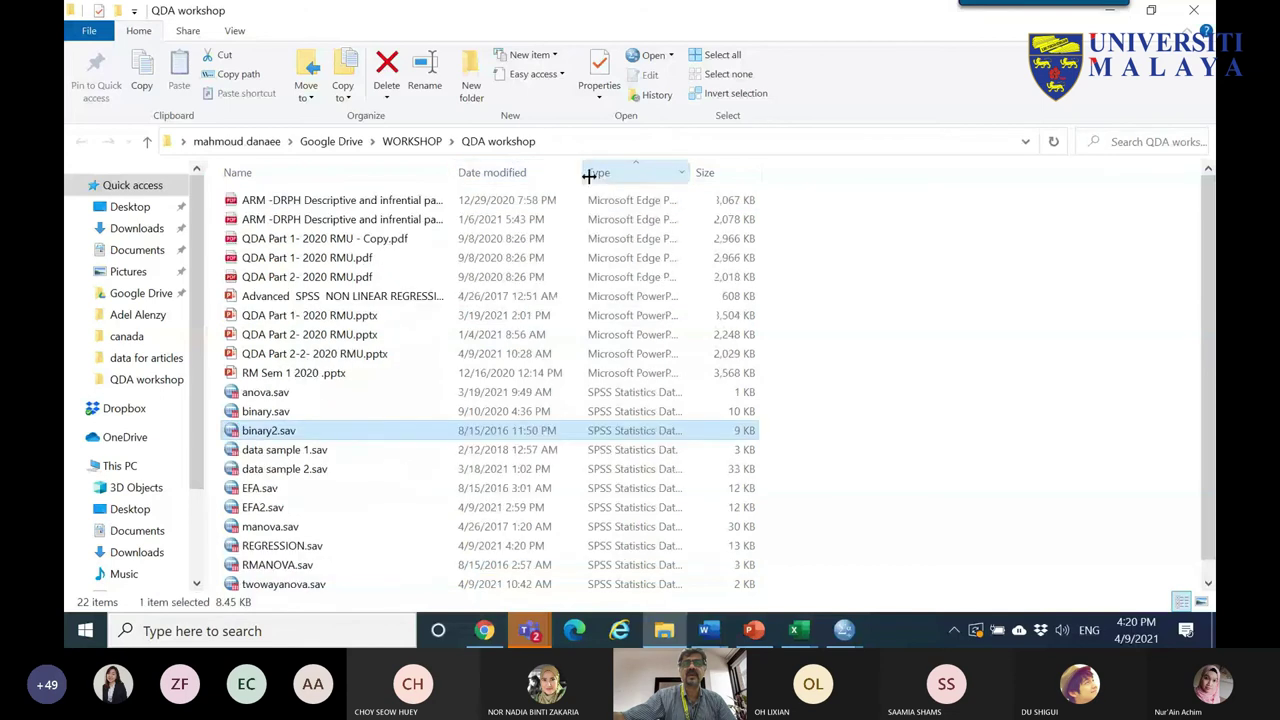
left_click(268, 413)
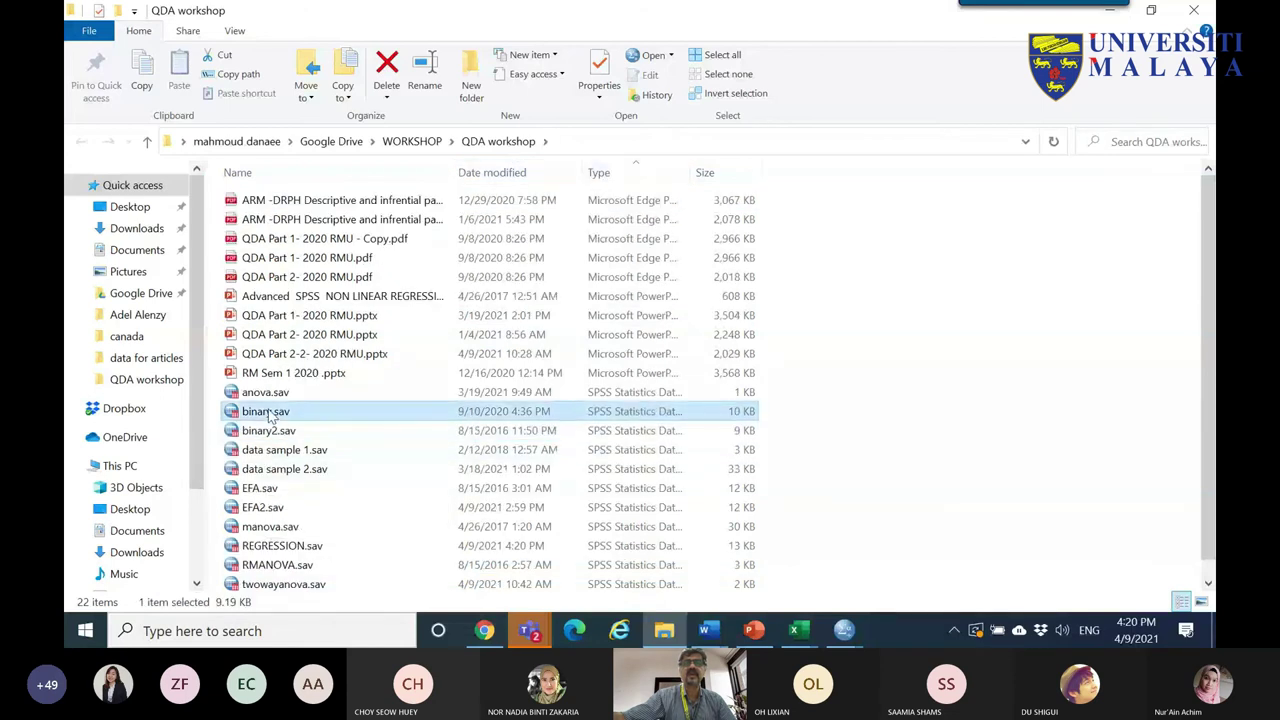
left_click(844, 630)
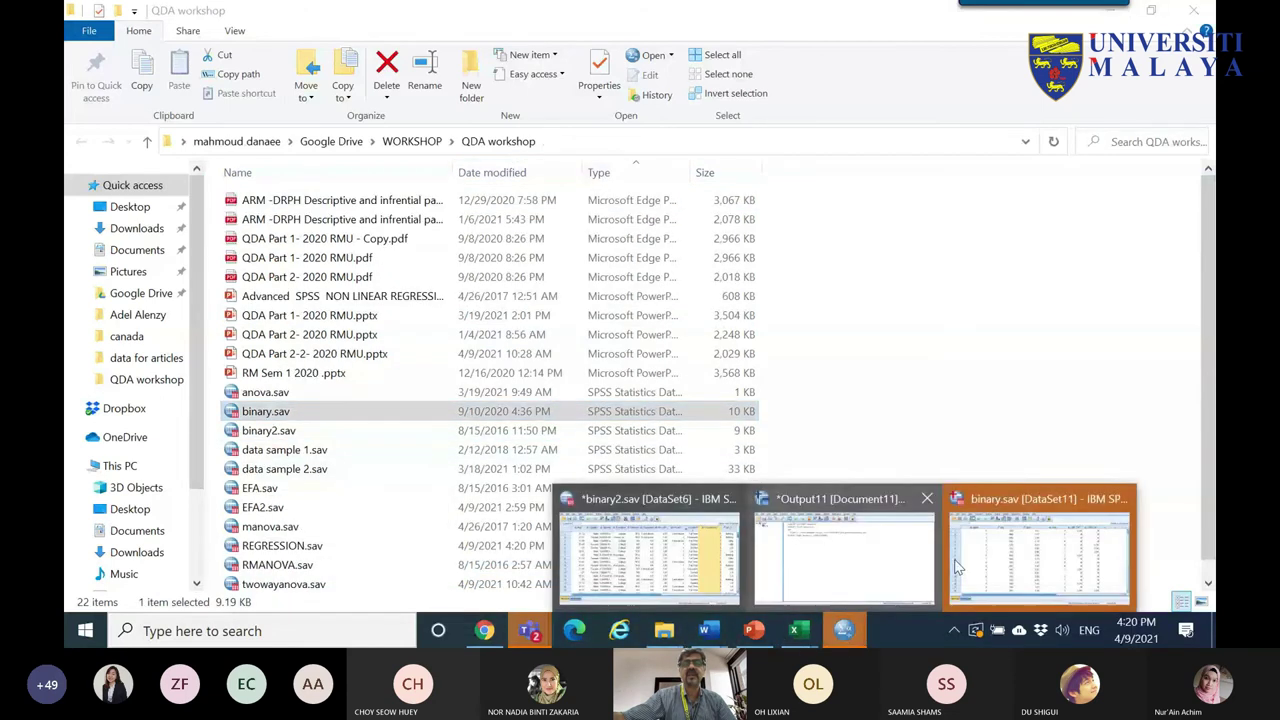
left_click(1038, 555)
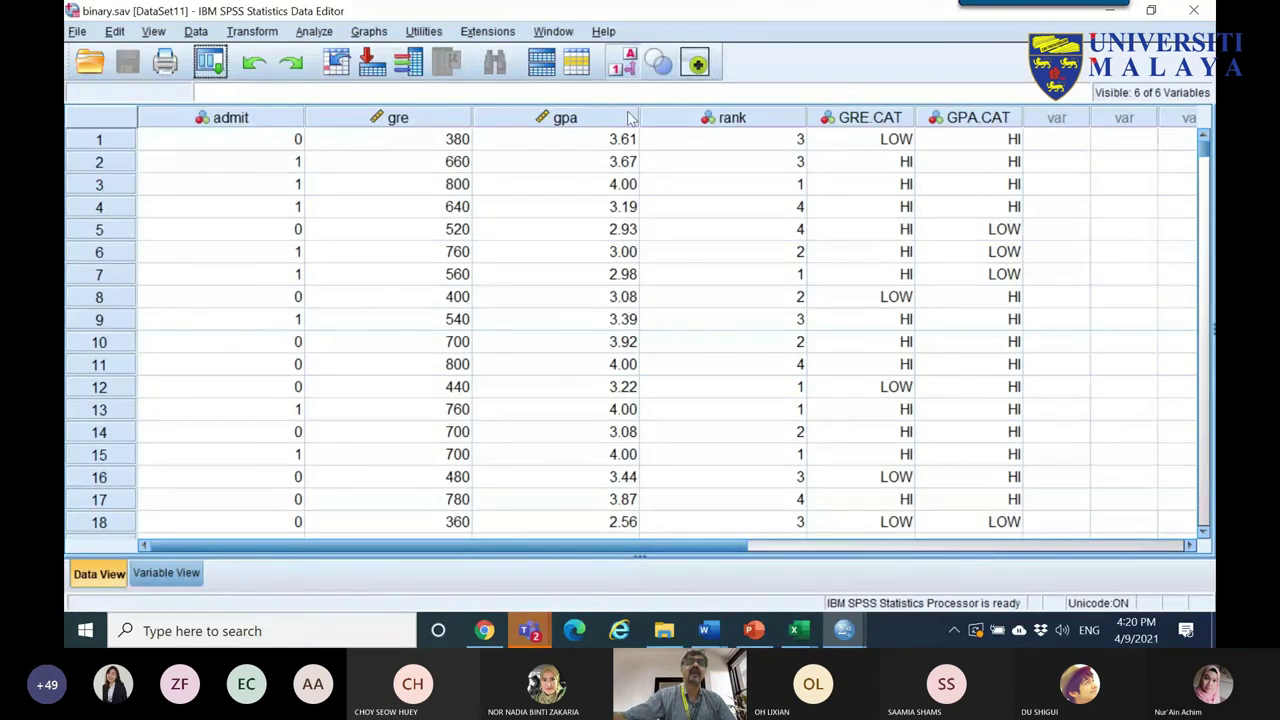
- Start a Binary Logistic regression and assign admit as the dependent variable
left_click(278, 121)
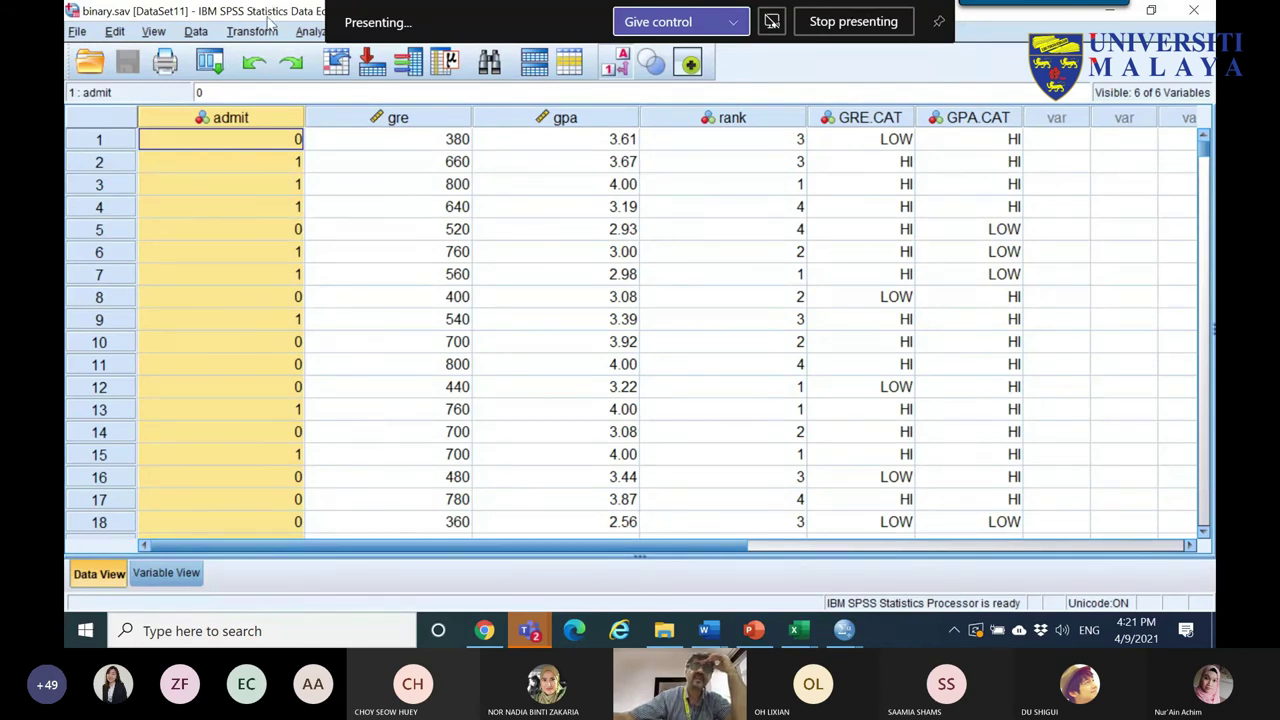
left_click(862, 184)
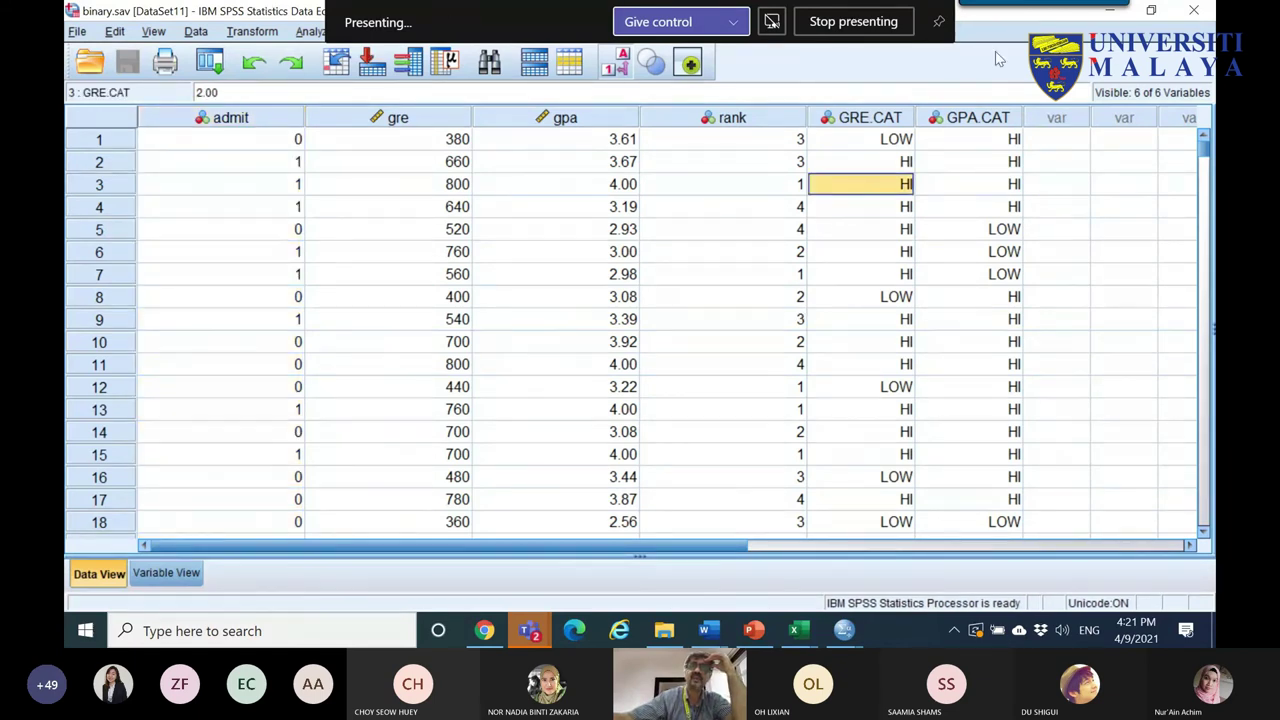
left_click(310, 31)
mouse_move(400, 432)
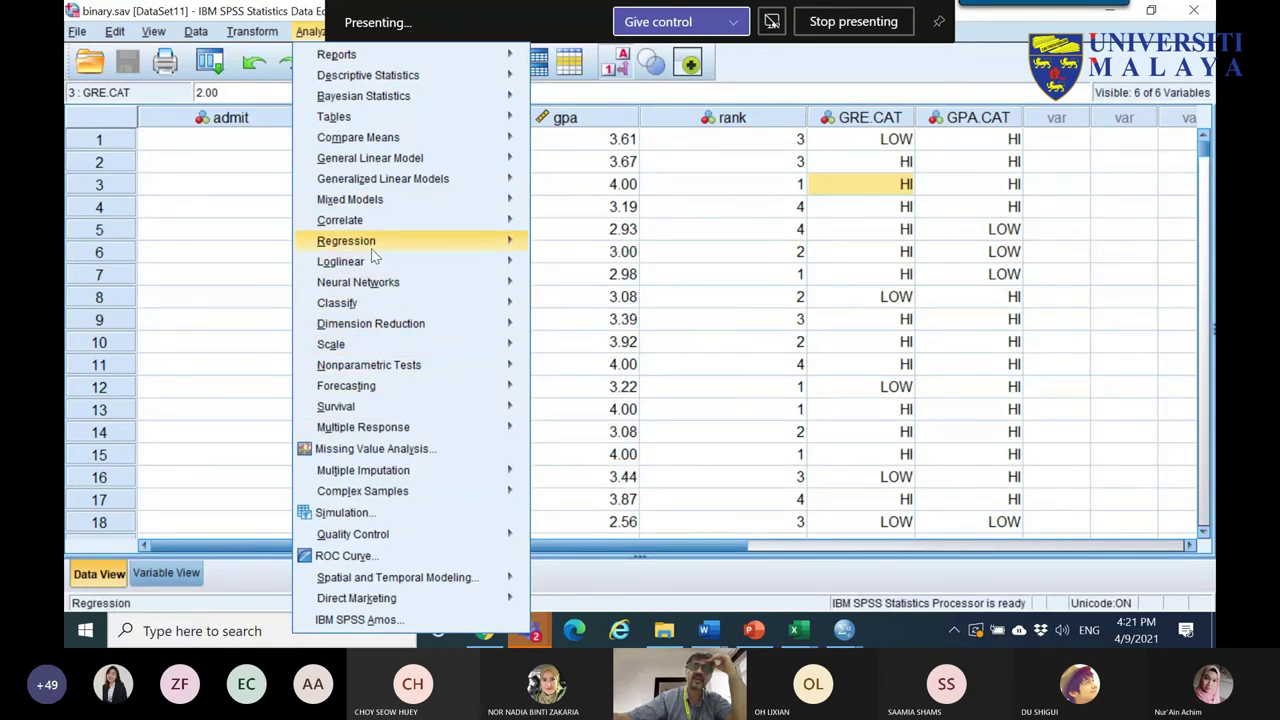
mouse_move(375, 245)
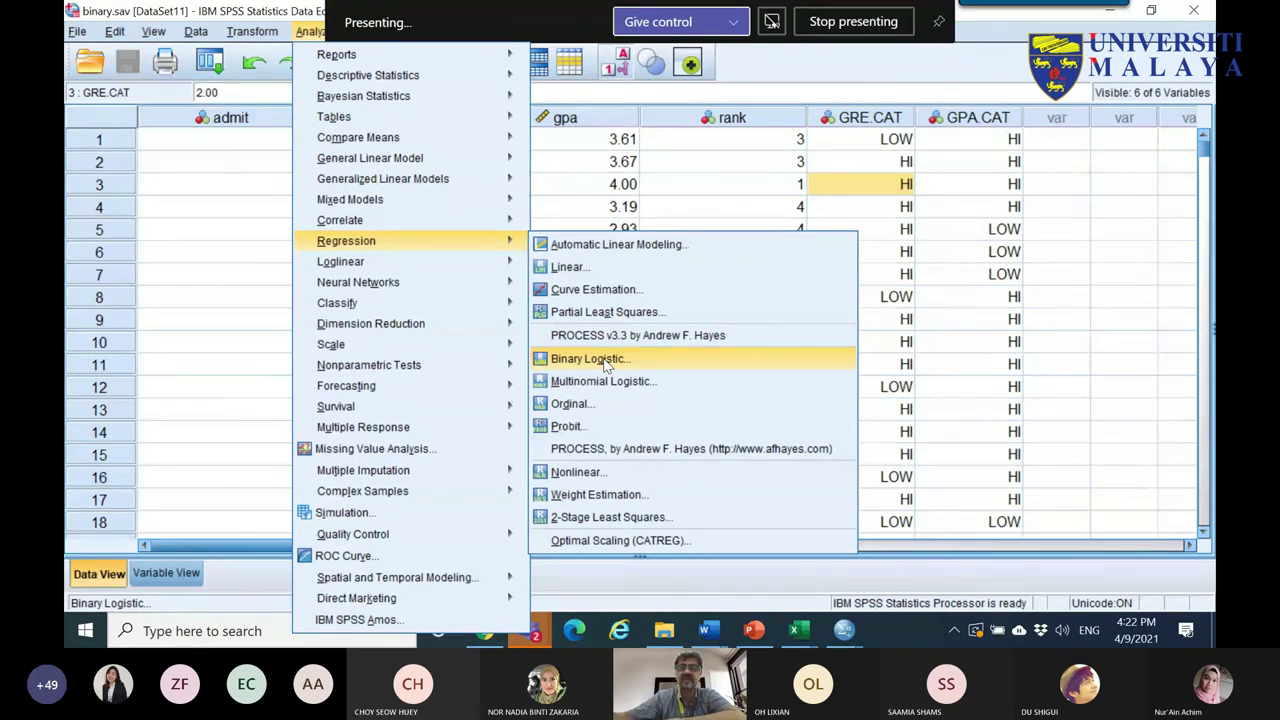
left_click(590, 358)
left_click_drag(600, 280, 539, 123)
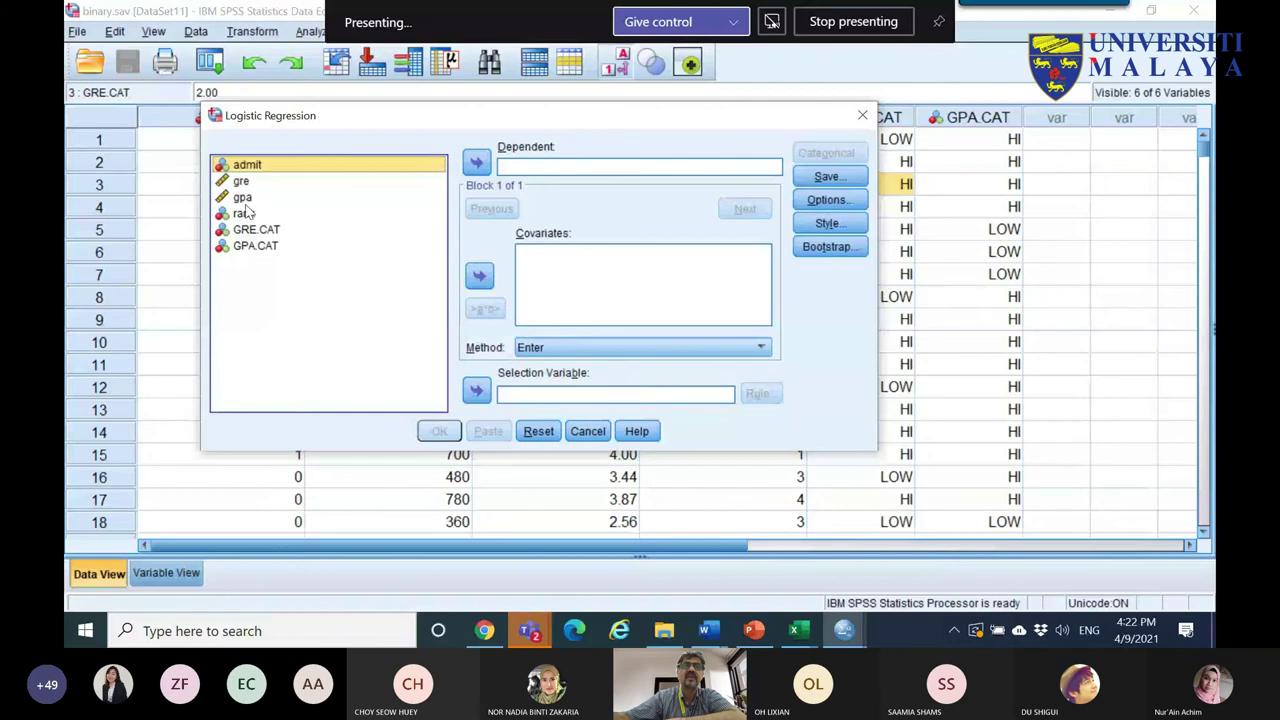
left_click(476, 162)
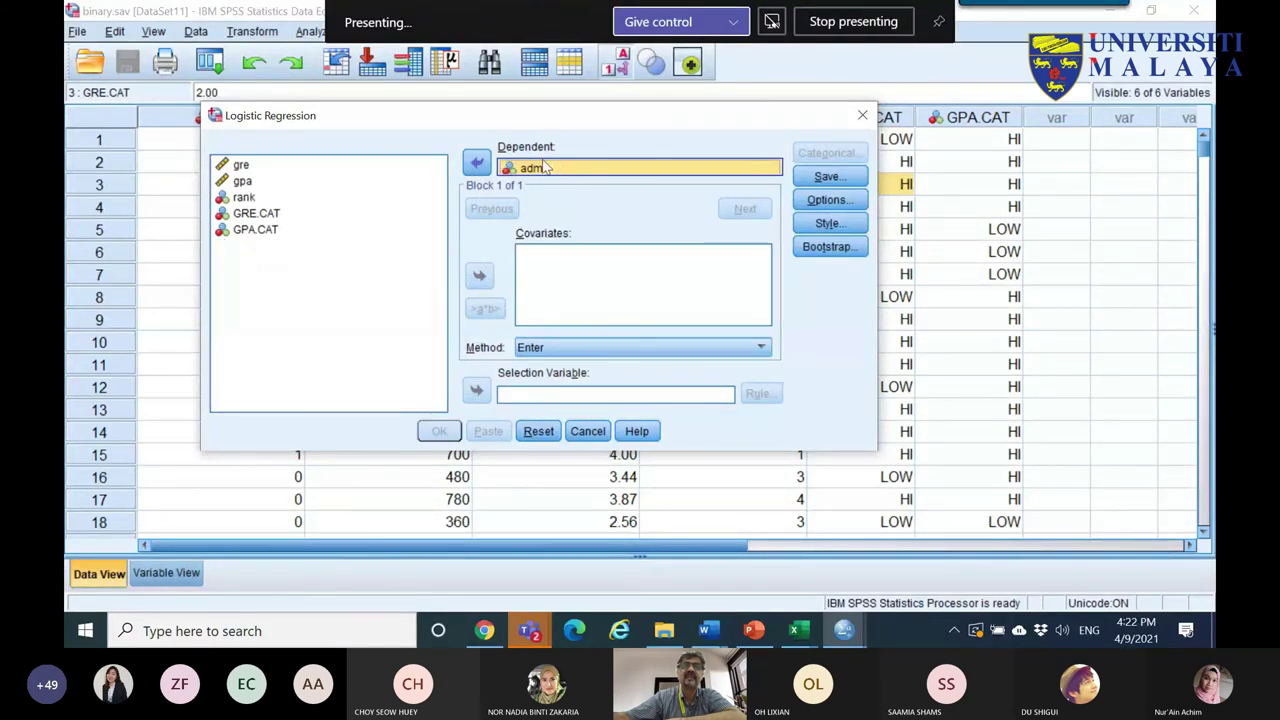
- Show numeric codes instead of value labels in the data and inspect the admit coding in the first rows
left_click(300, 184)
left_click(620, 66)
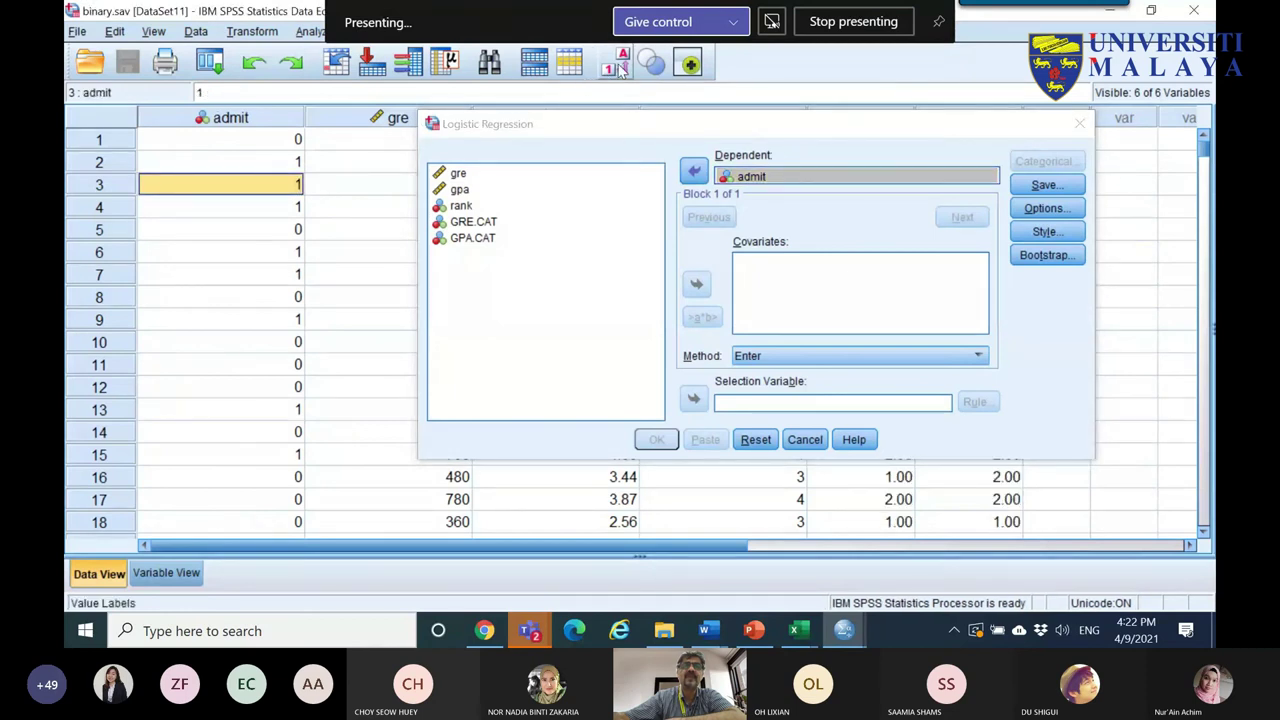
left_click(285, 146)
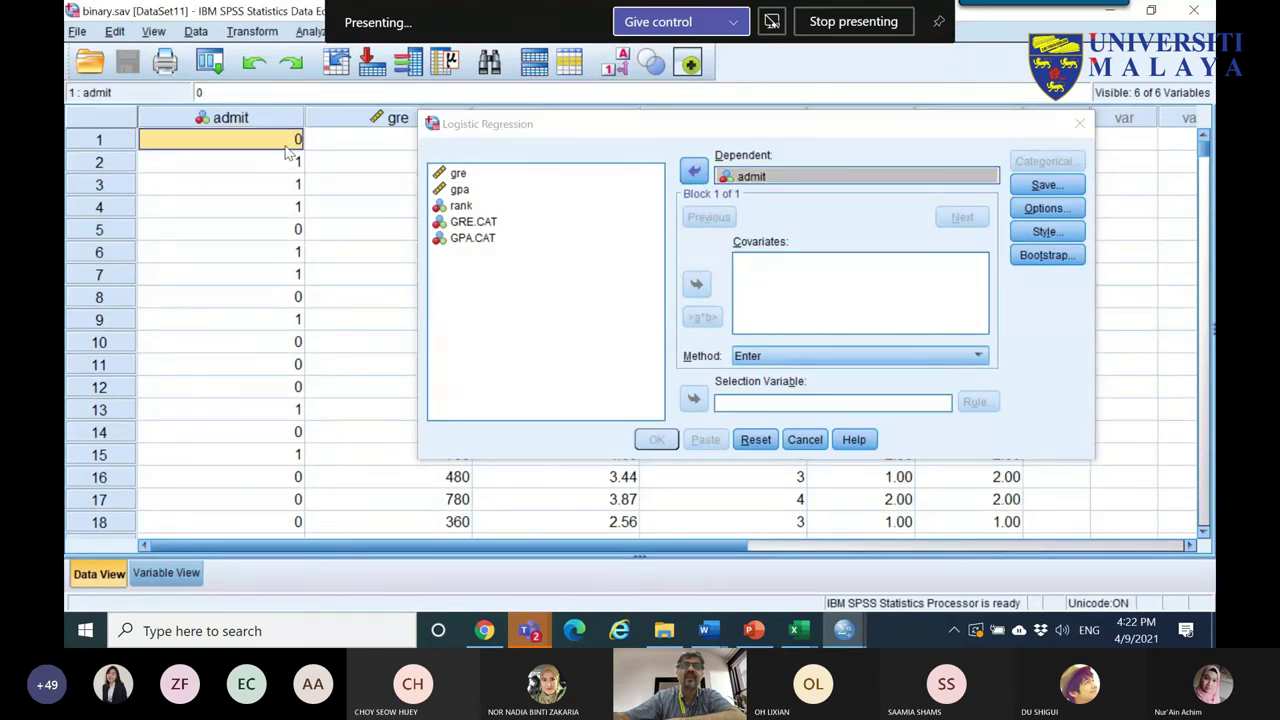
left_click(289, 163)
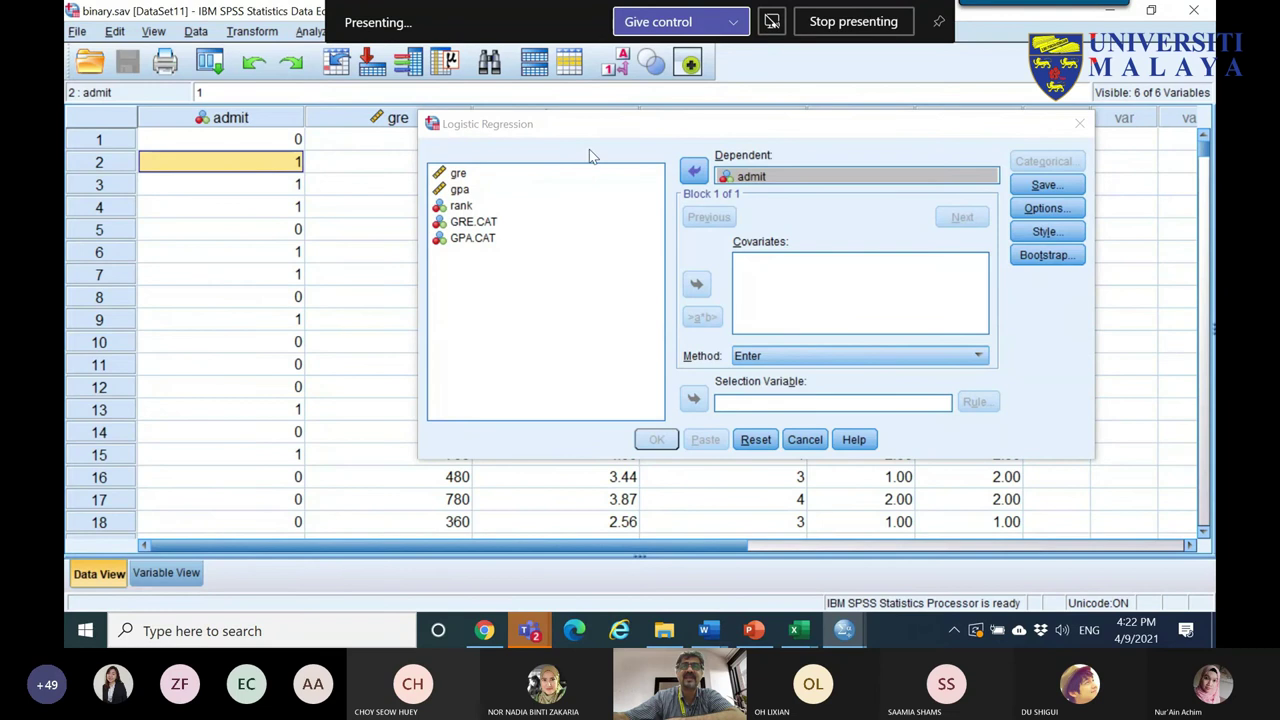
- Add gre, gpa and rank as covariates of the logistic regression
left_click_drag(604, 126, 466, 125)
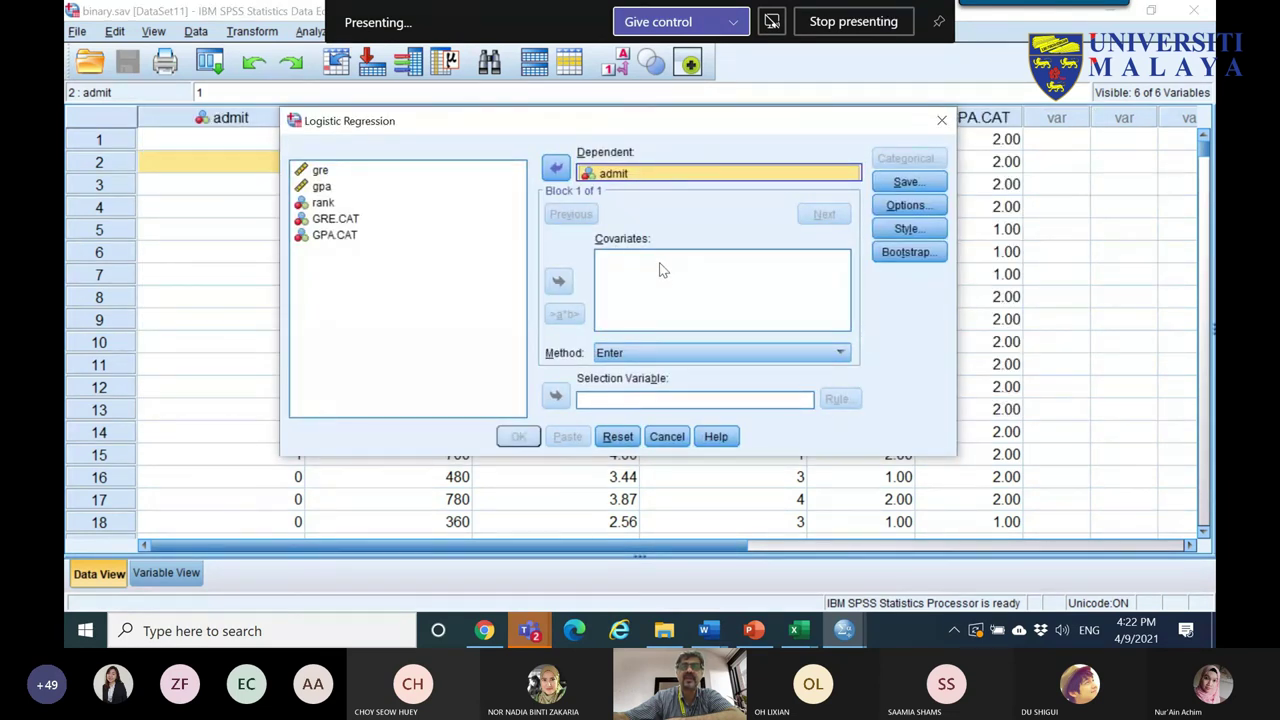
left_click(334, 173)
left_click(334, 173)
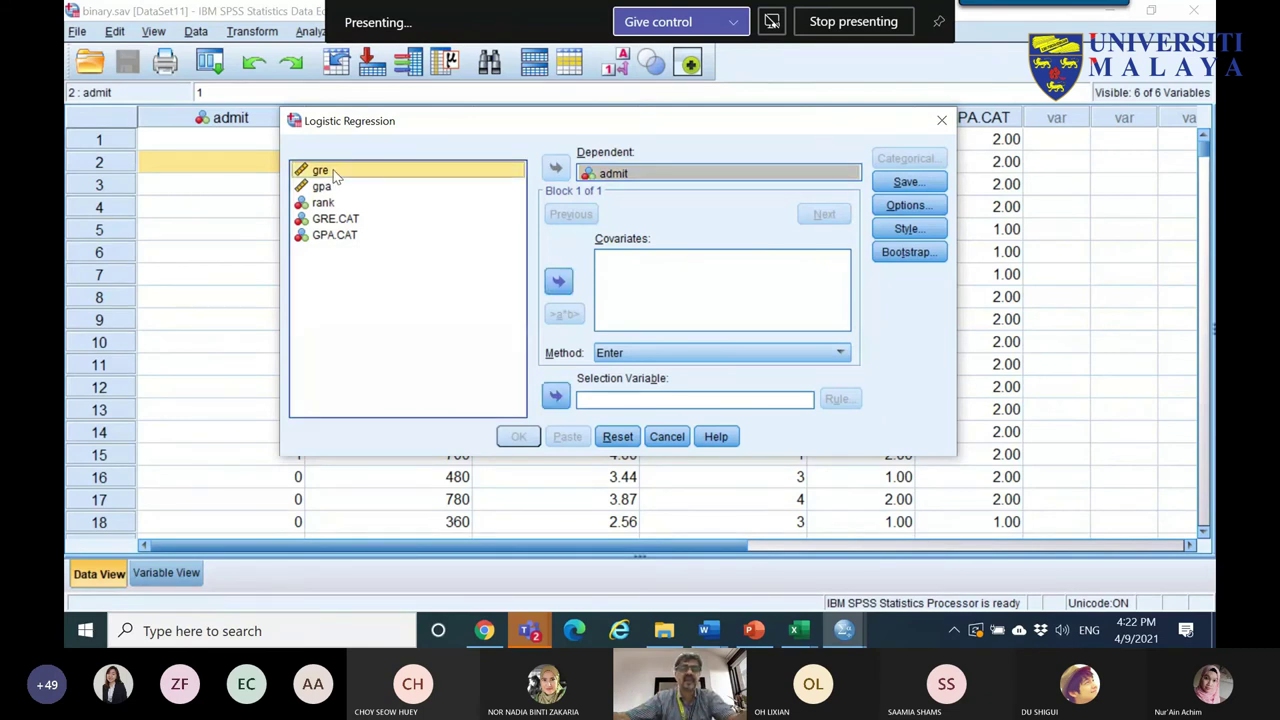
left_click(339, 188, "shift")
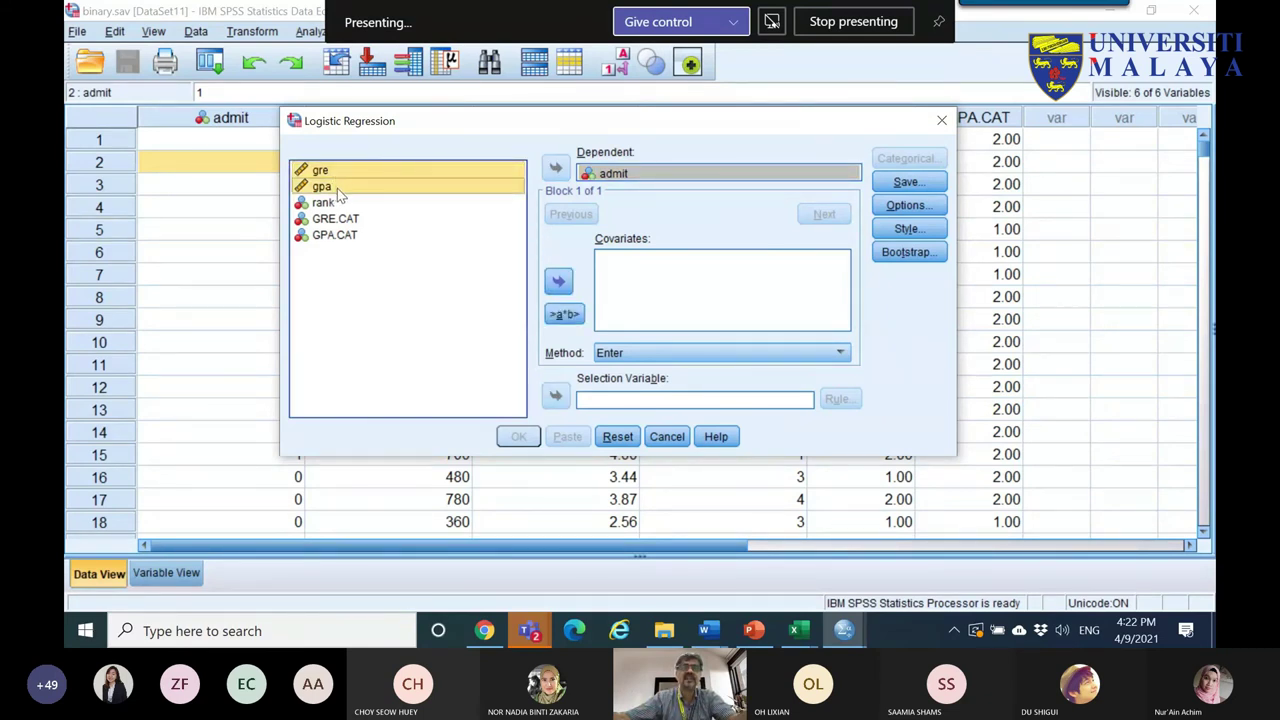
left_click(338, 204, "shift")
left_click(559, 281)
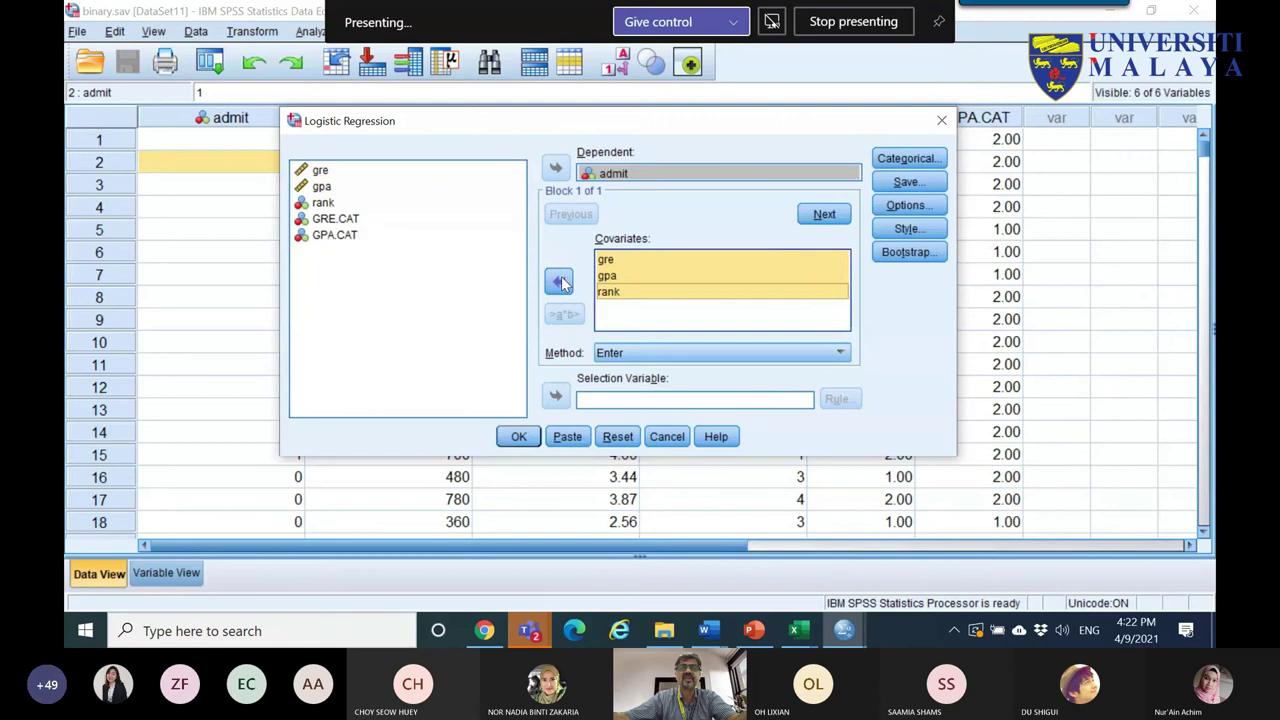
left_click(324, 204)
left_click(620, 294)
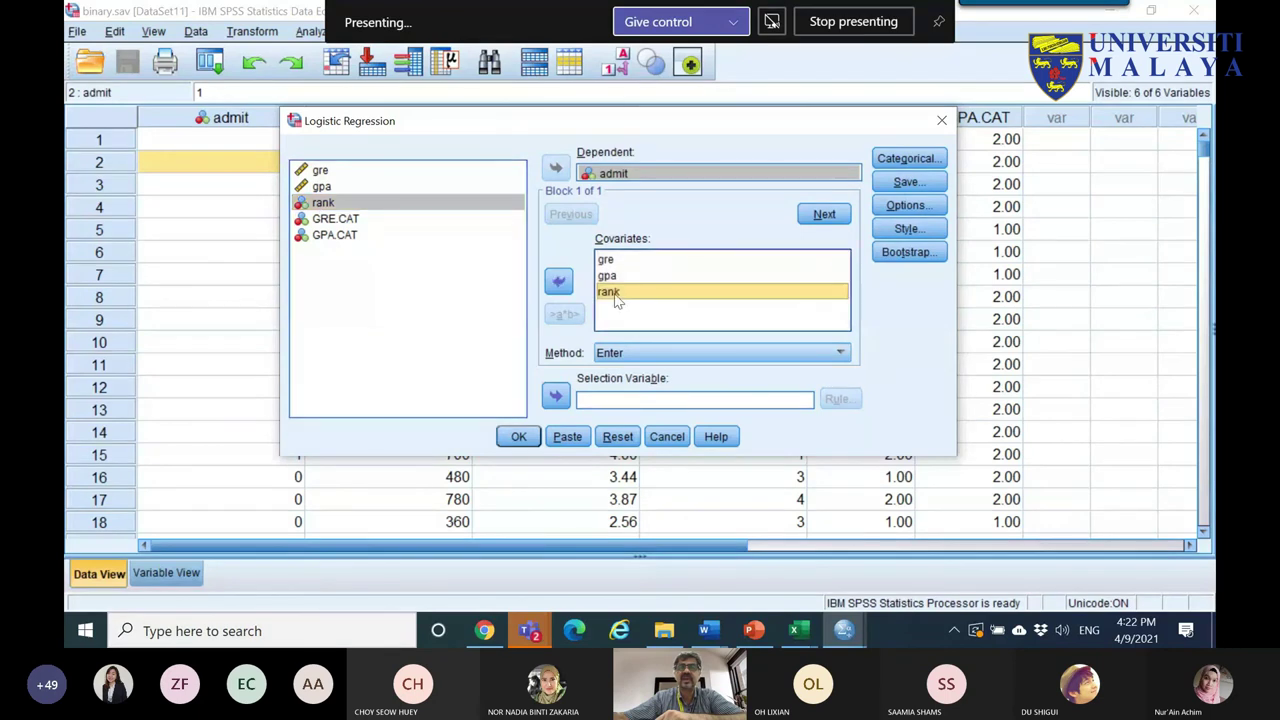
- Review the available variable selection methods for the logistic regression, keeping Enter
left_click(655, 357)
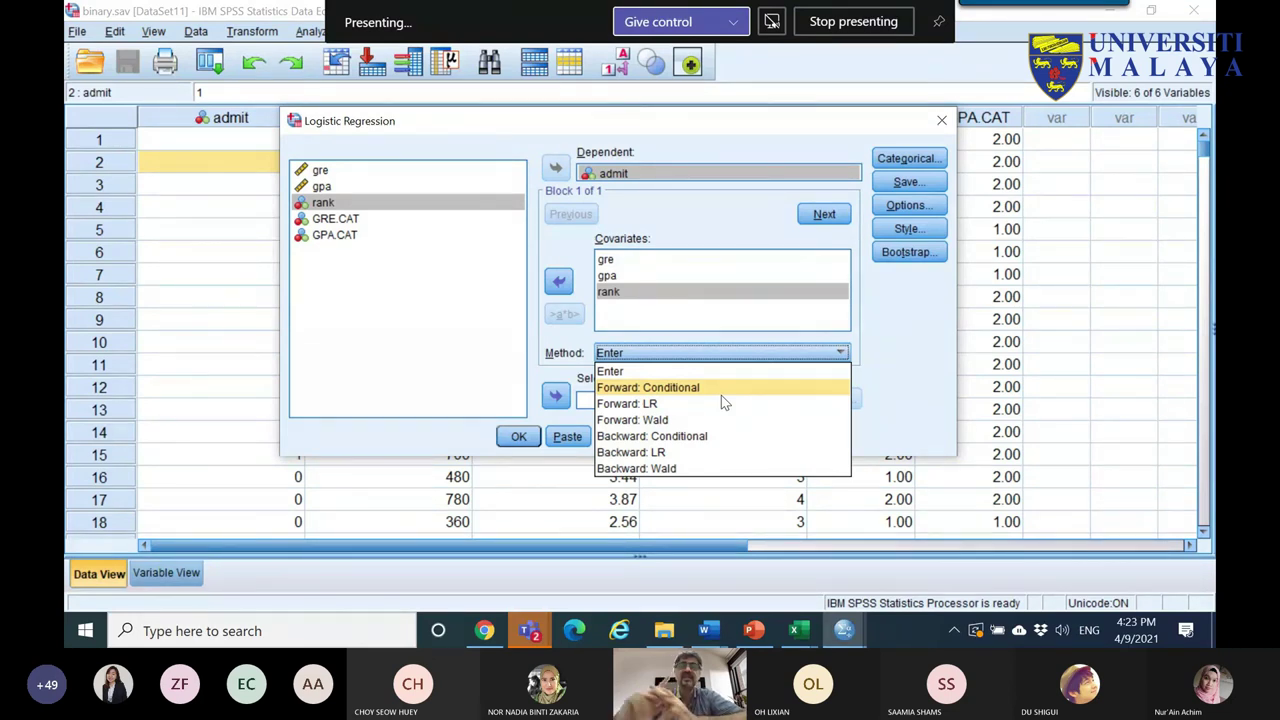
left_click(923, 400)
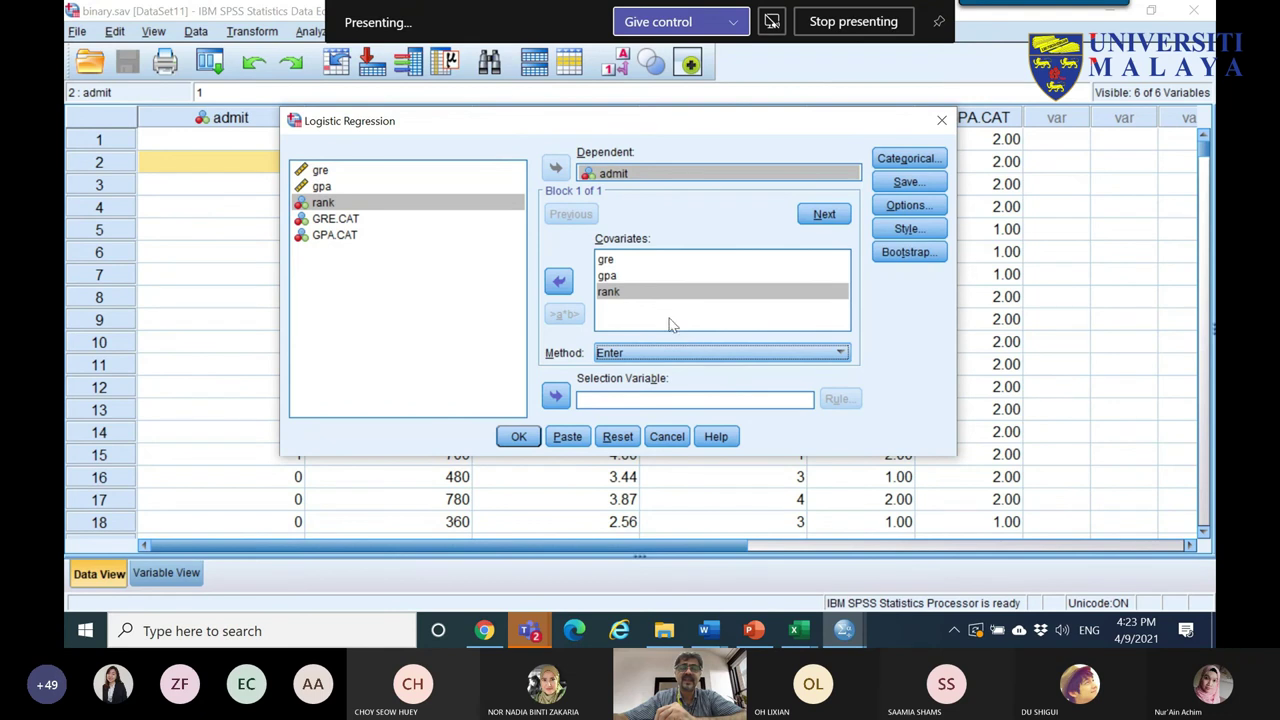
left_click(694, 358)
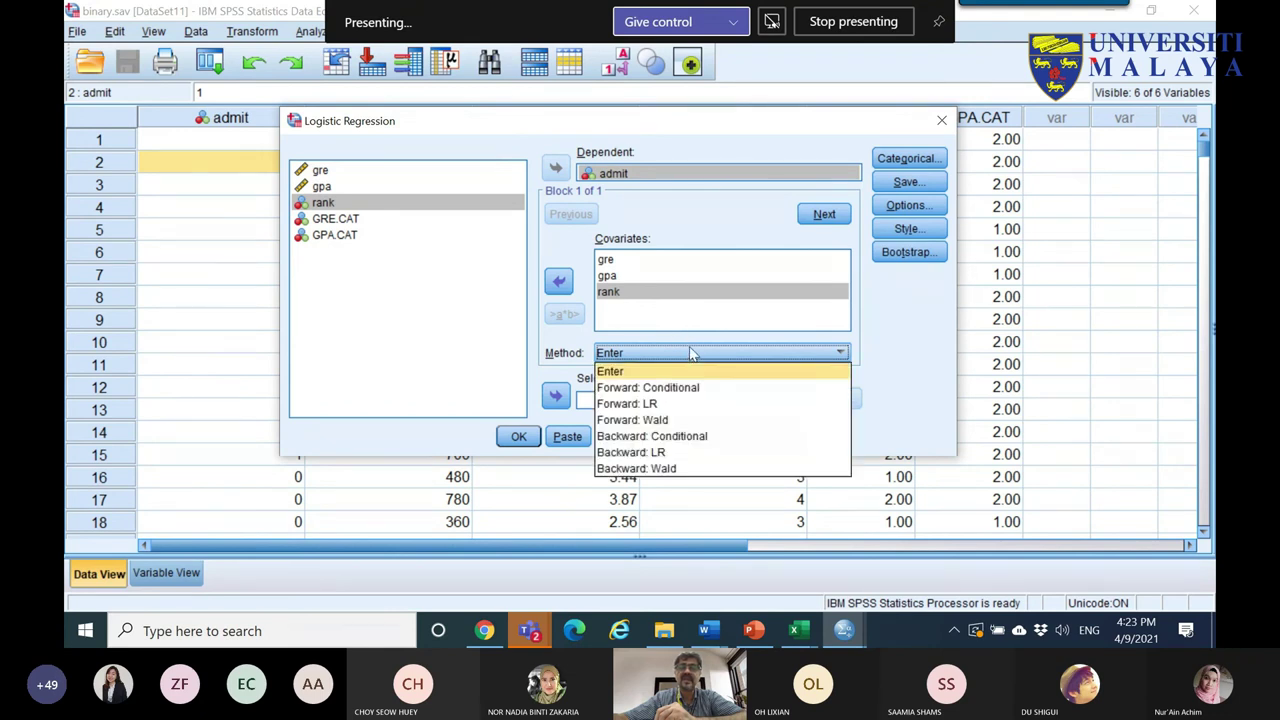
left_click(940, 414)
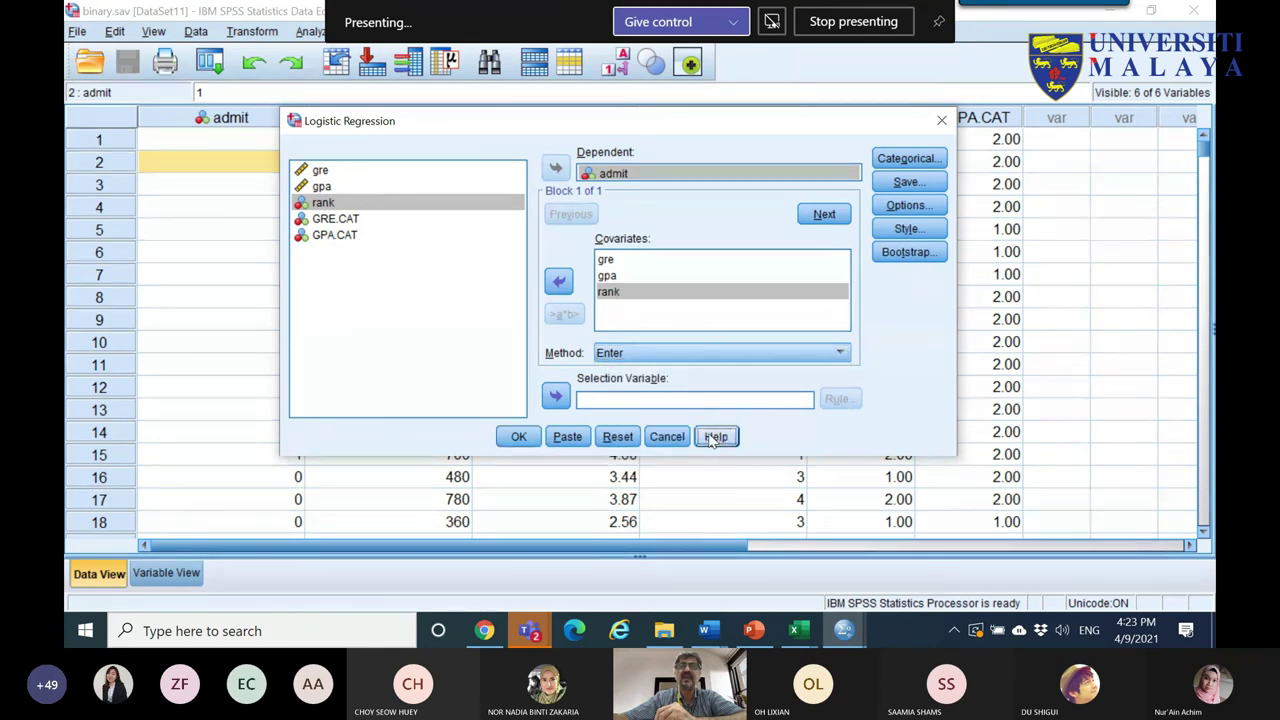
- Open the documentation for the Logistic Regression procedure in the browser and load its Logistic Regression Options topic in a separate tab
left_click(717, 434)
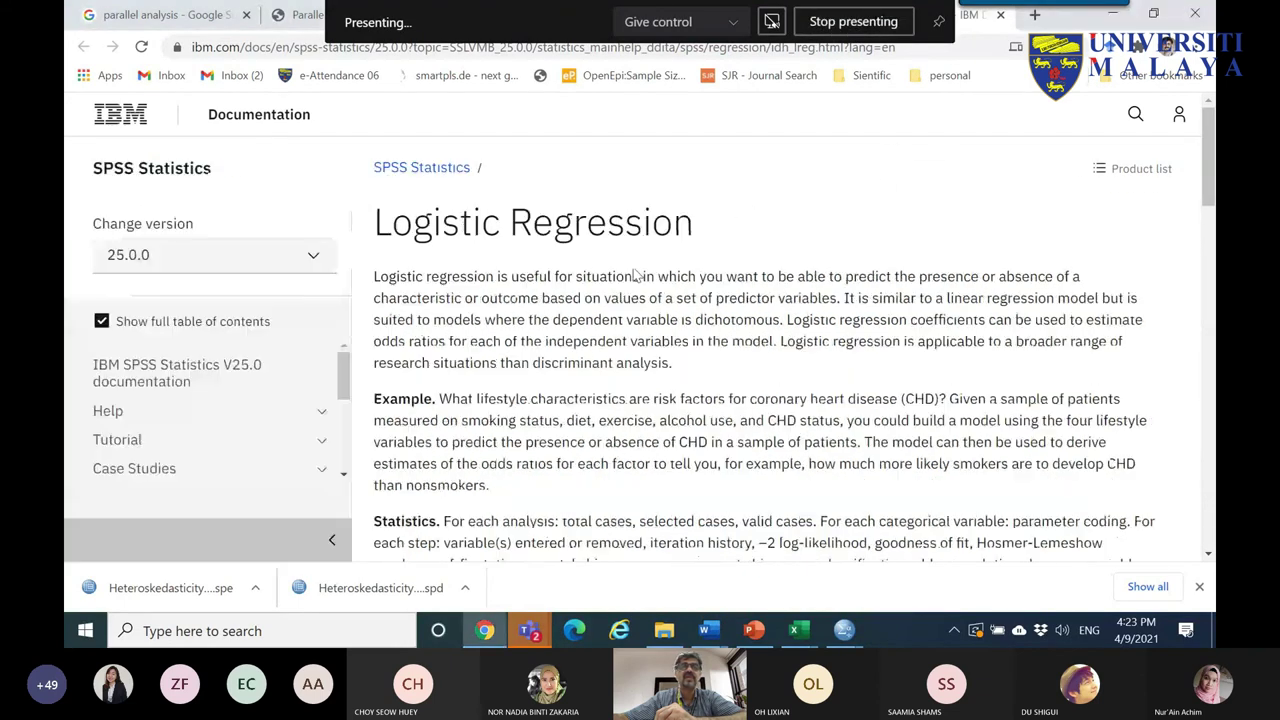
scroll(593, 316, "down", 3)
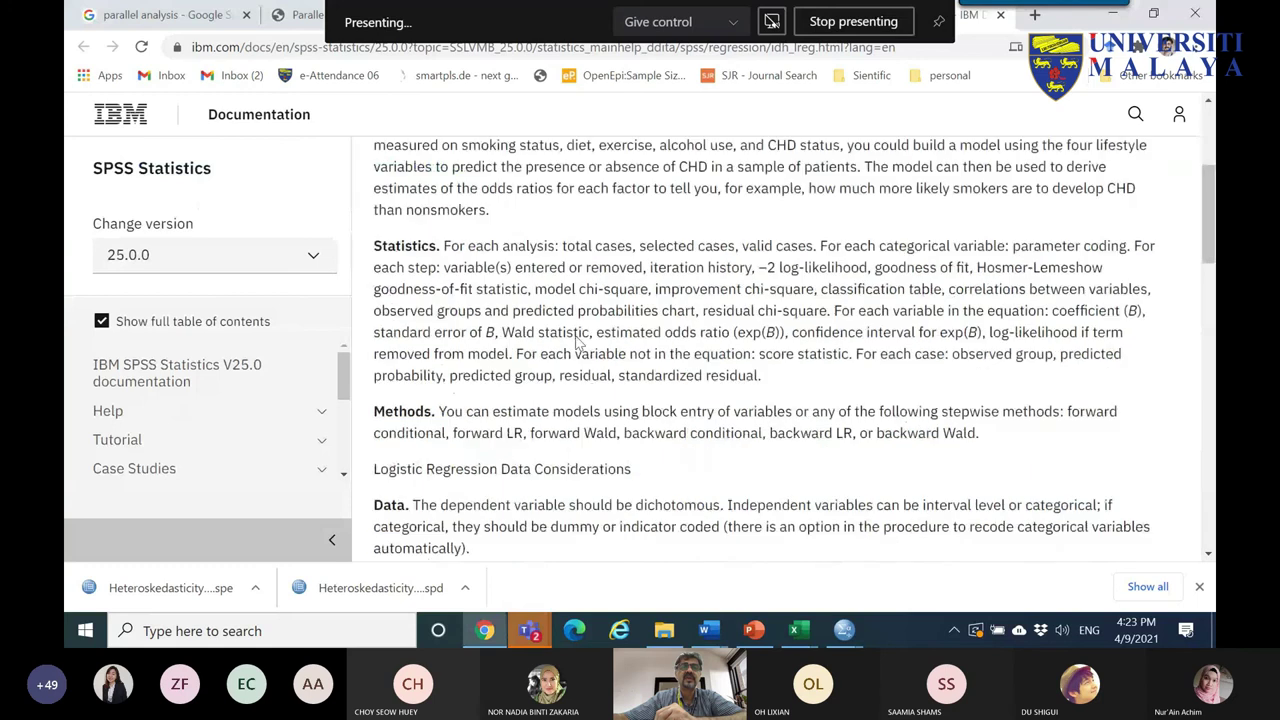
scroll(577, 343, "down", 10)
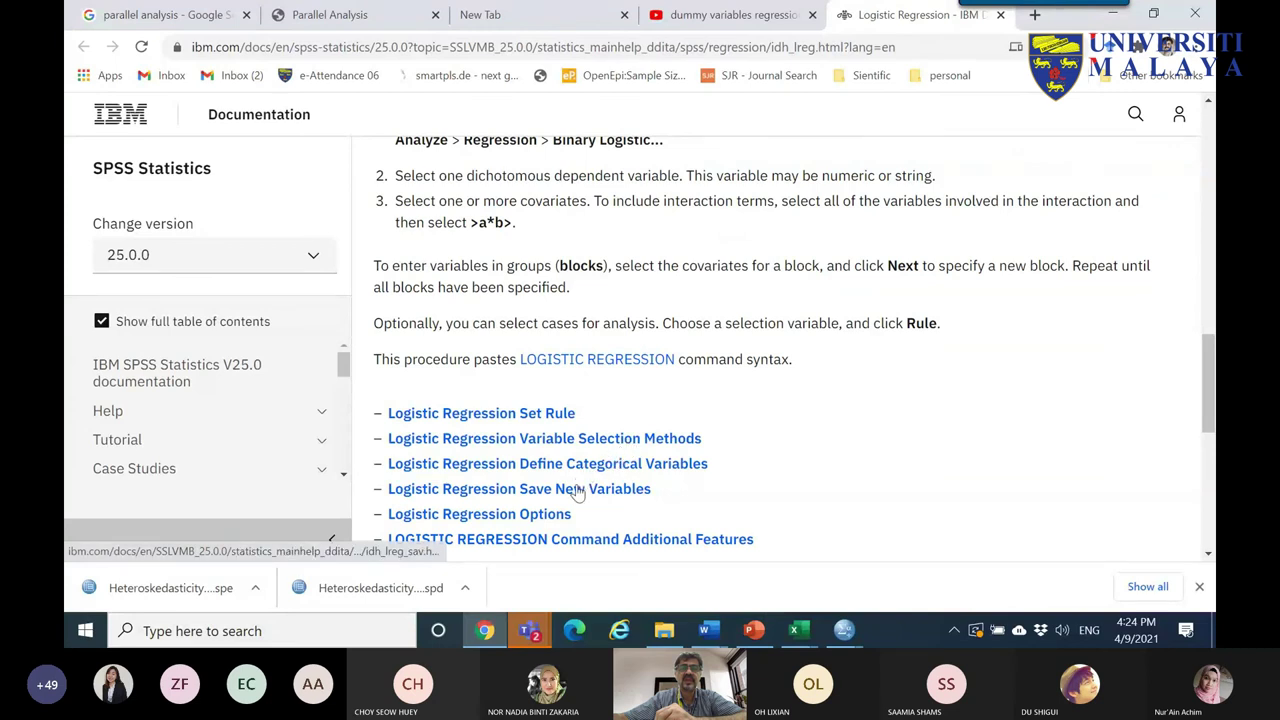
scroll(577, 492, "down", 1)
right_click(497, 432)
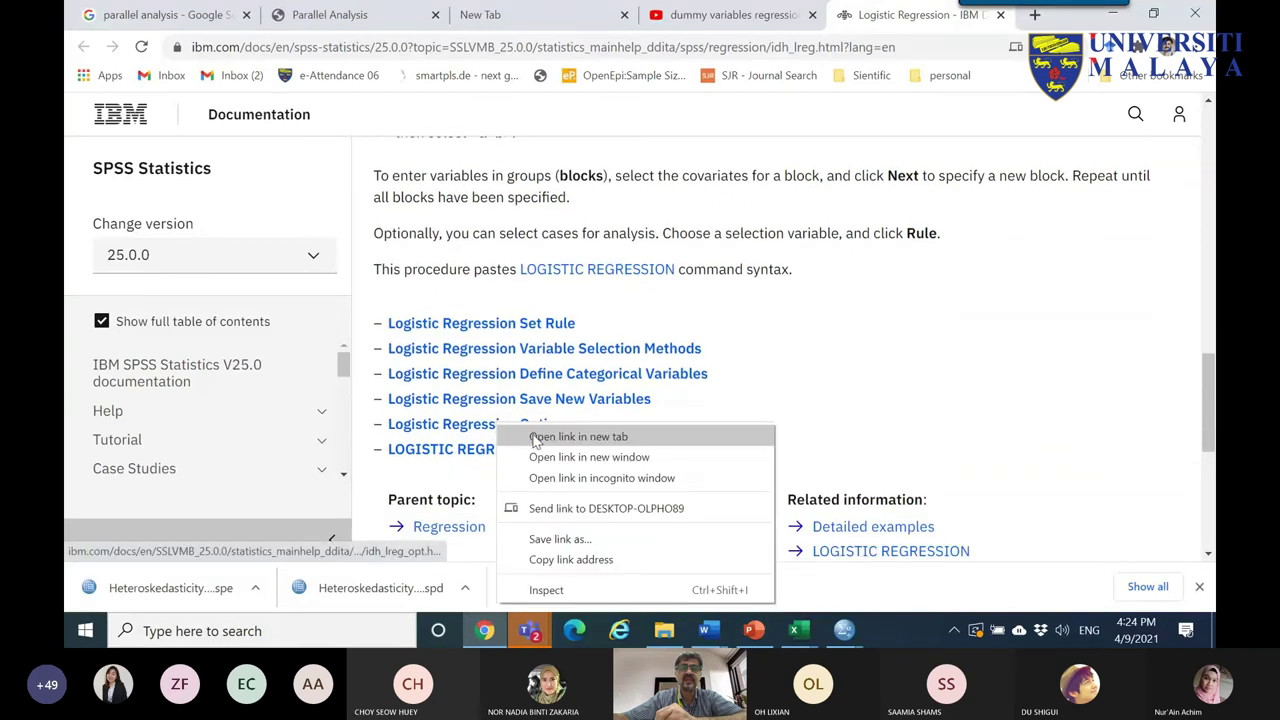
left_click(540, 438)
left_click(905, 15)
left_click(750, 16)
- Look through the Logistic Regression overview's statistics, methods, data considerations and related procedures
scroll(694, 143, "up", 7)
scroll(596, 300, "up", 1)
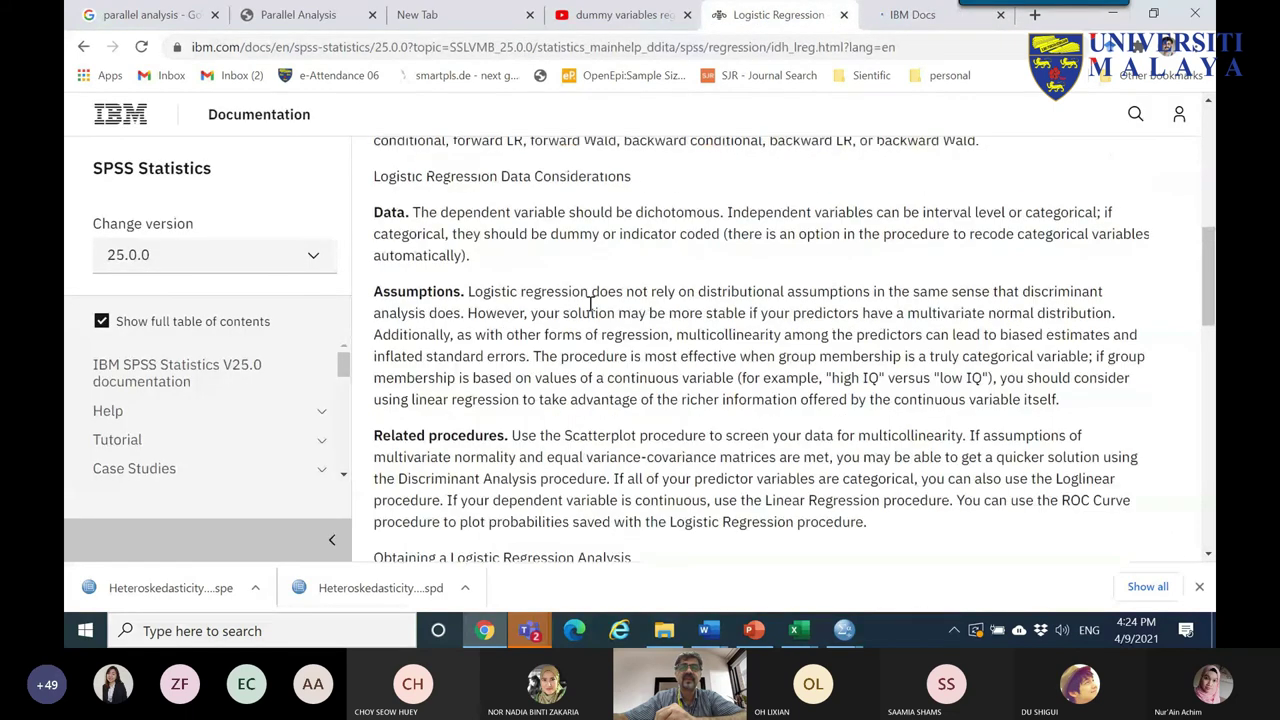
scroll(590, 302, "up", 4)
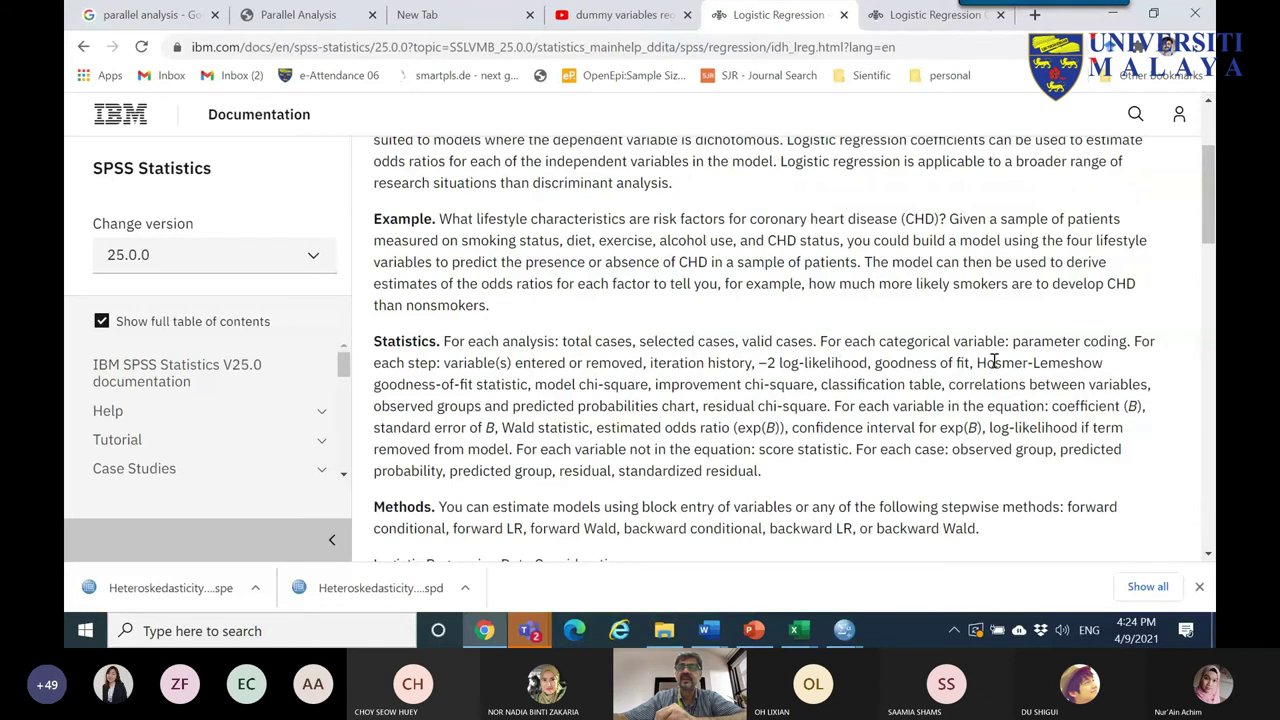
scroll(640, 380, "down", 2)
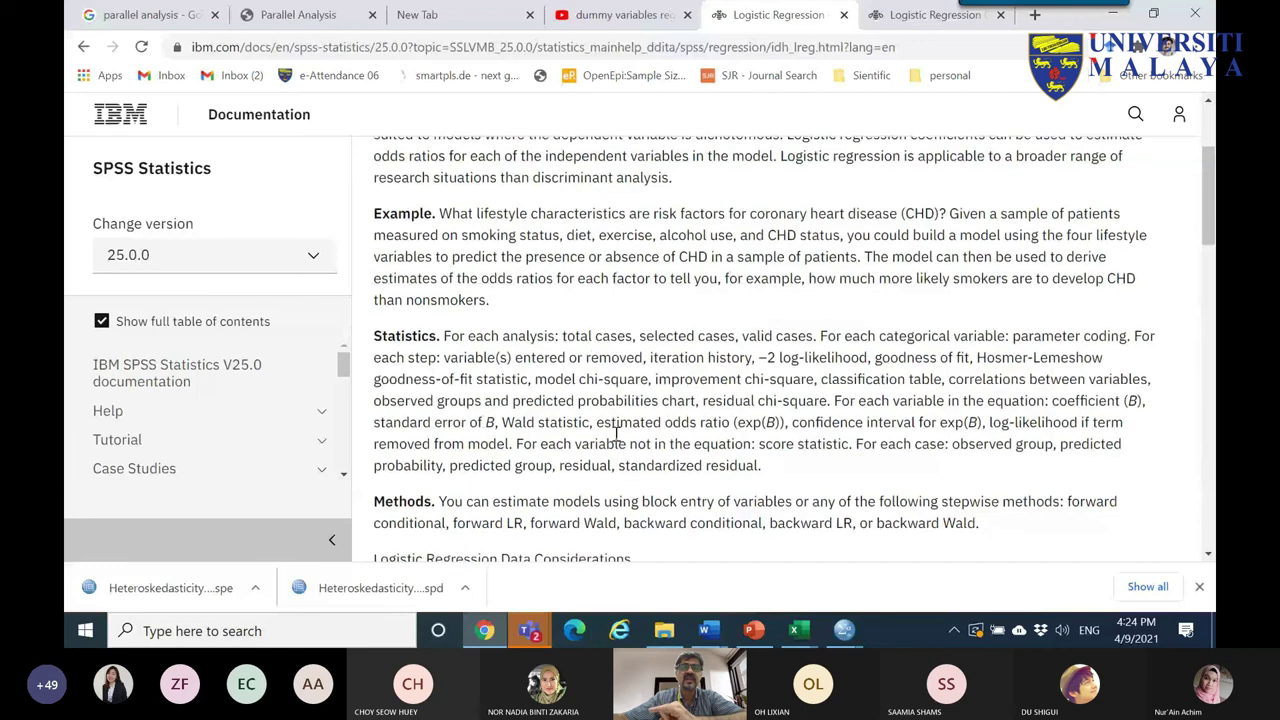
scroll(606, 418, "down", 4)
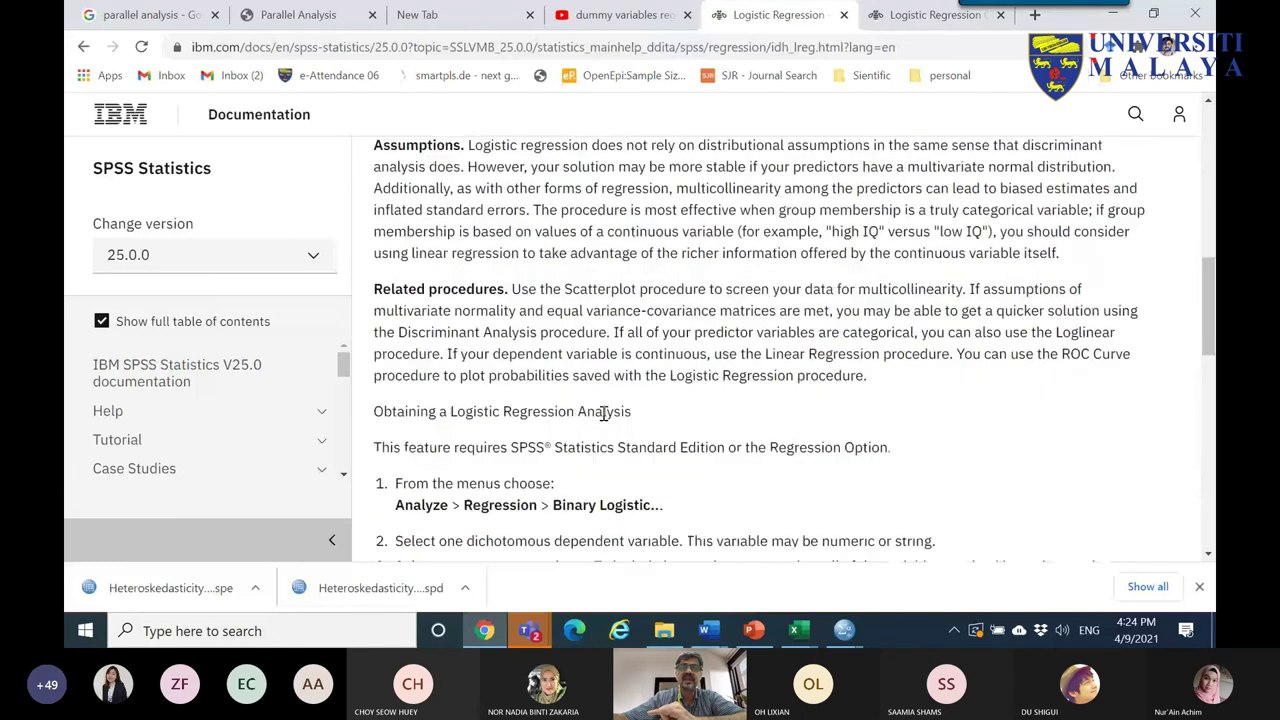
scroll(606, 416, "down", 4)
- Skim the Logistic Regression Options topic, including the statistics and plots that can be requested
left_click(470, 460)
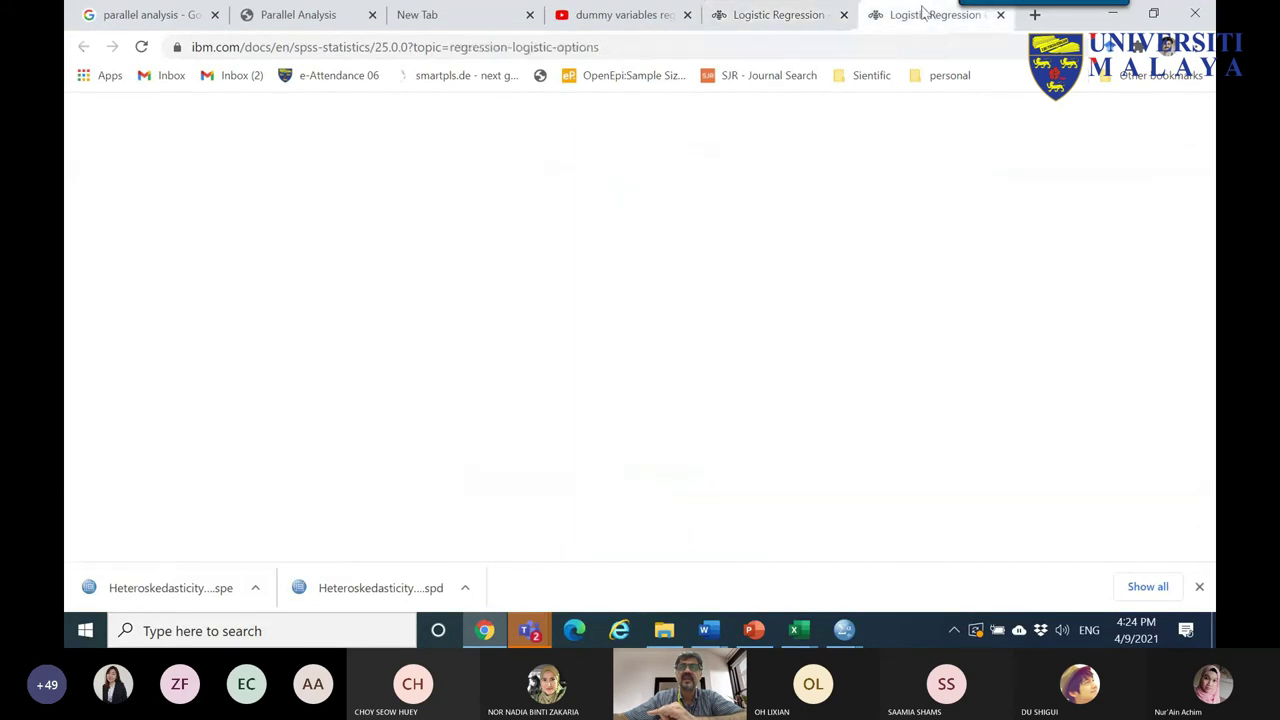
scroll(741, 251, "down", 3)
scroll(741, 251, "down", 7)
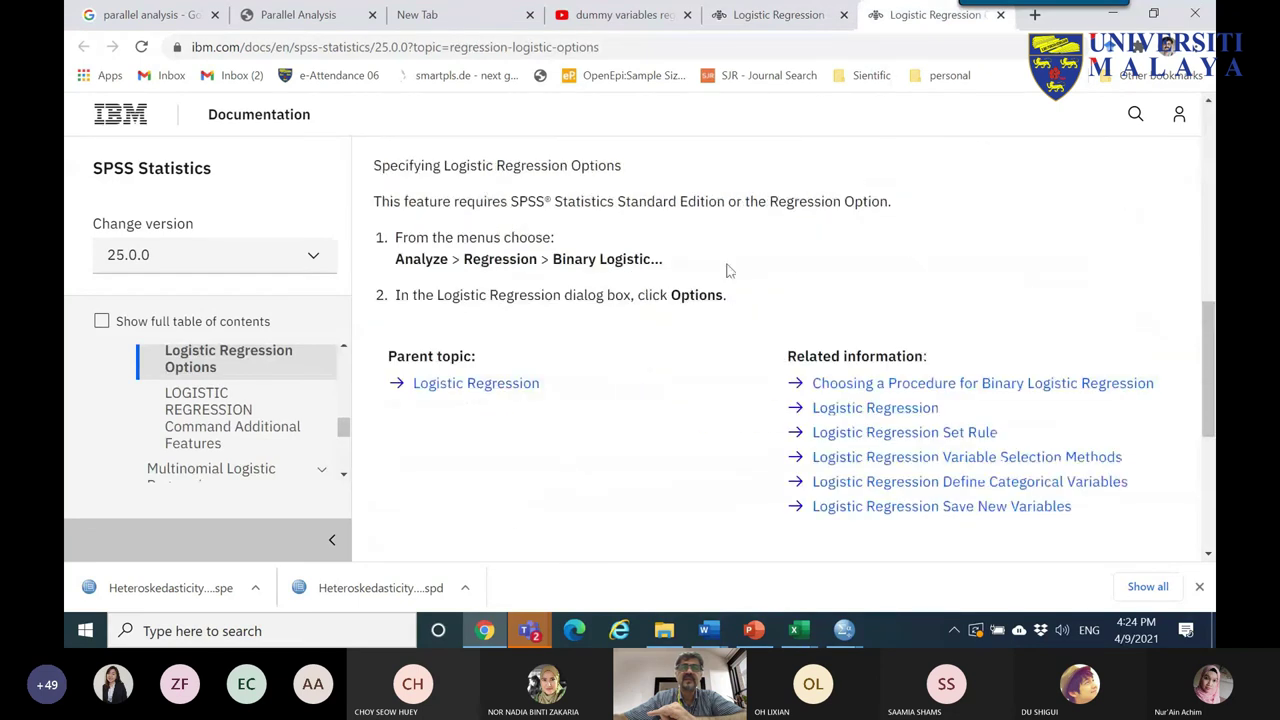
scroll(727, 268, "up", 10)
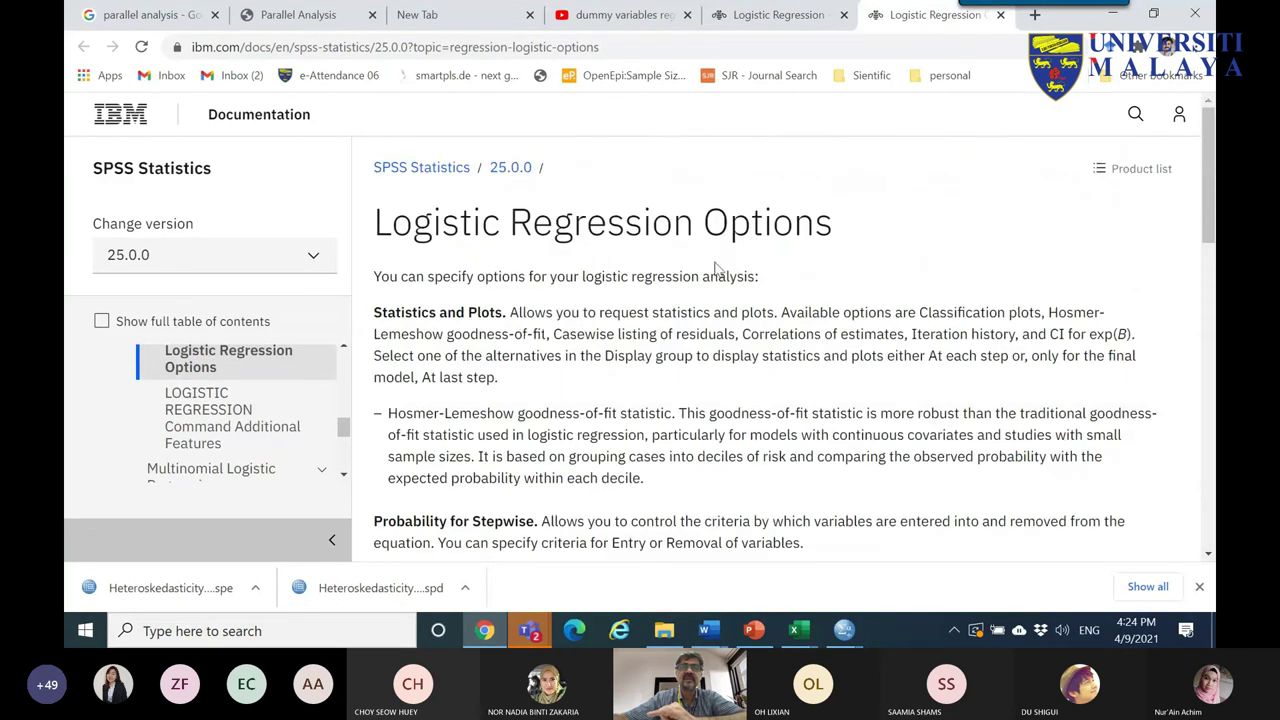
- Return to the Logistic Regression overview and read its introduction on predicting a dichotomous outcome and the CHD example
left_click(785, 14)
scroll(722, 196, "up", 2)
scroll(615, 310, "down", 1)
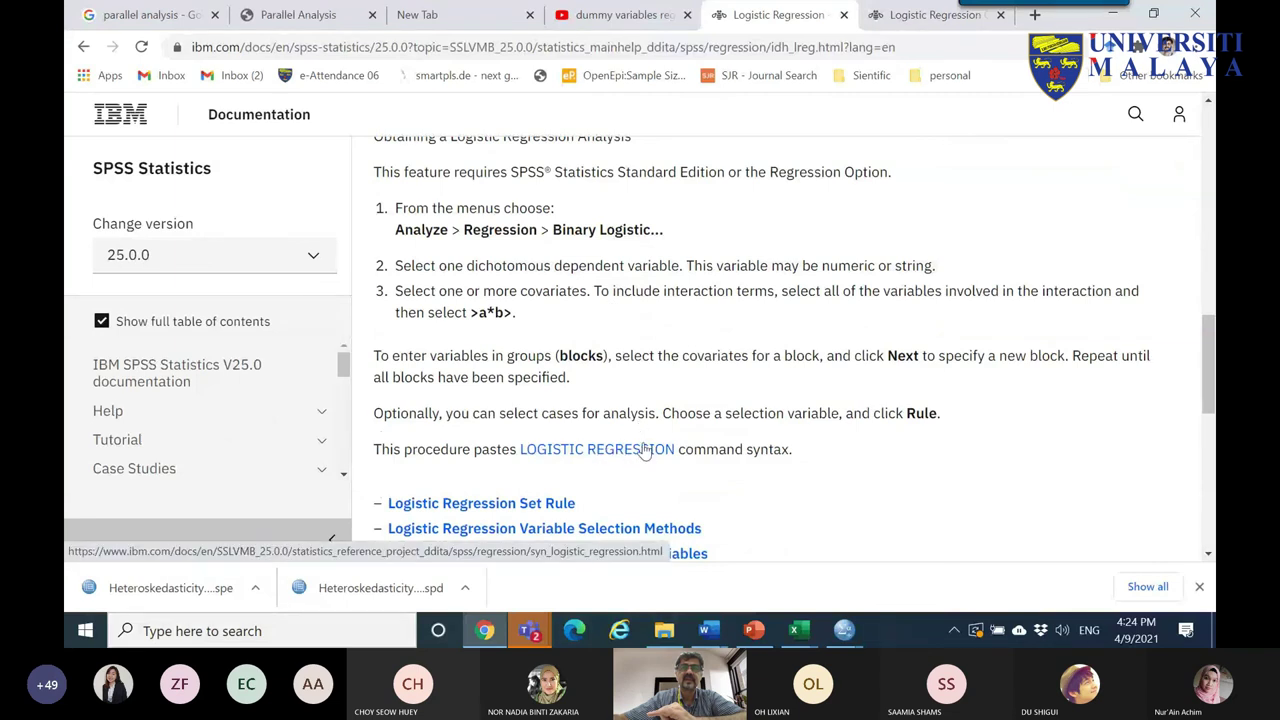
scroll(750, 400, "up", 4)
scroll(743, 395, "up", 5)
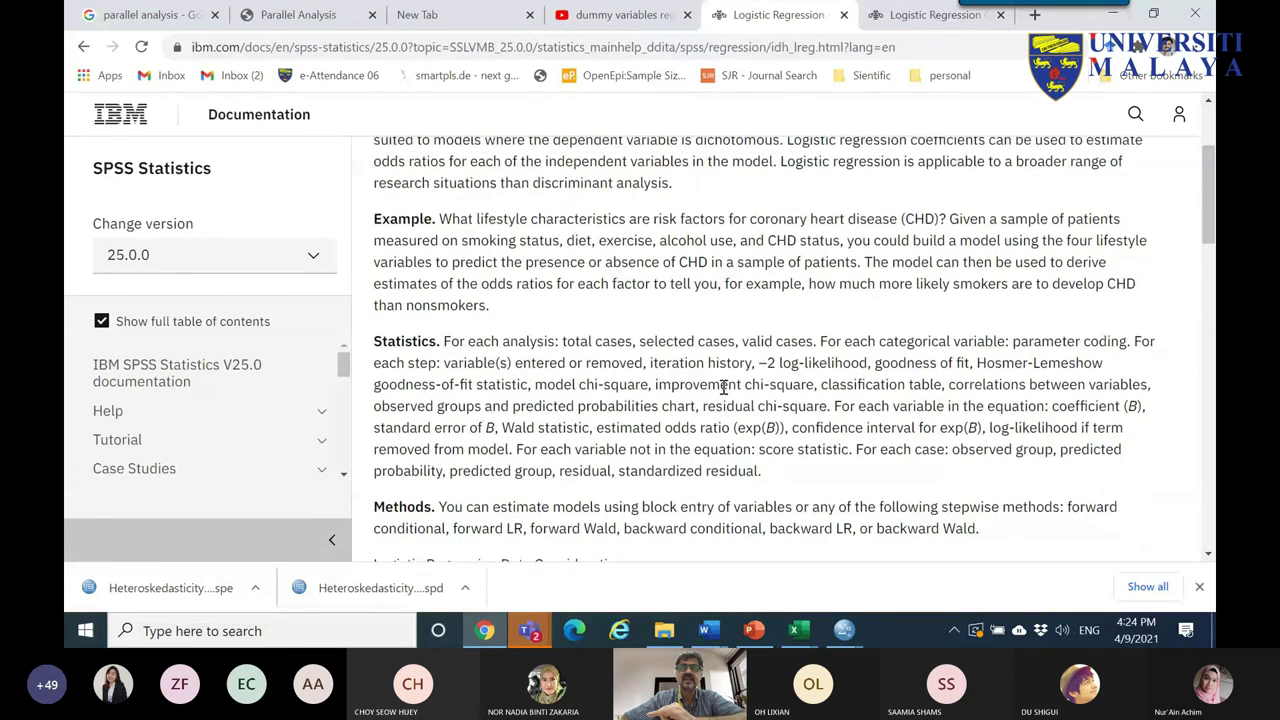
scroll(723, 387, "up", 3)
left_click_drag(798, 276, 826, 372)
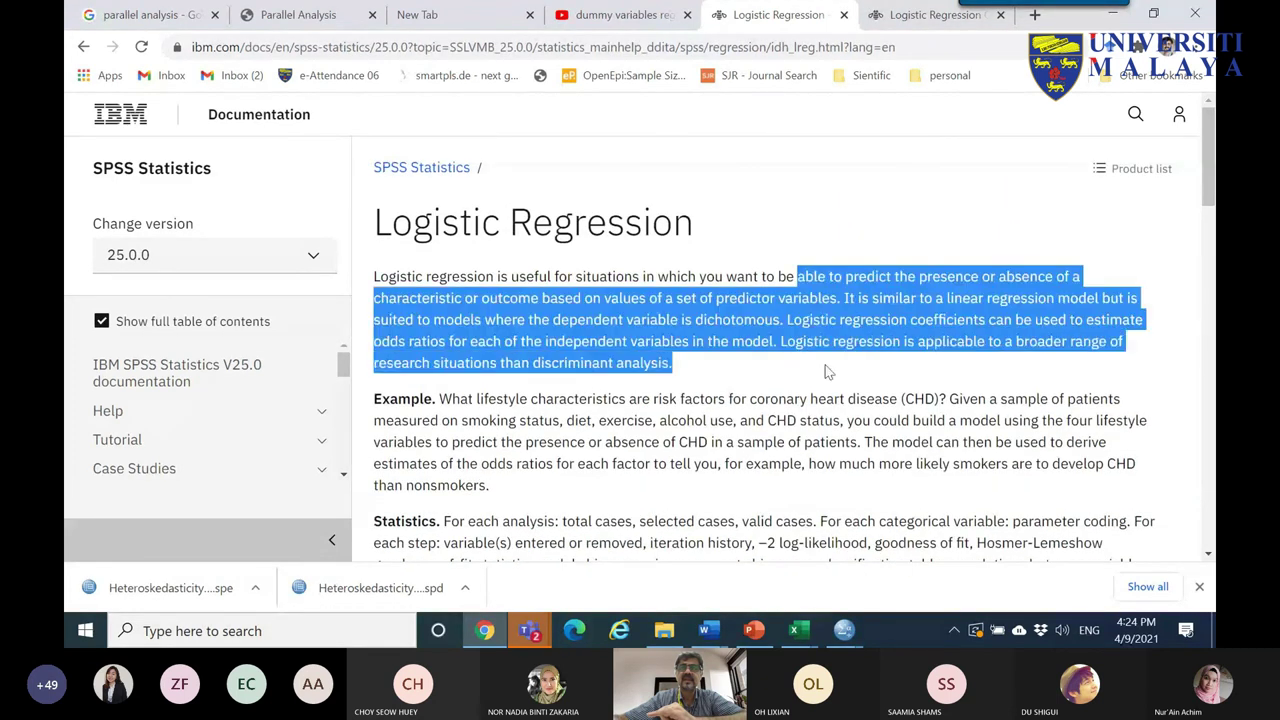
scroll(760, 398, "down", 2)
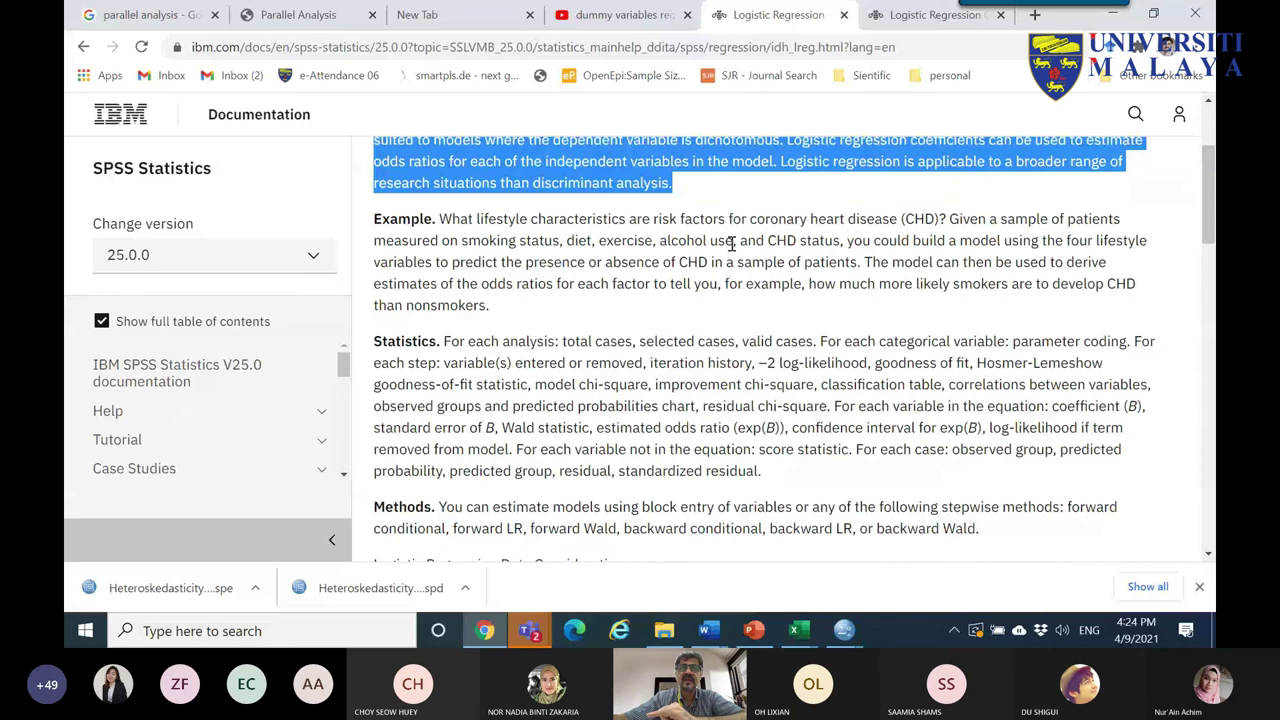
scroll(604, 333, "down", 1)
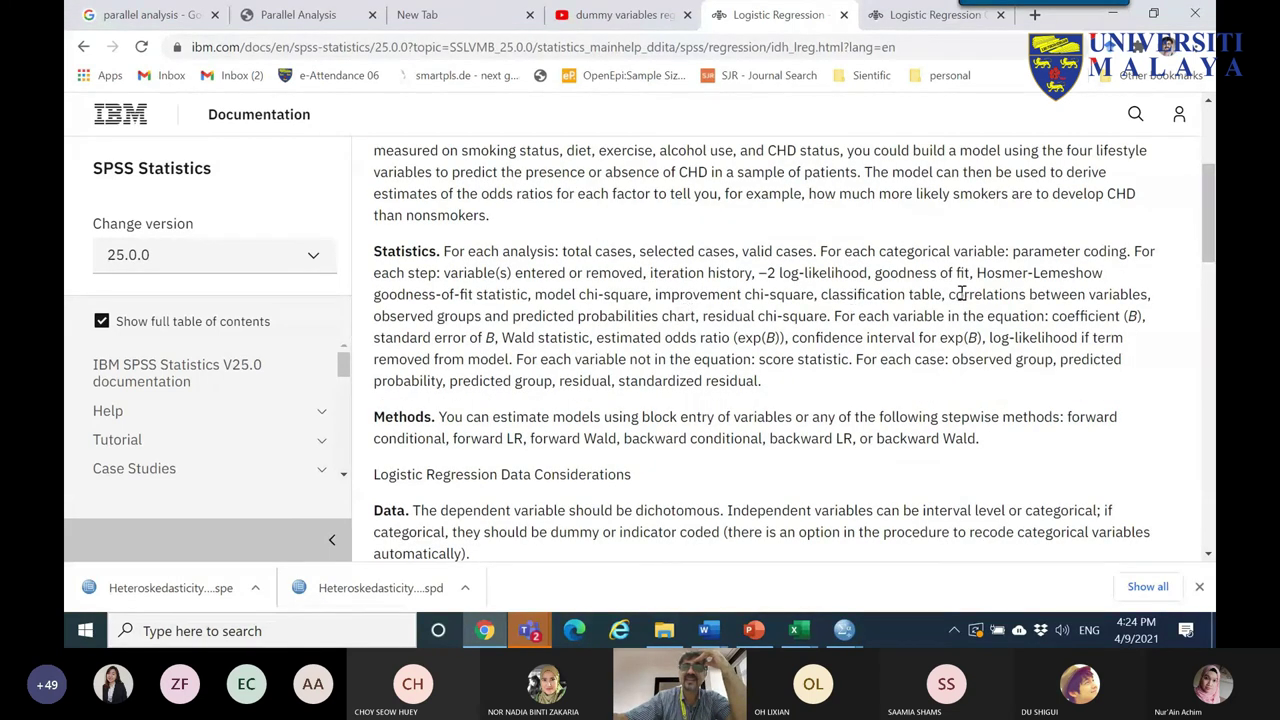
- Highlight the Statistics and Methods paragraphs while reading them, focusing on the list of forward and backward stepwise methods
left_click_drag(397, 251, 621, 375)
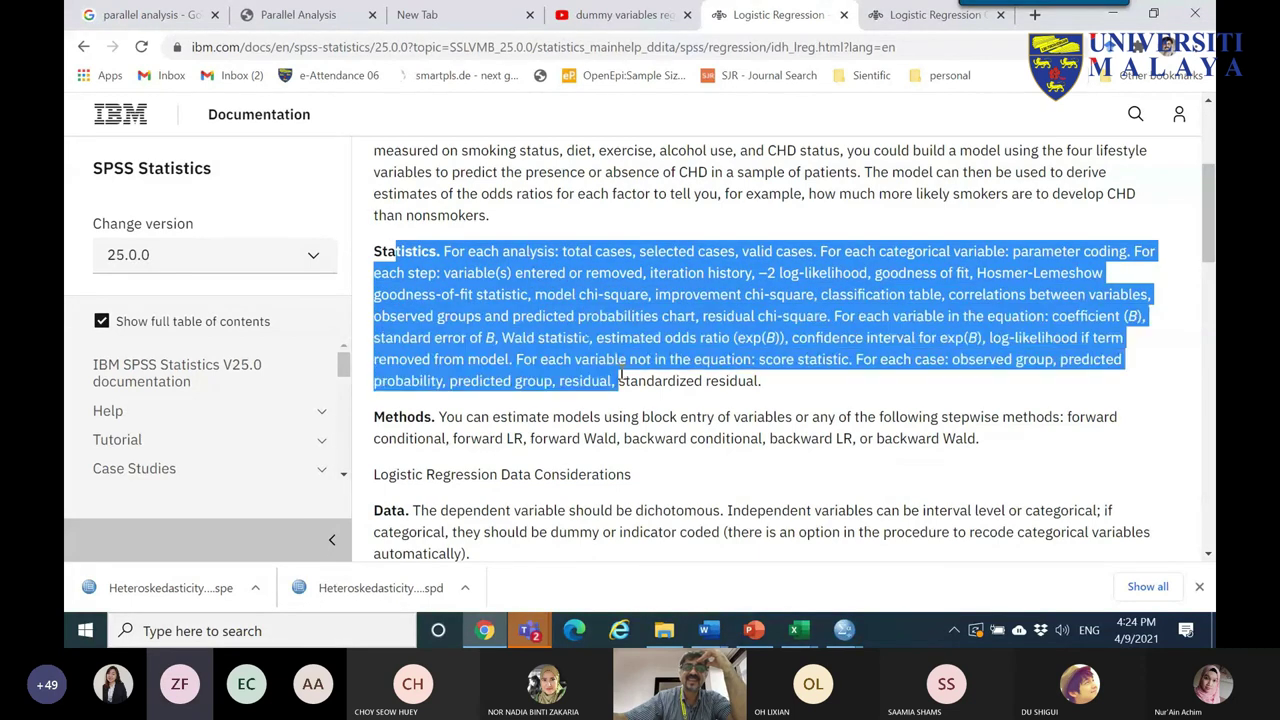
left_click_drag(473, 418, 987, 450)
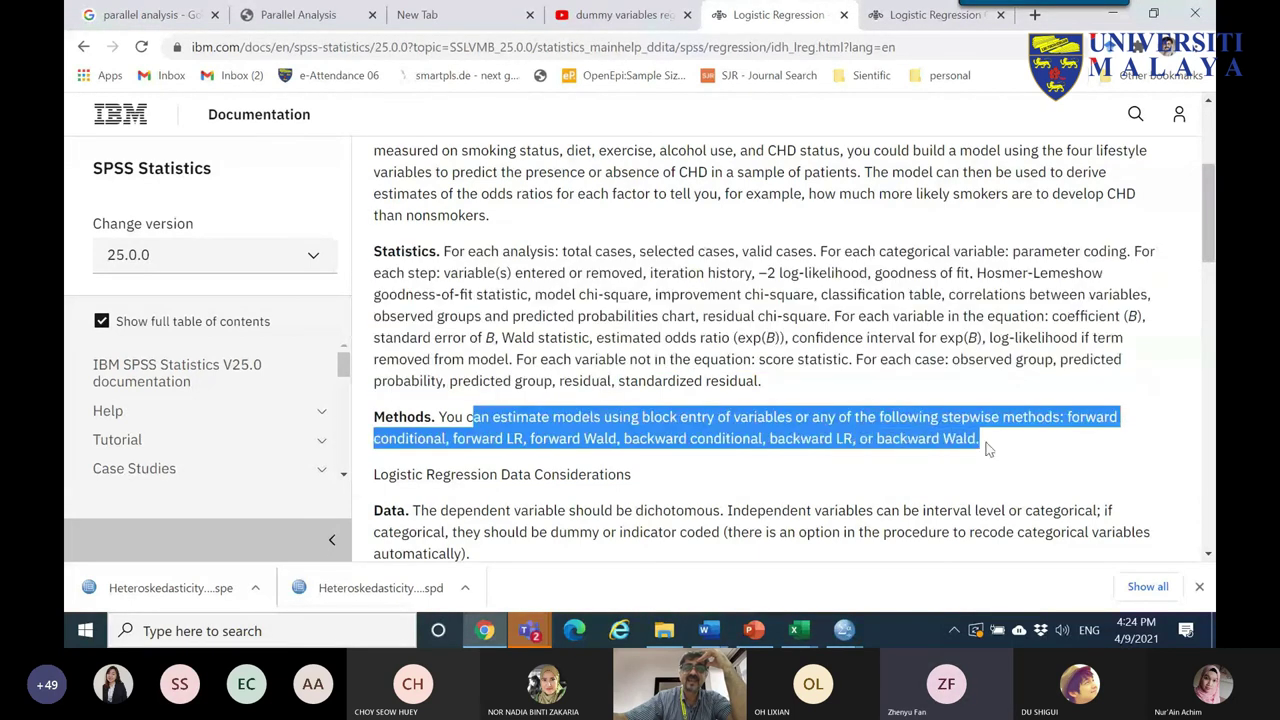
left_click(630, 457)
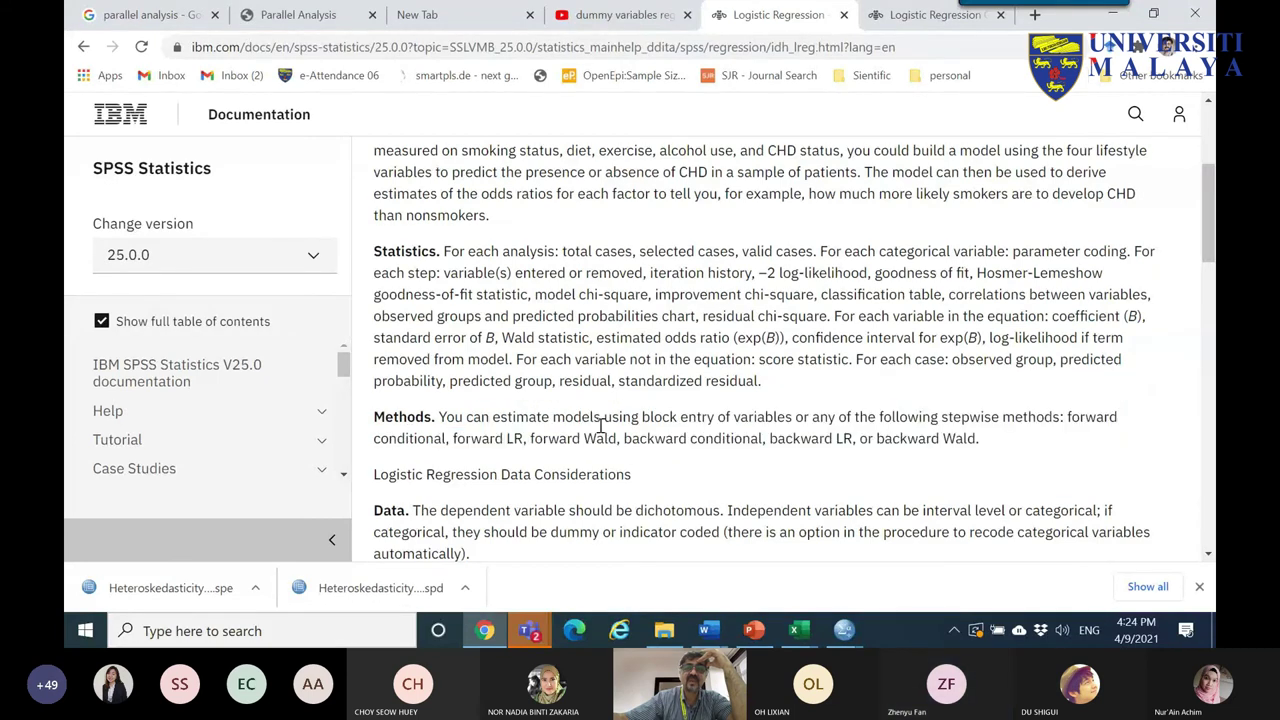
left_click_drag(978, 442, 375, 420)
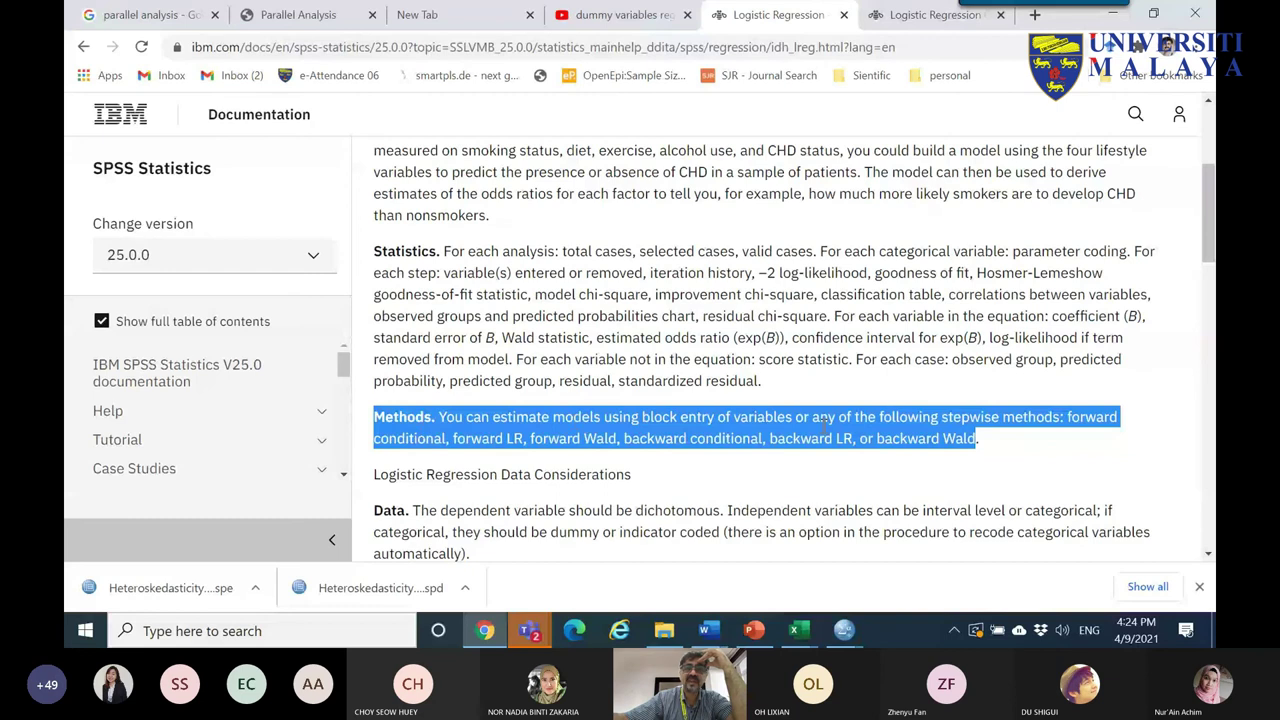
left_click(776, 444)
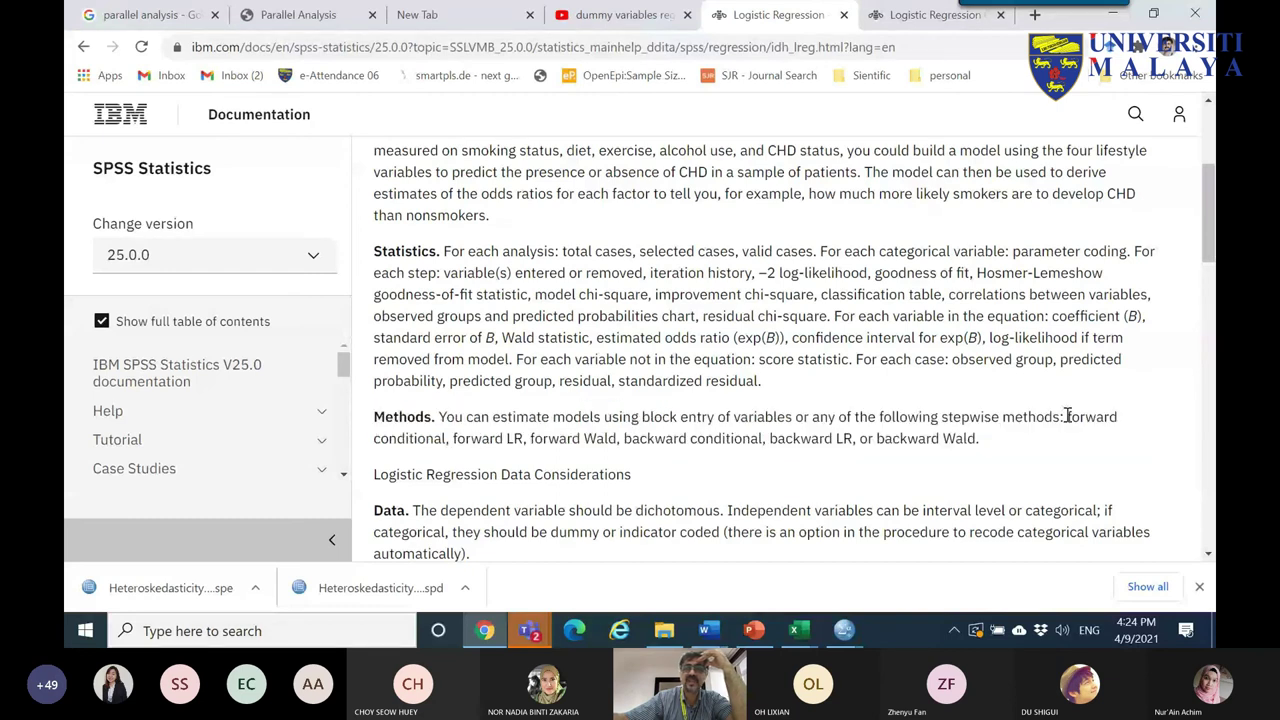
left_click_drag(1067, 416, 979, 436)
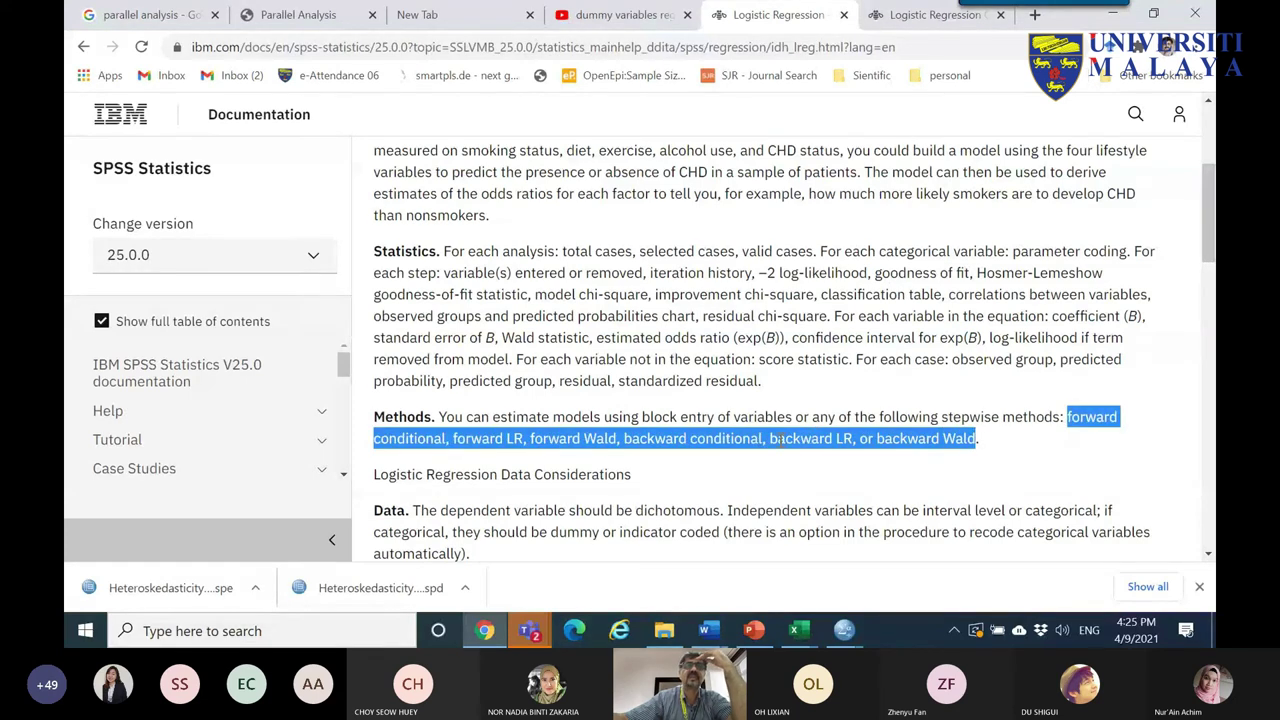
- Open the Logistic Regression Variable Selection Methods topic from the list of subtopics in the overview
scroll(309, 434, "down", 5)
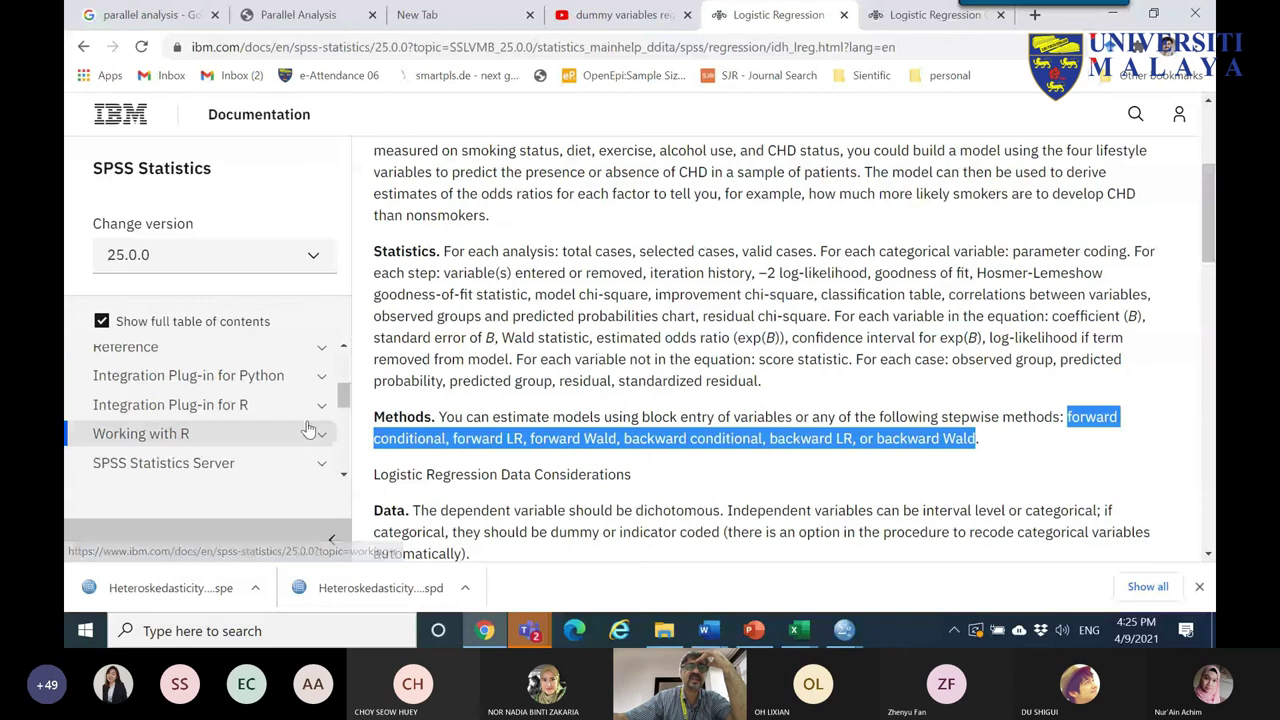
scroll(314, 416, "up", 5)
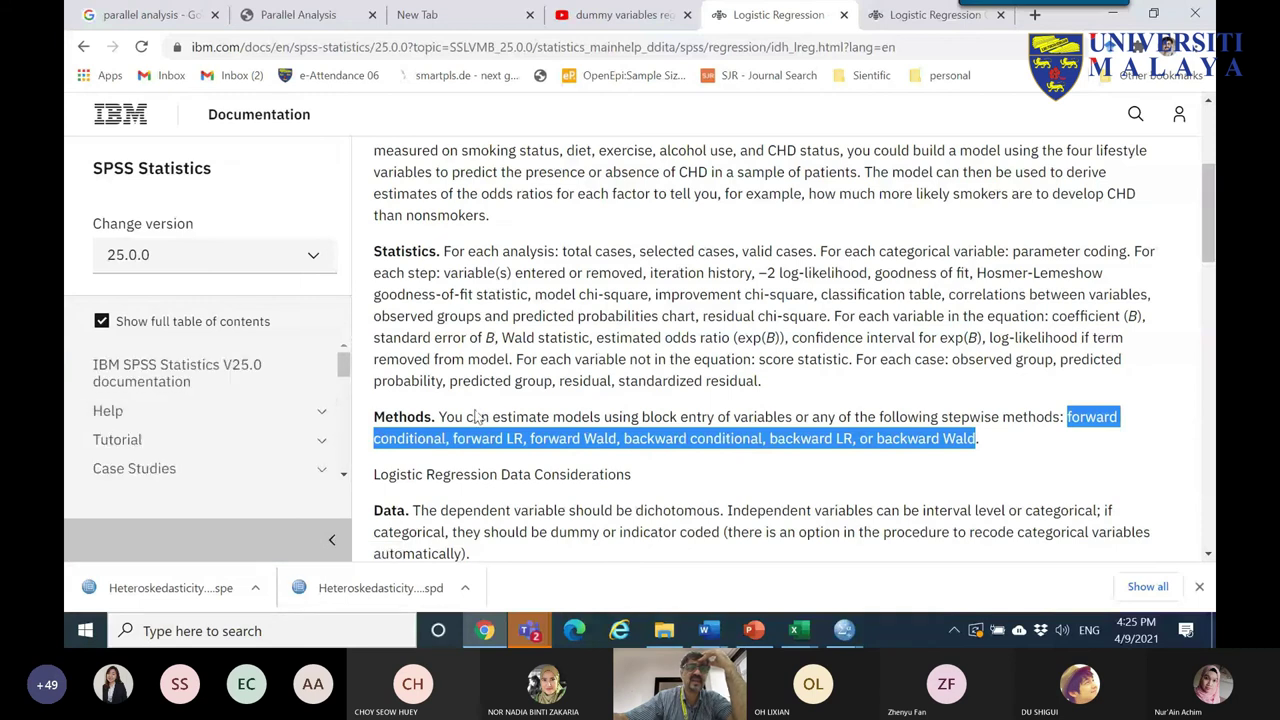
scroll(603, 401, "down", 8)
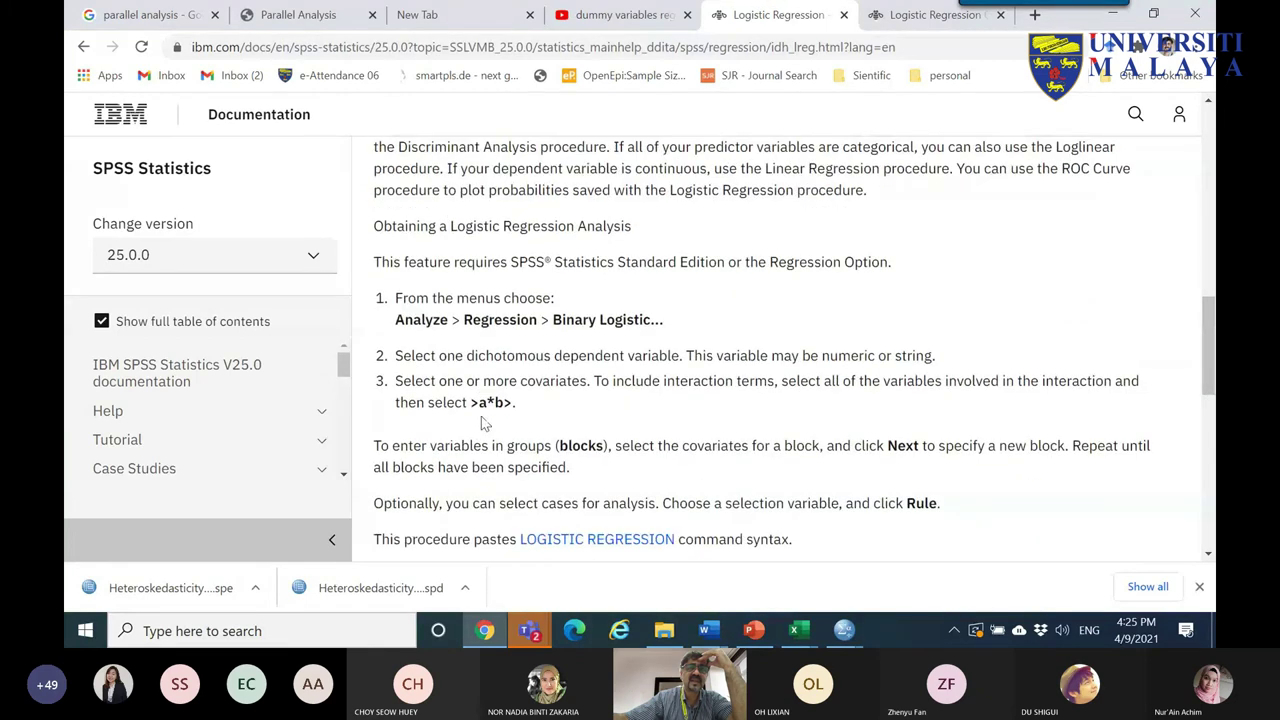
scroll(483, 425, "up", 3)
scroll(490, 420, "down", 5)
scroll(495, 420, "down", 2)
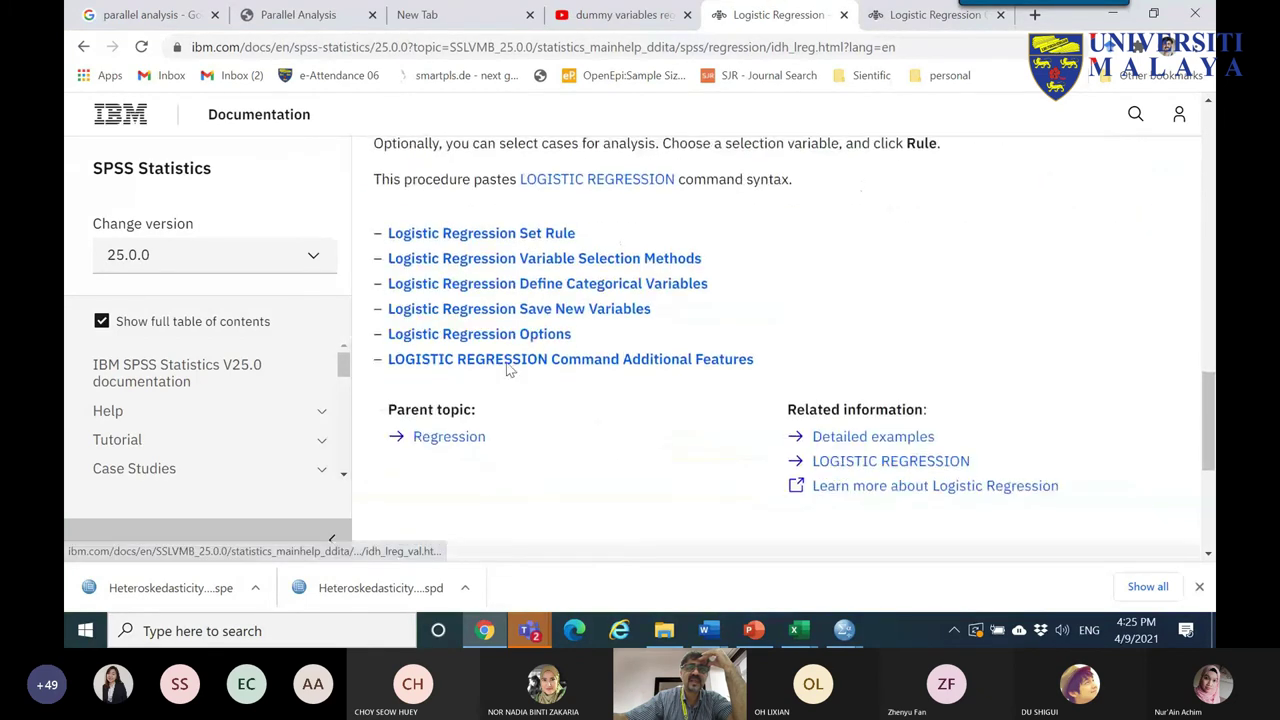
left_click(638, 262)
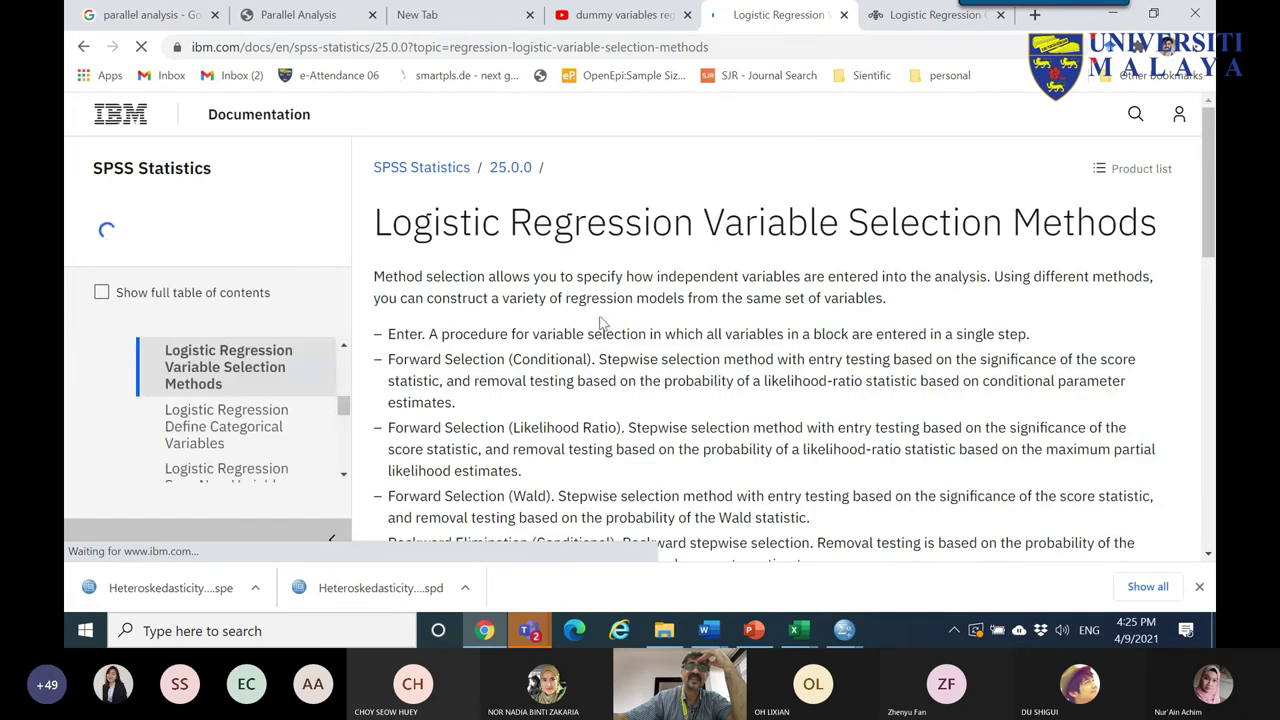
- Read the descriptions of the Enter and Forward Selection (Conditional) methods, highlighting their entry and removal testing criteria
scroll(585, 320, "down", 3)
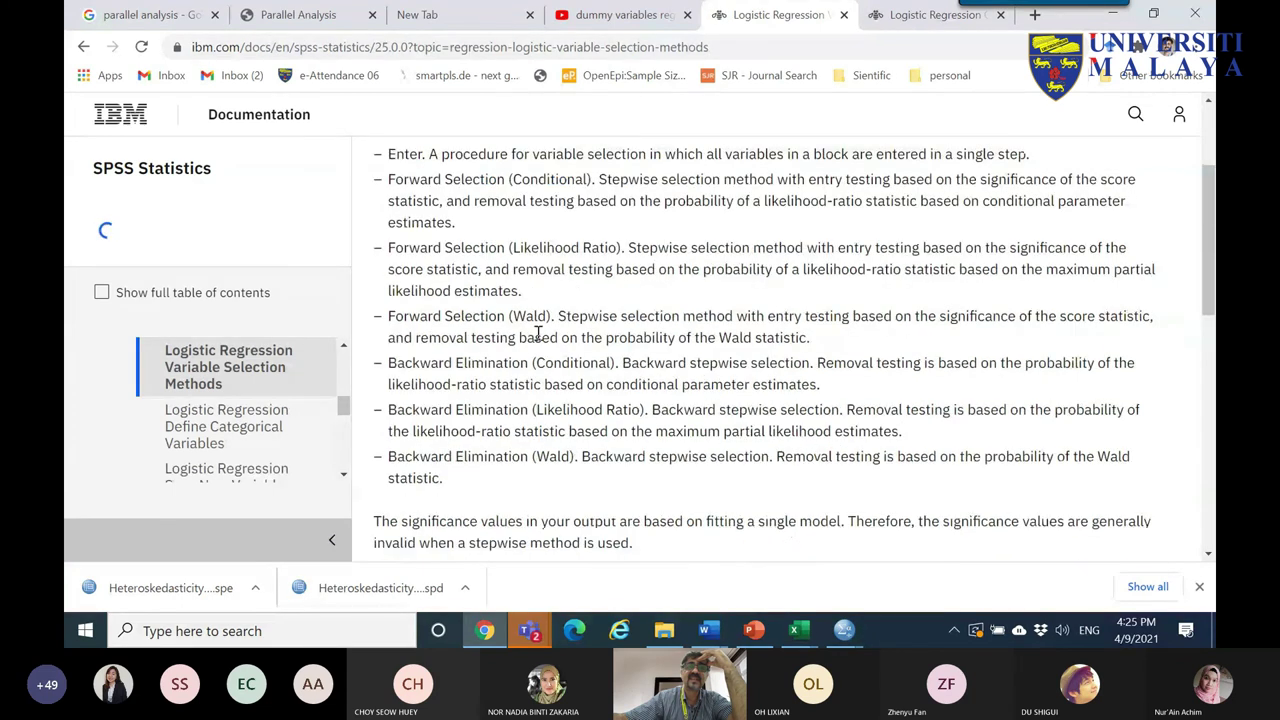
scroll(515, 356, "up", 1)
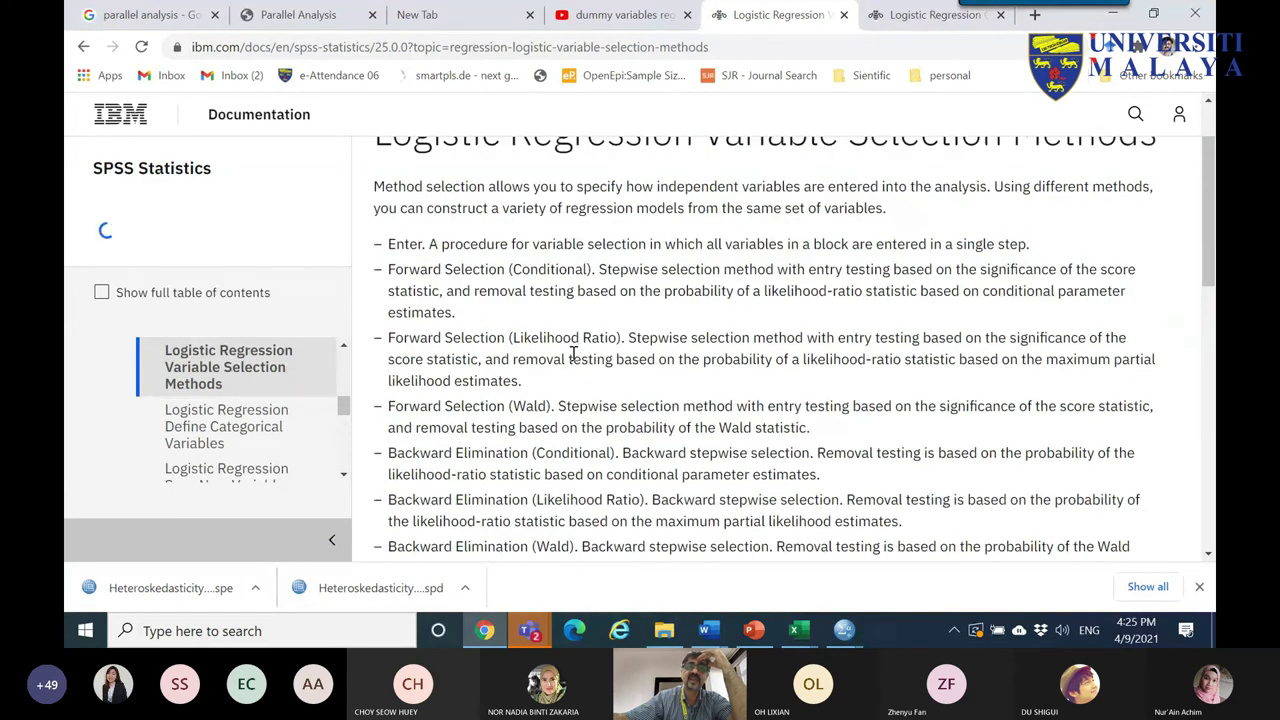
scroll(610, 360, "up", 1)
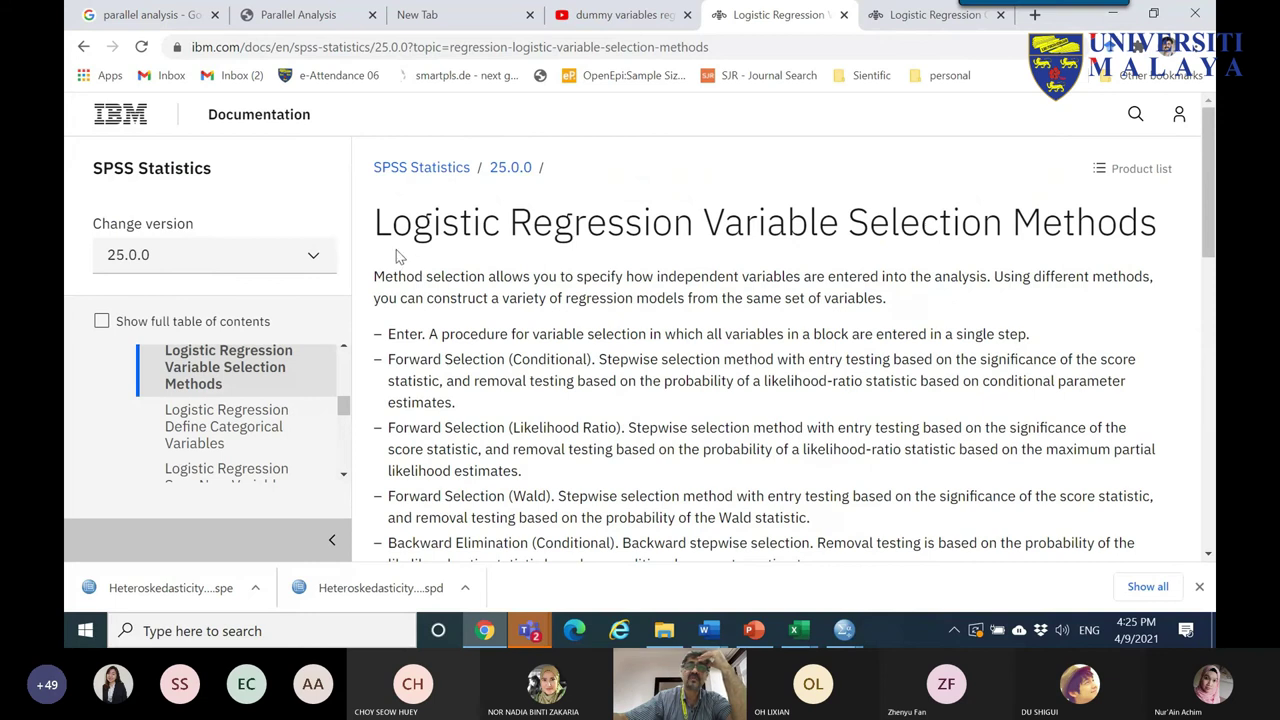
left_click_drag(405, 341, 1040, 340)
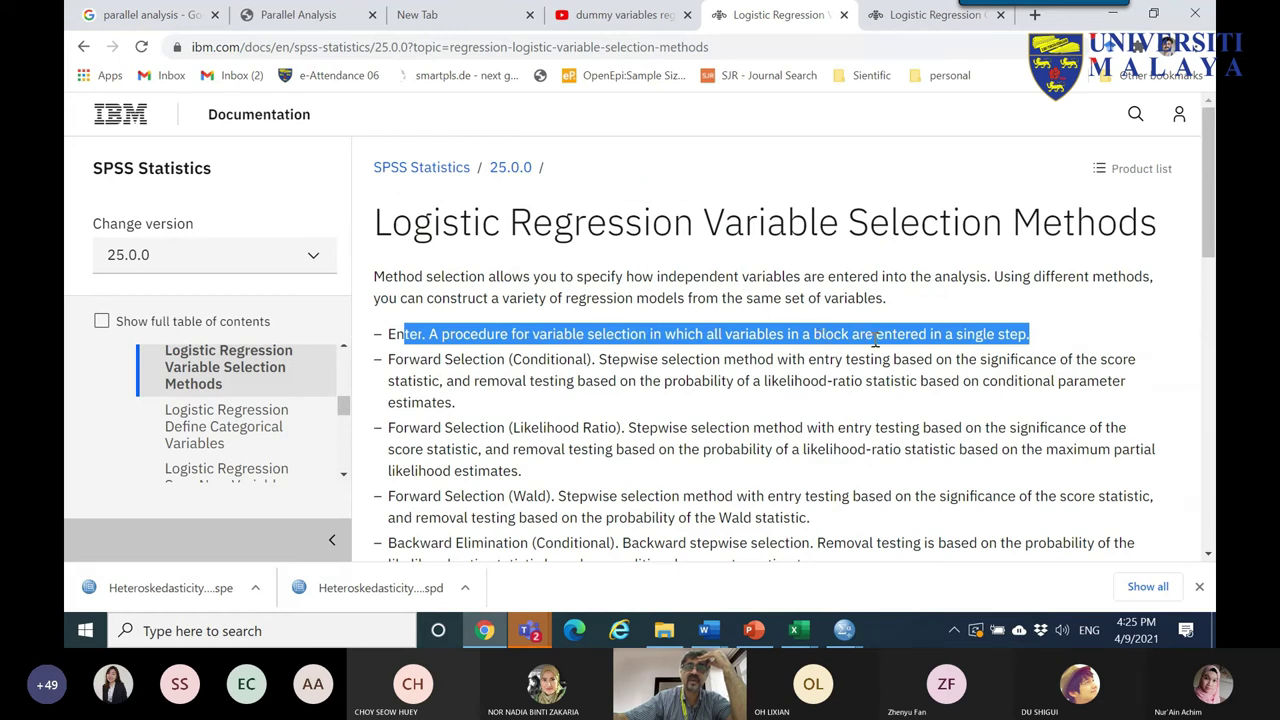
left_click(476, 340)
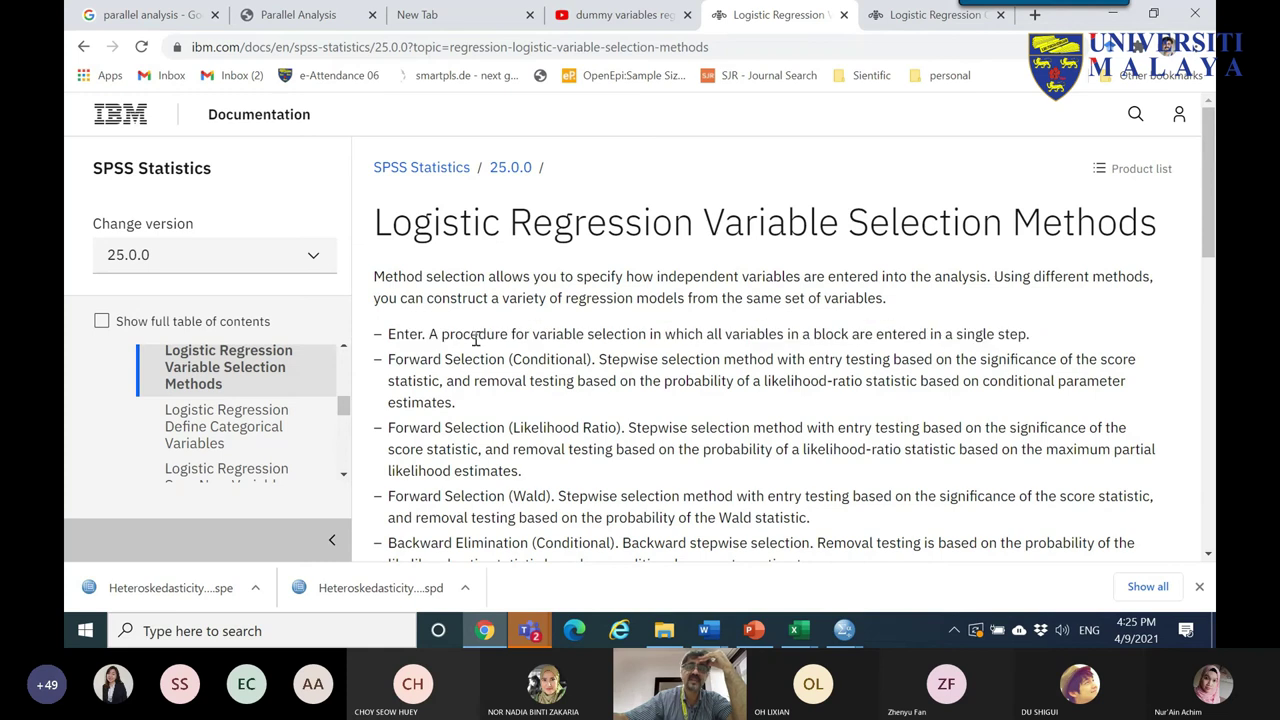
left_click_drag(392, 362, 816, 364)
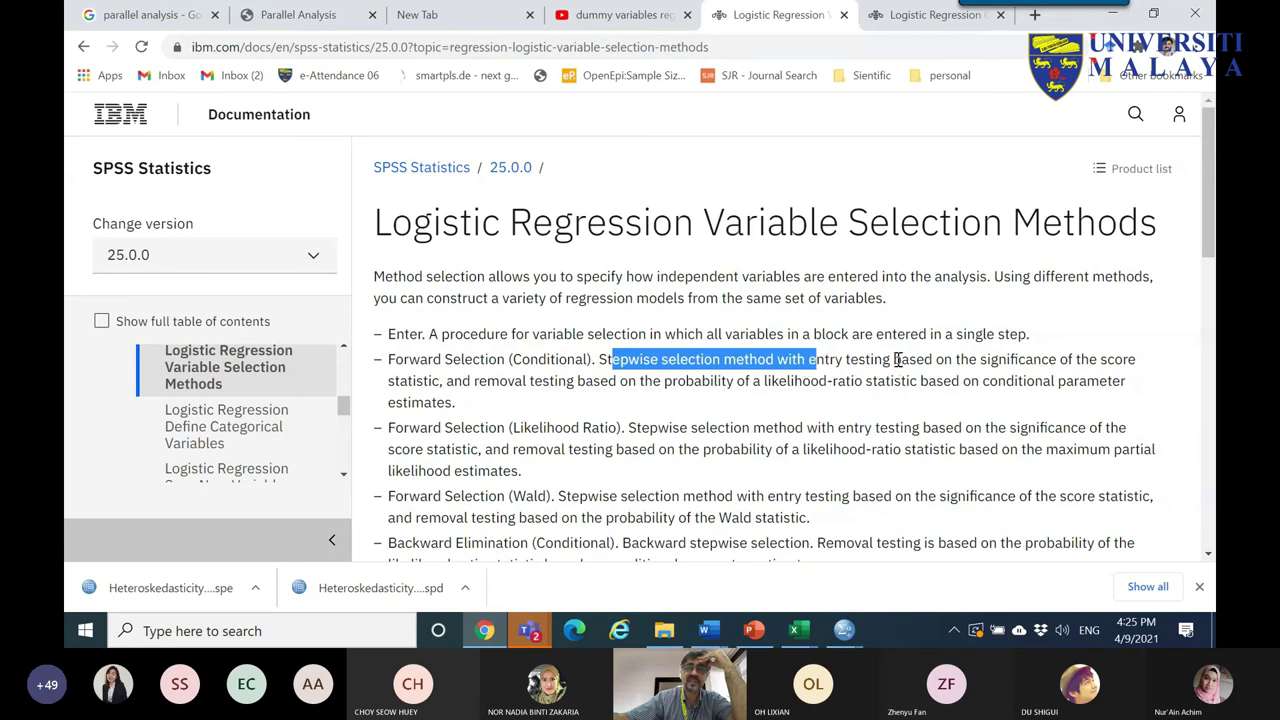
left_click_drag(990, 362, 472, 385)
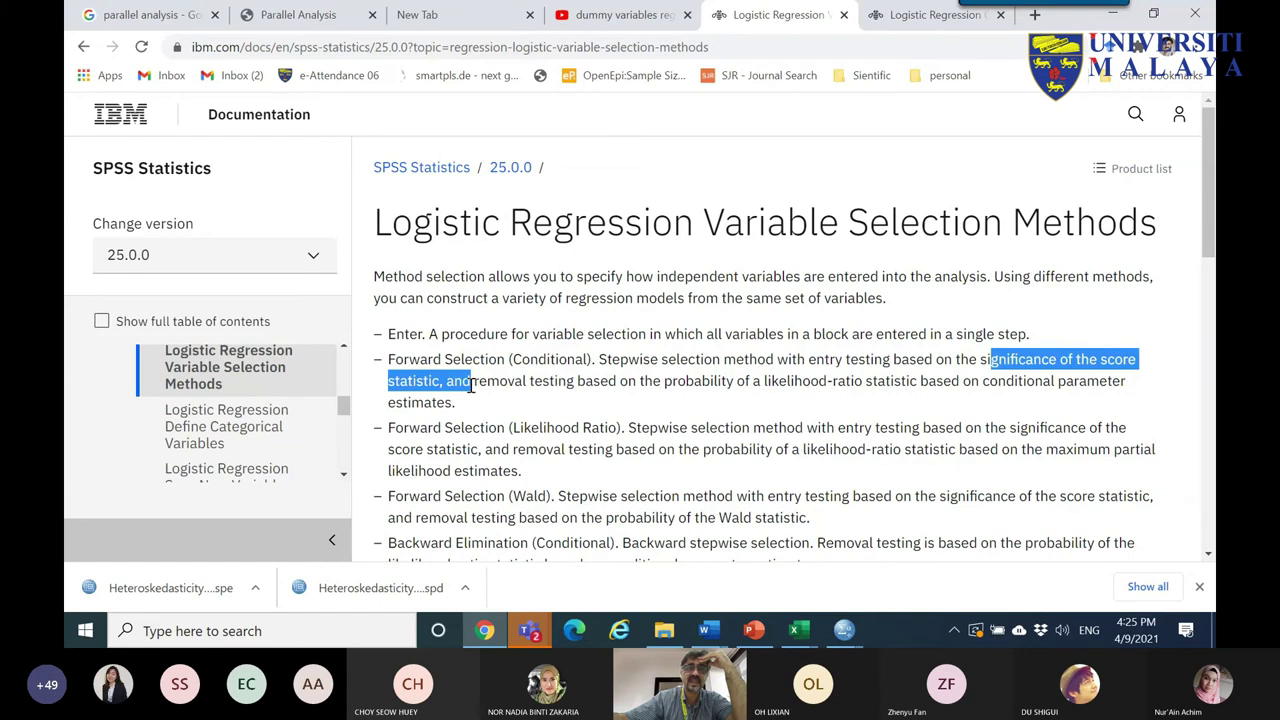
left_click(580, 381)
left_click_drag(673, 381, 1035, 388)
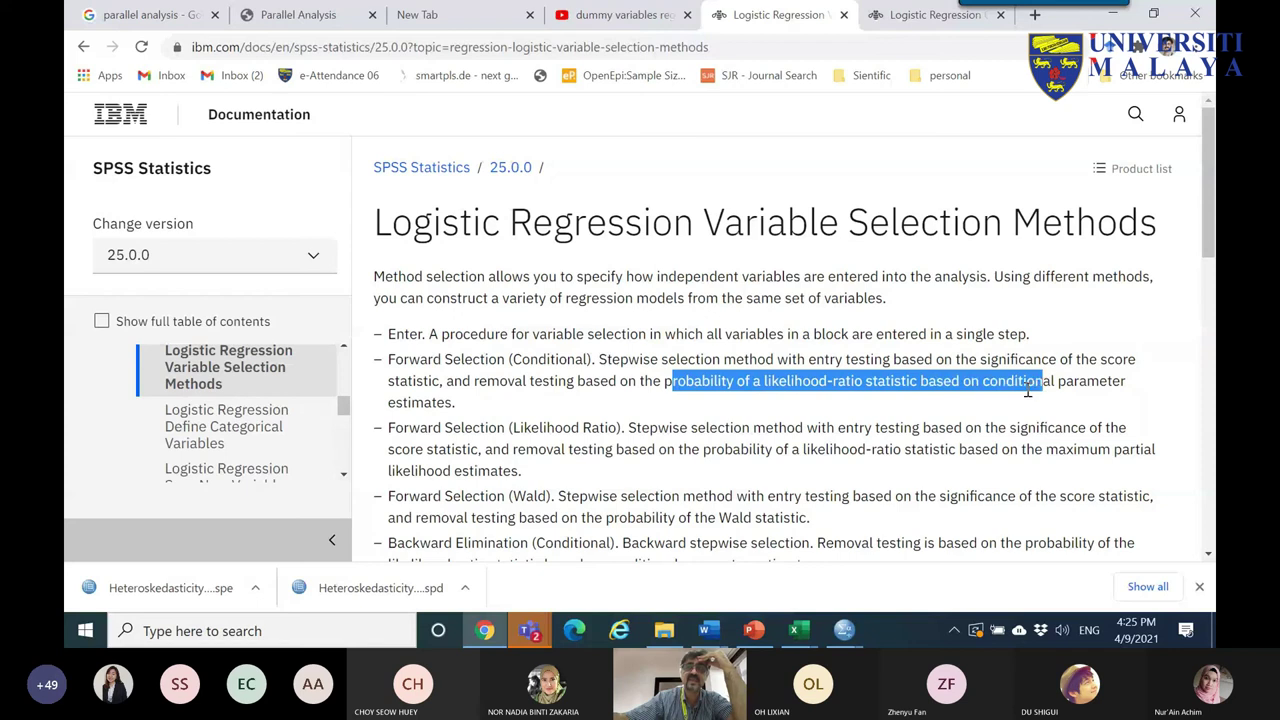
- Compare the Forward Selection (Conditional) and Forward Selection (Likelihood Ratio) descriptions, highlighting each one while reading
left_click_drag(456, 402, 388, 358)
left_click_drag(399, 430, 522, 471)
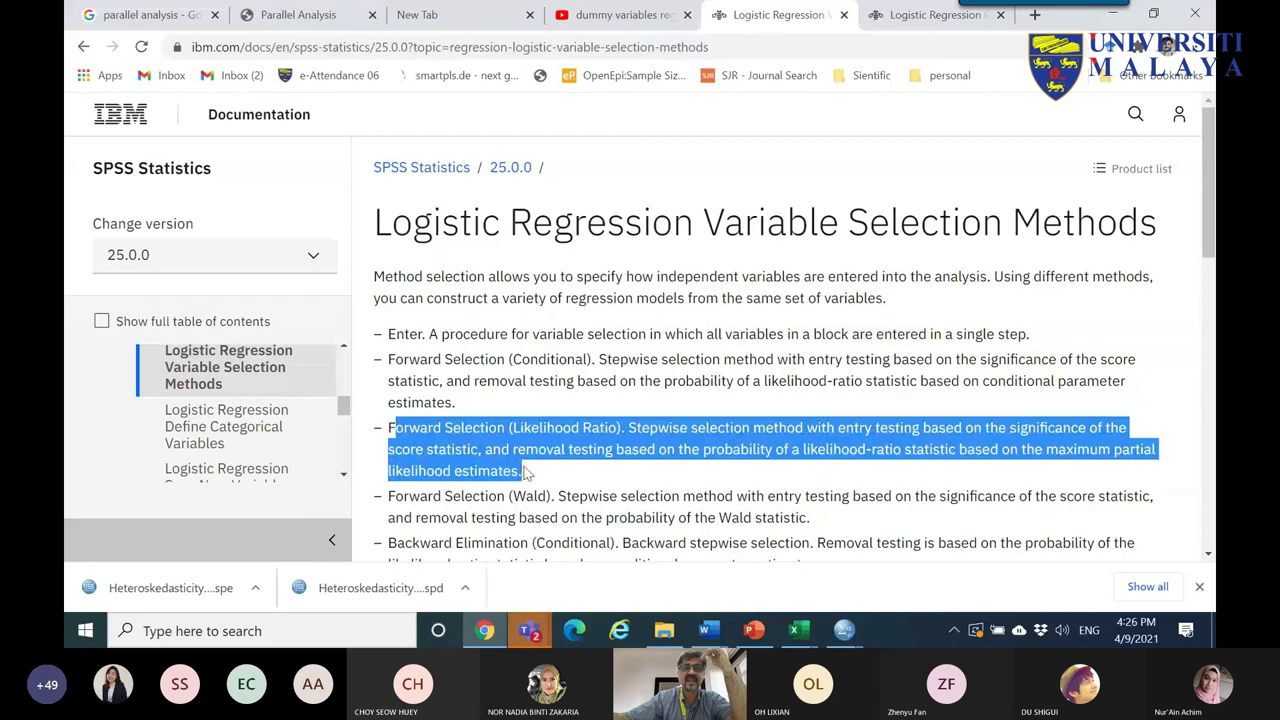
mouse_move(393, 365)
left_mouse_down()
mouse_move(480, 409)
mouse_move(430, 404)
mouse_move(390, 366)
left_mouse_up()
left_click(453, 408)
scroll(490, 378, "down", 2)
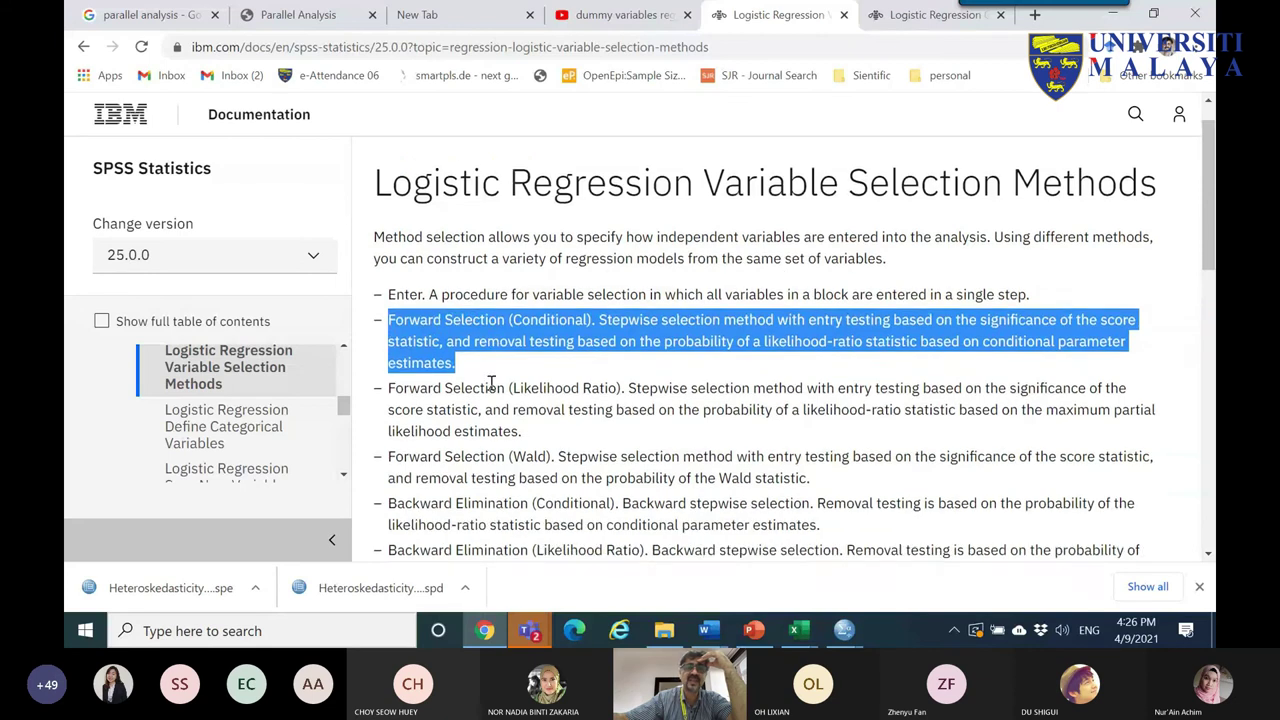
- Read the Backward Elimination method descriptions, highlighting the removal testing criterion of the Conditional variant
left_click_drag(391, 366, 657, 456)
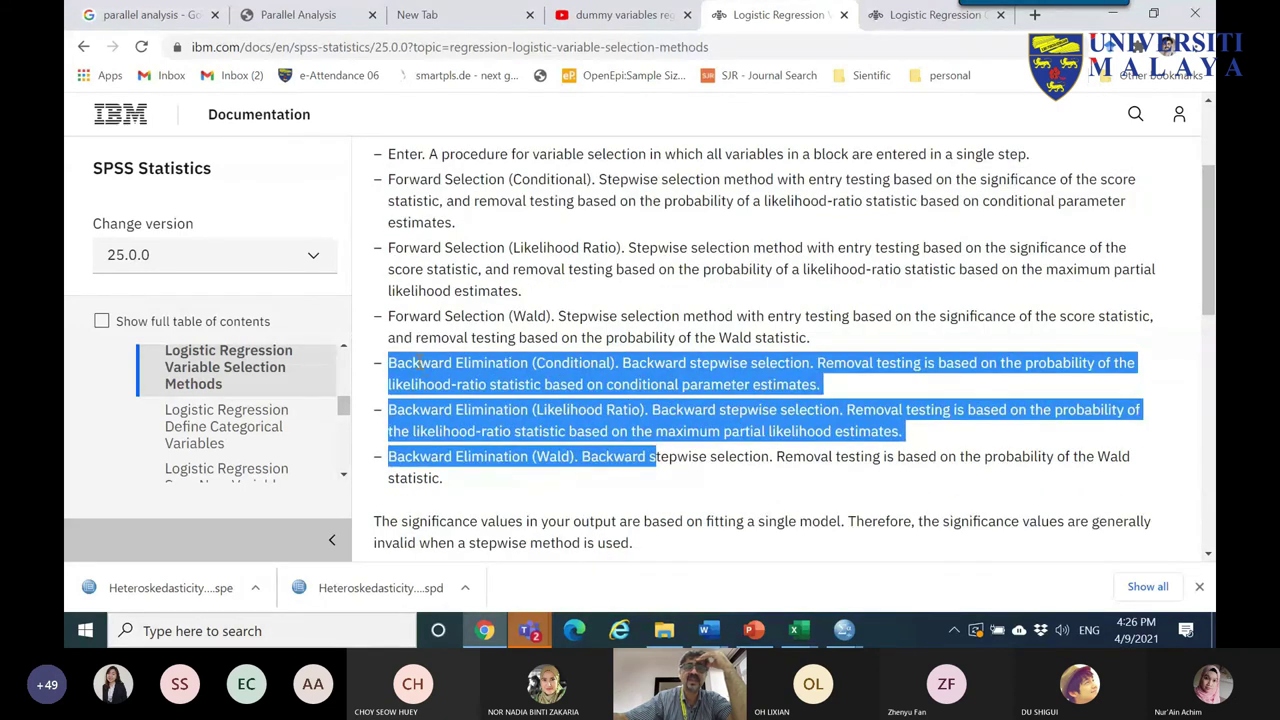
left_click(738, 376)
left_click_drag(817, 362, 1110, 385)
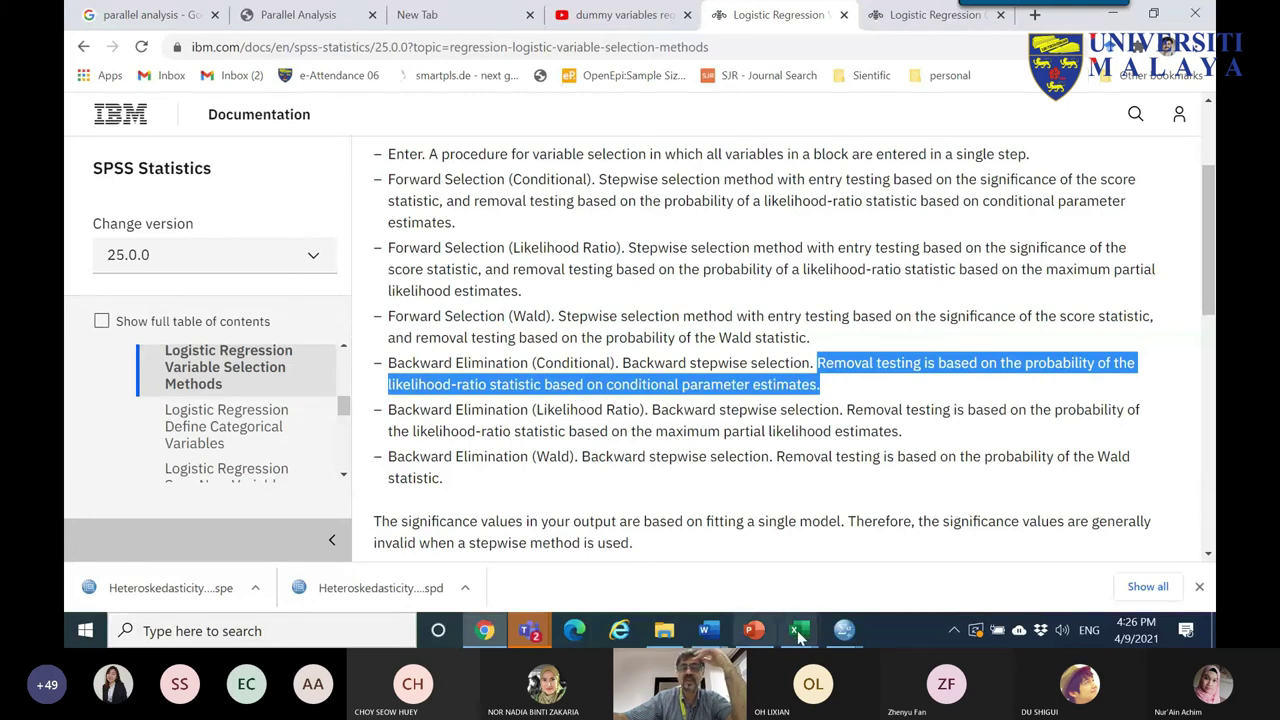
- Switch to the binary.sav window in SPSS and examine the stepwise entry and removal probabilities in the Logistic Regression options
left_click(844, 630)
left_click(1024, 556)
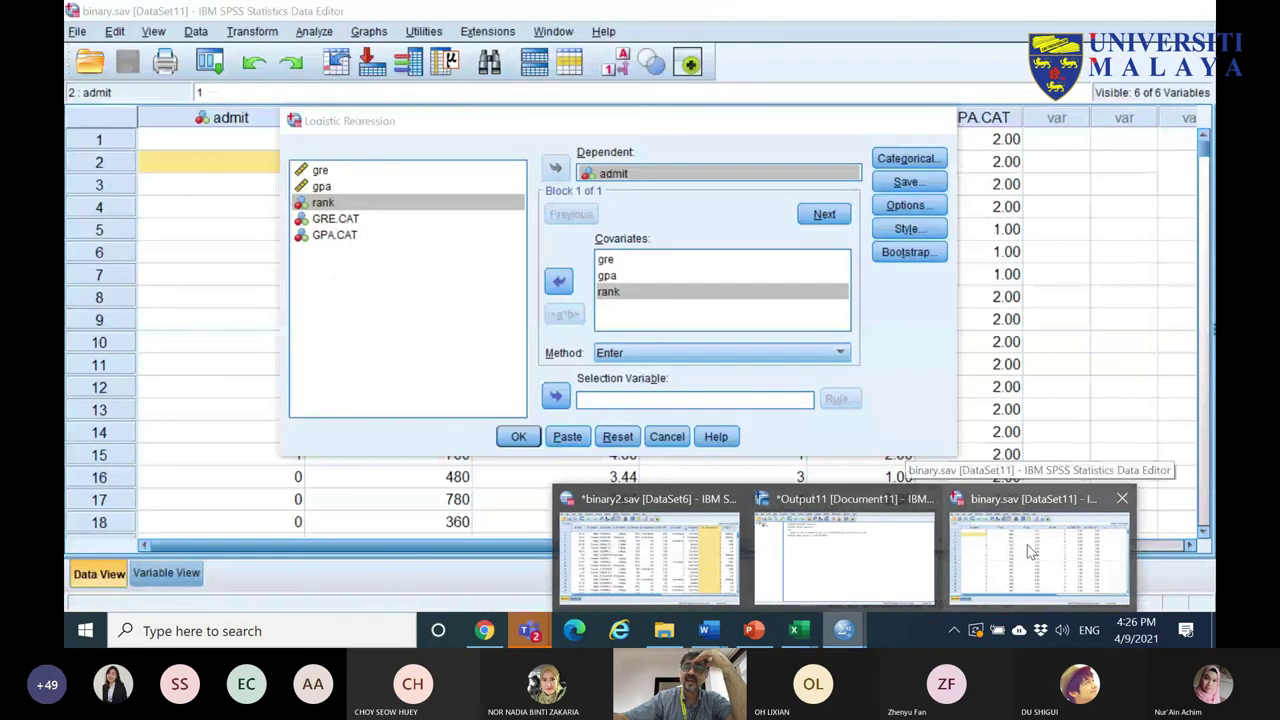
left_click(905, 205)
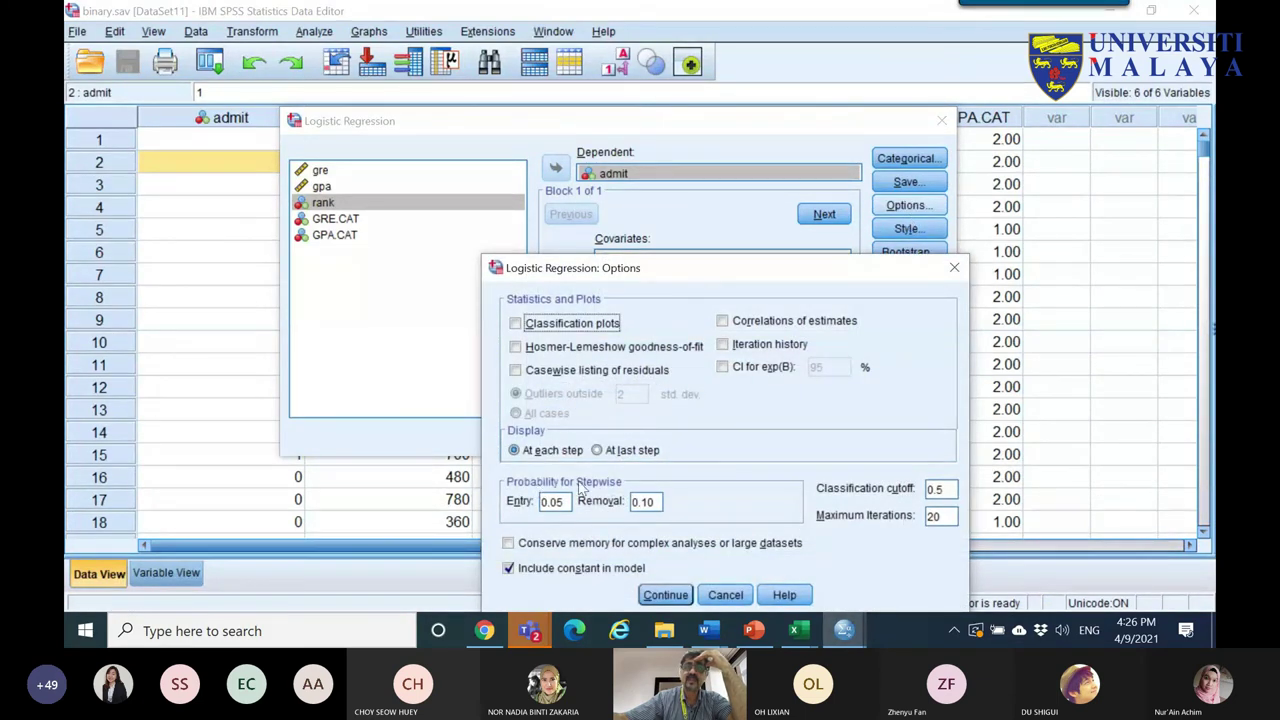
left_click_drag(571, 502, 540, 500)
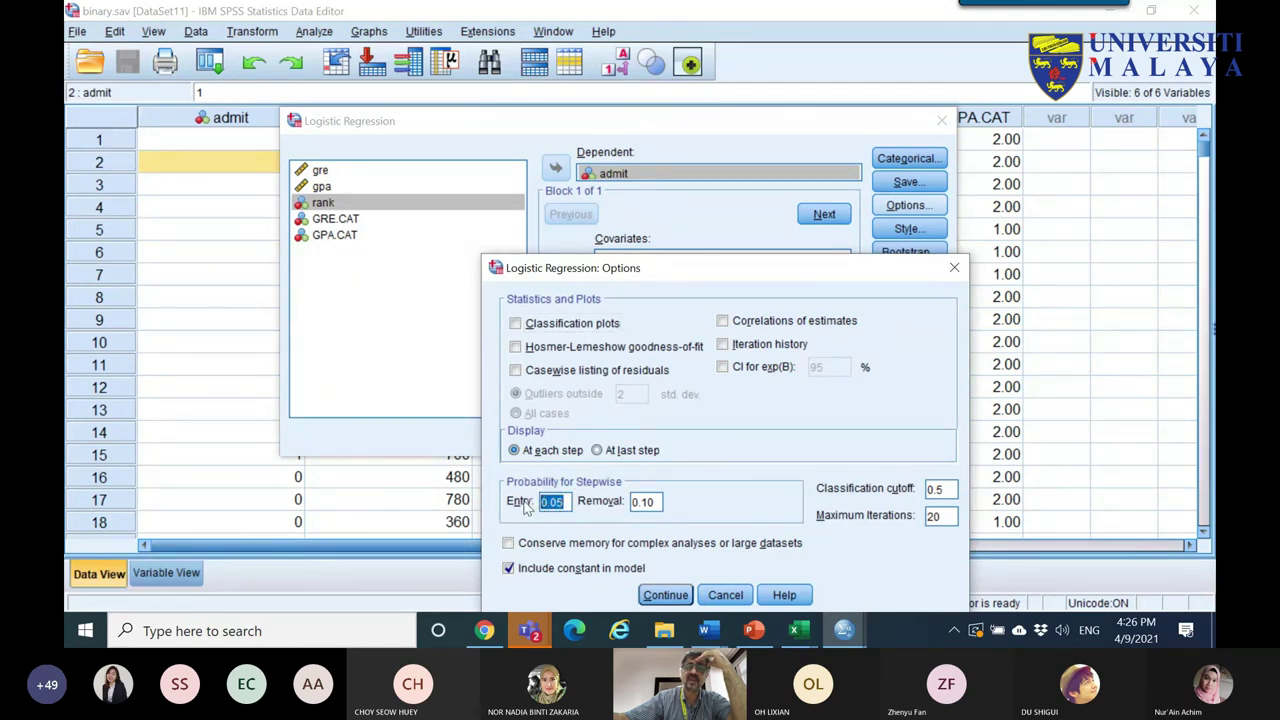
left_click(552, 502)
double_click(632, 500)
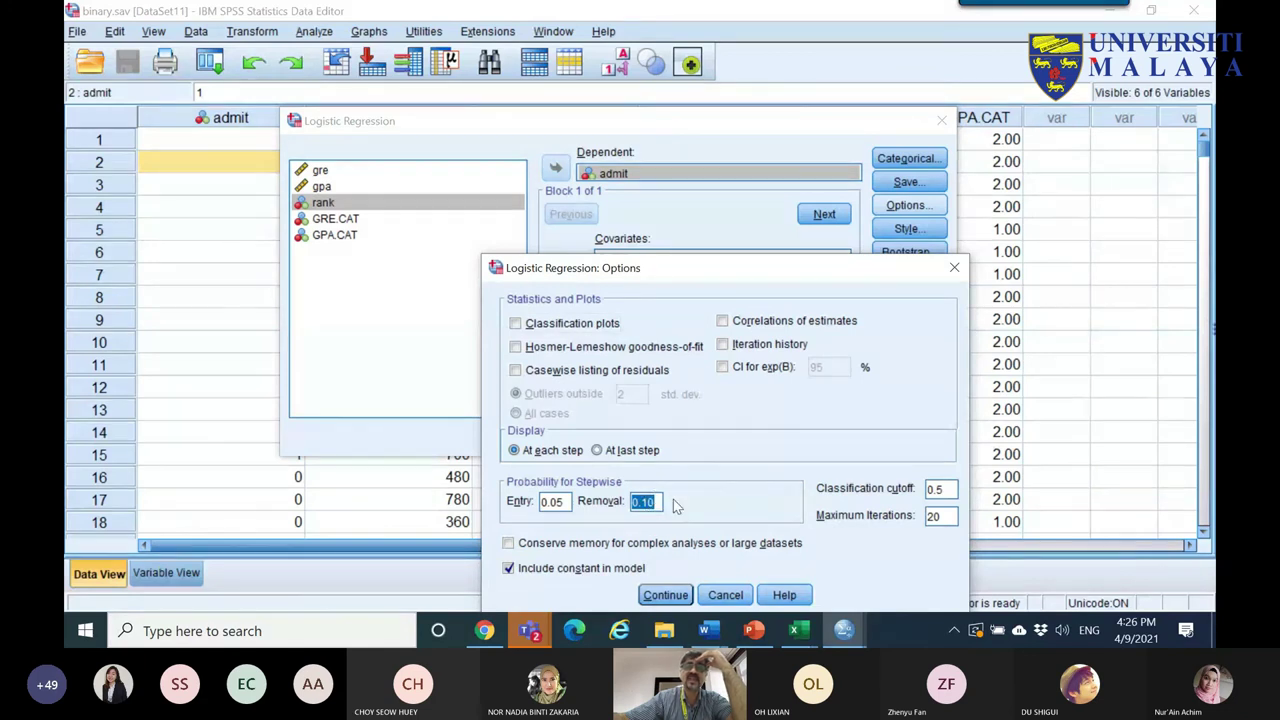
left_click(645, 502)
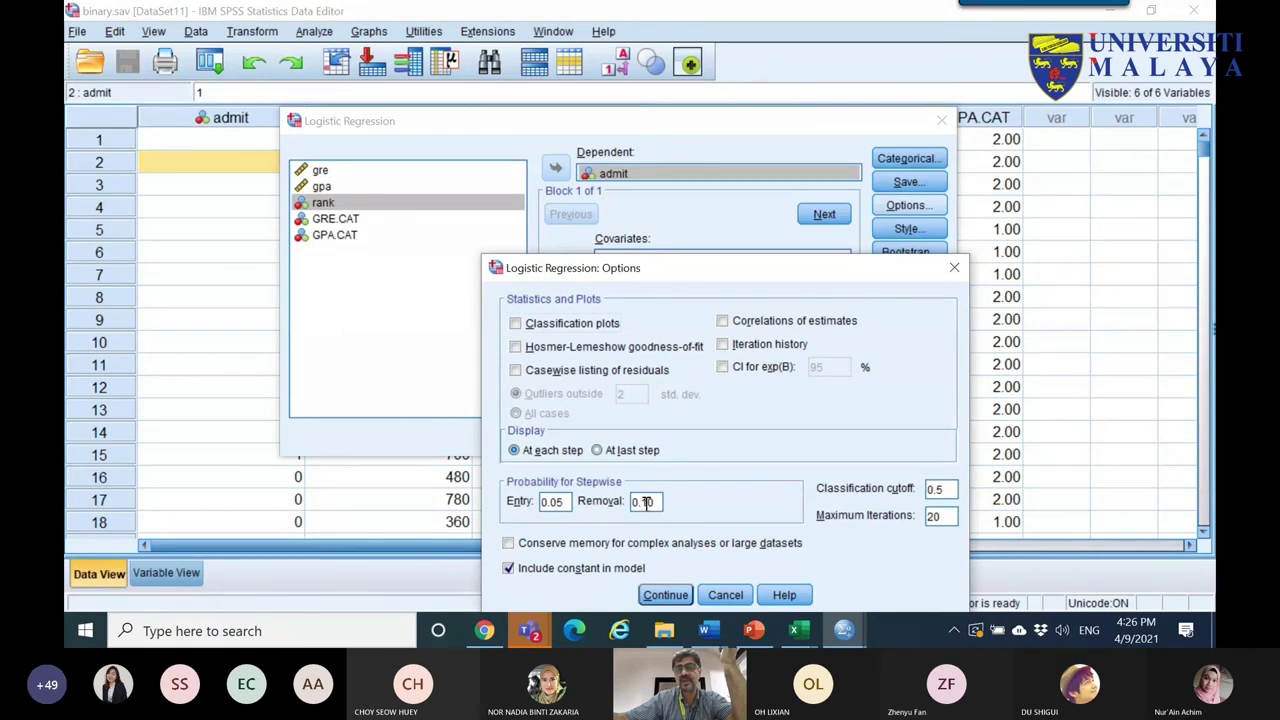
- Try stepwise removal probabilities of 0.05 and 0.1, and close the options without applying the changes
left_click_drag(647, 502, 698, 516)
type("05")
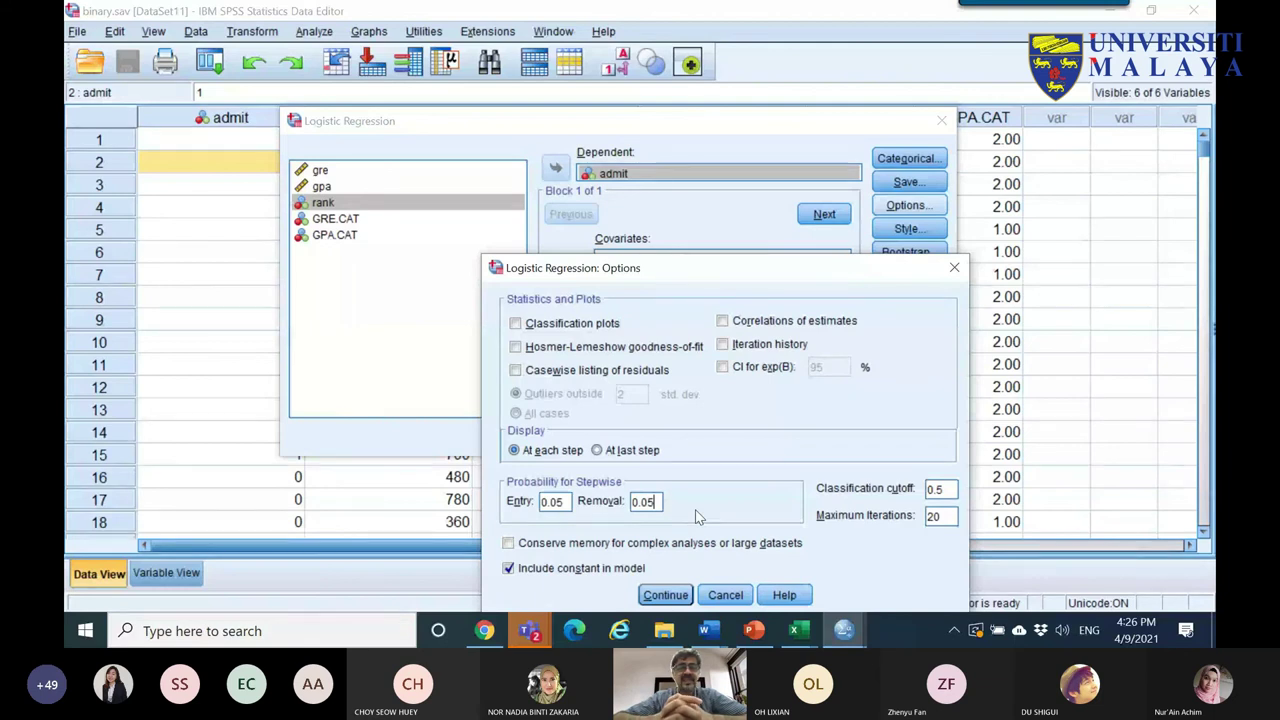
key("BackSpace")
type("1")
double_click(545, 502)
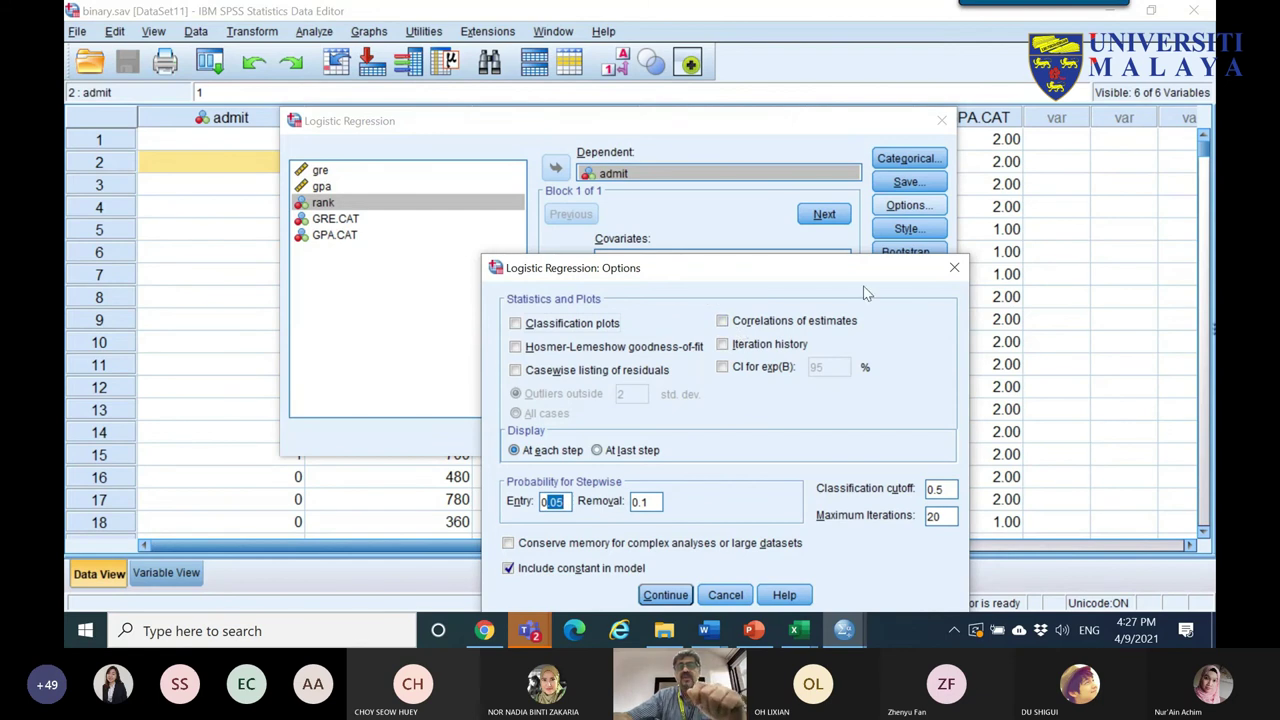
left_click(954, 267)
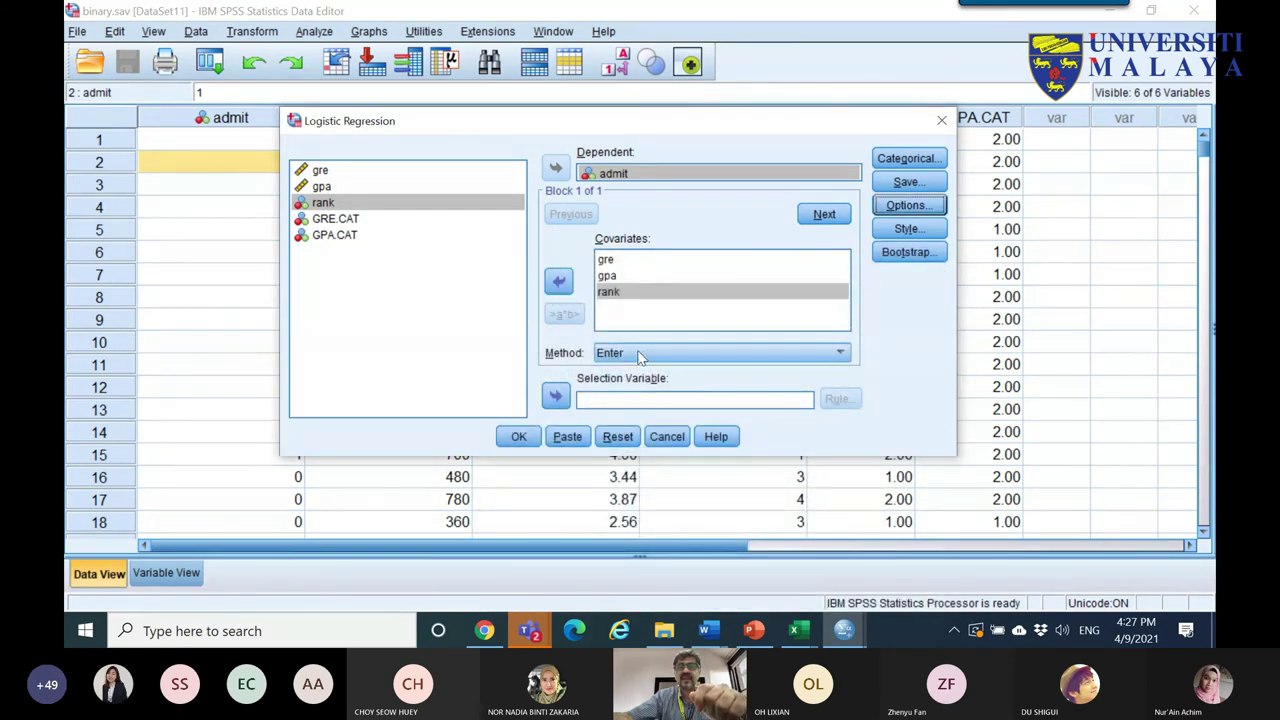
- Switch back and forth between the first covariate block and the empty second block to examine how blocks work
left_click(824, 214)
left_click(572, 216)
left_click(818, 214)
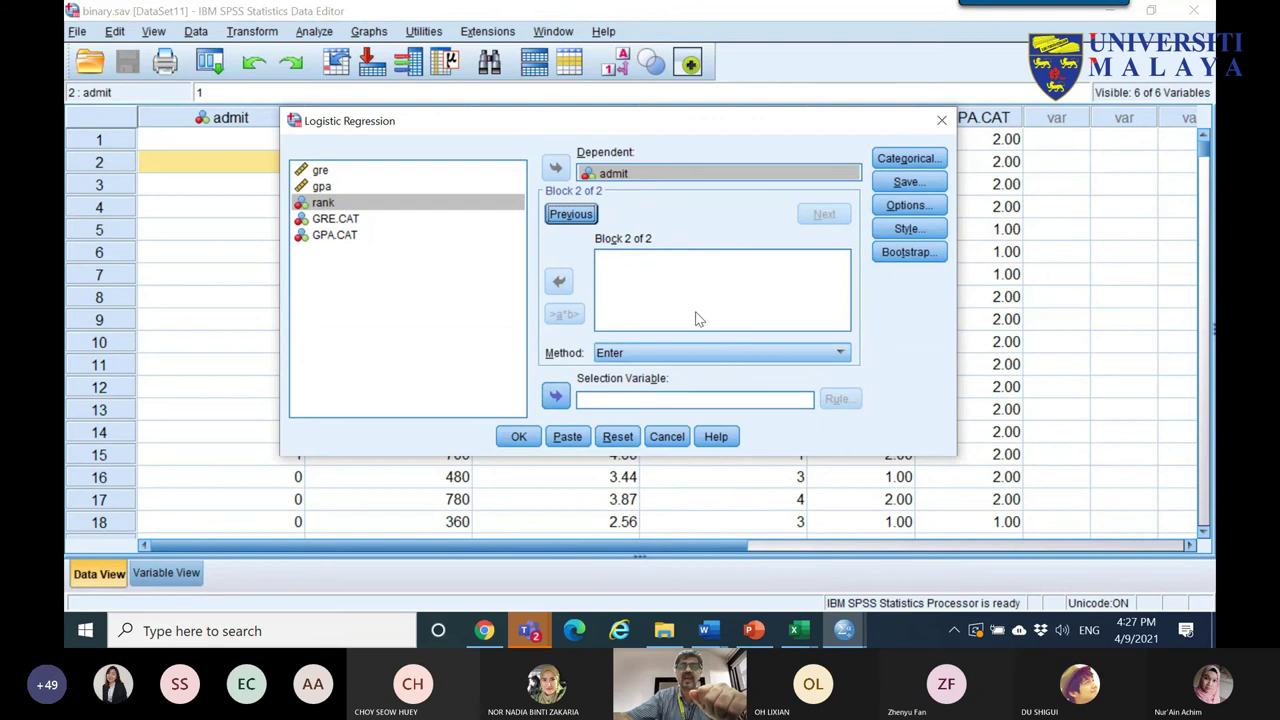
left_click(572, 215)
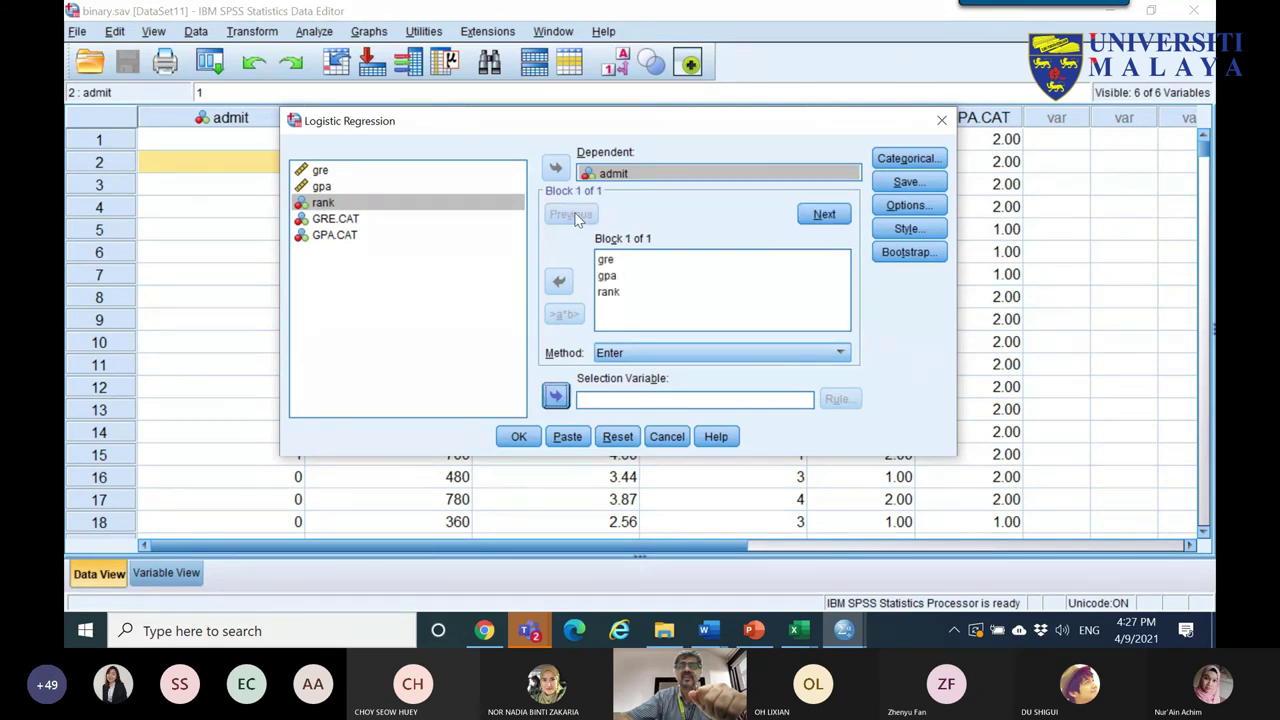
left_click(826, 215)
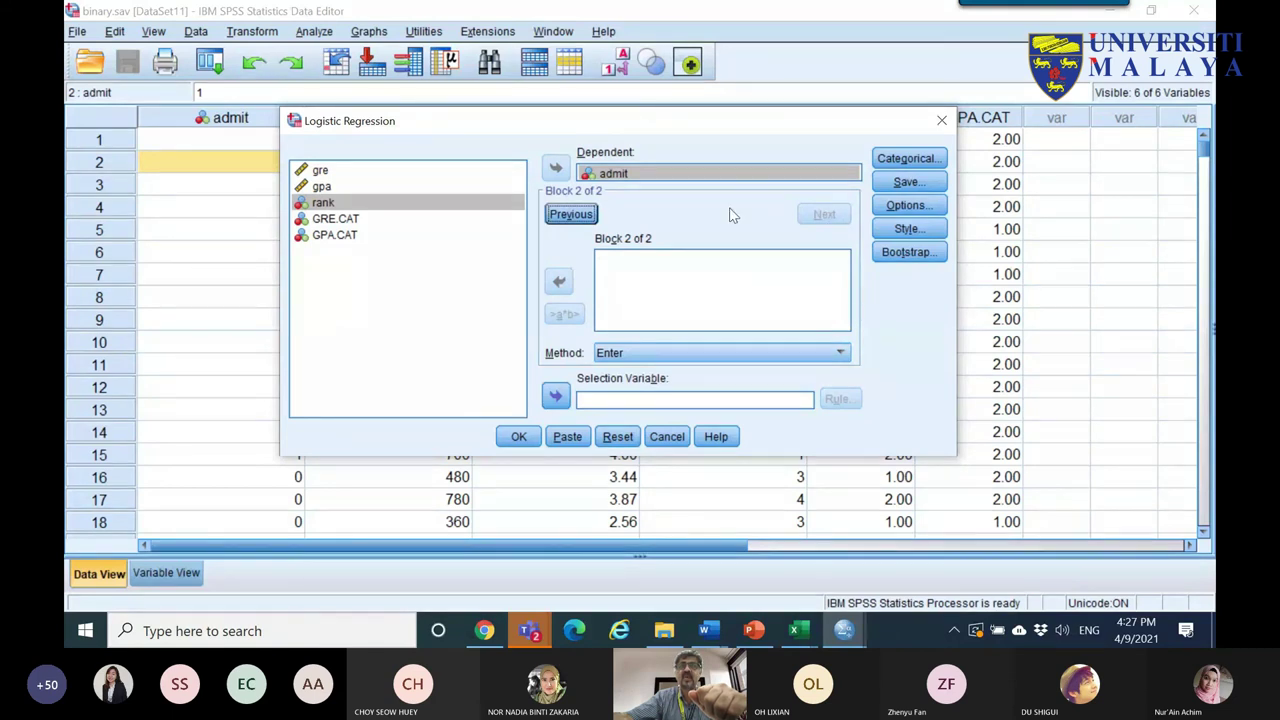
left_click(571, 214)
- Try hierarchical entry by adding GRE.CAT to Block 2 and GPA.CAT to Block 3
left_click(392, 220)
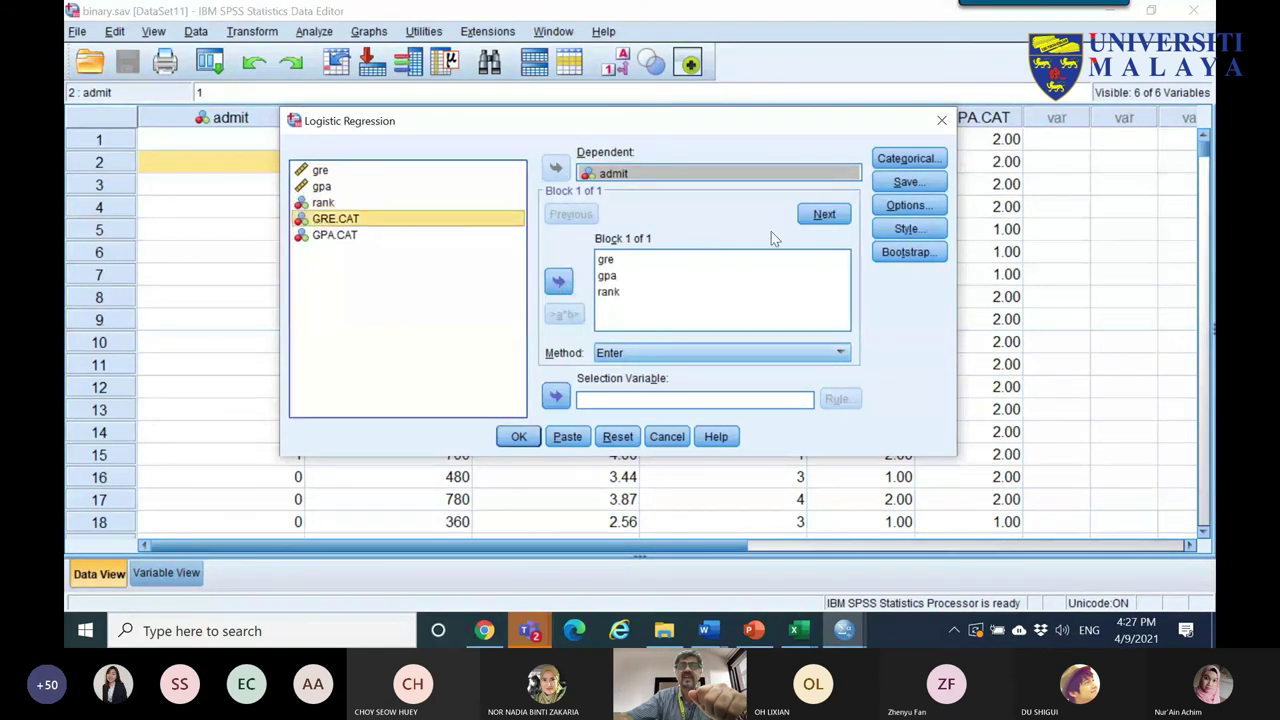
left_click(824, 214)
left_click(558, 281)
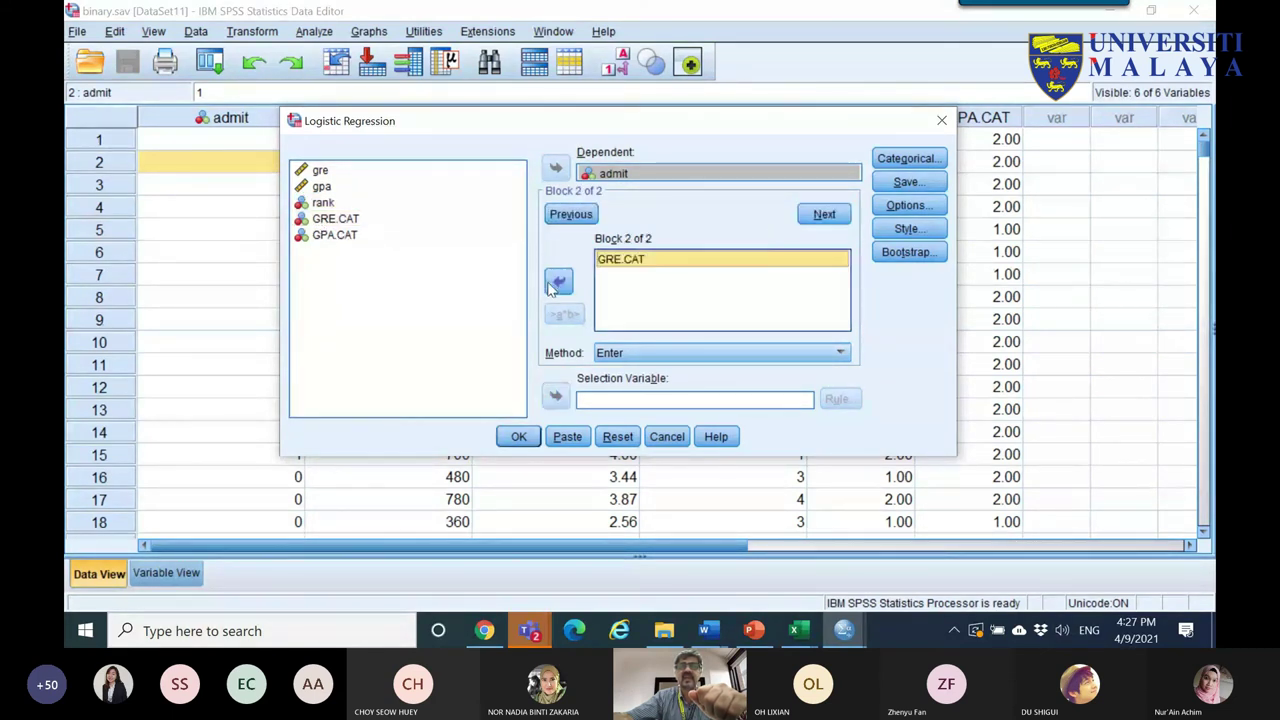
left_click(824, 214)
left_click(340, 236)
left_click(558, 281)
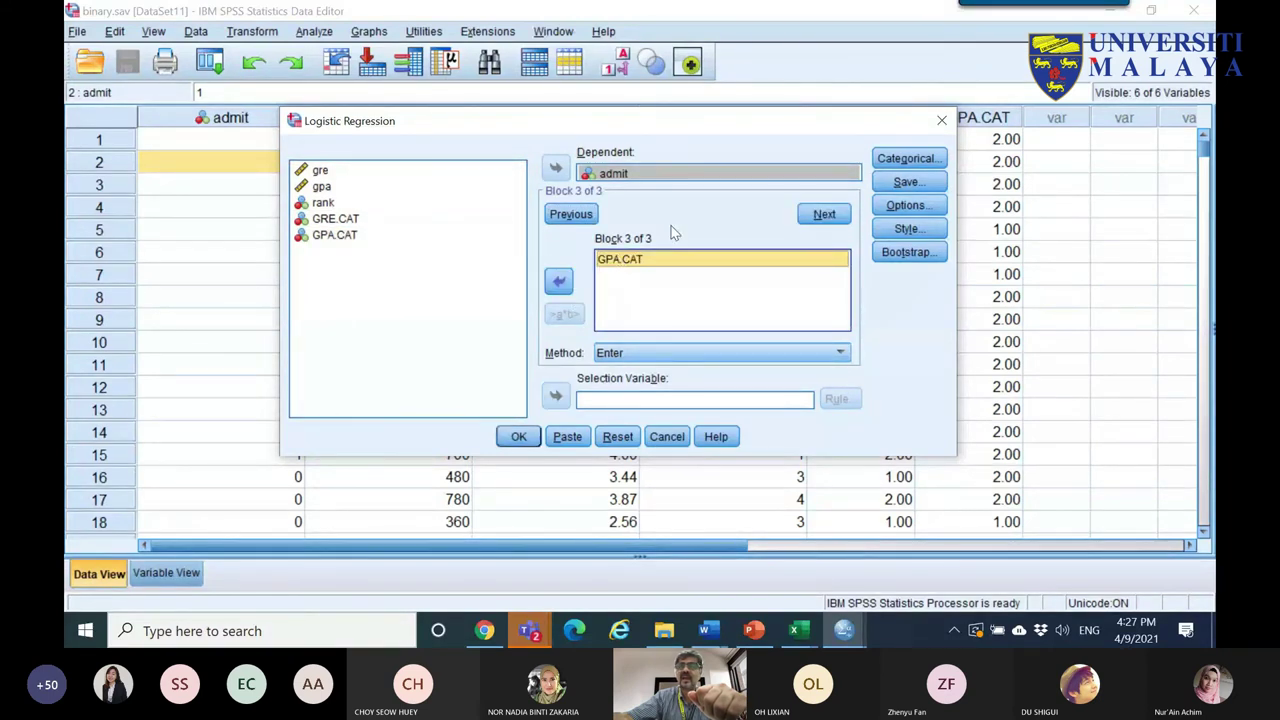
- Remove GPA.CAT and GRE.CAT from their additional blocks and return to Block 1
left_click(558, 282)
left_click(571, 214)
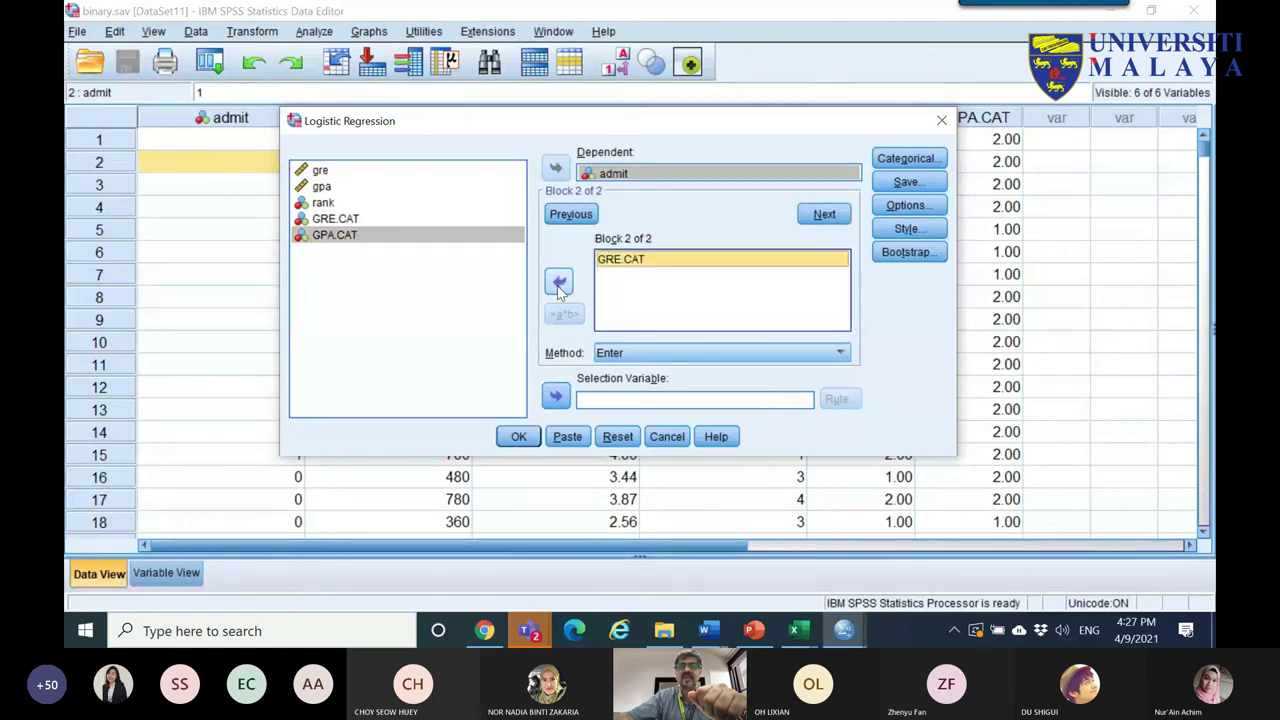
left_click(558, 284)
left_click(571, 214)
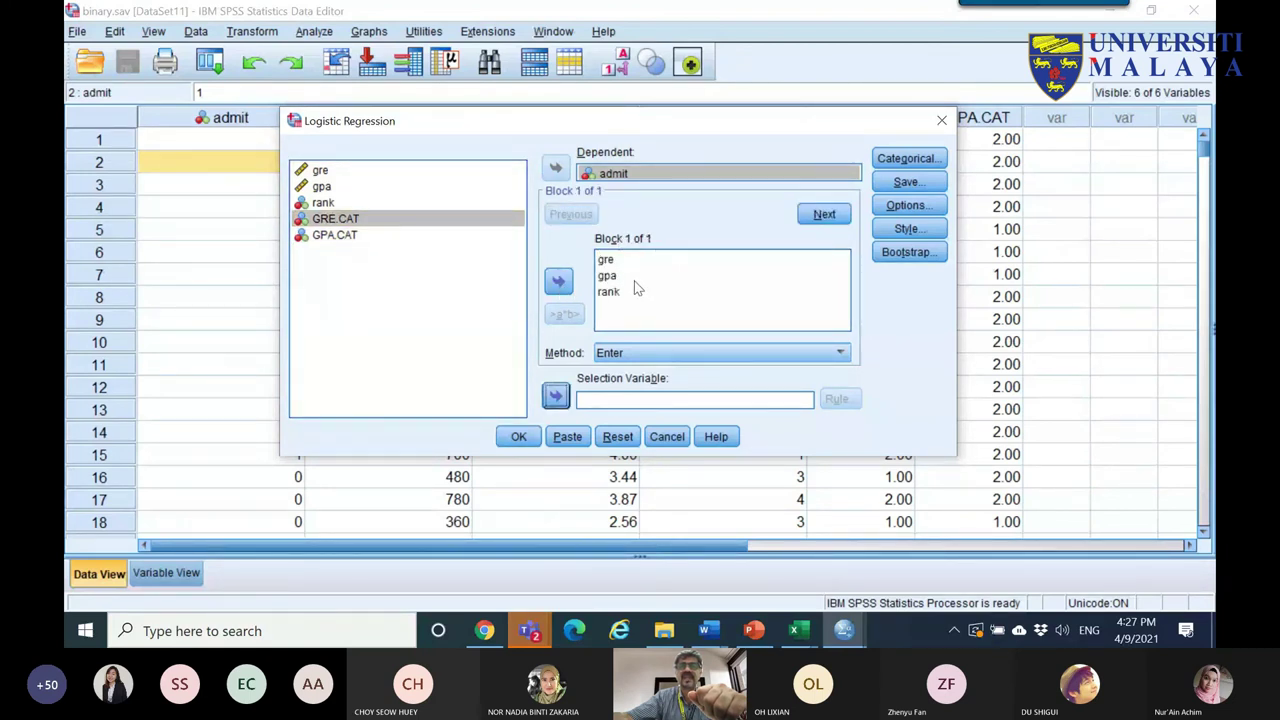
- Define rank as a categorical covariate with an Indicator contrast and the first category as reference
left_click(921, 161)
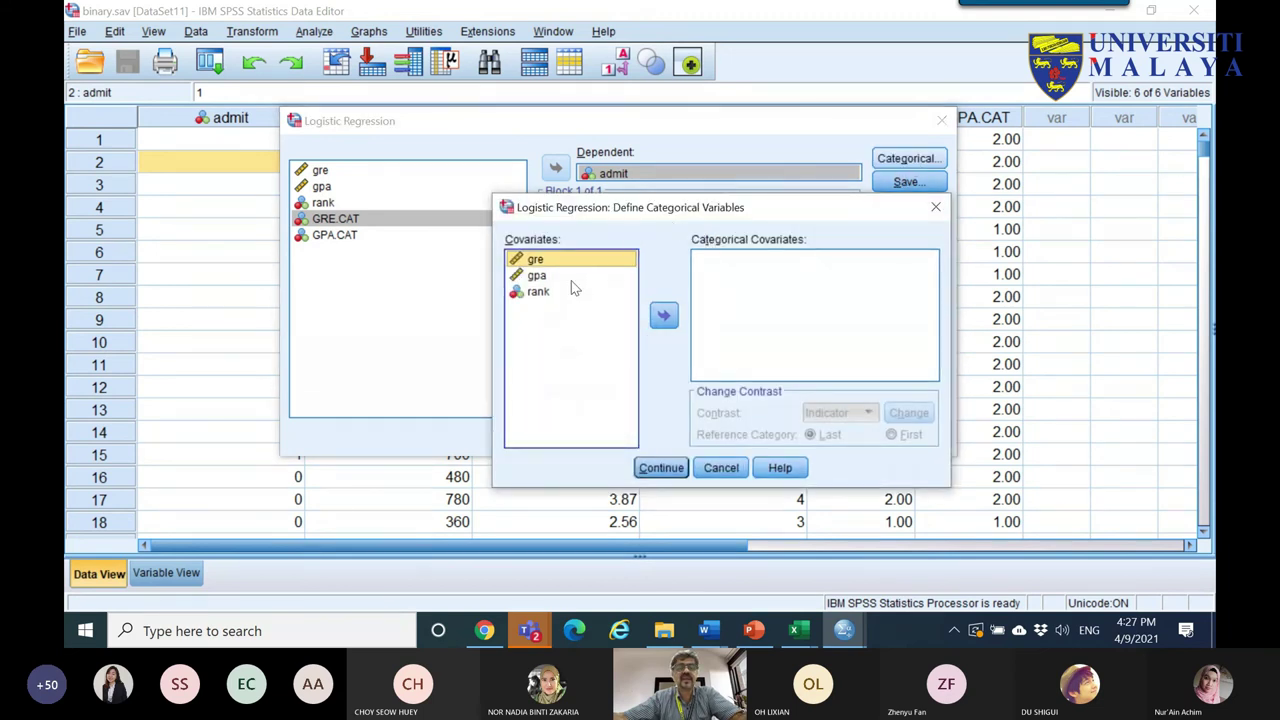
left_click(538, 292)
left_click(664, 316)
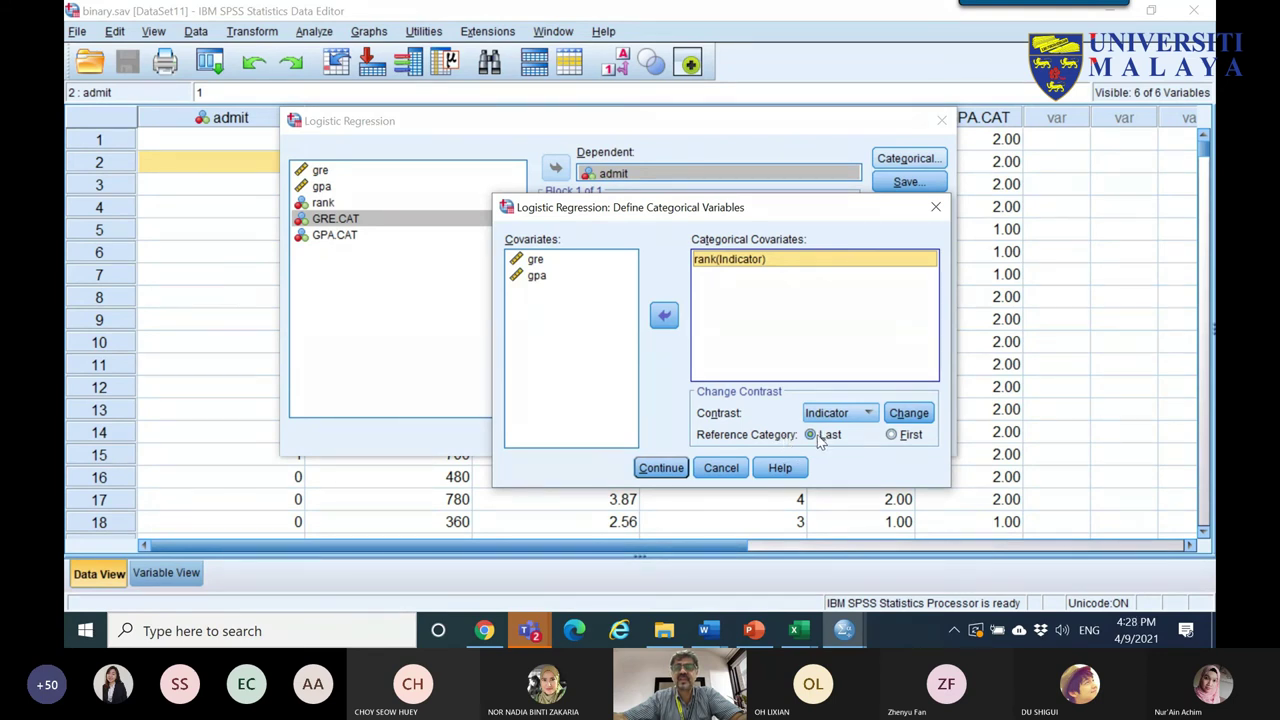
left_click(911, 438)
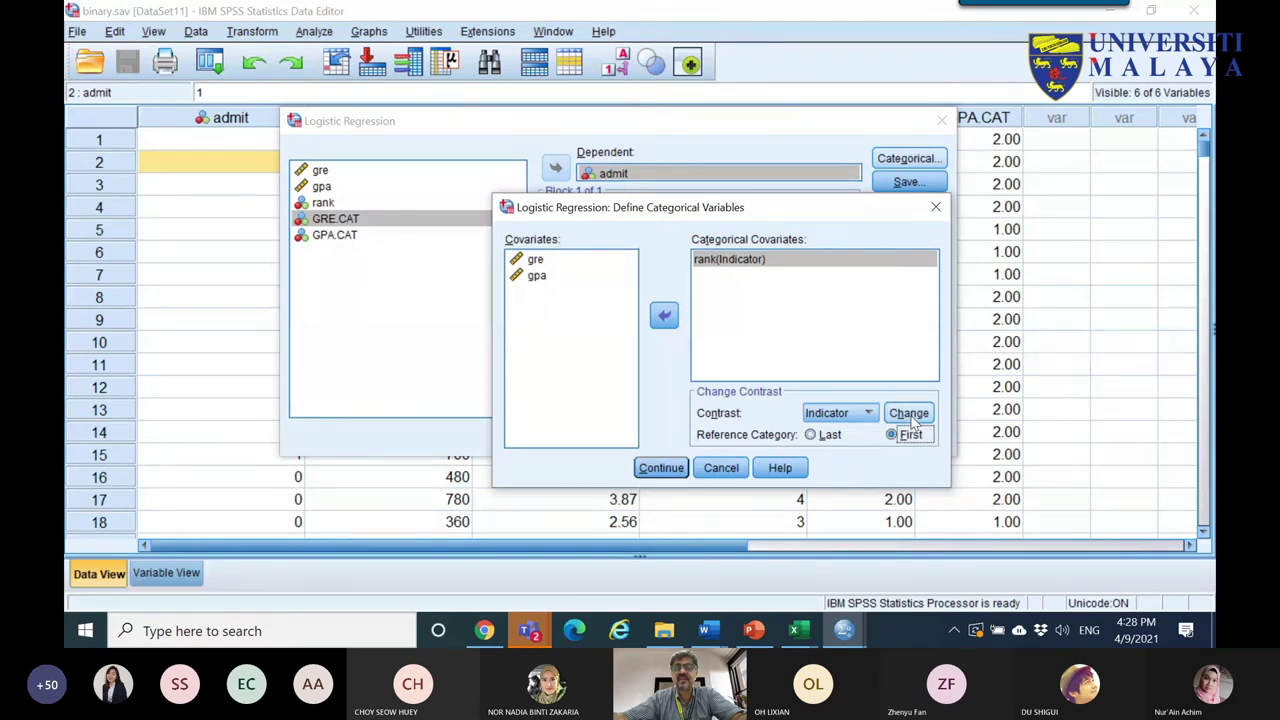
left_click(912, 420)
left_click(834, 440)
left_click(912, 418)
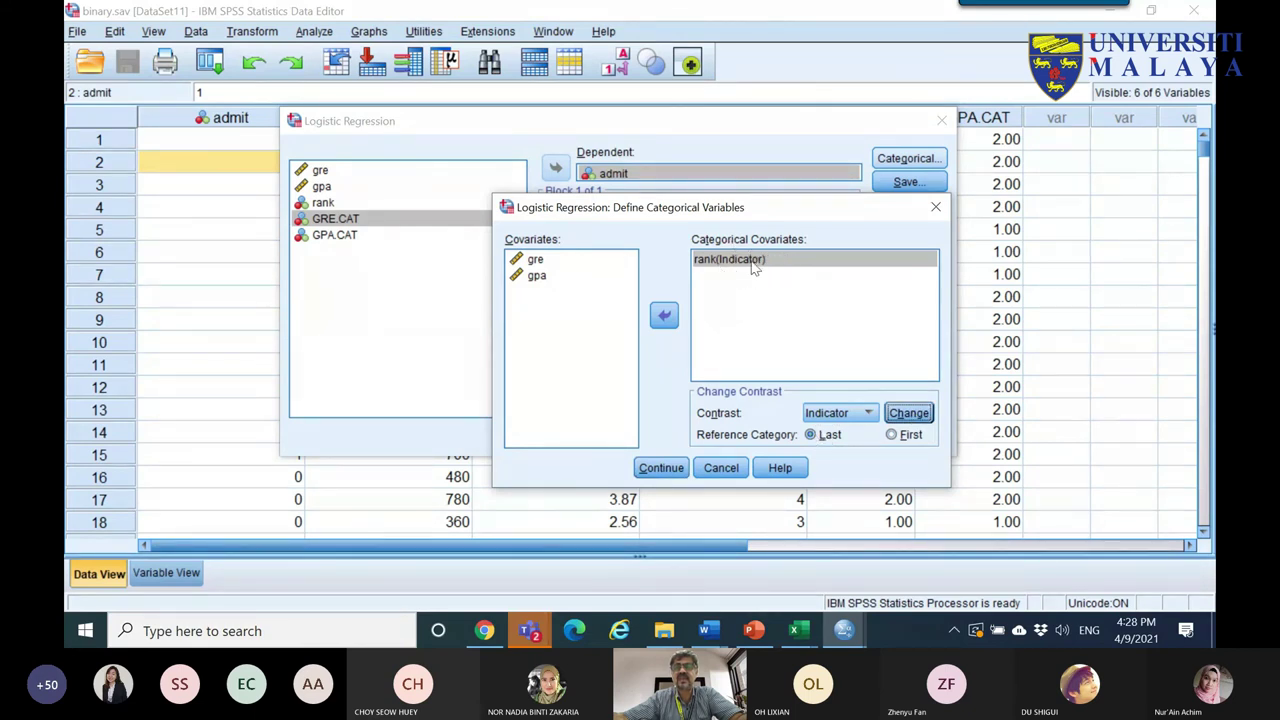
left_click(892, 435)
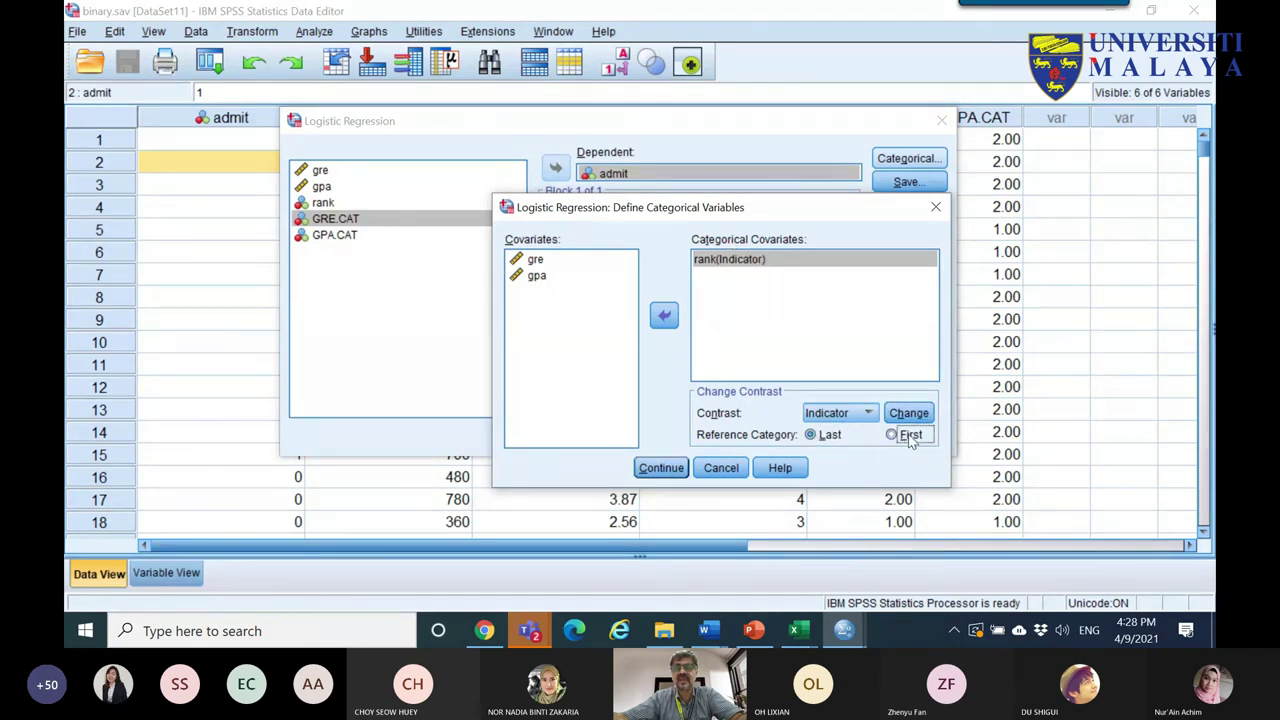
left_click(910, 419)
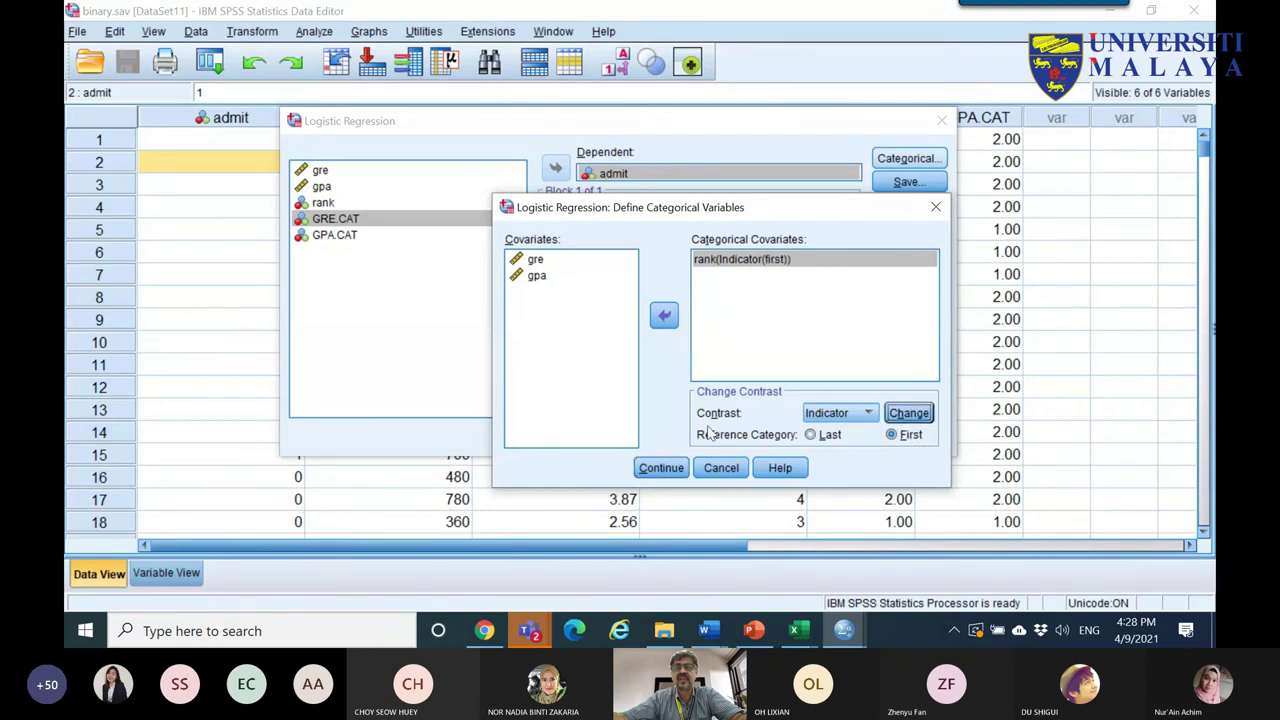
left_click(668, 468)
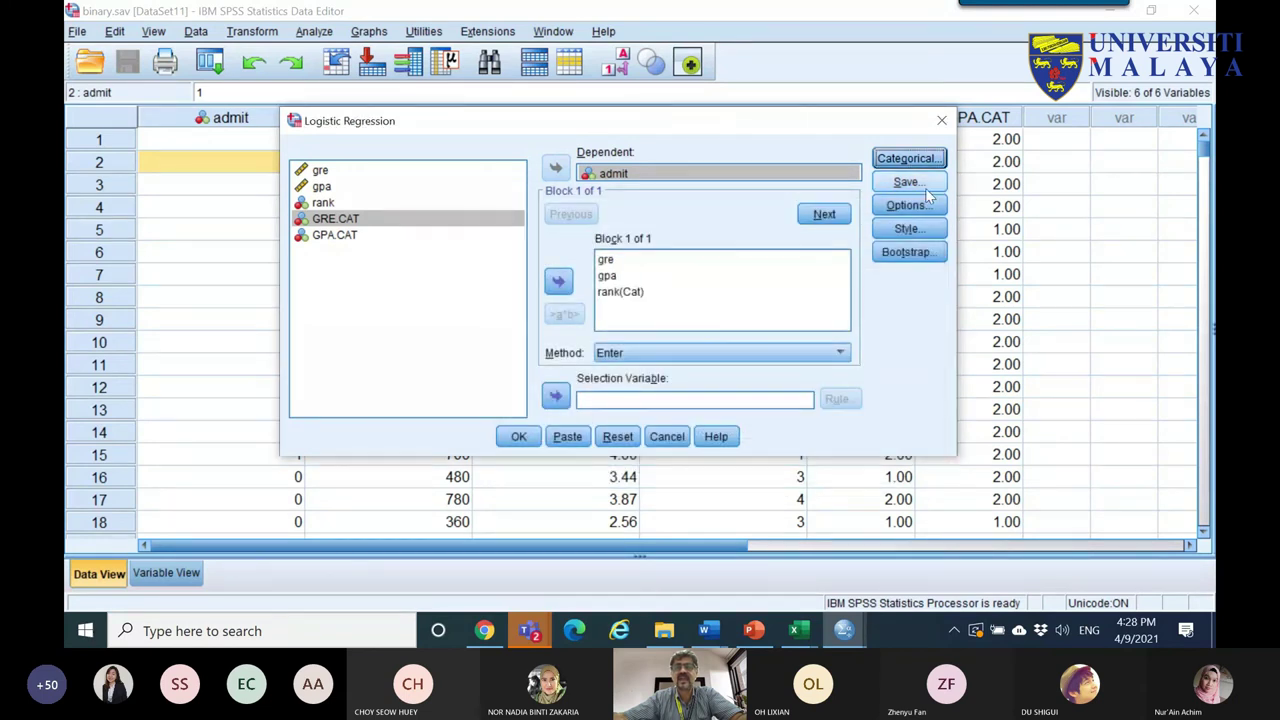
- Request classification plots, Hosmer-Lemeshow goodness-of-fit and a 95% CI for exp(B), and run the logistic regression
left_click(895, 208)
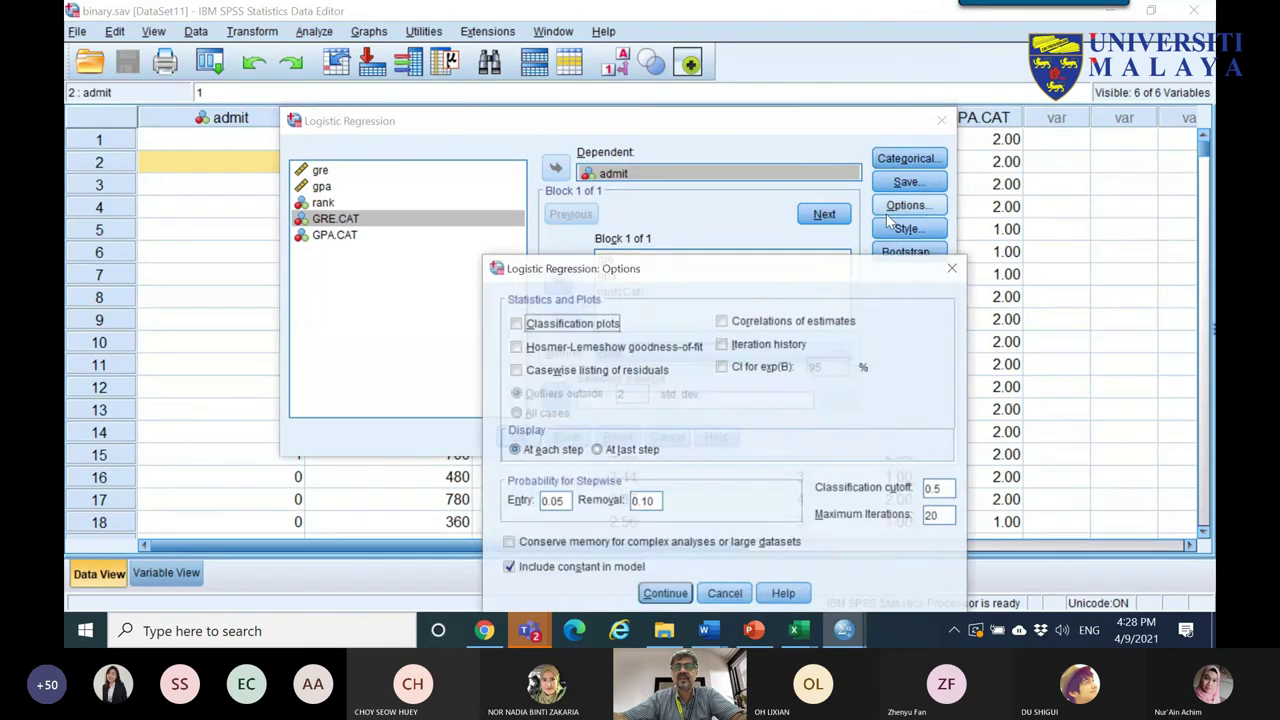
left_click(597, 330)
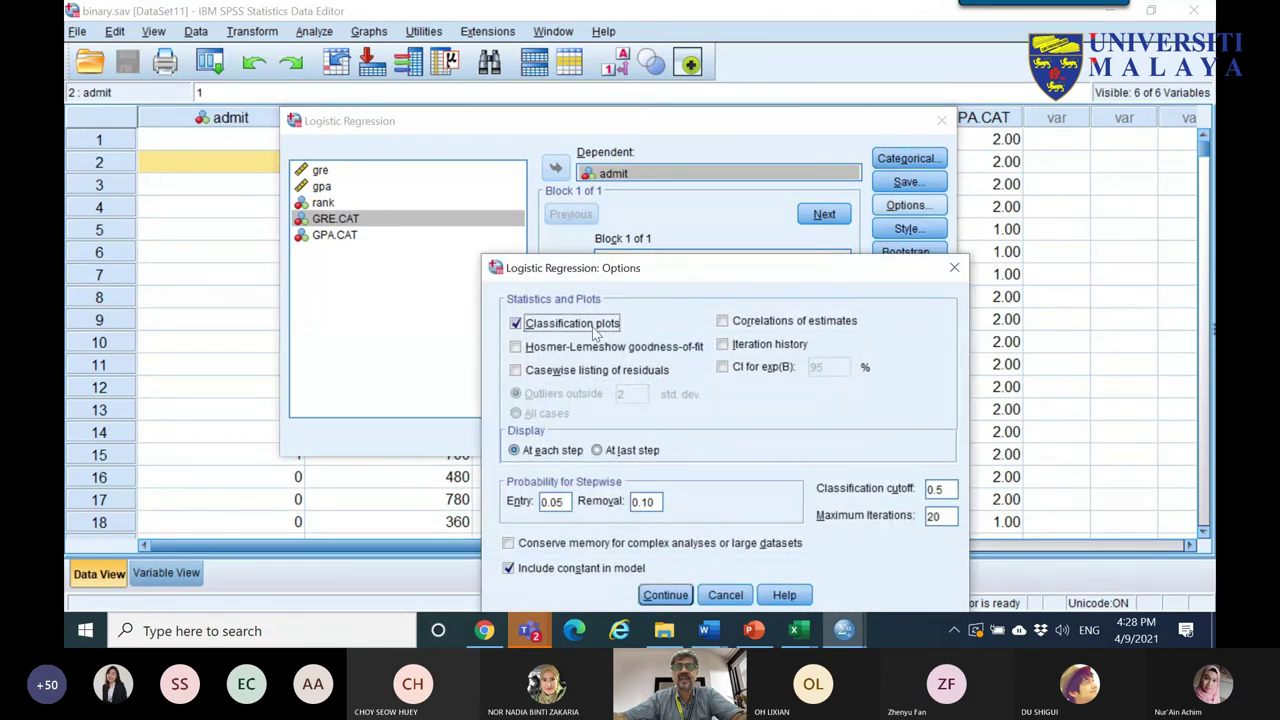
left_click(590, 352)
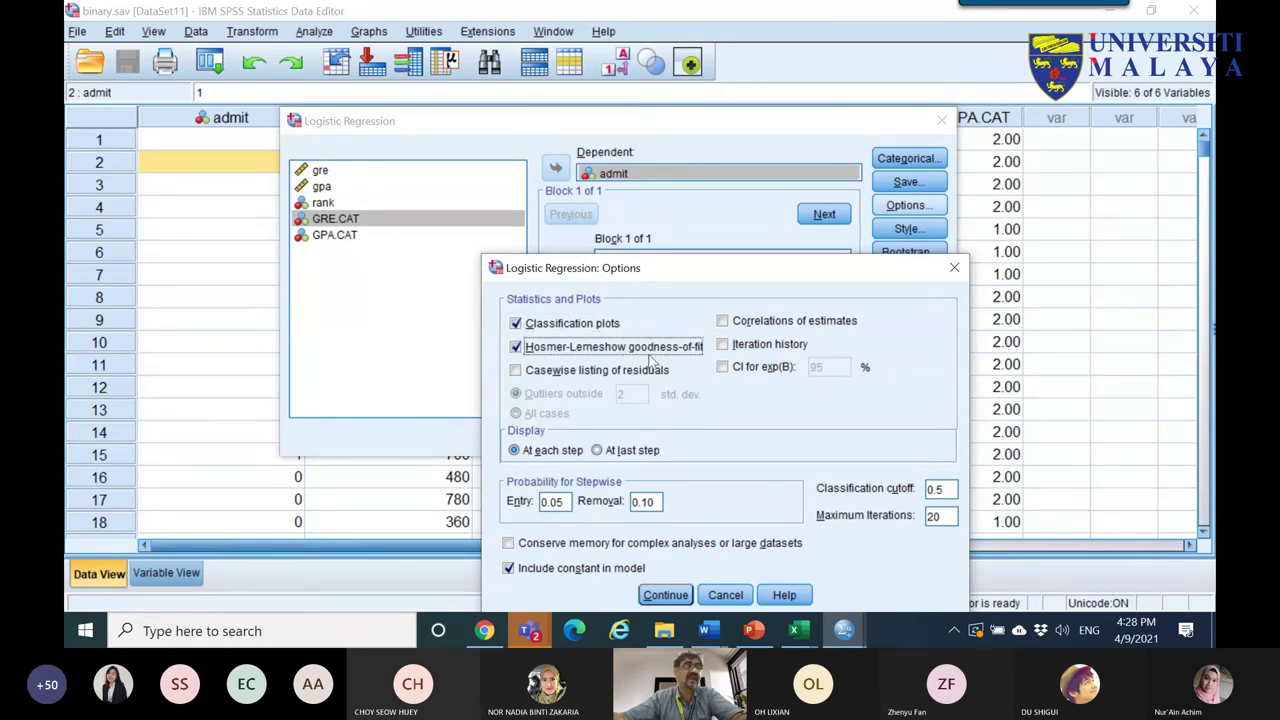
left_click(772, 369)
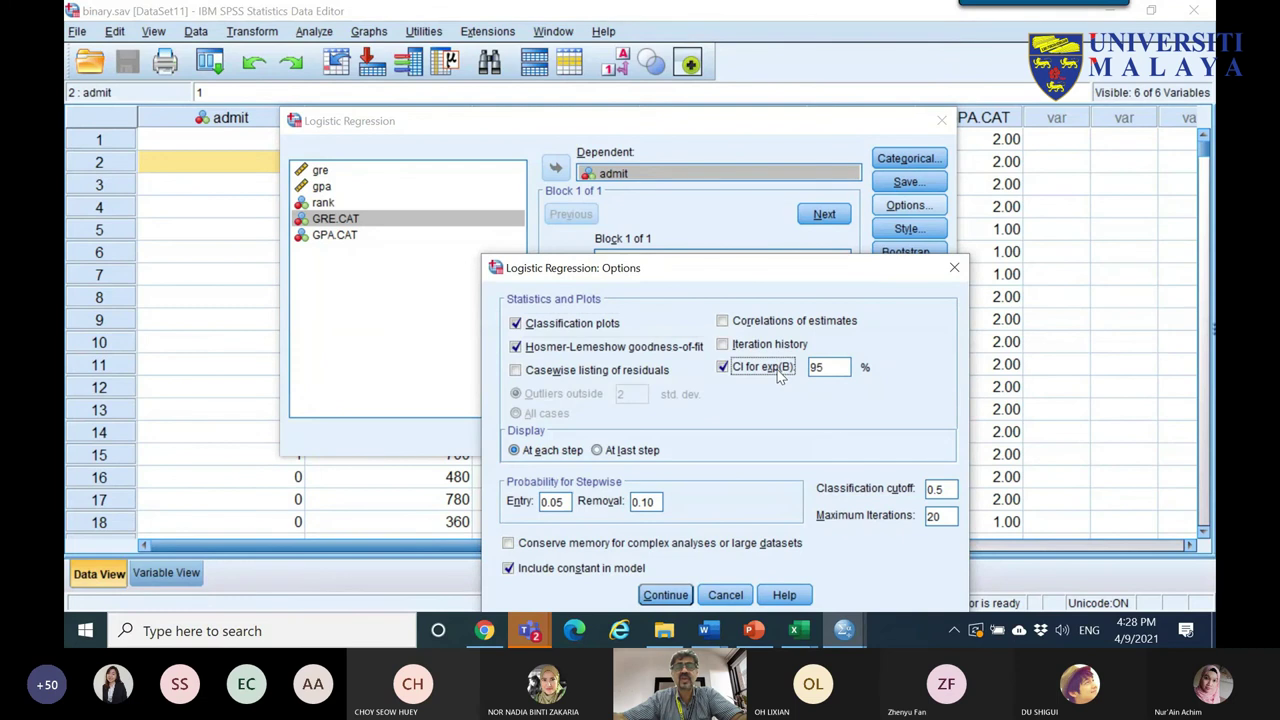
left_click(665, 595)
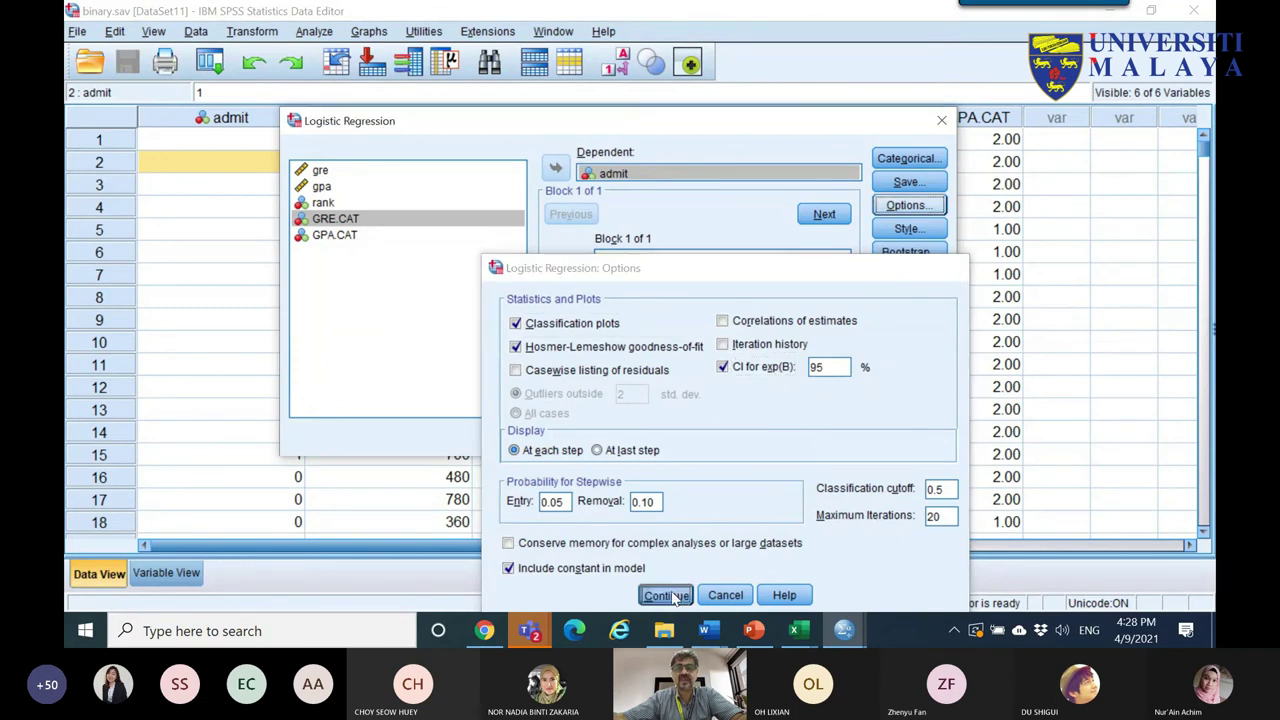
left_click(518, 436)
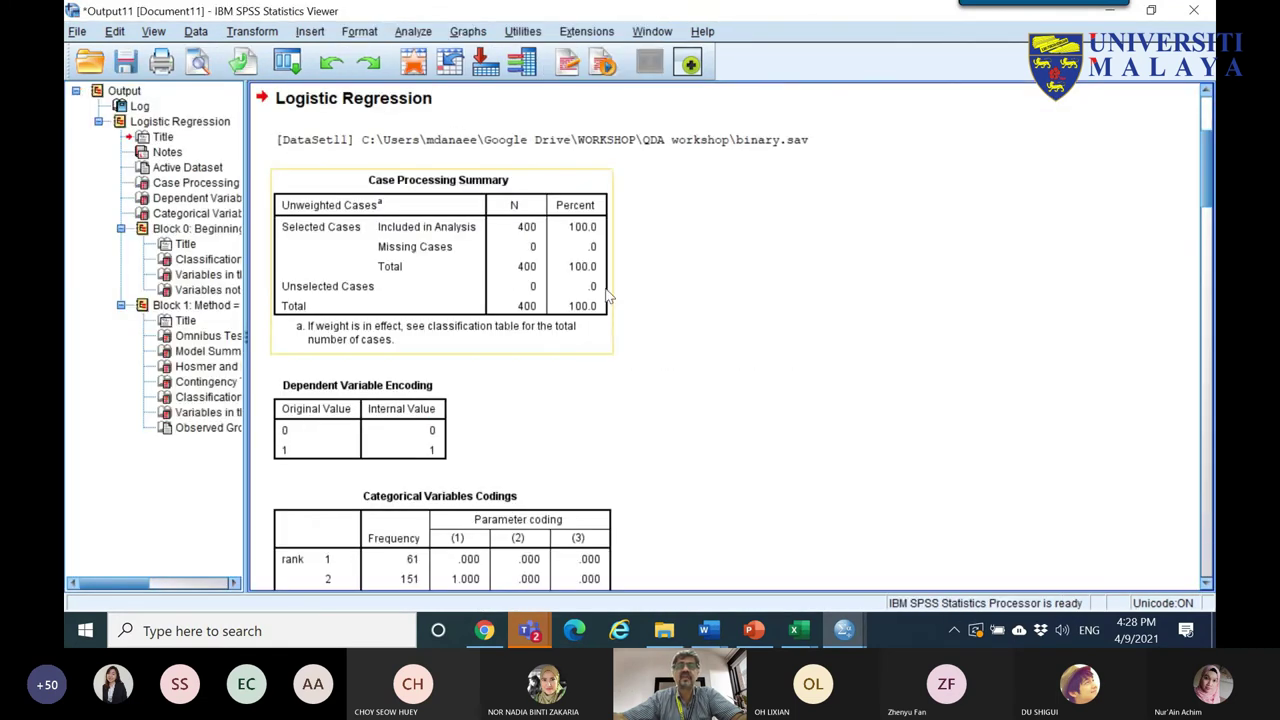
- Examine the Categorical Variables Codings table for rank in the output and return to the binary.sav data
scroll(621, 318, "down", 3)
left_click(478, 390)
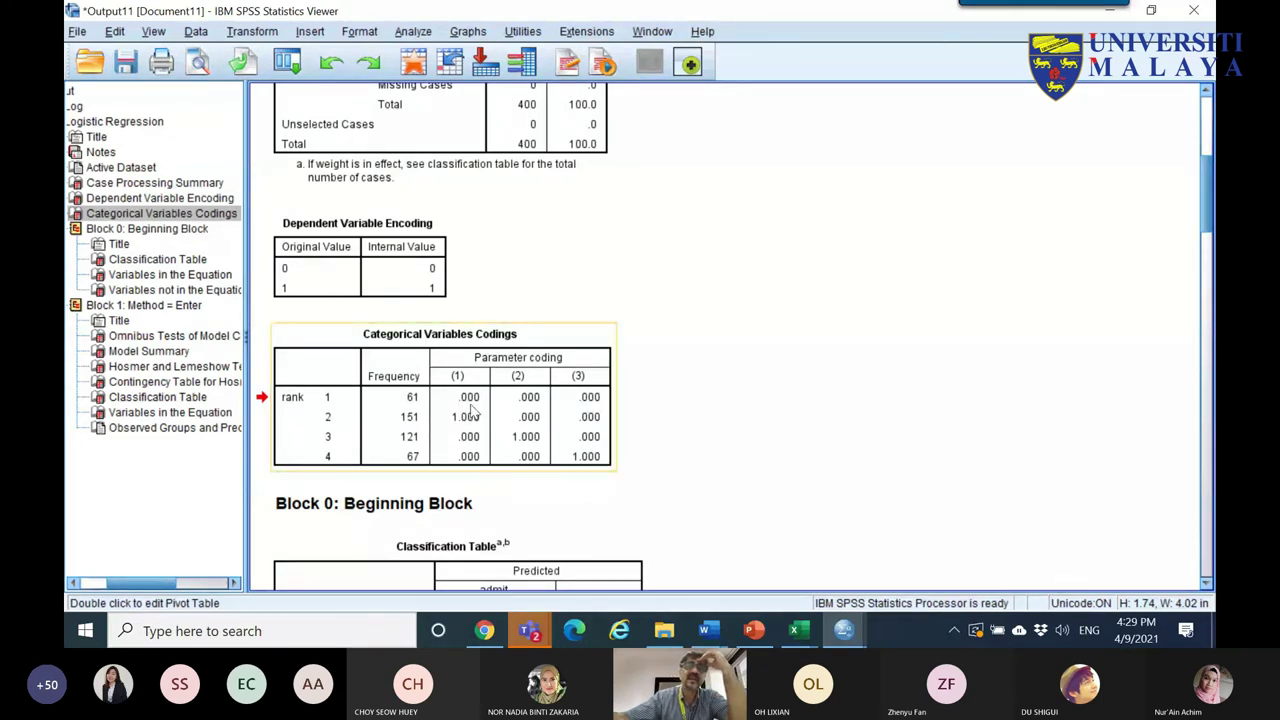
left_click(845, 628)
left_click(1050, 568)
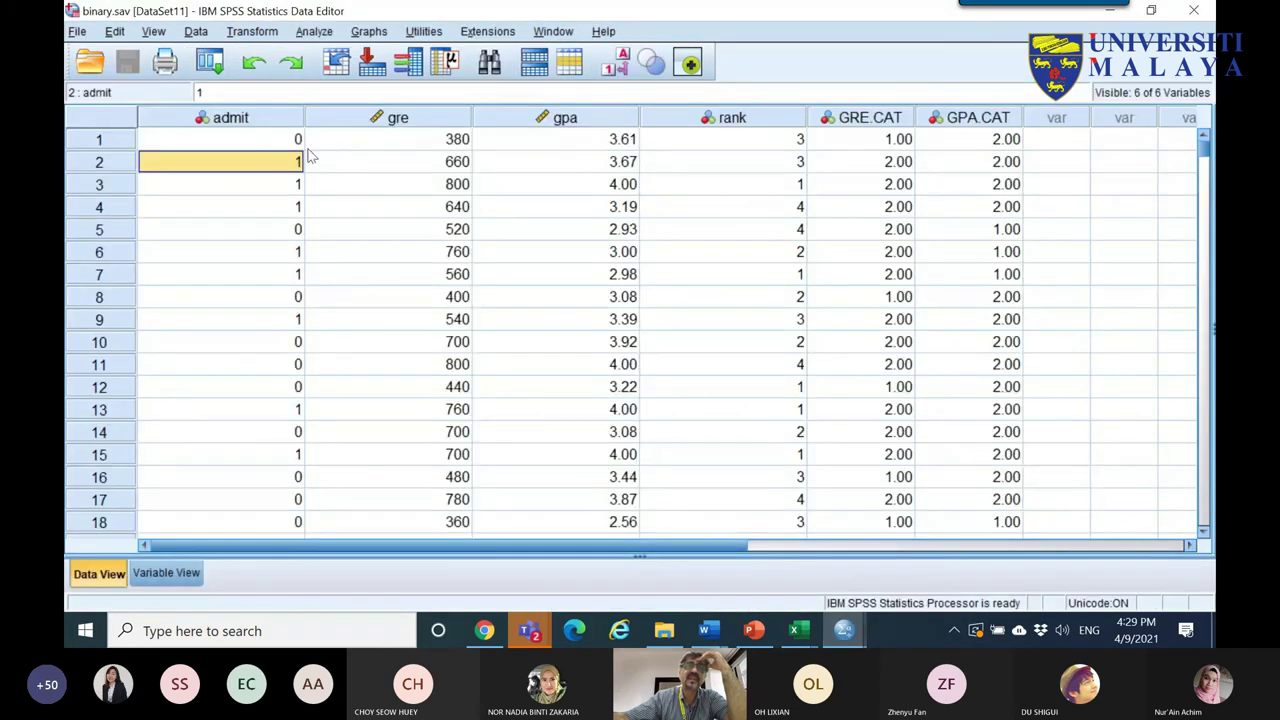
- Check the rank variable's values in the binary.sav data and return to the logistic regression output
left_click(735, 118)
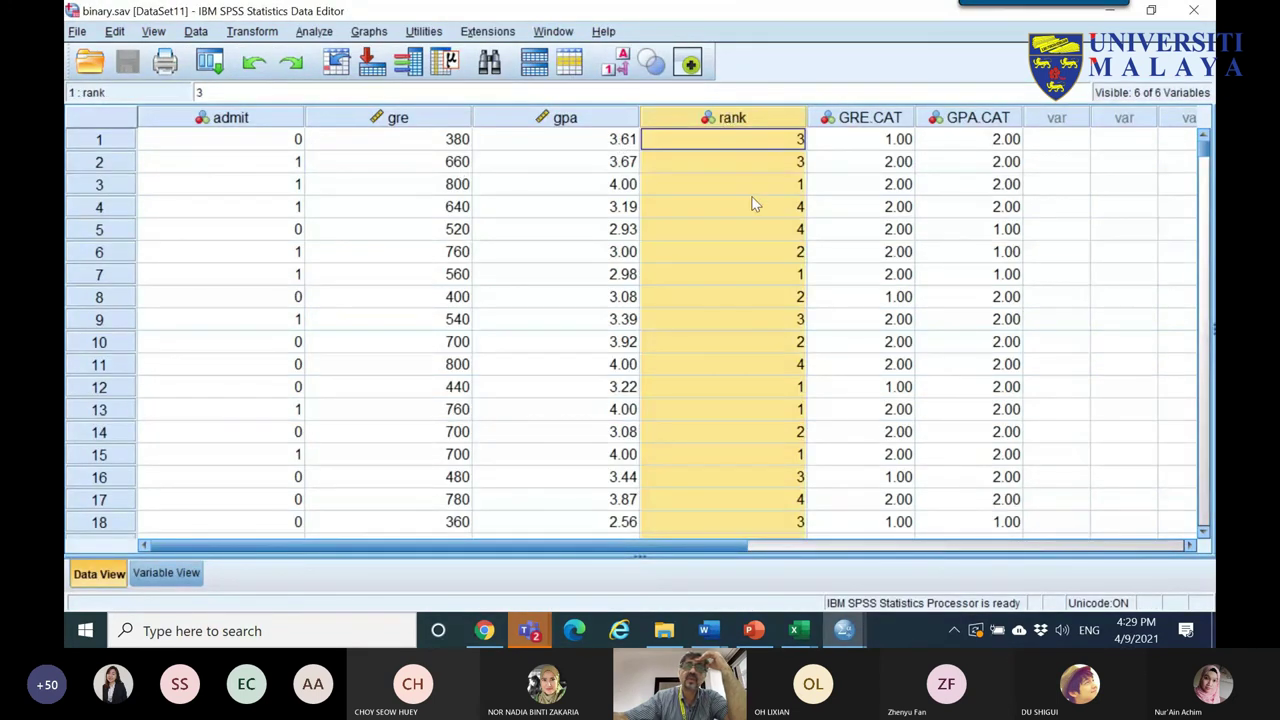
right_click(752, 278)
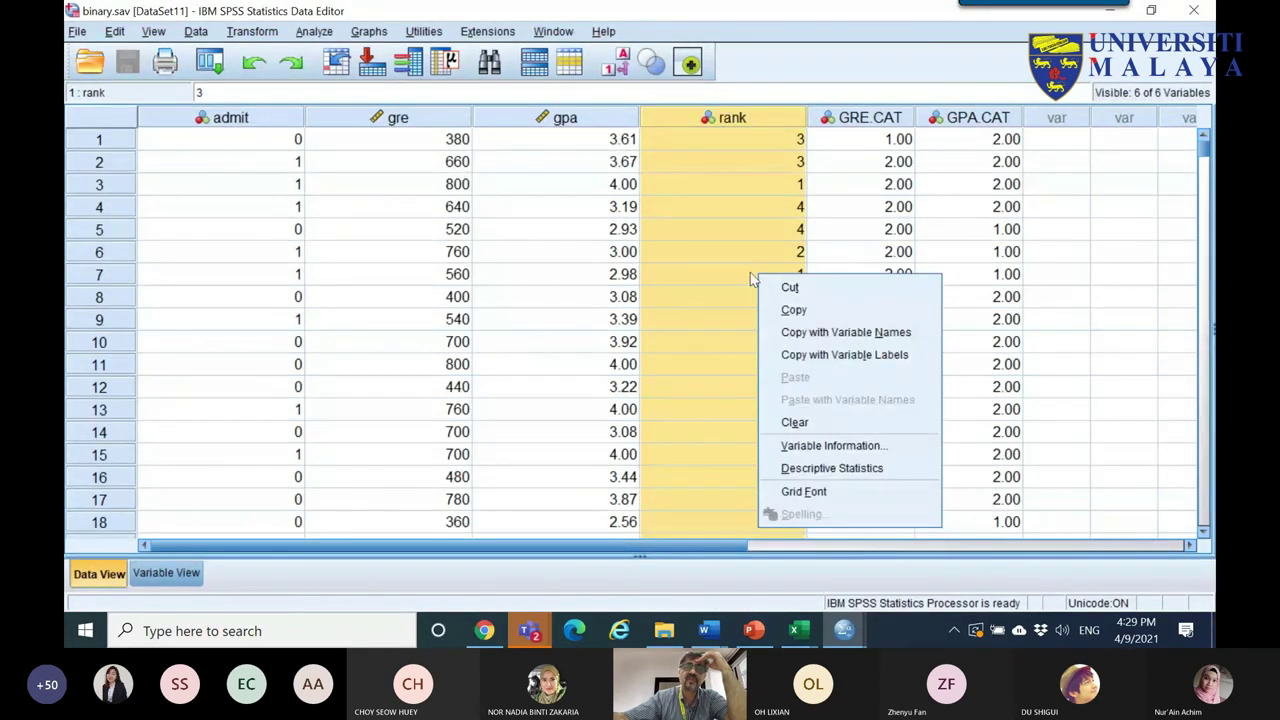
left_click(845, 630)
left_click(846, 563)
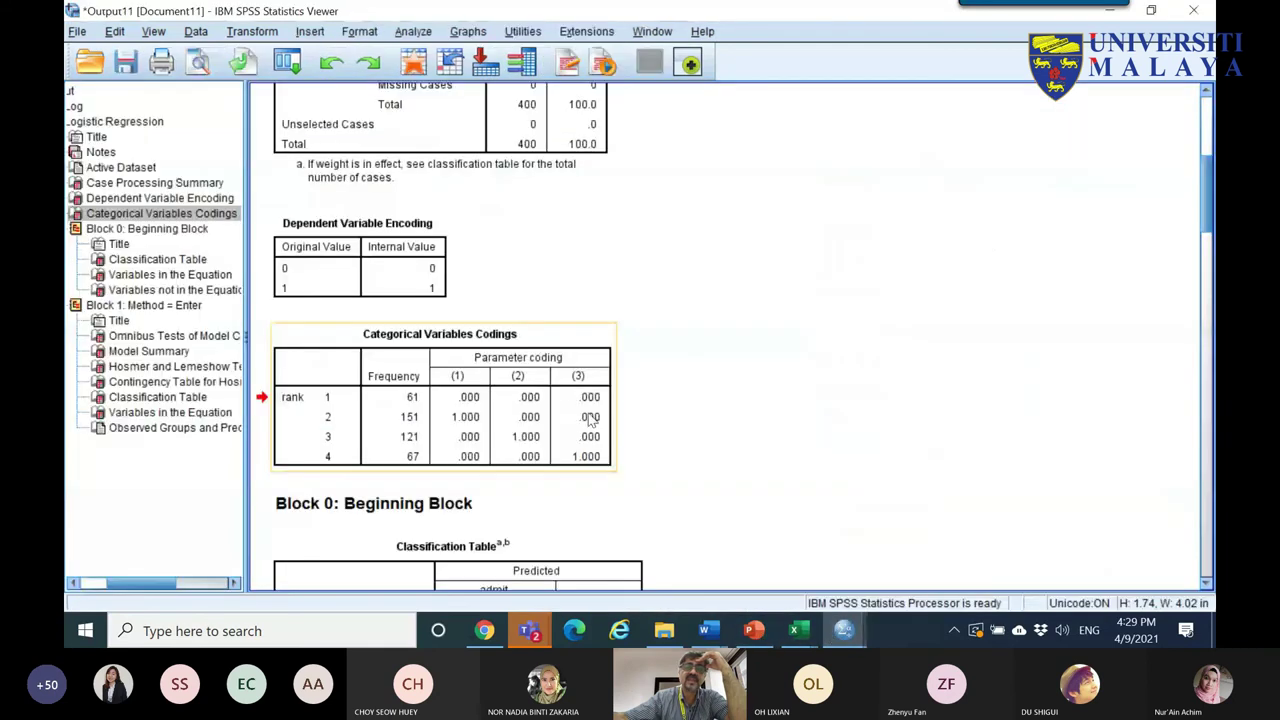
- Examine the coding of rank 1 across all three parameters in the Categorical Variables Codings table
left_click(497, 340)
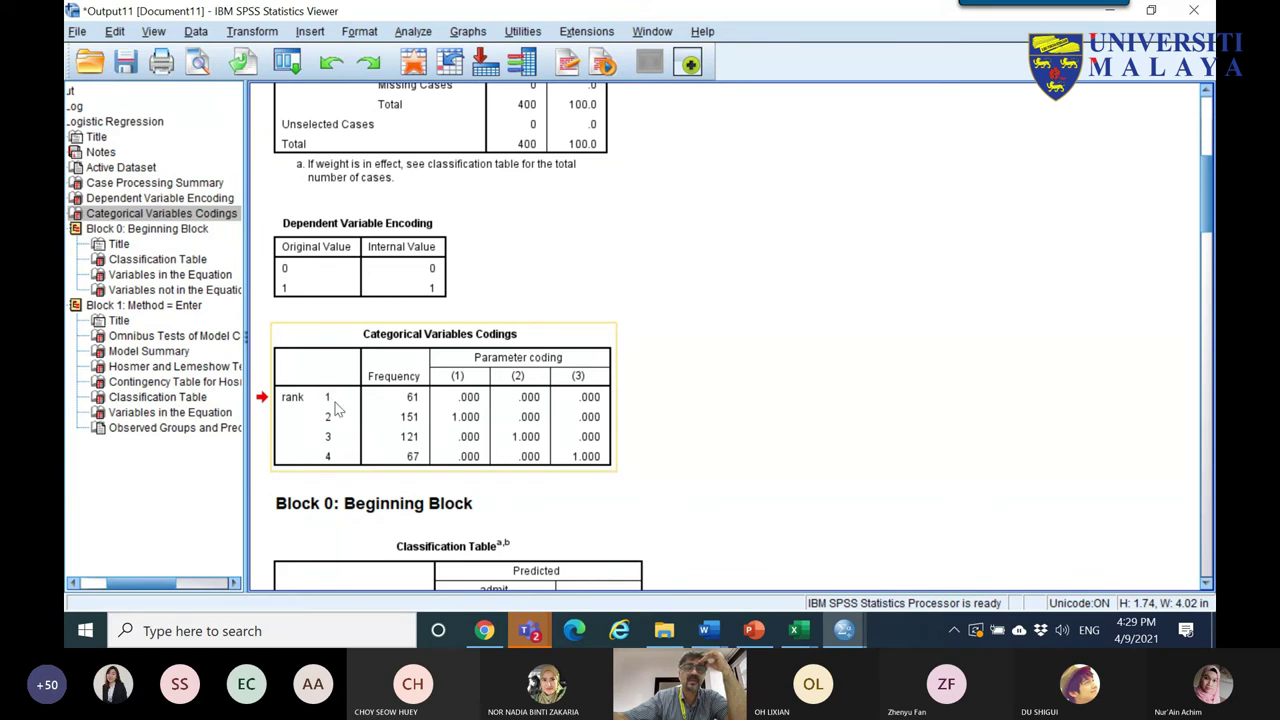
double_click(470, 397)
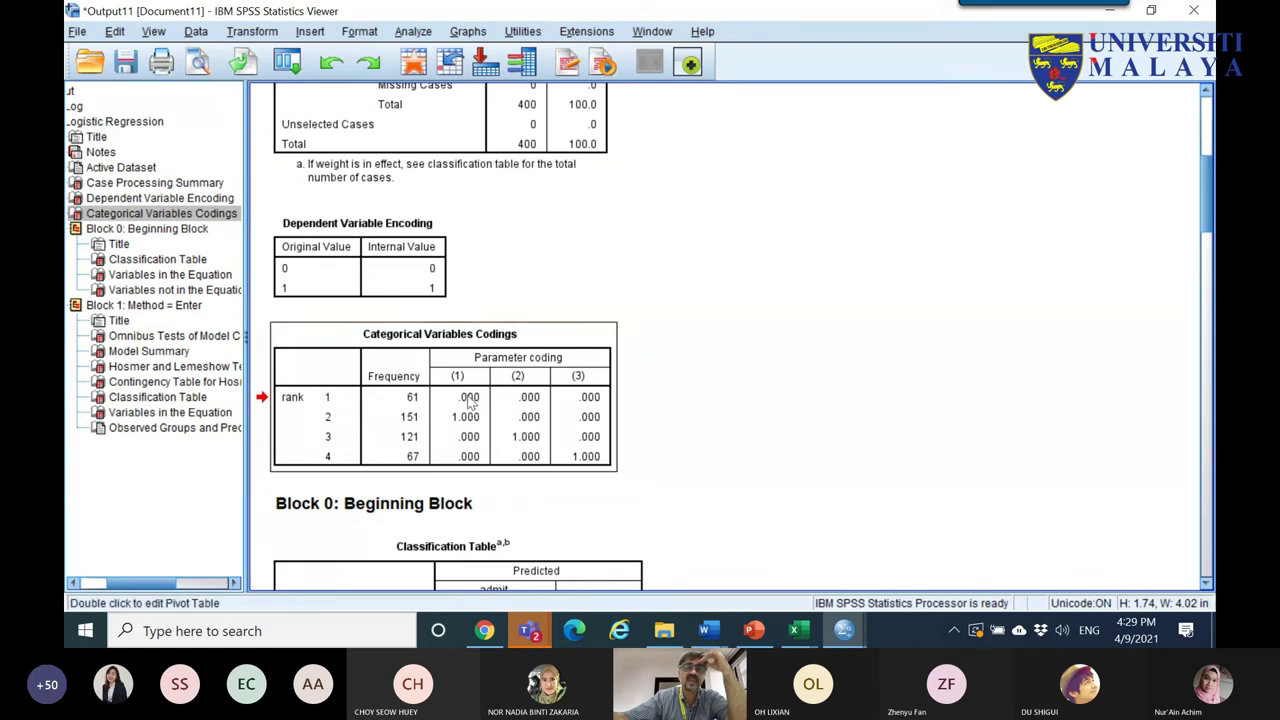
left_click(516, 400)
left_click(582, 400)
left_click(522, 400)
left_click(469, 400)
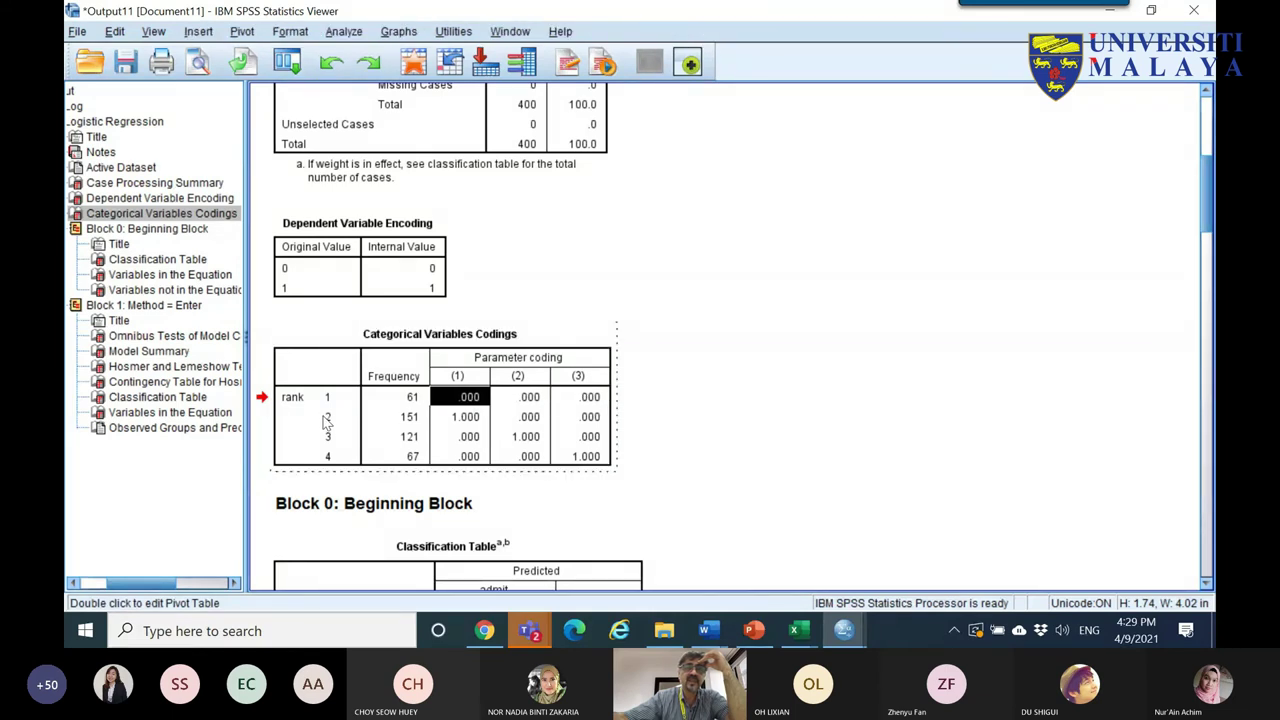
- Match ranks 2, 3 and 4 to parameters (1), (2) and (3) in the Categorical Variables Codings table
left_click(330, 420)
left_click(456, 420)
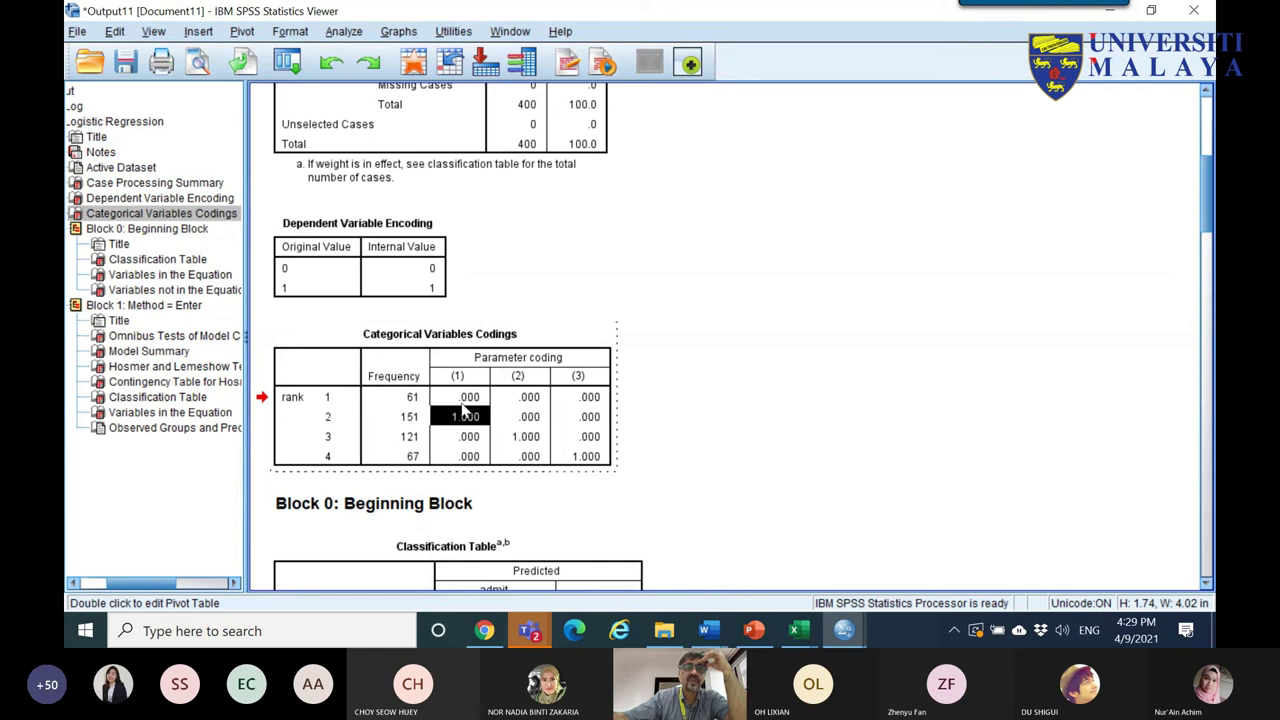
left_click(462, 377)
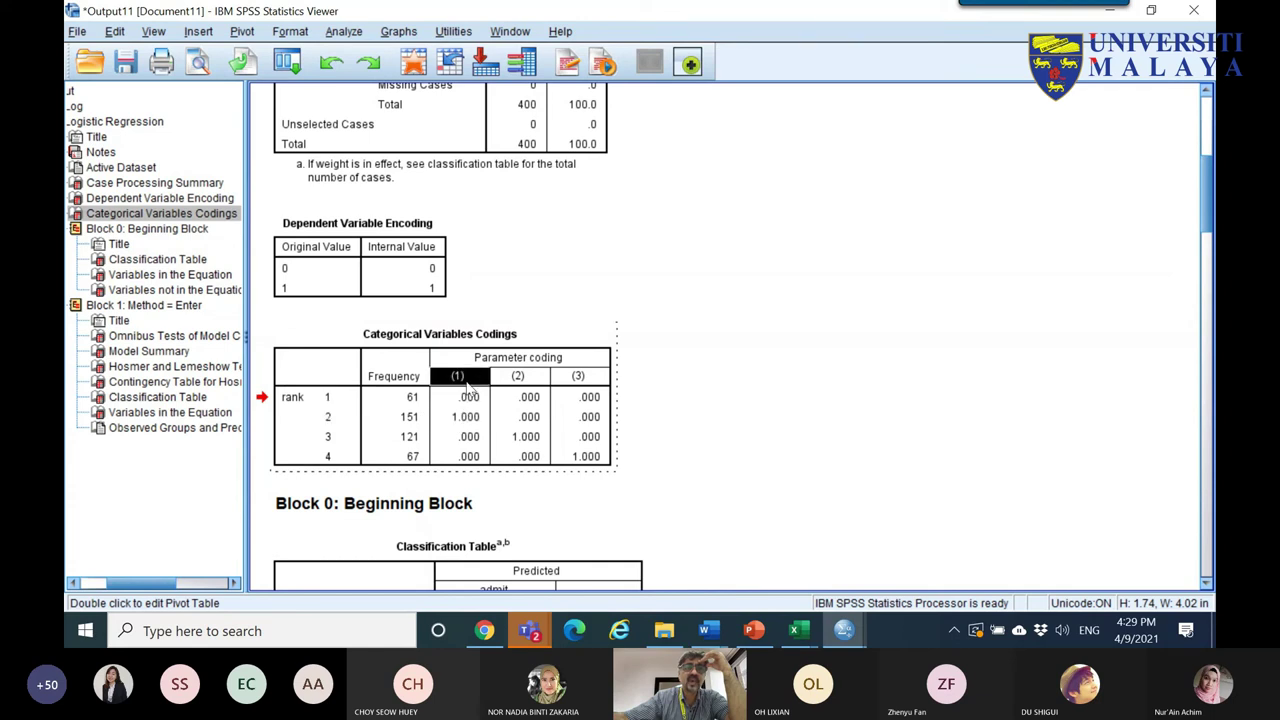
left_click(330, 438)
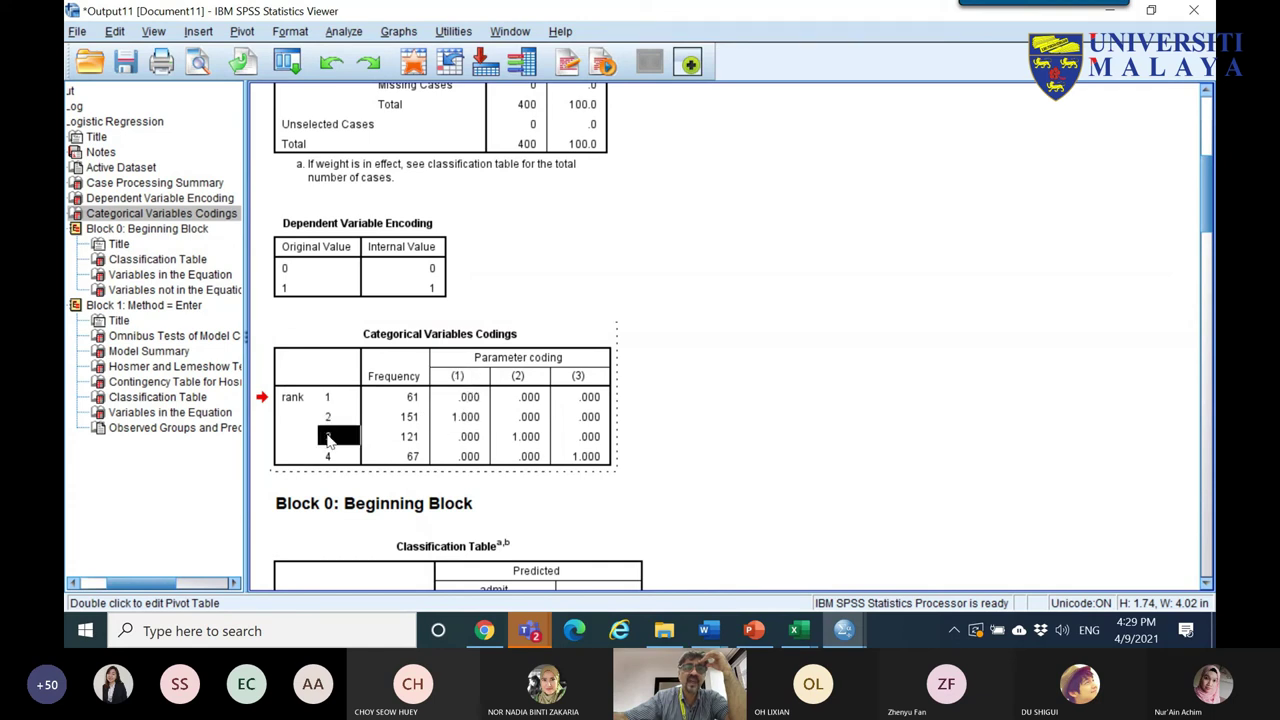
left_click(518, 377)
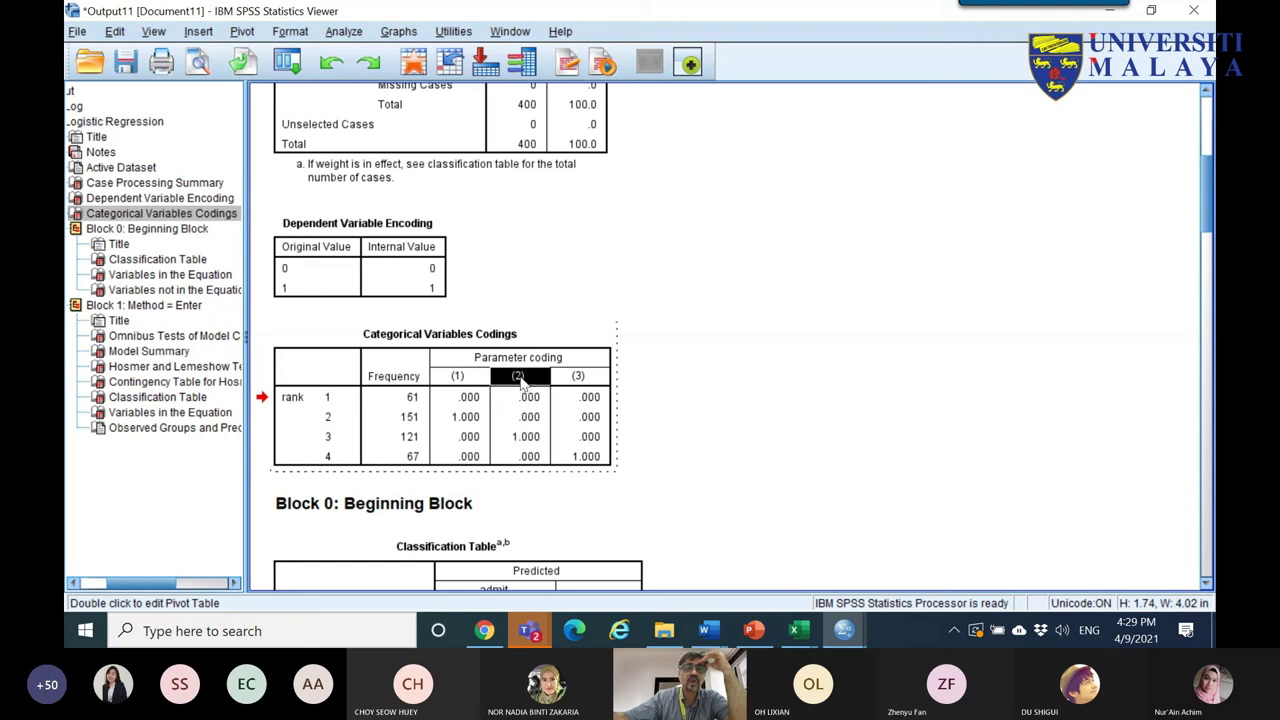
left_click(325, 458)
left_click(580, 460)
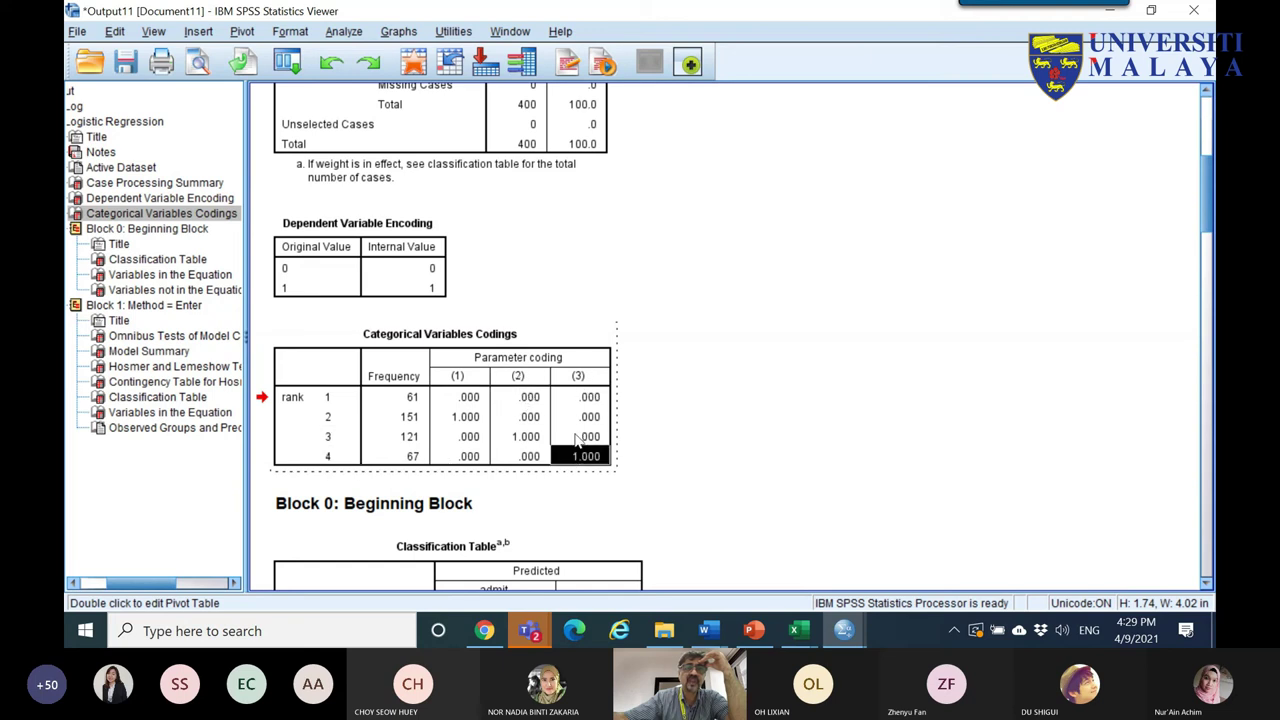
- Examine the Block 0 Classification Table's cut value and overall percentage, and the constant's significance in Variables in the Equation
scroll(572, 440, "down", 3)
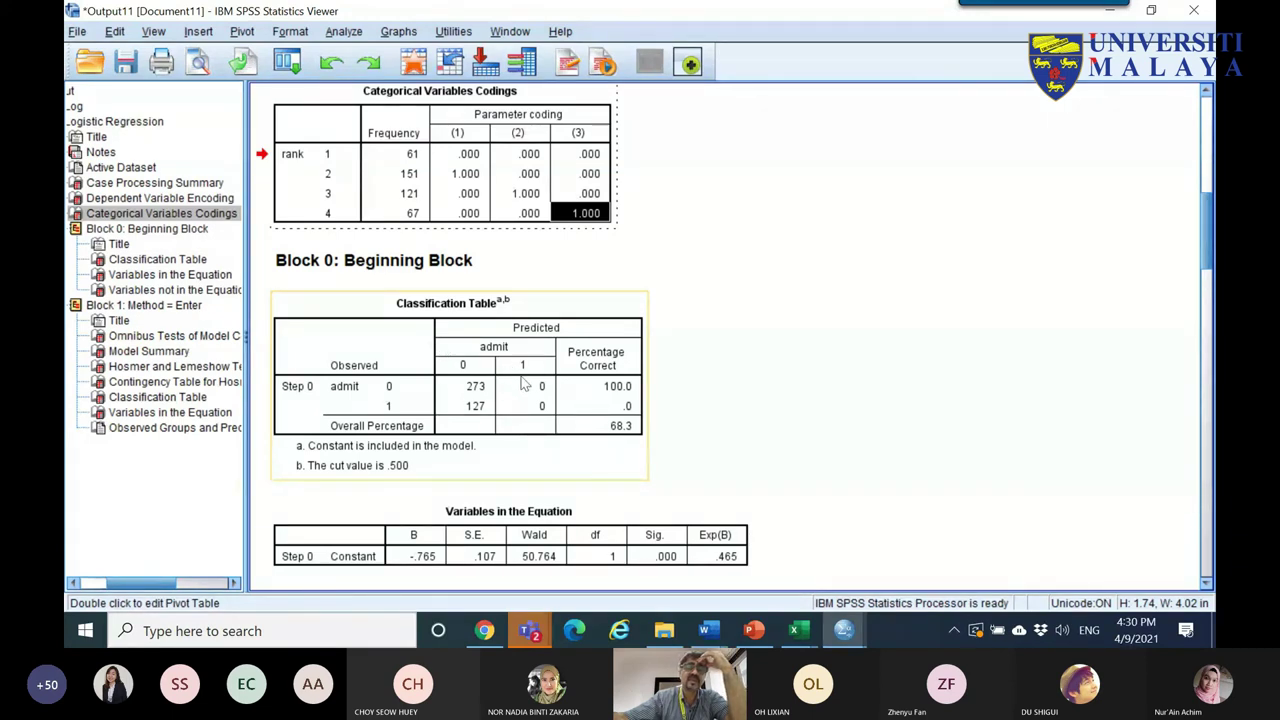
left_click(402, 476)
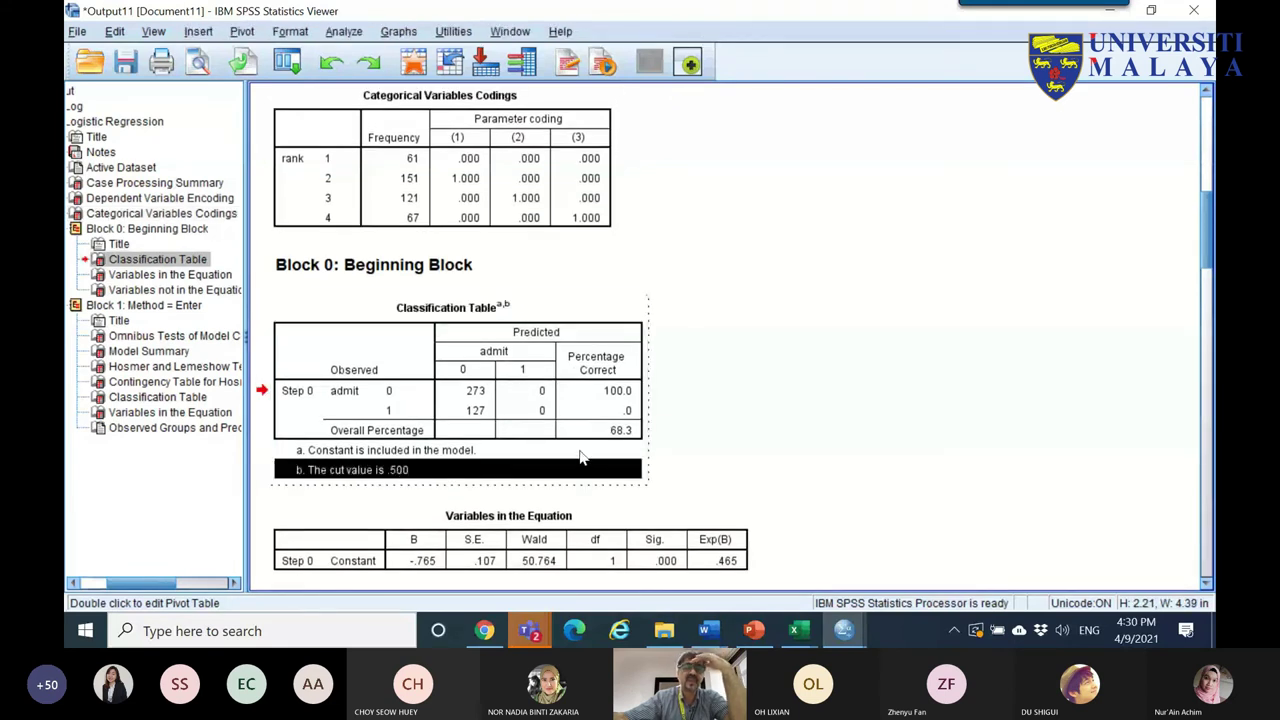
left_click(620, 432)
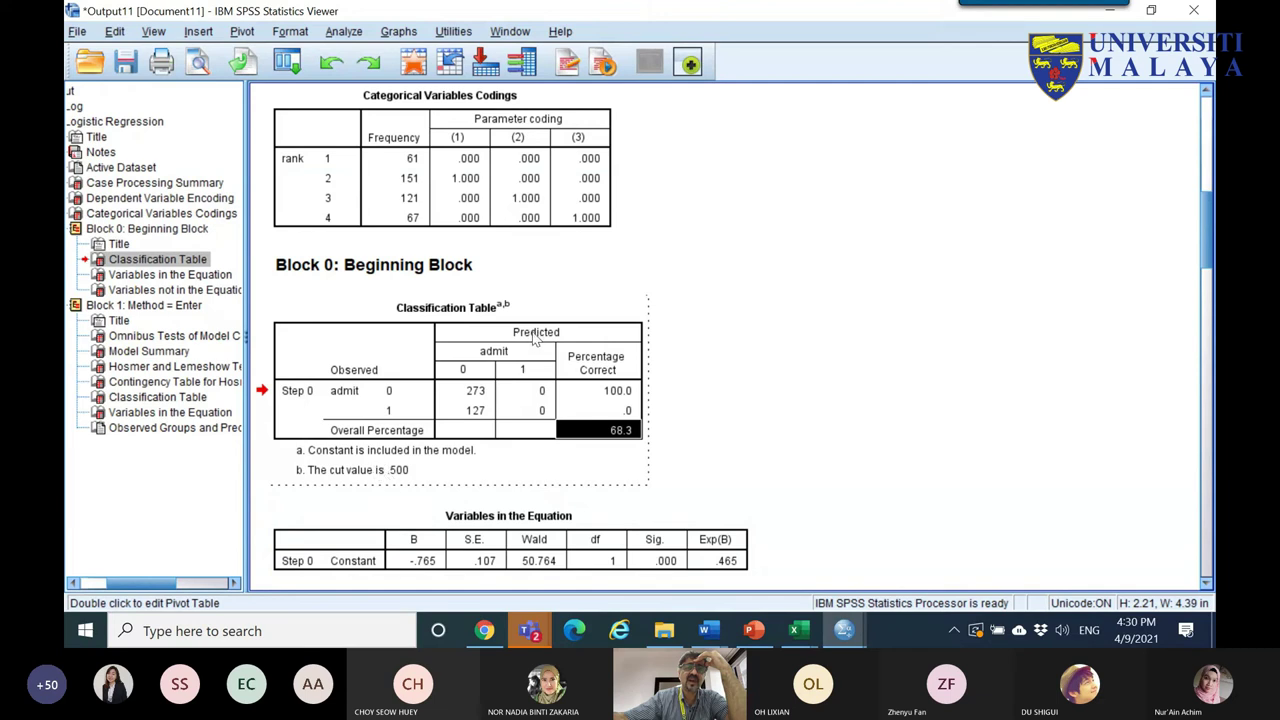
left_click(535, 336)
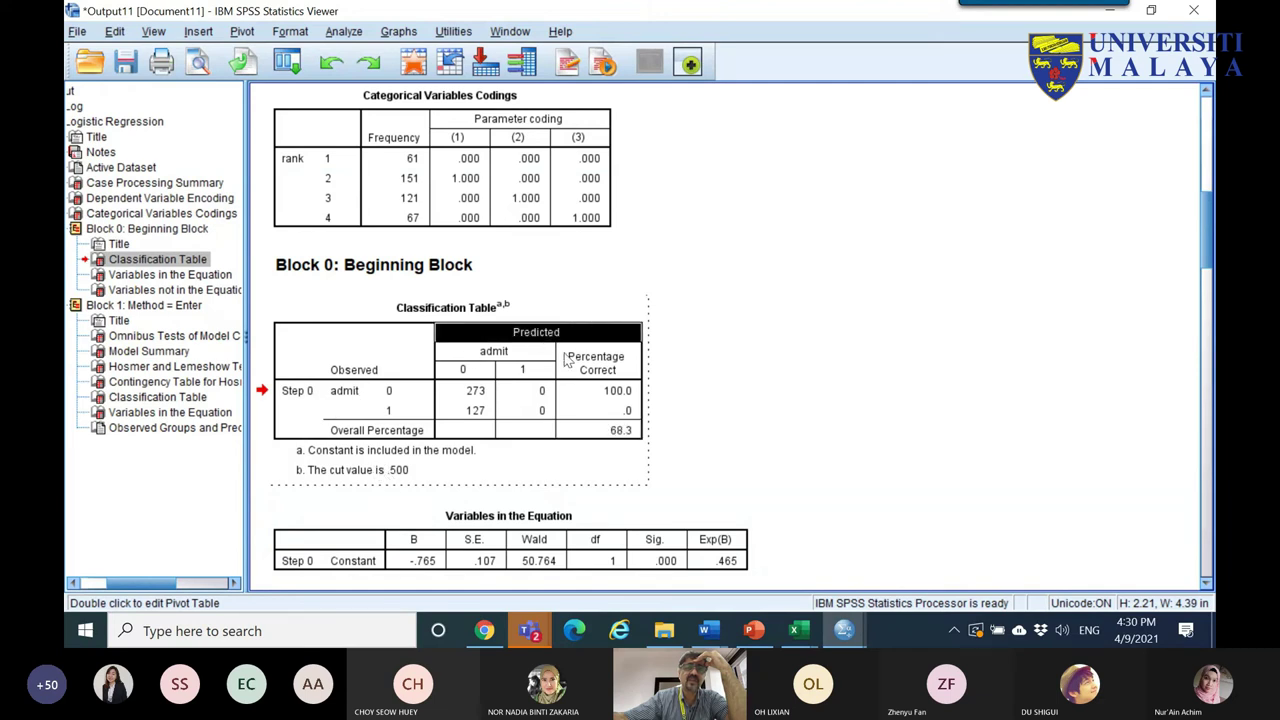
left_click(633, 432)
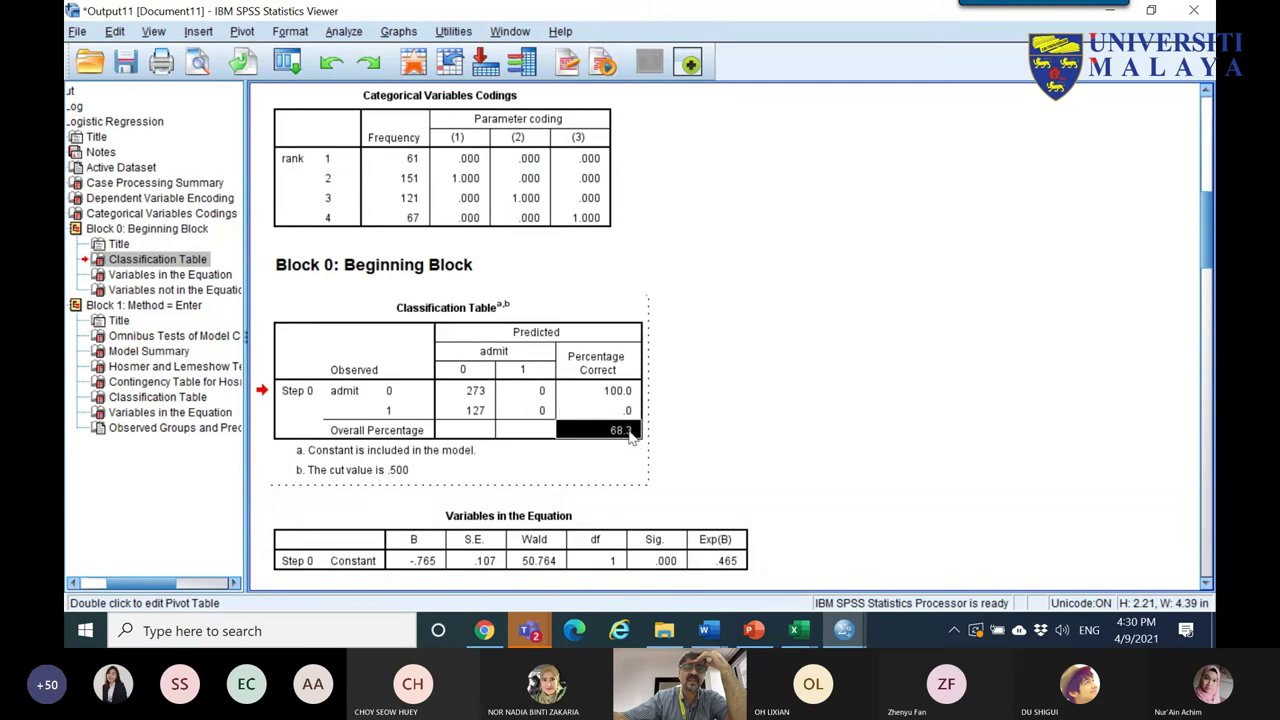
scroll(664, 548, "down", 1)
left_click(666, 492)
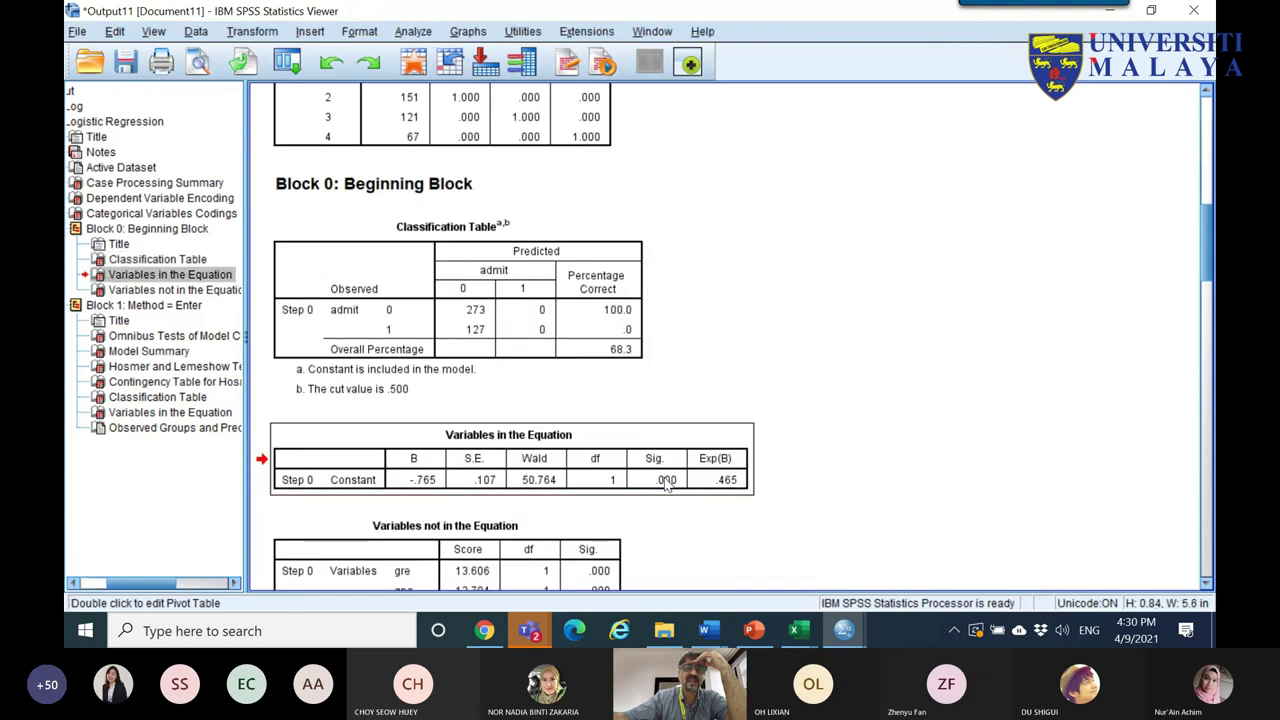
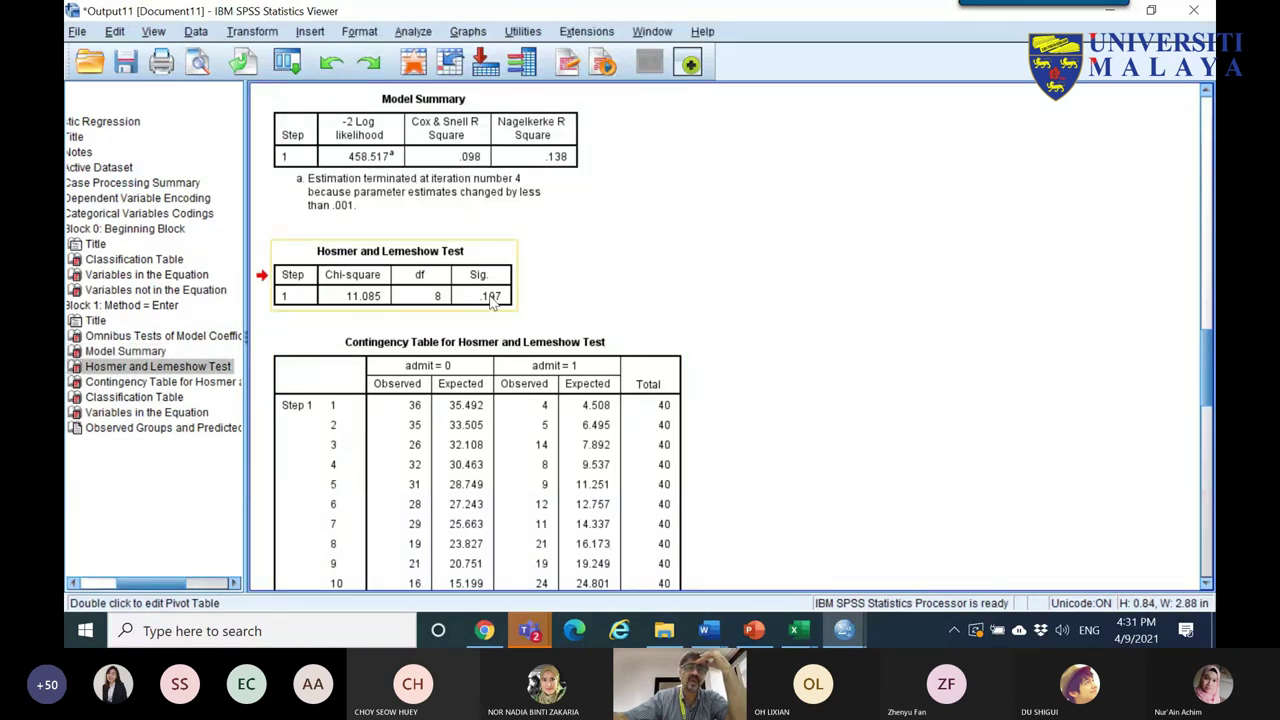
- Review the Hosmer and Lemeshow contingency table and the test's significance value in Block 1
scroll(556, 425, "down", 5)
left_click(556, 425)
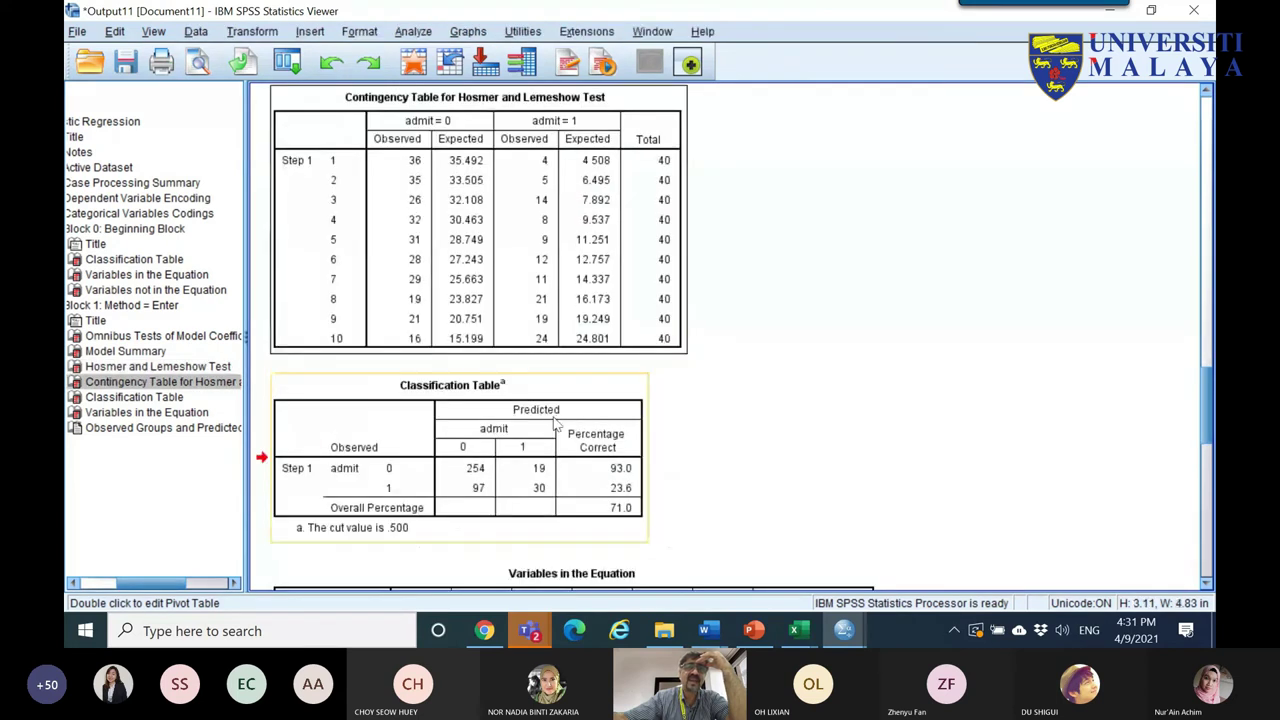
scroll(540, 415, "up", 6)
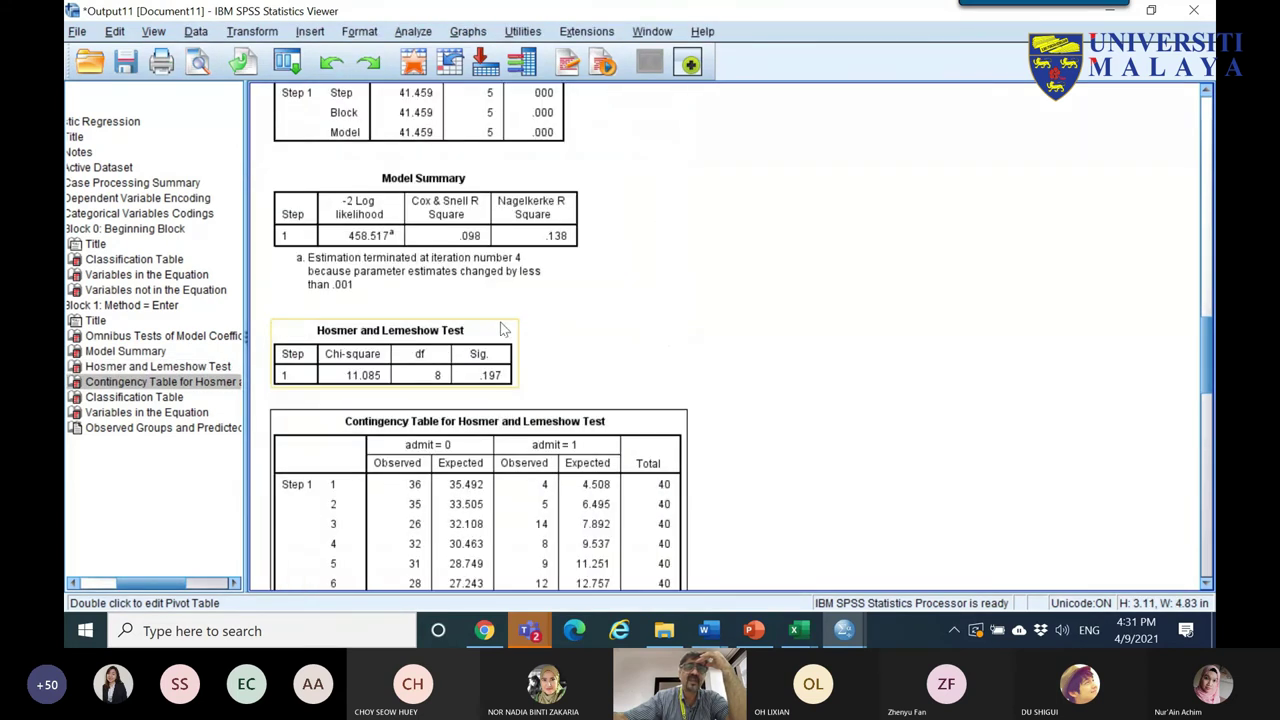
double_click(493, 378)
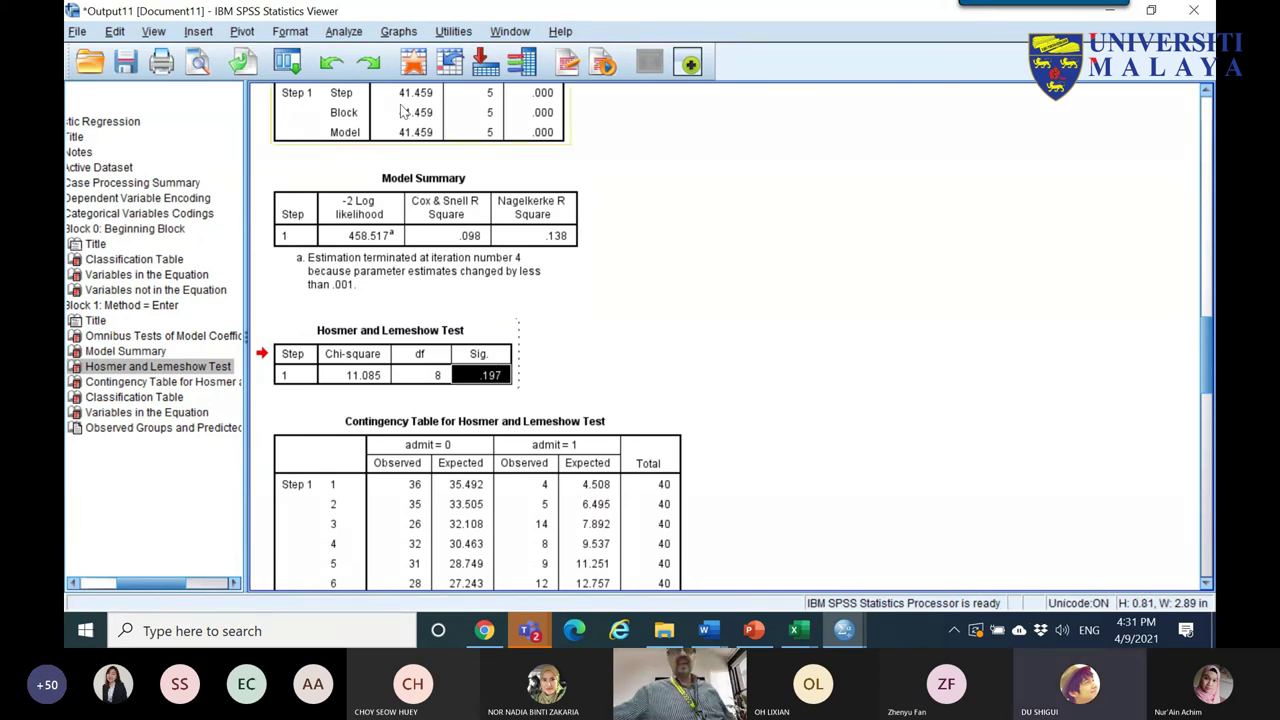
- Copy the Block 1 Classification Table from the logistic regression output
scroll(440, 388, "down", 10)
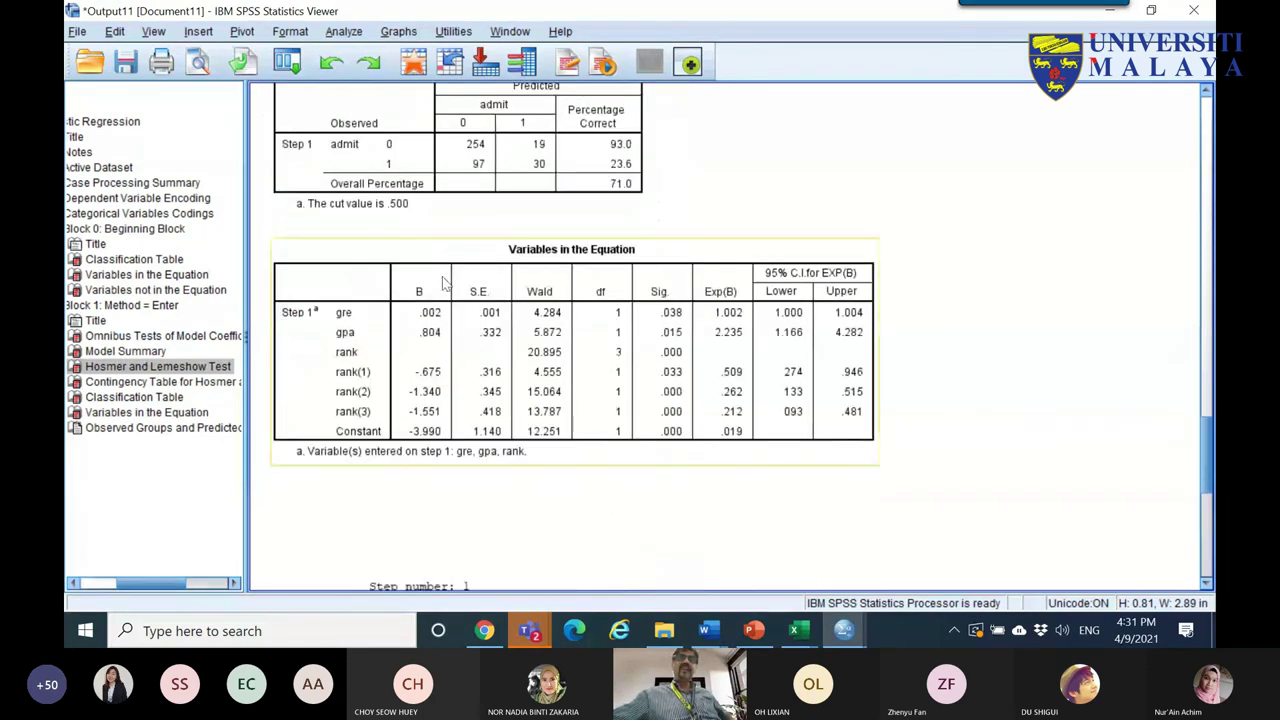
scroll(542, 188, "up", 2)
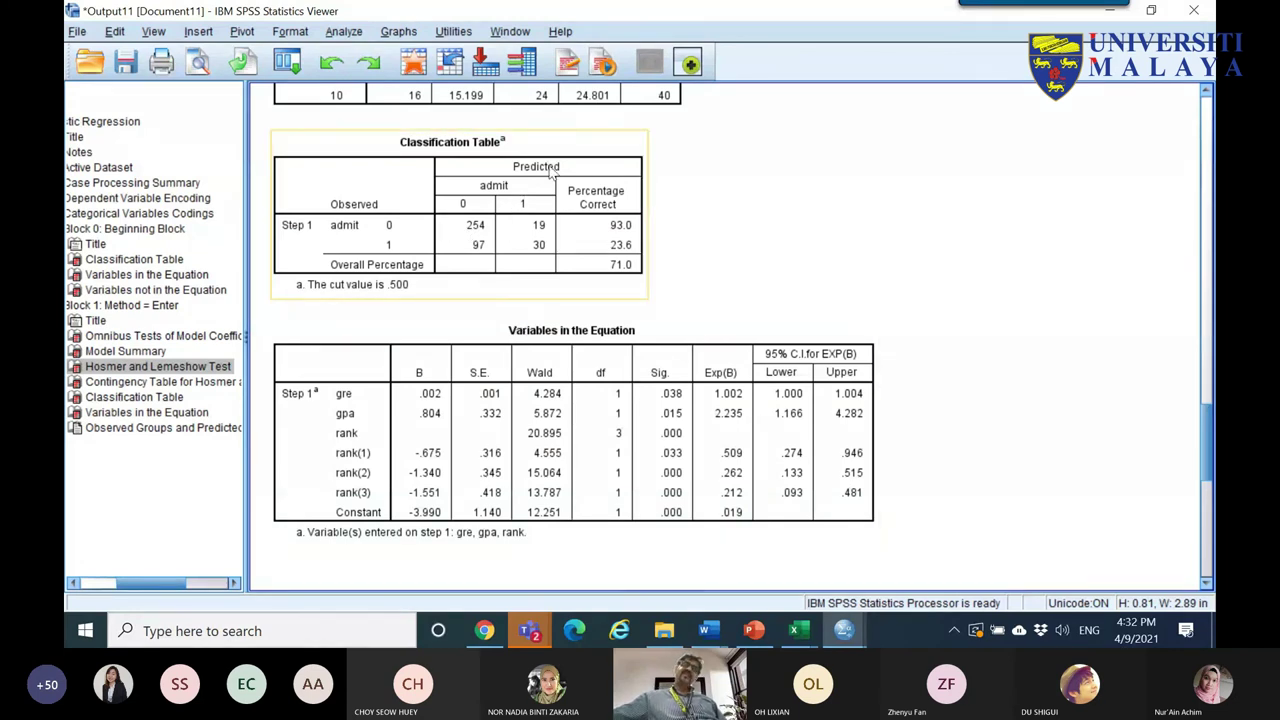
scroll(520, 240, "down", 1)
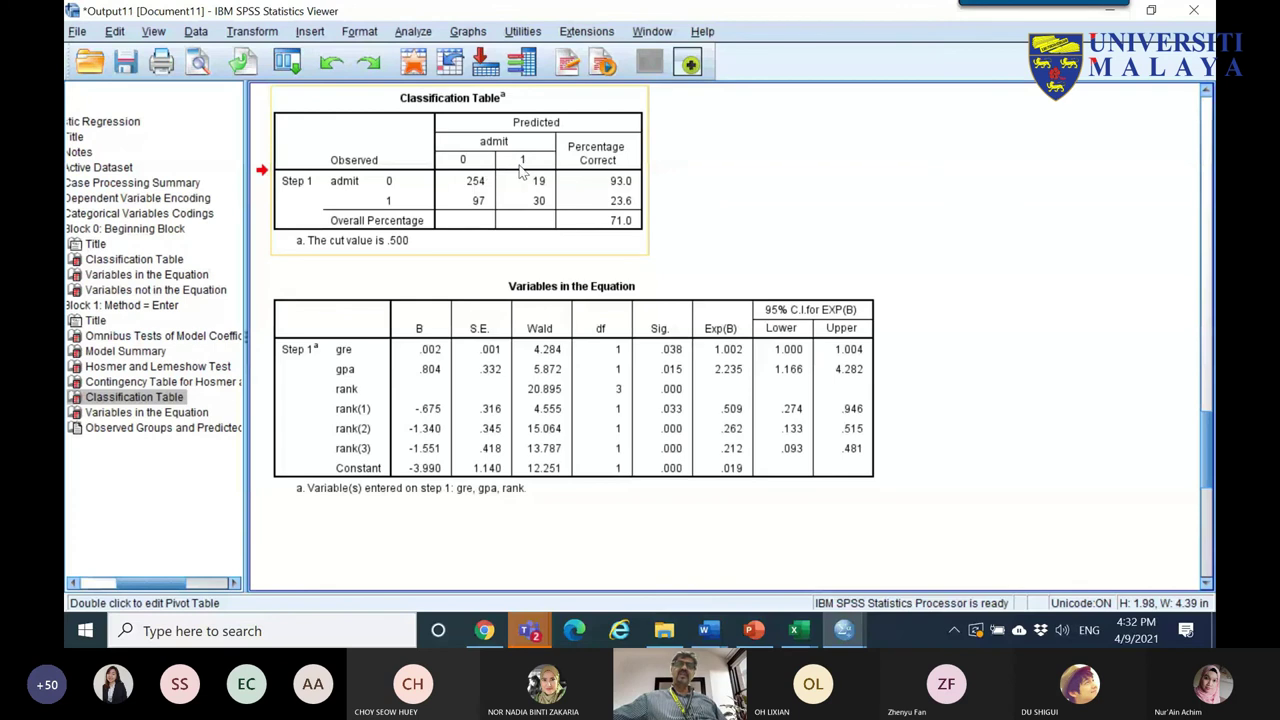
right_click(519, 172)
left_click(535, 197)
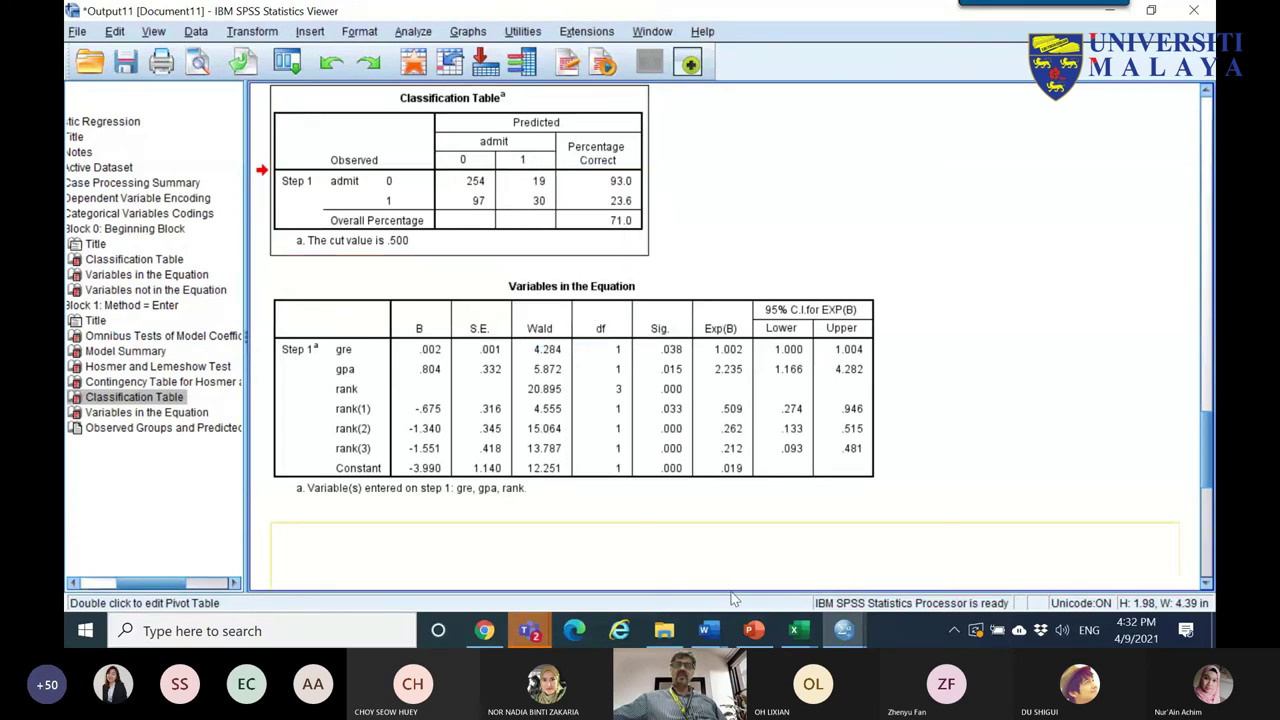
- Switch to Book2 in Excel, add a new sheet and paste the Classification Table at D2 with its original table formatting
left_click(818, 630)
left_click(880, 555)
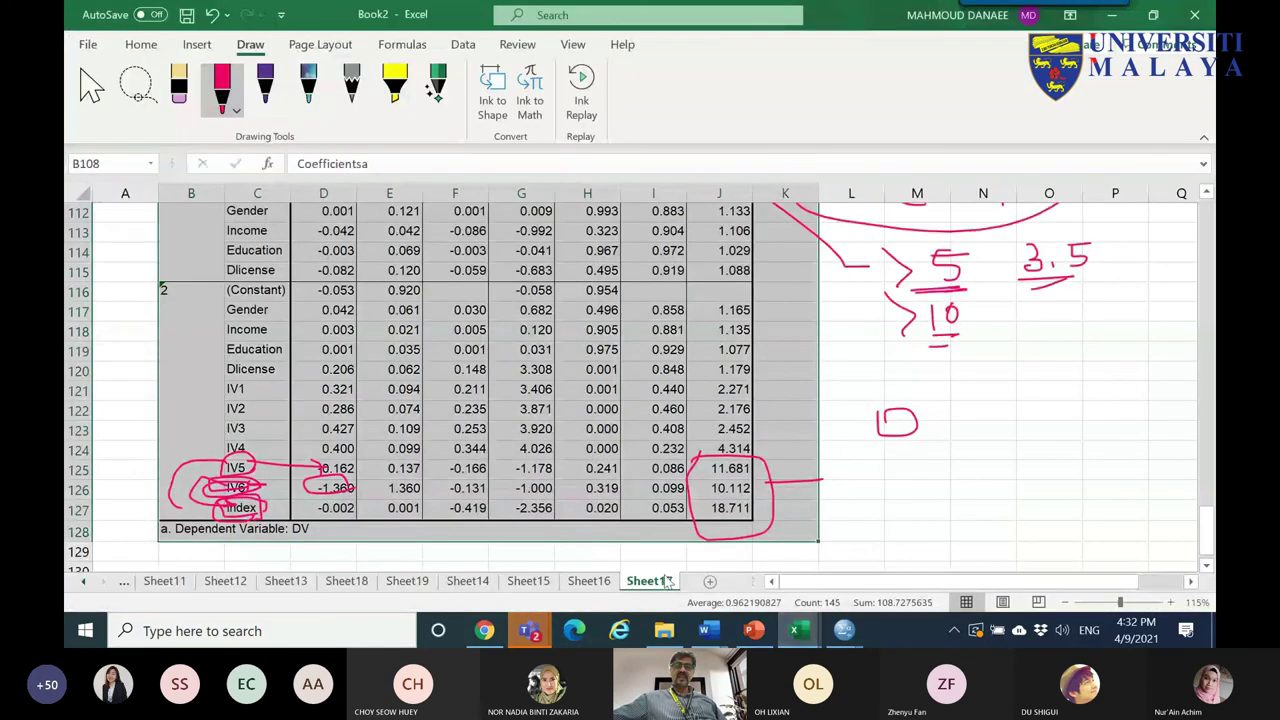
left_click(709, 581)
left_click(91, 88)
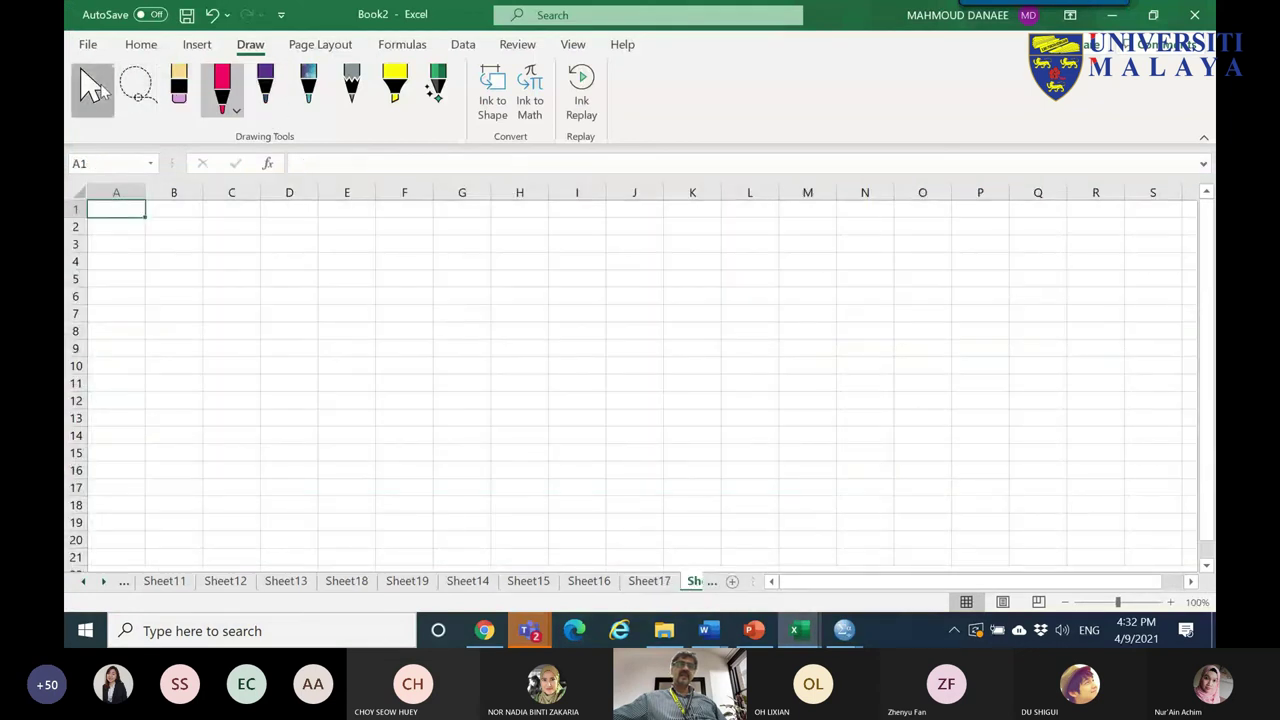
left_click(281, 224)
left_click(330, 183)
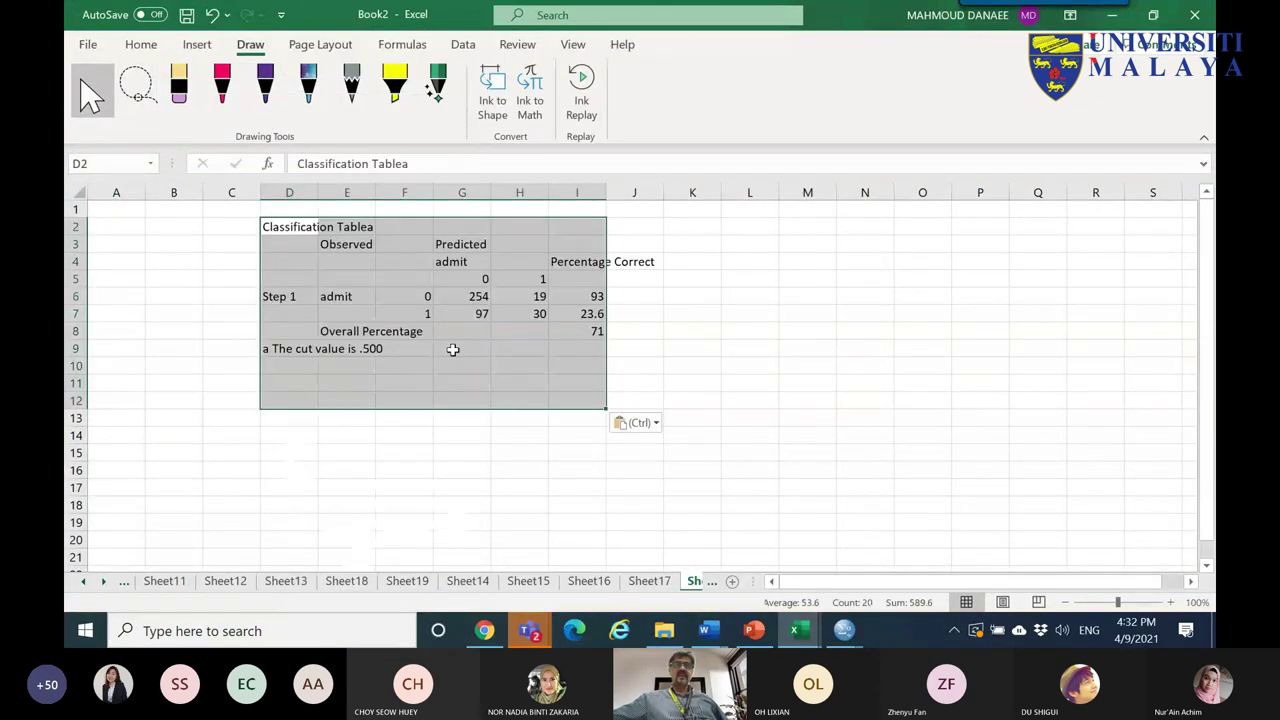
key("ctrl+z")
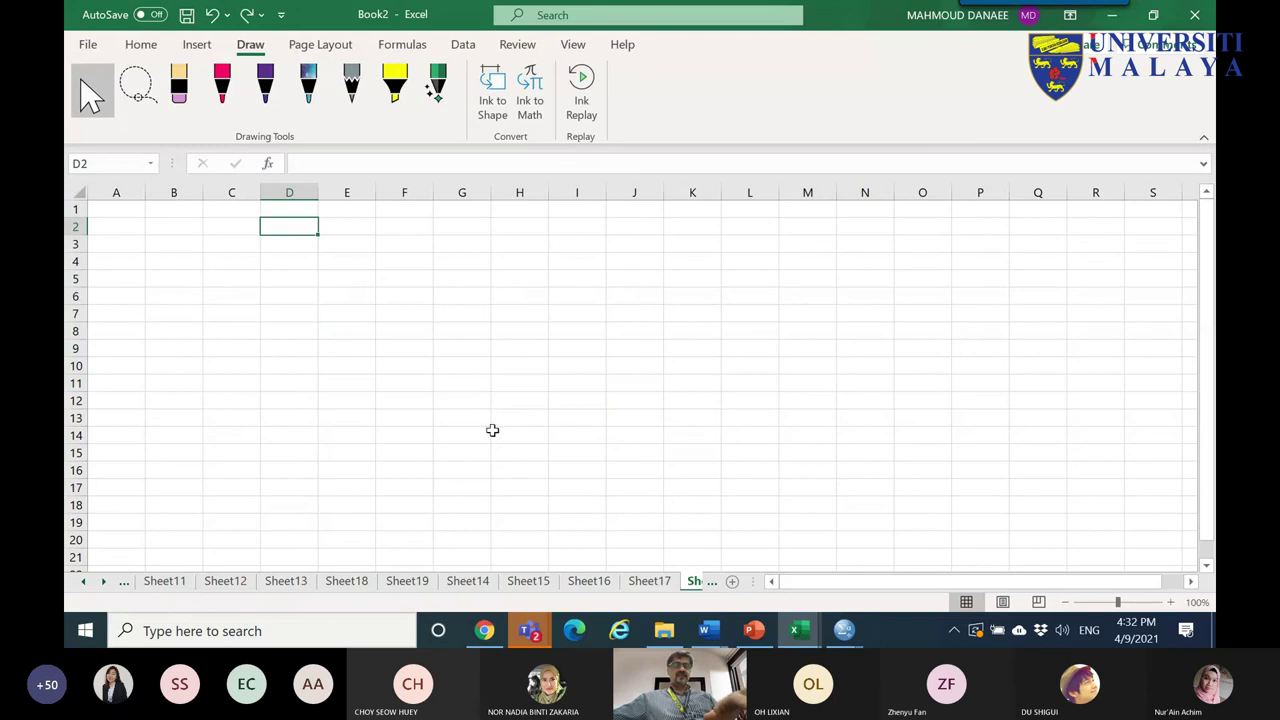
key("ctrl+y")
scroll(506, 420, "up", 9)
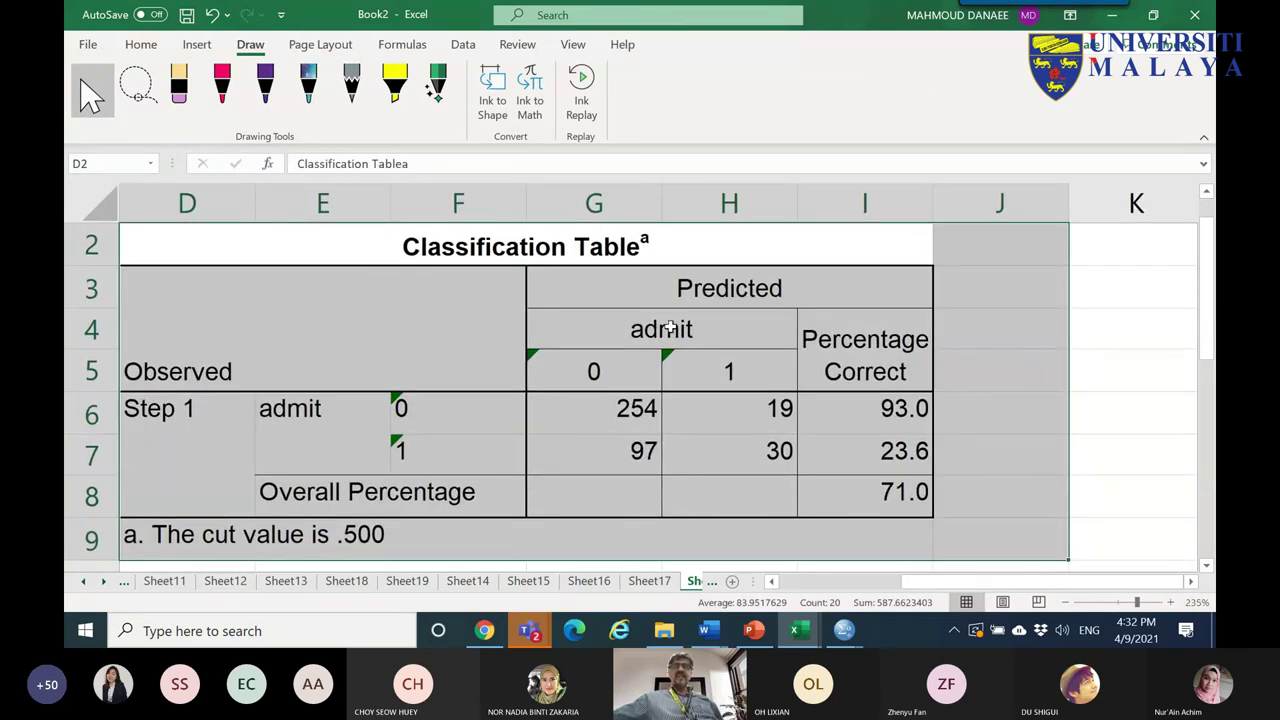
left_click(300, 405)
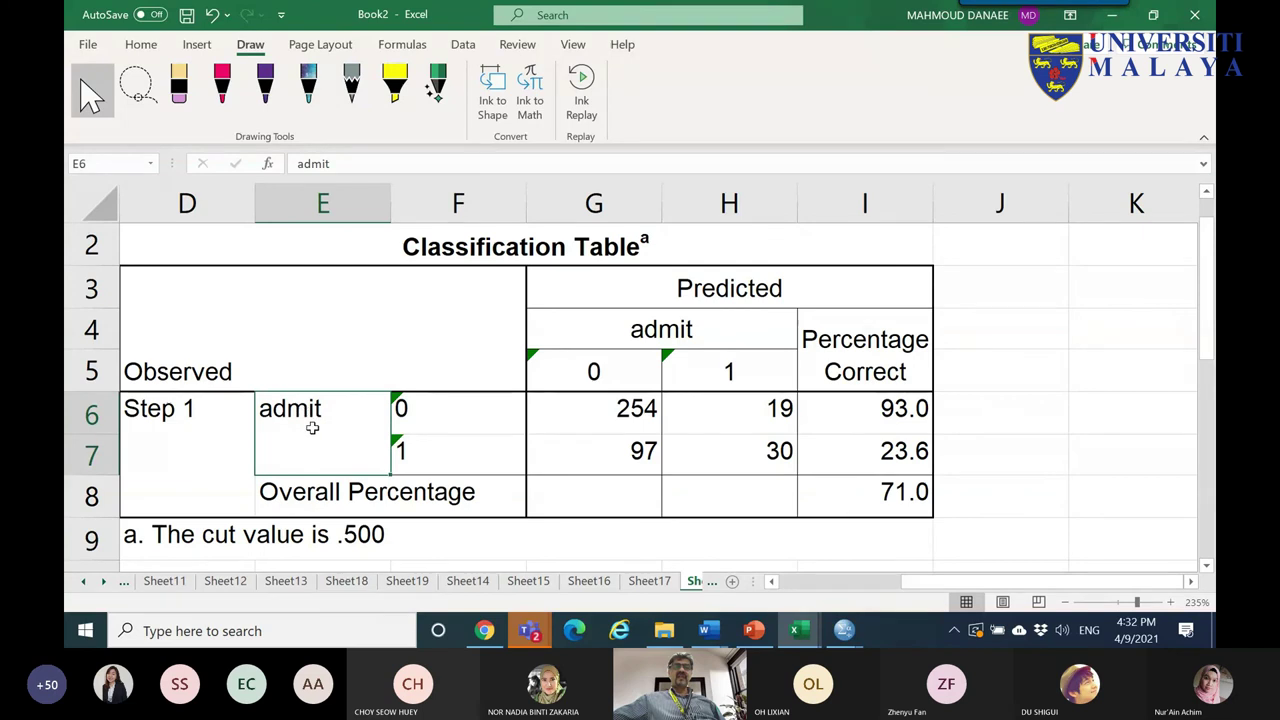
- Switch to binary.sav in SPSS, run descriptive statistics on admit, and copy the resulting admit frequency table
left_click(844, 630)
left_click(1012, 561)
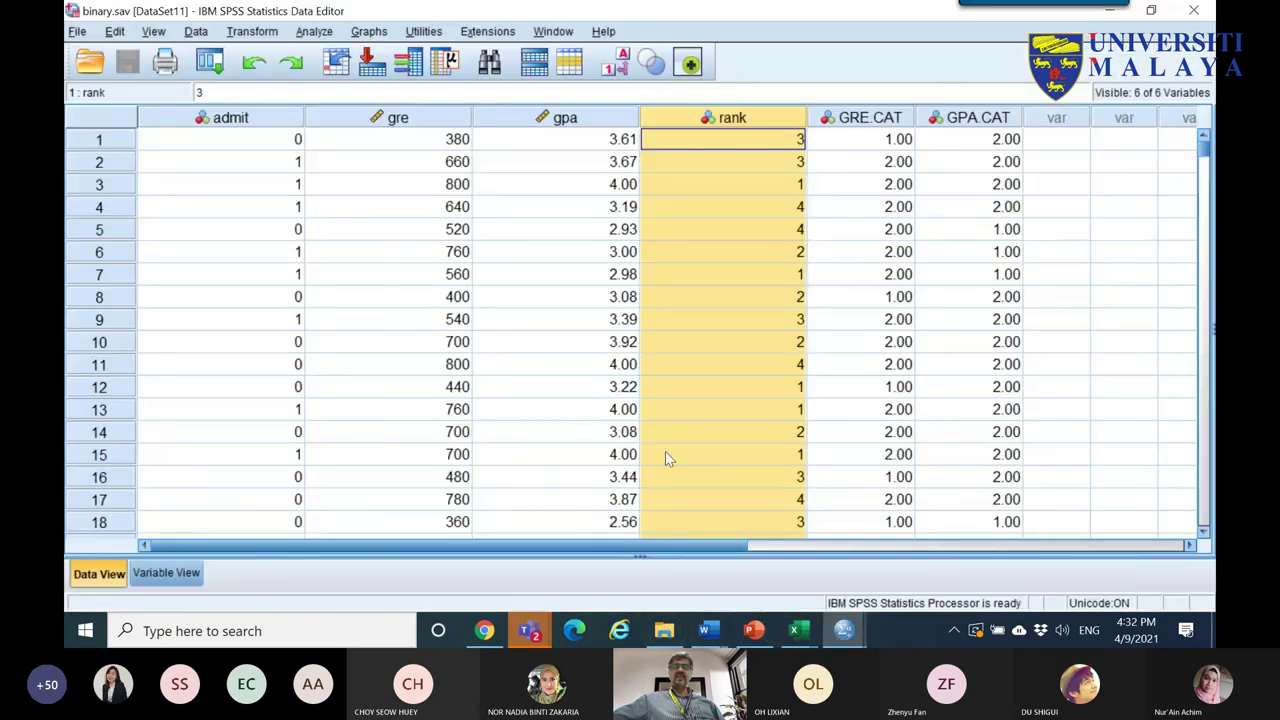
right_click(260, 219)
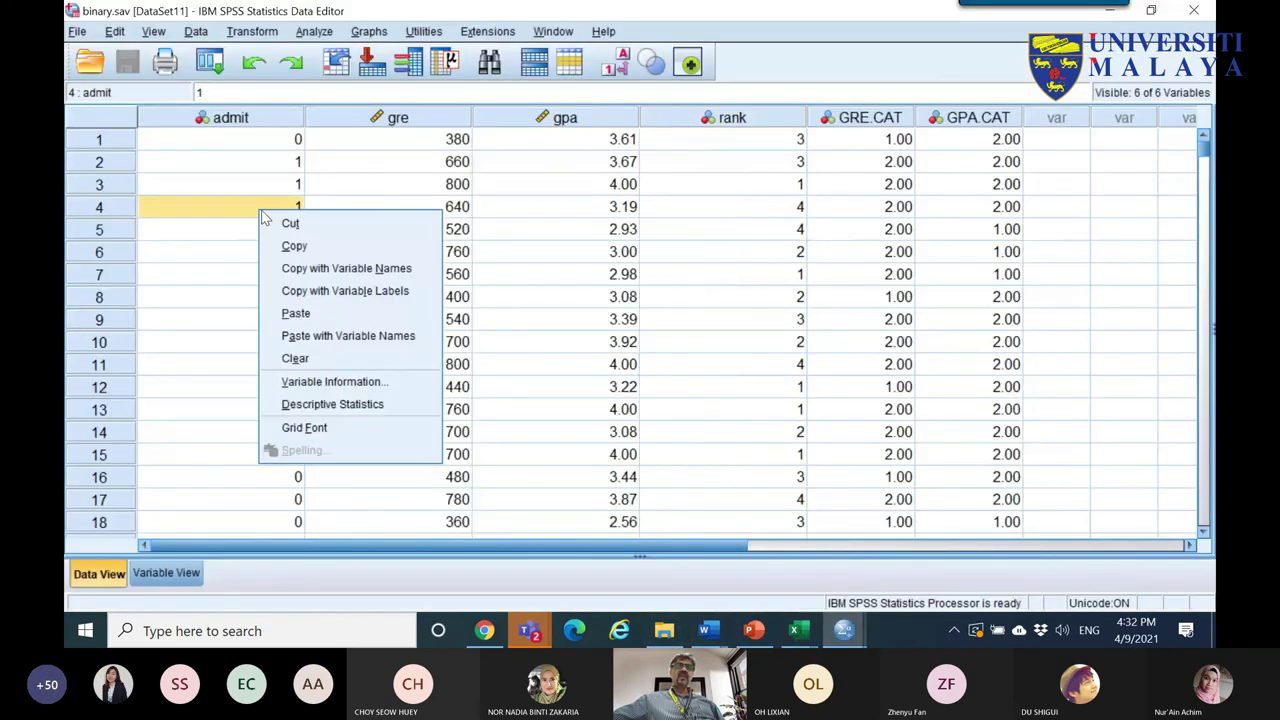
left_click(345, 401)
left_click(458, 498)
right_click(425, 468)
left_click(490, 500)
- Switch back to Book2 in Excel and paste the admit frequency table at D12, below the Classification Table
mouse_move(796, 630)
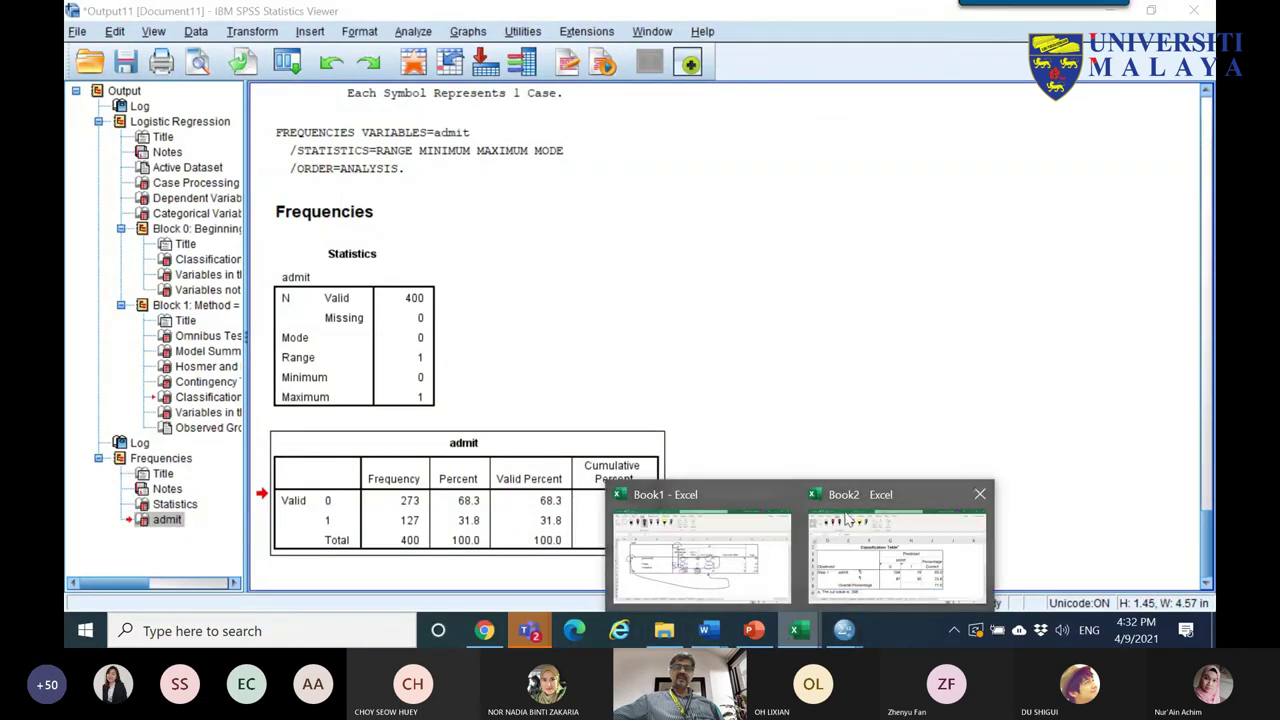
left_click(880, 558)
scroll(266, 394, "down", 3)
left_click(172, 270)
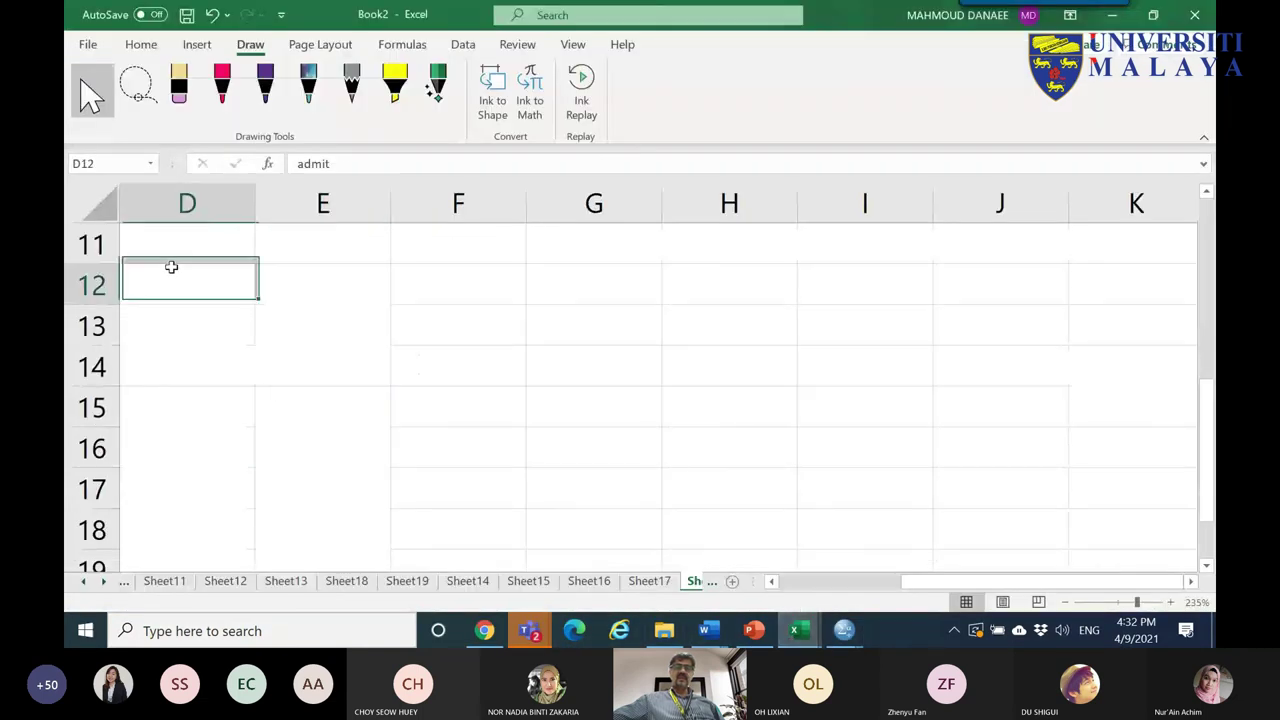
- Paste the copied admit frequency table at D12 with its table formatting
right_click(174, 272)
left_click(217, 186)
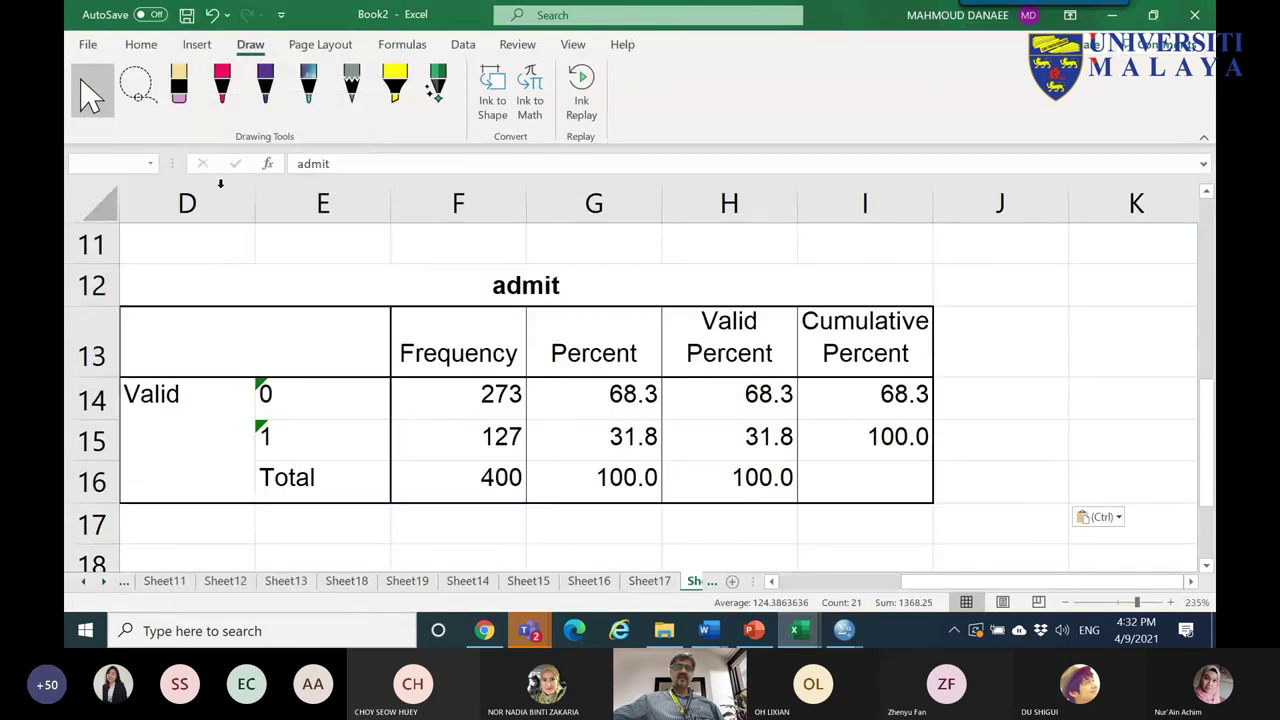
left_click(640, 400)
- Copy the admit frequencies for 0 and 1 from F14:F15 and paste them as values into J6:J7 beside the Classification Table
left_click_drag(500, 392, 495, 440)
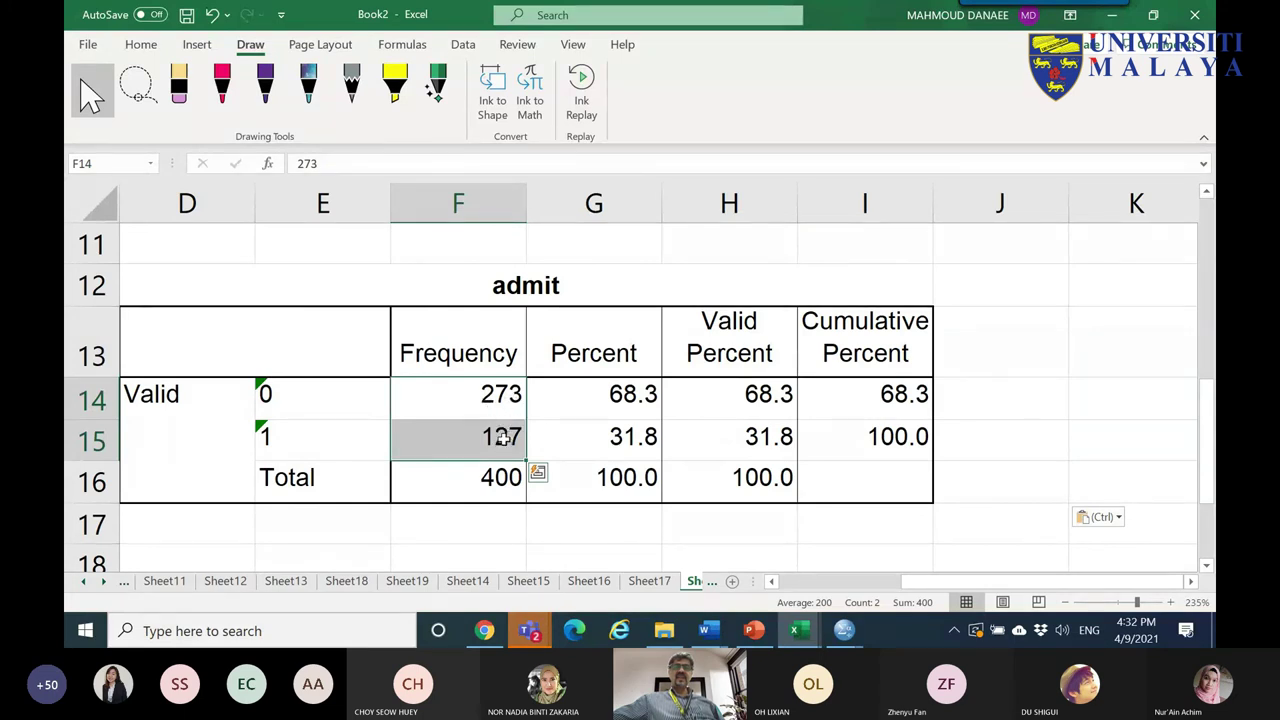
scroll(487, 449, "up", 3)
scroll(455, 405, "down", 4)
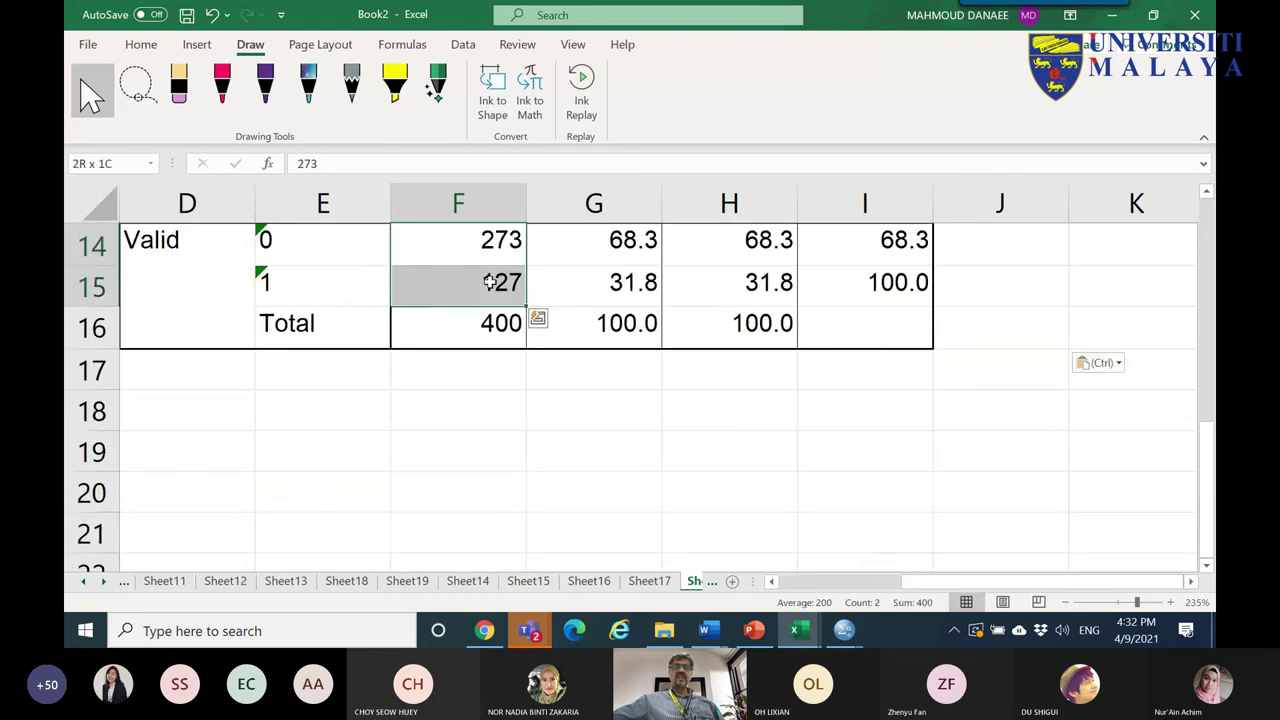
scroll(485, 430, "up", 4)
scroll(480, 460, "down", 2)
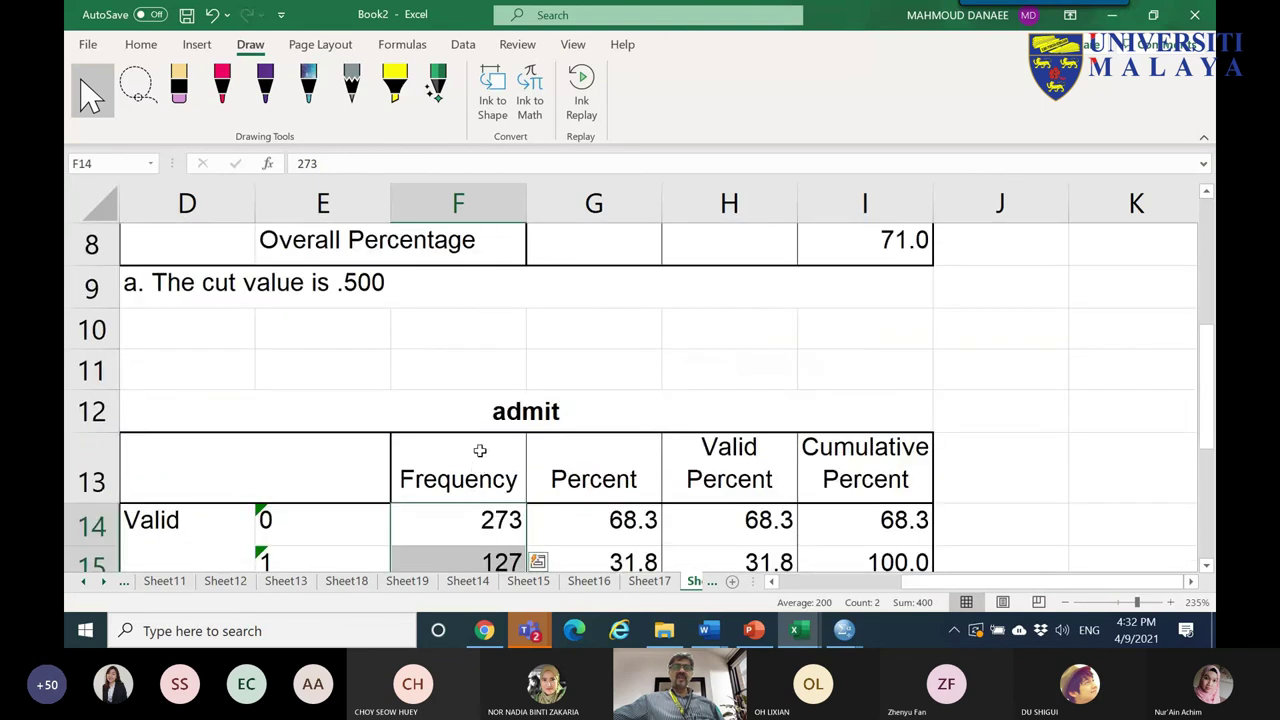
right_click(474, 519)
left_click(548, 42)
scroll(960, 361, "up", 3)
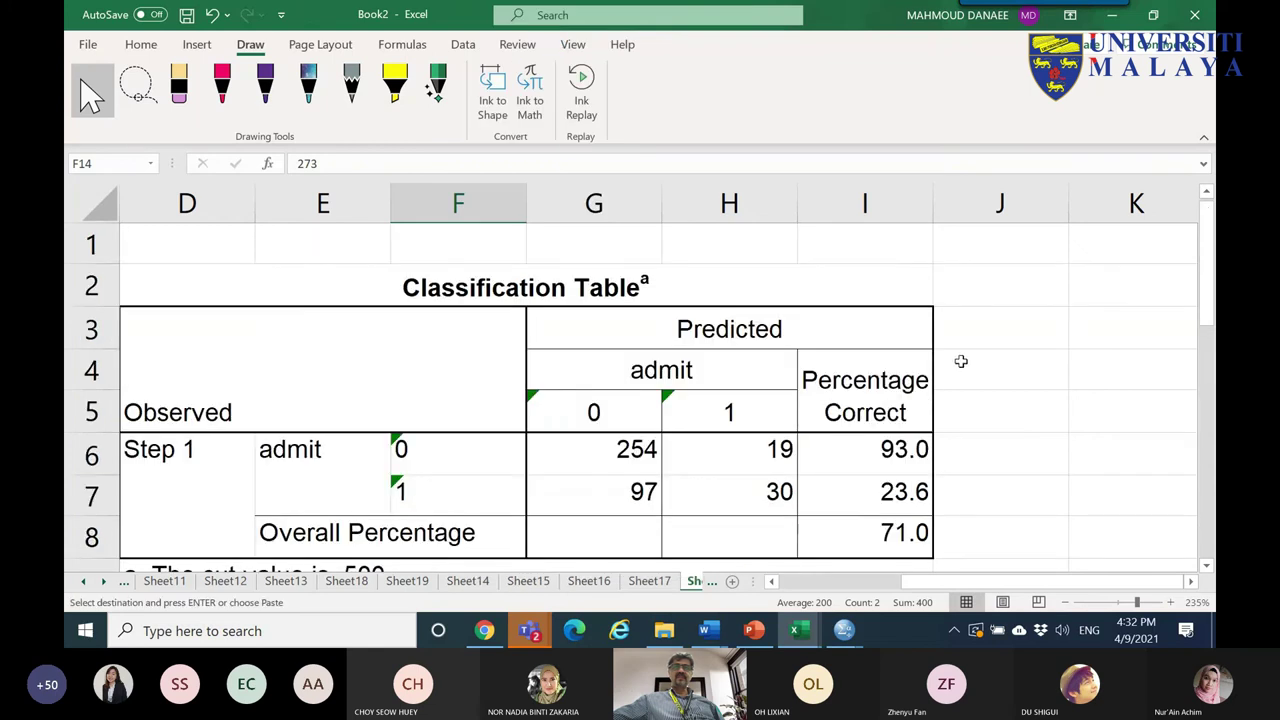
right_click(1036, 440)
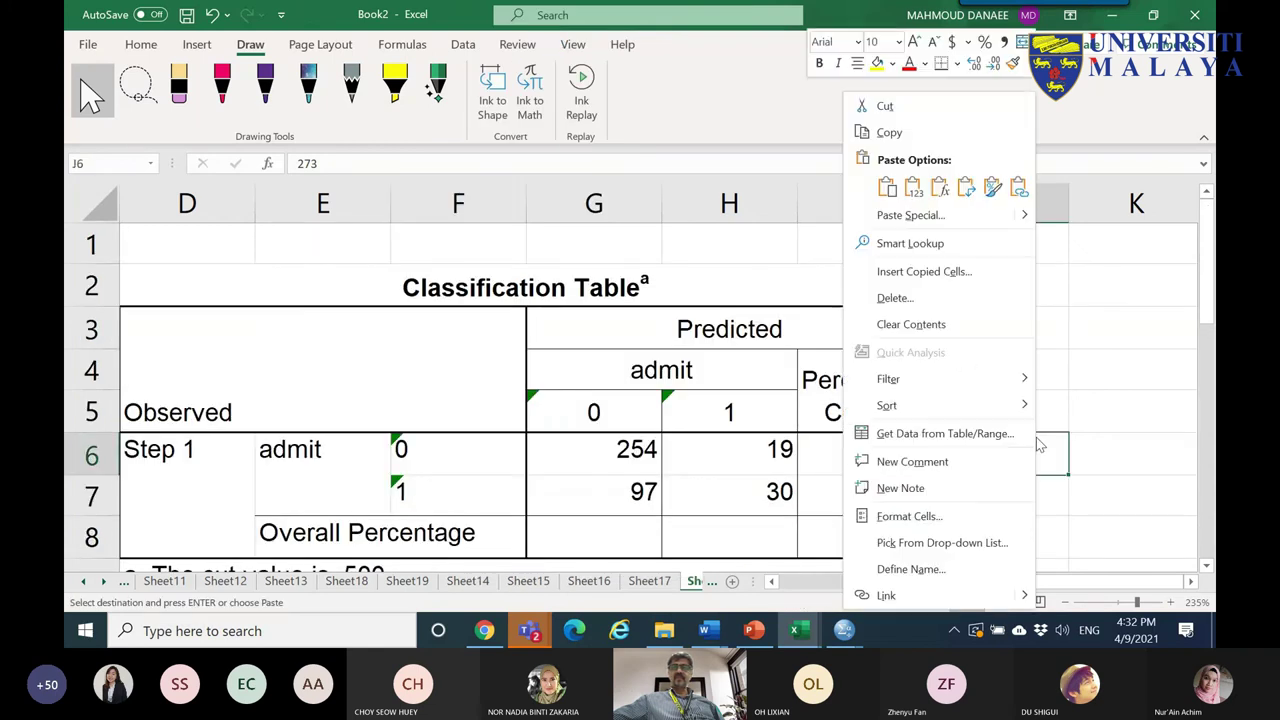
left_click(912, 188)
left_click(1036, 318)
scroll(908, 351, "down", 4)
scroll(863, 360, "up", 3)
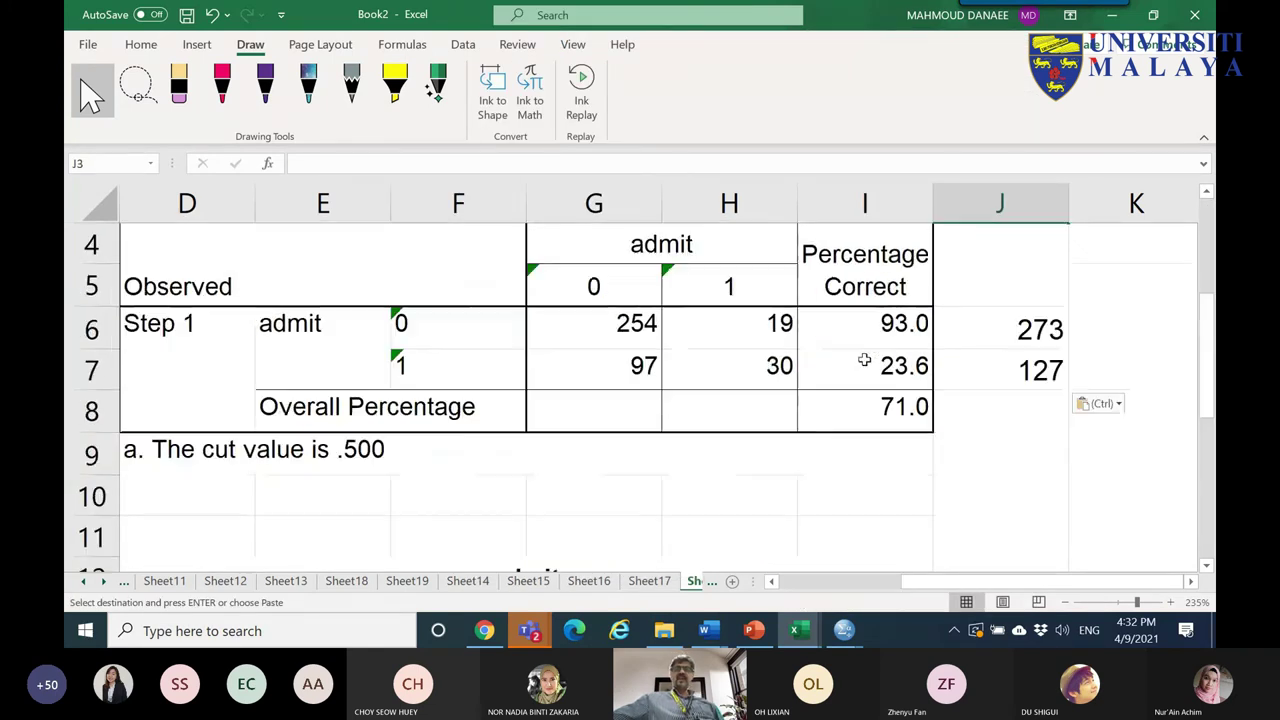
- Examine the predicted counts for observed admit 0 in G6 and H6 against the actual frequency in J6
left_click(622, 330)
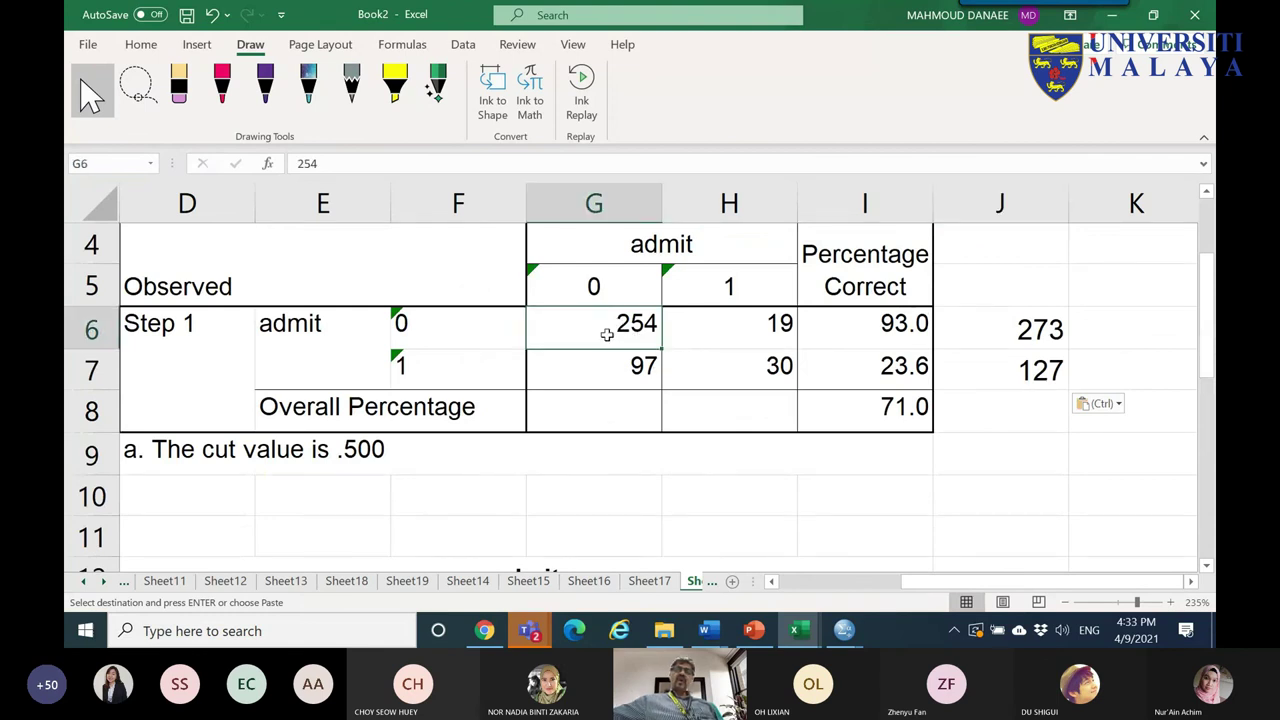
left_click(770, 322)
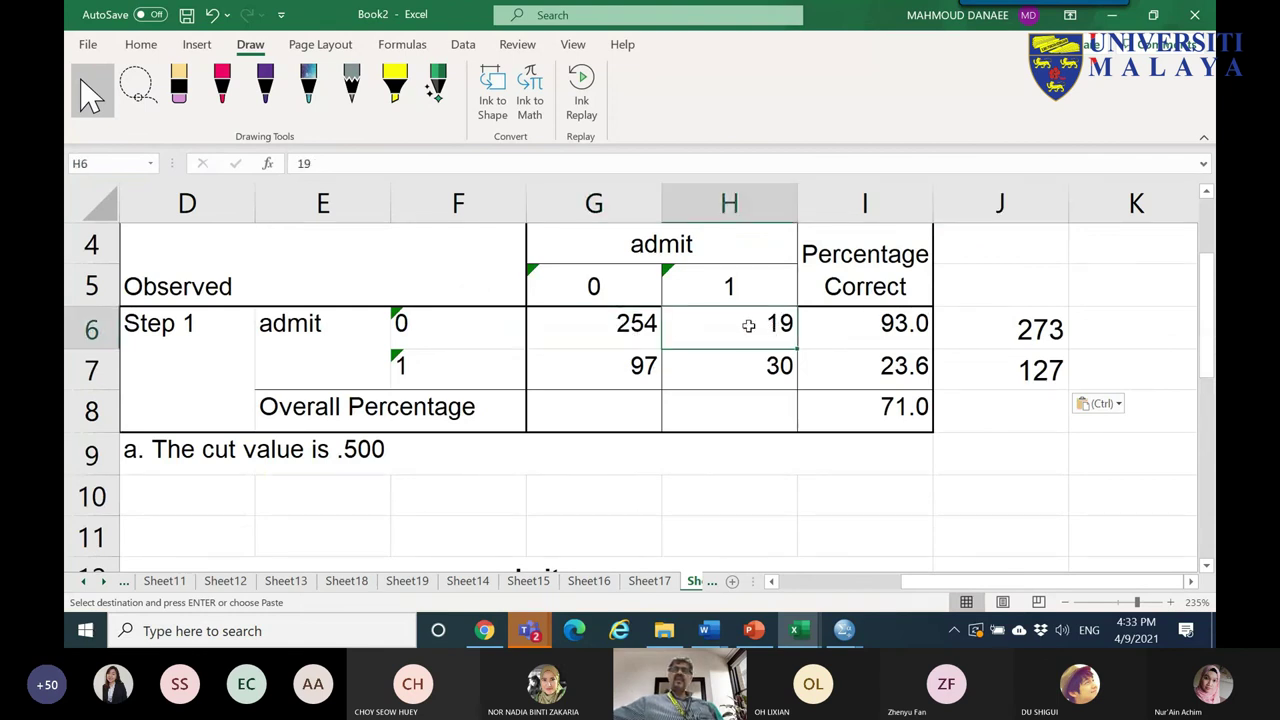
left_click(982, 323)
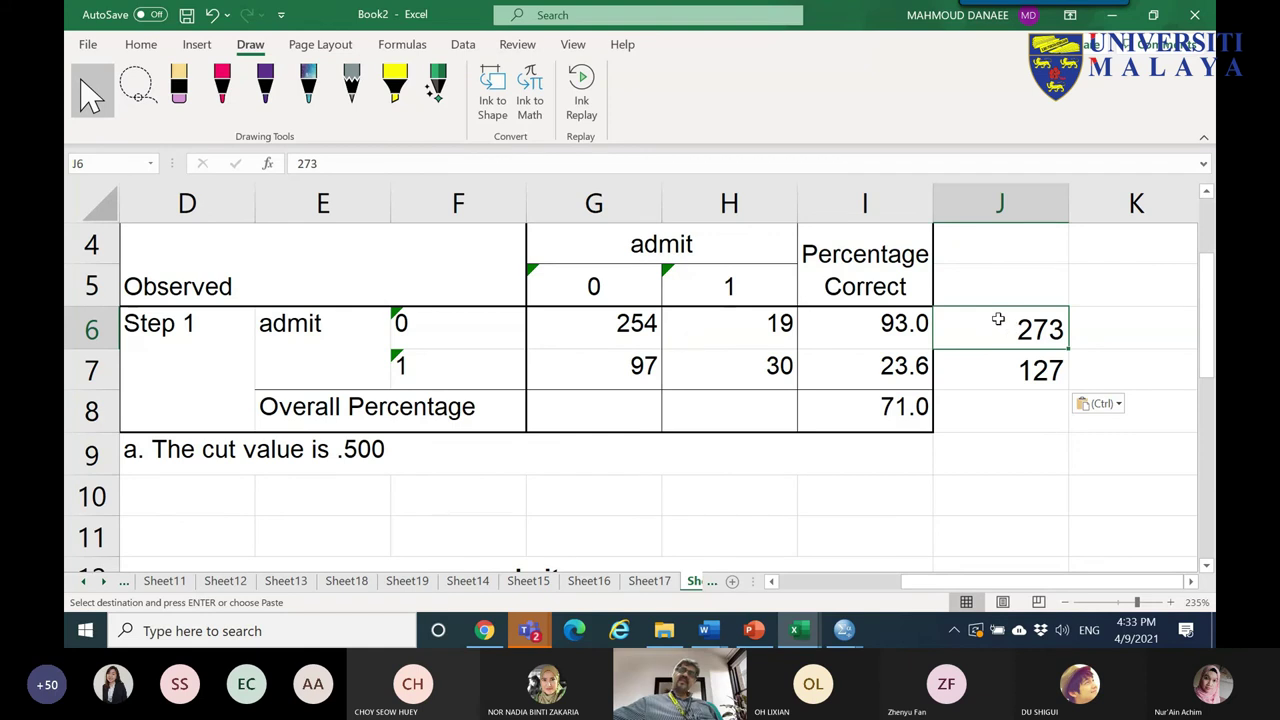
scroll(858, 313, "up", 1)
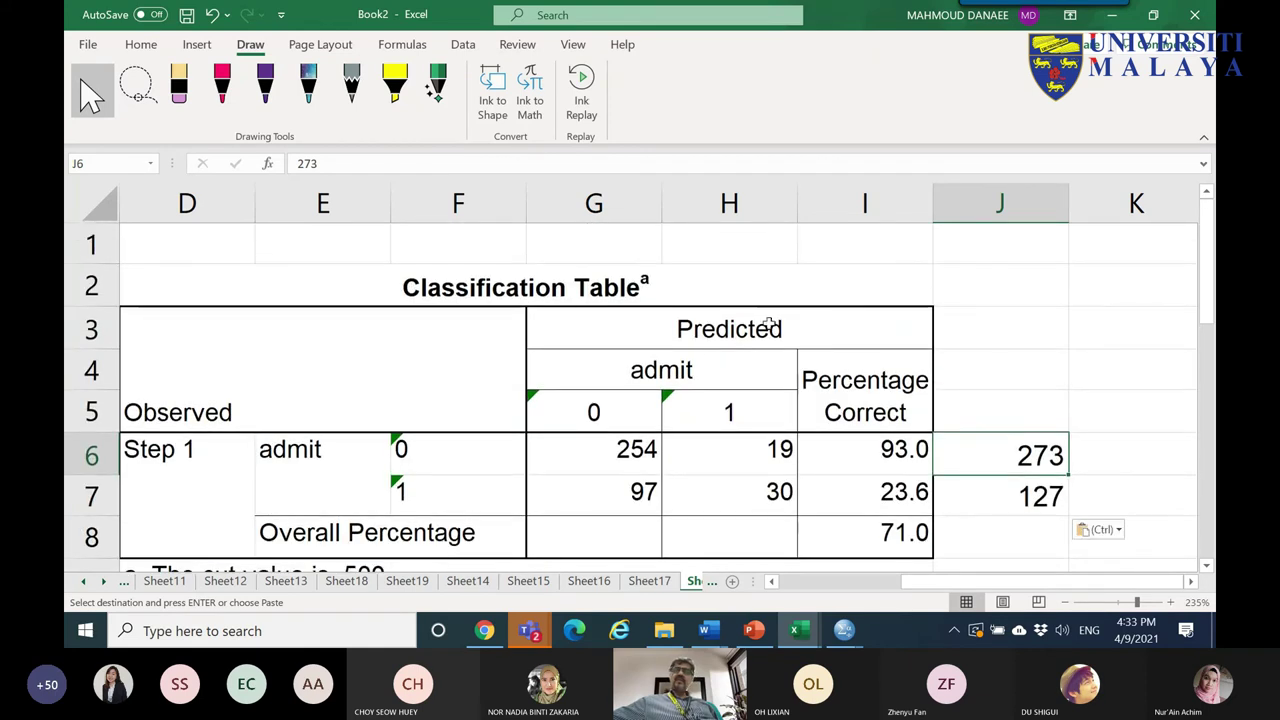
left_click(738, 336)
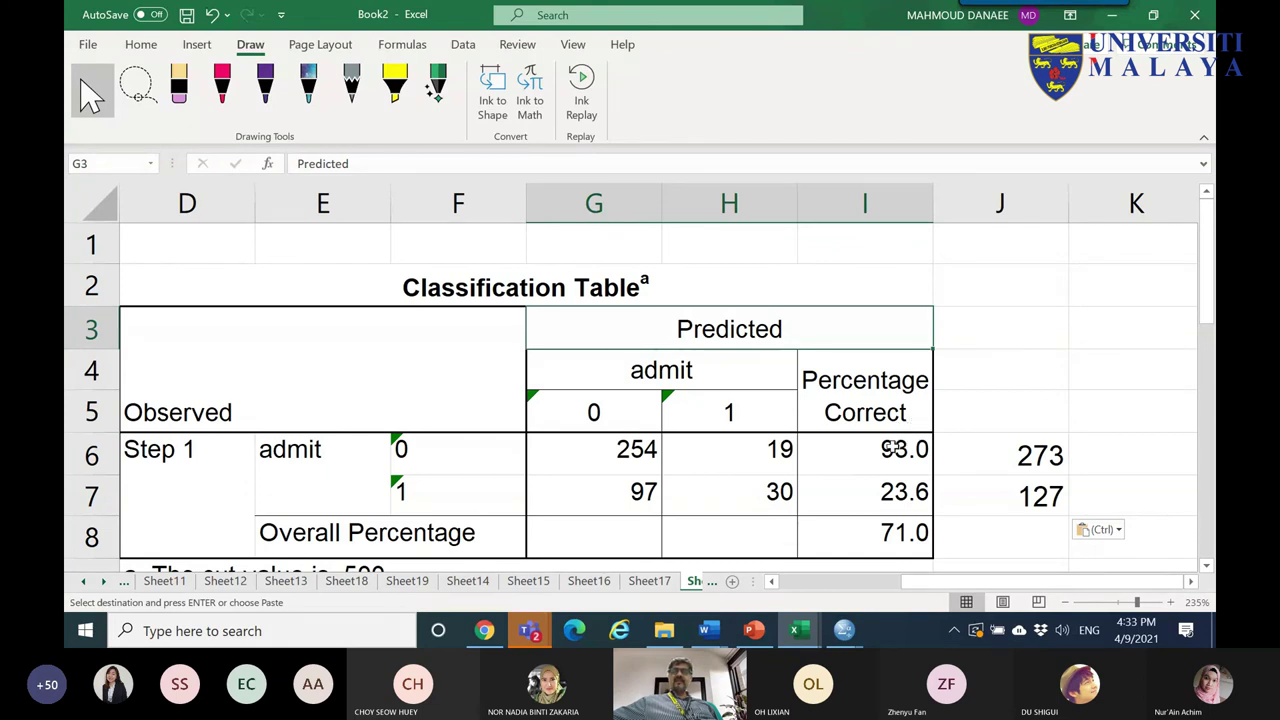
left_click(647, 452)
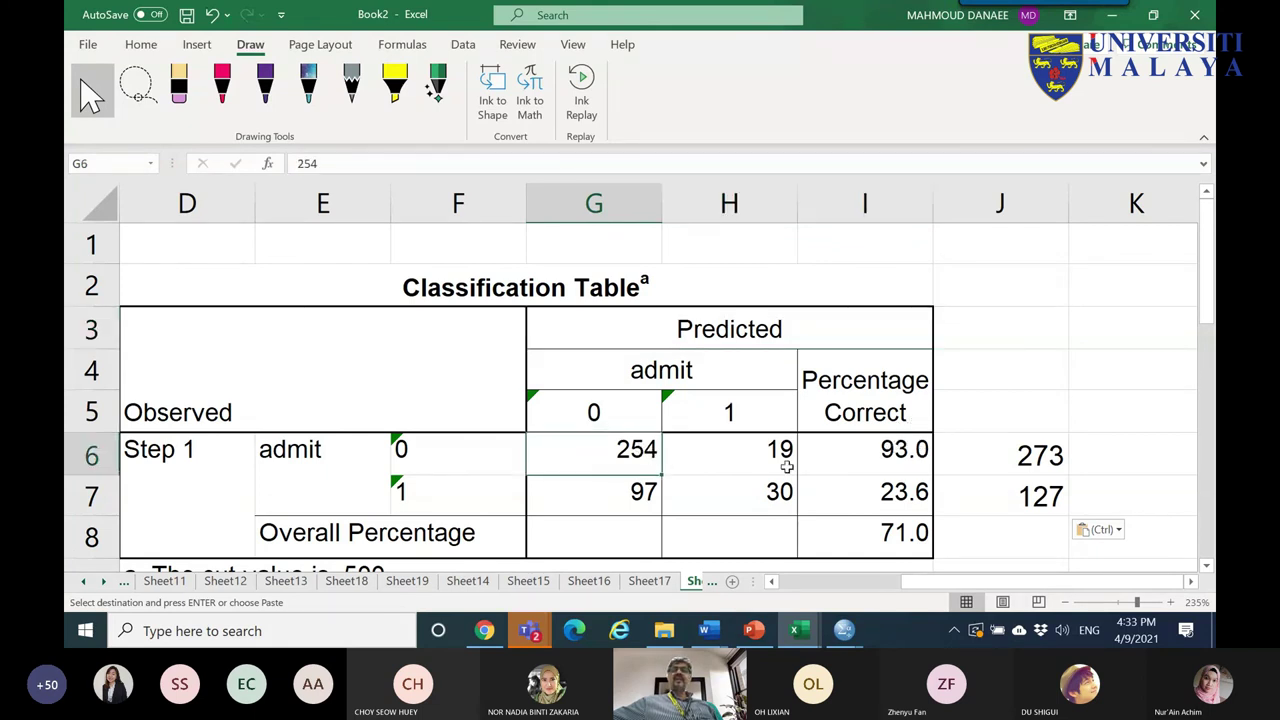
left_click(1047, 455)
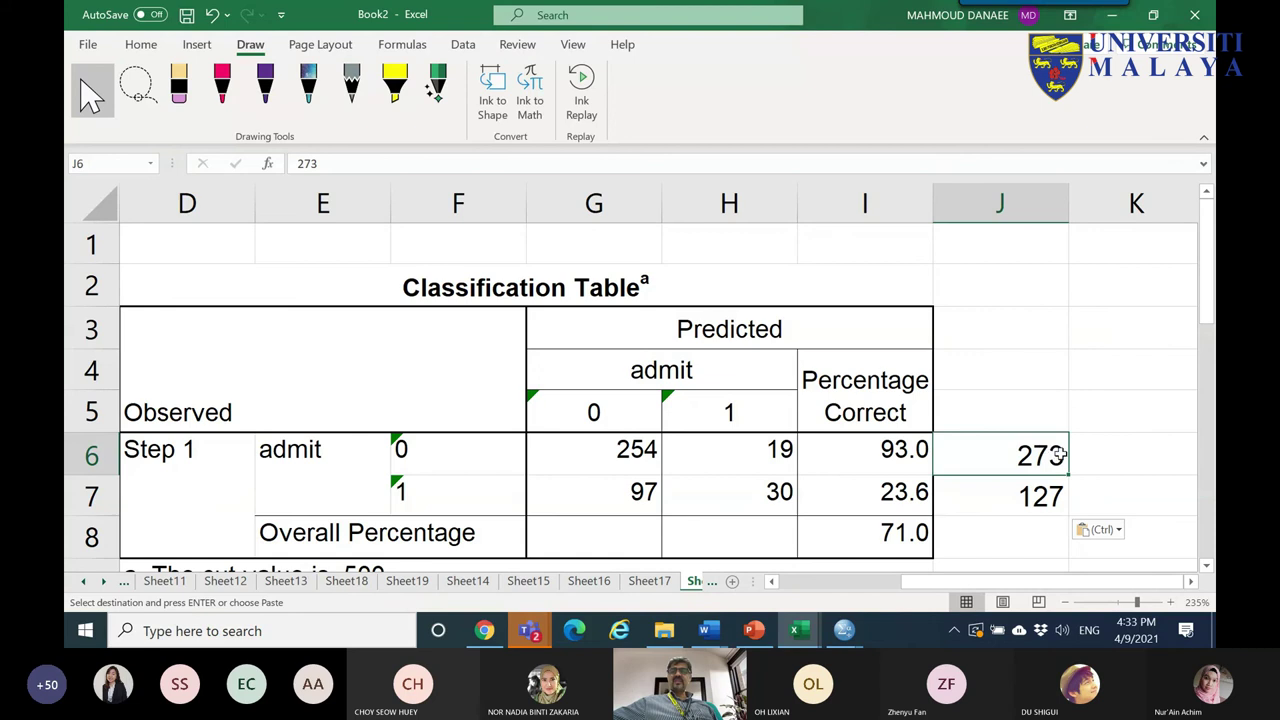
- Fill the correctly predicted counts in G6 and H7 of the Classification Table with yellow
left_click(556, 455)
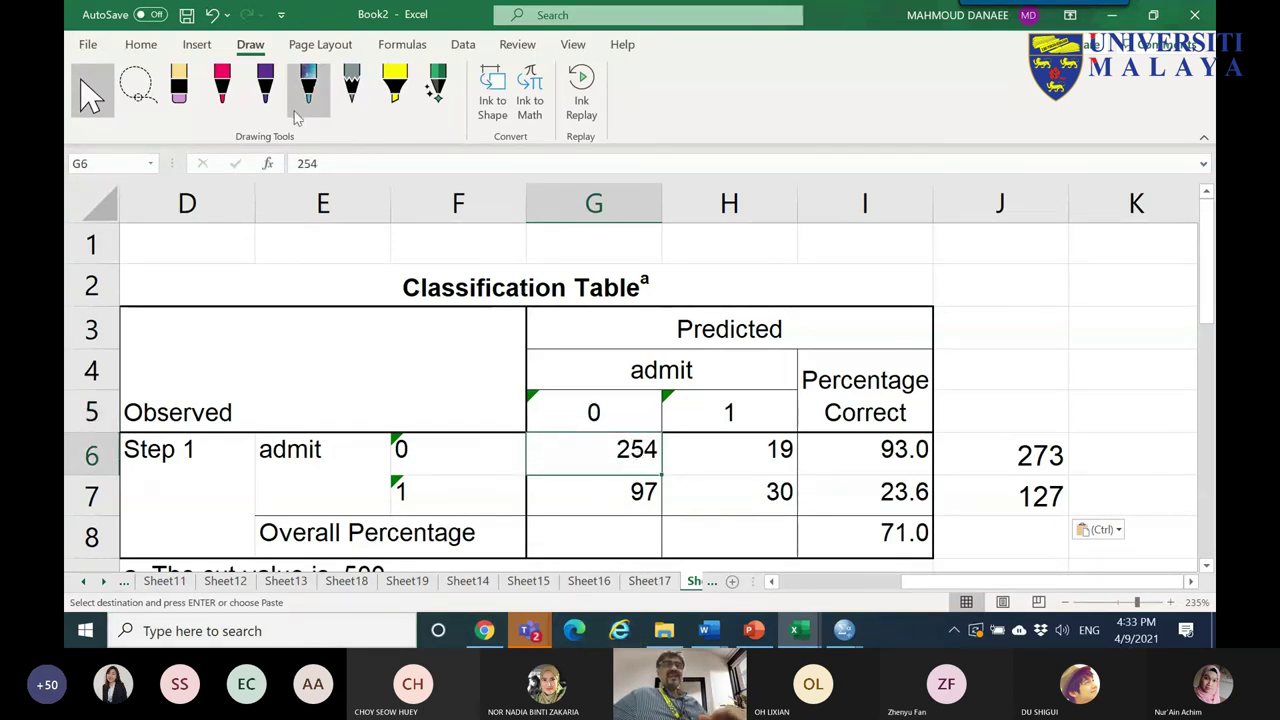
left_click(141, 44)
left_click(281, 107)
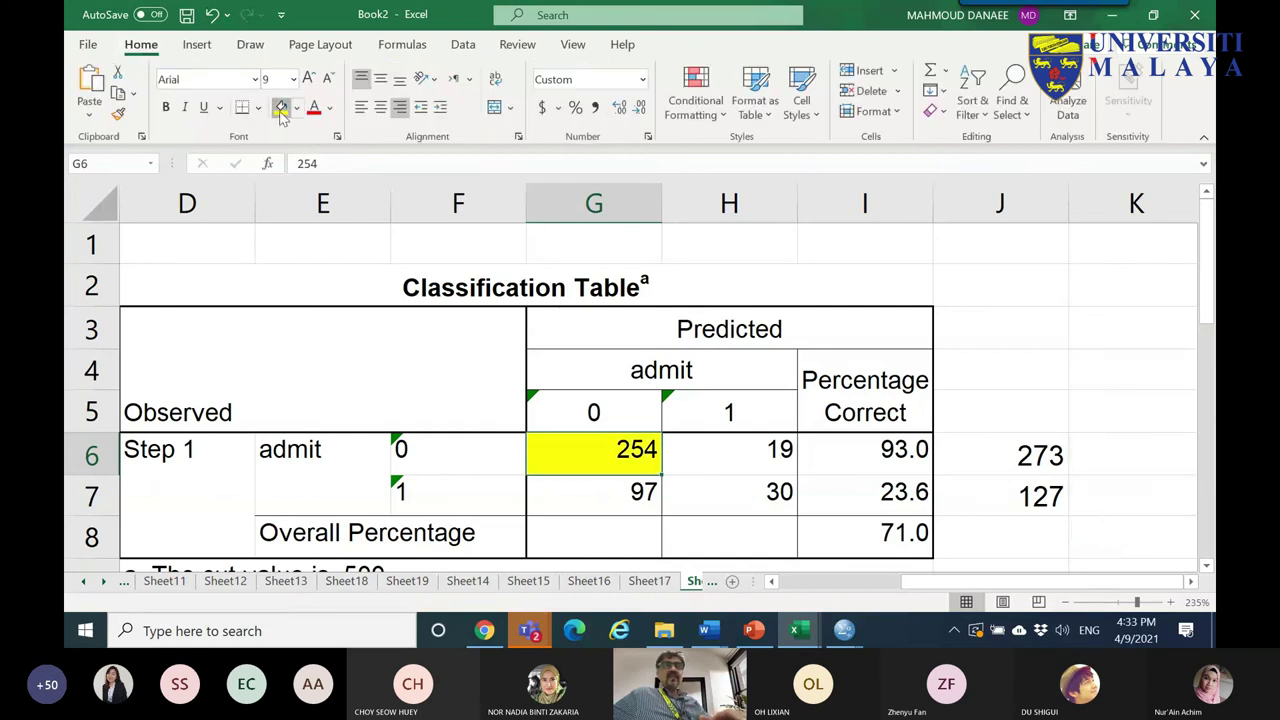
left_click(735, 491)
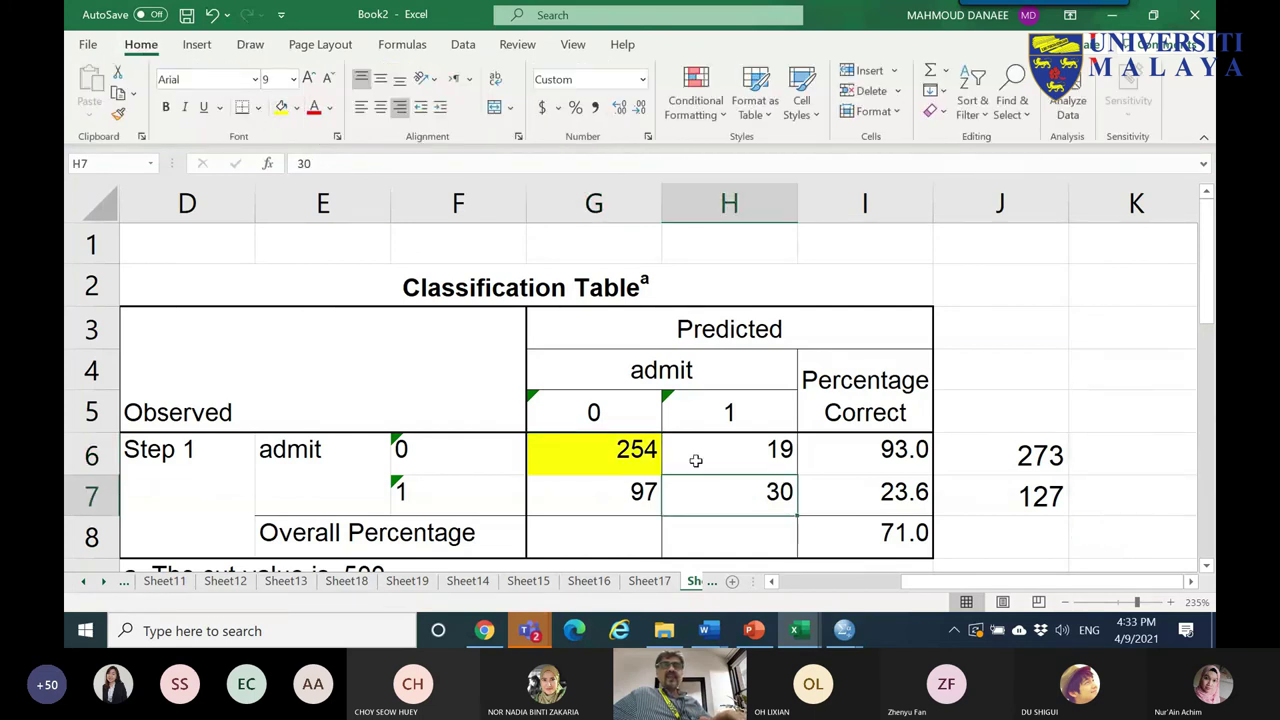
left_click(281, 107)
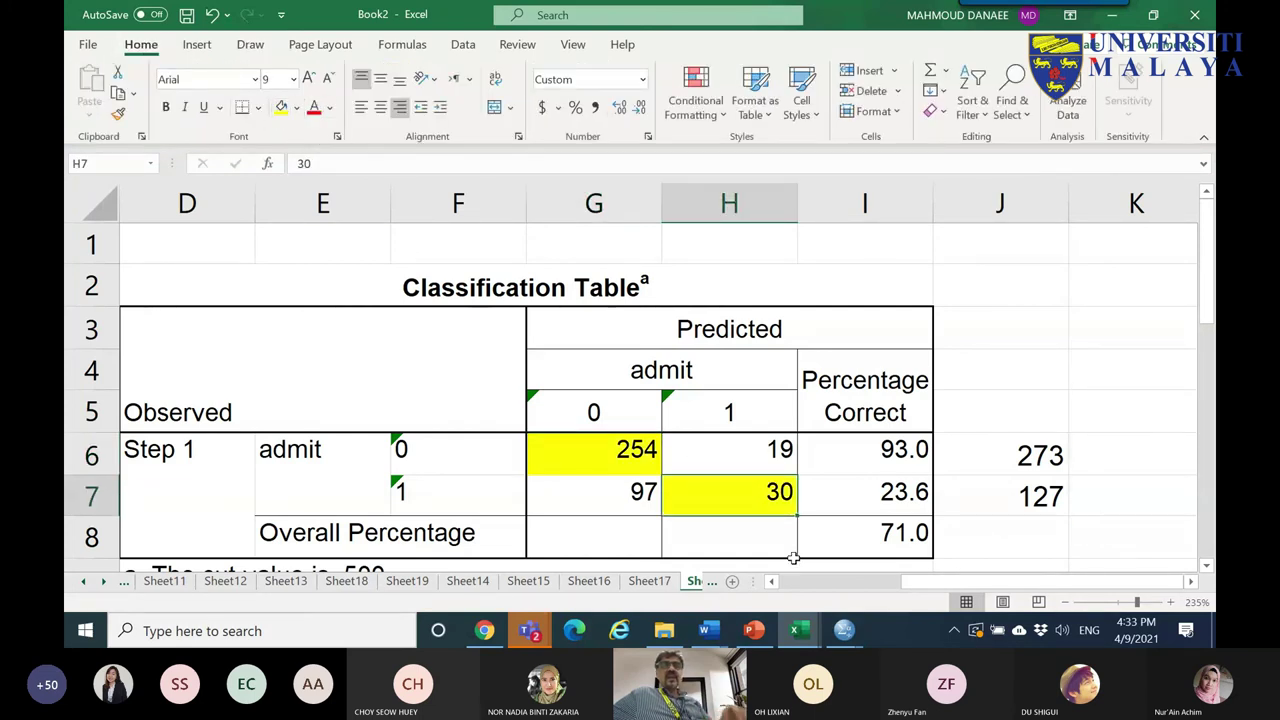
- Fill the misclassified counts in H6 and G7 of the Classification Table with red
left_click(760, 448)
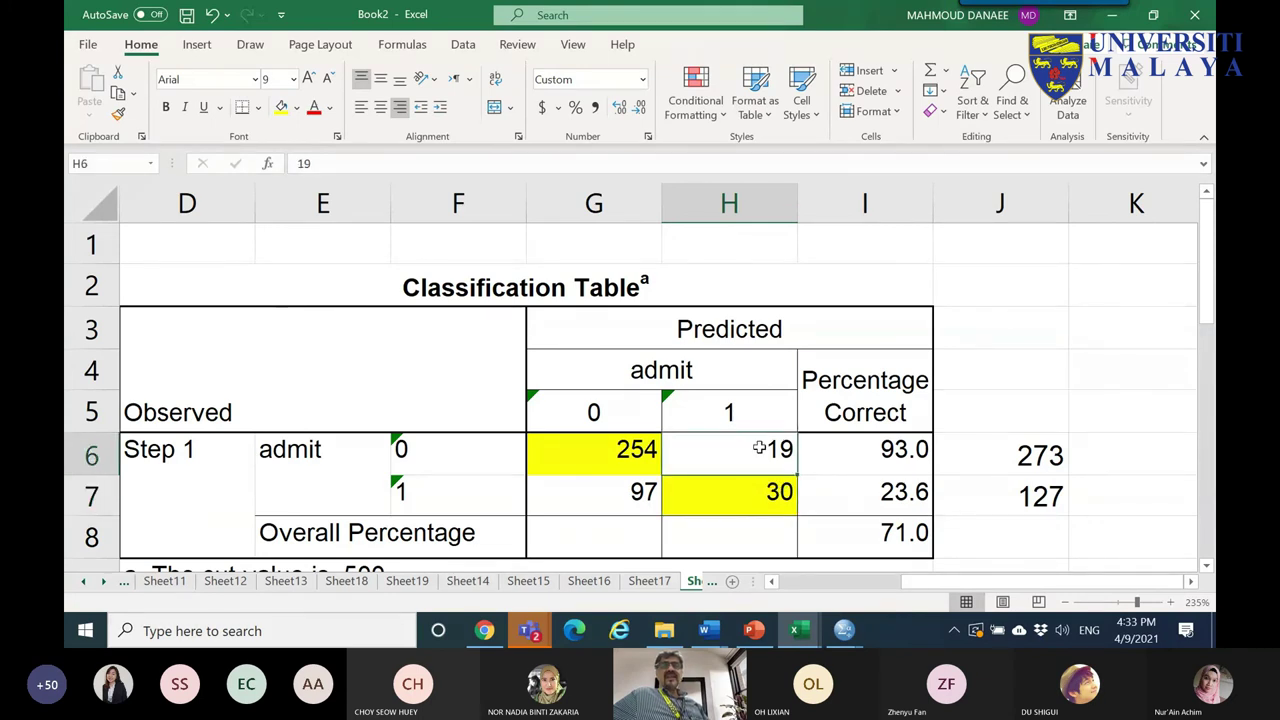
left_click(297, 107)
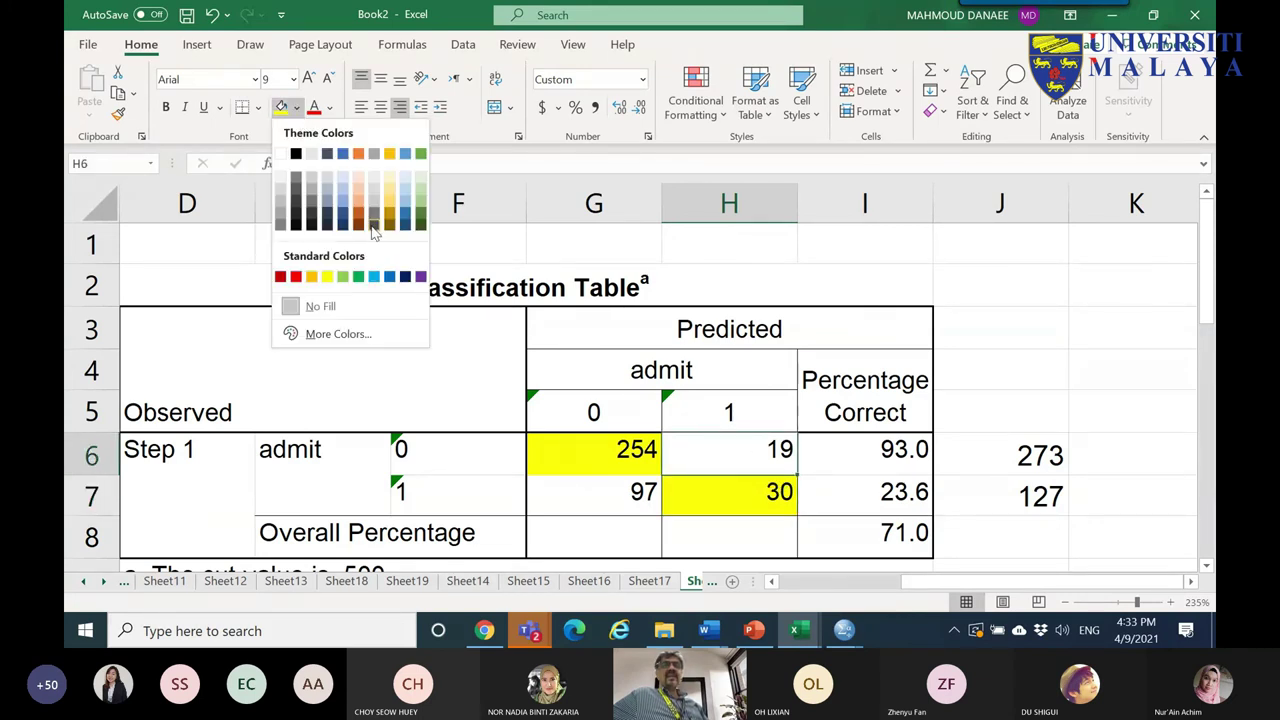
left_click(296, 276)
left_click(628, 500)
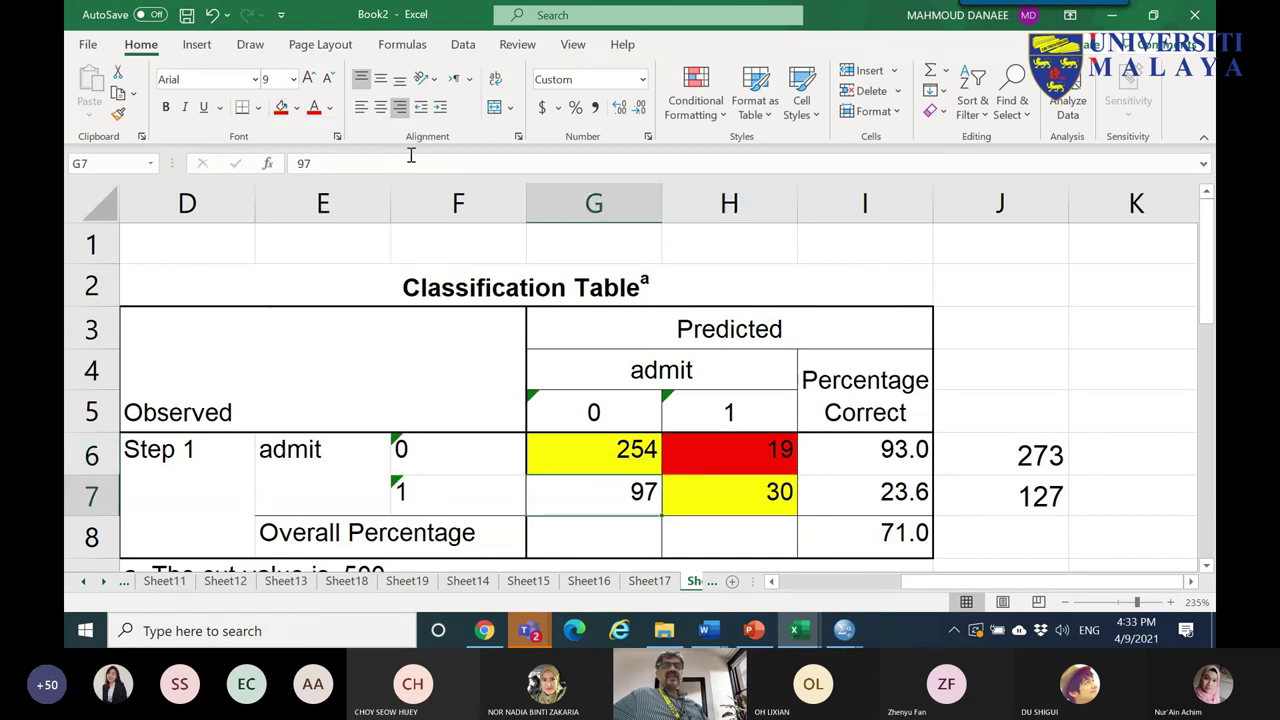
left_click(282, 107)
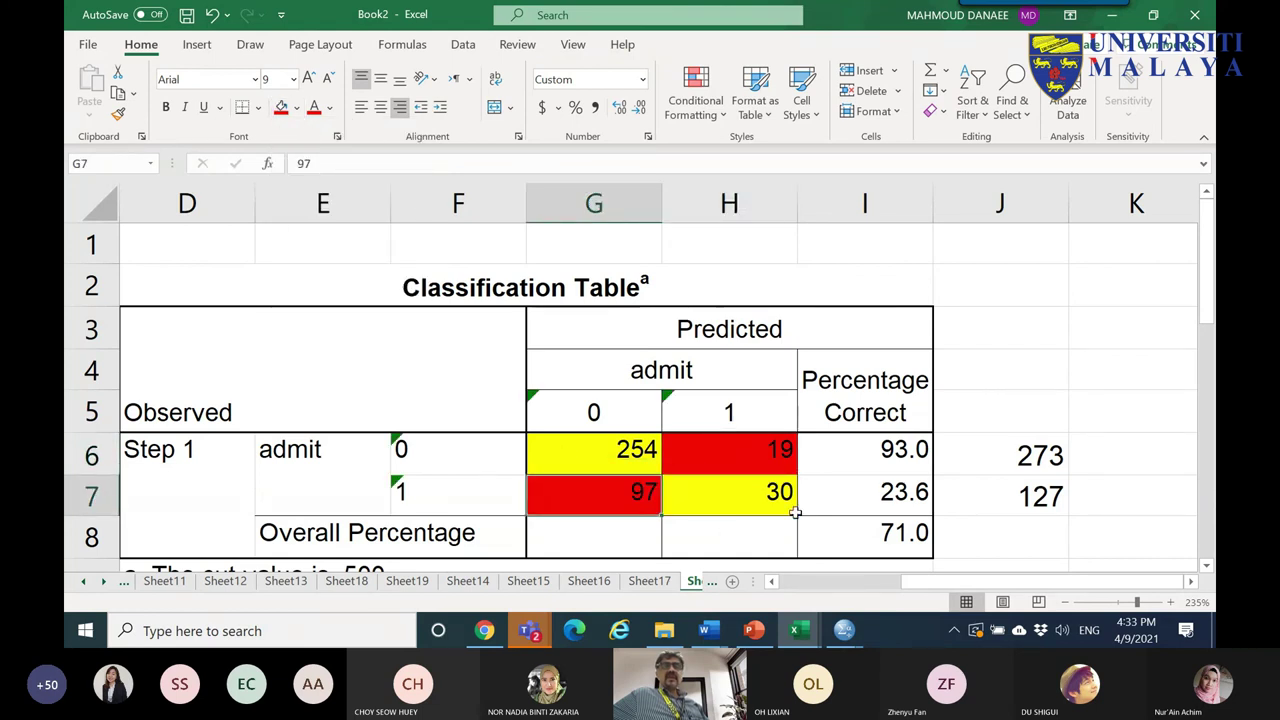
- Examine the predicted counts for observed admit 1 against the actual frequency in J7 and the row's Percentage Correct
left_click(1038, 495)
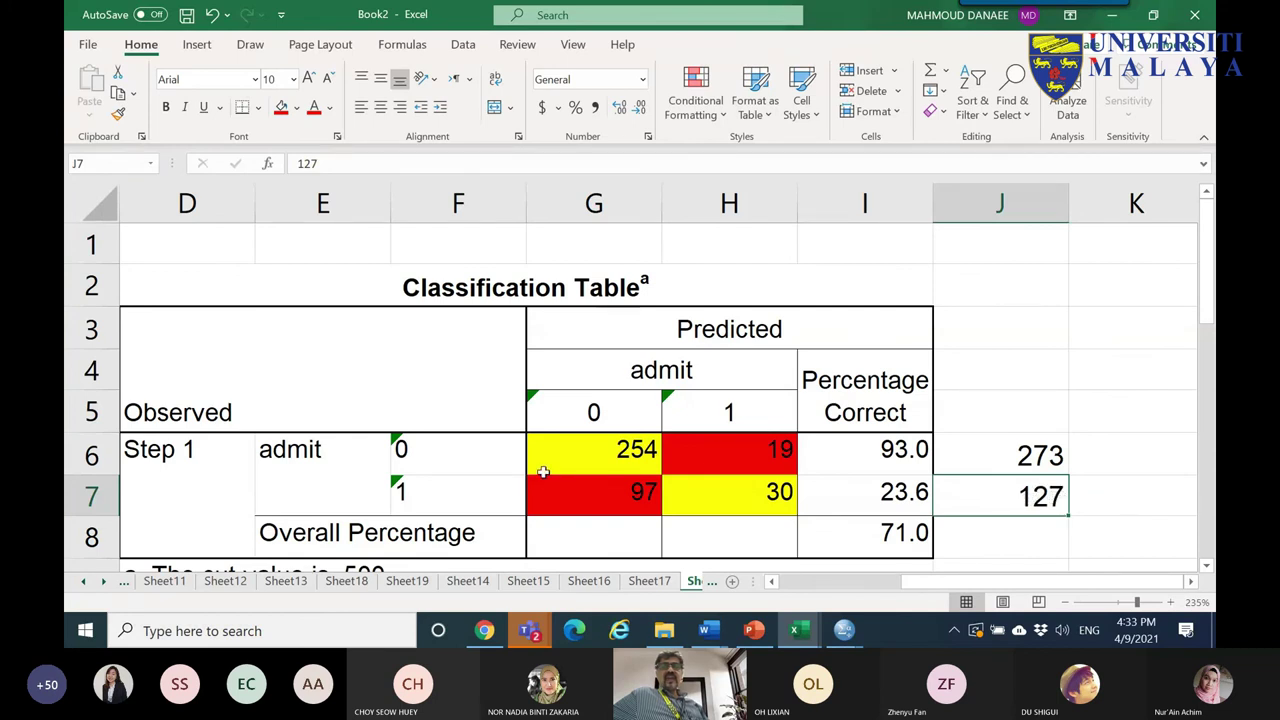
left_click(393, 505)
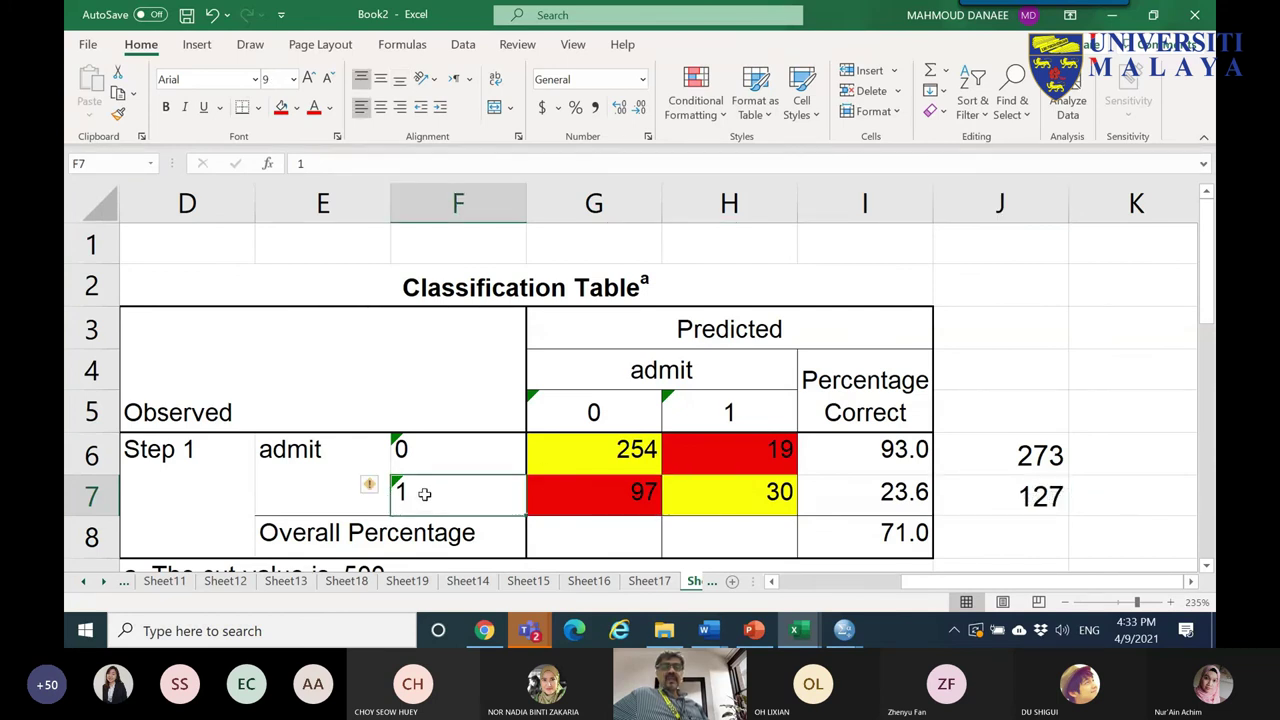
left_click(723, 328)
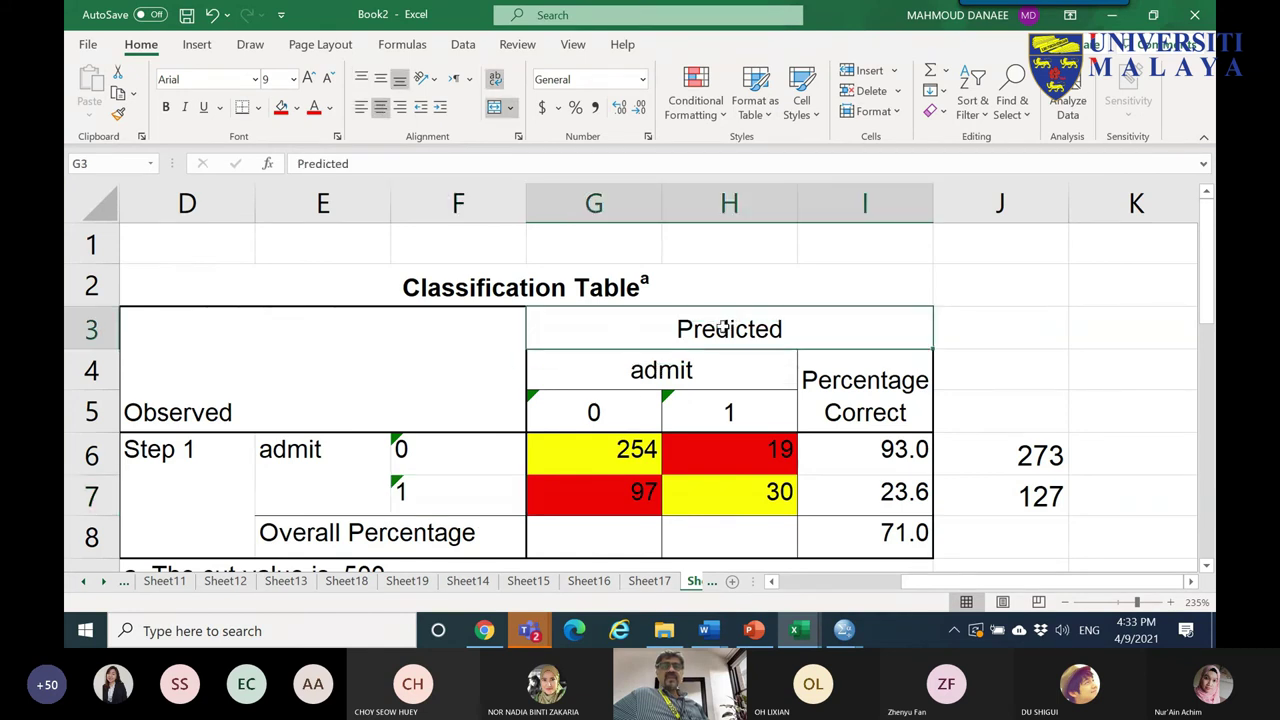
left_click(779, 492)
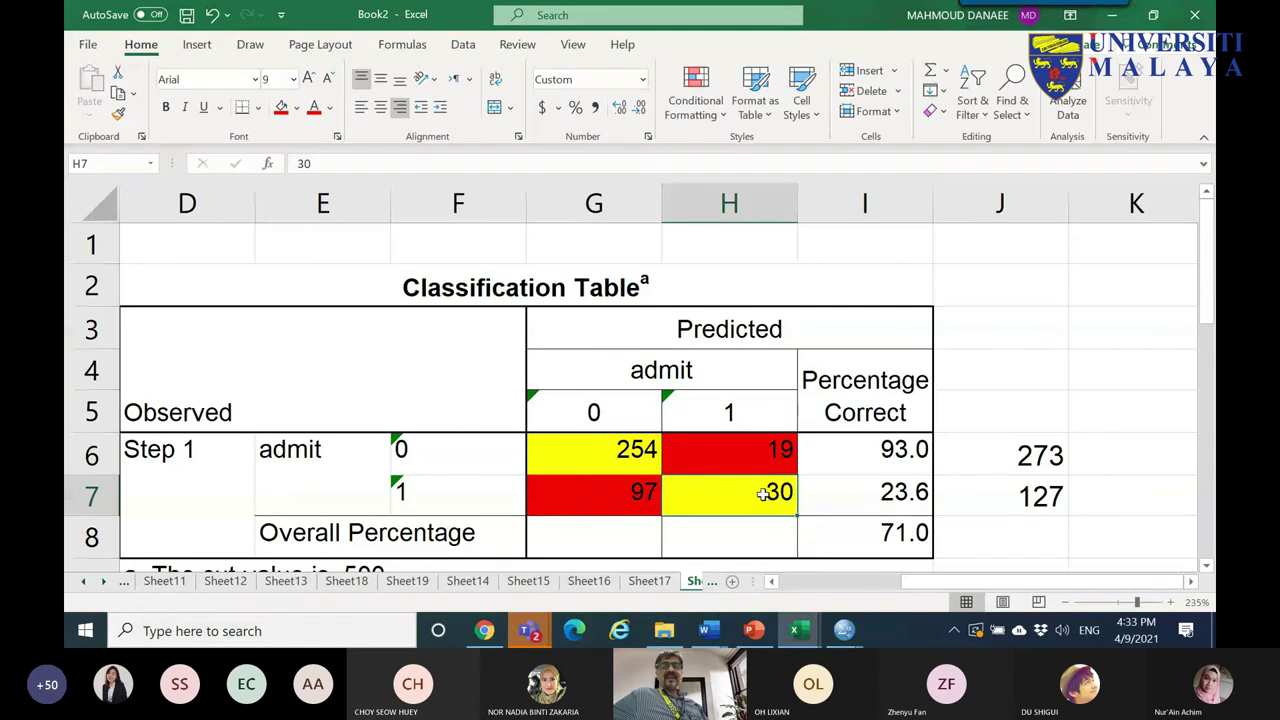
left_click(1041, 508)
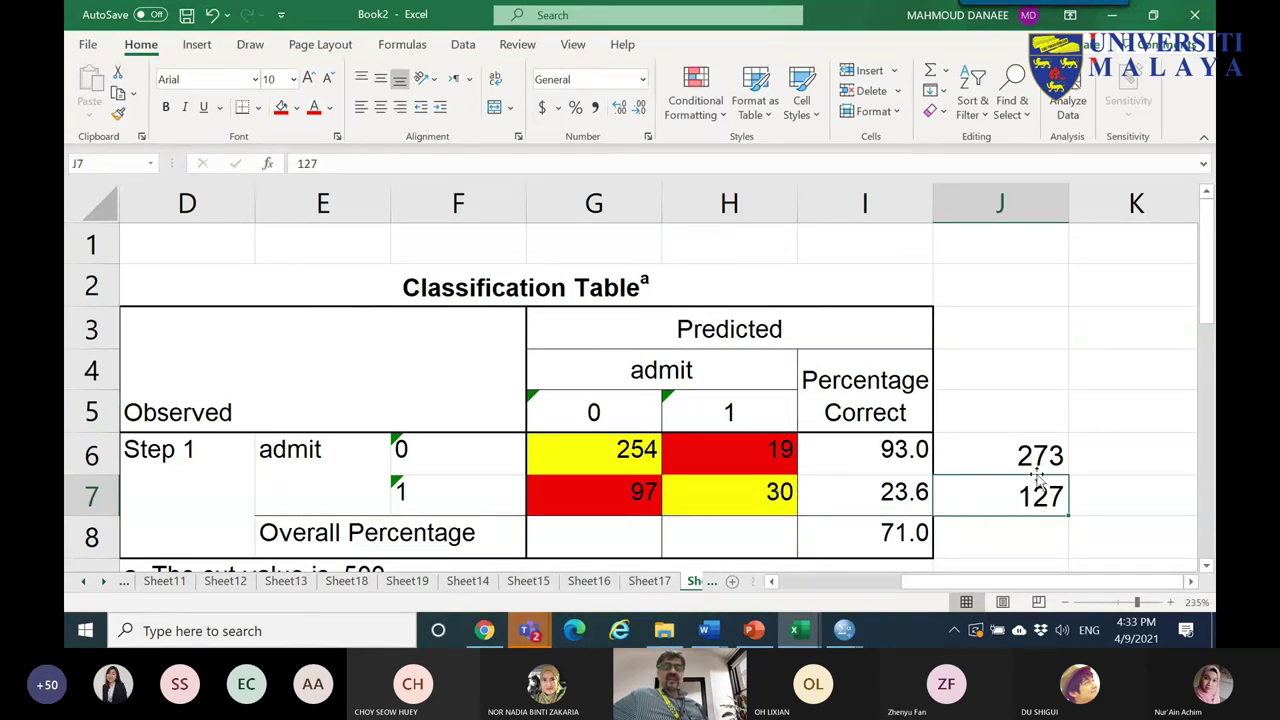
left_click(645, 505)
left_click(926, 497)
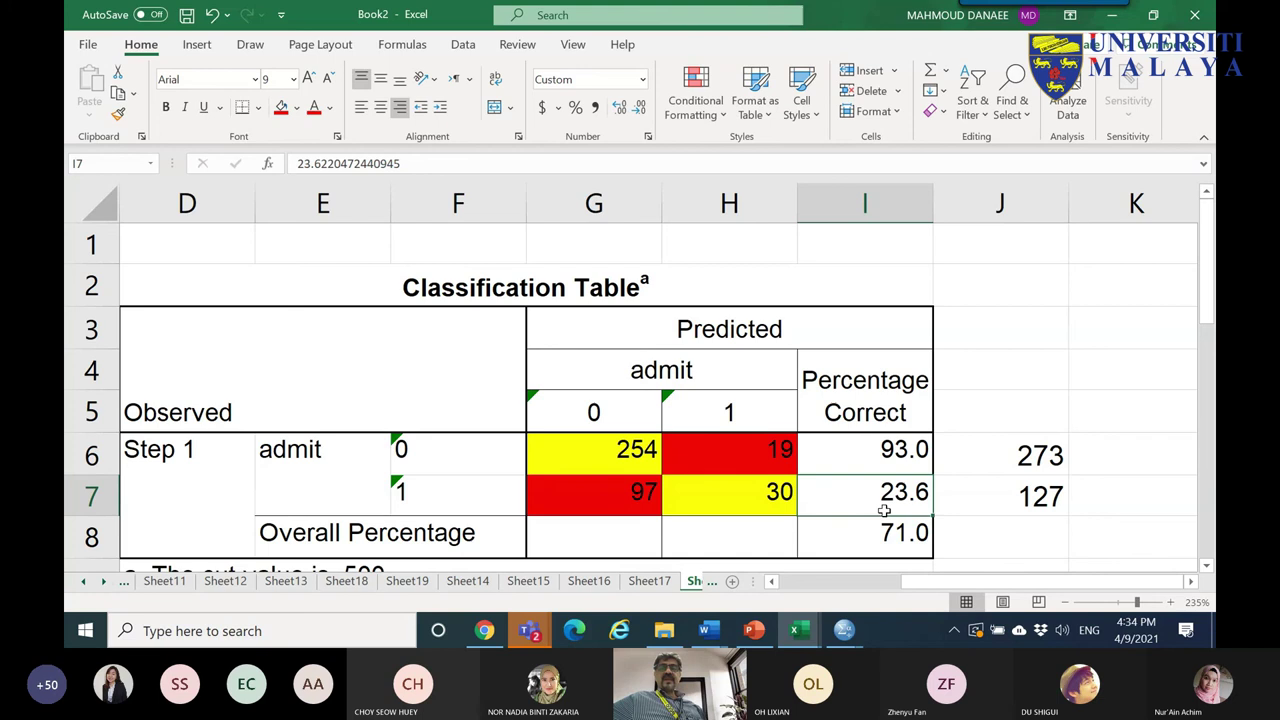
- Compare the Percentage Correct values of the admit 0 and admit 1 rows with the Overall Percentage in I8
left_click(440, 450)
left_click(730, 450)
left_click(937, 456)
left_click(888, 452)
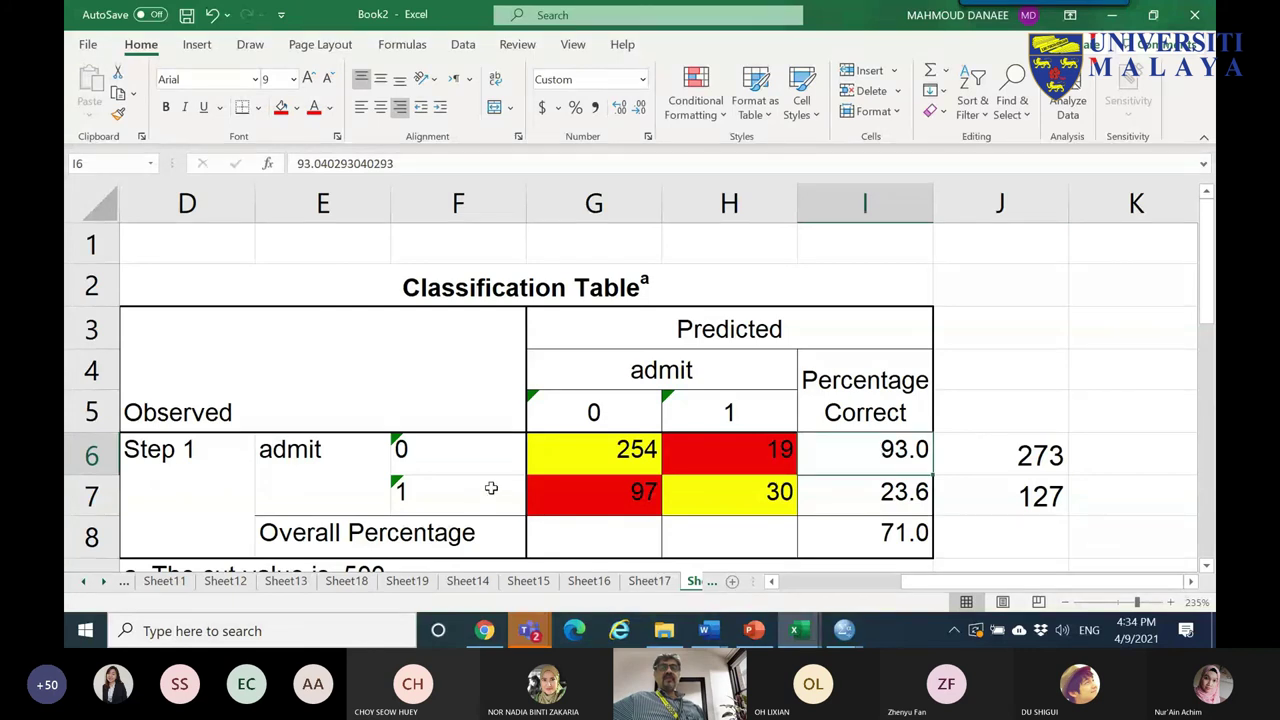
left_click_drag(491, 488, 905, 505)
left_click(748, 330)
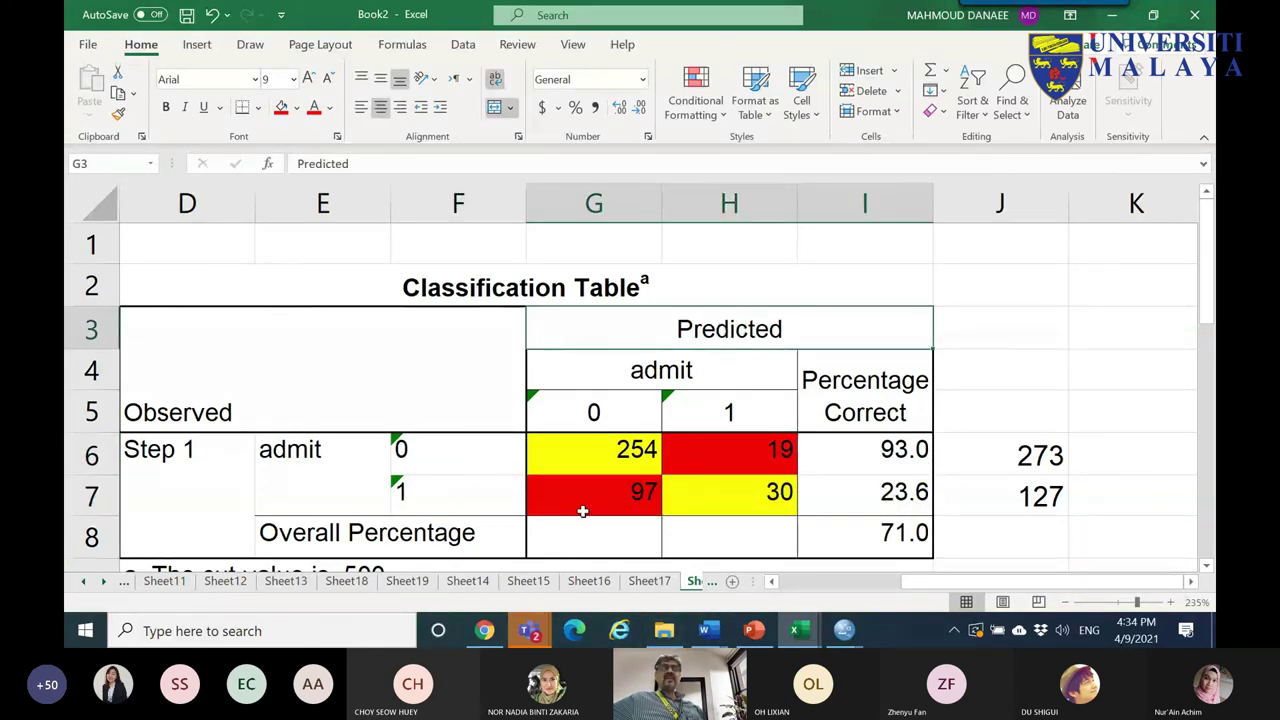
left_click(878, 488)
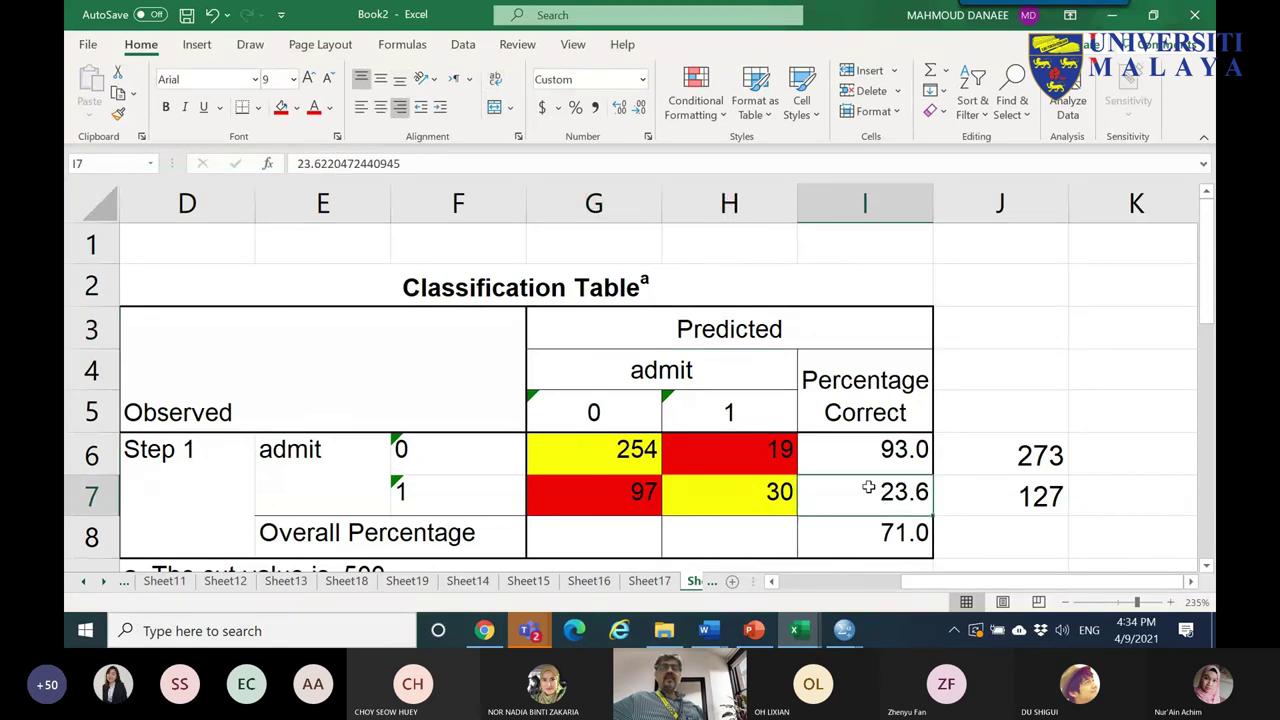
left_click(908, 538)
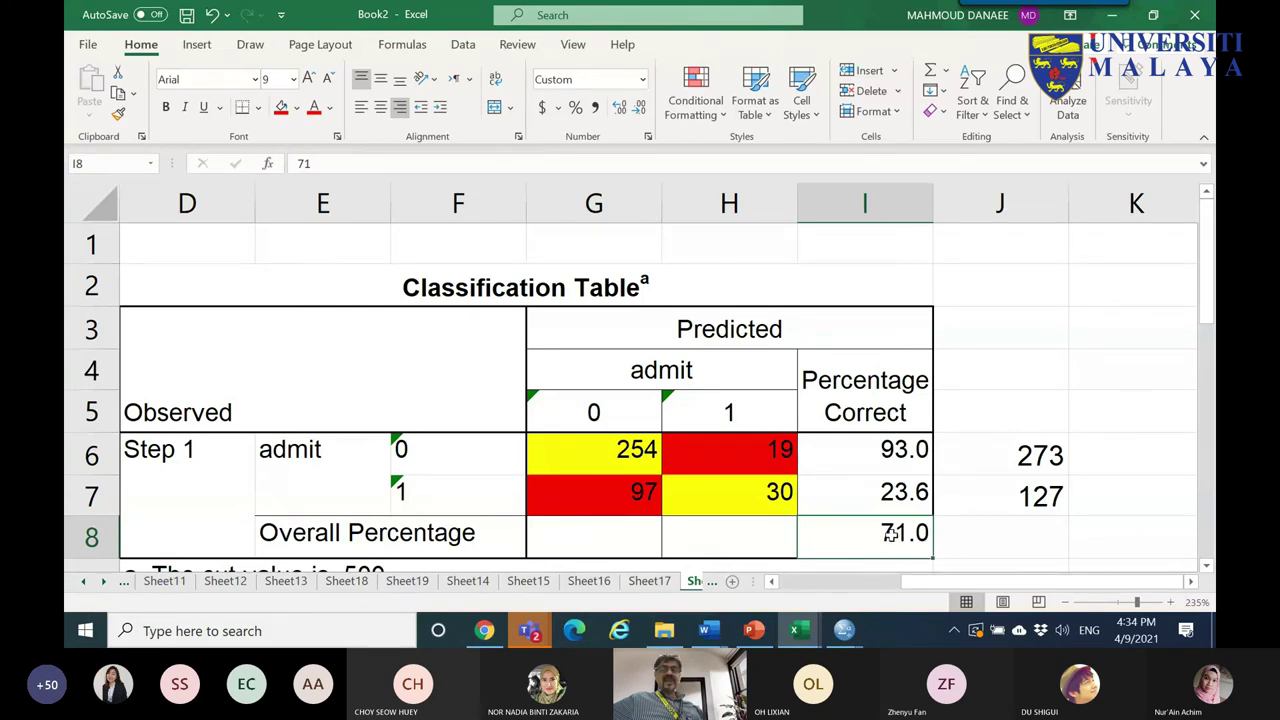
left_click_drag(877, 451, 897, 490)
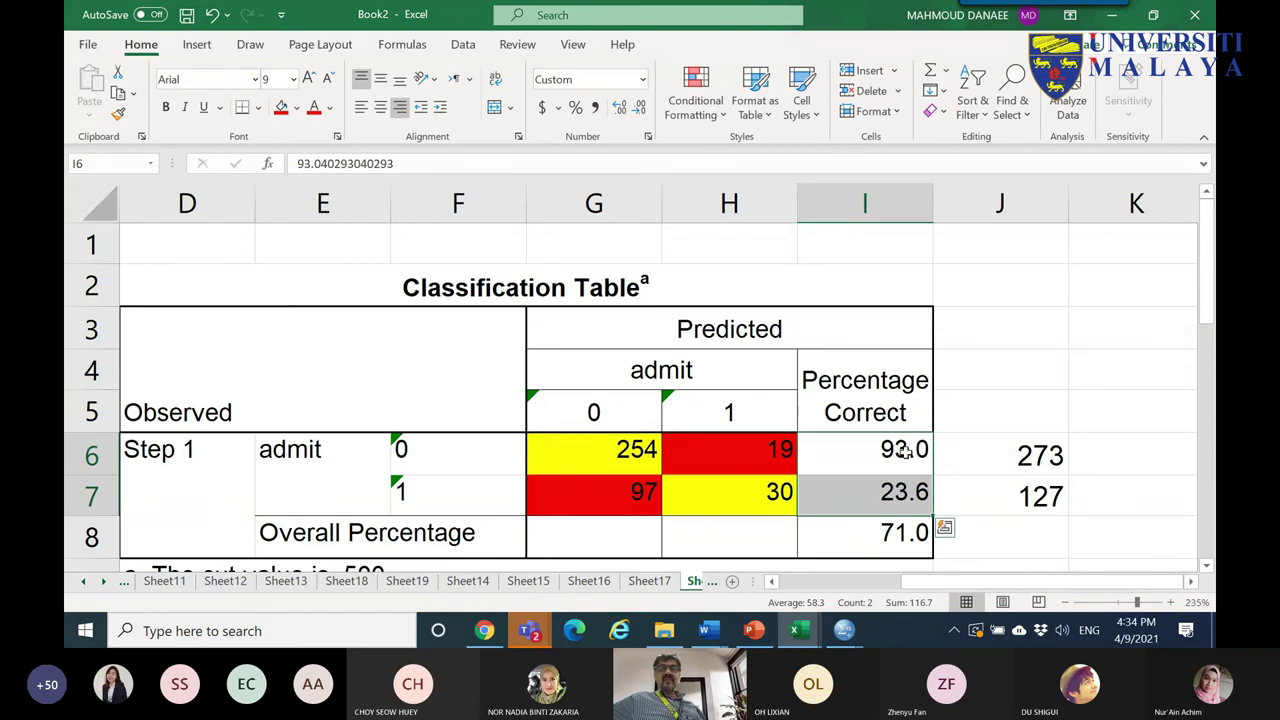
- Relabel the predicted admit column headings in G5 and H5 of the Classification Table as dead and alive
left_click(460, 452)
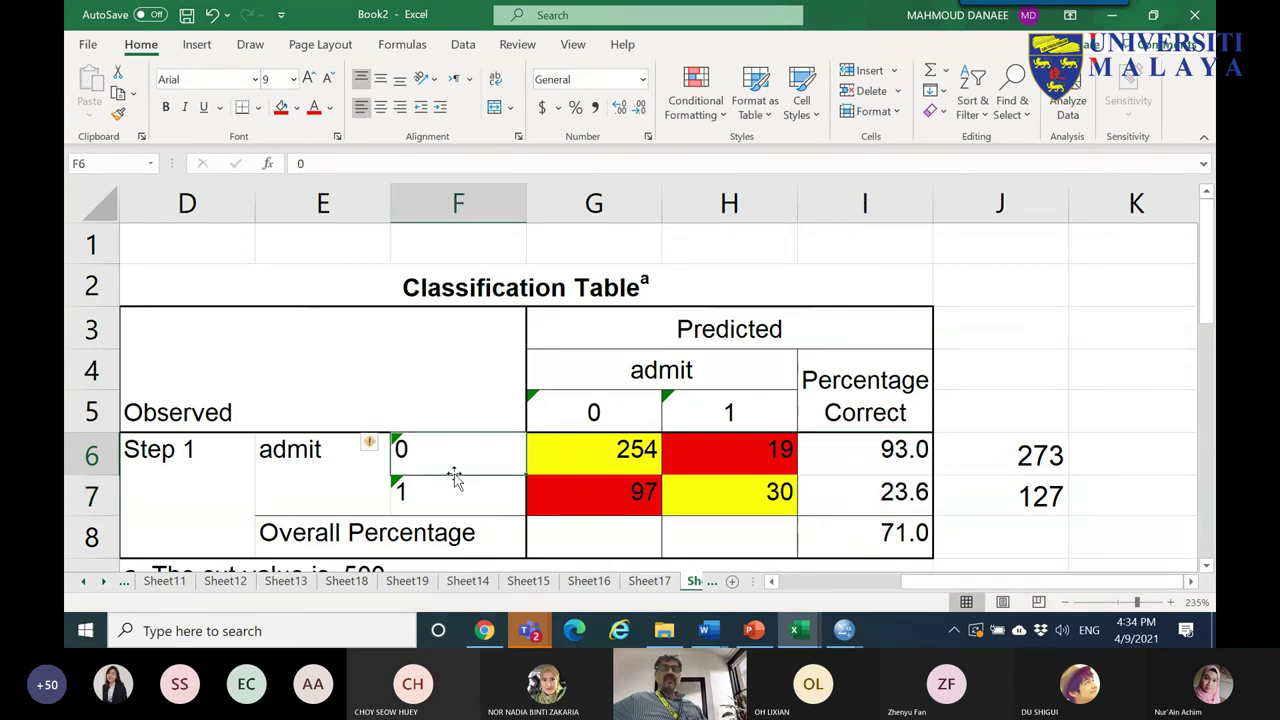
left_click(631, 413)
type("d")
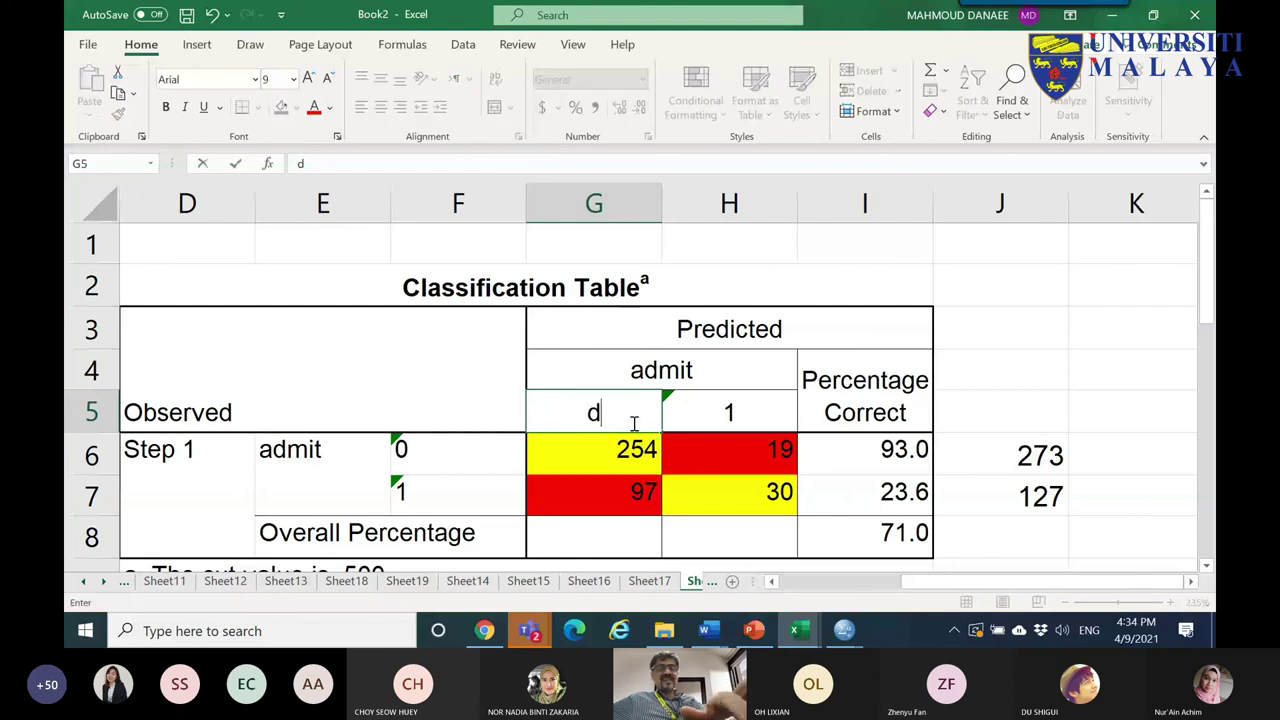
type("ead")
left_click(718, 421)
type("alive")
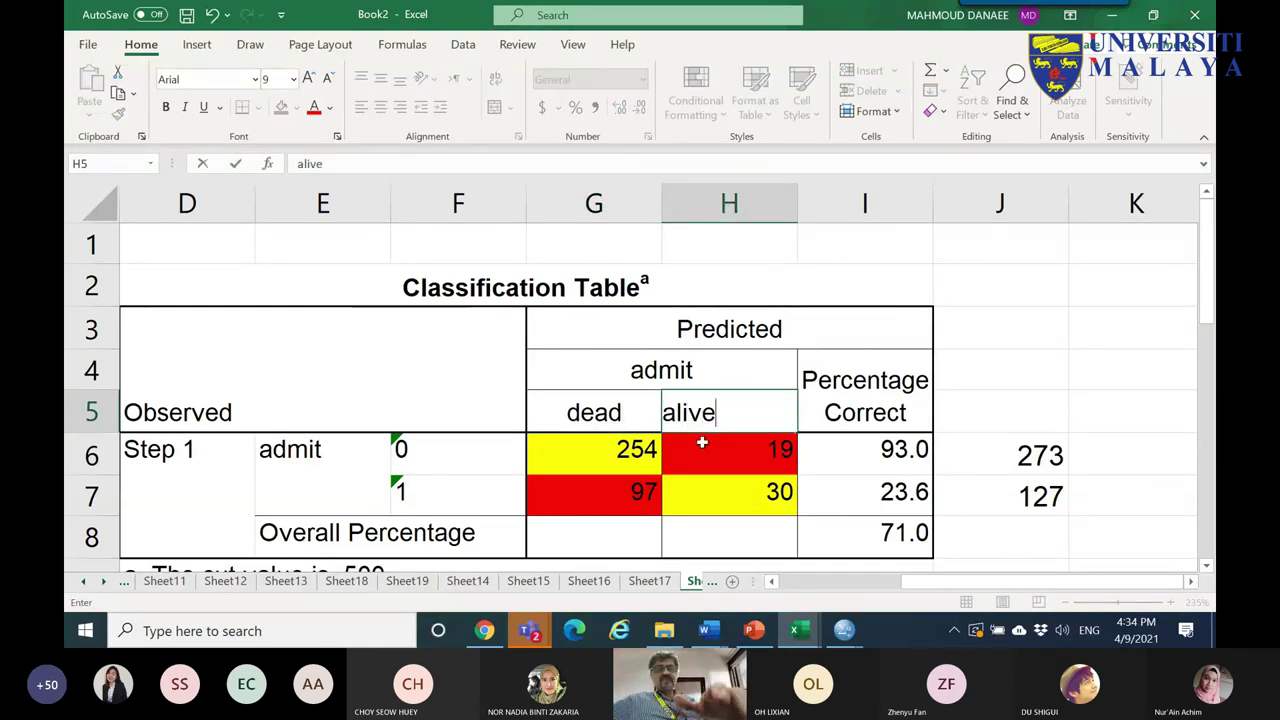
key("Return")
- Copy the dead and alive headings onto the observed admit row labels in F6 and F7
left_click(592, 420)
key("ctrl+c")
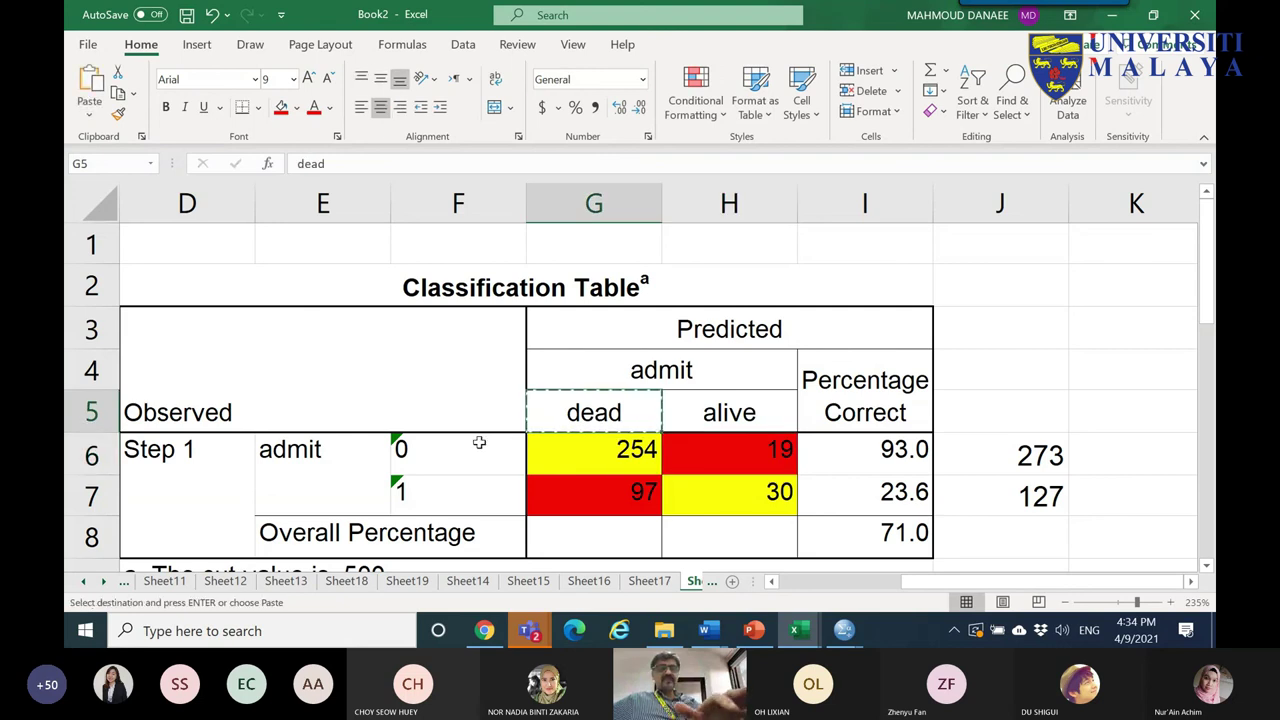
left_click(486, 448)
key("ctrl+v")
left_click(720, 414)
key("ctrl+c")
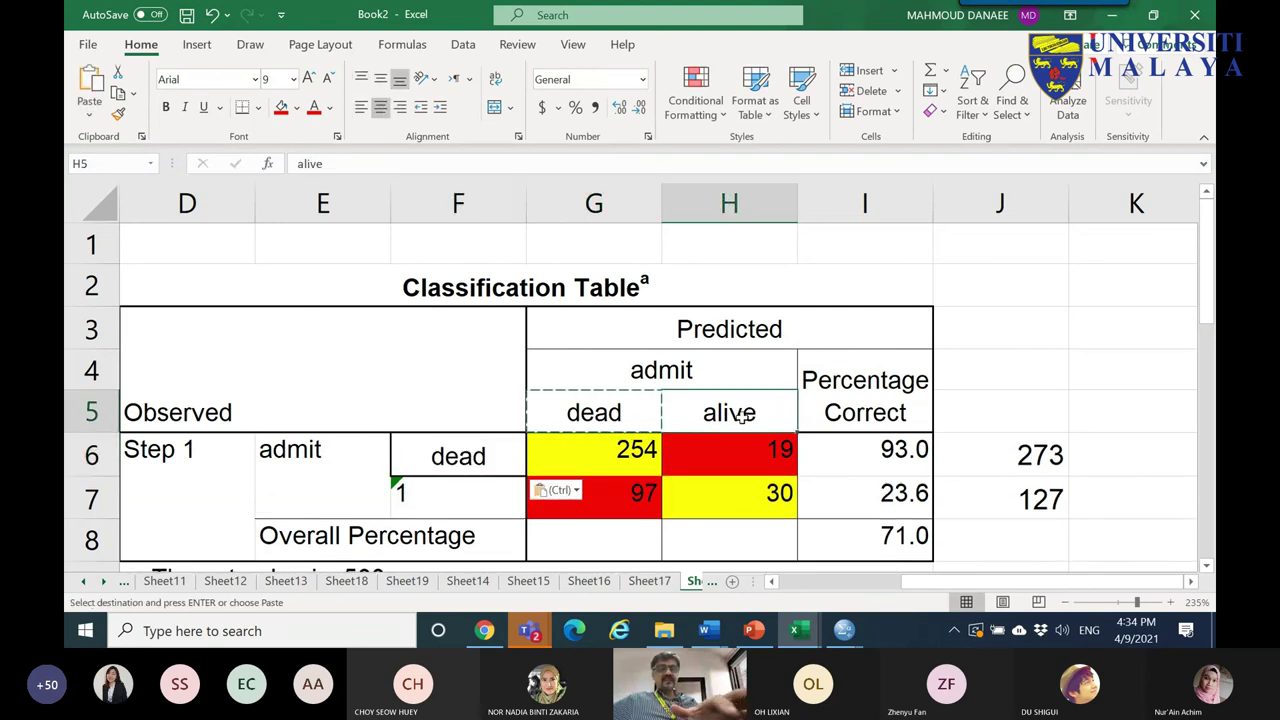
left_click(473, 498)
key("ctrl+v")
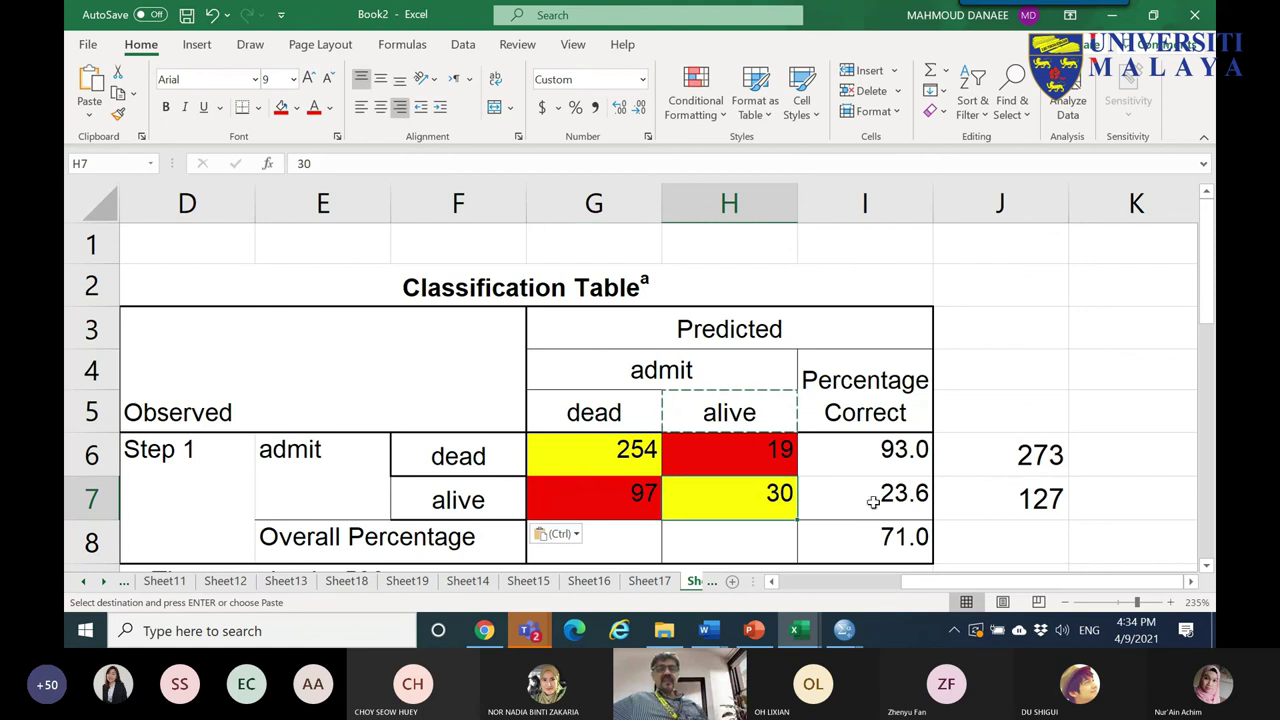
- Examine the correct and wrong dead/alive predictions against the actual totals in J6 and J7 and the Percentage Correct column
left_click(1038, 497)
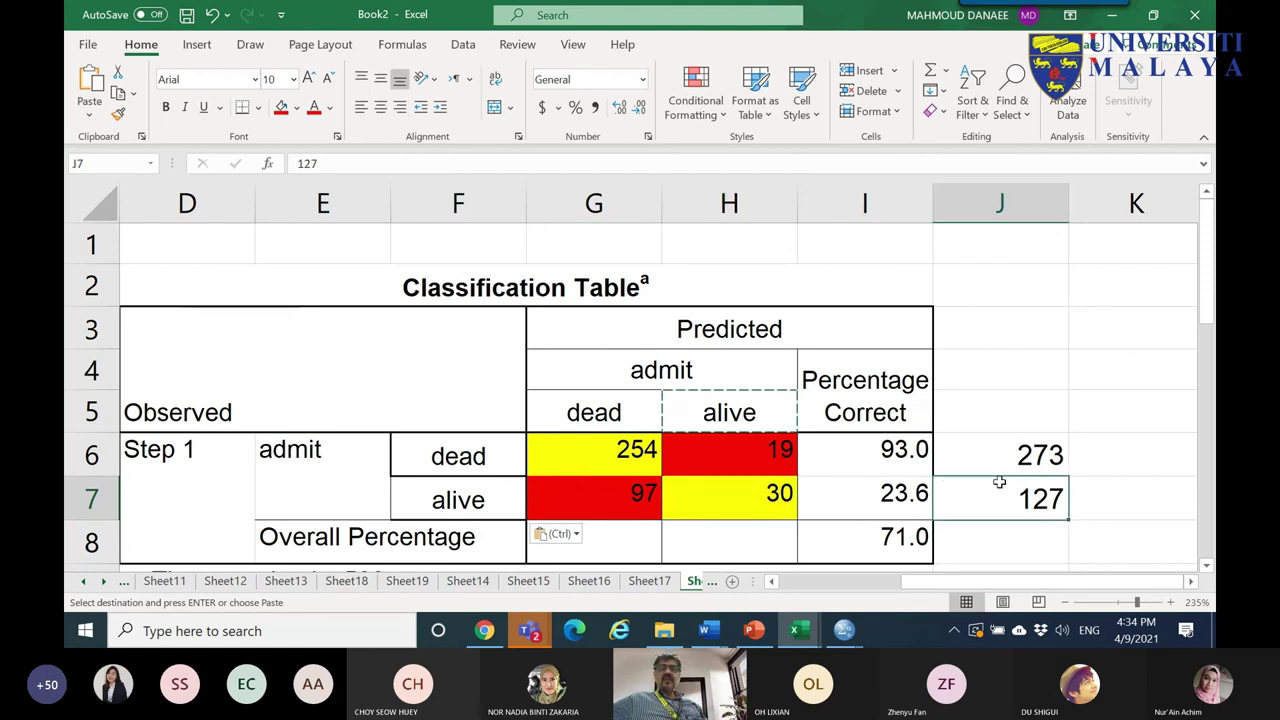
left_click(1040, 455)
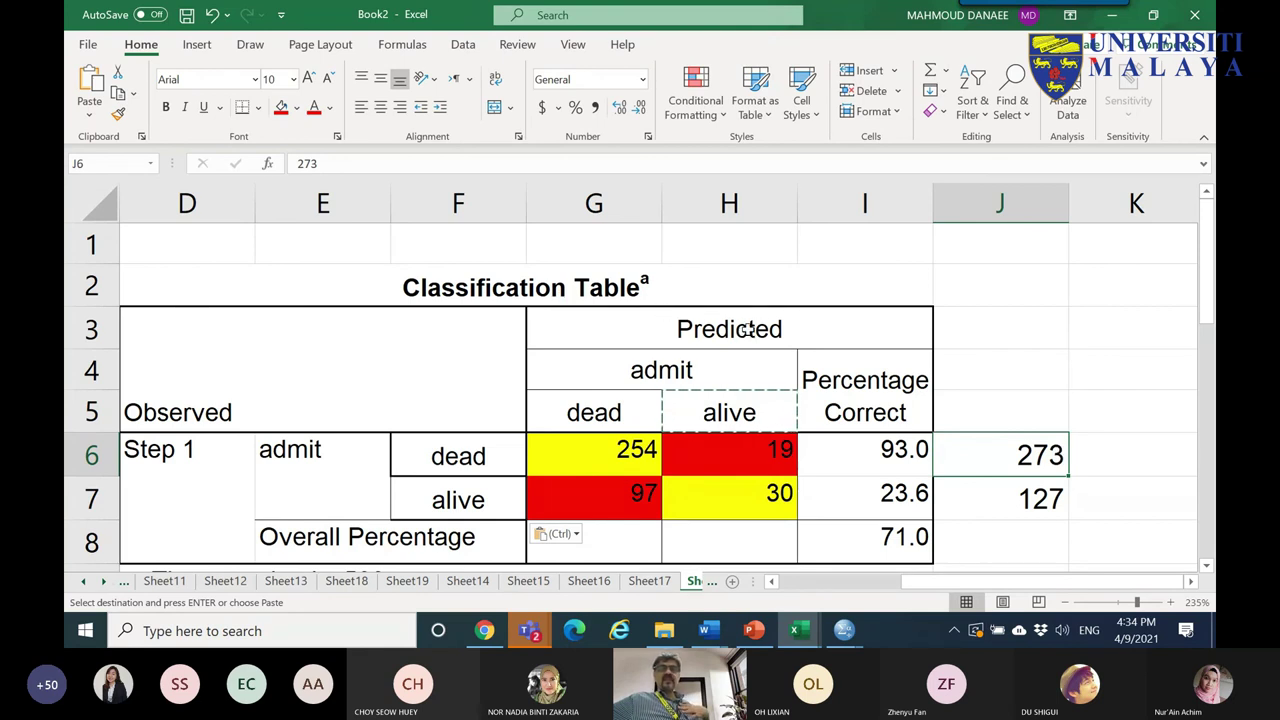
left_click(890, 436)
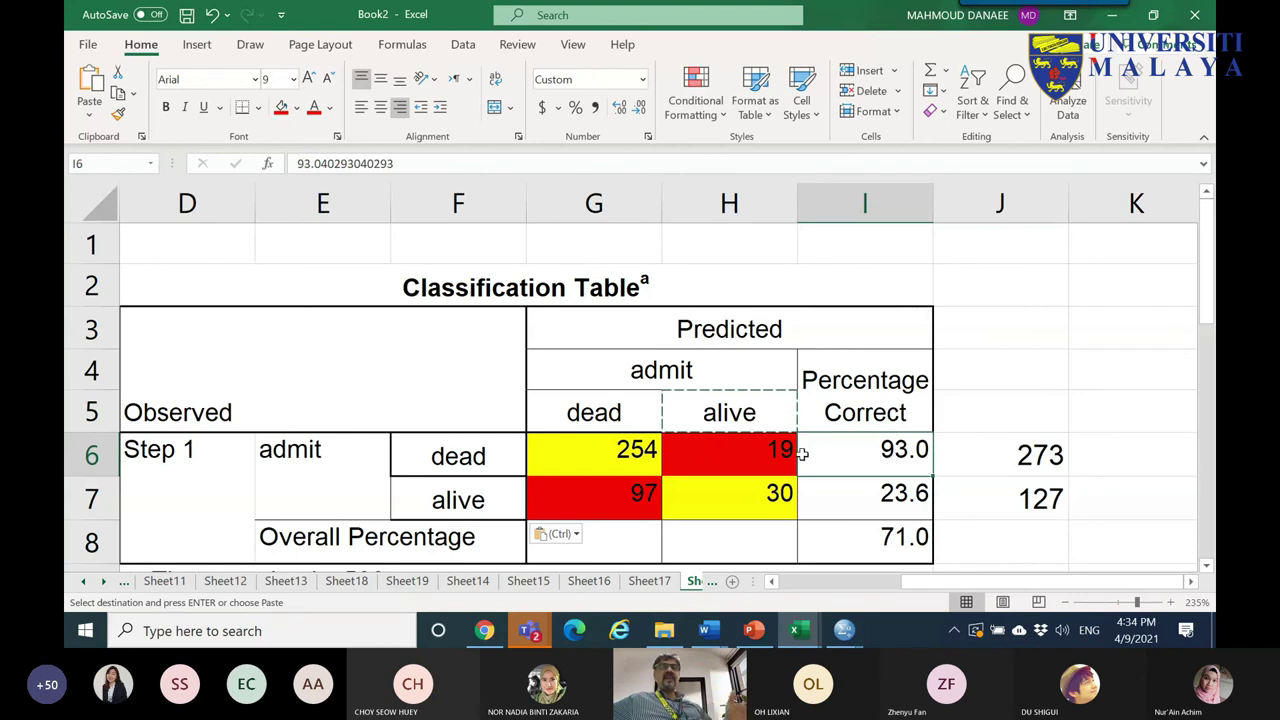
left_click(632, 453)
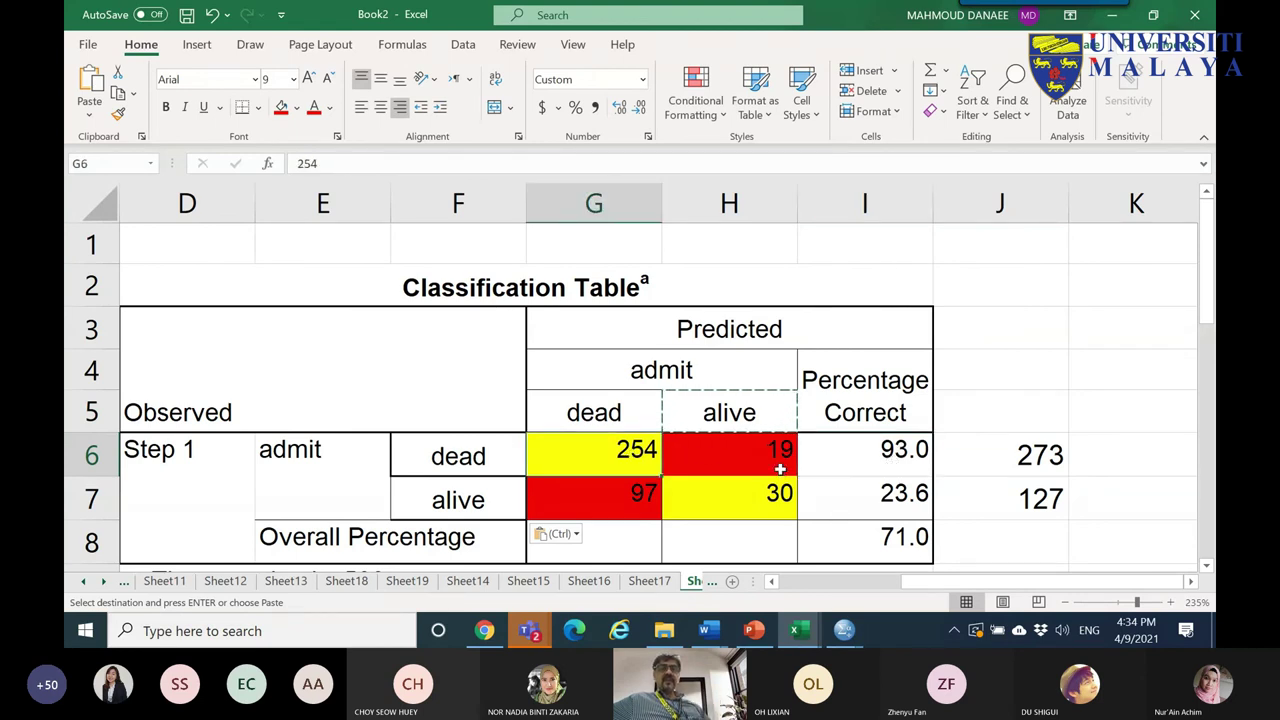
left_click(749, 412)
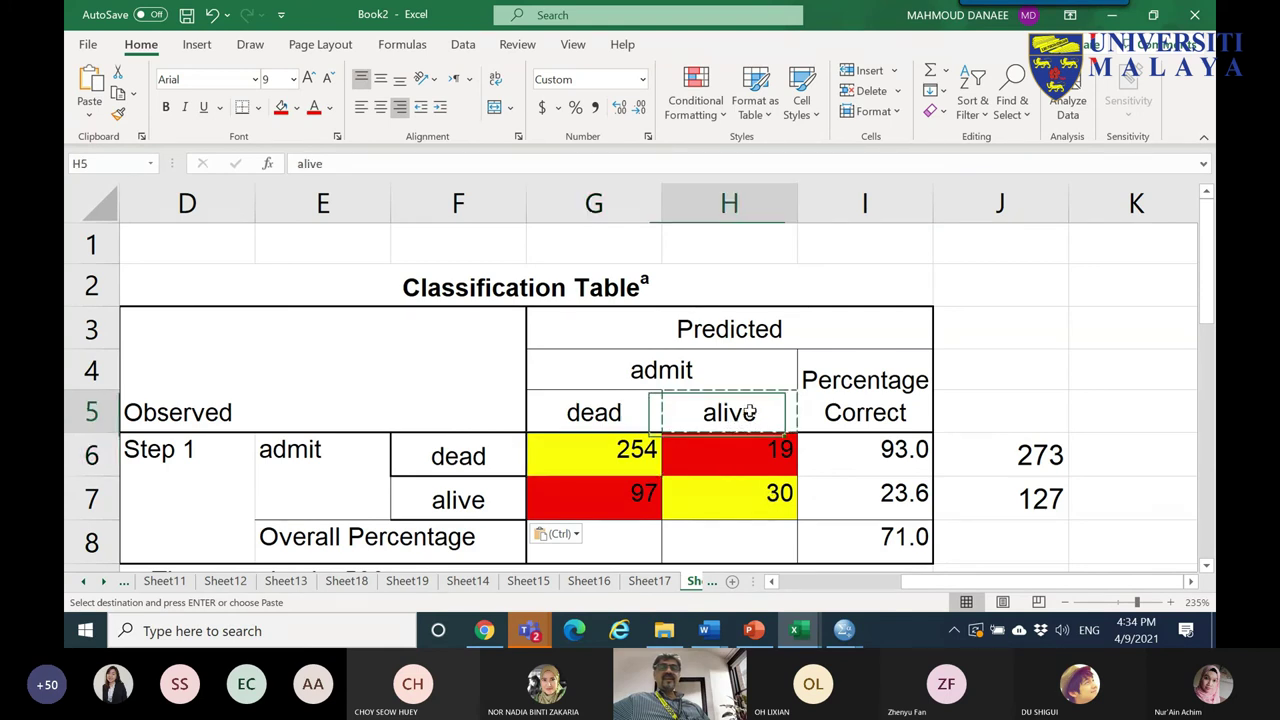
left_click(781, 494)
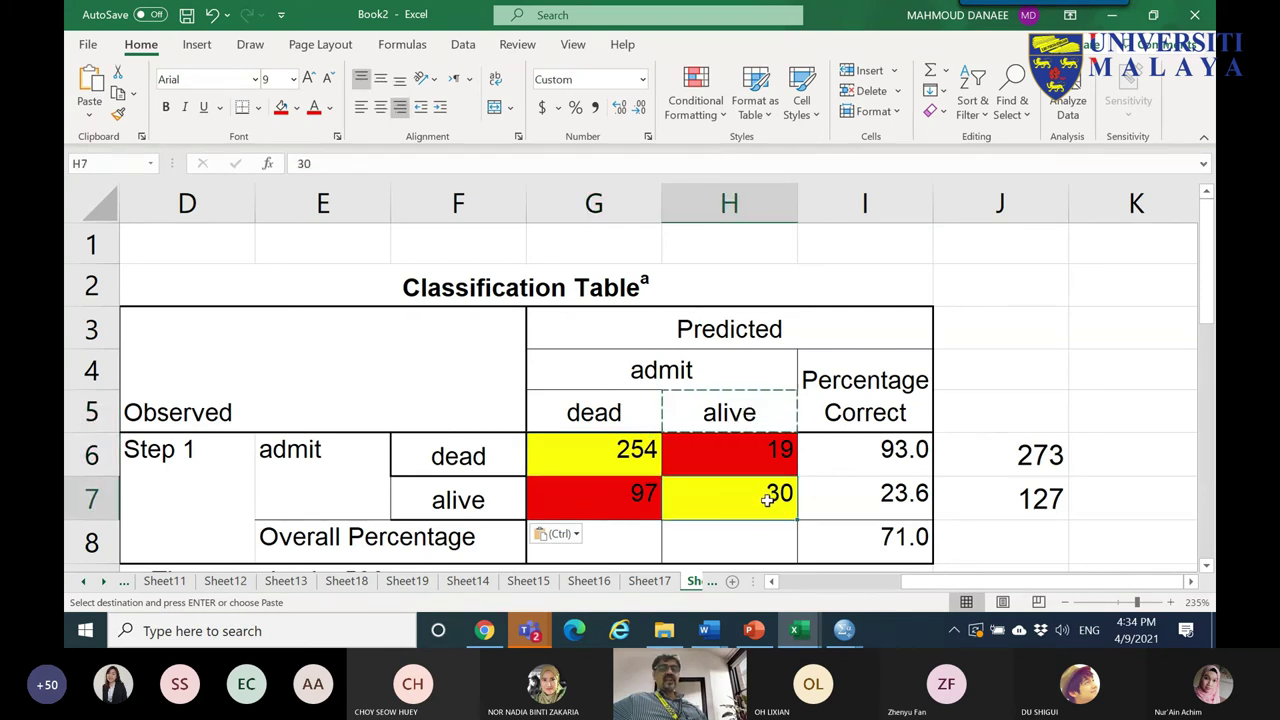
left_click(600, 496)
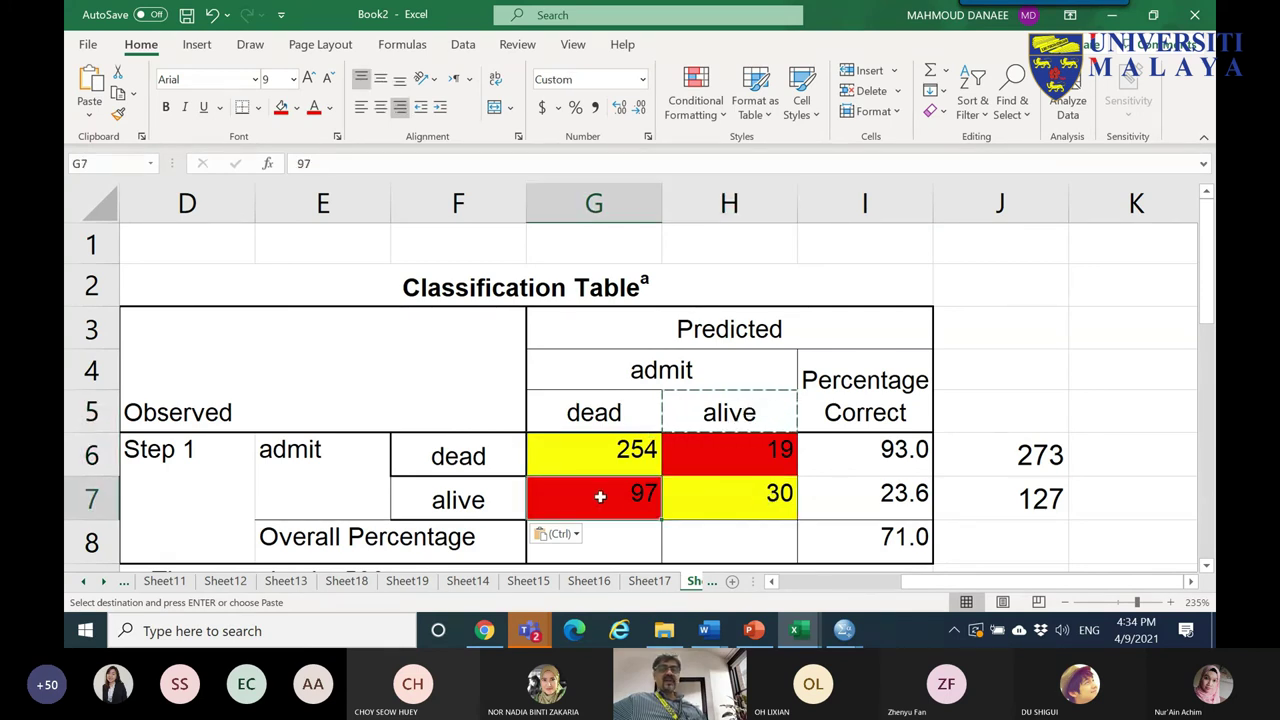
left_click(740, 331)
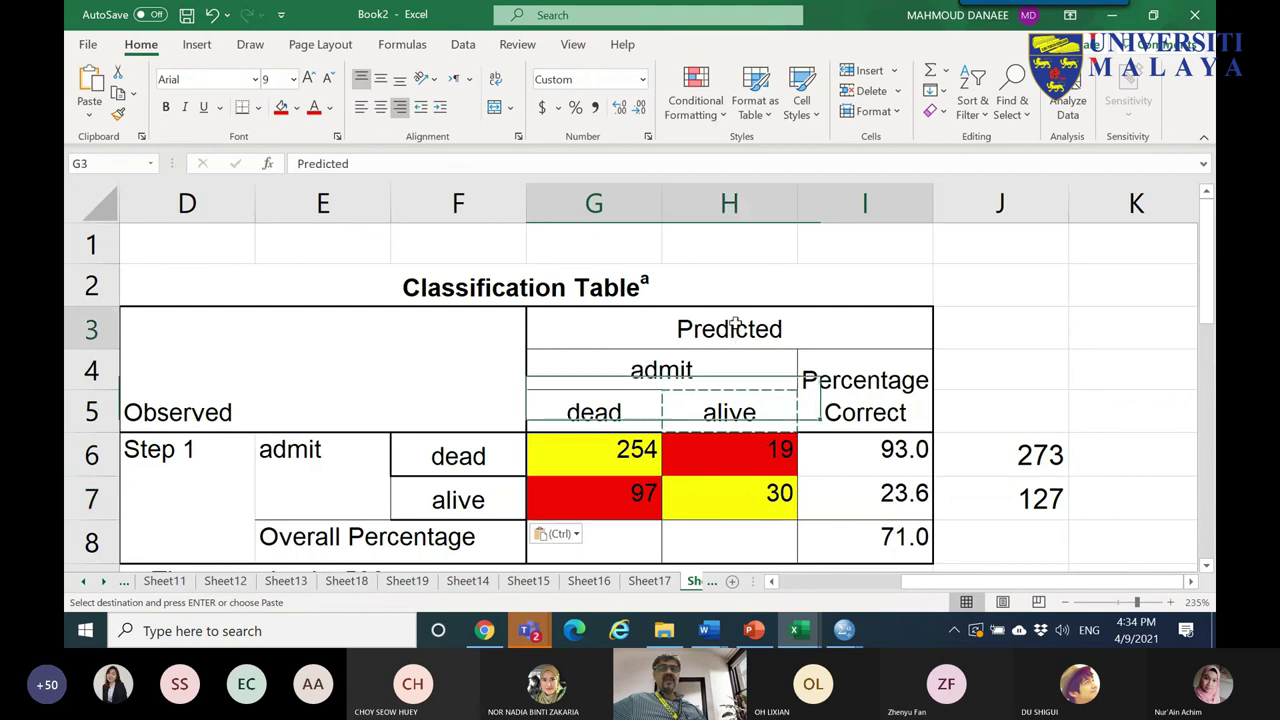
left_click(697, 512)
left_click(1017, 502)
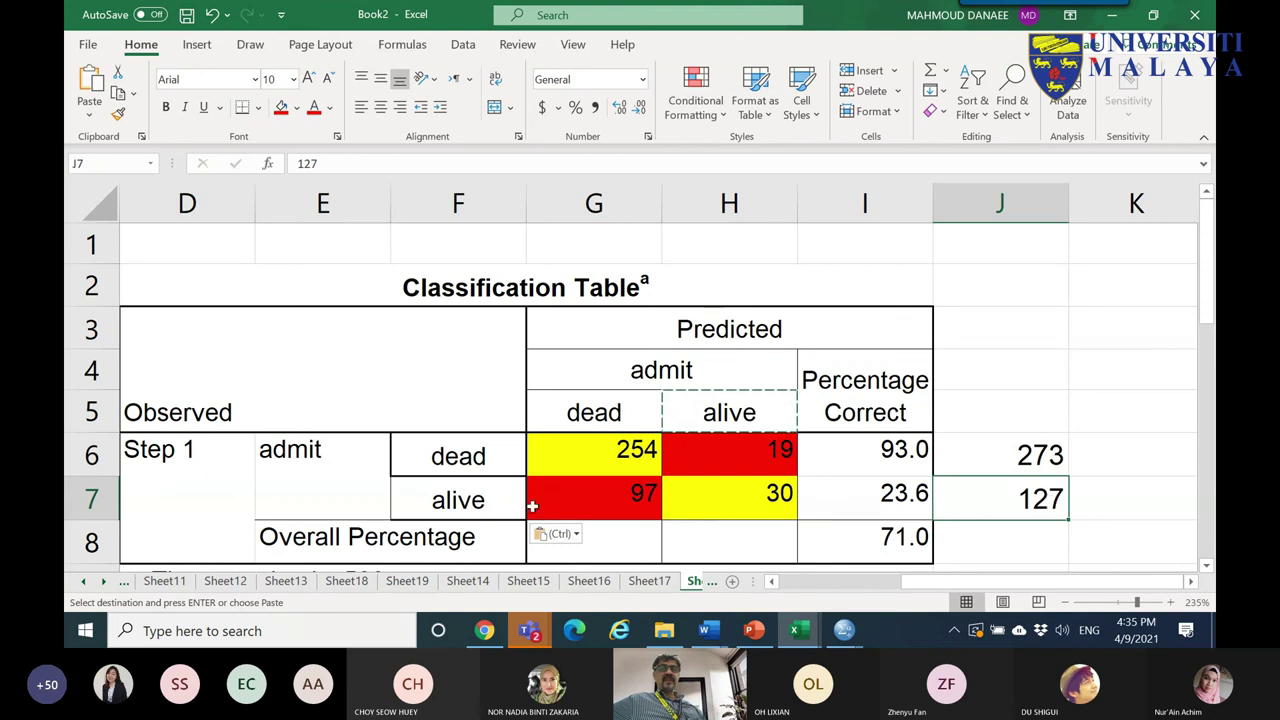
left_click(630, 497)
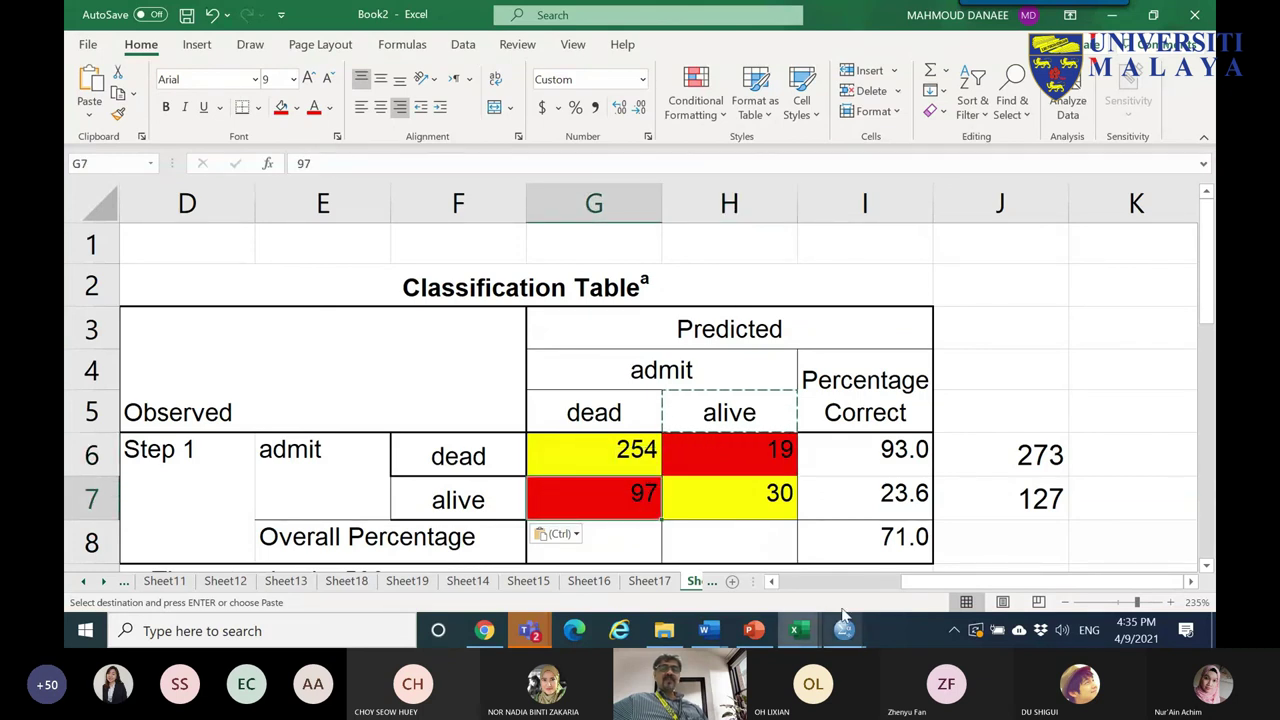
left_click(490, 292)
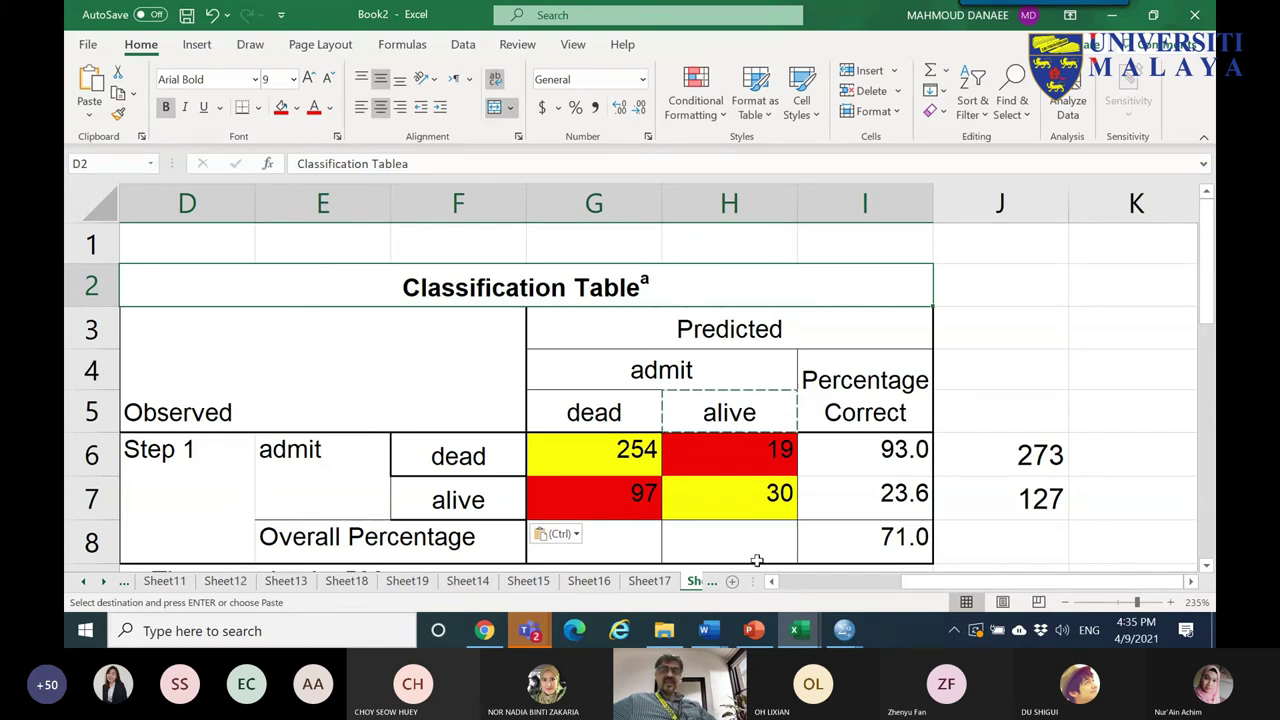
- Switch to the SPSS Statistics Viewer and copy the Block 1 Variables in the Equation table
mouse_move(848, 632)
left_click(889, 552)
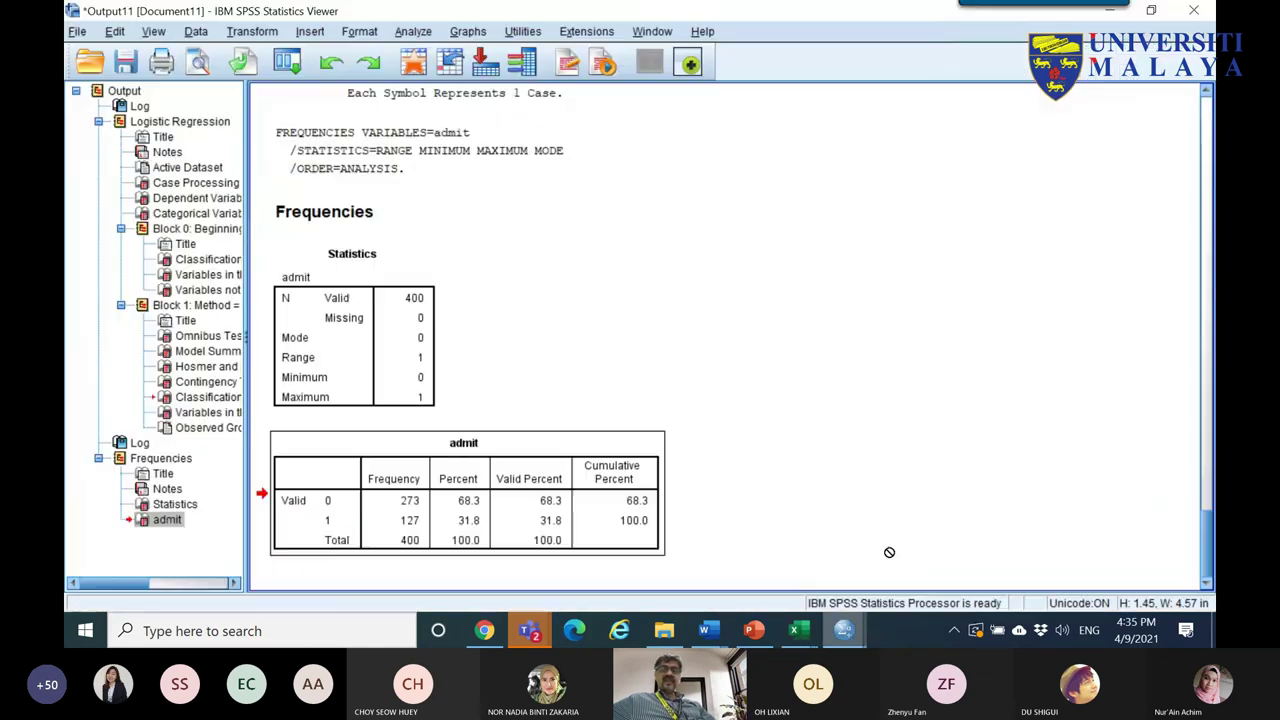
scroll(700, 480, "up", 12)
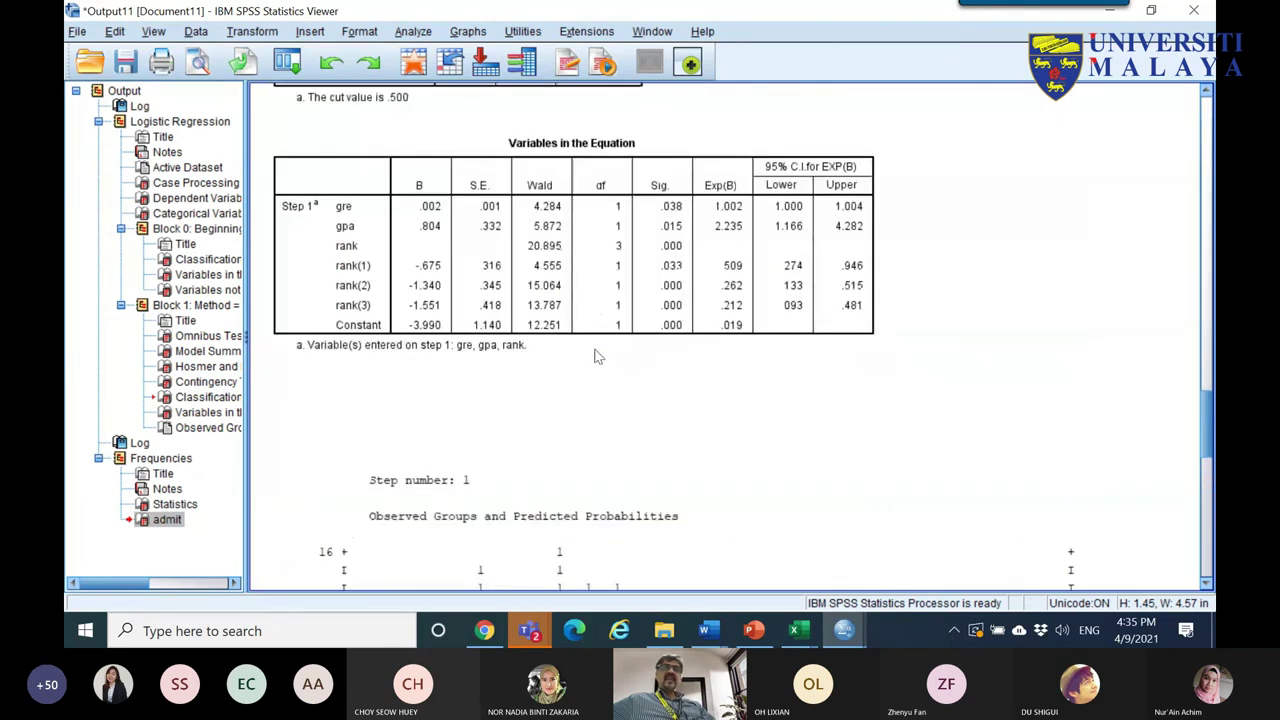
left_click(594, 354)
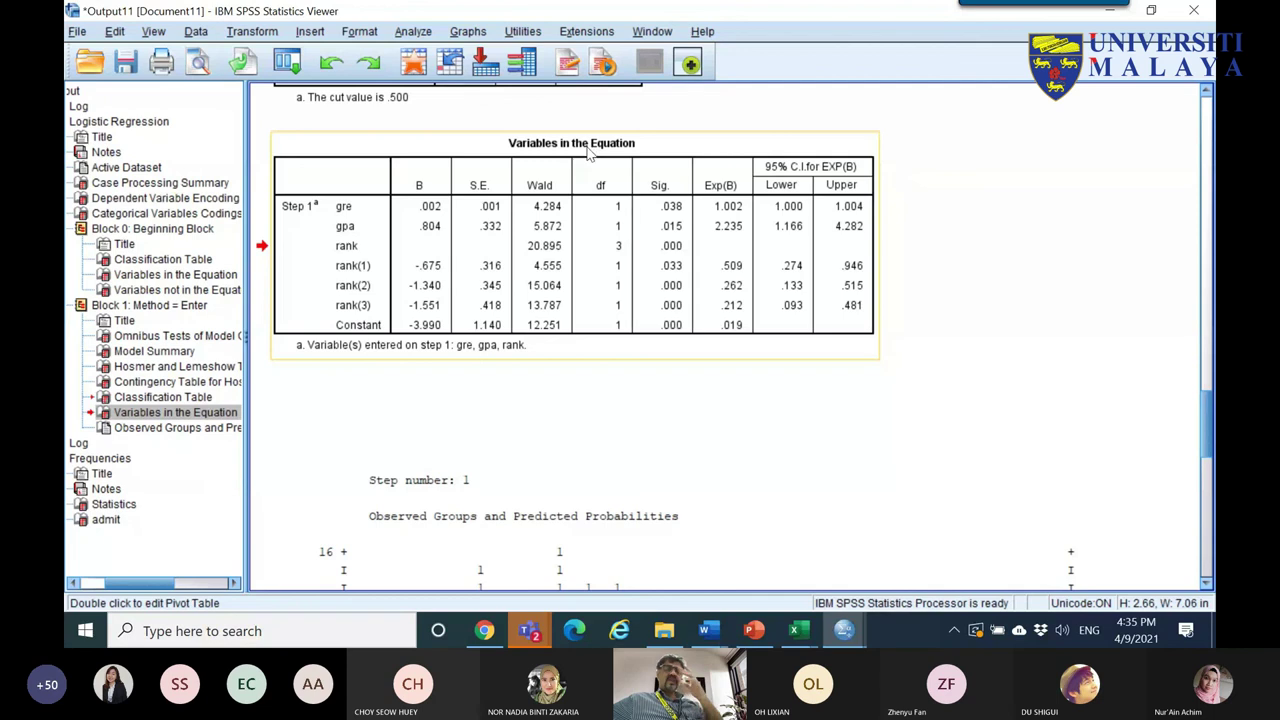
right_click(595, 213)
left_click(612, 246)
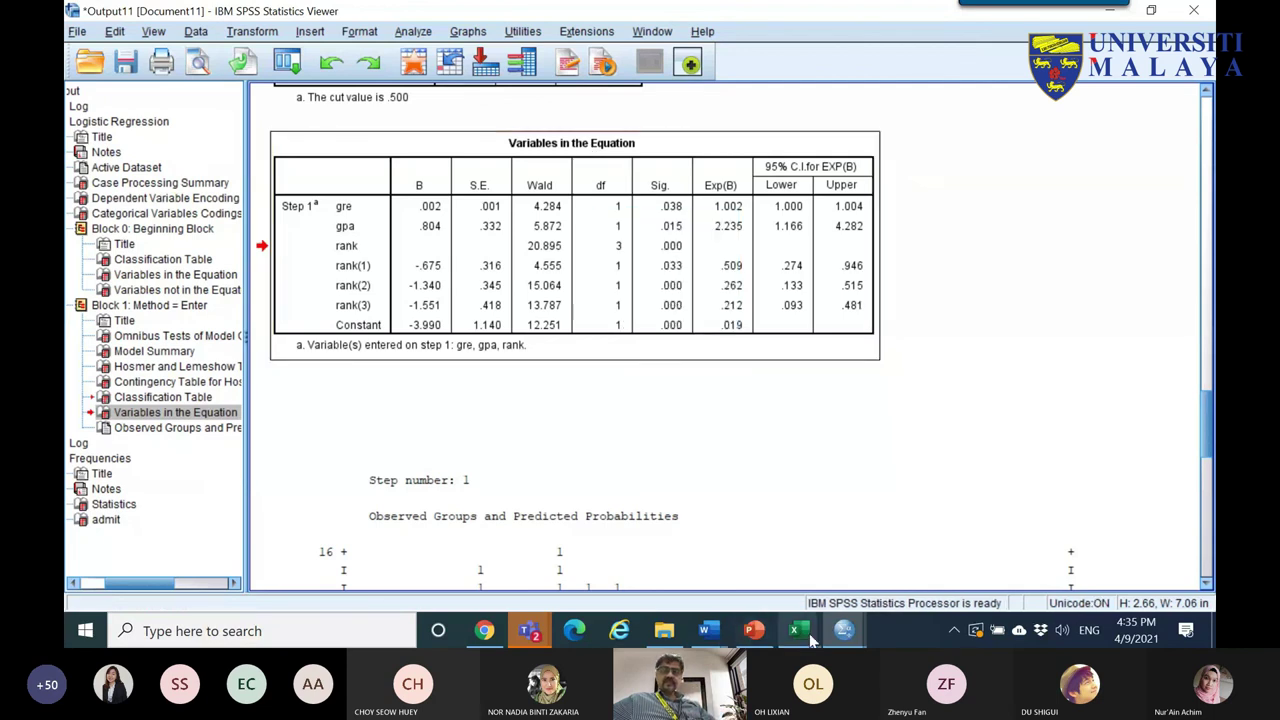
- Switch to Book2 in Excel and paste the Variables in the Equation table at D20, below the Classification Table
mouse_move(844, 630)
mouse_move(796, 630)
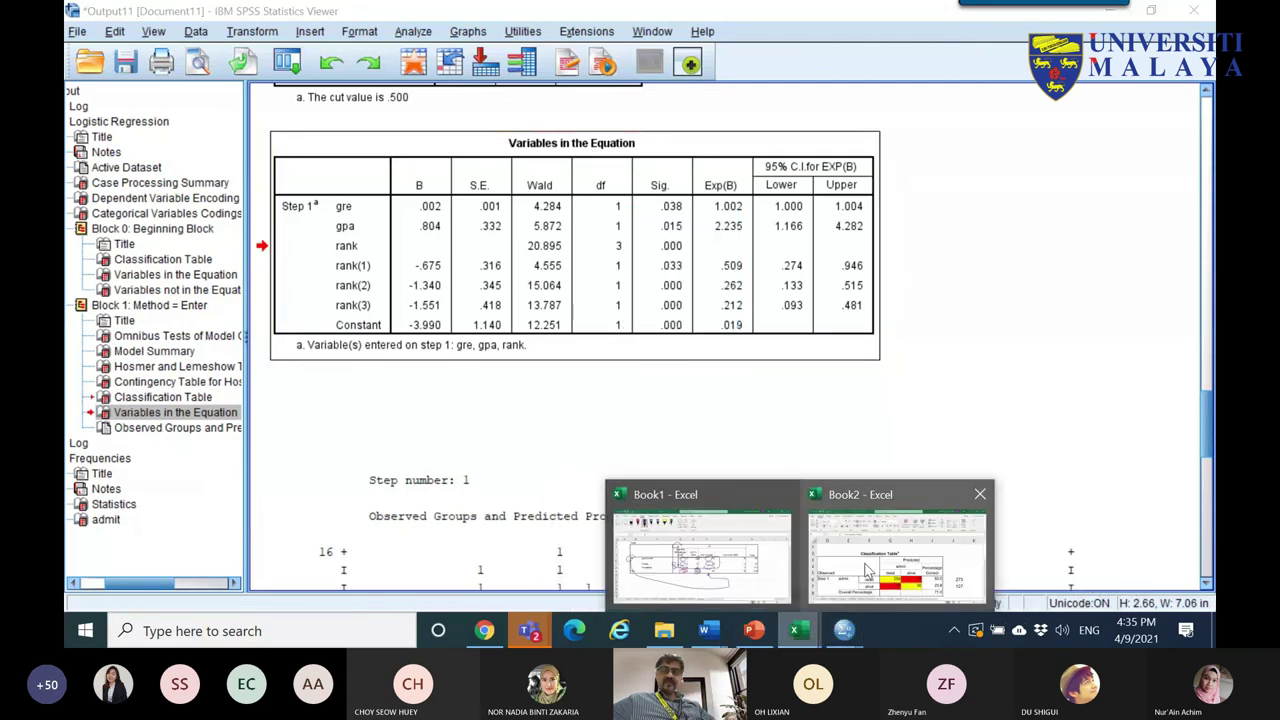
left_click(900, 545)
scroll(376, 486, "down", 6)
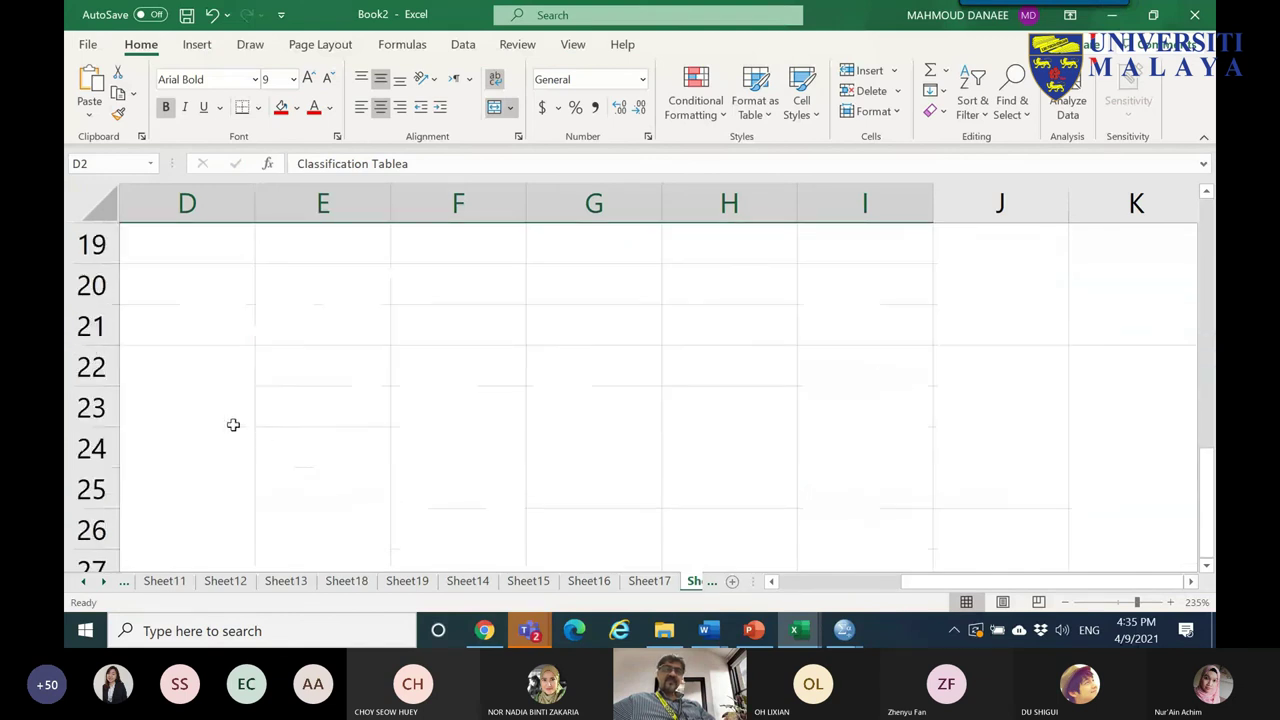
right_click(180, 292)
left_click(217, 187)
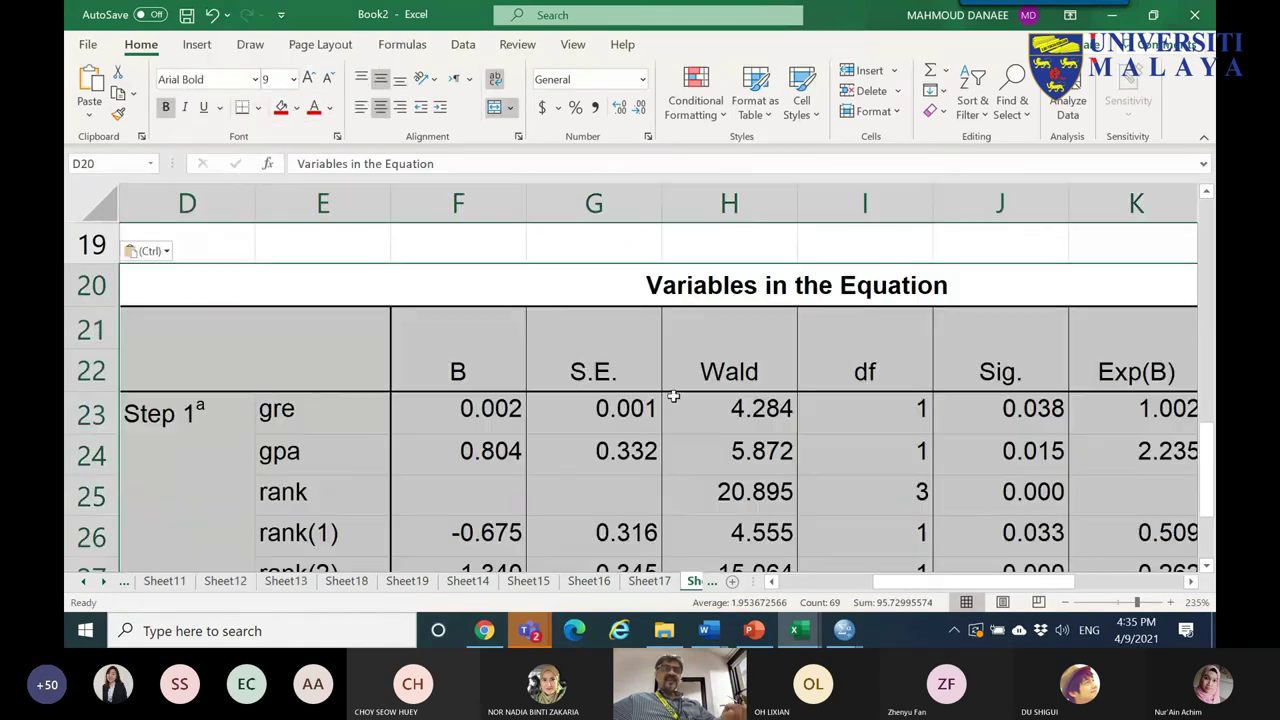
- Examine the gre and gpa rows of Variables in the Equation, comparing their B coefficients and checking the Exp(B) of gre
scroll(752, 442, "down", 4, "ctrl")
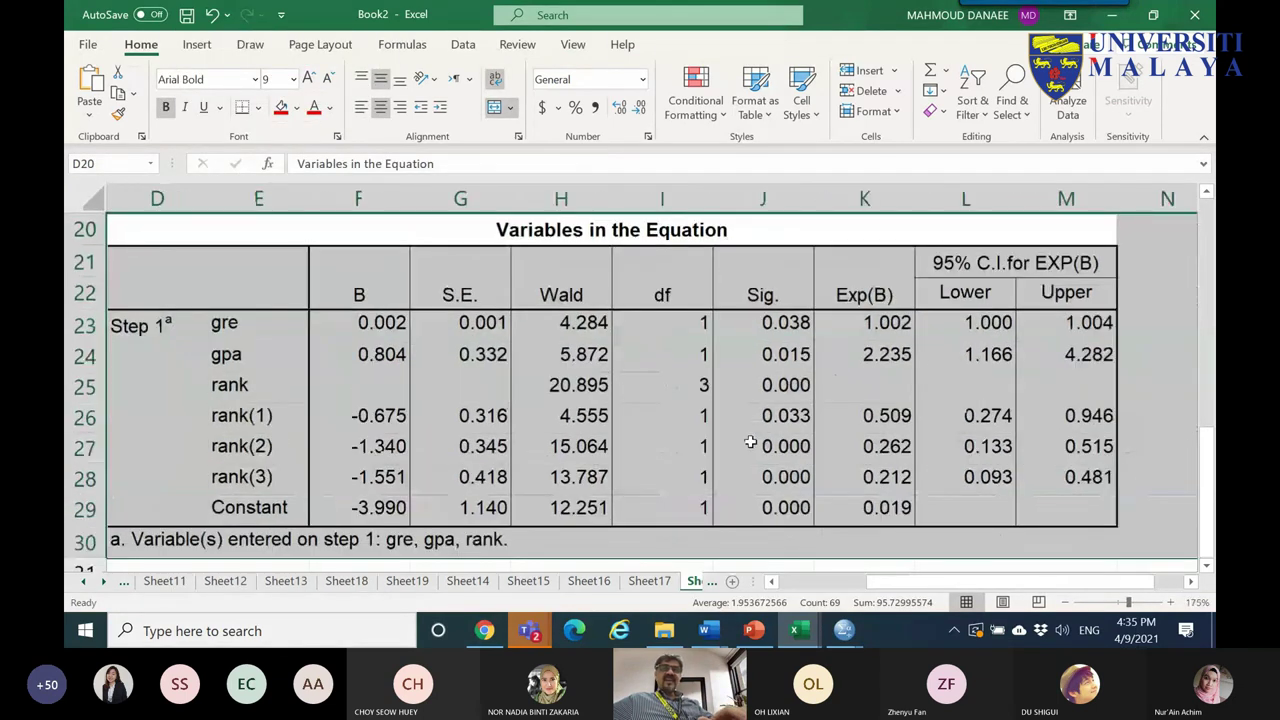
scroll(750, 442, "down", 1, "ctrl")
left_click_drag(203, 337, 973, 382)
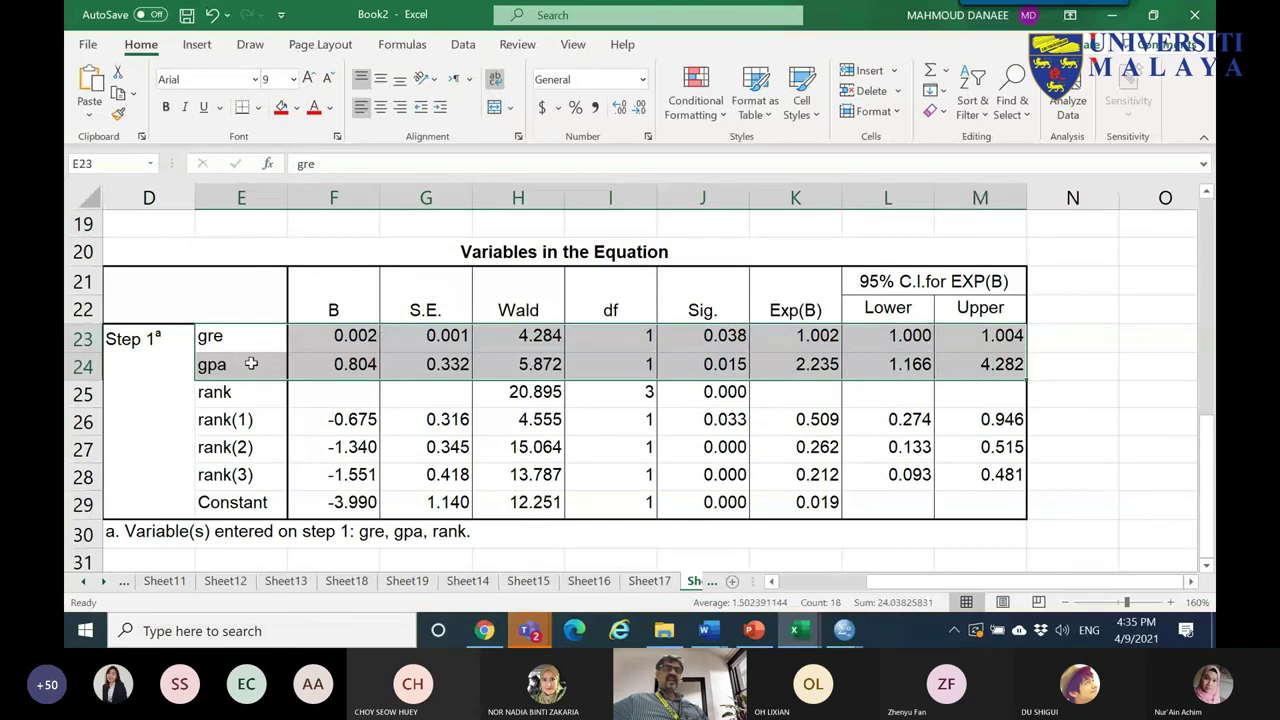
left_click_drag(343, 337, 352, 370)
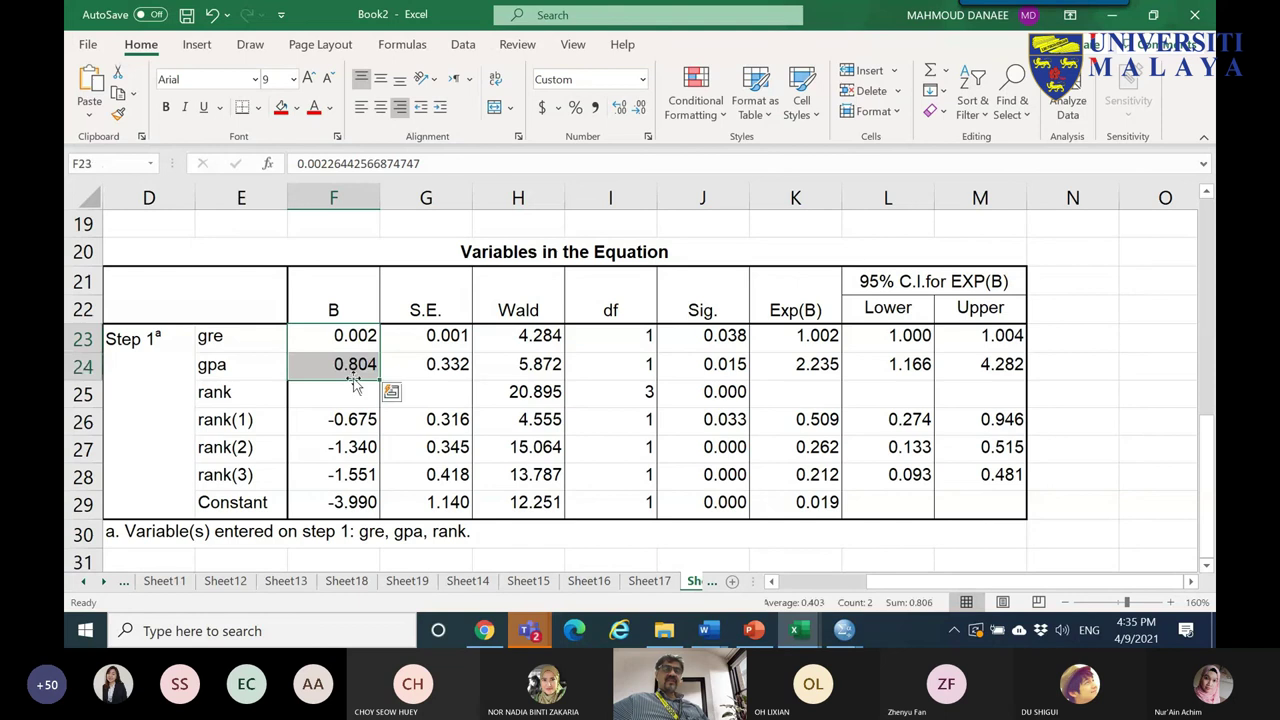
left_click(245, 338)
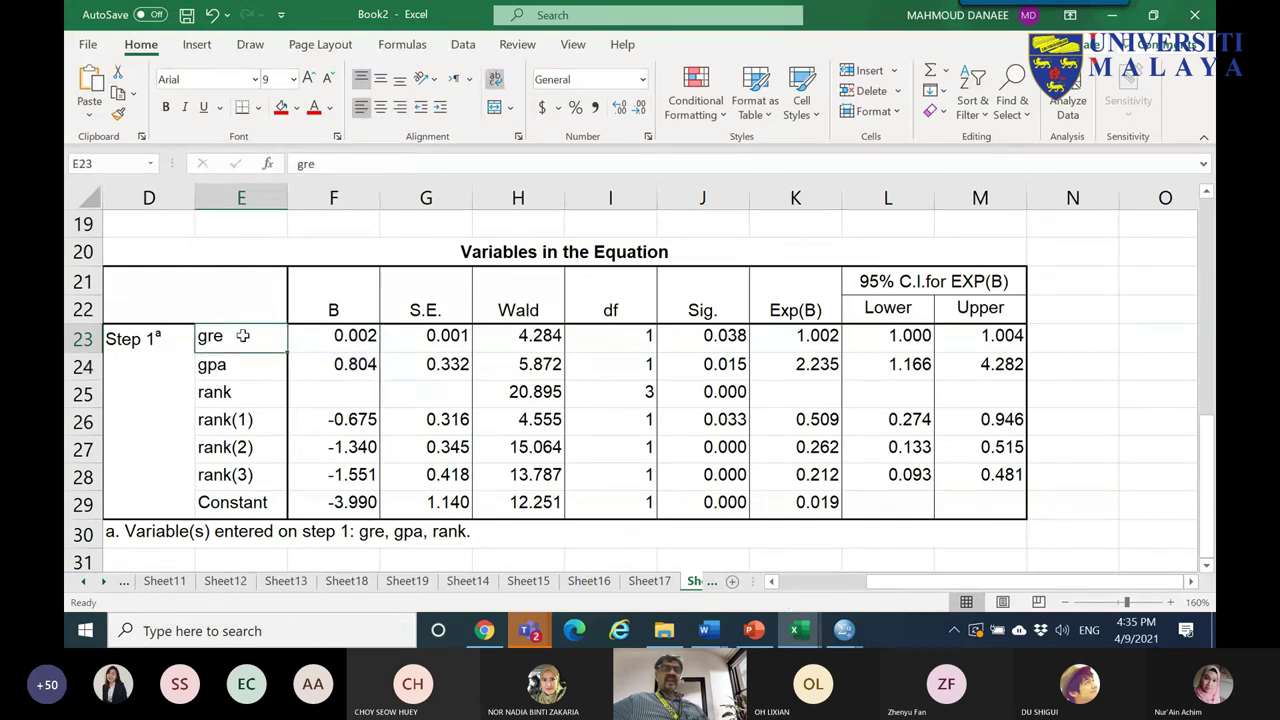
double_click(241, 337)
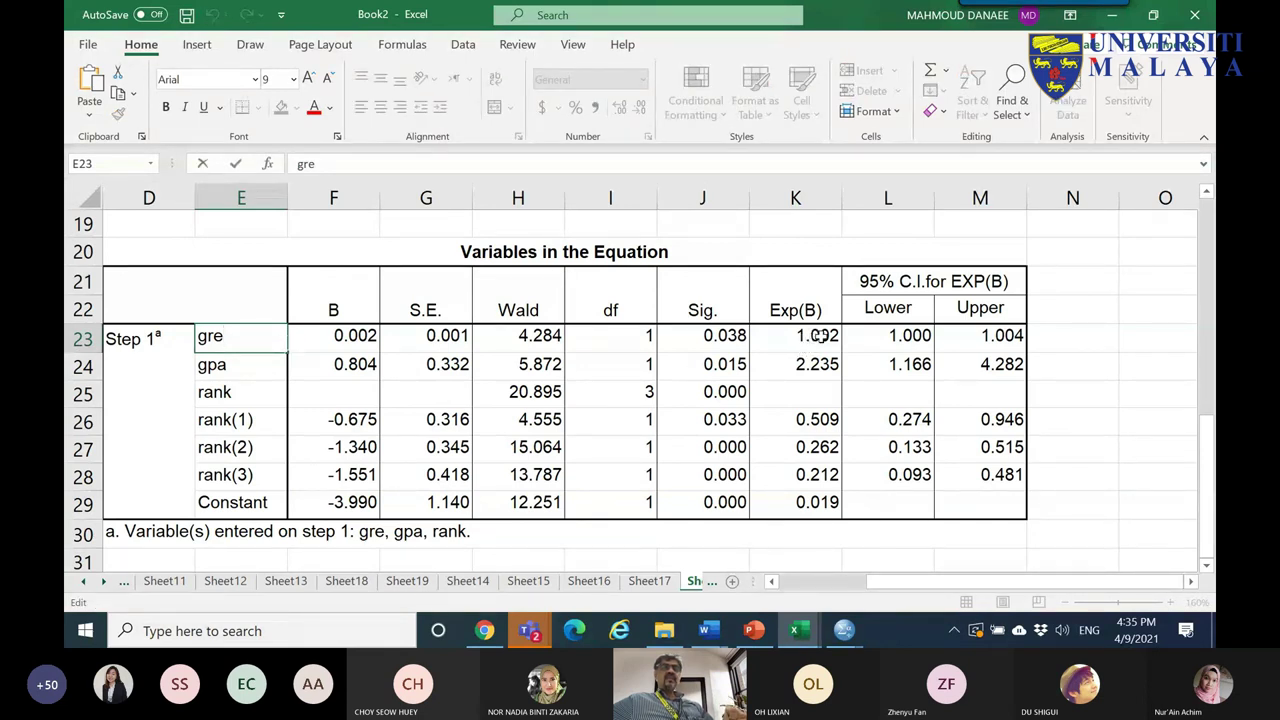
left_click(816, 336)
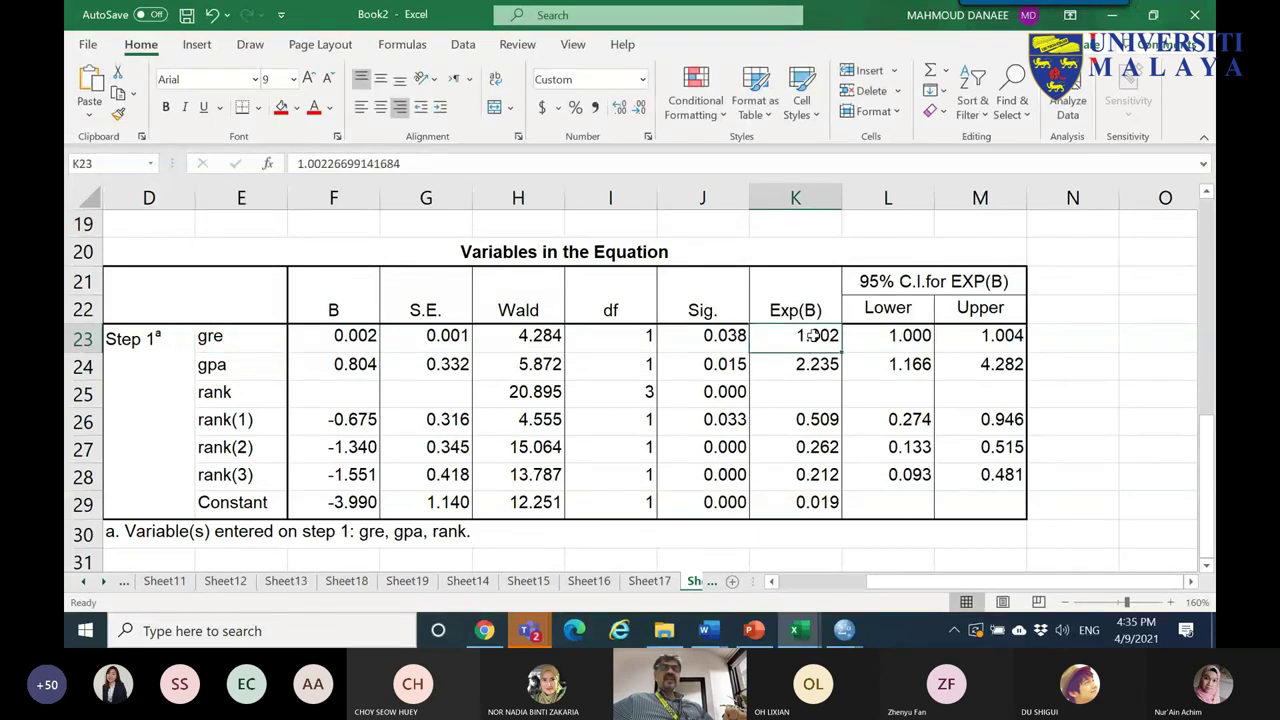
double_click(350, 336)
double_click(353, 337)
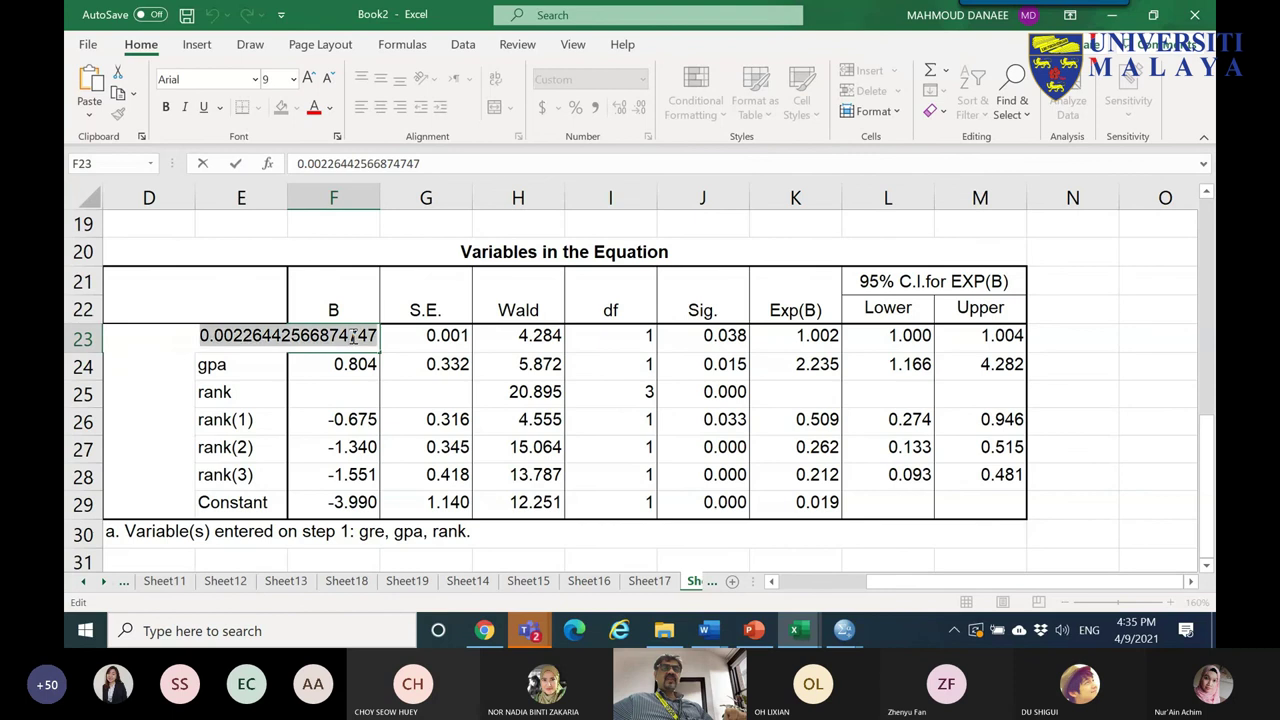
left_click(365, 364)
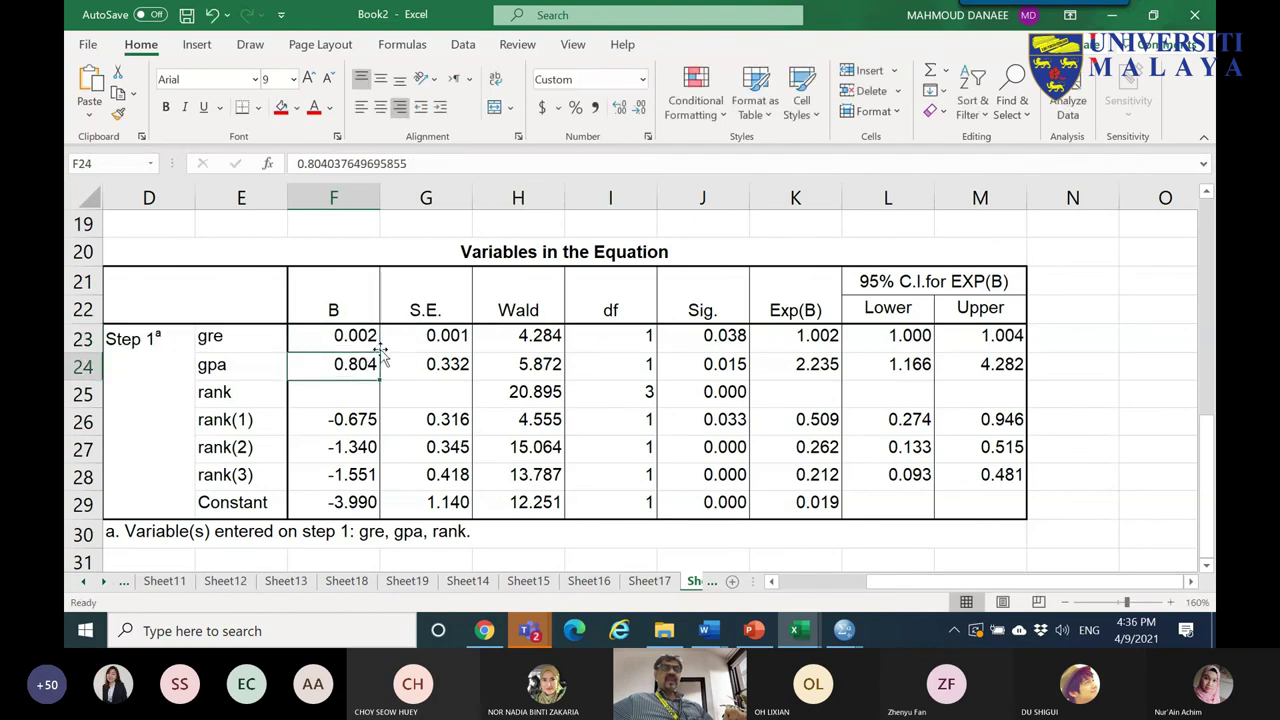
left_click(362, 340)
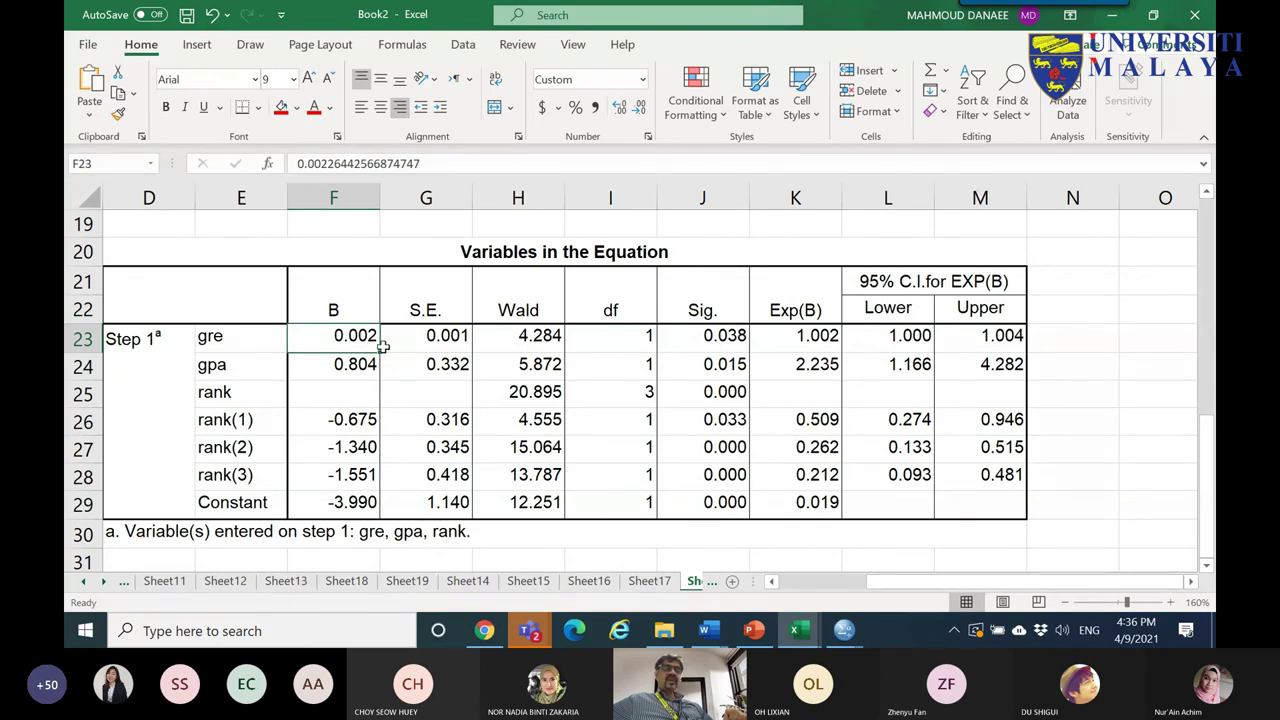
double_click(367, 344)
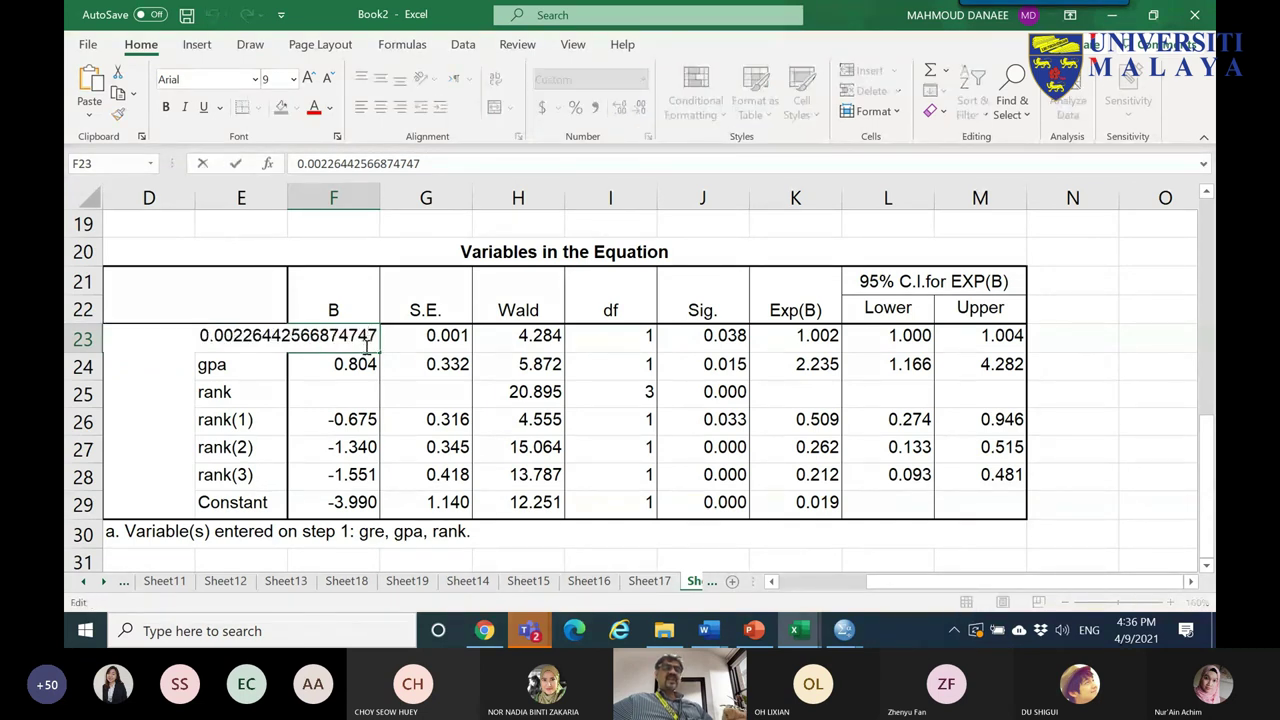
left_click(342, 383)
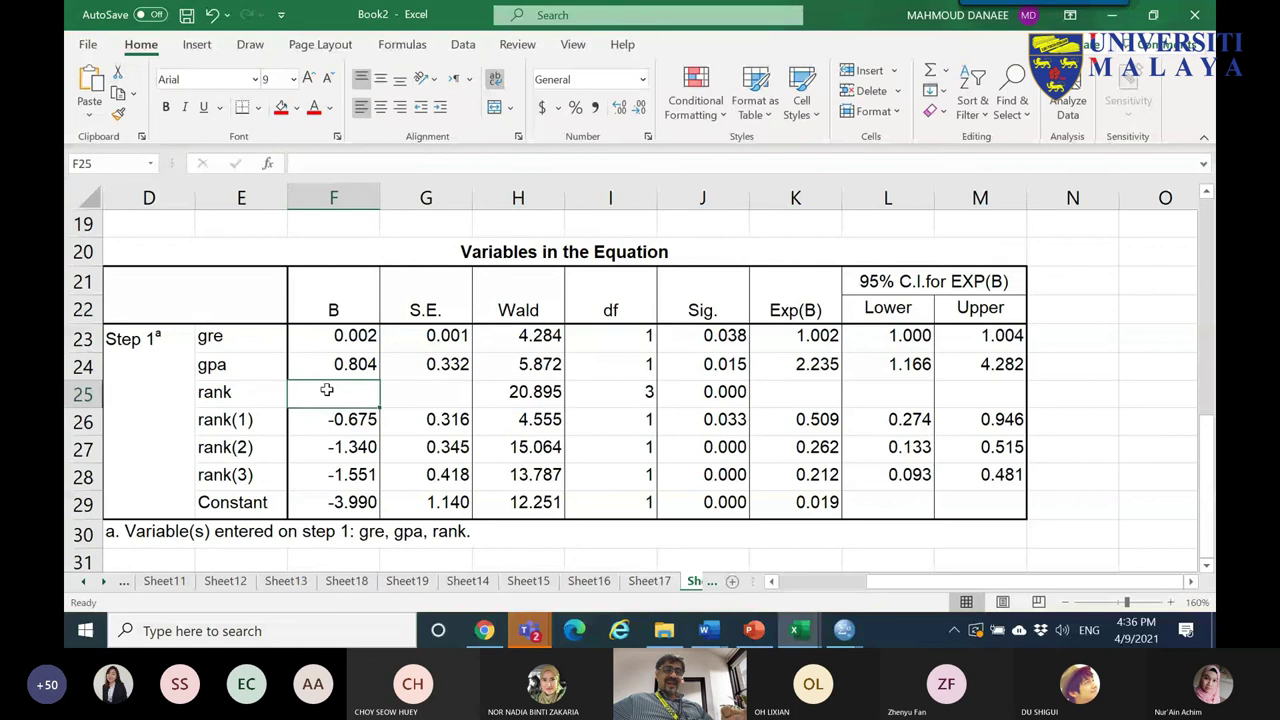
- Review the gpa row and fill the Sig. and Exp(B) cells of gre and gpa with red
left_click(216, 368)
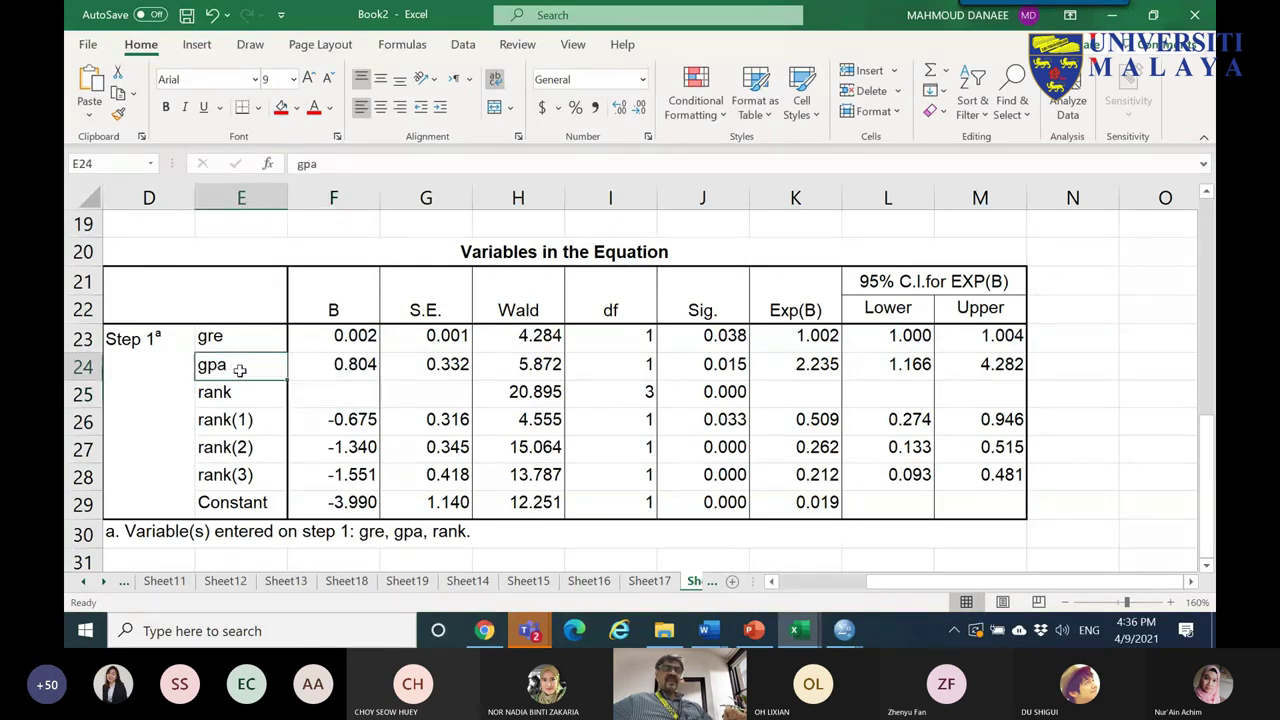
left_click(366, 364)
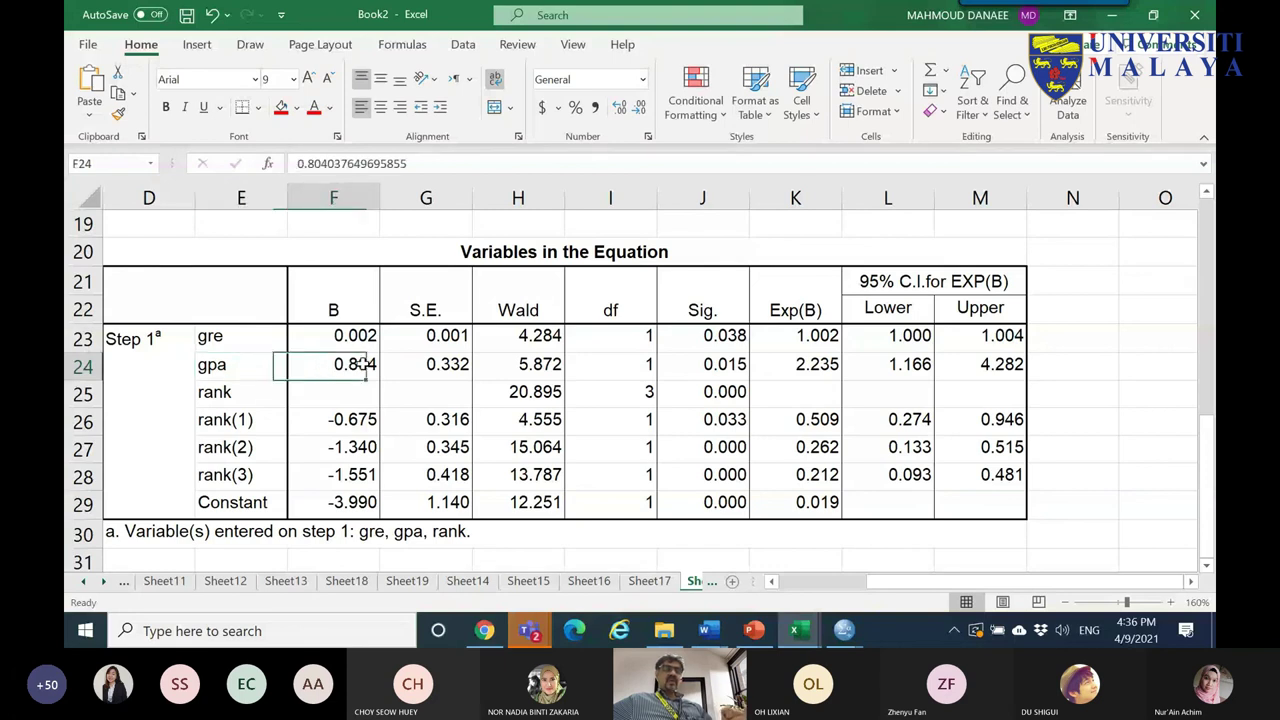
left_click(800, 366)
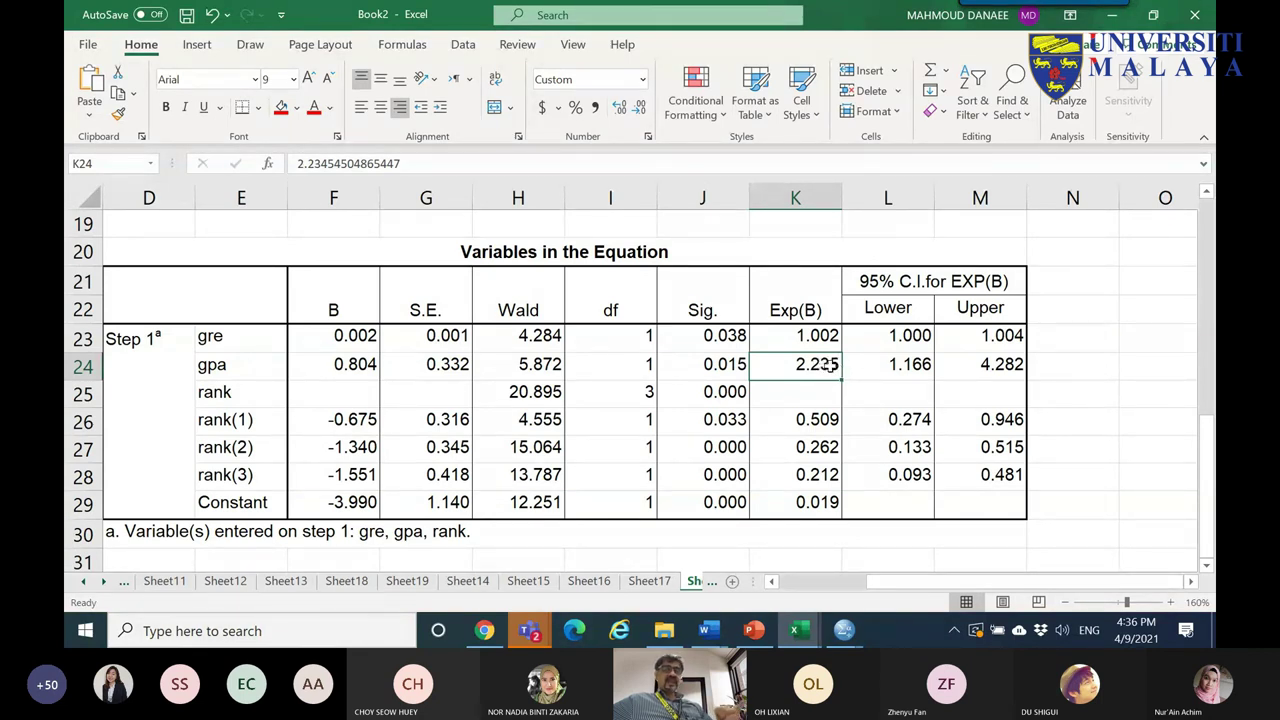
left_click_drag(720, 338, 800, 366)
left_click(281, 107)
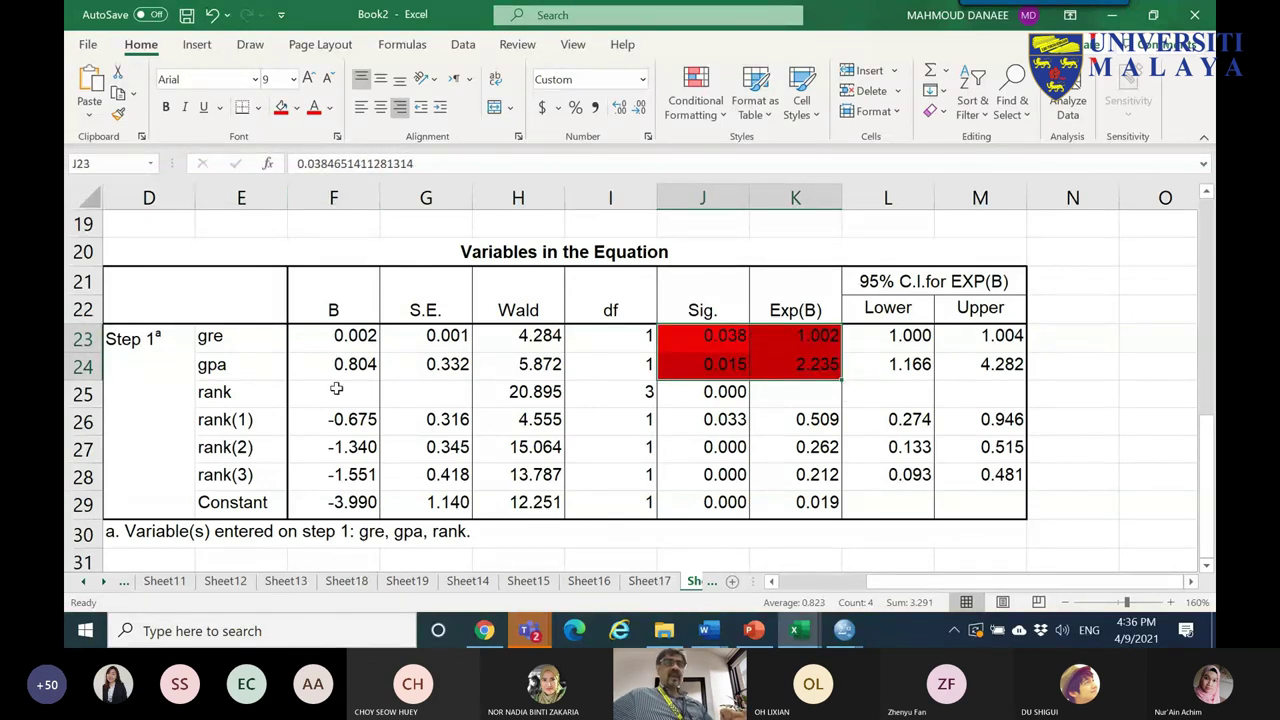
- Change the overall rank row's label in E25 to "rank top"
left_click_drag(226, 392, 988, 480)
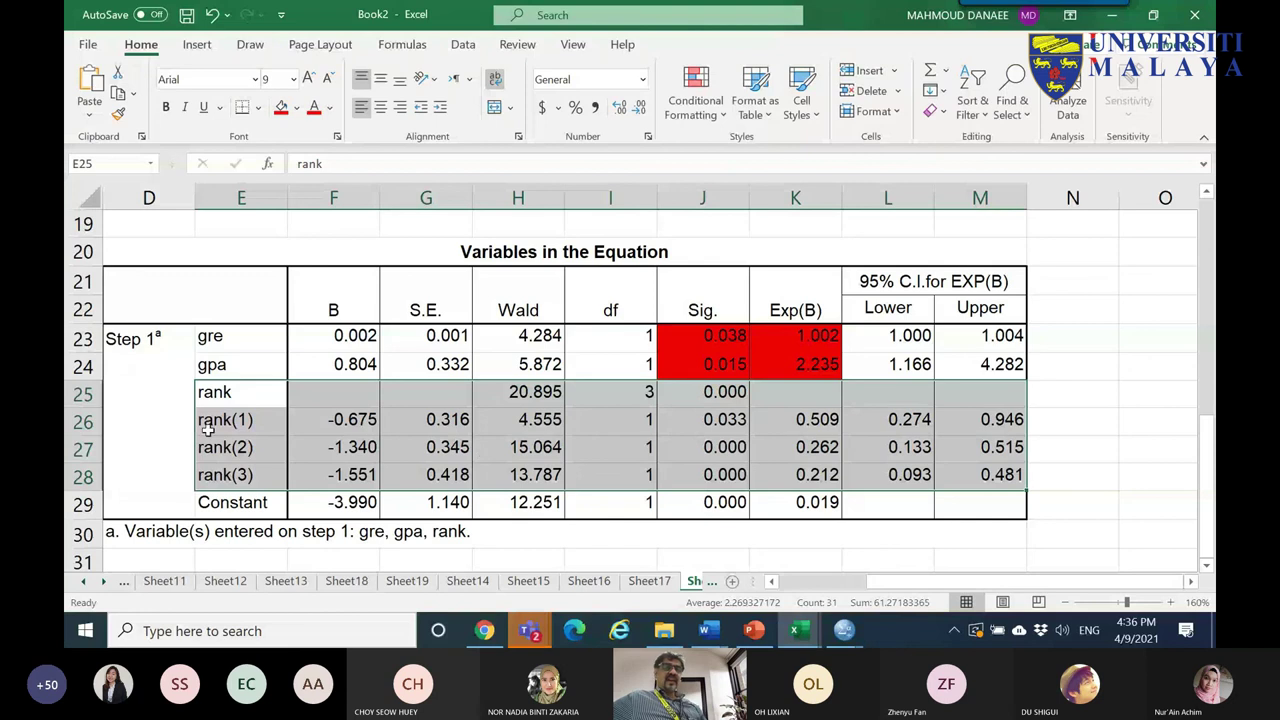
left_click(238, 396)
double_click(238, 394)
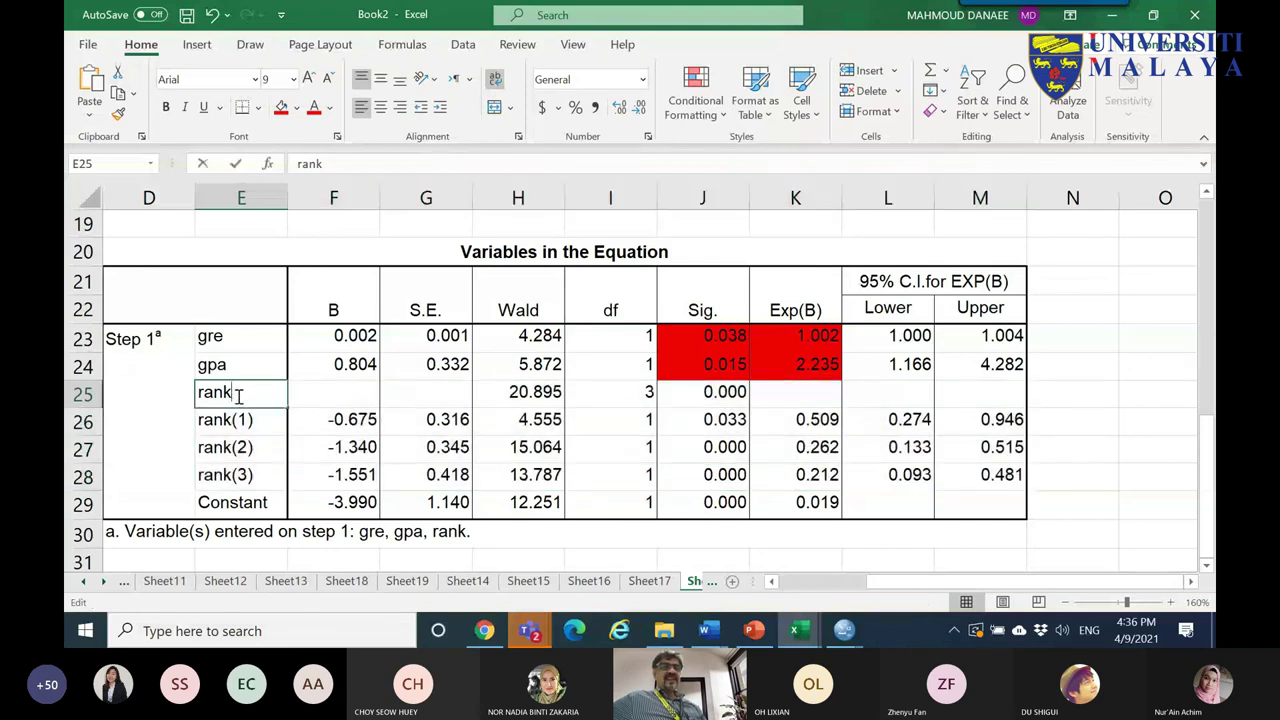
type("top")
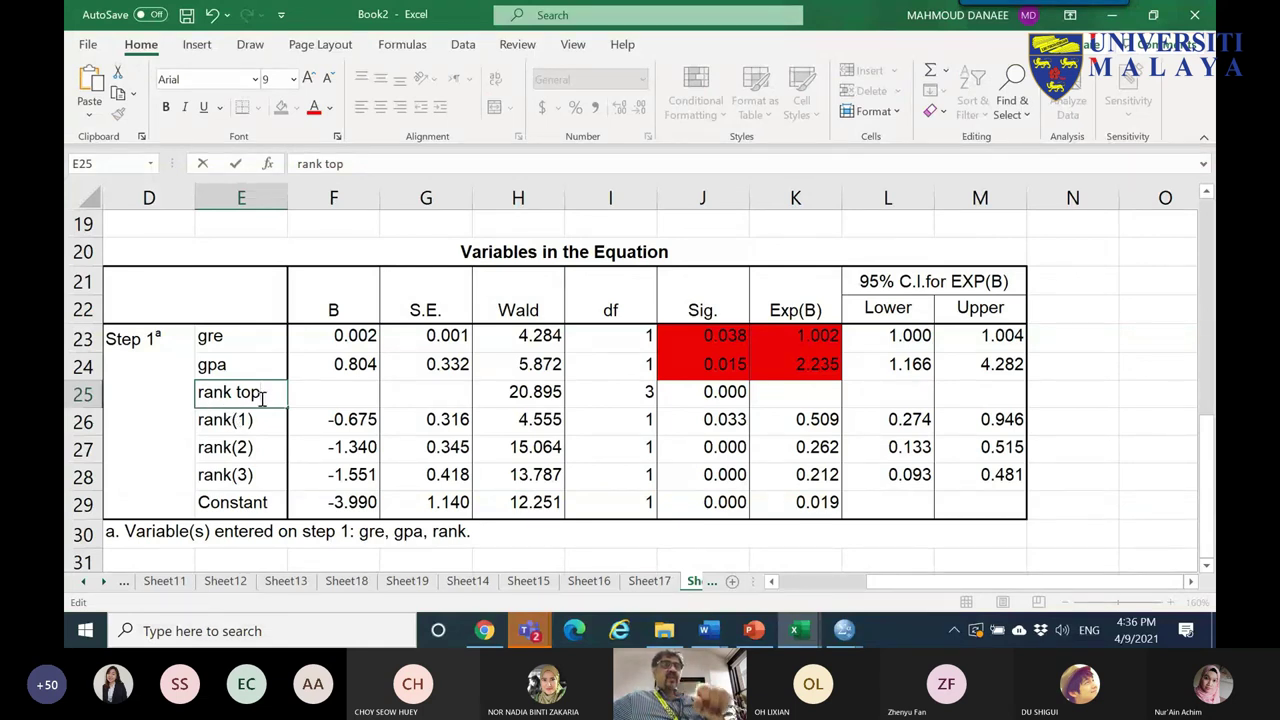
left_click(110, 400)
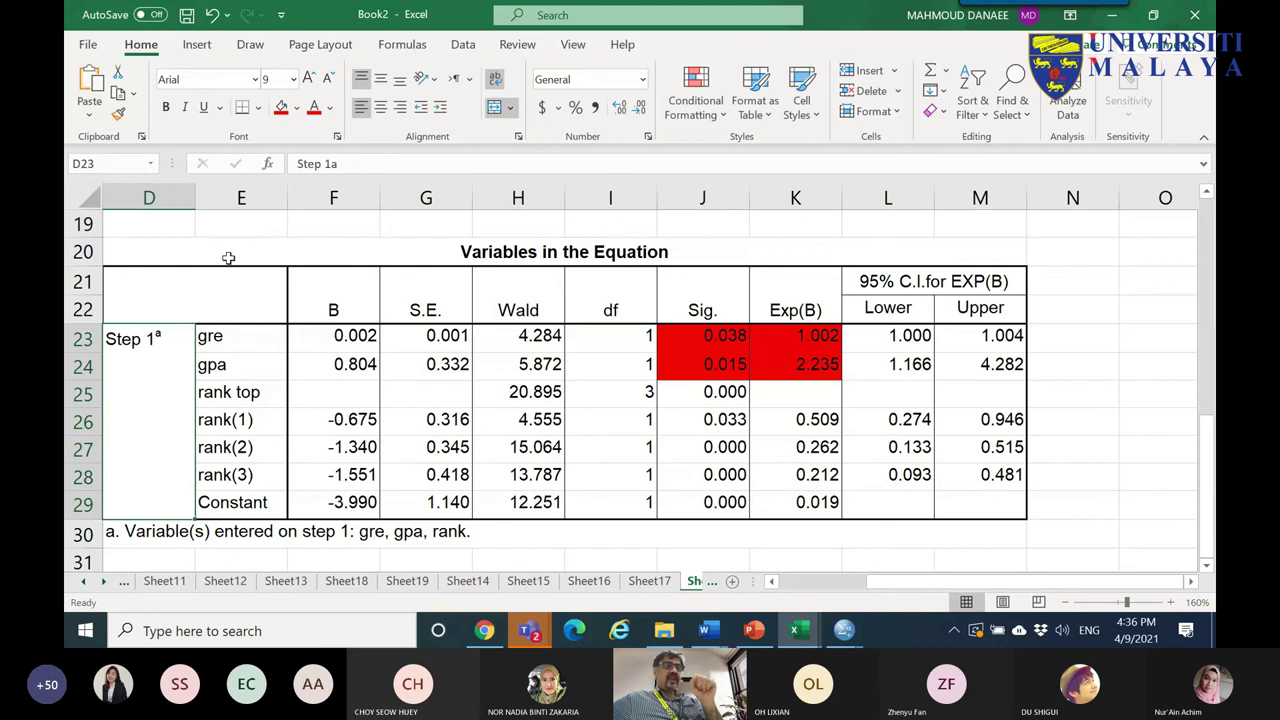
- Insert a column before the variable names and fill E25:E28 with the labels rank1 to rank4
right_click(241, 200)
left_click(285, 355)
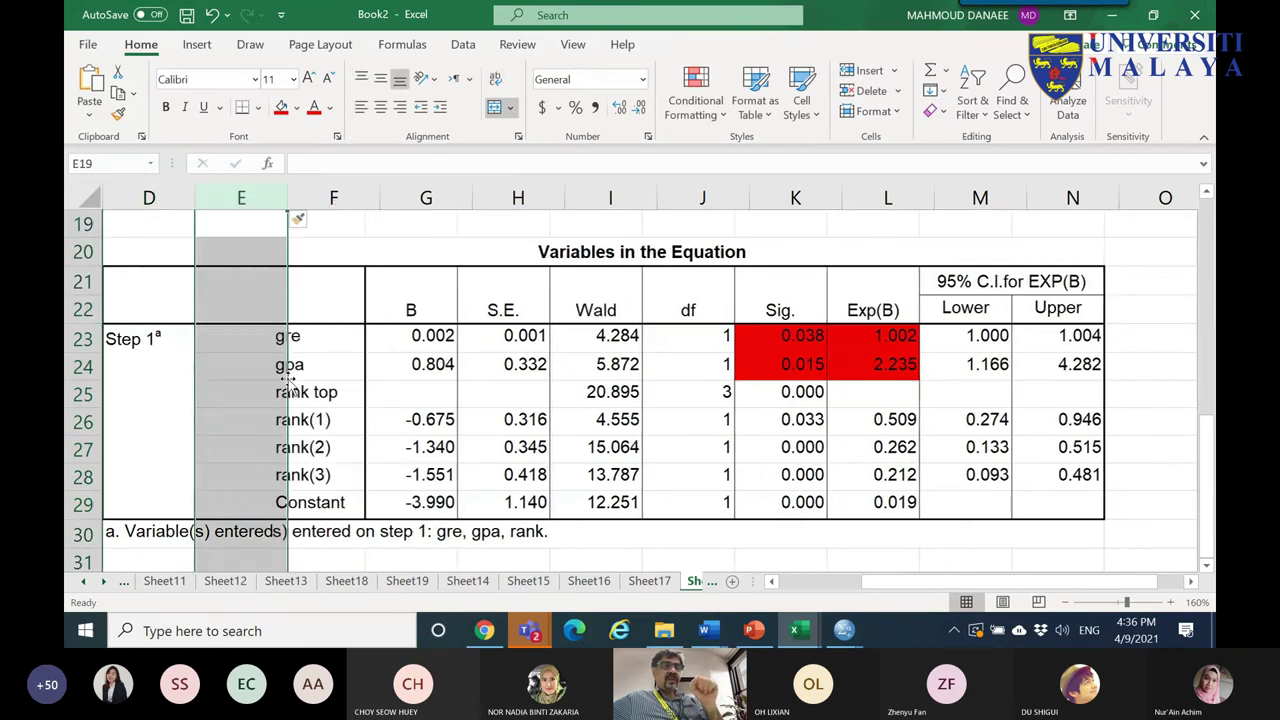
left_click(262, 395)
type("rank1")
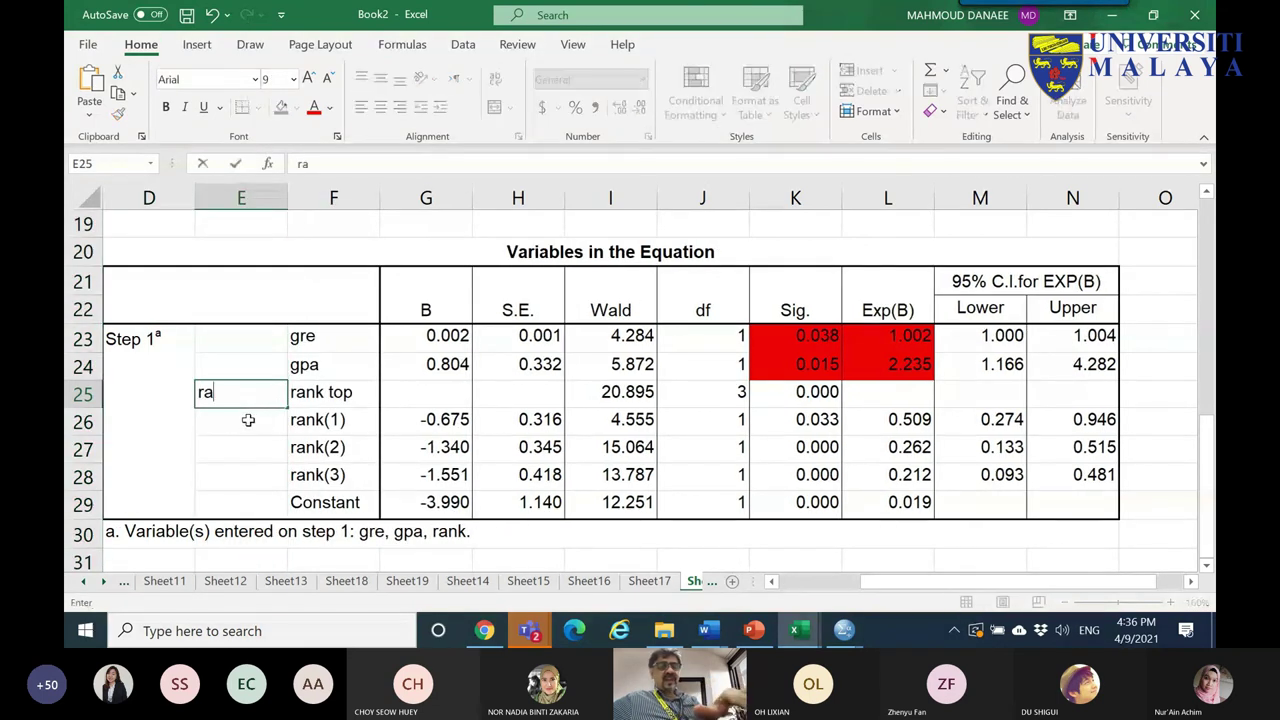
left_click(222, 440)
left_click(255, 395)
left_click_drag(287, 406, 287, 480)
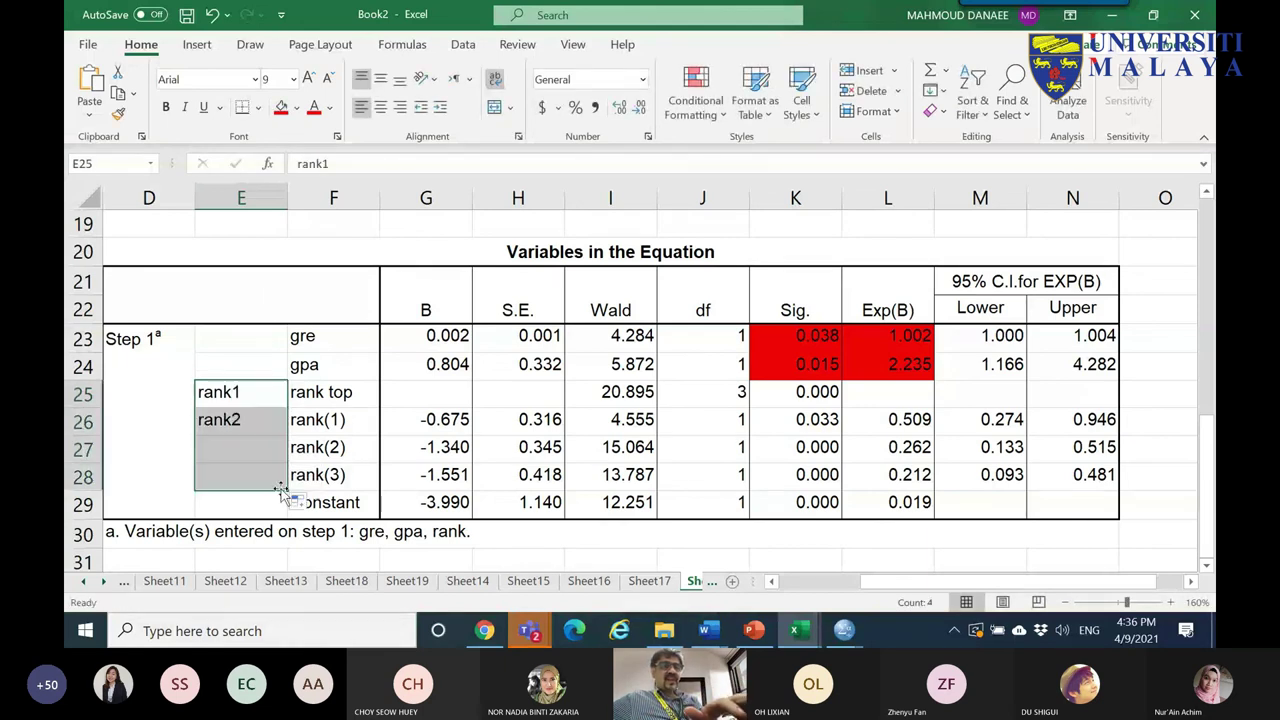
- Examine how the labels rank2 to rank4 pair with the rank(1) to rank(3) rows of the table
left_click(226, 417)
left_click(320, 420)
left_click(262, 441)
left_click(352, 470)
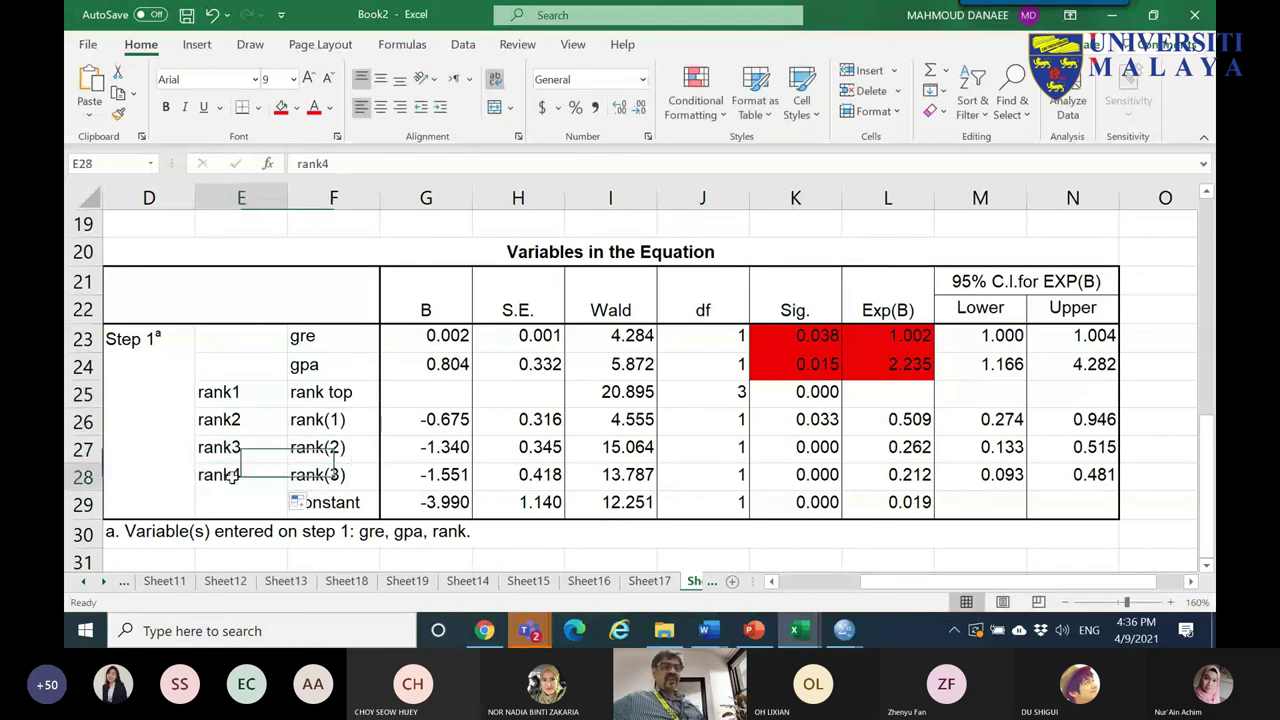
scroll(420, 460, "up", 5)
scroll(470, 497, "down", 4)
scroll(470, 497, "down", 3)
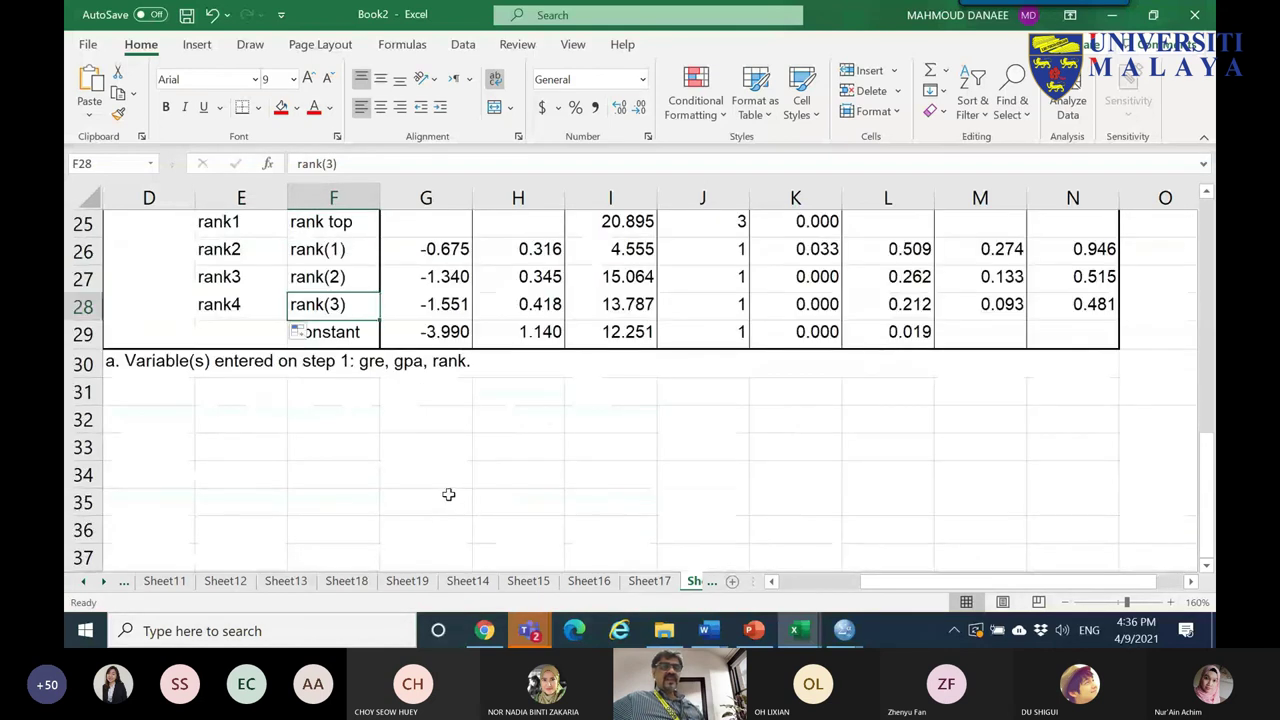
left_click(318, 286)
left_click(325, 306)
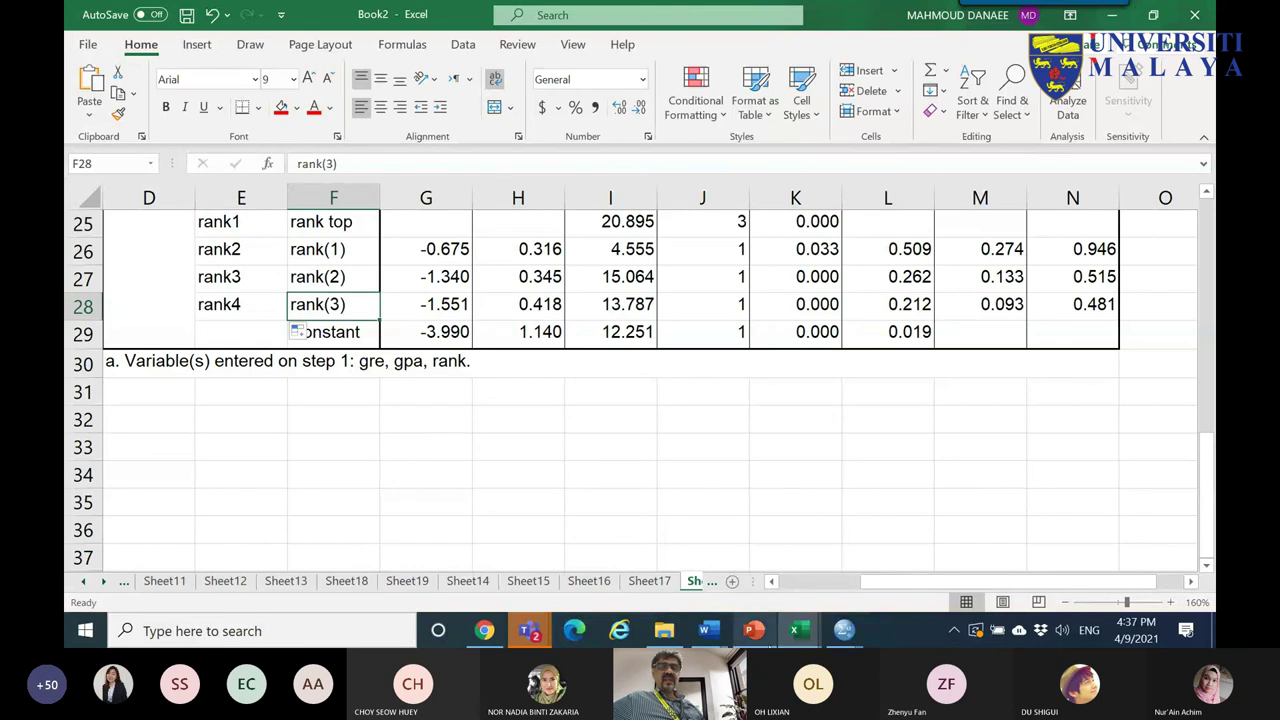
- Switch to the SPSS Statistics Viewer and examine the parameter coding of rank in the Categorical Variables Codings table
mouse_move(843, 630)
left_click(845, 530)
scroll(857, 471, "up", 15)
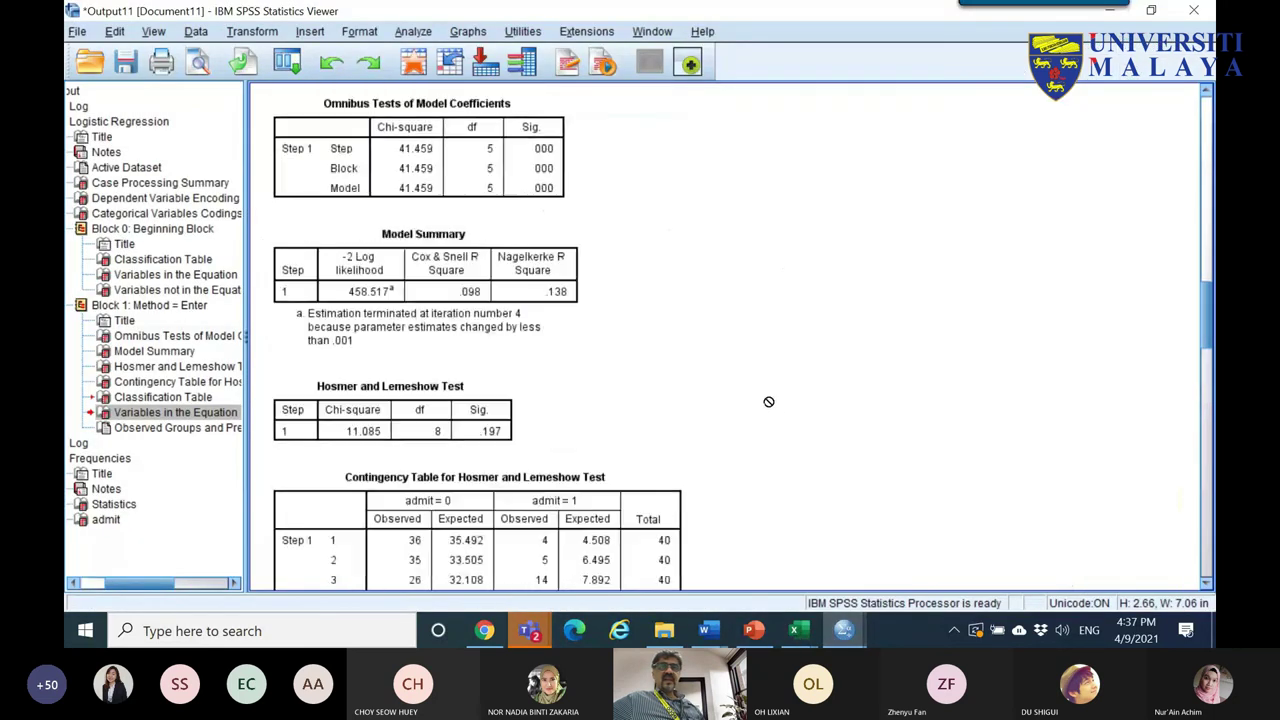
scroll(718, 397, "up", 5)
left_click(552, 380)
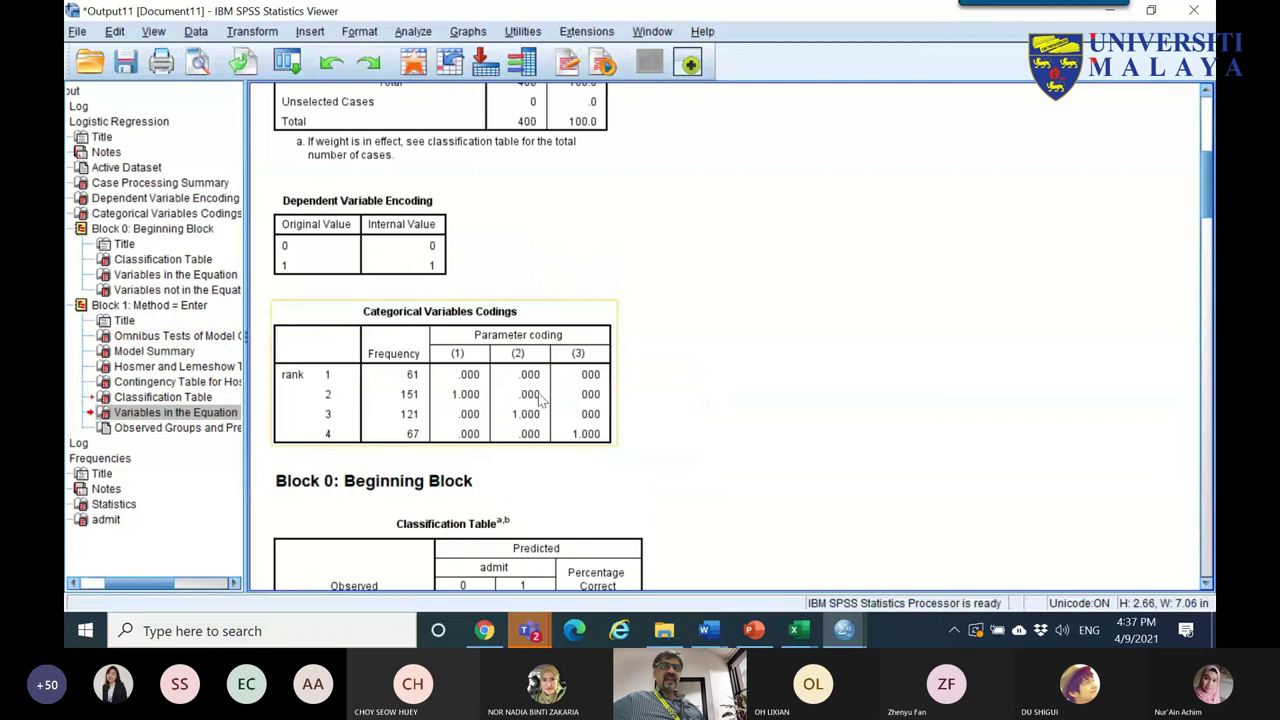
double_click(591, 437)
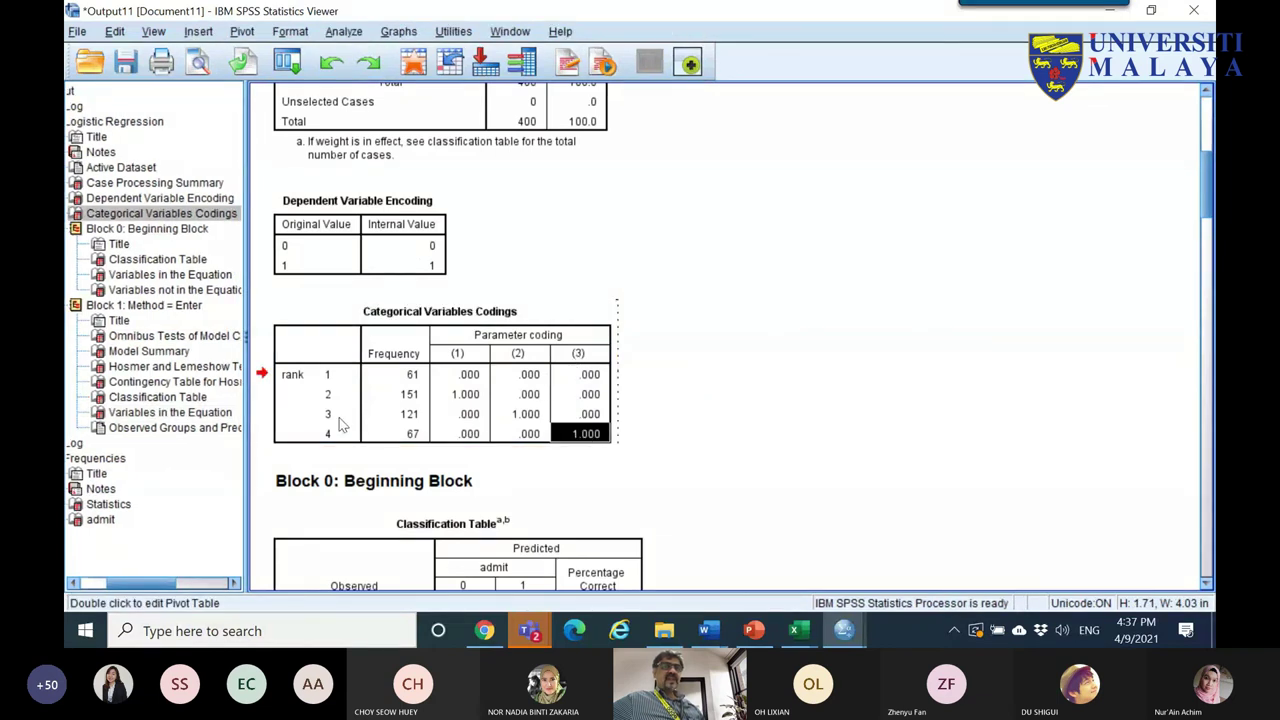
- Switch back to Book2 in Excel and review the rank1 to rank4 rows of the coefficient table
left_click(796, 630)
left_click(880, 555)
scroll(249, 320, "up", 1)
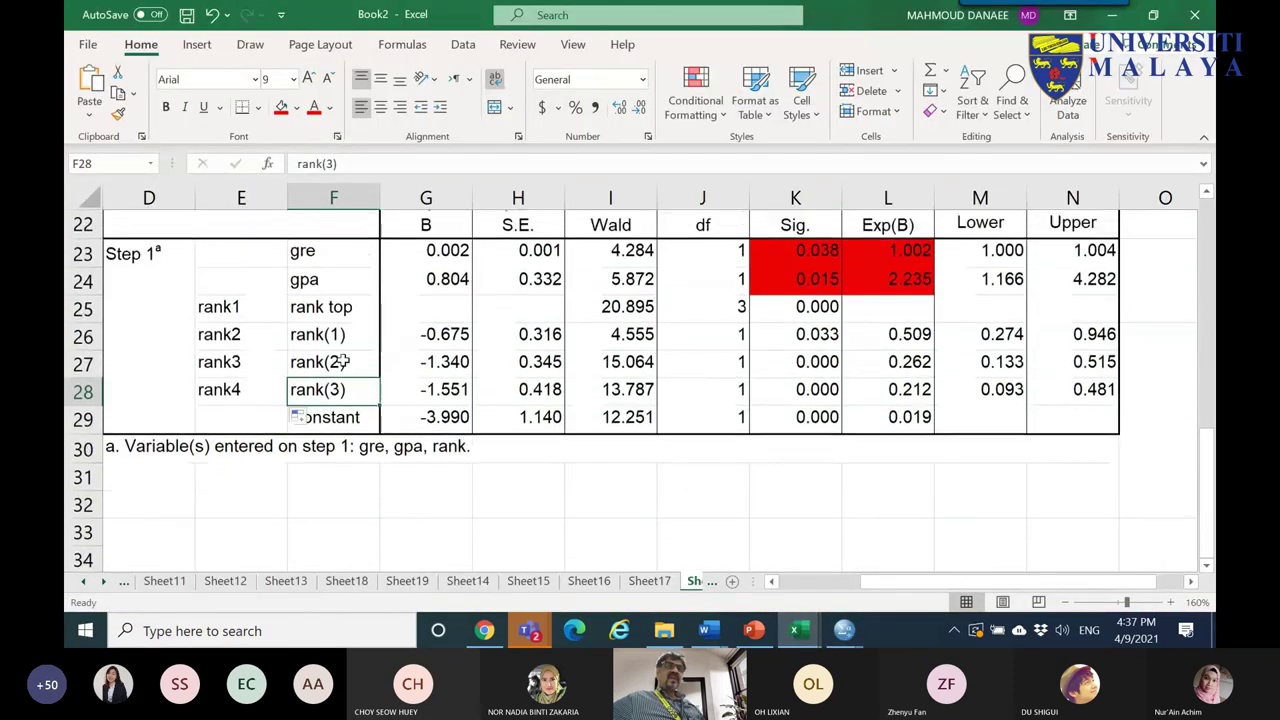
key("Up")
key("Right")
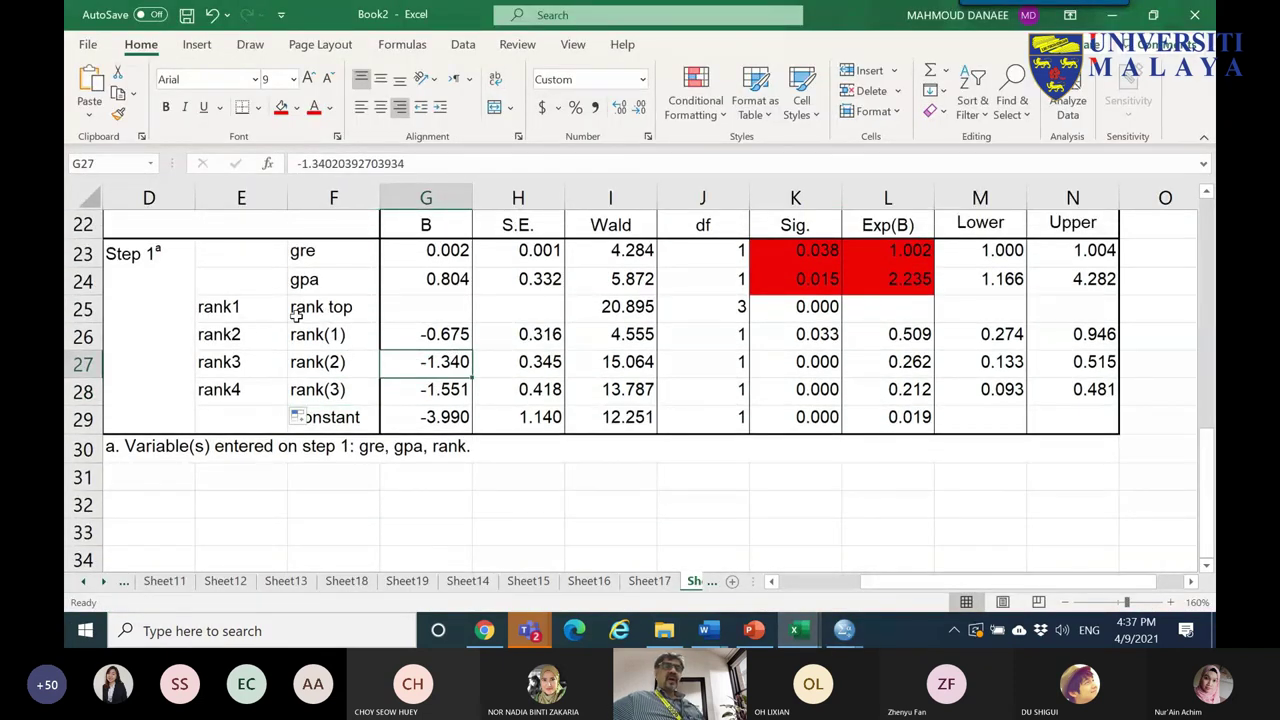
left_click_drag(217, 305, 1062, 400)
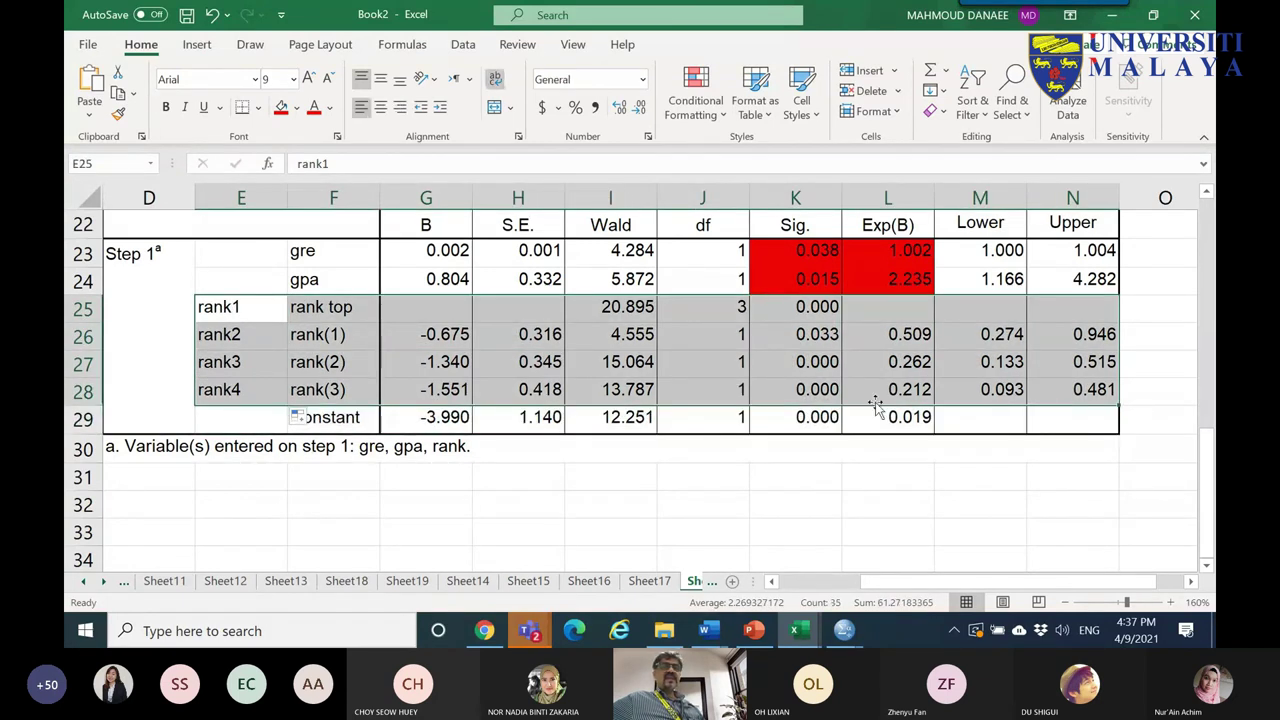
left_click(333, 315)
left_click_drag(215, 306, 1100, 315)
- Mark rank1 as the reference category by entering "ref" in its B and Exp(B) cells, G25 and L25
left_click(450, 316)
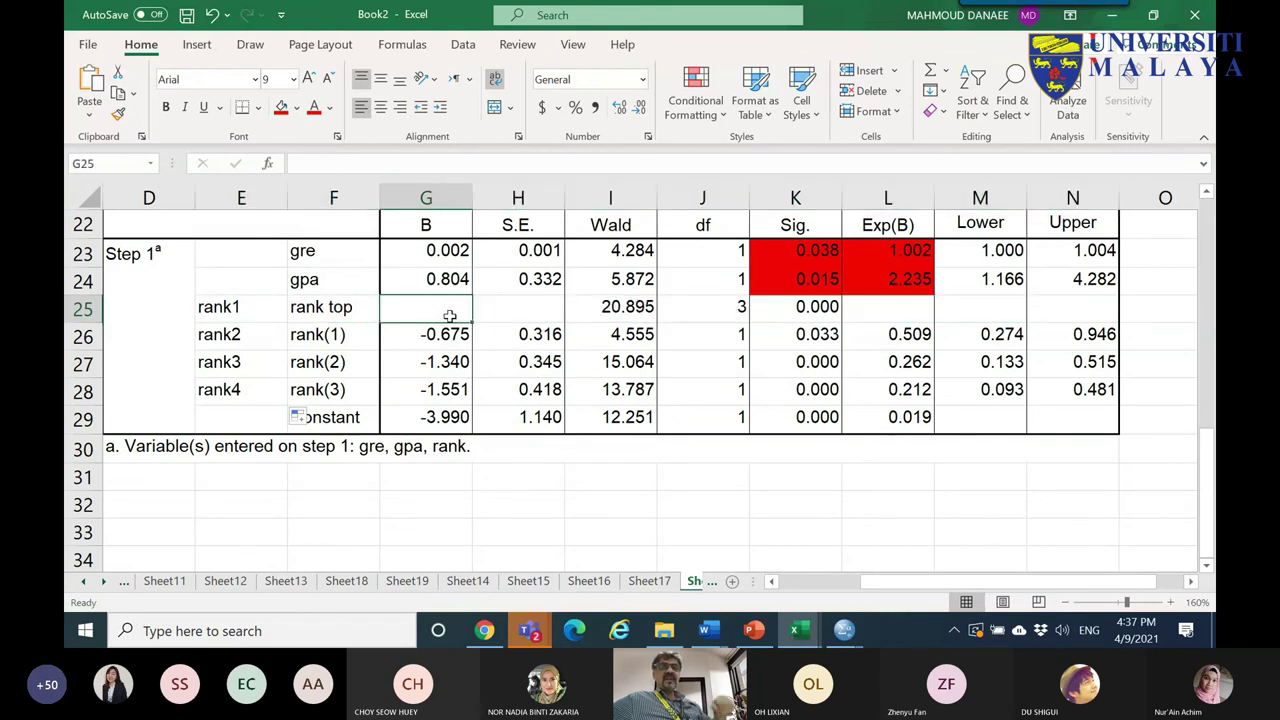
type("ref")
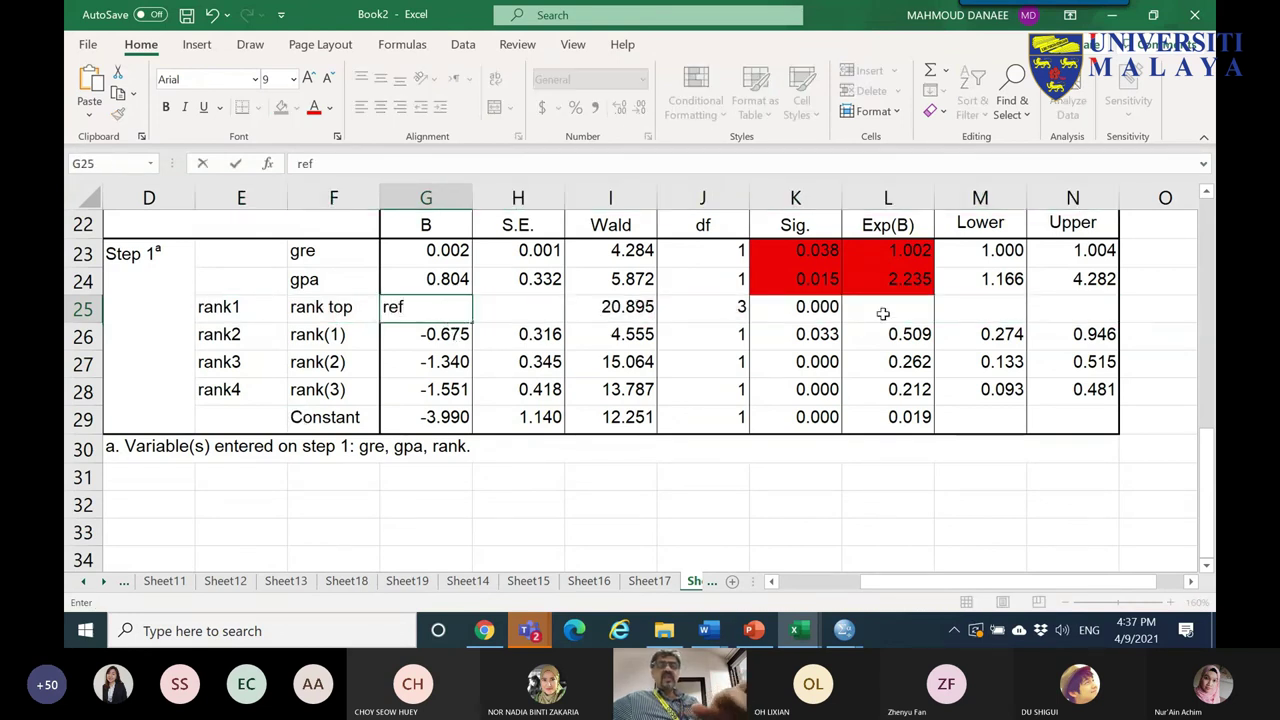
left_click(880, 314)
type("ref")
left_click(816, 342)
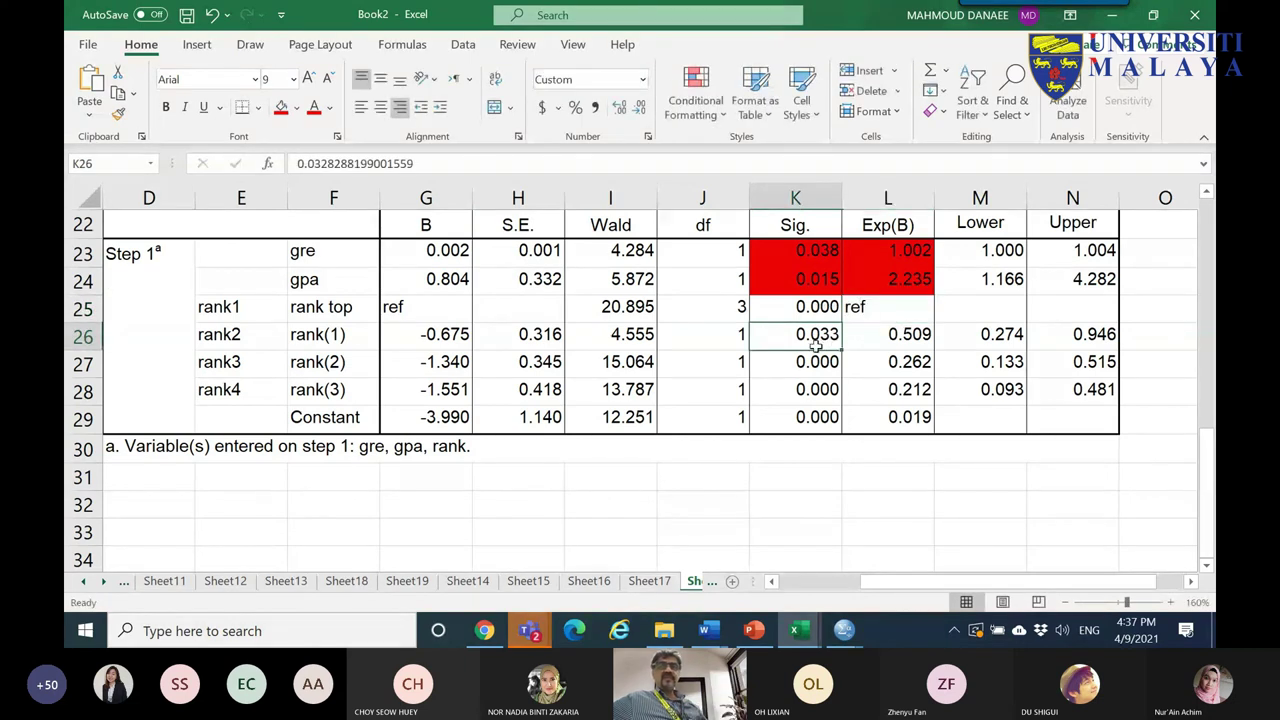
- Compare the rank2 and rank3 rows with the rank1 reference, checking the Exp(B) of each
left_click(230, 336)
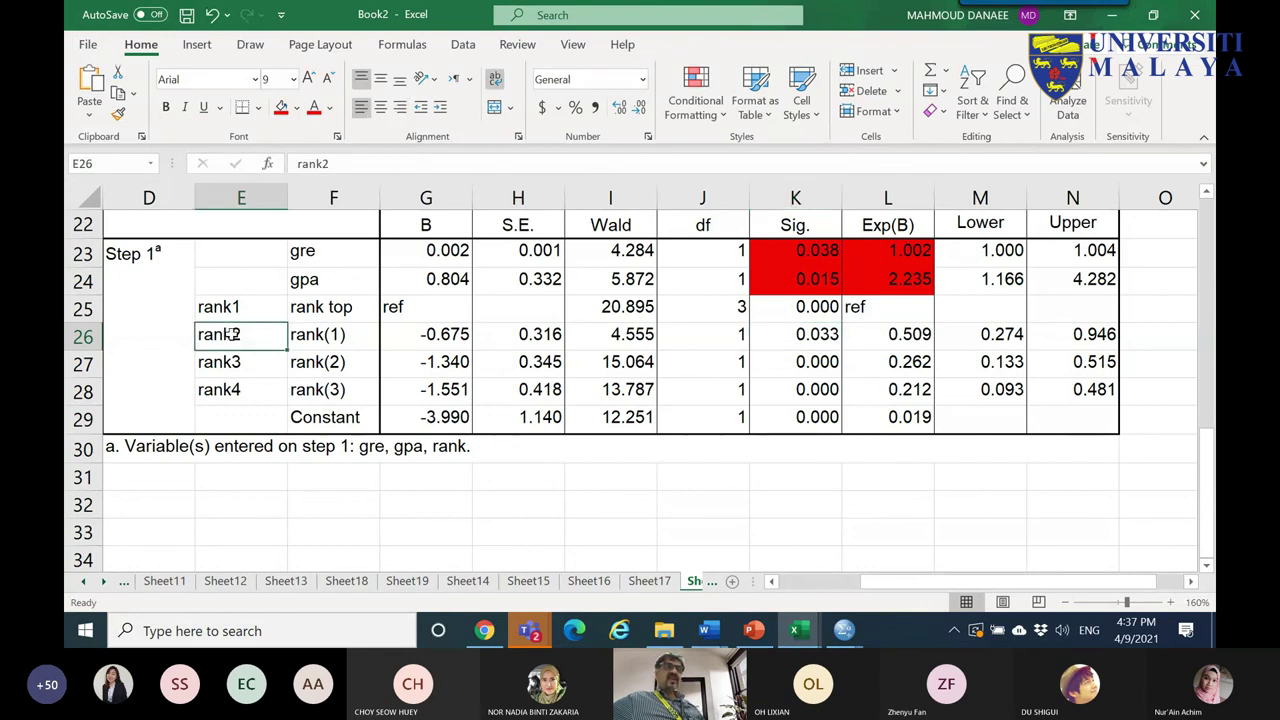
left_click_drag(455, 342, 908, 334)
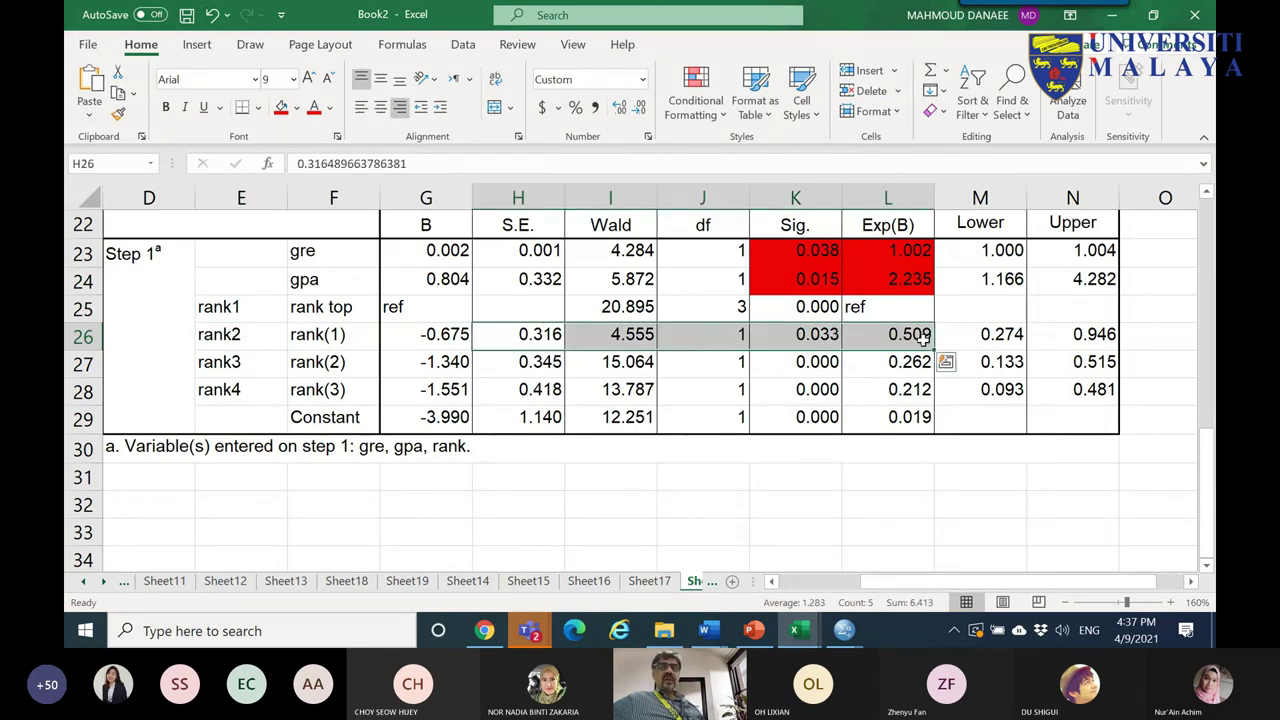
left_click(905, 338)
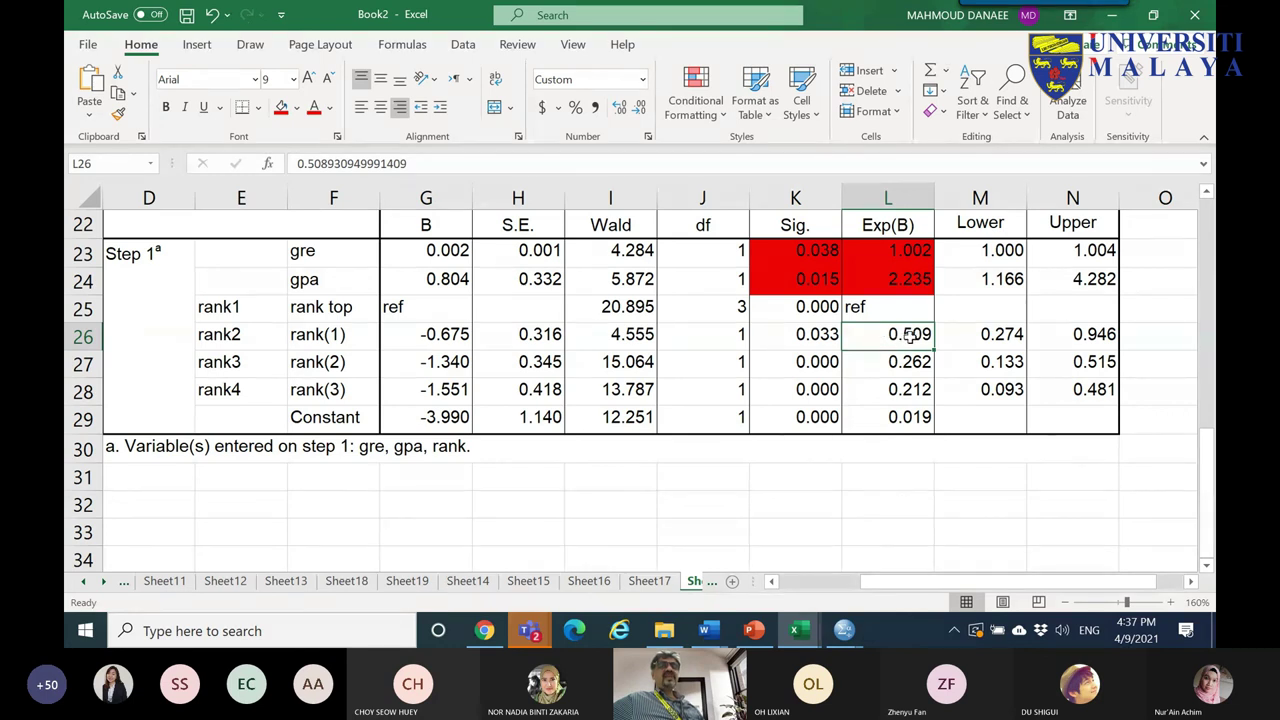
left_click(870, 308)
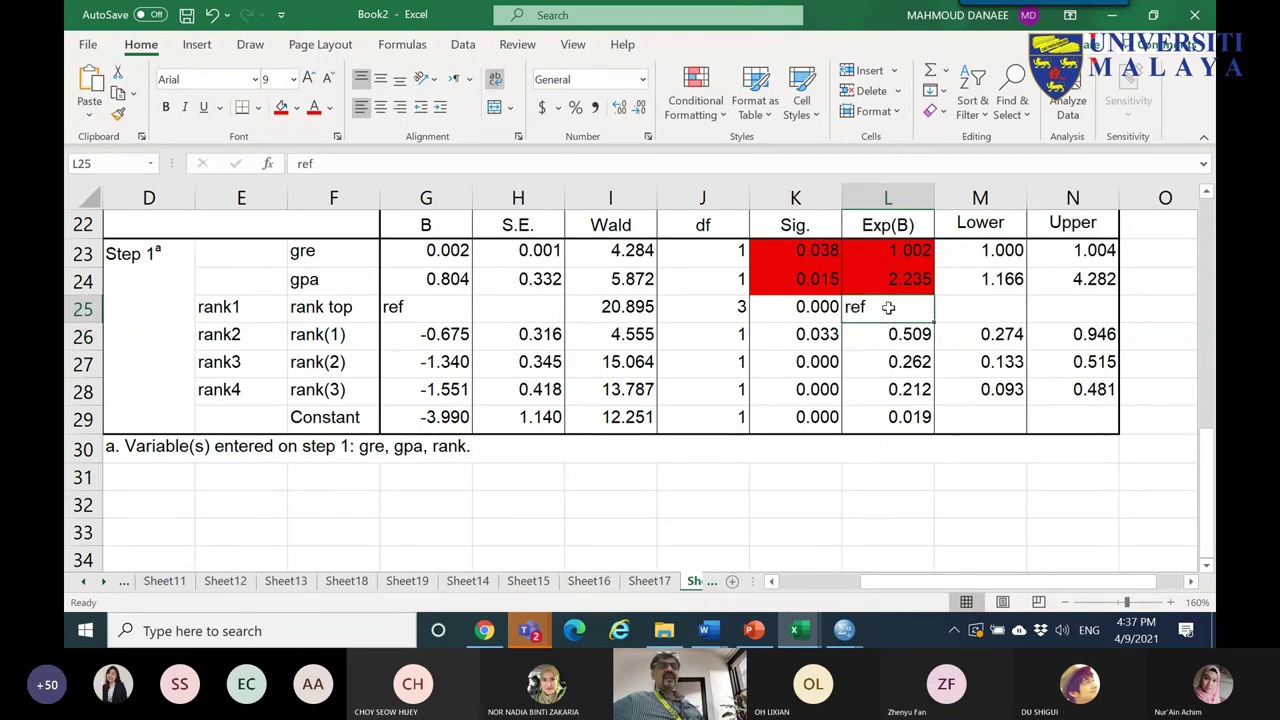
left_click(312, 308)
left_click(895, 340)
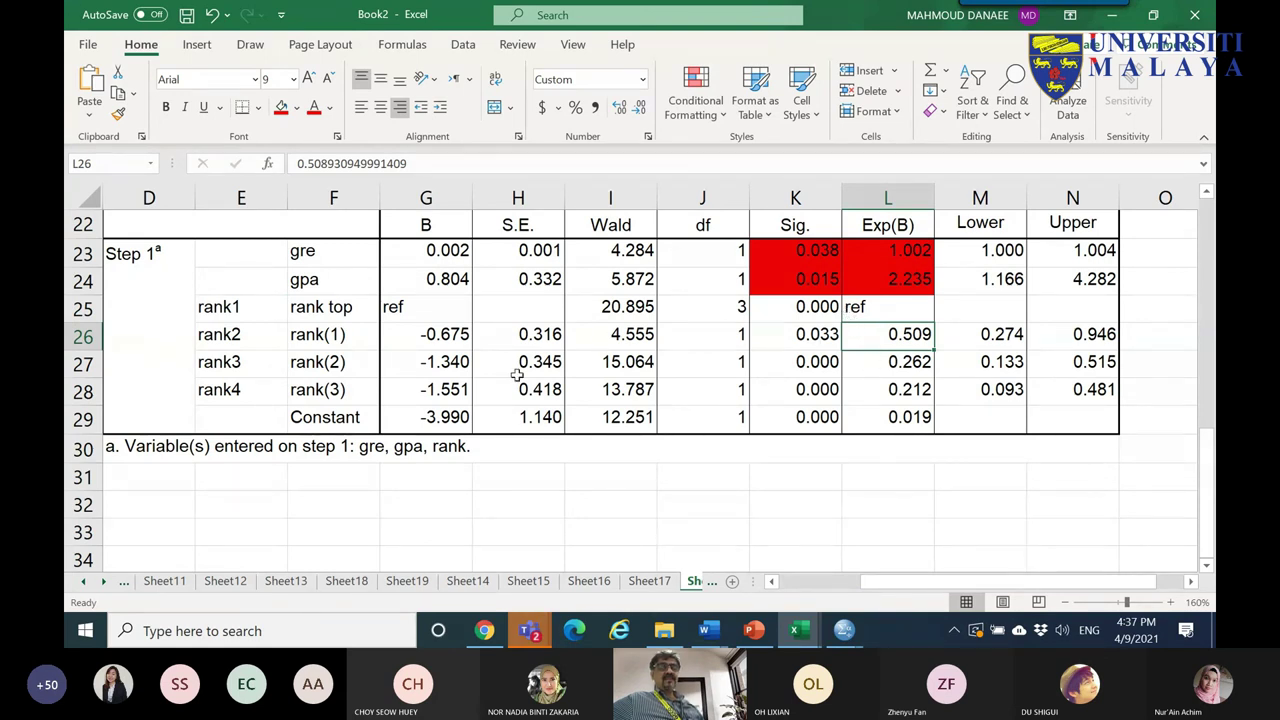
left_click(228, 366)
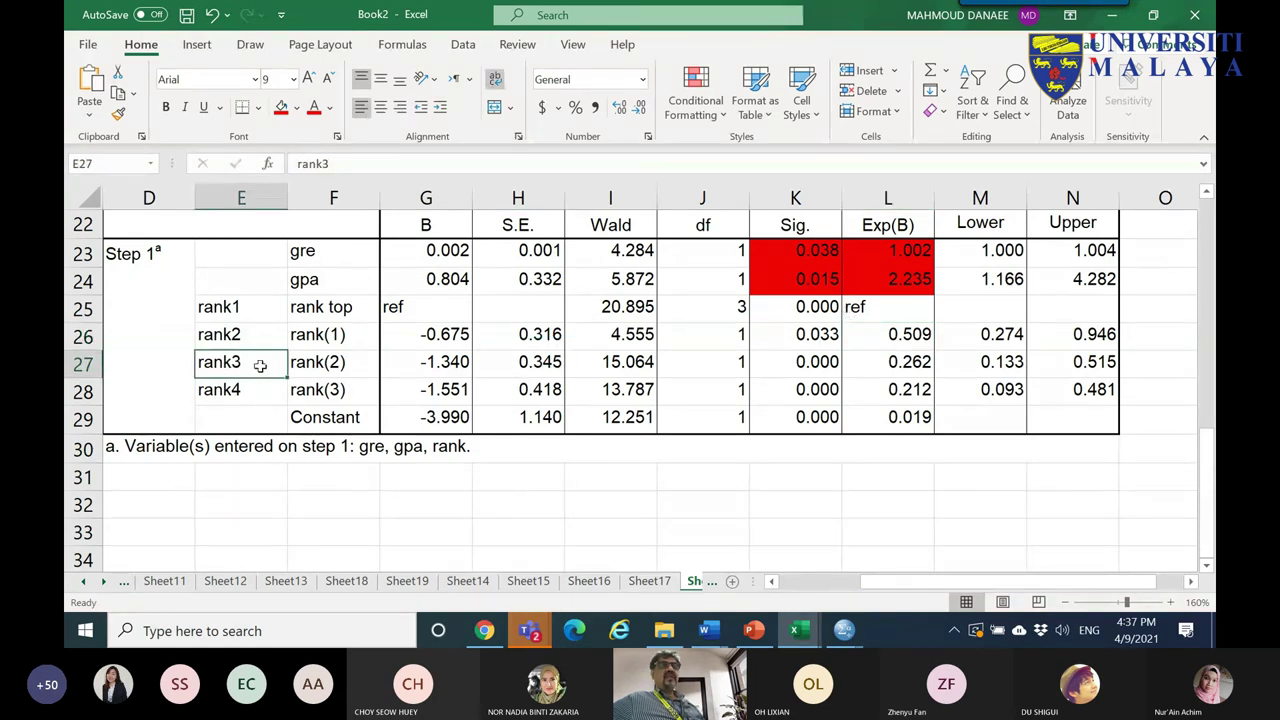
left_click(337, 370)
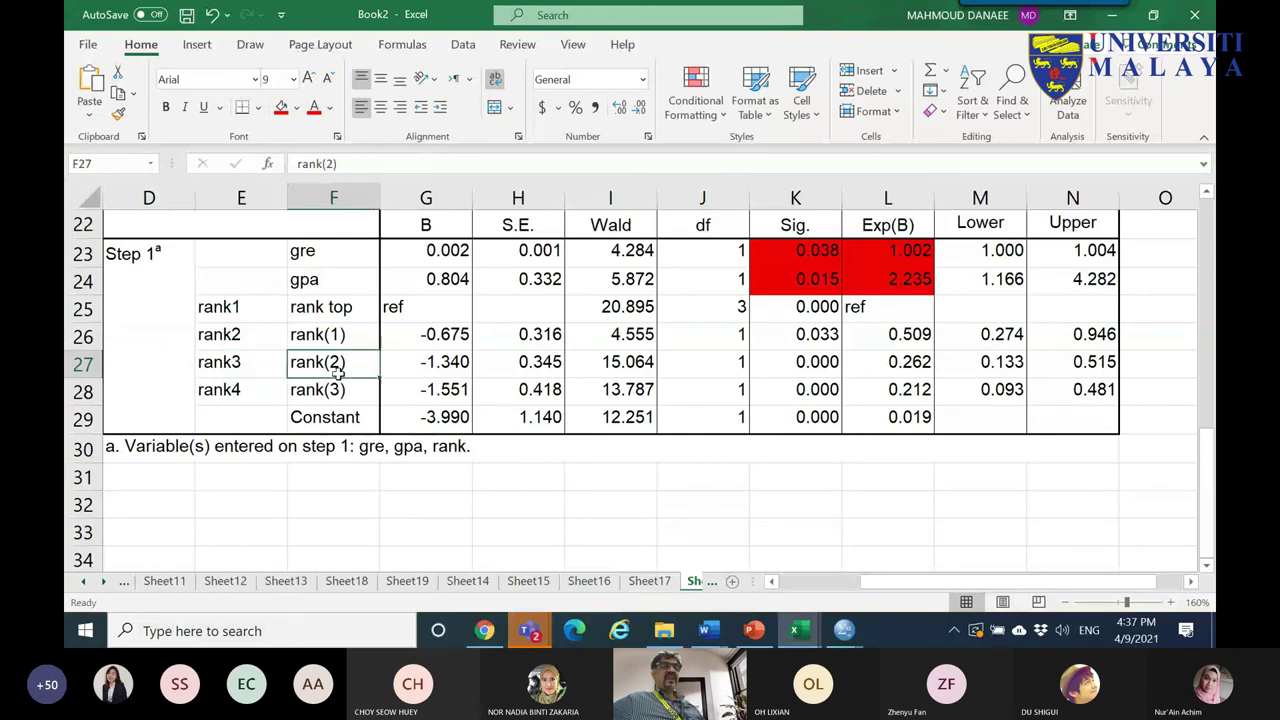
left_click(342, 312)
left_click_drag(337, 367, 530, 364)
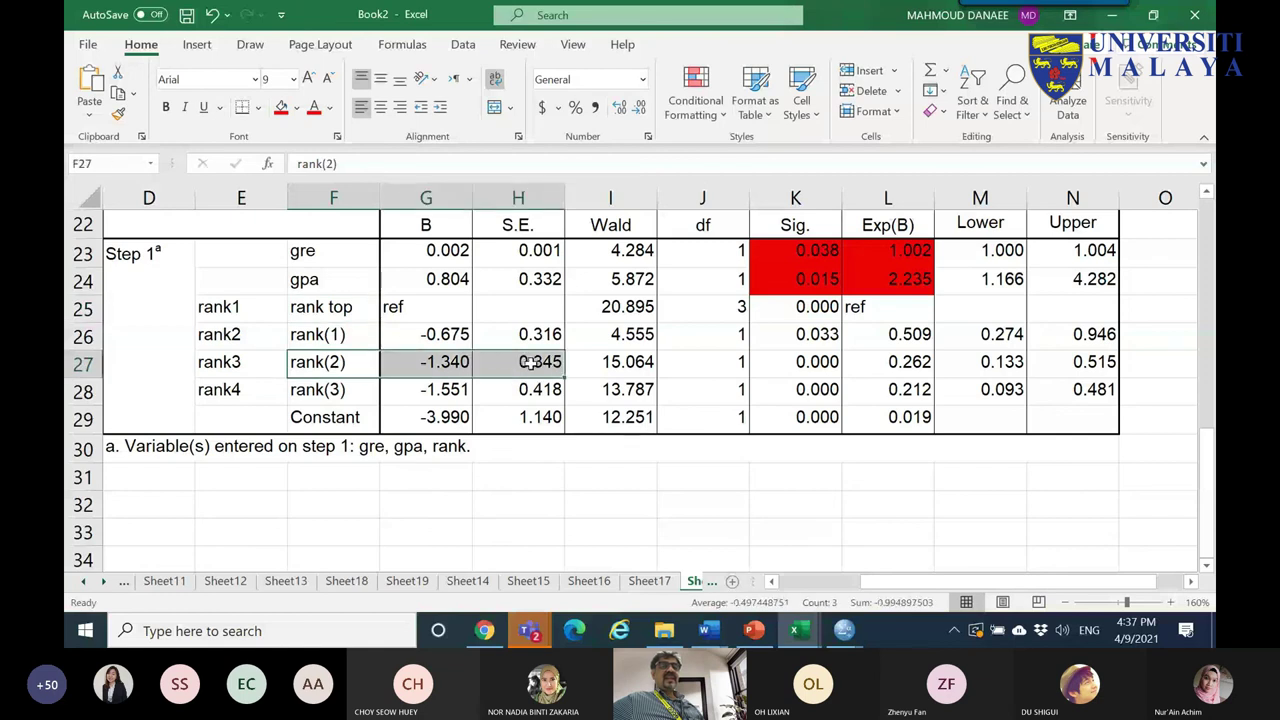
left_click(912, 368)
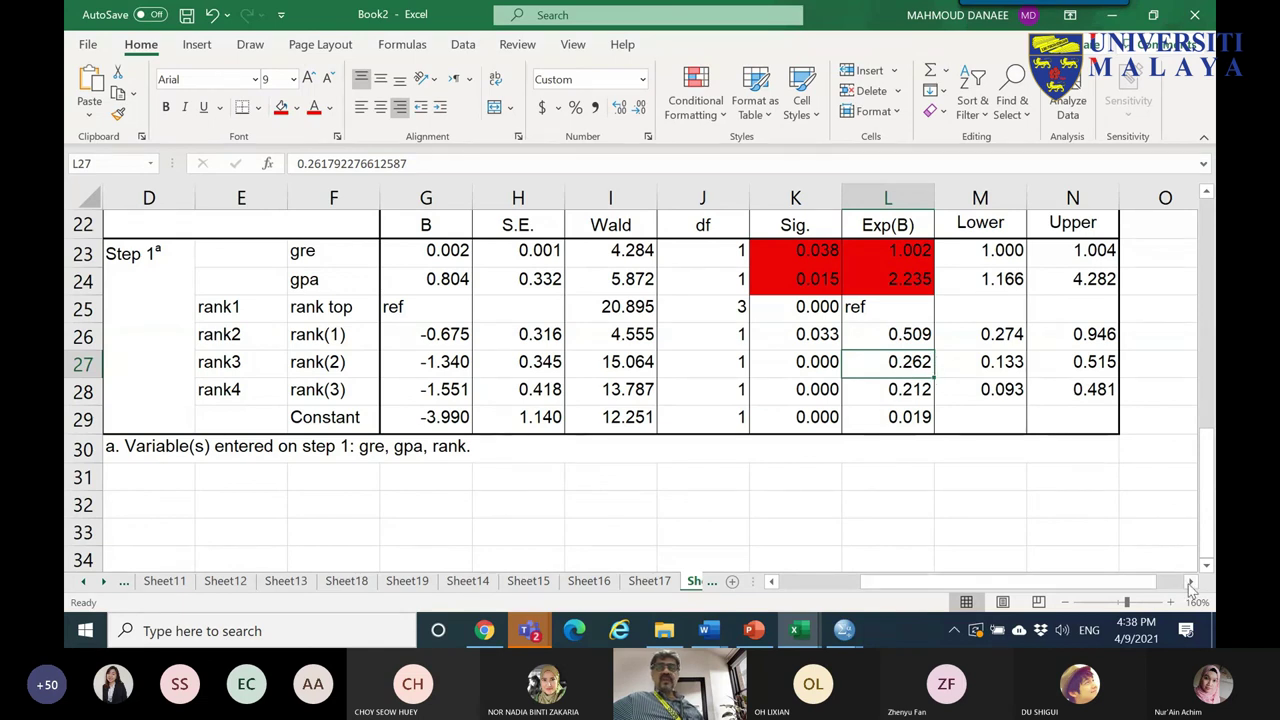
- Calculate the inverse odds ratio of rank(2) in O27 with the formula =1/L27
scroll(1185, 590, "right", 2)
left_click(983, 365)
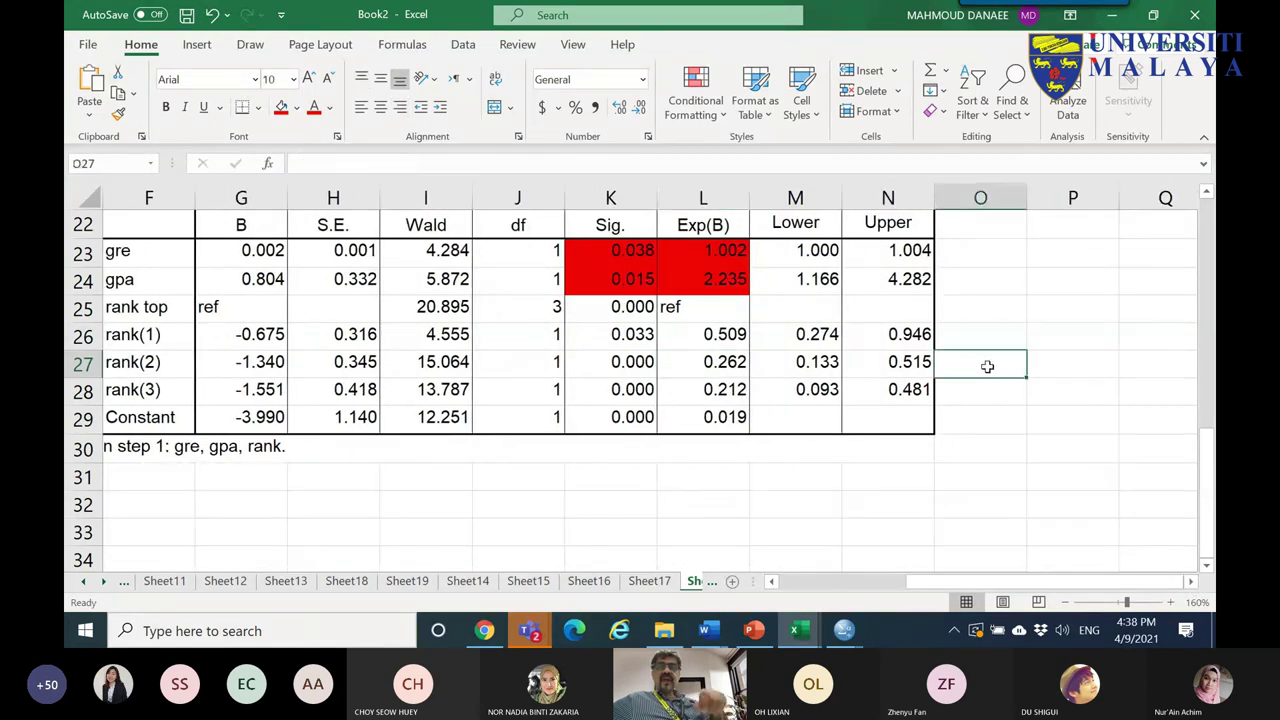
type("1/")
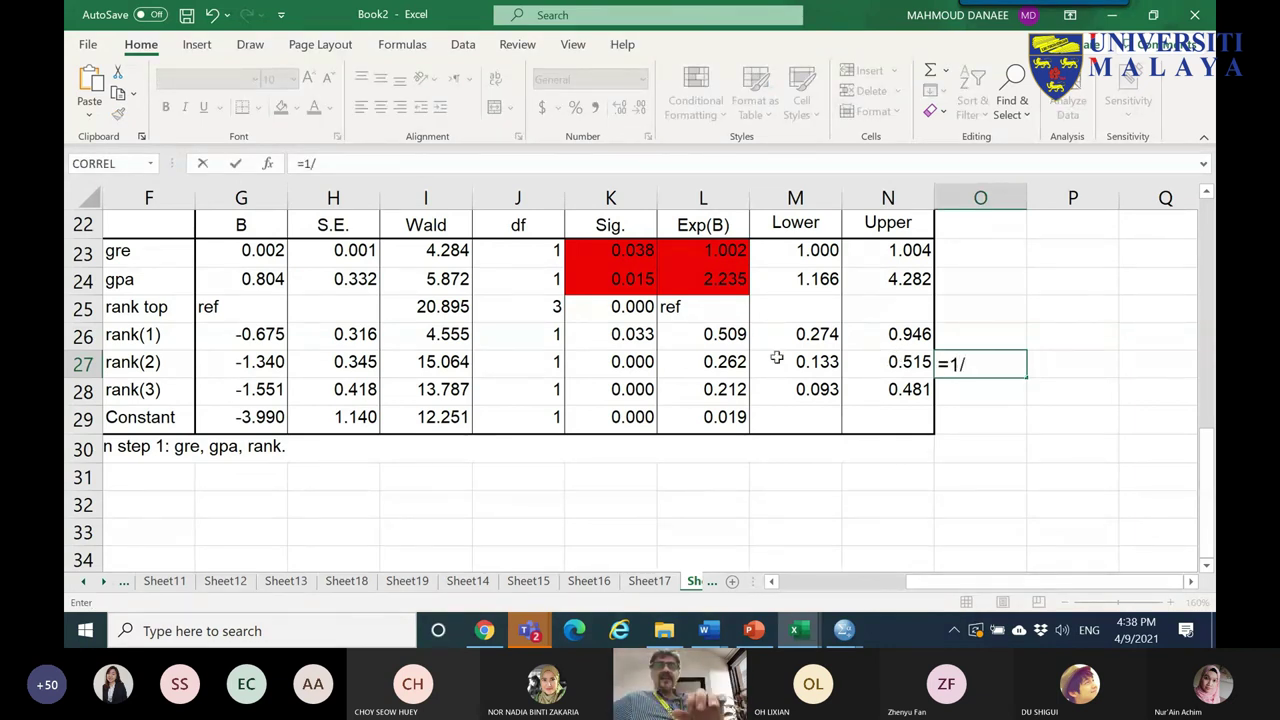
left_click(712, 362)
key("Return")
left_click(966, 374)
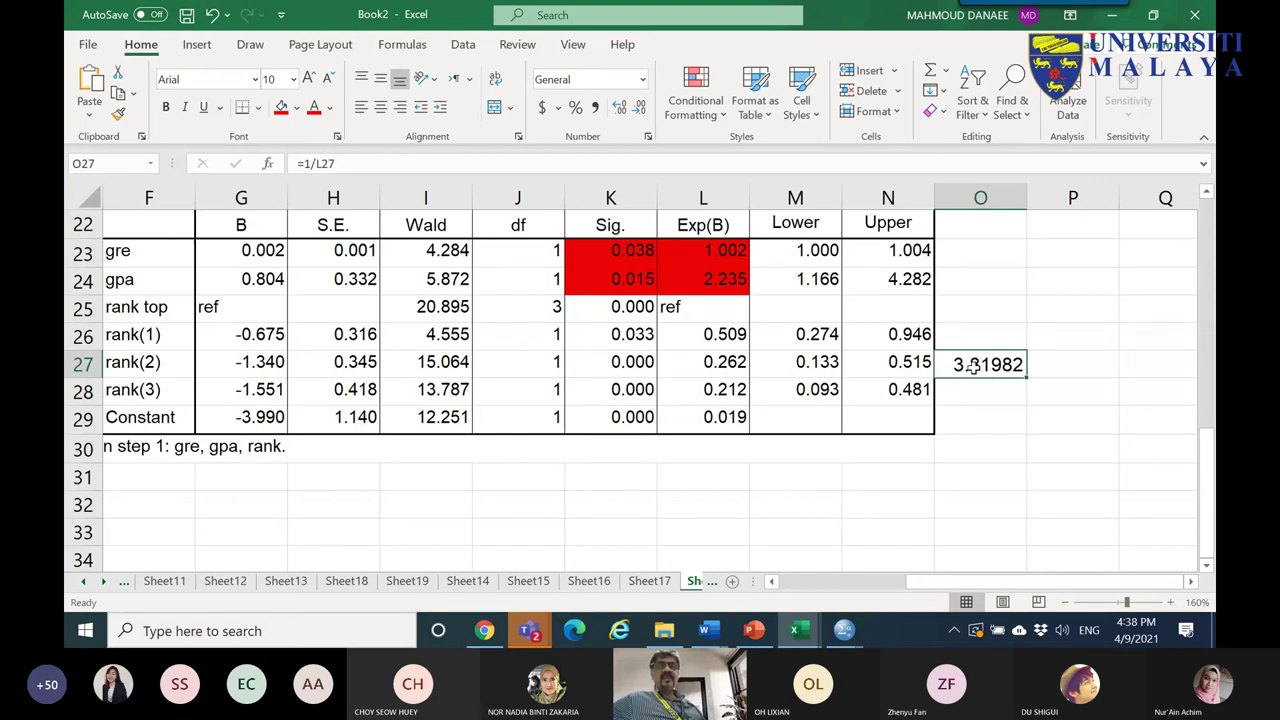
- Compare rank3's Exp(B) with the rank4 row's B, Sig. and Exp(B) in the coefficient table
left_click(730, 368)
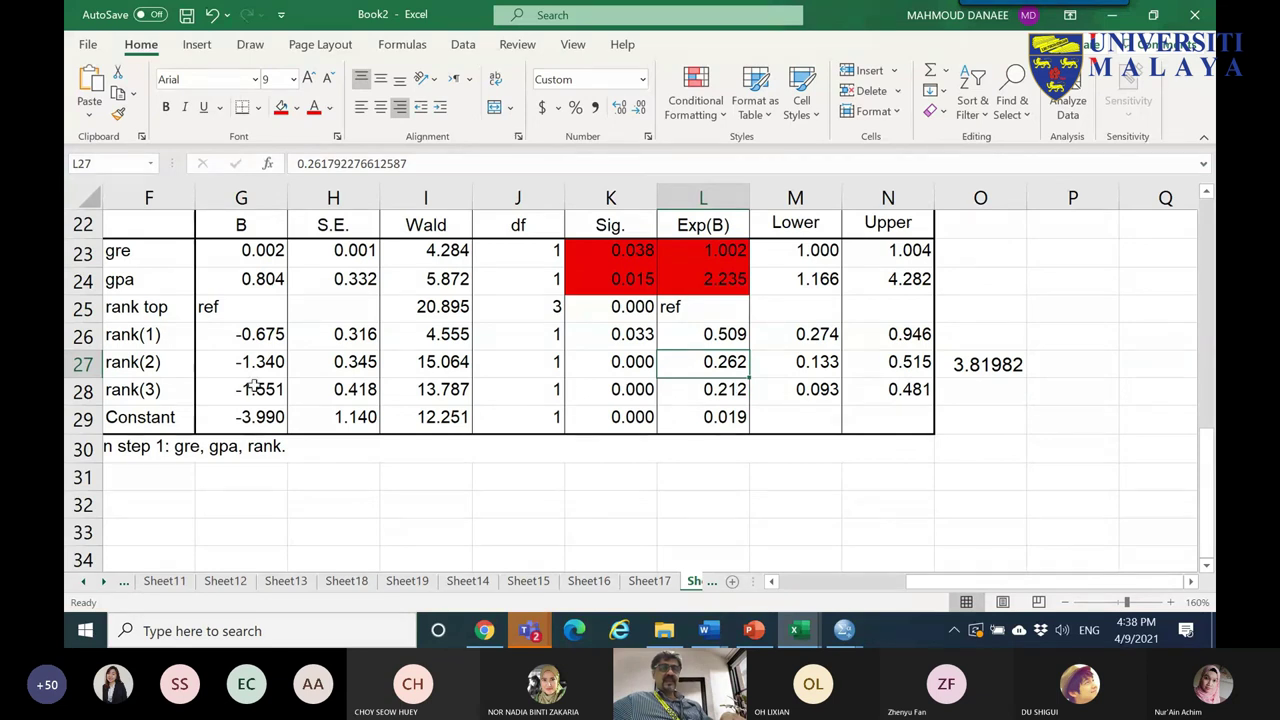
left_click(153, 385)
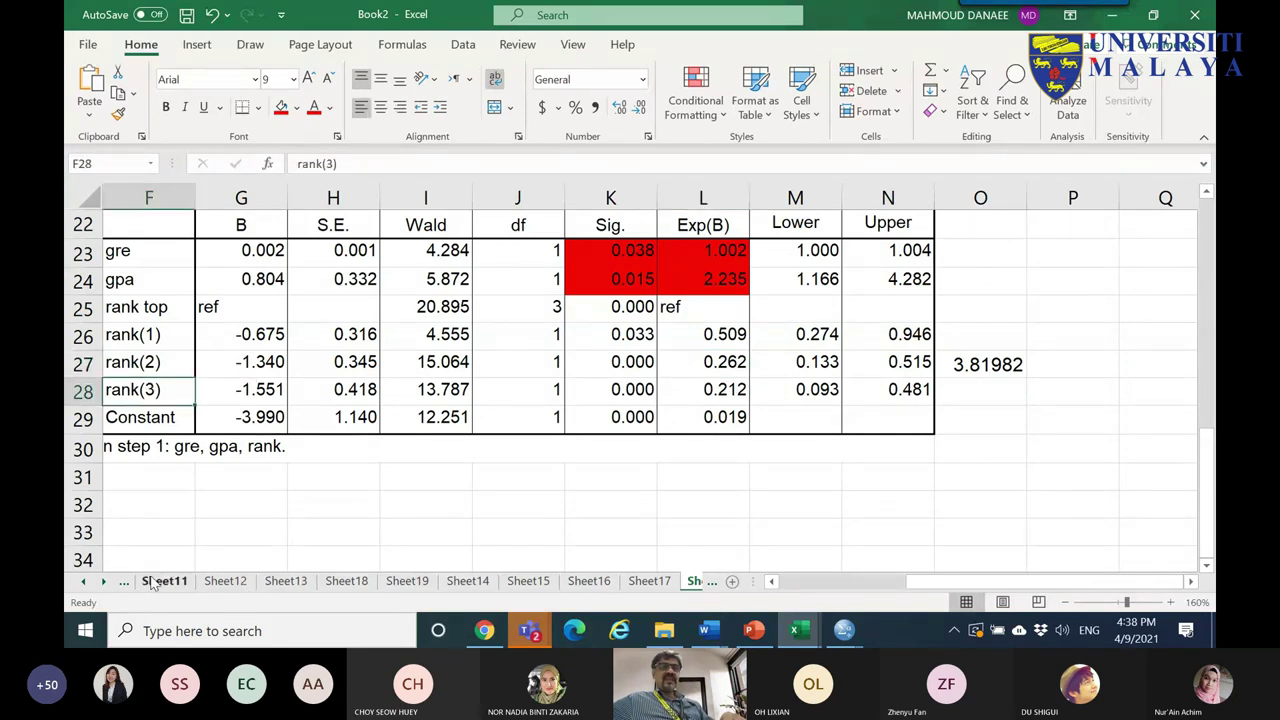
scroll(129, 566, "down", 1)
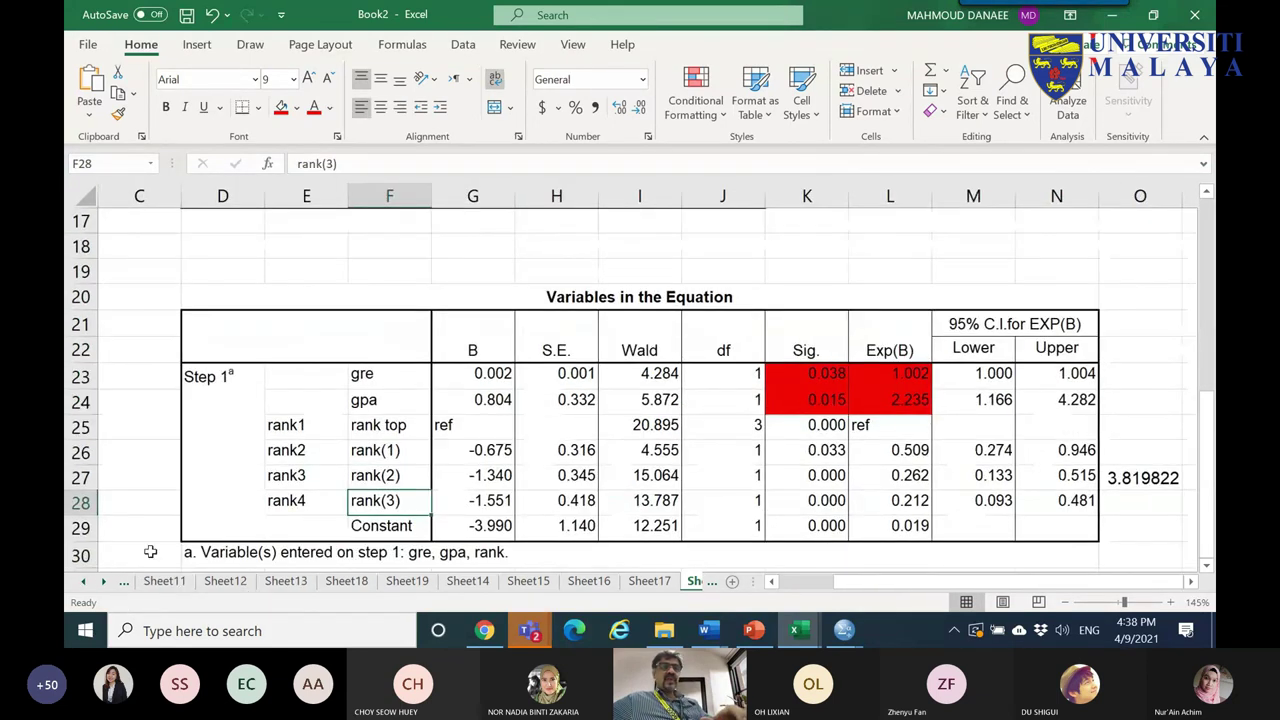
left_click(318, 501)
left_click(476, 503)
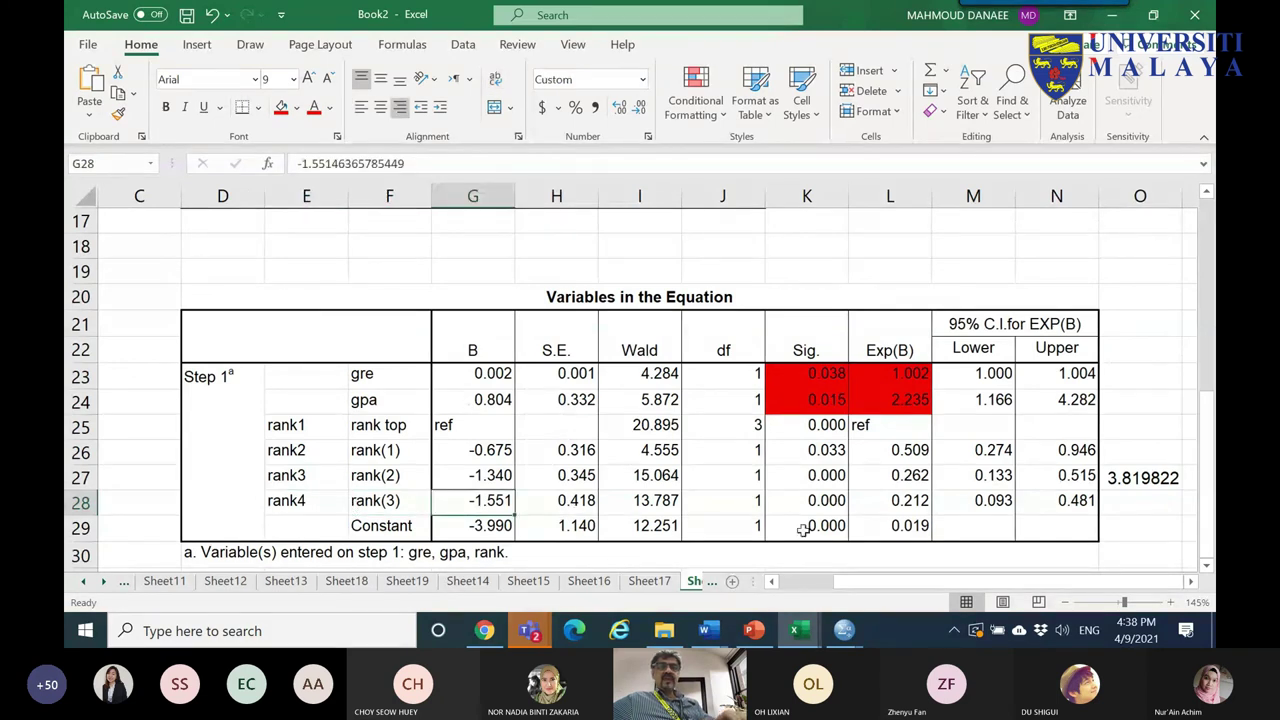
scroll(720, 528, "down", 1)
left_click_drag(523, 449, 538, 491)
left_click(815, 490)
- Calculate the inverse odds ratio of rank(3) in O28 with the formula =1/L28 and compare it with the rank1 reference row
left_click(1121, 493)
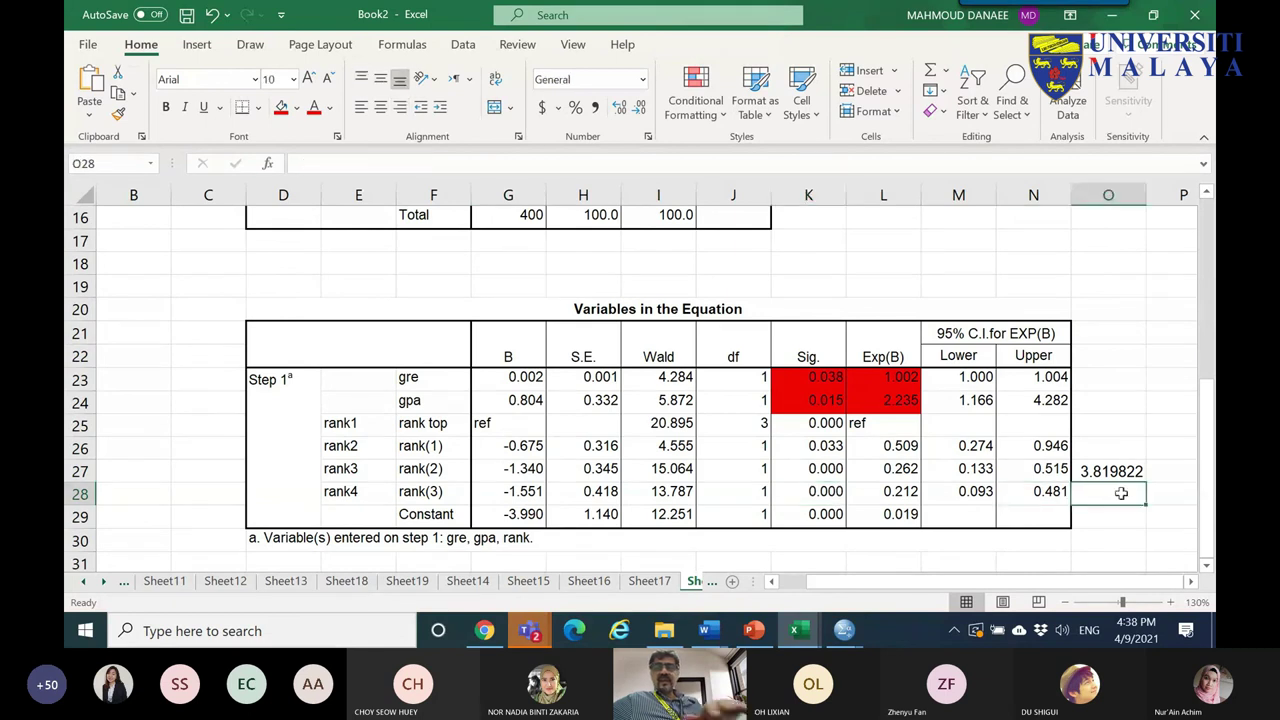
type("=")
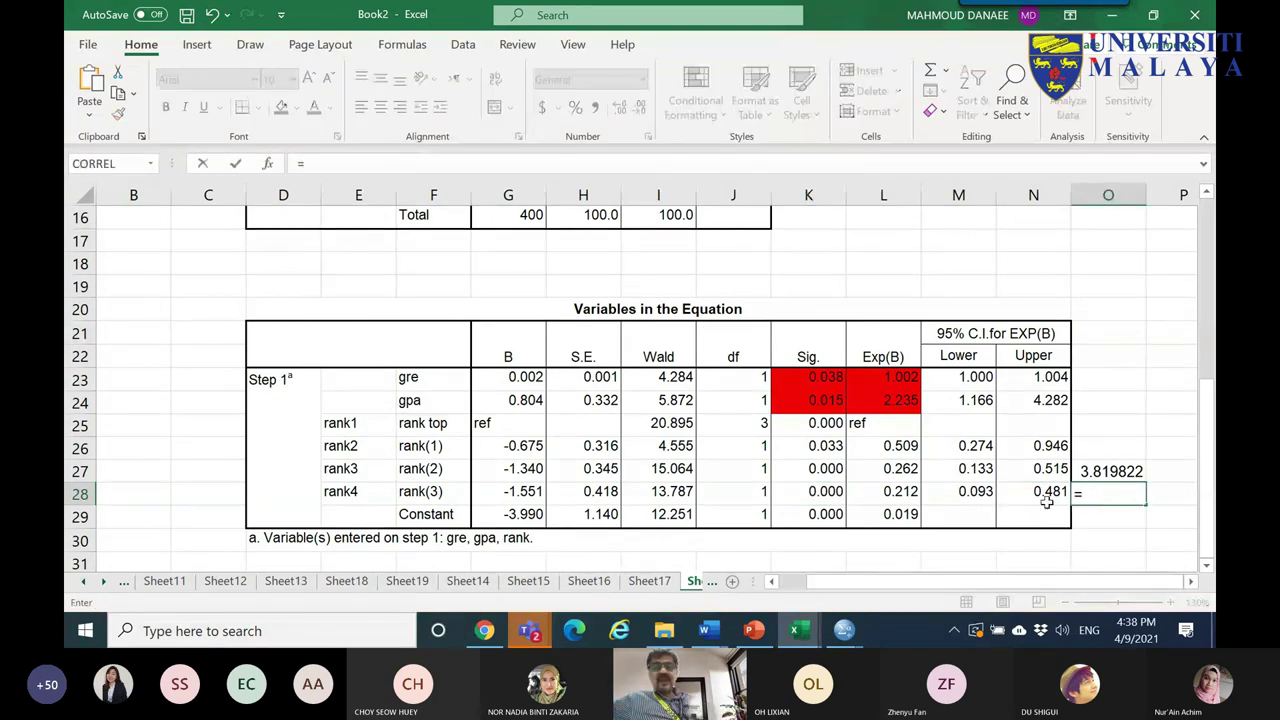
type("1/")
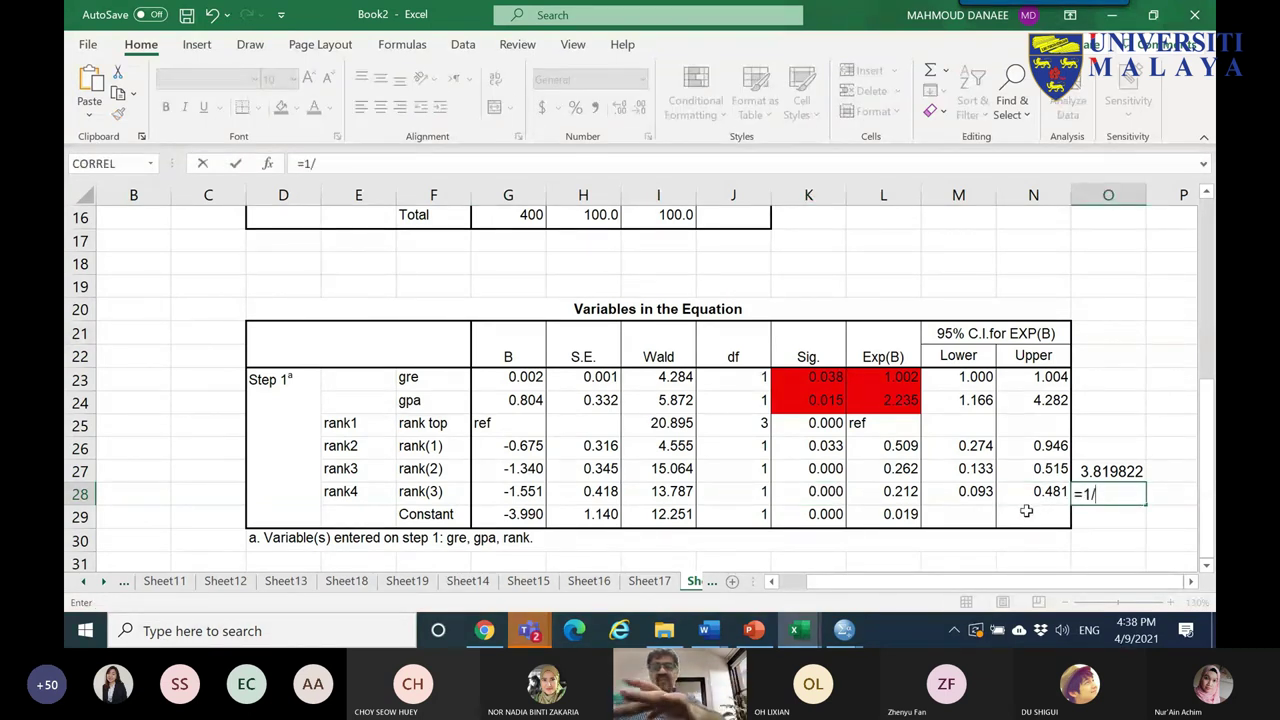
left_click(892, 492)
key("Return")
left_click(1121, 490)
left_click_drag(364, 428, 874, 429)
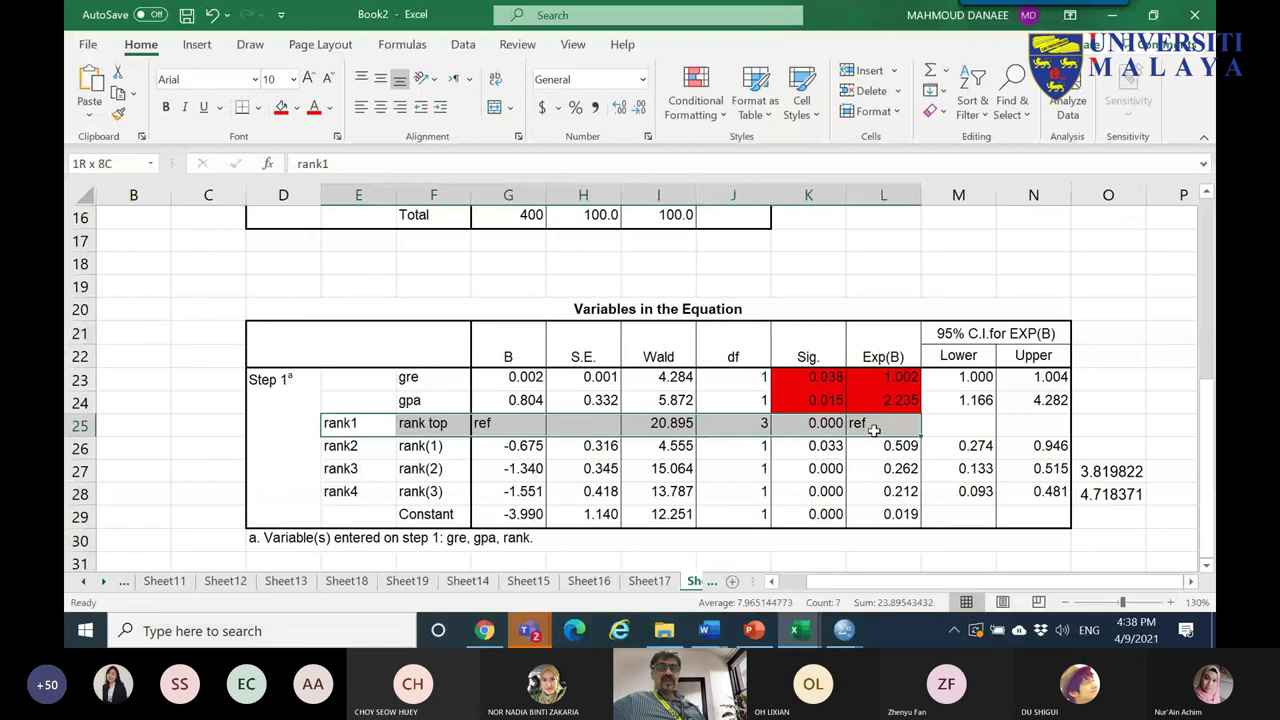
left_click(1107, 494)
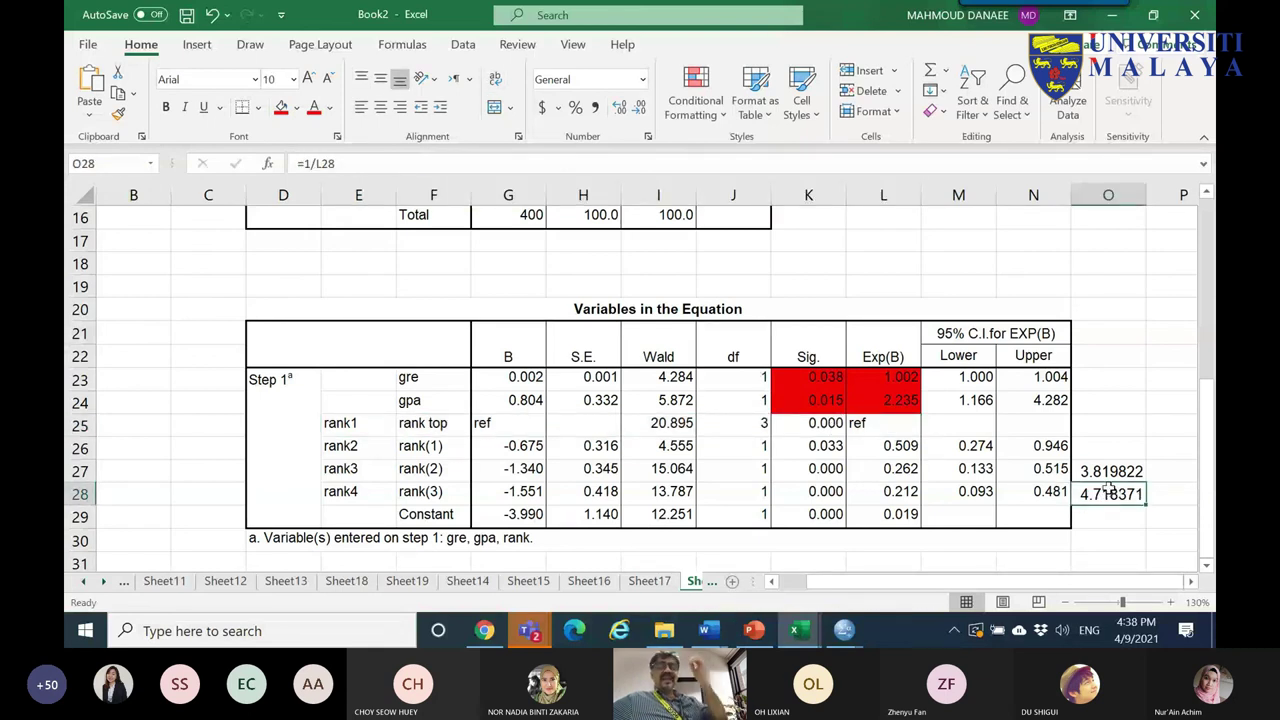
- Calculate the inverse odds ratio of rank(1) in O26 with the formula =1/L26 and review the three inverse ratios
left_click(1100, 447)
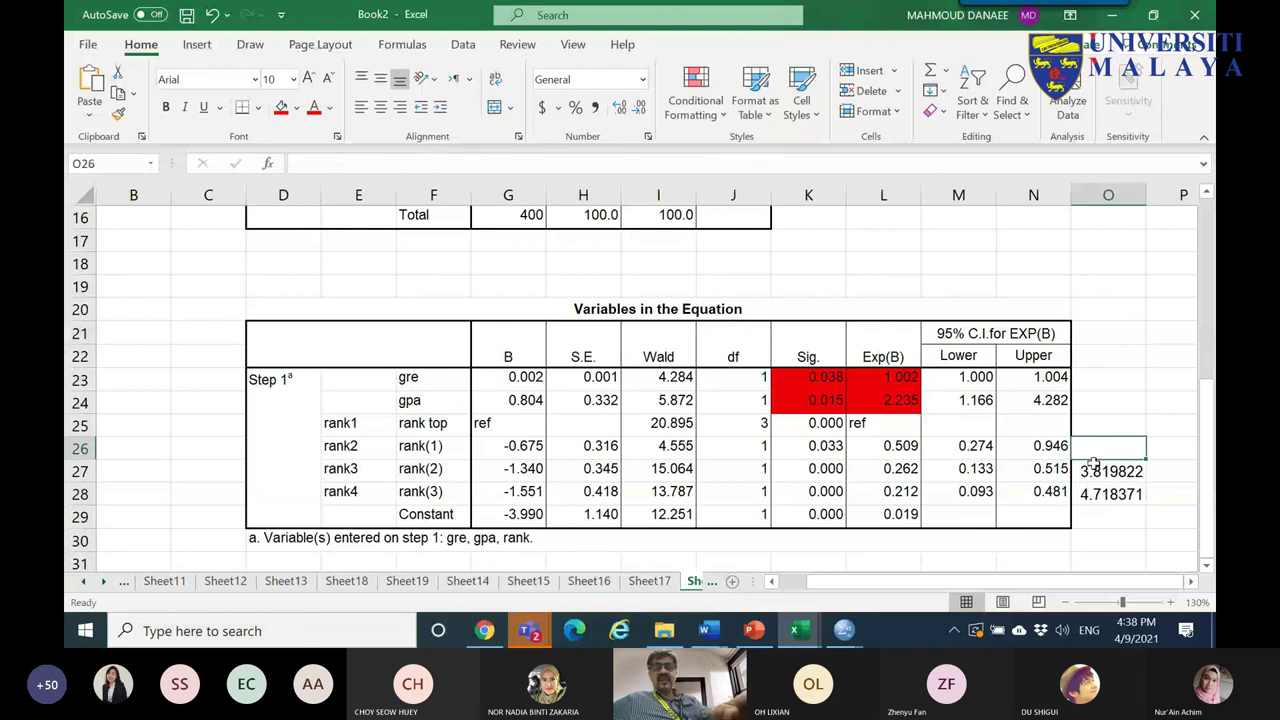
type("=1/")
left_click(906, 452)
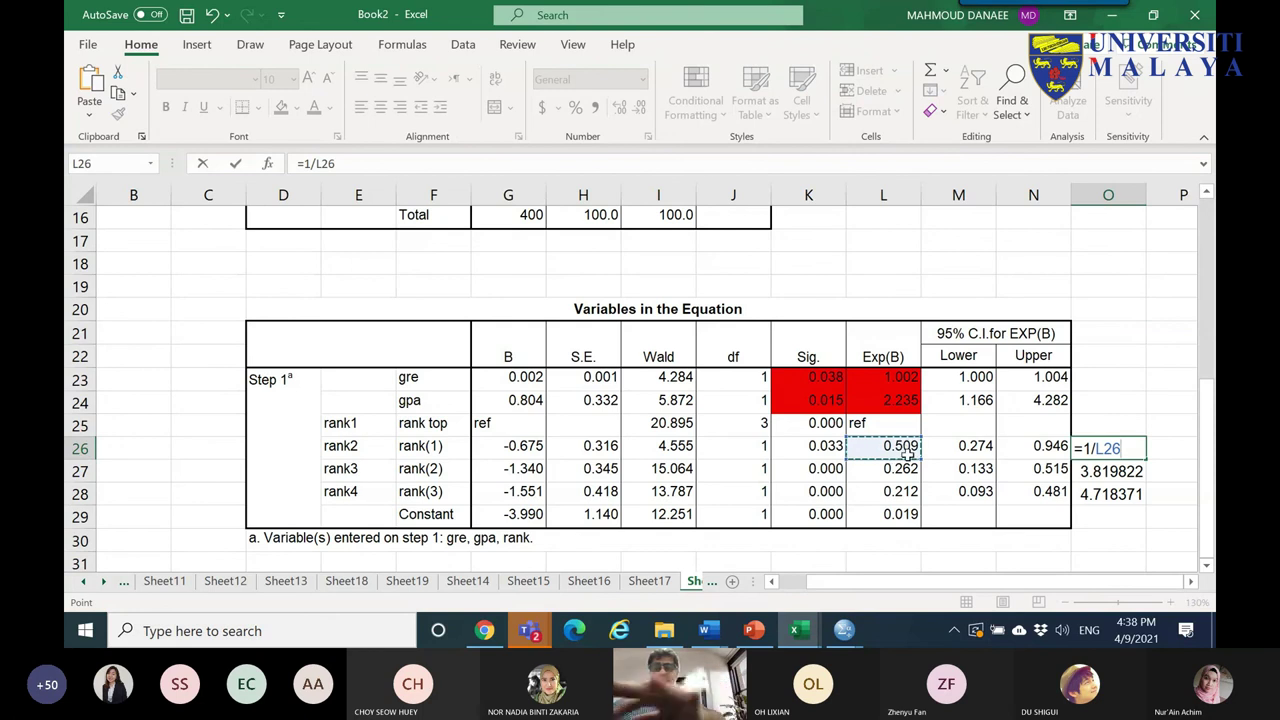
key("Return")
left_click(1083, 450)
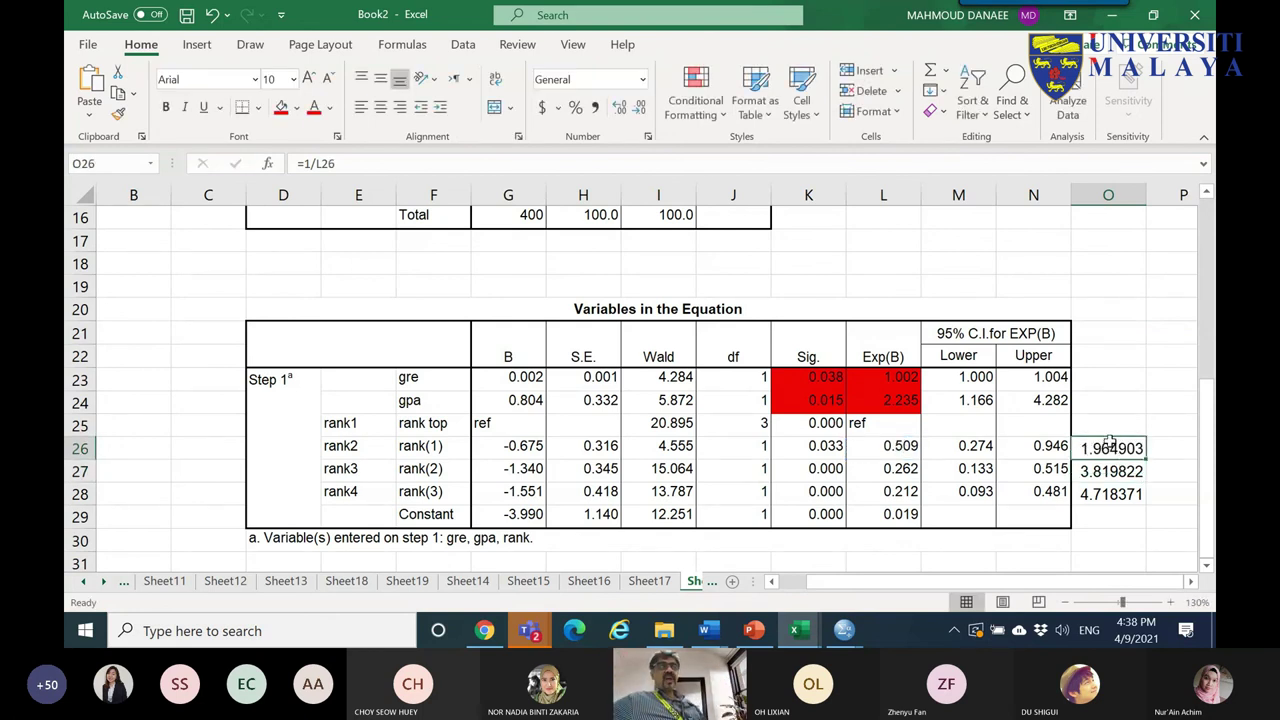
left_click(1105, 471)
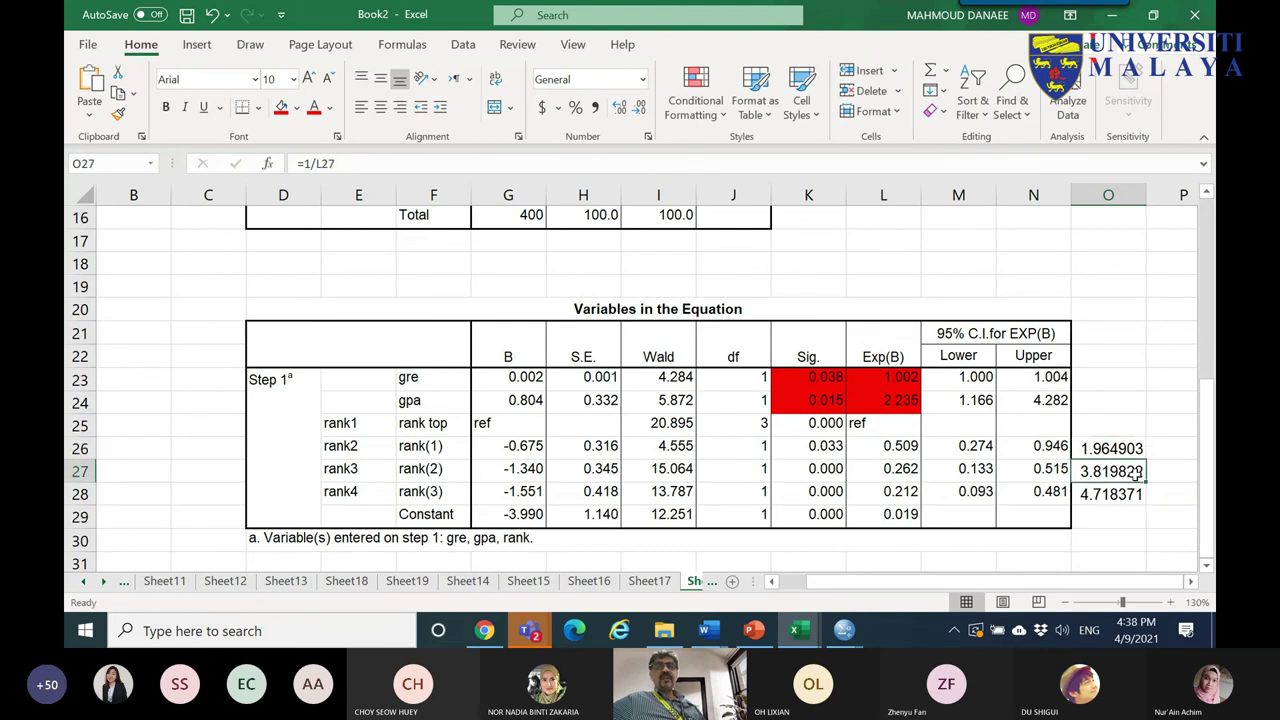
left_click(1100, 490)
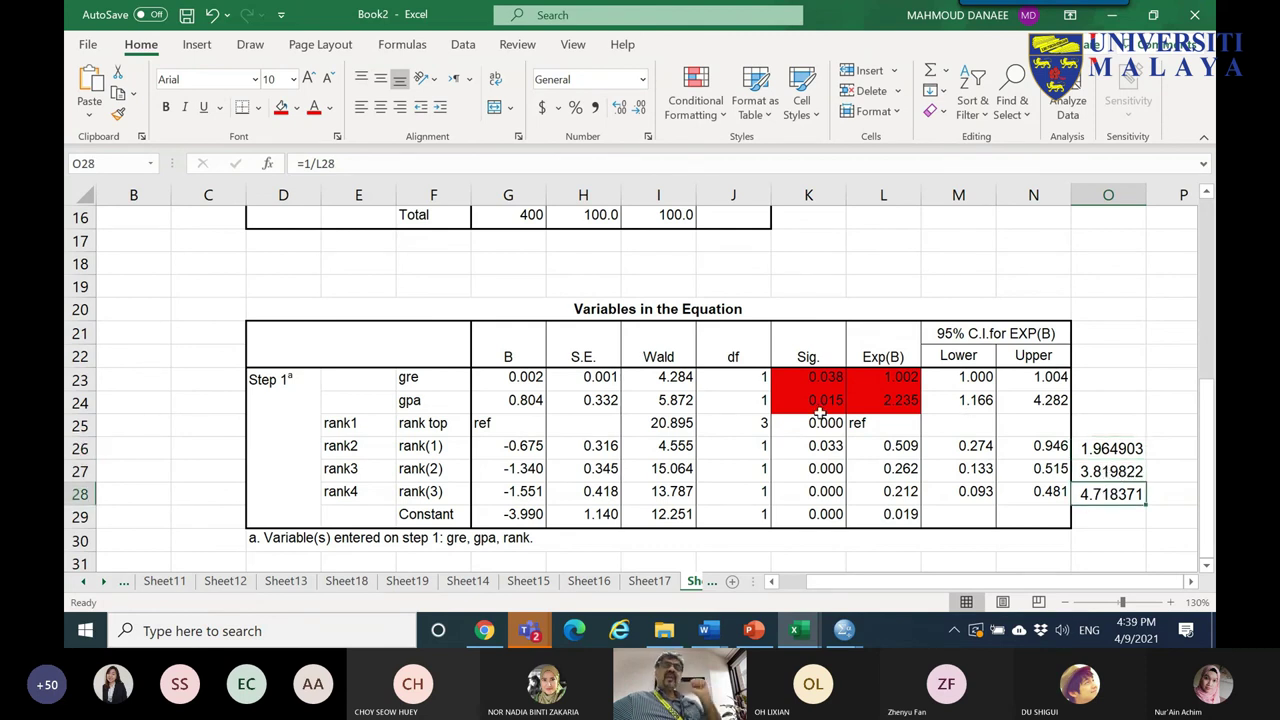
- Switch to the binary.sav data in SPSS and reopen the Logistic Regression setup for admit
mouse_move(844, 630)
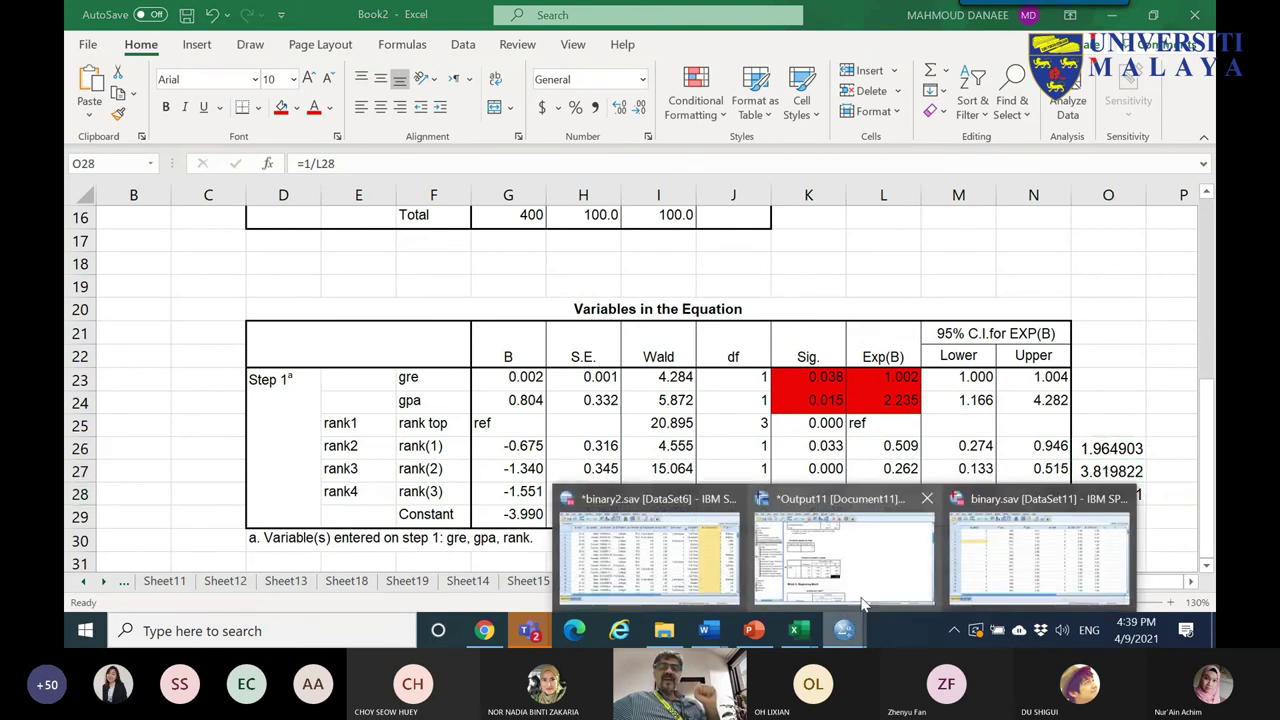
left_click(997, 563)
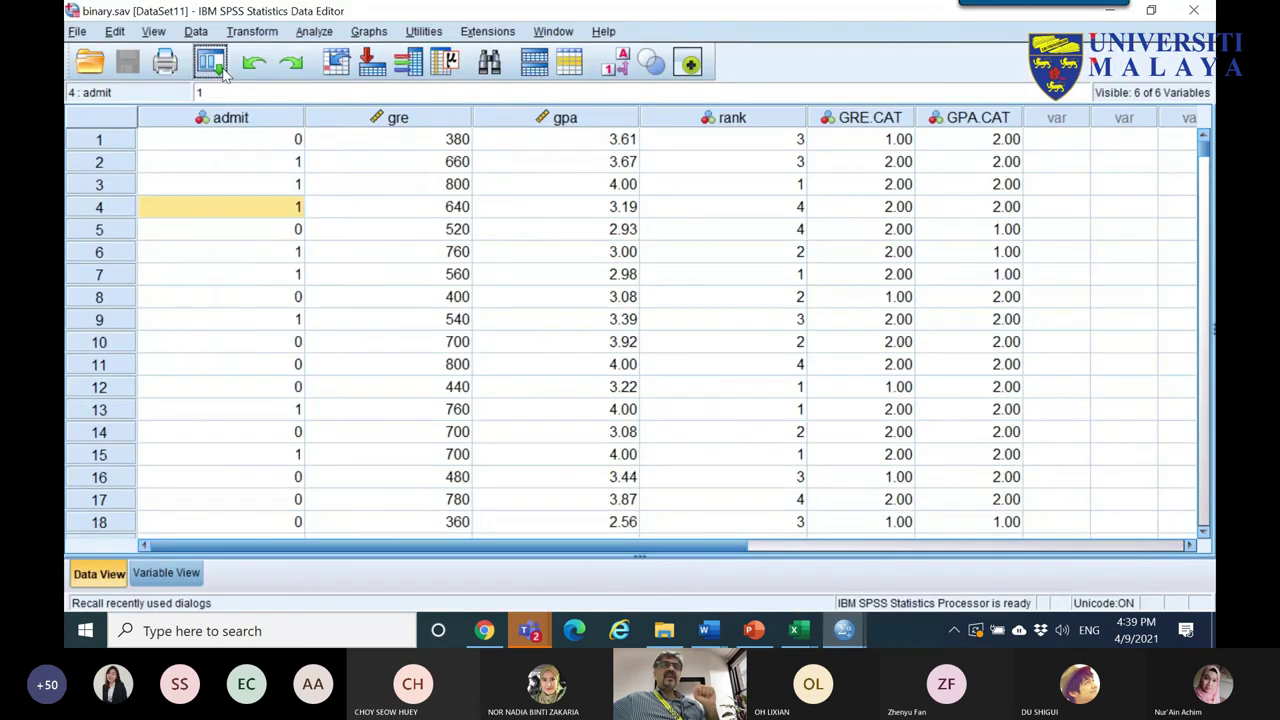
left_click(210, 63)
left_click(246, 92)
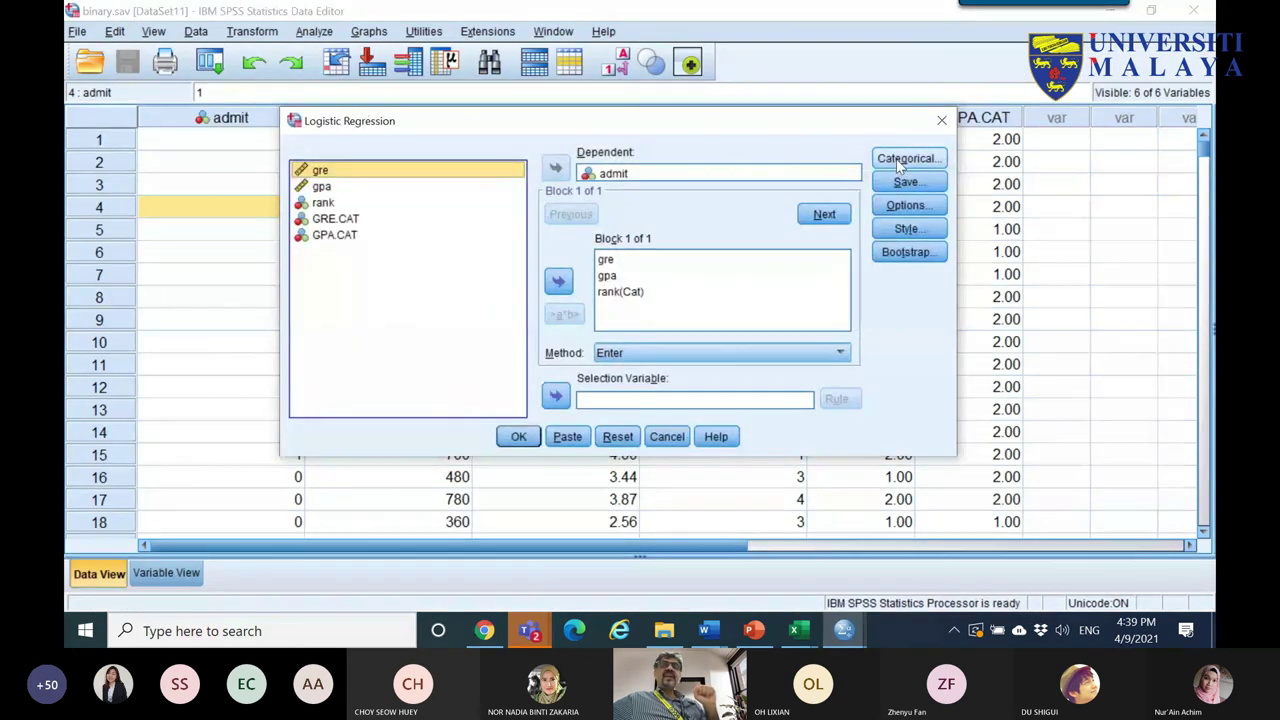
- Reapply the Indicator contrast for the categorical covariate rank with First as the reference category
left_click(903, 158)
left_click(766, 260)
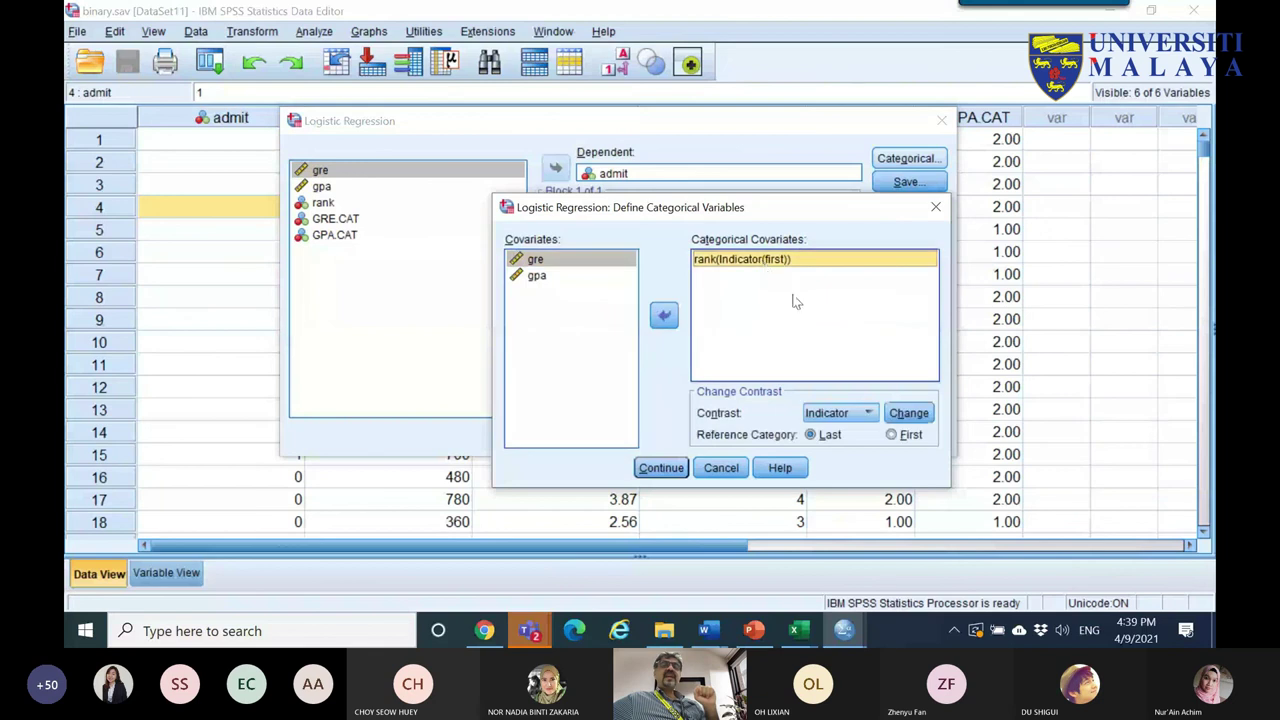
left_click(912, 440)
left_click(910, 414)
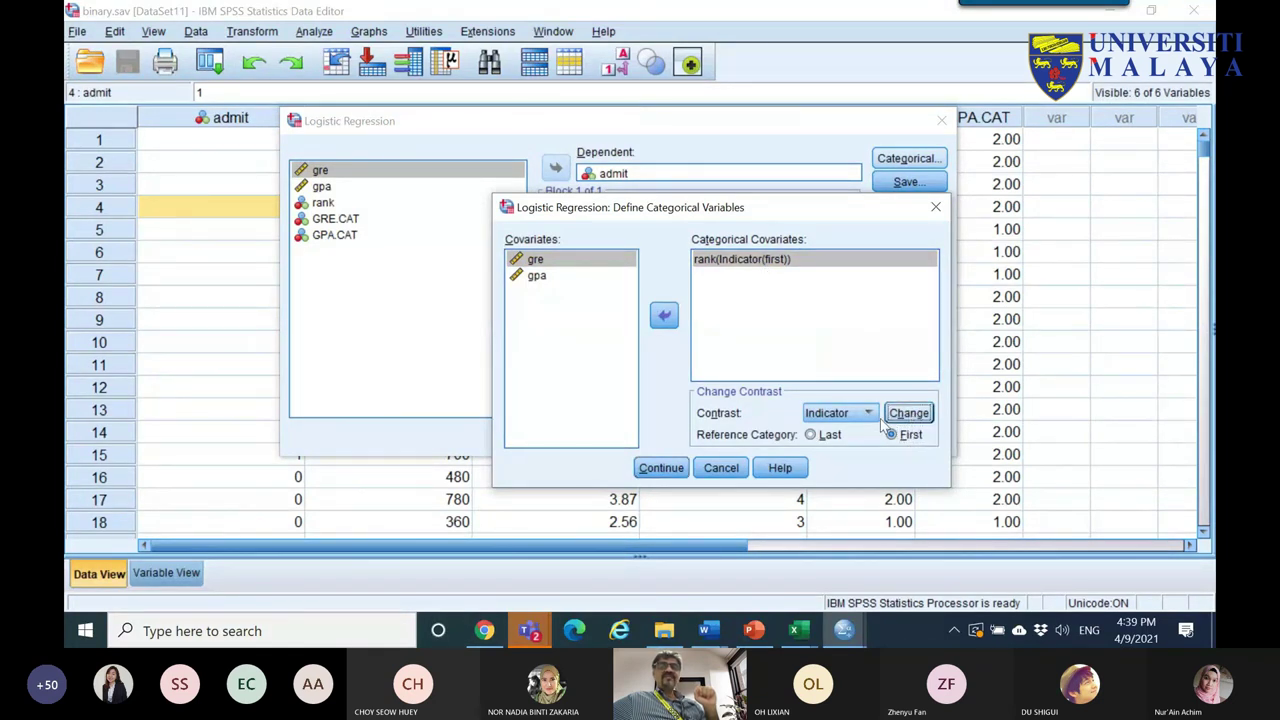
left_click(661, 468)
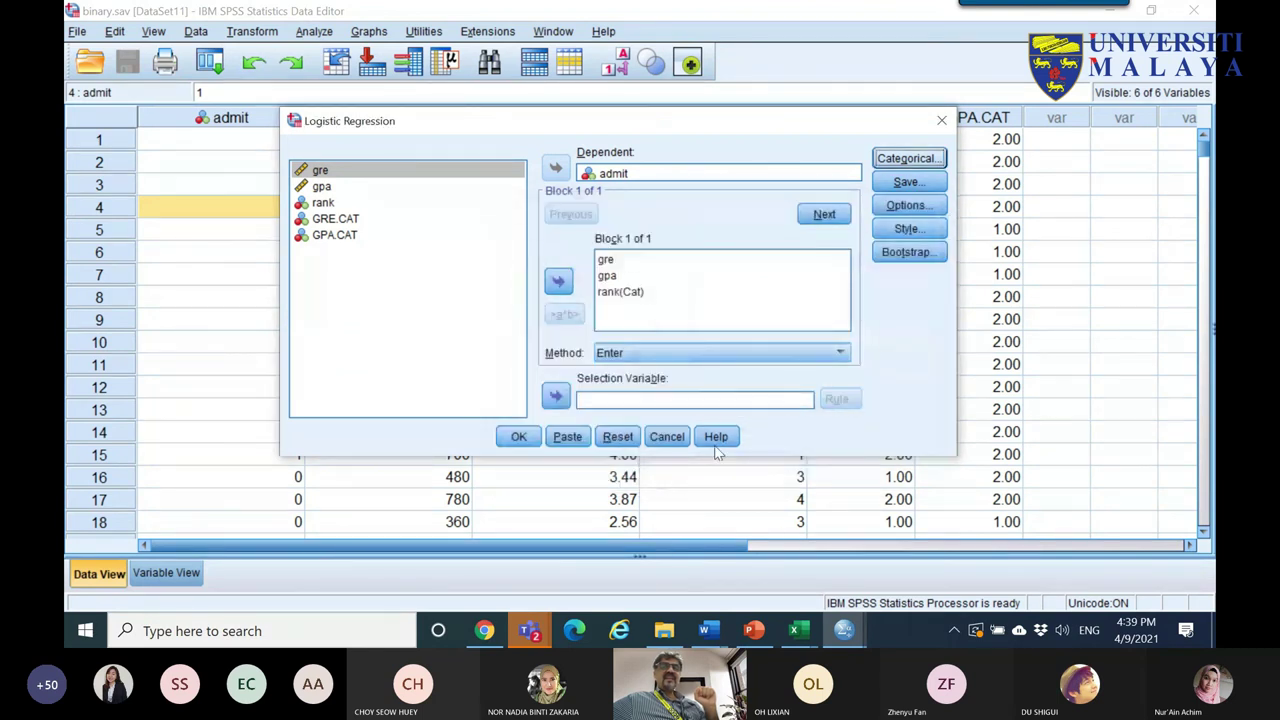
- Change the reference category of rank to Last with the Indicator contrast and run the logistic regression
left_click(910, 160)
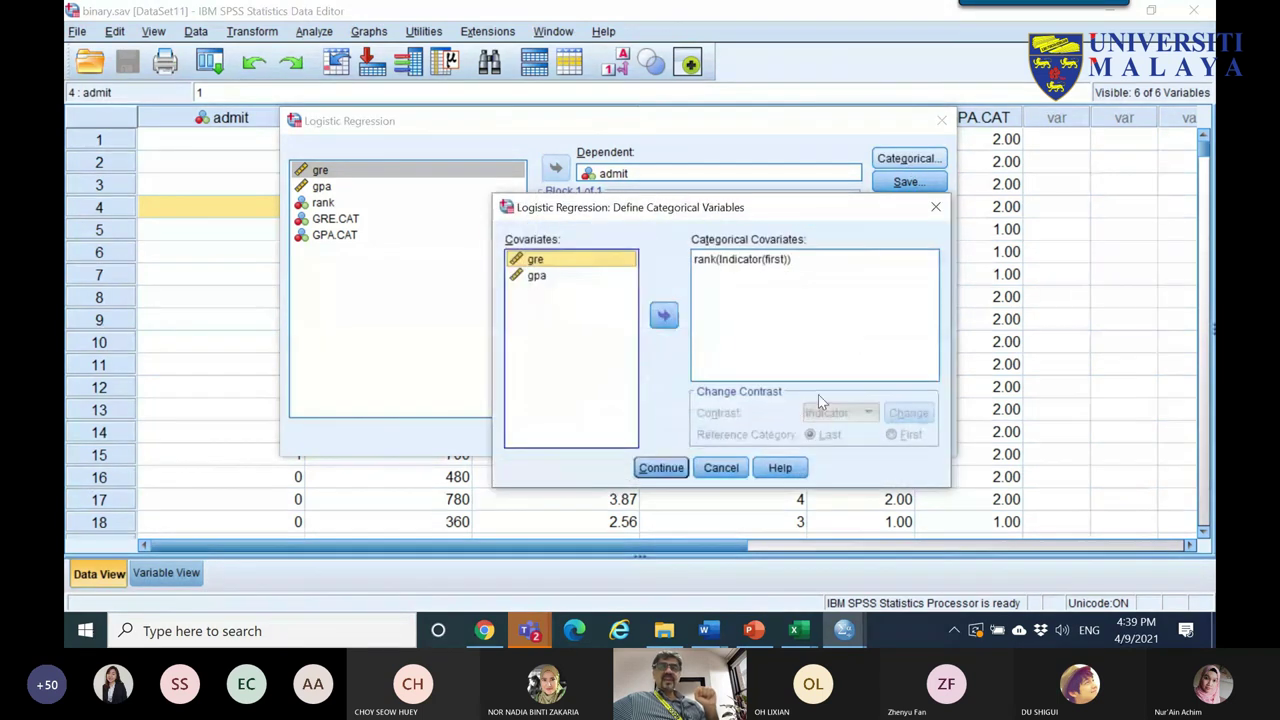
left_click(750, 260)
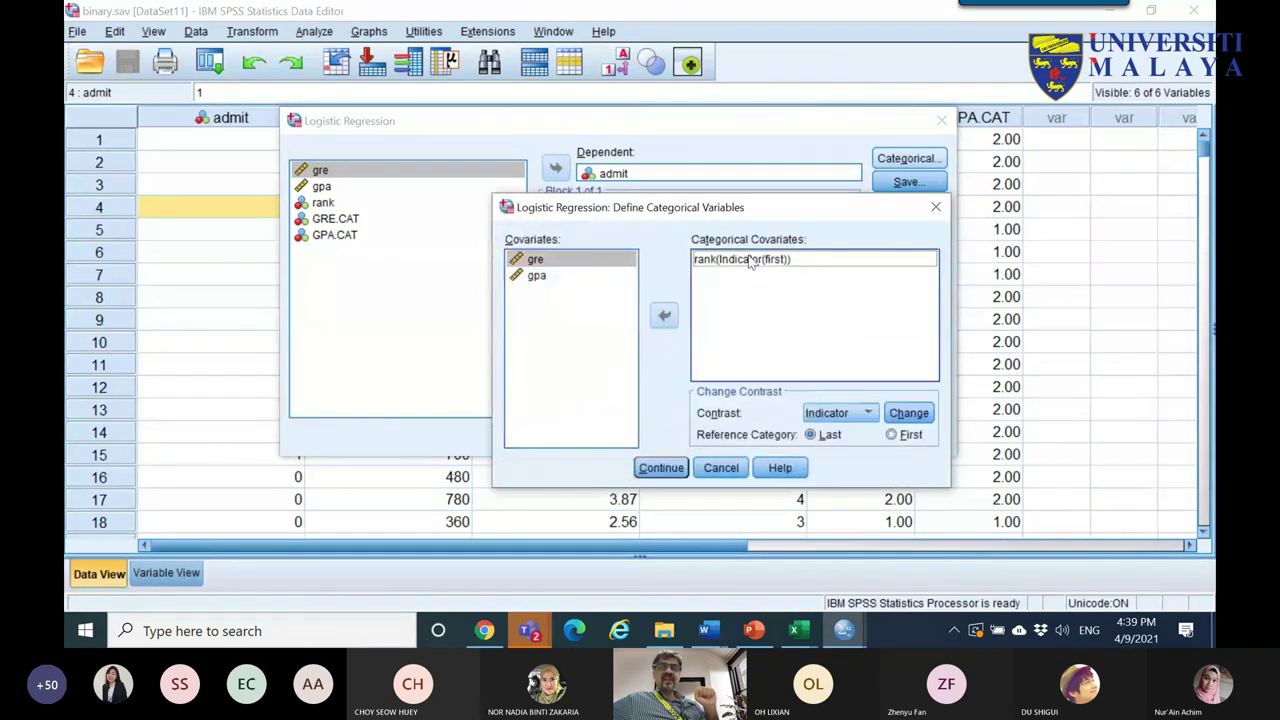
left_click(812, 435)
left_click(908, 413)
left_click(661, 468)
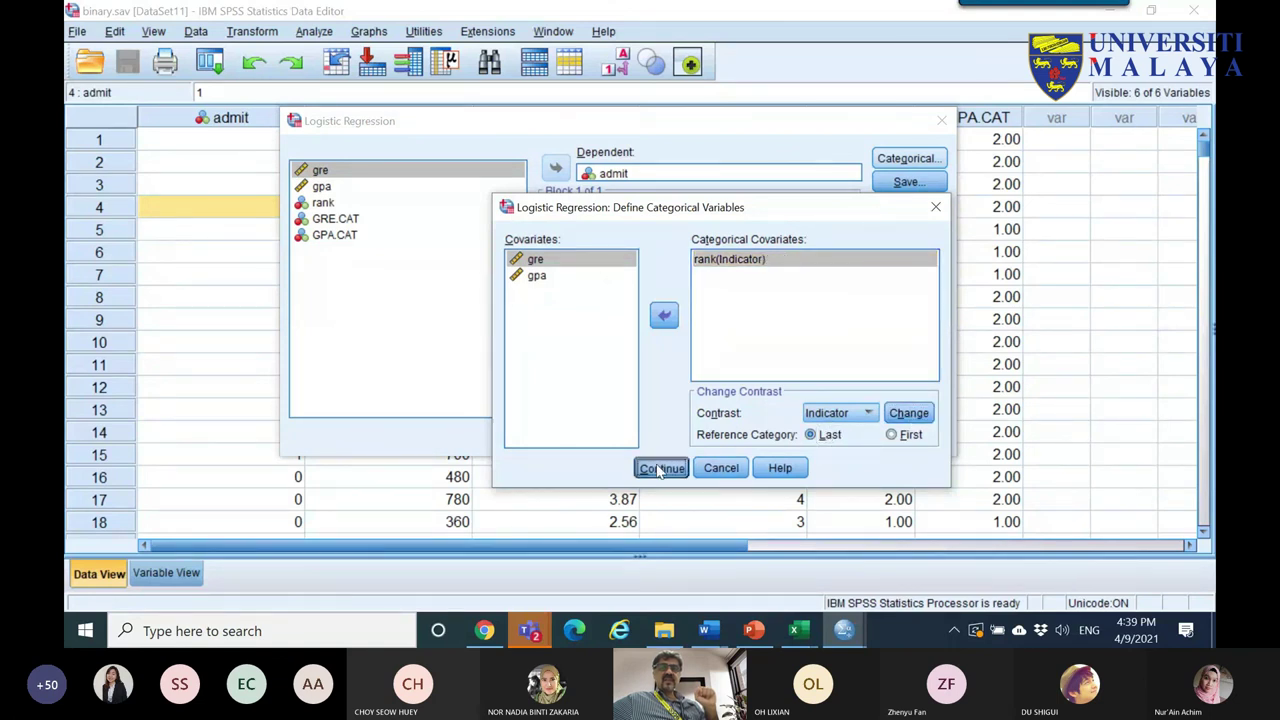
left_click(517, 434)
- Find the Variables in the Equation table of the new Block 1 output and copy it
scroll(550, 403, "down", 15)
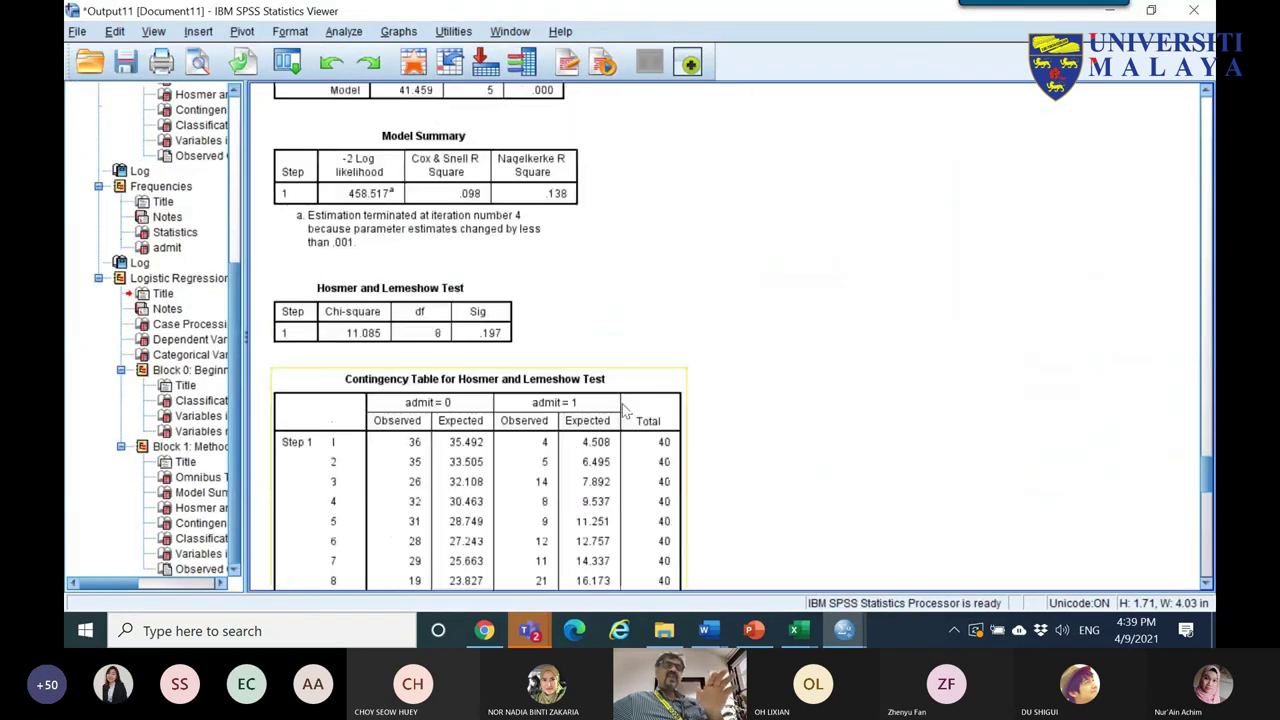
scroll(645, 330, "up", 2)
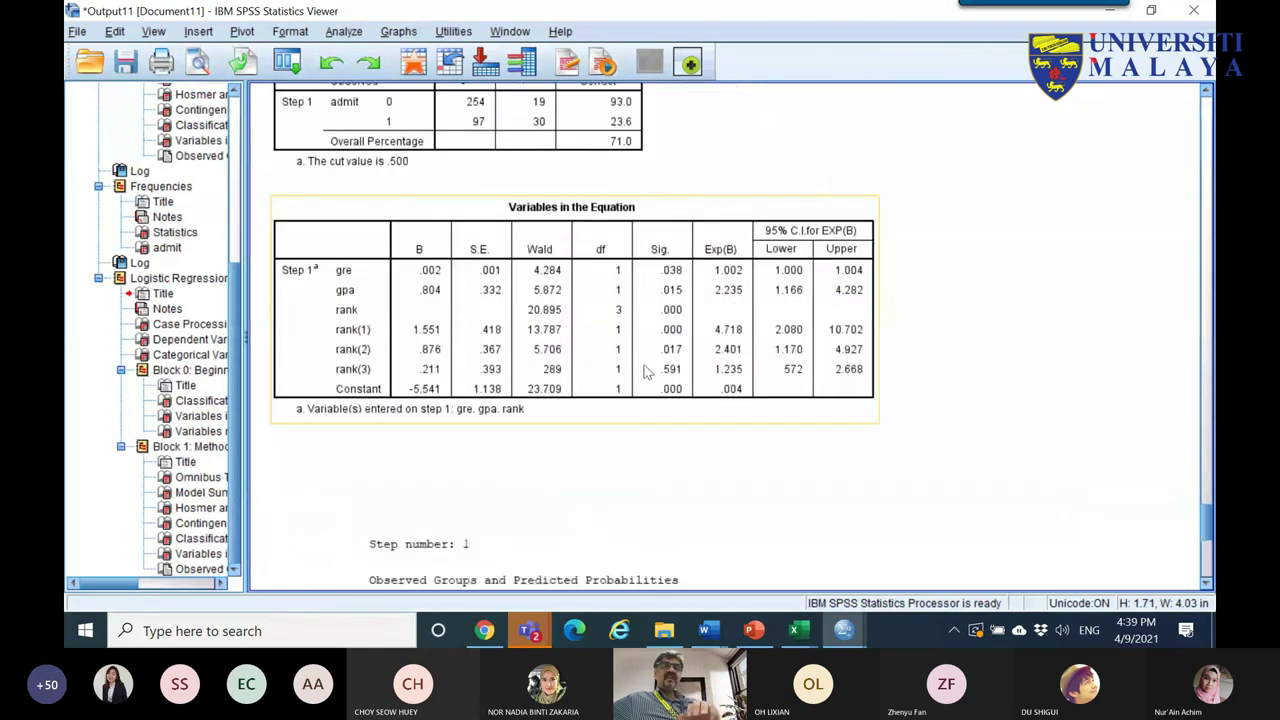
left_click(612, 340)
right_click(590, 234)
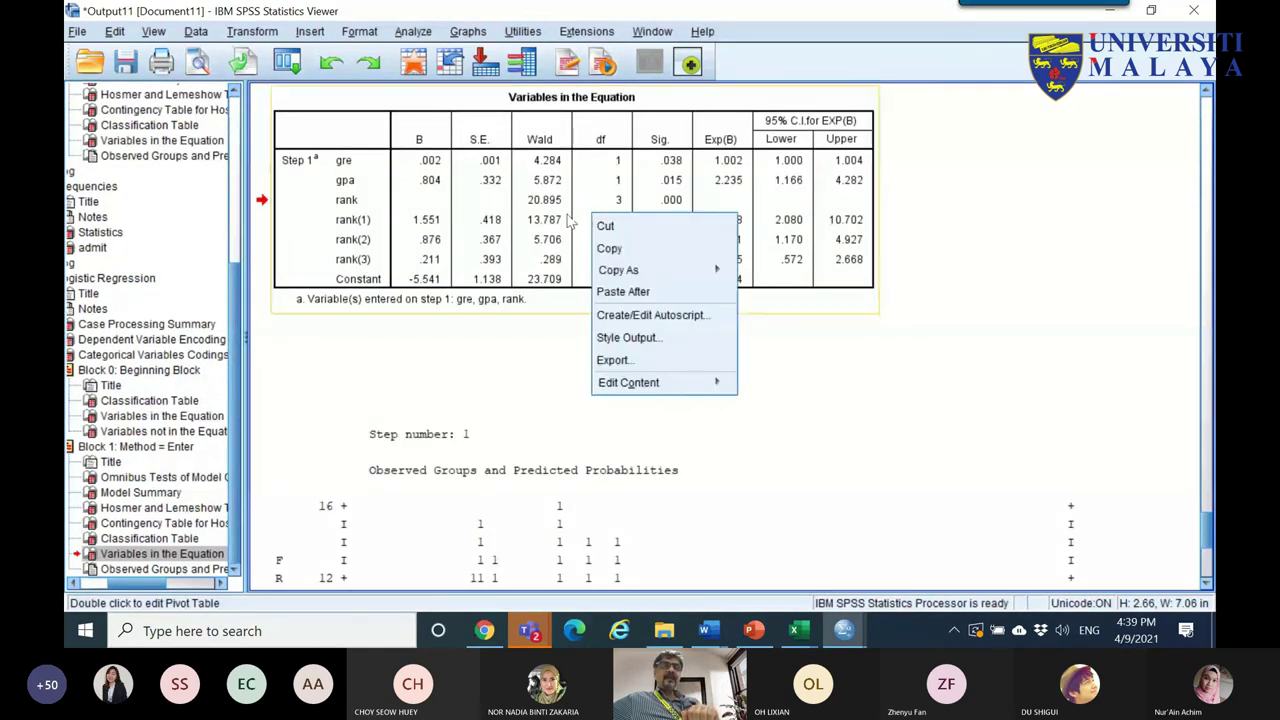
left_click(610, 246)
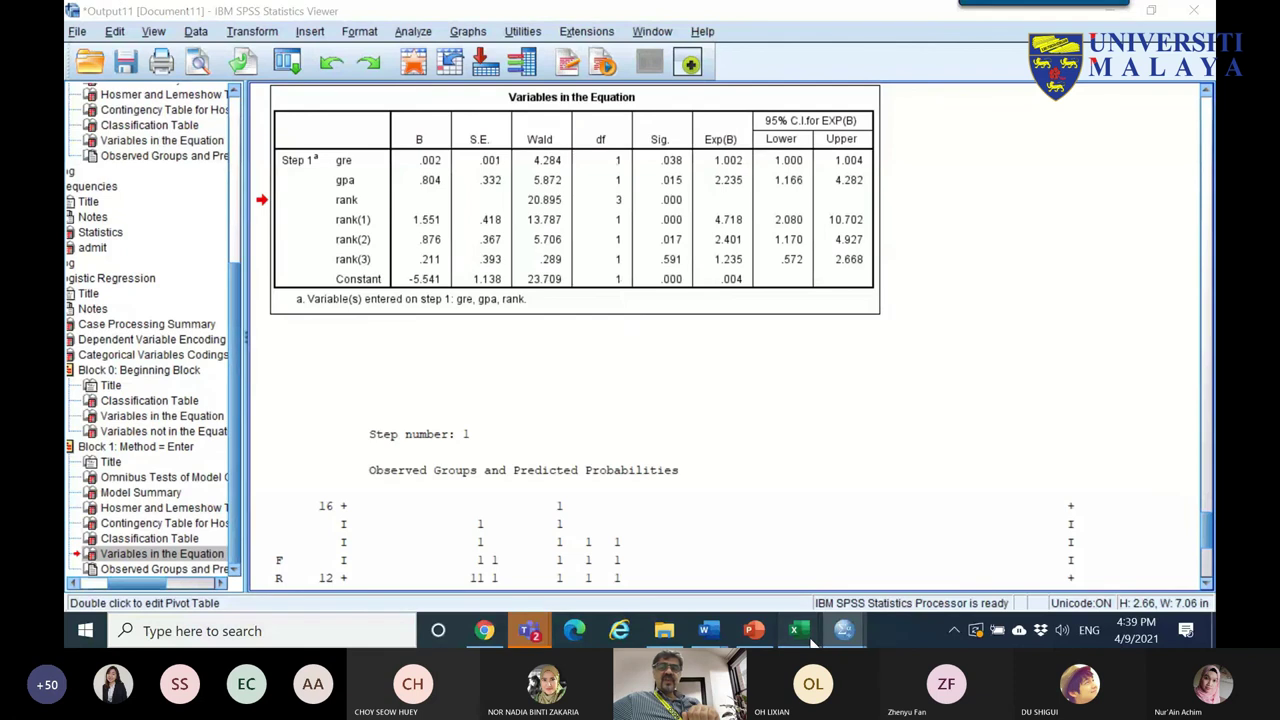
- Switch to Book2 in Excel, paste the copied coefficient table at C39 and review its rank Exp(B) values
mouse_move(795, 630)
left_click(895, 545)
scroll(327, 494, "down", 7)
right_click(175, 262)
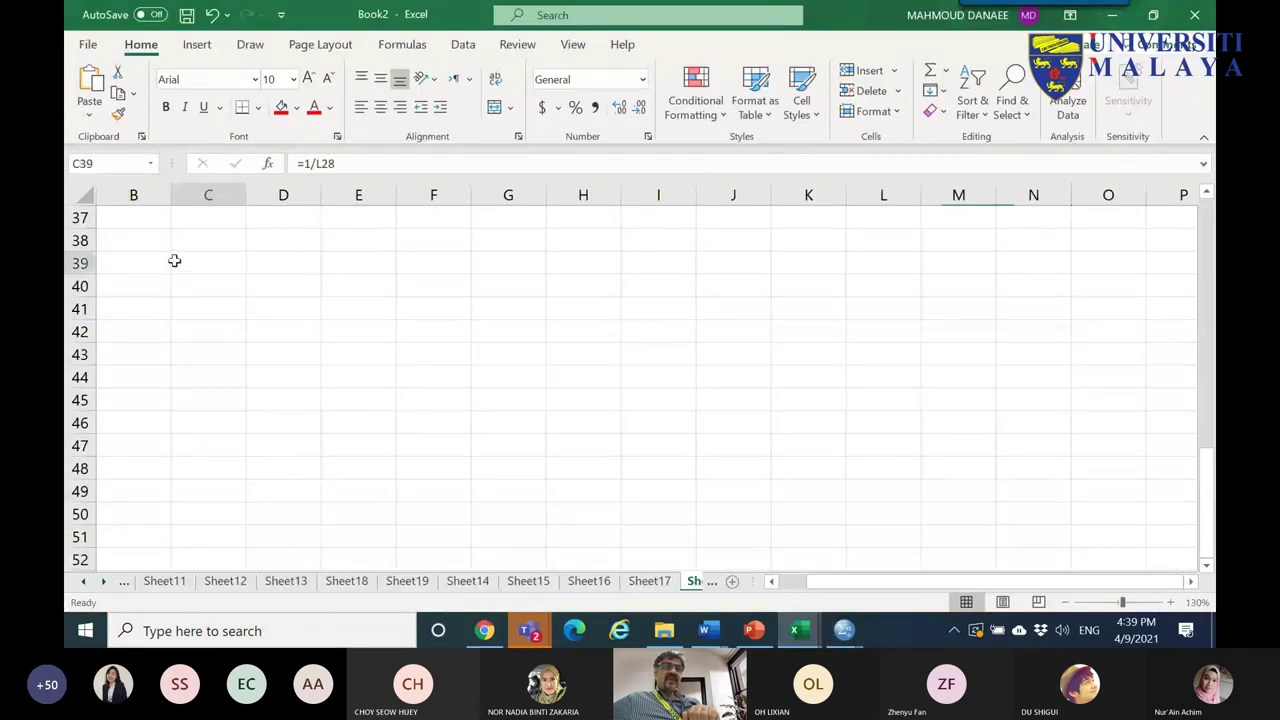
left_click(238, 190)
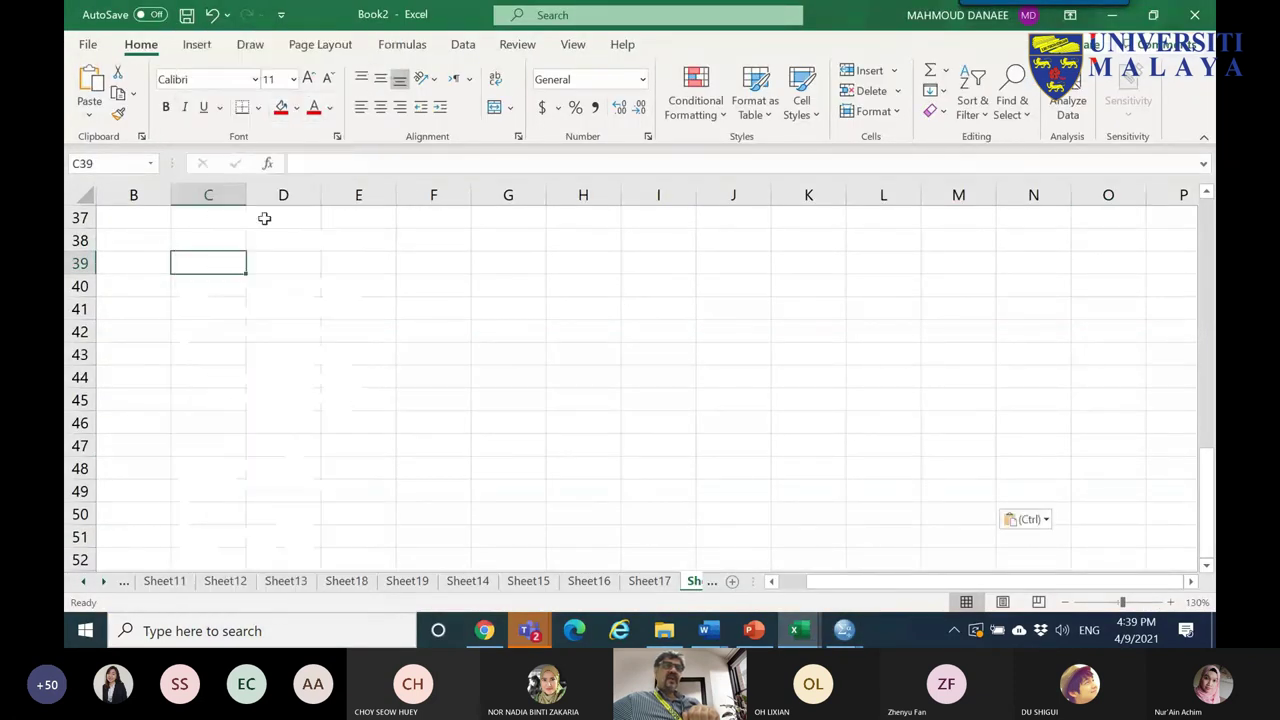
left_click(730, 376)
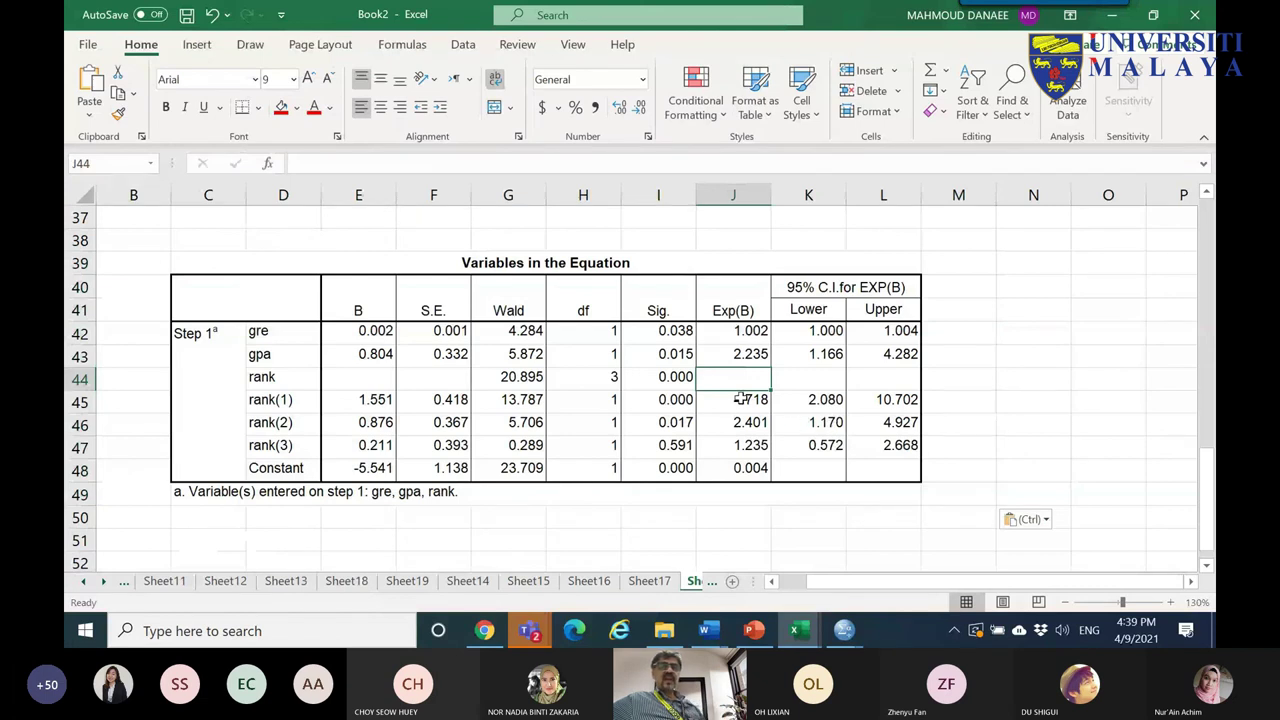
left_click_drag(740, 399, 740, 445)
- Insert a blank column before the variable names in column D
left_click(270, 379)
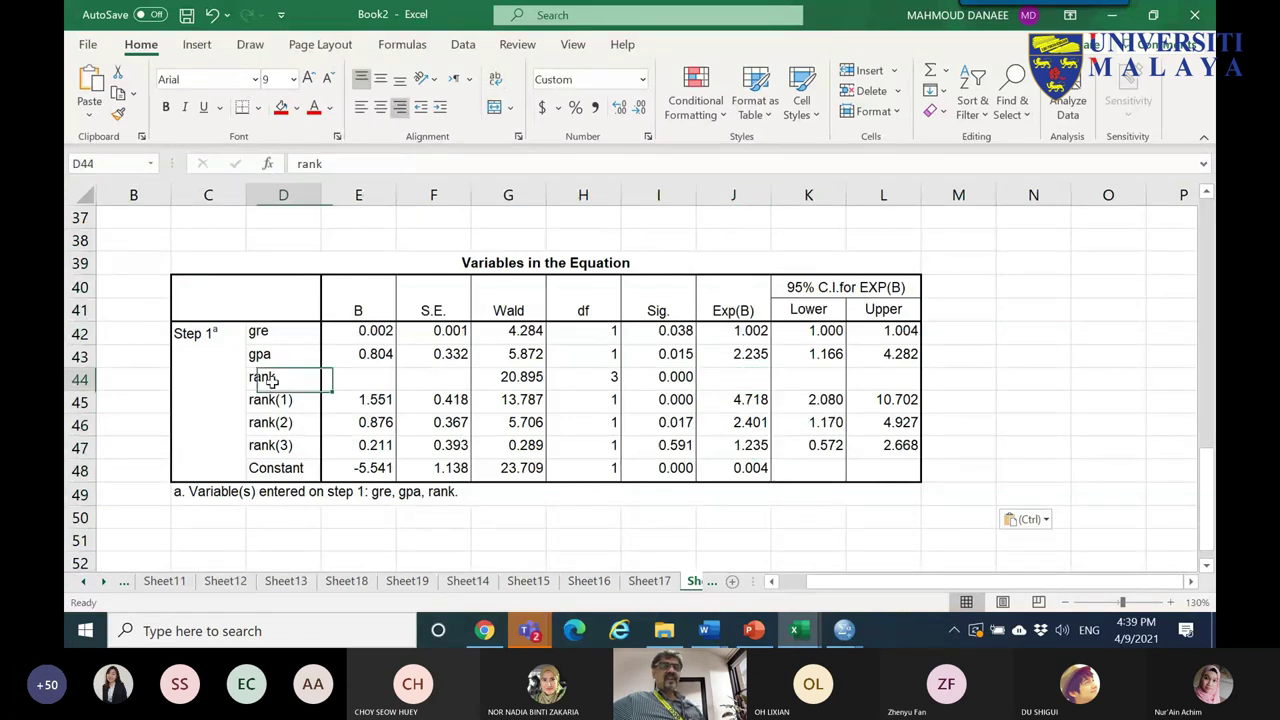
key("F2")
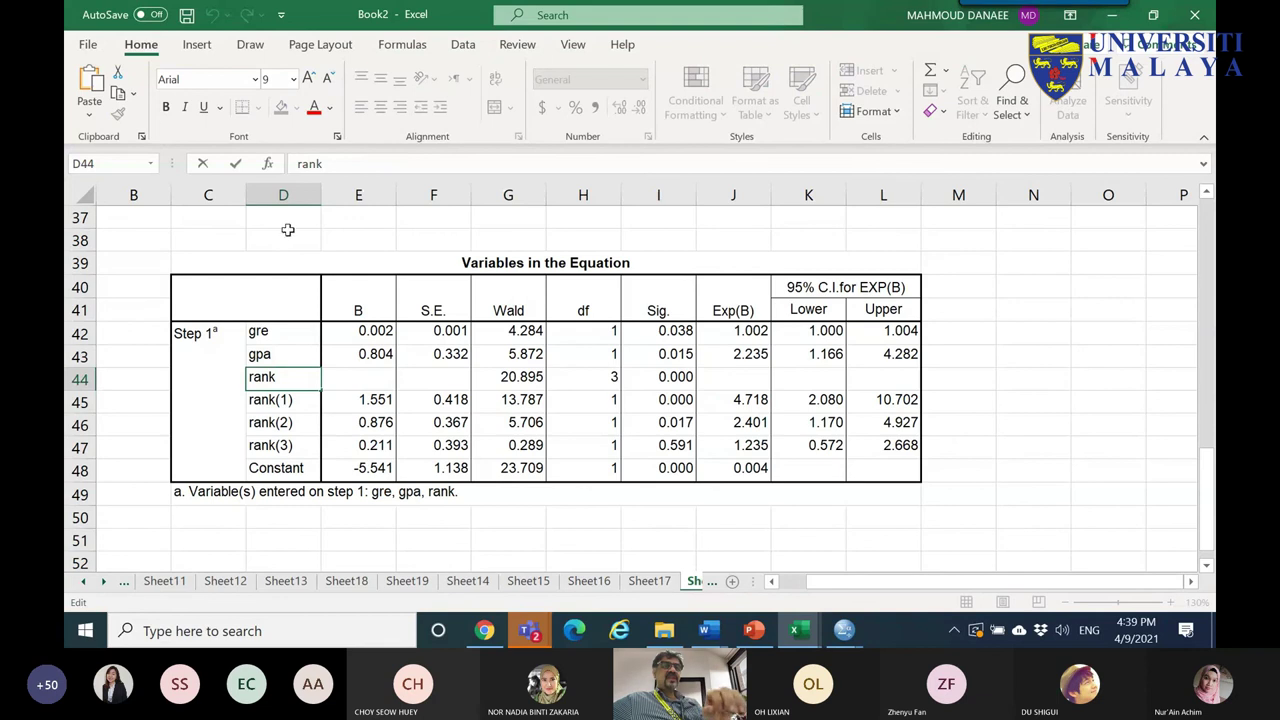
left_click(283, 194)
right_click(283, 196)
key("Escape")
key("ctrl+plus")
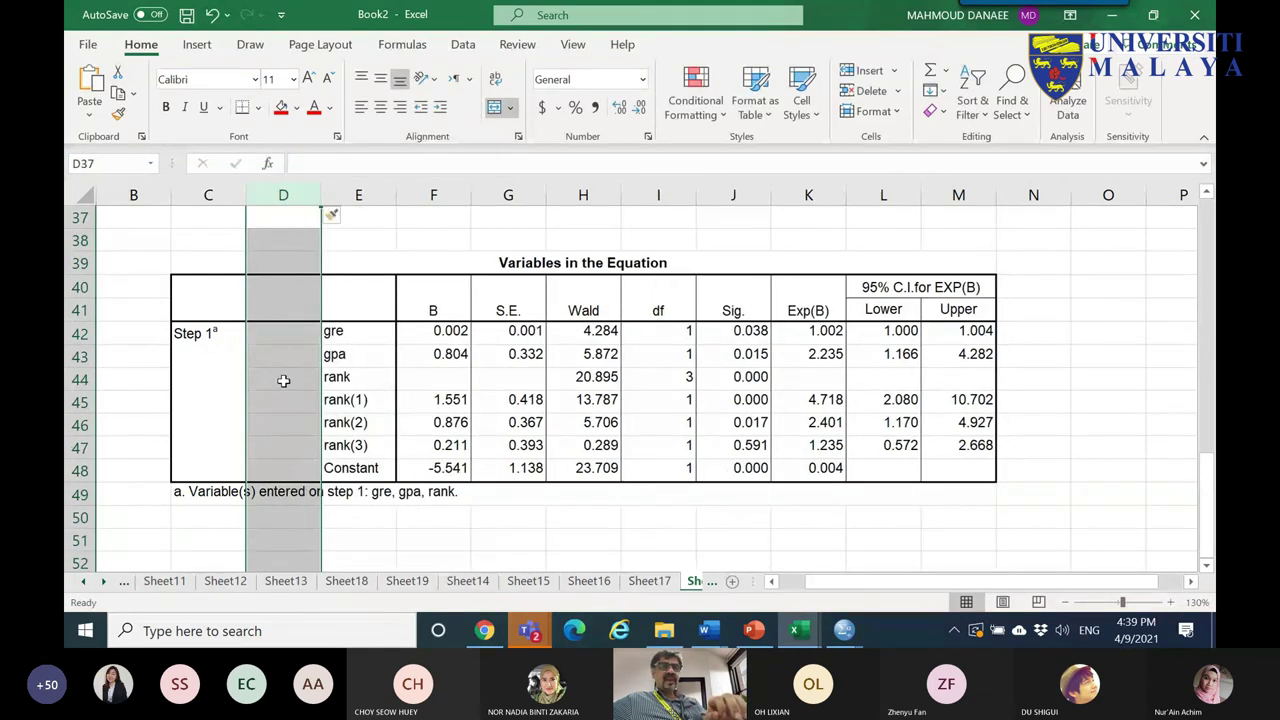
- Label the rank row of the pasted table "rak4" in D44
left_click(289, 381)
type("rak4")
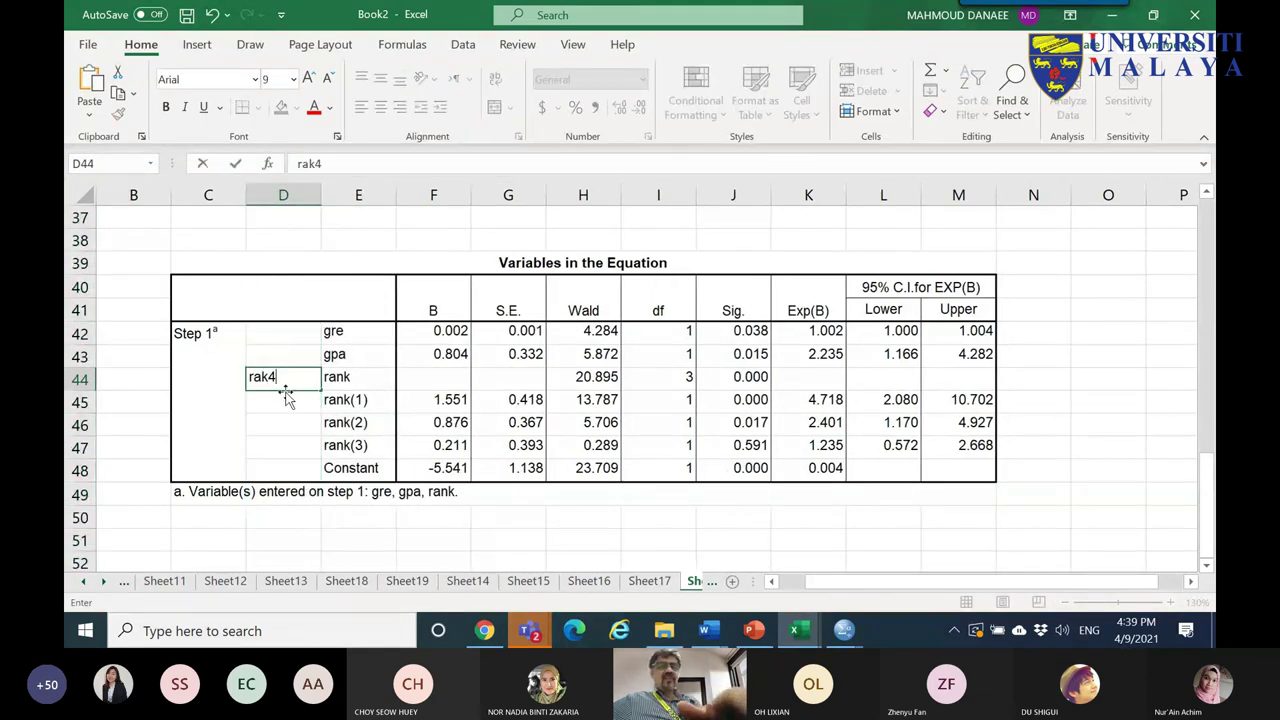
key("Return")
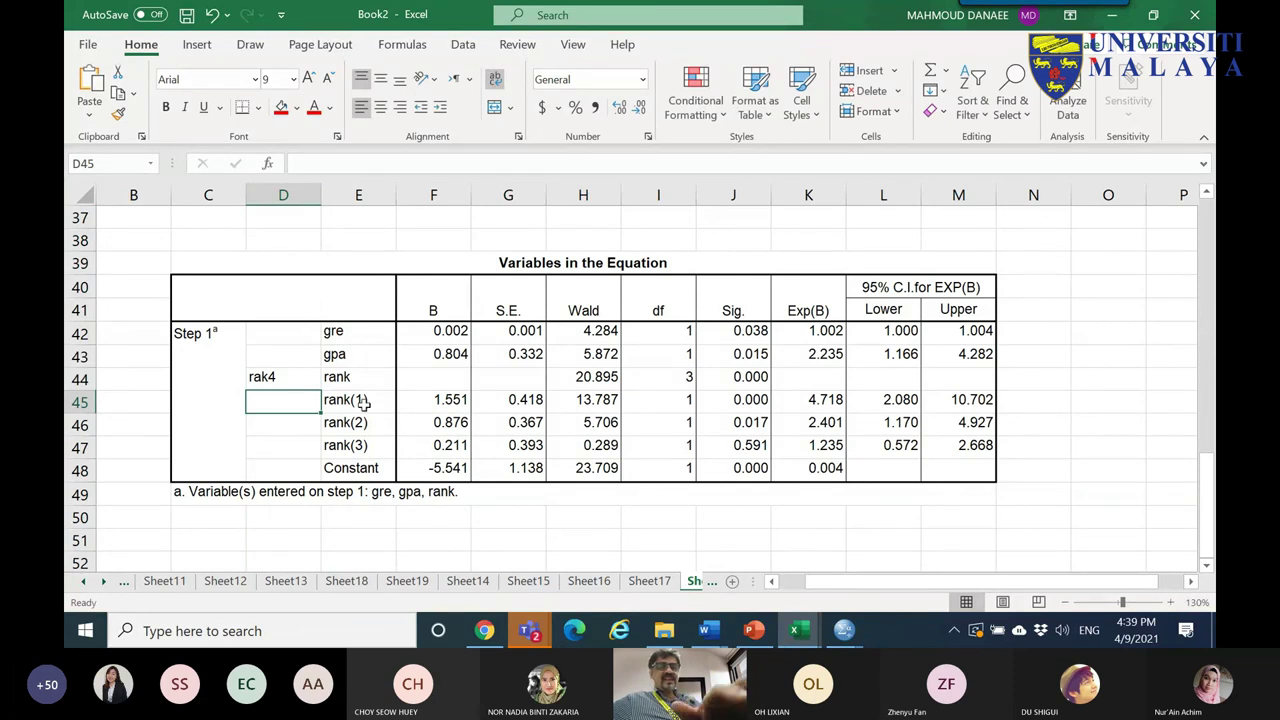
- Label the rank(1), rank(2) and rank(3) rows in D45:D47 as rank3, rank2 and rank1
type("rank3")
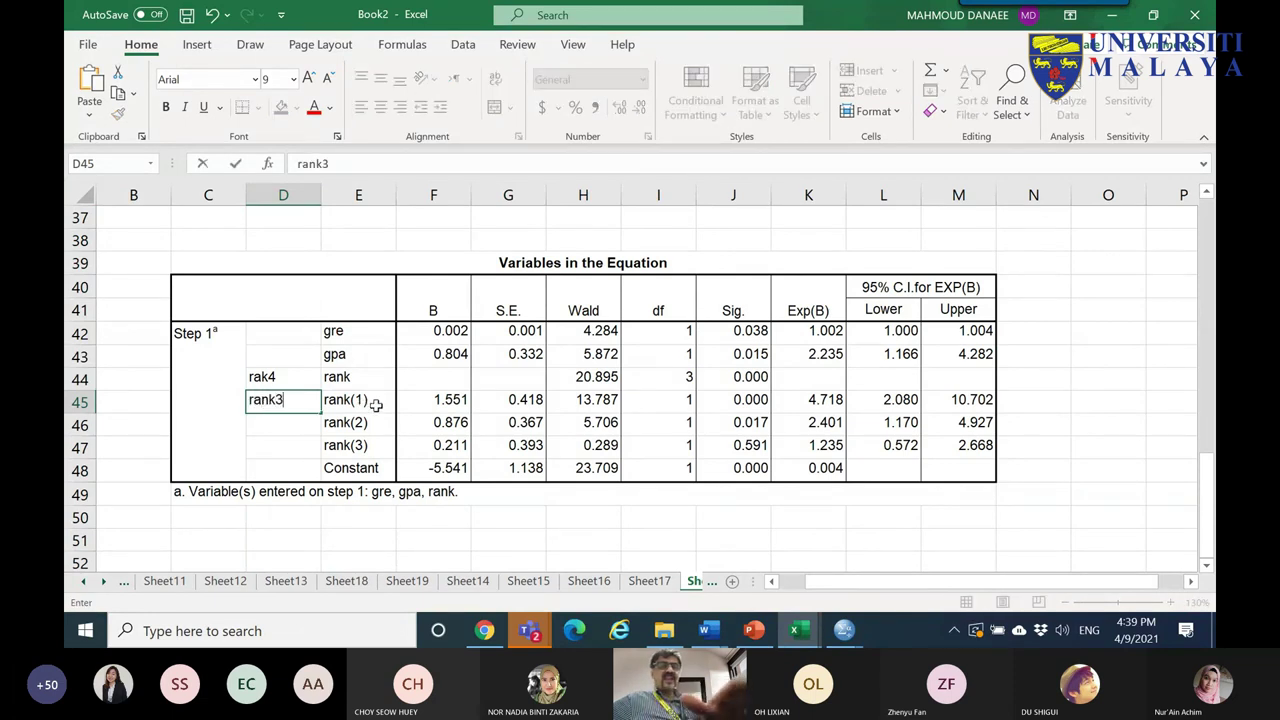
key("Return")
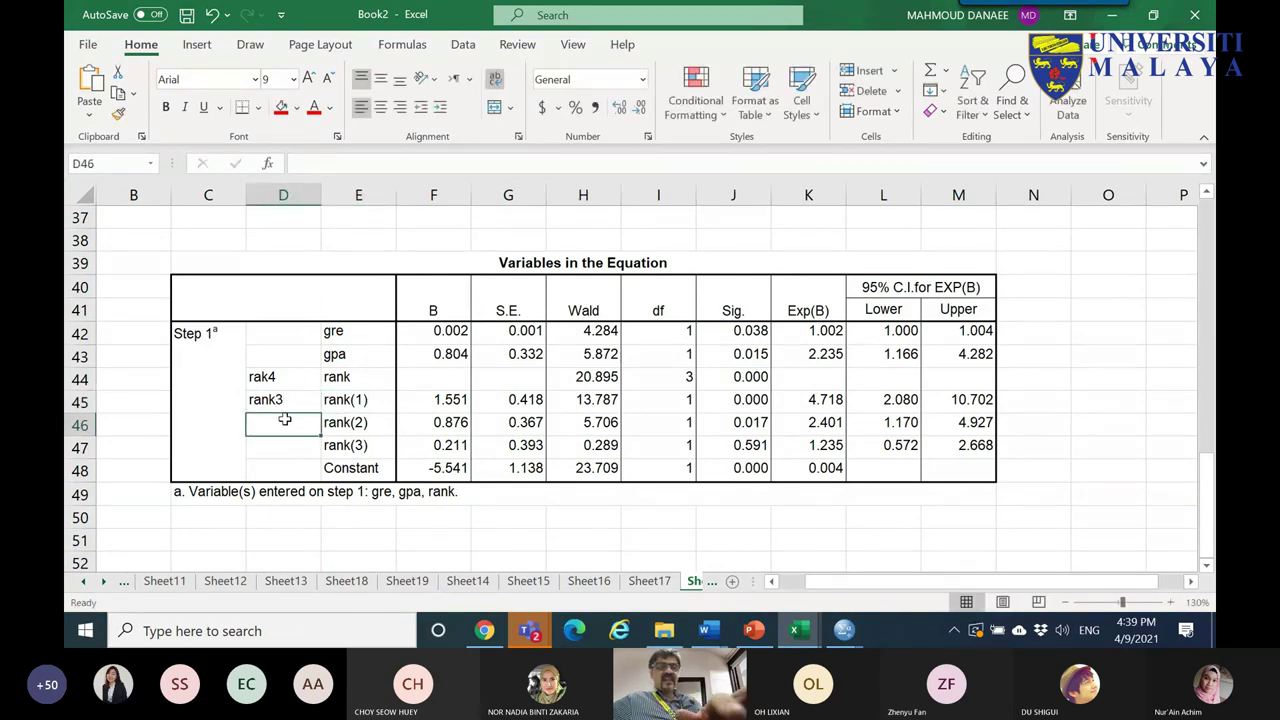
type("rank2")
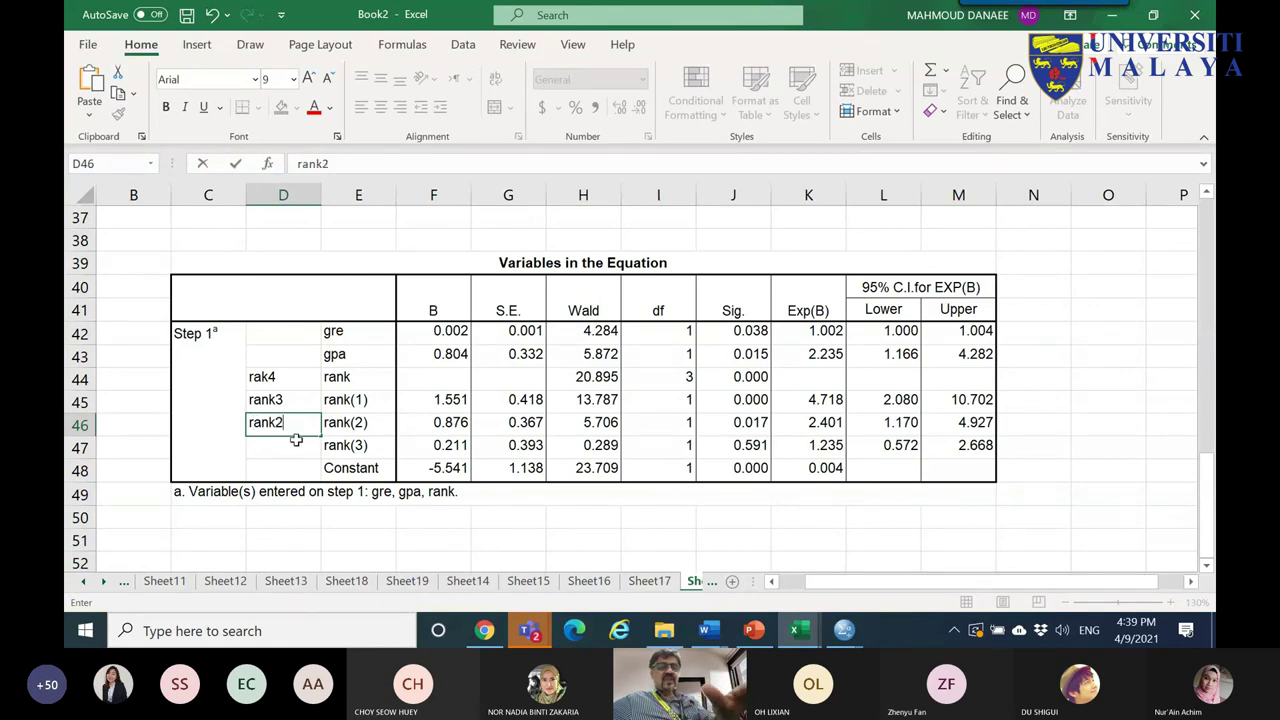
key("Return")
type("rank1")
key("Return")
left_click_drag(285, 445, 328, 450)
- Review the gre, gpa and rank rows of the pasted coefficient table, checking the Exp(B) value for each rank level
left_click_drag(362, 337, 878, 357)
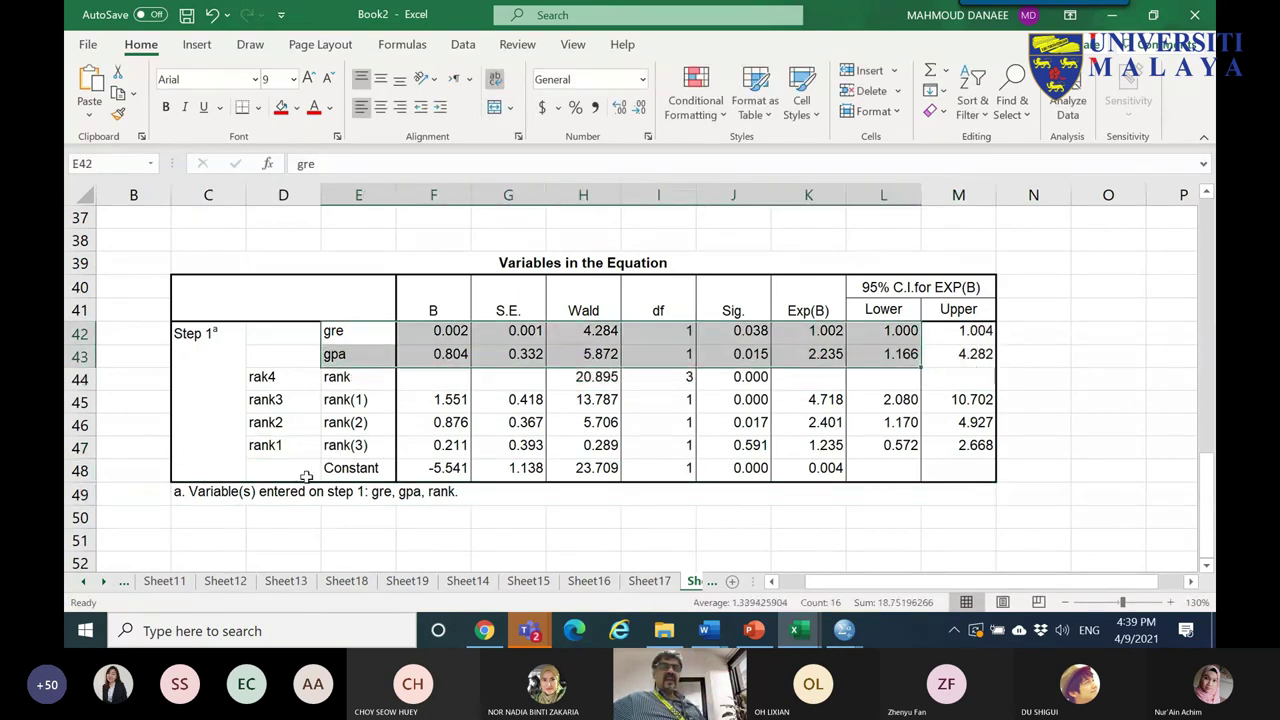
left_click(353, 446)
left_click_drag(279, 447, 462, 448)
left_click(798, 456)
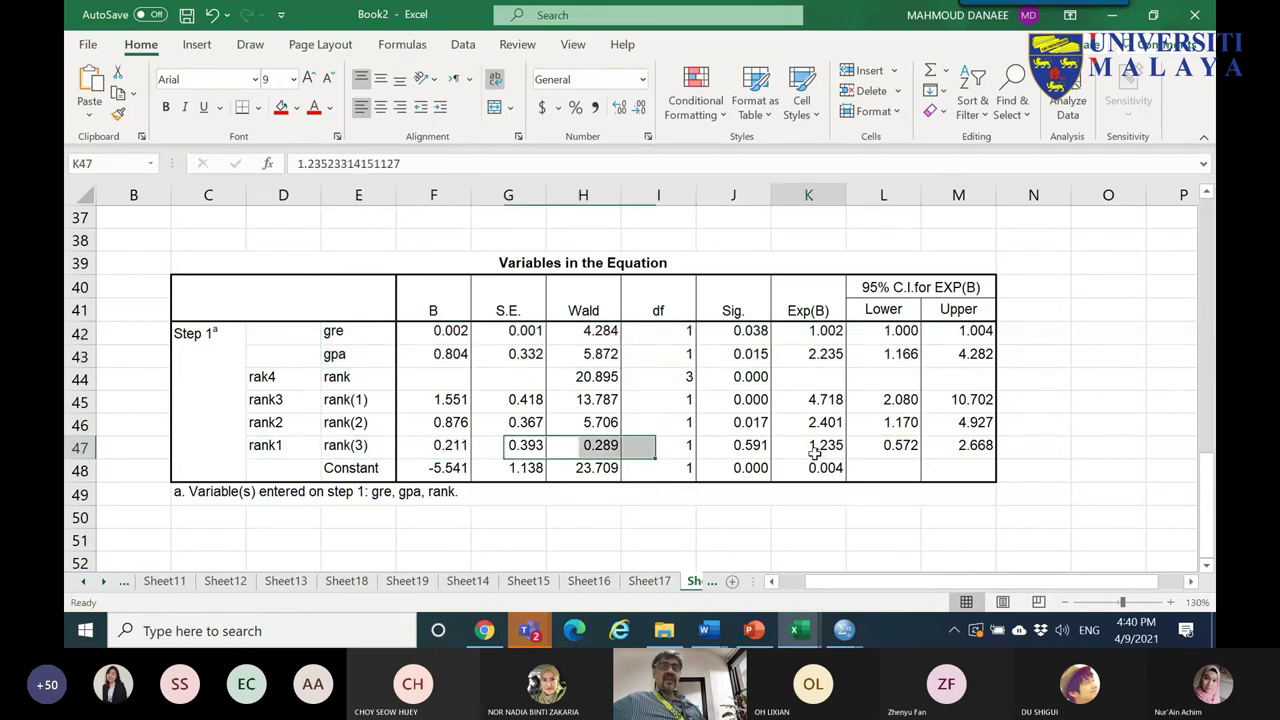
left_click_drag(273, 377, 821, 381)
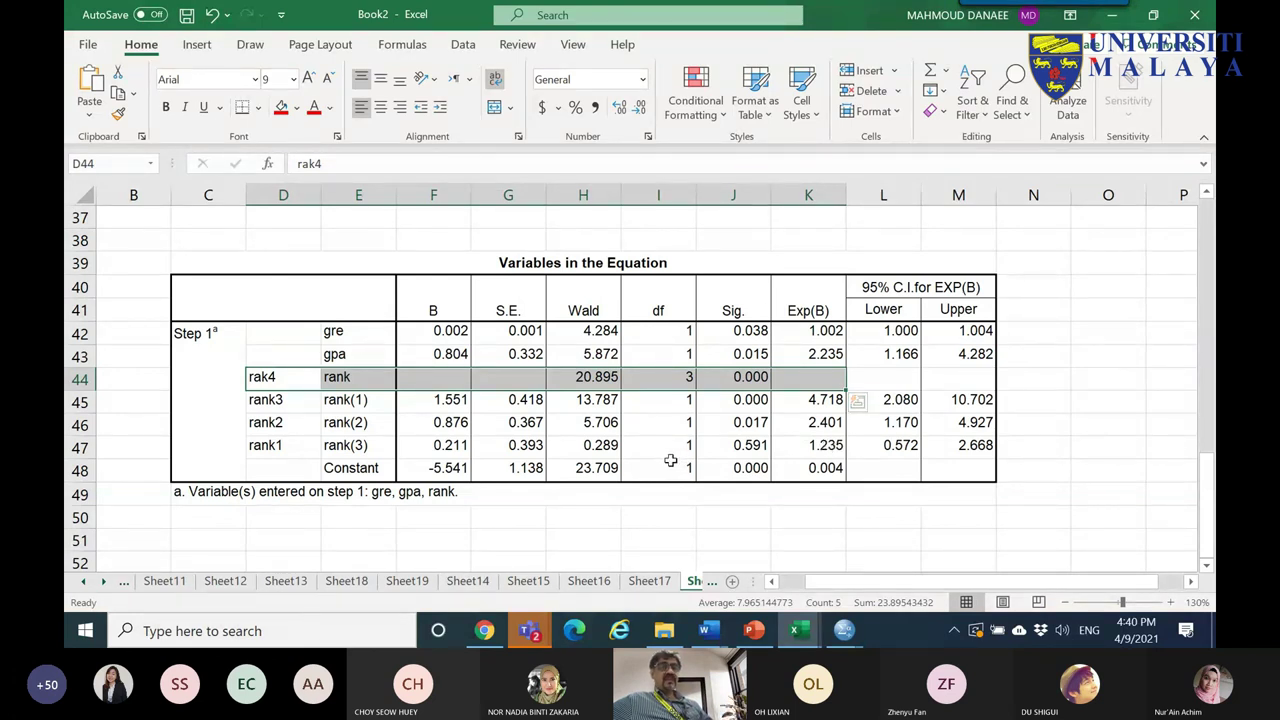
left_click(826, 422)
left_click(822, 400)
left_click(385, 404)
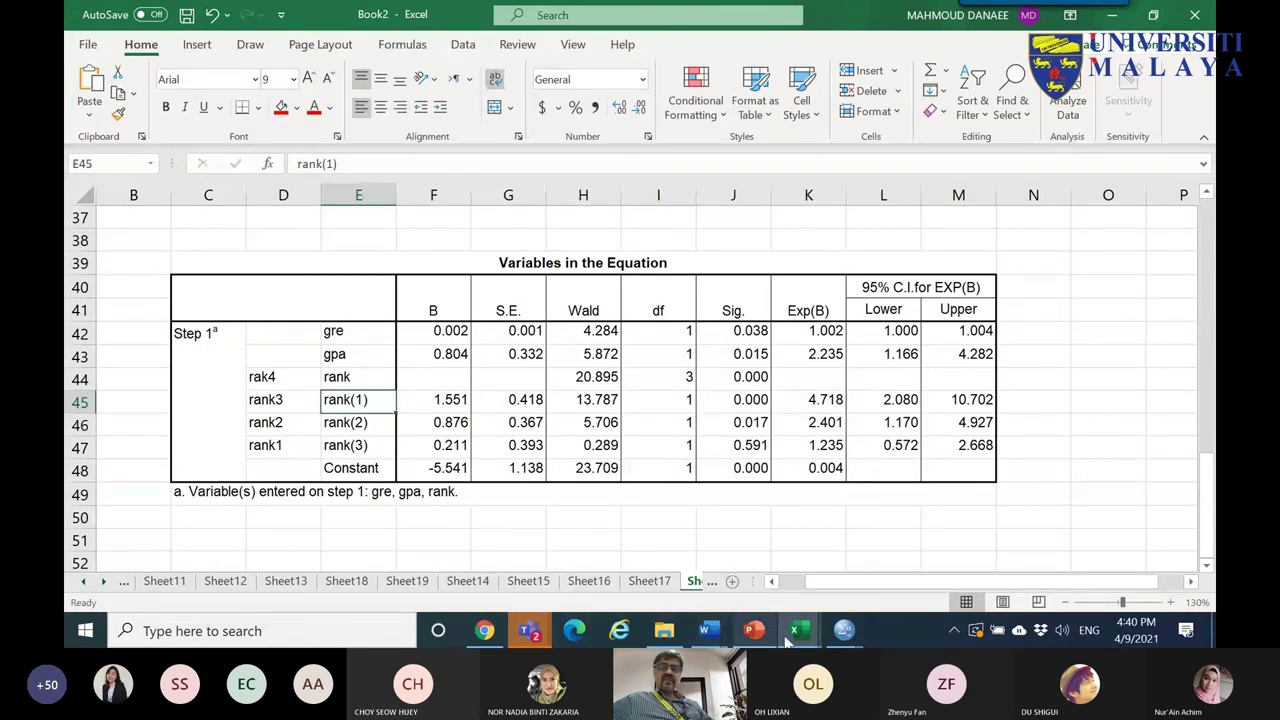
- Switch to the SPSS output and examine the Categorical Variables Codings table to match parameter codes with rank levels
mouse_move(843, 630)
left_click(880, 550)
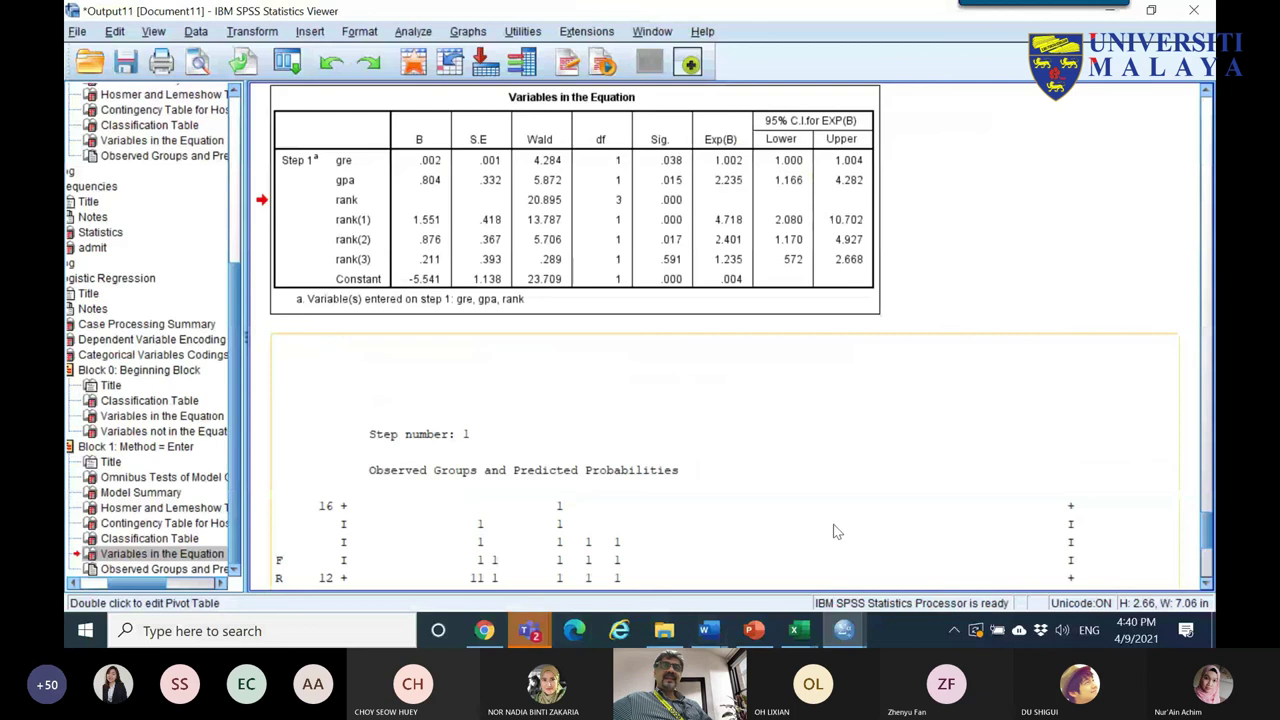
scroll(618, 453, "up", 5)
scroll(618, 453, "up", 10)
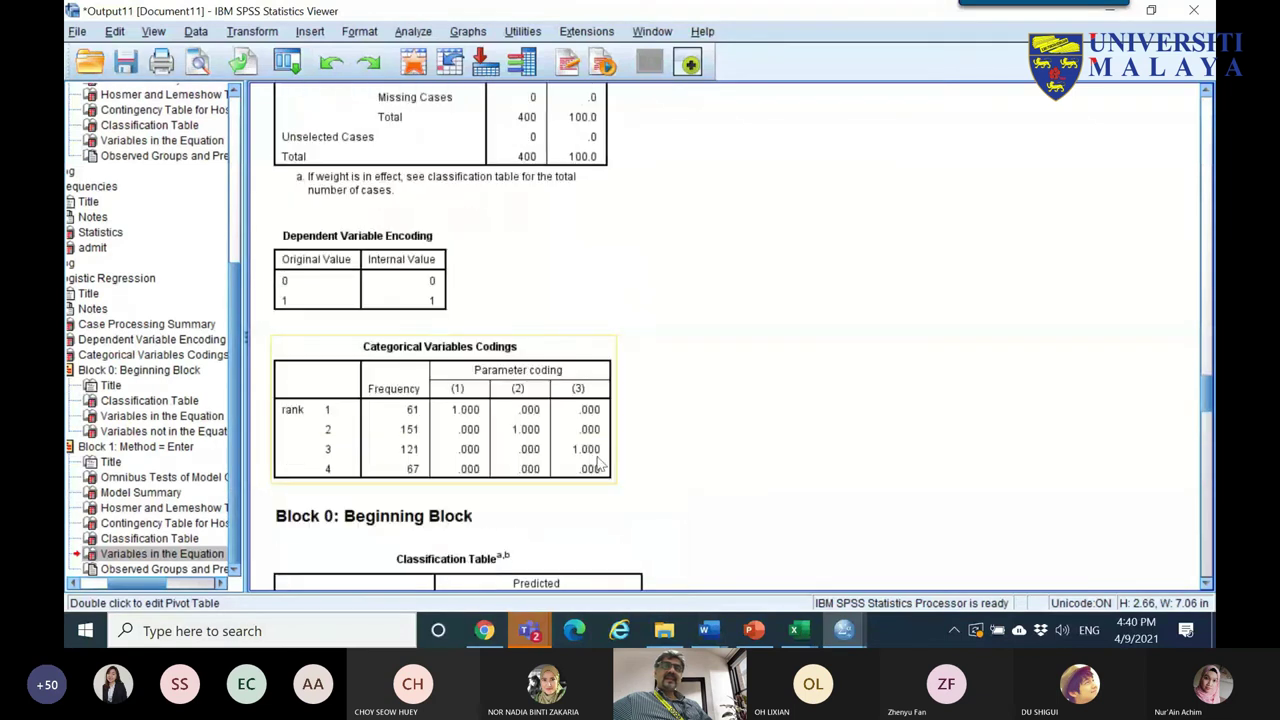
left_click(524, 428)
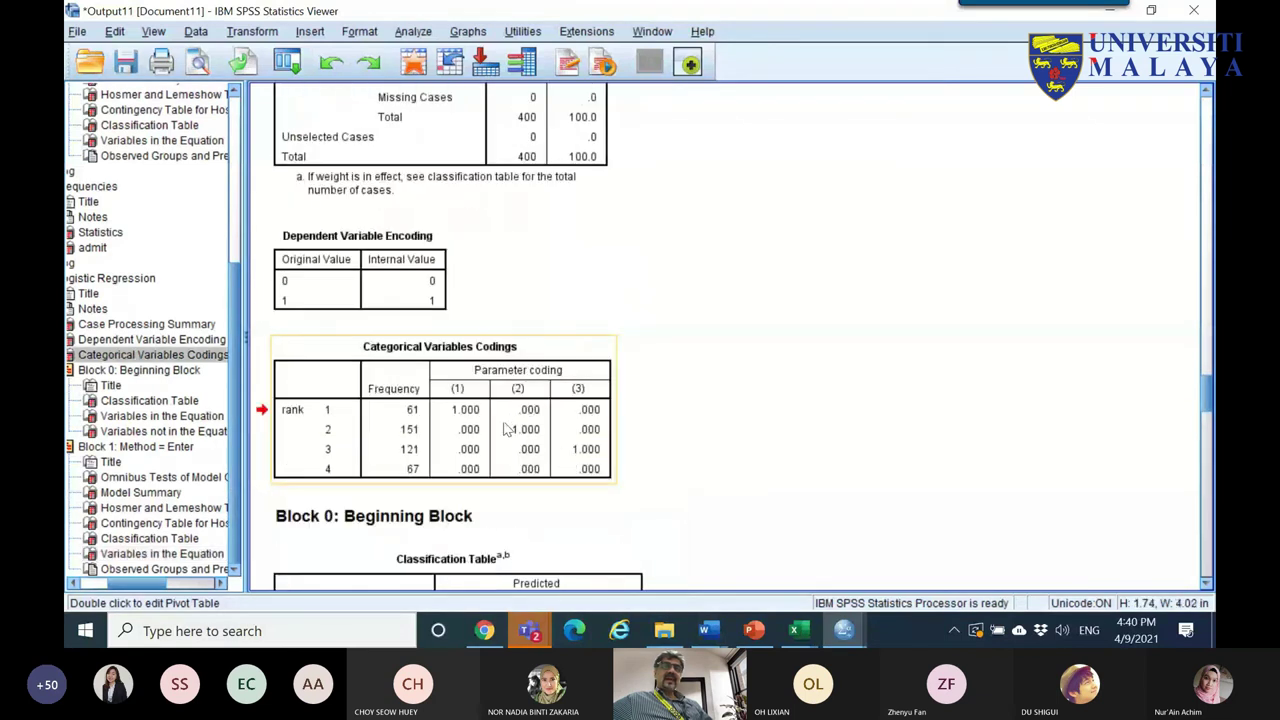
double_click(336, 414)
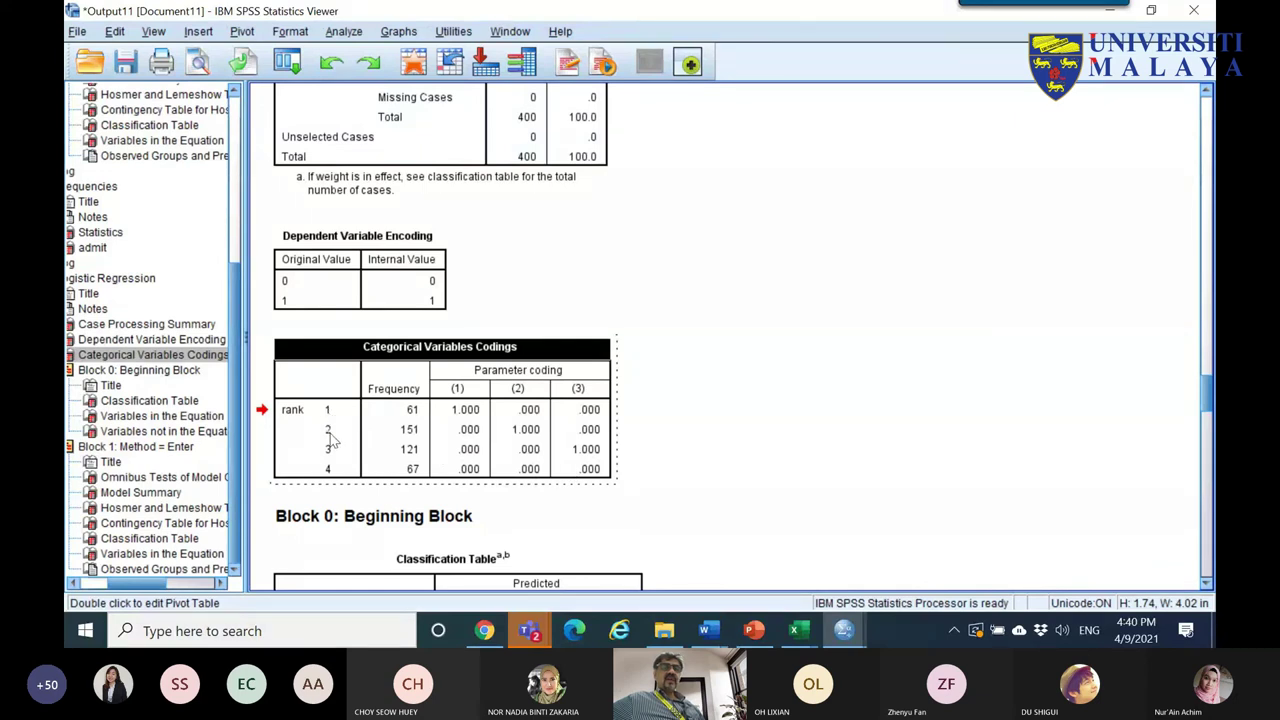
- Switch to Book2 in Excel and correct the rank labels to rank1 in D45 and rank3 in D47
left_click(797, 632)
left_click(835, 573)
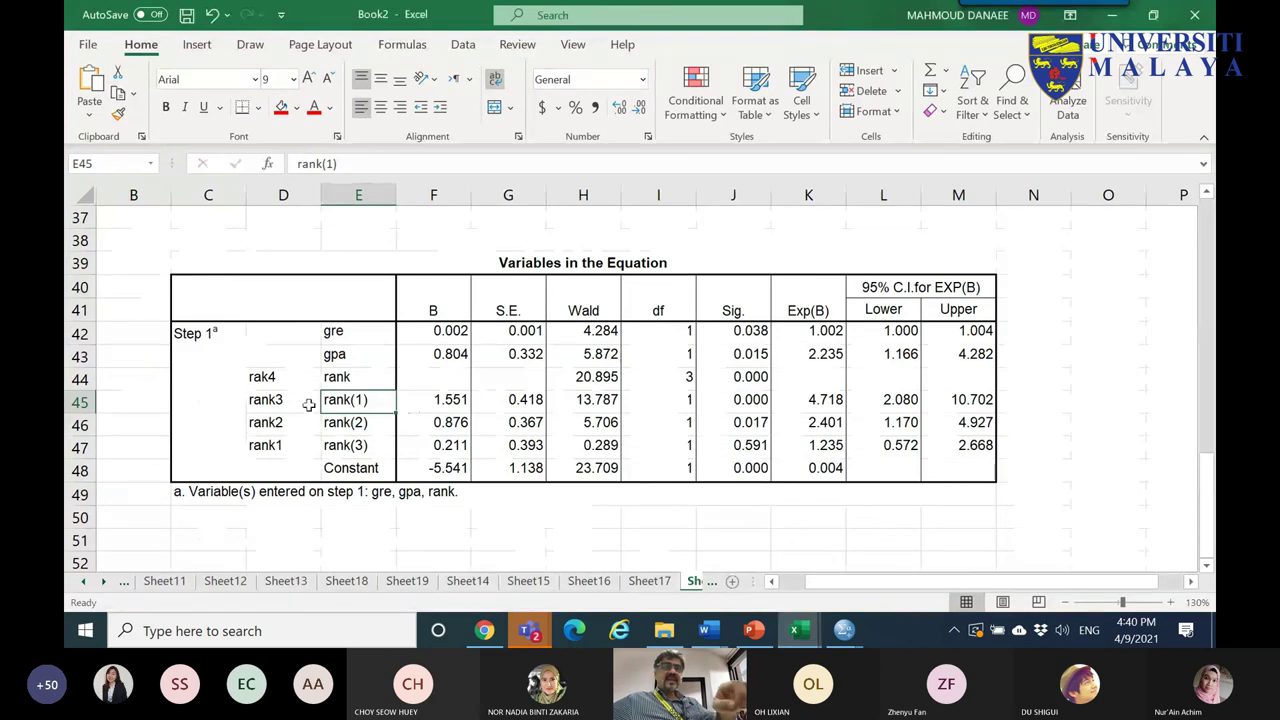
left_click(279, 383)
double_click(287, 400)
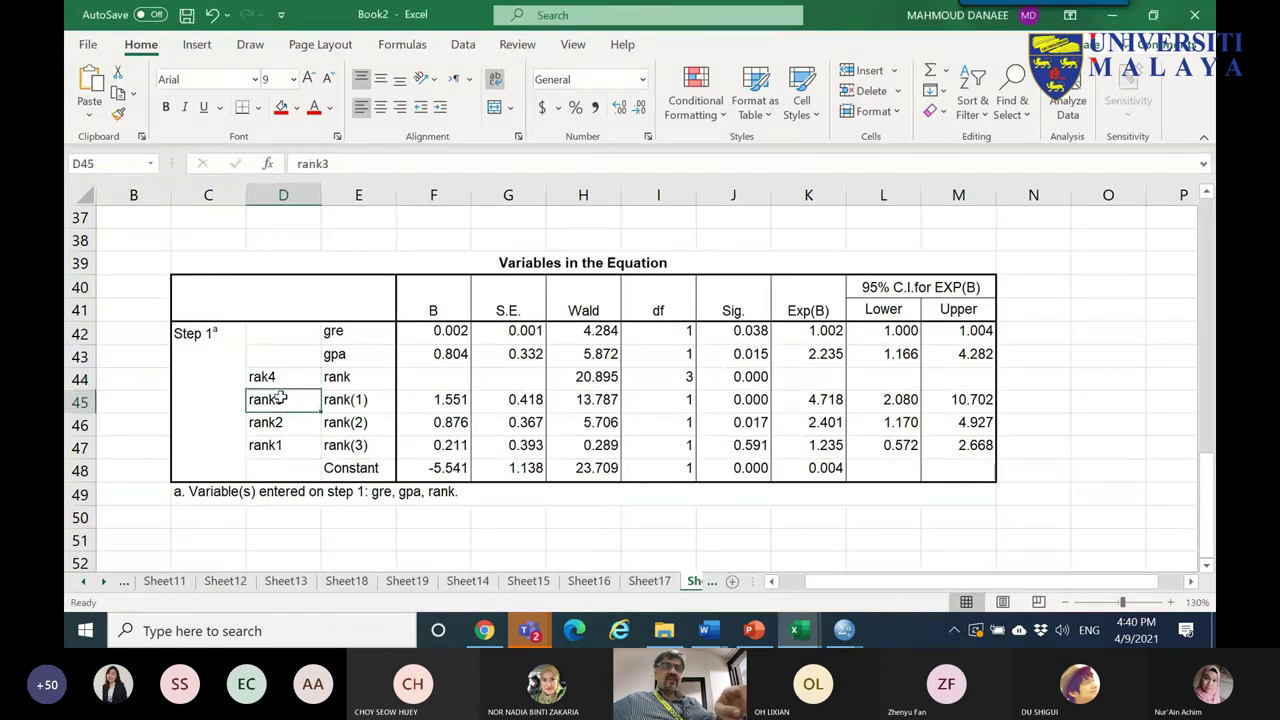
double_click(292, 401)
type("rank1")
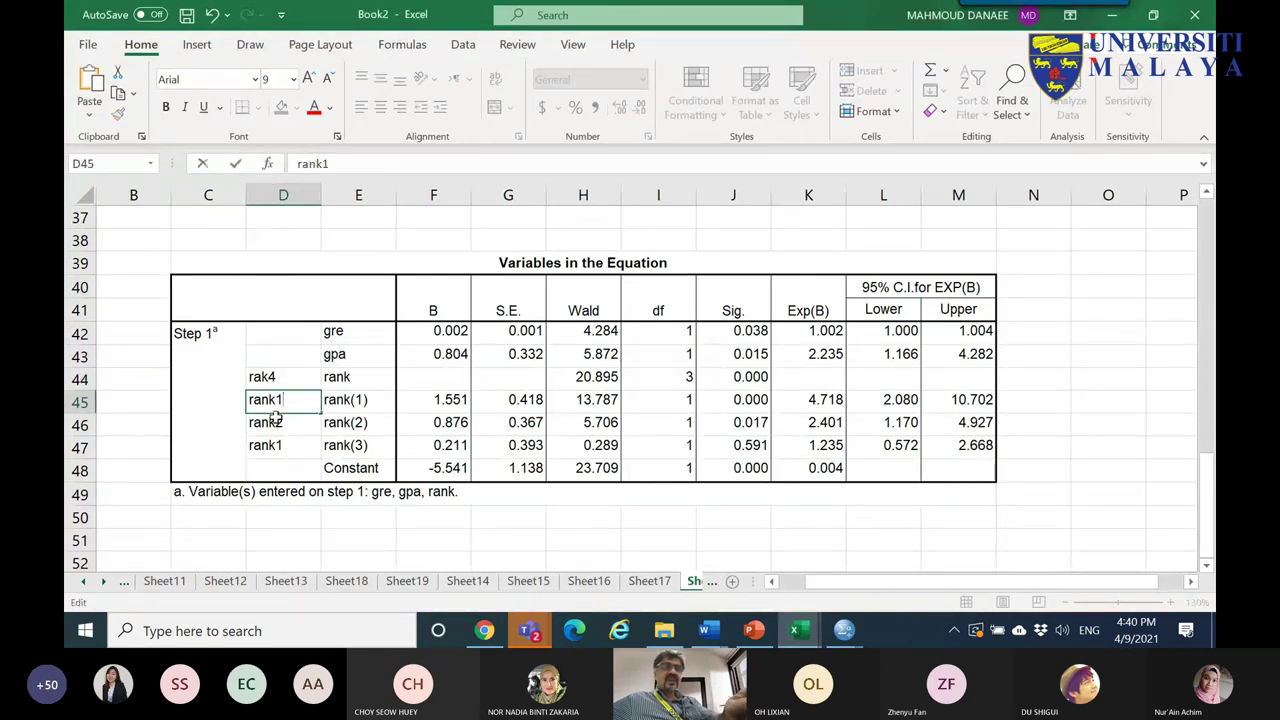
double_click(288, 424)
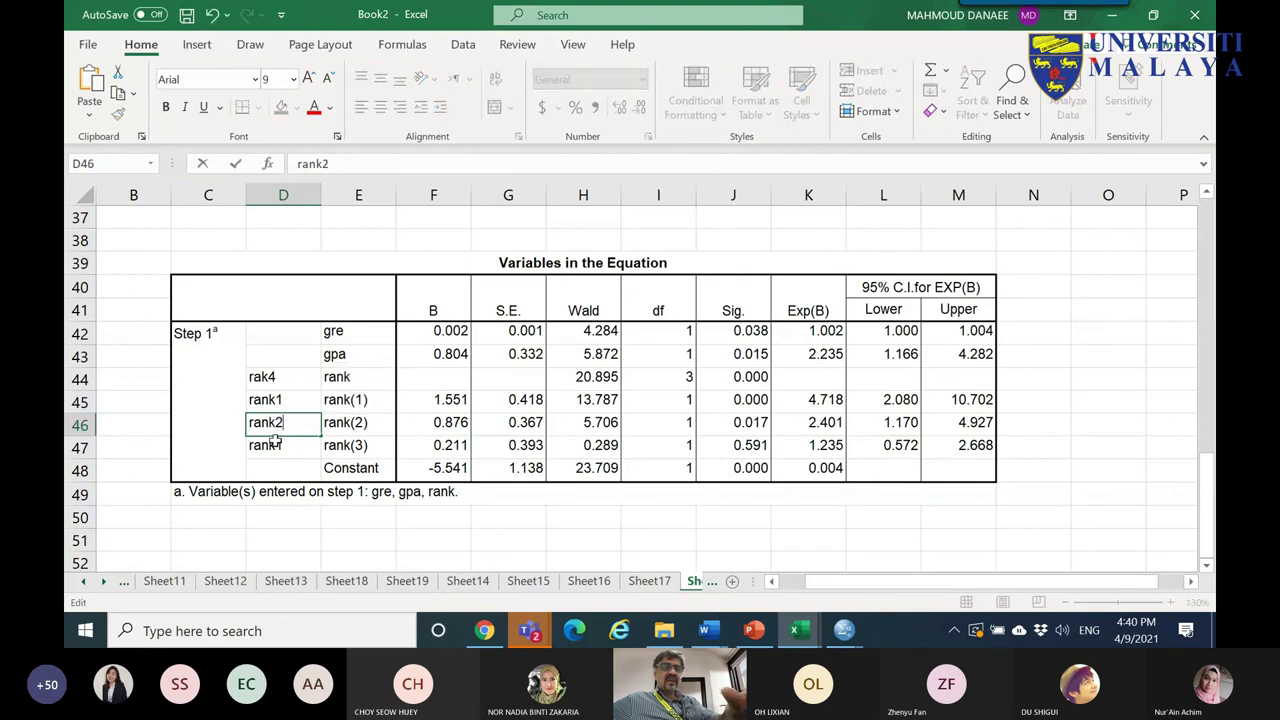
double_click(282, 446)
double_click(282, 446)
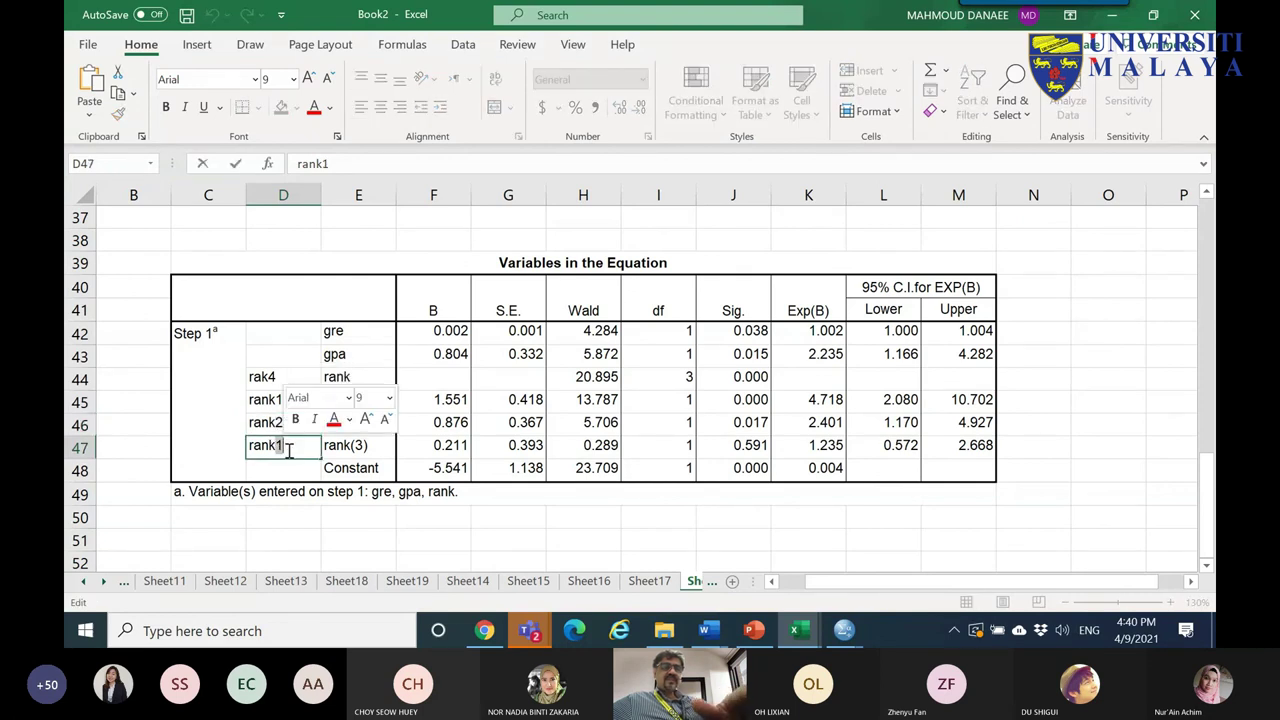
type("rank3")
key("ctrl+Return")
- Compare the rank1 Exp(B) in K45 with the inverted rank4 odds ratio in P28 of the earlier table
left_click(266, 400)
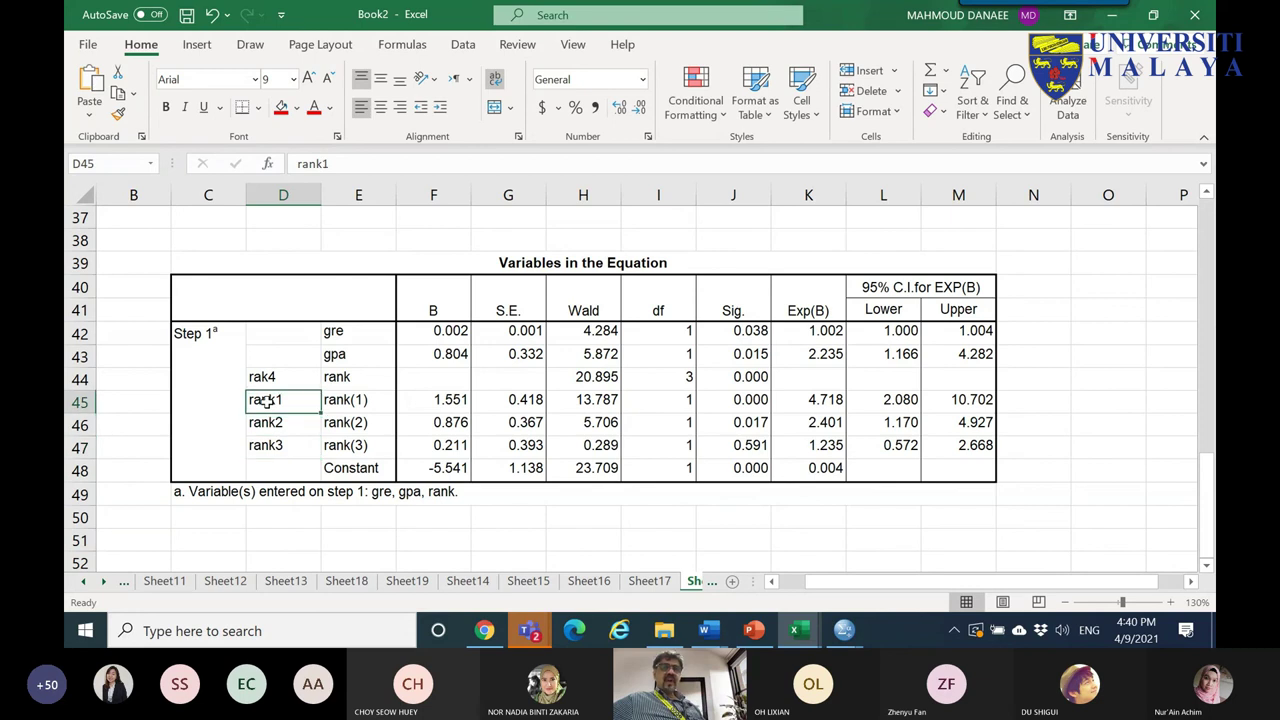
left_click_drag(317, 402, 845, 408)
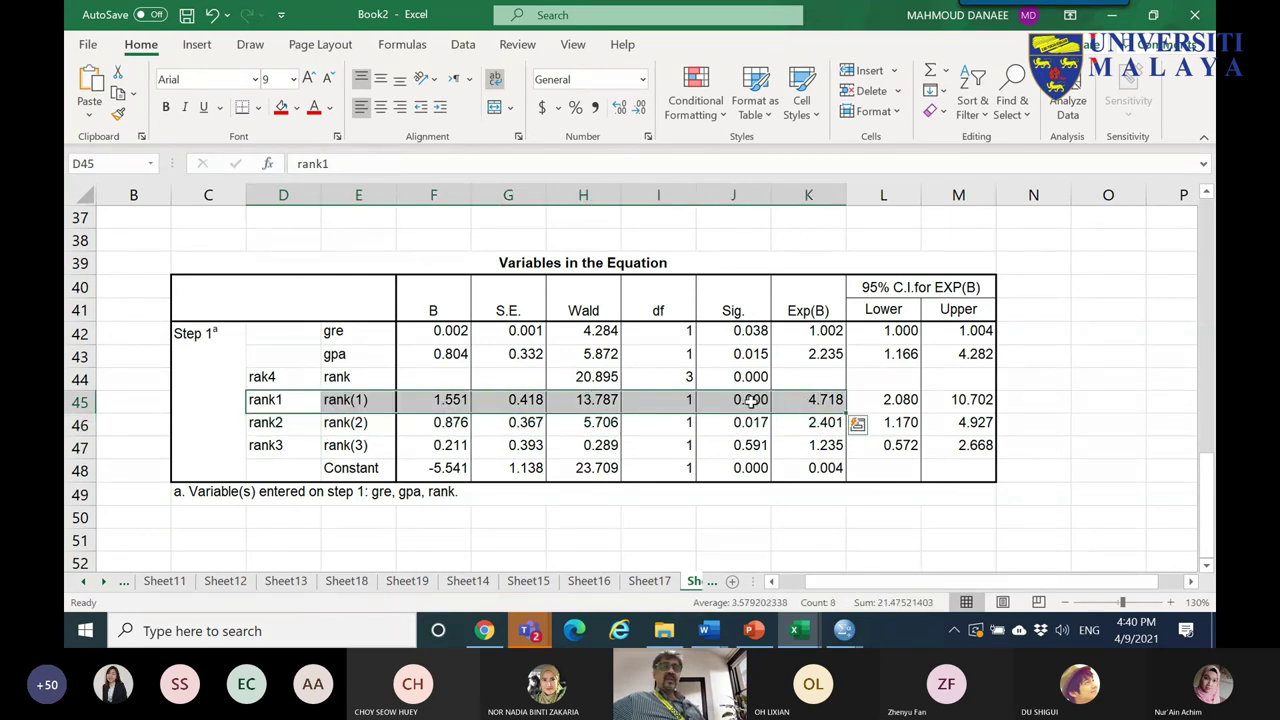
left_click(262, 376)
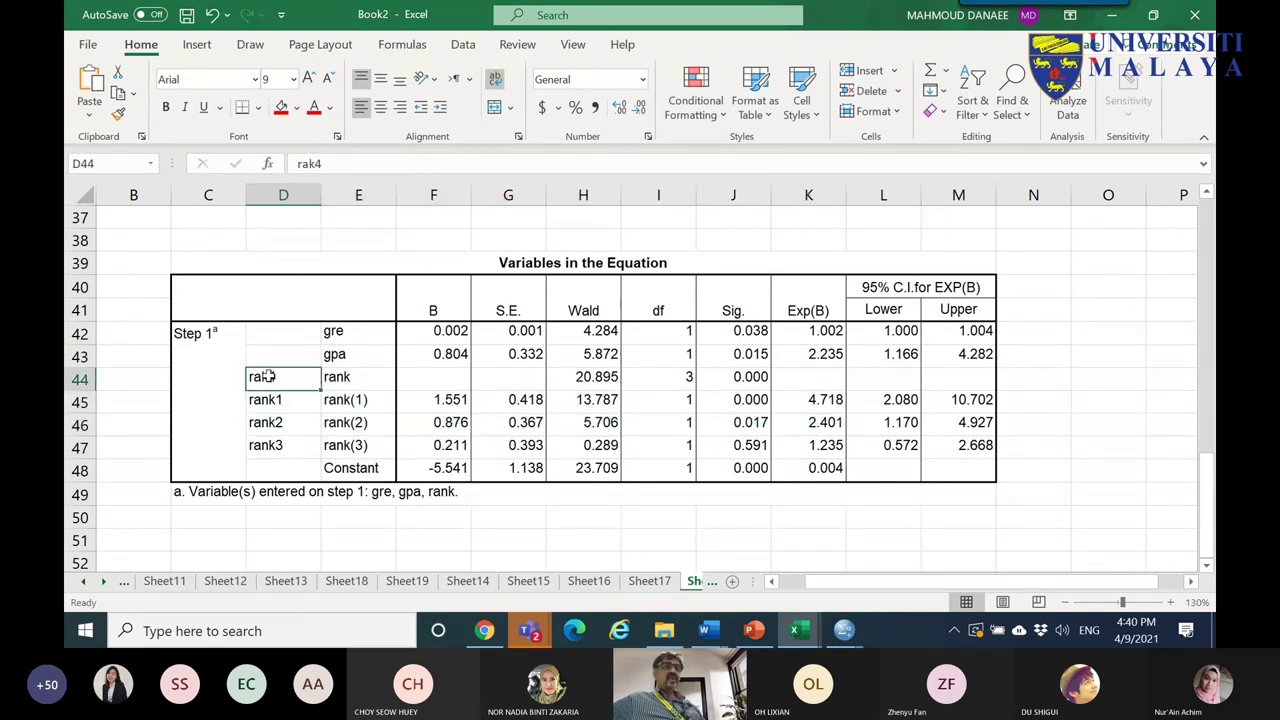
left_click(813, 402)
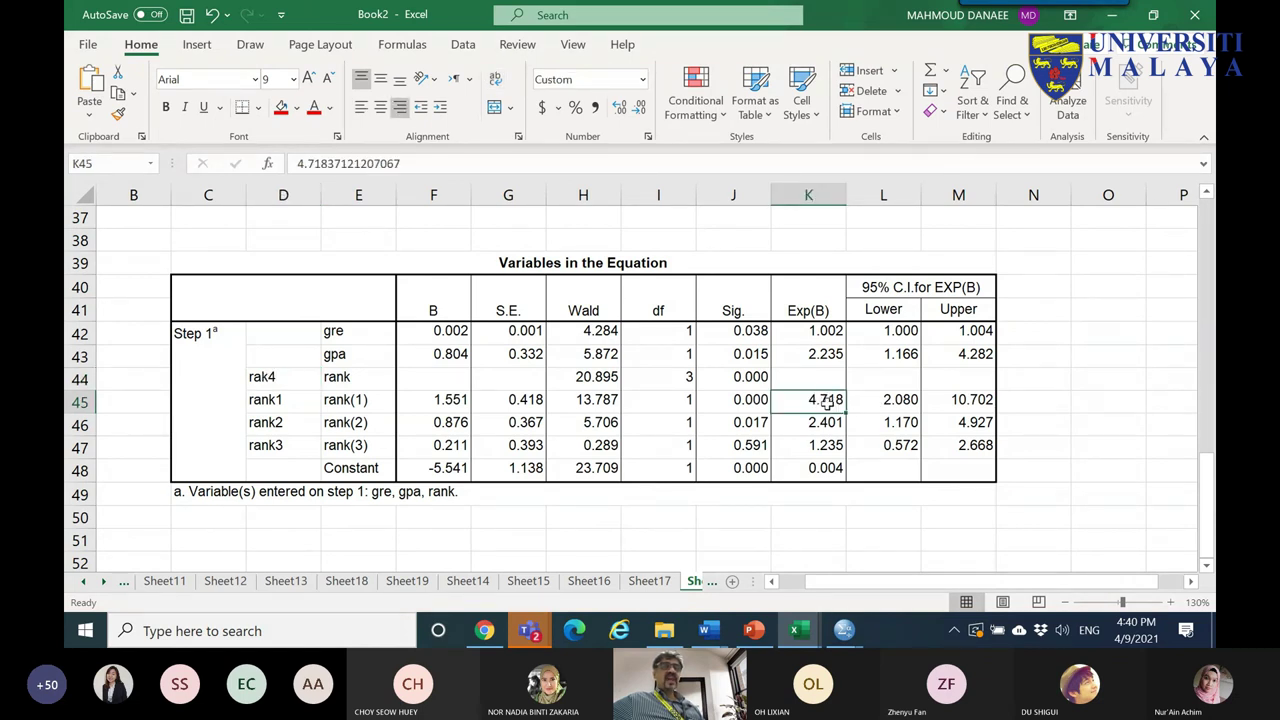
scroll(826, 402, "up", 6)
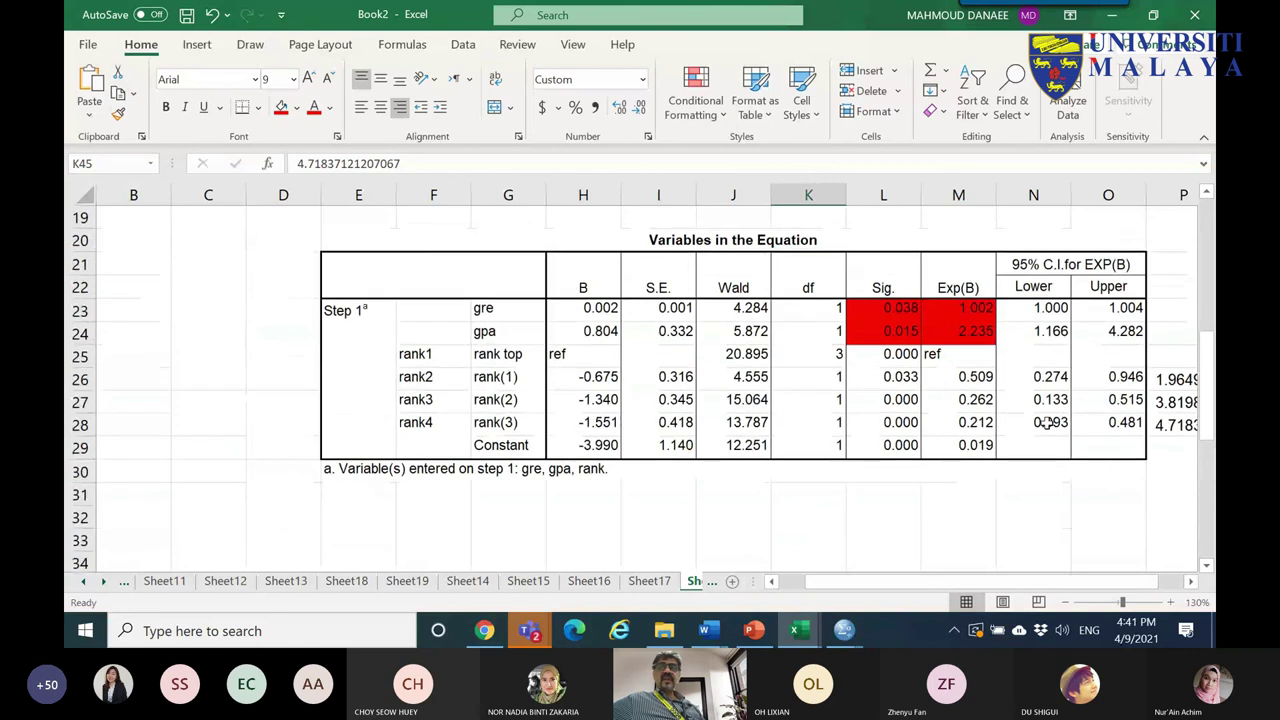
left_click(1186, 432)
left_click(1192, 581)
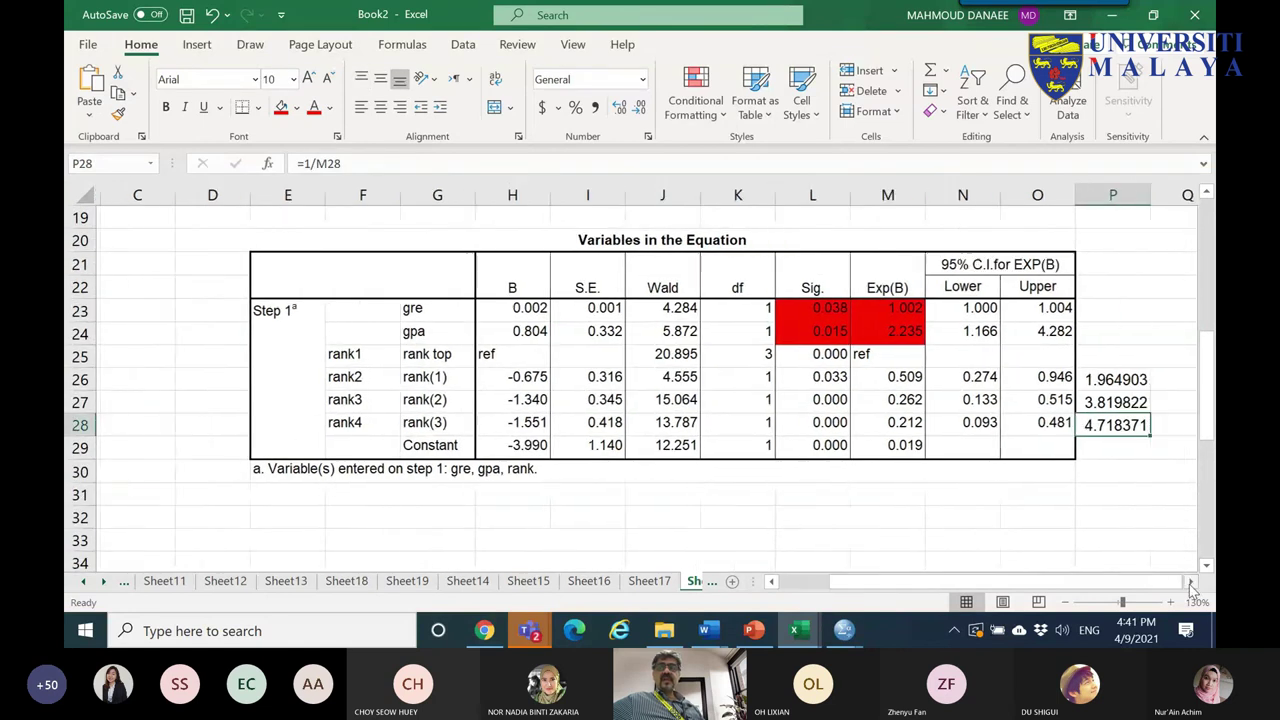
left_click(281, 107)
- Review the rank2 and rank3 odds ratios against the rank 4 reference row in the lower table, D44:M47
scroll(1007, 422, "down", 7)
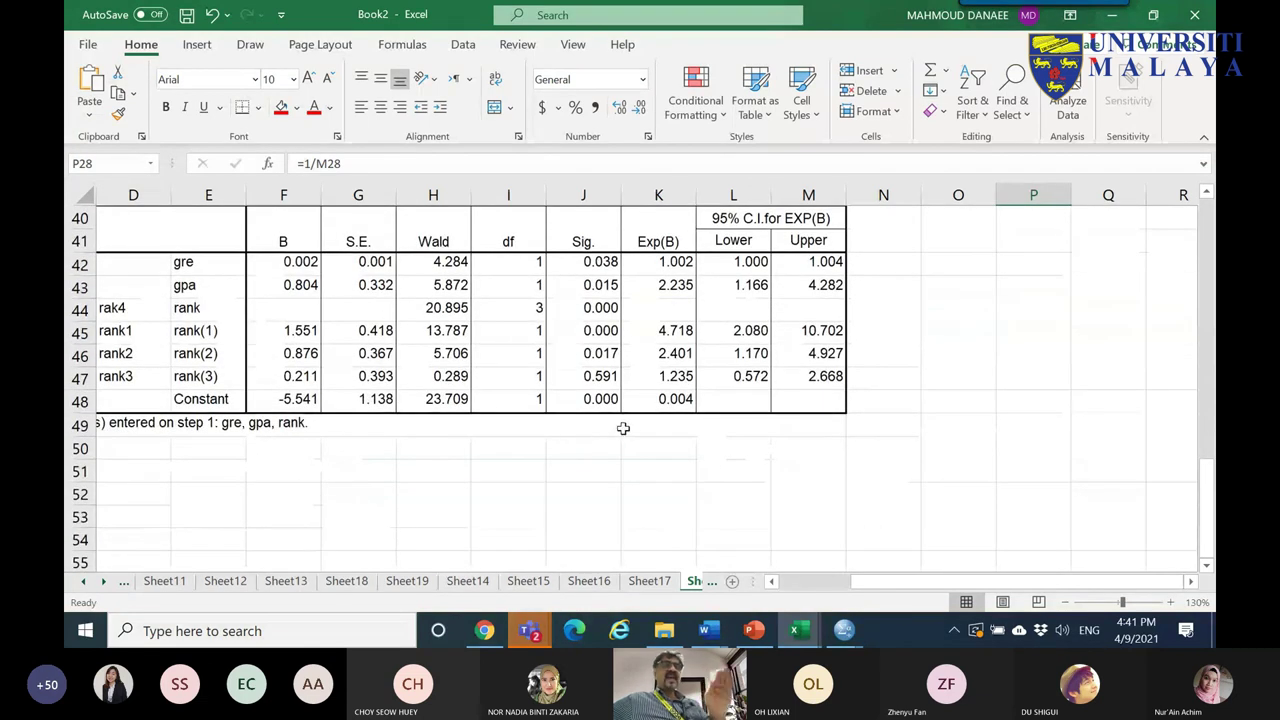
left_click(130, 358)
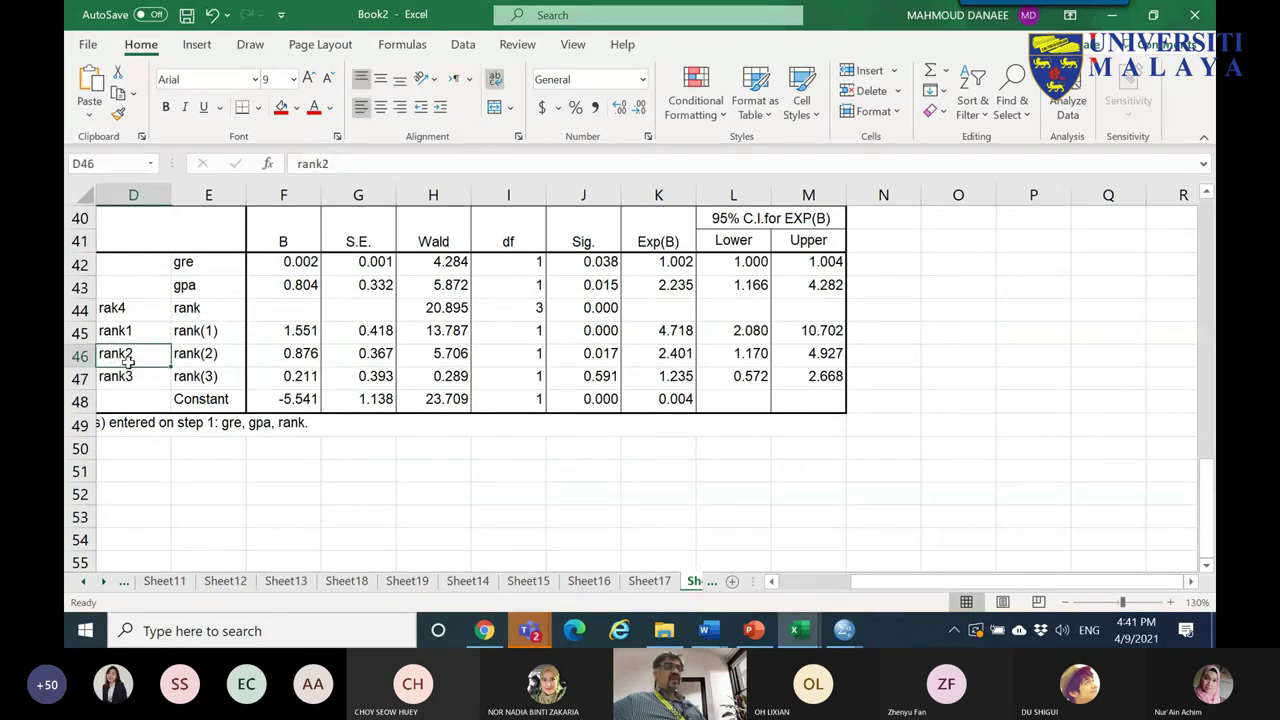
left_click(124, 308)
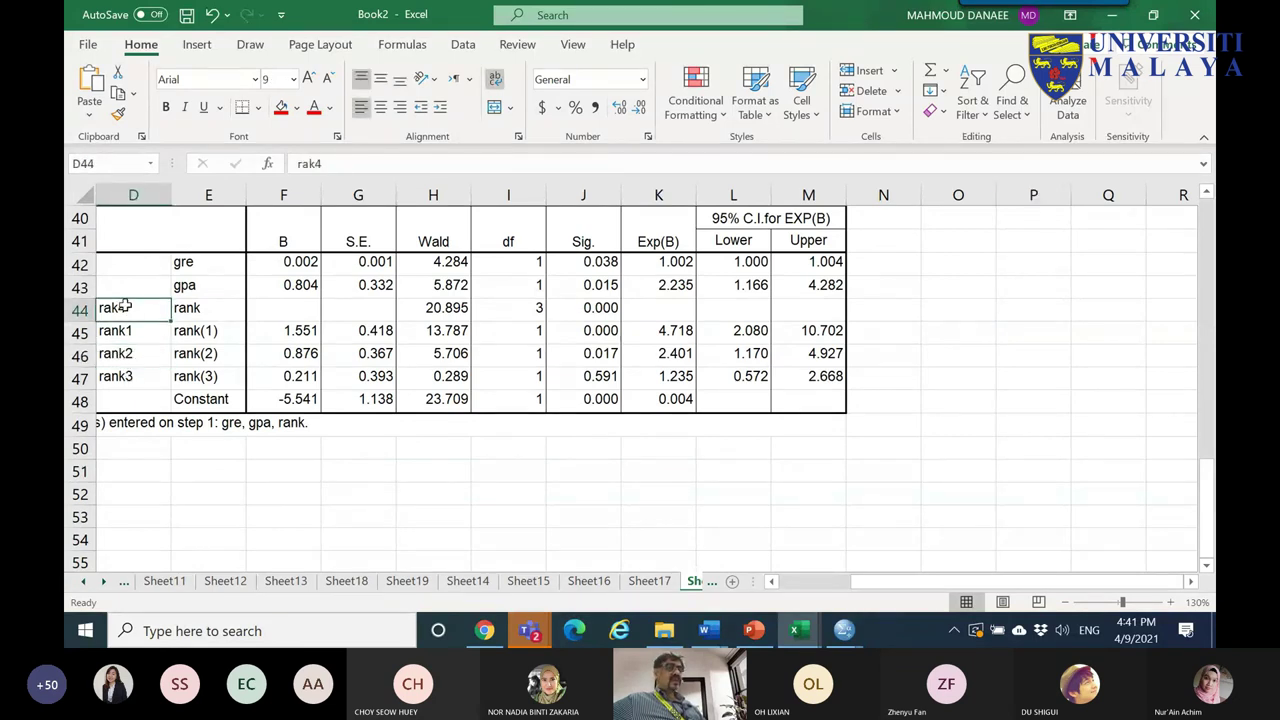
left_click(661, 356)
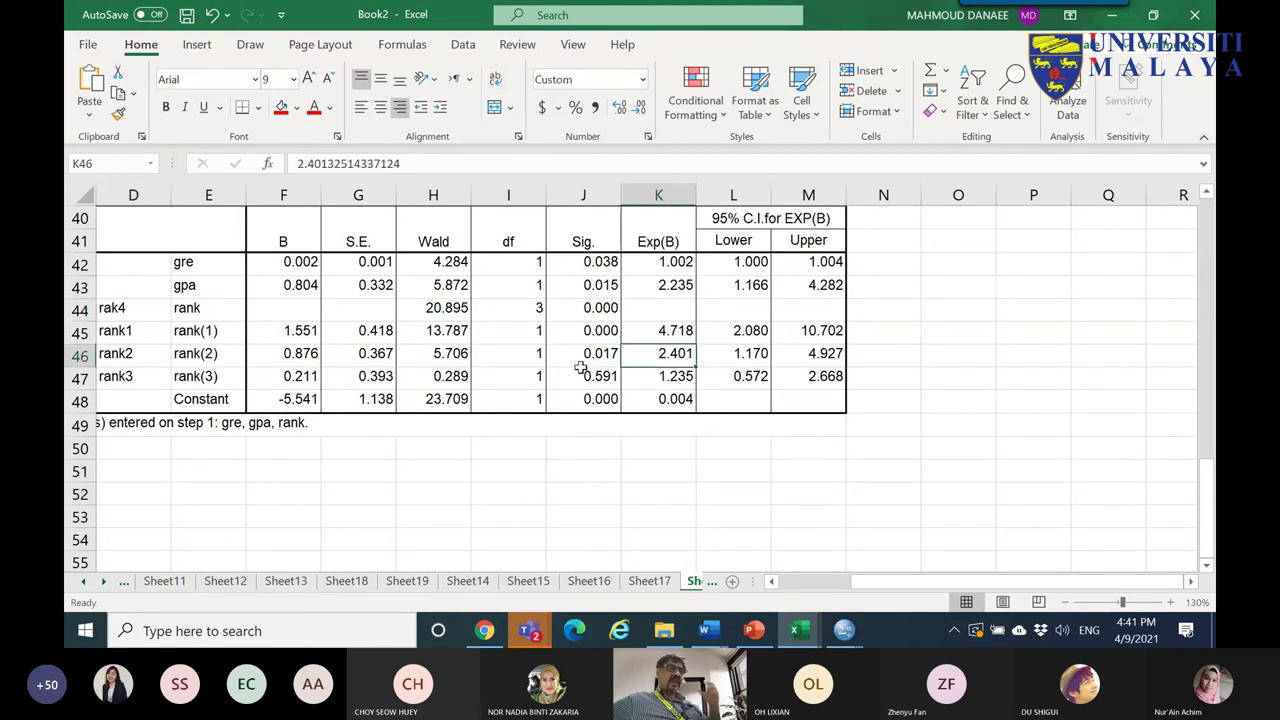
left_click(129, 376)
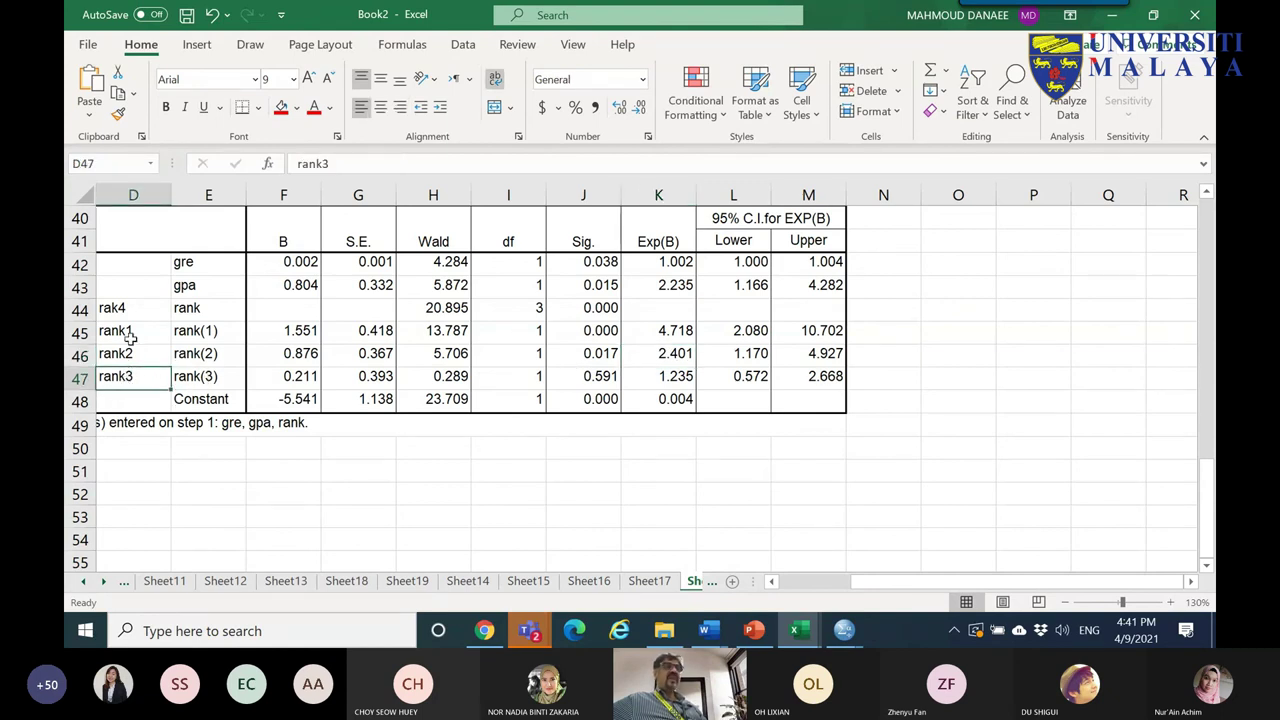
left_click(126, 308)
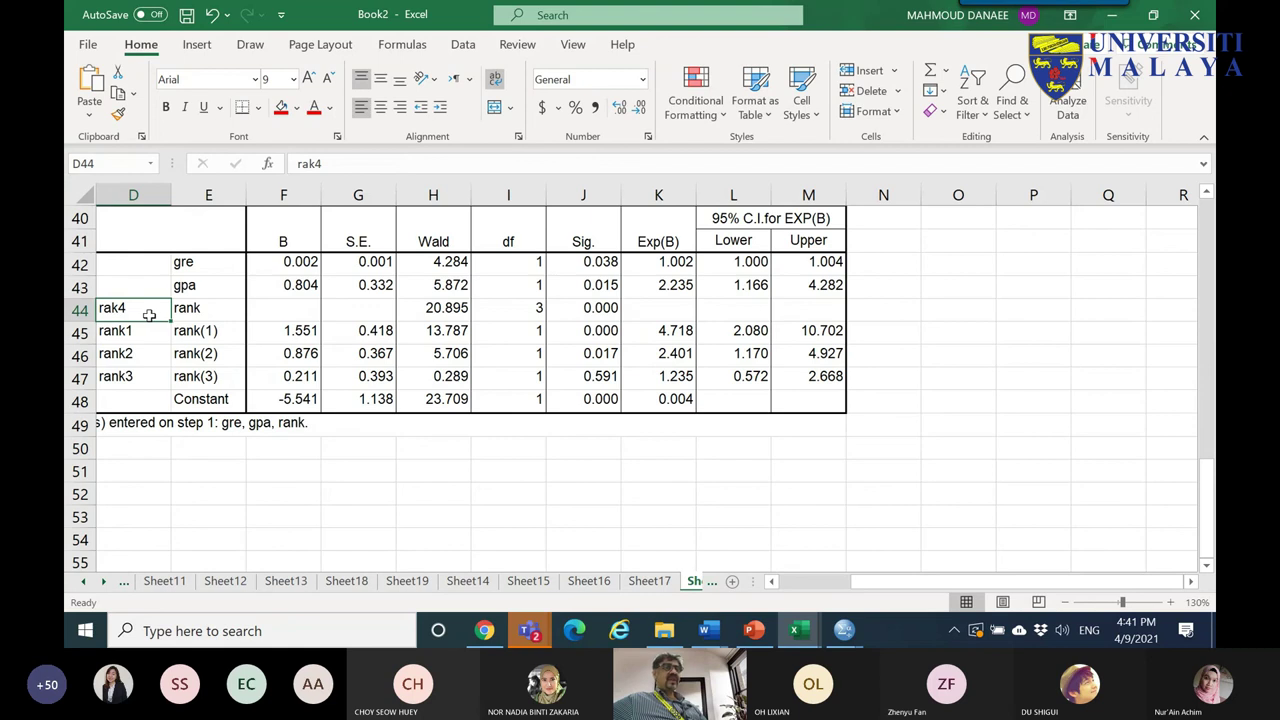
left_click(657, 377)
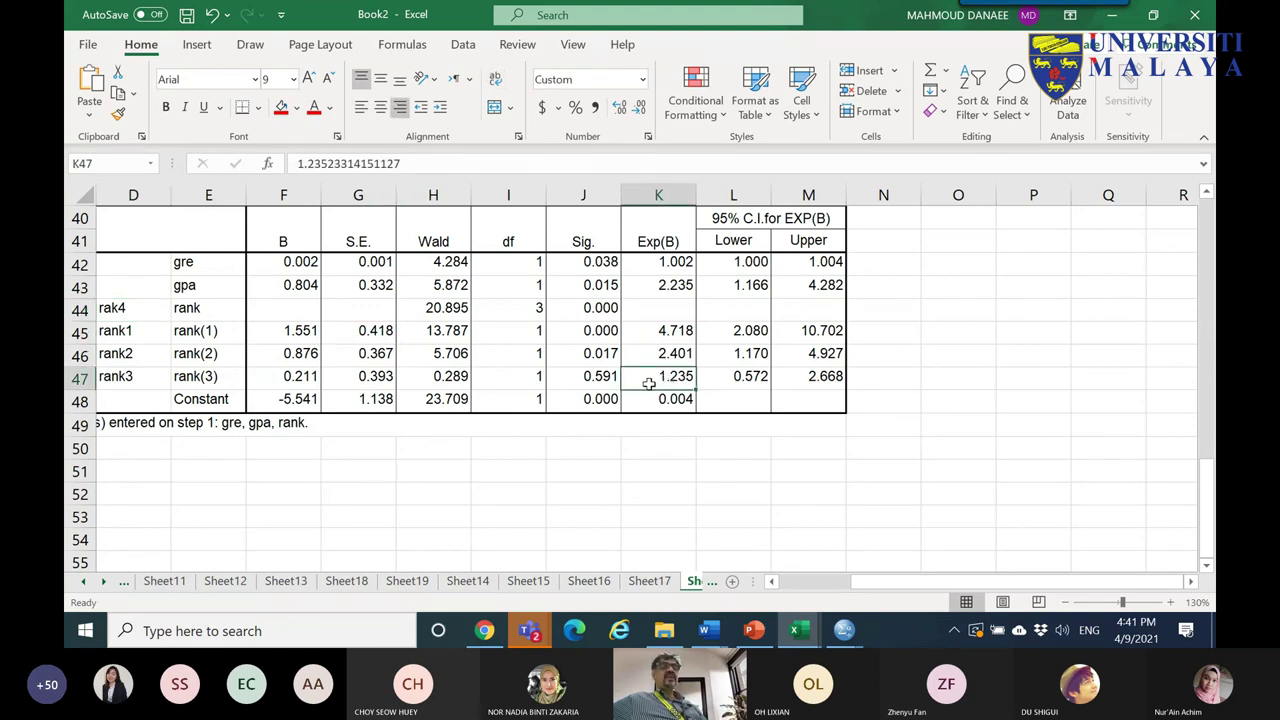
left_click_drag(870, 598, 702, 569)
left_click_drag(339, 315, 1008, 378)
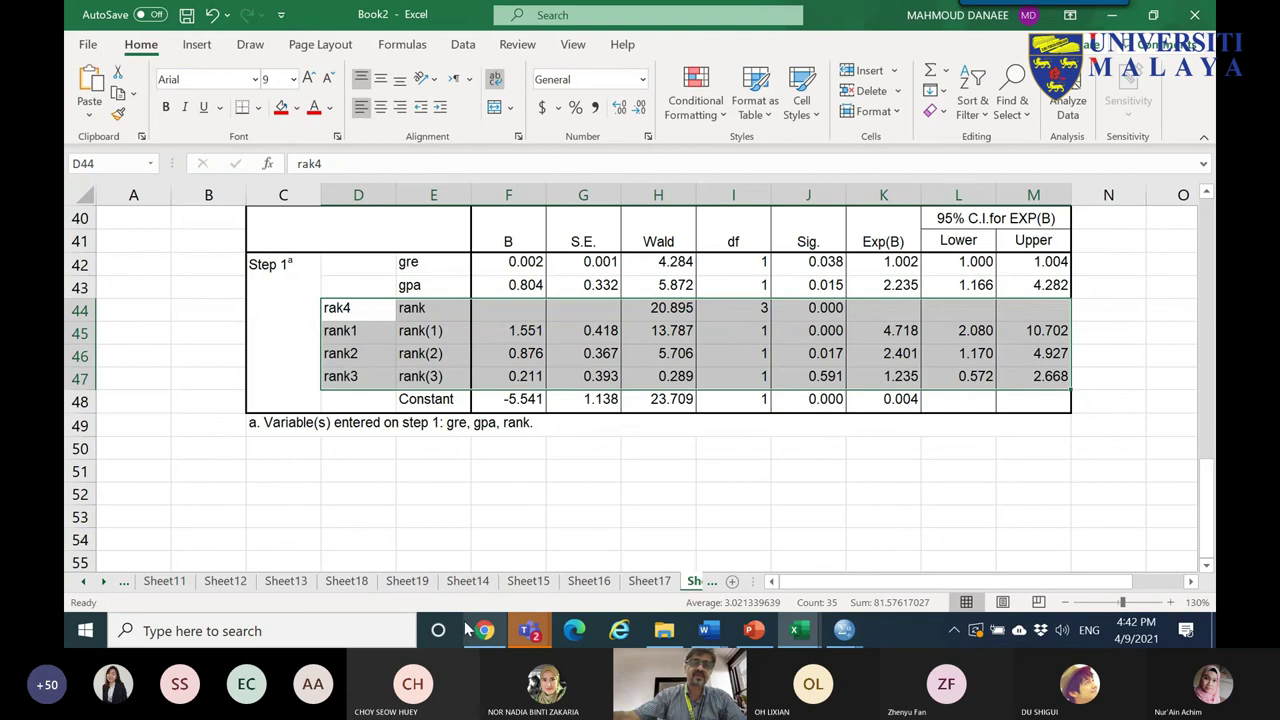
mouse_move(486, 631)
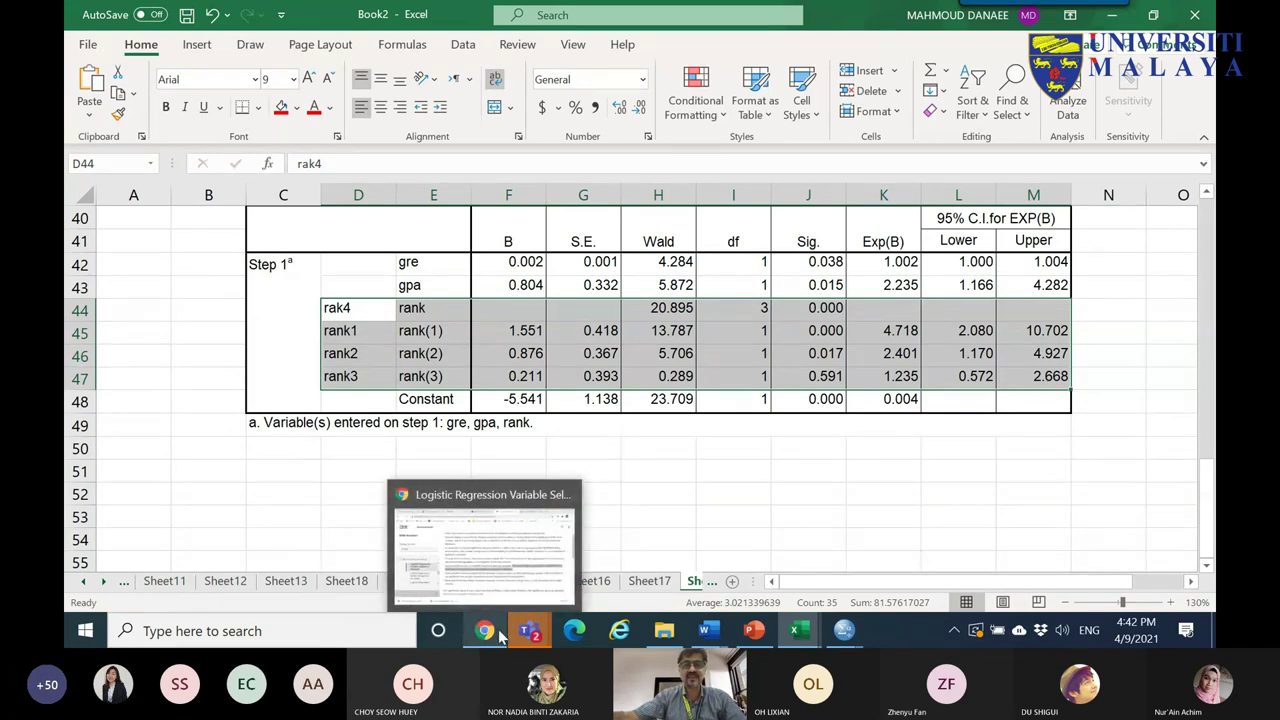
left_click(526, 631)
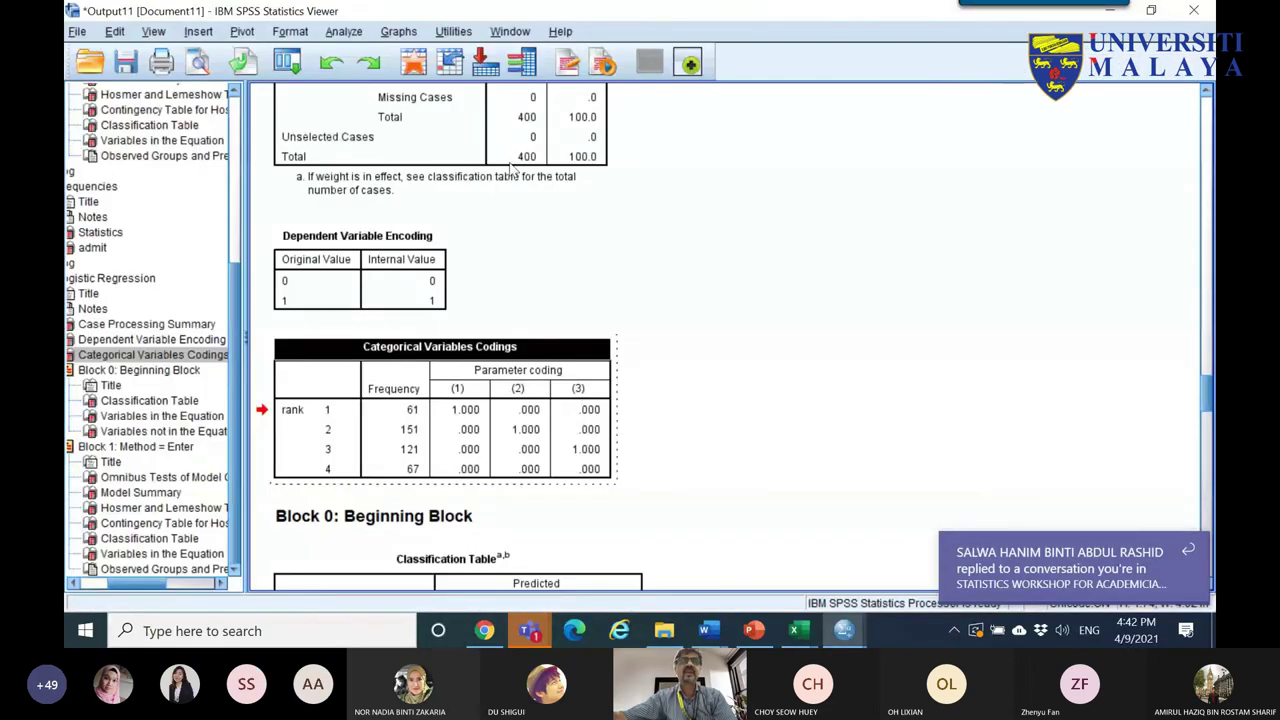
- Set up an ordinal regression in the SPSS output window with rank as factor and gre and gpa as covariates
left_click(345, 31)
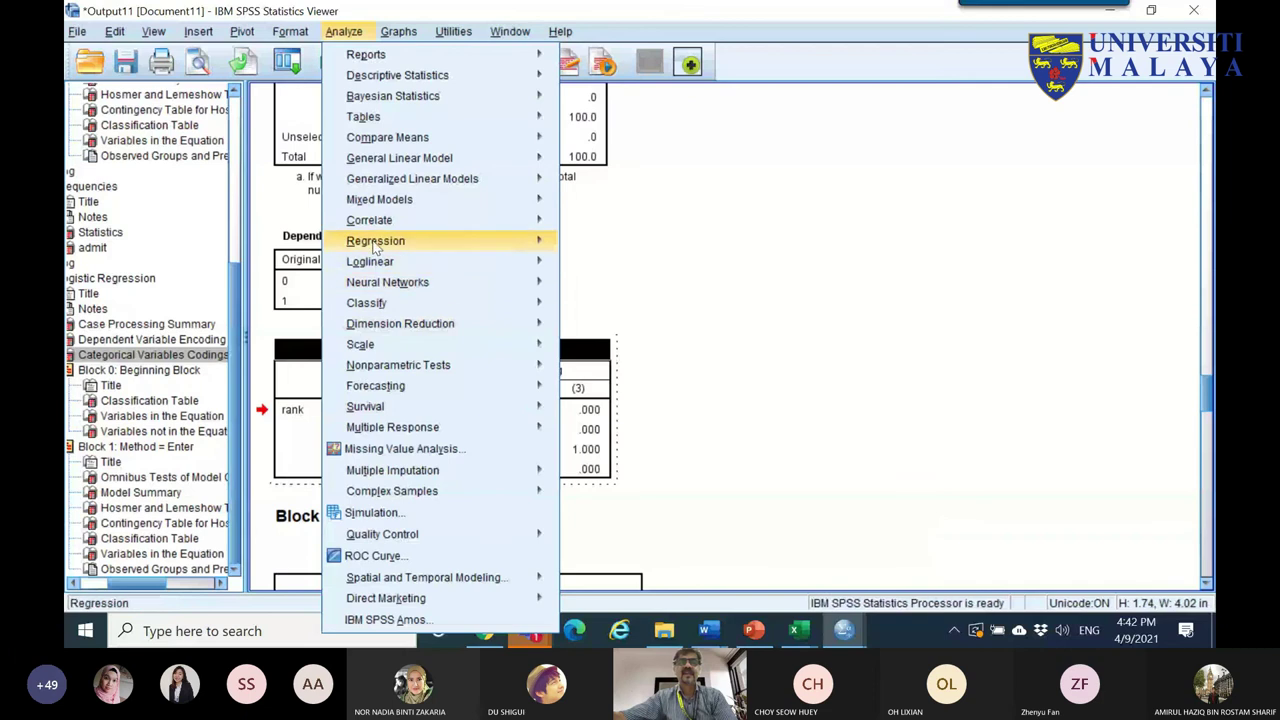
mouse_move(375, 241)
left_click(641, 400)
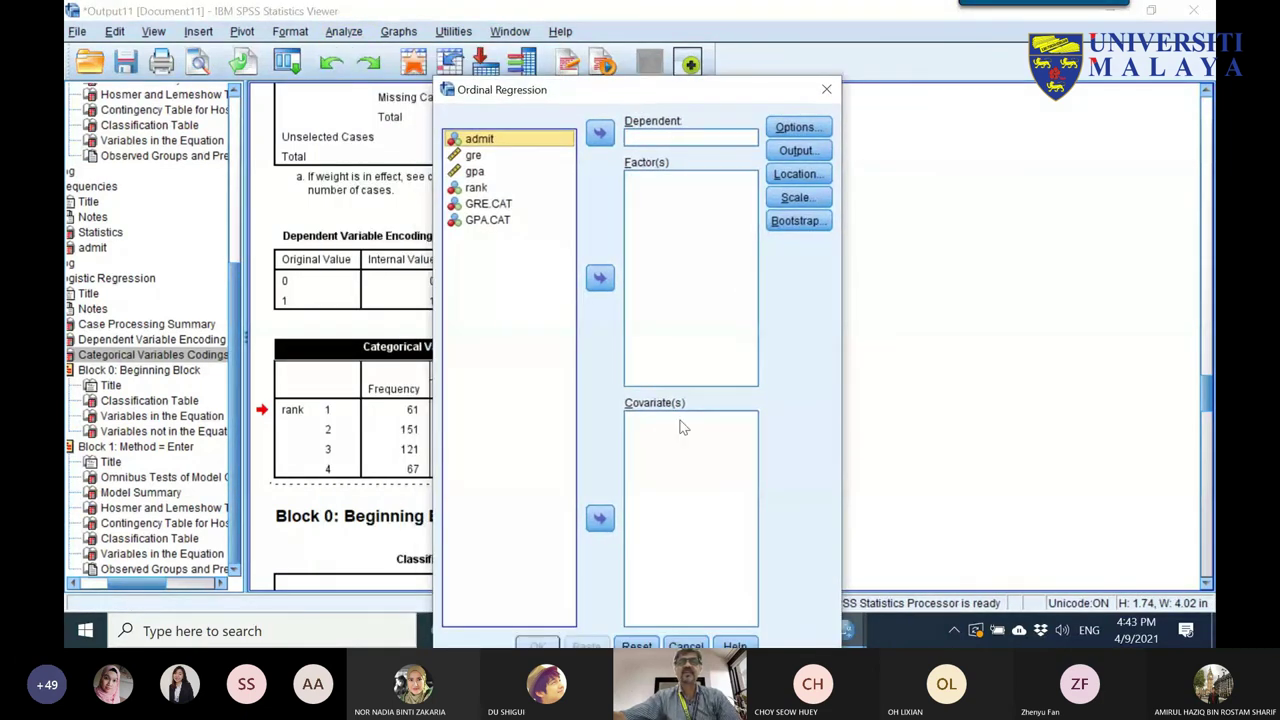
left_click(480, 203)
left_click(475, 189)
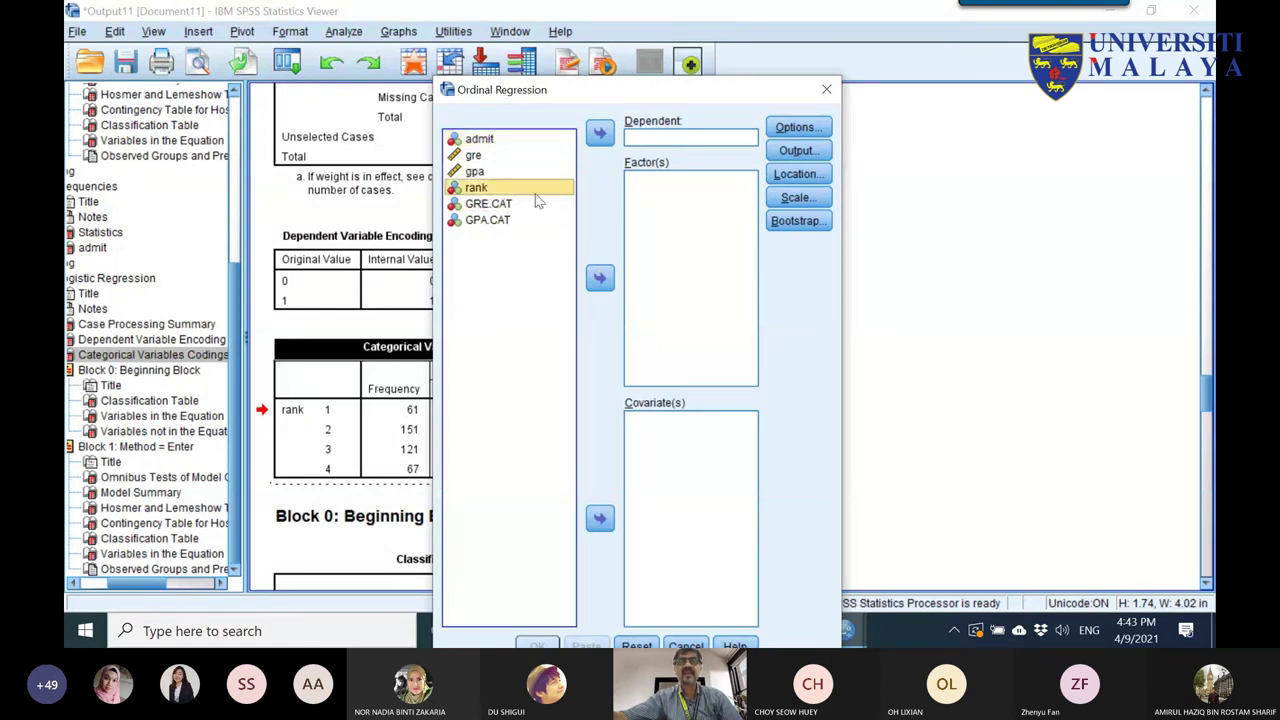
left_click(478, 157)
left_click(600, 517)
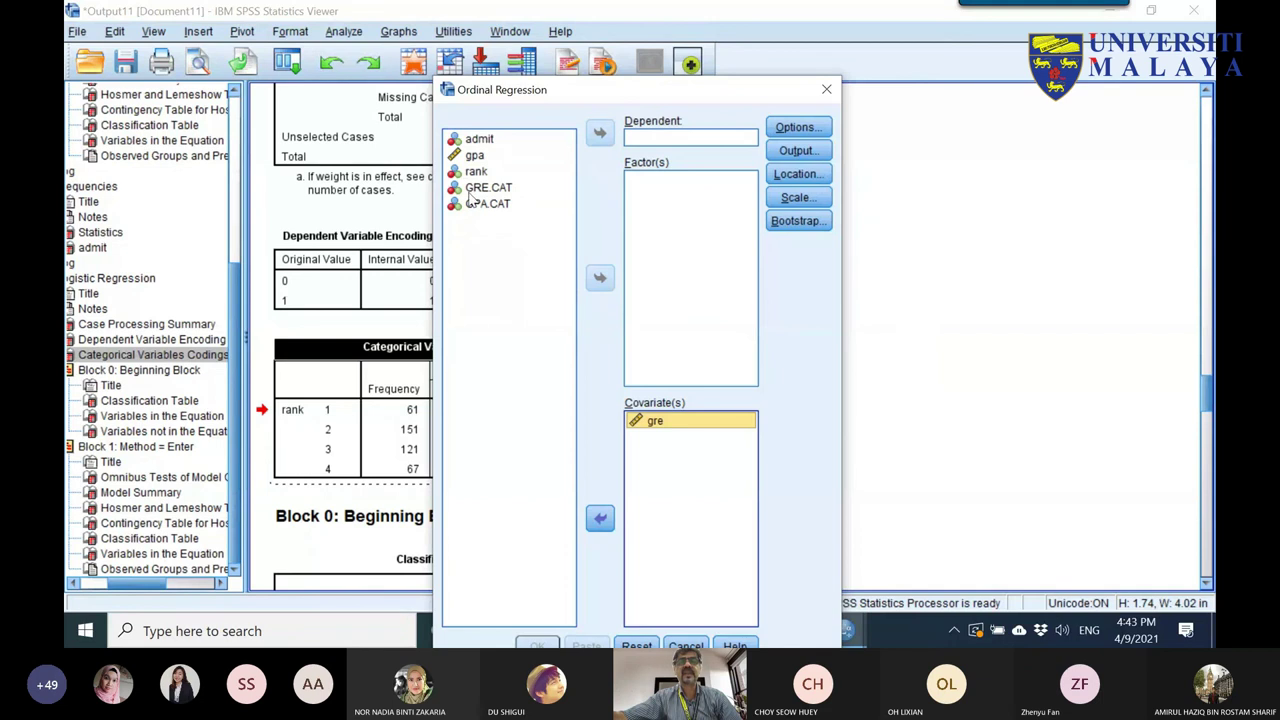
left_click(474, 172)
left_click(600, 277)
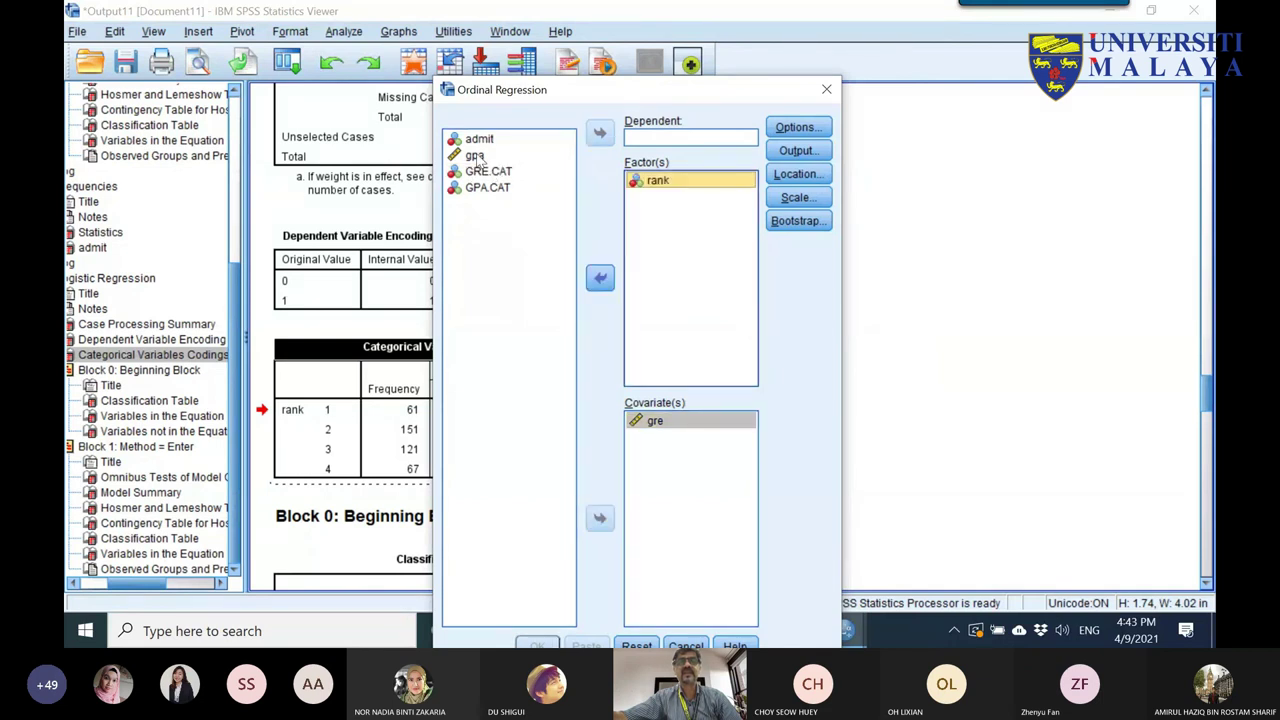
left_click(600, 517)
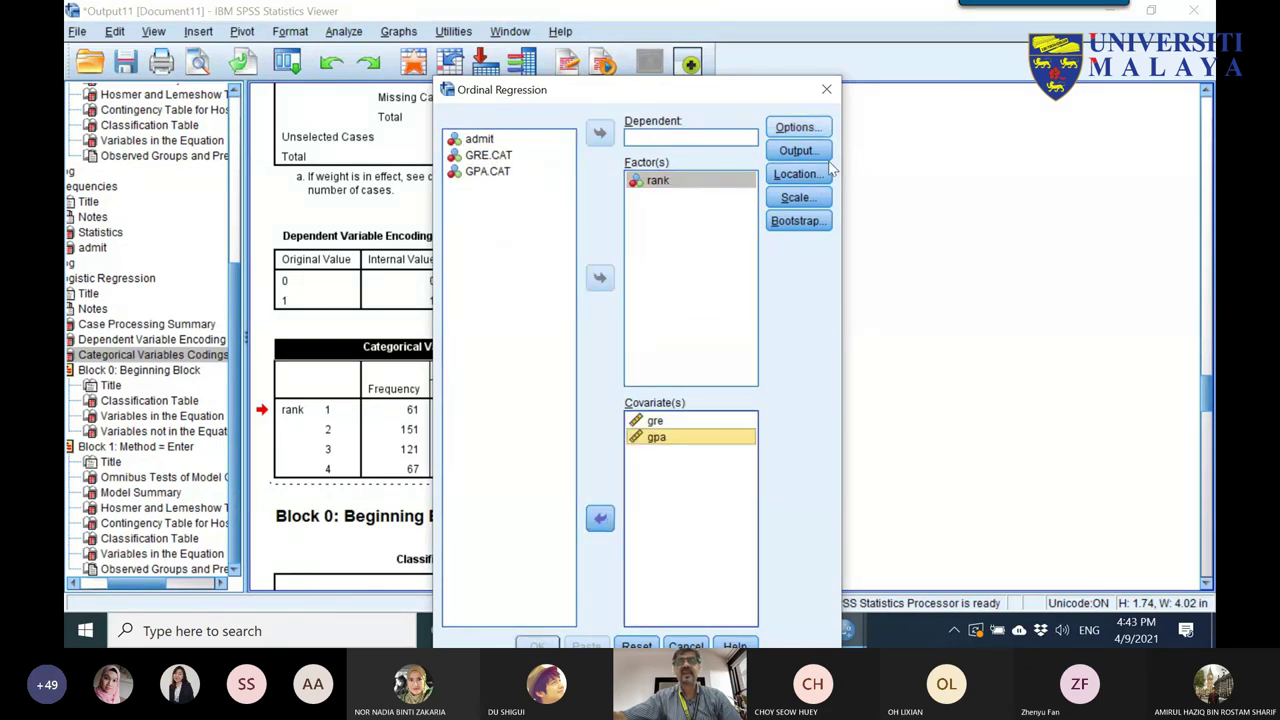
- Review the ordinal regression's iteration, confidence interval and link options, accepting the current settings
left_click_drag(732, 94, 719, 19)
left_click(781, 52)
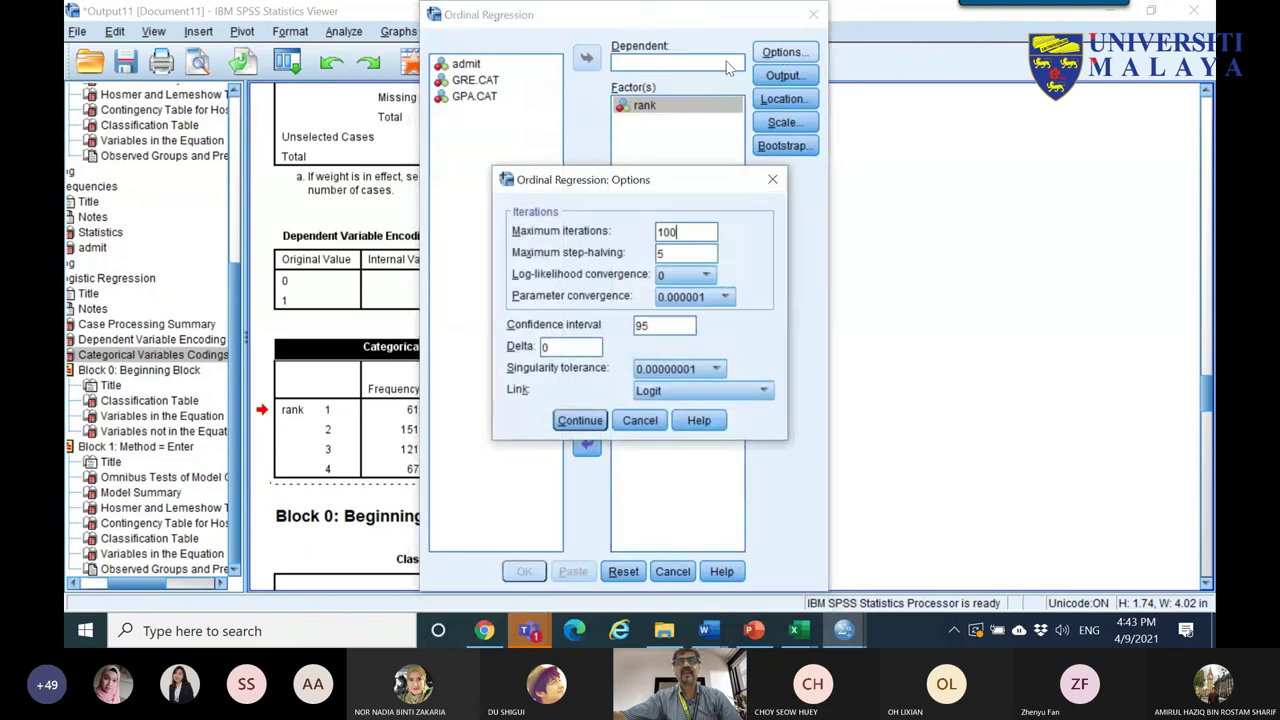
left_click(580, 420)
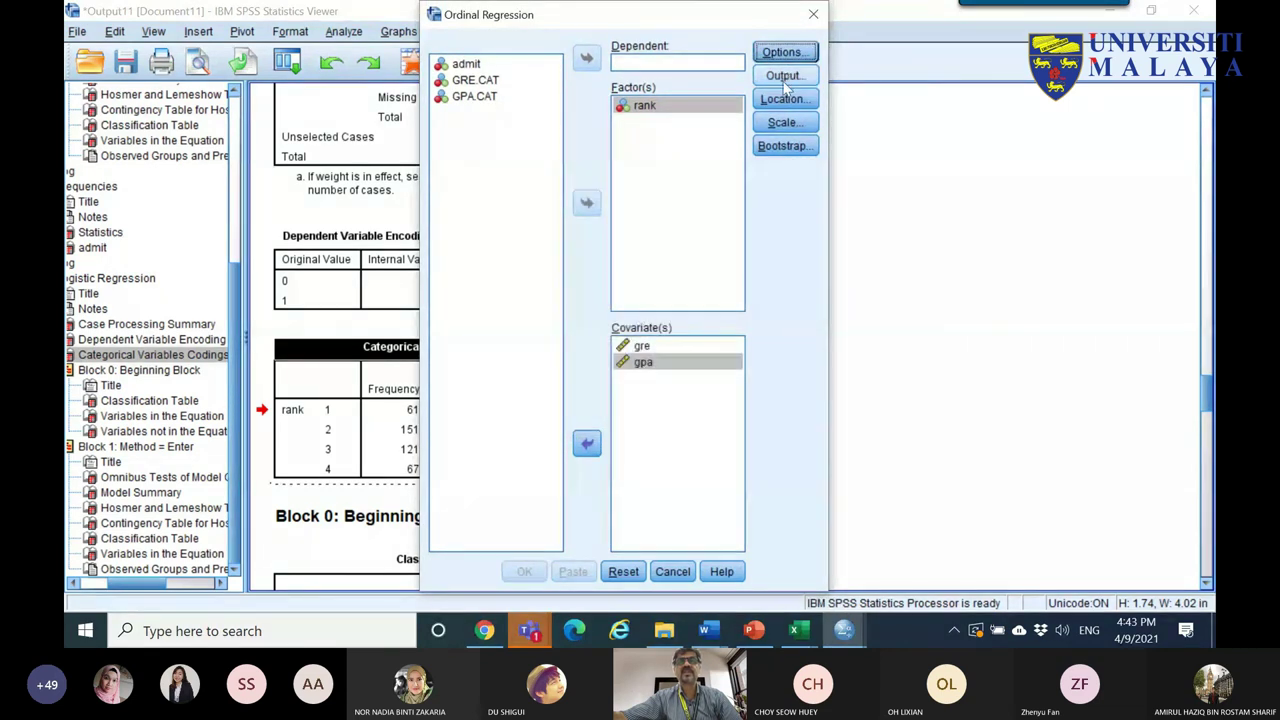
- Add the test of parallel lines to the ordinal regression output and save the estimated response probabilities
left_click(783, 76)
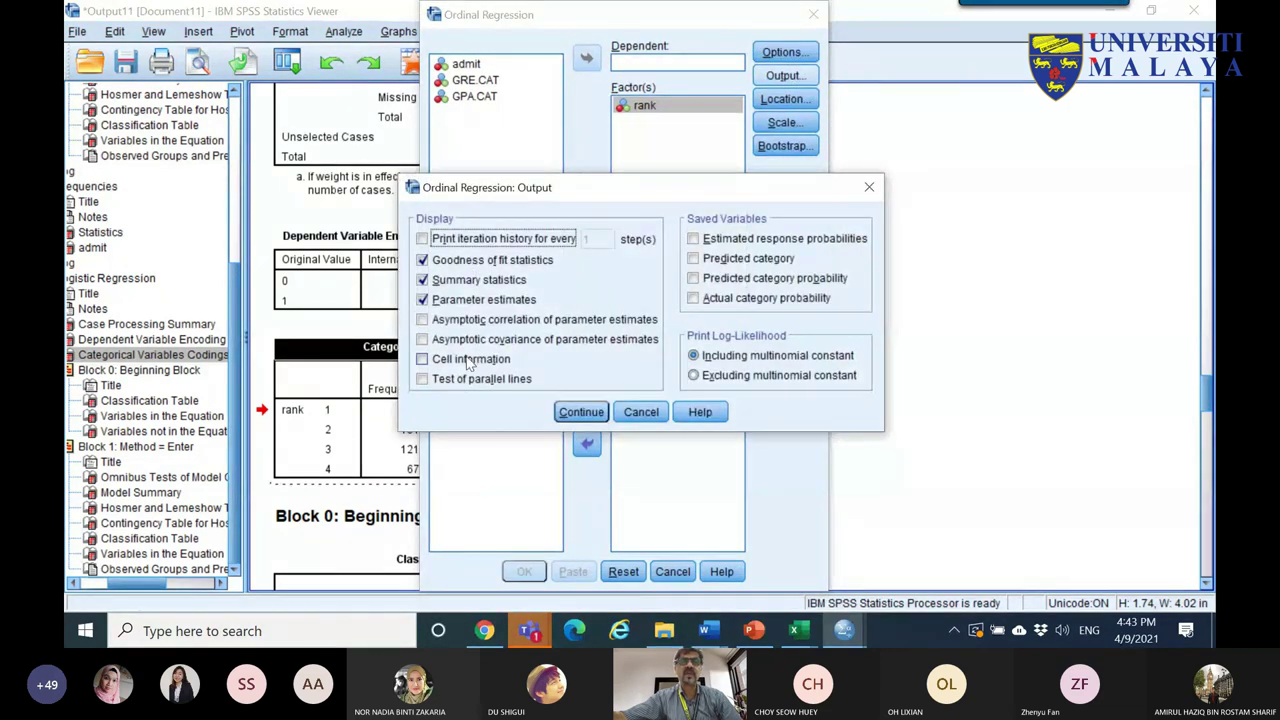
left_click(693, 239)
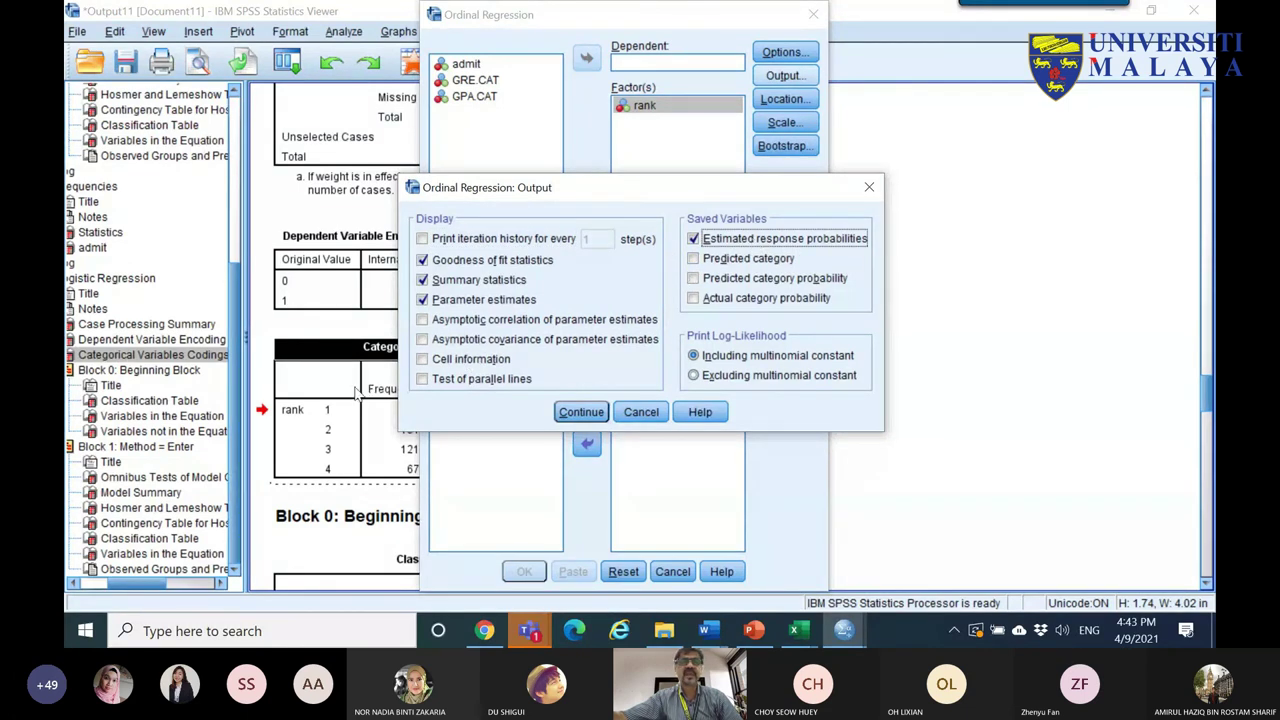
left_click(458, 322)
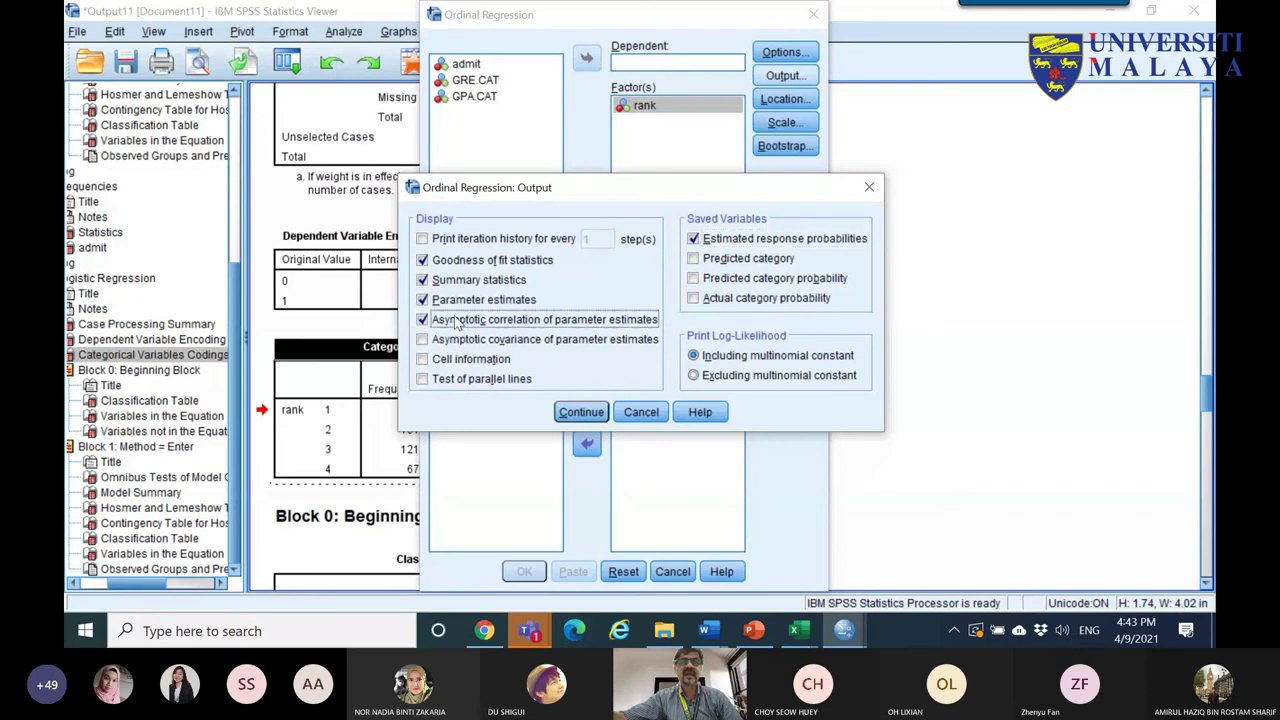
left_click(445, 339)
left_click(481, 382)
left_click(446, 340)
left_click(443, 319)
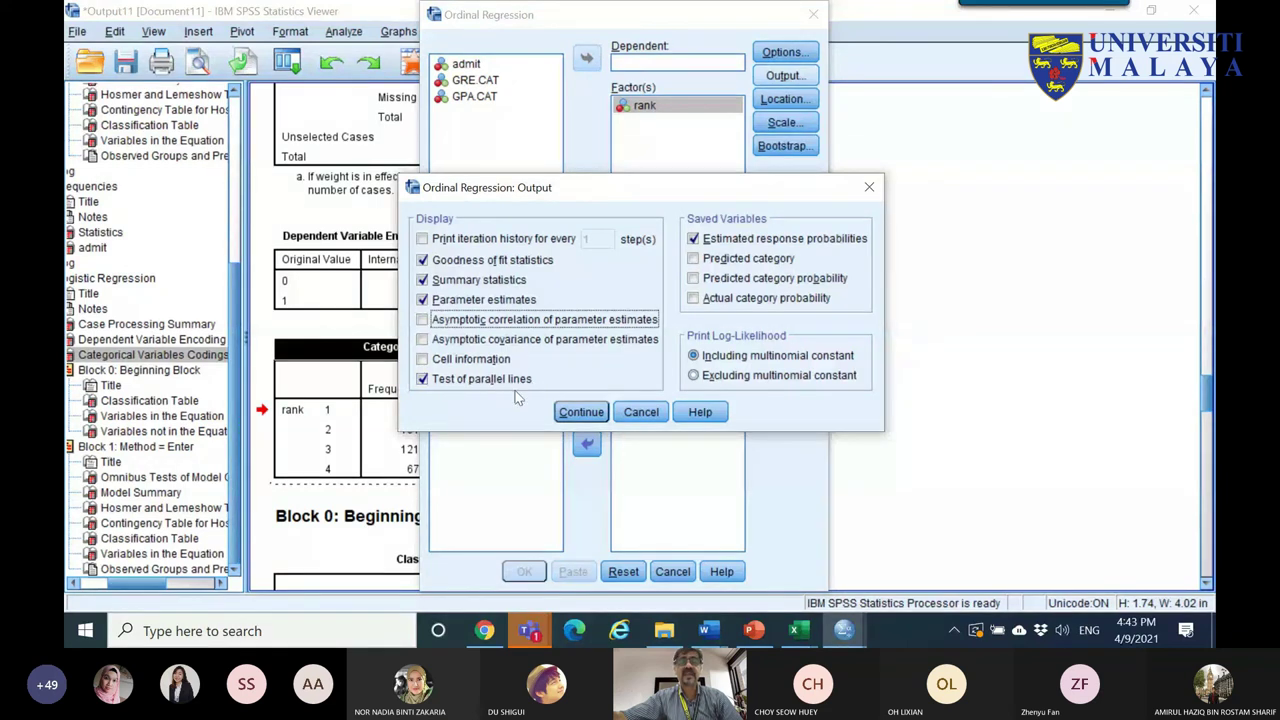
left_click(580, 416)
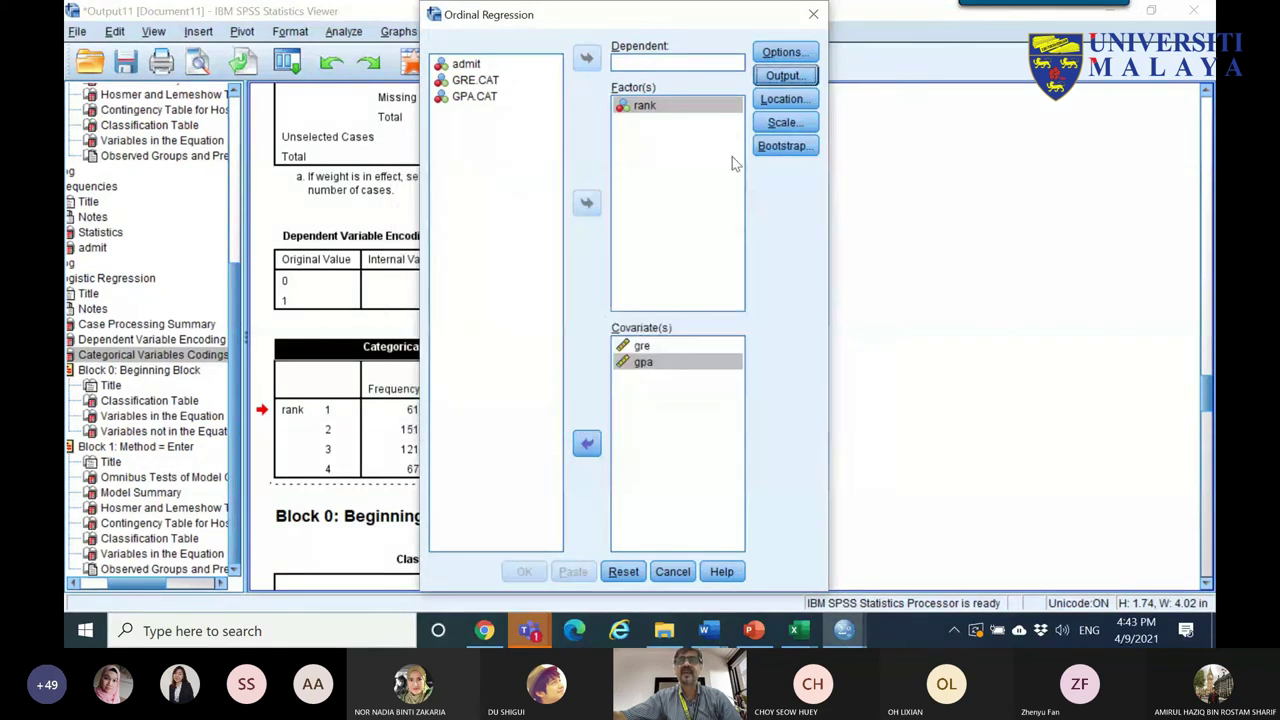